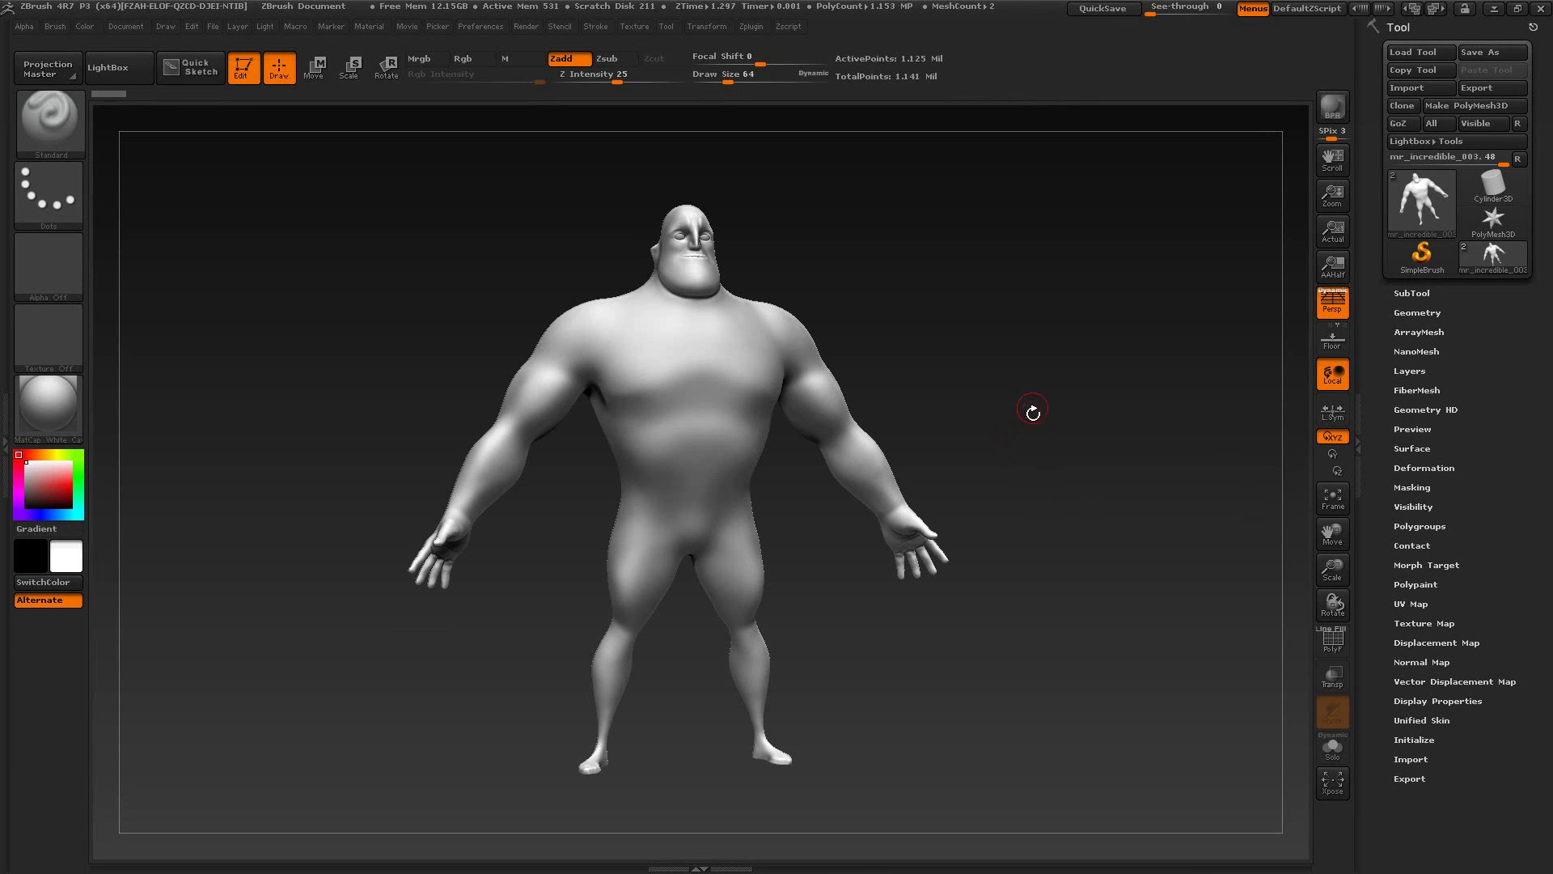
# Step: Examine the character sculpt's head, torso, arms and legs from front and three-quarter angles
pyautogui.moveTo(1040, 444)
pyautogui.mouseDown()
pyautogui.moveTo(919, 440)
pyautogui.moveTo(1085, 448)
pyautogui.moveTo(1073, 466)
pyautogui.moveTo(983, 425)
pyautogui.moveTo(1003, 444)
pyautogui.moveTo(985, 444)
pyautogui.moveTo(1056, 448)
pyautogui.mouseUp()
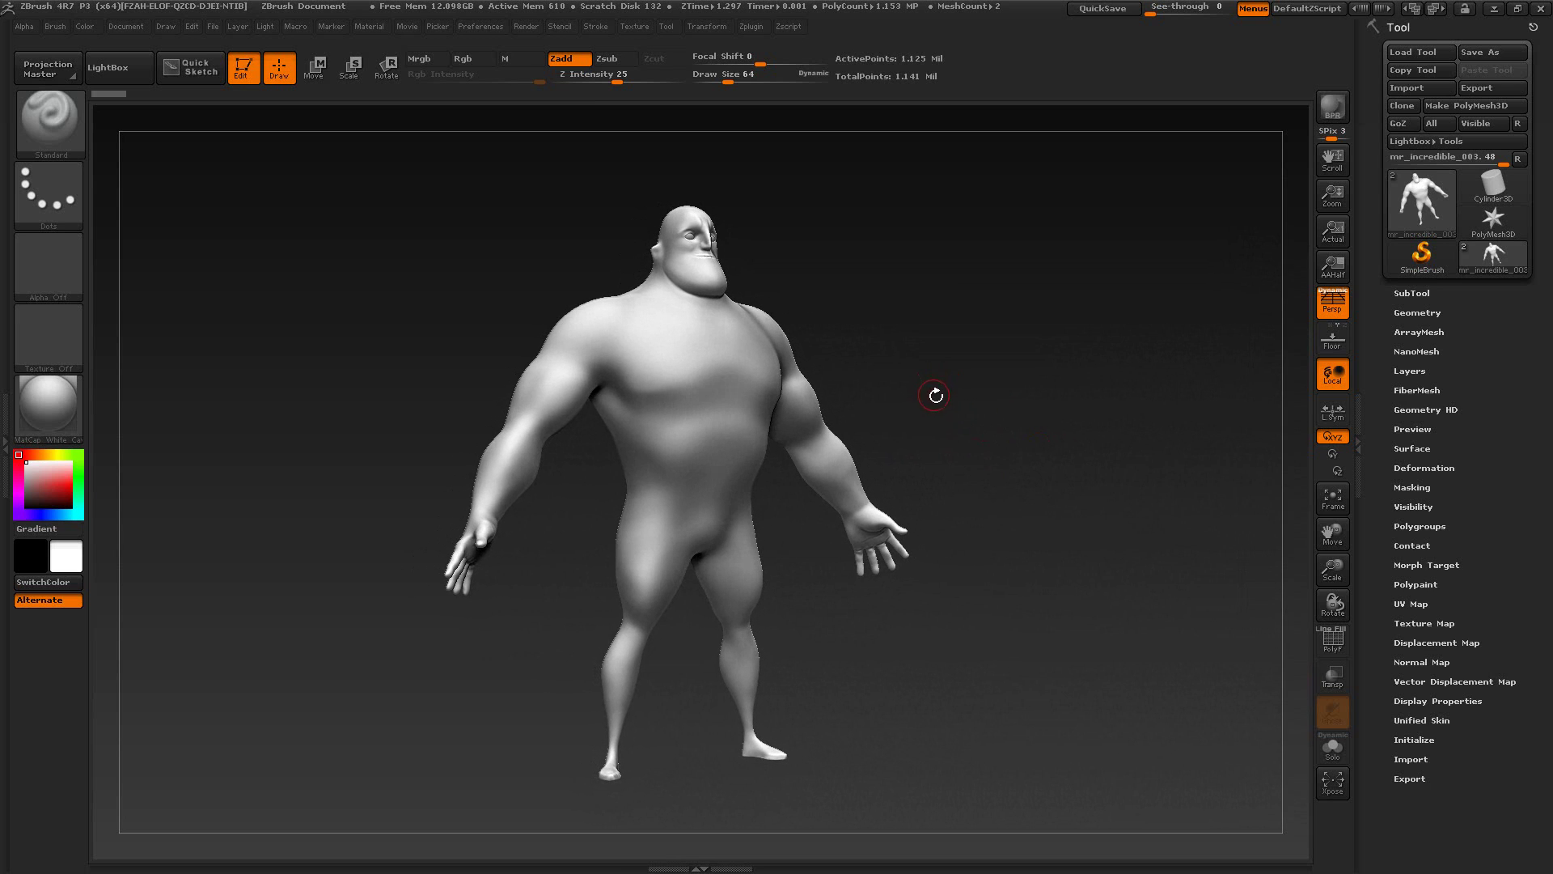
pyautogui.keyDown('alt'); pyautogui.moveTo(945, 412); pyautogui.dragTo(920, 587); pyautogui.keyUp('alt')
pyautogui.keyDown('alt'); pyautogui.moveTo(897, 495); pyautogui.dragTo(975, 578); pyautogui.keyUp('alt')
pyautogui.keyDown('alt'); pyautogui.moveTo(927, 505); pyautogui.dragTo(1011, 456); pyautogui.keyUp('alt')
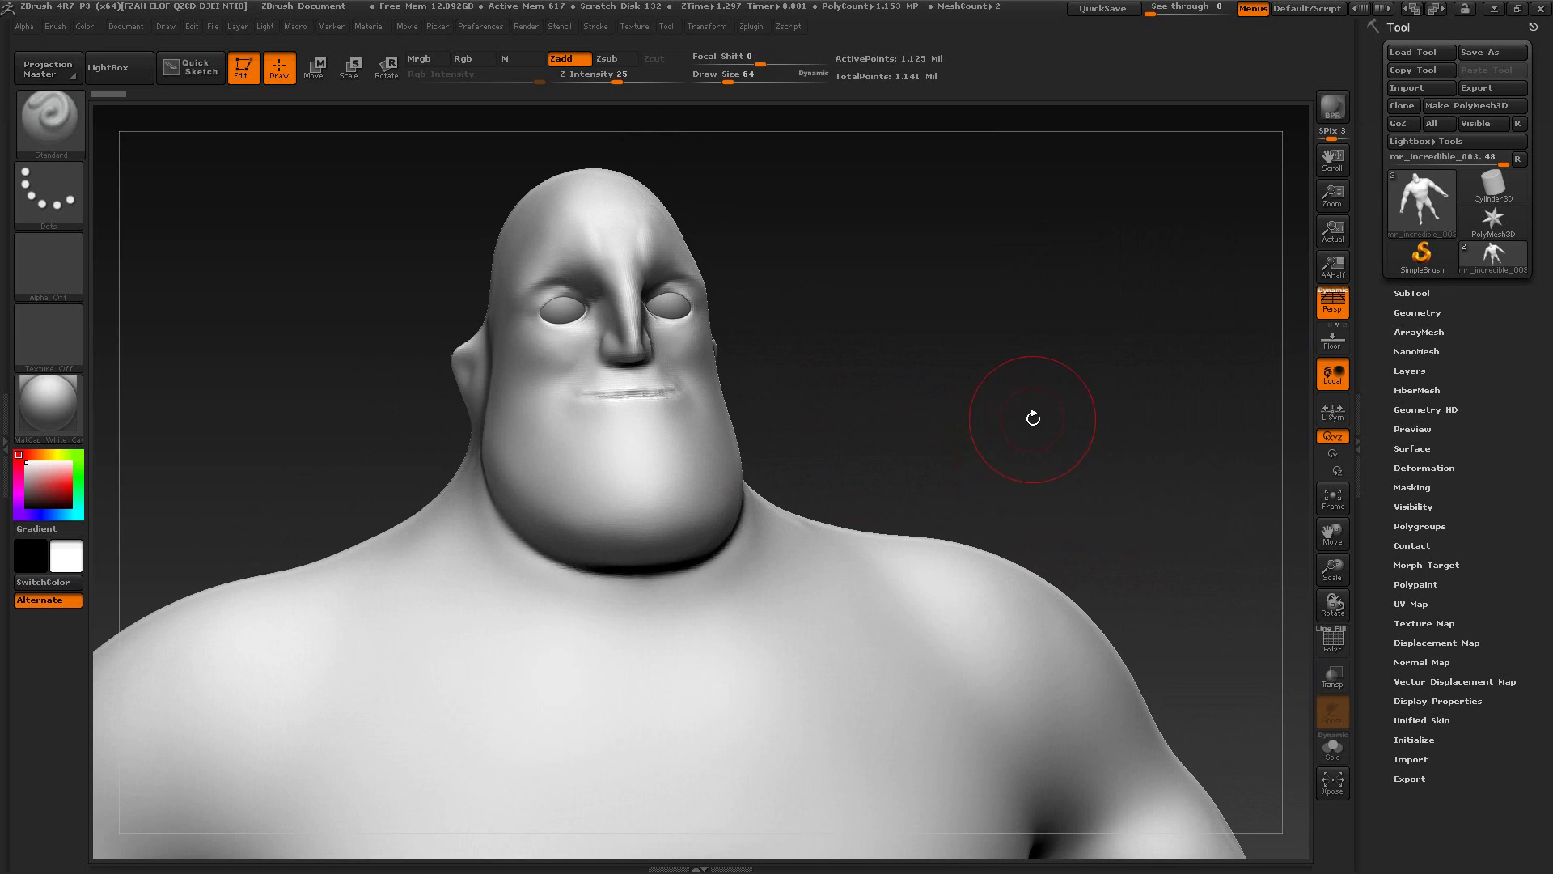
pyautogui.moveTo(1023, 421)
pyautogui.mouseDown()
pyautogui.moveTo(971, 419)
pyautogui.moveTo(1044, 400)
pyautogui.mouseUp()
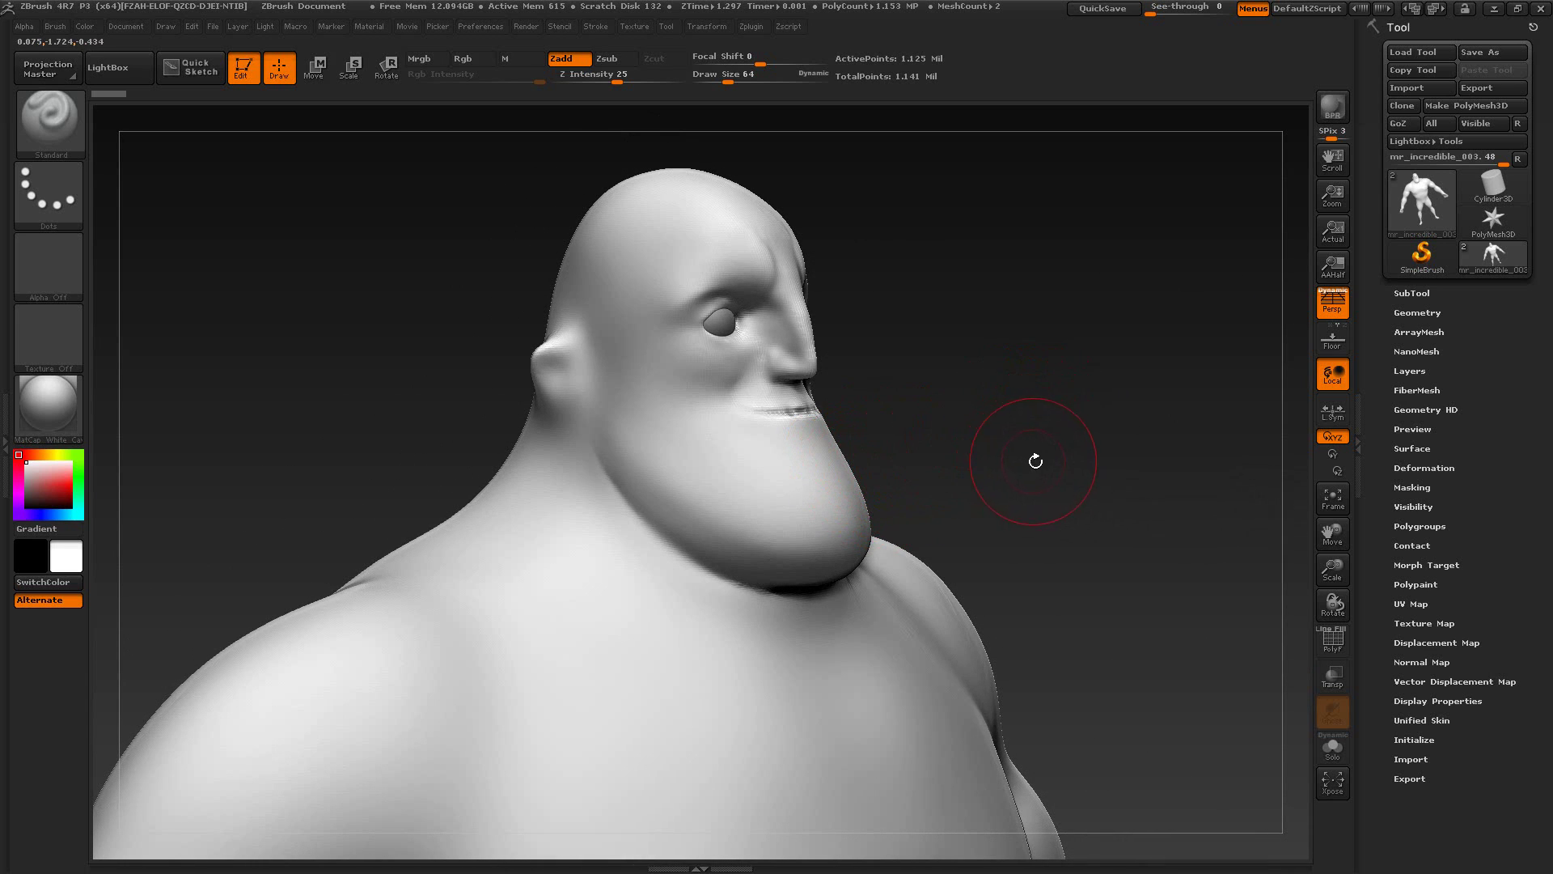
pyautogui.moveTo(1059, 472)
pyautogui.keyDown('alt'); pyautogui.mouseDown()
pyautogui.moveTo(992, 527)
pyautogui.moveTo(1027, 200)
pyautogui.moveTo(971, 501)
pyautogui.moveTo(873, 599)
pyautogui.mouseUp(); pyautogui.keyUp('alt')
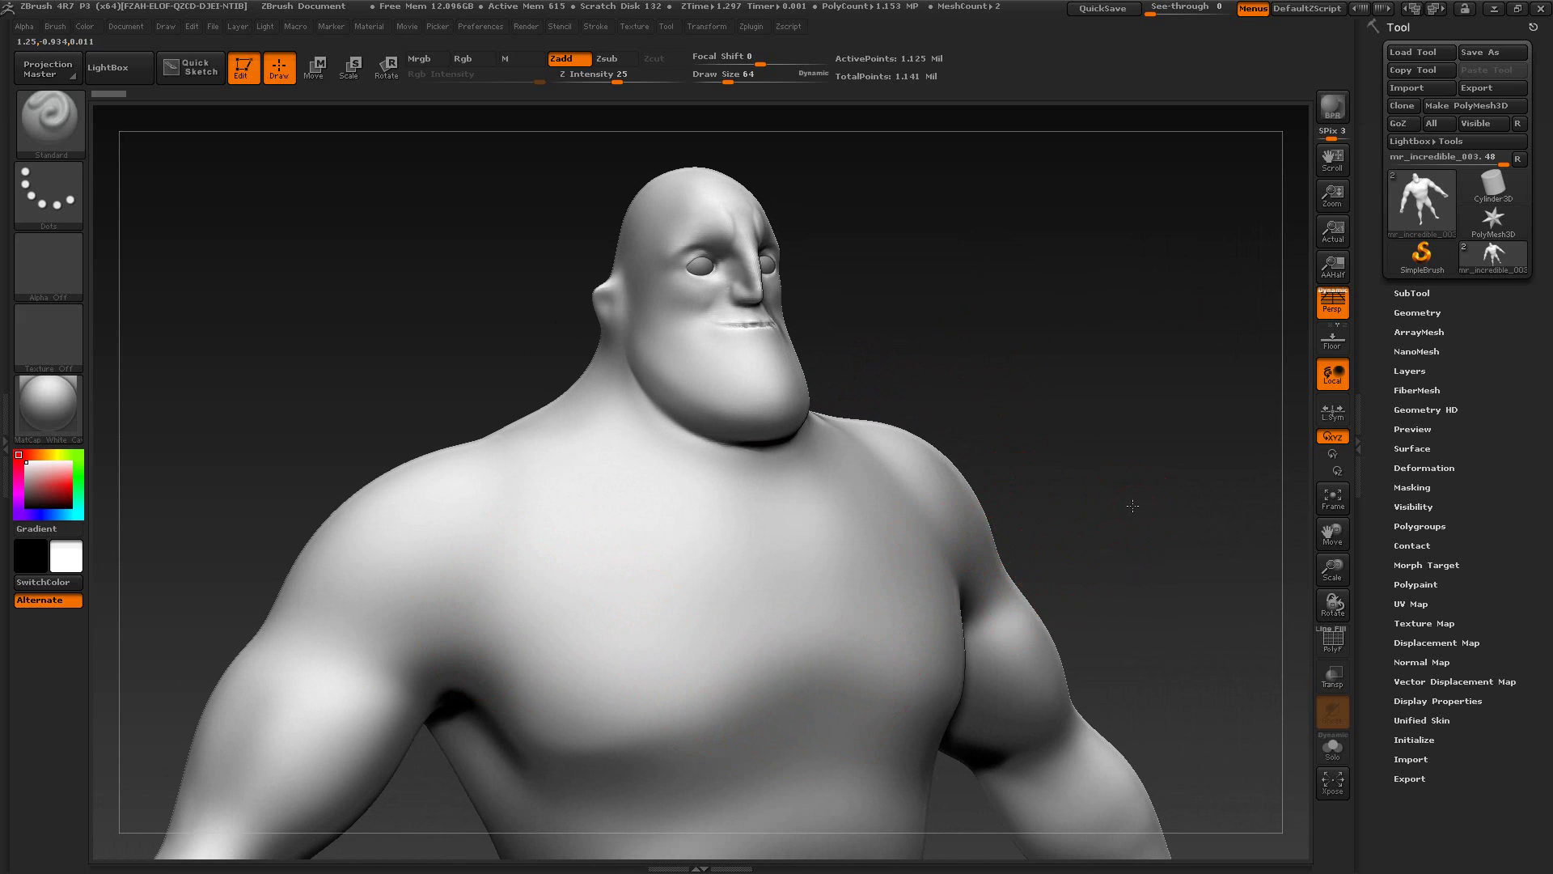
pyautogui.moveTo(1132, 506)
pyautogui.keyDown('alt'); pyautogui.mouseDown()
pyautogui.moveTo(1060, 500)
pyautogui.moveTo(1021, 564)
pyautogui.moveTo(1061, 389)
pyautogui.moveTo(1063, 408)
pyautogui.moveTo(995, 448)
pyautogui.mouseUp(); pyautogui.keyUp('alt')
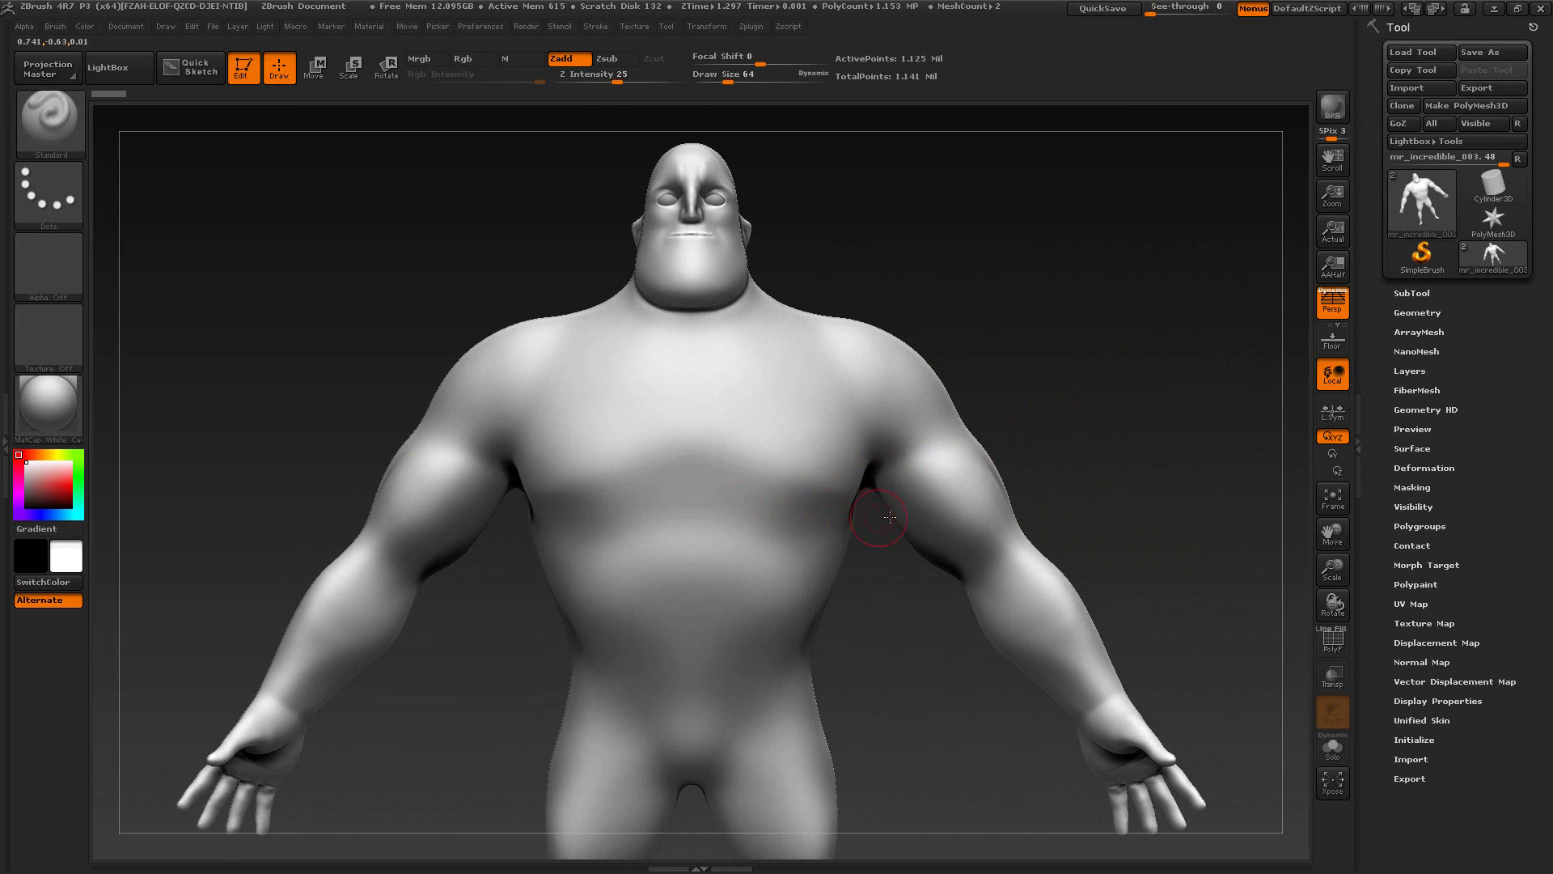
pyautogui.moveTo(1106, 481); pyautogui.dragTo(1145, 479)
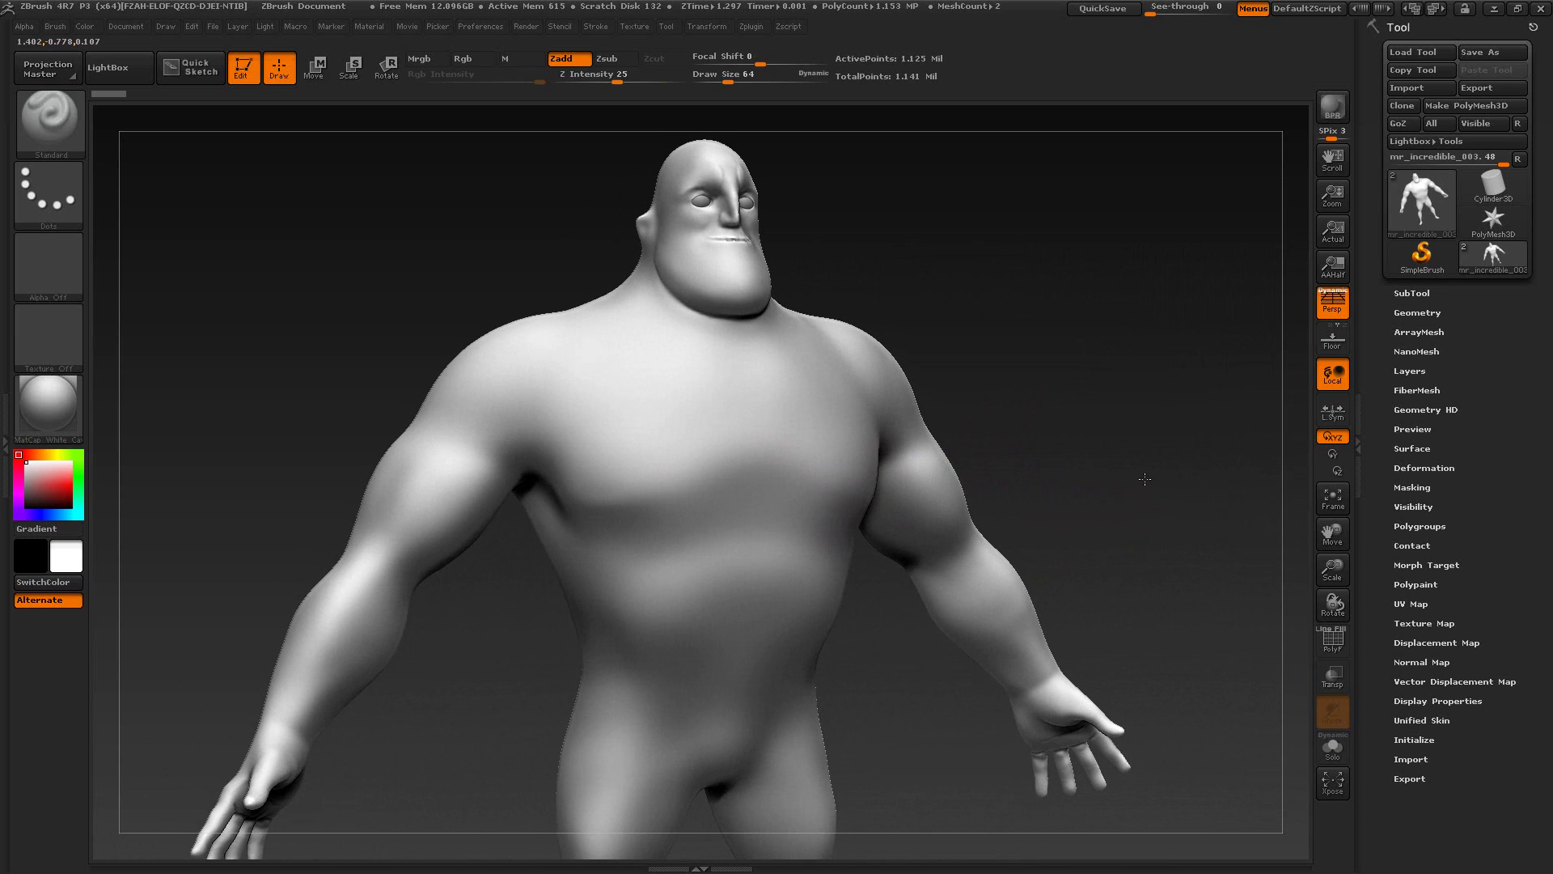
pyautogui.moveTo(1059, 444); pyautogui.dragTo(1047, 414)
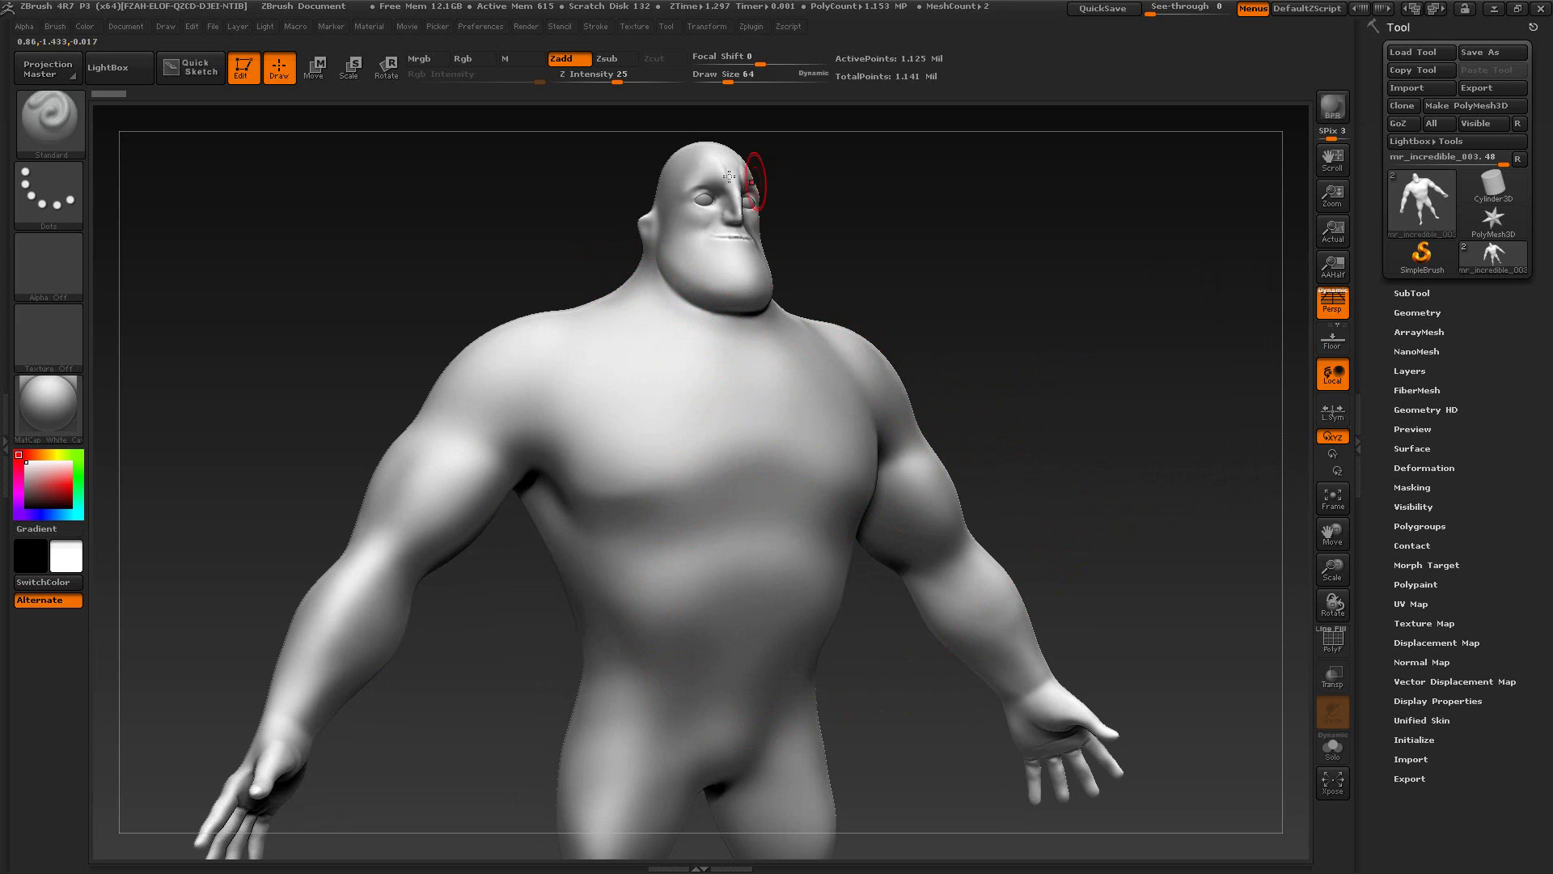
pyautogui.moveTo(1092, 503); pyautogui.dragTo(1052, 371)
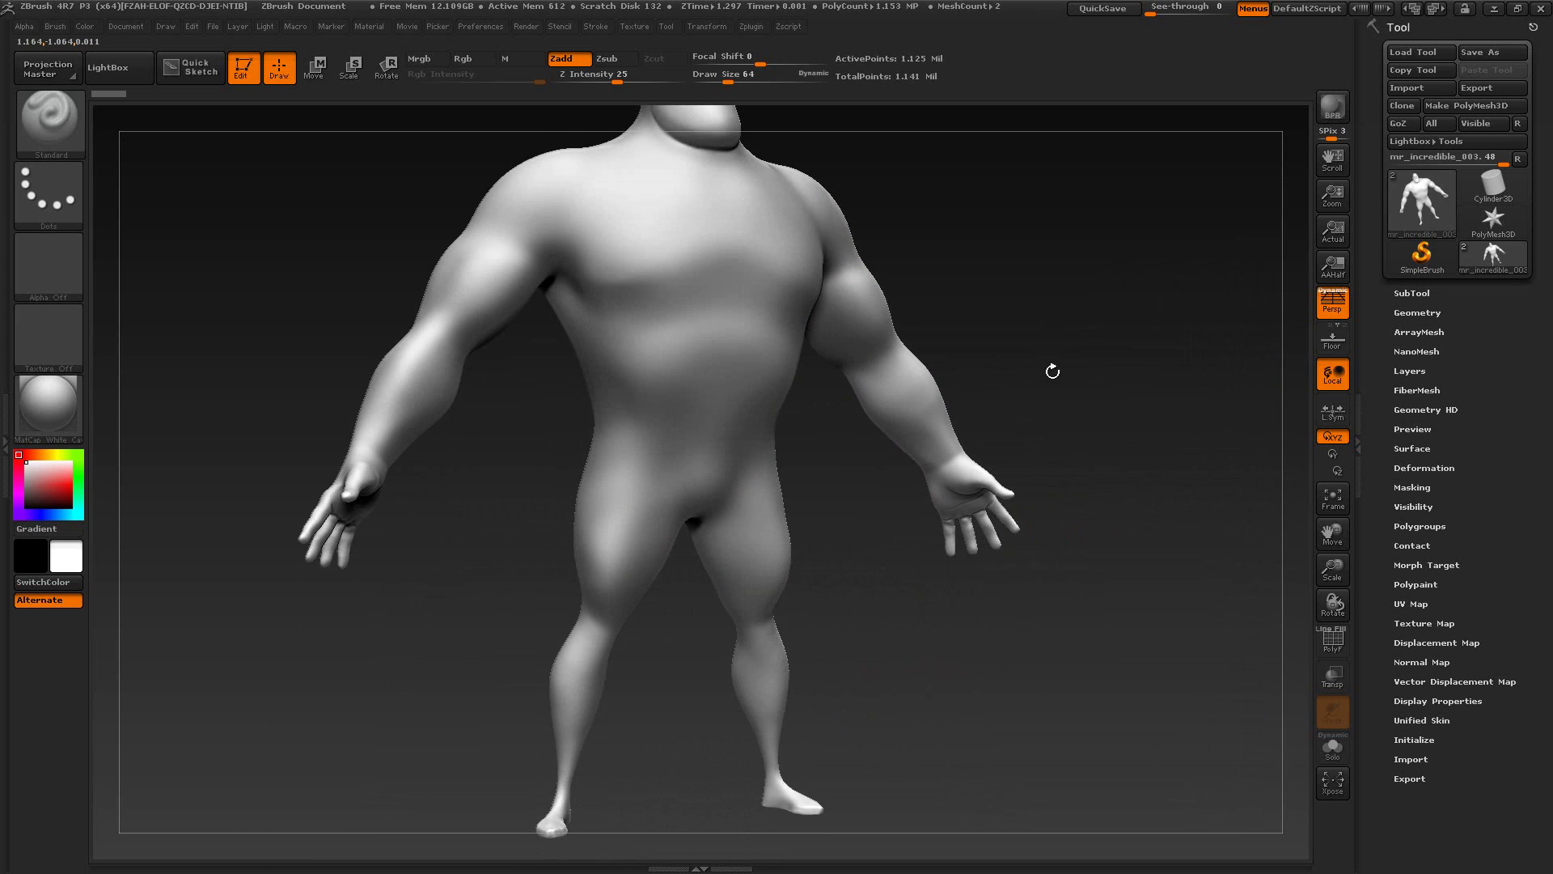
pyautogui.moveTo(1124, 334)
pyautogui.mouseDown()
pyautogui.moveTo(1054, 450)
pyautogui.moveTo(1025, 441)
pyautogui.mouseUp()
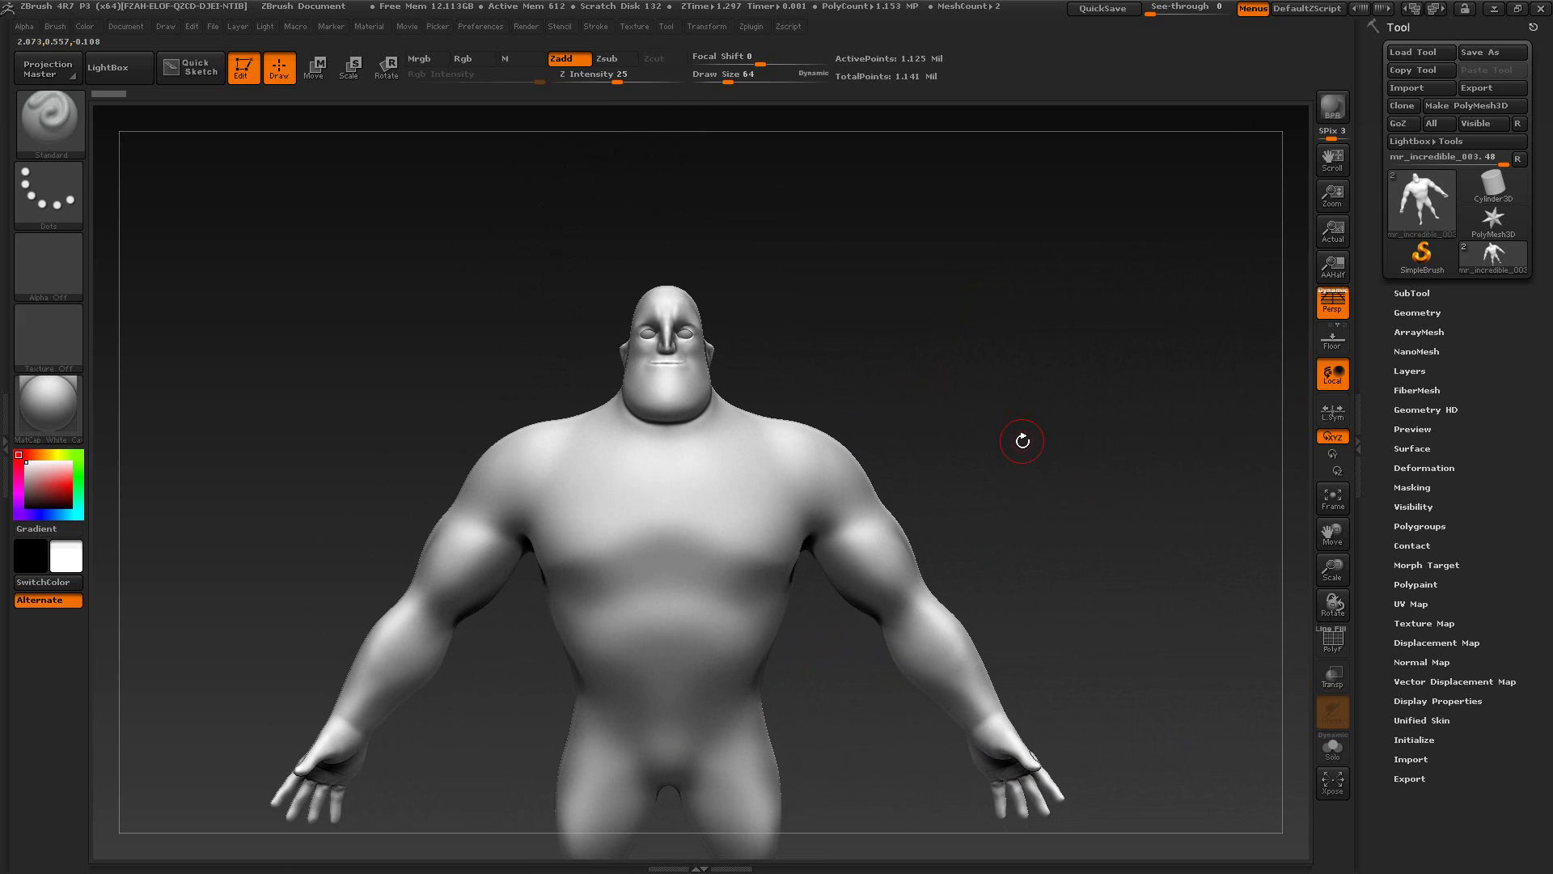
pyautogui.moveTo(1010, 450)
pyautogui.mouseDown()
pyautogui.moveTo(1041, 450)
pyautogui.moveTo(1013, 456)
pyautogui.mouseUp()
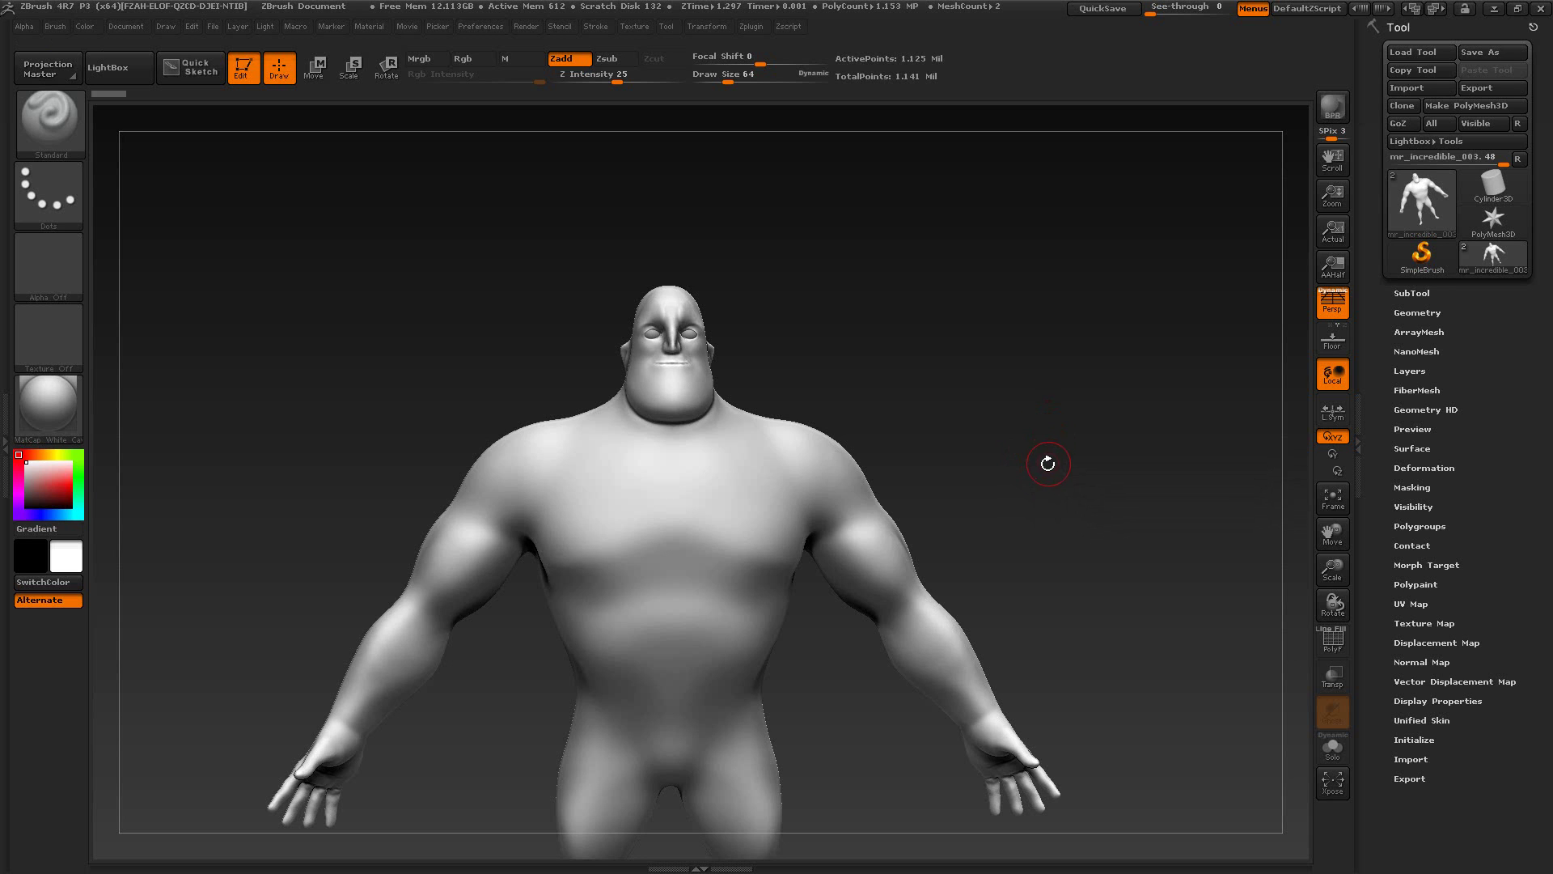
pyautogui.moveTo(1036, 471)
pyautogui.mouseDown()
pyautogui.moveTo(971, 466)
pyautogui.moveTo(1065, 461)
pyautogui.moveTo(1040, 463)
pyautogui.mouseUp()
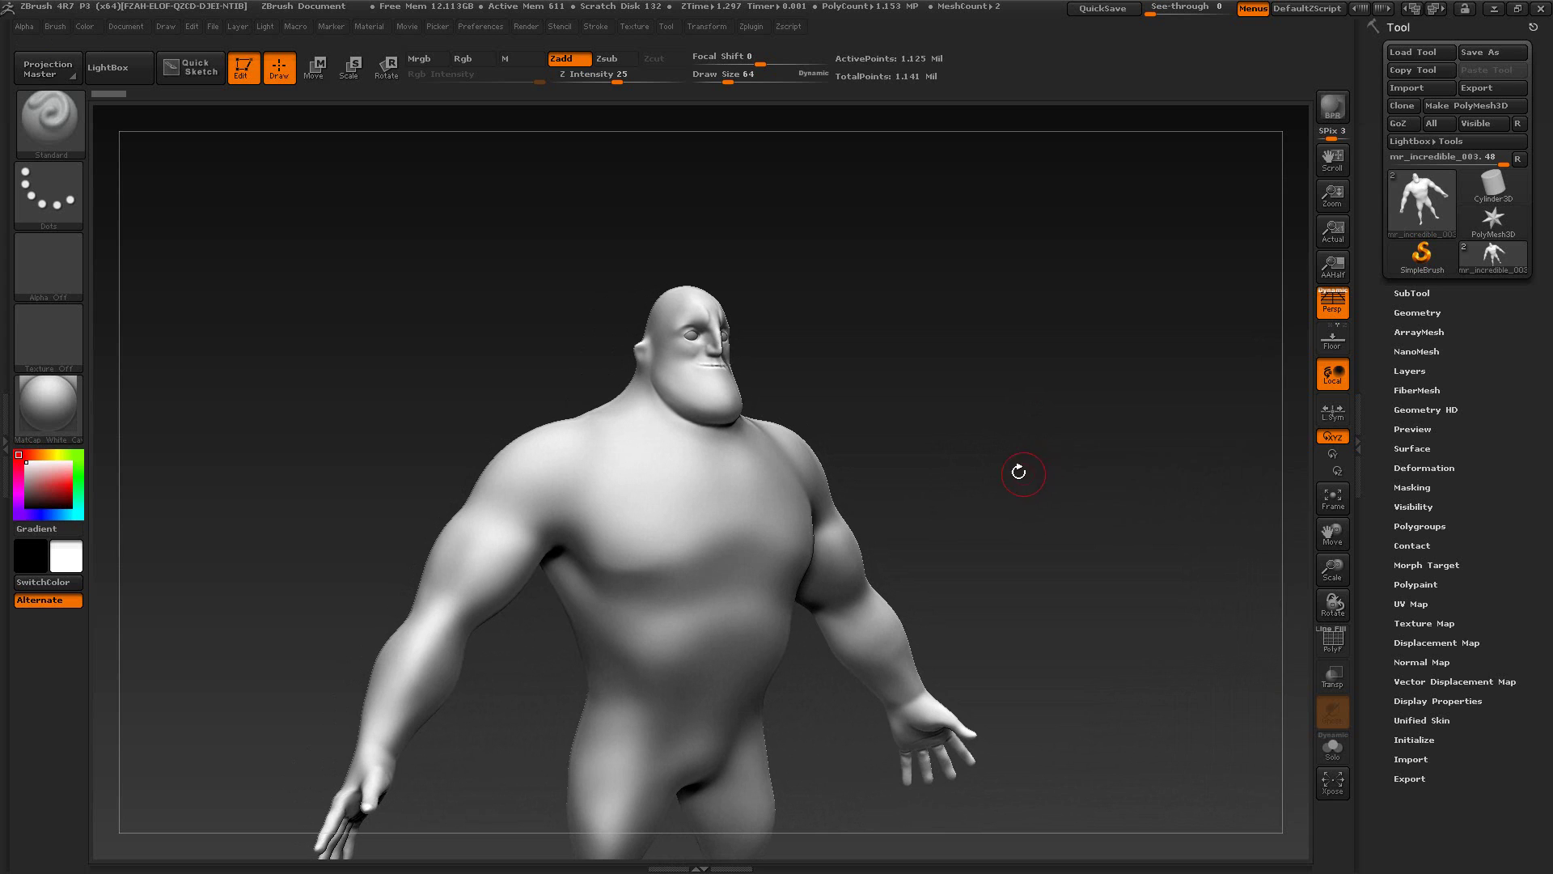
# Step: Switch to XnView, compare the reference images of Mr. Incredible's face and suit collar, and return to ZBrush
pyautogui.hotkey('alt', 'Tab')
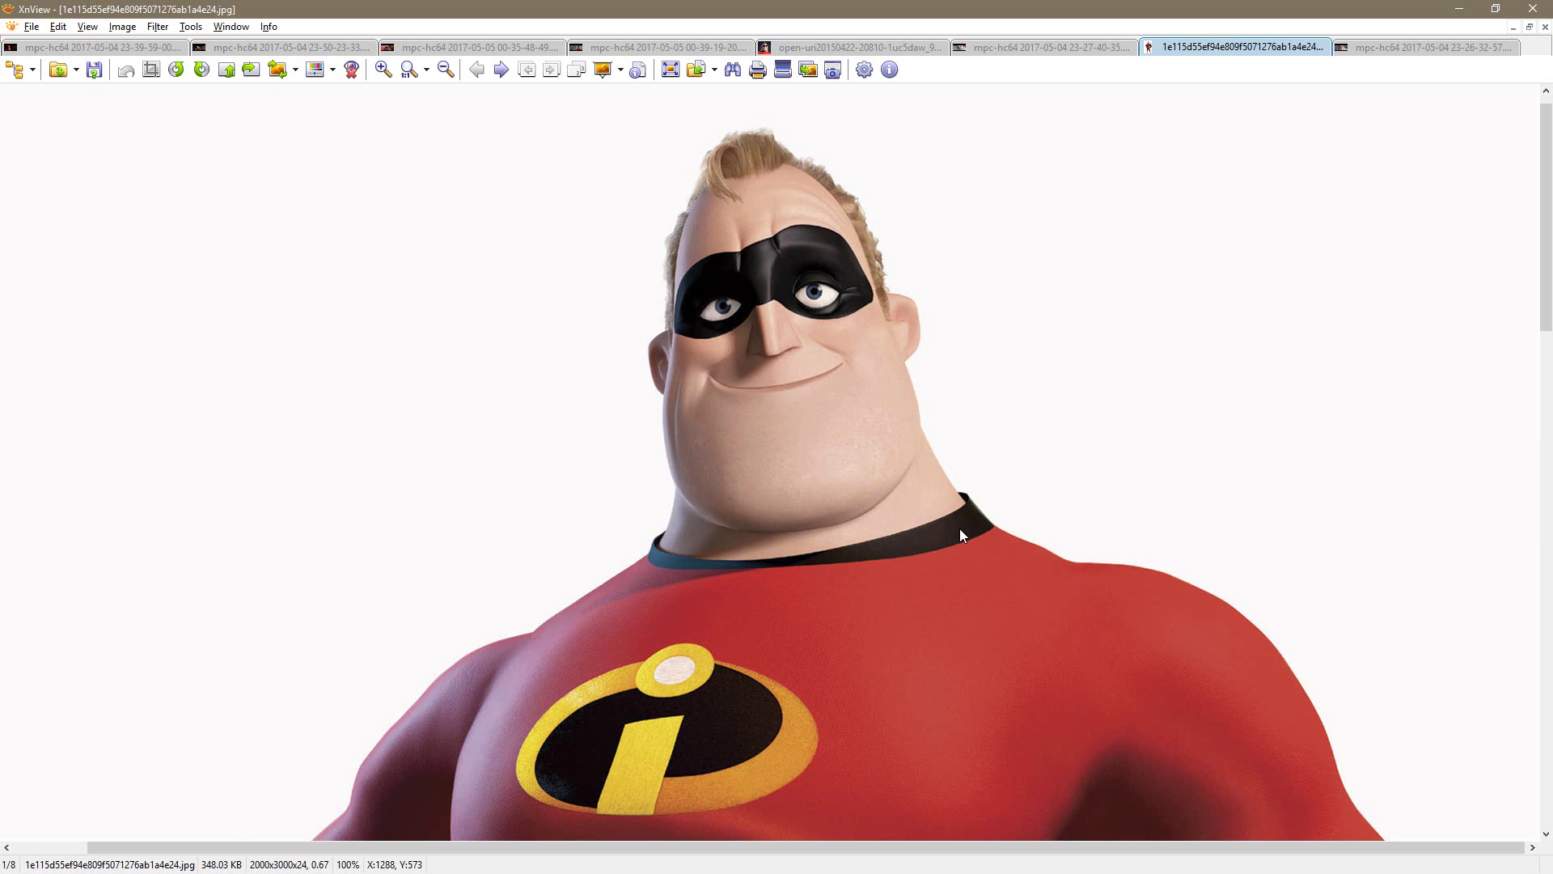
pyautogui.click(629, 48)
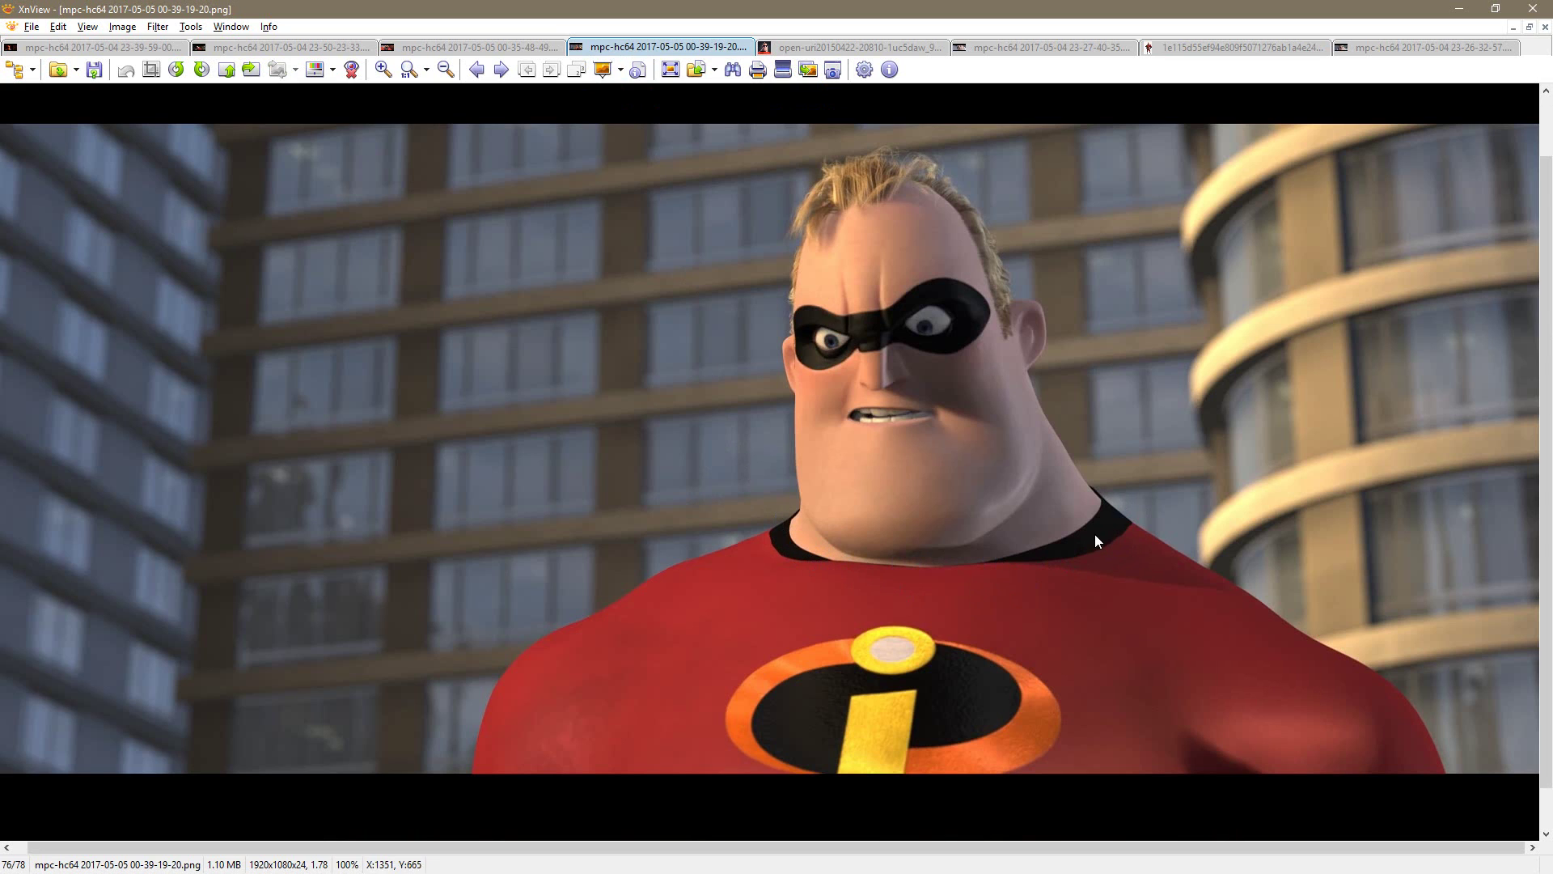
pyautogui.click(1024, 49)
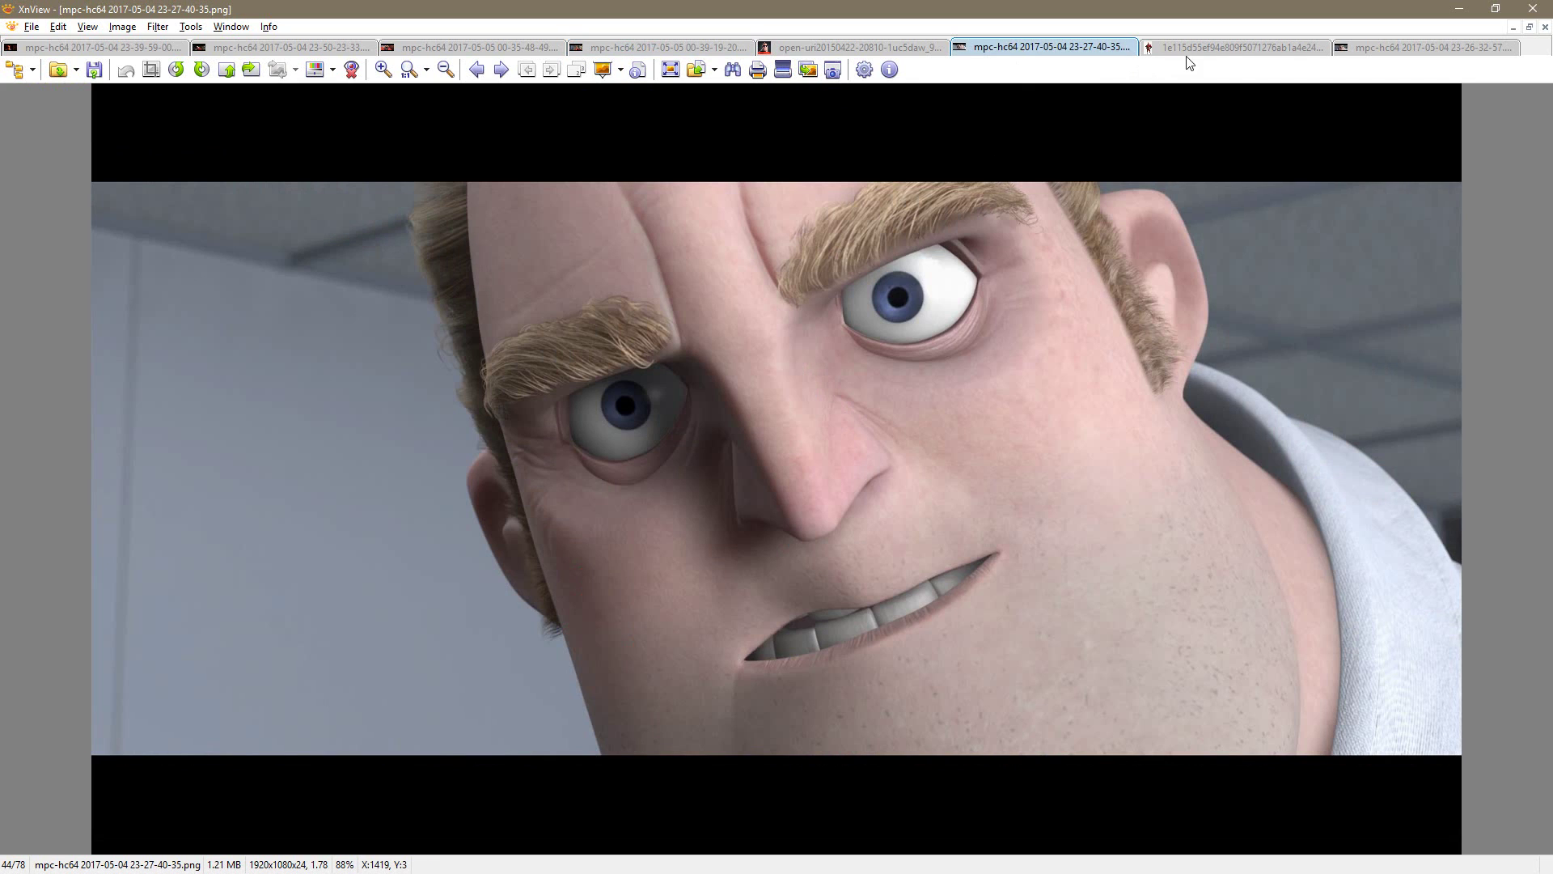
pyautogui.click(1248, 51)
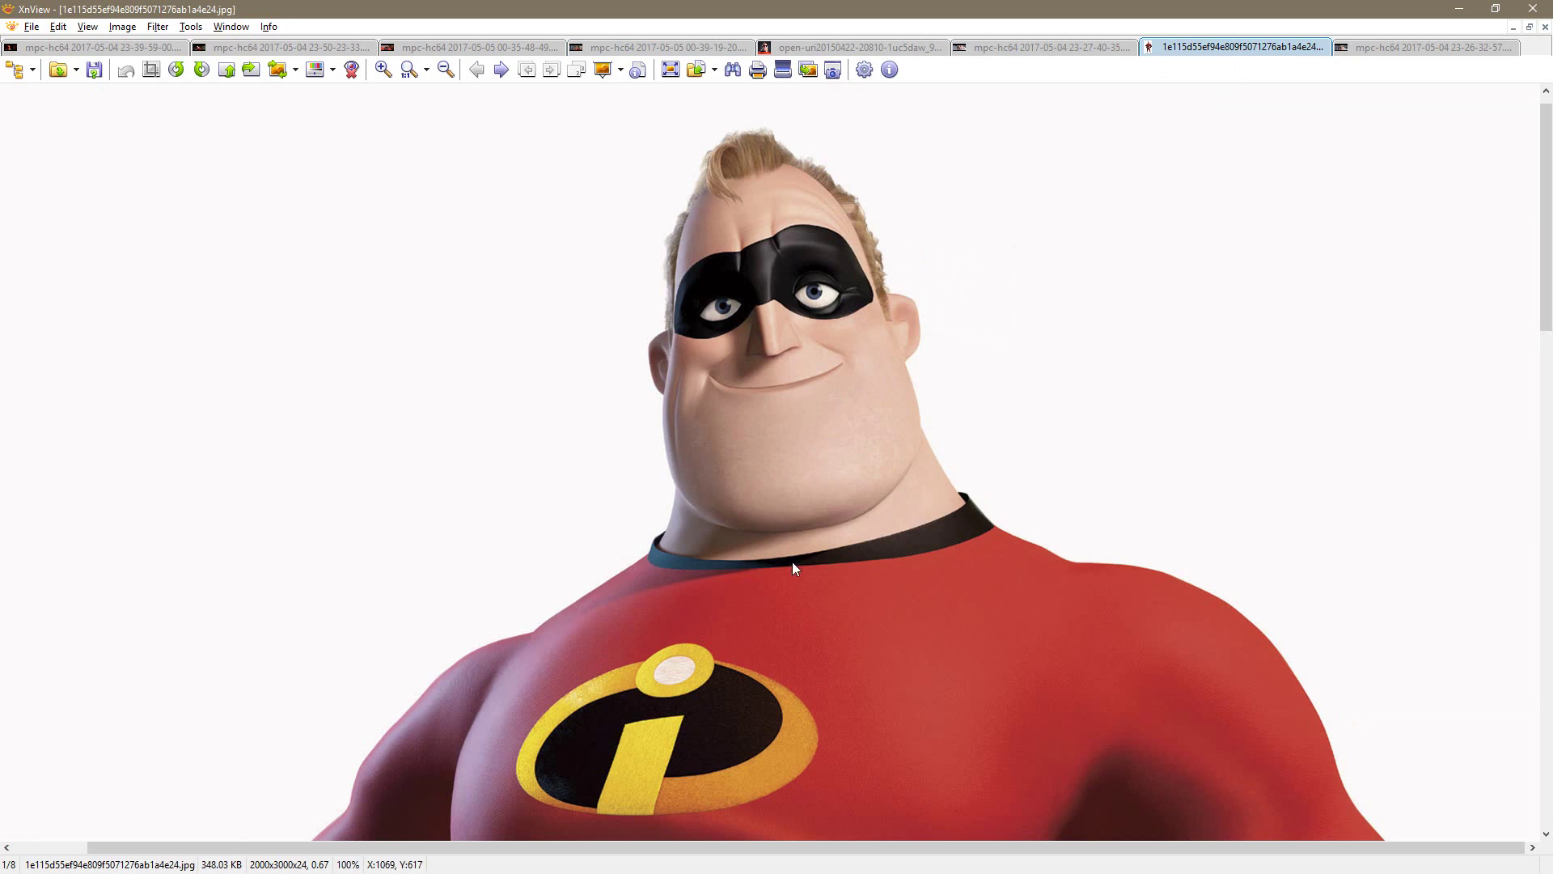
pyautogui.hotkey('alt', 'Tab')
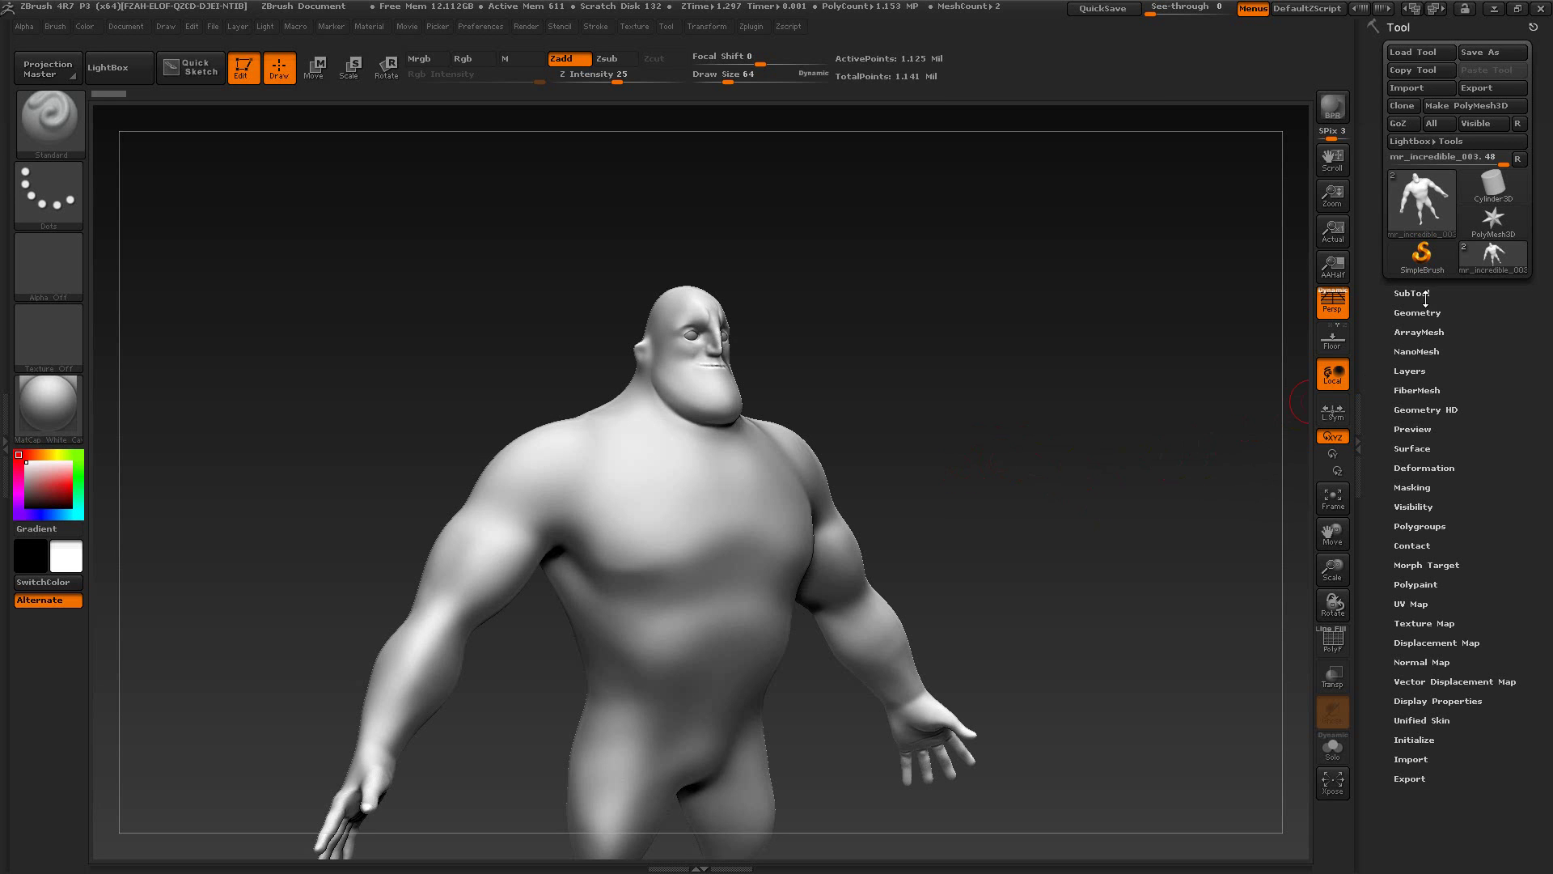
# Step: Duplicate the body subtool and isolate the mr_incredible_003 subtool in Solo mode
pyautogui.click(1425, 296)
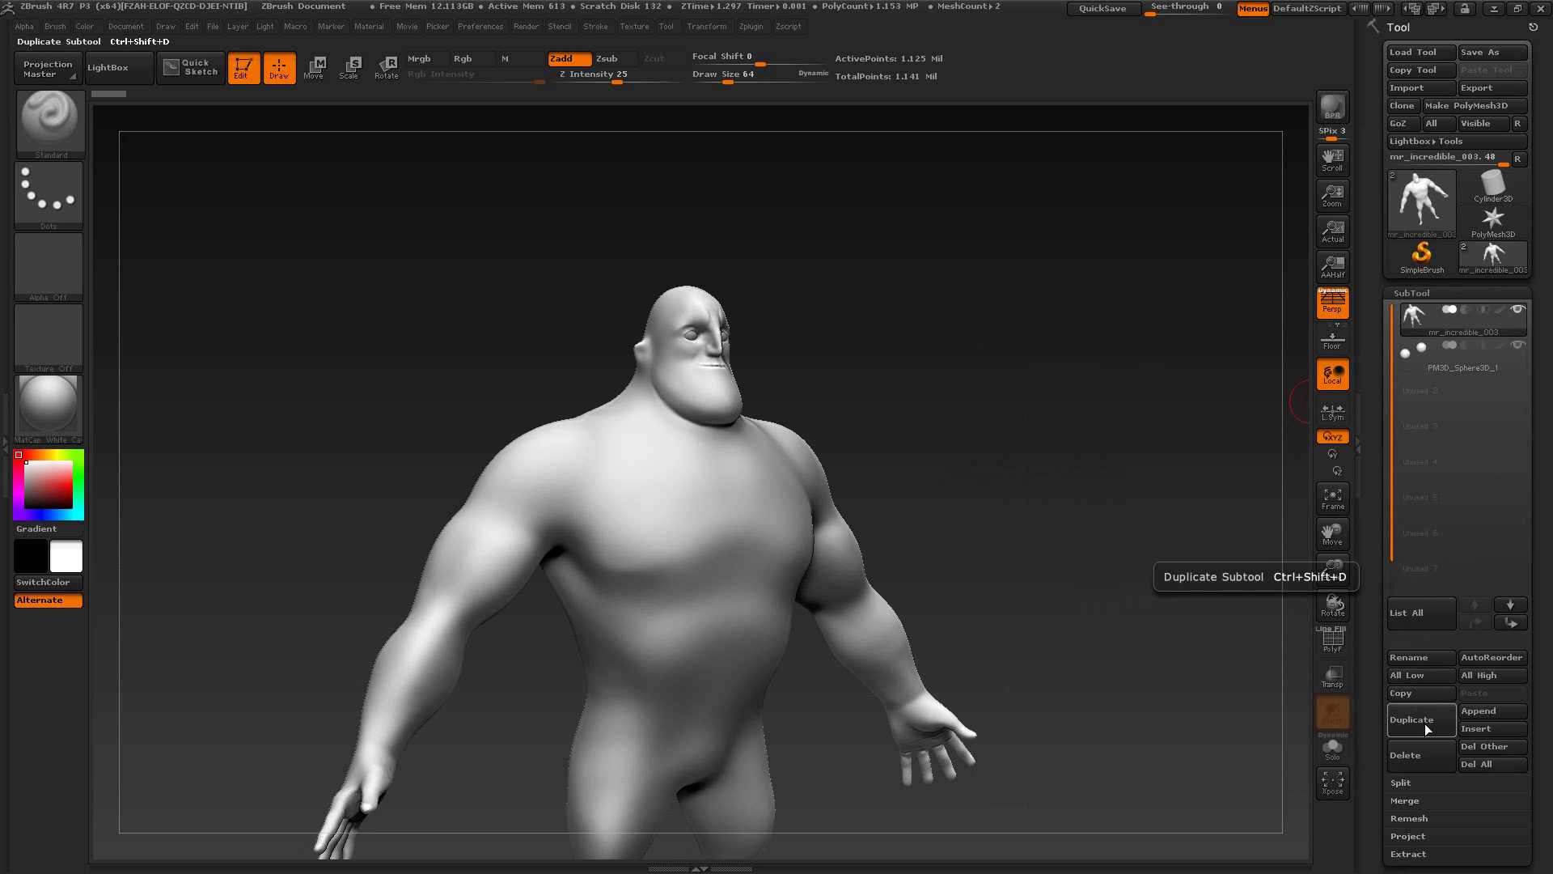
pyautogui.click(1424, 719)
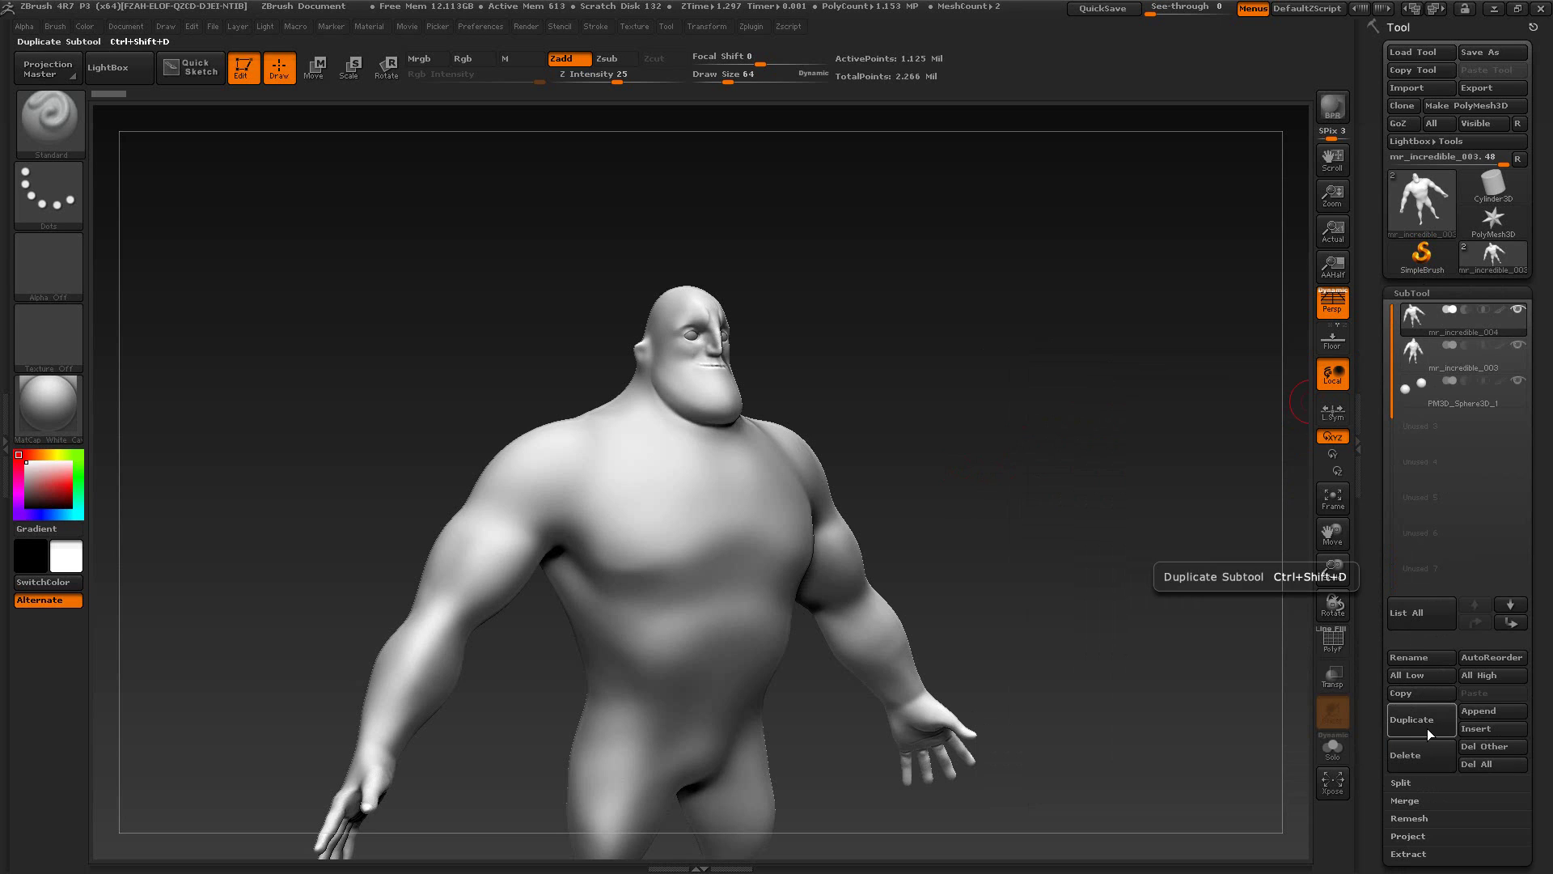
pyautogui.click(1512, 364)
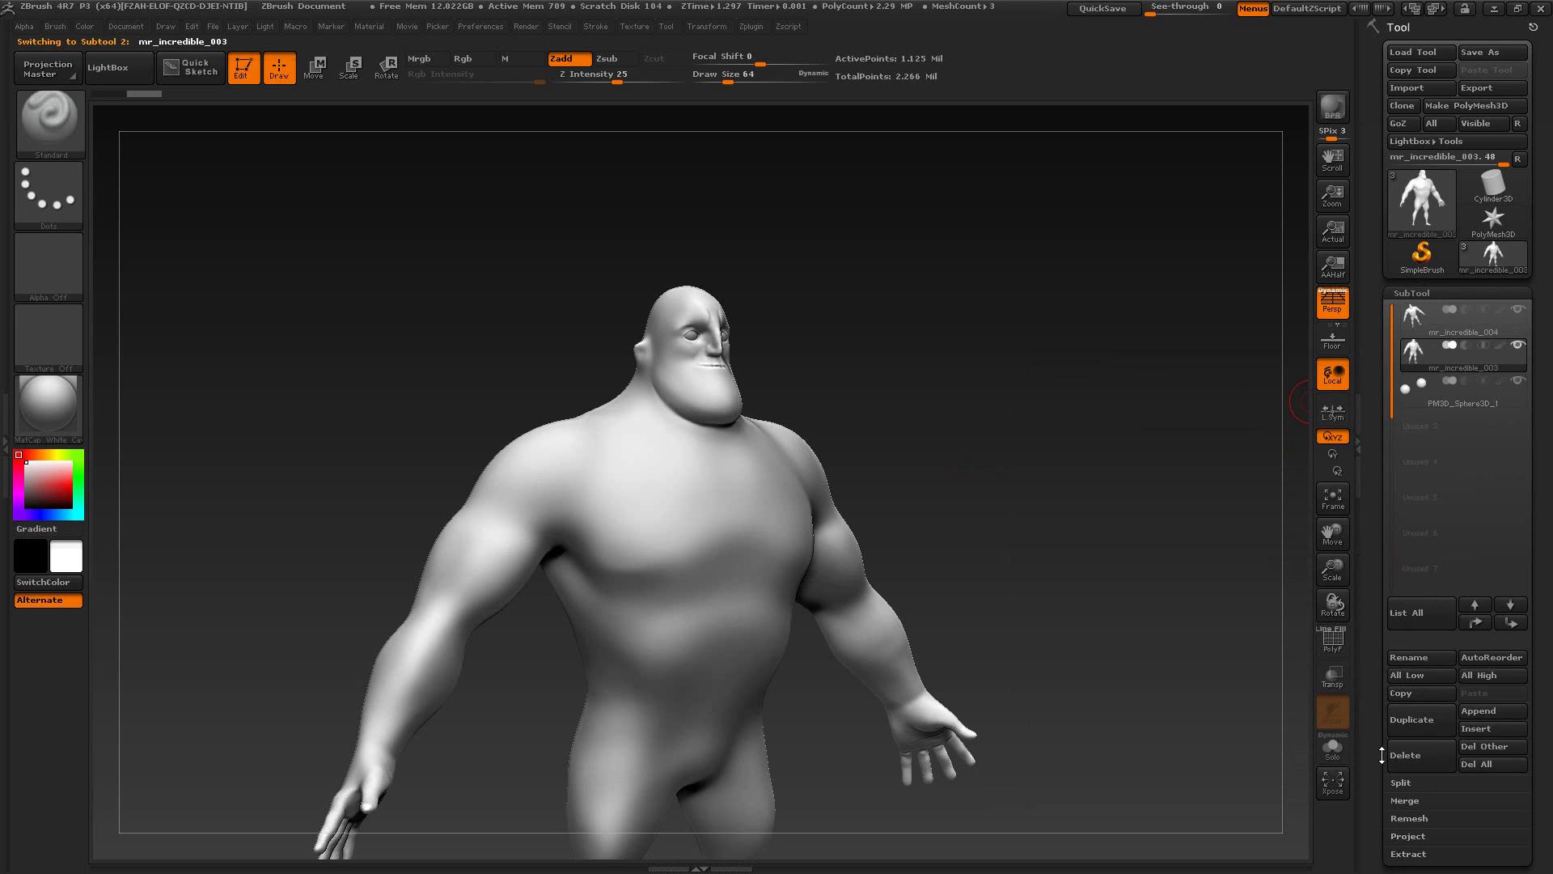
pyautogui.click(1333, 746)
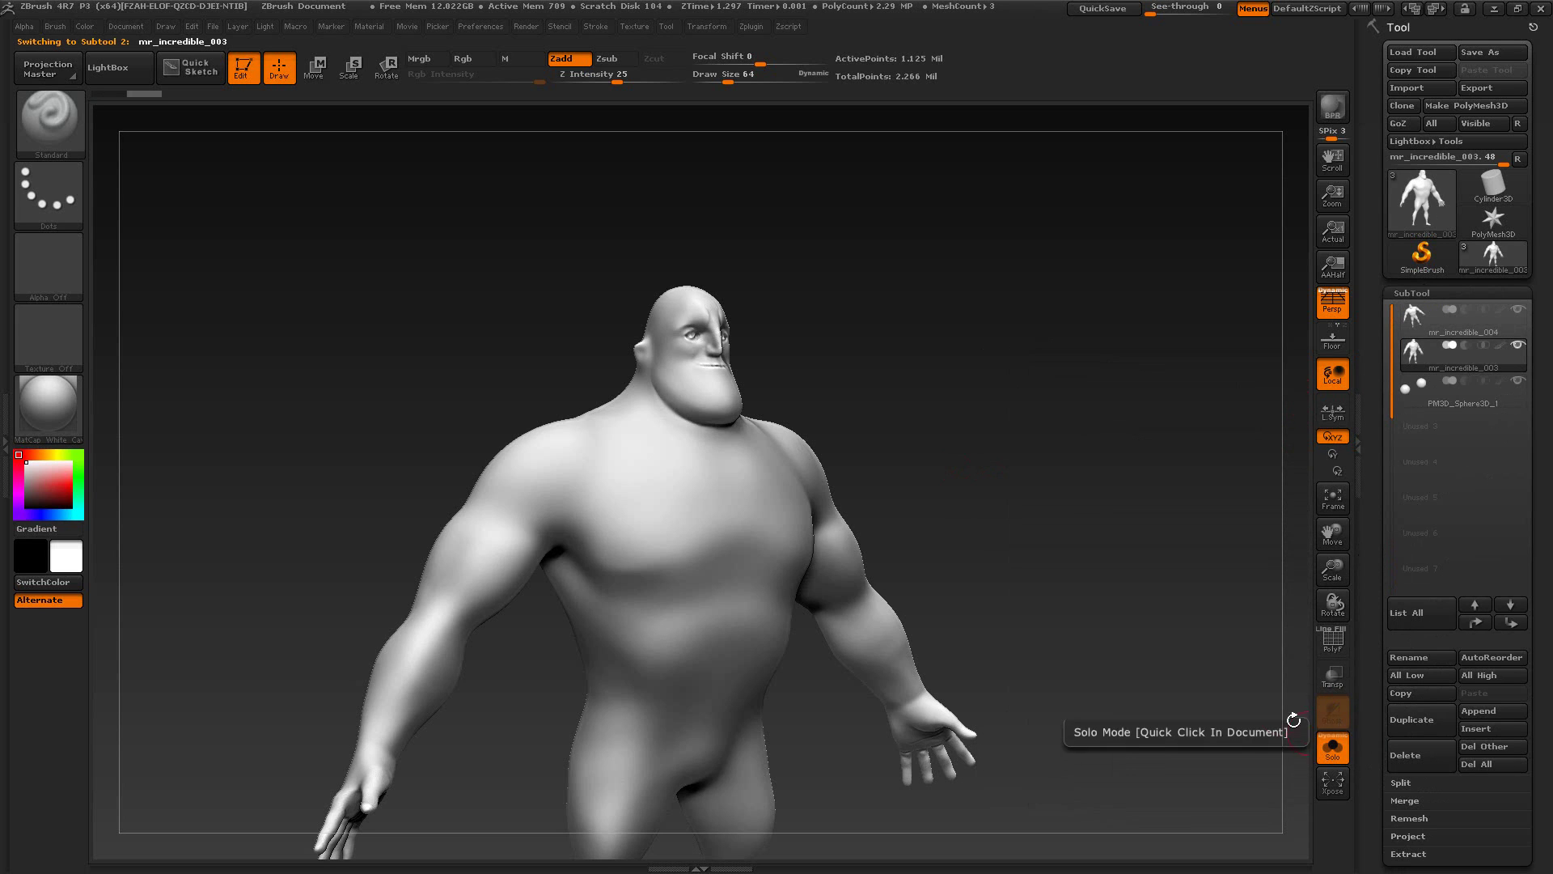
# Step: Turn off perspective and frame the head and shoulders in side profile
pyautogui.moveTo(916, 407); pyautogui.dragTo(702, 246)
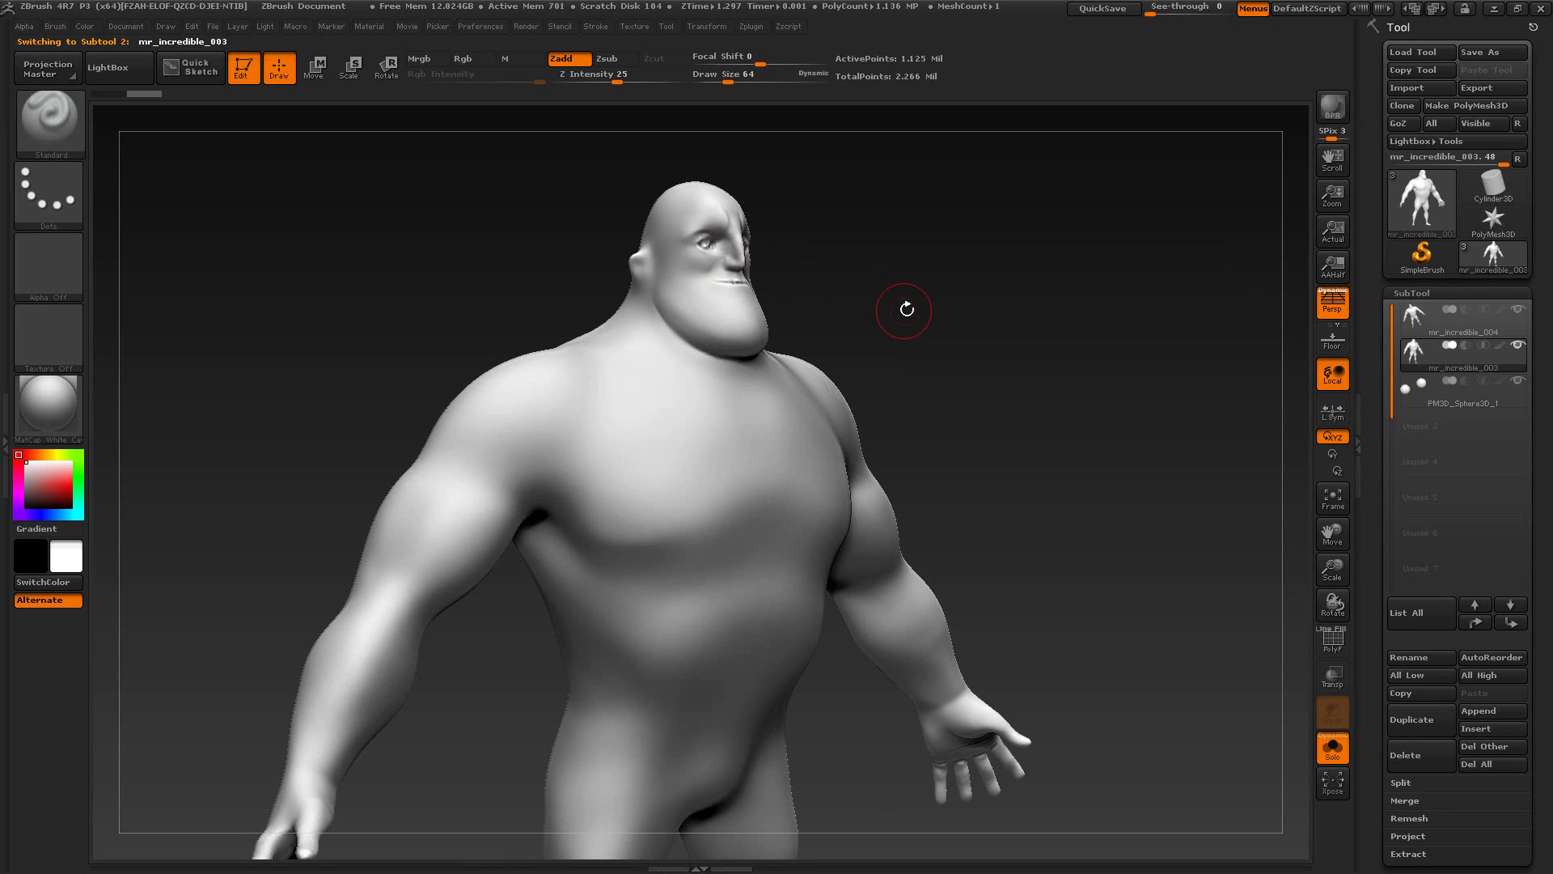
pyautogui.moveTo(909, 306); pyautogui.dragTo(896, 439)
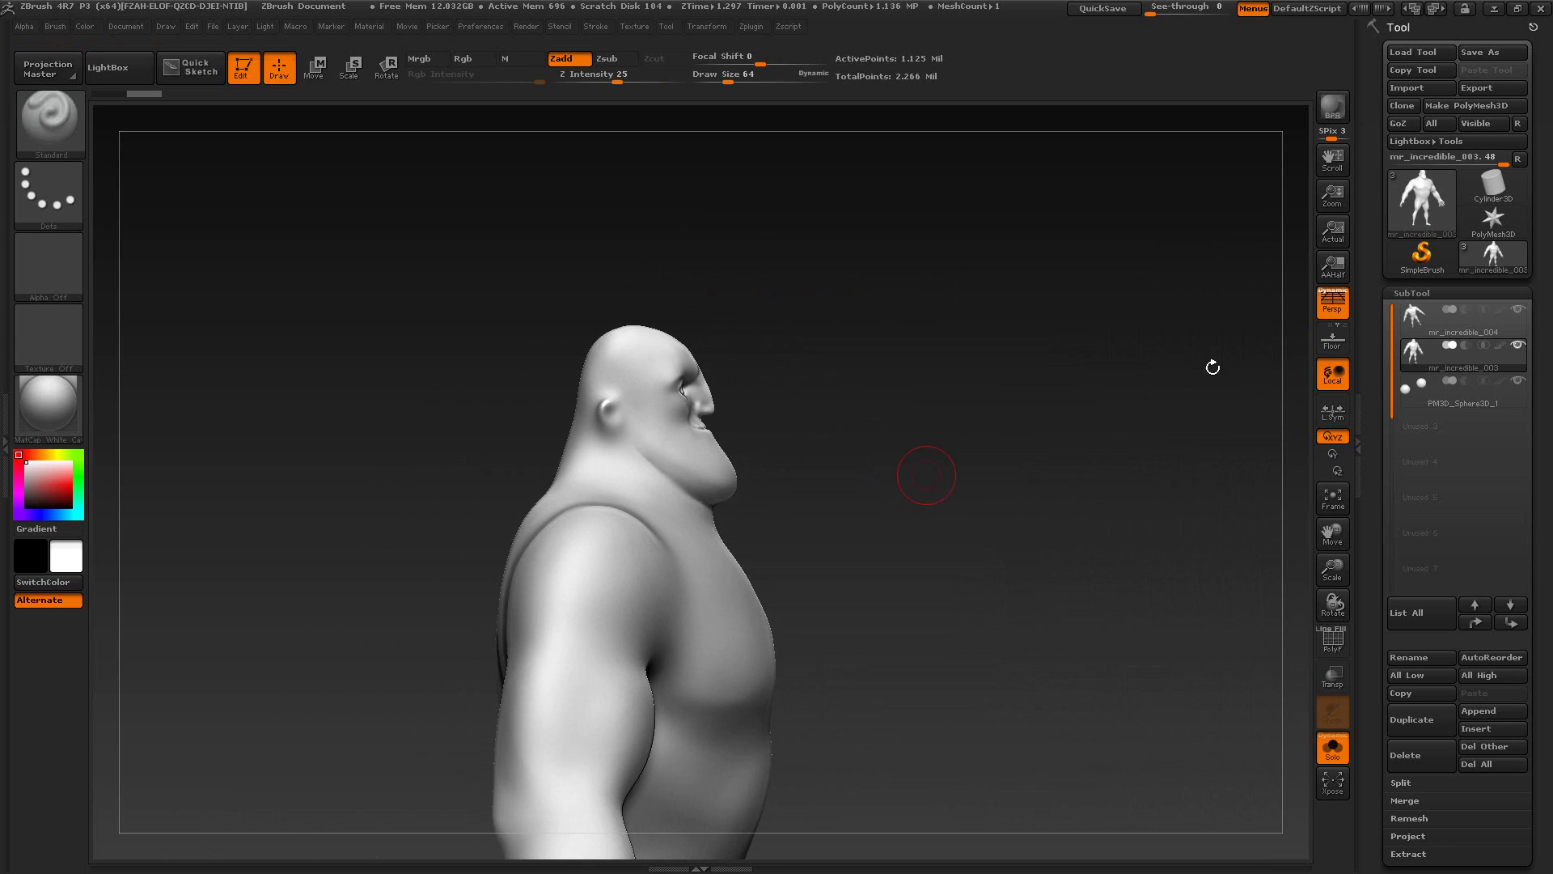
pyautogui.click(1332, 306)
pyautogui.moveTo(896, 563); pyautogui.dragTo(939, 538)
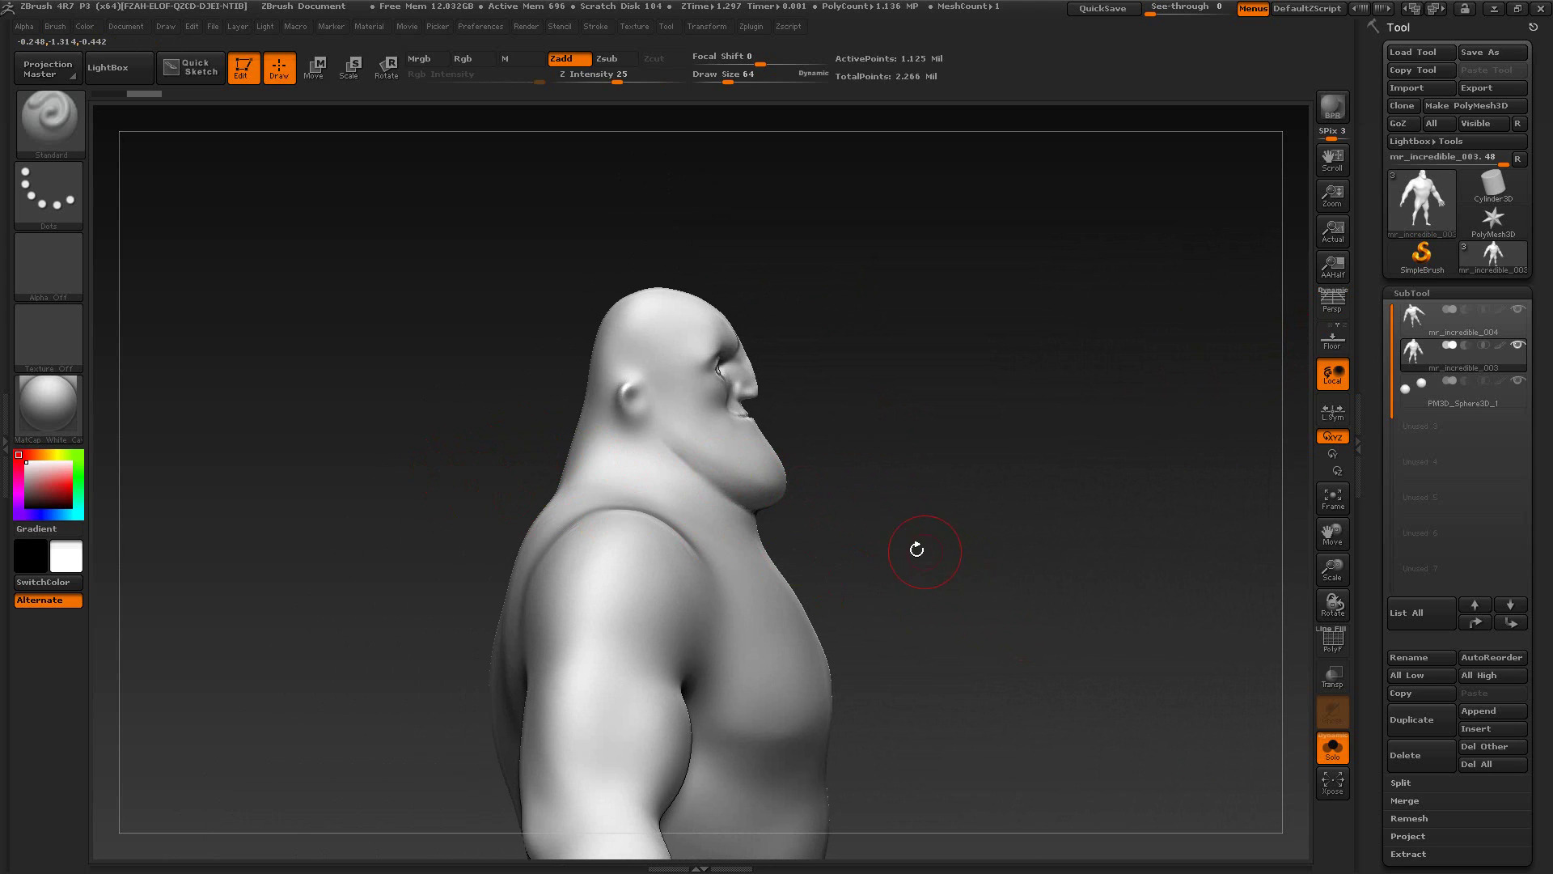
pyautogui.moveTo(917, 550); pyautogui.dragTo(945, 568)
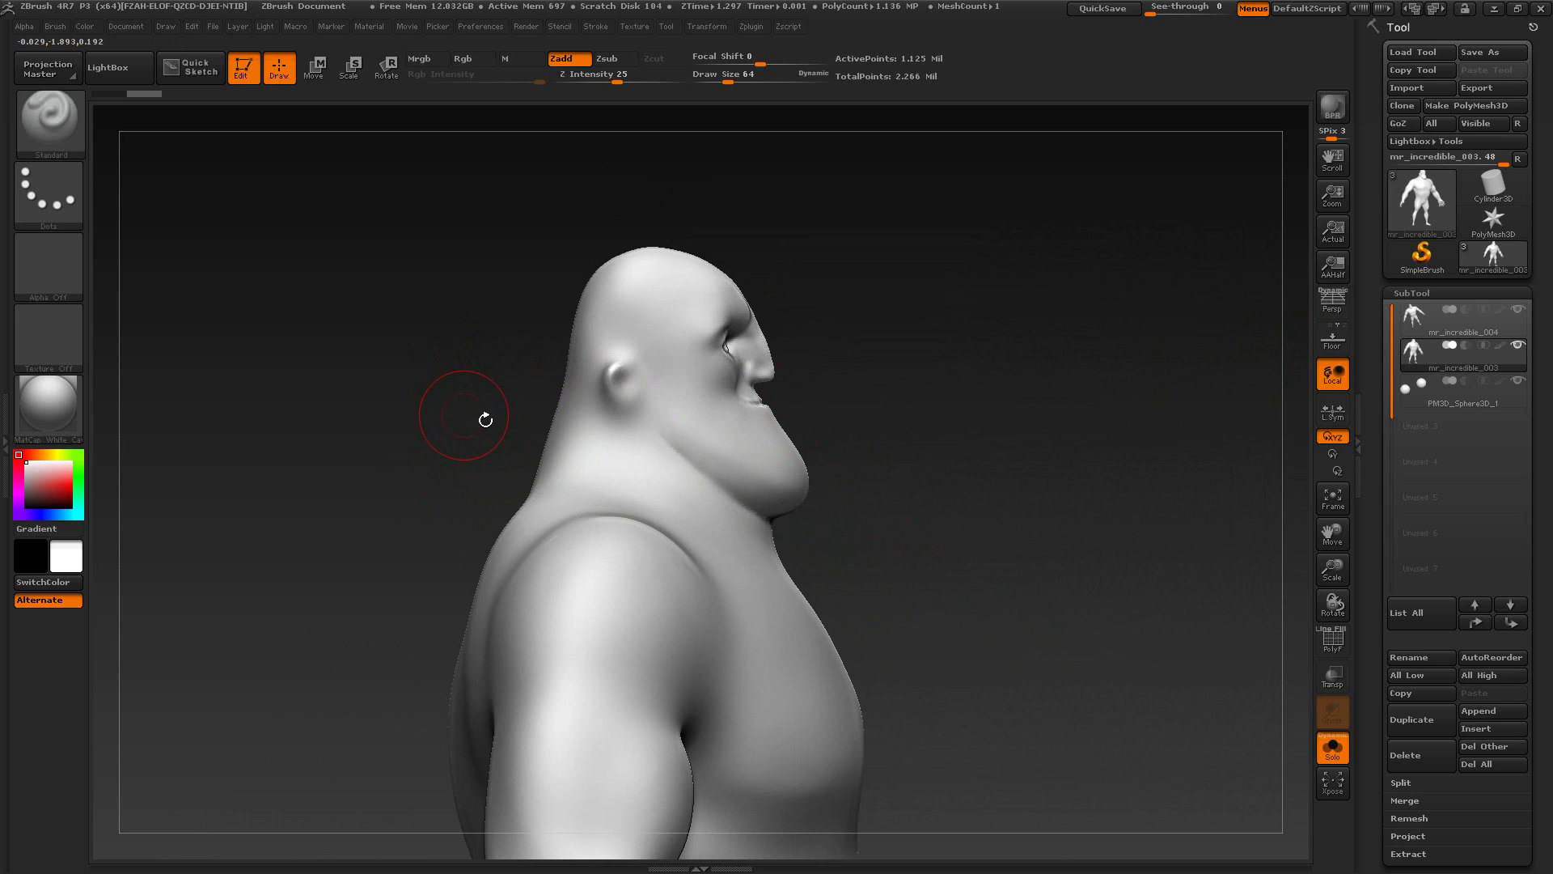
# Step: Display the body's polygroups with Polyframe as solid colour fills without wireframe lines
pyautogui.click(1333, 640)
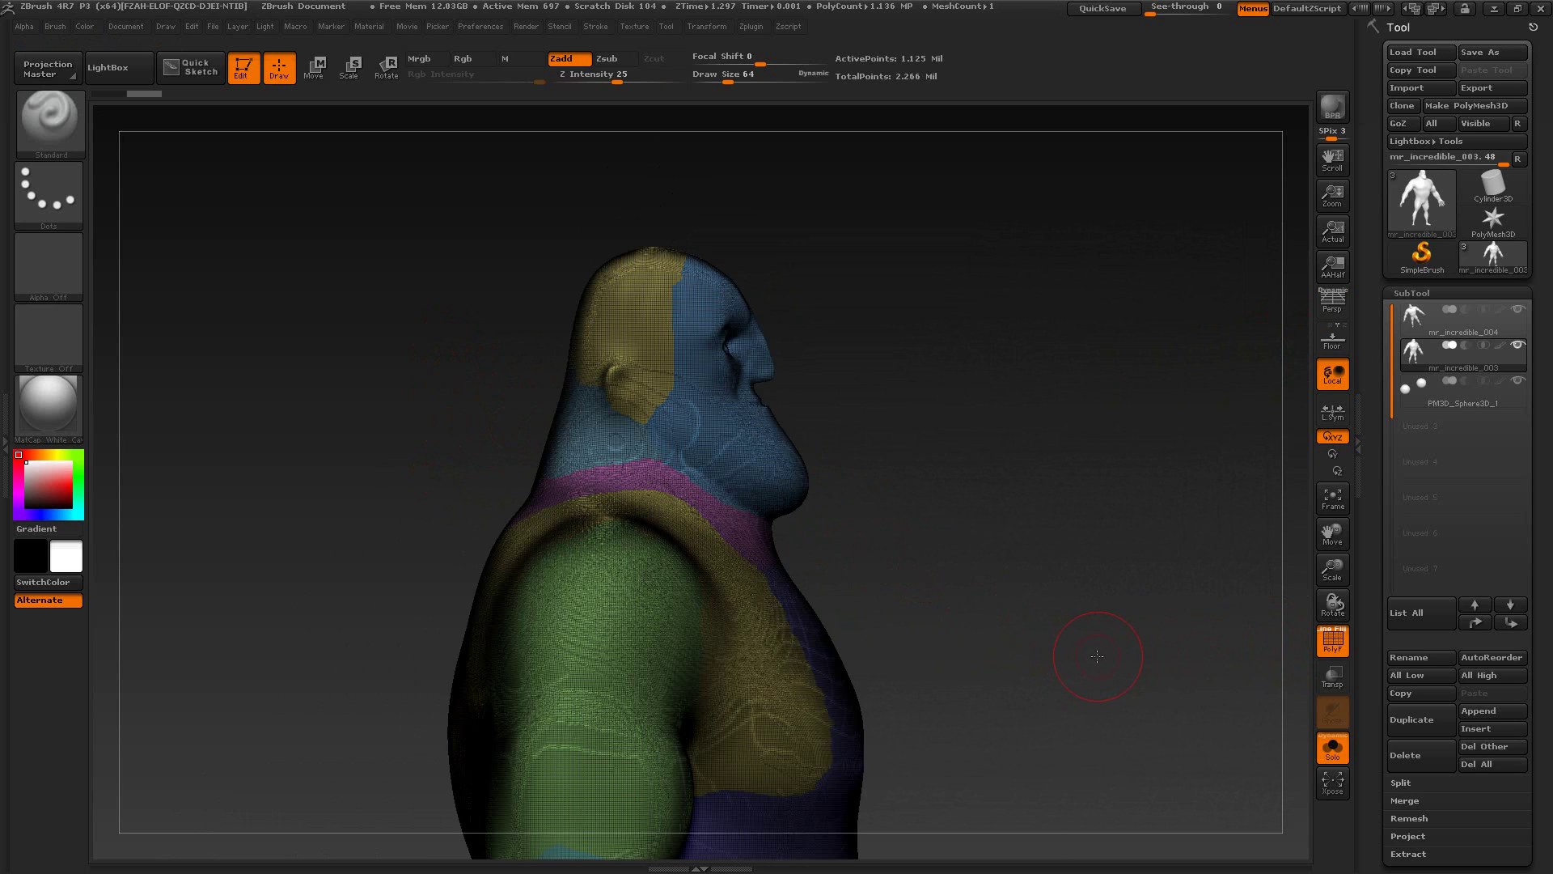
pyautogui.moveTo(1097, 656); pyautogui.dragTo(987, 657)
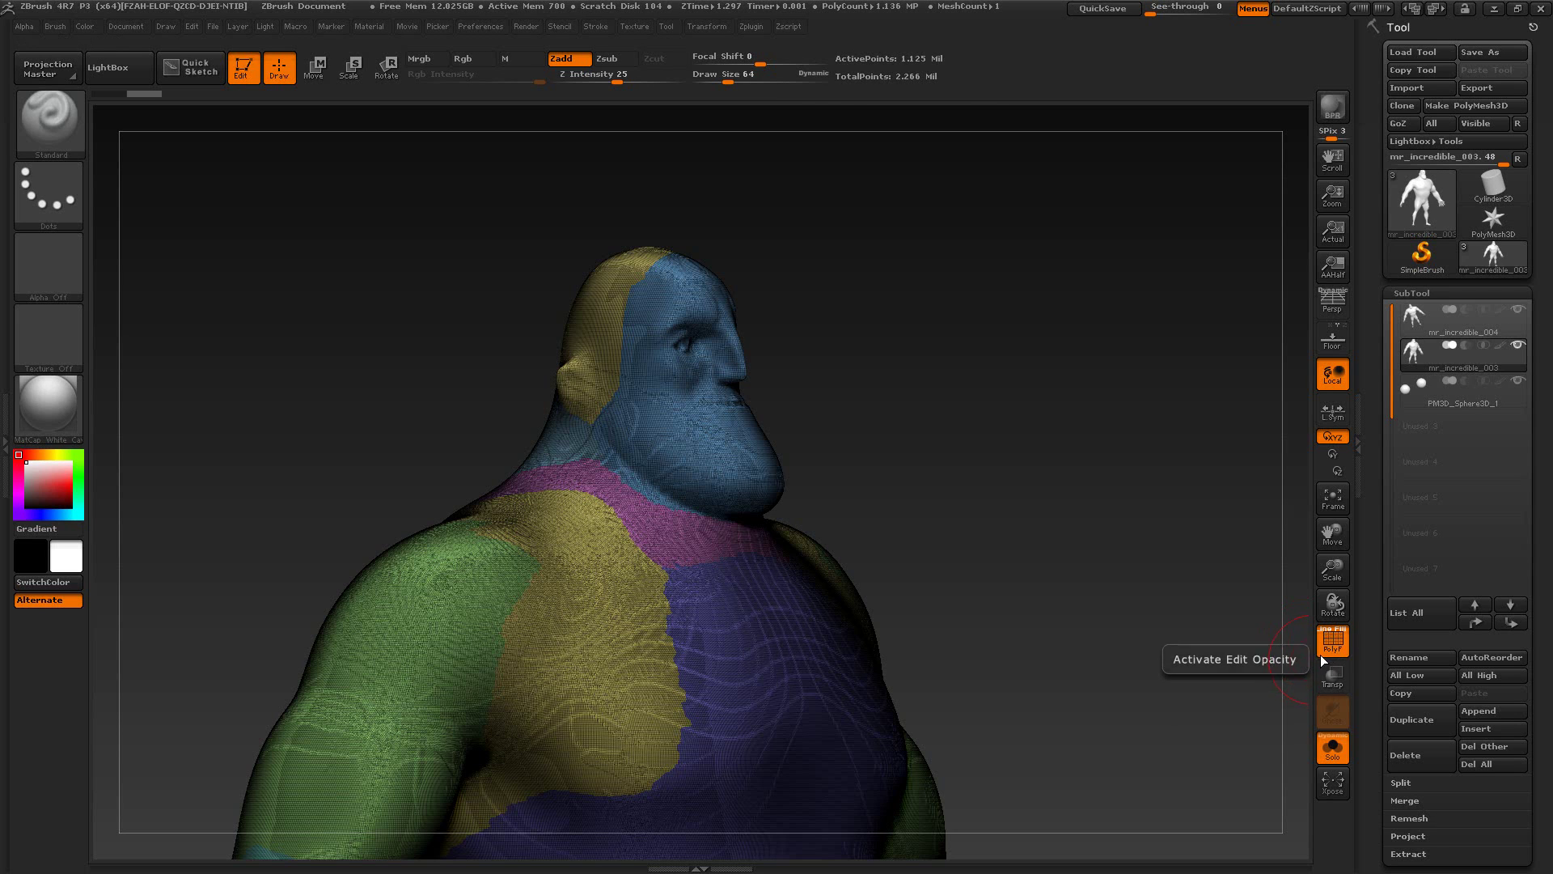
pyautogui.click(1325, 635)
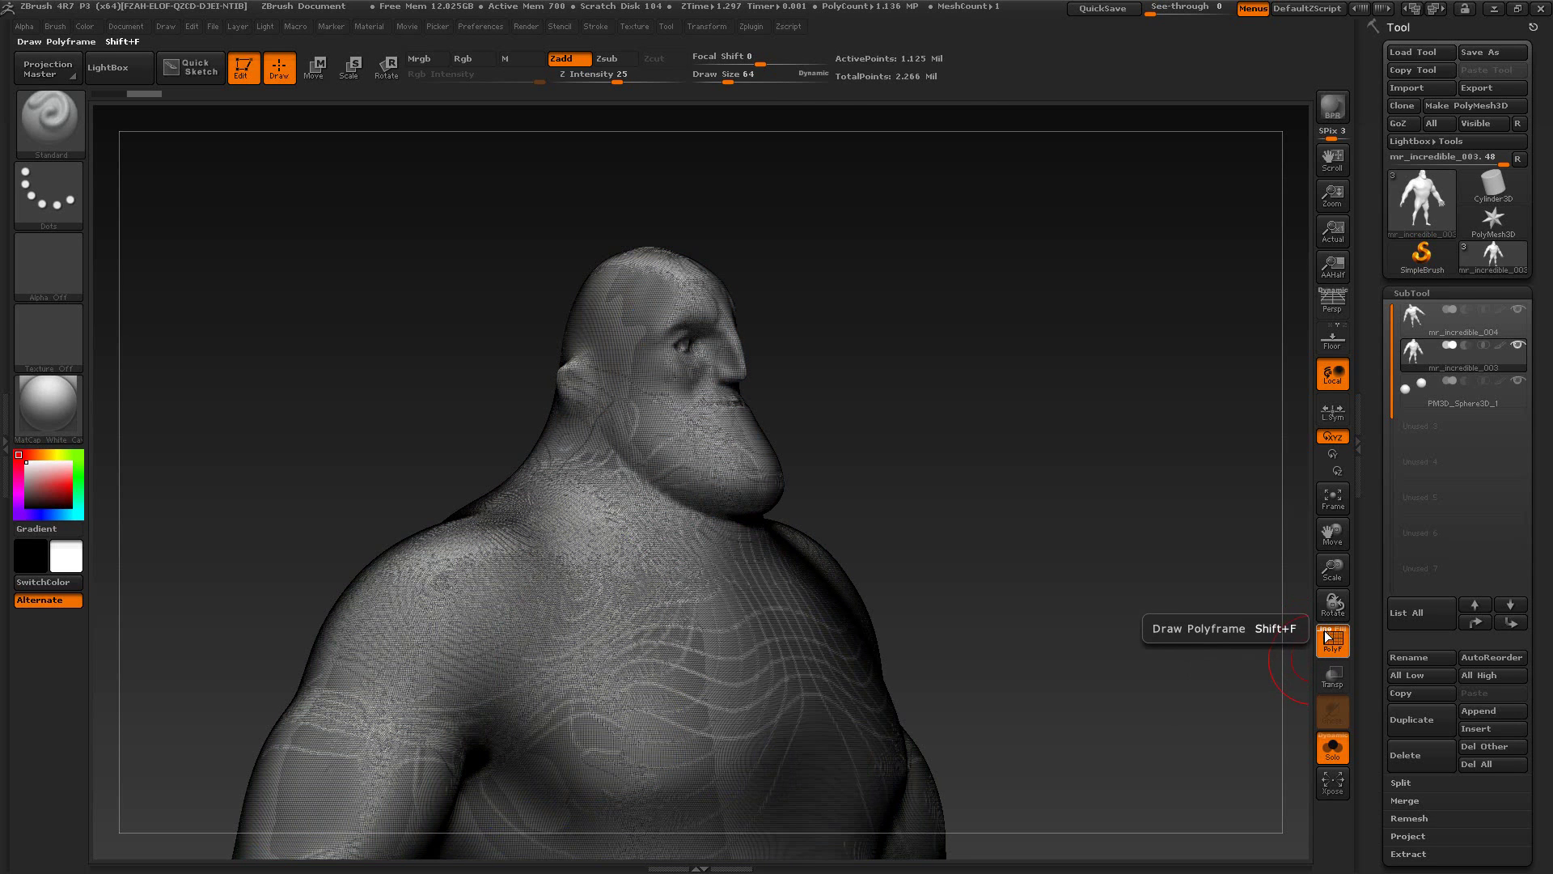
pyautogui.click(1327, 634)
pyautogui.click(1334, 644)
pyautogui.moveTo(1087, 651); pyautogui.dragTo(1120, 555)
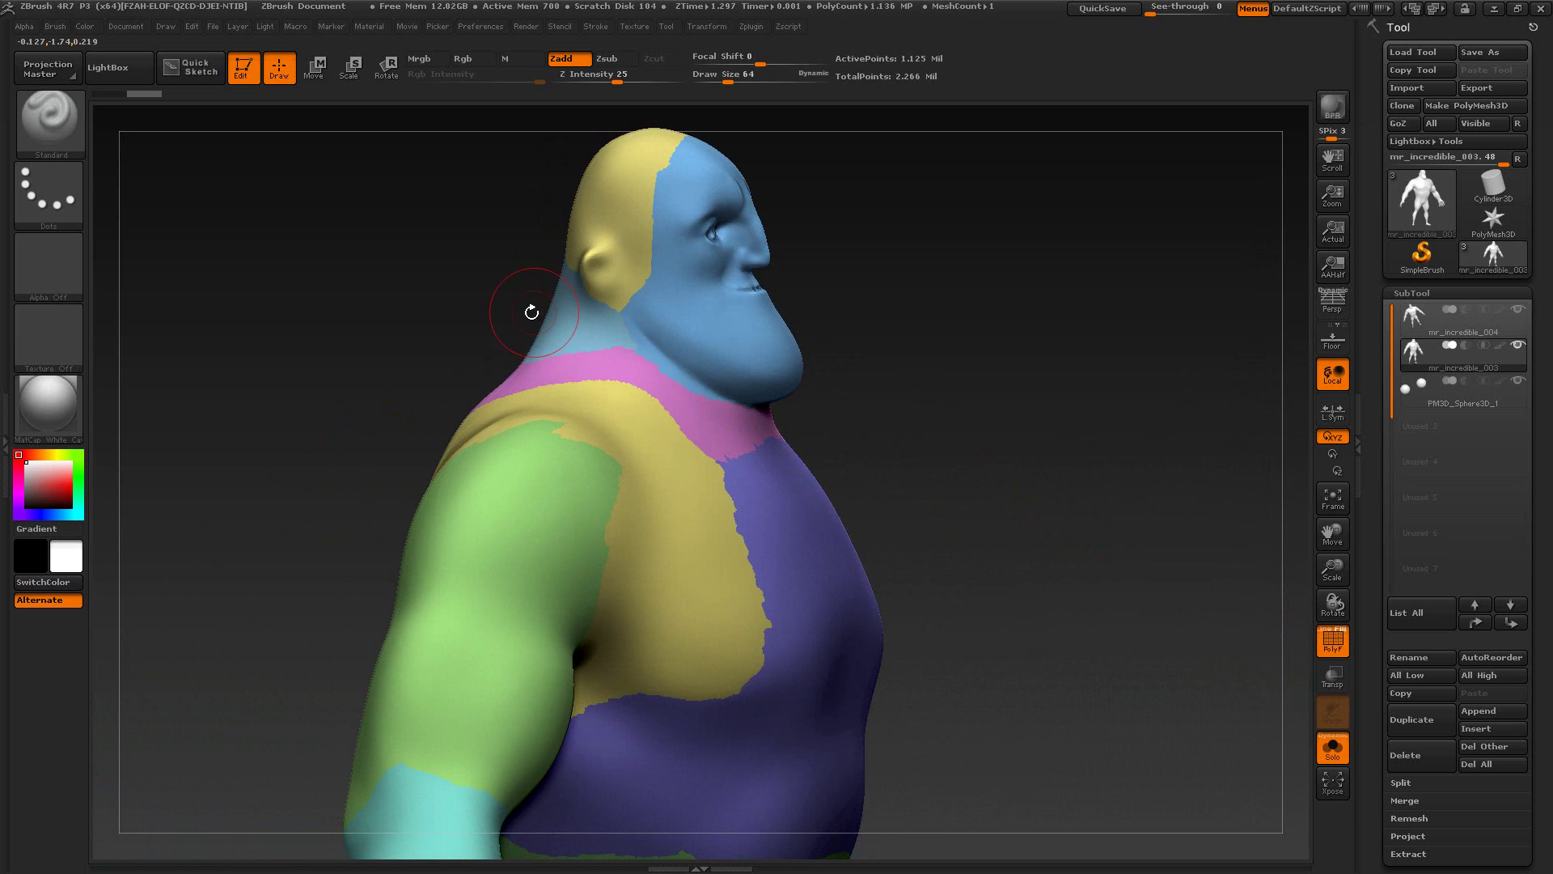
pyautogui.moveTo(1093, 480); pyautogui.dragTo(1029, 496)
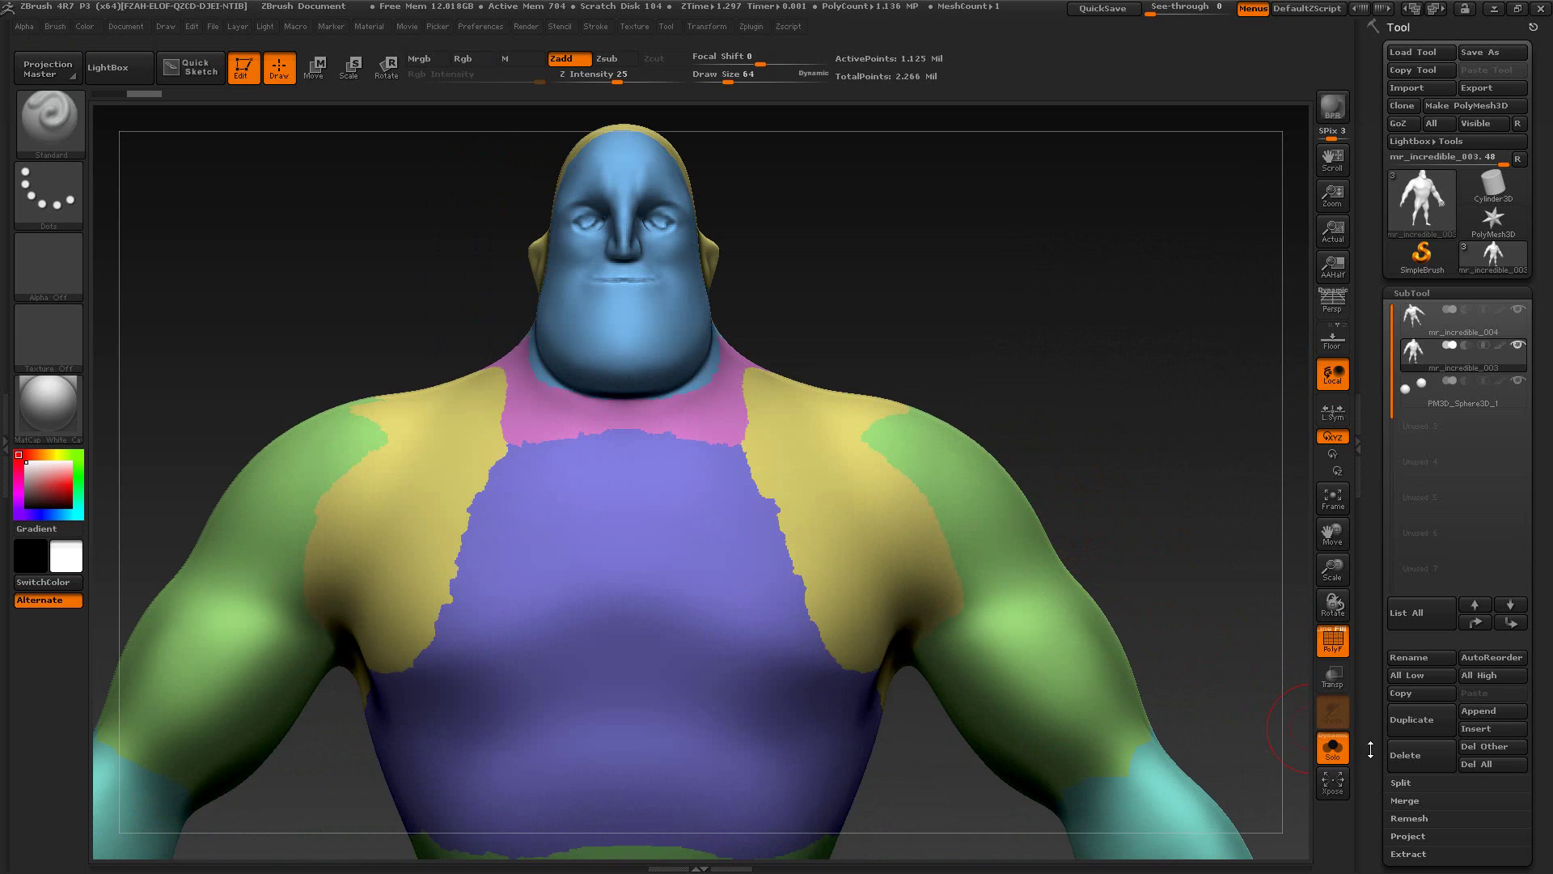
# Step: Combine the entire visible body into a single polygroup with GroupVisible
pyautogui.moveTo(1369, 750); pyautogui.dragTo(1373, 588)
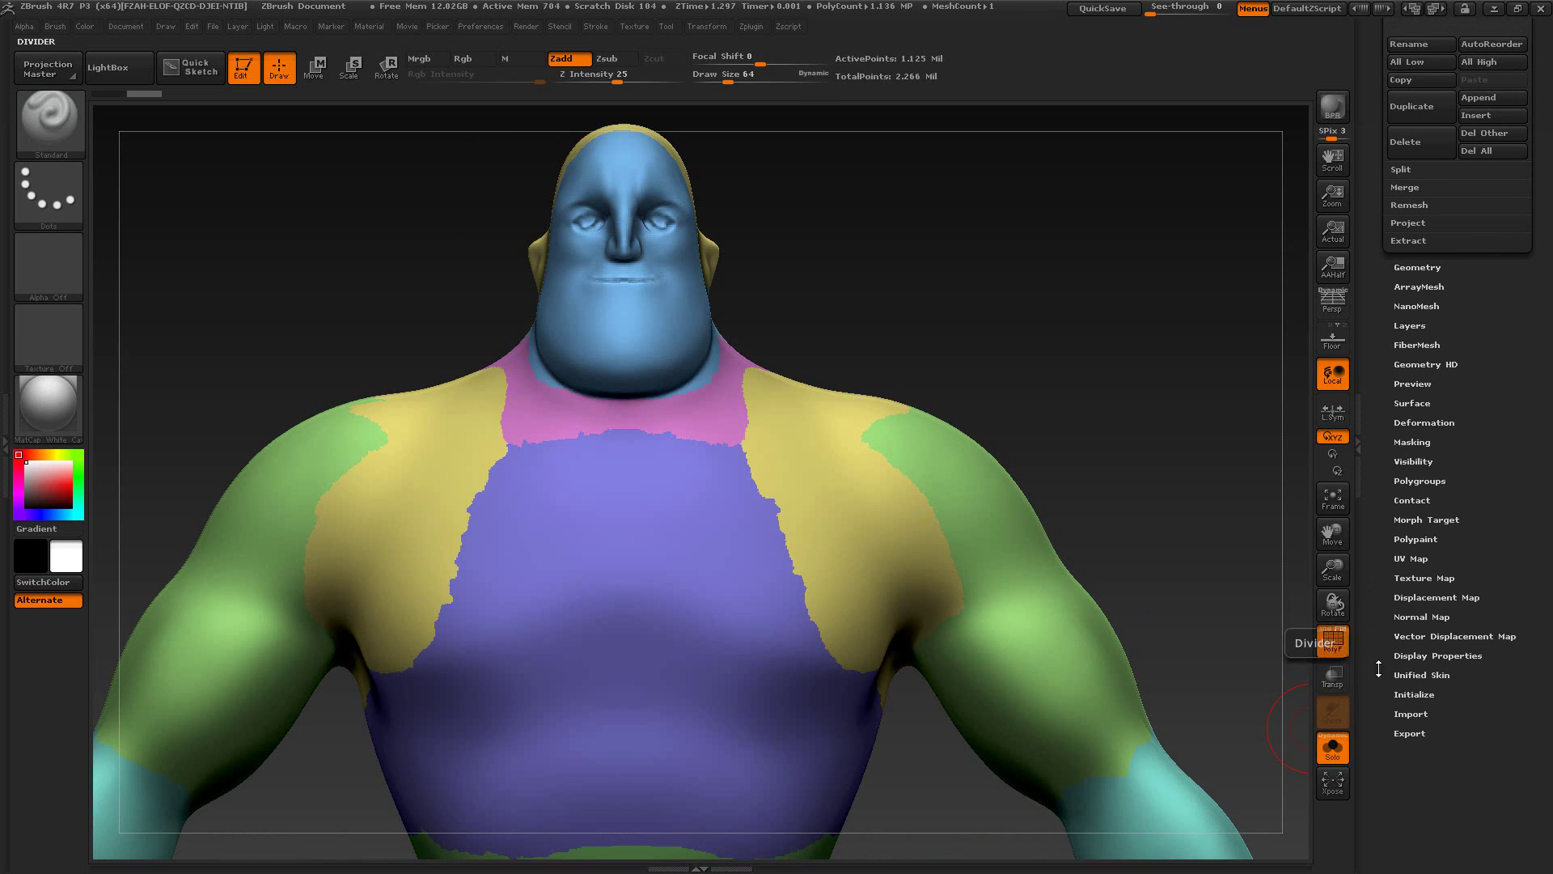
pyautogui.click(1420, 481)
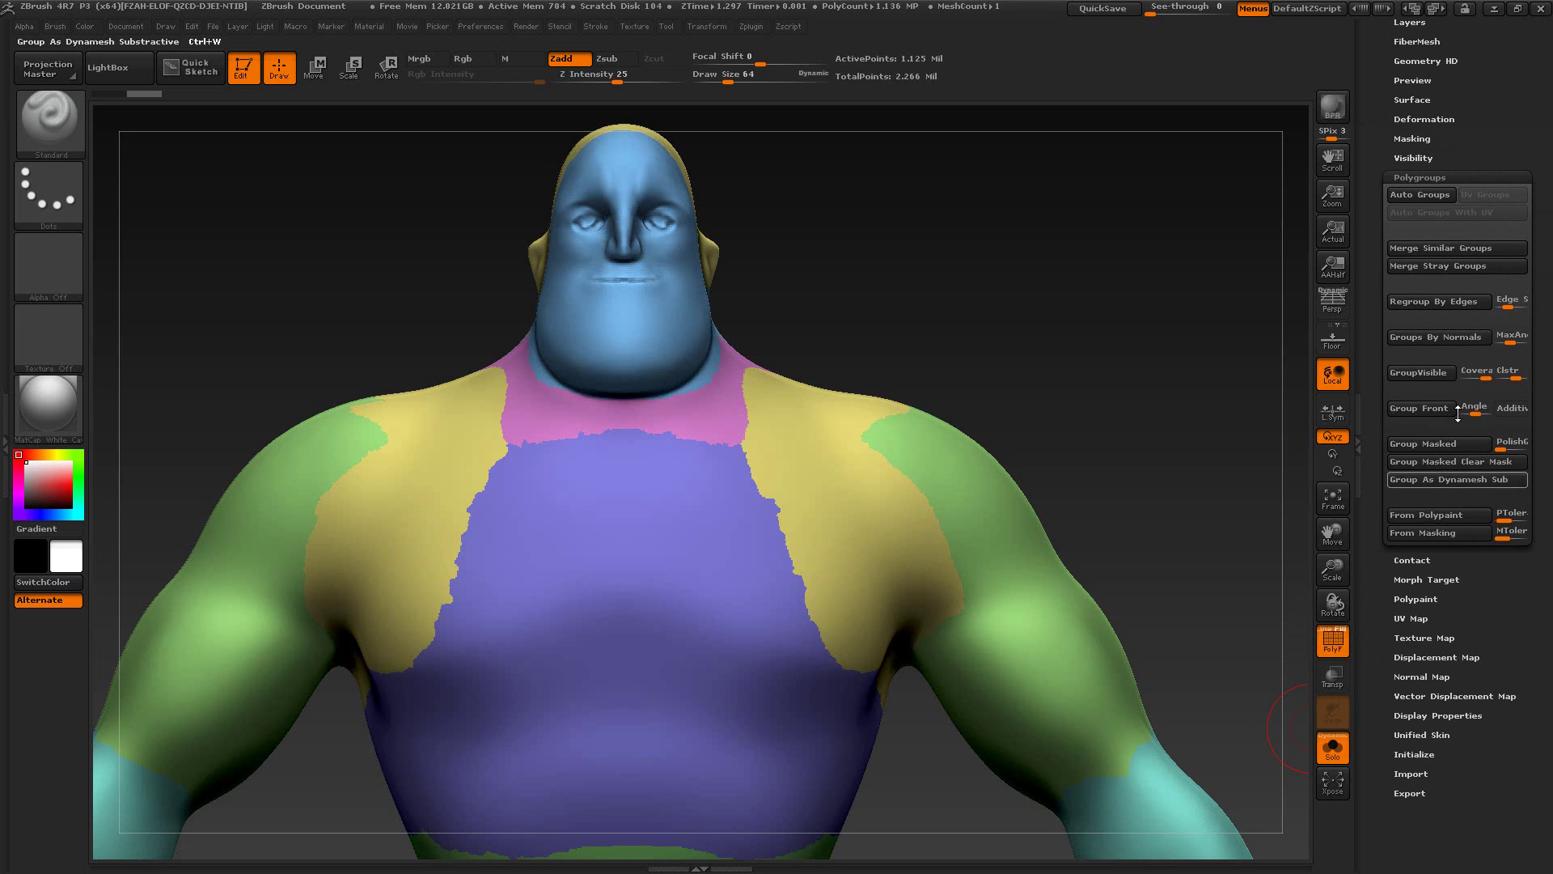
pyautogui.click(1415, 375)
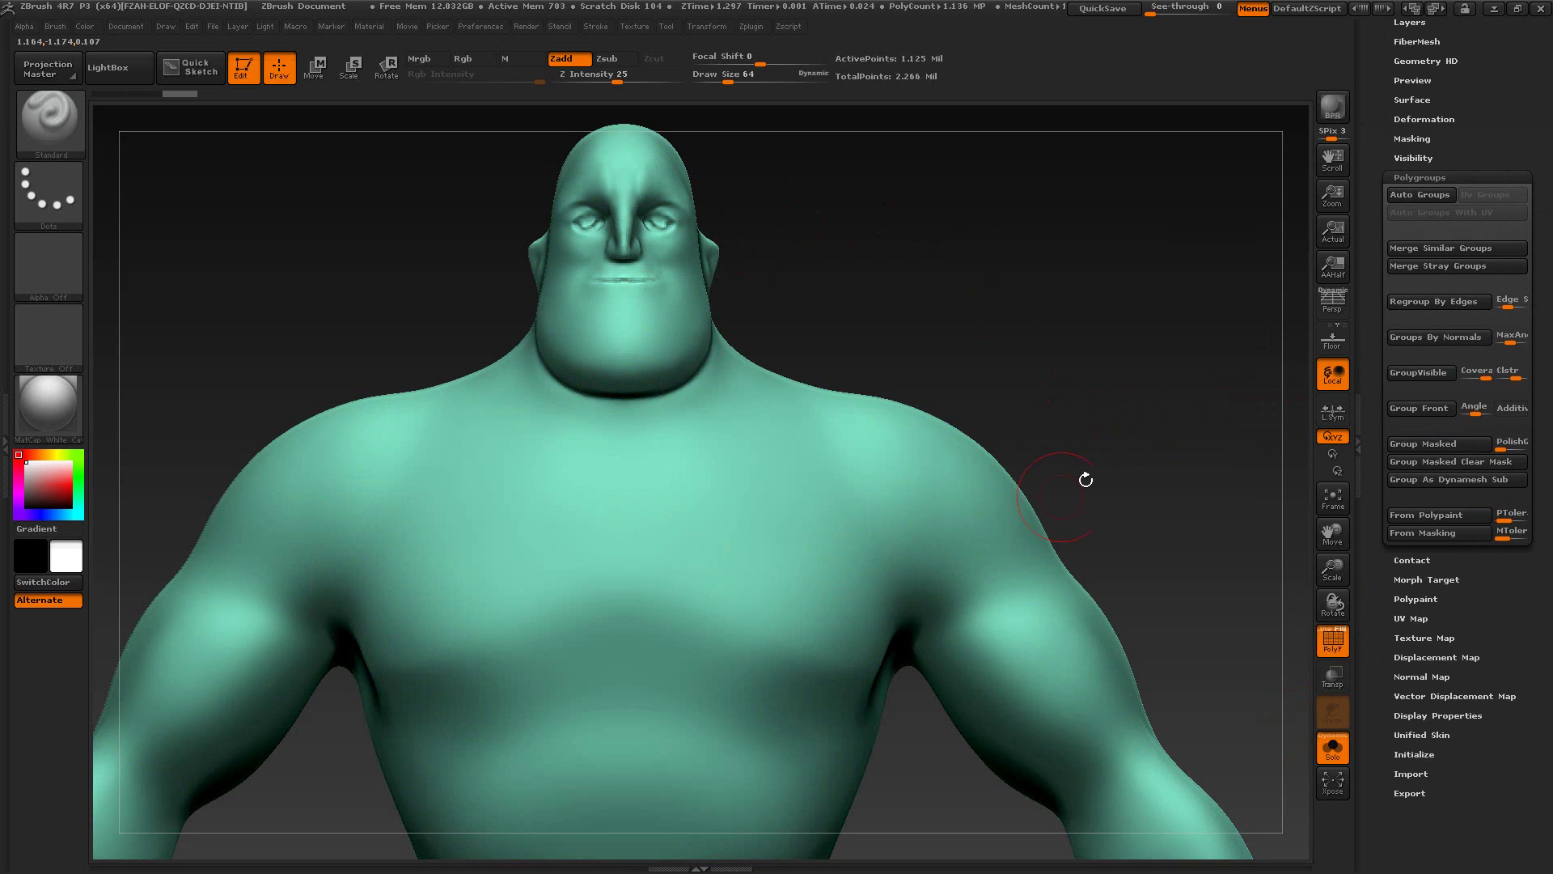
pyautogui.keyDown('alt'); pyautogui.moveTo(1102, 474); pyautogui.dragTo(1000, 238); pyautogui.keyUp('alt')
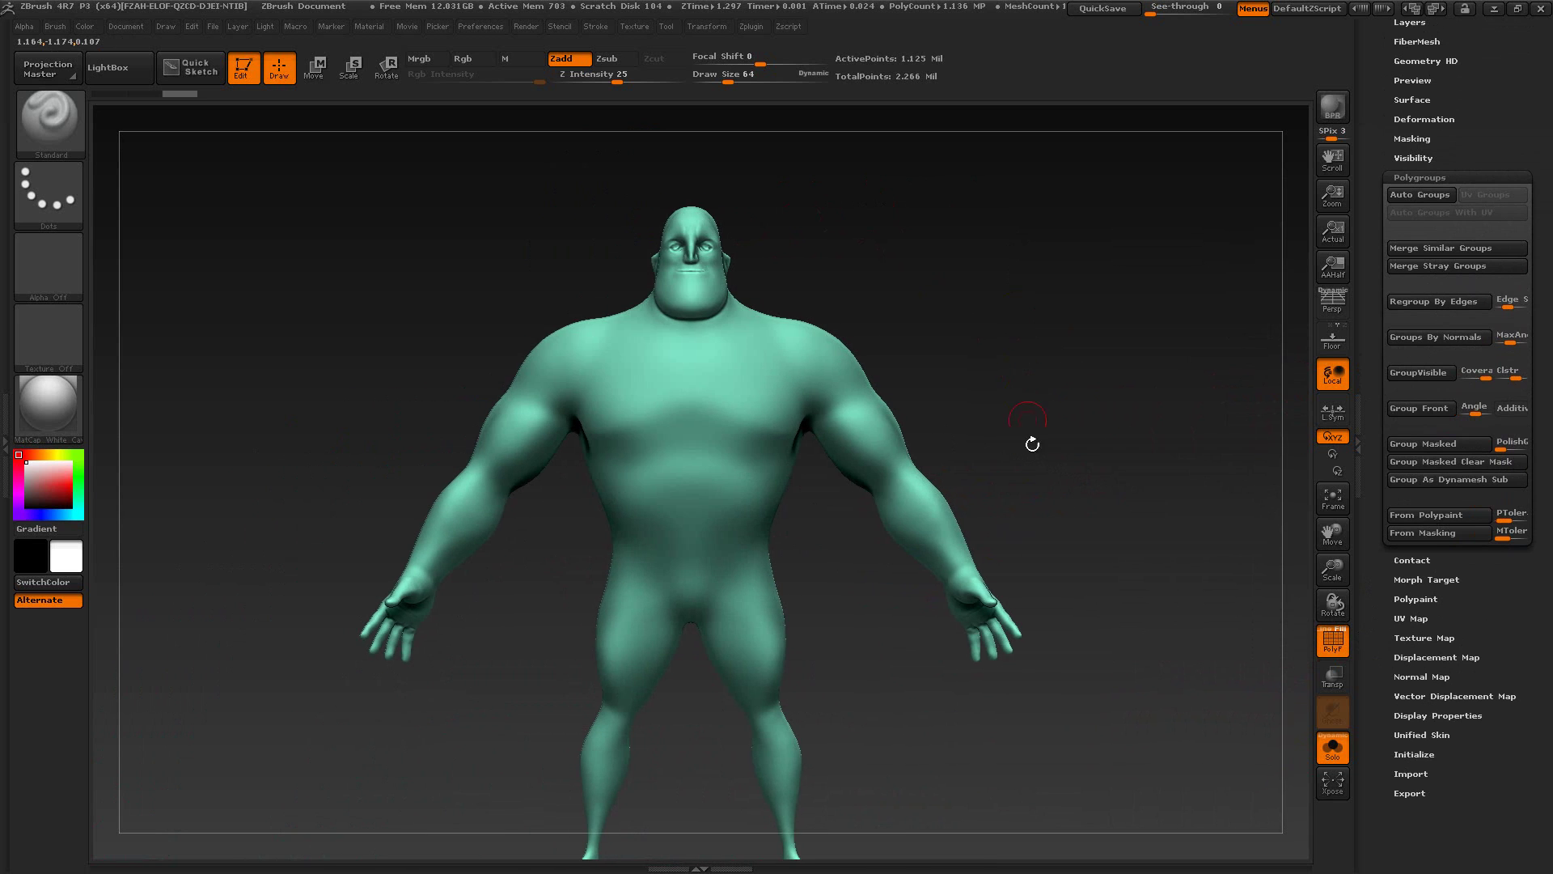
pyautogui.keyDown('alt'); pyautogui.moveTo(1053, 455); pyautogui.dragTo(1110, 410); pyautogui.keyUp('alt')
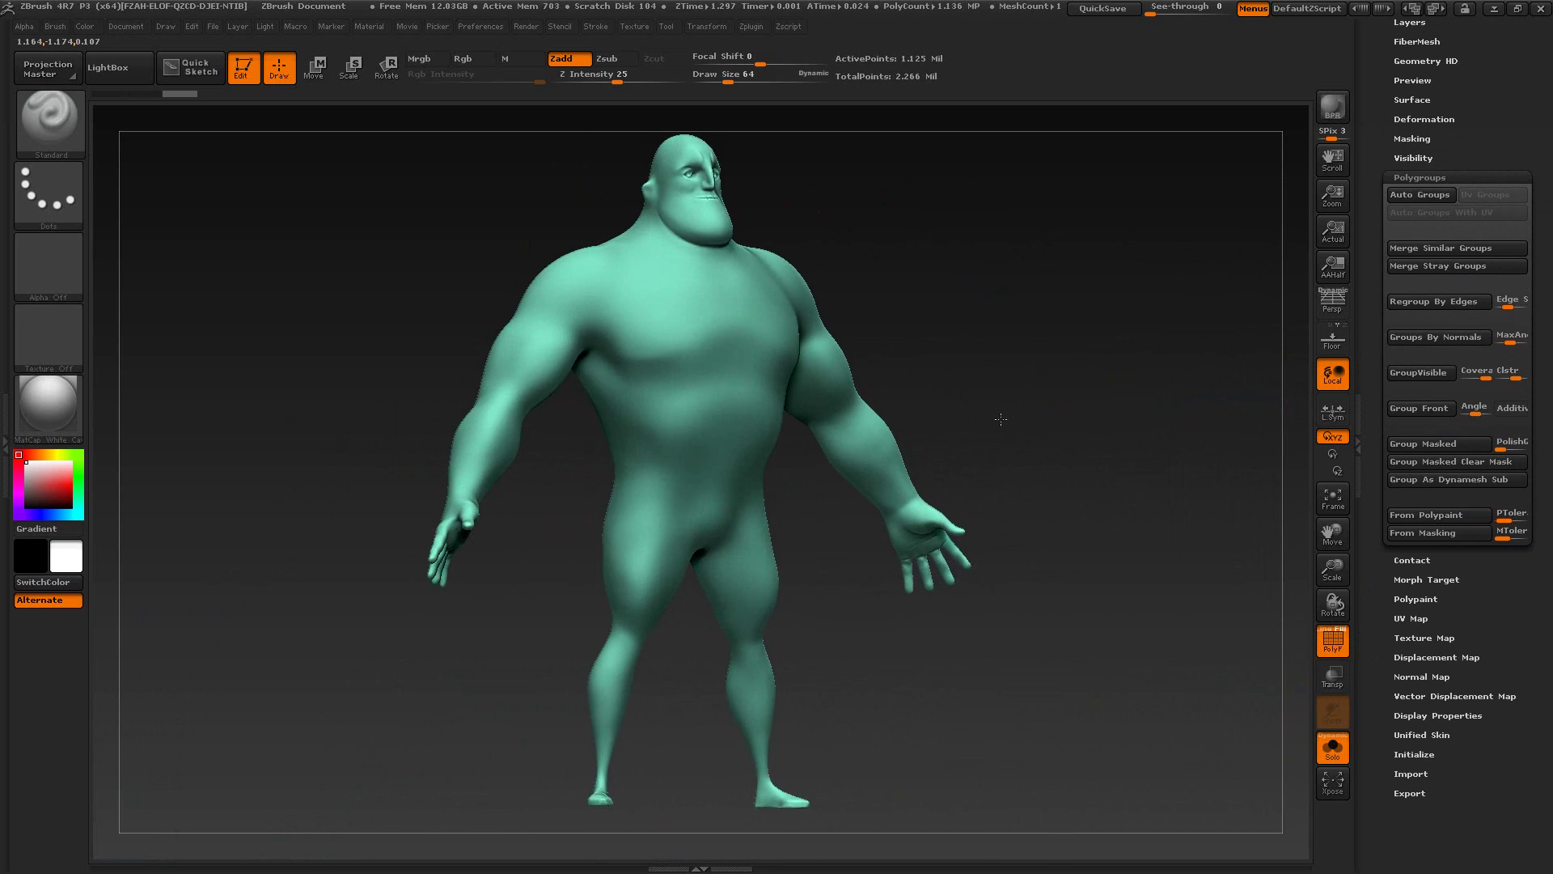
pyautogui.keyDown('alt'); pyautogui.moveTo(998, 420); pyautogui.dragTo(968, 534); pyautogui.keyUp('alt')
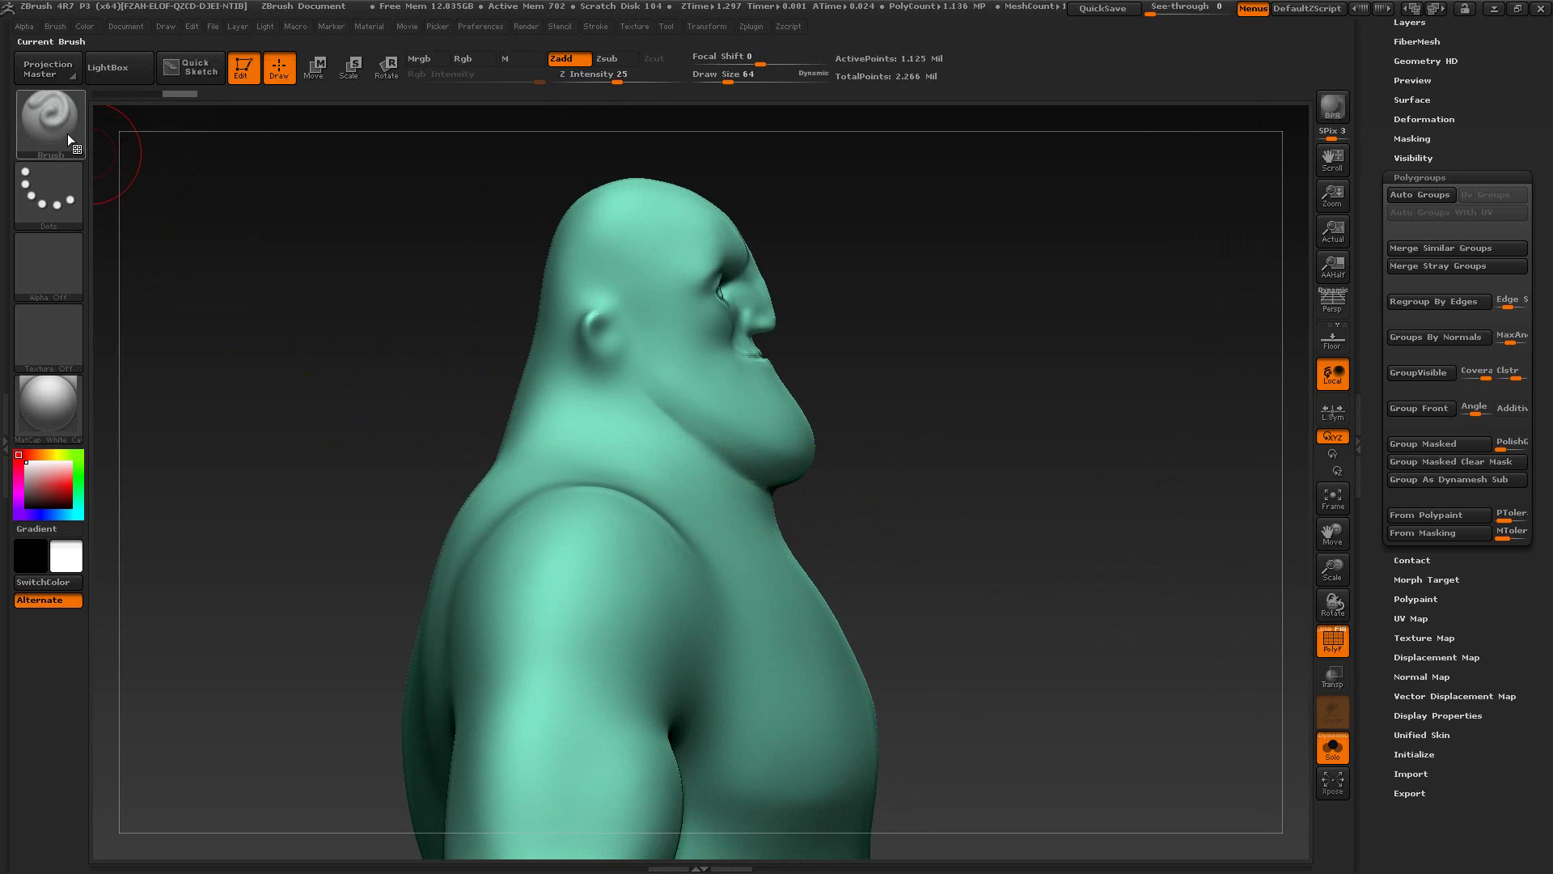
# Step: Switch the active selection brush from SelectRect to SliceCurve
pyautogui.hotkey('ctrl', 'shift')
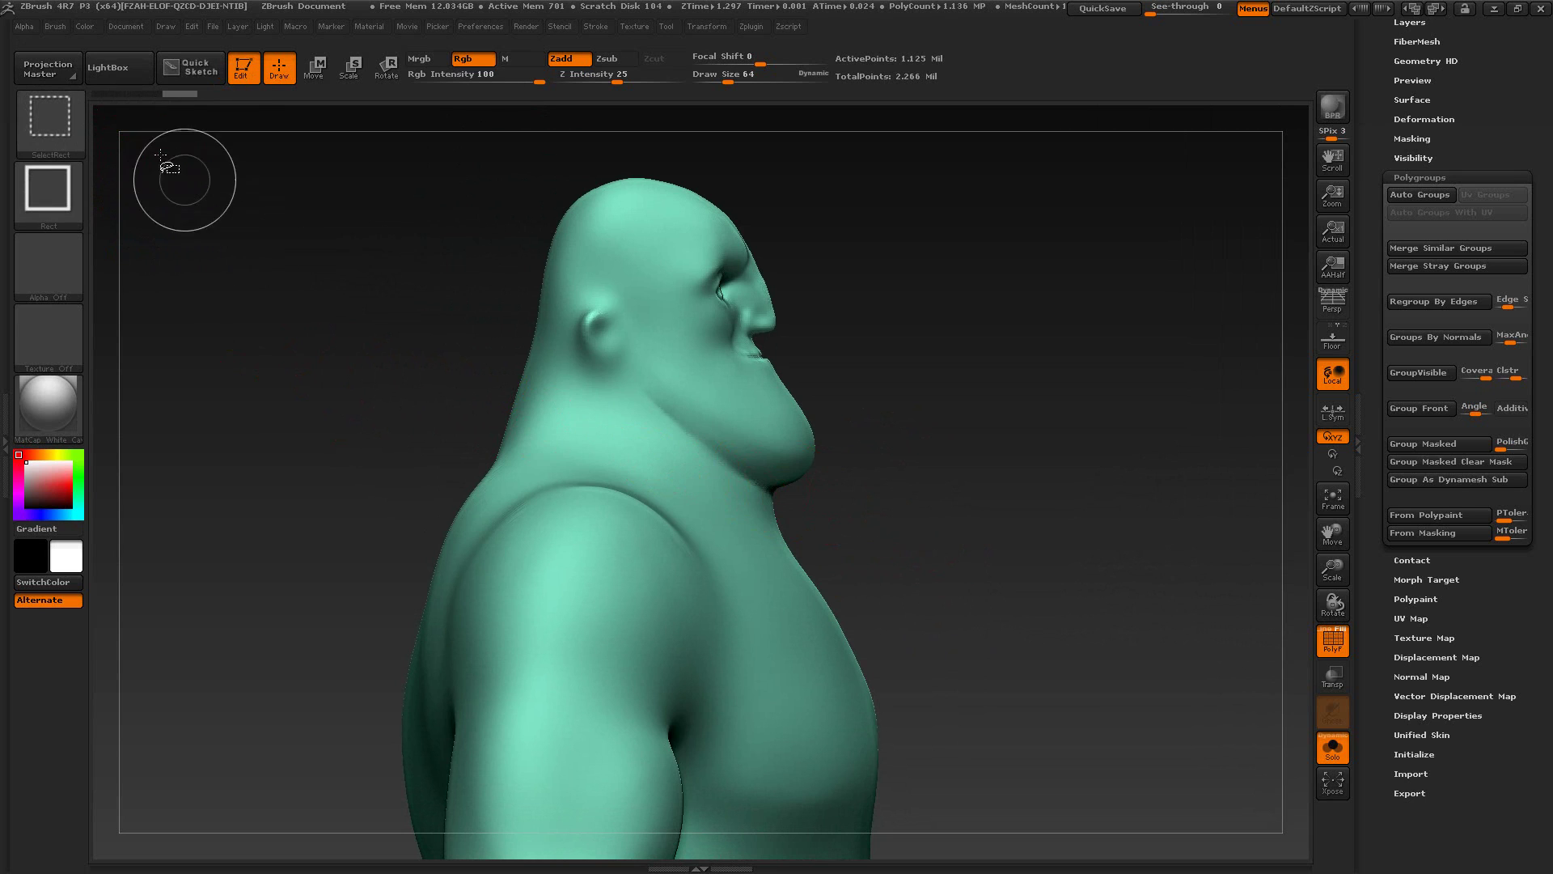
pyautogui.click(58, 123)
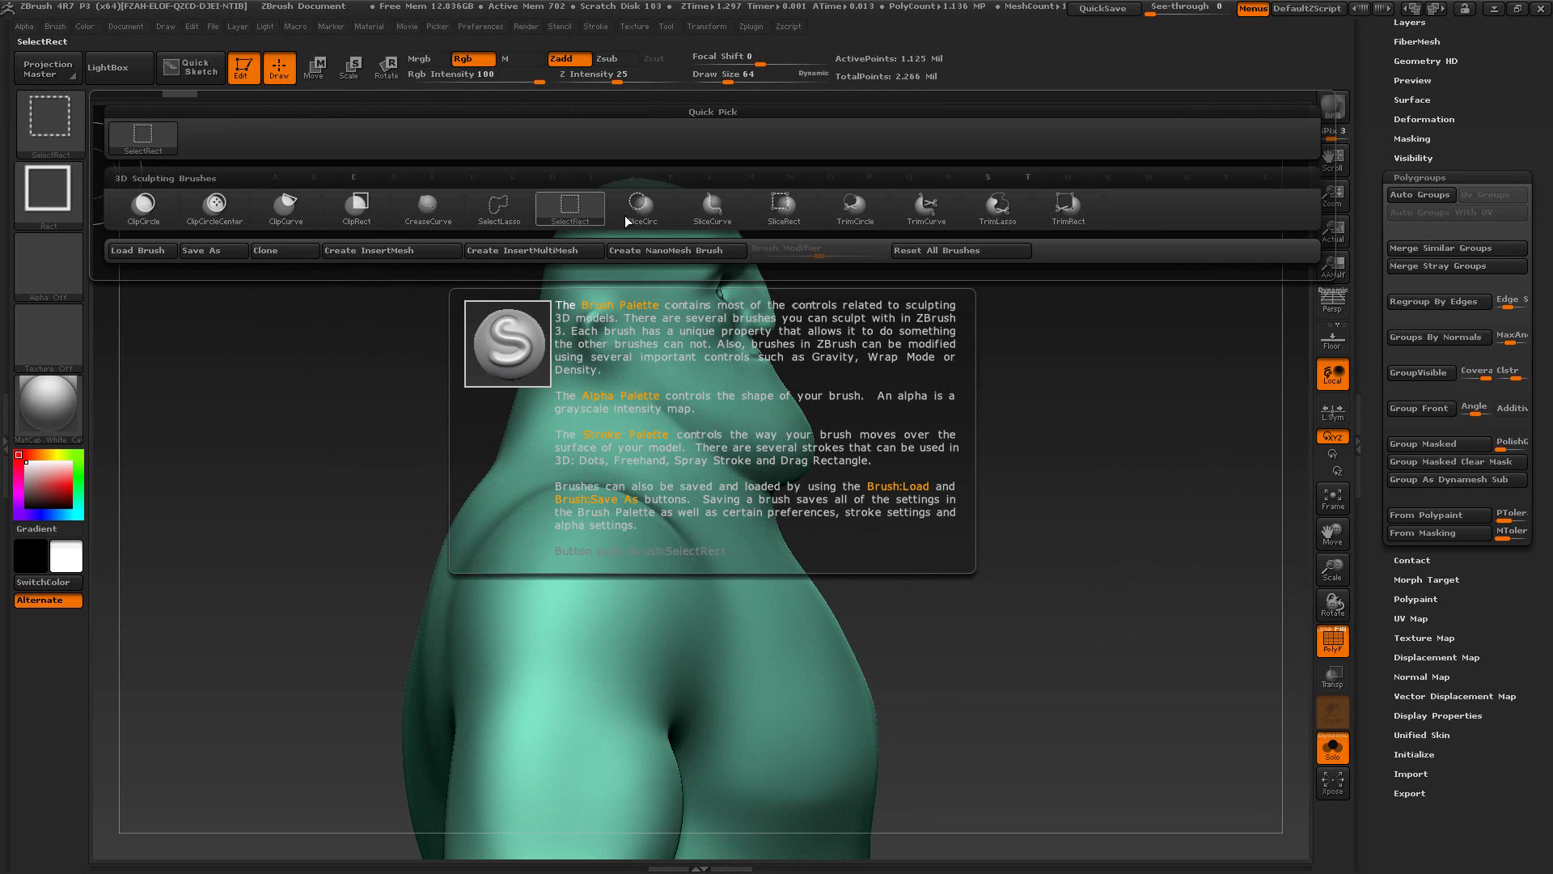
pyautogui.moveTo(714, 223)
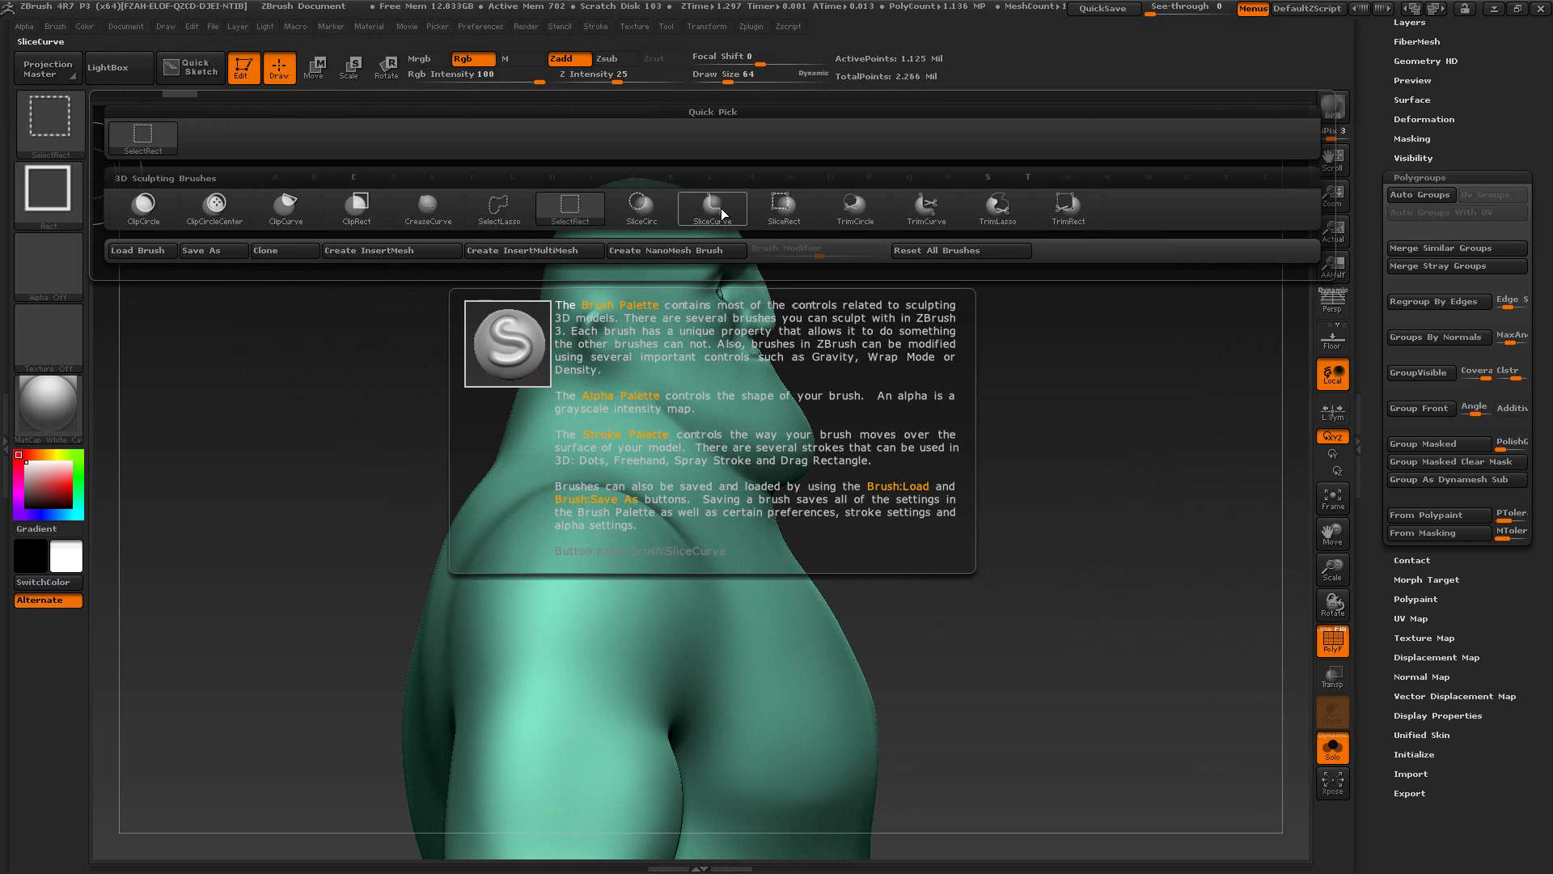
pyautogui.click(711, 223)
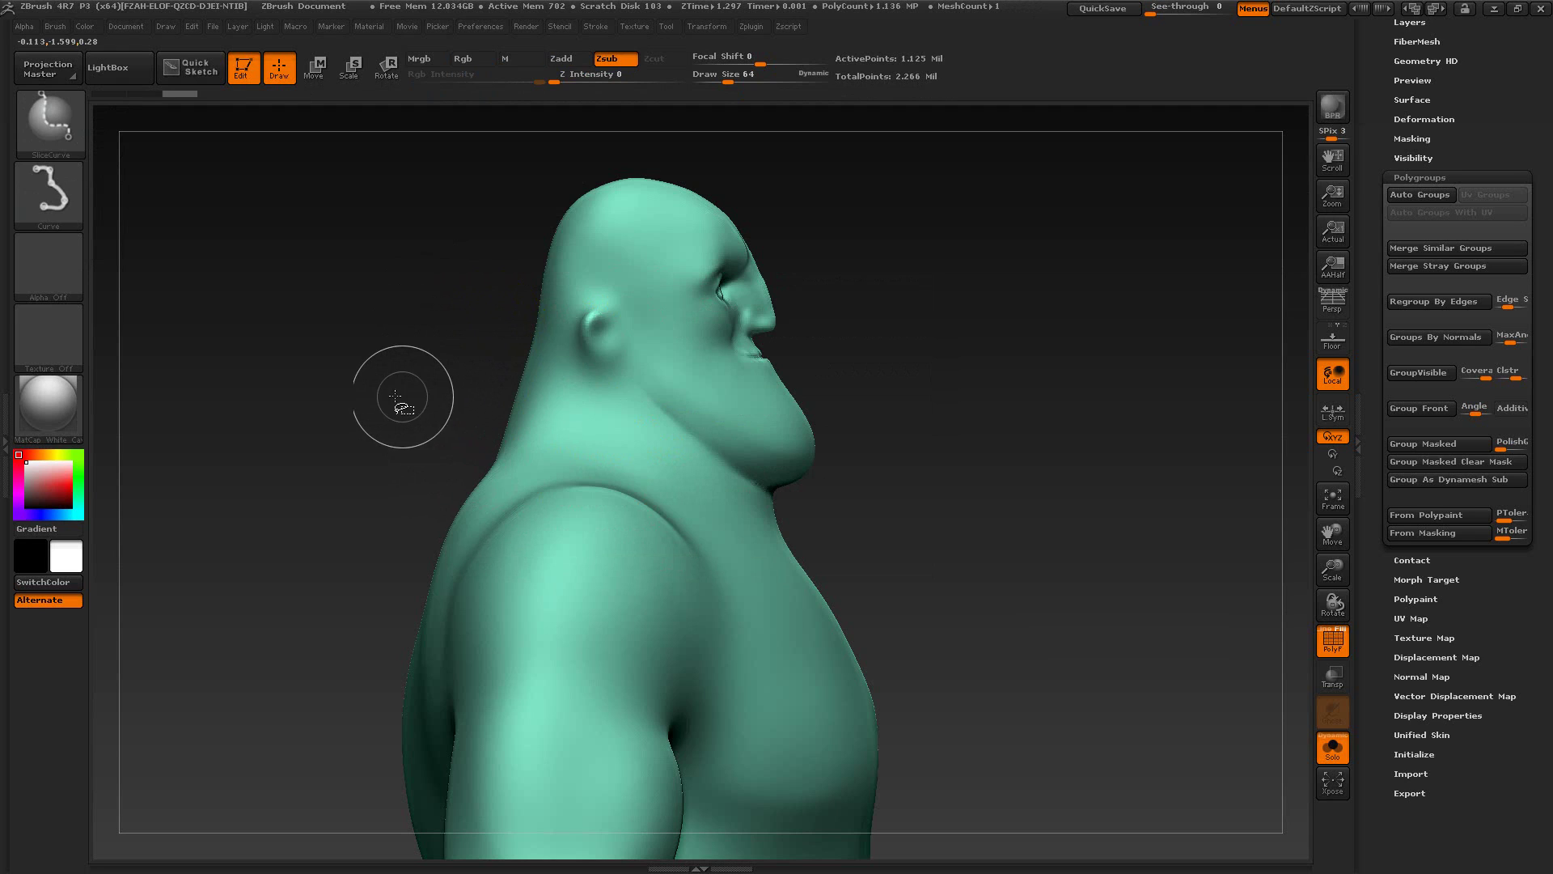
# Step: Slice the body into separate head and torso polygroups along a line sloping down from the nape to under the chin
pyautogui.keyDown('ctrl'); pyautogui.keyDown('shift'); pyautogui.moveTo(421, 412); pyautogui.dragTo(901, 556); pyautogui.keyUp('shift'); pyautogui.keyUp('ctrl')
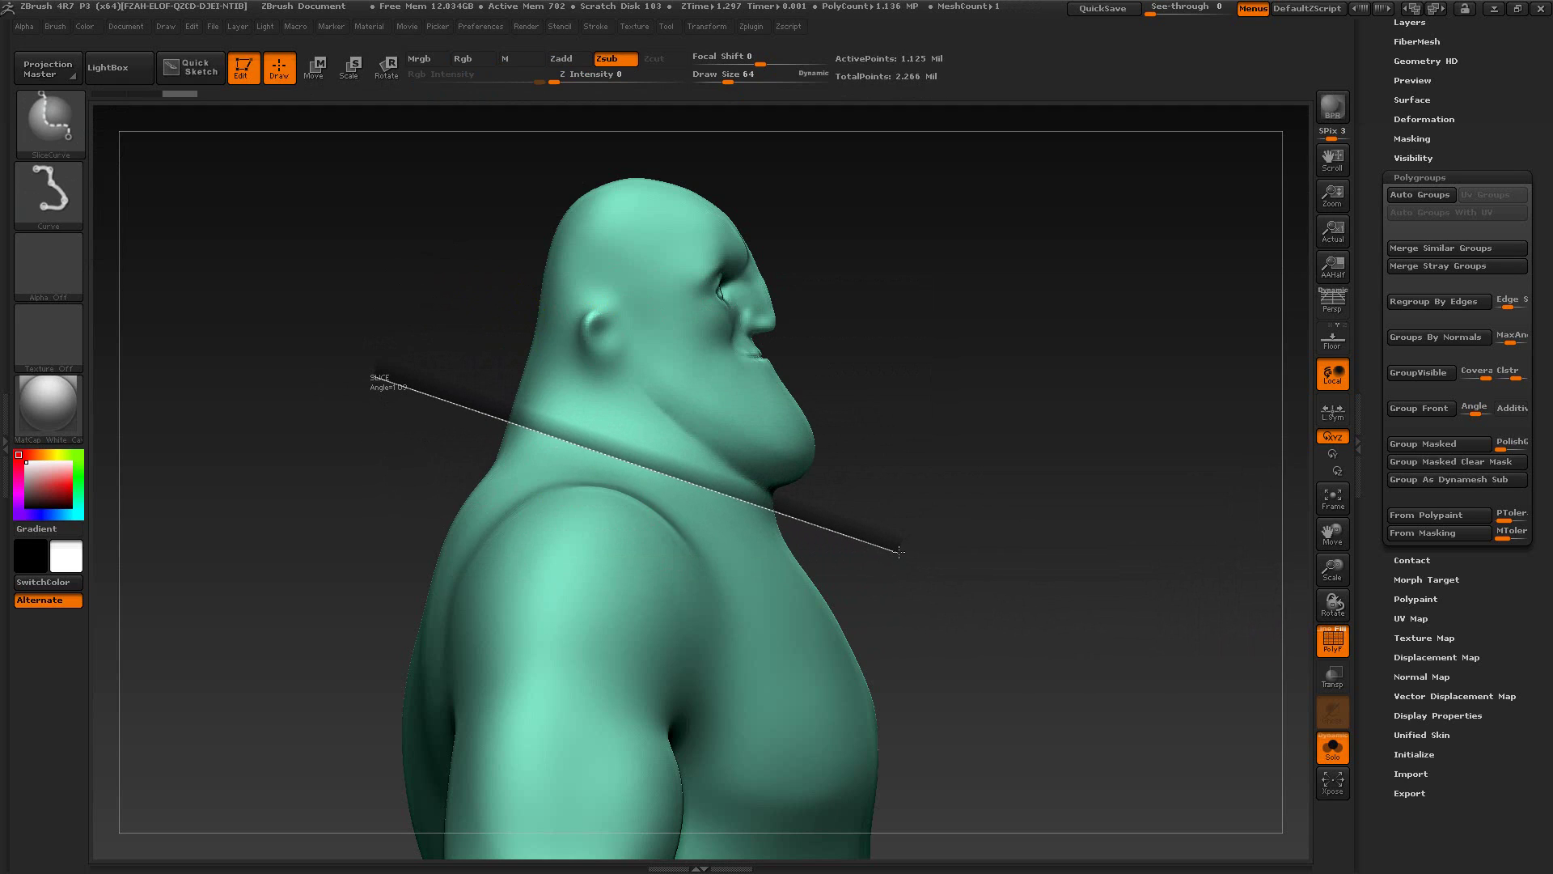
pyautogui.moveTo(901, 549)
pyautogui.keyDown('ctrl'); pyautogui.keyDown('shift'); pyautogui.mouseDown()
pyautogui.moveTo(929, 495)
pyautogui.moveTo(901, 561)
pyautogui.moveTo(882, 536)
pyautogui.moveTo(905, 542)
pyautogui.moveTo(891, 555)
pyautogui.mouseUp(); pyautogui.keyUp('shift'); pyautogui.keyUp('ctrl')
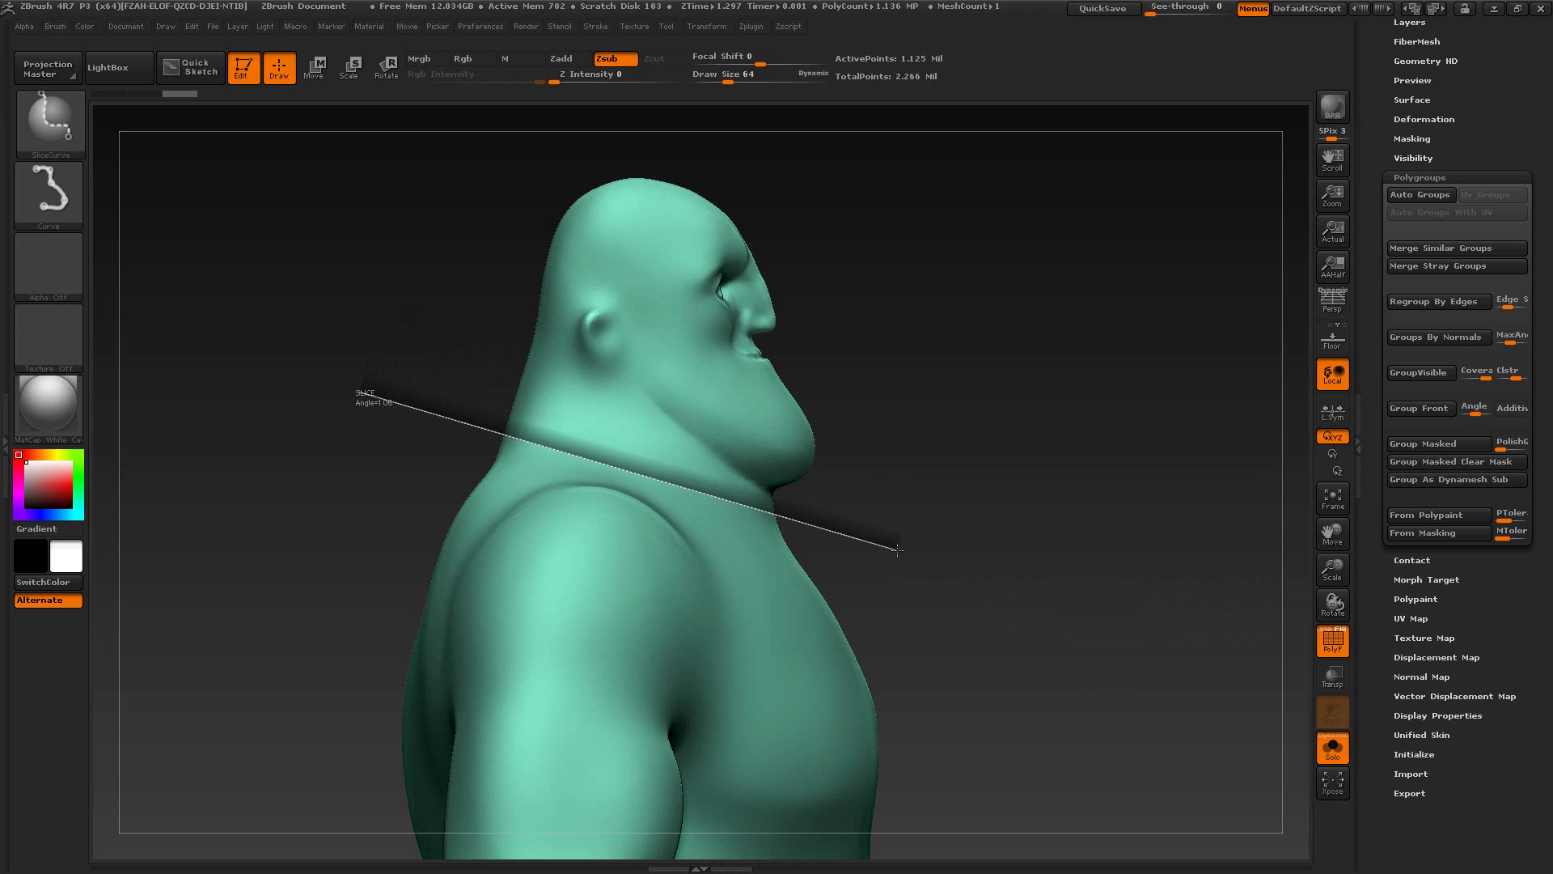
pyautogui.keyDown('ctrl'); pyautogui.keyDown('shift'); pyautogui.moveTo(904, 554); pyautogui.dragTo(906, 555); pyautogui.keyUp('shift'); pyautogui.keyUp('ctrl')
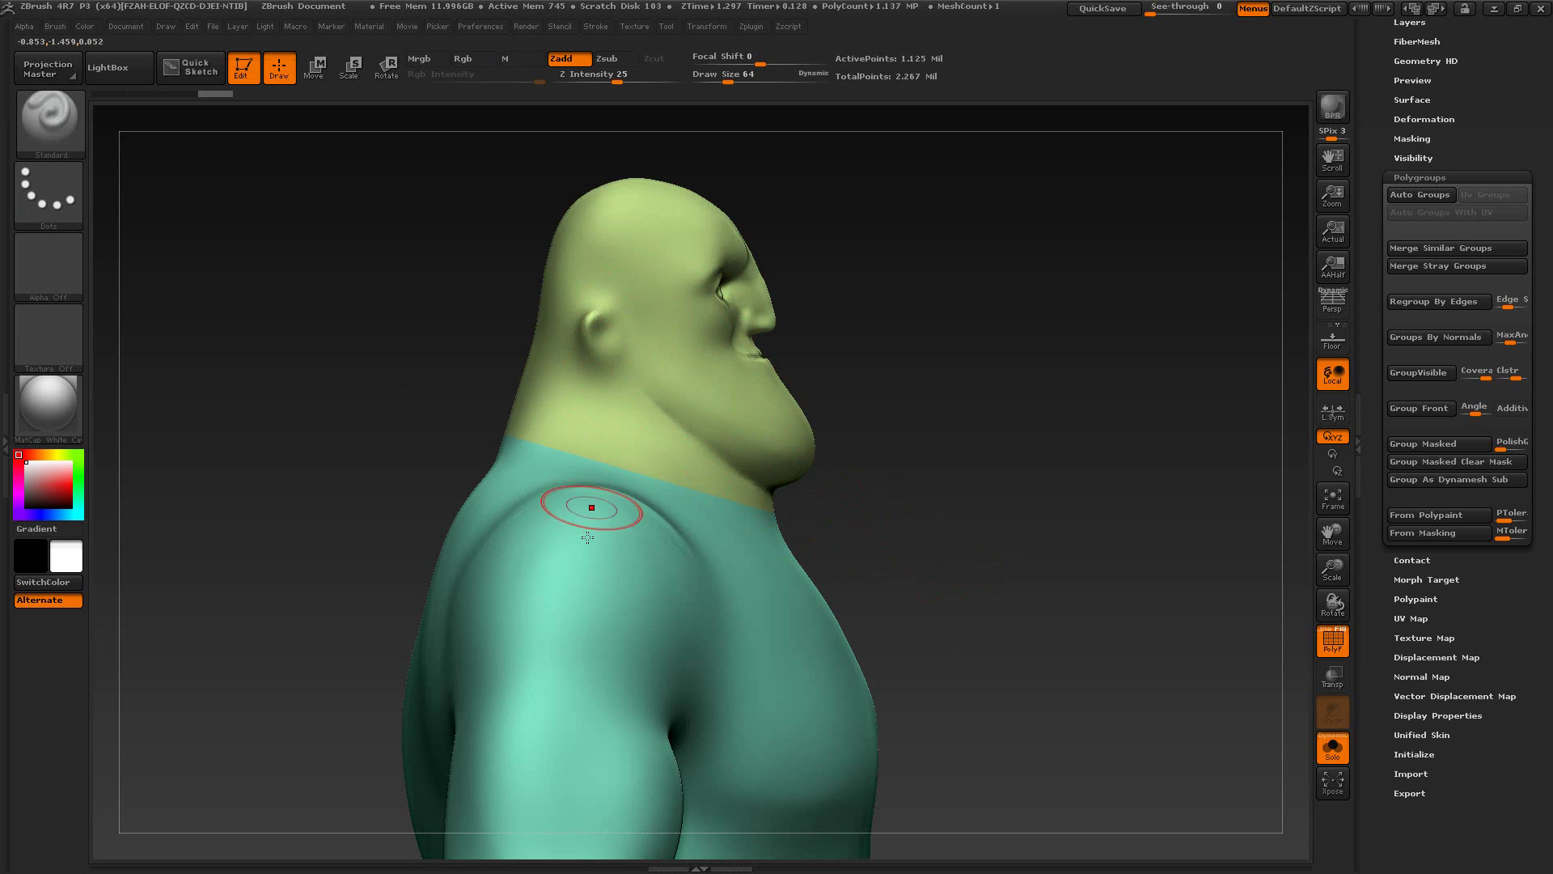
# Step: Compare the neckline with the Mr. Incredible reference image in XnView and undo the neck slice
pyautogui.moveTo(1041, 495); pyautogui.dragTo(957, 434)
pyautogui.moveTo(1005, 382)
pyautogui.mouseDown()
pyautogui.moveTo(933, 411)
pyautogui.moveTo(1017, 361)
pyautogui.moveTo(1088, 383)
pyautogui.moveTo(1016, 410)
pyautogui.moveTo(1026, 379)
pyautogui.moveTo(1029, 425)
pyautogui.moveTo(1026, 338)
pyautogui.moveTo(1044, 349)
pyautogui.moveTo(1023, 336)
pyautogui.moveTo(998, 370)
pyautogui.mouseUp()
pyautogui.hotkey('alt', 'Tab')
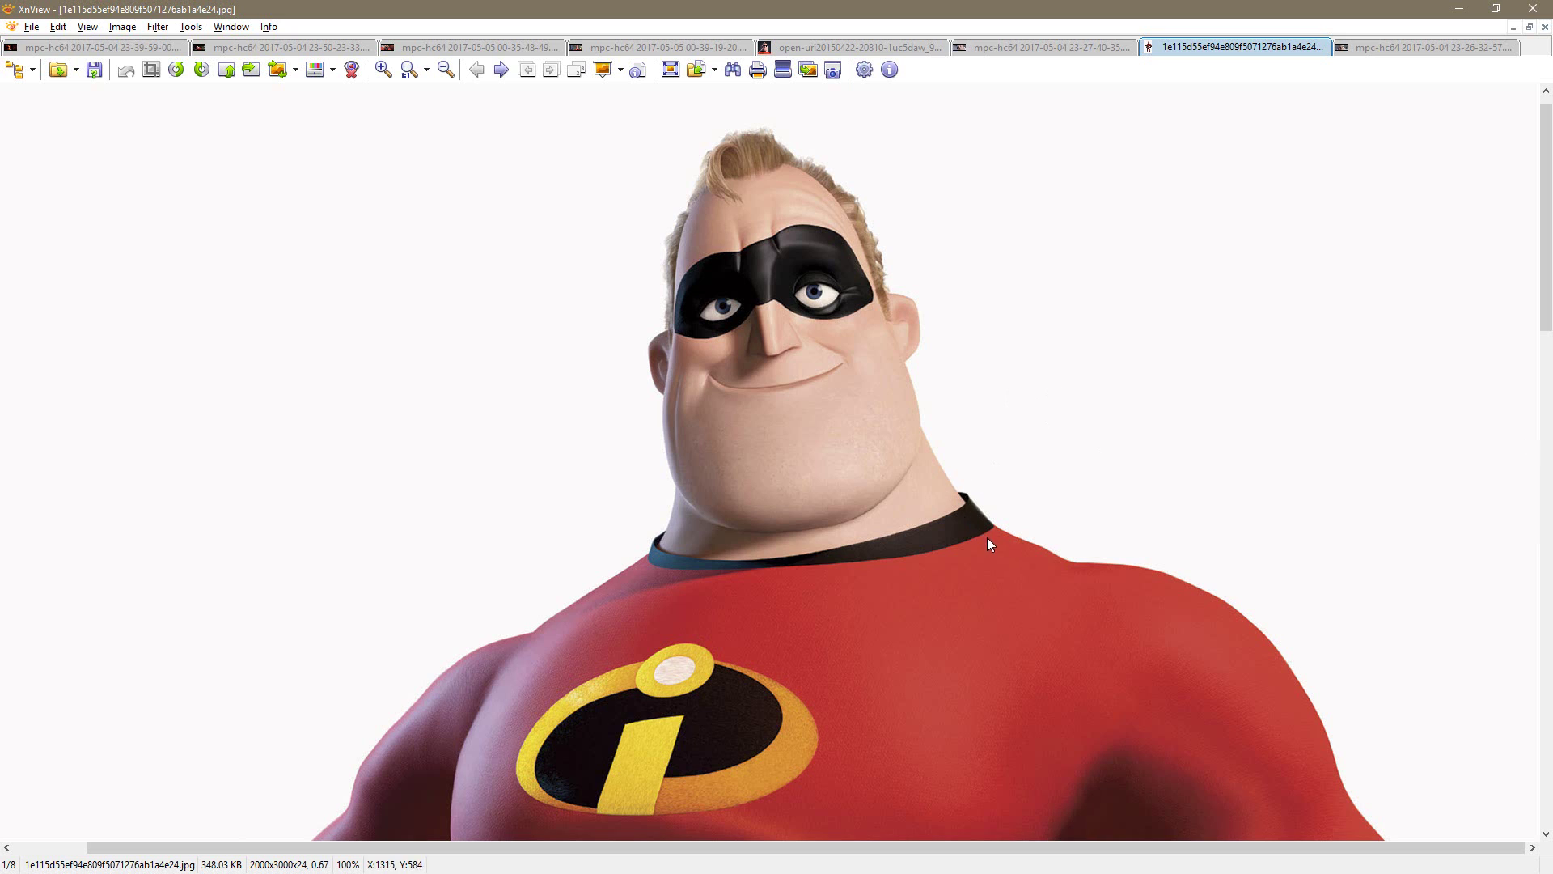
pyautogui.hotkey('alt', 'Tab')
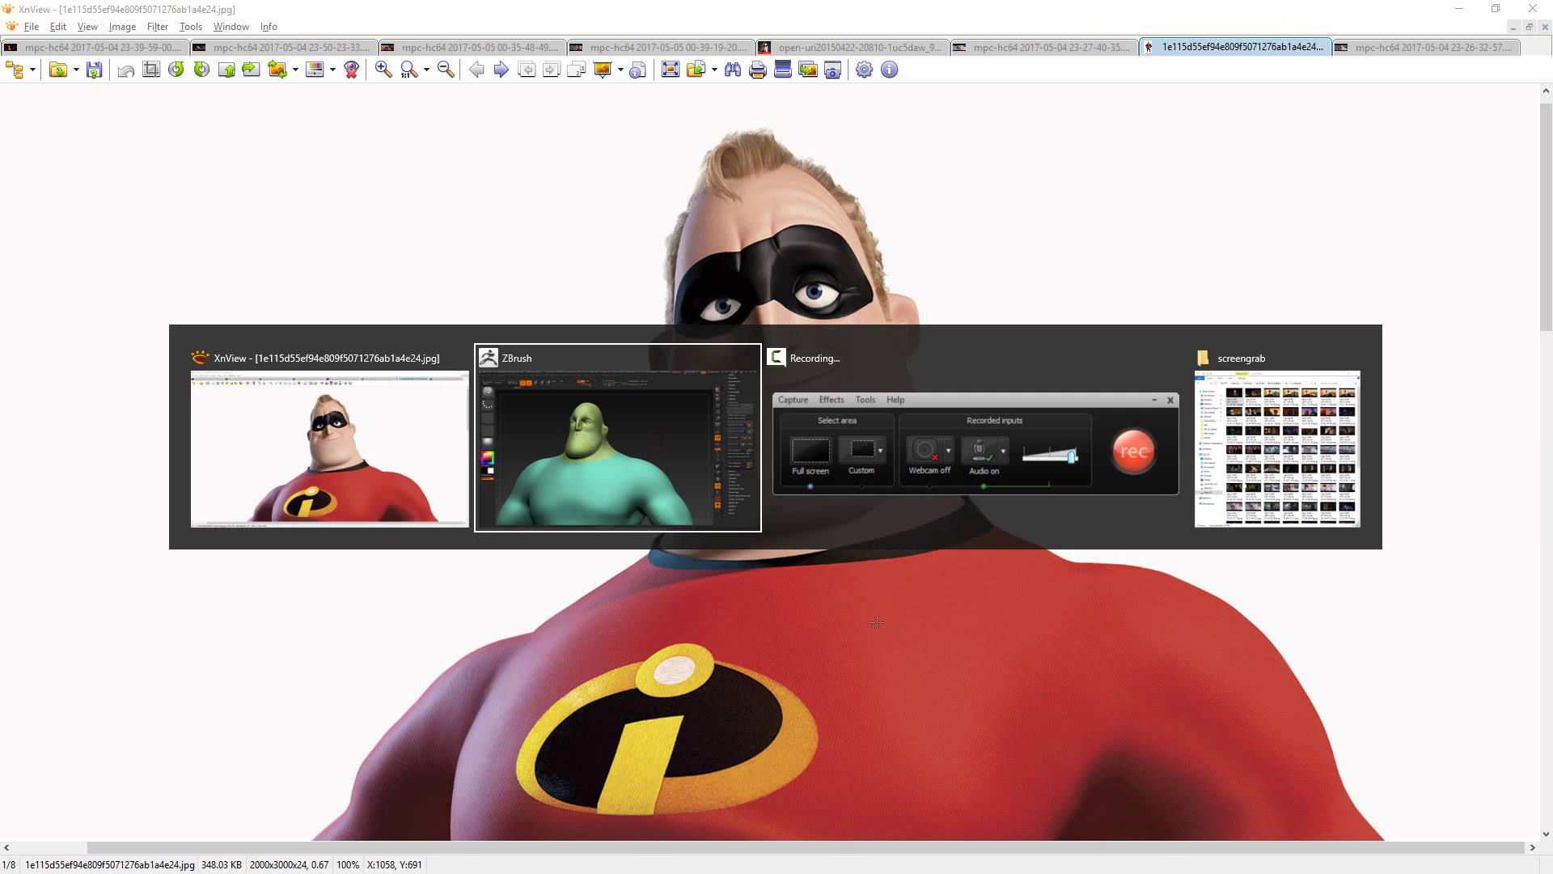
pyautogui.moveTo(959, 420); pyautogui.dragTo(1031, 440)
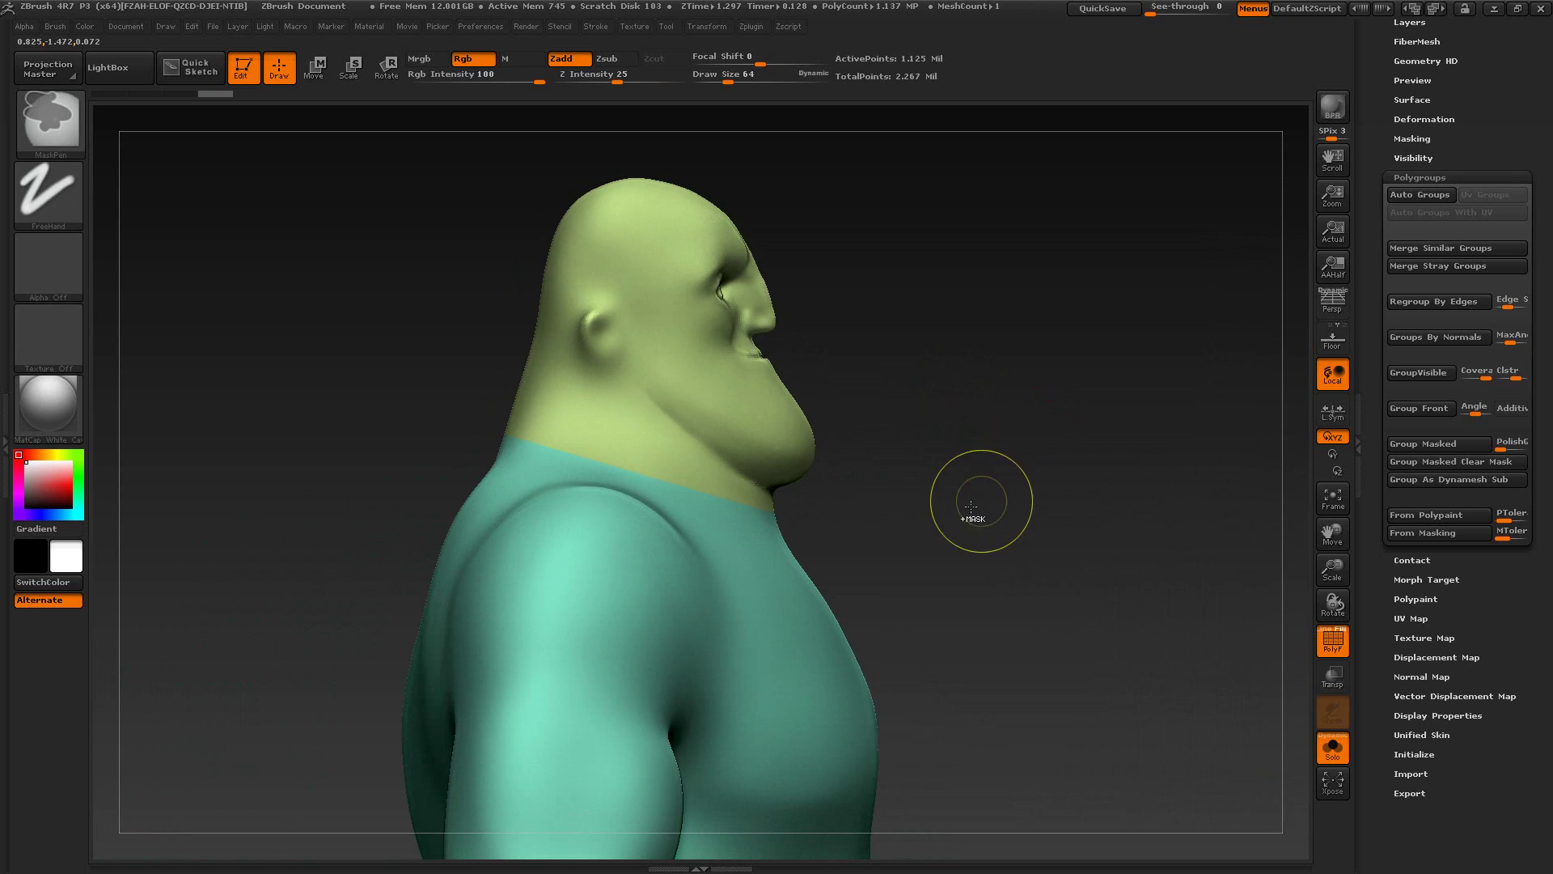
pyautogui.hotkey('ctrl', 'z')
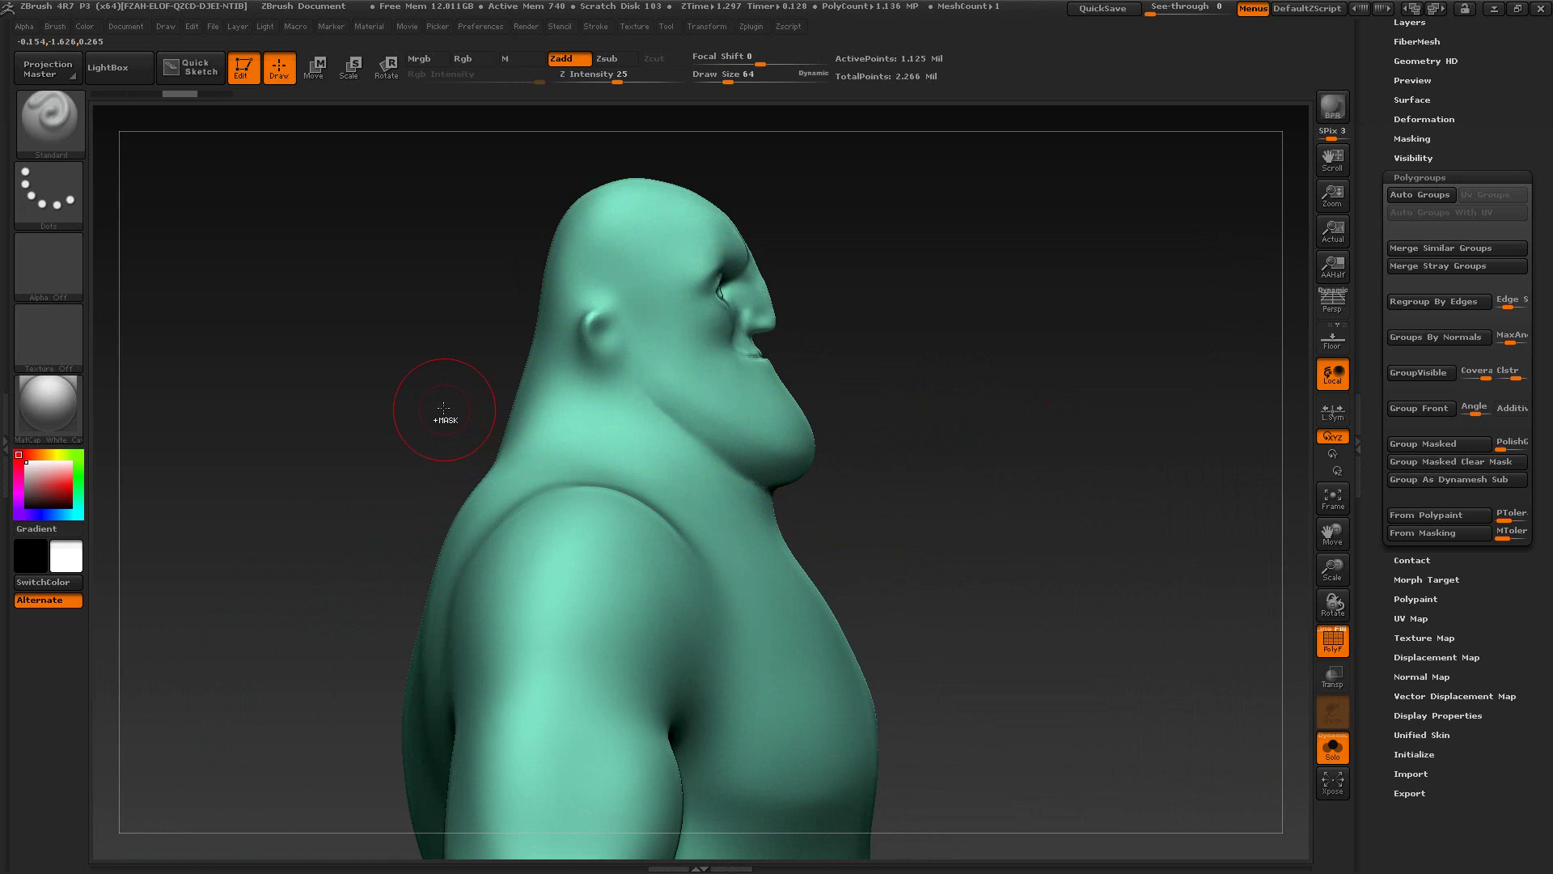
# Step: Slice the head and neck from the torso with SliceCurve along a line from the nape to the base of the throat
pyautogui.hotkey('ctrl', 'shift')
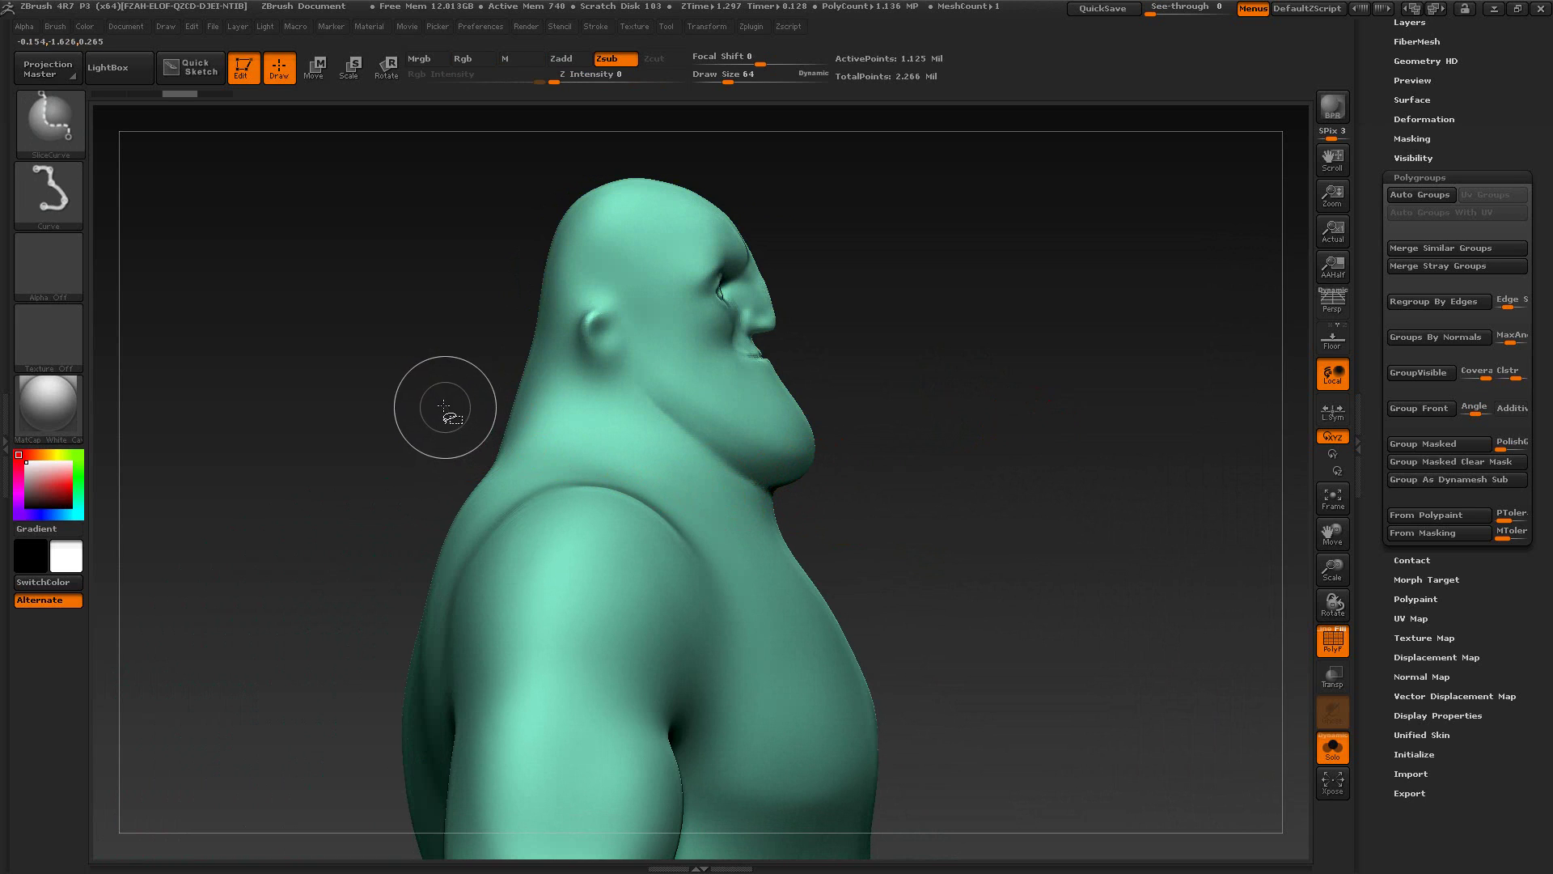
pyautogui.keyDown('ctrl'); pyautogui.keyDown('shift'); pyautogui.moveTo(444, 408); pyautogui.dragTo(887, 542); pyautogui.keyUp('shift'); pyautogui.keyUp('ctrl')
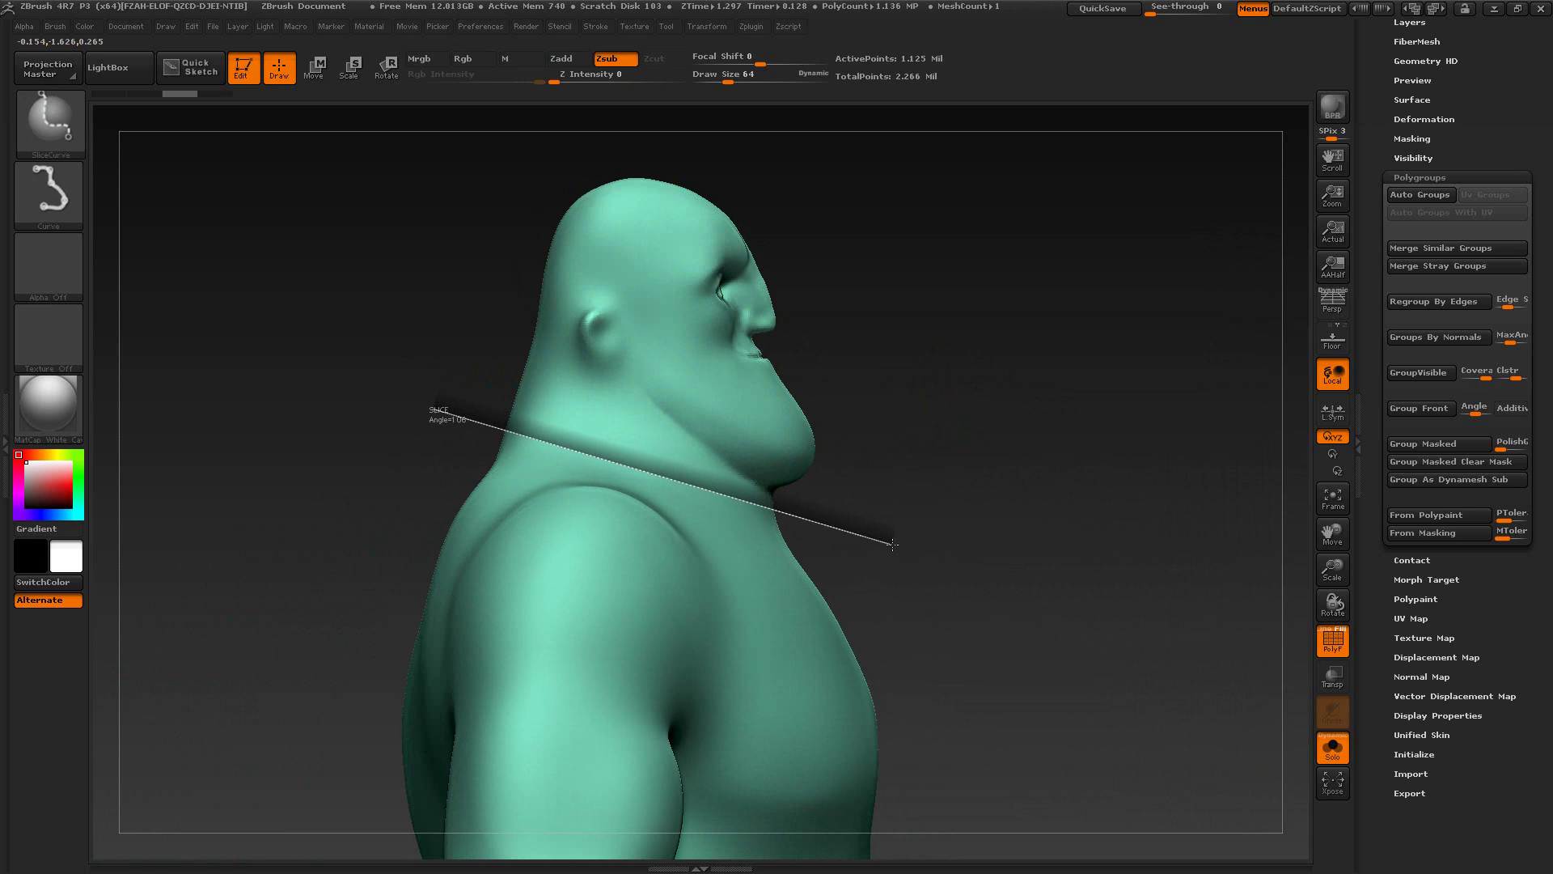
pyautogui.moveTo(893, 545)
pyautogui.keyDown('ctrl'); pyautogui.keyDown('shift'); pyautogui.mouseDown()
pyautogui.moveTo(895, 514)
pyautogui.moveTo(882, 552)
pyautogui.mouseUp(); pyautogui.keyUp('shift'); pyautogui.keyUp('ctrl')
pyautogui.moveTo(995, 527); pyautogui.dragTo(913, 509)
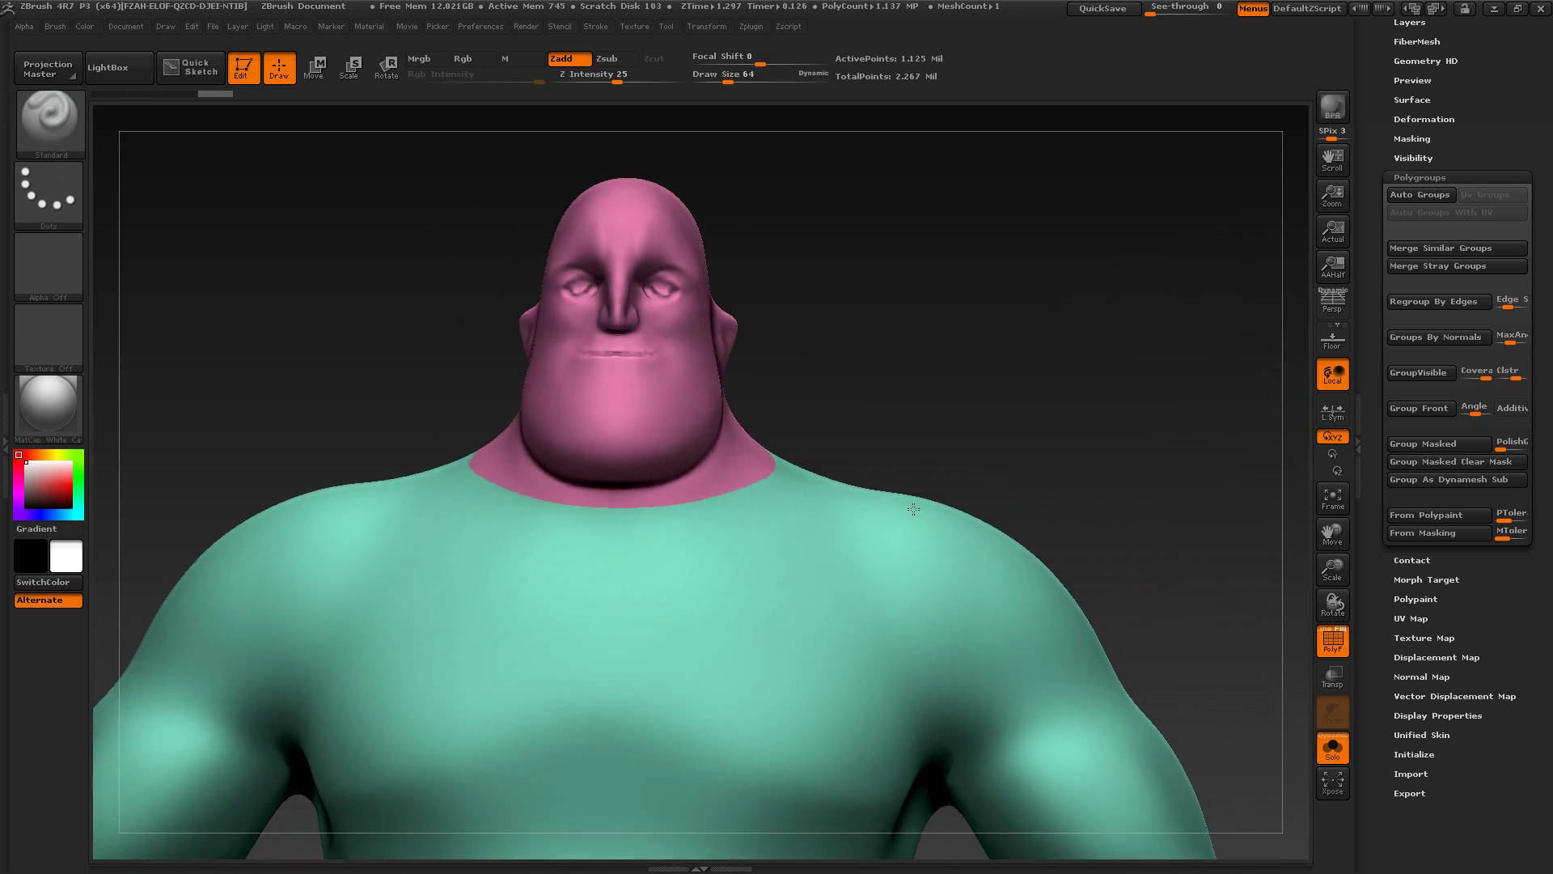
pyautogui.moveTo(954, 461)
pyautogui.mouseDown()
pyautogui.moveTo(898, 453)
pyautogui.moveTo(916, 411)
pyautogui.moveTo(963, 447)
pyautogui.mouseUp()
# Step: Set See-through to 30 and align the head and shoulders with the XnView reference to compare the neckline
pyautogui.hotkey('alt', 'Tab')
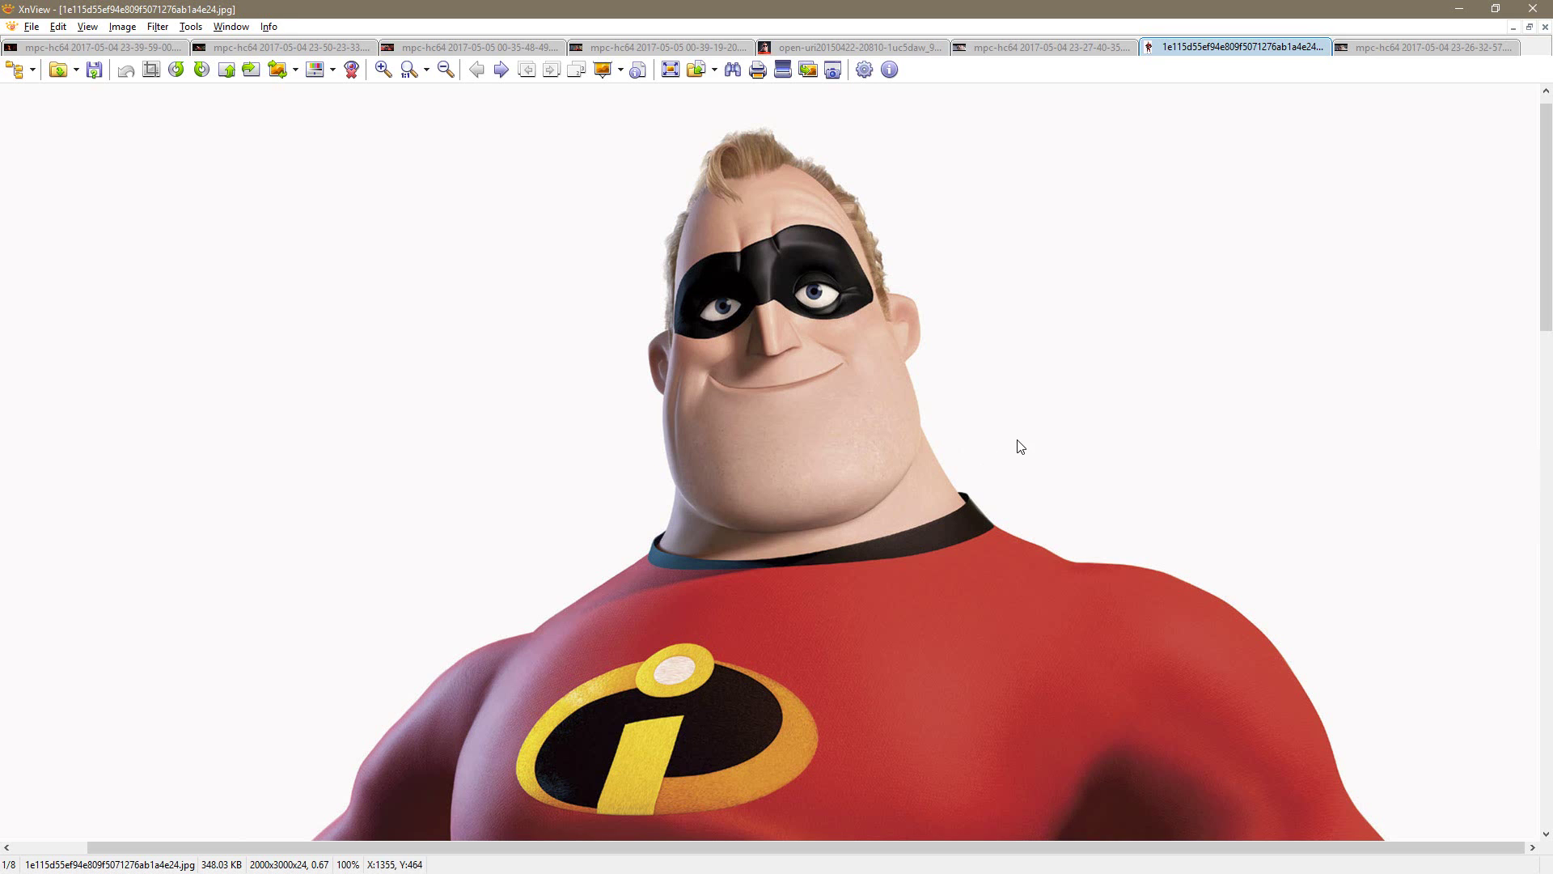
pyautogui.hotkey('alt', 'Tab')
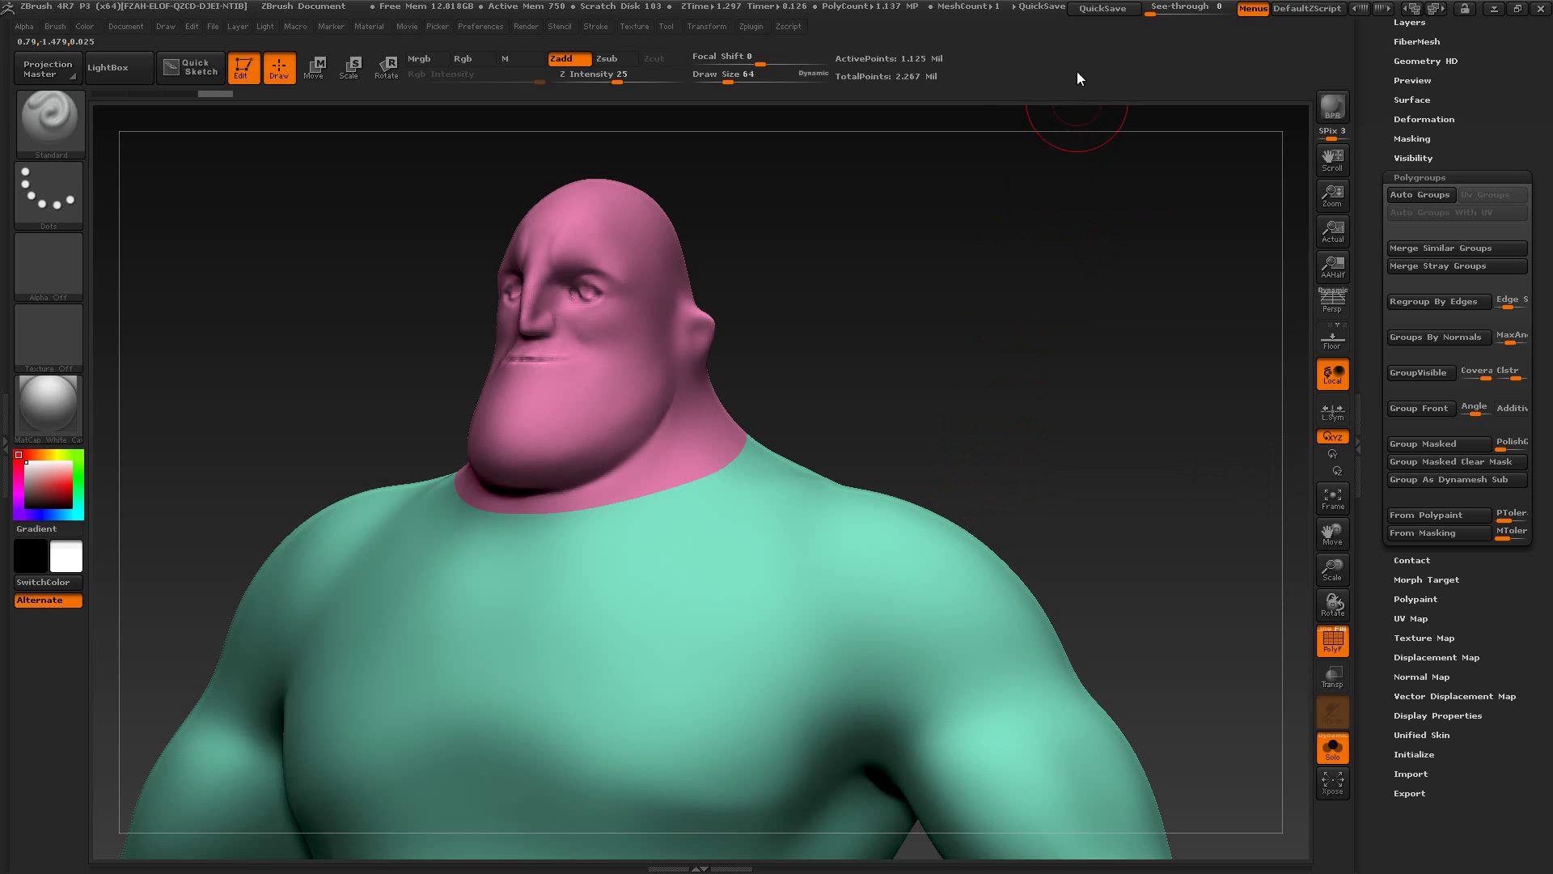
pyautogui.moveTo(1150, 13); pyautogui.dragTo(1173, 13)
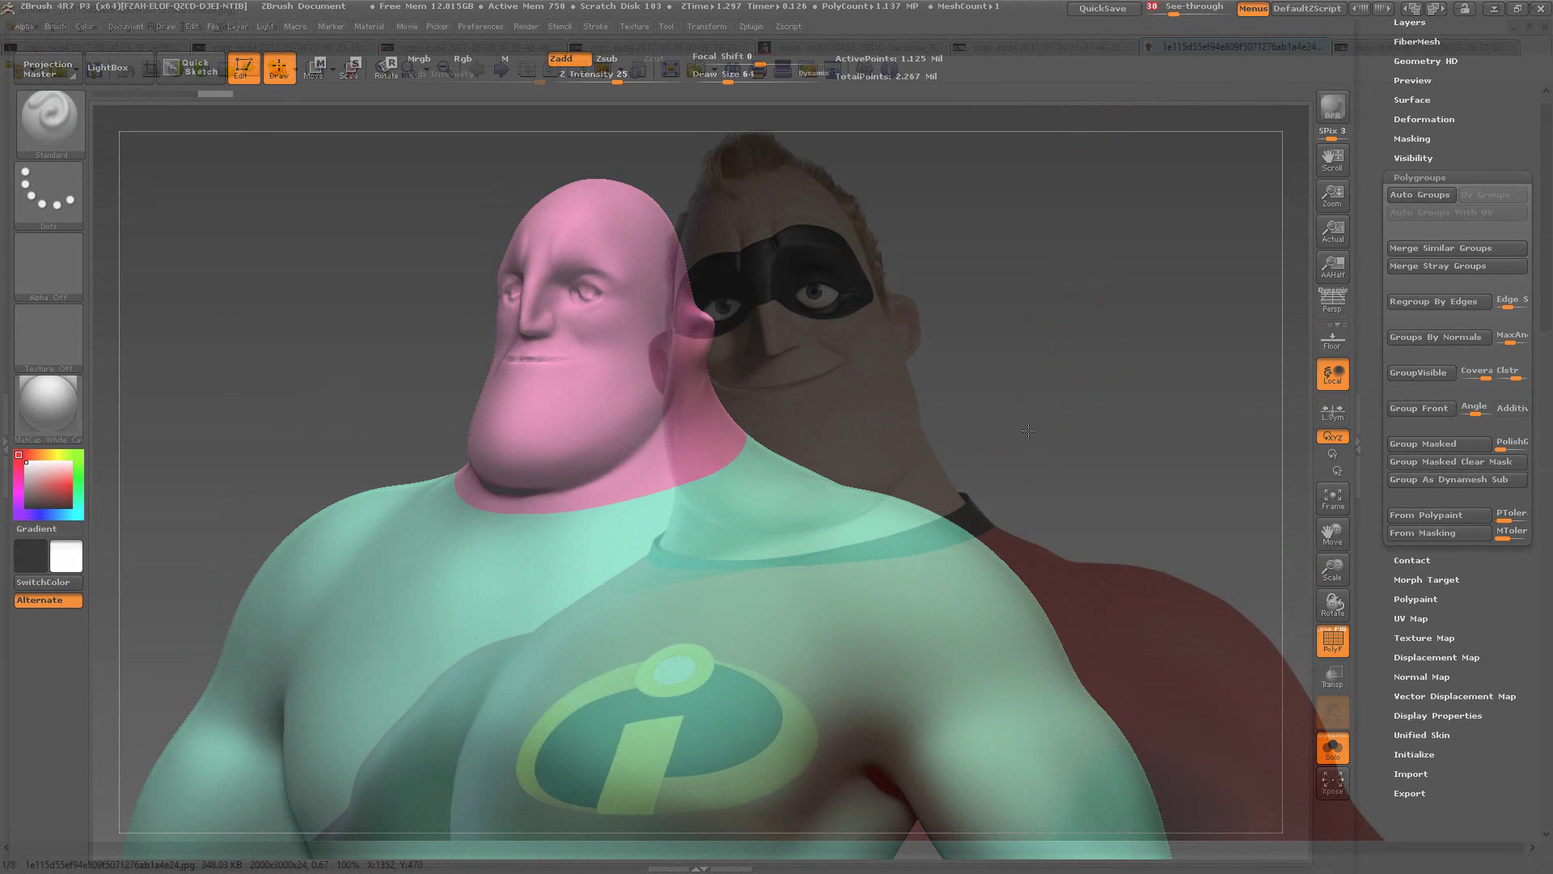
pyautogui.moveTo(1028, 431); pyautogui.dragTo(1028, 308)
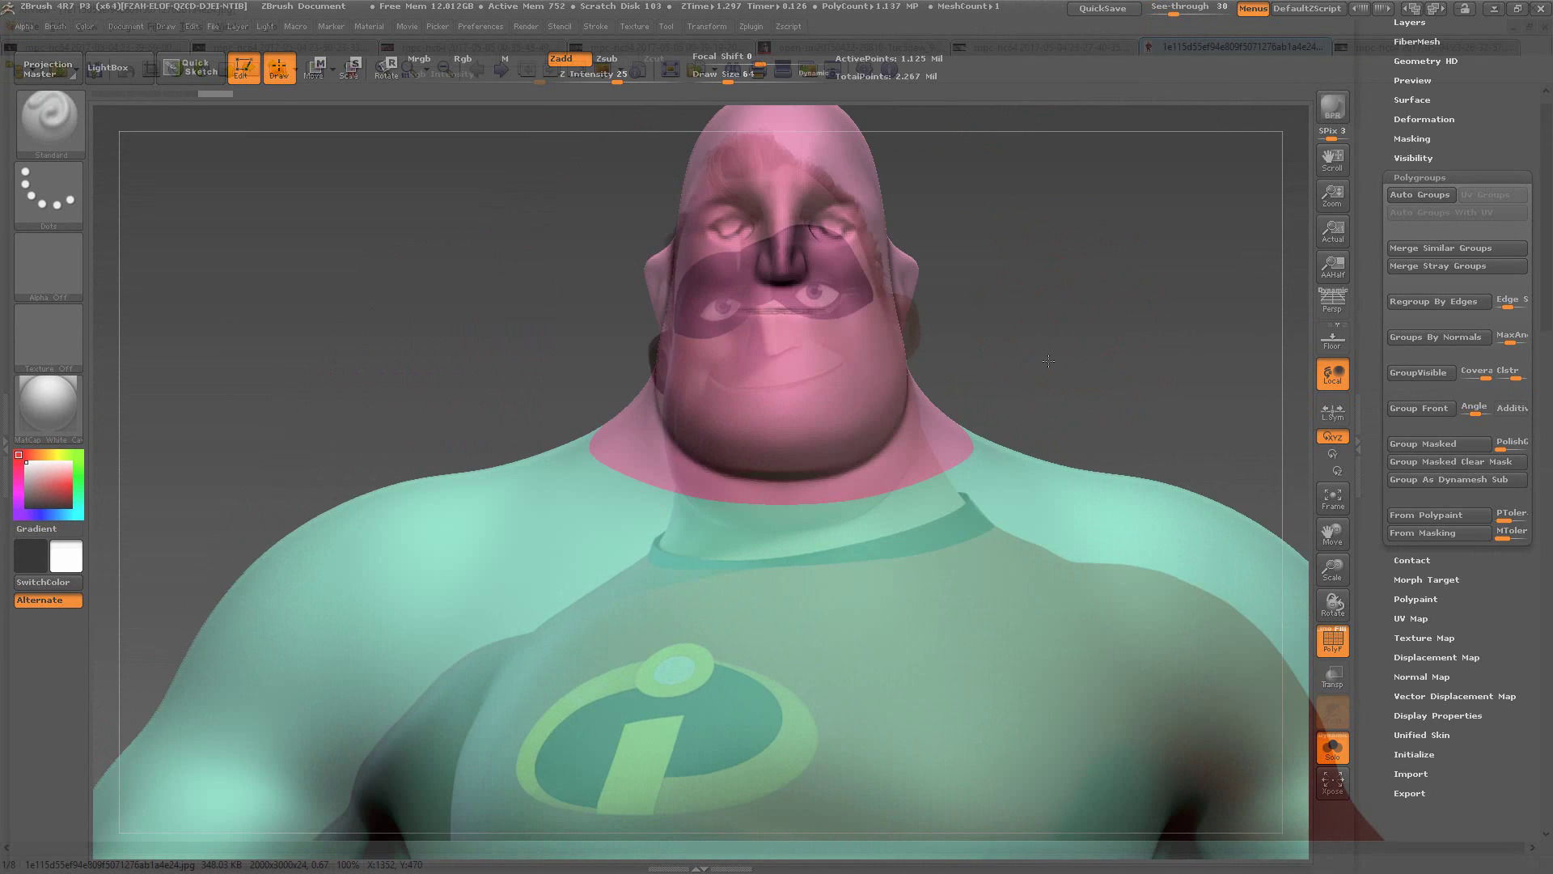
pyautogui.moveTo(1049, 361)
pyautogui.mouseDown()
pyautogui.moveTo(1051, 348)
pyautogui.moveTo(1108, 401)
pyautogui.moveTo(1142, 369)
pyautogui.moveTo(1149, 329)
pyautogui.moveTo(1102, 388)
pyautogui.moveTo(1154, 378)
pyautogui.moveTo(1118, 409)
pyautogui.moveTo(1135, 399)
pyautogui.moveTo(1137, 374)
pyautogui.moveTo(1122, 395)
pyautogui.moveTo(1064, 403)
pyautogui.moveTo(1132, 441)
pyautogui.mouseUp()
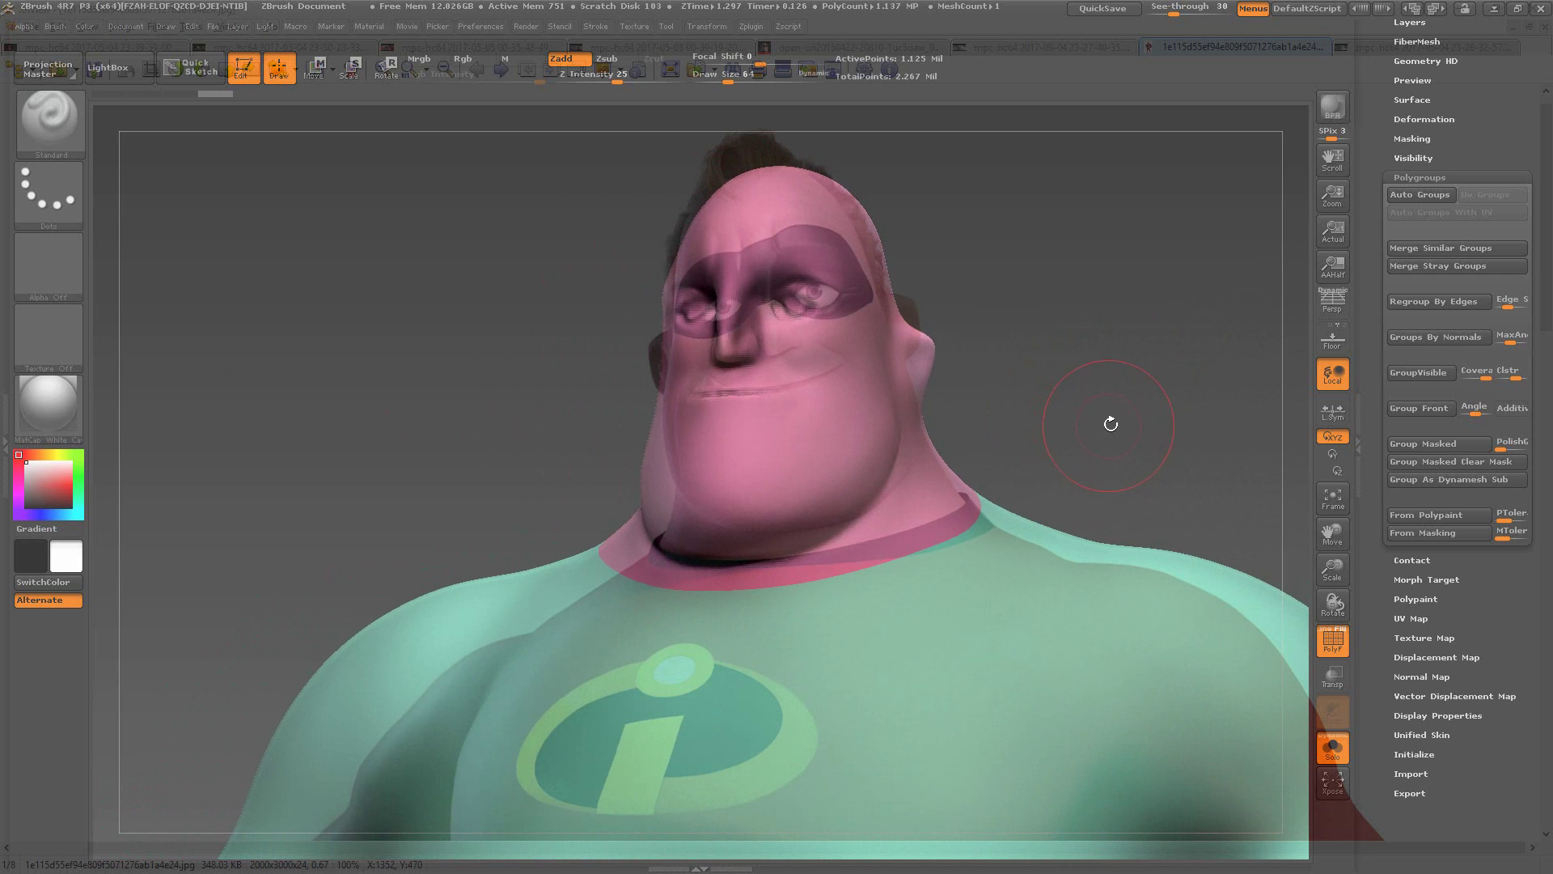
pyautogui.moveTo(1111, 424); pyautogui.dragTo(929, 437)
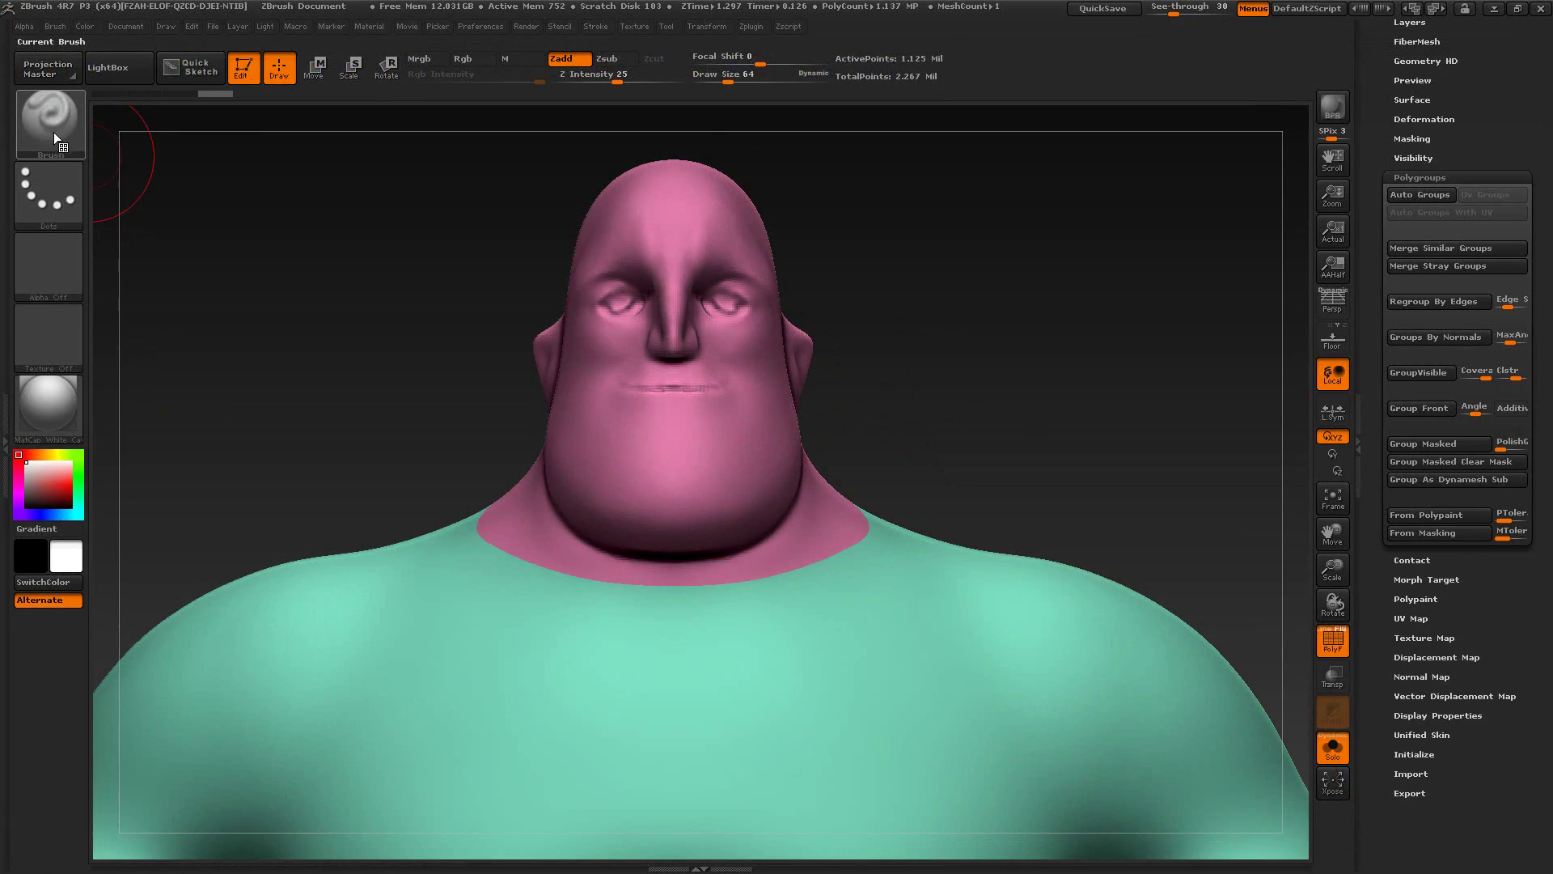
# Step: Reshape the polygroup border around the neck into a rounder neckline with the Move brush at draw sizes 145 and 82
pyautogui.click(54, 119)
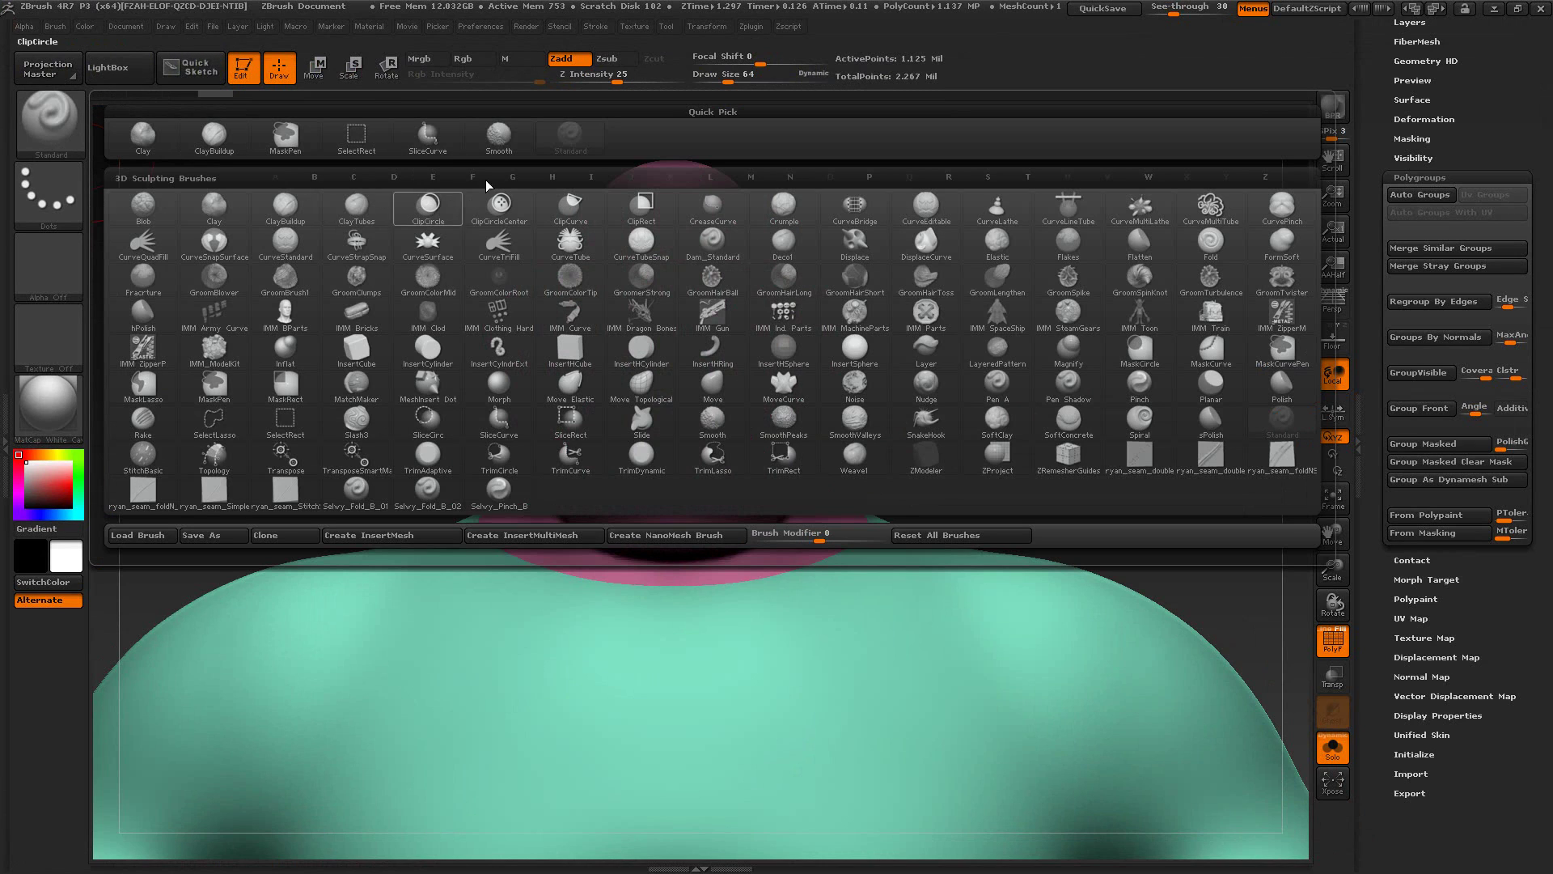
pyautogui.click(713, 387)
pyautogui.press('s')
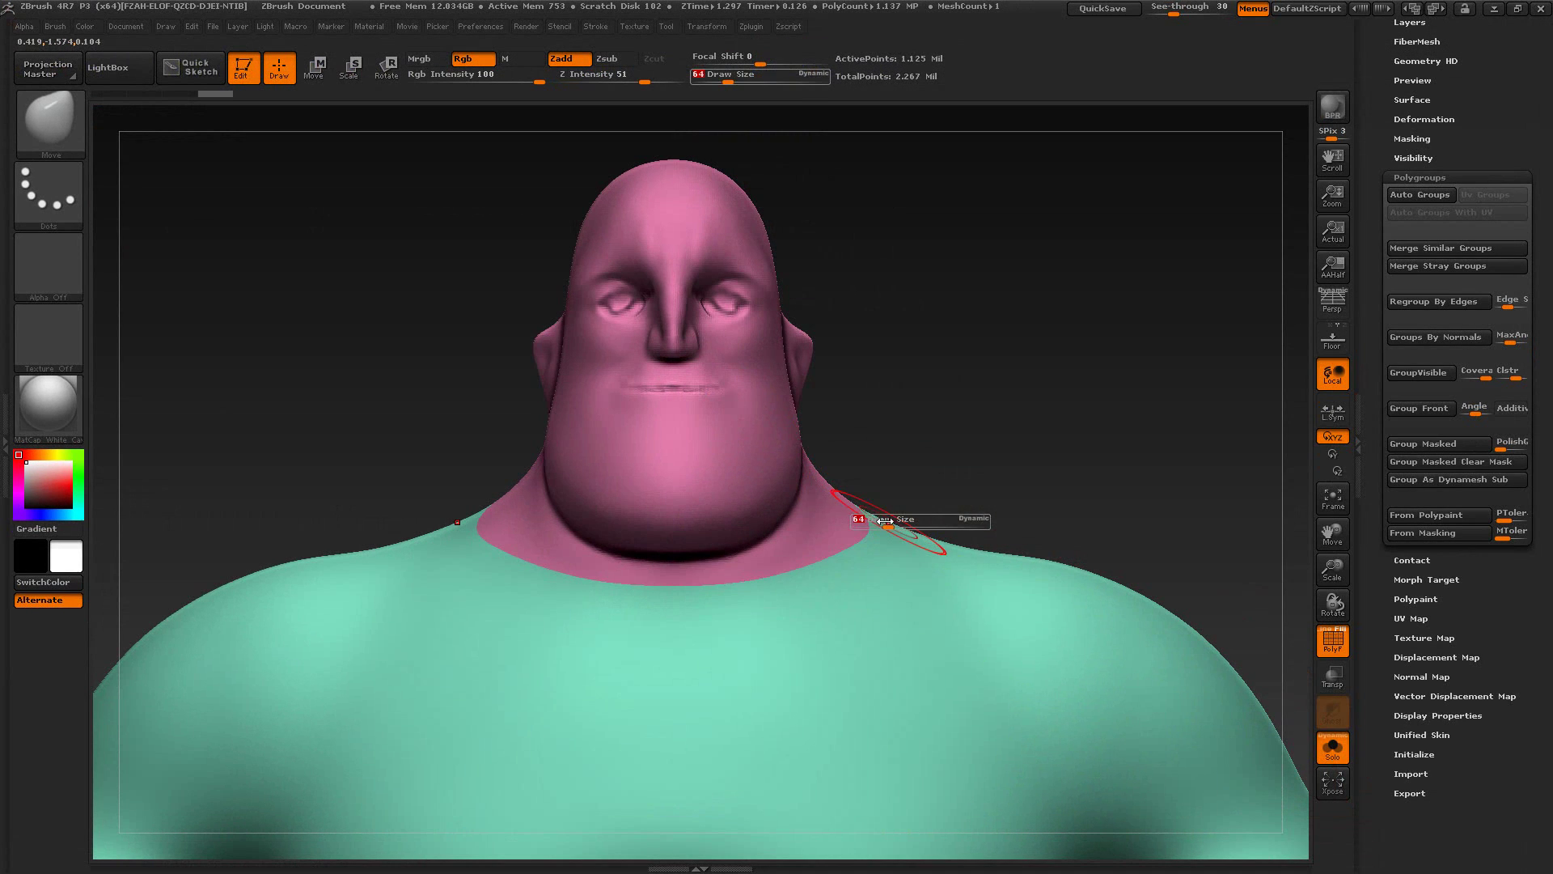
pyautogui.moveTo(894, 522)
pyautogui.mouseDown()
pyautogui.moveTo(907, 523)
pyautogui.moveTo(860, 532)
pyautogui.moveTo(941, 654)
pyautogui.moveTo(895, 458)
pyautogui.mouseUp()
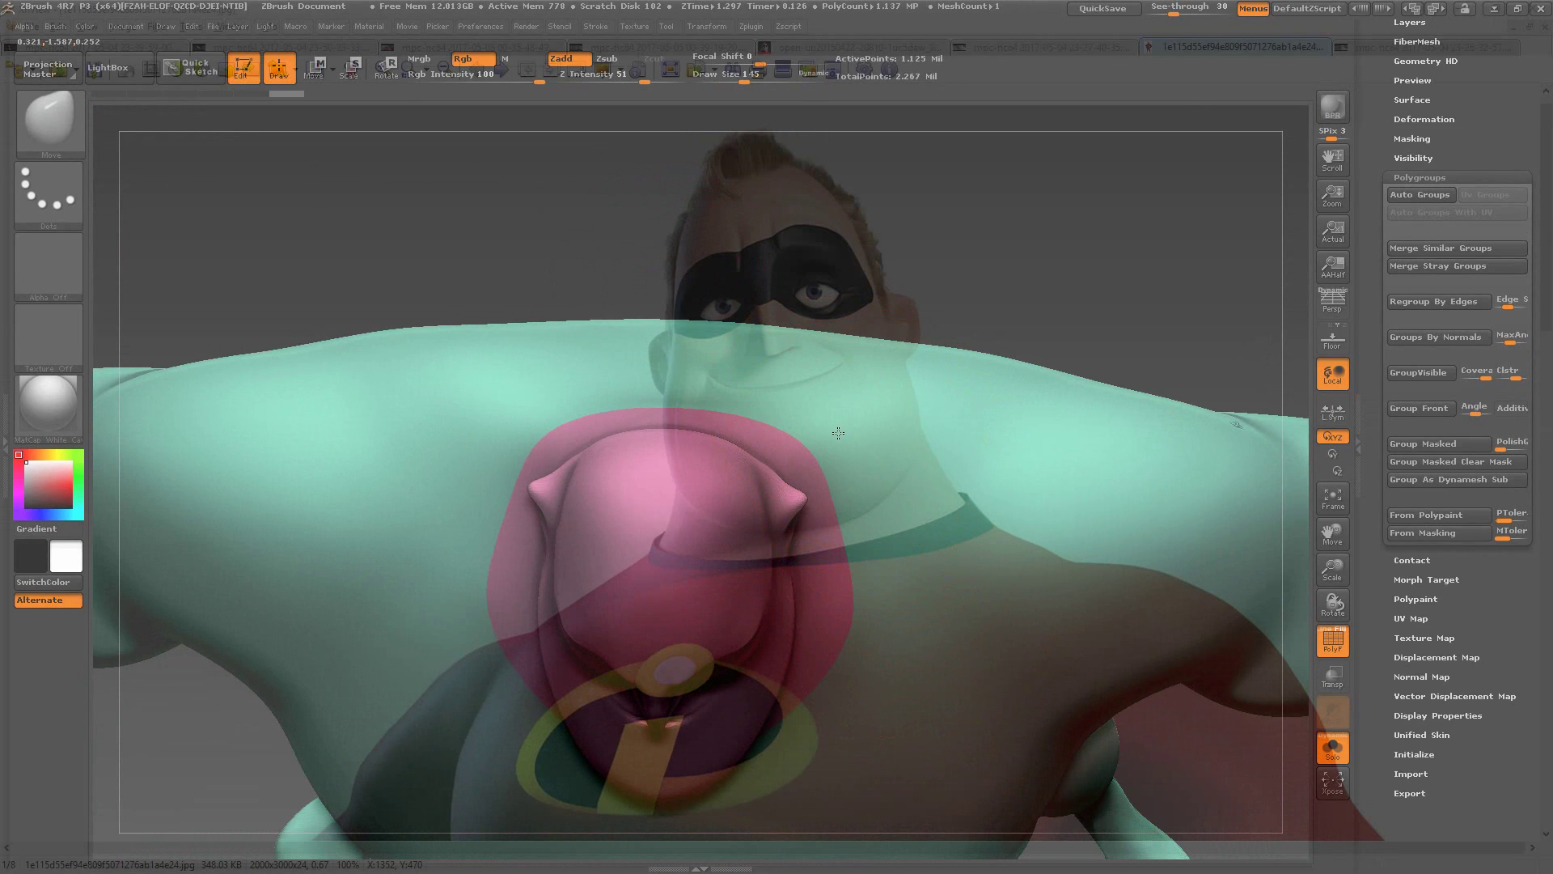
pyautogui.press('s')
pyautogui.moveTo(863, 527); pyautogui.dragTo(850, 529)
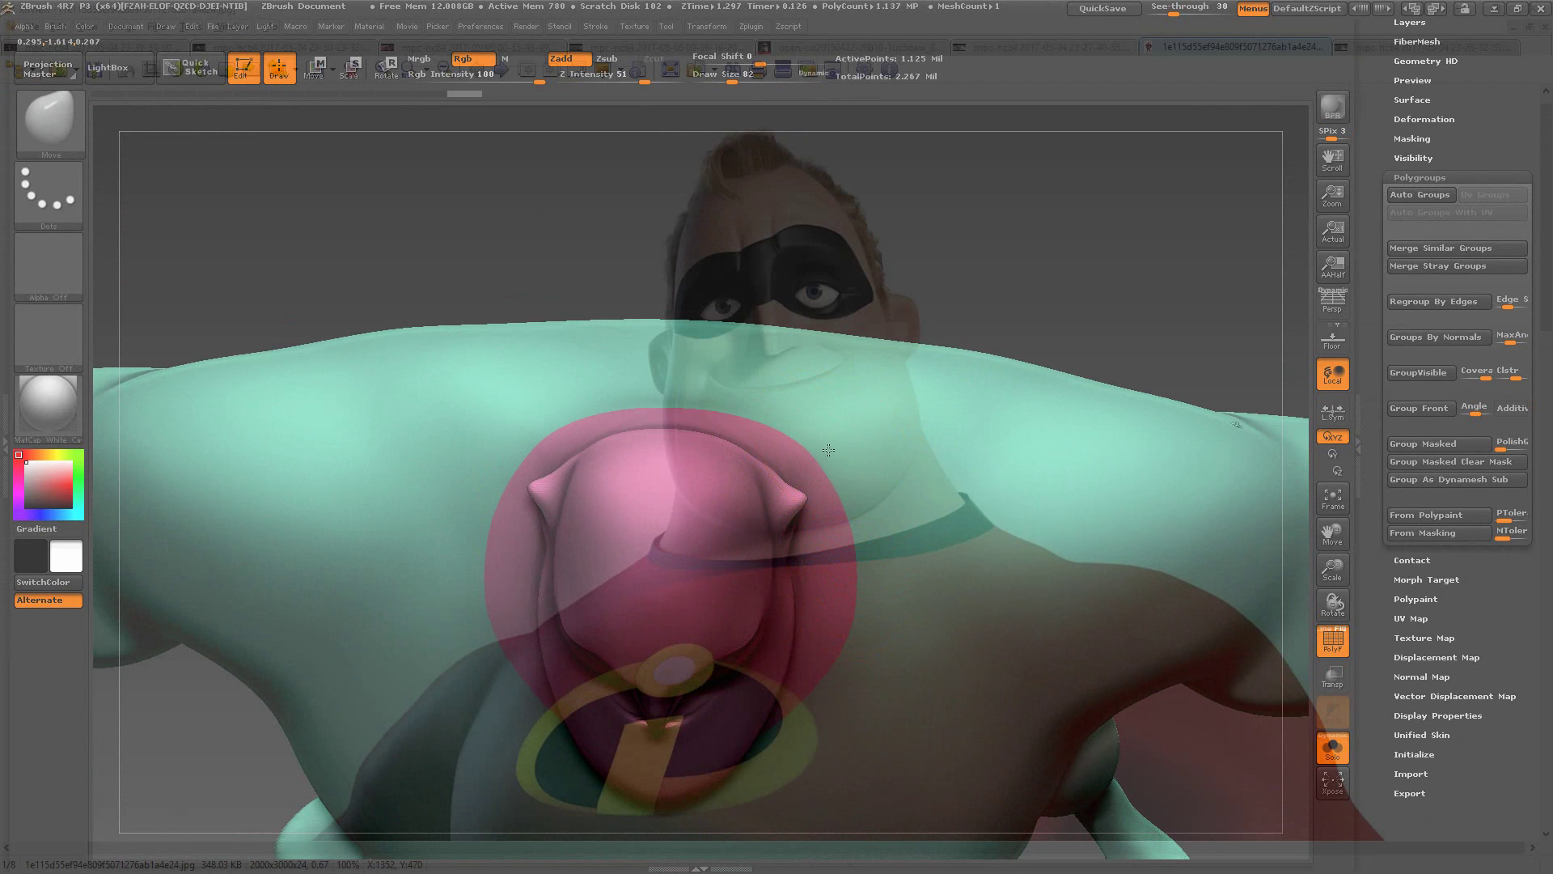
# Step: Switch to XnView and examine the suit collar's shape in the front, close-up and raised-angle film stills
pyautogui.hotkey('alt', 'Tab')
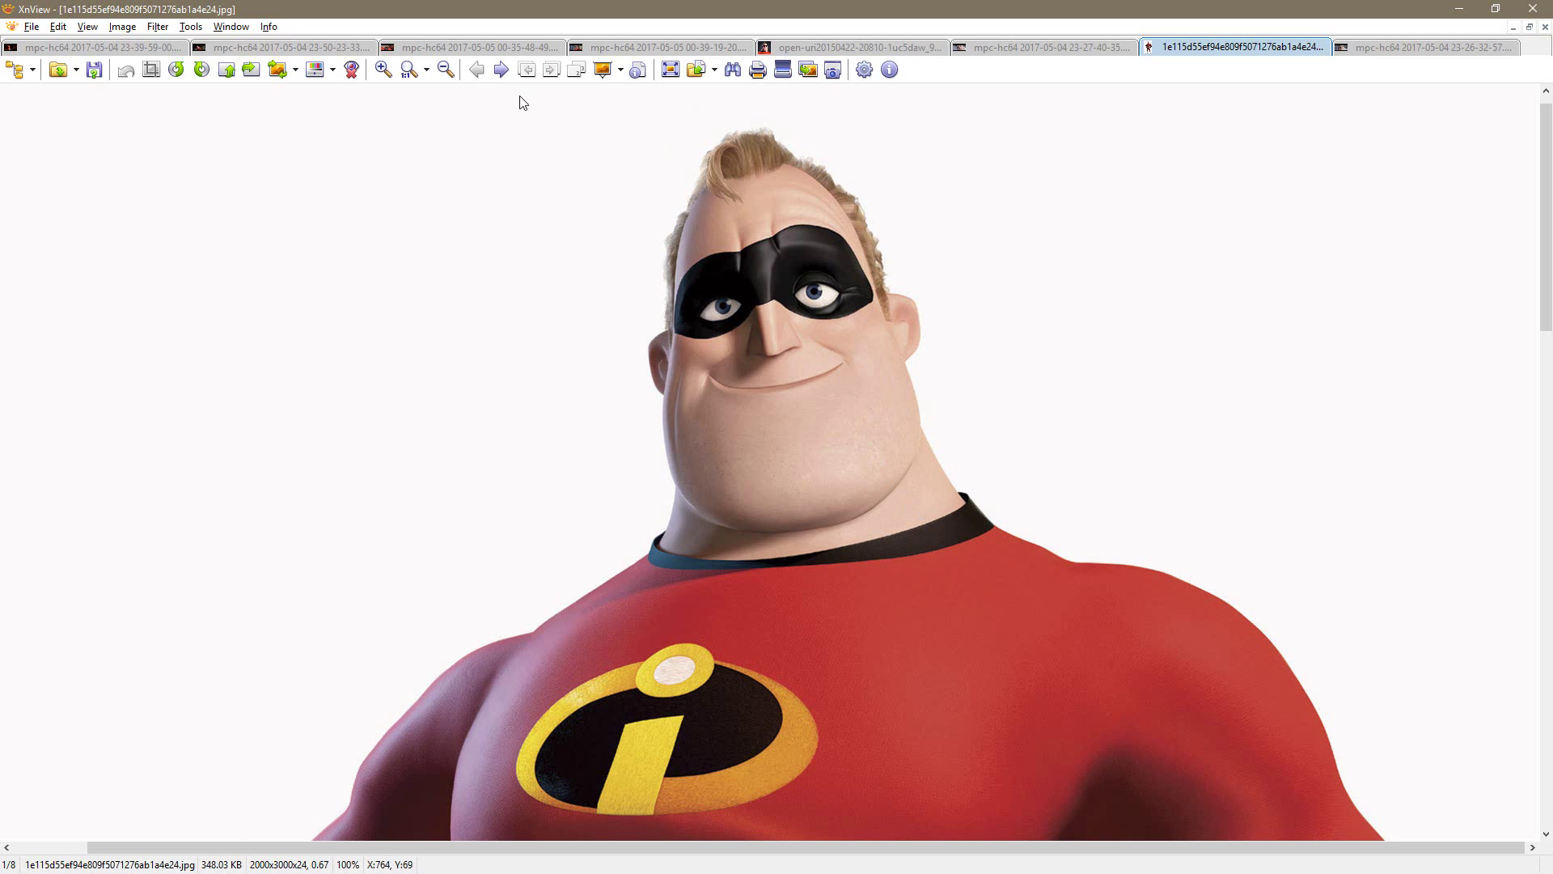
pyautogui.click(656, 48)
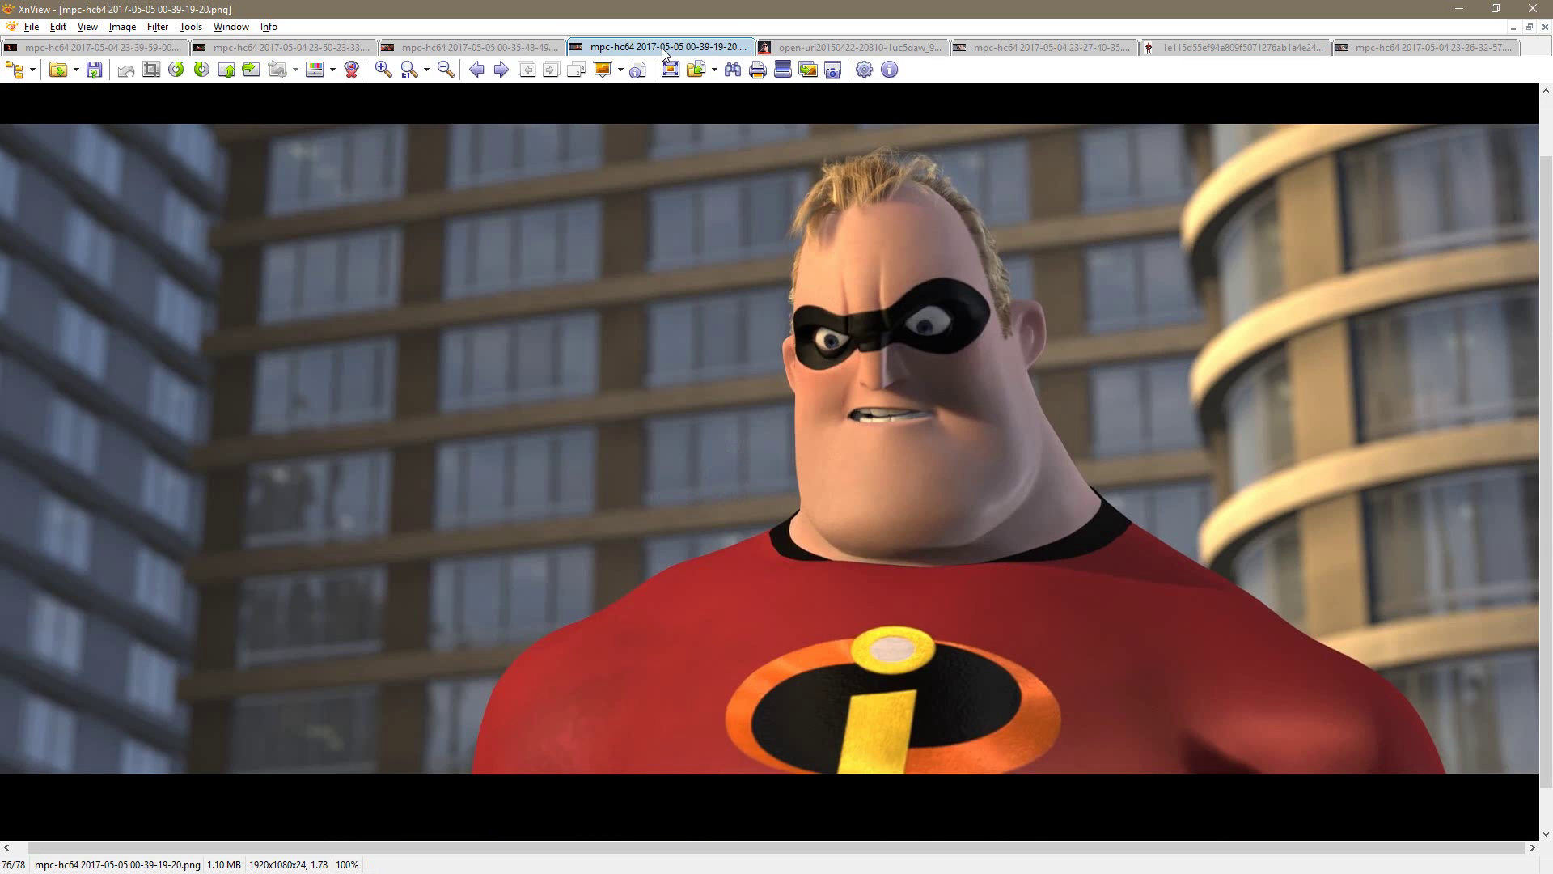
pyautogui.click(496, 49)
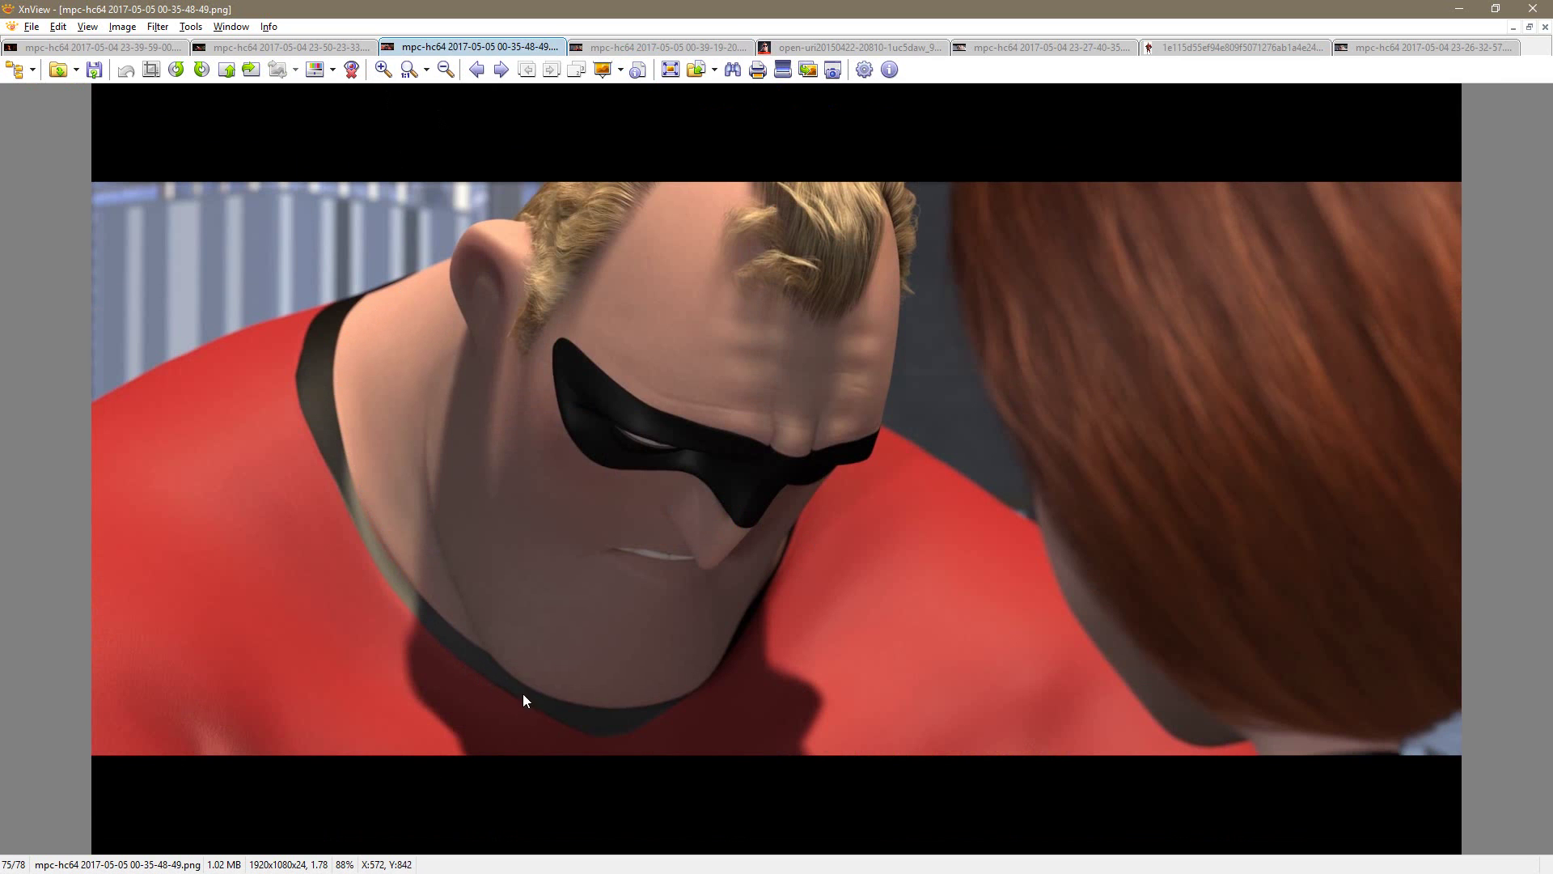
pyautogui.click(298, 46)
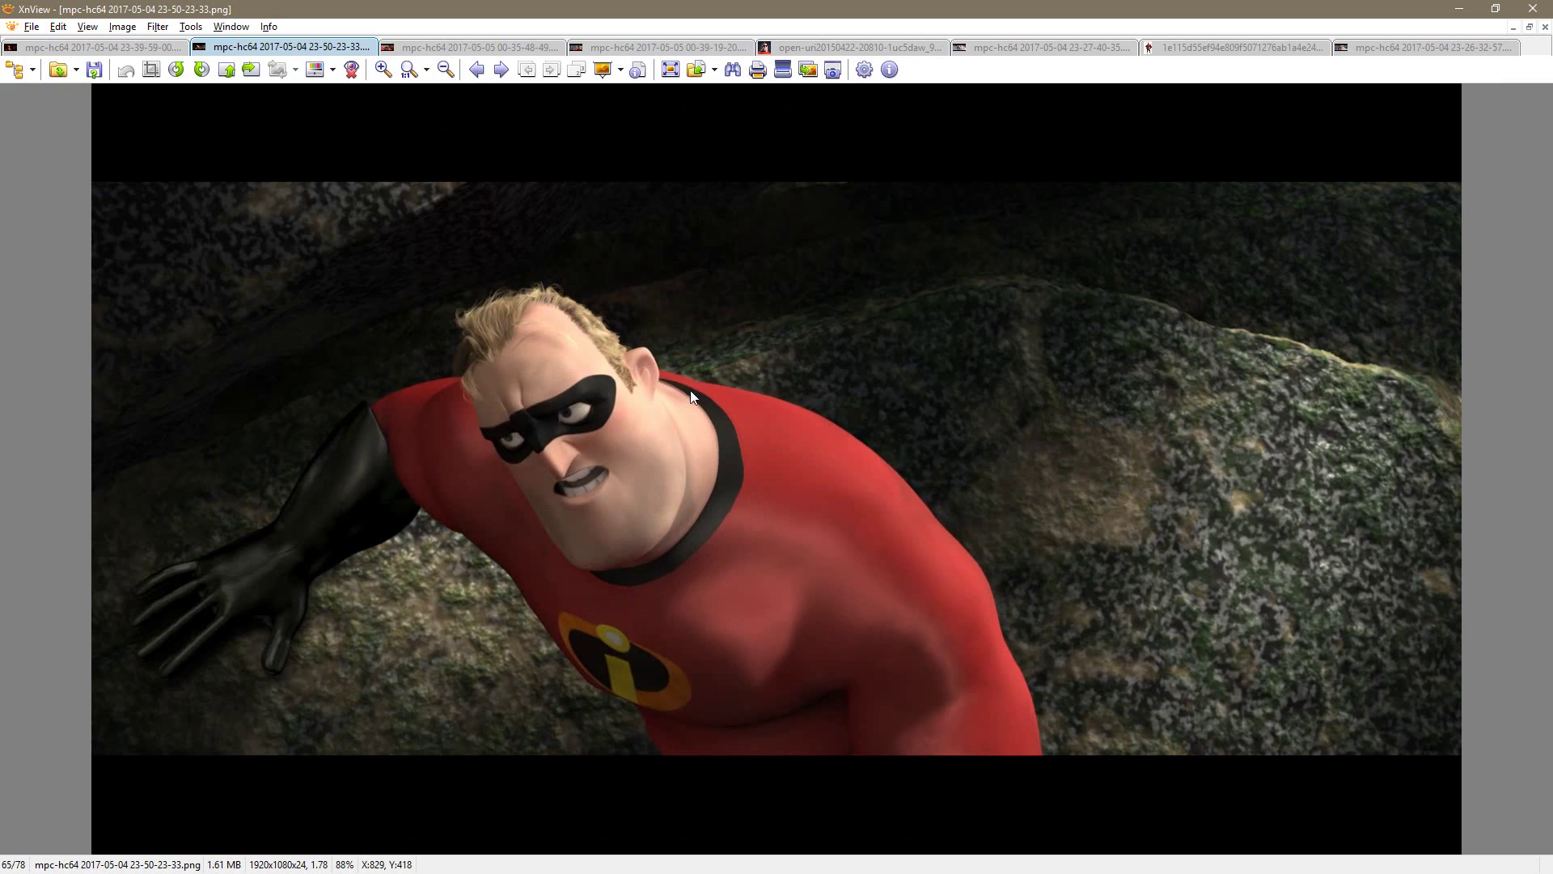
pyautogui.hotkey('alt', 'Tab')
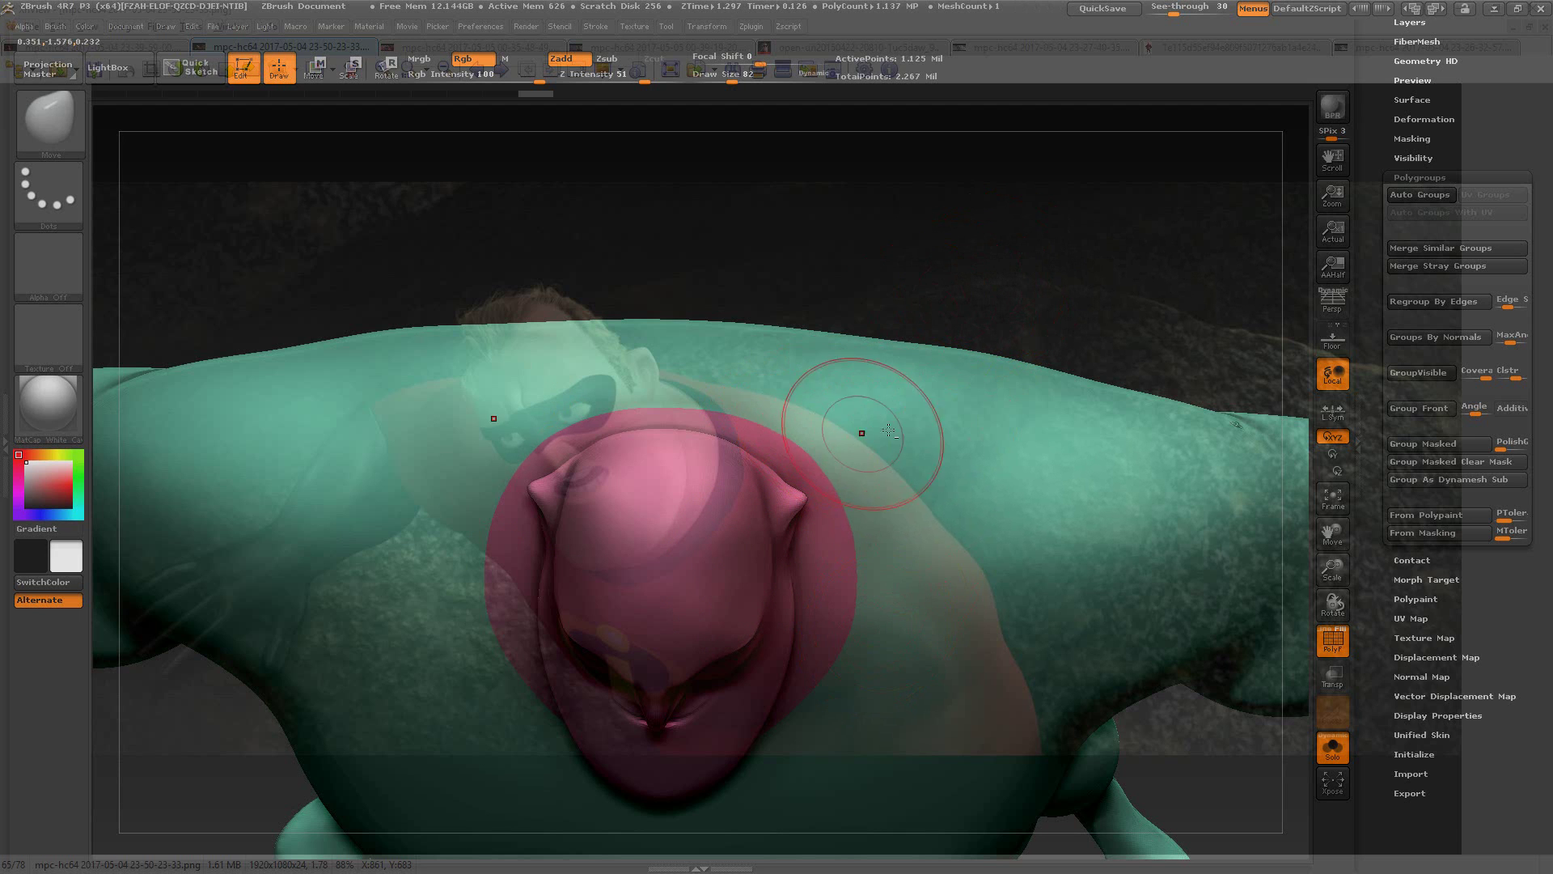
pyautogui.hotkey('alt', 'Tab')
pyautogui.hotkey('alt', 'Tab')
# Step: Pull the sides of the neckline closer to the neck using the Move brush with a larger draw size
pyautogui.moveTo(951, 380); pyautogui.dragTo(986, 161)
pyautogui.press('s')
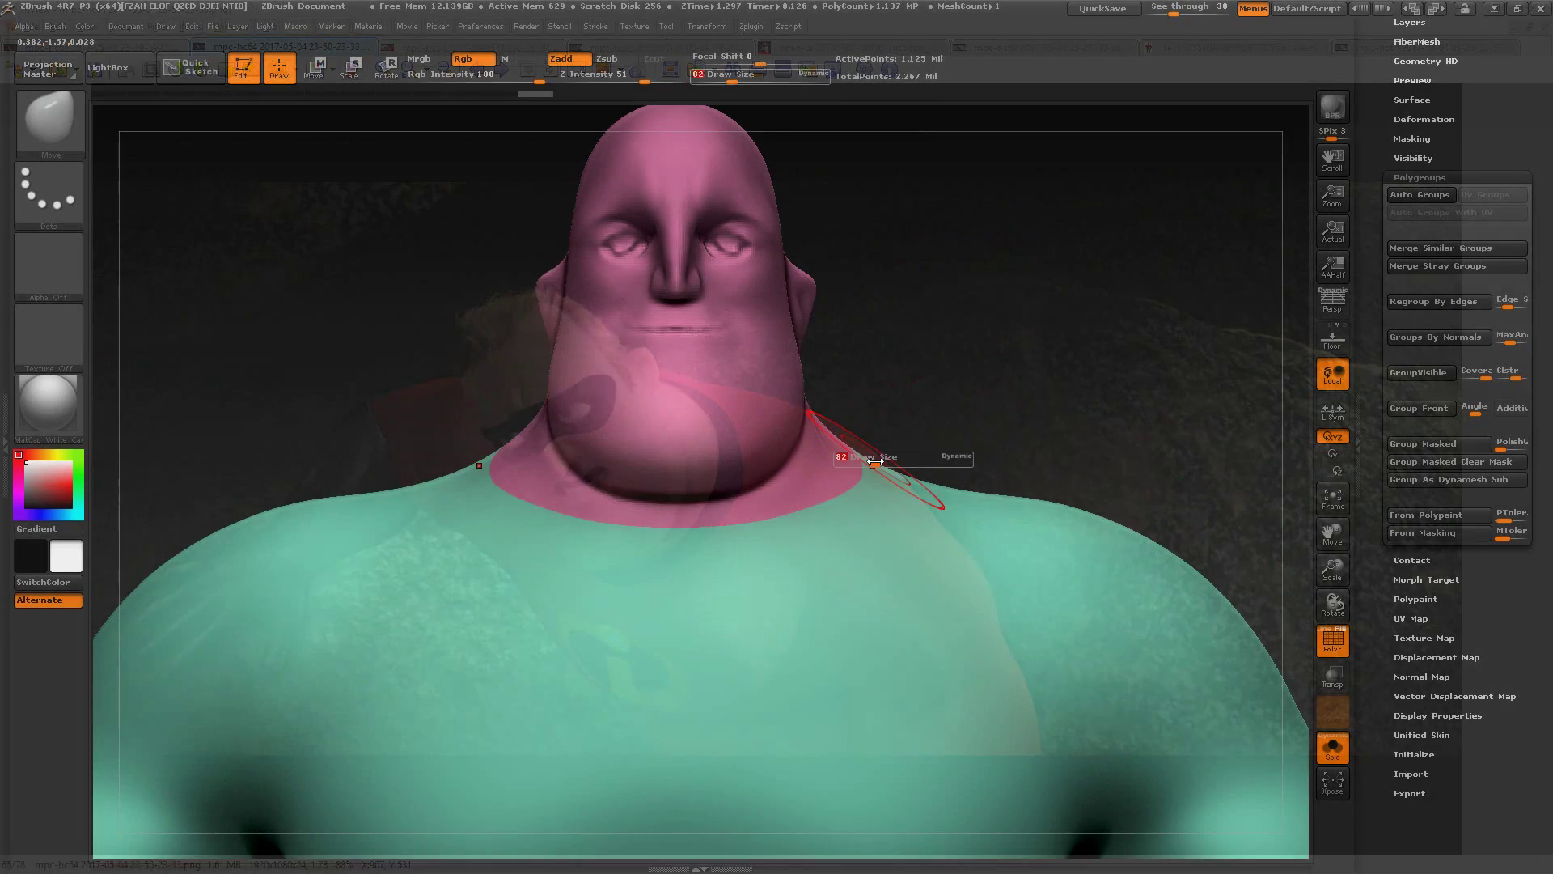
pyautogui.moveTo(879, 461); pyautogui.dragTo(846, 462)
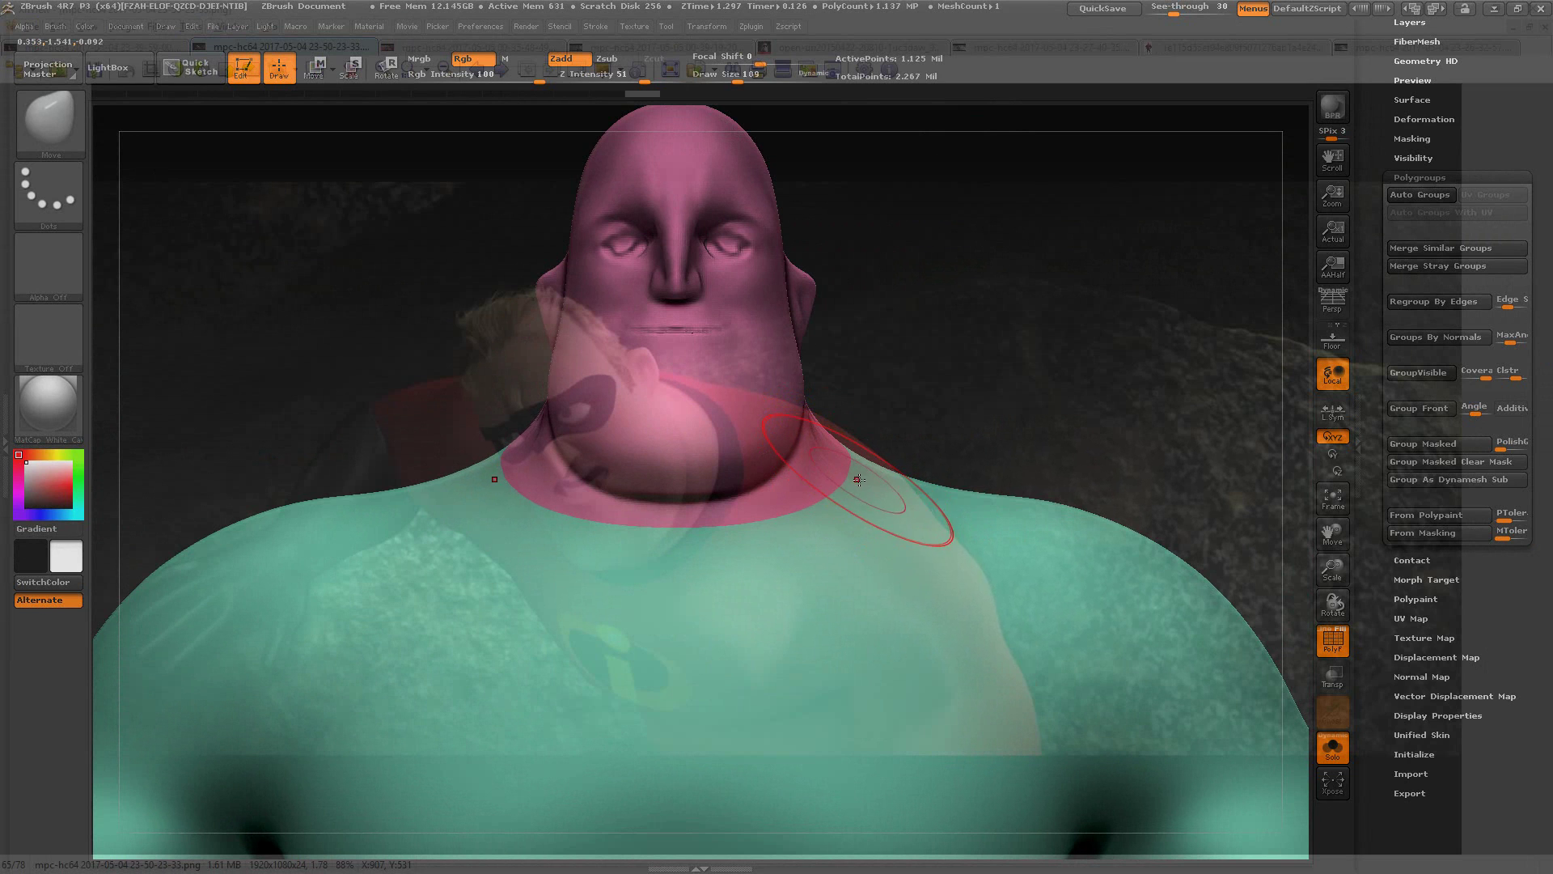
pyautogui.moveTo(1116, 441)
pyautogui.mouseDown()
pyautogui.moveTo(858, 465)
pyautogui.moveTo(929, 471)
pyautogui.moveTo(894, 486)
pyautogui.mouseUp()
pyautogui.moveTo(894, 487); pyautogui.dragTo(902, 478)
# Step: Refine the neckline's curve from above with the Move brush at draw sizes 53 and 118, and set See-through to 0
pyautogui.moveTo(1026, 371)
pyautogui.mouseDown()
pyautogui.moveTo(832, 402)
pyautogui.moveTo(644, 374)
pyautogui.moveTo(623, 437)
pyautogui.moveTo(919, 332)
pyautogui.moveTo(917, 503)
pyautogui.mouseUp()
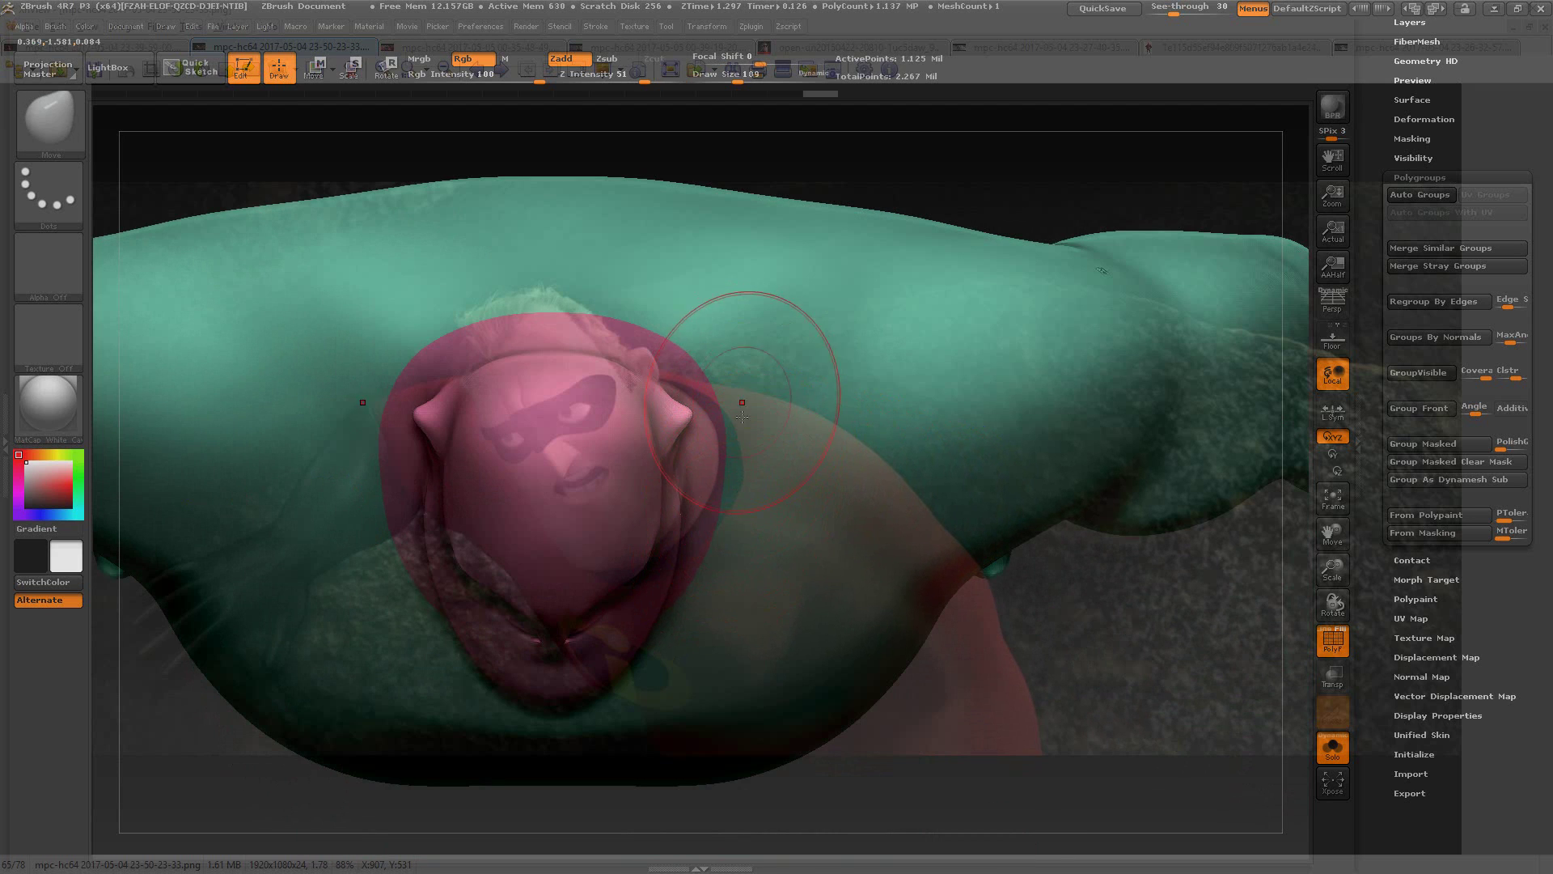
pyautogui.press('s')
pyautogui.moveTo(732, 477); pyautogui.dragTo(716, 477)
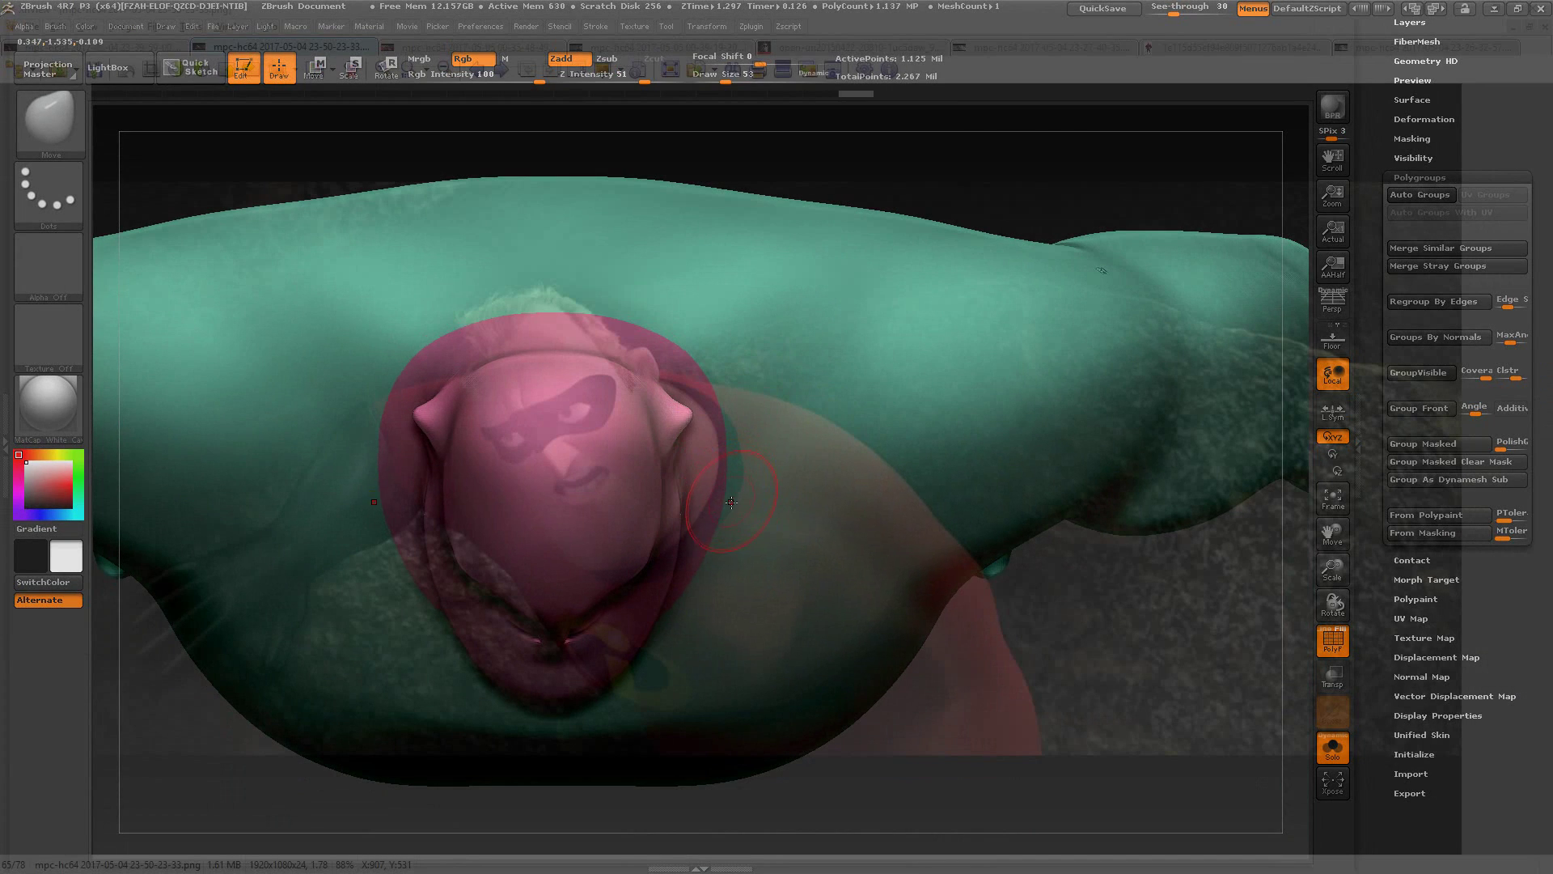
pyautogui.press('s')
pyautogui.moveTo(718, 332); pyautogui.dragTo(731, 331)
pyautogui.moveTo(1174, 11); pyautogui.dragTo(1063, 86)
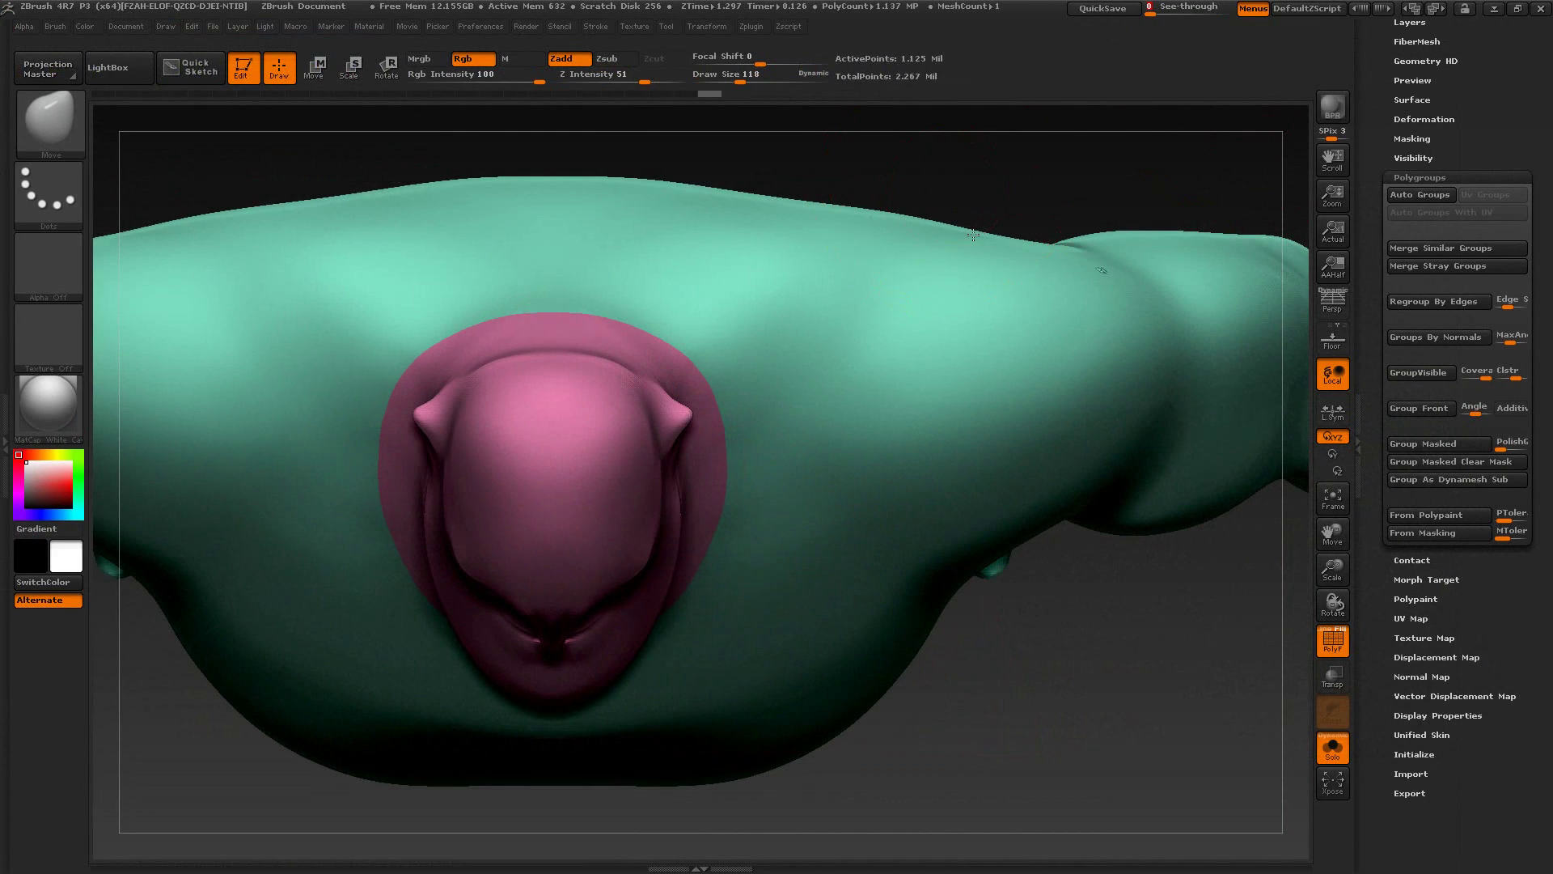
pyautogui.moveTo(973, 234)
pyautogui.mouseDown()
pyautogui.moveTo(986, 133)
pyautogui.moveTo(908, 225)
pyautogui.moveTo(957, 262)
pyautogui.moveTo(952, 303)
pyautogui.moveTo(974, 221)
pyautogui.moveTo(882, 298)
pyautogui.mouseUp()
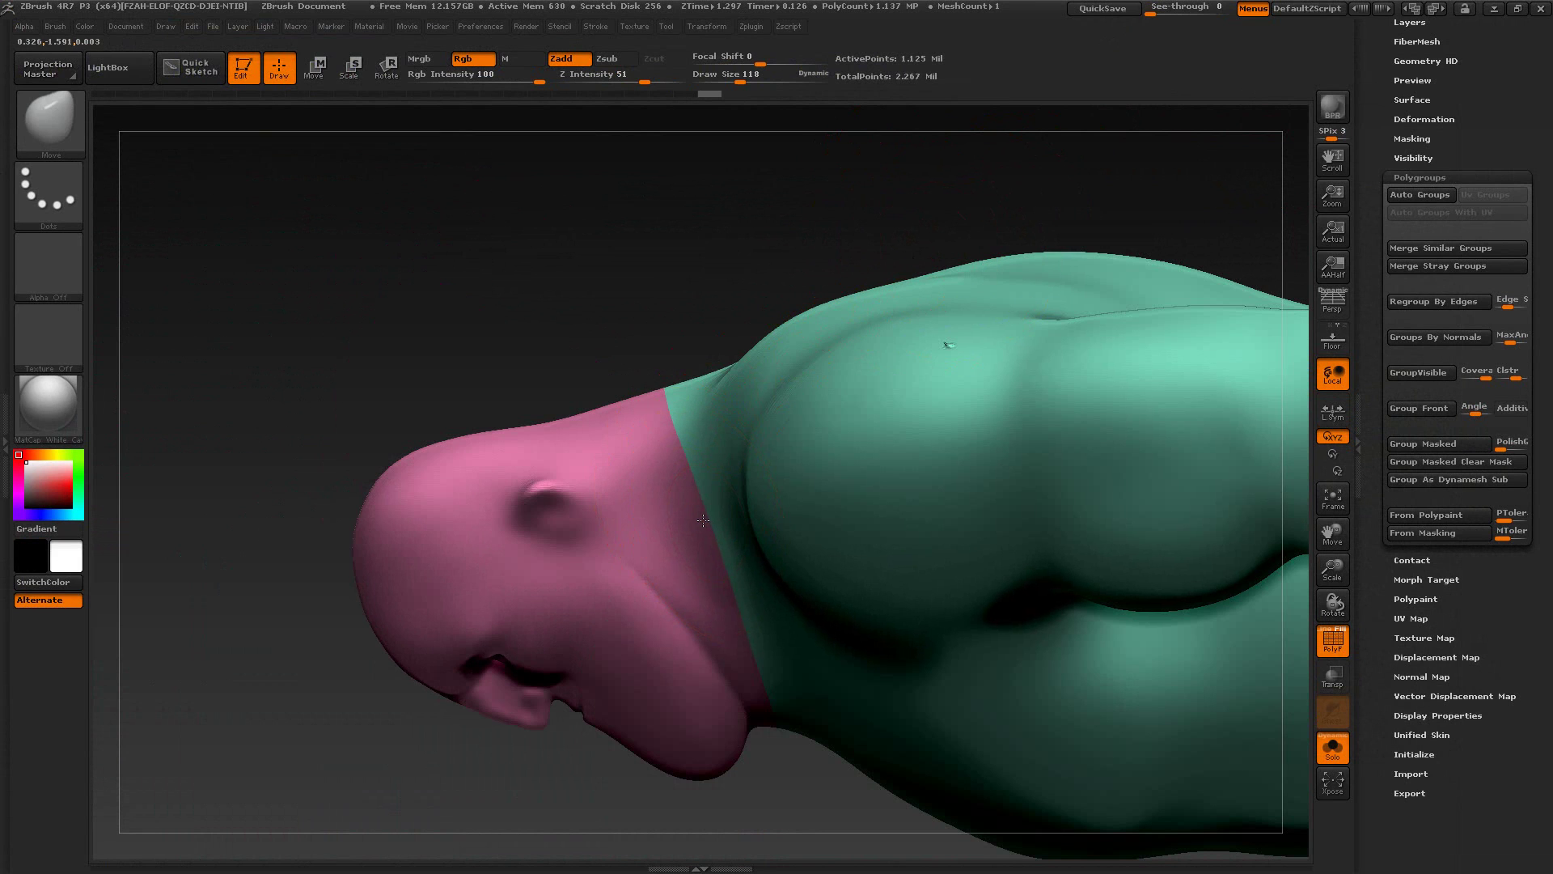
# Step: Refine the neckline around the shoulders and front of the neck with the Move brush at draw sizes 118 and 78
pyautogui.moveTo(695, 320); pyautogui.dragTo(701, 347)
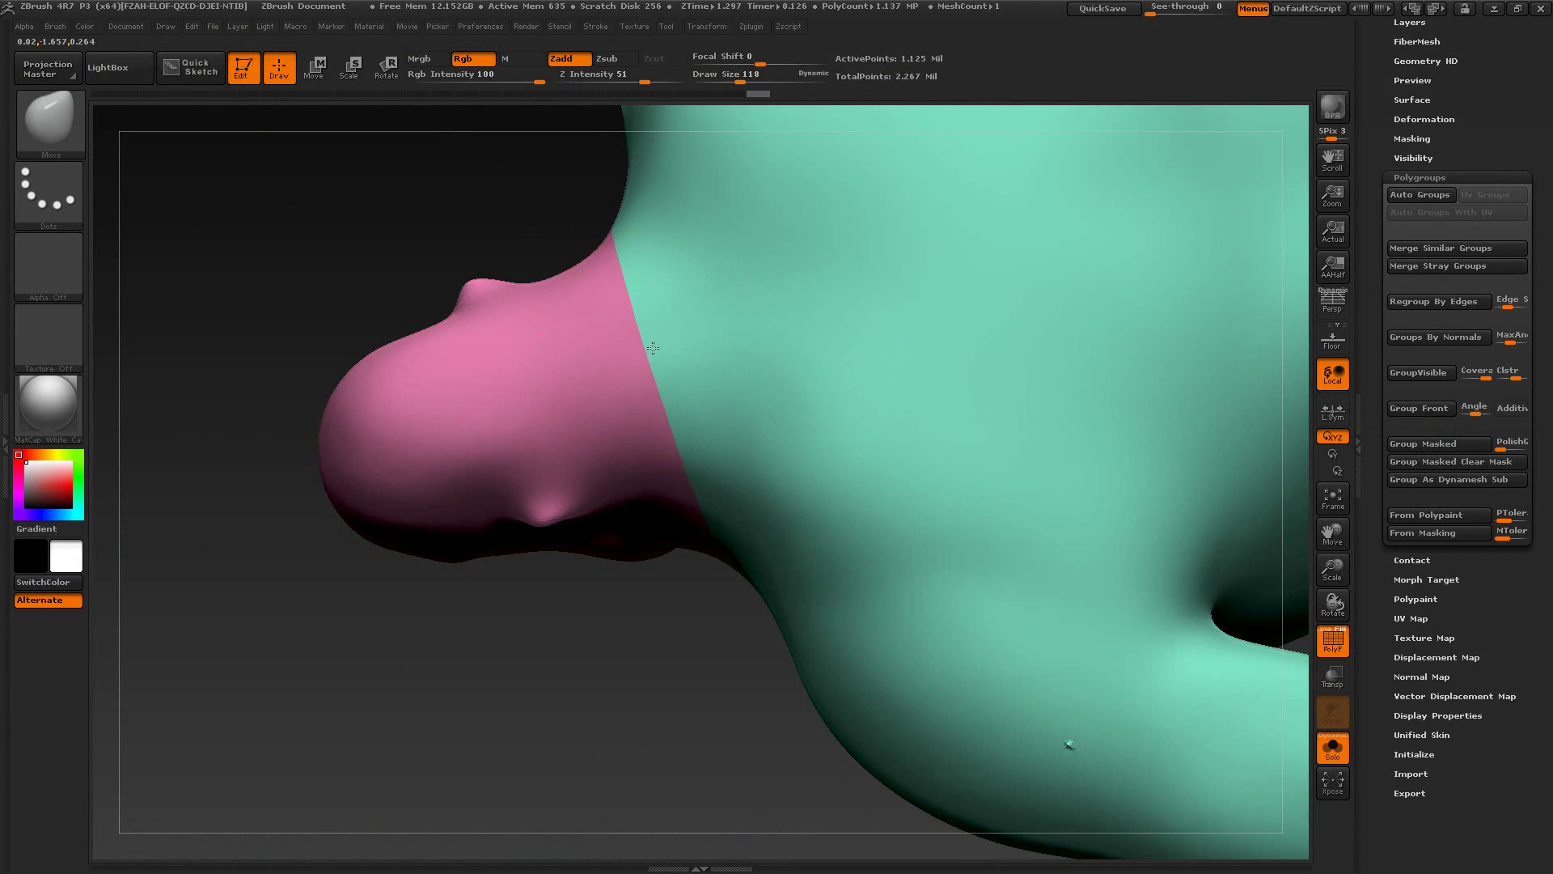
pyautogui.moveTo(683, 544); pyautogui.dragTo(885, 333)
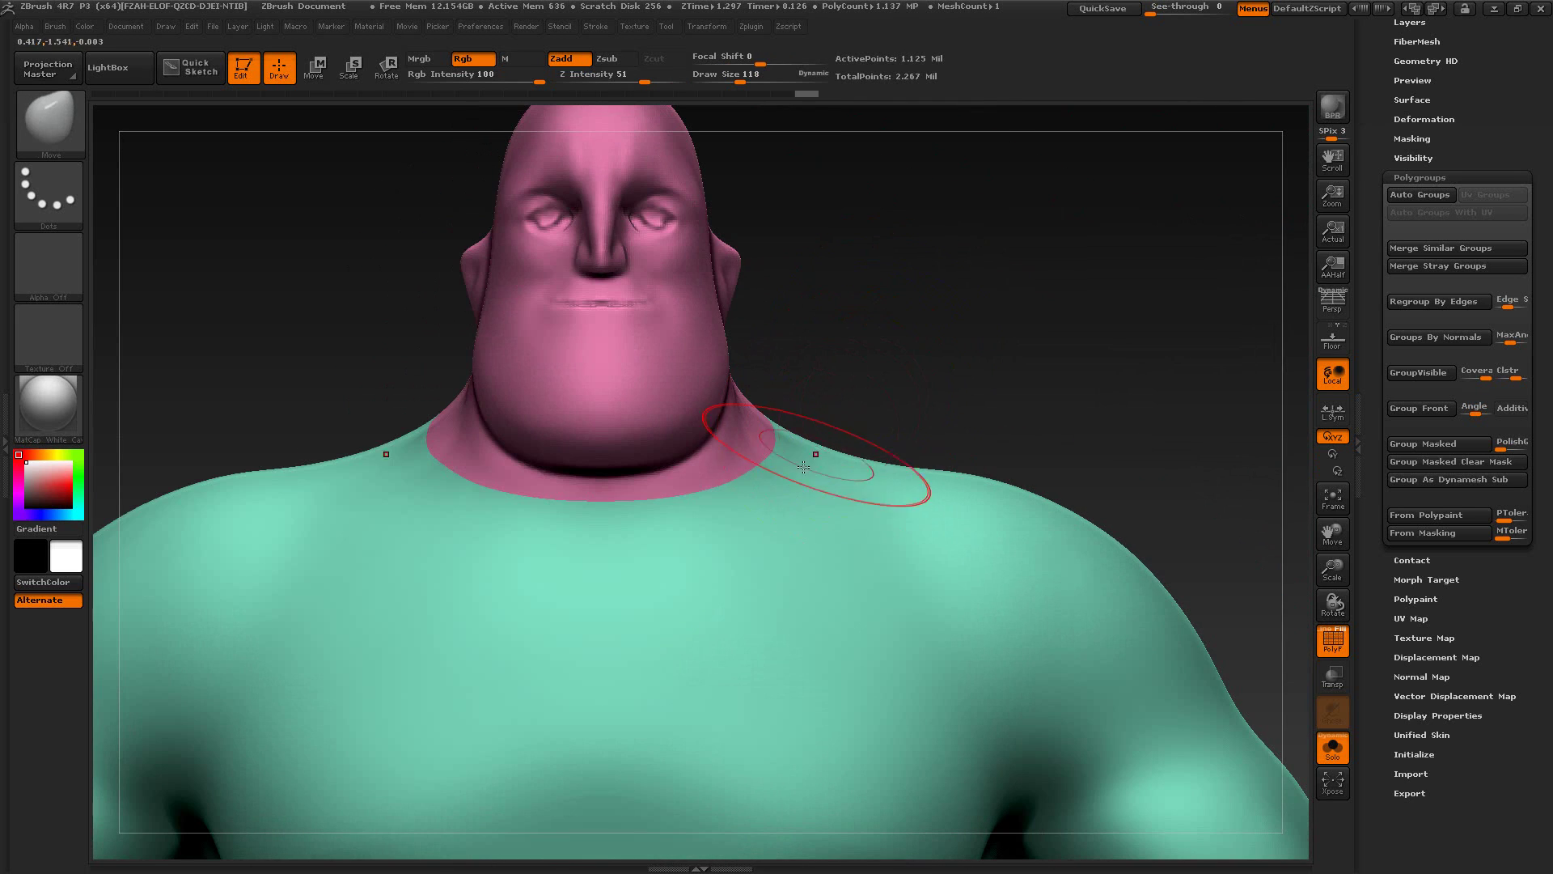
pyautogui.press('s')
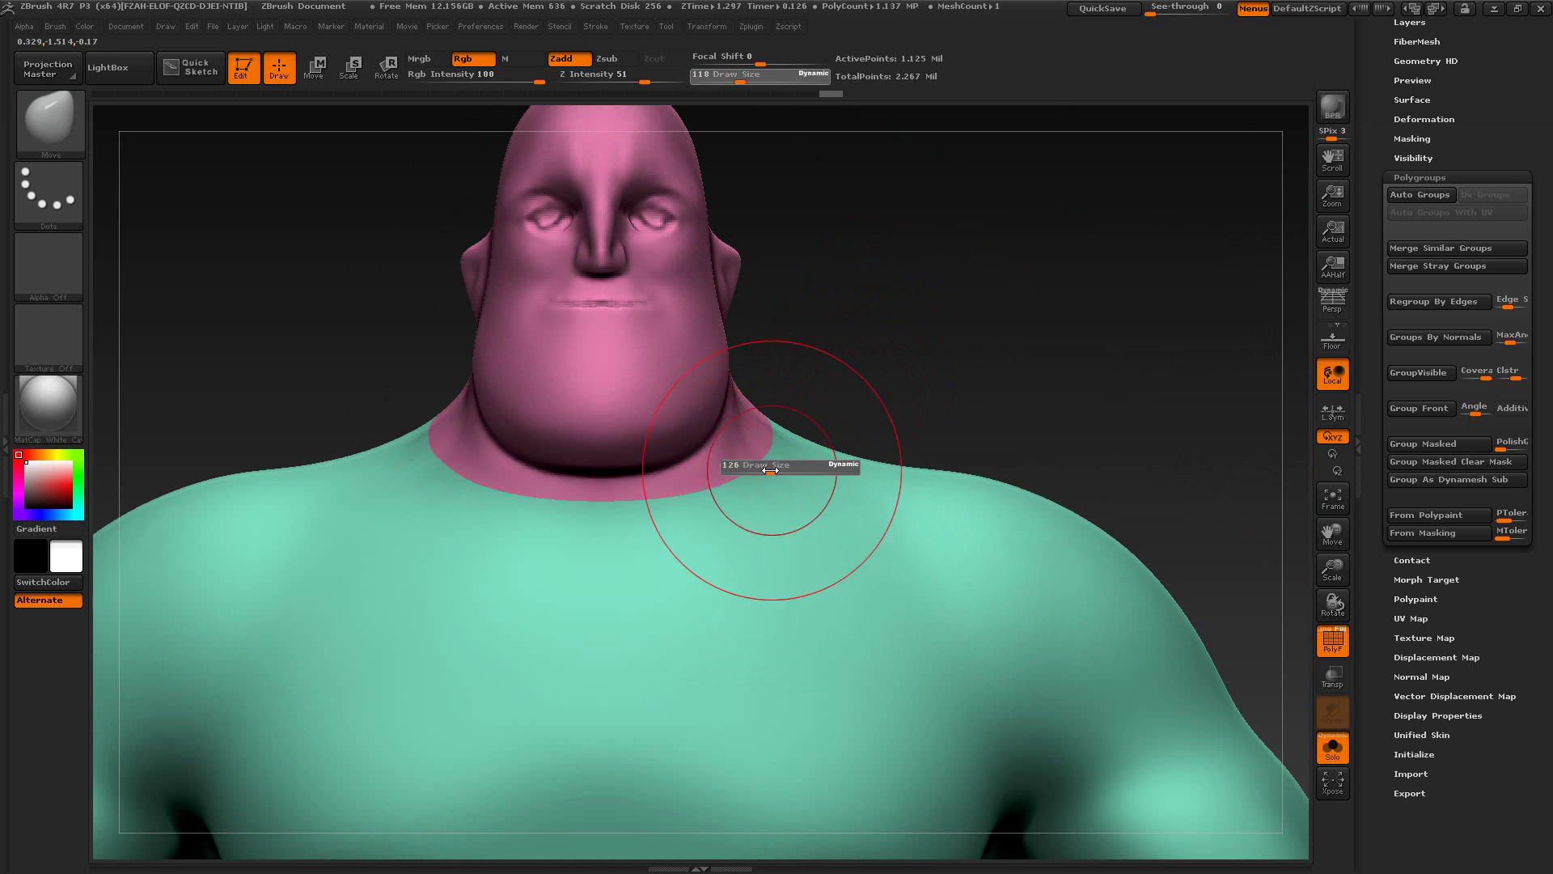
pyautogui.moveTo(769, 466); pyautogui.dragTo(757, 466)
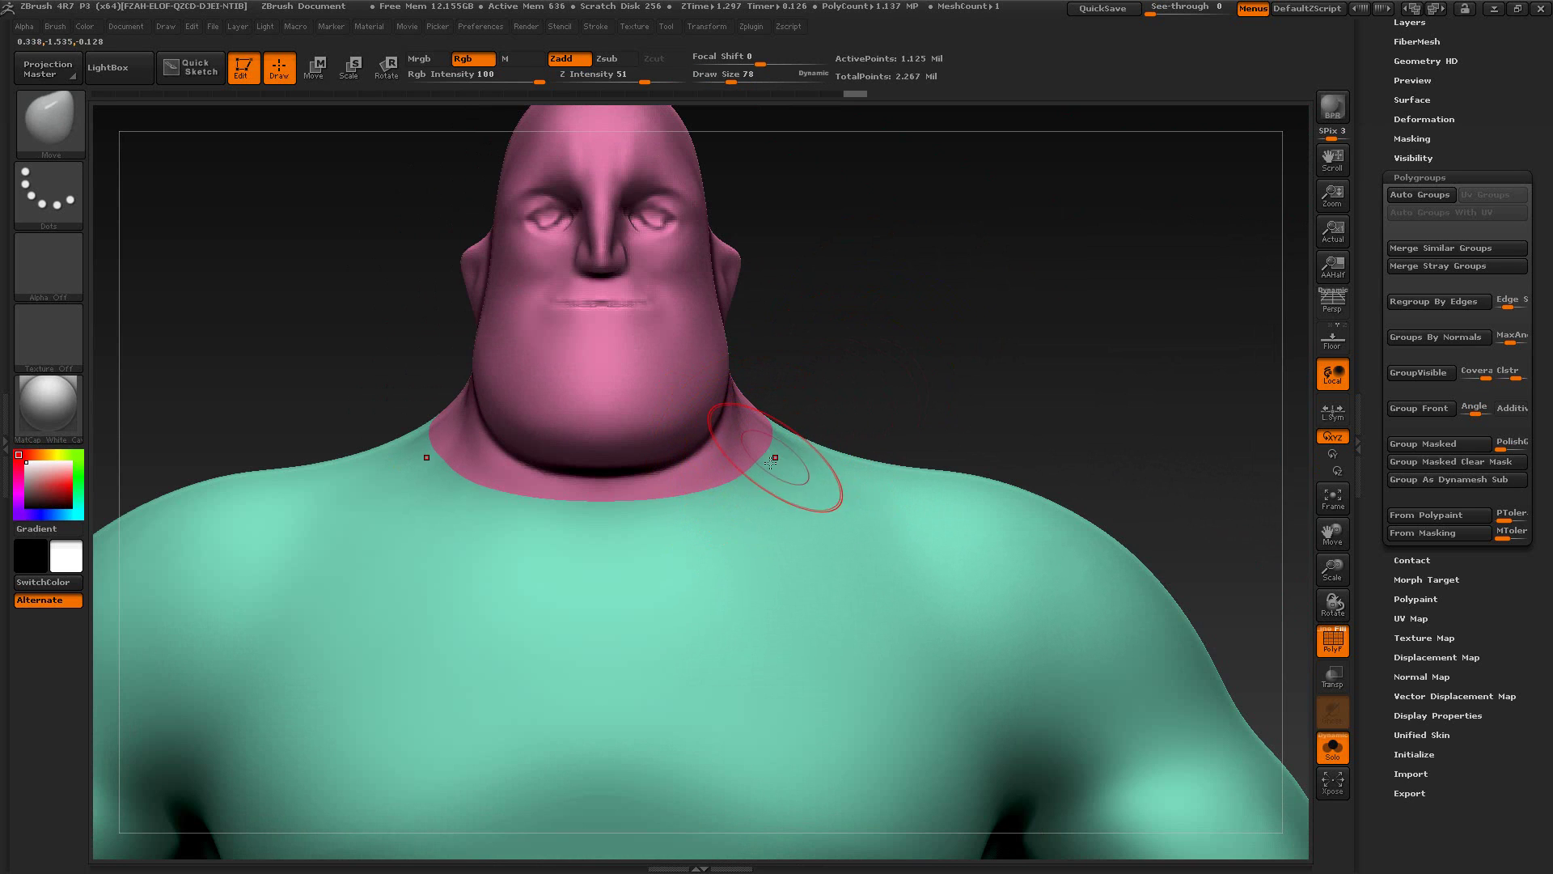
pyautogui.moveTo(859, 348); pyautogui.dragTo(808, 361)
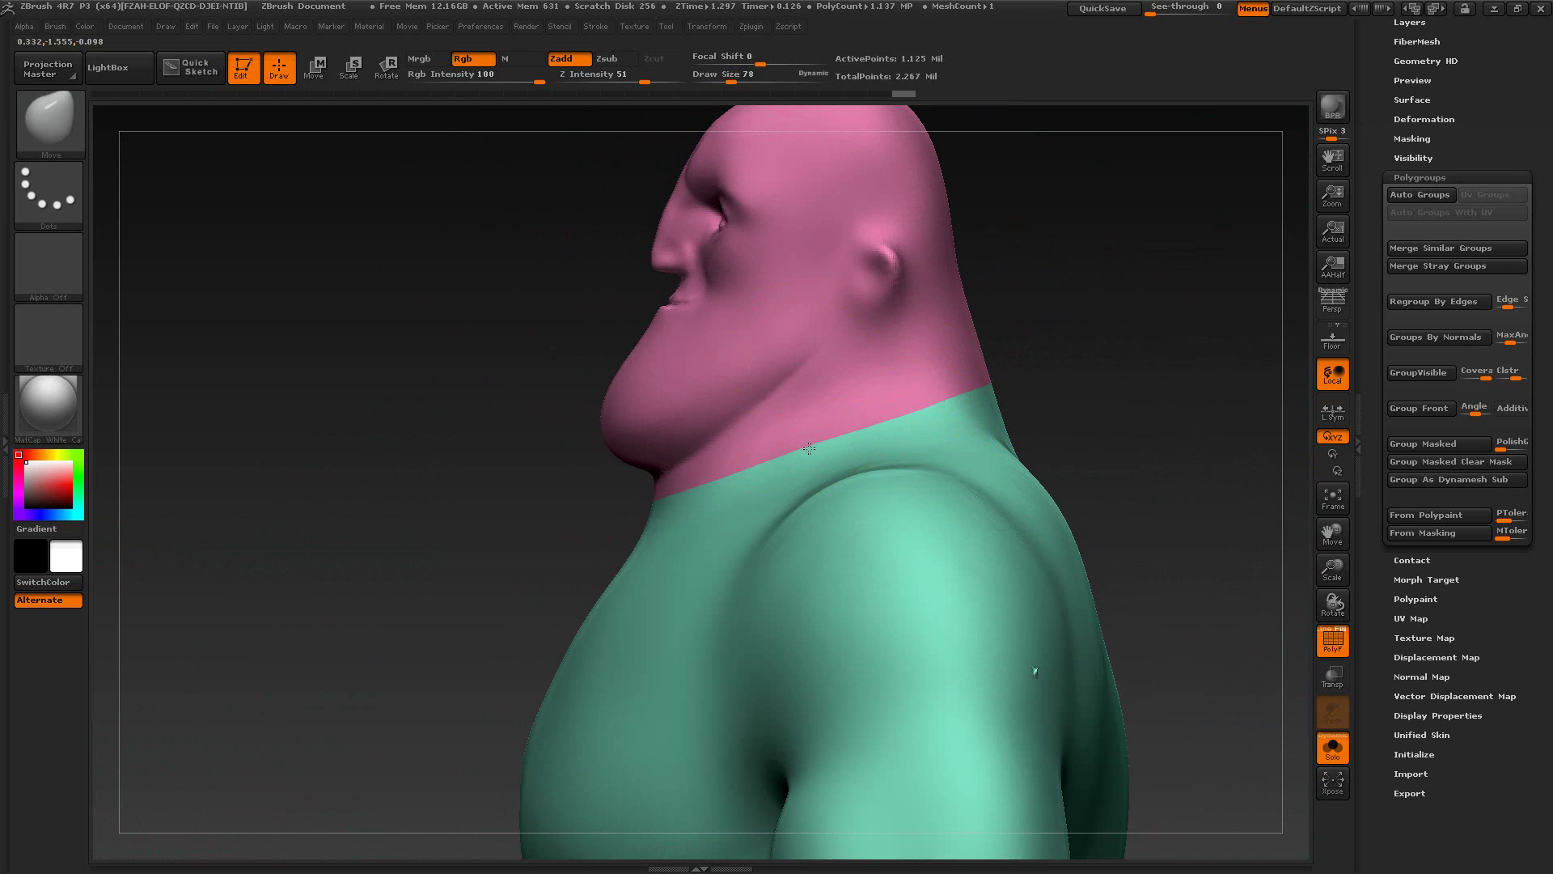
pyautogui.moveTo(1089, 361)
pyautogui.mouseDown()
pyautogui.moveTo(572, 658)
pyautogui.moveTo(478, 676)
pyautogui.moveTo(1135, 343)
pyautogui.moveTo(1079, 340)
pyautogui.moveTo(858, 392)
pyautogui.mouseUp()
pyautogui.press('shift')
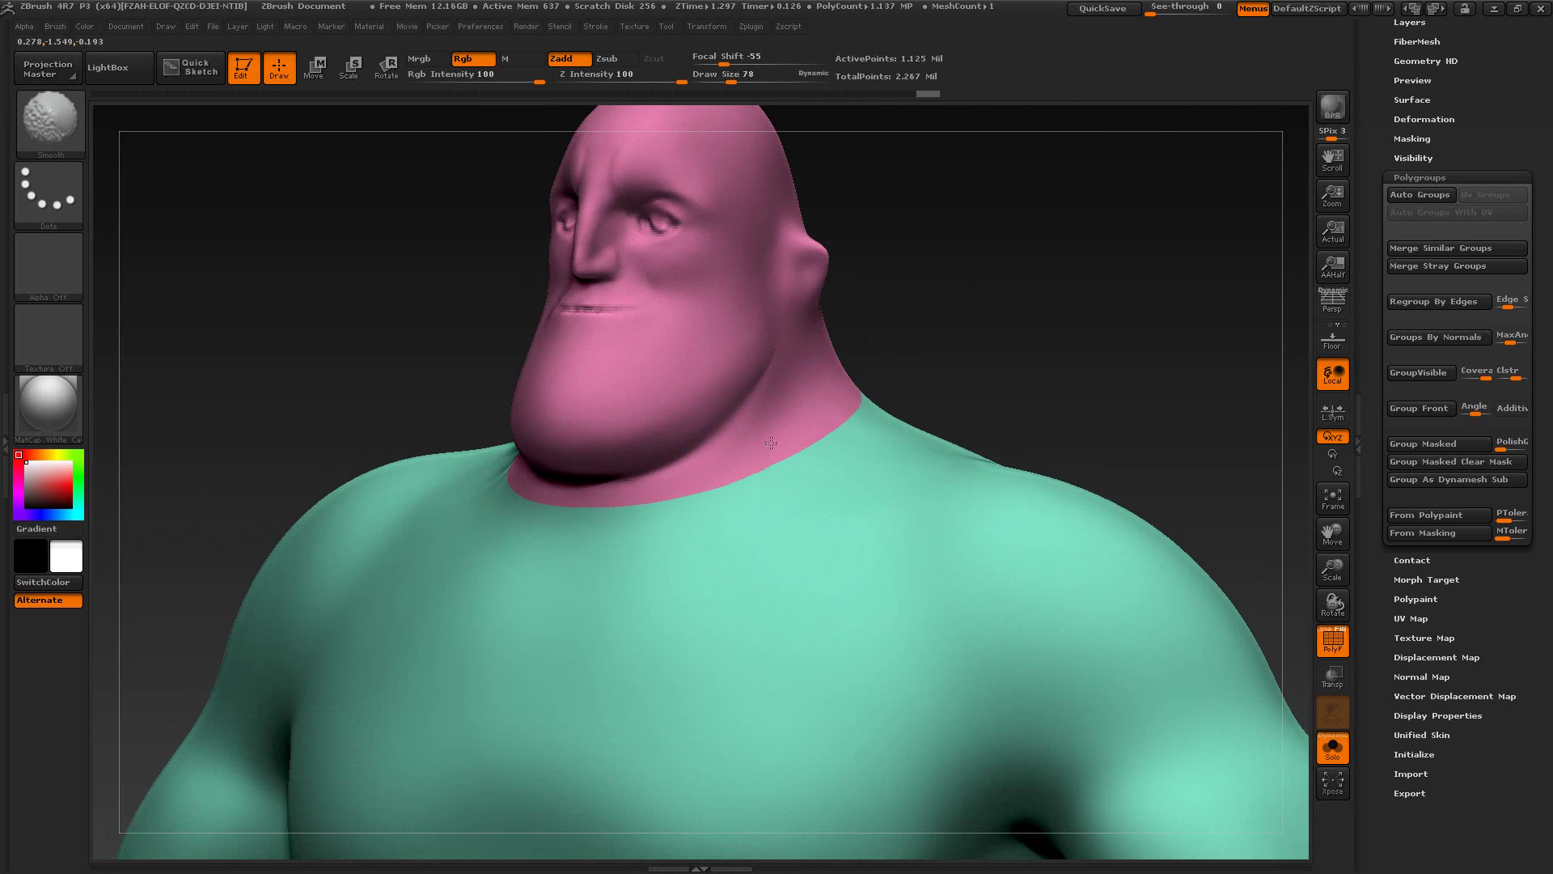
pyautogui.press('ctrl')
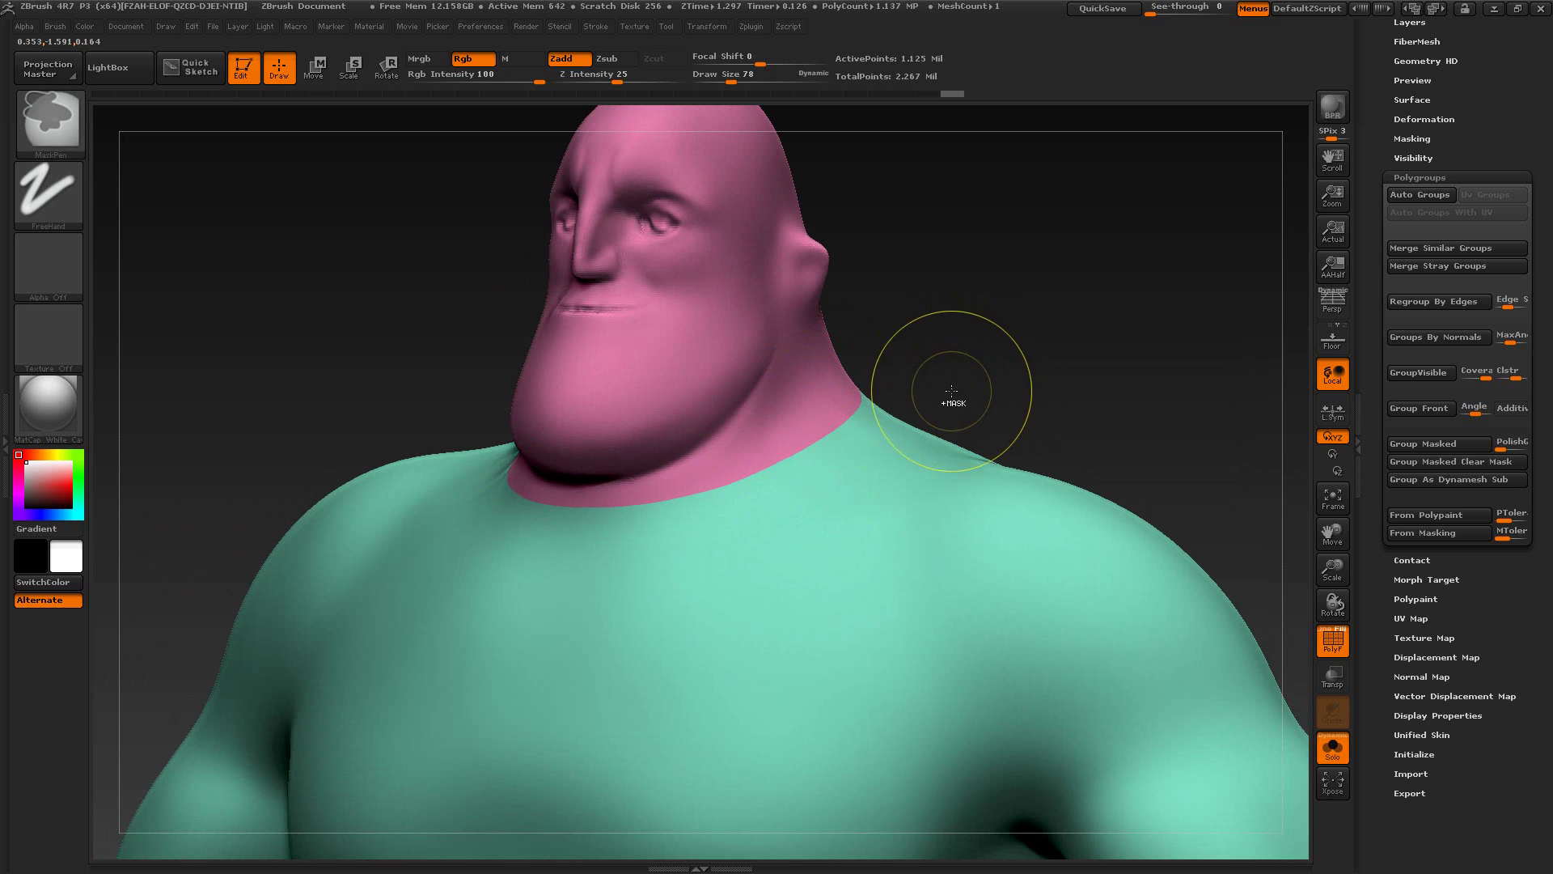
# Step: Even out the neckline along the side and back of the neck with the Move and Smooth brushes at draw size 78
pyautogui.moveTo(956, 361)
pyautogui.mouseDown()
pyautogui.moveTo(1026, 318)
pyautogui.moveTo(1033, 351)
pyautogui.moveTo(1047, 270)
pyautogui.moveTo(1010, 334)
pyautogui.moveTo(950, 366)
pyautogui.moveTo(1000, 362)
pyautogui.moveTo(894, 364)
pyautogui.mouseUp()
pyautogui.keyDown('alt'); pyautogui.moveTo(1121, 352); pyautogui.dragTo(953, 405); pyautogui.keyUp('alt')
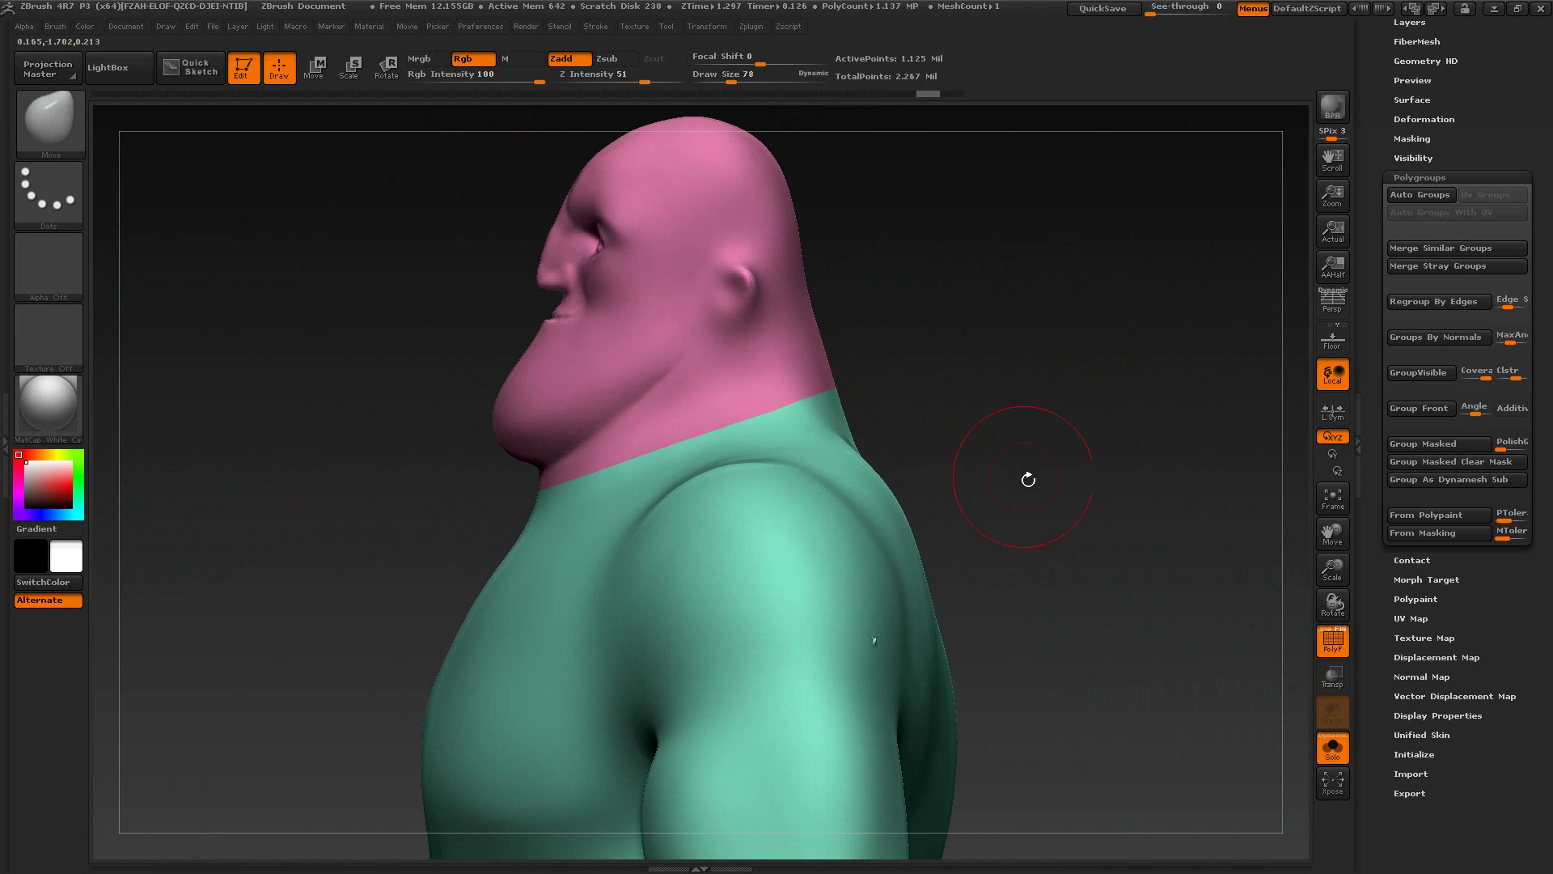
pyautogui.moveTo(1028, 480); pyautogui.dragTo(911, 635)
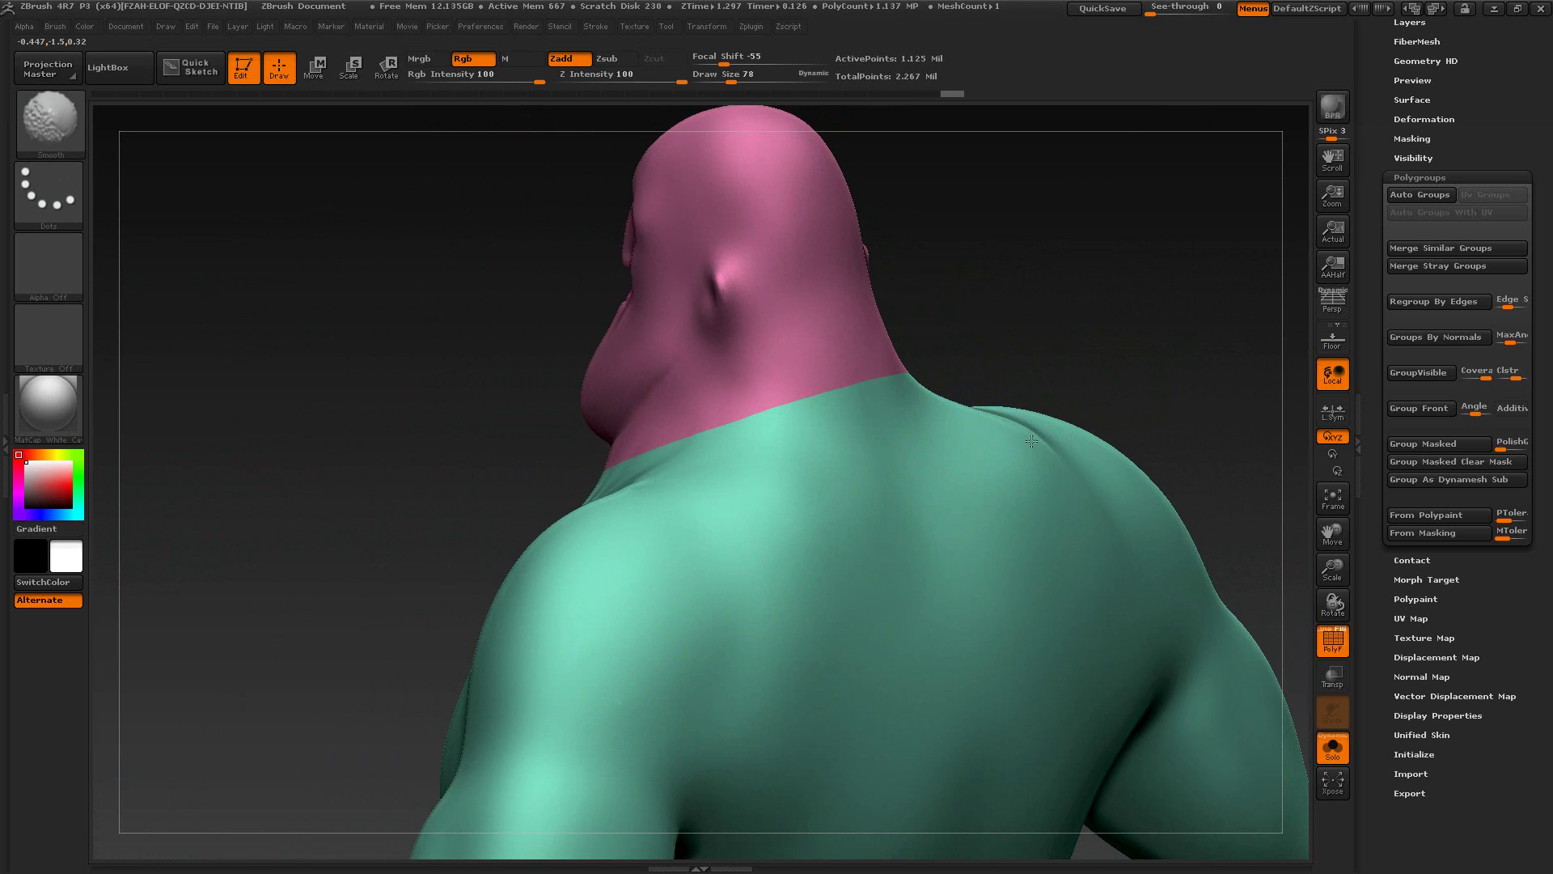
pyautogui.moveTo(1036, 396); pyautogui.dragTo(461, 423)
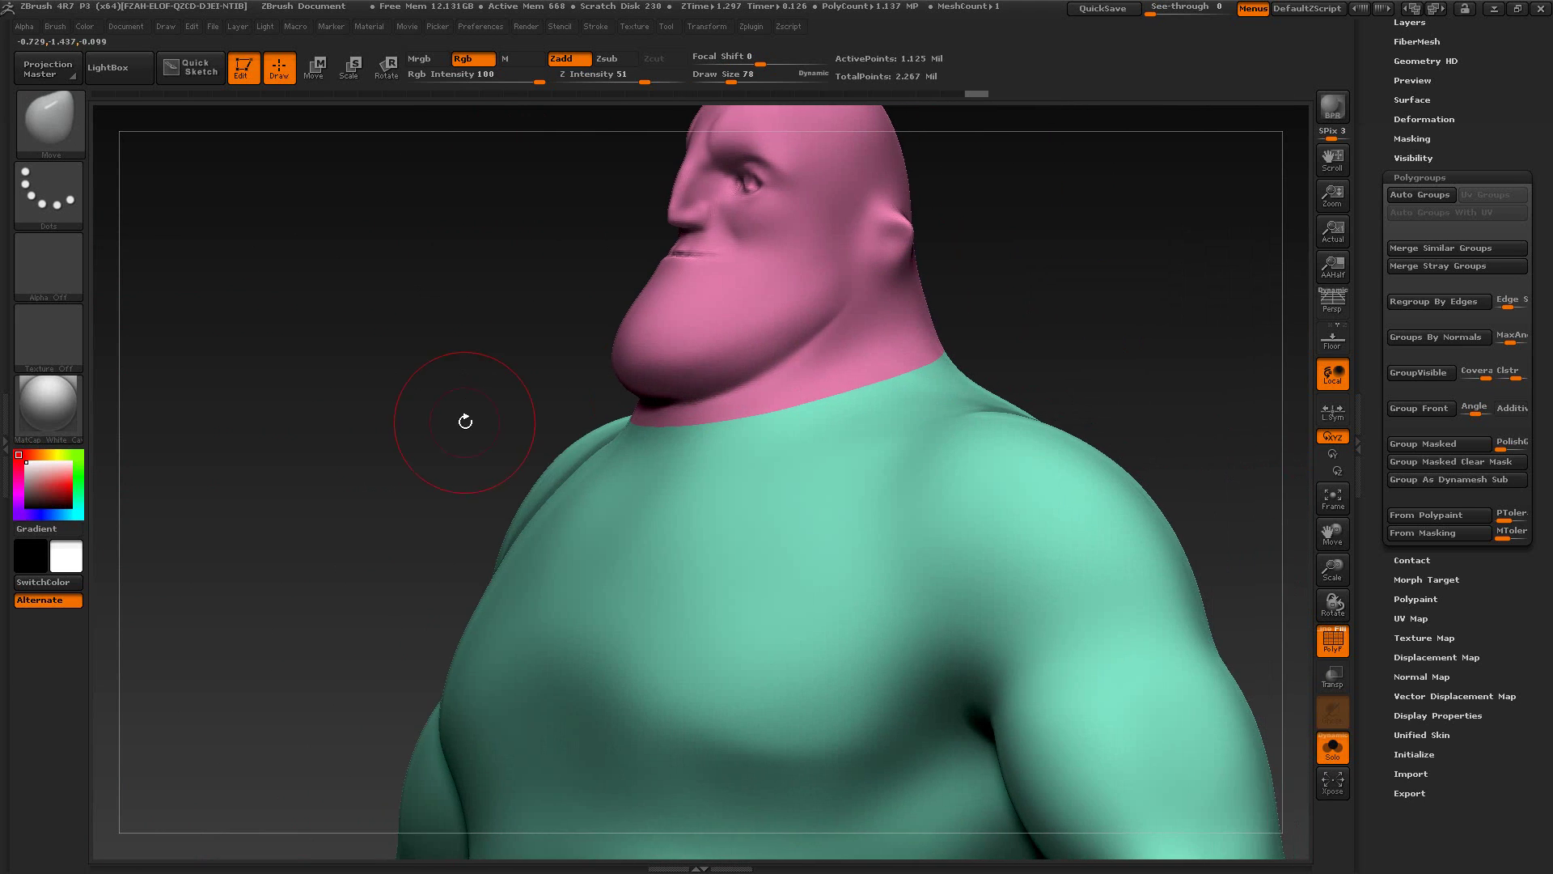
pyautogui.moveTo(1080, 337)
pyautogui.mouseDown()
pyautogui.moveTo(978, 375)
pyautogui.moveTo(729, 405)
pyautogui.mouseUp()
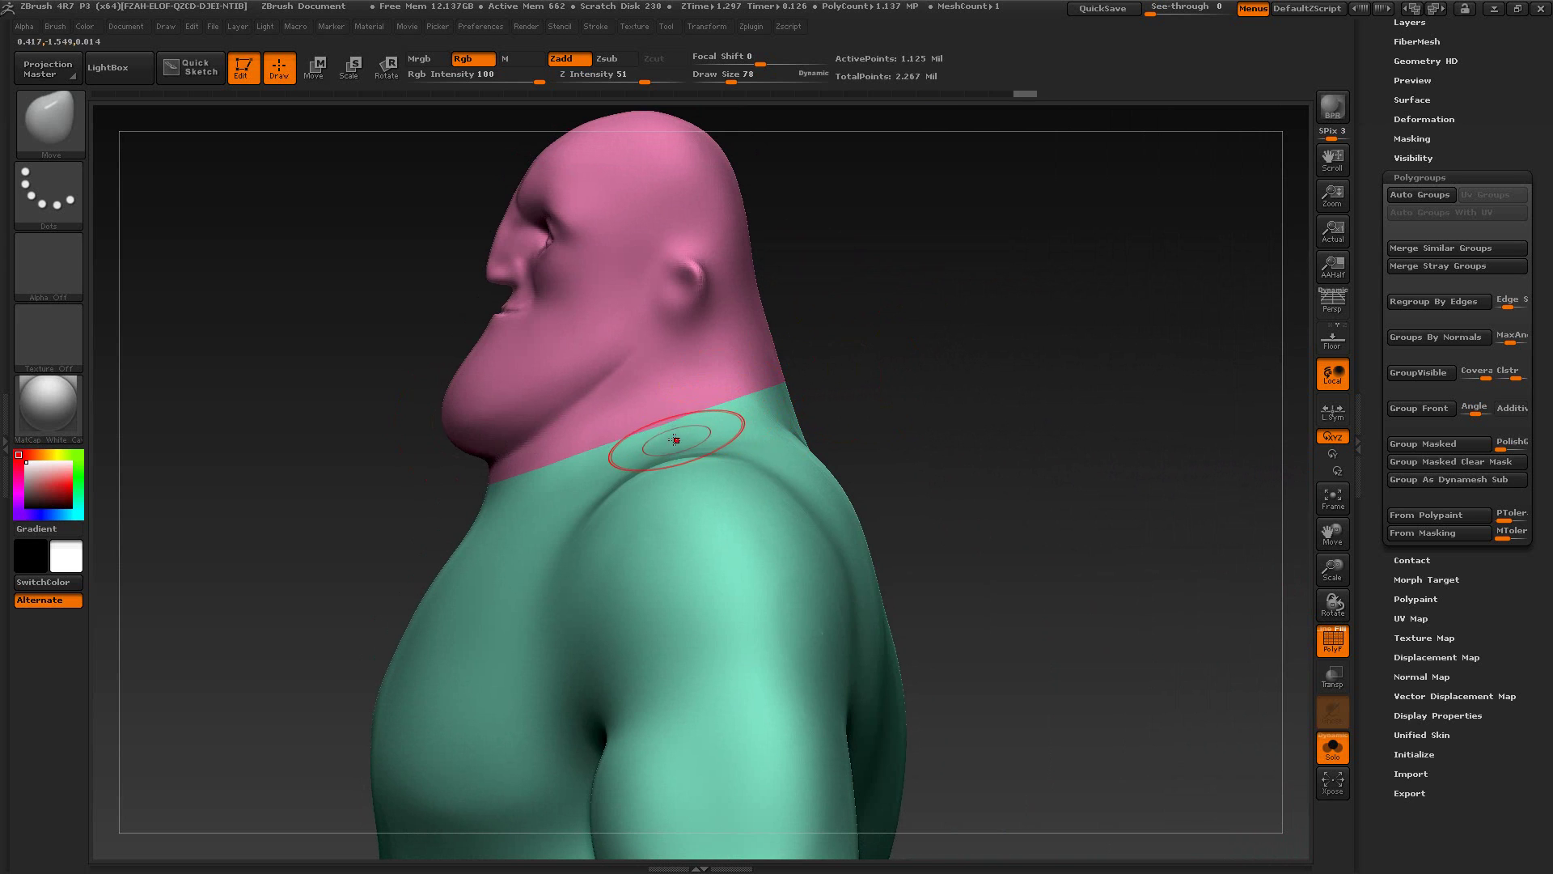
pyautogui.moveTo(870, 451); pyautogui.dragTo(1099, 470)
# Step: Switch to XnView and examine the collar and neck shape across the open Mr. Incredible reference images
pyautogui.hotkey('alt', 'Tab')
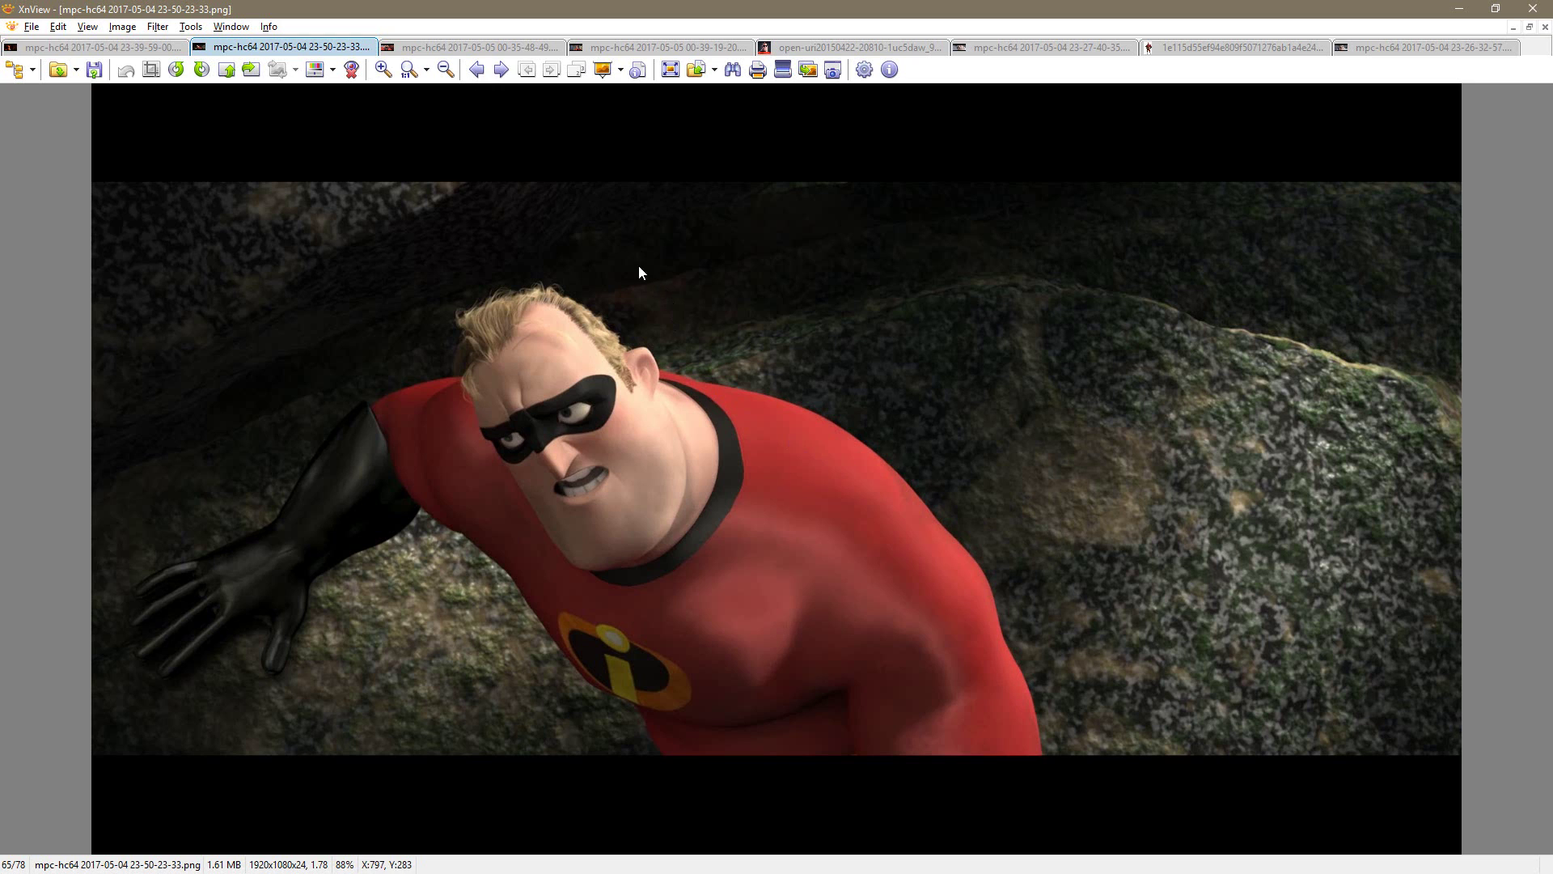
pyautogui.click(600, 50)
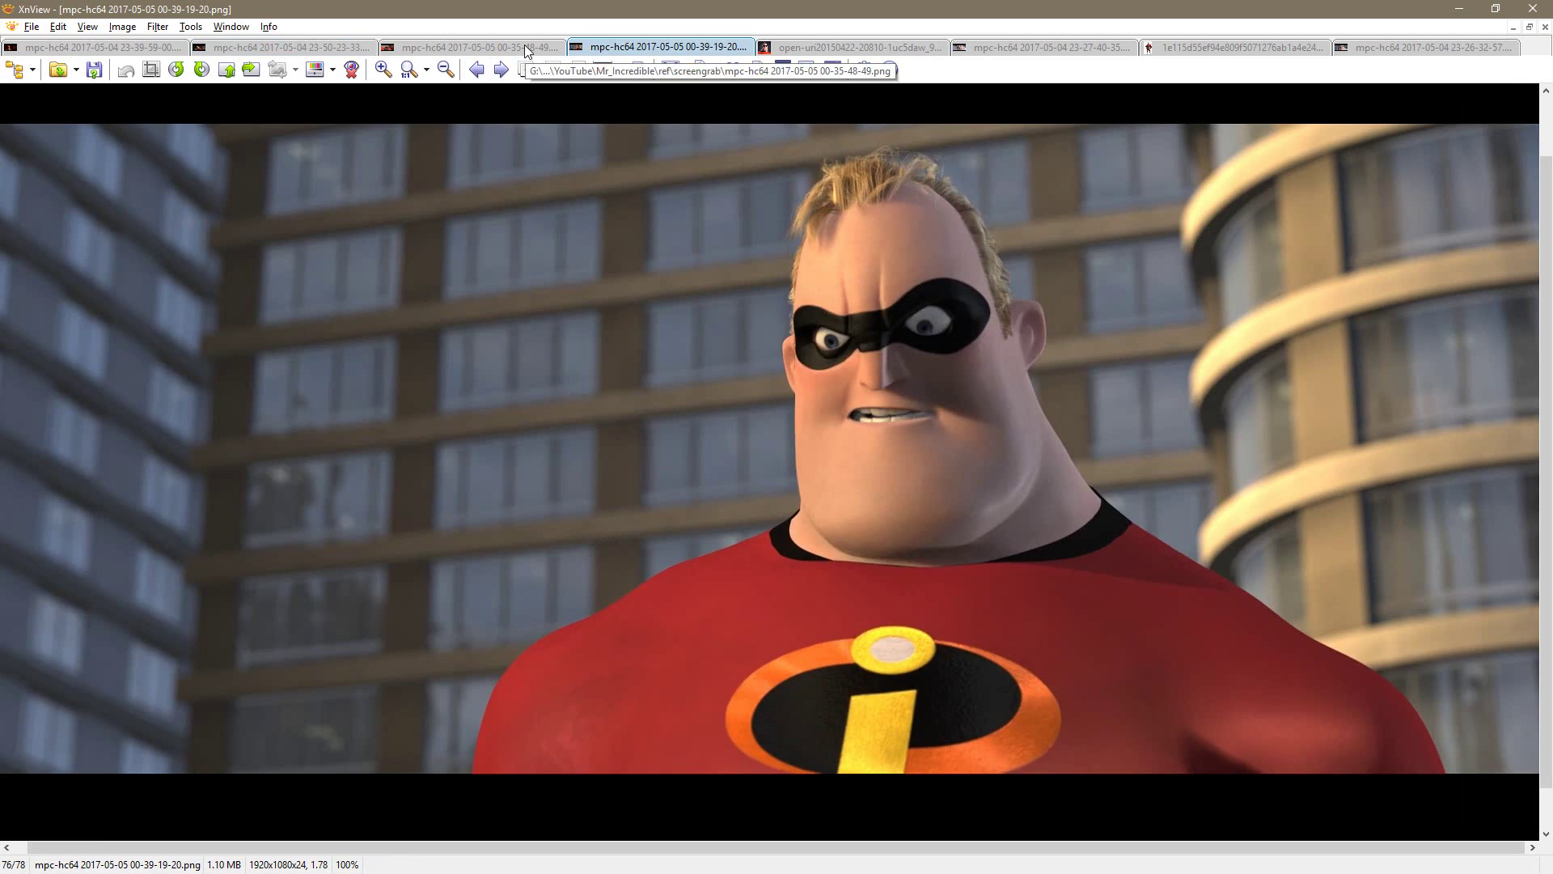
pyautogui.click(838, 48)
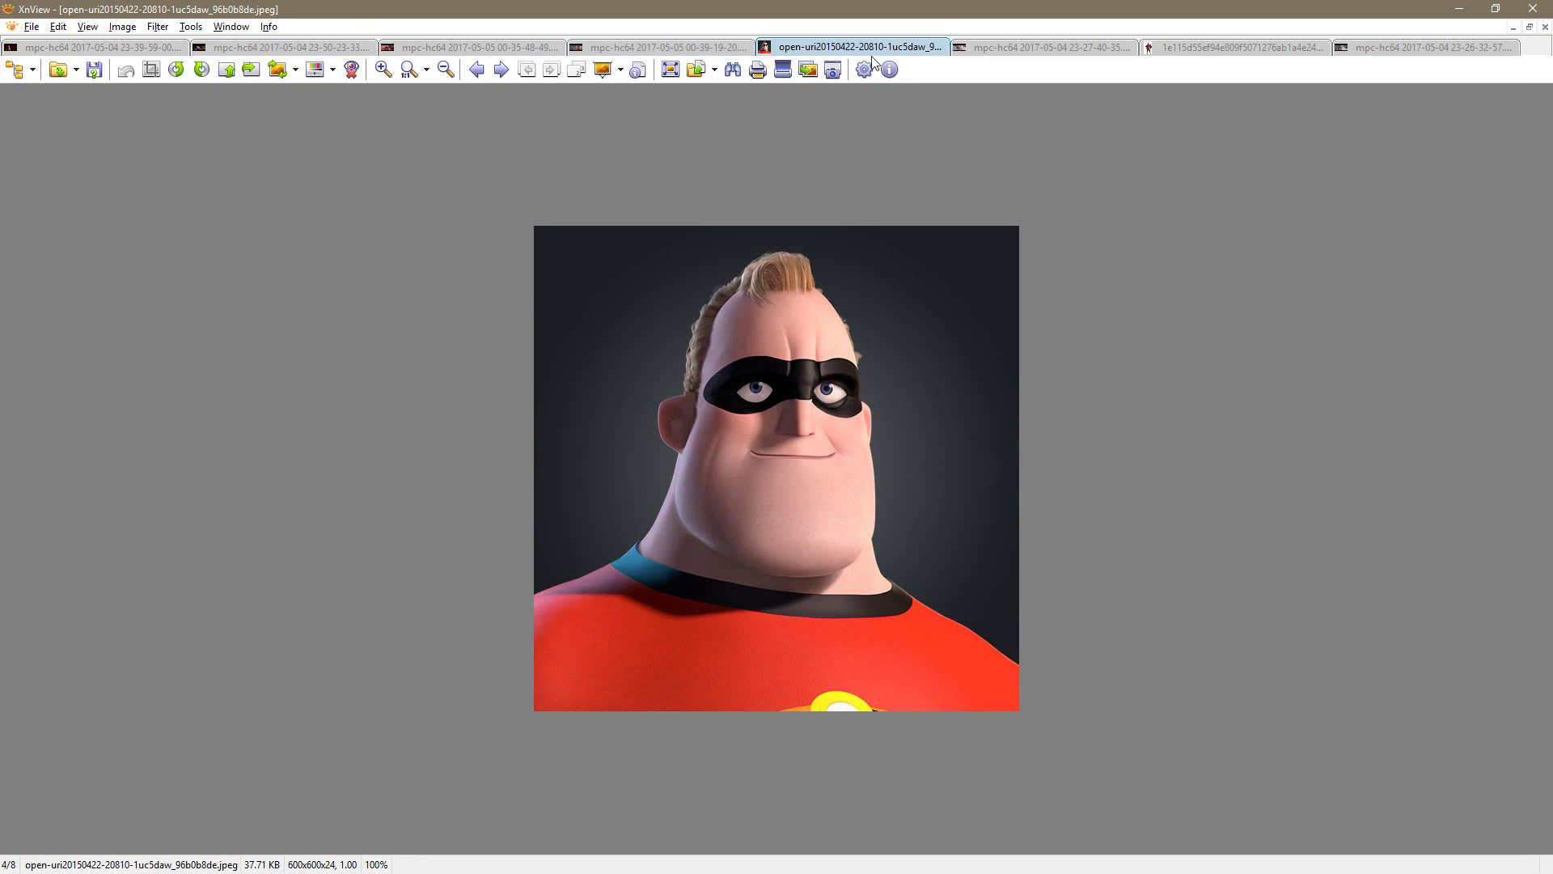
pyautogui.click(1042, 49)
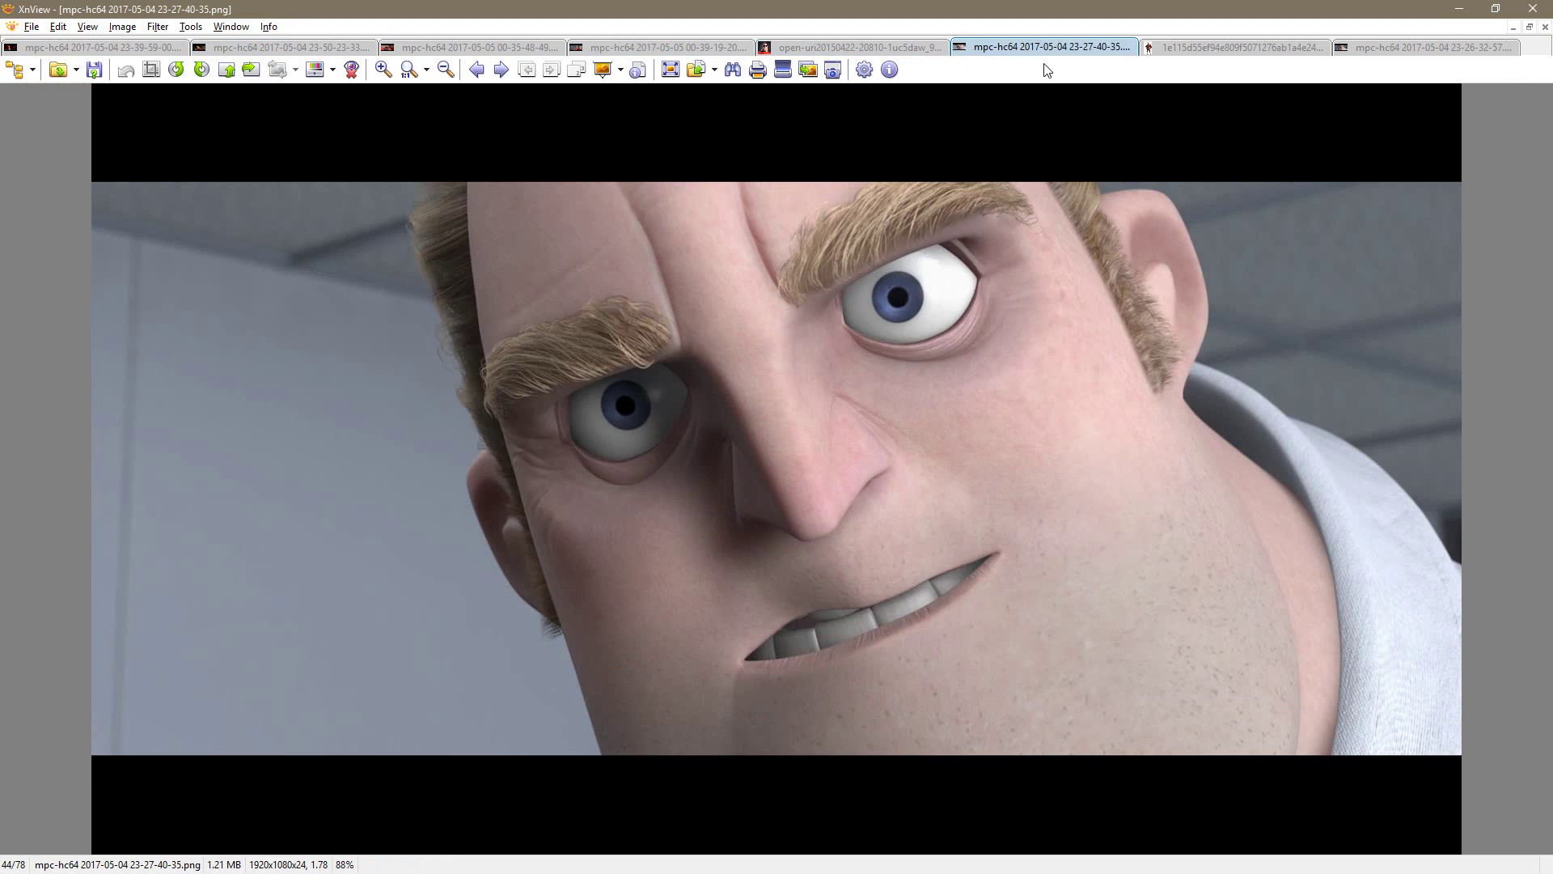
pyautogui.click(130, 51)
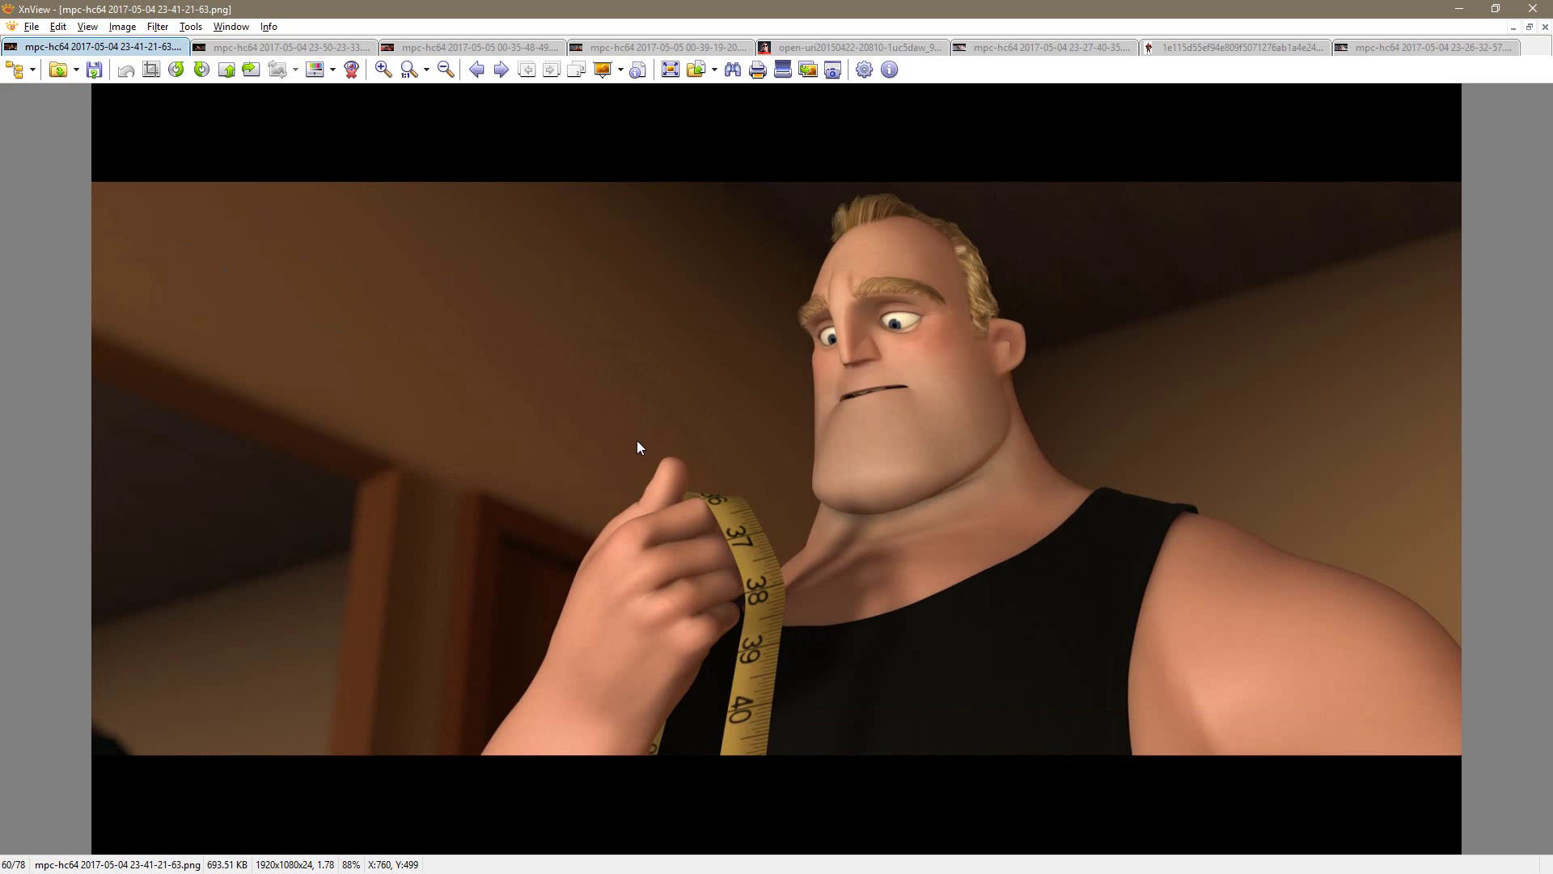
pyautogui.doubleClick(621, 434)
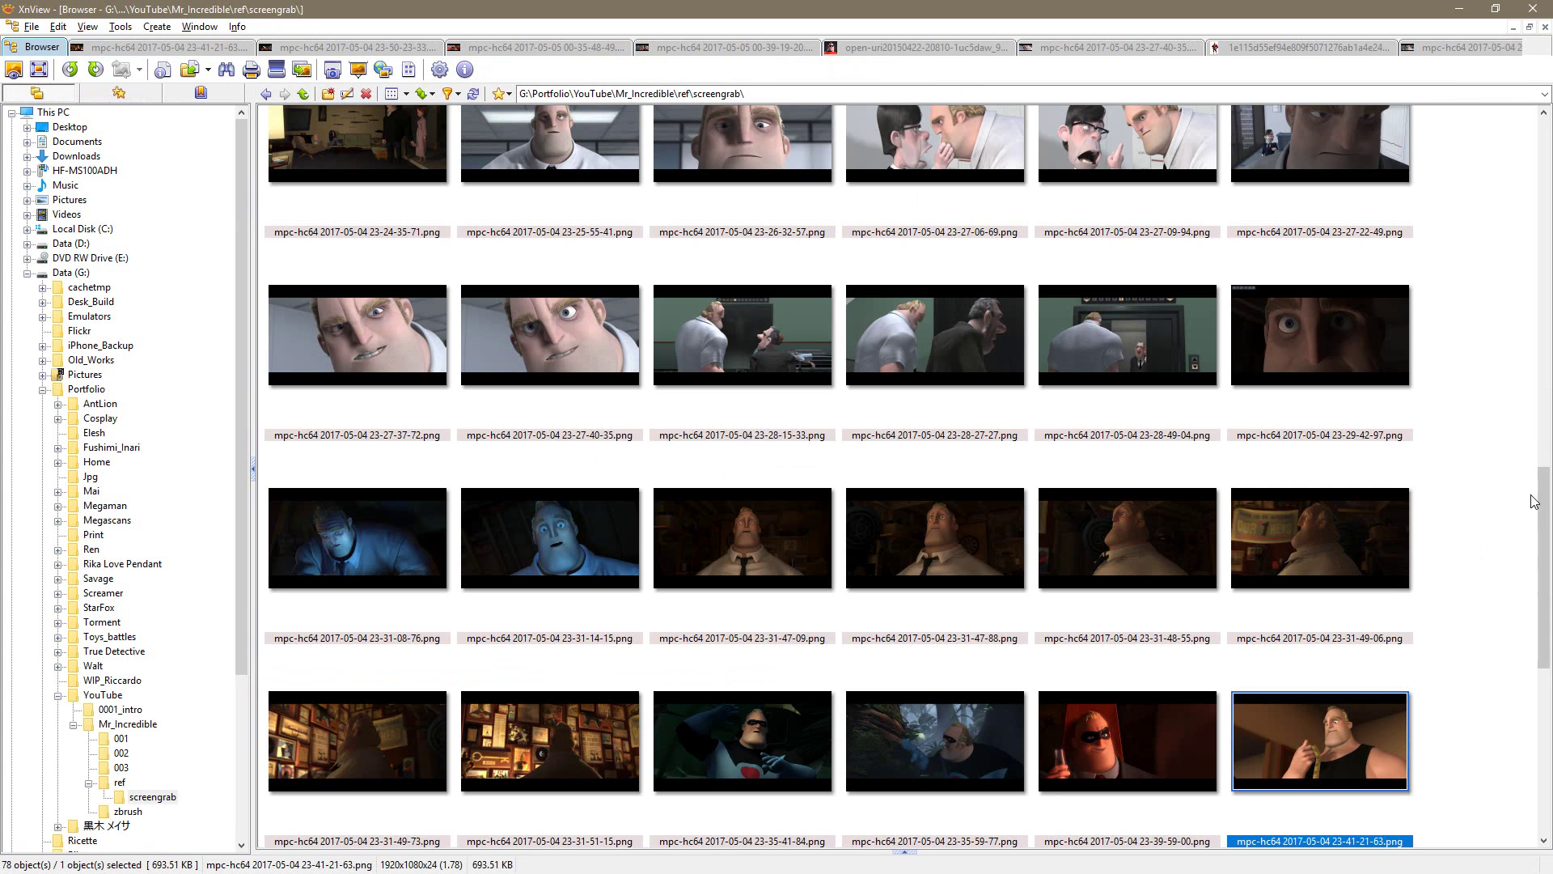
pyautogui.moveTo(1544, 508); pyautogui.dragTo(1546, 617)
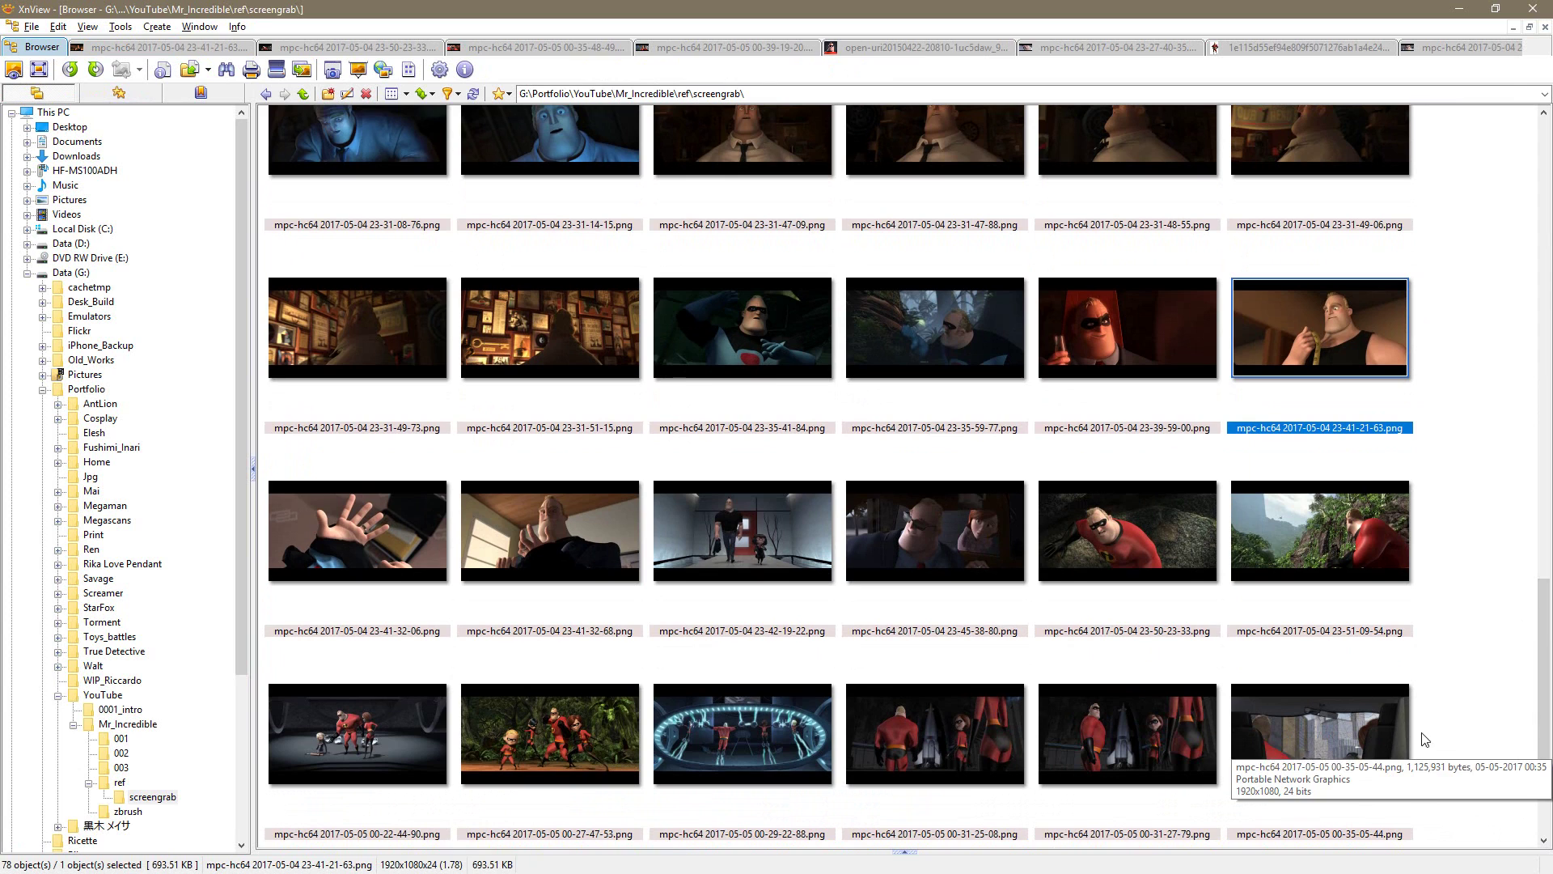
pyautogui.moveTo(1541, 684); pyautogui.dragTo(1536, 751)
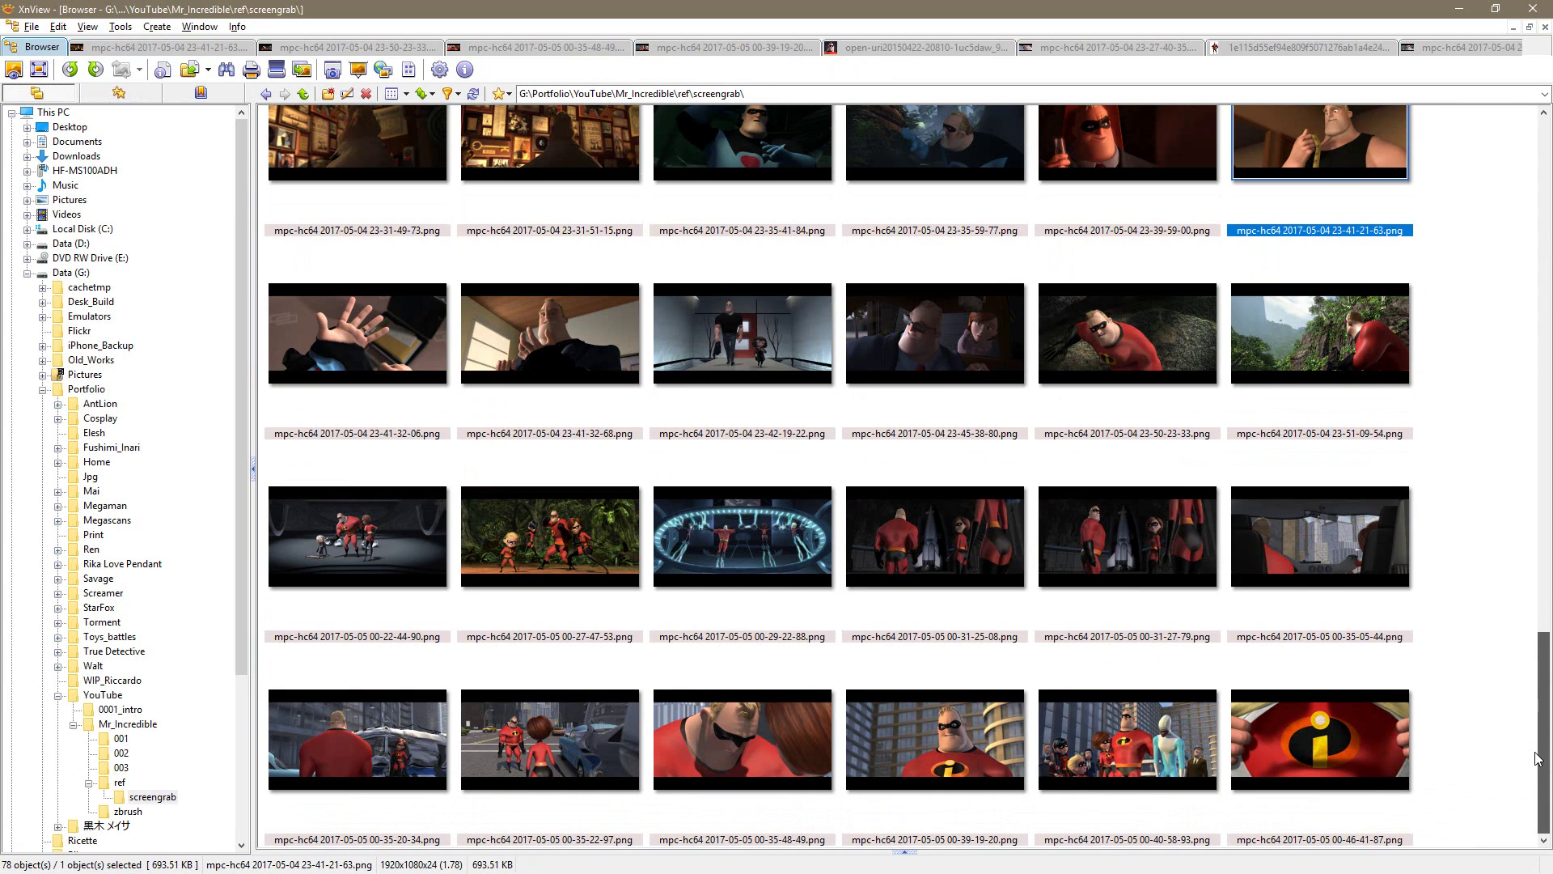
pyautogui.moveTo(1540, 756); pyautogui.dragTo(1539, 712)
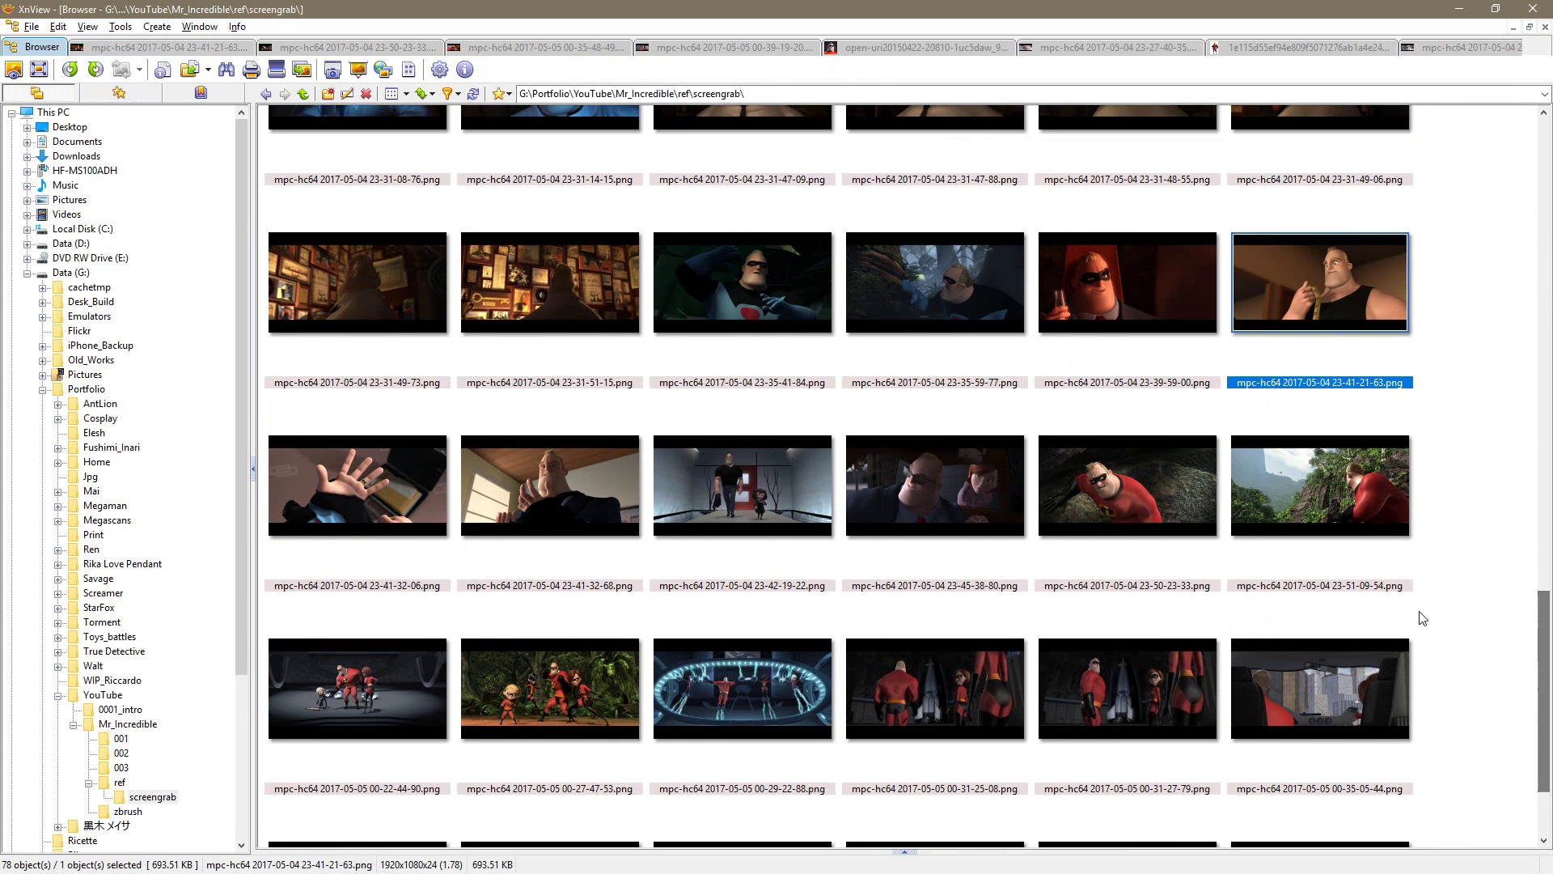
pyautogui.doubleClick(1349, 501)
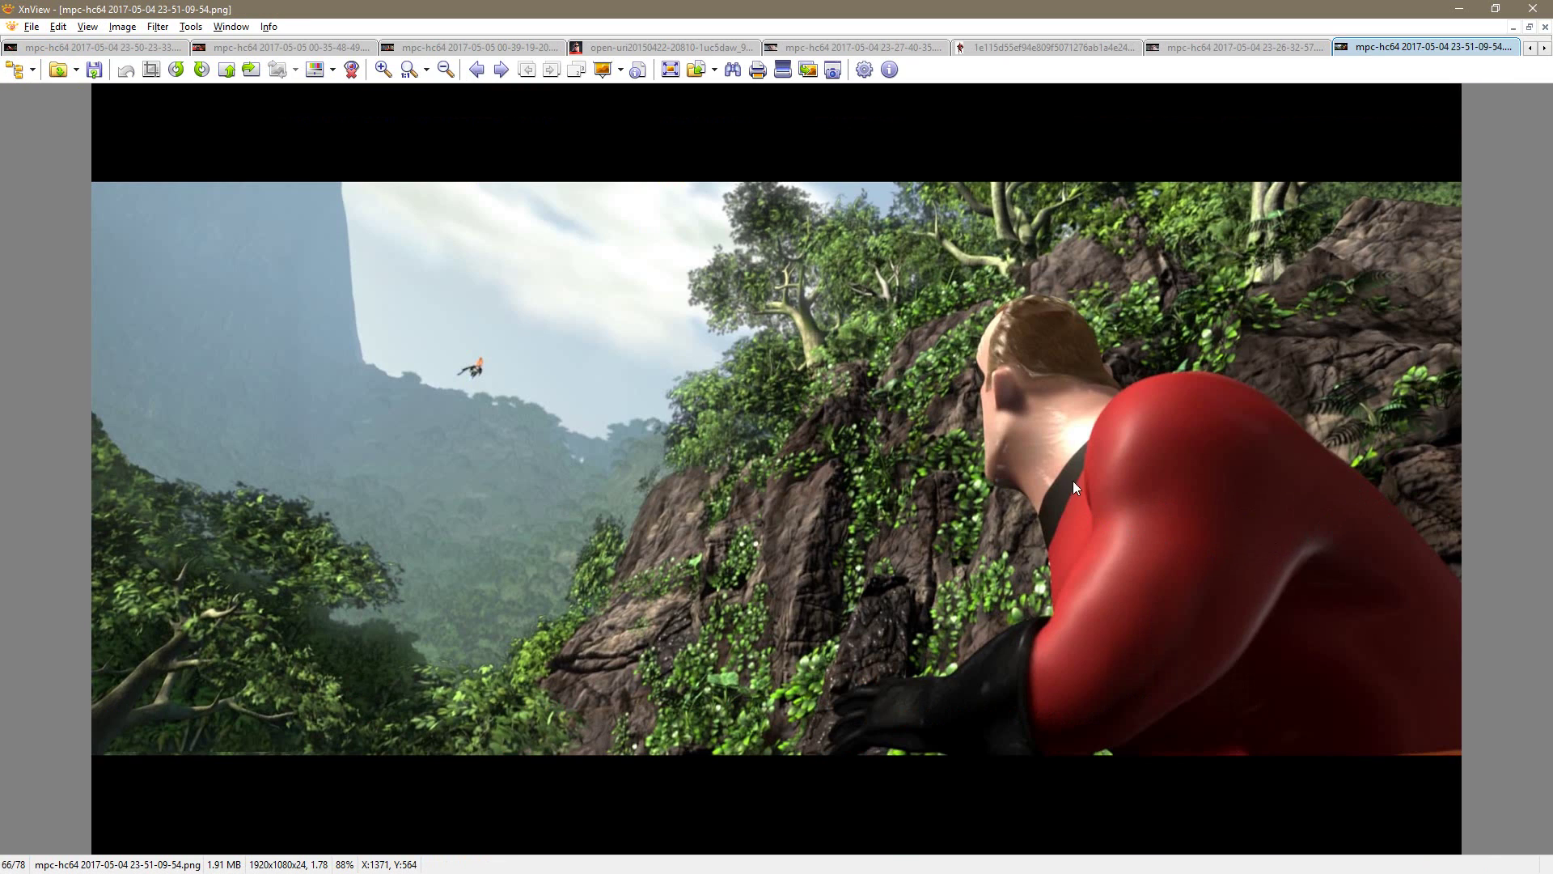
# Step: Switch back to ZBrush and adjust the side and front of the neckline with the Move brush at draw size 78
pyautogui.hotkey('alt', 'Tab')
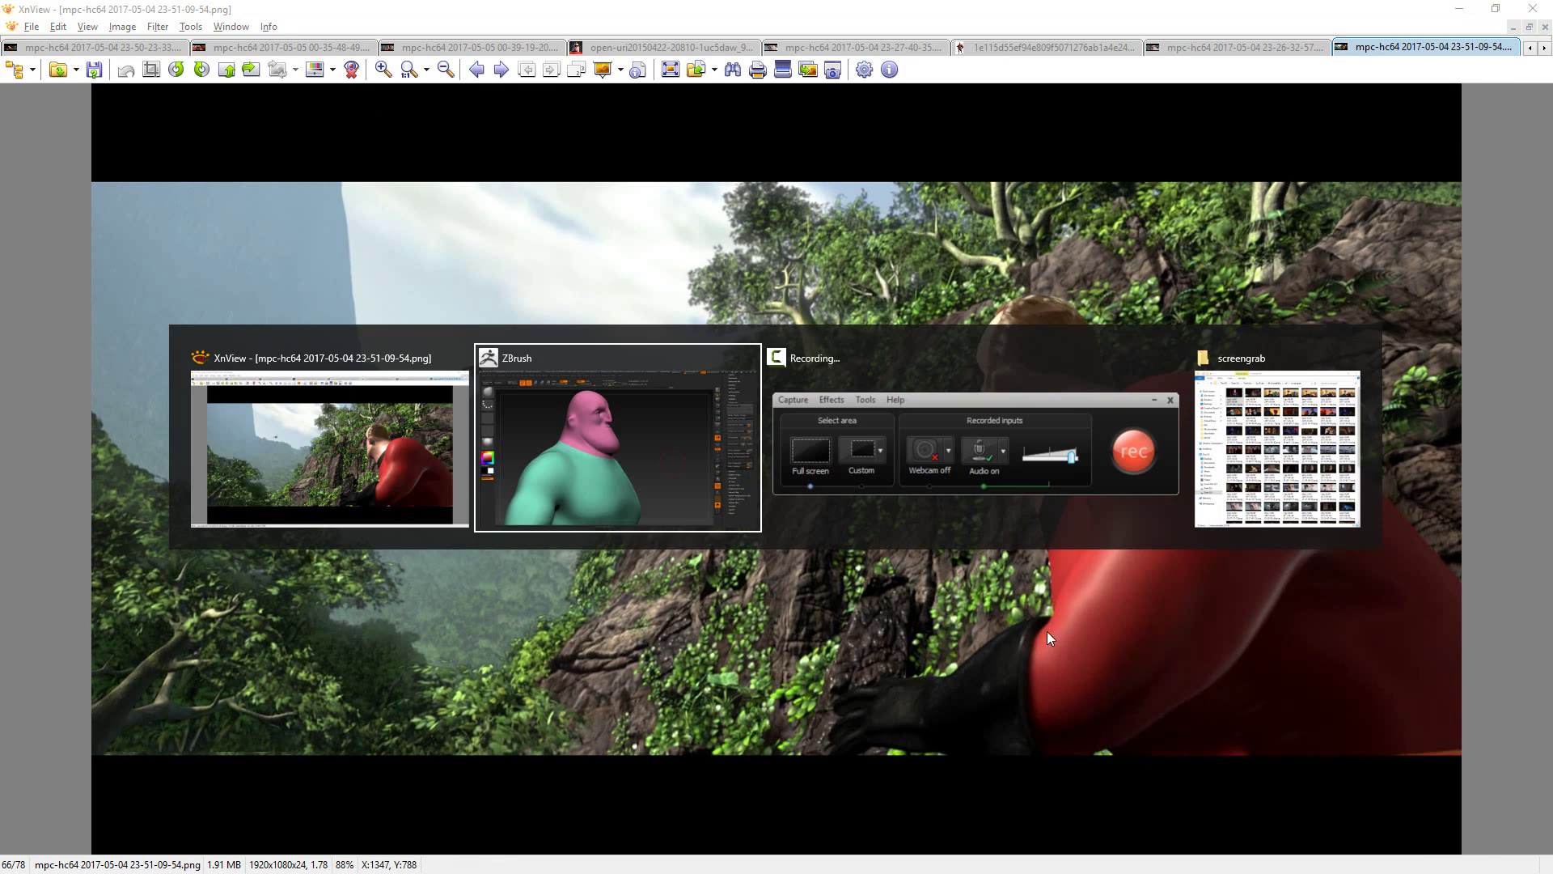
pyautogui.moveTo(930, 510); pyautogui.dragTo(852, 493)
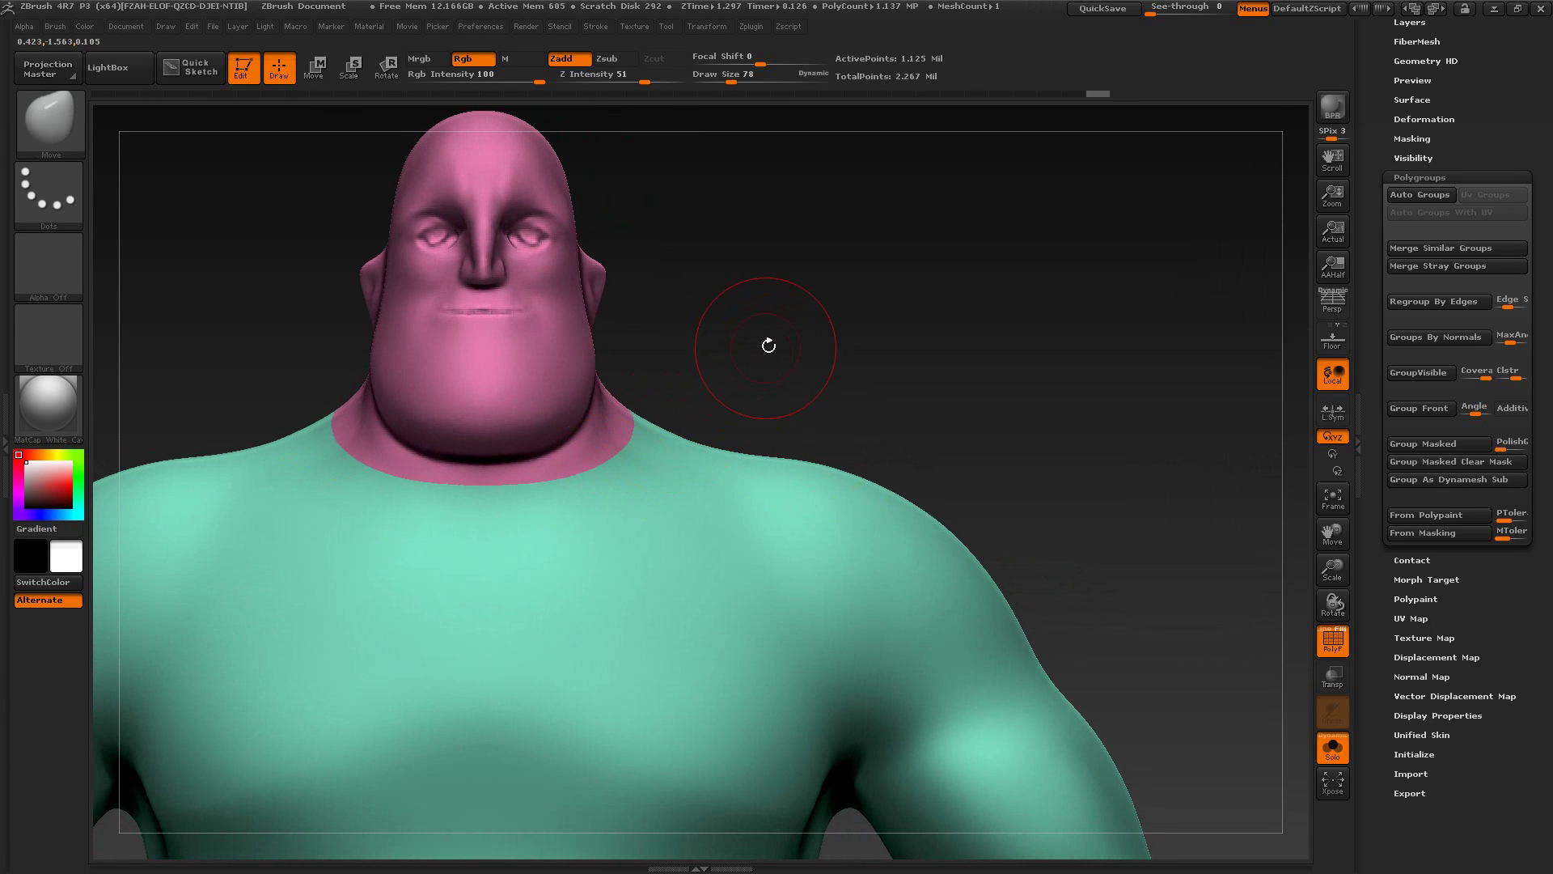
pyautogui.moveTo(769, 340)
pyautogui.mouseDown()
pyautogui.moveTo(760, 322)
pyautogui.moveTo(842, 347)
pyautogui.moveTo(696, 461)
pyautogui.mouseUp()
pyautogui.moveTo(988, 366); pyautogui.dragTo(1148, 461)
pyautogui.moveTo(1043, 410)
pyautogui.mouseDown()
pyautogui.moveTo(1006, 403)
pyautogui.moveTo(1037, 398)
pyautogui.mouseUp()
# Step: Switch to XnView and display the white-background Mr. Incredible promotional image as the collar reference
pyautogui.hotkey('alt', 'Tab')
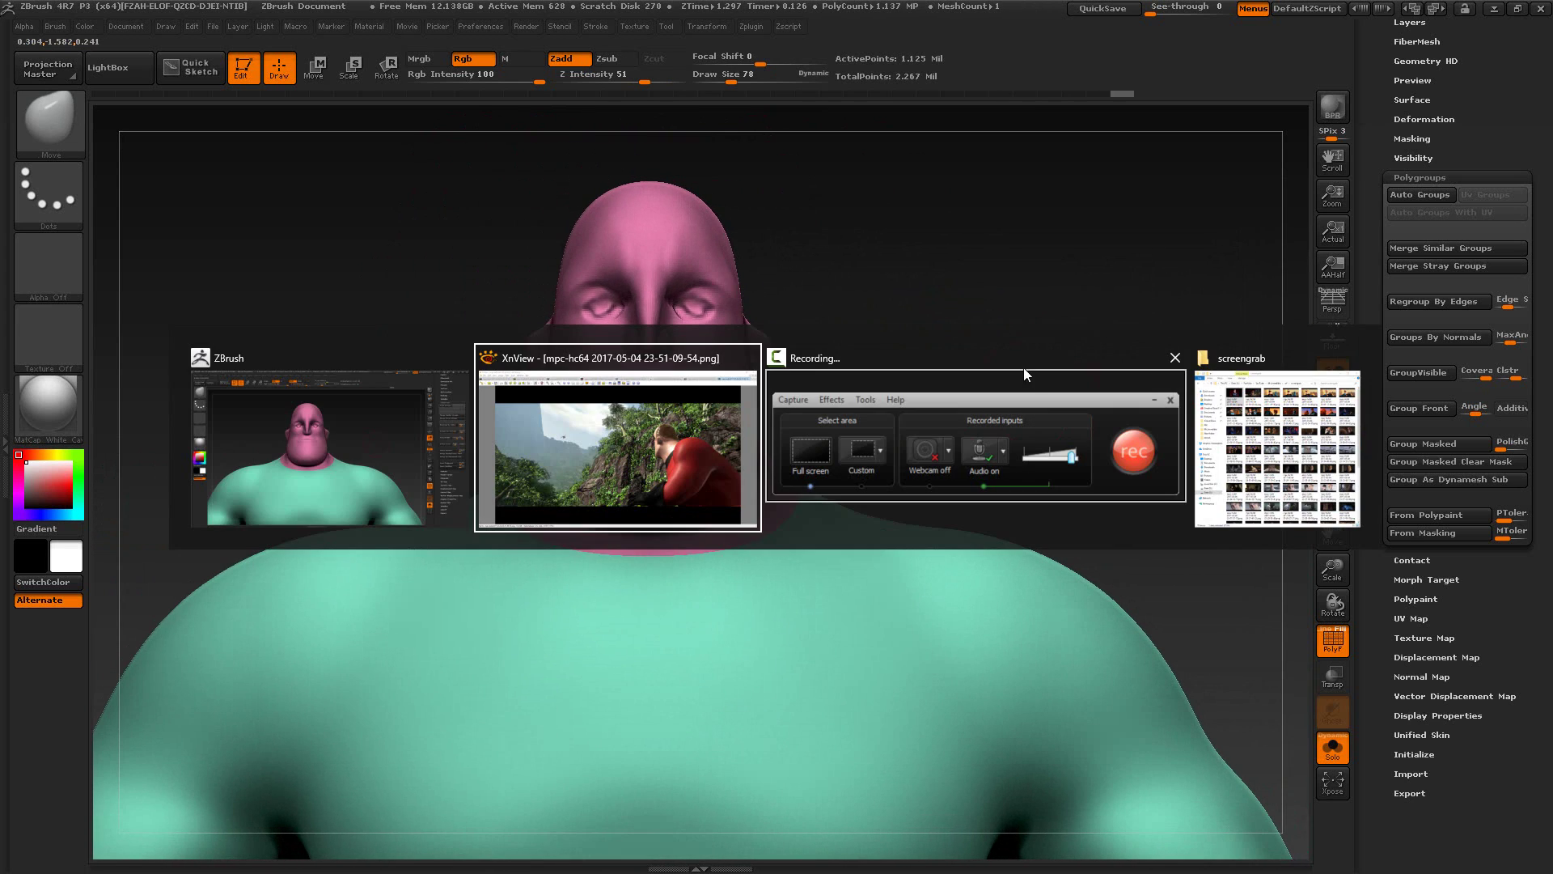
pyautogui.hotkey('alt', 'Tab')
pyautogui.hotkey('alt', 'Tab')
pyautogui.hotkey('alt', 'Tab')
pyautogui.hotkey('alt', 'Tab')
pyautogui.click(991, 55)
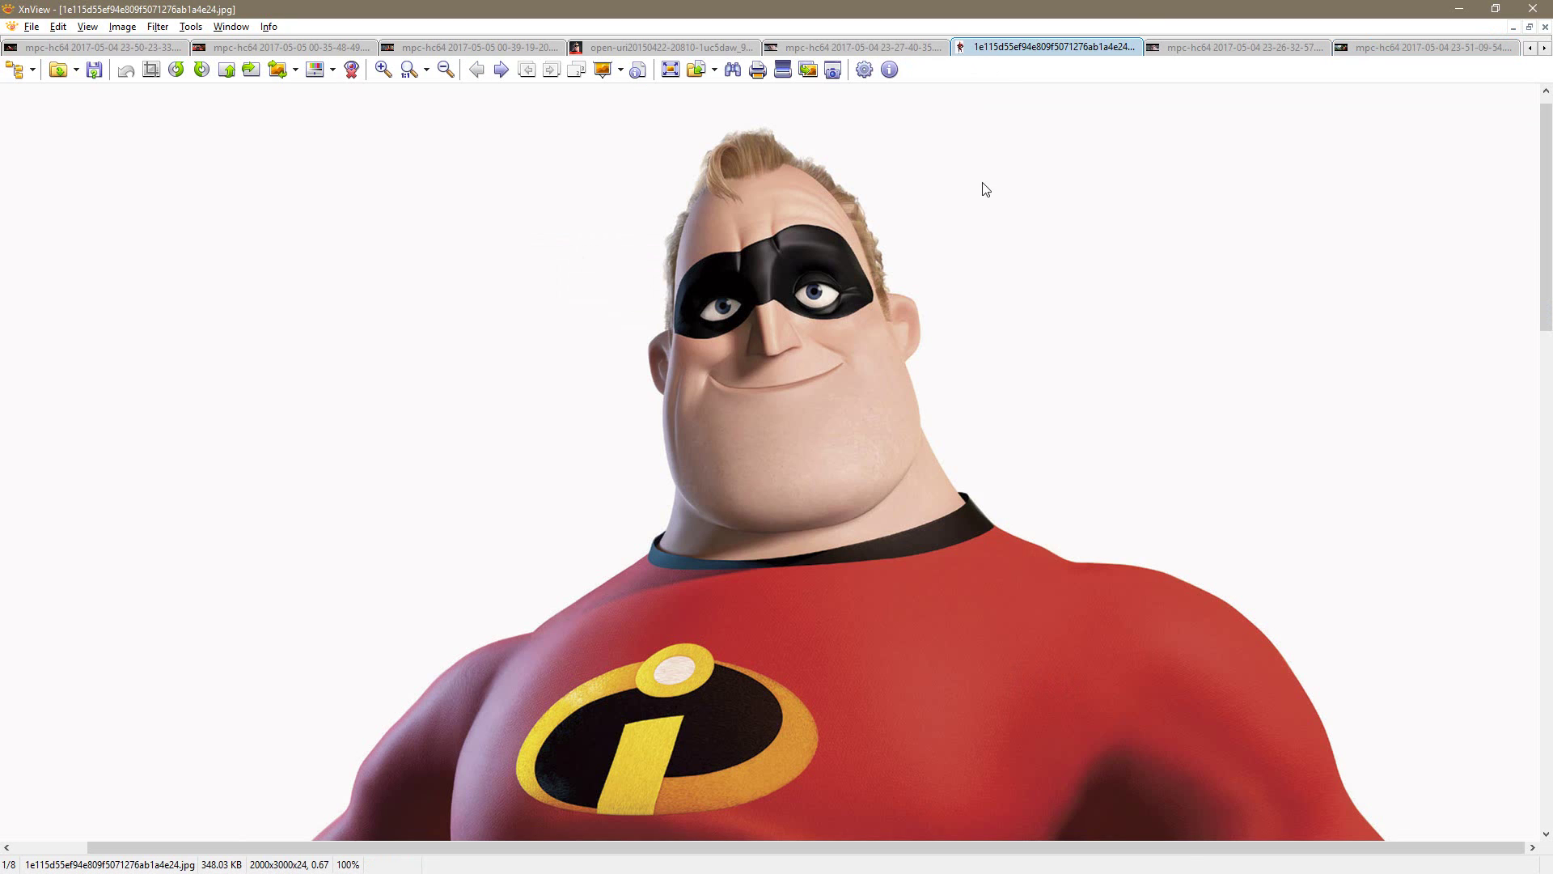
# Step: Return to ZBrush, set See-through to 27, and align the model over the reference image to compare the neckline
pyautogui.hotkey('alt', 'Tab')
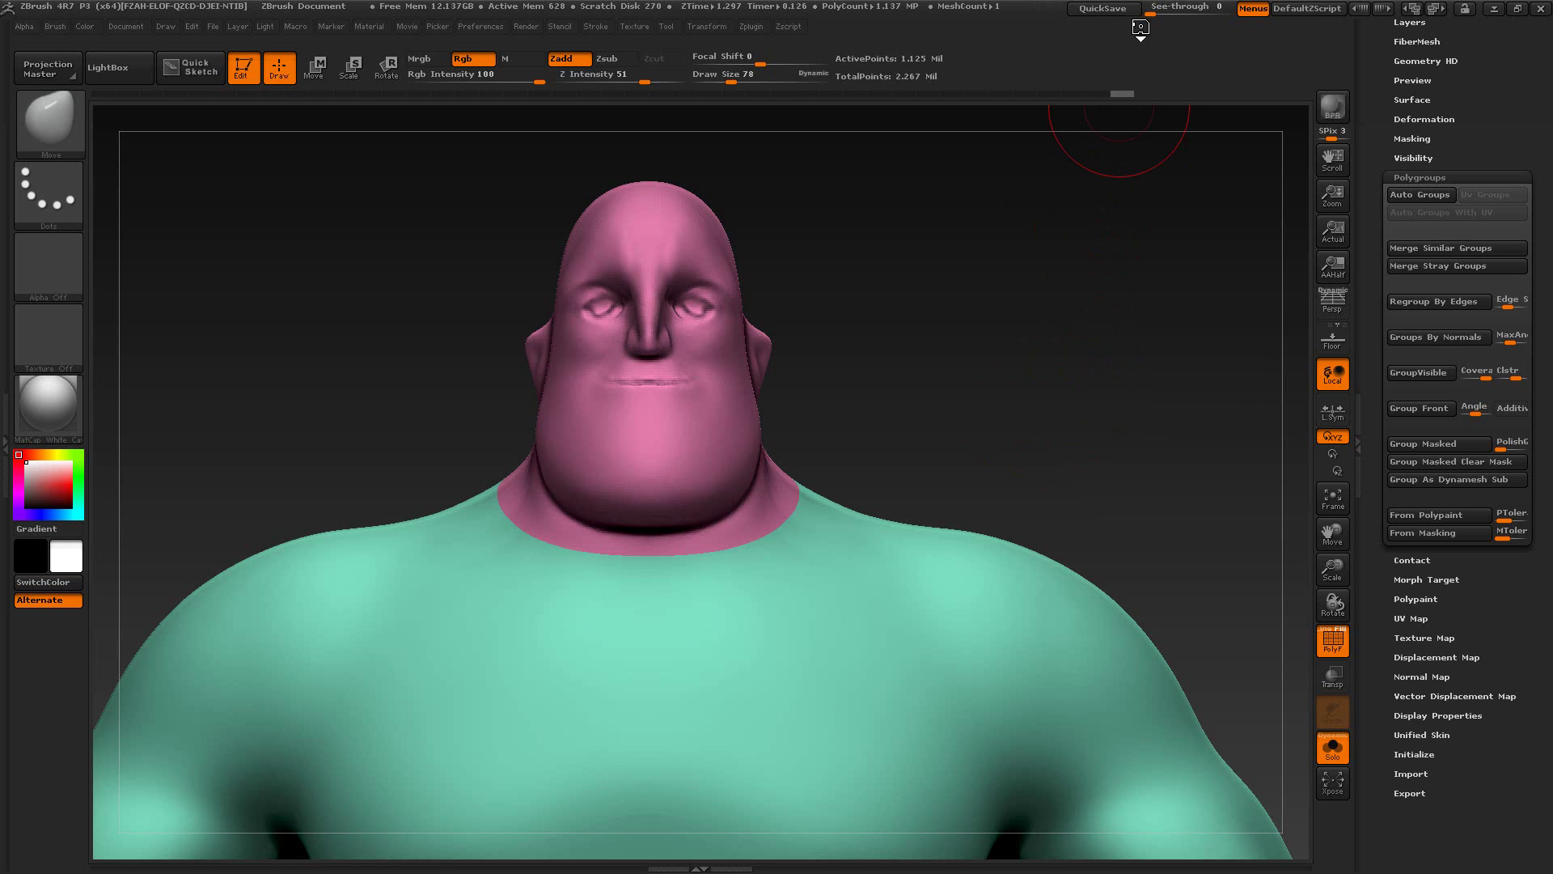
pyautogui.moveTo(1150, 12); pyautogui.dragTo(1171, 12)
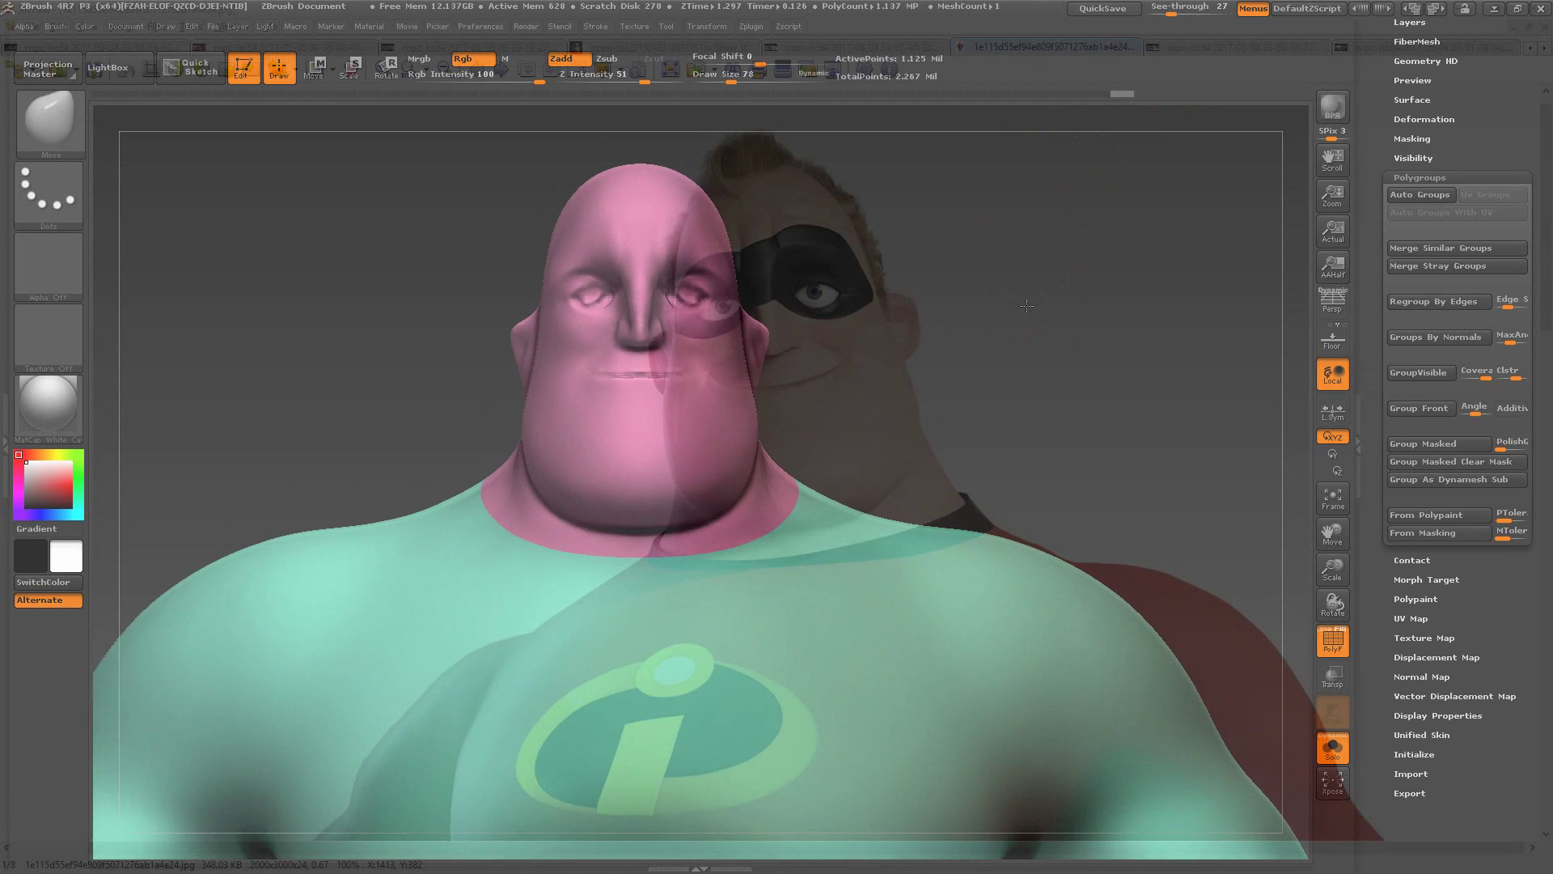
pyautogui.moveTo(1026, 306)
pyautogui.mouseDown()
pyautogui.moveTo(790, 285)
pyautogui.moveTo(1082, 336)
pyautogui.moveTo(1059, 338)
pyautogui.moveTo(1076, 344)
pyautogui.moveTo(1040, 399)
pyautogui.moveTo(1118, 315)
pyautogui.moveTo(1032, 312)
pyautogui.moveTo(1032, 360)
pyautogui.moveTo(1056, 373)
pyautogui.mouseUp()
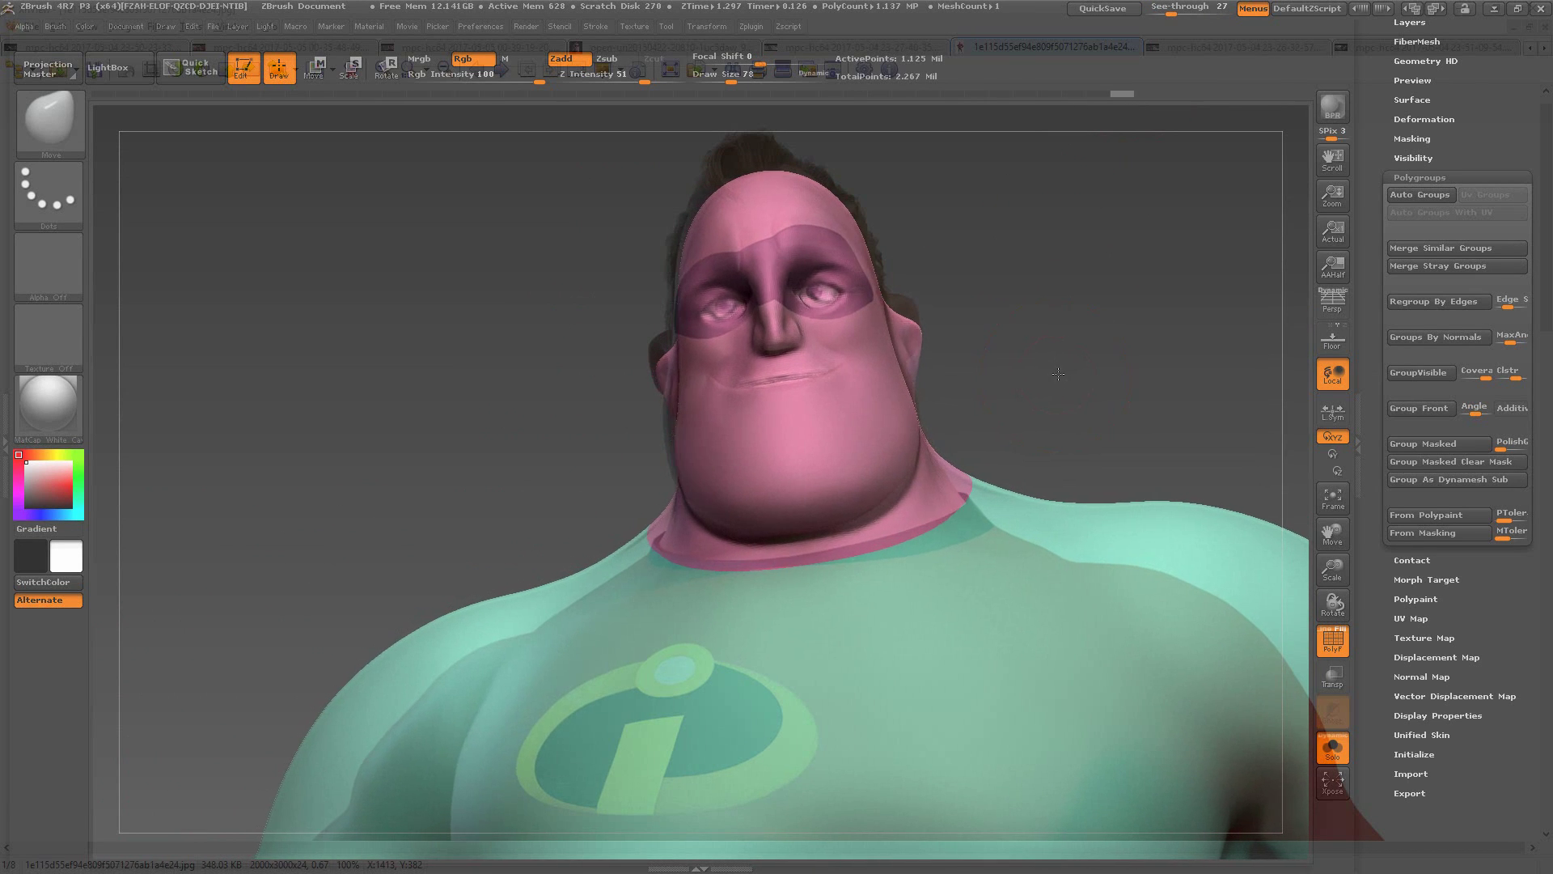
pyautogui.moveTo(1055, 375)
pyautogui.mouseDown()
pyautogui.moveTo(1052, 396)
pyautogui.moveTo(953, 371)
pyautogui.moveTo(929, 424)
pyautogui.moveTo(825, 406)
pyautogui.moveTo(950, 413)
pyautogui.mouseUp()
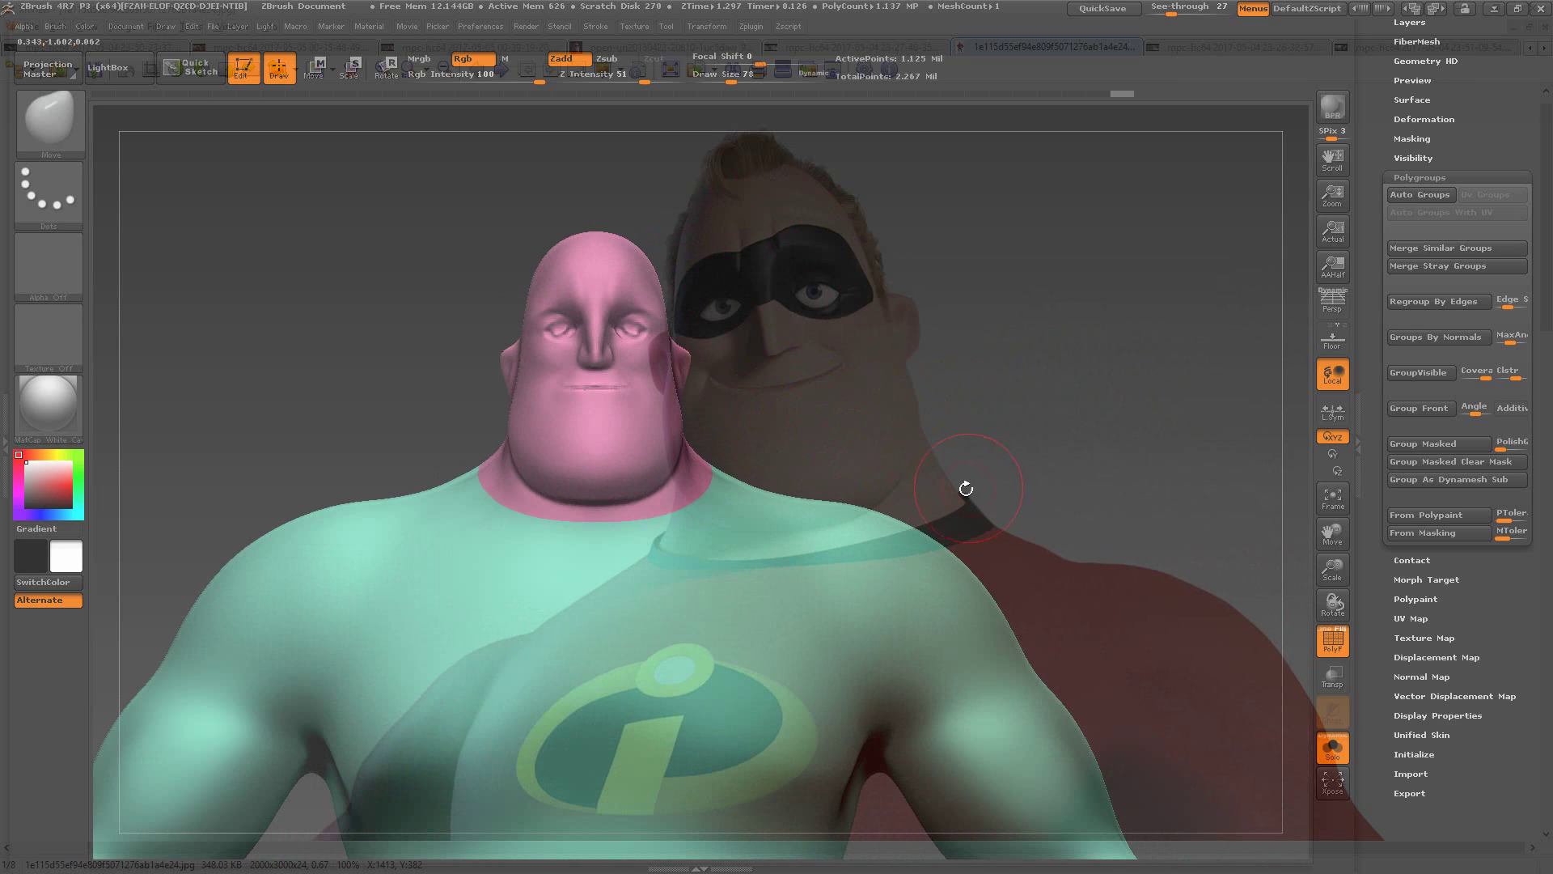
pyautogui.moveTo(802, 418); pyautogui.dragTo(906, 409)
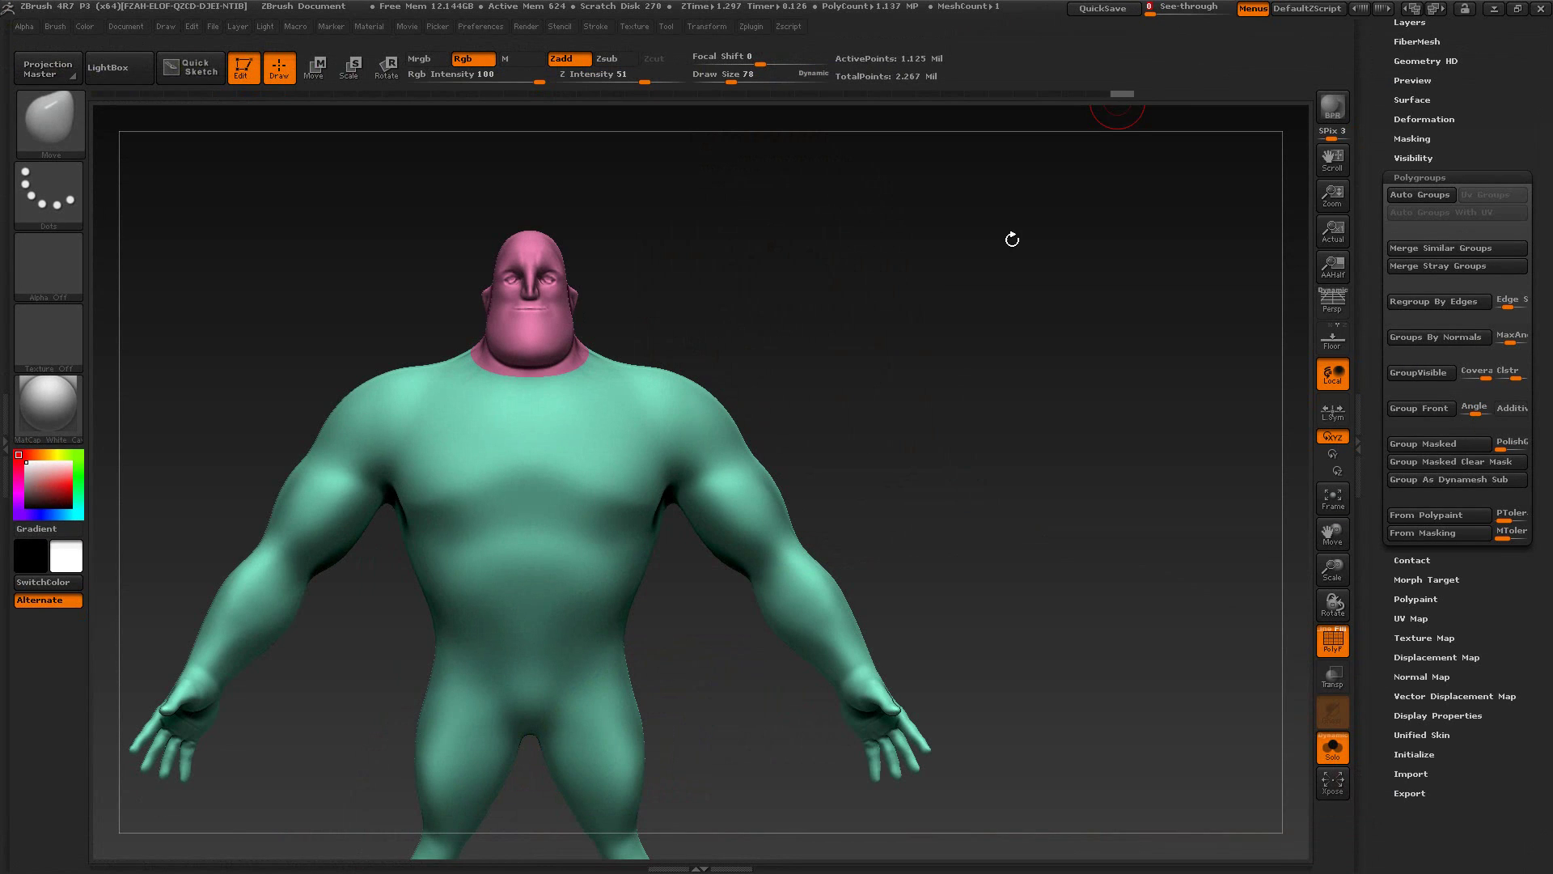
# Step: Adjust the sides of the neckline where the neck meets the shoulders with the Move brush at draw size 131
pyautogui.moveTo(1009, 240); pyautogui.dragTo(856, 337)
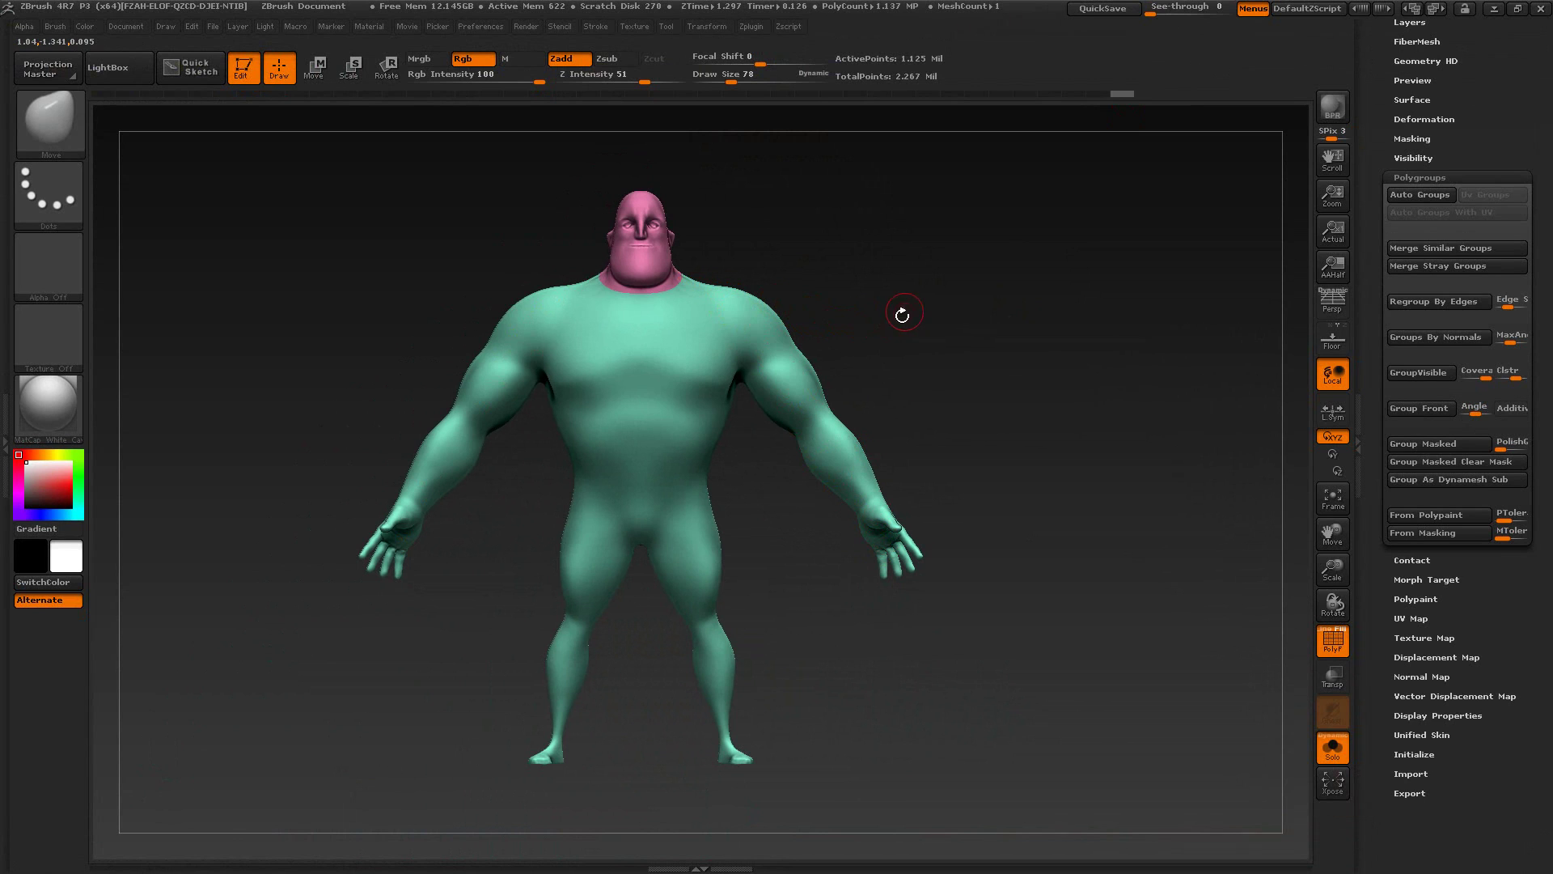
pyautogui.moveTo(831, 268)
pyautogui.keyDown('alt'); pyautogui.mouseDown()
pyautogui.moveTo(825, 410)
pyautogui.moveTo(850, 440)
pyautogui.mouseUp(); pyautogui.keyUp('alt')
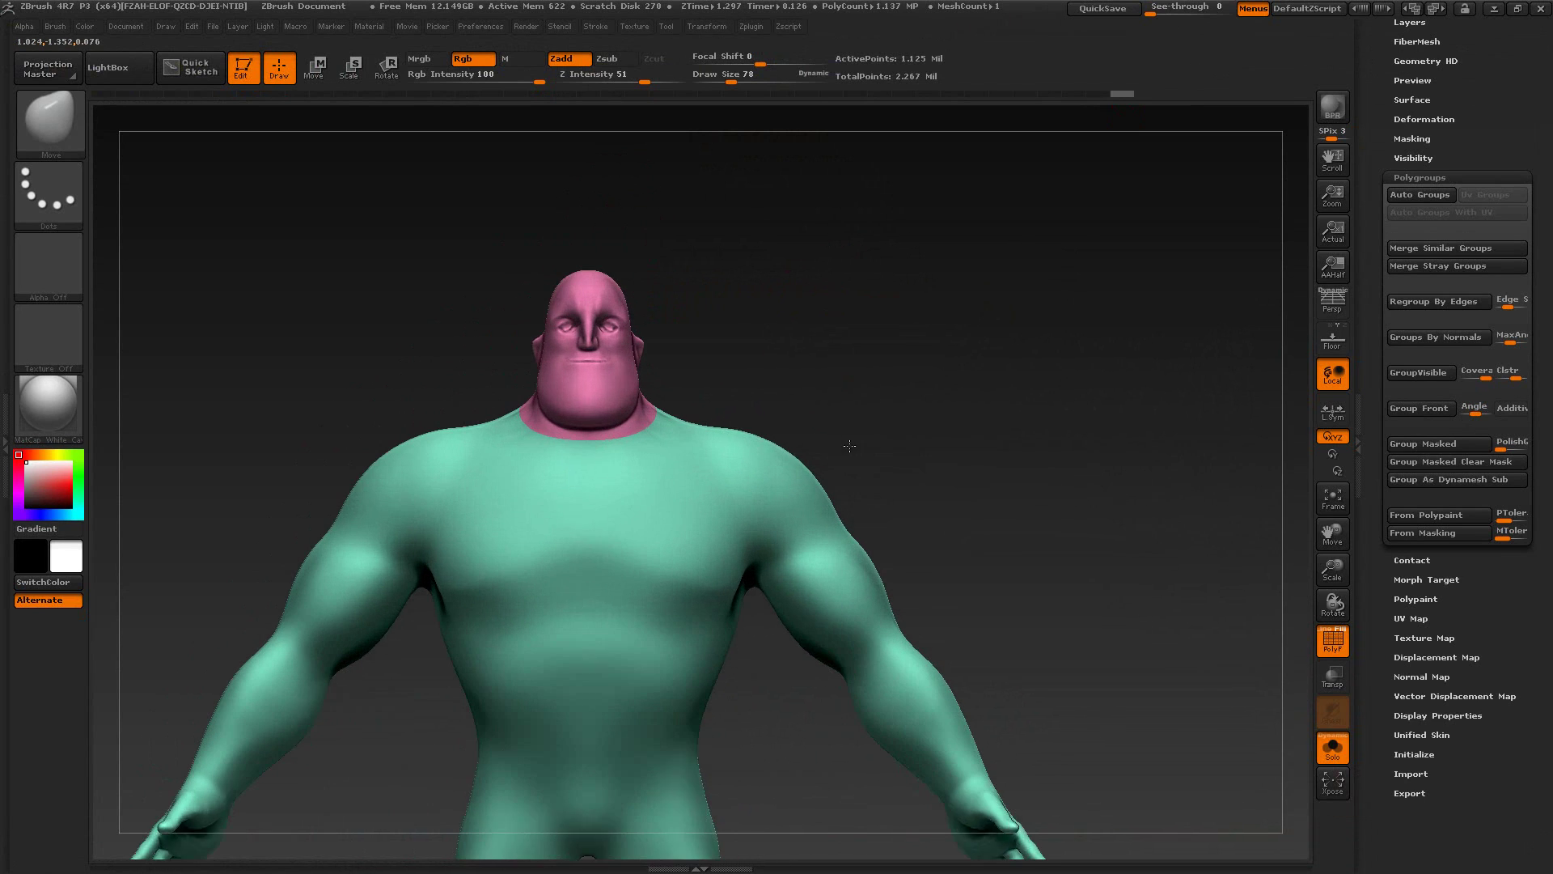
pyautogui.press('s')
pyautogui.click(701, 391)
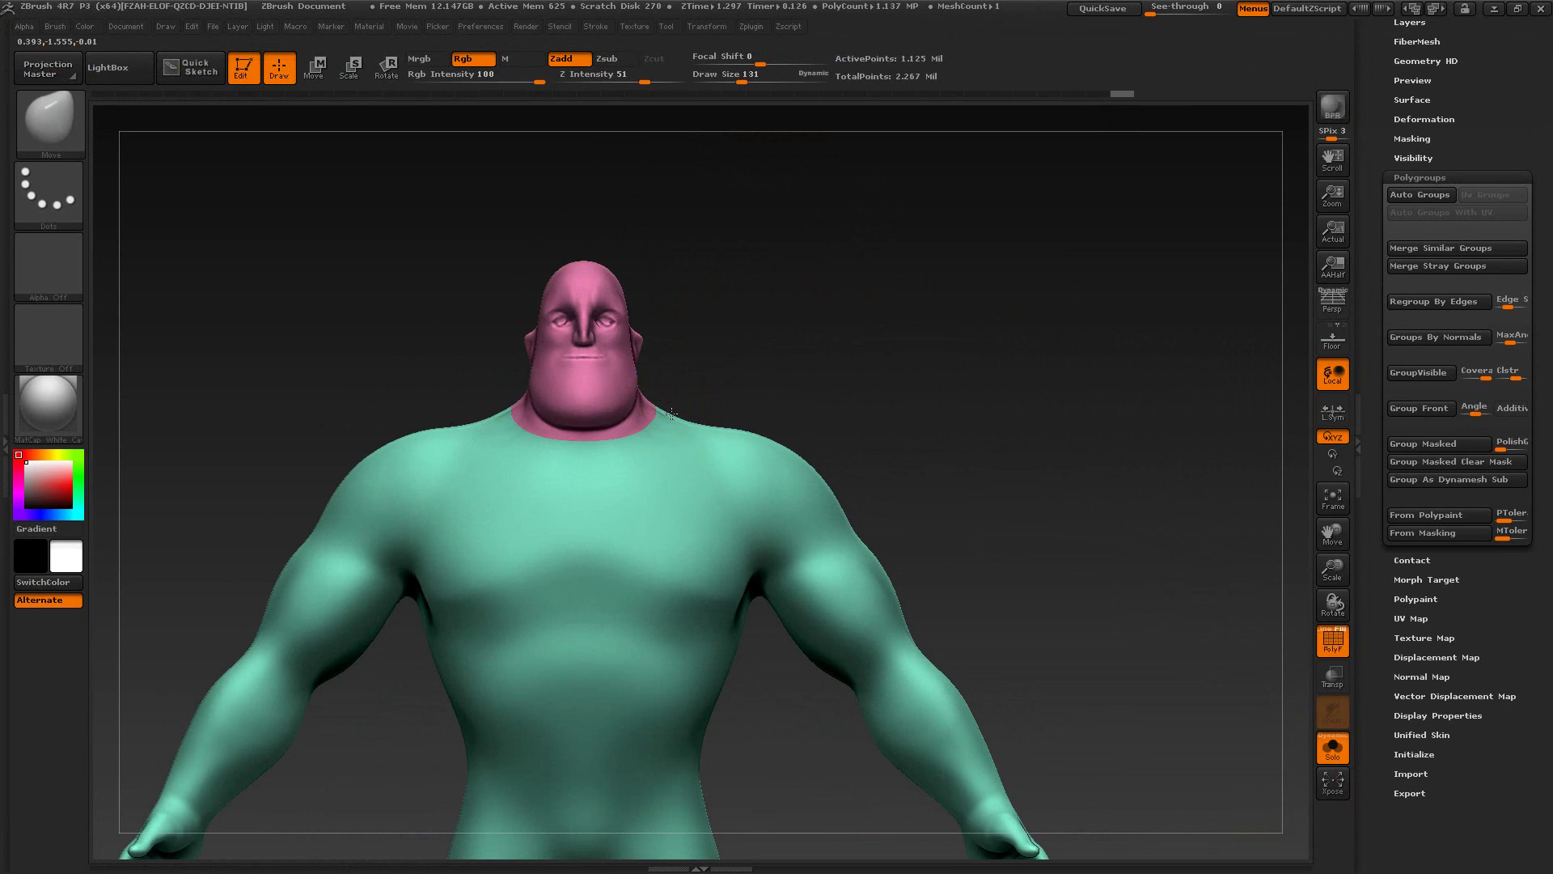
pyautogui.moveTo(689, 383)
pyautogui.mouseDown()
pyautogui.moveTo(710, 354)
pyautogui.moveTo(668, 402)
pyautogui.mouseUp()
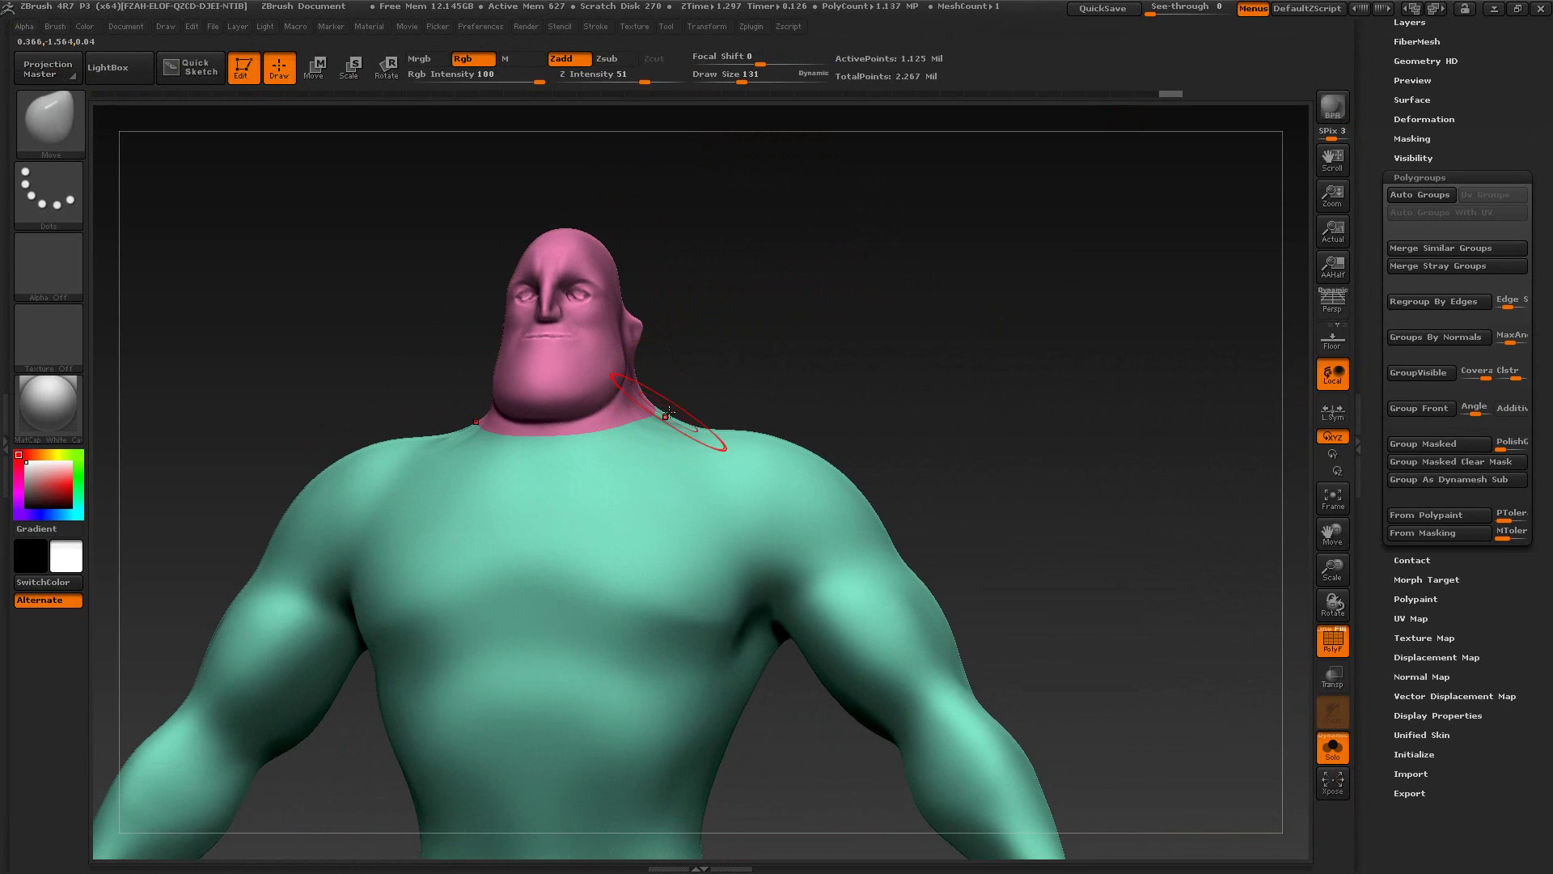
pyautogui.moveTo(707, 383); pyautogui.dragTo(666, 404)
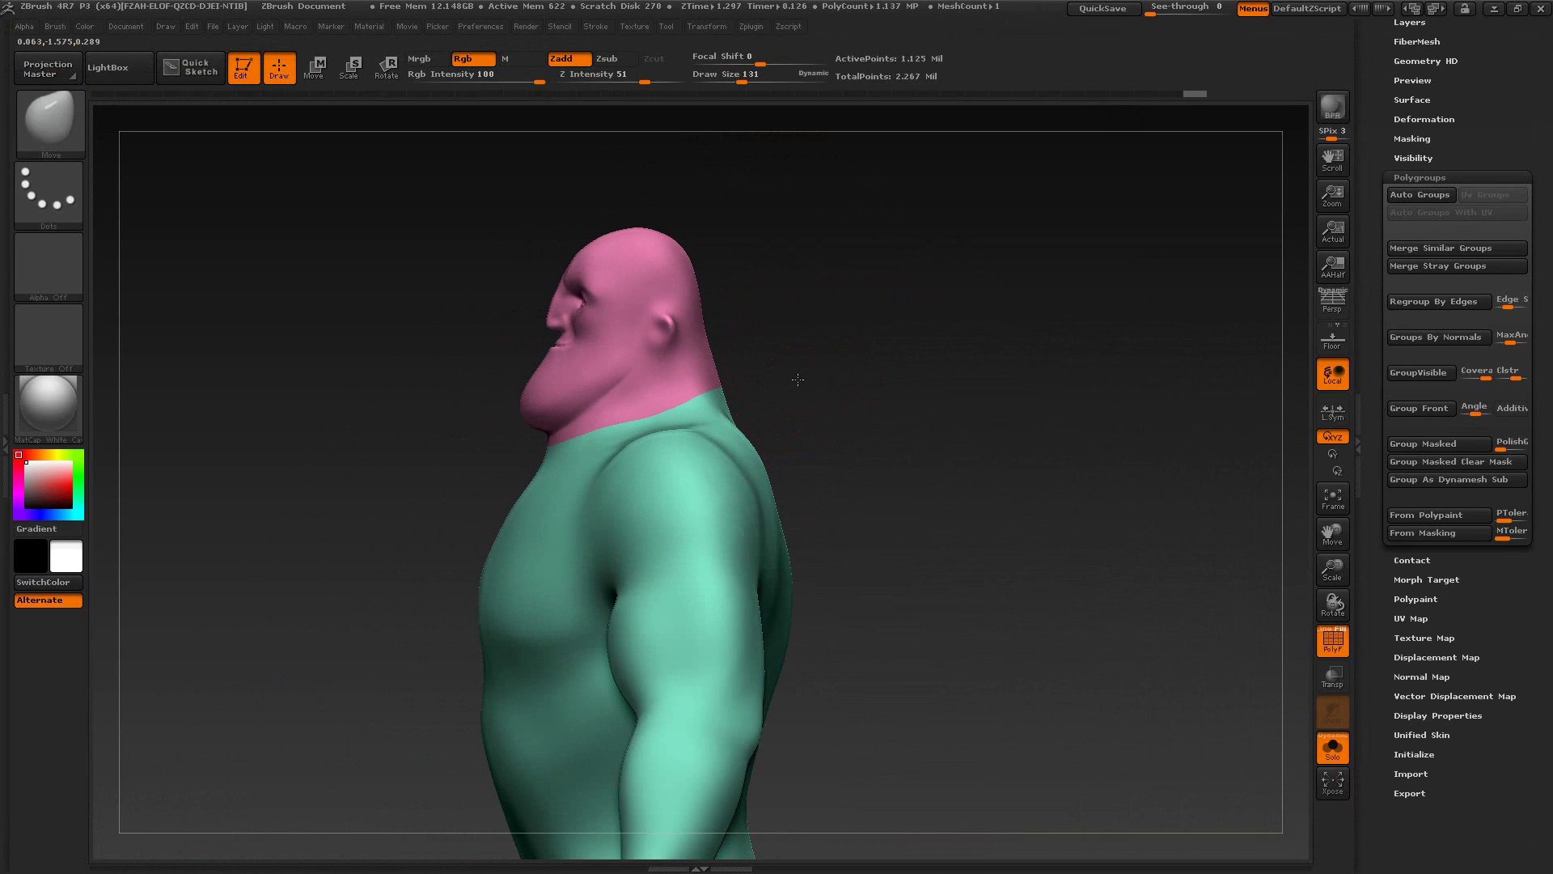
# Step: Regroup the head and suit into a single polygroup covering the whole visible body
pyautogui.moveTo(798, 380); pyautogui.dragTo(809, 457)
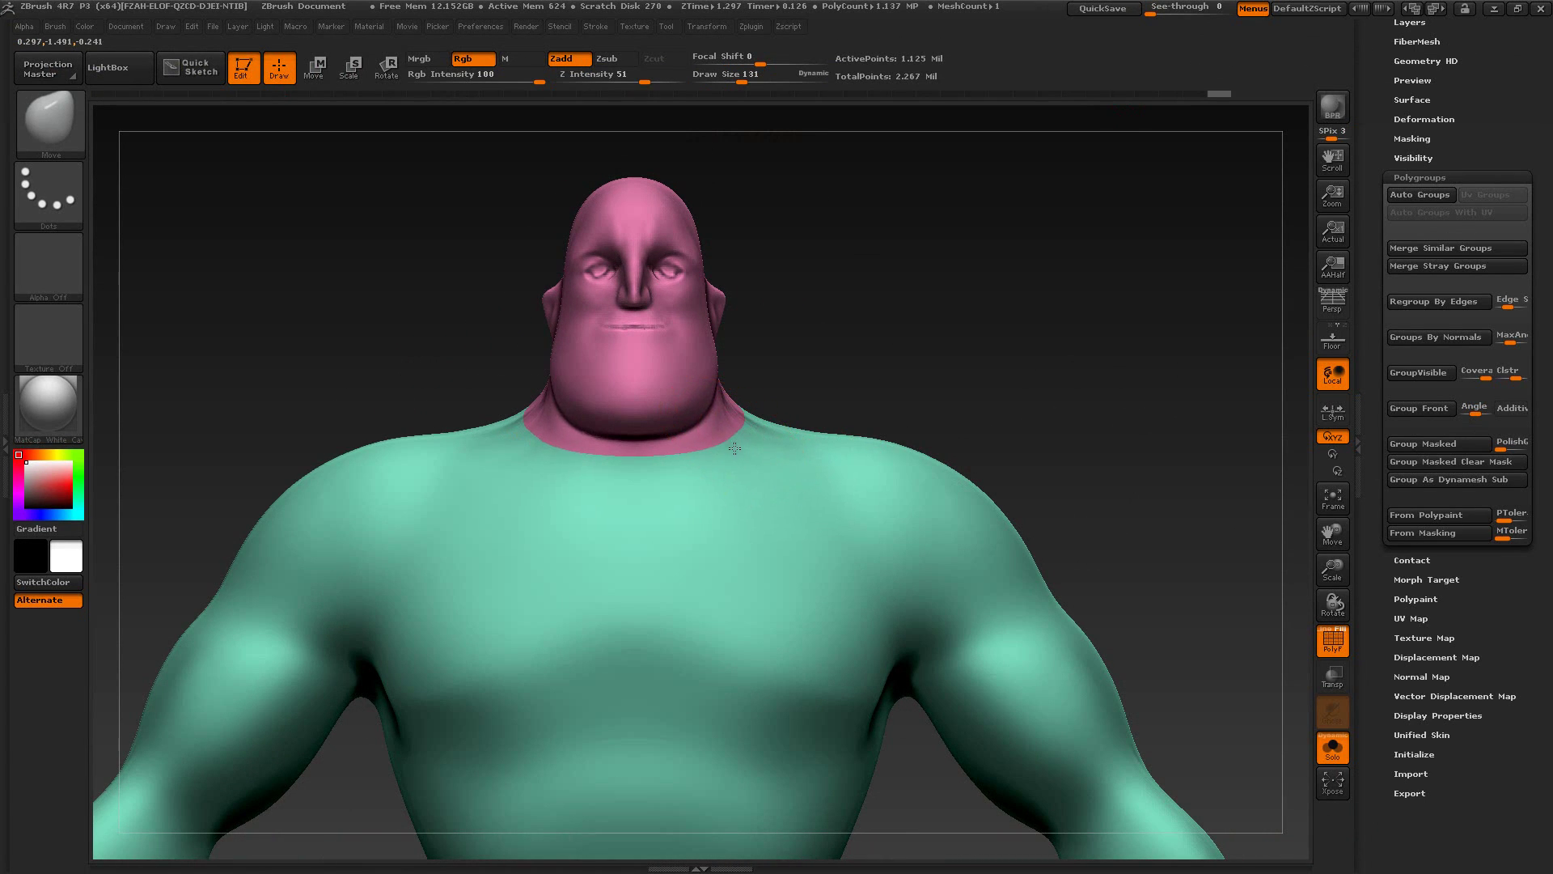
pyautogui.moveTo(769, 423); pyautogui.dragTo(809, 431)
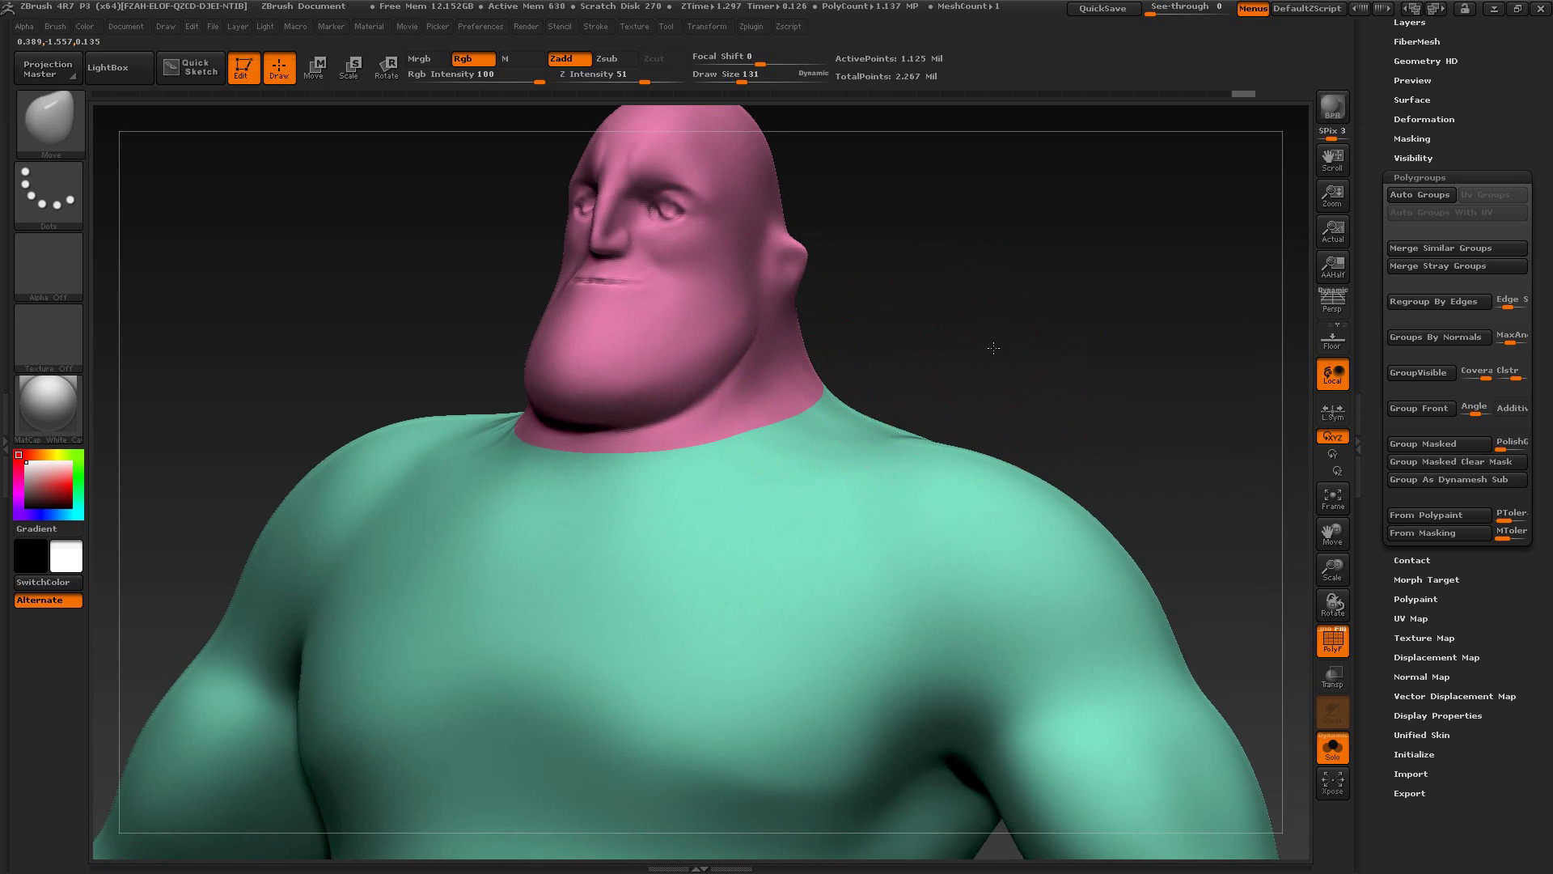
pyautogui.moveTo(982, 348); pyautogui.dragTo(1008, 340)
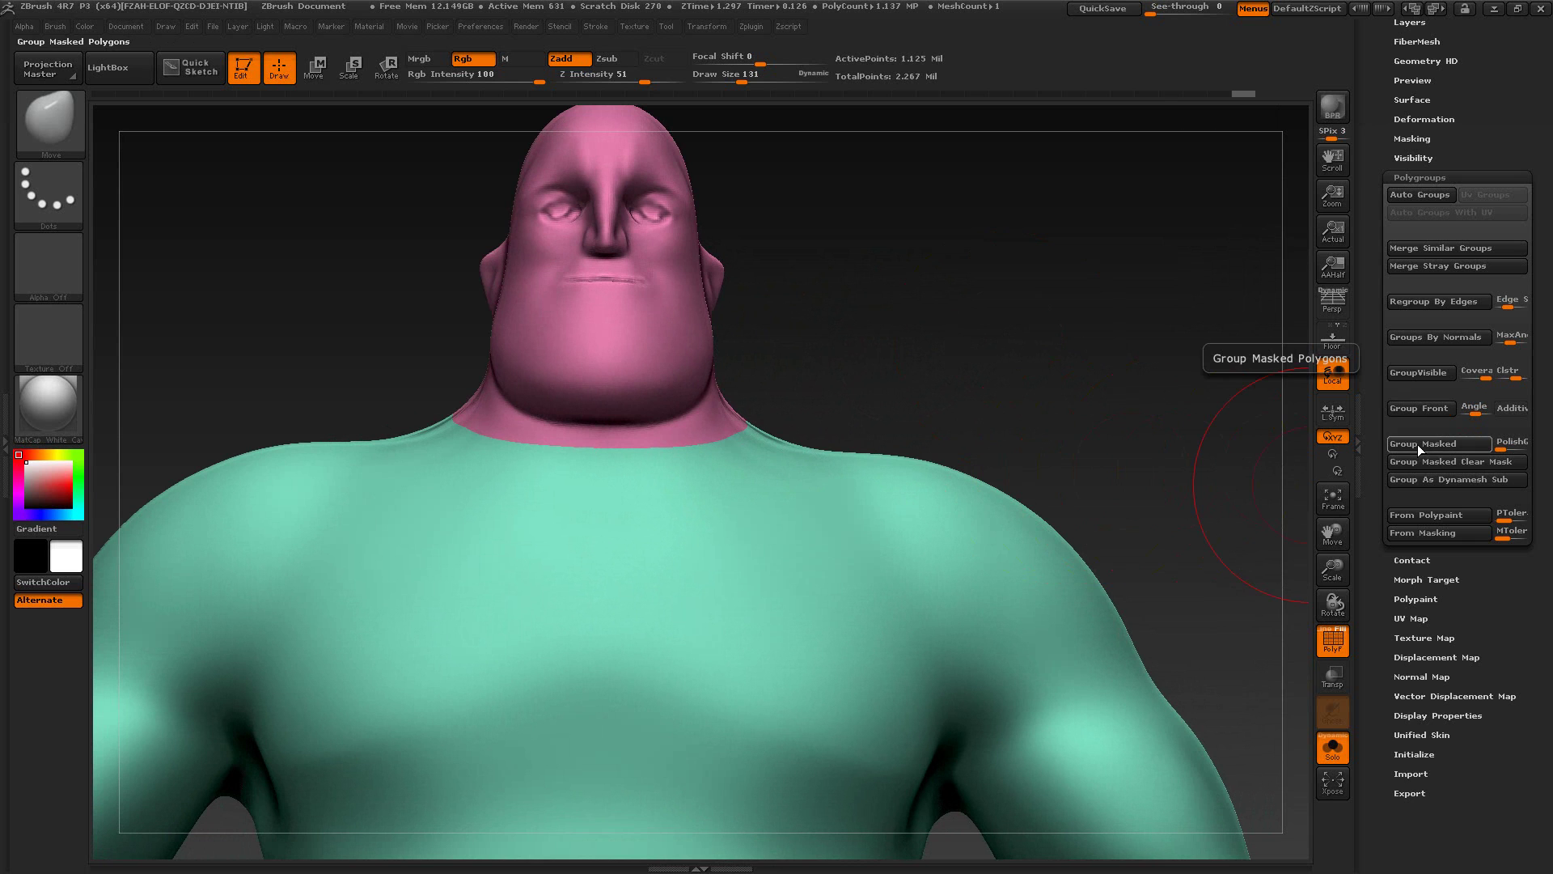
pyautogui.click(1411, 373)
# Step: Soften and reshape the slope between neck and shoulders with the Smooth and Move brushes at draw size 62
pyautogui.moveTo(943, 299); pyautogui.dragTo(890, 322)
pyautogui.moveTo(810, 424)
pyautogui.keyDown('shift'); pyautogui.mouseDown()
pyautogui.moveTo(798, 437)
pyautogui.moveTo(818, 460)
pyautogui.moveTo(796, 421)
pyautogui.moveTo(779, 430)
pyautogui.moveTo(797, 440)
pyautogui.mouseUp(); pyautogui.keyUp('shift')
pyautogui.press('s')
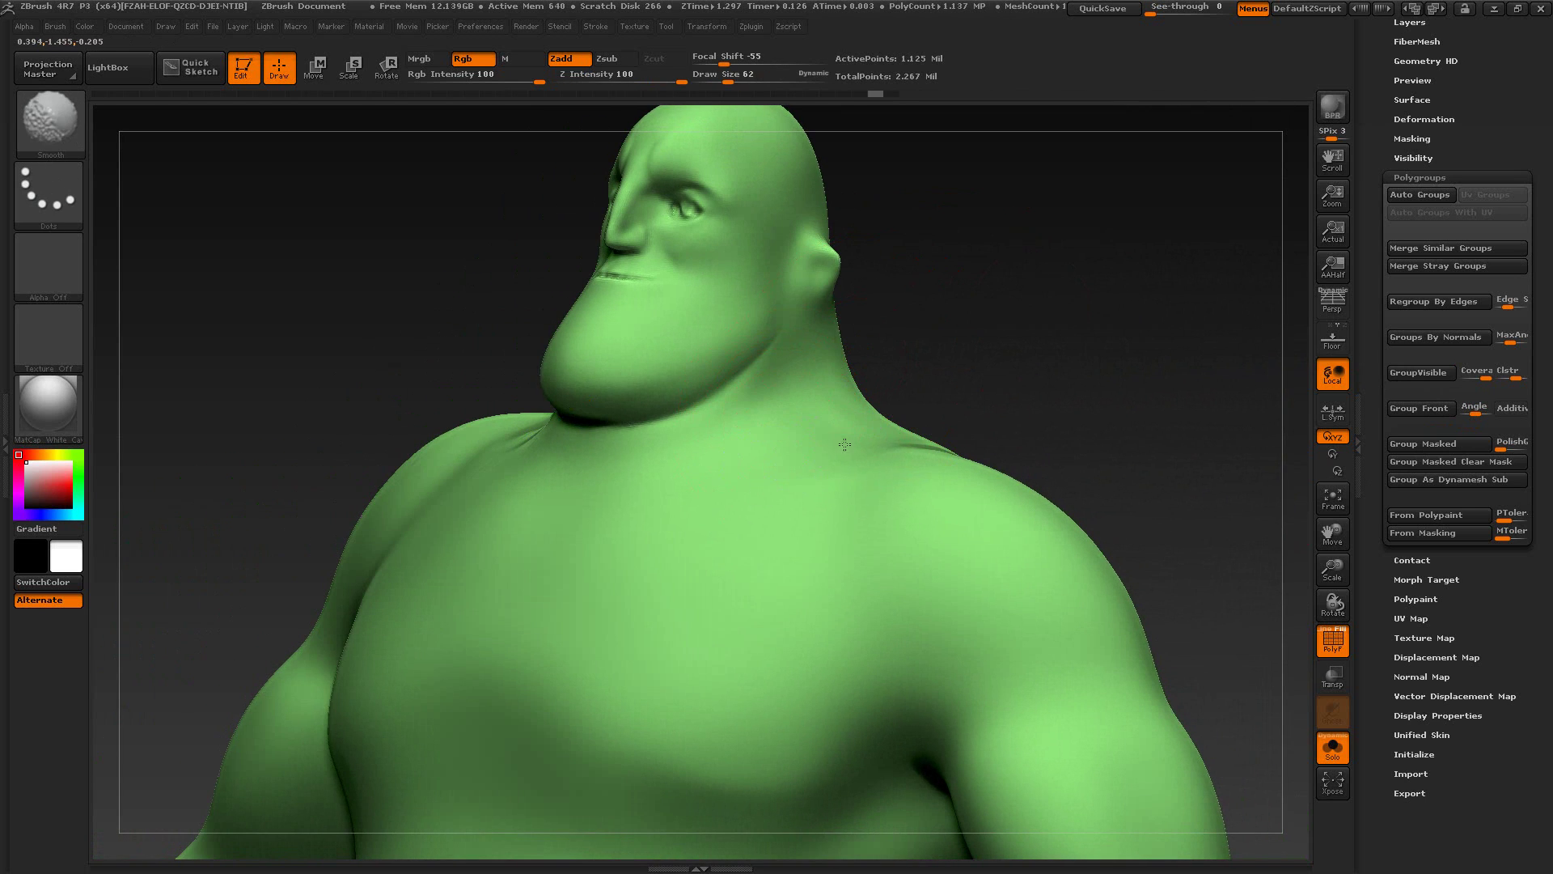
pyautogui.moveTo(950, 384)
pyautogui.keyDown('shift'); pyautogui.mouseDown()
pyautogui.moveTo(992, 371)
pyautogui.moveTo(910, 381)
pyautogui.mouseUp(); pyautogui.keyUp('shift')
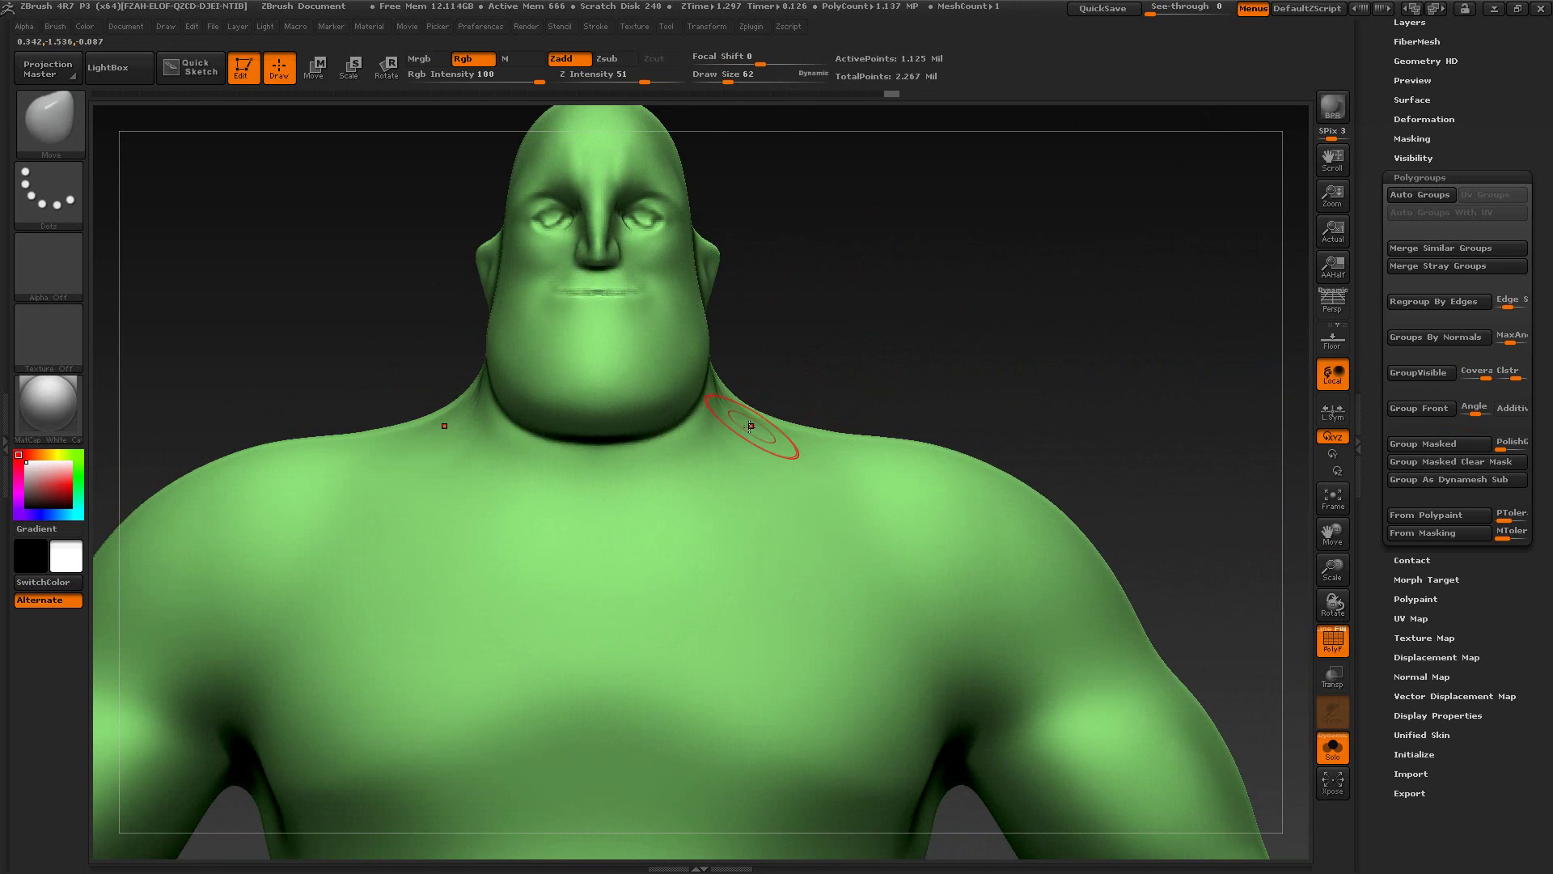
pyautogui.keyDown('shift'); pyautogui.moveTo(750, 427); pyautogui.dragTo(717, 400); pyautogui.keyUp('shift')
pyautogui.moveTo(833, 354); pyautogui.dragTo(783, 332)
pyautogui.keyDown('shift'); pyautogui.moveTo(754, 416); pyautogui.dragTo(744, 424); pyautogui.keyUp('shift')
pyautogui.moveTo(831, 378); pyautogui.dragTo(792, 401)
pyautogui.moveTo(858, 364)
pyautogui.mouseDown()
pyautogui.moveTo(915, 367)
pyautogui.moveTo(895, 381)
pyautogui.mouseUp()
# Step: Set the draw size to 105, check the neck and collar in the XnView promotional image, and return to ZBrush
pyautogui.press('s')
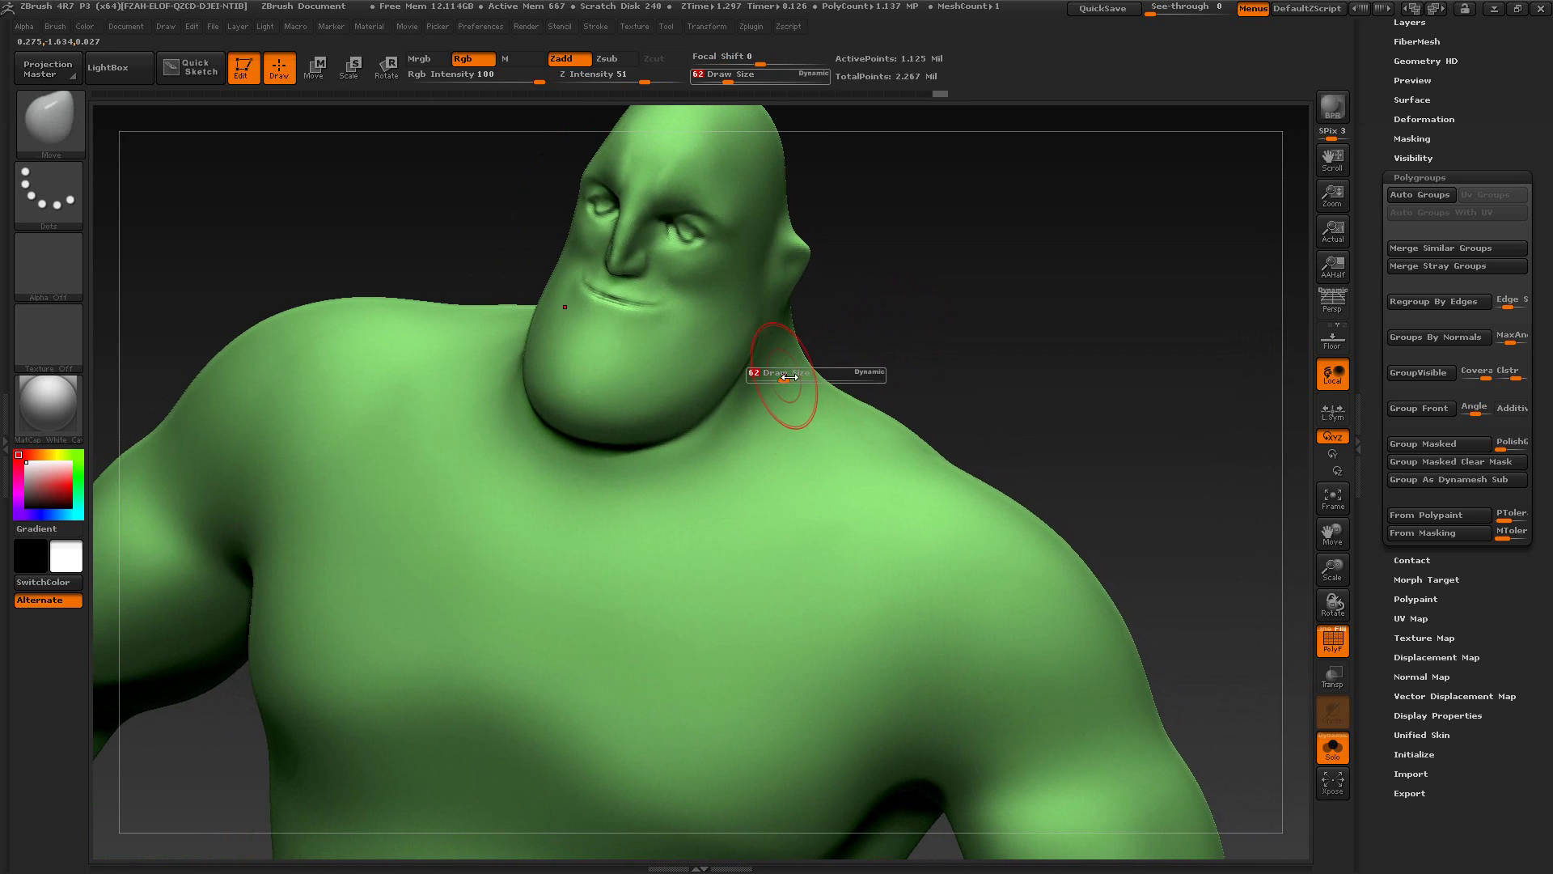
pyautogui.moveTo(787, 381); pyautogui.dragTo(794, 381)
pyautogui.hotkey('alt', 'Tab')
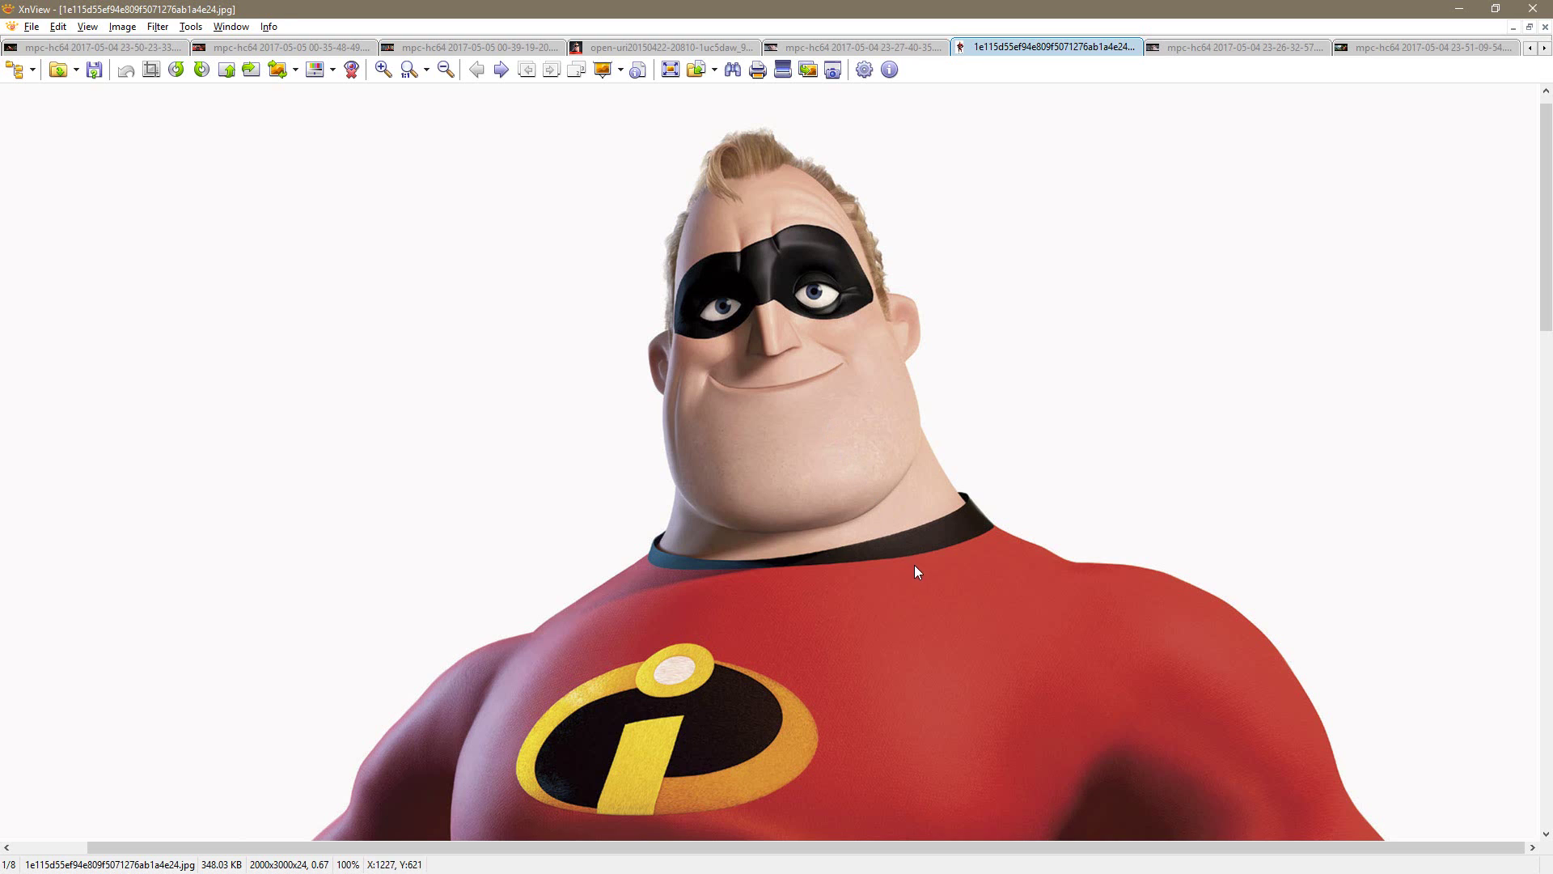
pyautogui.hotkey('alt', 'Tab')
# Step: Reshape the sides and back of the neck with the Move brush at draw size 78 and smooth the transitions into the shoulders
pyautogui.moveTo(898, 340); pyautogui.dragTo(839, 347)
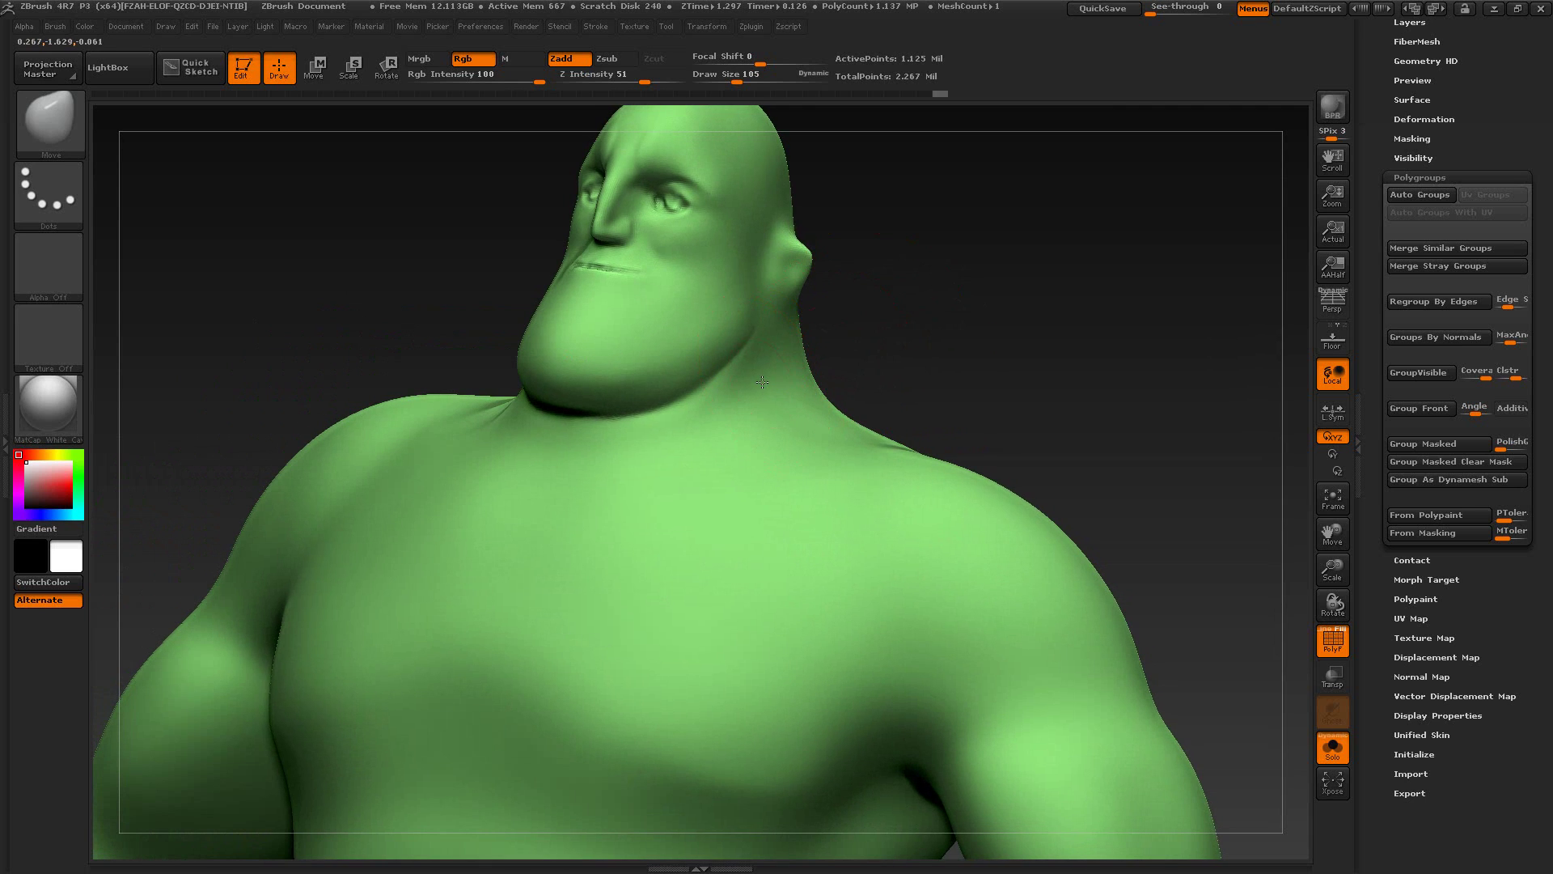
pyautogui.press('s')
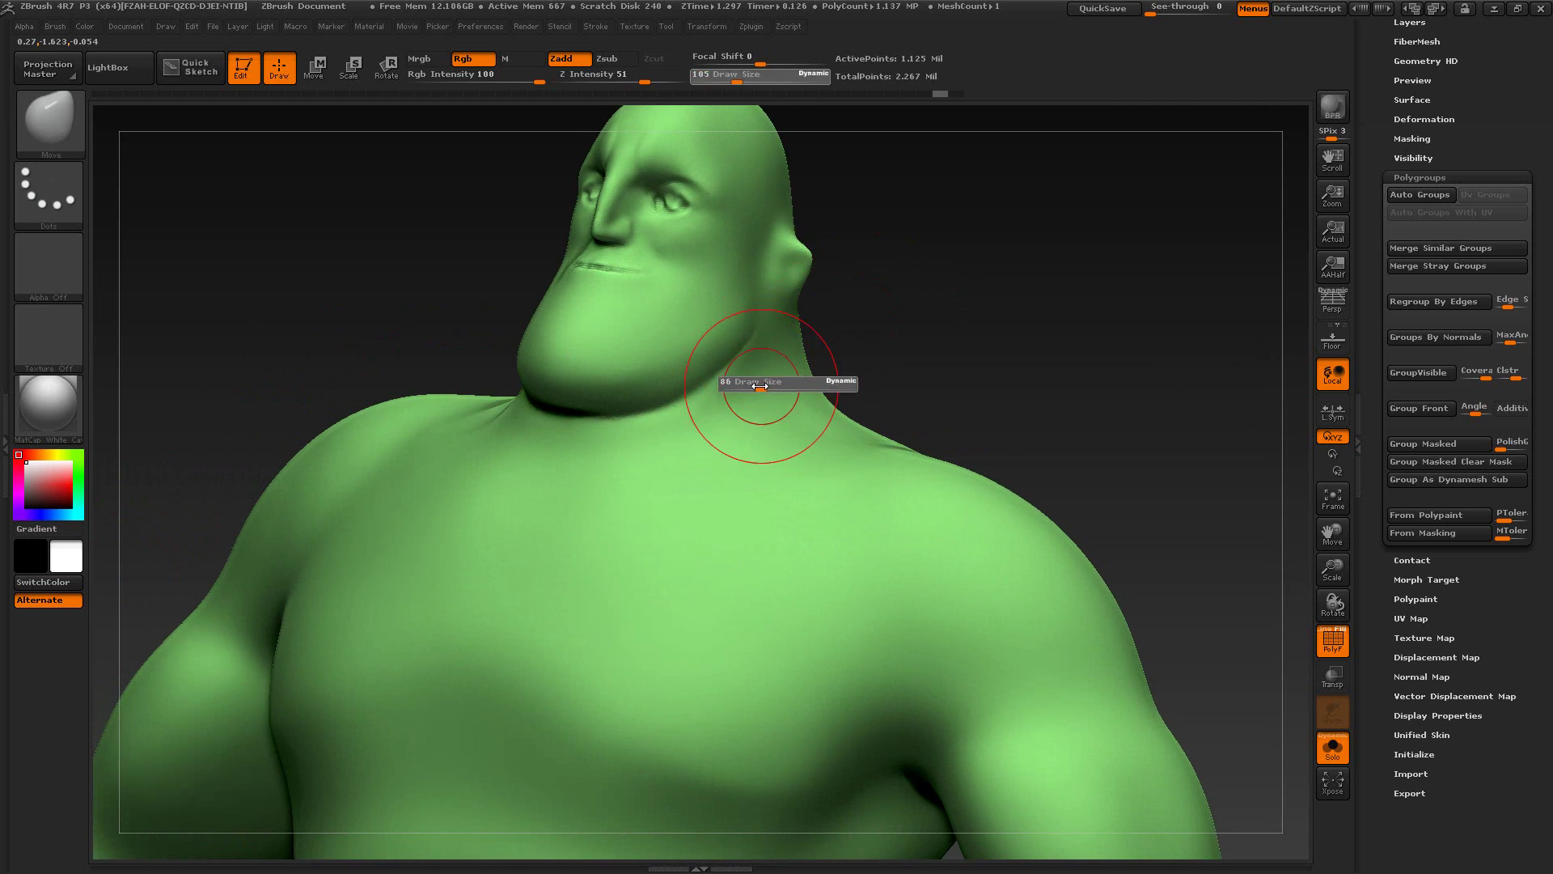
pyautogui.moveTo(763, 383); pyautogui.dragTo(756, 384)
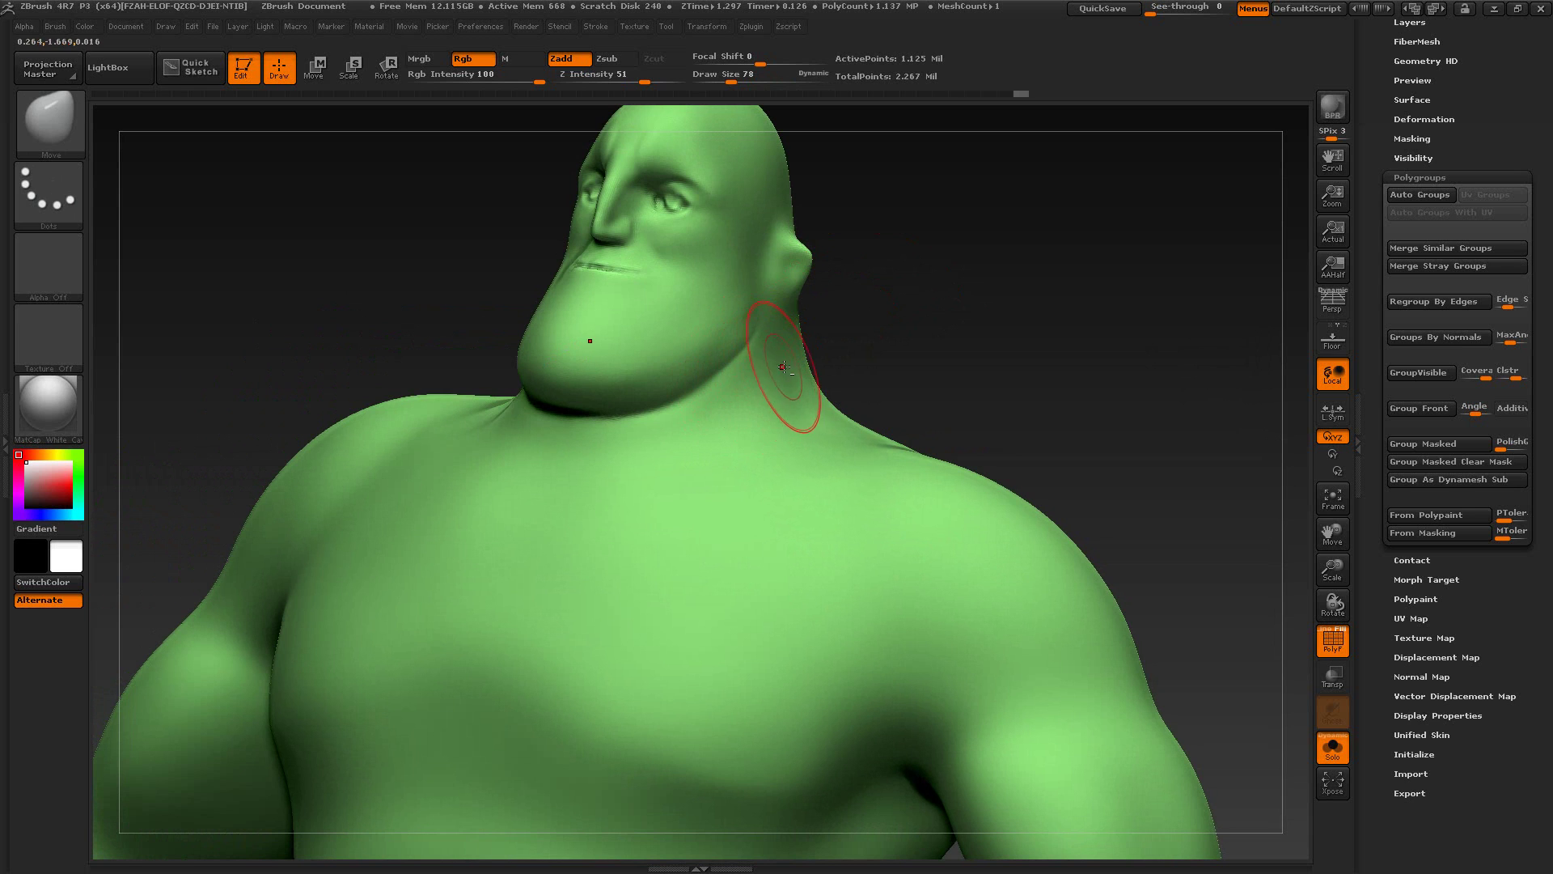
pyautogui.moveTo(901, 357); pyautogui.dragTo(794, 370)
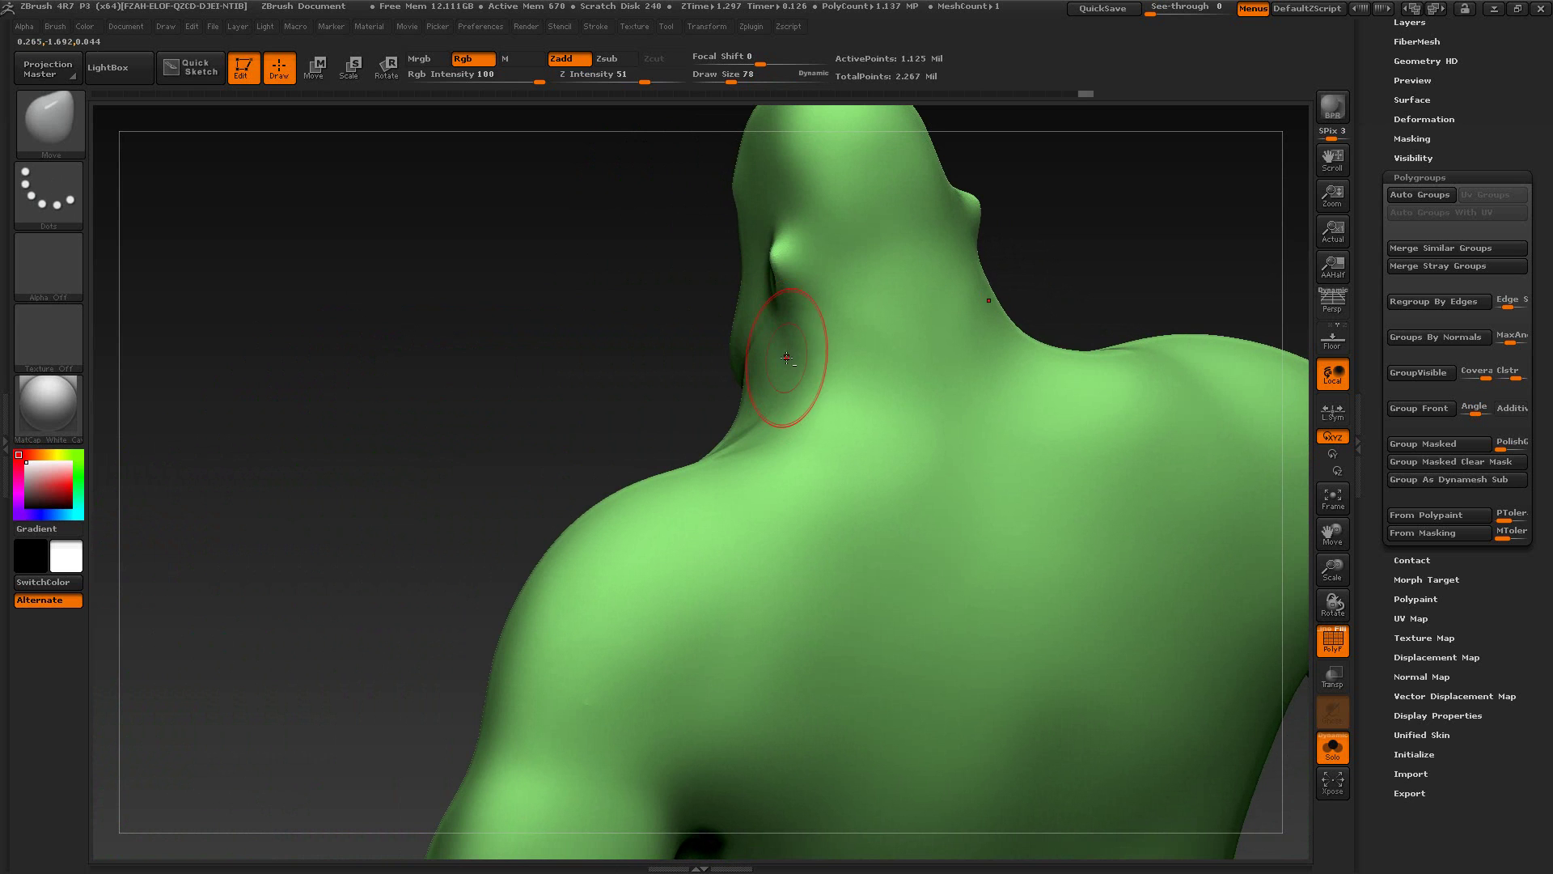
pyautogui.moveTo(699, 385); pyautogui.dragTo(856, 350)
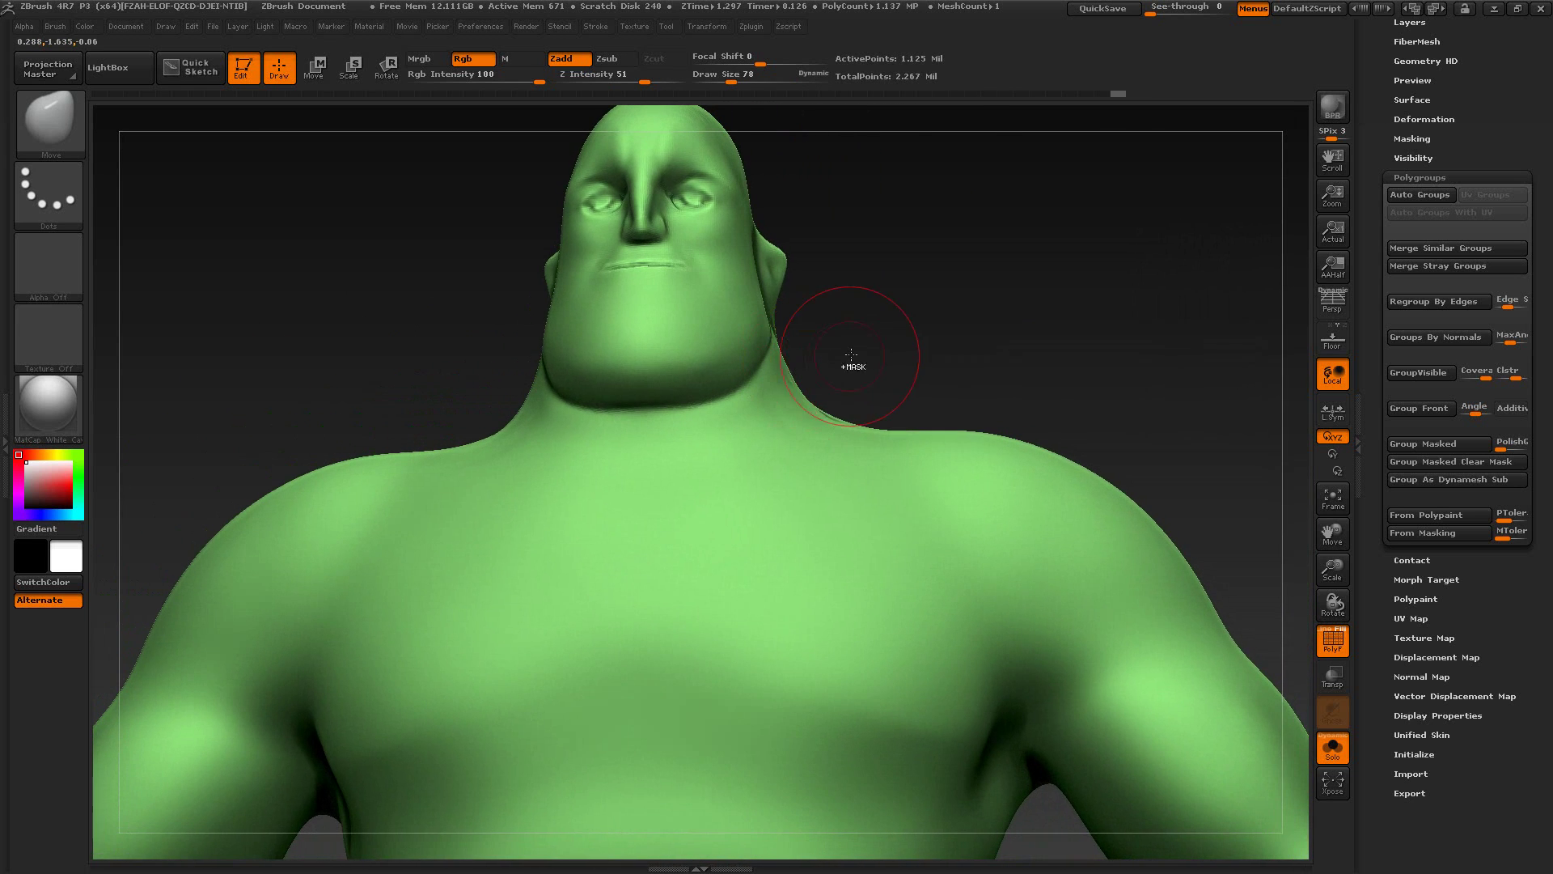
pyautogui.press('ctrl')
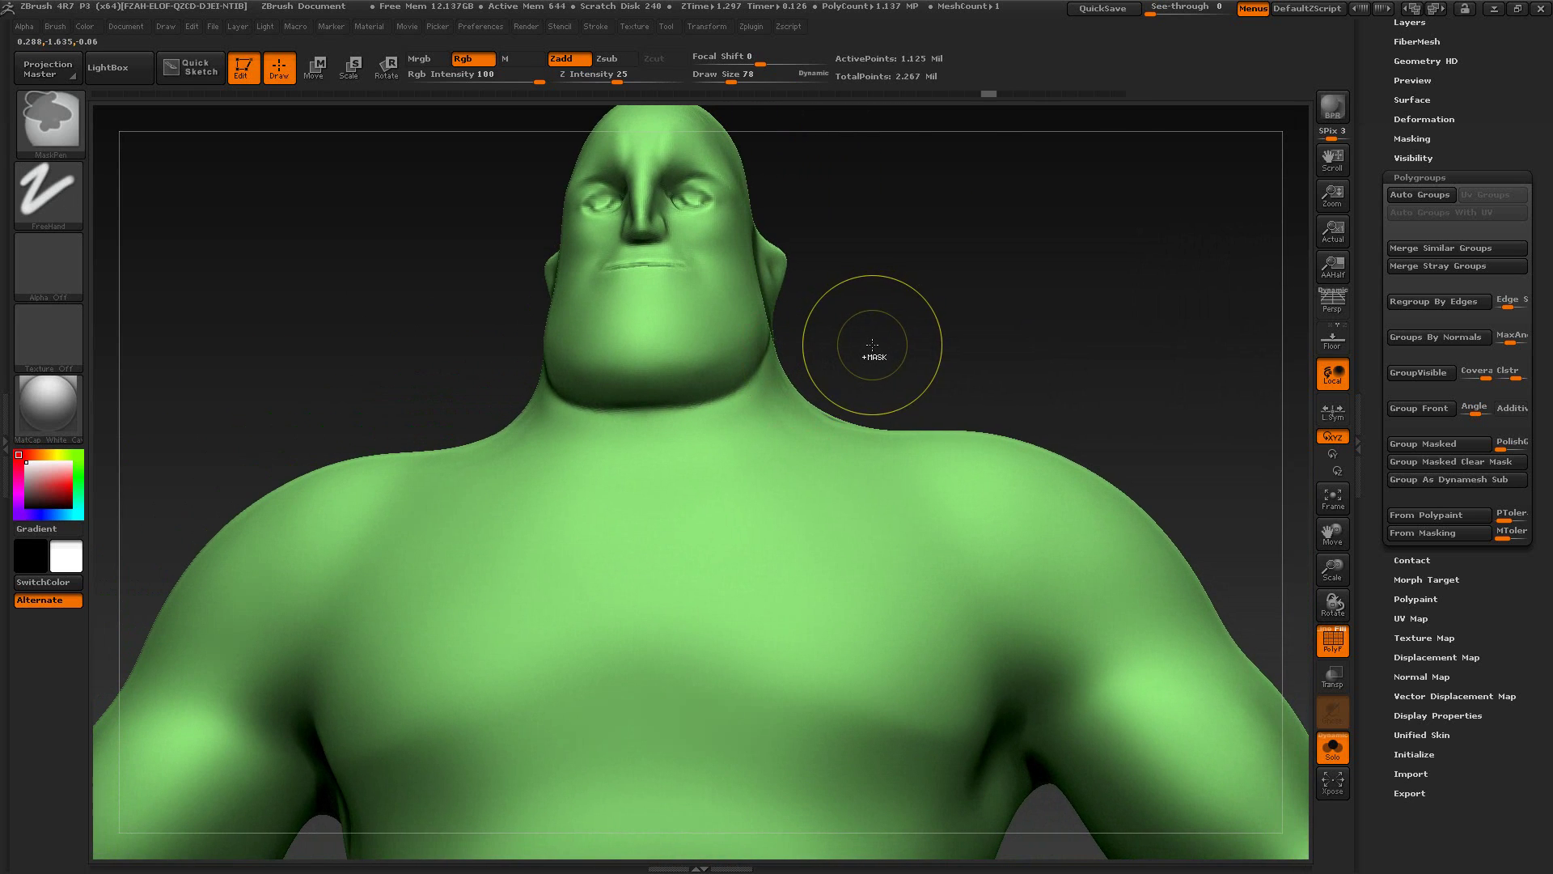
pyautogui.moveTo(874, 346)
pyautogui.mouseDown()
pyautogui.moveTo(790, 350)
pyautogui.moveTo(842, 385)
pyautogui.moveTo(779, 346)
pyautogui.moveTo(791, 399)
pyautogui.moveTo(832, 399)
pyautogui.mouseUp()
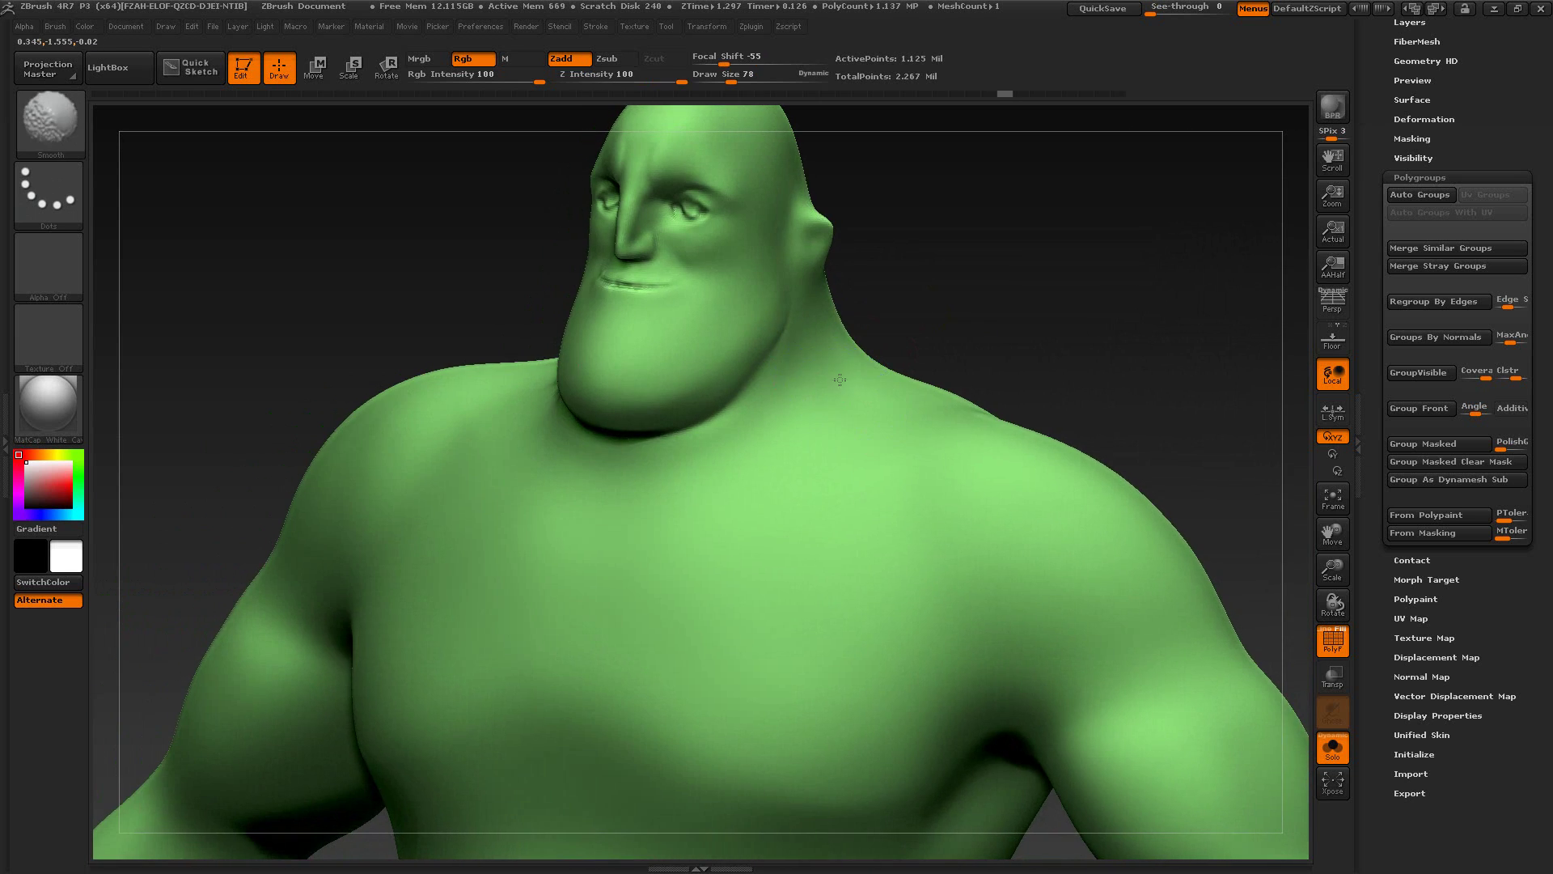
pyautogui.moveTo(981, 294)
pyautogui.mouseDown()
pyautogui.moveTo(906, 283)
pyautogui.moveTo(850, 316)
pyautogui.moveTo(874, 352)
pyautogui.moveTo(669, 454)
pyautogui.moveTo(691, 510)
pyautogui.mouseUp()
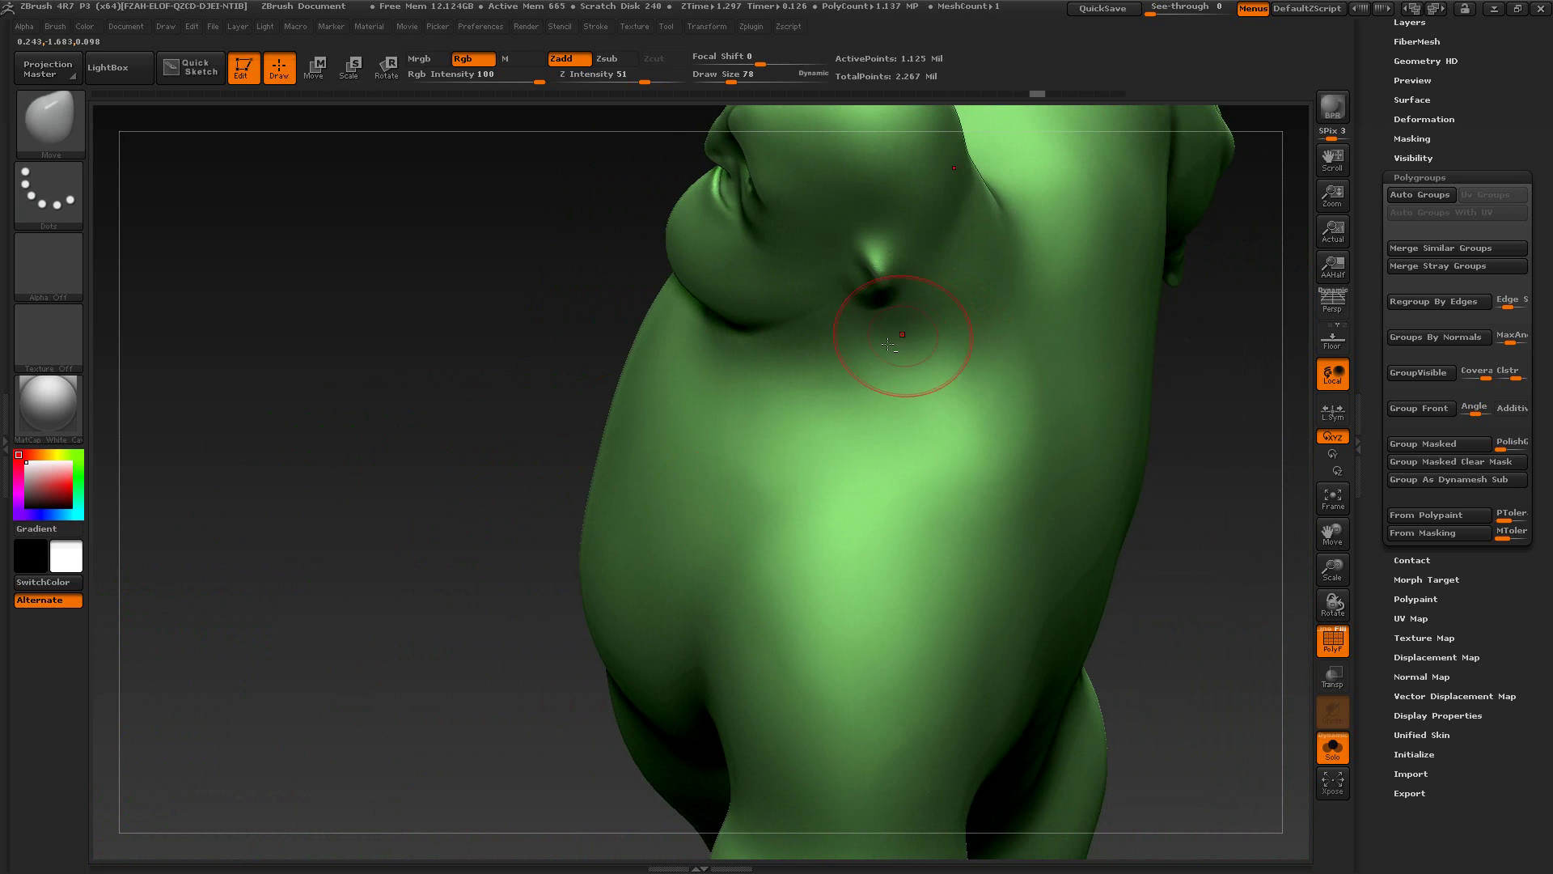
pyautogui.moveTo(533, 447); pyautogui.dragTo(895, 353)
pyautogui.press('shift')
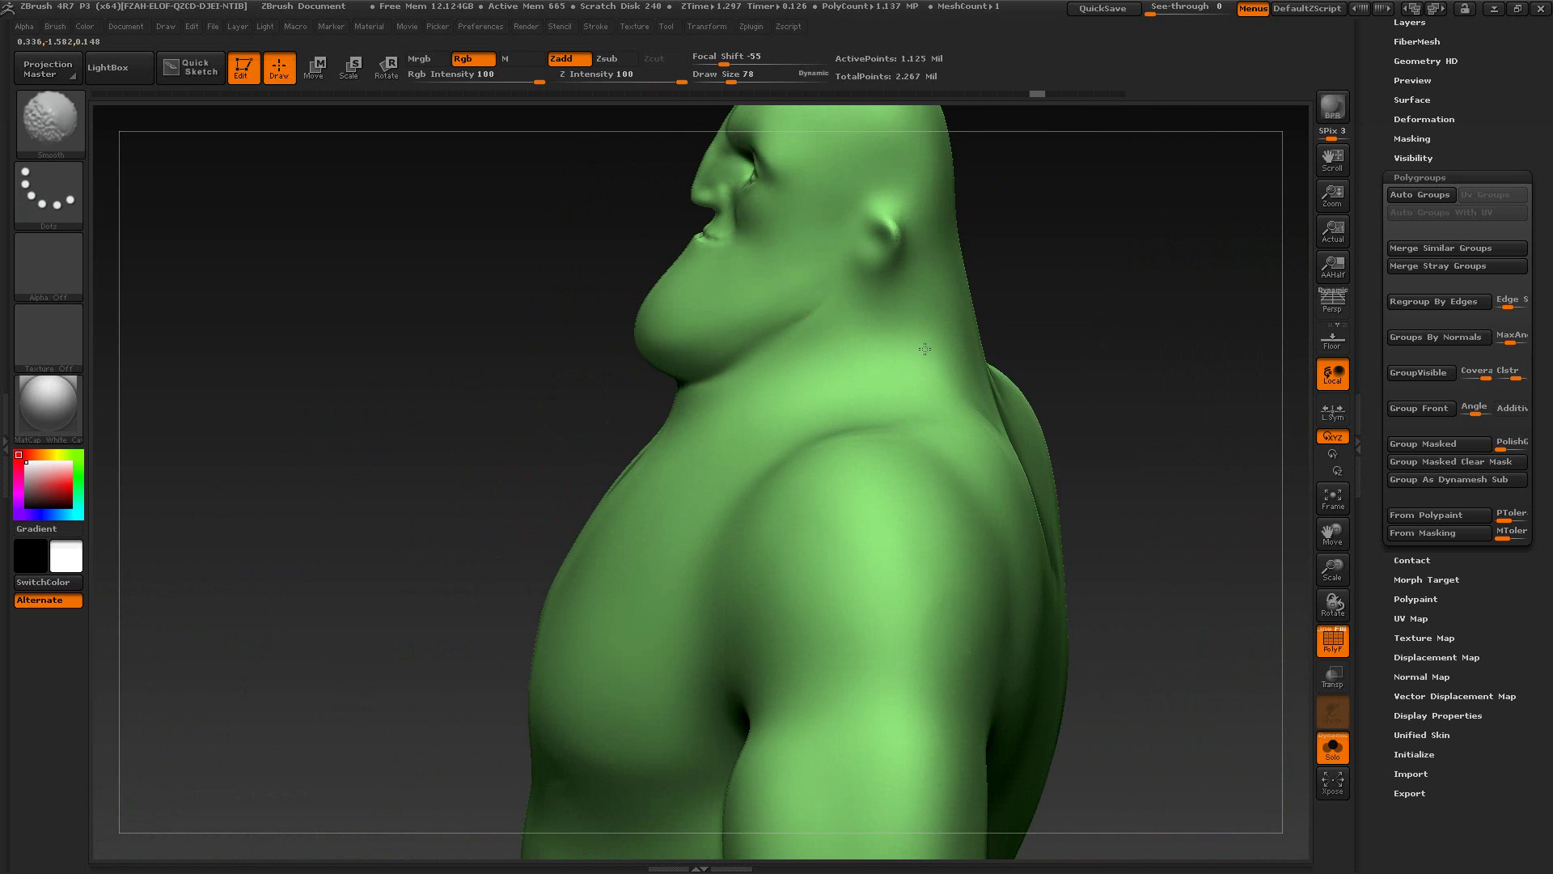
pyautogui.moveTo(1102, 291)
pyautogui.mouseDown()
pyautogui.moveTo(1040, 264)
pyautogui.moveTo(1103, 290)
pyautogui.moveTo(1068, 323)
pyautogui.moveTo(928, 332)
pyautogui.mouseUp()
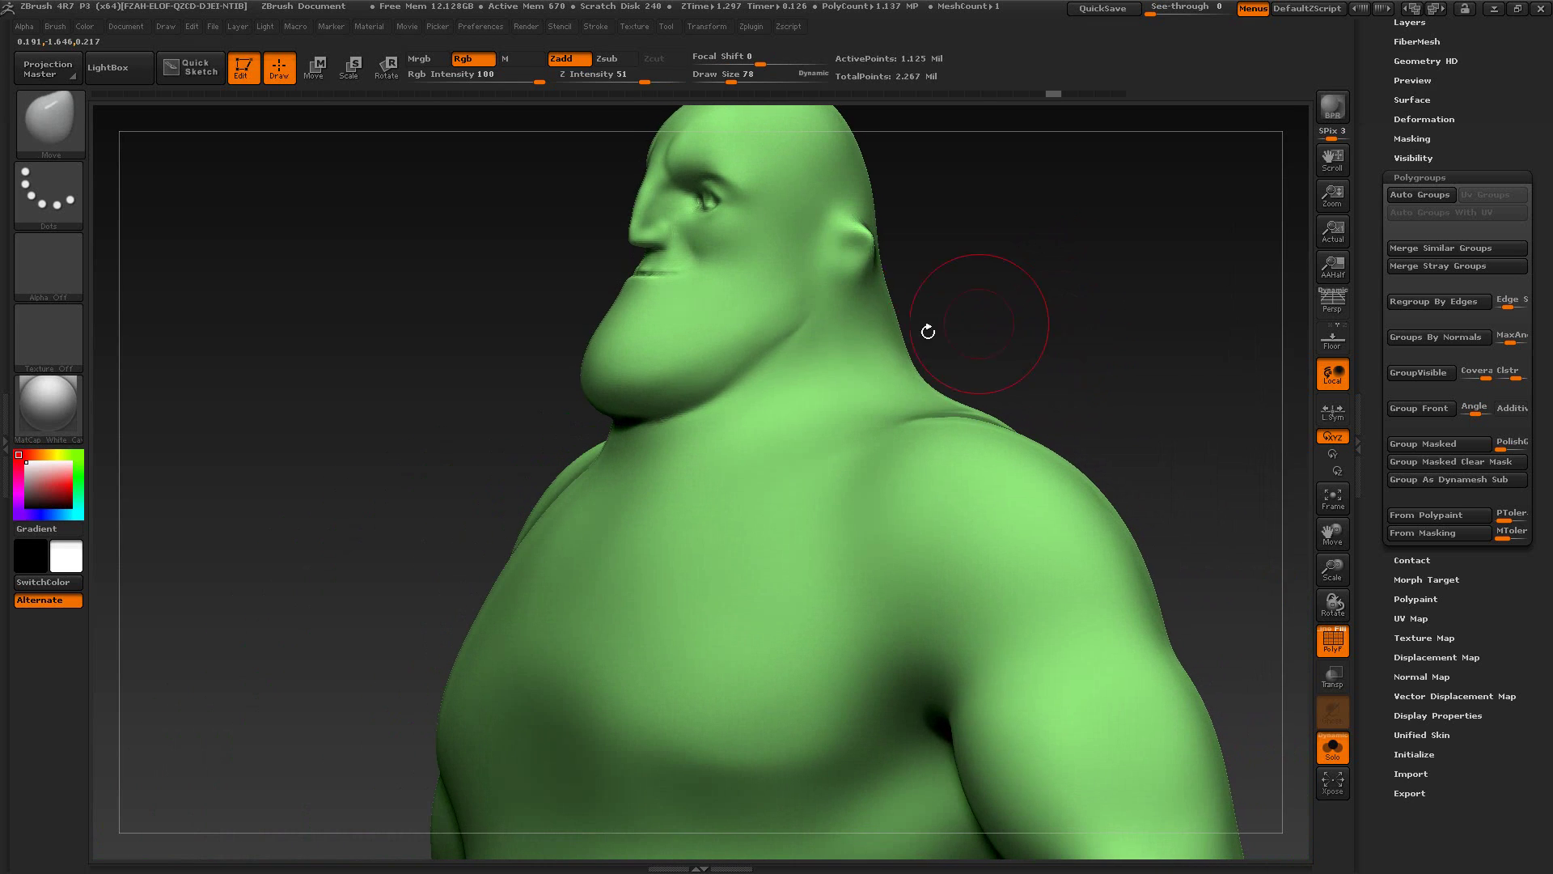
# Step: Refine the neck below the jaw with the Move and Smooth brushes at draw size 59, and remesh the body
pyautogui.press('s')
pyautogui.moveTo(756, 362); pyautogui.dragTo(749, 363)
pyautogui.moveTo(973, 320); pyautogui.dragTo(852, 350)
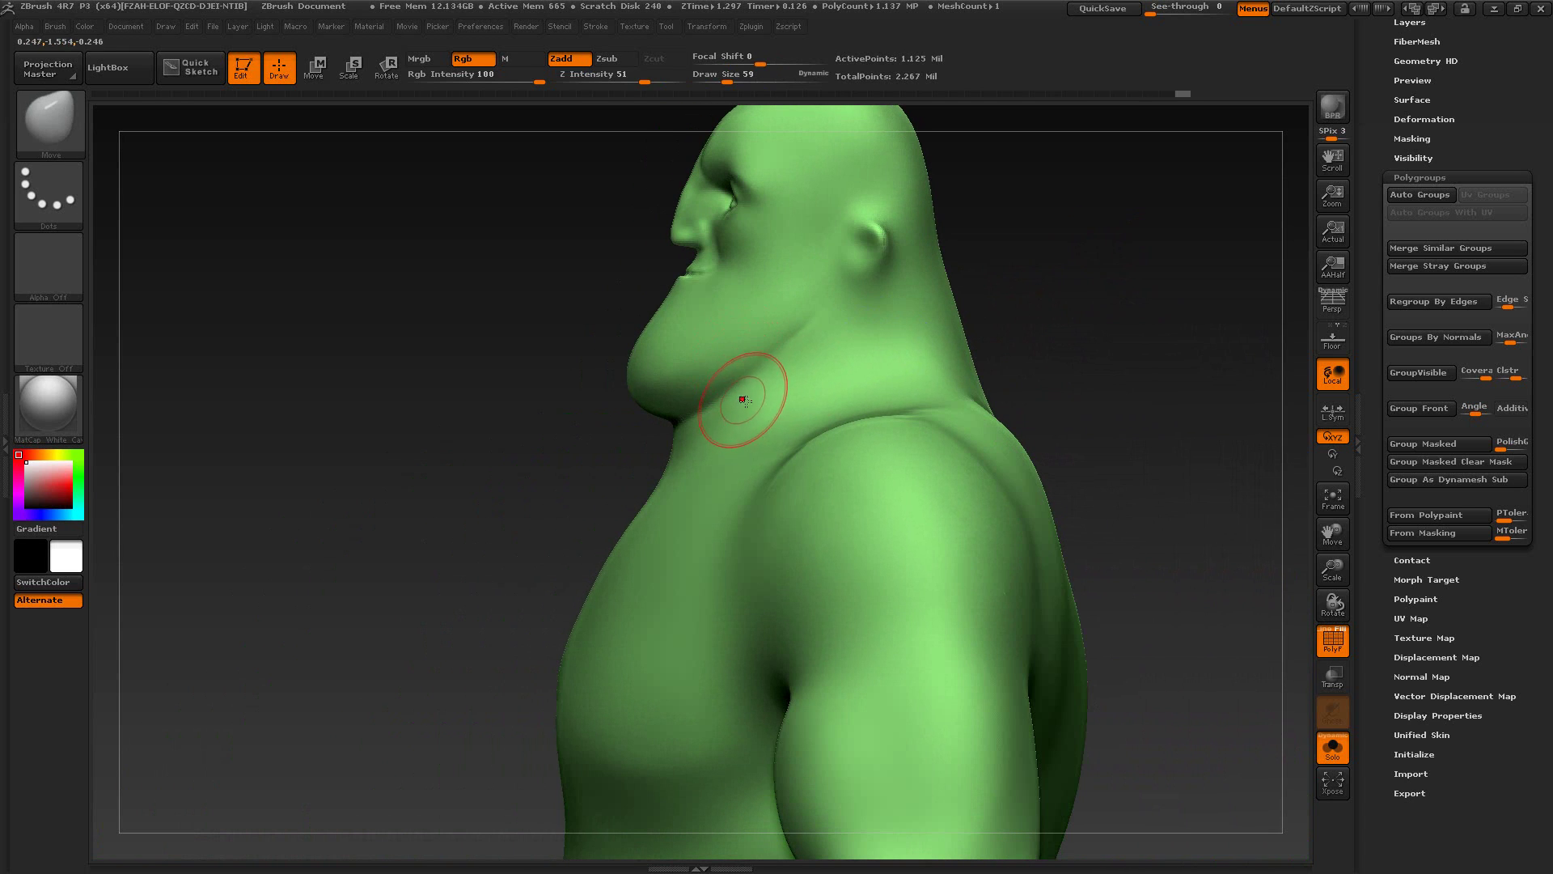
pyautogui.moveTo(1061, 336); pyautogui.dragTo(1189, 337)
pyautogui.moveTo(922, 339)
pyautogui.mouseDown()
pyautogui.moveTo(988, 350)
pyautogui.moveTo(957, 314)
pyautogui.moveTo(944, 320)
pyautogui.mouseUp()
pyautogui.keyDown('shift'); pyautogui.moveTo(791, 419); pyautogui.dragTo(772, 395); pyautogui.keyUp('shift')
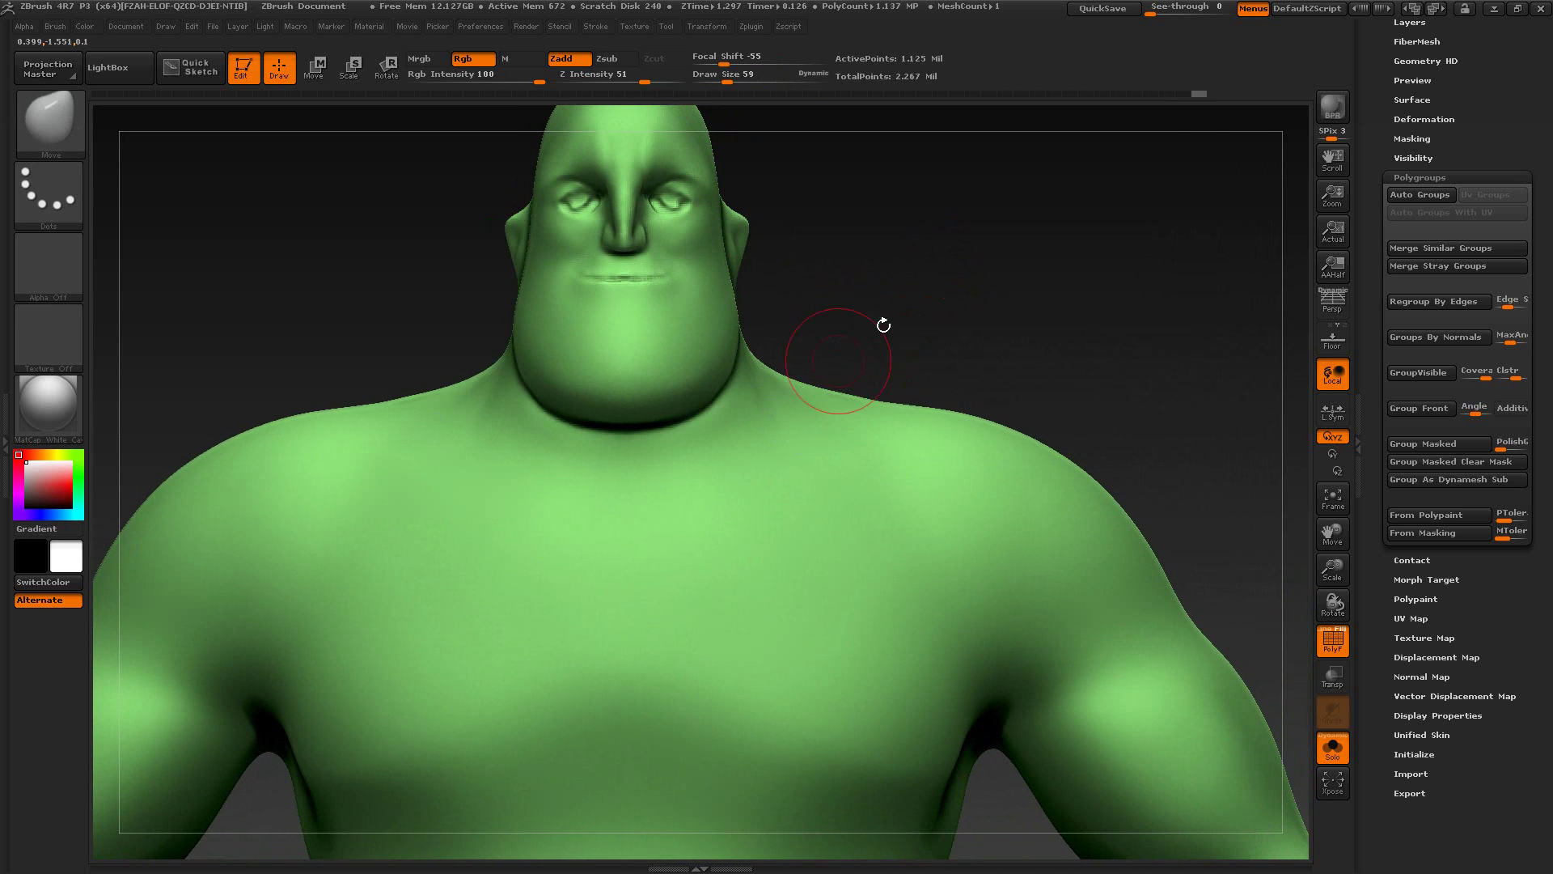
pyautogui.moveTo(884, 325)
pyautogui.mouseDown()
pyautogui.moveTo(1002, 343)
pyautogui.moveTo(1020, 483)
pyautogui.moveTo(998, 491)
pyautogui.moveTo(1025, 555)
pyautogui.mouseUp()
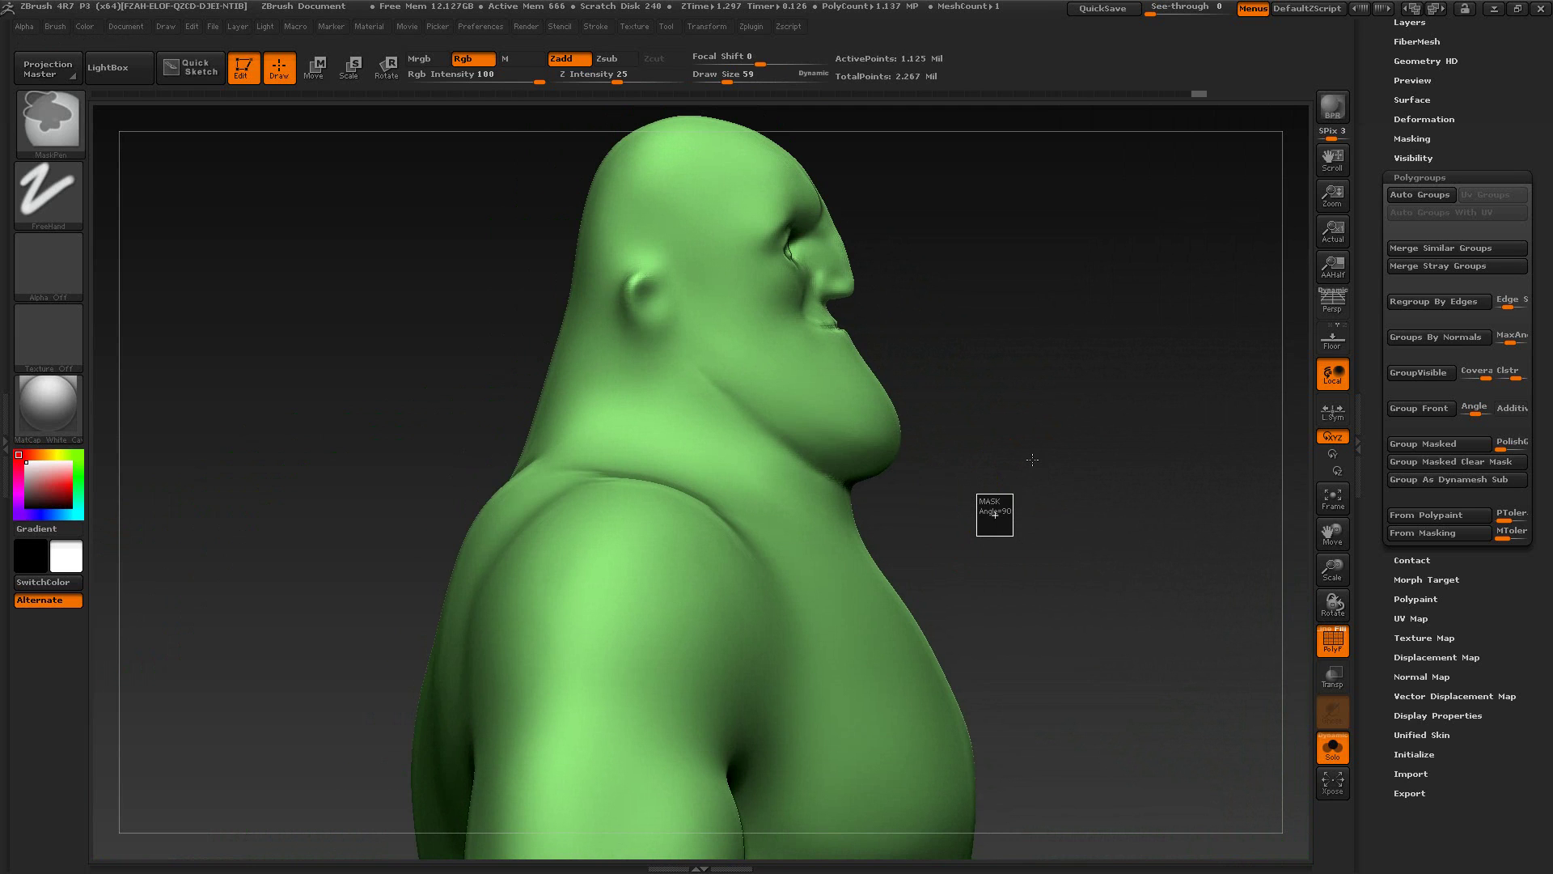
pyautogui.moveTo(1030, 475)
pyautogui.mouseDown()
pyautogui.moveTo(998, 492)
pyautogui.moveTo(1036, 500)
pyautogui.mouseUp()
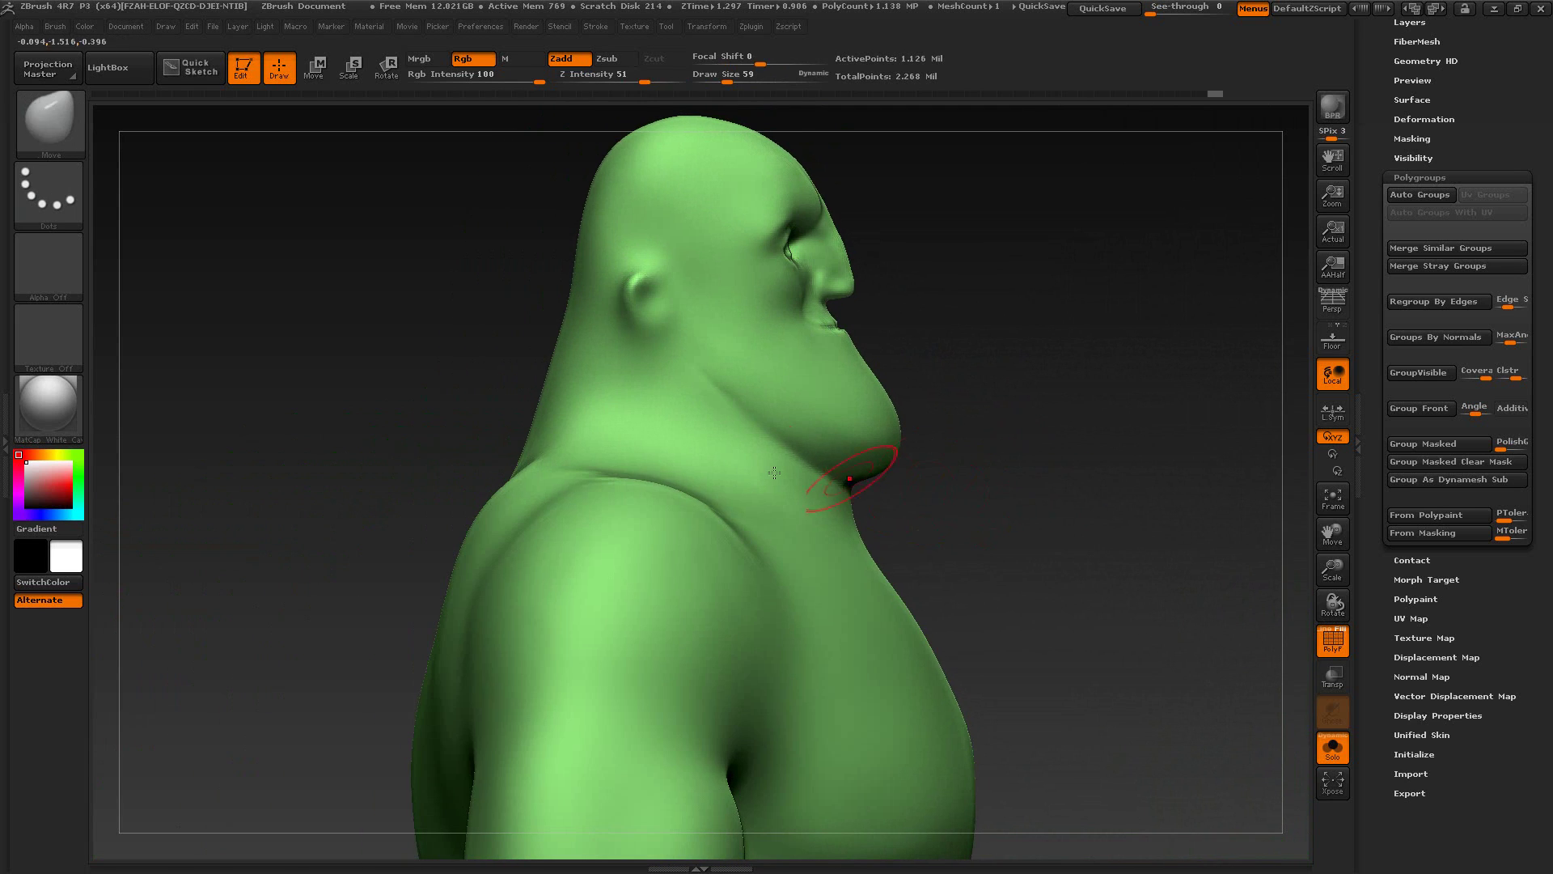
# Step: Try slicing the head from the suit in side view with SliceCurve, from the nape down to beneath the chin
pyautogui.hotkey('ctrl', 'shift')
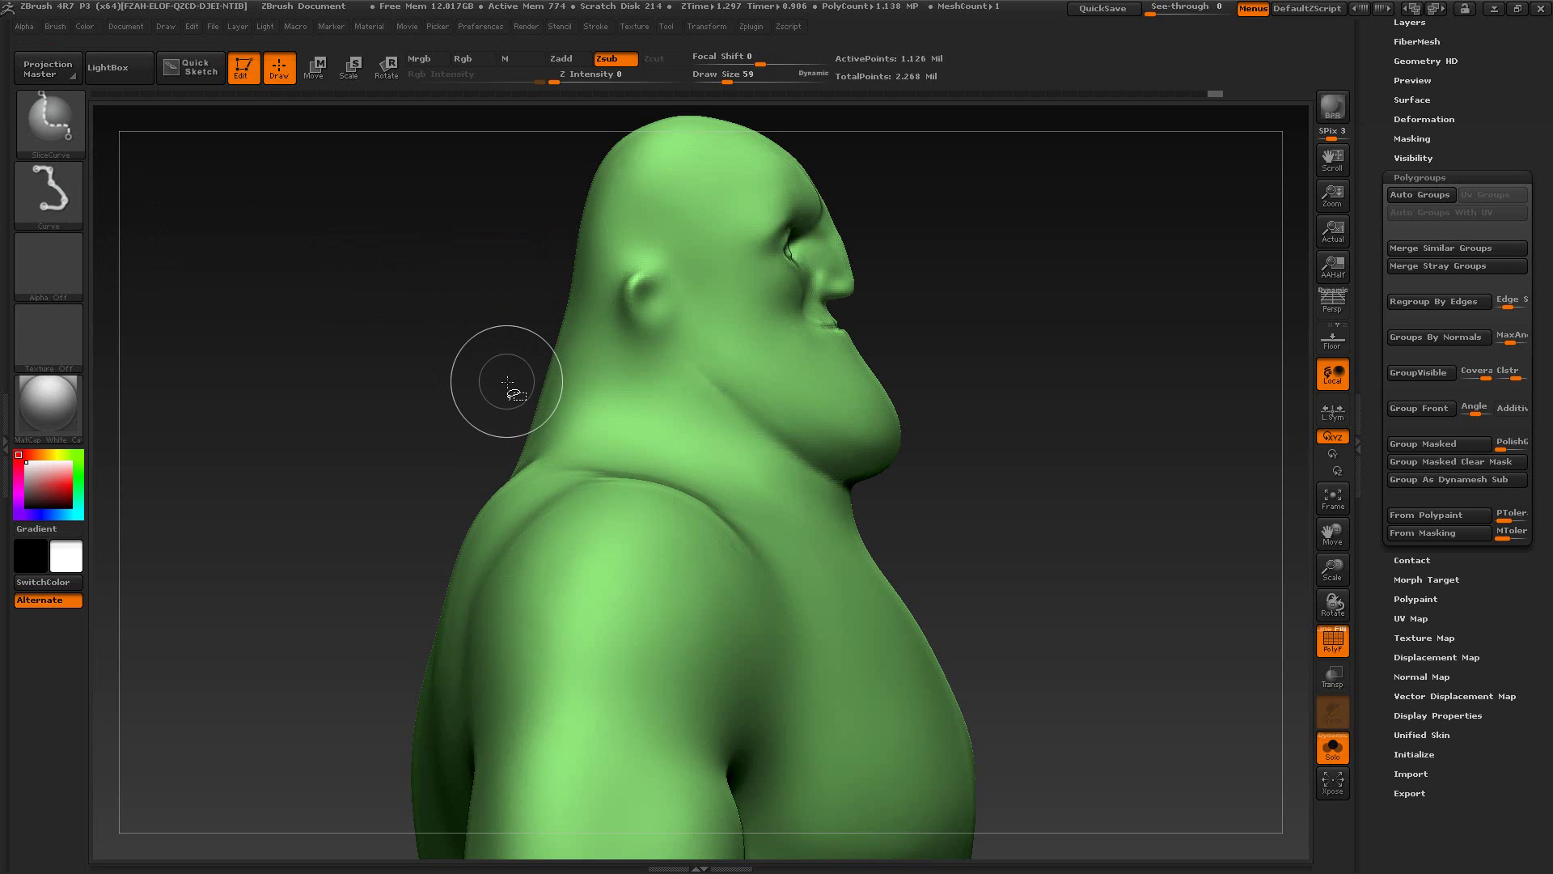
pyautogui.moveTo(493, 368)
pyautogui.keyDown('ctrl'); pyautogui.keyDown('shift'); pyautogui.mouseDown()
pyautogui.moveTo(899, 520)
pyautogui.moveTo(912, 540)
pyautogui.mouseUp(); pyautogui.keyUp('shift'); pyautogui.keyUp('ctrl')
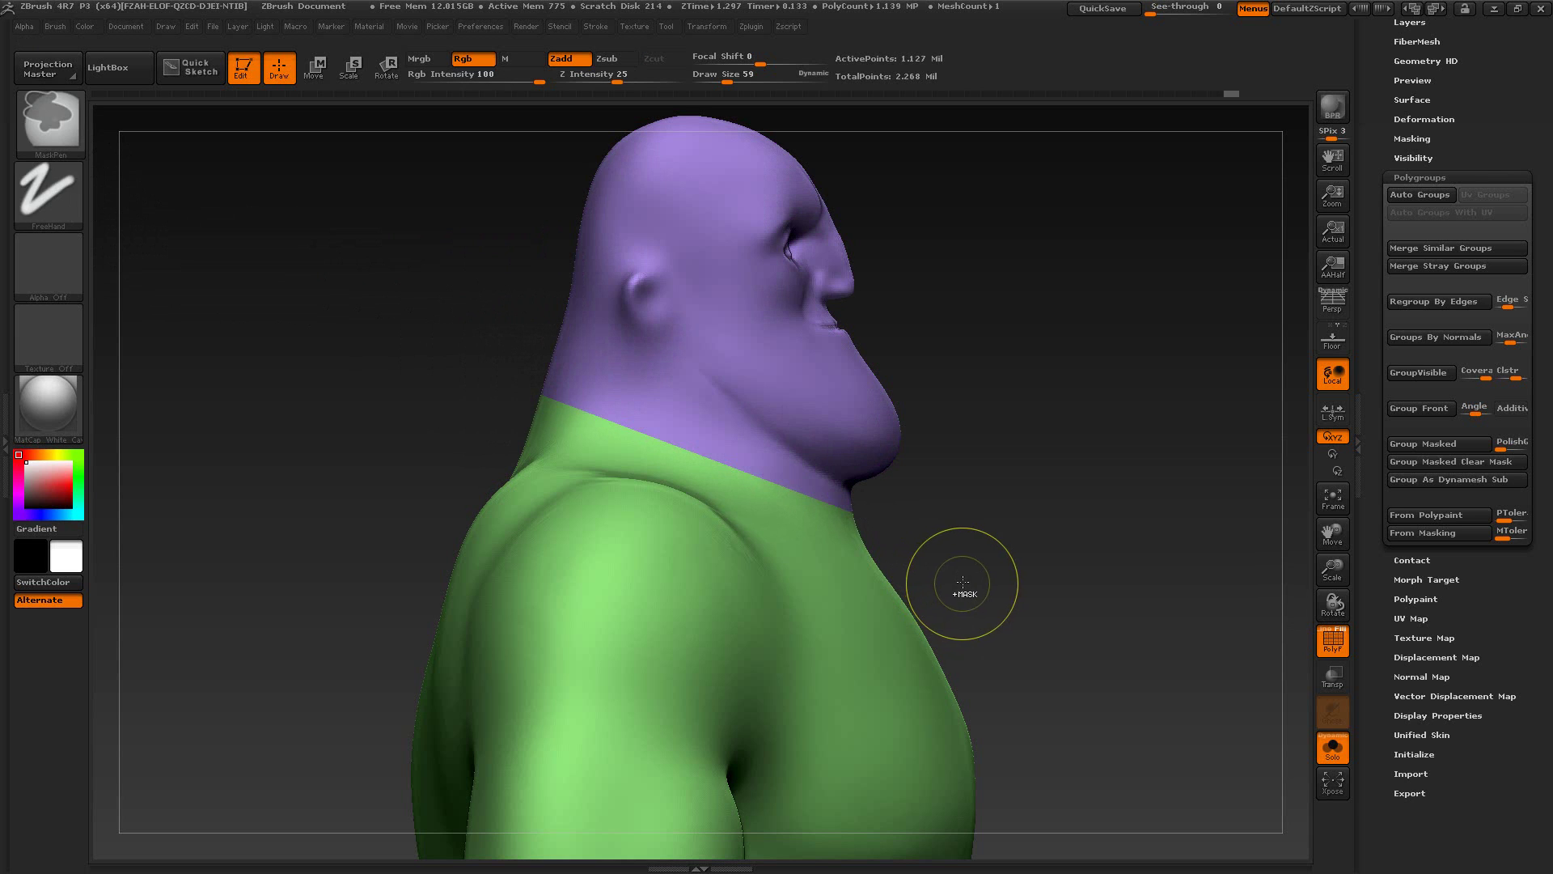
pyautogui.moveTo(1099, 489); pyautogui.dragTo(1025, 480)
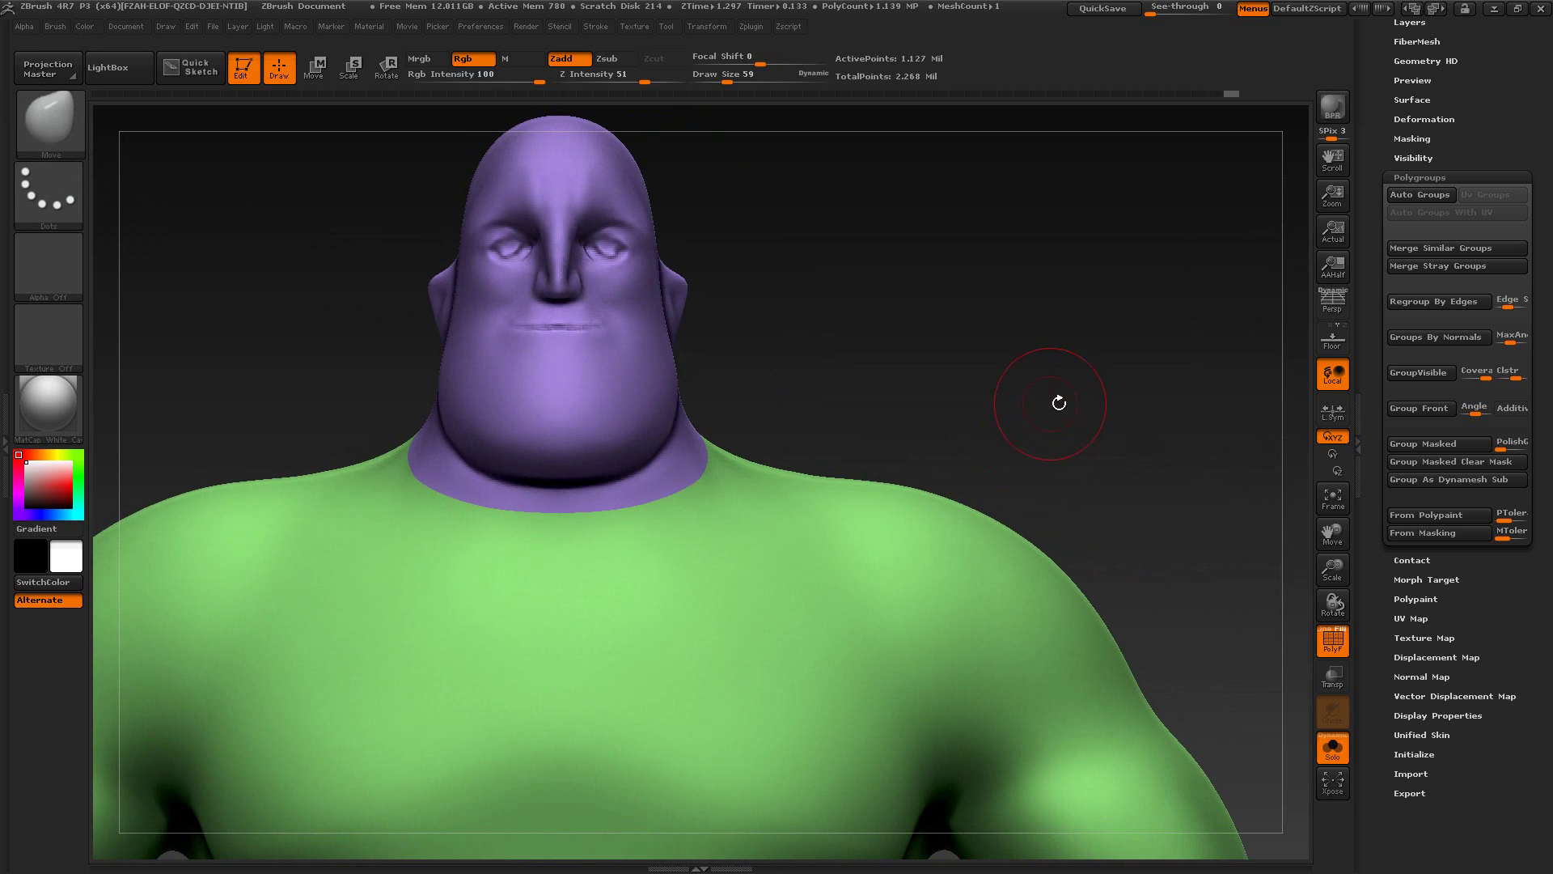
pyautogui.moveTo(1058, 402)
pyautogui.mouseDown()
pyautogui.moveTo(1019, 409)
pyautogui.moveTo(1032, 405)
pyautogui.mouseUp()
# Step: Check the sliced neckline against the promotional reference and from the side, and undo the slice
pyautogui.hotkey('alt', 'Tab')
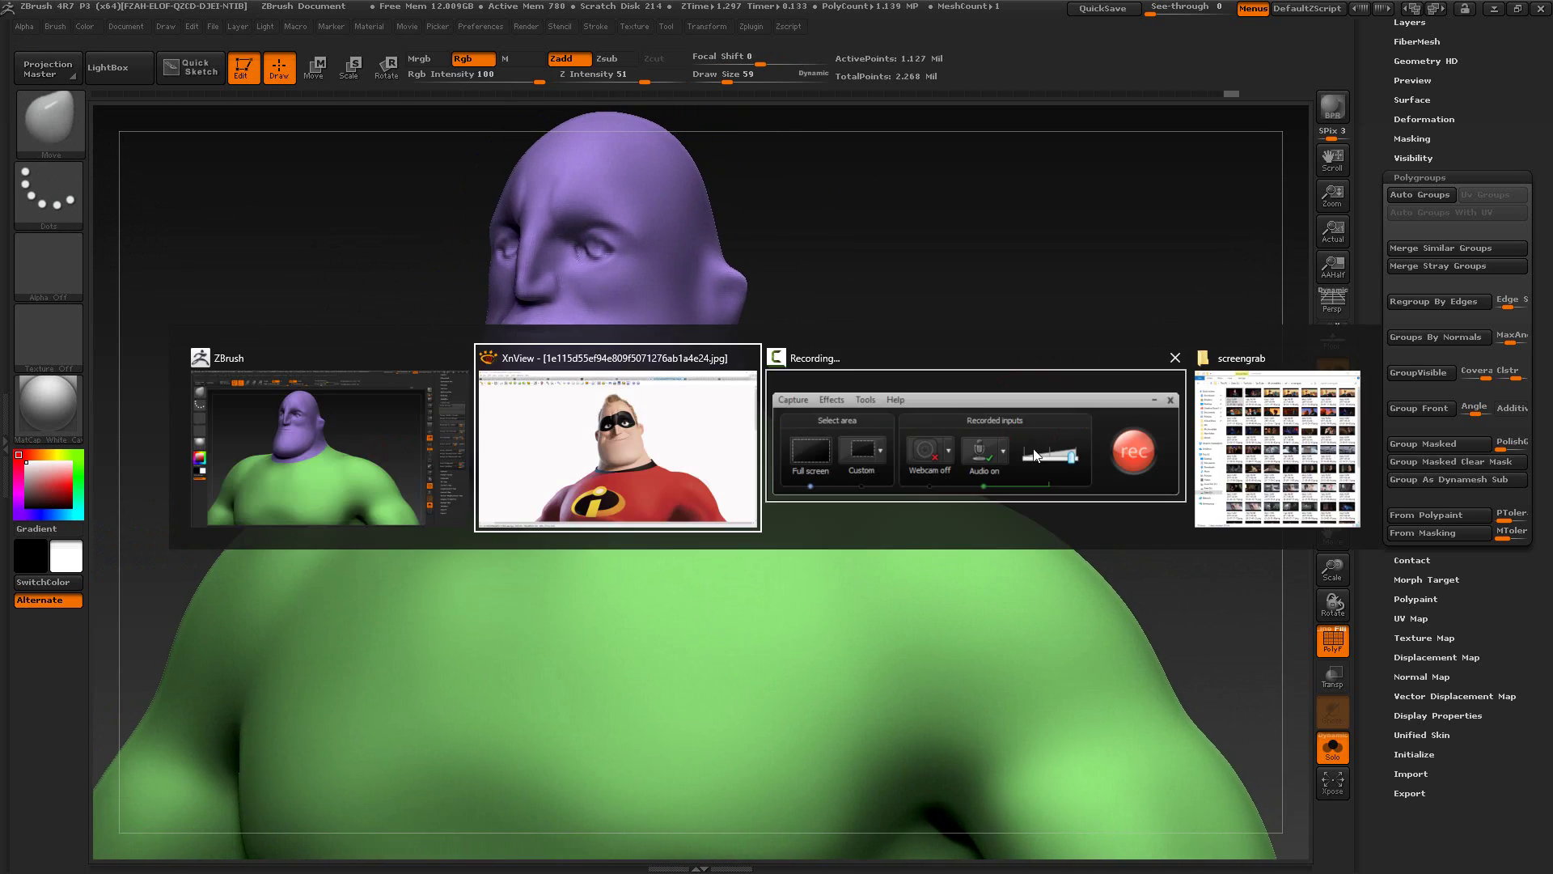
pyautogui.hotkey('alt', 'Tab')
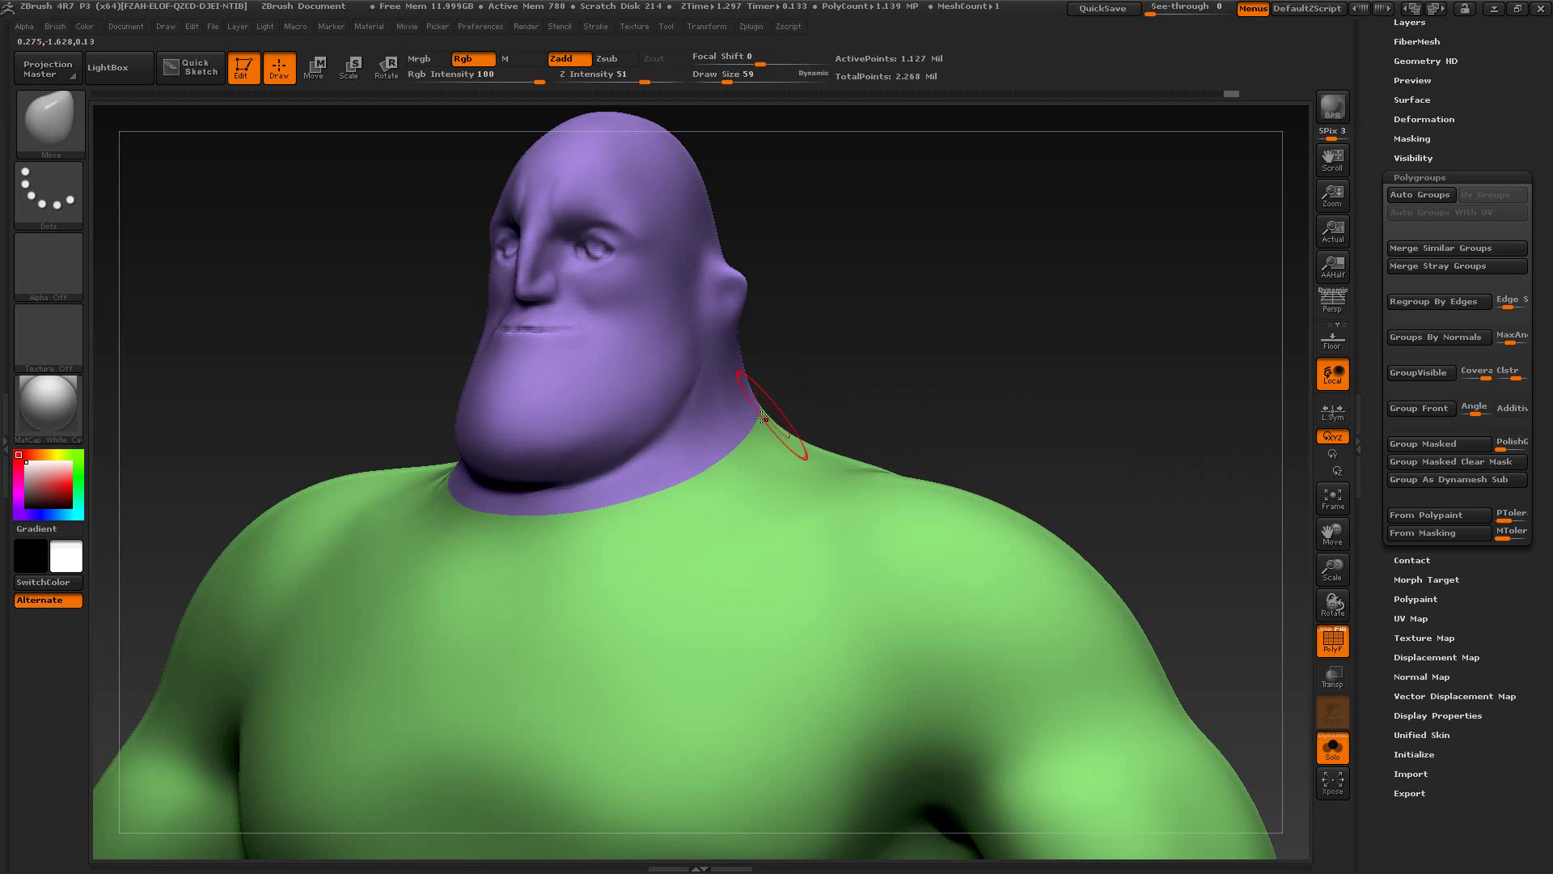
pyautogui.moveTo(908, 372); pyautogui.dragTo(619, 502)
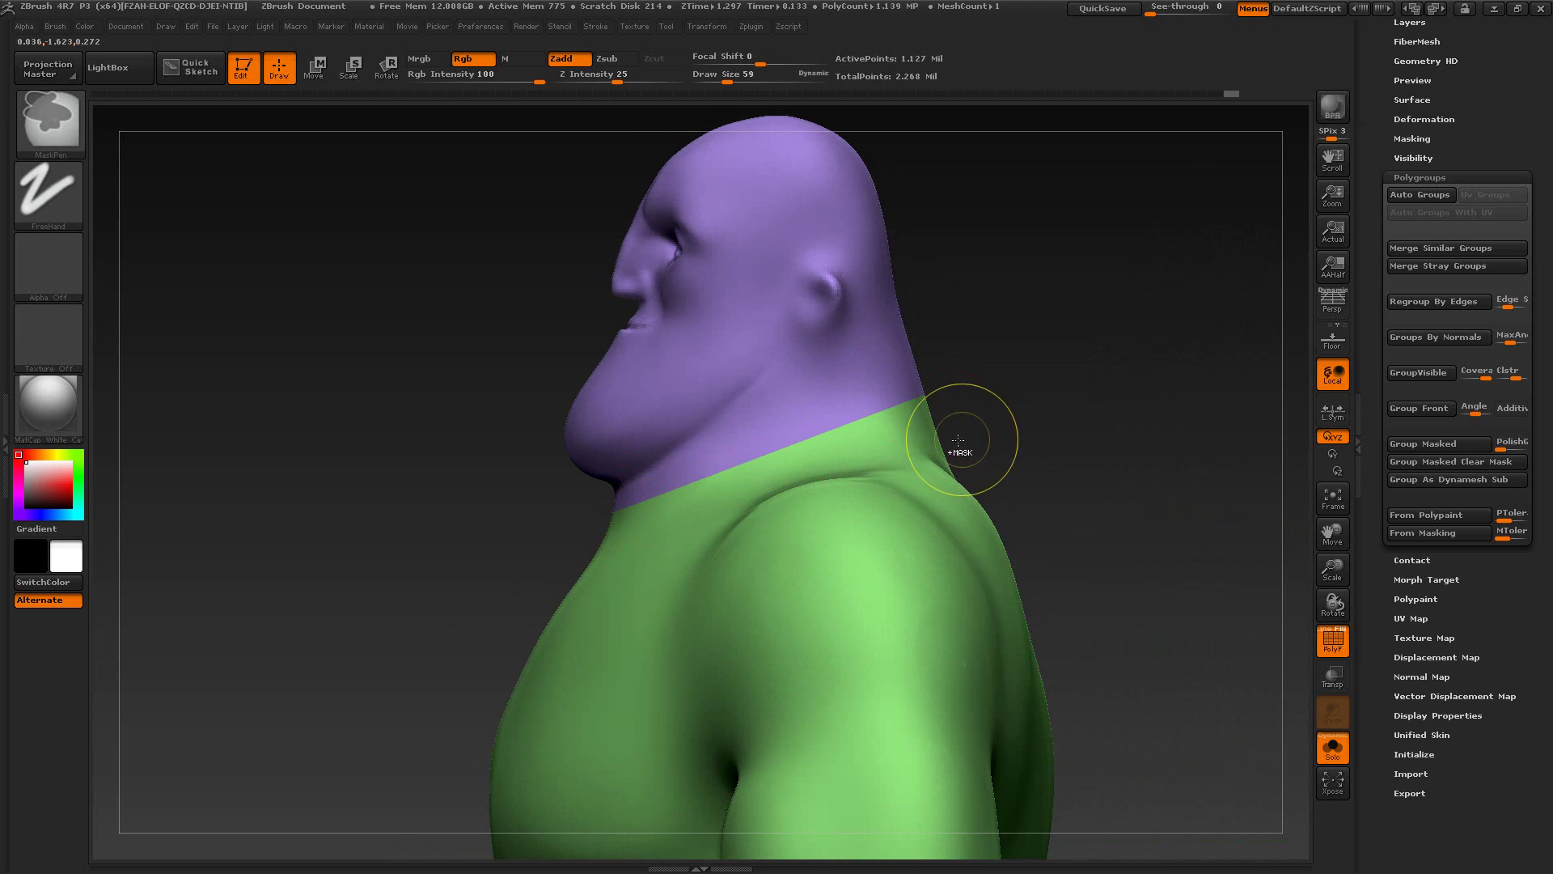
pyautogui.hotkey('ctrl', 'w')
# Step: Slice the head from the suit with SliceCurve along a flatter line starting lower on the nape and ending beneath the chin
pyautogui.moveTo(1036, 434); pyautogui.dragTo(985, 459)
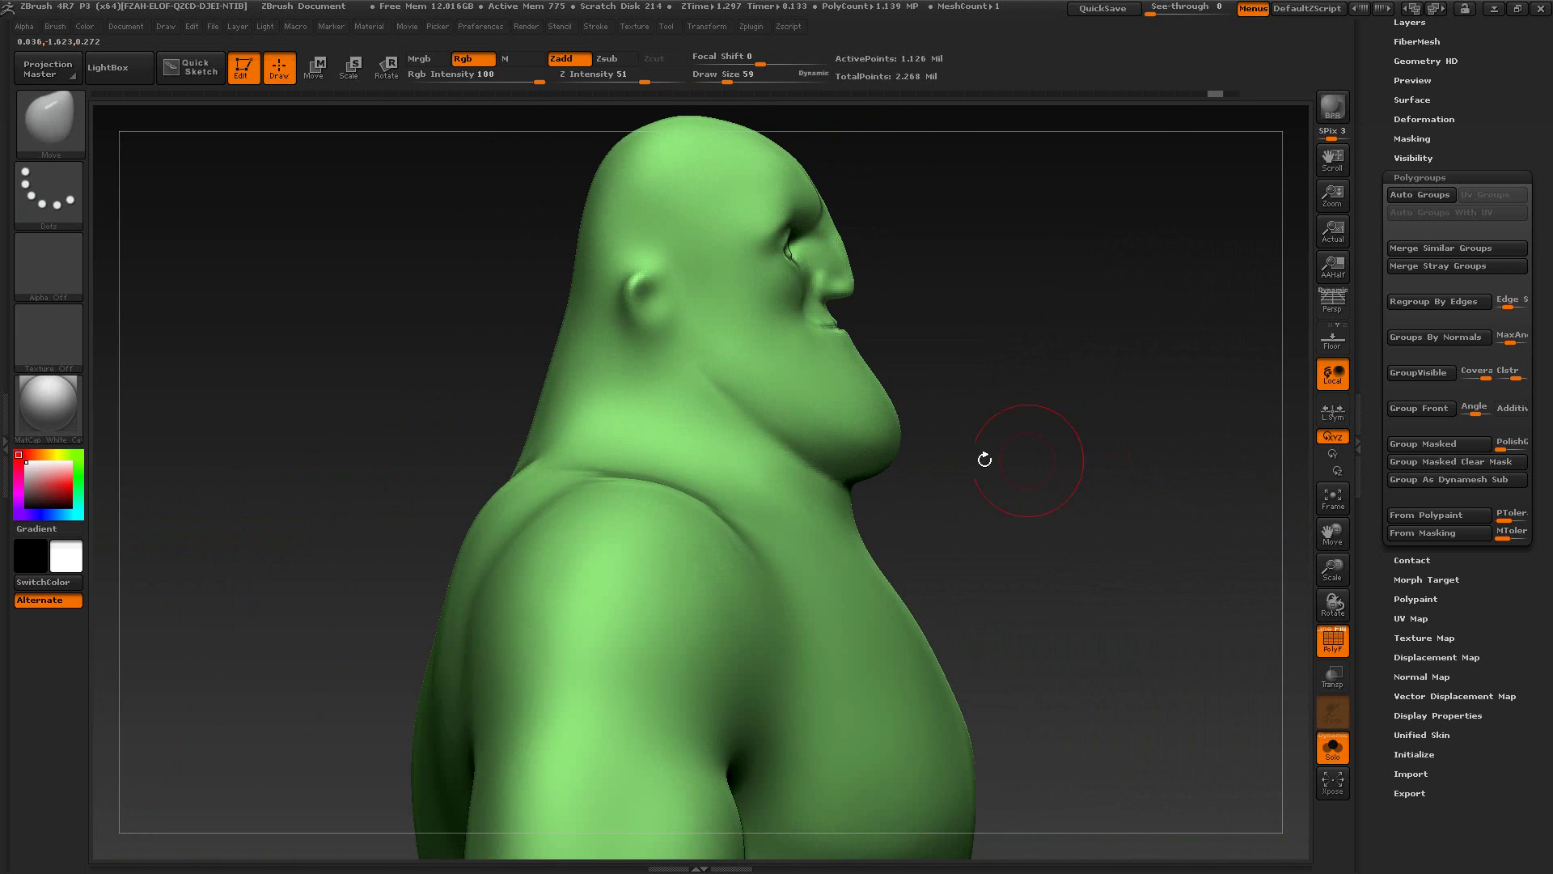
pyautogui.moveTo(502, 400)
pyautogui.keyDown('ctrl'); pyautogui.keyDown('shift'); pyautogui.mouseDown()
pyautogui.moveTo(912, 519)
pyautogui.moveTo(938, 510)
pyautogui.moveTo(922, 530)
pyautogui.mouseUp(); pyautogui.keyUp('shift'); pyautogui.keyUp('ctrl')
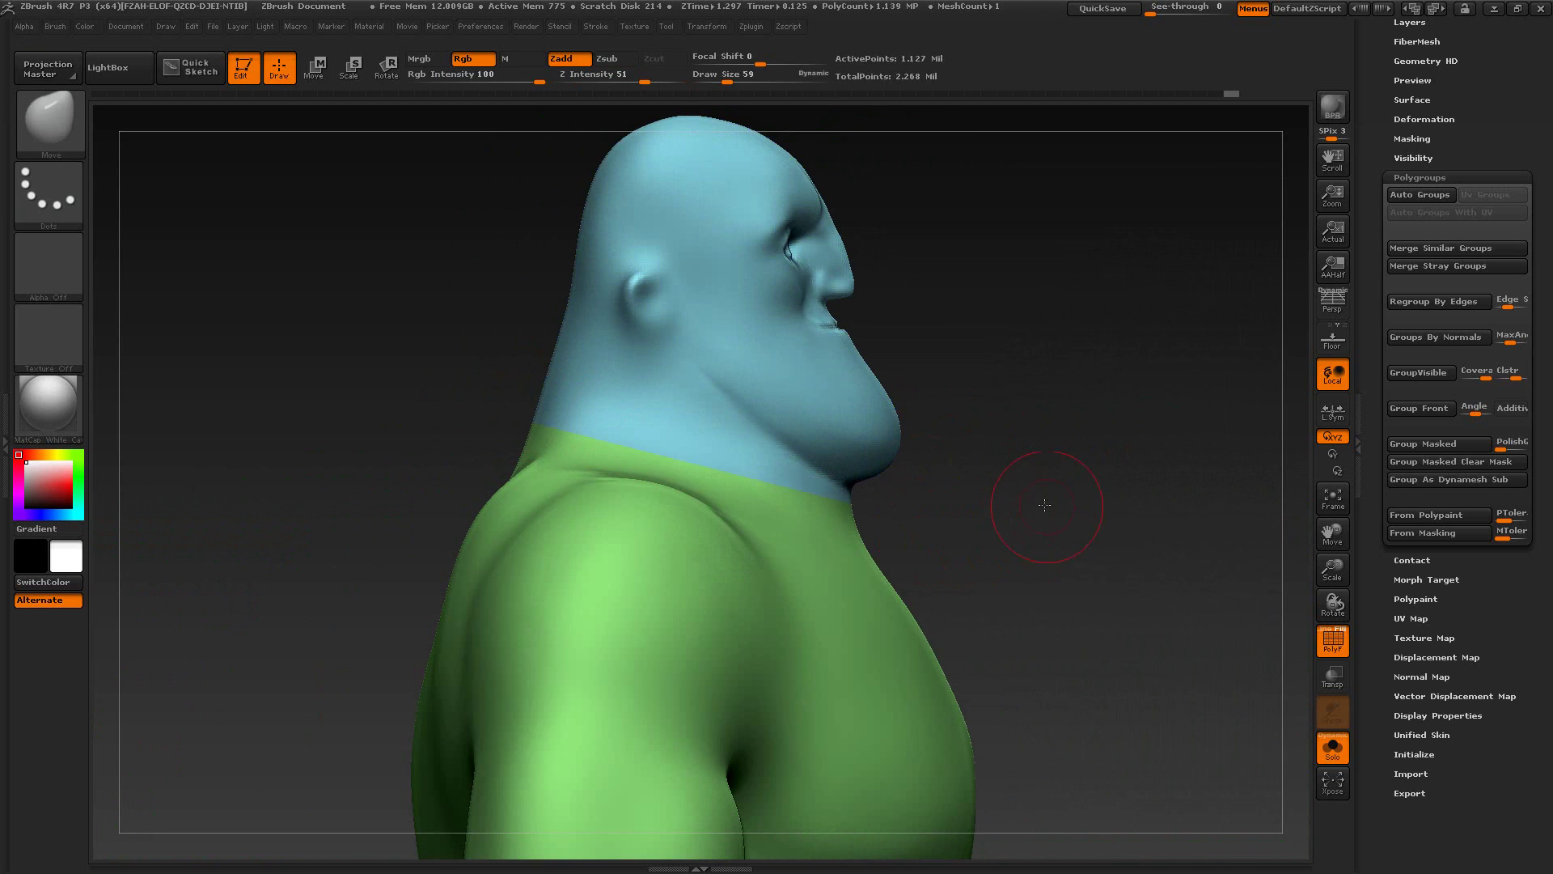
pyautogui.moveTo(1045, 505); pyautogui.dragTo(995, 396)
# Step: Compare the neckline with the XnView promotional image by setting See-through to 24 and aligning the model over it
pyautogui.hotkey('alt', 'Tab')
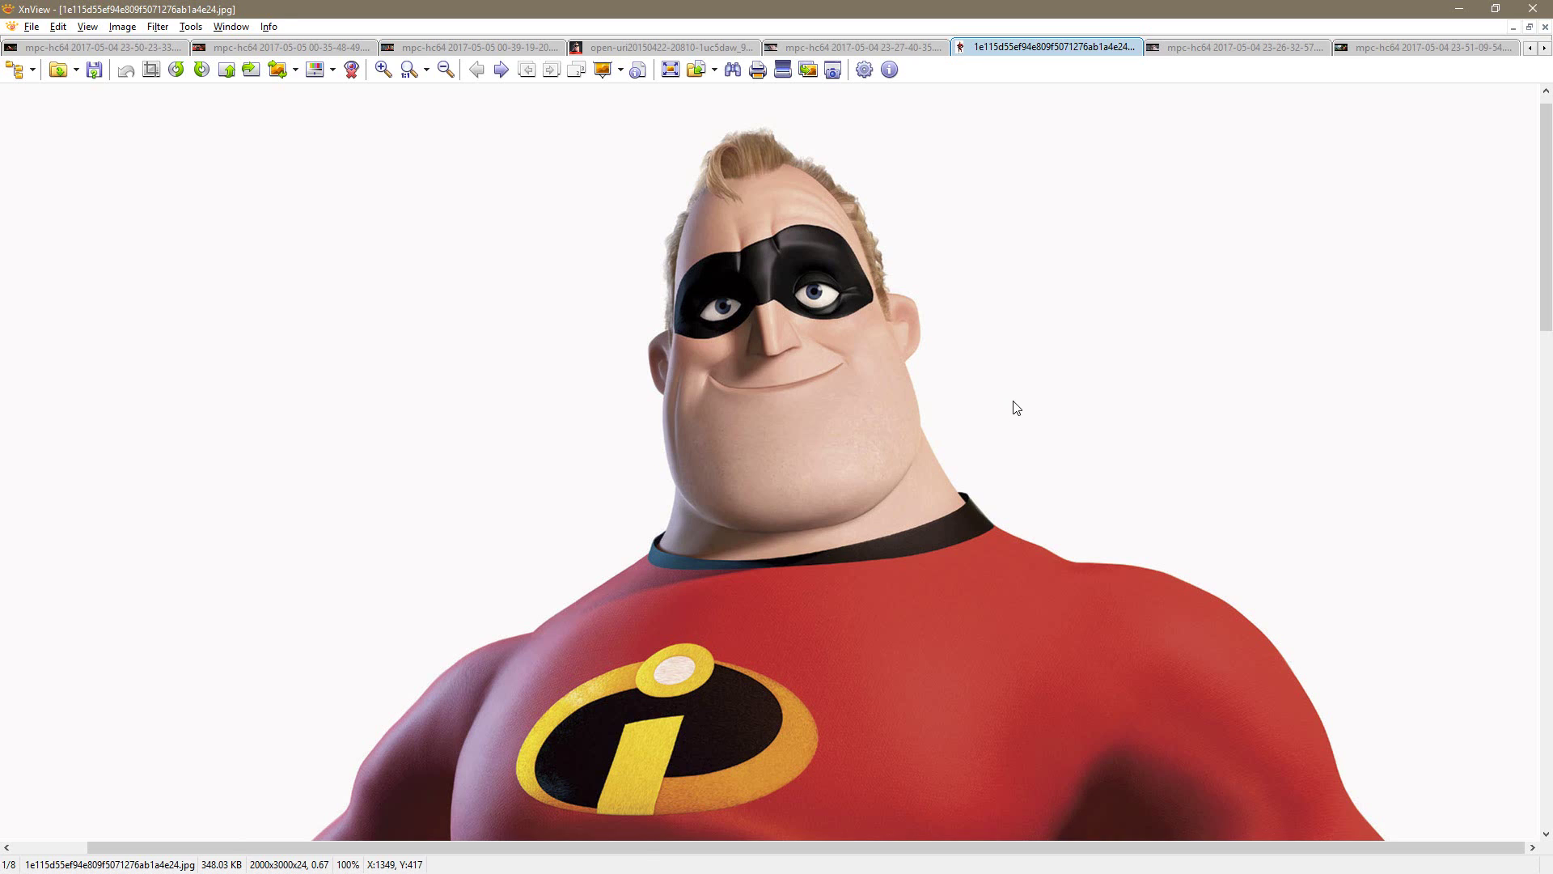
pyautogui.hotkey('alt', 'Tab')
pyautogui.moveTo(1151, 12); pyautogui.dragTo(1169, 11)
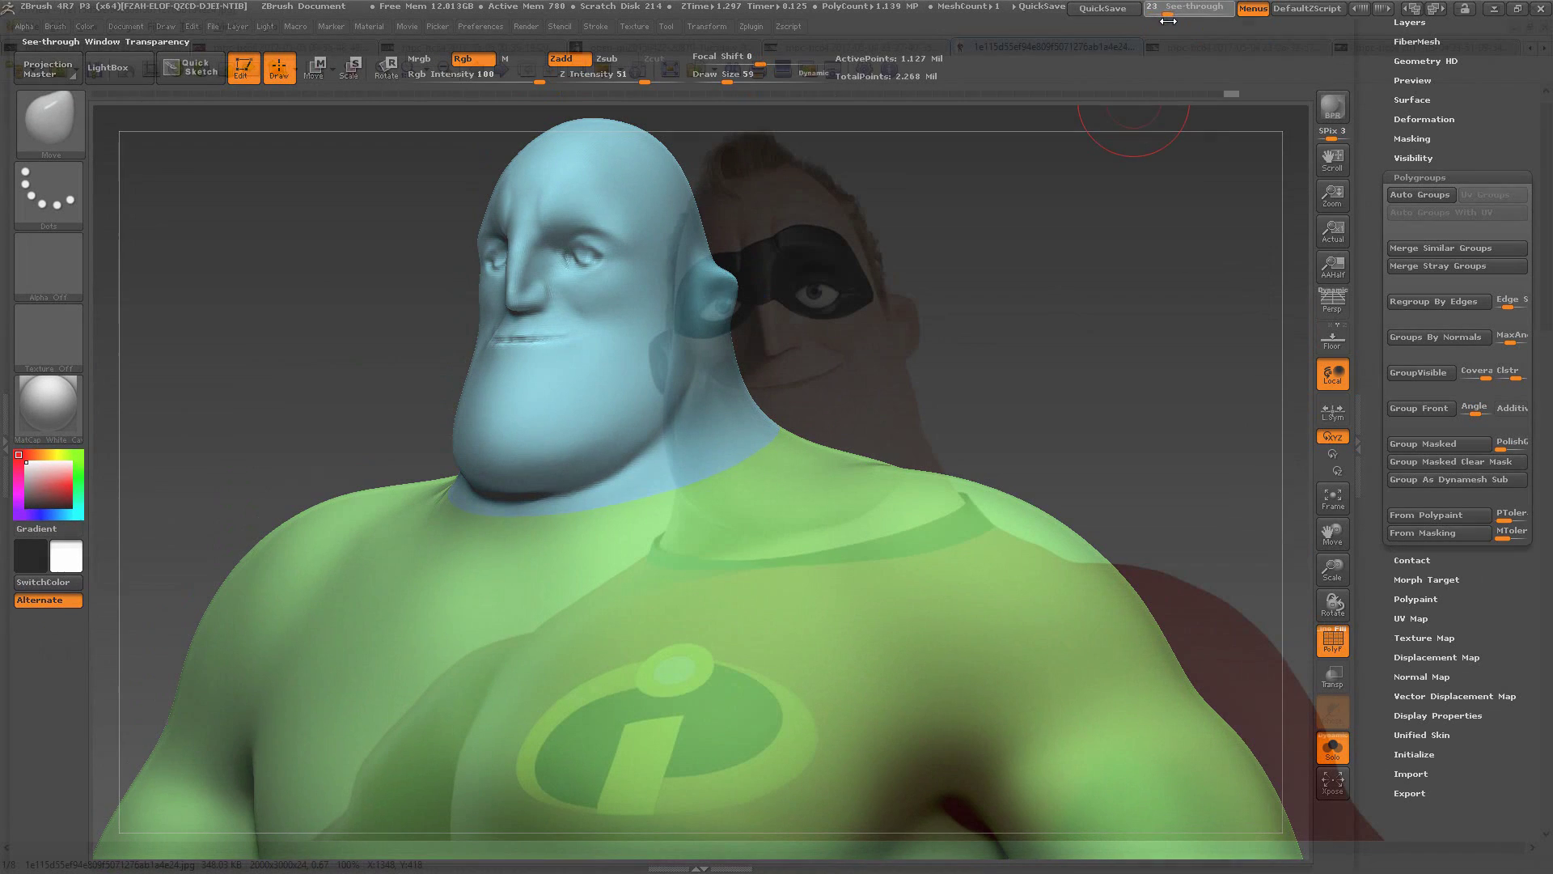
pyautogui.keyDown('alt'); pyautogui.moveTo(1019, 256); pyautogui.dragTo(1118, 355); pyautogui.keyUp('alt')
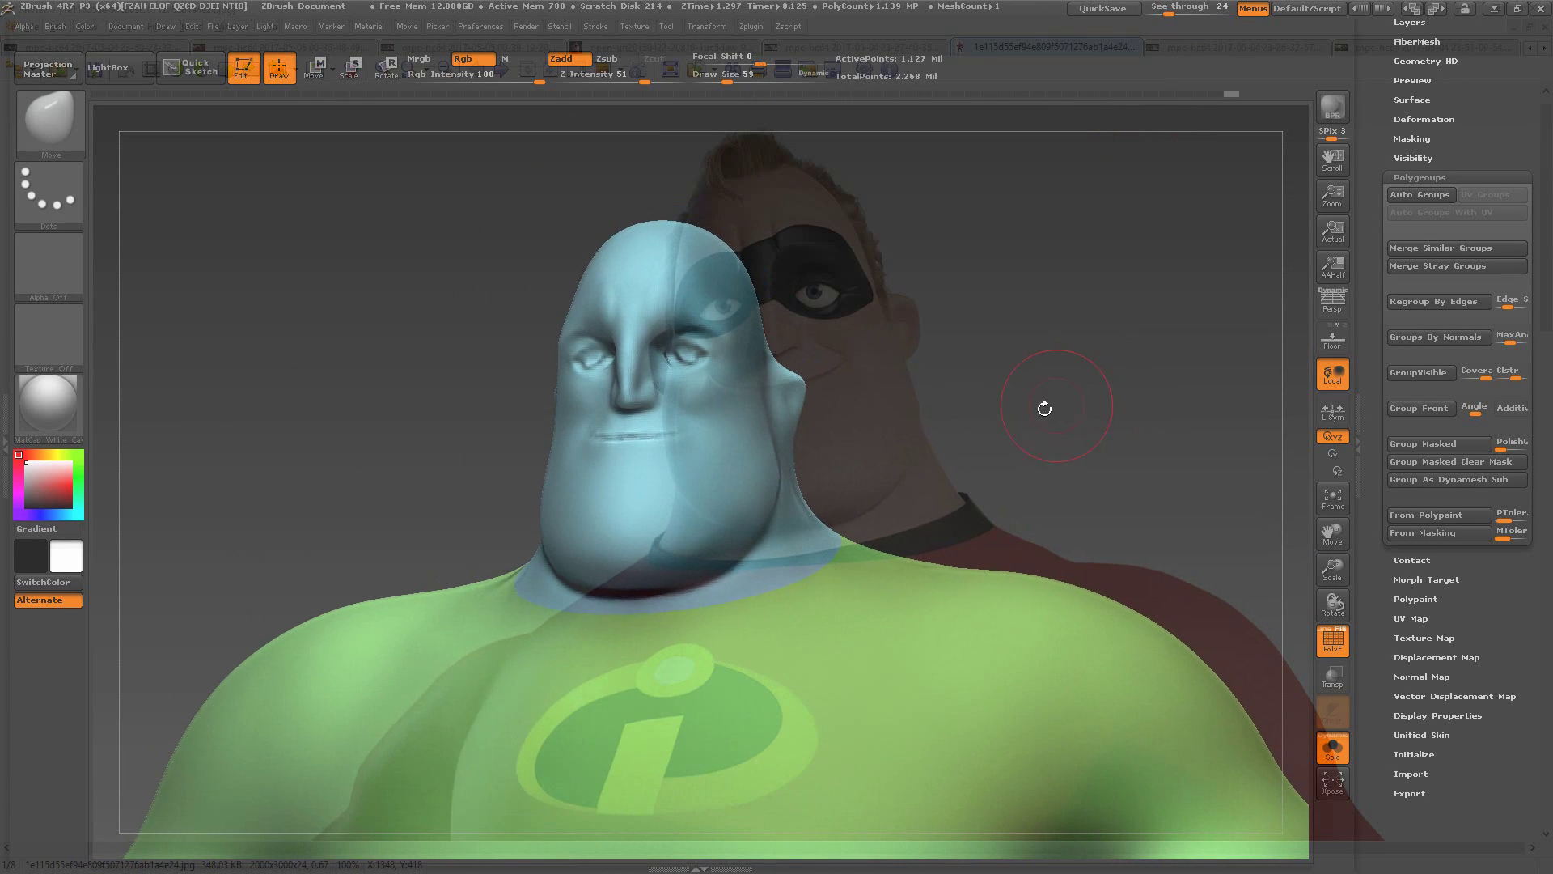
pyautogui.moveTo(1044, 402)
pyautogui.mouseDown()
pyautogui.moveTo(1163, 377)
pyautogui.moveTo(1093, 419)
pyautogui.moveTo(1103, 427)
pyautogui.moveTo(1079, 410)
pyautogui.moveTo(1068, 443)
pyautogui.moveTo(1089, 440)
pyautogui.moveTo(955, 411)
pyautogui.mouseUp()
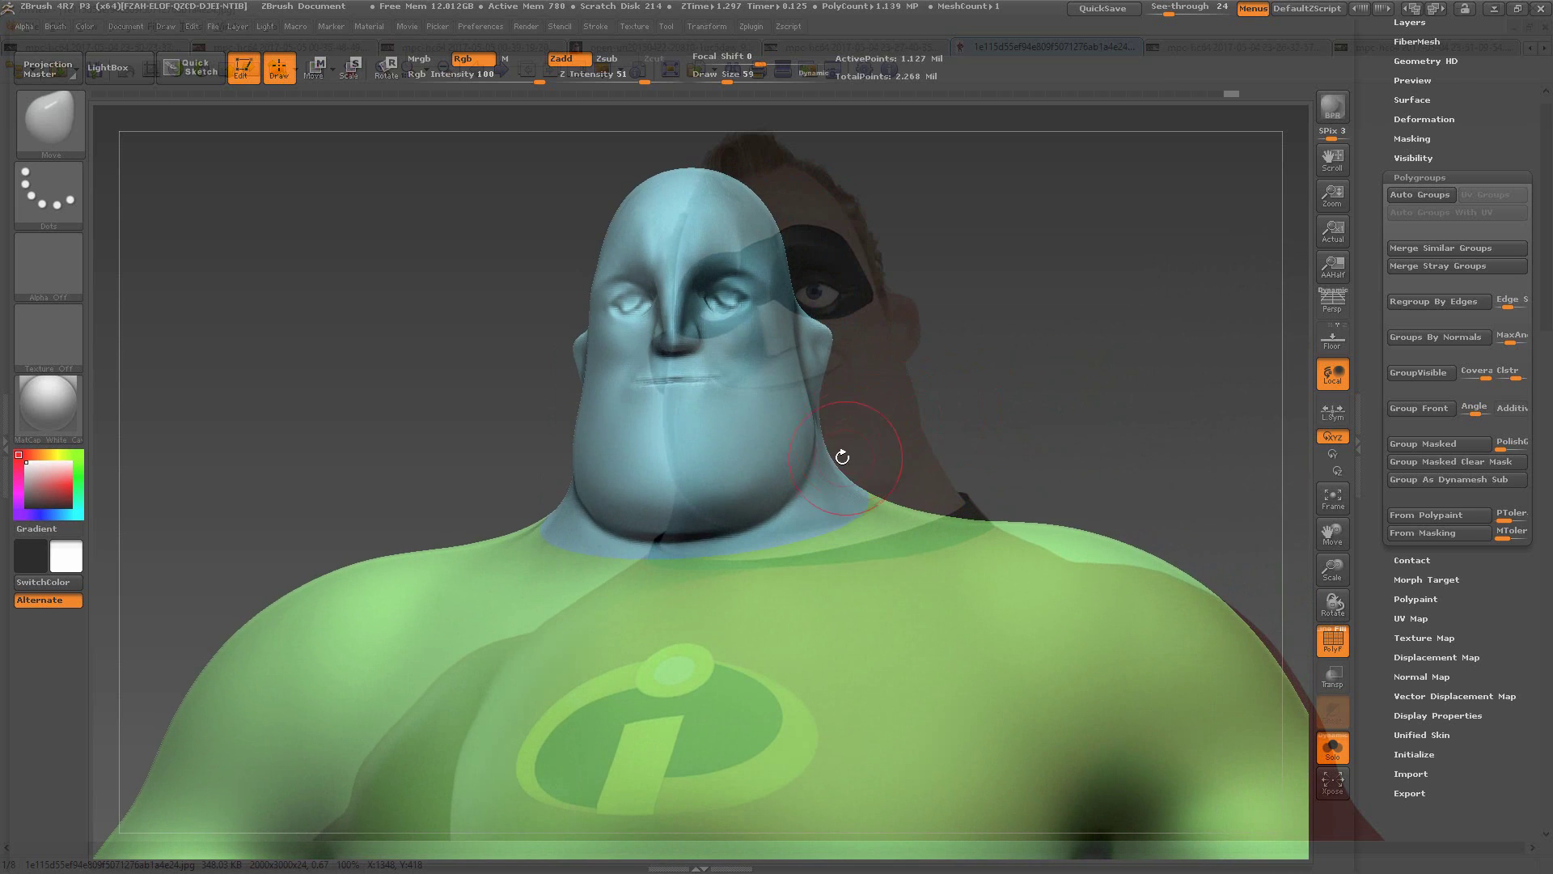
# Step: Reshape the side of the neck against the overlaid reference with the Move brush at Draw Size 42, smoothing the surface
pyautogui.moveTo(842, 445)
pyautogui.mouseDown()
pyautogui.moveTo(866, 445)
pyautogui.moveTo(848, 443)
pyautogui.mouseUp()
pyautogui.press('s')
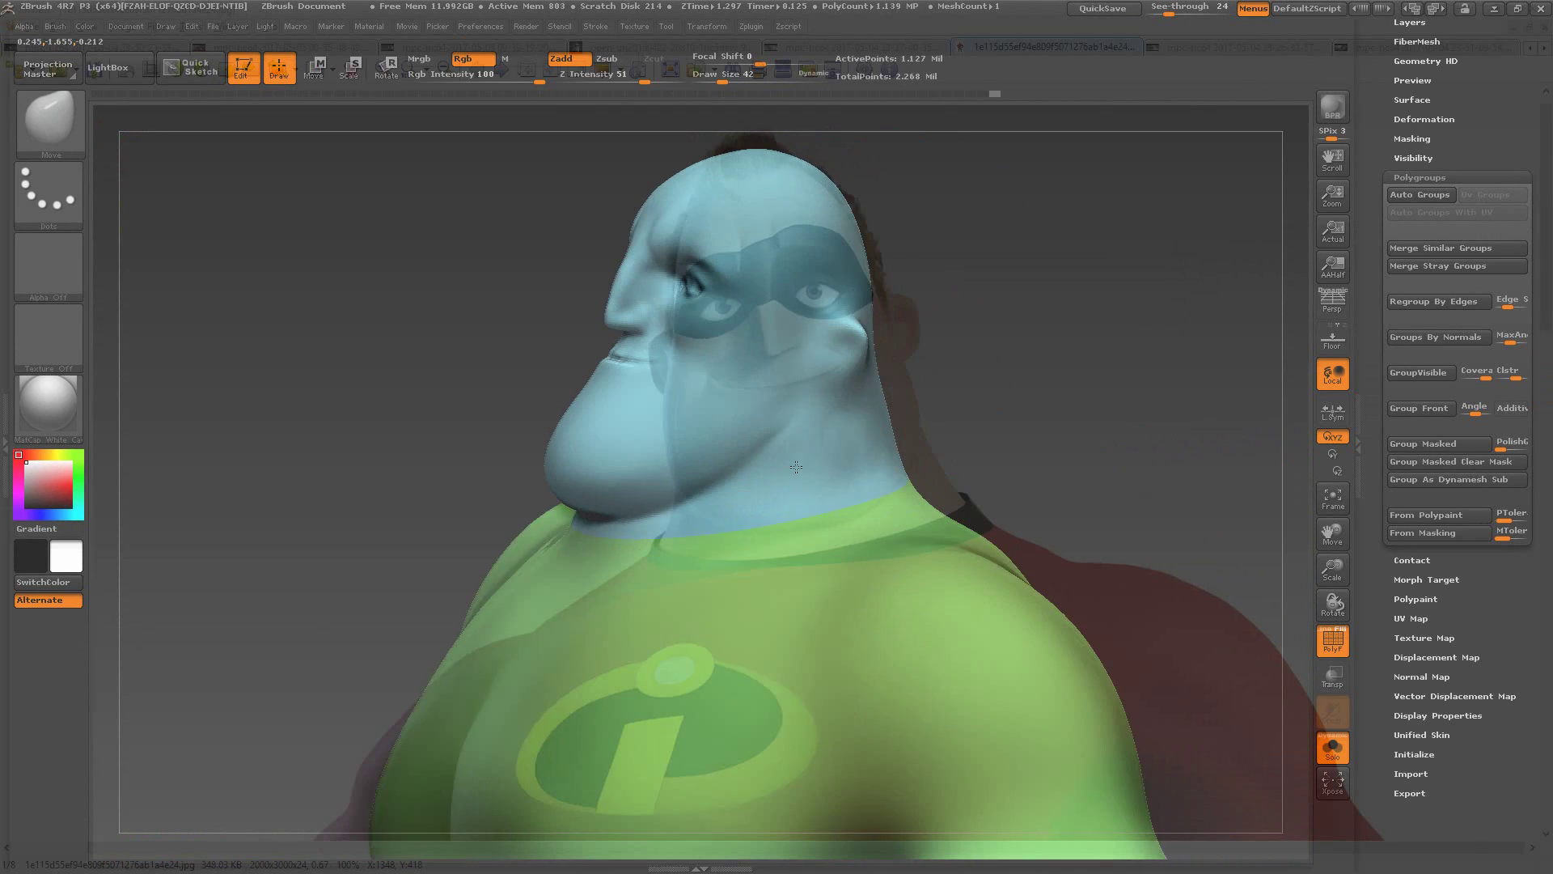
pyautogui.press('shift')
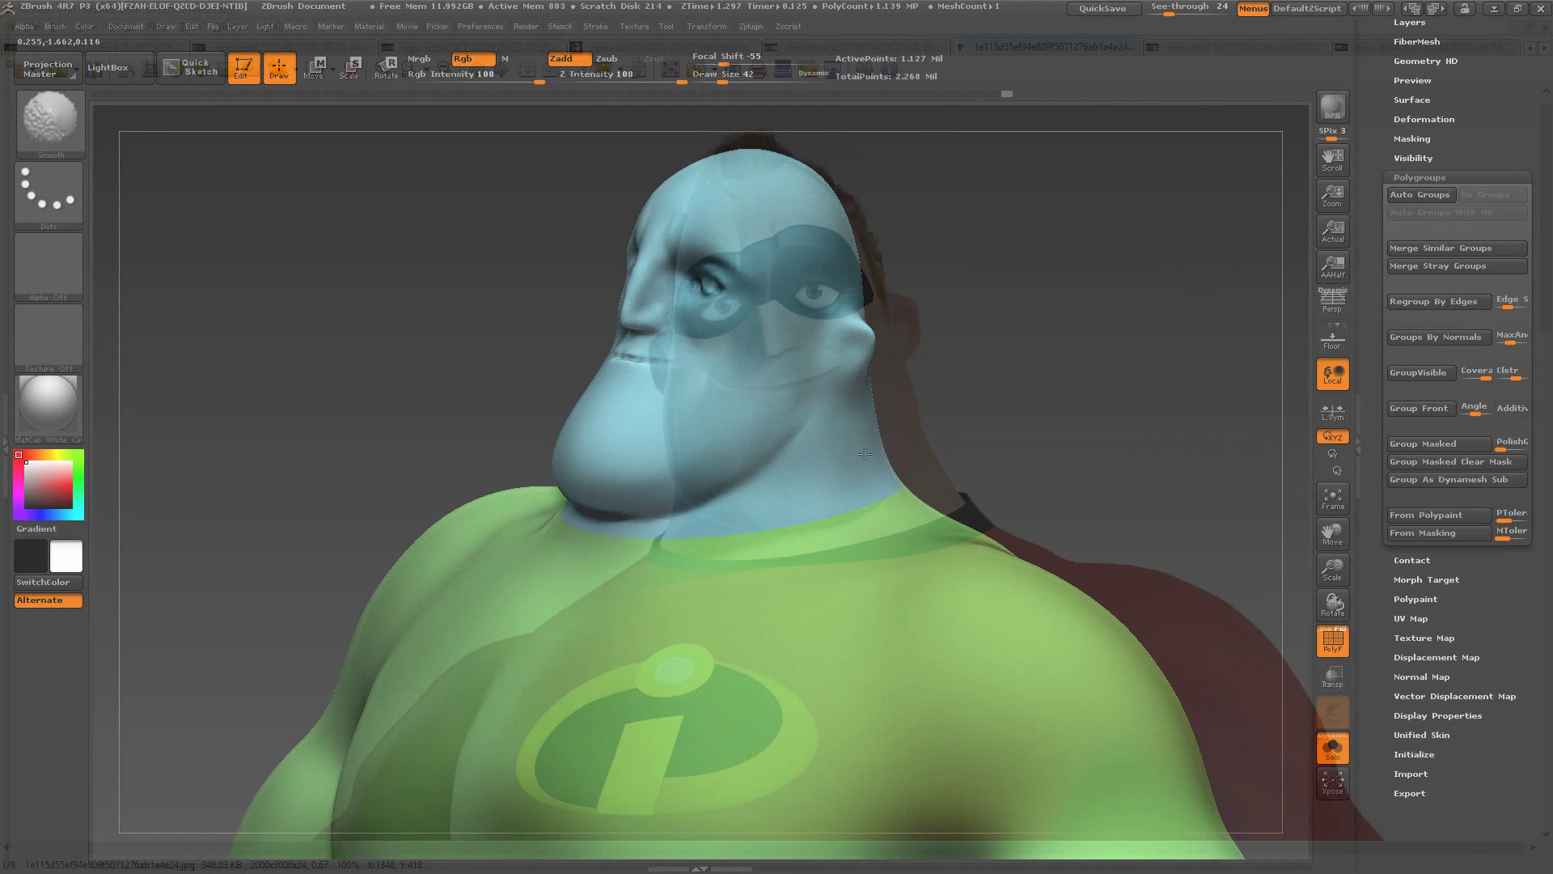
pyautogui.moveTo(861, 438); pyautogui.dragTo(876, 438)
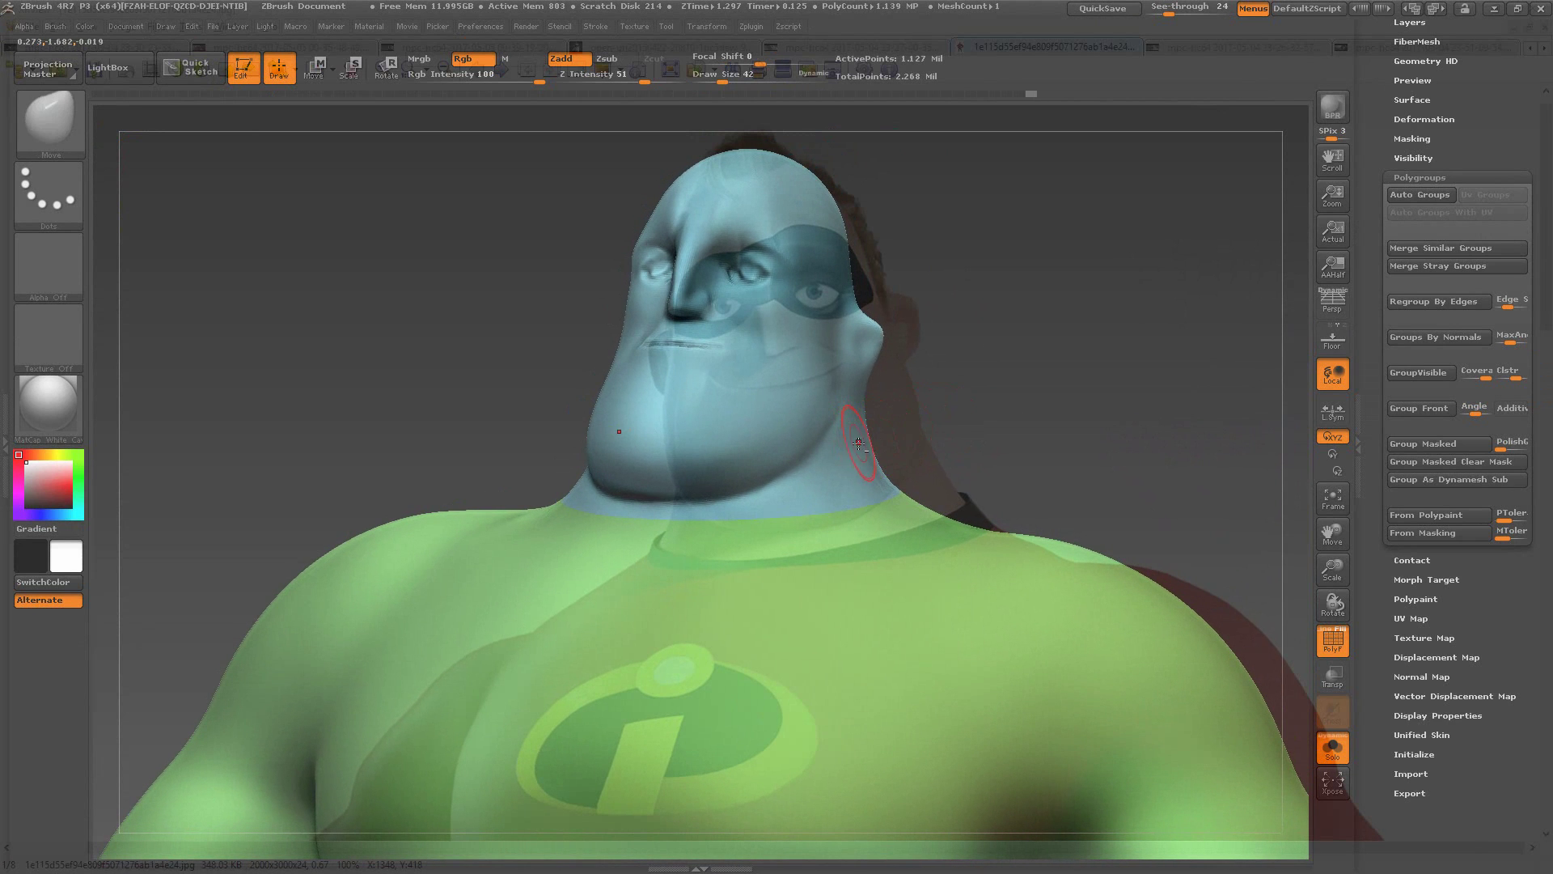
pyautogui.moveTo(965, 428); pyautogui.dragTo(869, 453)
pyautogui.press('s')
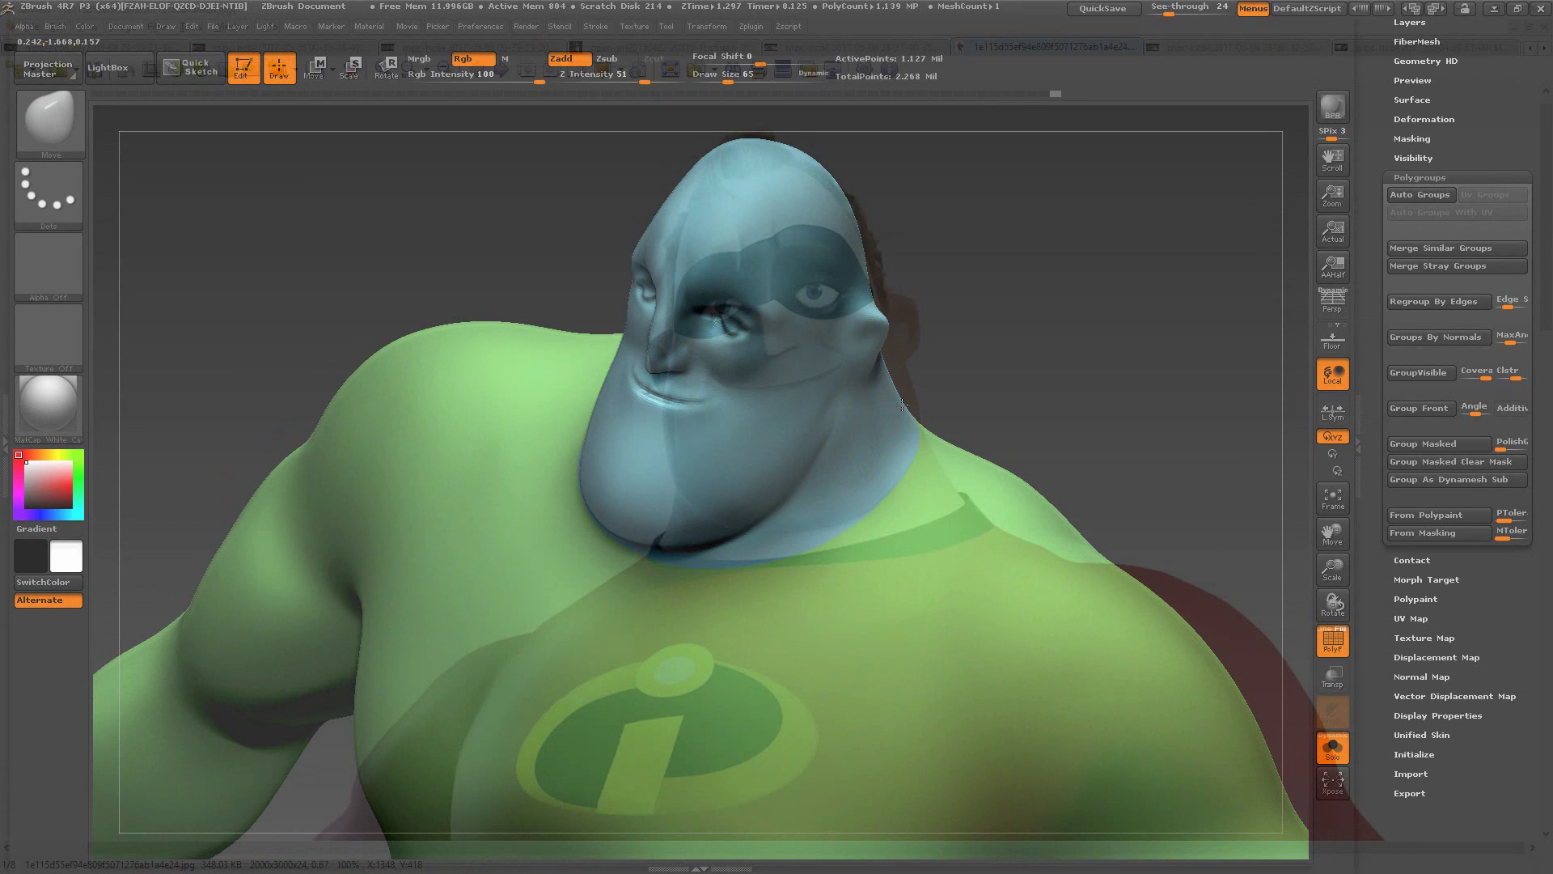
# Step: Refine the slope from neck to shoulder with the Move brush at Draw Size 65 and smooth both sides of the neck
pyautogui.moveTo(962, 381)
pyautogui.mouseDown()
pyautogui.moveTo(809, 438)
pyautogui.moveTo(939, 414)
pyautogui.moveTo(900, 409)
pyautogui.moveTo(890, 430)
pyautogui.mouseUp()
pyautogui.press('shift')
pyautogui.press('shift')
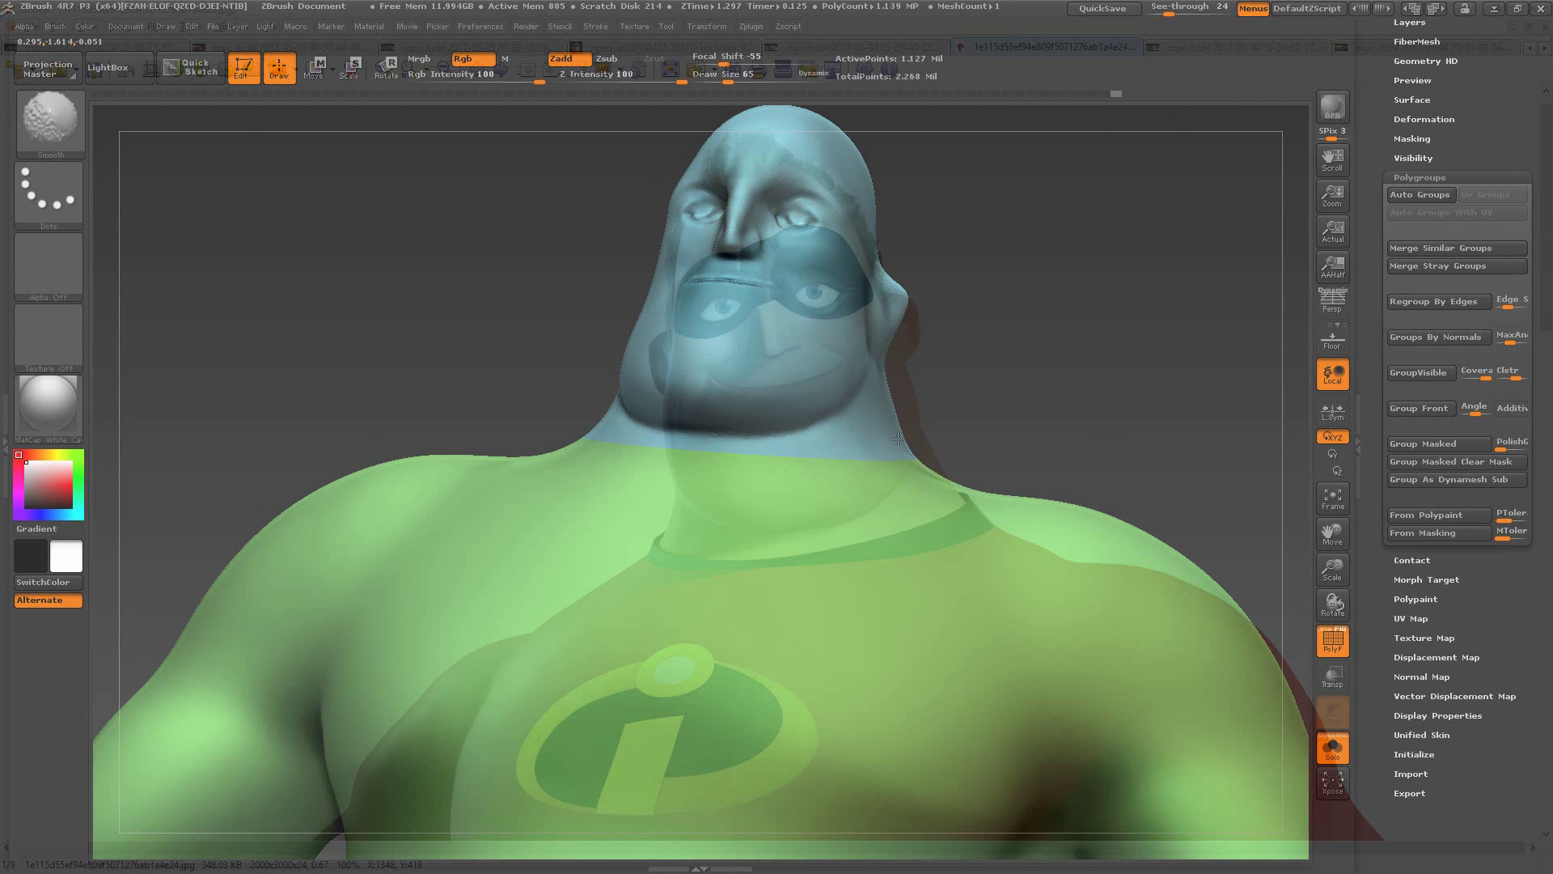
pyautogui.moveTo(887, 460); pyautogui.dragTo(1030, 451)
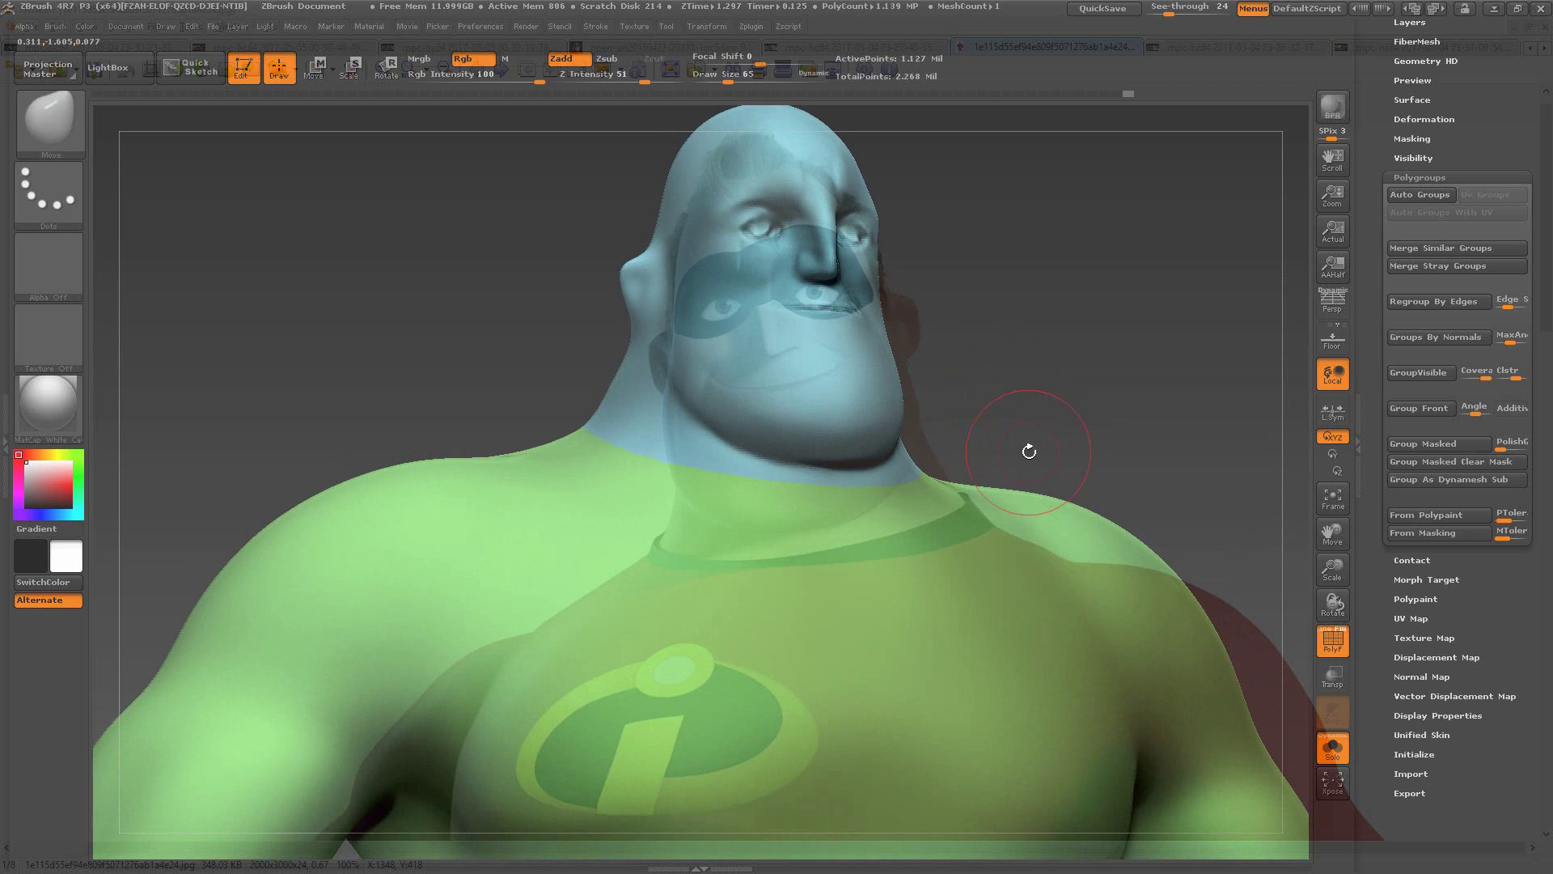
pyautogui.keyDown('shift'); pyautogui.moveTo(597, 419); pyautogui.dragTo(597, 441); pyautogui.keyUp('shift')
# Step: Set See-through to 0 and adjust the back of the neckline from above with the Move brush
pyautogui.moveTo(999, 370); pyautogui.dragTo(943, 347)
pyautogui.moveTo(1169, 11); pyautogui.dragTo(1148, 12)
pyautogui.moveTo(1059, 274); pyautogui.dragTo(1053, 428)
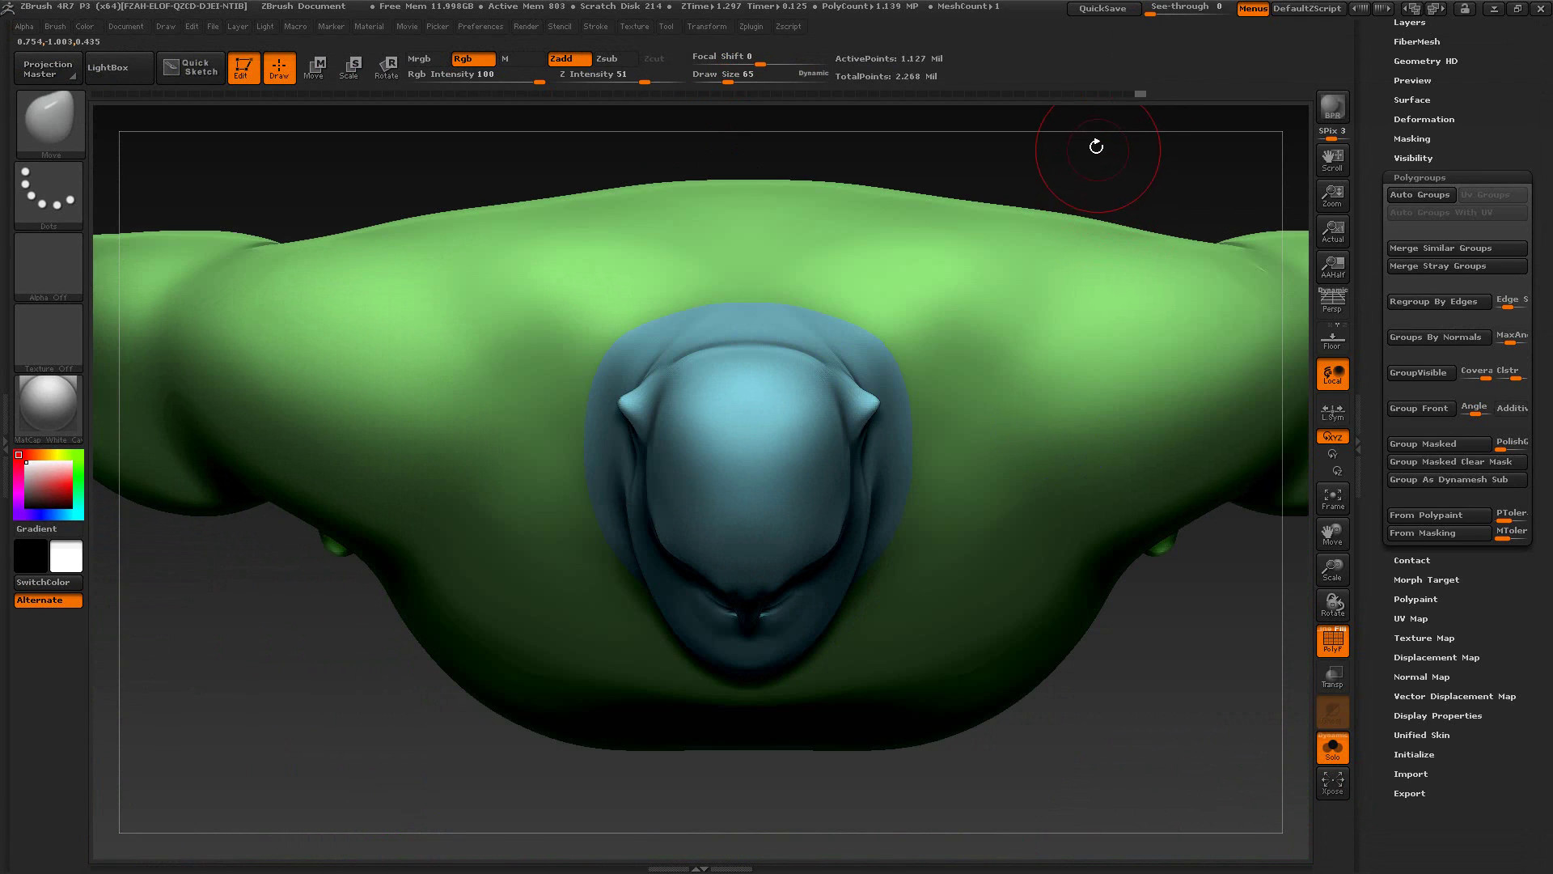
pyautogui.moveTo(1096, 146); pyautogui.dragTo(872, 528)
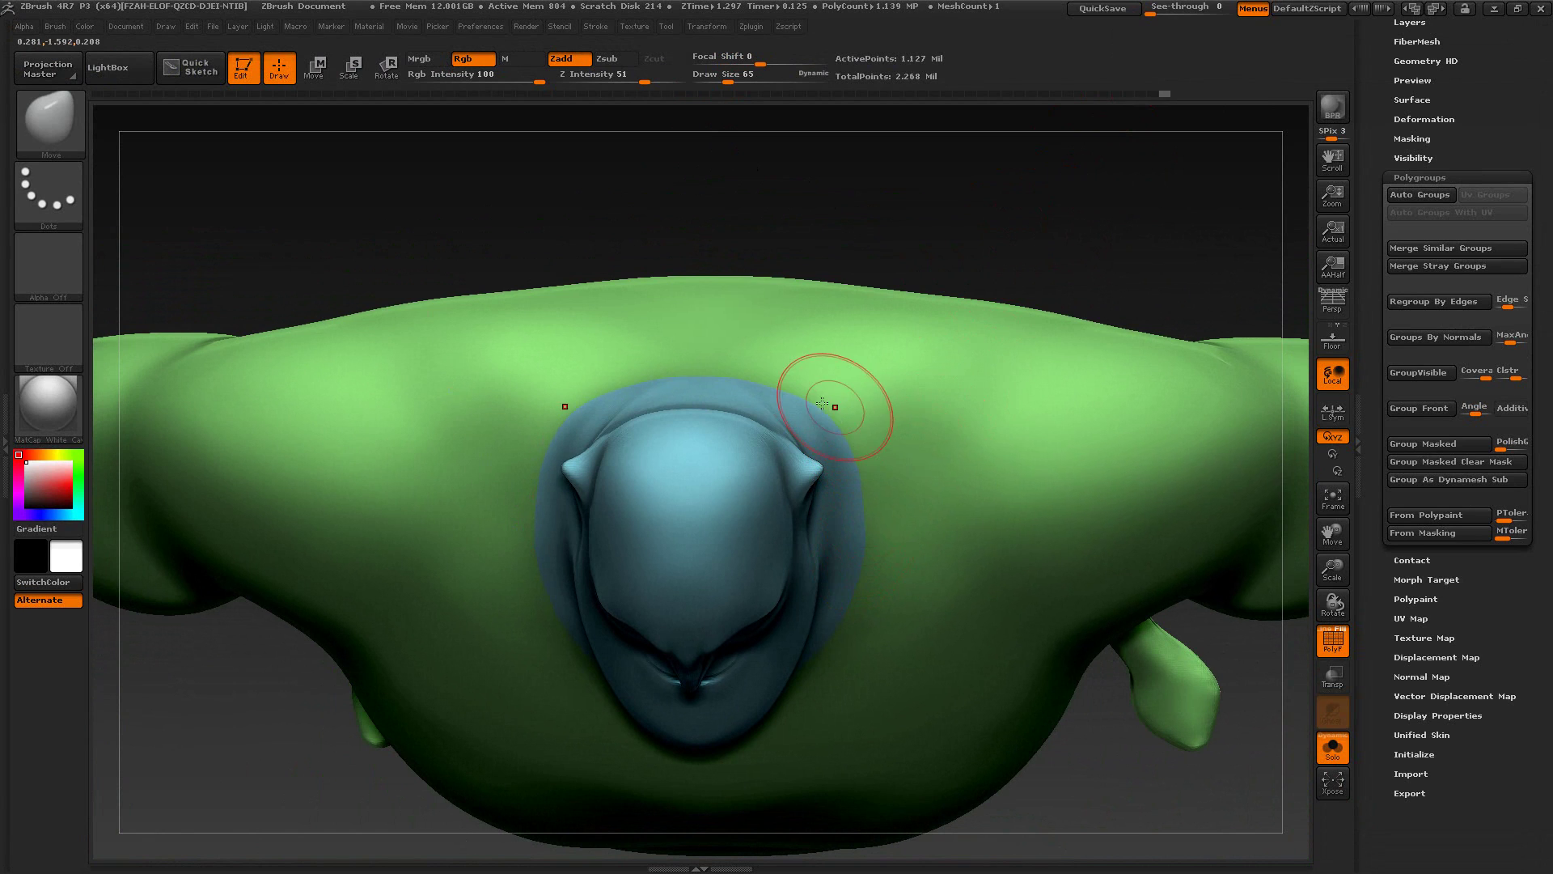
# Step: Set the Draw Size to 170 and round out the neckline's sides and front with the Move brush
pyautogui.press('s')
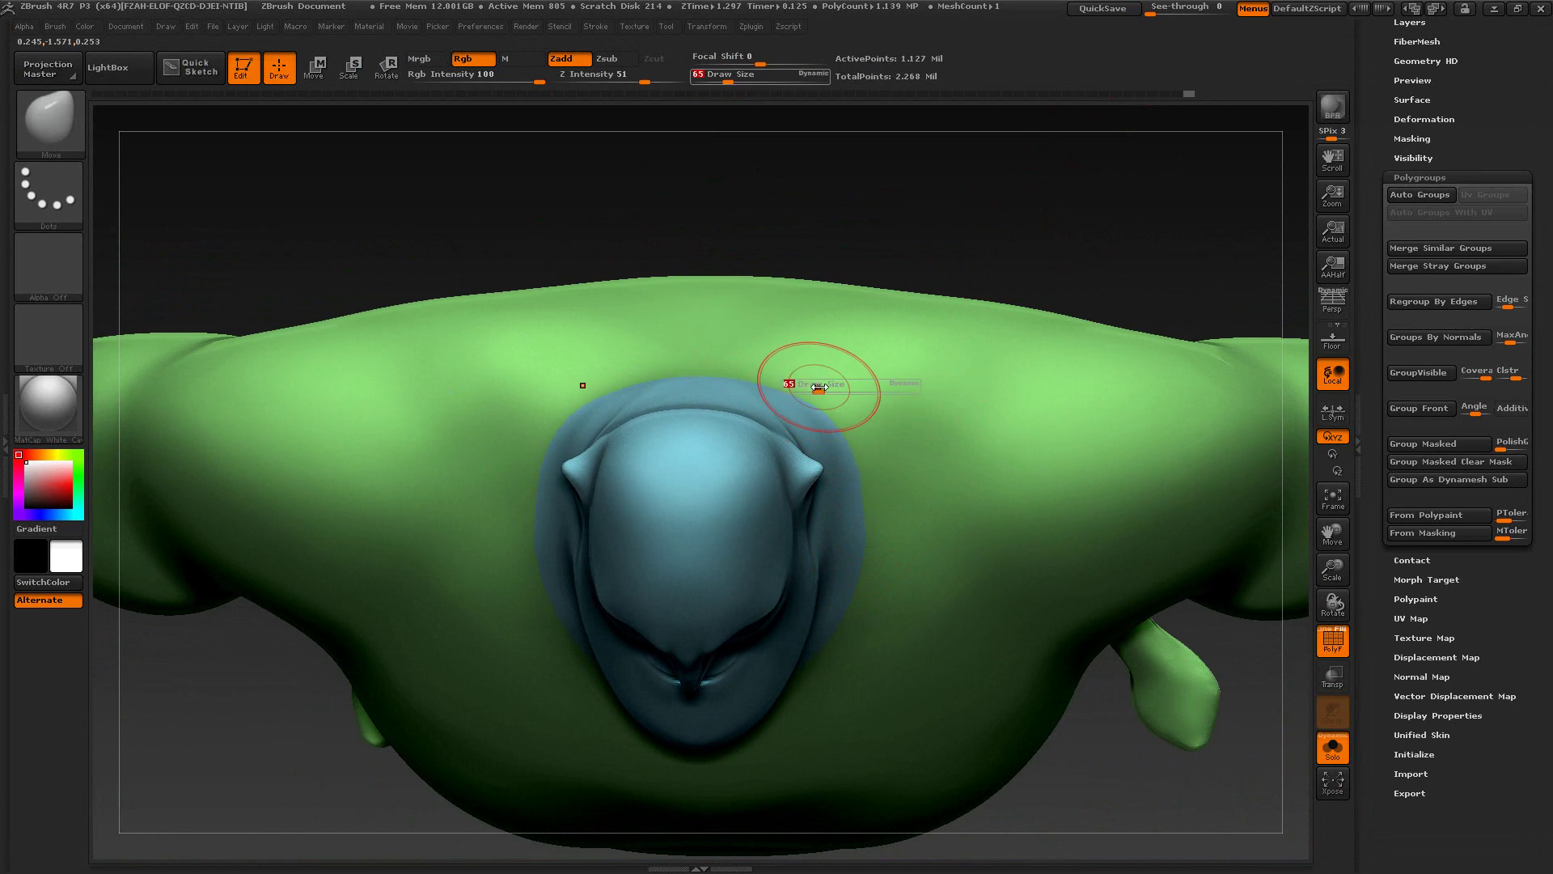
pyautogui.moveTo(818, 386)
pyautogui.mouseDown()
pyautogui.moveTo(836, 391)
pyautogui.moveTo(839, 438)
pyautogui.mouseUp()
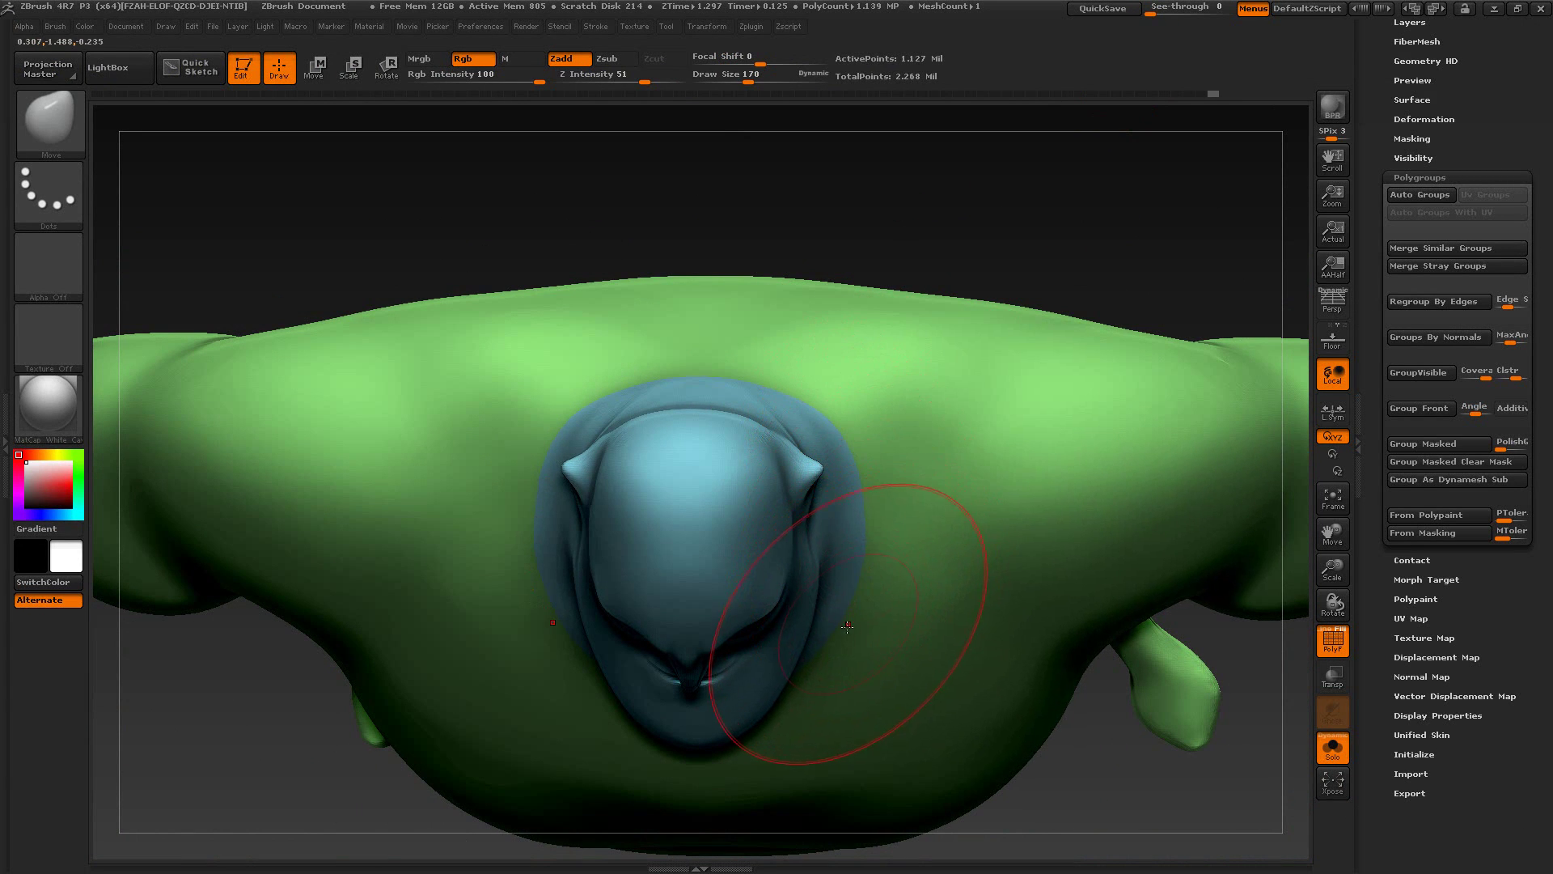
pyautogui.moveTo(1012, 784); pyautogui.dragTo(843, 703)
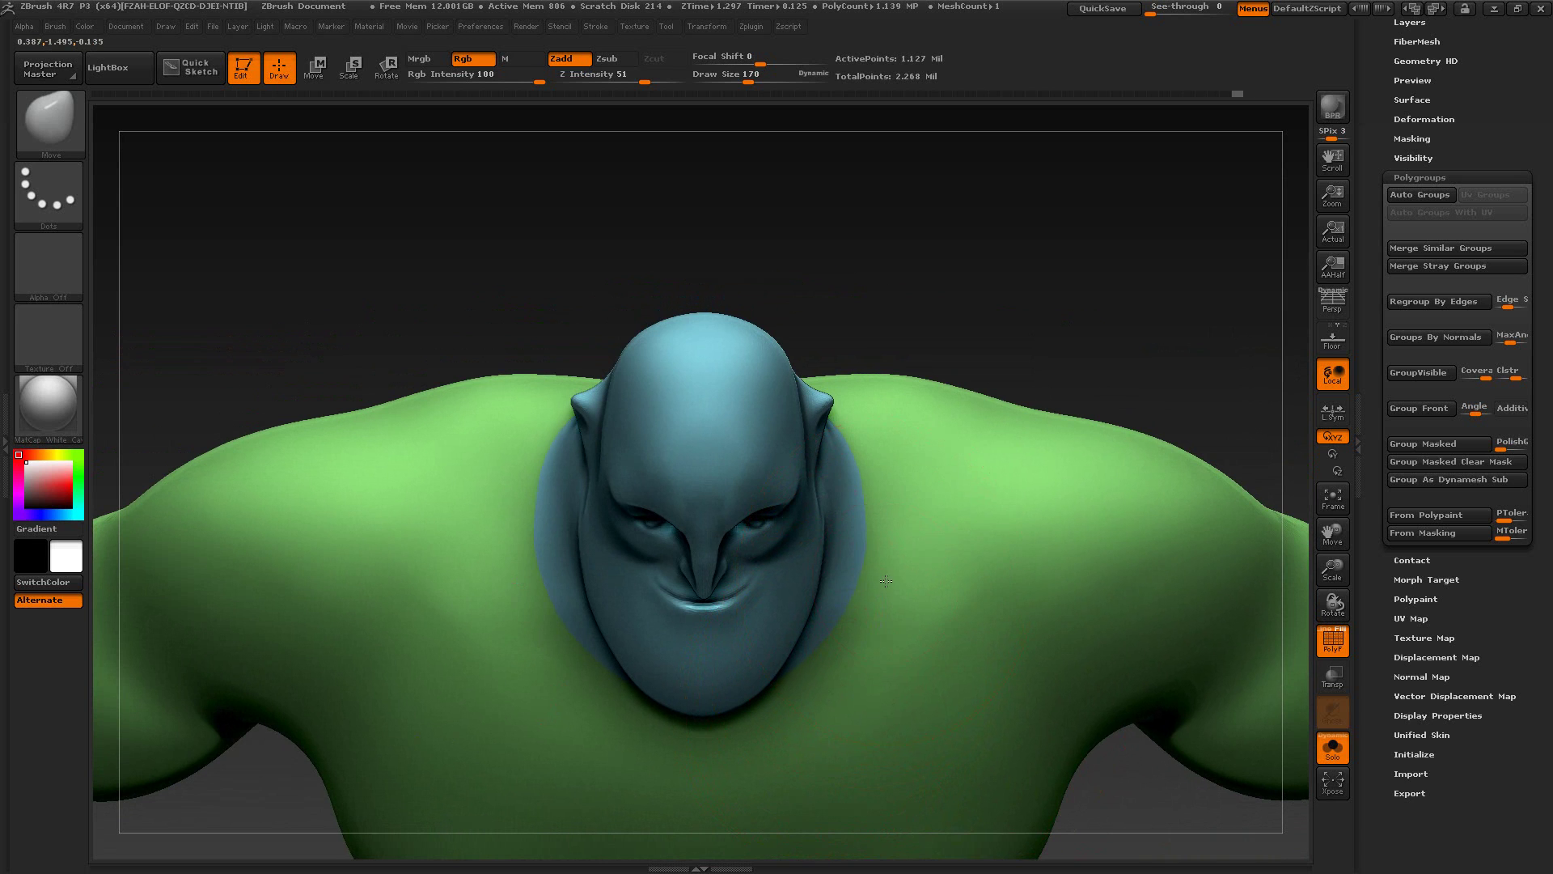
pyautogui.moveTo(1021, 307)
pyautogui.mouseDown()
pyautogui.moveTo(1030, 332)
pyautogui.moveTo(1039, 199)
pyautogui.mouseUp()
pyautogui.click(876, 551)
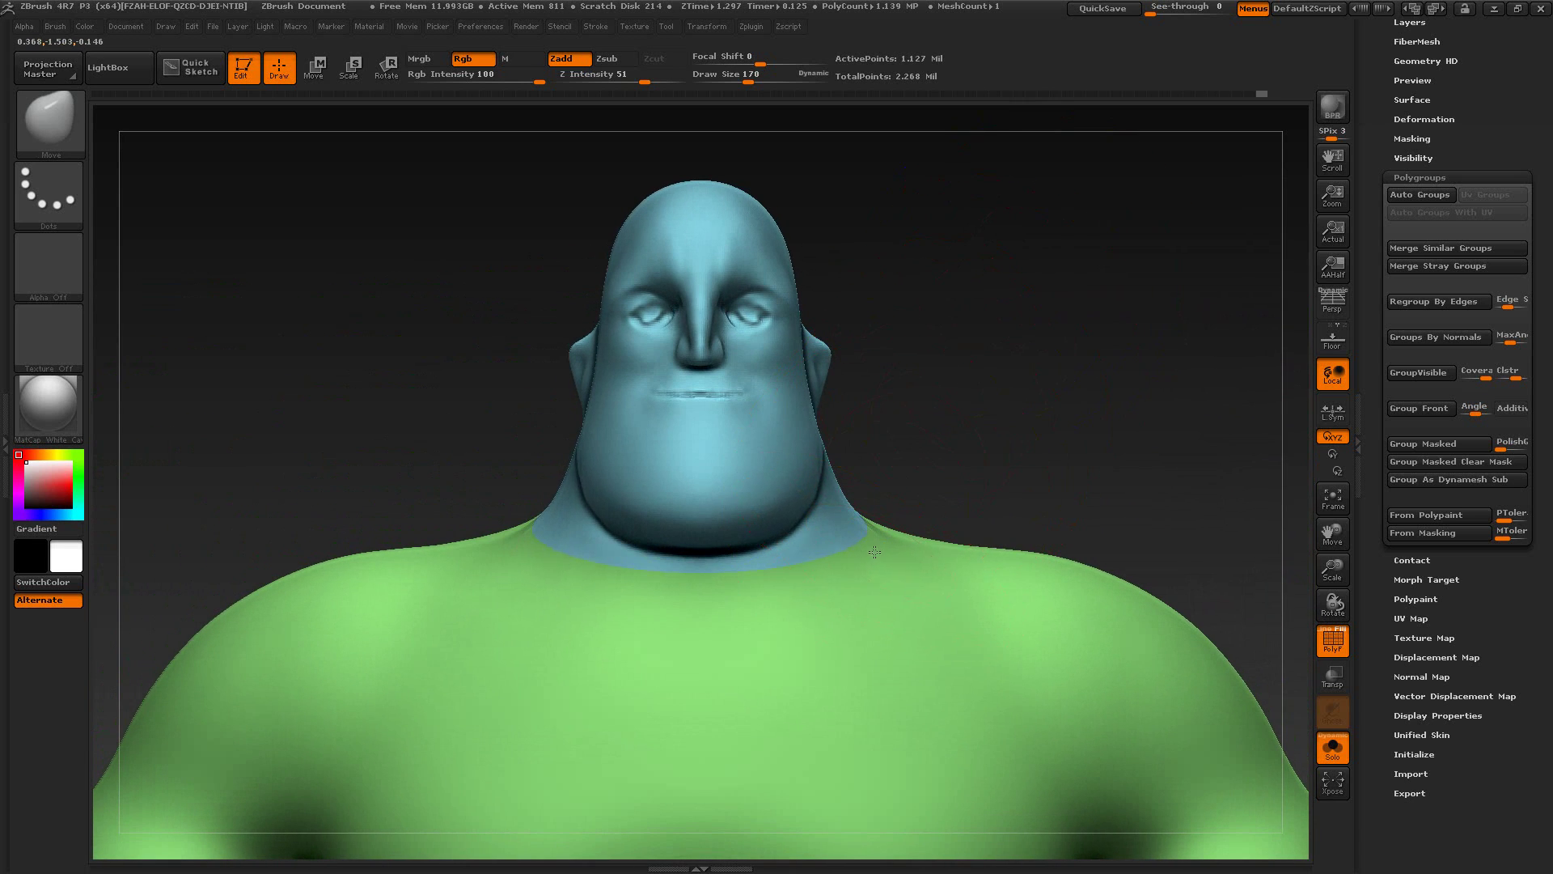
pyautogui.moveTo(954, 489); pyautogui.dragTo(954, 444)
pyautogui.moveTo(1046, 420); pyautogui.dragTo(1008, 423)
pyautogui.moveTo(1144, 405)
pyautogui.mouseDown()
pyautogui.moveTo(934, 401)
pyautogui.moveTo(1057, 411)
pyautogui.moveTo(1009, 347)
pyautogui.moveTo(955, 352)
pyautogui.moveTo(1023, 358)
pyautogui.moveTo(1009, 364)
pyautogui.mouseUp()
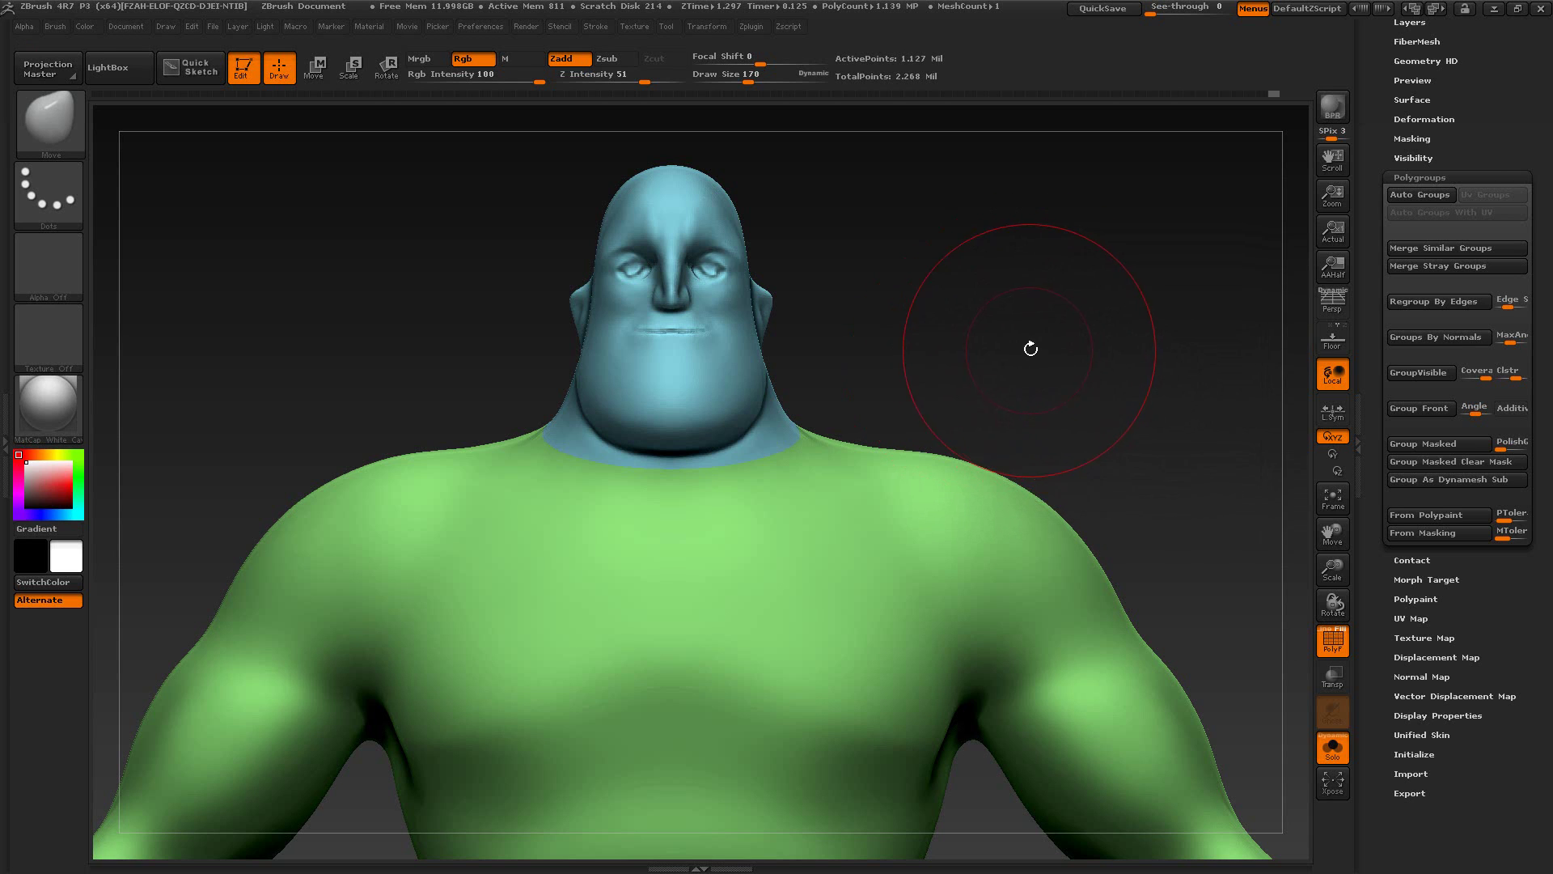
pyautogui.moveTo(1031, 348)
pyautogui.mouseDown()
pyautogui.moveTo(1006, 343)
pyautogui.moveTo(1056, 371)
pyautogui.moveTo(998, 322)
pyautogui.moveTo(1030, 361)
pyautogui.mouseUp()
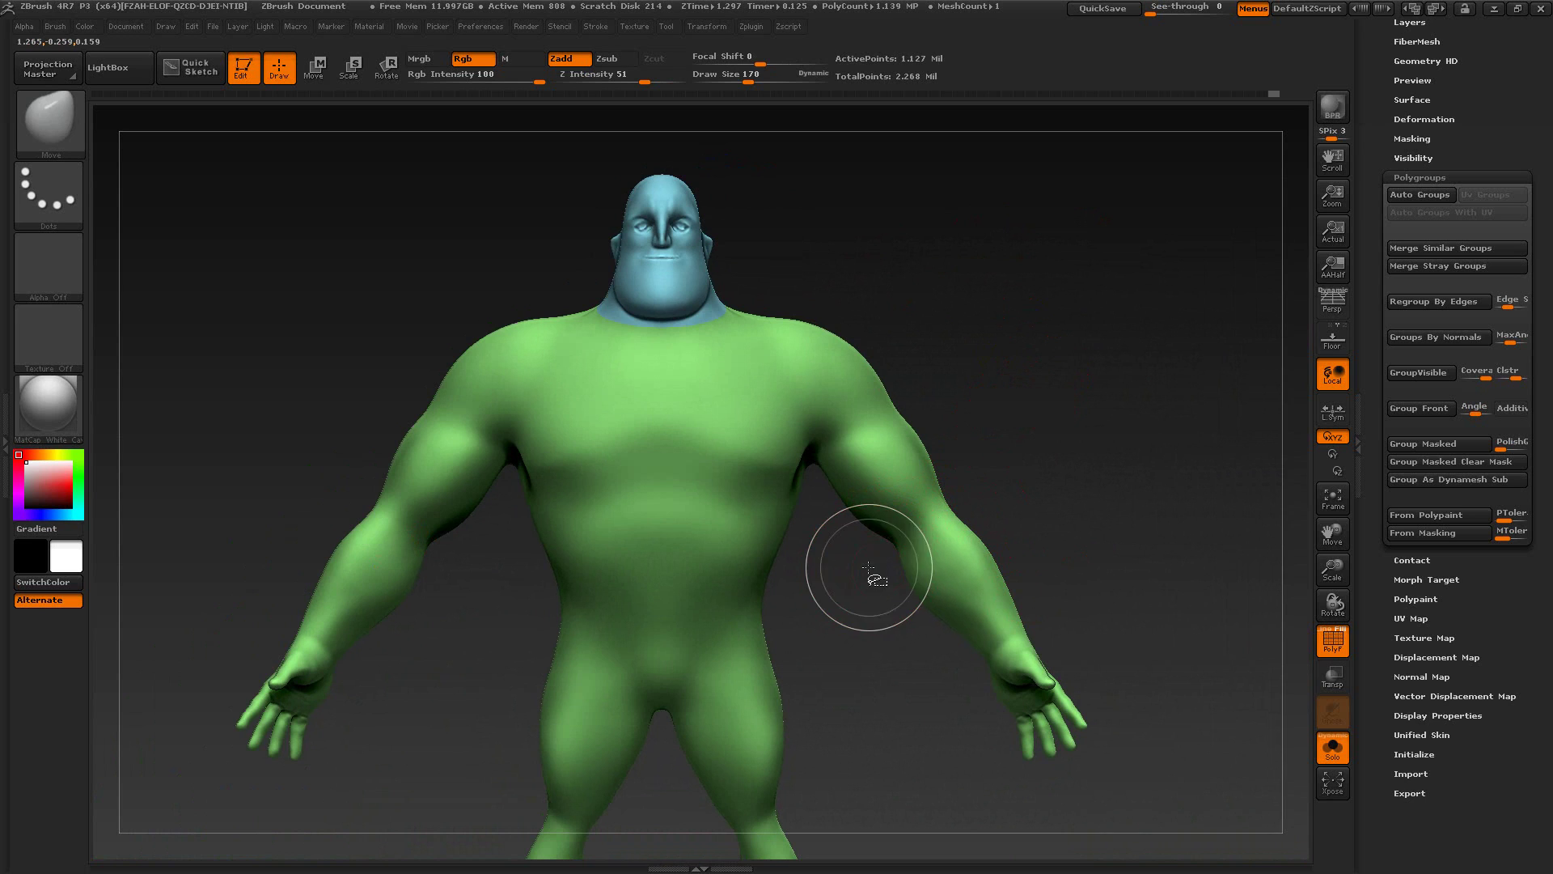
# Step: Try slicing the forearm from the suit with a diagonal SliceCurve line just above the elbow, and undo the slice
pyautogui.keyDown('ctrl'); pyautogui.keyDown('shift'); pyautogui.moveTo(857, 569); pyautogui.dragTo(922, 522); pyautogui.keyUp('shift'); pyautogui.keyUp('ctrl')
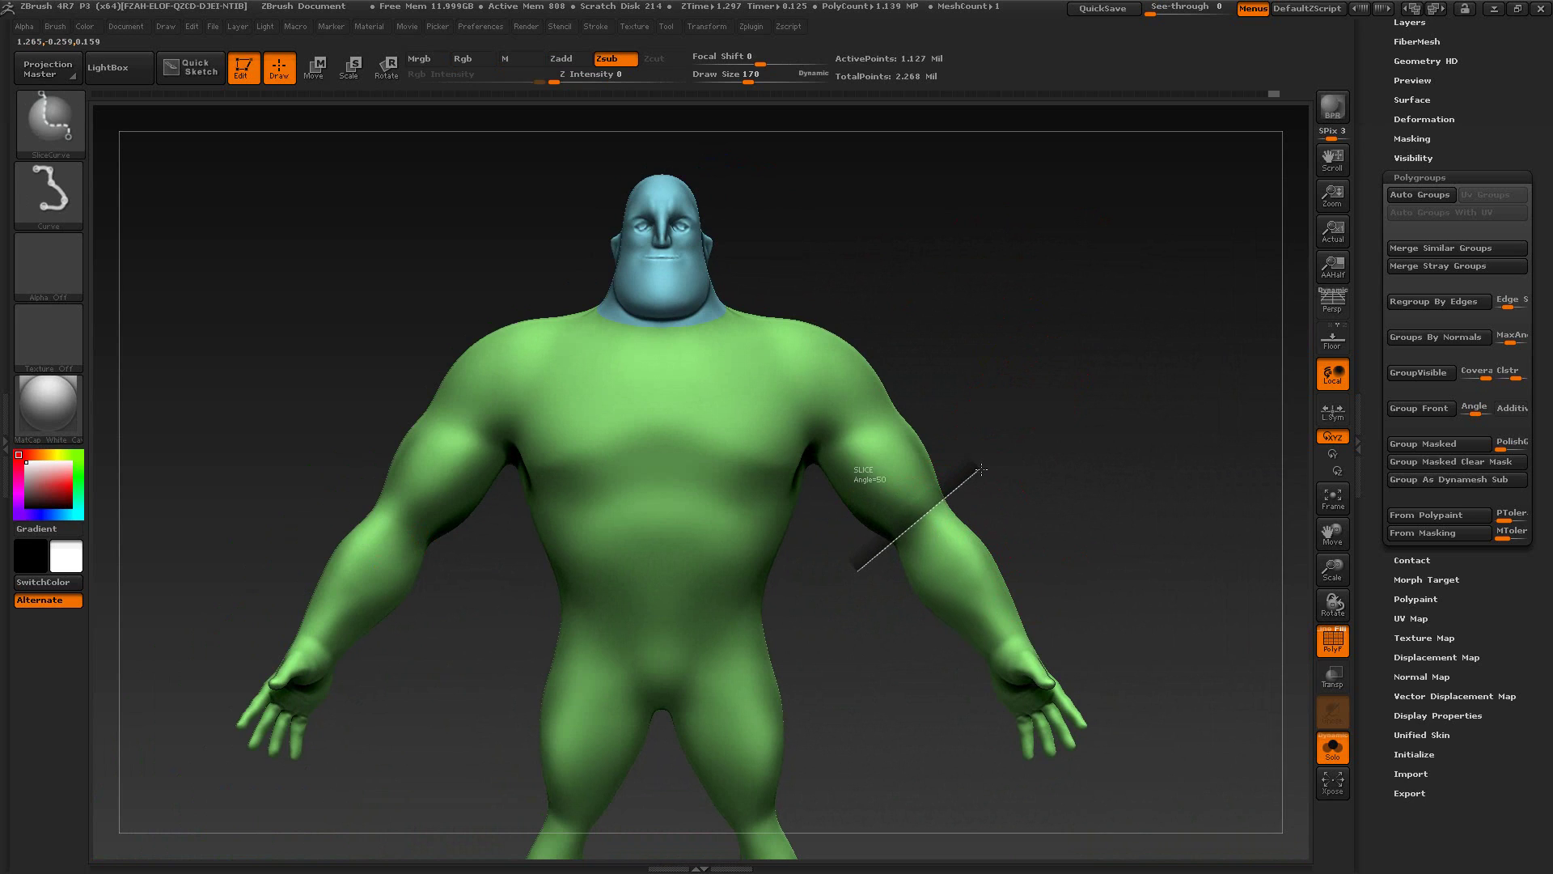
pyautogui.keyDown('ctrl'); pyautogui.keyDown('shift'); pyautogui.moveTo(984, 470); pyautogui.dragTo(990, 479); pyautogui.keyUp('shift'); pyautogui.keyUp('ctrl')
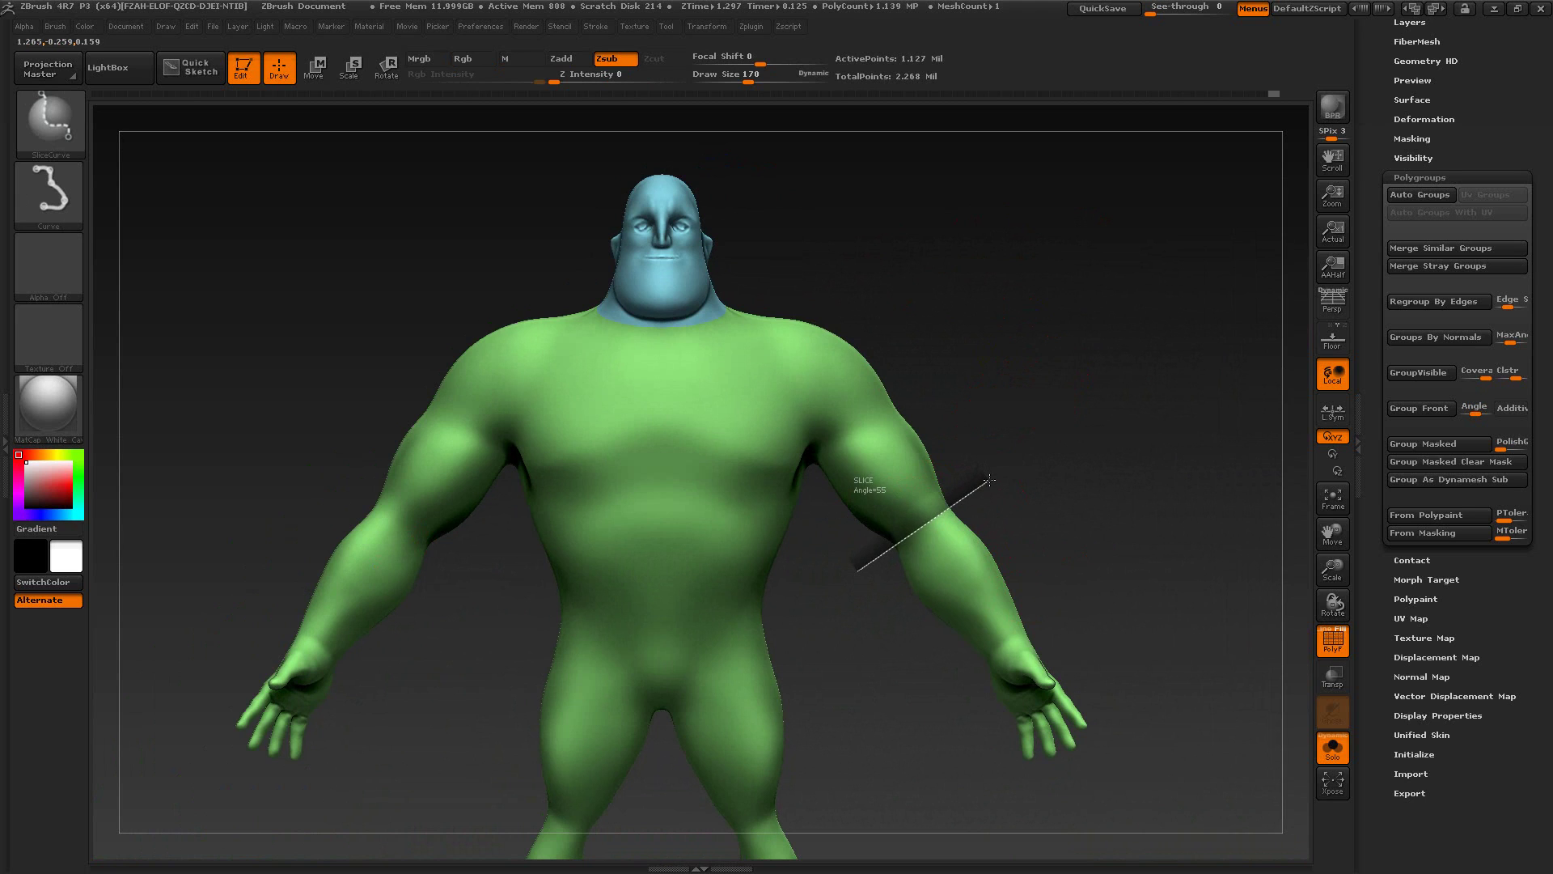
pyautogui.keyDown('ctrl'); pyautogui.keyDown('shift'); pyautogui.moveTo(990, 480); pyautogui.dragTo(988, 486); pyautogui.keyUp('shift'); pyautogui.keyUp('ctrl')
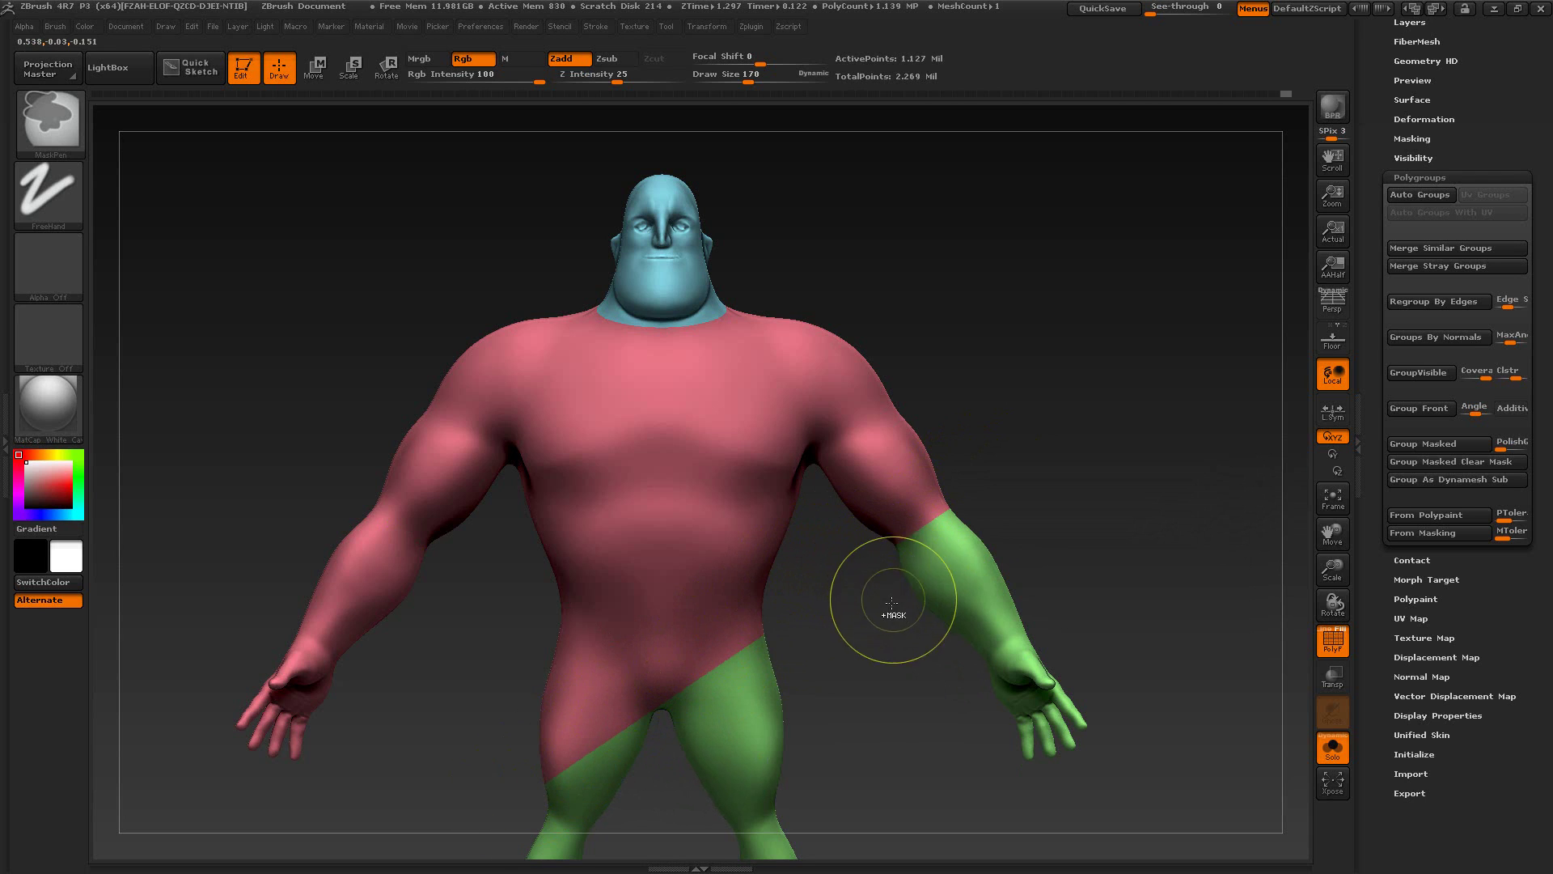
pyautogui.hotkey('ctrl', 'z')
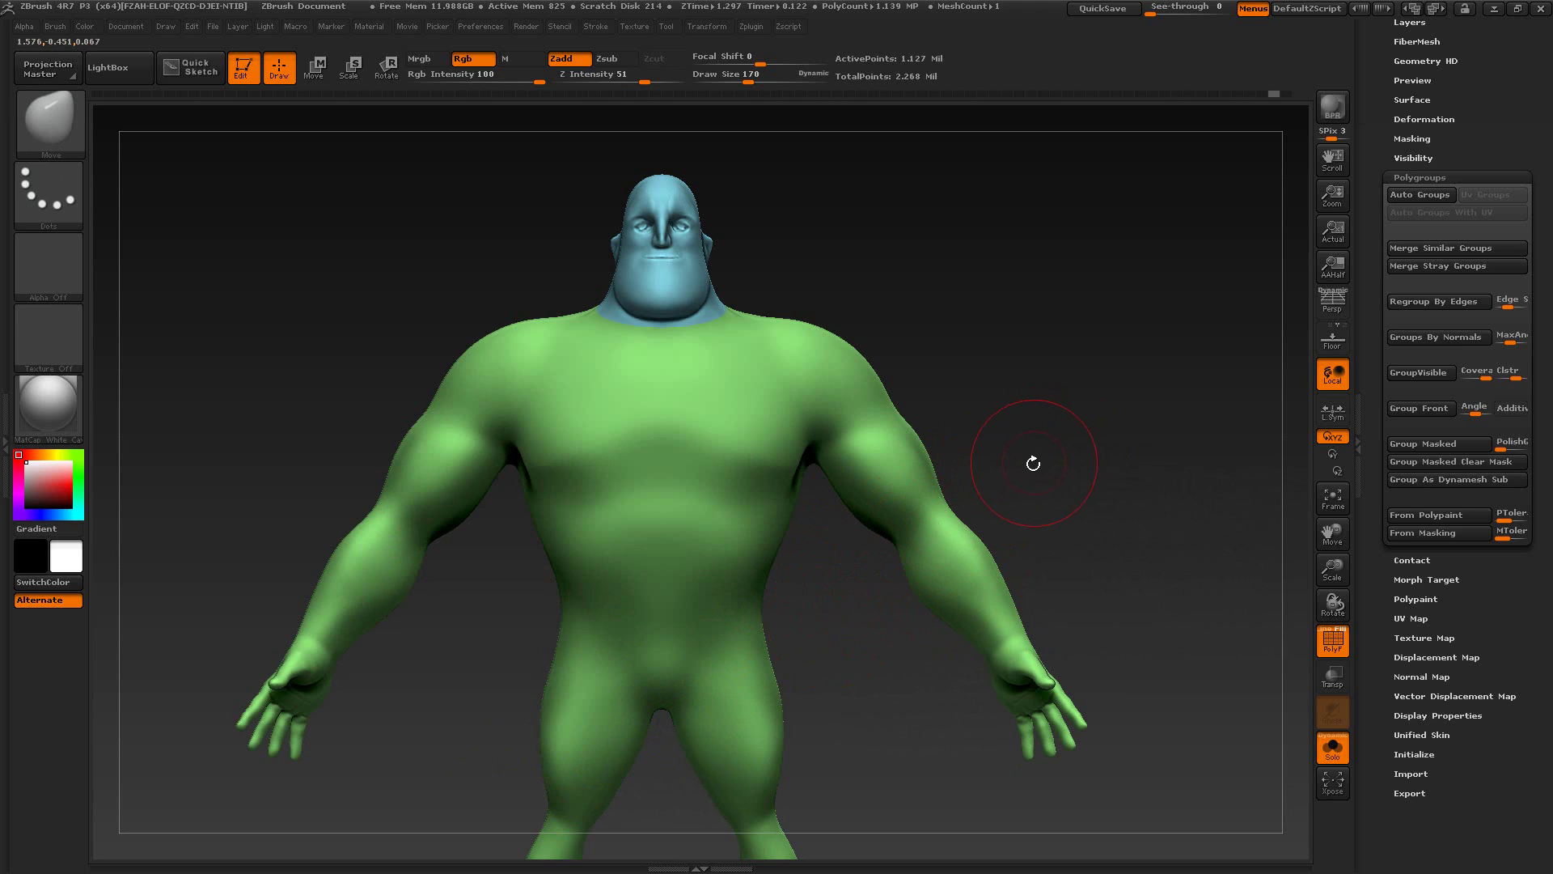
pyautogui.hotkey('ctrl', 'shift')
pyautogui.moveTo(1064, 496); pyautogui.dragTo(1075, 451)
pyautogui.moveTo(1082, 520)
pyautogui.mouseDown()
pyautogui.moveTo(1085, 357)
pyautogui.moveTo(1089, 484)
pyautogui.moveTo(1091, 462)
pyautogui.mouseUp()
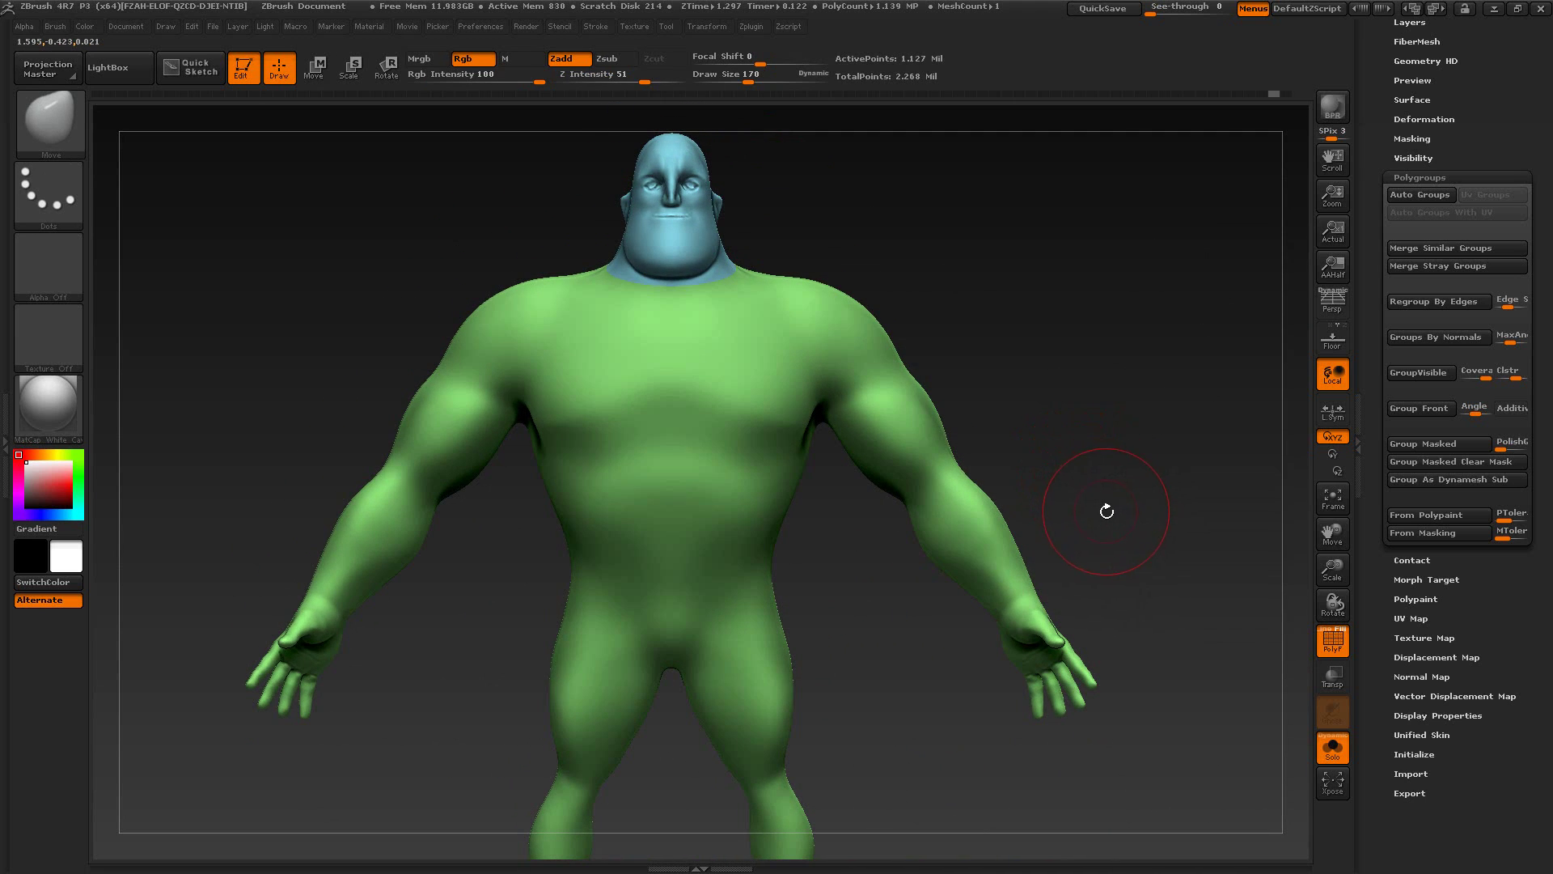
# Step: Switch to XnView and examine where the gloves begin on the arms in the promotional image and open film stills
pyautogui.hotkey('alt', 'Tab')
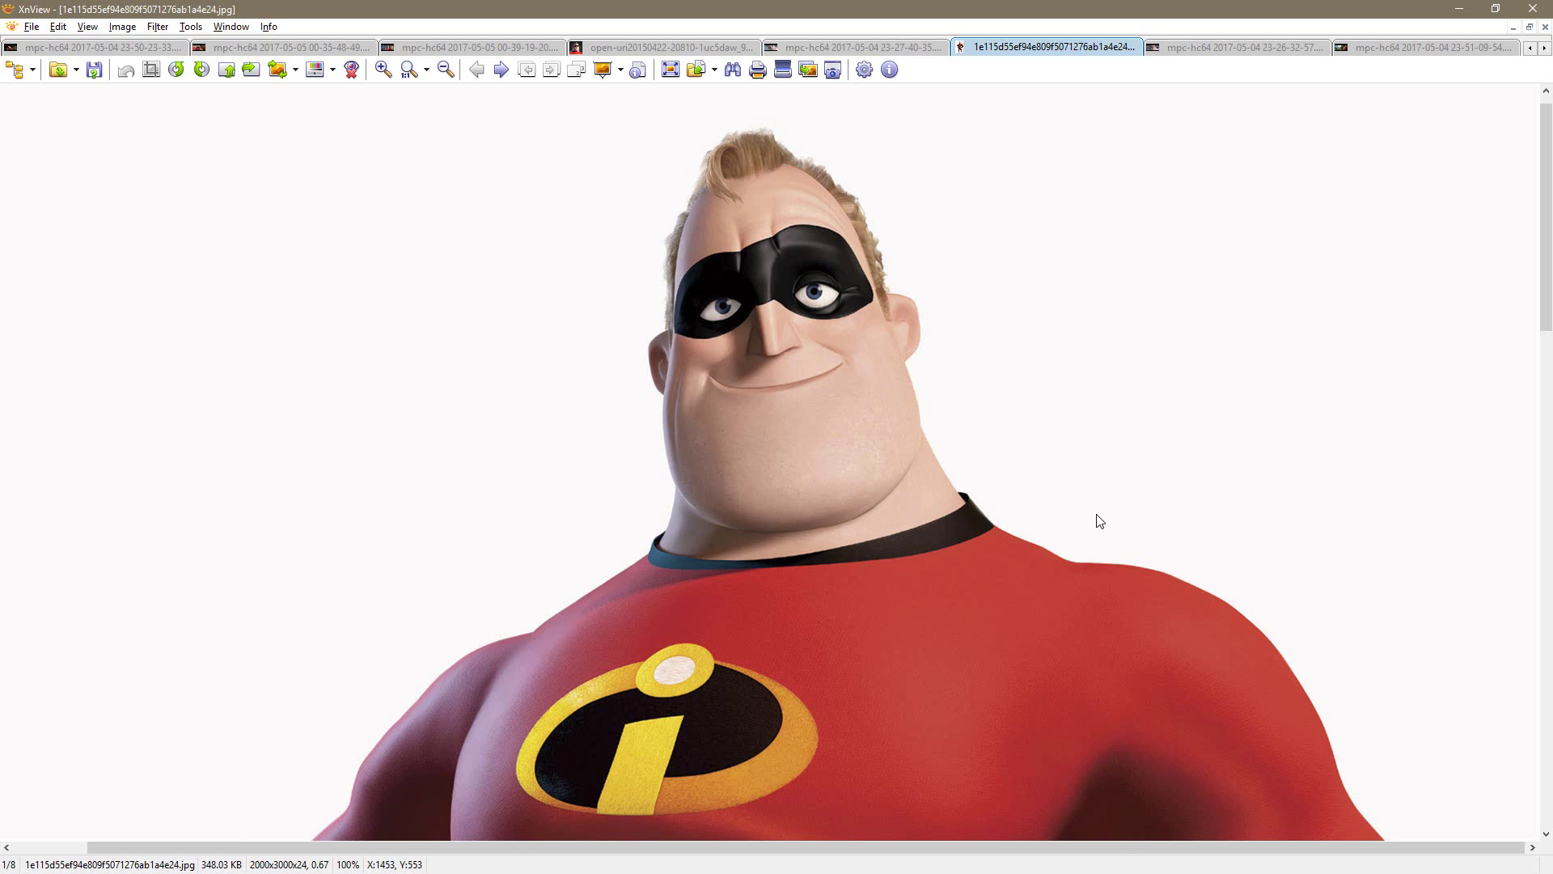
pyautogui.moveTo(1064, 534); pyautogui.dragTo(941, 304)
pyautogui.scroll(-3, 941, 305)
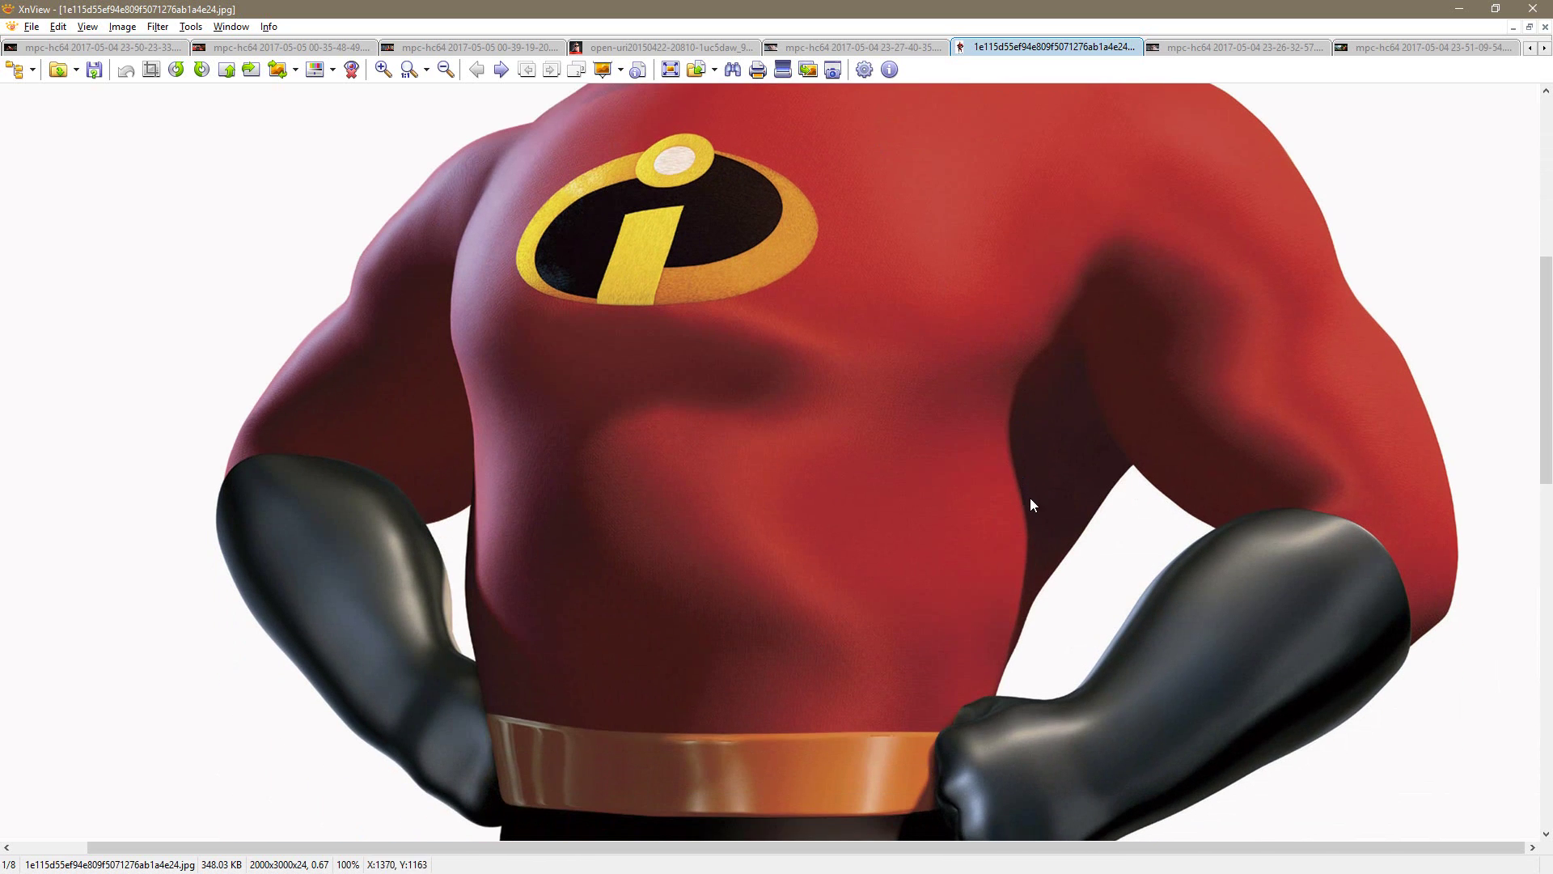
pyautogui.click(314, 48)
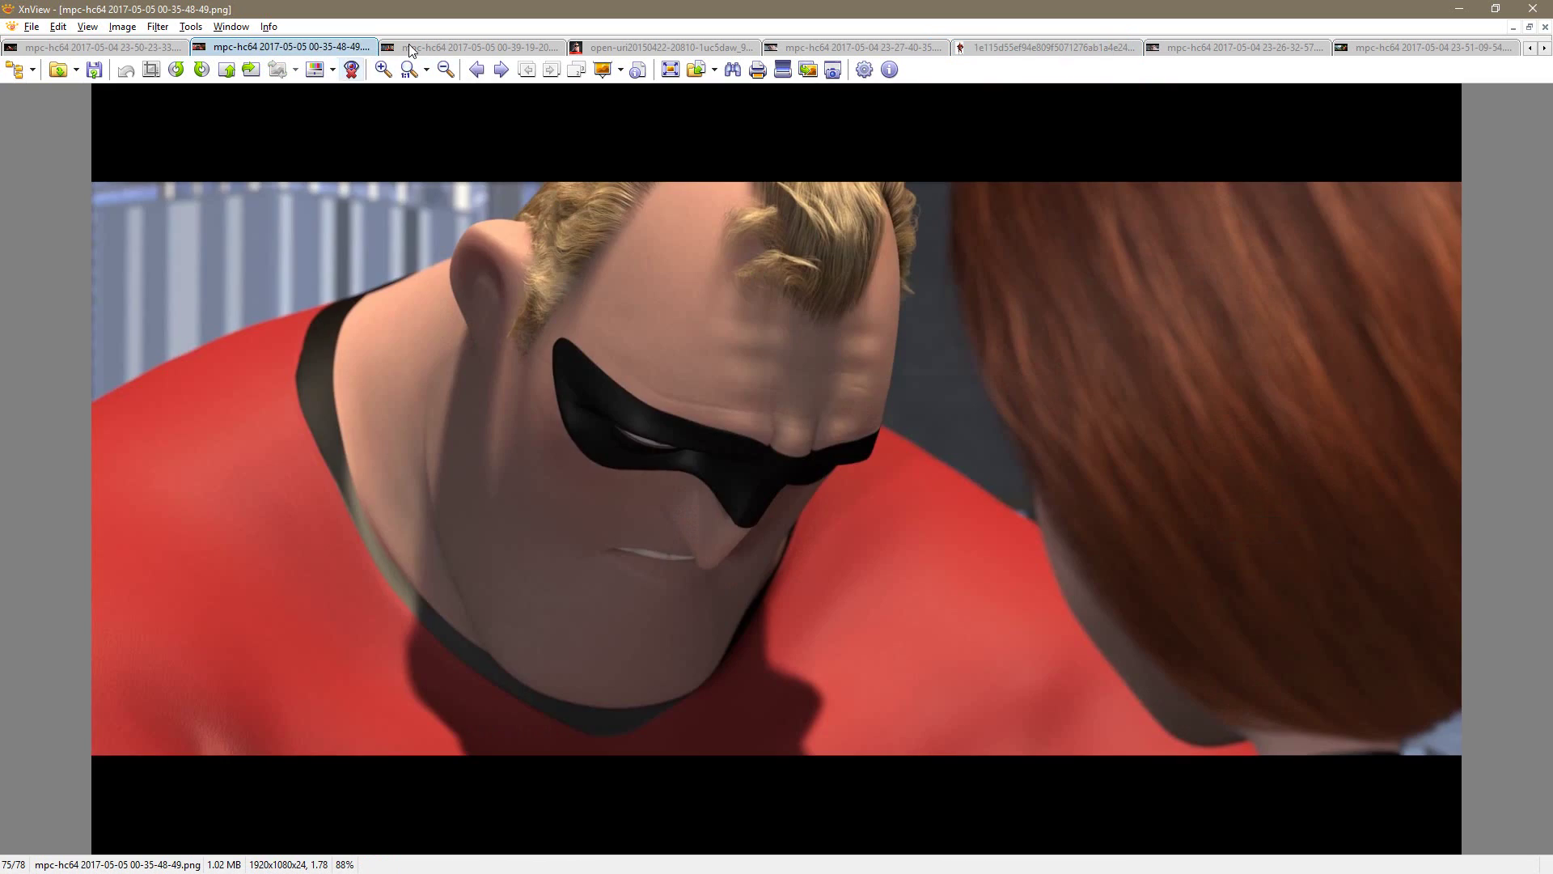
pyautogui.click(414, 50)
pyautogui.click(607, 50)
pyautogui.click(774, 49)
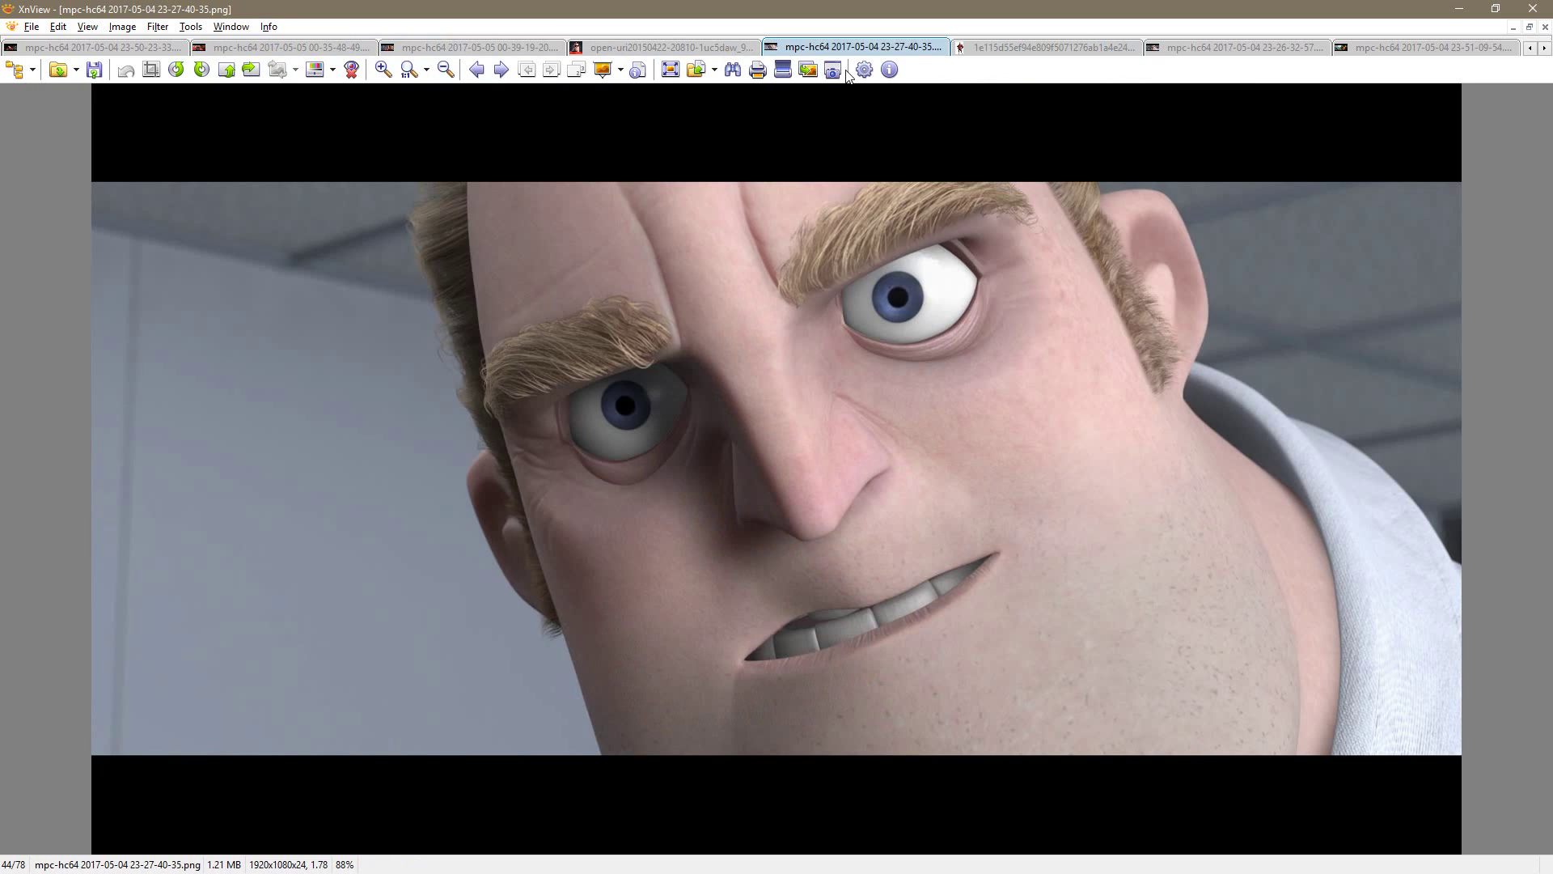
pyautogui.click(1011, 48)
pyautogui.click(1163, 47)
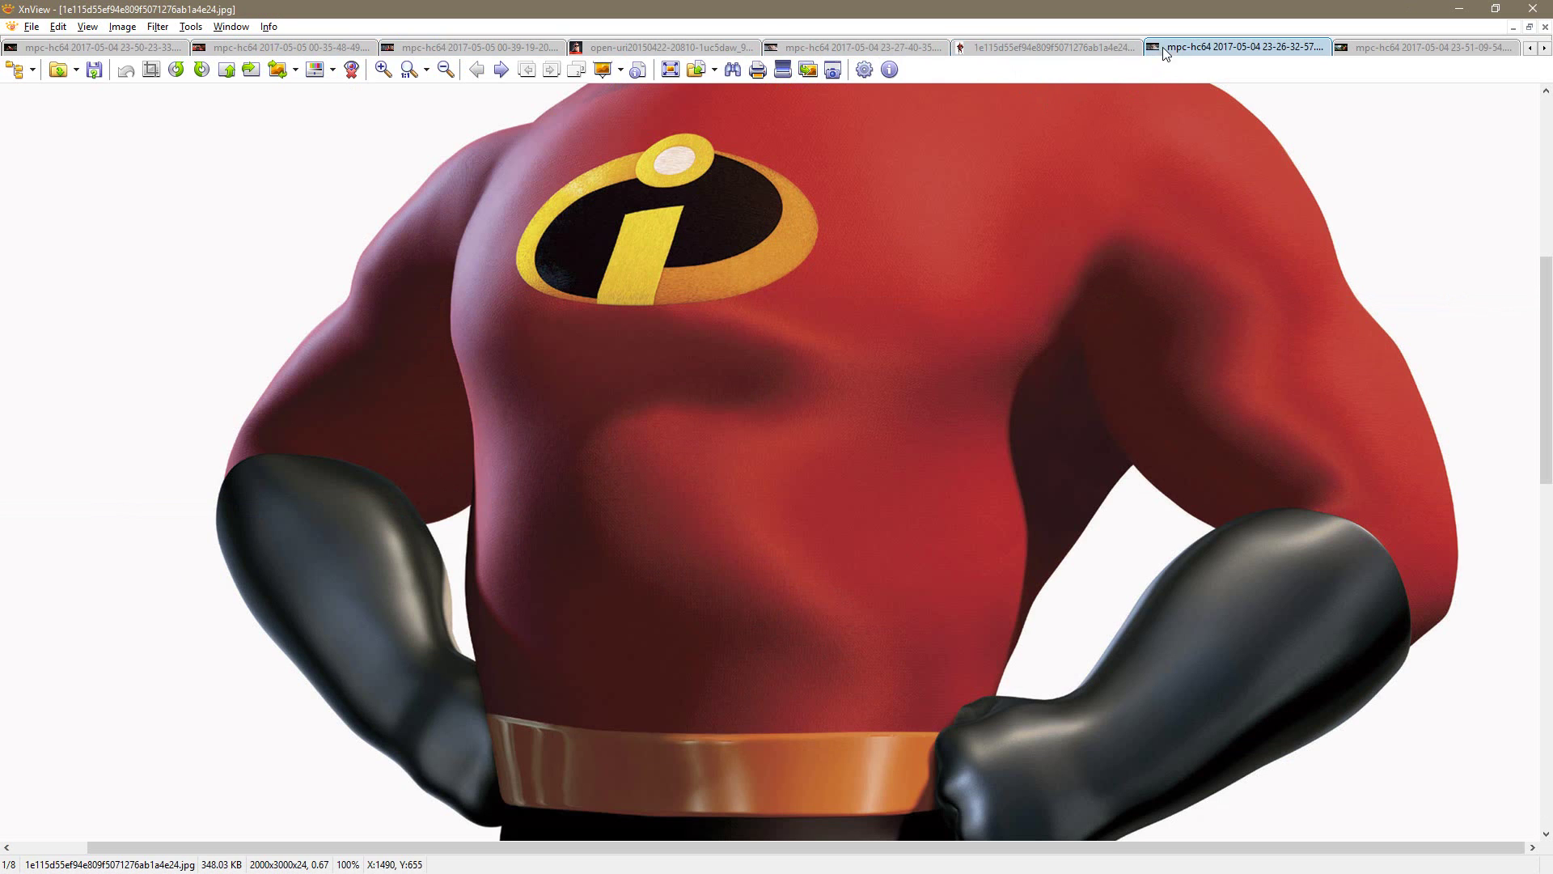
pyautogui.click(71, 51)
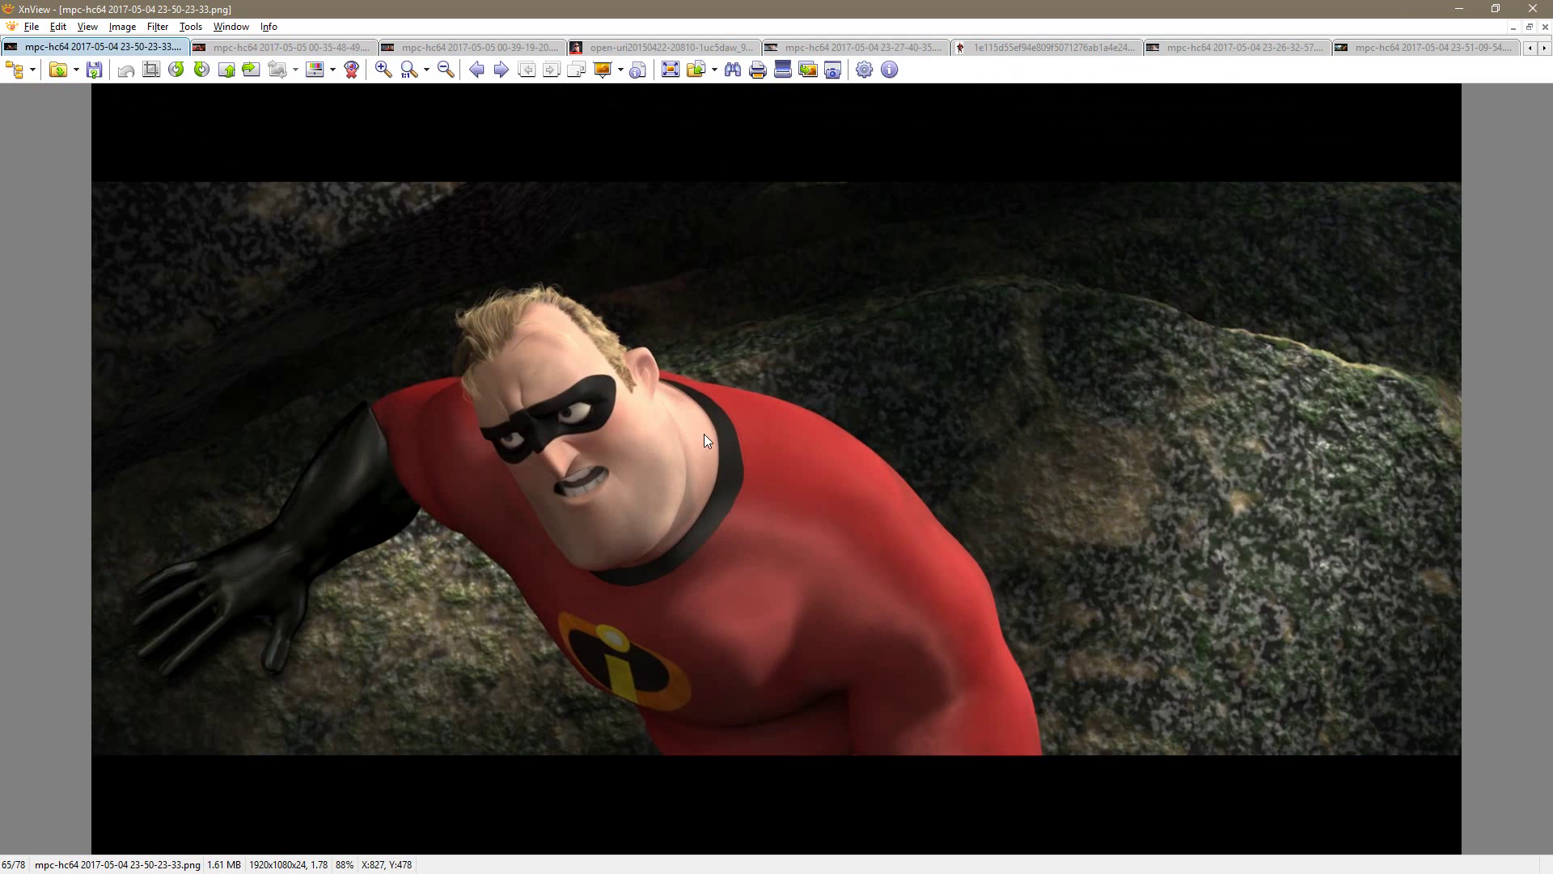
pyautogui.doubleClick(821, 497)
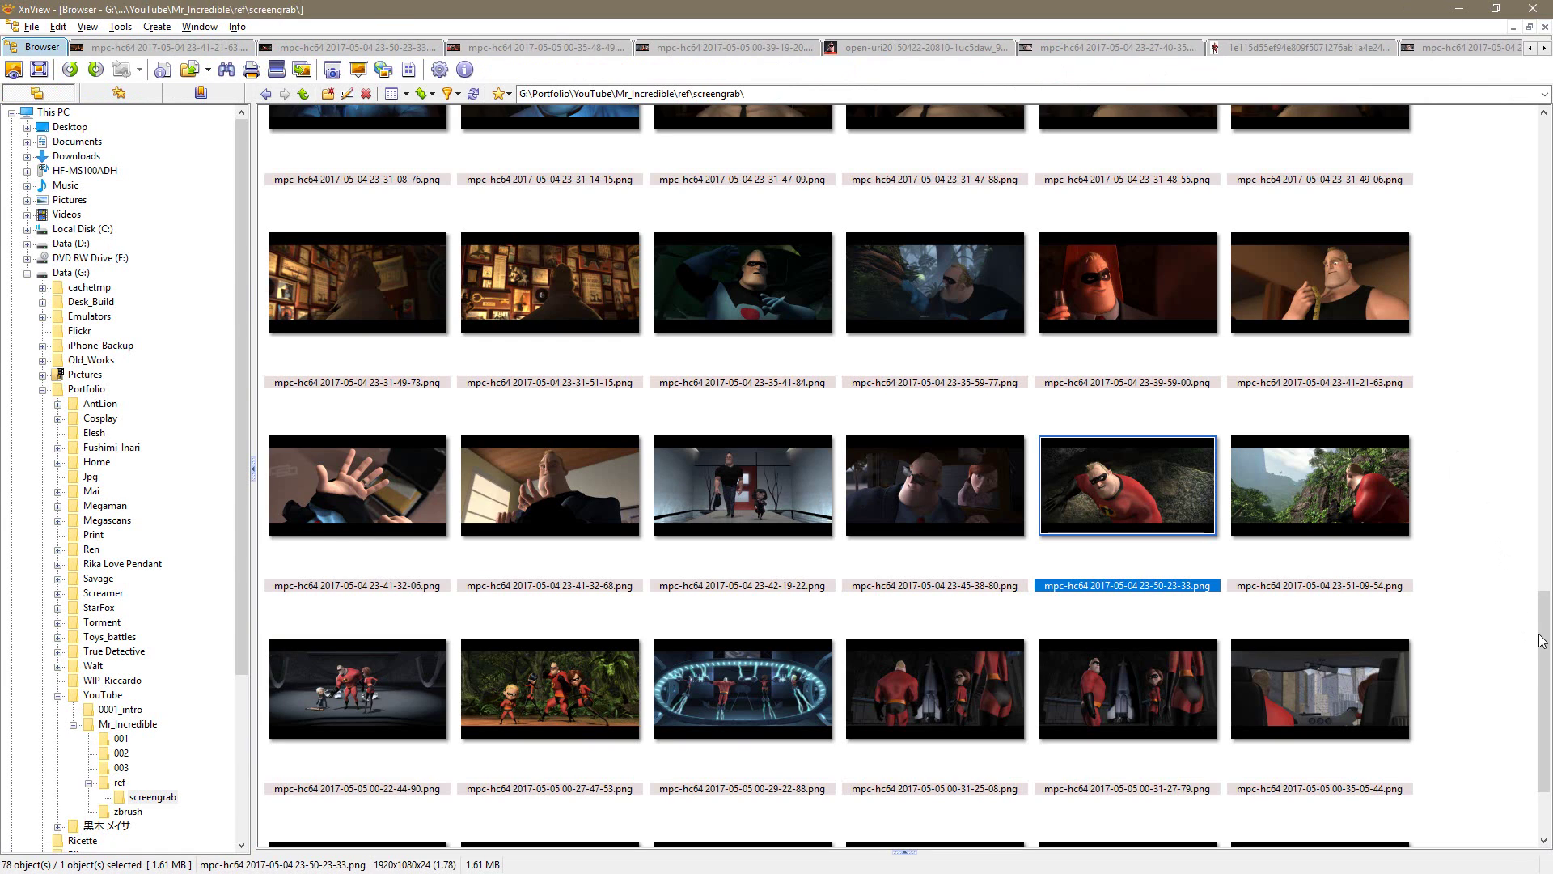
pyautogui.moveTo(1542, 641); pyautogui.dragTo(1542, 665)
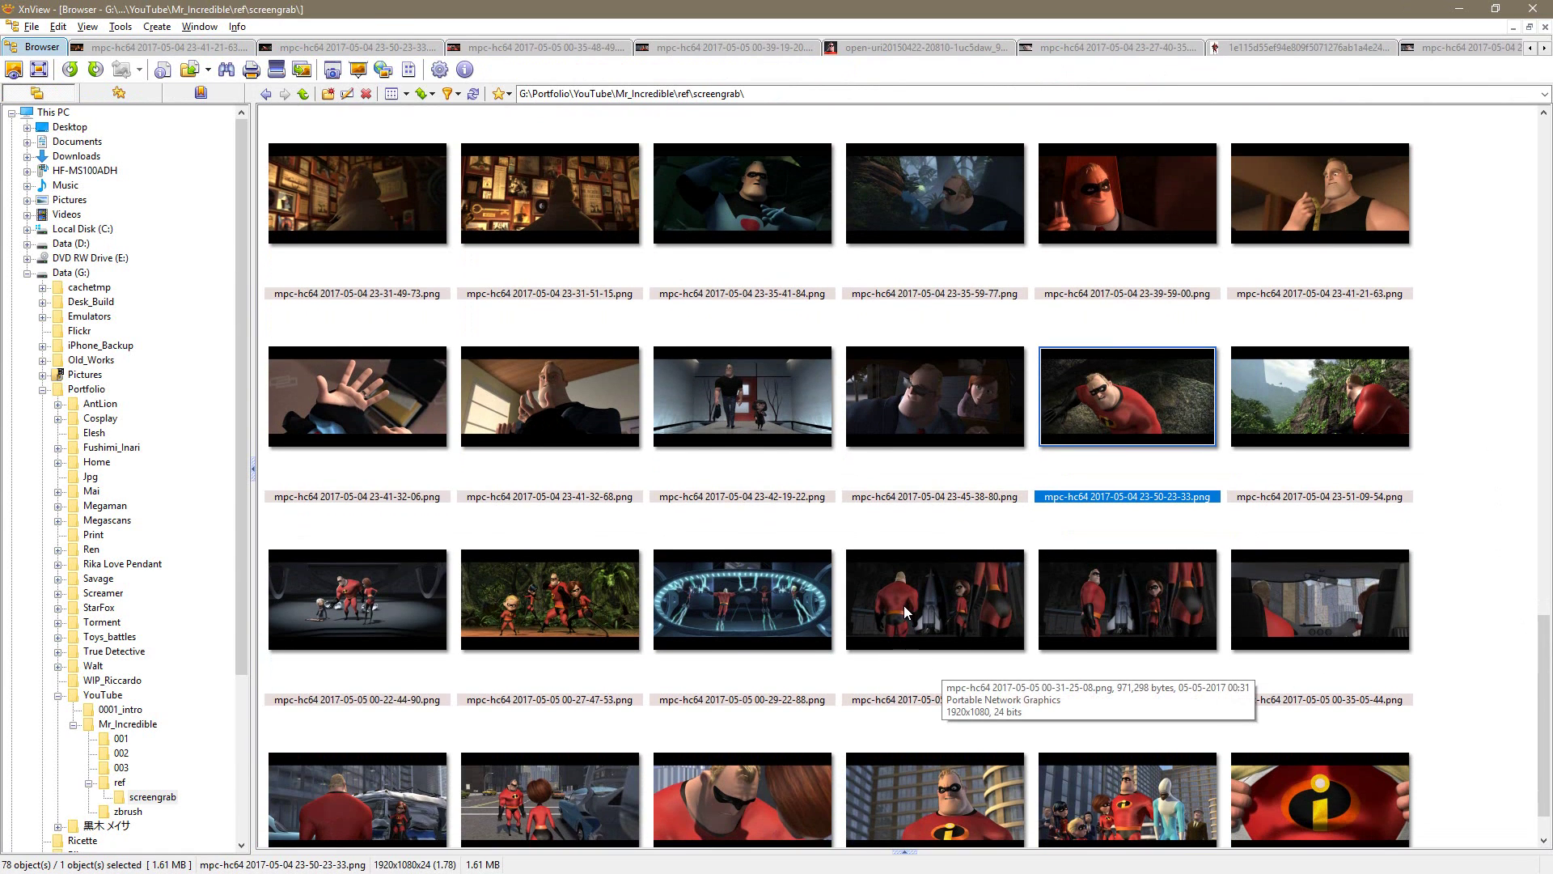
pyautogui.doubleClick(544, 801)
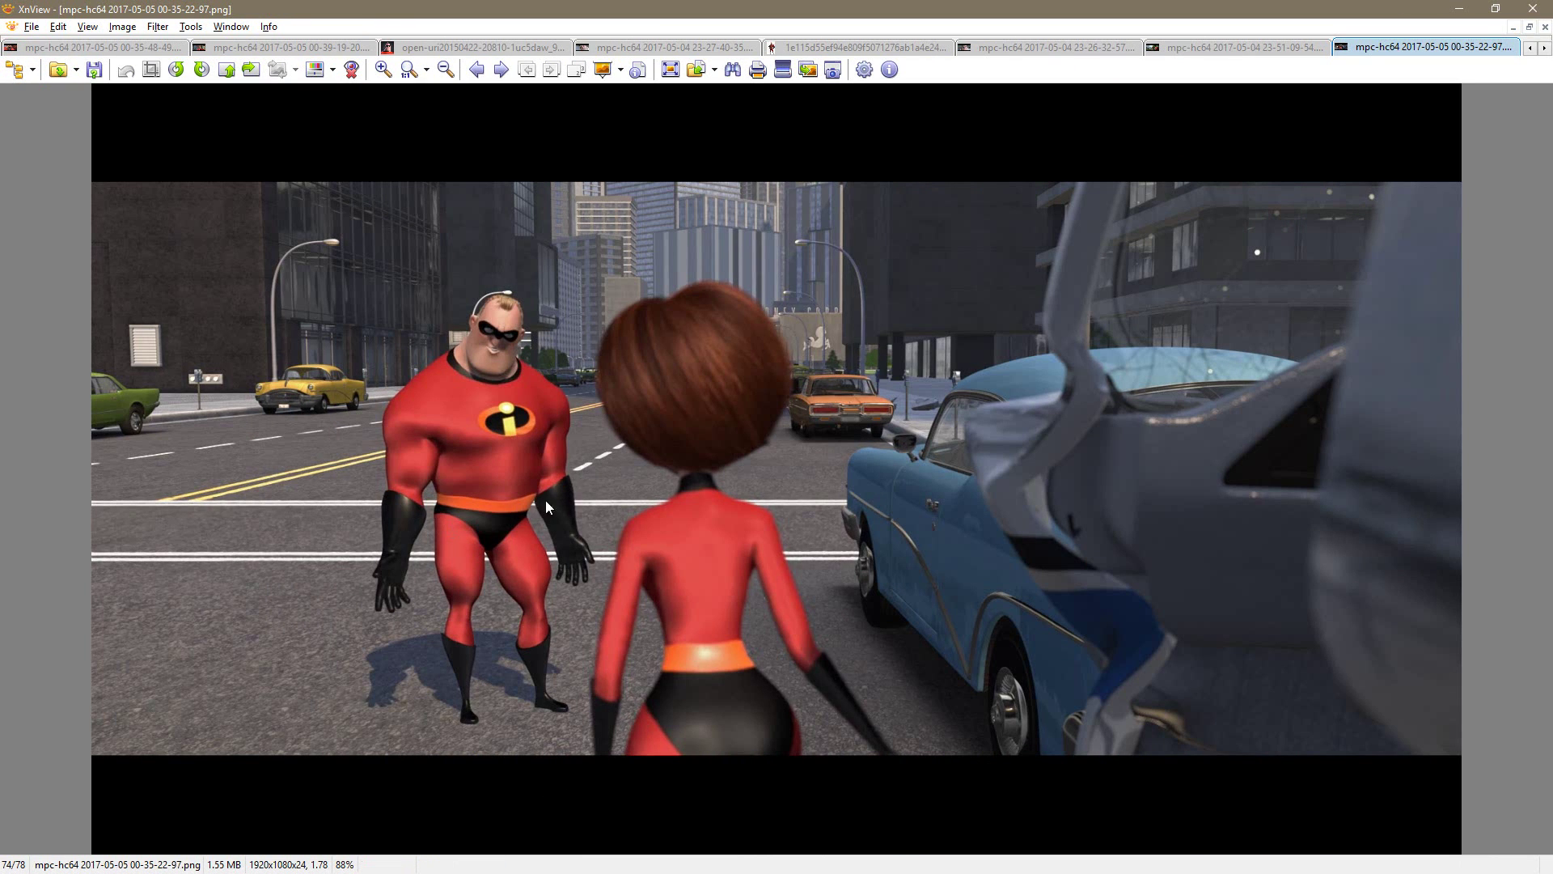
pyautogui.hotkey('alt', 'Tab')
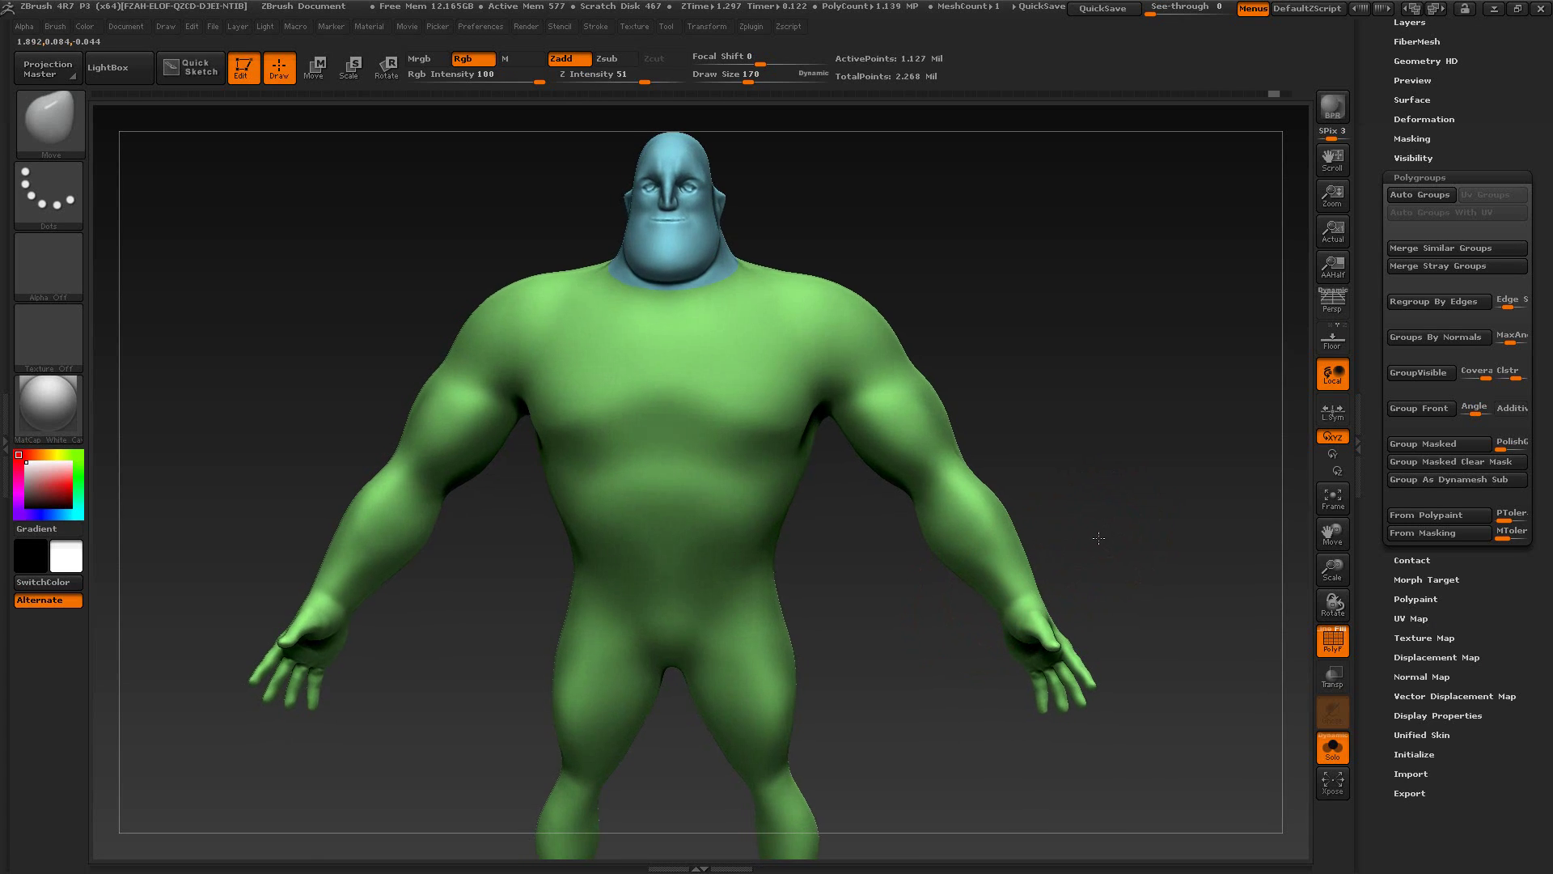
# Step: Isolate both arms with a SelectRect selection, hiding the head, torso and legs
pyautogui.keyDown('ctrl'); pyautogui.keyDown('shift'); pyautogui.click(49, 120); pyautogui.keyUp('shift'); pyautogui.keyUp('ctrl')
pyautogui.click(143, 144)
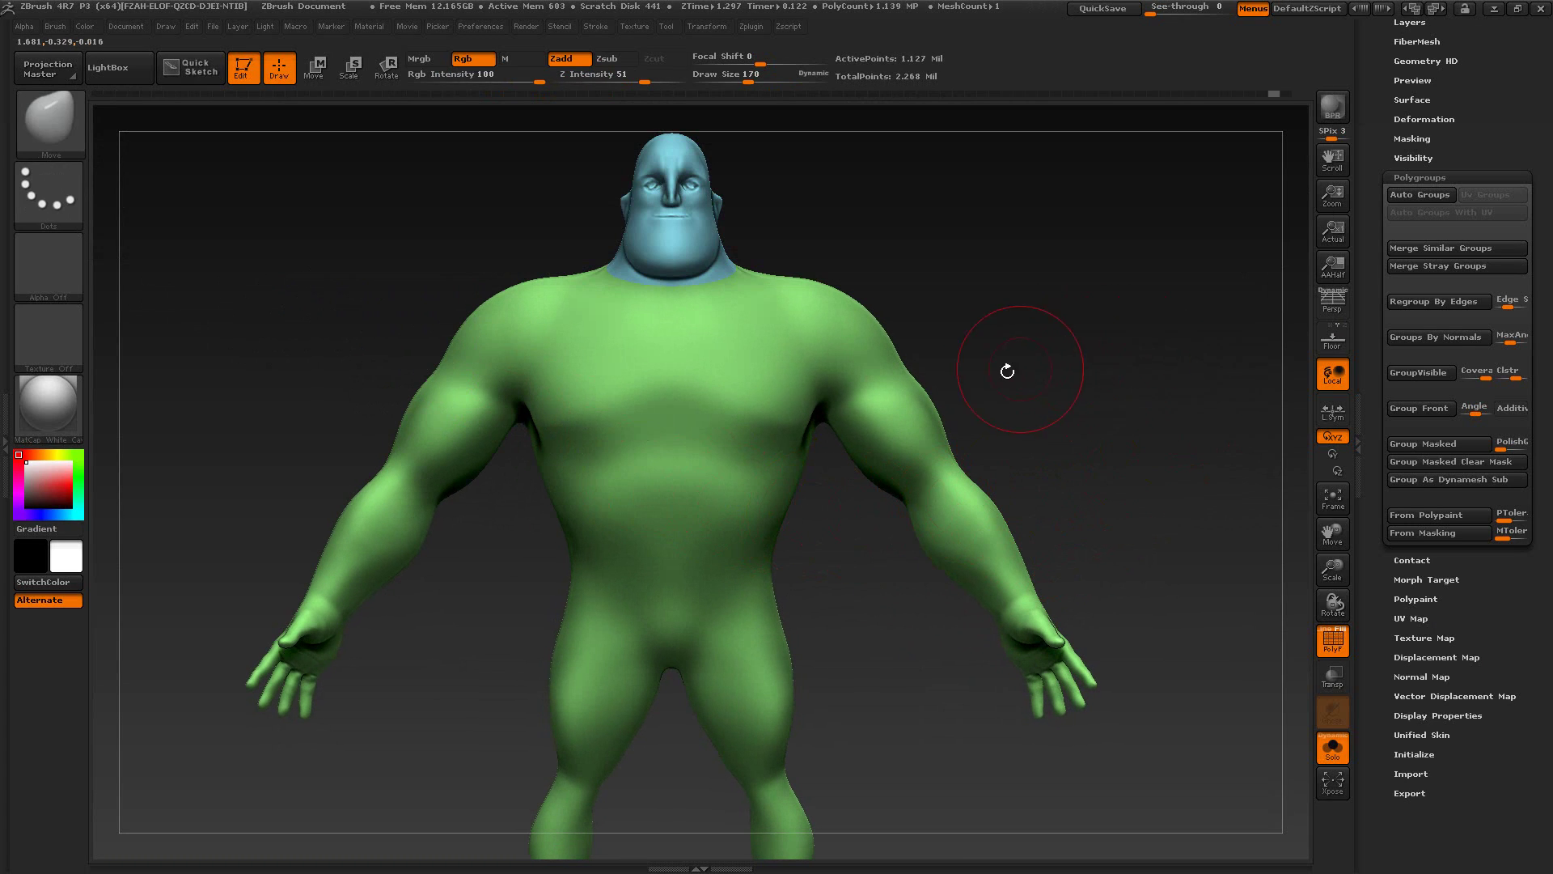
pyautogui.hotkey('ctrl', 'shift')
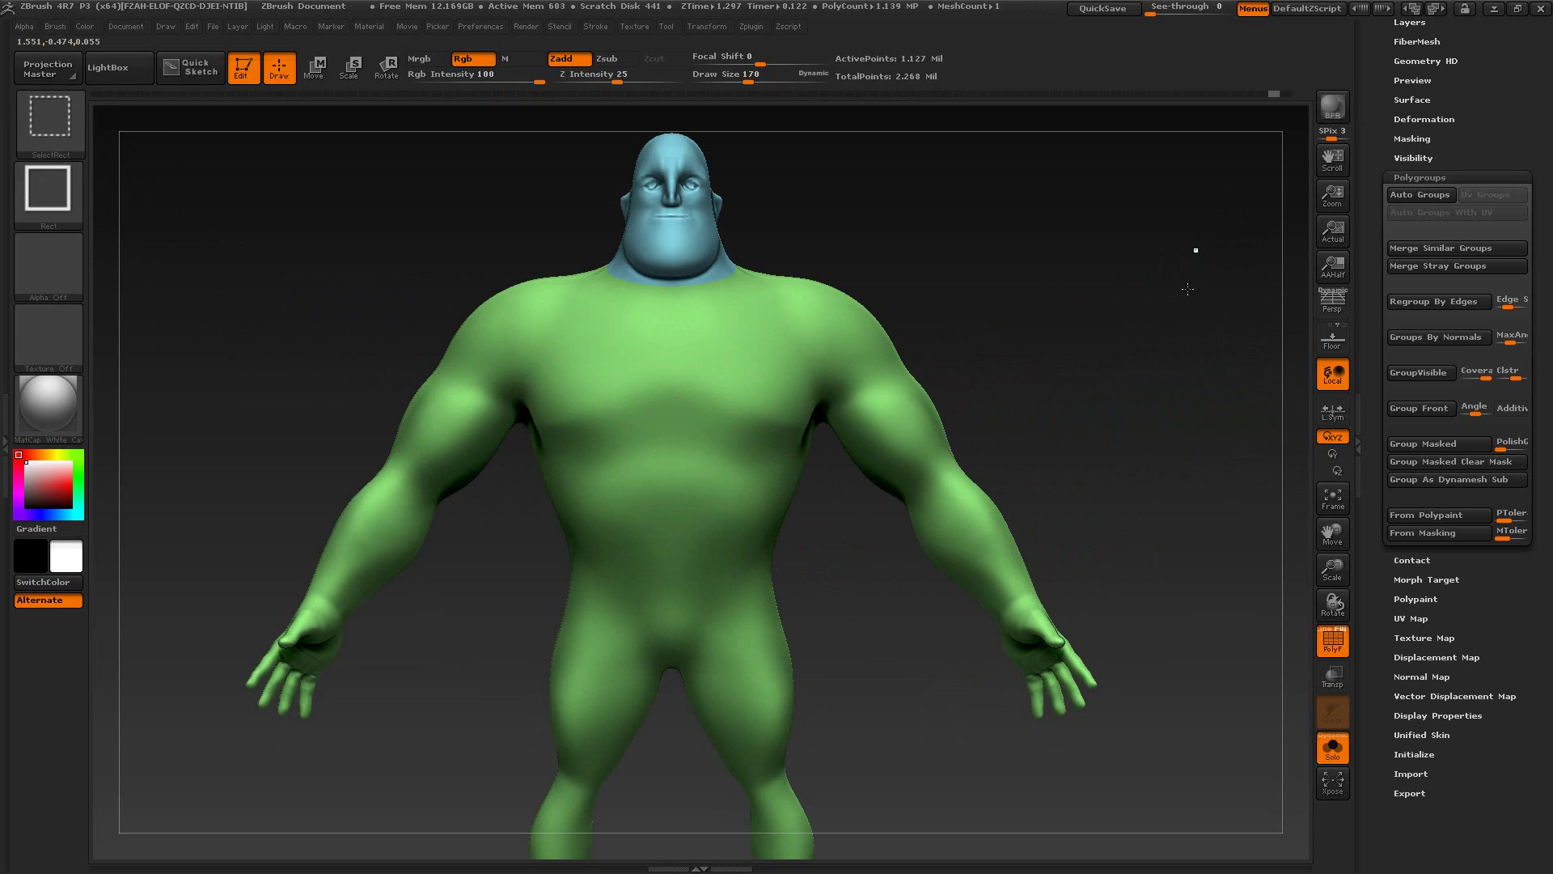
pyautogui.moveTo(1195, 250)
pyautogui.keyDown('ctrl'); pyautogui.keyDown('shift'); pyautogui.mouseDown()
pyautogui.moveTo(933, 703)
pyautogui.moveTo(859, 783)
pyautogui.mouseUp(); pyautogui.keyUp('shift'); pyautogui.keyUp('ctrl')
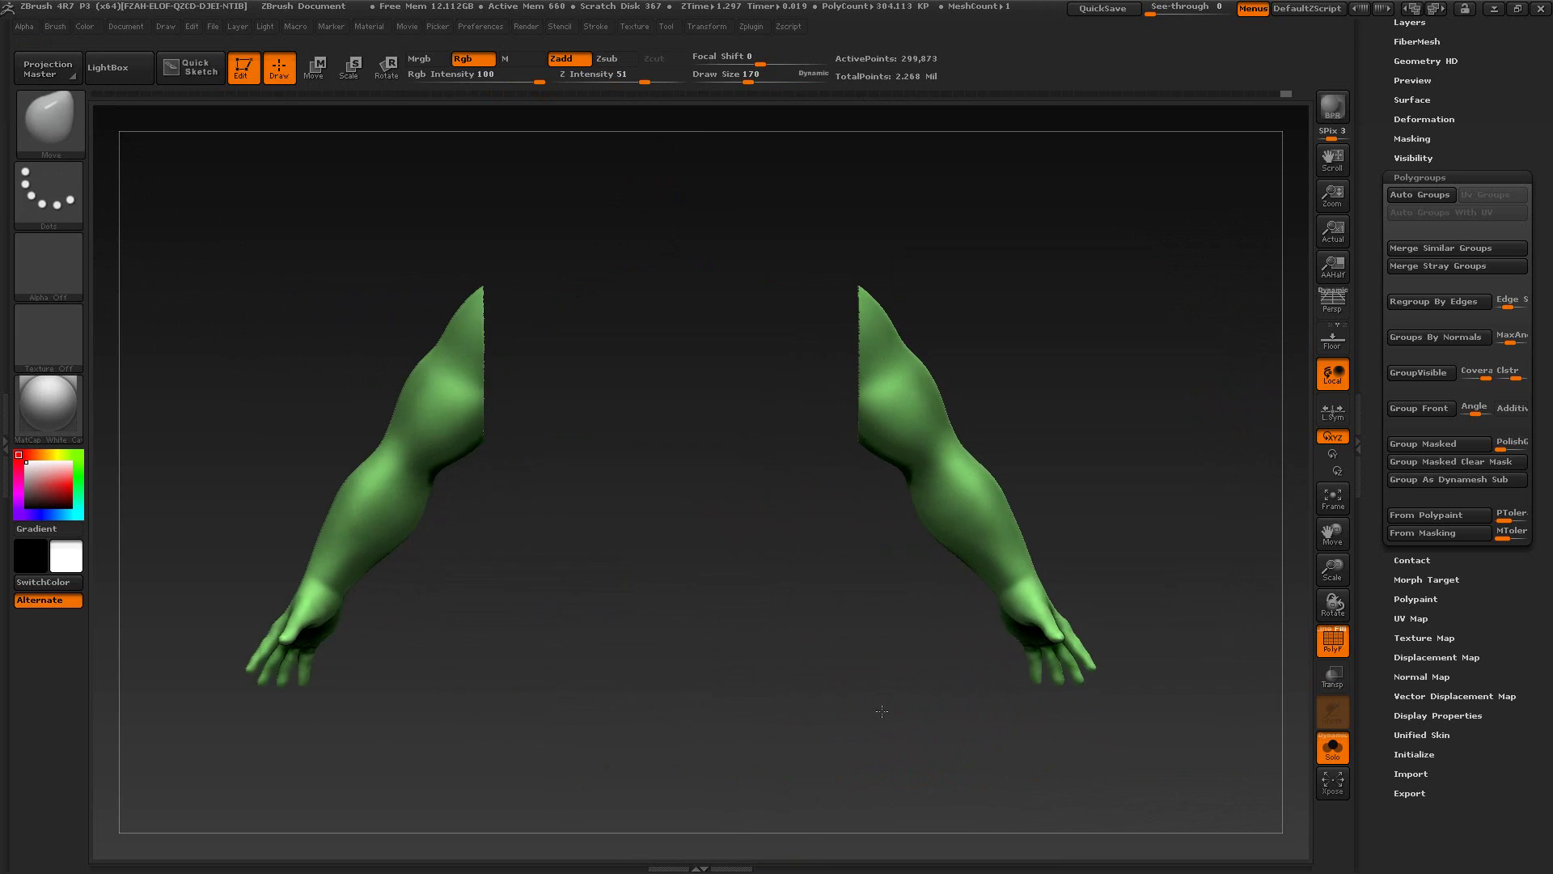
pyautogui.moveTo(882, 711); pyautogui.dragTo(687, 602)
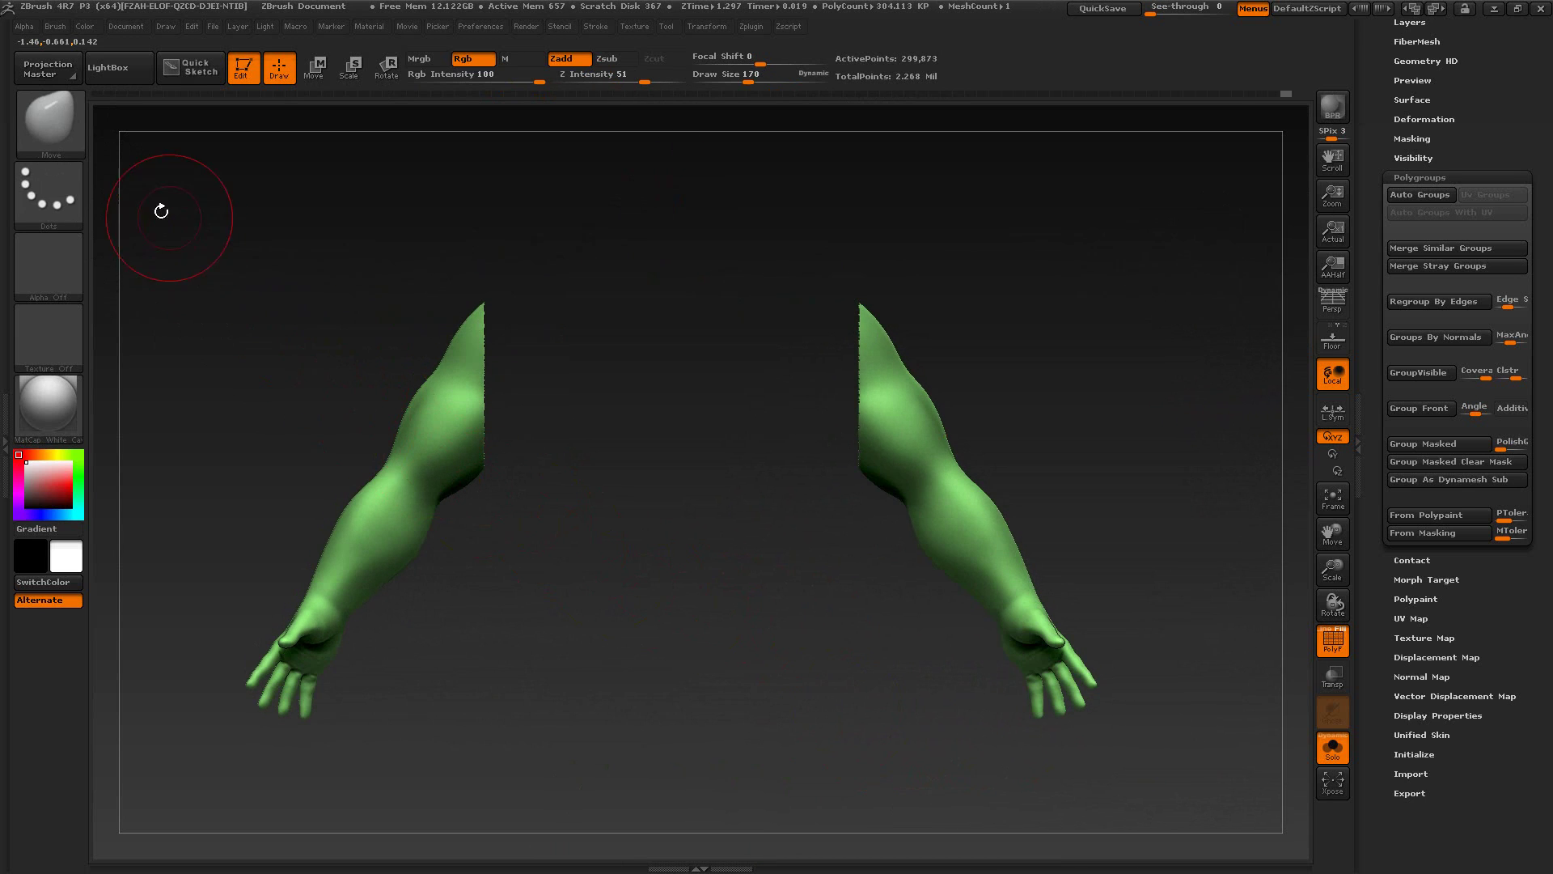
# Step: Try slicing across the forearm near the elbow from the side with a SliceCurve line, and undo the slice
pyautogui.keyDown('ctrl'); pyautogui.keyDown('shift'); pyautogui.click(65, 139); pyautogui.keyUp('shift'); pyautogui.keyUp('ctrl')
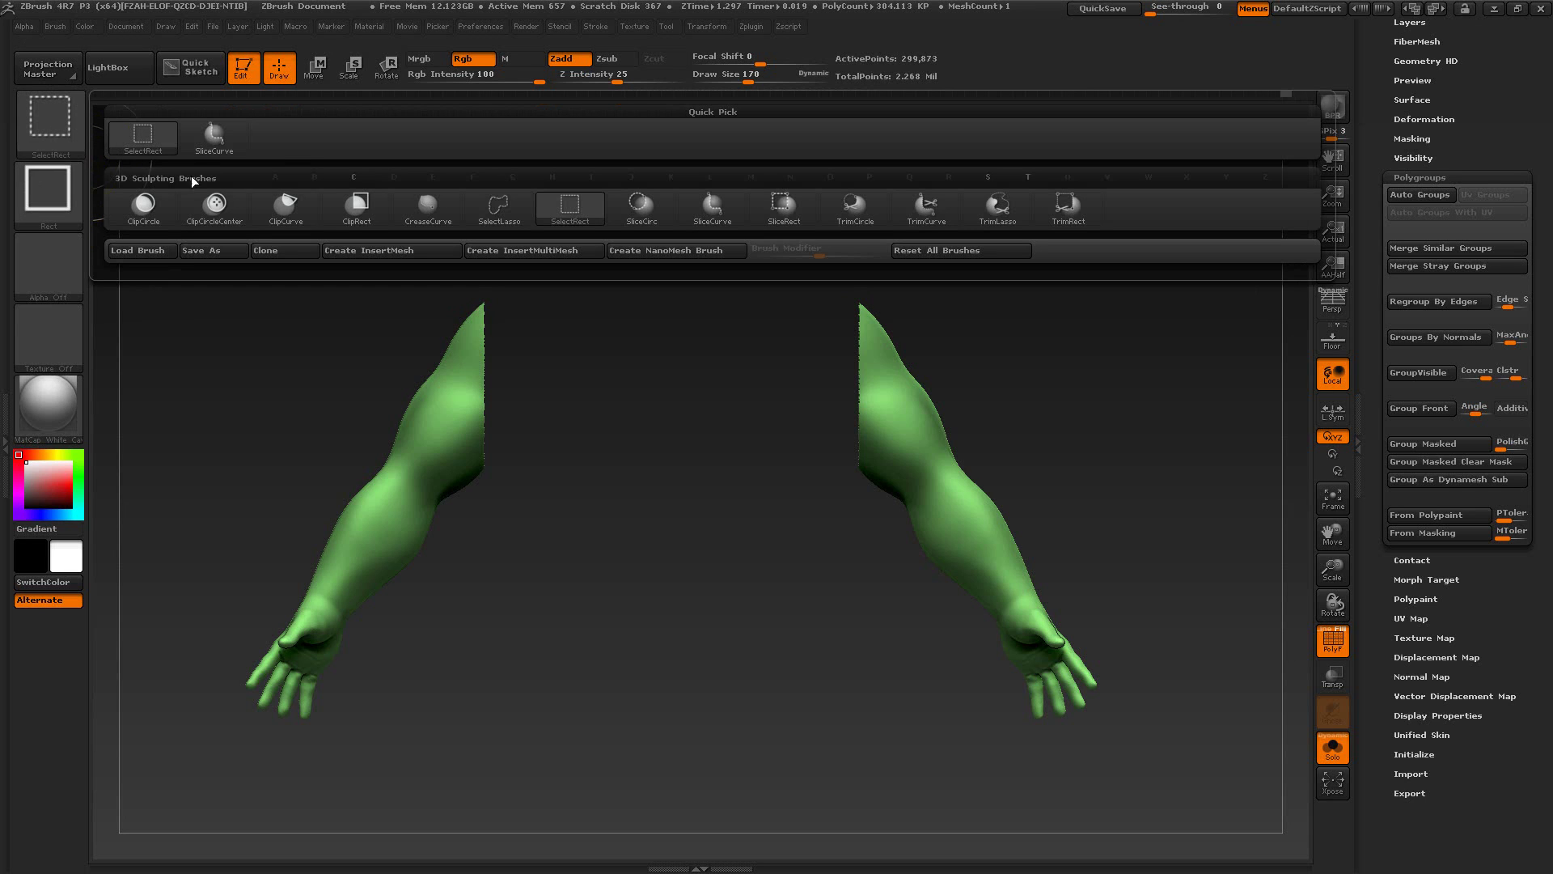
pyautogui.click(783, 213)
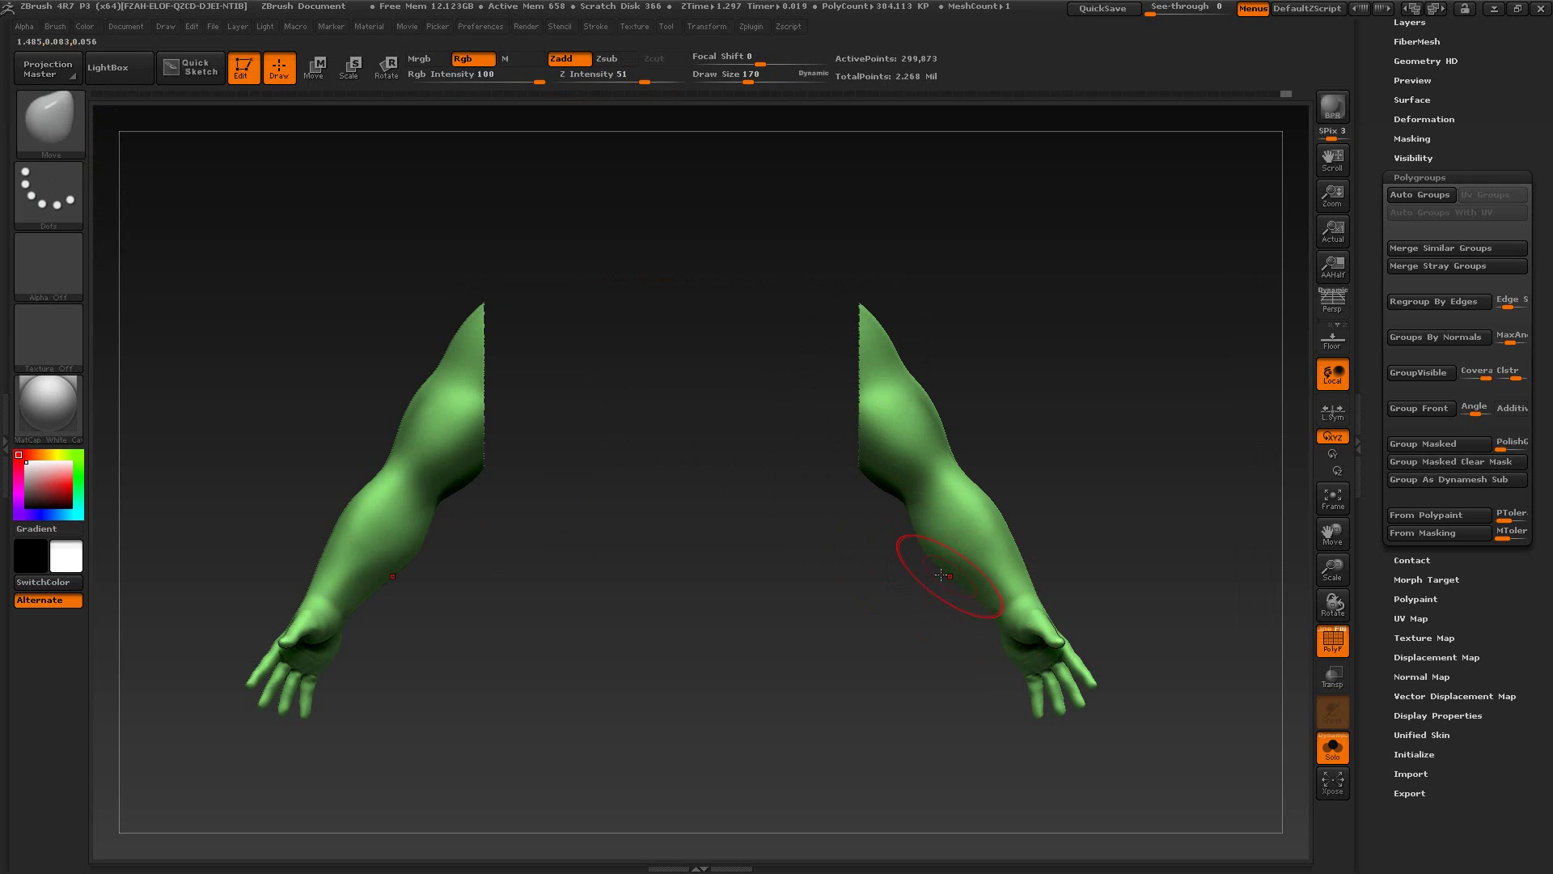
pyautogui.keyDown('ctrl'); pyautogui.keyDown('shift'); pyautogui.click(47, 116); pyautogui.keyUp('shift'); pyautogui.keyUp('ctrl')
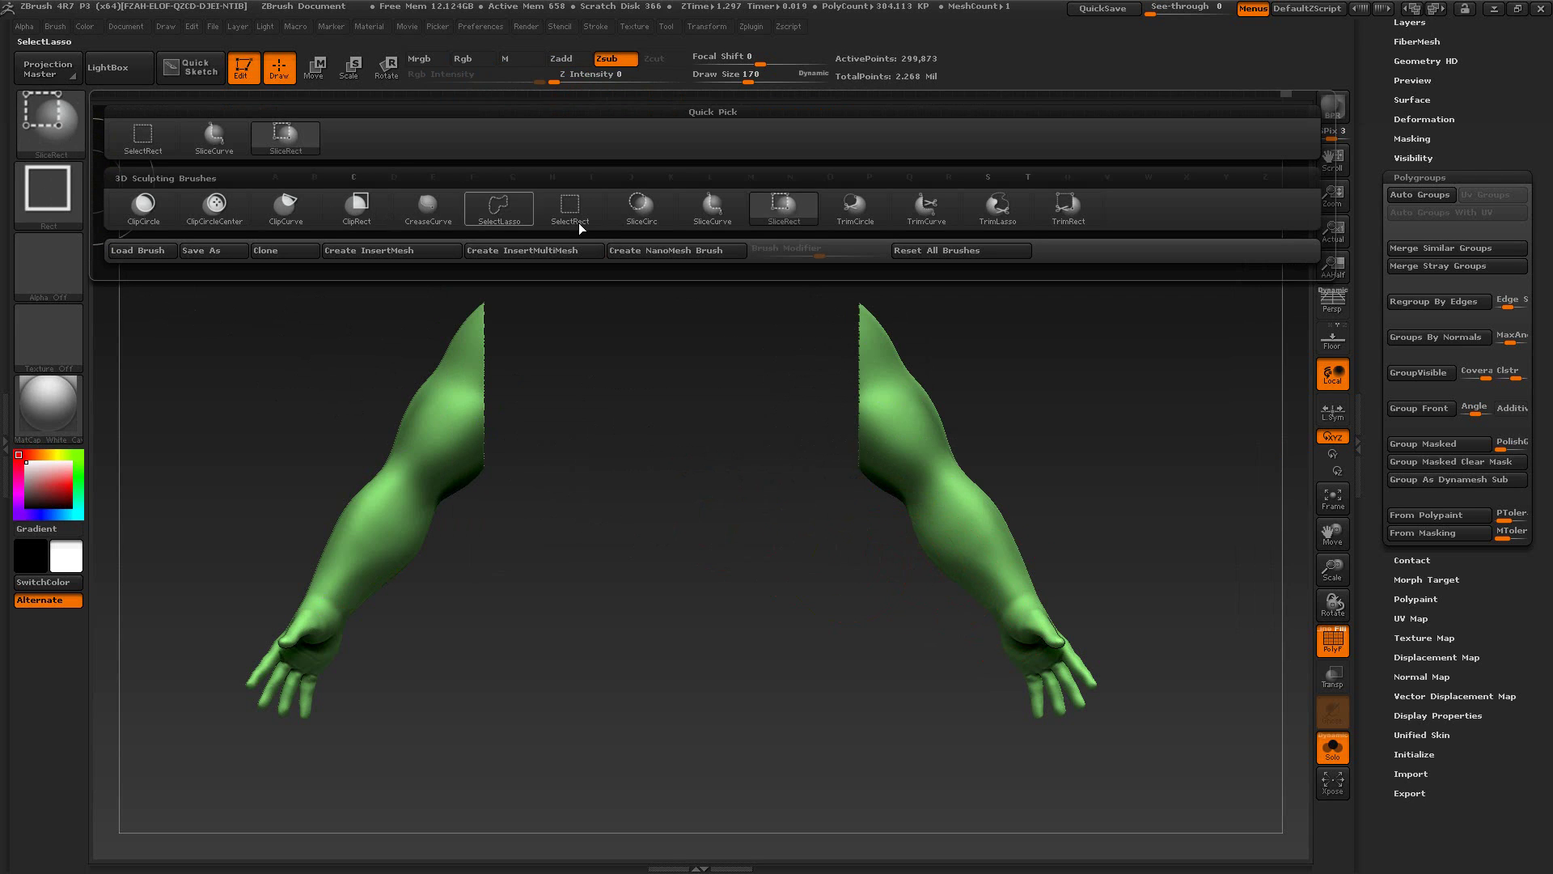
pyautogui.click(686, 219)
pyautogui.moveTo(1117, 541)
pyautogui.mouseDown()
pyautogui.moveTo(1192, 541)
pyautogui.moveTo(1067, 571)
pyautogui.mouseUp()
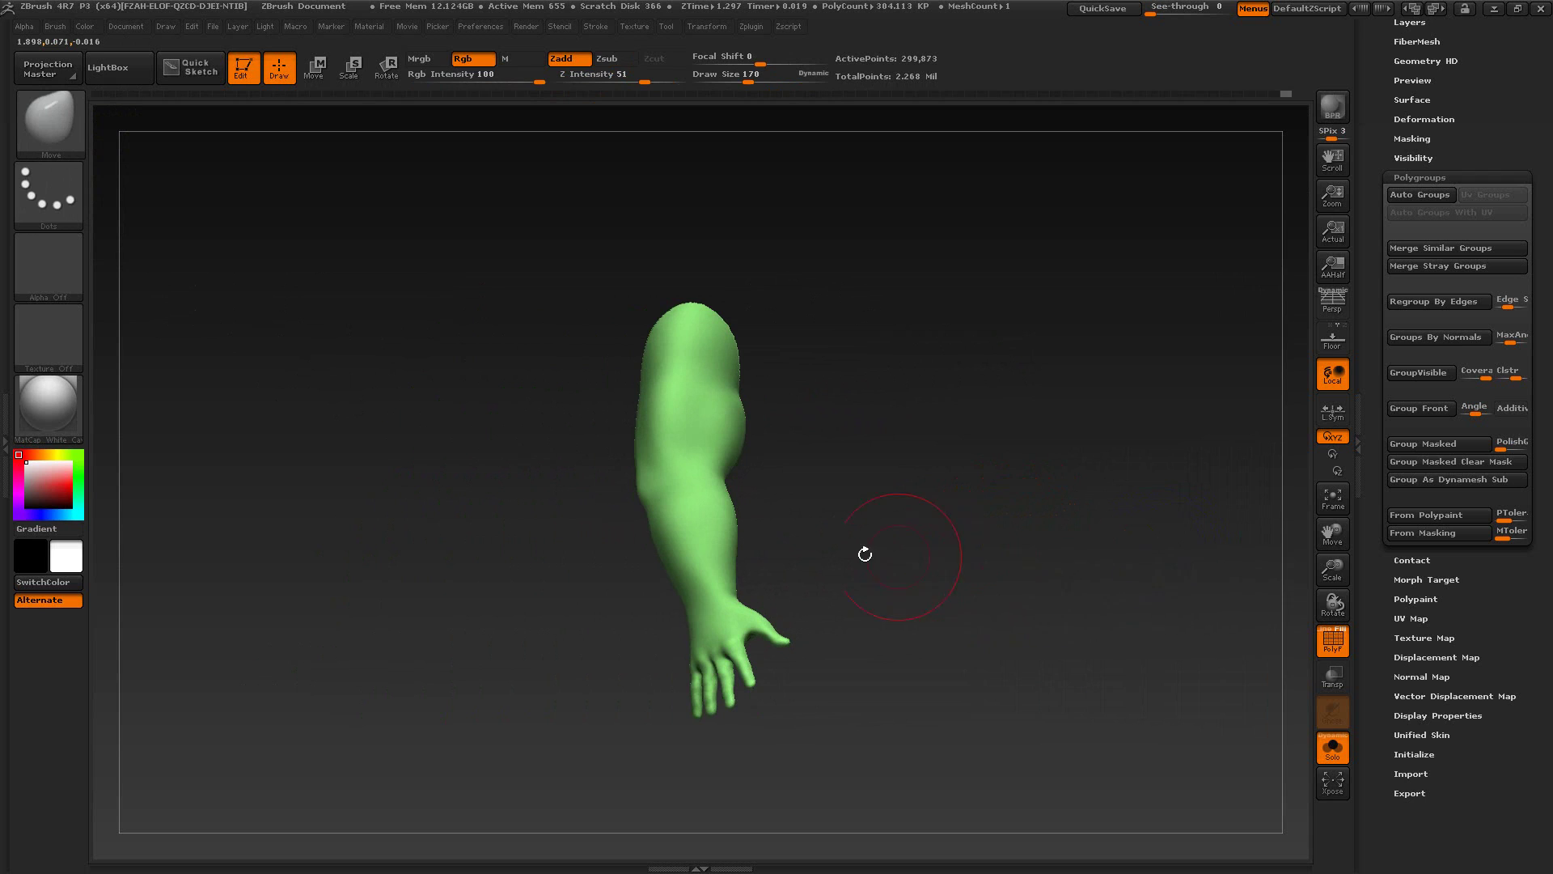
pyautogui.keyDown('ctrl'); pyautogui.keyDown('shift'); pyautogui.moveTo(598, 530); pyautogui.dragTo(801, 482); pyautogui.keyUp('shift'); pyautogui.keyUp('ctrl')
pyautogui.moveTo(1051, 522)
pyautogui.mouseDown()
pyautogui.moveTo(997, 532)
pyautogui.moveTo(1079, 501)
pyautogui.moveTo(1084, 283)
pyautogui.moveTo(1057, 513)
pyautogui.mouseUp()
pyautogui.hotkey('ctrl', 'z')
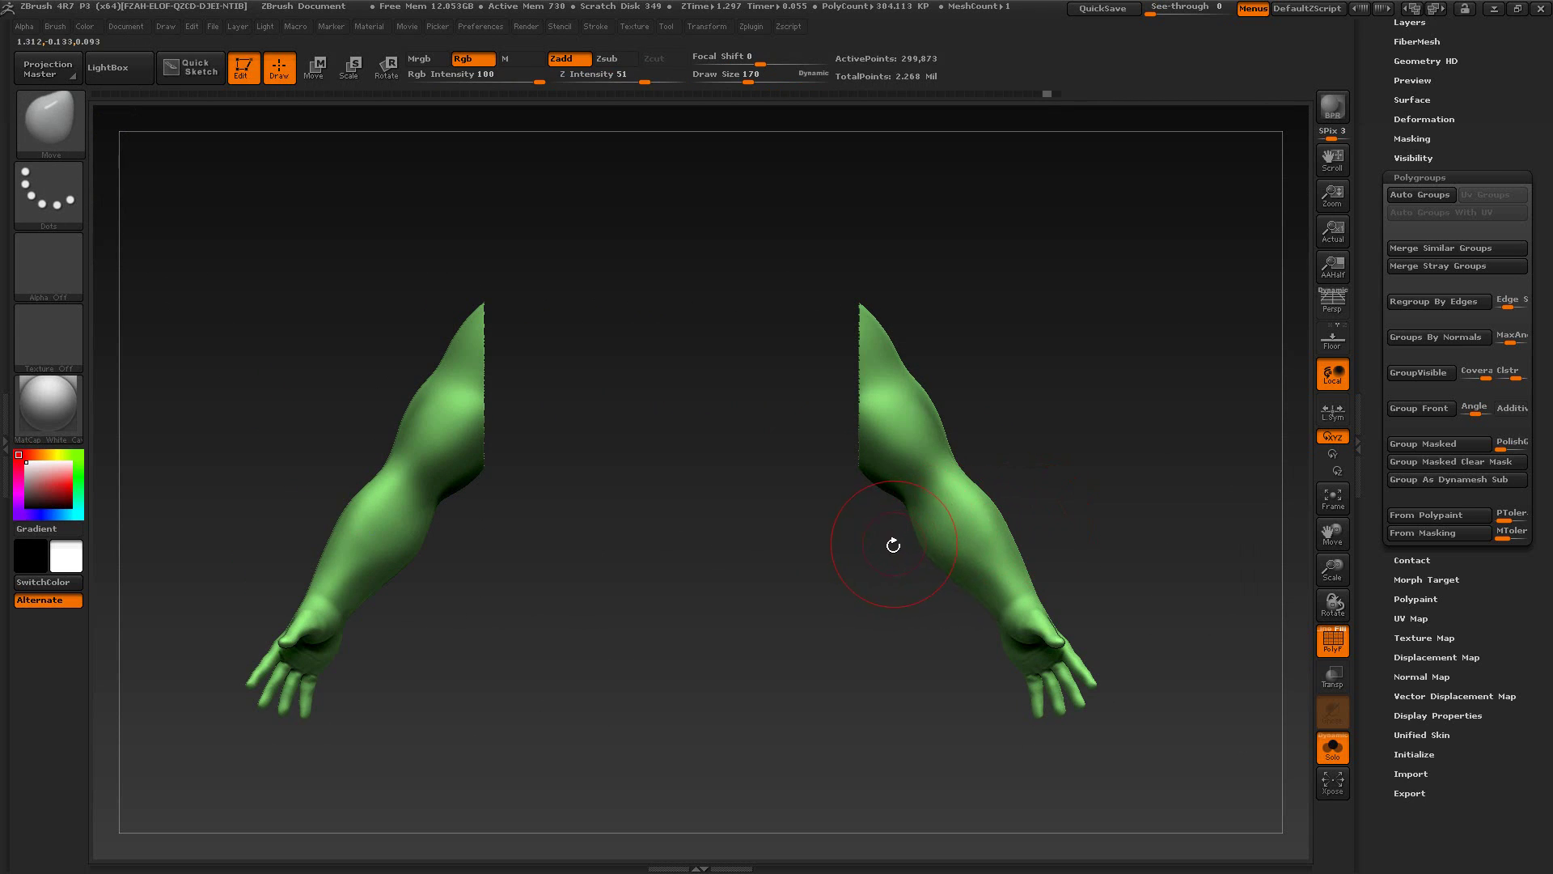
# Step: Try a diagonal SliceCurve cut across the forearm just below the elbow from the front, undo it, and recheck the street still in XnView
pyautogui.moveTo(882, 550)
pyautogui.keyDown('ctrl'); pyautogui.keyDown('shift'); pyautogui.mouseDown()
pyautogui.moveTo(1021, 441)
pyautogui.moveTo(1033, 451)
pyautogui.mouseUp(); pyautogui.keyUp('shift'); pyautogui.keyUp('ctrl')
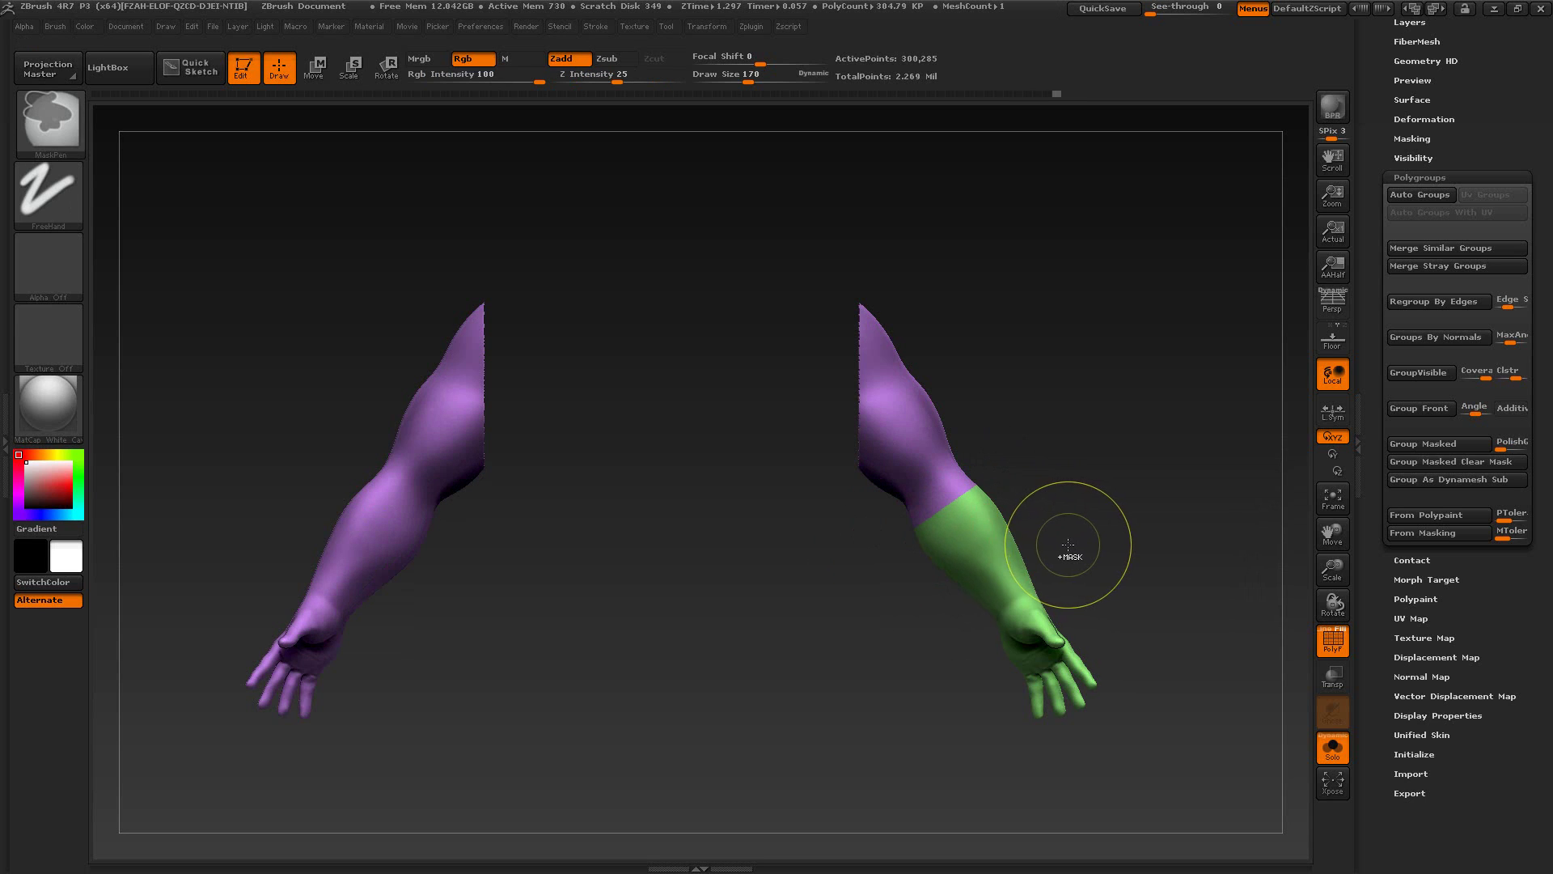
pyautogui.hotkey('ctrl', 'w')
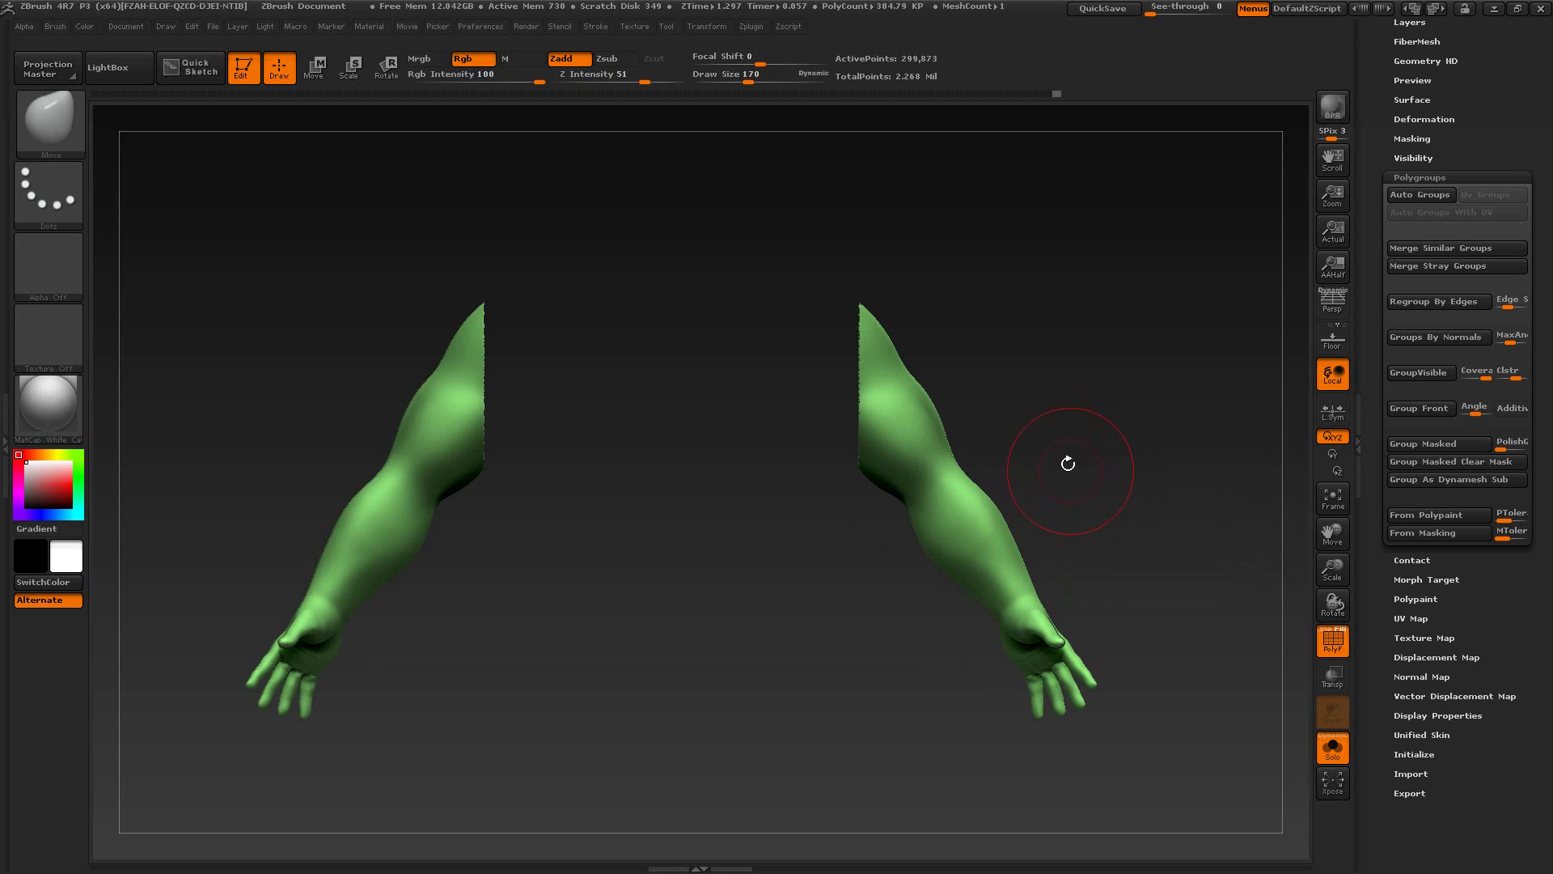
pyautogui.moveTo(1082, 450)
pyautogui.mouseDown()
pyautogui.moveTo(998, 489)
pyautogui.moveTo(1071, 468)
pyautogui.mouseUp()
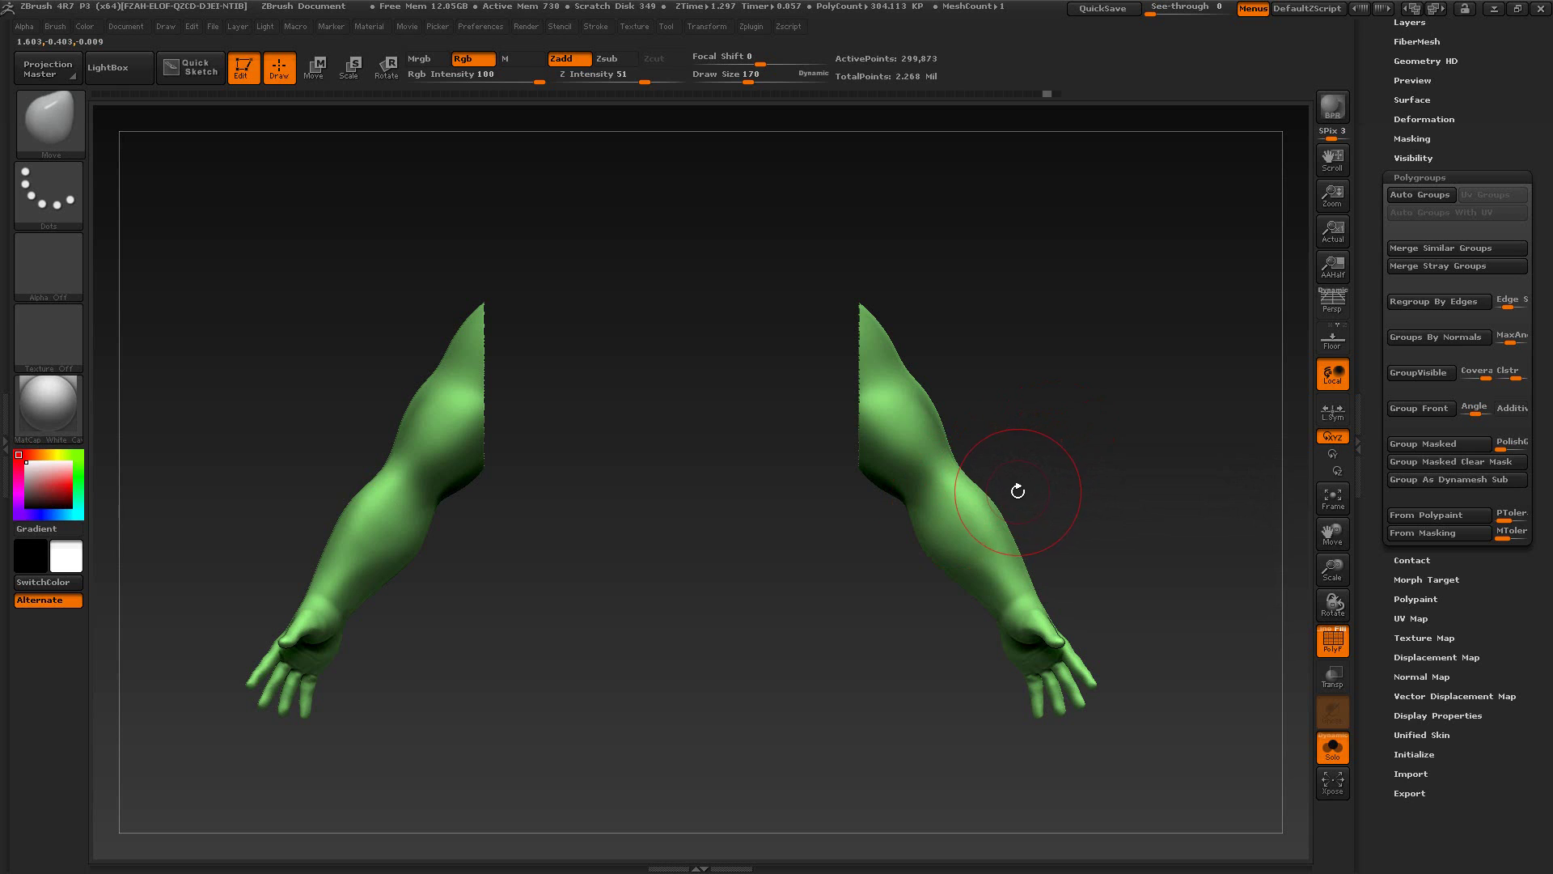
pyautogui.hotkey('alt', 'Tab')
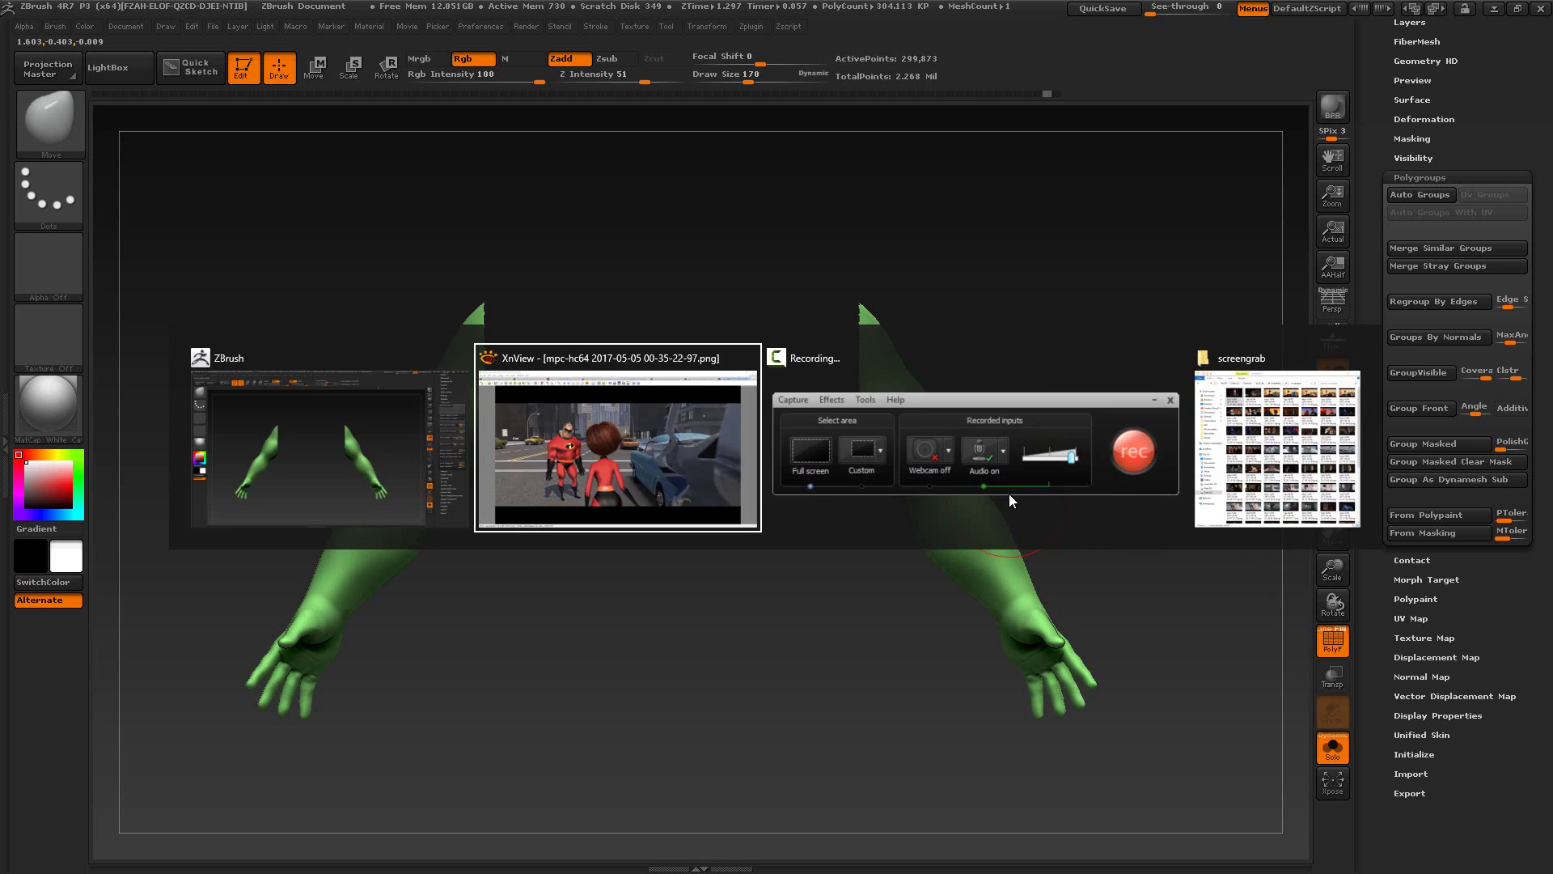
pyautogui.hotkey('alt', 'Tab')
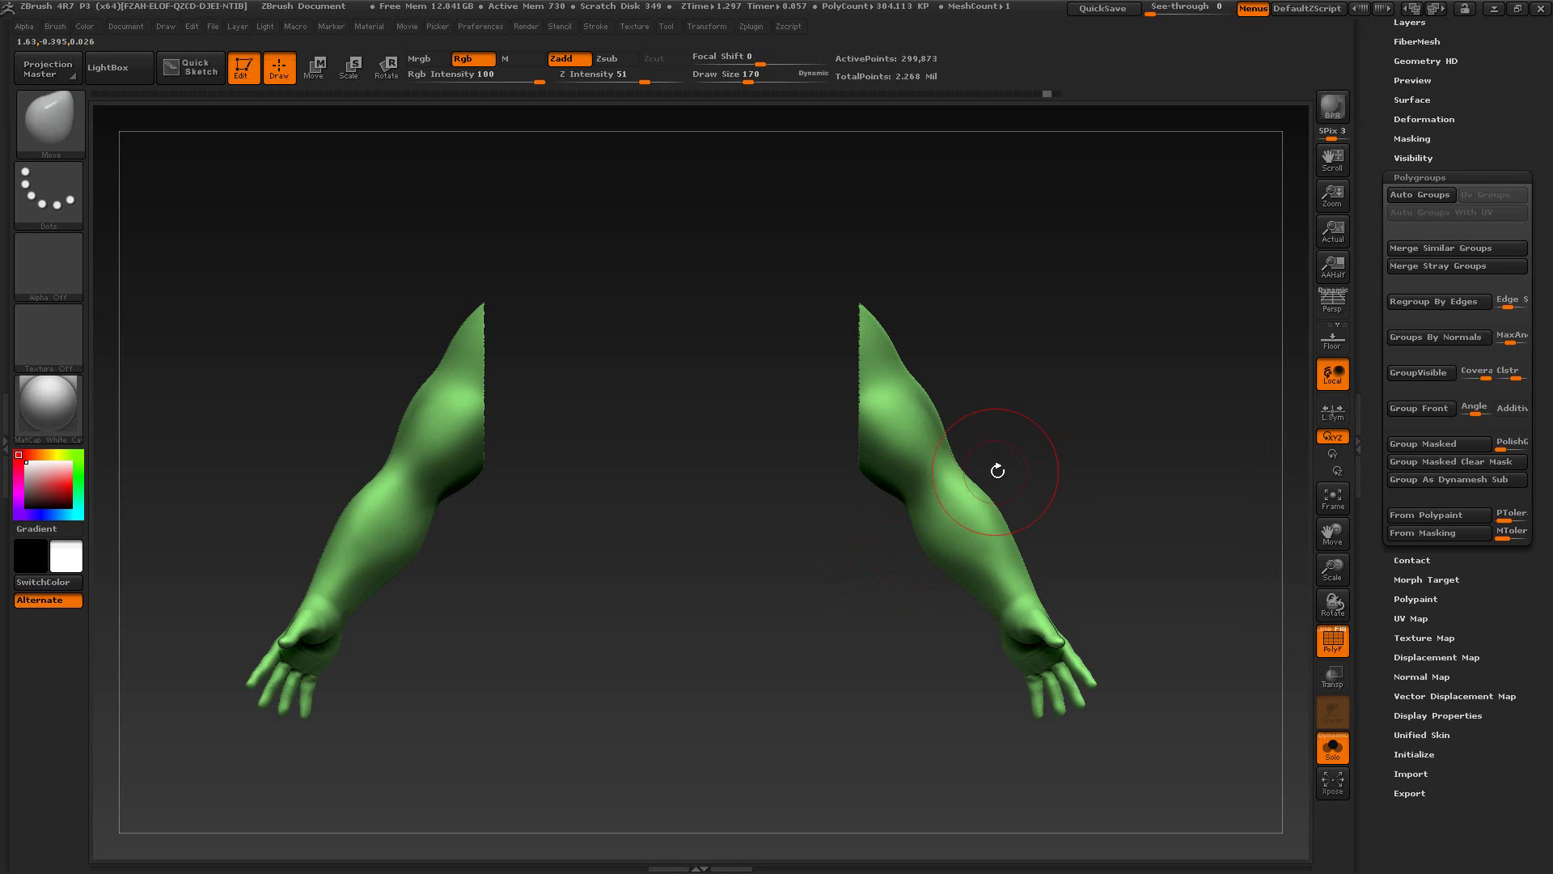
# Step: Unhide the whole body and select the ClayBuildup brush
pyautogui.keyDown('ctrl'); pyautogui.keyDown('shift'); pyautogui.click(1054, 459); pyautogui.keyUp('shift'); pyautogui.keyUp('ctrl')
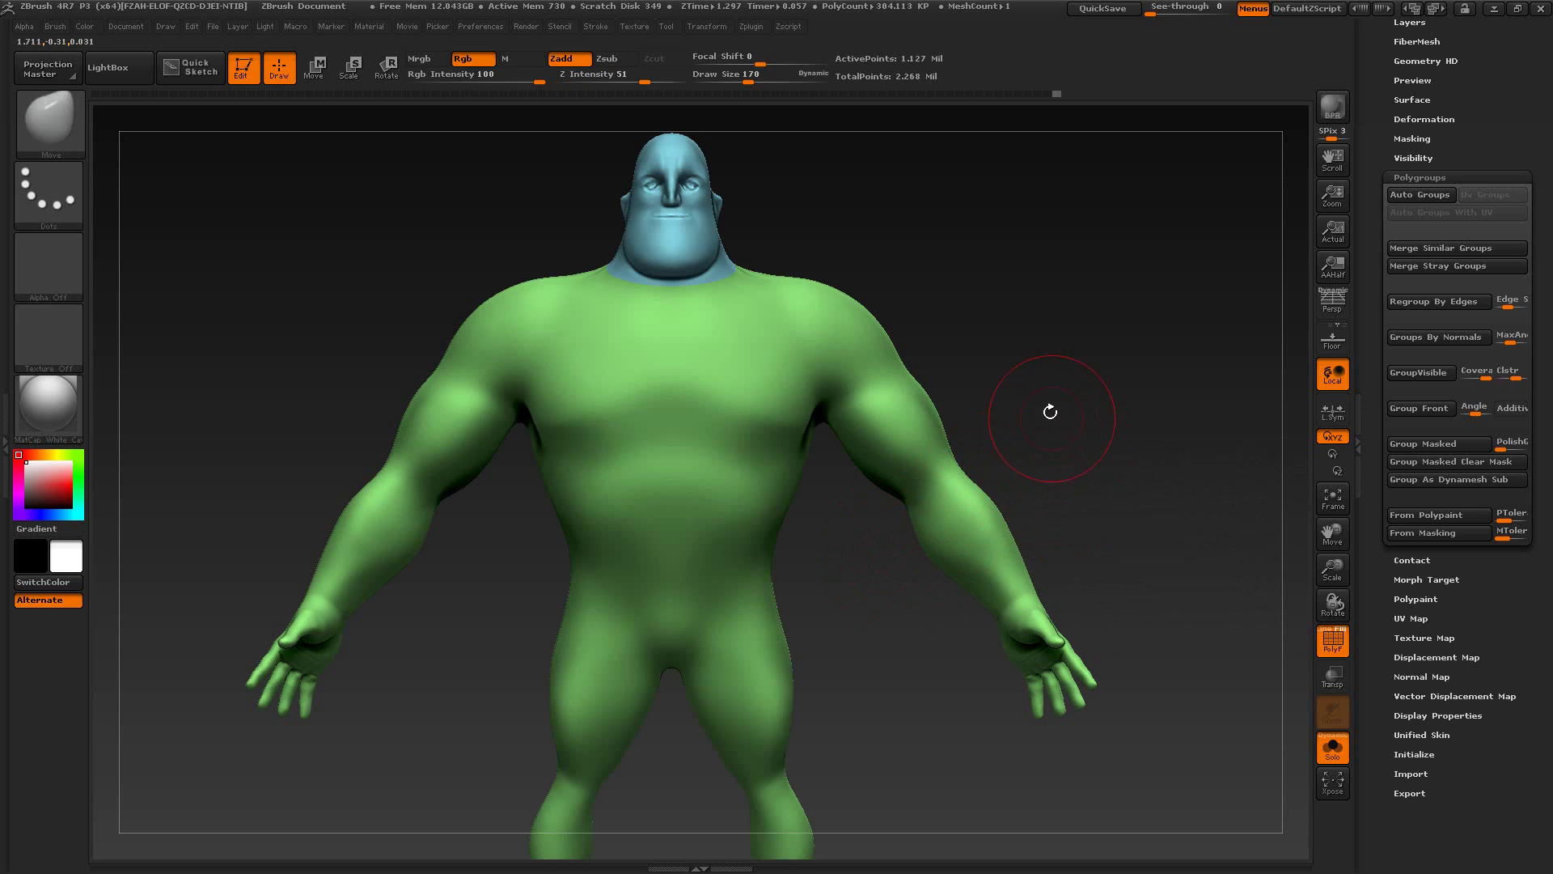
pyautogui.moveTo(1042, 440)
pyautogui.keyDown('alt'); pyautogui.mouseDown()
pyautogui.moveTo(1012, 512)
pyautogui.moveTo(1040, 523)
pyautogui.moveTo(1023, 489)
pyautogui.moveTo(1035, 460)
pyautogui.moveTo(1023, 593)
pyautogui.moveTo(1026, 538)
pyautogui.moveTo(981, 442)
pyautogui.moveTo(1019, 454)
pyautogui.mouseUp(); pyautogui.keyUp('alt')
pyautogui.click(65, 138)
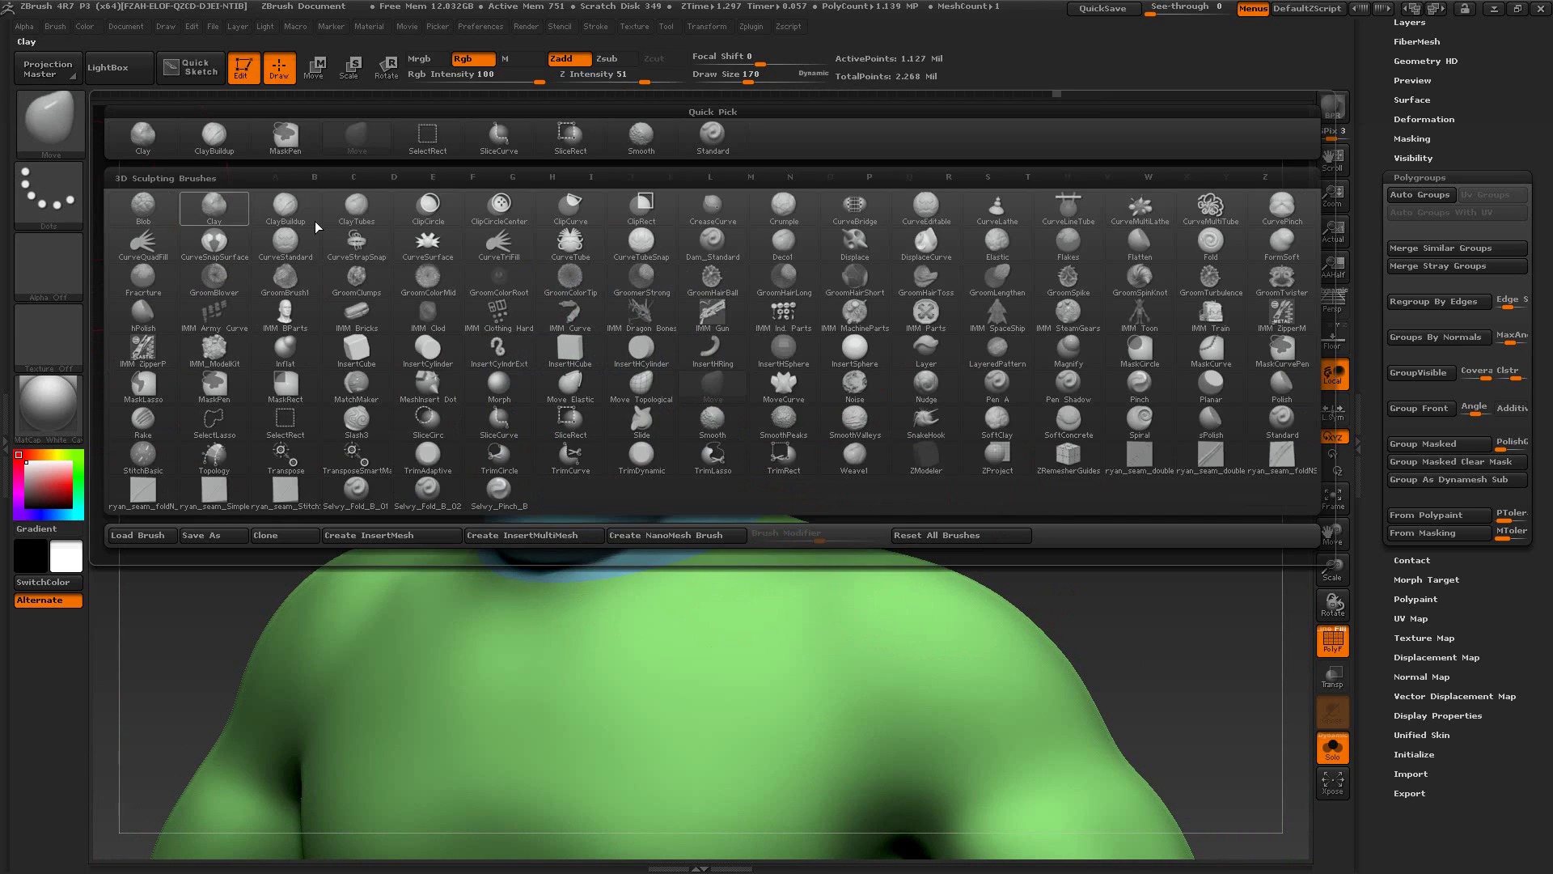
pyautogui.click(147, 139)
pyautogui.click(48, 121)
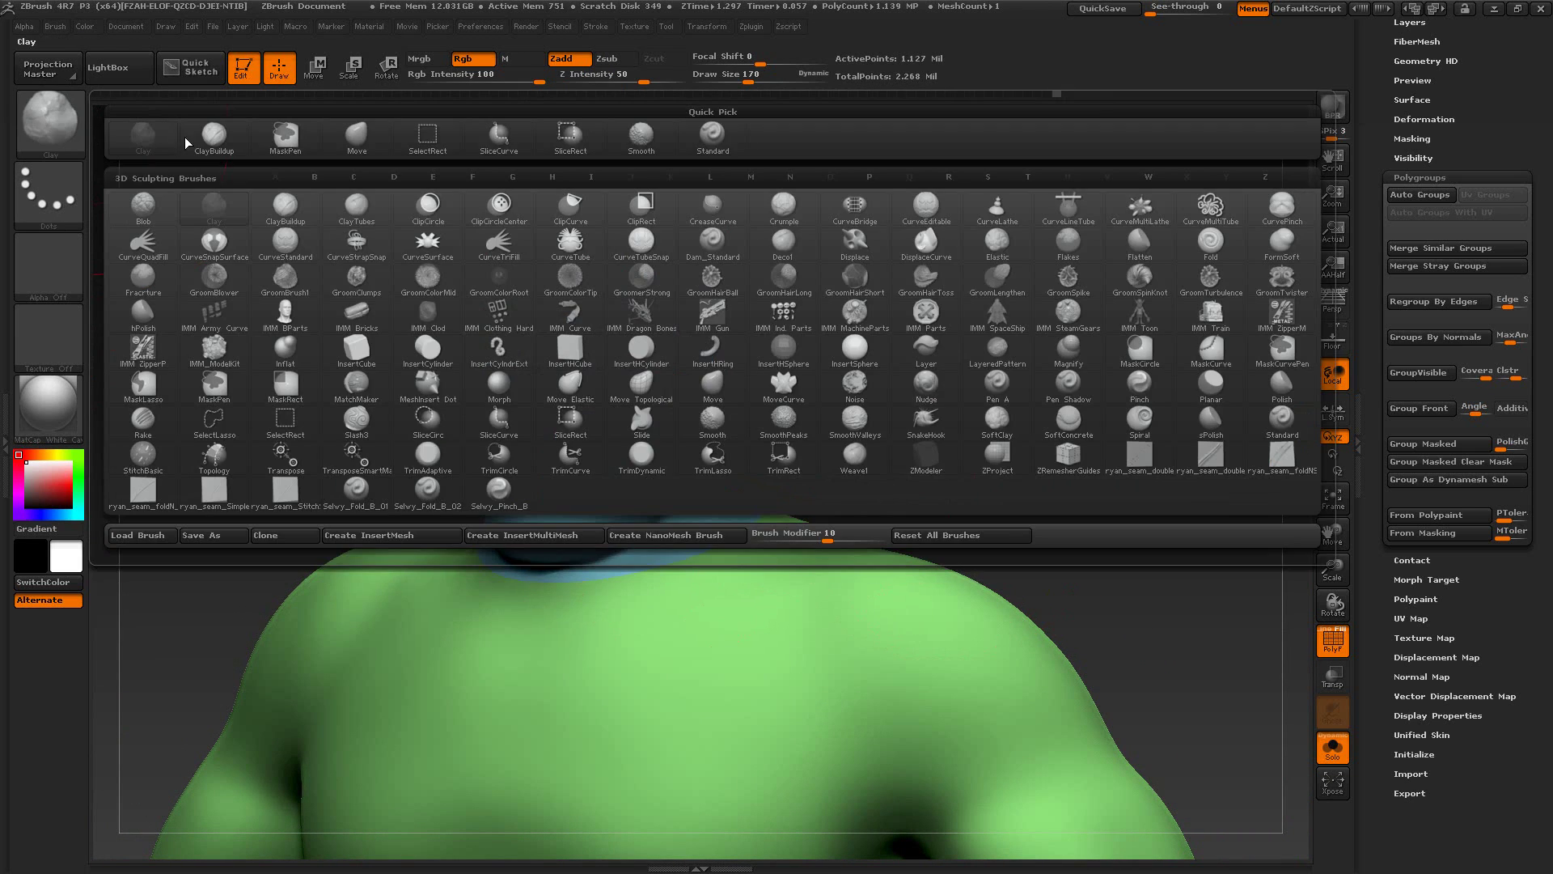
pyautogui.click(214, 134)
pyautogui.moveTo(896, 462); pyautogui.dragTo(949, 447)
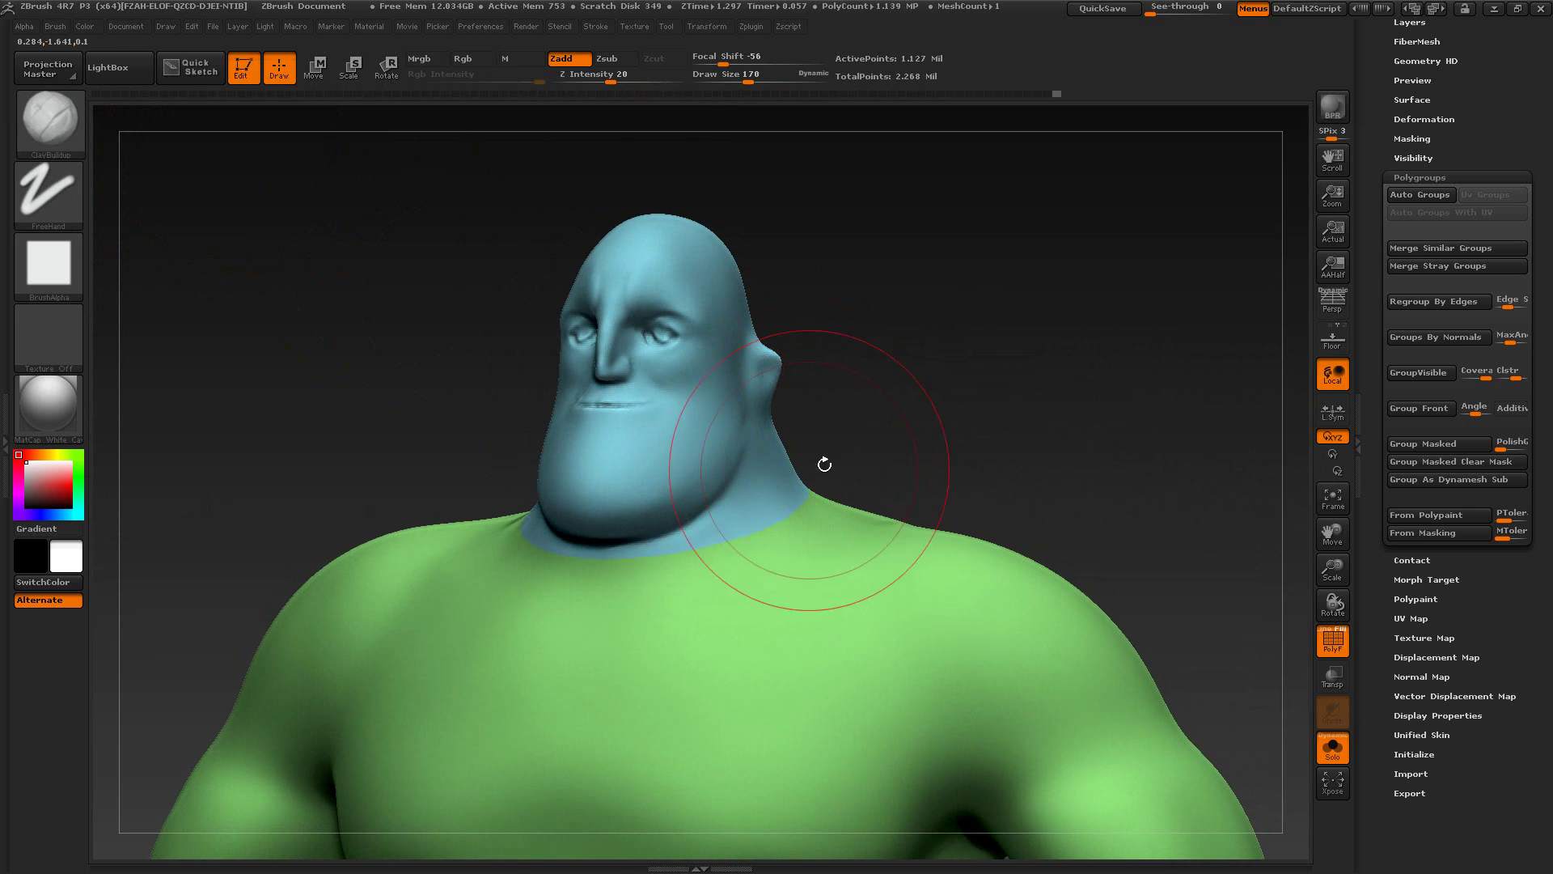
# Step: Isolate the head polygroup and permanently delete the hidden body geometry with Del Hidden
pyautogui.hotkey('ctrl', 'shift')
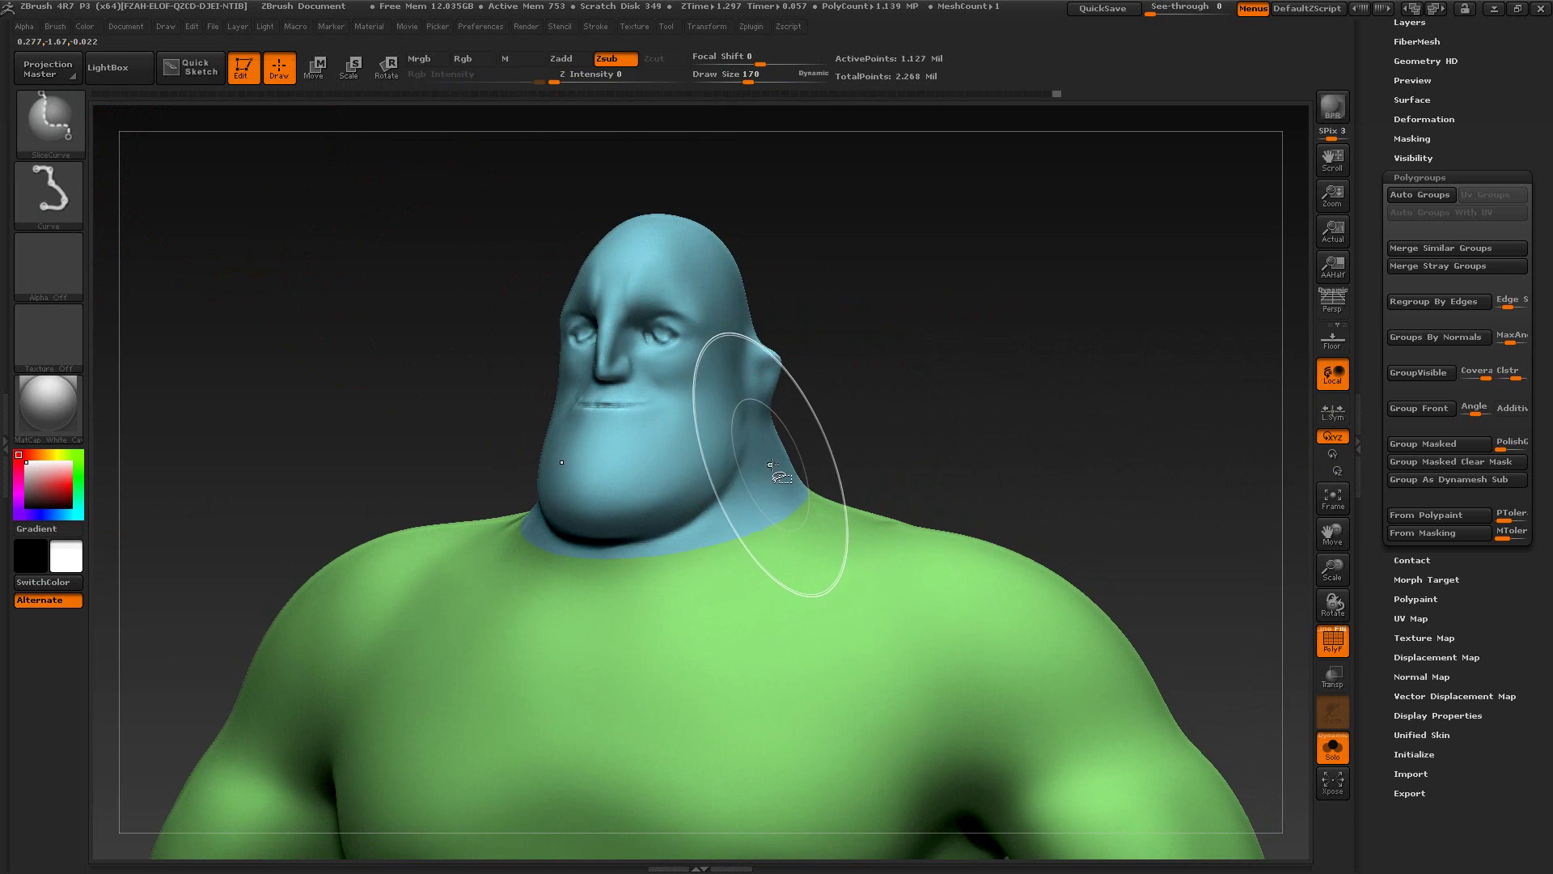
pyautogui.keyDown('ctrl'); pyautogui.keyDown('shift'); pyautogui.click(779, 465); pyautogui.keyUp('shift'); pyautogui.keyUp('ctrl')
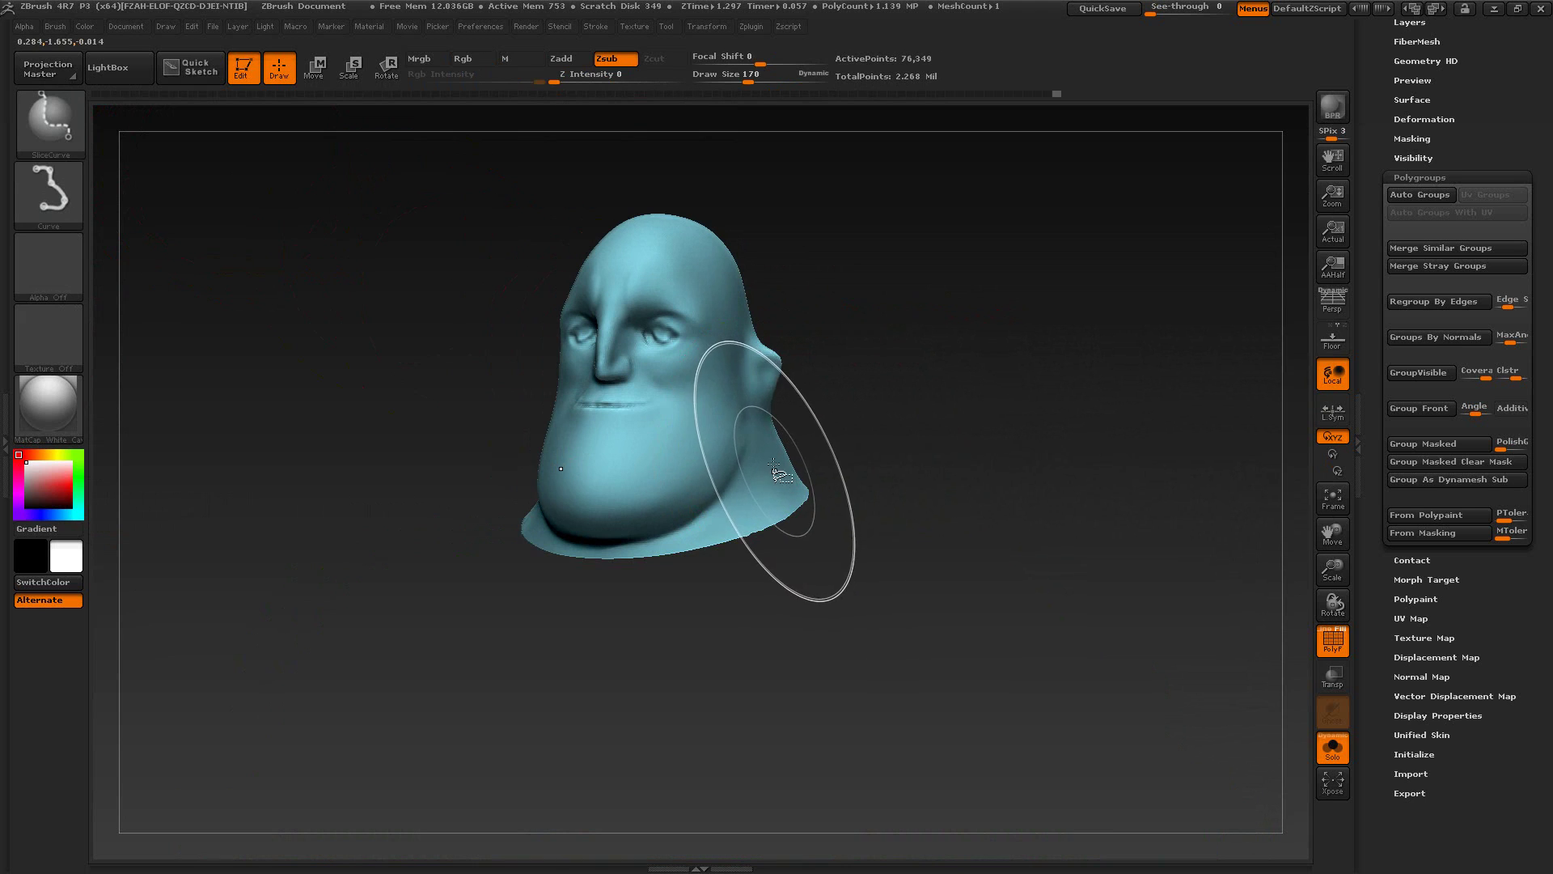
pyautogui.moveTo(919, 533); pyautogui.dragTo(964, 569)
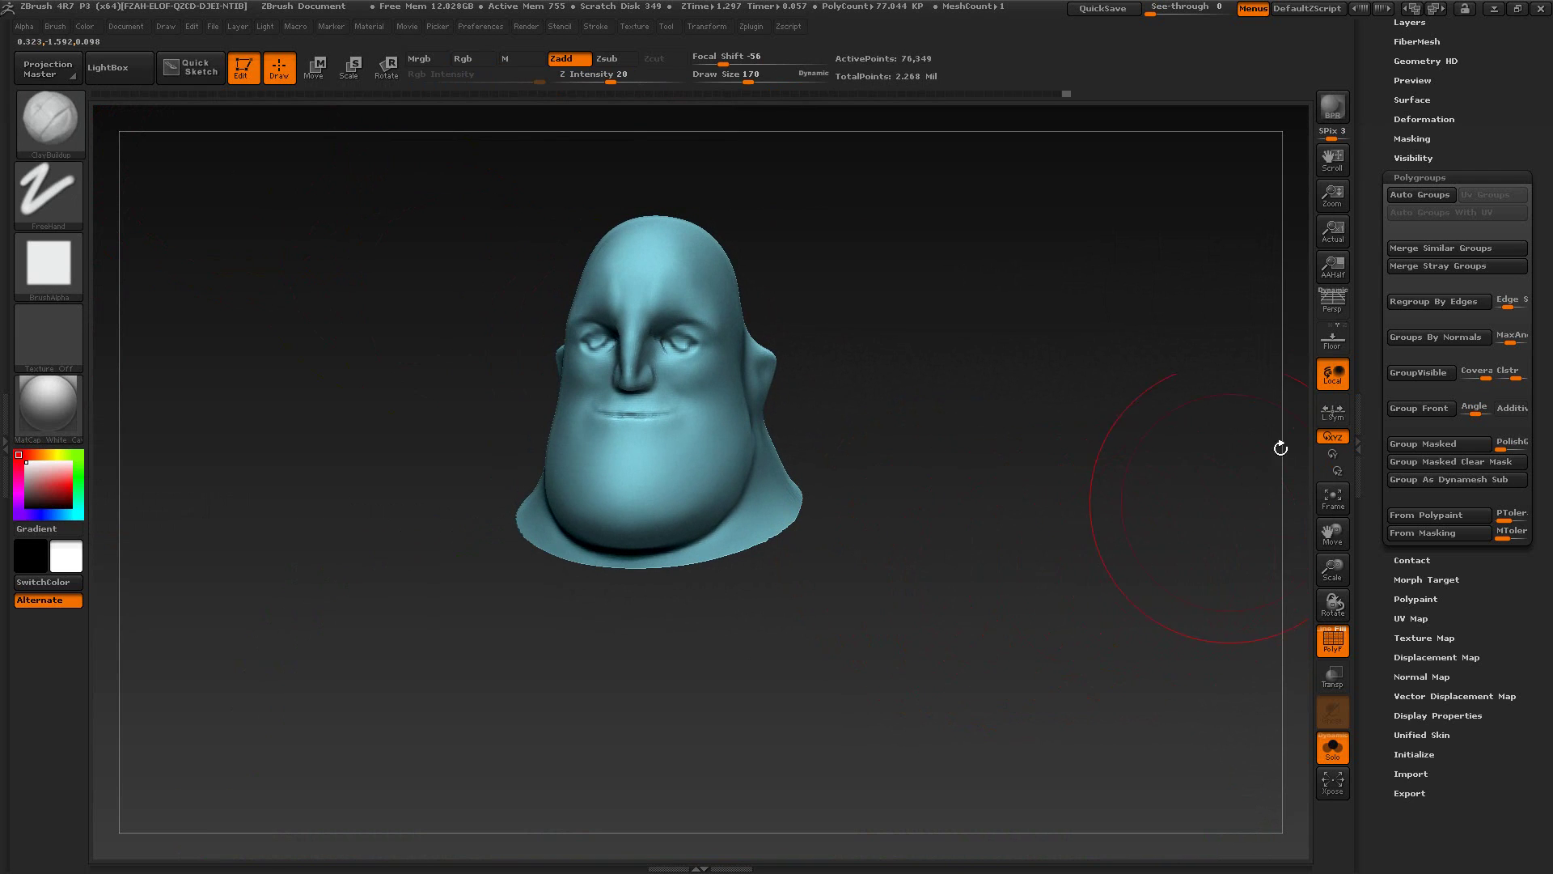
pyautogui.scroll(5, 1369, 429)
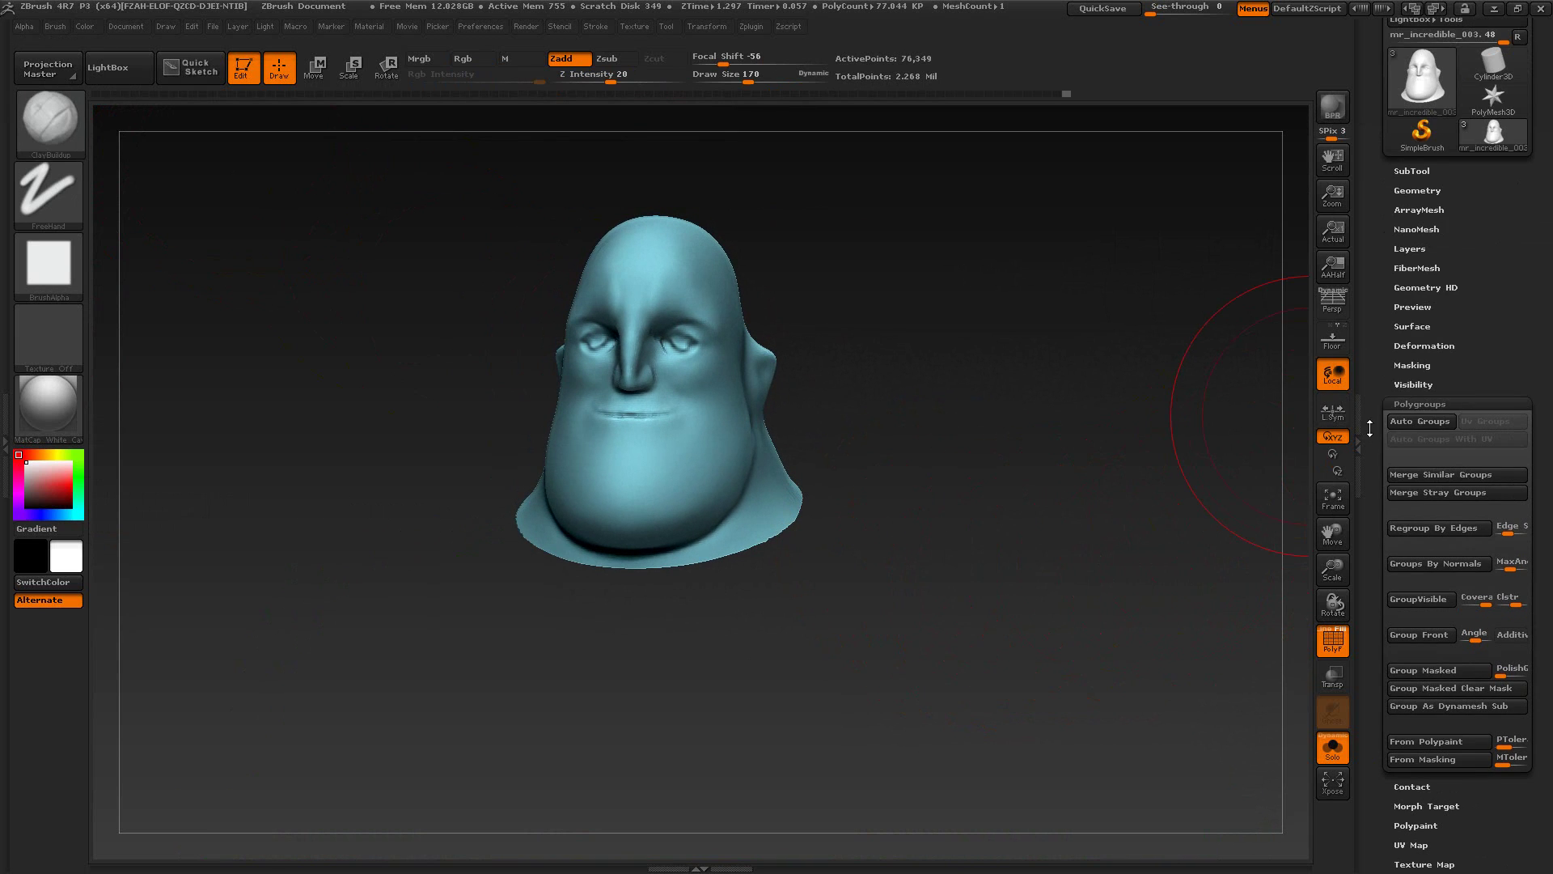
pyautogui.click(1424, 190)
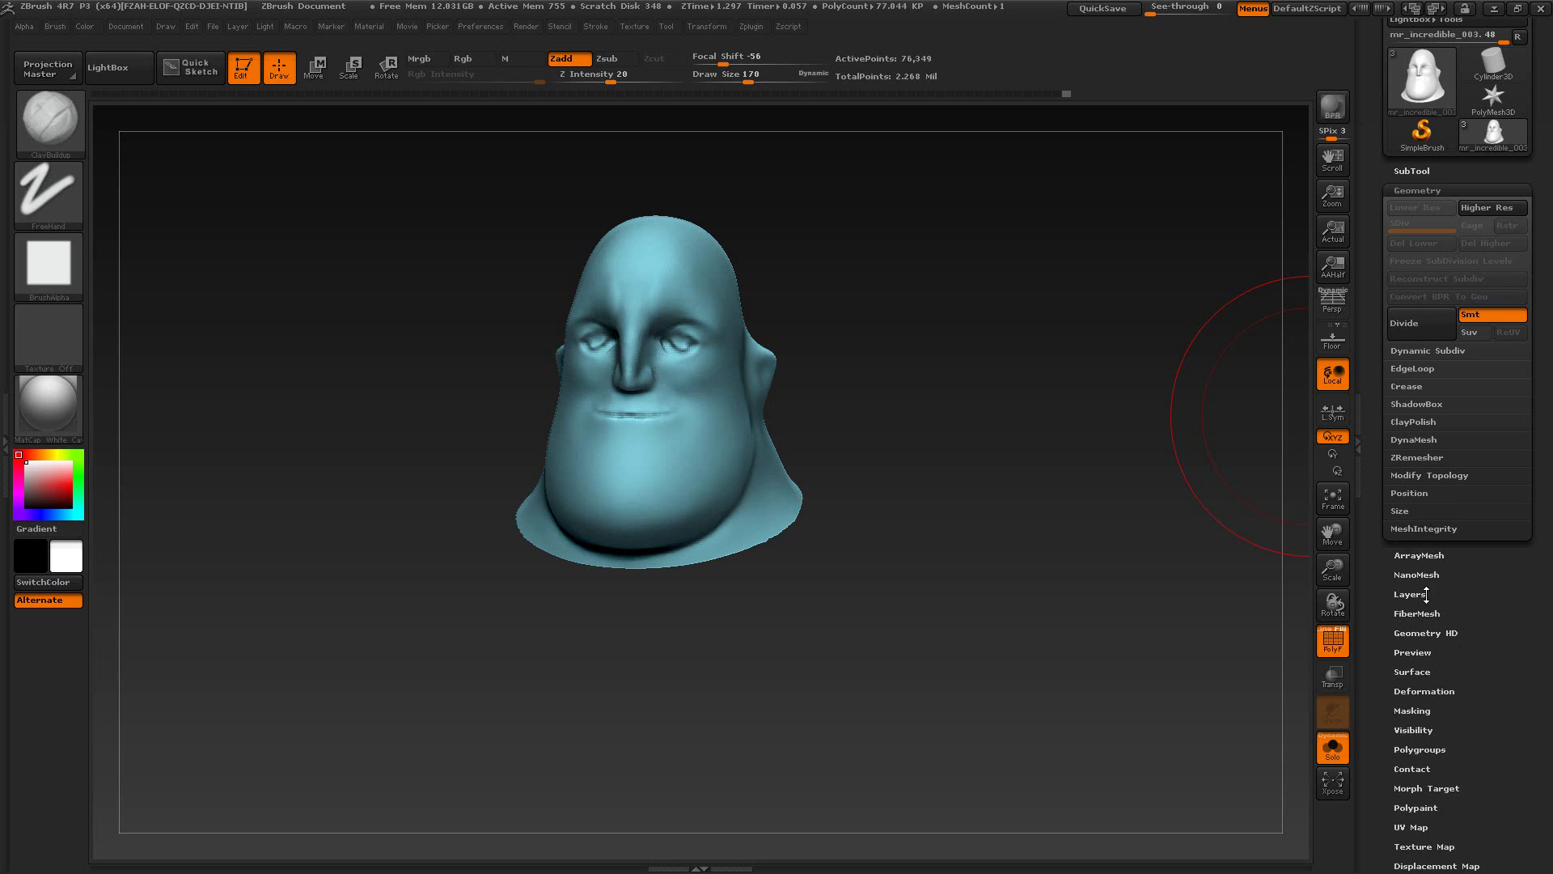
pyautogui.click(1416, 476)
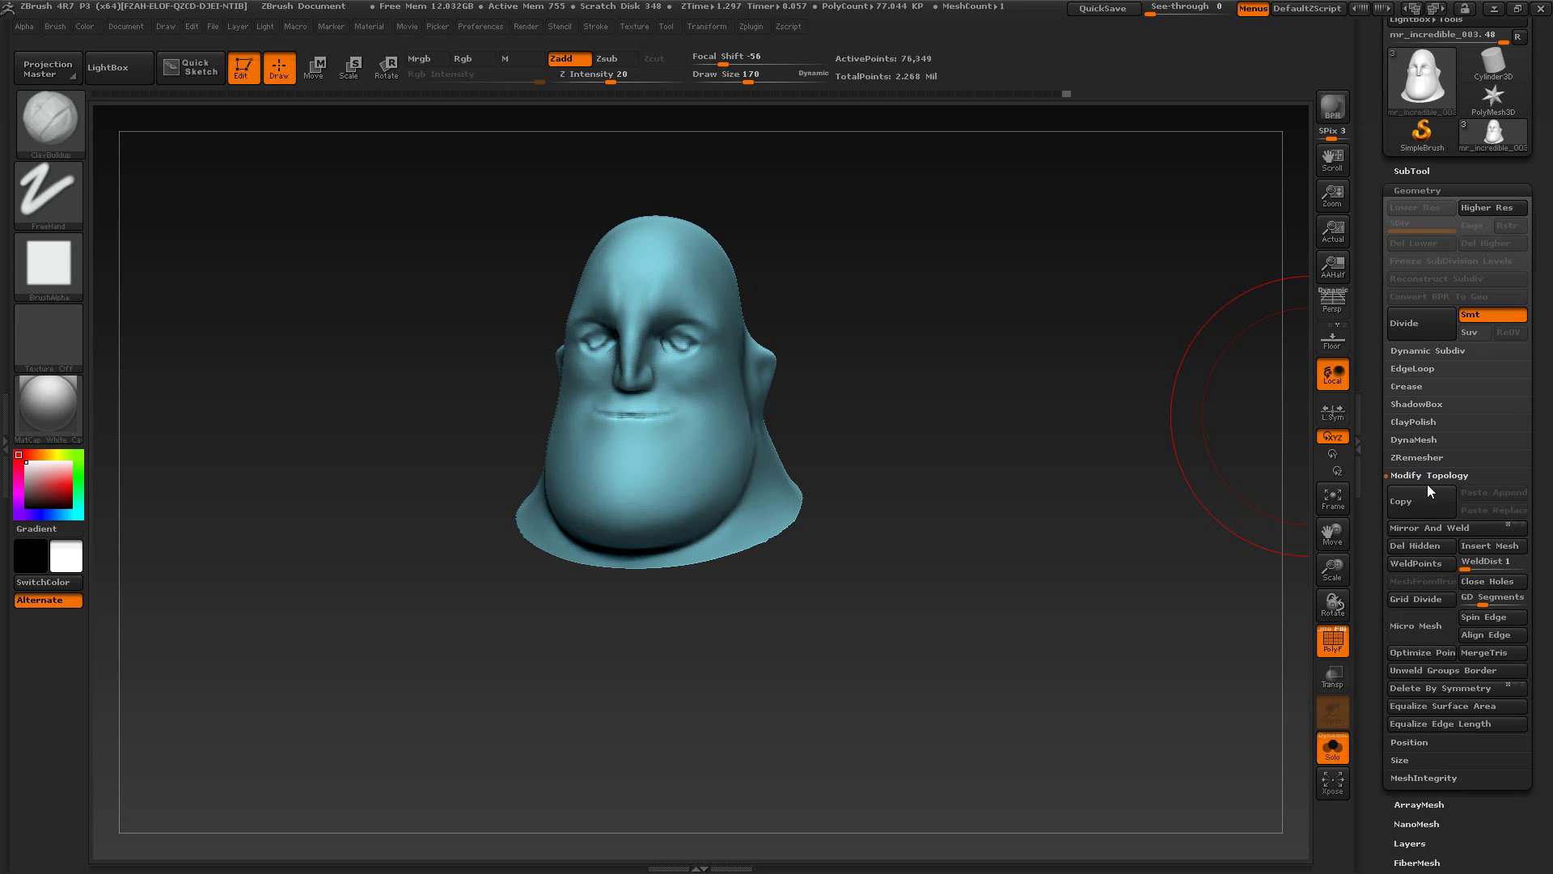
pyautogui.click(1410, 547)
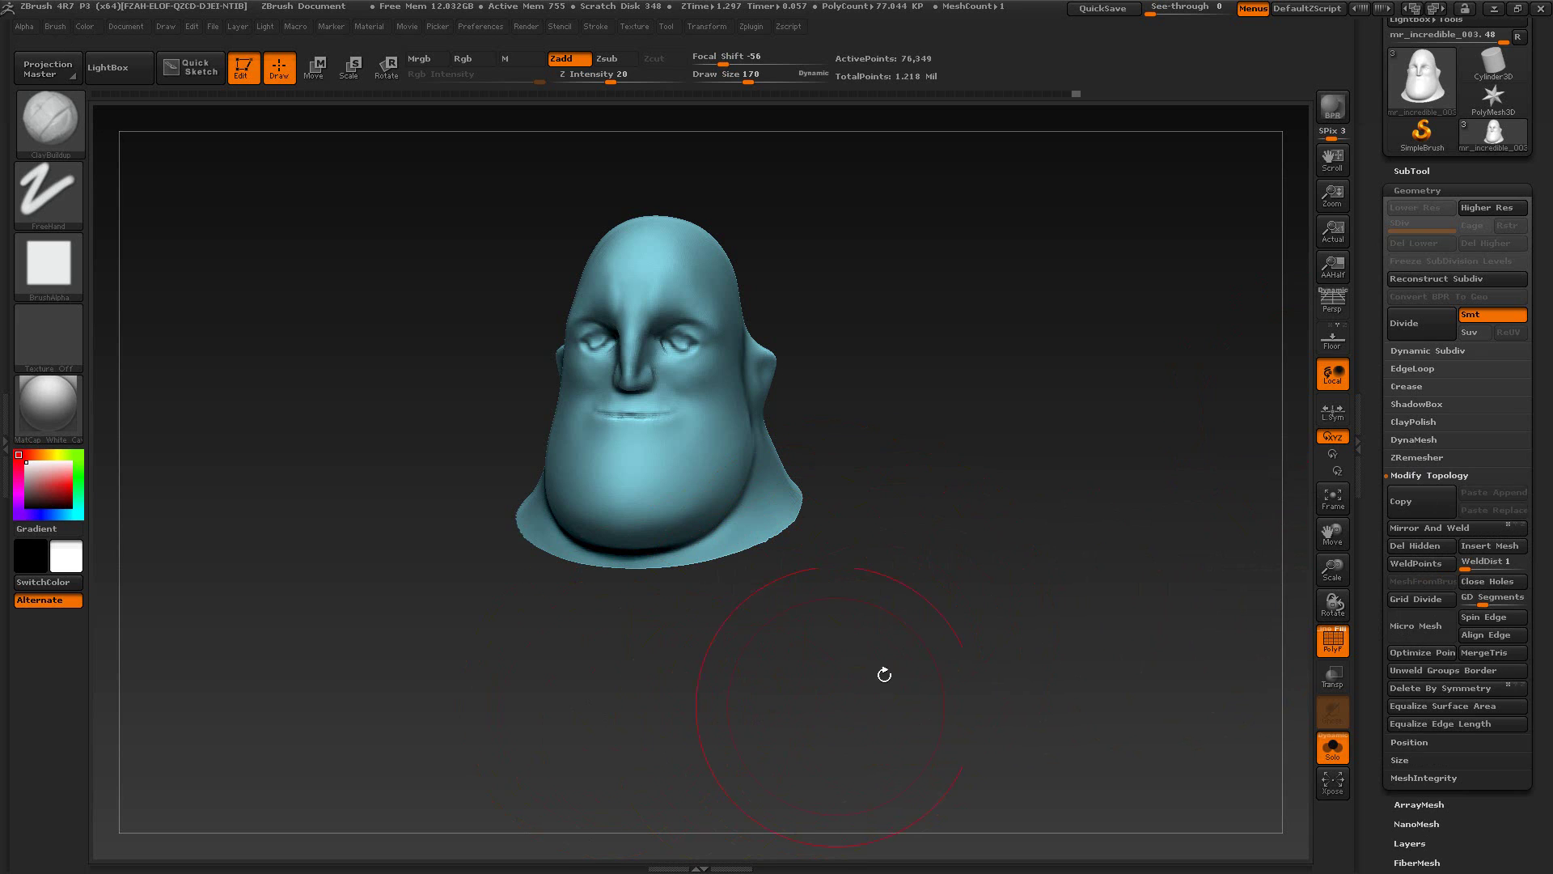
# Step: Select the mr_incredible_004 subtool to inspect the full body, and return to the mr_incredible_003 head subtool
pyautogui.moveTo(954, 625); pyautogui.dragTo(1024, 545)
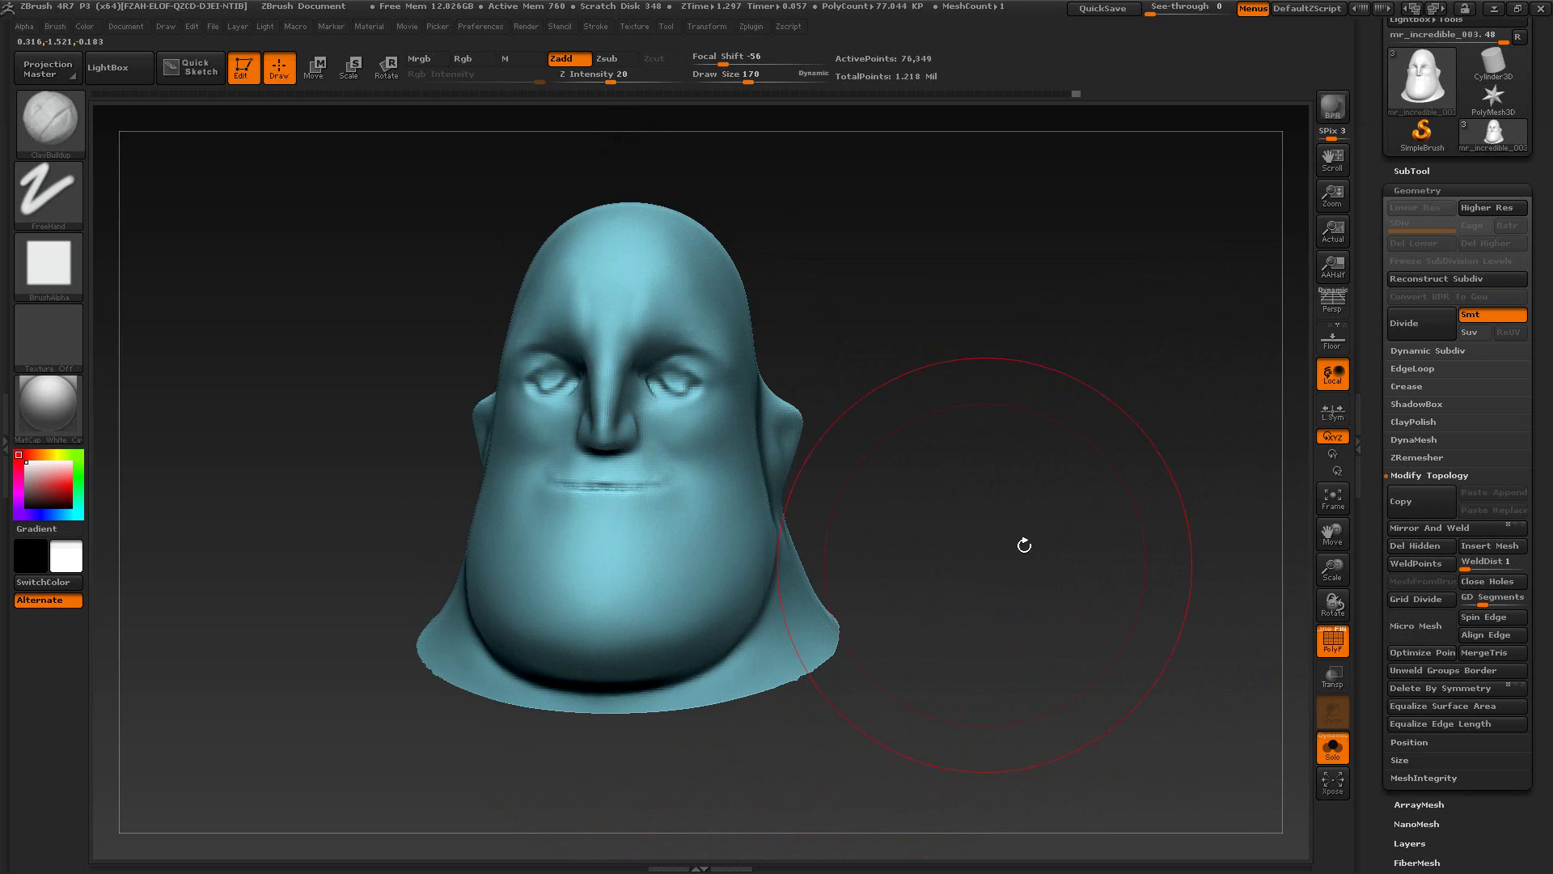
pyautogui.click(1414, 170)
pyautogui.click(1520, 213)
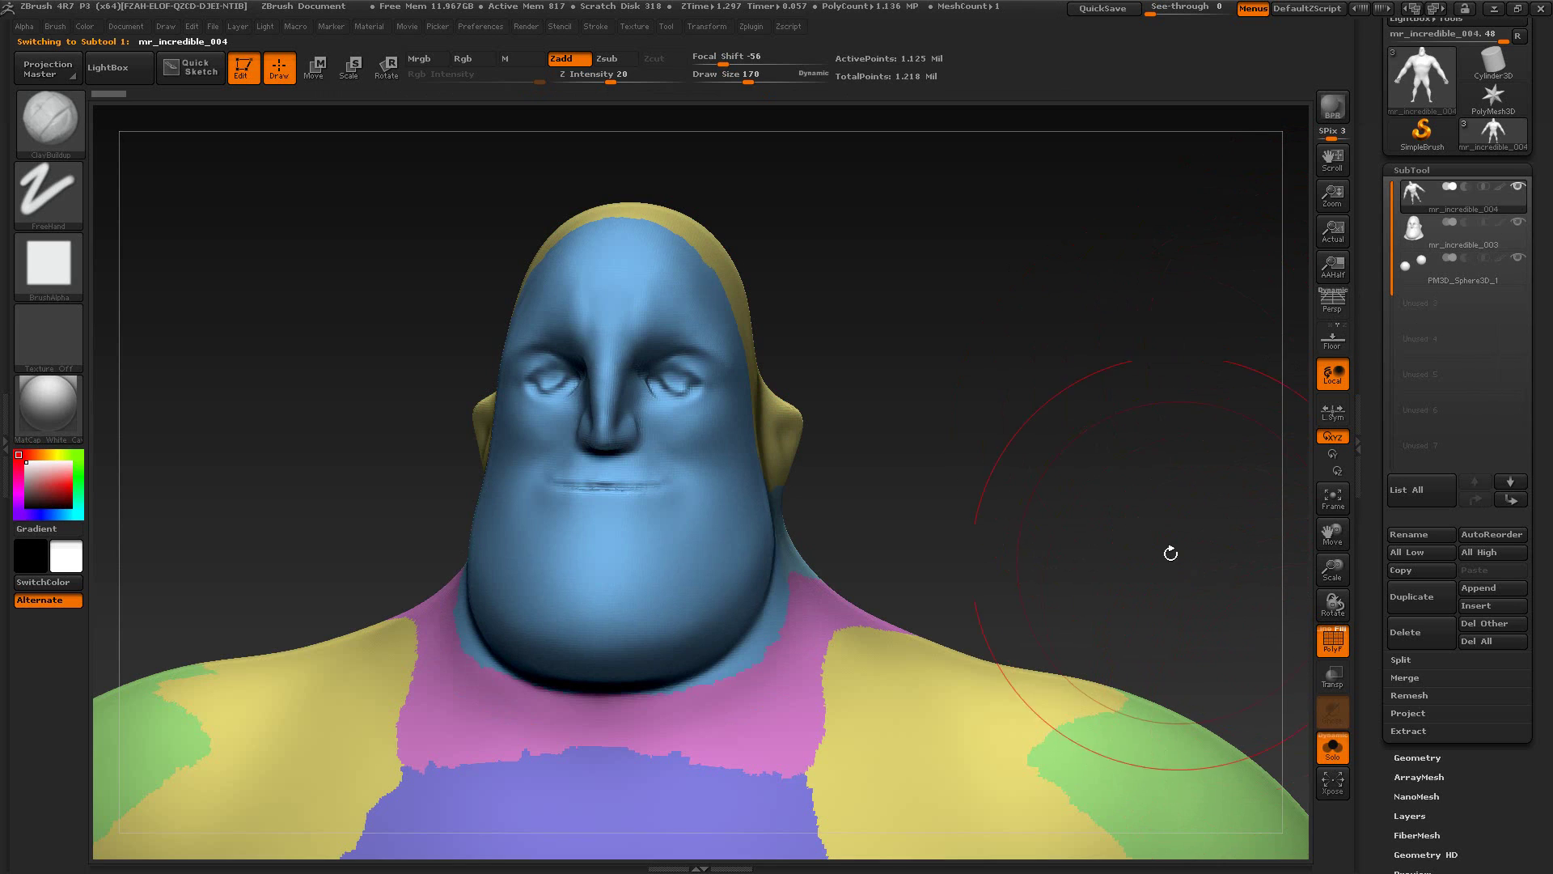
pyautogui.moveTo(1173, 555); pyautogui.dragTo(992, 269)
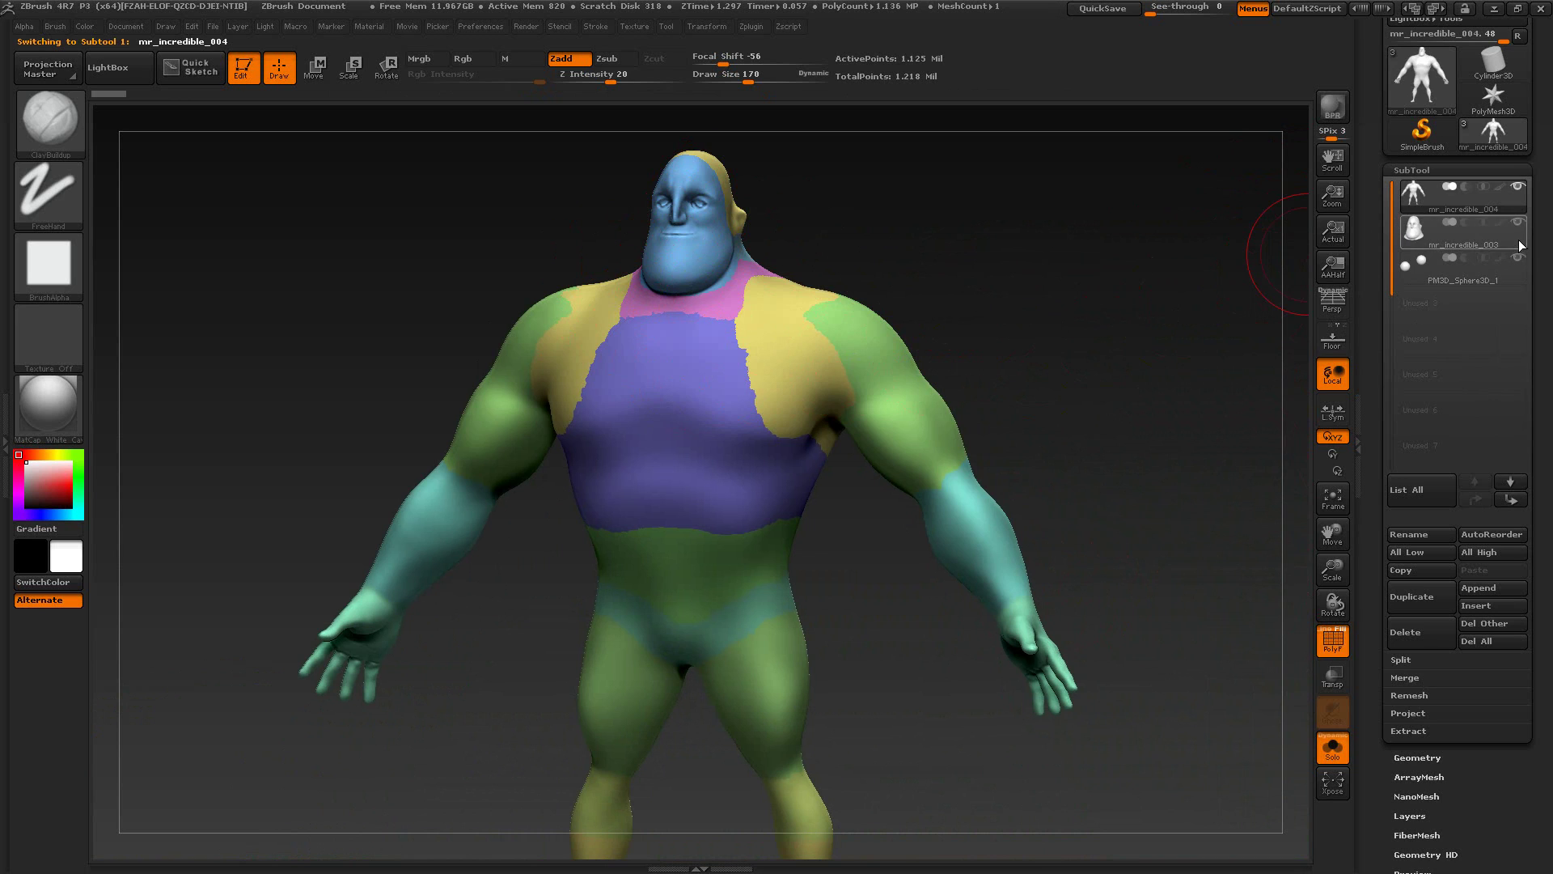
pyautogui.click(1487, 242)
pyautogui.keyDown('alt'); pyautogui.moveTo(953, 479); pyautogui.dragTo(990, 559); pyautogui.keyUp('alt')
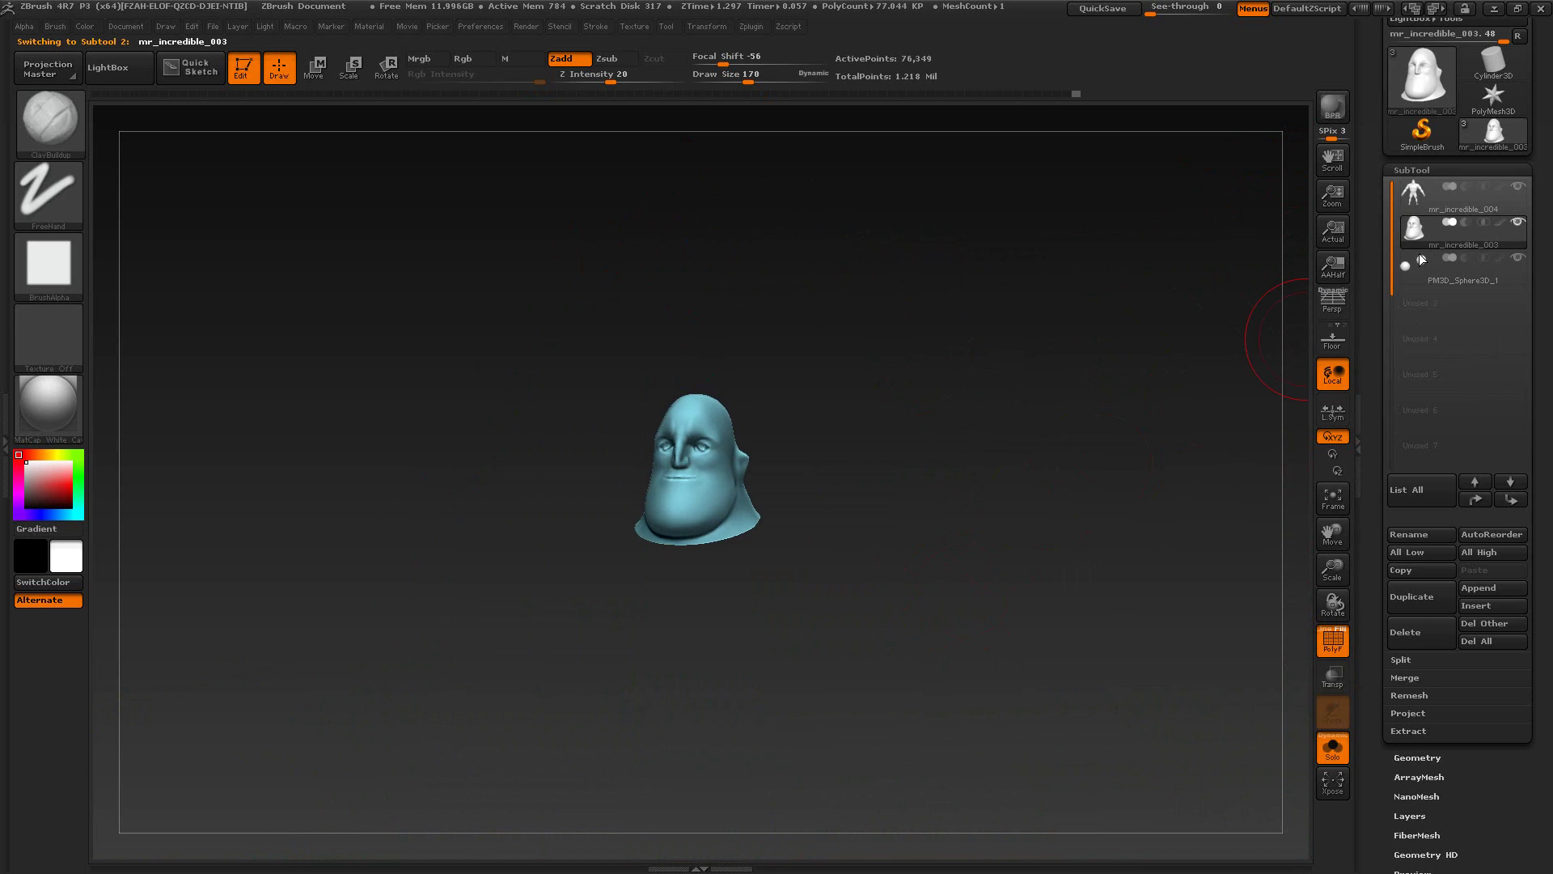
# Step: Set the ClayBuildup brush's Draw Size to 24 for close work on the head
pyautogui.moveTo(884, 534); pyautogui.dragTo(962, 642)
pyautogui.keyDown('alt'); pyautogui.moveTo(898, 571); pyautogui.dragTo(961, 581); pyautogui.keyUp('alt')
pyautogui.press('s')
pyautogui.moveTo(921, 484); pyautogui.dragTo(887, 483)
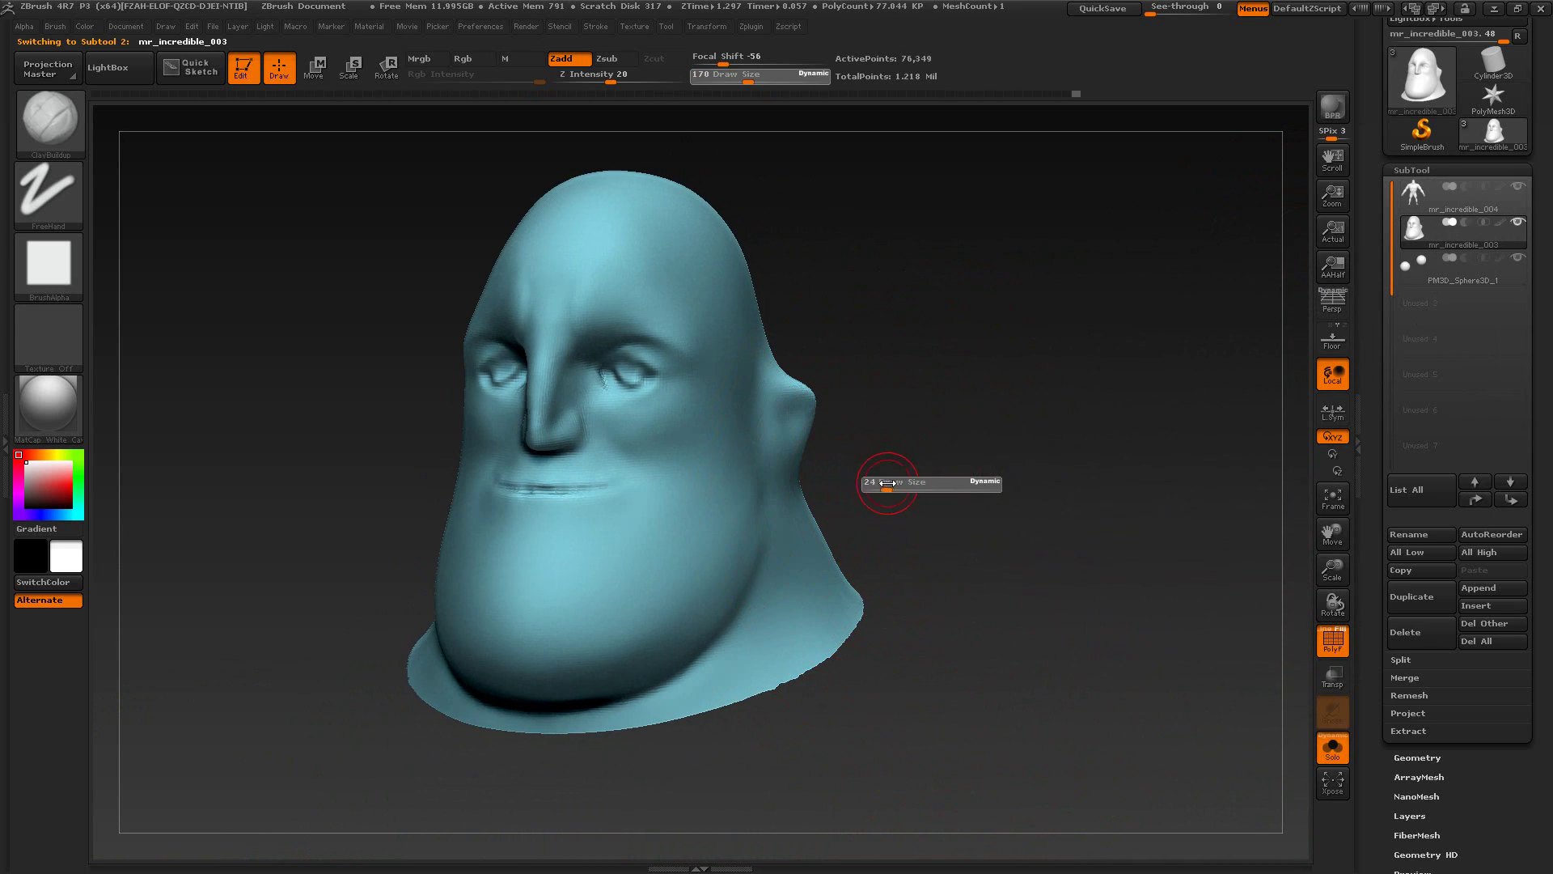
pyautogui.moveTo(969, 542)
pyautogui.mouseDown()
pyautogui.moveTo(967, 424)
pyautogui.moveTo(919, 399)
pyautogui.moveTo(935, 338)
pyautogui.moveTo(919, 416)
pyautogui.moveTo(930, 486)
pyautogui.moveTo(973, 561)
pyautogui.mouseUp()
pyautogui.moveTo(976, 631); pyautogui.dragTo(994, 593)
pyautogui.moveTo(996, 564)
pyautogui.mouseDown()
pyautogui.moveTo(1003, 507)
pyautogui.moveTo(997, 543)
pyautogui.mouseUp()
# Step: Switch the selection brush to SelectRect and remesh the separated head with DynaMesh, checking the cut edge of the neck
pyautogui.hotkey('ctrl', 'shift')
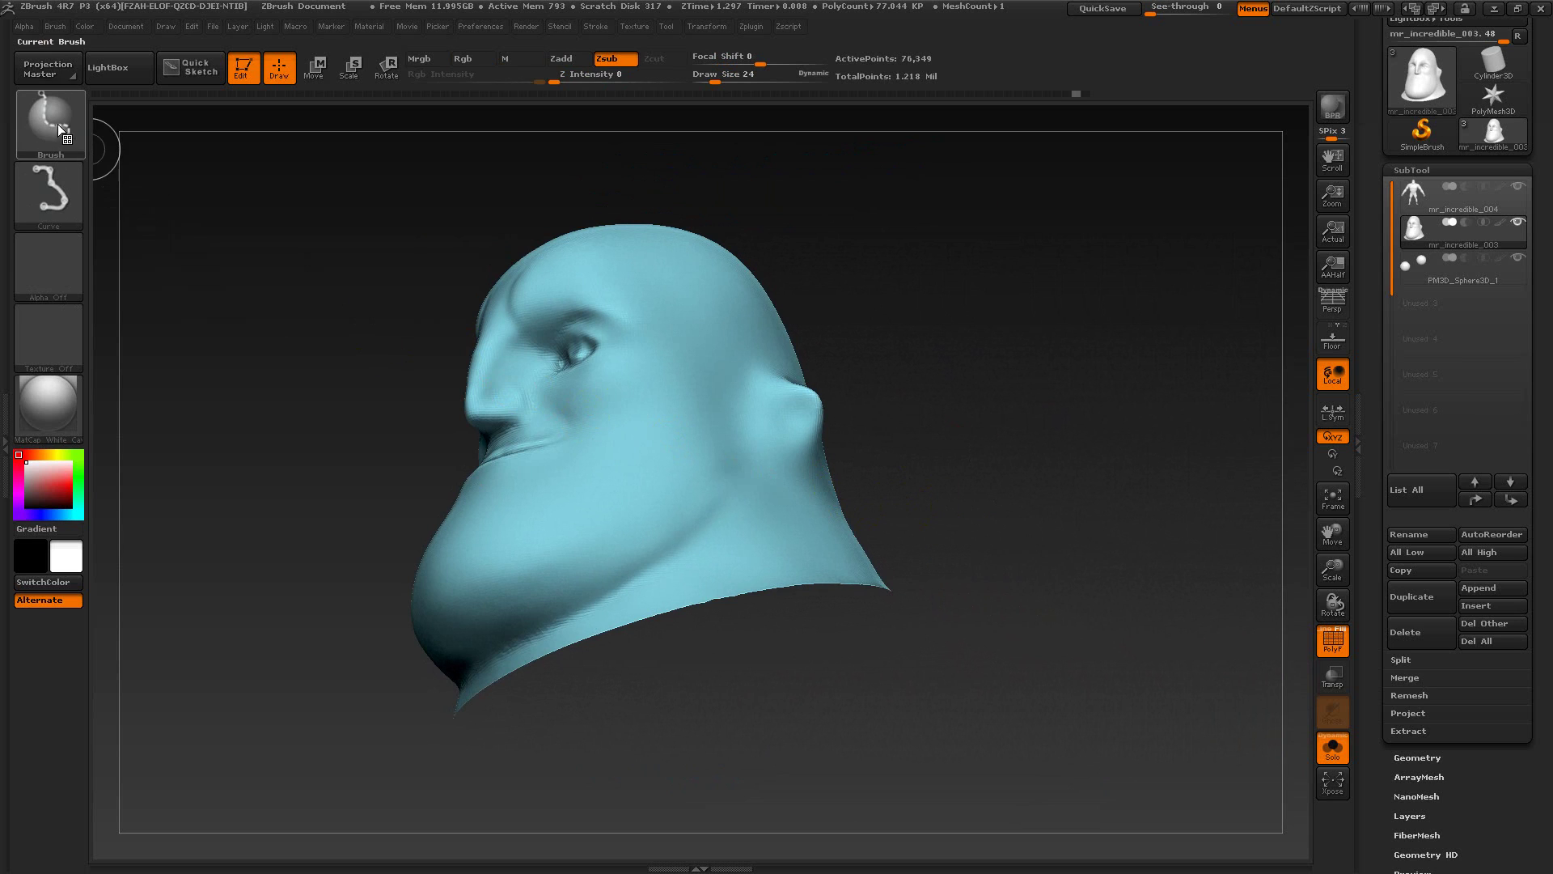
pyautogui.click(51, 121)
pyautogui.click(571, 210)
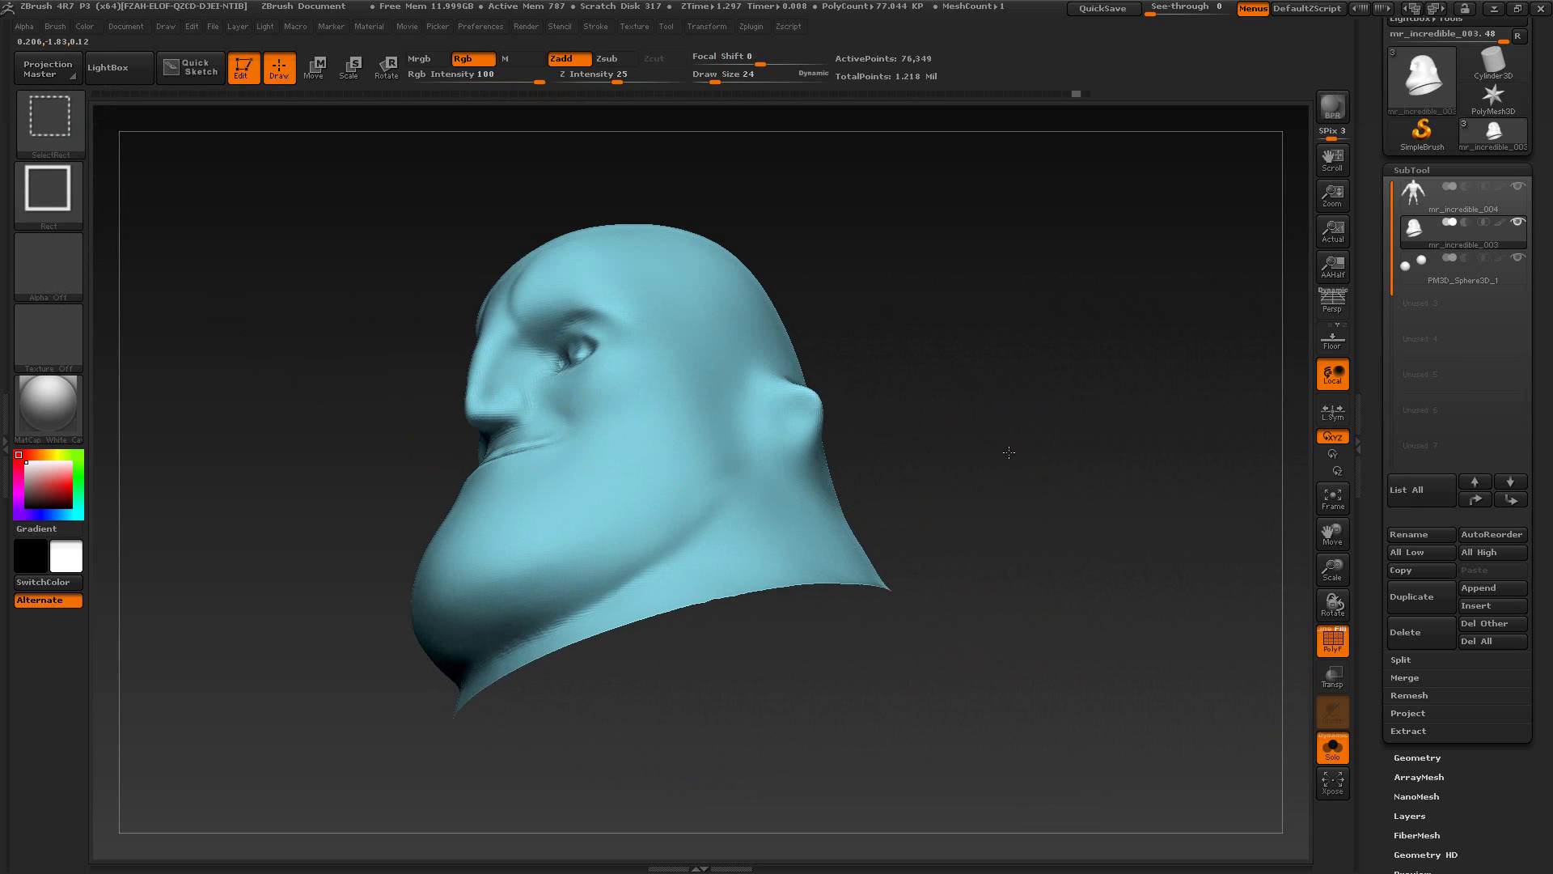
pyautogui.moveTo(1003, 407)
pyautogui.keyDown('ctrl'); pyautogui.keyDown('shift'); pyautogui.mouseDown()
pyautogui.moveTo(1067, 502)
pyautogui.moveTo(1071, 565)
pyautogui.moveTo(1031, 441)
pyautogui.moveTo(1030, 575)
pyautogui.moveTo(1106, 571)
pyautogui.moveTo(1011, 477)
pyautogui.moveTo(475, 457)
pyautogui.mouseUp(); pyautogui.keyUp('shift'); pyautogui.keyUp('ctrl')
pyautogui.moveTo(445, 514); pyautogui.dragTo(621, 627)
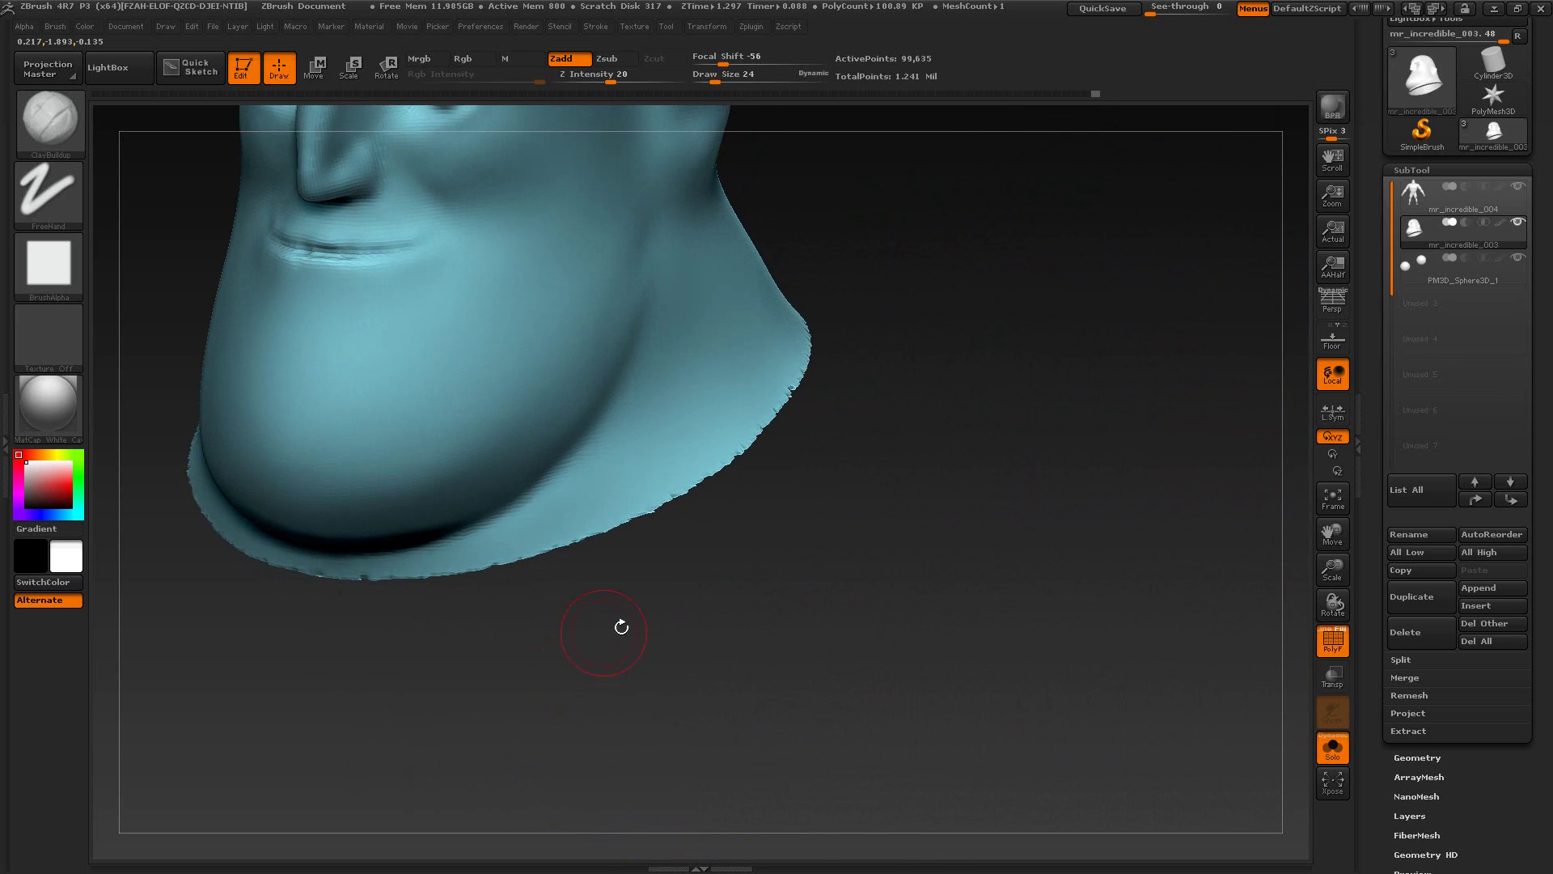
pyautogui.moveTo(813, 591); pyautogui.dragTo(683, 732)
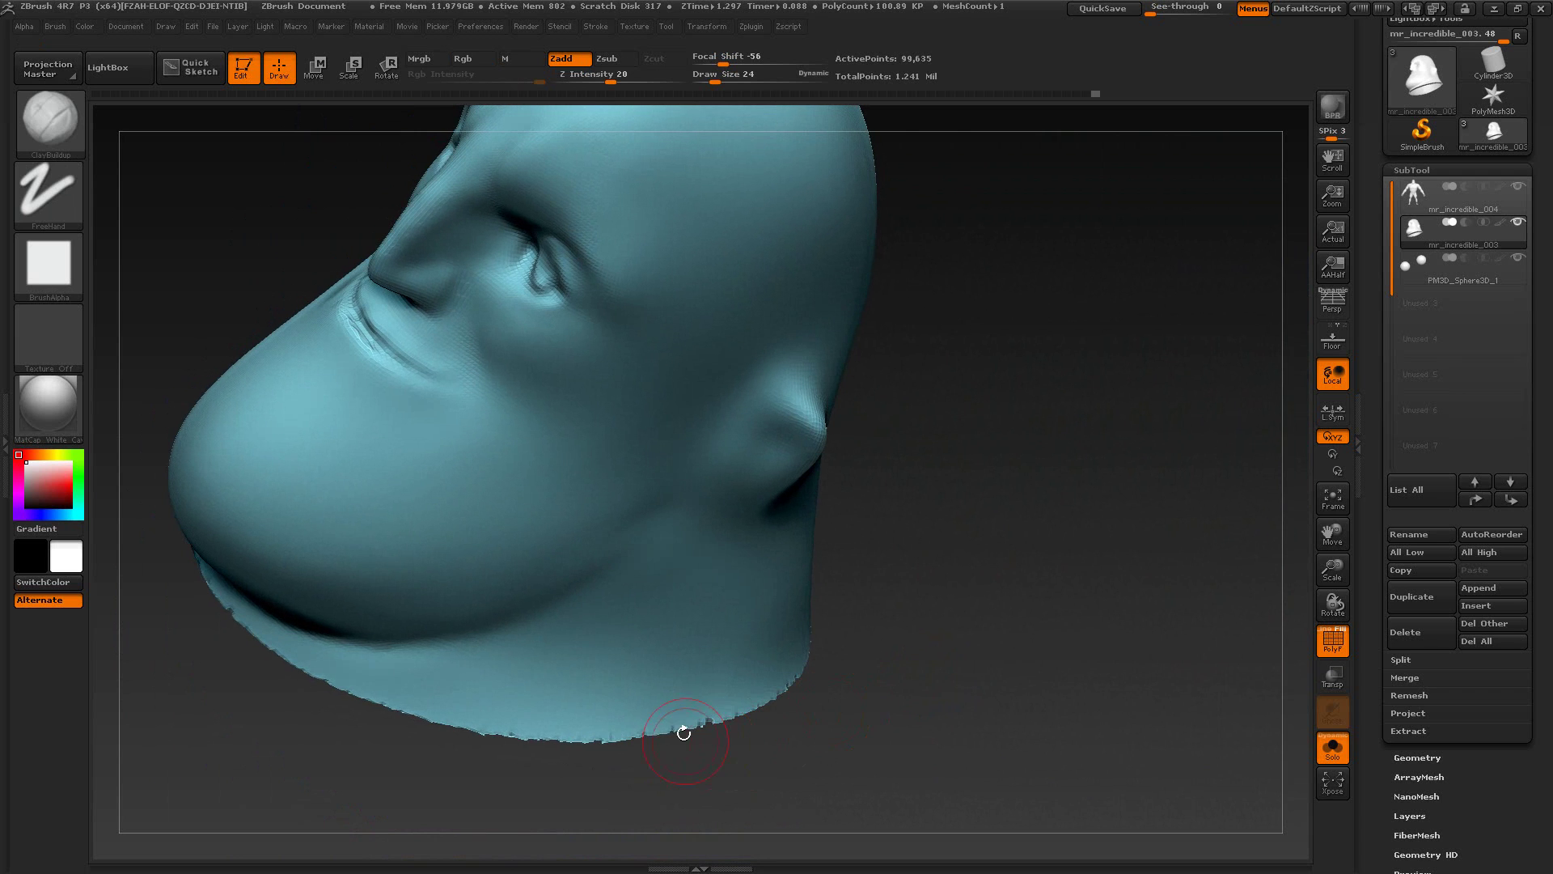
pyautogui.moveTo(852, 720)
pyautogui.mouseDown()
pyautogui.moveTo(775, 688)
pyautogui.moveTo(857, 704)
pyautogui.mouseUp()
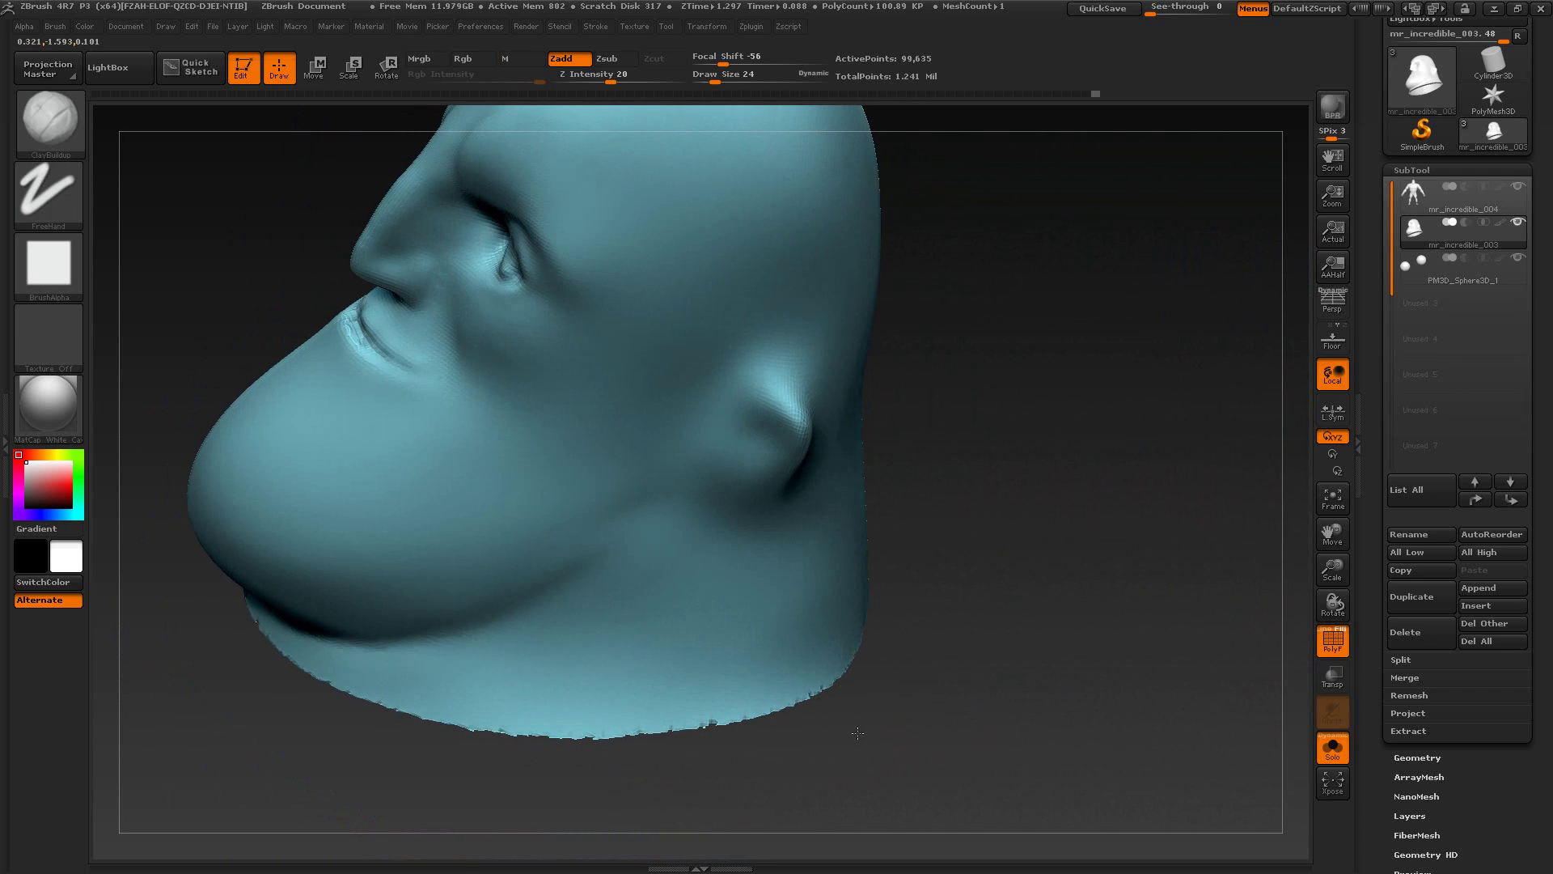
pyautogui.press('ctrl')
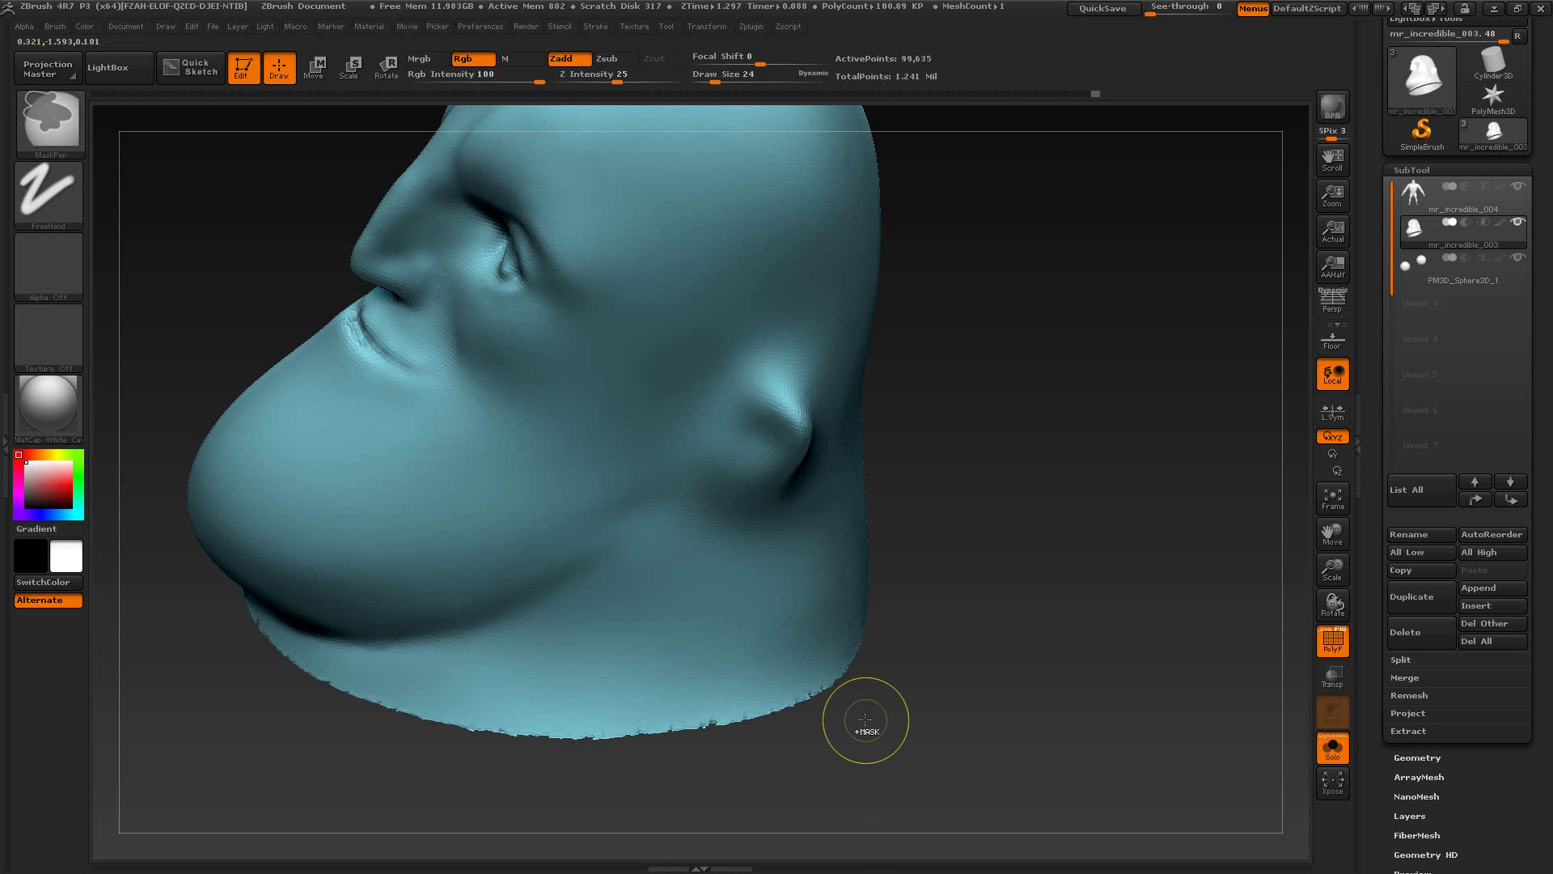
# Step: Hide the mr_incredible_004 body subtool and turn off Solo mode to show the eyes with the head
pyautogui.moveTo(919, 739)
pyautogui.mouseDown()
pyautogui.moveTo(954, 604)
pyautogui.moveTo(931, 647)
pyautogui.moveTo(1061, 712)
pyautogui.moveTo(936, 694)
pyautogui.moveTo(1051, 652)
pyautogui.moveTo(1027, 537)
pyautogui.moveTo(983, 604)
pyautogui.moveTo(1010, 660)
pyautogui.moveTo(1085, 636)
pyautogui.moveTo(1096, 596)
pyautogui.moveTo(1009, 694)
pyautogui.mouseUp()
pyautogui.press('ctrl')
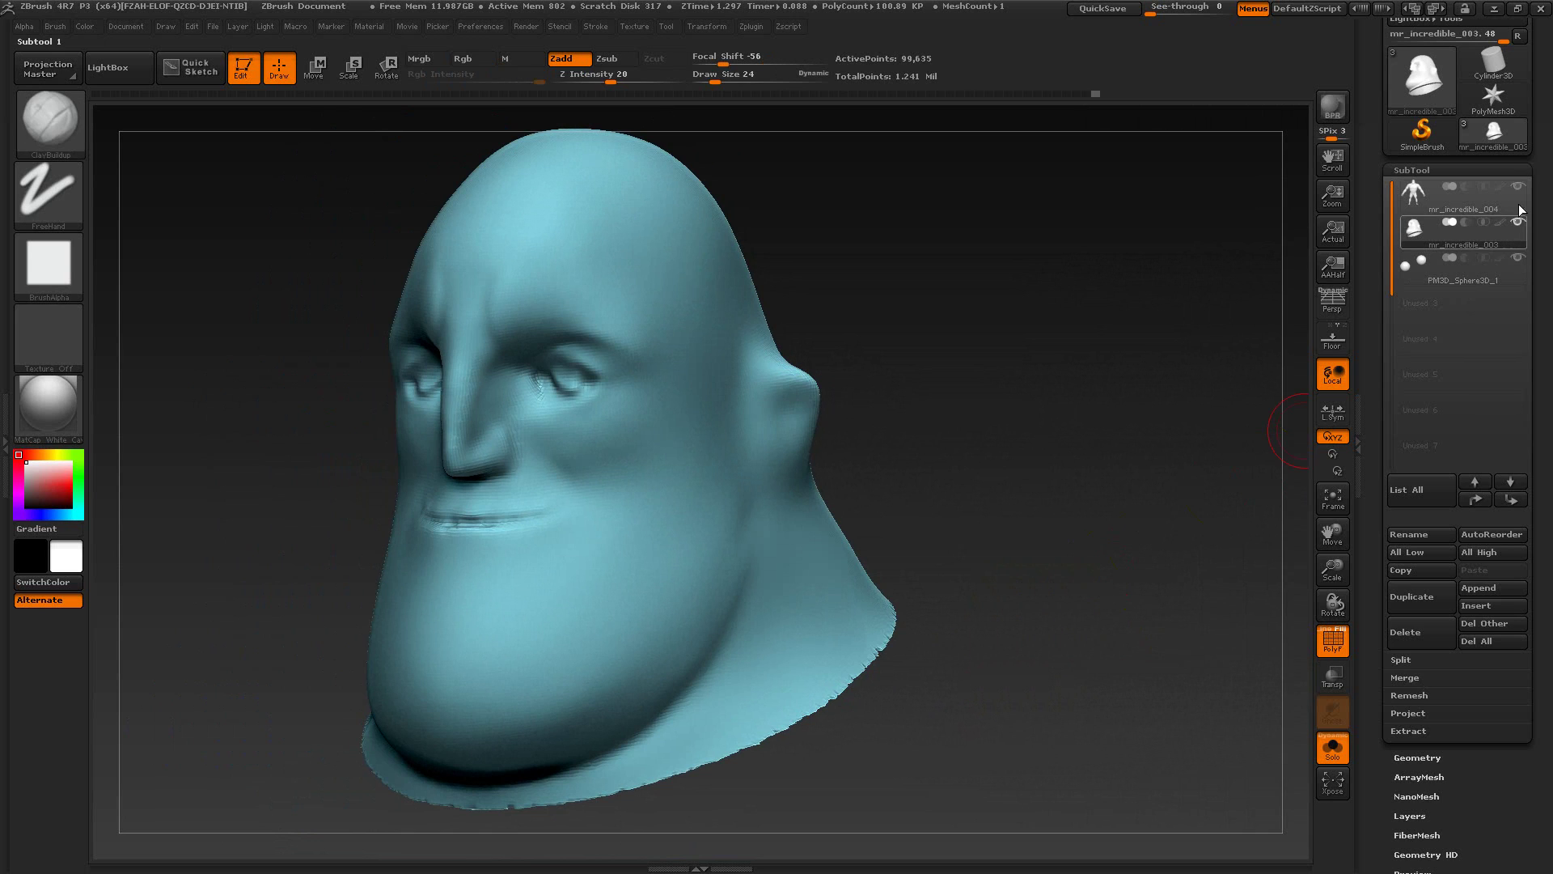
pyautogui.click(1525, 238)
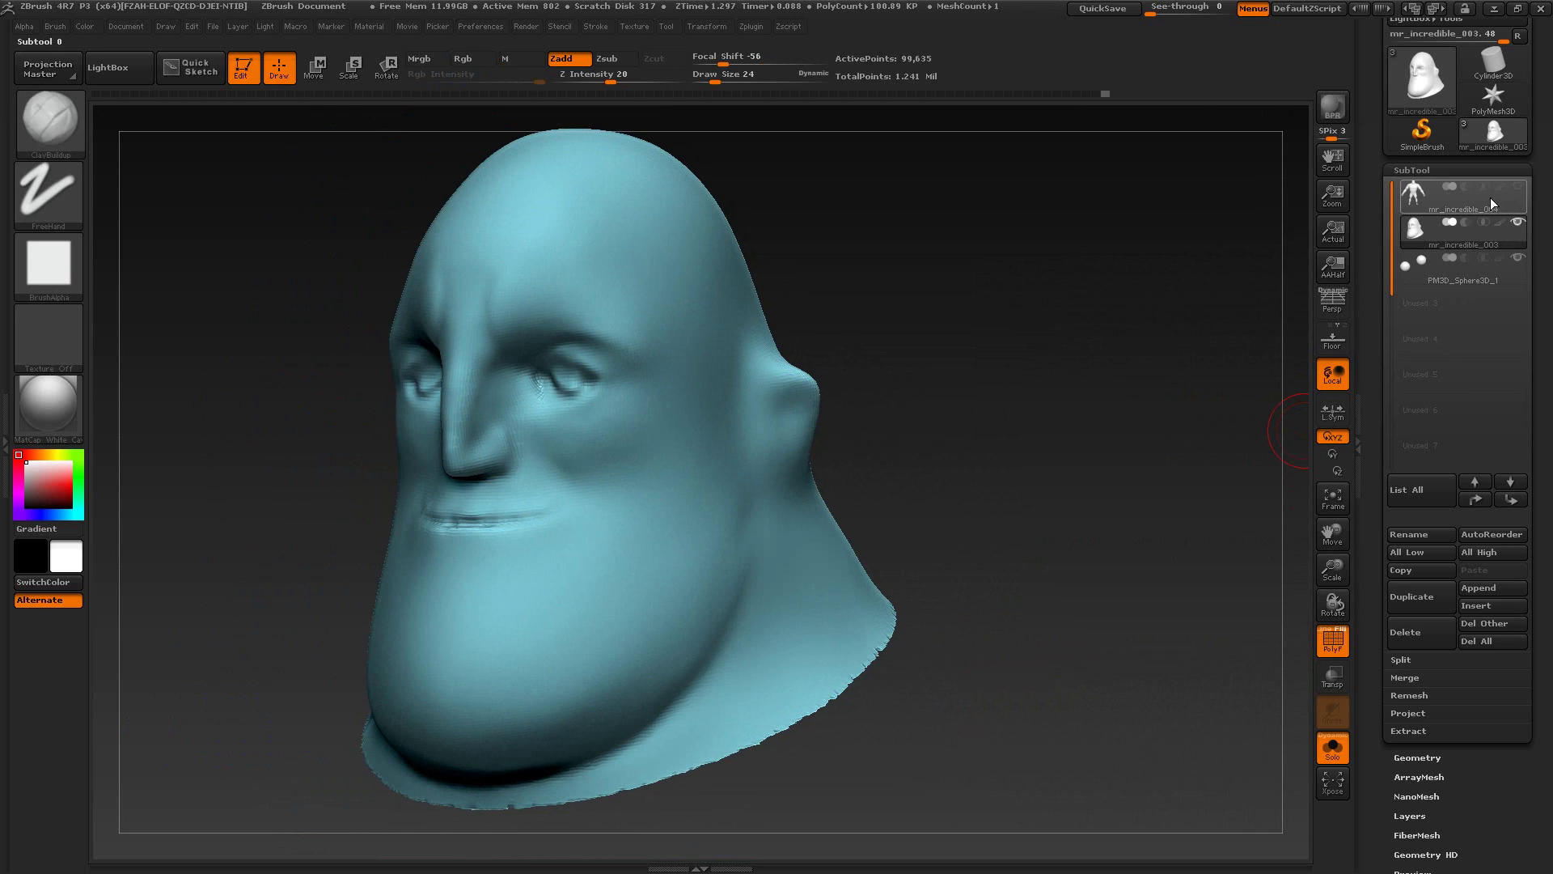
pyautogui.click(1335, 745)
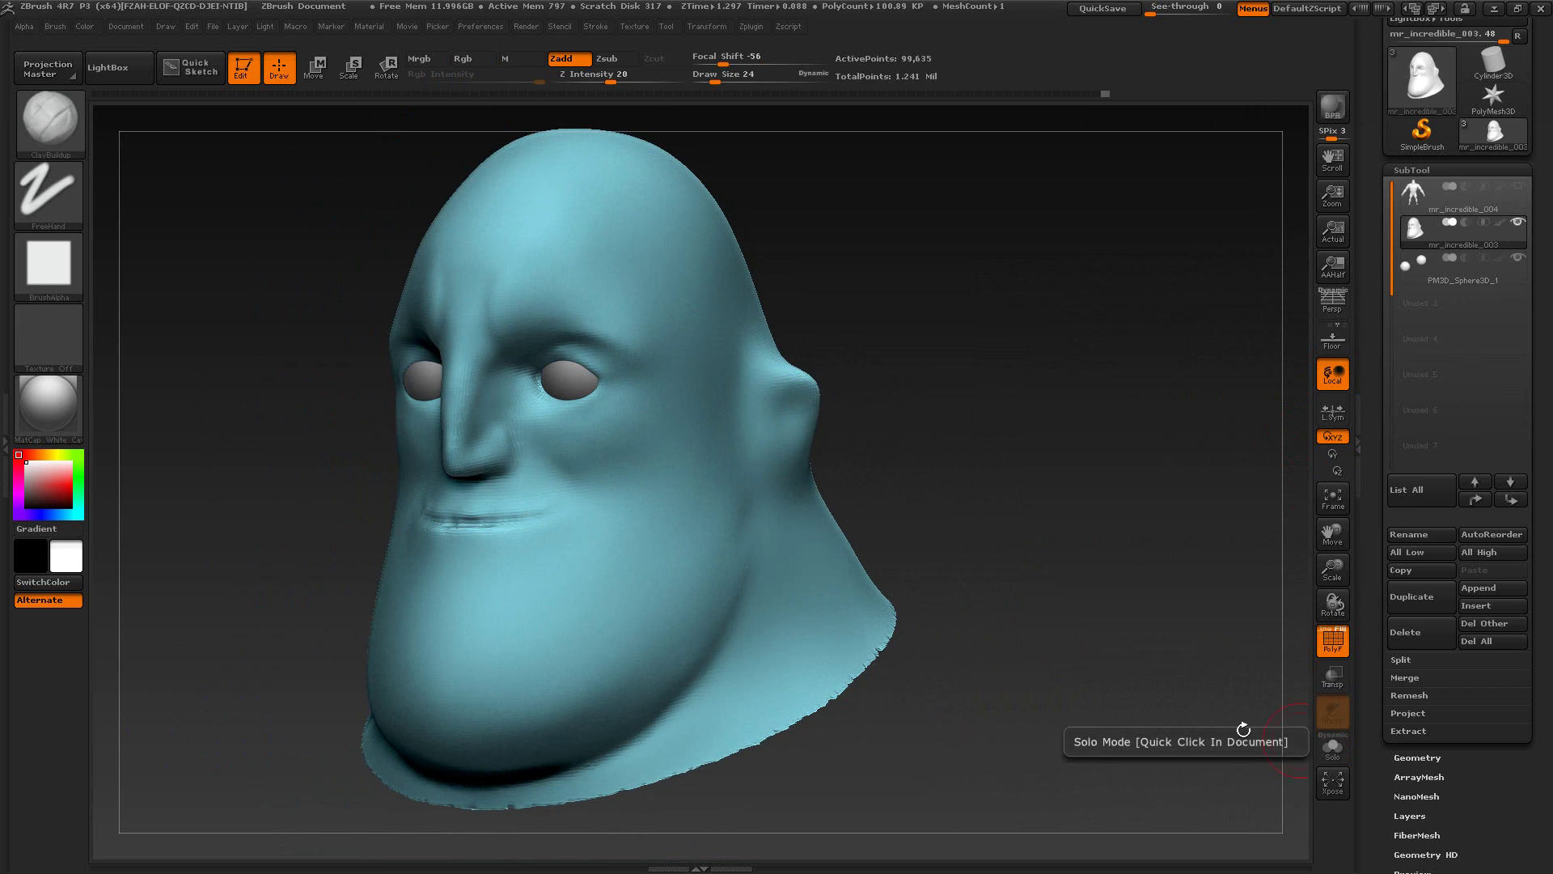
# Step: Subdivide the head once and smooth the ragged cut edge around the base of the neck
pyautogui.moveTo(1041, 589); pyautogui.dragTo(1076, 587)
pyautogui.press('ctrl')
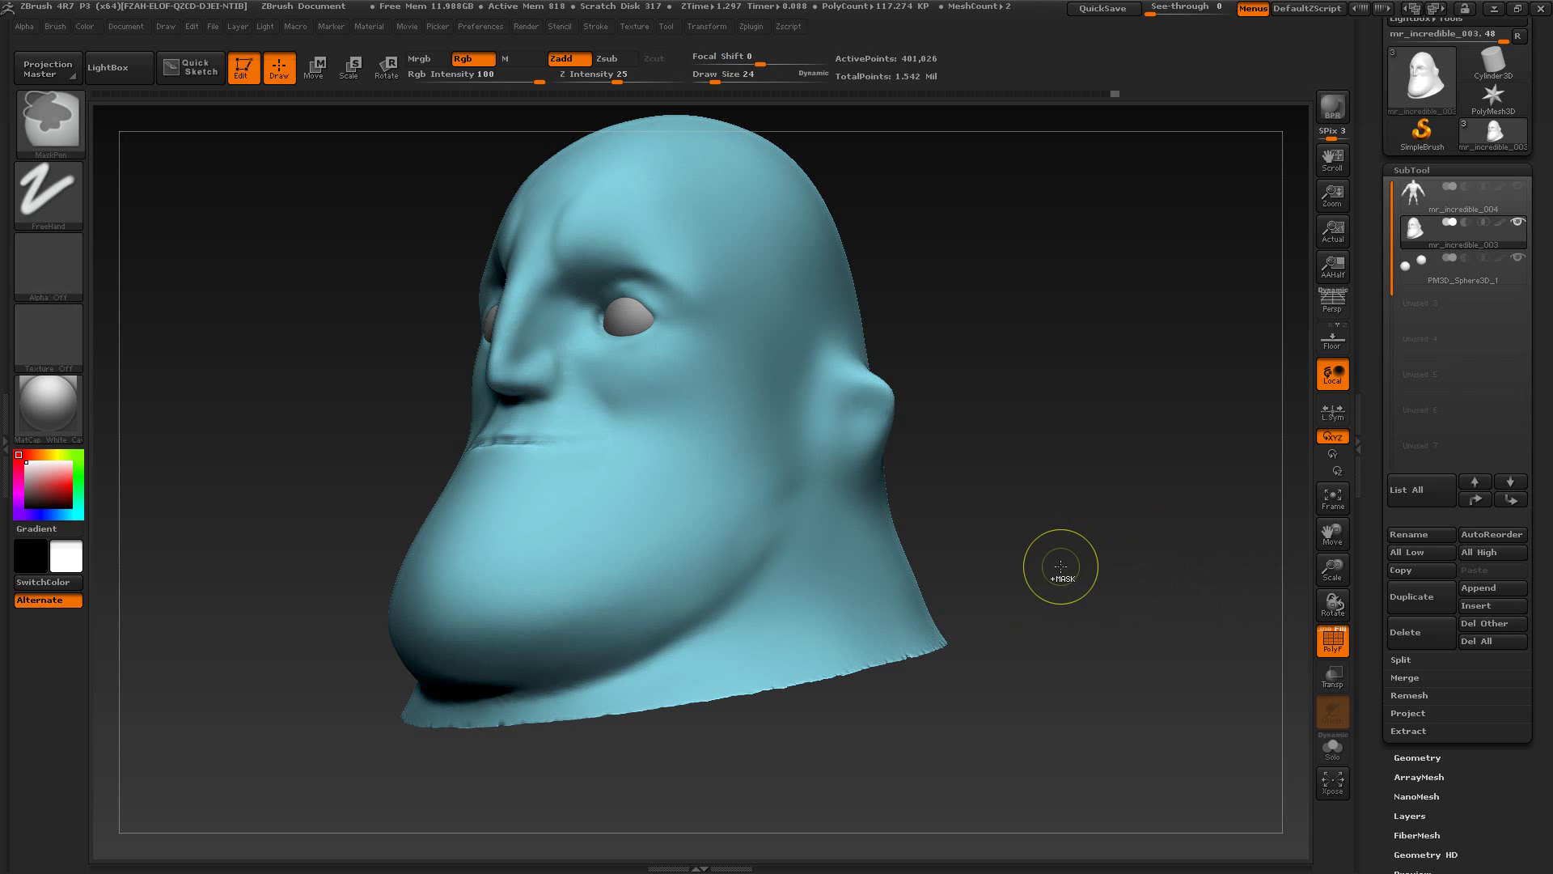
pyautogui.moveTo(1061, 567)
pyautogui.mouseDown()
pyautogui.moveTo(1036, 635)
pyautogui.moveTo(1031, 518)
pyautogui.mouseUp()
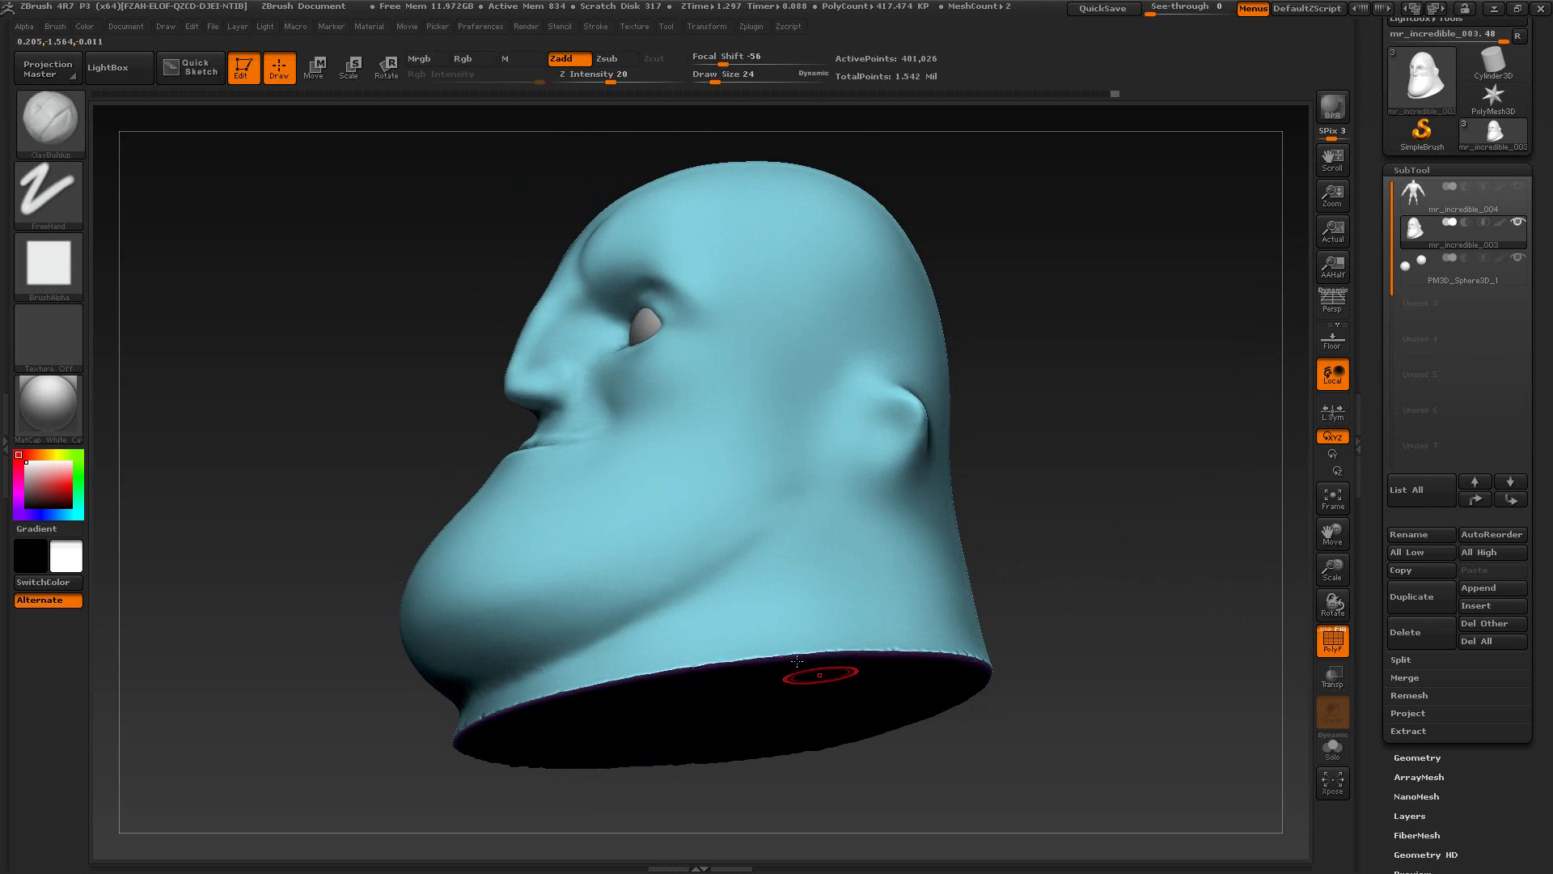
pyautogui.press('shift')
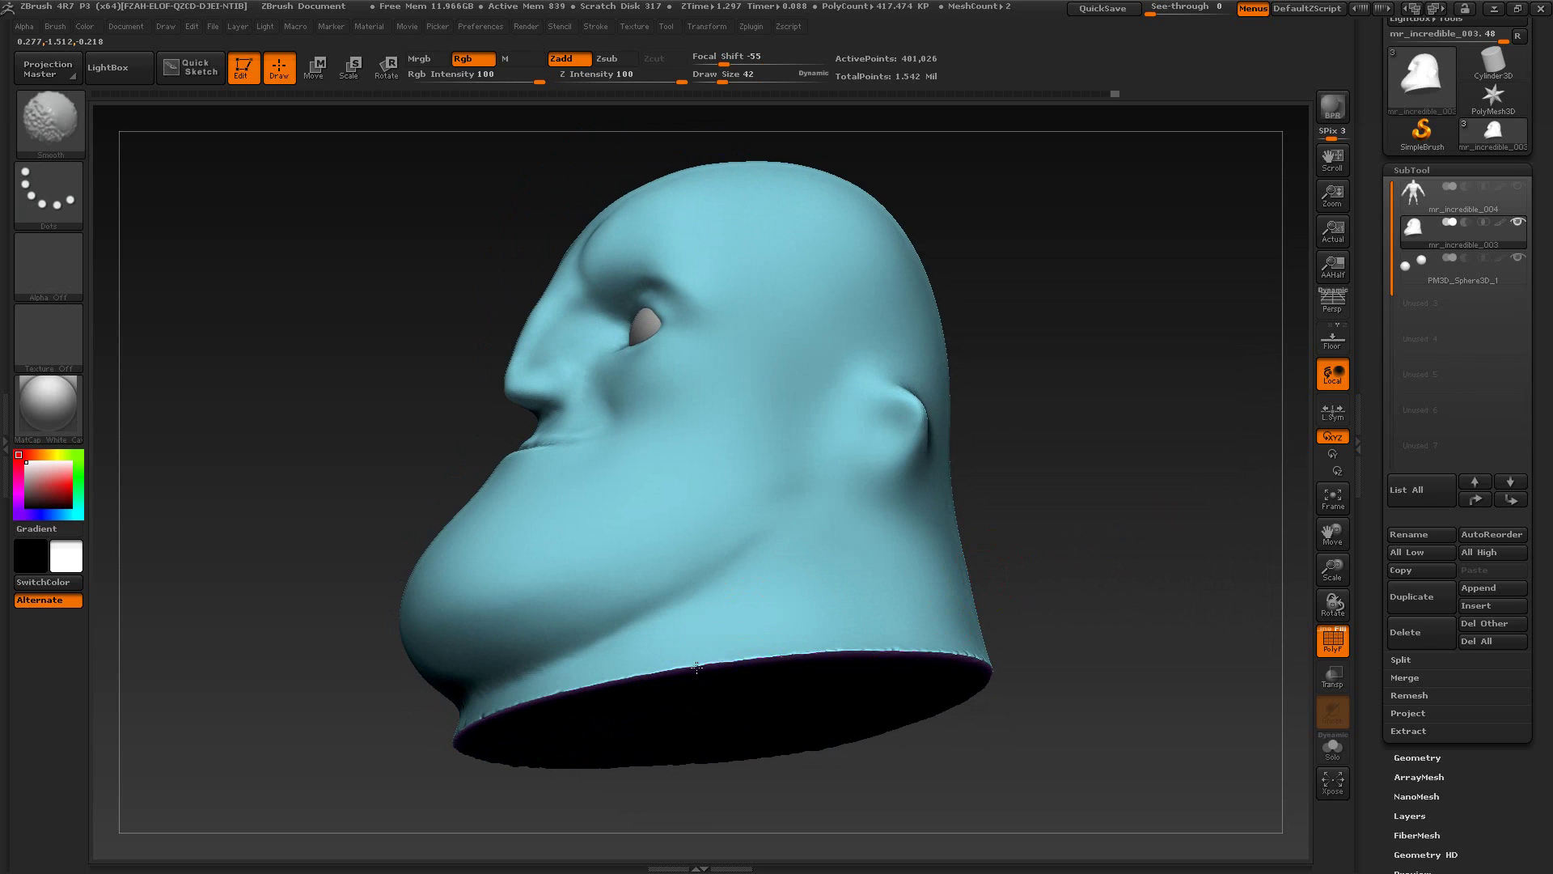
pyautogui.moveTo(1021, 647); pyautogui.dragTo(1034, 749)
pyautogui.keyDown('shift'); pyautogui.moveTo(793, 633); pyautogui.dragTo(820, 652); pyautogui.keyUp('shift')
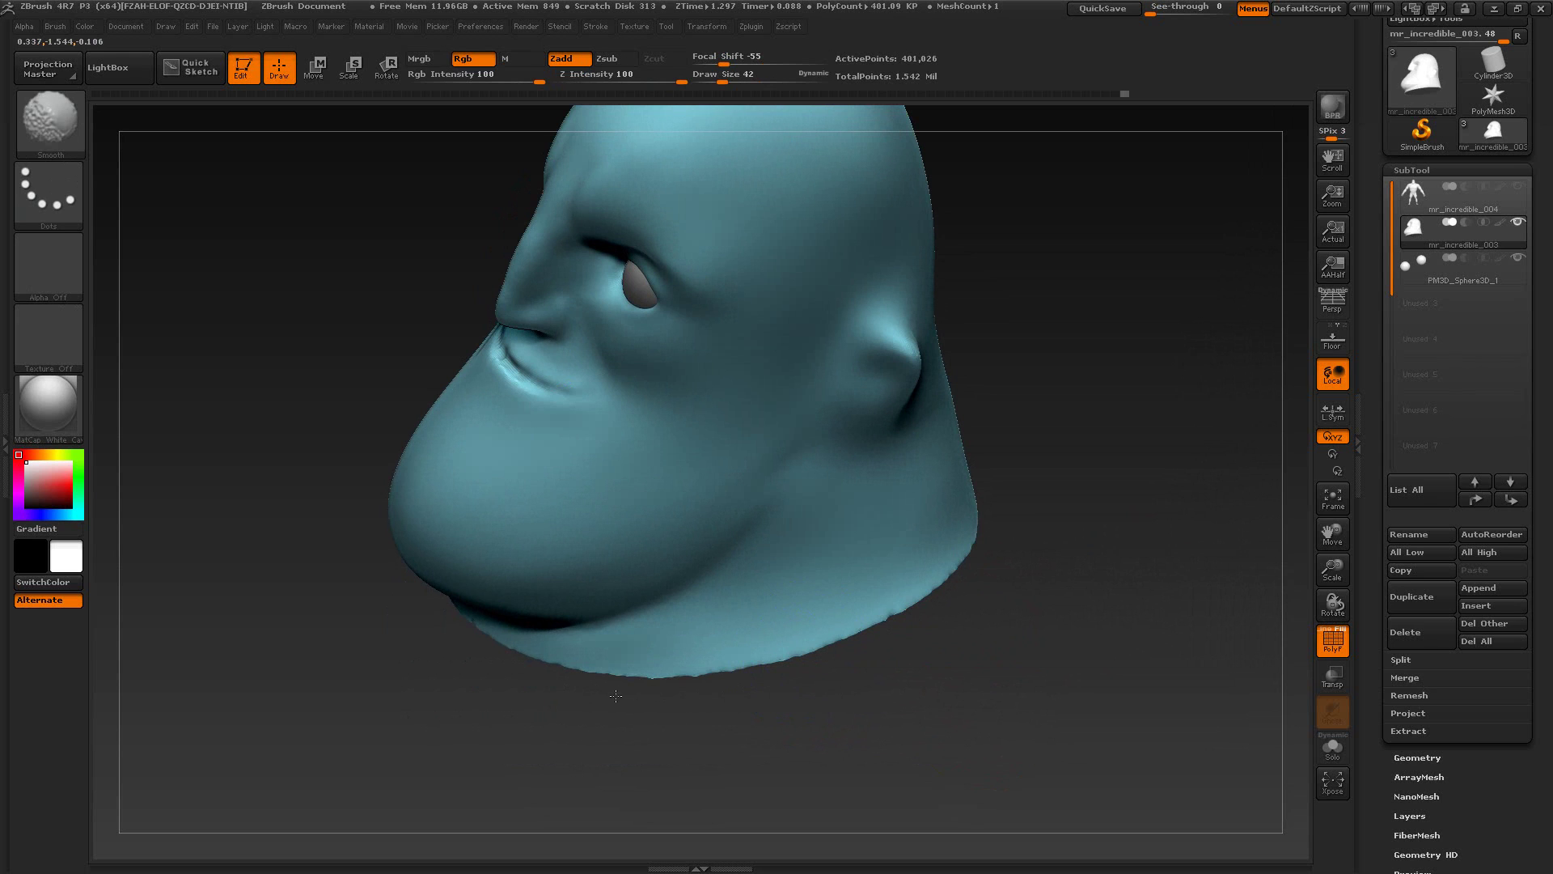
pyautogui.moveTo(673, 687)
pyautogui.mouseDown()
pyautogui.moveTo(538, 610)
pyautogui.moveTo(873, 666)
pyautogui.moveTo(866, 628)
pyautogui.moveTo(960, 652)
pyautogui.moveTo(1028, 576)
pyautogui.moveTo(1051, 676)
pyautogui.moveTo(1052, 576)
pyautogui.moveTo(1102, 575)
pyautogui.moveTo(978, 621)
pyautogui.moveTo(984, 652)
pyautogui.moveTo(1031, 619)
pyautogui.moveTo(1042, 509)
pyautogui.moveTo(1278, 556)
pyautogui.mouseUp()
pyautogui.press('shift')
# Step: Set the head's DynaMesh resolution to 1024 and remesh it, inspecting the neck edge and chin
pyautogui.press('ctrl')
pyautogui.click(1418, 757)
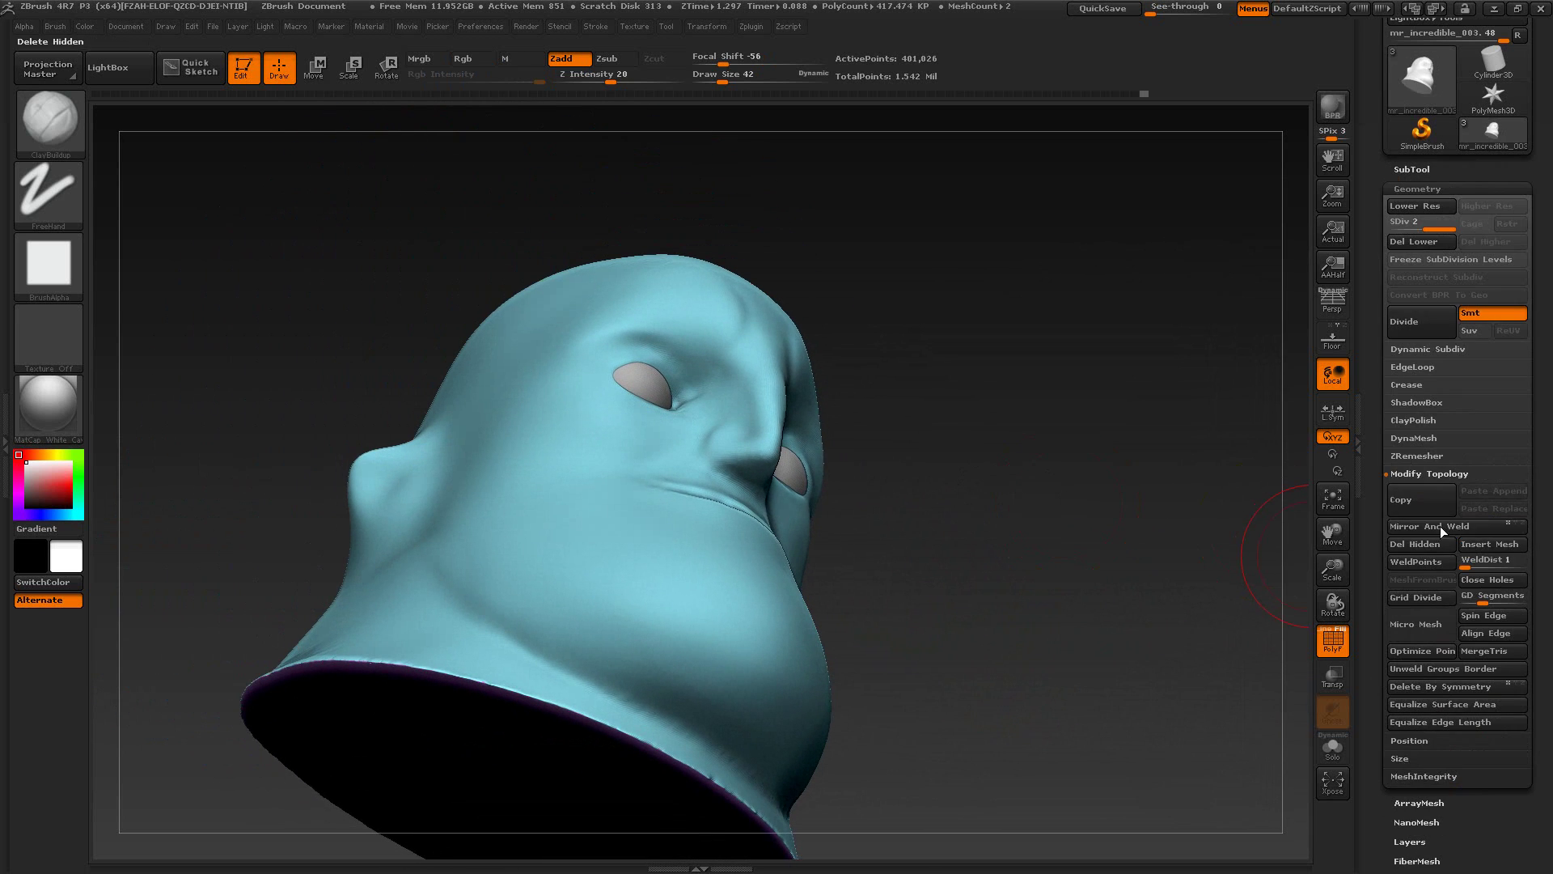
pyautogui.click(1414, 439)
pyautogui.click(1432, 489)
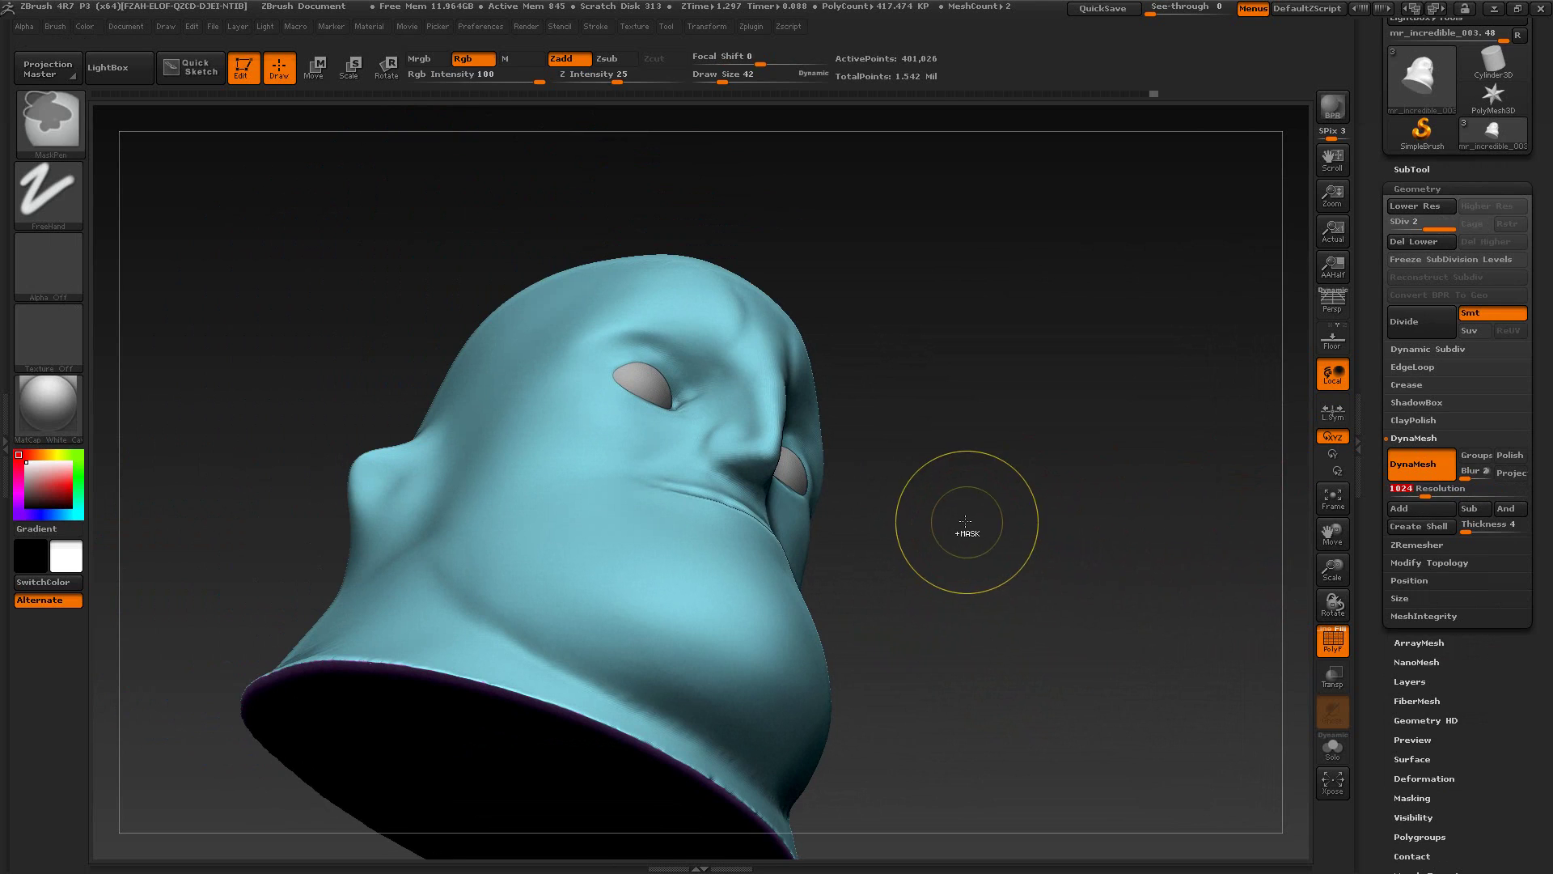
pyautogui.keyDown('ctrl'); pyautogui.moveTo(965, 521); pyautogui.dragTo(1080, 650); pyautogui.keyUp('ctrl')
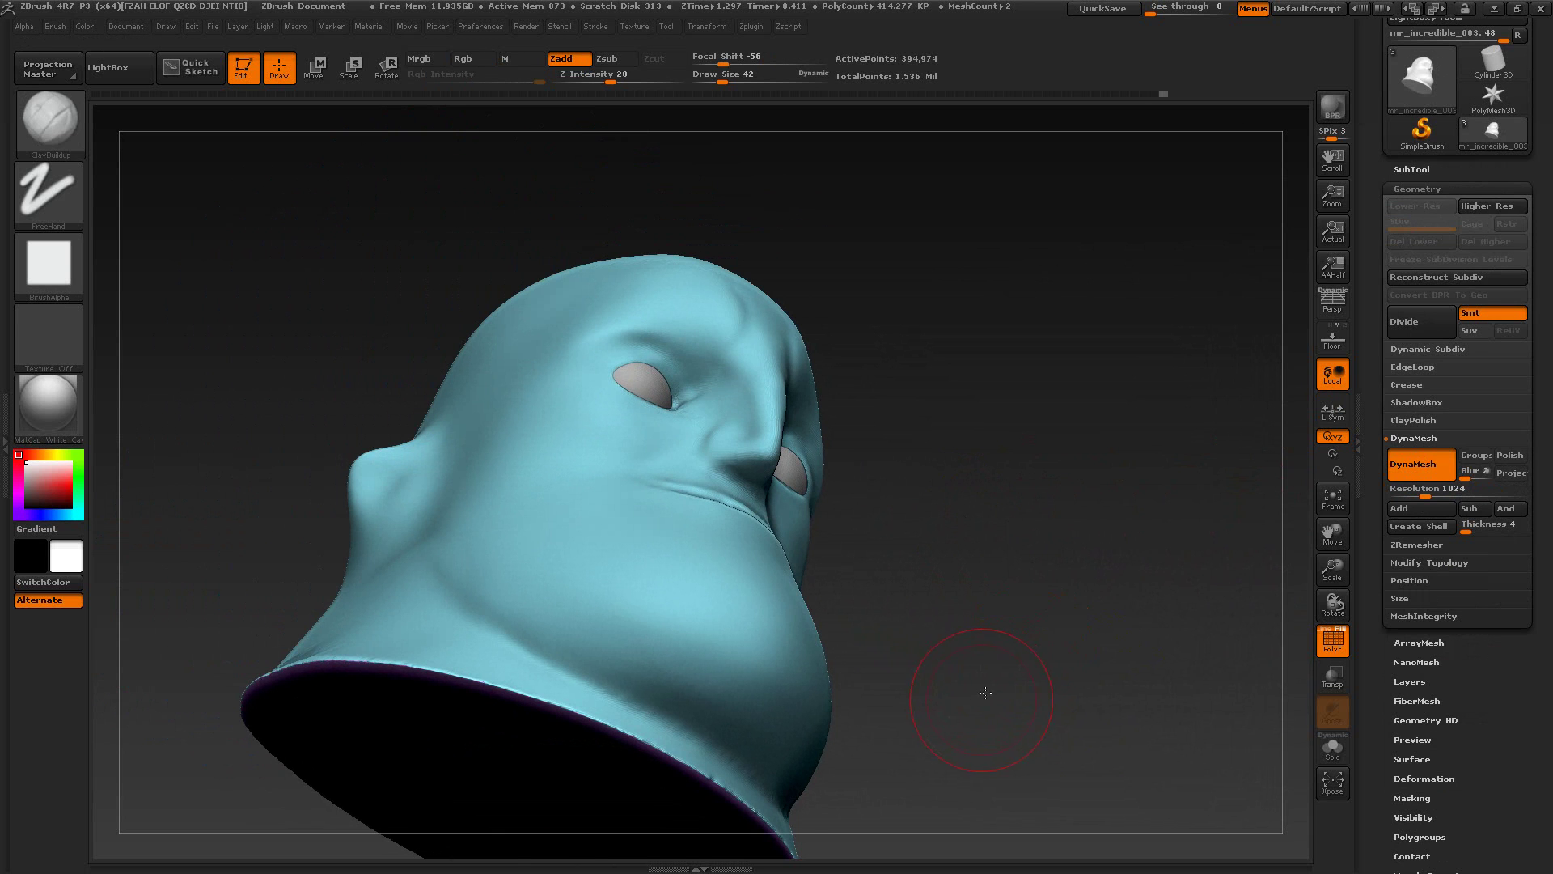
pyautogui.moveTo(981, 687)
pyautogui.mouseDown()
pyautogui.moveTo(982, 643)
pyautogui.moveTo(1026, 706)
pyautogui.mouseUp()
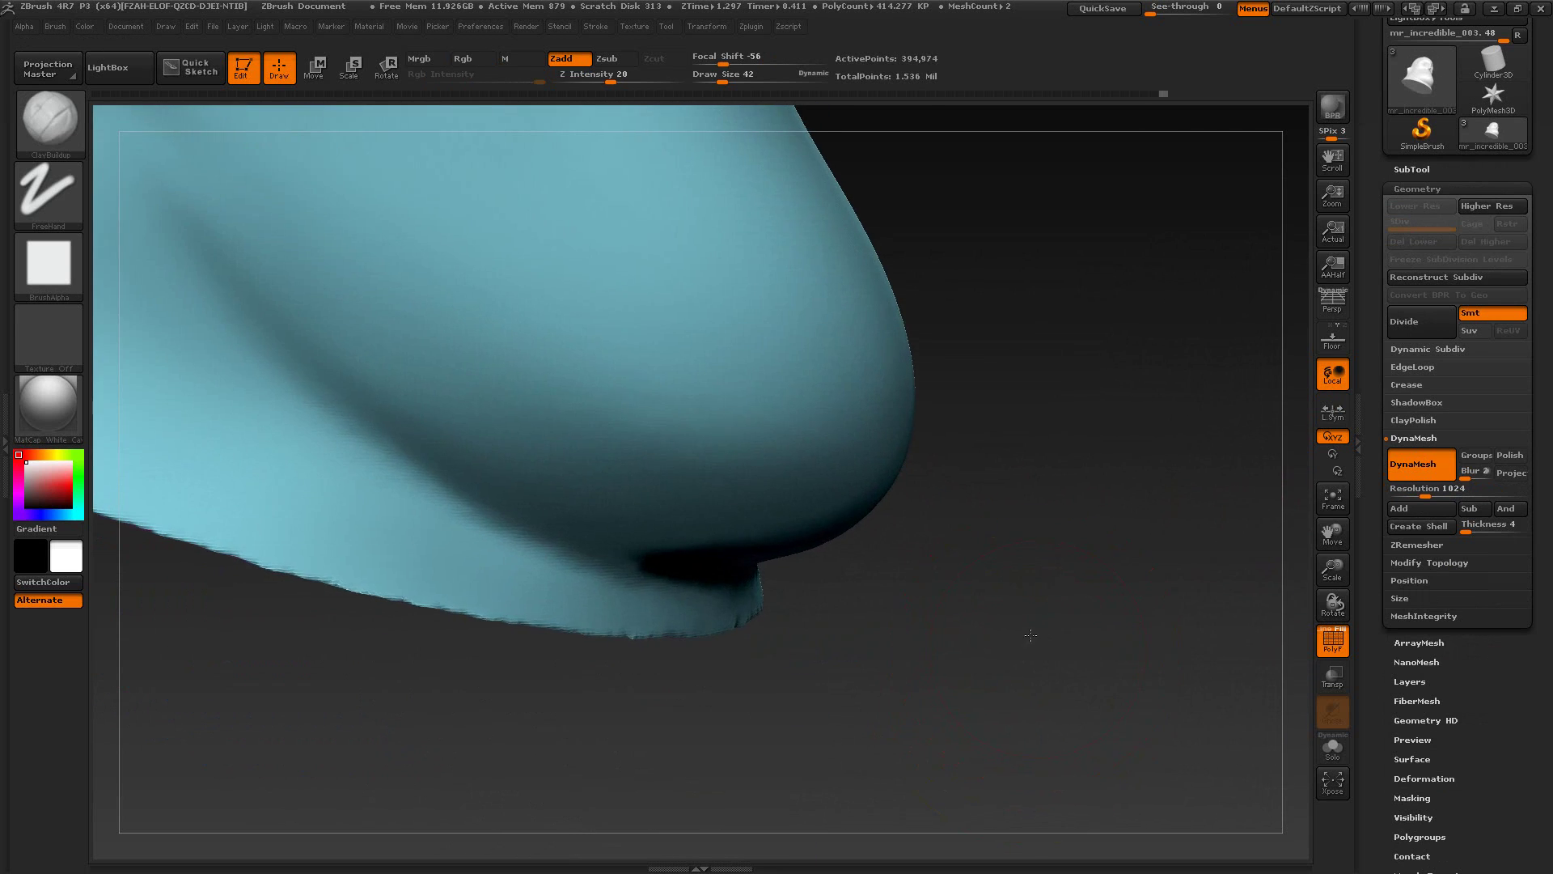
pyautogui.moveTo(1030, 638)
pyautogui.mouseDown()
pyautogui.moveTo(1000, 633)
pyautogui.moveTo(1012, 647)
pyautogui.moveTo(1044, 564)
pyautogui.moveTo(1075, 606)
pyautogui.moveTo(1025, 601)
pyautogui.mouseUp()
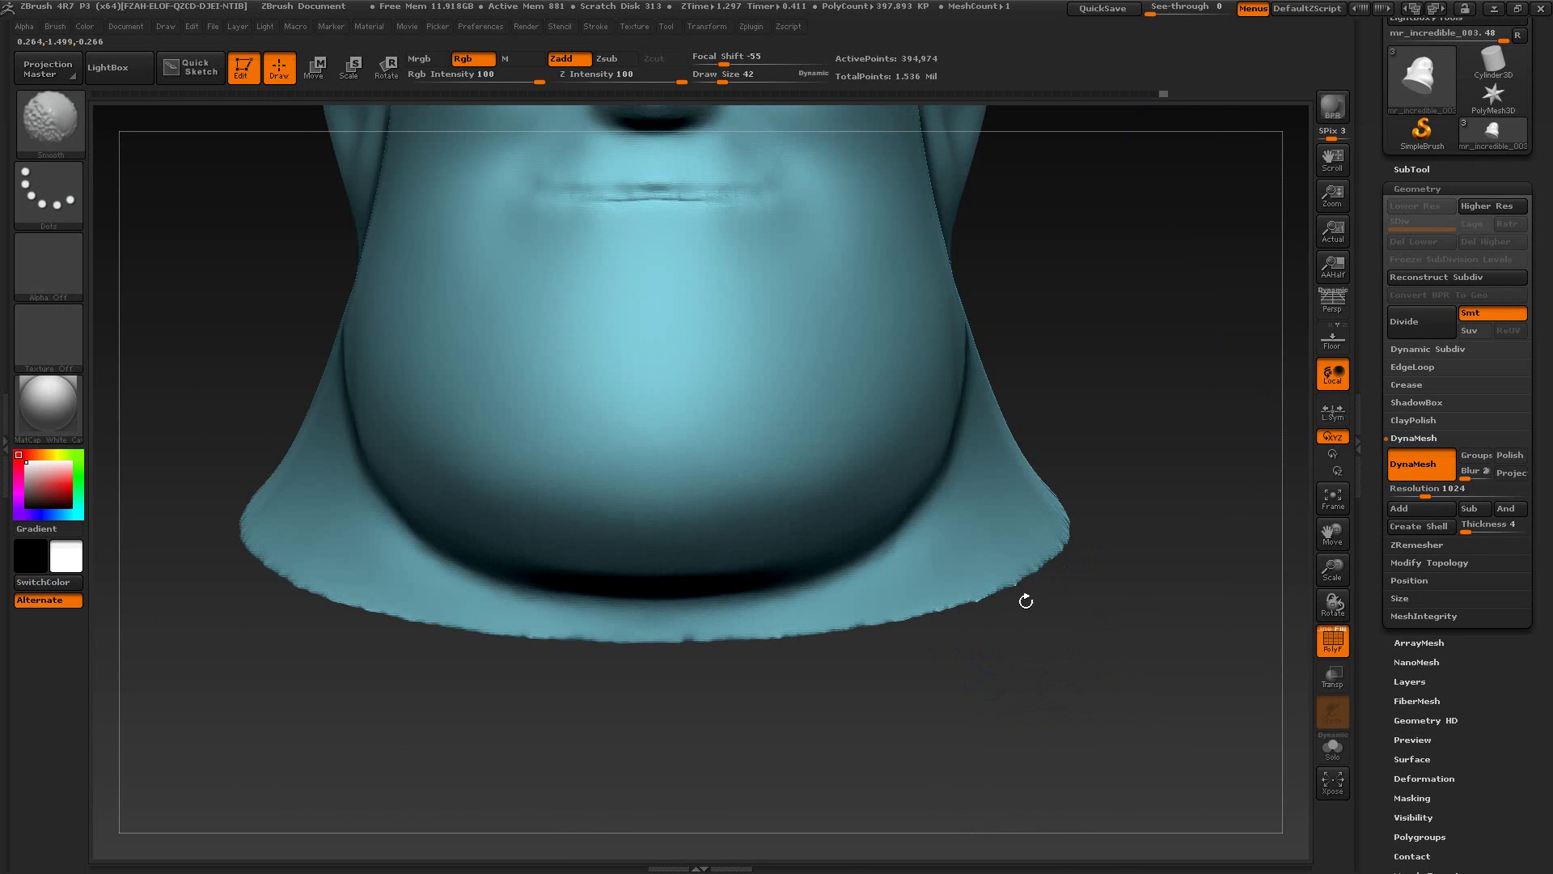
# Step: Reduce the ClayBuildup brush's Draw Size to 8 for fine work on the face
pyautogui.moveTo(1110, 569)
pyautogui.keyDown('alt'); pyautogui.mouseDown()
pyautogui.moveTo(1043, 753)
pyautogui.moveTo(1059, 562)
pyautogui.moveTo(1011, 566)
pyautogui.moveTo(1105, 579)
pyautogui.moveTo(1064, 506)
pyautogui.moveTo(1046, 575)
pyautogui.moveTo(1083, 601)
pyautogui.moveTo(1103, 579)
pyautogui.moveTo(1033, 593)
pyautogui.moveTo(1072, 558)
pyautogui.moveTo(1079, 627)
pyautogui.moveTo(1054, 639)
pyautogui.mouseUp(); pyautogui.keyUp('alt')
pyautogui.press('s')
pyautogui.moveTo(1119, 680)
pyautogui.keyDown('alt'); pyautogui.mouseDown()
pyautogui.moveTo(1148, 586)
pyautogui.moveTo(1101, 539)
pyautogui.mouseUp(); pyautogui.keyUp('alt')
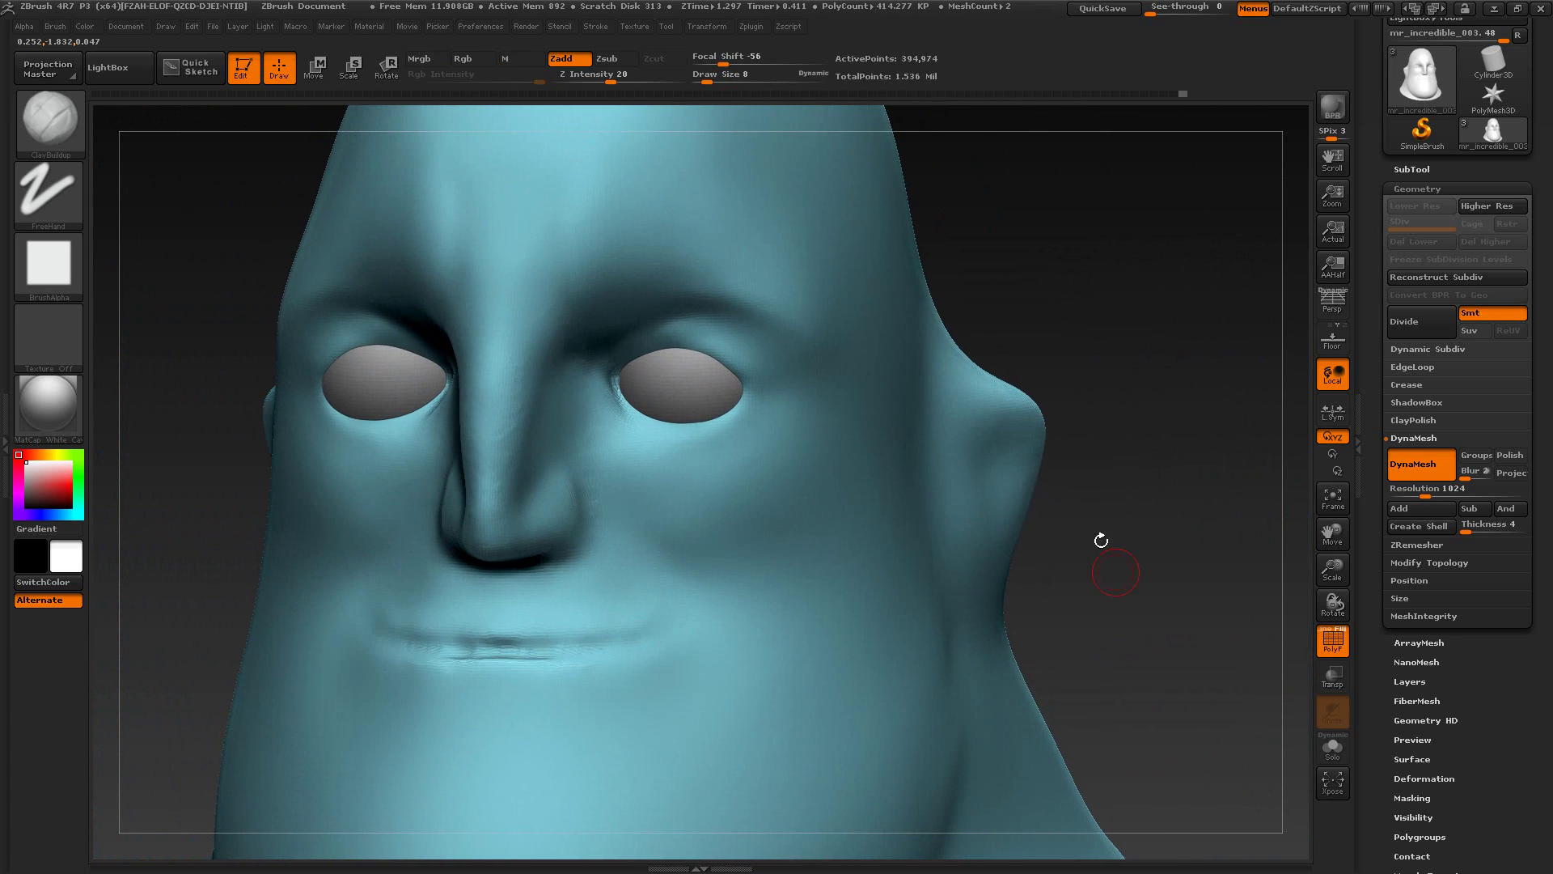
# Step: Examine the ears, nose and mouth of the head from the side, three-quarter and front
pyautogui.press('ctrl')
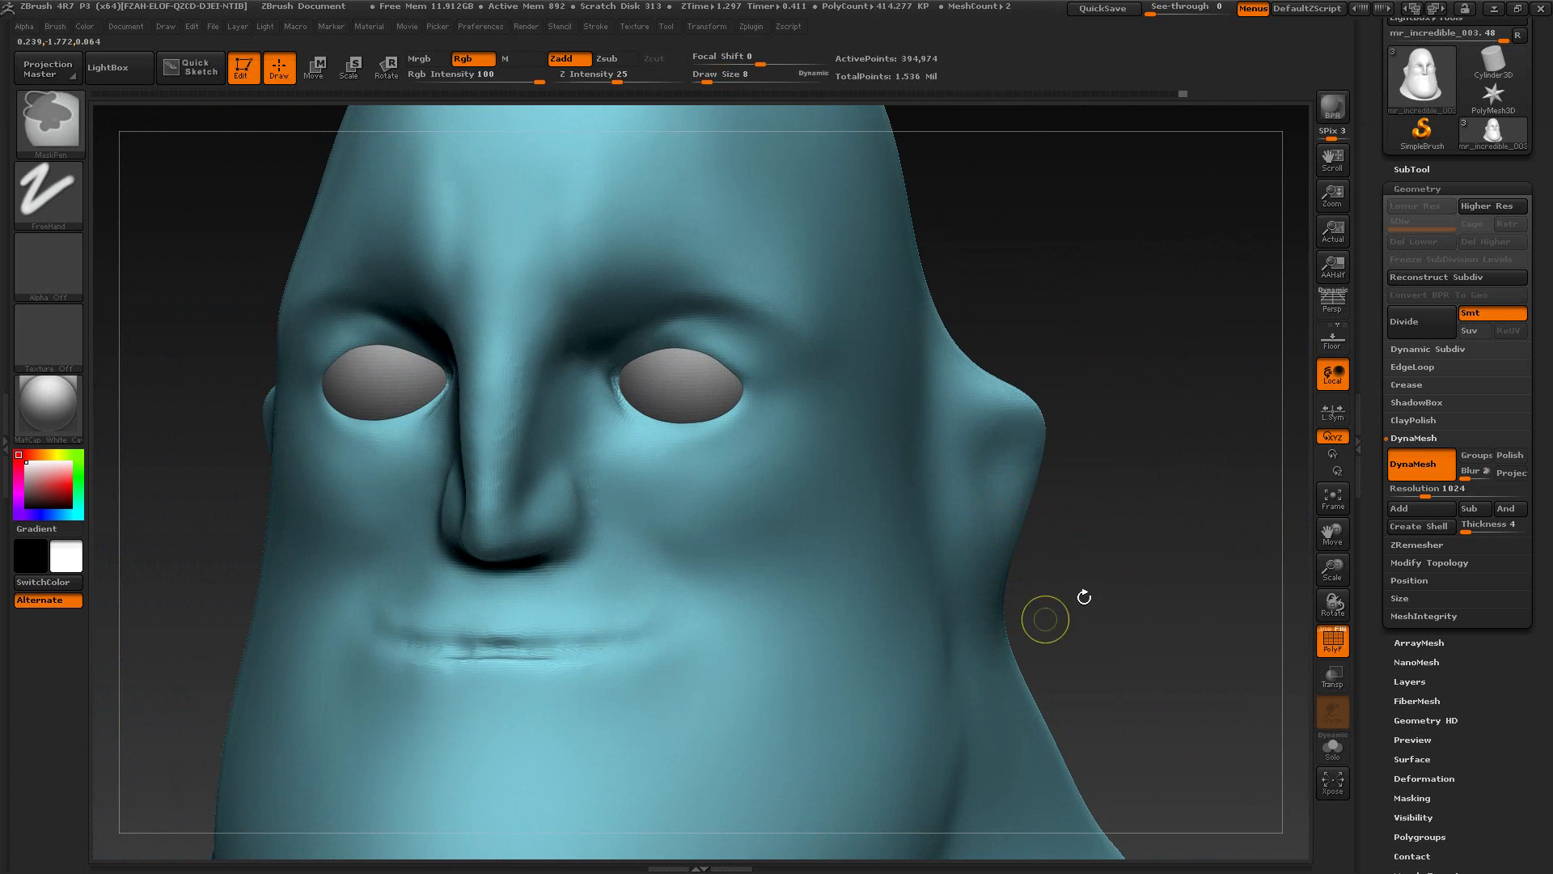
pyautogui.moveTo(1084, 597)
pyautogui.mouseDown()
pyautogui.moveTo(1138, 580)
pyautogui.moveTo(1099, 474)
pyautogui.moveTo(1110, 513)
pyautogui.moveTo(1021, 444)
pyautogui.mouseUp()
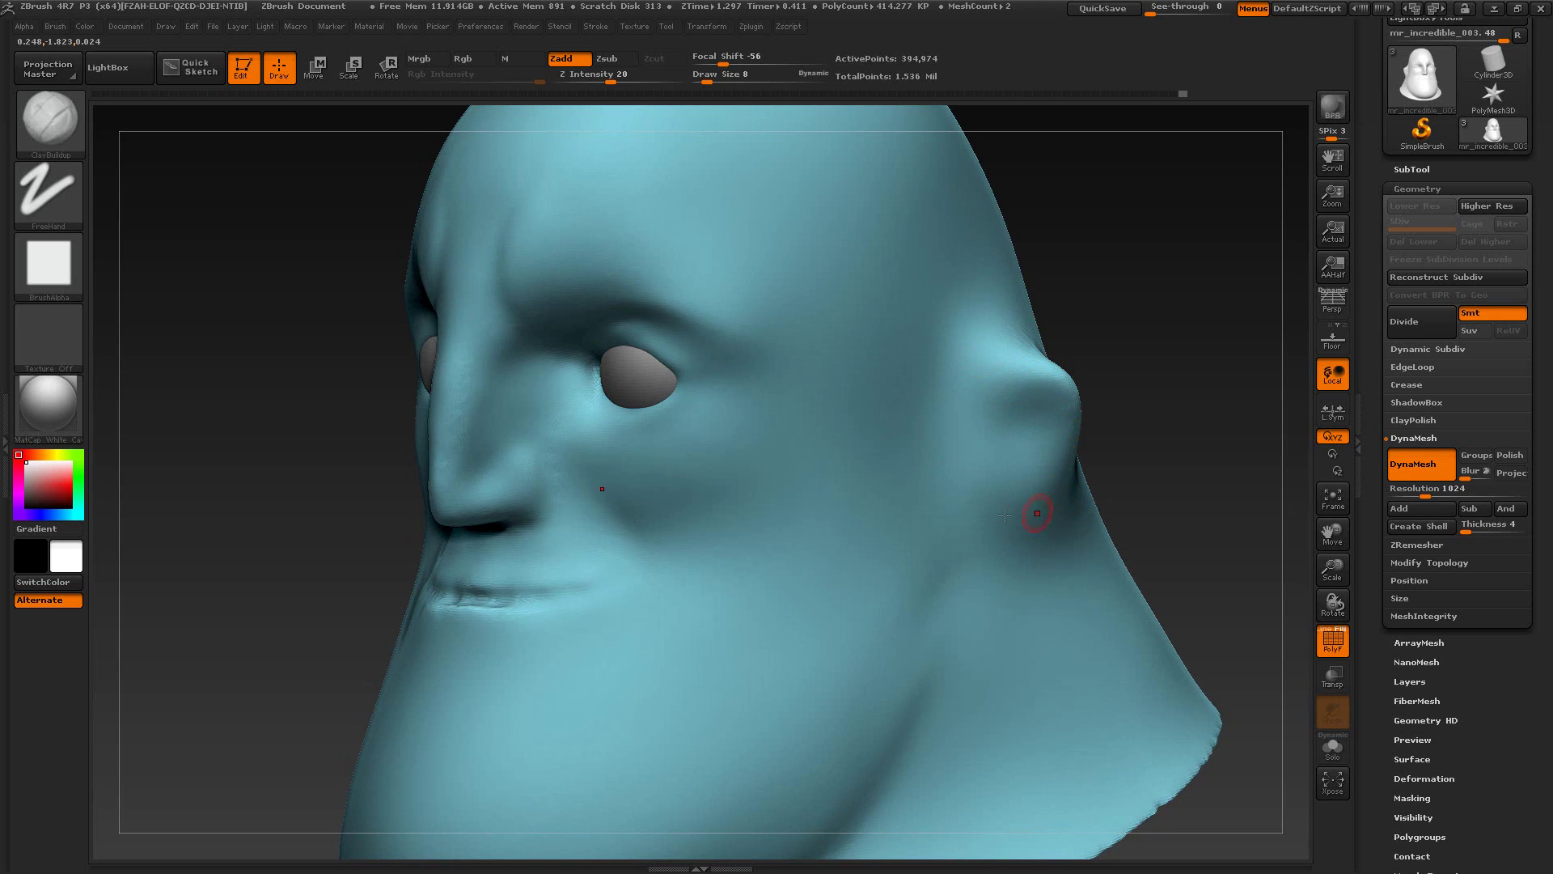
pyautogui.moveTo(1189, 507); pyautogui.dragTo(1037, 489)
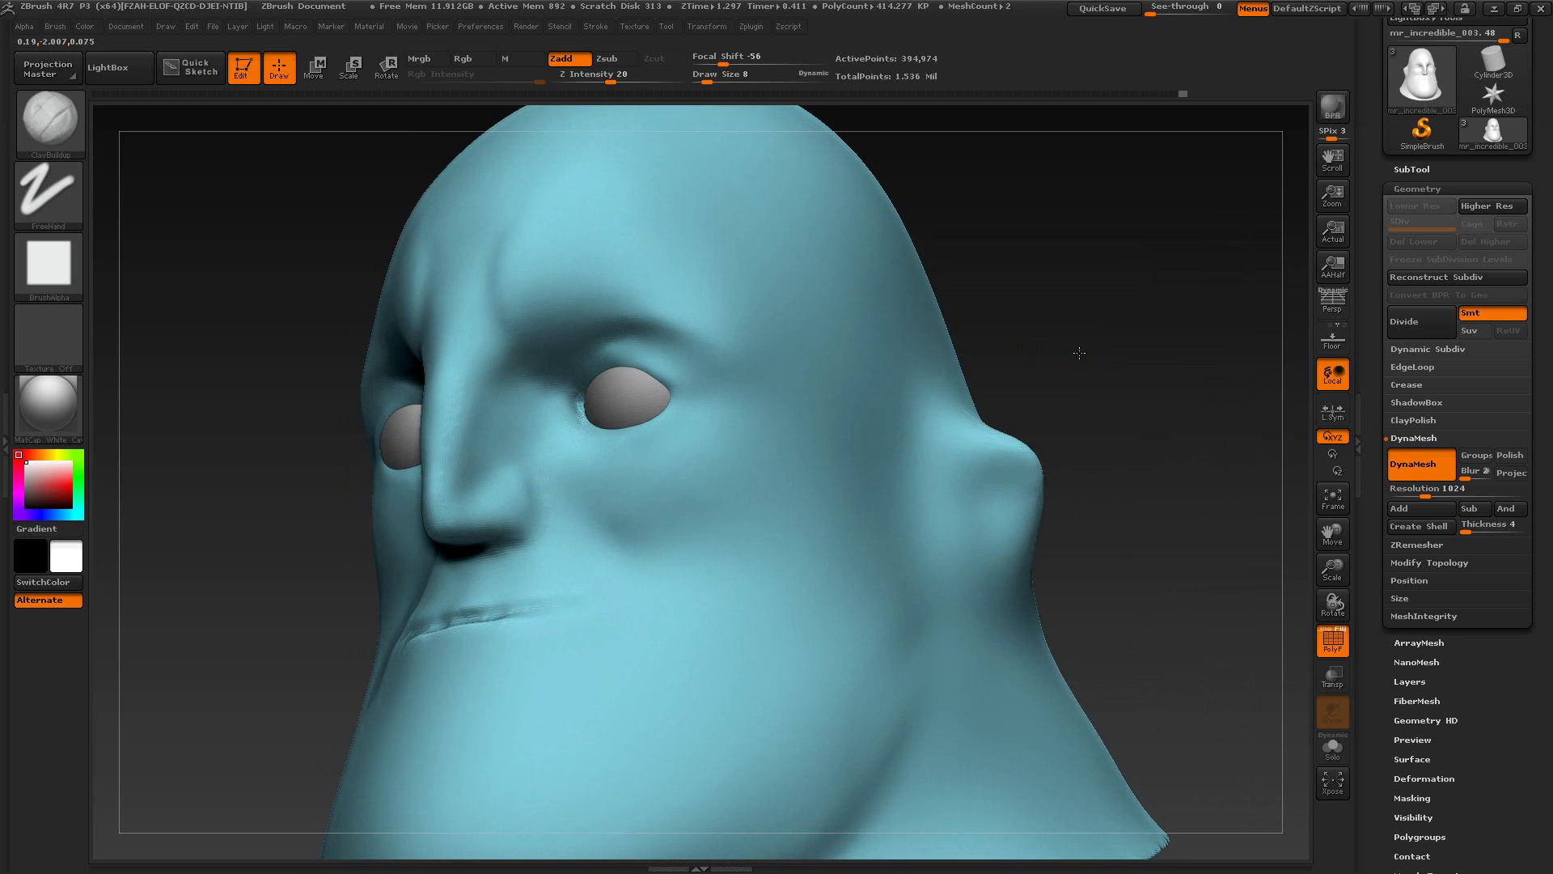
pyautogui.moveTo(1079, 352); pyautogui.dragTo(1074, 416)
pyautogui.moveTo(1054, 493)
pyautogui.mouseDown()
pyautogui.moveTo(1030, 496)
pyautogui.moveTo(940, 416)
pyautogui.mouseUp()
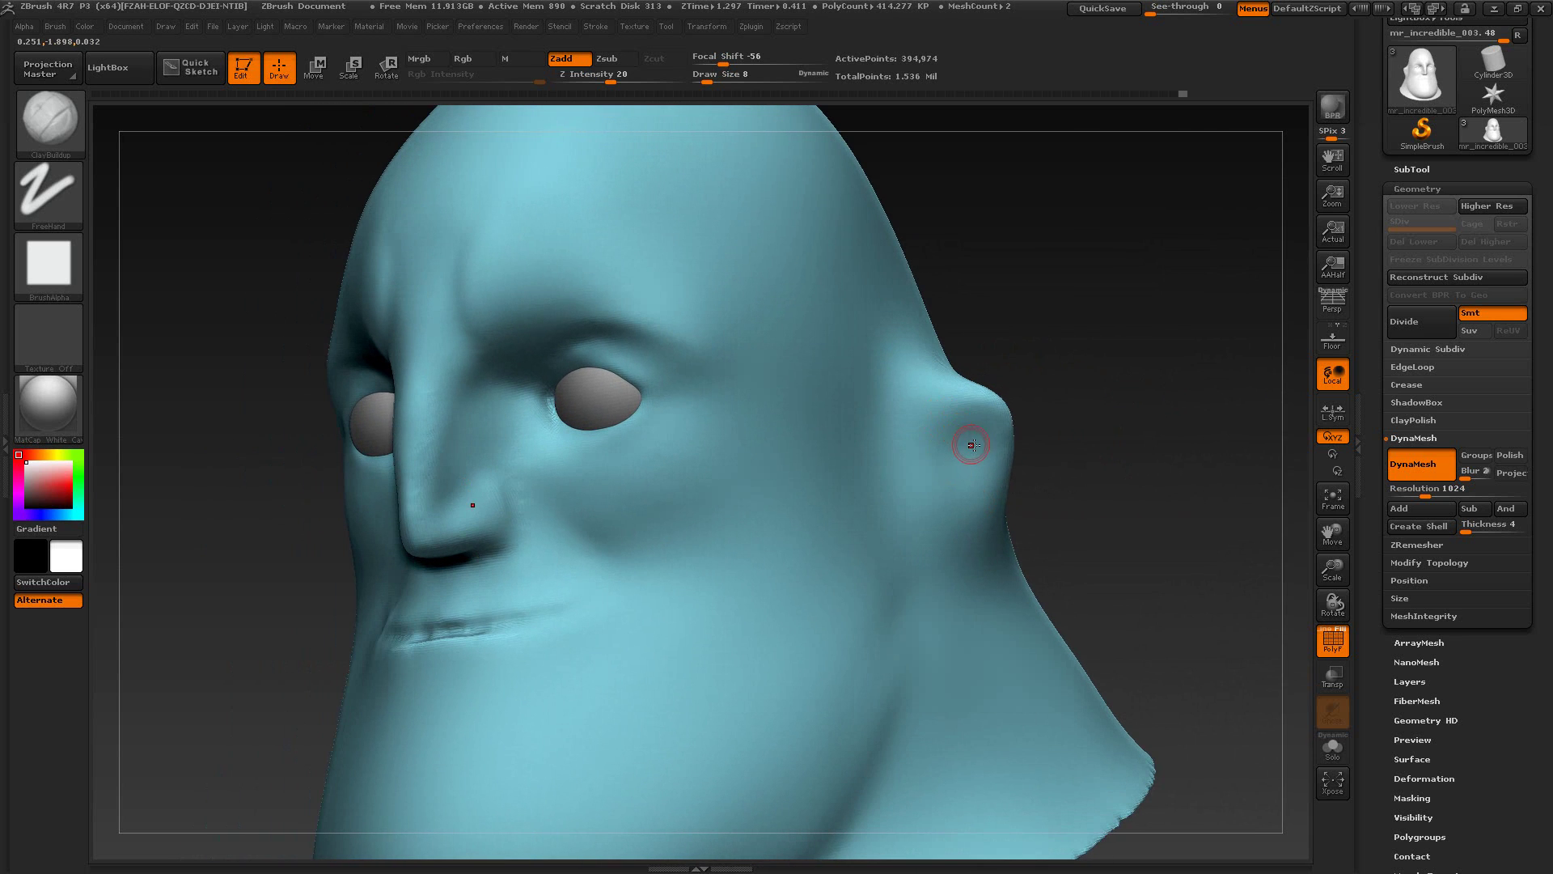
pyautogui.moveTo(1132, 494); pyautogui.dragTo(1088, 507)
pyautogui.moveTo(588, 518)
pyautogui.mouseDown()
pyautogui.moveTo(582, 530)
pyautogui.moveTo(1106, 555)
pyautogui.moveTo(1107, 588)
pyautogui.mouseUp()
# Step: Switch to XnView, show the masked Mr. Incredible portrait at 200% zoom, and return to ZBrush
pyautogui.hotkey('alt', 'Tab')
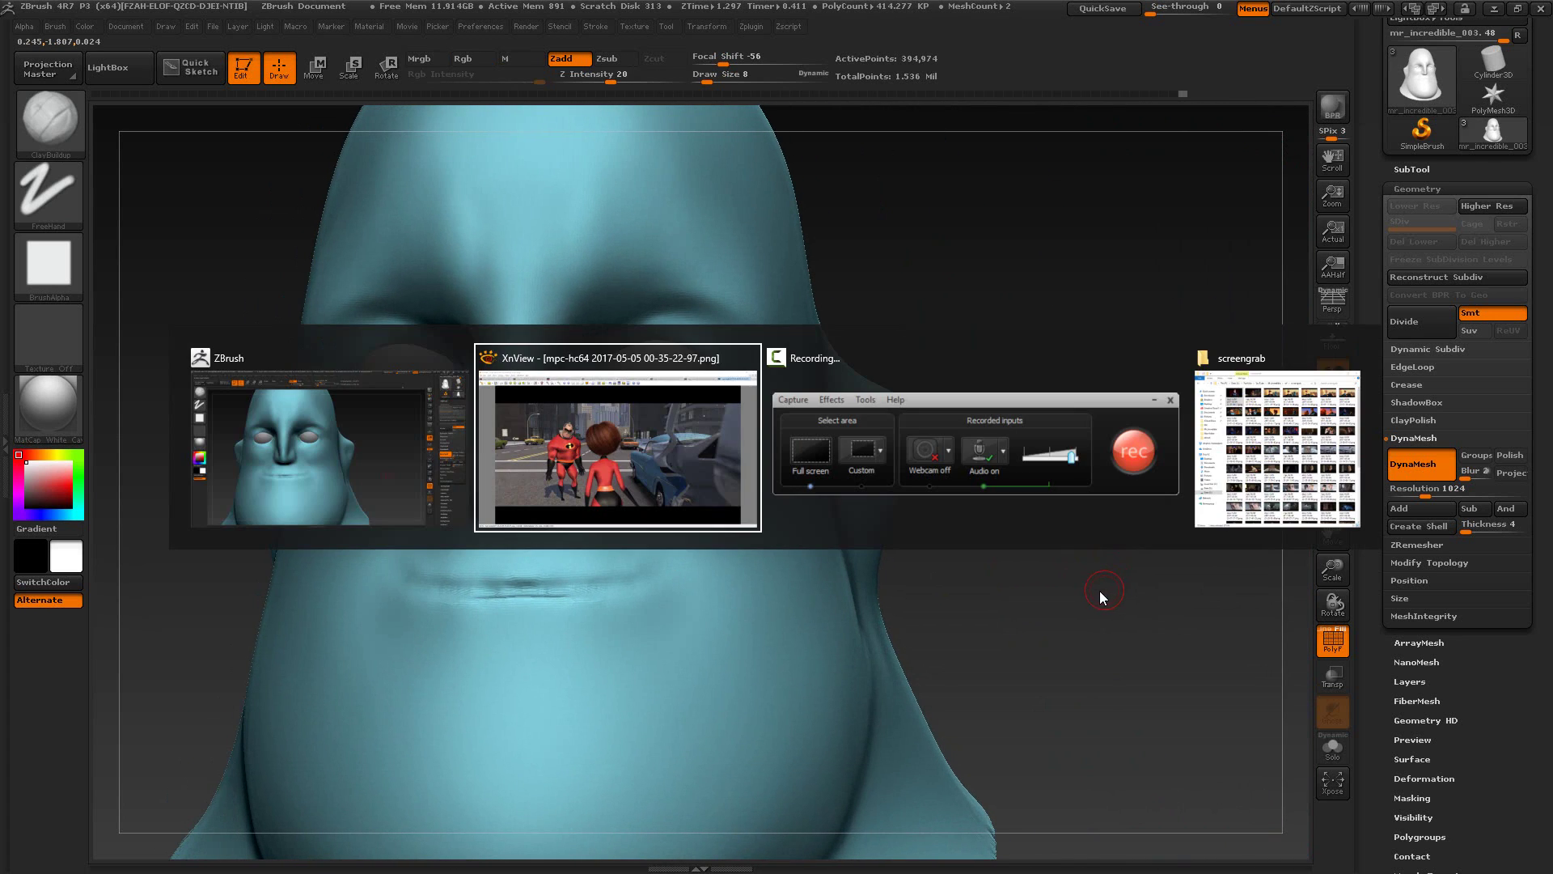
pyautogui.hotkey('alt', 'Tab')
pyautogui.hotkey('alt', 'Tab')
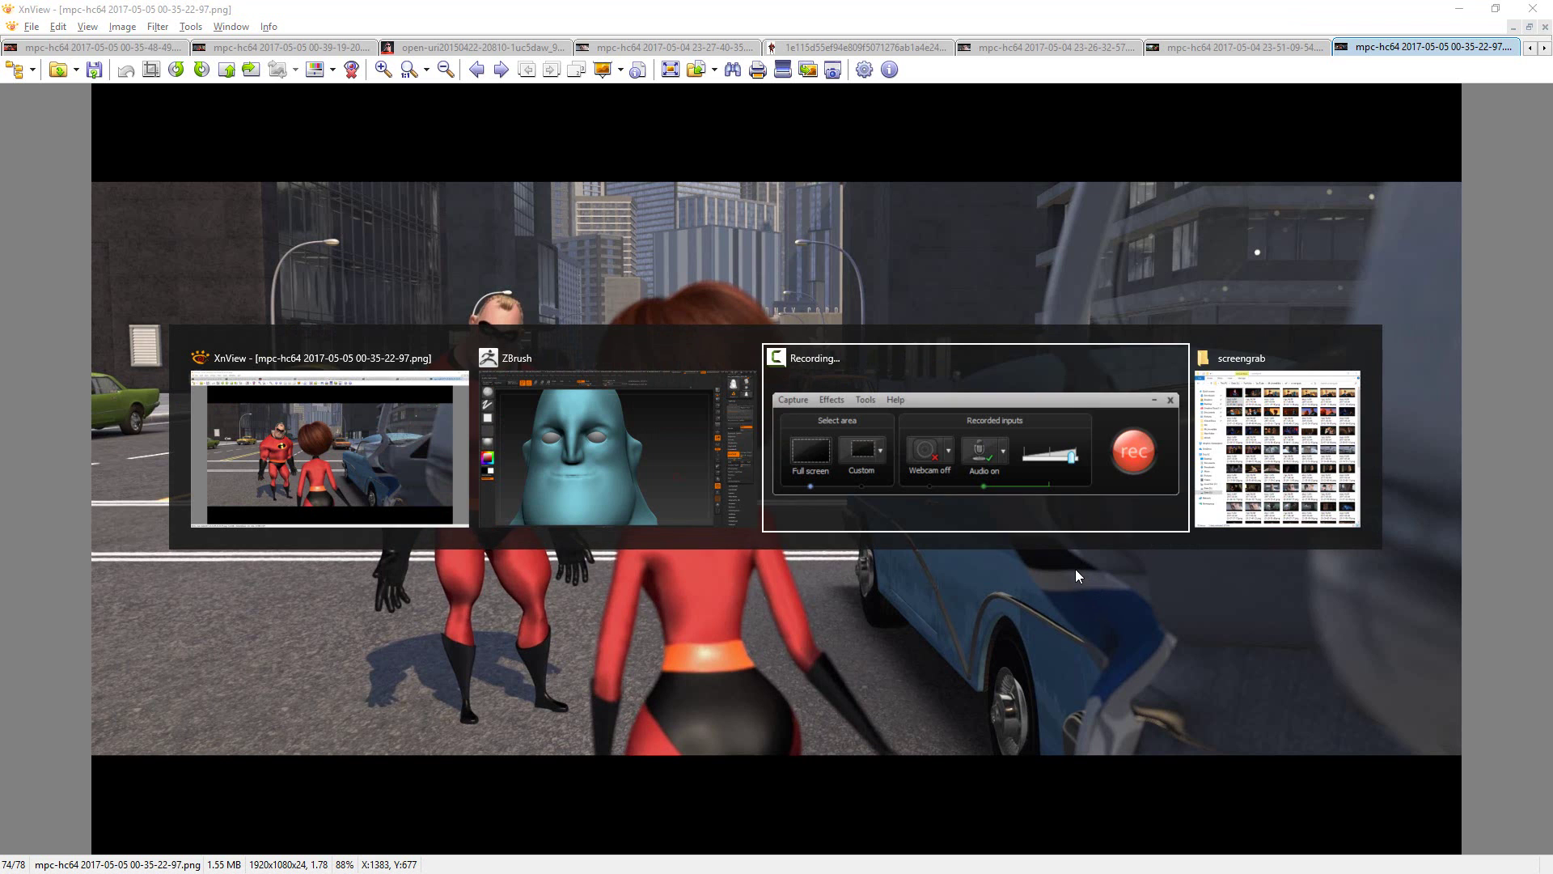
pyautogui.hotkey('alt', 'Tab')
pyautogui.hotkey('alt', 'Tab')
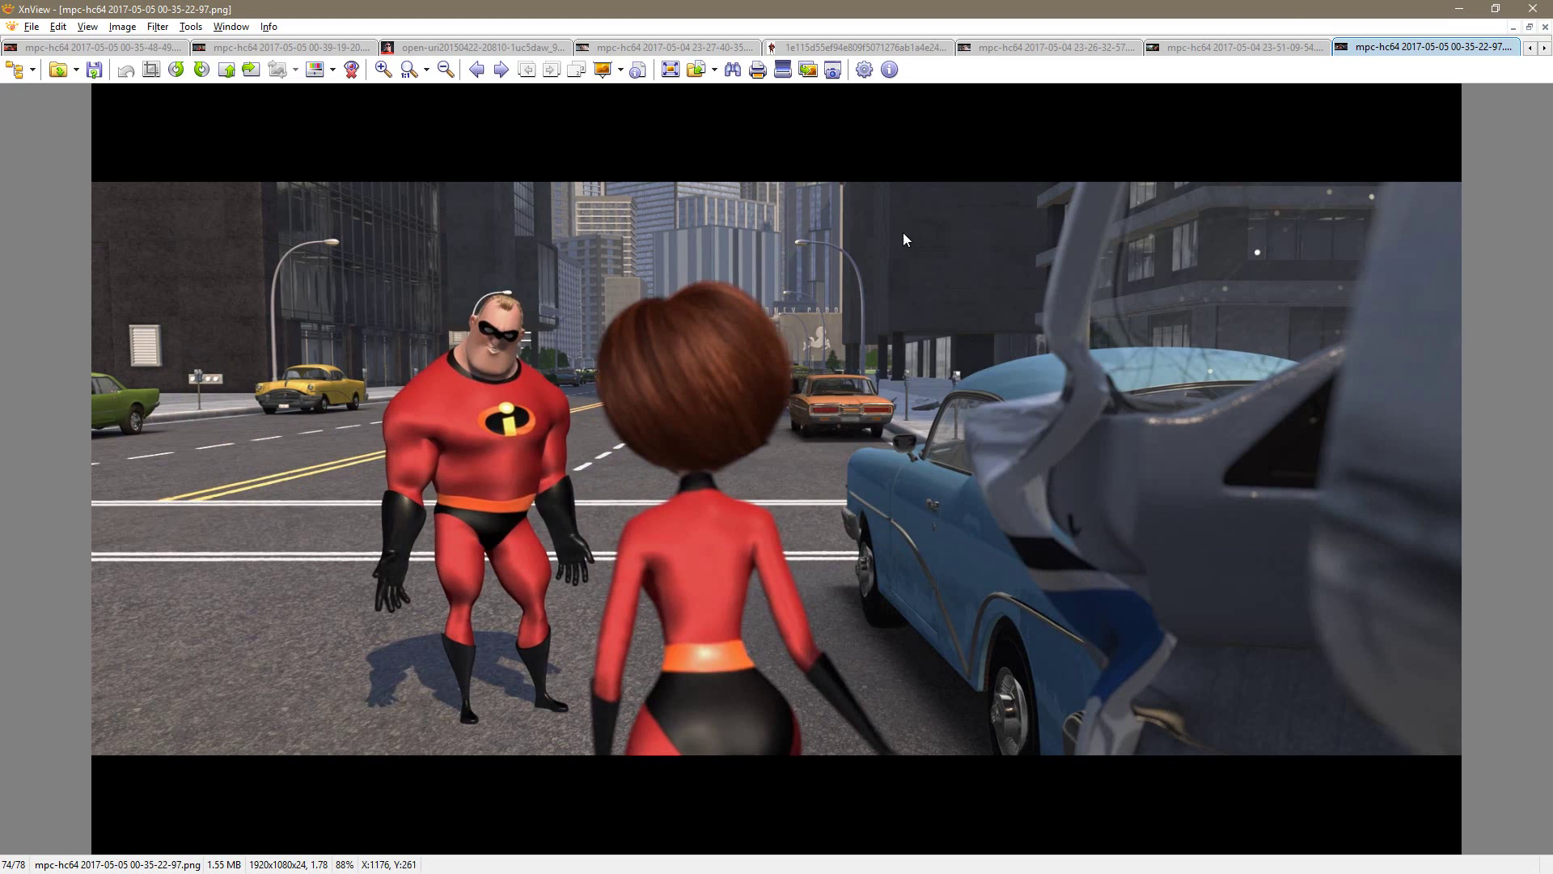
pyautogui.click(419, 51)
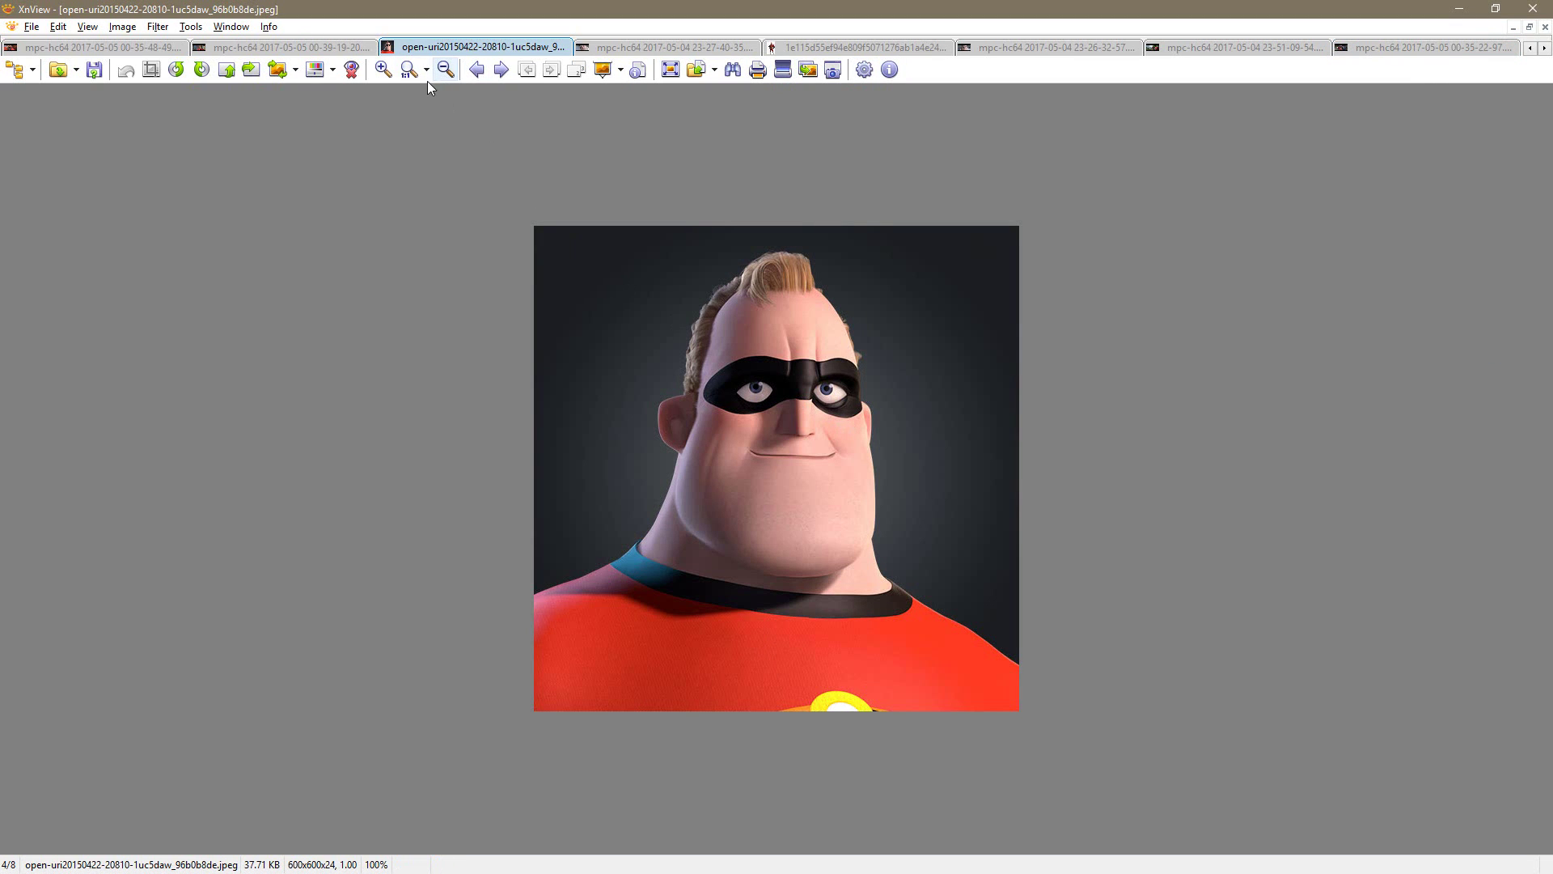
pyautogui.click(384, 71)
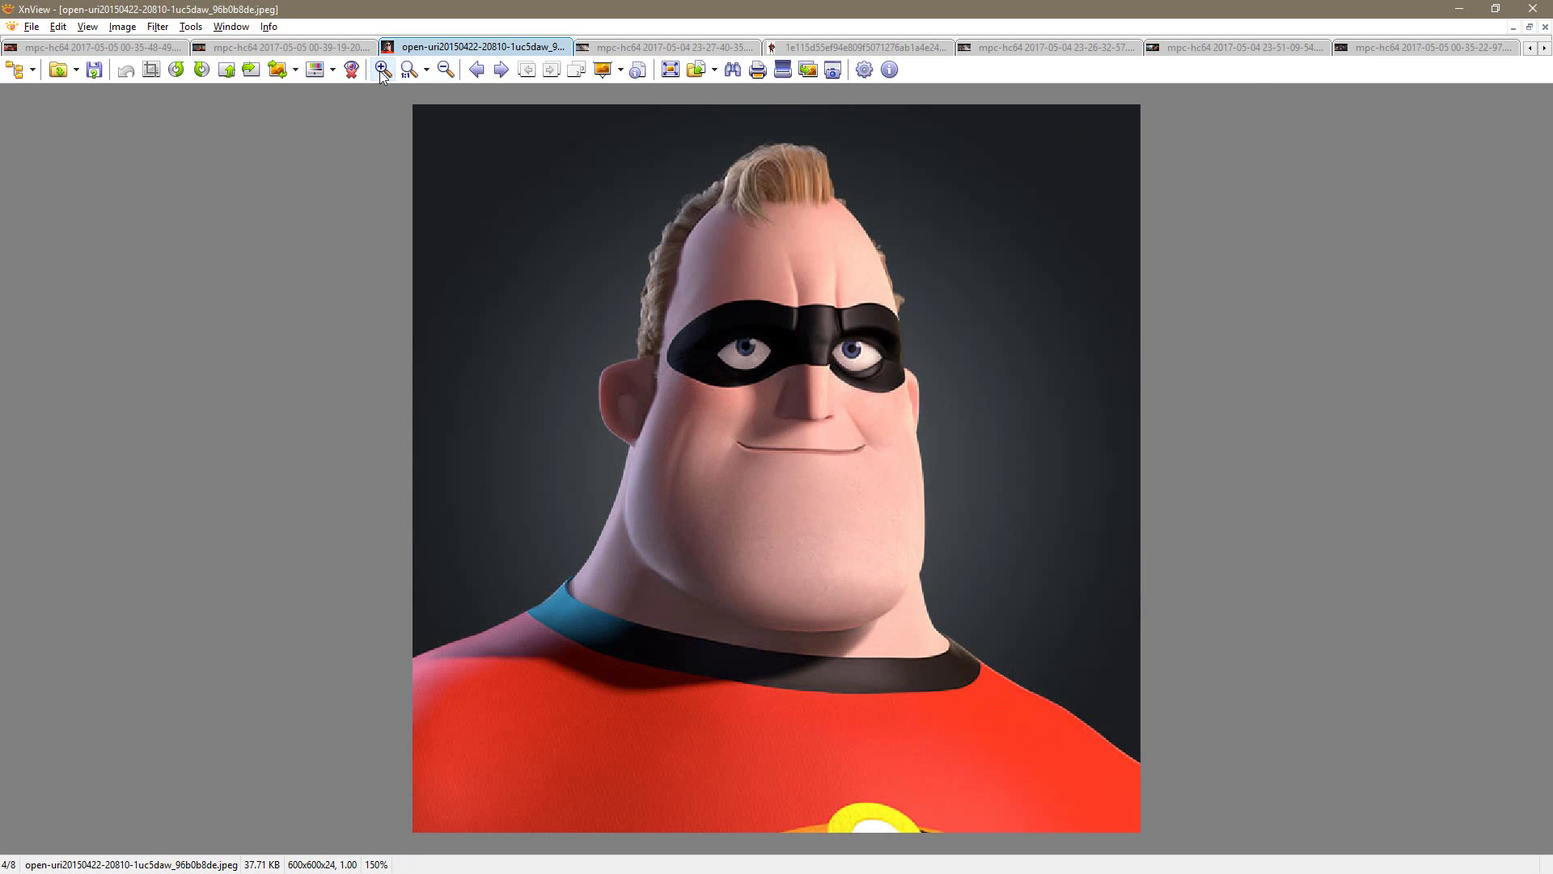
pyautogui.click(384, 71)
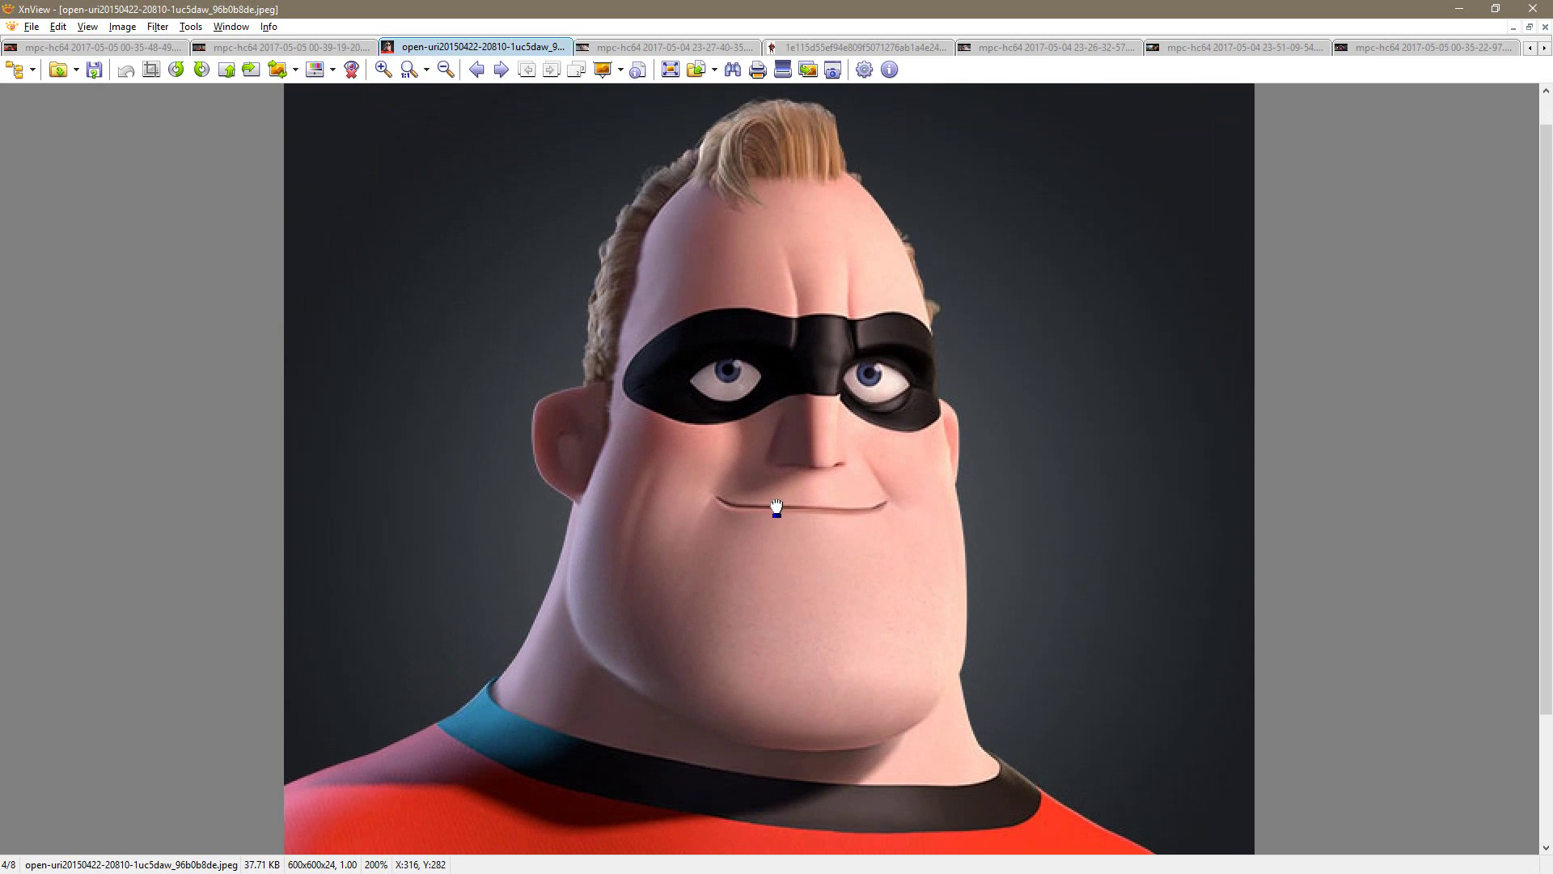
pyautogui.hotkey('alt', 'Tab')
# Step: Try the Custom 1 and Custom 2 reference views of the image plane on the head
pyautogui.moveTo(995, 615)
pyautogui.mouseDown()
pyautogui.moveTo(1029, 631)
pyautogui.moveTo(974, 620)
pyautogui.moveTo(981, 513)
pyautogui.moveTo(1007, 593)
pyautogui.mouseUp()
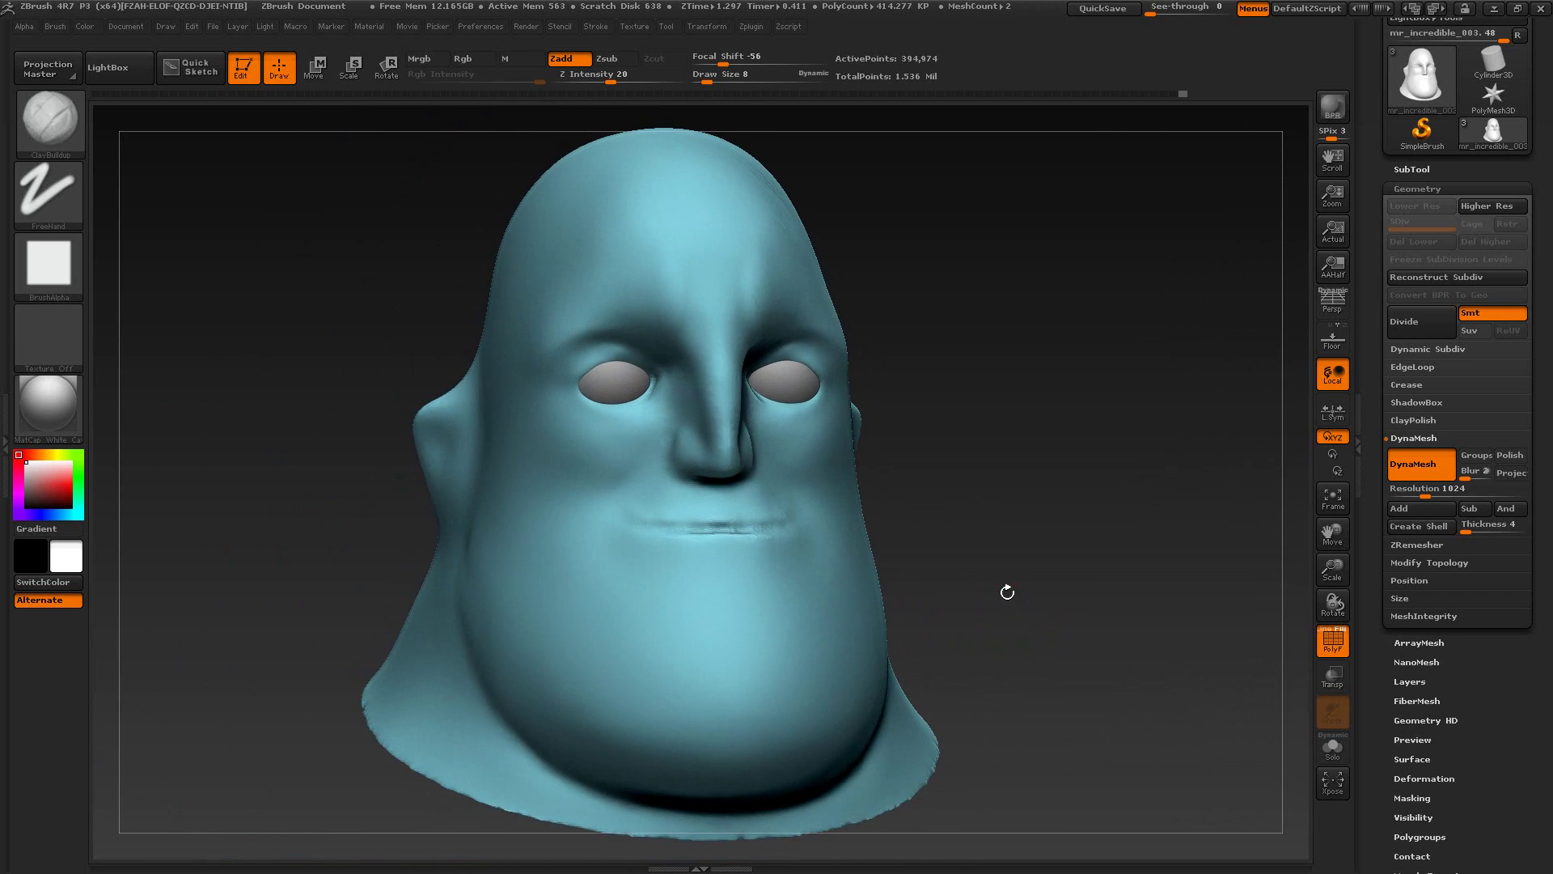
pyautogui.click(640, 31)
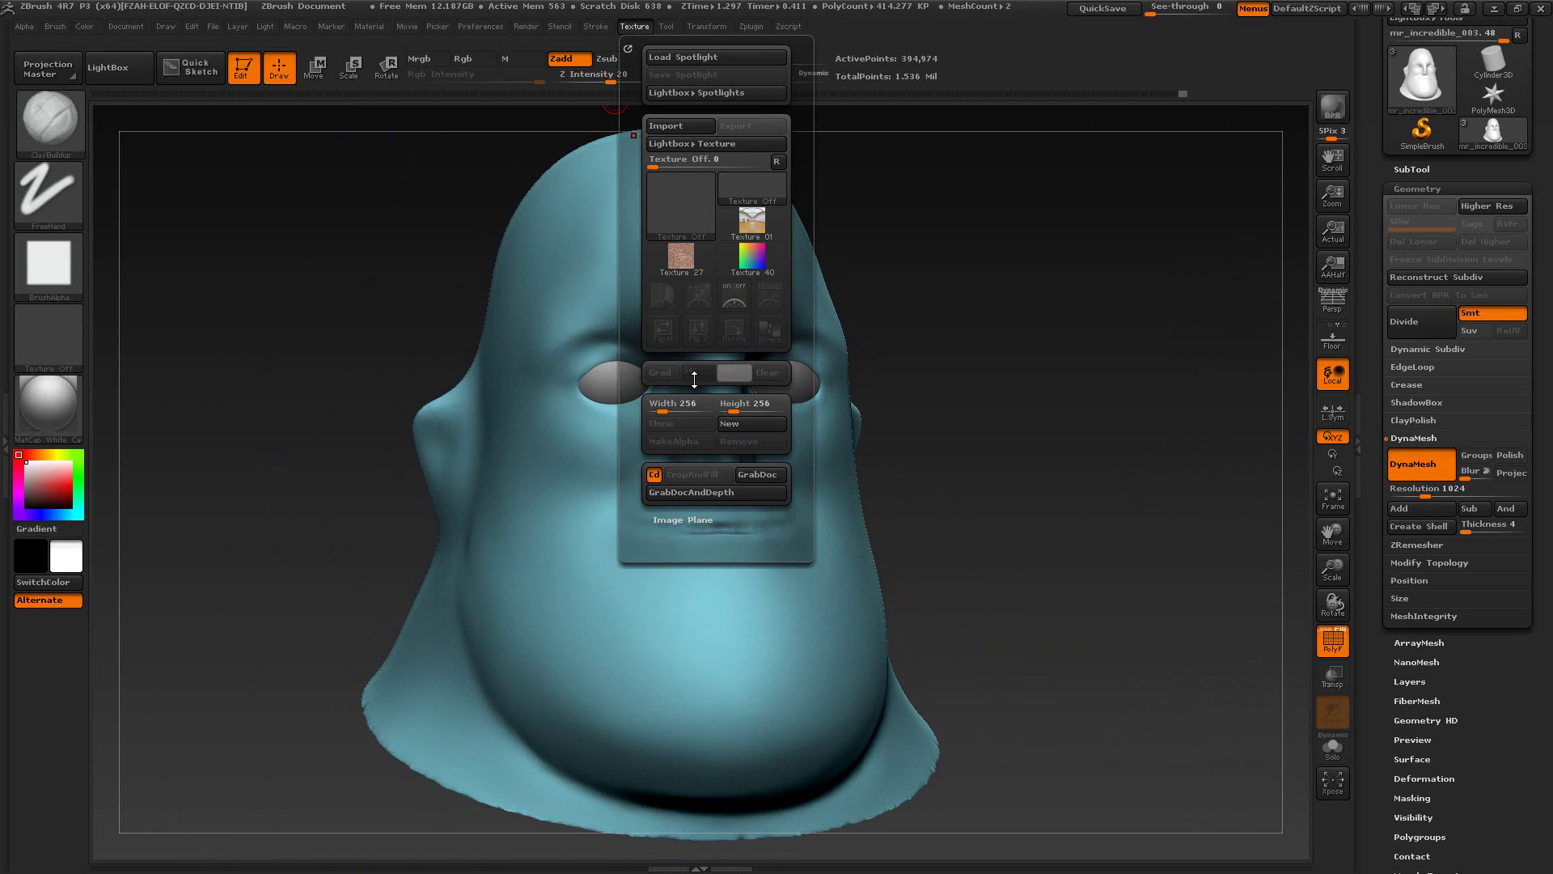
pyautogui.click(686, 522)
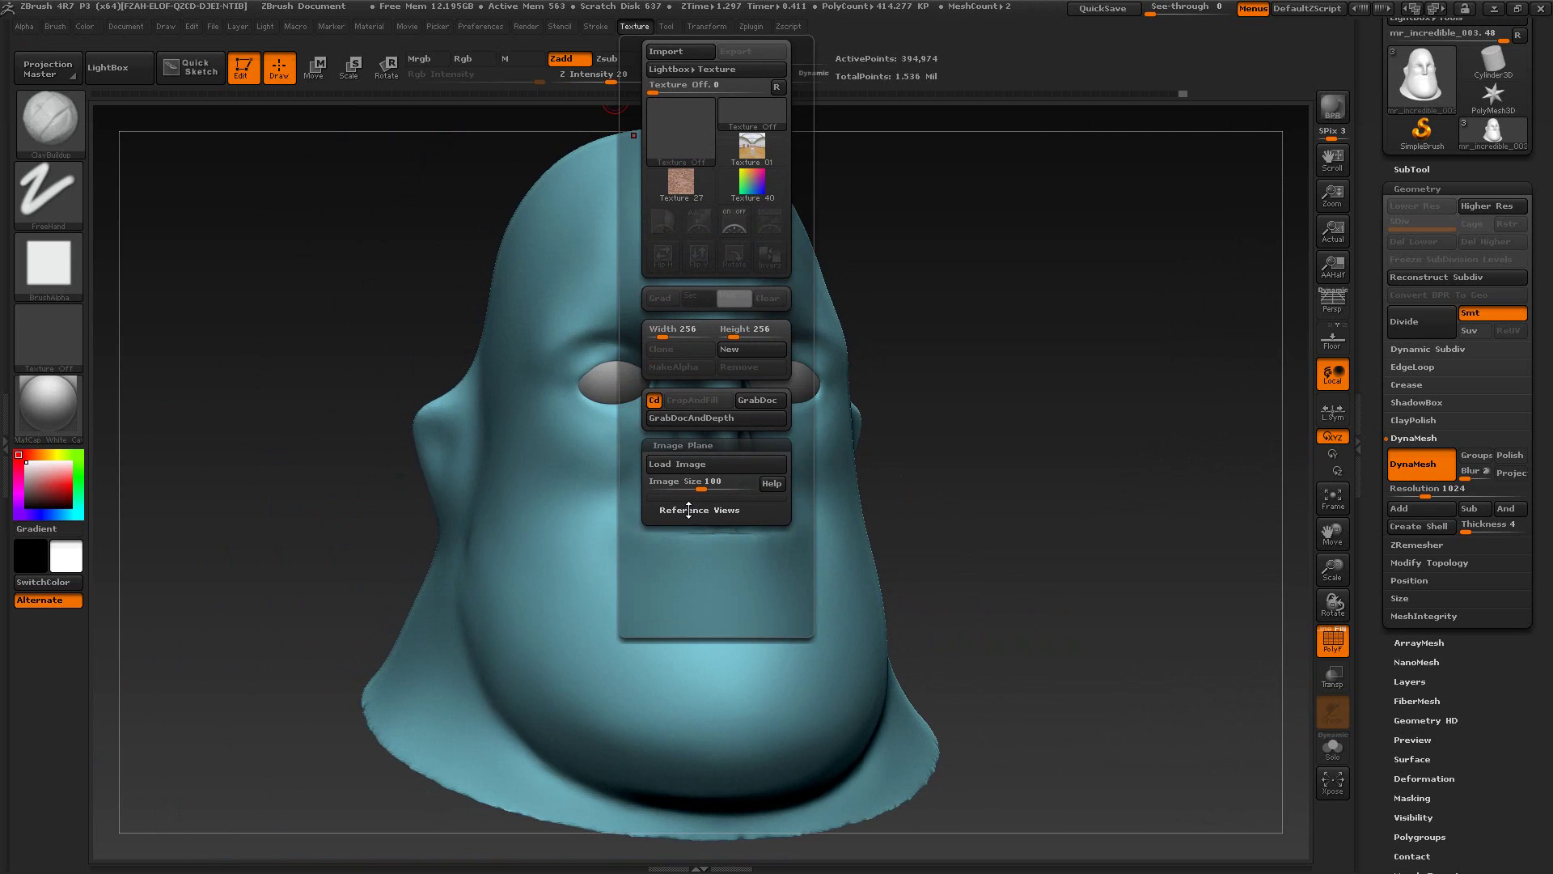
pyautogui.click(689, 510)
pyautogui.click(735, 544)
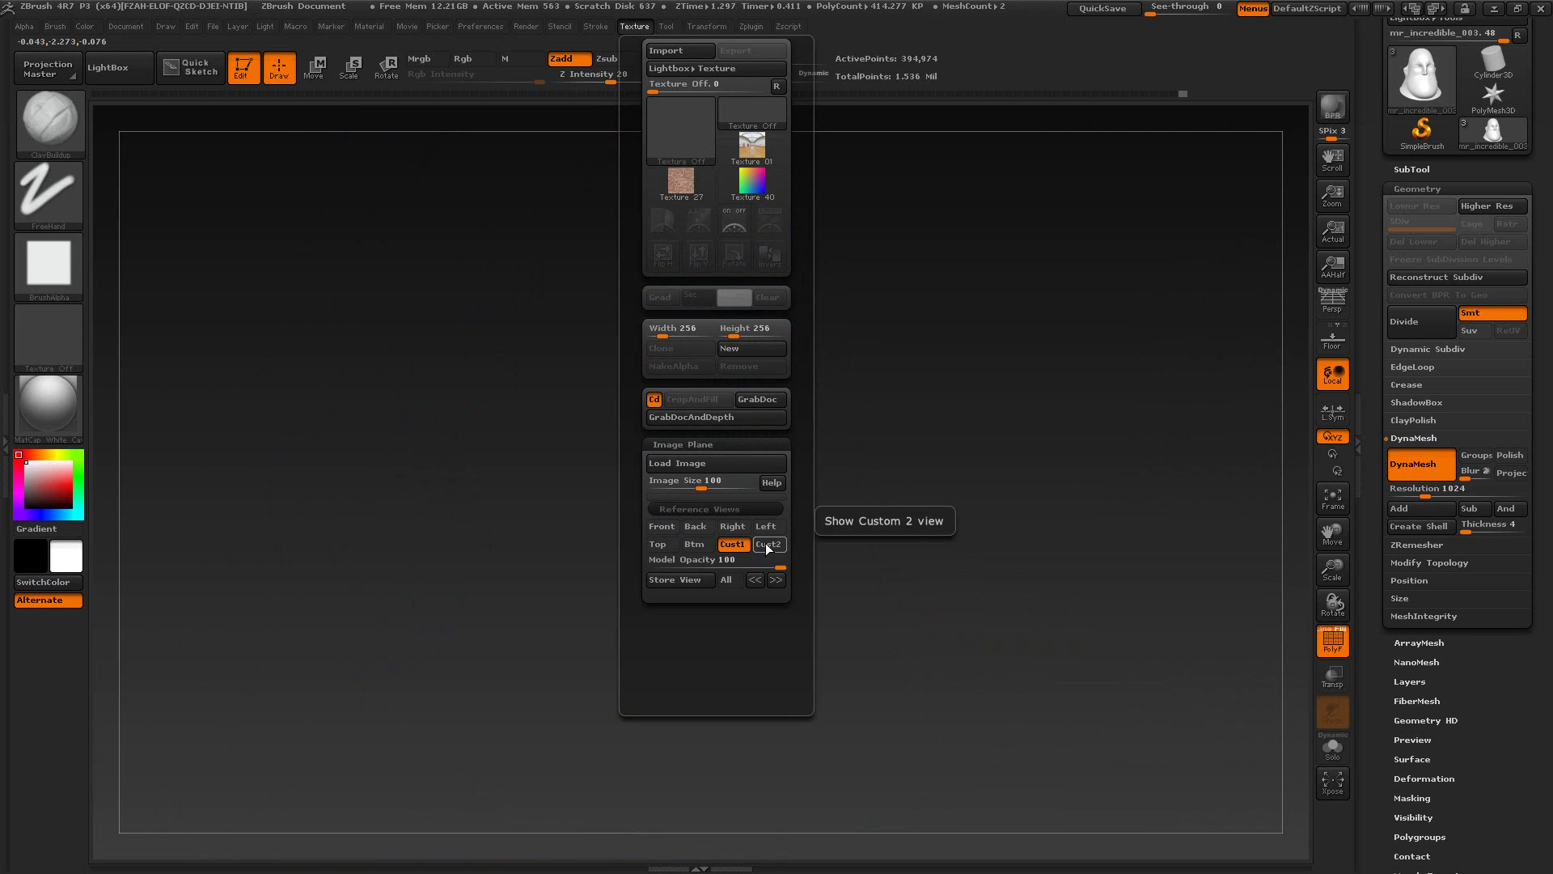
pyautogui.click(766, 544)
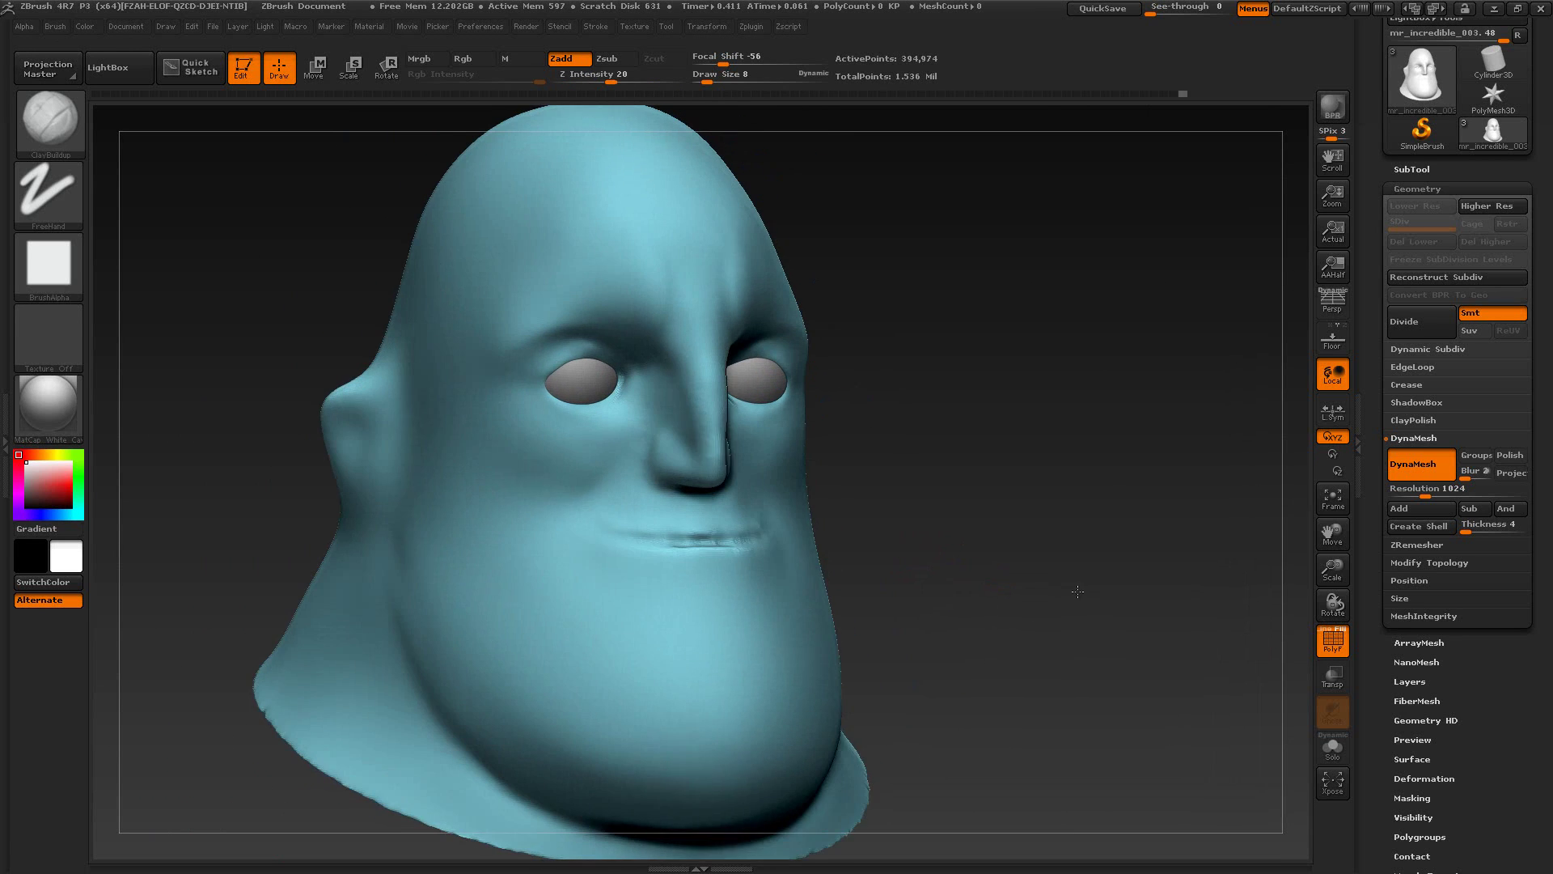
pyautogui.moveTo(1071, 628); pyautogui.dragTo(1203, 208)
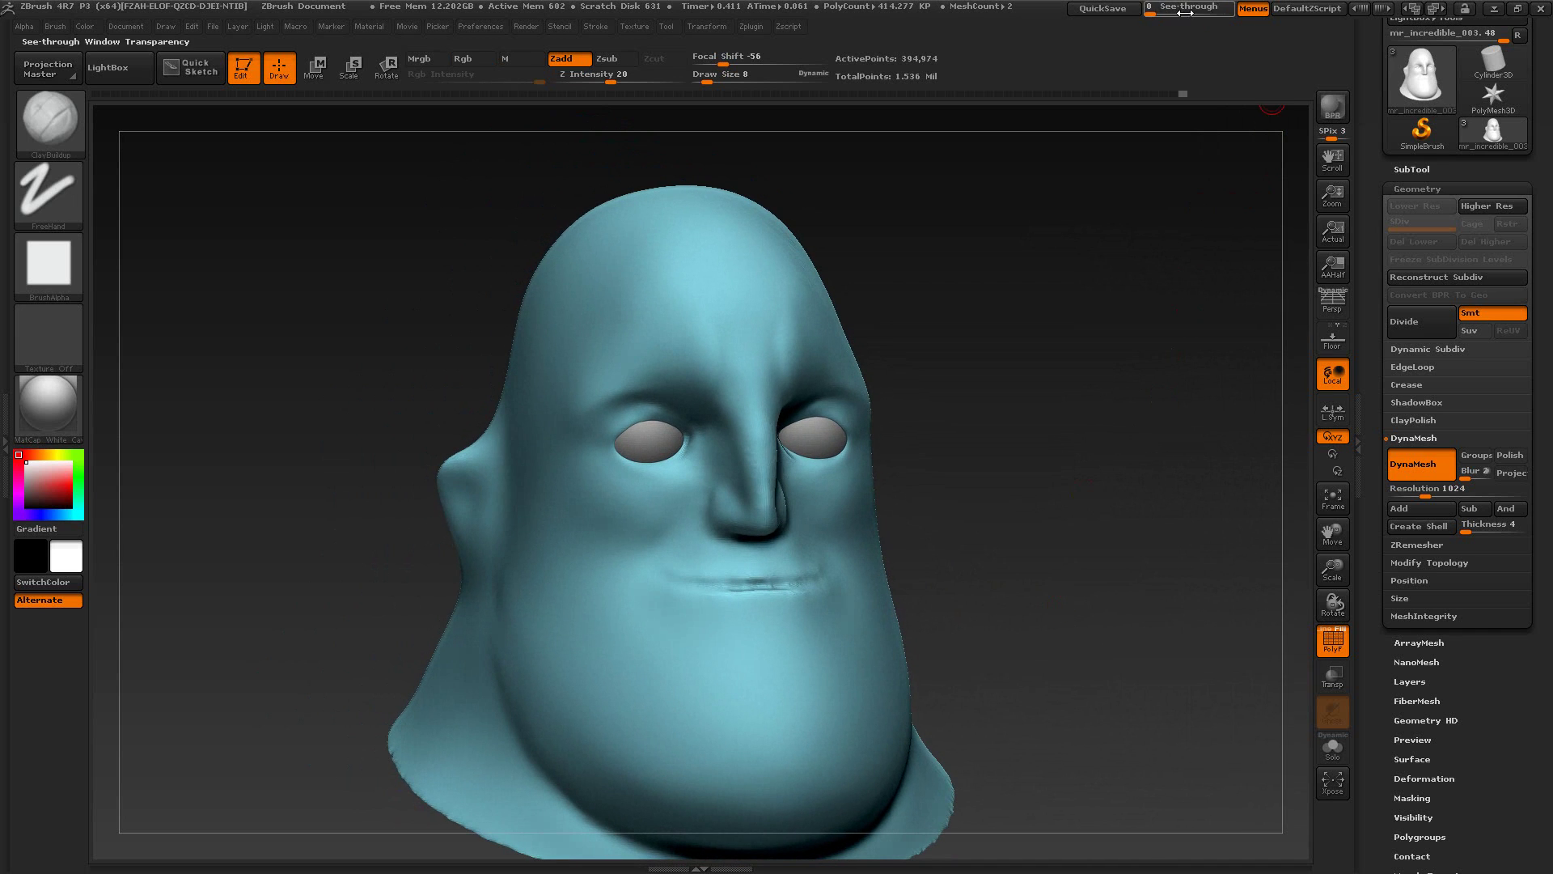
# Step: Recheck the portrait in XnView, then back in ZBrush switch to the Custom 1 reference view and frame the head
pyautogui.hotkey('alt', 'Tab')
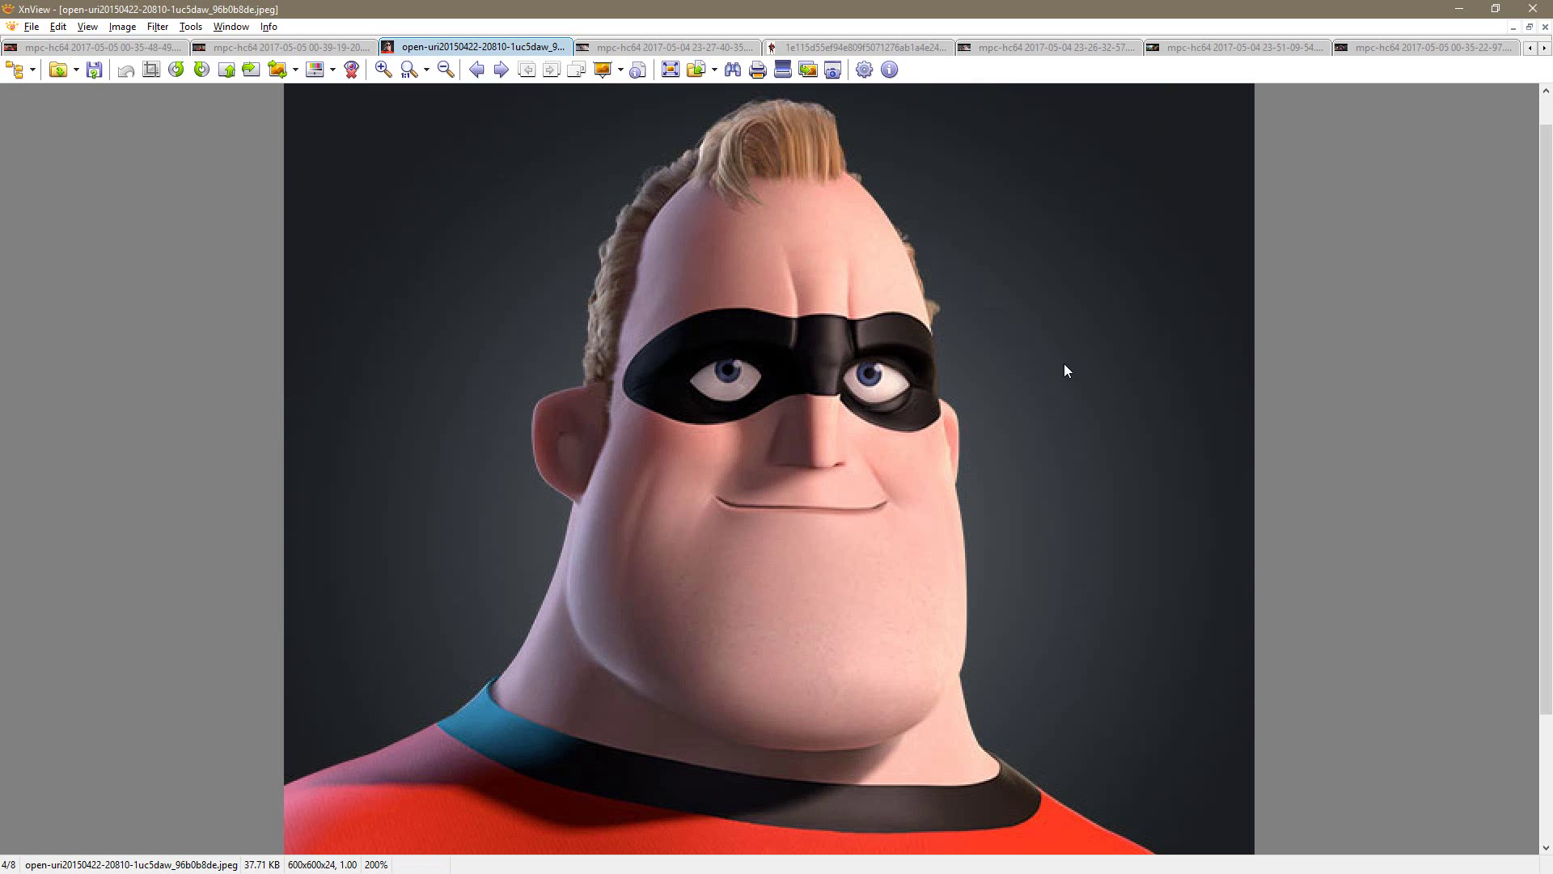
pyautogui.hotkey('alt', 'Tab')
pyautogui.moveTo(1047, 521); pyautogui.dragTo(1042, 525)
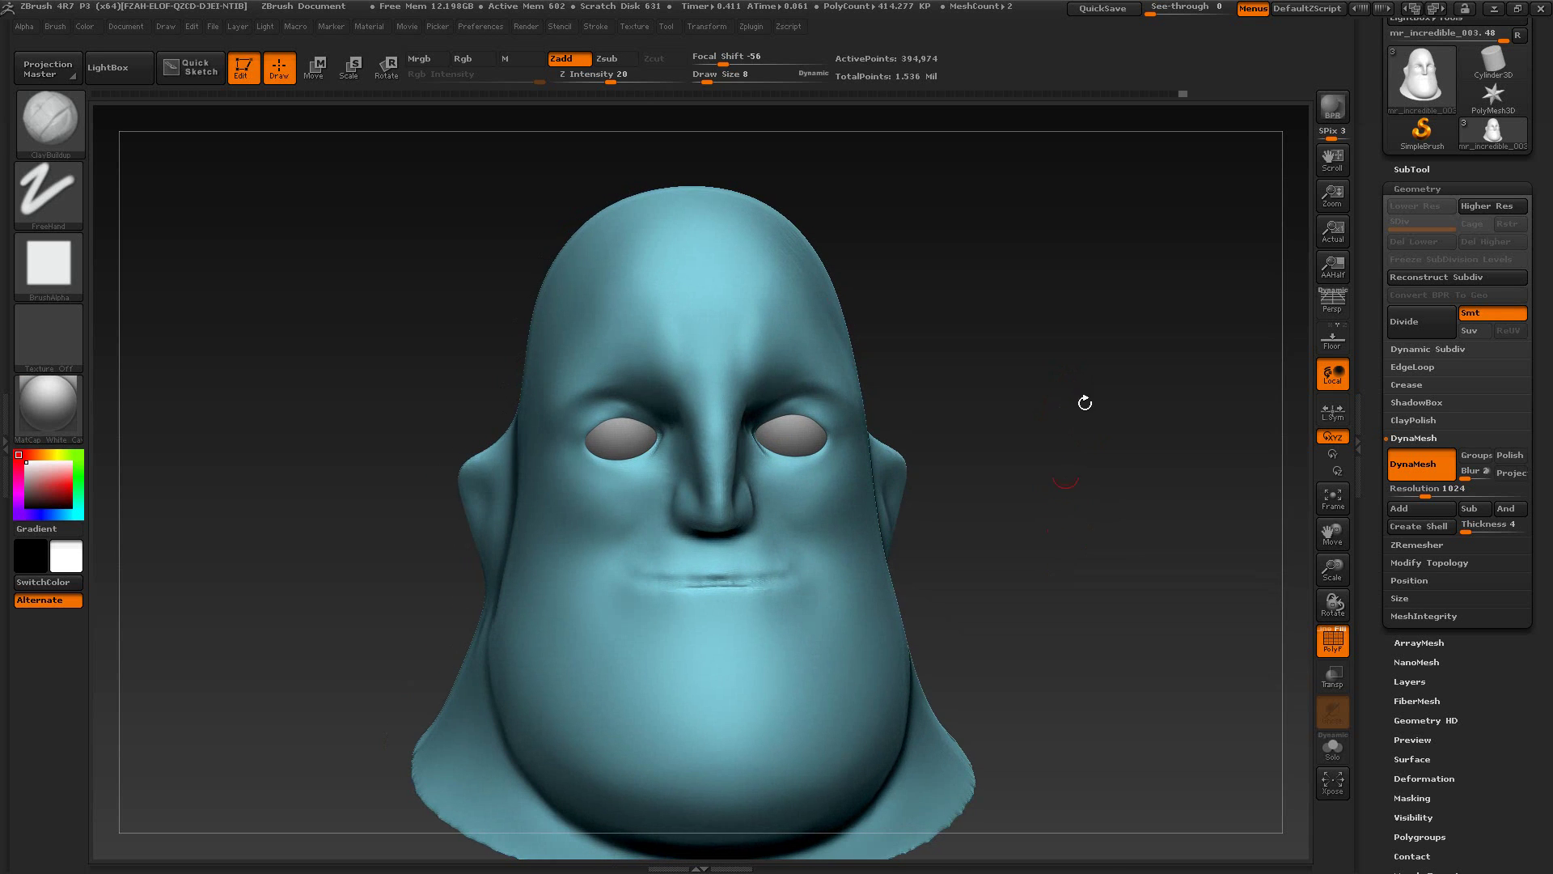
pyautogui.click(634, 27)
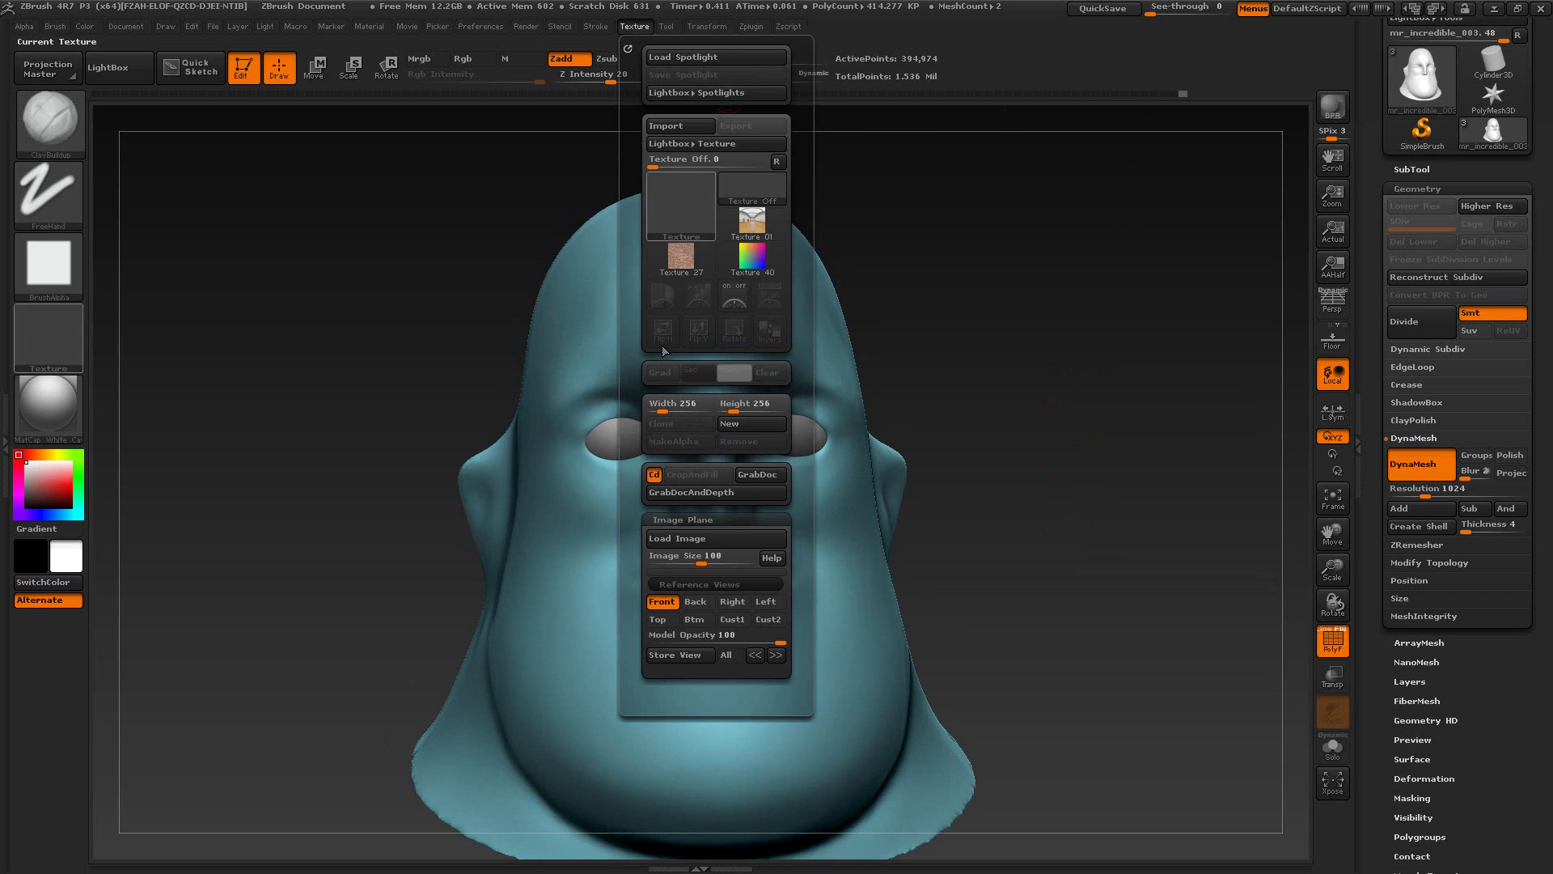
pyautogui.click(733, 619)
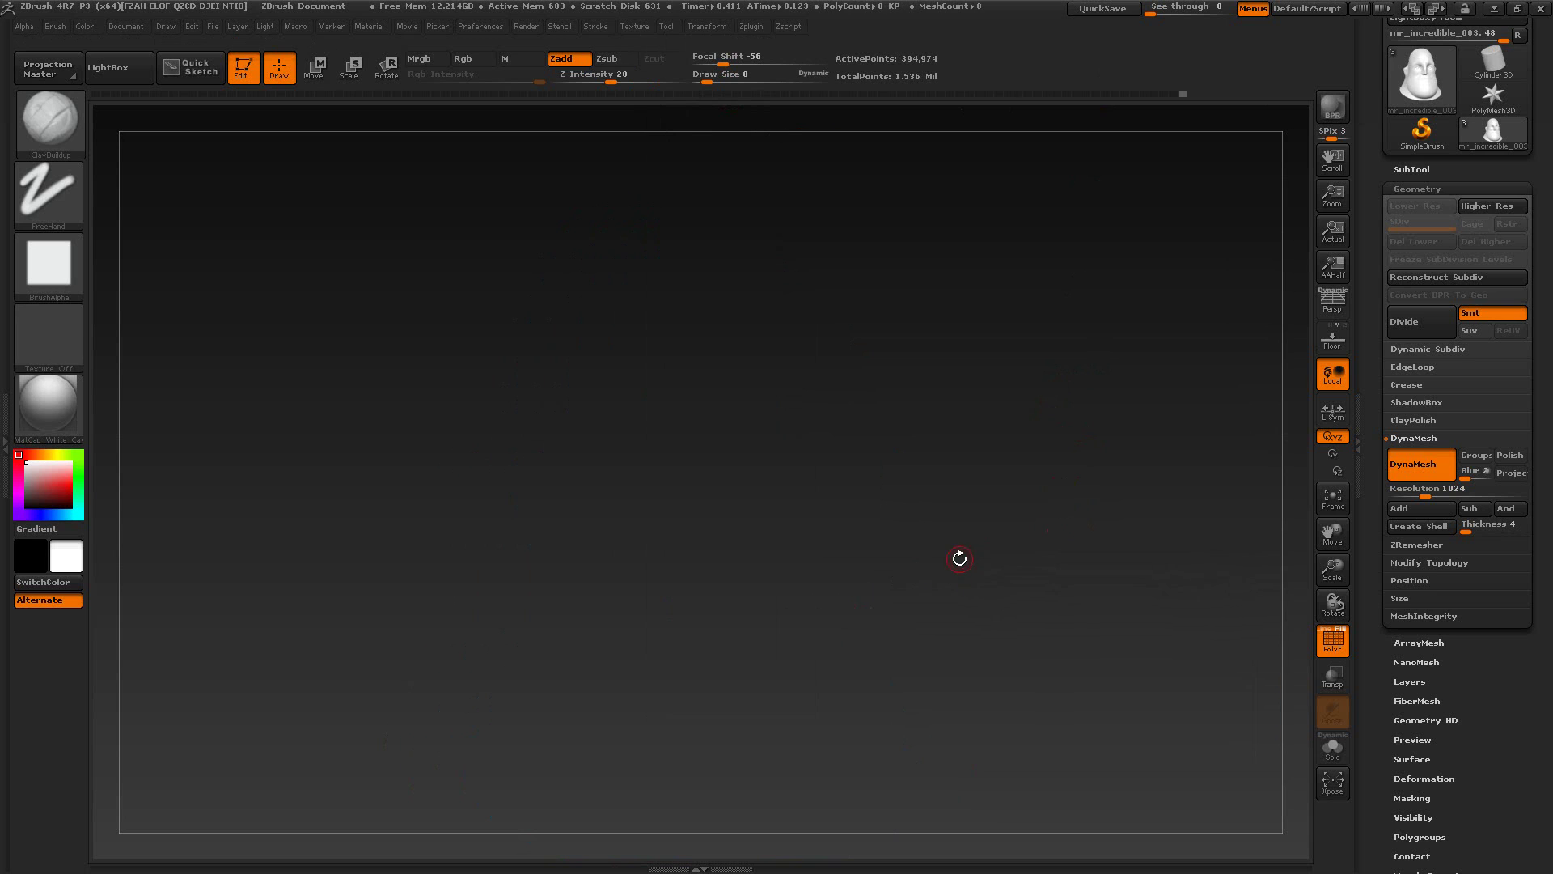
pyautogui.press('f')
pyautogui.moveTo(1009, 531); pyautogui.dragTo(1039, 564)
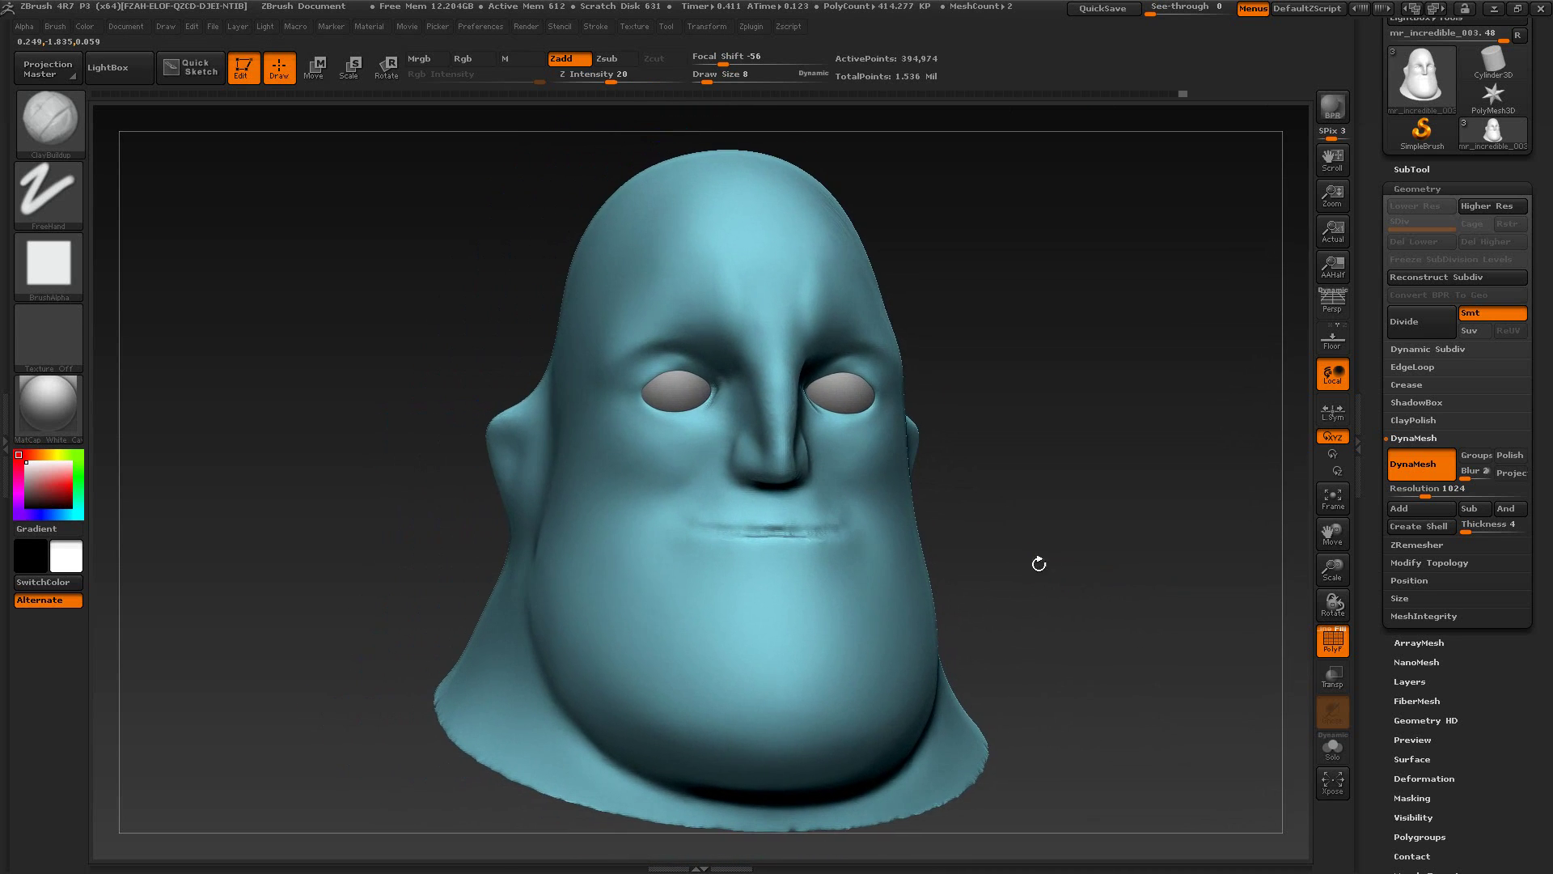
# Step: Overlay the head on the portrait with See-through at 35 and perspective on, matching its angle to the reference
pyautogui.moveTo(1160, 14); pyautogui.dragTo(1178, 26)
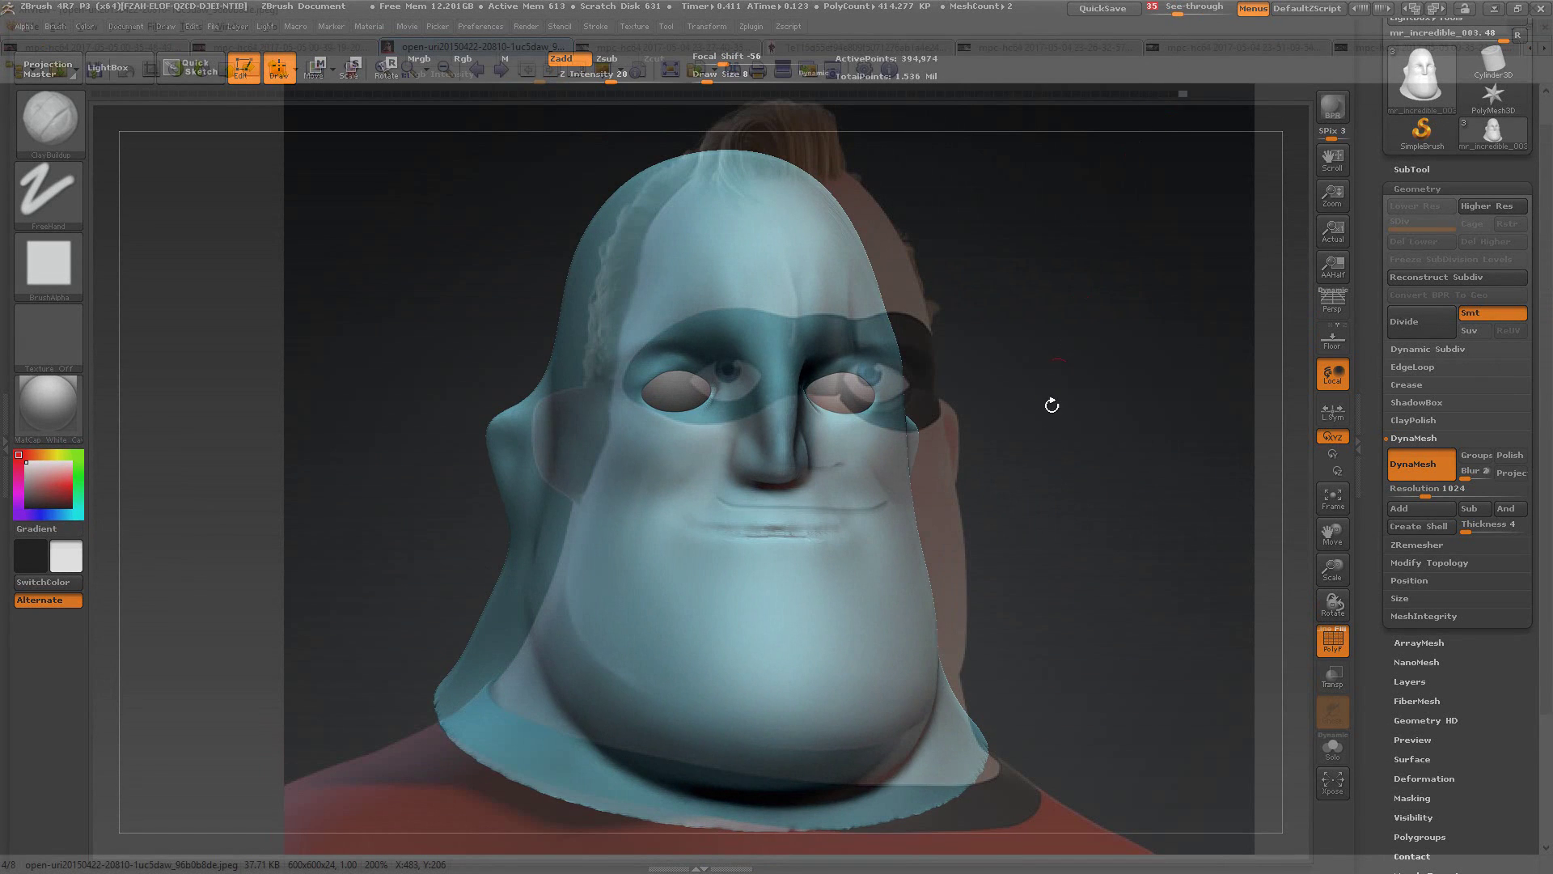
pyautogui.moveTo(1052, 405); pyautogui.dragTo(1131, 507)
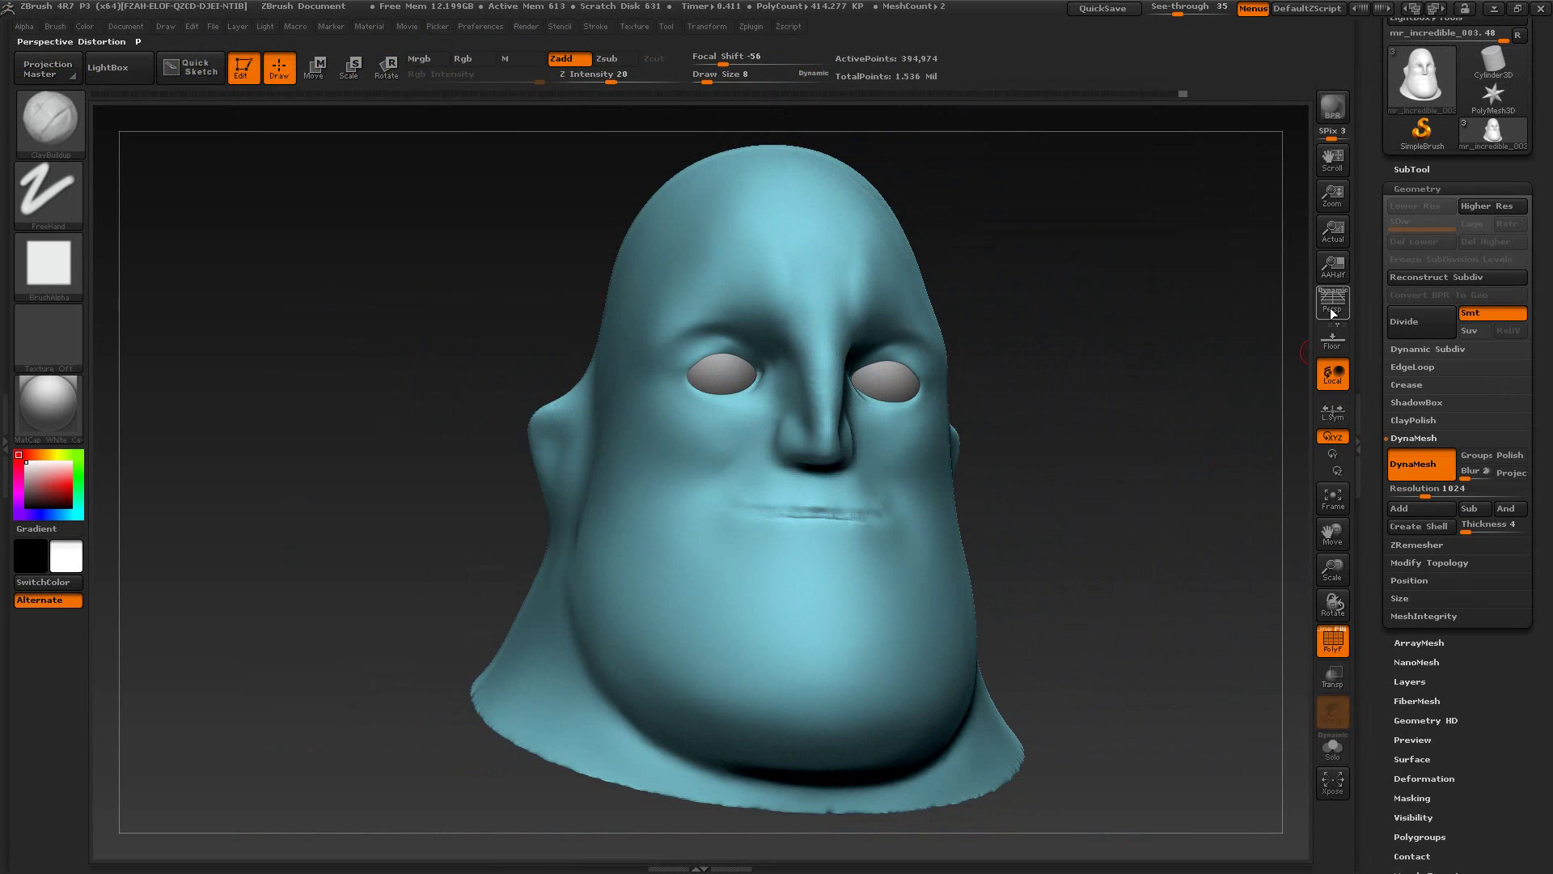
pyautogui.click(1330, 302)
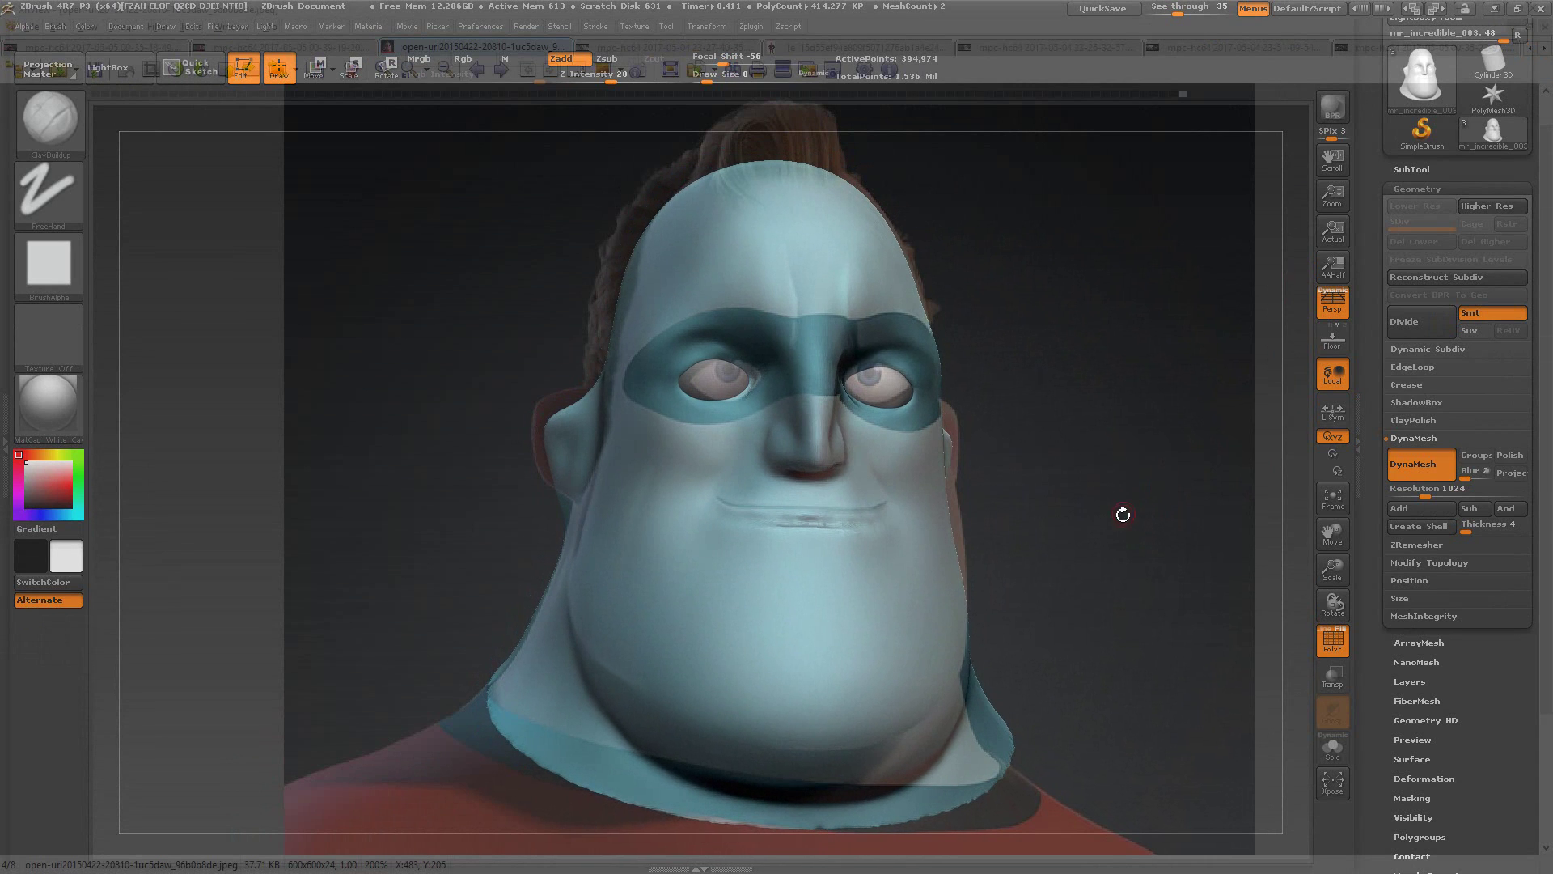
pyautogui.moveTo(1113, 534); pyautogui.dragTo(1111, 537)
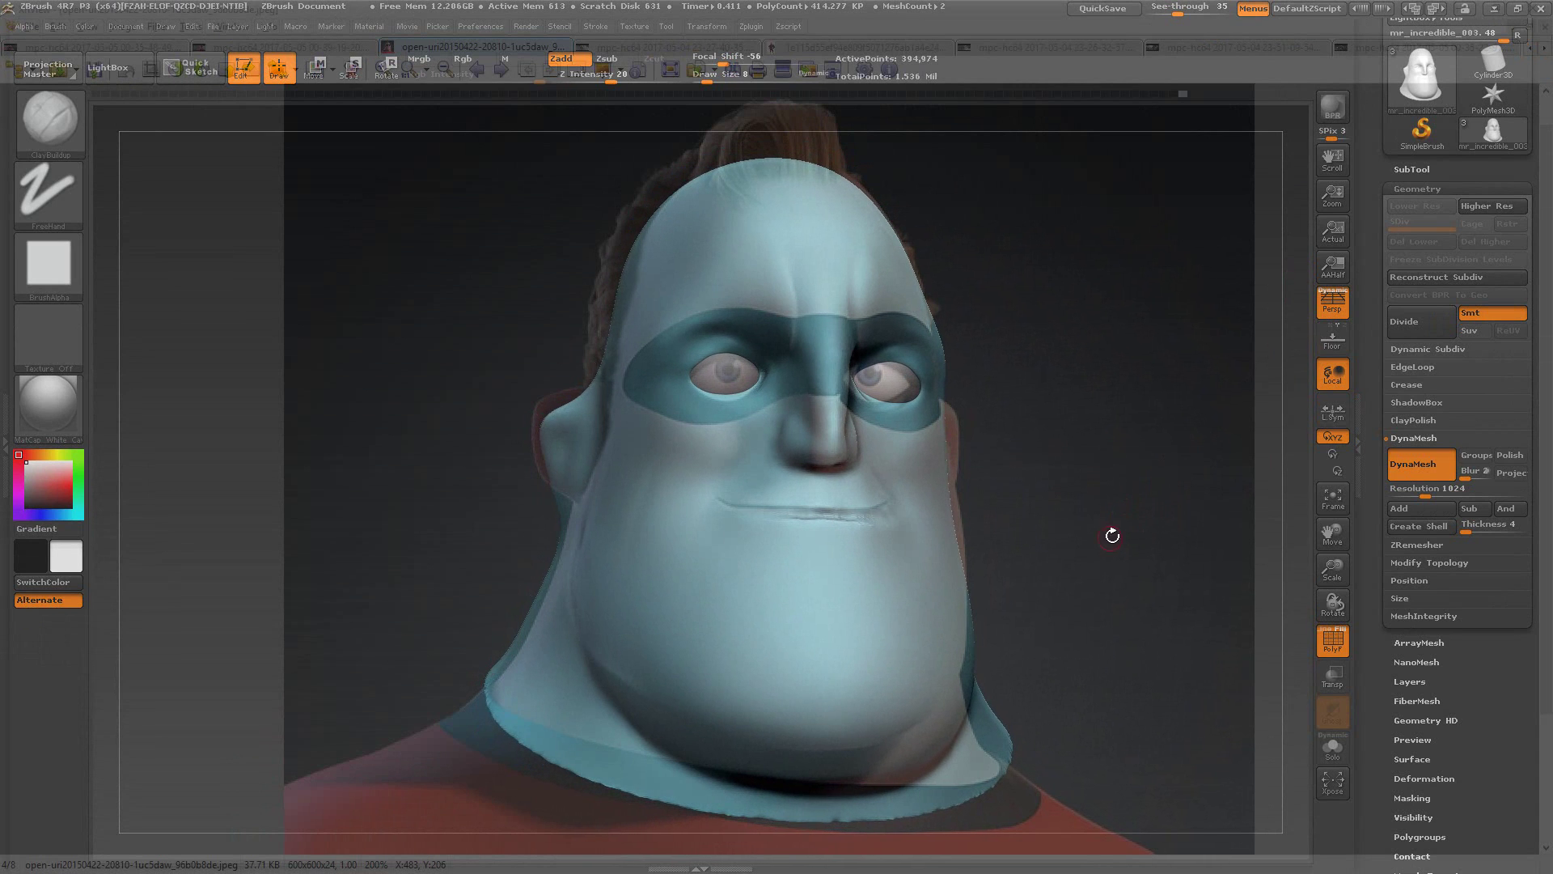
# Step: Compare the head with the masked portrait in XnView, and back in ZBrush check the perspective settings and nudge the head onto the reference
pyautogui.moveTo(1097, 525); pyautogui.dragTo(1096, 552)
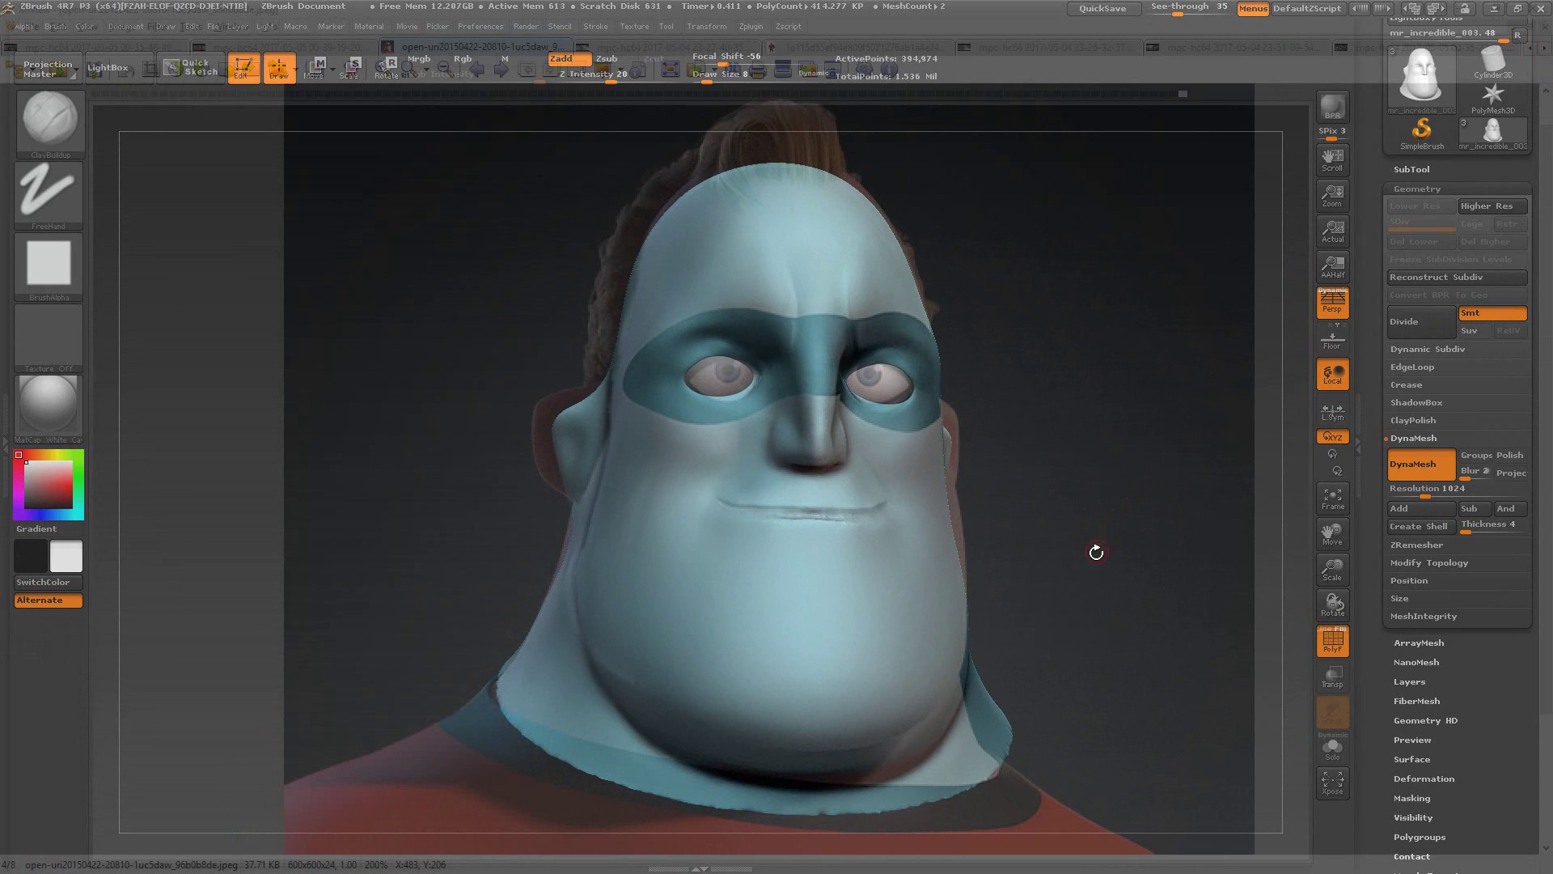
pyautogui.hotkey('alt', 'Tab')
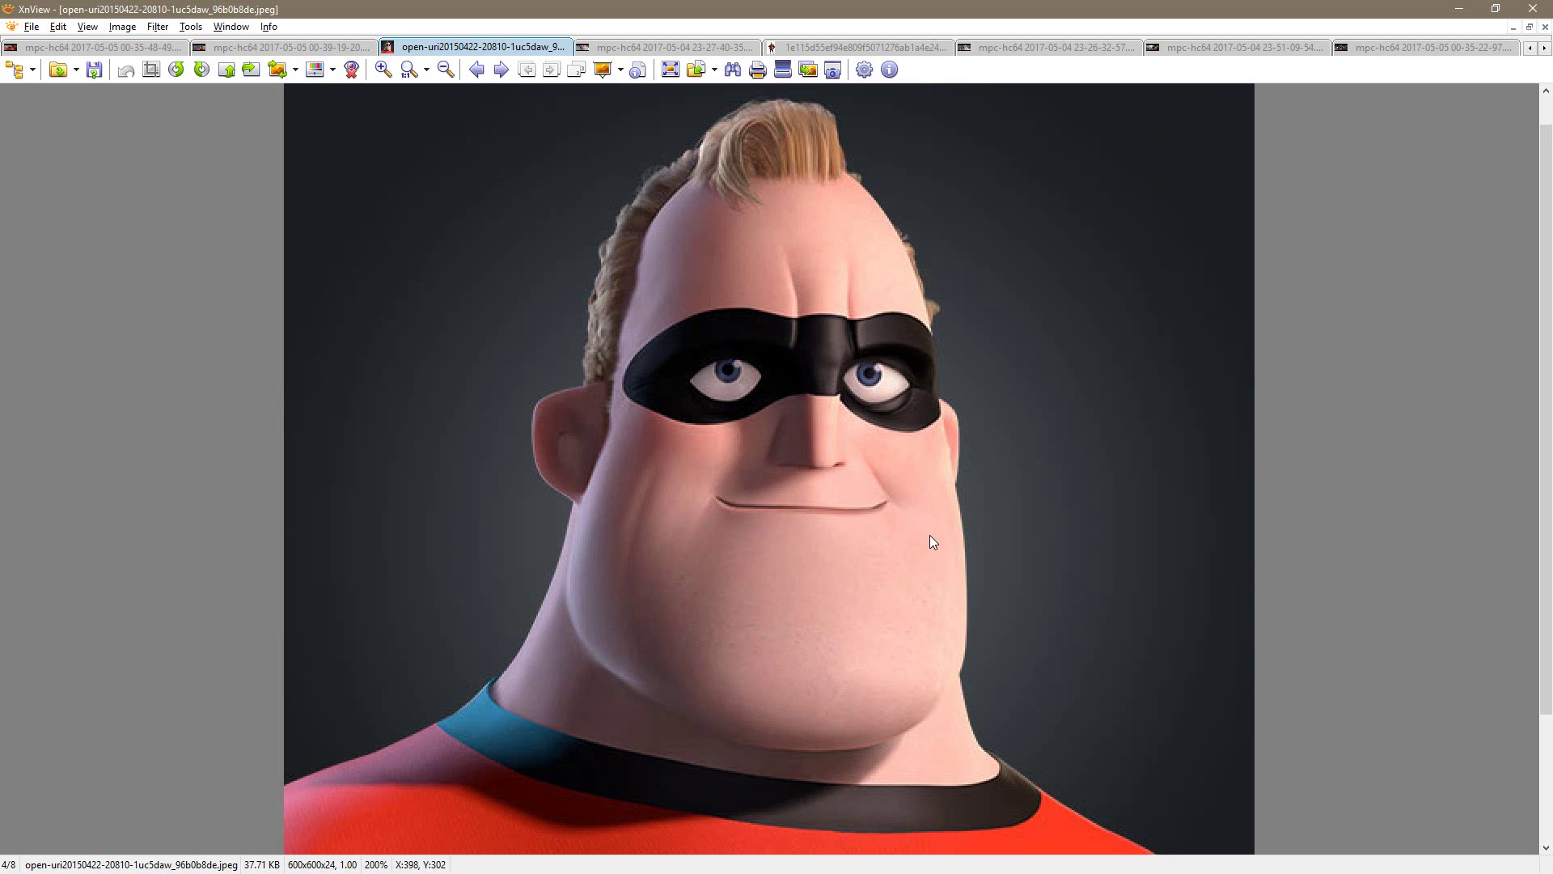
pyautogui.hotkey('alt', 'Tab')
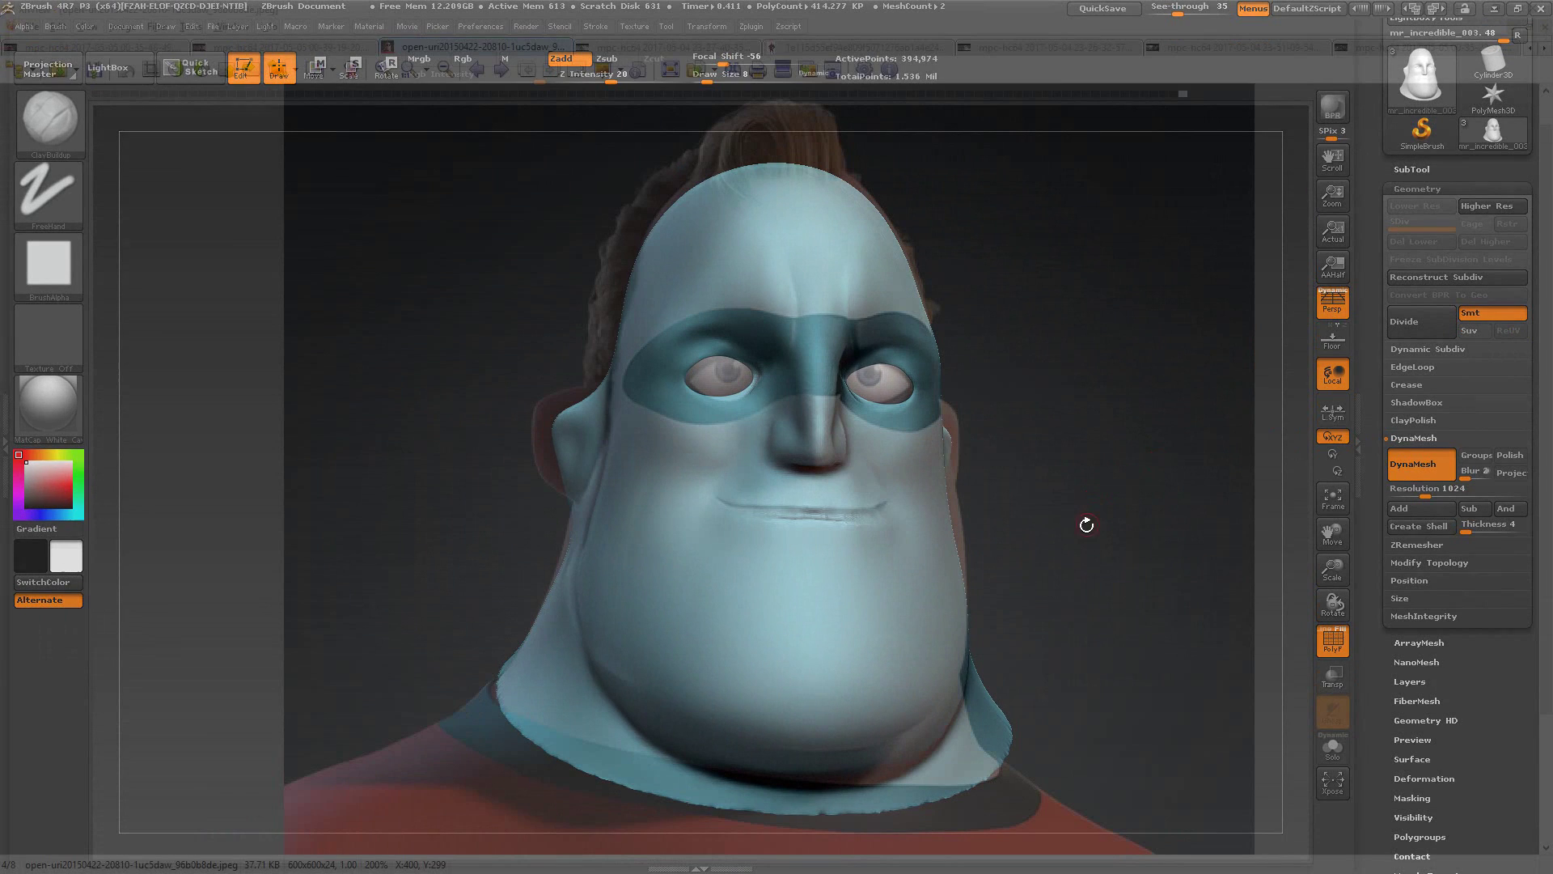
pyautogui.moveTo(1094, 537); pyautogui.dragTo(1097, 536)
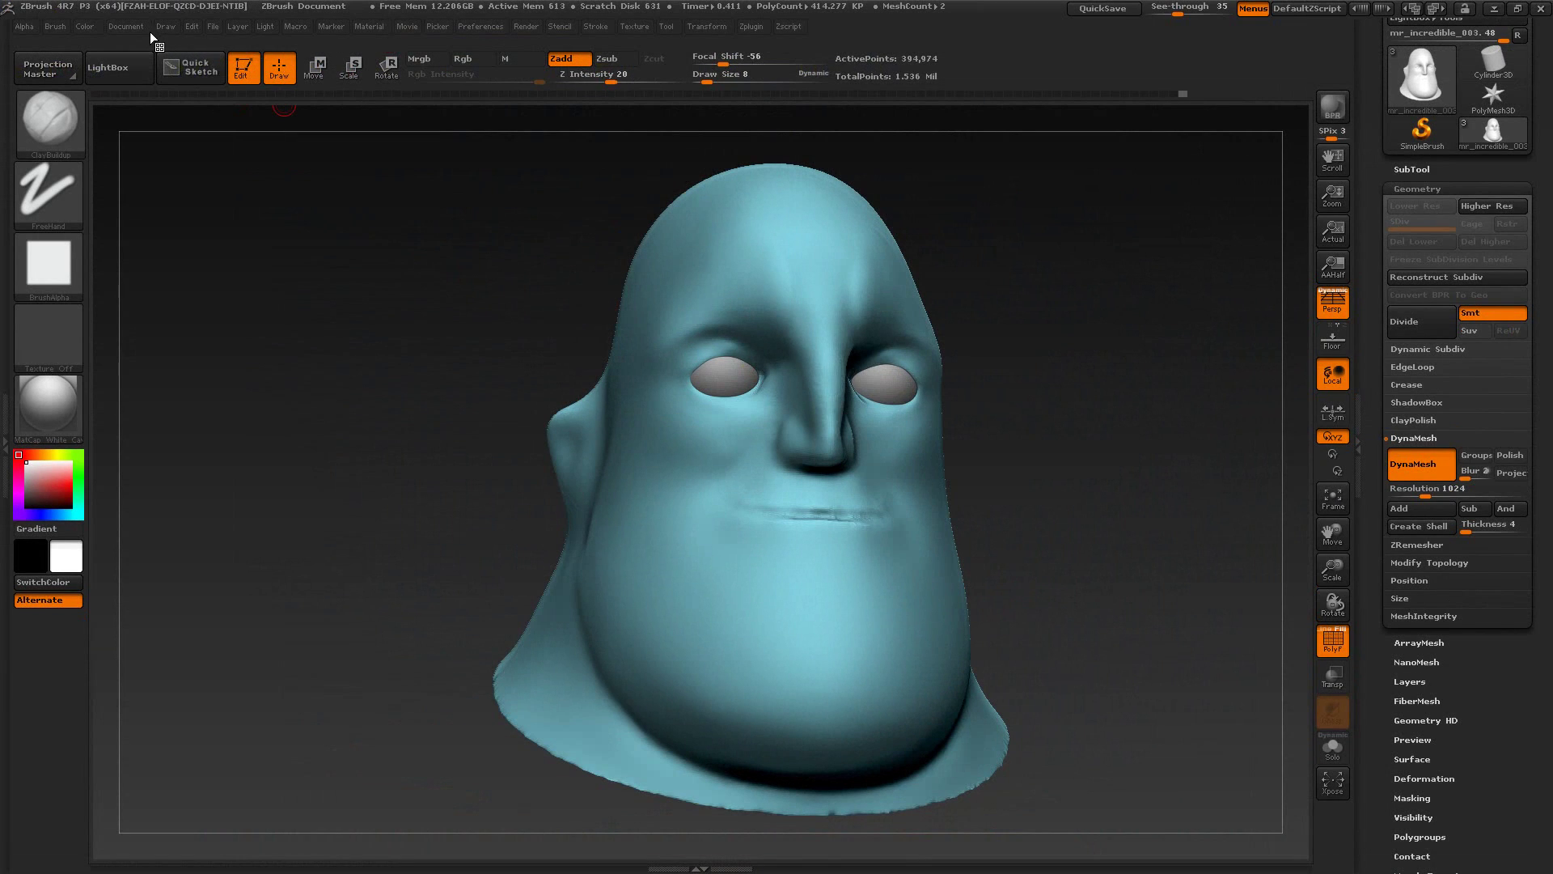
pyautogui.click(166, 26)
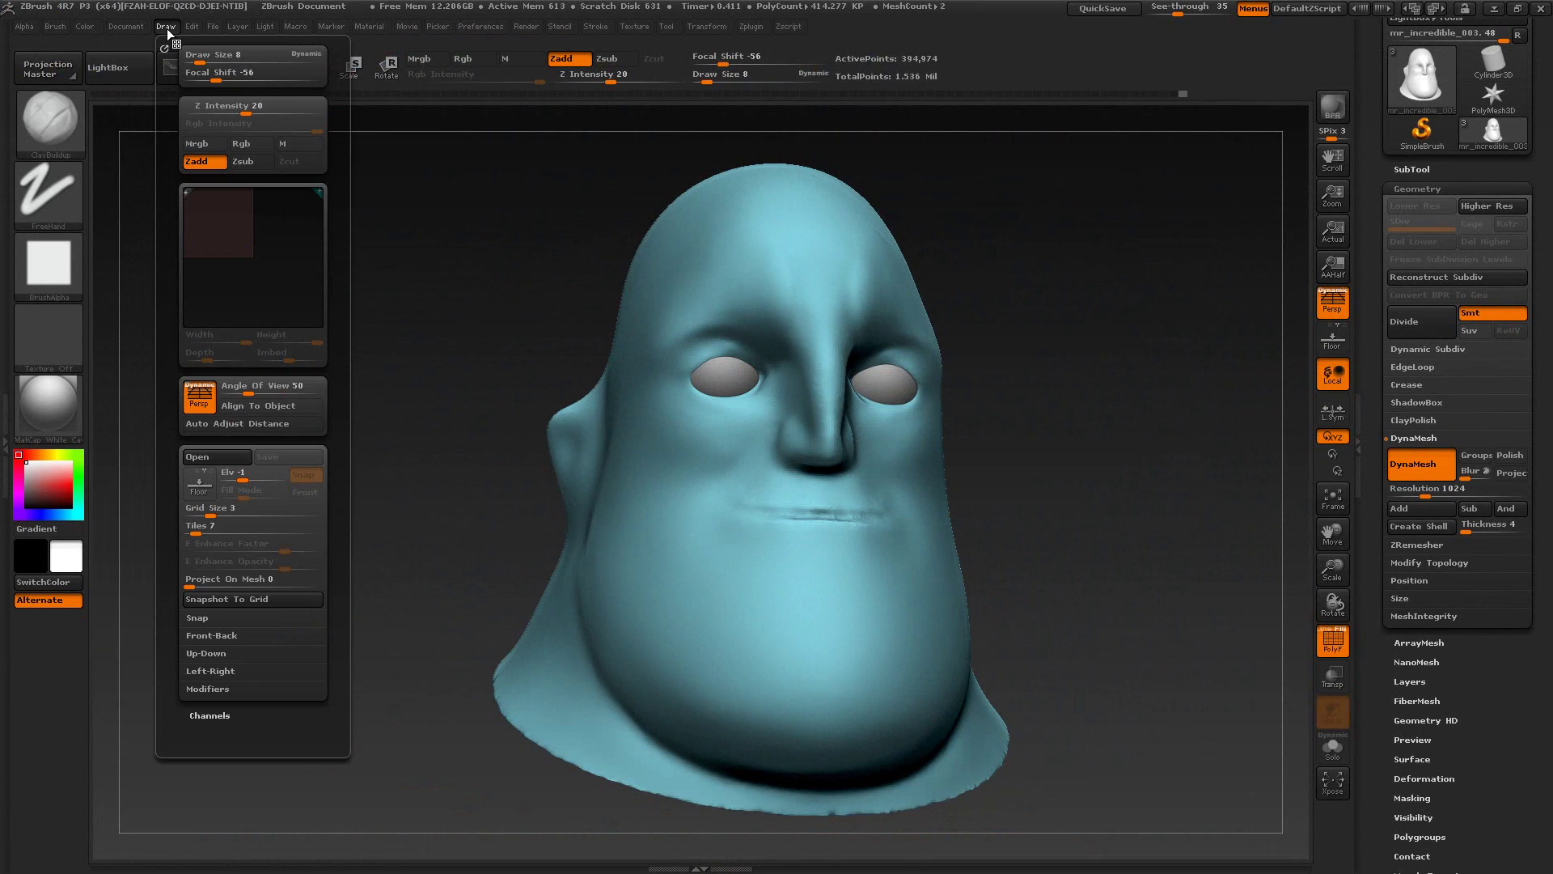
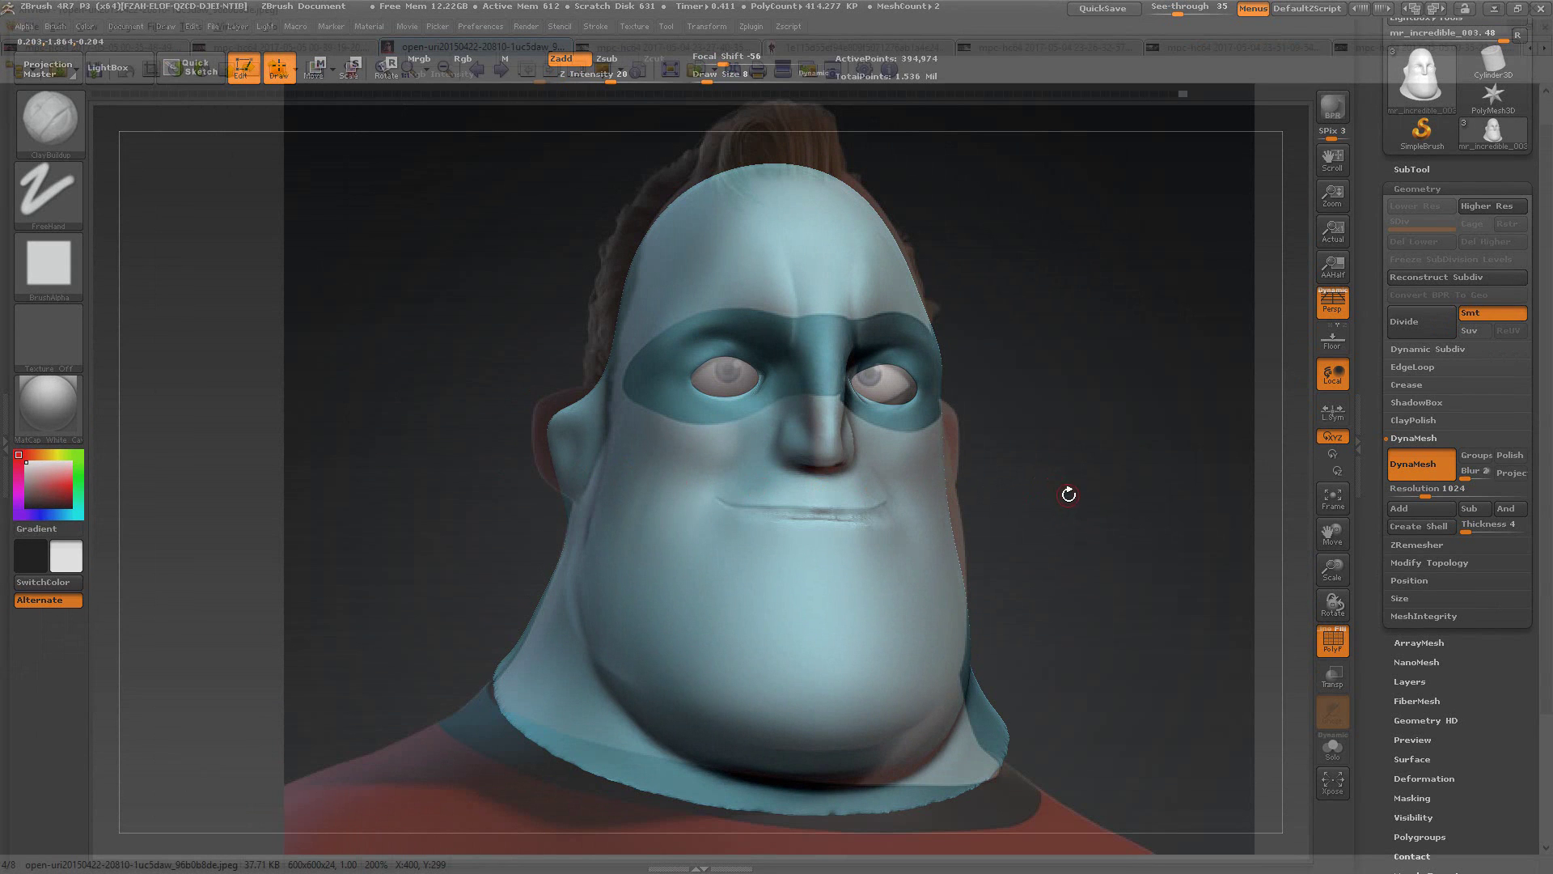
pyautogui.moveTo(1069, 495); pyautogui.dragTo(1111, 539)
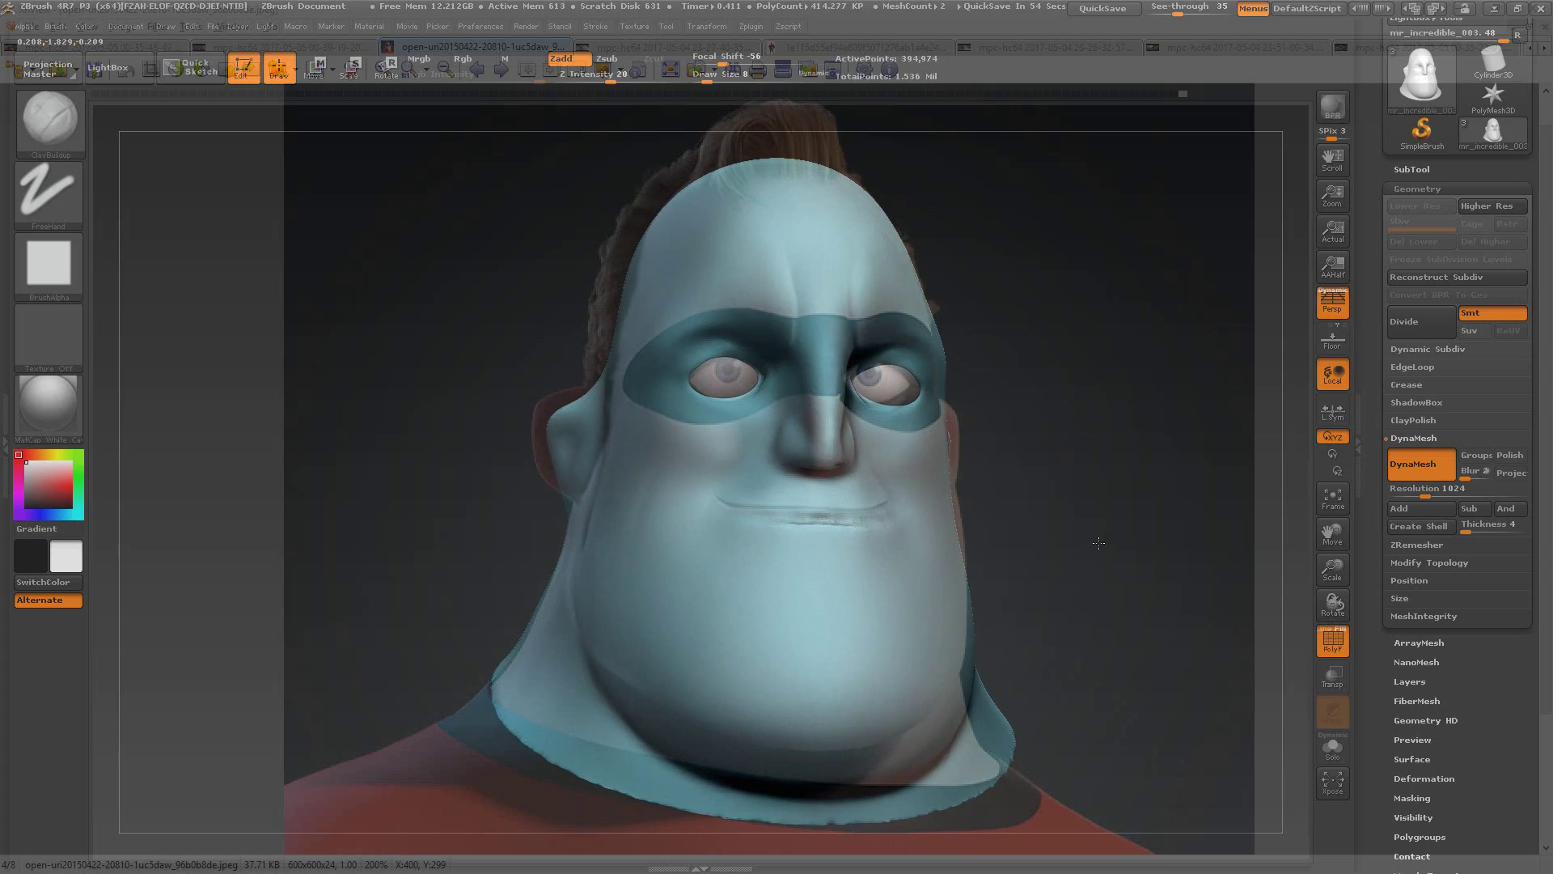
pyautogui.moveTo(1099, 543); pyautogui.dragTo(1100, 540)
# Step: Raise See-through to 45, recheck the portrait in XnView, and back in ZBrush realign the head with the reference
pyautogui.moveTo(1175, 8); pyautogui.dragTo(1133, 201)
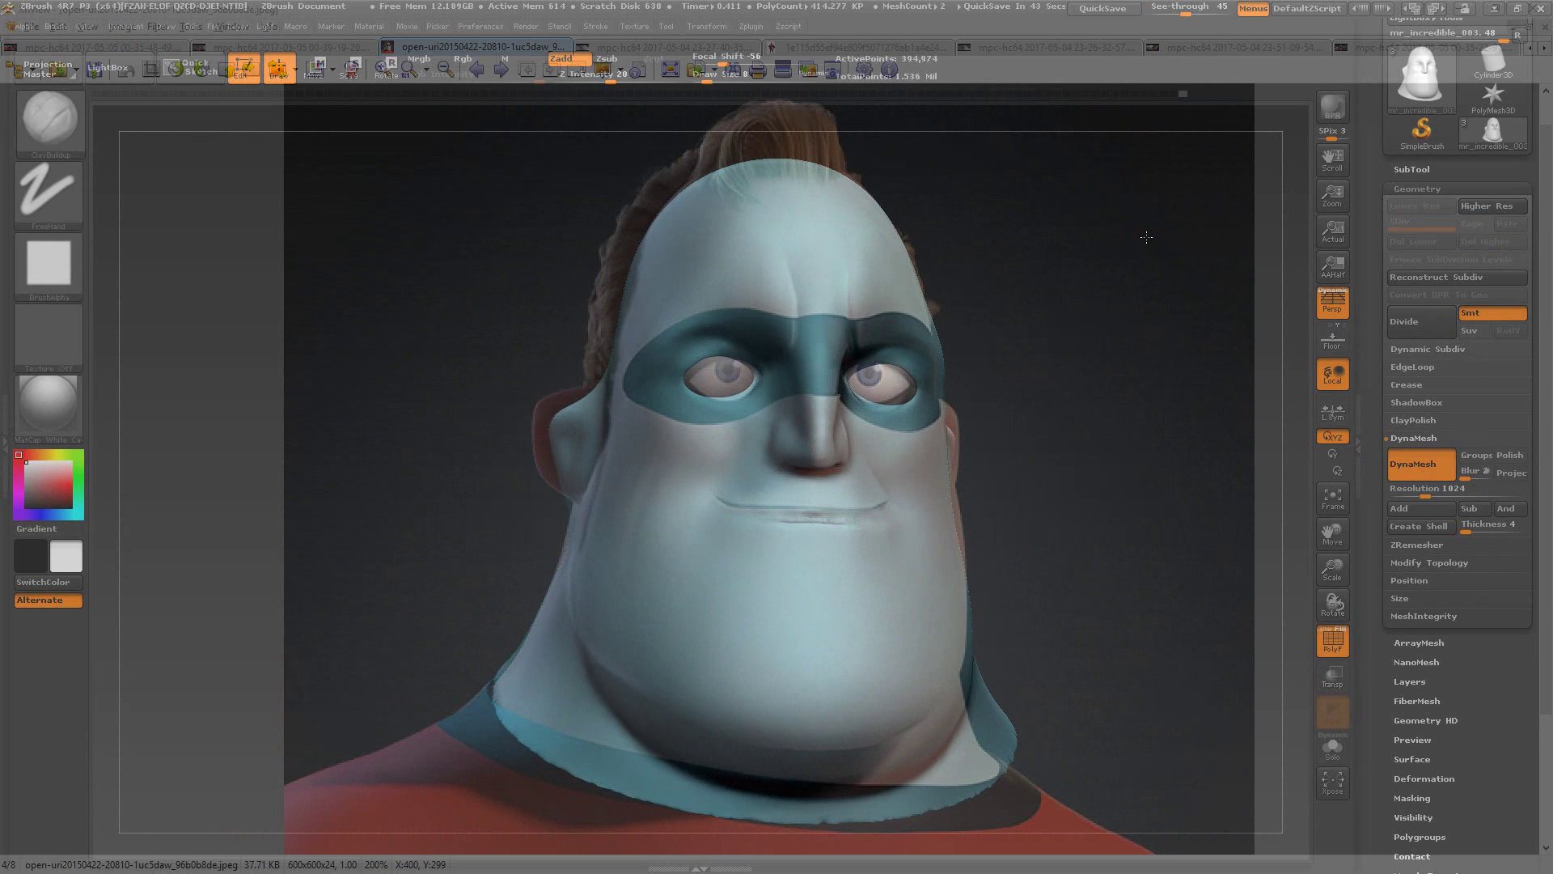
pyautogui.moveTo(1147, 237); pyautogui.dragTo(1149, 241)
pyautogui.moveTo(1088, 381); pyautogui.dragTo(1097, 419)
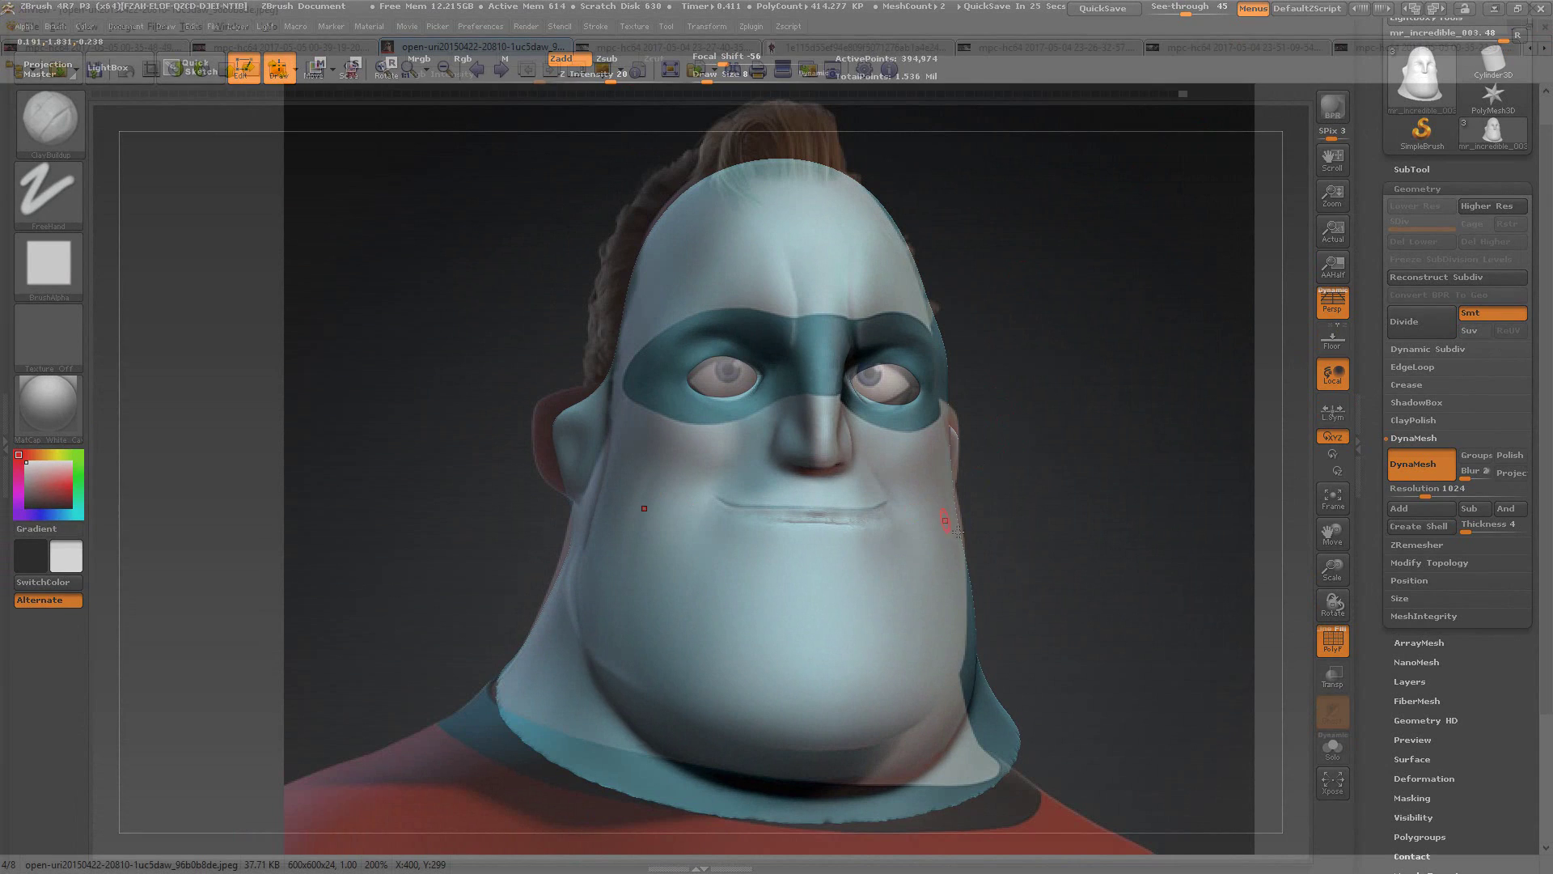
pyautogui.hotkey('alt', 'Tab')
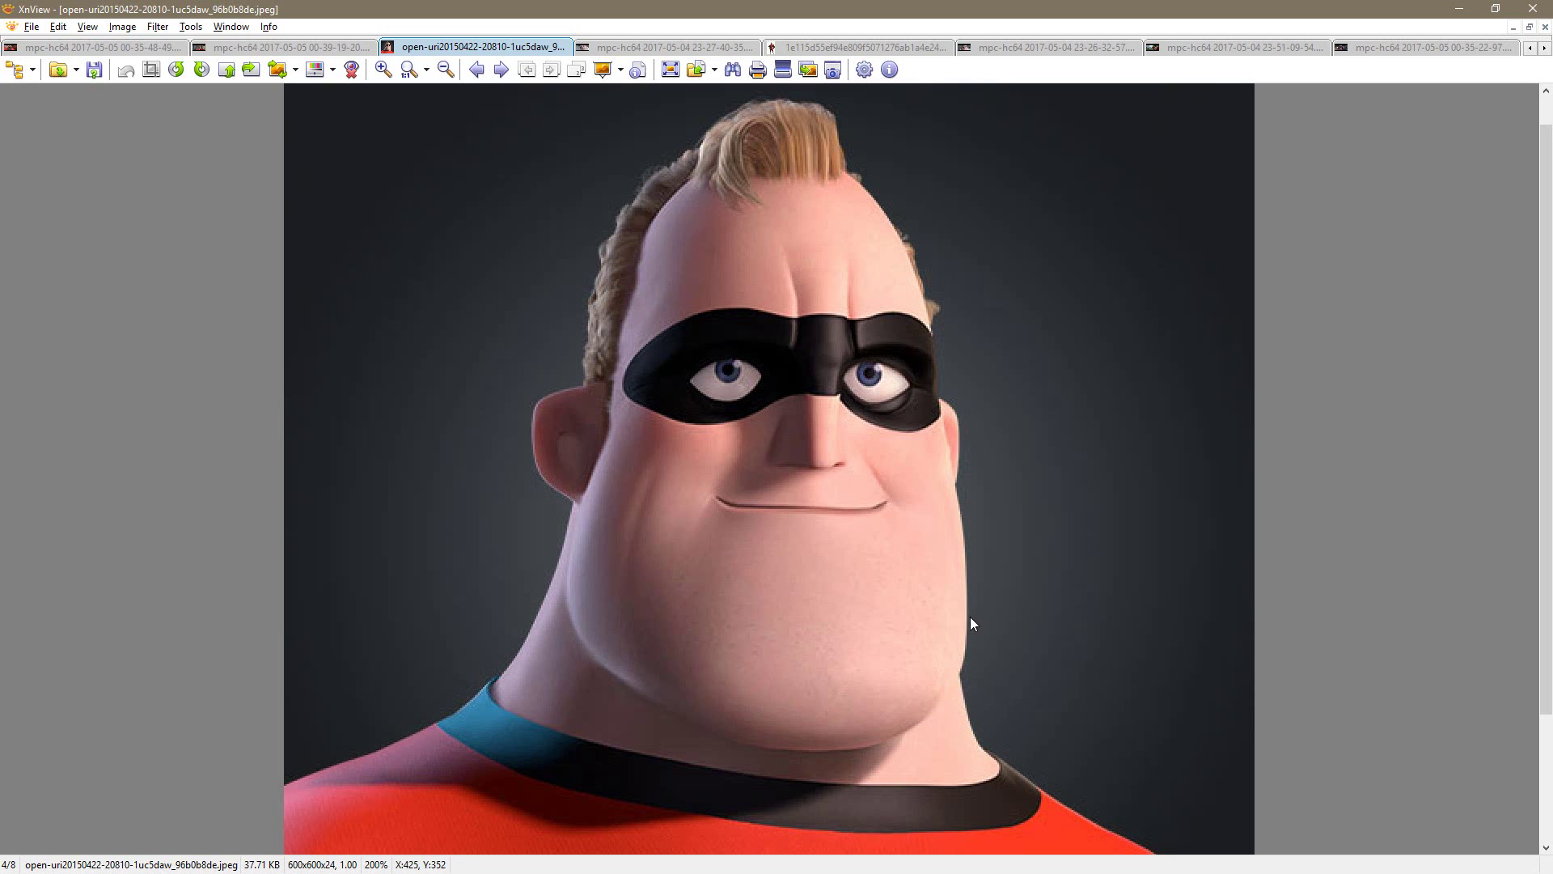
pyautogui.hotkey('alt', 'Tab')
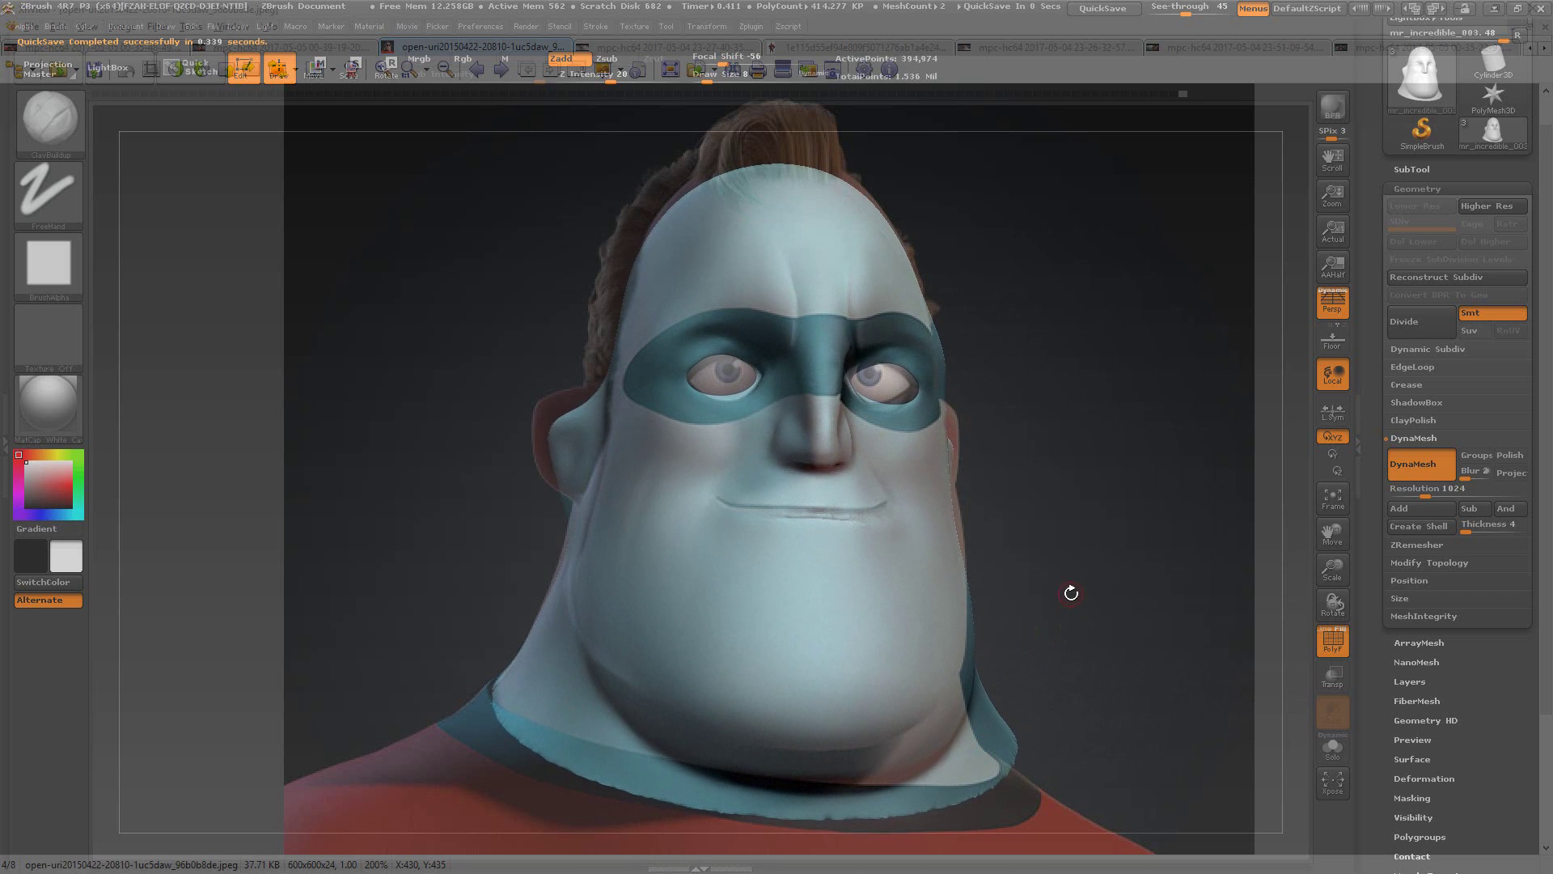
pyautogui.moveTo(1071, 593); pyautogui.dragTo(1070, 617)
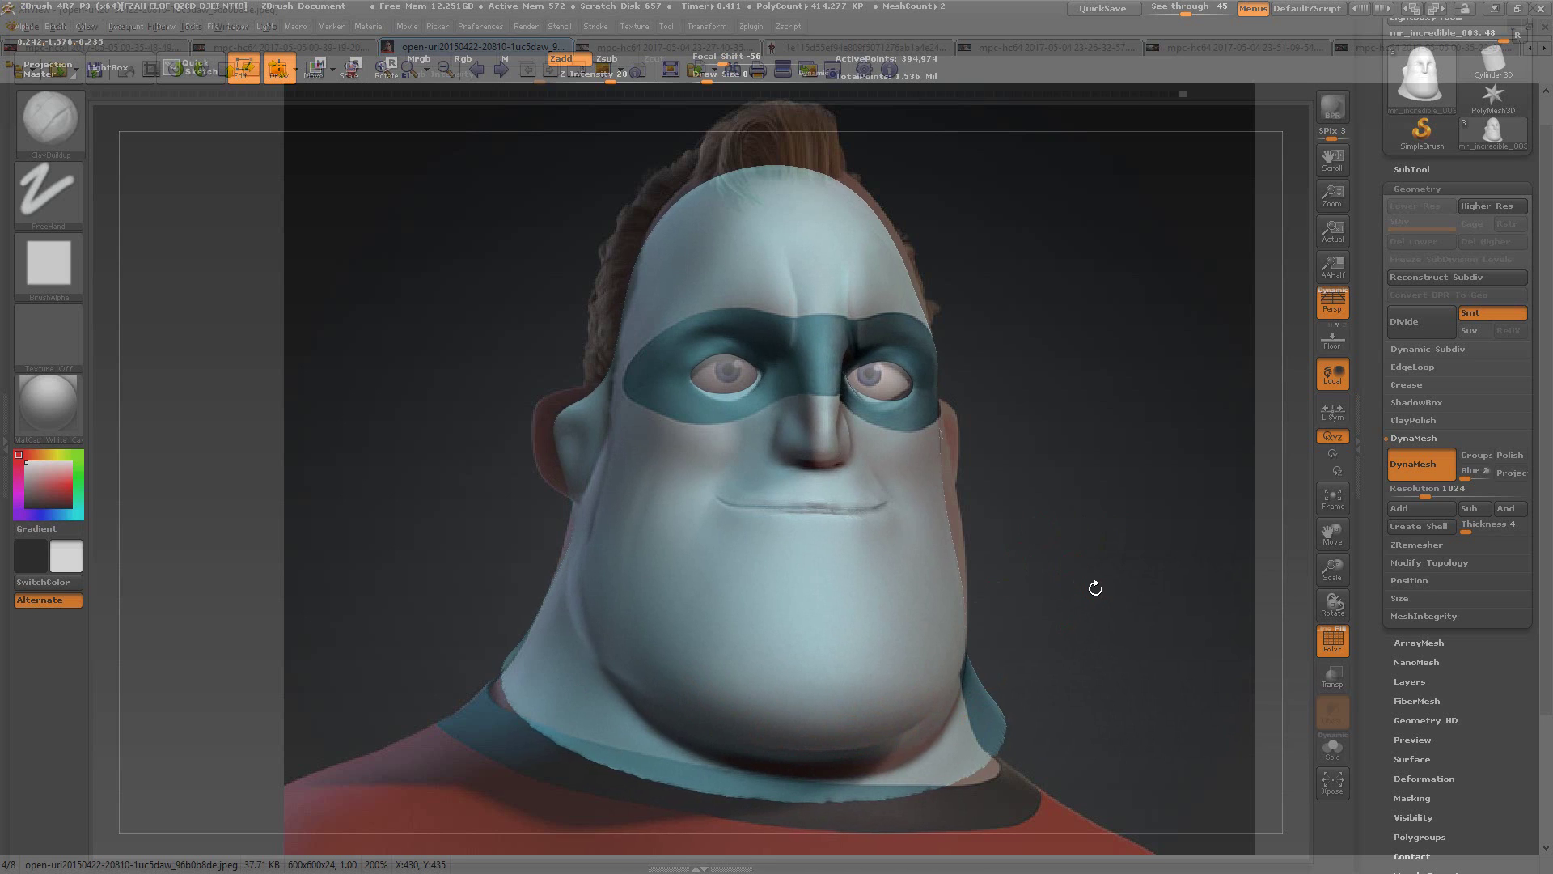
# Step: Step back through the recent view adjustments to bring the head into its best match with the portrait
pyautogui.hotkey('ctrl', 'z')
pyautogui.hotkey('ctrl', 'z')
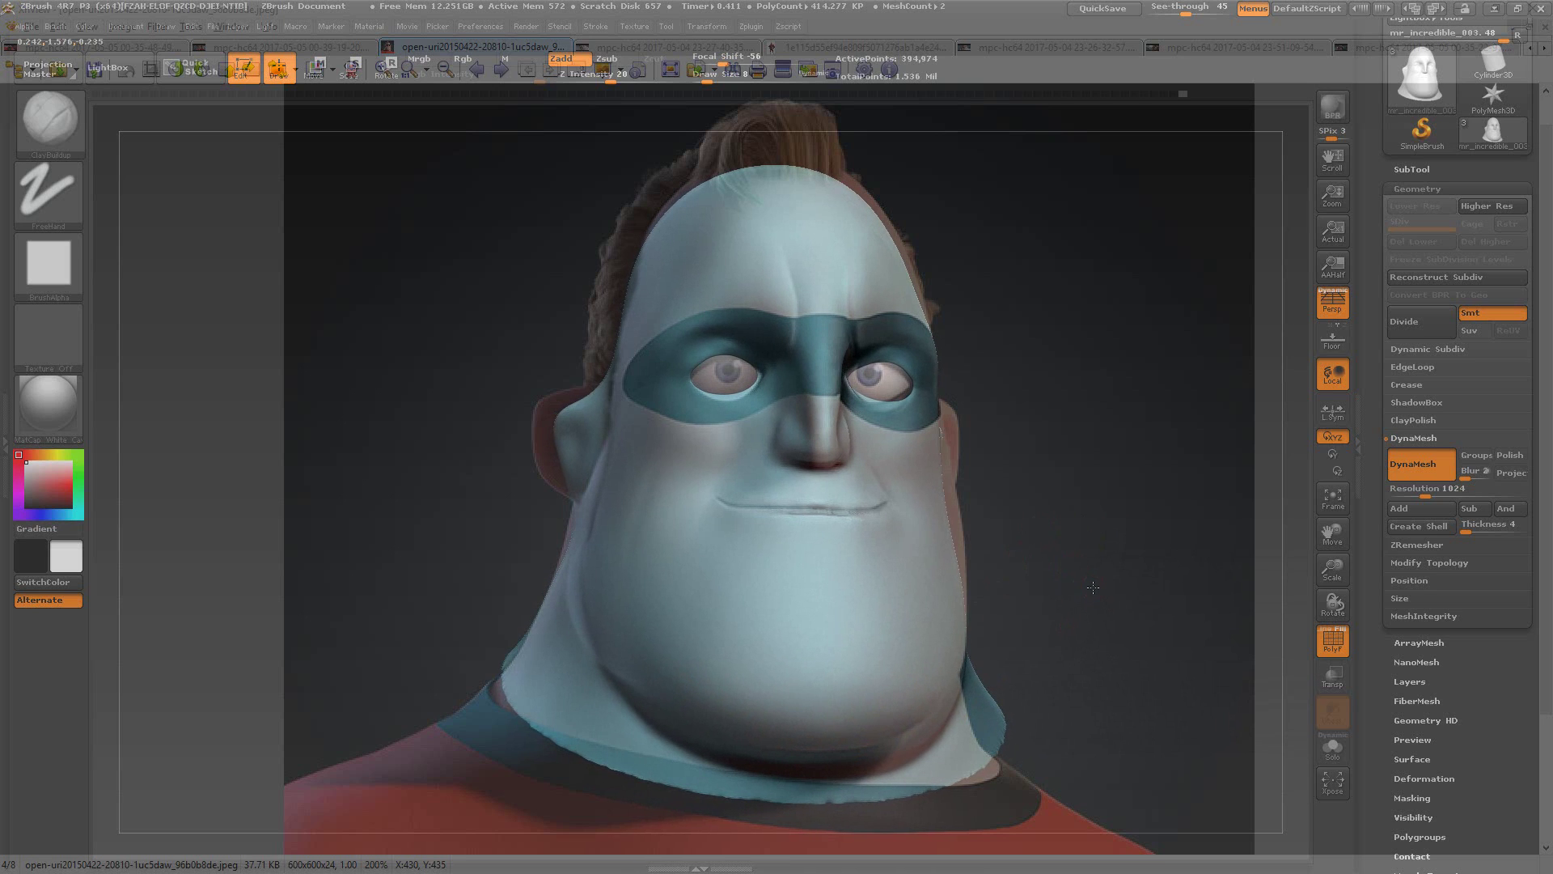
pyautogui.moveTo(1093, 586); pyautogui.dragTo(1095, 589)
pyautogui.hotkey('ctrl', 'z')
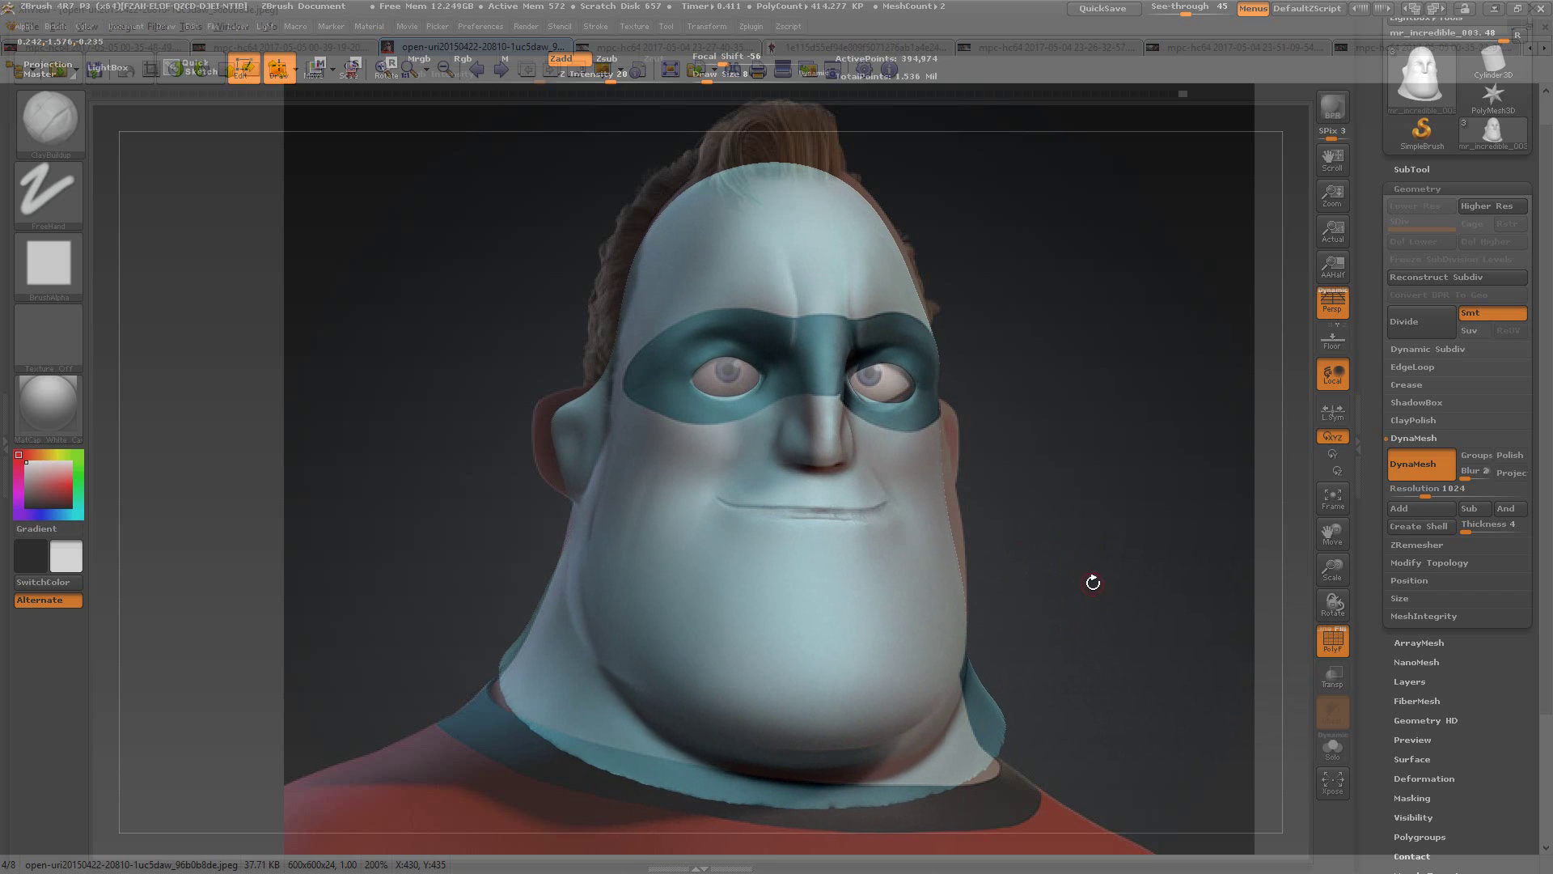
pyautogui.hotkey('ctrl', 'z')
pyautogui.hotkey('ctrl', 'z')
pyautogui.hotkey('ctrl', 'z')
pyautogui.hotkey('ctrl', 'z')
pyautogui.hotkey('ctrl', 'z')
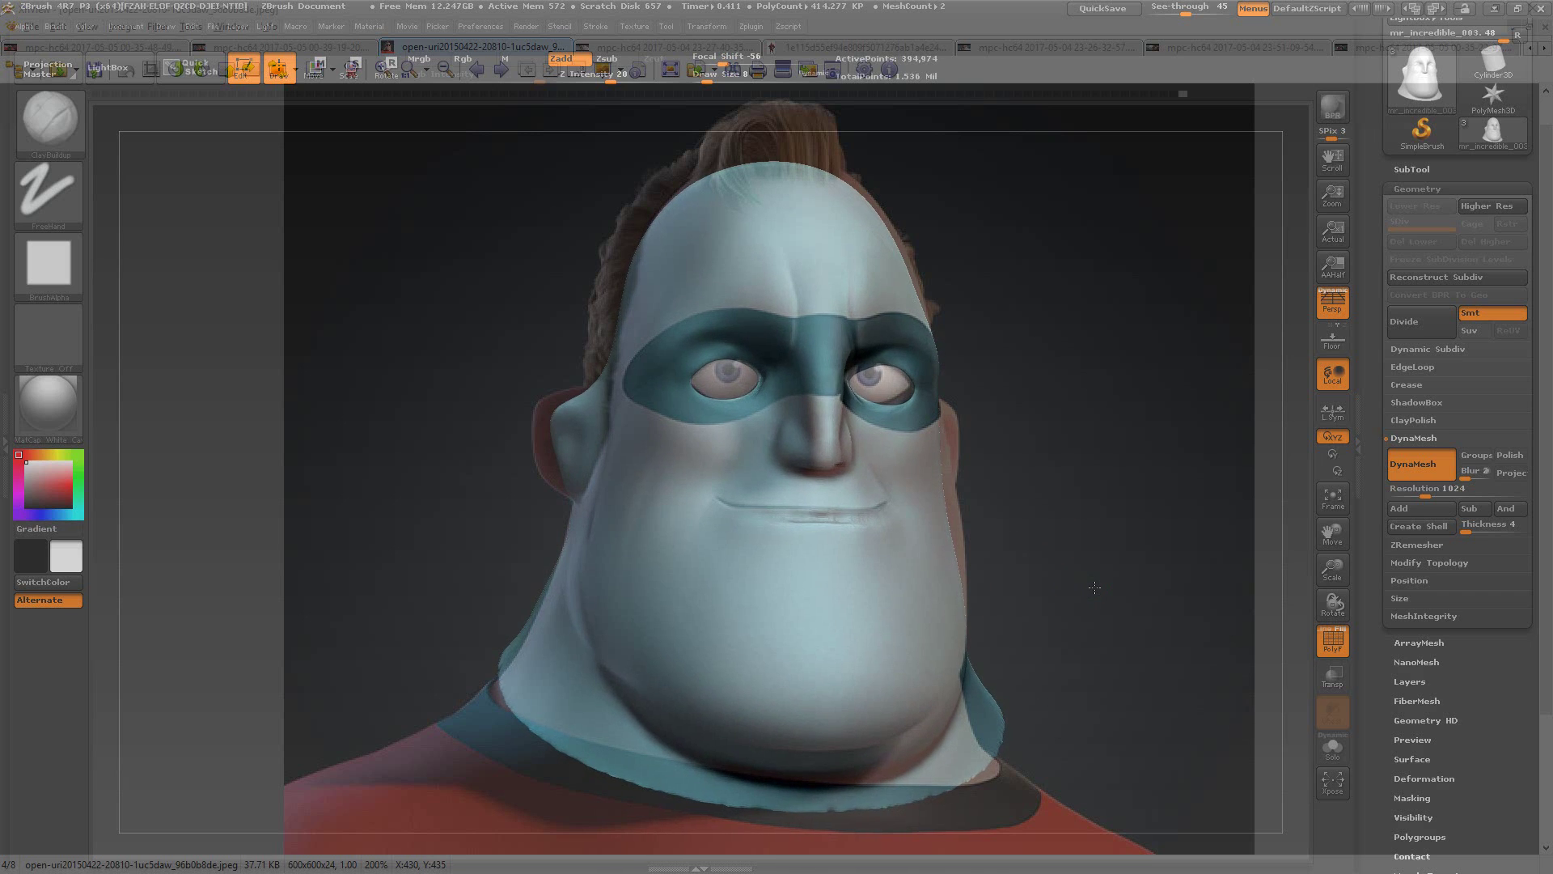
pyautogui.hotkey('ctrl', 'z')
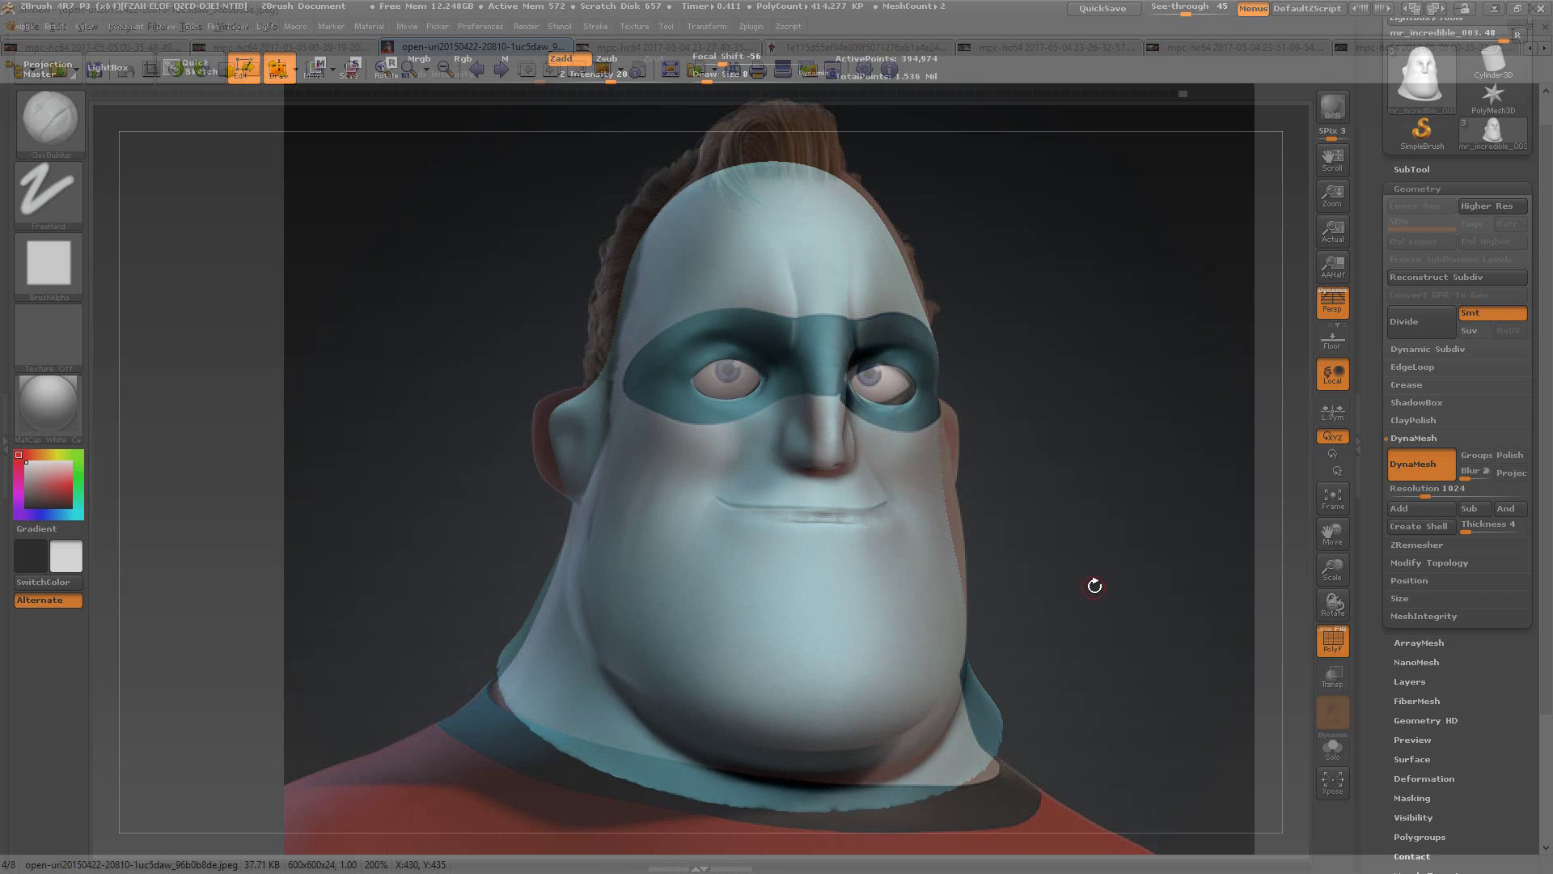
pyautogui.hotkey('ctrl', 'z')
pyautogui.hotkey('ctrl', 'z')
pyautogui.hotkey('ctrl', 'z')
pyautogui.hotkey('ctrl', 'z')
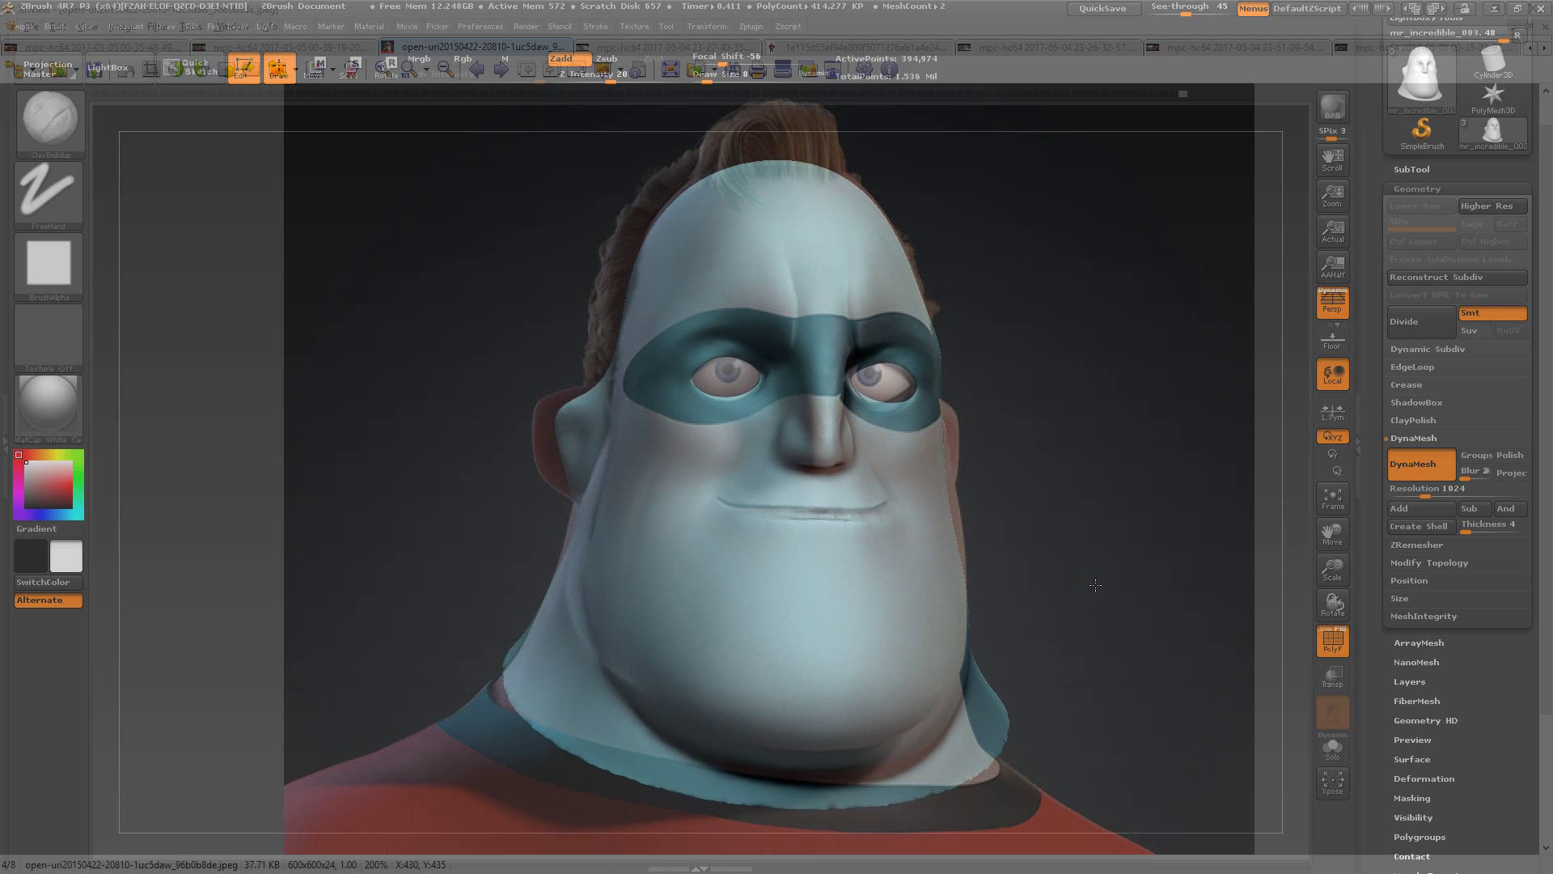
# Step: Lower See-through to 26 and store the matched view in the image plane's Custom 1 reference view
pyautogui.moveTo(1186, 9); pyautogui.dragTo(1170, 46)
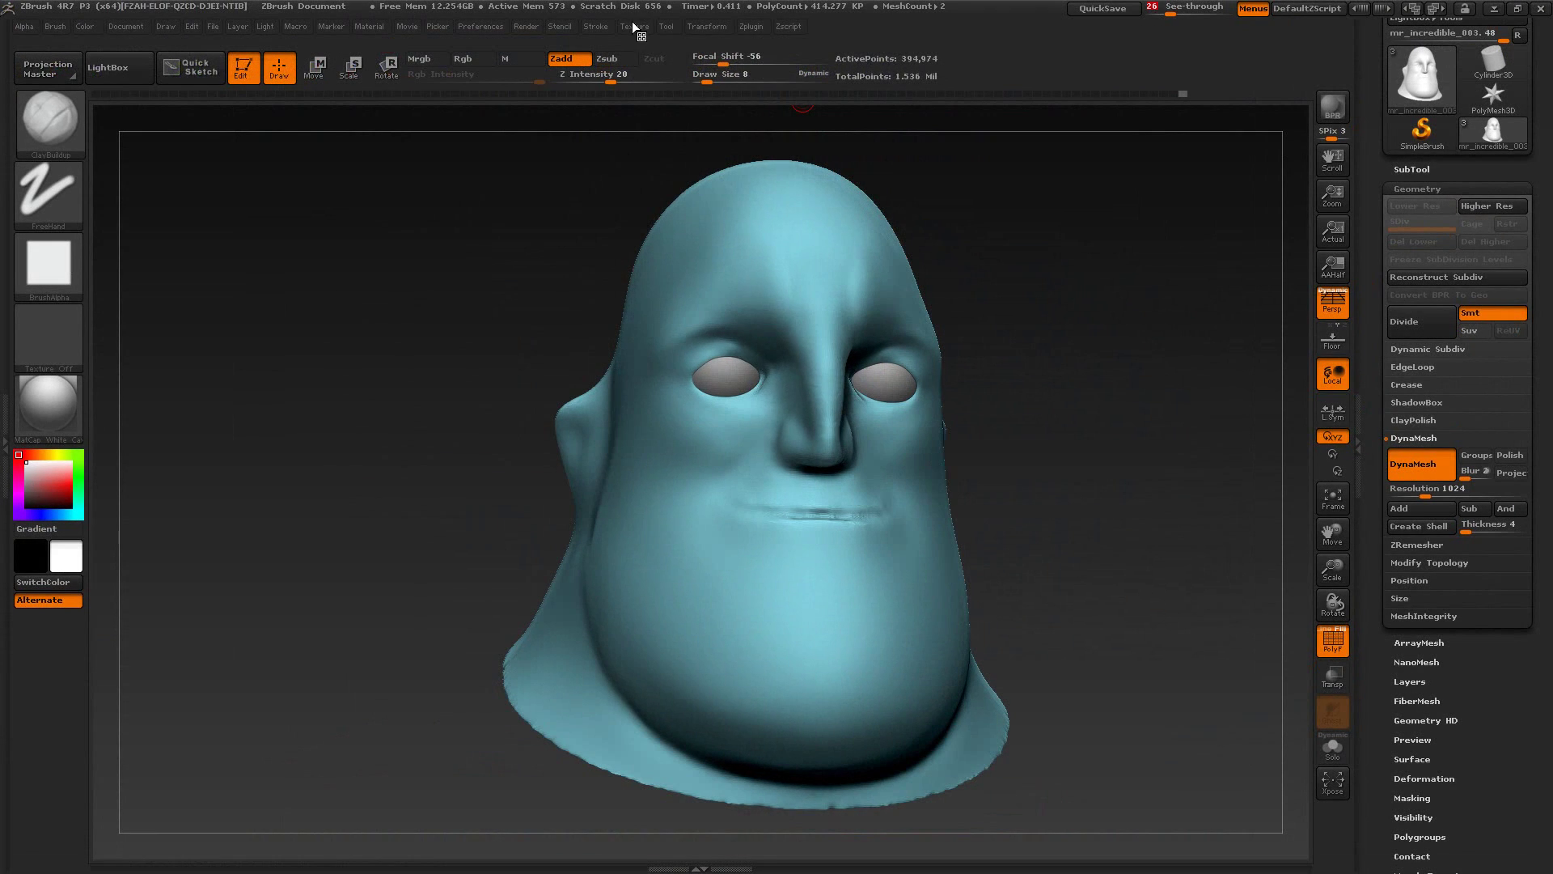
pyautogui.click(634, 26)
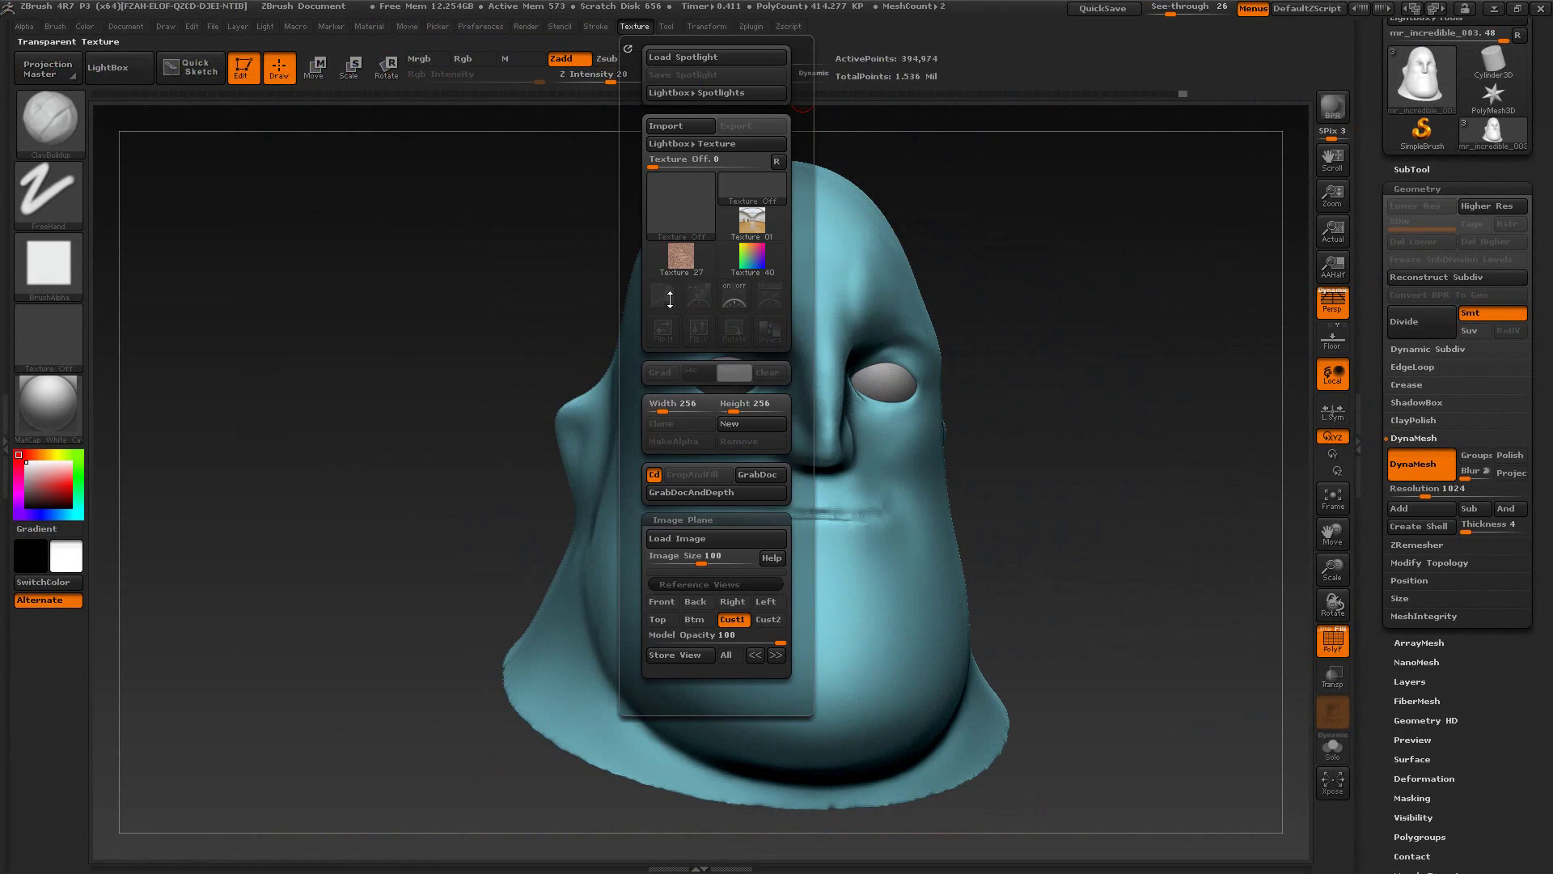
pyautogui.click(681, 657)
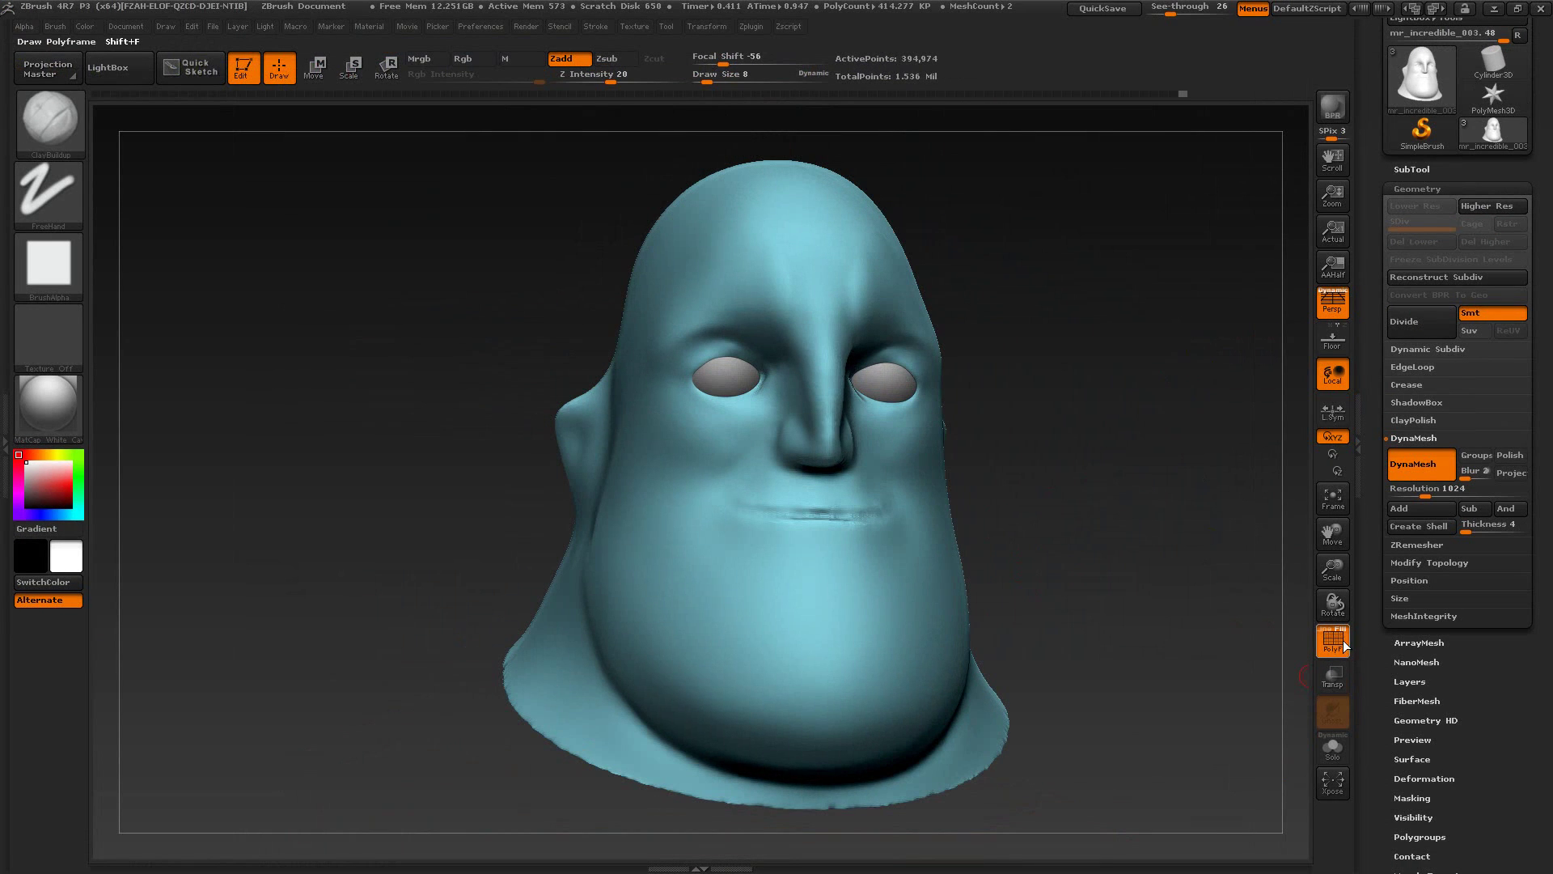
# Step: Turn off the polyframe display and pull the ear outward with the Move brush to match the portrait's ear, reducing the draw size to 19
pyautogui.click(1332, 640)
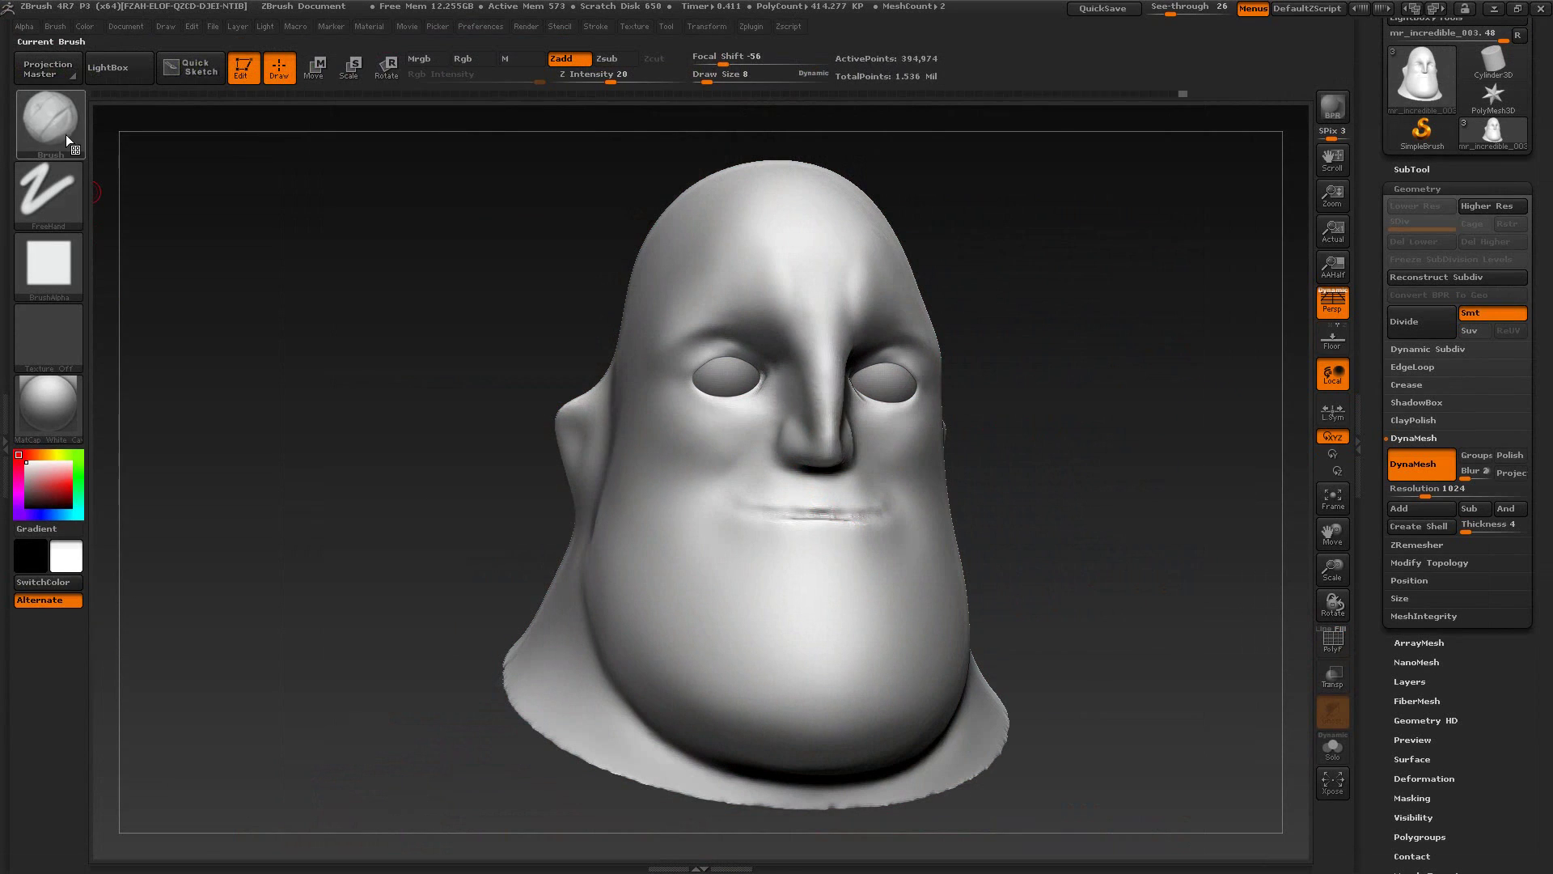
pyautogui.click(63, 131)
pyautogui.click(383, 138)
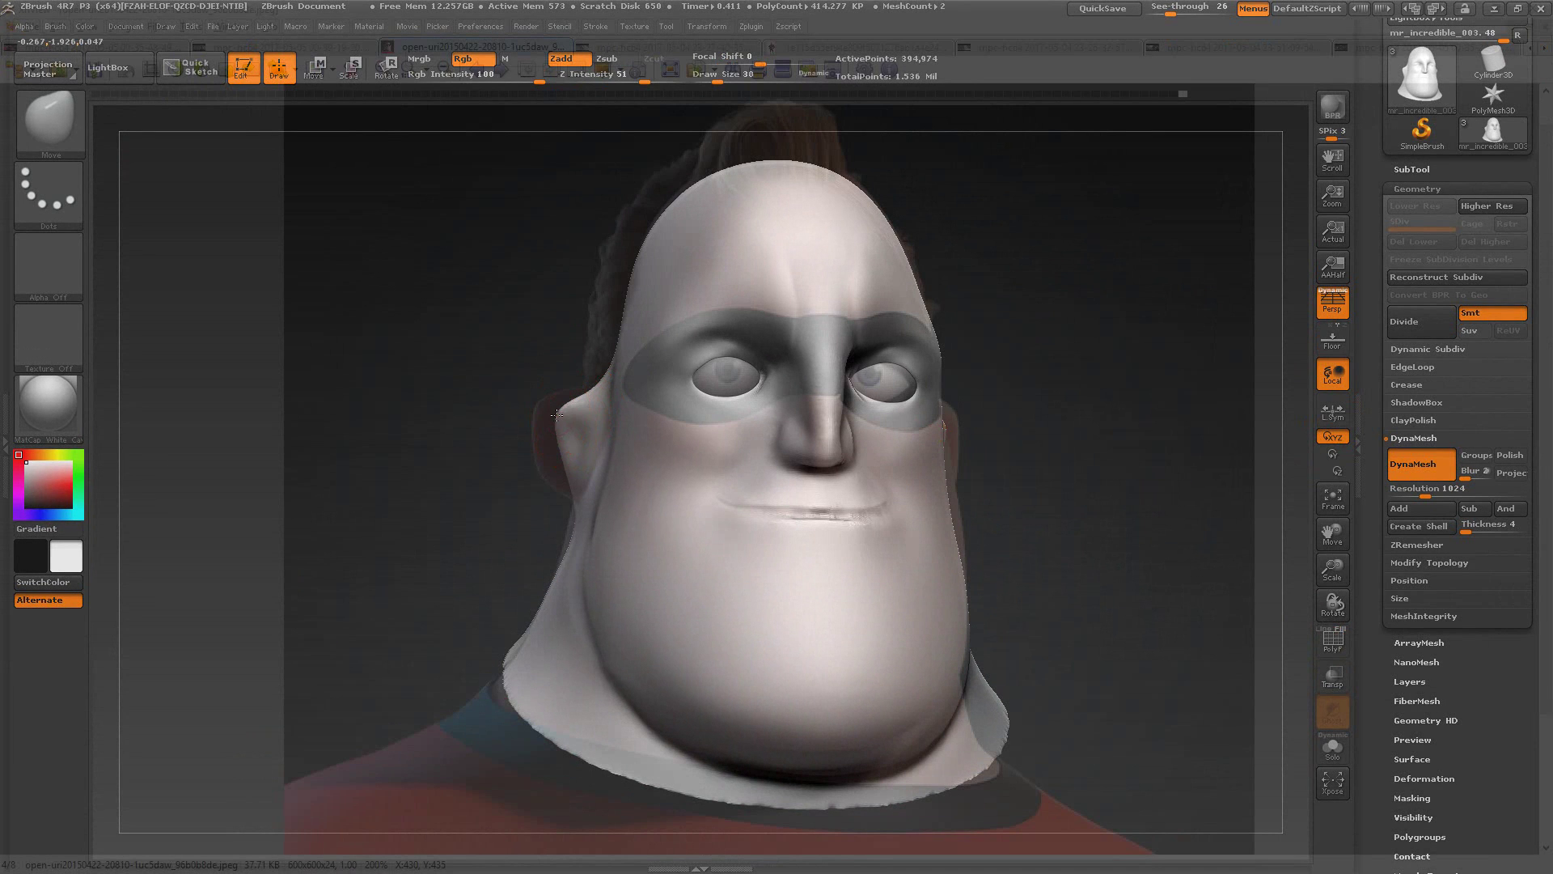
pyautogui.moveTo(556, 415)
pyautogui.mouseDown()
pyautogui.moveTo(544, 403)
pyautogui.moveTo(565, 390)
pyautogui.mouseUp()
pyautogui.moveTo(566, 476)
pyautogui.mouseDown()
pyautogui.moveTo(541, 442)
pyautogui.moveTo(571, 394)
pyautogui.moveTo(541, 429)
pyautogui.moveTo(545, 475)
pyautogui.moveTo(544, 404)
pyautogui.mouseUp()
pyautogui.press('s')
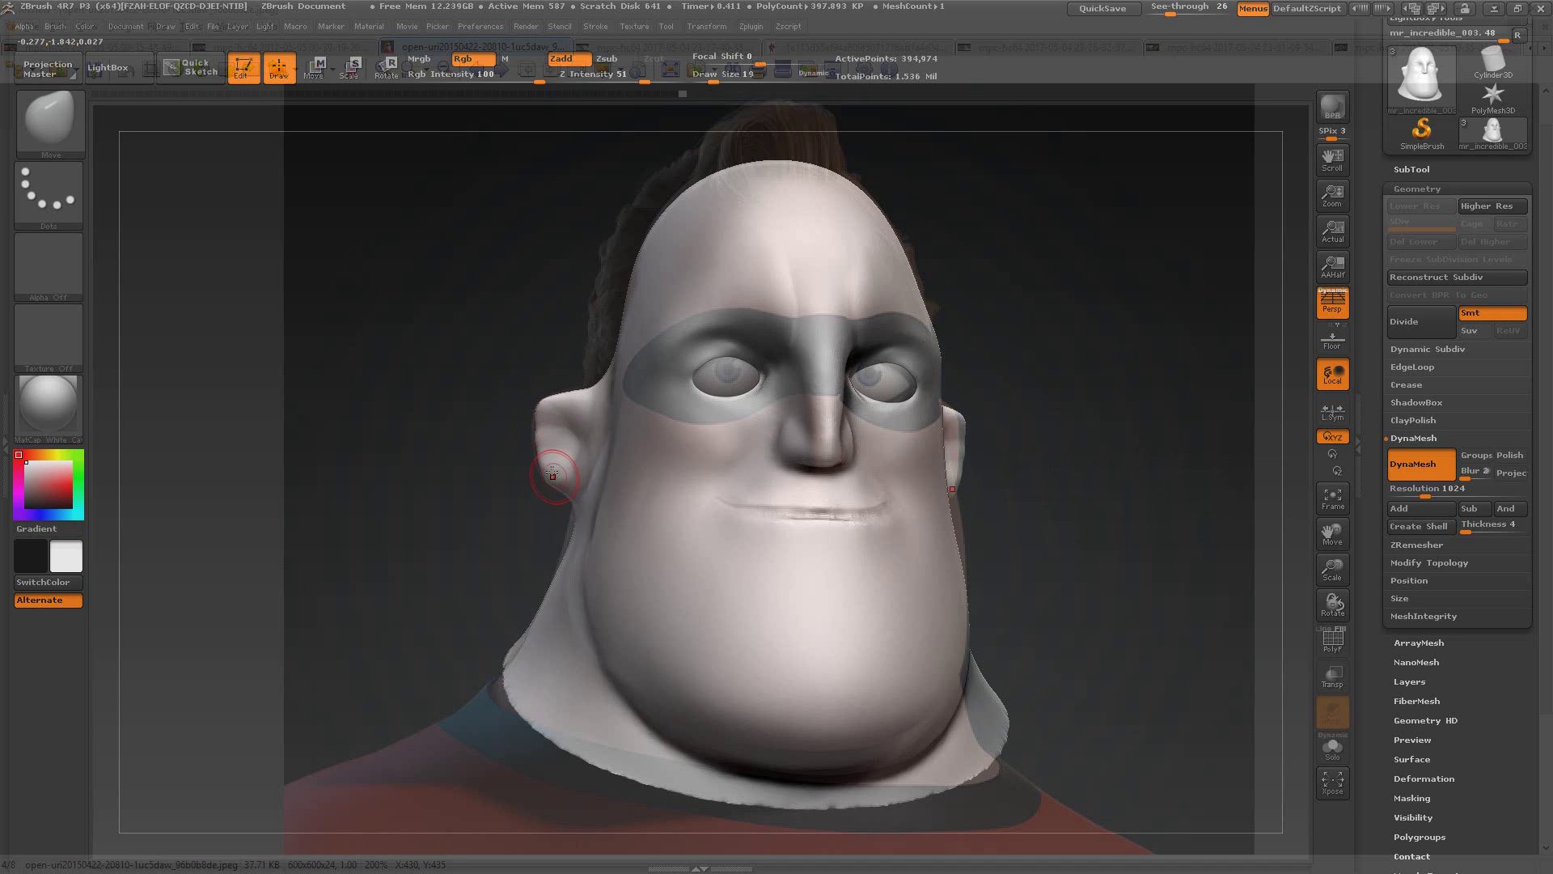
# Step: Smooth the ear and refine its outer edge with the Move brush at draw size 22, following the portrait's ear outline
pyautogui.press('shift')
pyautogui.keyDown('shift'); pyautogui.moveTo(572, 466); pyautogui.dragTo(574, 446); pyautogui.keyUp('shift')
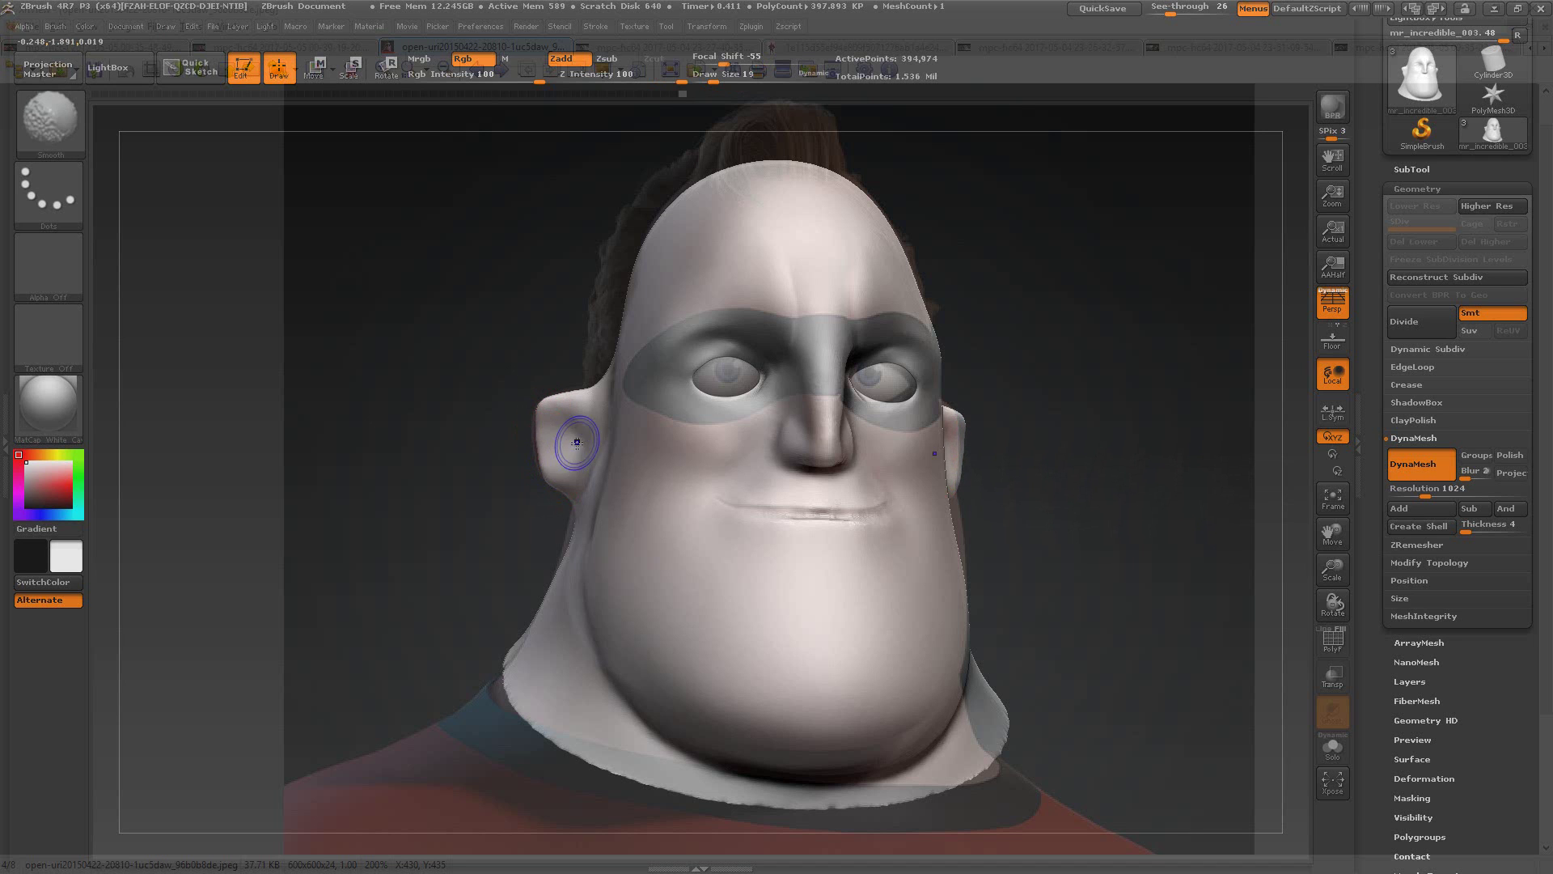
pyautogui.press(']')
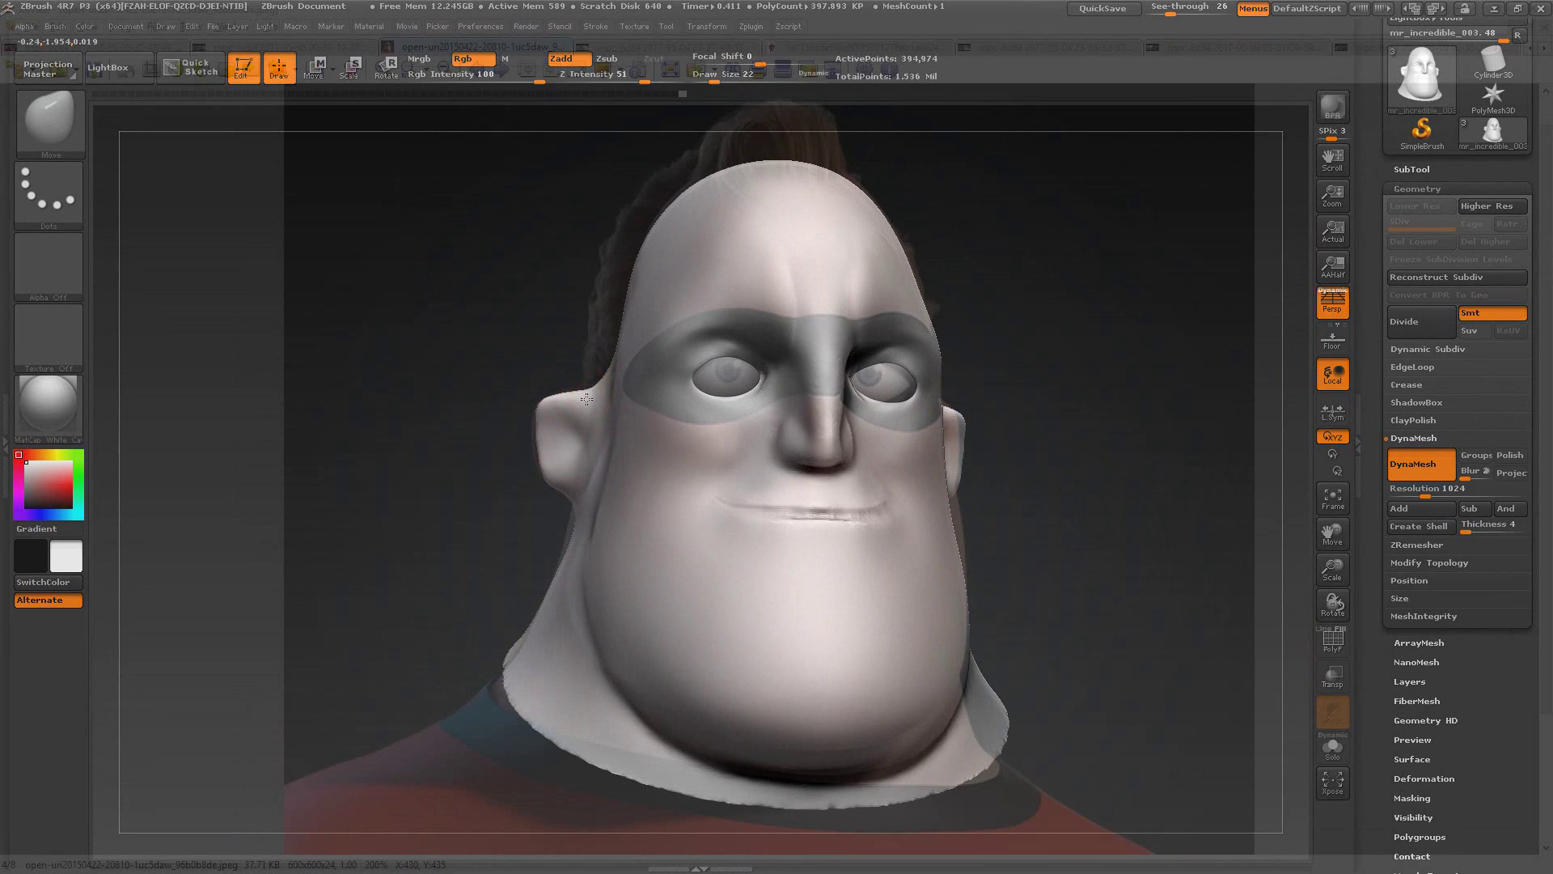
pyautogui.moveTo(551, 416)
pyautogui.mouseDown()
pyautogui.moveTo(541, 456)
pyautogui.moveTo(487, 483)
pyautogui.moveTo(541, 457)
pyautogui.mouseUp()
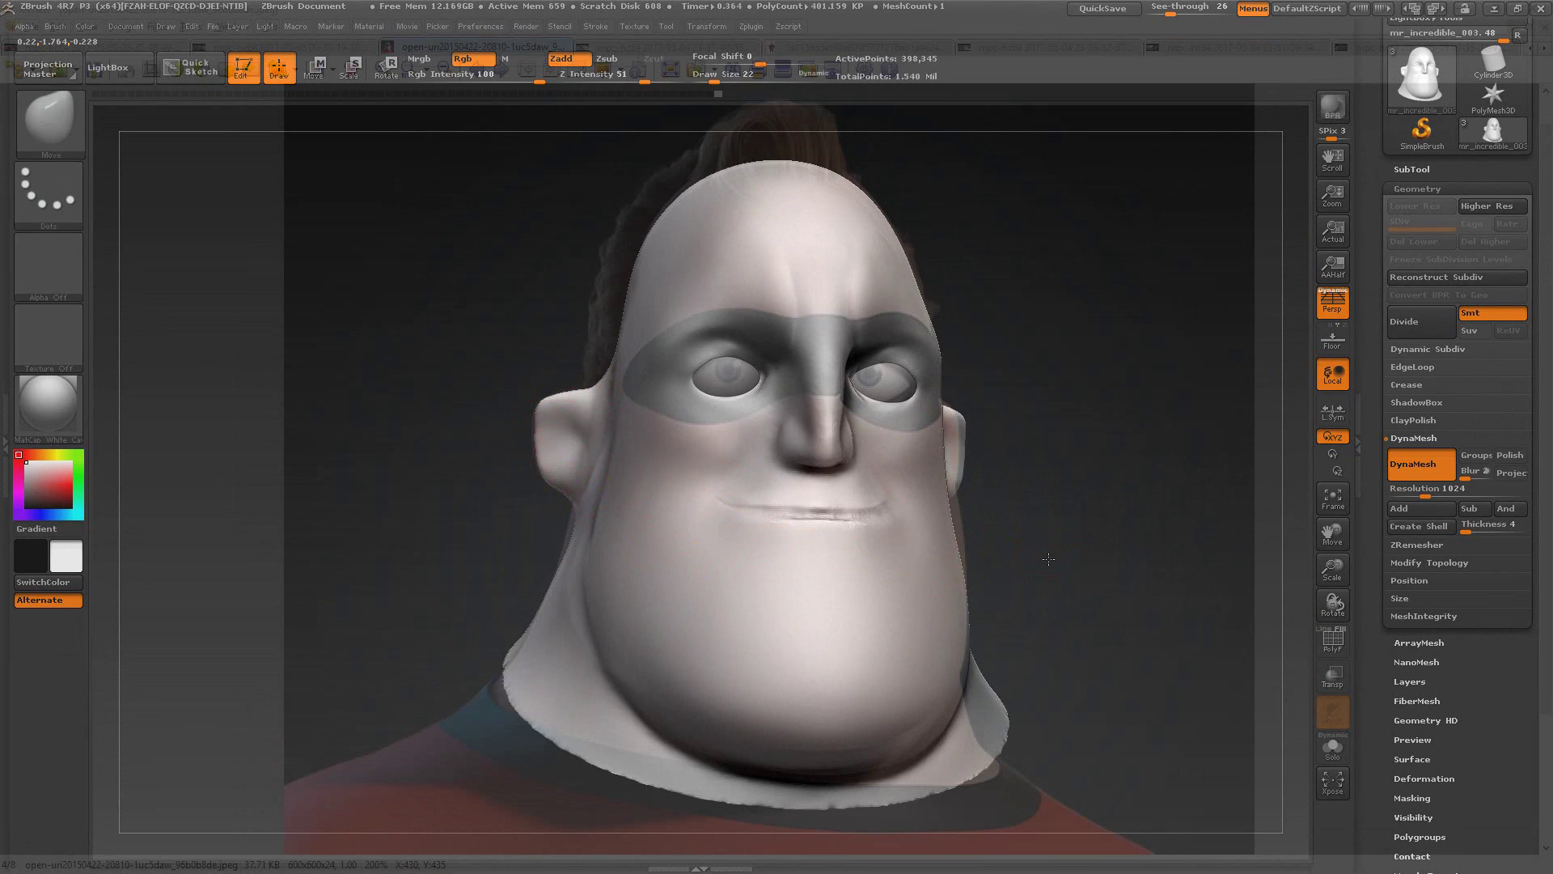
# Step: Nudge the head's alignment with the portrait and store the view again in the Custom 1 reference view
pyautogui.moveTo(1046, 563); pyautogui.dragTo(1046, 569)
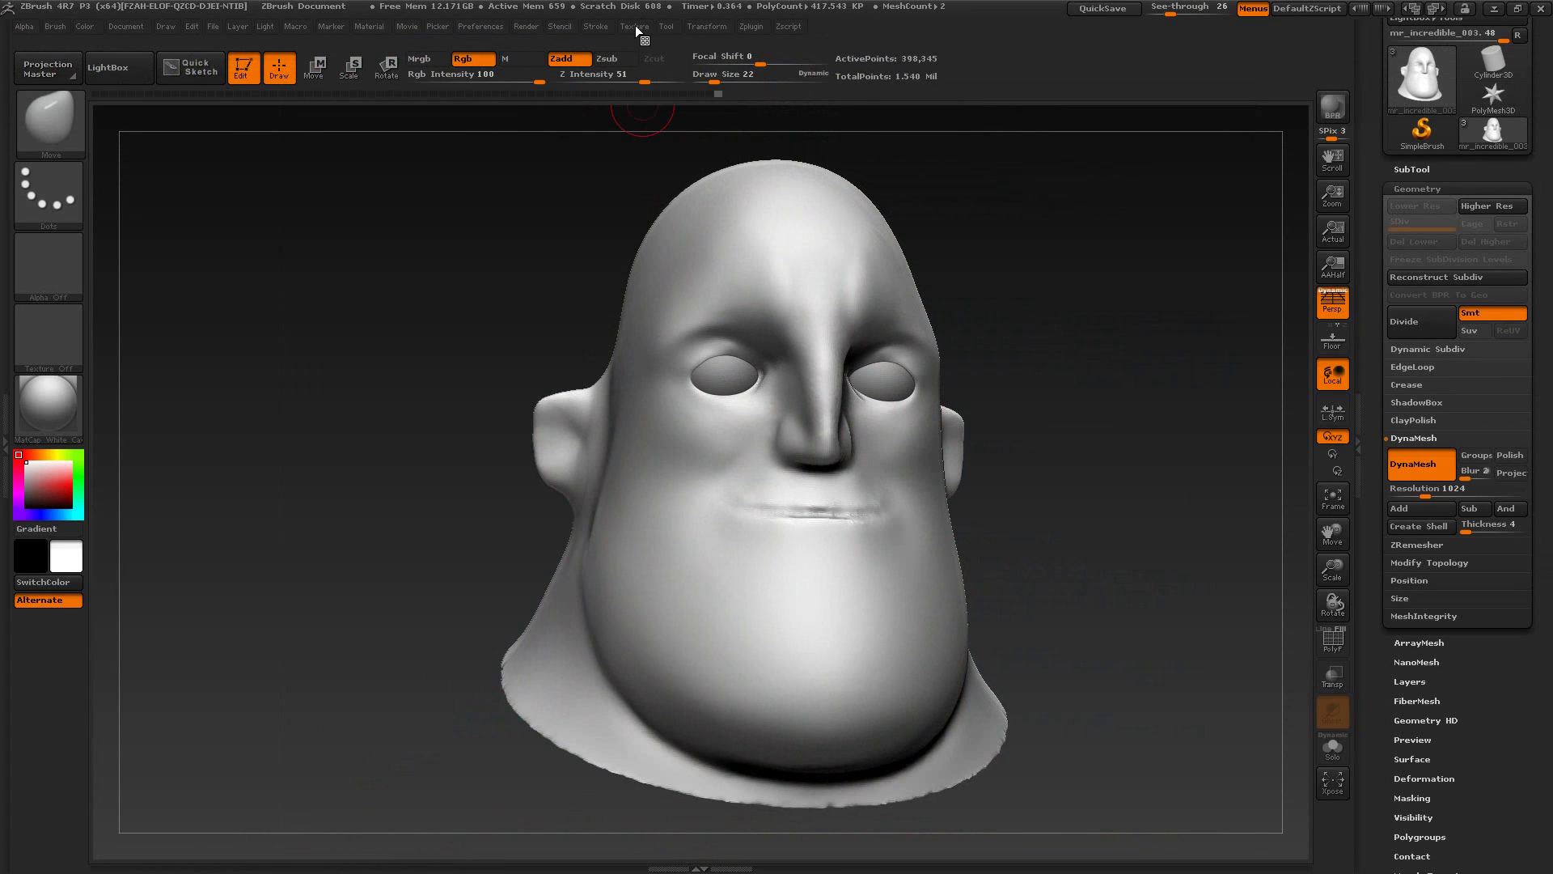
pyautogui.click(634, 26)
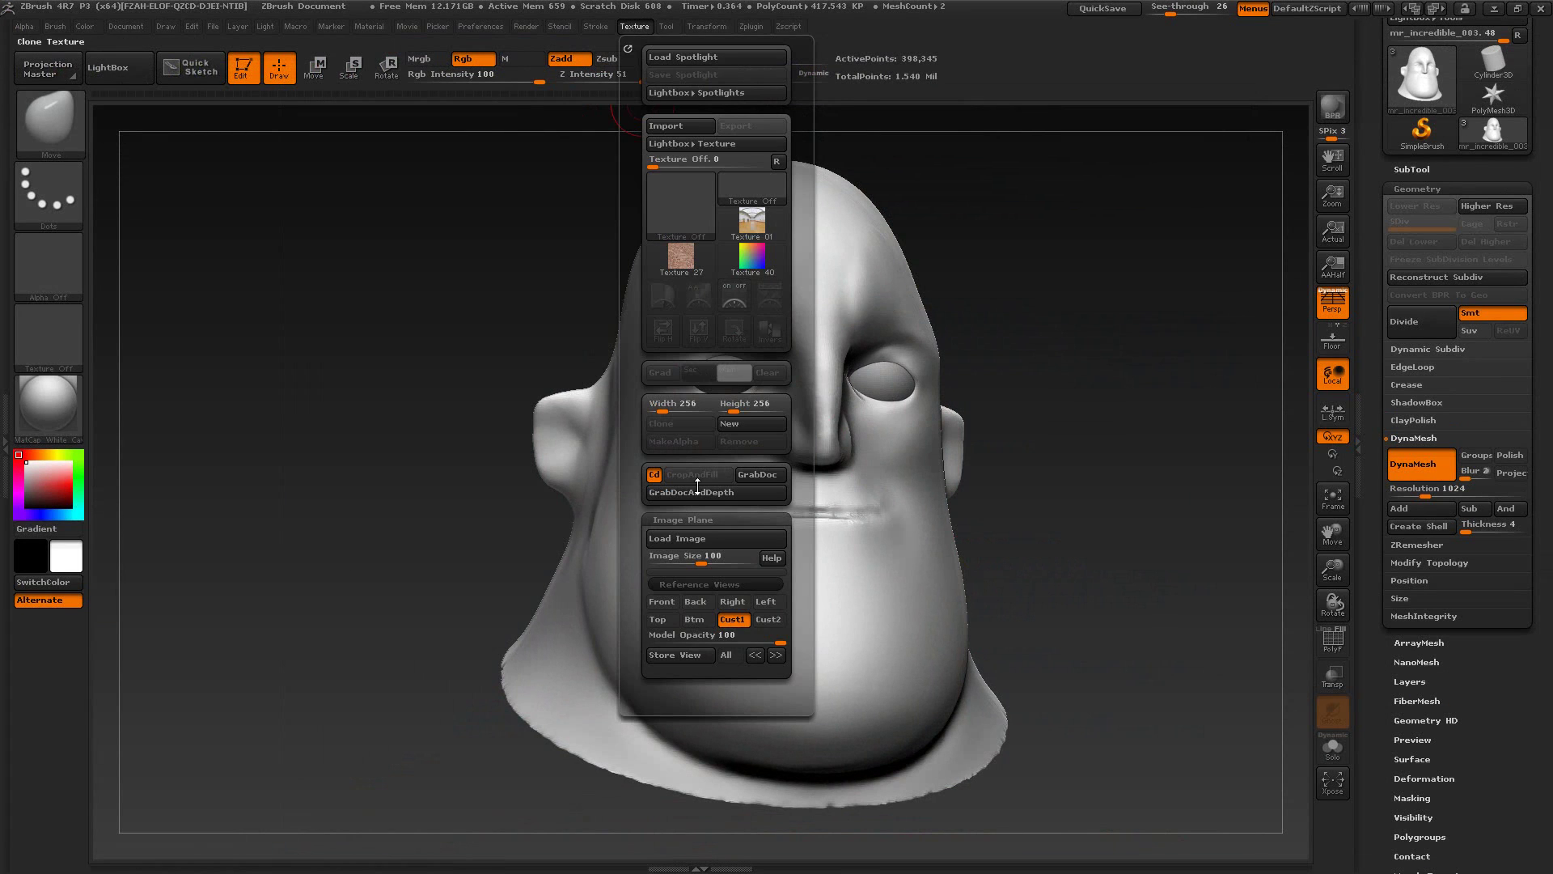
pyautogui.click(677, 655)
pyautogui.hotkey('alt', 'Tab')
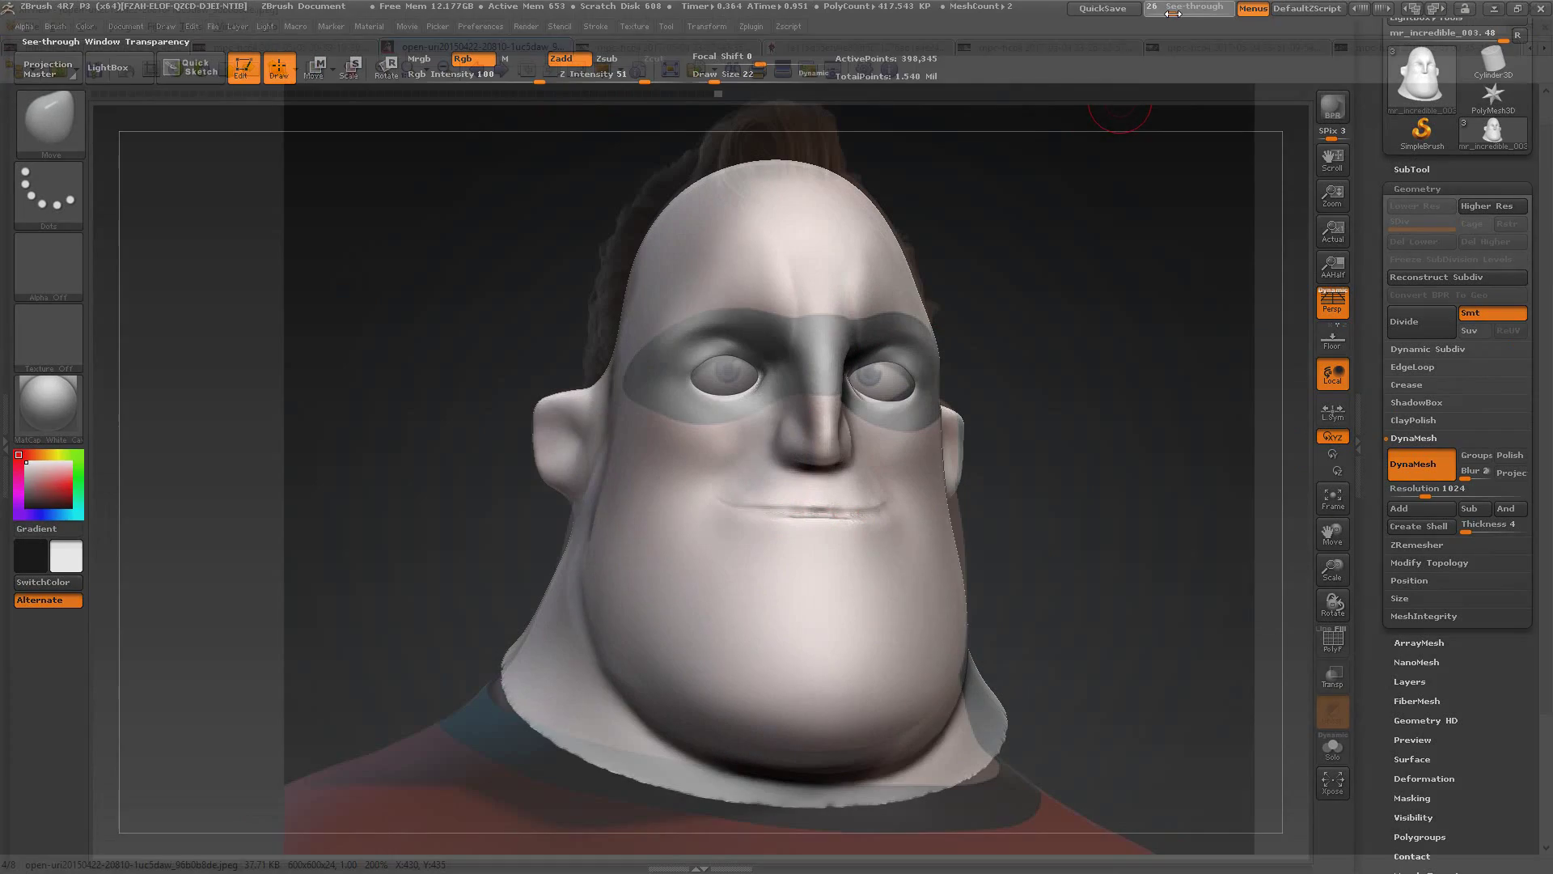
pyautogui.moveTo(1171, 14); pyautogui.dragTo(1220, 53)
pyautogui.hotkey('alt', 'Tab')
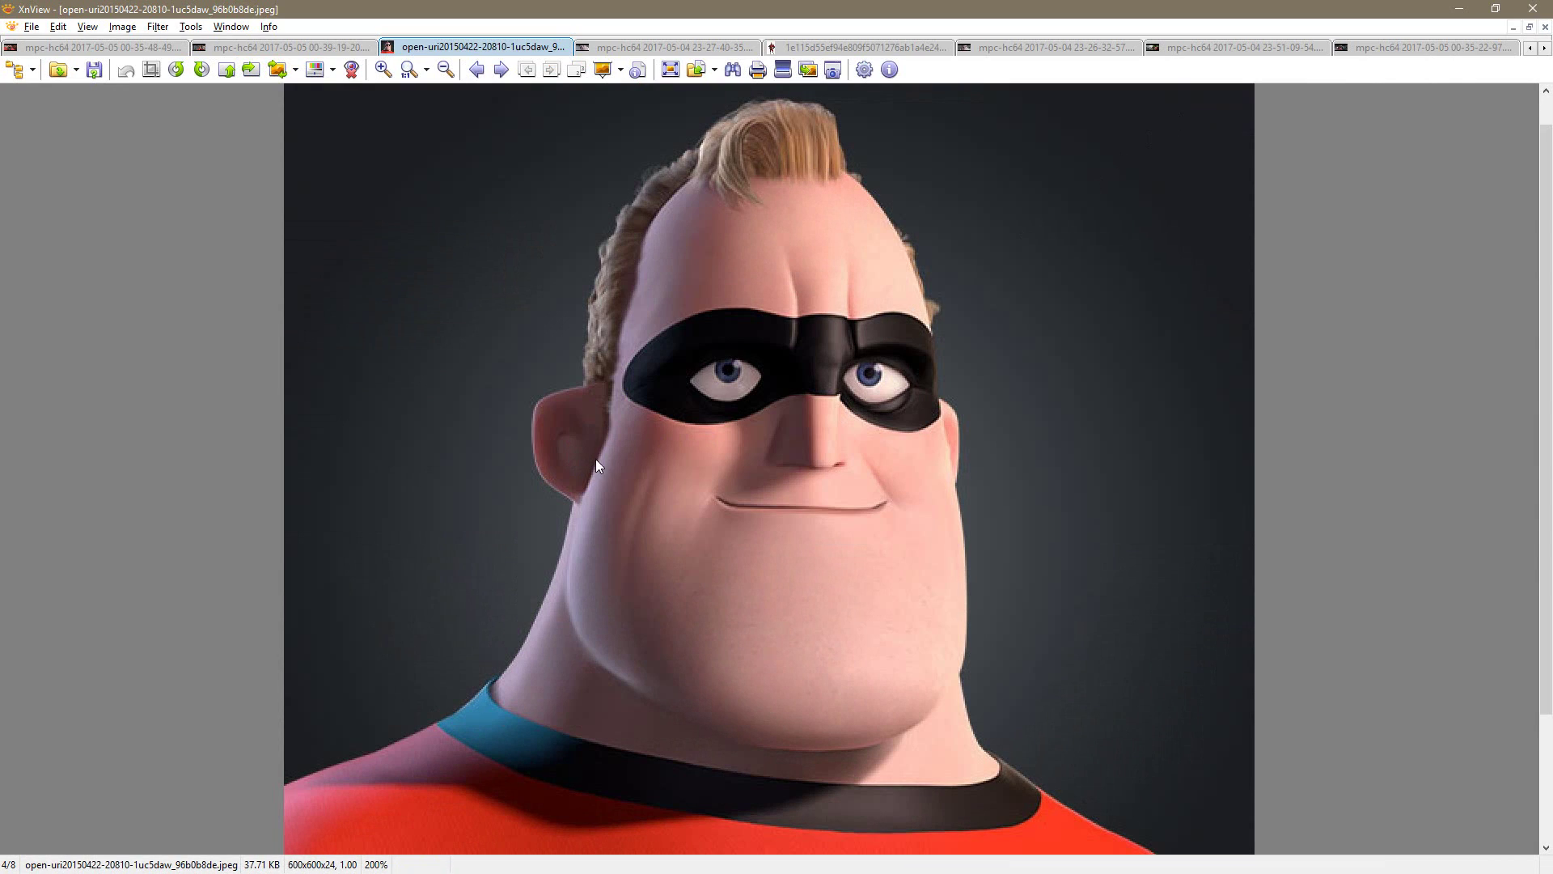
pyautogui.click(638, 47)
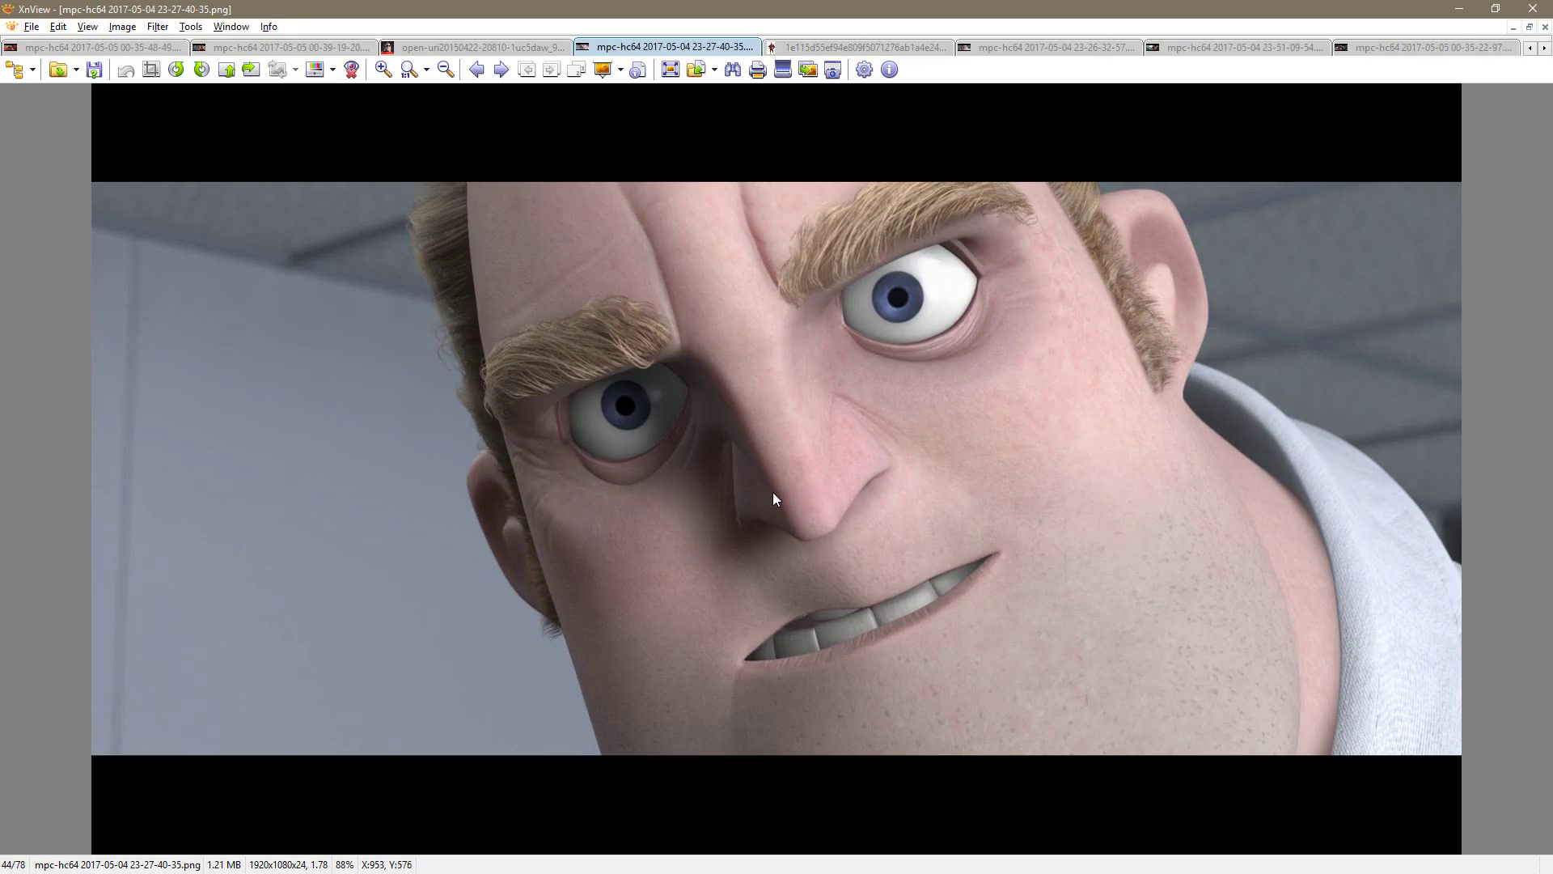
pyautogui.hotkey('alt', 'Tab')
# Step: Set See-through to 0, fill the inside of the ear with the ClayBuildup brush at draw size 22 and smooth the strokes
pyautogui.moveTo(1188, 8); pyautogui.dragTo(1131, 10)
pyautogui.keyDown('alt'); pyautogui.moveTo(1093, 392); pyautogui.dragTo(1094, 484); pyautogui.keyUp('alt')
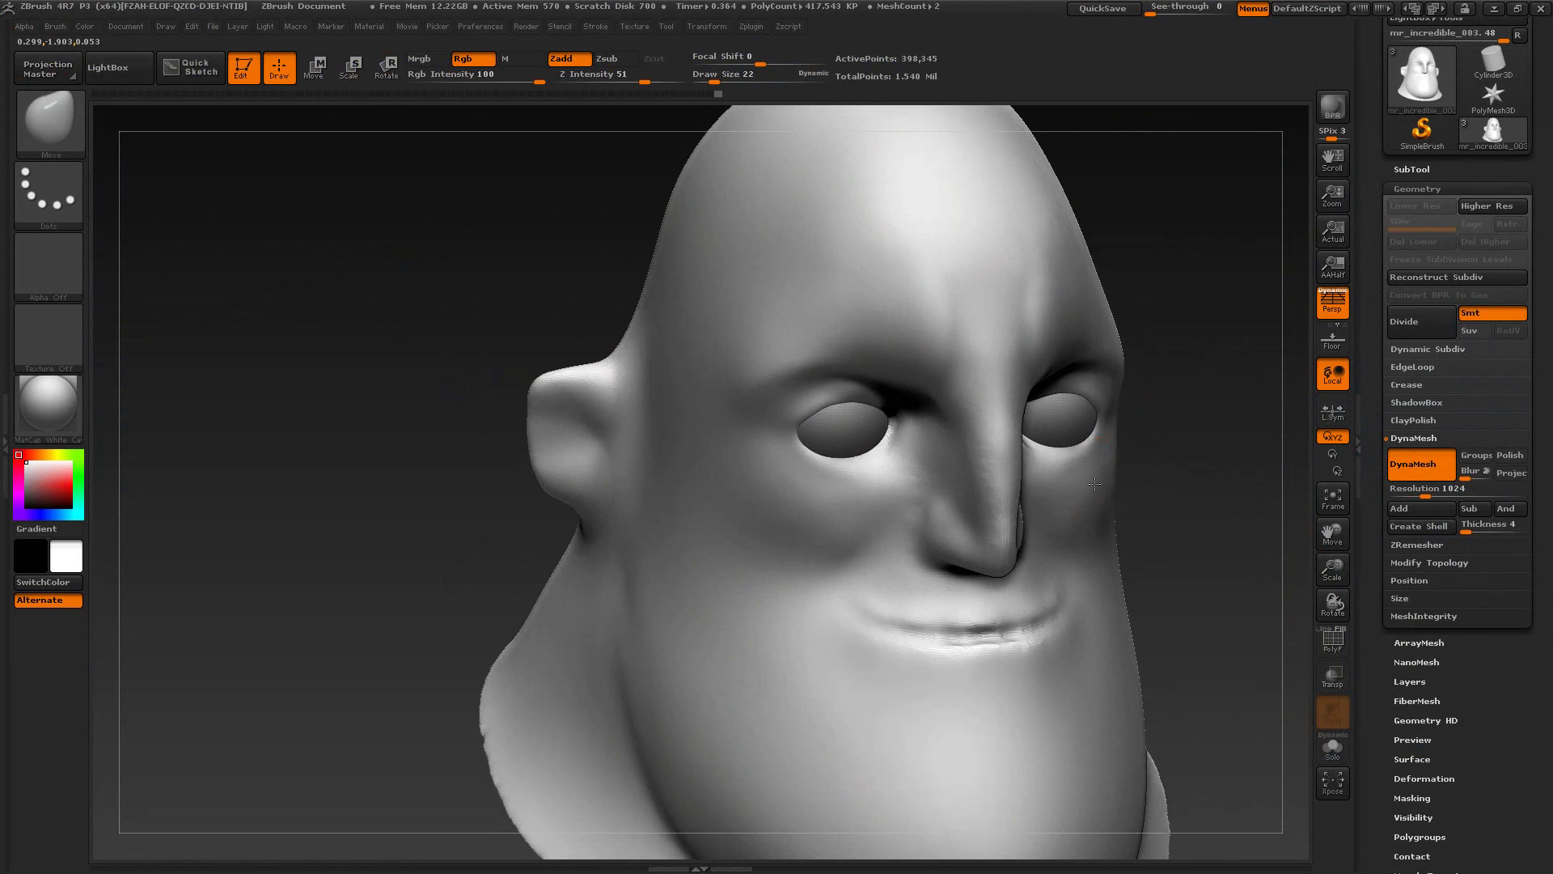
pyautogui.press('b')
pyautogui.press('c')
pyautogui.press('b')
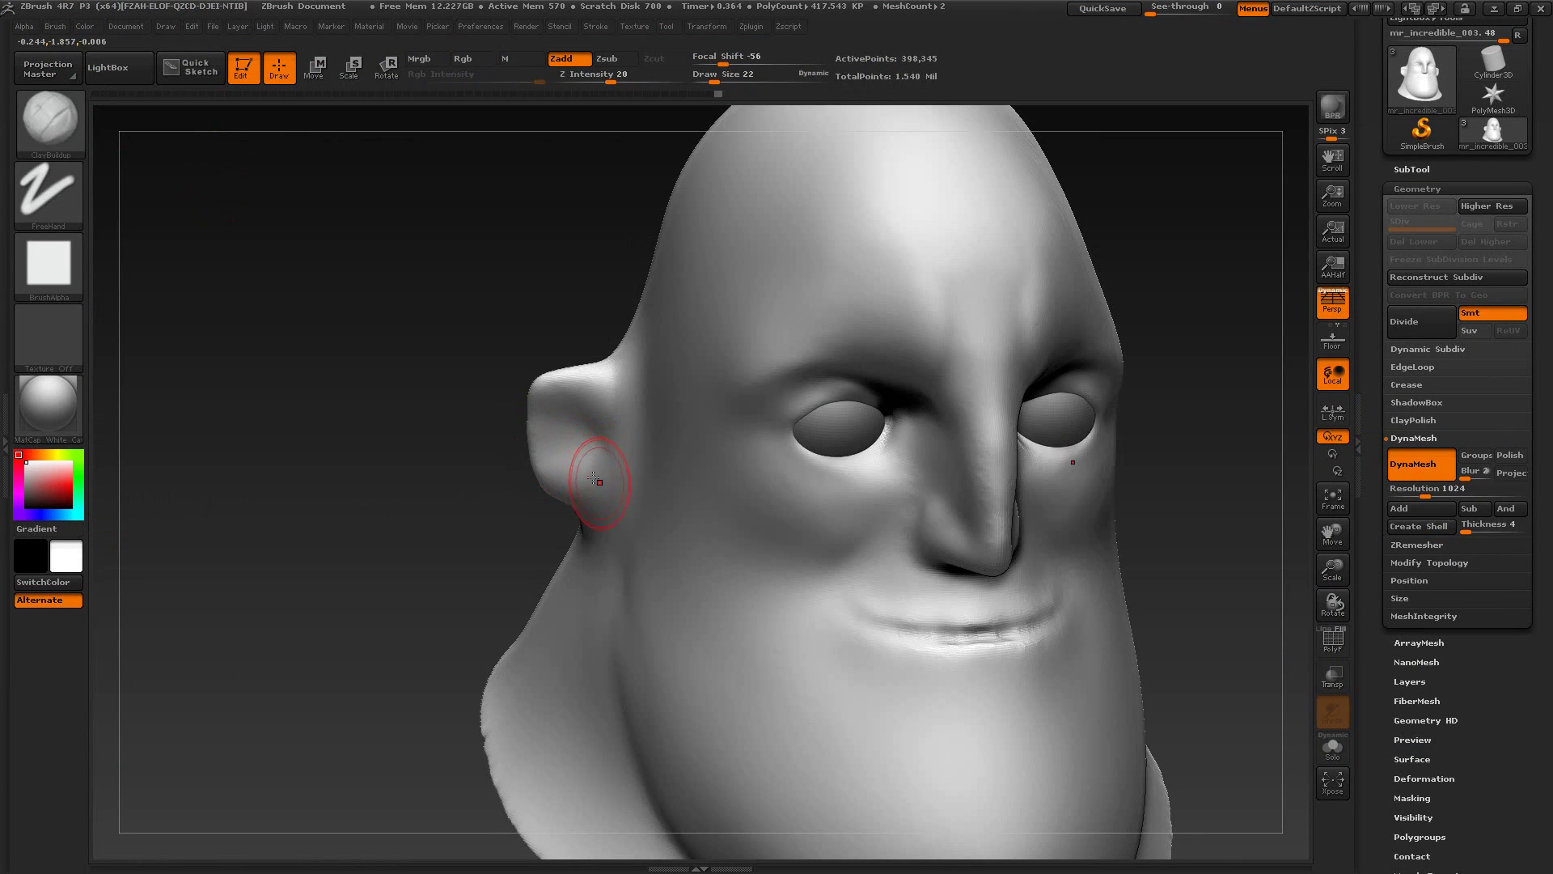
pyautogui.moveTo(551, 426); pyautogui.dragTo(583, 427)
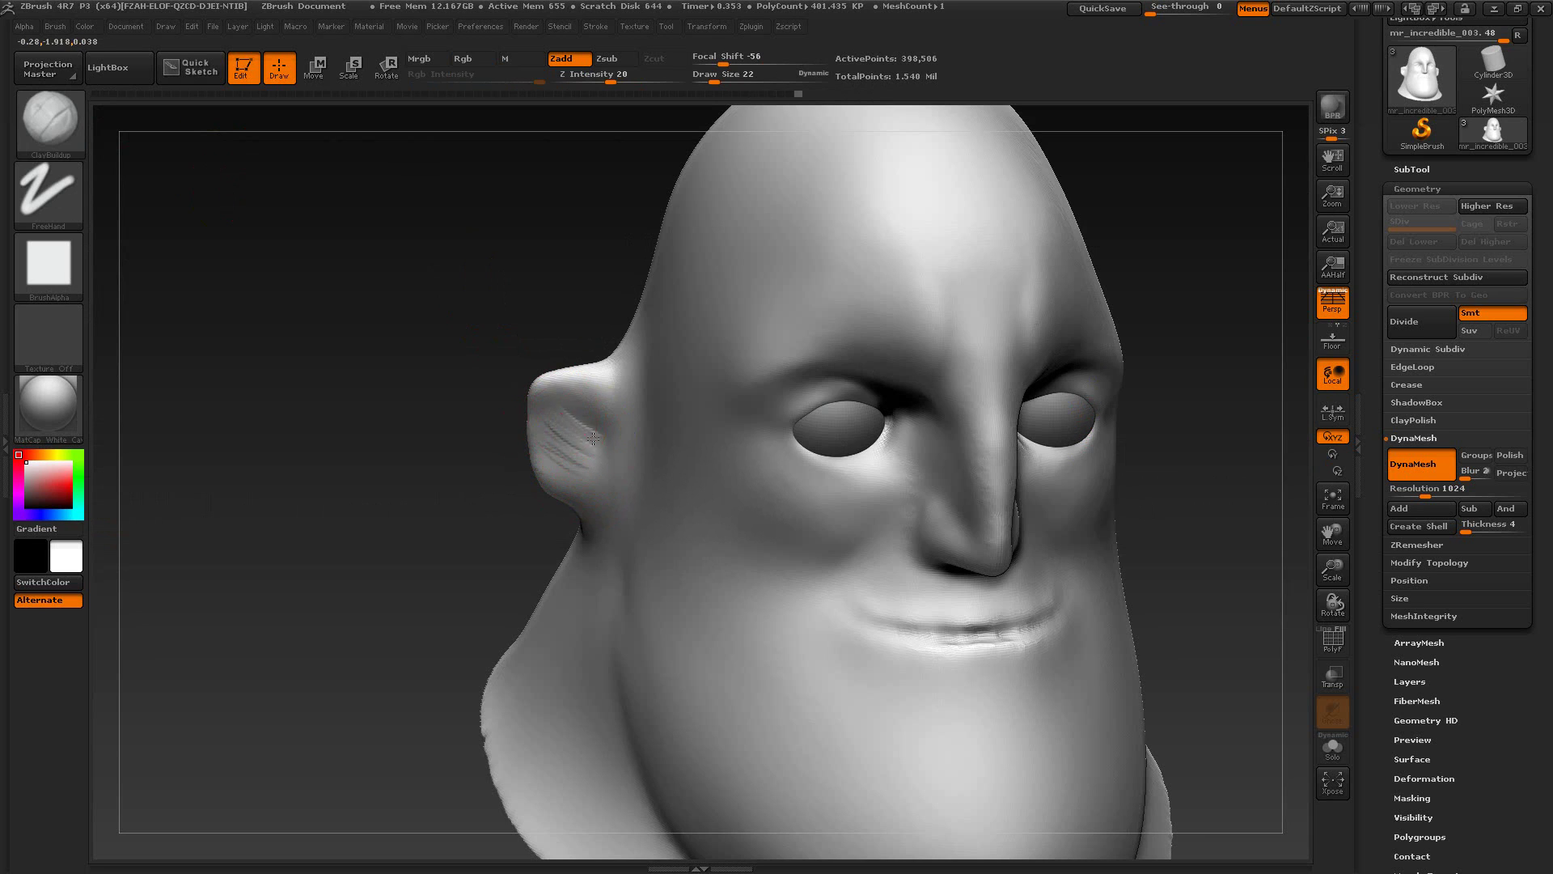
pyautogui.moveTo(593, 438); pyautogui.dragTo(604, 437)
pyautogui.moveTo(547, 411); pyautogui.dragTo(596, 469)
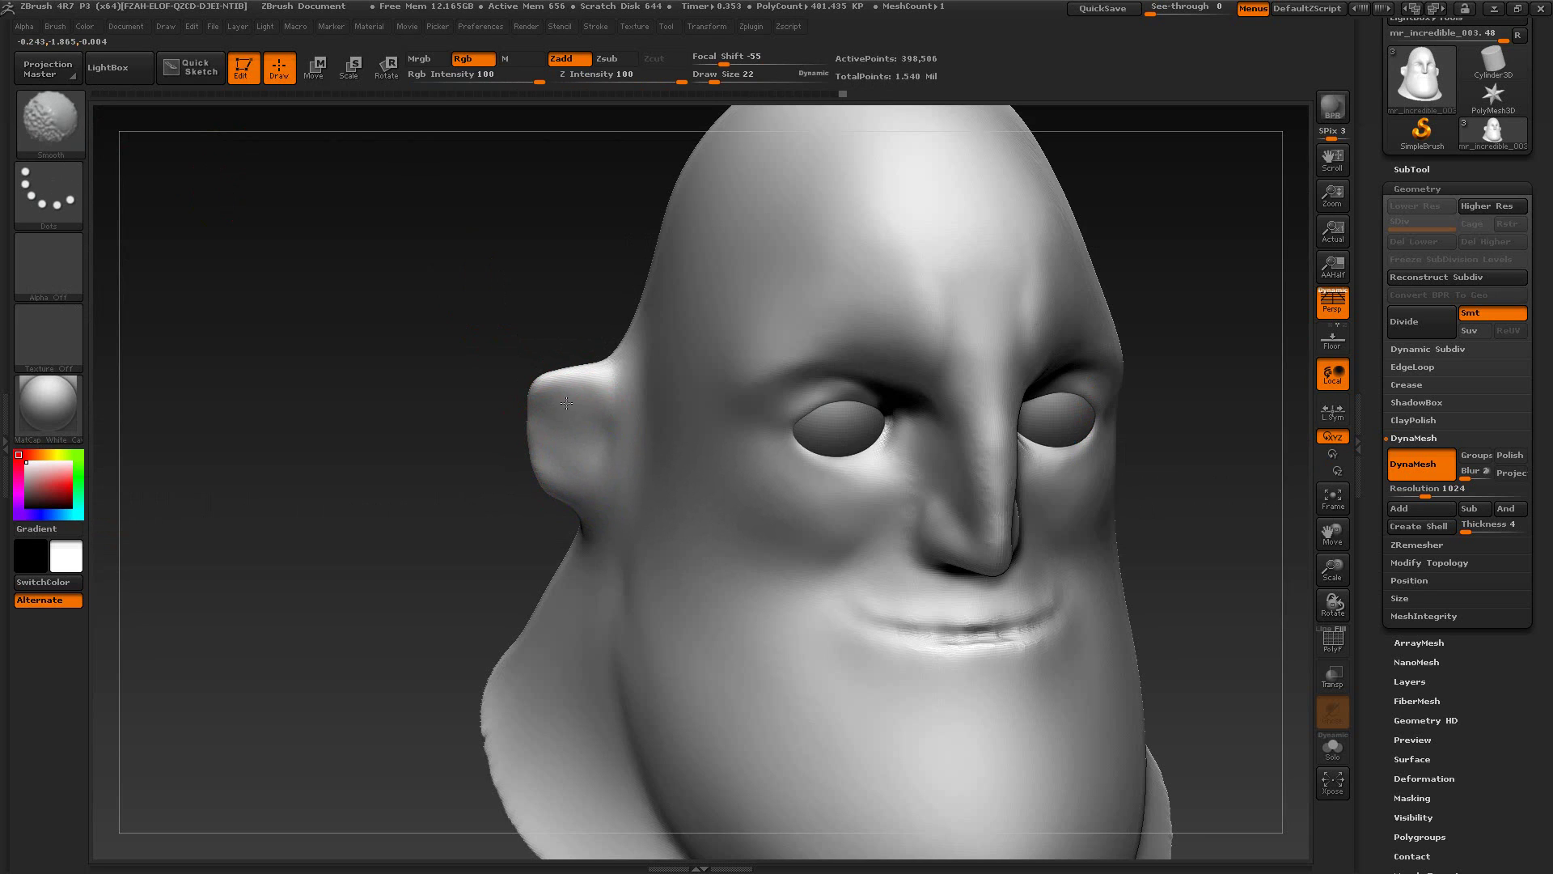
# Step: Smooth the inner surface of the ear and check its shape from the front and the side
pyautogui.moveTo(486, 322)
pyautogui.mouseDown()
pyautogui.moveTo(457, 323)
pyautogui.moveTo(463, 343)
pyautogui.mouseUp()
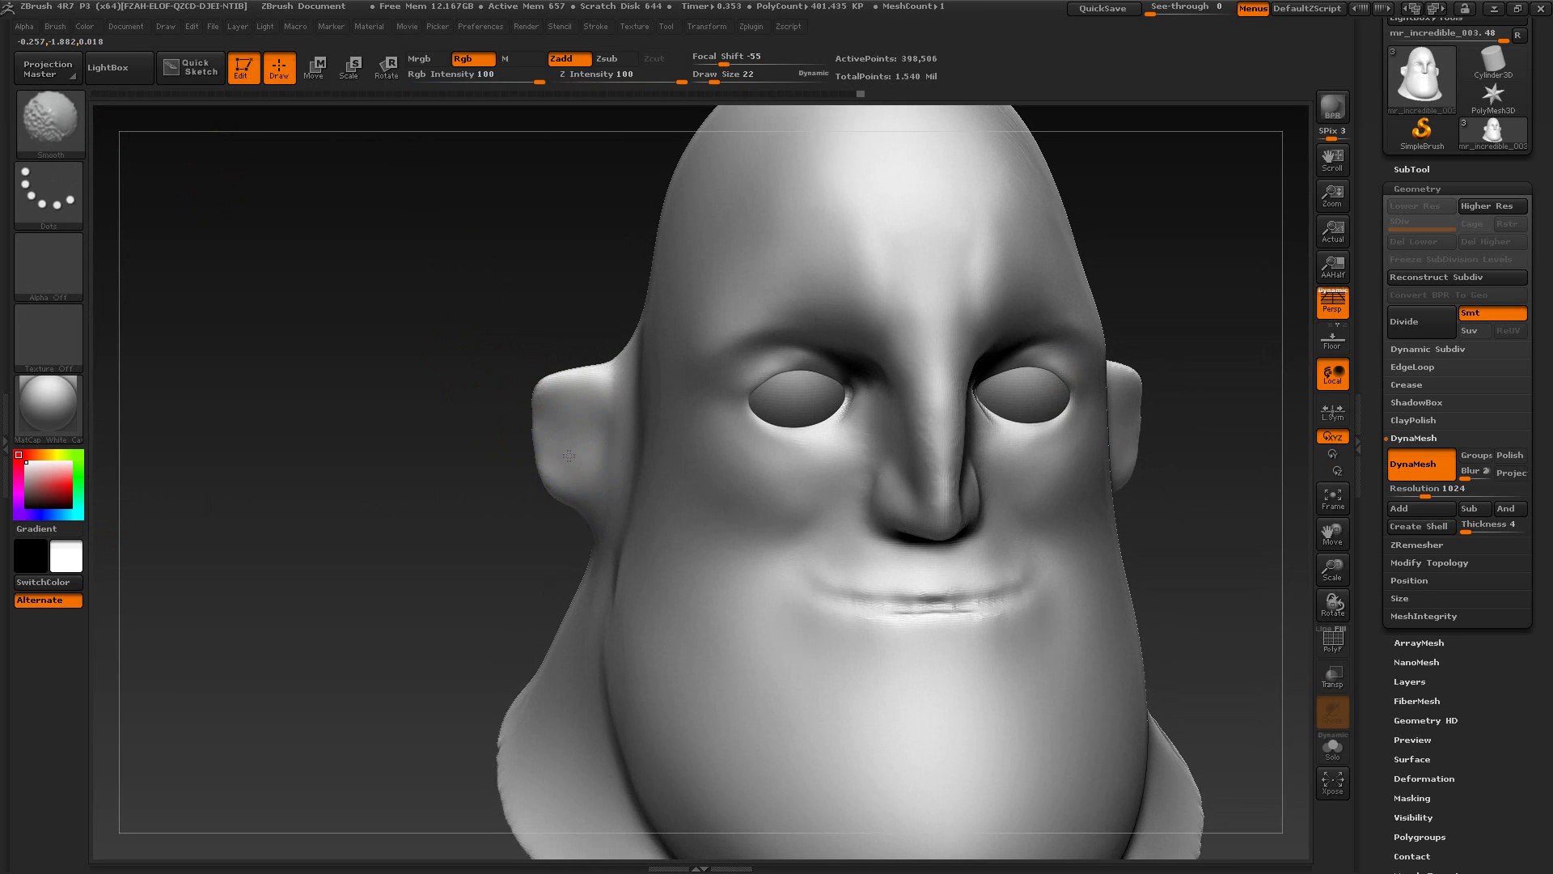
pyautogui.keyDown('shift'); pyautogui.moveTo(539, 389); pyautogui.dragTo(561, 374); pyautogui.keyUp('shift')
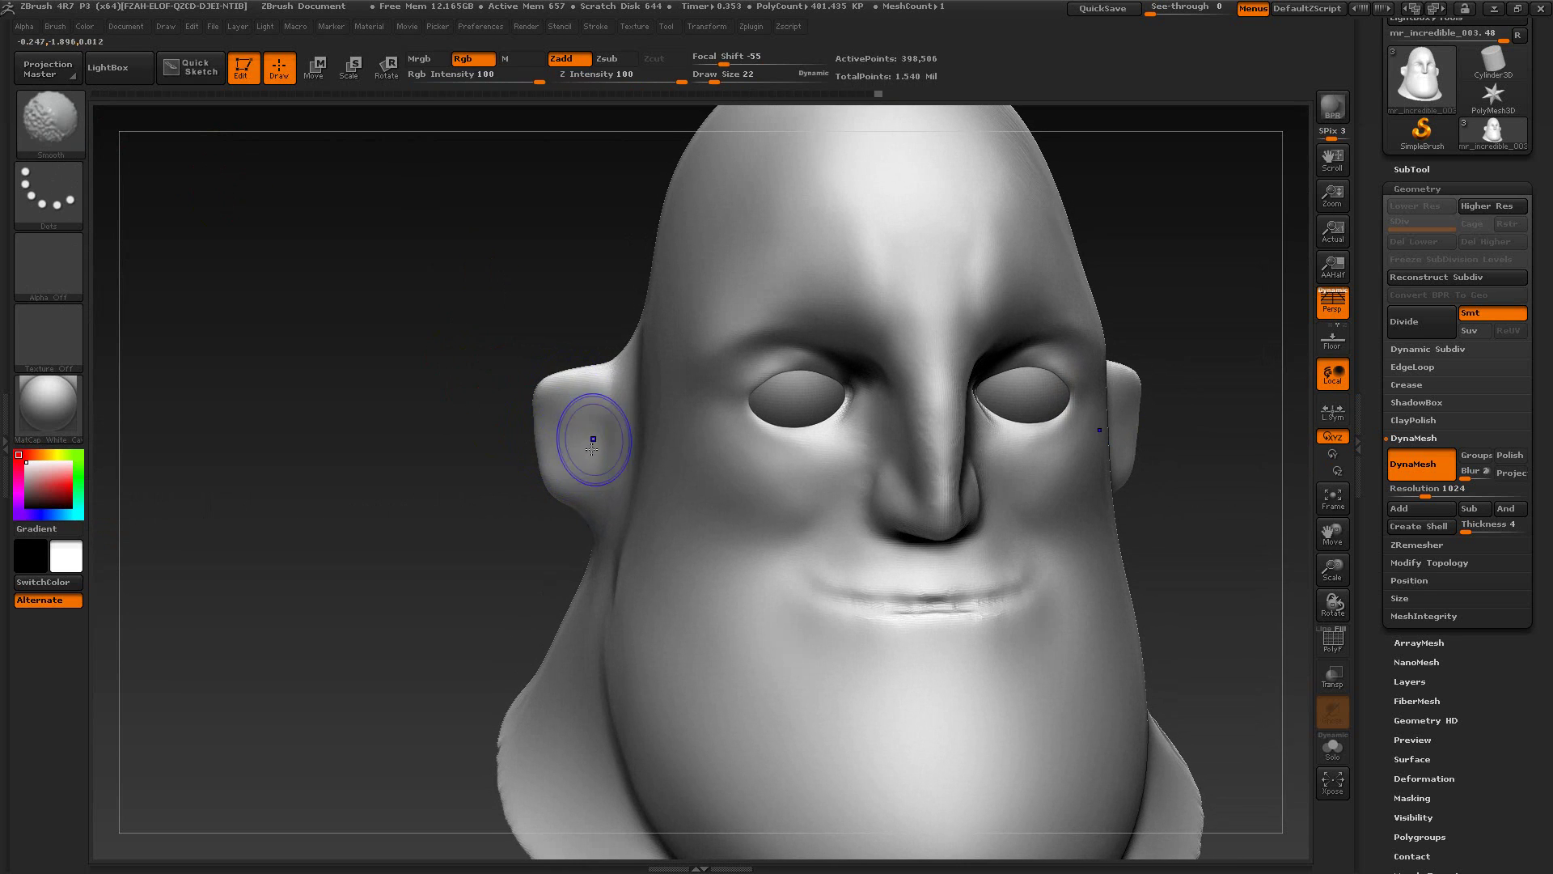
pyautogui.moveTo(477, 316)
pyautogui.mouseDown()
pyautogui.moveTo(570, 312)
pyautogui.moveTo(402, 287)
pyautogui.mouseUp()
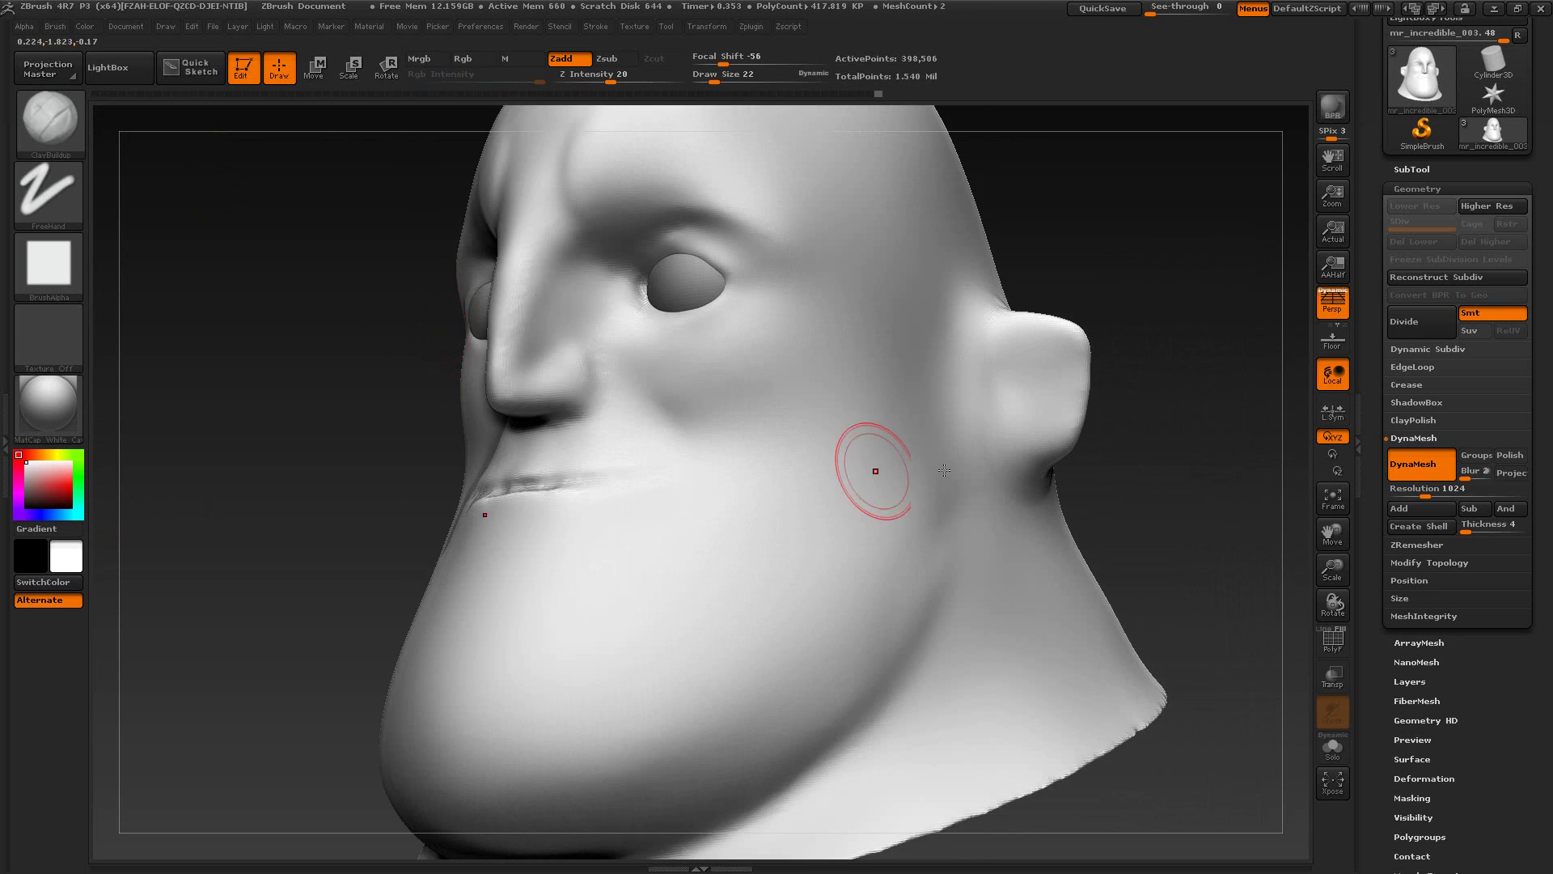
pyautogui.moveTo(1129, 521); pyautogui.dragTo(1084, 549)
# Step: Switch to XnView and look through the open Mr. Incredible screengrabs for other views of the ear
pyautogui.hotkey('alt', 'Tab')
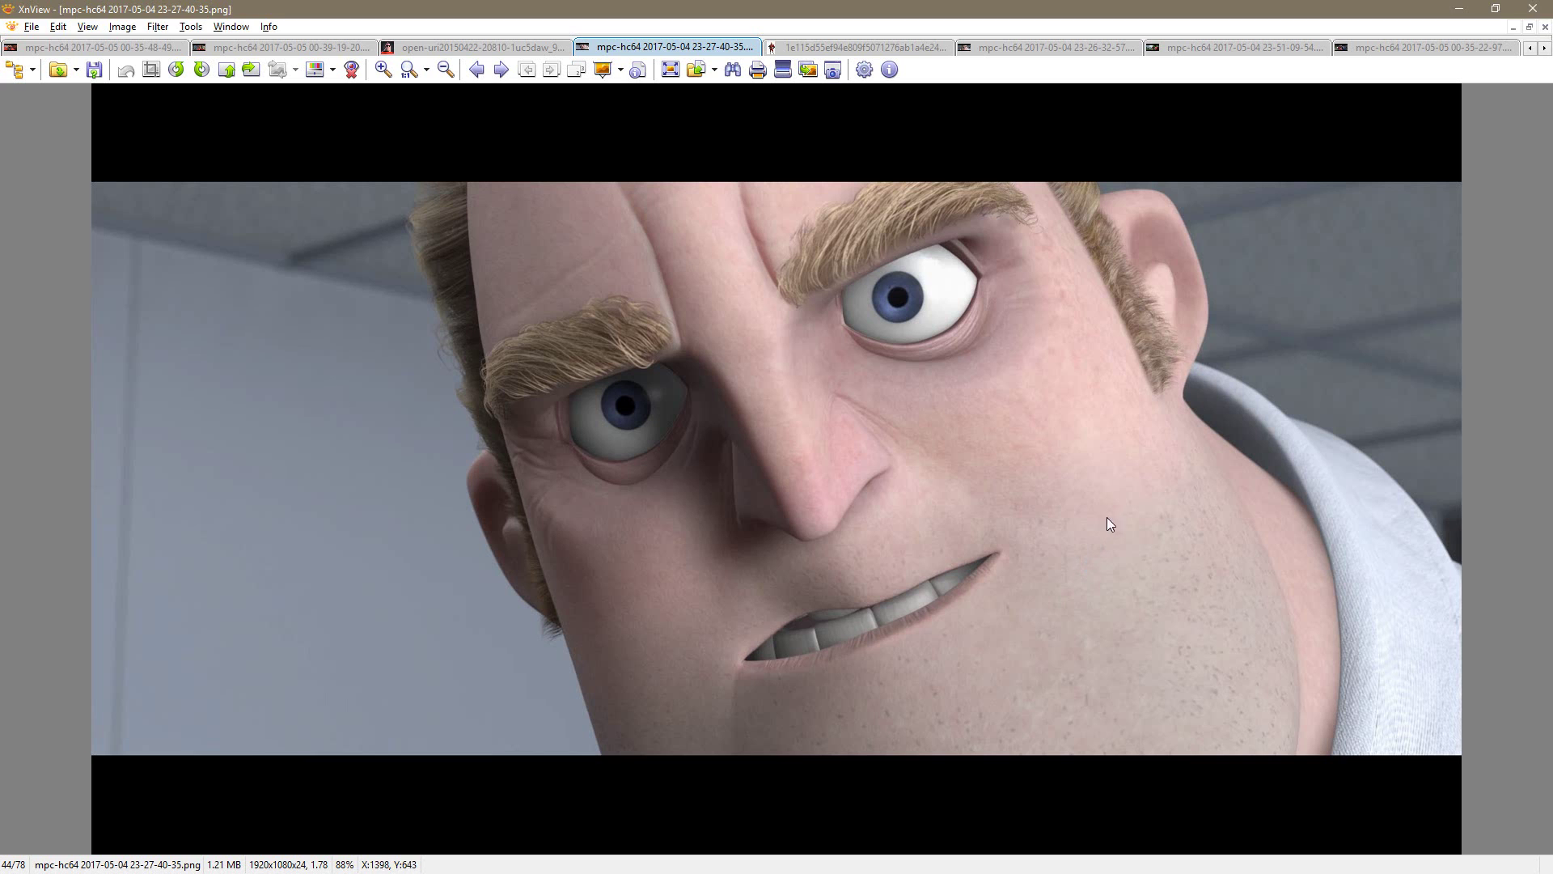
pyautogui.hotkey('alt', 'Tab')
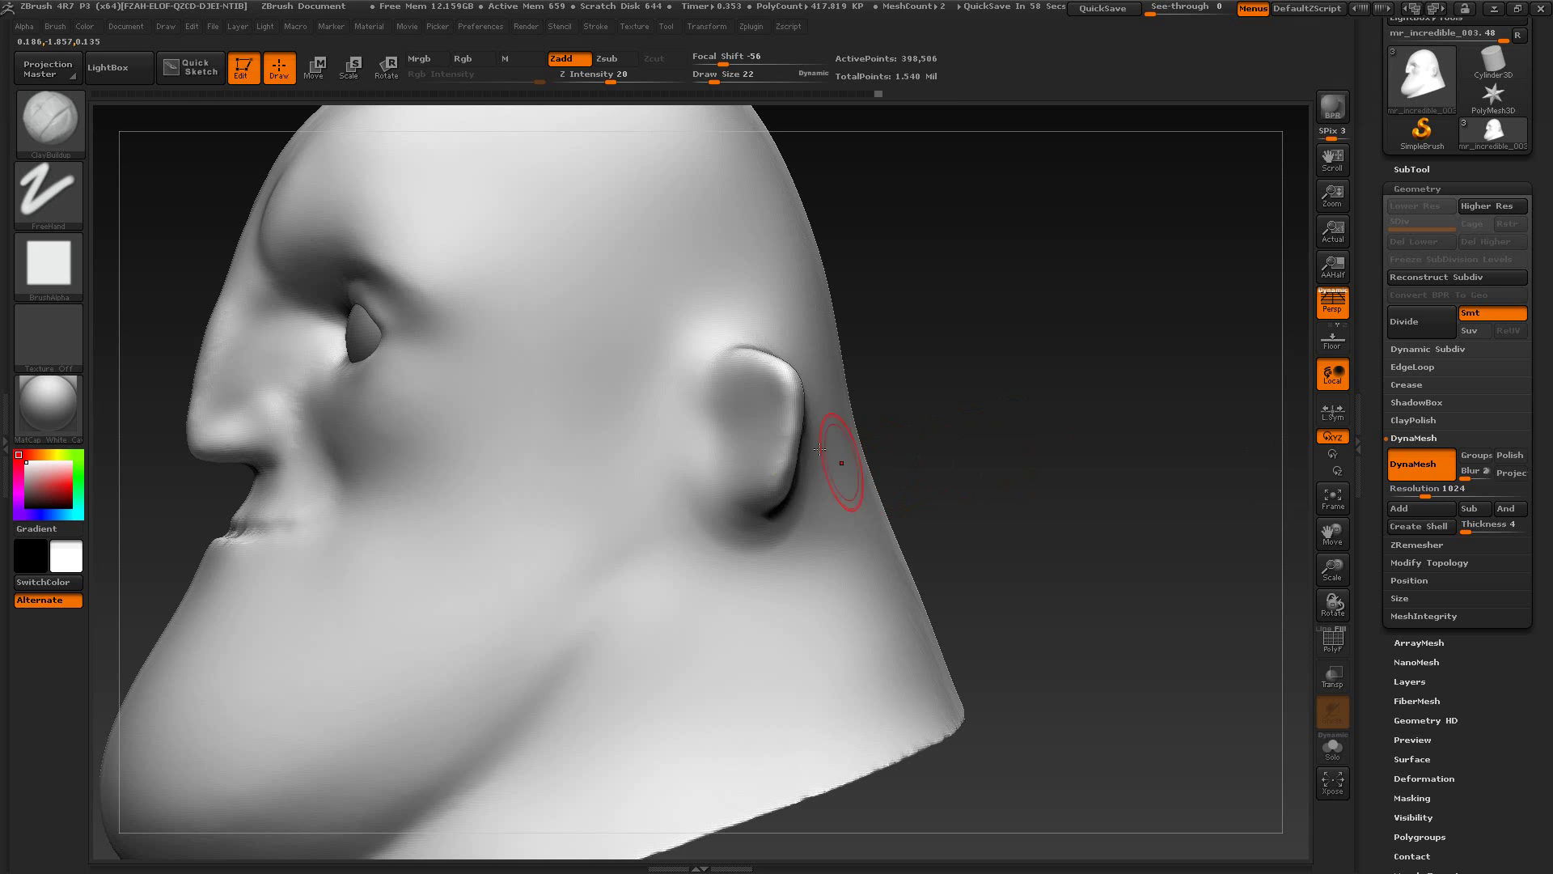
pyautogui.hotkey('alt', 'Tab')
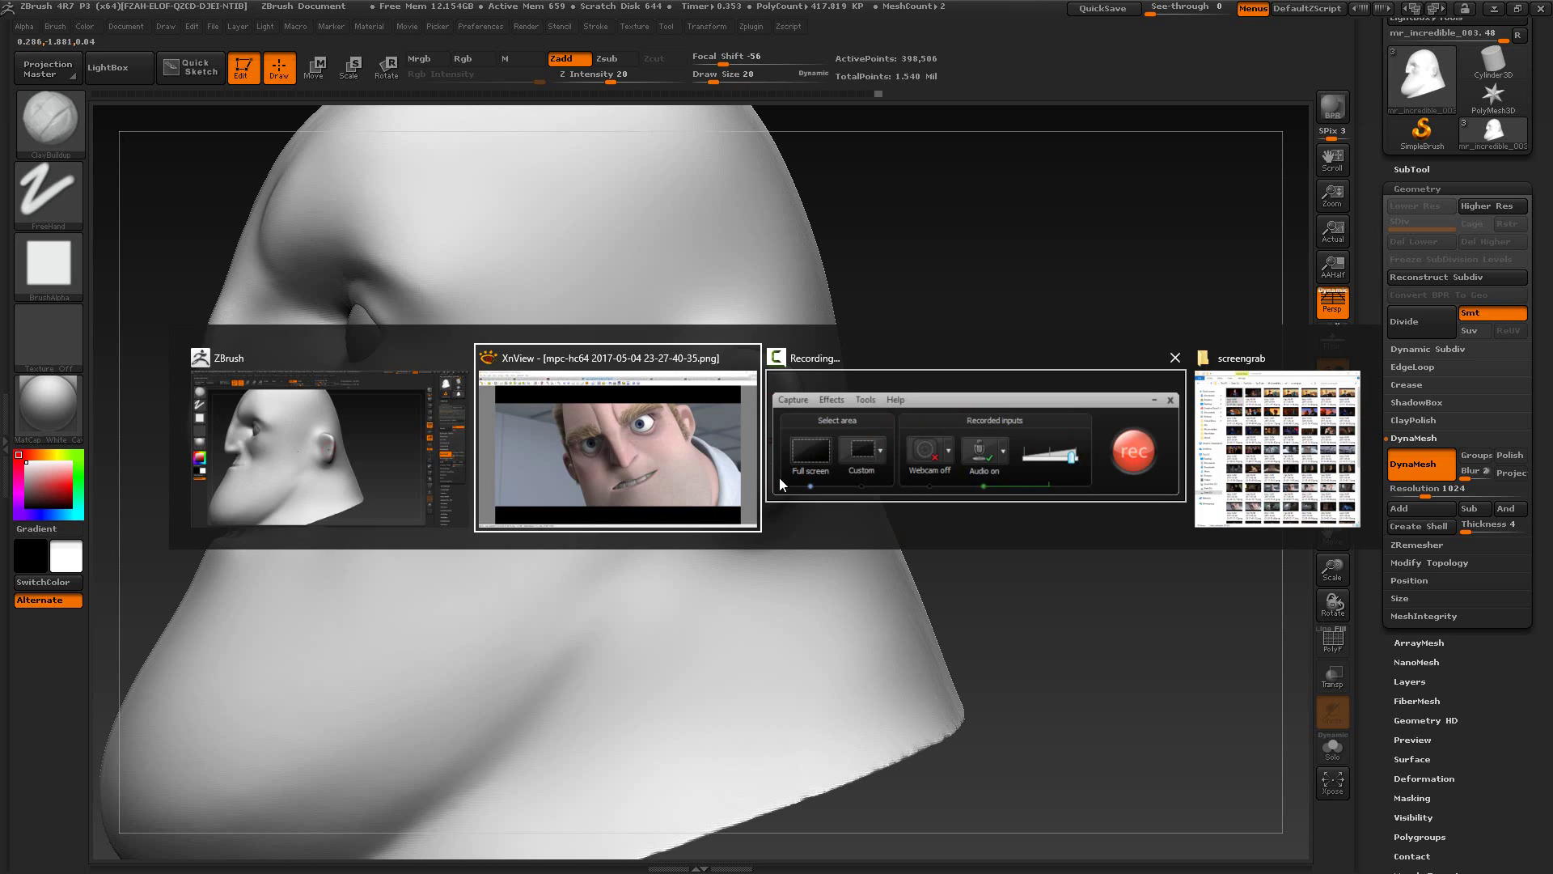
pyautogui.click(876, 49)
pyautogui.click(1052, 47)
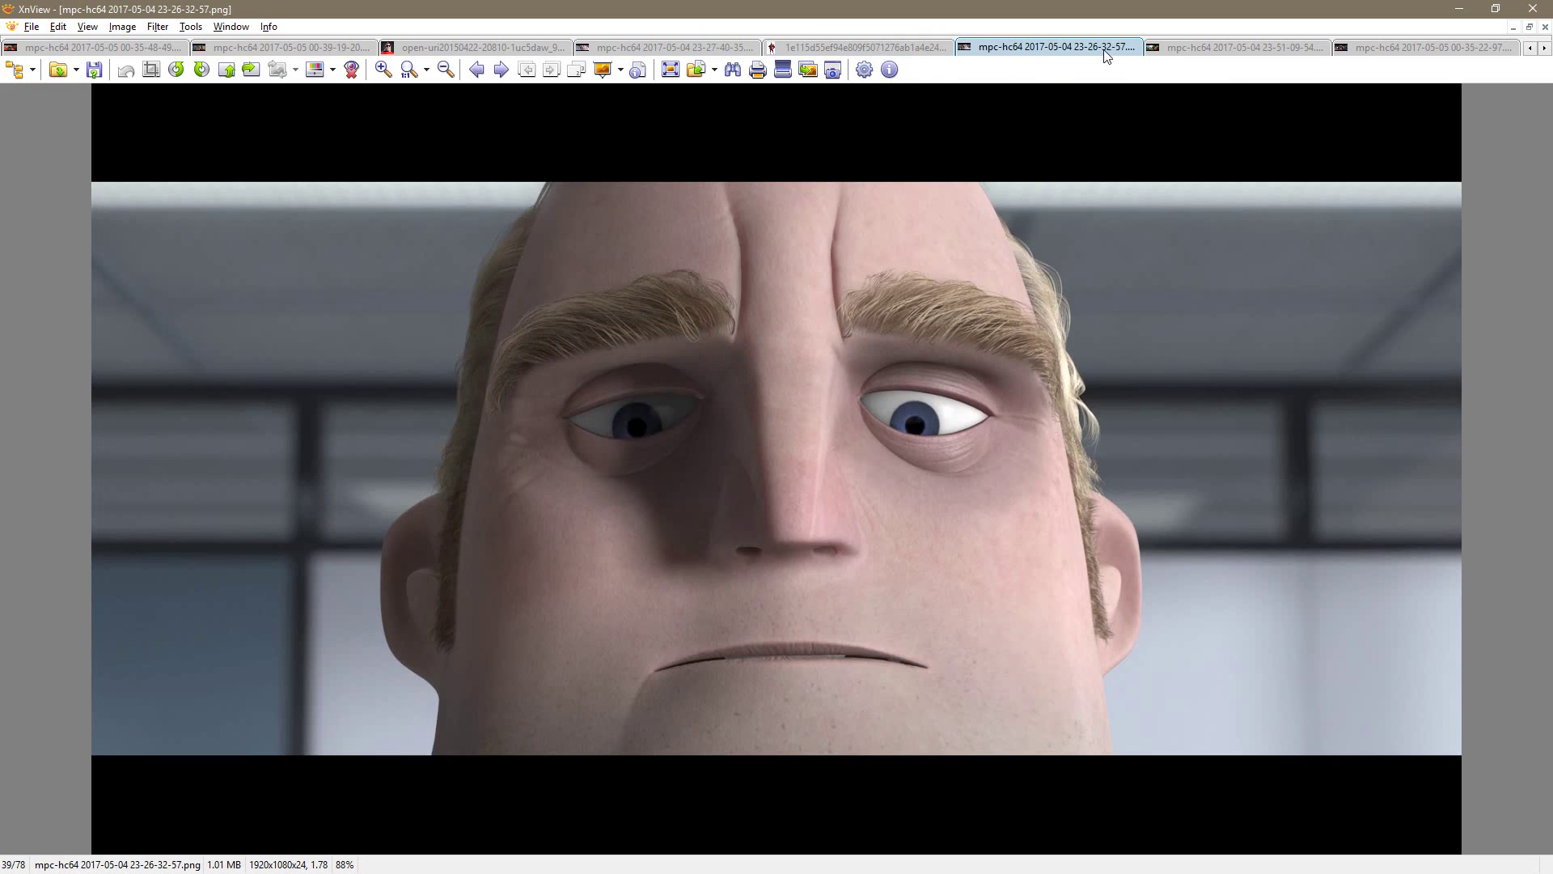
pyautogui.click(1202, 47)
pyautogui.click(1361, 50)
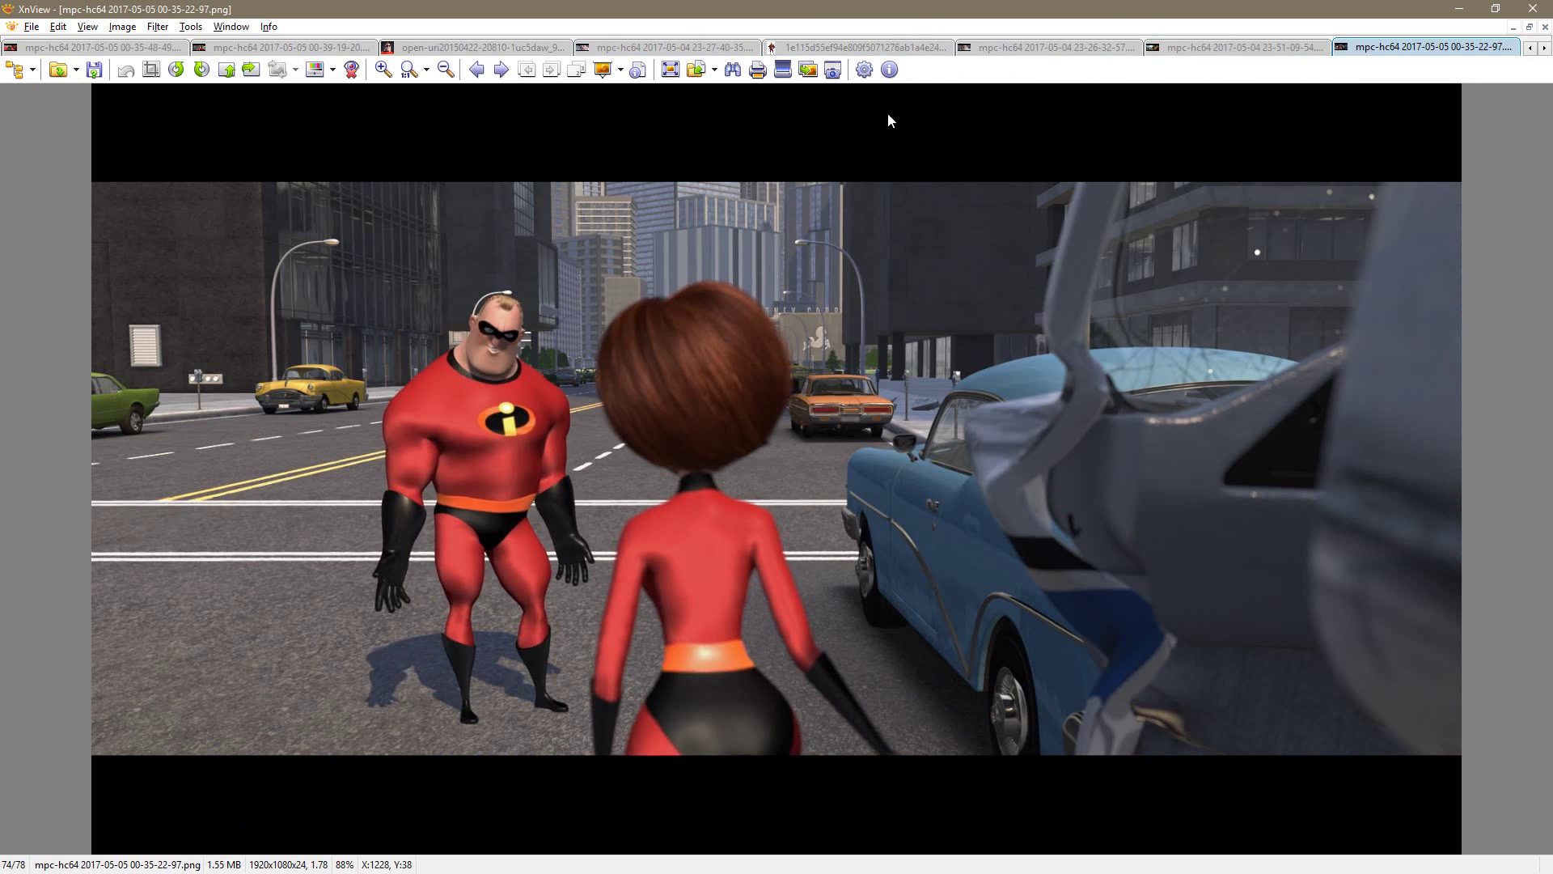
pyautogui.click(467, 50)
pyautogui.click(283, 48)
pyautogui.click(101, 48)
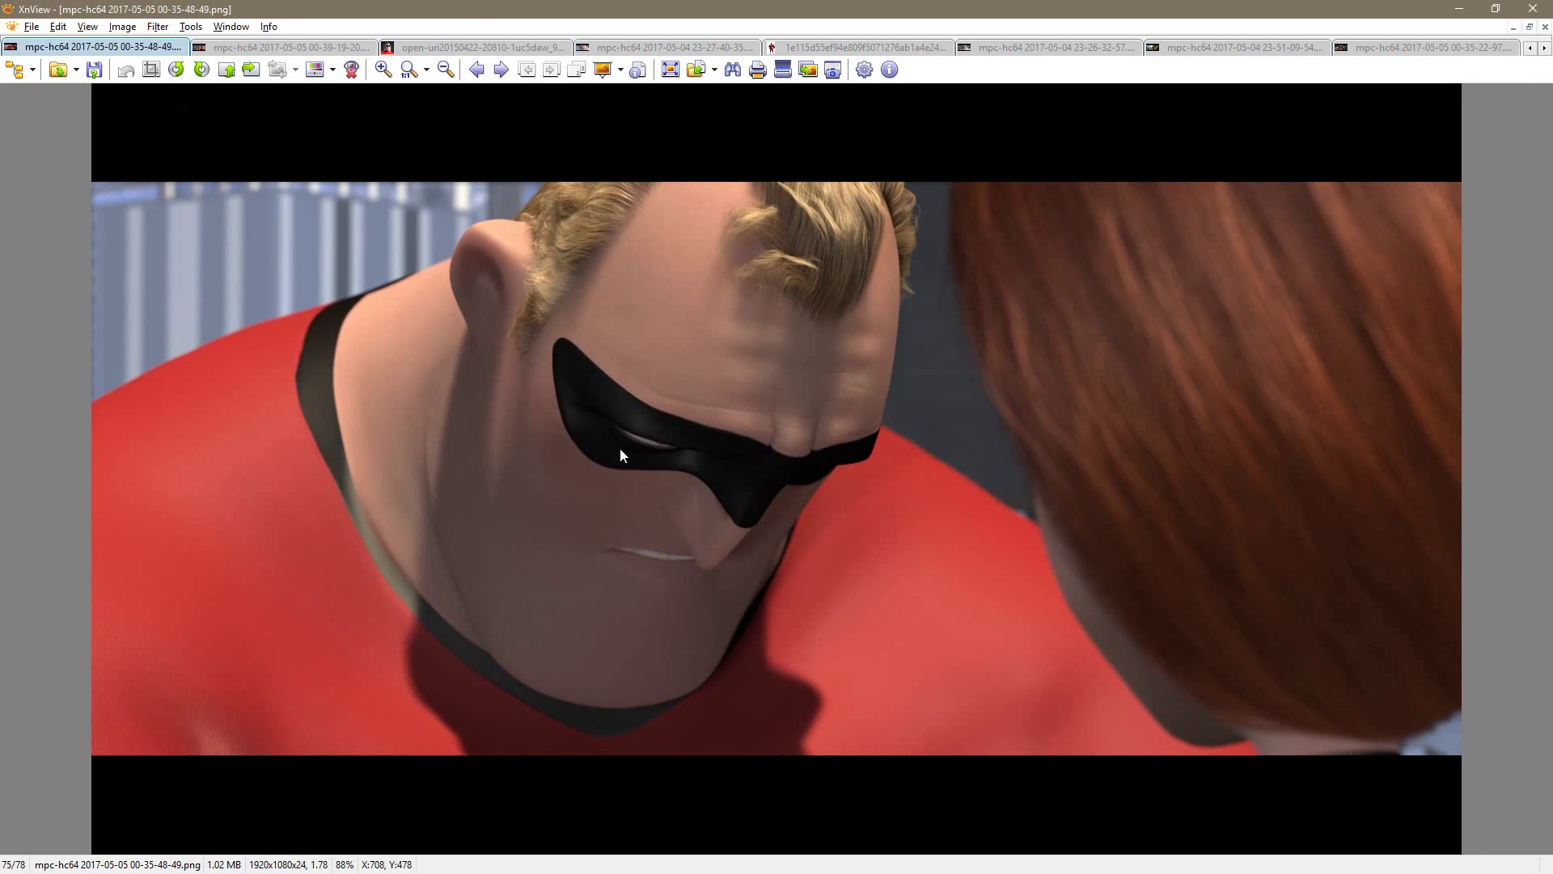
pyautogui.click(1529, 48)
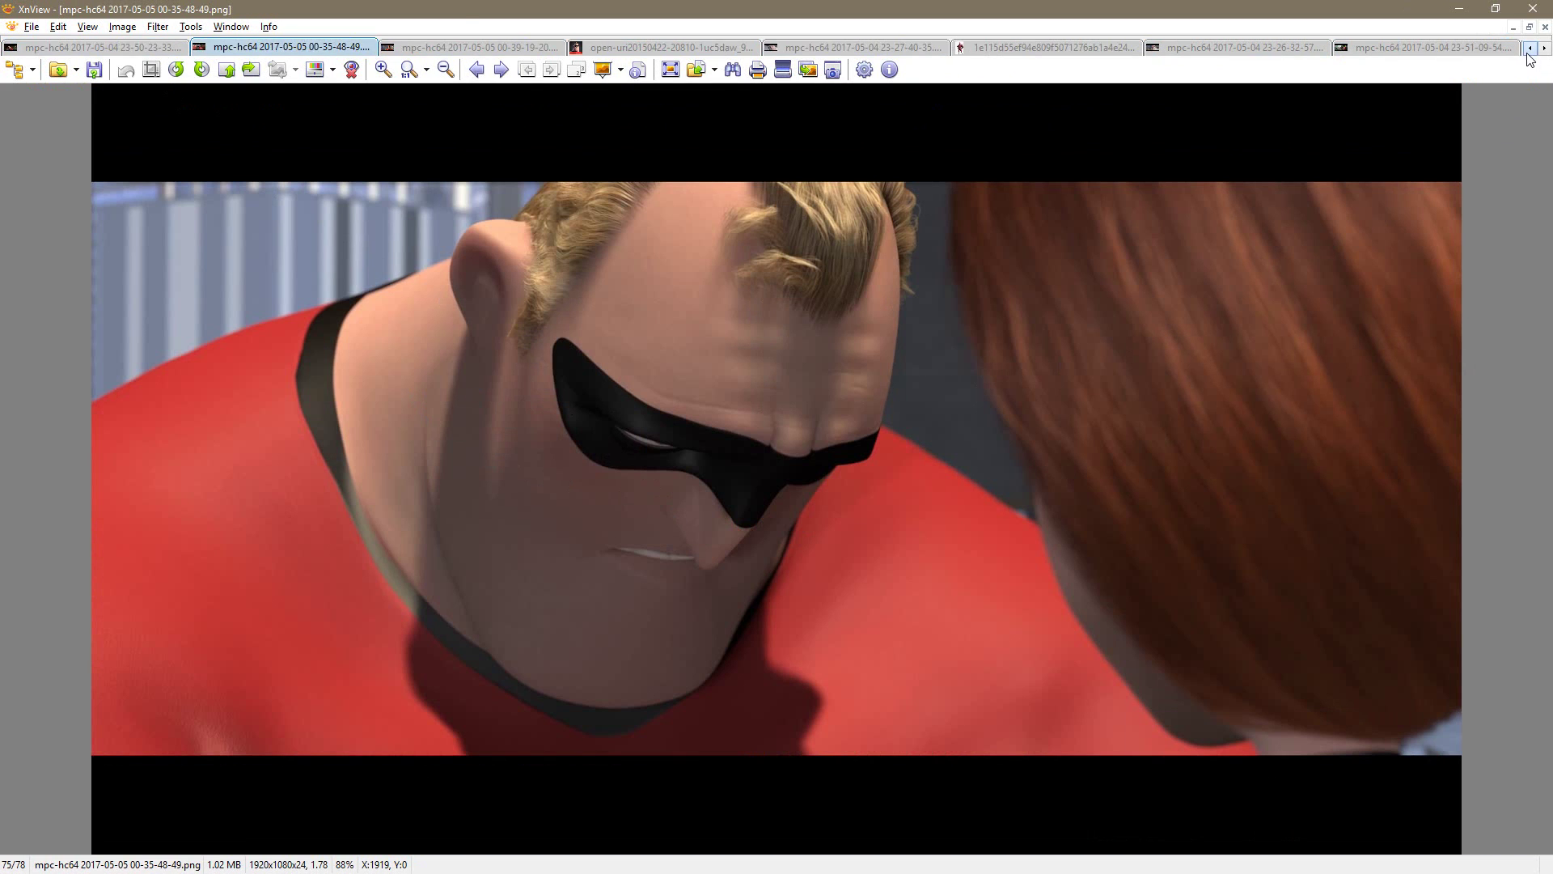
pyautogui.click(1530, 47)
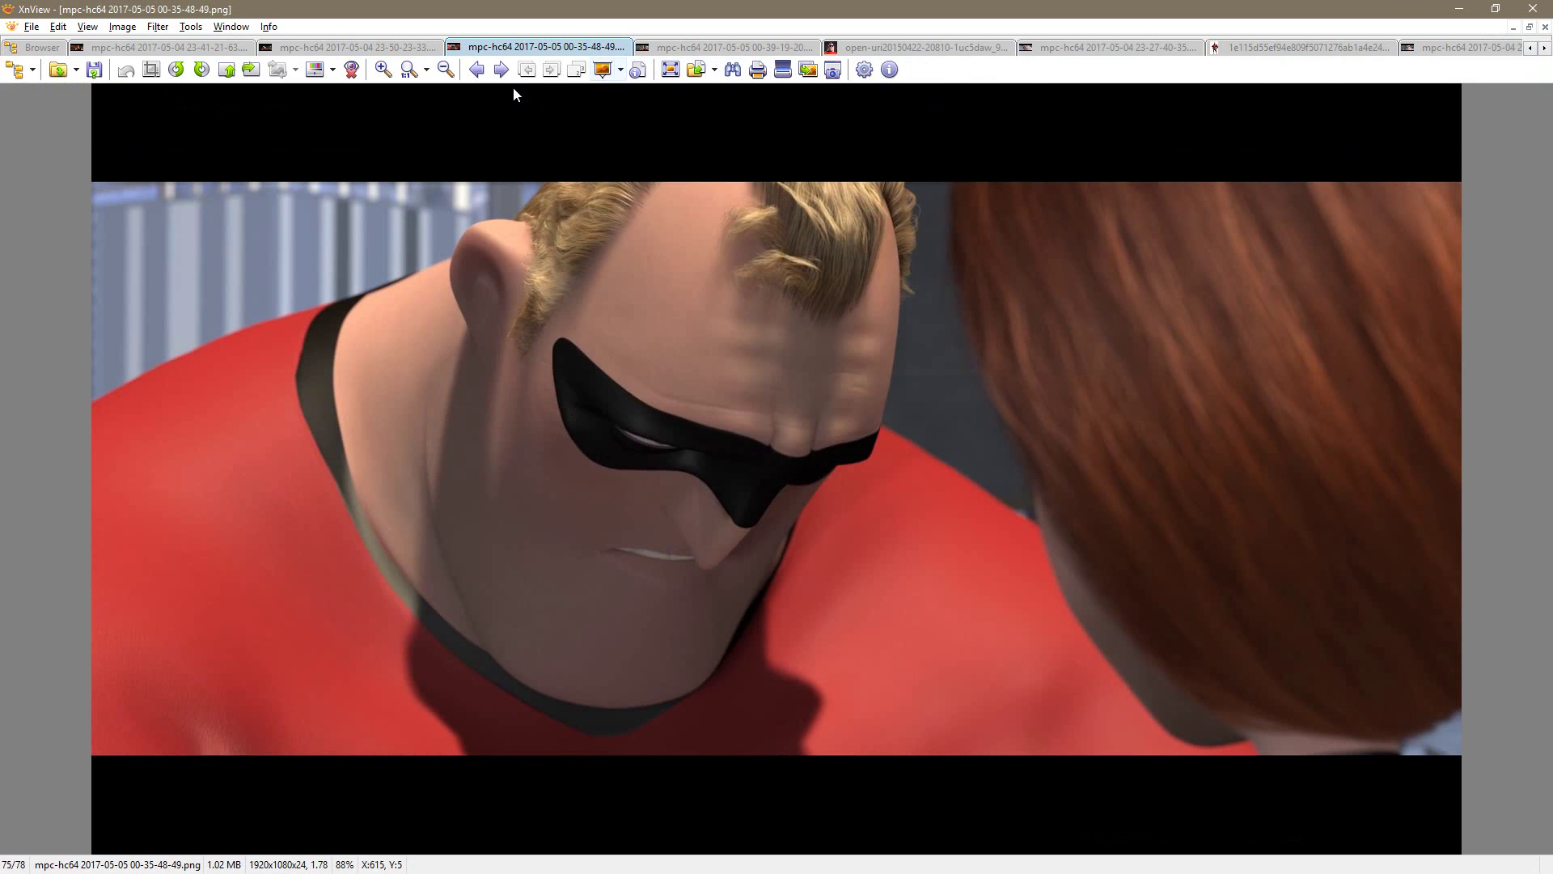
pyautogui.click(37, 71)
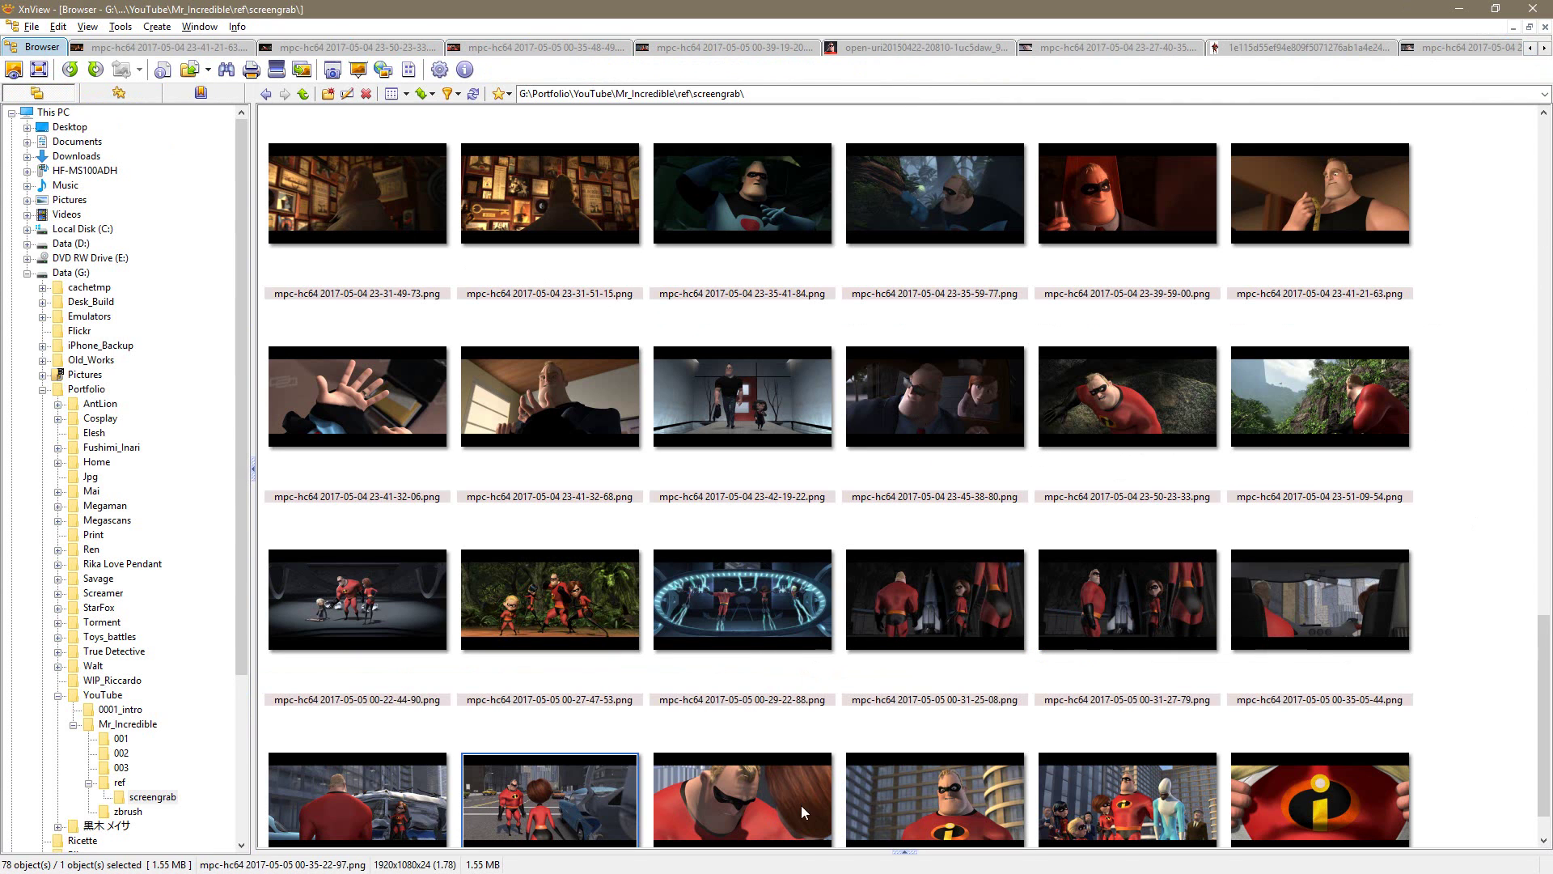
pyautogui.moveTo(1544, 696); pyautogui.dragTo(1546, 481)
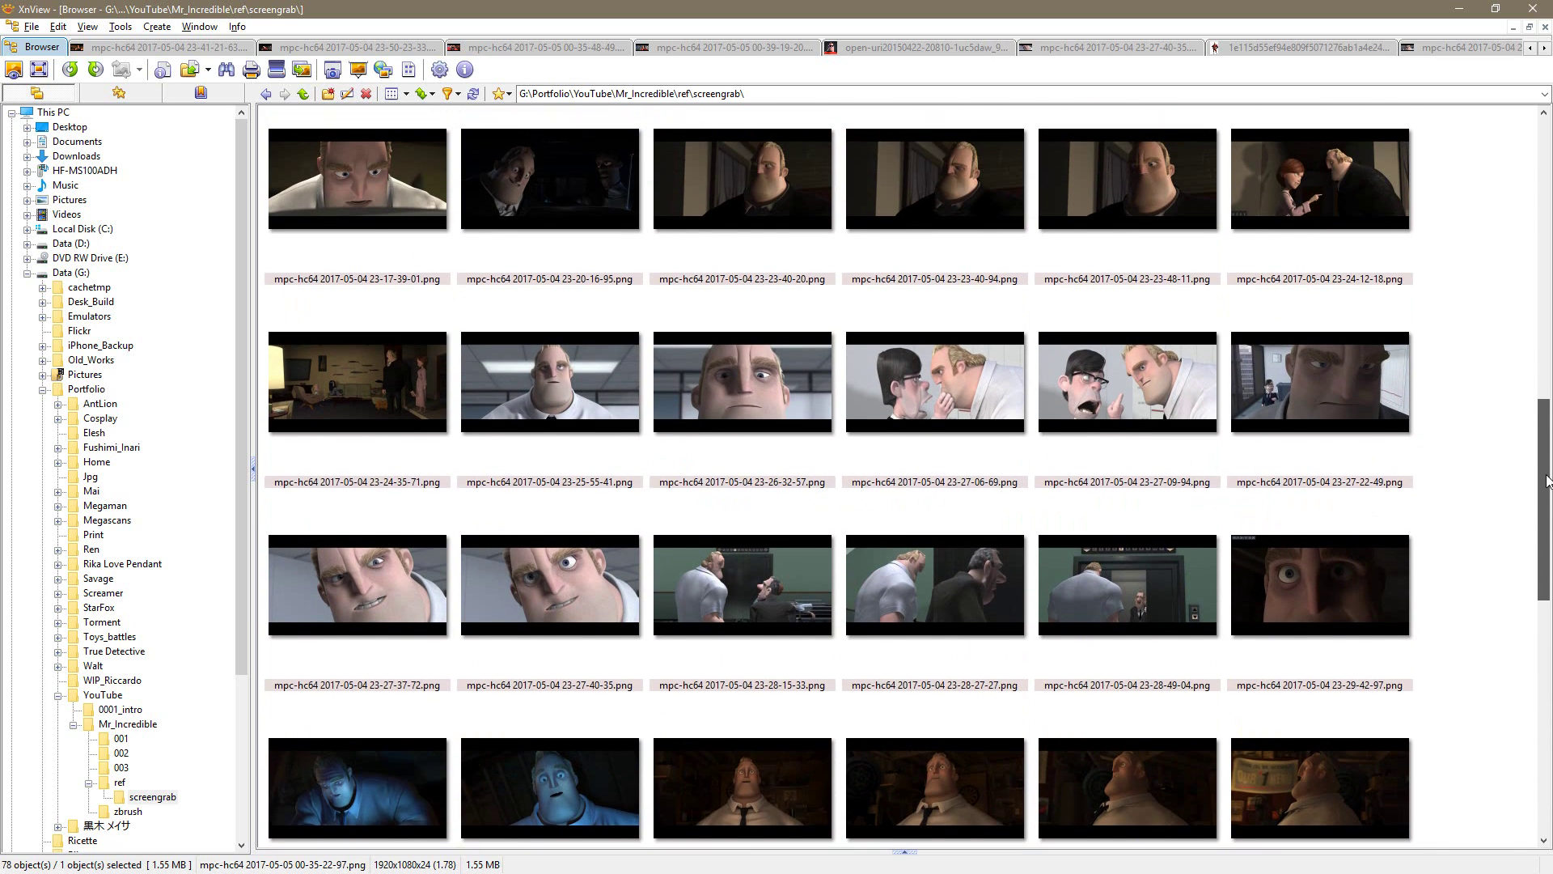
pyautogui.scroll(2, 955, 487)
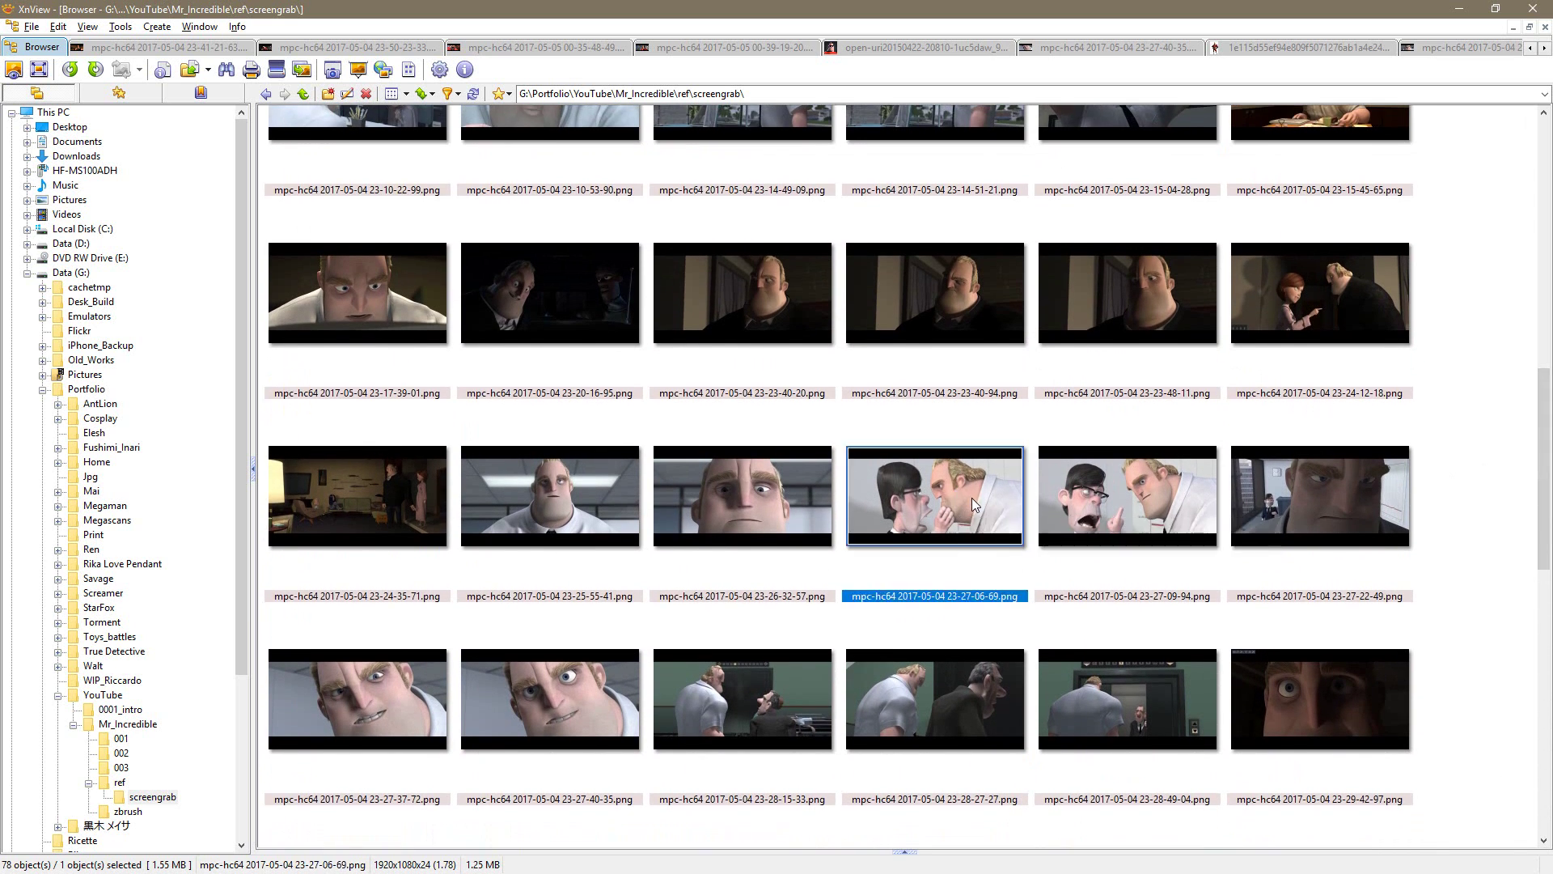
pyautogui.doubleClick(972, 498)
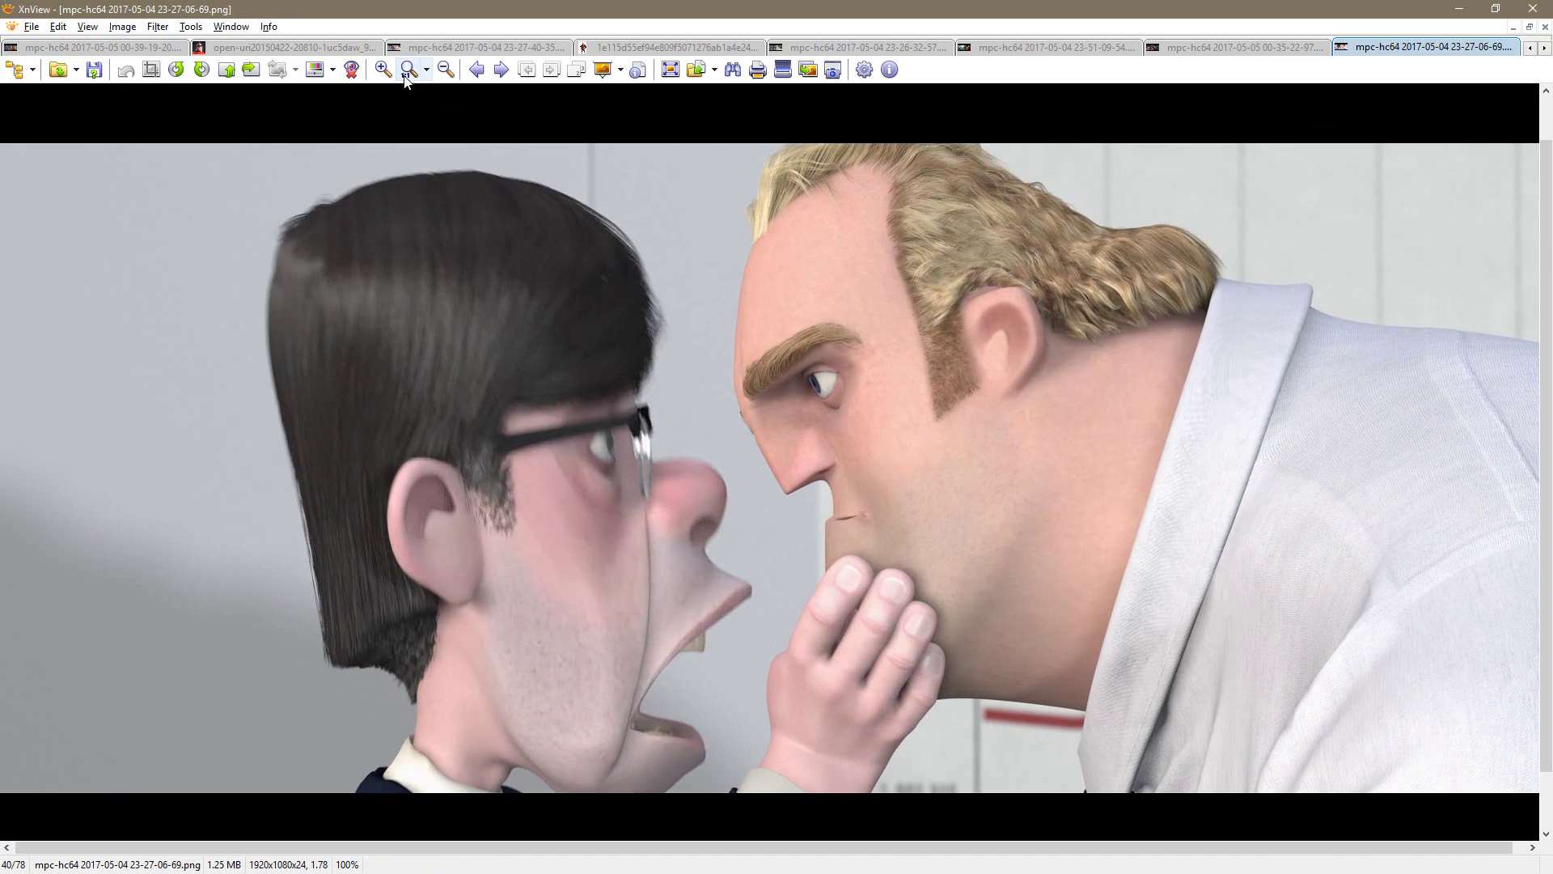
pyautogui.click(383, 69)
pyautogui.moveTo(975, 443); pyautogui.dragTo(746, 568)
pyautogui.hotkey('alt', 'Tab')
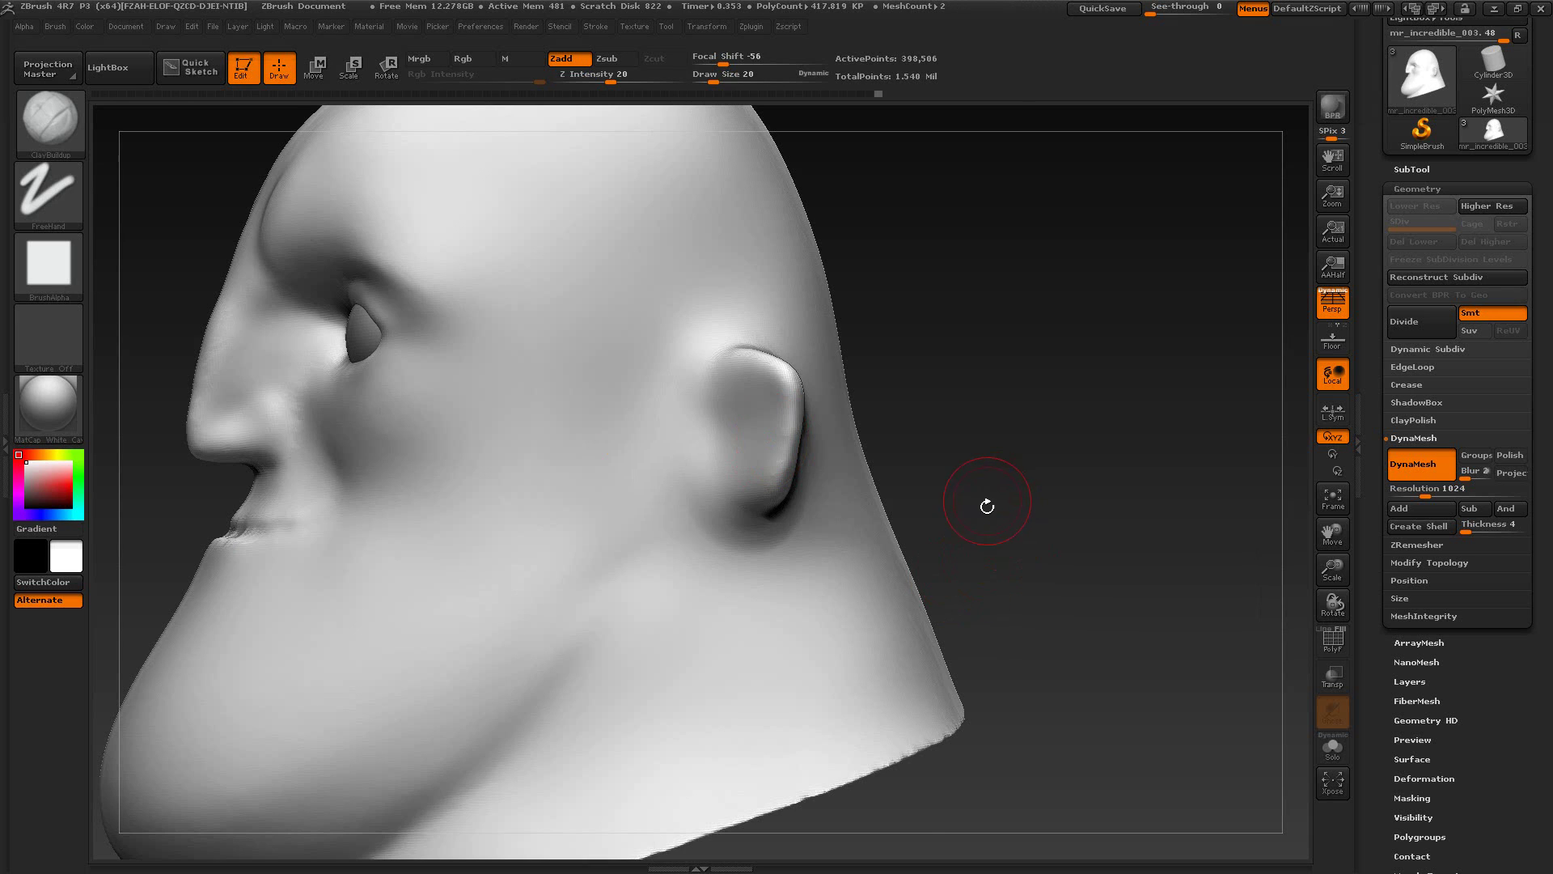
# Step: Smooth the back of the ear where it joins the head, at draw size 20
pyautogui.moveTo(988, 506)
pyautogui.mouseDown()
pyautogui.moveTo(1044, 476)
pyautogui.moveTo(1004, 516)
pyautogui.moveTo(1025, 473)
pyautogui.mouseUp()
pyautogui.keyDown('shift'); pyautogui.moveTo(294, 583); pyautogui.dragTo(290, 569); pyautogui.keyUp('shift')
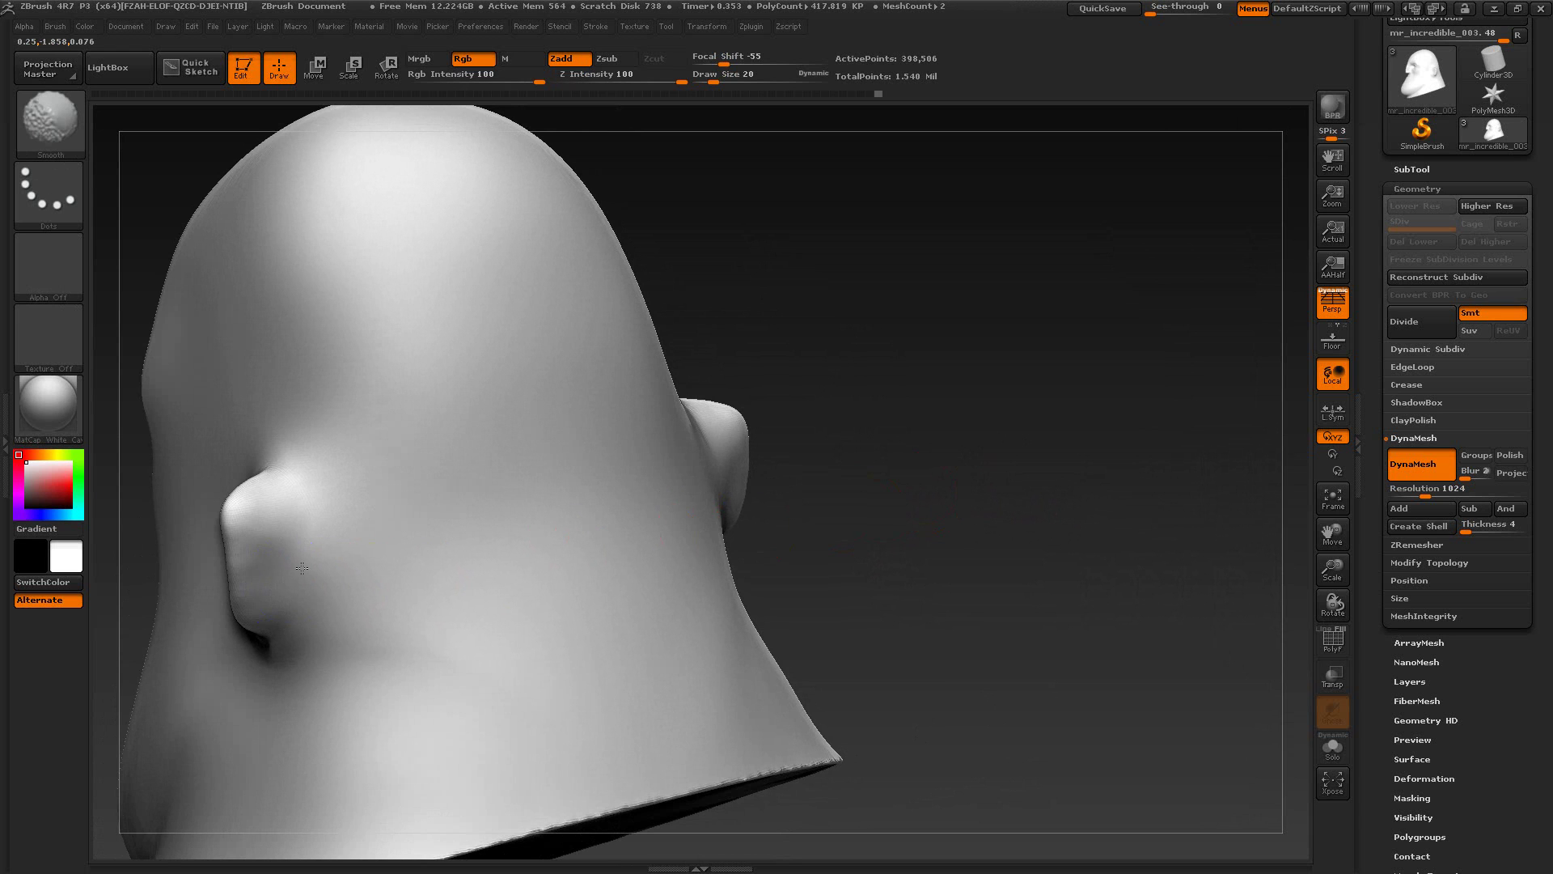
pyautogui.moveTo(943, 565)
pyautogui.mouseDown()
pyautogui.moveTo(1137, 539)
pyautogui.moveTo(1049, 527)
pyautogui.moveTo(1052, 547)
pyautogui.moveTo(1147, 561)
pyautogui.moveTo(1038, 491)
pyautogui.moveTo(1081, 527)
pyautogui.moveTo(1064, 545)
pyautogui.moveTo(1023, 426)
pyautogui.moveTo(935, 481)
pyautogui.moveTo(1004, 526)
pyautogui.mouseUp()
pyautogui.hotkey('alt', 'Tab')
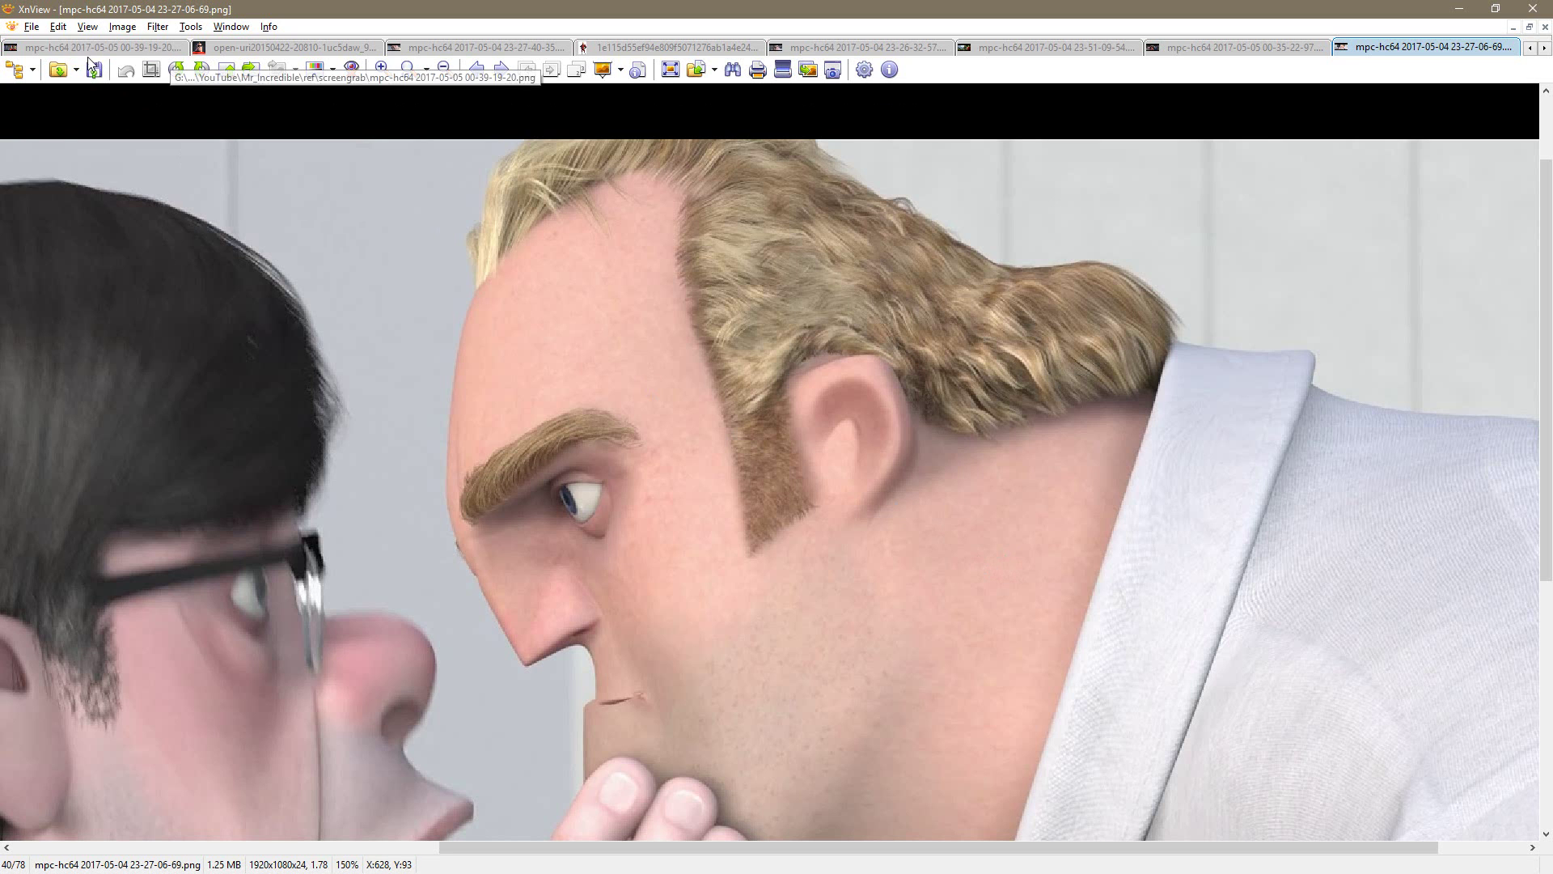
pyautogui.click(75, 45)
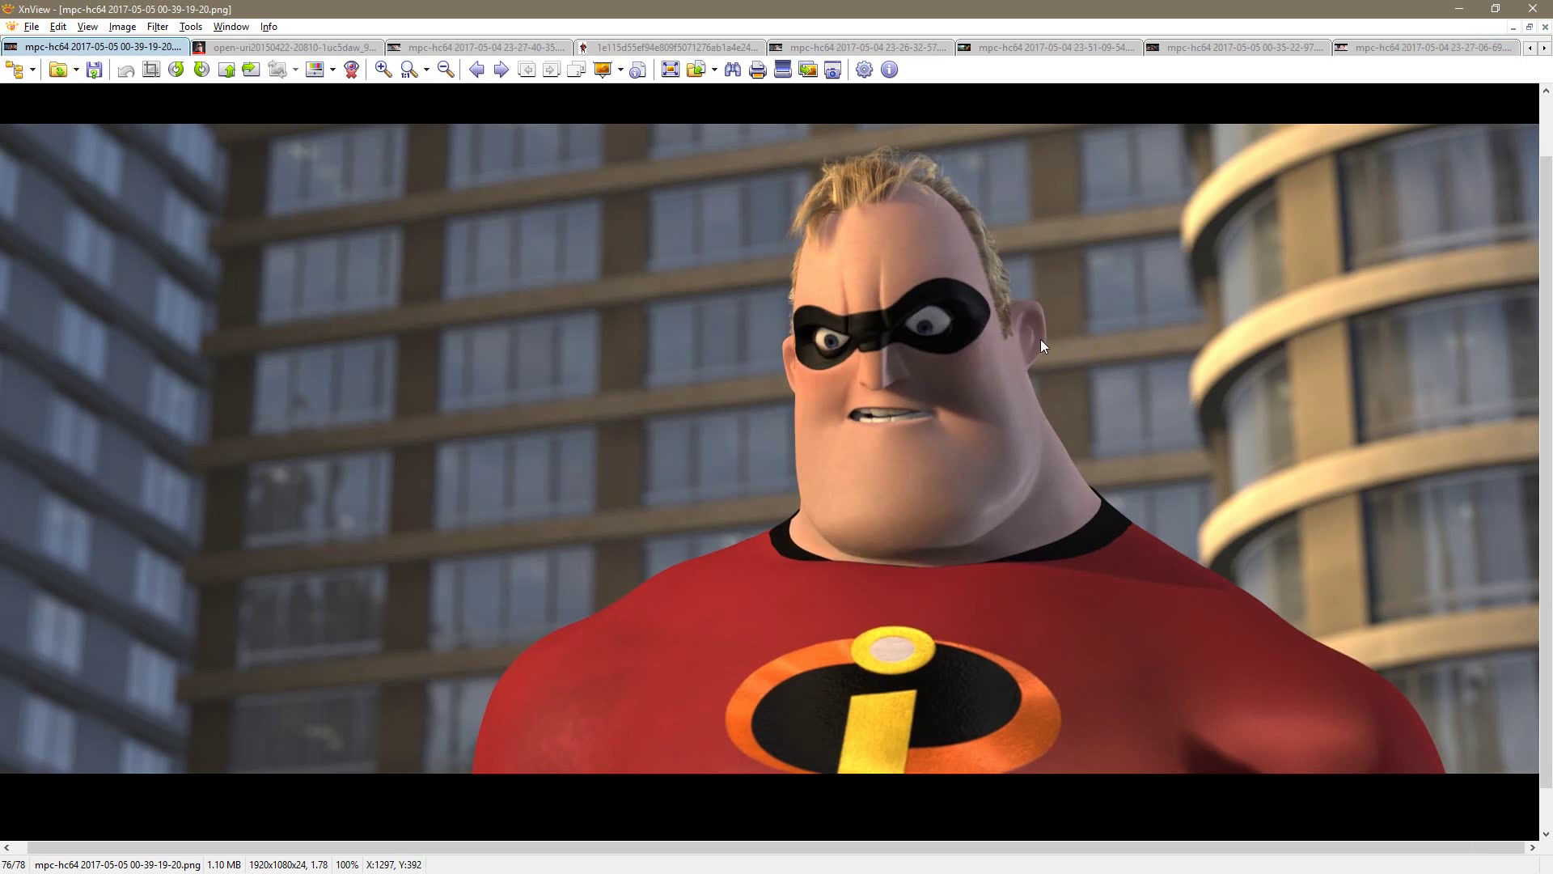
pyautogui.hotkey('alt', 'Tab')
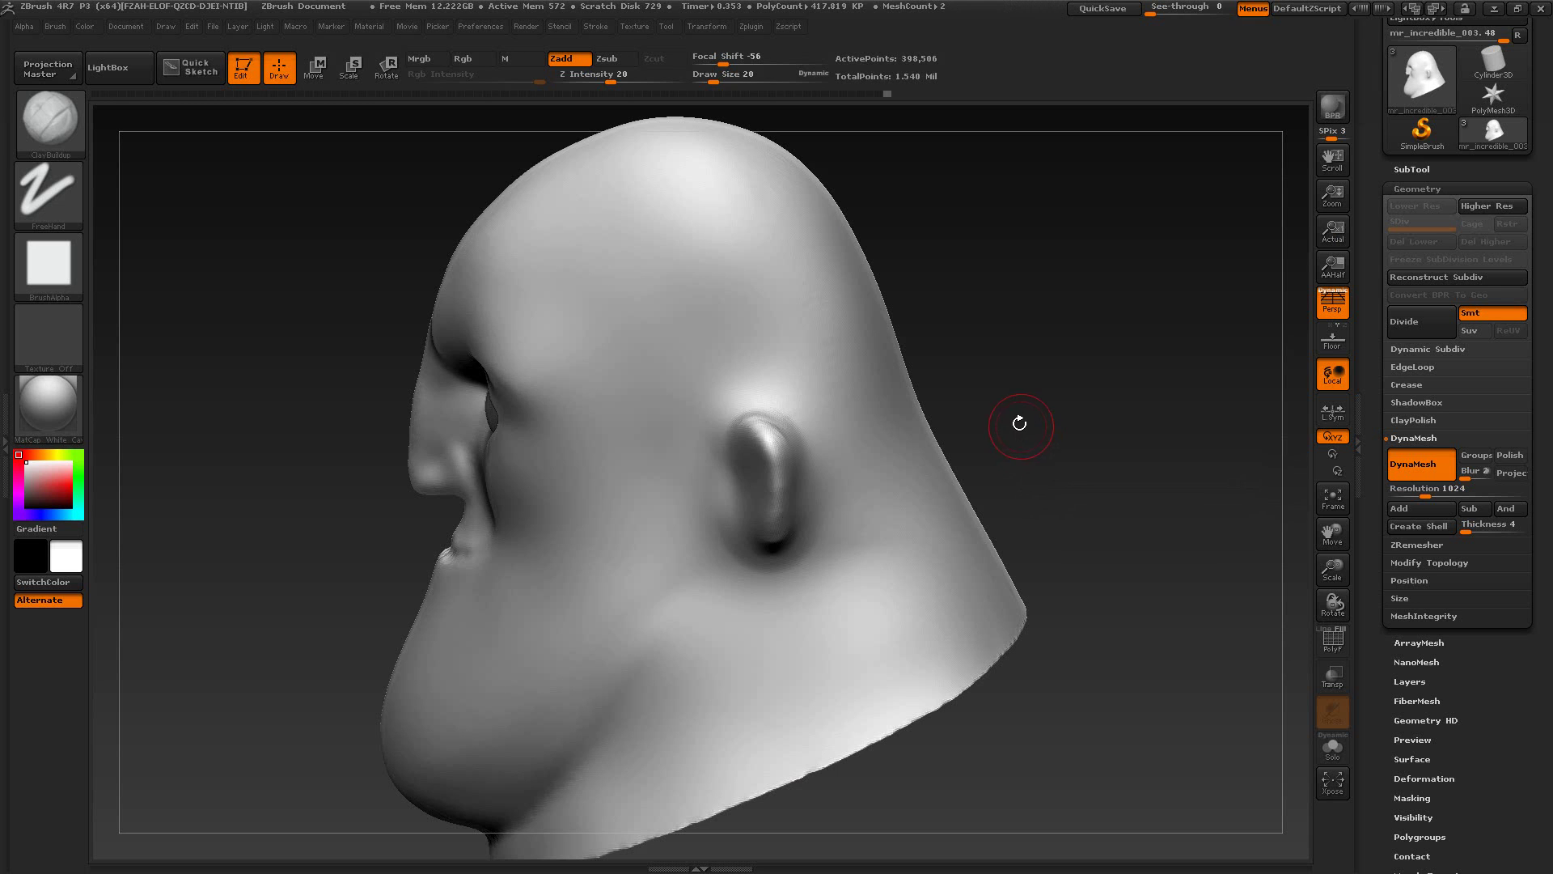
pyautogui.hotkey('alt', 'Tab')
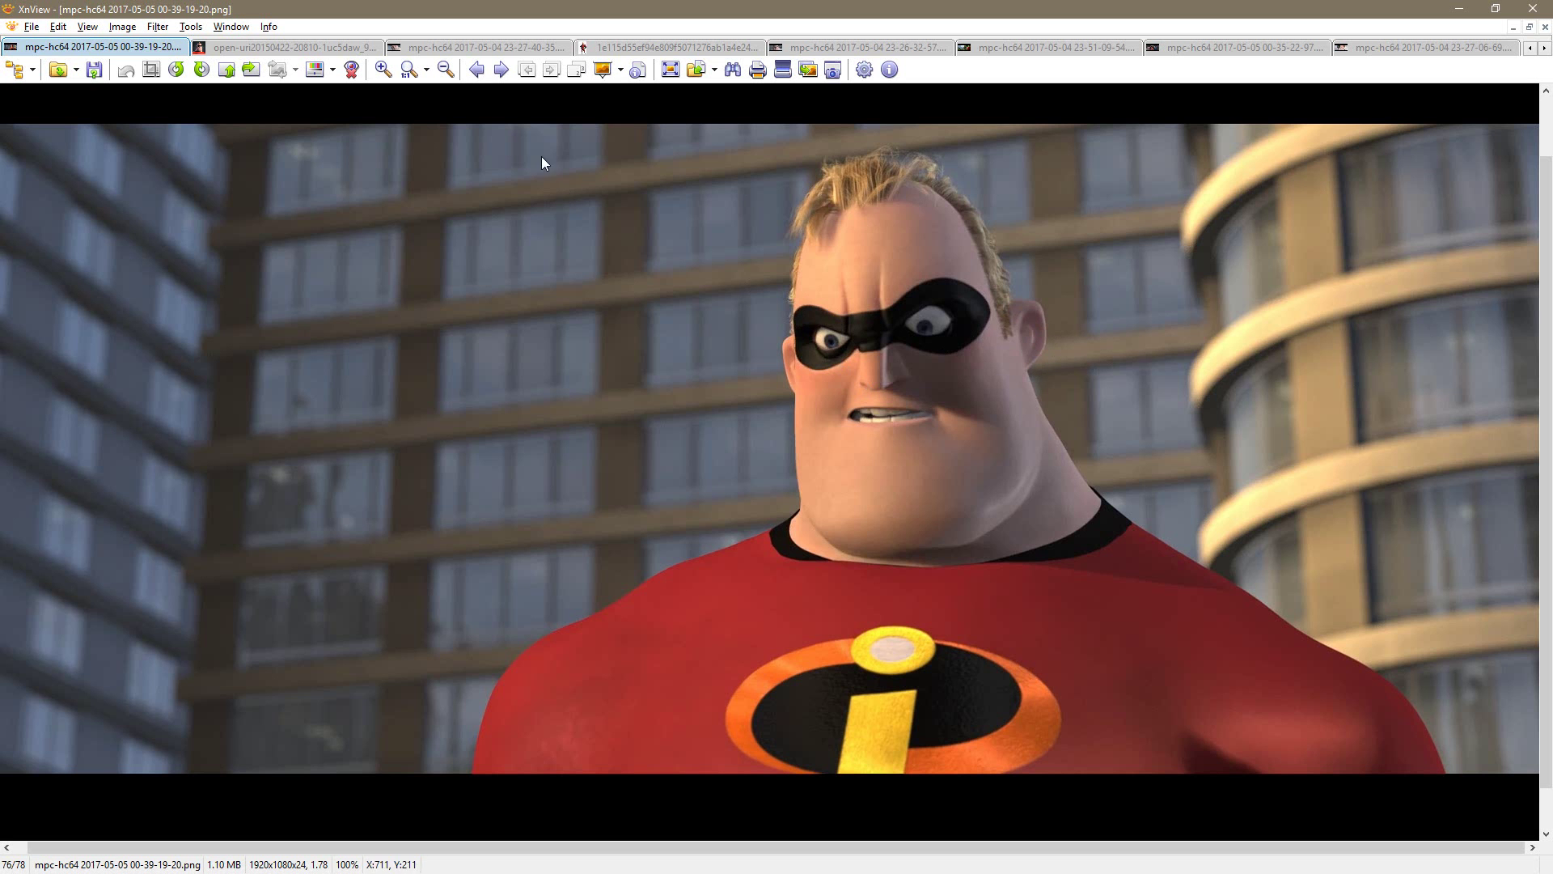
pyautogui.click(383, 69)
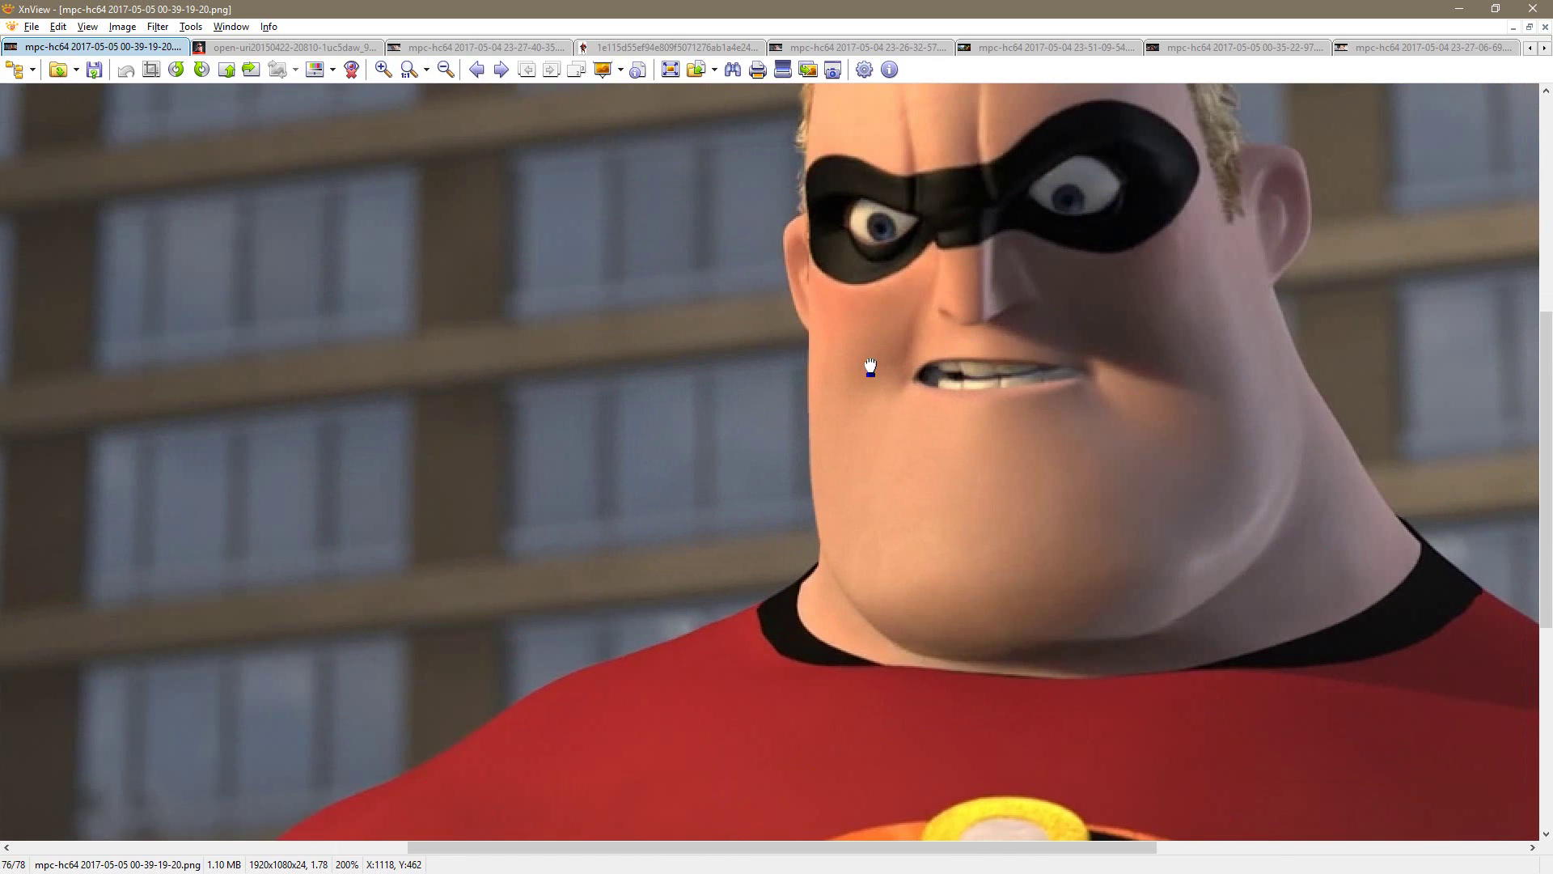
pyautogui.moveTo(871, 368); pyautogui.dragTo(659, 478)
pyautogui.hotkey('alt', 'Tab')
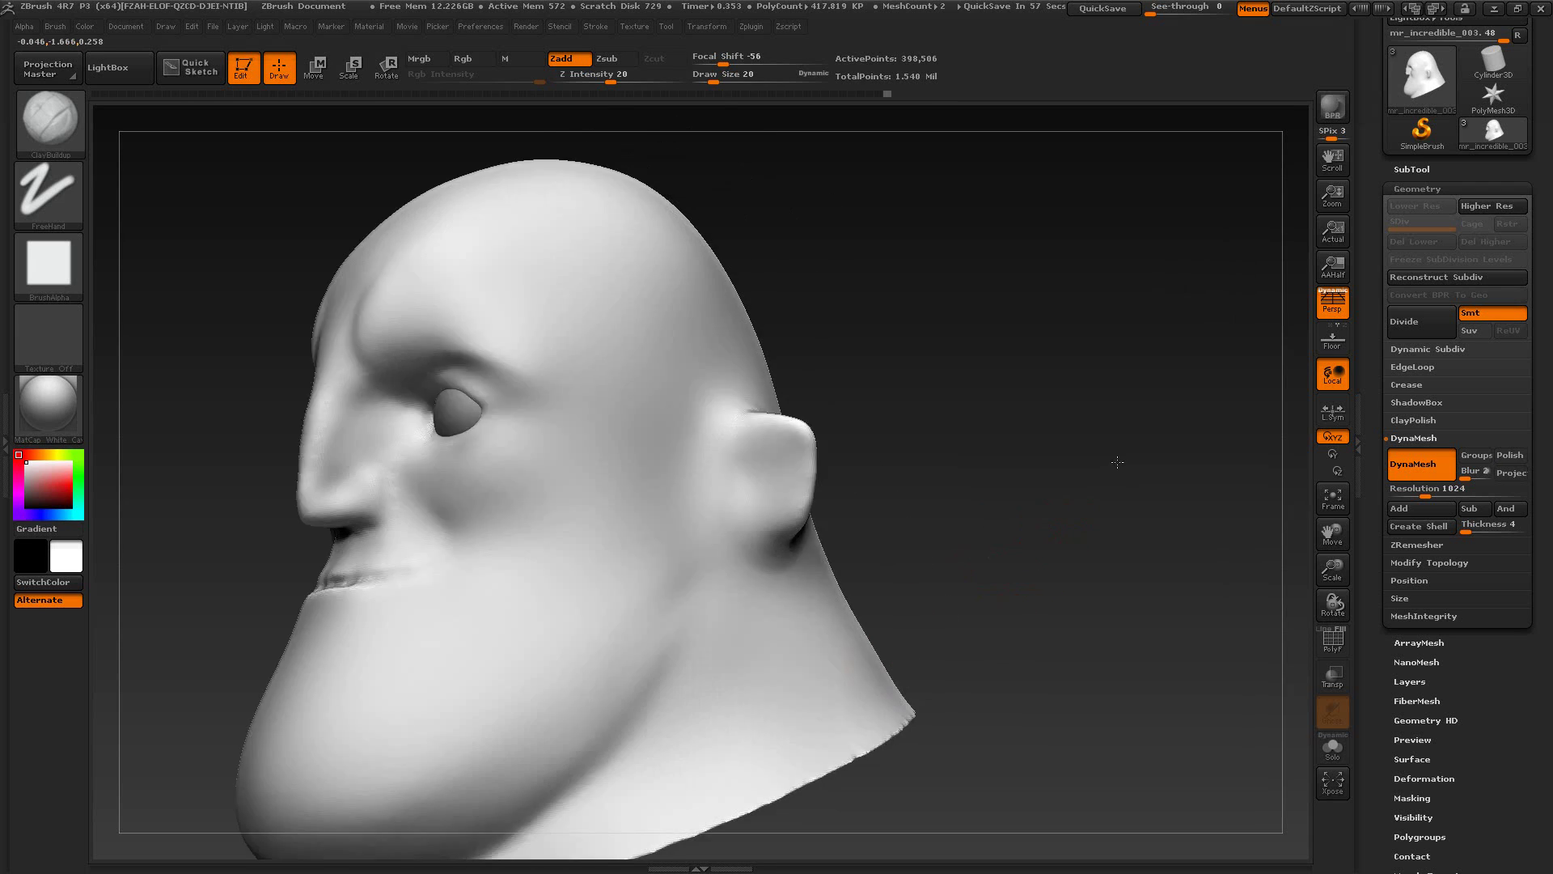
# Step: Switch to the Custom 2 reference view, bring the head back into view, and set See-through to 58
pyautogui.moveTo(1117, 462)
pyautogui.mouseDown()
pyautogui.moveTo(1148, 509)
pyautogui.moveTo(1107, 531)
pyautogui.moveTo(1092, 490)
pyautogui.mouseUp()
pyautogui.moveTo(1150, 8)
pyautogui.mouseDown()
pyautogui.moveTo(1189, 24)
pyautogui.moveTo(1149, 10)
pyautogui.mouseUp()
pyautogui.click(635, 26)
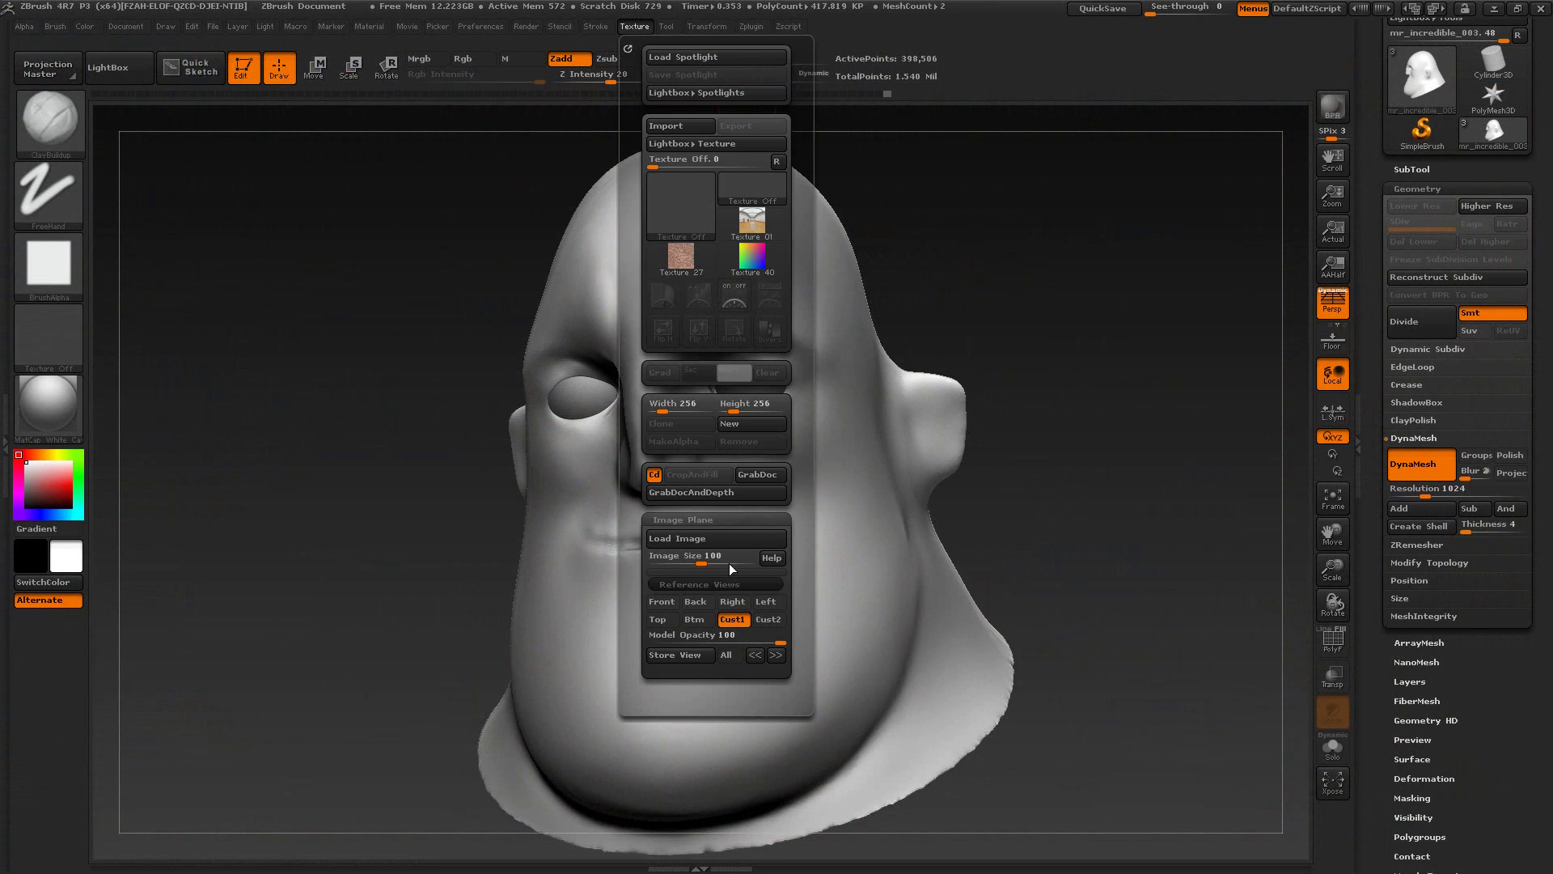
pyautogui.click(766, 624)
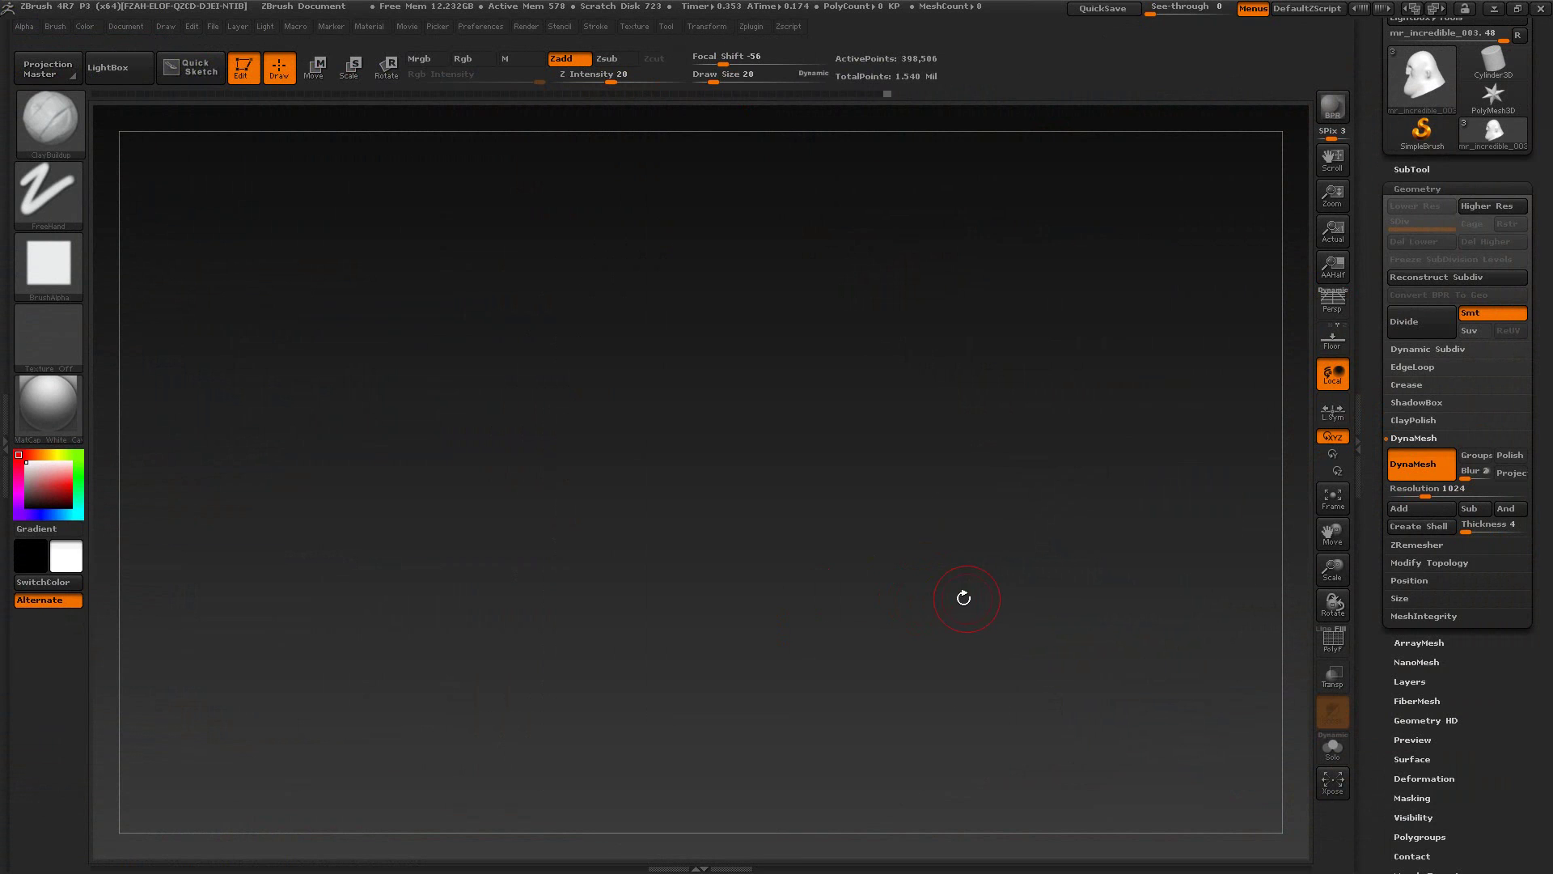
pyautogui.moveTo(964, 598); pyautogui.dragTo(1092, 482)
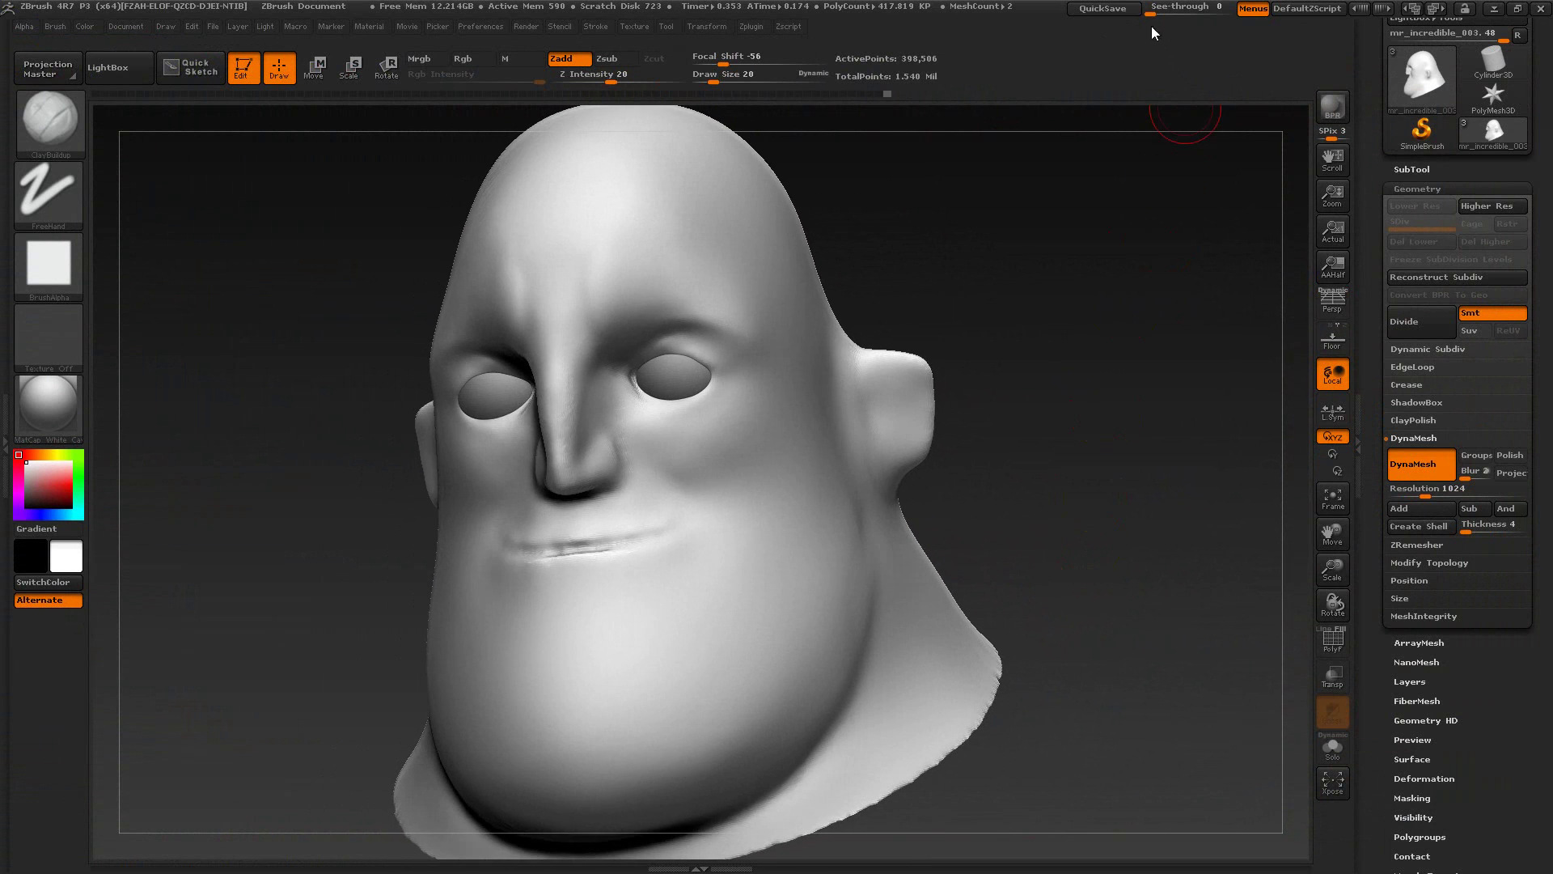
pyautogui.moveTo(1152, 11); pyautogui.dragTo(1195, 11)
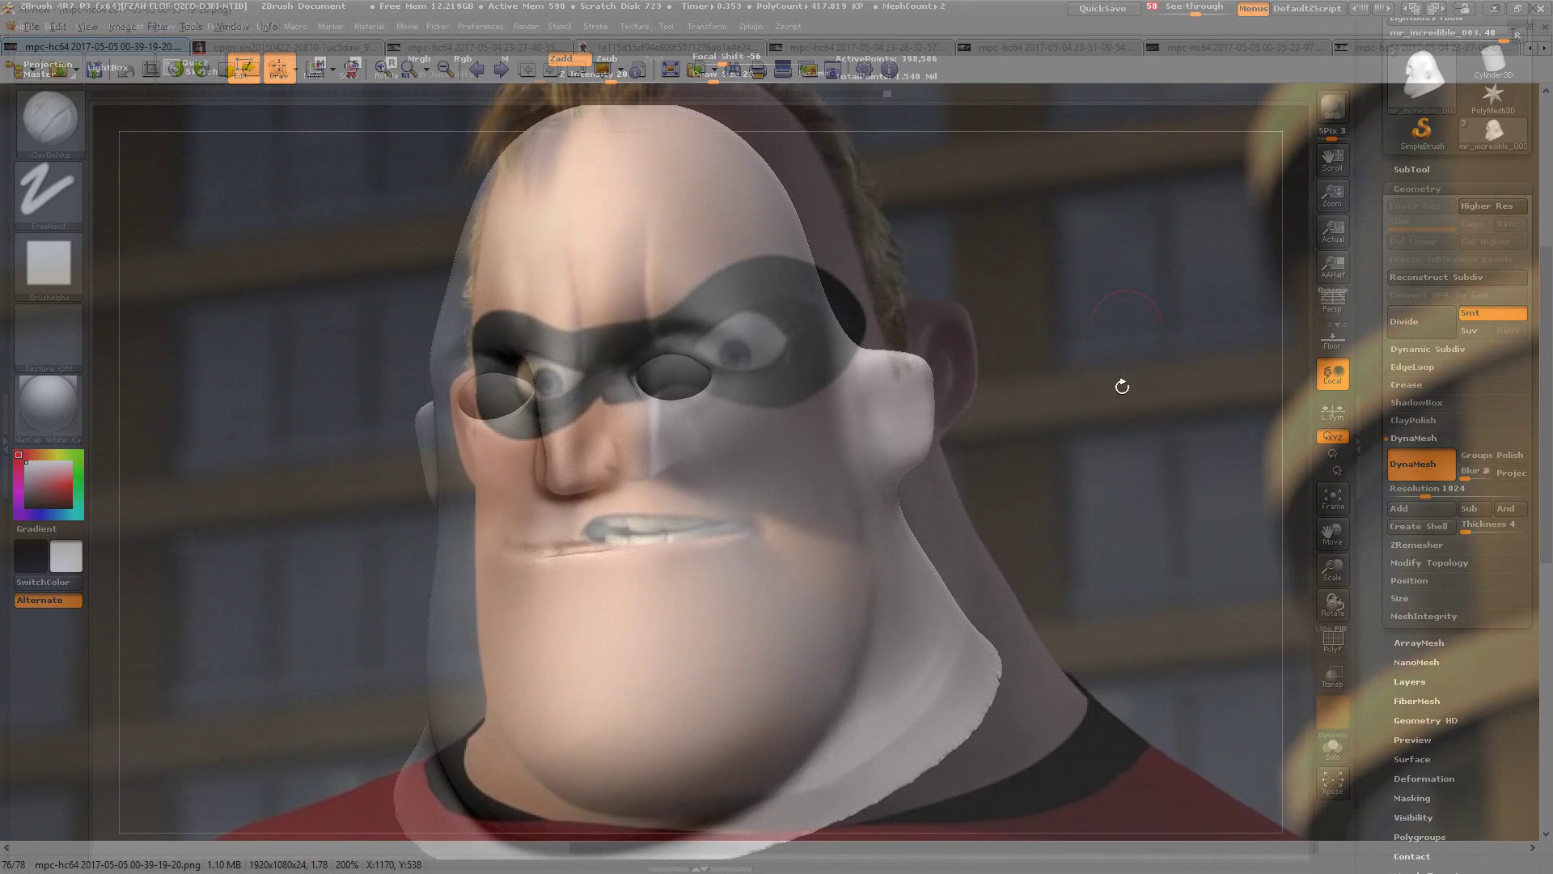
# Step: Align the head with the masked face in the reference, with perspective enabled, and store the view in the Custom 2 reference view
pyautogui.moveTo(1122, 386); pyautogui.dragTo(1081, 502)
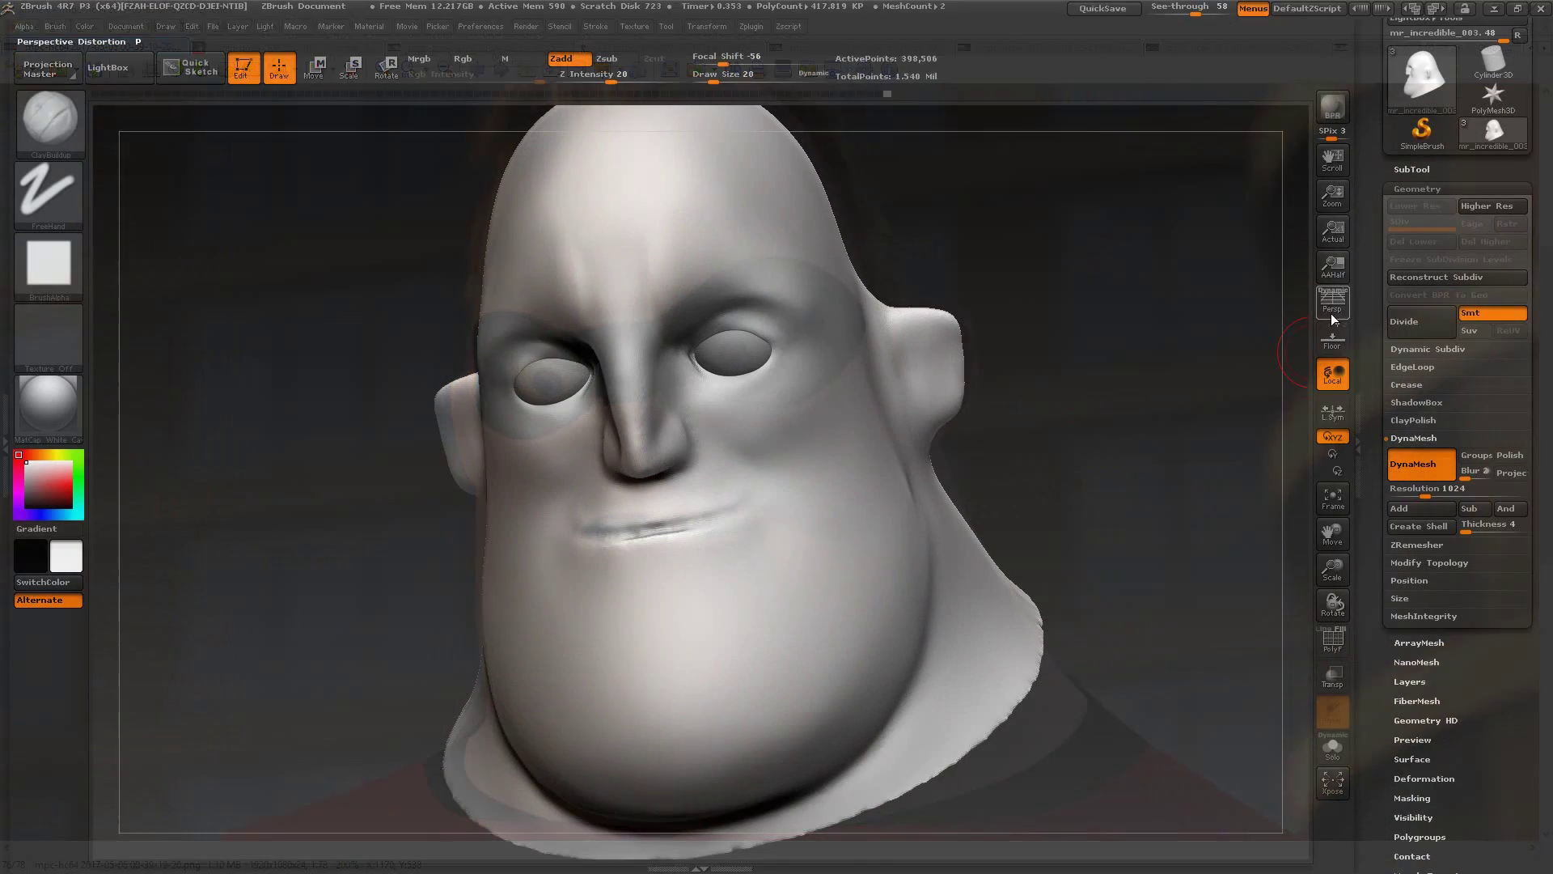
pyautogui.click(1333, 301)
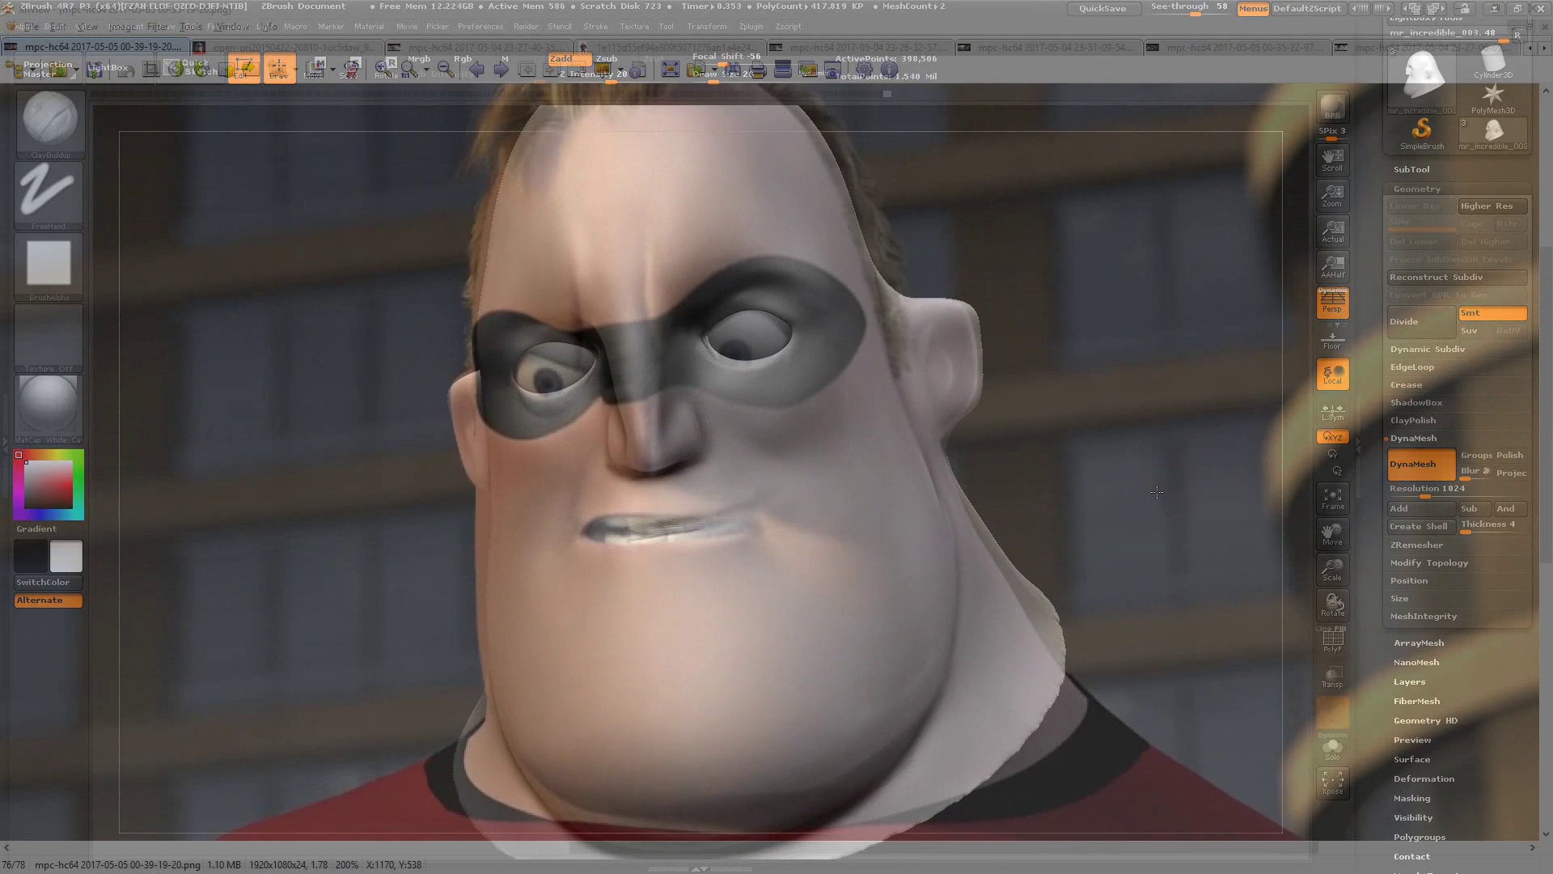
pyautogui.moveTo(1165, 516)
pyautogui.mouseDown()
pyautogui.moveTo(1130, 472)
pyautogui.moveTo(1149, 498)
pyautogui.moveTo(1135, 530)
pyautogui.moveTo(1130, 475)
pyautogui.moveTo(1154, 538)
pyautogui.mouseUp()
pyautogui.moveTo(1154, 502)
pyautogui.mouseDown()
pyautogui.moveTo(1144, 441)
pyautogui.moveTo(1145, 543)
pyautogui.moveTo(1172, 582)
pyautogui.moveTo(1144, 469)
pyautogui.moveTo(1136, 488)
pyautogui.moveTo(1172, 416)
pyautogui.moveTo(1156, 526)
pyautogui.moveTo(1082, 505)
pyautogui.mouseUp()
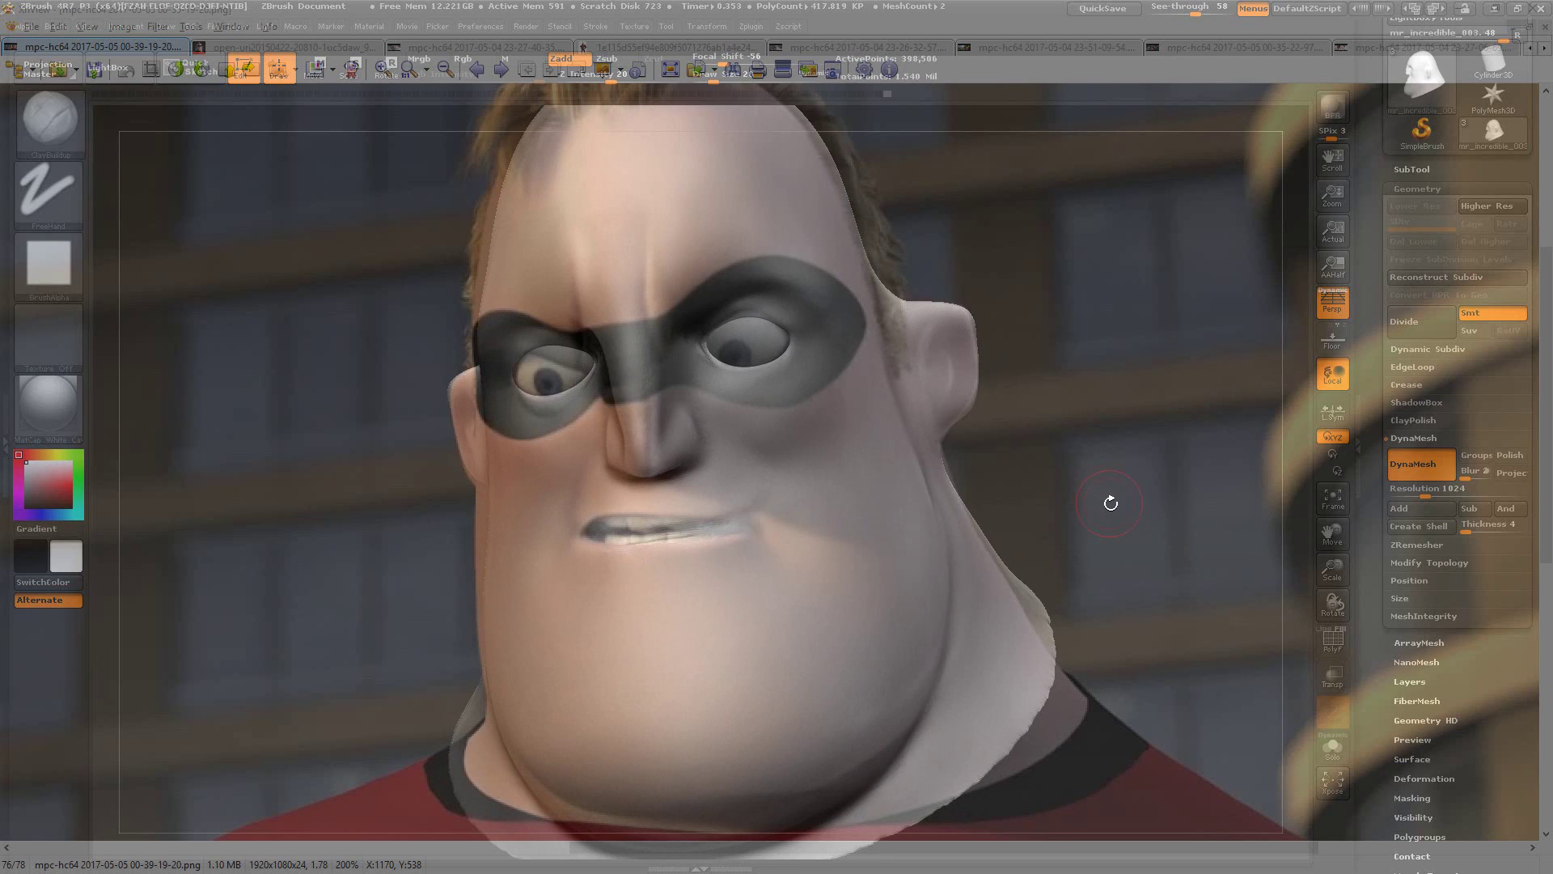
pyautogui.moveTo(1112, 507); pyautogui.dragTo(1113, 513)
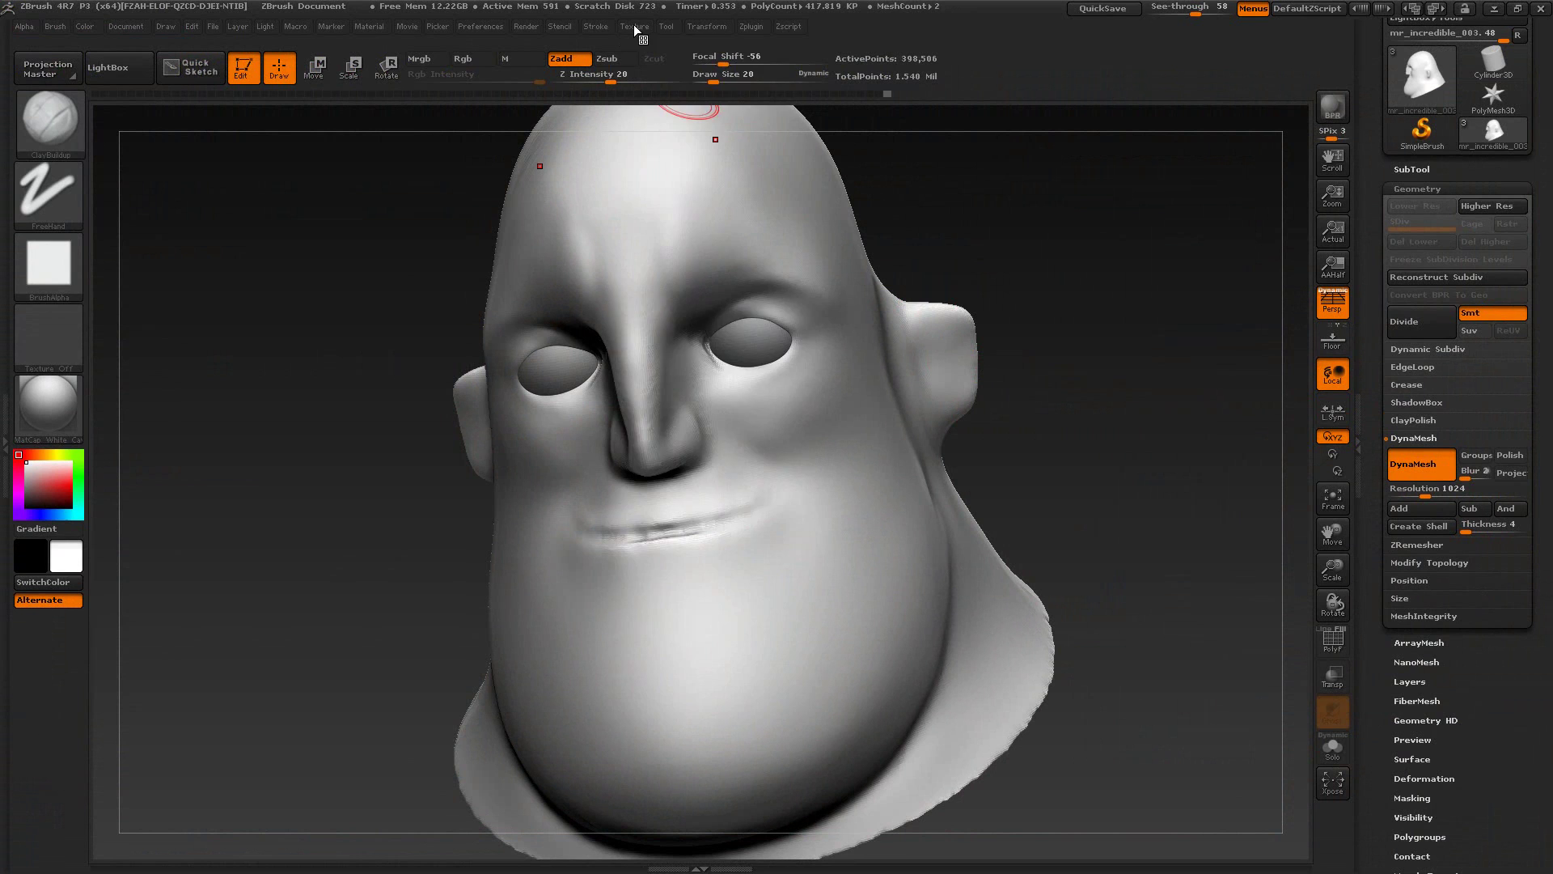
pyautogui.click(633, 25)
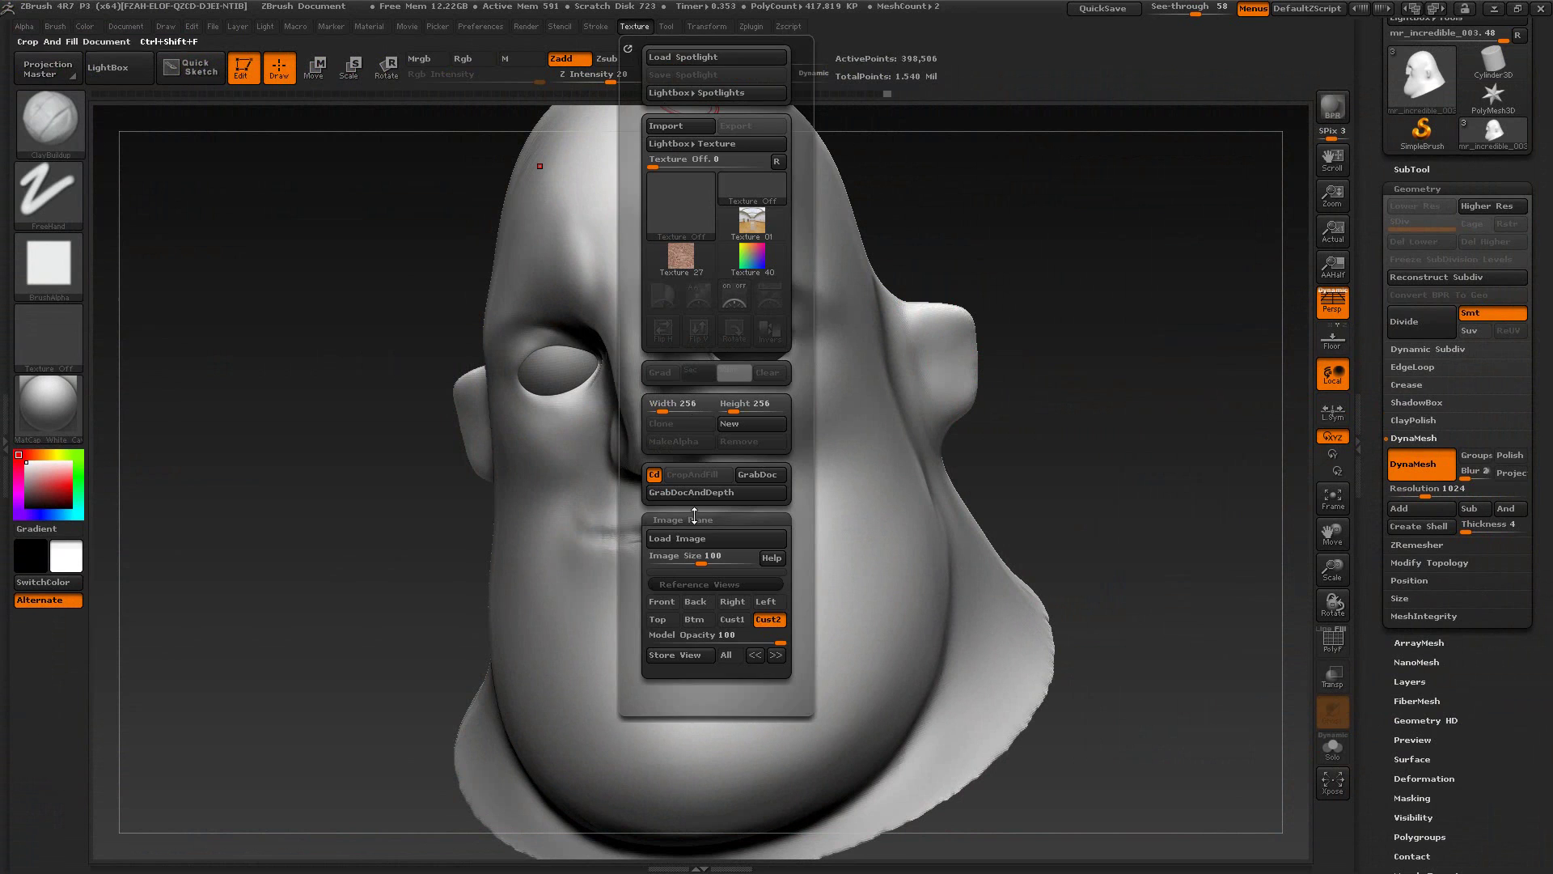
pyautogui.click(674, 654)
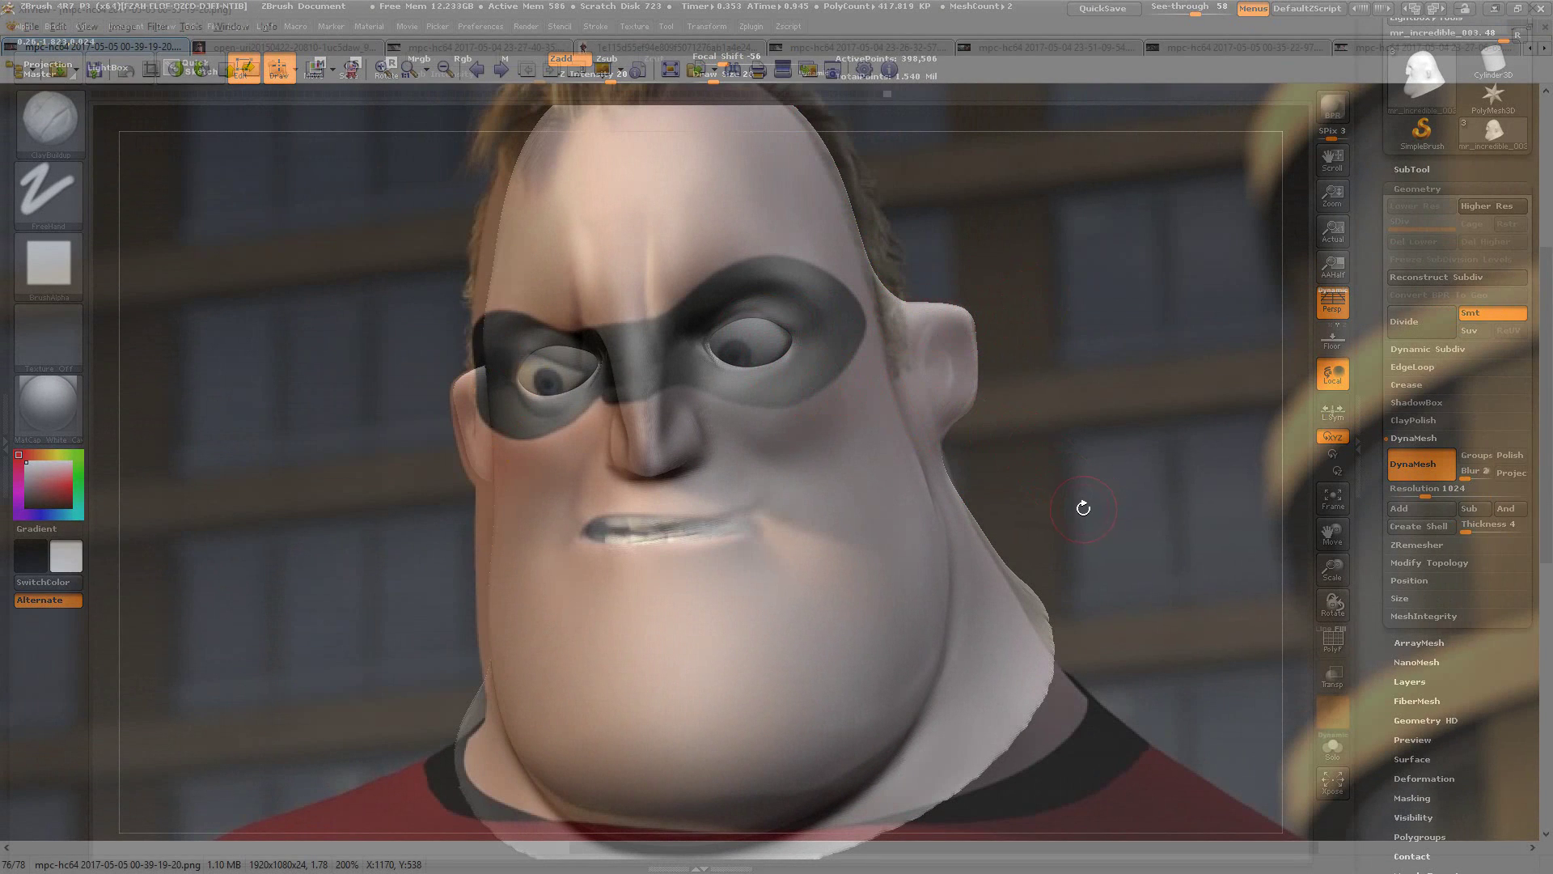
# Step: Build up the inner fold of the ear with the ClayBuildup brush at draw size 9, following the see-through reference
pyautogui.press('s')
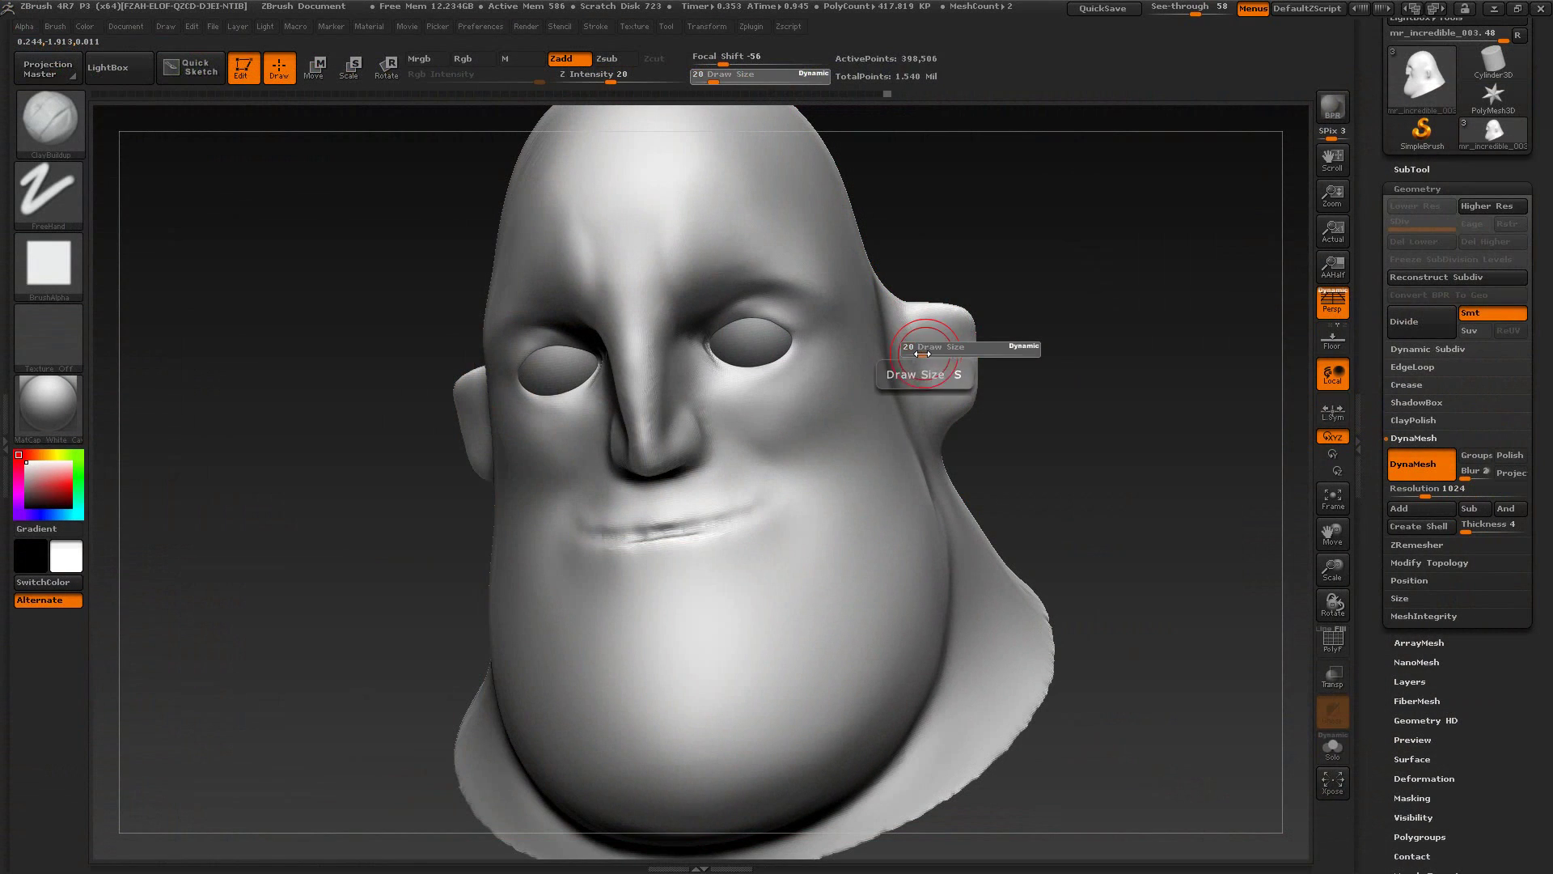
pyautogui.moveTo(924, 352); pyautogui.dragTo(914, 357)
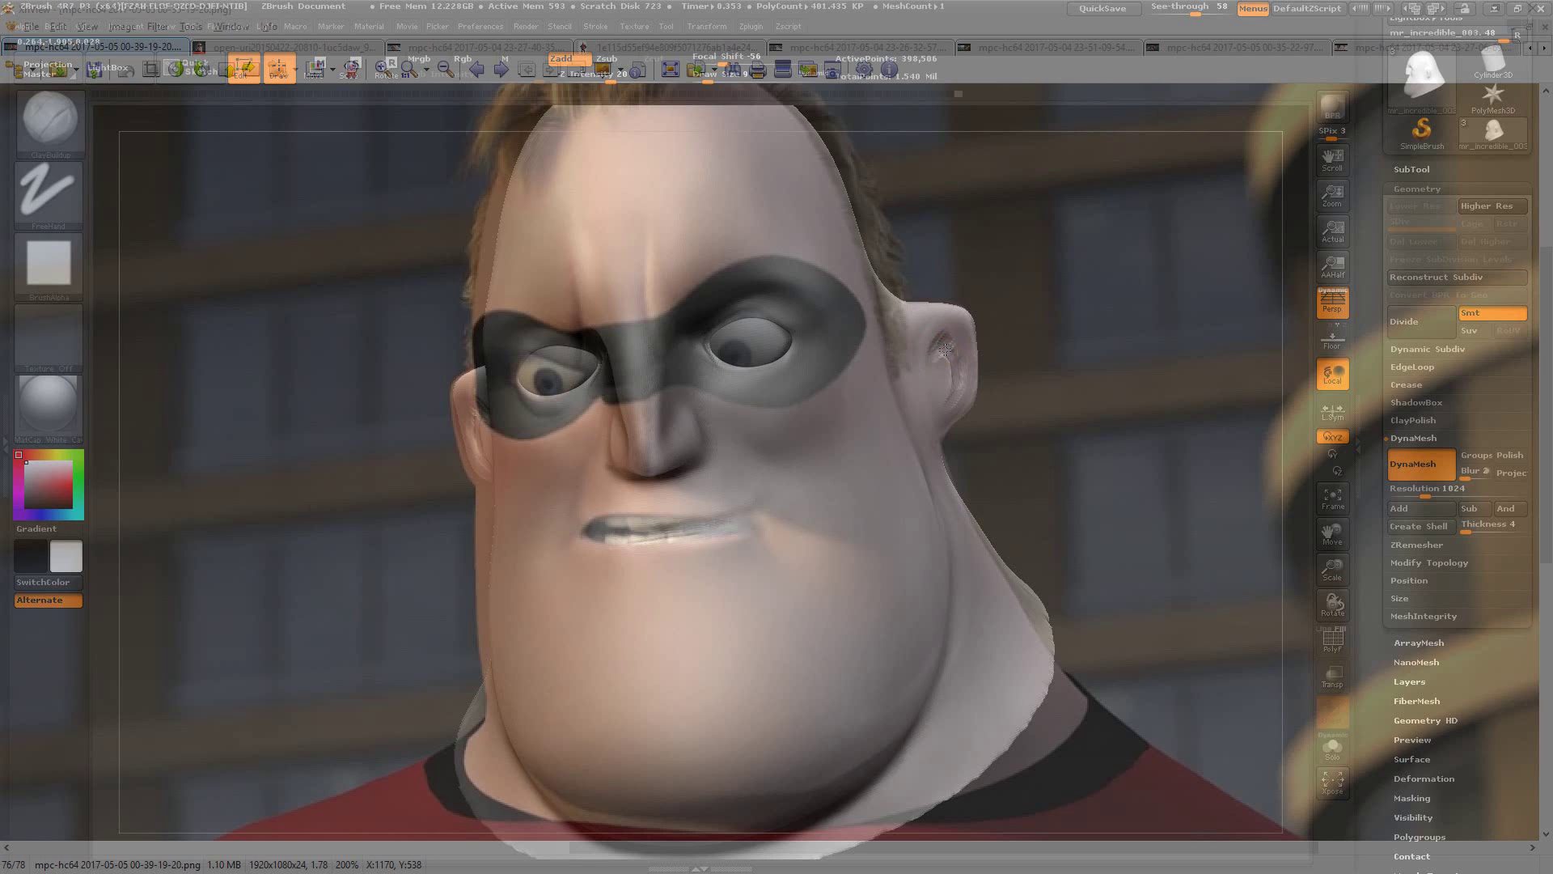
pyautogui.moveTo(954, 365); pyautogui.dragTo(956, 382)
pyautogui.moveTo(1195, 12); pyautogui.dragTo(1116, 26)
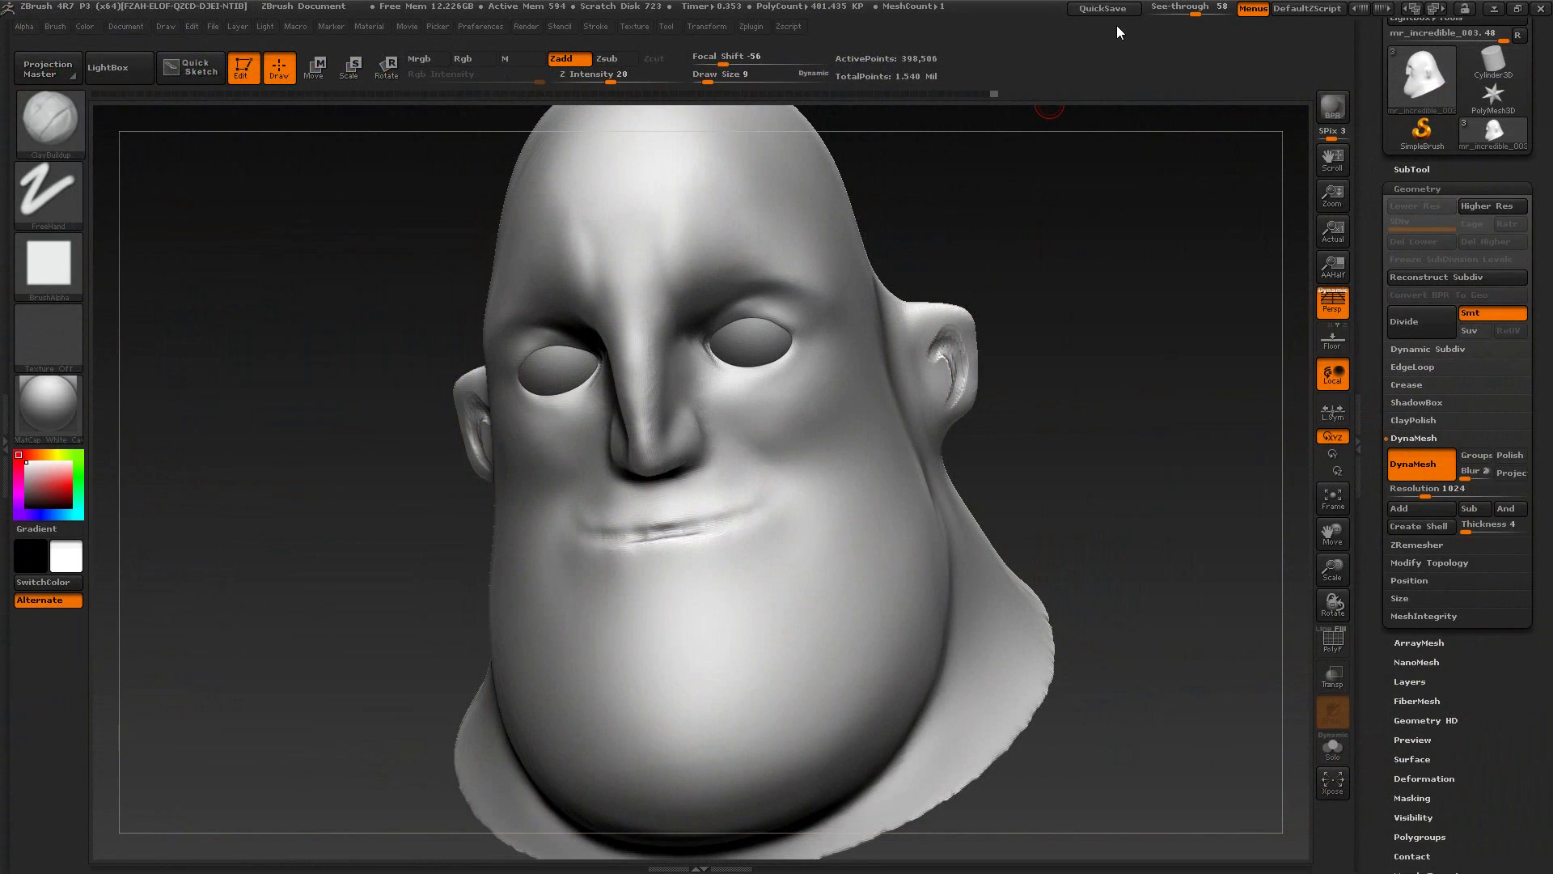
# Step: Switch to XnView and bring up the character render 1e115d55ef94e809f5071276ab1a4e24.jpg to examine it
pyautogui.keyDown('alt'); pyautogui.moveTo(991, 413); pyautogui.dragTo(1022, 520); pyautogui.keyUp('alt')
pyautogui.hotkey('alt', 'Tab')
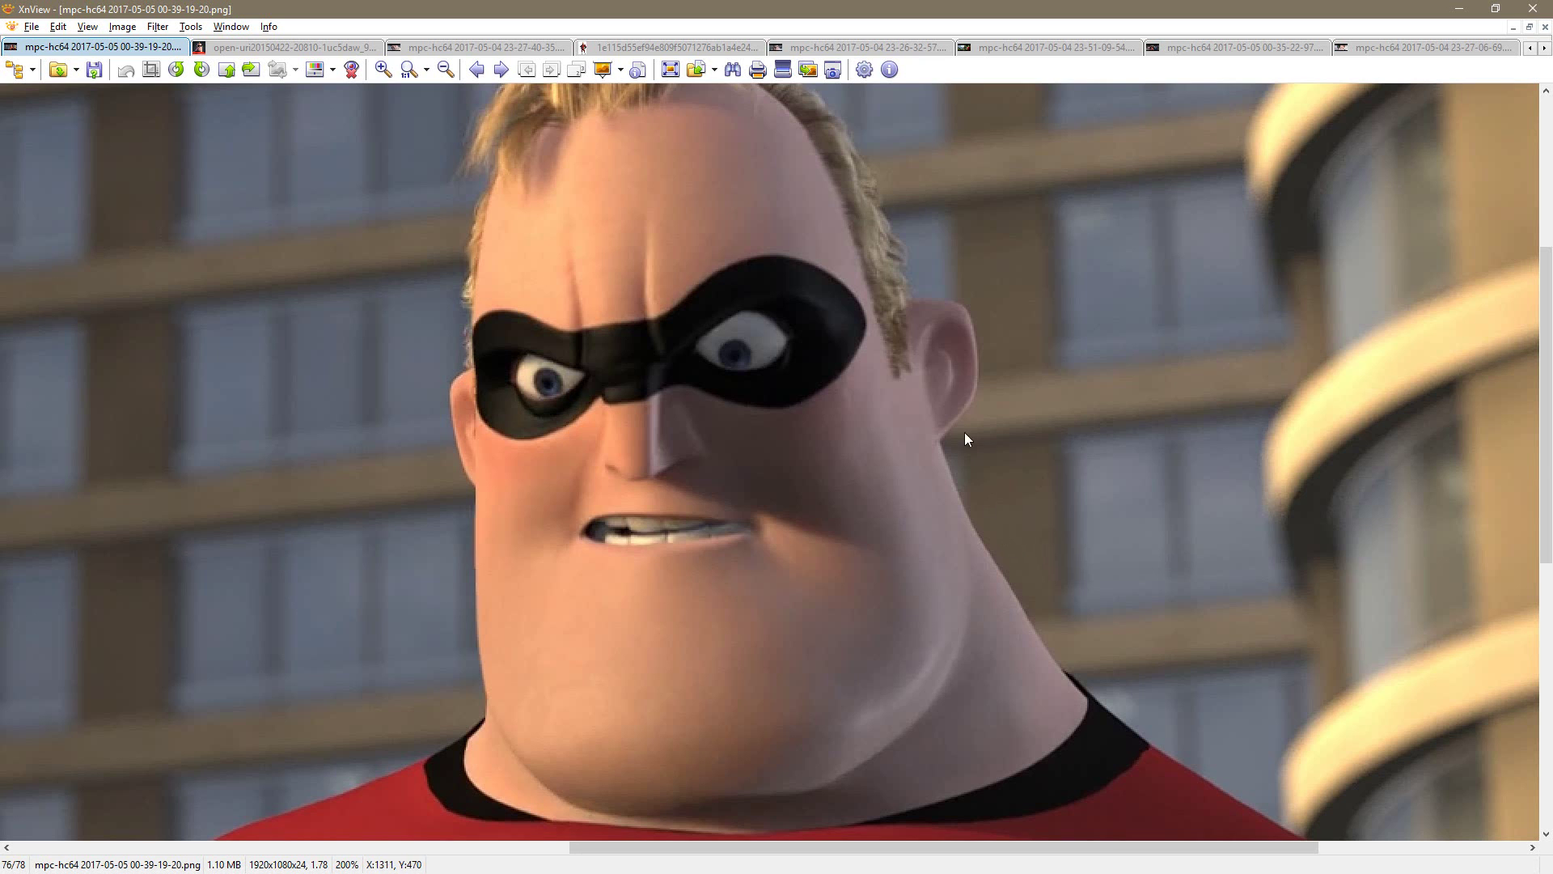
pyautogui.click(681, 52)
pyautogui.scroll(5, 725, 410)
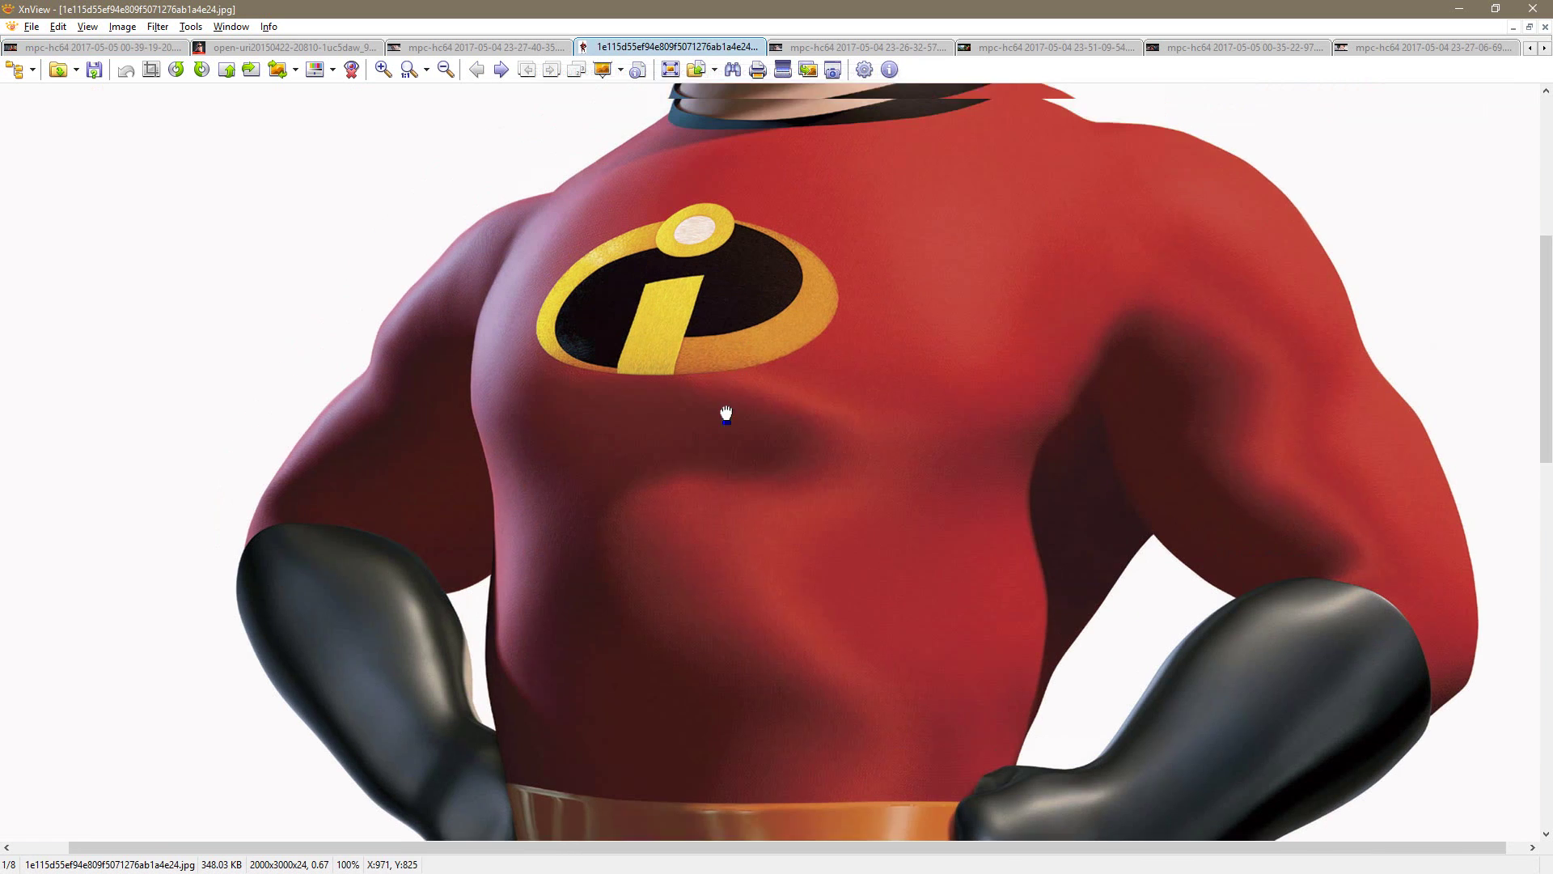
# Step: Check the frontal close-up face reference, switch to ZBrush and sculpt the inner fold of the ear
pyautogui.click(814, 47)
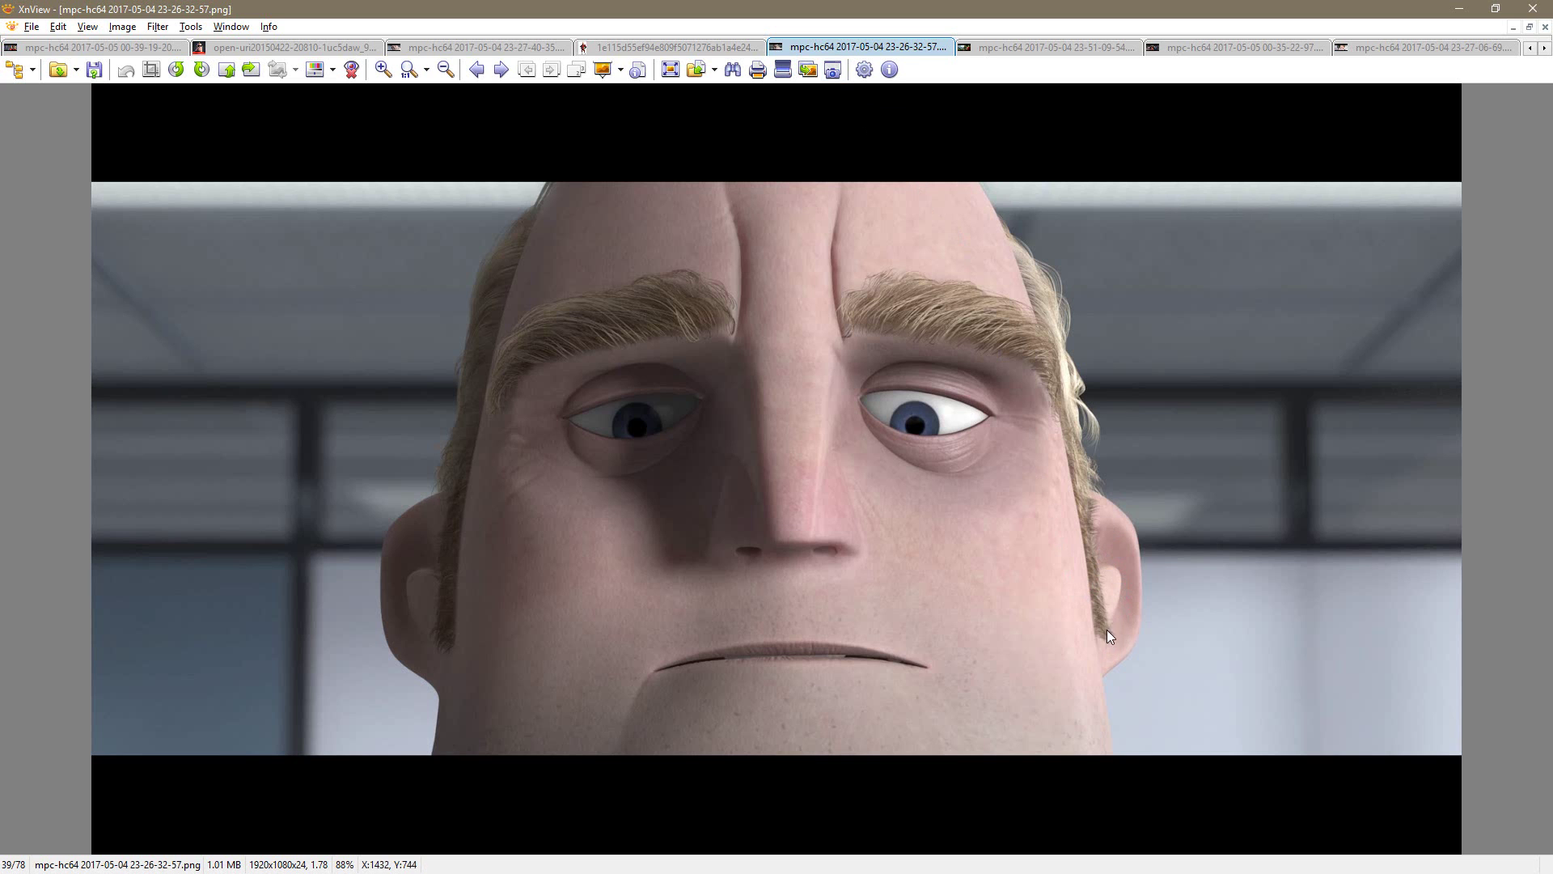
pyautogui.hotkey('alt', 'Tab')
pyautogui.moveTo(989, 489)
pyautogui.keyDown('alt'); pyautogui.mouseDown()
pyautogui.moveTo(1018, 537)
pyautogui.moveTo(947, 509)
pyautogui.mouseUp(); pyautogui.keyUp('alt')
pyautogui.moveTo(789, 499)
pyautogui.mouseDown()
pyautogui.moveTo(765, 507)
pyautogui.moveTo(804, 500)
pyautogui.moveTo(817, 576)
pyautogui.moveTo(797, 602)
pyautogui.moveTo(814, 599)
pyautogui.moveTo(834, 516)
pyautogui.moveTo(813, 570)
pyautogui.moveTo(805, 495)
pyautogui.moveTo(791, 480)
pyautogui.moveTo(768, 498)
pyautogui.moveTo(776, 479)
pyautogui.moveTo(787, 489)
pyautogui.moveTo(764, 453)
pyautogui.moveTo(809, 461)
pyautogui.moveTo(819, 495)
pyautogui.moveTo(805, 441)
pyautogui.moveTo(837, 550)
pyautogui.moveTo(797, 486)
pyautogui.moveTo(775, 500)
pyautogui.moveTo(803, 454)
pyautogui.moveTo(826, 542)
pyautogui.moveTo(805, 591)
pyautogui.moveTo(829, 519)
pyautogui.moveTo(832, 533)
pyautogui.moveTo(816, 587)
pyautogui.moveTo(810, 520)
pyautogui.moveTo(797, 599)
pyautogui.moveTo(762, 485)
pyautogui.moveTo(805, 460)
pyautogui.moveTo(835, 593)
pyautogui.mouseUp()
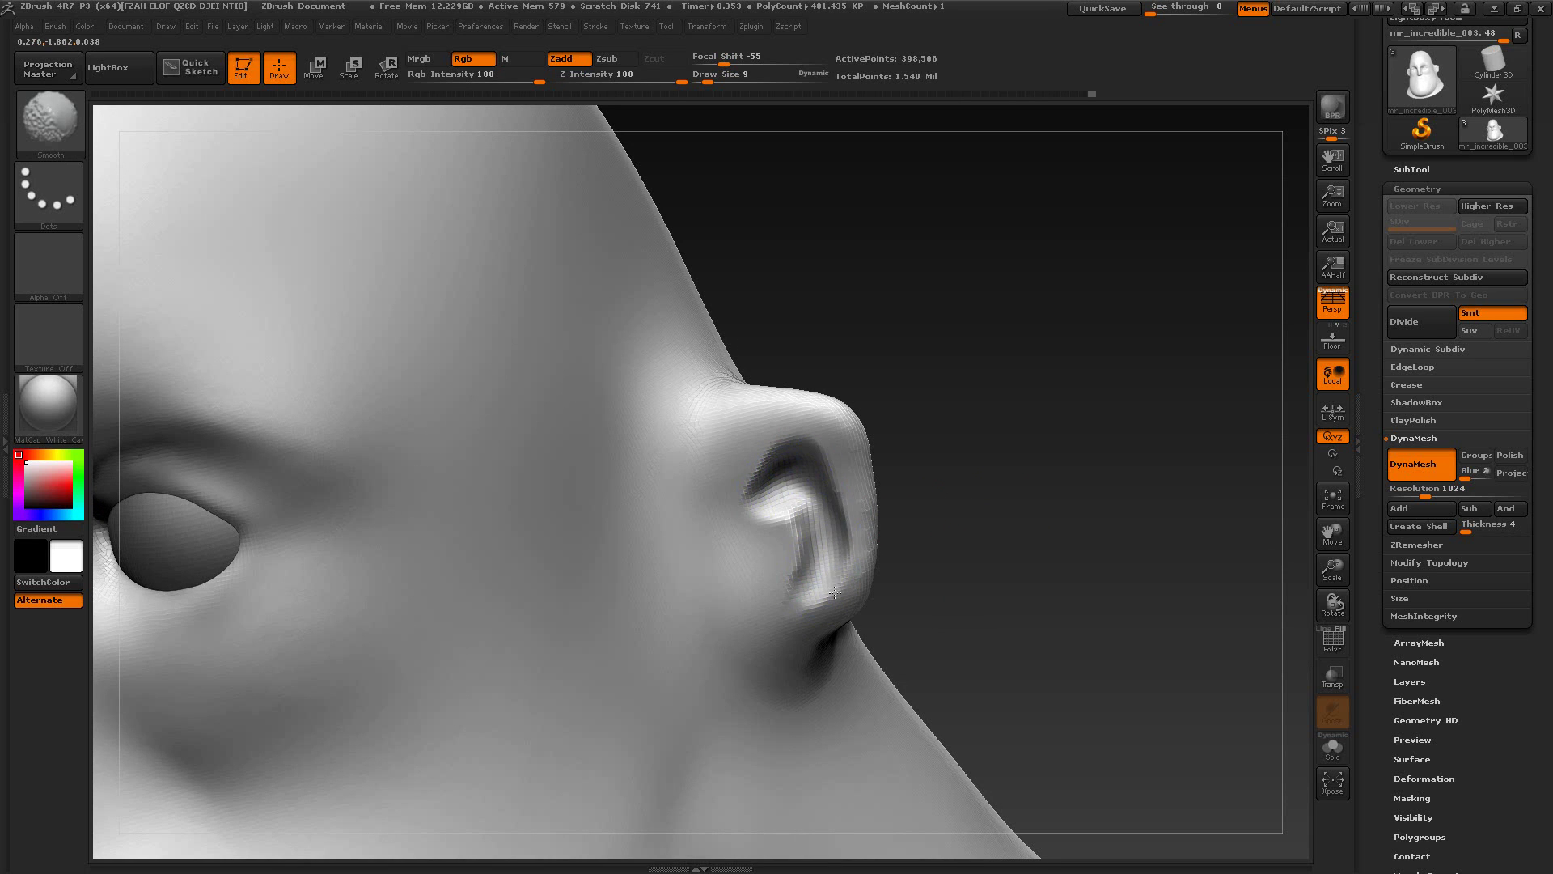
# Step: Smooth the sculpted ridge and hollow inside the ear to blend the clay strokes
pyautogui.moveTo(838, 509)
pyautogui.keyDown('shift'); pyautogui.mouseDown()
pyautogui.moveTo(783, 520)
pyautogui.moveTo(811, 570)
pyautogui.moveTo(785, 504)
pyautogui.moveTo(827, 534)
pyautogui.moveTo(830, 576)
pyautogui.moveTo(810, 584)
pyautogui.moveTo(799, 493)
pyautogui.mouseUp(); pyautogui.keyUp('shift')
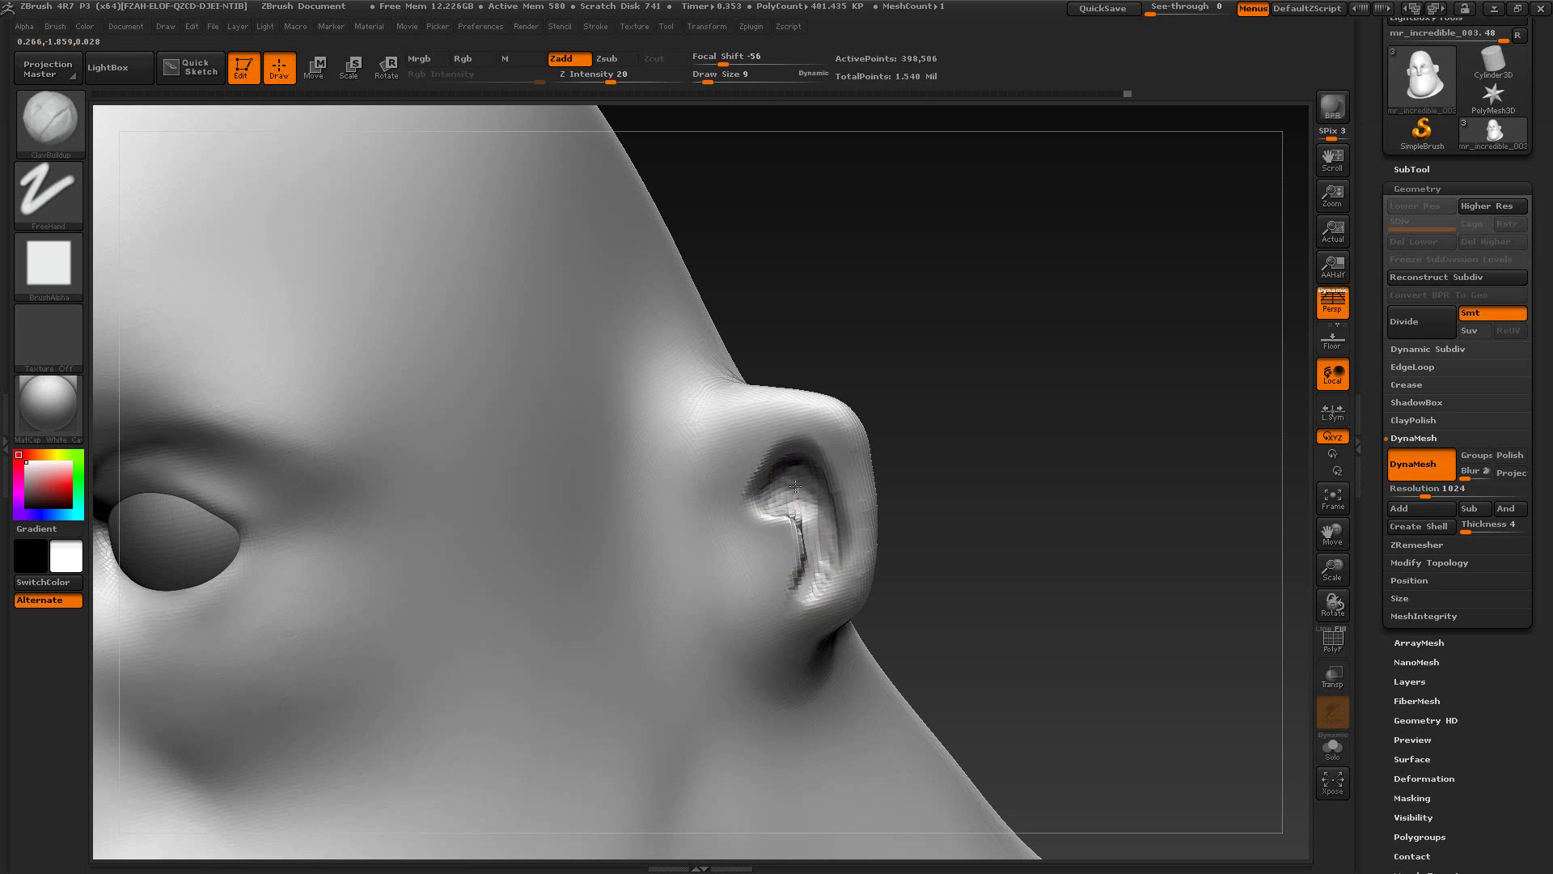
pyautogui.press('shift')
pyautogui.moveTo(811, 541)
pyautogui.keyDown('shift'); pyautogui.mouseDown()
pyautogui.moveTo(809, 581)
pyautogui.moveTo(827, 550)
pyautogui.mouseUp(); pyautogui.keyUp('shift')
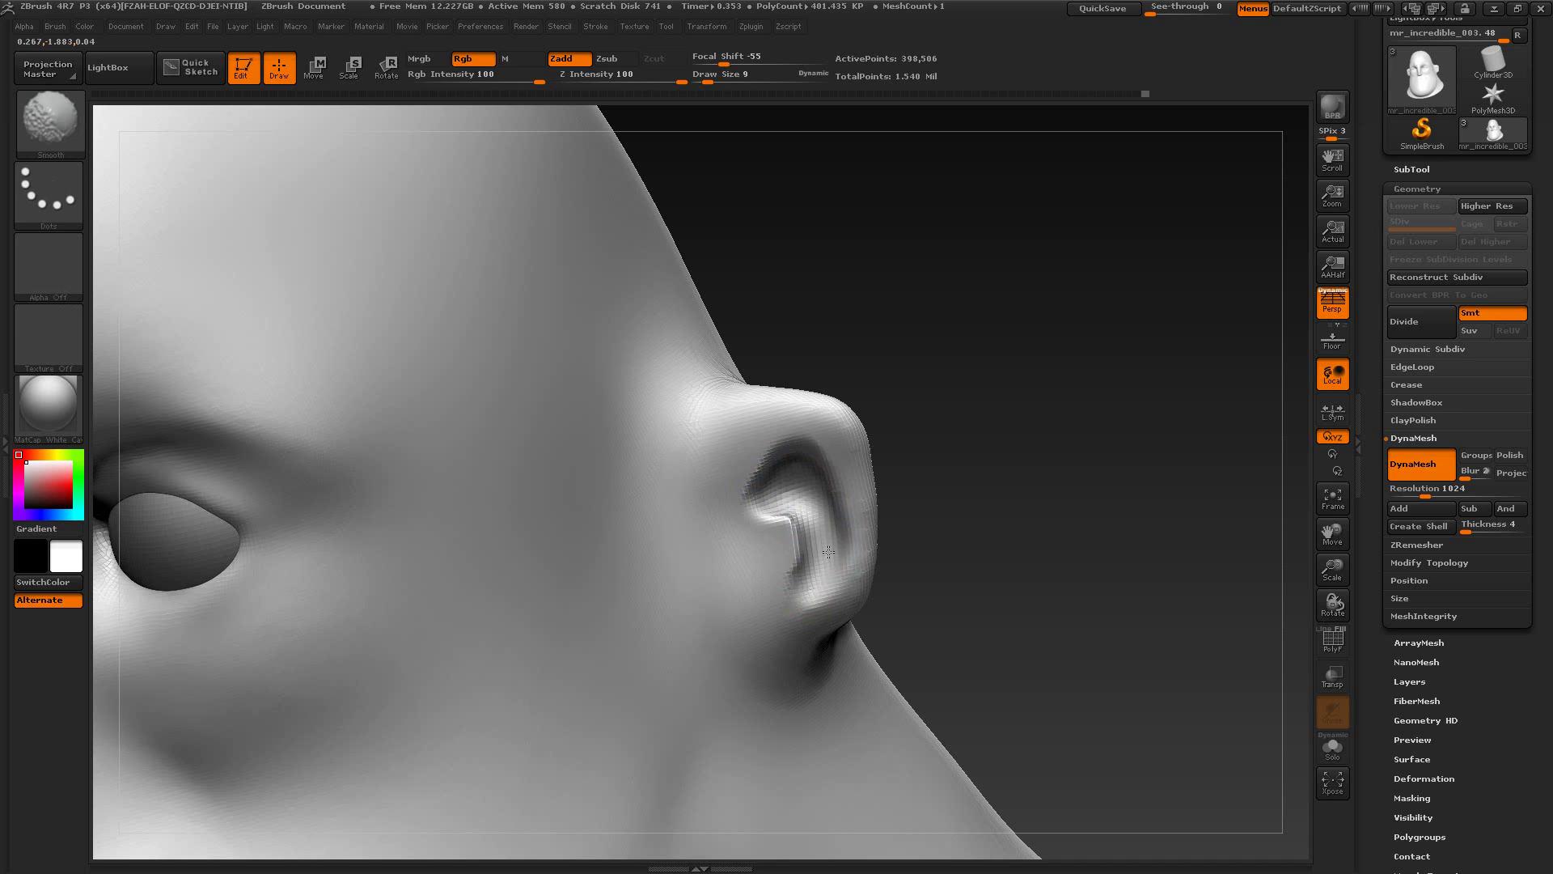
pyautogui.moveTo(963, 561)
pyautogui.mouseDown()
pyautogui.moveTo(1019, 608)
pyautogui.moveTo(974, 624)
pyautogui.moveTo(982, 596)
pyautogui.moveTo(910, 611)
pyautogui.mouseUp()
pyautogui.moveTo(809, 489)
pyautogui.keyDown('shift'); pyautogui.mouseDown()
pyautogui.moveTo(785, 495)
pyautogui.moveTo(809, 543)
pyautogui.mouseUp(); pyautogui.keyUp('shift')
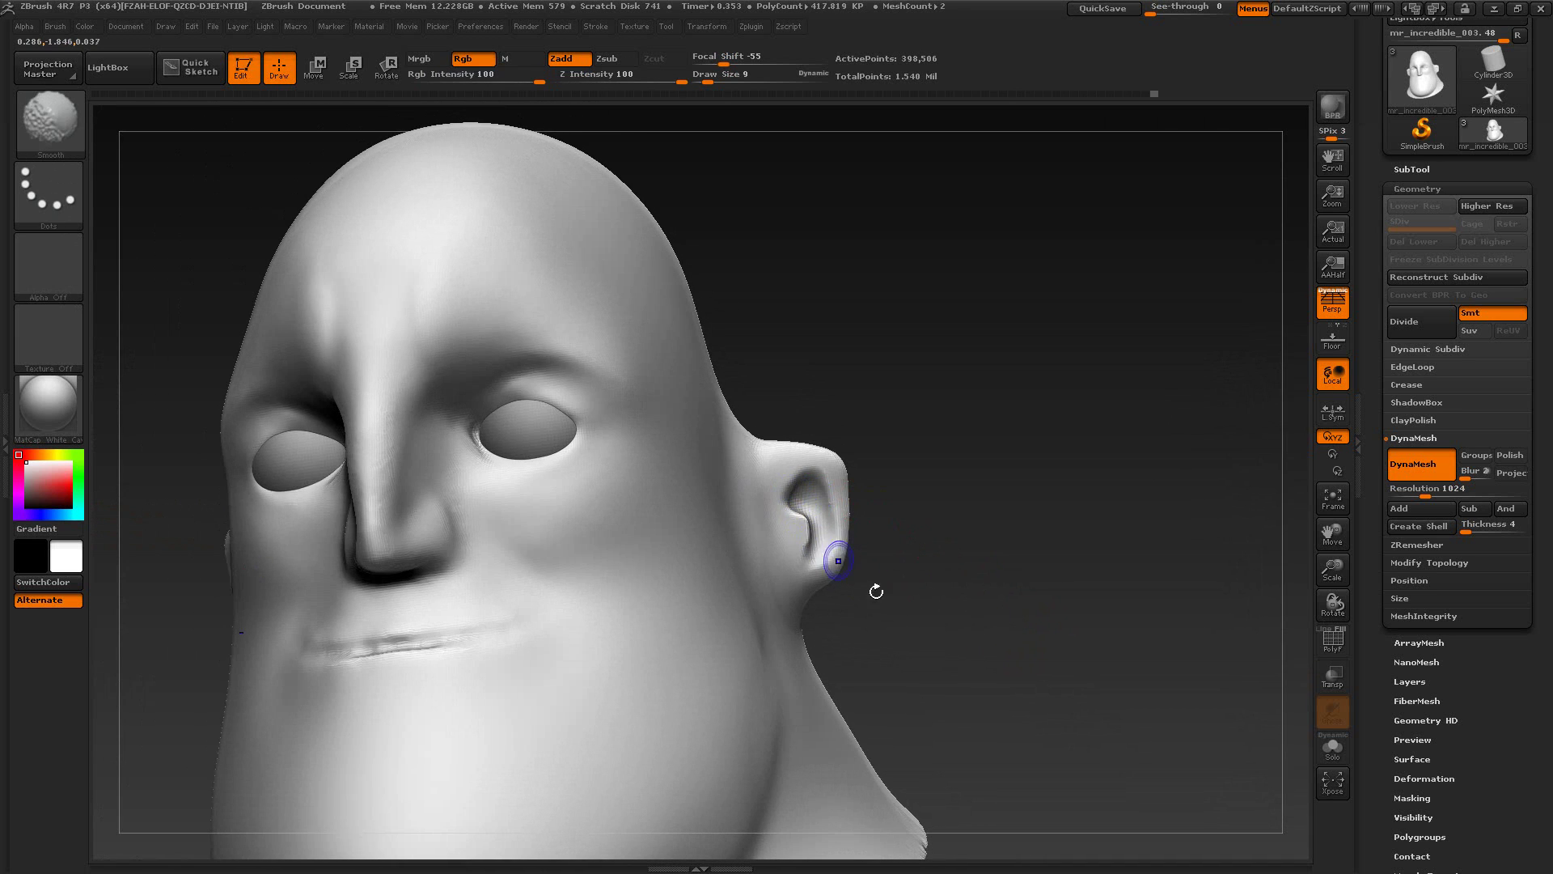
# Step: Compare the head with the frontal reference in XnView, and adjust the ear's inner front flap with the Move brush
pyautogui.moveTo(875, 589)
pyautogui.mouseDown()
pyautogui.moveTo(963, 635)
pyautogui.moveTo(950, 669)
pyautogui.mouseUp()
pyautogui.hotkey('alt', 'Tab')
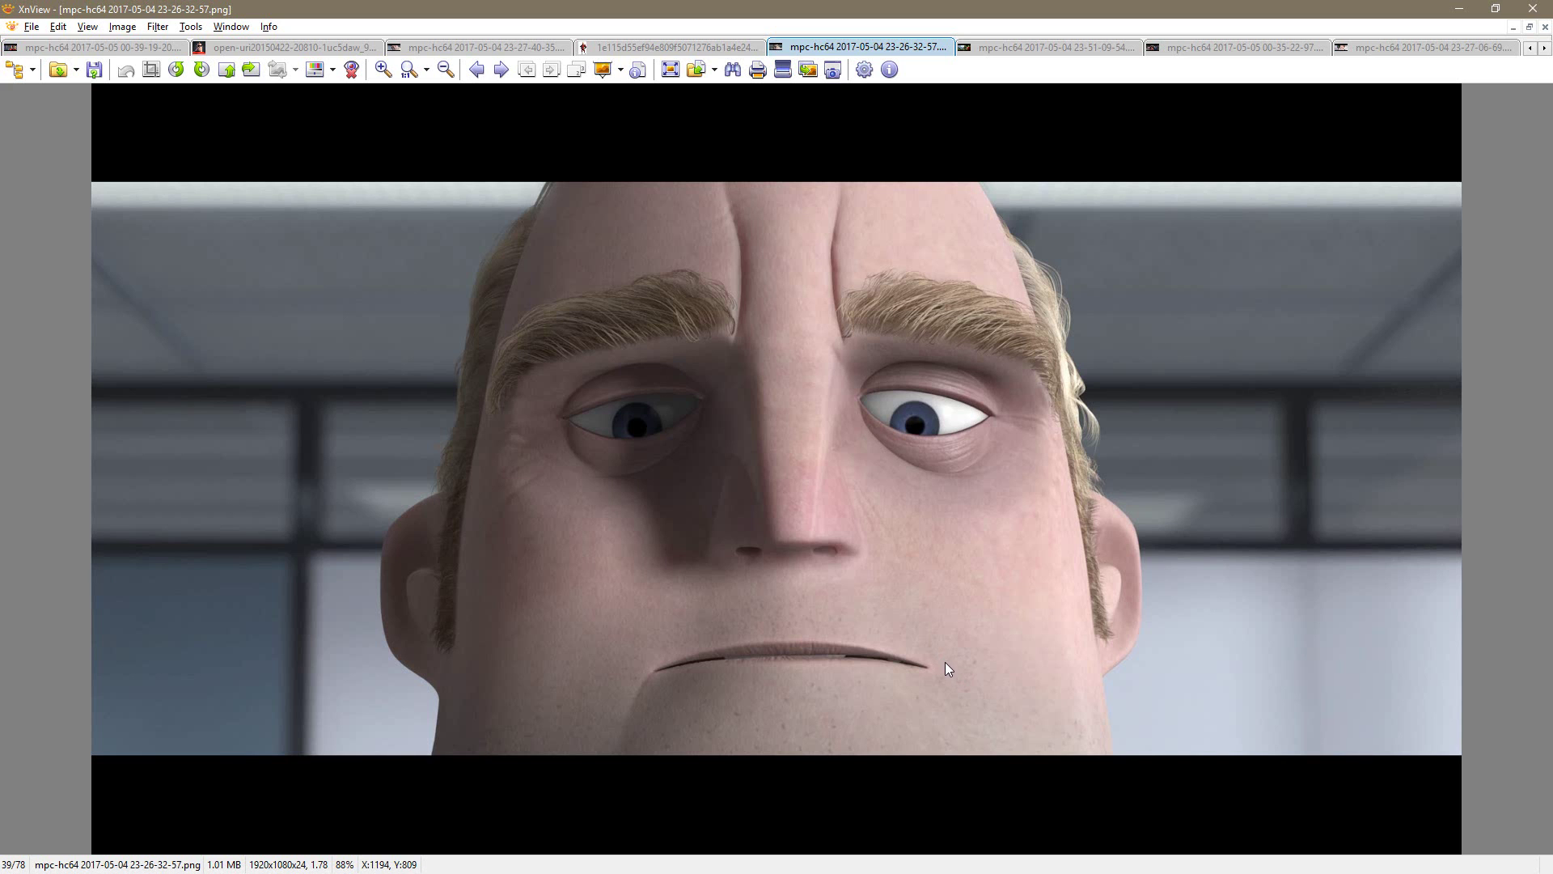
pyautogui.hotkey('alt', 'Tab')
pyautogui.keyDown('alt'); pyautogui.moveTo(894, 610); pyautogui.dragTo(943, 639); pyautogui.keyUp('alt')
pyautogui.click(50, 125)
pyautogui.click(498, 153)
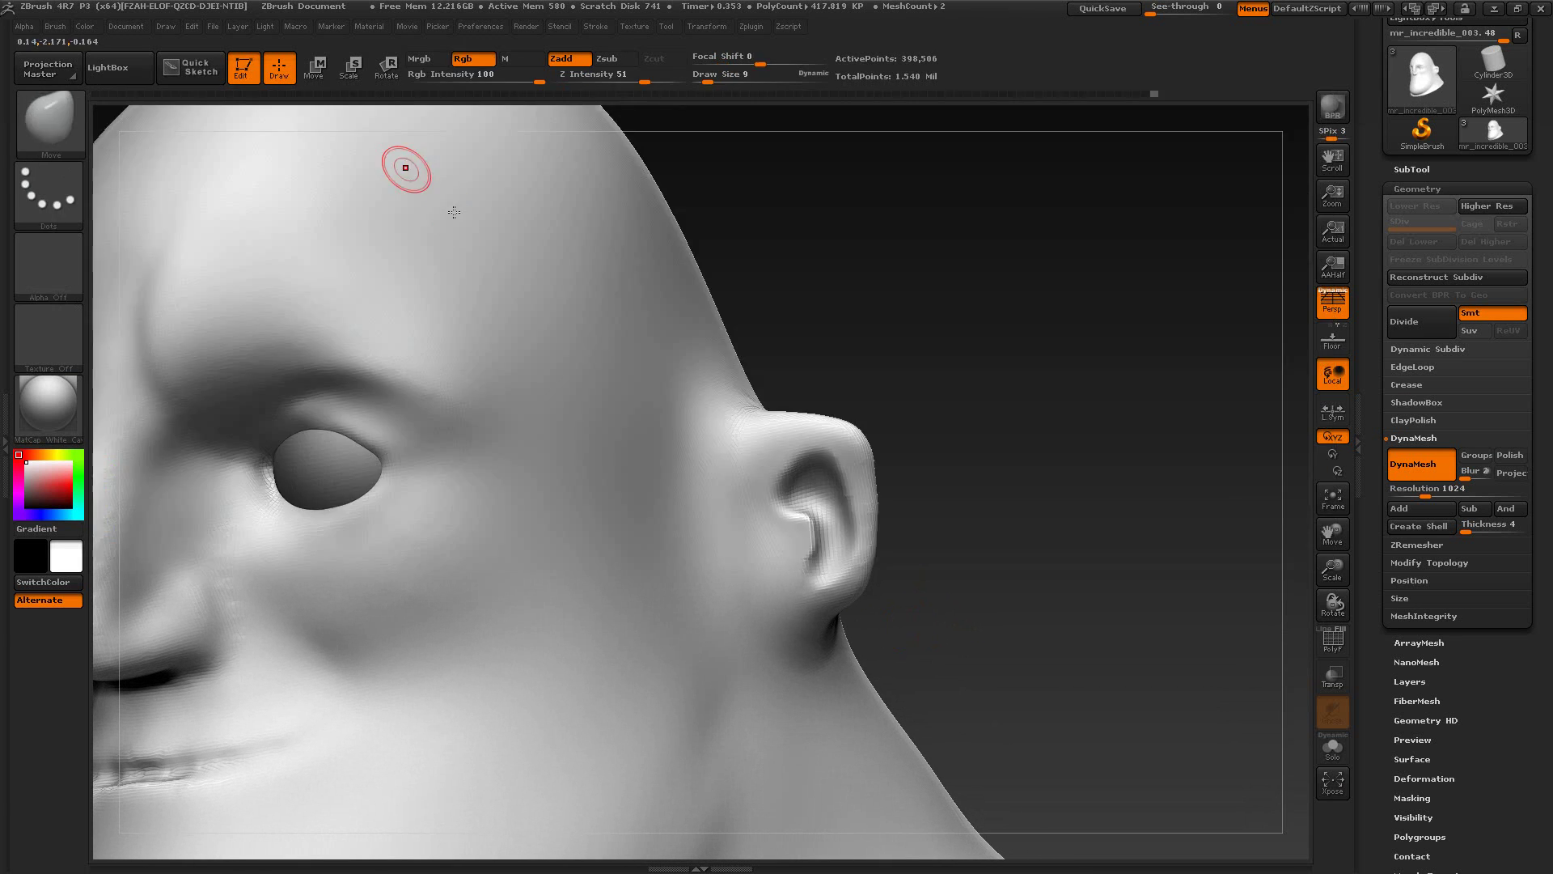
pyautogui.moveTo(799, 514)
pyautogui.mouseDown()
pyautogui.moveTo(813, 541)
pyautogui.moveTo(805, 513)
pyautogui.mouseUp()
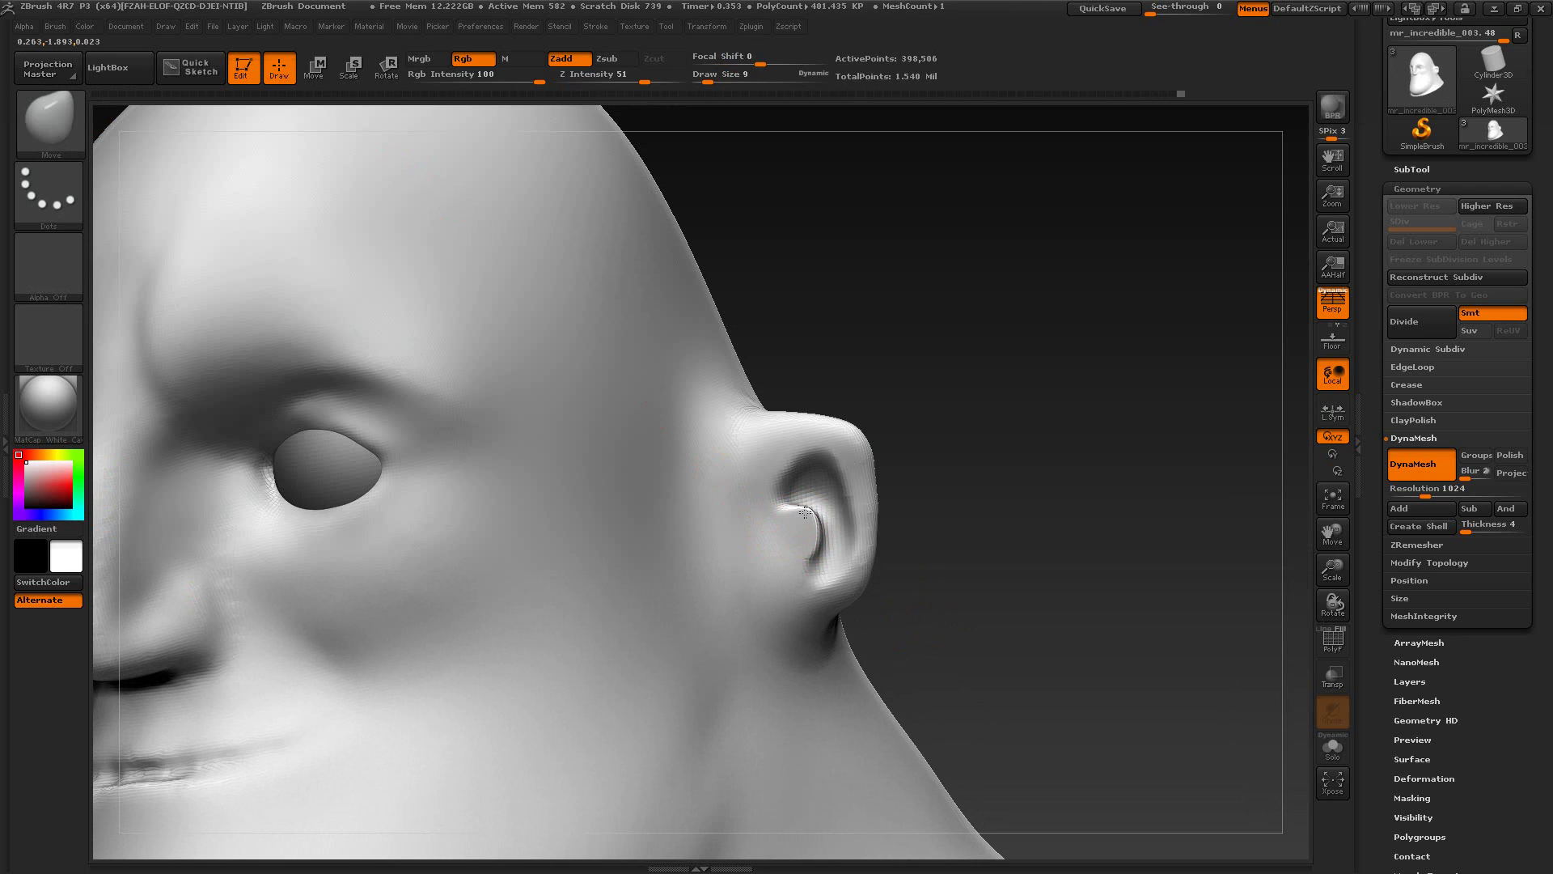
pyautogui.moveTo(958, 576)
pyautogui.mouseDown()
pyautogui.moveTo(1004, 592)
pyautogui.moveTo(957, 590)
pyautogui.moveTo(929, 617)
pyautogui.mouseUp()
pyautogui.press('ctrl')
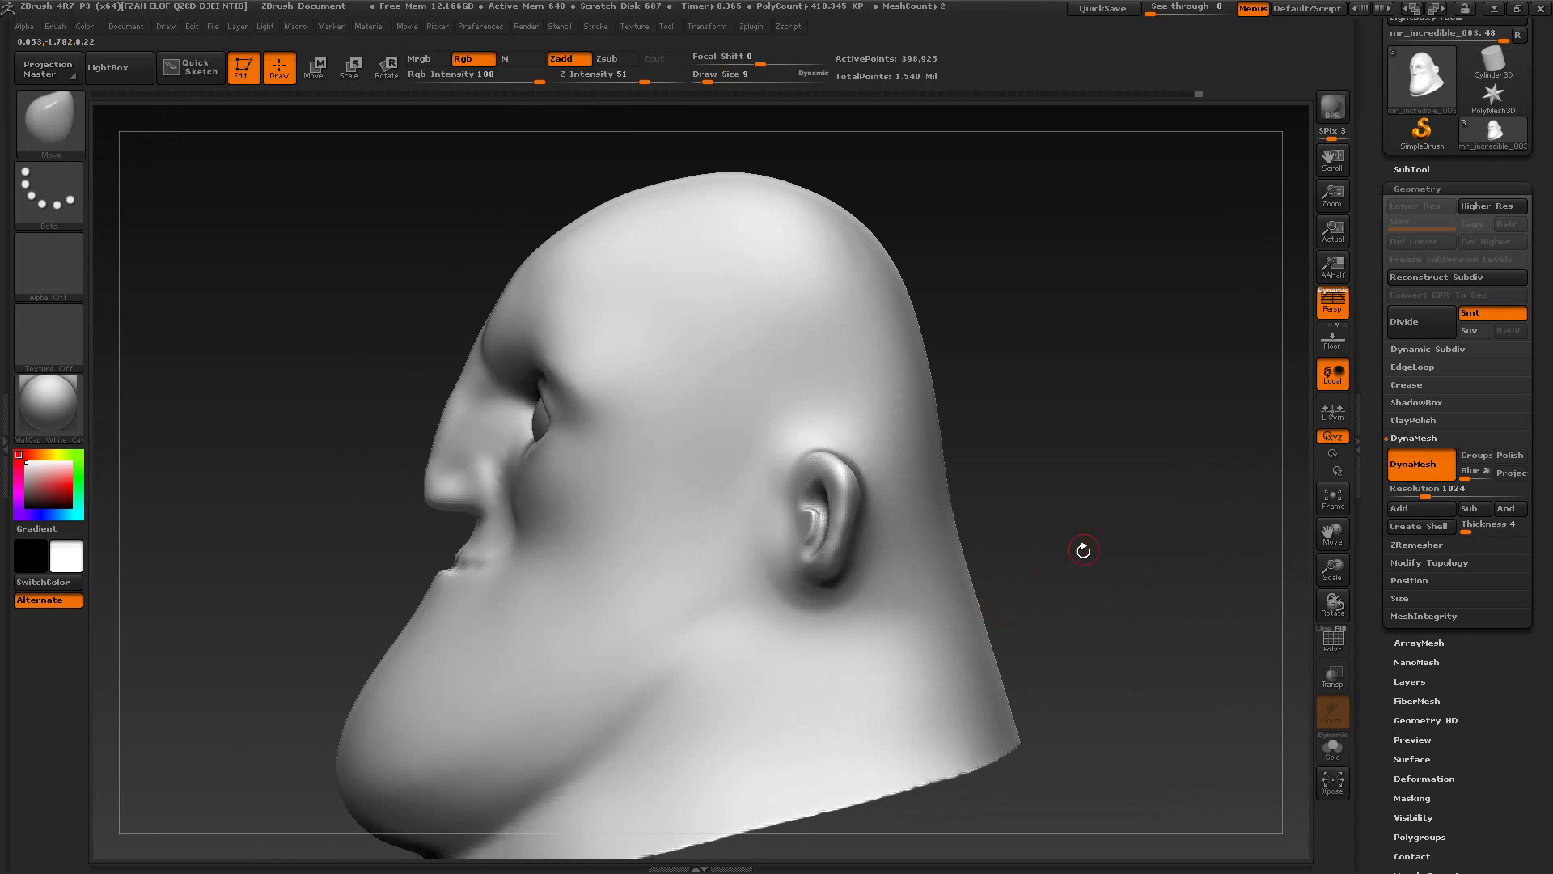
# Step: Look through the reference images in XnView up to the masked portrait, and return to ZBrush
pyautogui.hotkey('alt', 'Tab')
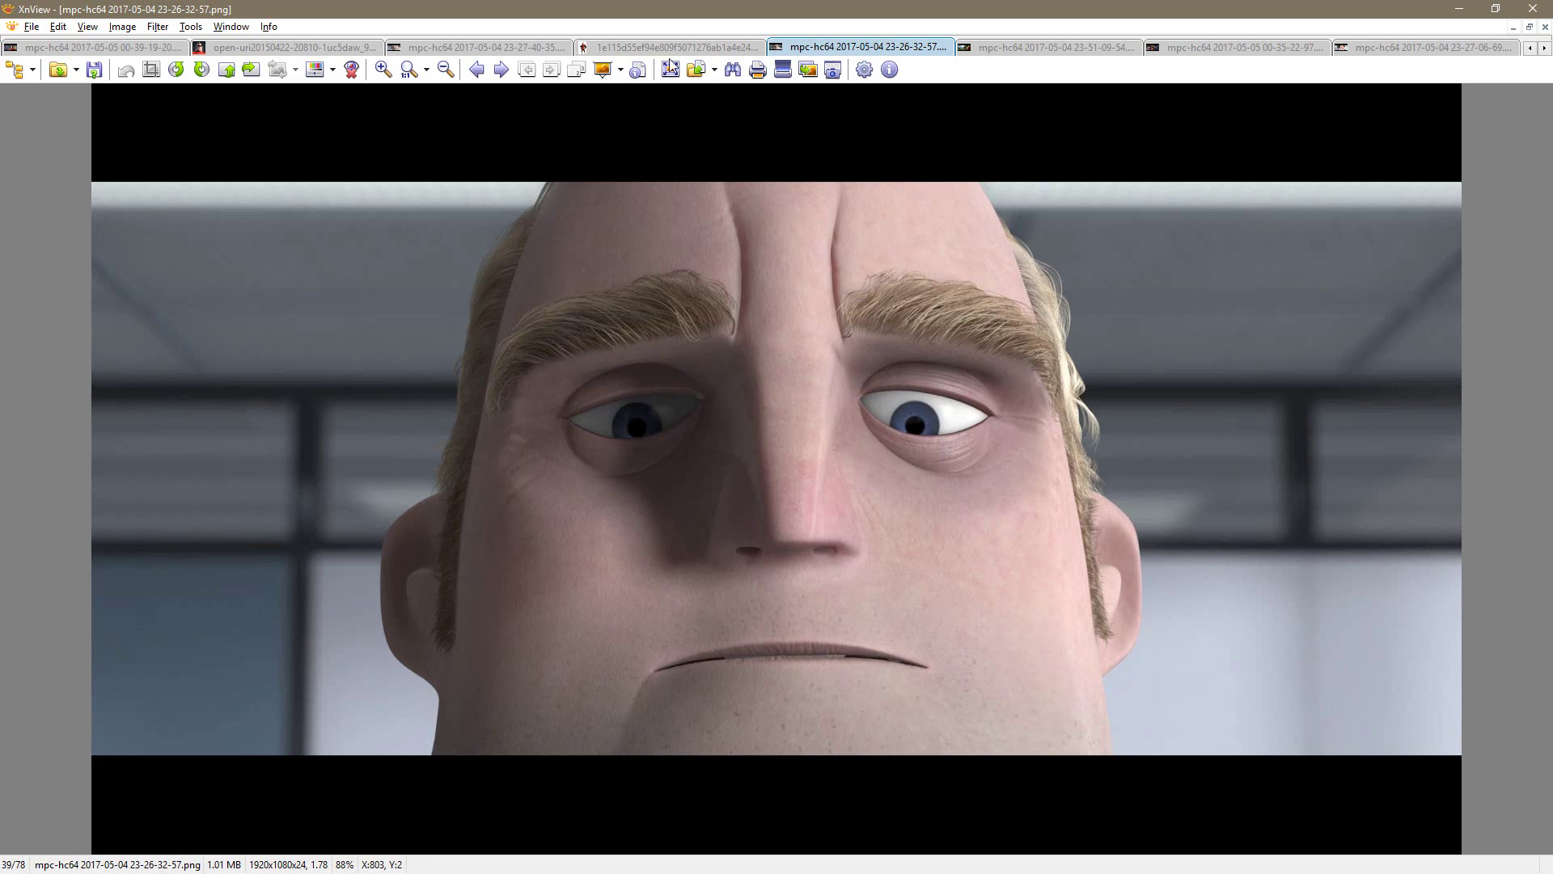
pyautogui.click(1030, 48)
pyautogui.click(1193, 47)
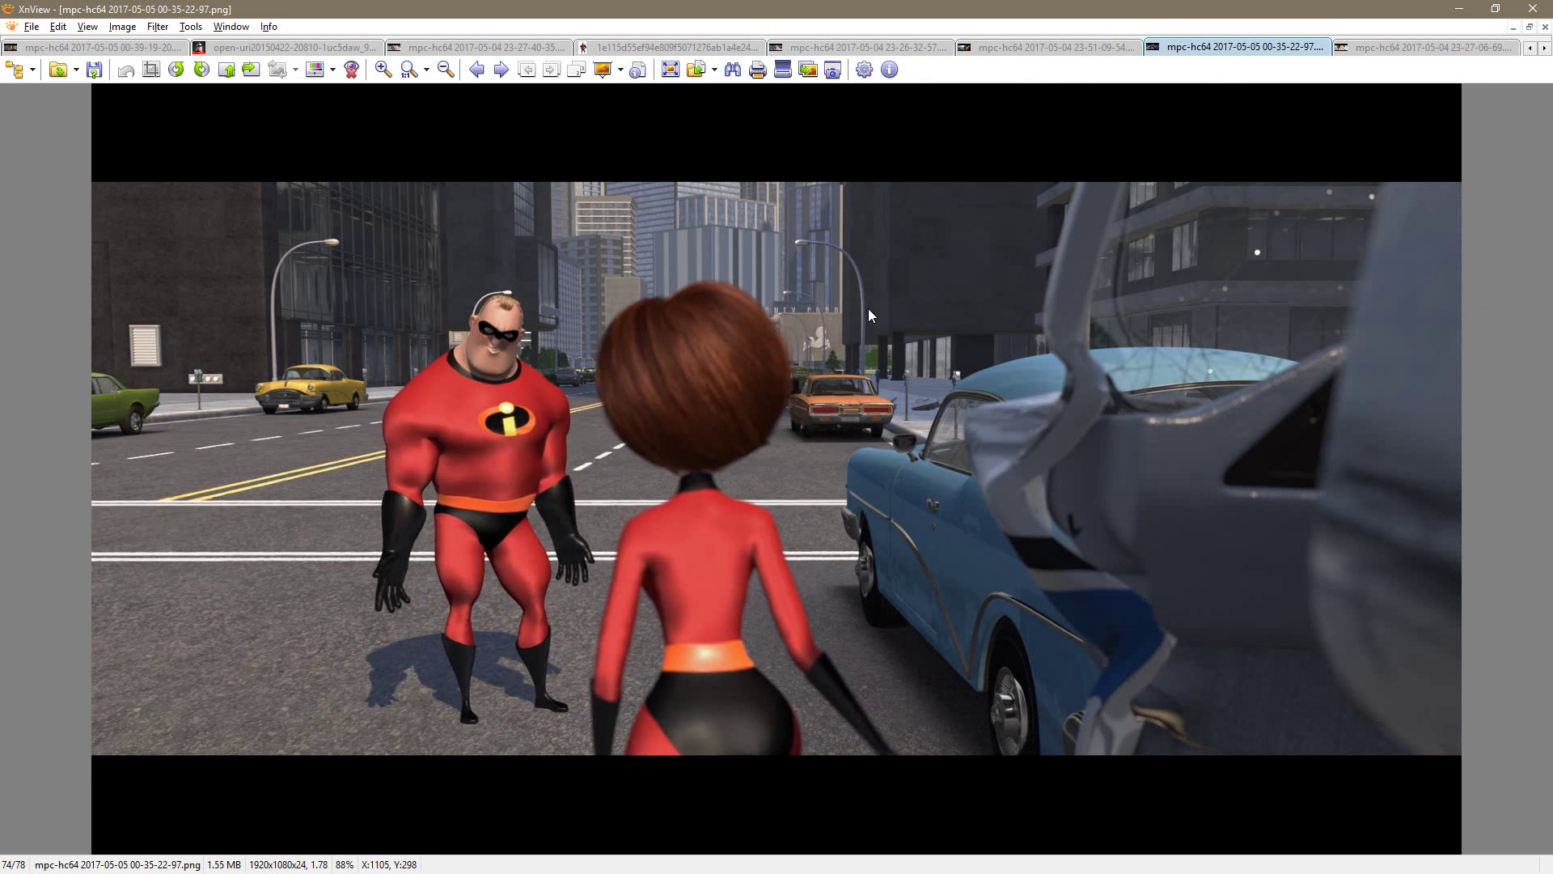
pyautogui.click(293, 46)
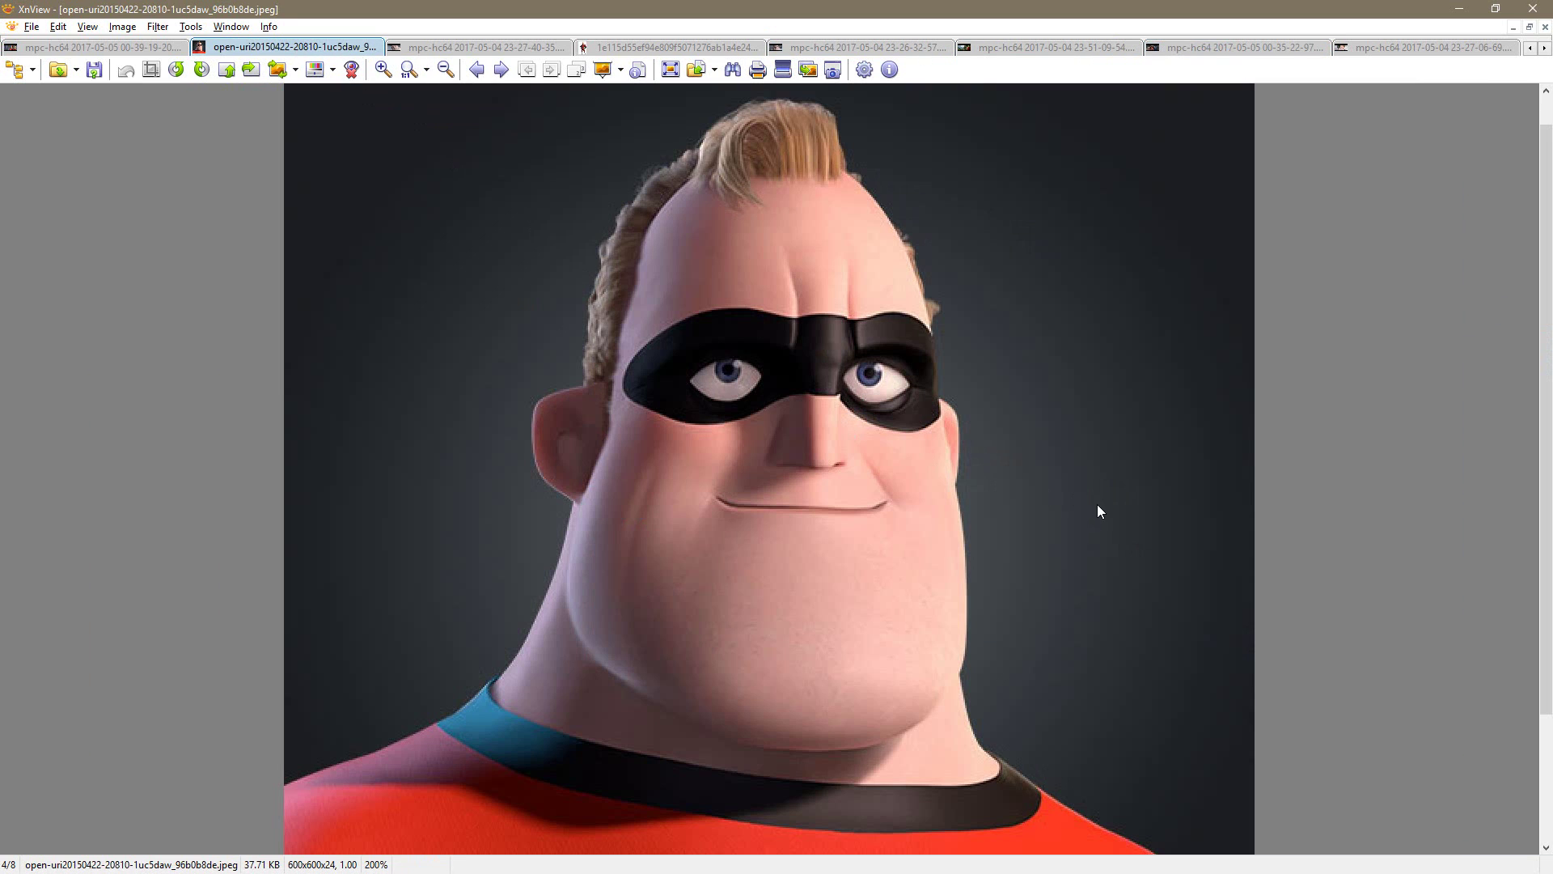
pyautogui.hotkey('alt', 'Tab')
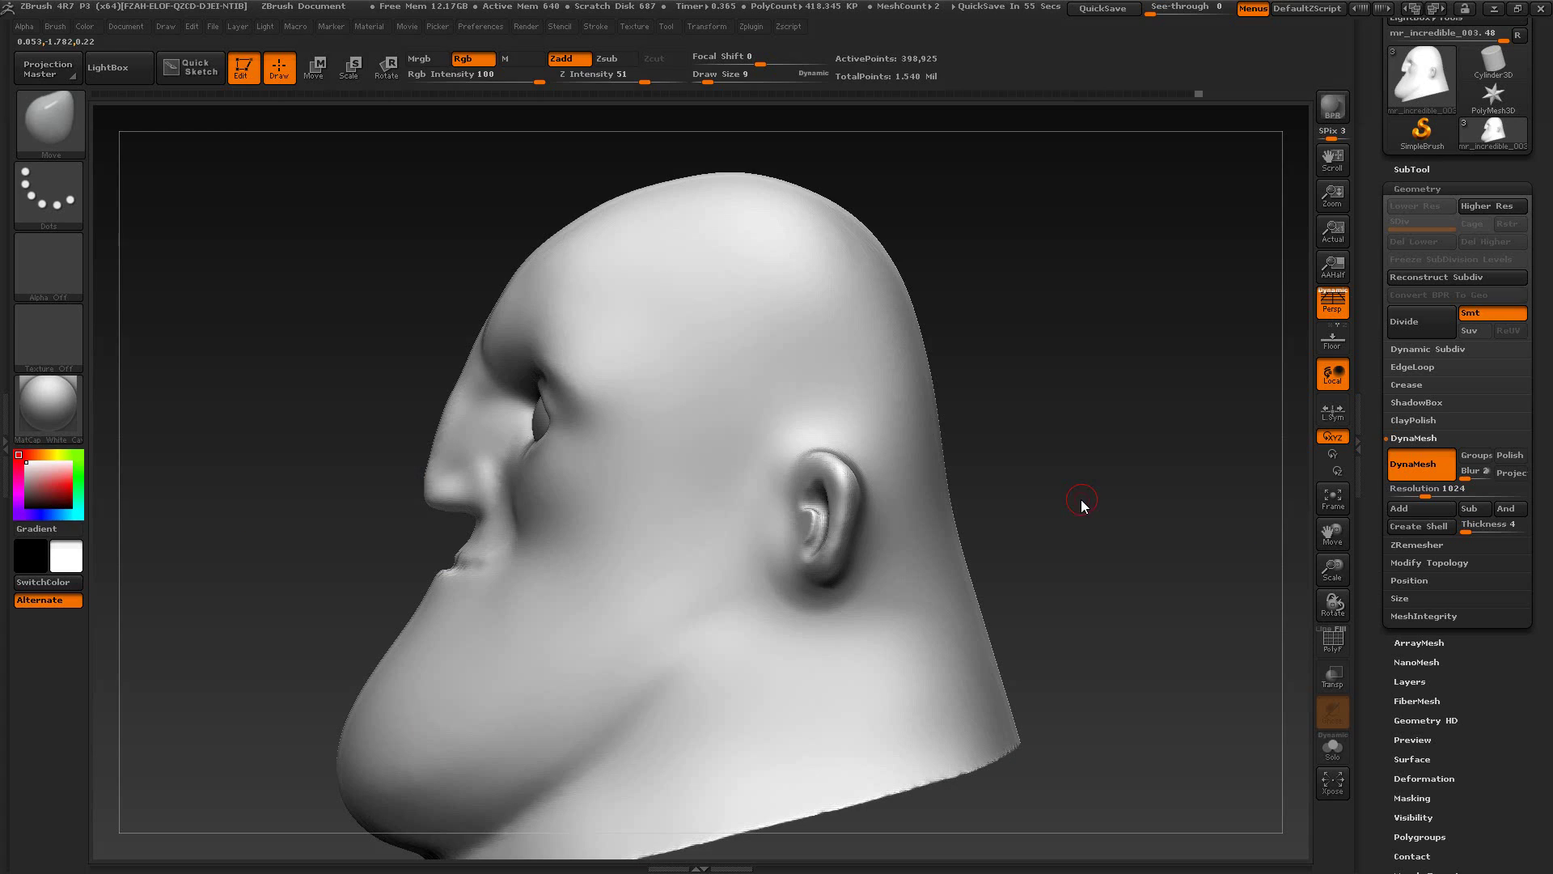
# Step: Recall the Cust1 reference view and make the ZBrush window see-through to compare the head with the masked portrait
pyautogui.click(634, 26)
pyautogui.click(732, 619)
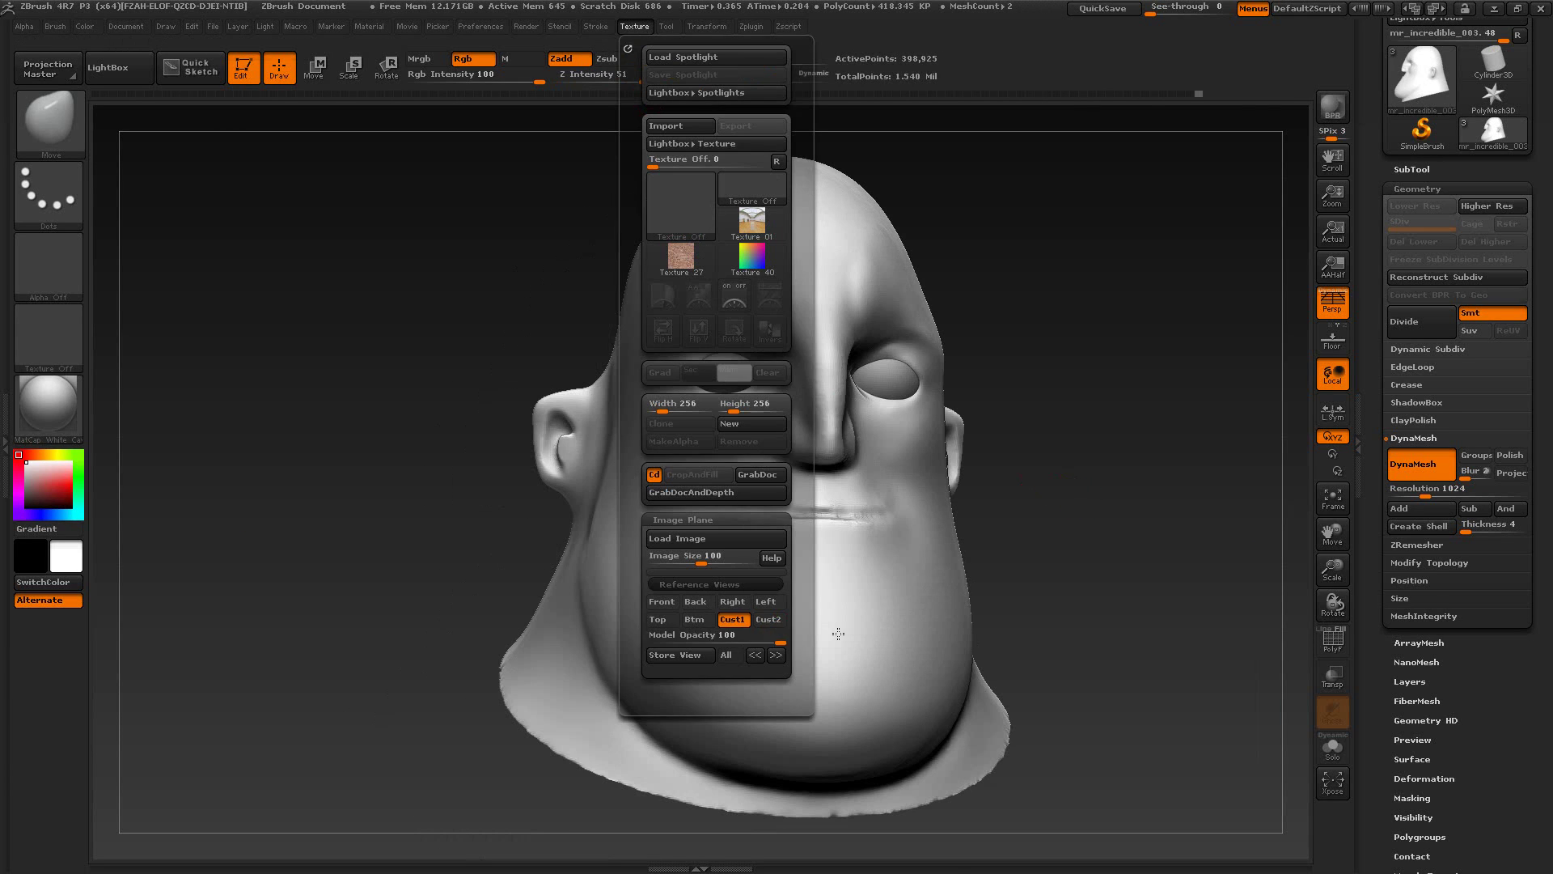
pyautogui.moveTo(1152, 10); pyautogui.dragTo(1263, 37)
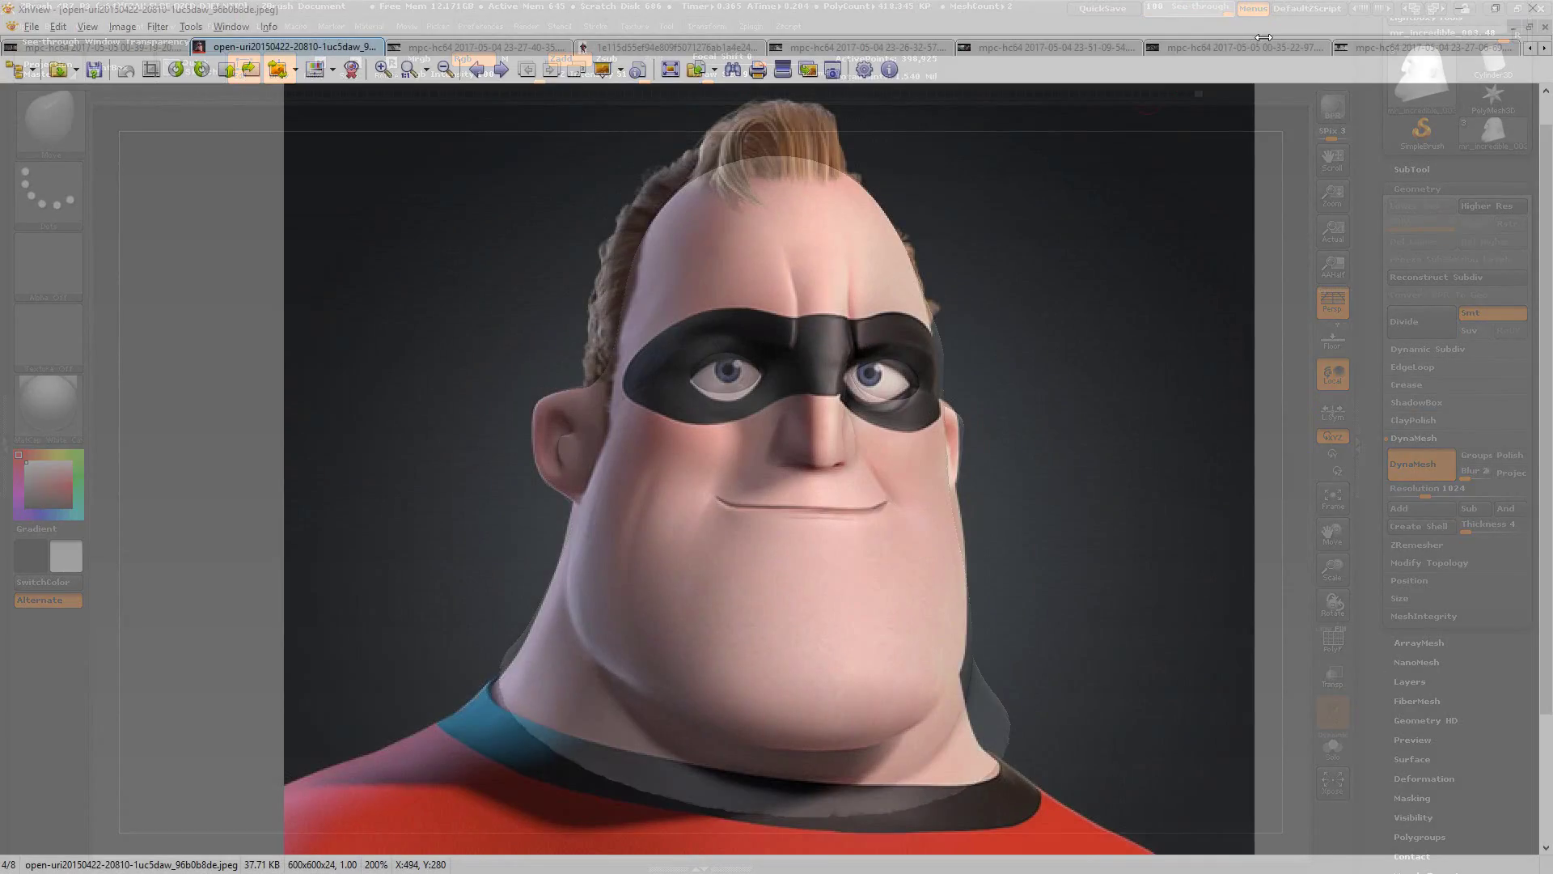
pyautogui.hotkey('alt', 'Tab')
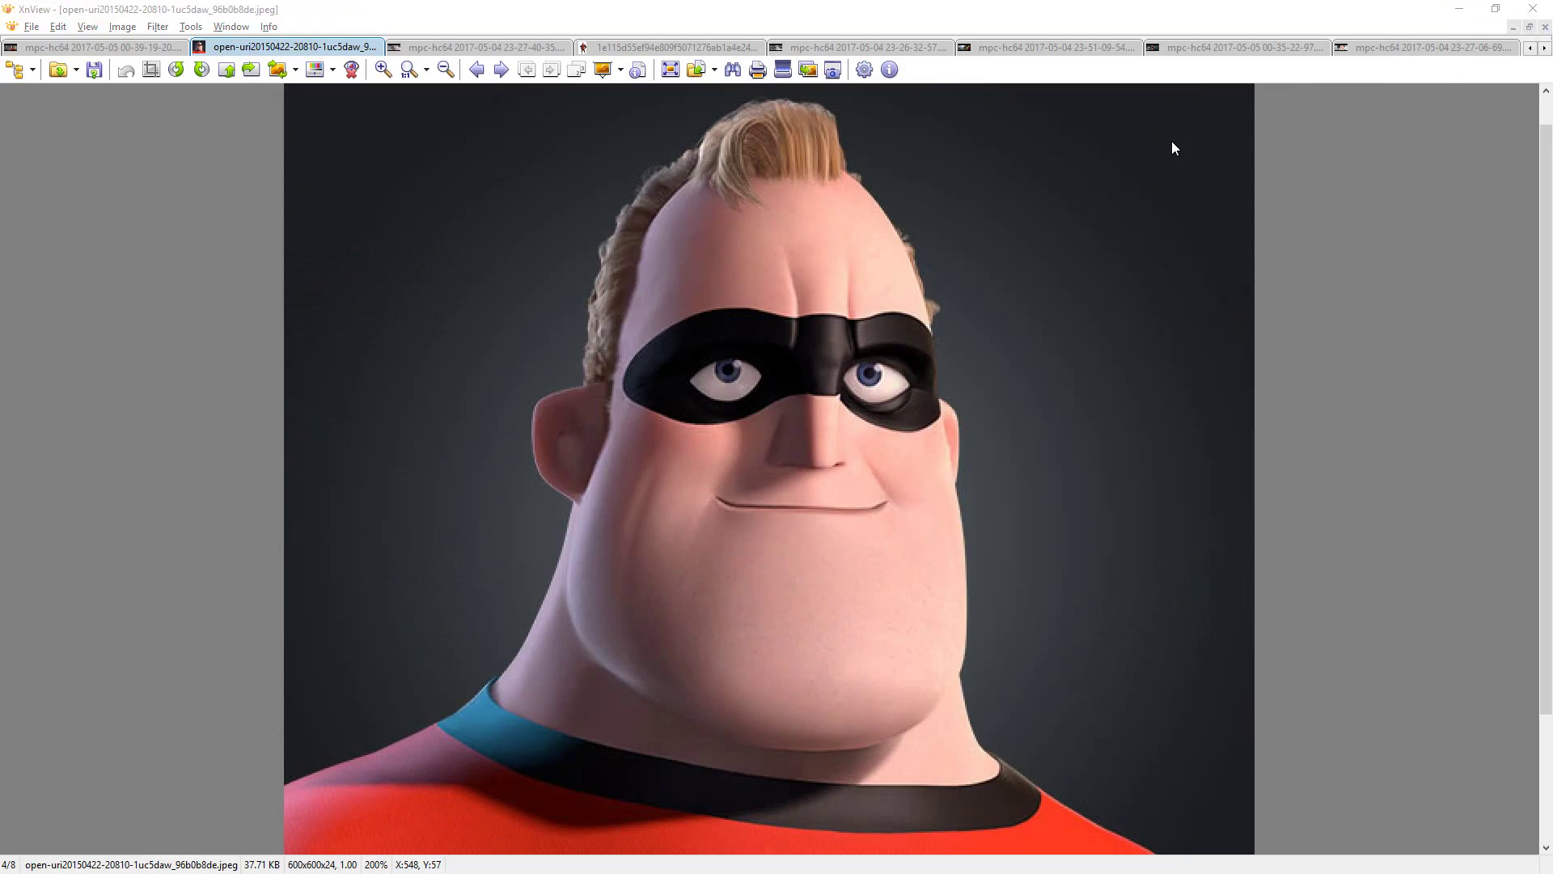
pyautogui.hotkey('alt', 'Tab')
pyautogui.moveTo(1214, 11)
pyautogui.mouseDown()
pyautogui.moveTo(1188, 51)
pyautogui.moveTo(1147, 24)
pyautogui.moveTo(1247, 42)
pyautogui.moveTo(1177, 48)
pyautogui.moveTo(1211, 51)
pyautogui.mouseUp()
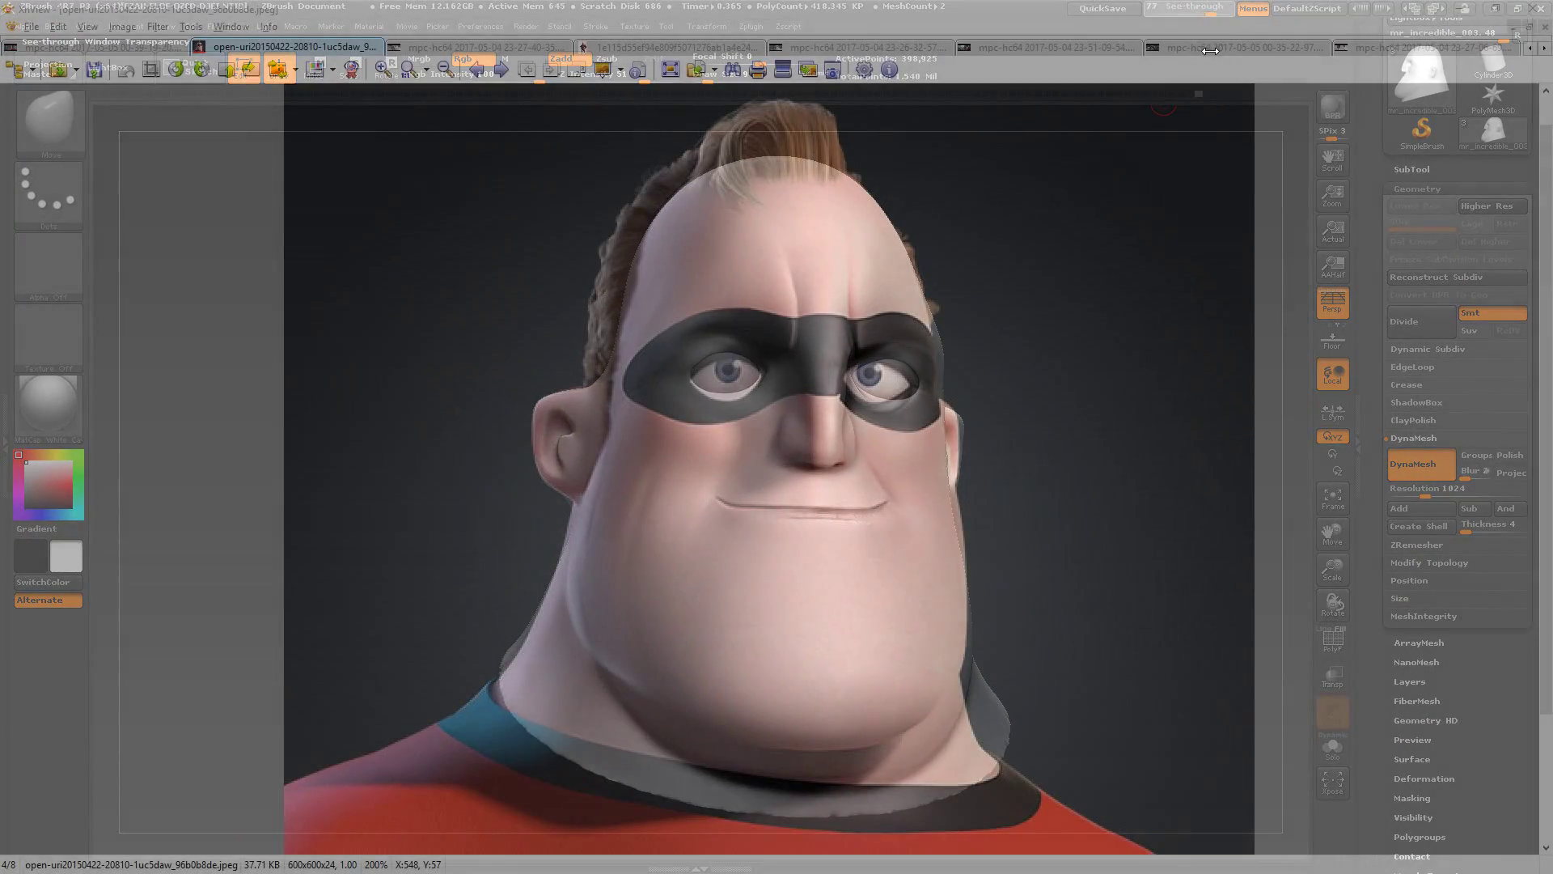
# Step: Inspect the tilted close-up face reference in XnView, and set See-through to 0 in ZBrush
pyautogui.hotkey('alt', 'Tab')
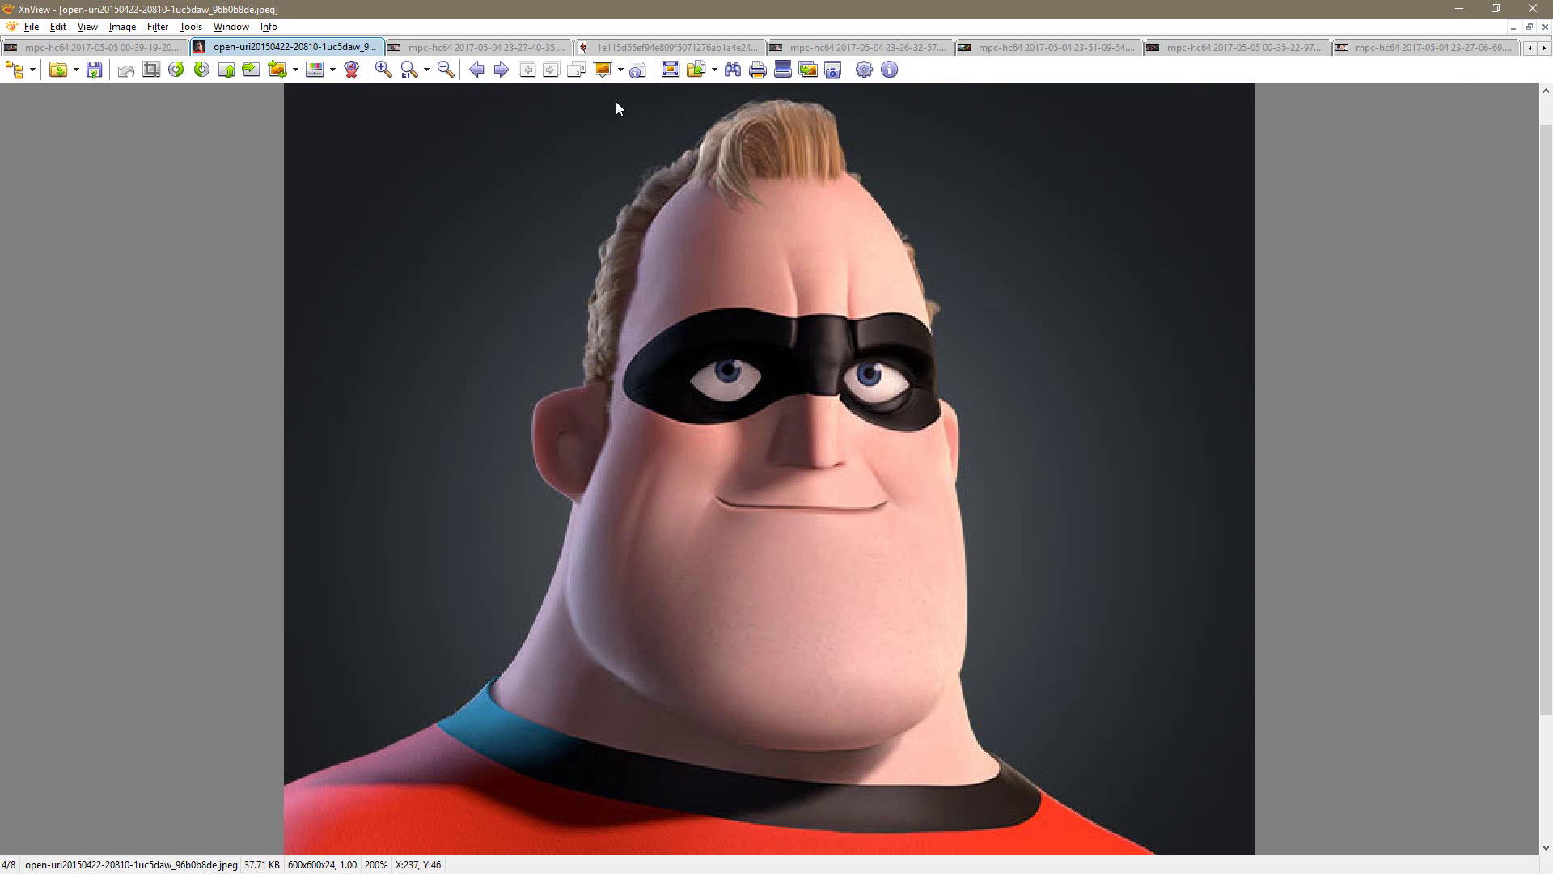
pyautogui.click(503, 49)
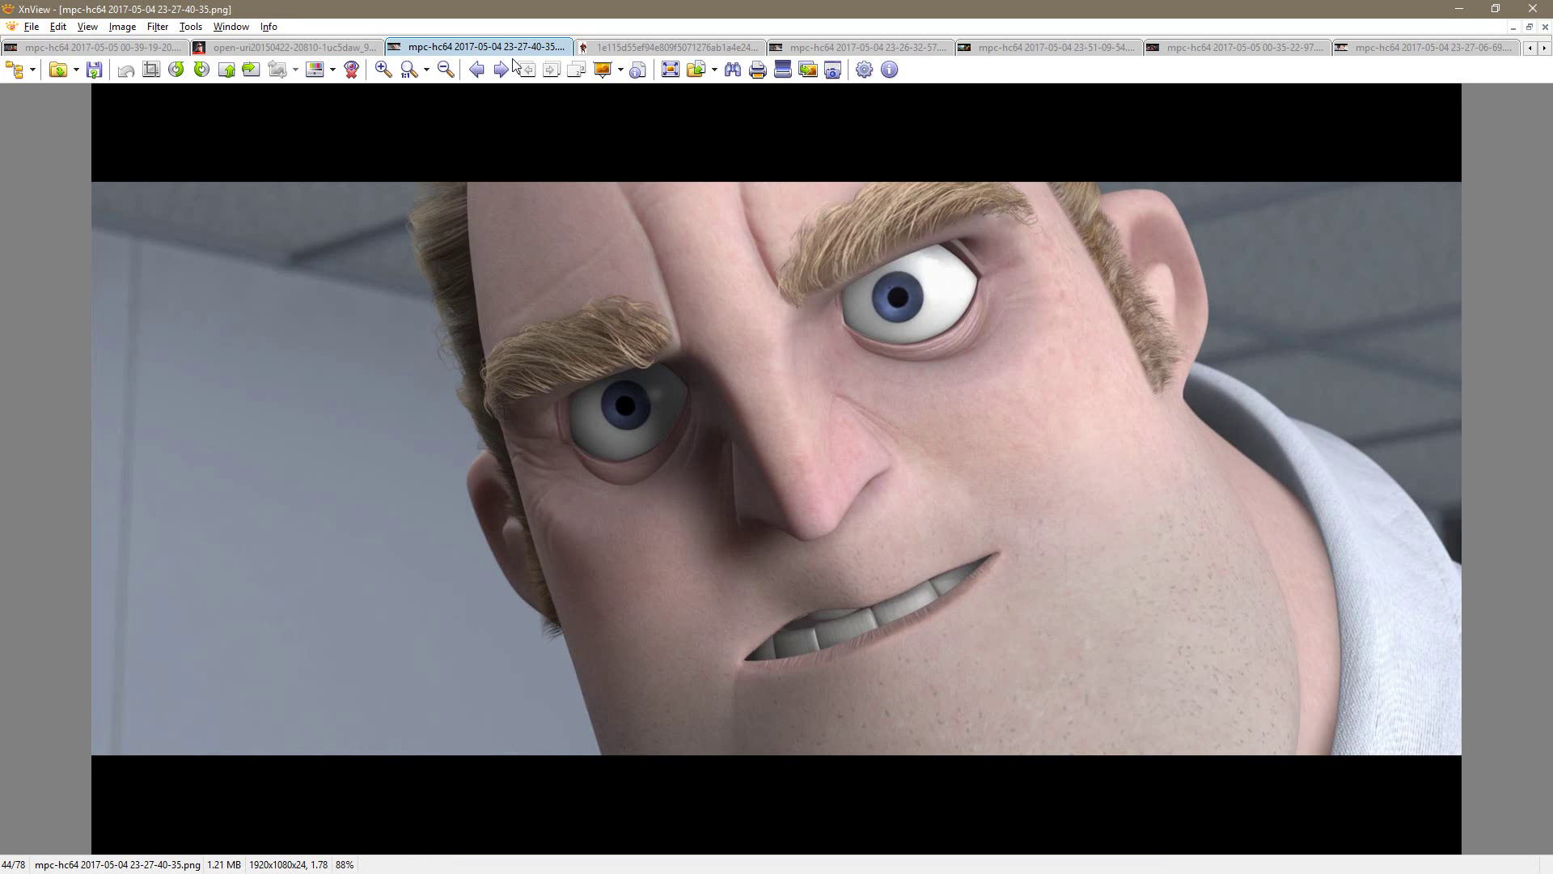
pyautogui.hotkey('alt', 'Tab')
pyautogui.moveTo(1207, 11); pyautogui.dragTo(1139, 12)
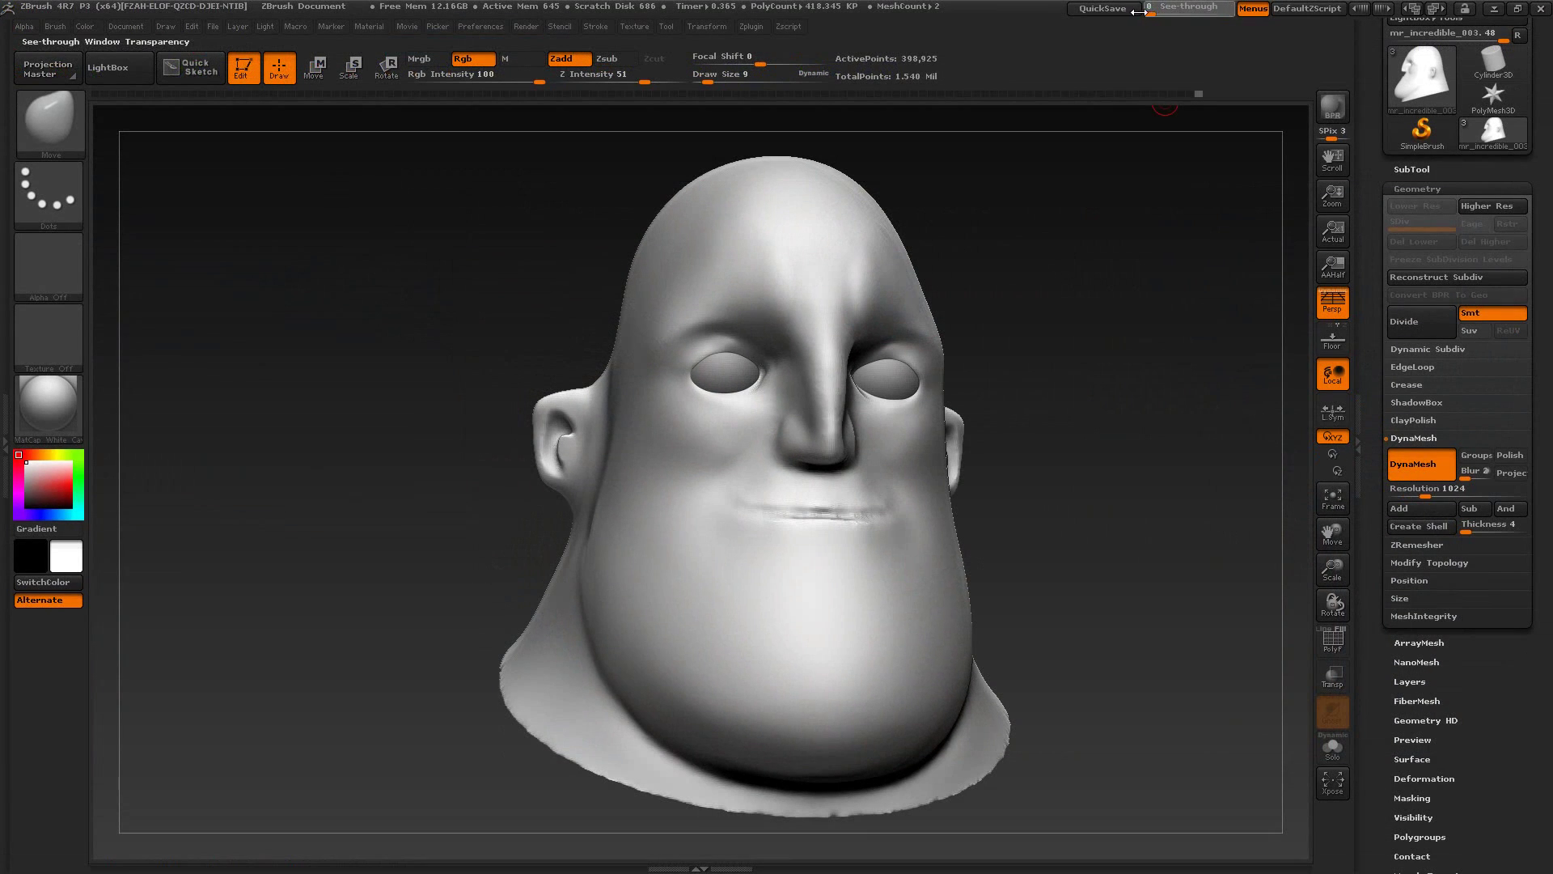
# Step: Refine the ear's inner front edge with the Move brush at draw size 7
pyautogui.moveTo(1054, 312)
pyautogui.keyDown('alt'); pyautogui.mouseDown()
pyautogui.moveTo(1120, 347)
pyautogui.moveTo(1214, 348)
pyautogui.mouseUp(); pyautogui.keyUp('alt')
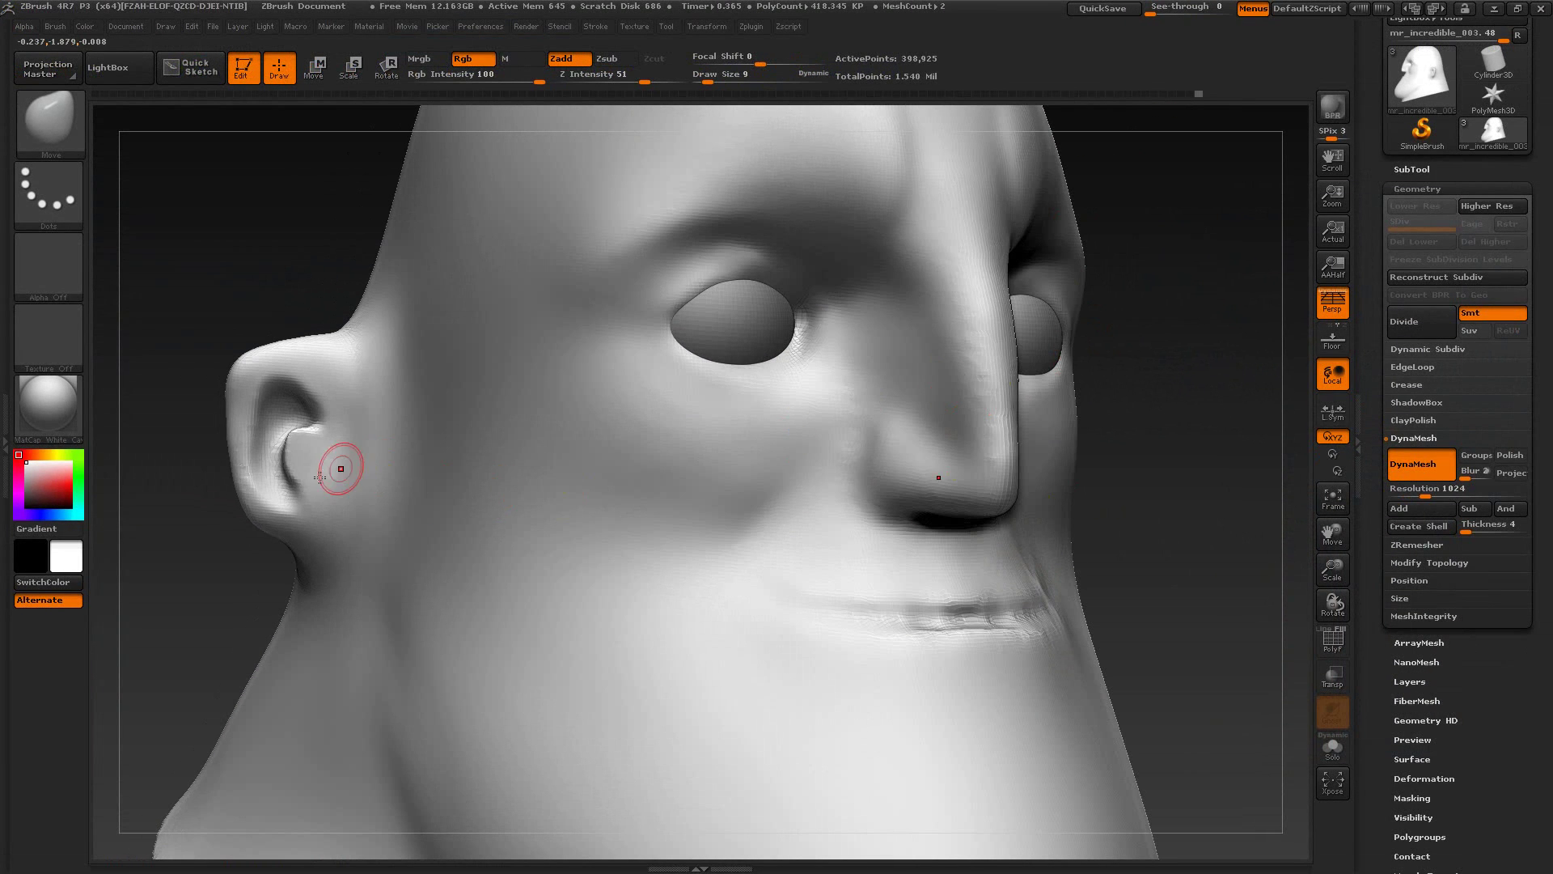
pyautogui.press('s')
pyautogui.click(261, 418)
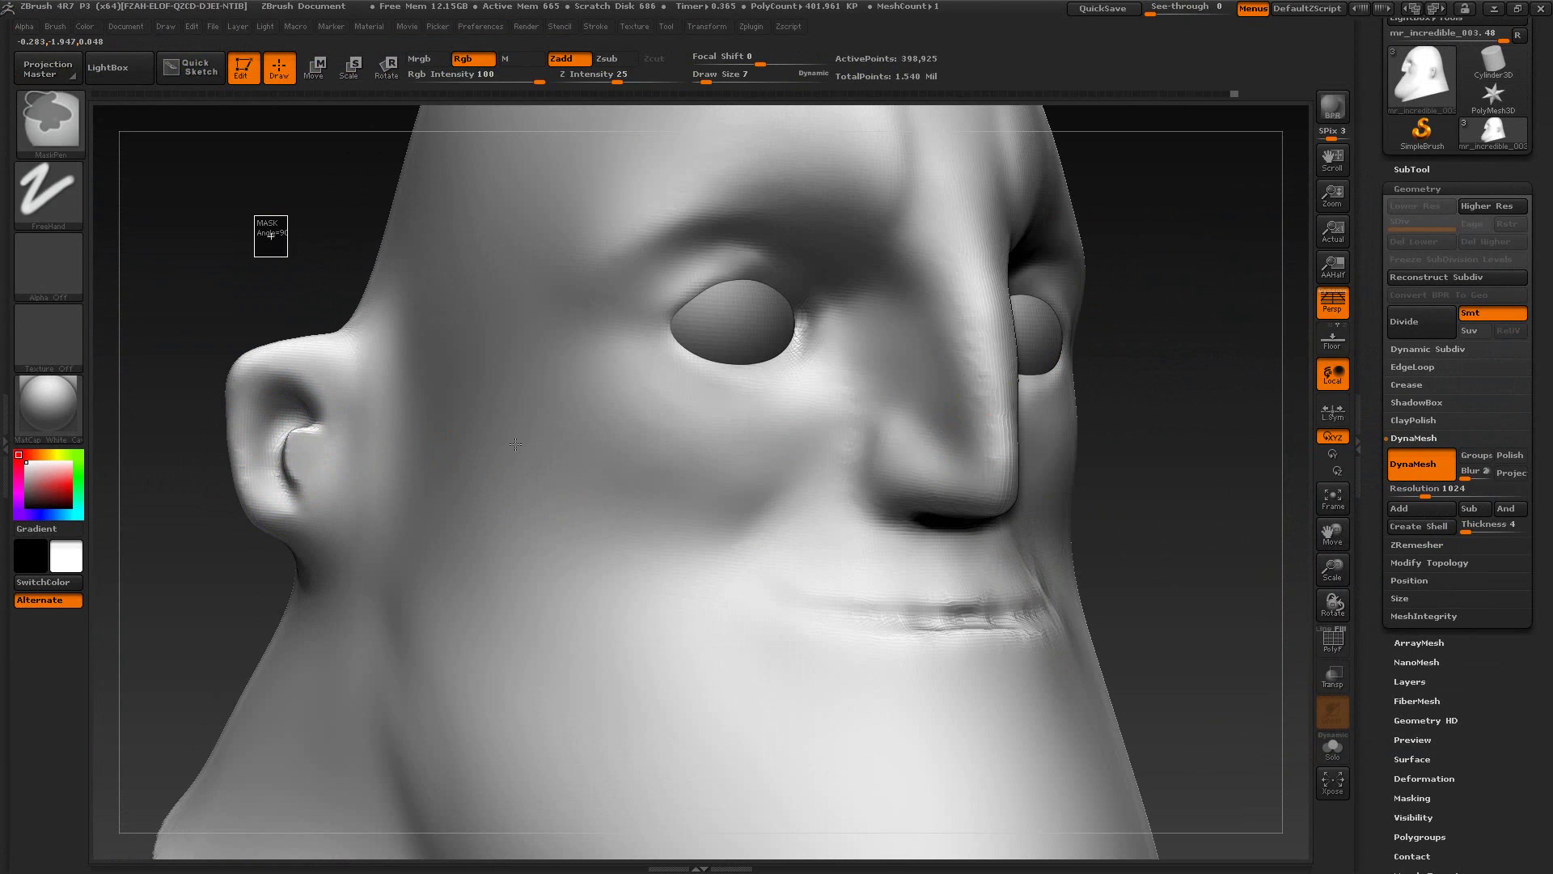
# Step: Select the Move brush with draw size 65, and show the head in side profile without perspective
pyautogui.press('b')
pyautogui.press('m')
pyautogui.press('v')
pyautogui.moveTo(1210, 565)
pyautogui.mouseDown()
pyautogui.moveTo(1156, 515)
pyautogui.moveTo(1102, 521)
pyautogui.moveTo(1075, 572)
pyautogui.moveTo(1097, 596)
pyautogui.moveTo(1020, 611)
pyautogui.moveTo(1066, 580)
pyautogui.moveTo(1100, 628)
pyautogui.moveTo(1038, 664)
pyautogui.moveTo(912, 683)
pyautogui.moveTo(1116, 575)
pyautogui.moveTo(1118, 540)
pyautogui.moveTo(1226, 531)
pyautogui.moveTo(1146, 595)
pyautogui.mouseUp()
pyautogui.press('s')
pyautogui.moveTo(993, 600)
pyautogui.mouseDown()
pyautogui.moveTo(1107, 619)
pyautogui.moveTo(1044, 649)
pyautogui.mouseUp()
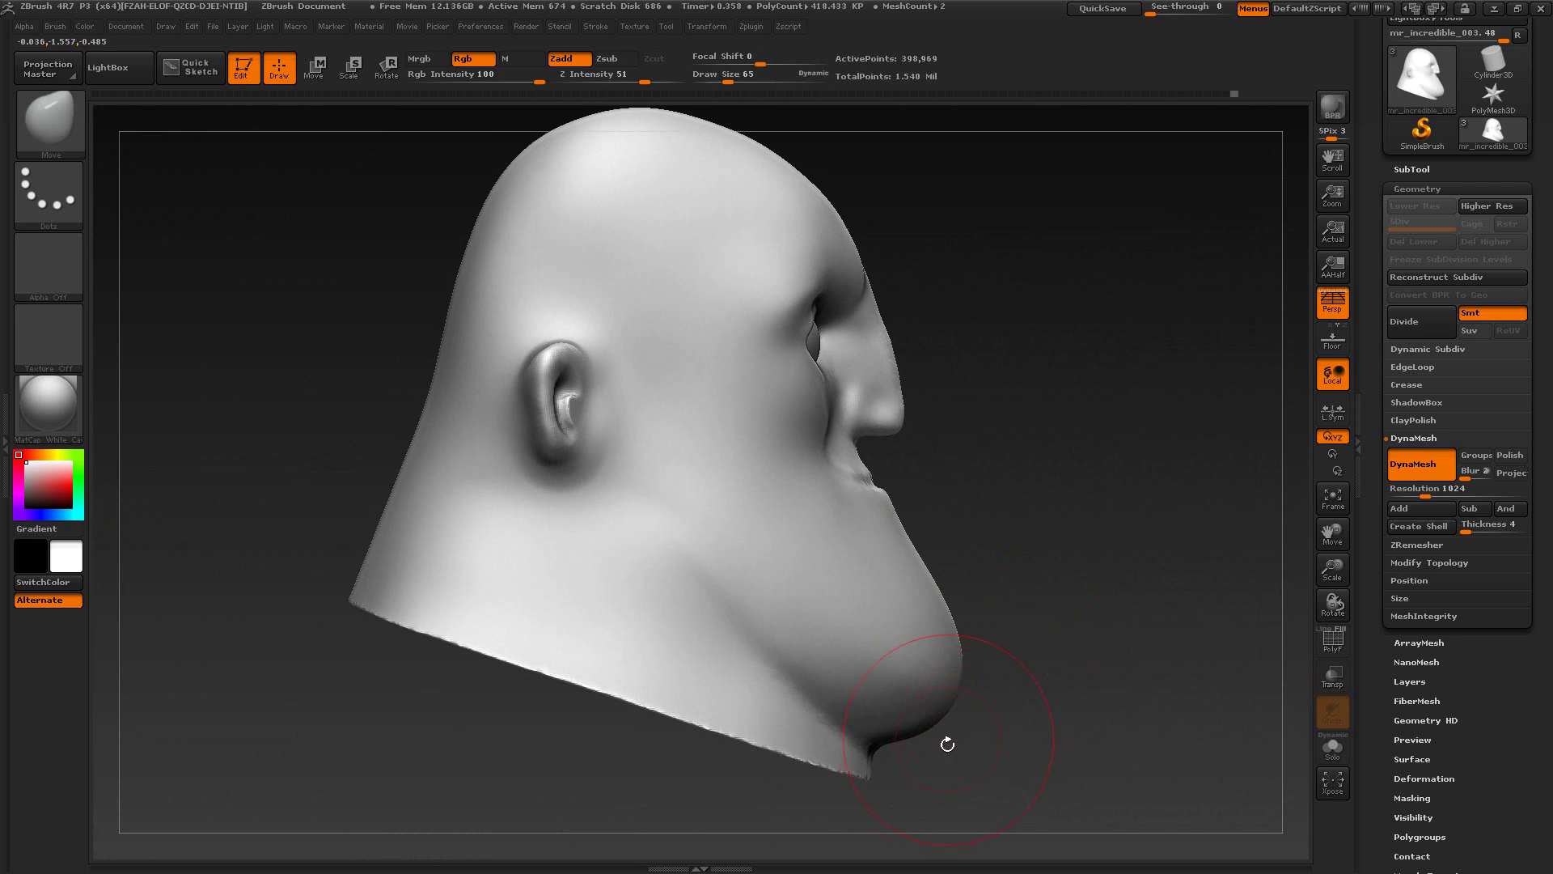
pyautogui.press('ctrl')
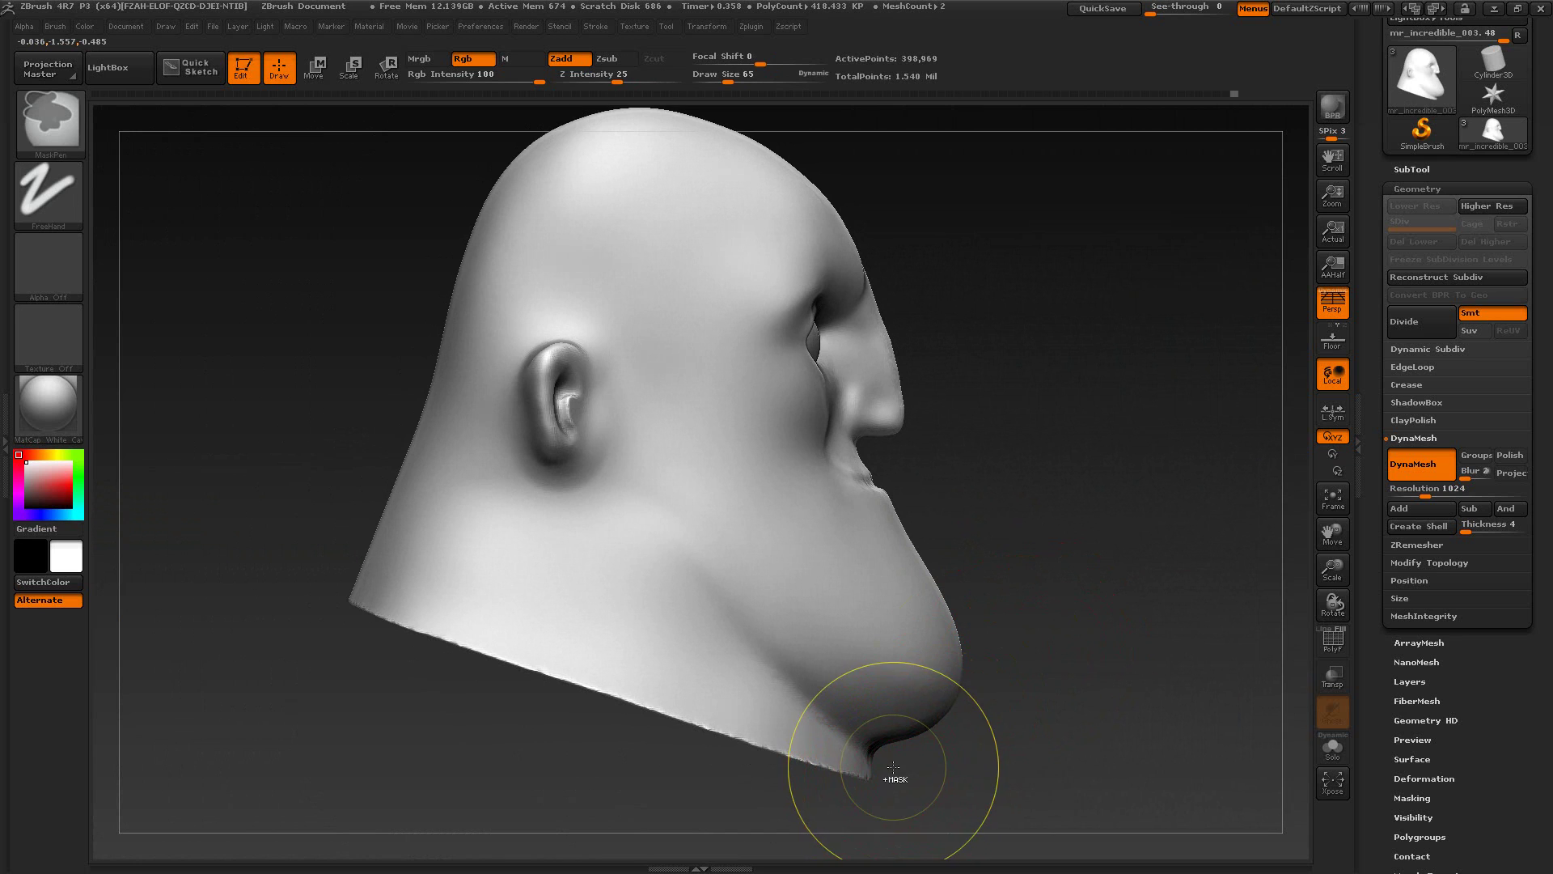
pyautogui.moveTo(961, 780); pyautogui.dragTo(1012, 746)
pyautogui.click(1331, 302)
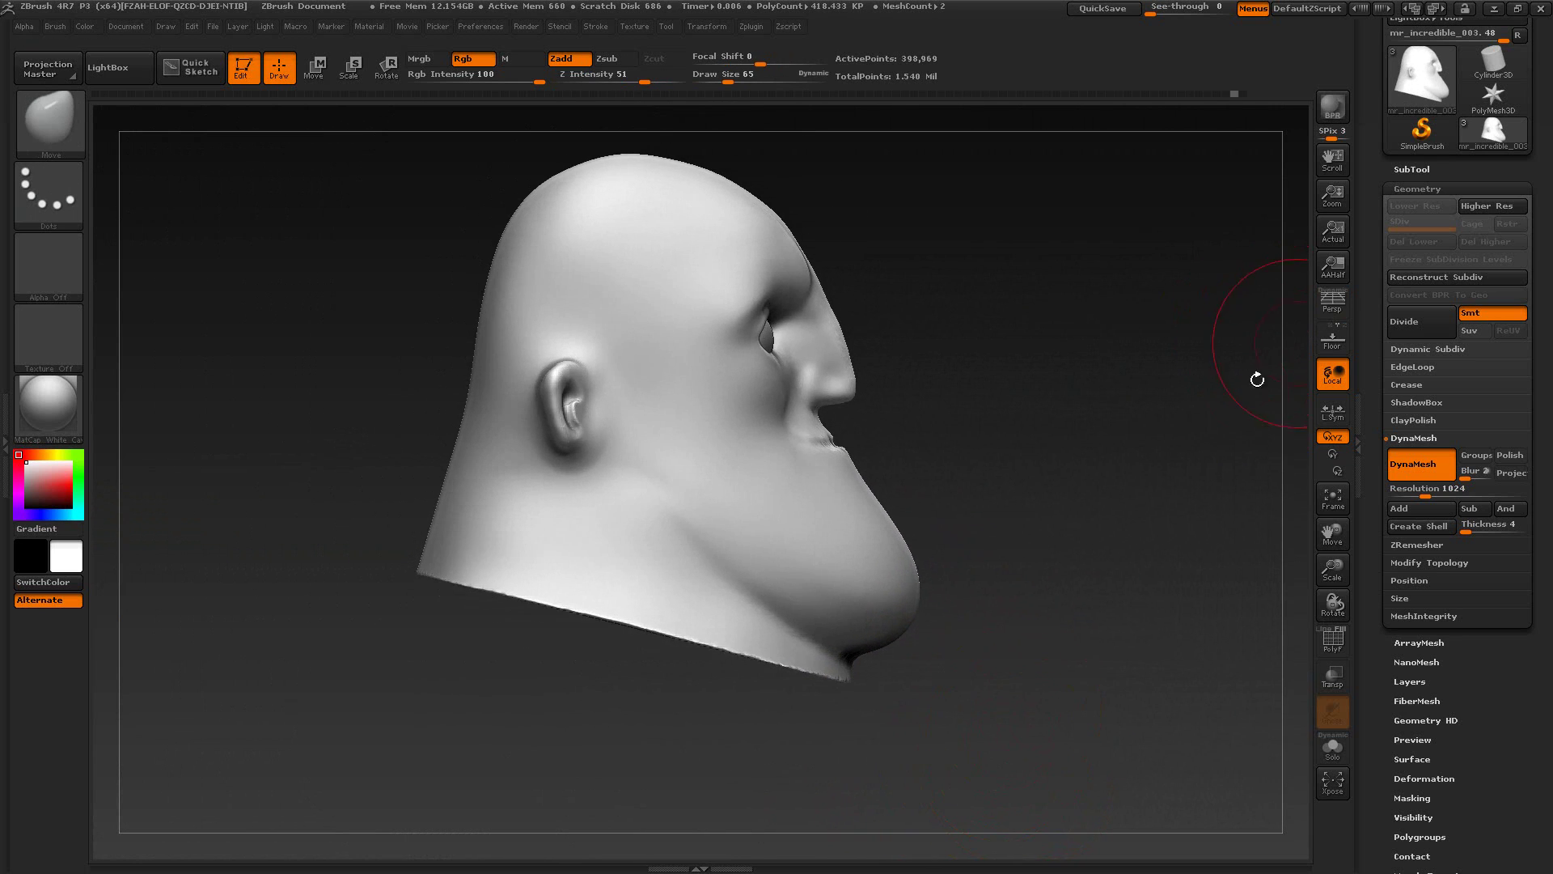
pyautogui.moveTo(1029, 660); pyautogui.dragTo(701, 653)
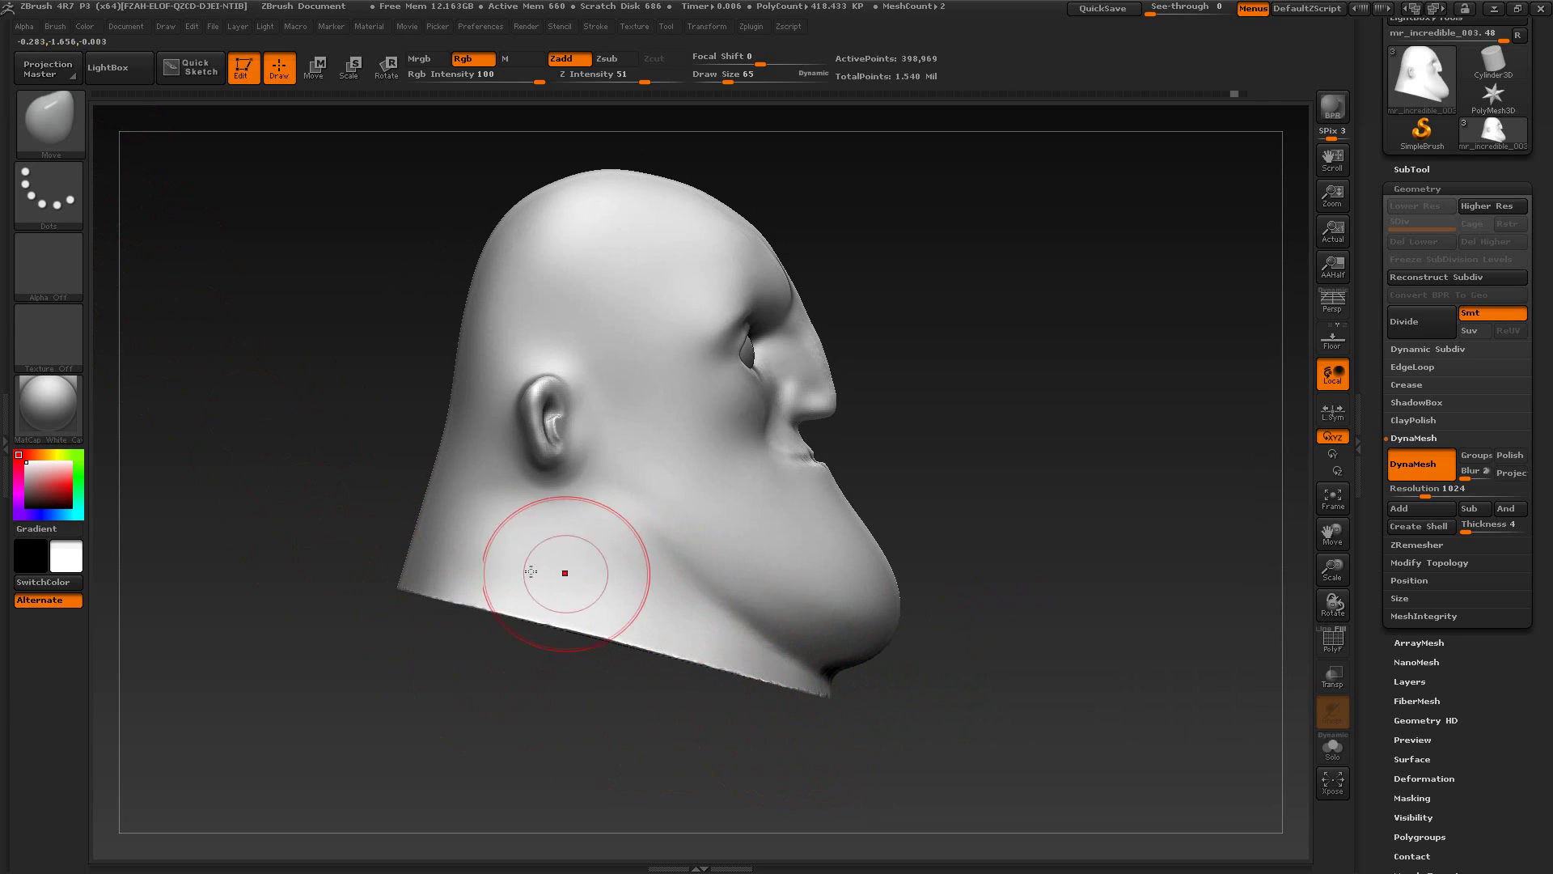
pyautogui.press('ctrl')
pyautogui.moveTo(53, 123)
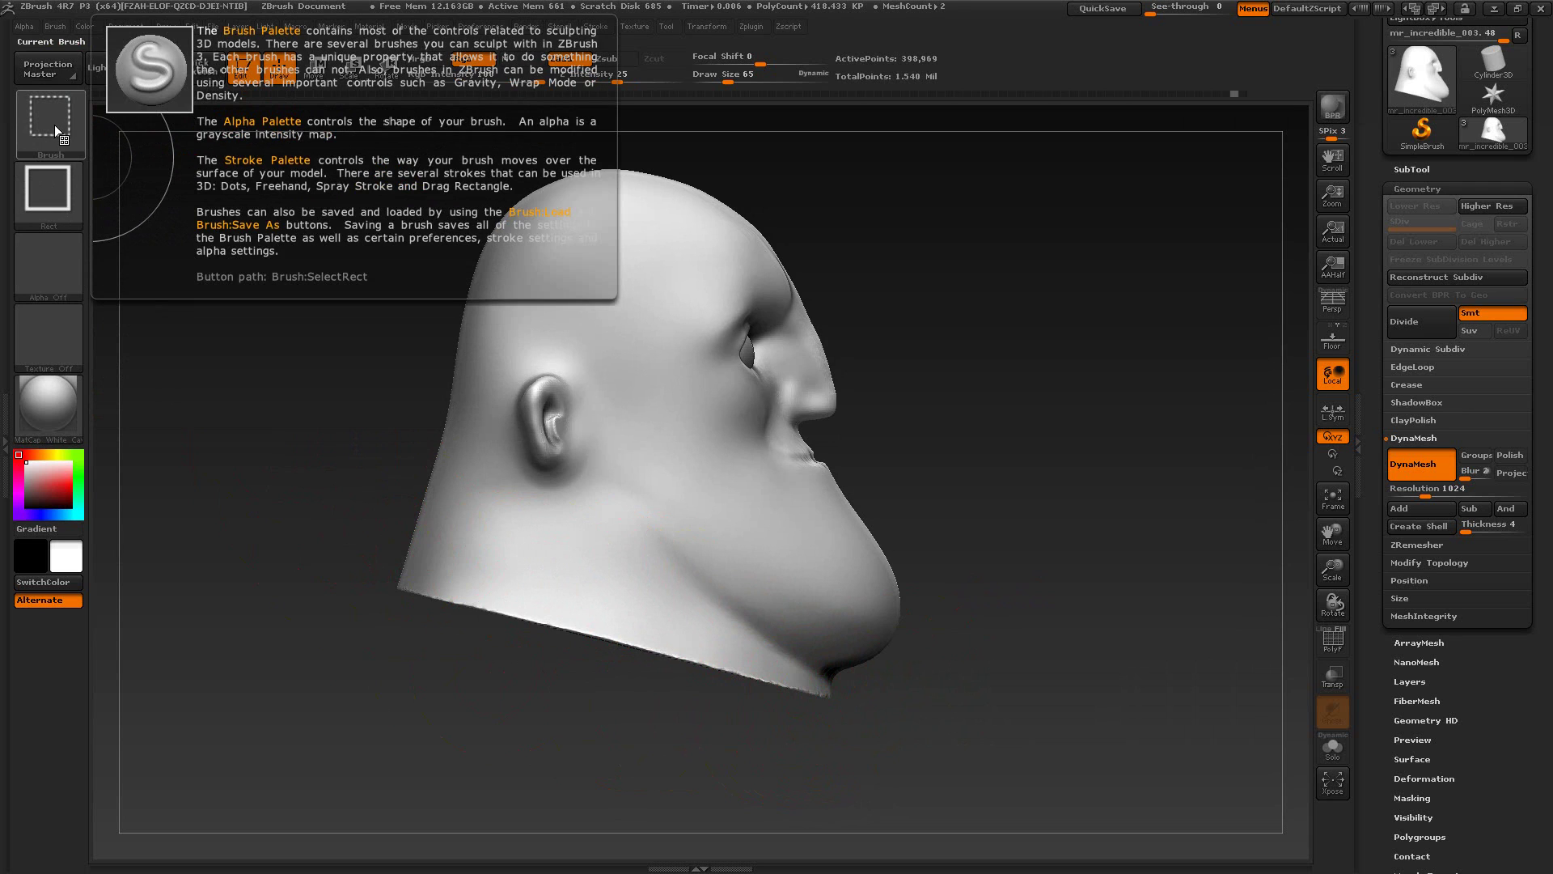
pyautogui.keyDown('ctrl'); pyautogui.keyDown('shift'); pyautogui.click(56, 144); pyautogui.keyUp('shift'); pyautogui.keyUp('ctrl')
pyautogui.click(54, 193)
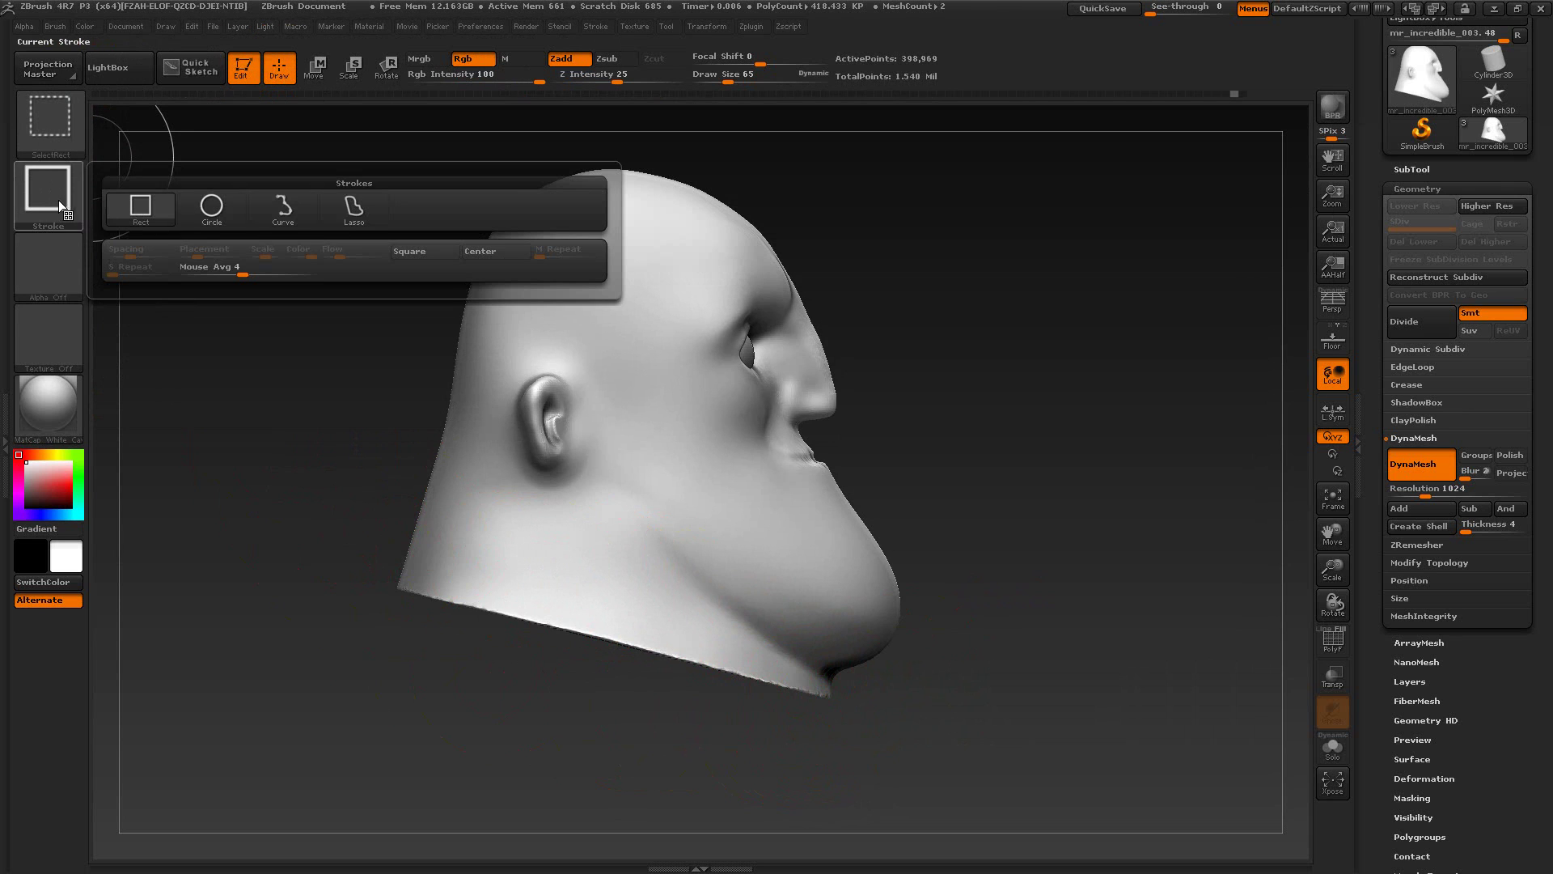
pyautogui.click(352, 221)
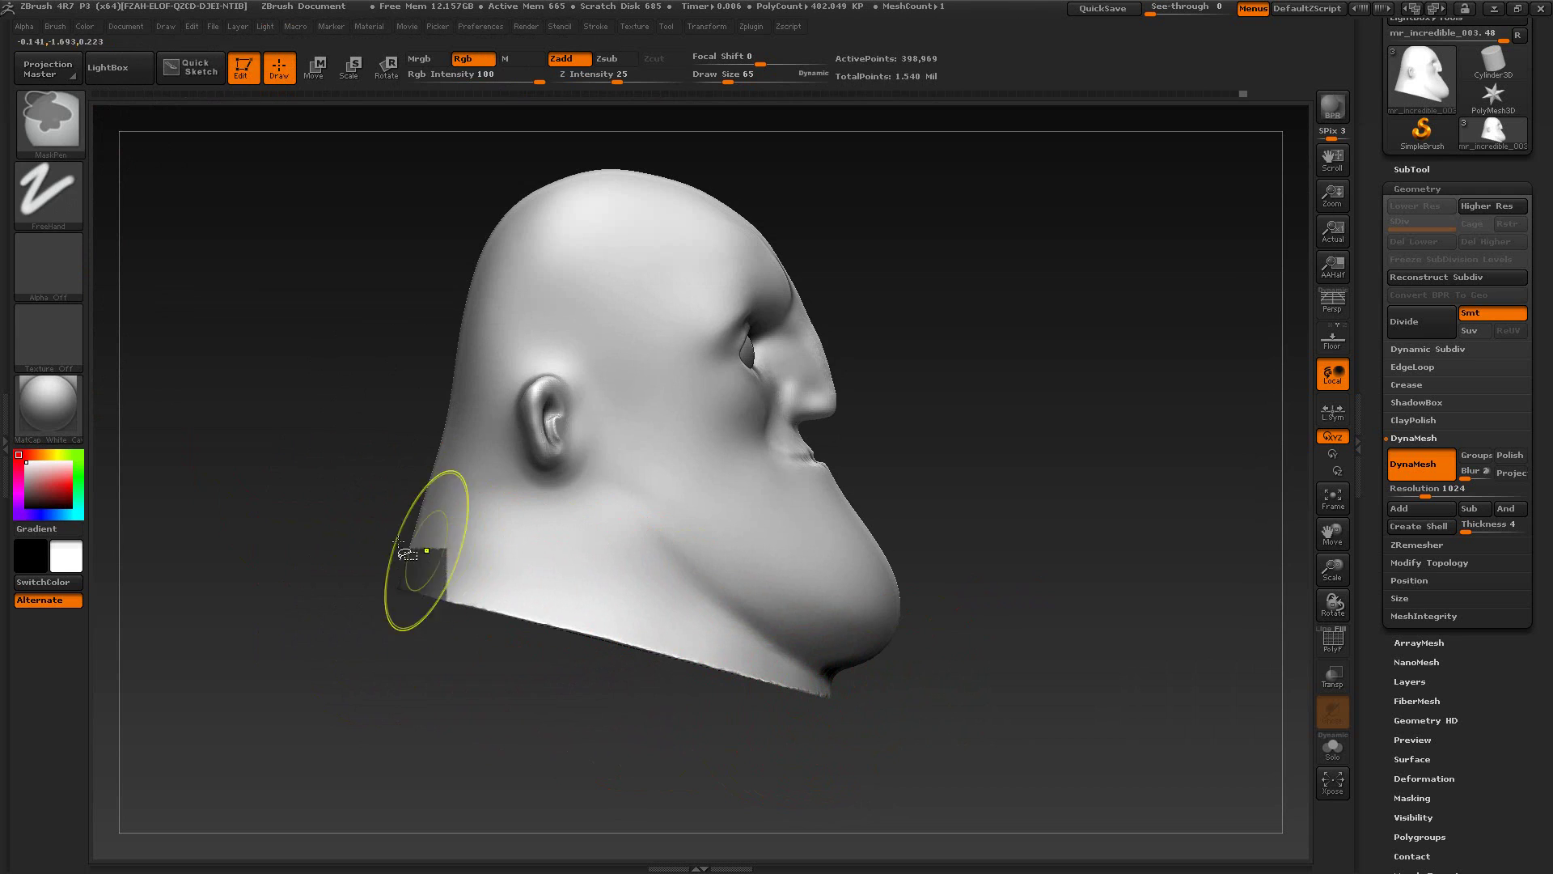
pyautogui.moveTo(314, 639)
pyautogui.keyDown('ctrl'); pyautogui.keyDown('shift'); pyautogui.mouseDown()
pyautogui.moveTo(374, 524)
pyautogui.moveTo(483, 567)
pyautogui.mouseUp(); pyautogui.keyUp('shift'); pyautogui.keyUp('ctrl')
pyautogui.hotkey('ctrl', 'z')
pyautogui.keyDown('ctrl'); pyautogui.keyDown('shift'); pyautogui.click(312, 513); pyautogui.keyUp('shift'); pyautogui.keyUp('ctrl')
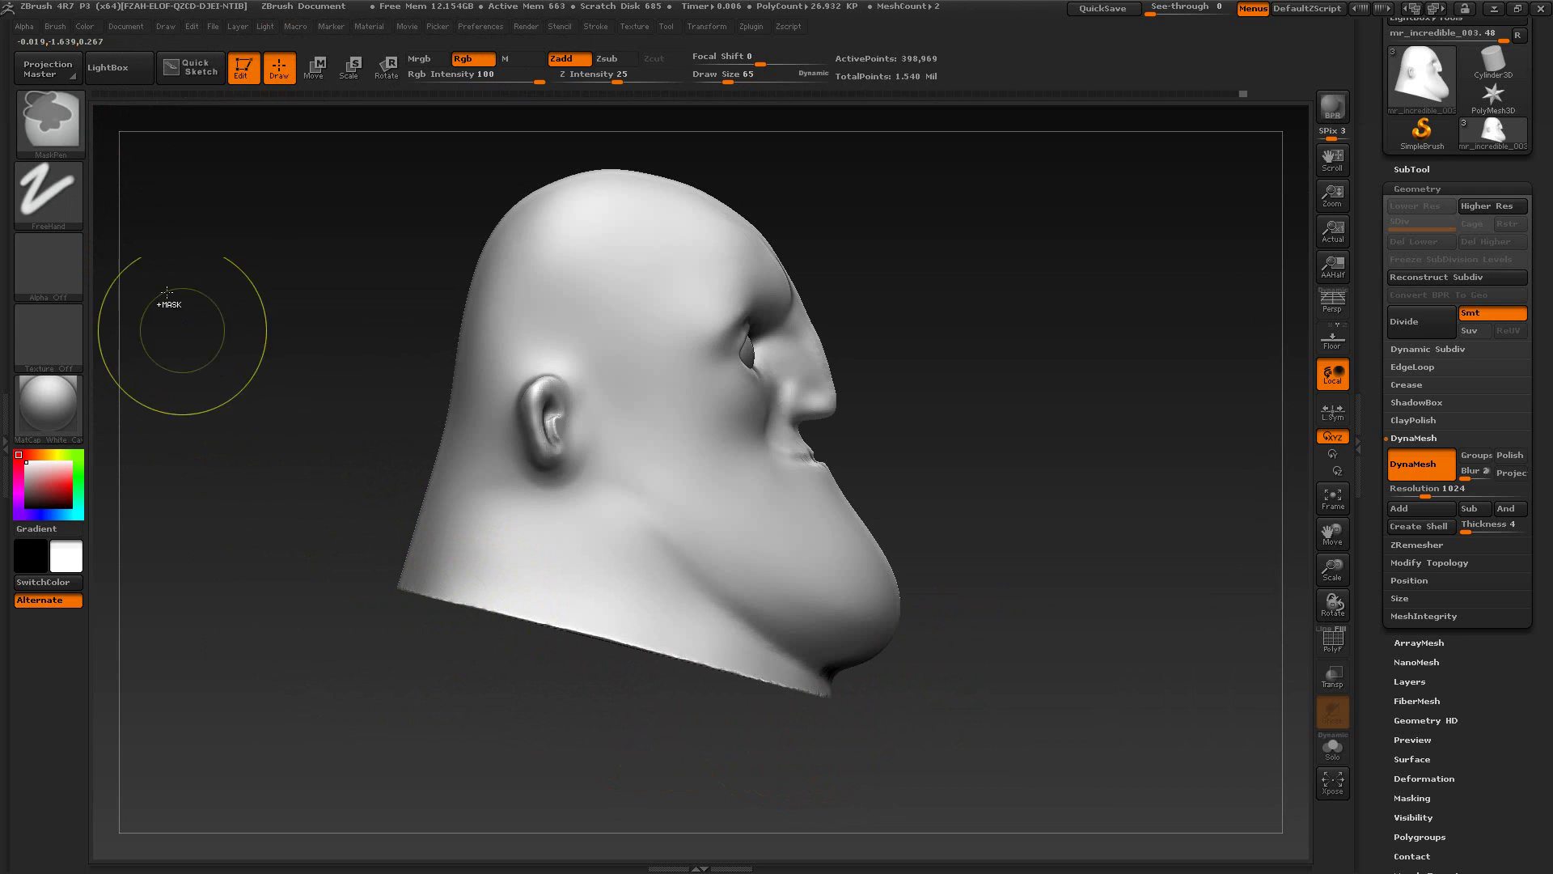
# Step: Mask the neck below the jawline and behind the ear using the MaskPen with the Lasso stroke
pyautogui.click(57, 193)
pyautogui.click(214, 243)
pyautogui.moveTo(335, 657)
pyautogui.keyDown('ctrl'); pyautogui.mouseDown()
pyautogui.moveTo(415, 544)
pyautogui.moveTo(866, 708)
pyautogui.moveTo(513, 518)
pyautogui.moveTo(324, 518)
pyautogui.mouseUp(); pyautogui.keyUp('ctrl')
pyautogui.keyDown('ctrl'); pyautogui.moveTo(818, 735); pyautogui.dragTo(842, 703); pyautogui.keyUp('ctrl')
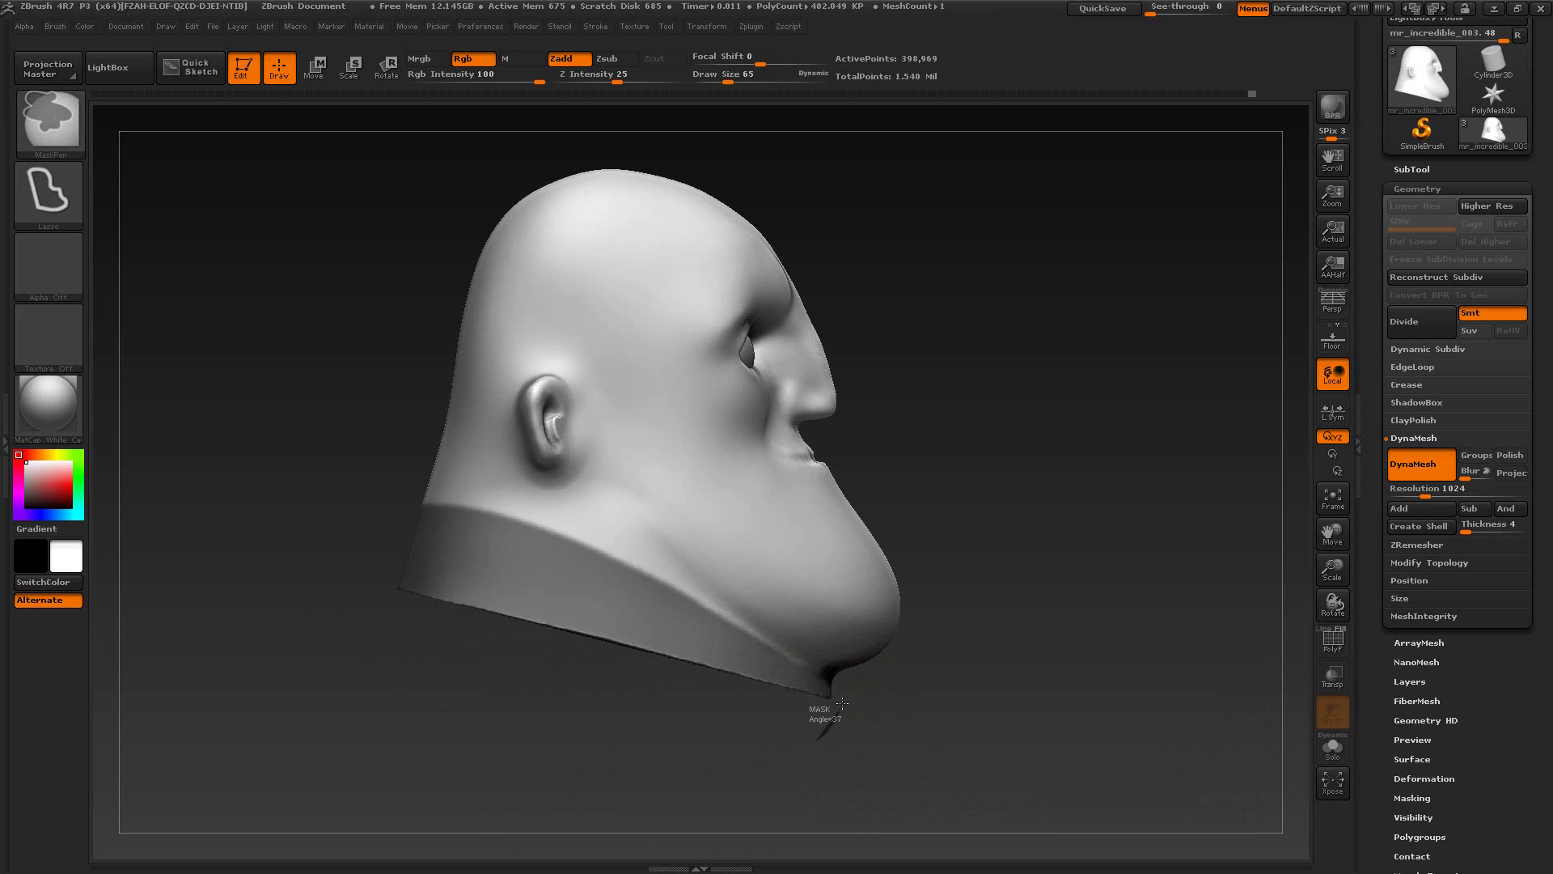
pyautogui.moveTo(794, 655)
pyautogui.keyDown('ctrl'); pyautogui.mouseDown()
pyautogui.moveTo(662, 557)
pyautogui.moveTo(538, 495)
pyautogui.moveTo(319, 684)
pyautogui.mouseUp(); pyautogui.keyUp('ctrl')
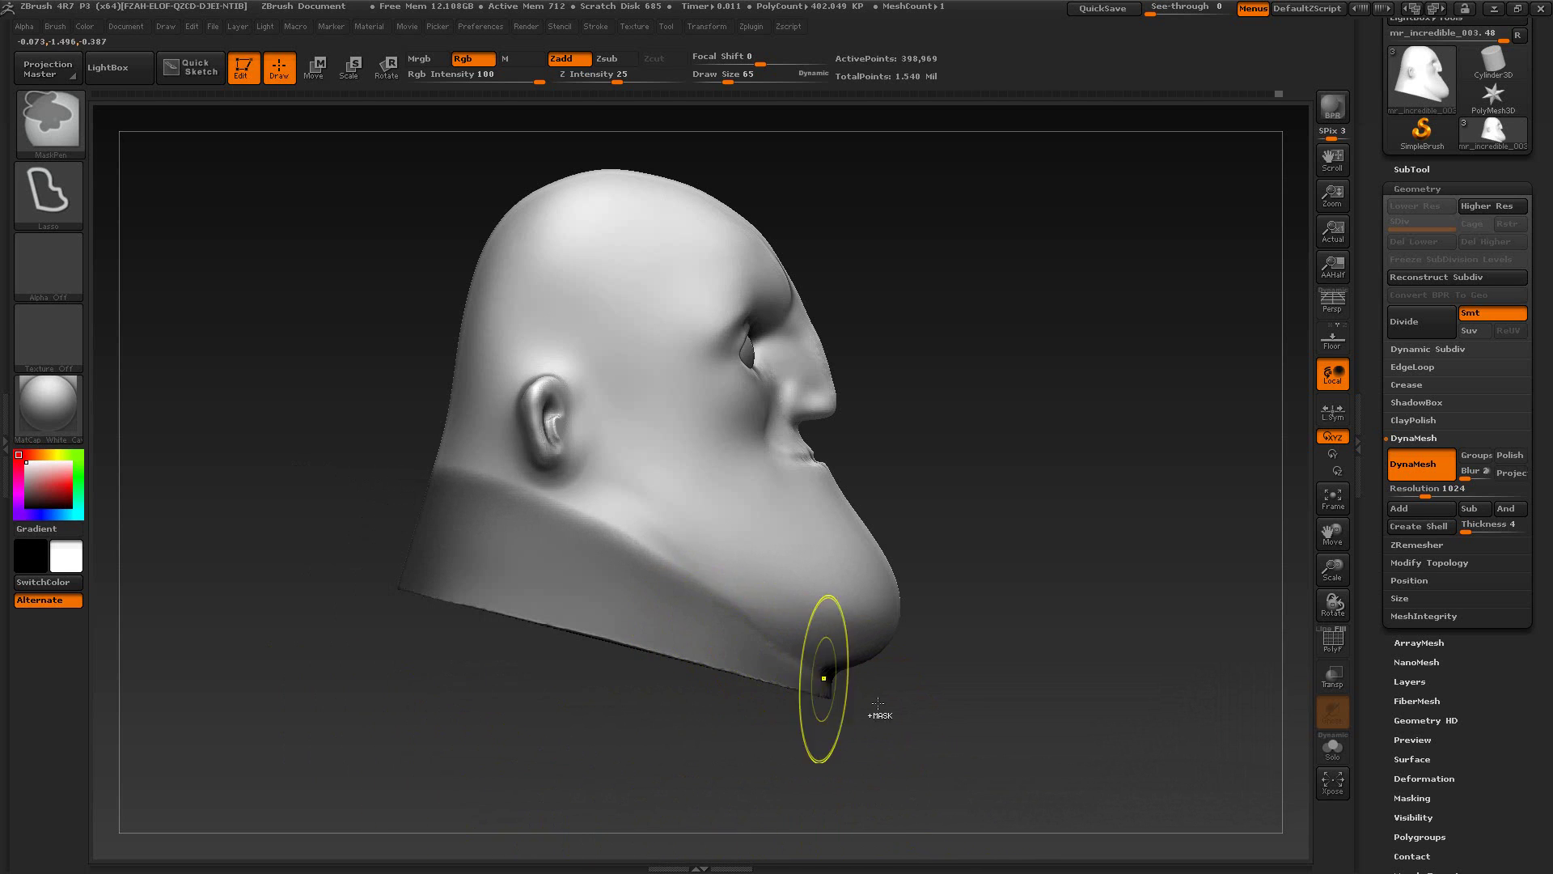
pyautogui.keyDown('ctrl'); pyautogui.click(914, 718); pyautogui.keyUp('ctrl')
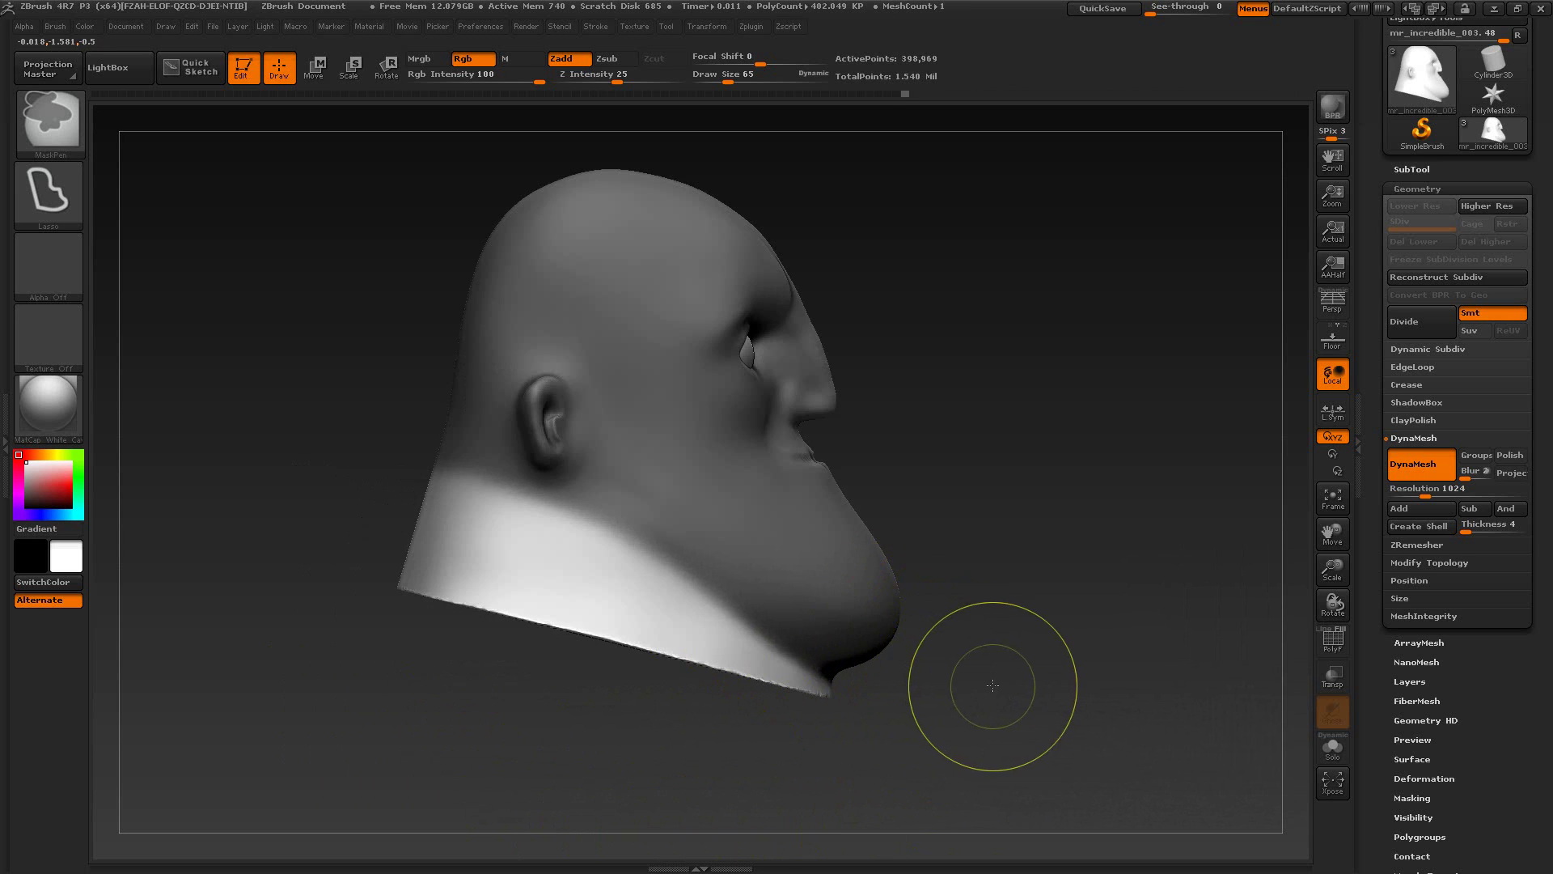
pyautogui.moveTo(979, 679)
pyautogui.keyDown('ctrl'); pyautogui.mouseDown()
pyautogui.moveTo(1064, 707)
pyautogui.moveTo(1001, 616)
pyautogui.moveTo(1022, 716)
pyautogui.moveTo(963, 711)
pyautogui.mouseUp(); pyautogui.keyUp('ctrl')
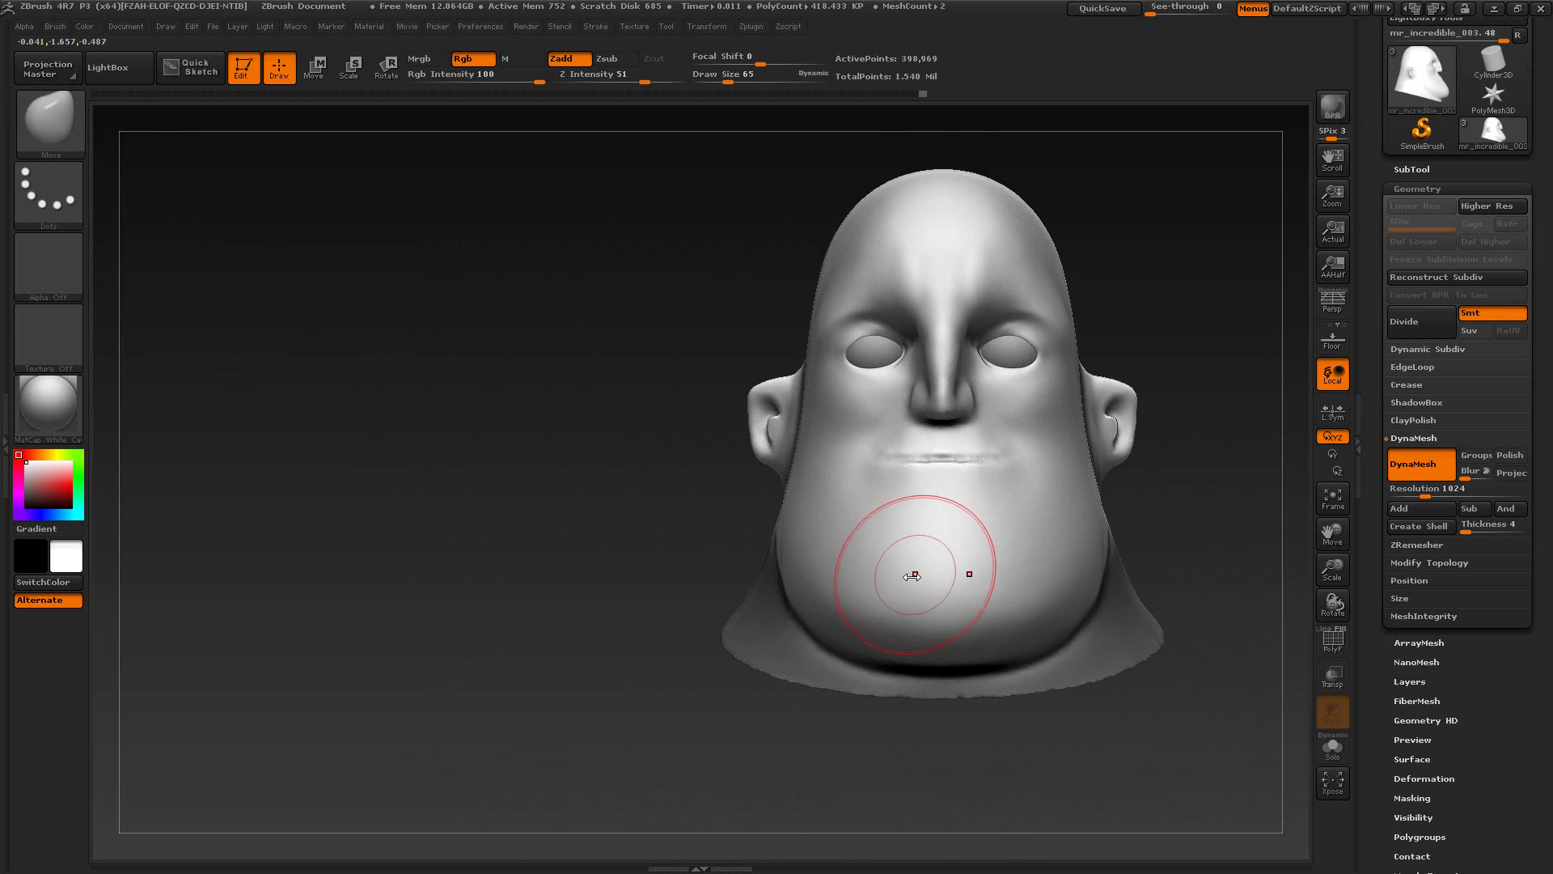
# Step: Reshape the front of the chin in side profile with the Move brush at draw size 160, checking it from the front and both sides
pyautogui.press('s')
pyautogui.moveTo(914, 573); pyautogui.dragTo(921, 573)
pyautogui.moveTo(930, 732)
pyautogui.keyDown('alt'); pyautogui.mouseDown()
pyautogui.moveTo(815, 716)
pyautogui.moveTo(819, 644)
pyautogui.mouseUp(); pyautogui.keyUp('alt')
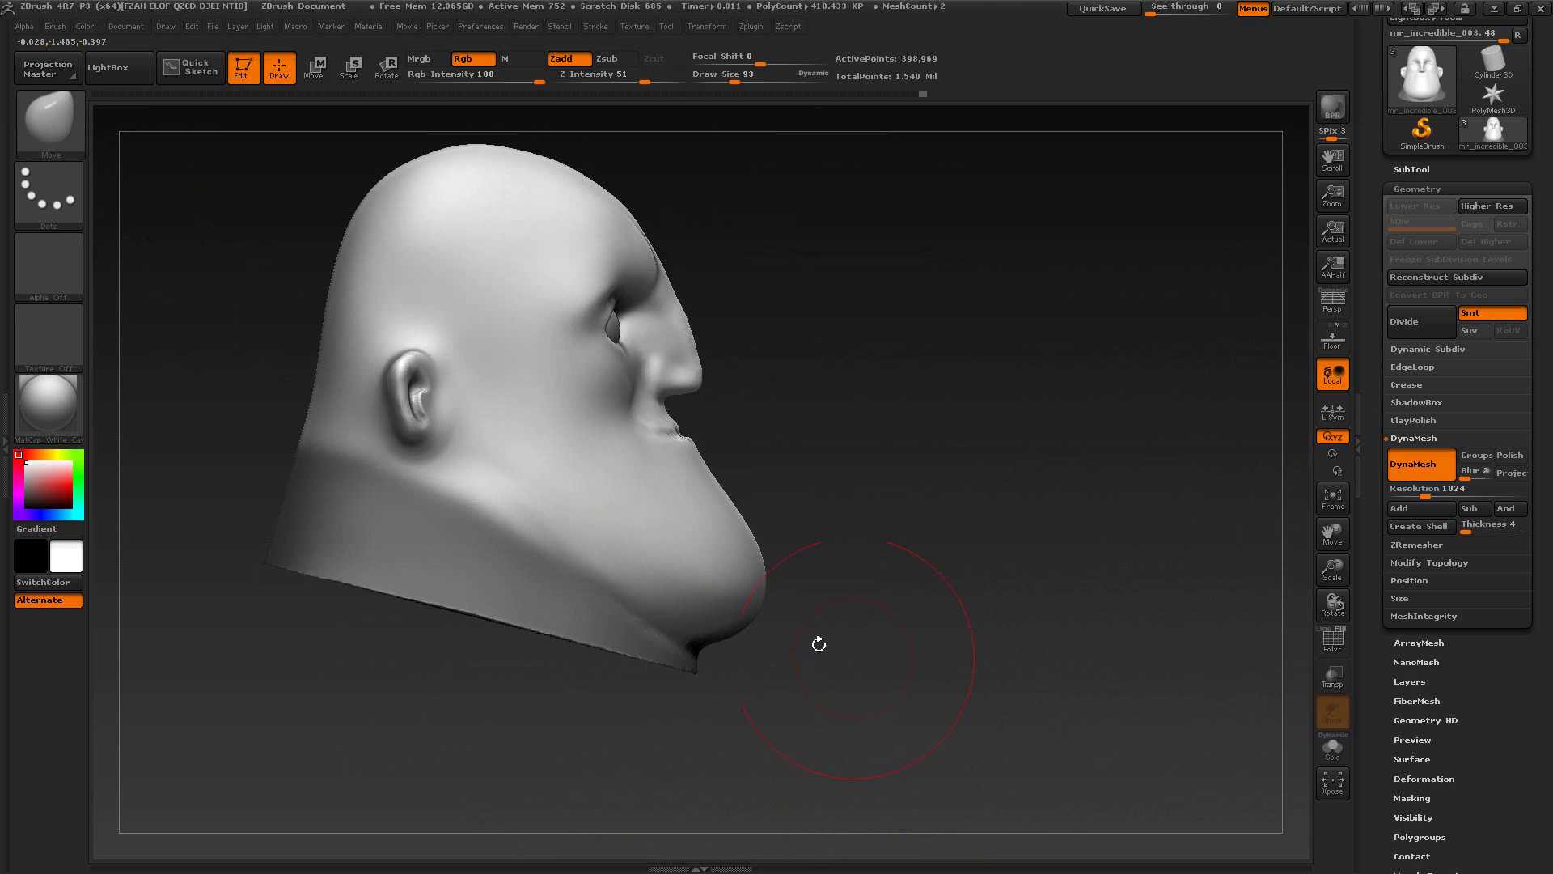
pyautogui.press('s')
pyautogui.click(759, 598)
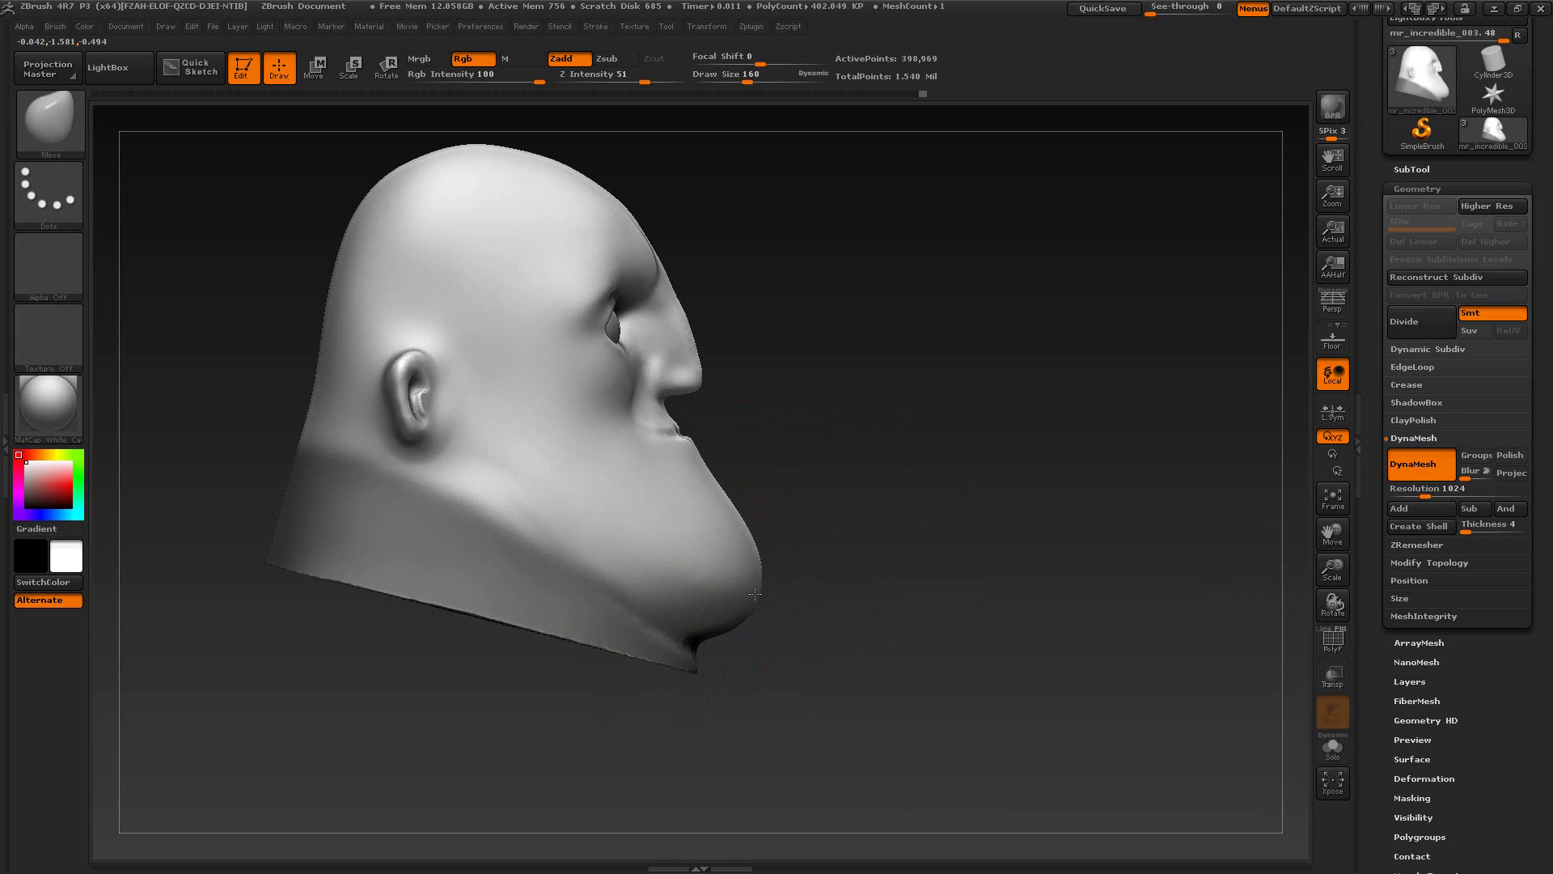
pyautogui.moveTo(870, 668); pyautogui.dragTo(684, 711)
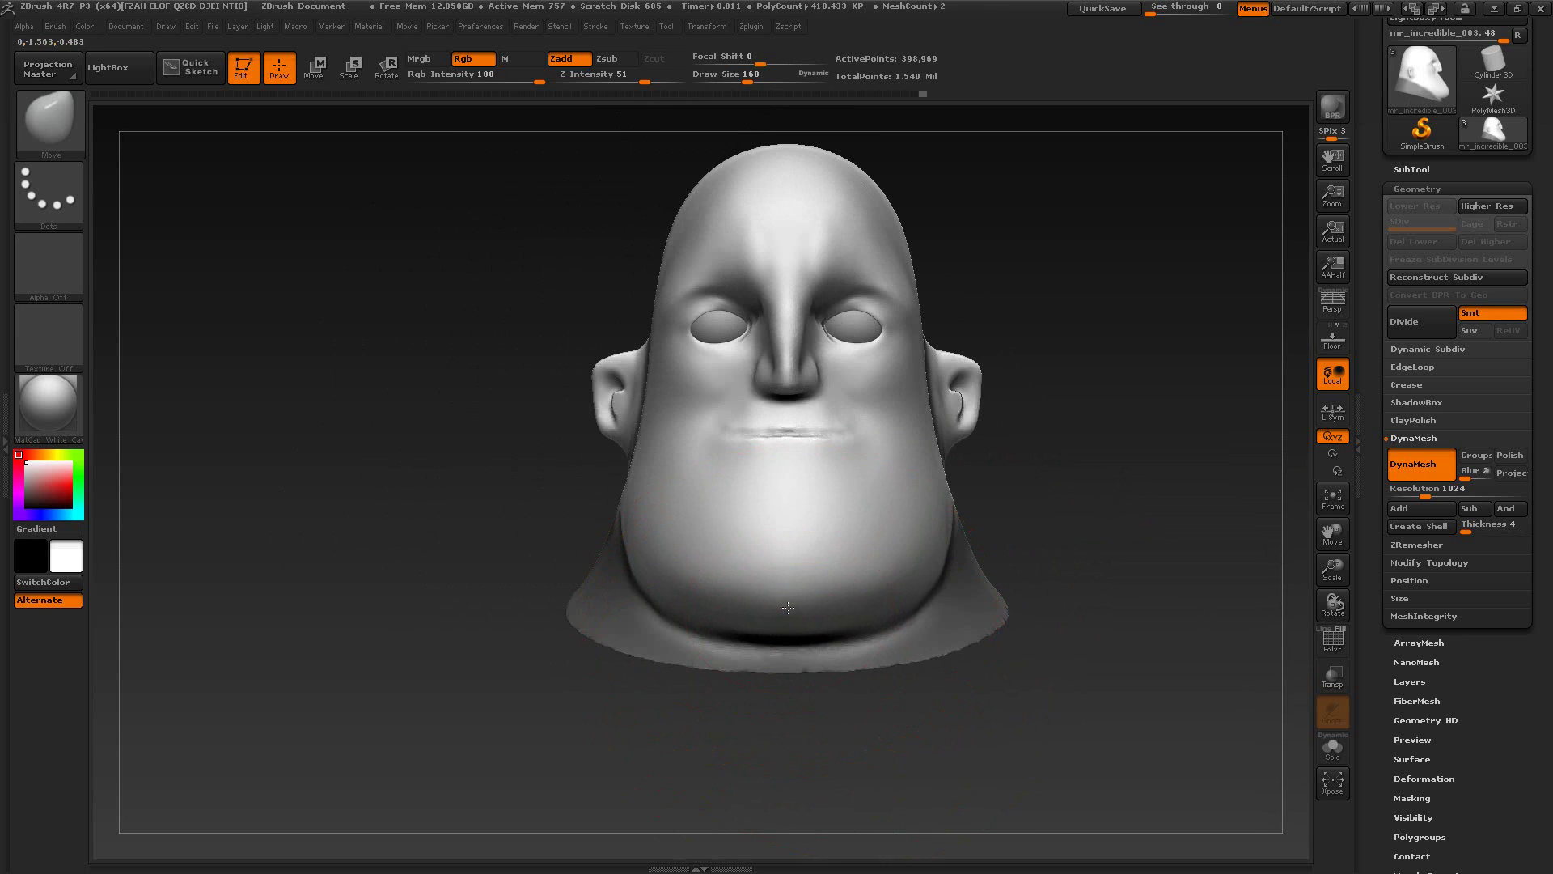
pyautogui.moveTo(846, 709); pyautogui.dragTo(790, 707)
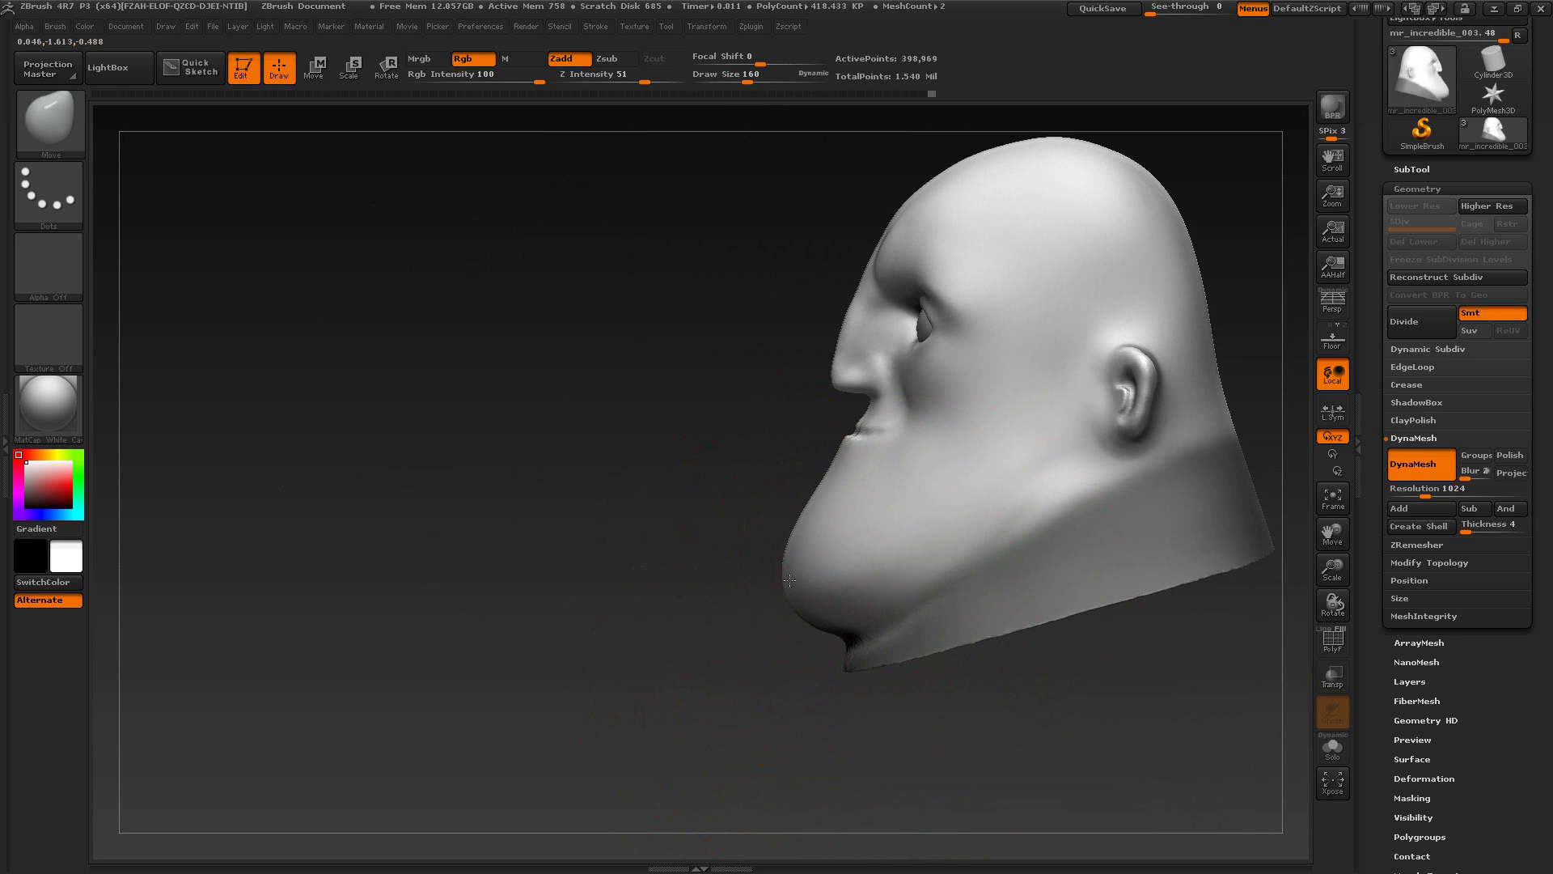
pyautogui.moveTo(680, 684); pyautogui.dragTo(817, 692)
pyautogui.keyDown('alt'); pyautogui.moveTo(1033, 638); pyautogui.dragTo(1082, 604); pyautogui.keyUp('alt')
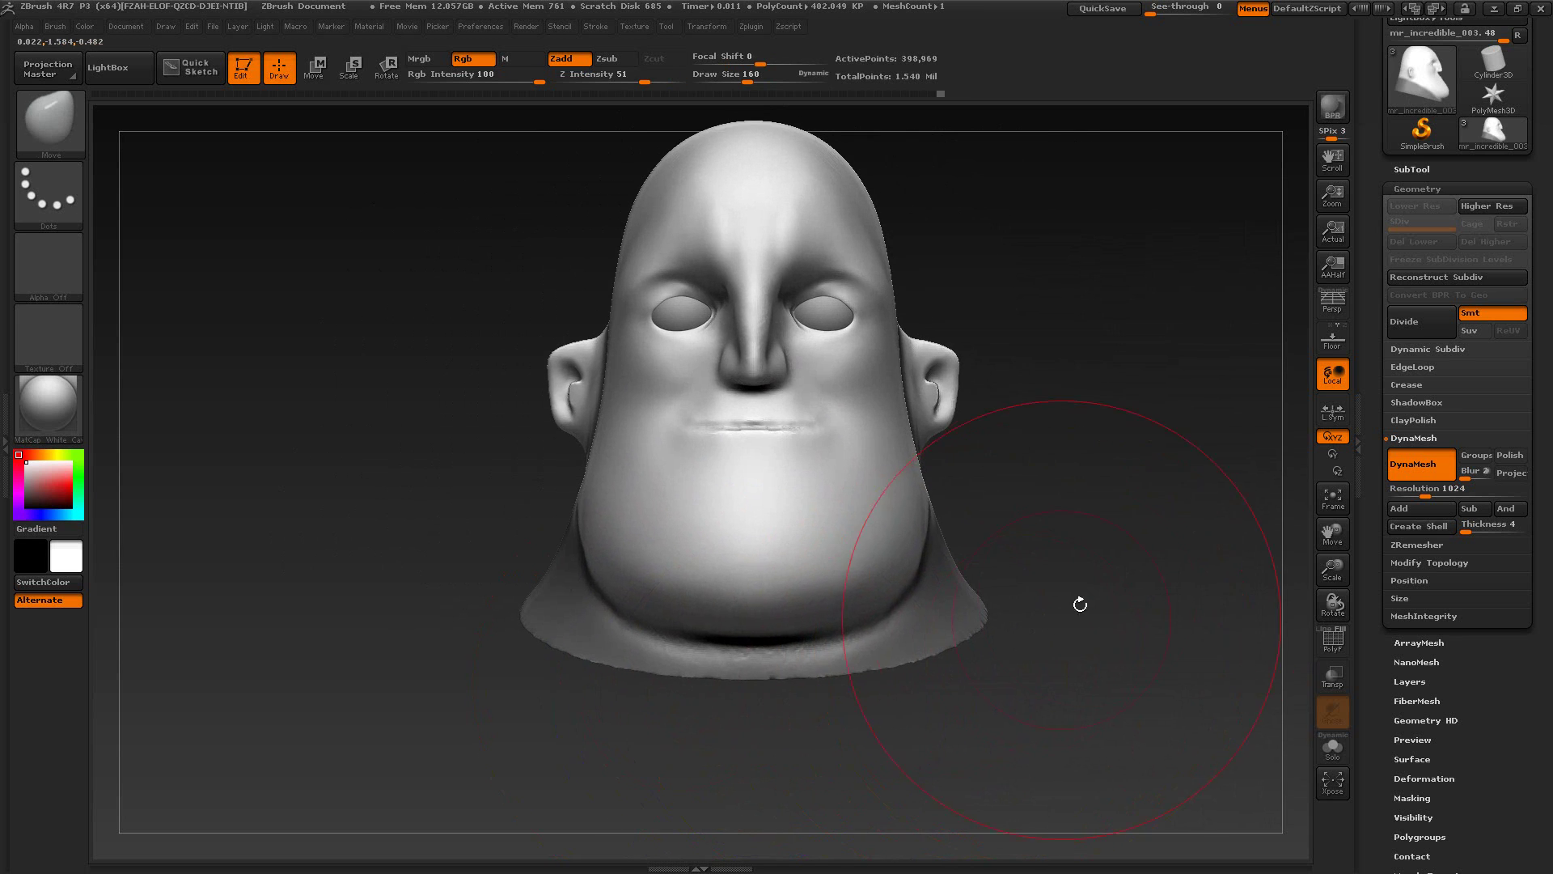
# Step: Adjust the underside of the chin where it meets the neck, using the Move brush at draw size 122
pyautogui.moveTo(1088, 538)
pyautogui.mouseDown()
pyautogui.moveTo(1075, 529)
pyautogui.moveTo(1165, 550)
pyautogui.moveTo(1062, 552)
pyautogui.moveTo(1057, 464)
pyautogui.moveTo(1032, 608)
pyautogui.mouseUp()
pyautogui.press('s')
pyautogui.moveTo(759, 677); pyautogui.dragTo(748, 681)
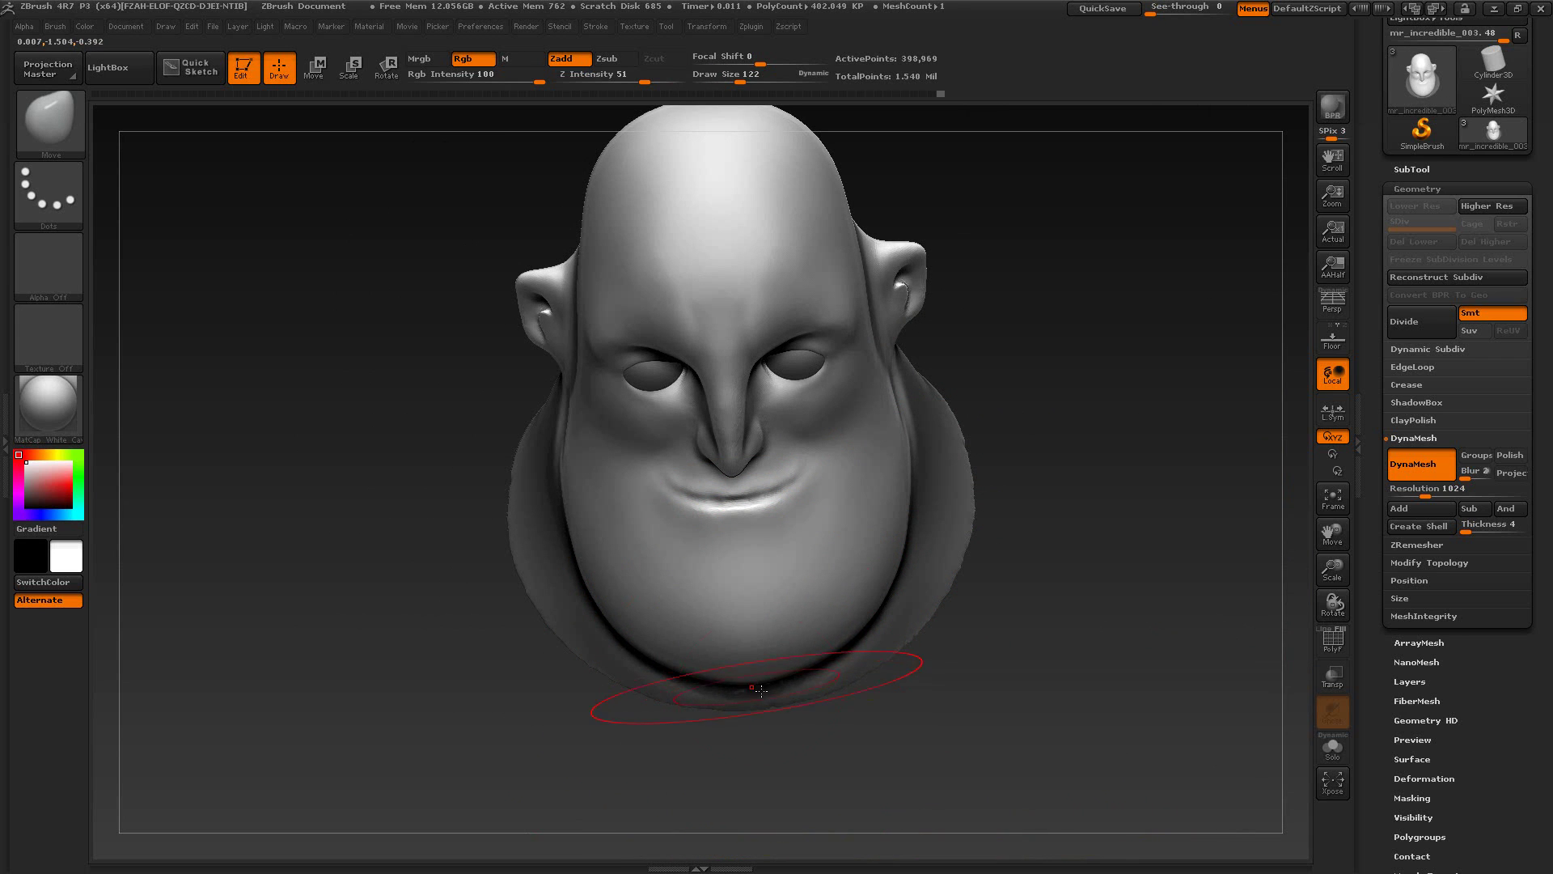
pyautogui.moveTo(755, 683); pyautogui.dragTo(1004, 672)
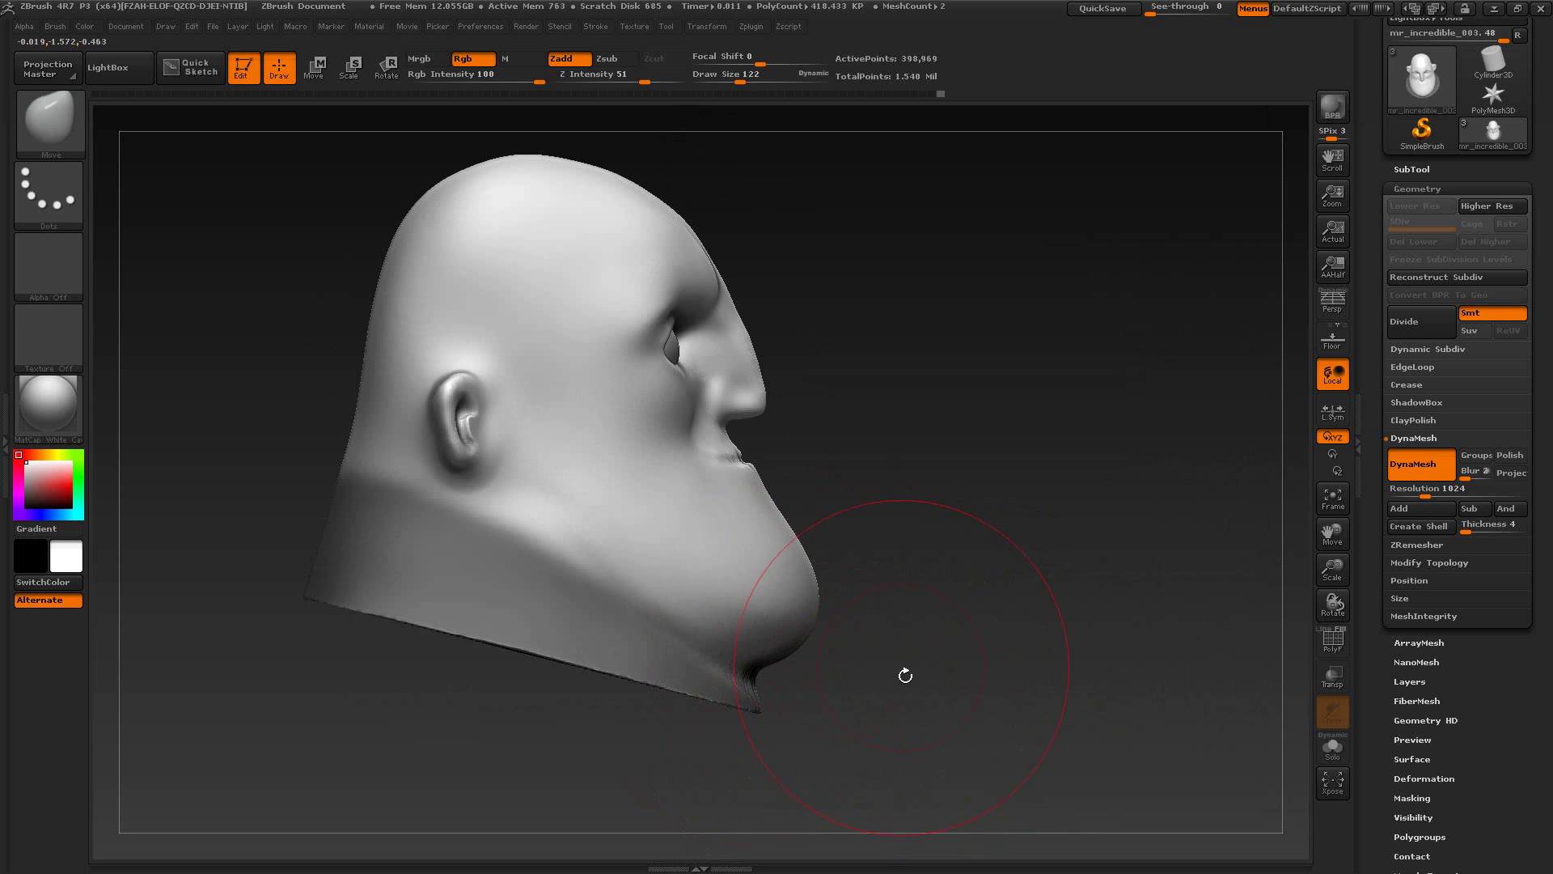
pyautogui.moveTo(905, 675); pyautogui.dragTo(877, 596)
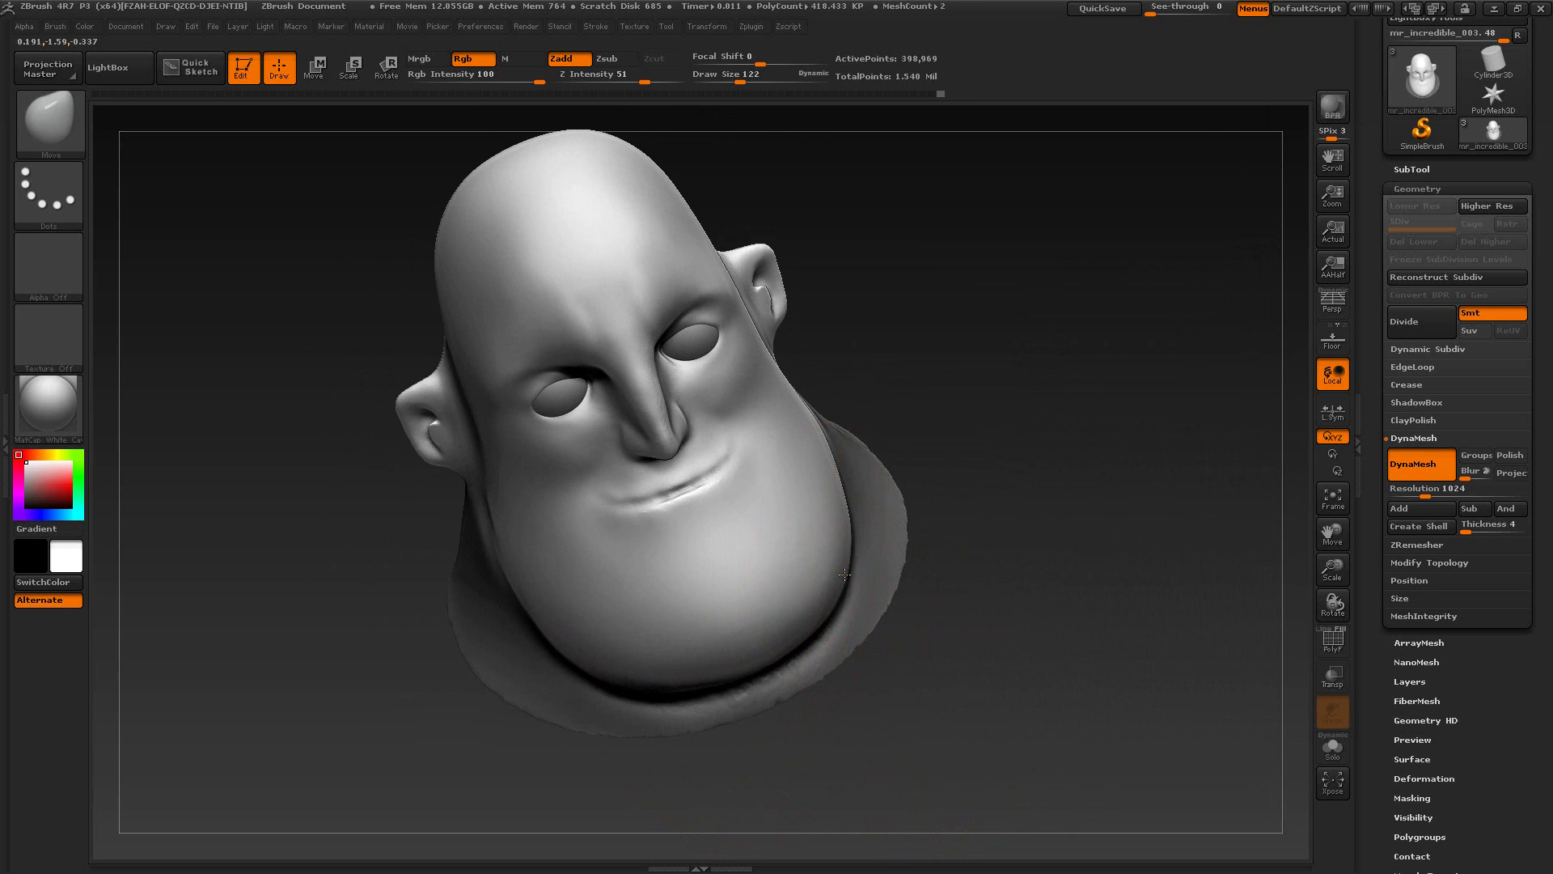
# Step: Smooth the lower jaw edge above the neck and clear the neck mask
pyautogui.press('shift')
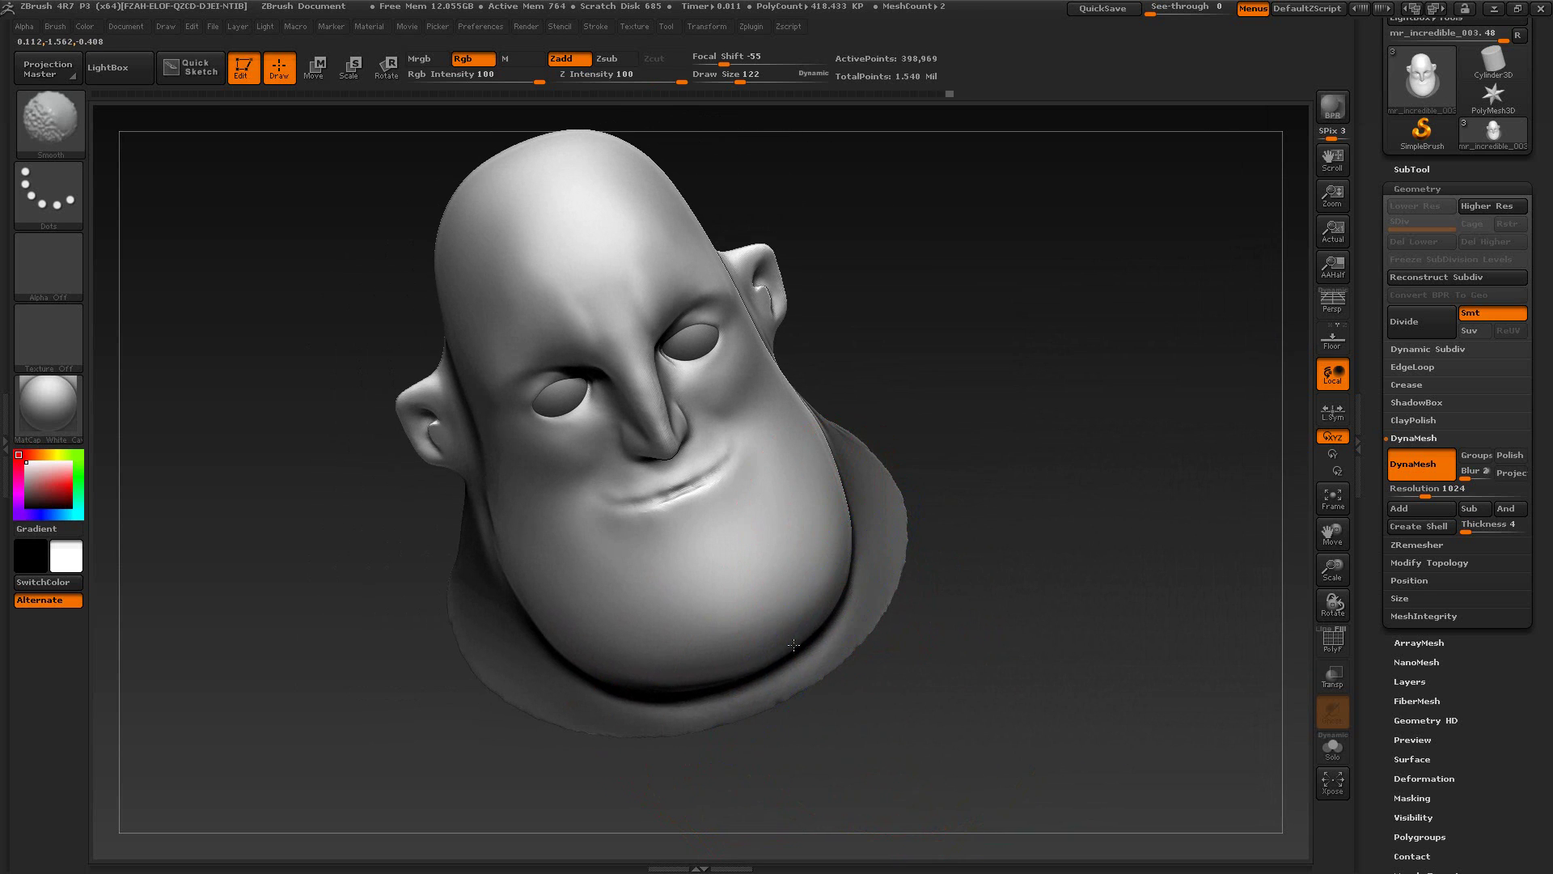
pyautogui.keyDown('shift'); pyautogui.moveTo(745, 665); pyautogui.dragTo(777, 615); pyautogui.keyUp('shift')
pyautogui.moveTo(955, 663)
pyautogui.mouseDown()
pyautogui.moveTo(995, 648)
pyautogui.moveTo(988, 638)
pyautogui.moveTo(922, 683)
pyautogui.moveTo(922, 703)
pyautogui.mouseUp()
pyautogui.moveTo(1092, 677); pyautogui.dragTo(949, 683)
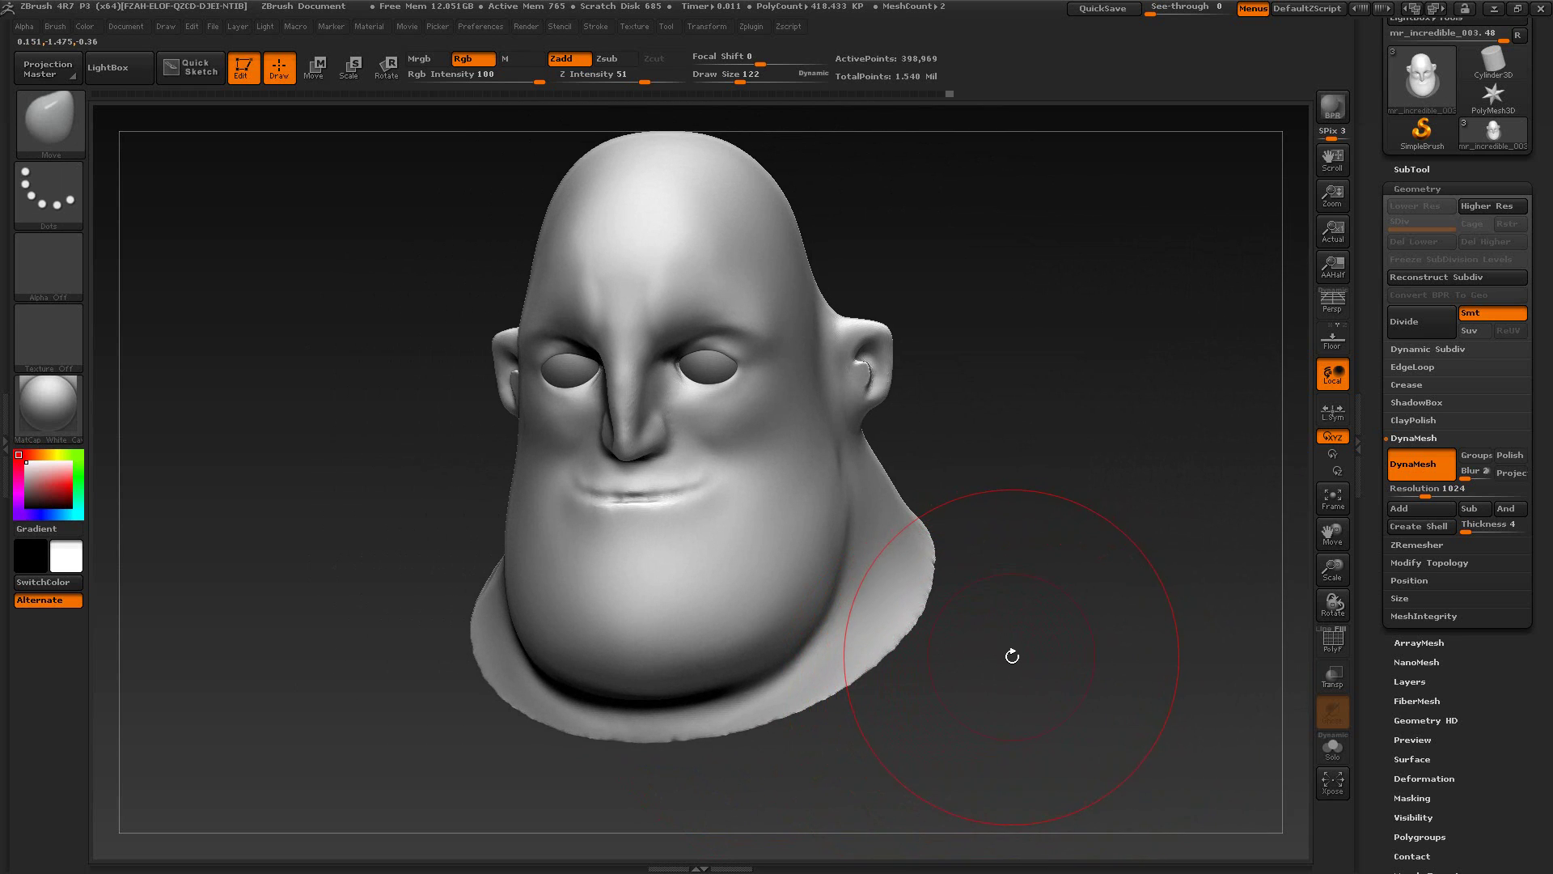
pyautogui.moveTo(1055, 490)
pyautogui.mouseDown()
pyautogui.moveTo(1119, 475)
pyautogui.moveTo(1048, 458)
pyautogui.moveTo(1065, 508)
pyautogui.mouseUp()
# Step: Overlay the head on the masked portrait reference from XnView, using the Cust1 reference view and See-through 56 in ZBrush
pyautogui.hotkey('alt', 'Tab')
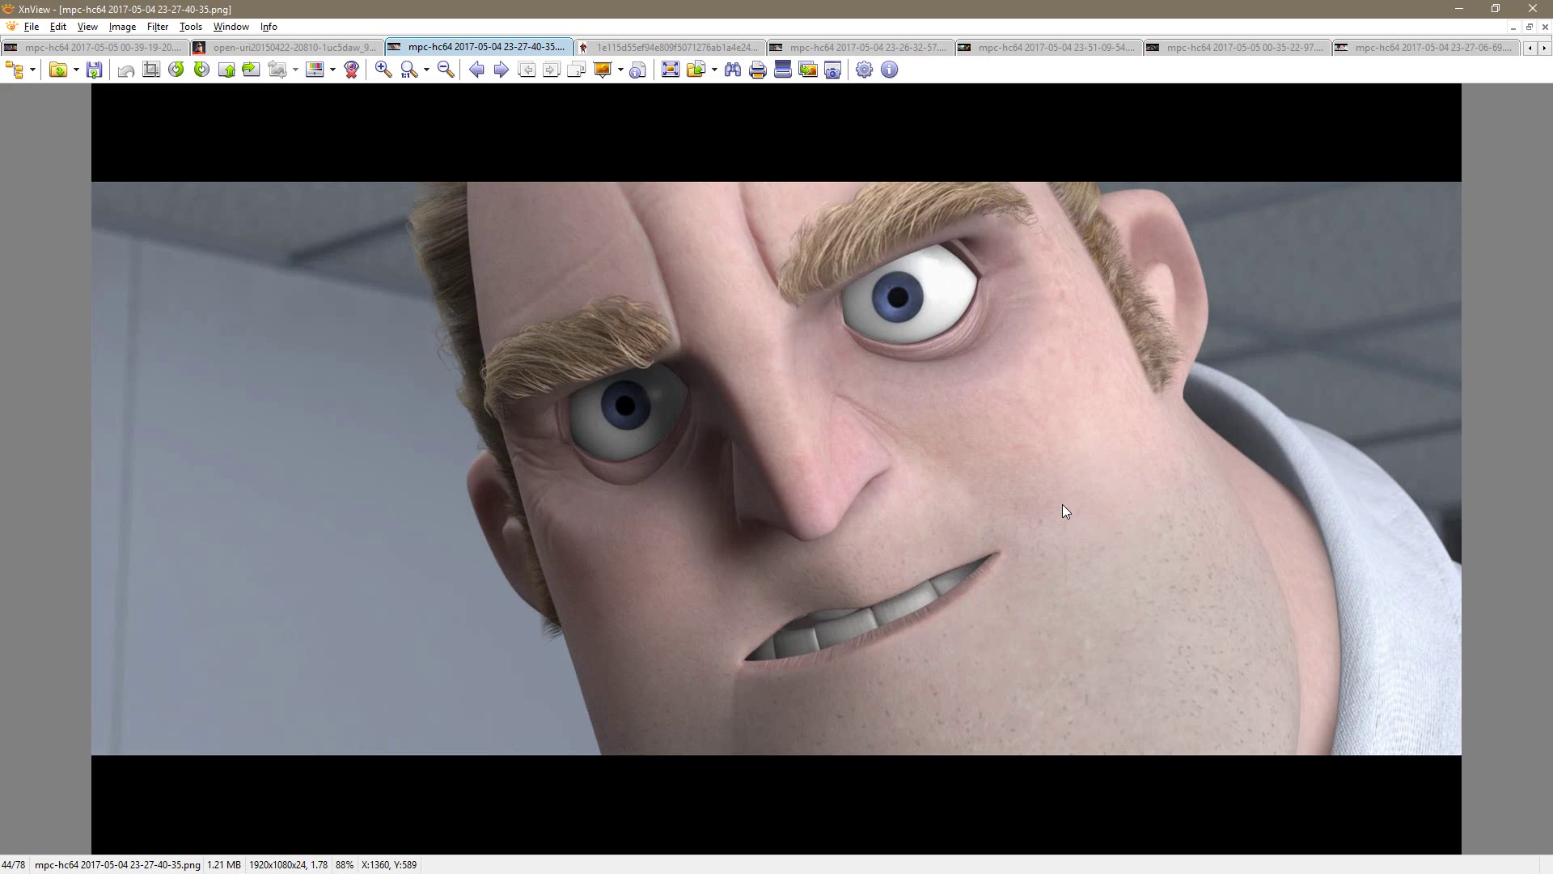
pyautogui.click(314, 48)
pyautogui.hotkey('alt', 'Tab')
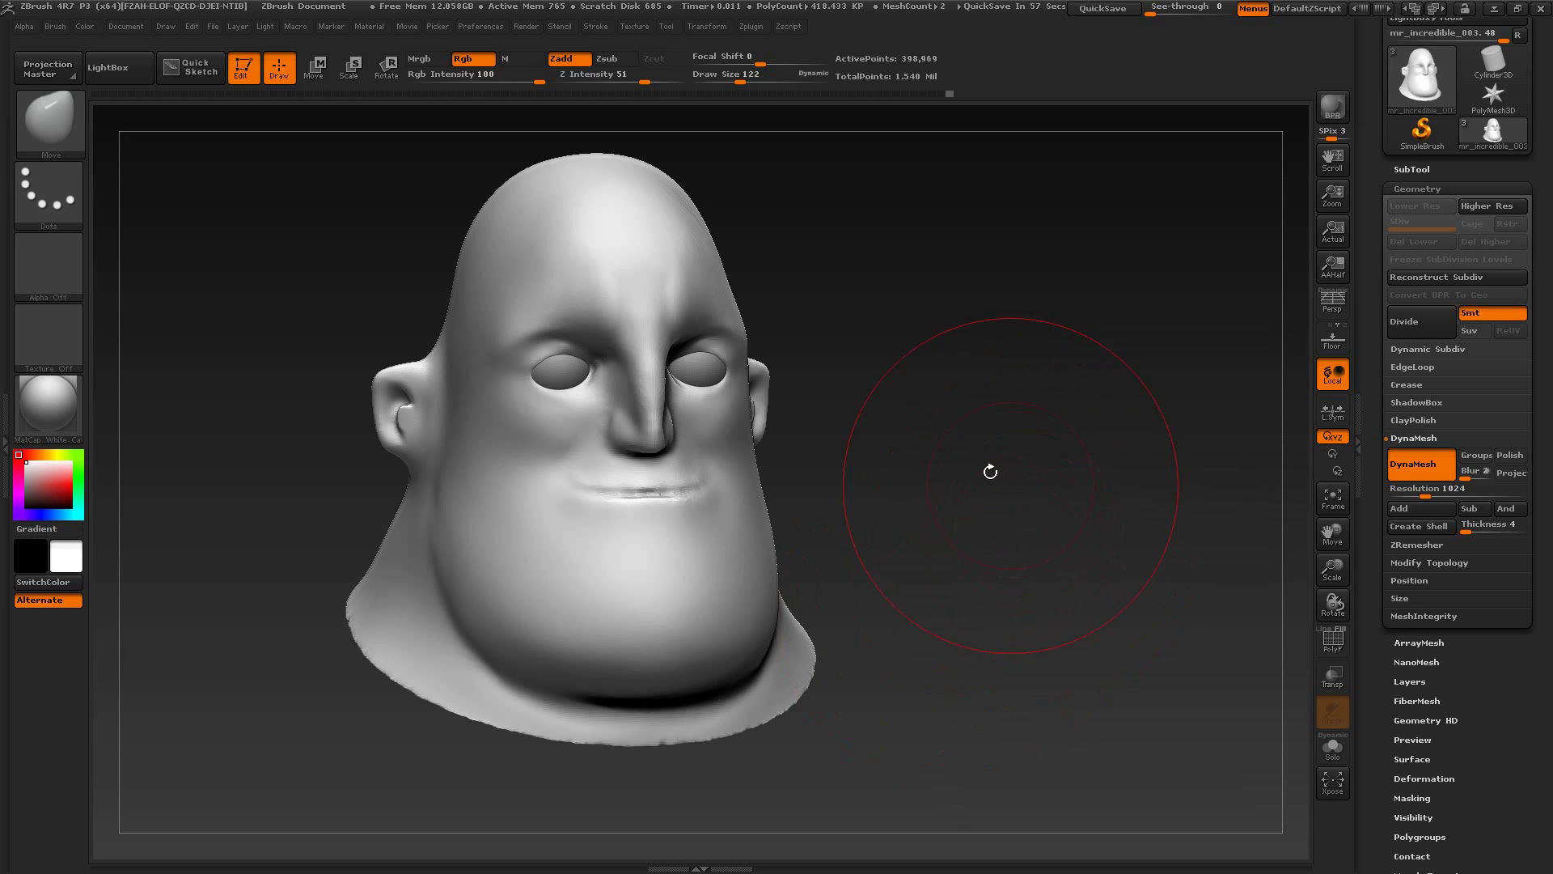
pyautogui.click(636, 26)
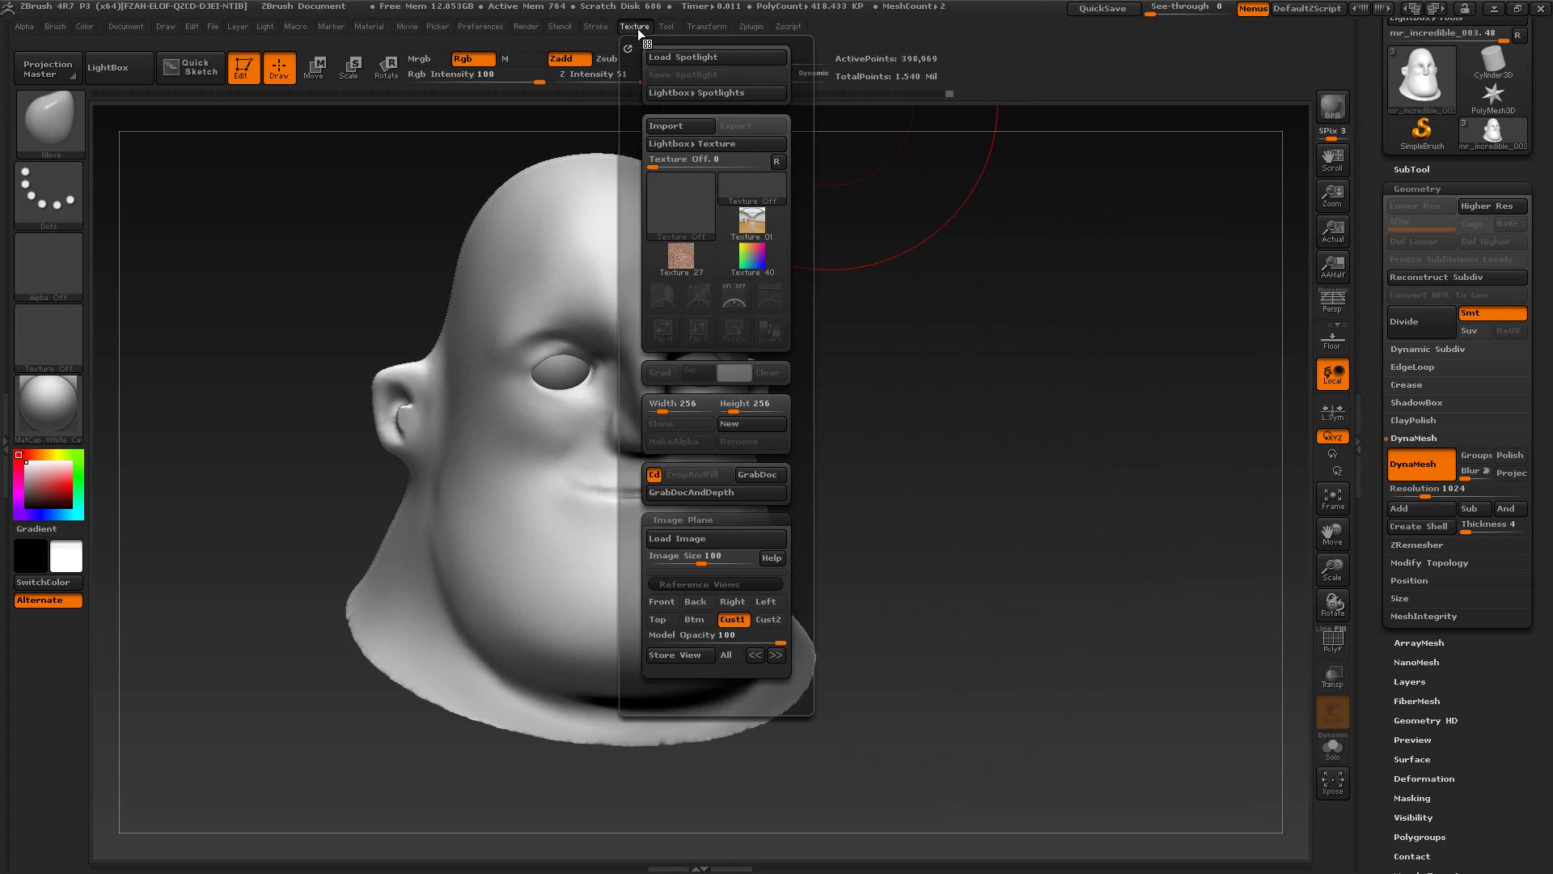
pyautogui.click(730, 620)
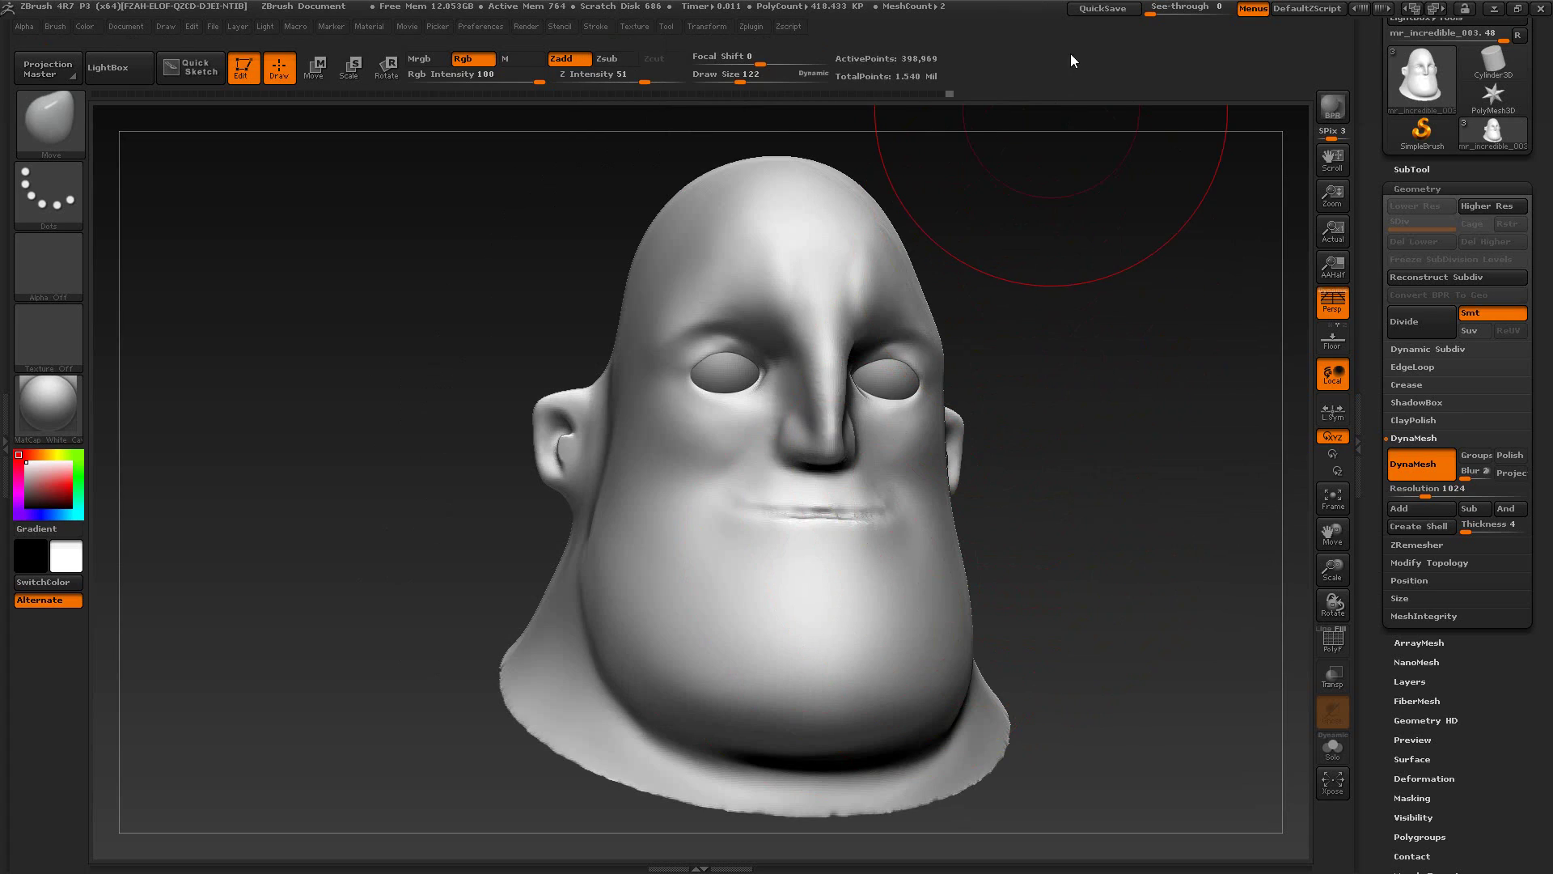
pyautogui.moveTo(1155, 10); pyautogui.dragTo(1195, 44)
pyautogui.hotkey('alt', 'Tab')
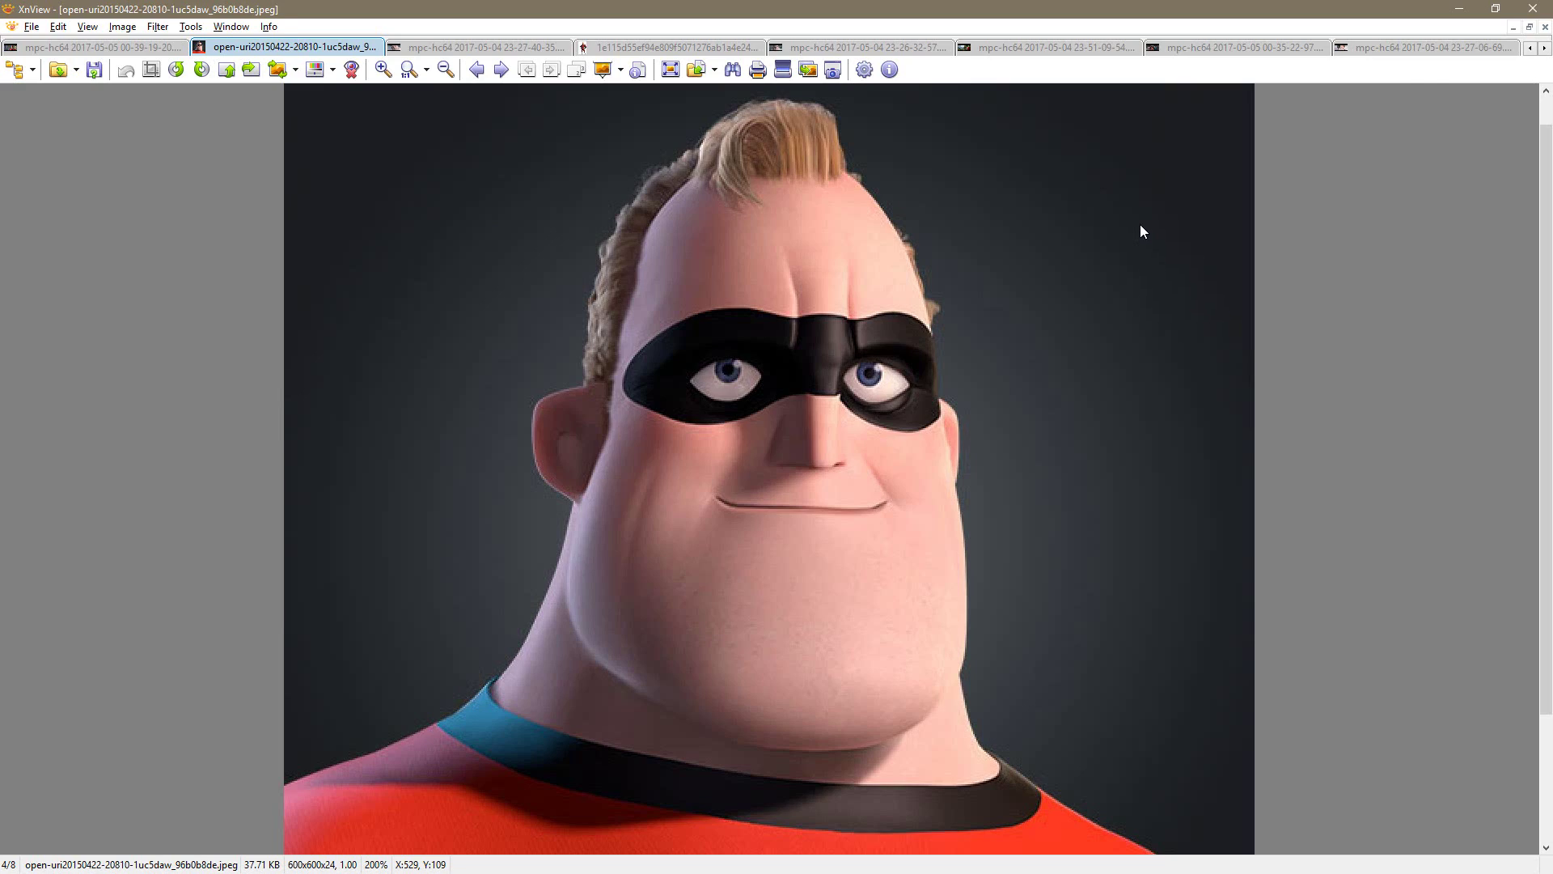
pyautogui.hotkey('alt', 'Tab')
pyautogui.moveTo(1158, 12)
pyautogui.mouseDown()
pyautogui.moveTo(1134, 18)
pyautogui.moveTo(1220, 32)
pyautogui.moveTo(1182, 30)
pyautogui.mouseUp()
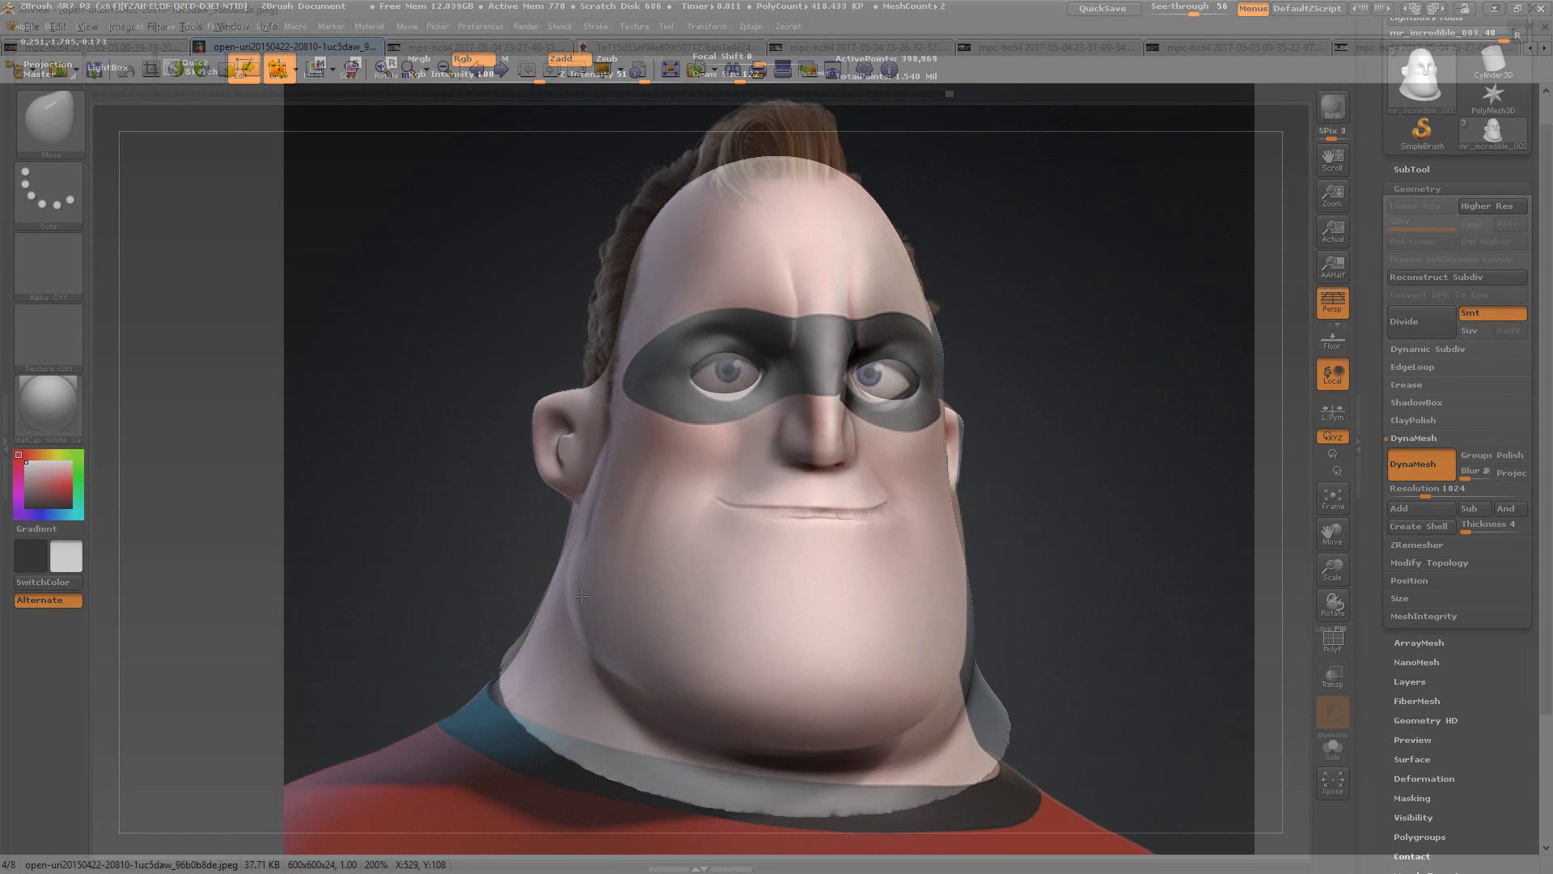
# Step: Move the lower jaw and chin outline to match the portrait, check the head from the front, and recall the Cust1 view
pyautogui.moveTo(623, 665); pyautogui.dragTo(634, 704)
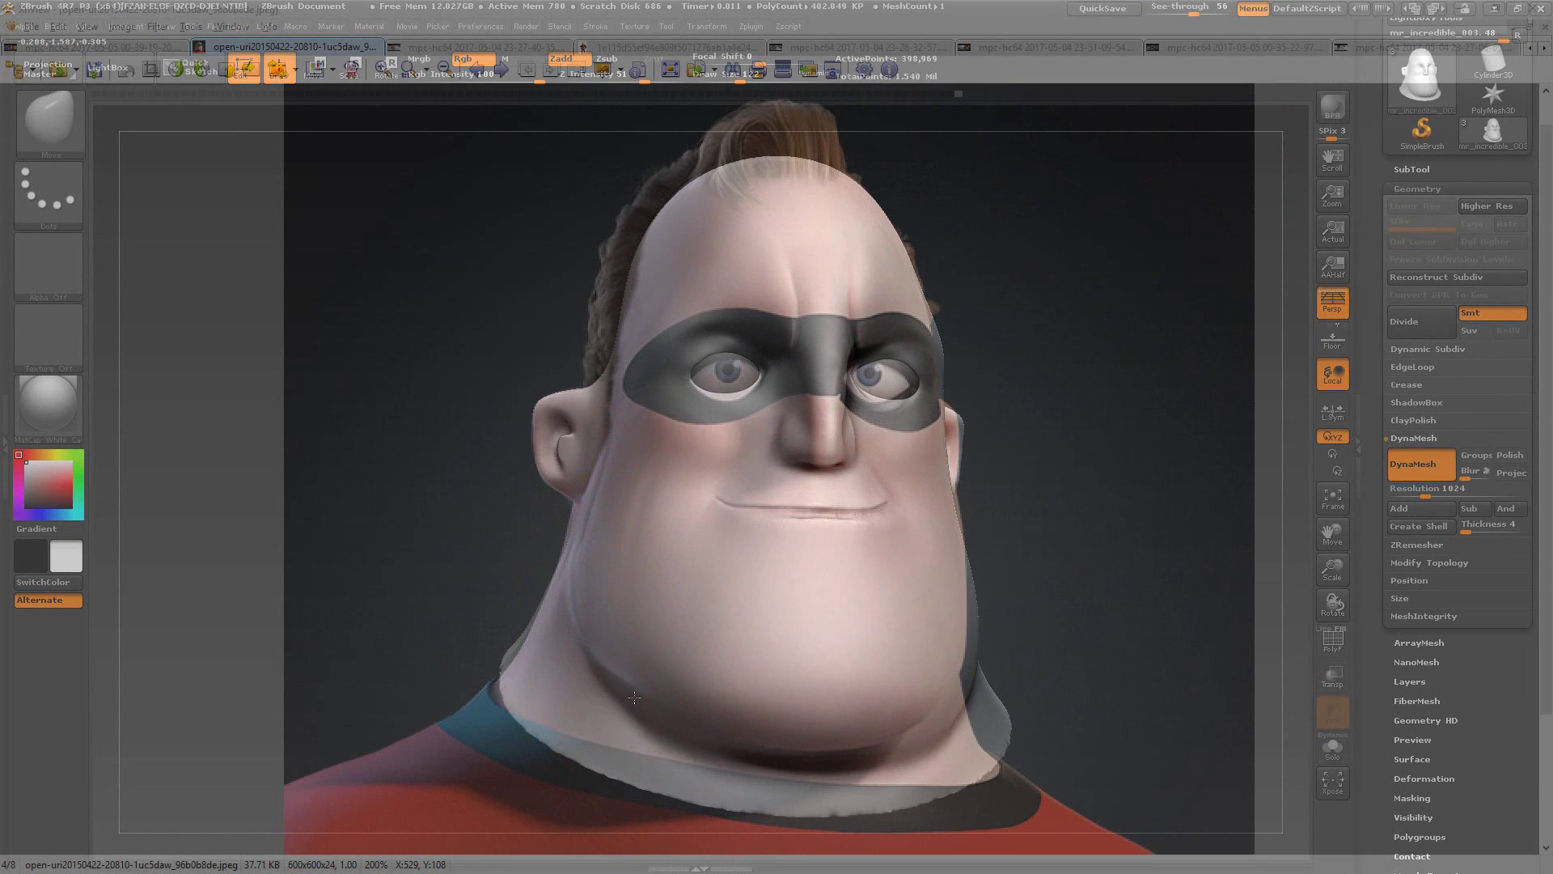
pyautogui.moveTo(759, 756); pyautogui.dragTo(756, 738)
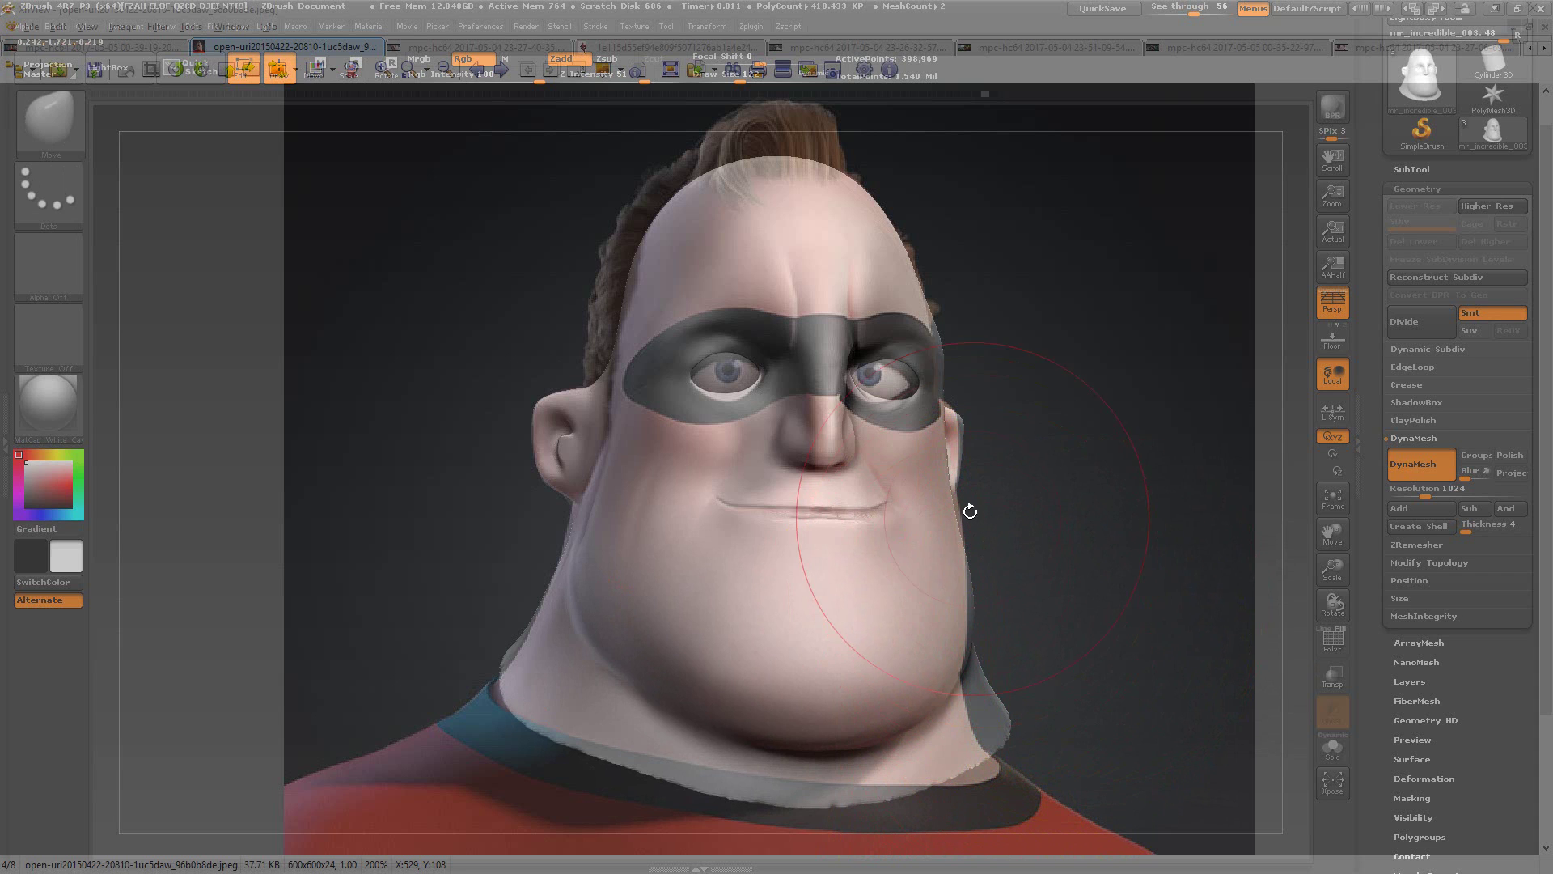
pyautogui.moveTo(962, 513); pyautogui.dragTo(961, 524)
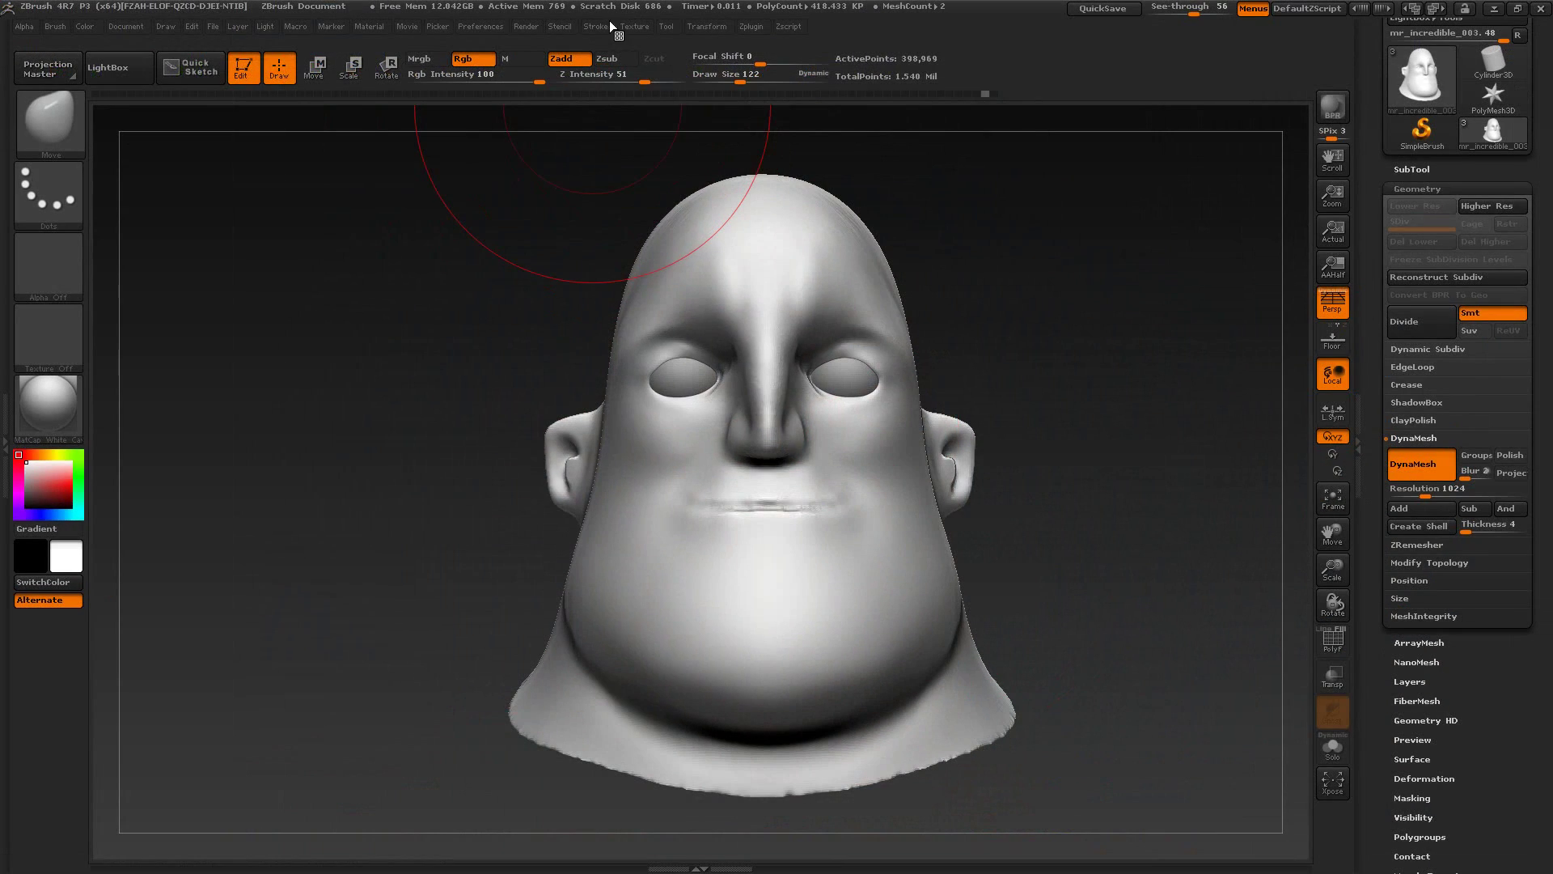
pyautogui.click(635, 26)
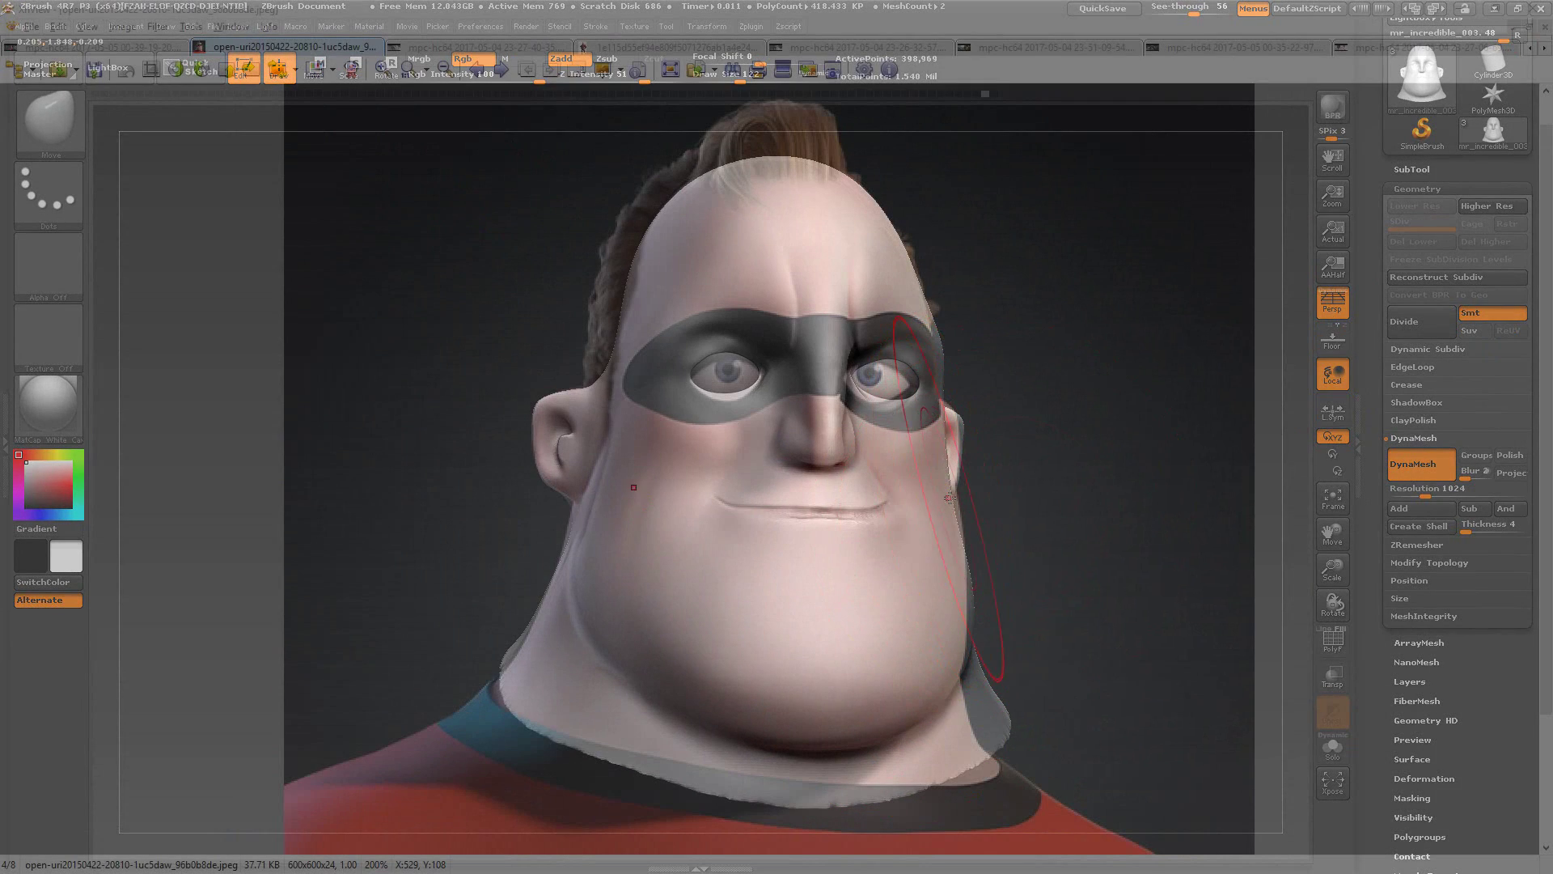
# Step: Smooth the cheeks and jaw sides against the portrait overlay, and set See-through to 52
pyautogui.press('s')
pyautogui.moveTo(951, 501); pyautogui.dragTo(945, 502)
pyautogui.keyDown('shift'); pyautogui.moveTo(612, 622); pyautogui.dragTo(622, 593); pyautogui.keyUp('shift')
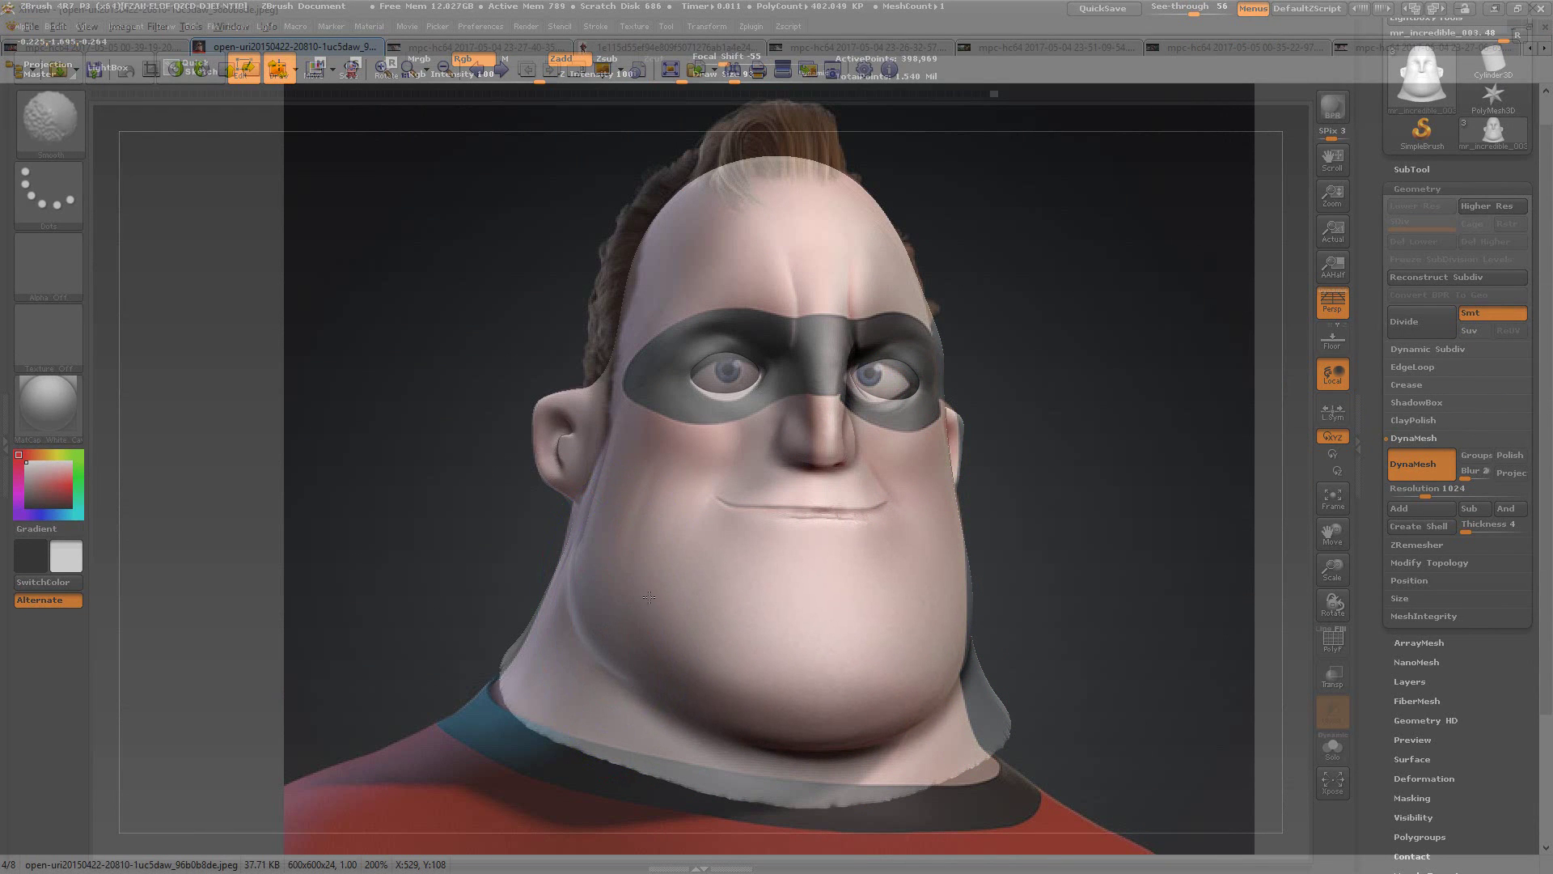
pyautogui.keyDown('shift'); pyautogui.moveTo(648, 598); pyautogui.dragTo(676, 621); pyautogui.keyUp('shift')
pyautogui.keyDown('shift'); pyautogui.moveTo(982, 589); pyautogui.dragTo(972, 588); pyautogui.keyUp('shift')
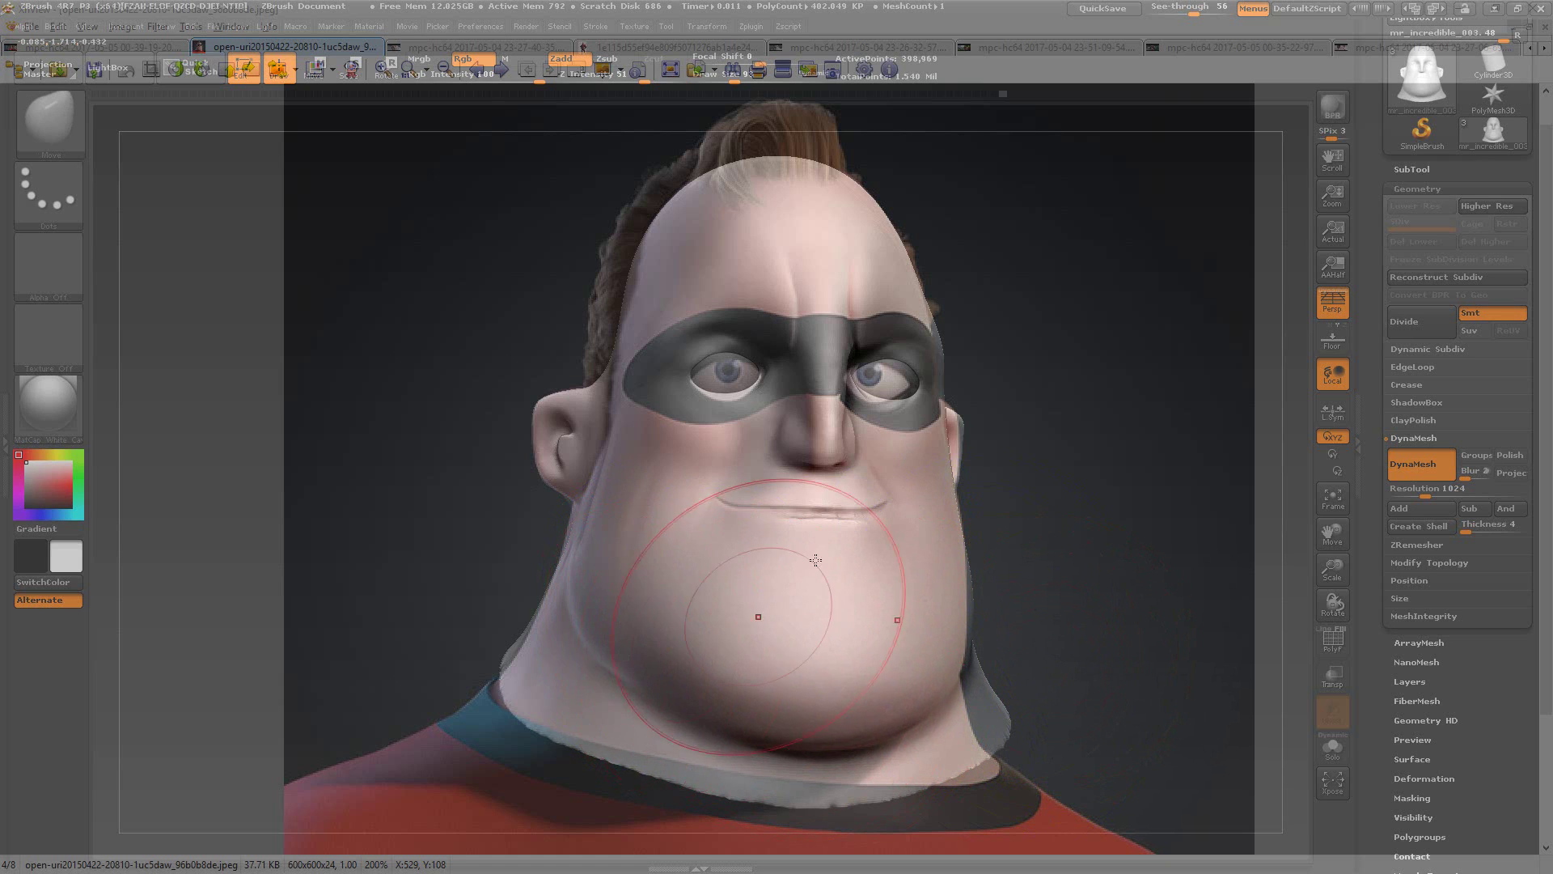
pyautogui.moveTo(1192, 11)
pyautogui.mouseDown()
pyautogui.moveTo(1139, 34)
pyautogui.moveTo(1194, 24)
pyautogui.moveTo(1139, 17)
pyautogui.moveTo(1218, 25)
pyautogui.moveTo(1142, 20)
pyautogui.moveTo(1217, 28)
pyautogui.moveTo(1163, 35)
pyautogui.moveTo(1189, 35)
pyautogui.mouseUp()
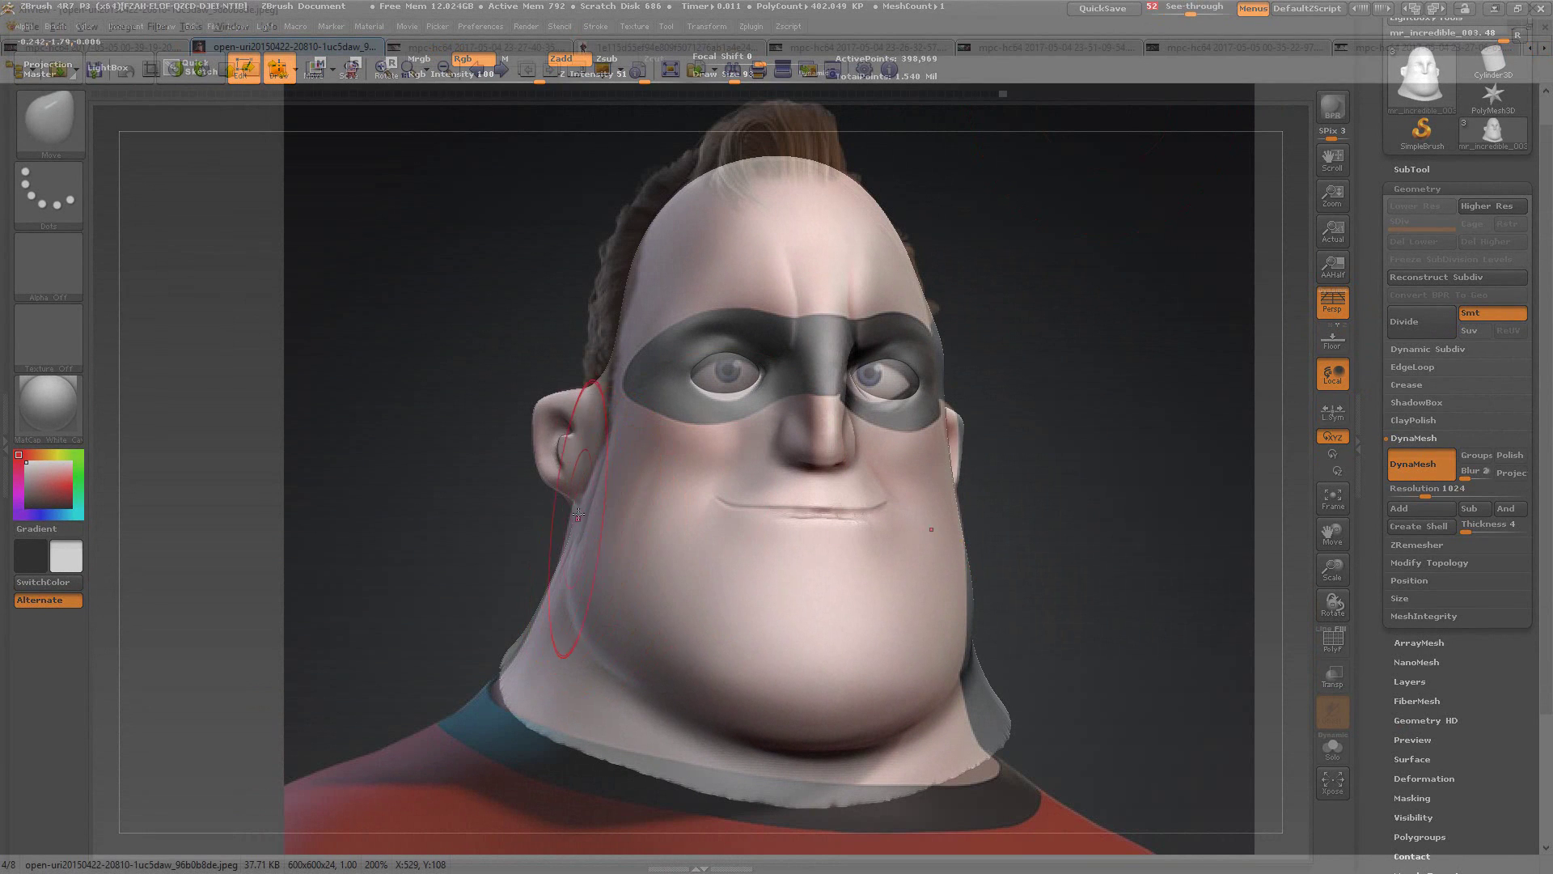
# Step: Adjust the neck contour beneath the ear with the Move brush at draw size 53, and set See-through to 0
pyautogui.press('s')
pyautogui.moveTo(578, 514); pyautogui.dragTo(562, 498)
pyautogui.press('s')
pyautogui.press('s')
pyautogui.press('s')
pyautogui.moveTo(570, 530); pyautogui.dragTo(585, 531)
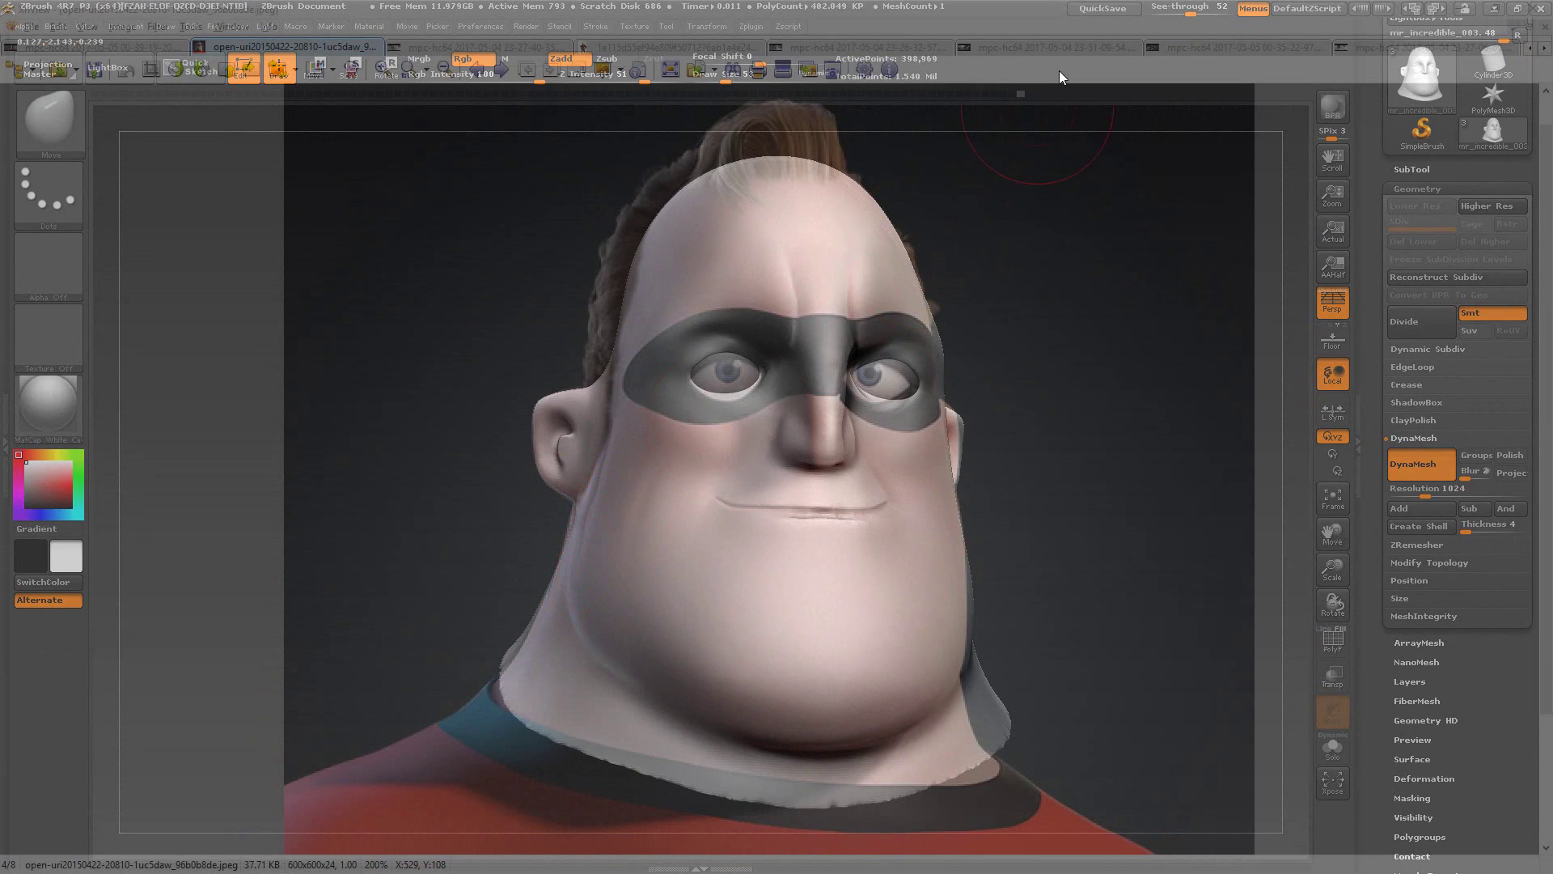
pyautogui.moveTo(1191, 11); pyautogui.dragTo(1119, 15)
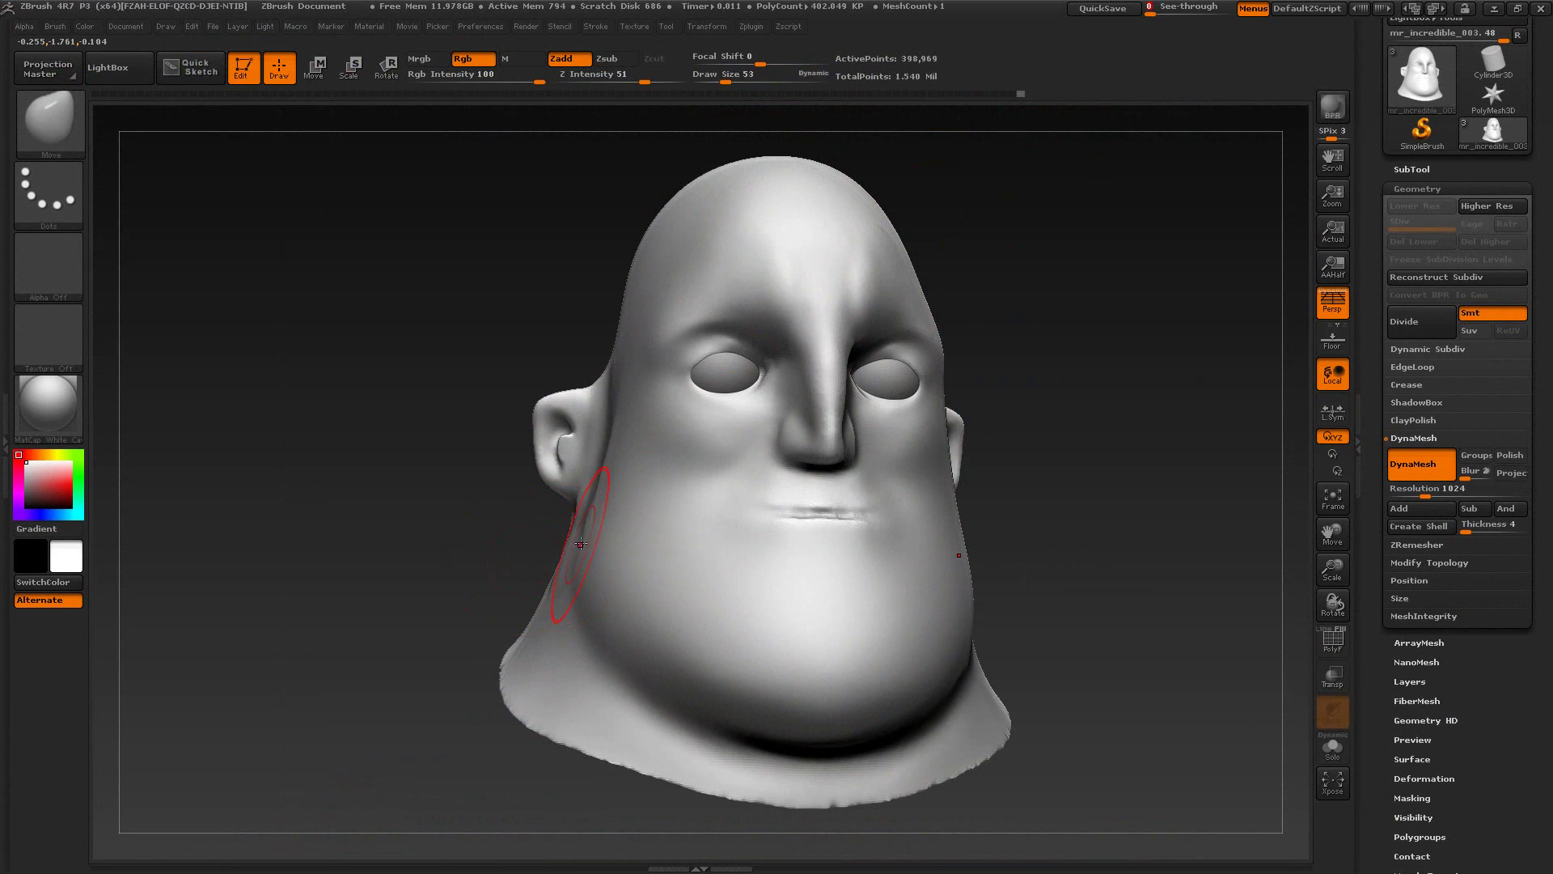
# Step: Build up the area beneath the earlobe with the ClayBuildup brush at draw size 32, and smooth it
pyautogui.press('s')
pyautogui.moveTo(551, 542)
pyautogui.mouseDown()
pyautogui.moveTo(537, 555)
pyautogui.moveTo(587, 514)
pyautogui.mouseUp()
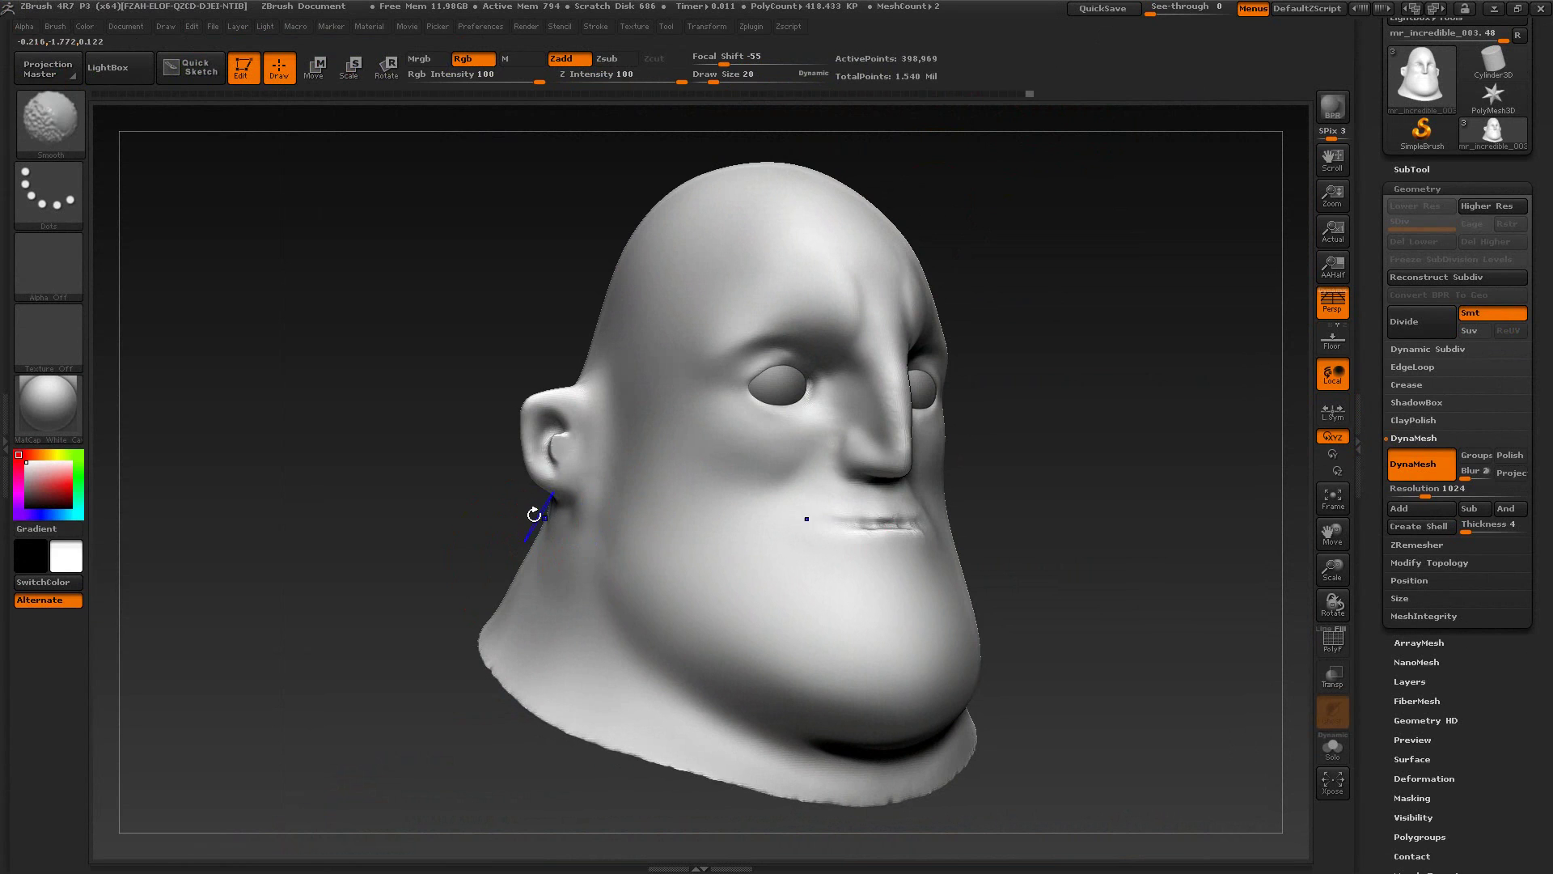
pyautogui.press('b')
pyautogui.press('c')
pyautogui.press('b')
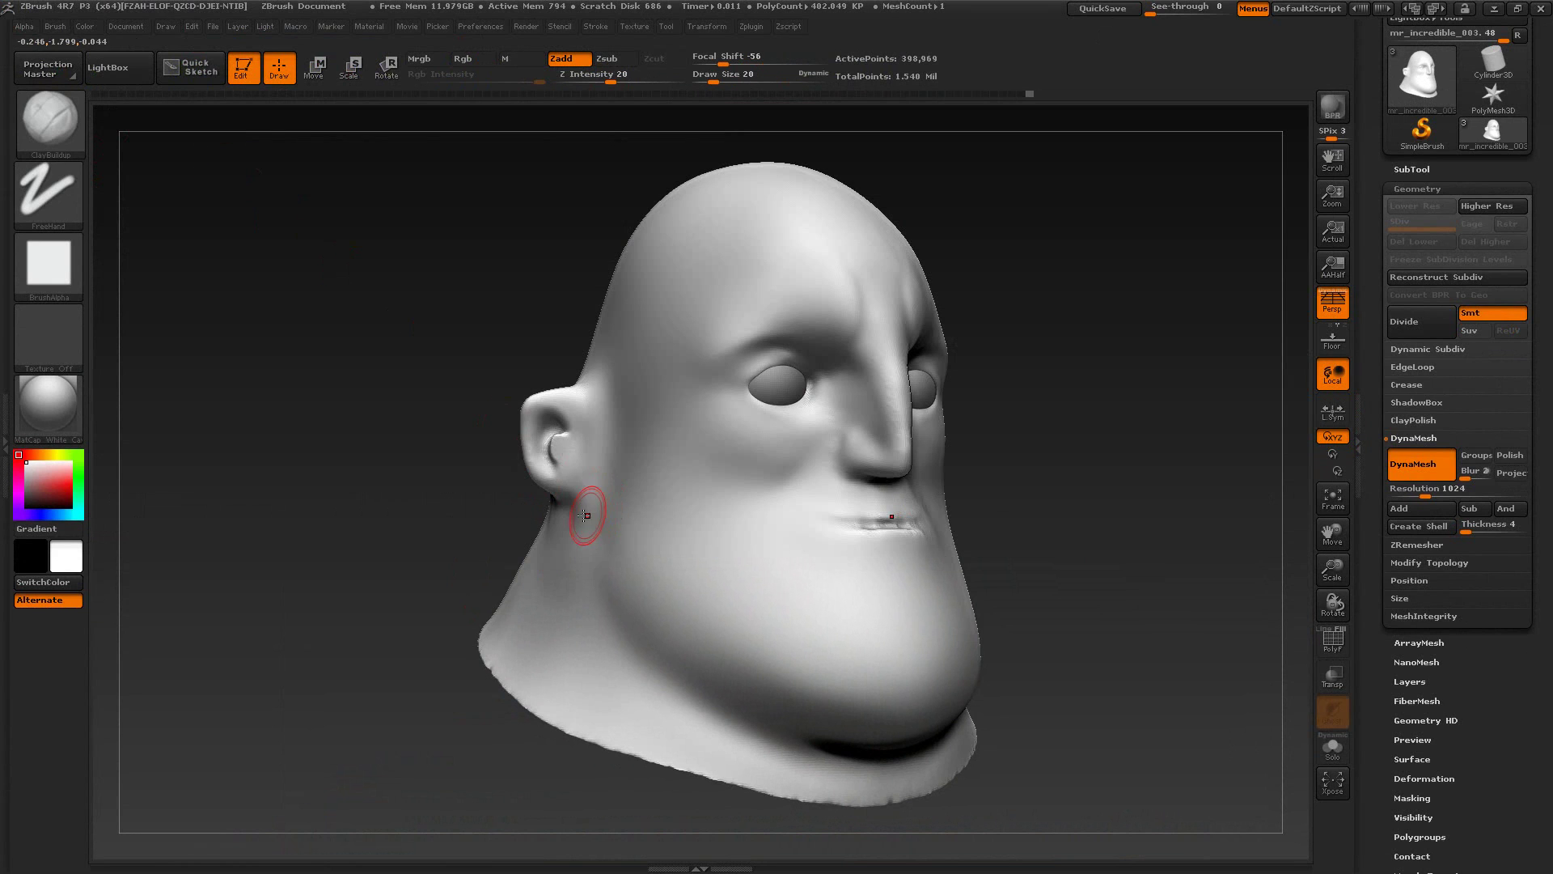
pyautogui.press('s')
pyautogui.moveTo(568, 515); pyautogui.dragTo(592, 493)
pyautogui.press('shift')
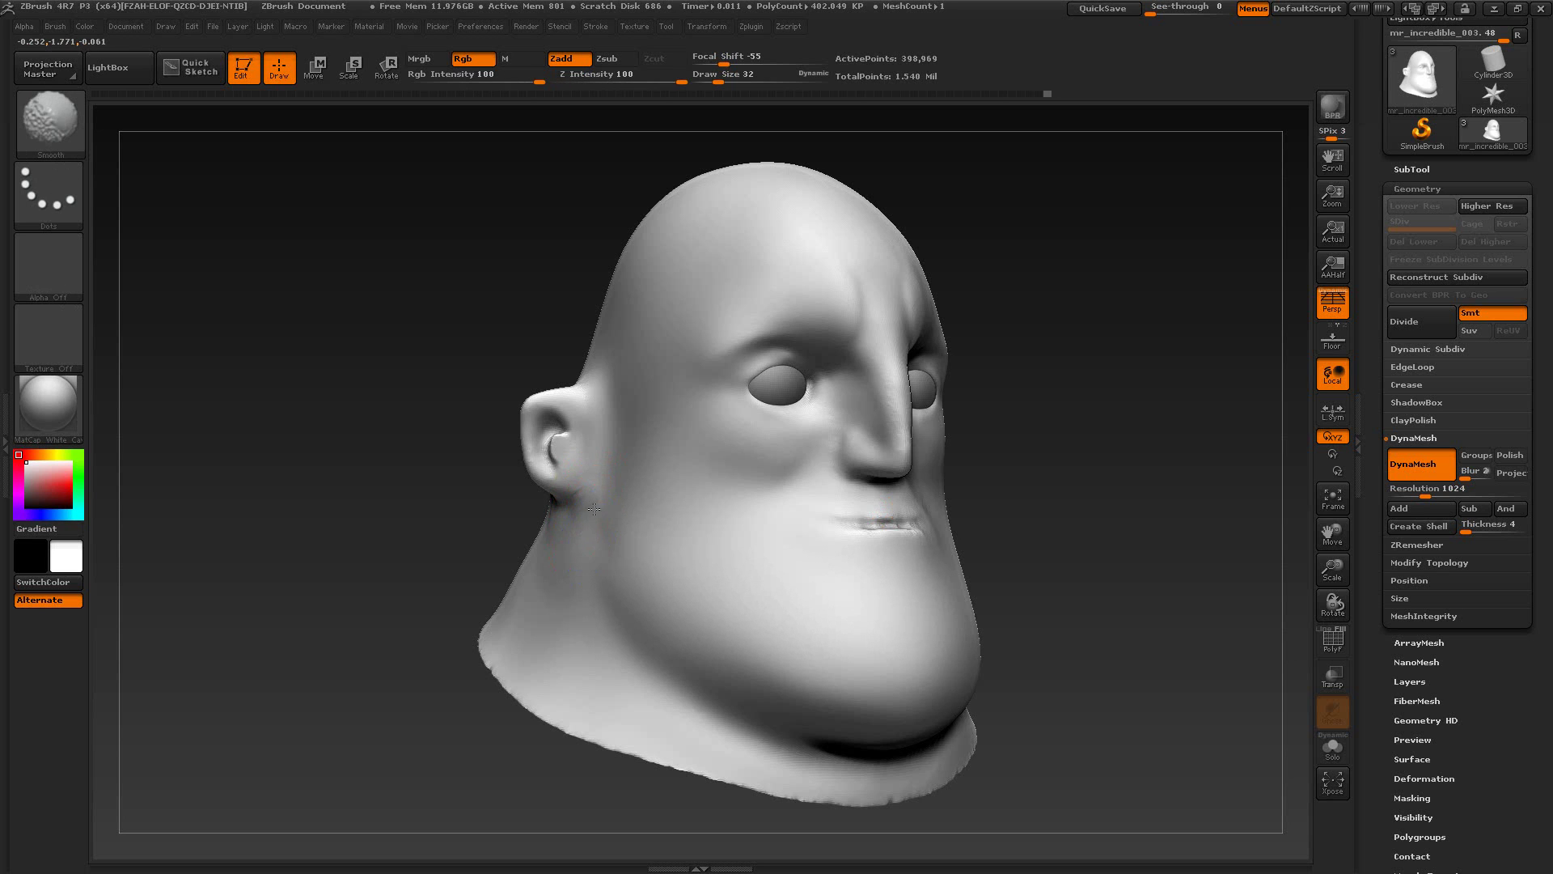
# Step: Add clay to the neck just behind and below the earlobe, and smooth the transition into the jaw
pyautogui.moveTo(451, 513); pyautogui.dragTo(513, 590)
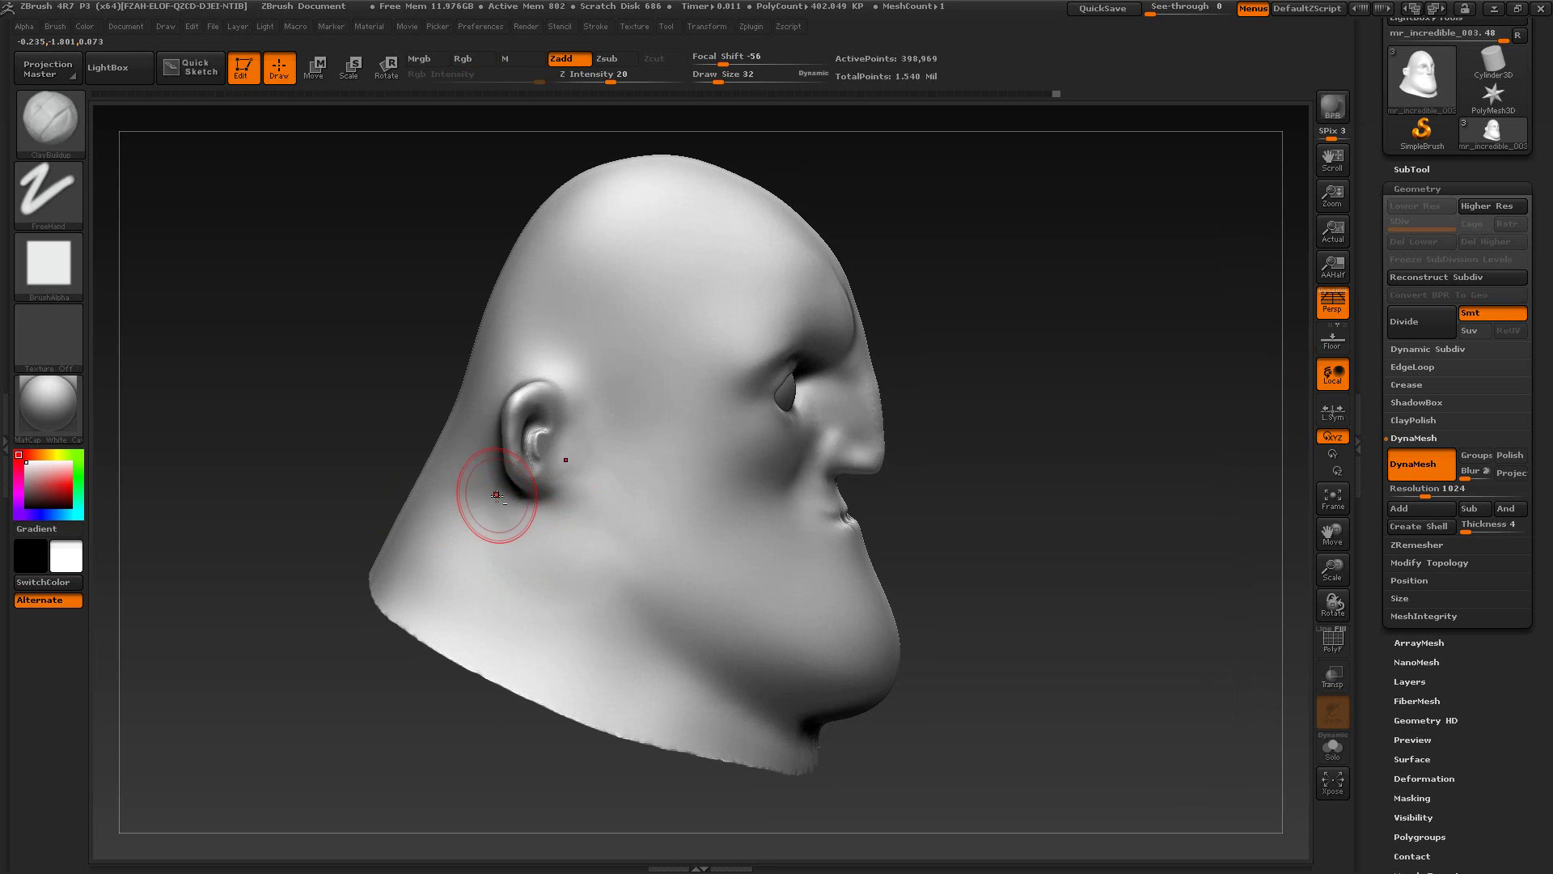
pyautogui.moveTo(514, 508)
pyautogui.mouseDown()
pyautogui.moveTo(547, 516)
pyautogui.moveTo(504, 521)
pyautogui.mouseUp()
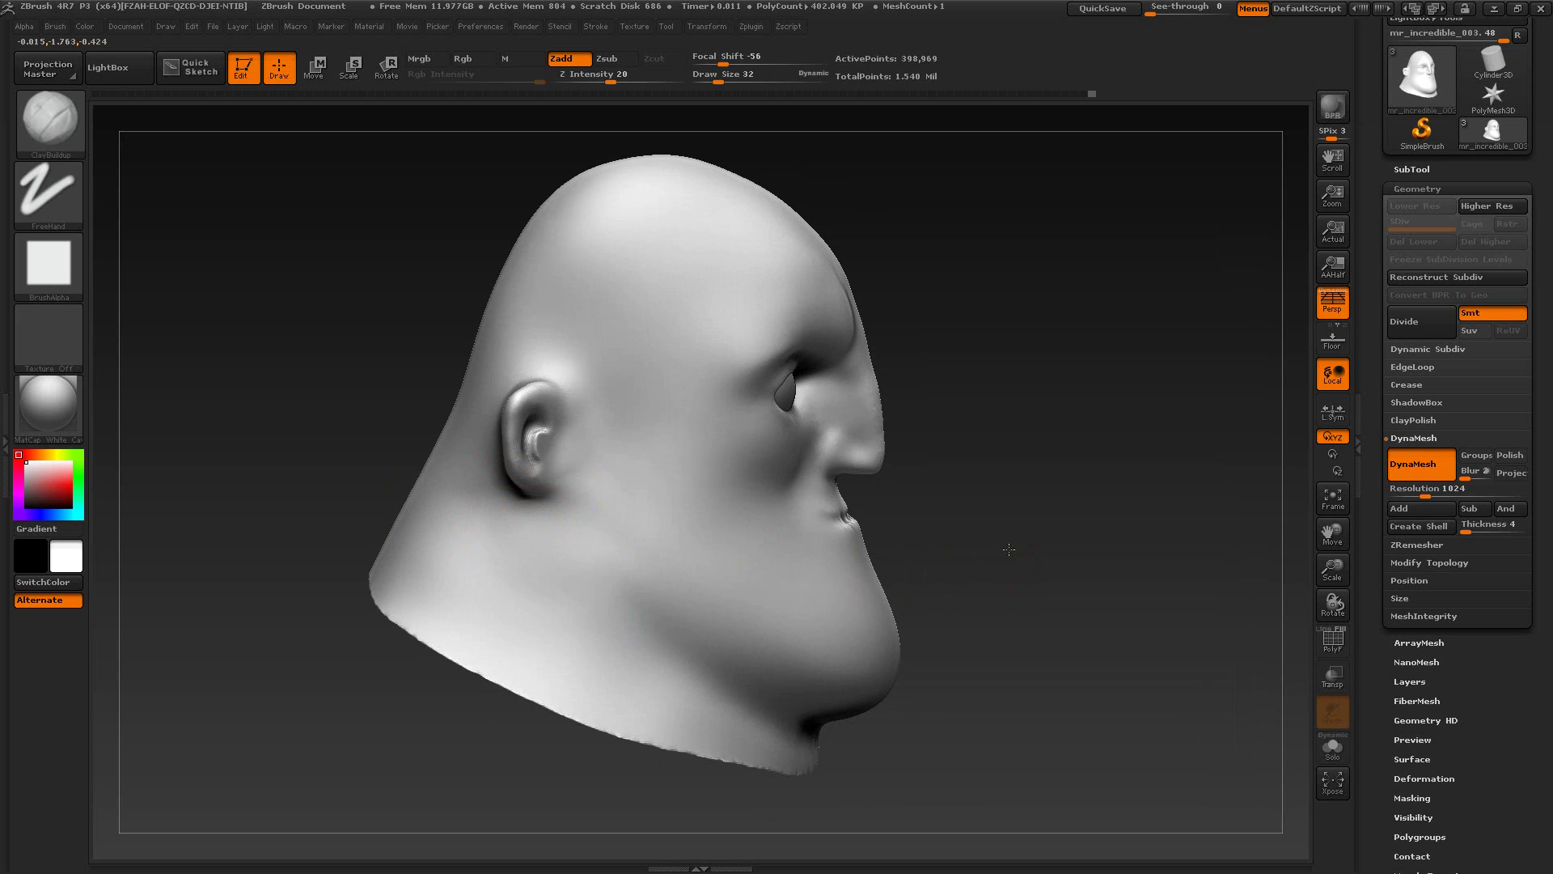
pyautogui.moveTo(1007, 544)
pyautogui.mouseDown()
pyautogui.moveTo(964, 526)
pyautogui.moveTo(930, 548)
pyautogui.mouseUp()
pyautogui.press('shift')
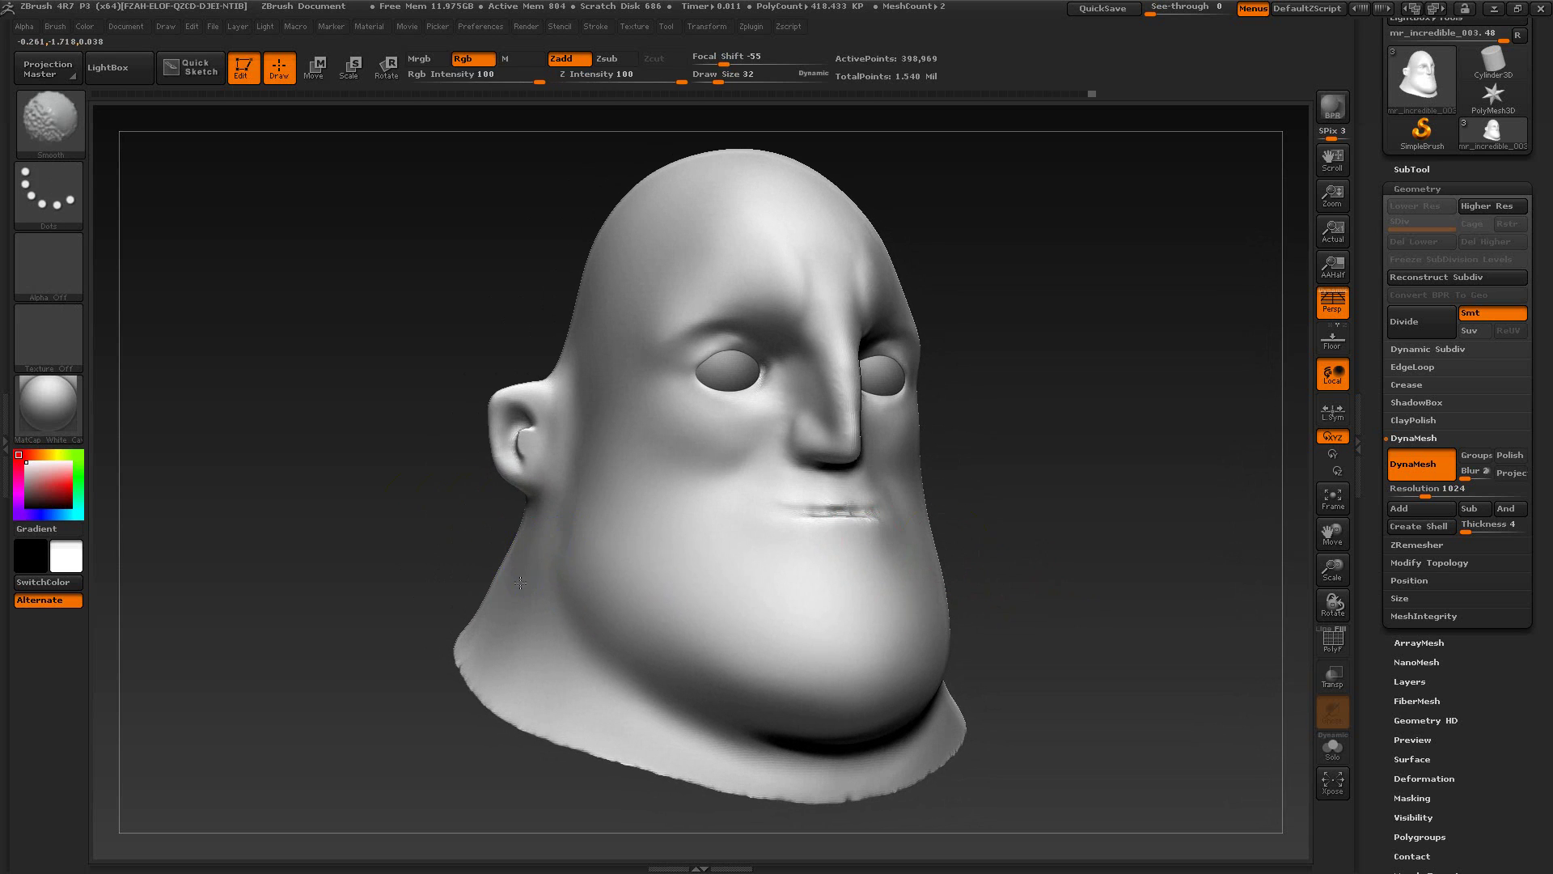
# Step: Check the reference image, build up the surface behind the ear with ClayBuildup, and smooth it into the neck
pyautogui.moveTo(1097, 565)
pyautogui.mouseDown()
pyautogui.moveTo(1086, 630)
pyautogui.moveTo(1108, 564)
pyautogui.moveTo(1099, 597)
pyautogui.moveTo(1051, 590)
pyautogui.moveTo(1065, 617)
pyautogui.moveTo(1116, 541)
pyautogui.moveTo(1095, 556)
pyautogui.moveTo(1085, 537)
pyautogui.moveTo(1089, 579)
pyautogui.moveTo(1068, 539)
pyautogui.mouseUp()
pyautogui.hotkey('alt', 'Tab')
pyautogui.hotkey('alt', 'Tab')
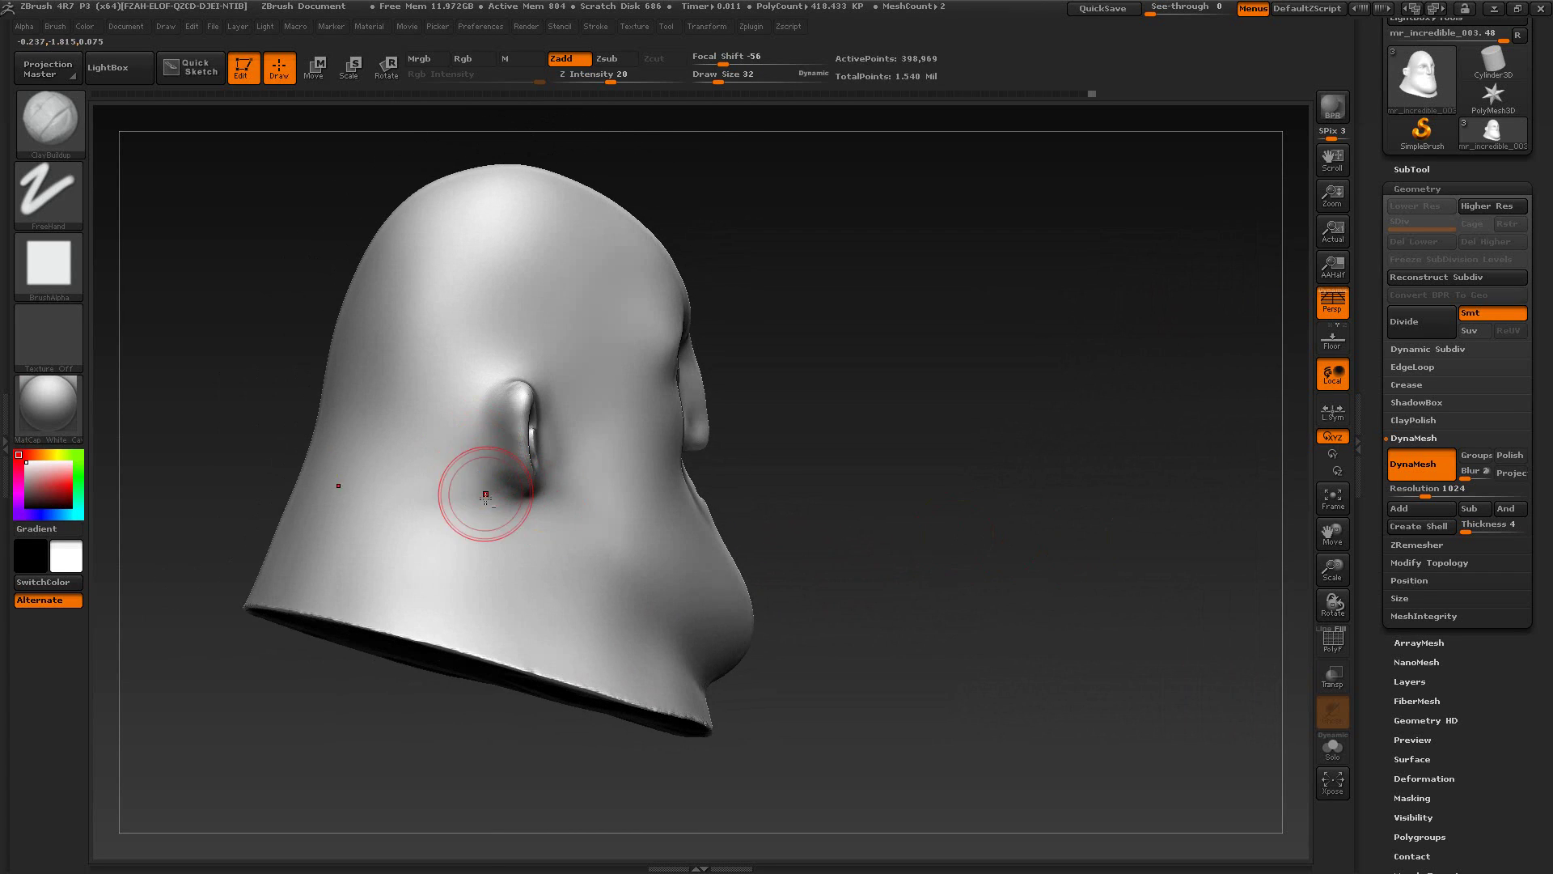
pyautogui.moveTo(486, 489)
pyautogui.mouseDown()
pyautogui.moveTo(464, 447)
pyautogui.moveTo(474, 467)
pyautogui.moveTo(470, 376)
pyautogui.mouseUp()
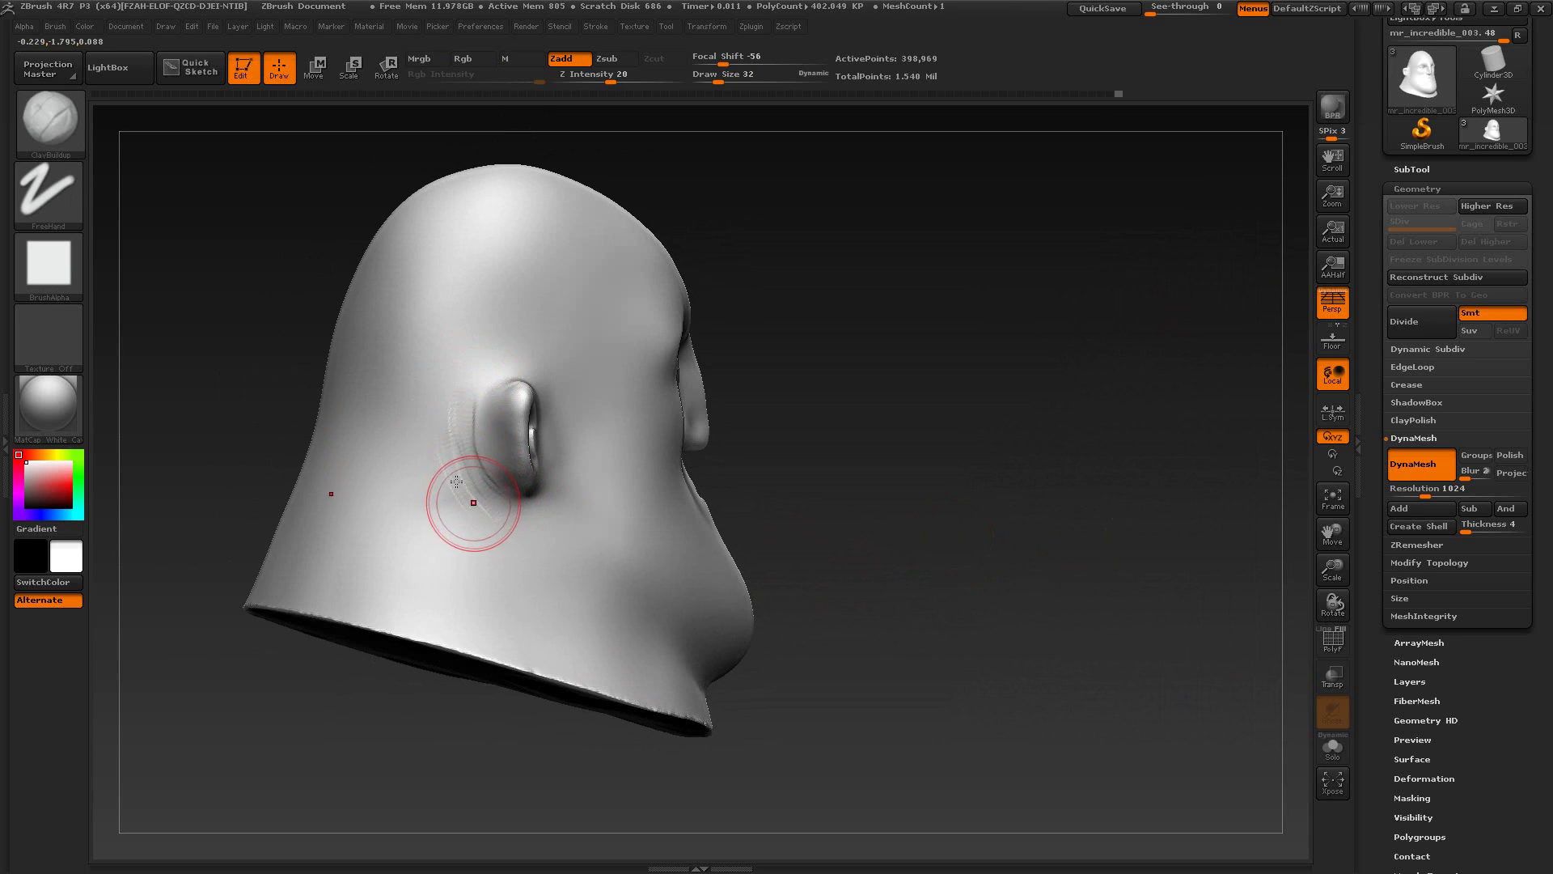
pyautogui.press('shift')
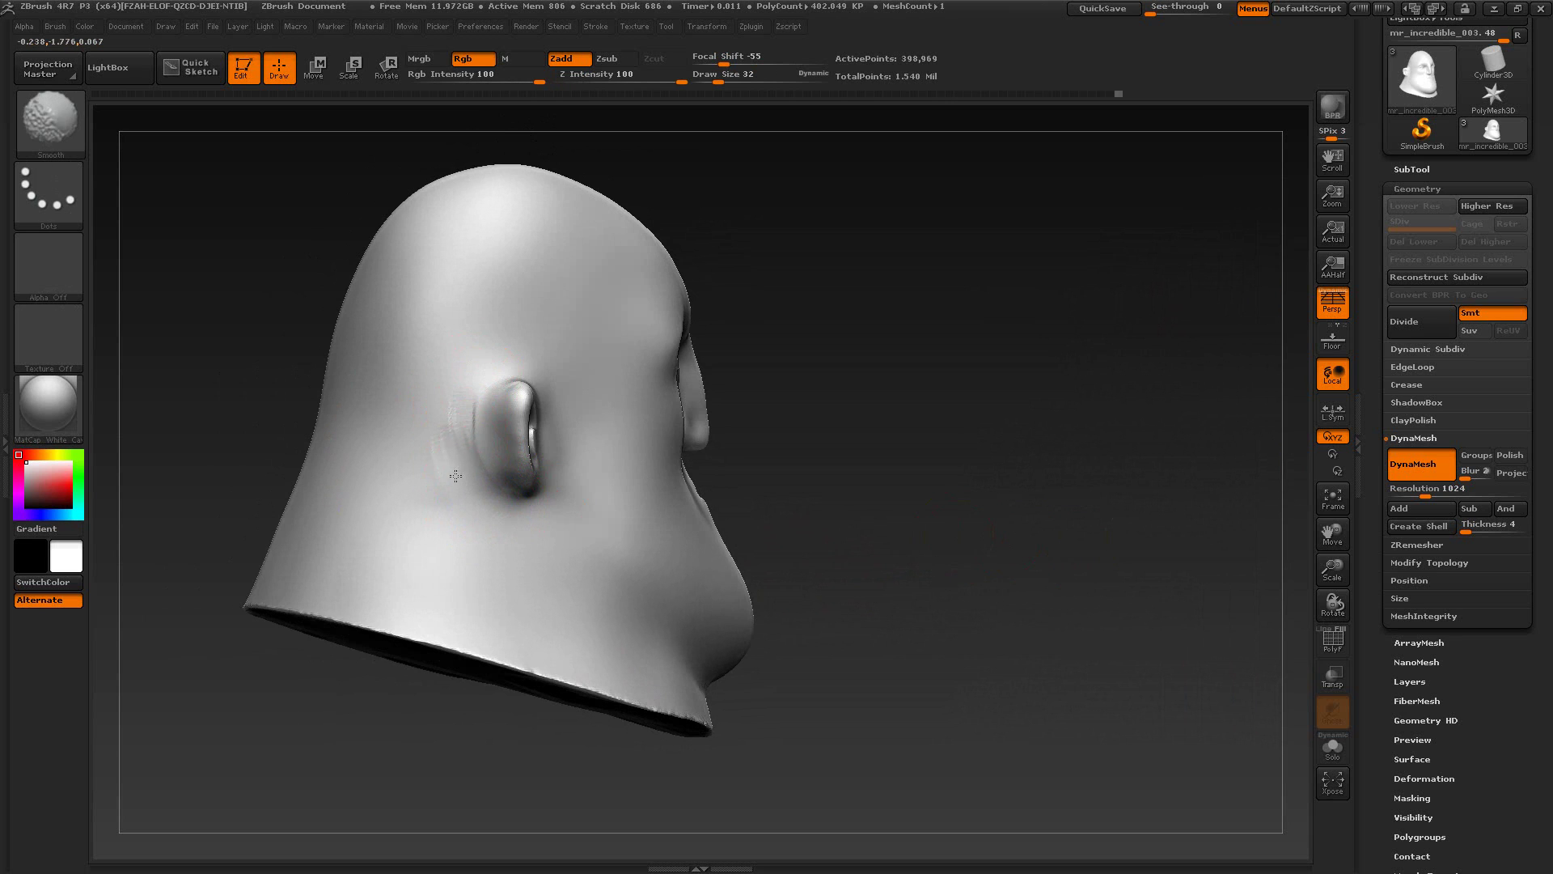
pyautogui.keyDown('shift'); pyautogui.moveTo(457, 513); pyautogui.dragTo(465, 527); pyautogui.keyUp('shift')
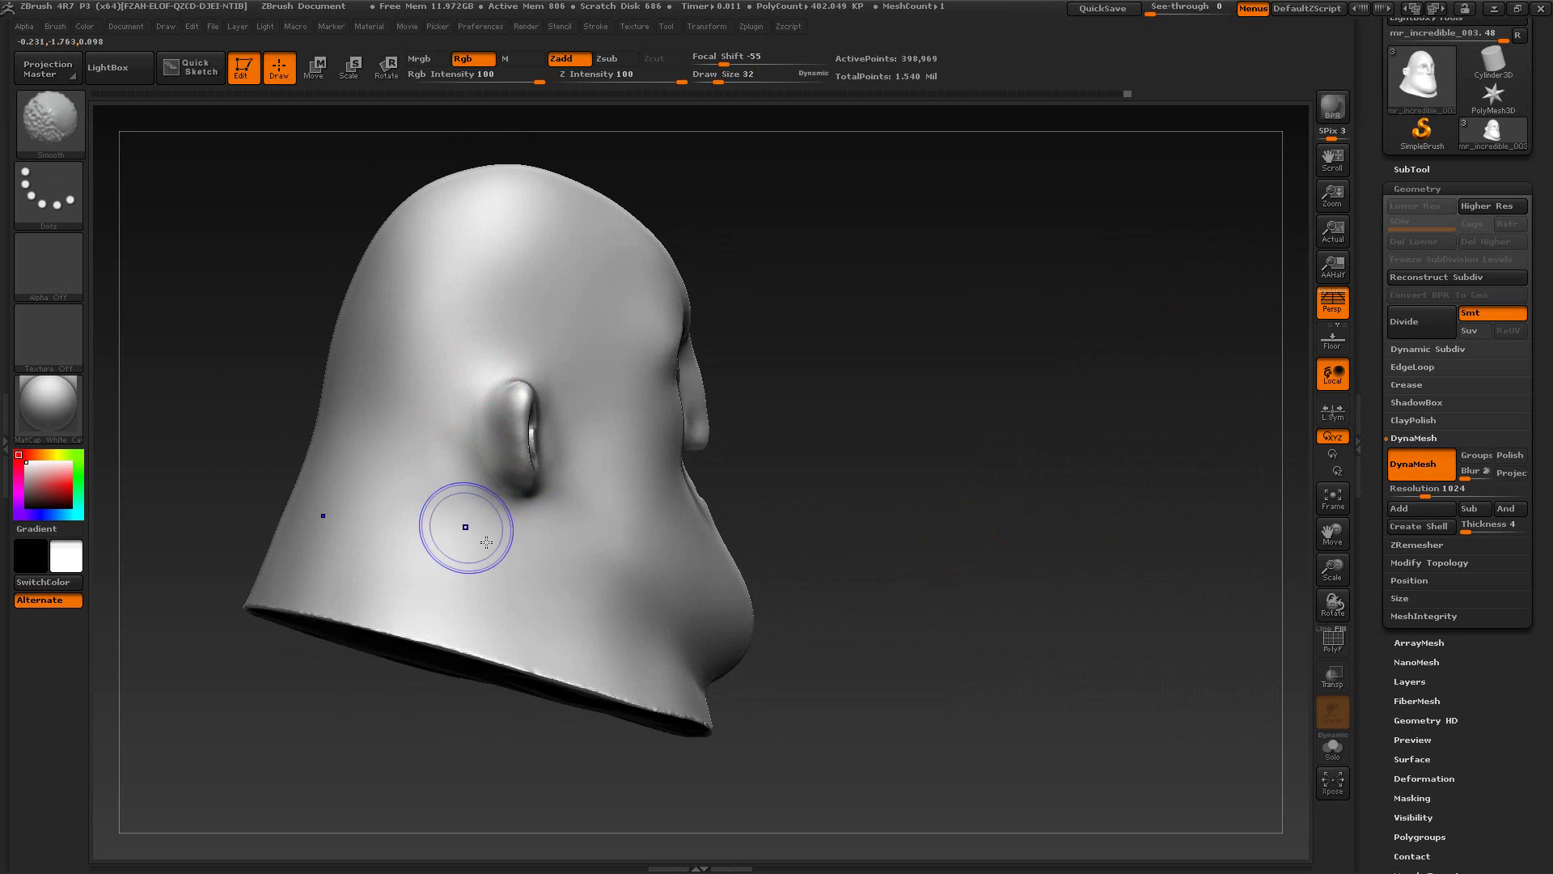
# Step: Add clay down the back edge of the jaw below the ear with ClayBuildup at draw size 32, and smooth it
pyautogui.moveTo(768, 551)
pyautogui.mouseDown()
pyautogui.moveTo(866, 566)
pyautogui.moveTo(799, 484)
pyautogui.moveTo(1005, 433)
pyautogui.moveTo(1034, 399)
pyautogui.moveTo(1033, 540)
pyautogui.moveTo(1016, 544)
pyautogui.moveTo(1082, 523)
pyautogui.moveTo(1082, 545)
pyautogui.moveTo(1165, 535)
pyautogui.moveTo(943, 555)
pyautogui.mouseUp()
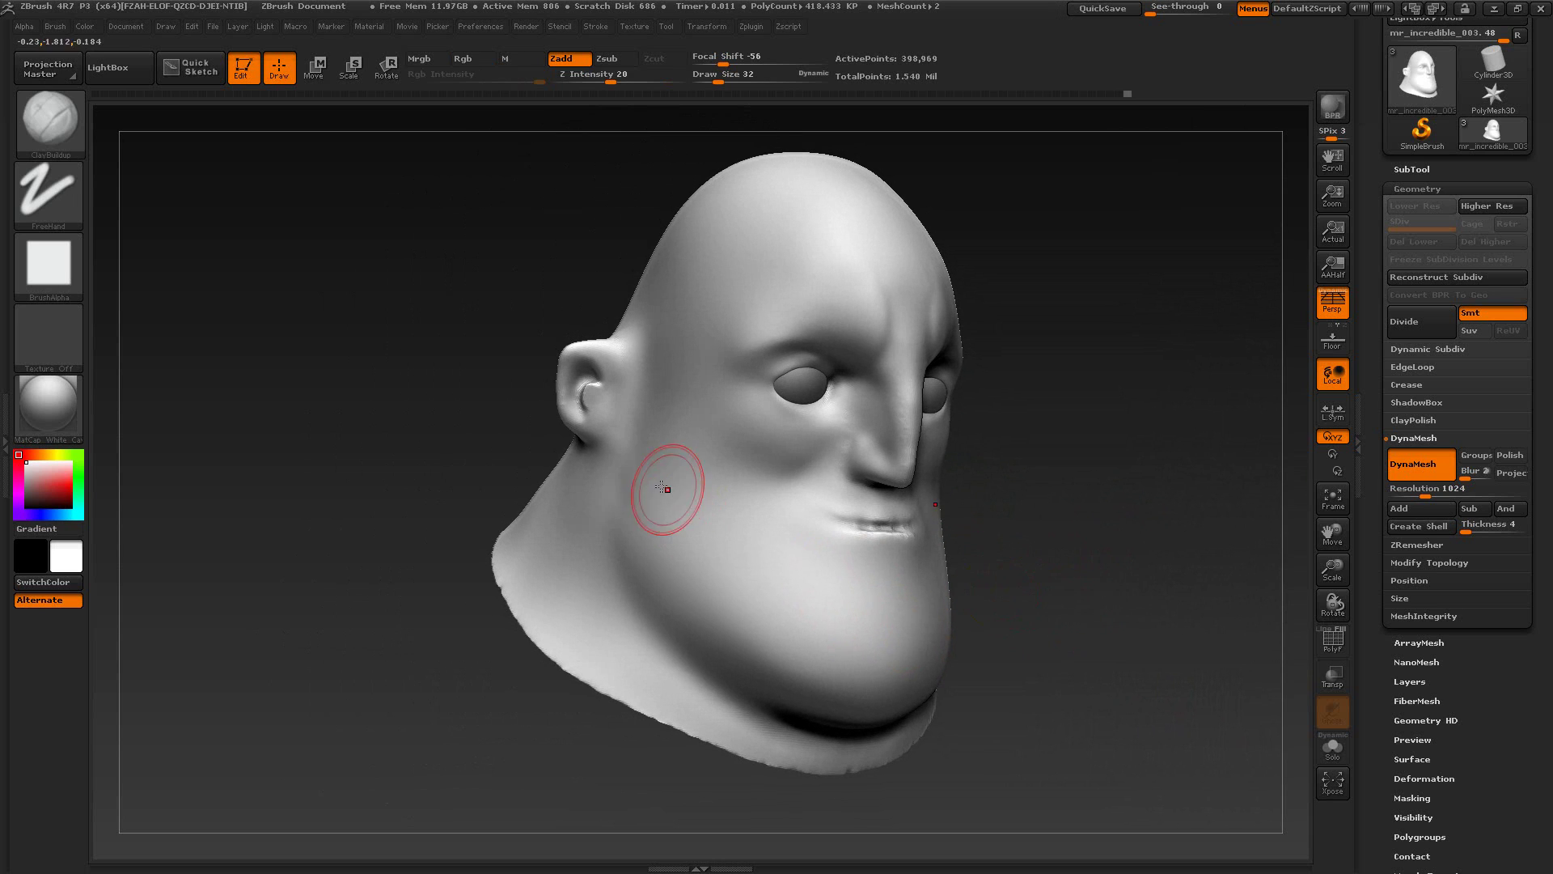
pyautogui.moveTo(620, 513); pyautogui.dragTo(633, 503)
pyautogui.press('shift')
pyautogui.moveTo(588, 760); pyautogui.dragTo(655, 759)
pyautogui.moveTo(634, 547); pyautogui.dragTo(614, 511)
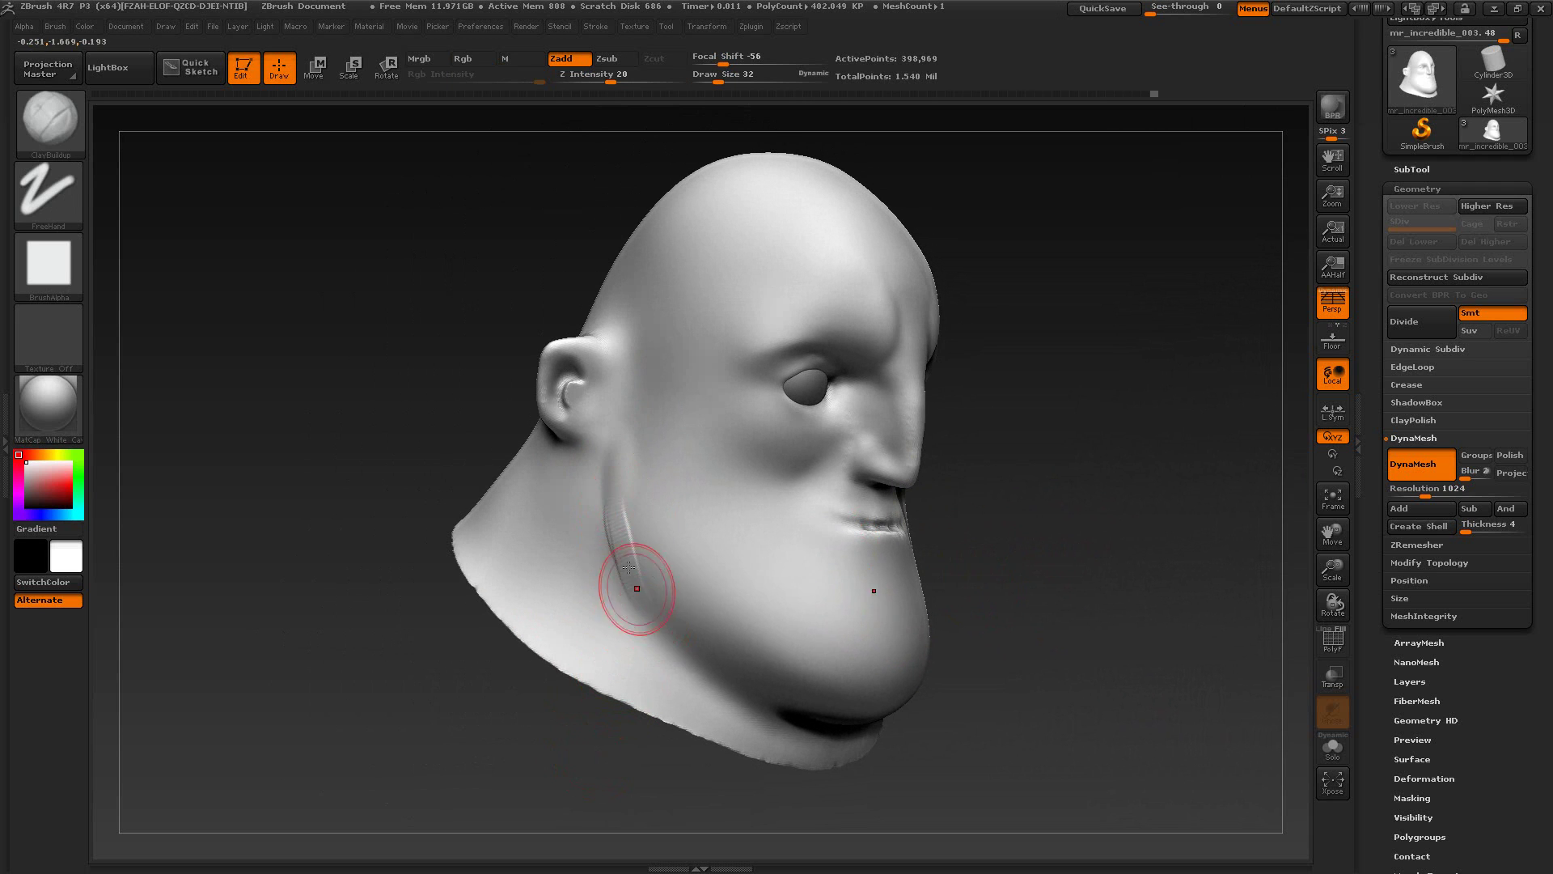
pyautogui.press('ctrl')
pyautogui.moveTo(970, 668); pyautogui.dragTo(1060, 627)
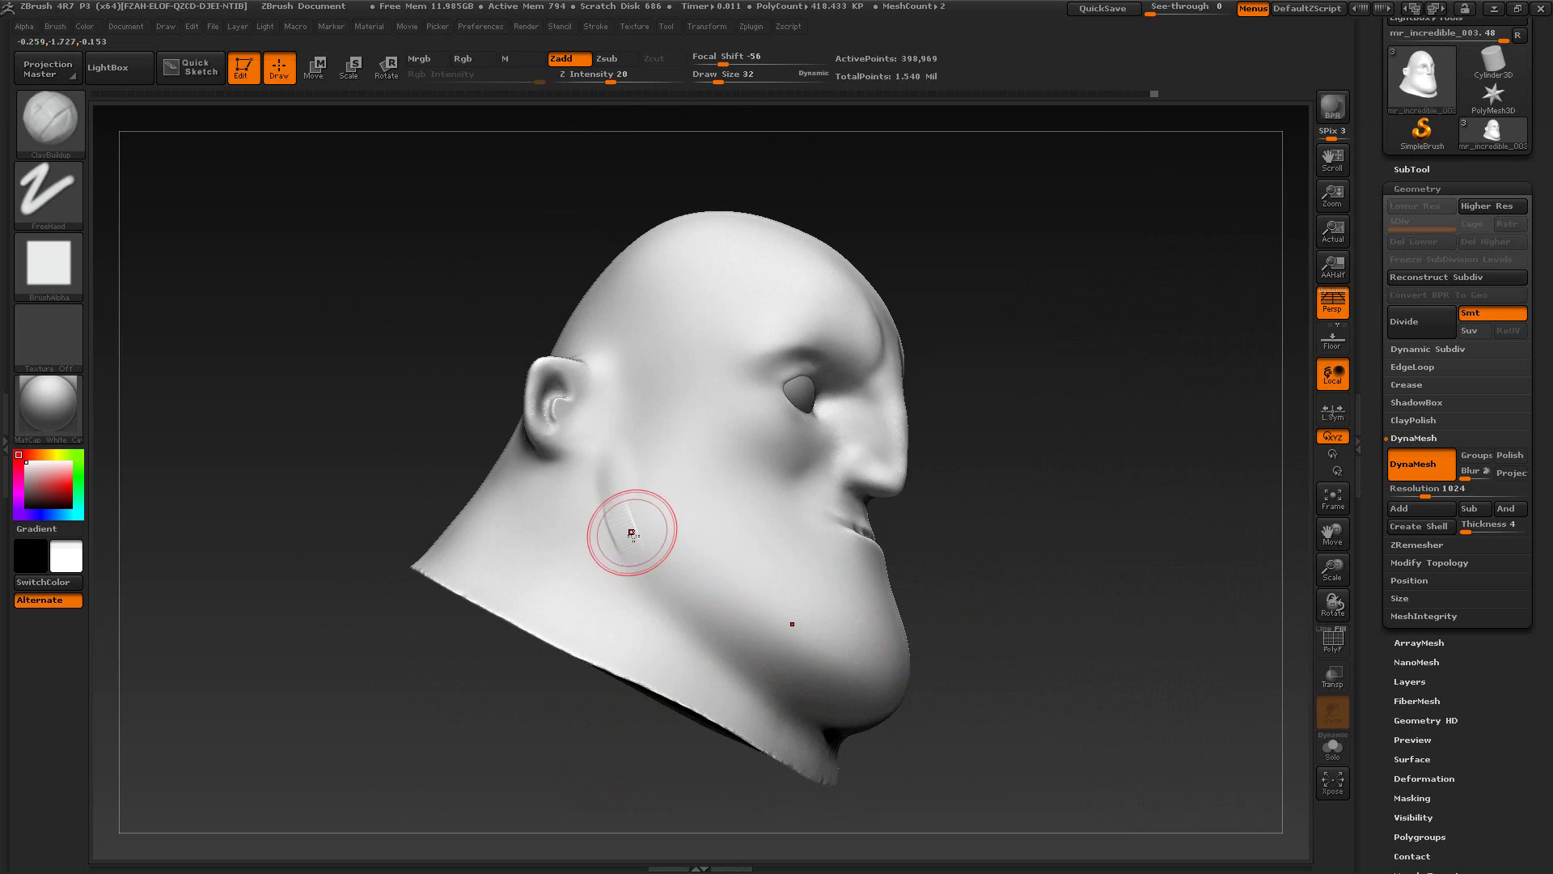
# Step: Try building up a ridge along the jawline from below the ear to the chin with ClayBuildup, and smooth it
pyautogui.moveTo(631, 534)
pyautogui.mouseDown()
pyautogui.moveTo(702, 626)
pyautogui.moveTo(756, 659)
pyautogui.moveTo(718, 644)
pyautogui.moveTo(802, 713)
pyautogui.mouseUp()
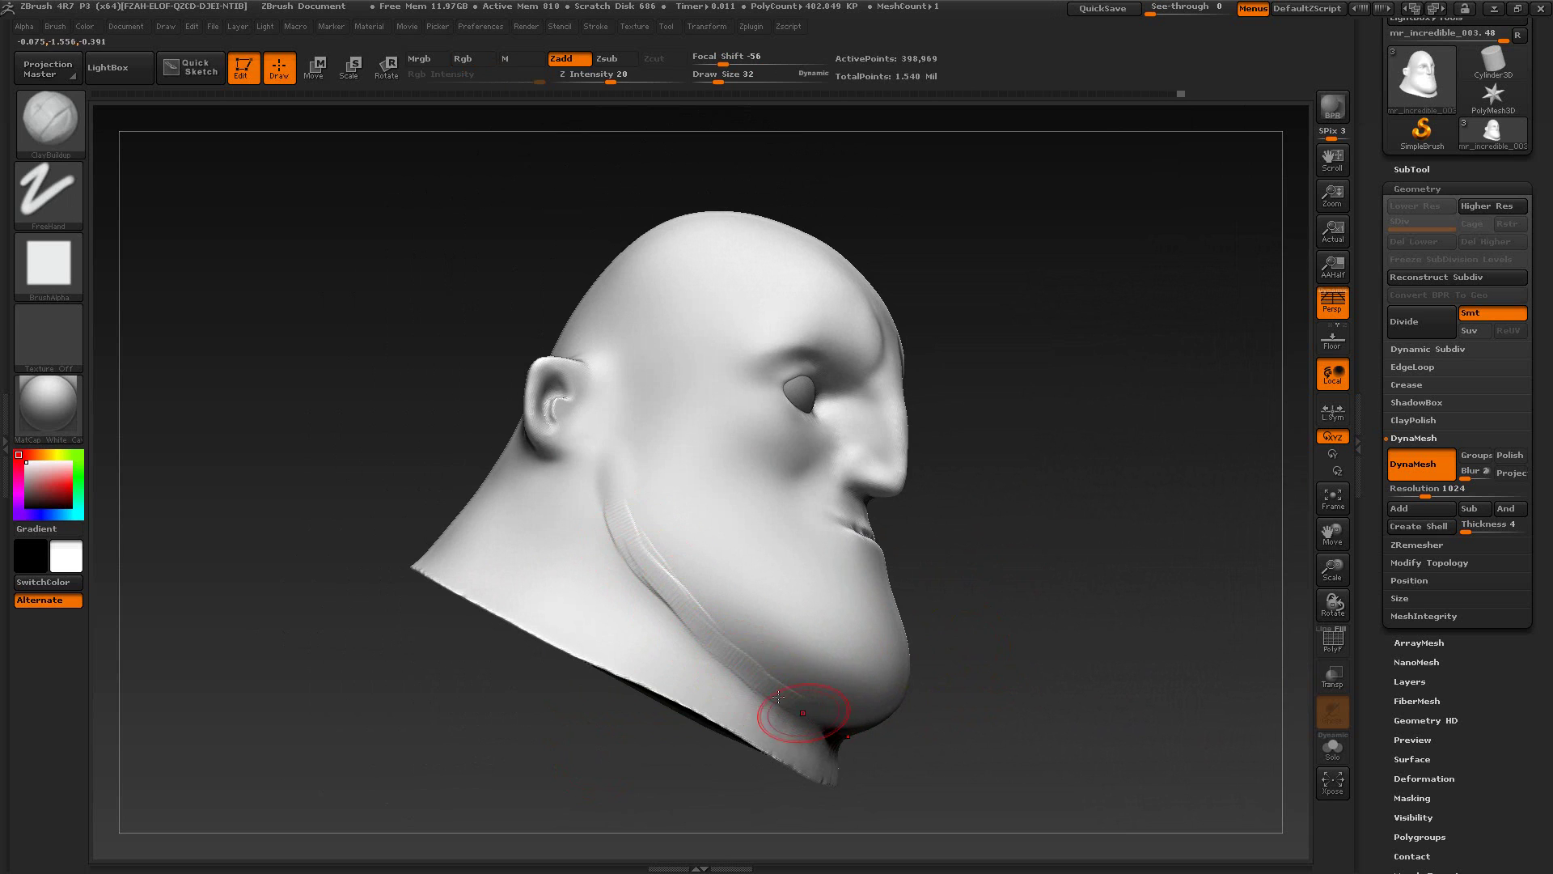
pyautogui.moveTo(735, 658)
pyautogui.mouseDown()
pyautogui.moveTo(770, 687)
pyautogui.moveTo(648, 569)
pyautogui.moveTo(714, 637)
pyautogui.mouseUp()
pyautogui.moveTo(659, 584); pyautogui.dragTo(685, 612)
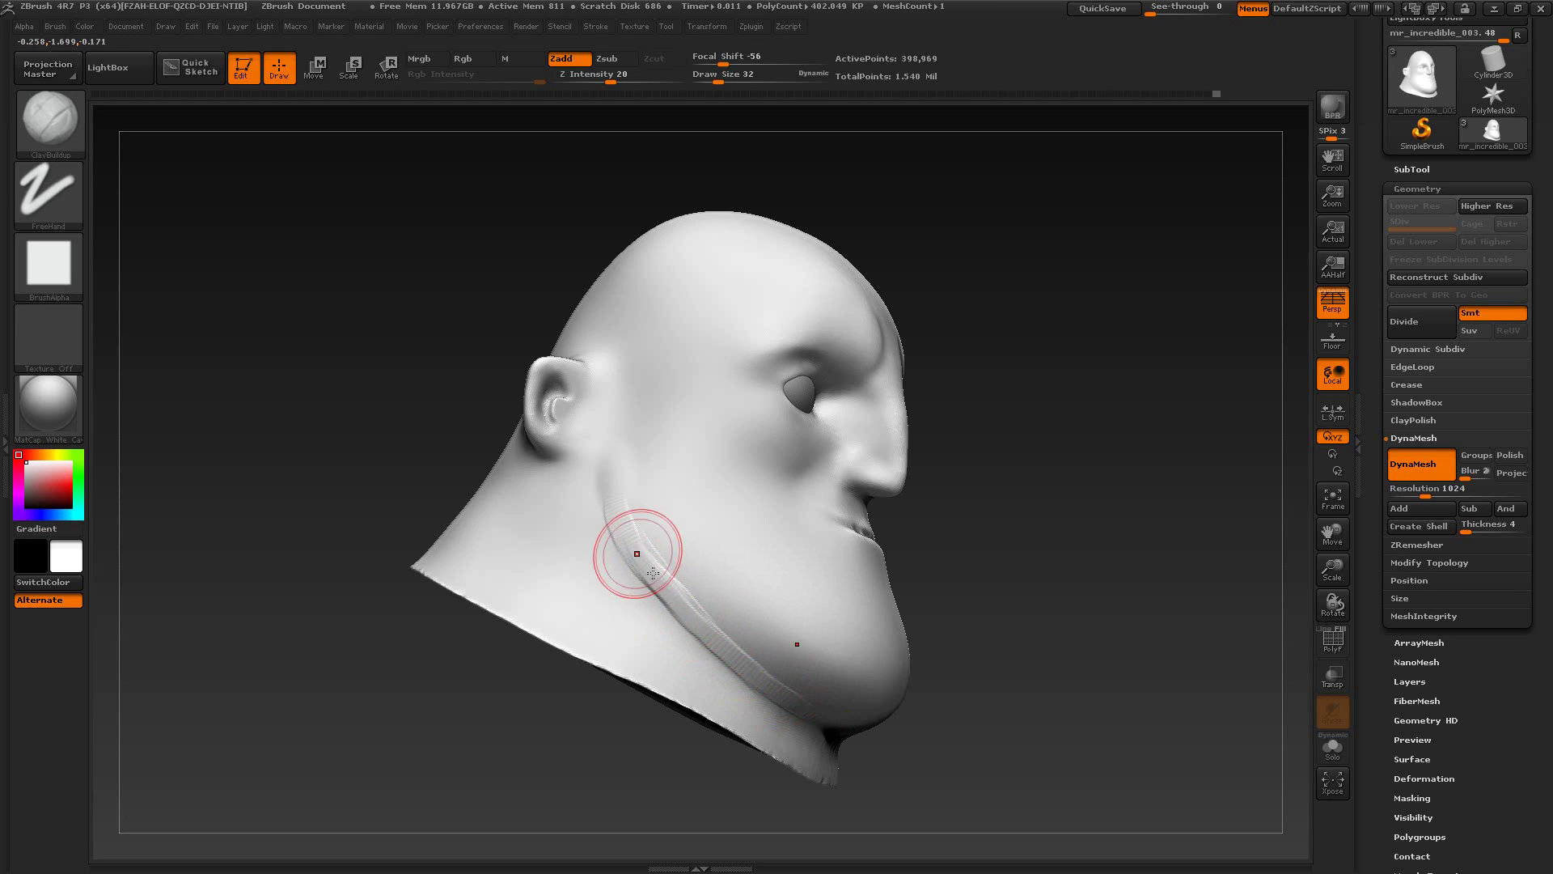
pyautogui.moveTo(635, 555)
pyautogui.mouseDown()
pyautogui.moveTo(697, 629)
pyautogui.moveTo(652, 590)
pyautogui.moveTo(681, 617)
pyautogui.mouseUp()
pyautogui.press('shift')
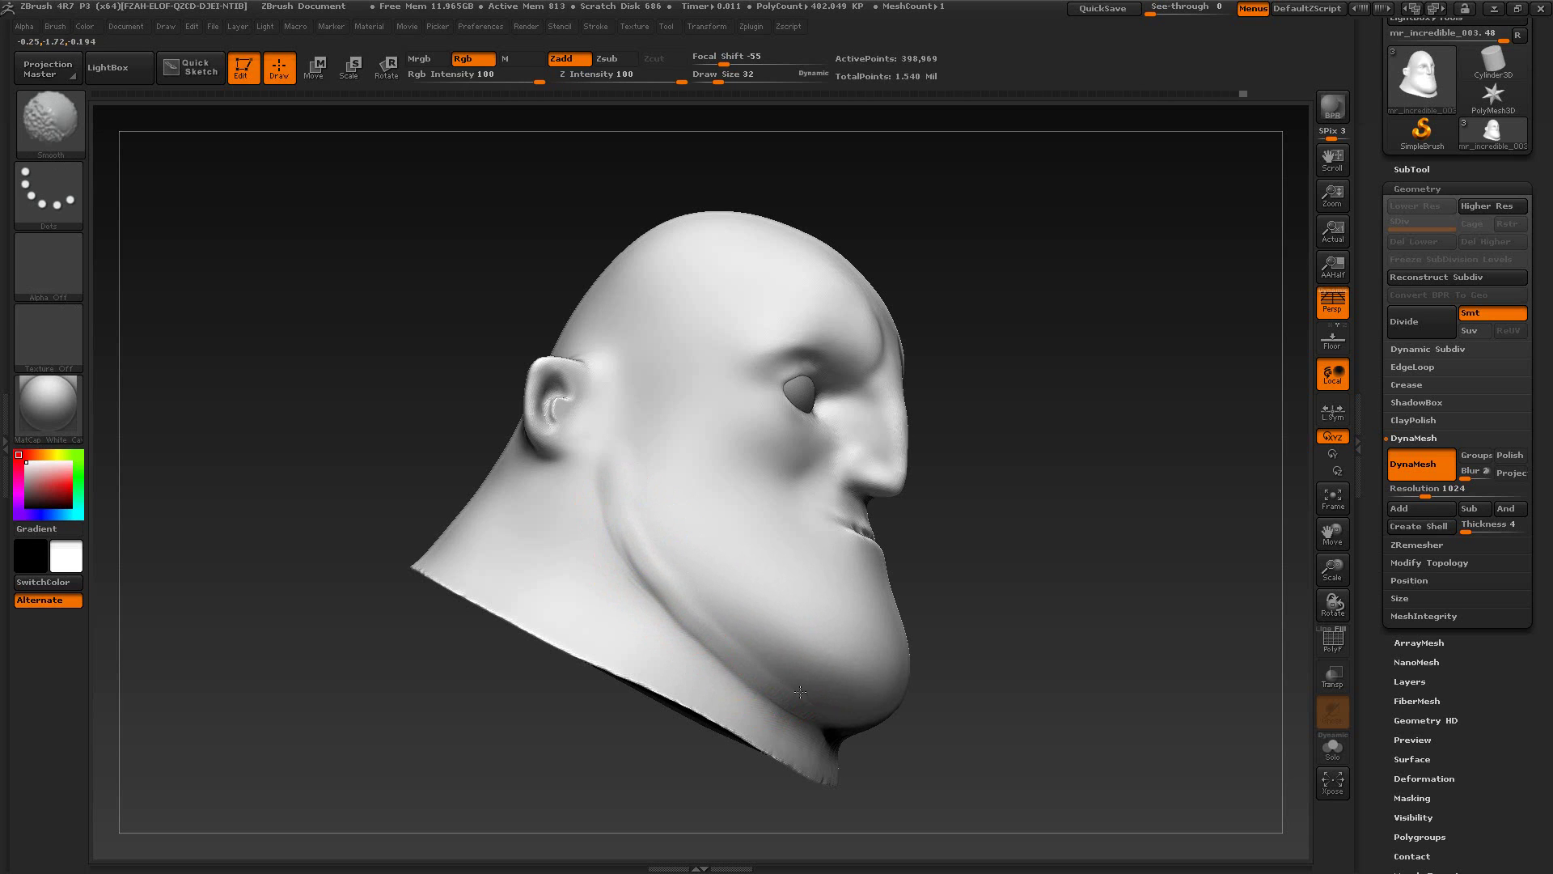
pyautogui.moveTo(800, 692)
pyautogui.keyDown('shift'); pyautogui.mouseDown()
pyautogui.moveTo(818, 704)
pyautogui.moveTo(779, 658)
pyautogui.mouseUp(); pyautogui.keyUp('shift')
pyautogui.keyDown('shift'); pyautogui.moveTo(663, 542); pyautogui.dragTo(638, 506); pyautogui.keyUp('shift')
# Step: Reduce the draw size to 20 and blend the jawline ridge with the Smooth brush
pyautogui.moveTo(1001, 652)
pyautogui.mouseDown()
pyautogui.moveTo(1033, 702)
pyautogui.moveTo(1043, 605)
pyautogui.mouseUp()
pyautogui.press('s')
pyautogui.moveTo(694, 557); pyautogui.dragTo(689, 557)
pyautogui.press('shift')
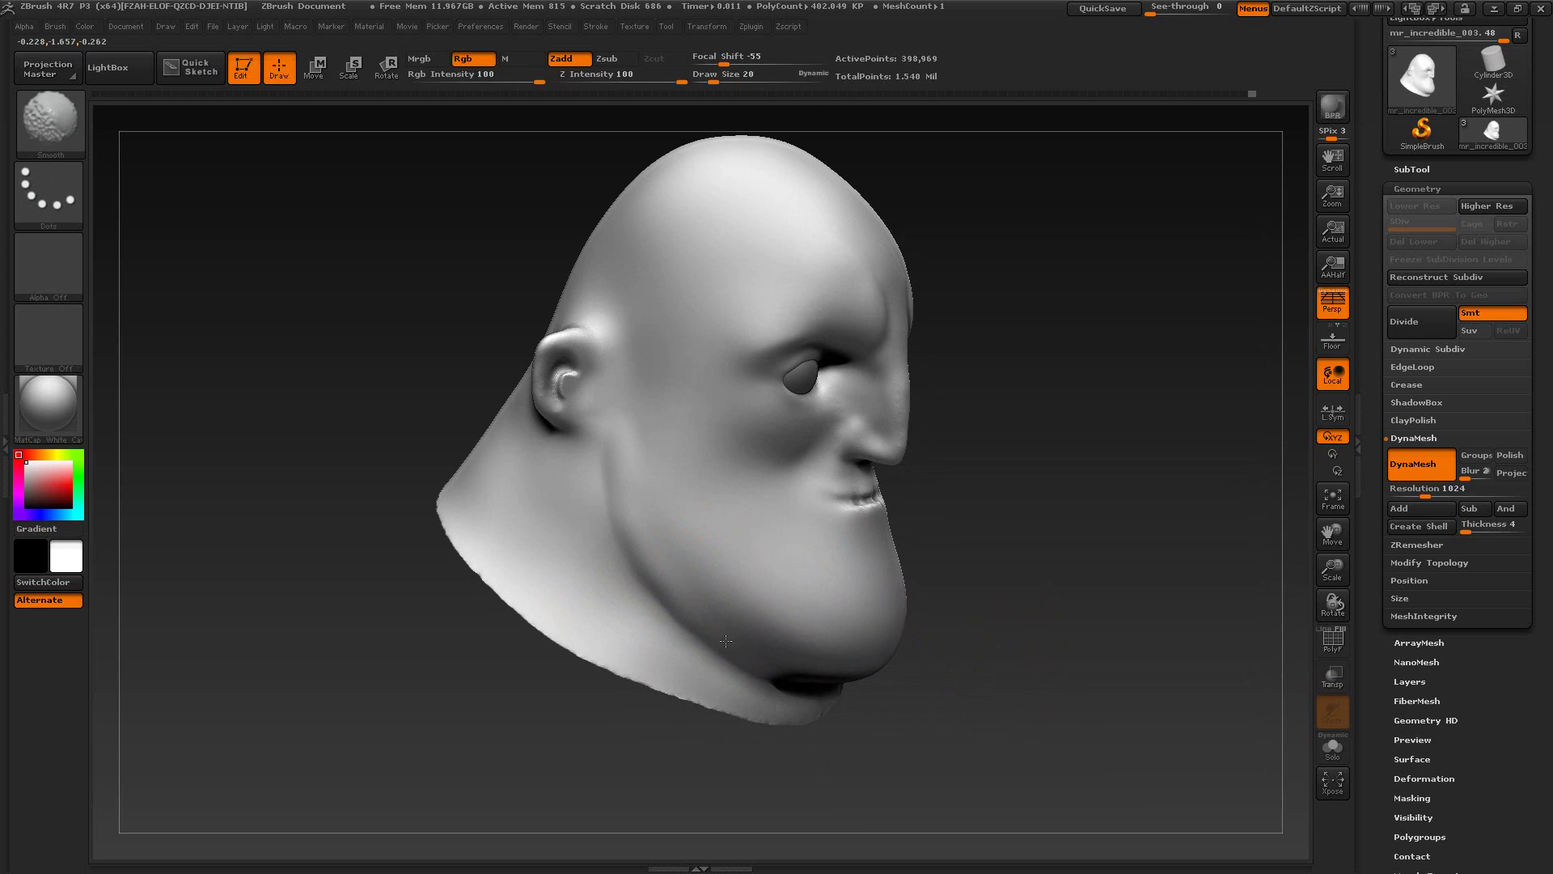
pyautogui.moveTo(1093, 558); pyautogui.dragTo(1059, 543)
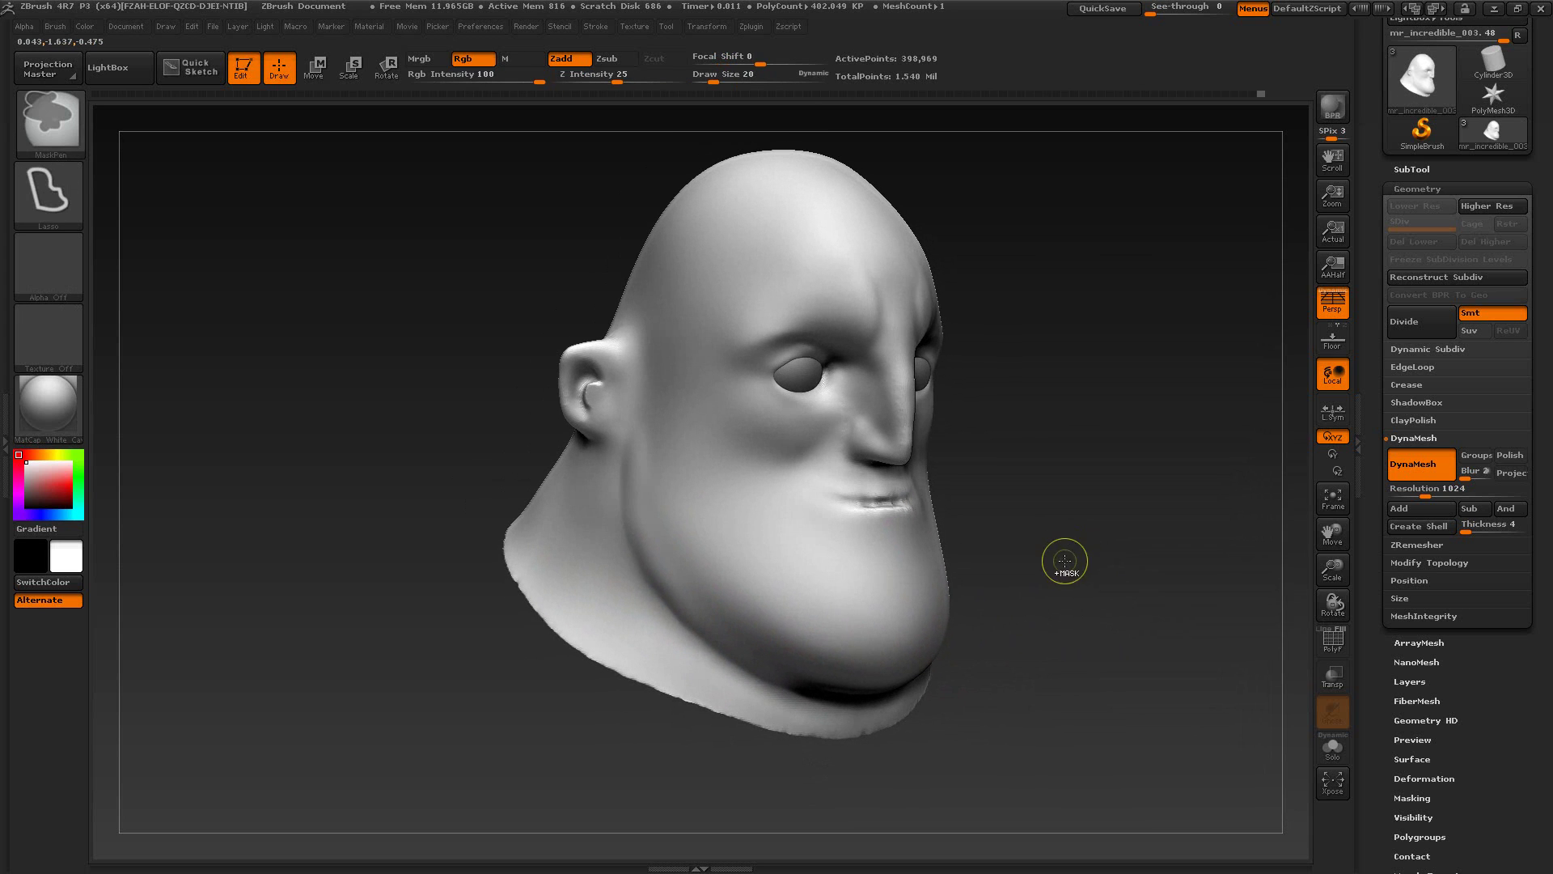
# Step: Step the undo history back to before the jawline ridge strokes, and accept discarding the newer history entries
pyautogui.hotkey('ctrl', 'z')
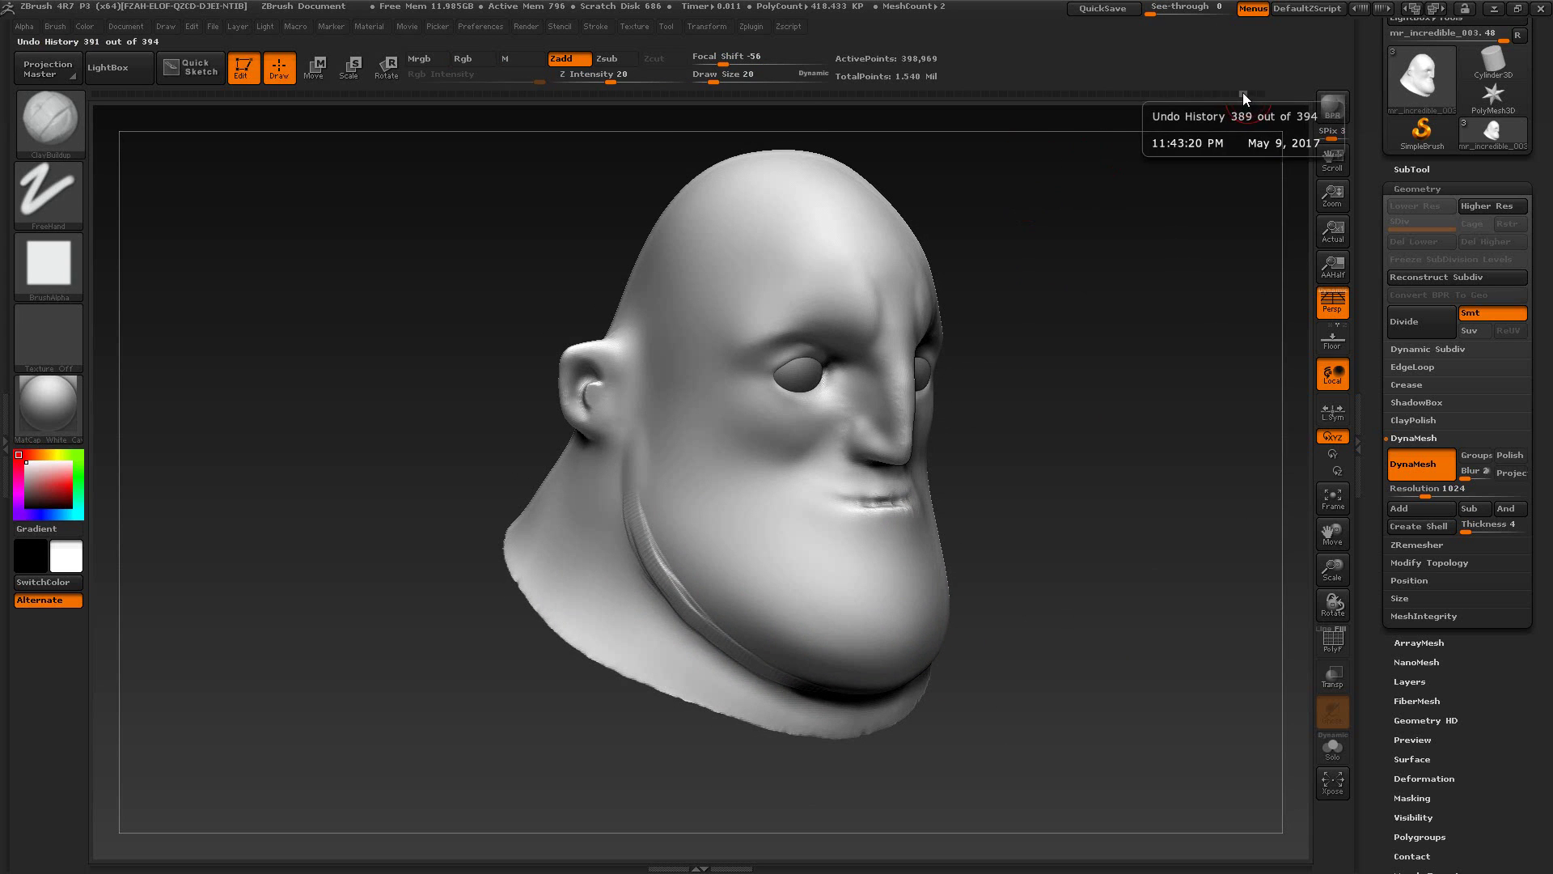
pyautogui.click(1242, 95)
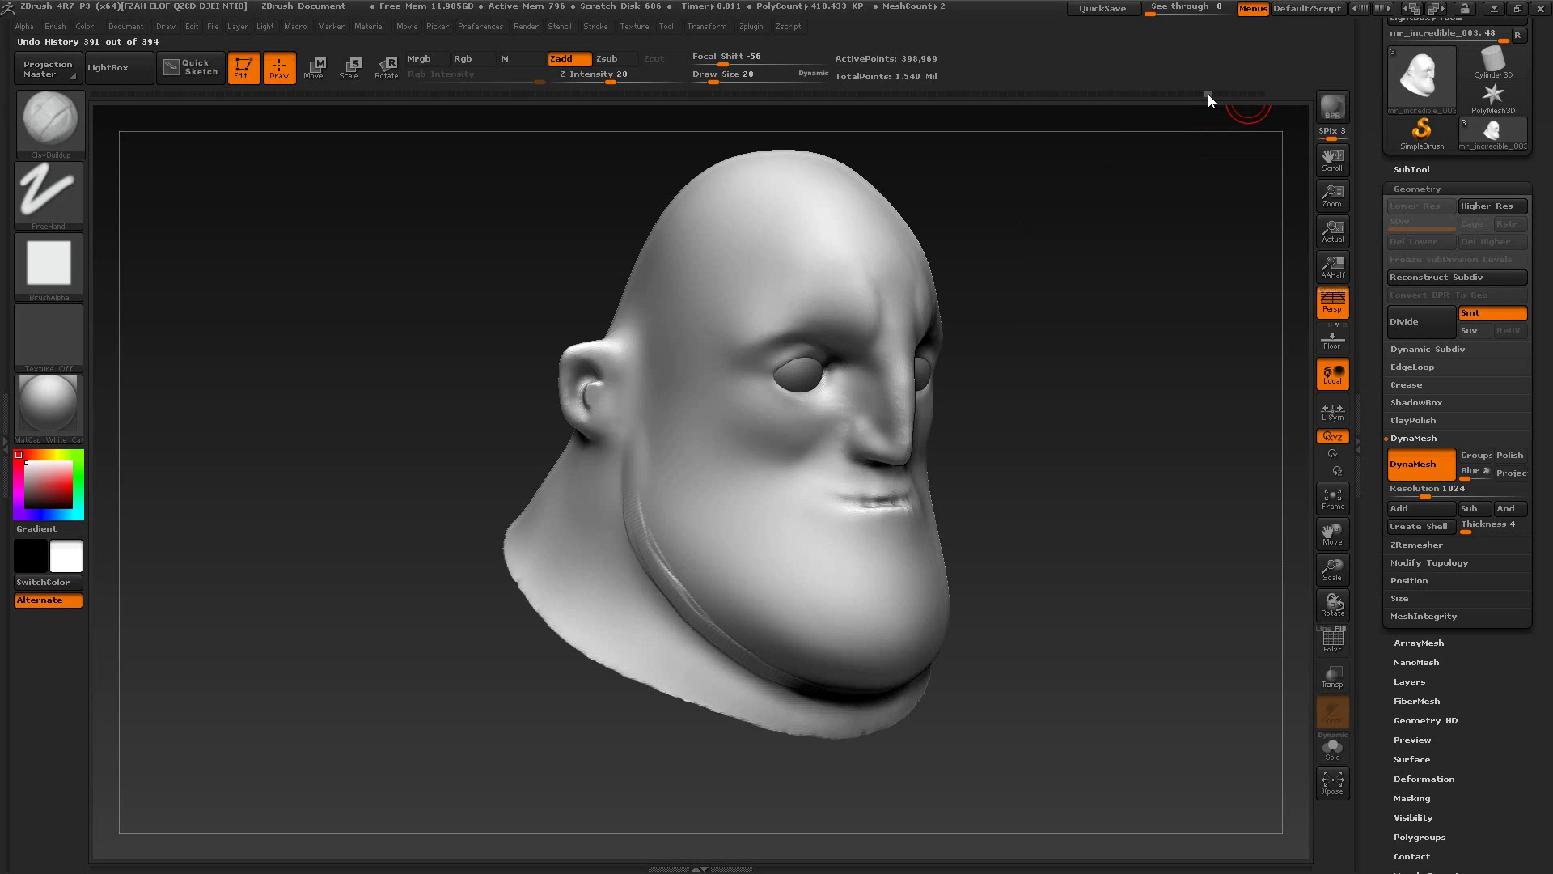
pyautogui.moveTo(1207, 94); pyautogui.dragTo(1134, 98)
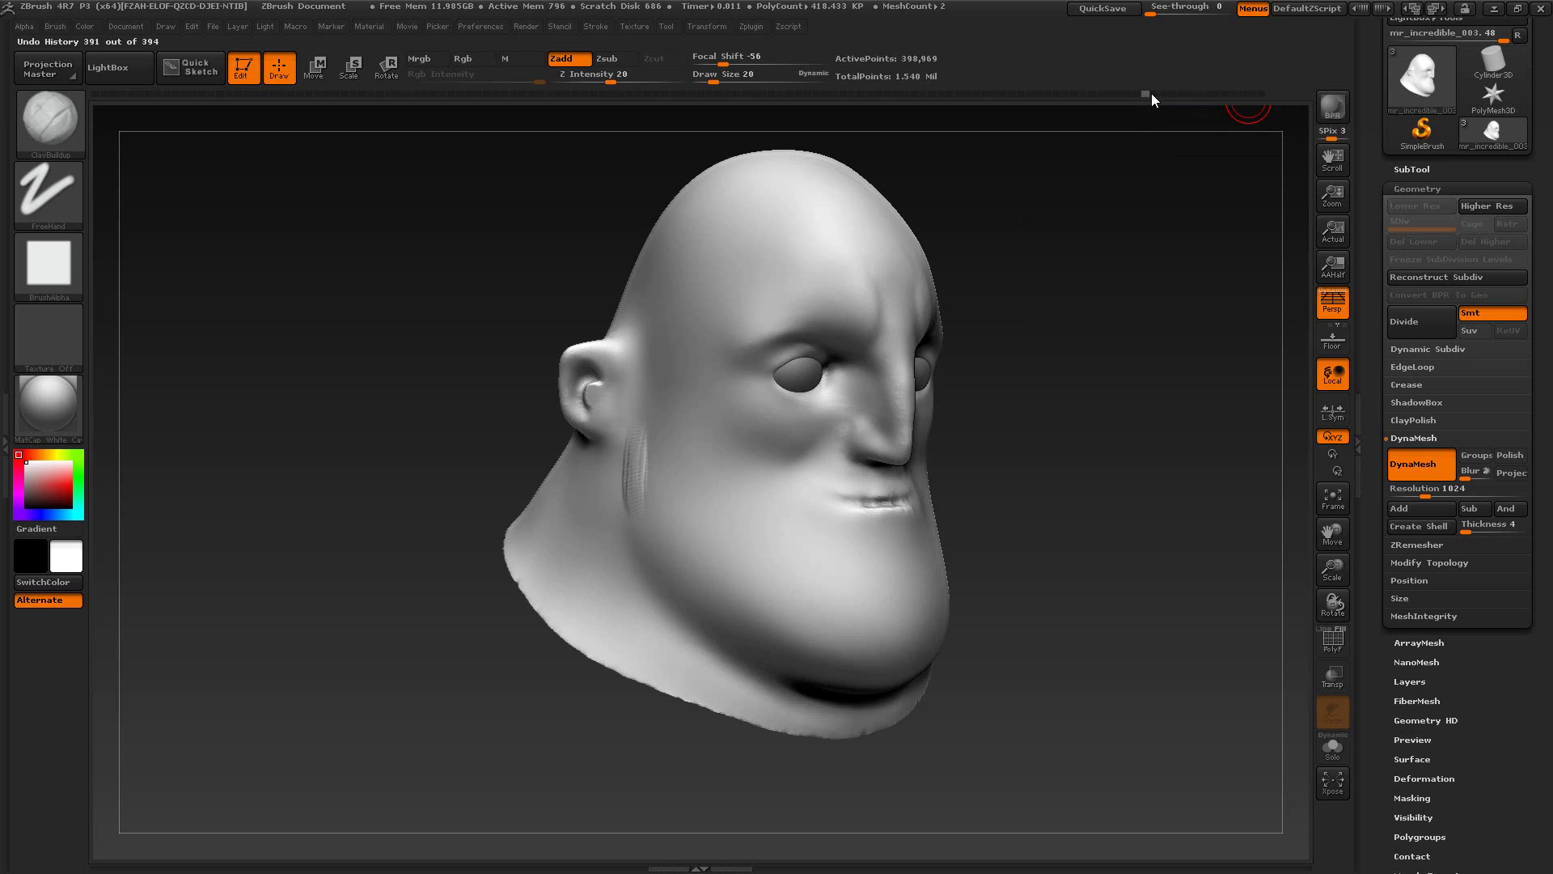
pyautogui.press('shift')
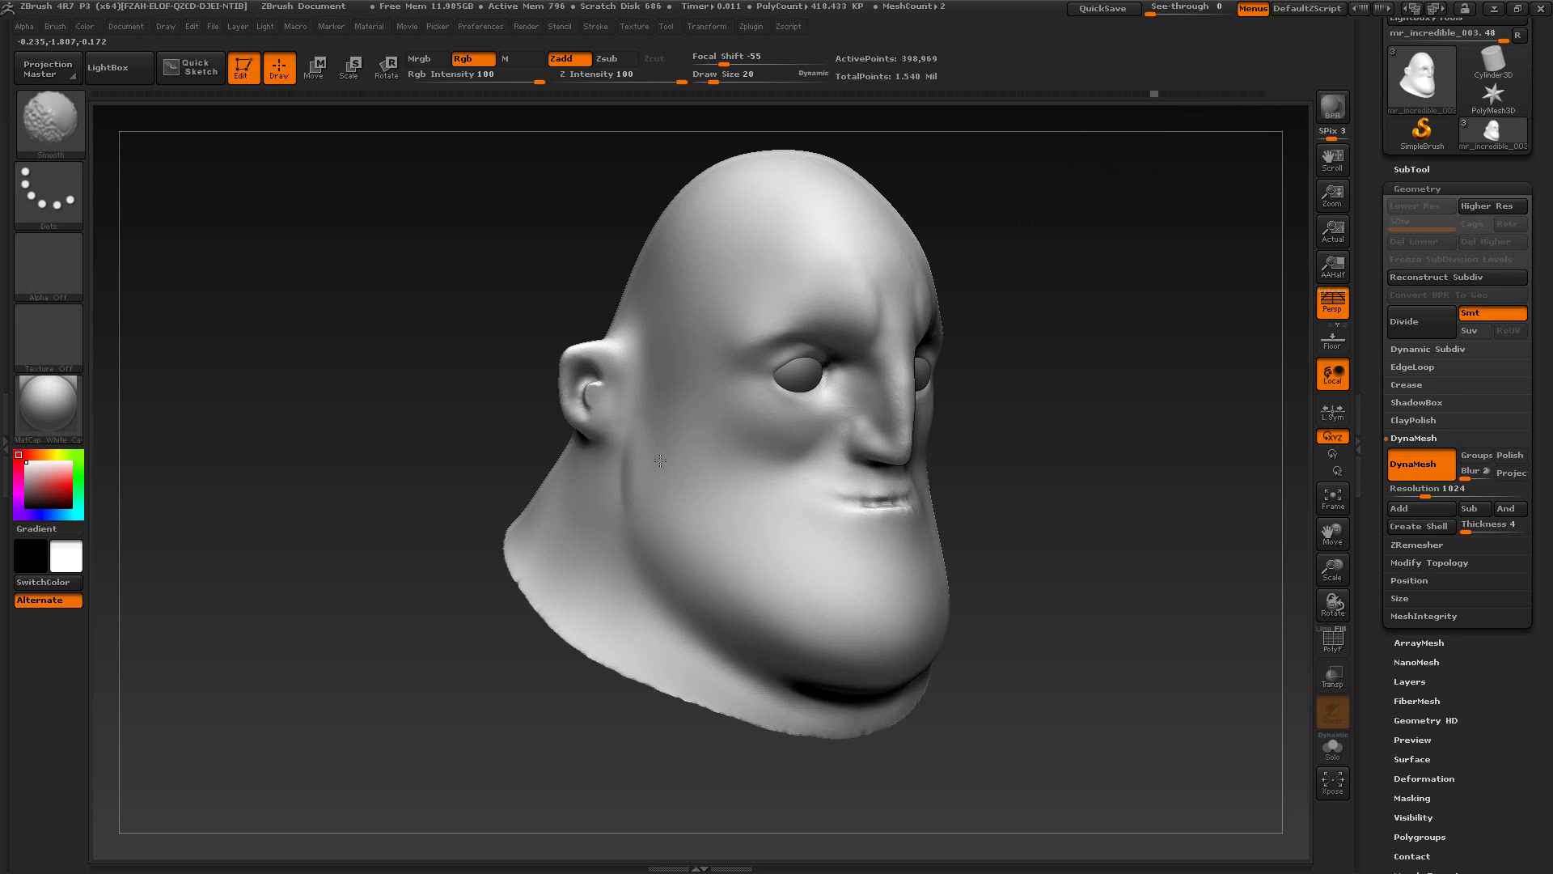
pyautogui.keyDown('shift'); pyautogui.click(655, 456); pyautogui.keyUp('shift')
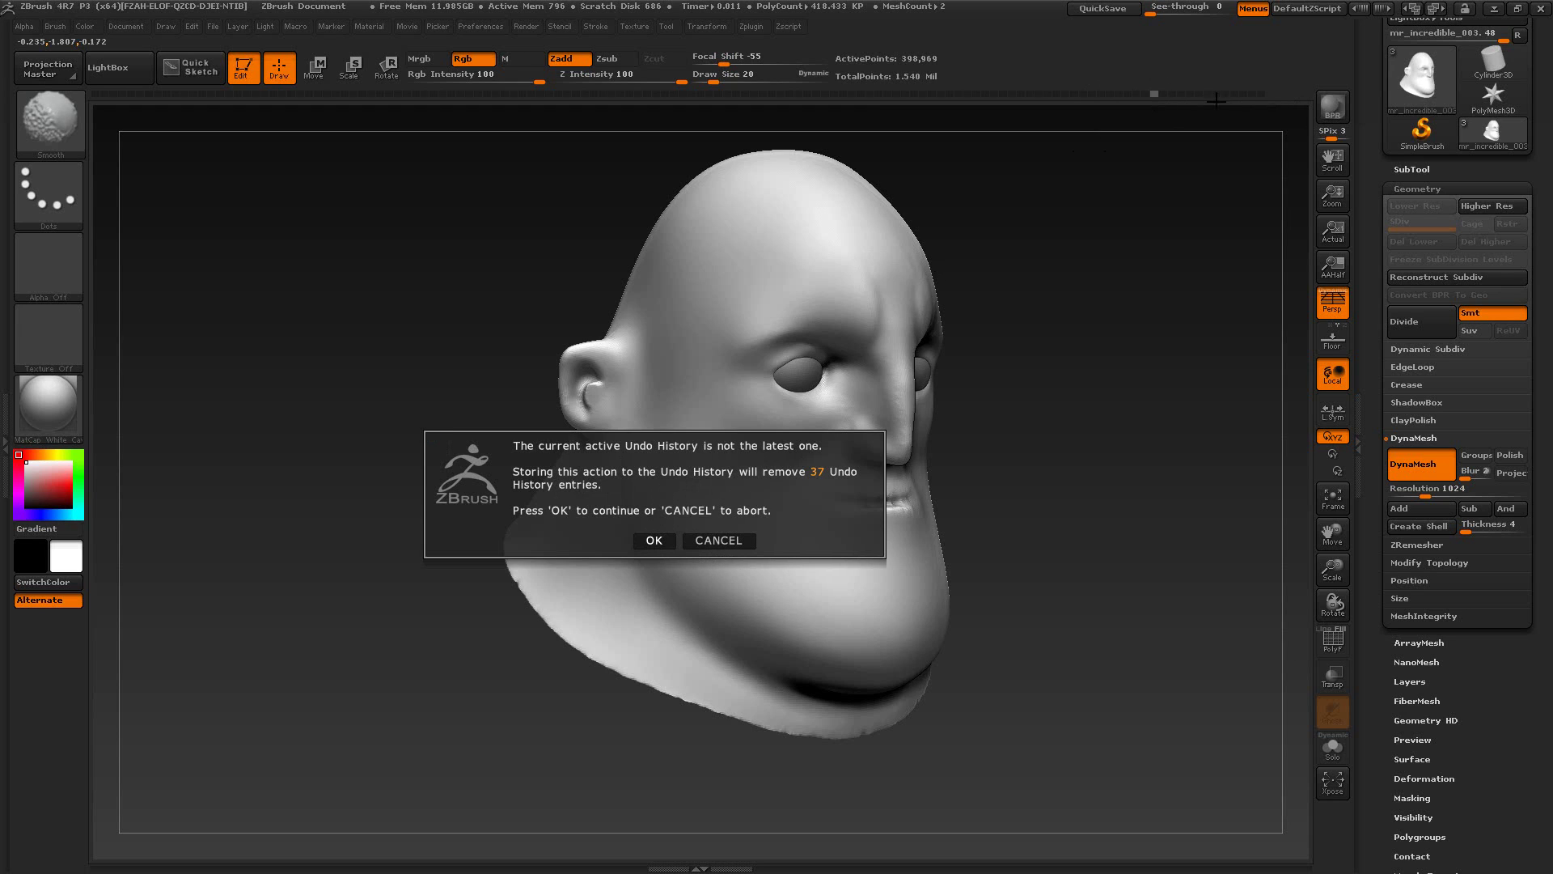
pyautogui.click(655, 540)
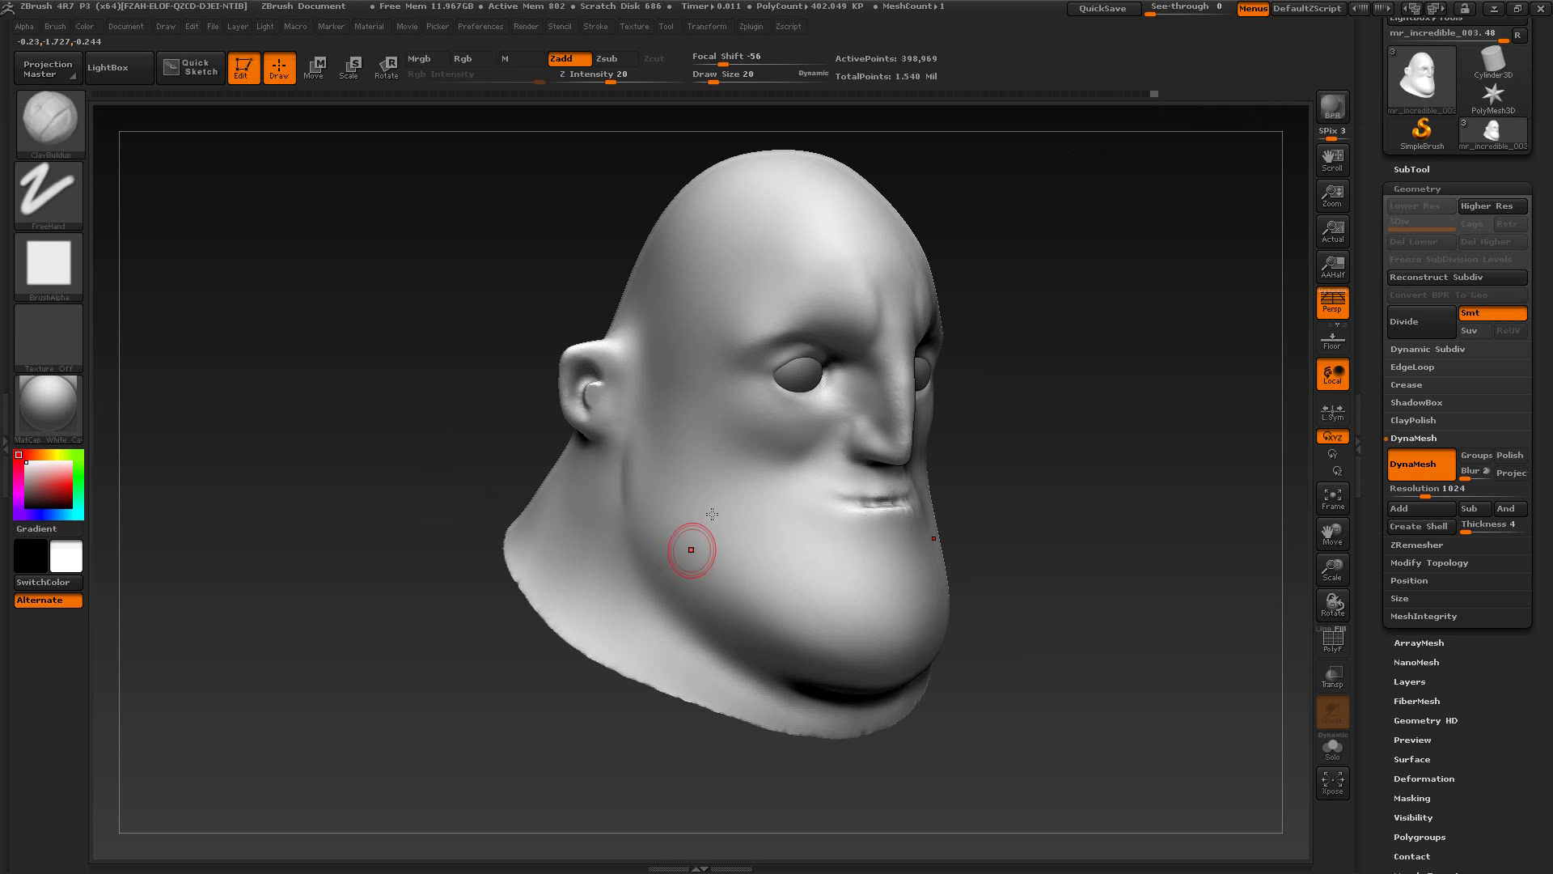
# Step: Switch to the Dam_Standard brush and set its Lazy Mouse LazyRadius to 50
pyautogui.press('shift')
pyautogui.moveTo(1022, 605); pyautogui.dragTo(1041, 614)
pyautogui.click(57, 134)
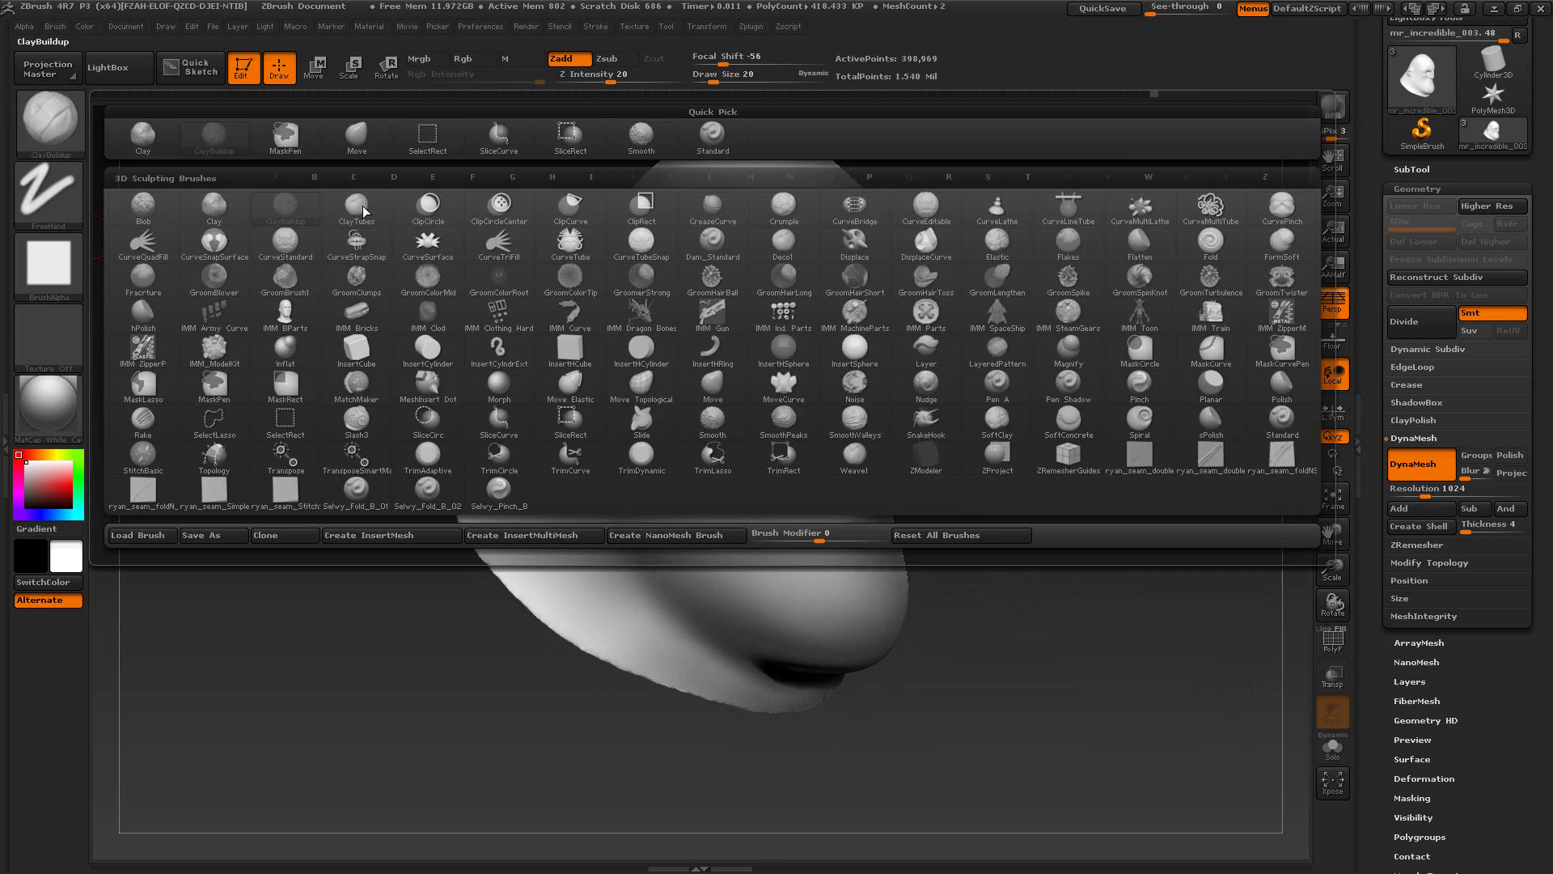
pyautogui.click(722, 251)
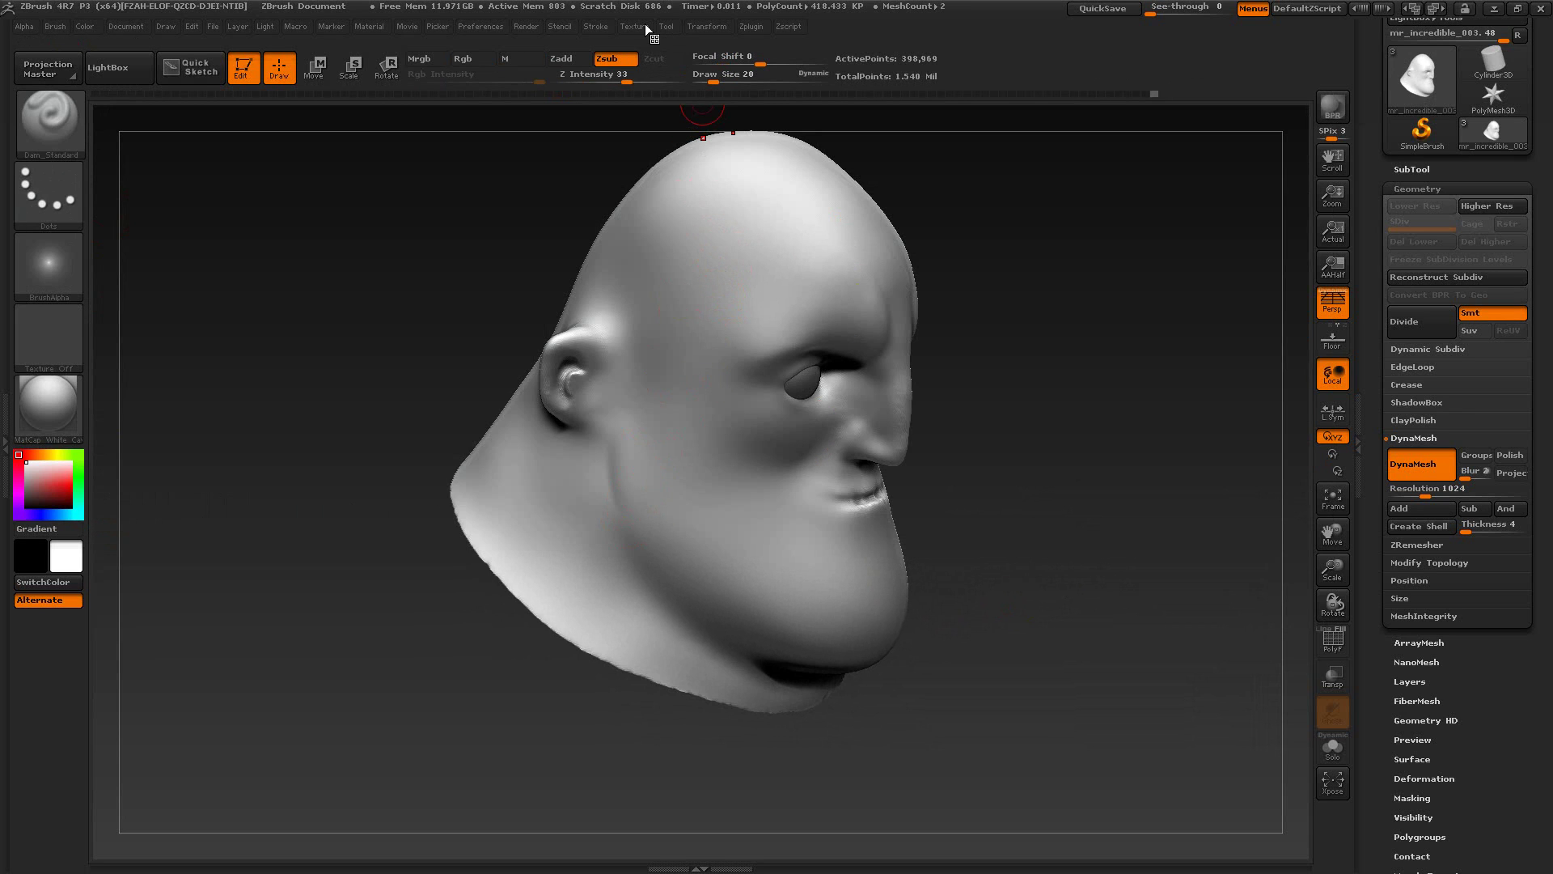
pyautogui.click(634, 27)
pyautogui.click(599, 26)
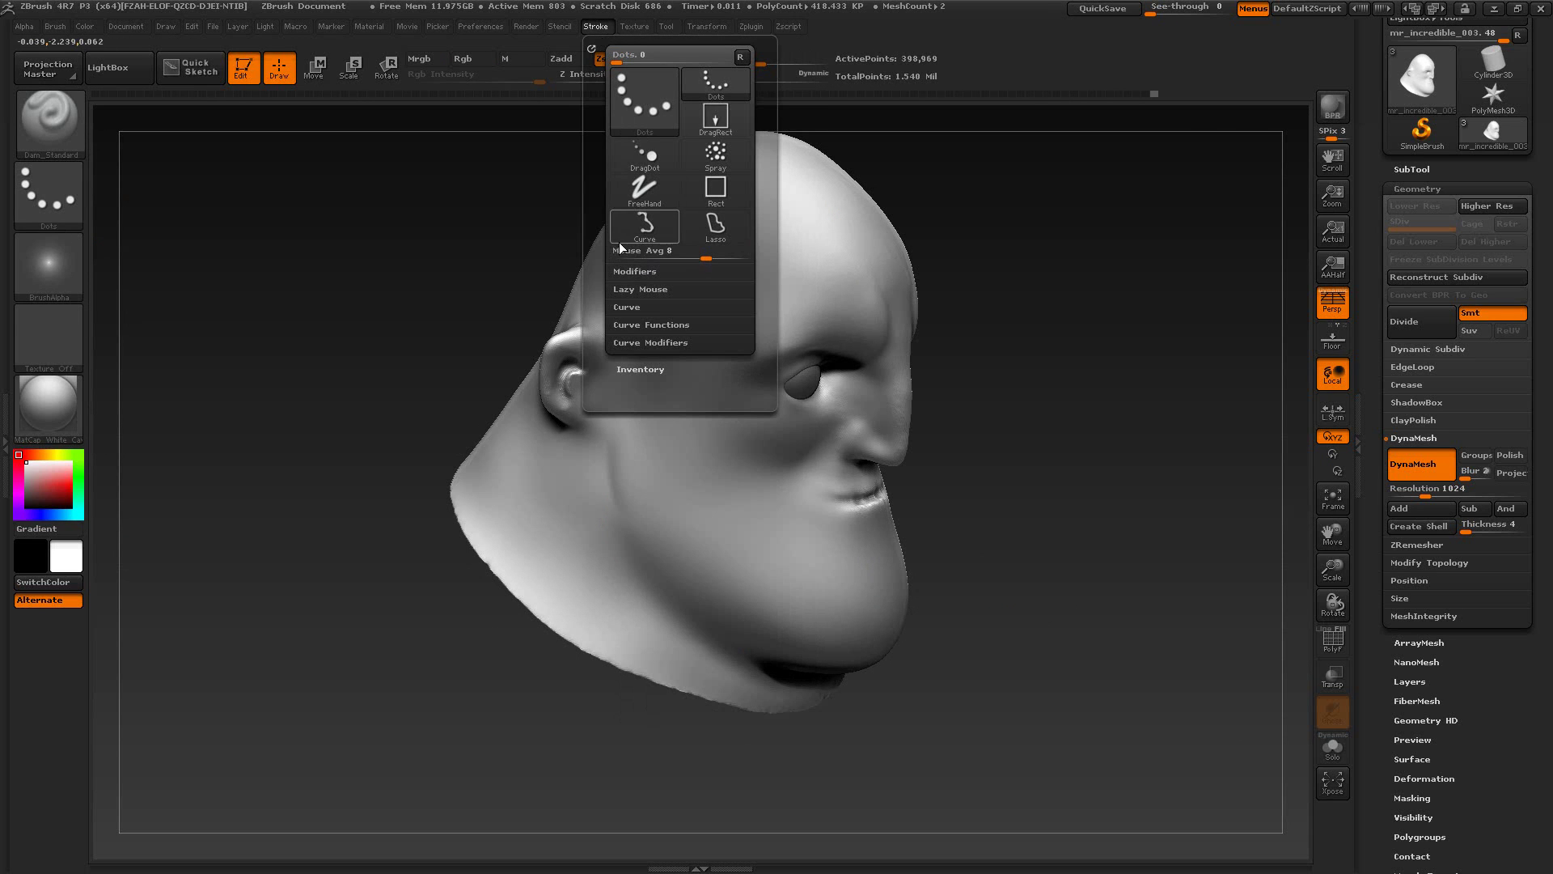
pyautogui.click(632, 289)
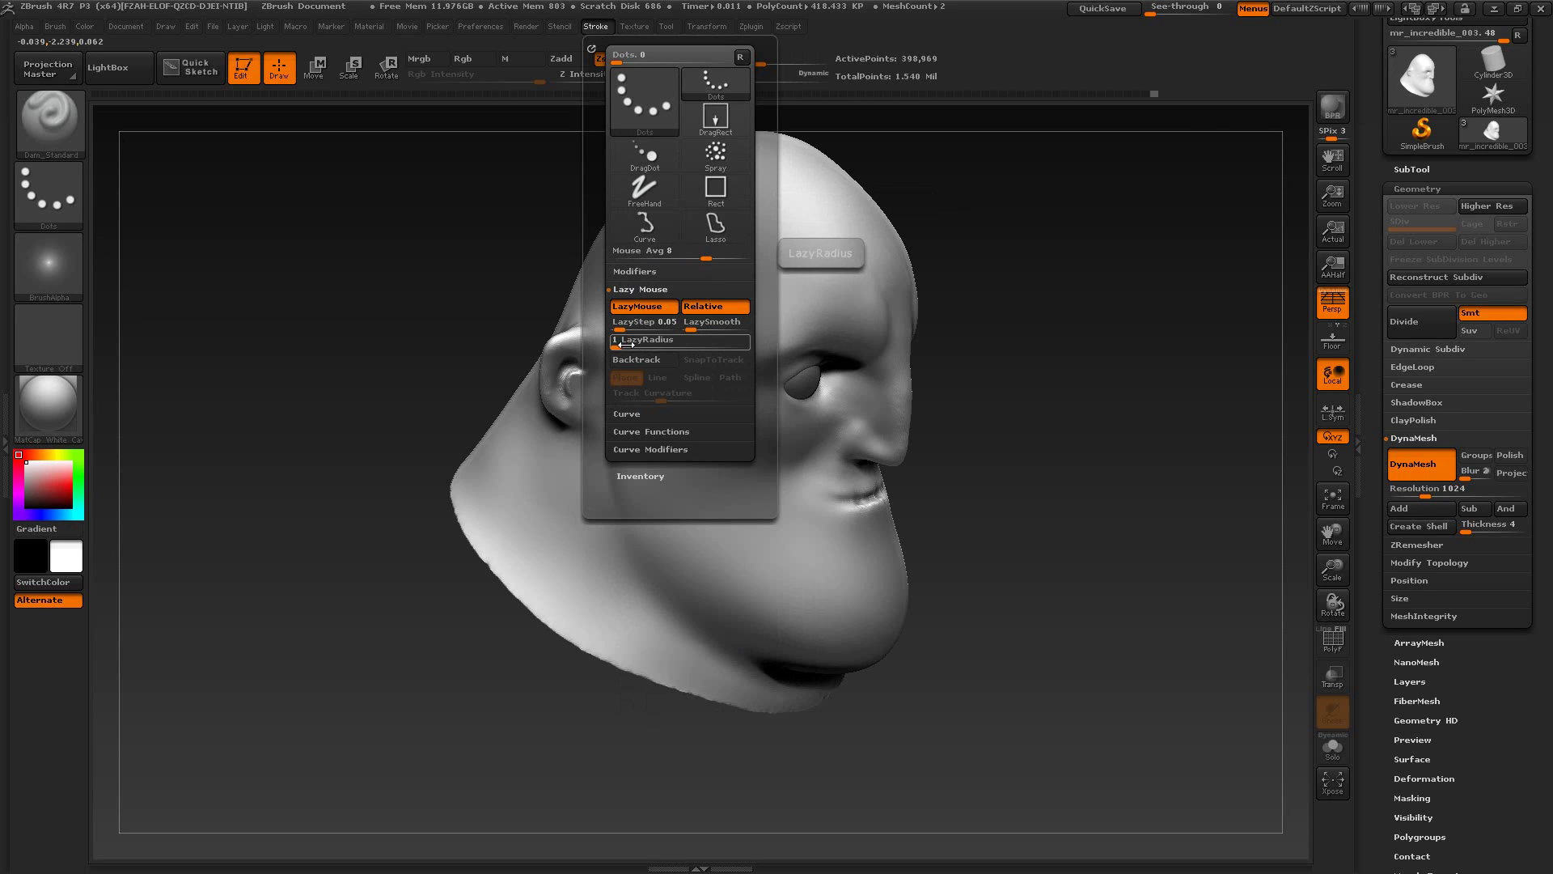
pyautogui.moveTo(632, 347); pyautogui.dragTo(671, 347)
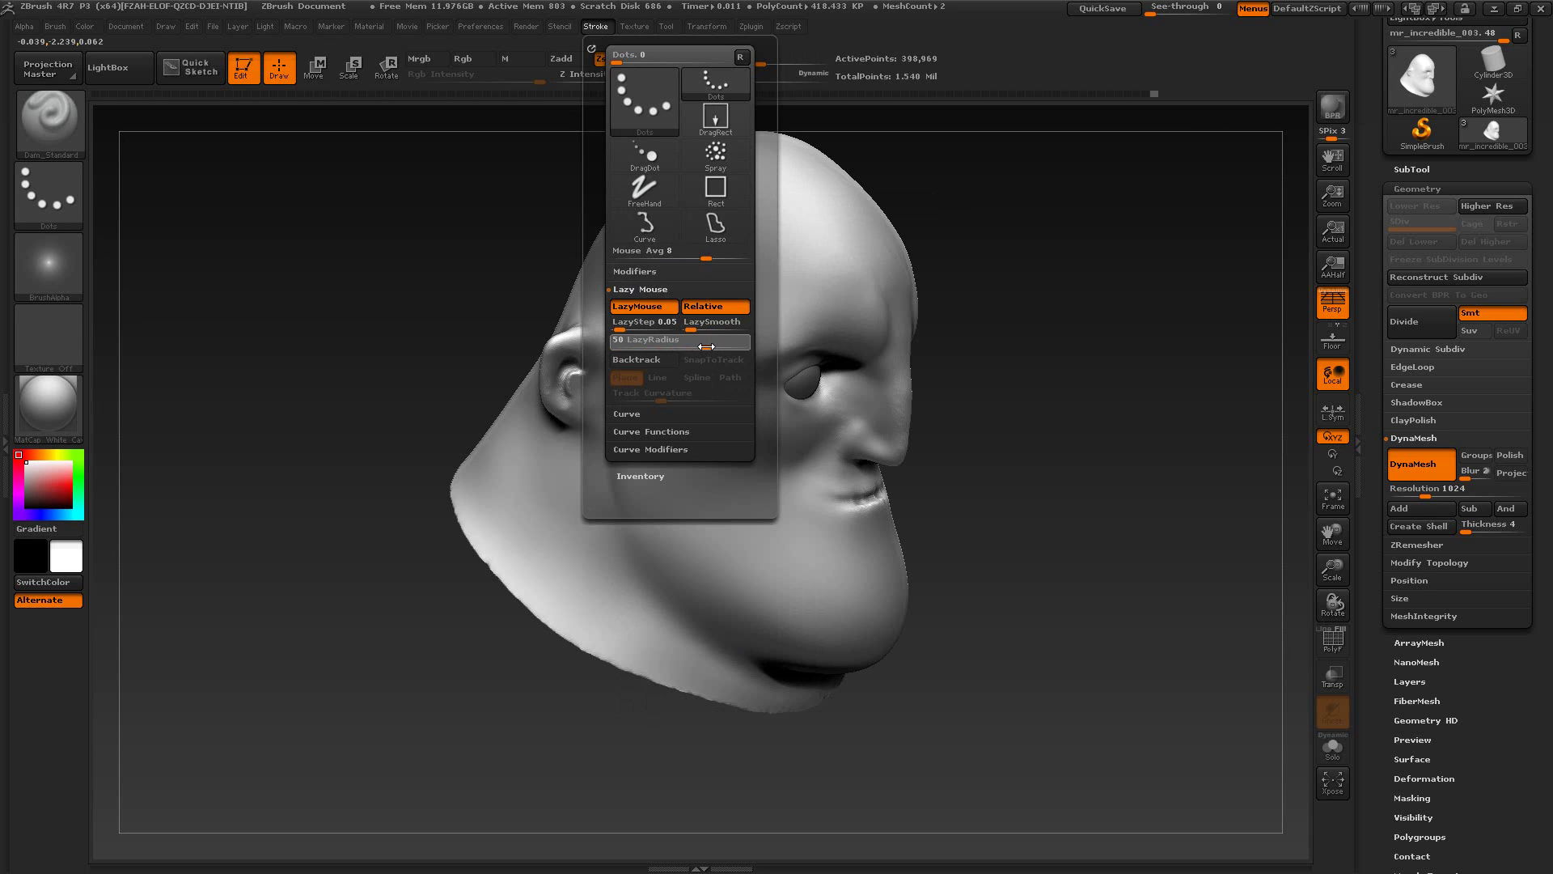
pyautogui.click(704, 346)
# Step: Carve a crease along the jawline from below the ear to beneath the chin with Dam_Standard at draw size 20
pyautogui.moveTo(1075, 513); pyautogui.dragTo(970, 523)
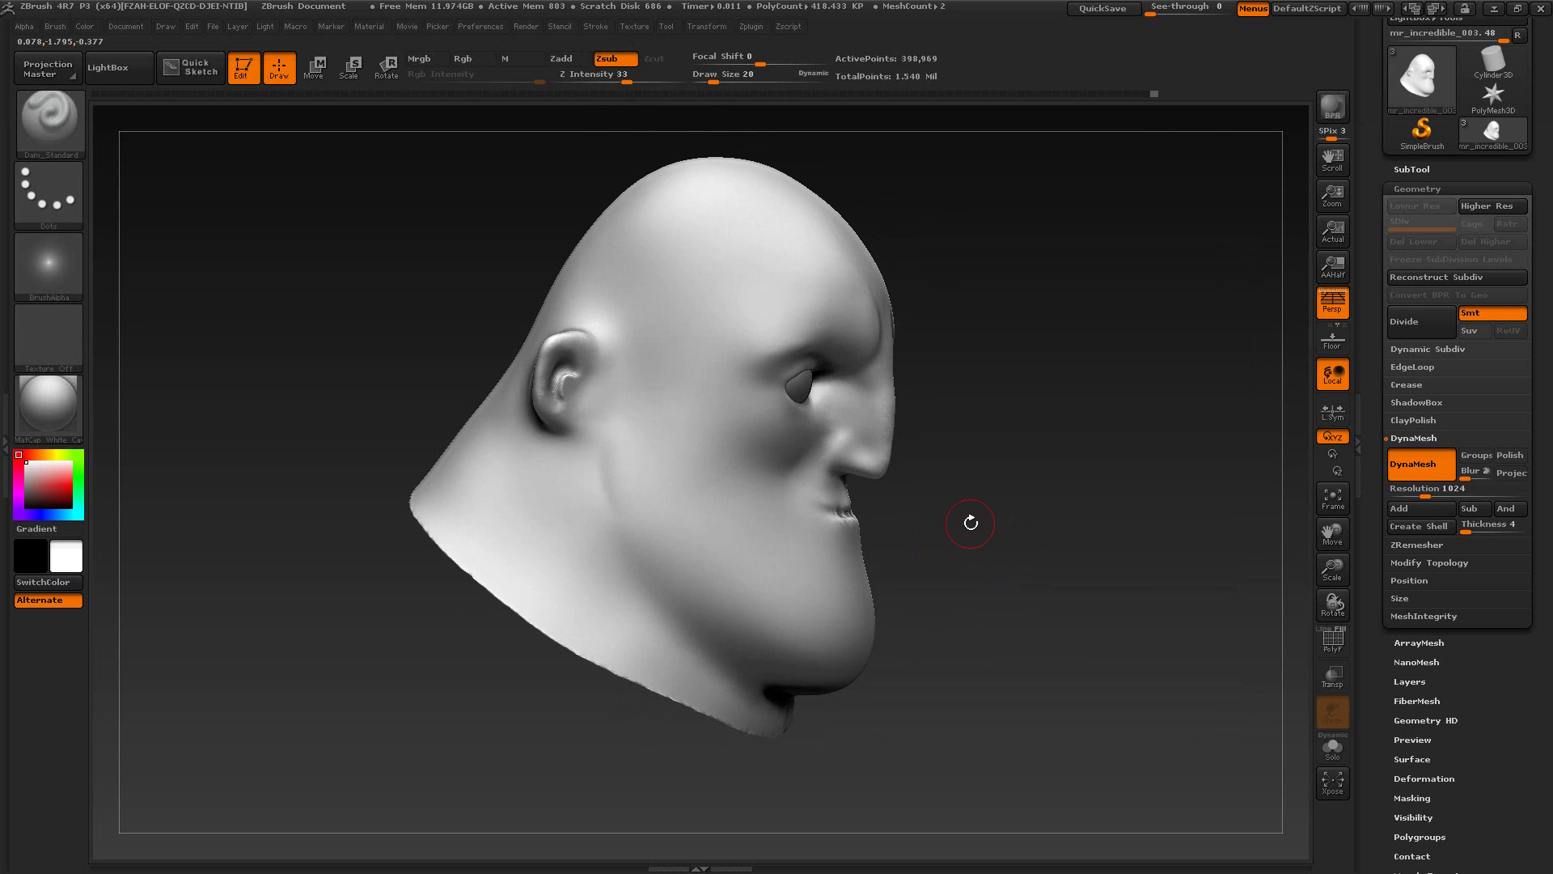
pyautogui.moveTo(603, 486); pyautogui.dragTo(598, 463)
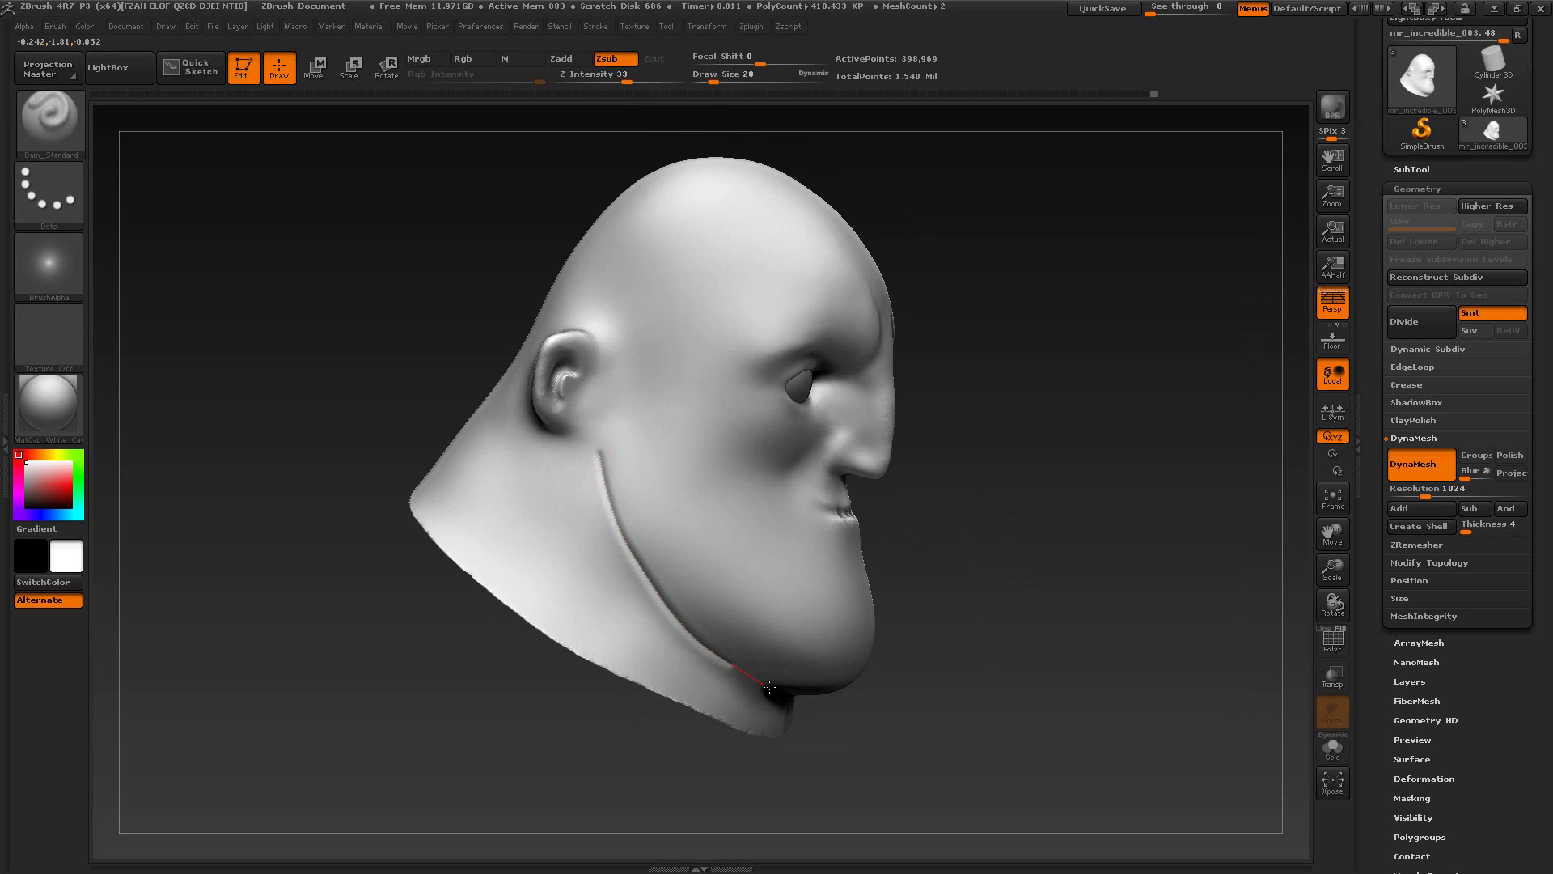
pyautogui.moveTo(817, 705)
pyautogui.mouseDown()
pyautogui.moveTo(1030, 555)
pyautogui.moveTo(982, 537)
pyautogui.mouseUp()
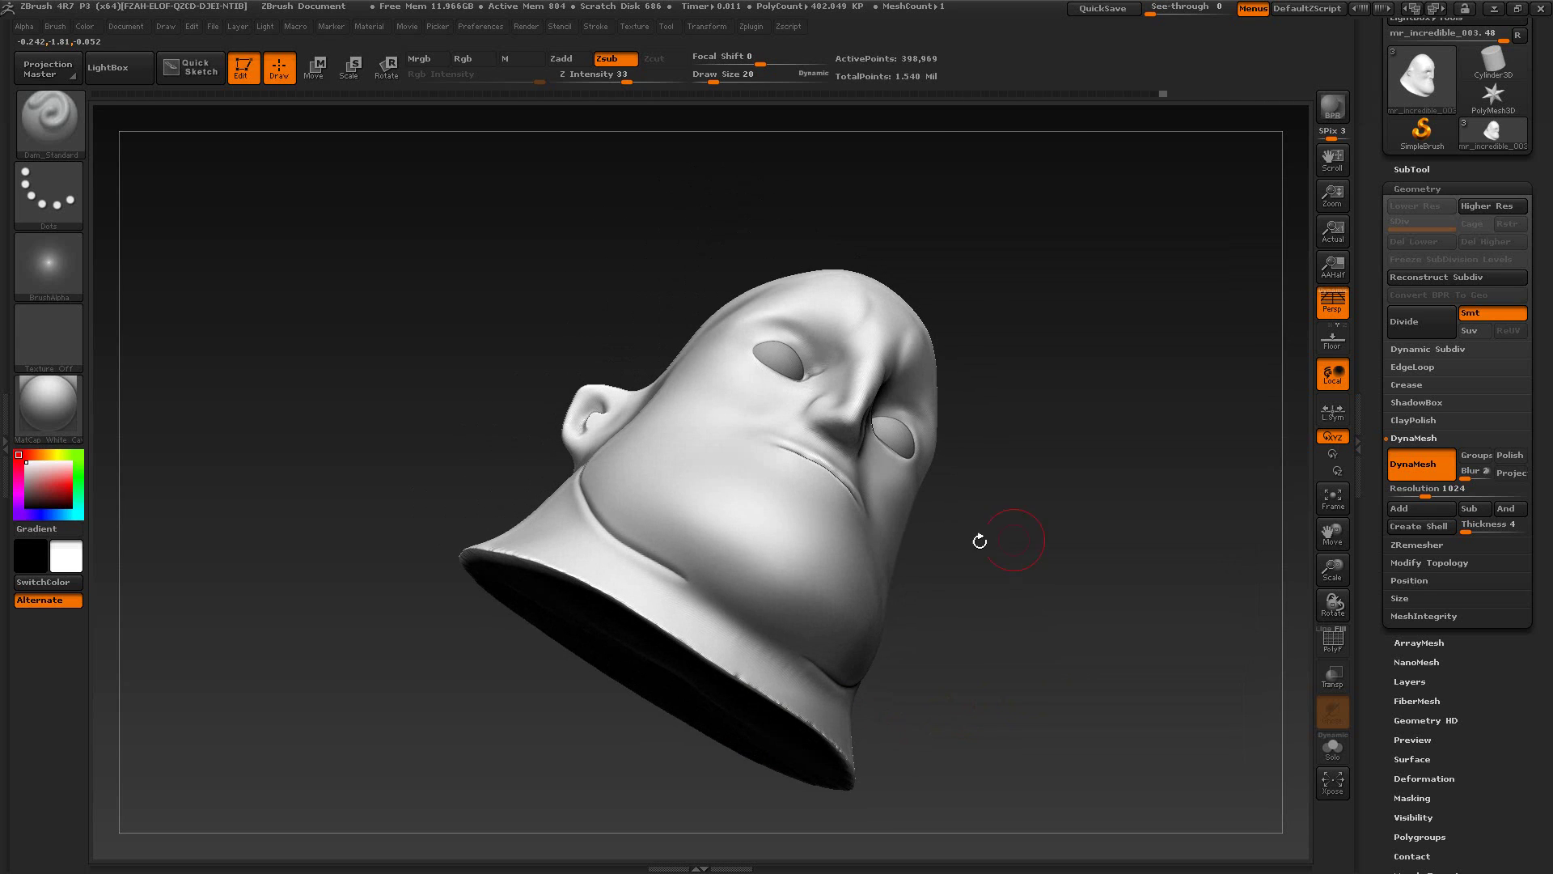
pyautogui.moveTo(677, 571); pyautogui.dragTo(699, 588)
pyautogui.moveTo(788, 647); pyautogui.dragTo(850, 684)
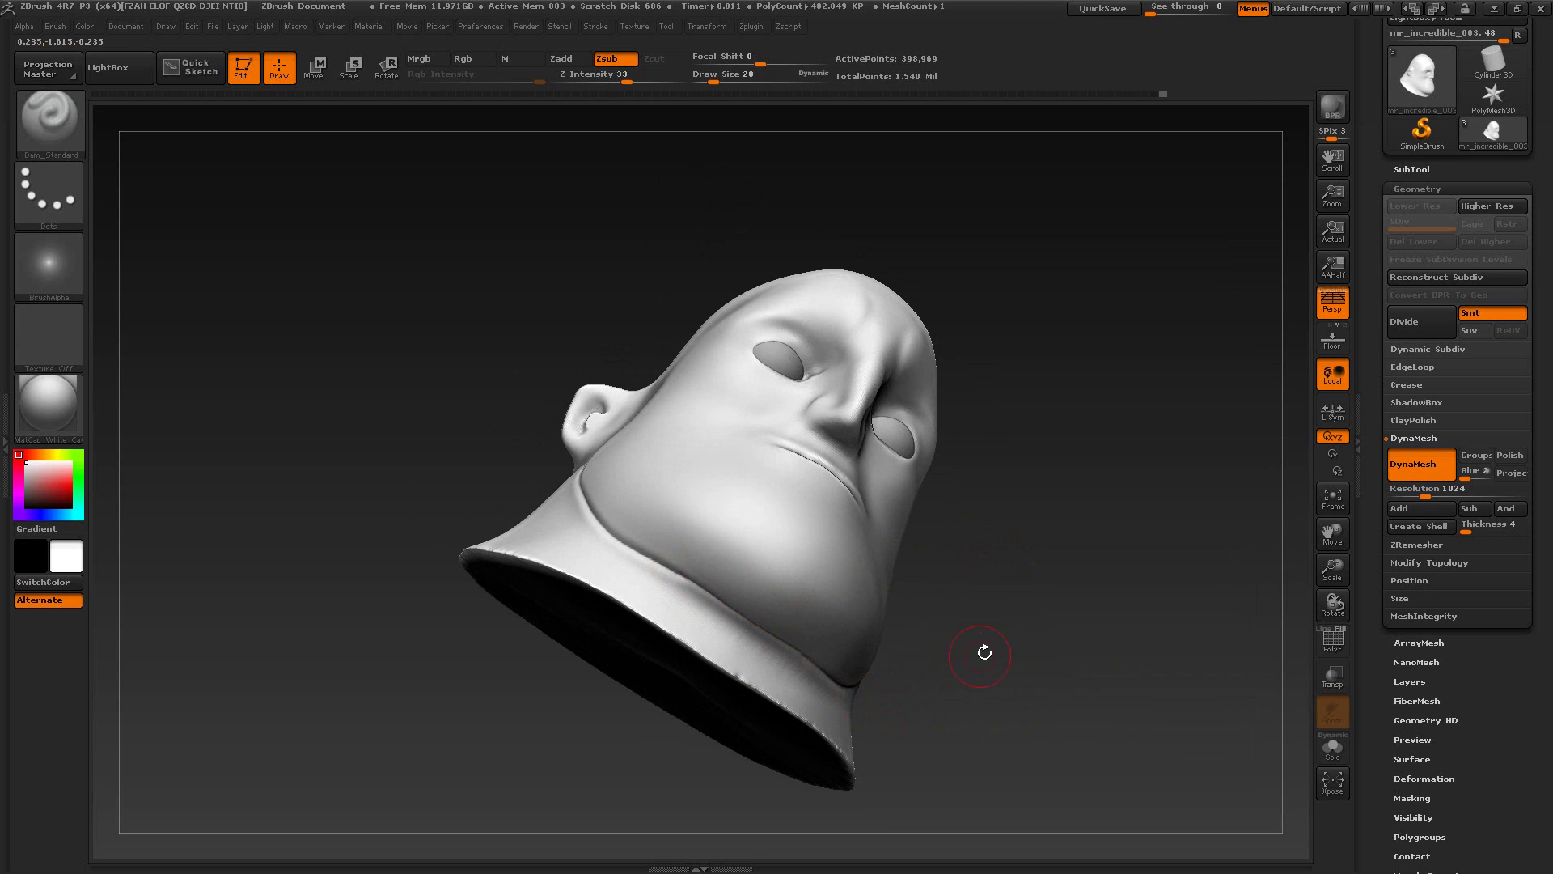
# Step: Set the draw size to 50 and soften the carved crease along the jaw with the Smooth brush
pyautogui.moveTo(986, 653)
pyautogui.mouseDown()
pyautogui.moveTo(1018, 735)
pyautogui.moveTo(1035, 738)
pyautogui.mouseUp()
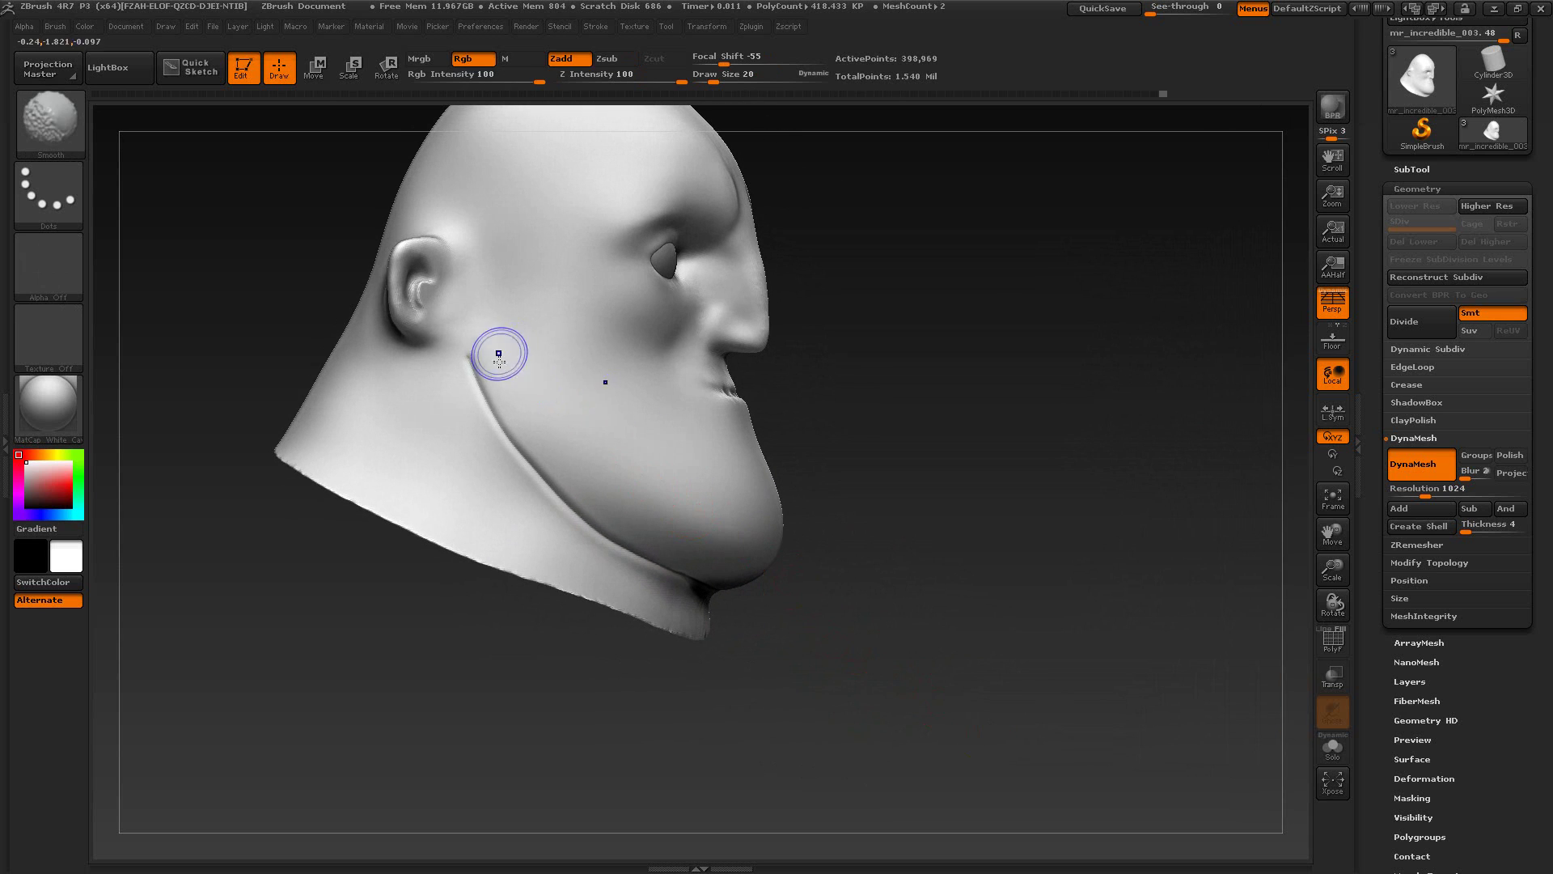
pyautogui.press('s')
pyautogui.moveTo(499, 362); pyautogui.dragTo(493, 361)
pyautogui.moveTo(550, 408)
pyautogui.keyDown('shift'); pyautogui.mouseDown()
pyautogui.moveTo(497, 357)
pyautogui.moveTo(544, 453)
pyautogui.moveTo(537, 433)
pyautogui.moveTo(607, 511)
pyautogui.mouseUp(); pyautogui.keyUp('shift')
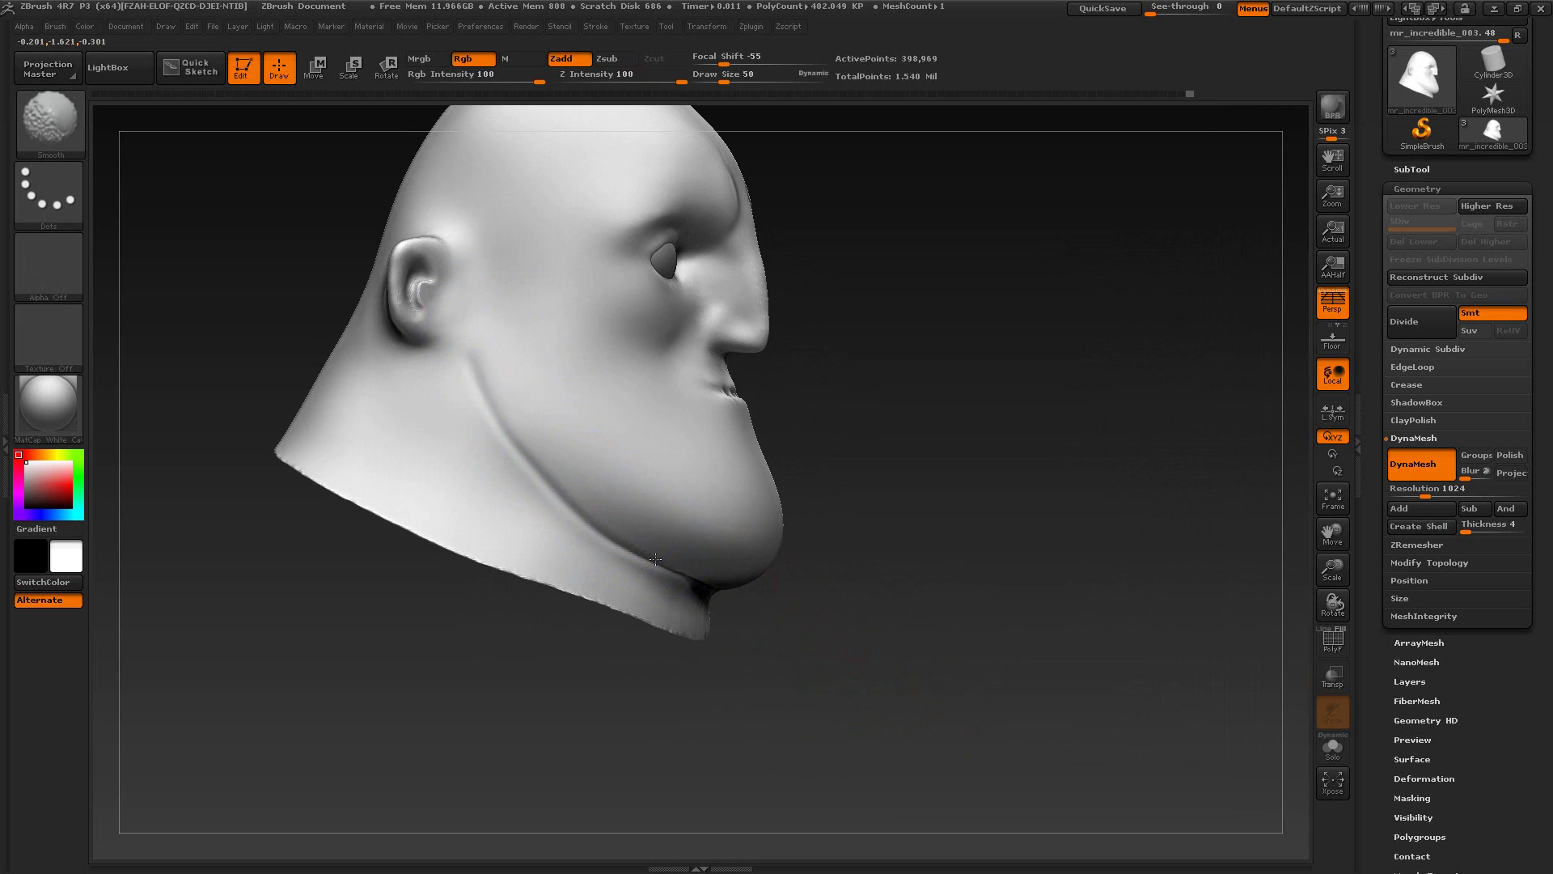
pyautogui.moveTo(818, 607); pyautogui.dragTo(712, 583)
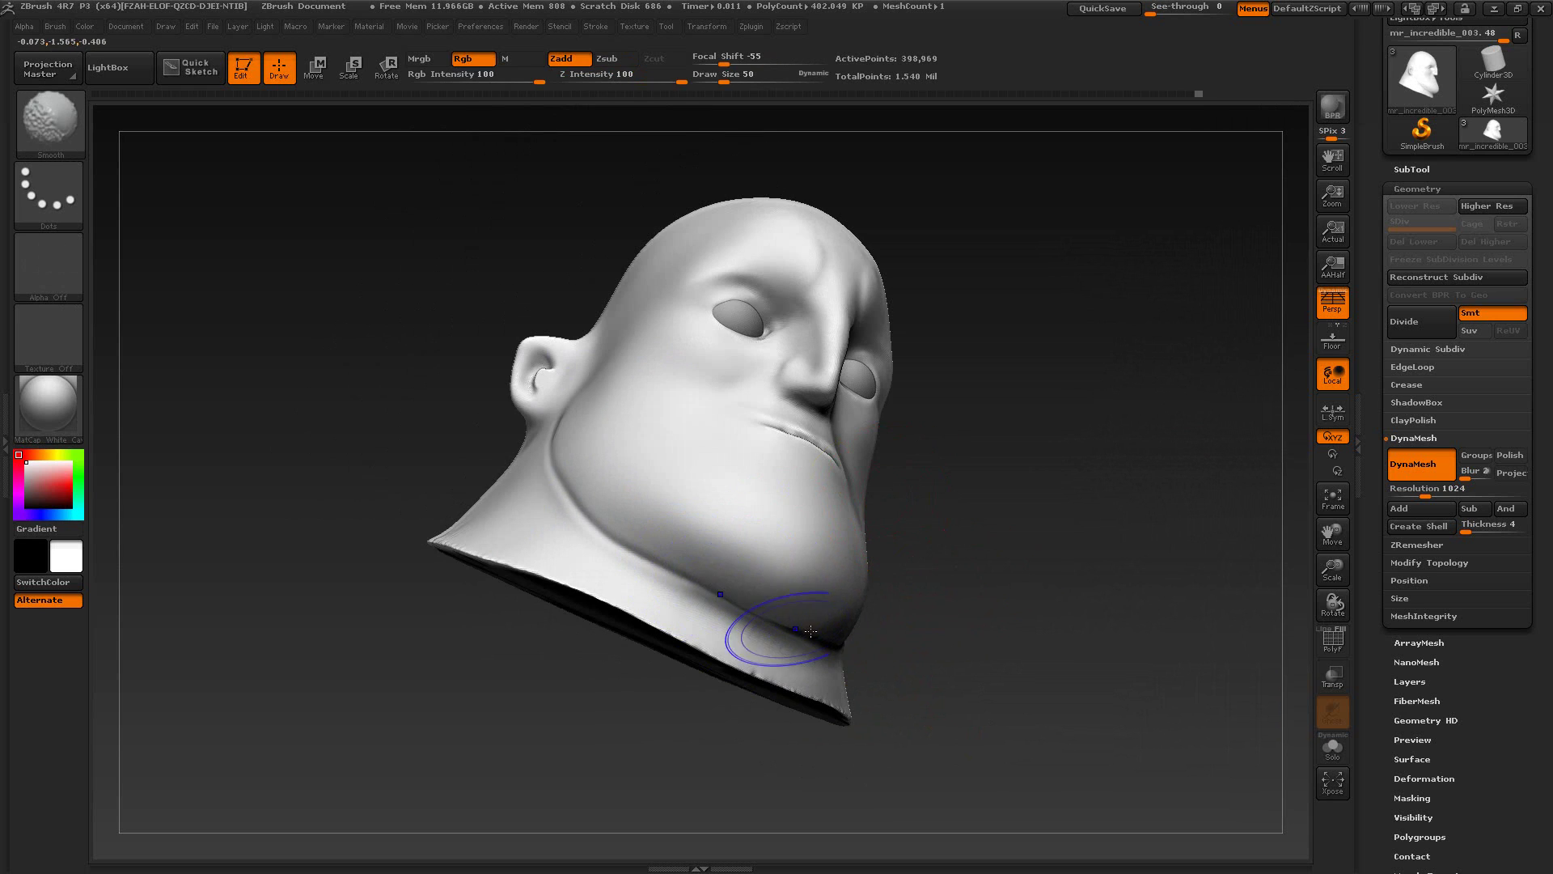
# Step: Smooth the neck surface alongside the jaw crease, from below the ear toward the chin
pyautogui.moveTo(876, 684); pyautogui.dragTo(971, 663)
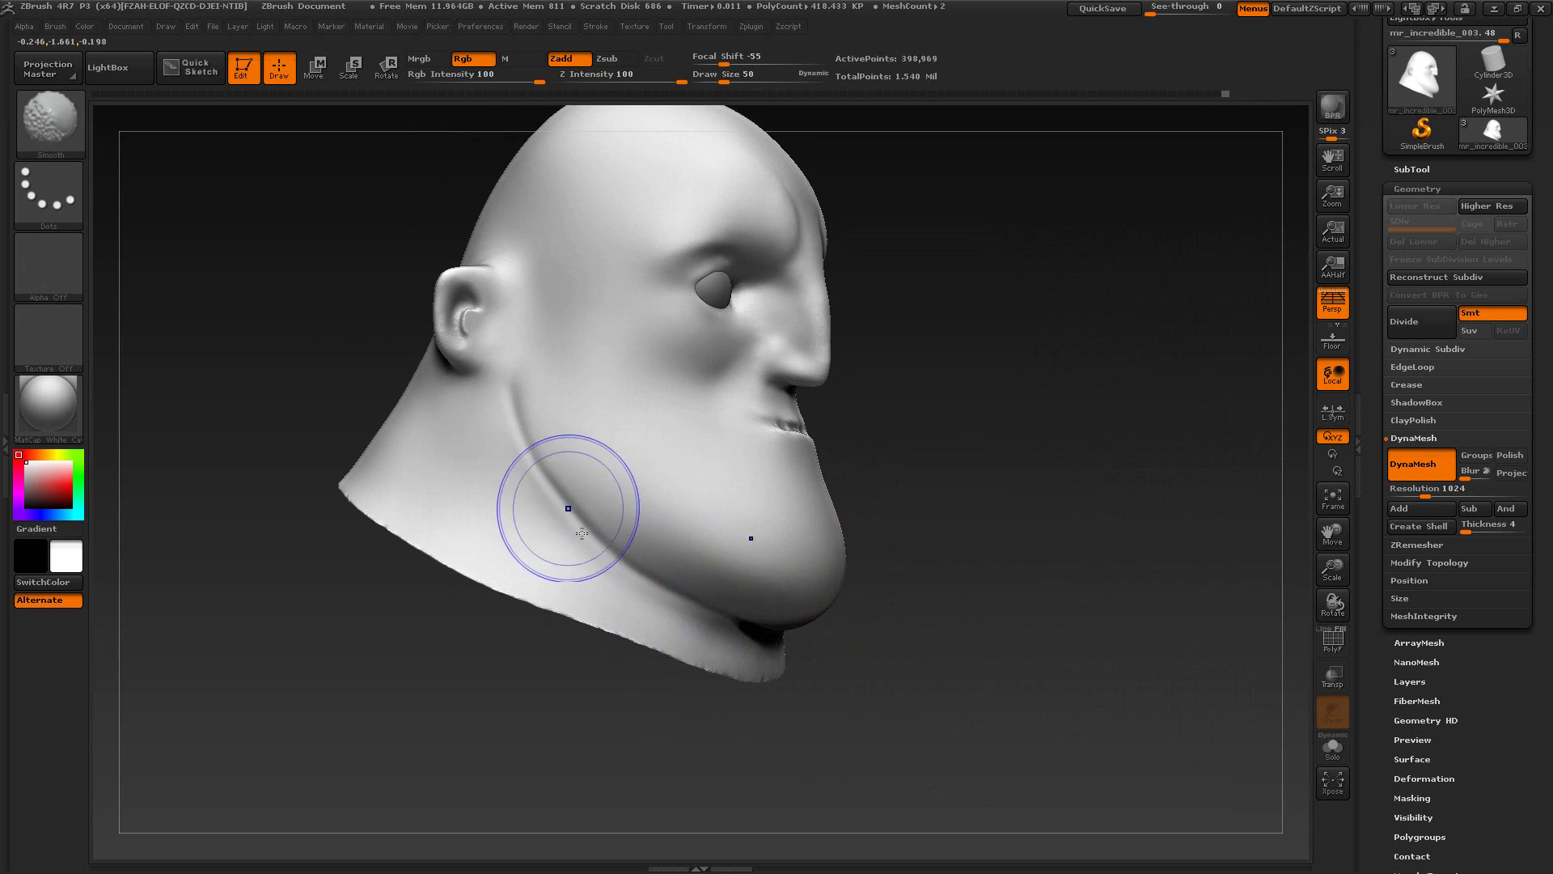
pyautogui.keyDown('shift'); pyautogui.moveTo(568, 509); pyautogui.dragTo(510, 461); pyautogui.keyUp('shift')
pyautogui.moveTo(535, 409)
pyautogui.keyDown('shift'); pyautogui.mouseDown()
pyautogui.moveTo(526, 392)
pyautogui.moveTo(531, 493)
pyautogui.mouseUp(); pyautogui.keyUp('shift')
pyautogui.keyDown('shift'); pyautogui.moveTo(593, 597); pyautogui.dragTo(593, 525); pyautogui.keyUp('shift')
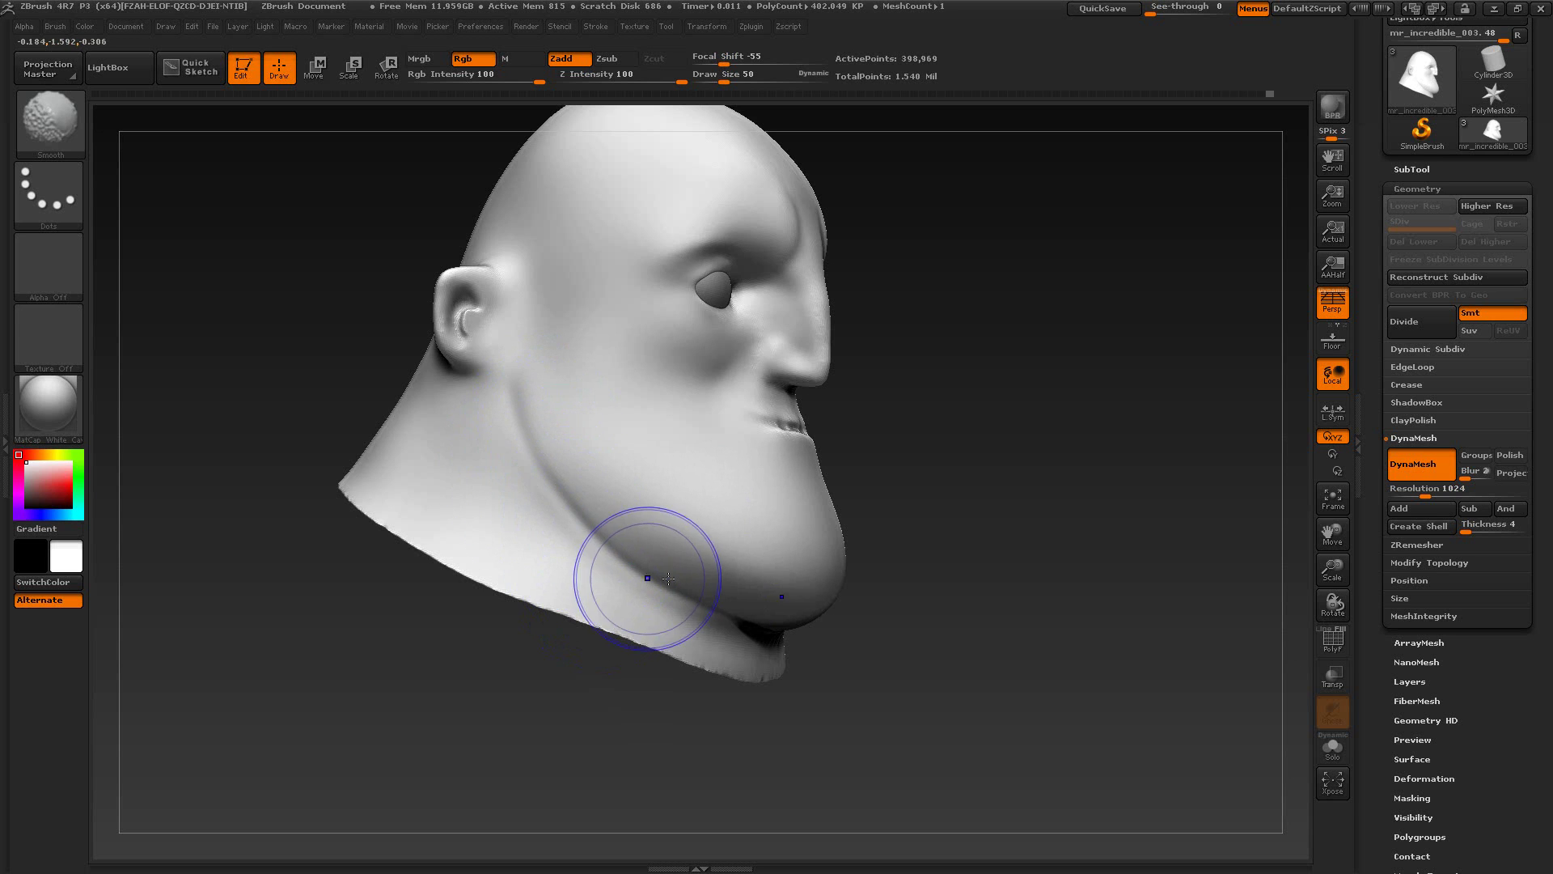
pyautogui.moveTo(927, 559)
pyautogui.mouseDown()
pyautogui.moveTo(976, 594)
pyautogui.moveTo(1071, 488)
pyautogui.moveTo(1053, 469)
pyautogui.moveTo(961, 517)
pyautogui.mouseUp()
# Step: Refine the crease between jaw and neck with Dam_Standard at draw size 22, and enlarge the brush to 45 for the underside
pyautogui.press('s')
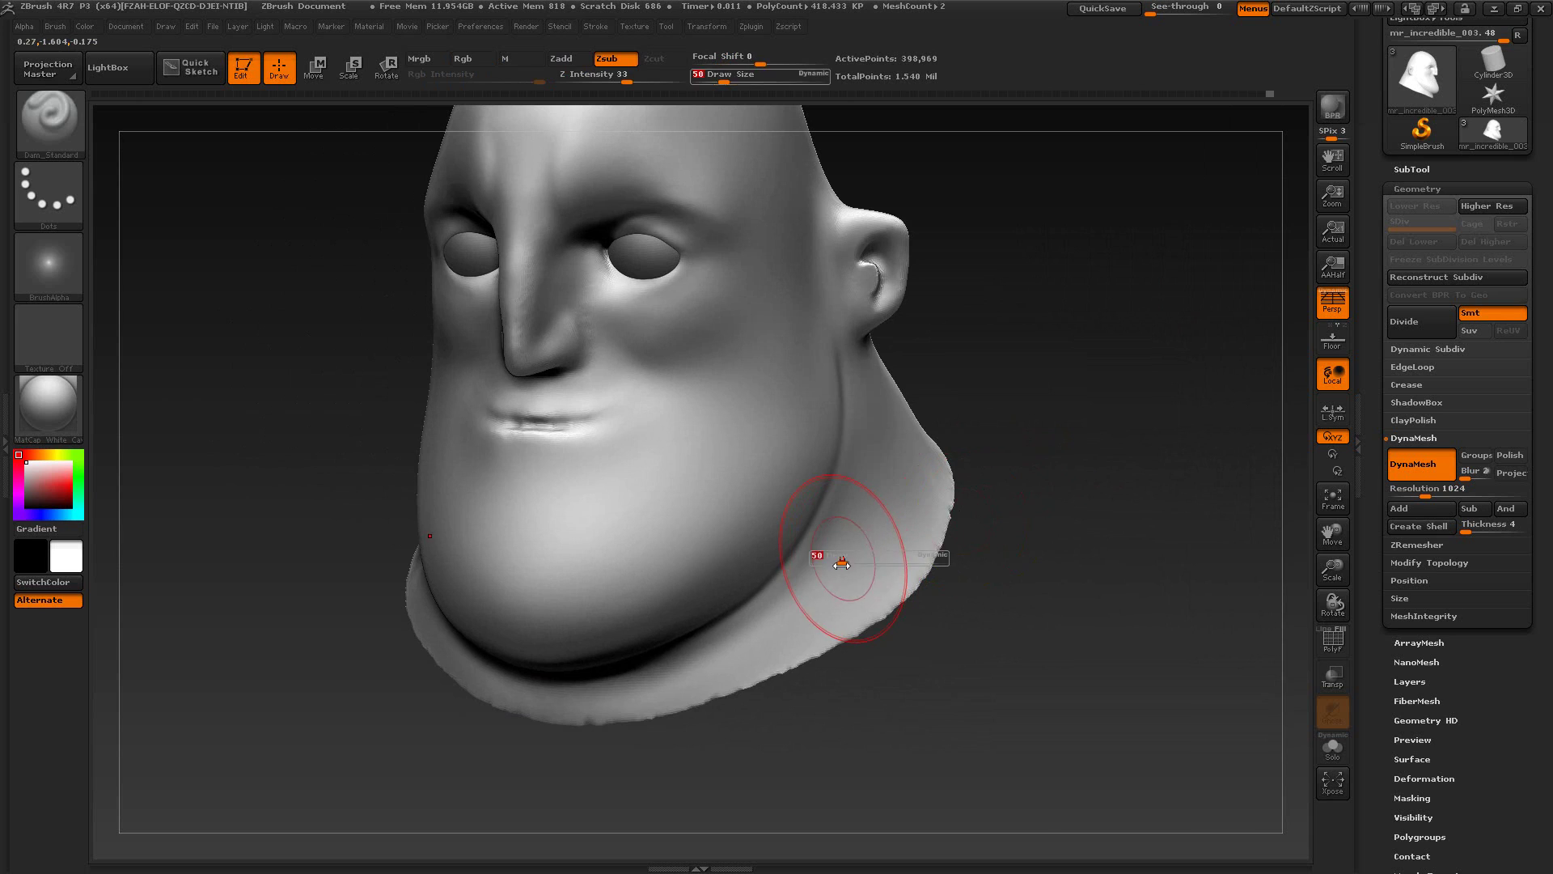
pyautogui.moveTo(842, 558)
pyautogui.mouseDown()
pyautogui.moveTo(818, 558)
pyautogui.moveTo(822, 573)
pyautogui.mouseUp()
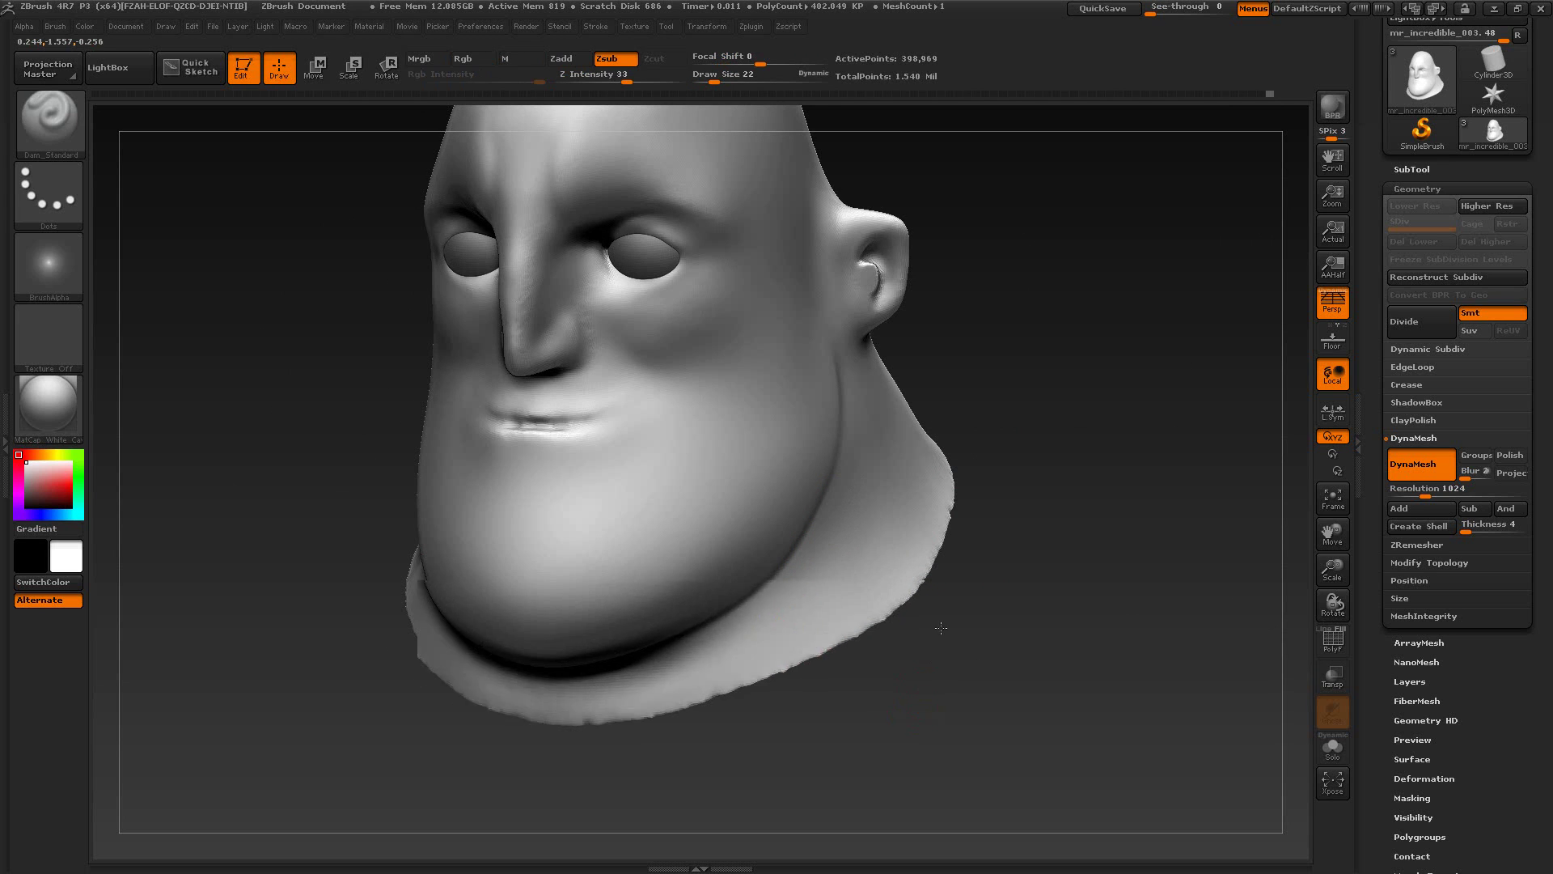
pyautogui.moveTo(929, 623); pyautogui.dragTo(947, 565)
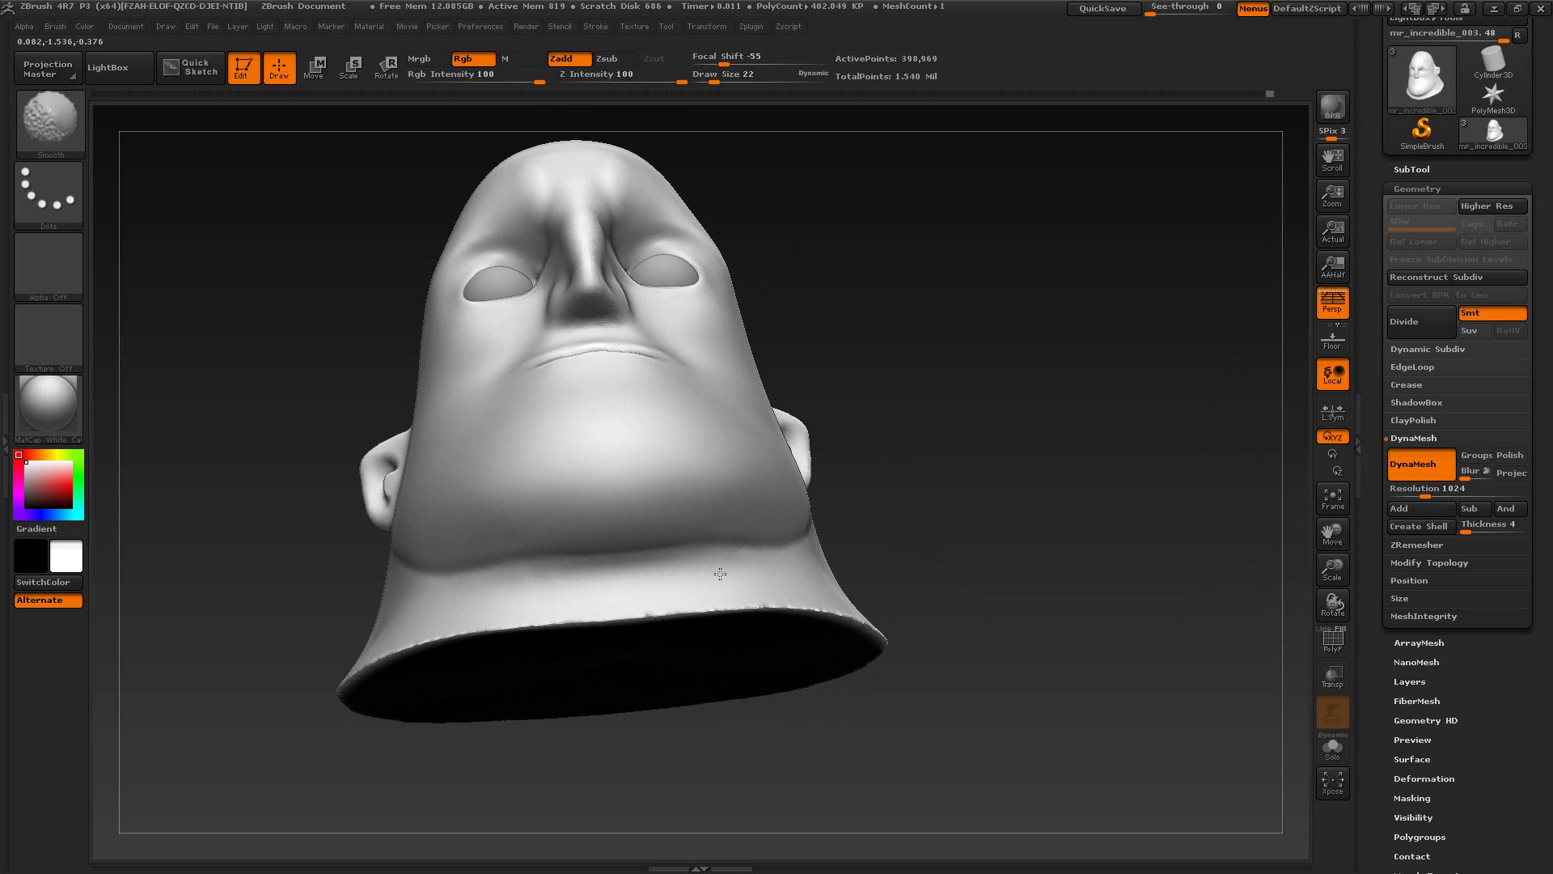
pyautogui.press('s')
pyautogui.moveTo(685, 531); pyautogui.dragTo(694, 531)
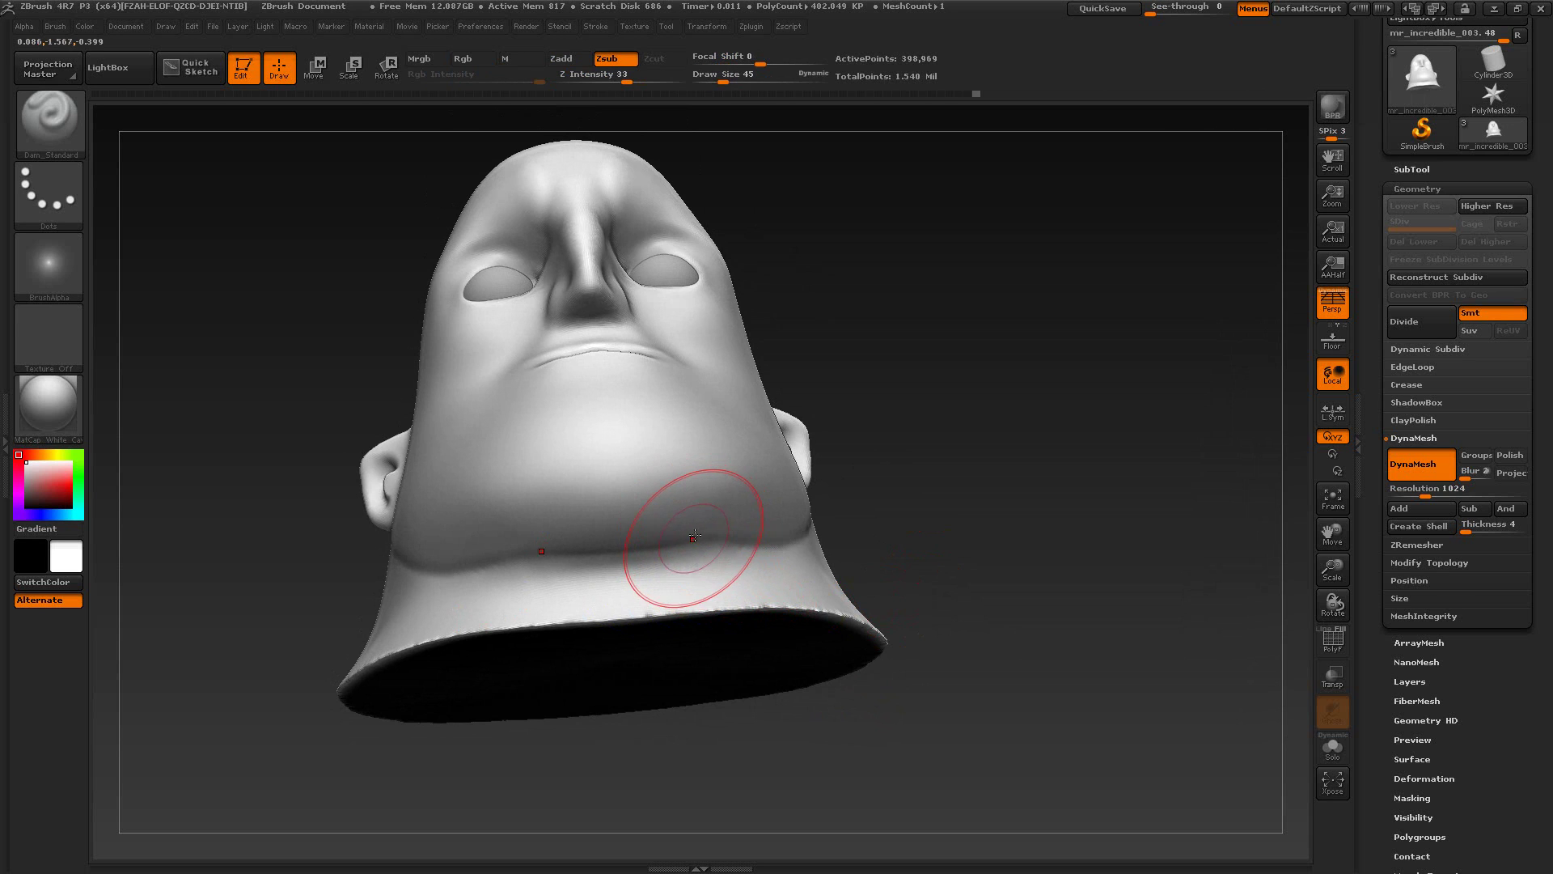
# Step: Adjust the jaw-to-neck transition beneath the chin with the Move brush at draw size 32
pyautogui.click(49, 121)
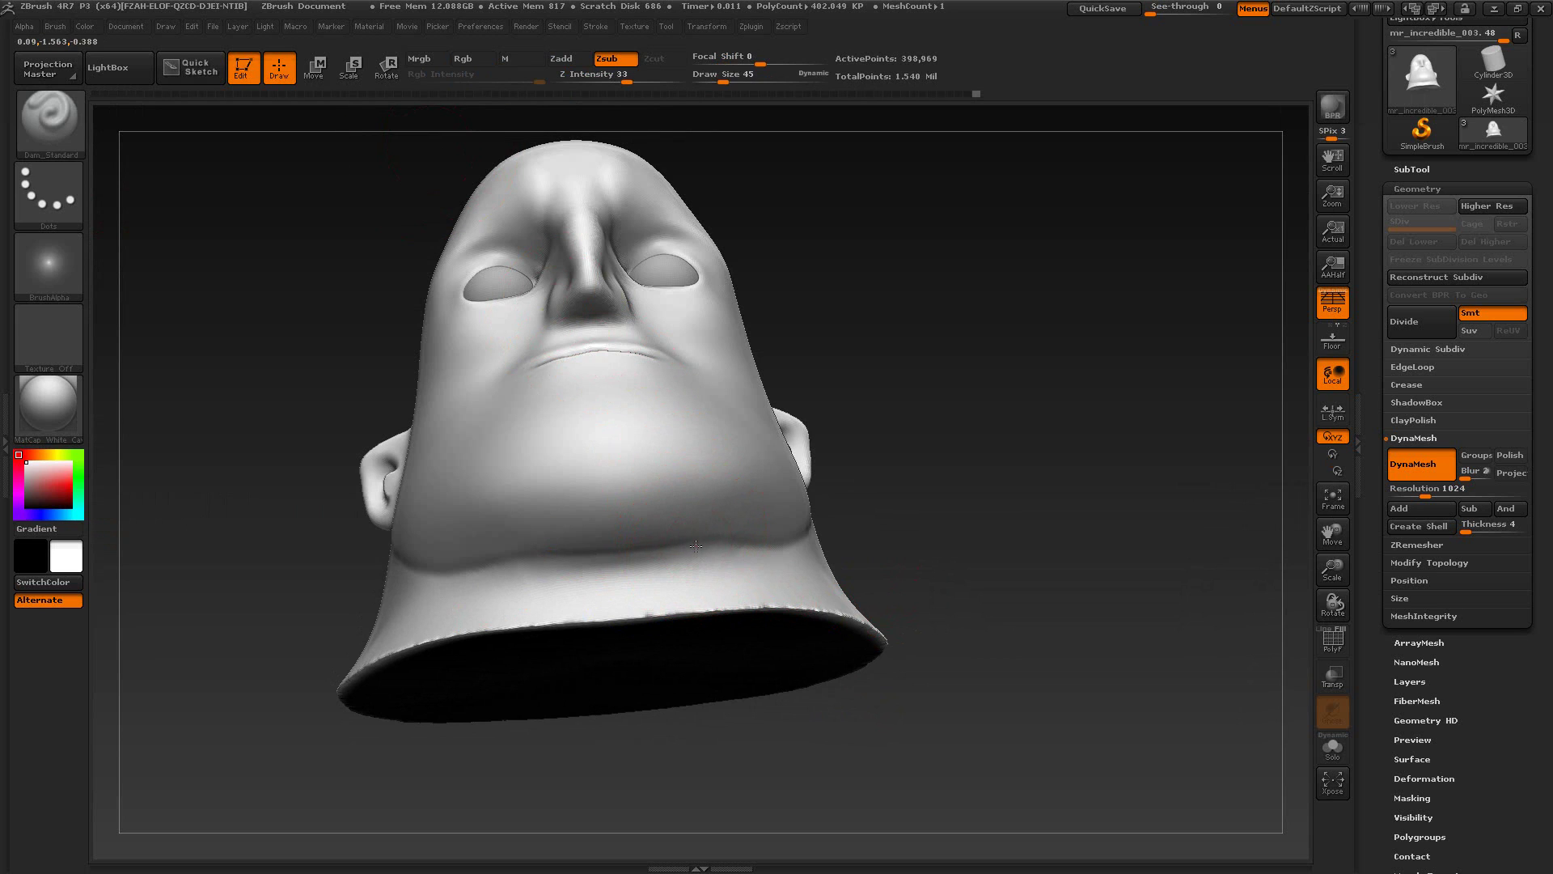
pyautogui.press('s')
pyautogui.click(48, 121)
pyautogui.click(425, 135)
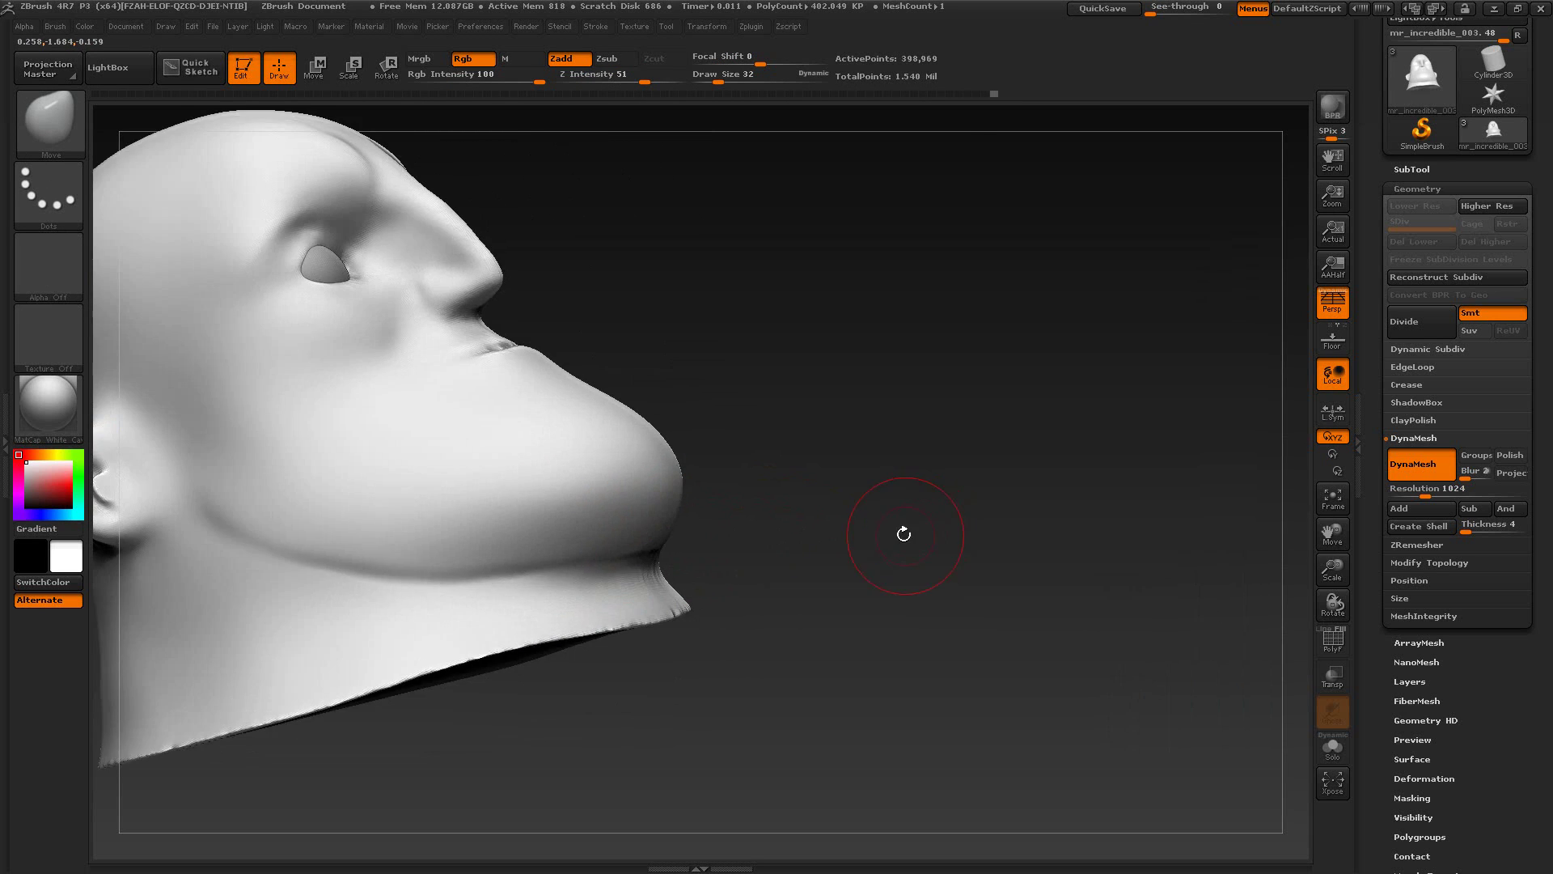
pyautogui.moveTo(901, 530); pyautogui.dragTo(812, 523)
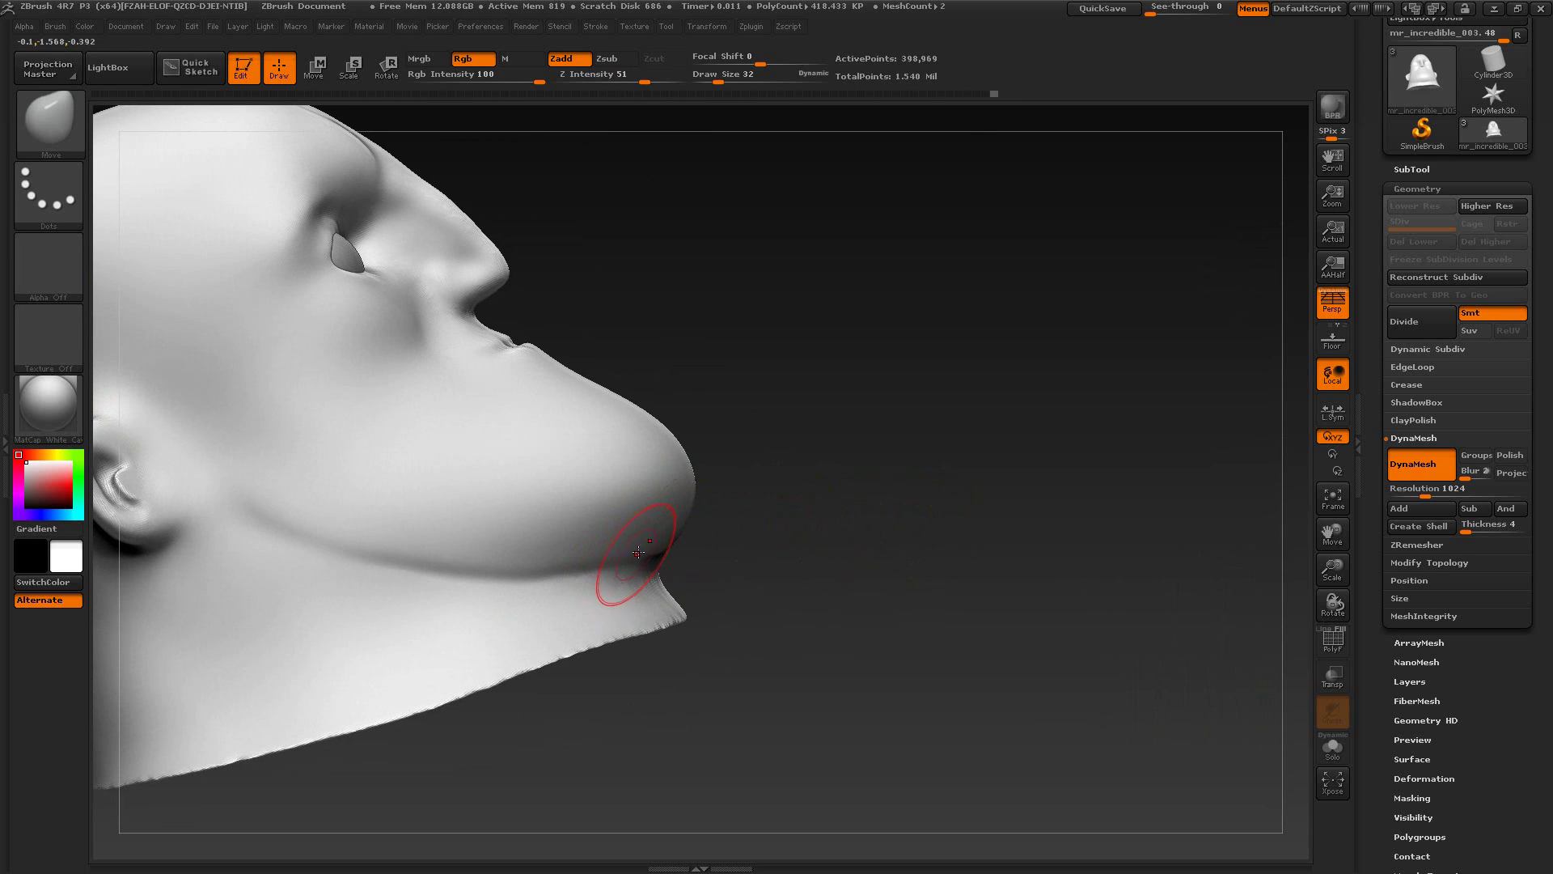
pyautogui.moveTo(613, 544); pyautogui.dragTo(602, 545)
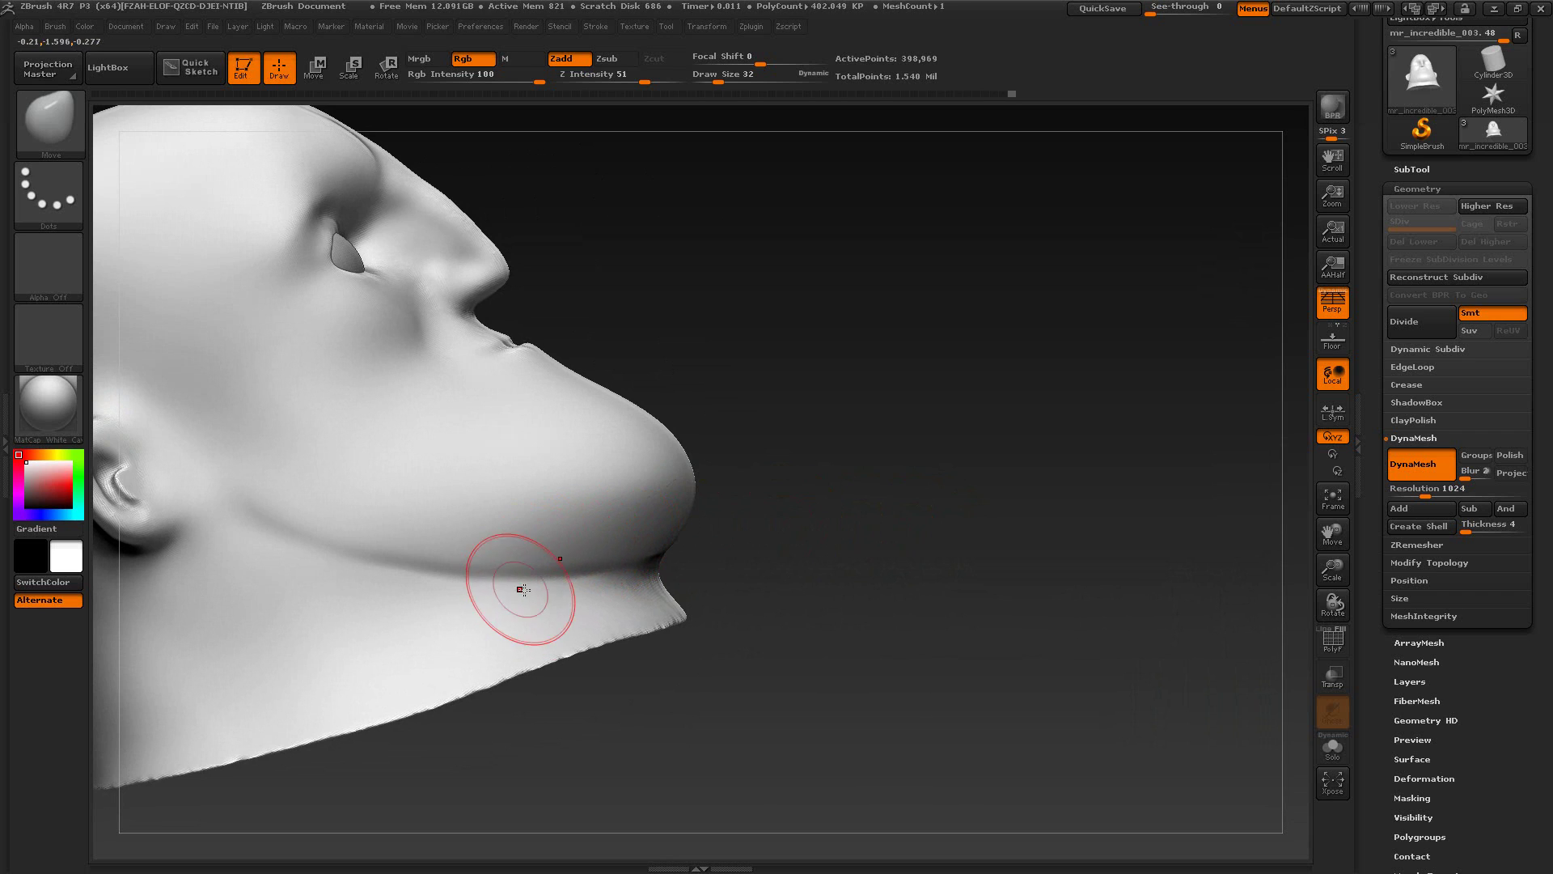
pyautogui.moveTo(809, 610); pyautogui.dragTo(695, 591)
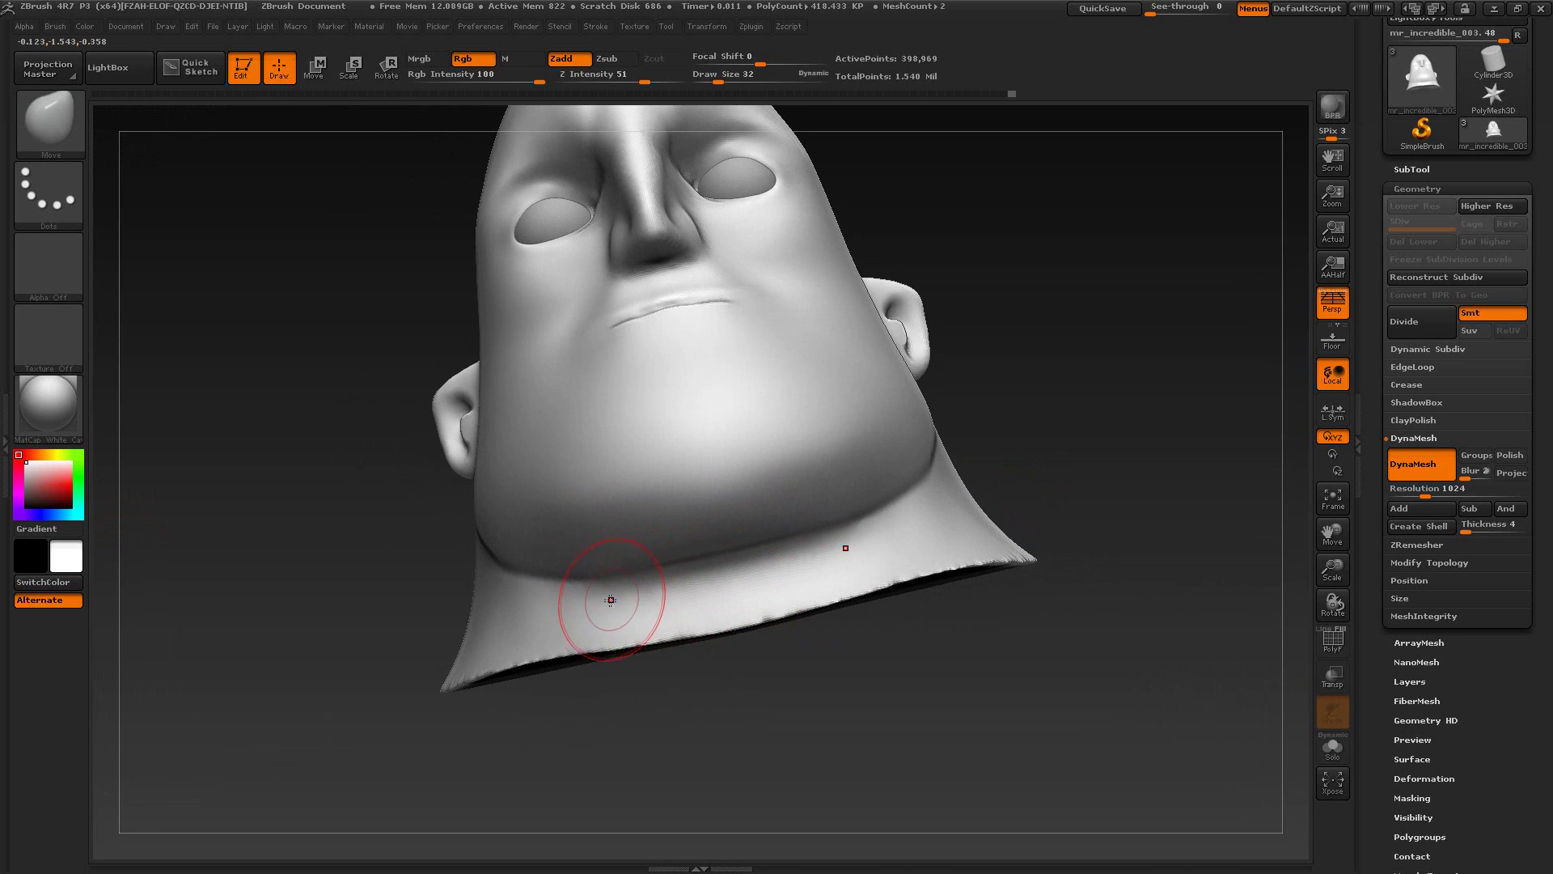
# Step: Set the Move brush's draw size to 53 and reshape the underside of the chin from the front
pyautogui.moveTo(614, 679)
pyautogui.mouseDown()
pyautogui.moveTo(1055, 741)
pyautogui.moveTo(972, 716)
pyautogui.moveTo(1009, 805)
pyautogui.moveTo(957, 748)
pyautogui.mouseUp()
pyautogui.press('s')
pyautogui.moveTo(665, 617); pyautogui.dragTo(672, 617)
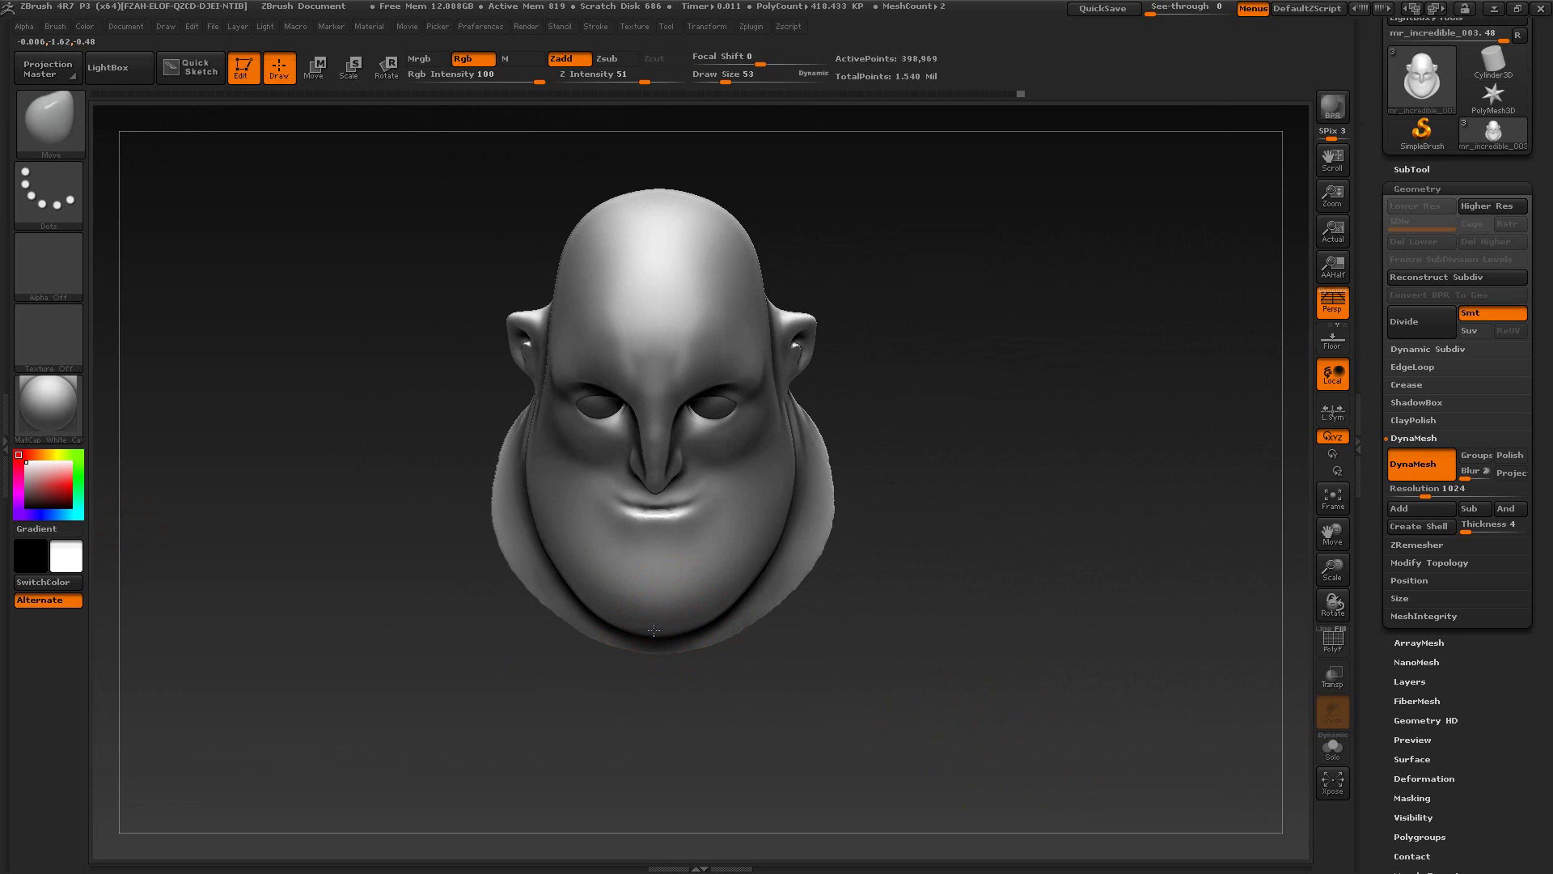
pyautogui.moveTo(715, 689); pyautogui.dragTo(1018, 564)
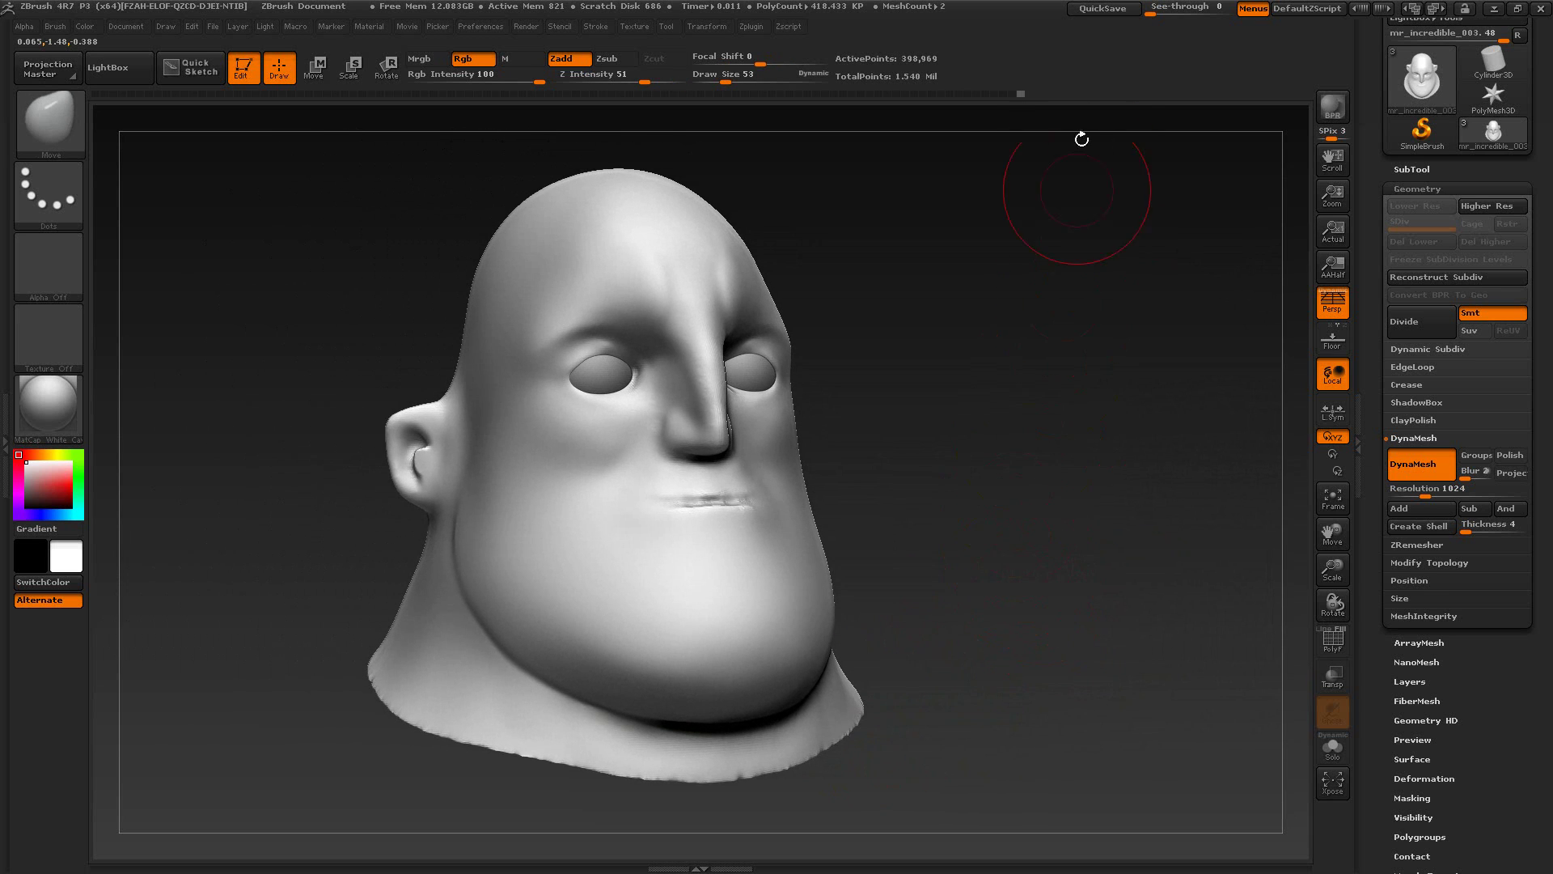
# Step: Quick-save the sculpt and review the head from the front and three-quarter sides
pyautogui.click(1103, 8)
pyautogui.moveTo(1044, 489); pyautogui.dragTo(995, 516)
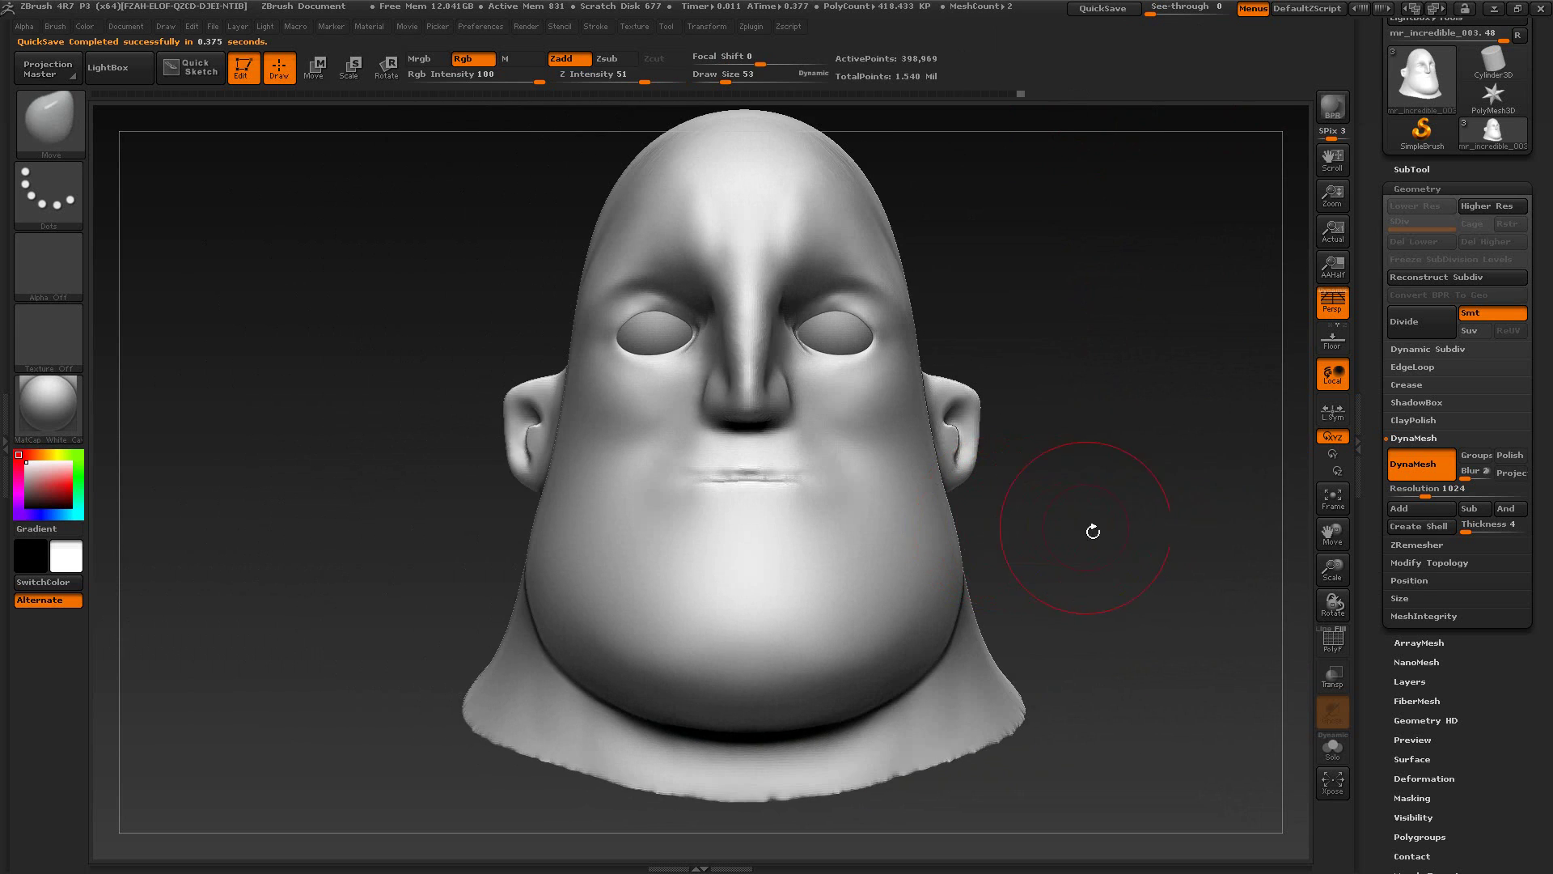
pyautogui.moveTo(1093, 531)
pyautogui.mouseDown()
pyautogui.moveTo(1040, 558)
pyautogui.moveTo(1058, 571)
pyautogui.moveTo(969, 554)
pyautogui.mouseUp()
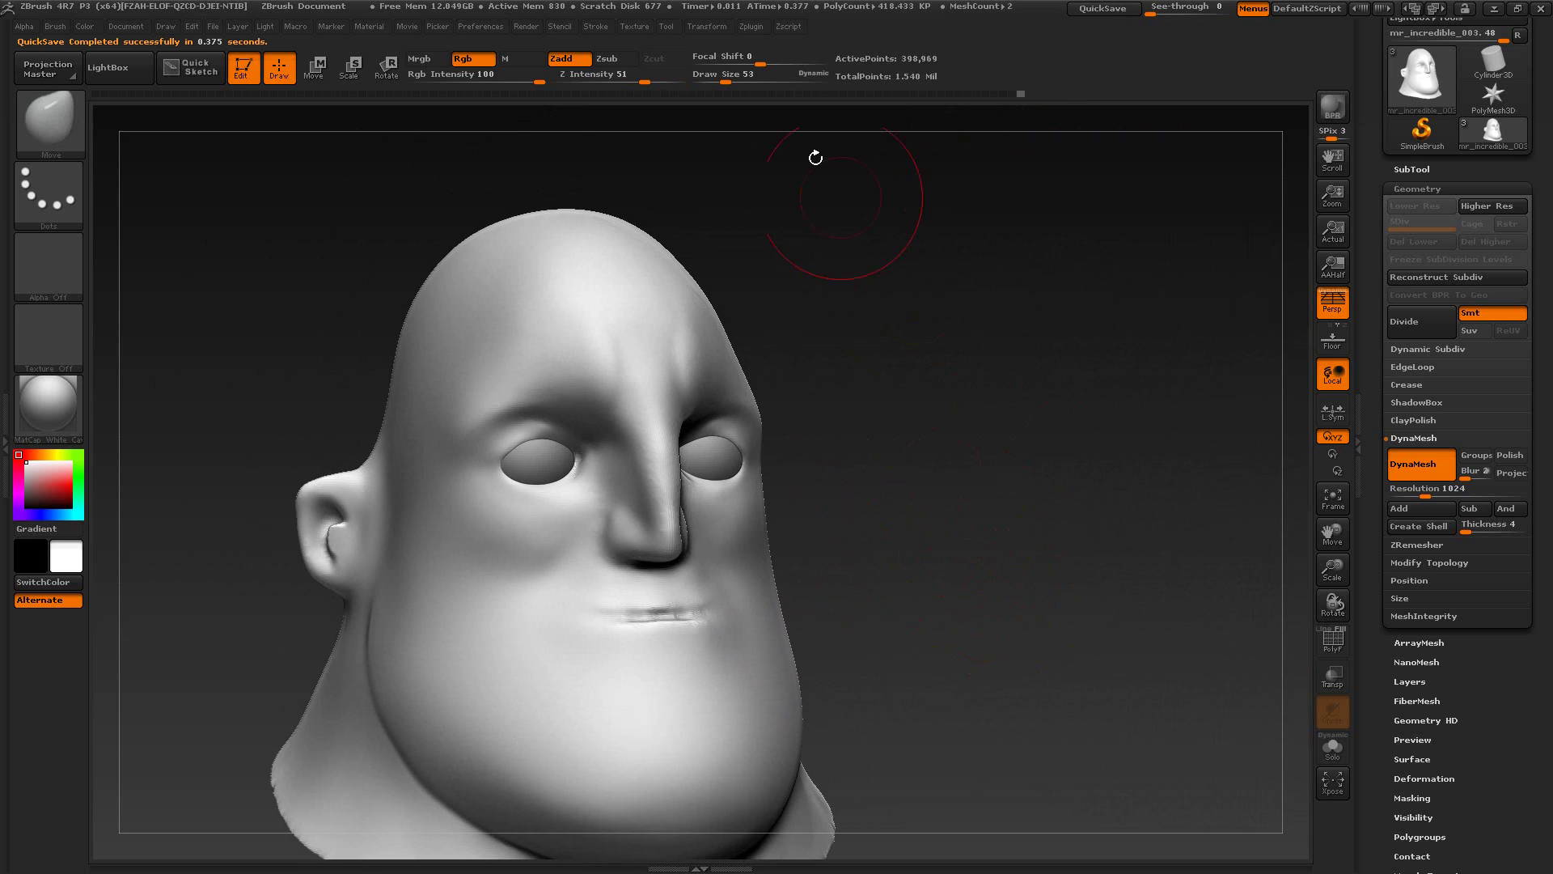
# Step: Recall the Cust1 reference view and overlay the photo reference with see-through set to 47
pyautogui.click(635, 27)
pyautogui.click(742, 623)
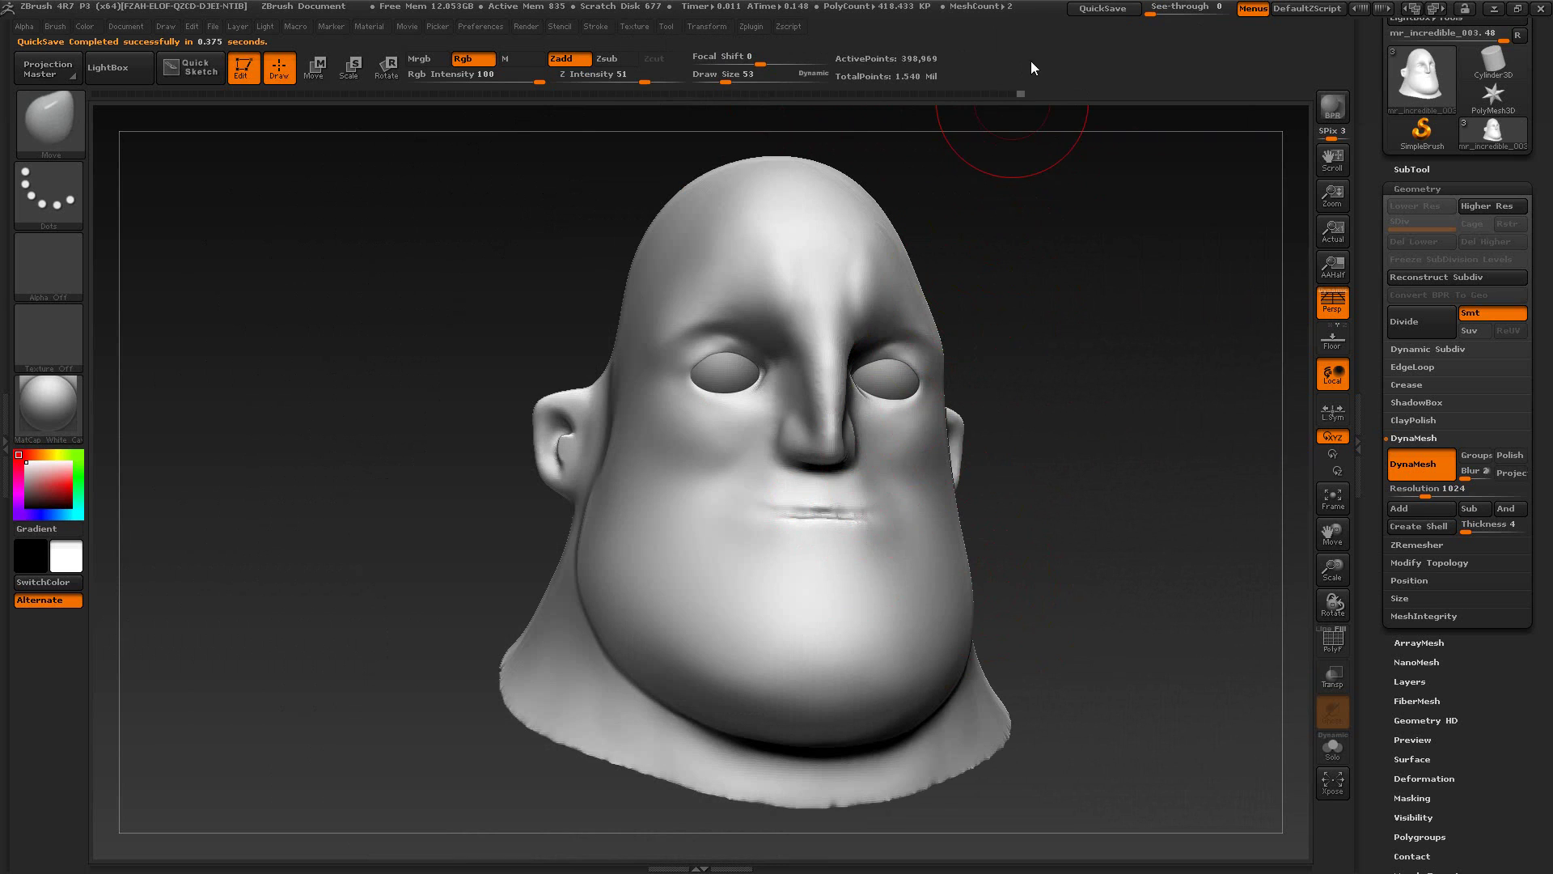
pyautogui.moveTo(1157, 12)
pyautogui.mouseDown()
pyautogui.moveTo(1226, 19)
pyautogui.moveTo(1186, 34)
pyautogui.mouseUp()
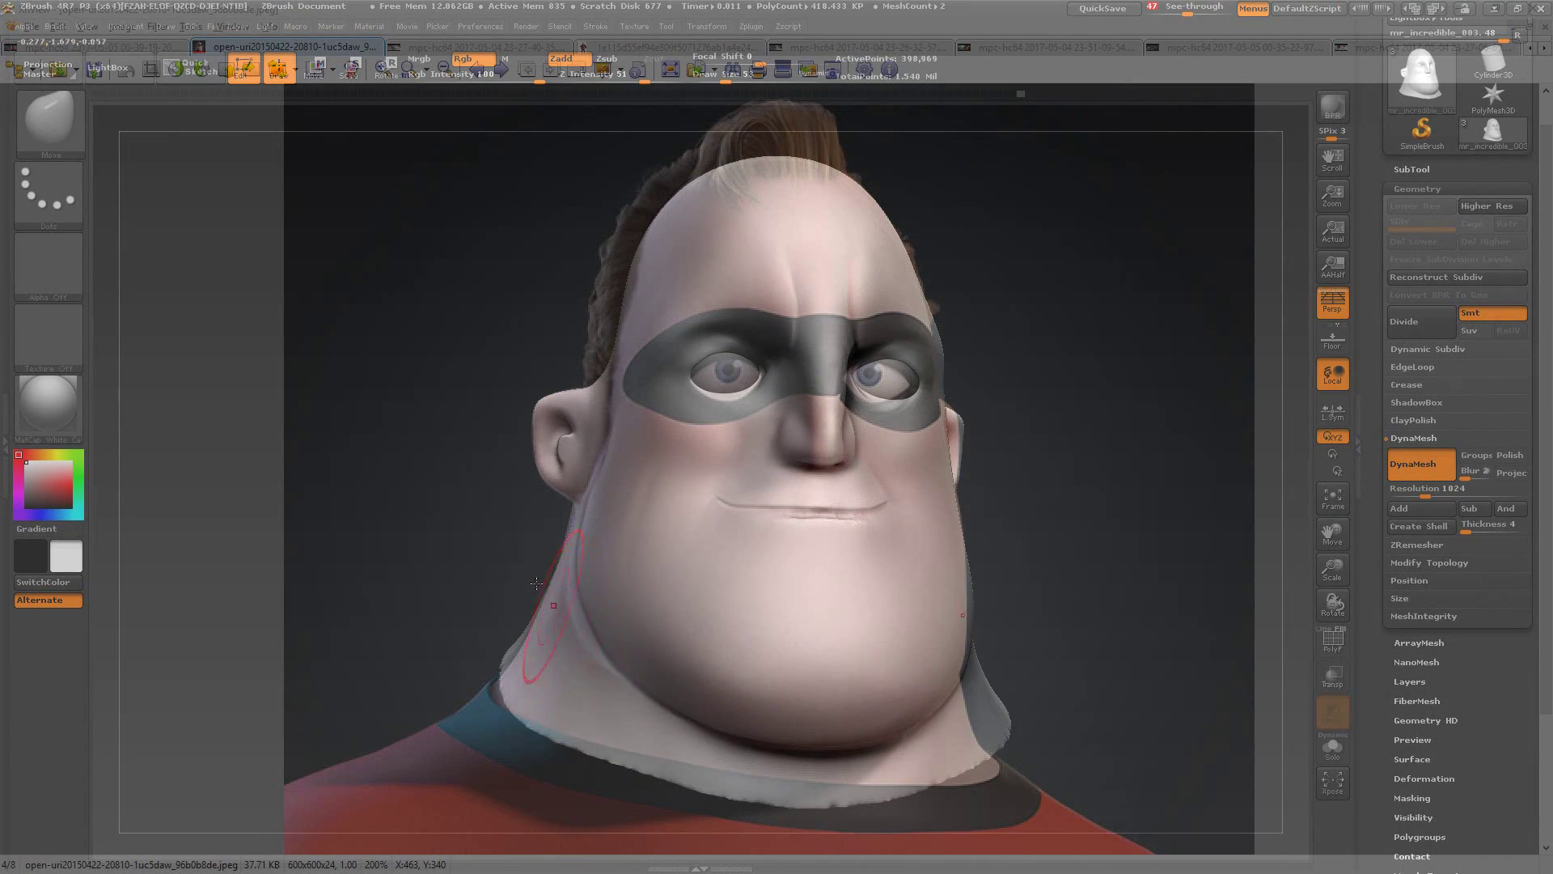
# Step: Try to shift the jaw edge below the ears to the reference outline with Move at draw size 89 and see-through 40
pyautogui.press('s')
pyautogui.moveTo(556, 622); pyautogui.dragTo(576, 623)
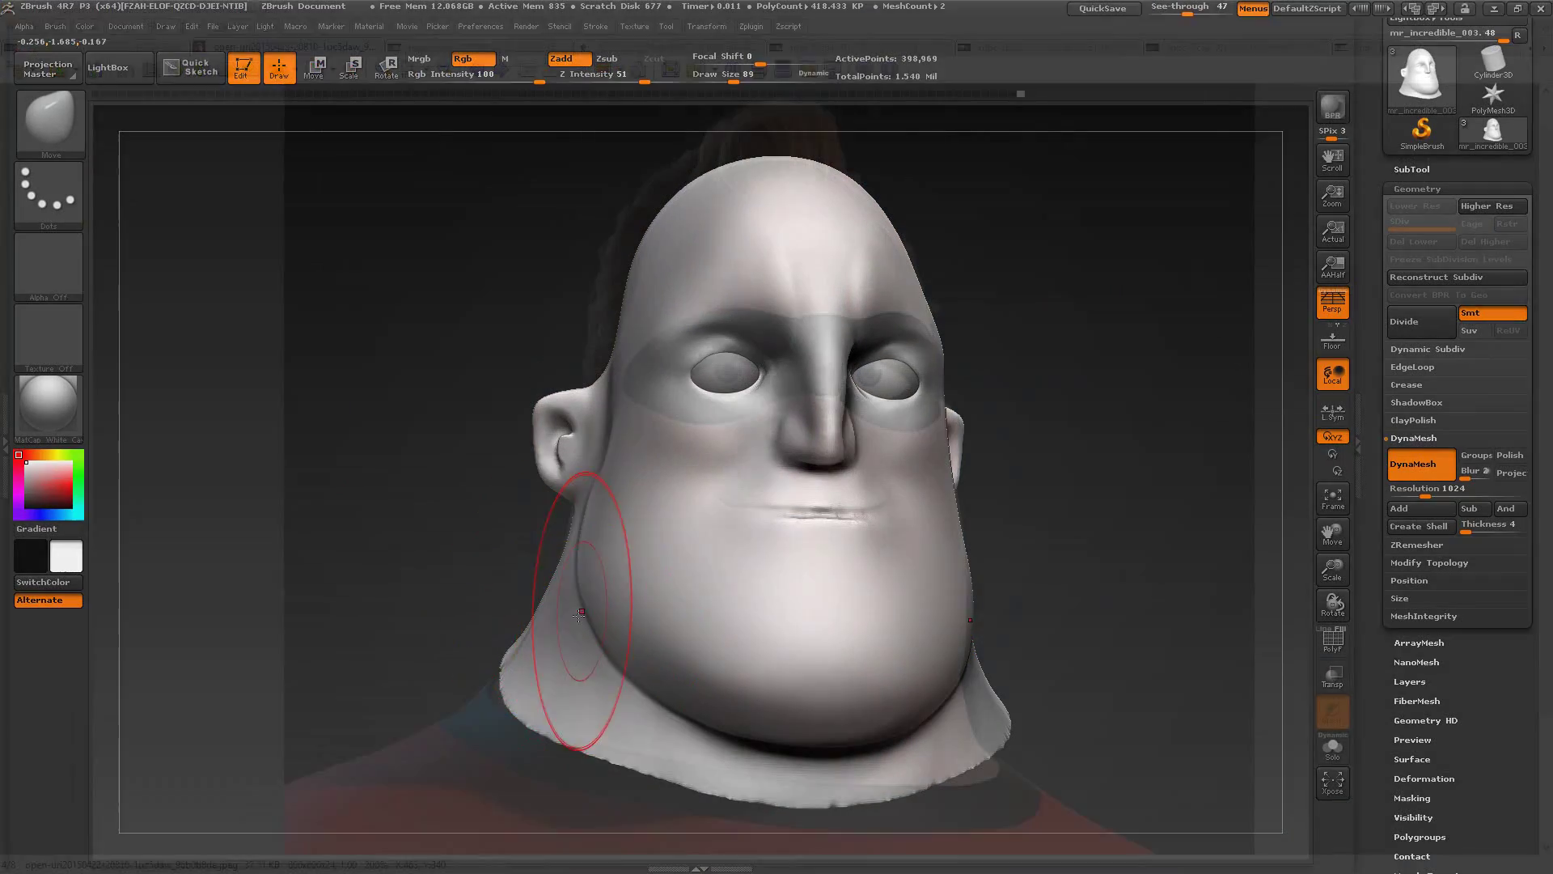
pyautogui.moveTo(1192, 24); pyautogui.dragTo(1185, 29)
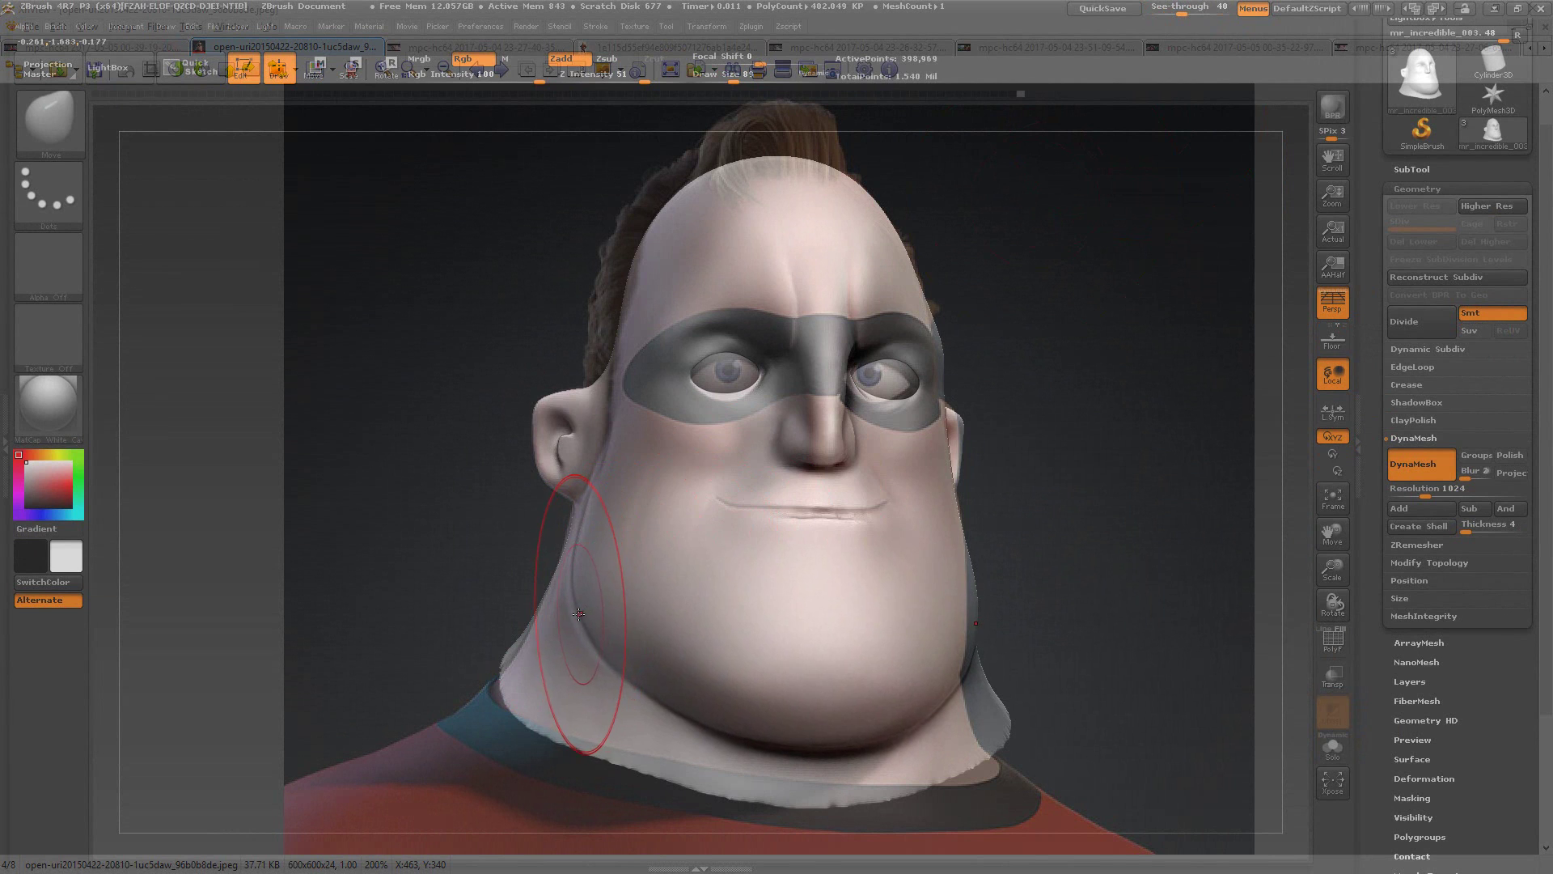
pyautogui.moveTo(595, 629); pyautogui.dragTo(591, 636)
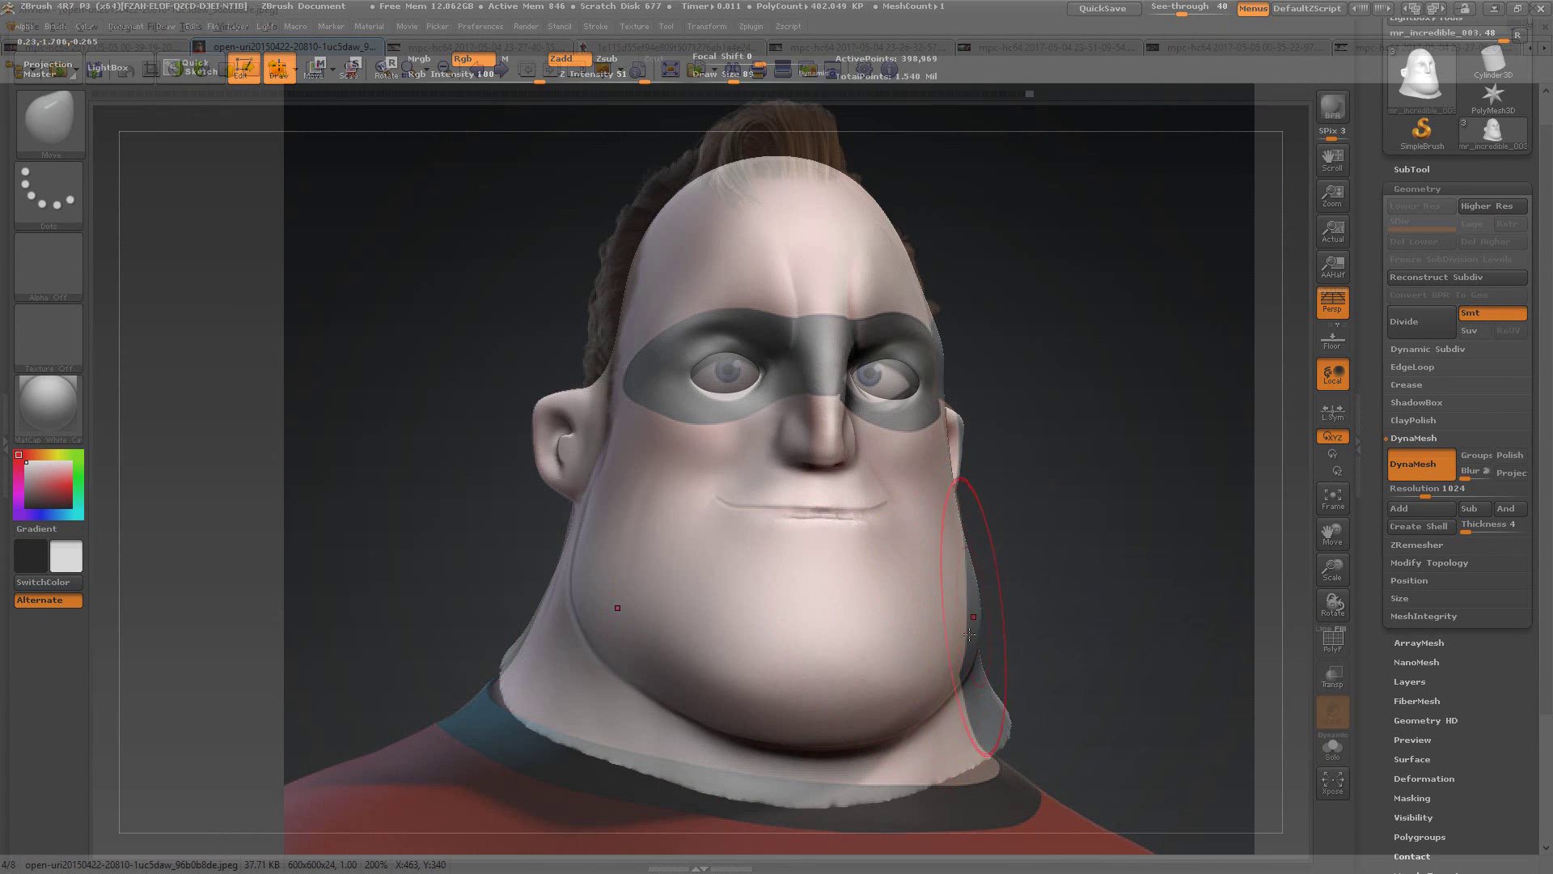
pyautogui.hotkey('ctrl', 'z')
pyautogui.hotkey('ctrl', 'z')
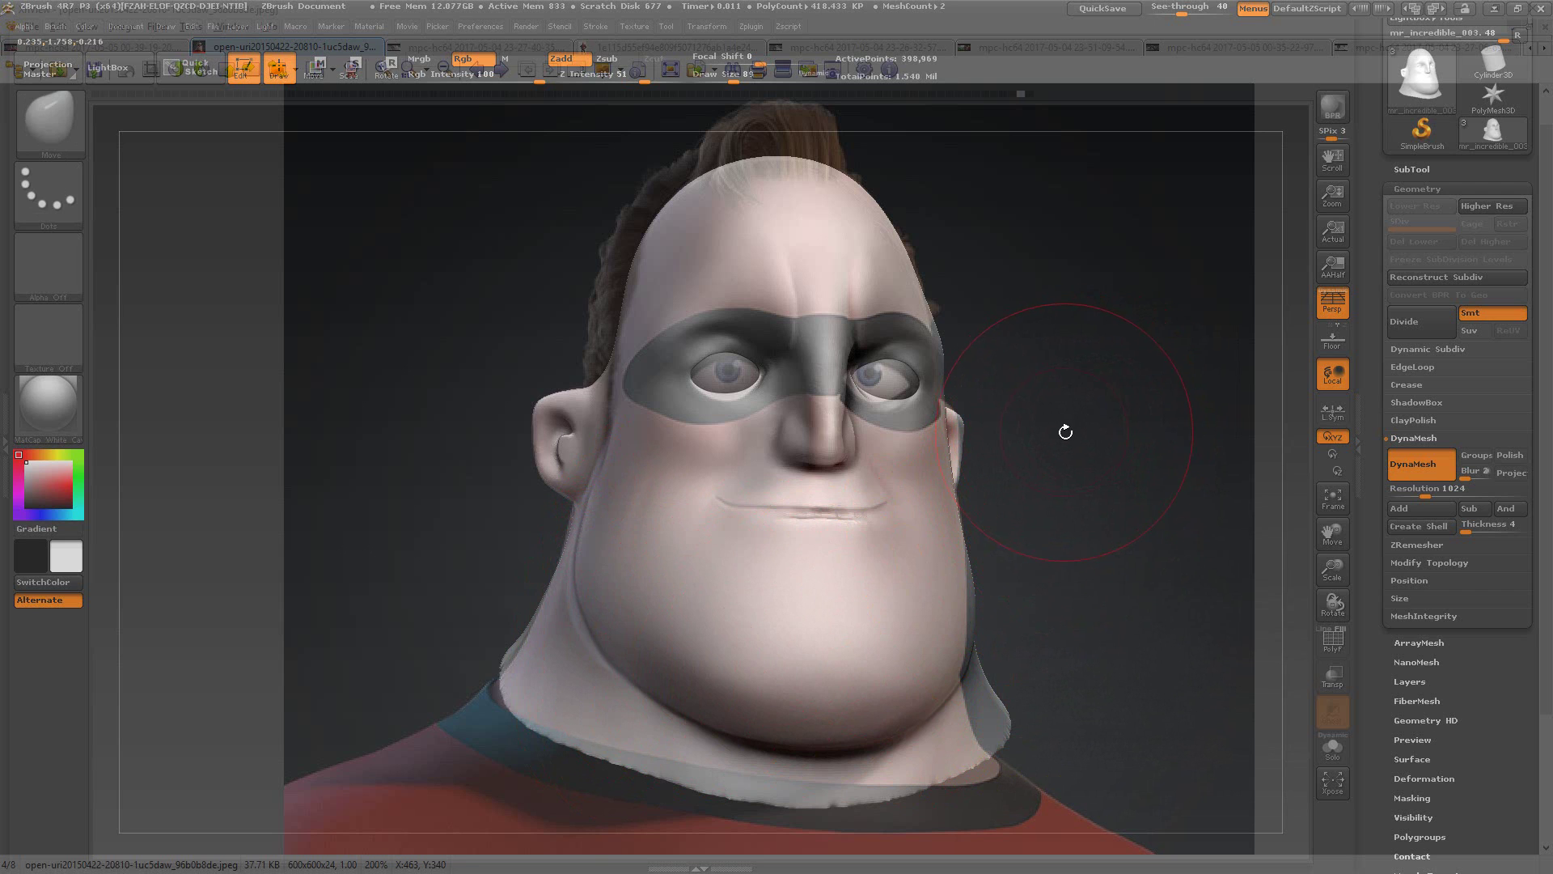
# Step: Compare the head with the full reference image in XnView, and set see-through back to 0 to inspect the bare sculpt
pyautogui.hotkey('alt', 'Tab')
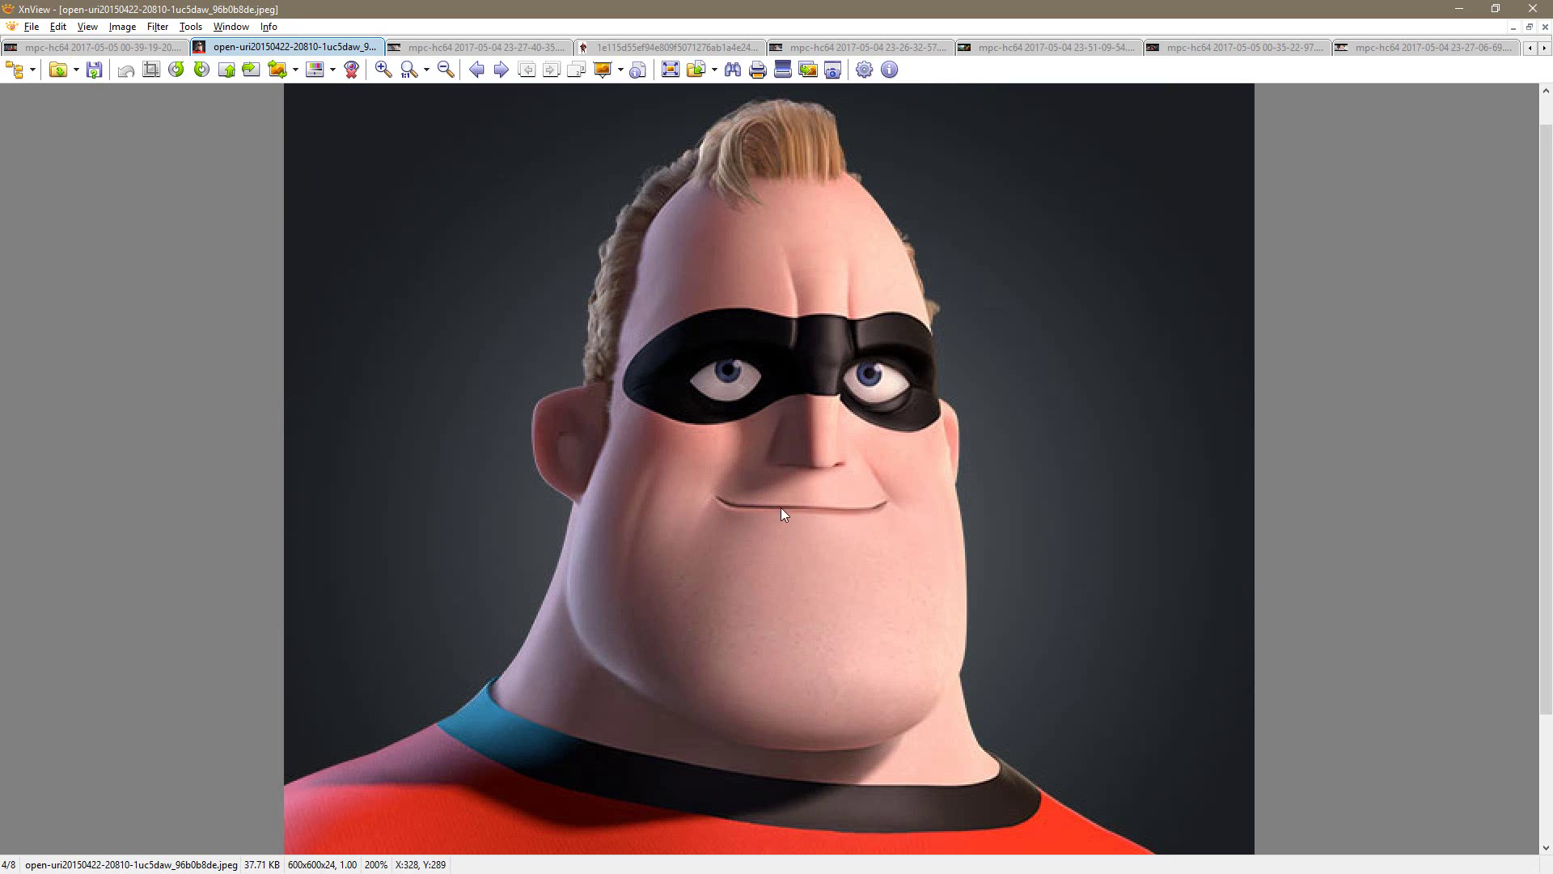
pyautogui.hotkey('alt', 'Tab')
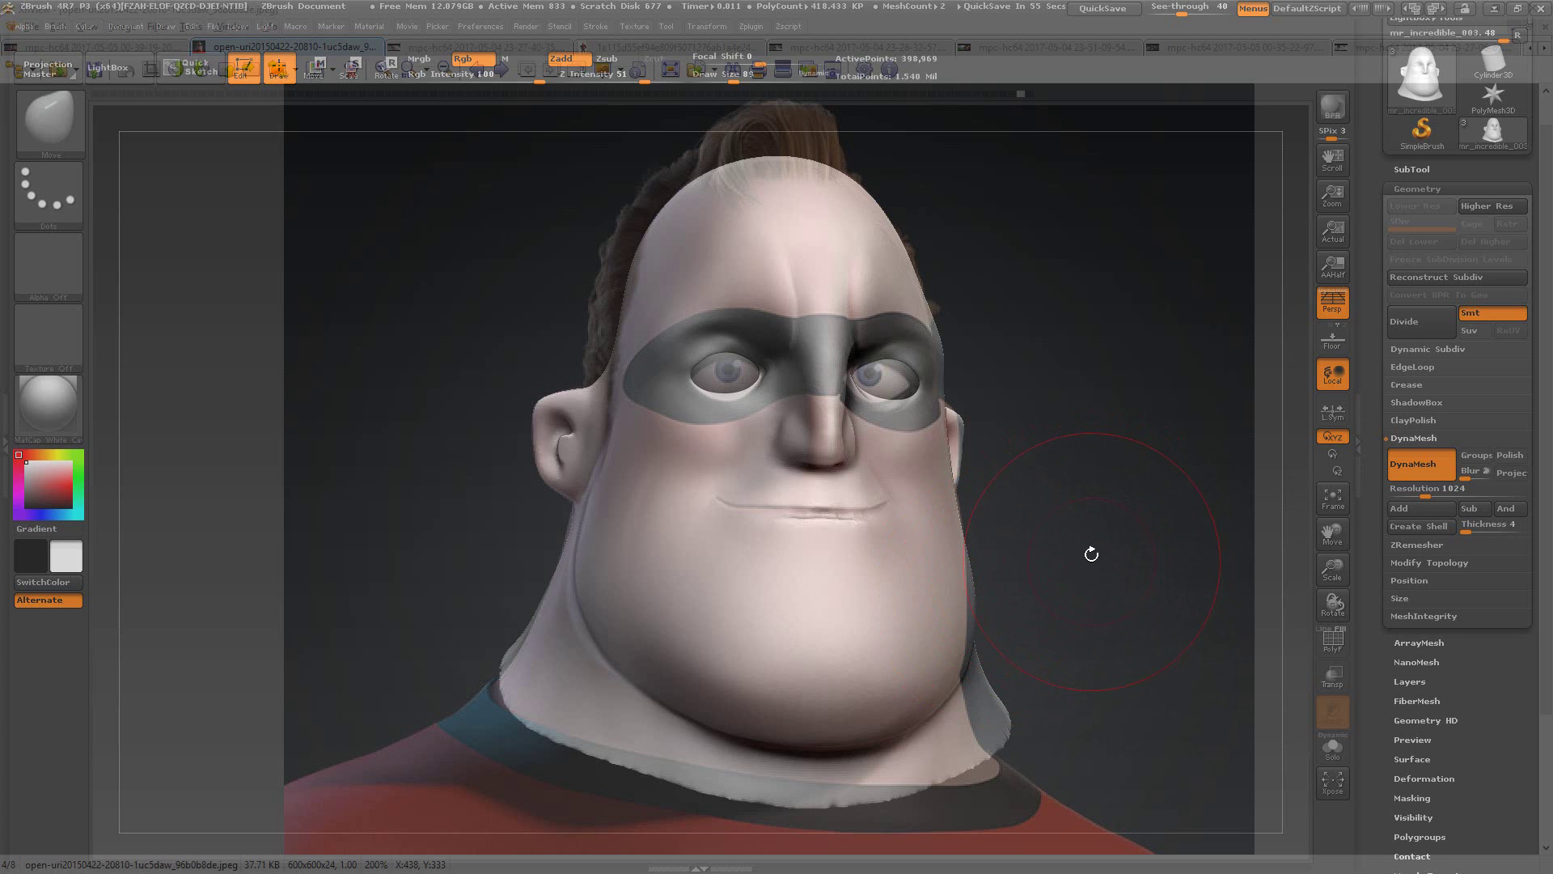
pyautogui.hotkey('alt', 'Tab')
pyautogui.hotkey('alt', 'Tab')
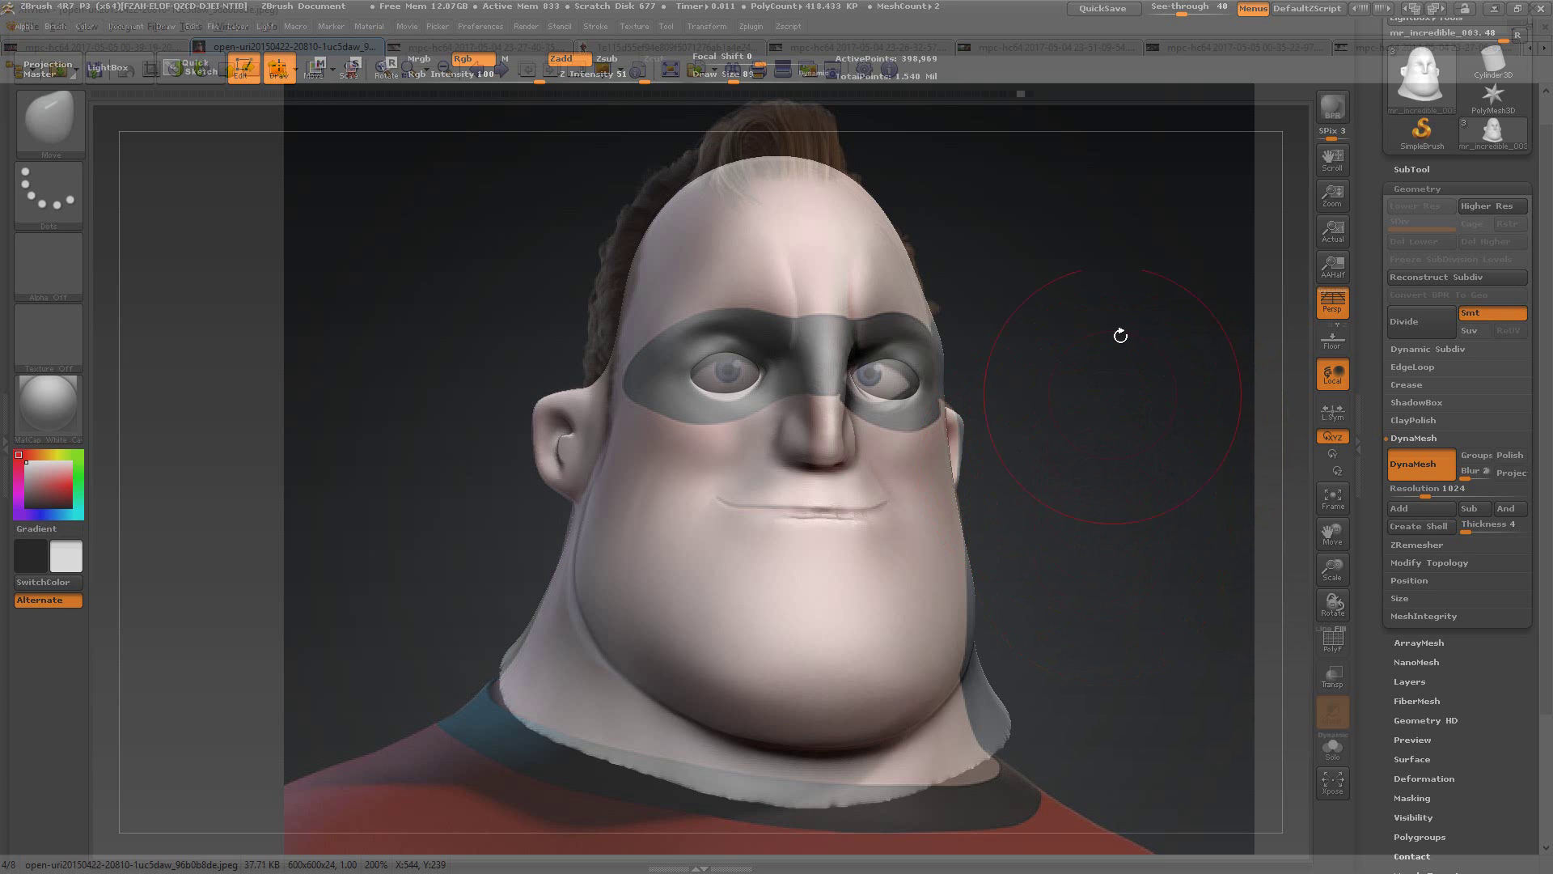
pyautogui.moveTo(1182, 10); pyautogui.dragTo(1137, 8)
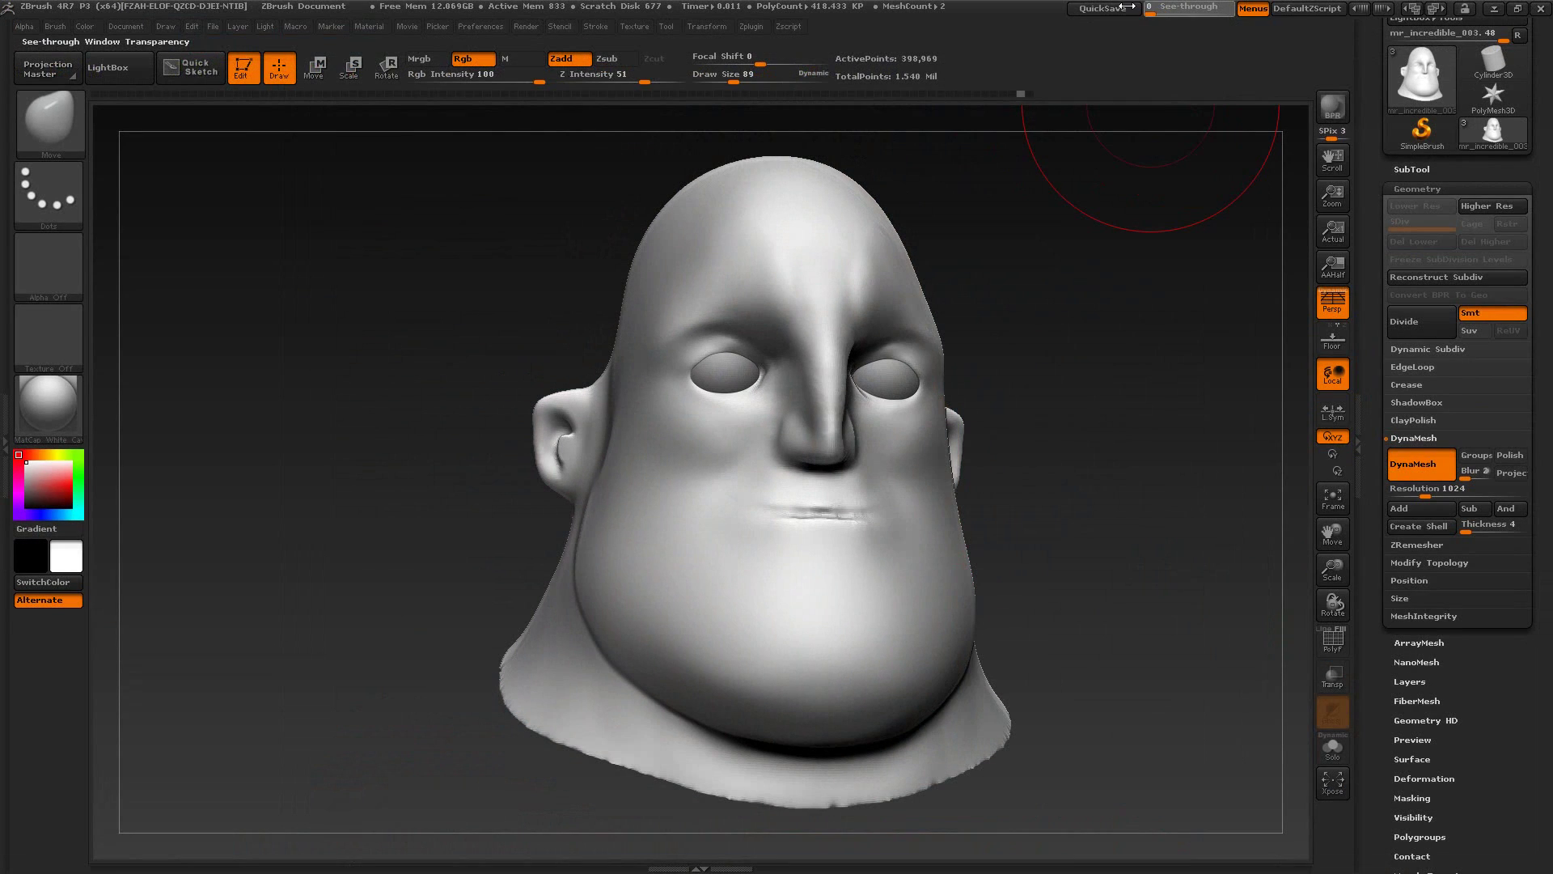
pyautogui.moveTo(1120, 402)
pyautogui.mouseDown()
pyautogui.moveTo(1076, 405)
pyautogui.moveTo(1103, 405)
pyautogui.moveTo(1061, 454)
pyautogui.moveTo(1063, 532)
pyautogui.moveTo(1074, 527)
pyautogui.moveTo(1033, 520)
pyautogui.moveTo(1064, 539)
pyautogui.moveTo(1088, 516)
pyautogui.mouseUp()
pyautogui.hotkey('alt', 'Tab')
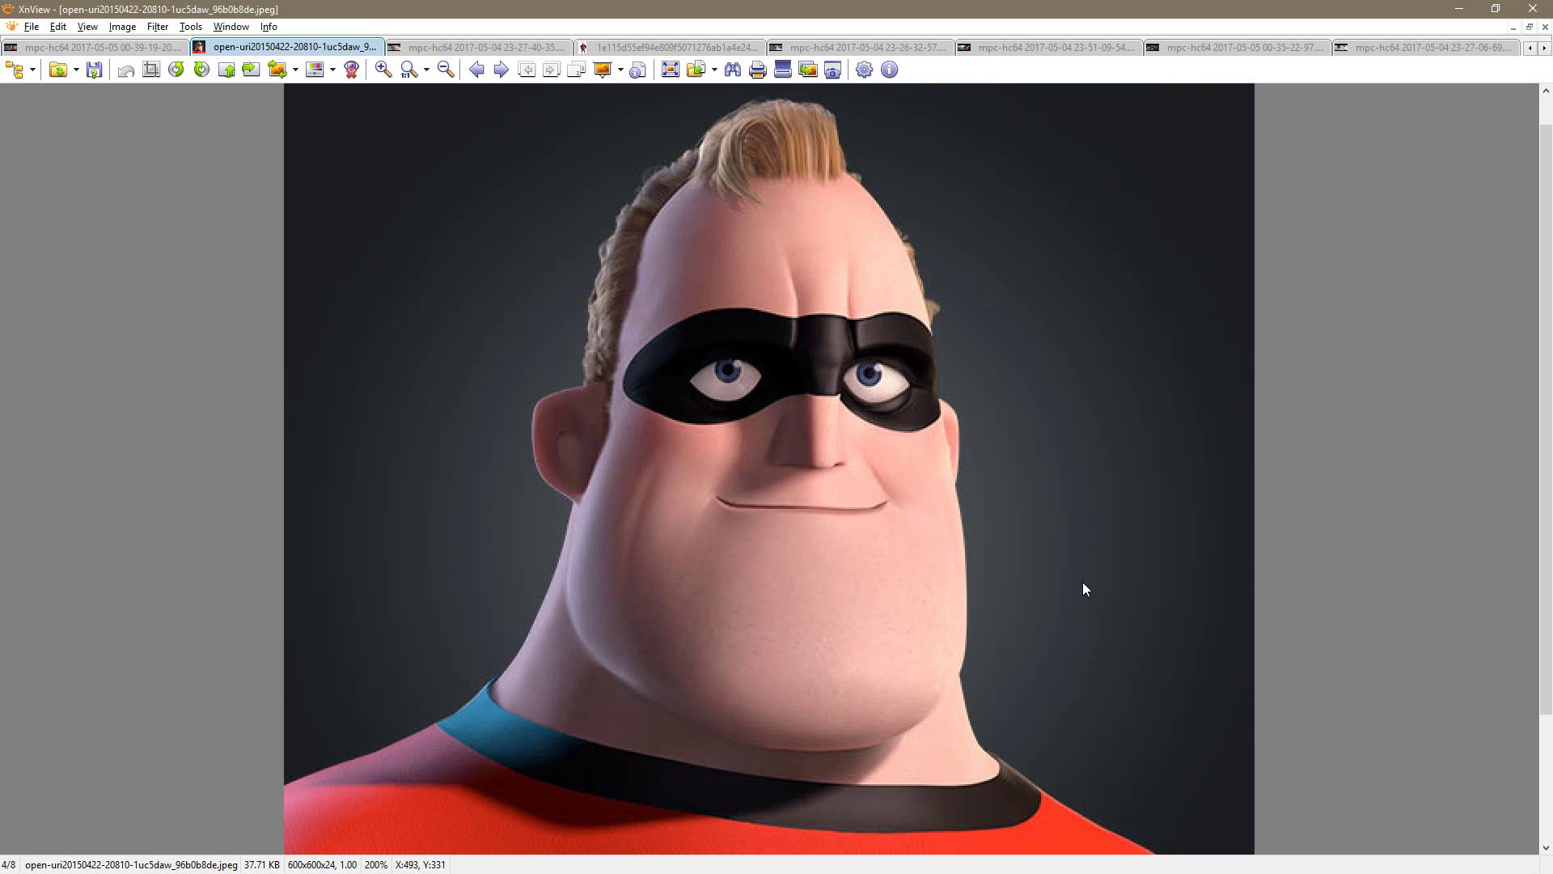
pyautogui.hotkey('alt', 'Tab')
pyautogui.moveTo(1085, 566)
pyautogui.mouseDown()
pyautogui.moveTo(1042, 545)
pyautogui.moveTo(1058, 552)
pyautogui.mouseUp()
# Step: Set the draw size to 22, check the brow in the reference image, and switch to the Dam_Standard brush
pyautogui.press('s')
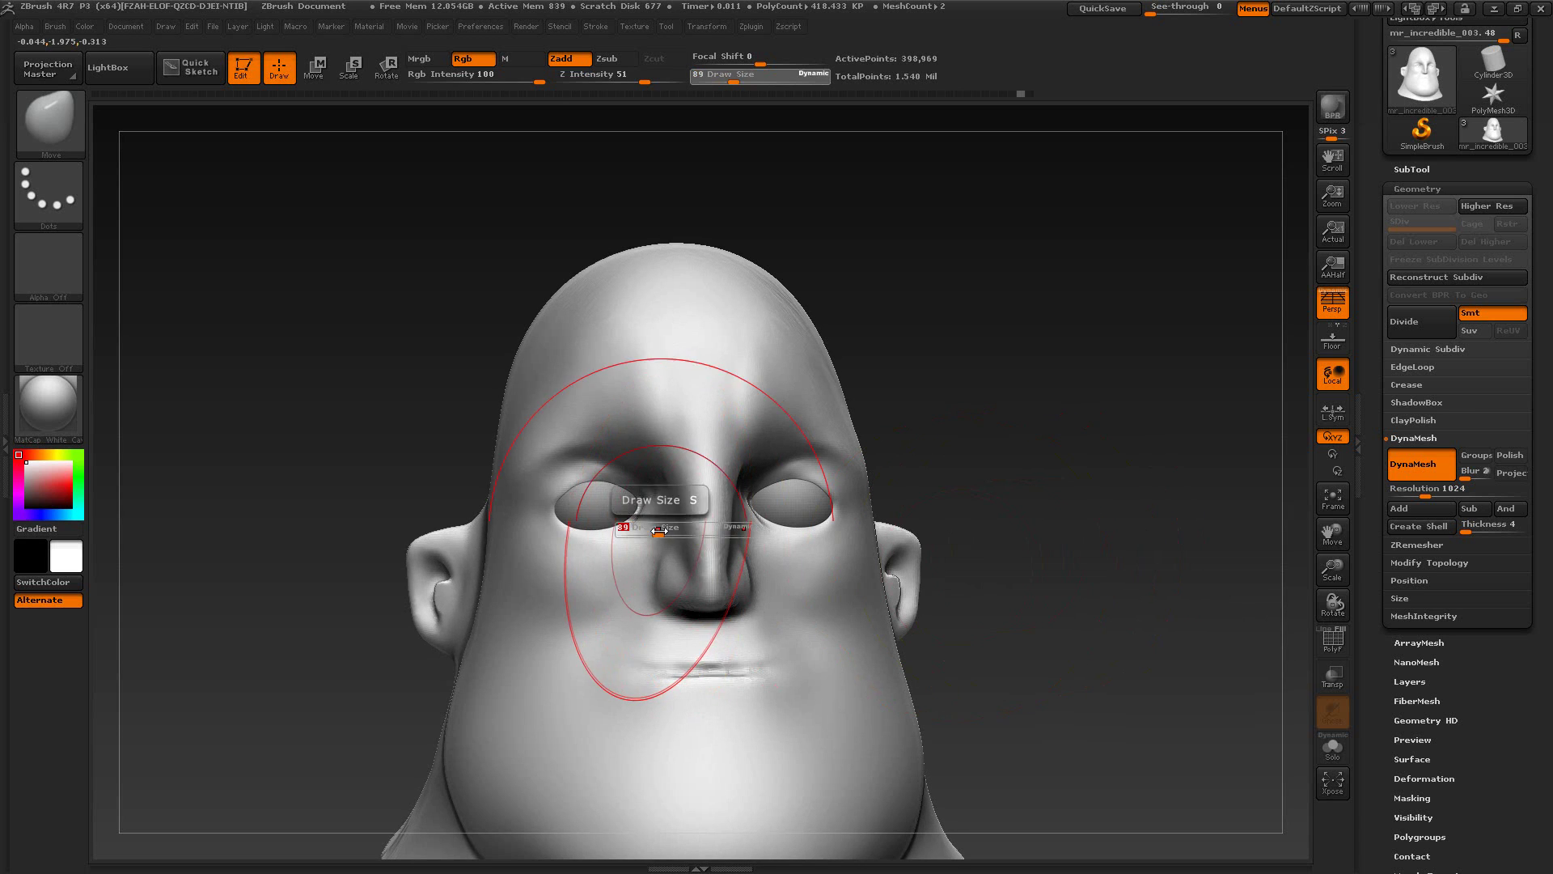
pyautogui.moveTo(658, 534); pyautogui.dragTo(636, 535)
pyautogui.moveTo(995, 457)
pyautogui.mouseDown()
pyautogui.moveTo(1026, 447)
pyautogui.moveTo(1050, 357)
pyautogui.moveTo(1078, 416)
pyautogui.mouseUp()
pyautogui.hotkey('alt', 'Tab')
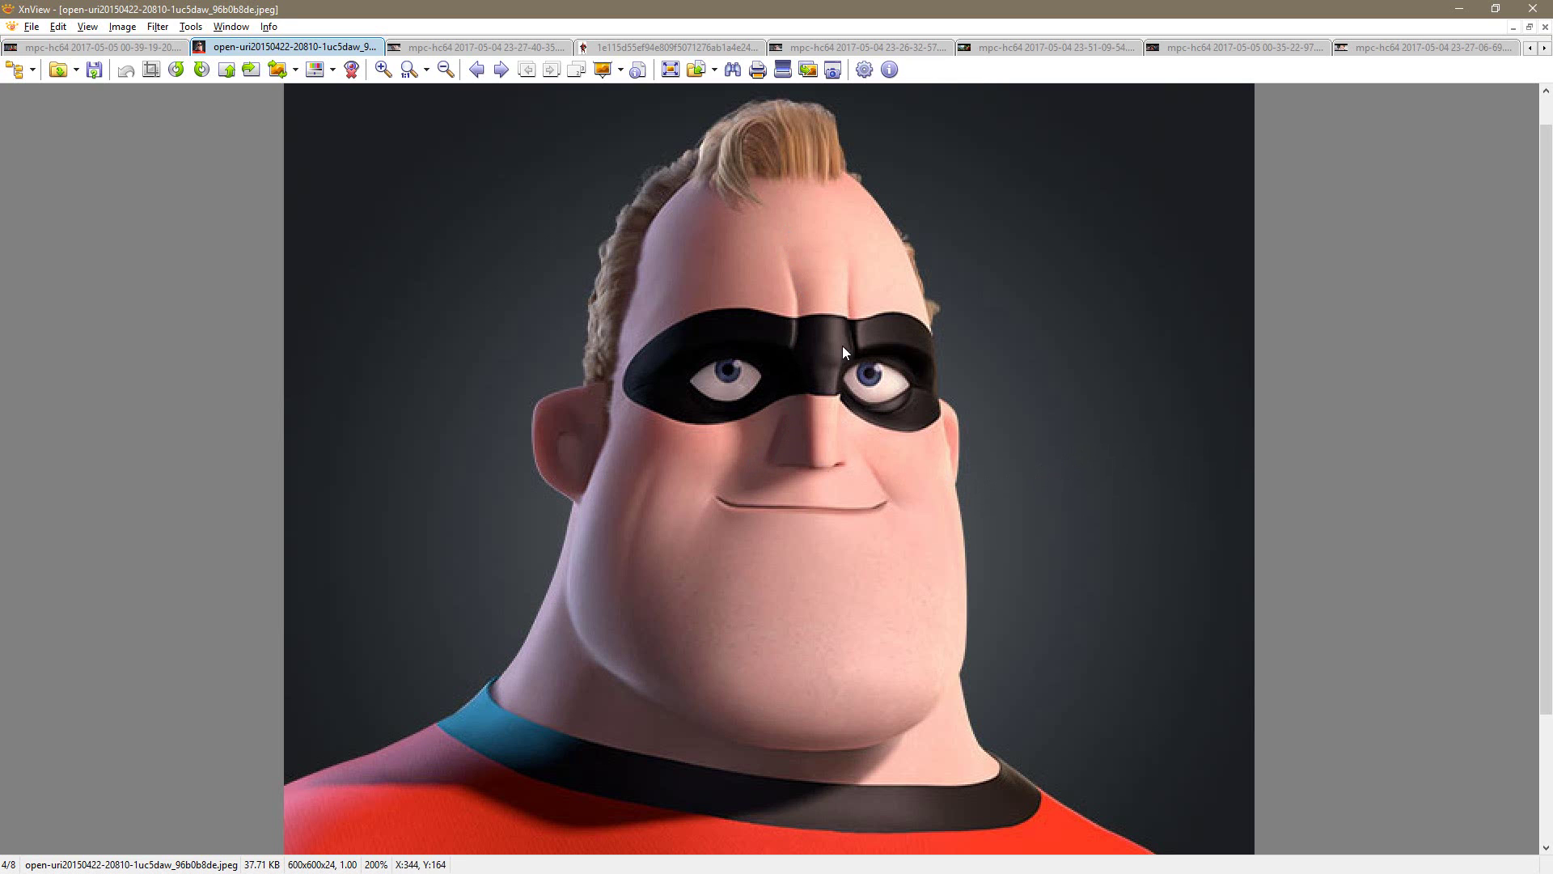
pyautogui.hotkey('alt', 'Tab')
pyautogui.moveTo(1051, 364); pyautogui.dragTo(1012, 358)
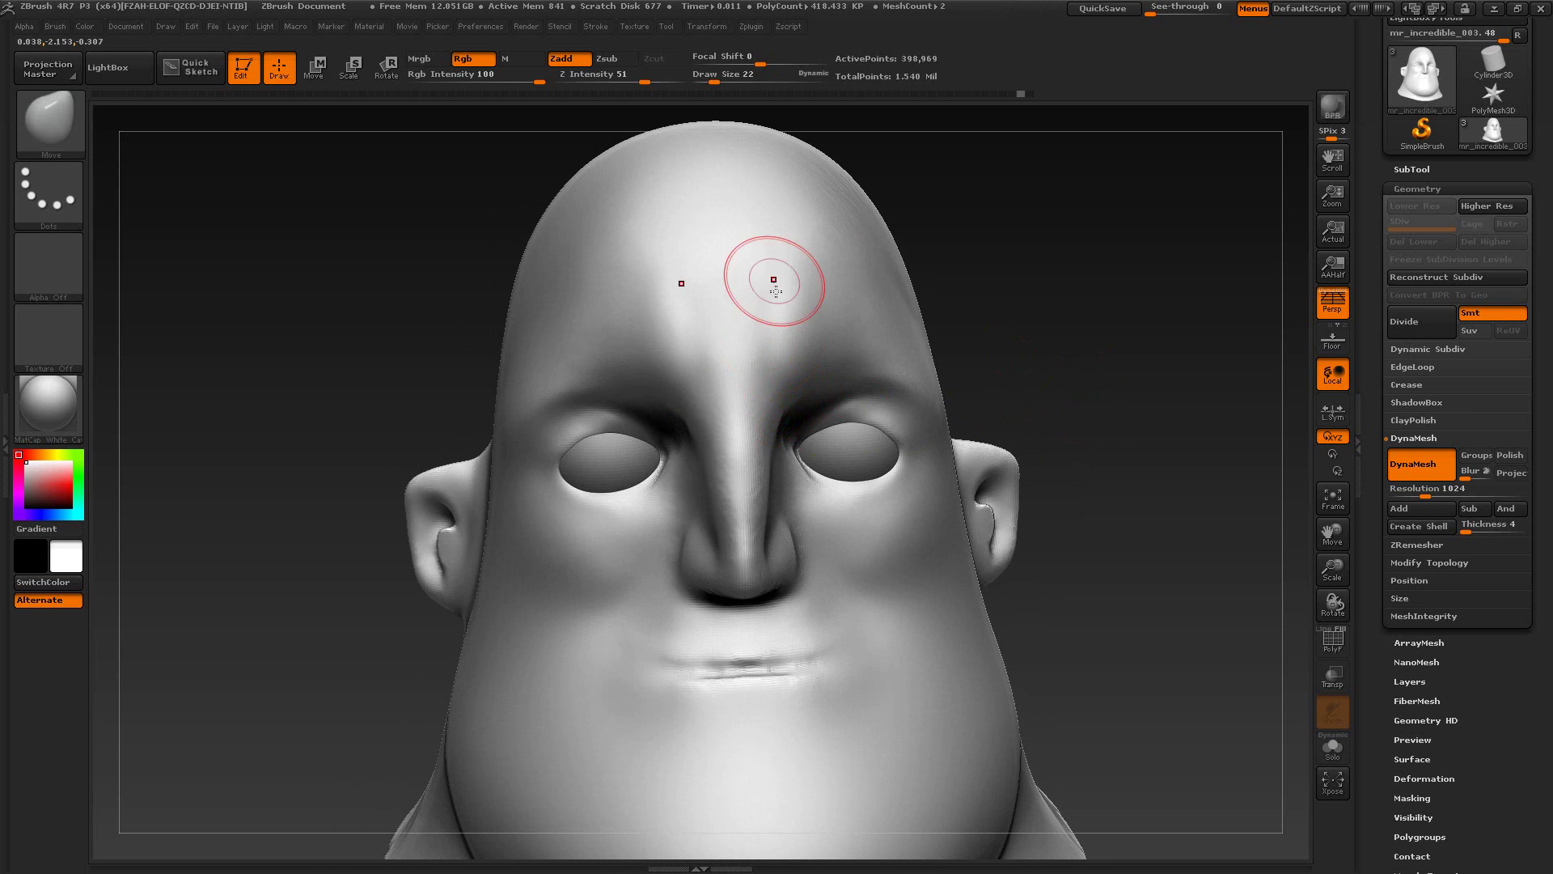
pyautogui.press('b')
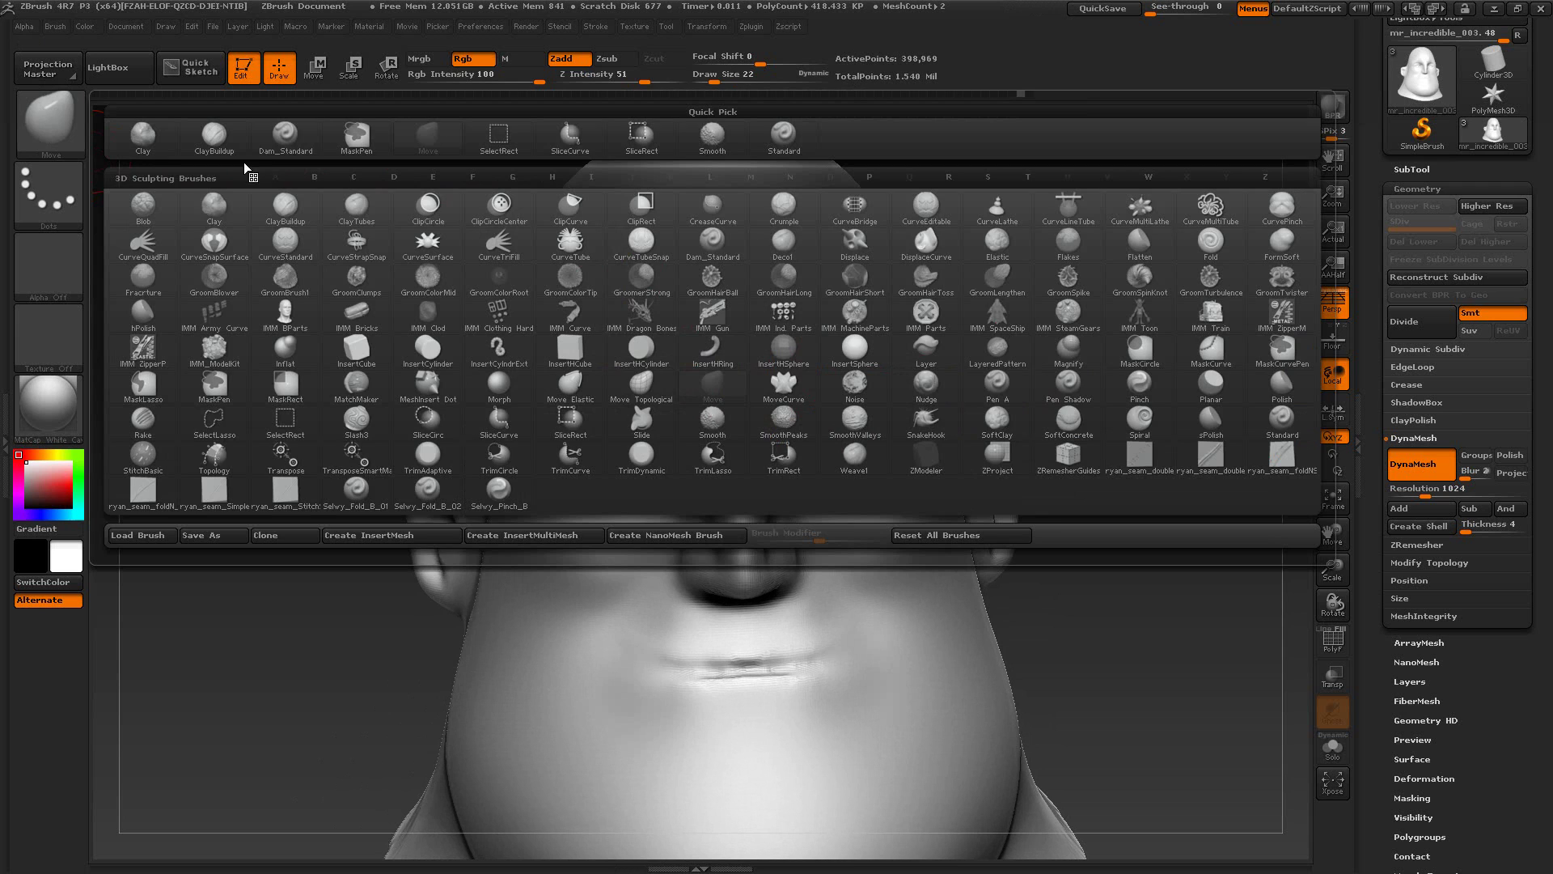
pyautogui.click(279, 139)
# Step: Carve symmetrical frown lines from the inner brows up the forehead with Dam_Standard, following the reference image
pyautogui.moveTo(1006, 336)
pyautogui.mouseDown()
pyautogui.moveTo(1030, 293)
pyautogui.moveTo(1011, 348)
pyautogui.mouseUp()
pyautogui.hotkey('alt', 'Tab')
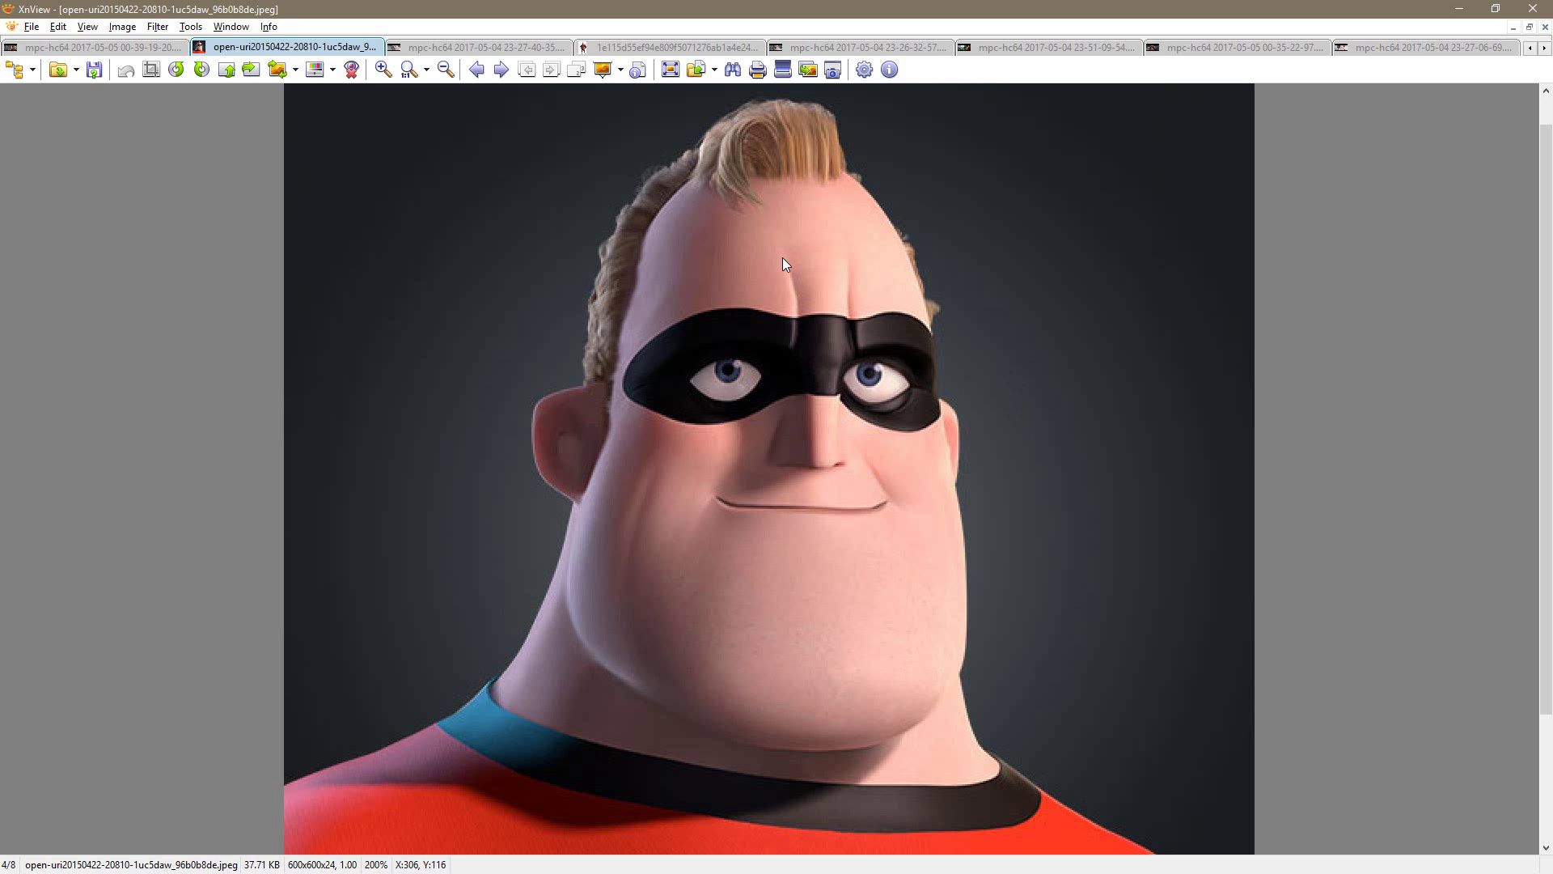
pyautogui.hotkey('alt', 'Tab')
pyautogui.moveTo(1013, 284); pyautogui.dragTo(1053, 234)
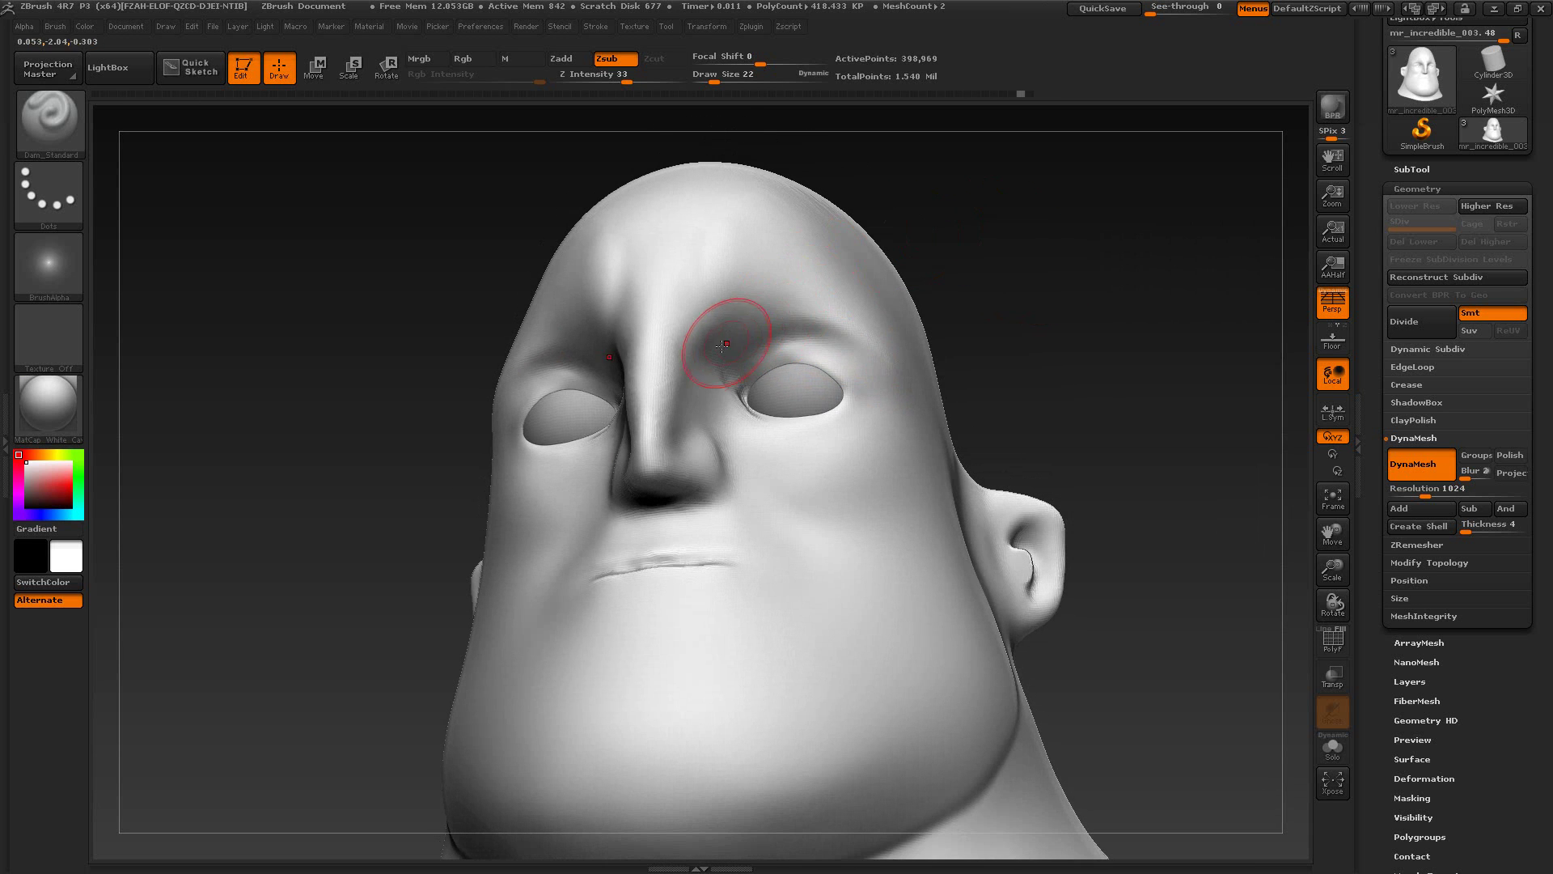
pyautogui.moveTo(721, 350); pyautogui.dragTo(718, 349)
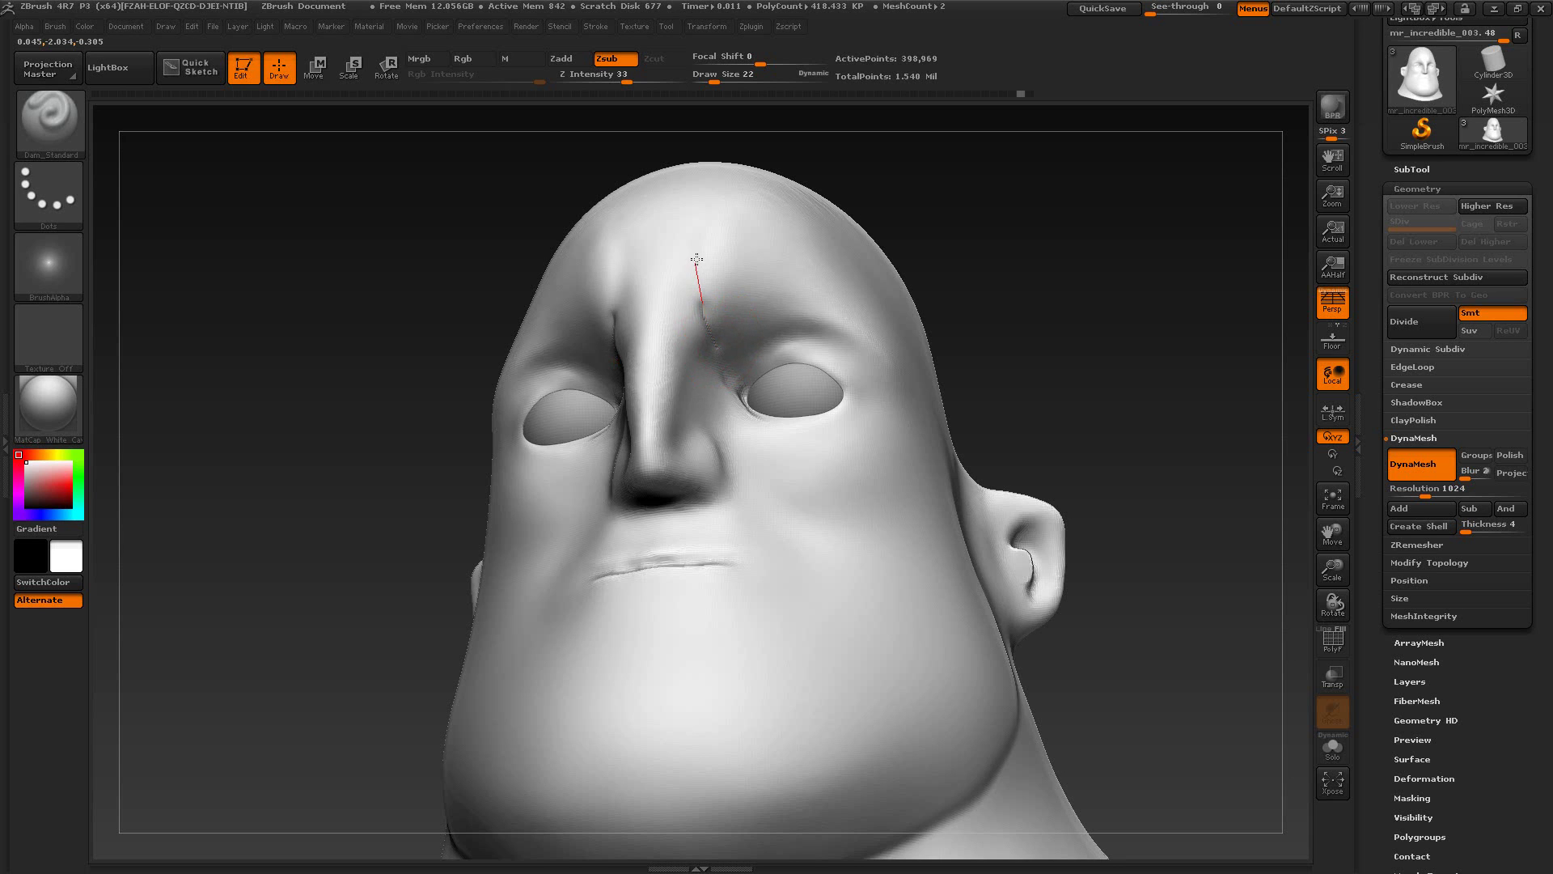
pyautogui.moveTo(696, 259); pyautogui.dragTo(732, 206)
pyautogui.moveTo(983, 259)
pyautogui.mouseDown()
pyautogui.moveTo(1016, 305)
pyautogui.moveTo(1067, 322)
pyautogui.mouseUp()
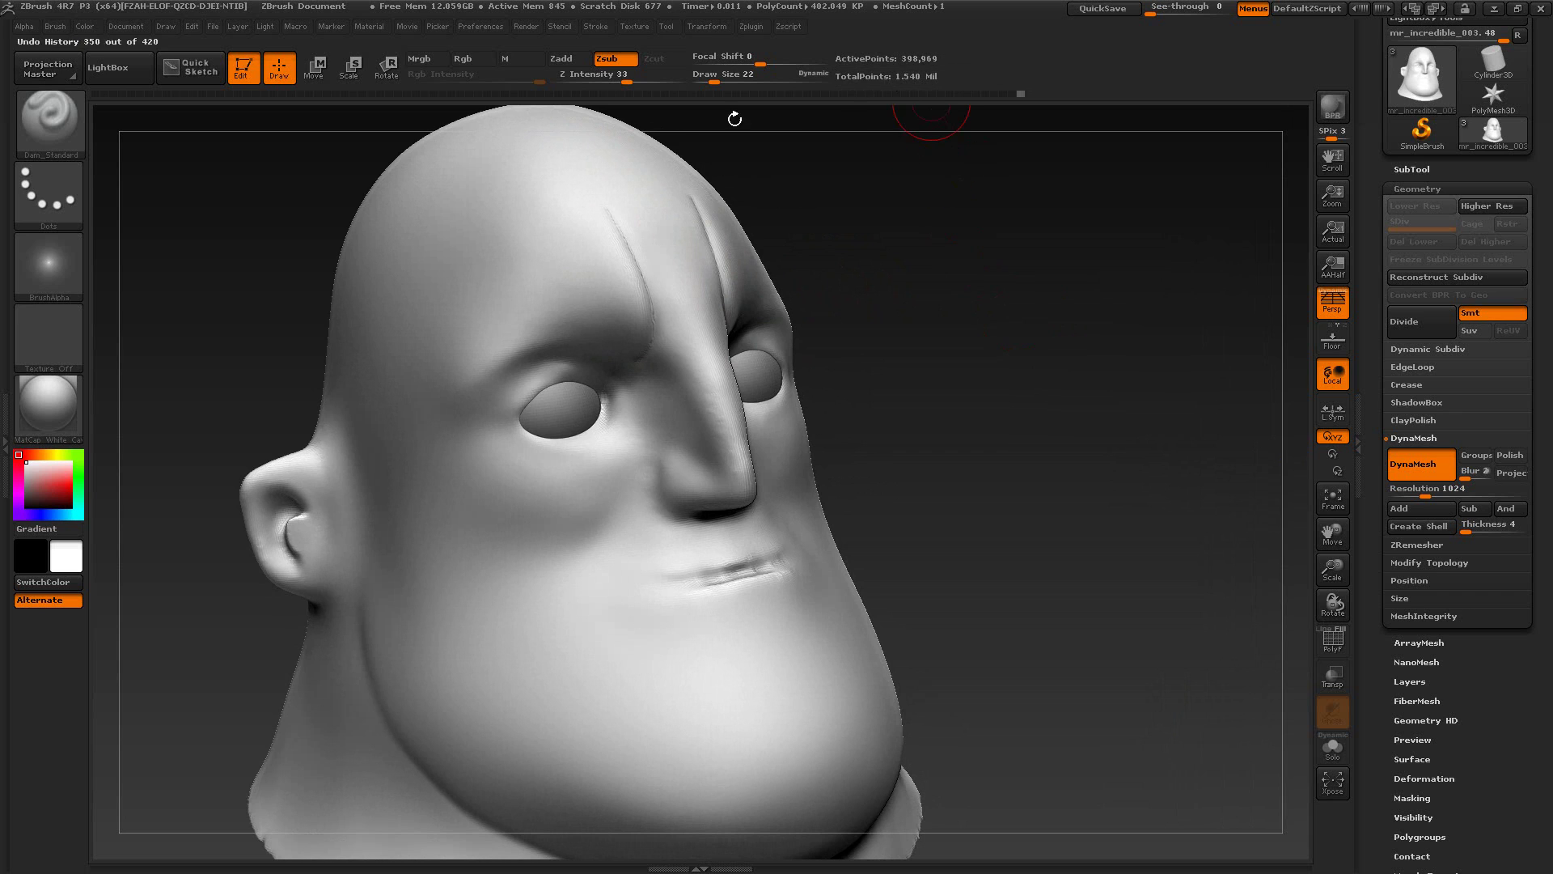
# Step: Recall the Cust1 view and carve the frown lines further up the forehead to match the reference
pyautogui.click(607, 29)
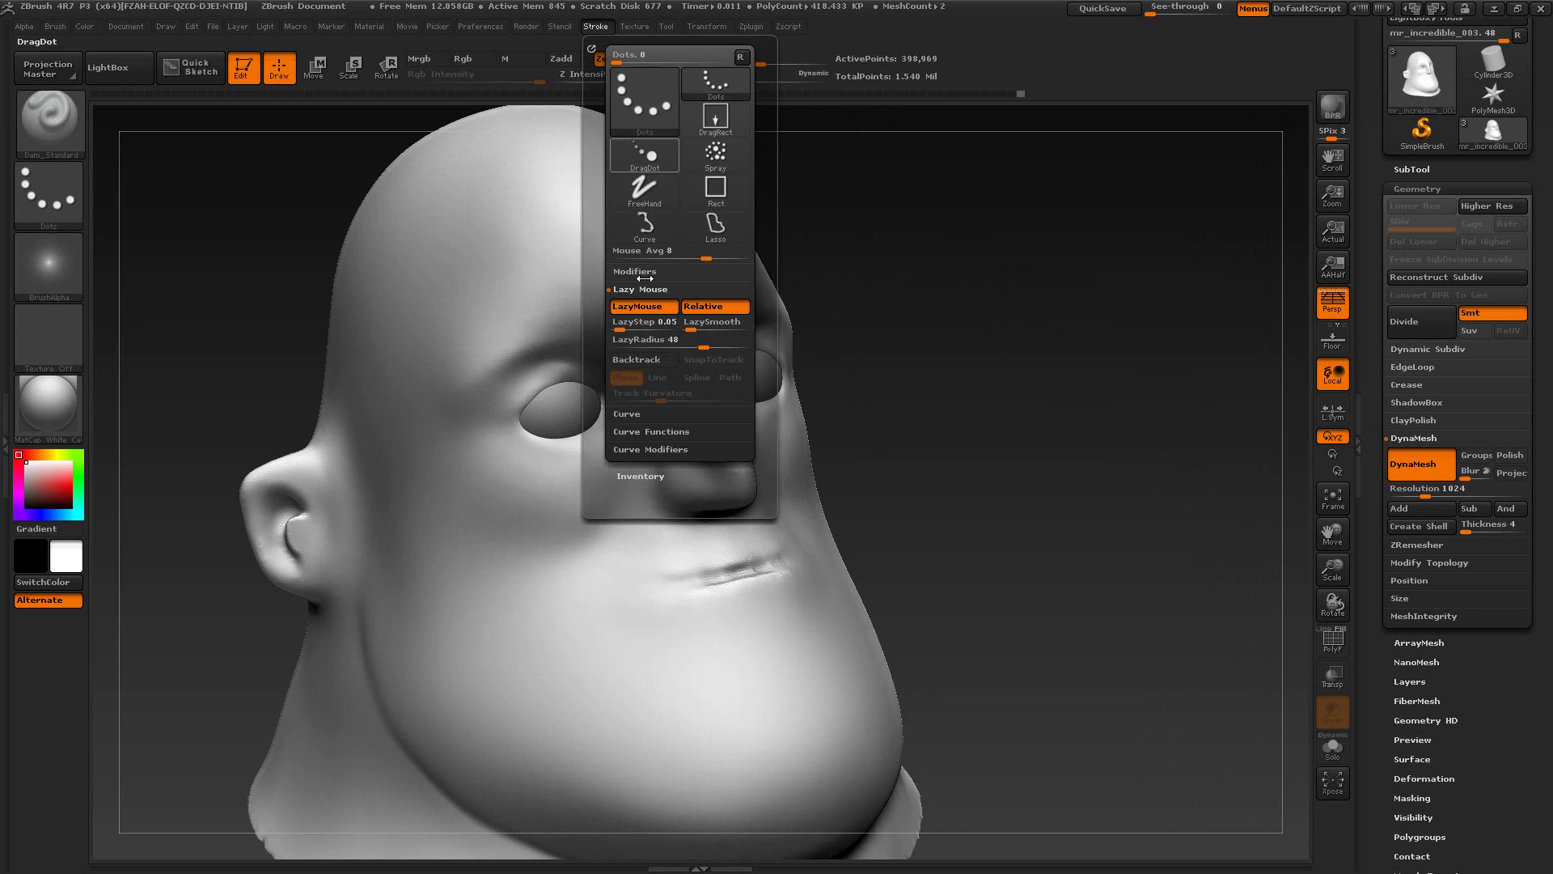
pyautogui.click(635, 29)
pyautogui.click(731, 619)
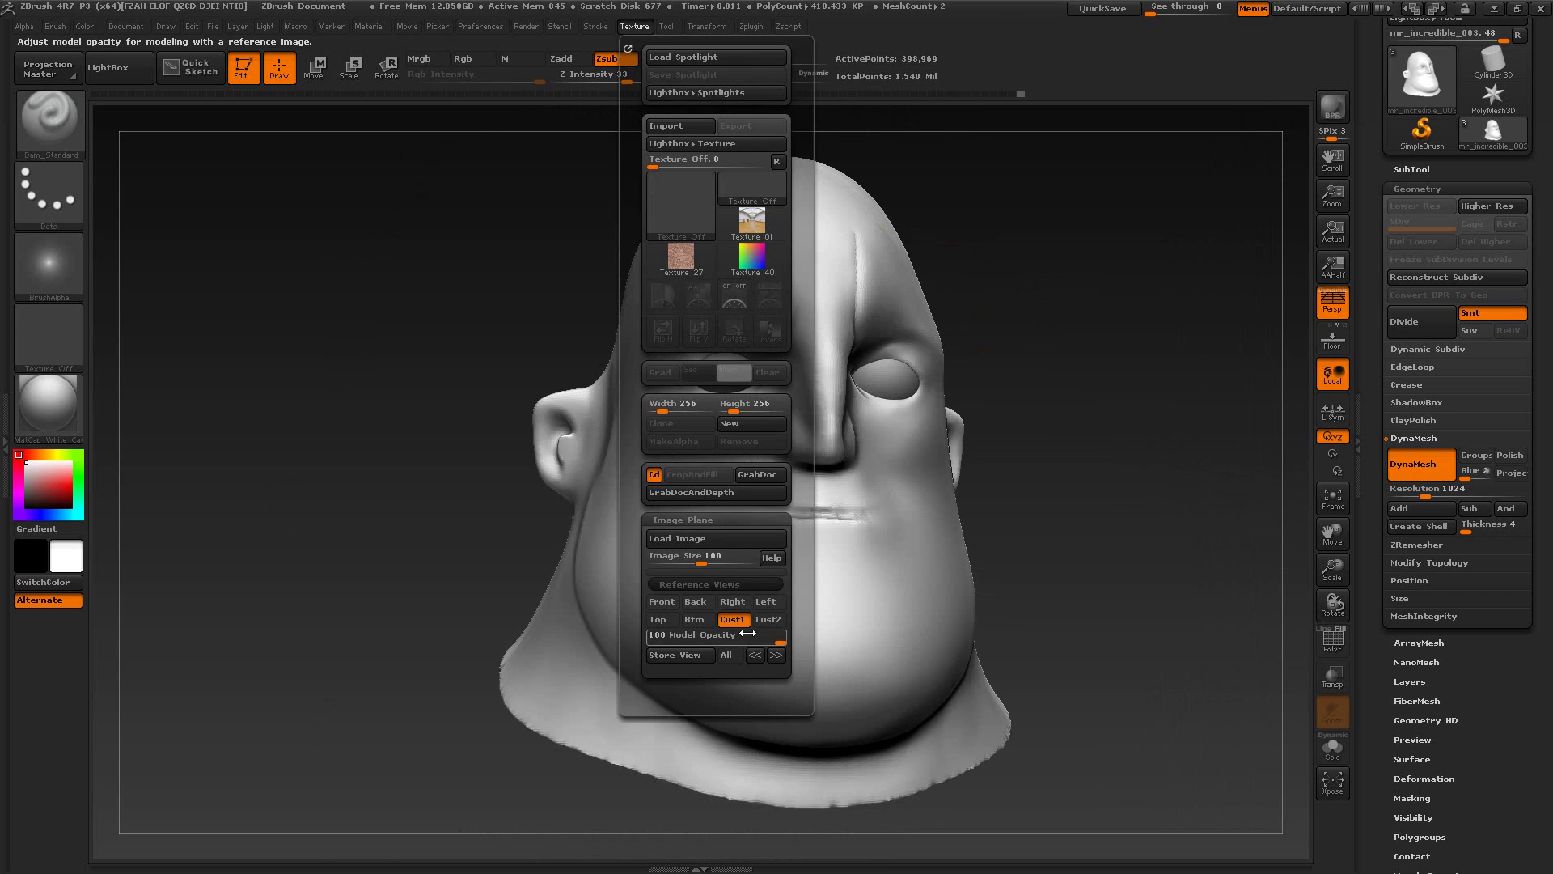
pyautogui.moveTo(1157, 10)
pyautogui.mouseDown()
pyautogui.moveTo(1226, 28)
pyautogui.moveTo(1141, 31)
pyautogui.mouseUp()
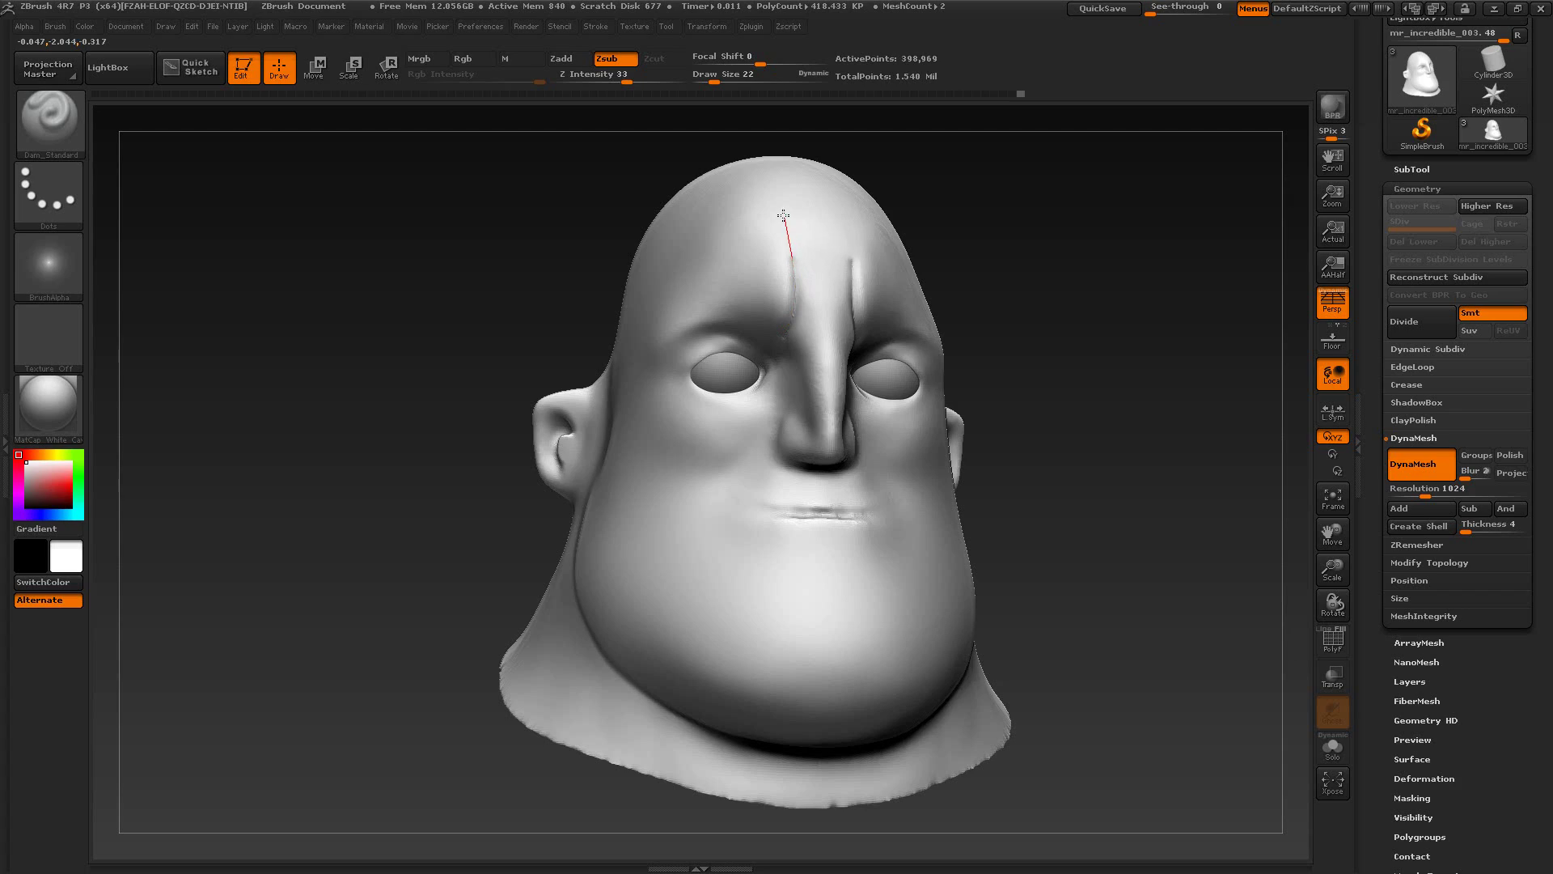
pyautogui.moveTo(783, 215); pyautogui.dragTo(770, 180)
# Step: Overlay the reference at see-through 13, soften the upper ends of the frown lines with Smooth, and check the reference image
pyautogui.moveTo(1158, 13); pyautogui.dragTo(1161, 51)
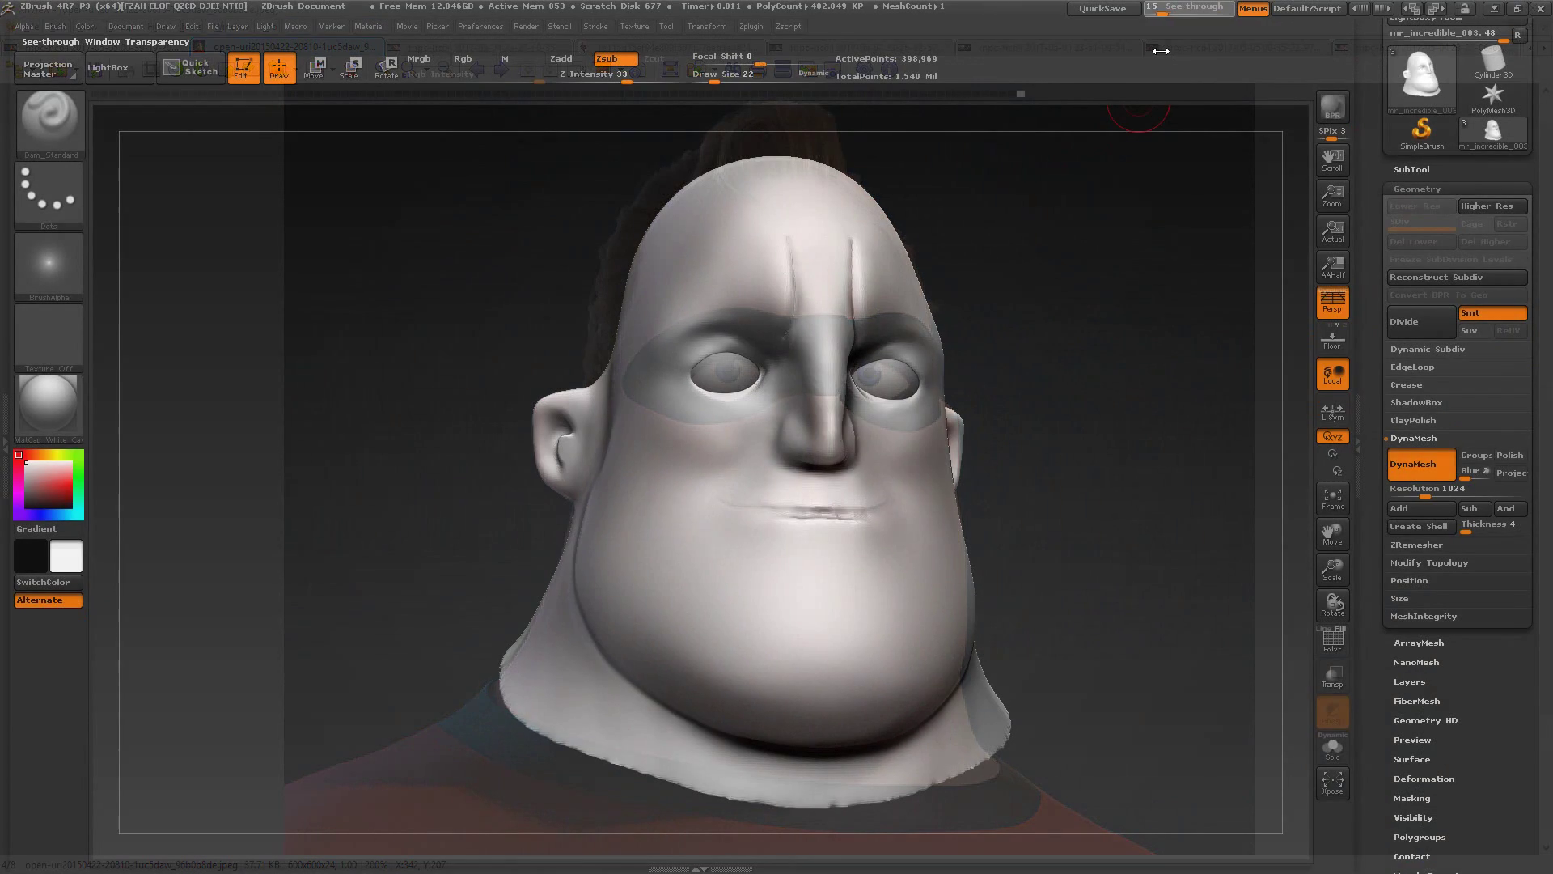
pyautogui.hotkey('alt', 'Tab')
pyautogui.hotkey('alt', 'Tab')
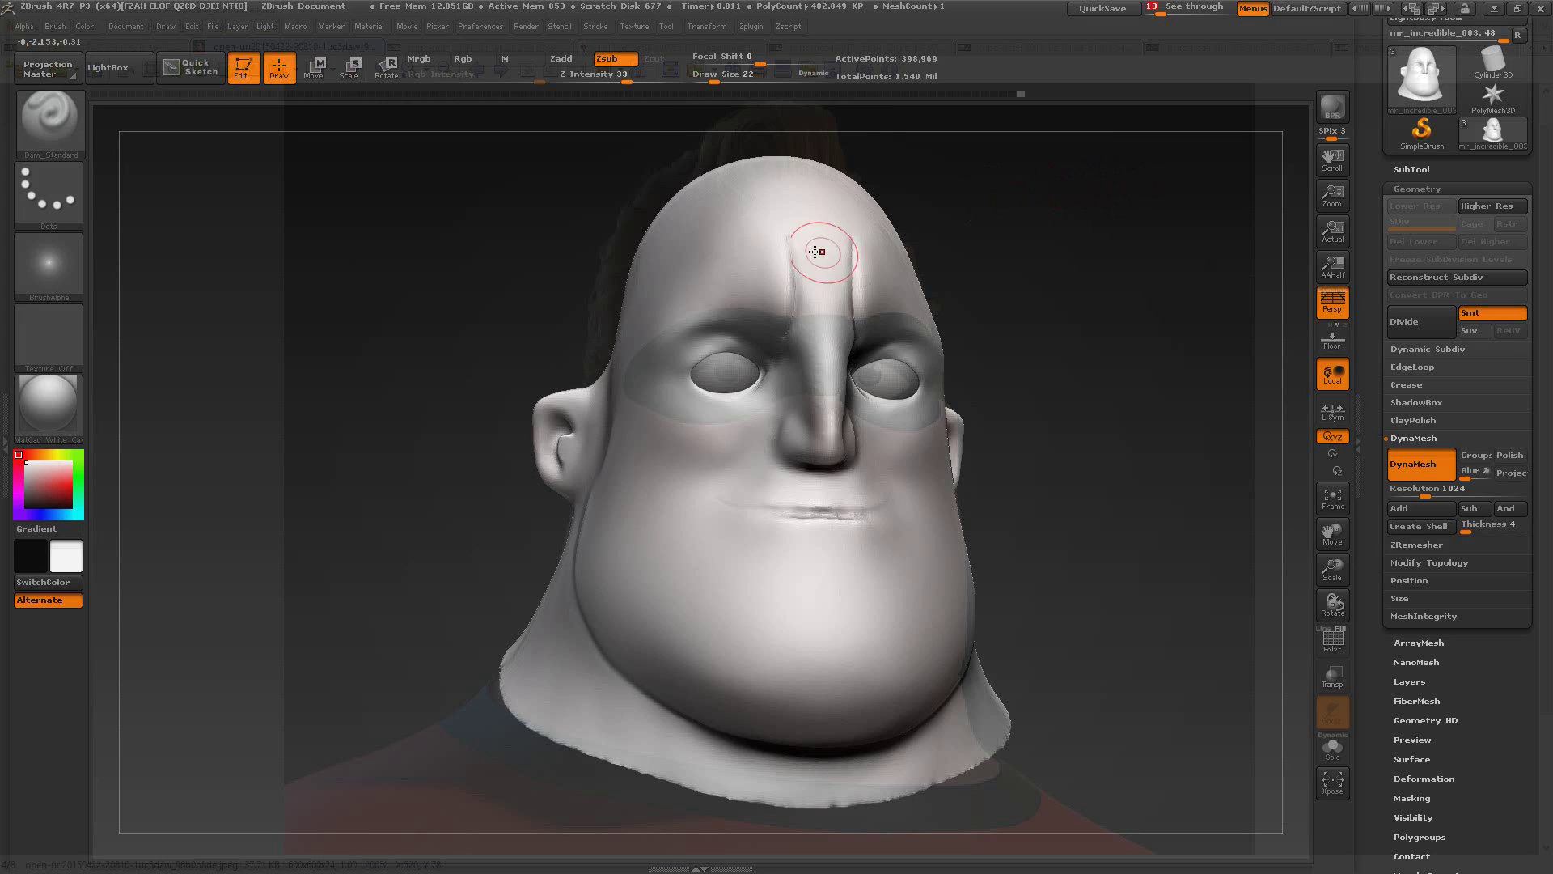
pyautogui.press('shift')
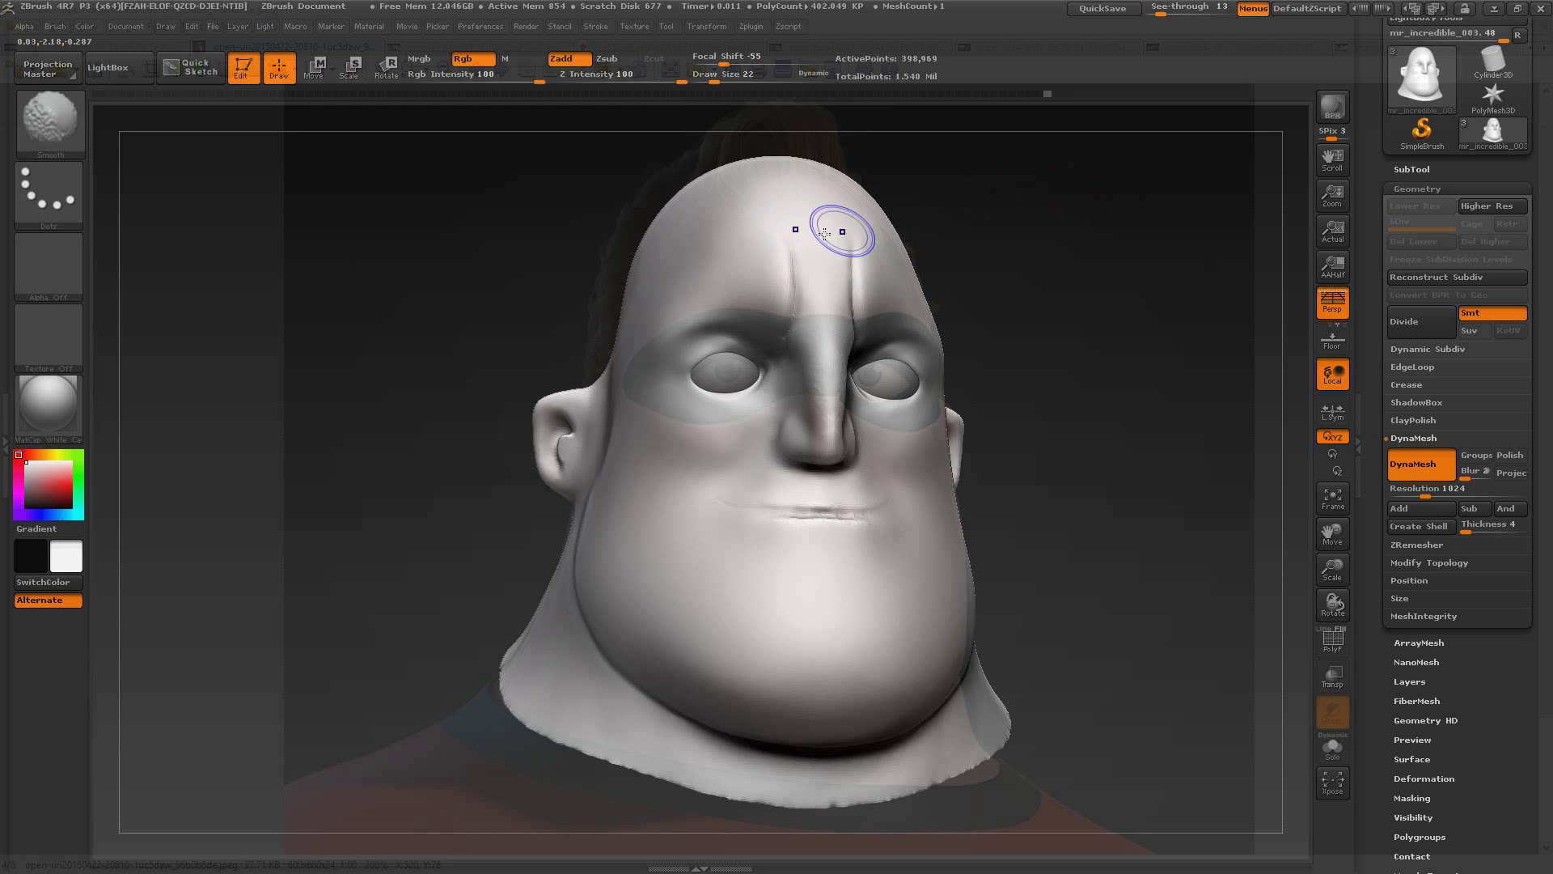
pyautogui.hotkey('alt', 'Tab')
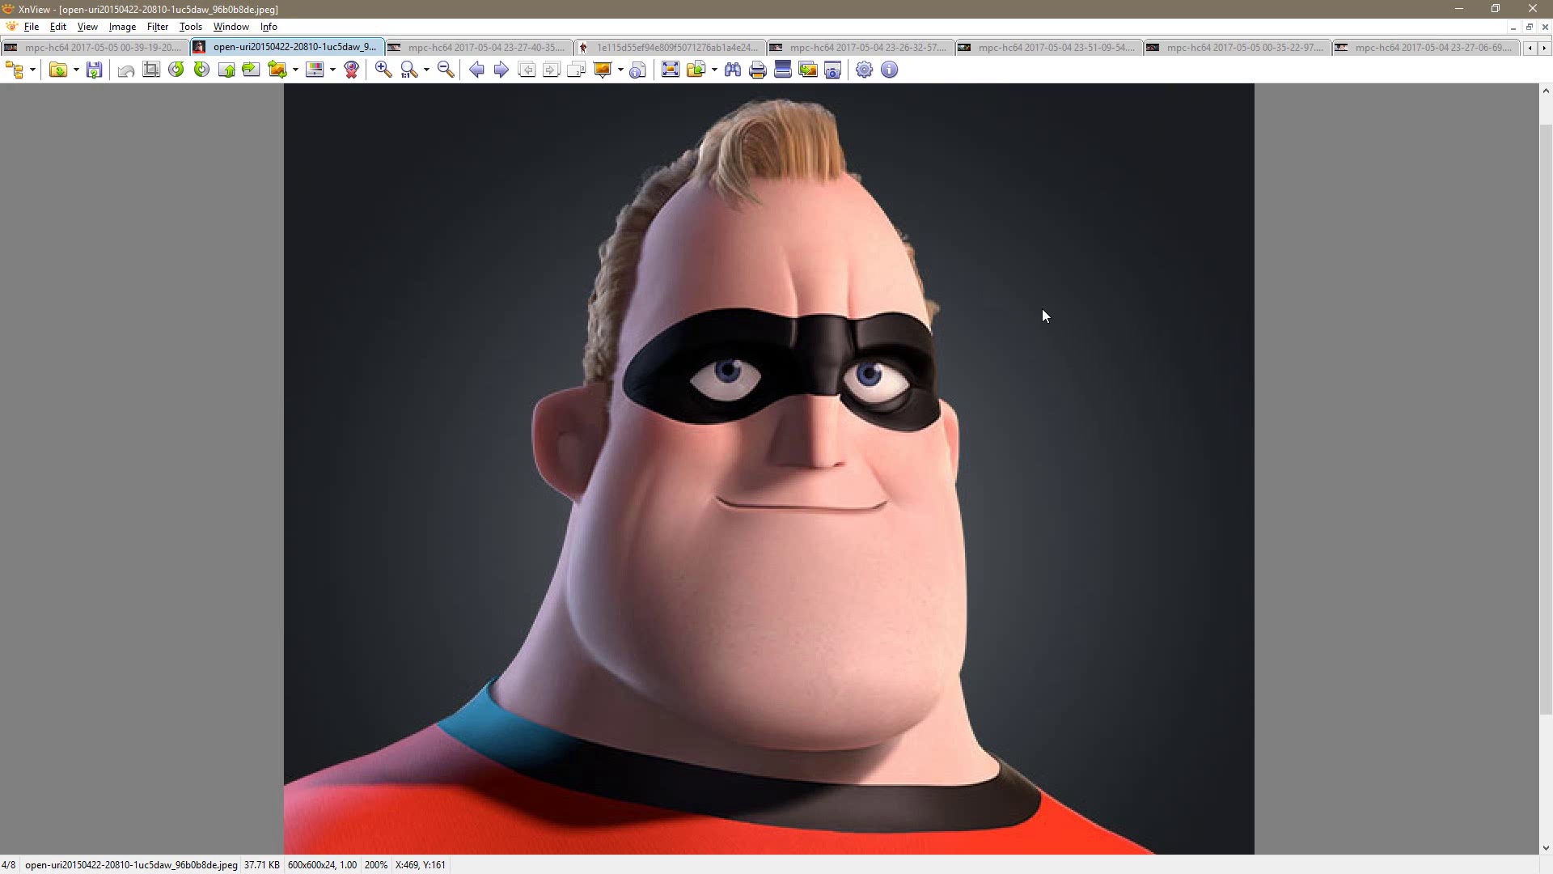
# Step: Return to ZBrush, set see-through to 0, and frame the brow and forehead from a low front angle
pyautogui.hotkey('alt', 'Tab')
pyautogui.keyDown('alt'); pyautogui.moveTo(979, 339); pyautogui.dragTo(1044, 250); pyautogui.keyUp('alt')
pyautogui.click(1160, 11)
pyautogui.moveTo(1161, 11); pyautogui.dragTo(1141, 11)
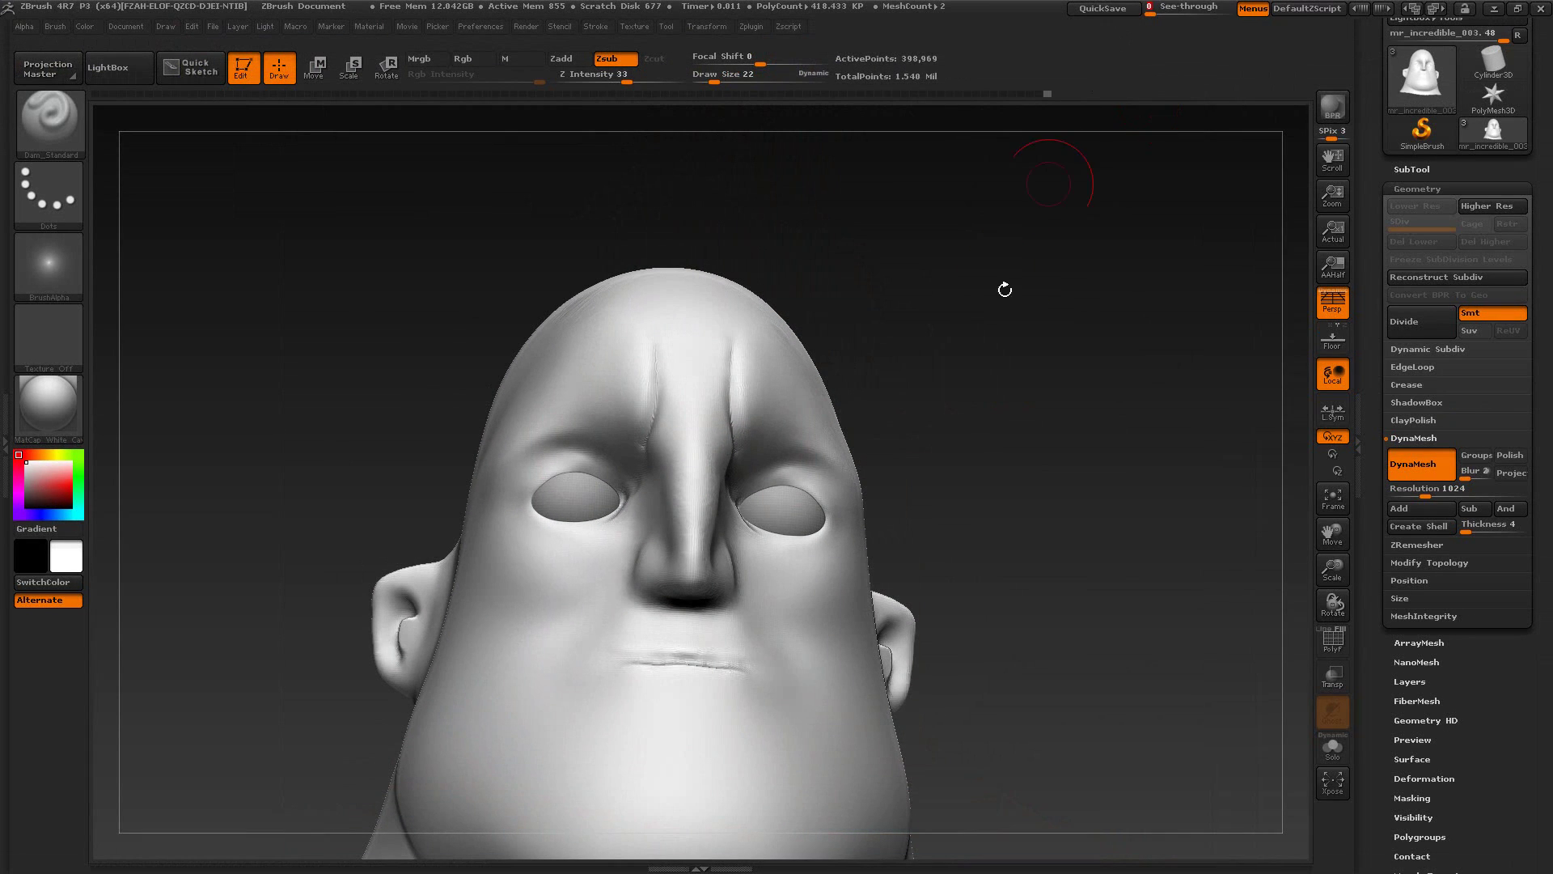
pyautogui.keyDown('alt'); pyautogui.moveTo(1002, 288); pyautogui.dragTo(1008, 409); pyautogui.keyUp('alt')
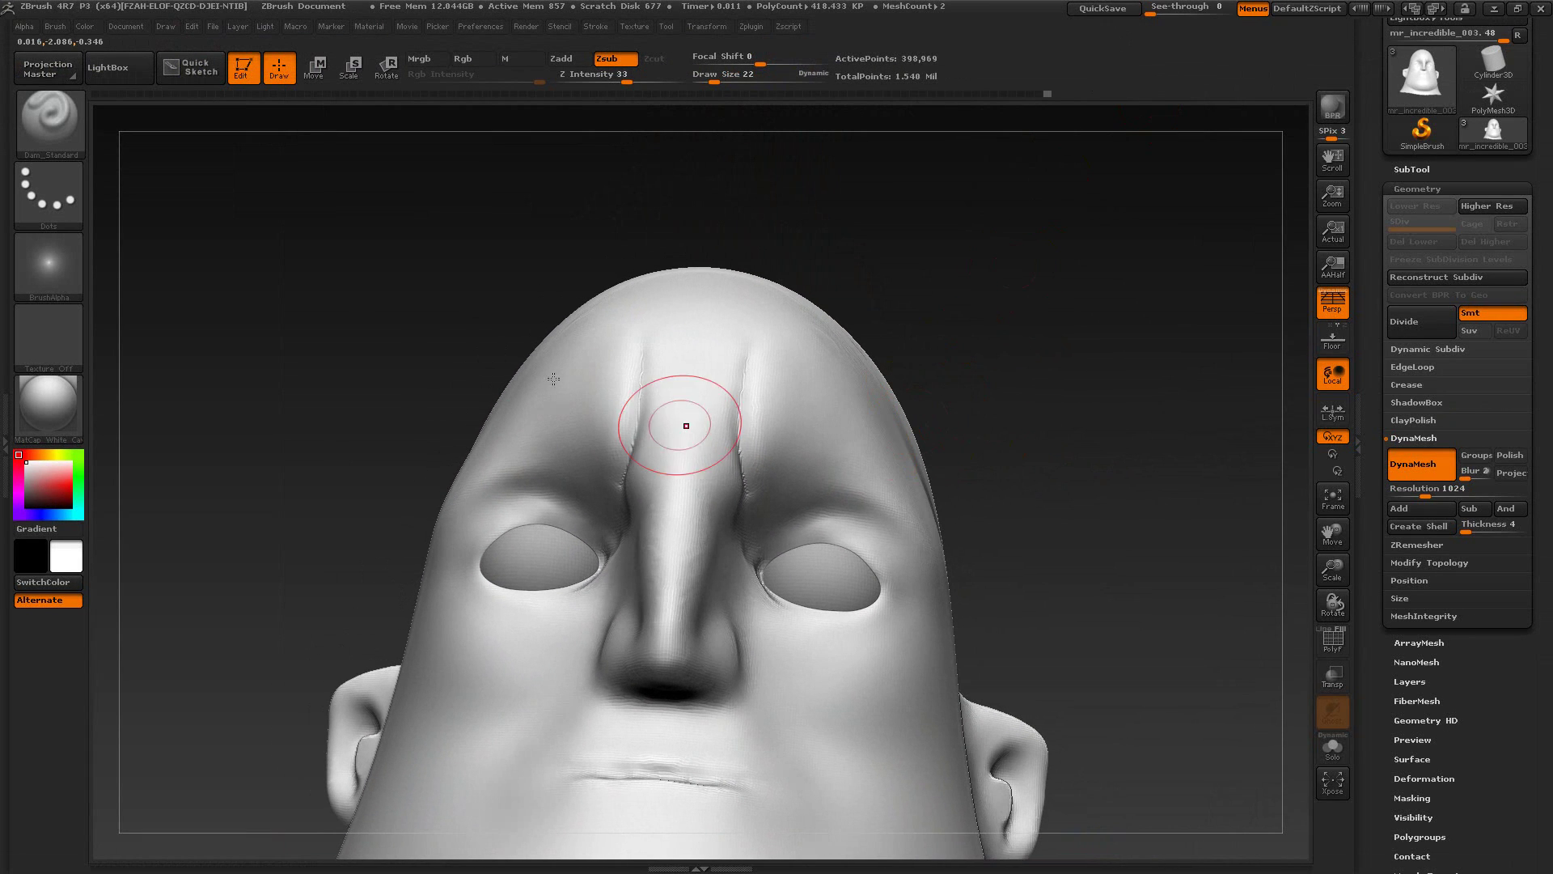
# Step: Reshape the forehead frown lines with the Move brush at draw size 11 and remesh the head with DynaMesh
pyautogui.click(72, 121)
pyautogui.click(317, 157)
pyautogui.press('s')
pyautogui.moveTo(749, 486); pyautogui.dragTo(742, 485)
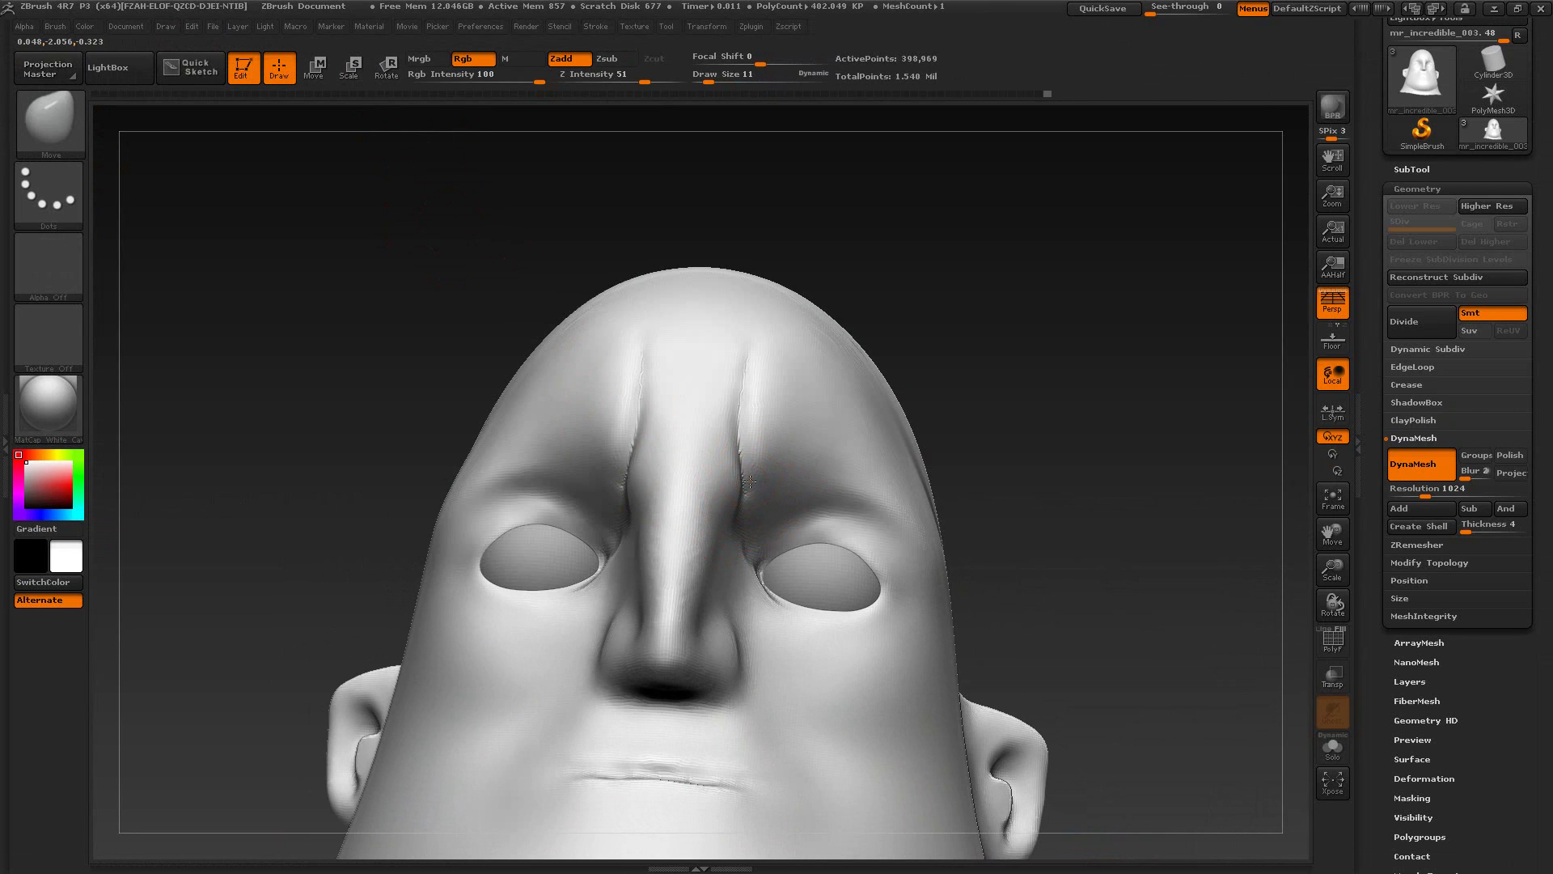
pyautogui.moveTo(951, 423); pyautogui.dragTo(627, 477)
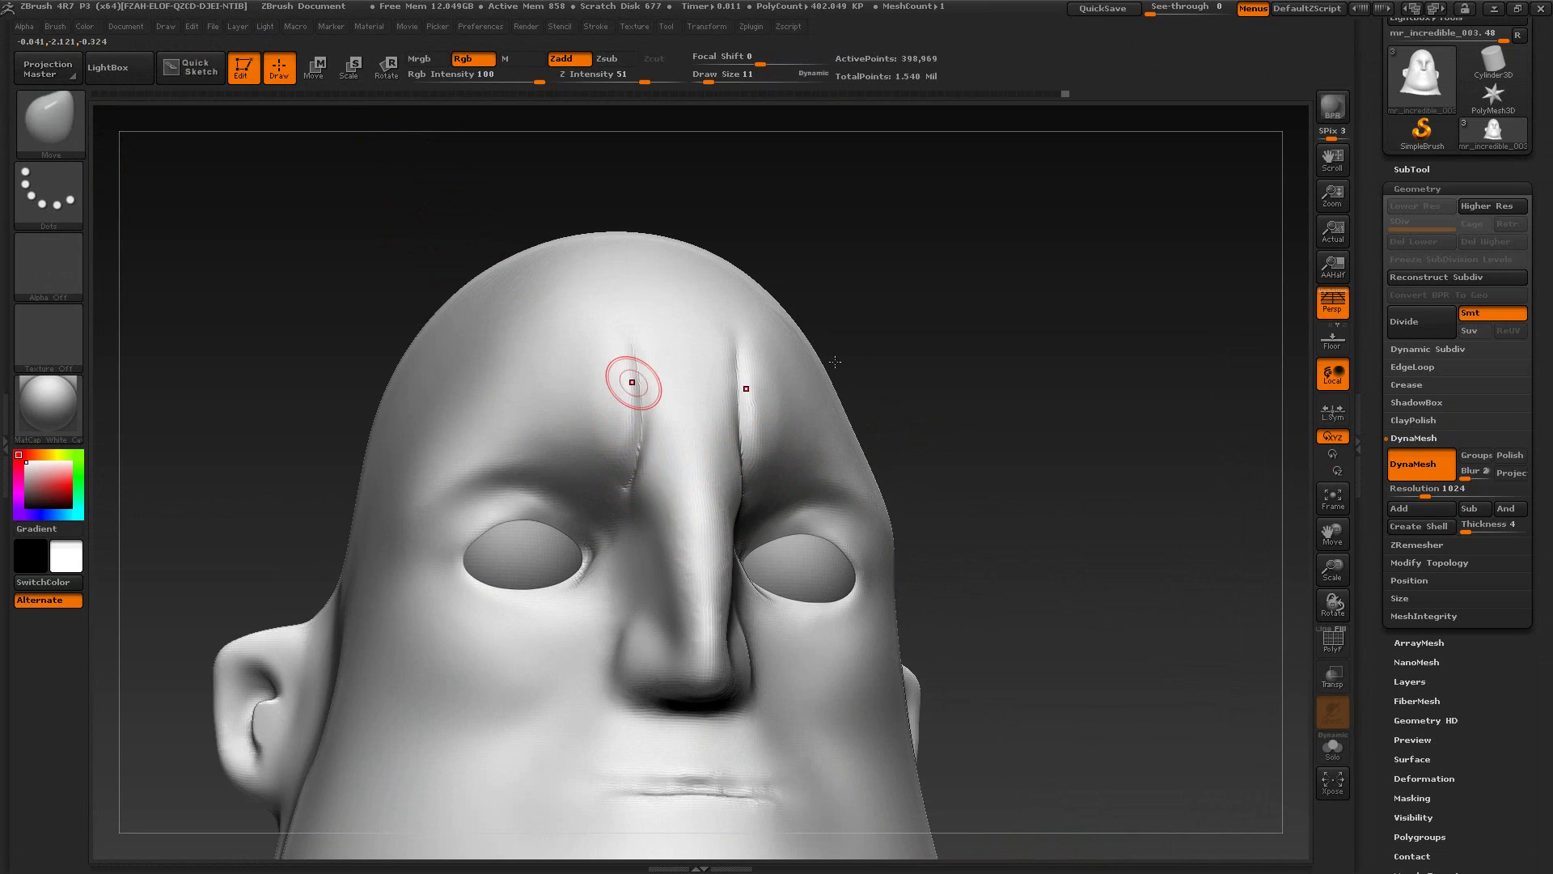
pyautogui.press('ctrl')
pyautogui.keyDown('ctrl'); pyautogui.moveTo(956, 451); pyautogui.dragTo(962, 437); pyautogui.keyUp('ctrl')
pyautogui.moveTo(963, 437)
pyautogui.mouseDown()
pyautogui.moveTo(971, 406)
pyautogui.moveTo(956, 404)
pyautogui.moveTo(979, 381)
pyautogui.moveTo(960, 396)
pyautogui.mouseUp()
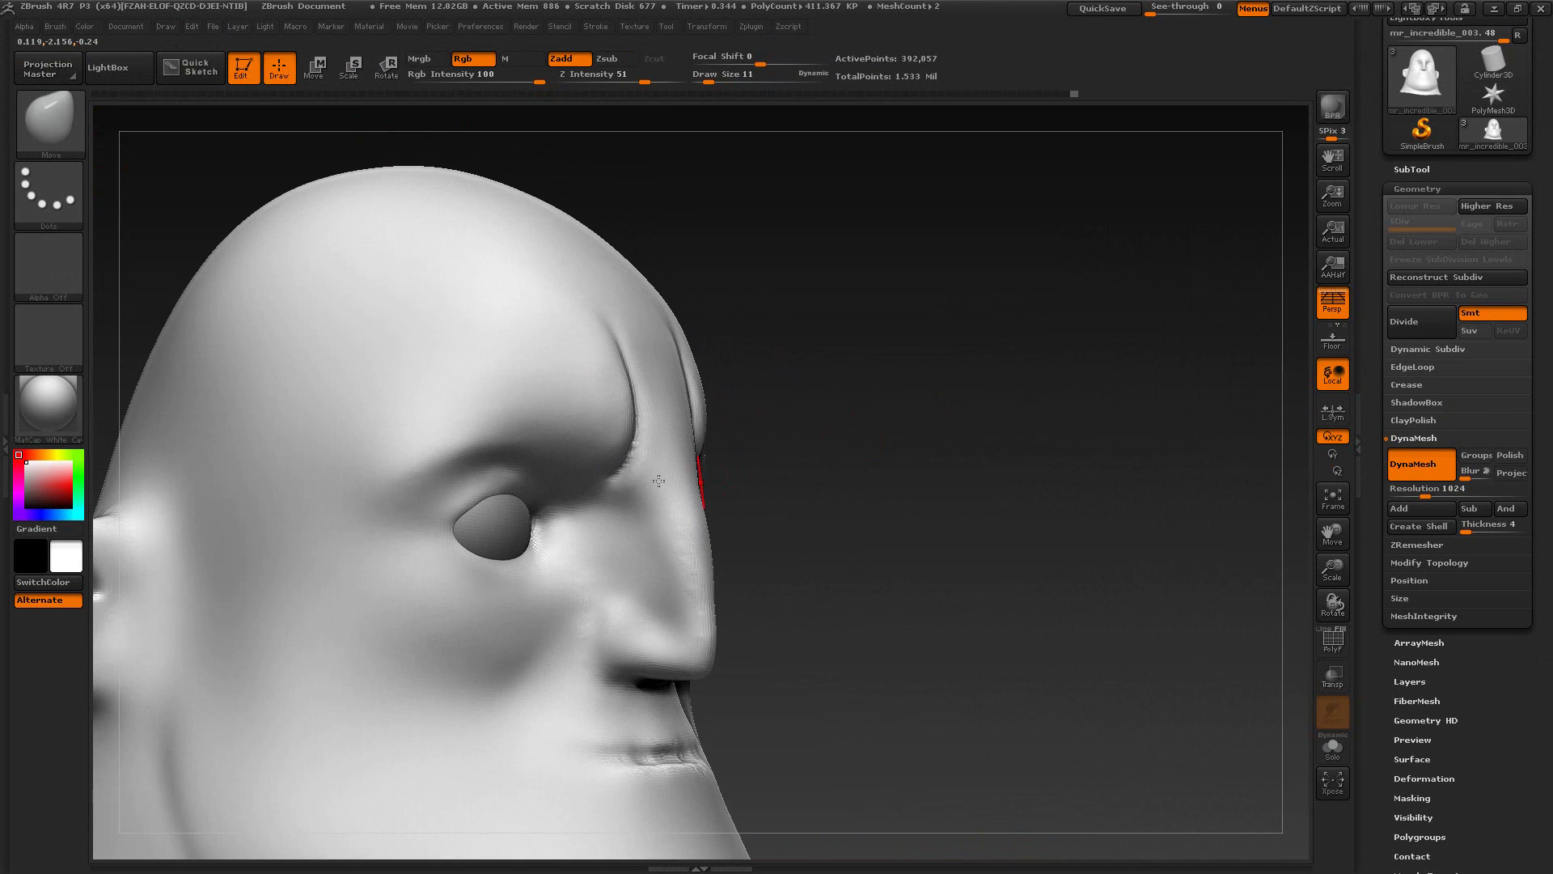
# Step: Smooth the lower ends of the frown lines where they meet the inner brows
pyautogui.press('shift')
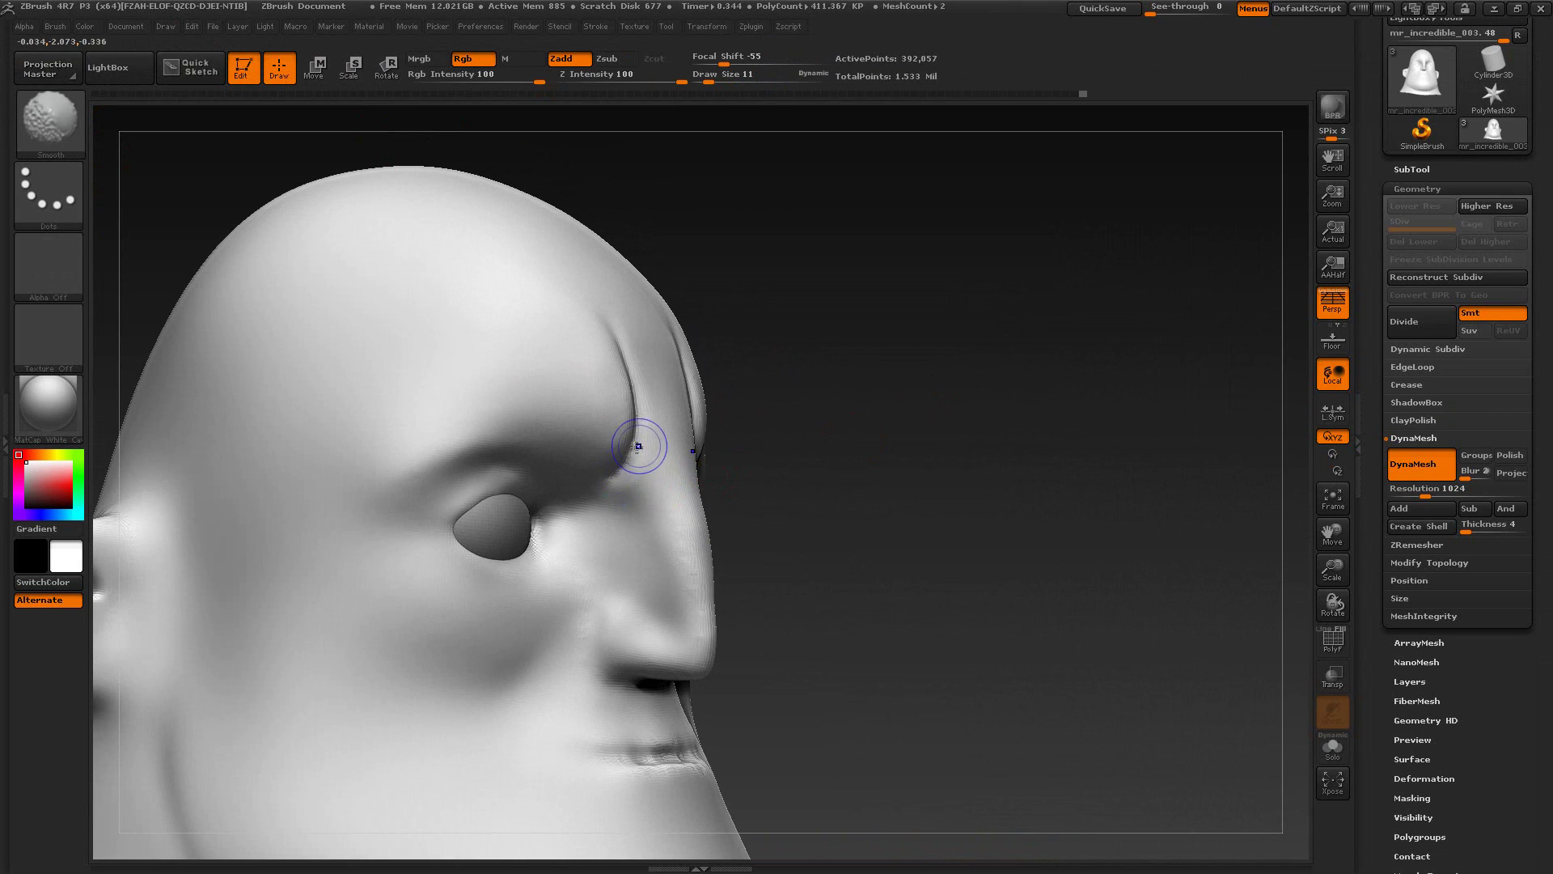
pyautogui.keyDown('shift'); pyautogui.moveTo(825, 440); pyautogui.dragTo(783, 440); pyautogui.keyUp('shift')
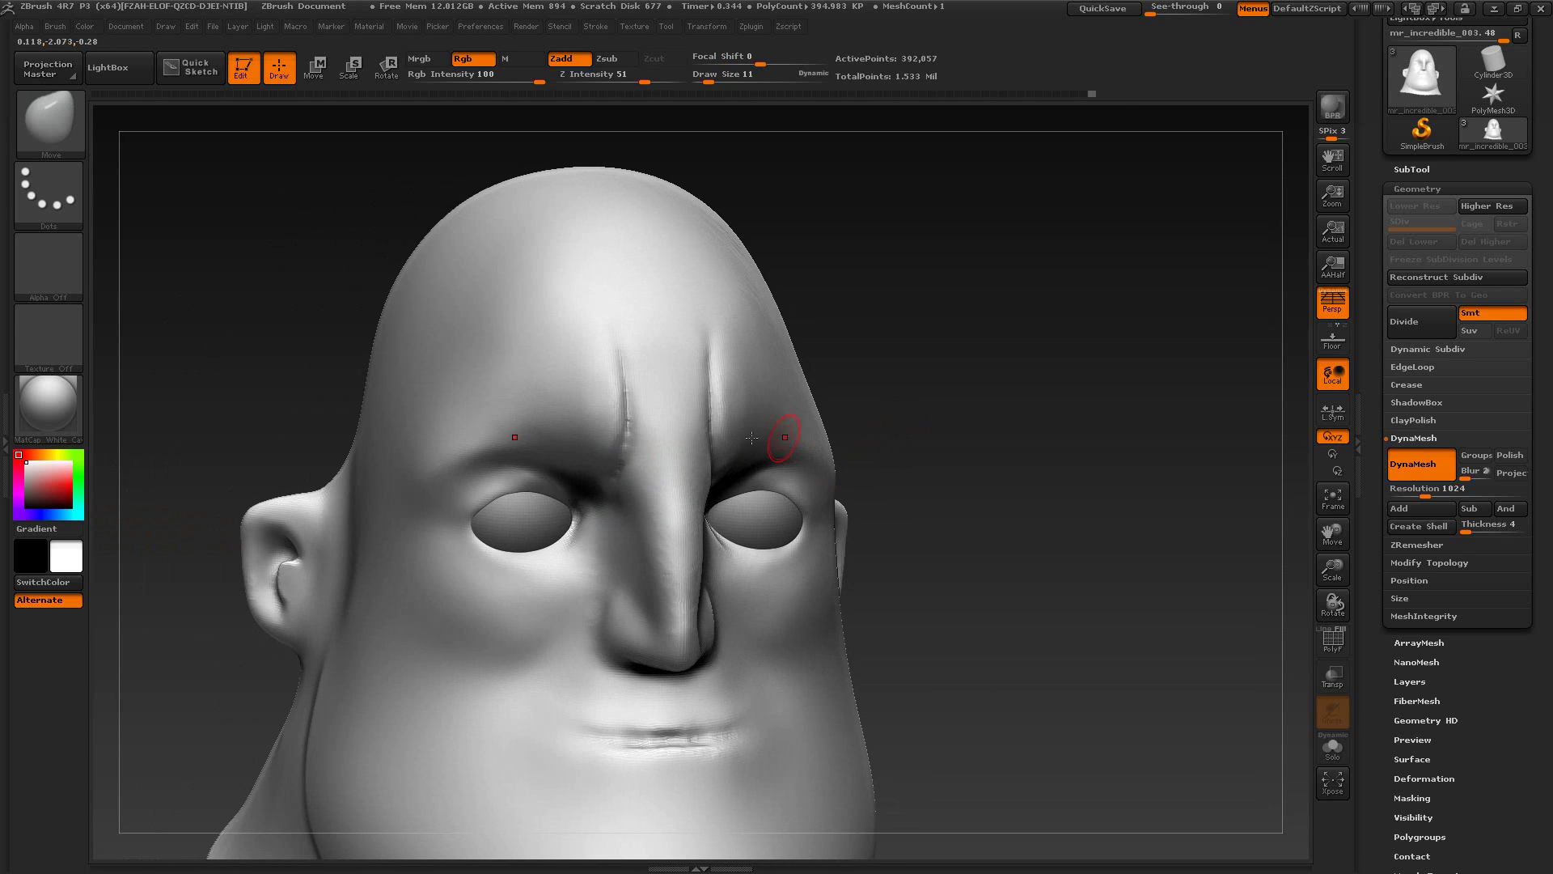
pyautogui.moveTo(974, 454)
pyautogui.mouseDown()
pyautogui.moveTo(984, 472)
pyautogui.moveTo(1030, 385)
pyautogui.moveTo(1064, 374)
pyautogui.moveTo(1103, 399)
pyautogui.moveTo(988, 444)
pyautogui.moveTo(1052, 465)
pyautogui.moveTo(979, 492)
pyautogui.moveTo(1061, 473)
pyautogui.mouseUp()
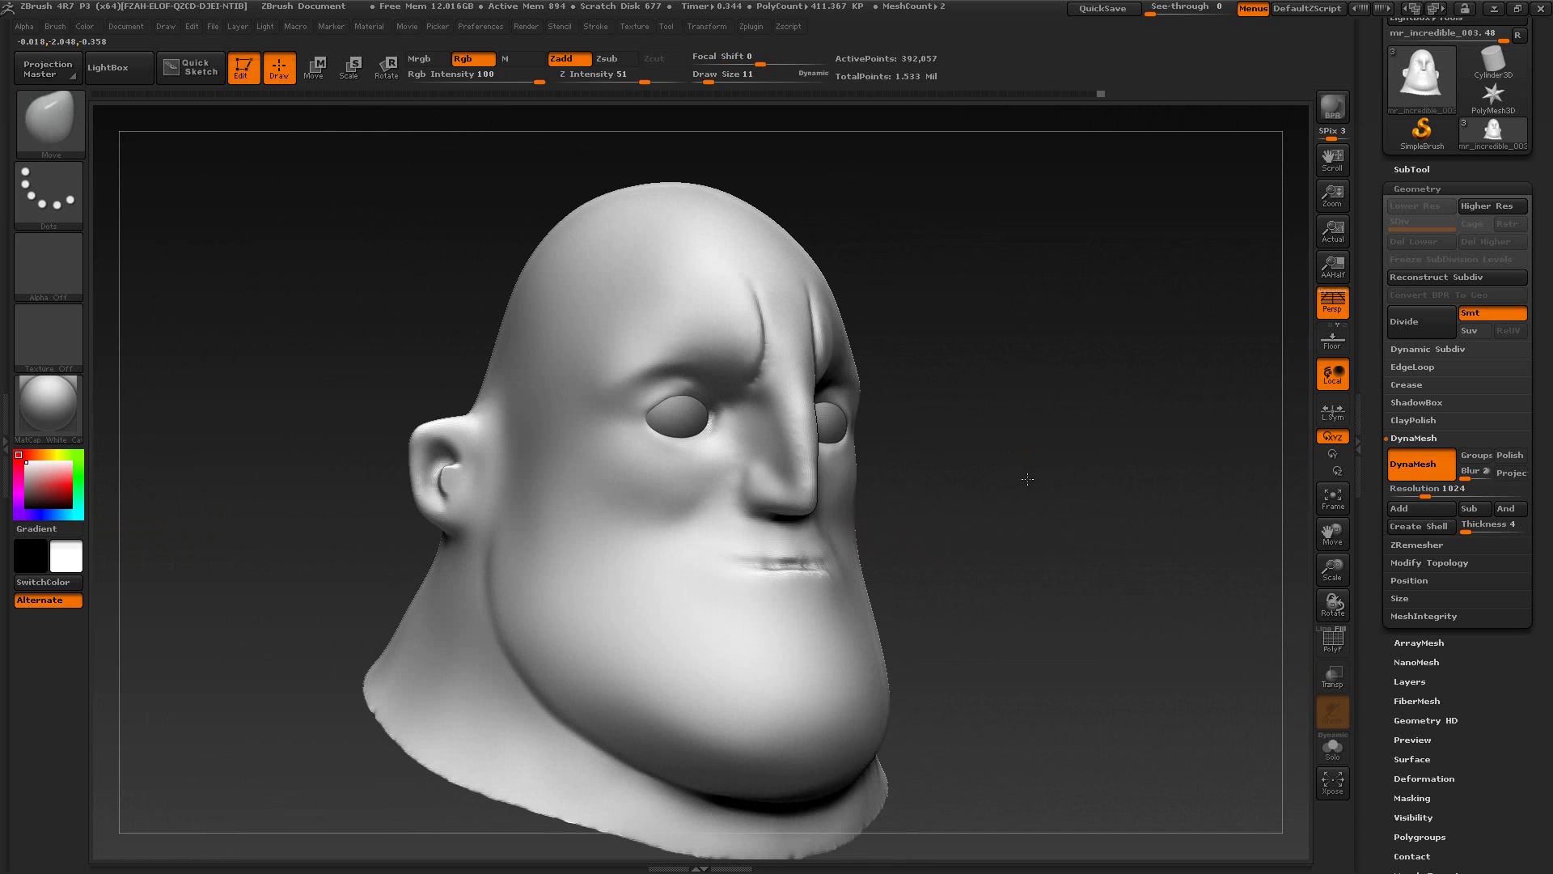
pyautogui.moveTo(1028, 479)
pyautogui.mouseDown()
pyautogui.moveTo(1057, 451)
pyautogui.moveTo(934, 468)
pyautogui.moveTo(1033, 440)
pyautogui.moveTo(1029, 466)
pyautogui.moveTo(1054, 443)
pyautogui.moveTo(1047, 423)
pyautogui.moveTo(1046, 442)
pyautogui.mouseUp()
# Step: Compare the head's overall shape with the reference image in XnView, then return to the sculpt
pyautogui.hotkey('alt', 'Tab')
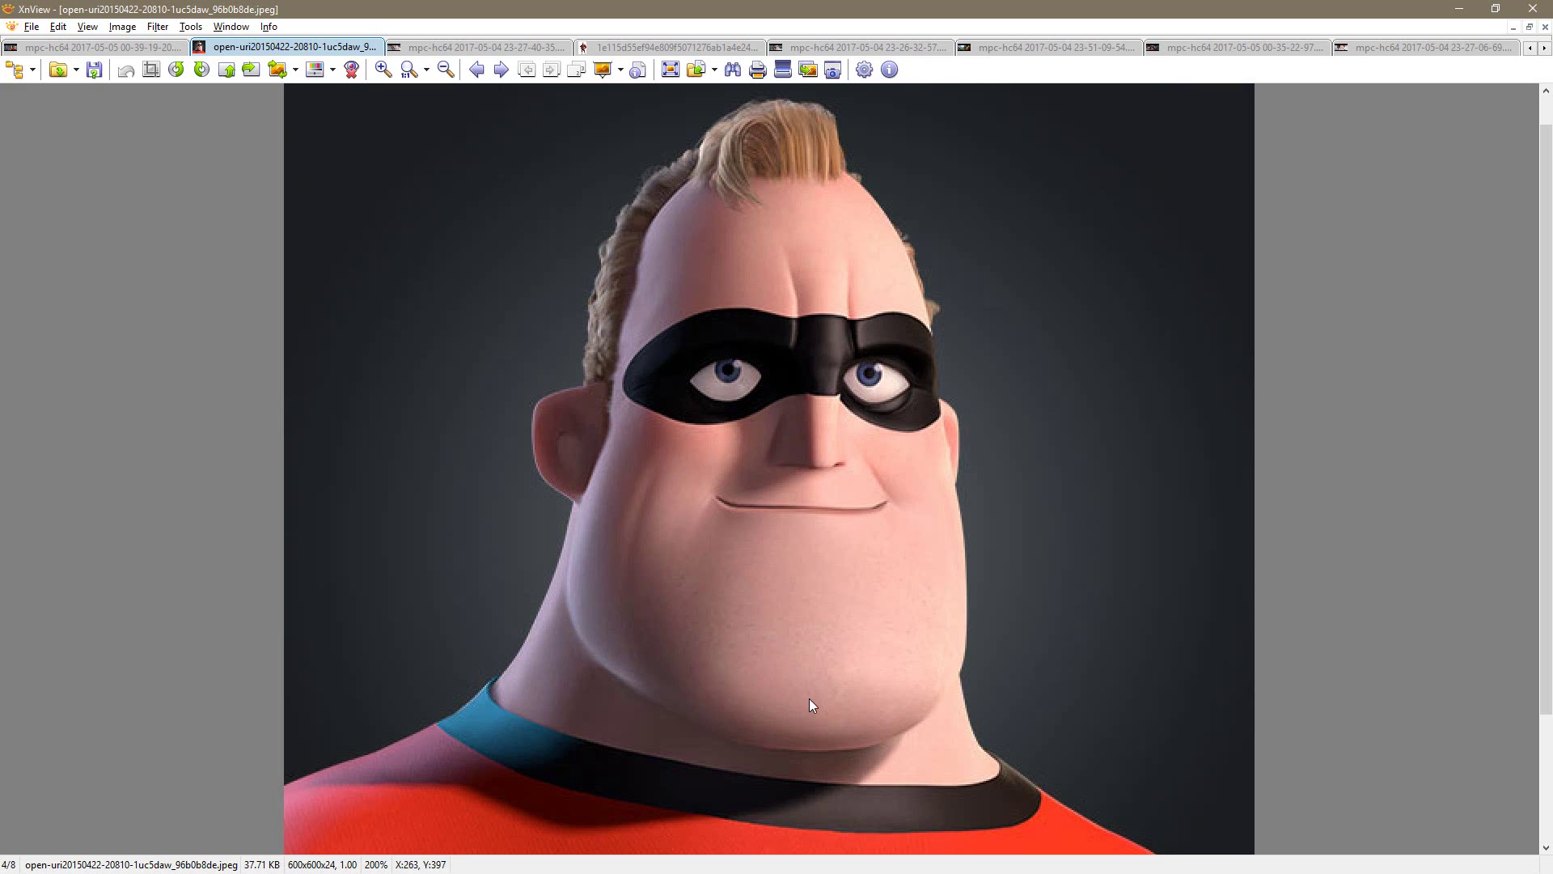
pyautogui.hotkey('alt', 'Tab')
pyautogui.moveTo(1060, 496)
pyautogui.mouseDown()
pyautogui.moveTo(1054, 517)
pyautogui.moveTo(1017, 496)
pyautogui.moveTo(1009, 513)
pyautogui.moveTo(1002, 444)
pyautogui.moveTo(963, 477)
pyautogui.moveTo(1042, 493)
pyautogui.moveTo(1022, 517)
pyautogui.moveTo(1082, 520)
pyautogui.moveTo(1016, 505)
pyautogui.mouseUp()
pyautogui.hotkey('alt', 'Tab')
pyautogui.hotkey('alt', 'Tab')
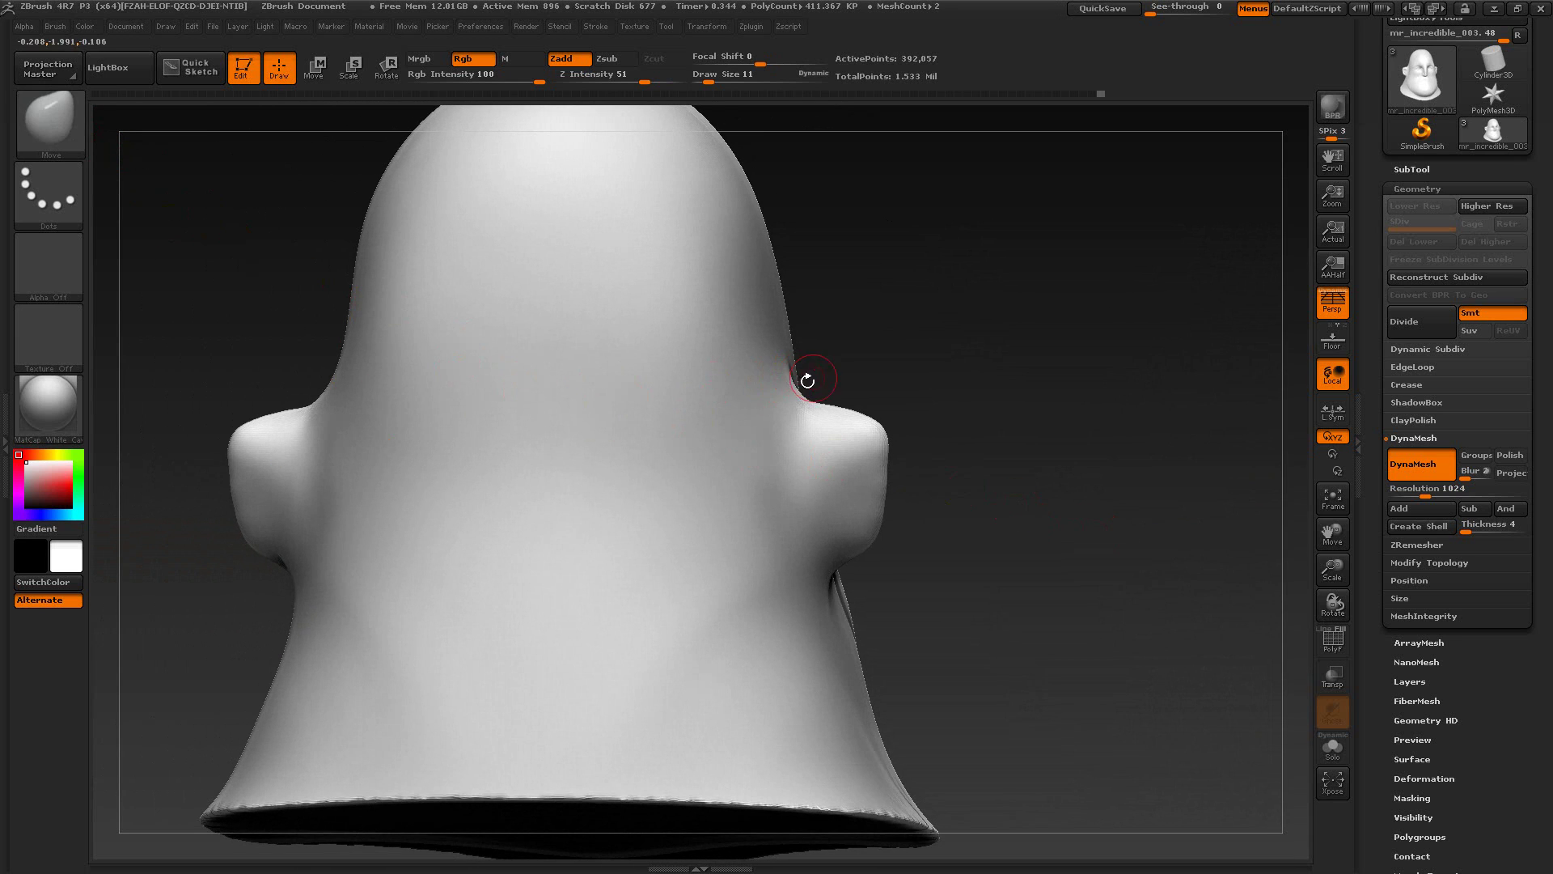
# Step: Reshape the sides of the head above the ears with the Move brush at draw size 17, and smooth the transition
pyautogui.press('s')
pyautogui.moveTo(785, 388)
pyautogui.mouseDown()
pyautogui.moveTo(858, 372)
pyautogui.moveTo(819, 369)
pyautogui.moveTo(803, 386)
pyautogui.mouseUp()
pyautogui.press('s')
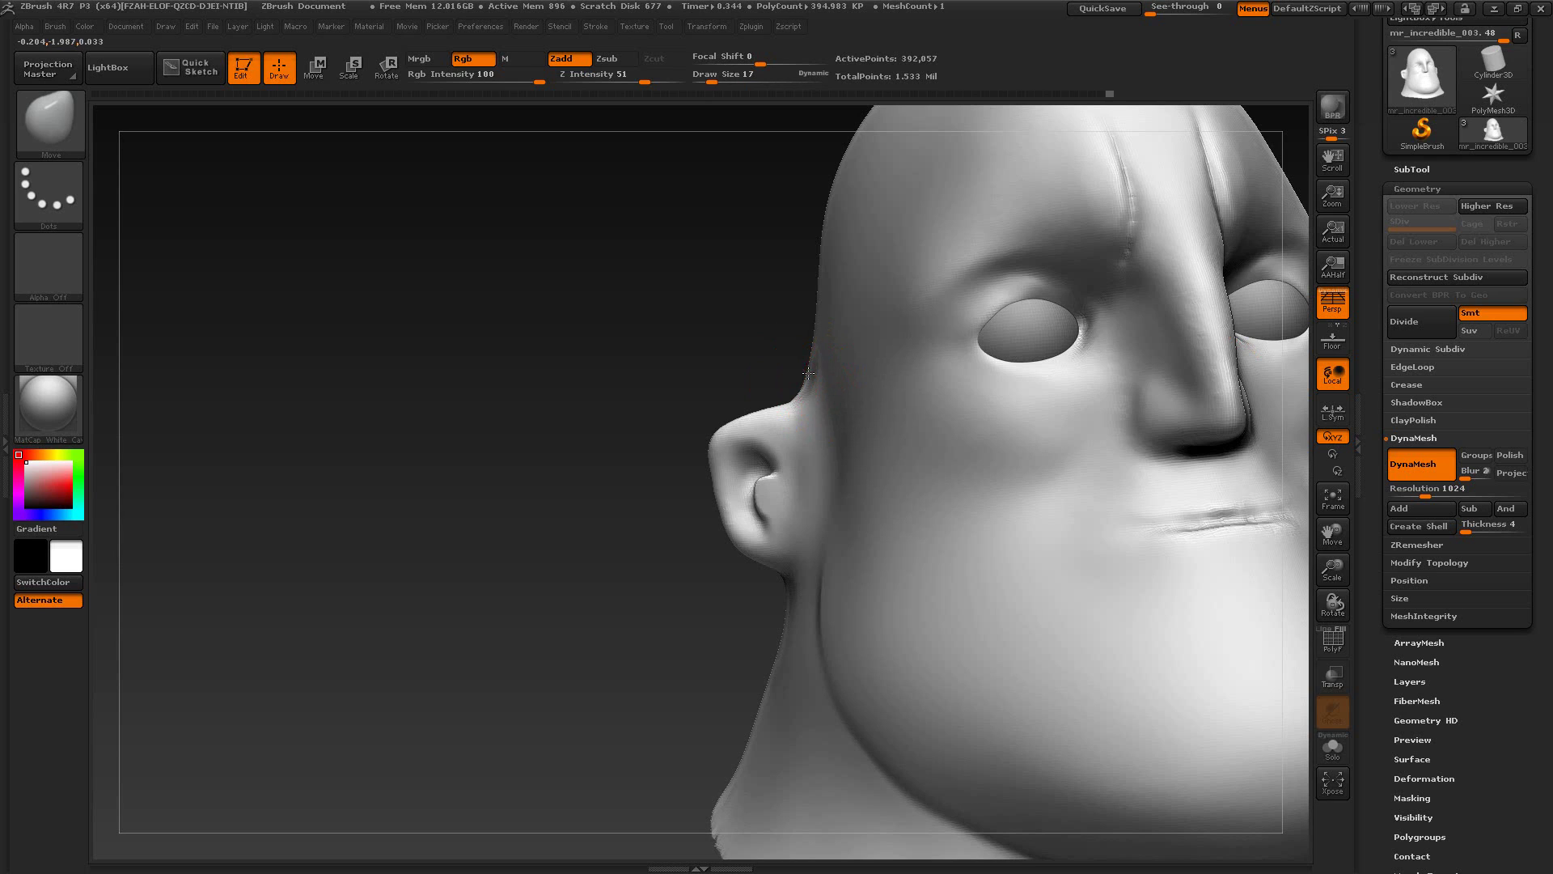
pyautogui.press('shift')
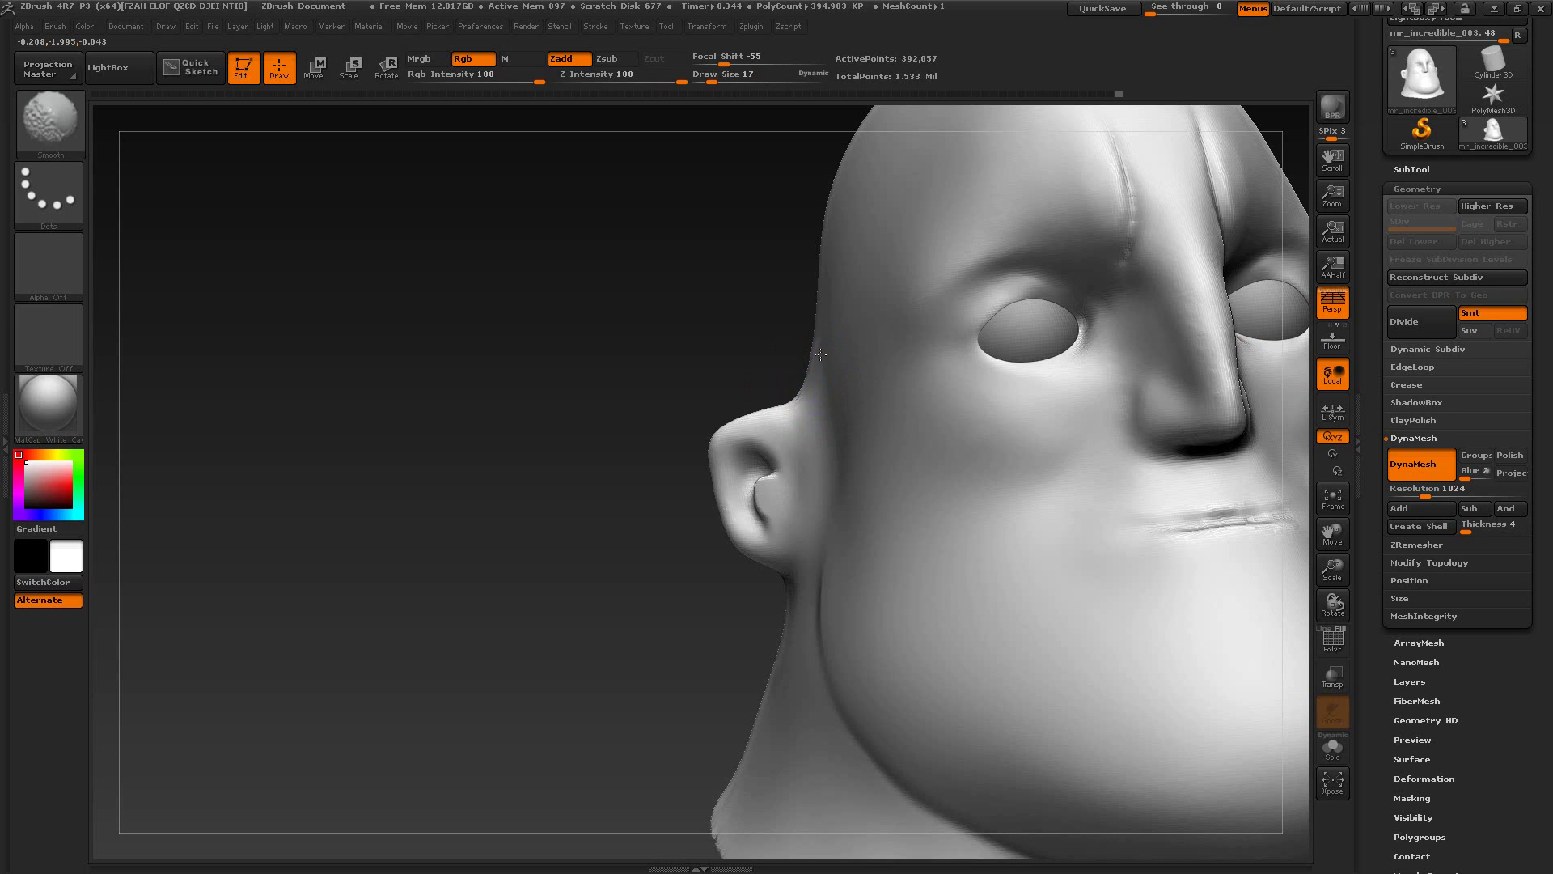
pyautogui.moveTo(777, 367)
pyautogui.mouseDown()
pyautogui.moveTo(634, 354)
pyautogui.moveTo(607, 336)
pyautogui.moveTo(712, 339)
pyautogui.mouseUp()
pyautogui.press('shift')
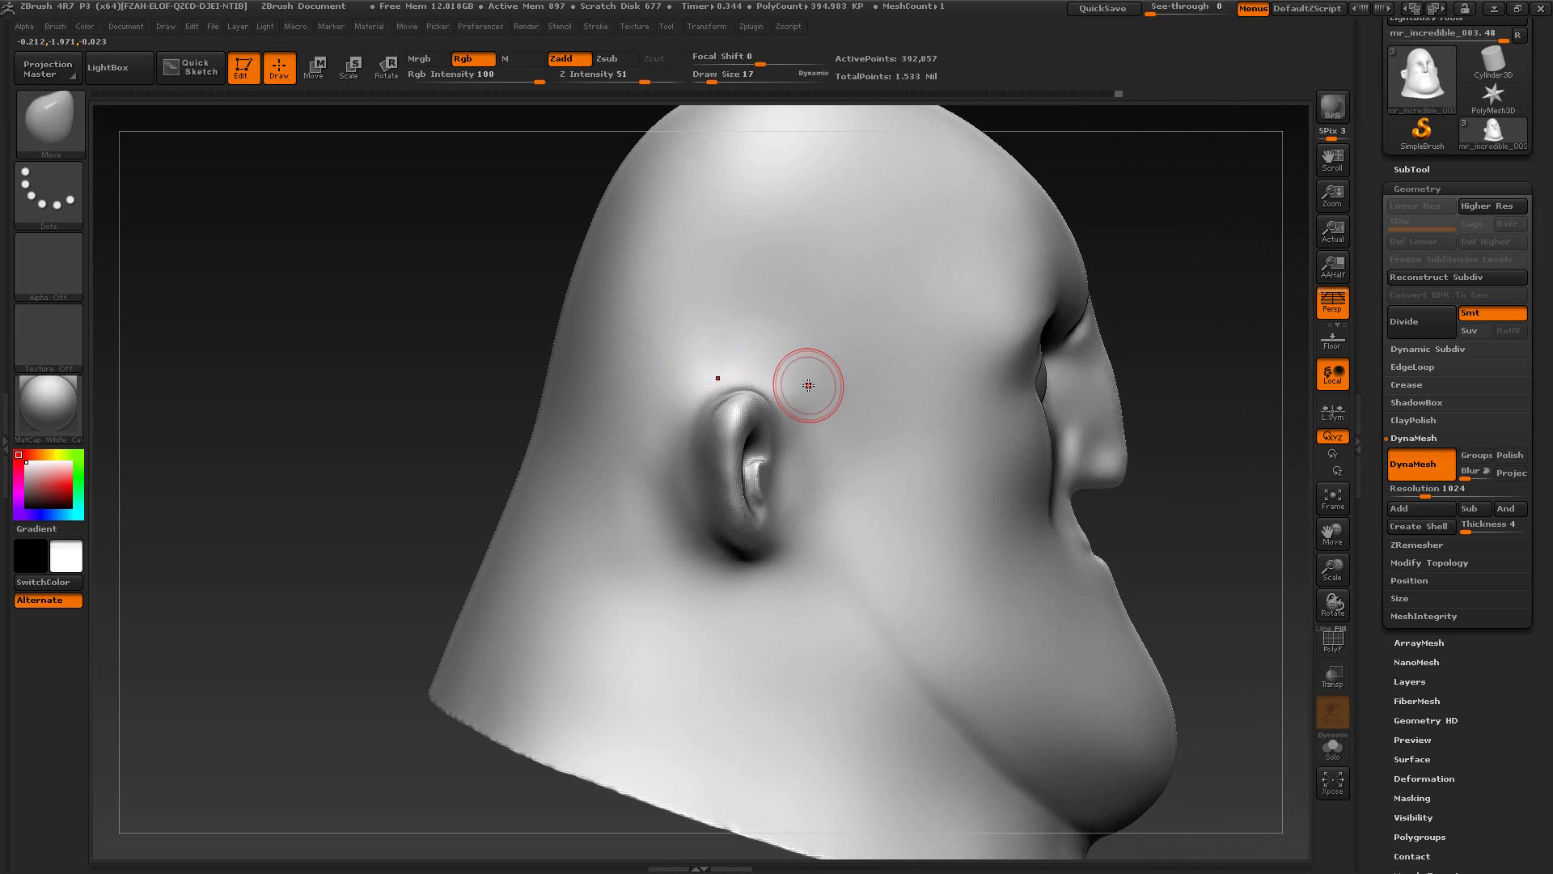
pyautogui.moveTo(1179, 233); pyautogui.dragTo(1084, 243)
pyautogui.moveTo(671, 317); pyautogui.dragTo(652, 381)
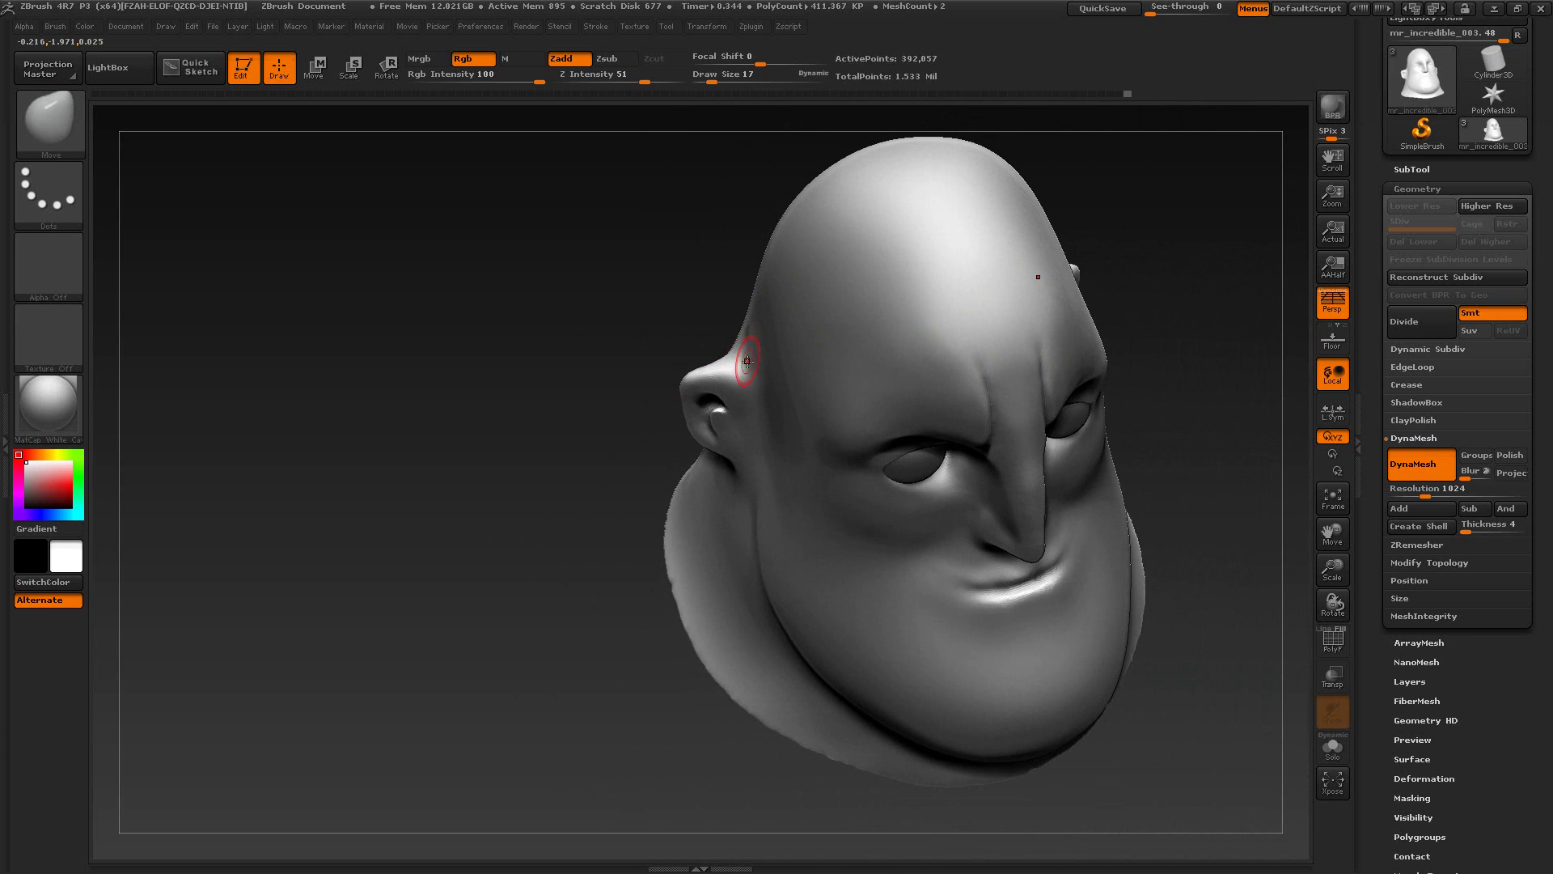
pyautogui.press('shift')
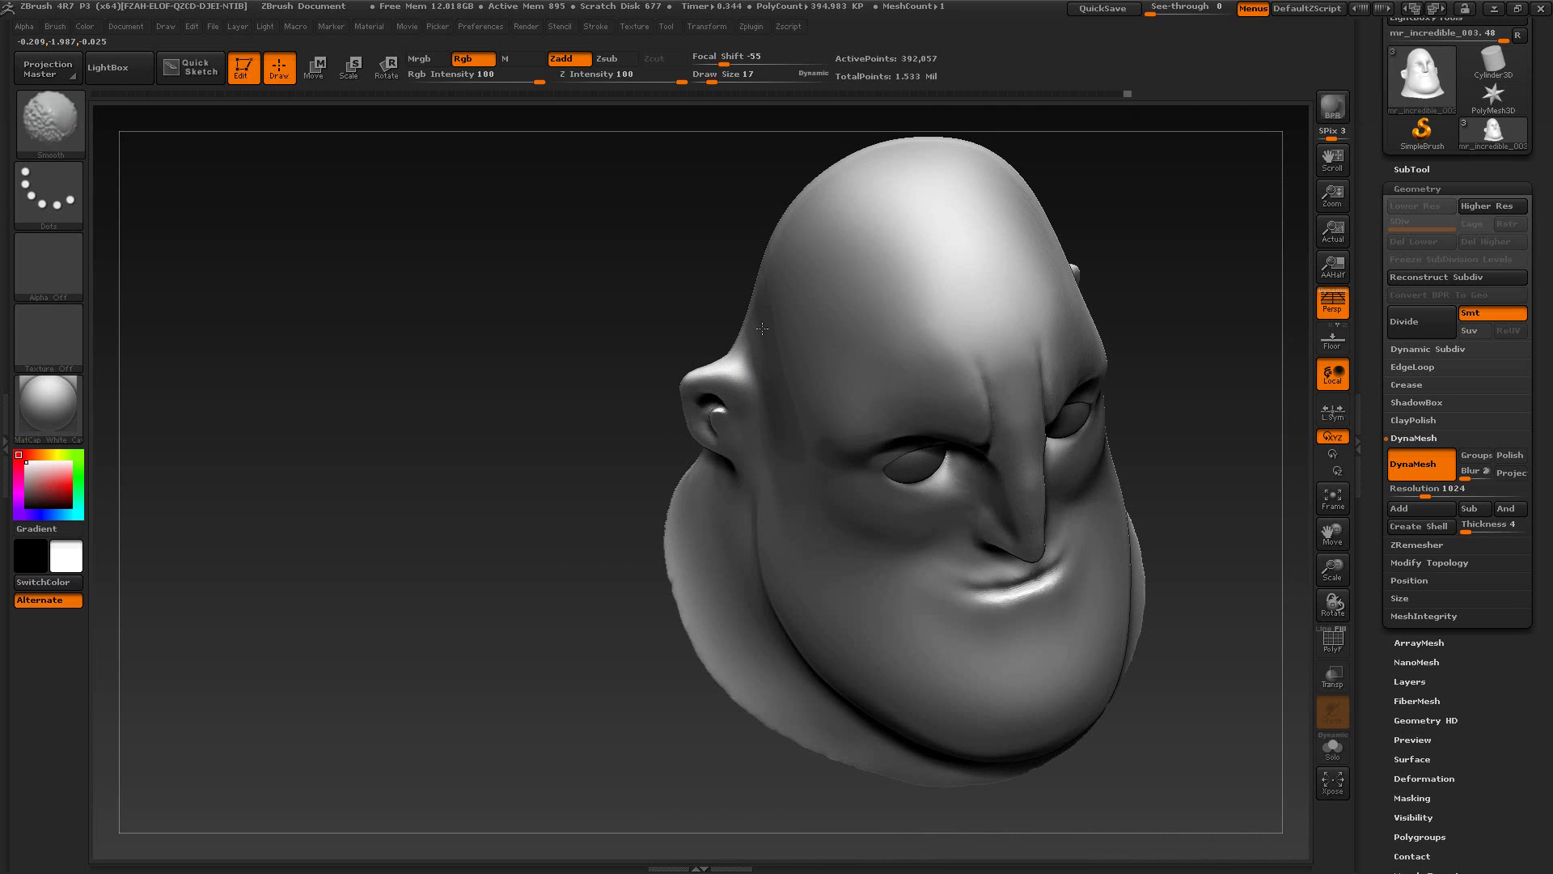
pyautogui.moveTo(656, 315)
pyautogui.mouseDown()
pyautogui.moveTo(659, 294)
pyautogui.moveTo(628, 388)
pyautogui.moveTo(596, 402)
pyautogui.moveTo(548, 385)
pyautogui.moveTo(1113, 364)
pyautogui.moveTo(978, 351)
pyautogui.moveTo(1084, 370)
pyautogui.moveTo(1027, 344)
pyautogui.mouseUp()
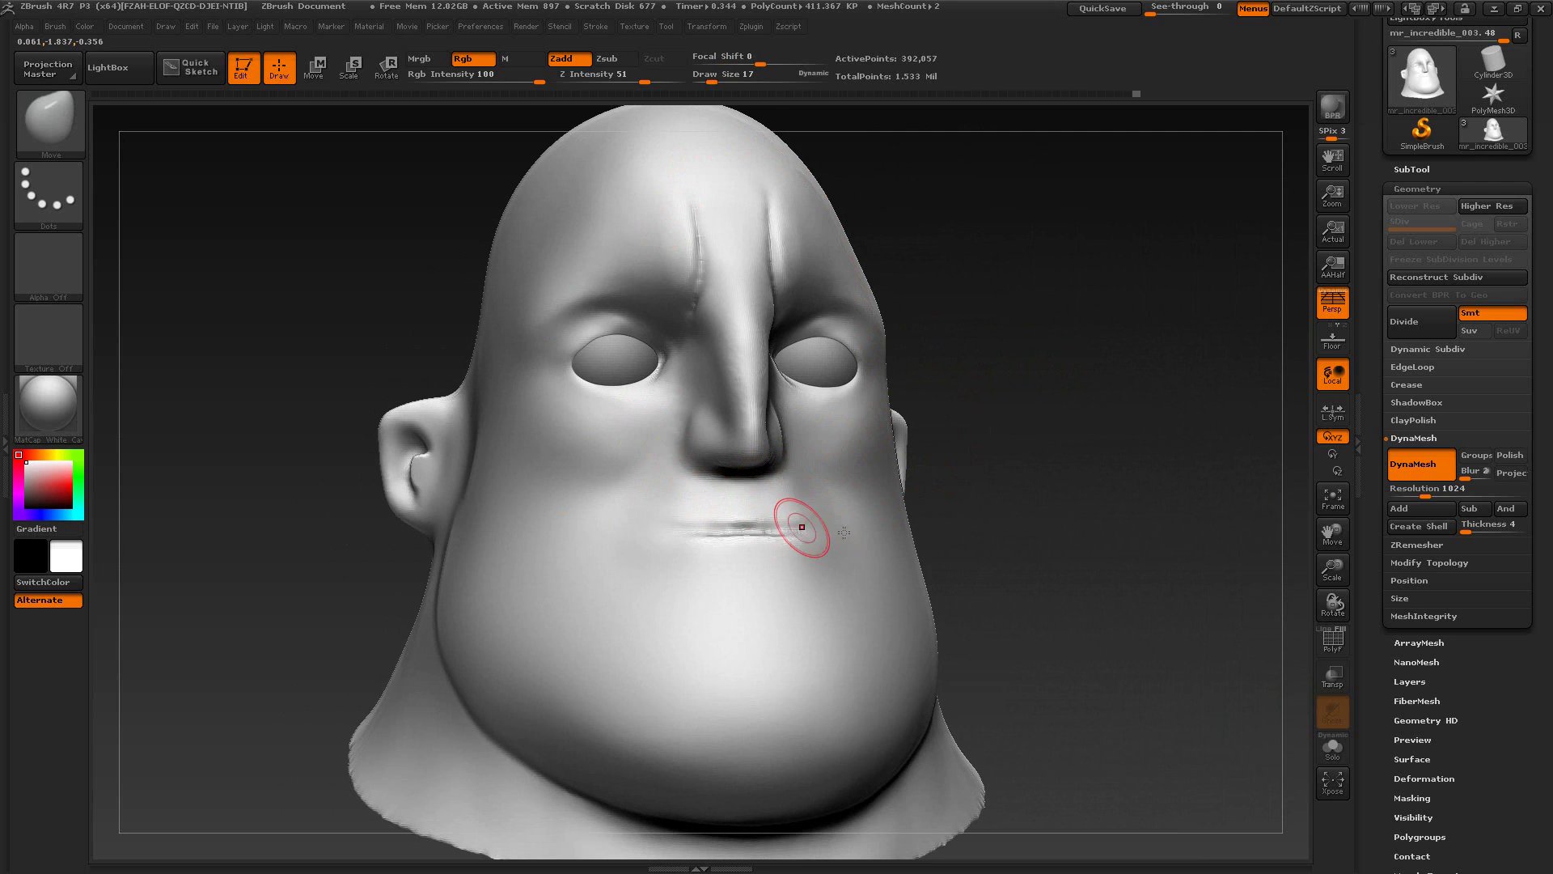
# Step: Compare the brow, eye and mouth areas with the reference image in XnView from several head angles
pyautogui.hotkey('alt', 'Tab')
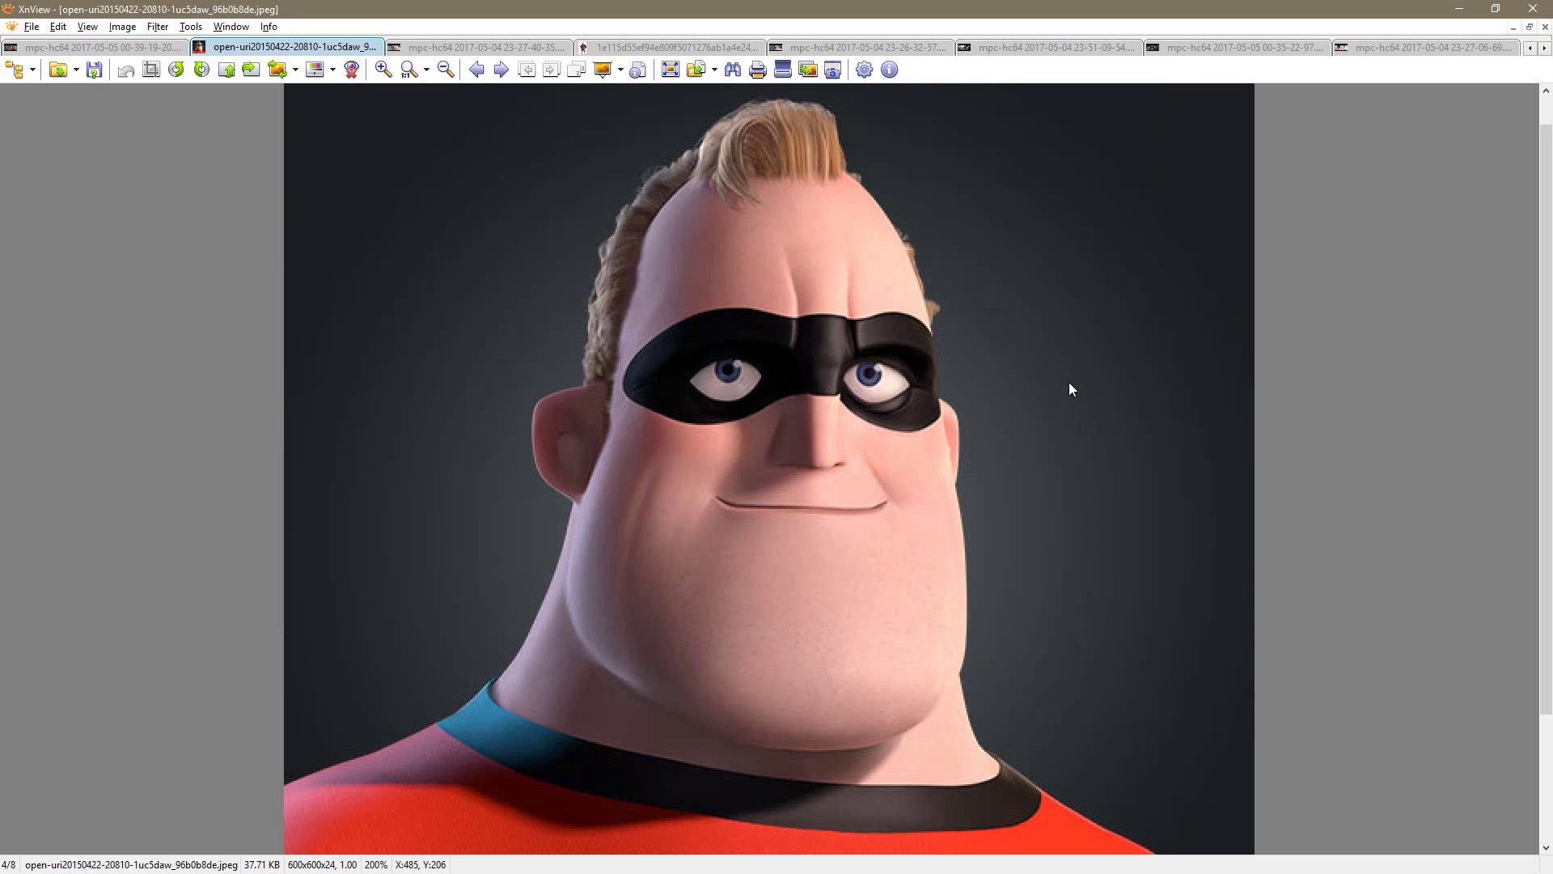
pyautogui.hotkey('alt', 'Tab')
pyautogui.moveTo(1065, 389)
pyautogui.mouseDown()
pyautogui.moveTo(1095, 356)
pyautogui.moveTo(1056, 365)
pyautogui.moveTo(1068, 361)
pyautogui.mouseUp()
pyautogui.hotkey('alt', 'Tab')
pyautogui.hotkey('alt', 'Tab')
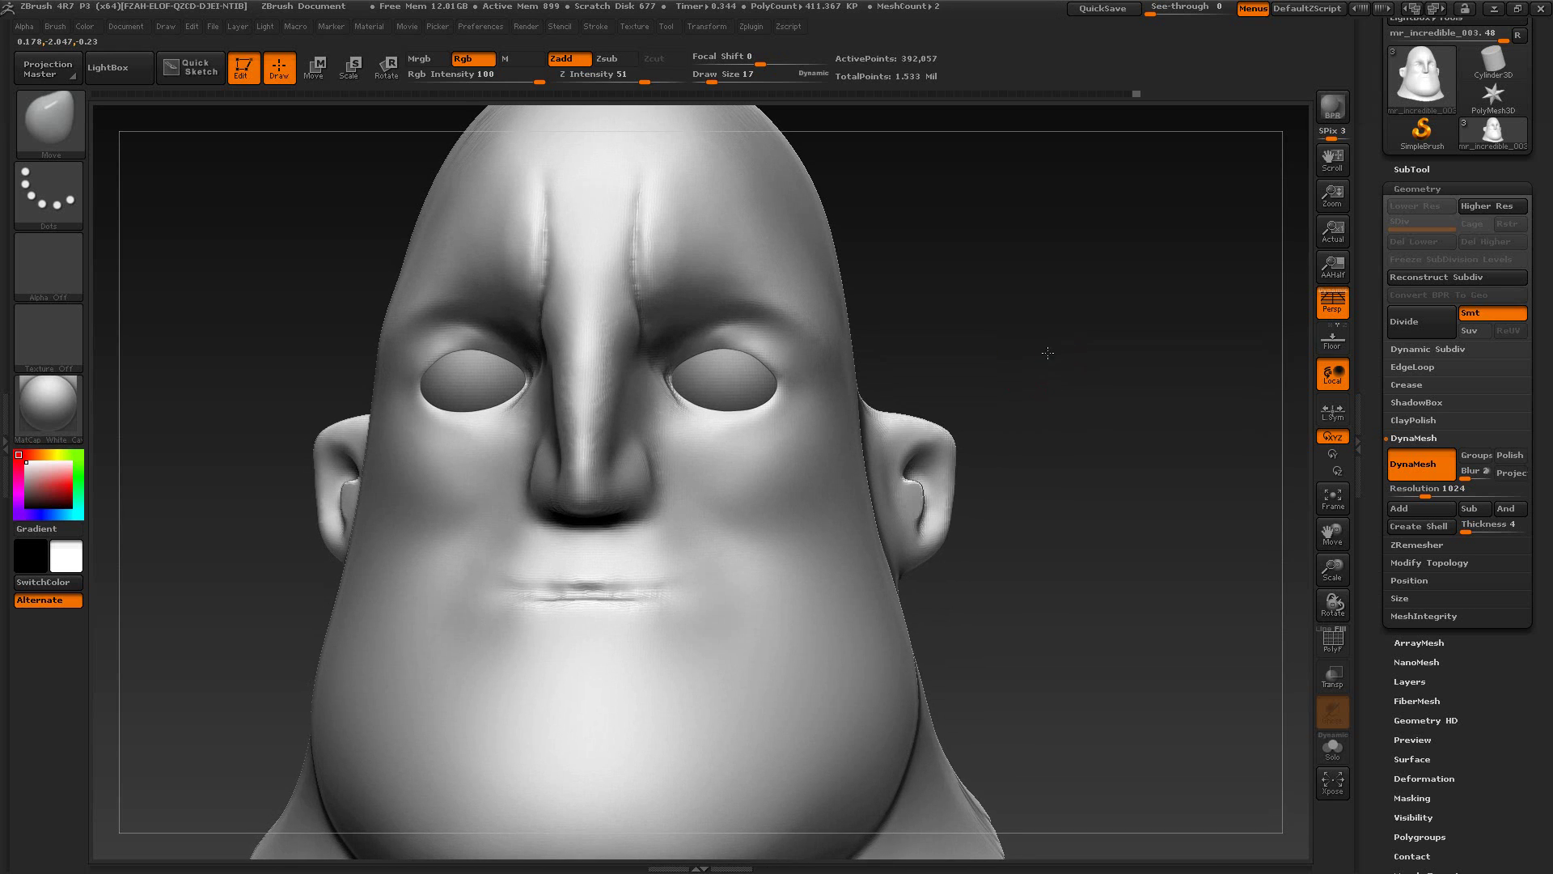
pyautogui.moveTo(1048, 352)
pyautogui.mouseDown()
pyautogui.moveTo(1066, 356)
pyautogui.moveTo(1057, 347)
pyautogui.mouseUp()
pyautogui.hotkey('alt', 'Tab')
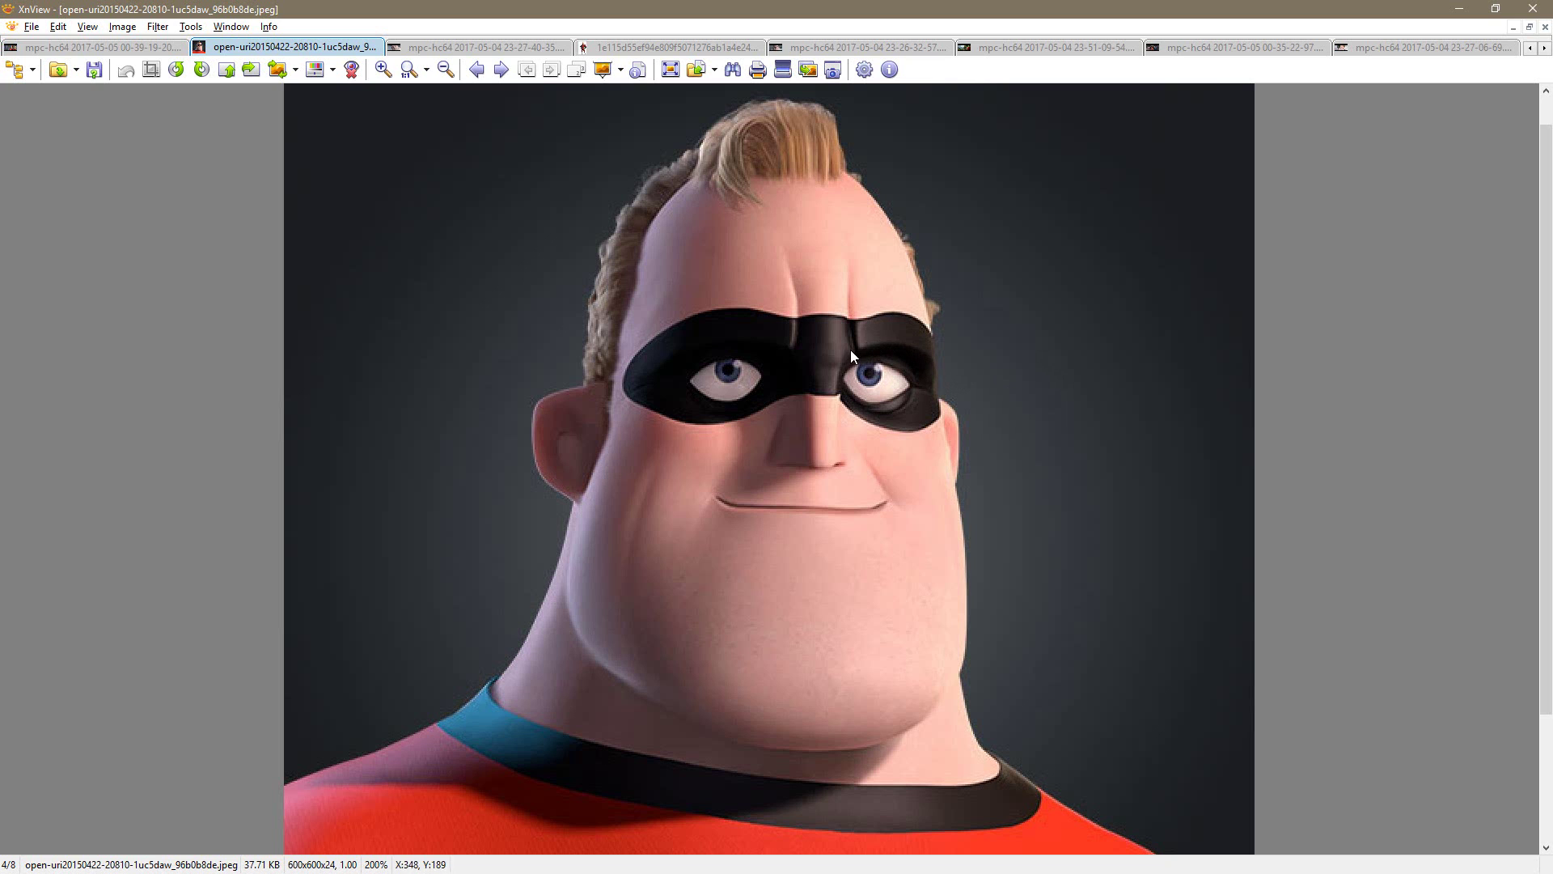
pyautogui.hotkey('alt', 'Tab')
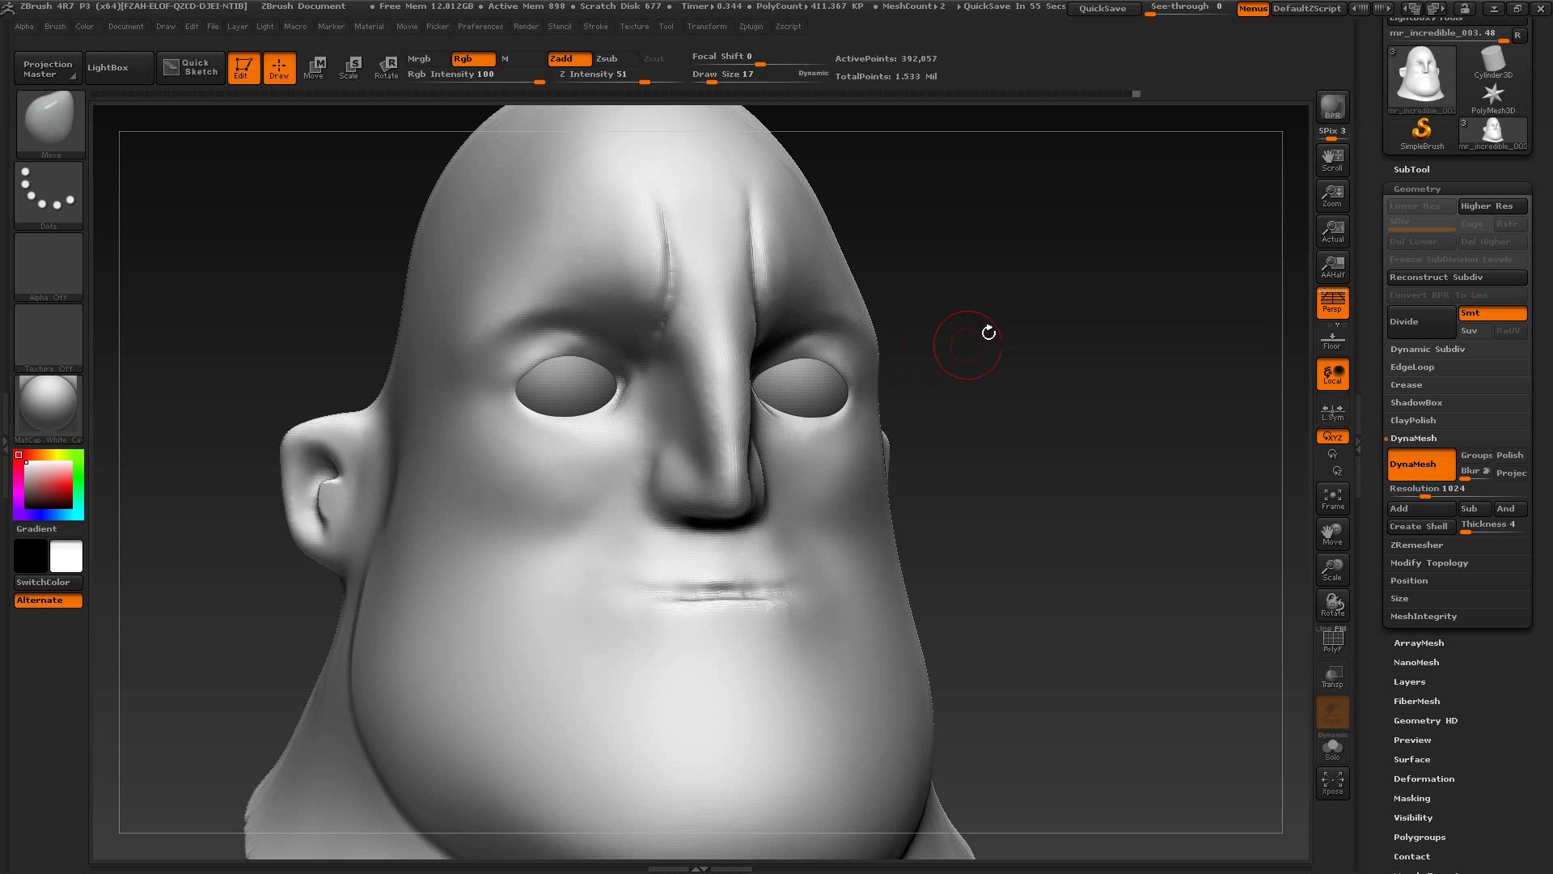
# Step: Tighten the brow creases above the eyes with the Pinch brush at draw size 22, and check them against the reference image
pyautogui.click(61, 125)
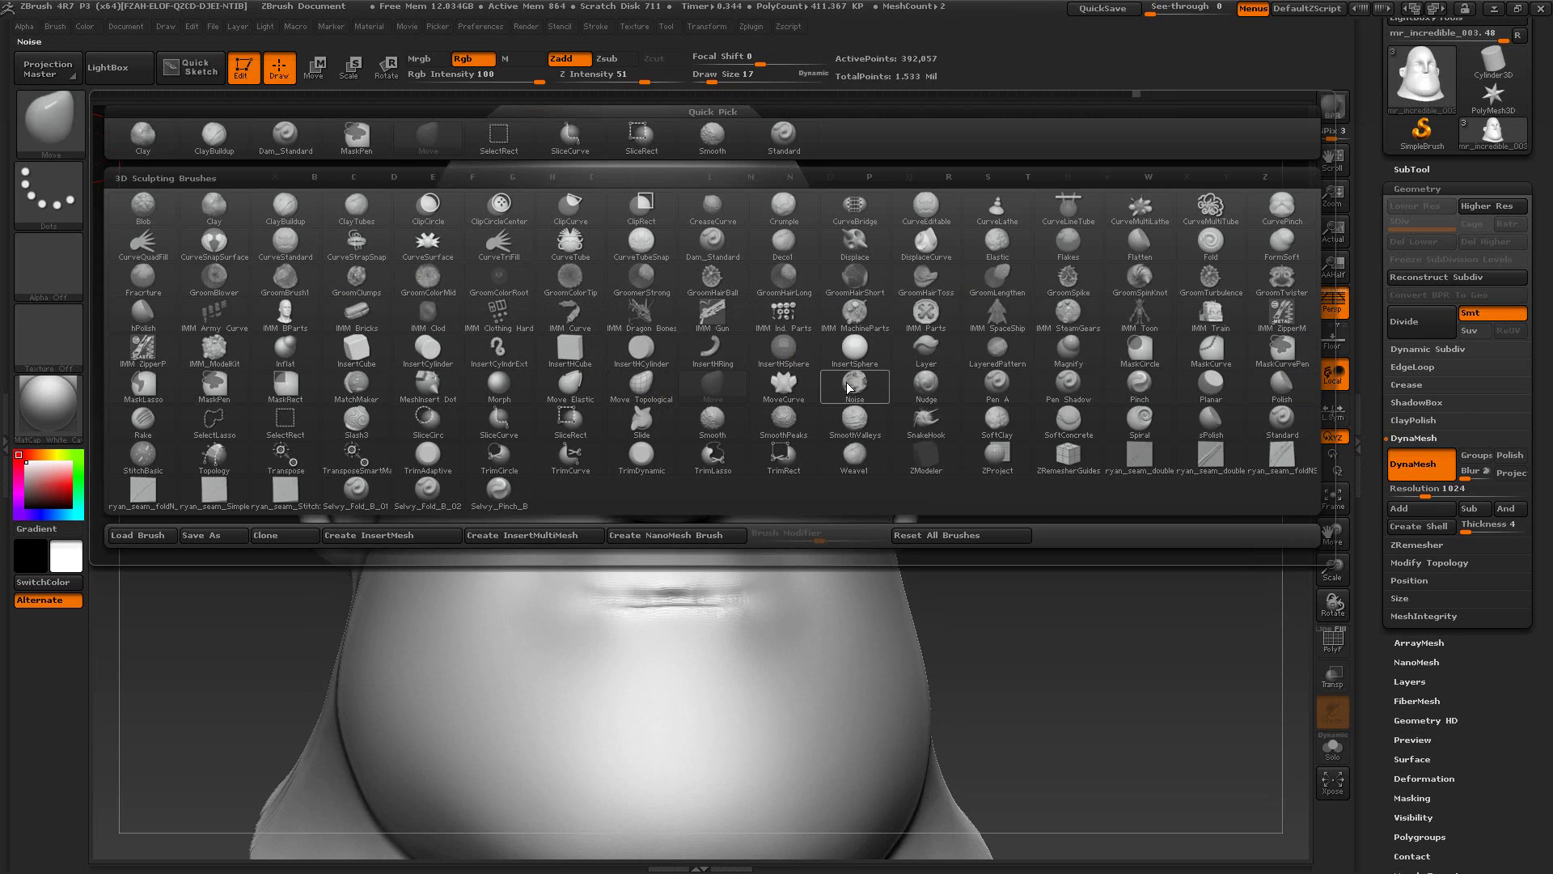
pyautogui.moveTo(797, 398)
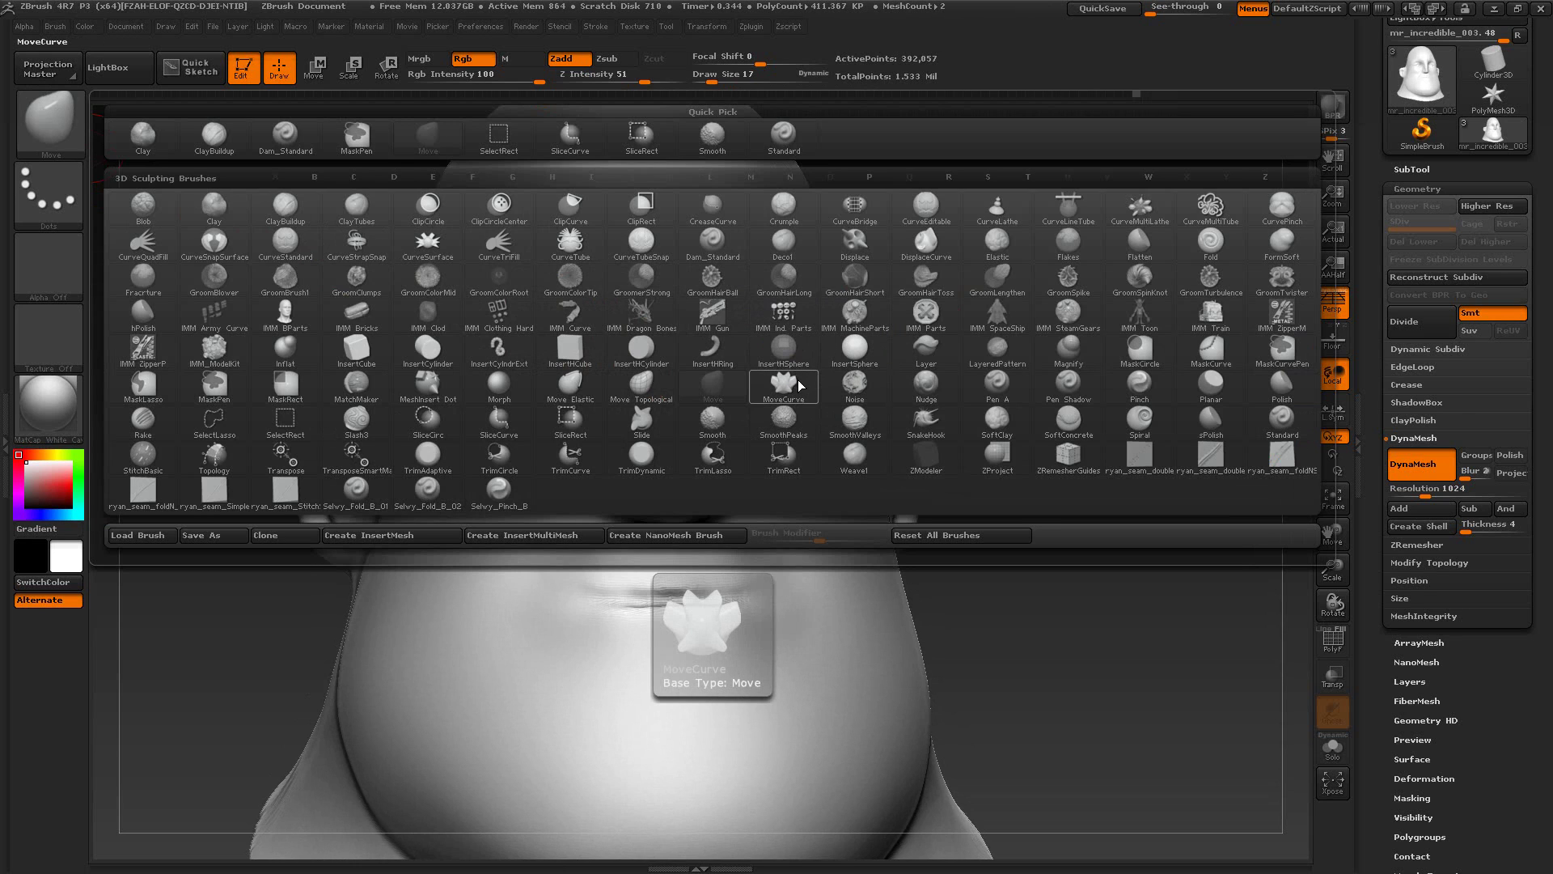
pyautogui.press('p')
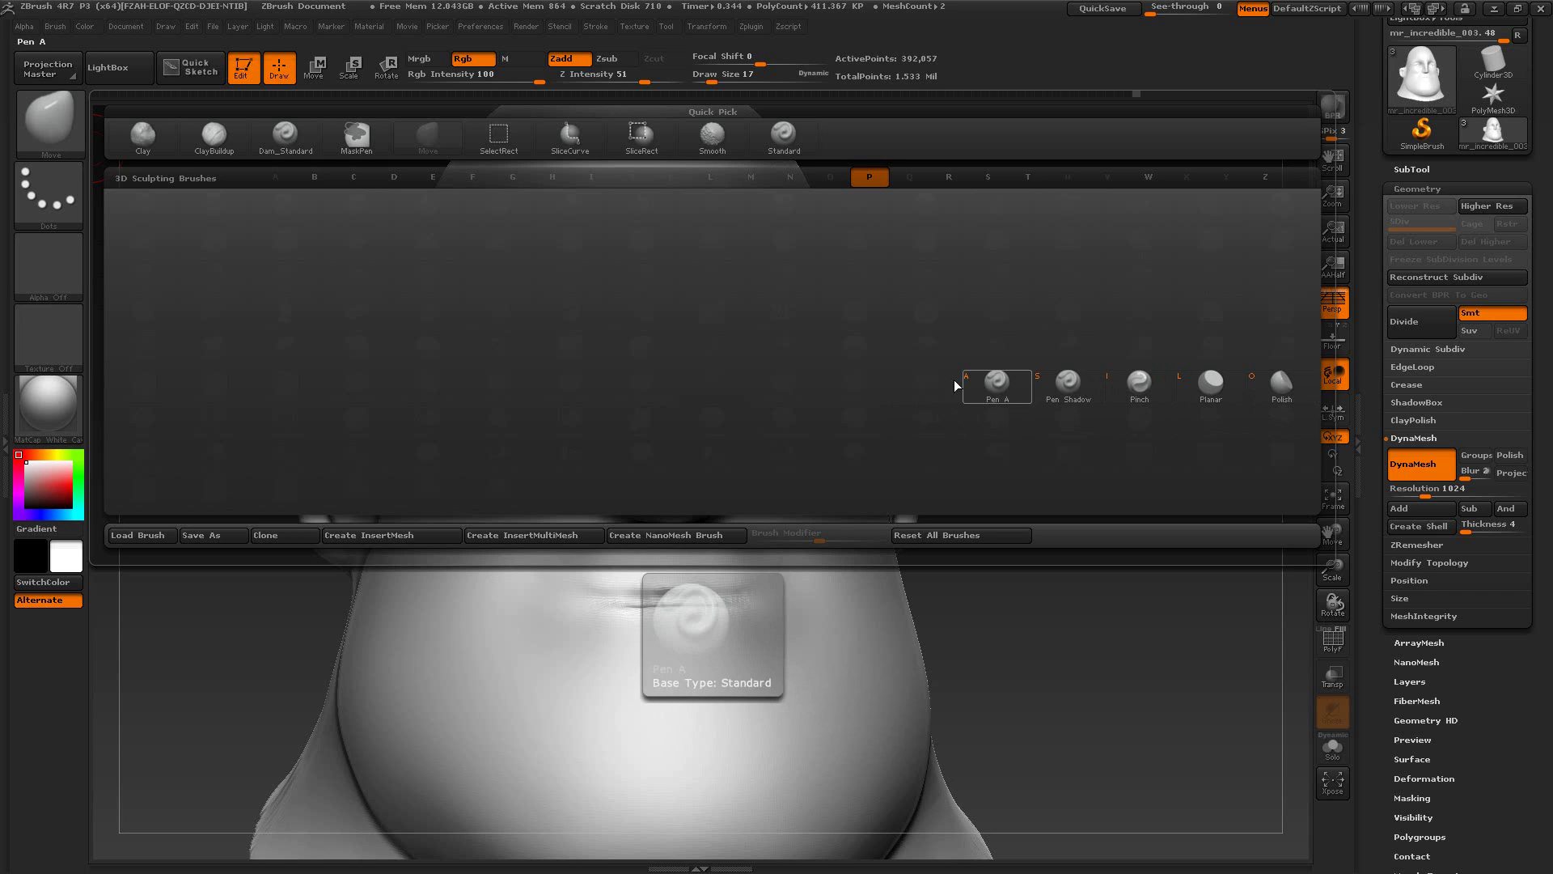
pyautogui.click(1141, 391)
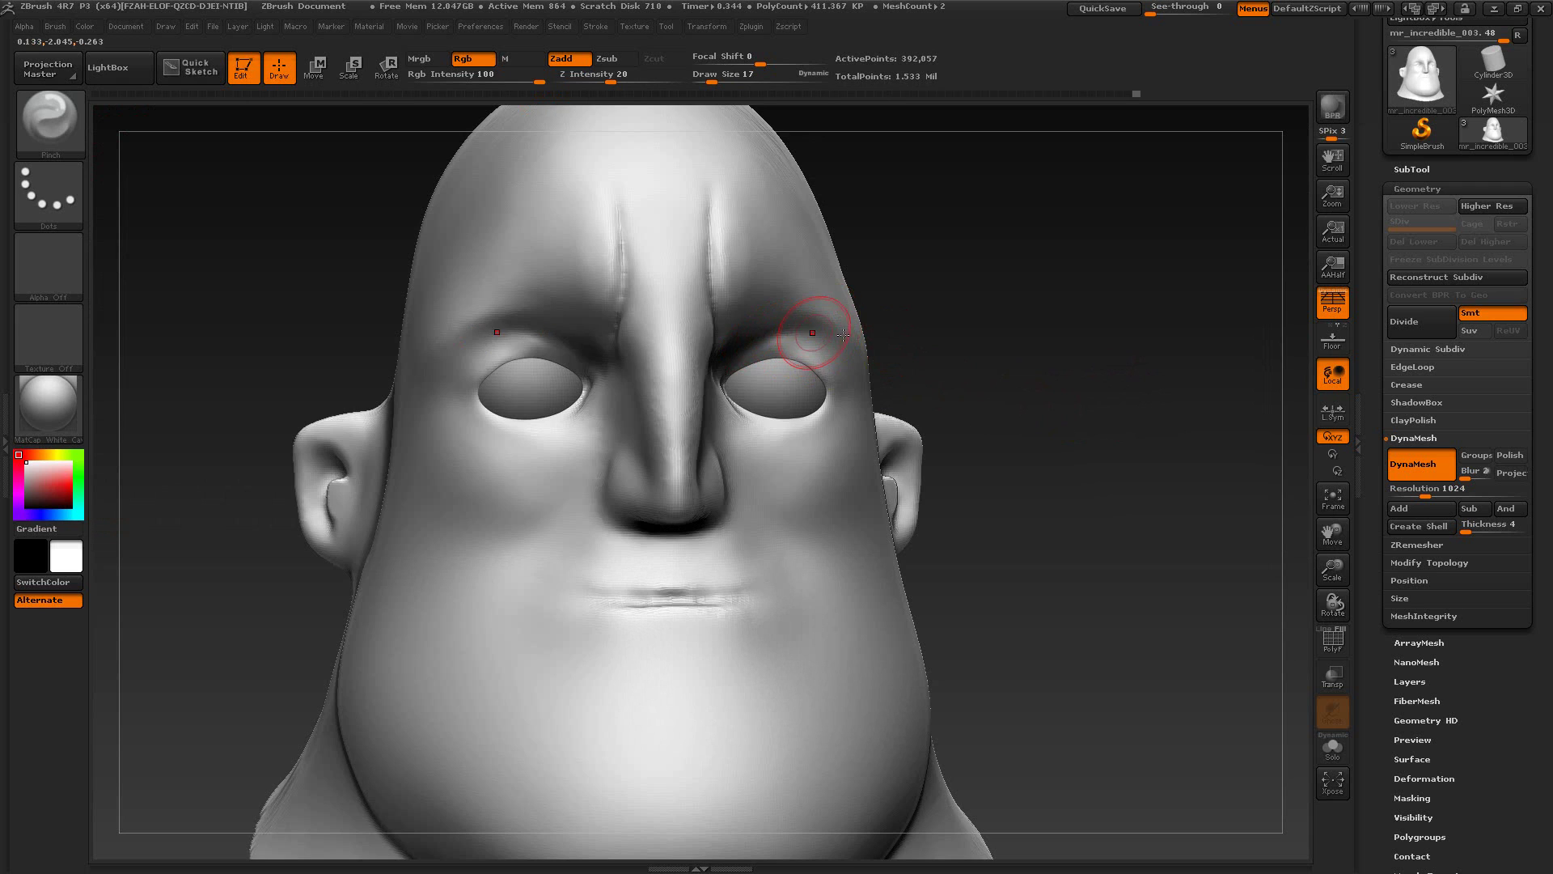
pyautogui.press('s')
pyautogui.moveTo(744, 299)
pyautogui.mouseDown()
pyautogui.moveTo(708, 306)
pyautogui.moveTo(761, 296)
pyautogui.moveTo(971, 347)
pyautogui.moveTo(939, 346)
pyautogui.mouseUp()
pyautogui.moveTo(822, 307); pyautogui.dragTo(830, 319)
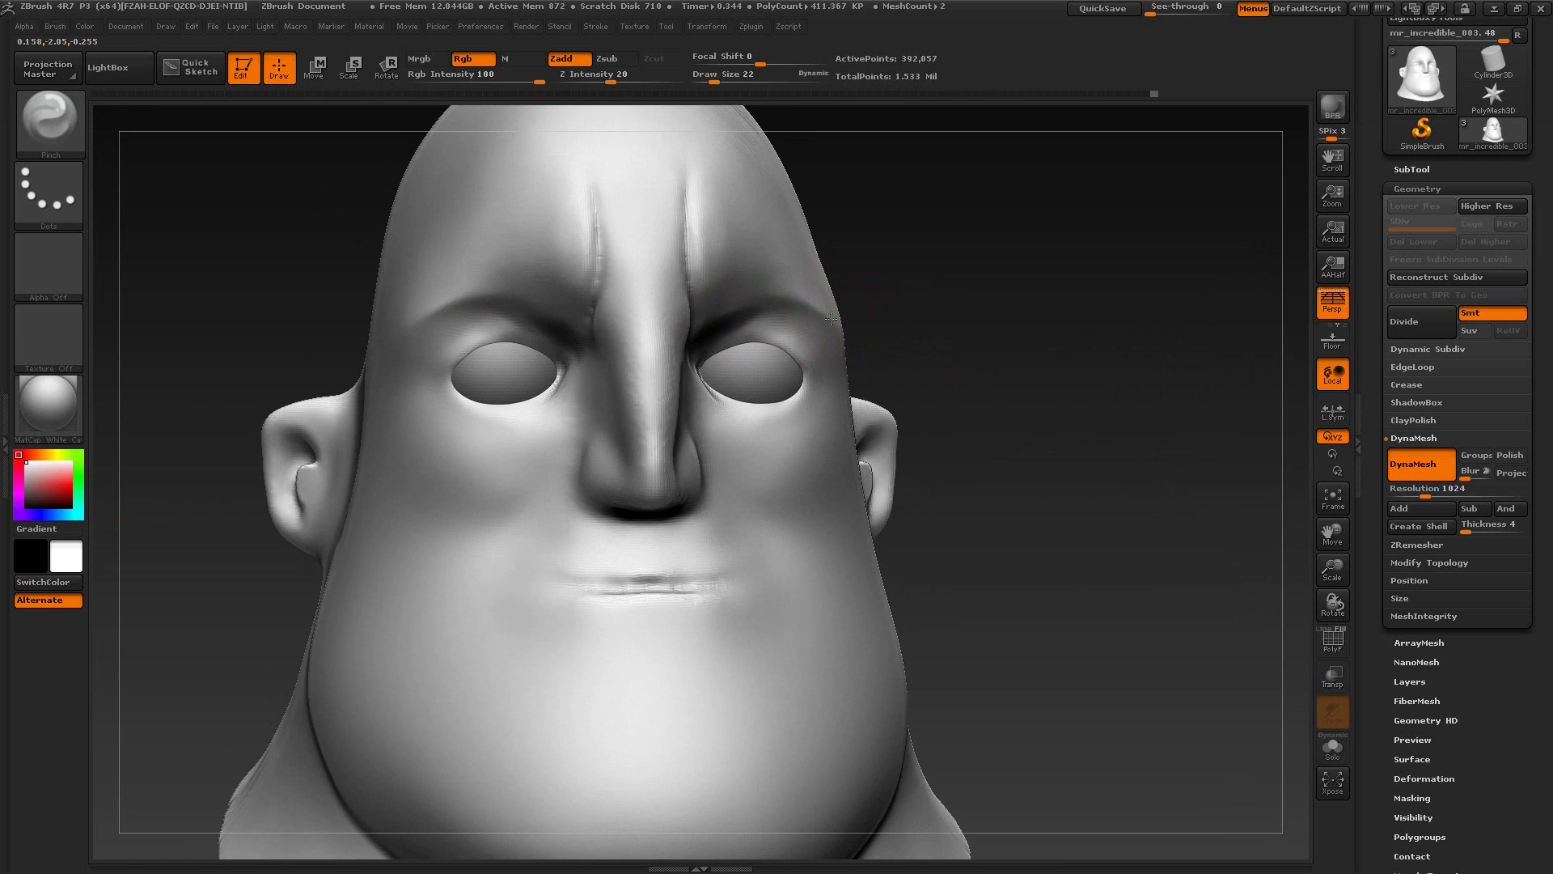
pyautogui.moveTo(956, 342)
pyautogui.mouseDown()
pyautogui.moveTo(990, 314)
pyautogui.moveTo(975, 347)
pyautogui.mouseUp()
pyautogui.hotkey('alt', 'Tab')
pyautogui.hotkey('alt', 'Tab')
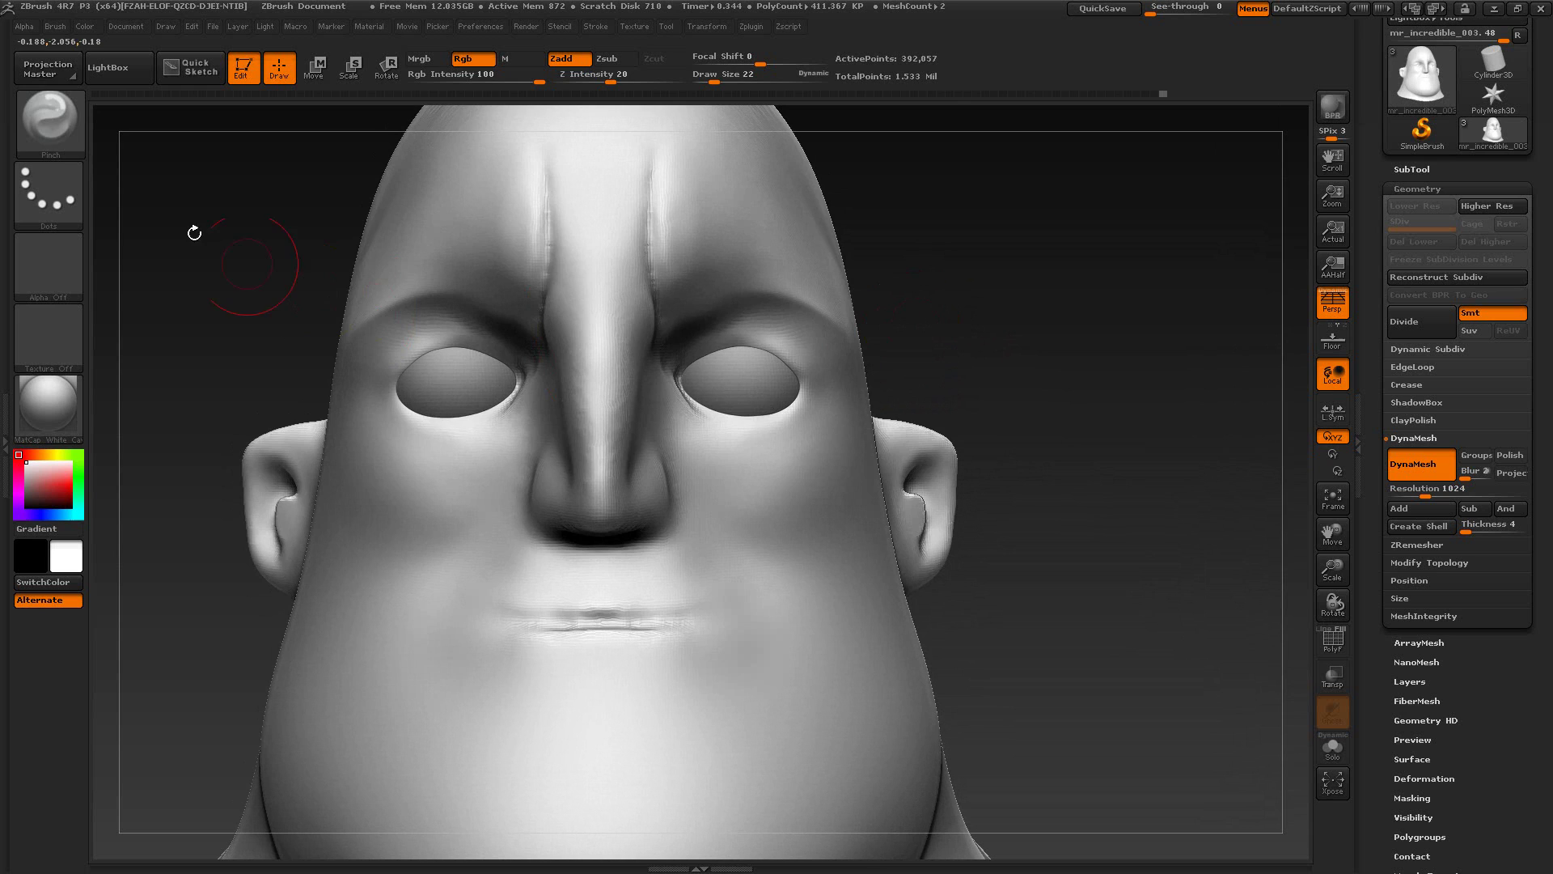
# Step: Build up the area between brows and eyes with ClayBuildup at draw size 8, smooth it, and remesh with DynaMesh
pyautogui.click(76, 133)
pyautogui.click(212, 134)
pyautogui.press('s')
pyautogui.moveTo(703, 334); pyautogui.dragTo(695, 334)
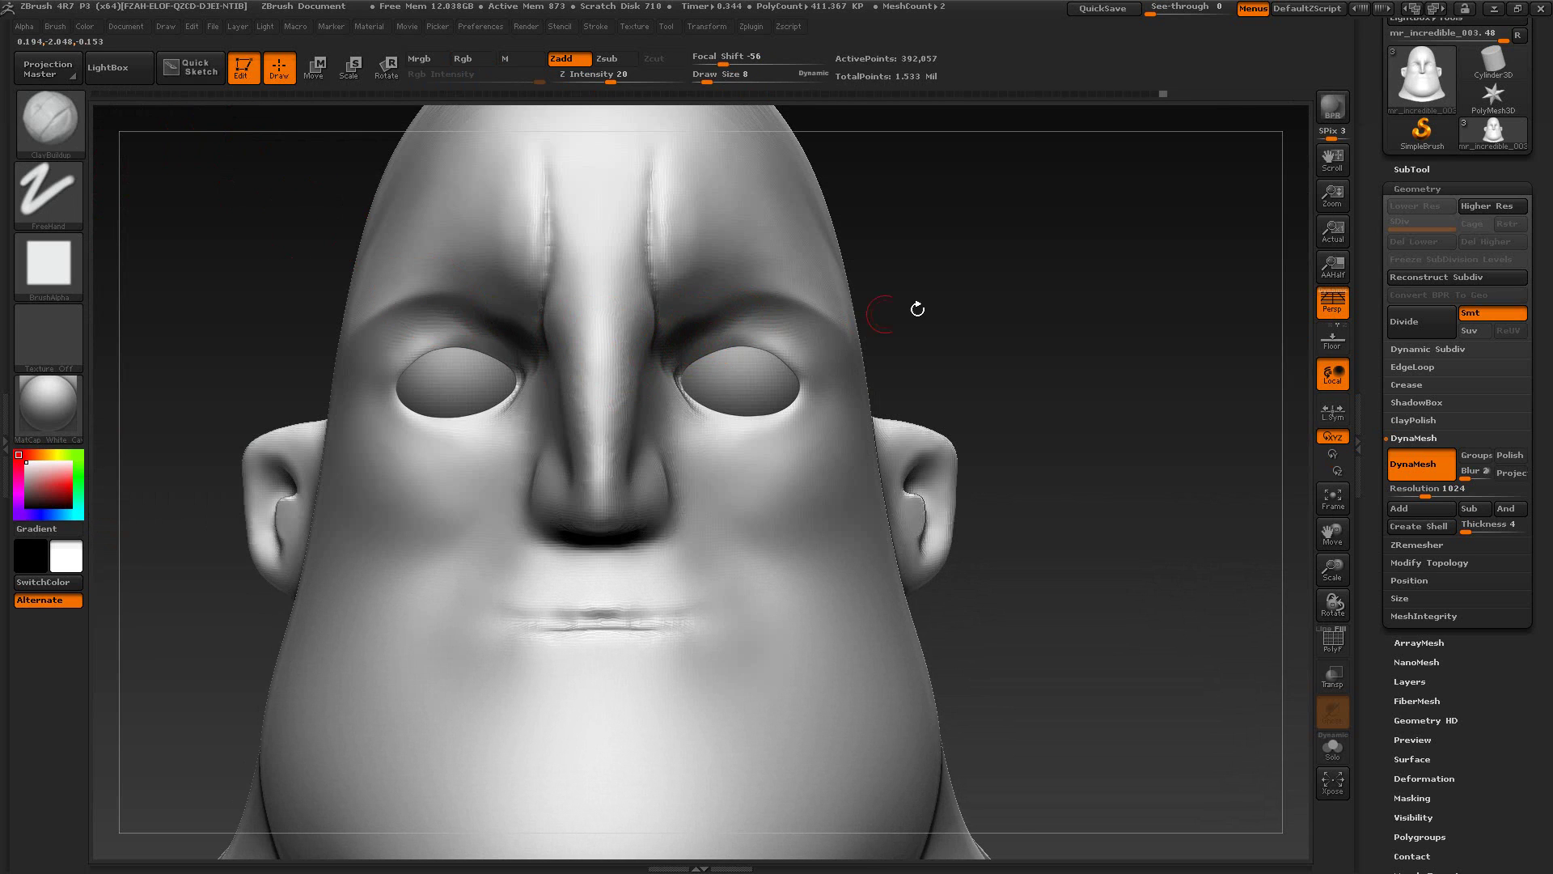
pyautogui.moveTo(915, 308); pyautogui.dragTo(838, 282)
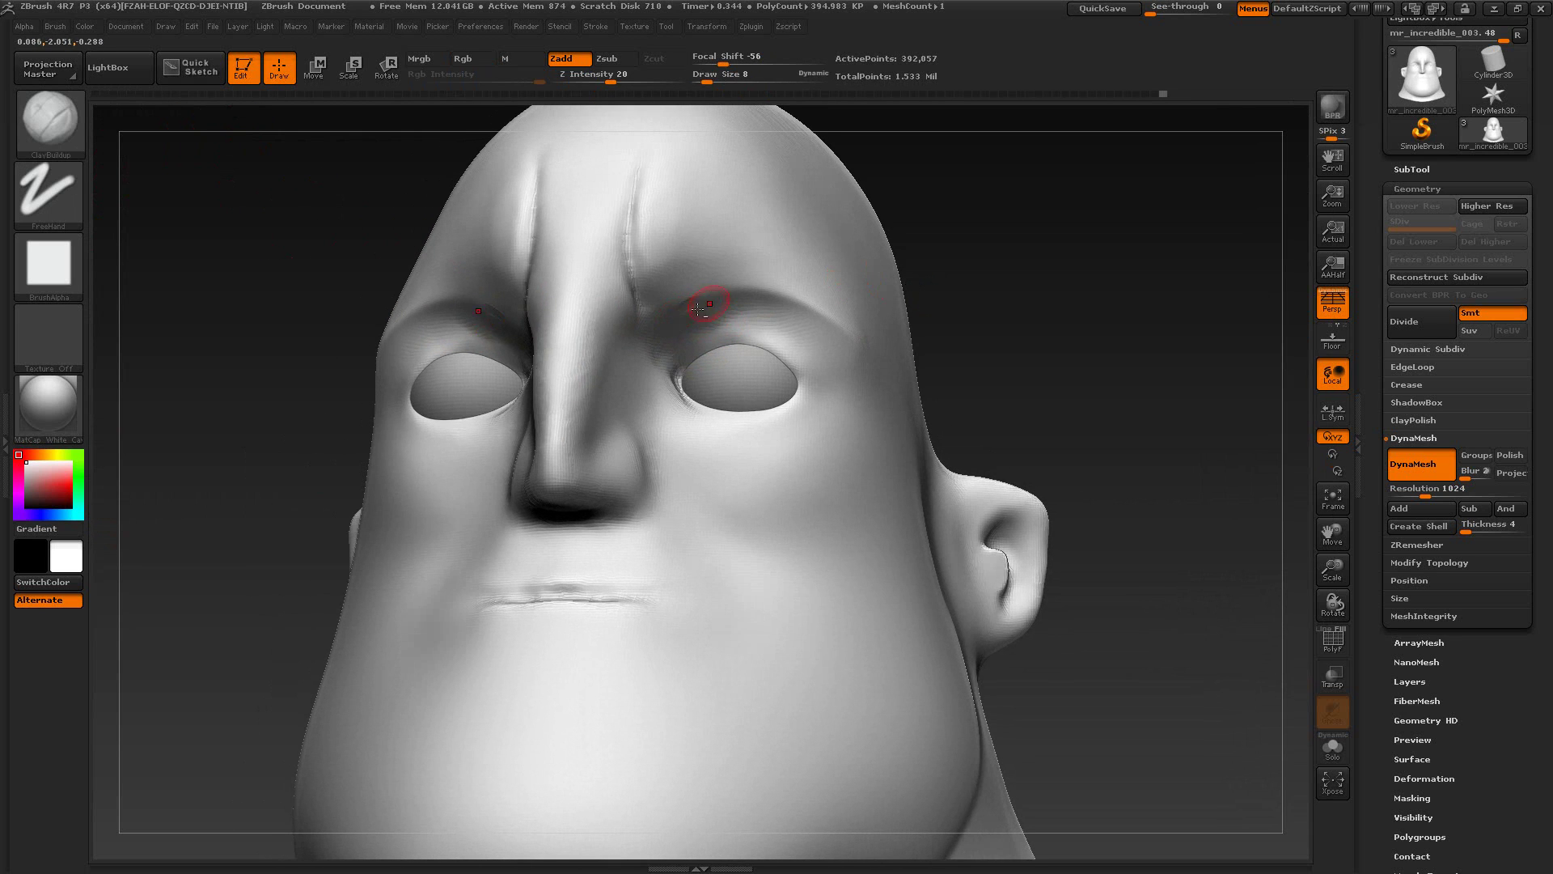
pyautogui.moveTo(680, 311)
pyautogui.mouseDown()
pyautogui.moveTo(715, 295)
pyautogui.moveTo(684, 317)
pyautogui.mouseUp()
pyautogui.press('shift')
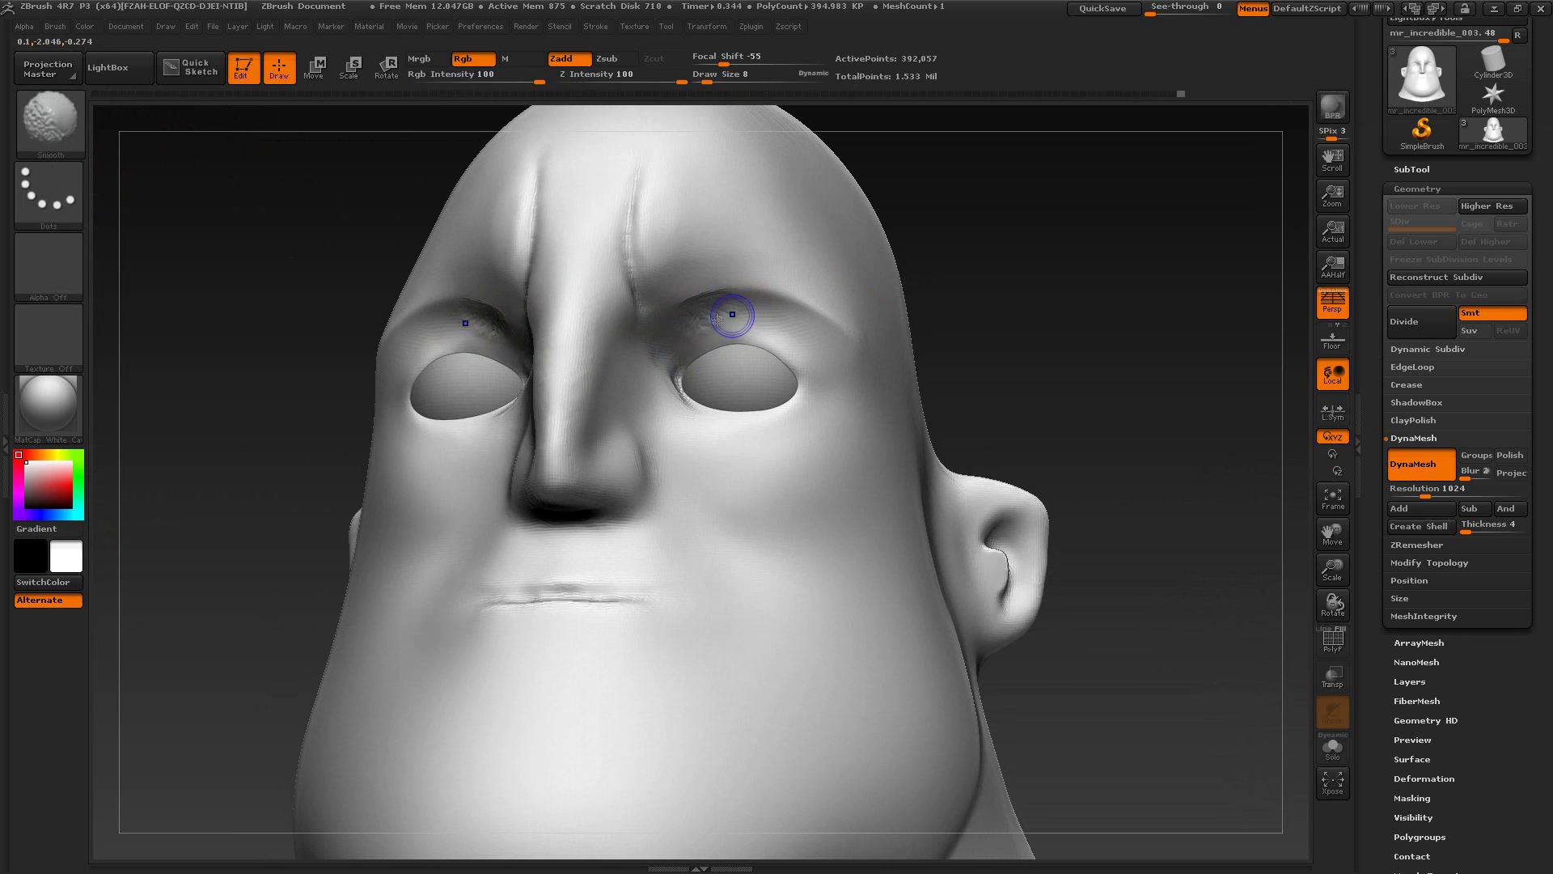
pyautogui.moveTo(706, 325)
pyautogui.keyDown('shift'); pyautogui.mouseDown()
pyautogui.moveTo(685, 302)
pyautogui.moveTo(792, 321)
pyautogui.mouseUp(); pyautogui.keyUp('shift')
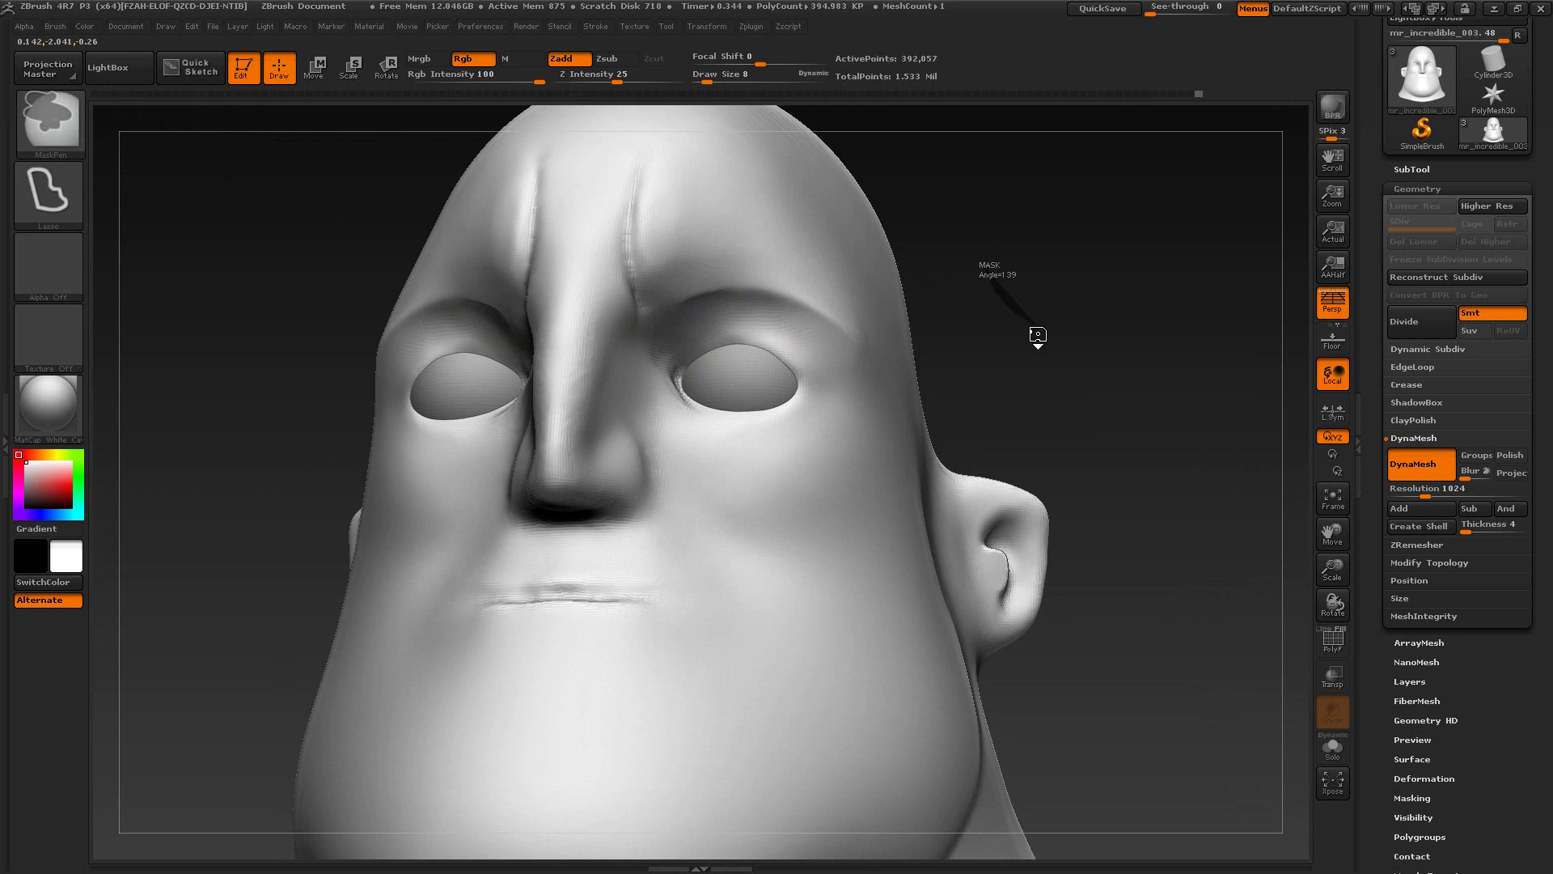
pyautogui.moveTo(1044, 305)
pyautogui.mouseDown()
pyautogui.moveTo(1065, 354)
pyautogui.moveTo(1019, 278)
pyautogui.mouseUp()
# Step: Recall the Cust1 view, compare the sculpt with the reference using see-through 51, and set see-through back to 0
pyautogui.click(647, 25)
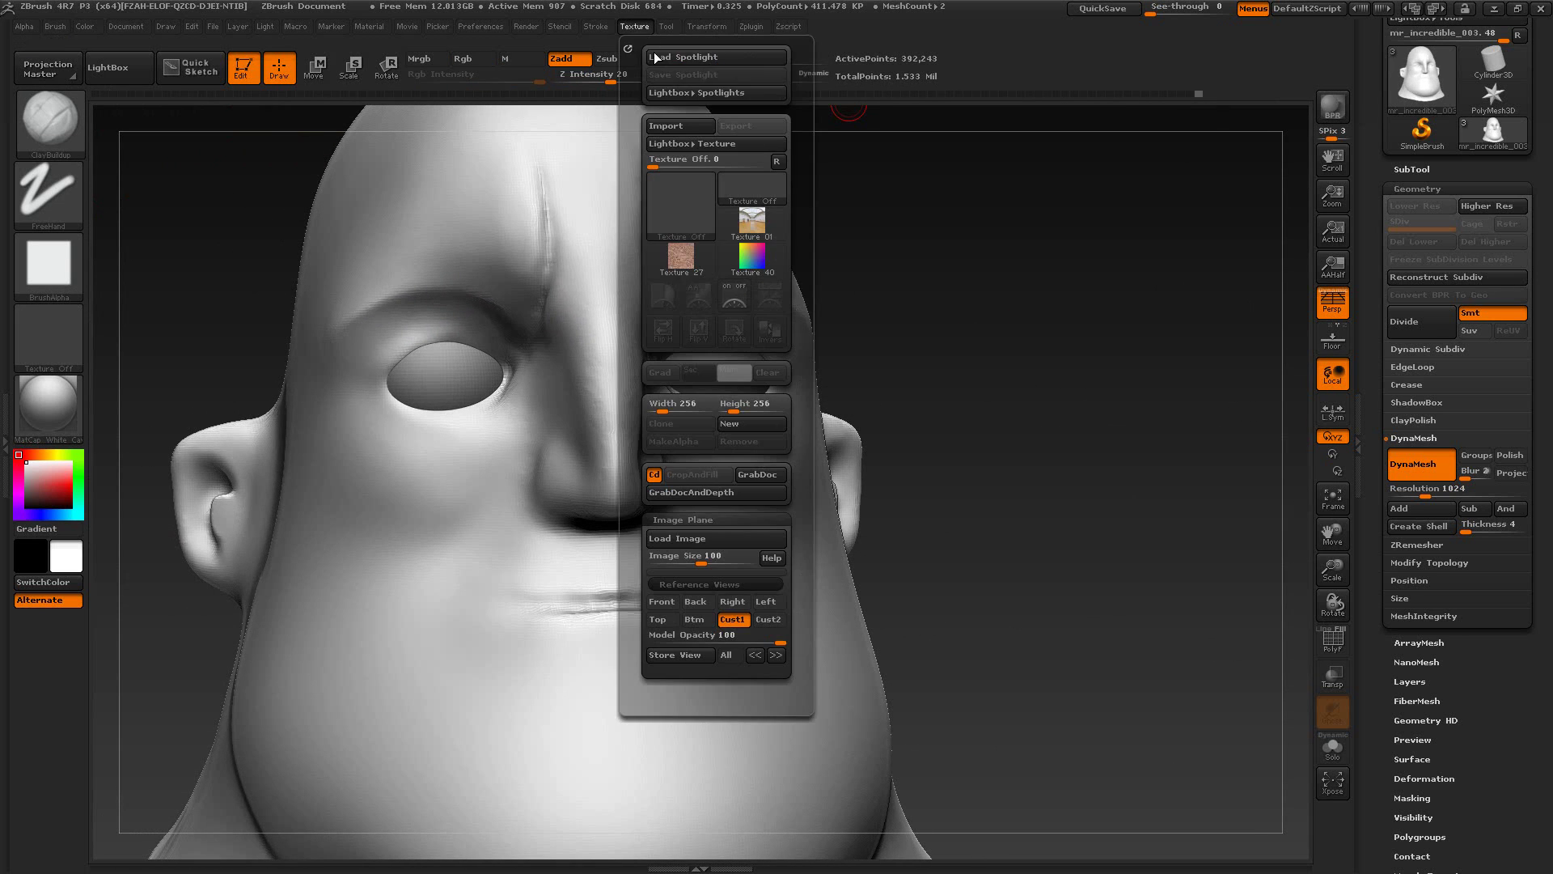
pyautogui.click(743, 618)
pyautogui.moveTo(1157, 11)
pyautogui.mouseDown()
pyautogui.moveTo(1214, 12)
pyautogui.moveTo(1156, 28)
pyautogui.moveTo(1242, 55)
pyautogui.moveTo(1177, 46)
pyautogui.mouseUp()
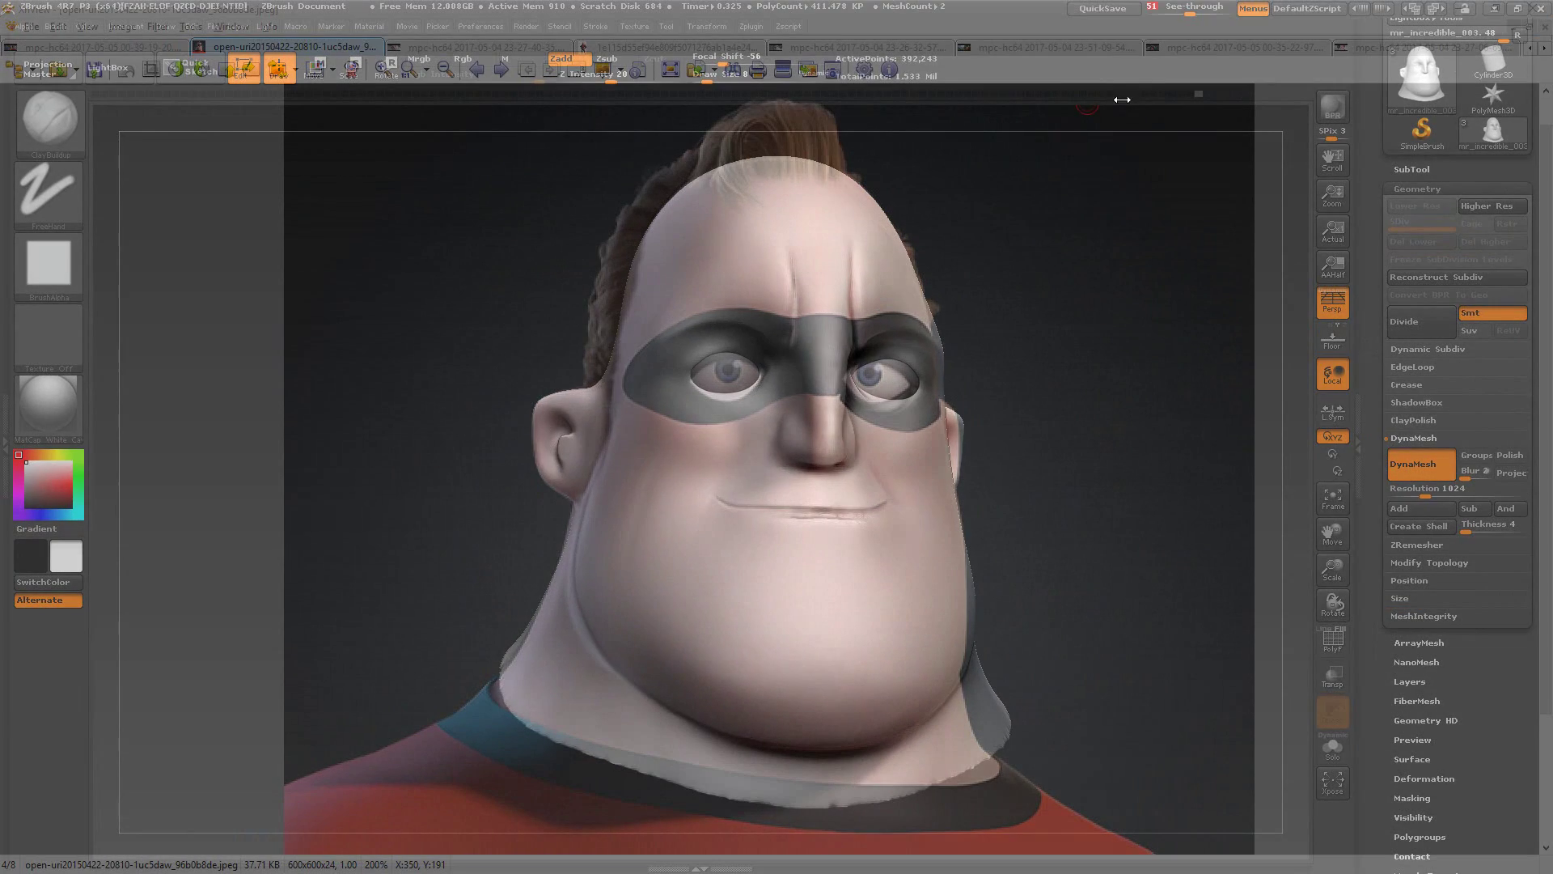
pyautogui.hotkey('alt', 'Tab')
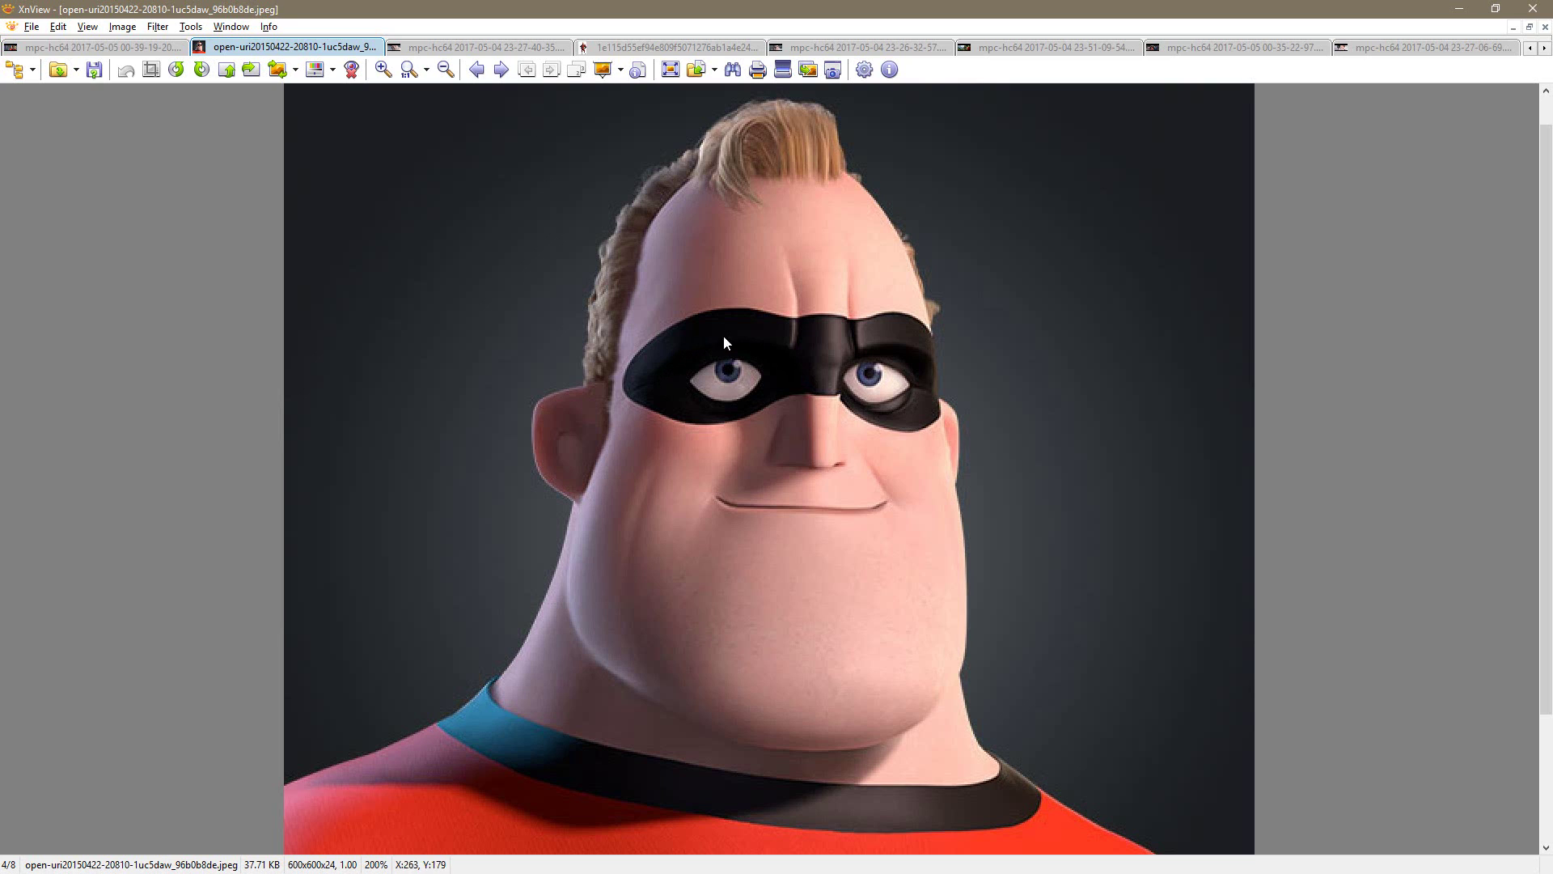
pyautogui.hotkey('alt', 'Tab')
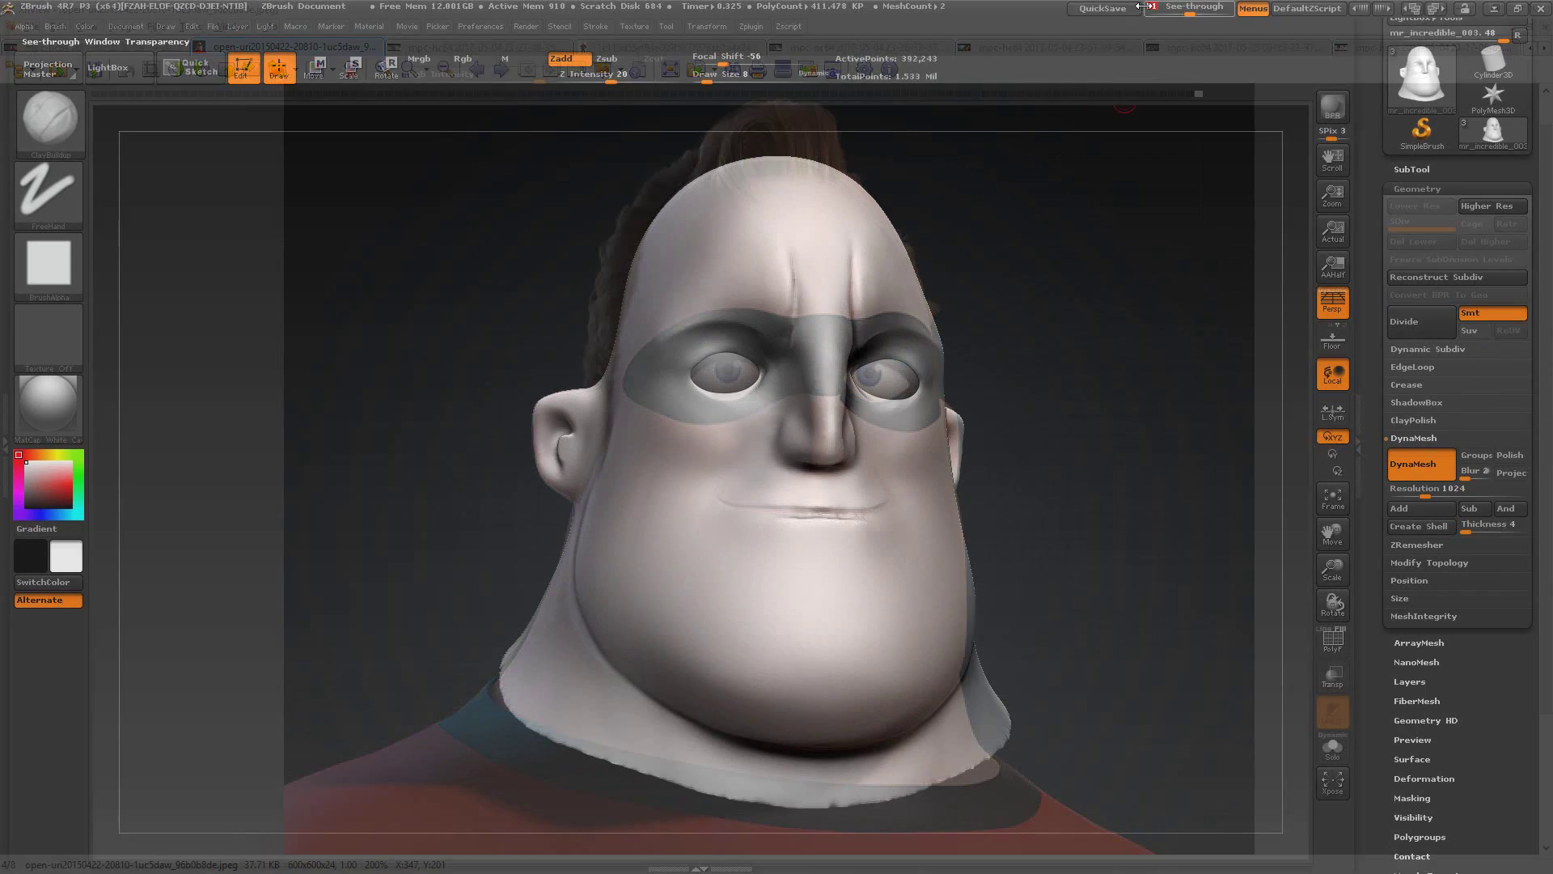
pyautogui.click(1145, 6)
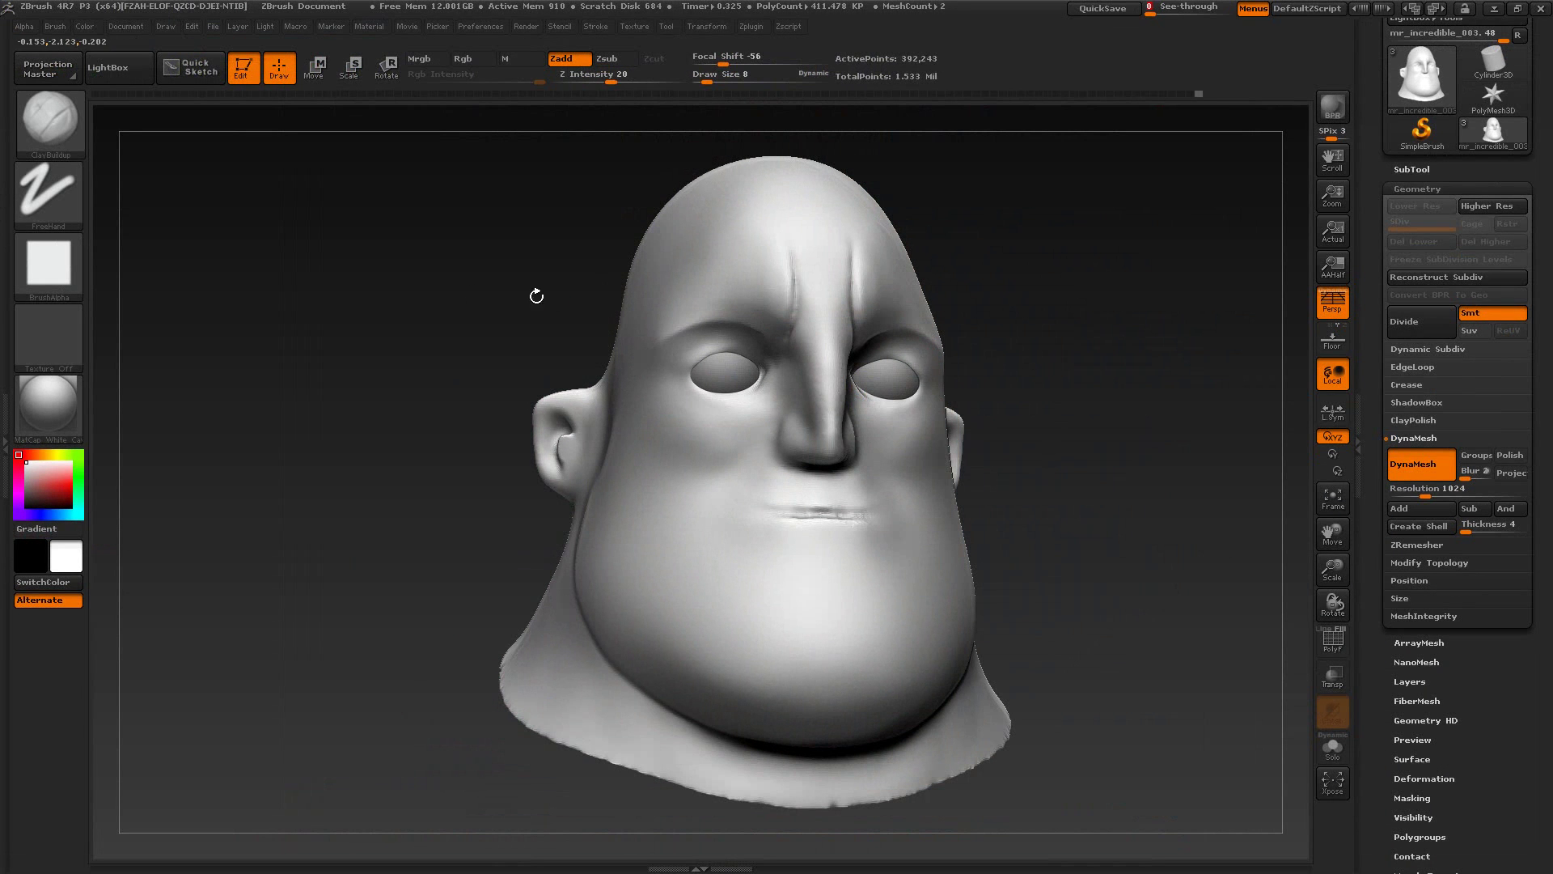
# Step: Reshape the brows above the eyes with the Move brush at draw sizes 45 and 26
pyautogui.click(68, 145)
pyautogui.click(433, 142)
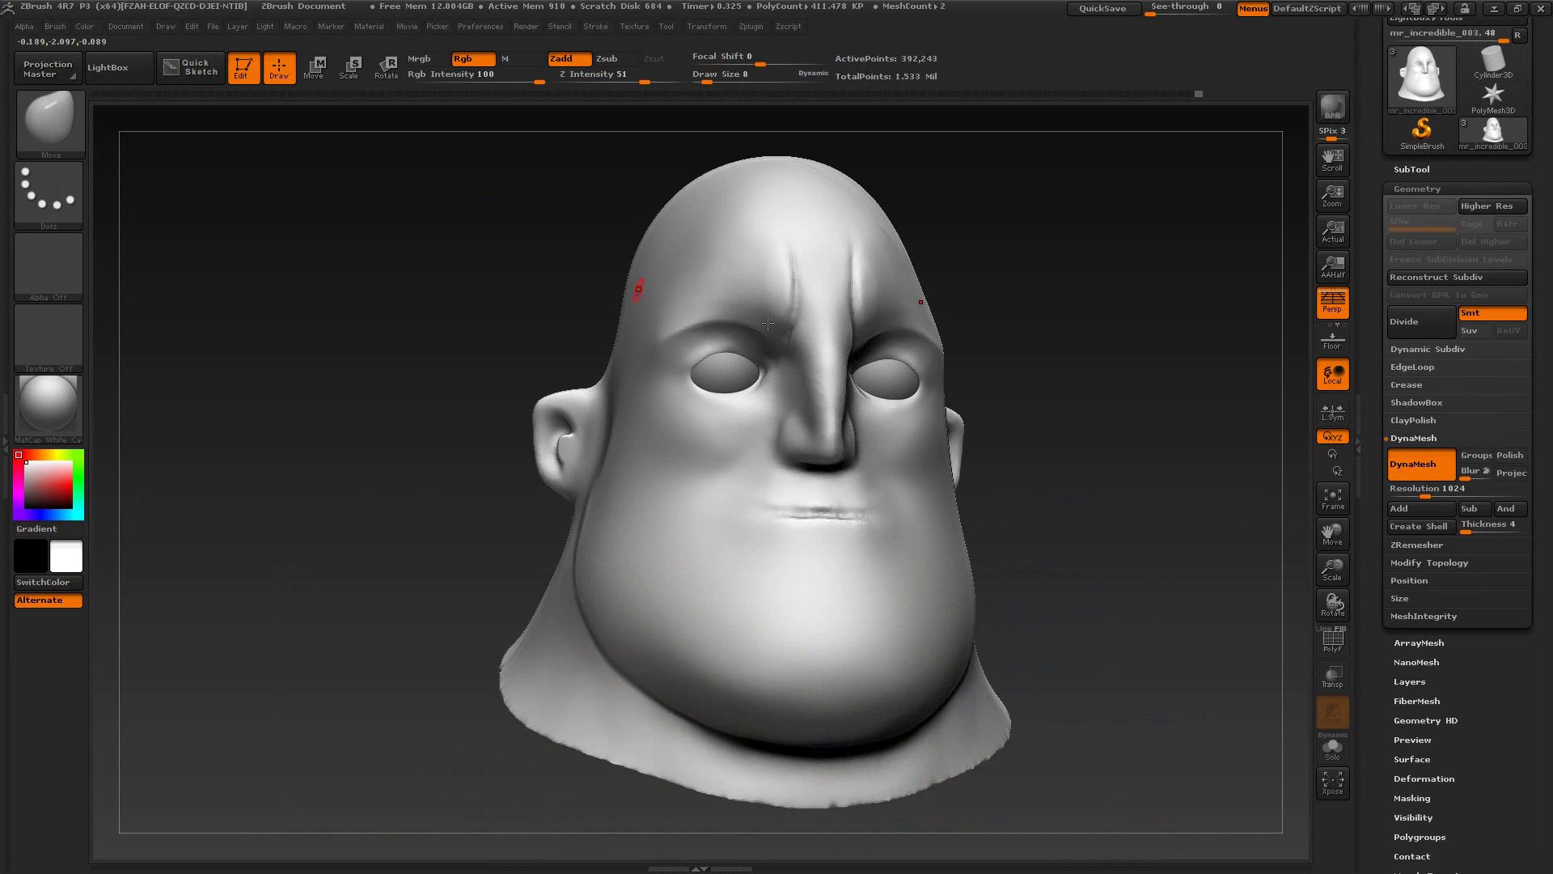
pyautogui.press('s')
pyautogui.moveTo(878, 332); pyautogui.dragTo(892, 329)
pyautogui.press('s')
pyautogui.moveTo(996, 329)
pyautogui.mouseDown()
pyautogui.moveTo(1036, 347)
pyautogui.moveTo(939, 405)
pyautogui.moveTo(930, 445)
pyautogui.mouseUp()
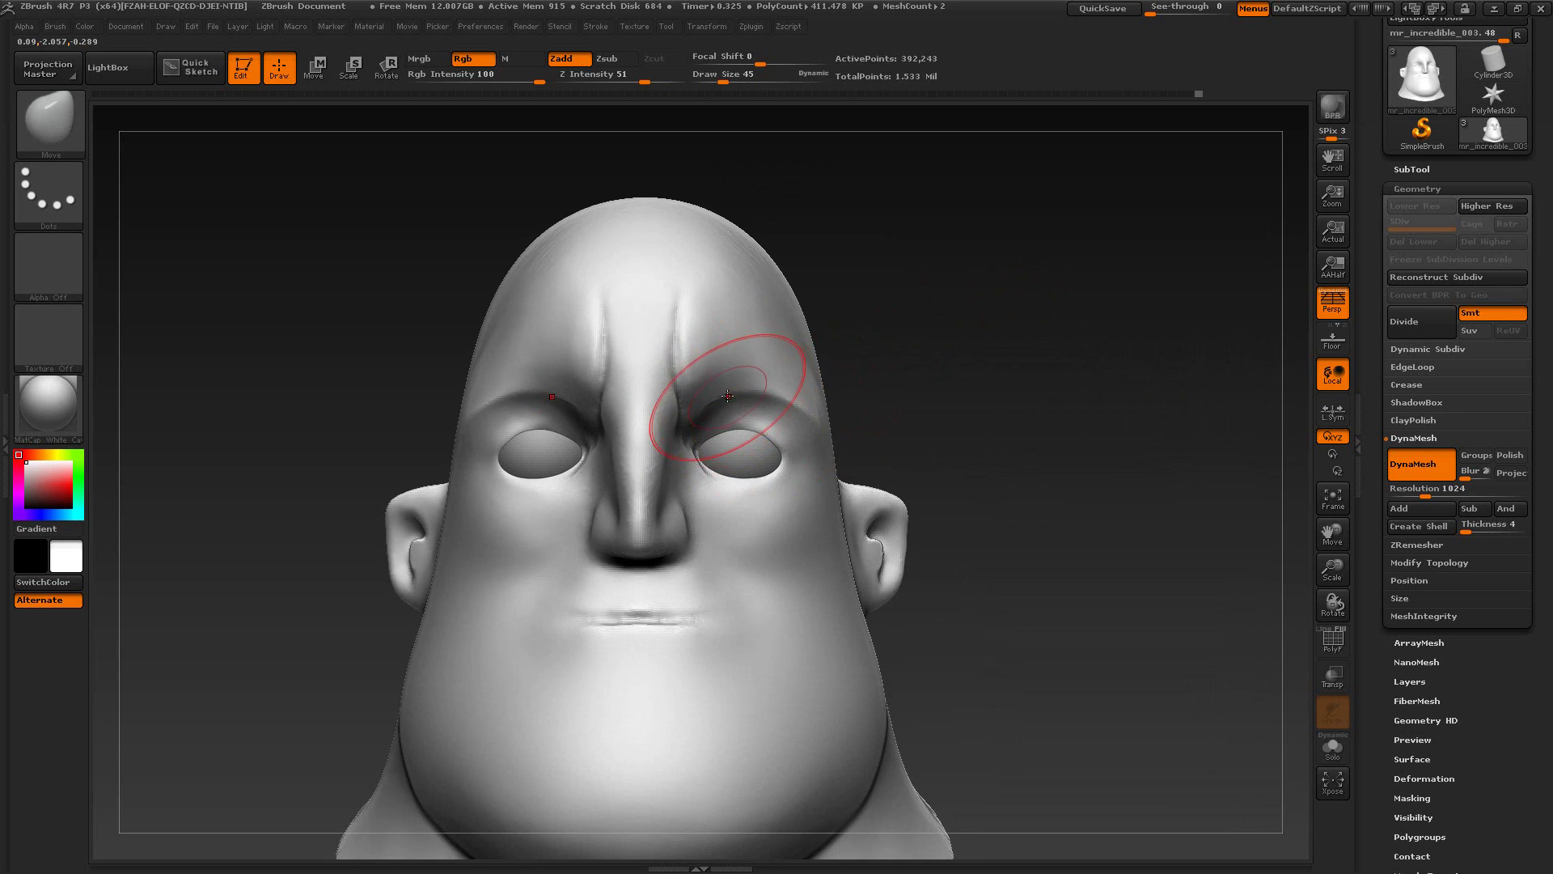
pyautogui.press('s')
pyautogui.moveTo(735, 398); pyautogui.dragTo(720, 393)
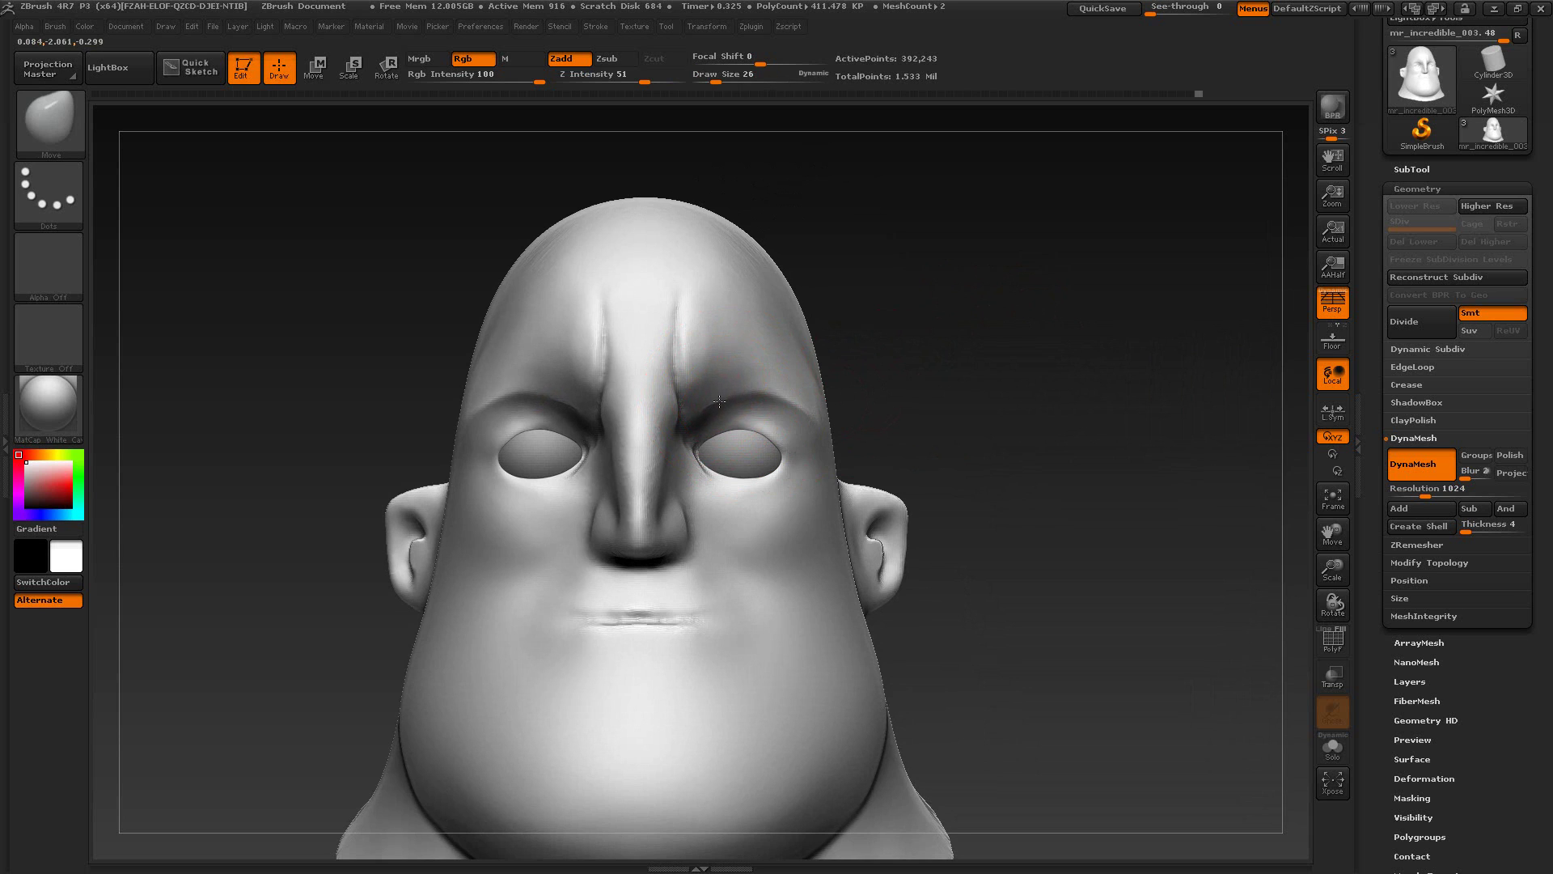
pyautogui.moveTo(860, 378); pyautogui.dragTo(827, 389)
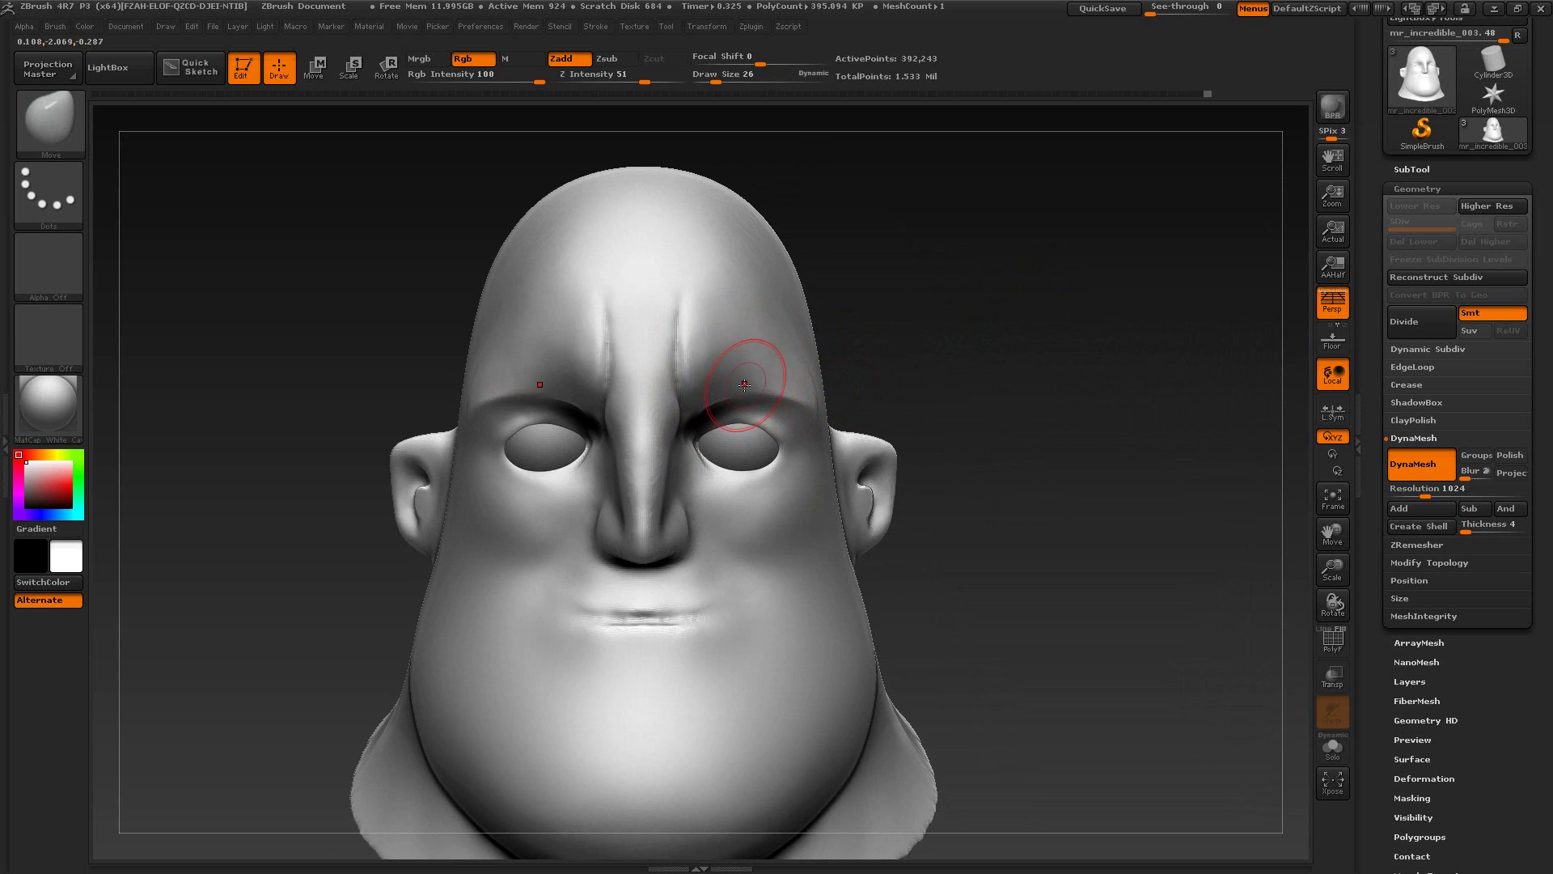
# Step: Check the brow area against two XnView references and try reshaping the outer brows and head sides with the Move brush at size 26
pyautogui.hotkey('alt', 'Tab')
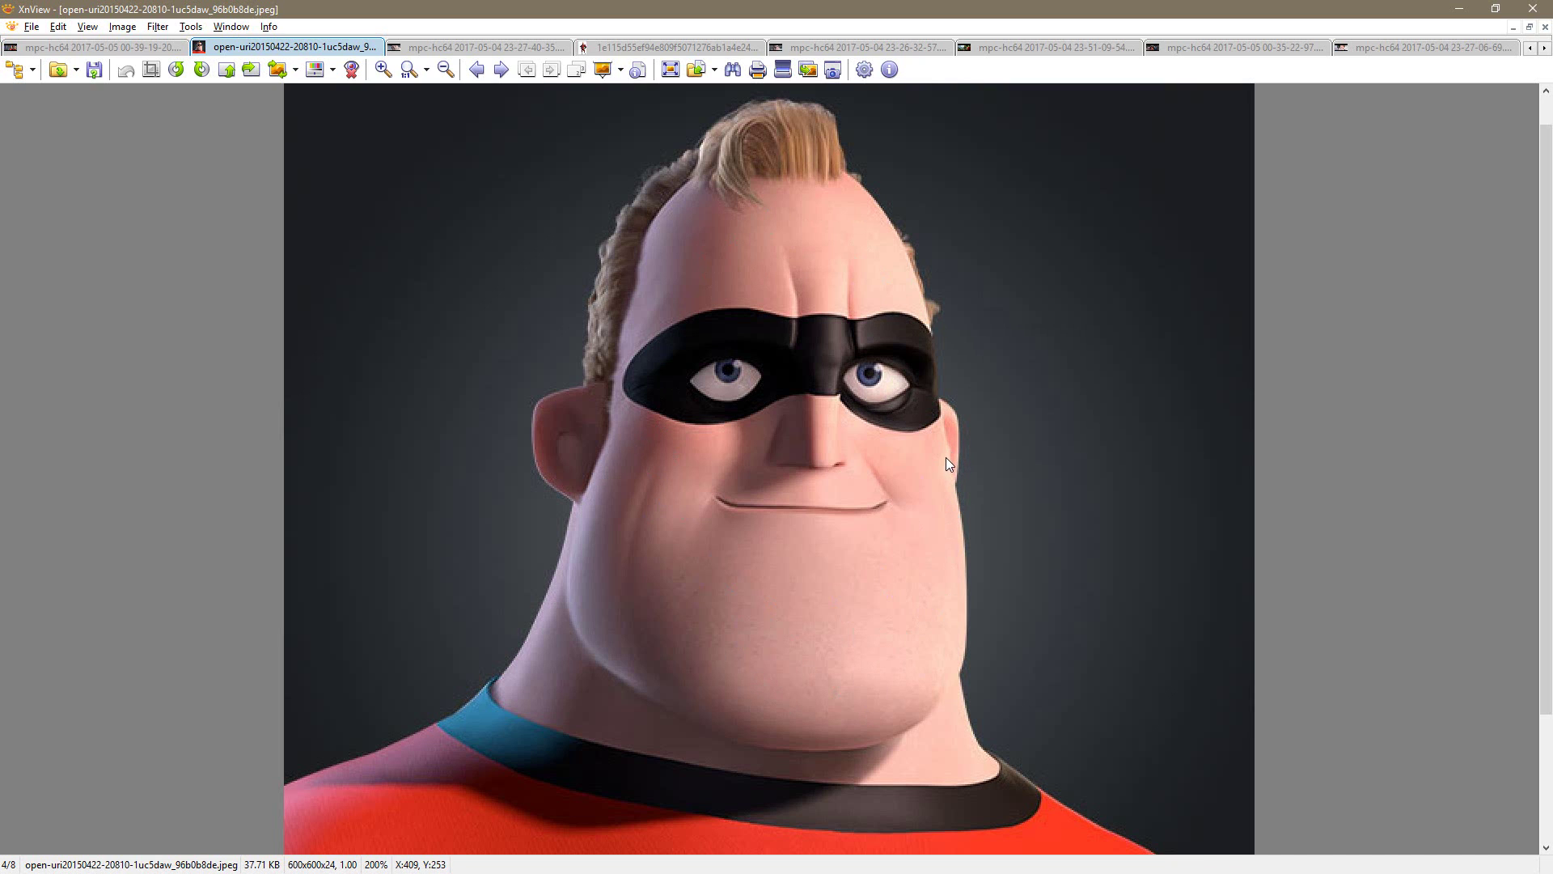
pyautogui.click(643, 48)
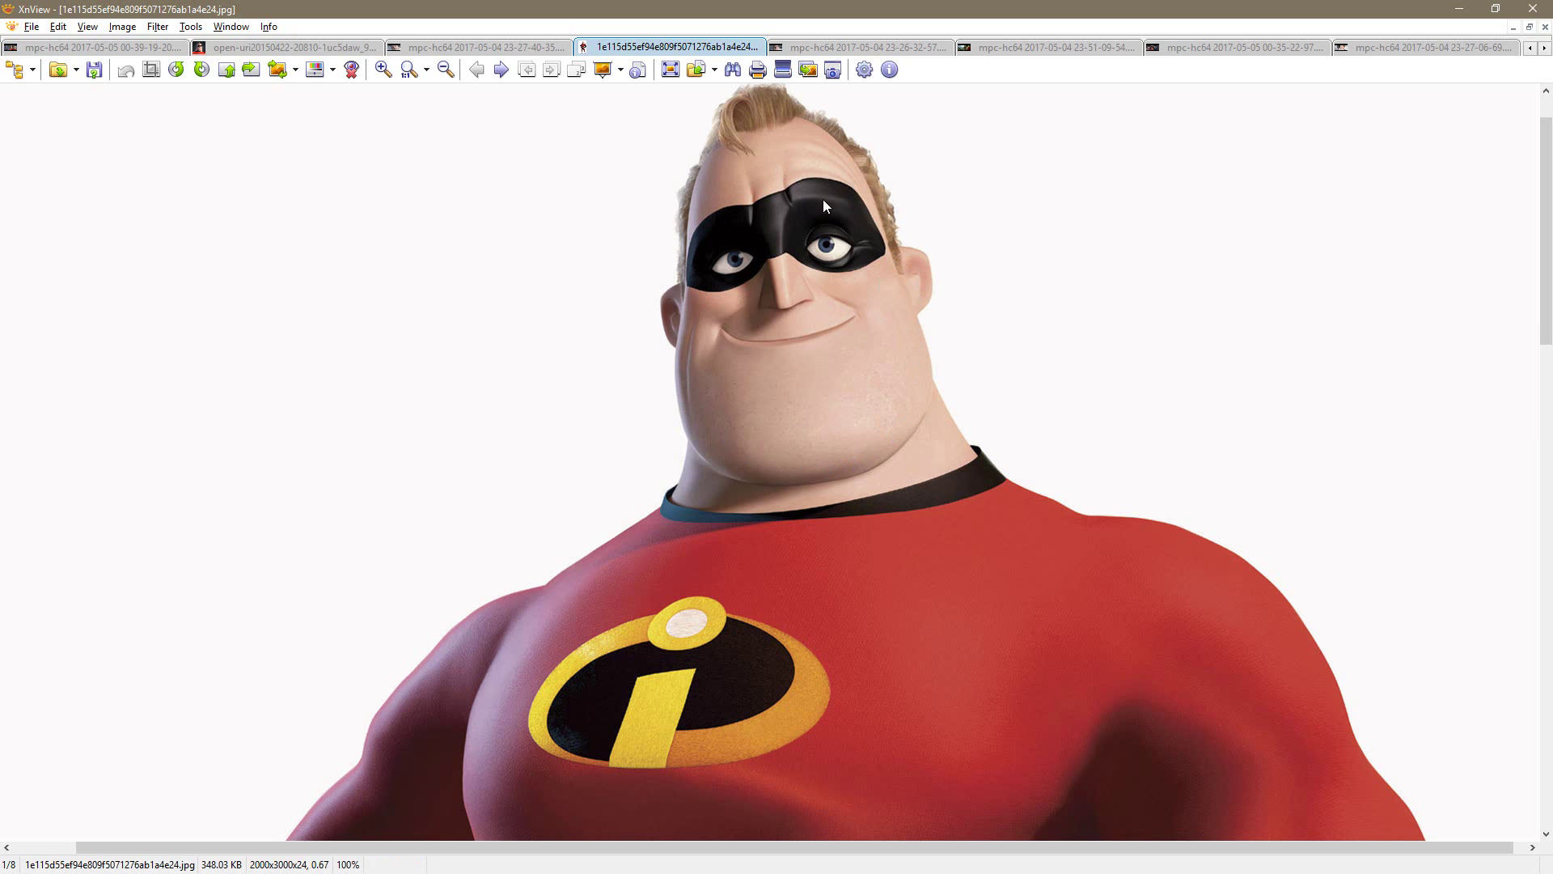
pyautogui.hotkey('alt', 'Tab')
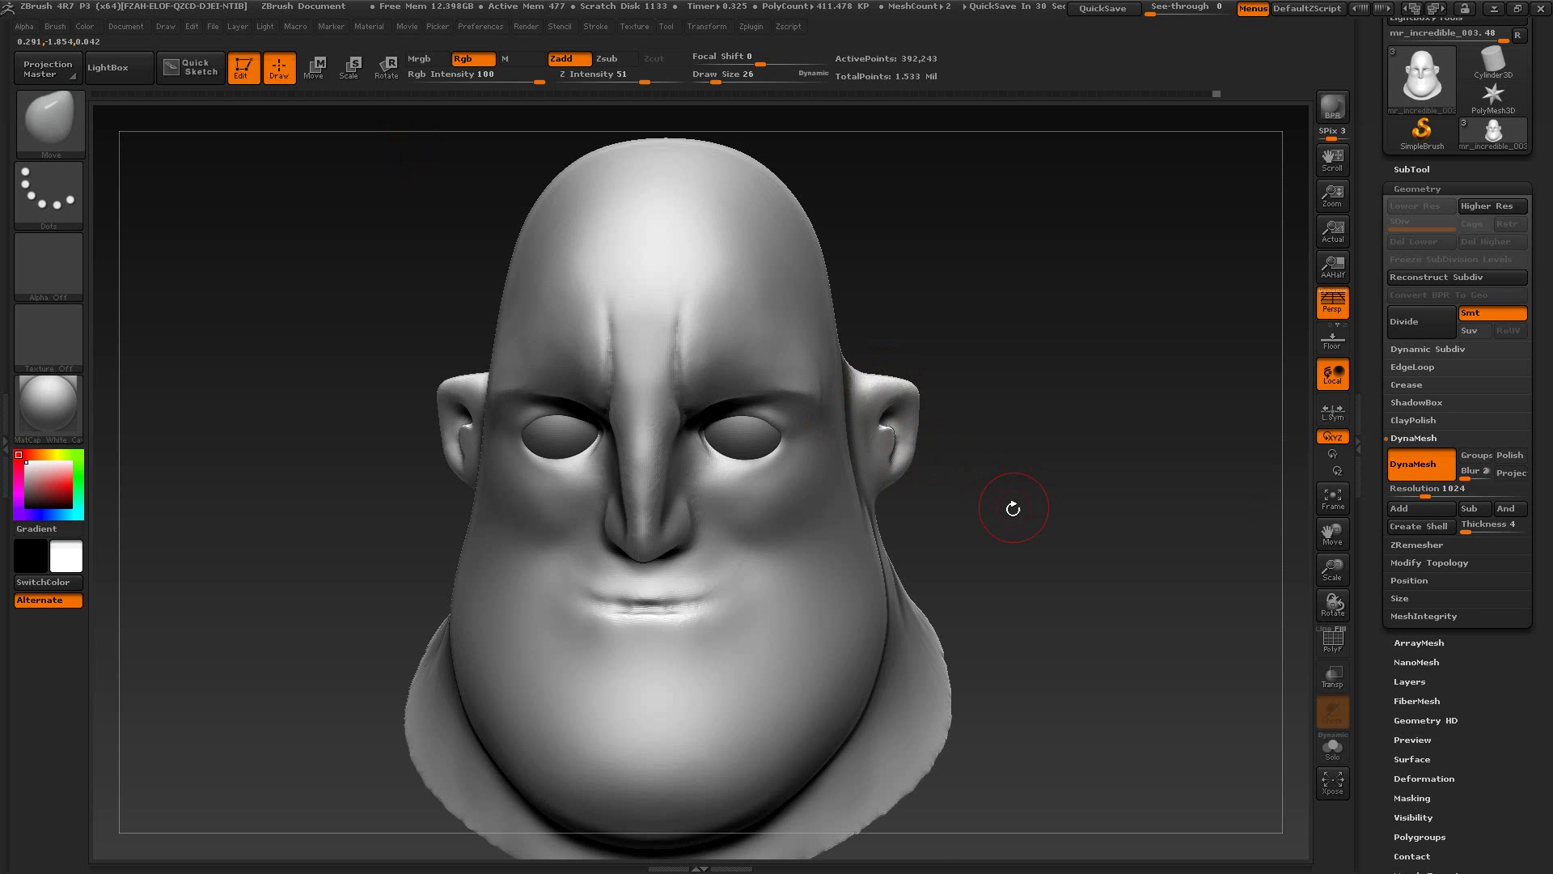
pyautogui.moveTo(1013, 455)
pyautogui.mouseDown()
pyautogui.moveTo(585, 485)
pyautogui.moveTo(687, 493)
pyautogui.moveTo(842, 350)
pyautogui.moveTo(868, 296)
pyautogui.moveTo(849, 340)
pyautogui.mouseUp()
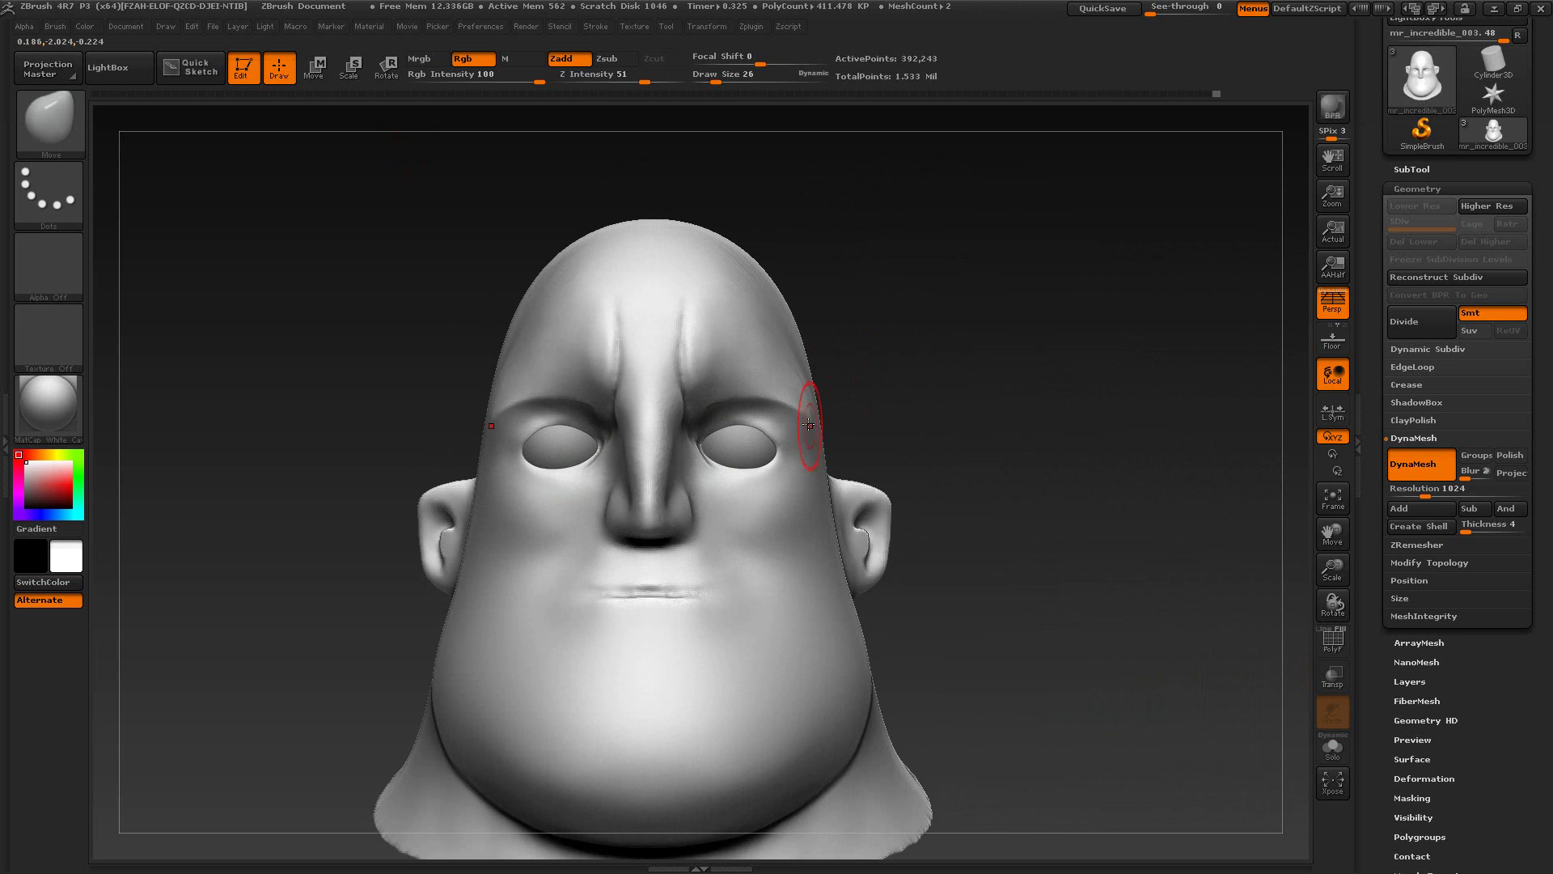
pyautogui.moveTo(920, 386); pyautogui.dragTo(809, 417)
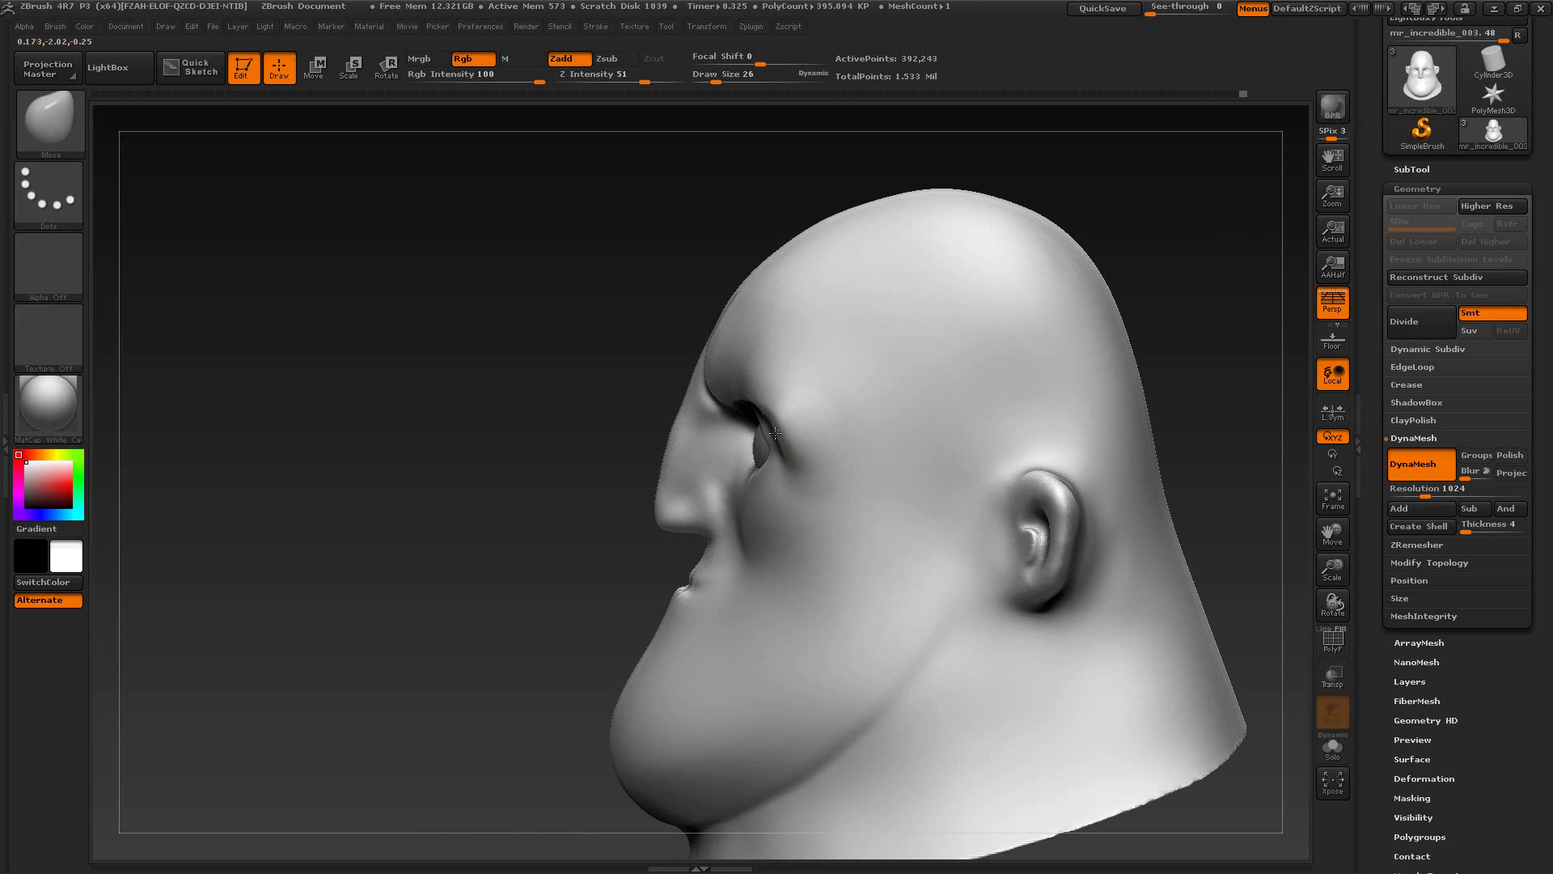
pyautogui.moveTo(540, 483); pyautogui.dragTo(666, 486)
pyautogui.moveTo(963, 402); pyautogui.dragTo(1002, 281)
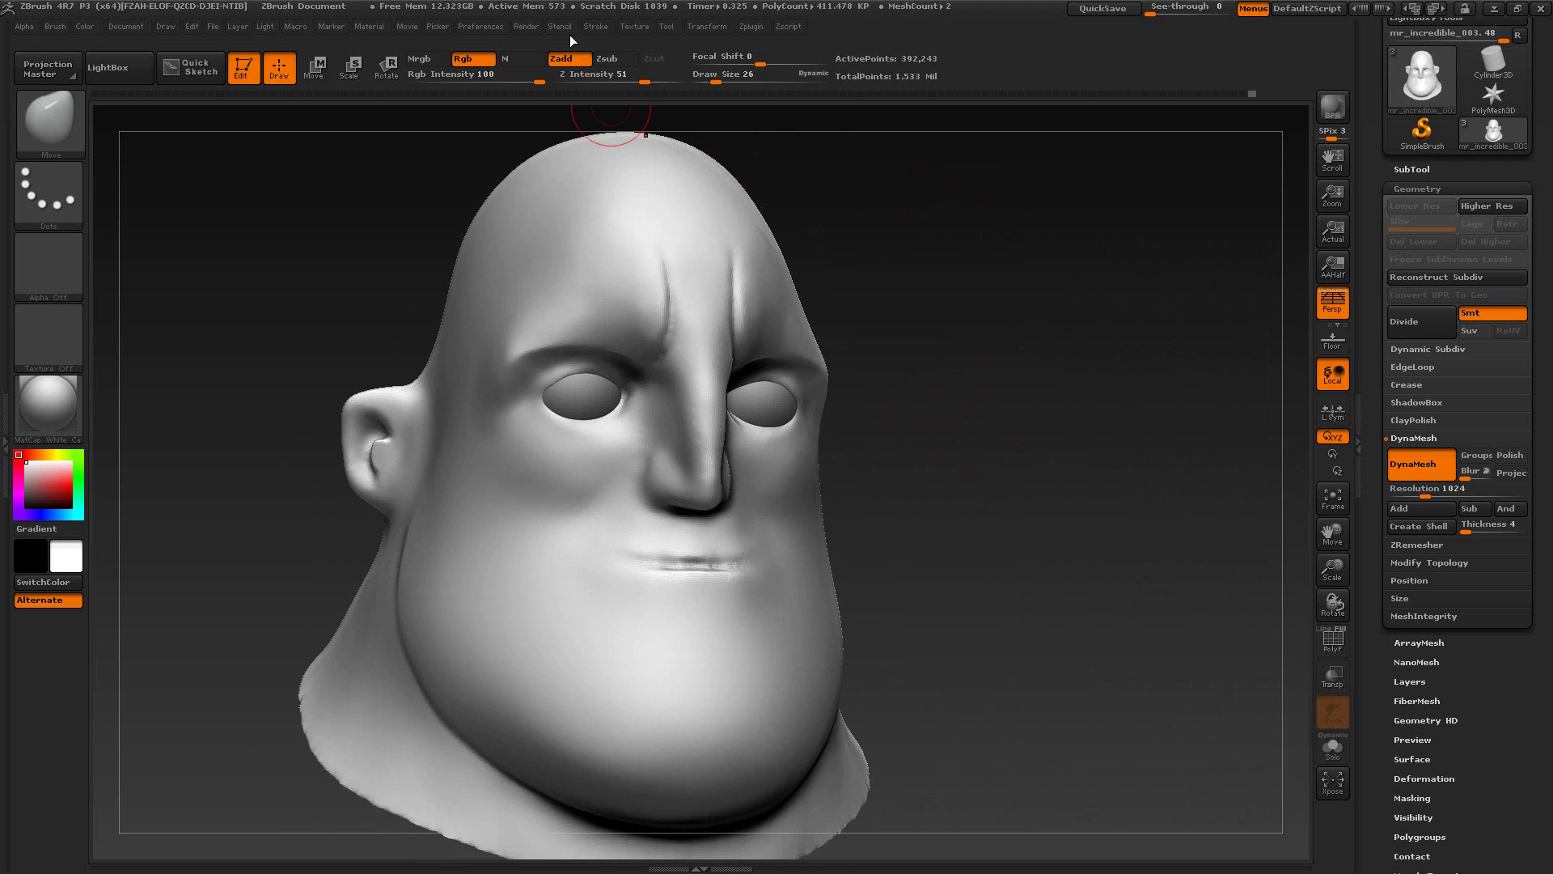
# Step: Recall the Cust1 reference view and compare the head with the matching three-quarter reference image in XnView
pyautogui.click(595, 27)
pyautogui.click(631, 27)
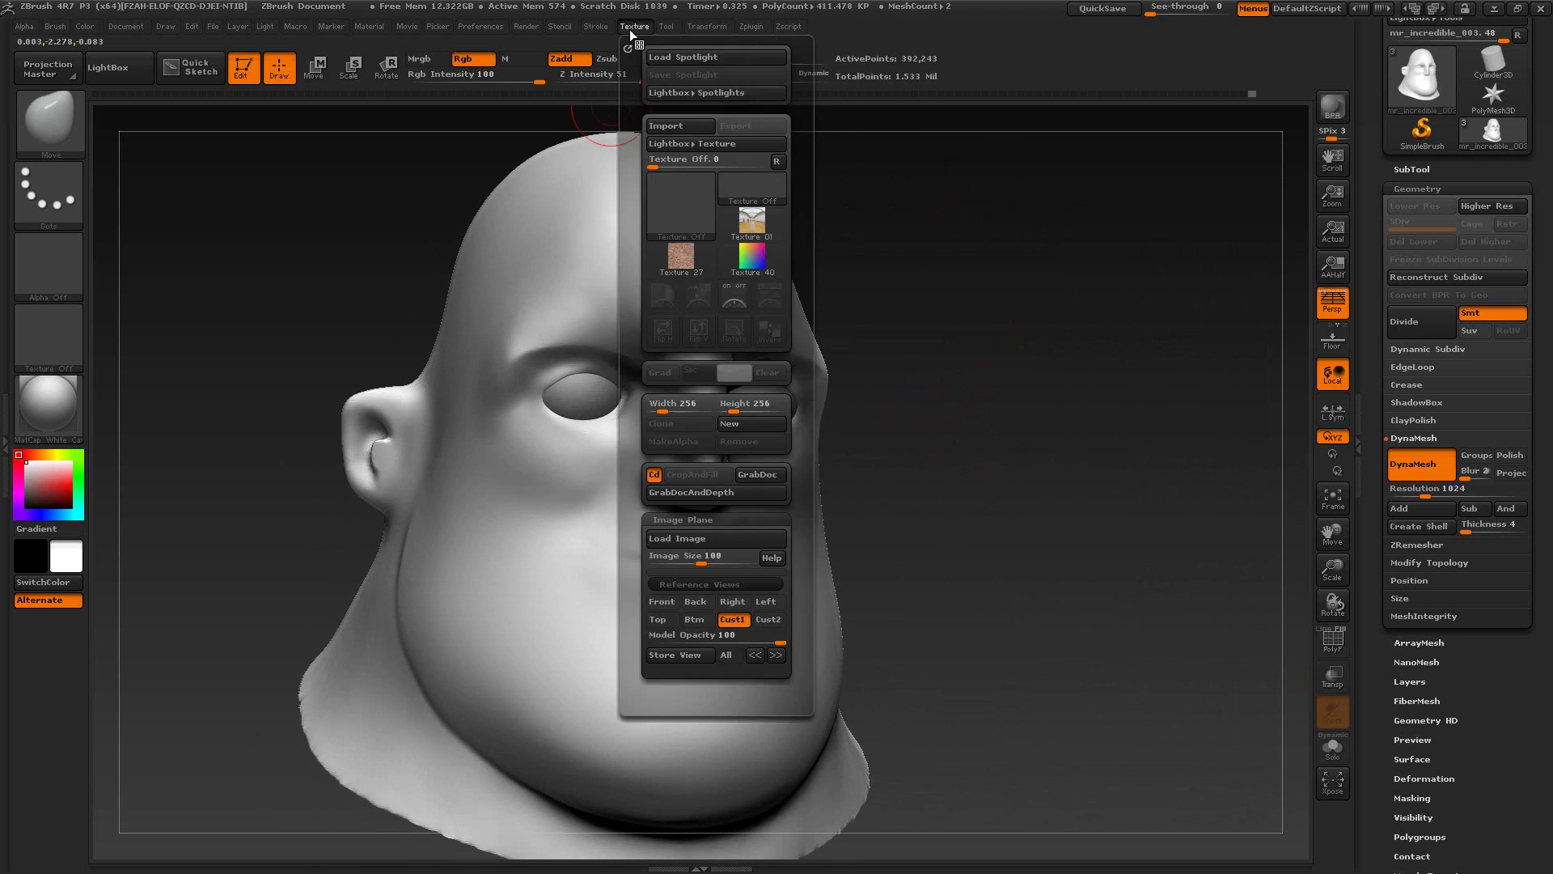
pyautogui.click(736, 620)
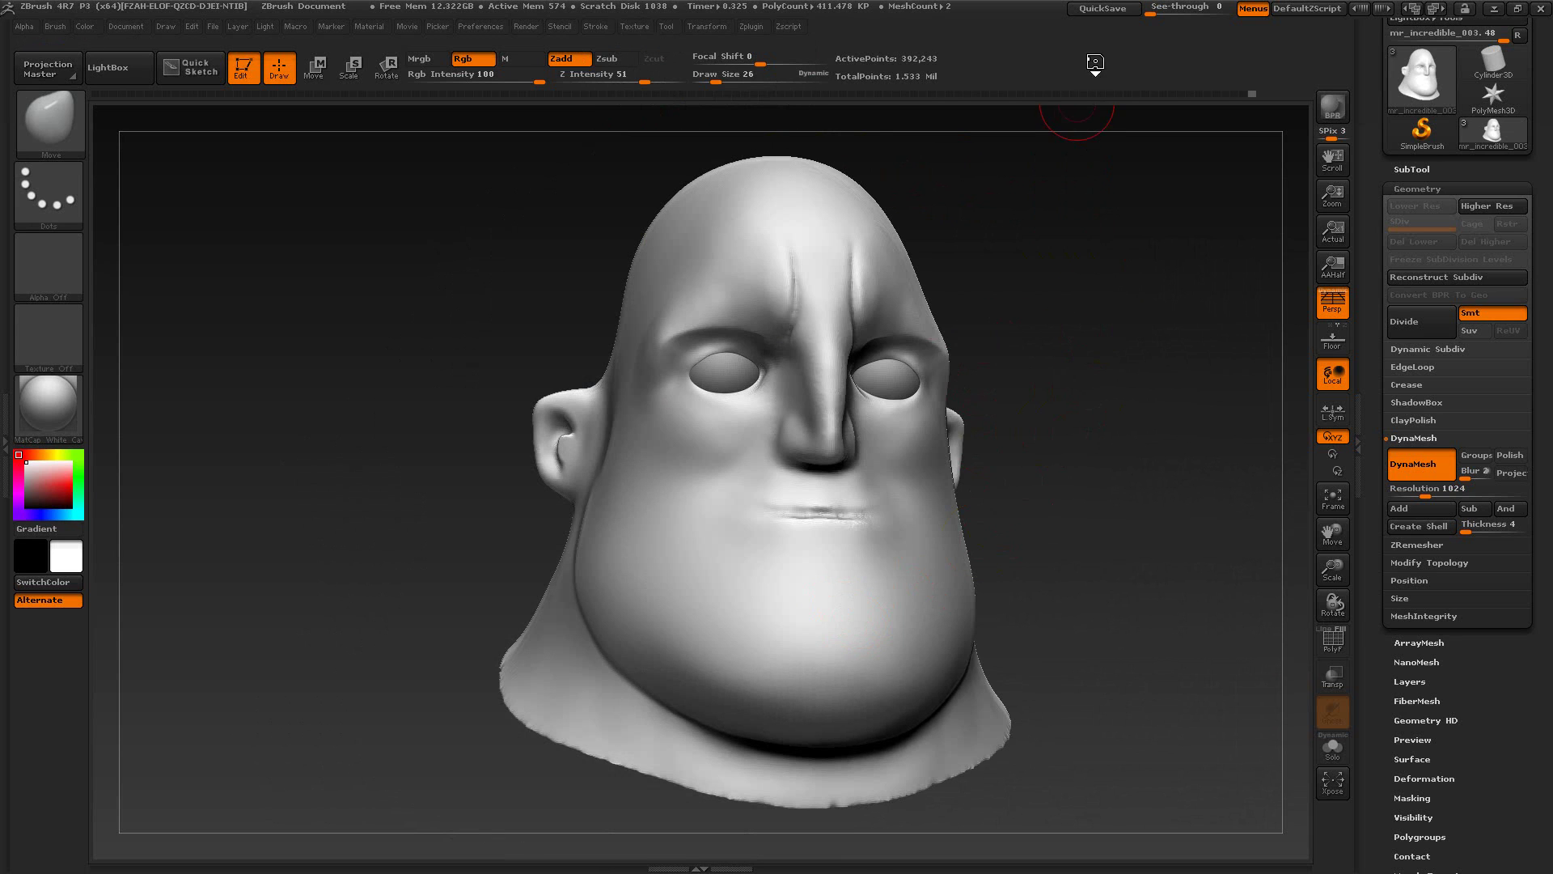
pyautogui.hotkey('alt', 'Tab')
pyautogui.click(298, 48)
pyautogui.hotkey('alt', 'Tab')
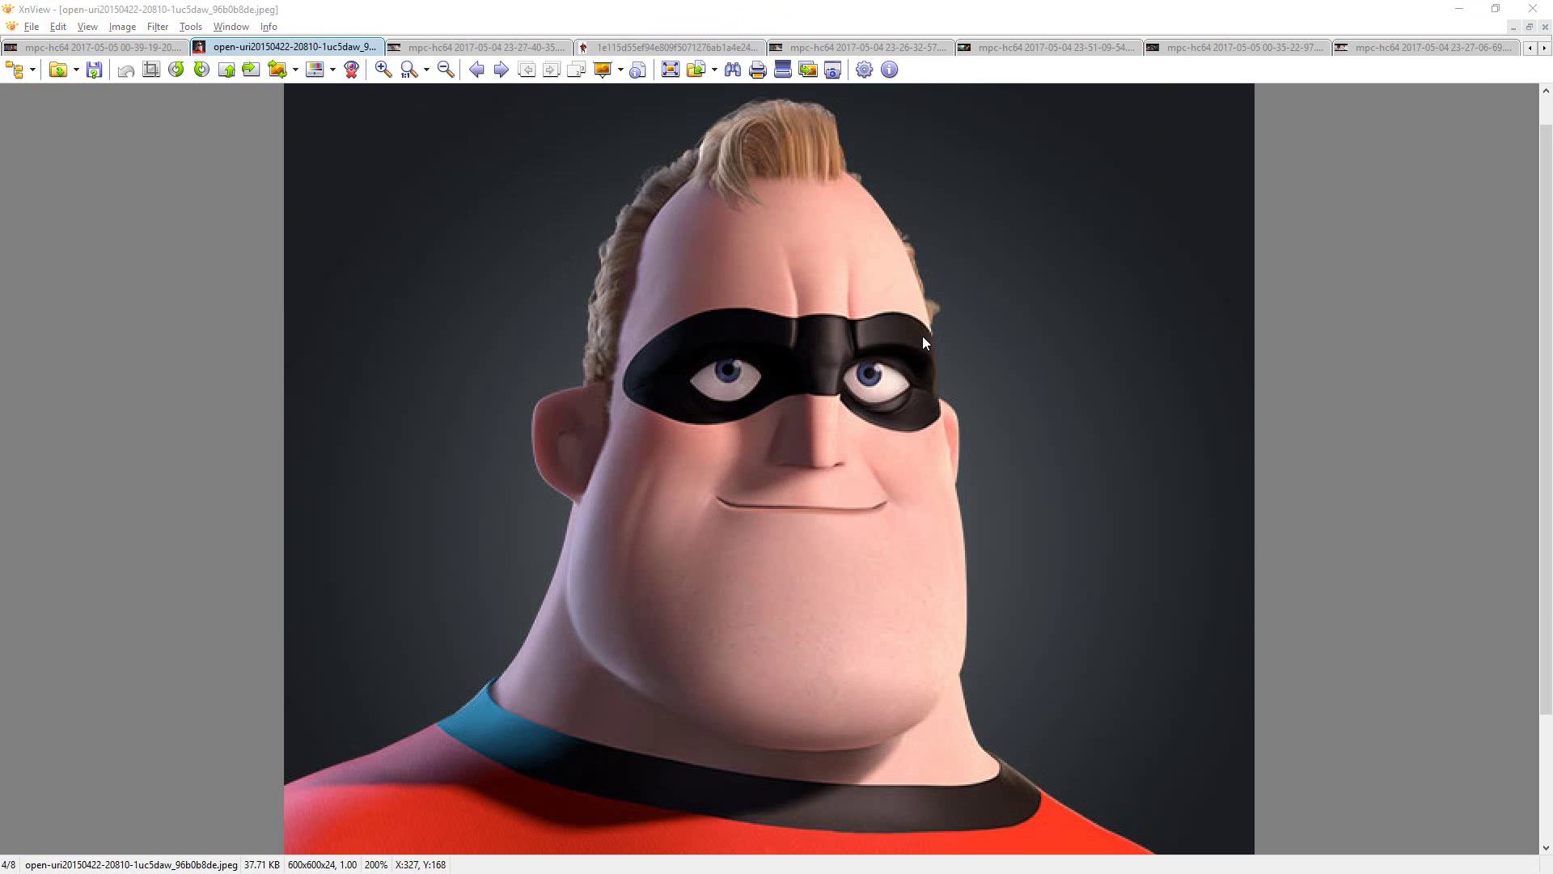
pyautogui.moveTo(1165, 13)
pyautogui.mouseDown()
pyautogui.moveTo(1217, 22)
pyautogui.moveTo(1144, 20)
pyautogui.mouseUp()
# Step: Try adjusting the head side beside the eye with the Move brush at draw size 62, and roll back the recent changes in the undo history
pyautogui.press('s')
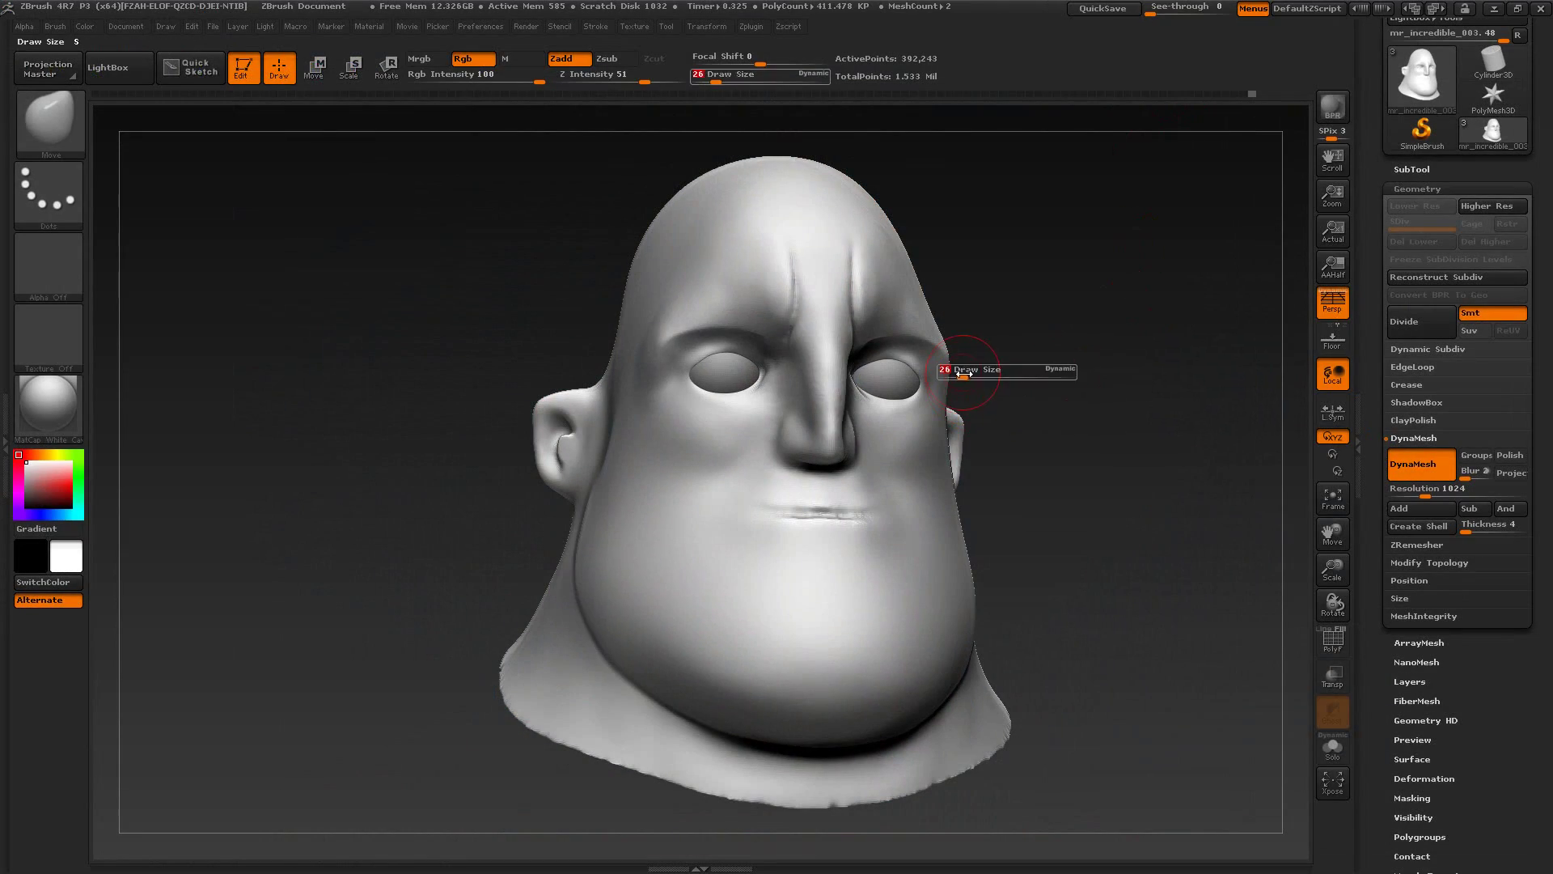
pyautogui.moveTo(961, 375); pyautogui.dragTo(974, 377)
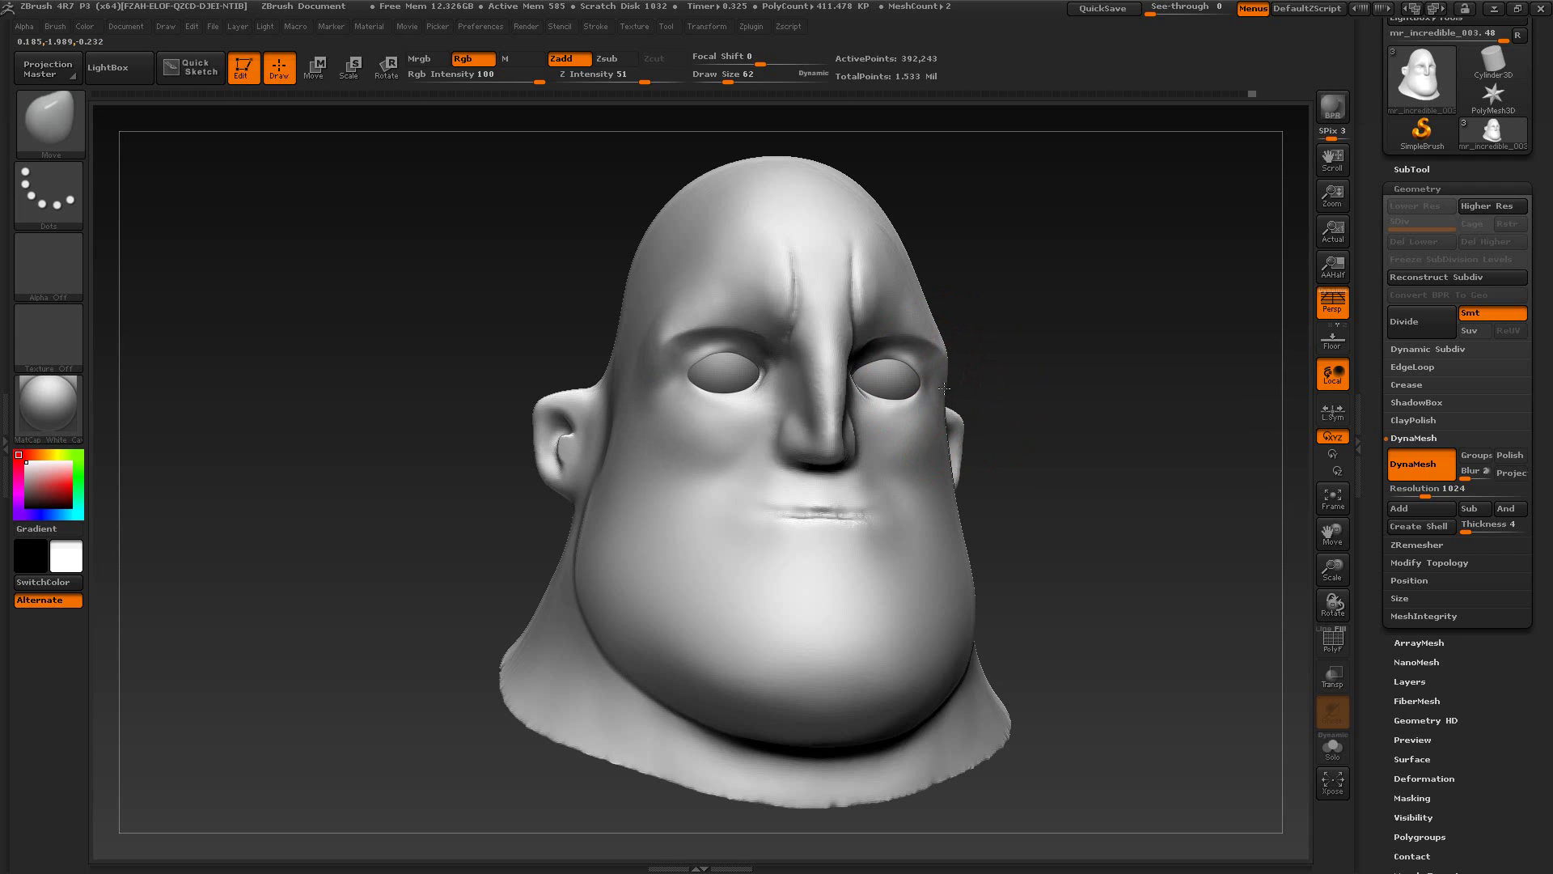
pyautogui.moveTo(1121, 388); pyautogui.dragTo(960, 372)
pyautogui.click(1250, 95)
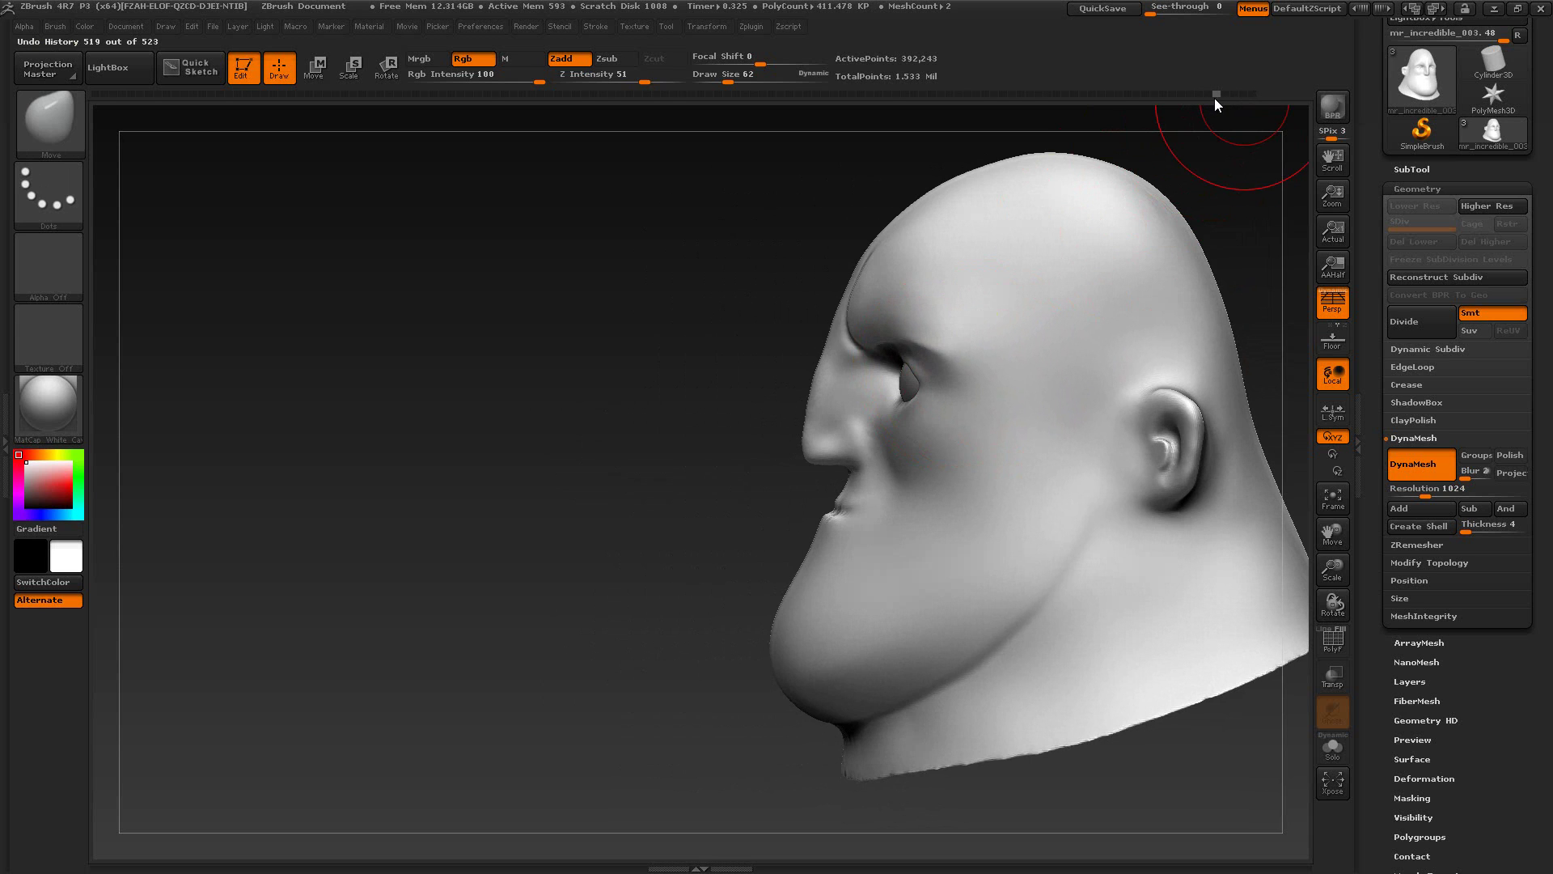
pyautogui.click(1216, 98)
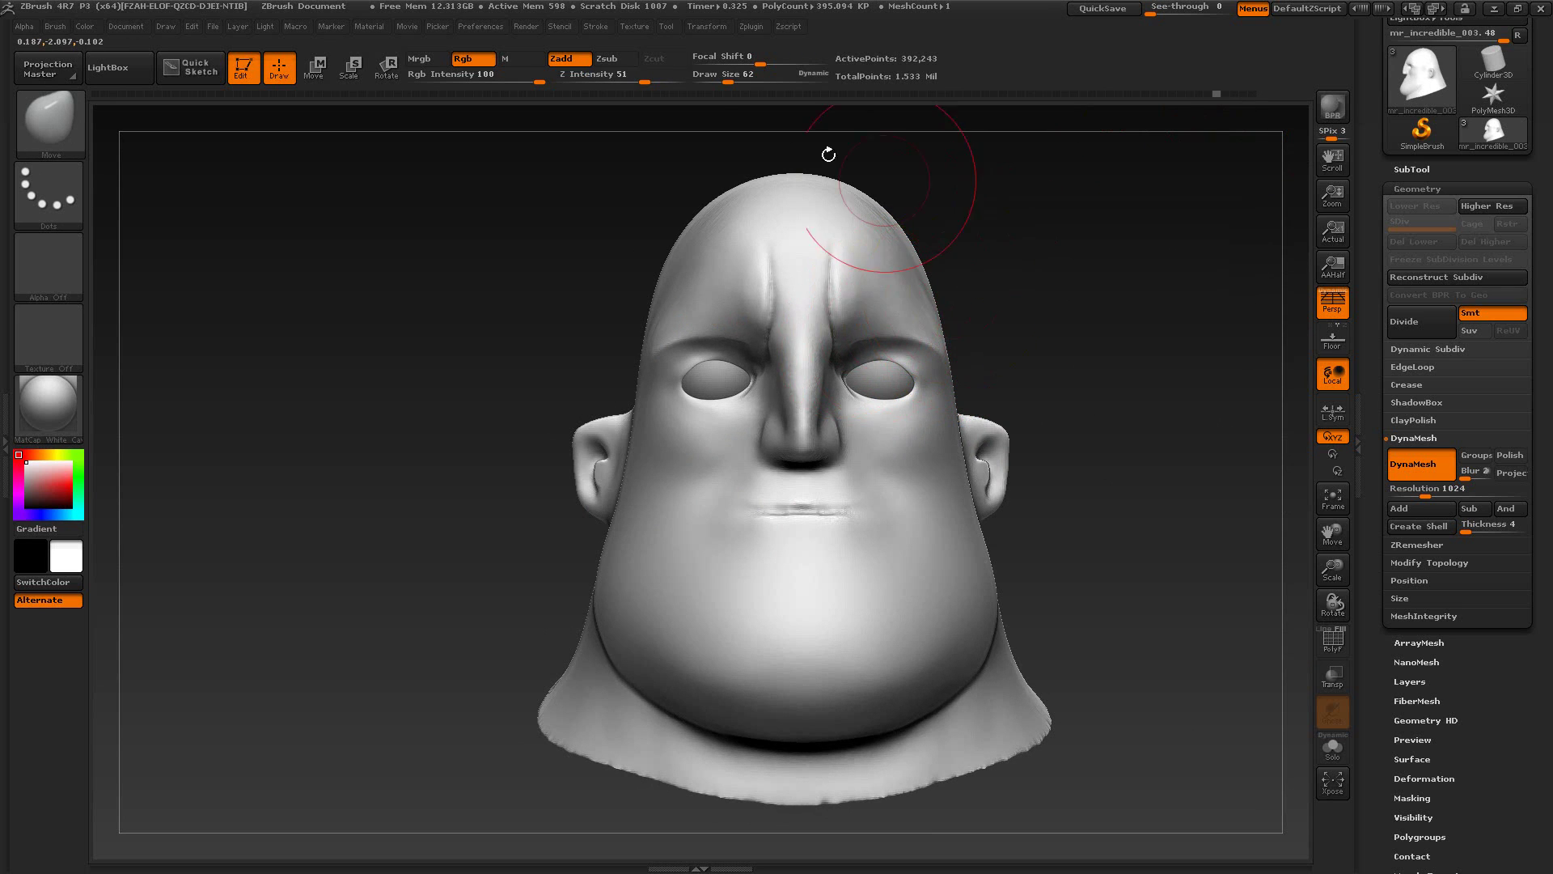
# Step: Restore the Cust1 view and check the restored head shape against the reference through the see-through overlay
pyautogui.click(596, 26)
pyautogui.click(635, 26)
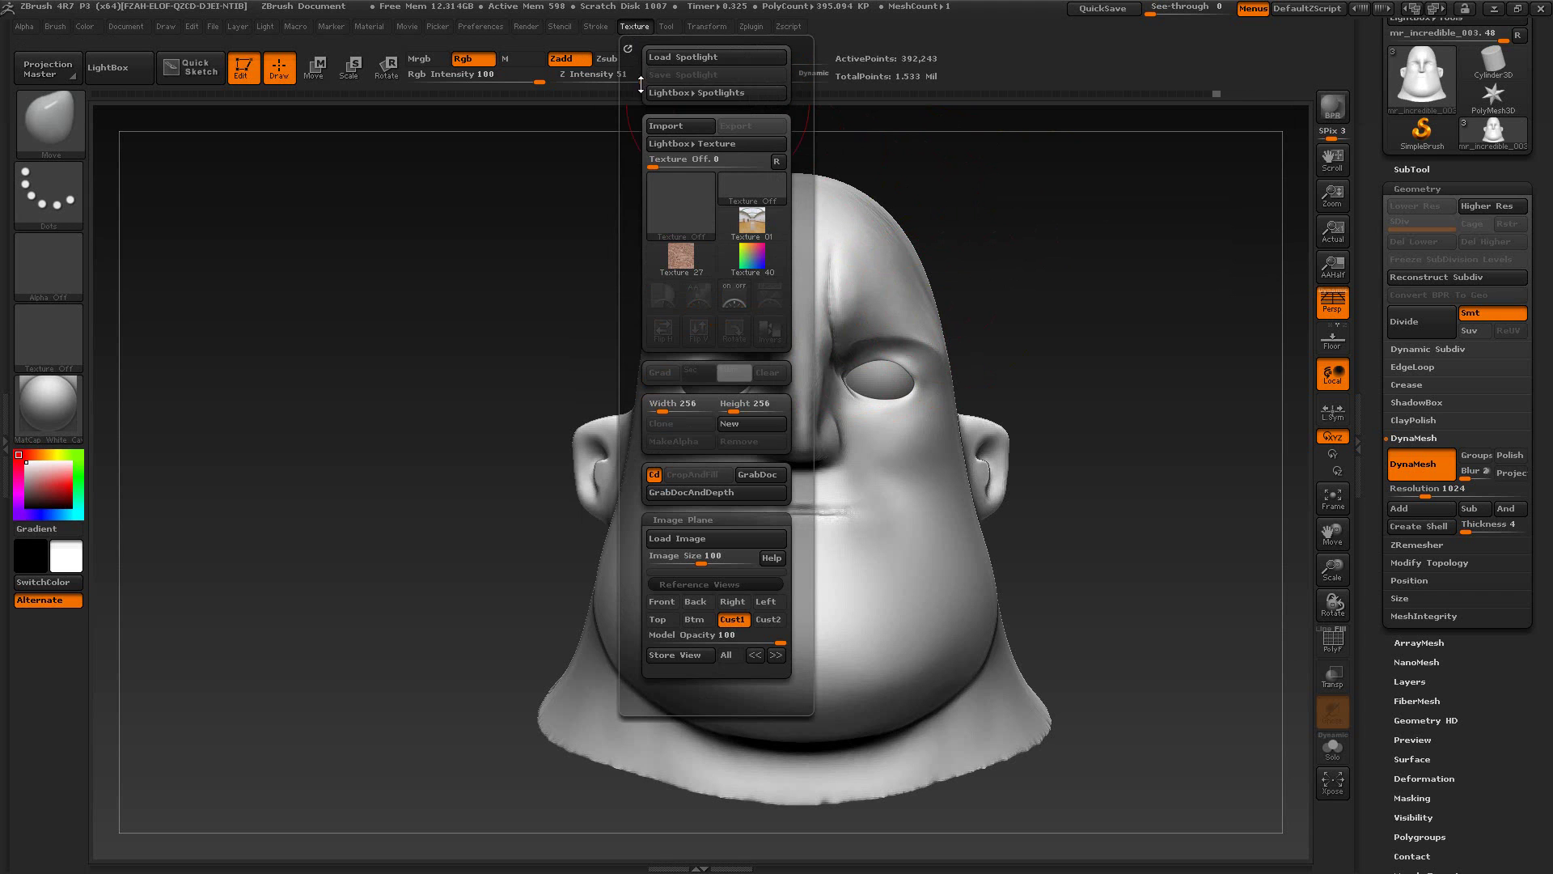
pyautogui.click(732, 619)
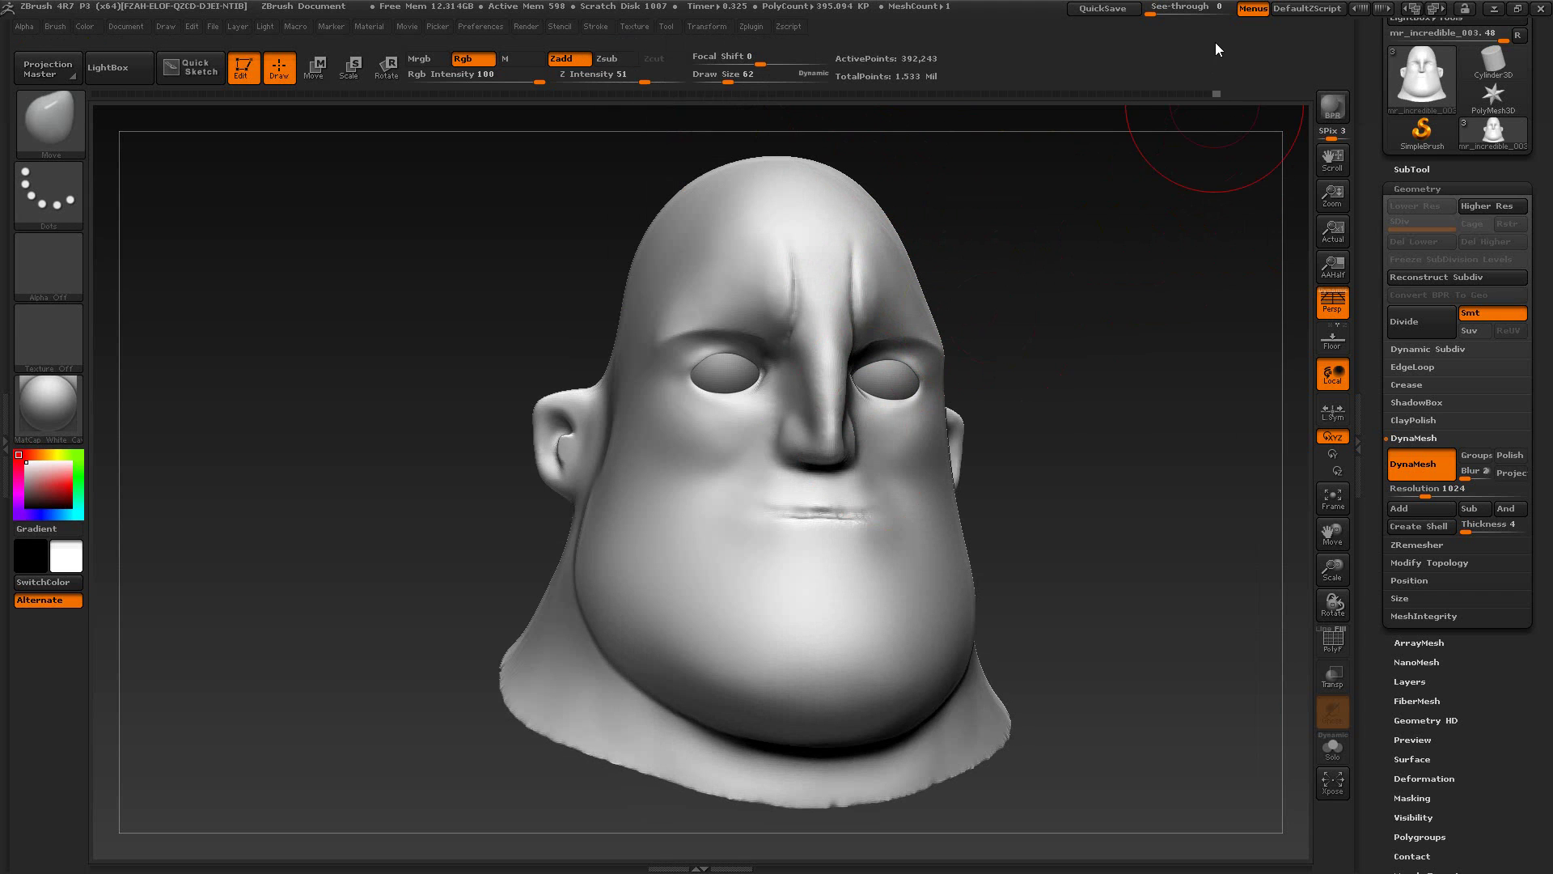
pyautogui.moveTo(1157, 8)
pyautogui.mouseDown()
pyautogui.moveTo(1244, 34)
pyautogui.moveTo(1159, 36)
pyautogui.moveTo(1235, 53)
pyautogui.moveTo(1149, 57)
pyautogui.mouseUp()
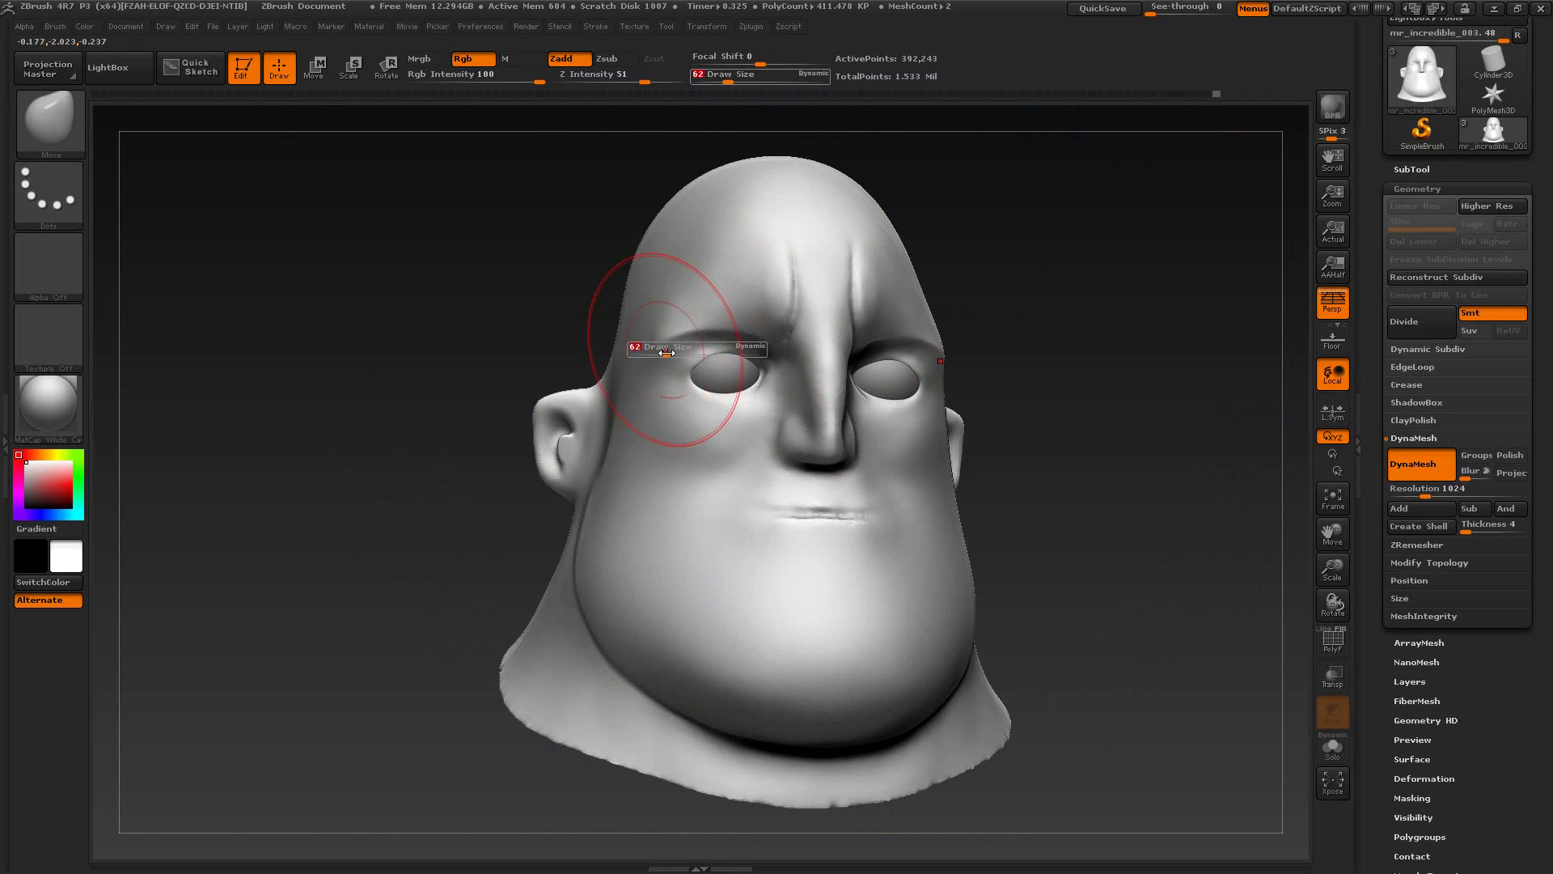
# Step: Adjust the outer brow and temple with the Move brush at draw size 39, check against the reference at see-through 59, and reset see-through to 0
pyautogui.hotkey('alt', 'Tab')
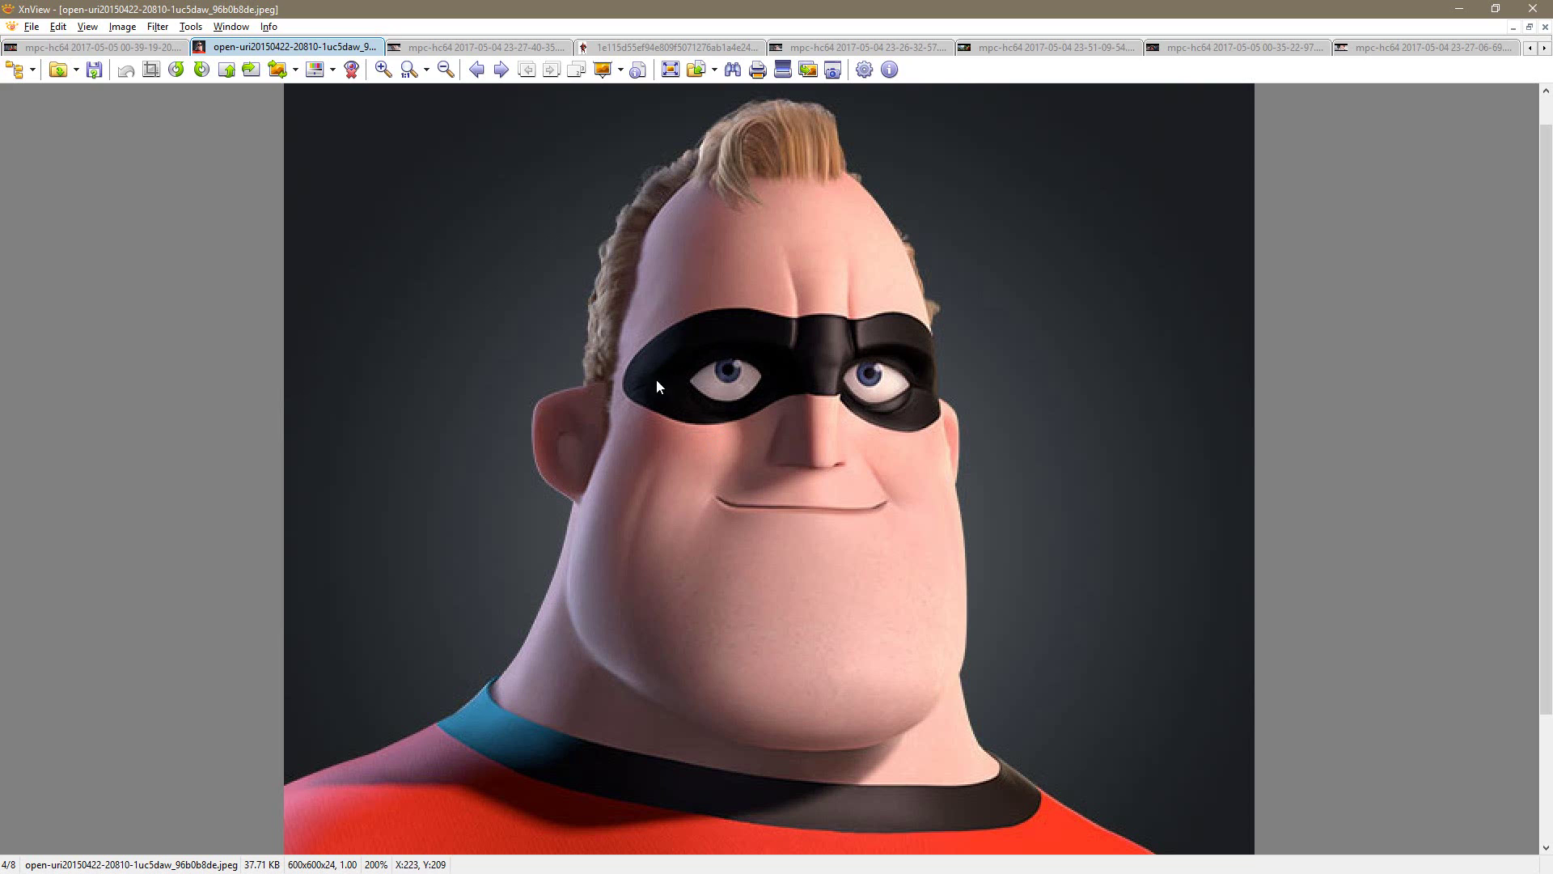
pyautogui.hotkey('alt', 'Tab')
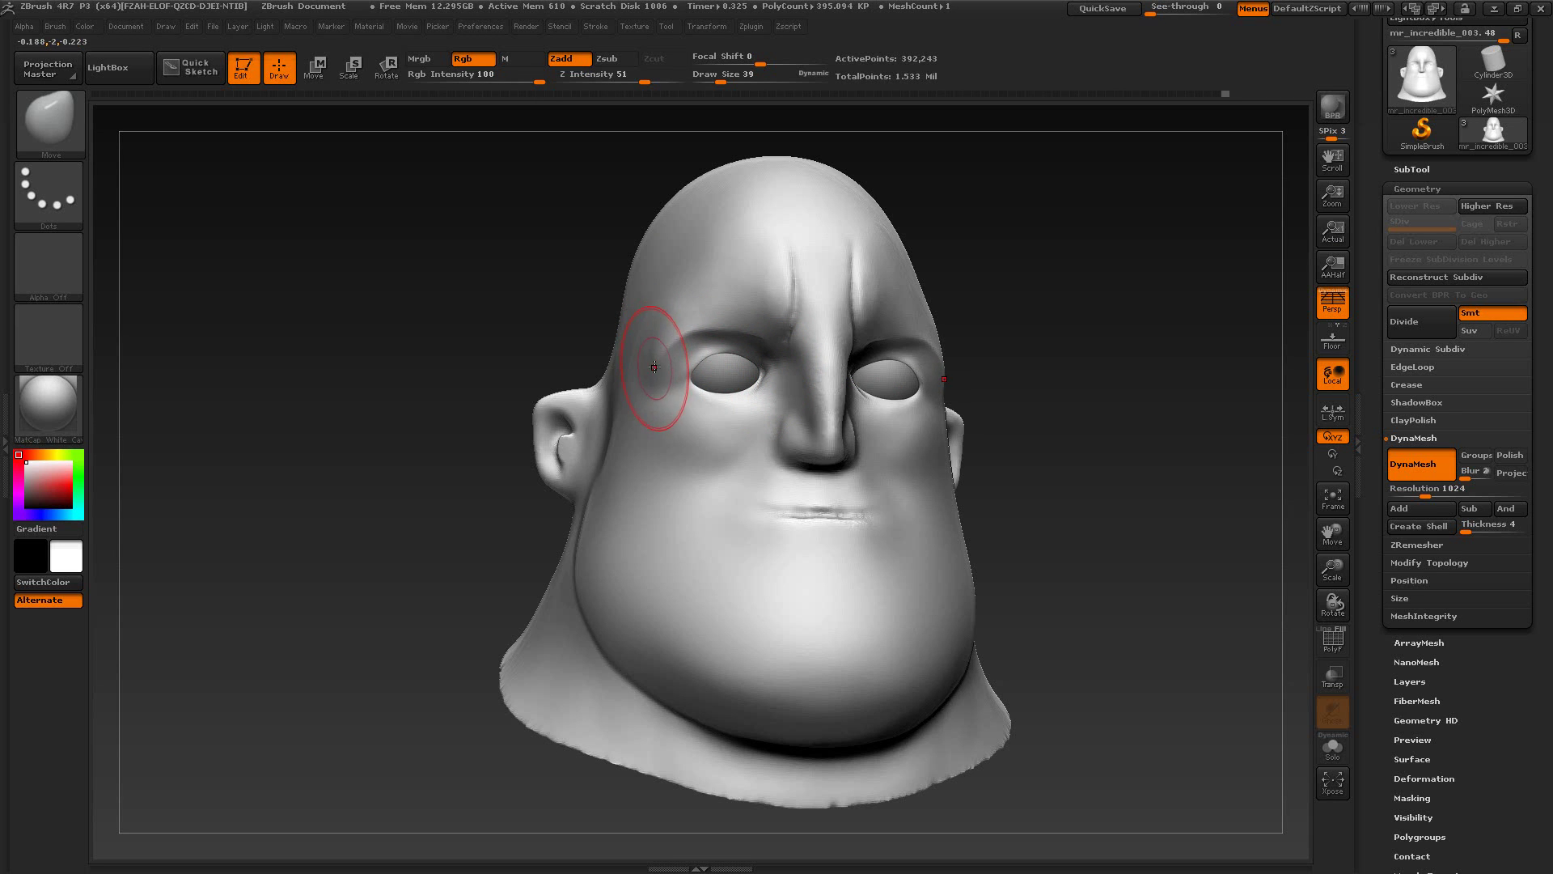
pyautogui.moveTo(669, 334); pyautogui.dragTo(681, 333)
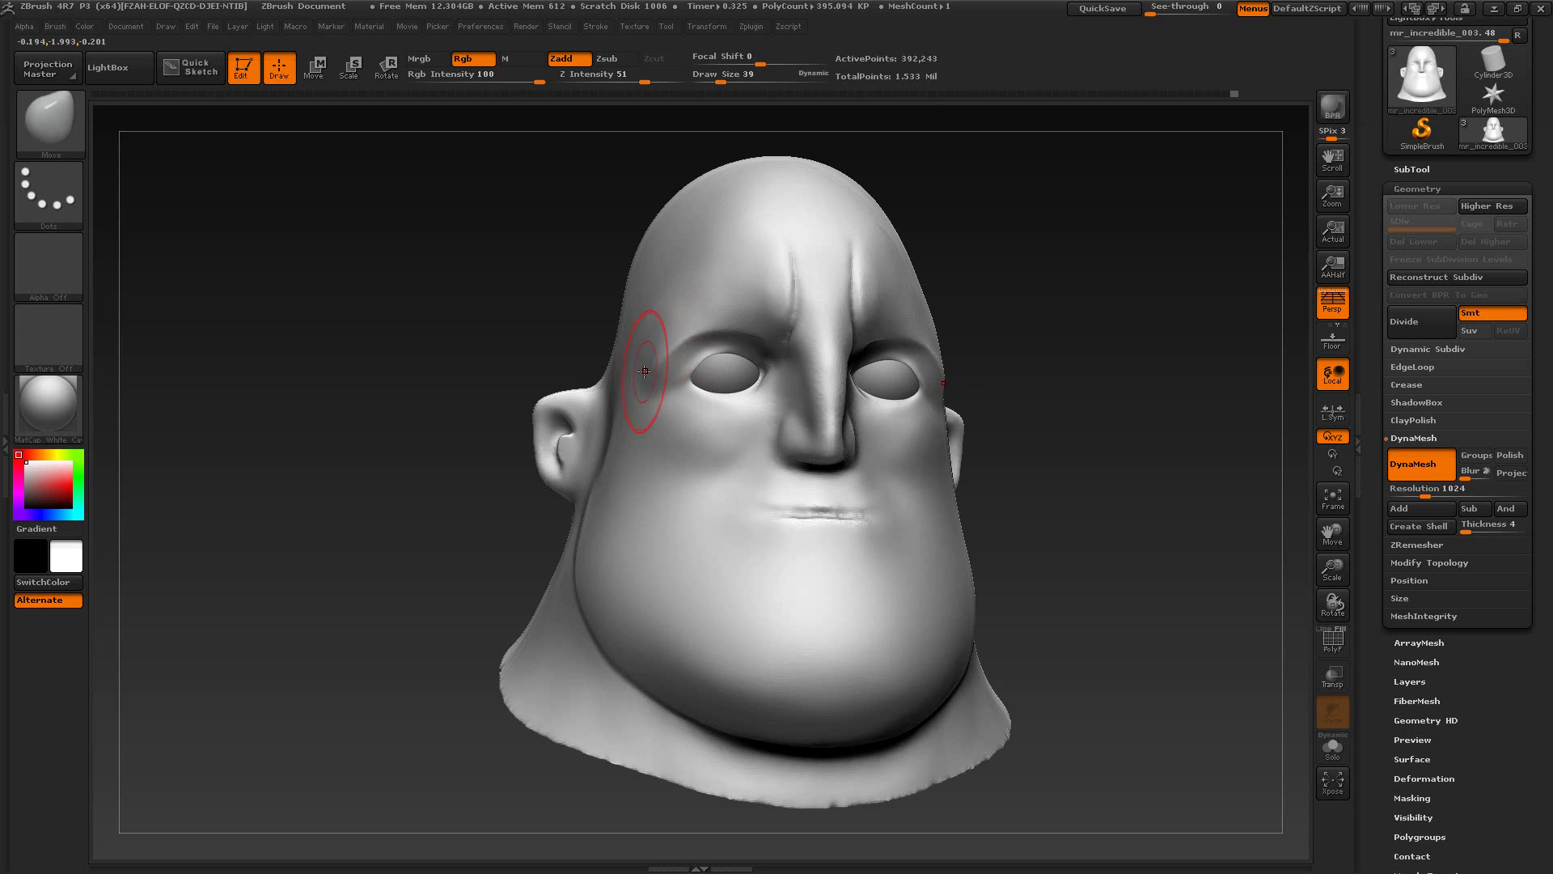
pyautogui.moveTo(1151, 12)
pyautogui.mouseDown()
pyautogui.moveTo(1237, 20)
pyautogui.moveTo(1181, 24)
pyautogui.moveTo(1251, 39)
pyautogui.moveTo(1173, 44)
pyautogui.moveTo(1230, 42)
pyautogui.moveTo(1179, 46)
pyautogui.moveTo(1196, 41)
pyautogui.mouseUp()
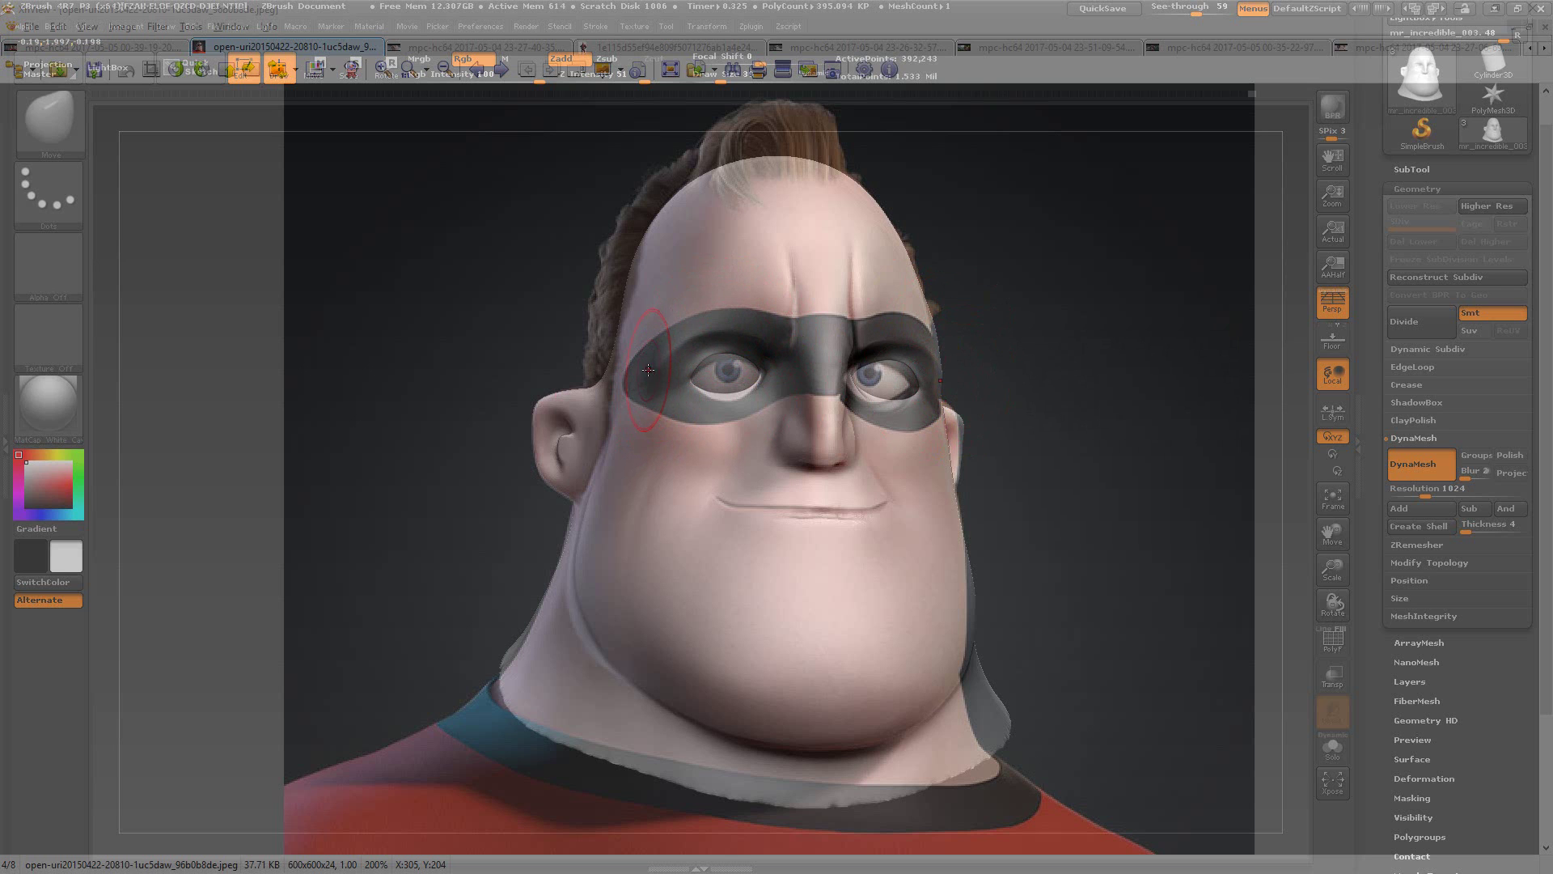
pyautogui.moveTo(1196, 12); pyautogui.dragTo(1149, 12)
# Step: Smooth the temple beside the outer eye corner and compare the head with the XnView reference
pyautogui.moveTo(1045, 307); pyautogui.dragTo(1044, 353)
pyautogui.press('shift')
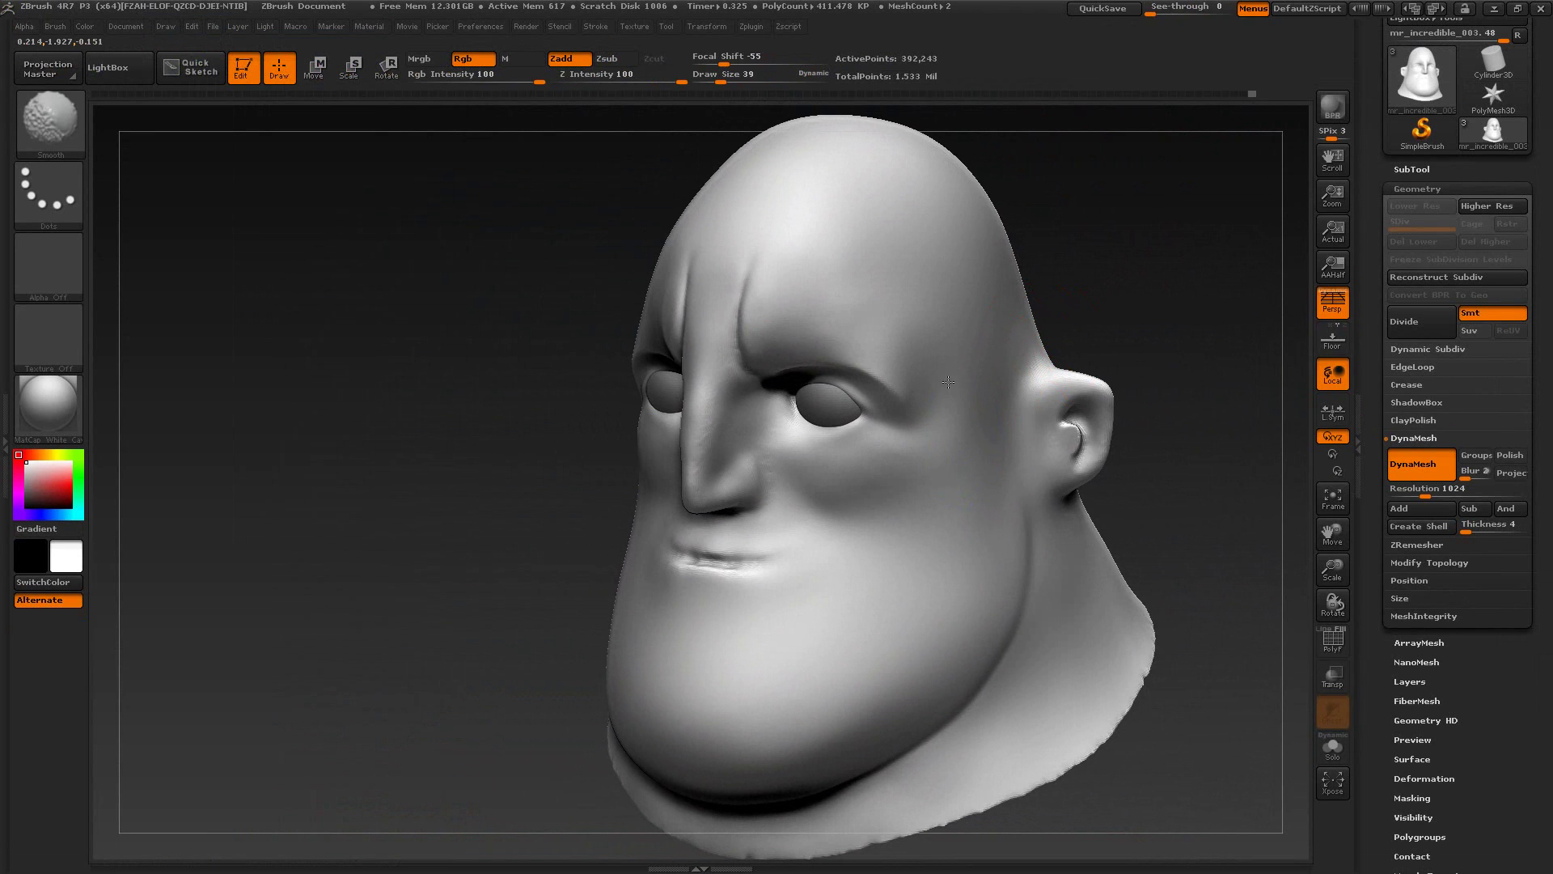
pyautogui.moveTo(1082, 270); pyautogui.dragTo(1112, 311)
pyautogui.hotkey('alt', 'Tab')
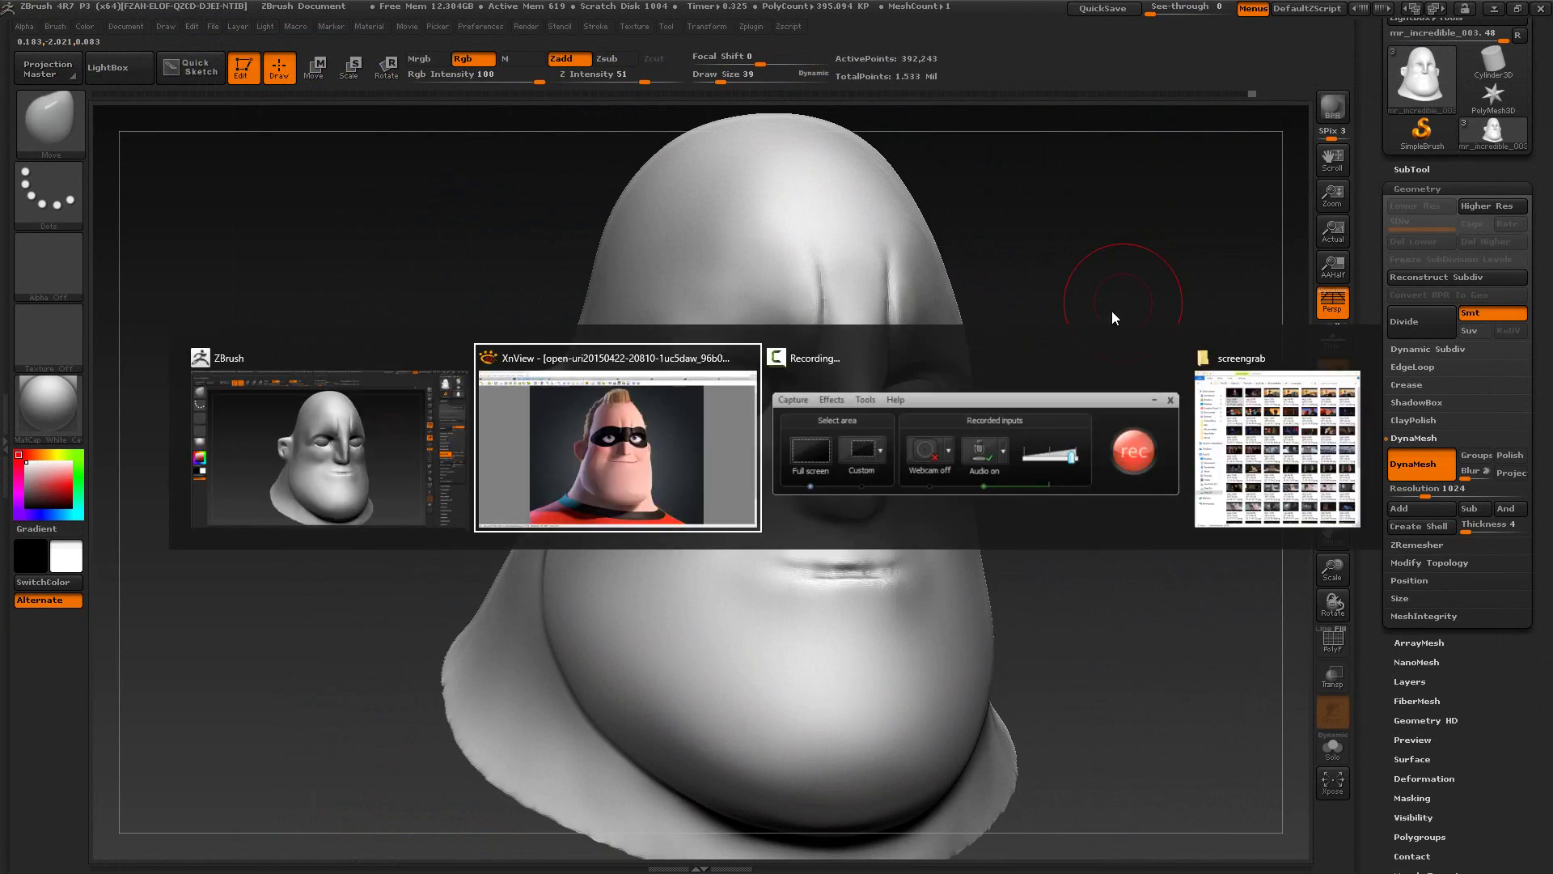
pyautogui.hotkey('alt', 'Tab')
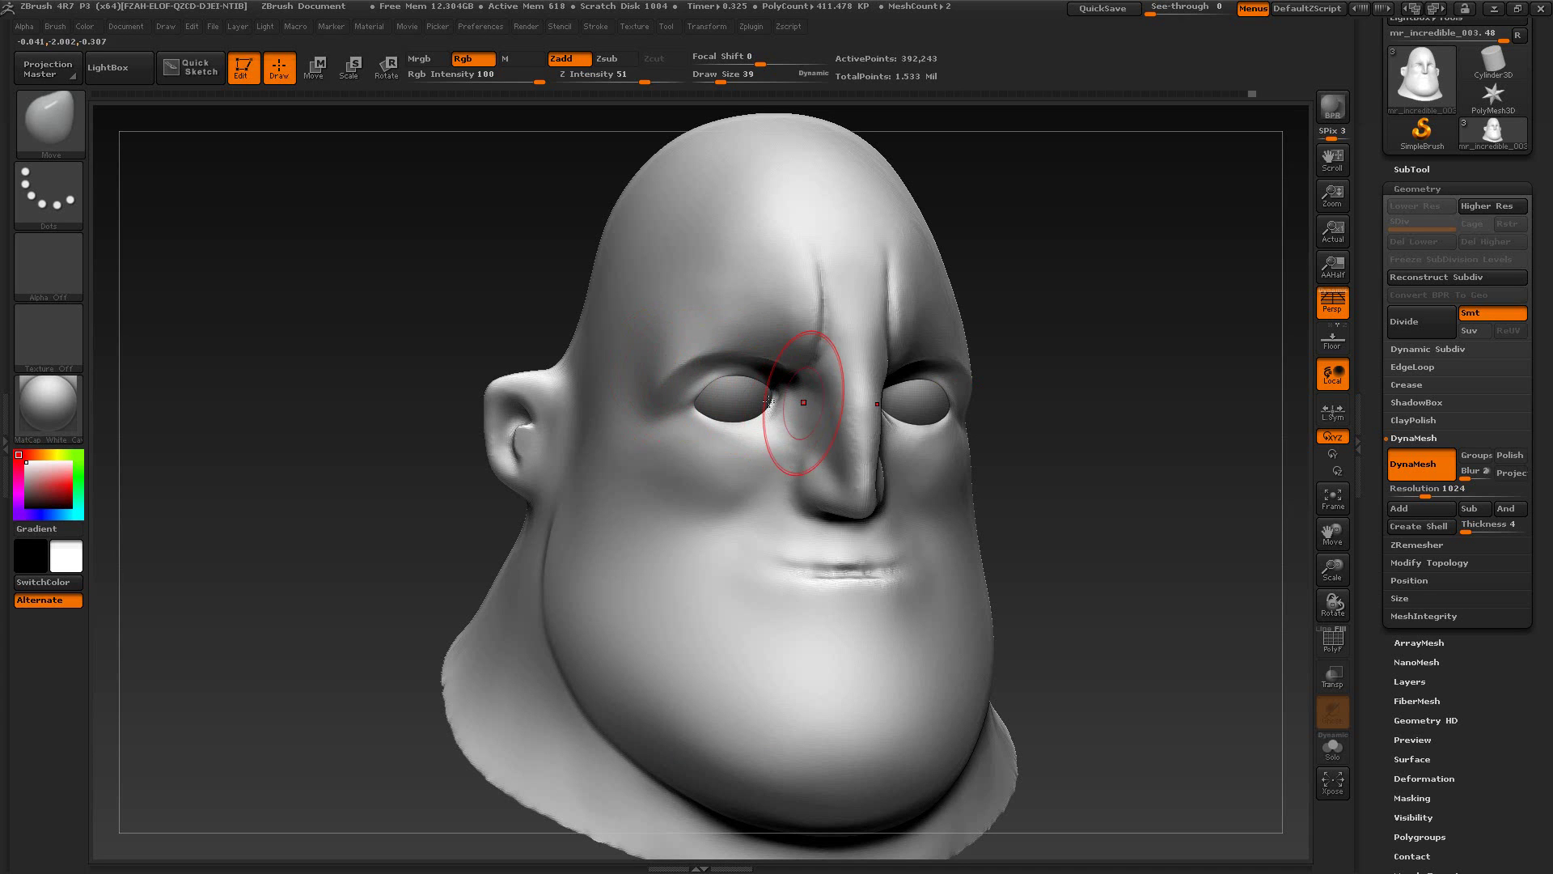
# Step: Build up the outer brow edge beside the eye with ClayBuildup at draw size 28 and smooth it
pyautogui.click(49, 119)
pyautogui.click(216, 134)
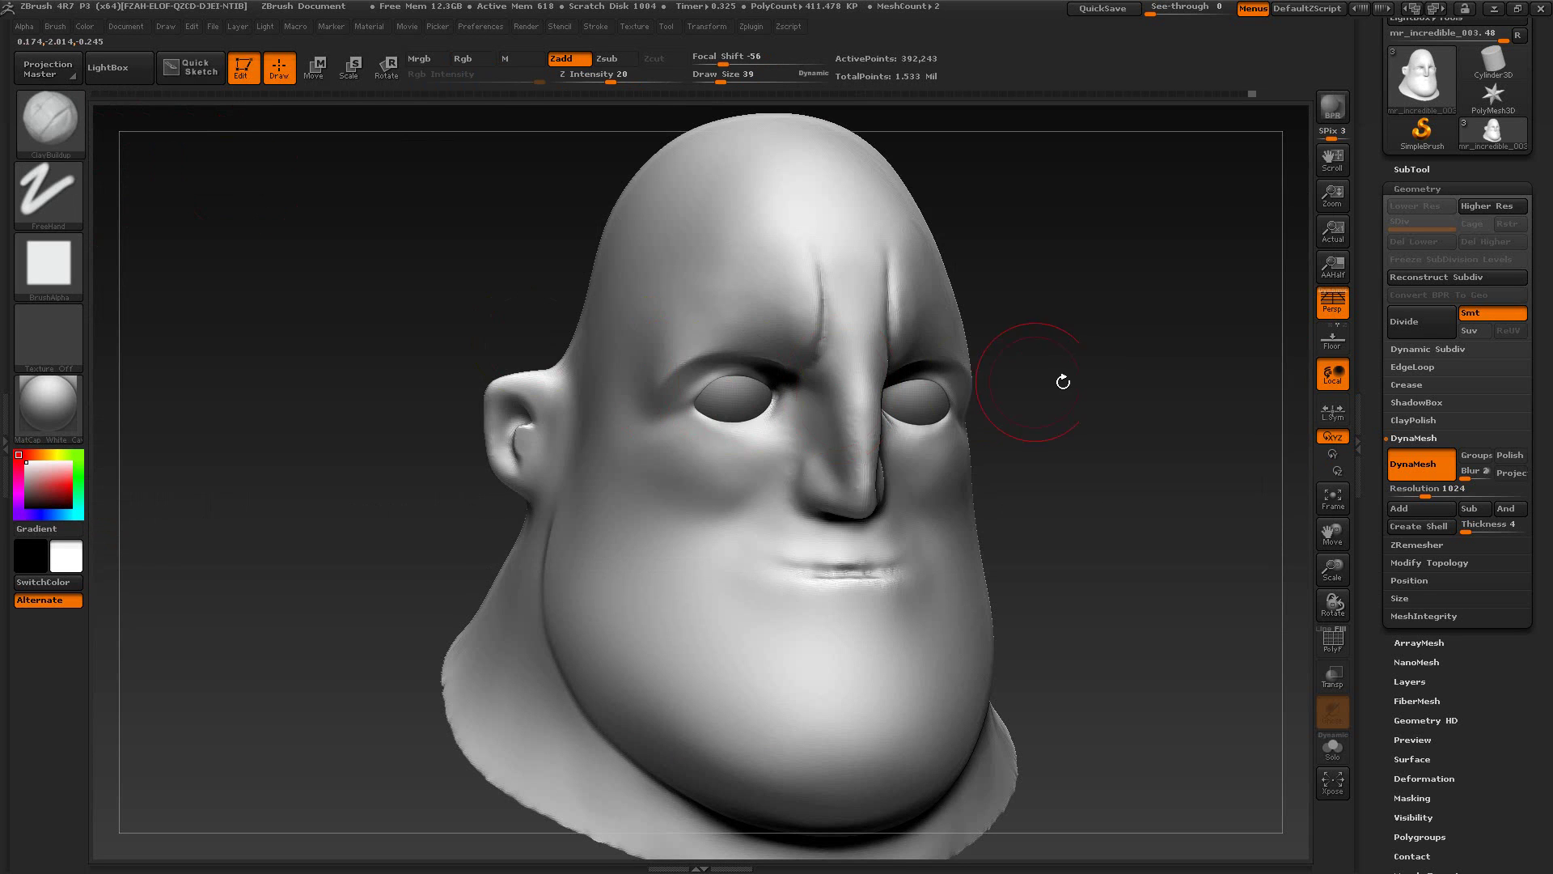
pyautogui.moveTo(1064, 381)
pyautogui.mouseDown()
pyautogui.moveTo(912, 413)
pyautogui.moveTo(914, 395)
pyautogui.moveTo(927, 412)
pyautogui.moveTo(904, 388)
pyautogui.moveTo(938, 425)
pyautogui.moveTo(894, 391)
pyautogui.moveTo(940, 422)
pyautogui.moveTo(933, 389)
pyautogui.moveTo(949, 380)
pyautogui.moveTo(933, 353)
pyautogui.mouseUp()
pyautogui.press('s')
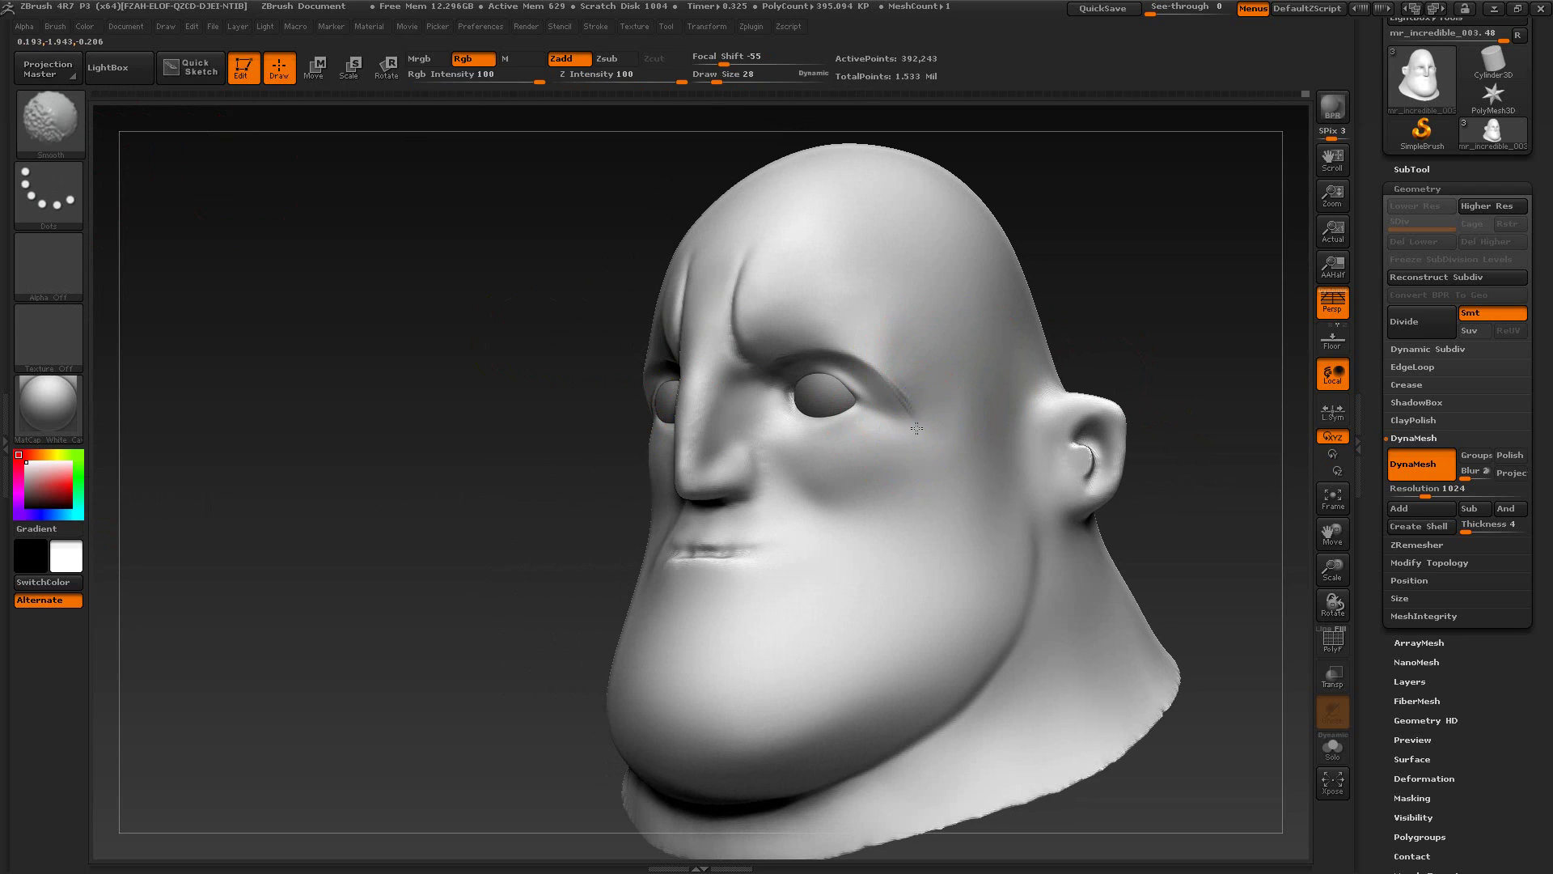
pyautogui.keyDown('shift'); pyautogui.moveTo(904, 402); pyautogui.dragTo(923, 428); pyautogui.keyUp('shift')
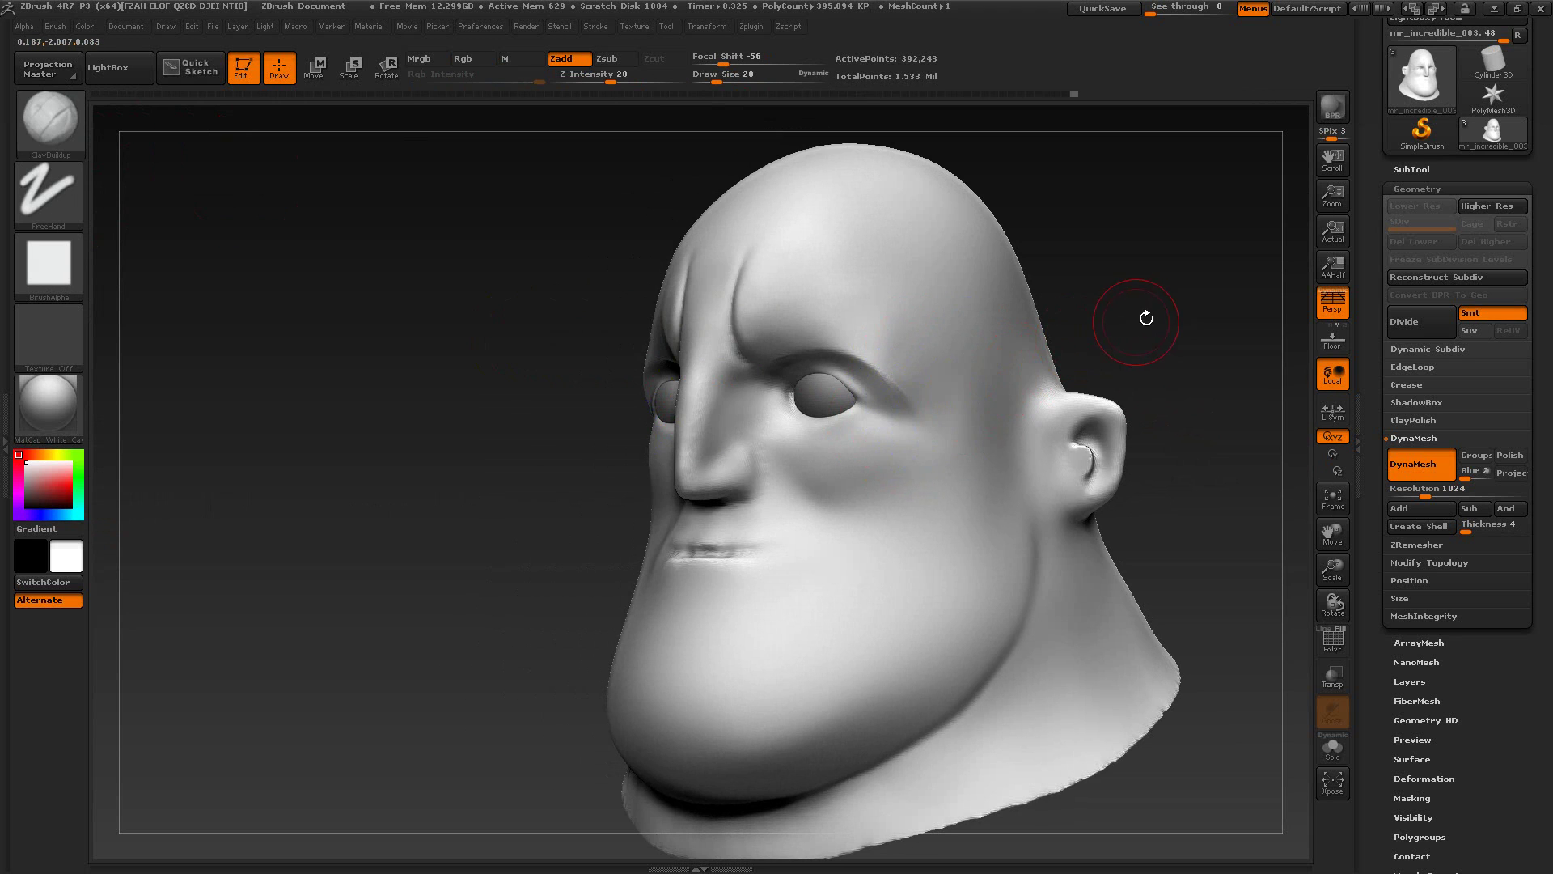
# Step: Add more clay to the temple between the outer eye corner and the ear, and smooth the strokes into the head side
pyautogui.moveTo(1168, 301)
pyautogui.keyDown('alt'); pyautogui.mouseDown()
pyautogui.moveTo(1036, 330)
pyautogui.moveTo(912, 391)
pyautogui.moveTo(927, 368)
pyautogui.mouseUp(); pyautogui.keyUp('alt')
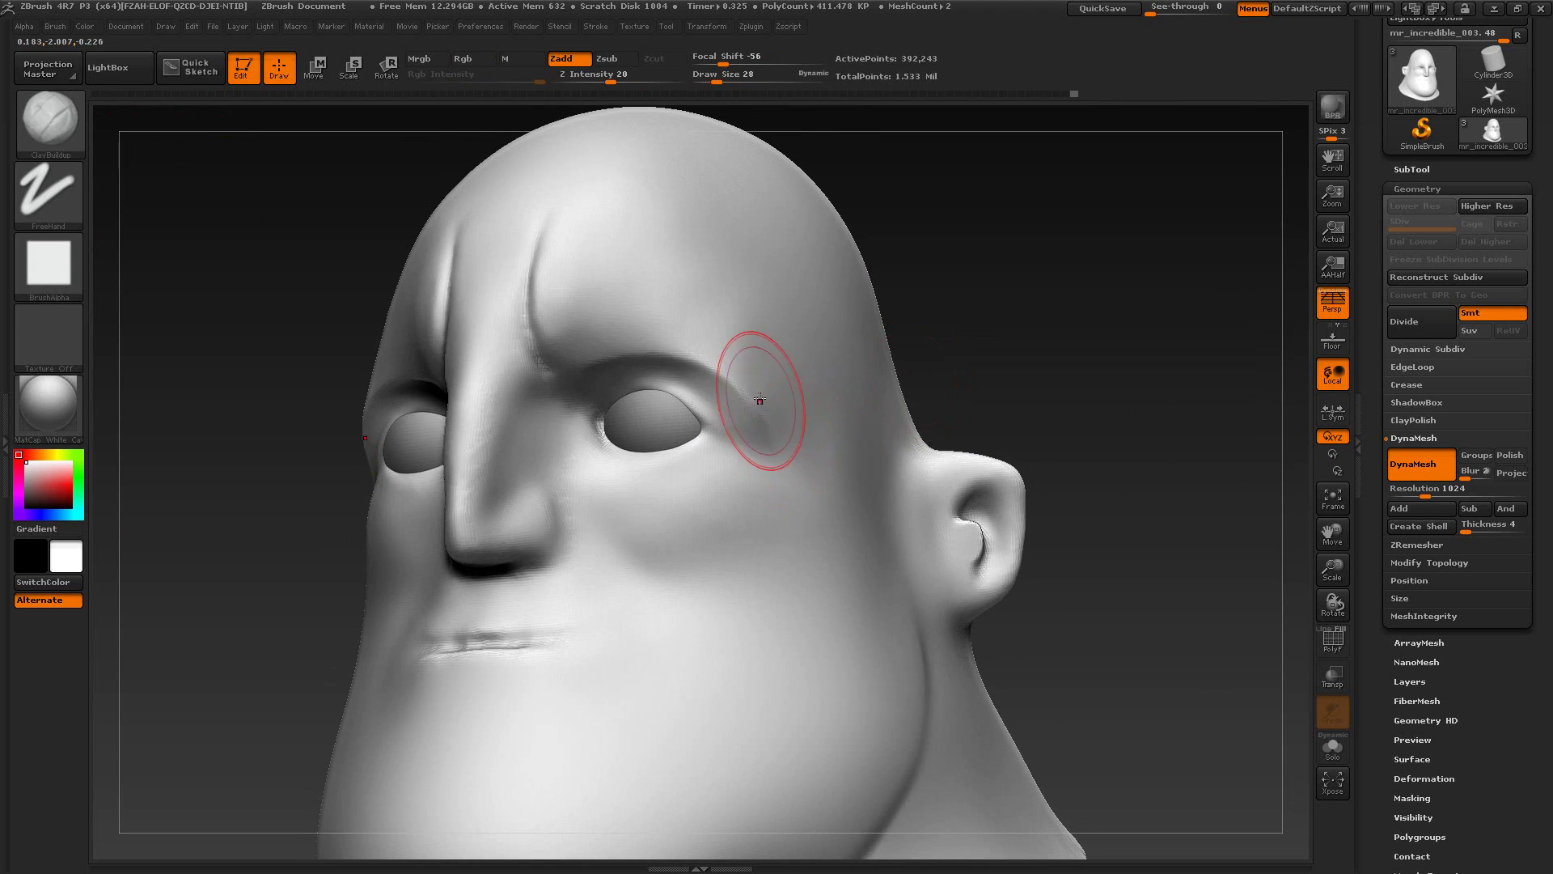
pyautogui.moveTo(749, 388)
pyautogui.mouseDown()
pyautogui.moveTo(790, 443)
pyautogui.moveTo(820, 438)
pyautogui.mouseUp()
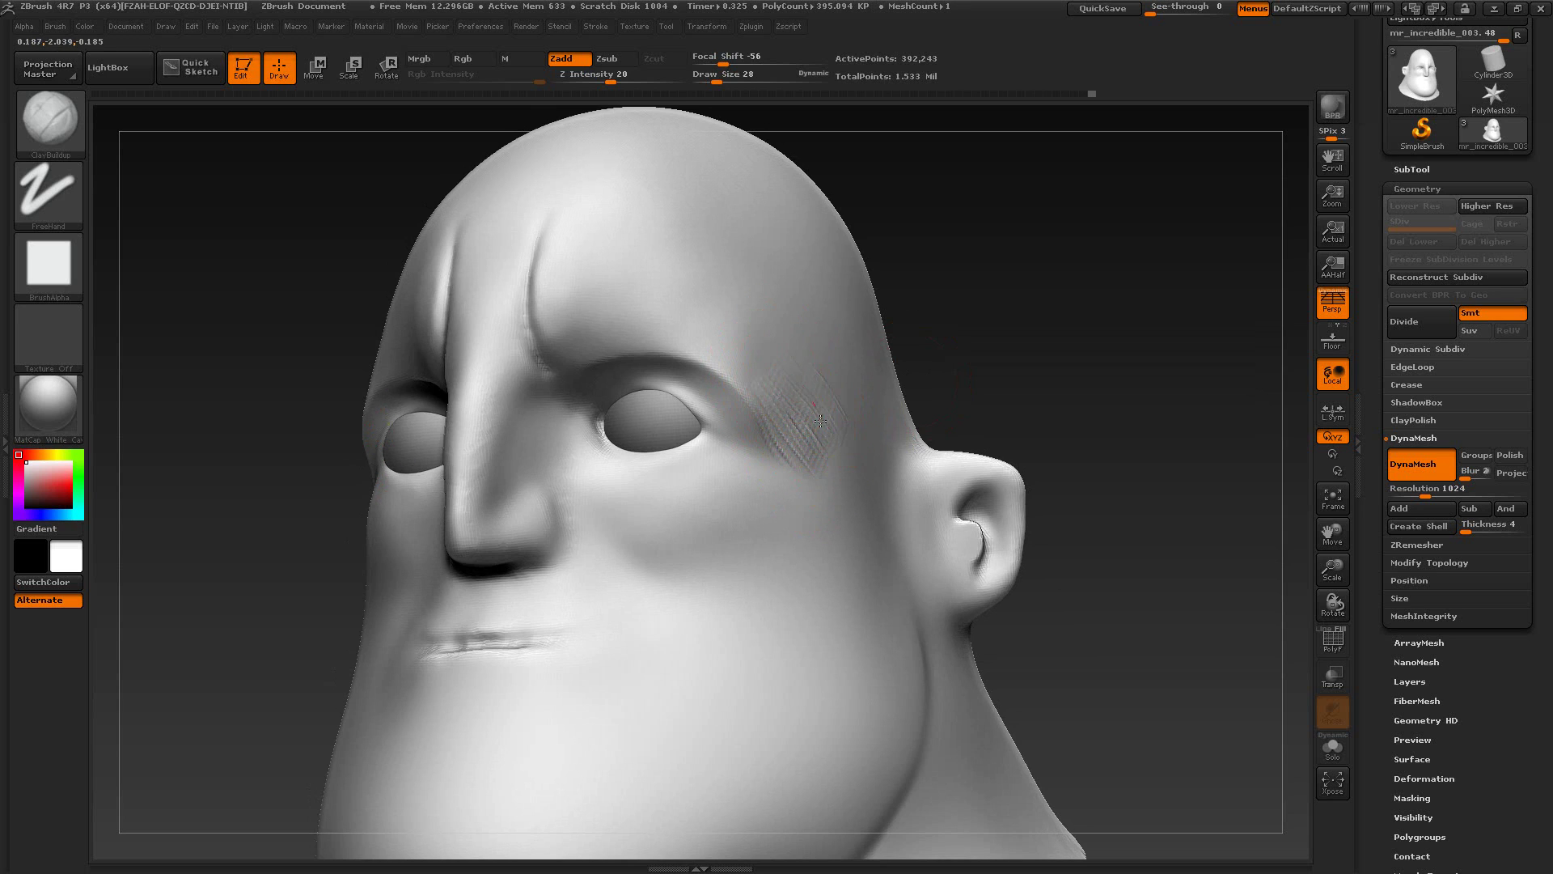
pyautogui.press('shift')
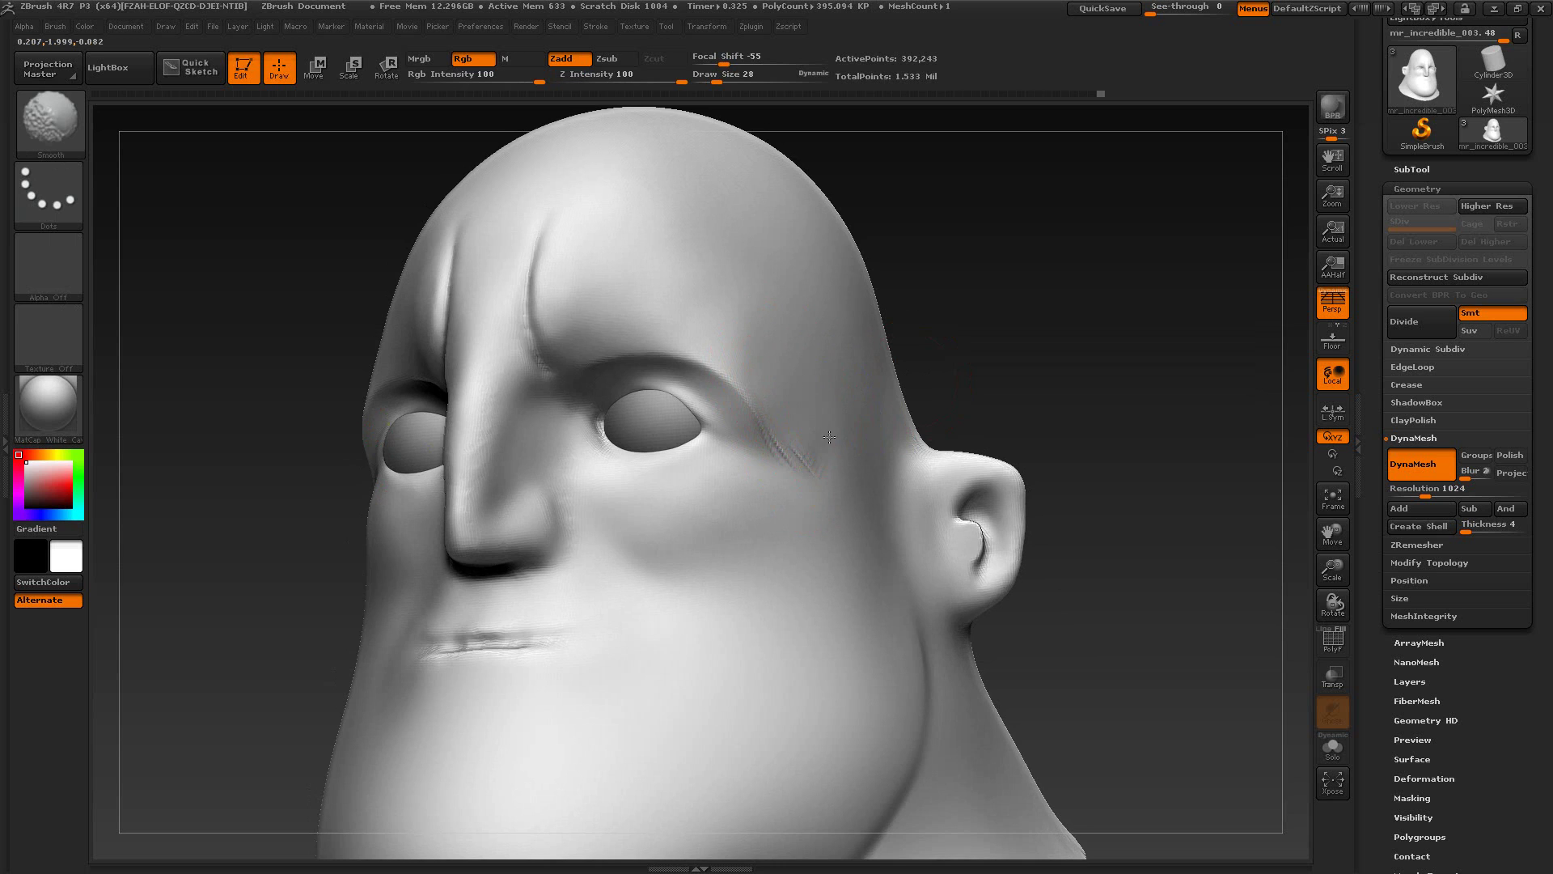
pyautogui.moveTo(819, 452)
pyautogui.keyDown('shift'); pyautogui.mouseDown()
pyautogui.moveTo(759, 455)
pyautogui.moveTo(780, 440)
pyautogui.moveTo(834, 458)
pyautogui.mouseUp(); pyautogui.keyUp('shift')
pyautogui.moveTo(977, 318)
pyautogui.mouseDown()
pyautogui.moveTo(1009, 331)
pyautogui.moveTo(979, 292)
pyautogui.moveTo(1007, 303)
pyautogui.mouseUp()
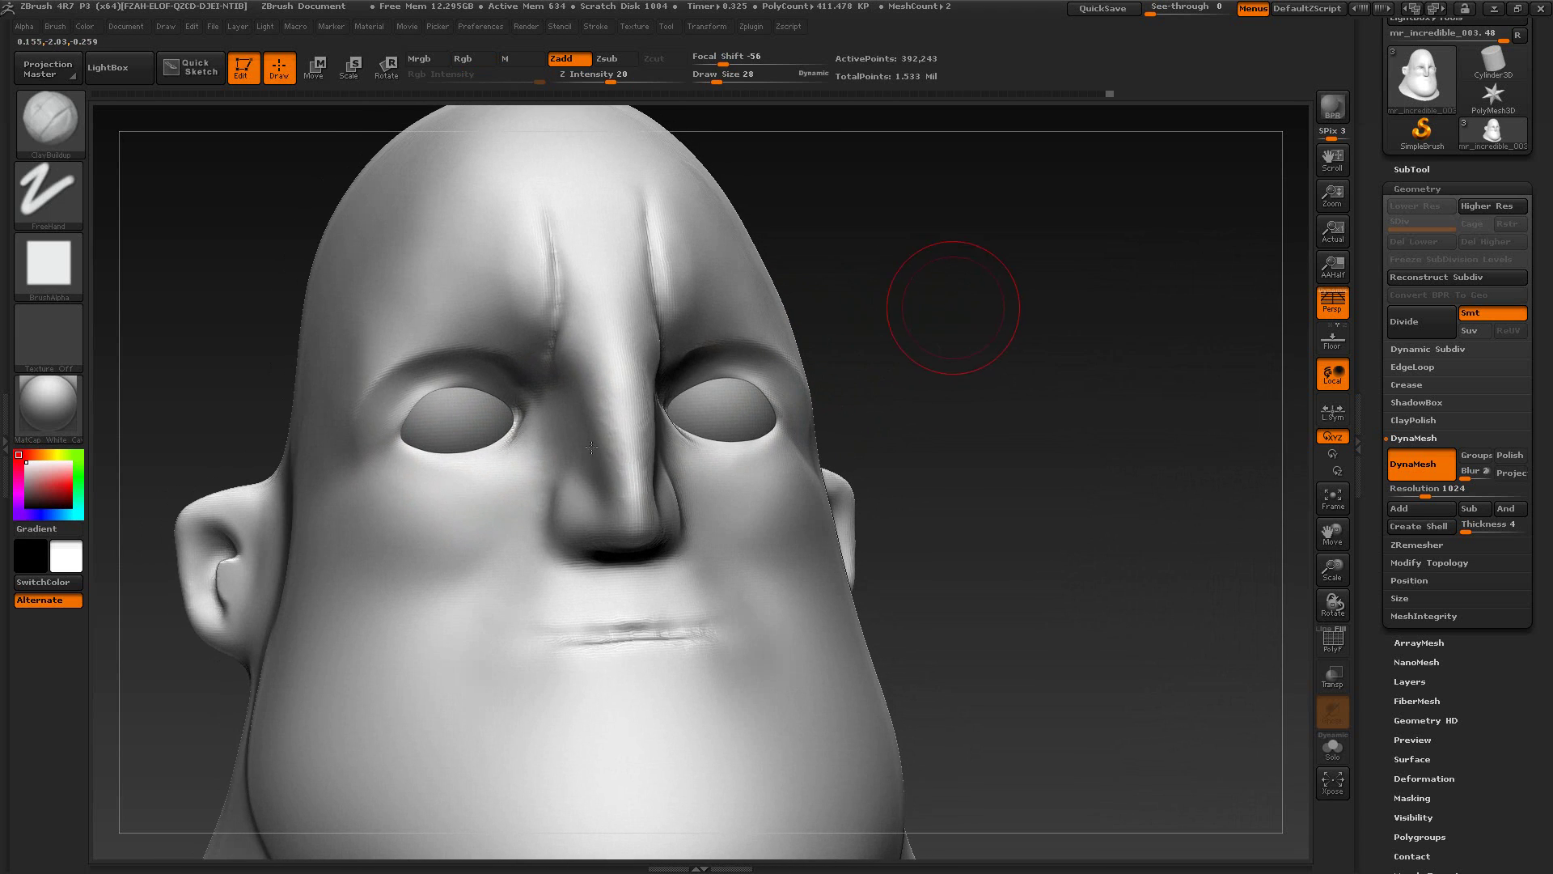
pyautogui.keyDown('shift'); pyautogui.moveTo(319, 447); pyautogui.dragTo(300, 455); pyautogui.keyUp('shift')
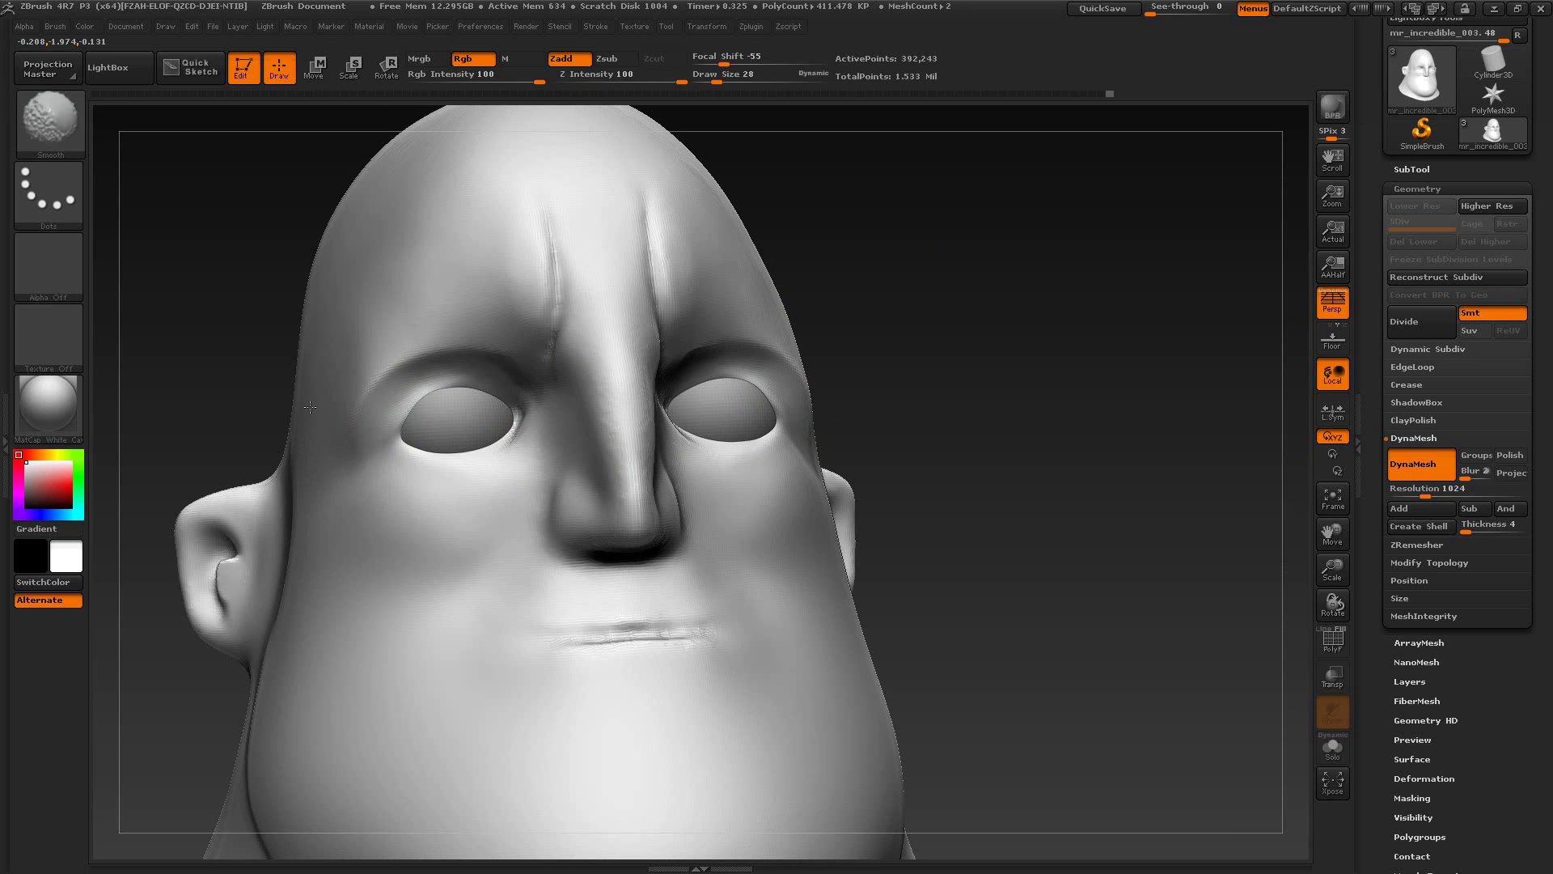
# Step: Smooth the head side between the eye and the ear, and check it against the masked portrait in XnView
pyautogui.keyDown('shift'); pyautogui.moveTo(310, 407); pyautogui.dragTo(308, 353); pyautogui.keyUp('shift')
pyautogui.moveTo(1011, 340)
pyautogui.mouseDown()
pyautogui.moveTo(967, 336)
pyautogui.moveTo(992, 438)
pyautogui.moveTo(946, 367)
pyautogui.moveTo(957, 298)
pyautogui.moveTo(1035, 299)
pyautogui.moveTo(1003, 340)
pyautogui.moveTo(1048, 348)
pyautogui.mouseUp()
pyautogui.hotkey('alt', 'Tab')
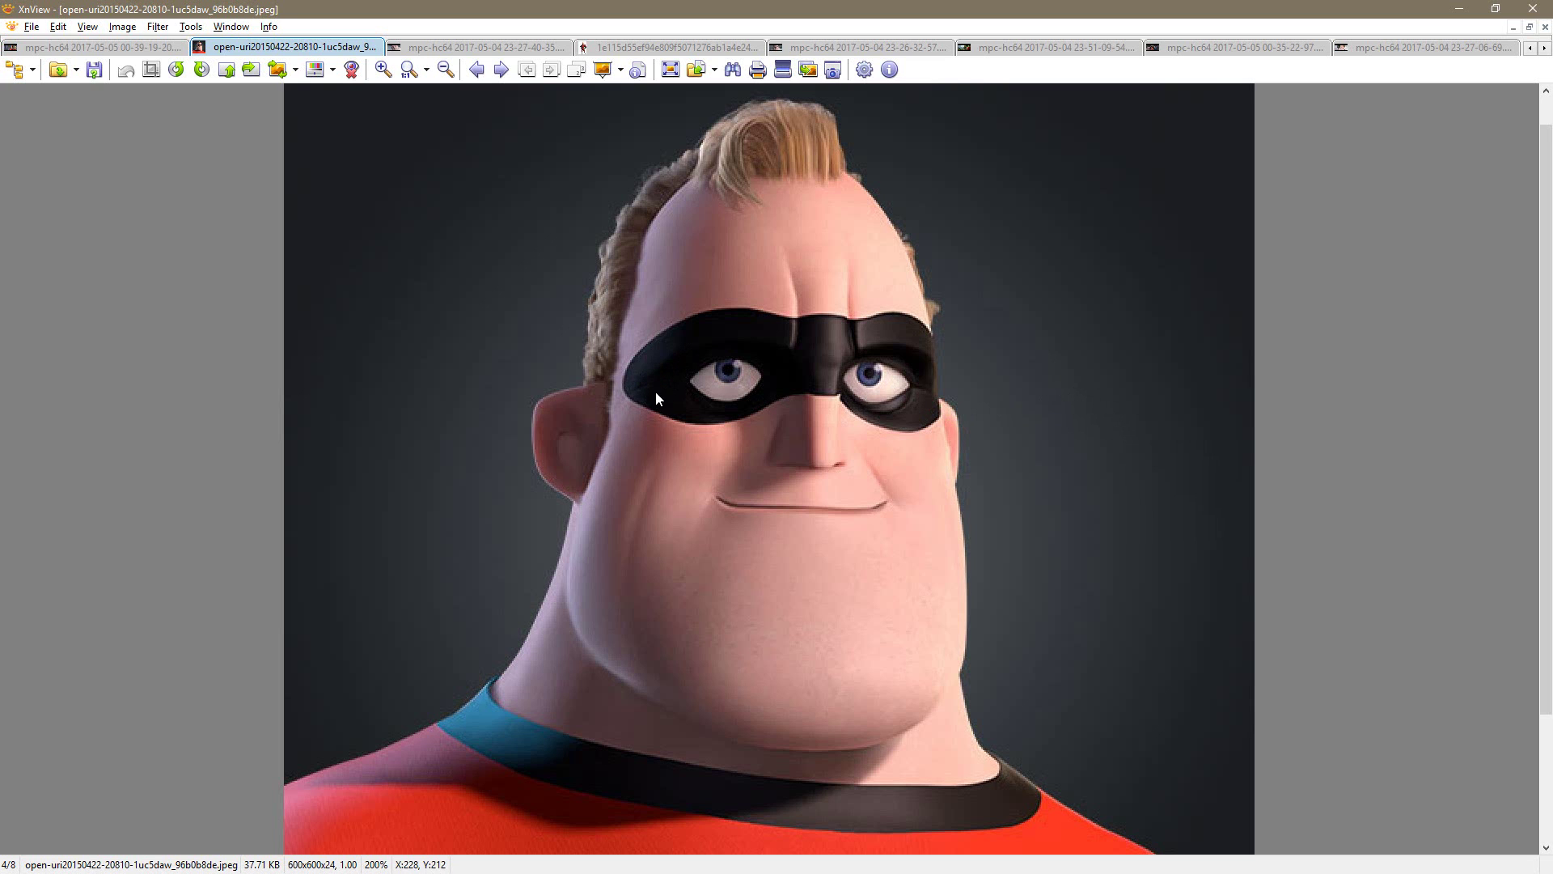
pyautogui.hotkey('alt', 'Tab')
pyautogui.moveTo(1058, 392); pyautogui.dragTo(1036, 409)
# Step: Carve a crease from the outer eye corner toward the temple with Dam_Standard at draw size 10, consulting the XnView portrait
pyautogui.press('b')
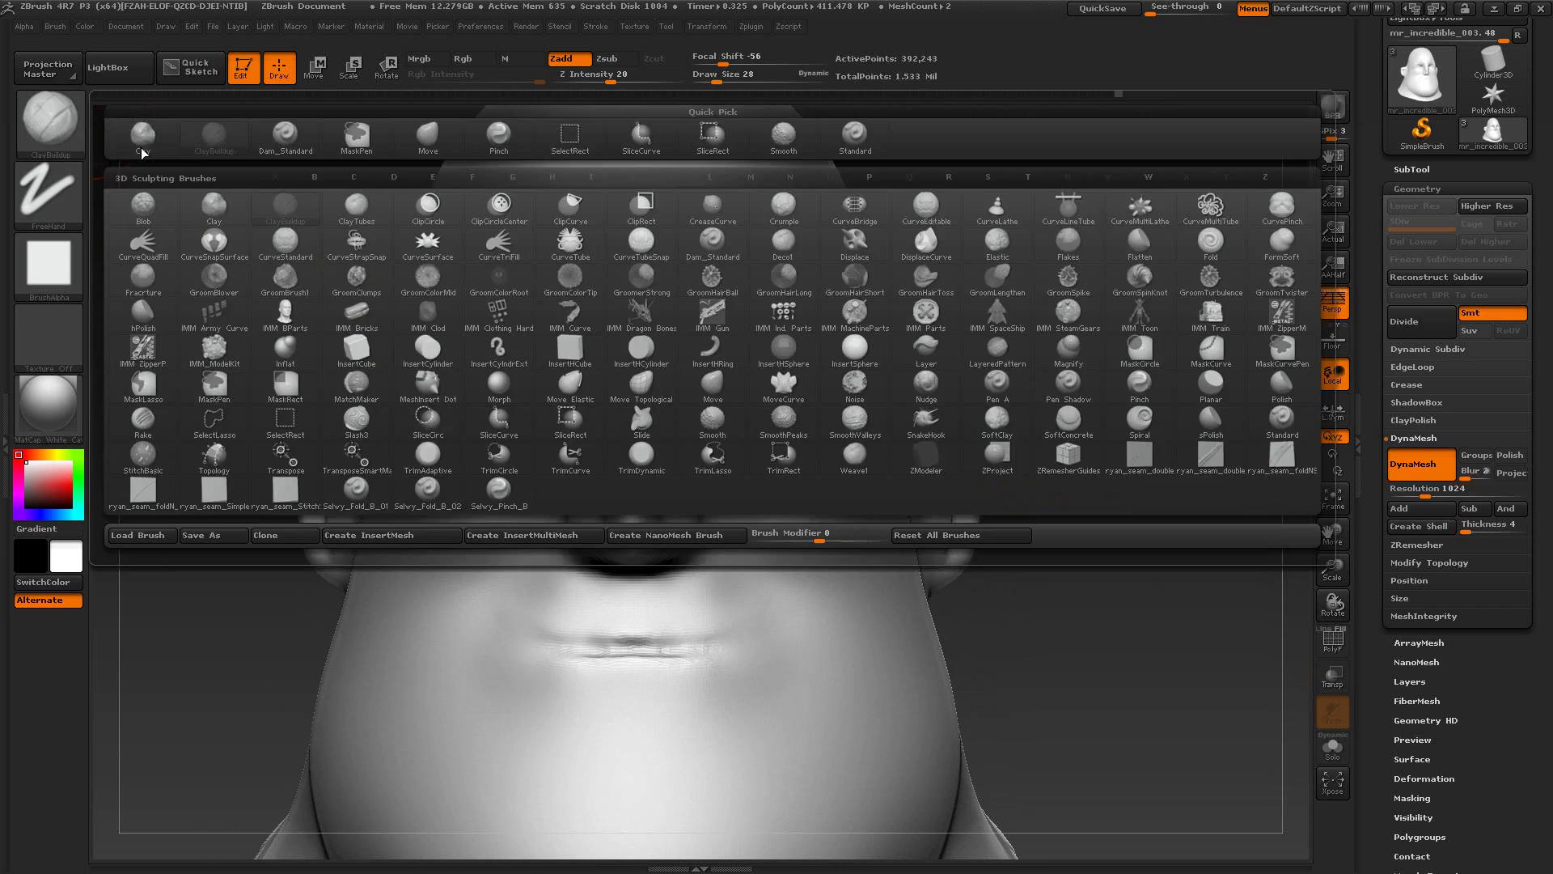
pyautogui.press('d')
pyautogui.press('s')
pyautogui.press('s')
pyautogui.moveTo(833, 430); pyautogui.dragTo(816, 430)
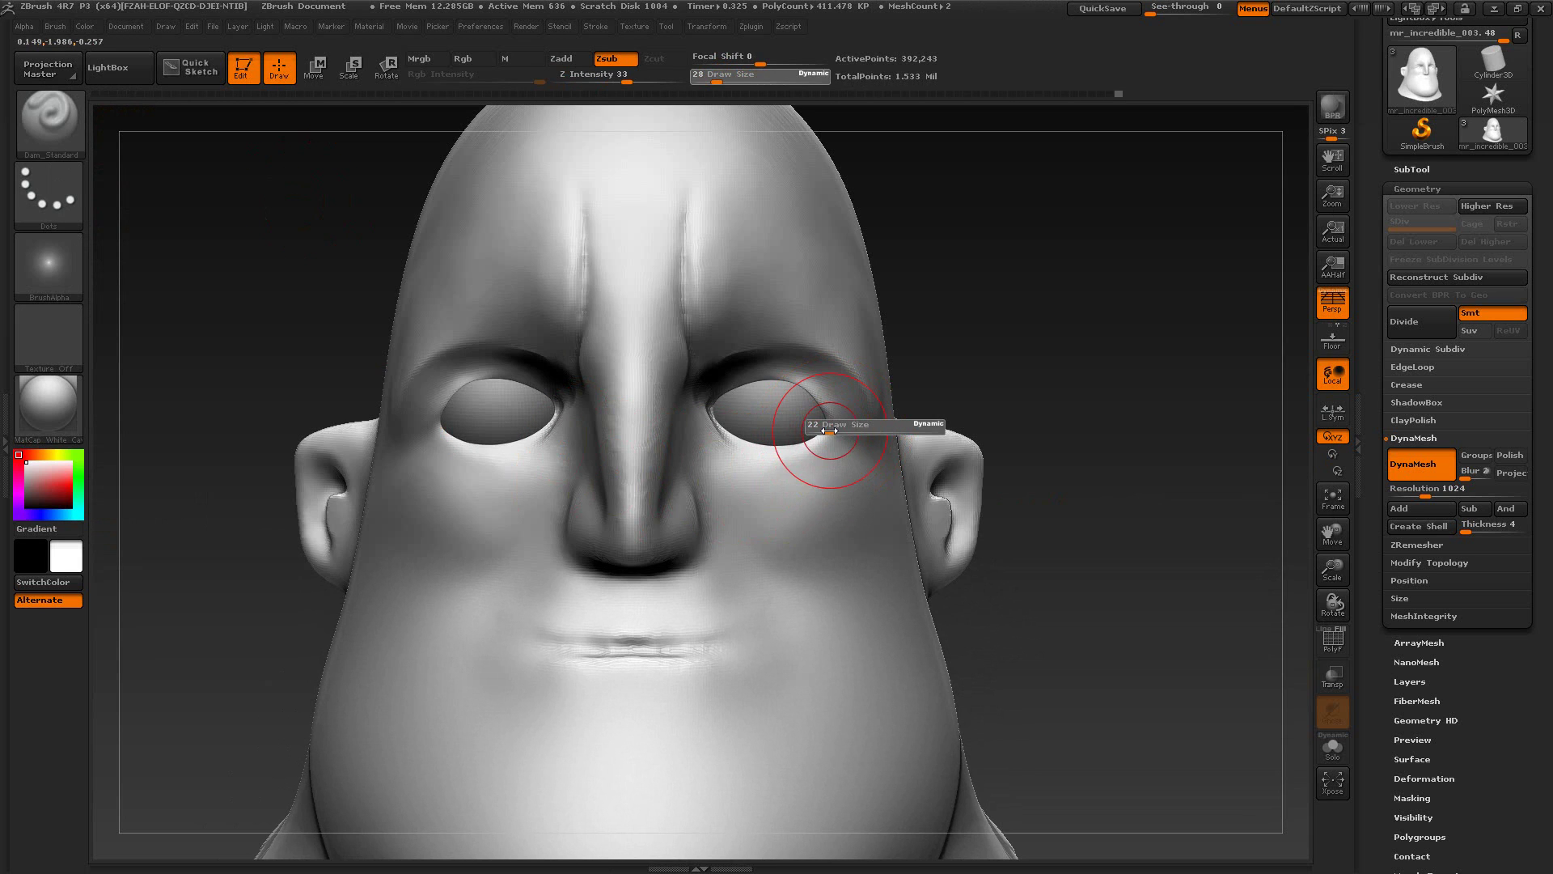
pyautogui.hotkey('alt', 'Tab')
pyautogui.hotkey('alt', 'Tab')
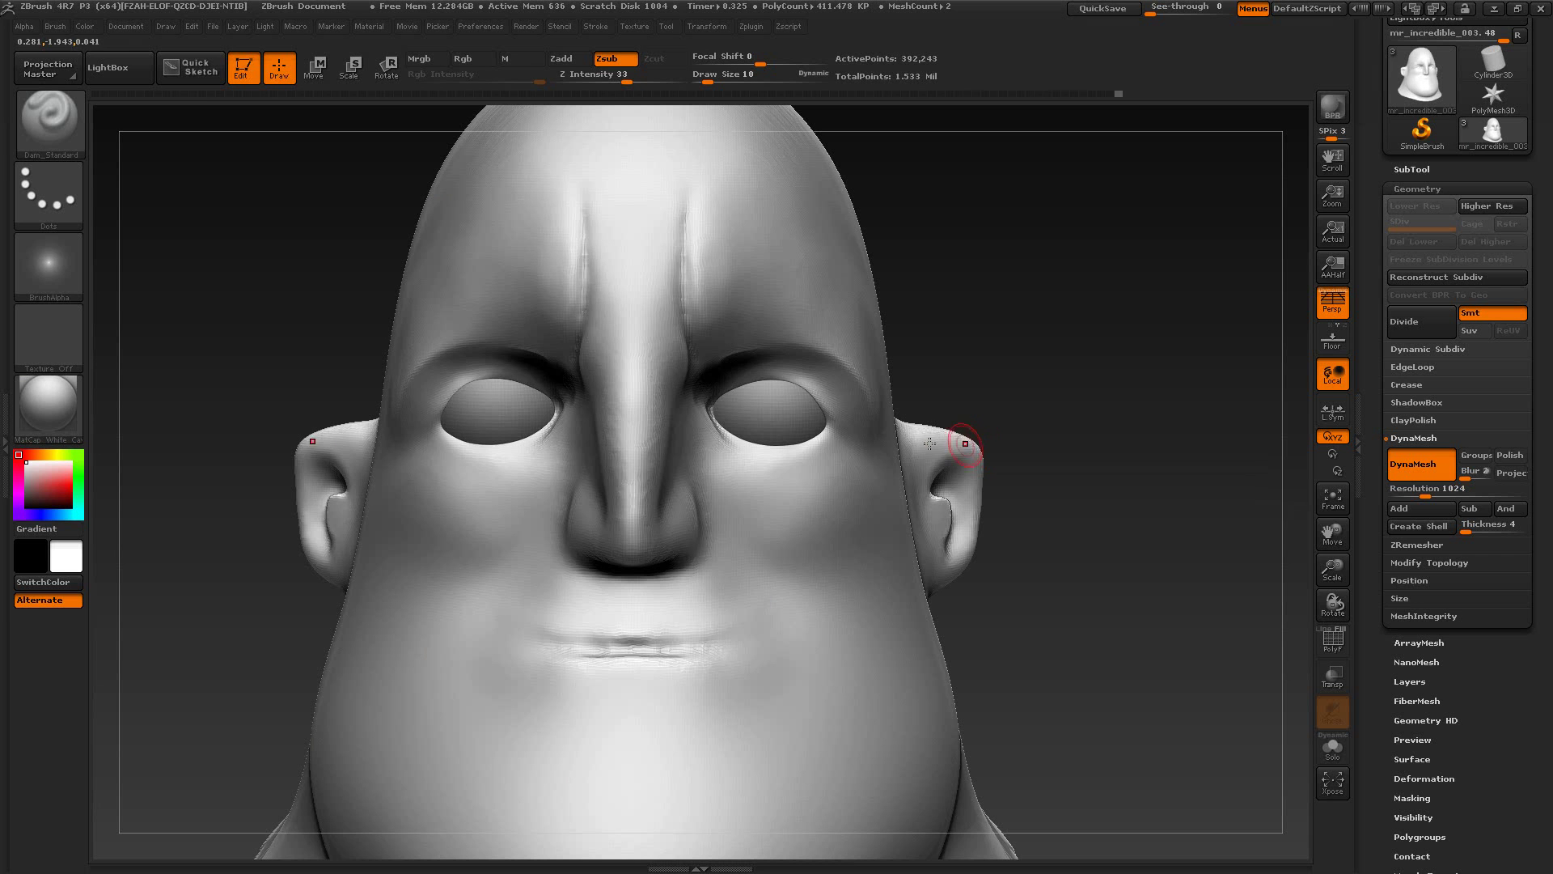
pyautogui.hotkey('alt', 'Tab')
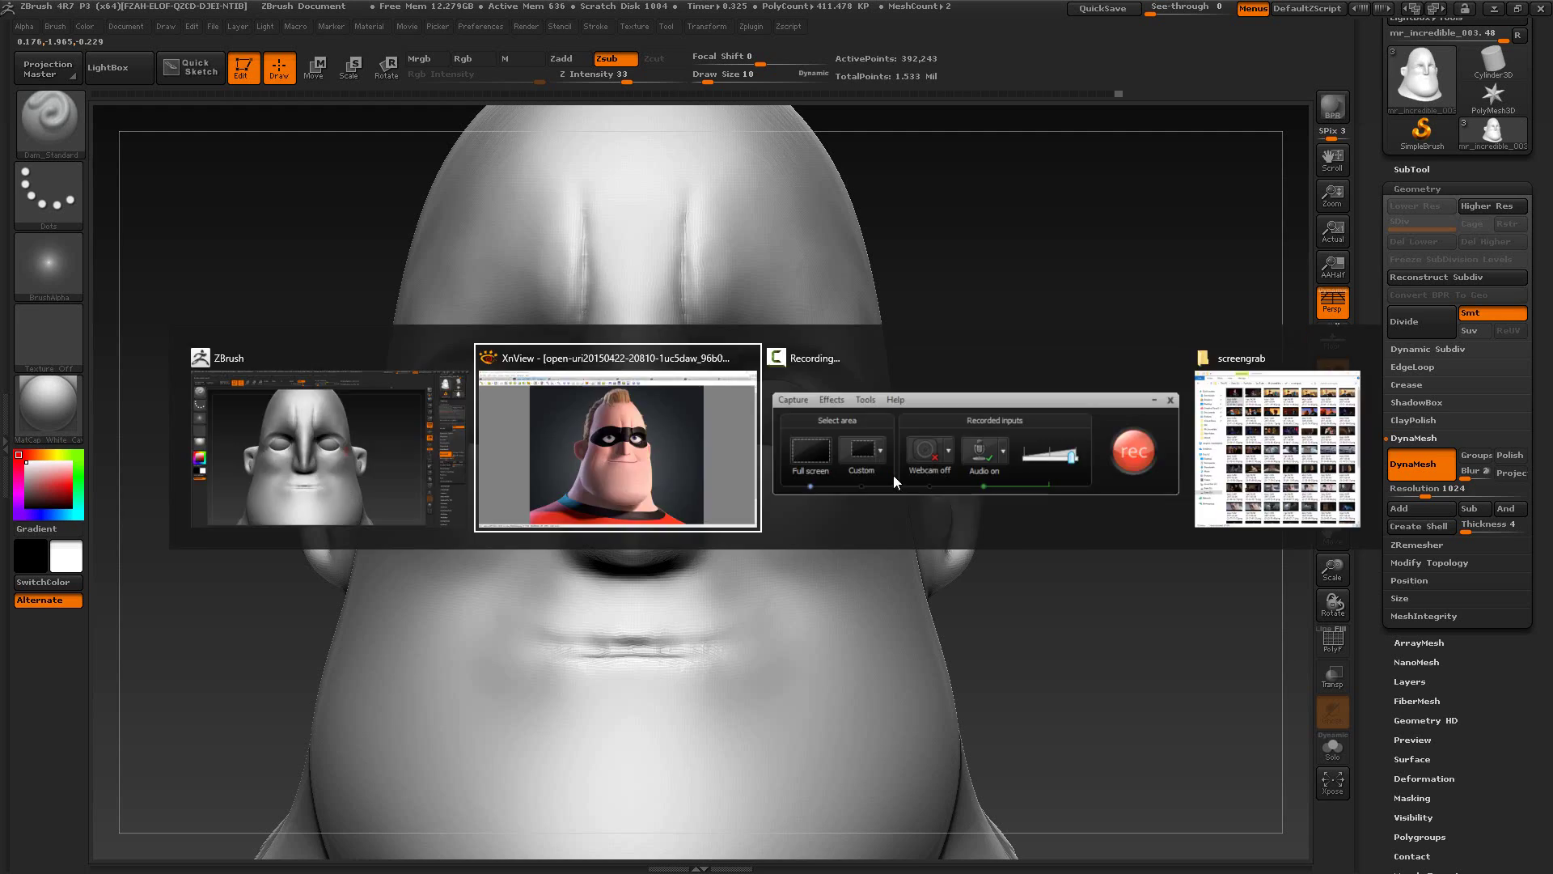
pyautogui.hotkey('alt', 'Tab')
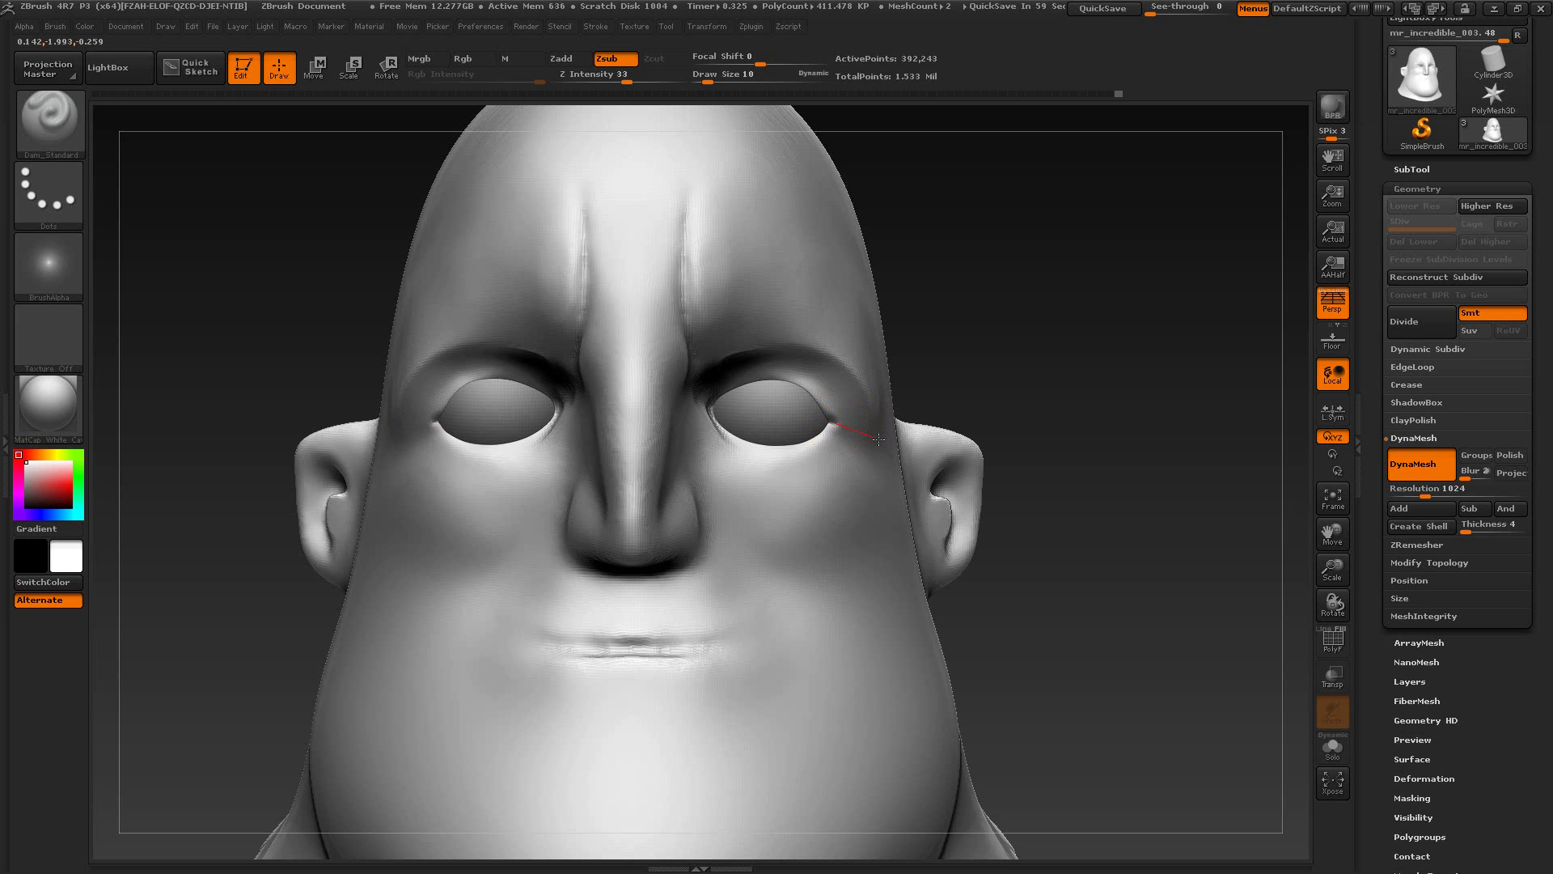
pyautogui.moveTo(889, 446); pyautogui.dragTo(911, 463)
# Step: Examine the eye corner creases, brows and nose bridge from several angles against the XnView portrait
pyautogui.moveTo(1049, 375); pyautogui.dragTo(987, 372)
pyautogui.hotkey('alt', 'Tab')
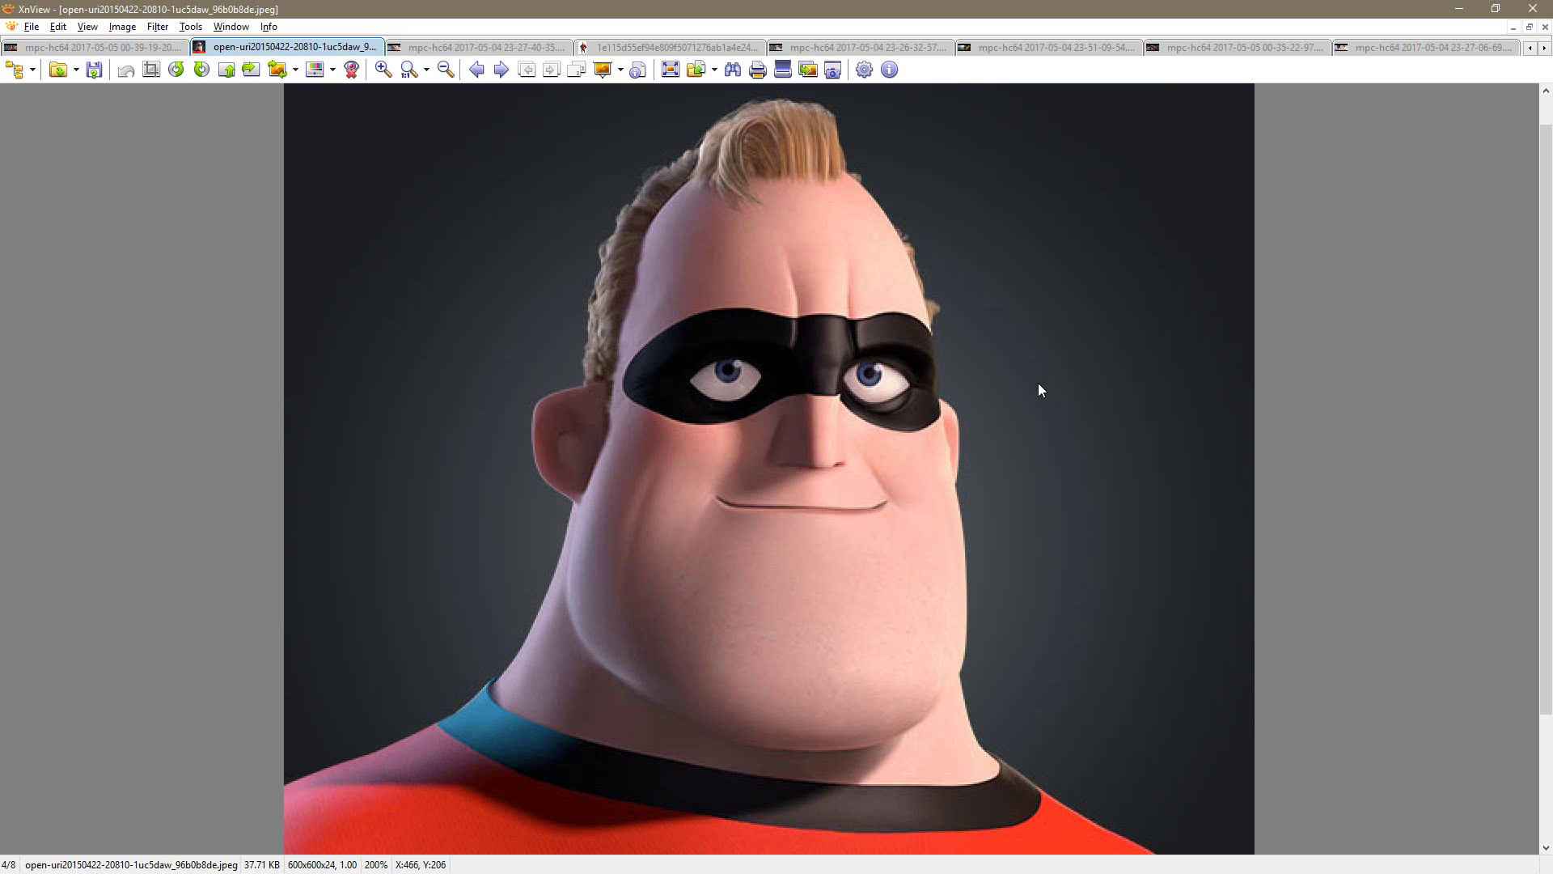
pyautogui.hotkey('alt', 'Tab')
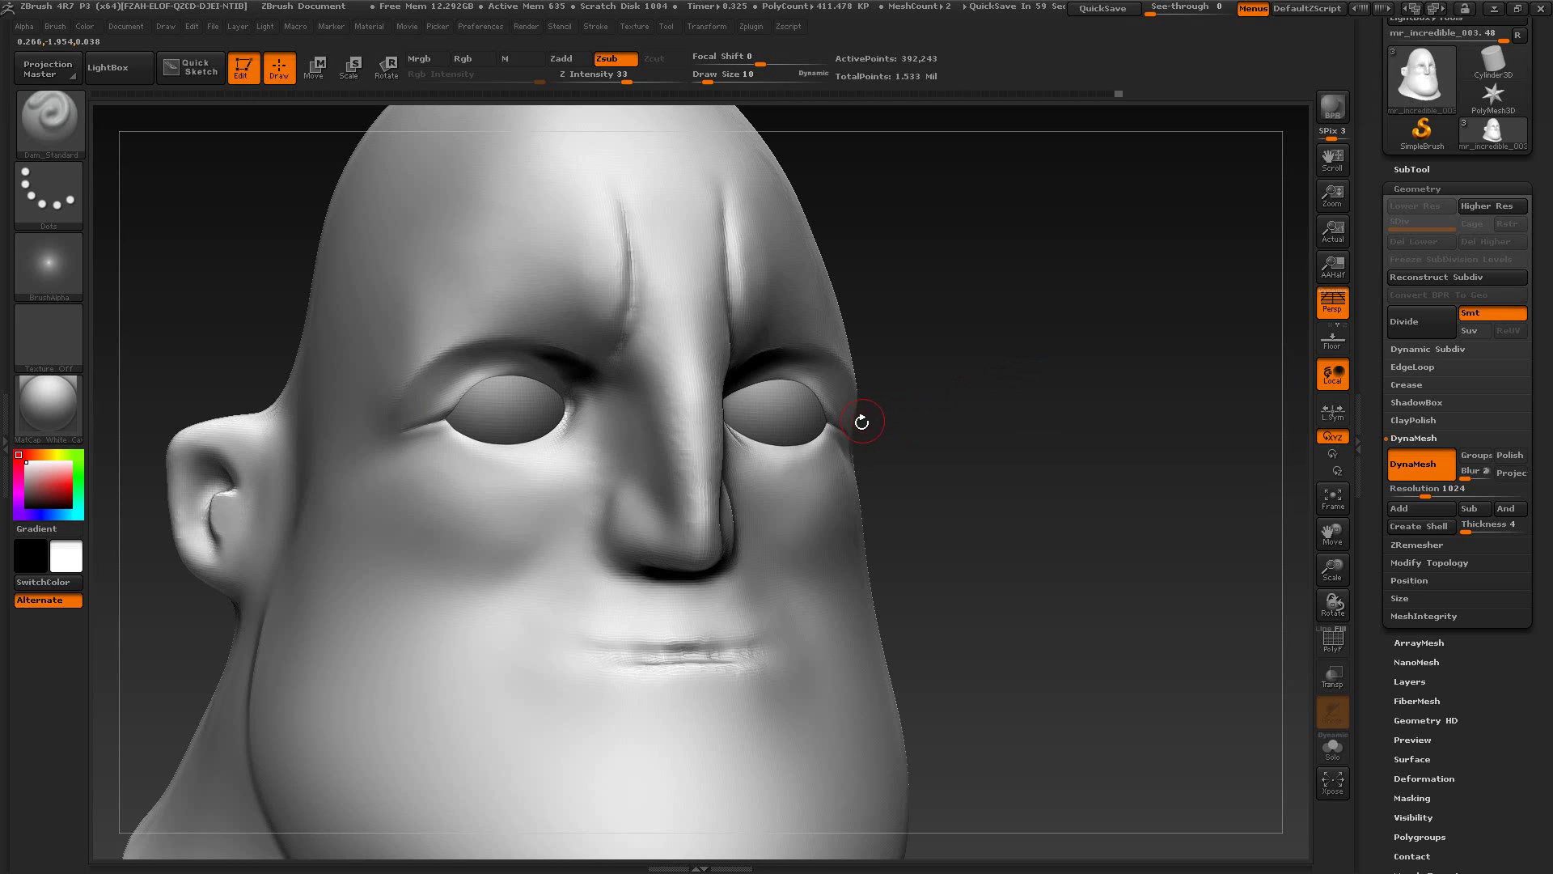
pyautogui.hotkey('alt', 'Tab')
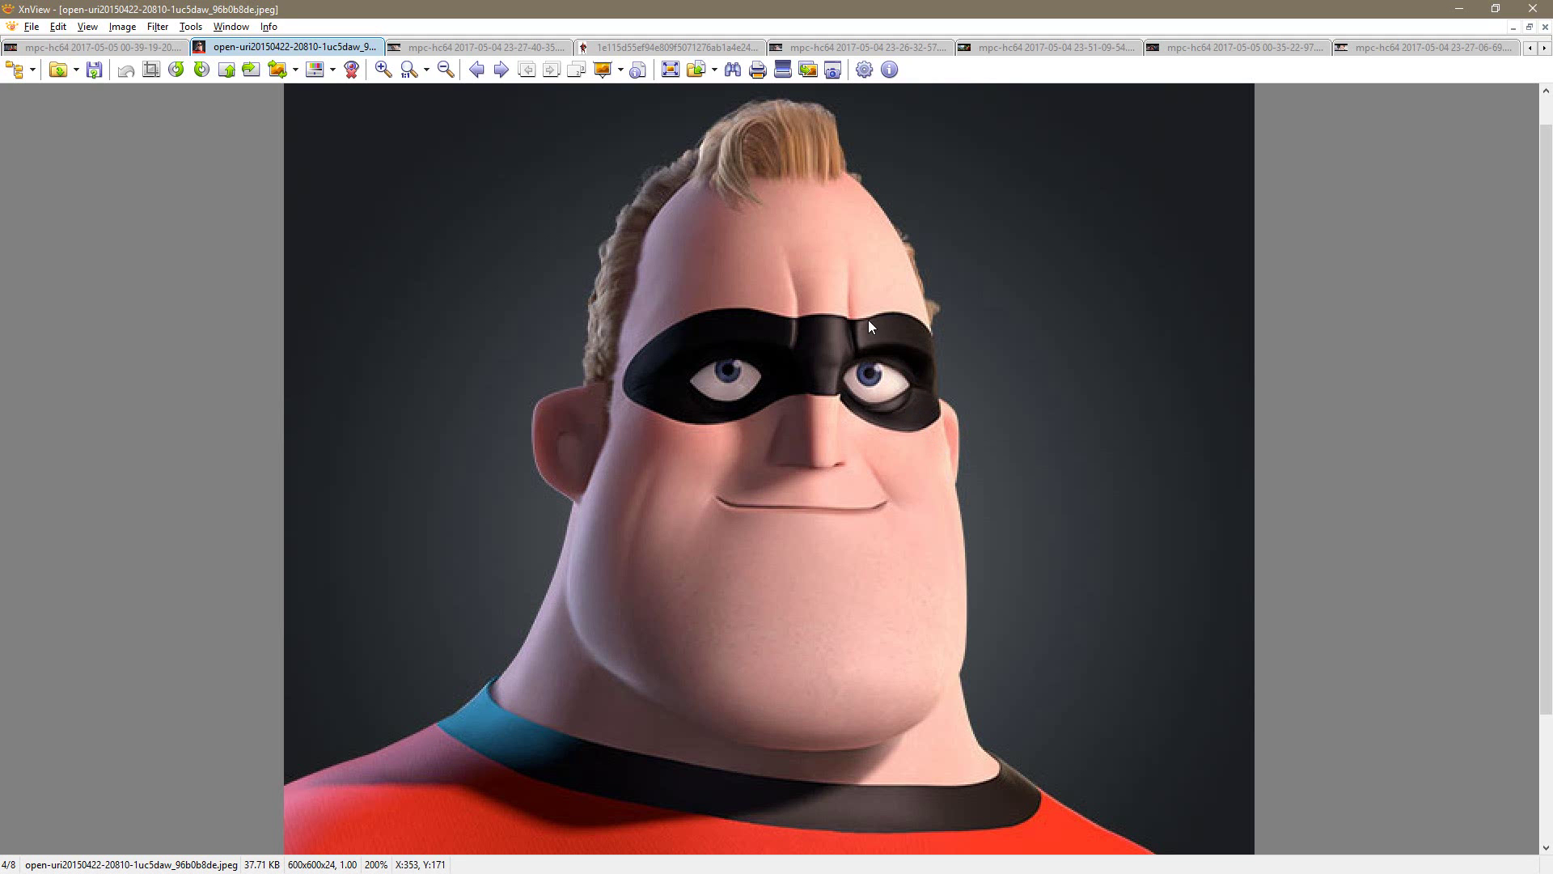
pyautogui.hotkey('alt', 'Tab')
pyautogui.moveTo(988, 358)
pyautogui.mouseDown()
pyautogui.moveTo(965, 353)
pyautogui.moveTo(979, 354)
pyautogui.mouseUp()
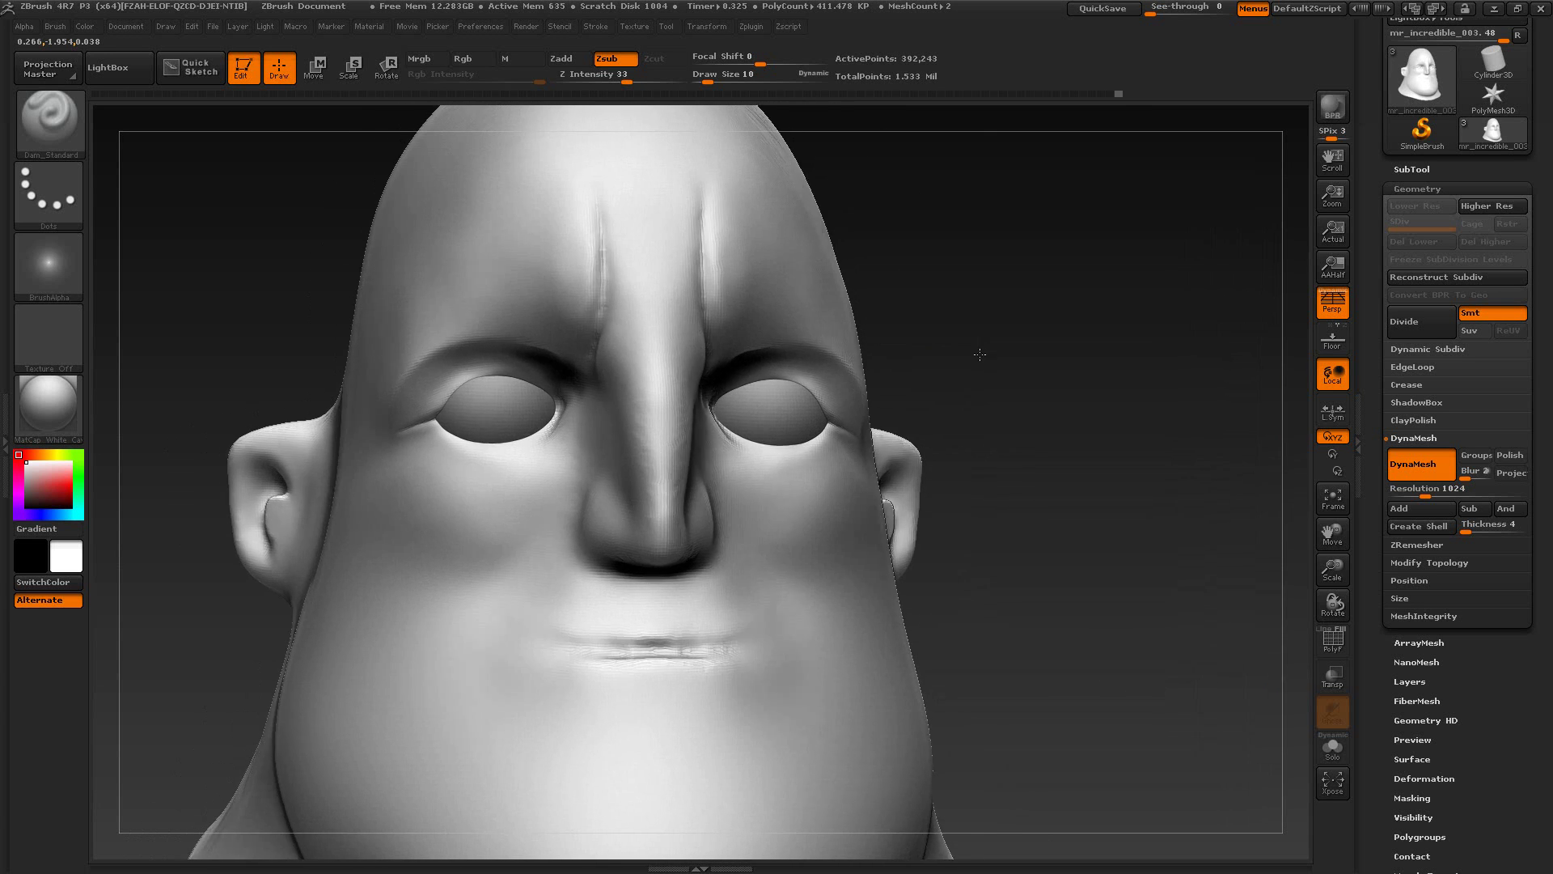
pyautogui.hotkey('alt', 'Tab')
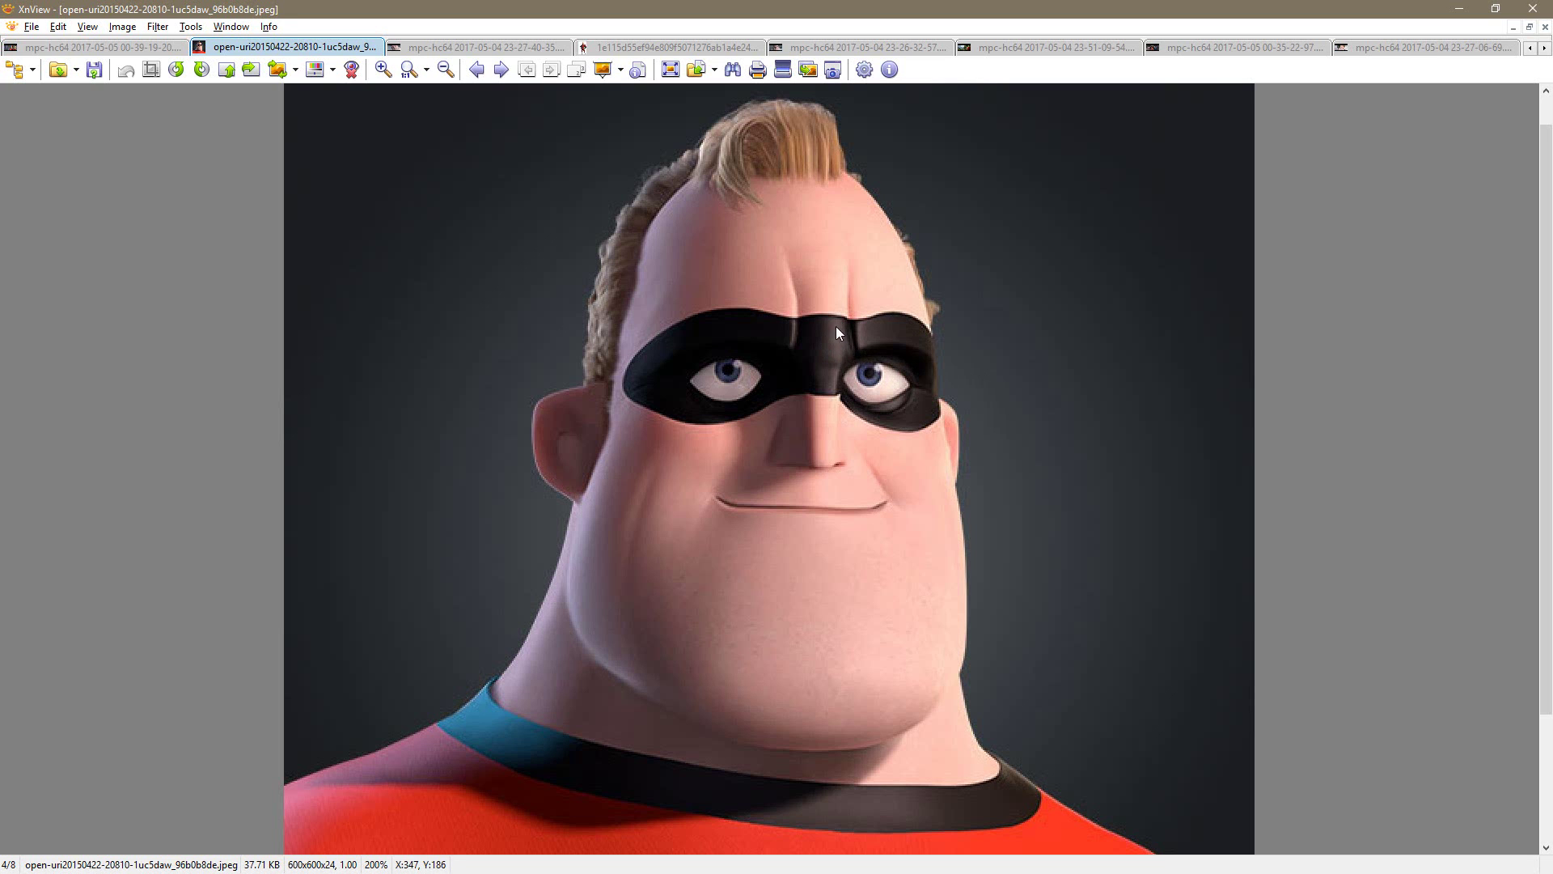
pyautogui.hotkey('alt', 'Tab')
pyautogui.moveTo(943, 336)
pyautogui.mouseDown()
pyautogui.moveTo(876, 335)
pyautogui.moveTo(915, 349)
pyautogui.mouseUp()
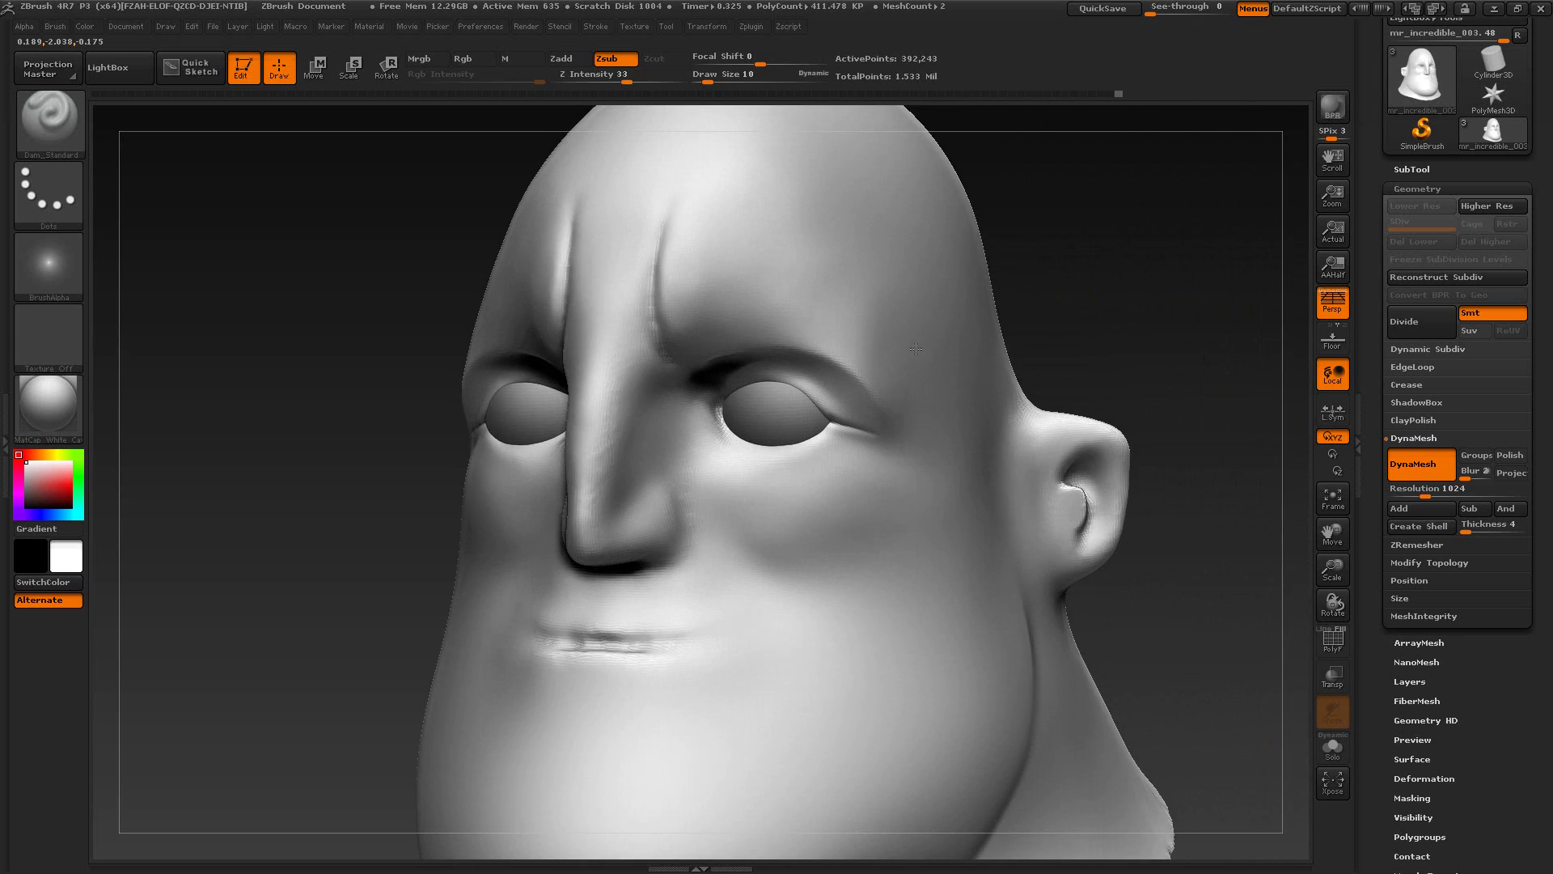
pyautogui.hotkey('alt', 'Tab')
pyautogui.hotkey('alt', 'Tab')
pyautogui.moveTo(388, 202); pyautogui.dragTo(211, 196)
# Step: Add clay between the inner brow and nose bridge with ClayBuildup at draw size 10, and smooth the strokes
pyautogui.press('b')
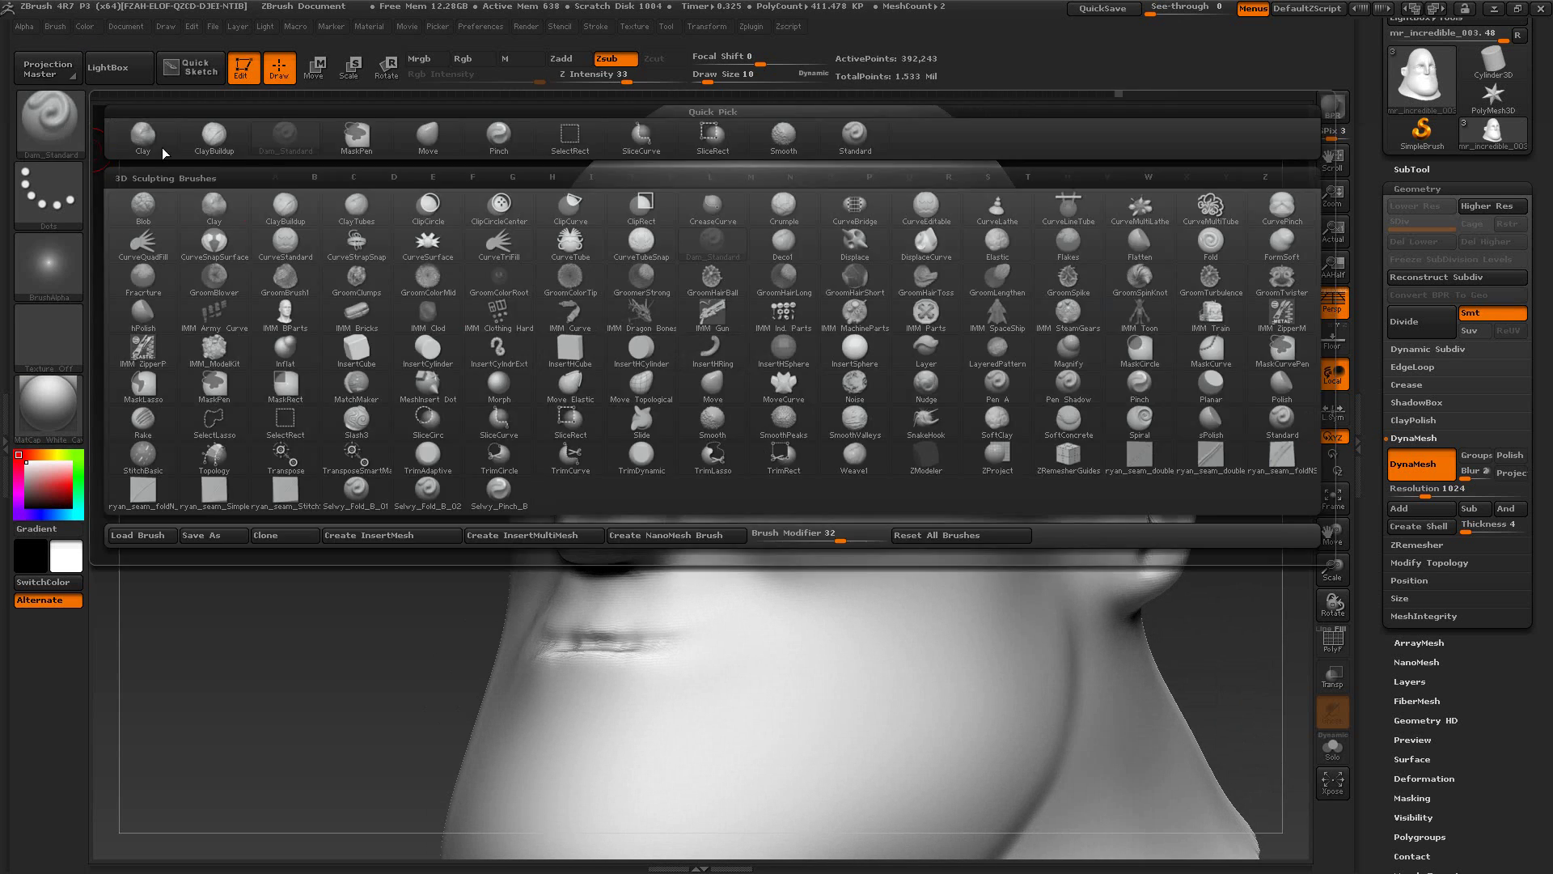
pyautogui.press('c')
pyautogui.press('b')
pyautogui.hotkey('alt', 'Tab')
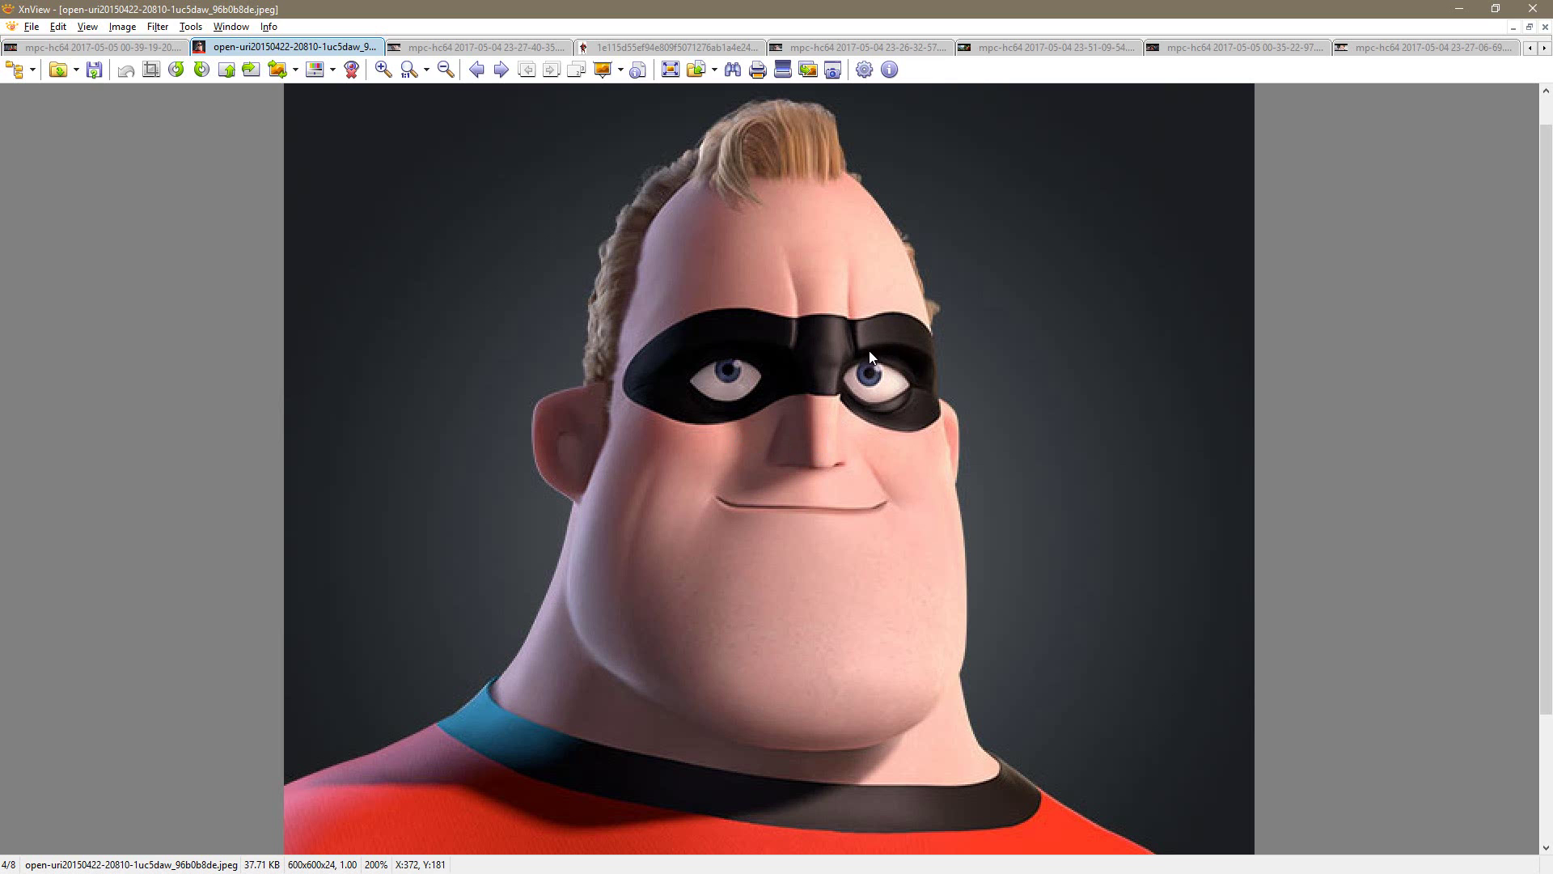
pyautogui.hotkey('alt', 'Tab')
pyautogui.moveTo(1092, 249); pyautogui.dragTo(1033, 274)
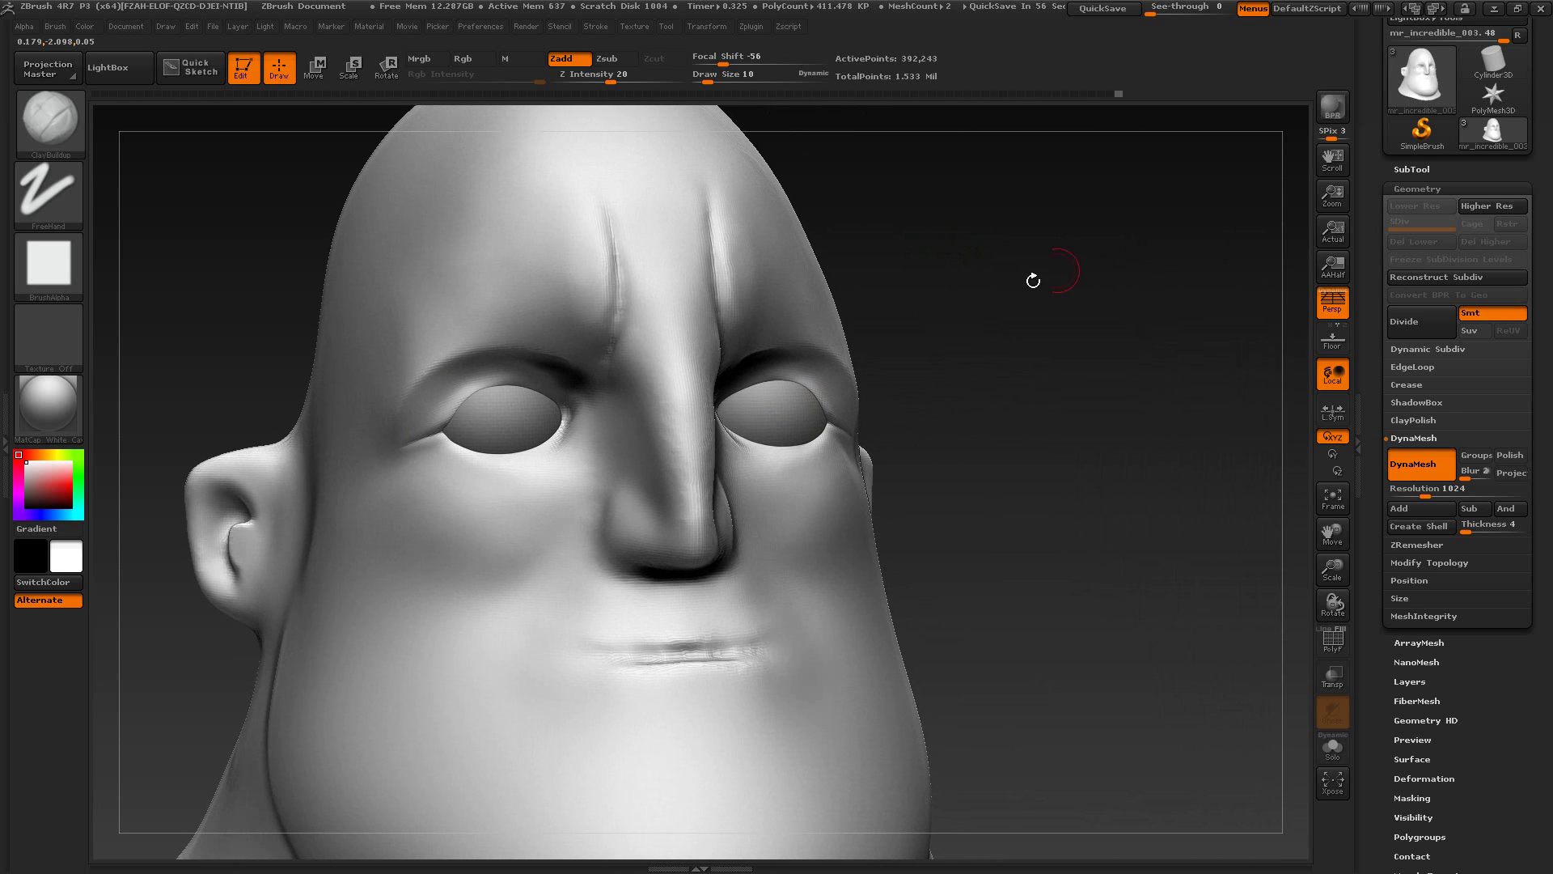
pyautogui.moveTo(960, 356); pyautogui.dragTo(688, 384)
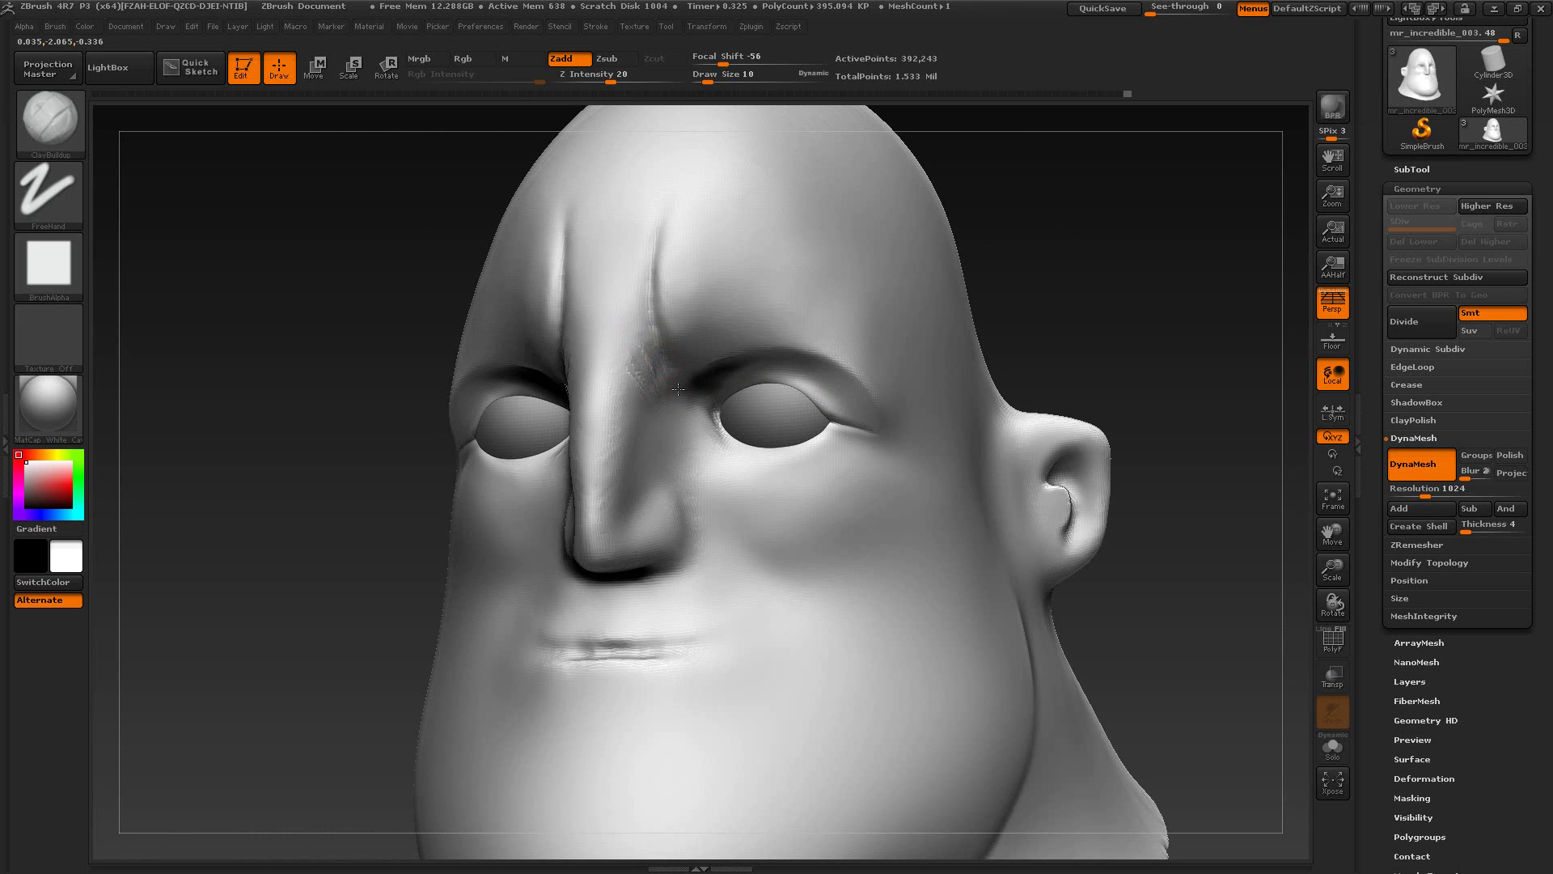
pyautogui.press('shift')
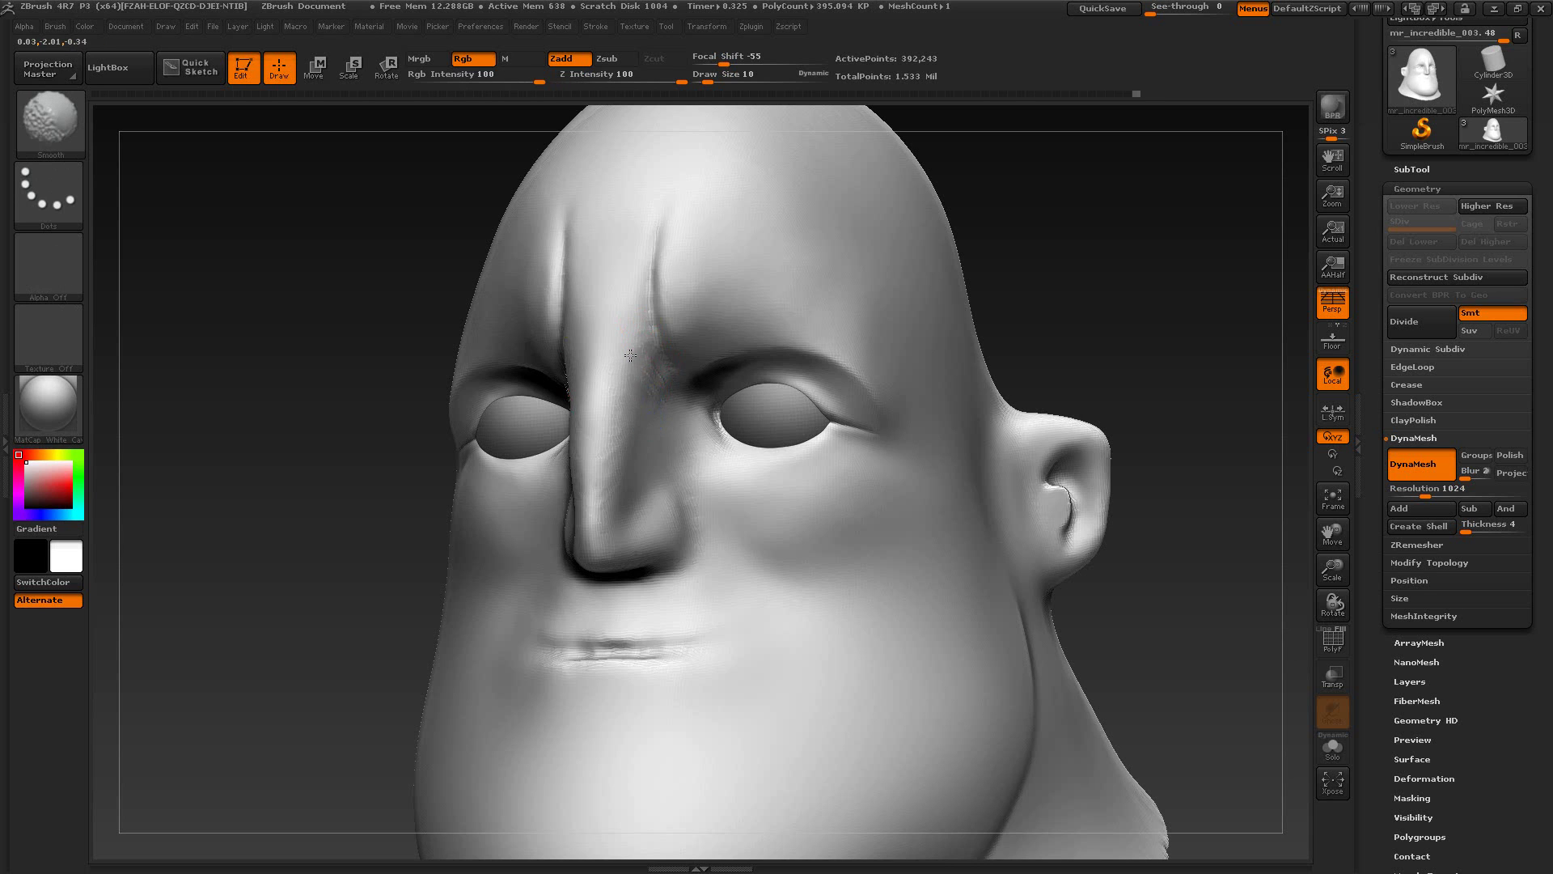
# Step: Build up the brow ridge from the frown crease outward above the eye with ClayBuildup, and smooth it into the forehead
pyautogui.moveTo(1051, 294)
pyautogui.mouseDown()
pyautogui.moveTo(1026, 259)
pyautogui.moveTo(1007, 267)
pyautogui.mouseUp()
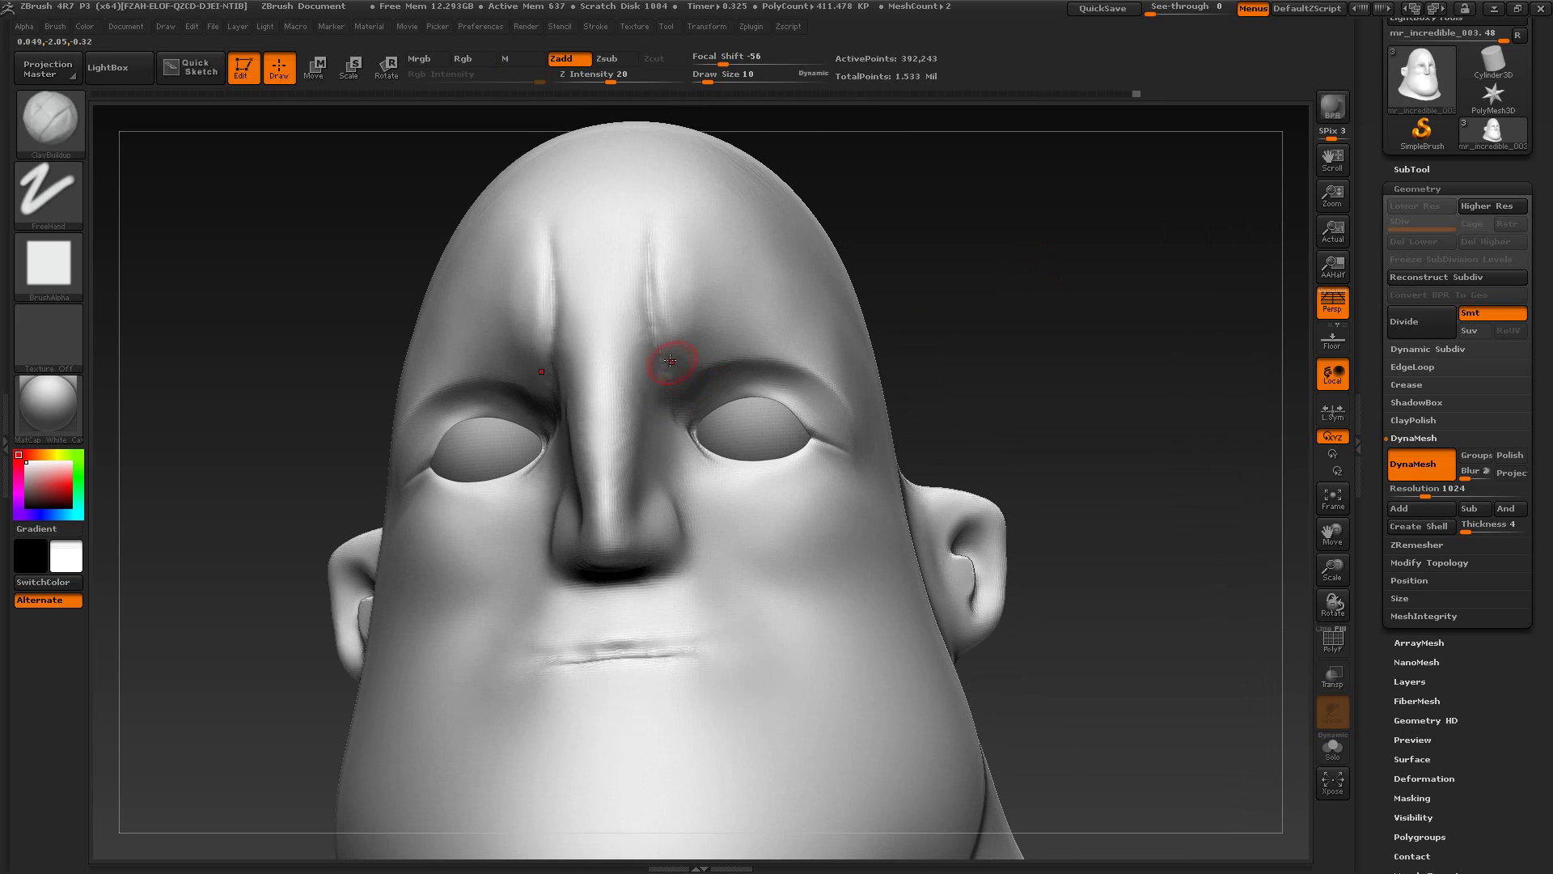
pyautogui.moveTo(667, 344)
pyautogui.mouseDown()
pyautogui.moveTo(681, 377)
pyautogui.moveTo(671, 342)
pyautogui.moveTo(745, 329)
pyautogui.moveTo(714, 351)
pyautogui.mouseUp()
pyautogui.moveTo(947, 365)
pyautogui.mouseDown()
pyautogui.moveTo(981, 369)
pyautogui.moveTo(1030, 330)
pyautogui.moveTo(1023, 362)
pyautogui.mouseUp()
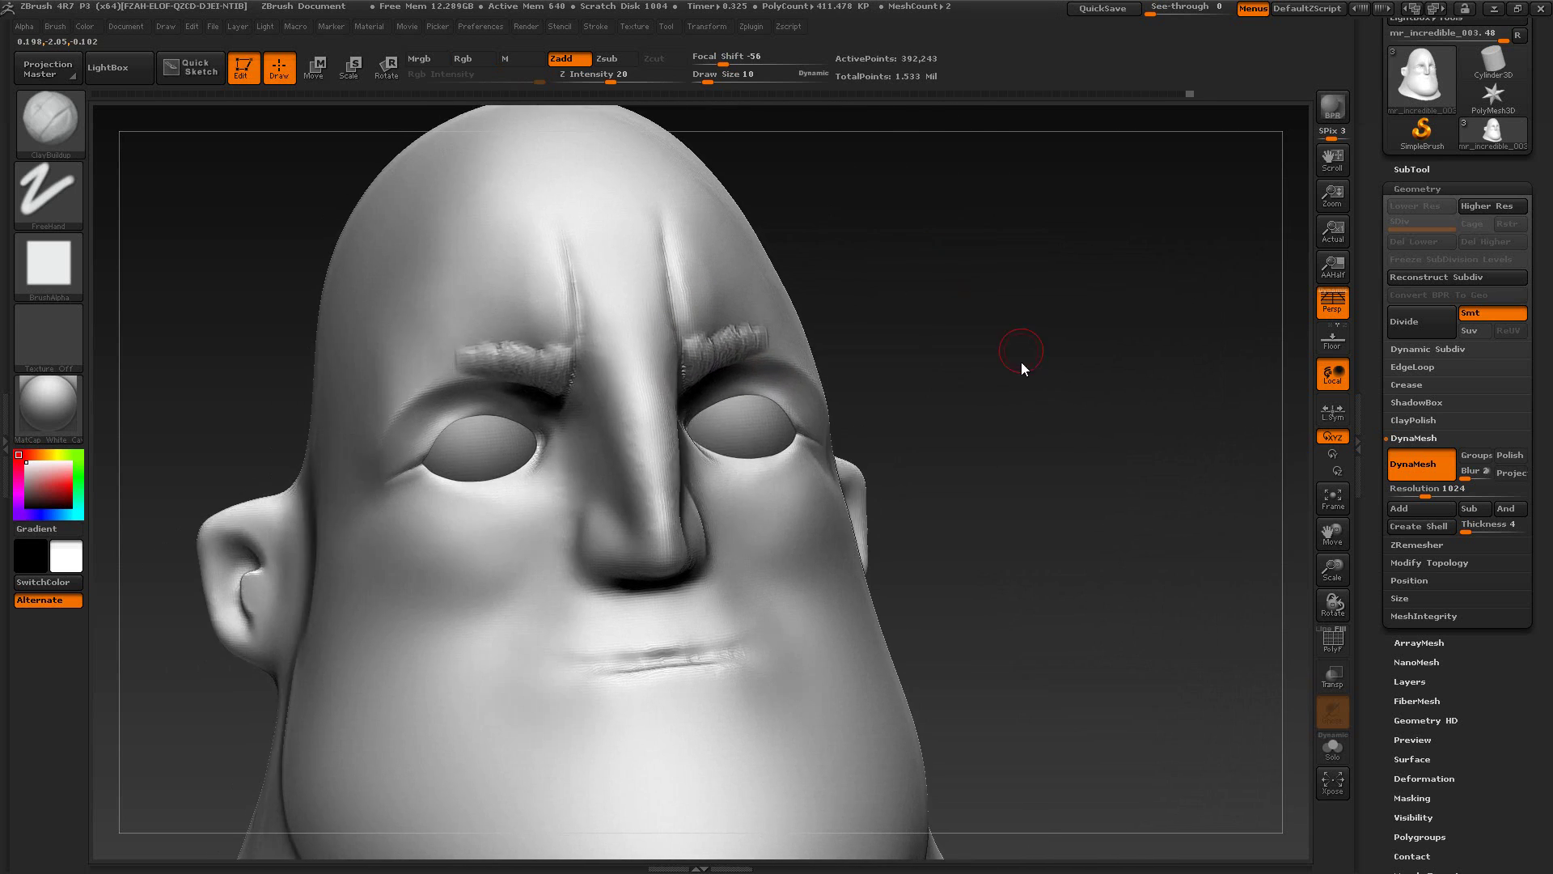
pyautogui.hotkey('alt', 'Tab')
pyautogui.hotkey('alt', 'Tab')
pyautogui.moveTo(939, 332); pyautogui.dragTo(955, 275)
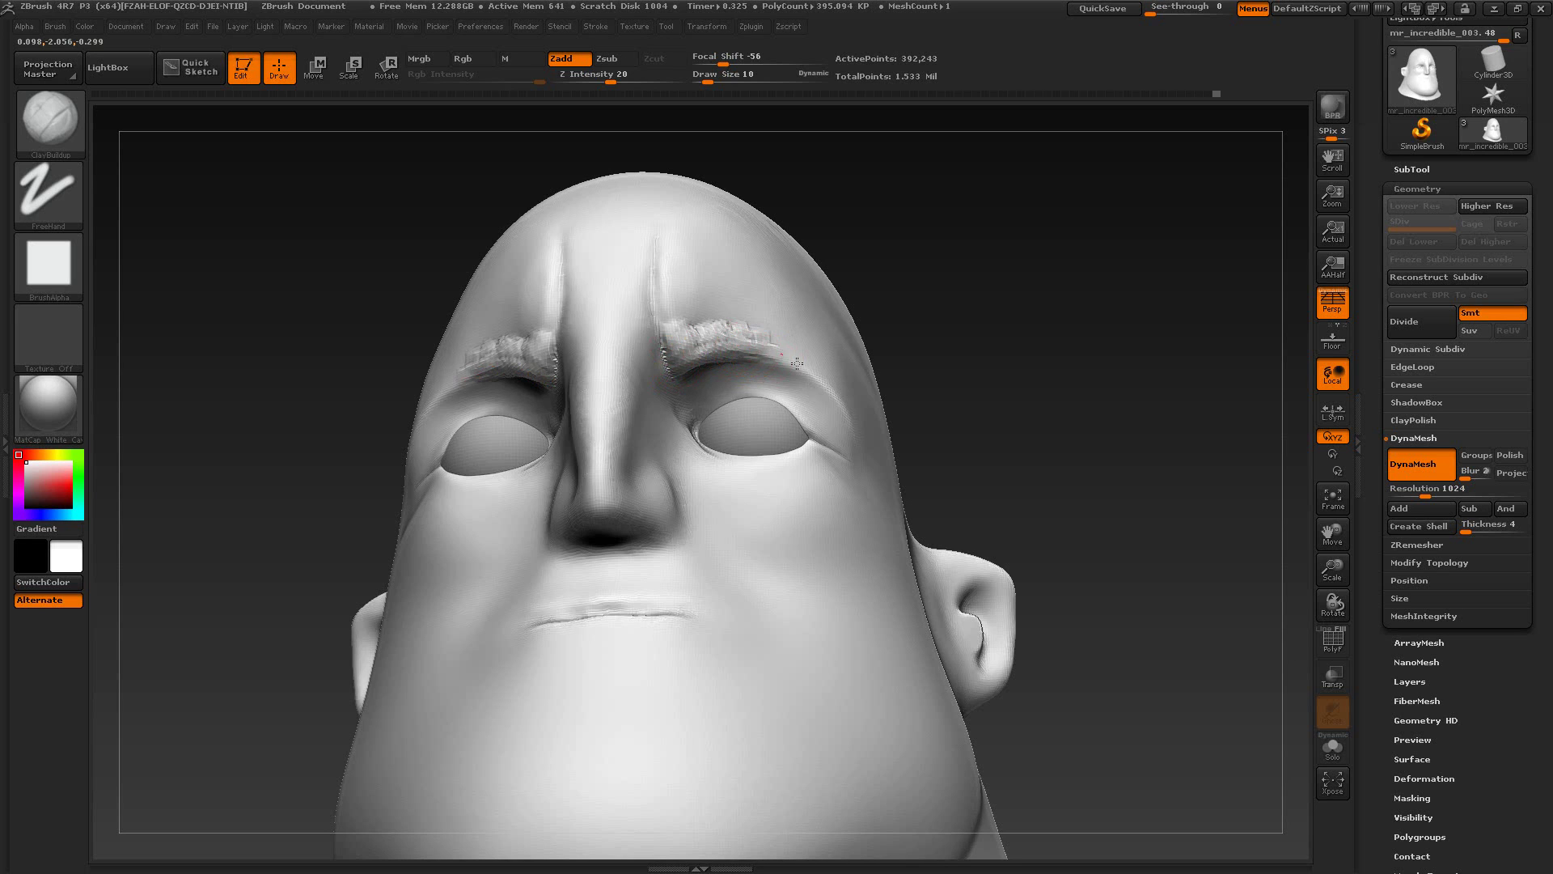
pyautogui.press('shift')
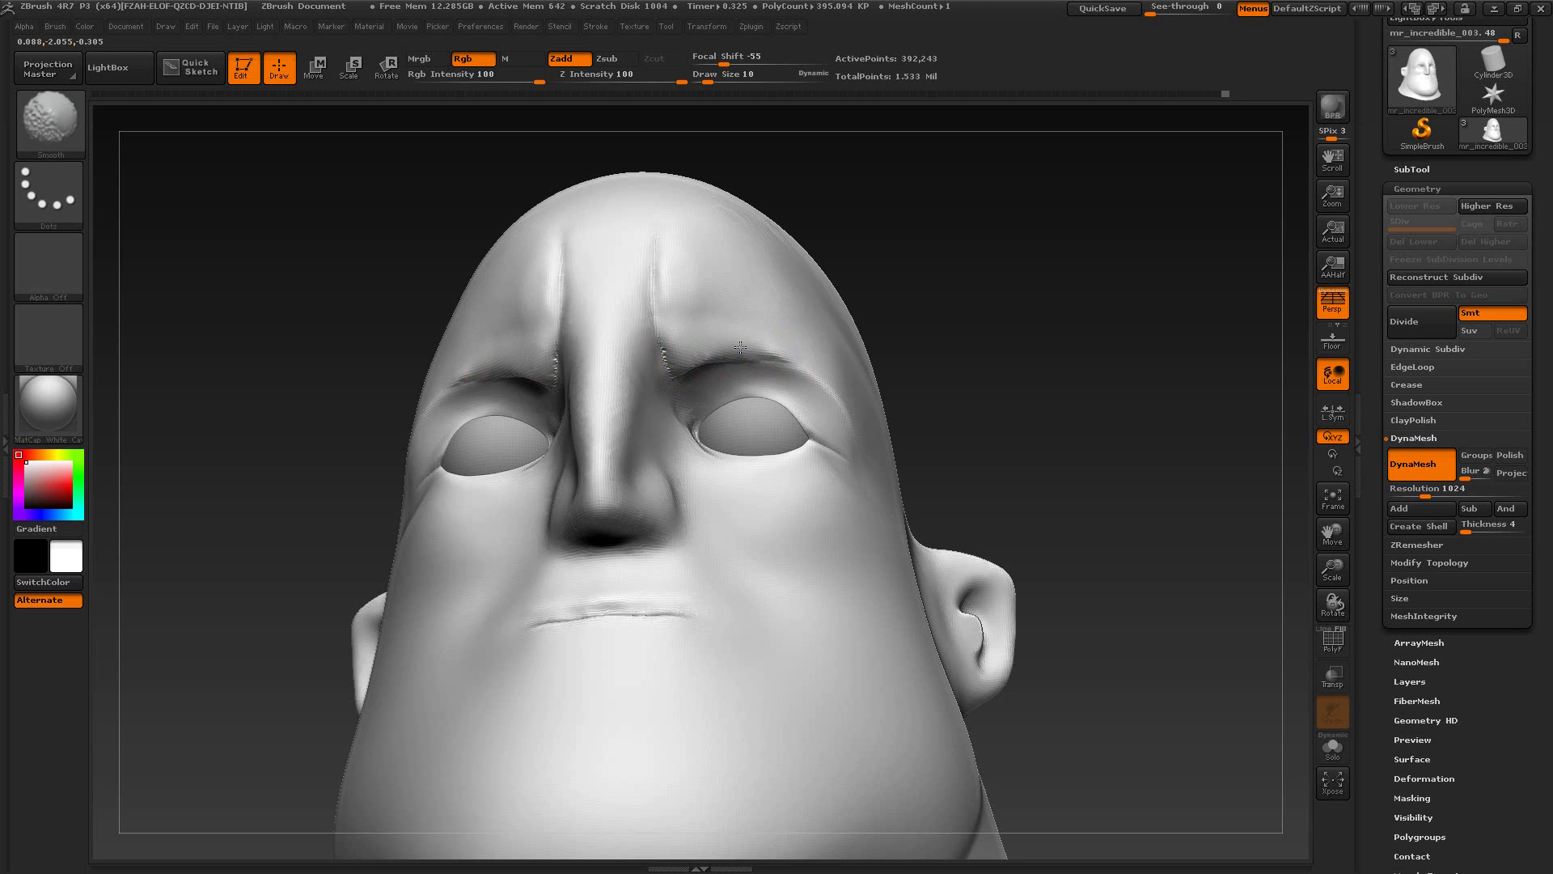
# Step: Thicken the inner brow beside the frown crease with ClayBuildup at draw size 13, compare with the reference, and smooth the strokes
pyautogui.moveTo(919, 336); pyautogui.dragTo(971, 354)
pyautogui.hotkey('alt', 'Tab')
pyautogui.hotkey('alt', 'Tab')
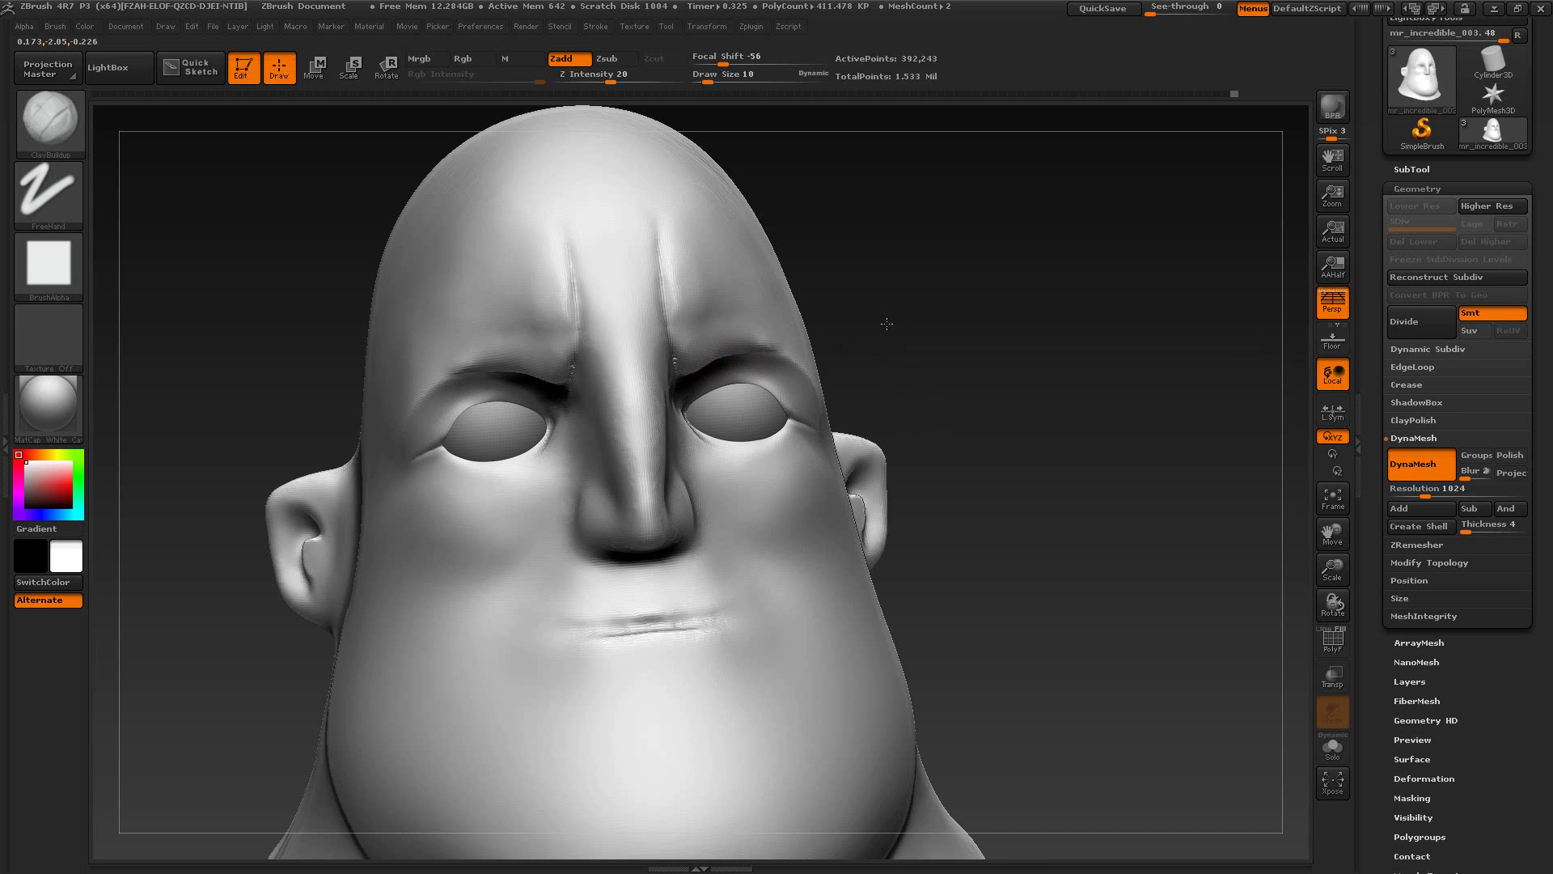
pyautogui.moveTo(886, 323); pyautogui.dragTo(867, 327)
pyautogui.press('s')
pyautogui.moveTo(679, 352)
pyautogui.mouseDown()
pyautogui.moveTo(687, 298)
pyautogui.moveTo(699, 357)
pyautogui.moveTo(708, 302)
pyautogui.moveTo(754, 346)
pyautogui.mouseUp()
pyautogui.hotkey('alt', 'Tab')
pyautogui.moveTo(901, 299)
pyautogui.mouseDown()
pyautogui.moveTo(912, 347)
pyautogui.moveTo(895, 297)
pyautogui.mouseUp()
pyautogui.hotkey('alt', 'Tab')
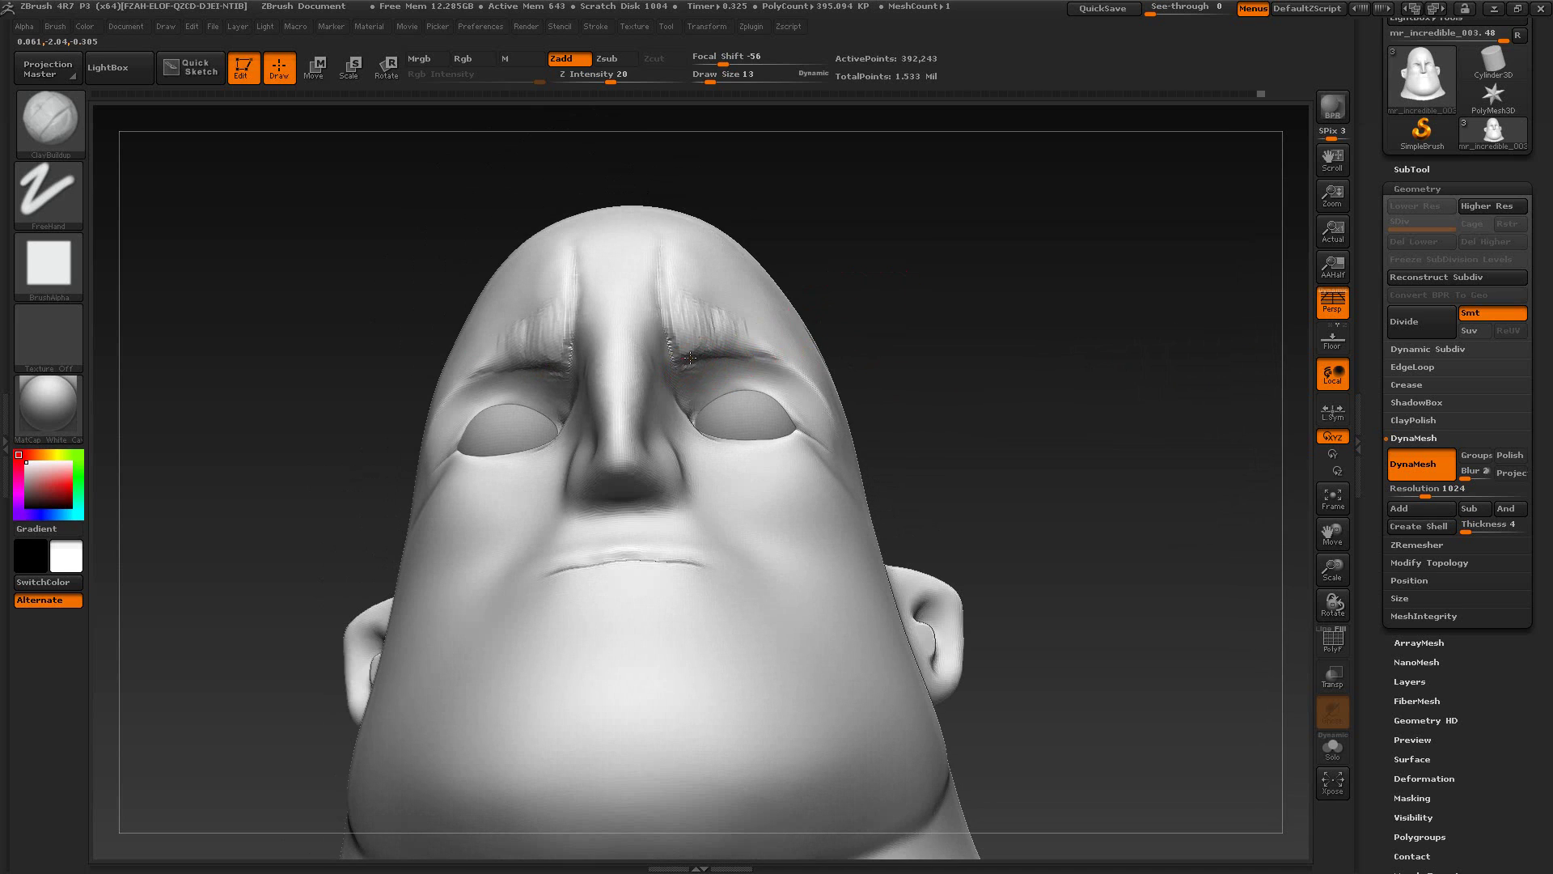
pyautogui.moveTo(695, 355)
pyautogui.mouseDown()
pyautogui.moveTo(746, 354)
pyautogui.moveTo(690, 372)
pyautogui.moveTo(689, 341)
pyautogui.moveTo(765, 345)
pyautogui.moveTo(741, 319)
pyautogui.mouseUp()
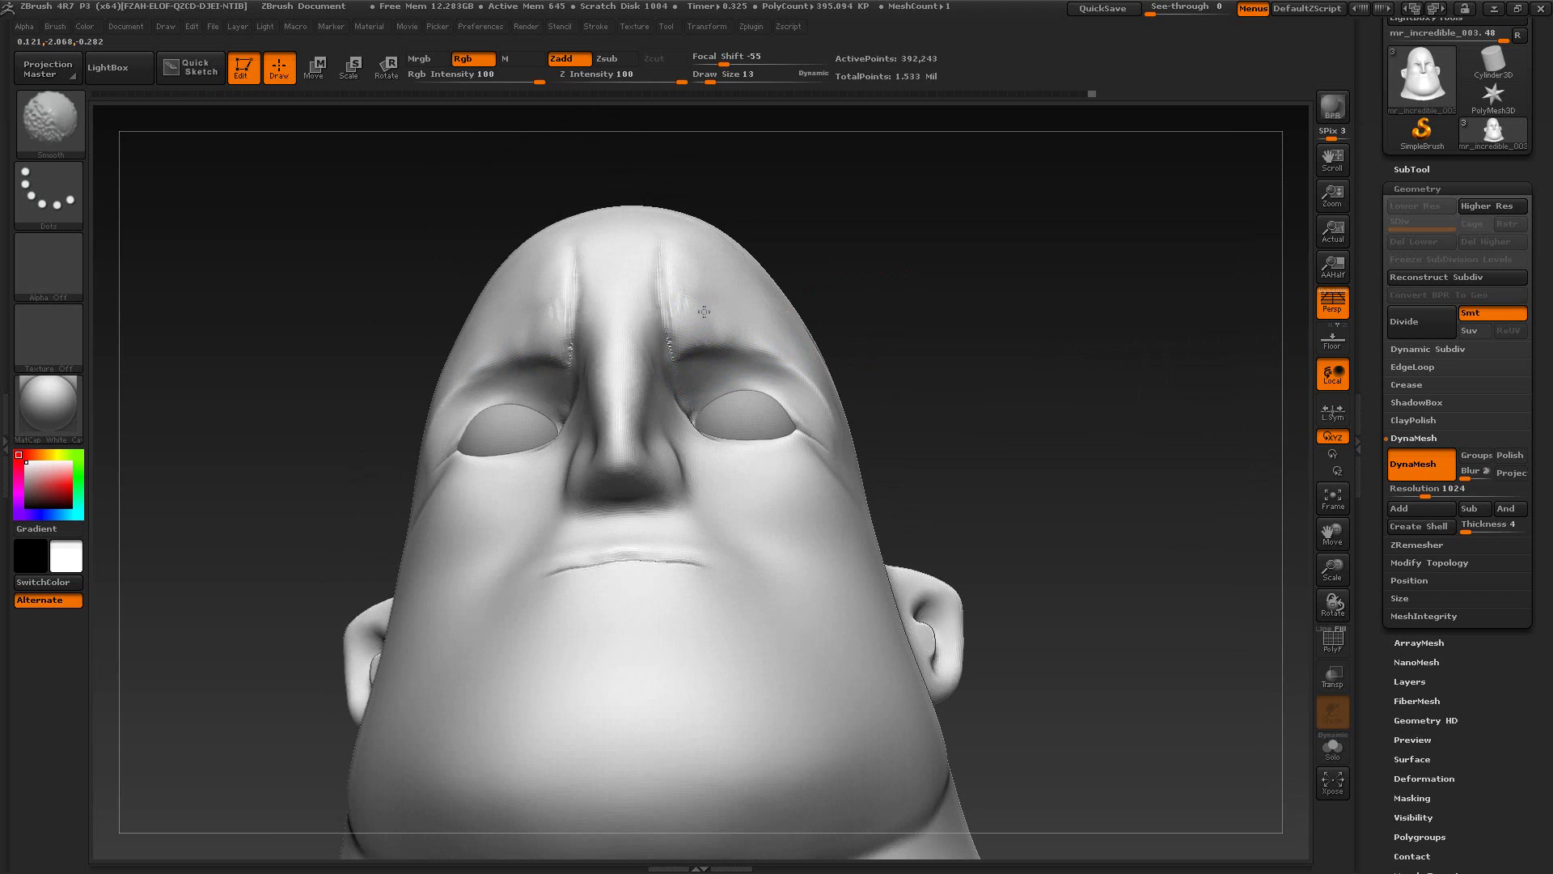
# Step: Tighten the lower frown creases at the inner brows with the Pinch brush at draw size 13, smooth beside them, and update the DynaMesh
pyautogui.moveTo(882, 323)
pyautogui.mouseDown()
pyautogui.moveTo(847, 302)
pyautogui.moveTo(849, 319)
pyautogui.moveTo(908, 329)
pyautogui.moveTo(902, 308)
pyautogui.moveTo(882, 348)
pyautogui.moveTo(846, 319)
pyautogui.mouseUp()
pyautogui.click(49, 120)
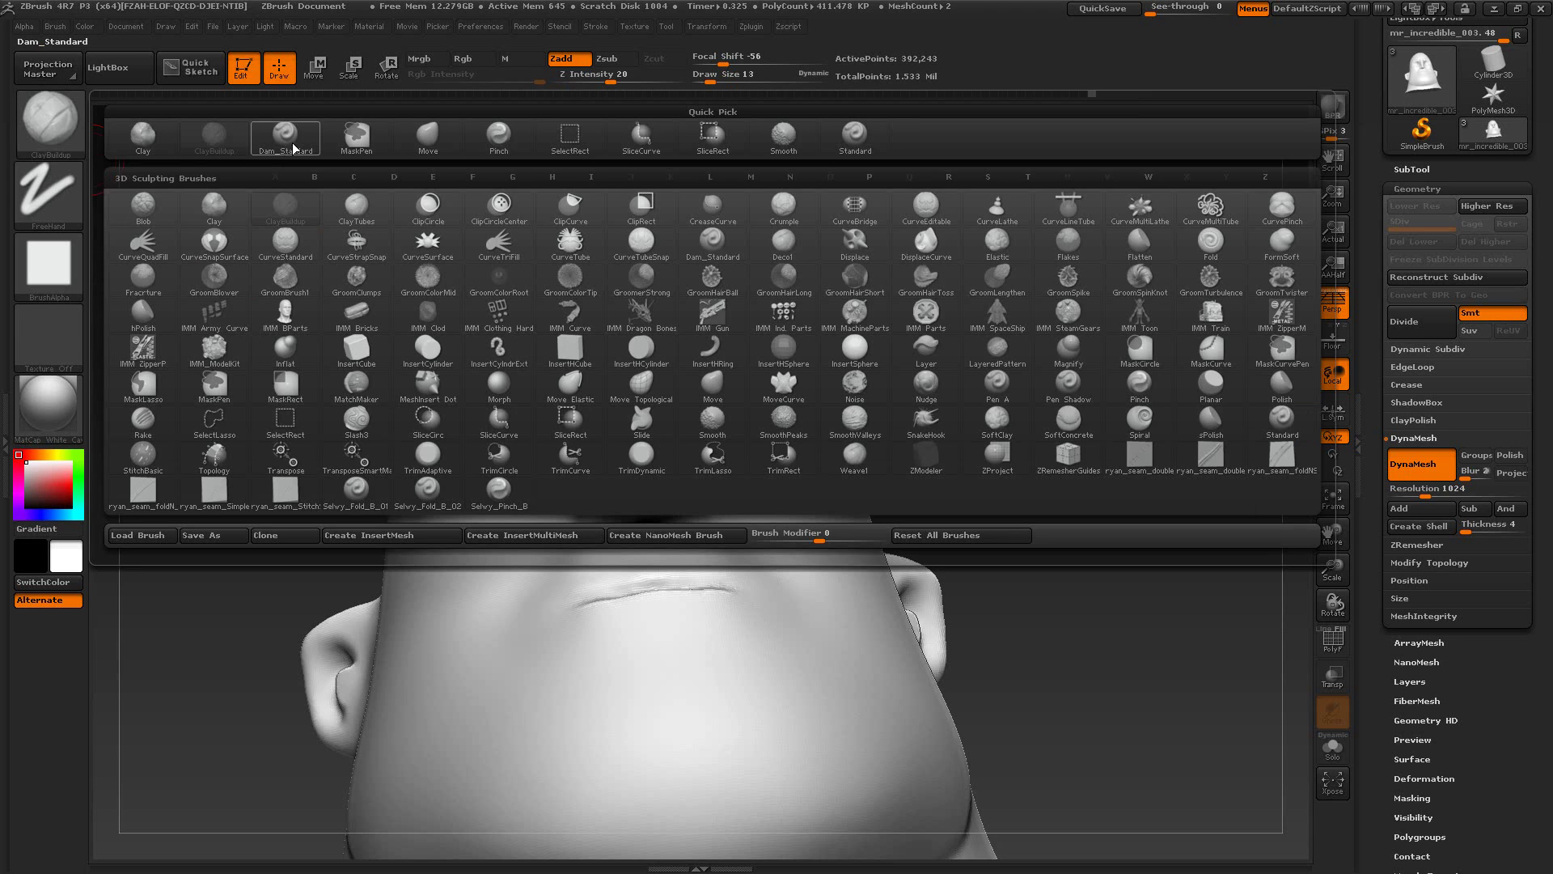
pyautogui.click(481, 143)
pyautogui.press('b')
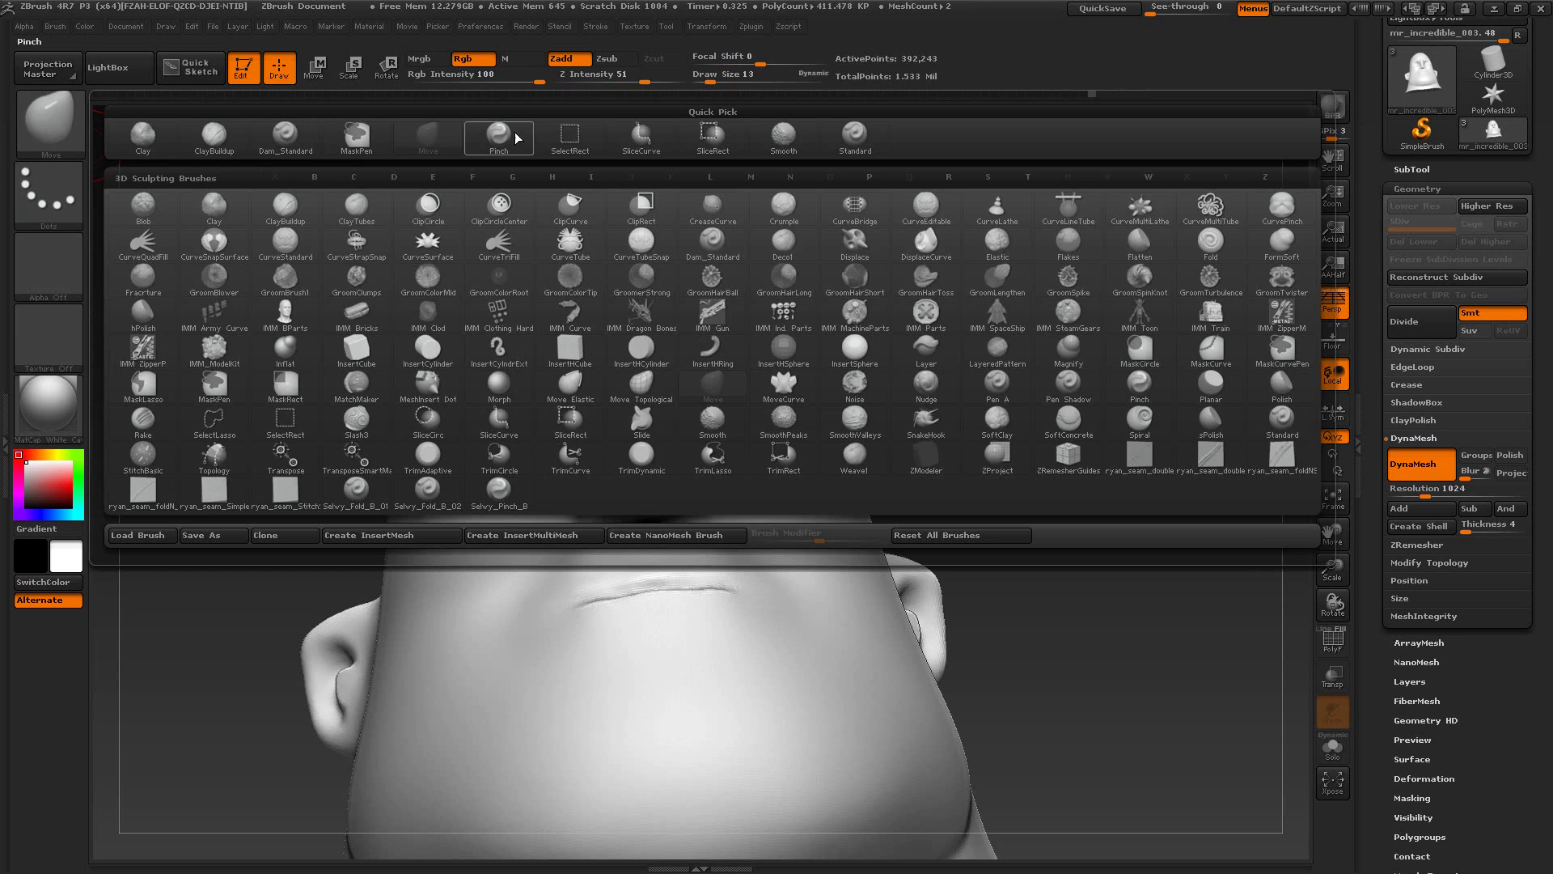
pyautogui.click(499, 131)
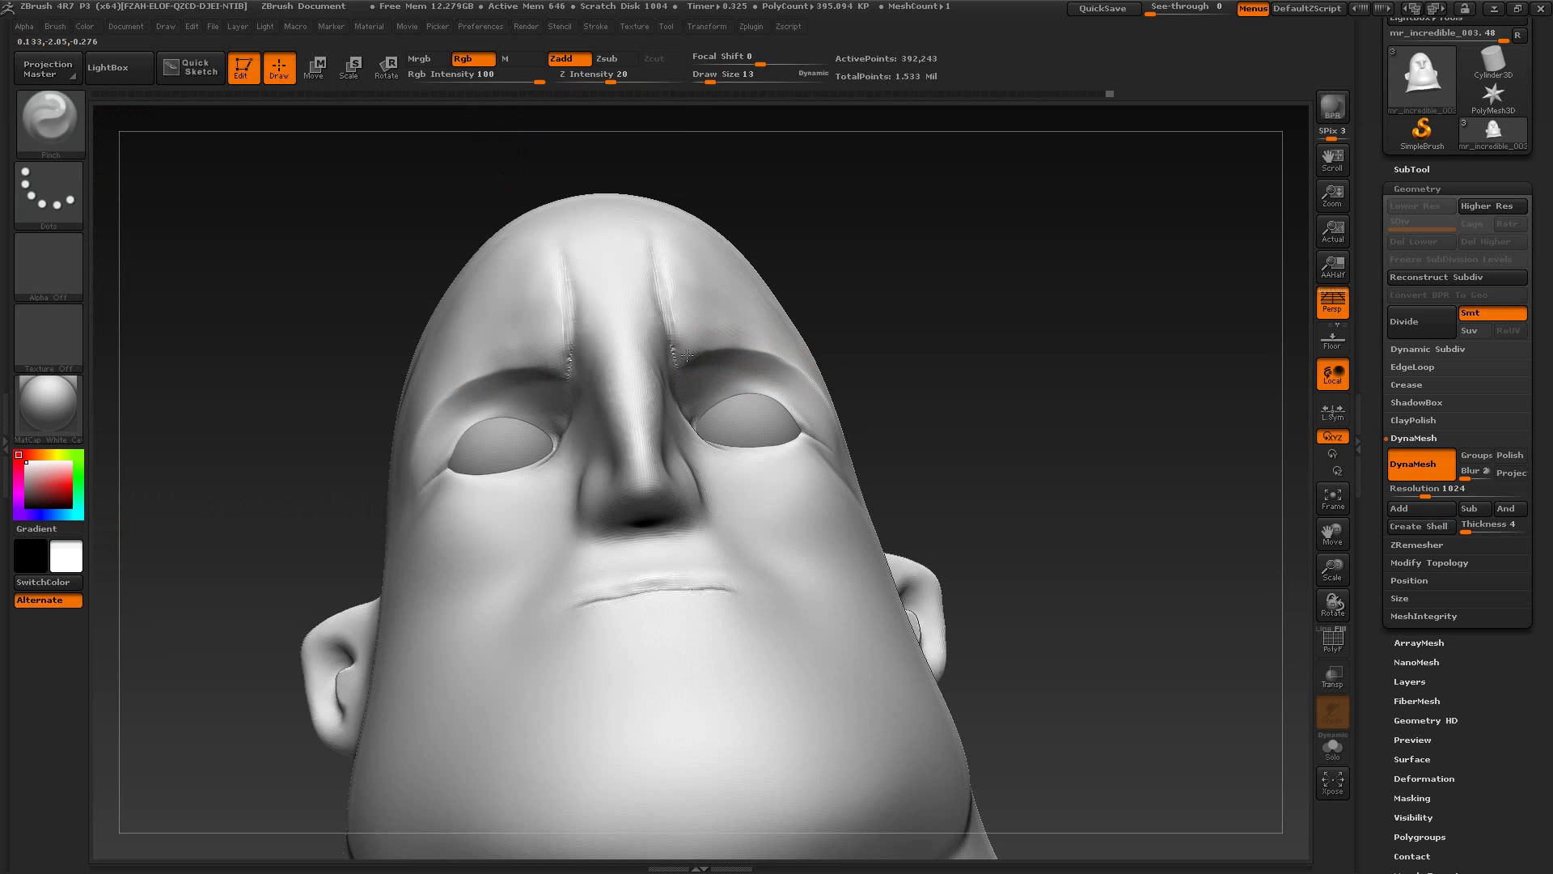
pyautogui.moveTo(873, 311); pyautogui.dragTo(833, 343)
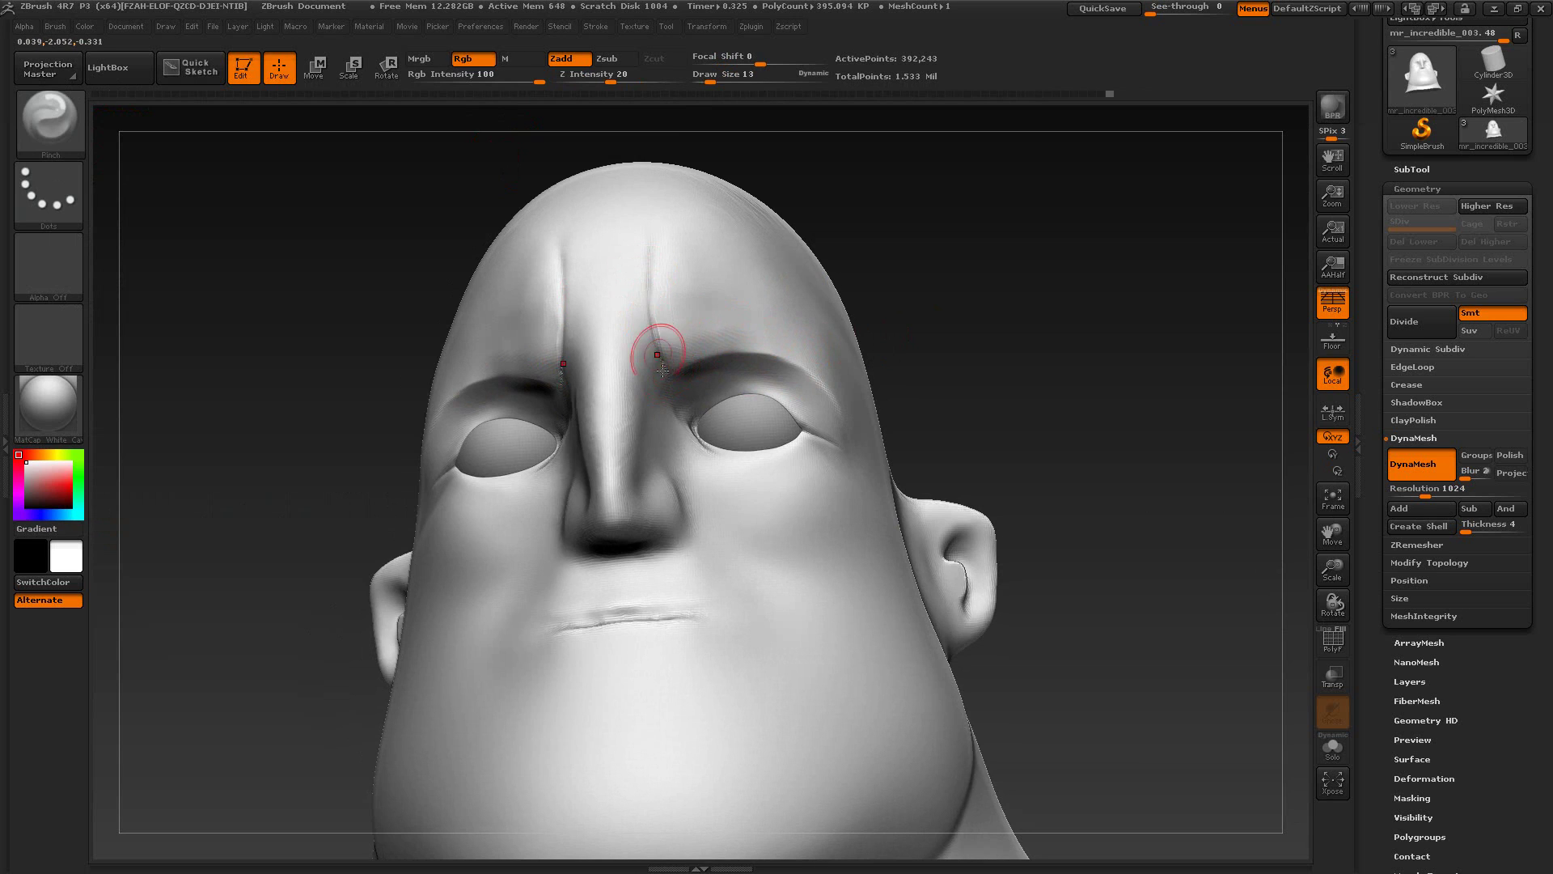
pyautogui.keyDown('shift'); pyautogui.moveTo(701, 312); pyautogui.dragTo(680, 333); pyautogui.keyUp('shift')
pyautogui.moveTo(958, 269)
pyautogui.keyDown('ctrl'); pyautogui.mouseDown()
pyautogui.moveTo(930, 288)
pyautogui.moveTo(995, 367)
pyautogui.moveTo(963, 340)
pyautogui.moveTo(1060, 358)
pyautogui.moveTo(1002, 340)
pyautogui.moveTo(948, 352)
pyautogui.mouseUp(); pyautogui.keyUp('ctrl')
# Step: Compare the inner brows and frown creases with the masked portrait, full-body render and angry movie still in XnView
pyautogui.moveTo(856, 333); pyautogui.dragTo(886, 364)
pyautogui.hotkey('alt', 'Tab')
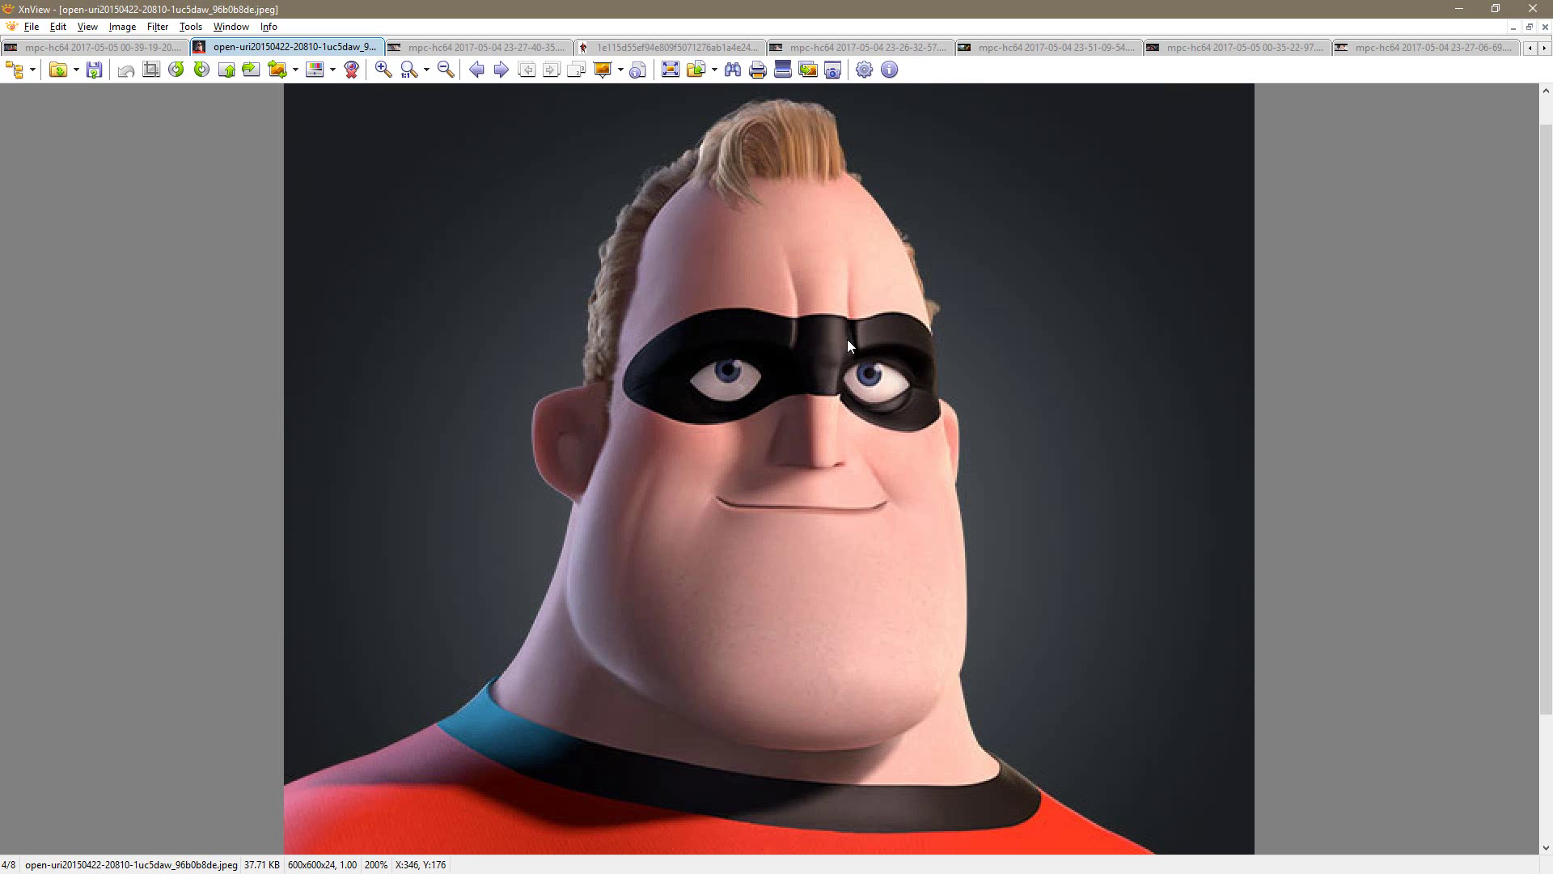
pyautogui.click(666, 50)
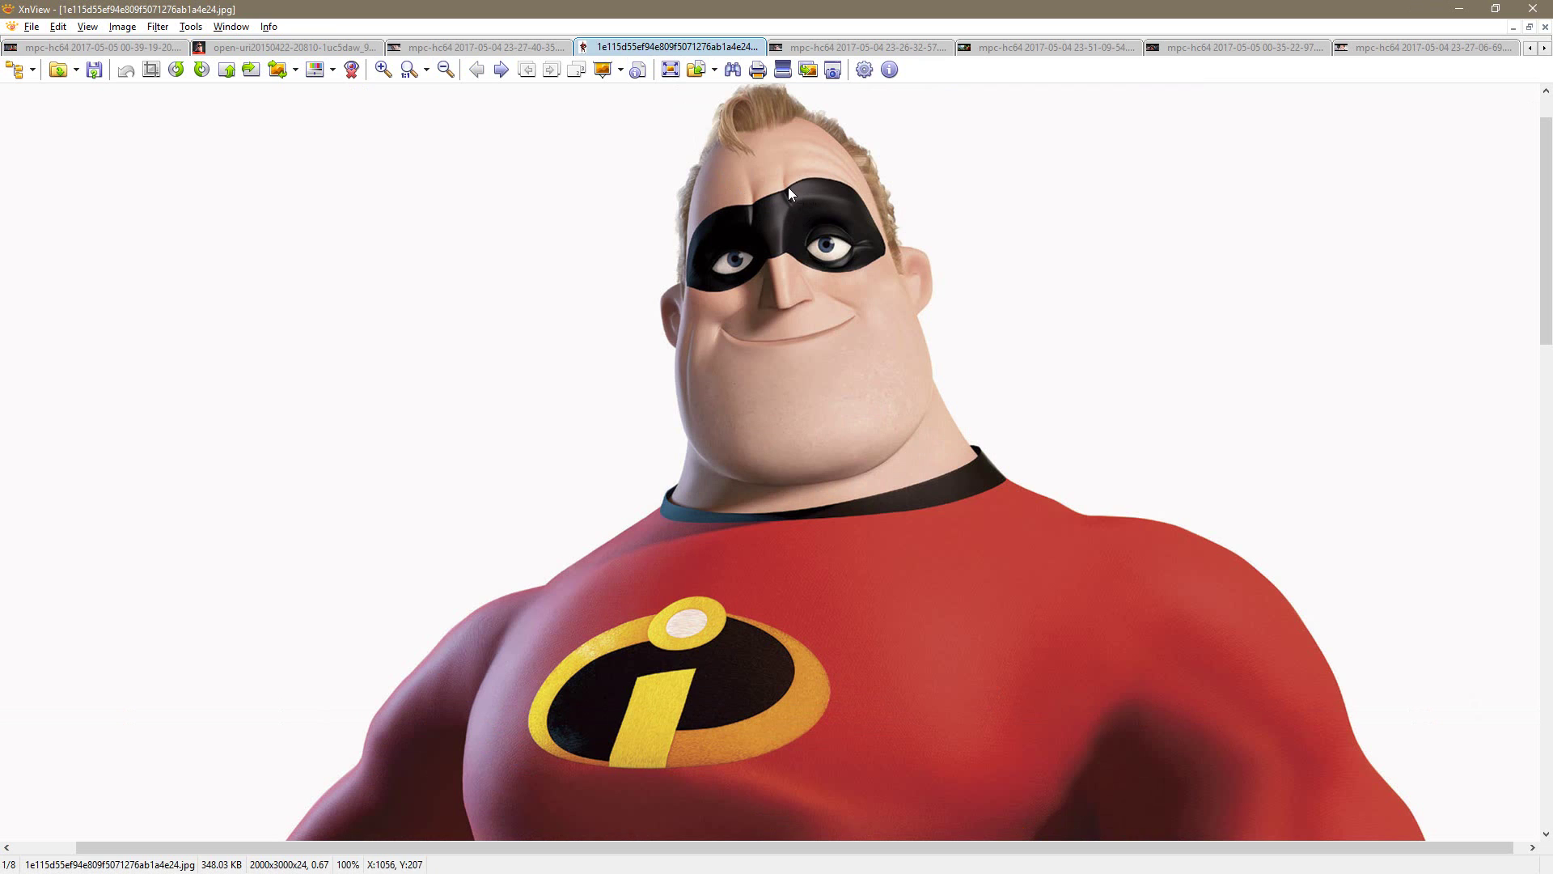
pyautogui.click(207, 50)
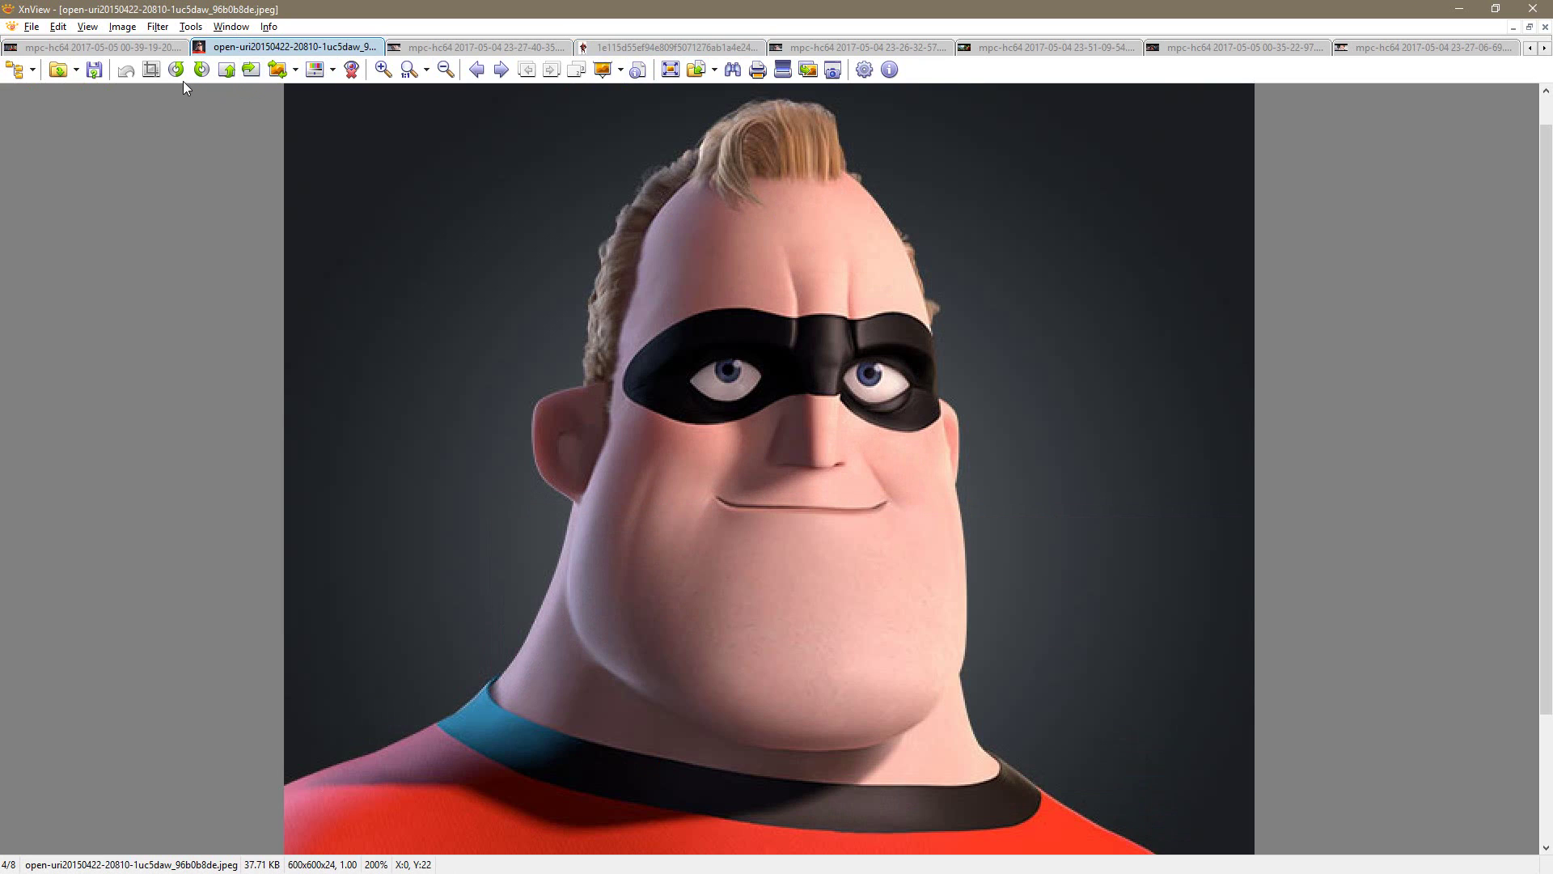
pyautogui.click(132, 48)
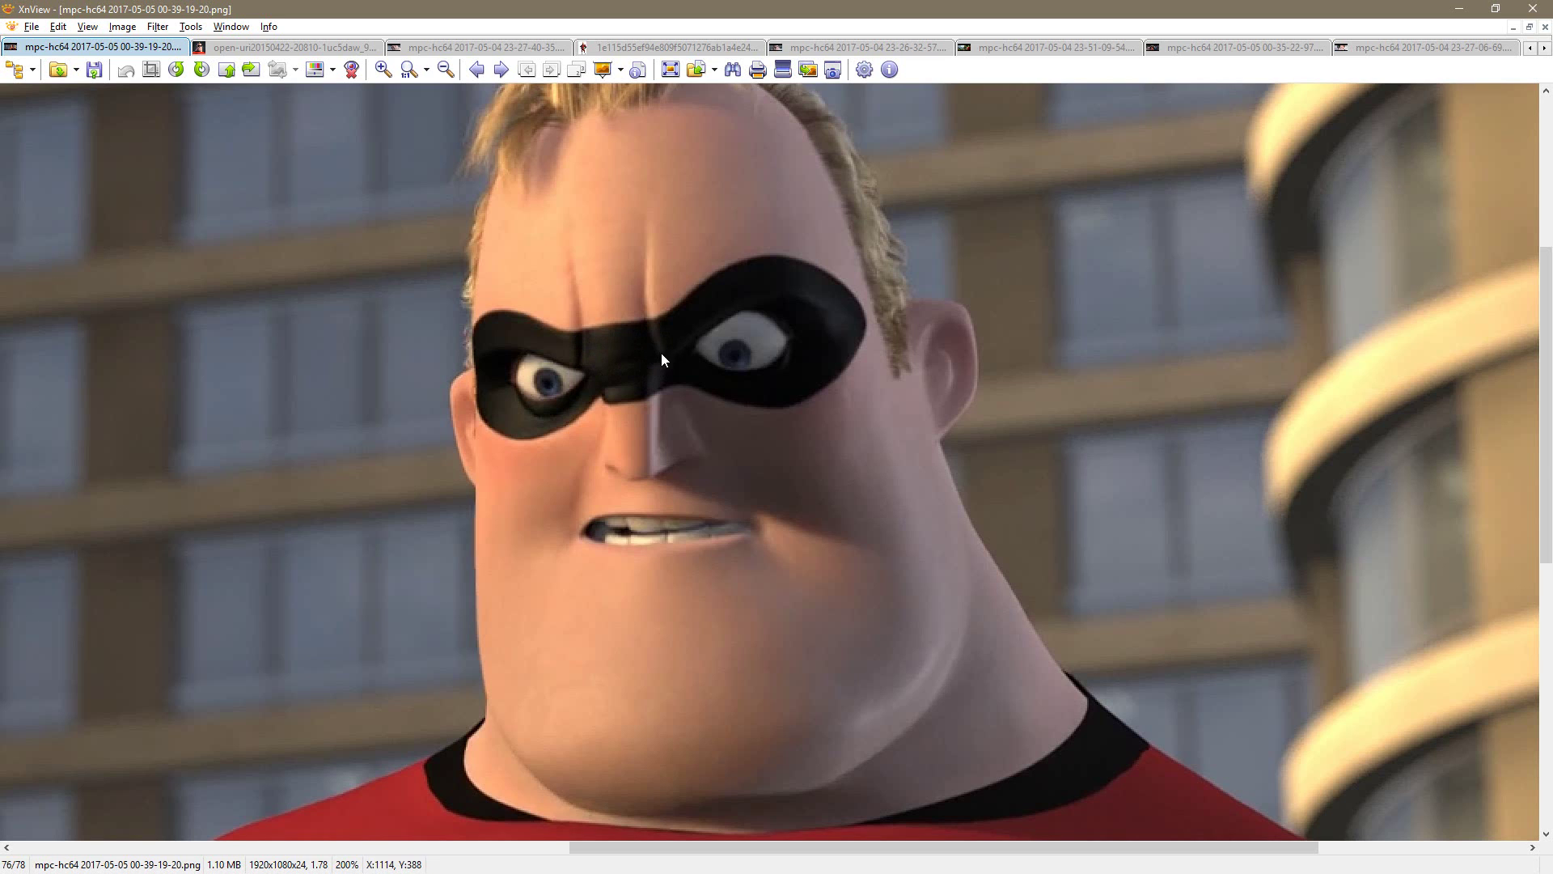
pyautogui.hotkey('alt', 'Tab')
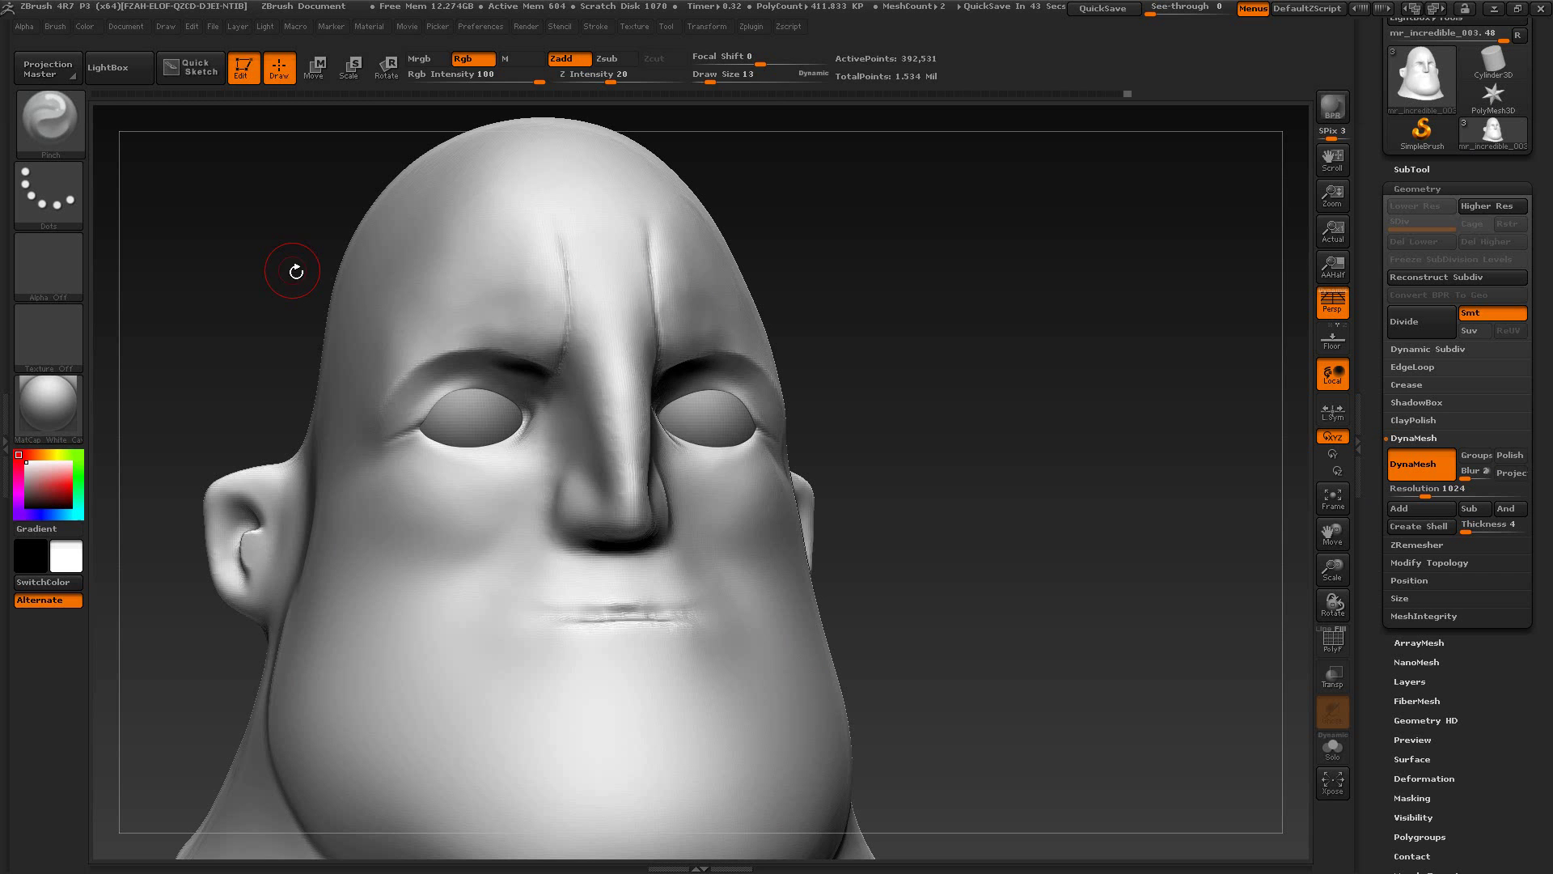
pyautogui.moveTo(915, 388); pyautogui.dragTo(849, 417)
pyautogui.hotkey('alt', 'Tab')
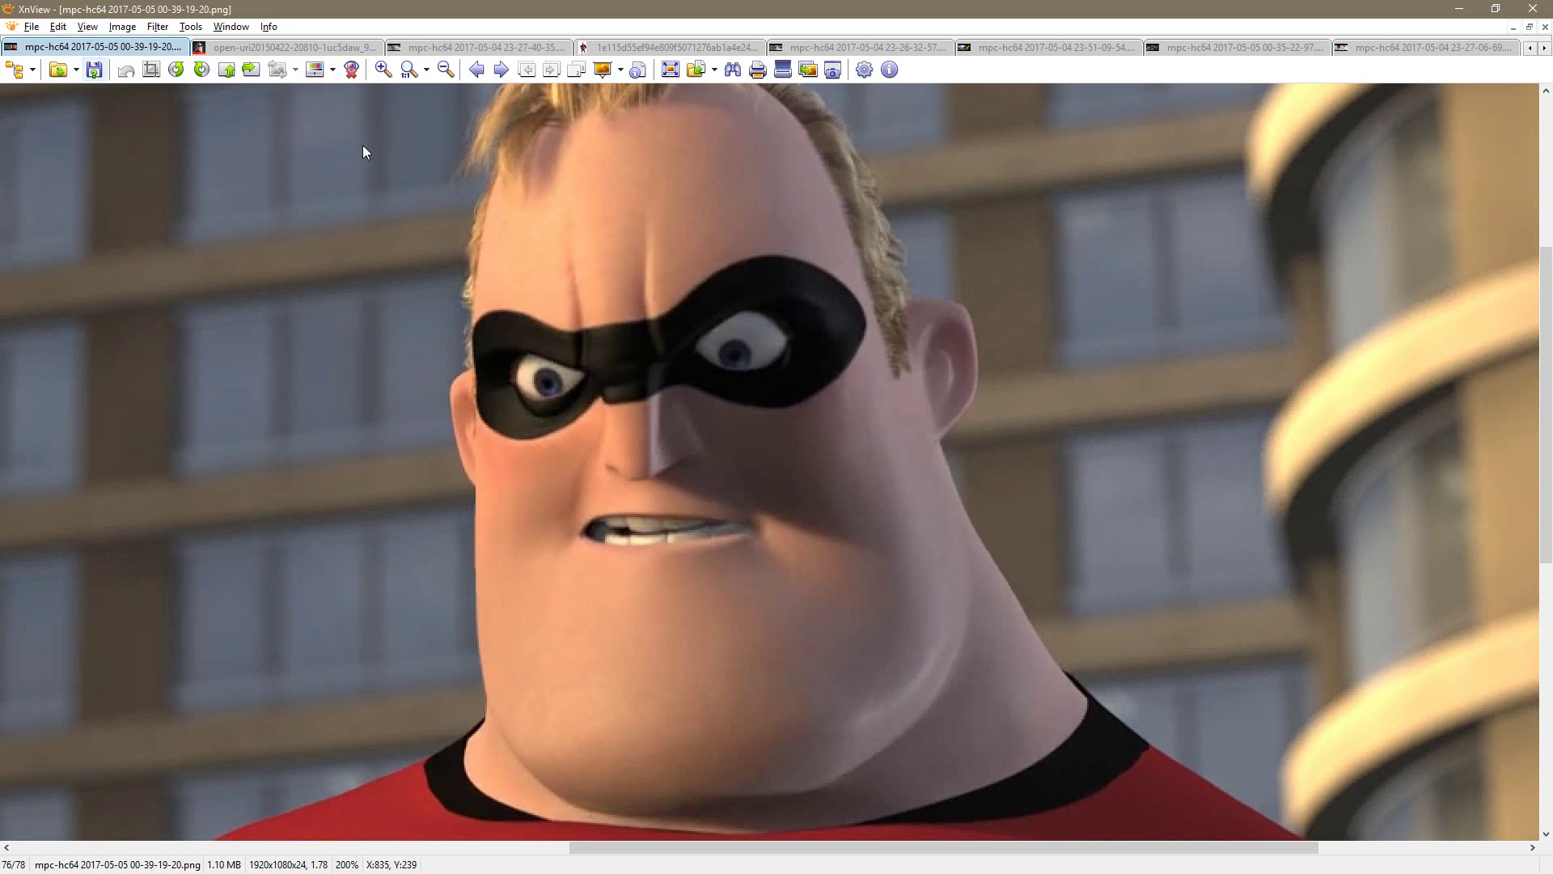
pyautogui.click(1530, 48)
pyautogui.click(1530, 48)
pyautogui.click(1530, 48)
pyautogui.click(1529, 48)
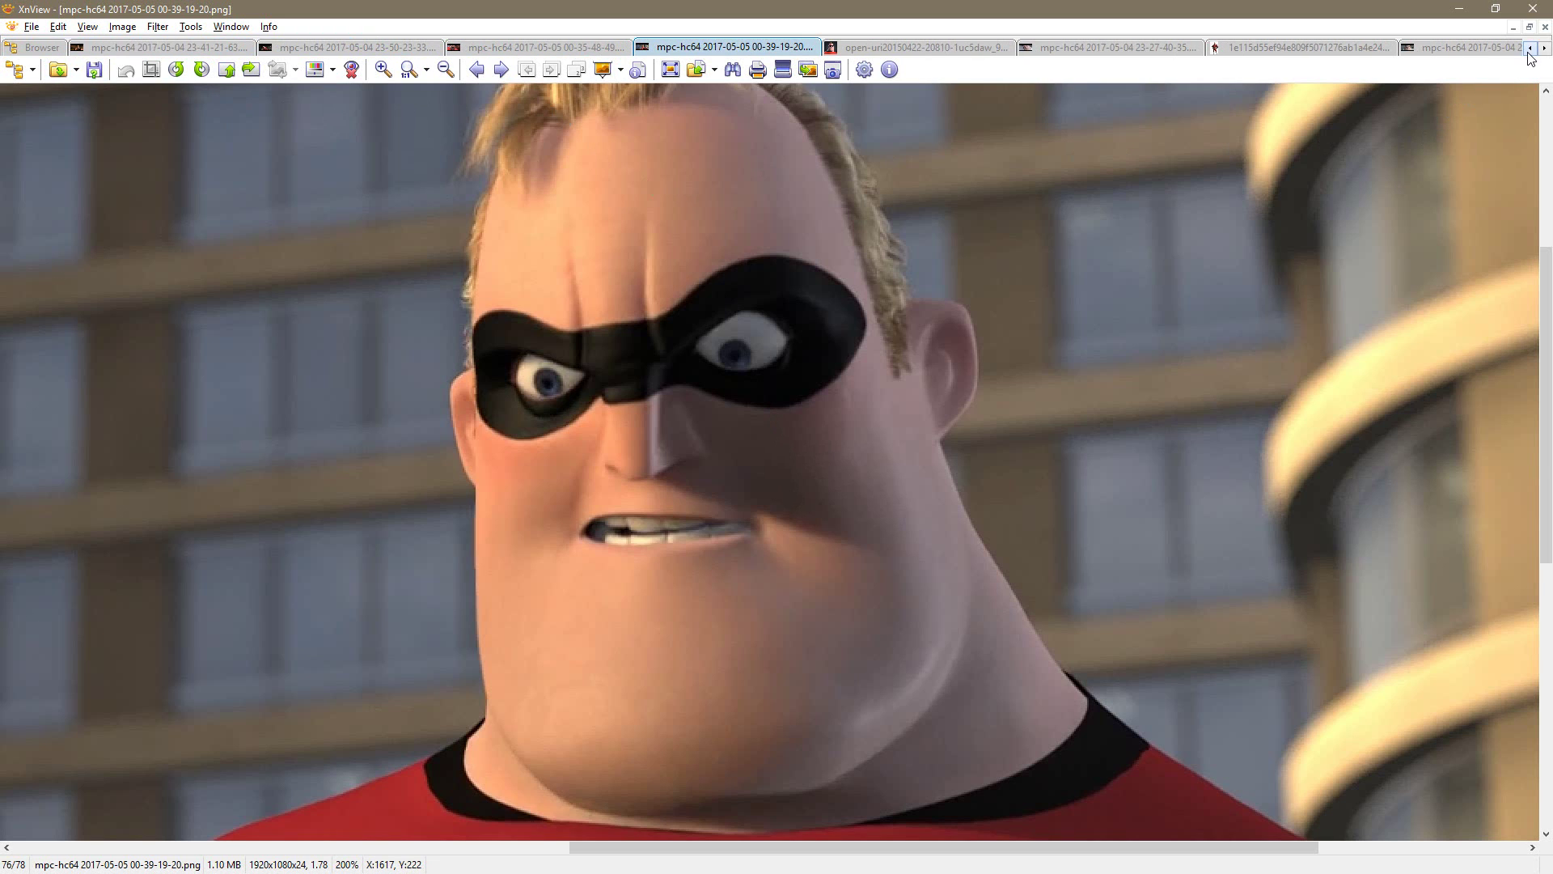
pyautogui.click(43, 48)
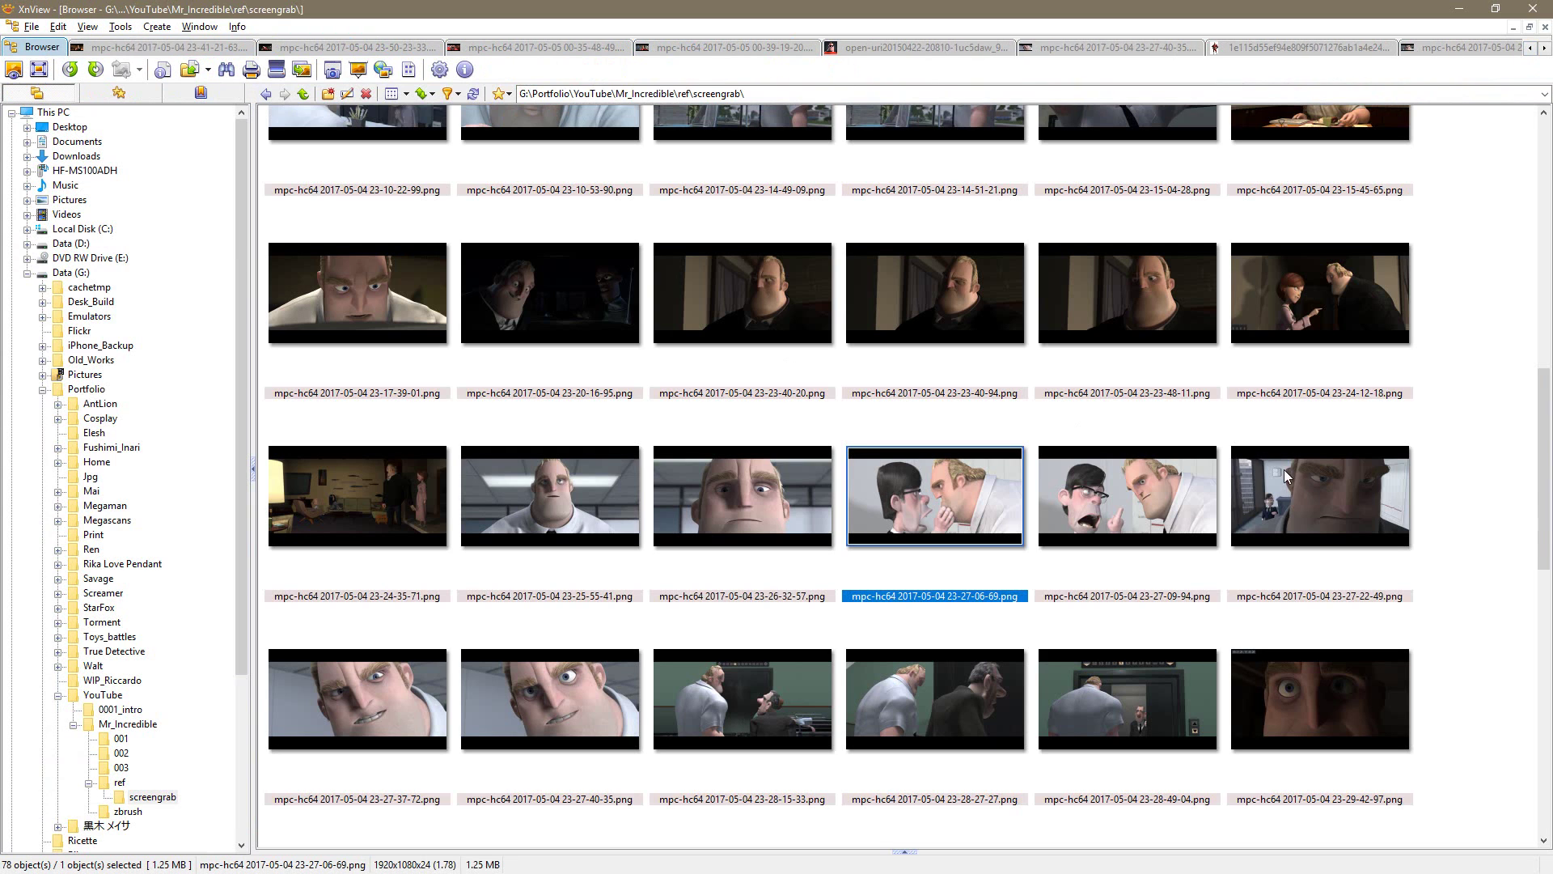
pyautogui.moveTo(1541, 442); pyautogui.dragTo(1536, 708)
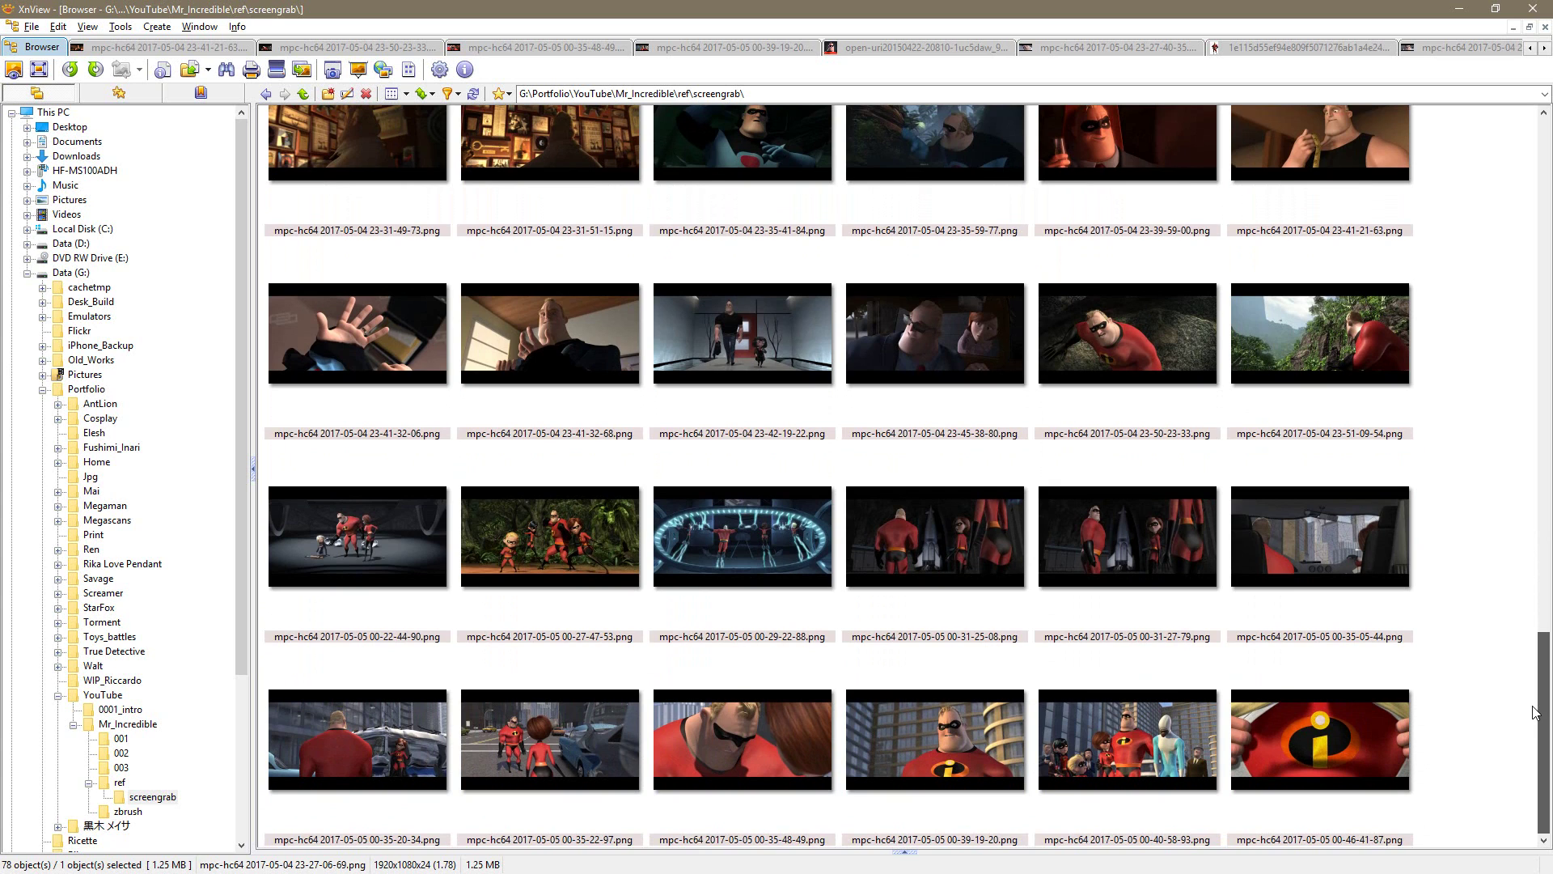
pyautogui.doubleClick(779, 743)
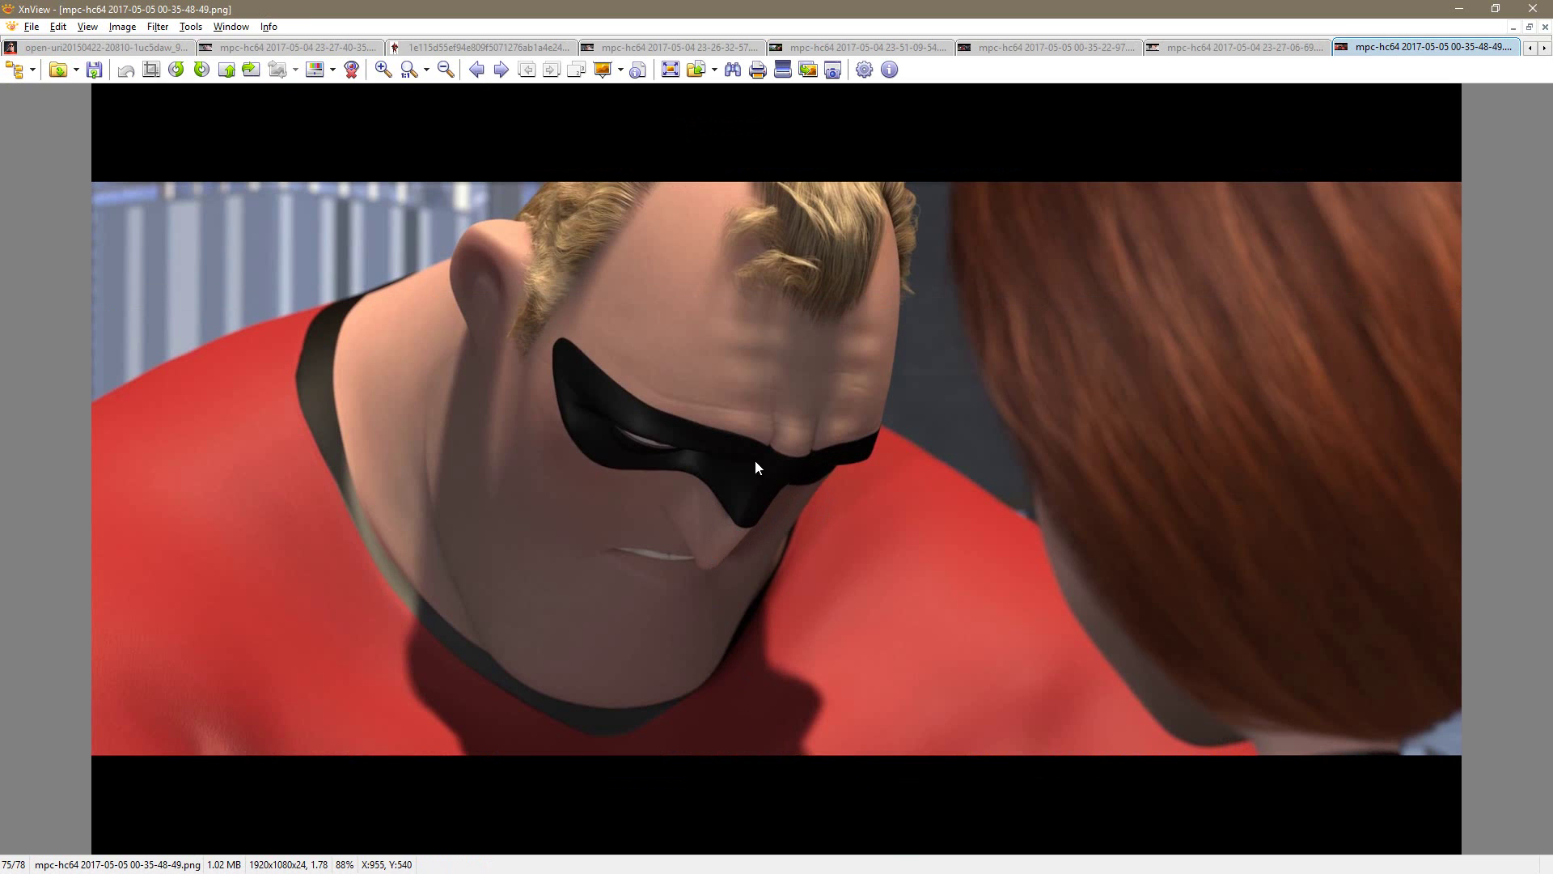
pyautogui.doubleClick(1022, 322)
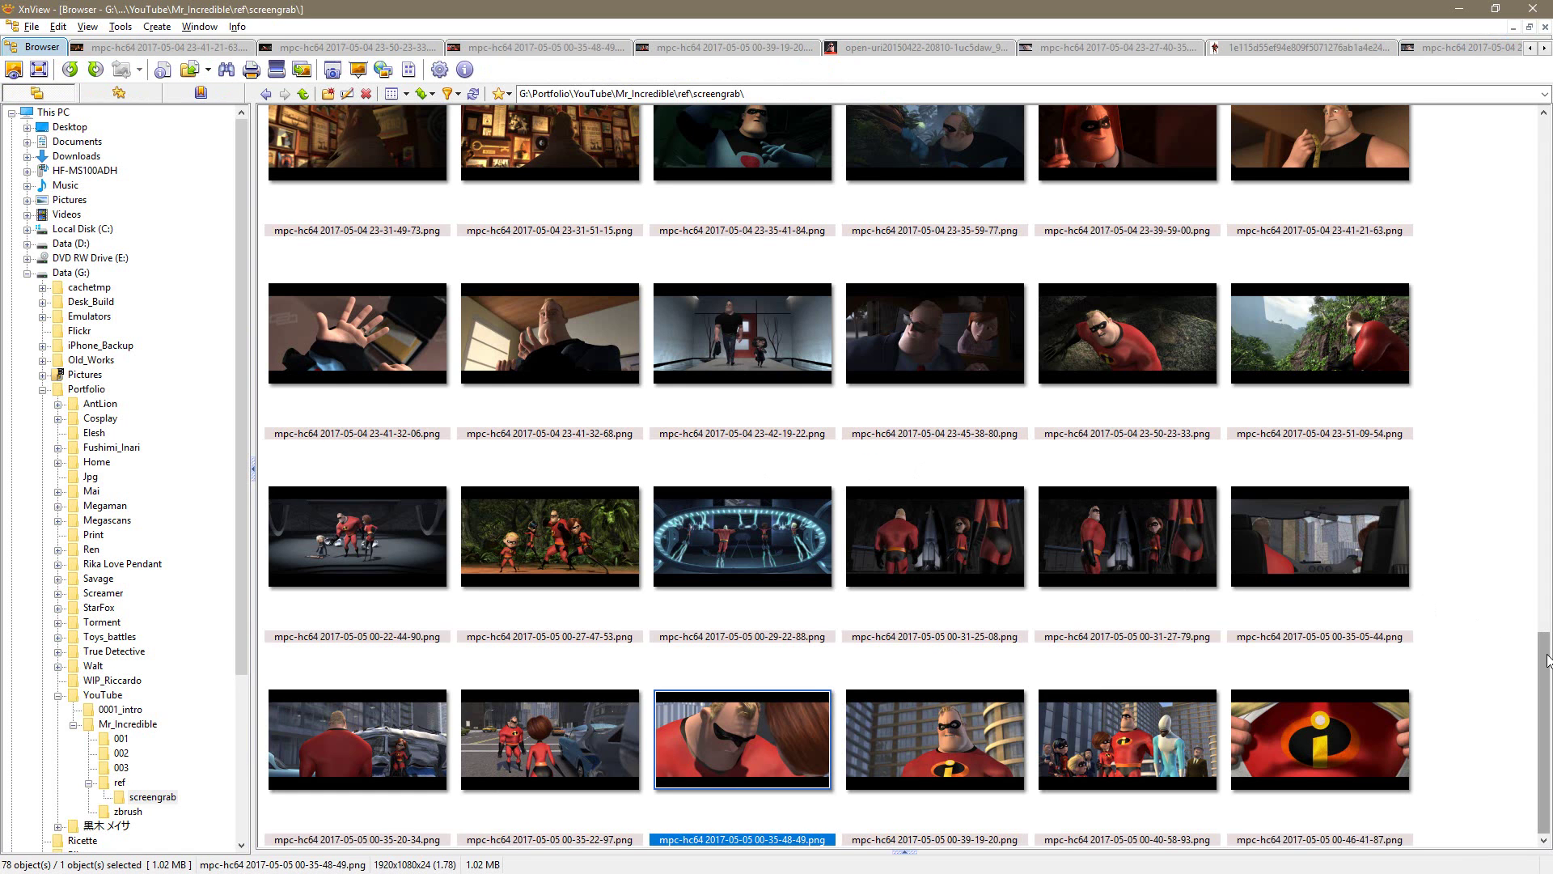
pyautogui.moveTo(1544, 639); pyautogui.dragTo(1548, 473)
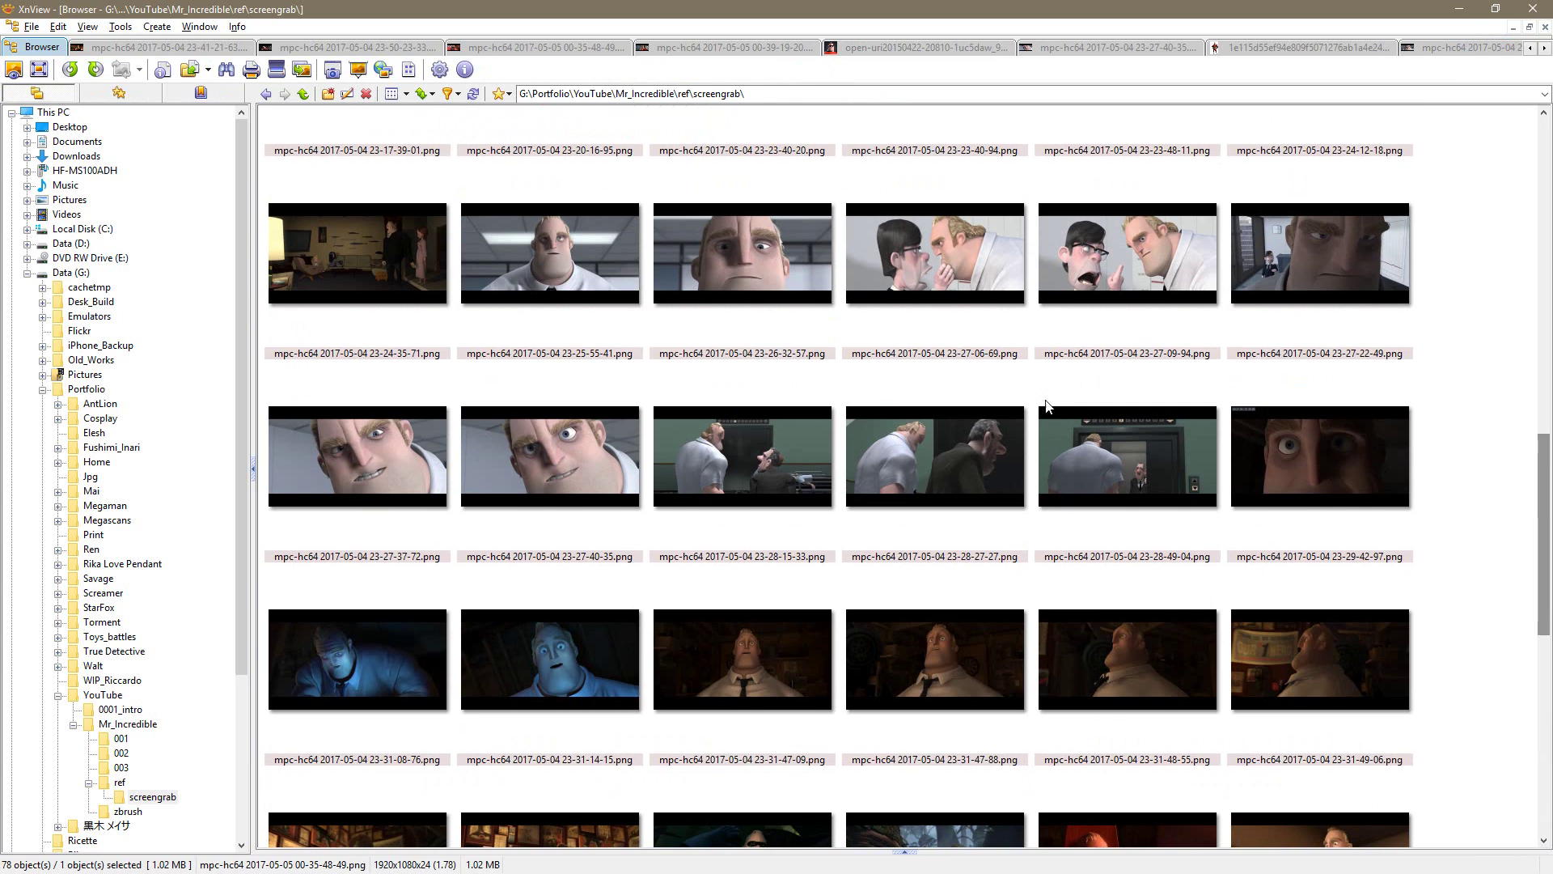
pyautogui.doubleClick(958, 254)
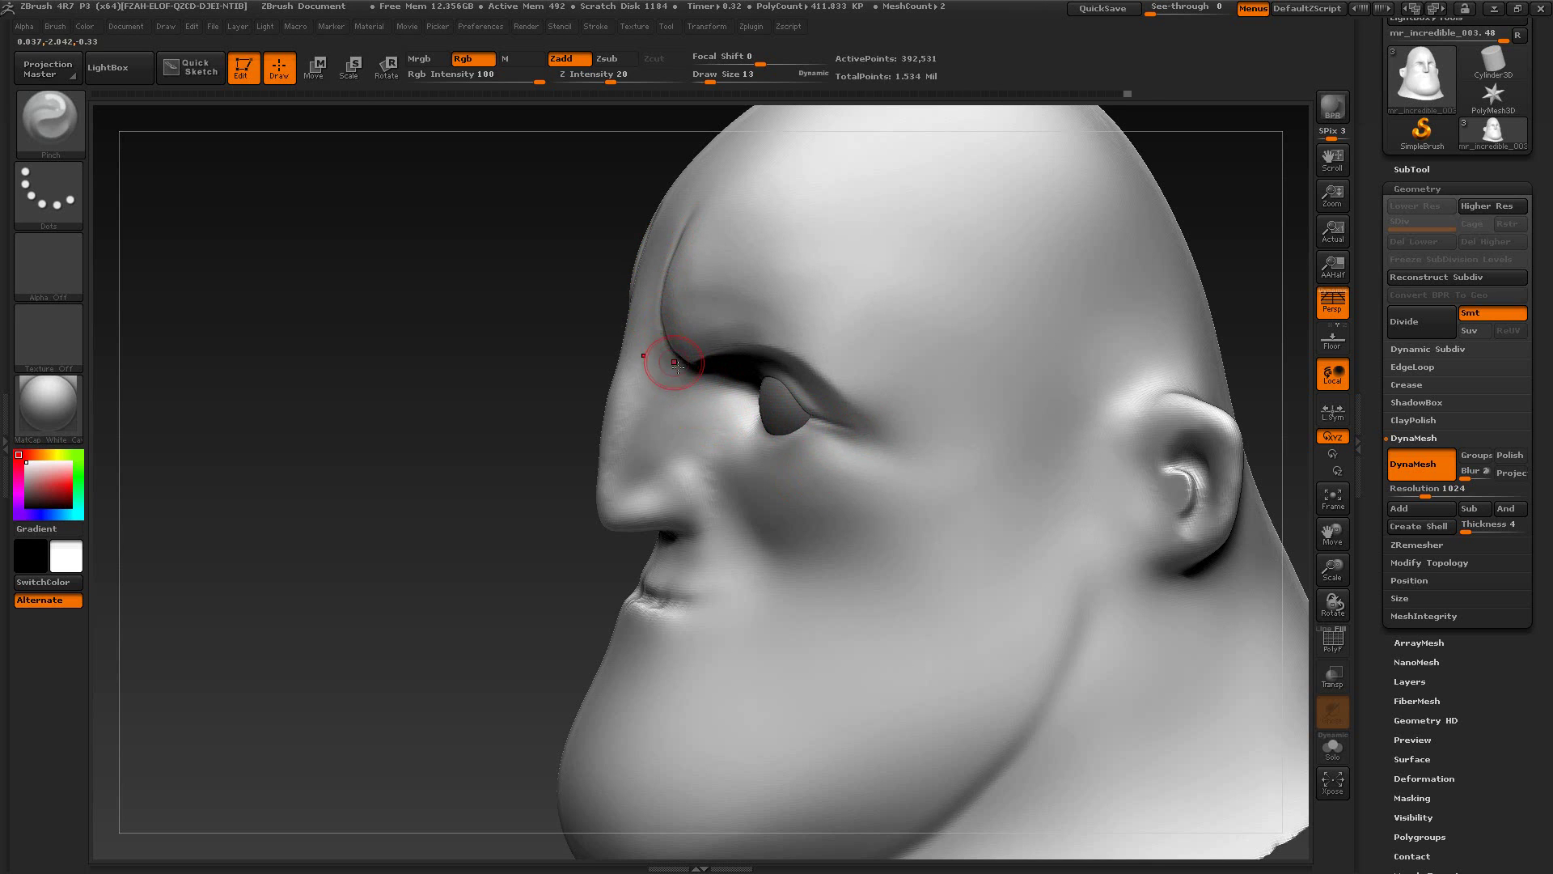
pyautogui.hotkey('alt', 'Tab')
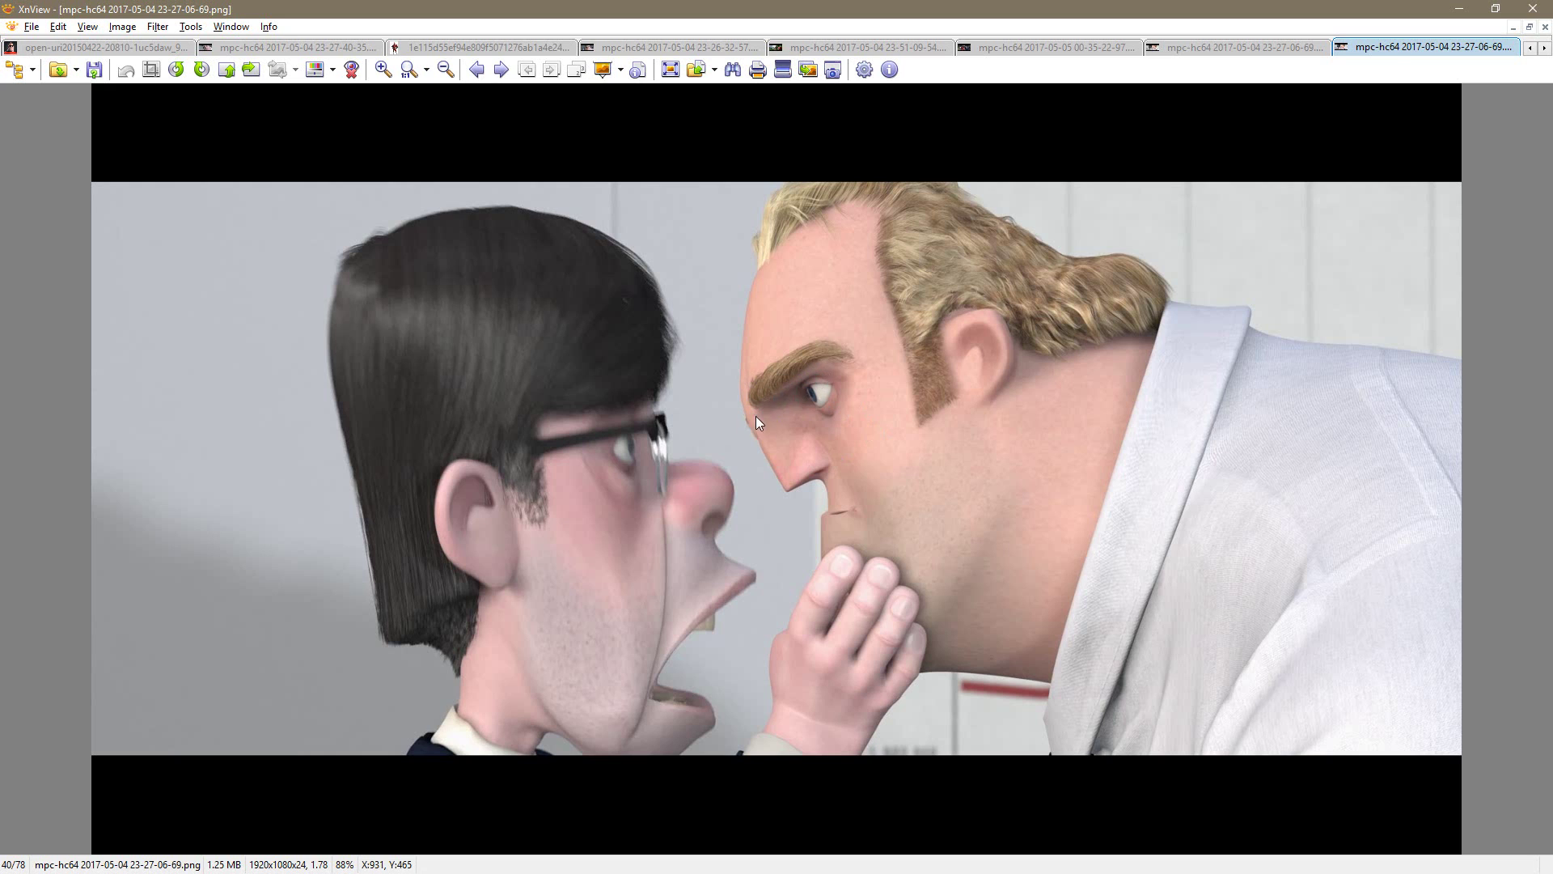
pyautogui.hotkey('alt', 'Tab')
# Step: Reshape the inner brow at the frown crease with the Move brush, raising it to draw size 20, and compare with the profile still
pyautogui.moveTo(496, 413); pyautogui.dragTo(486, 260)
pyautogui.press('b')
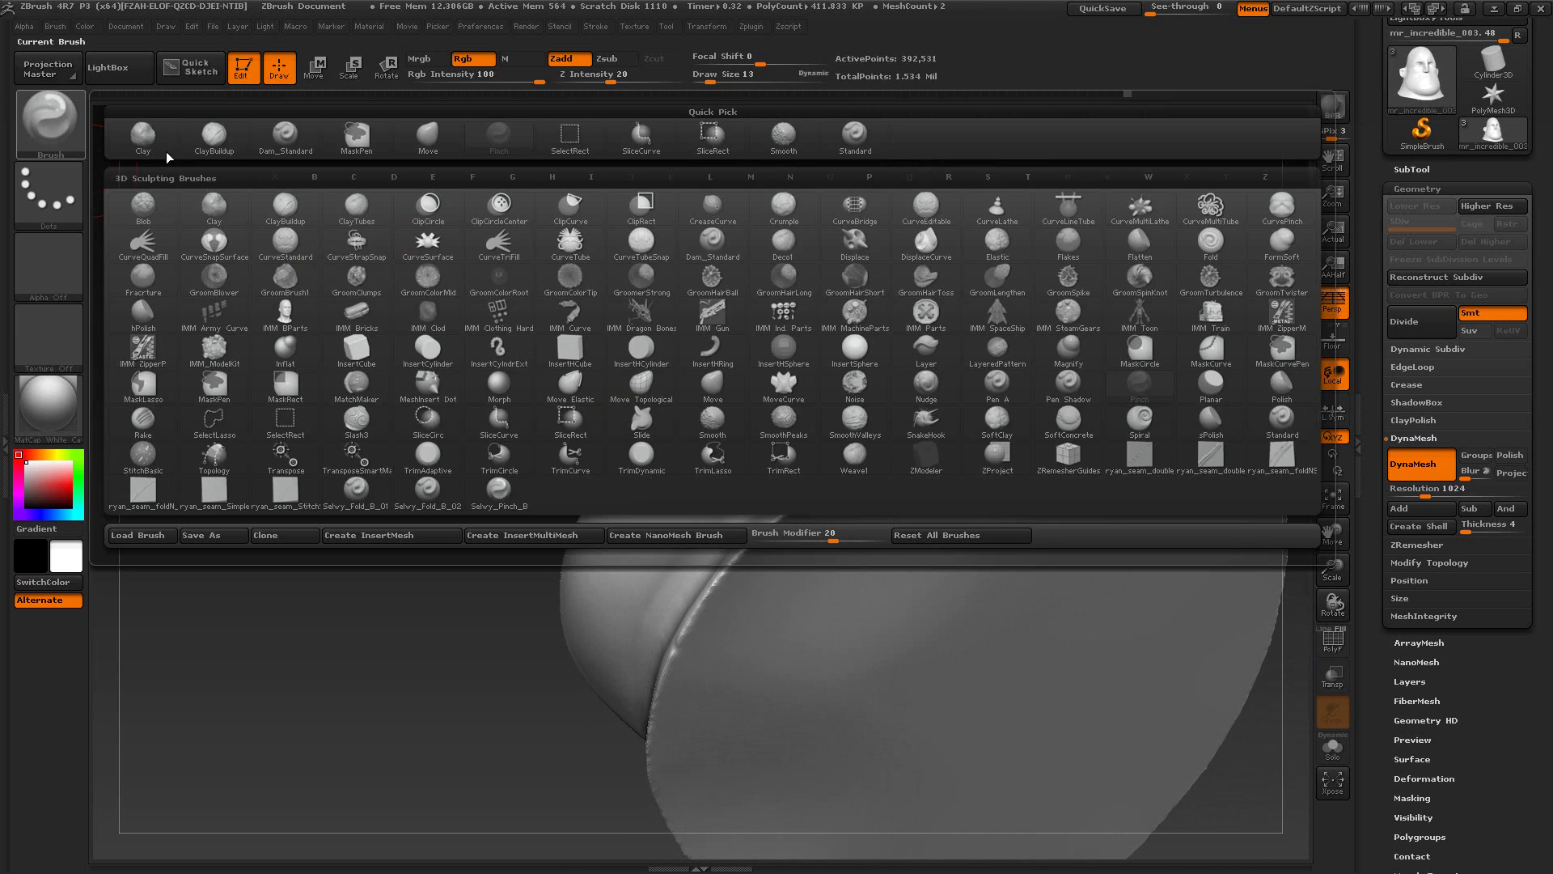
pyautogui.click(414, 129)
pyautogui.moveTo(699, 349); pyautogui.dragTo(681, 349)
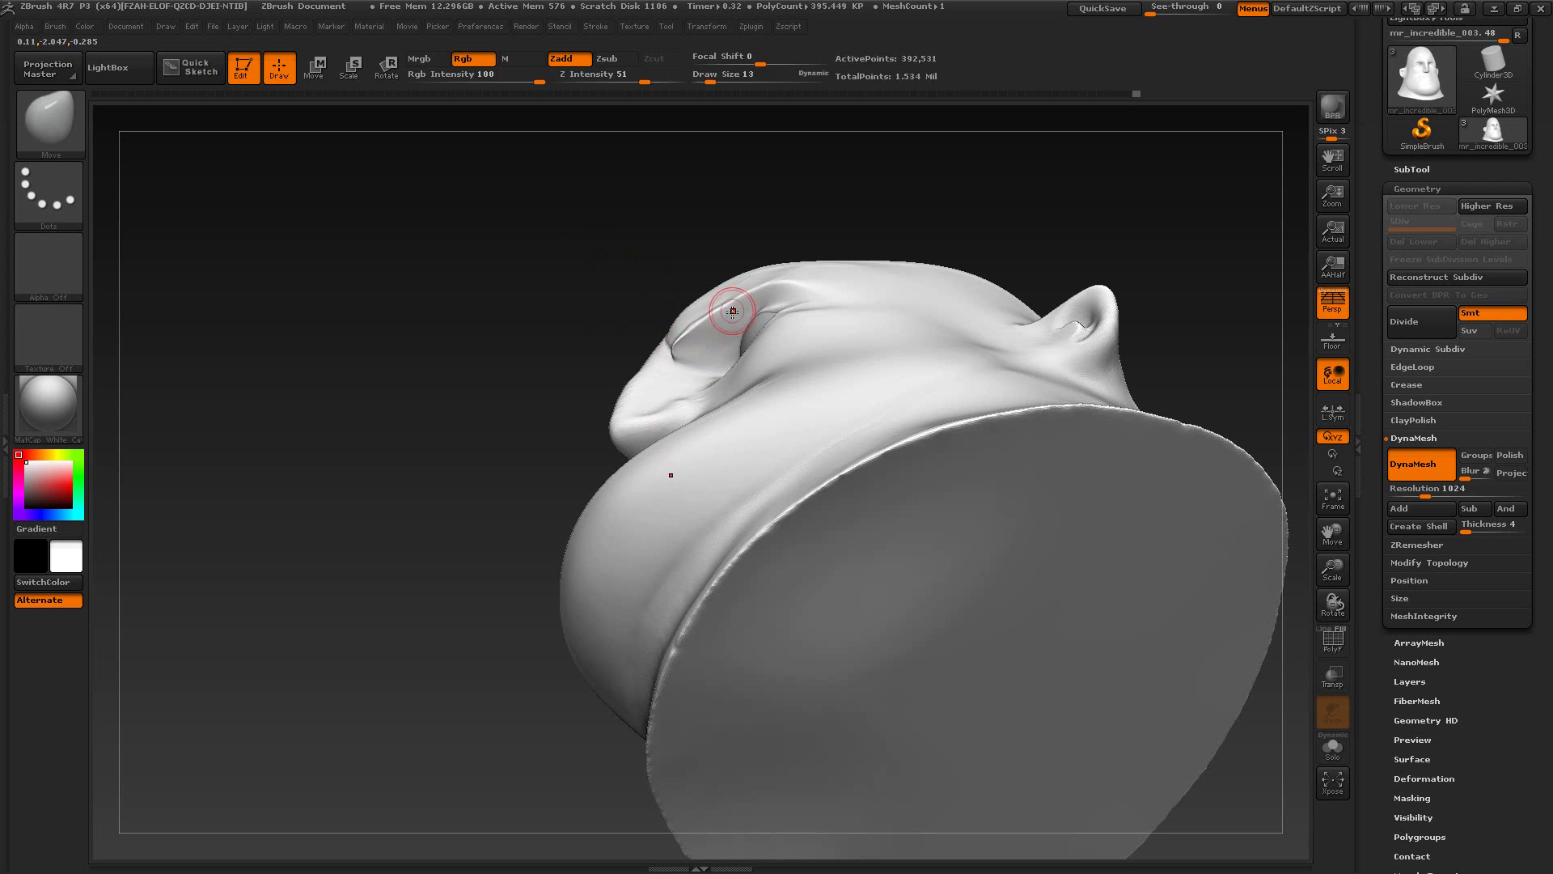
pyautogui.moveTo(701, 322)
pyautogui.mouseDown(button='right')
pyautogui.moveTo(647, 380)
pyautogui.moveTo(640, 364)
pyautogui.mouseUp(button='right')
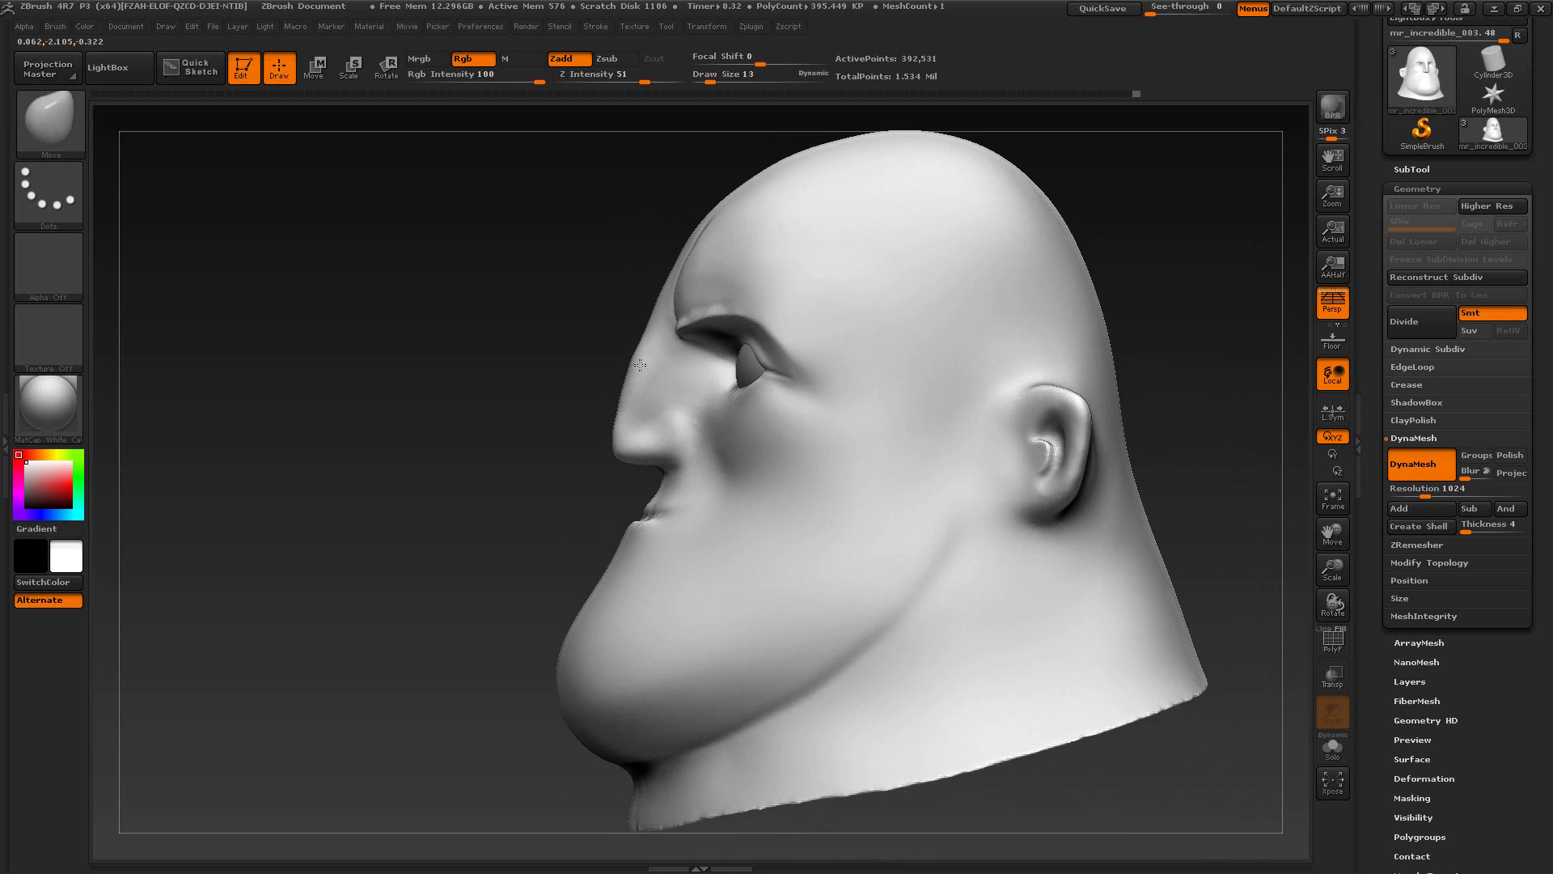
pyautogui.press('s')
pyautogui.moveTo(677, 318); pyautogui.dragTo(672, 325)
pyautogui.moveTo(671, 325); pyautogui.dragTo(668, 328)
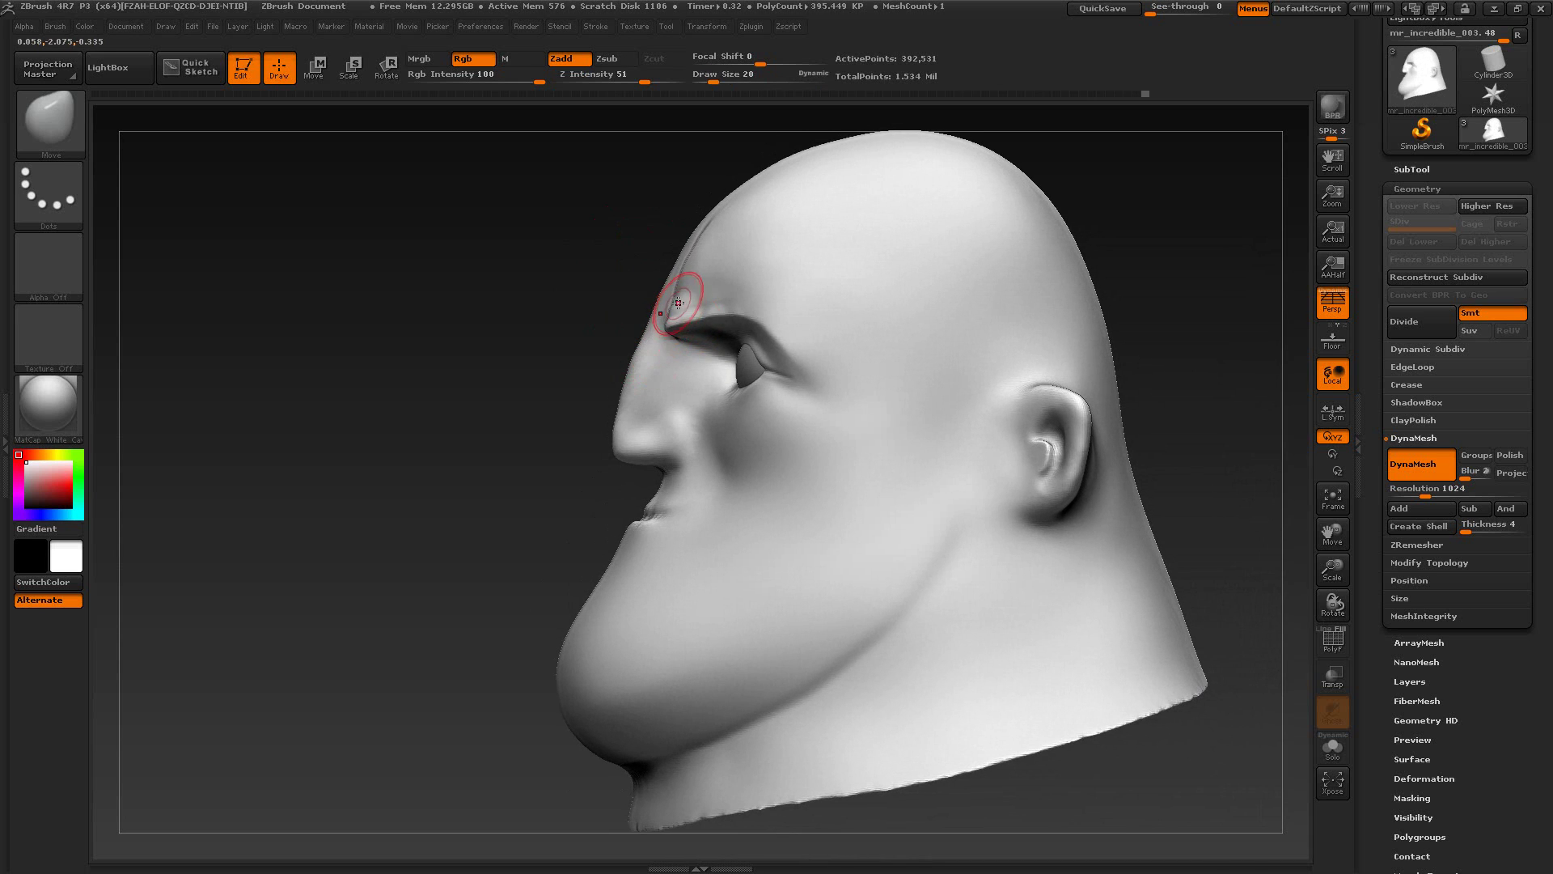
pyautogui.hotkey('alt', 'Tab')
pyautogui.hotkey('alt', 'Tab')
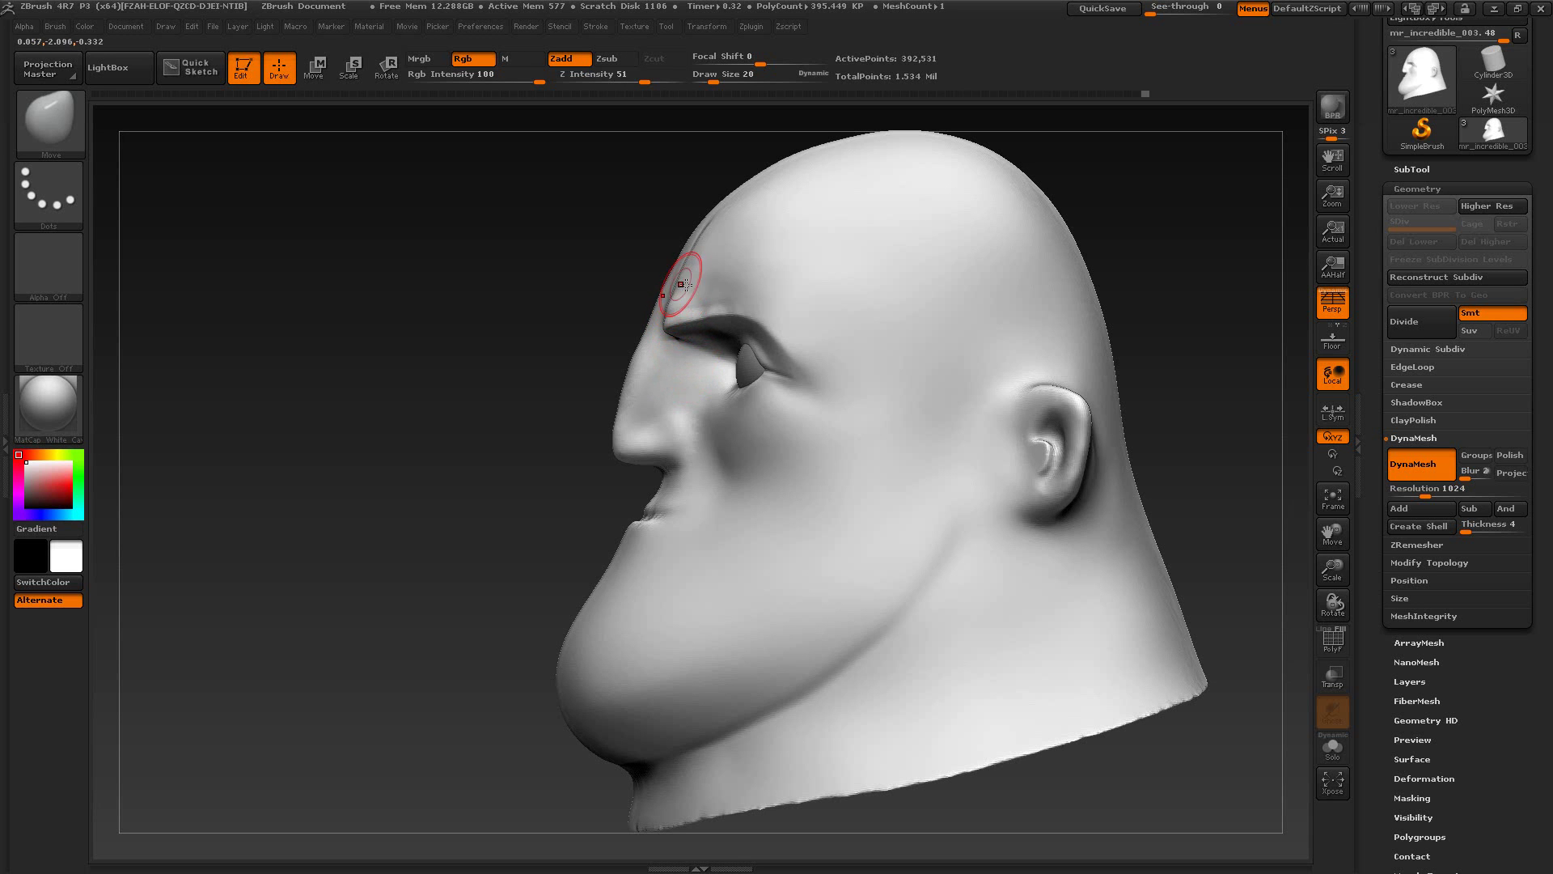
# Step: Adjust the brows from below and from the front with the Move brush, enlarging it to draw size 37 toward the outer brows
pyautogui.moveTo(493, 350); pyautogui.dragTo(692, 275)
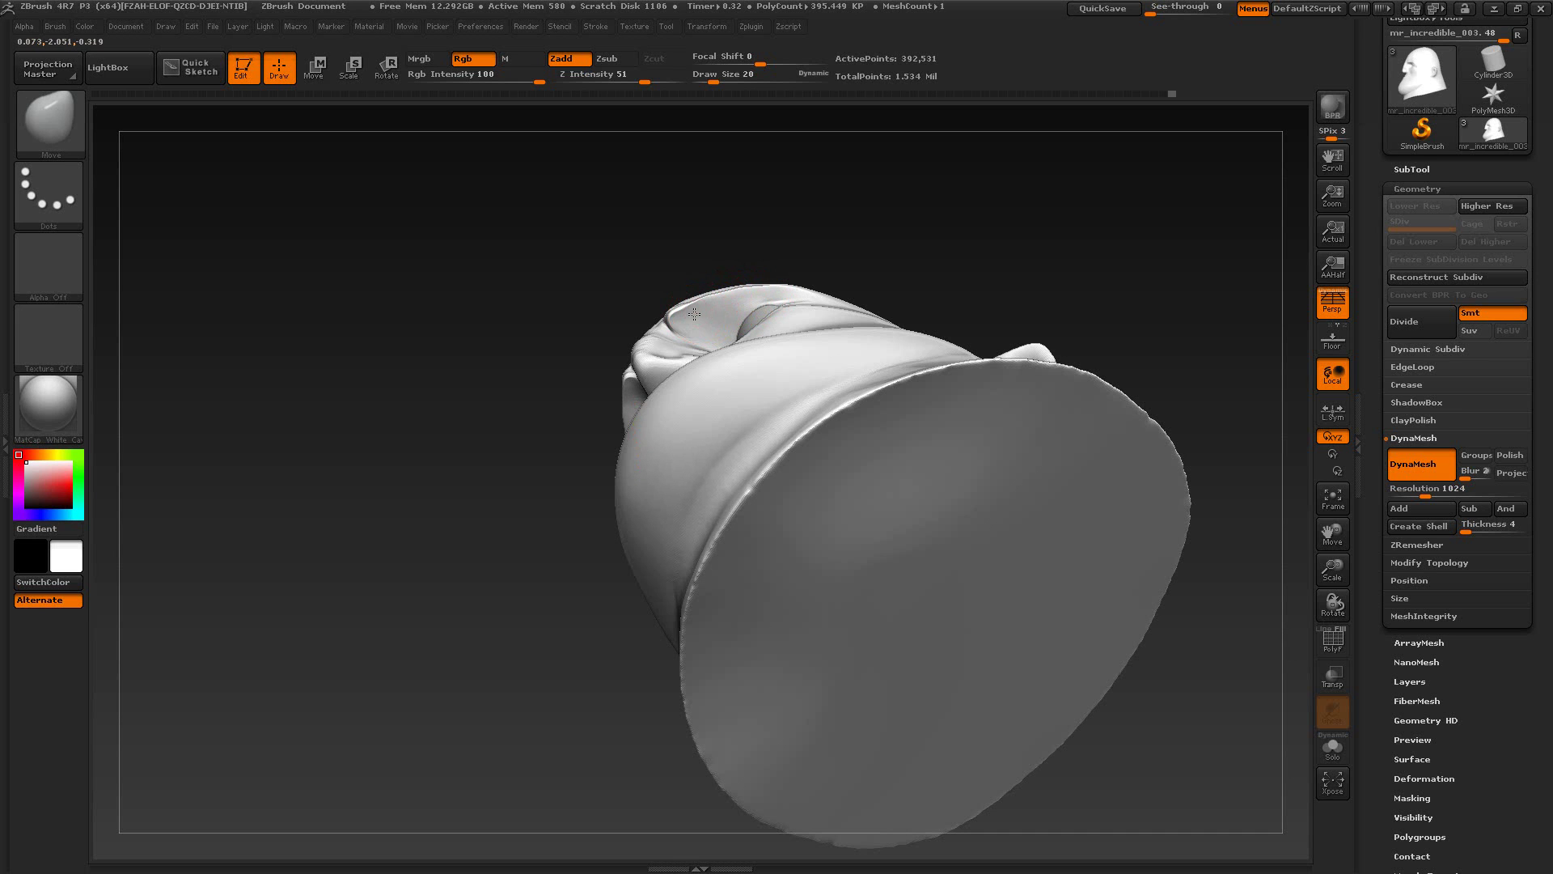
pyautogui.moveTo(662, 236)
pyautogui.mouseDown()
pyautogui.moveTo(494, 451)
pyautogui.moveTo(515, 503)
pyautogui.moveTo(542, 497)
pyautogui.mouseUp()
pyautogui.keyDown('alt'); pyautogui.moveTo(910, 392); pyautogui.dragTo(945, 332); pyautogui.keyUp('alt')
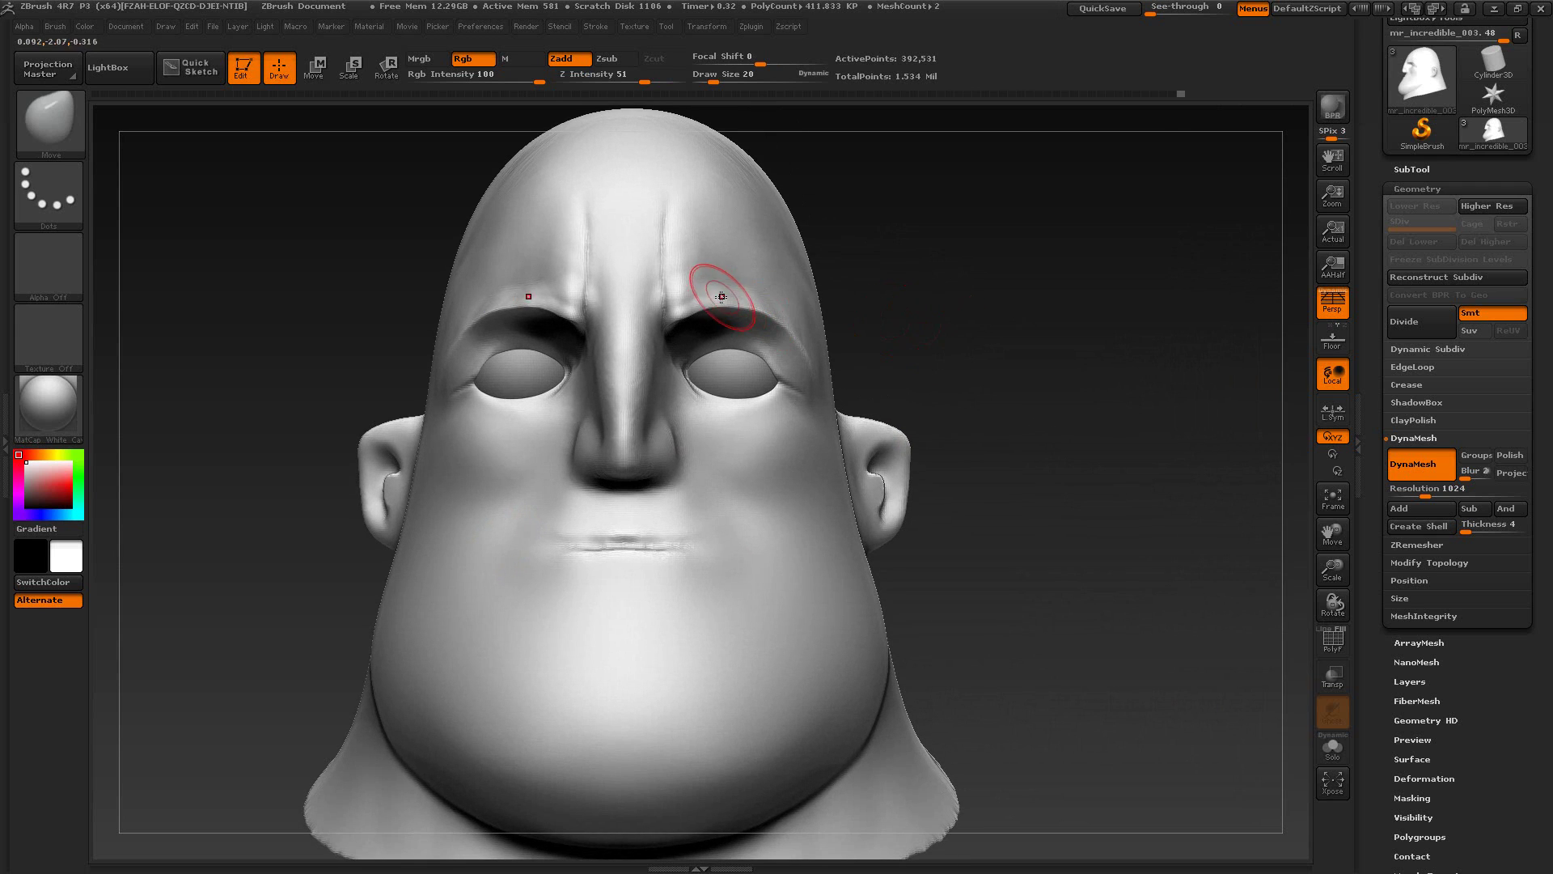
pyautogui.moveTo(722, 296); pyautogui.dragTo(753, 298)
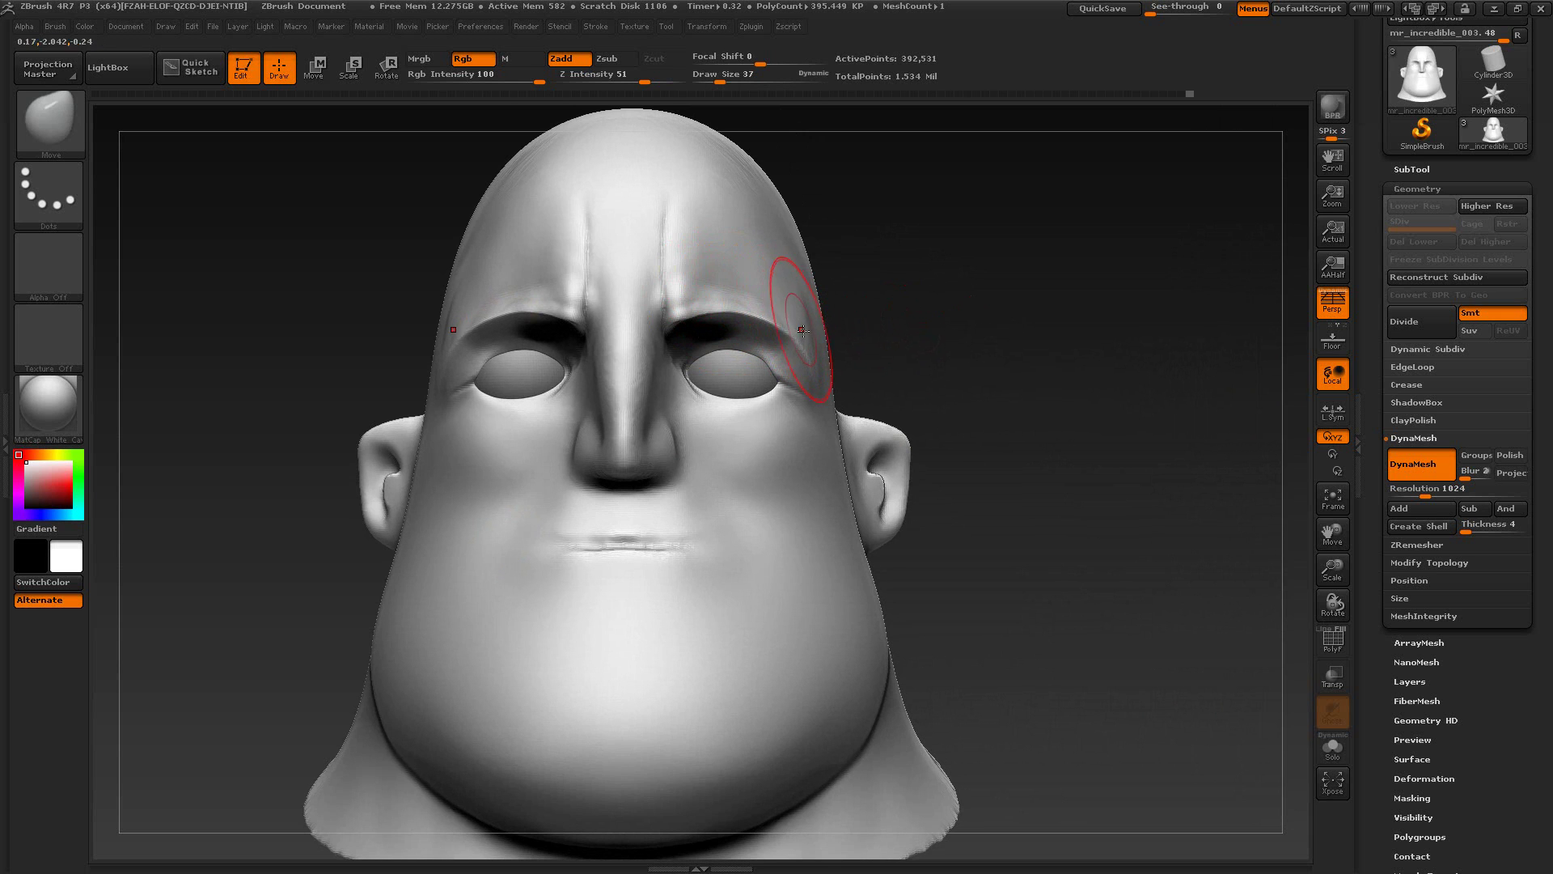
# Step: Refine the brow's side profile above the inner eye with the Move brush at draw size 20
pyautogui.moveTo(947, 323)
pyautogui.mouseDown()
pyautogui.moveTo(965, 320)
pyautogui.moveTo(842, 312)
pyautogui.mouseUp()
pyautogui.press('s')
pyautogui.moveTo(697, 320); pyautogui.dragTo(683, 321)
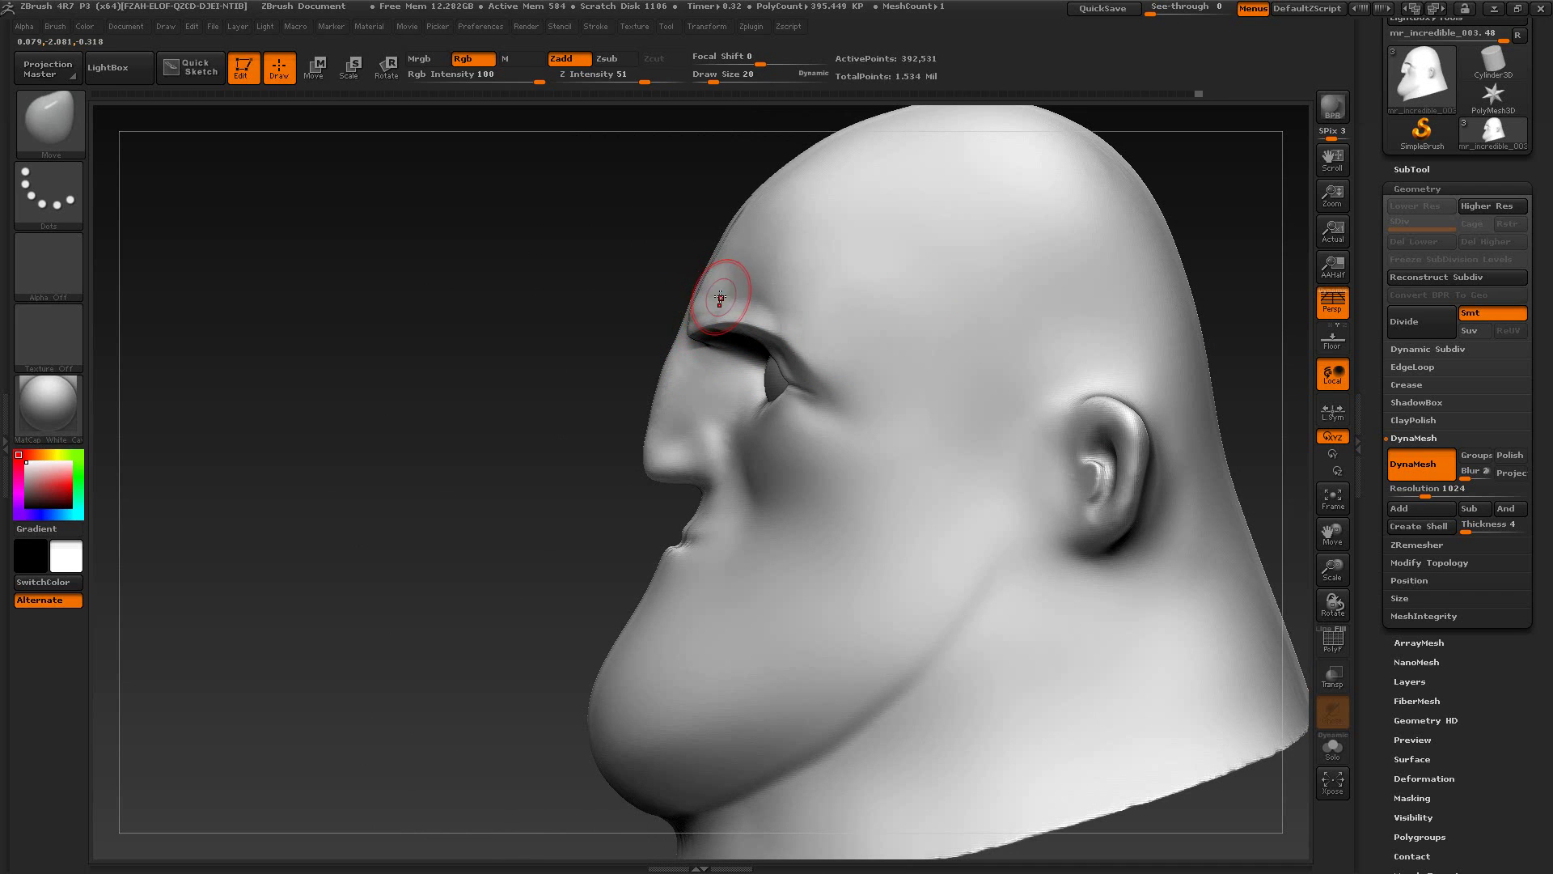
pyautogui.moveTo(737, 297); pyautogui.dragTo(749, 301)
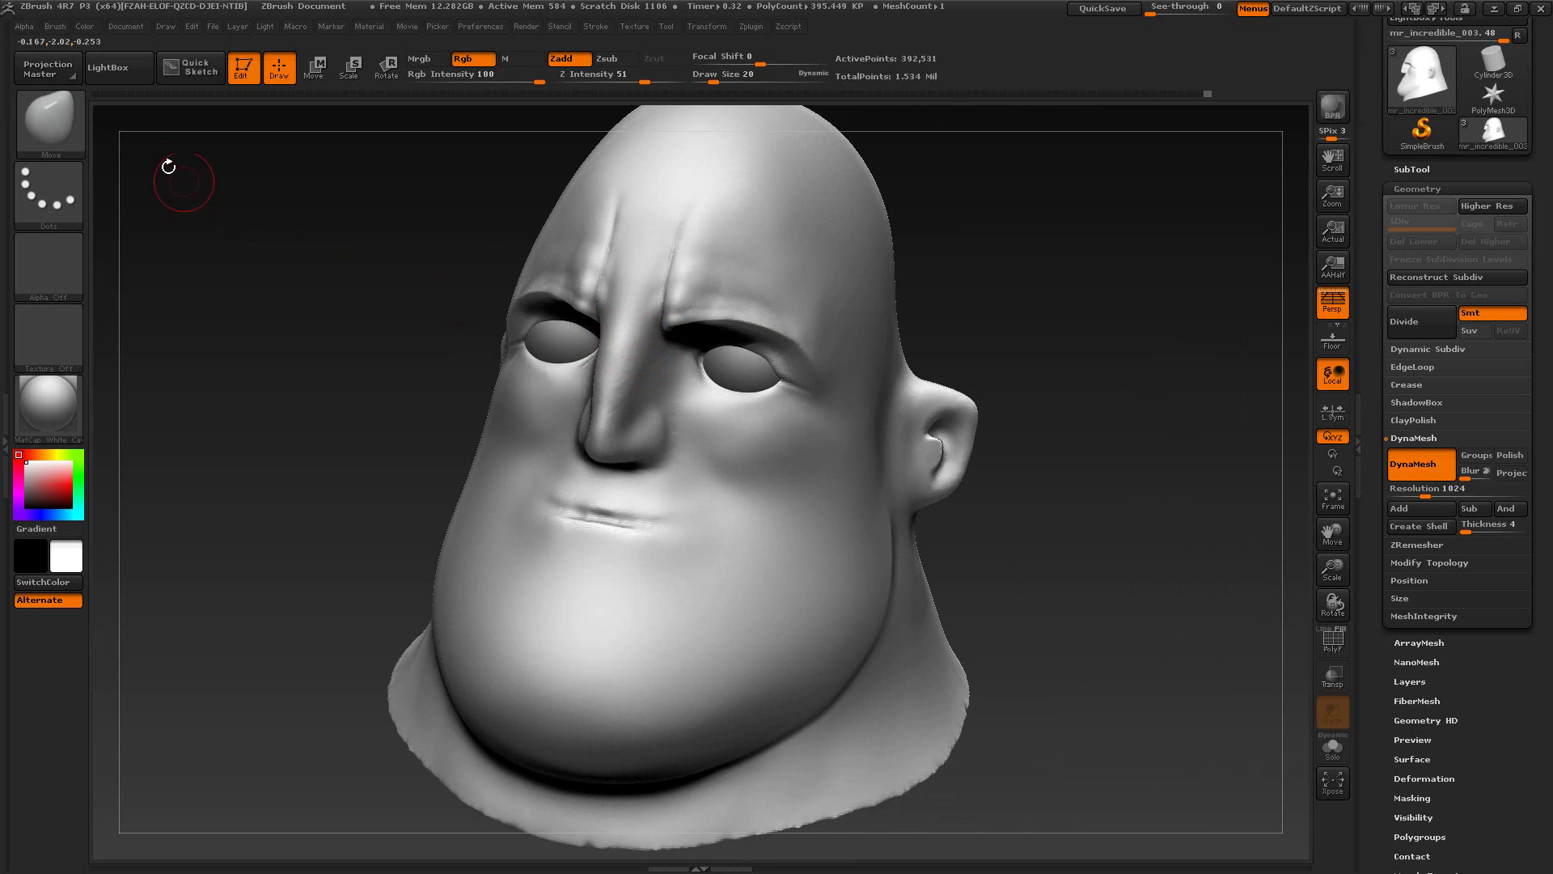
# Step: Build up the inner brows beside the frown creases with ClayBuildup at draw size 20, and smooth the strokes
pyautogui.press('b')
pyautogui.press('c')
pyautogui.press('b')
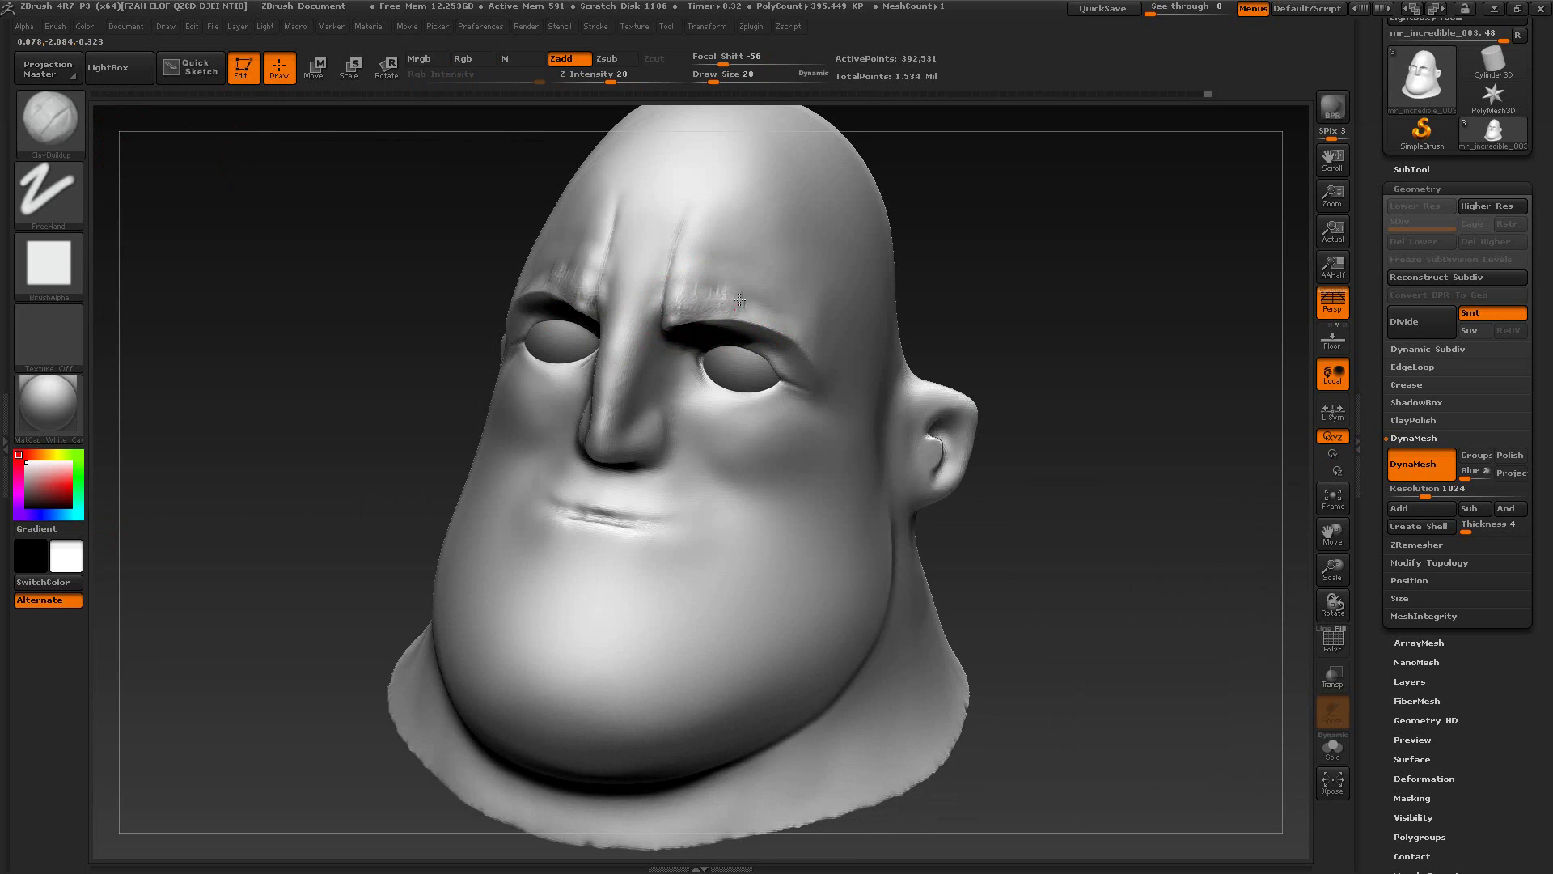
pyautogui.moveTo(792, 322)
pyautogui.mouseDown()
pyautogui.moveTo(751, 280)
pyautogui.moveTo(673, 290)
pyautogui.moveTo(702, 288)
pyautogui.mouseUp()
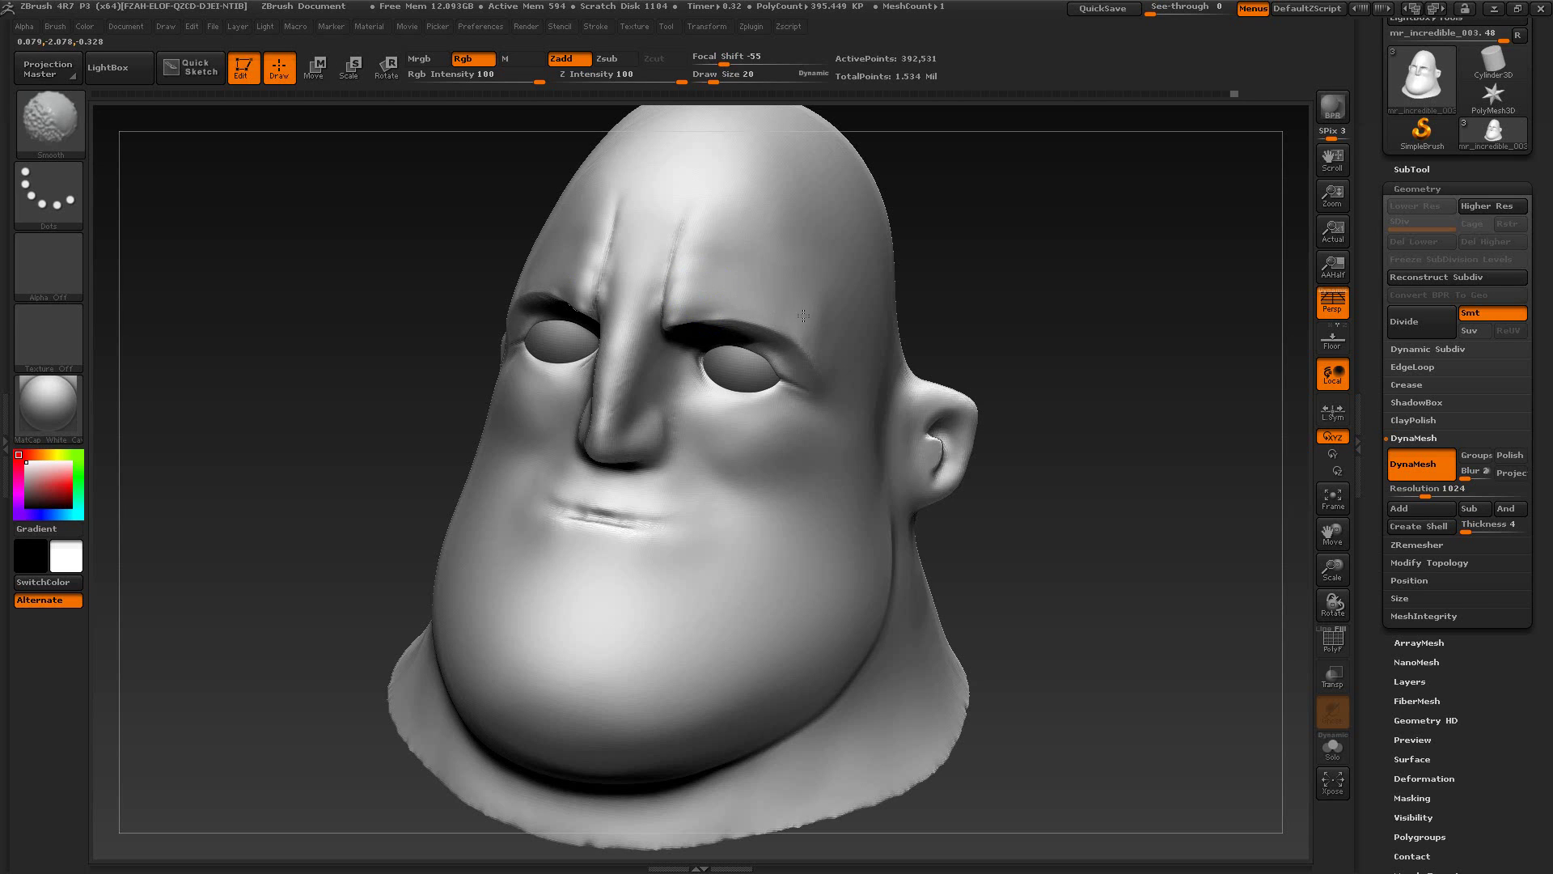
pyautogui.press('shift')
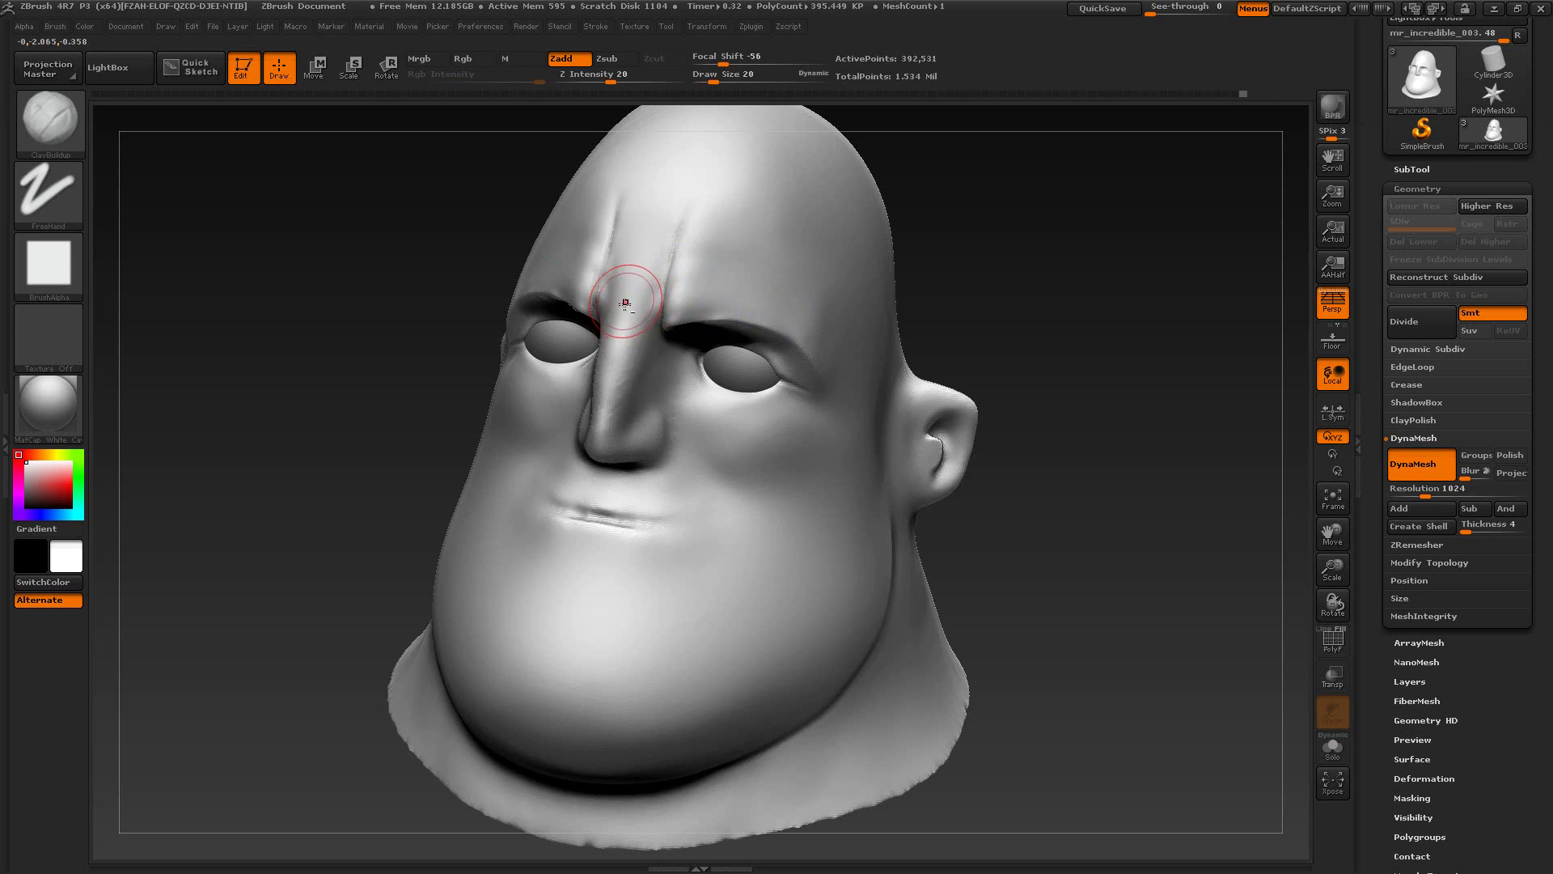
# Step: Add clay between the frown creases above the nose bridge with ClayBuildup, and smooth it into the forehead
pyautogui.moveTo(625, 302)
pyautogui.mouseDown()
pyautogui.moveTo(610, 288)
pyautogui.moveTo(620, 274)
pyautogui.moveTo(624, 308)
pyautogui.moveTo(645, 288)
pyautogui.moveTo(635, 321)
pyautogui.mouseUp()
pyautogui.moveTo(635, 261)
pyautogui.mouseDown()
pyautogui.moveTo(608, 307)
pyautogui.moveTo(634, 224)
pyautogui.moveTo(641, 260)
pyautogui.mouseUp()
pyautogui.press('shift')
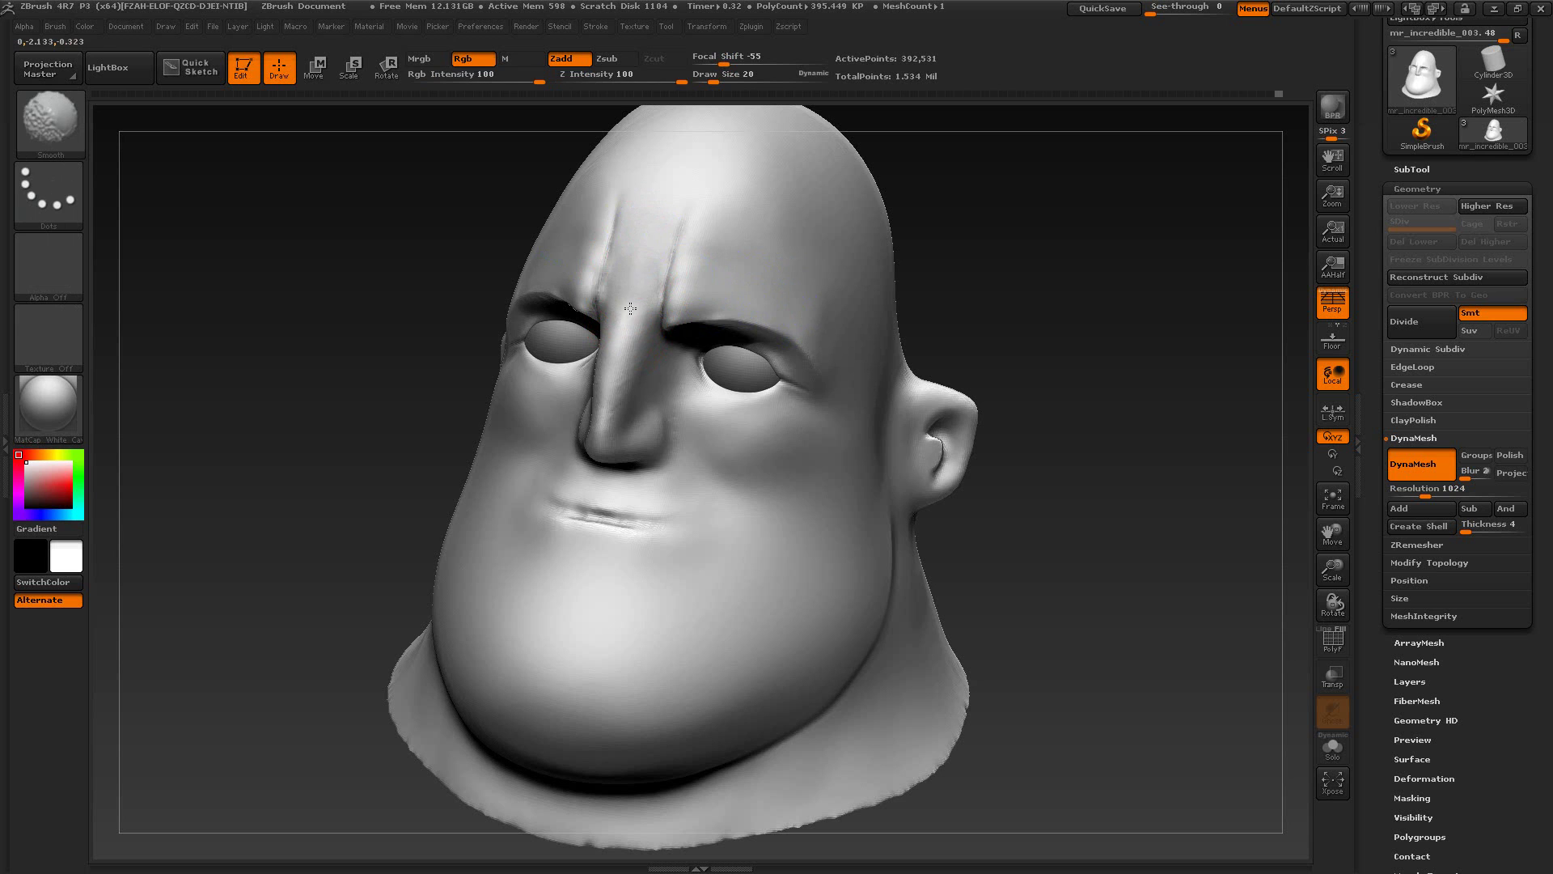
pyautogui.moveTo(666, 364)
pyautogui.mouseDown(button='right')
pyautogui.moveTo(994, 322)
pyautogui.moveTo(907, 316)
pyautogui.mouseUp(button='right')
pyautogui.moveTo(908, 317); pyautogui.dragTo(941, 257)
# Step: Compare the brow and nose bridge with the angry close-up, masked portrait and profile still in XnView
pyautogui.hotkey('alt', 'Tab')
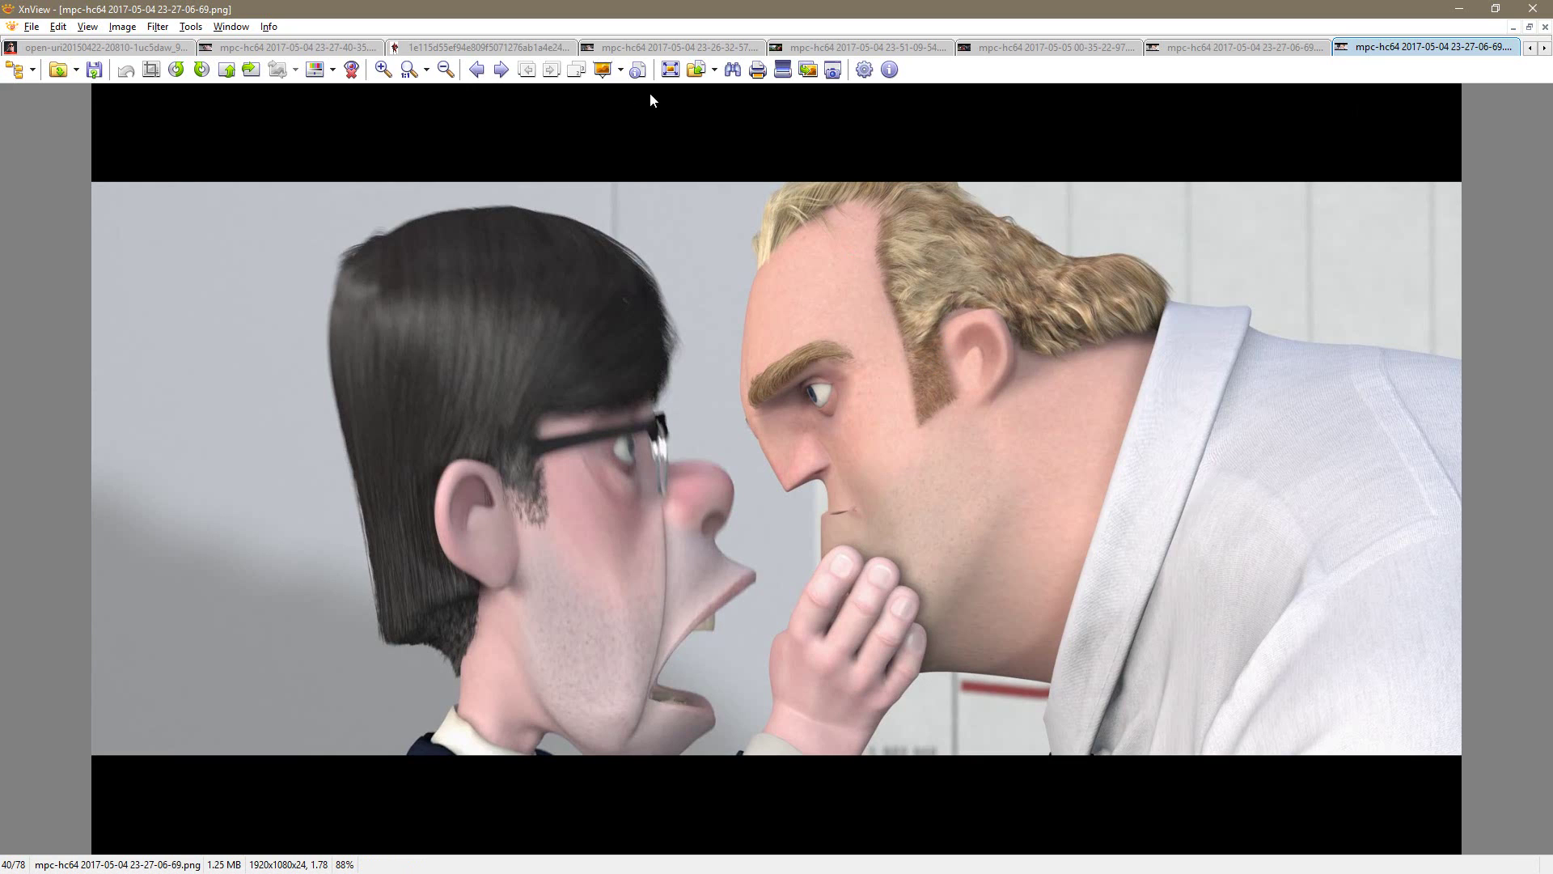
pyautogui.click(481, 49)
pyautogui.click(362, 48)
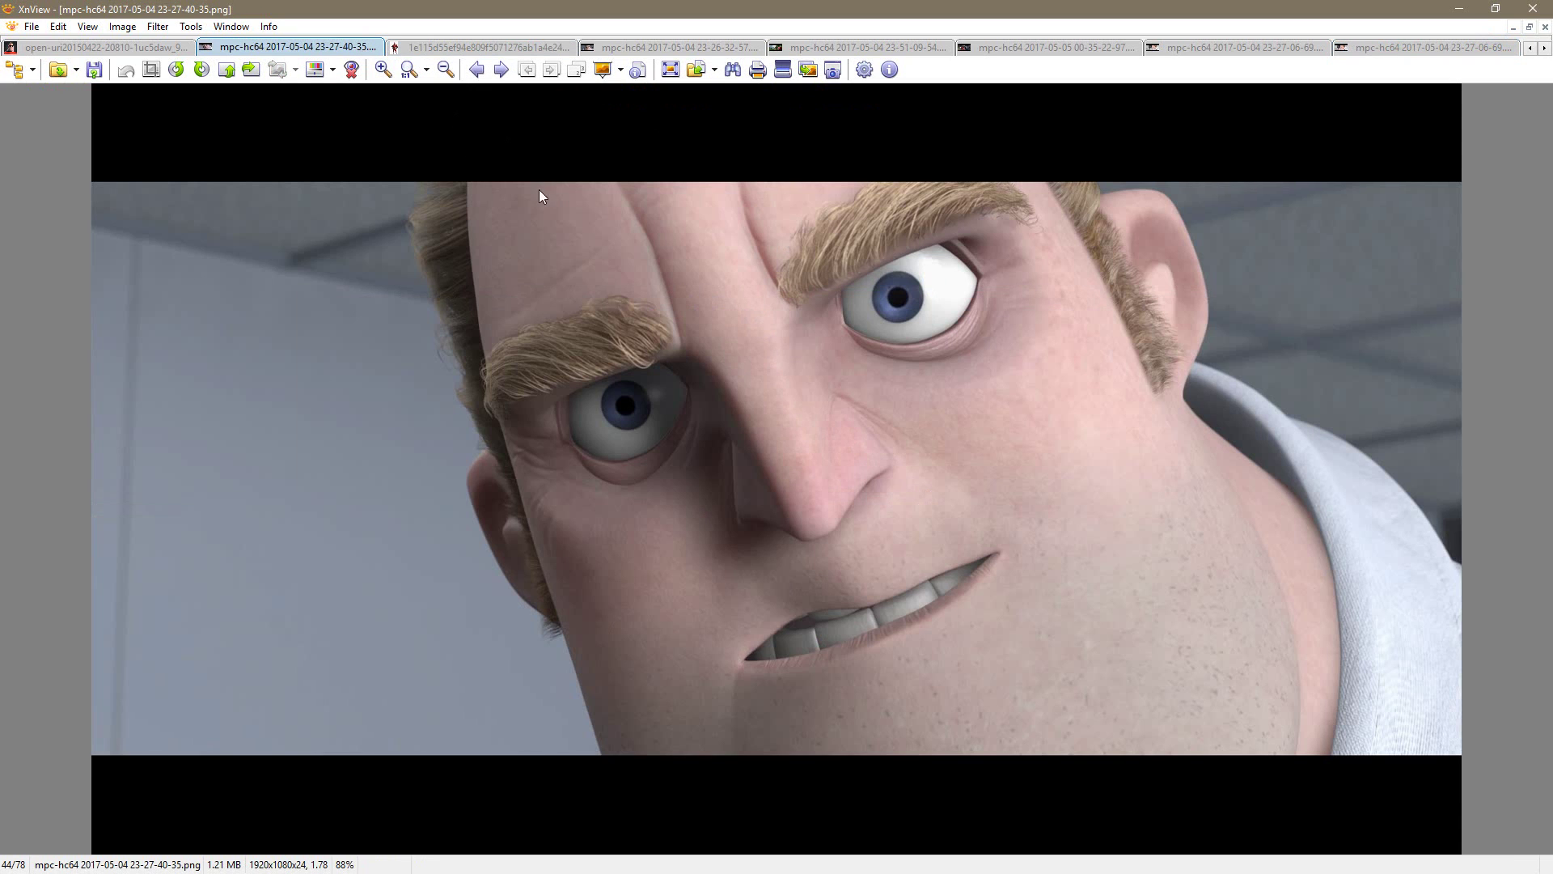
pyautogui.click(163, 46)
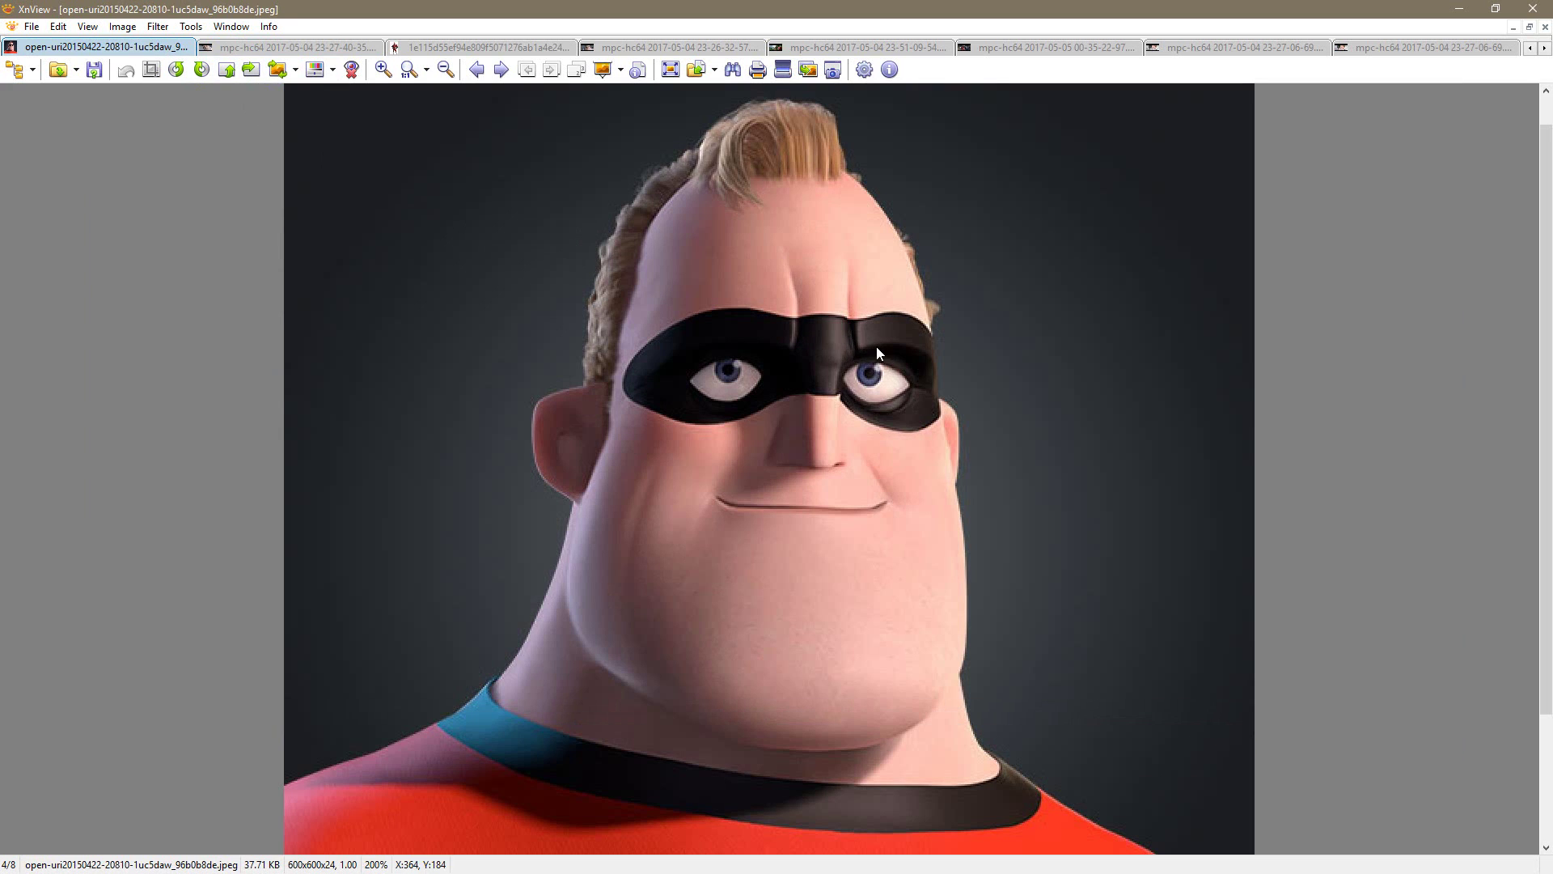
pyautogui.hotkey('alt', 'Tab')
pyautogui.moveTo(956, 311); pyautogui.dragTo(969, 395)
pyautogui.hotkey('alt', 'Tab')
pyautogui.hotkey('alt', 'Tab')
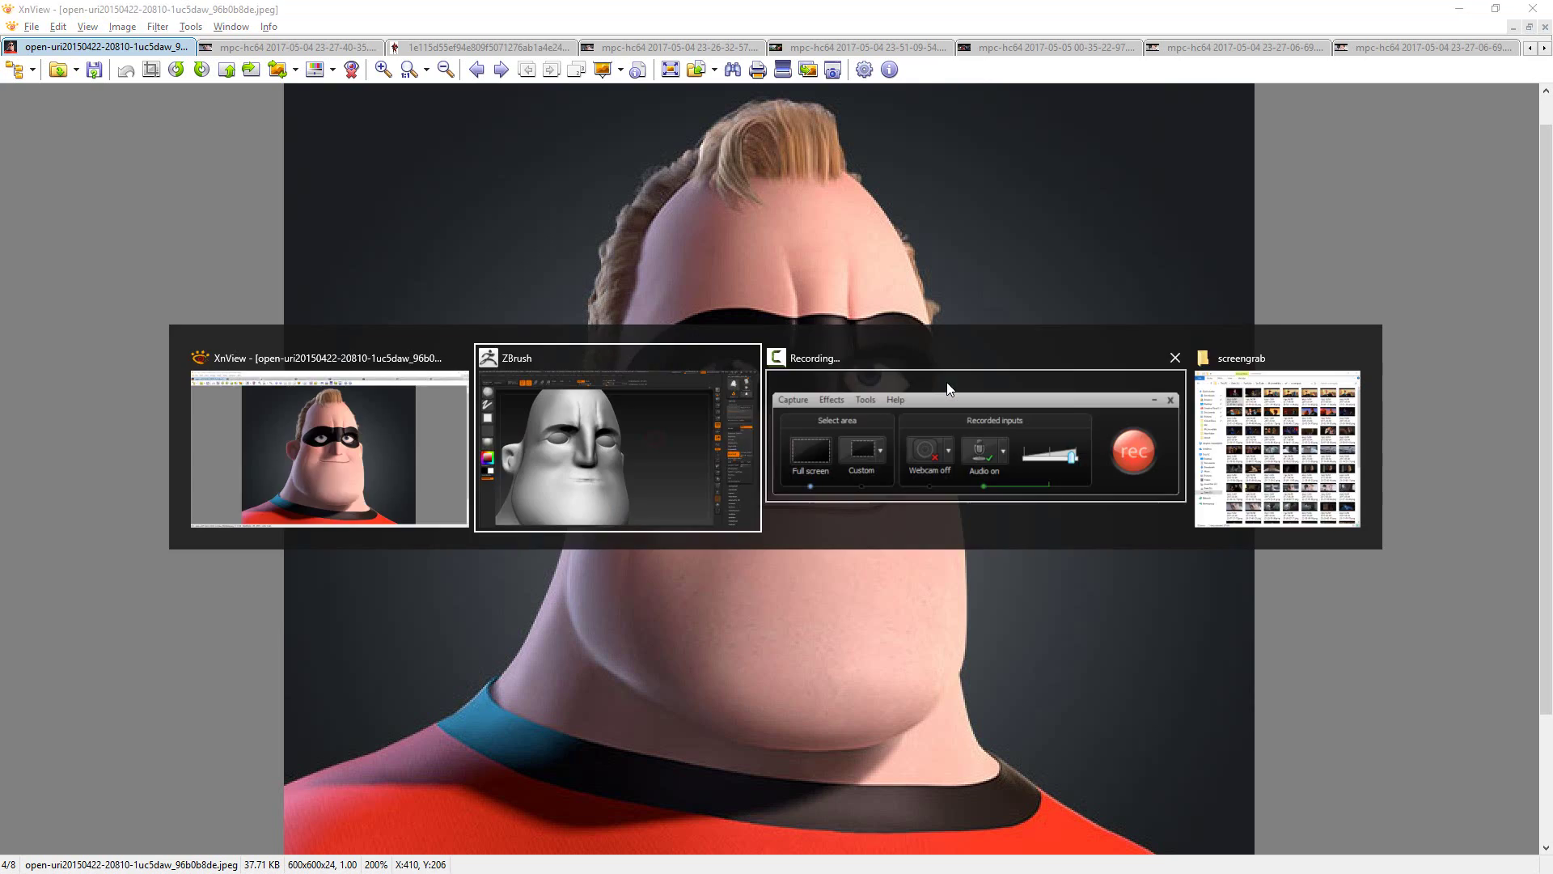
pyautogui.moveTo(862, 377)
pyautogui.mouseDown()
pyautogui.moveTo(998, 371)
pyautogui.moveTo(836, 371)
pyautogui.mouseUp()
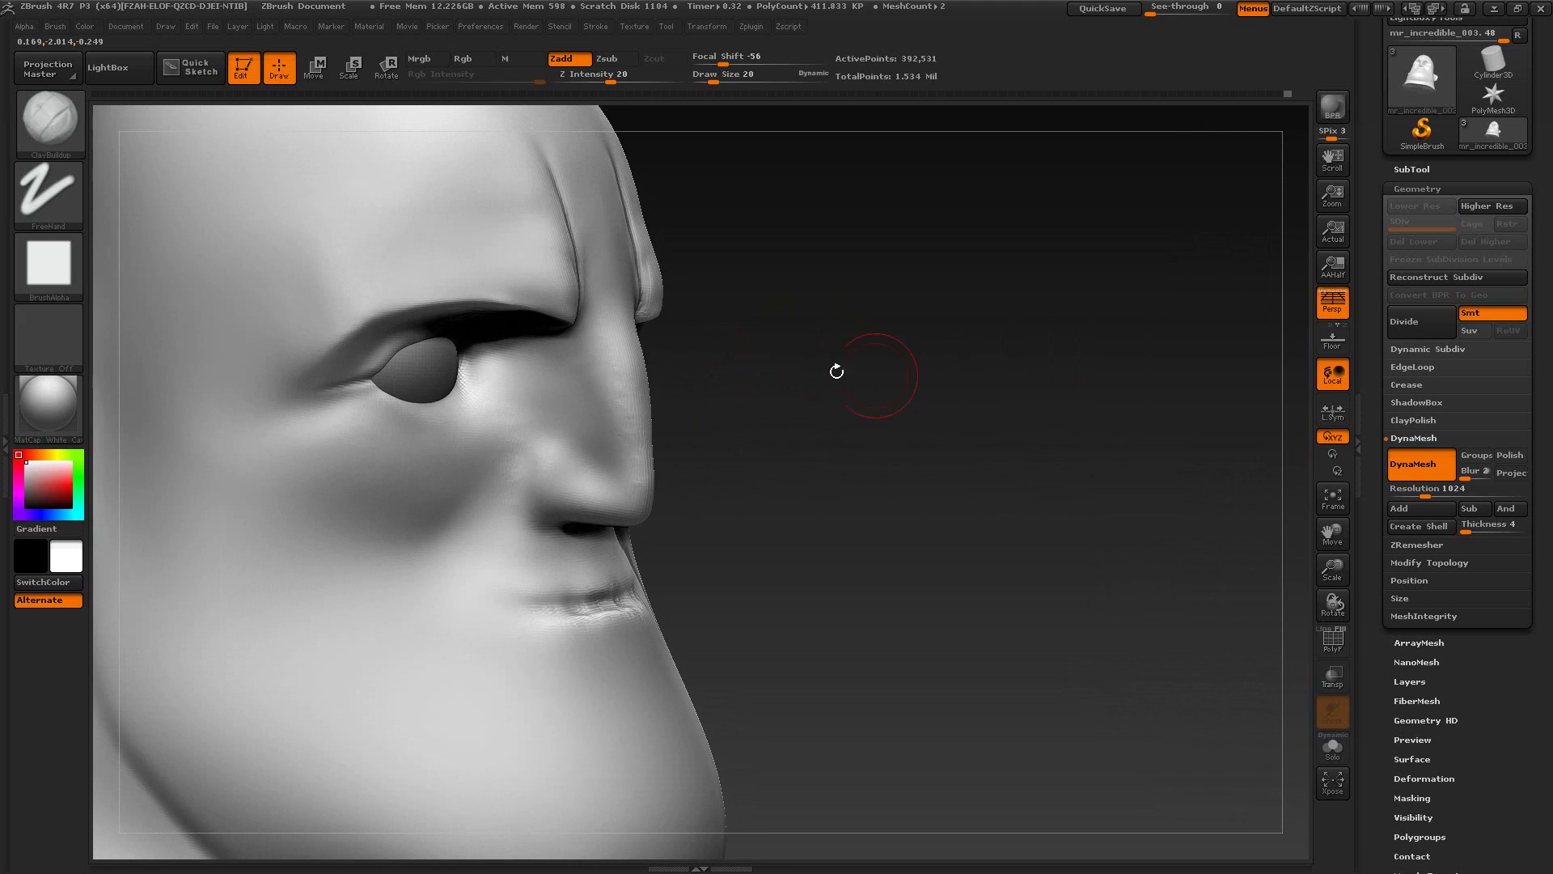
pyautogui.hotkey('alt', 'Tab')
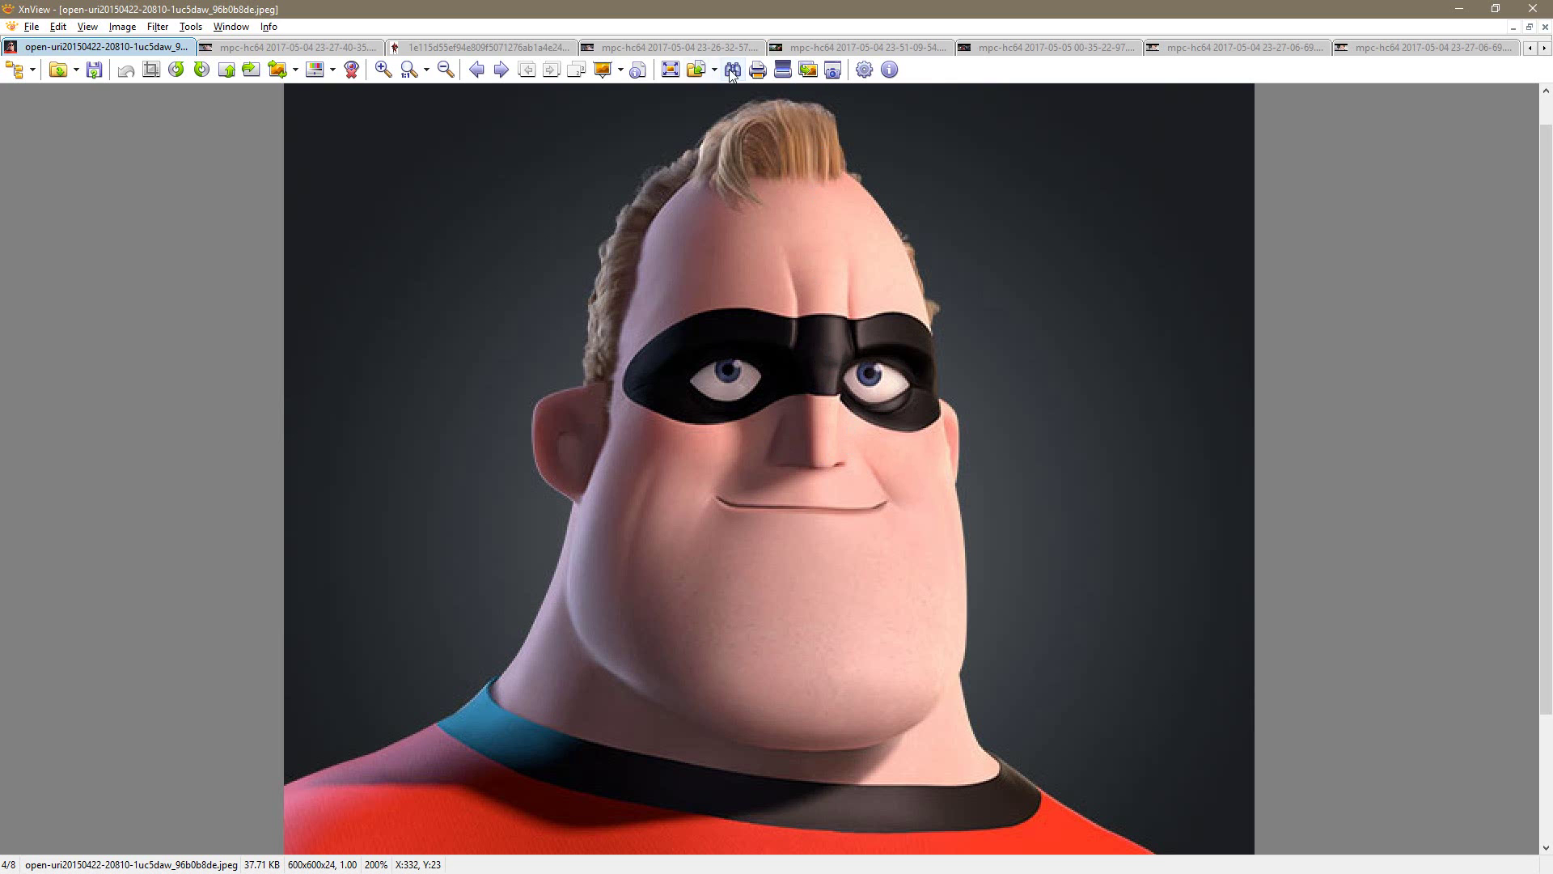
pyautogui.click(1205, 49)
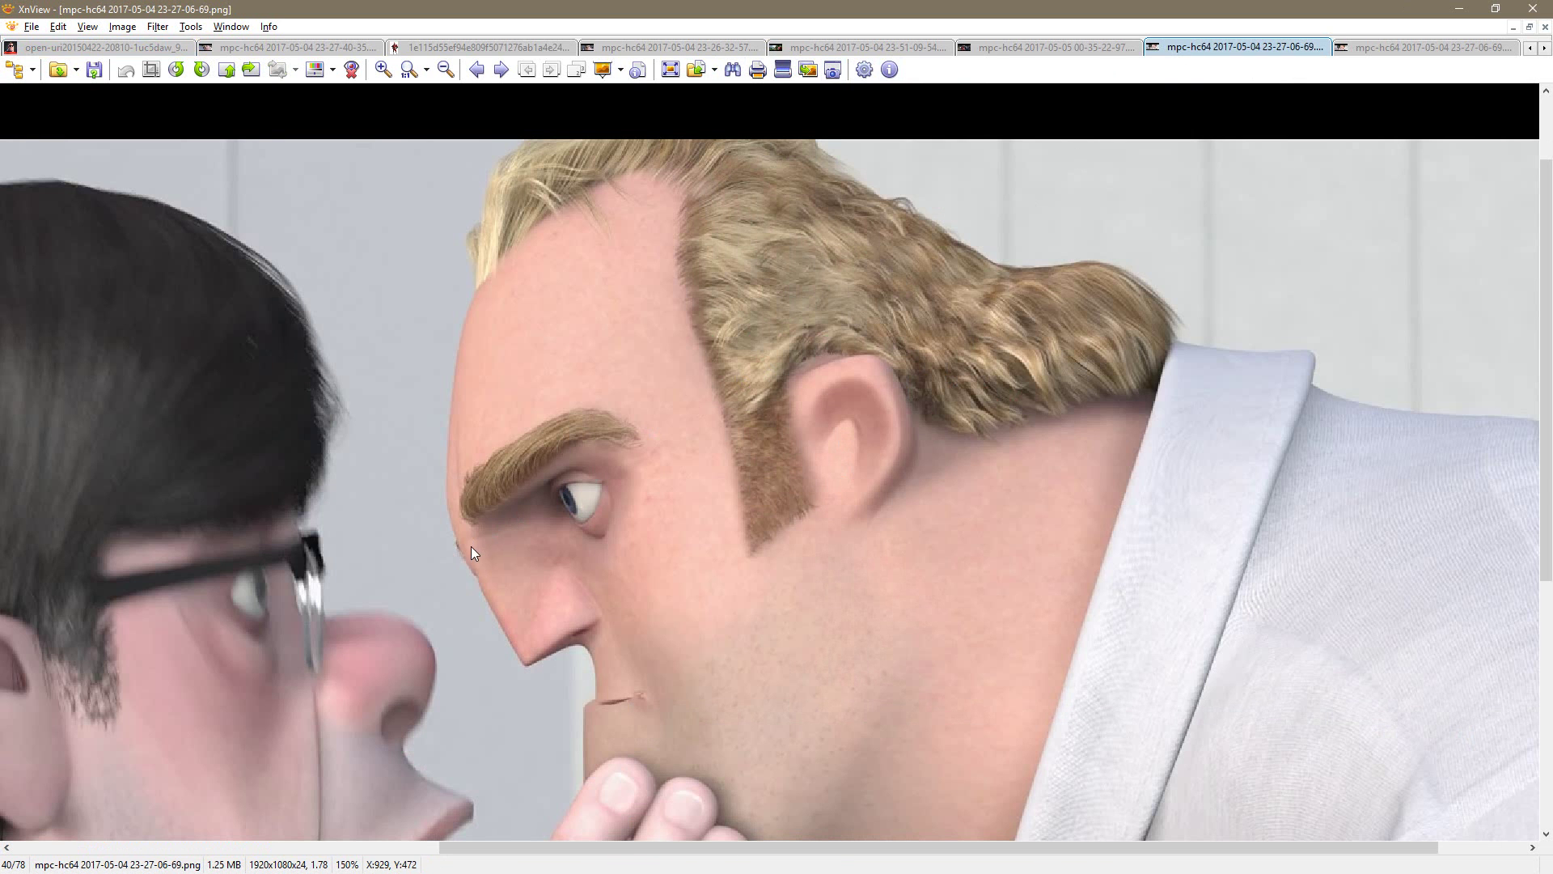
pyautogui.hotkey('alt', 'Tab')
# Step: Reshape the nose bridge's side profile with the Move brush, reducing it to draw size 11, and smooth the bridge
pyautogui.moveTo(1004, 316); pyautogui.dragTo(699, 364)
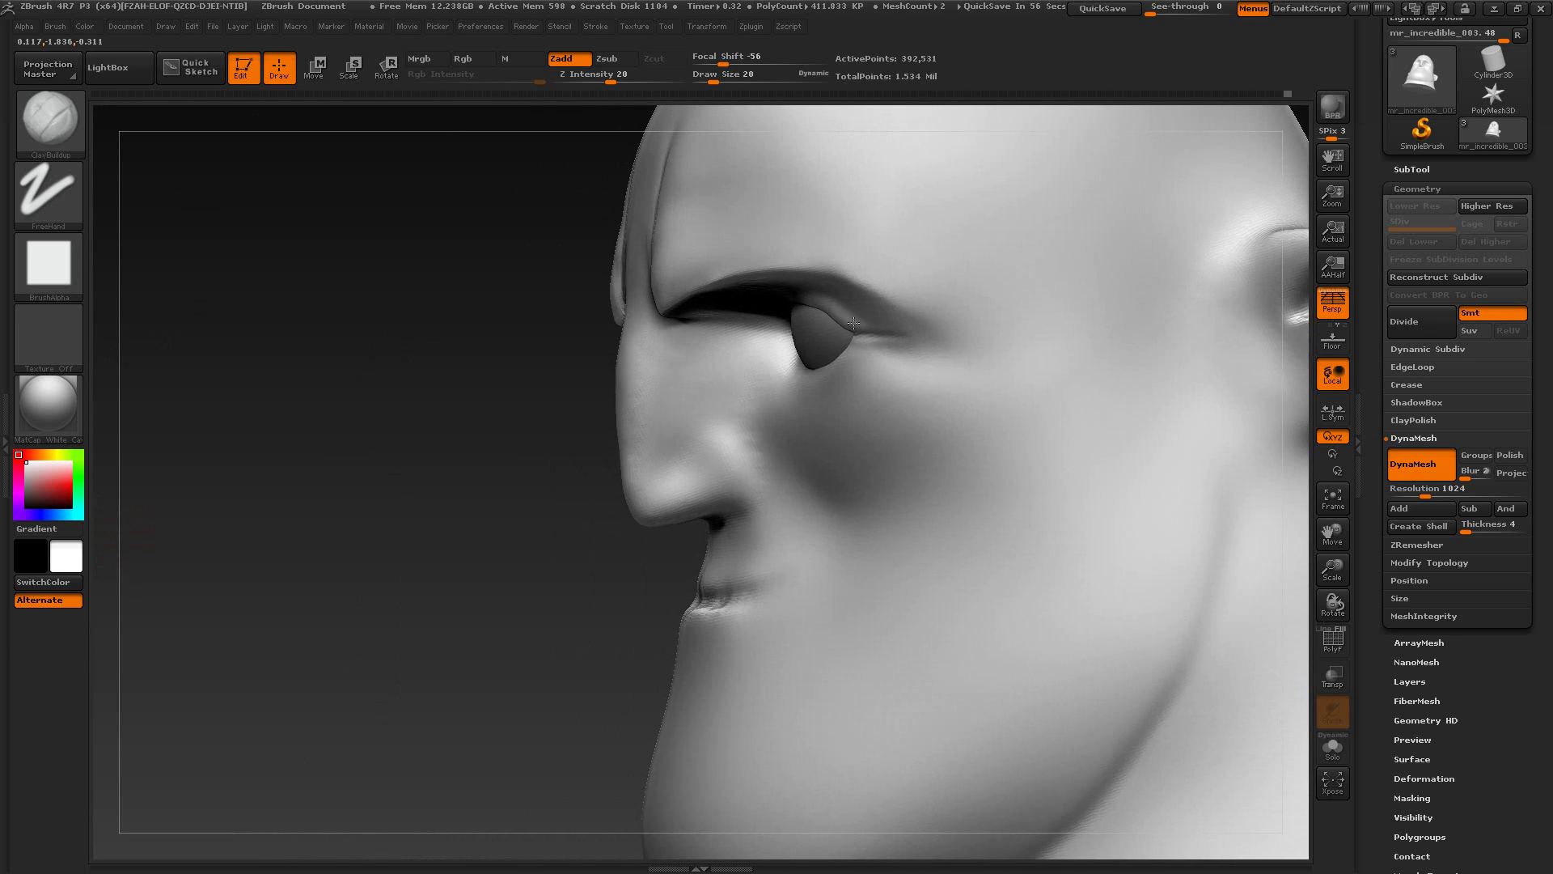
pyautogui.click(49, 121)
pyautogui.click(428, 135)
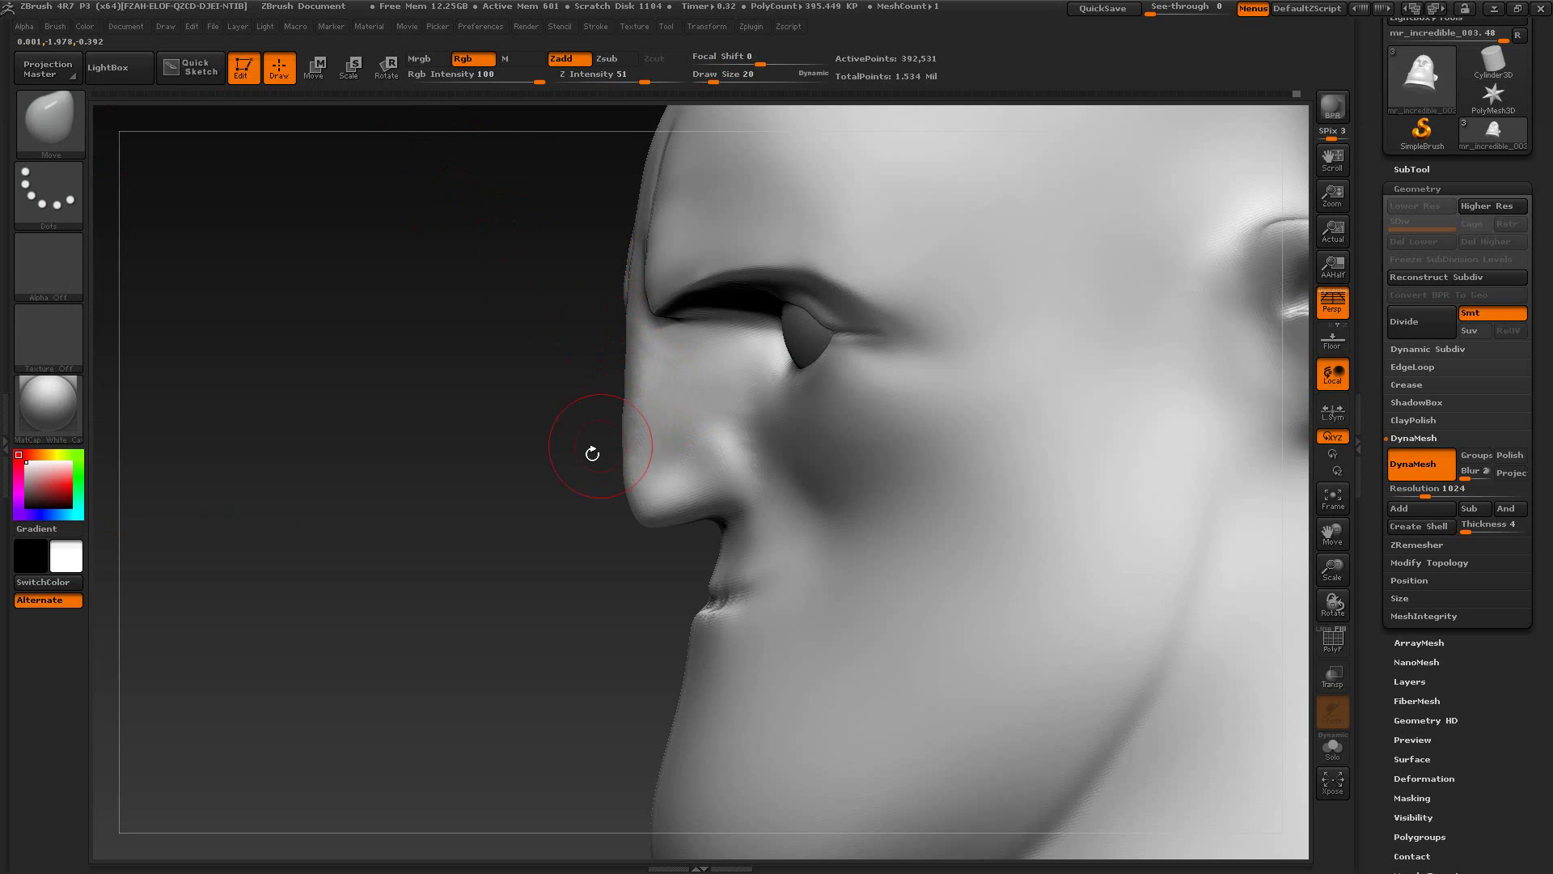
pyautogui.moveTo(592, 454); pyautogui.dragTo(616, 468)
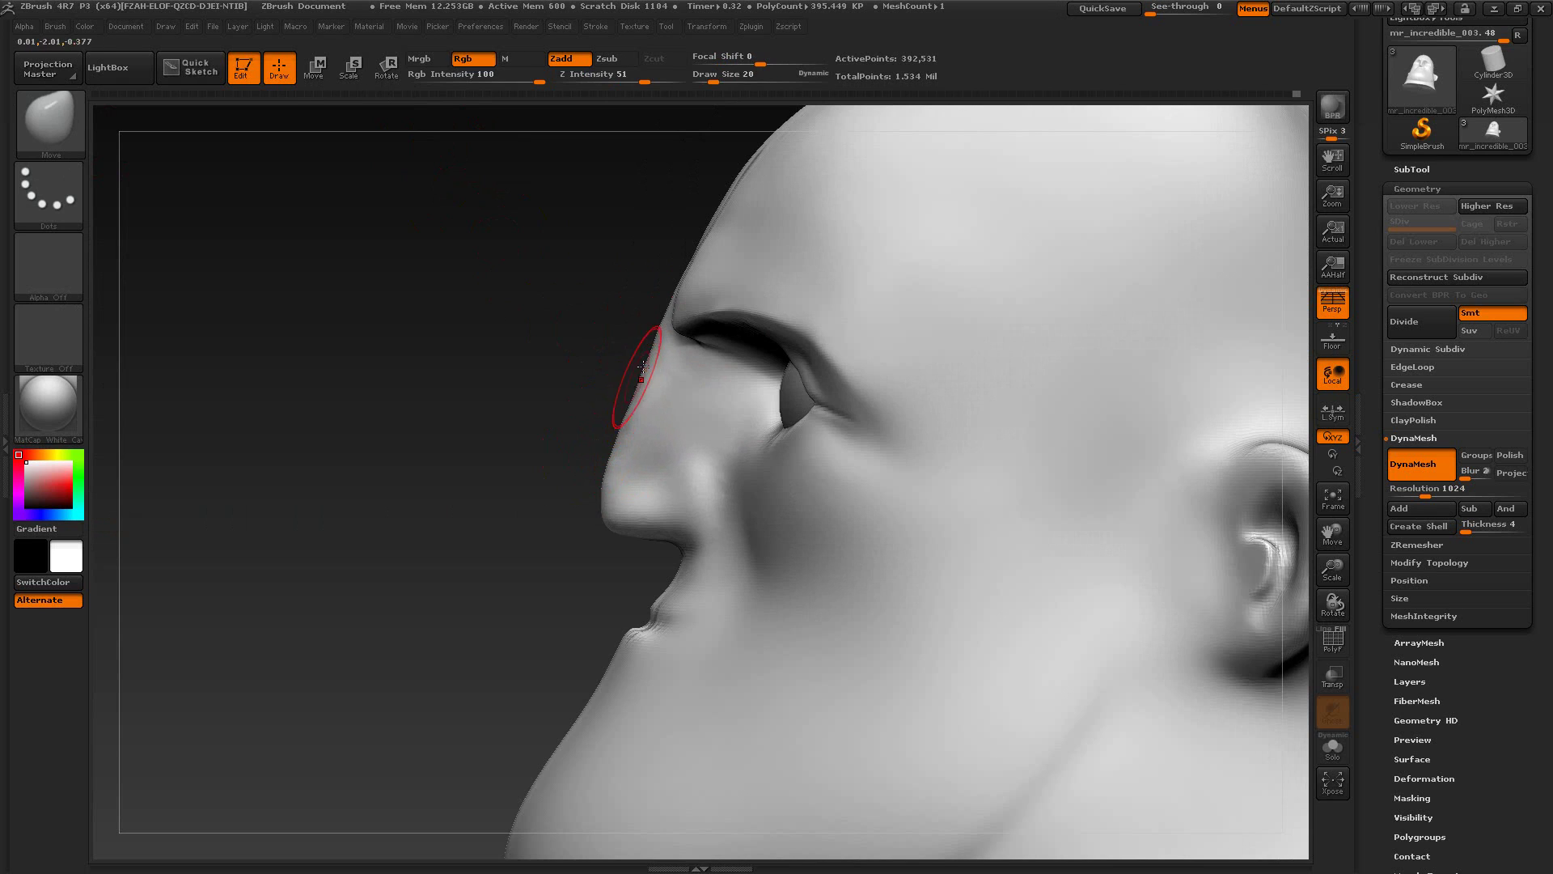
pyautogui.press('s')
pyautogui.moveTo(628, 395); pyautogui.dragTo(623, 397)
pyautogui.press('shift')
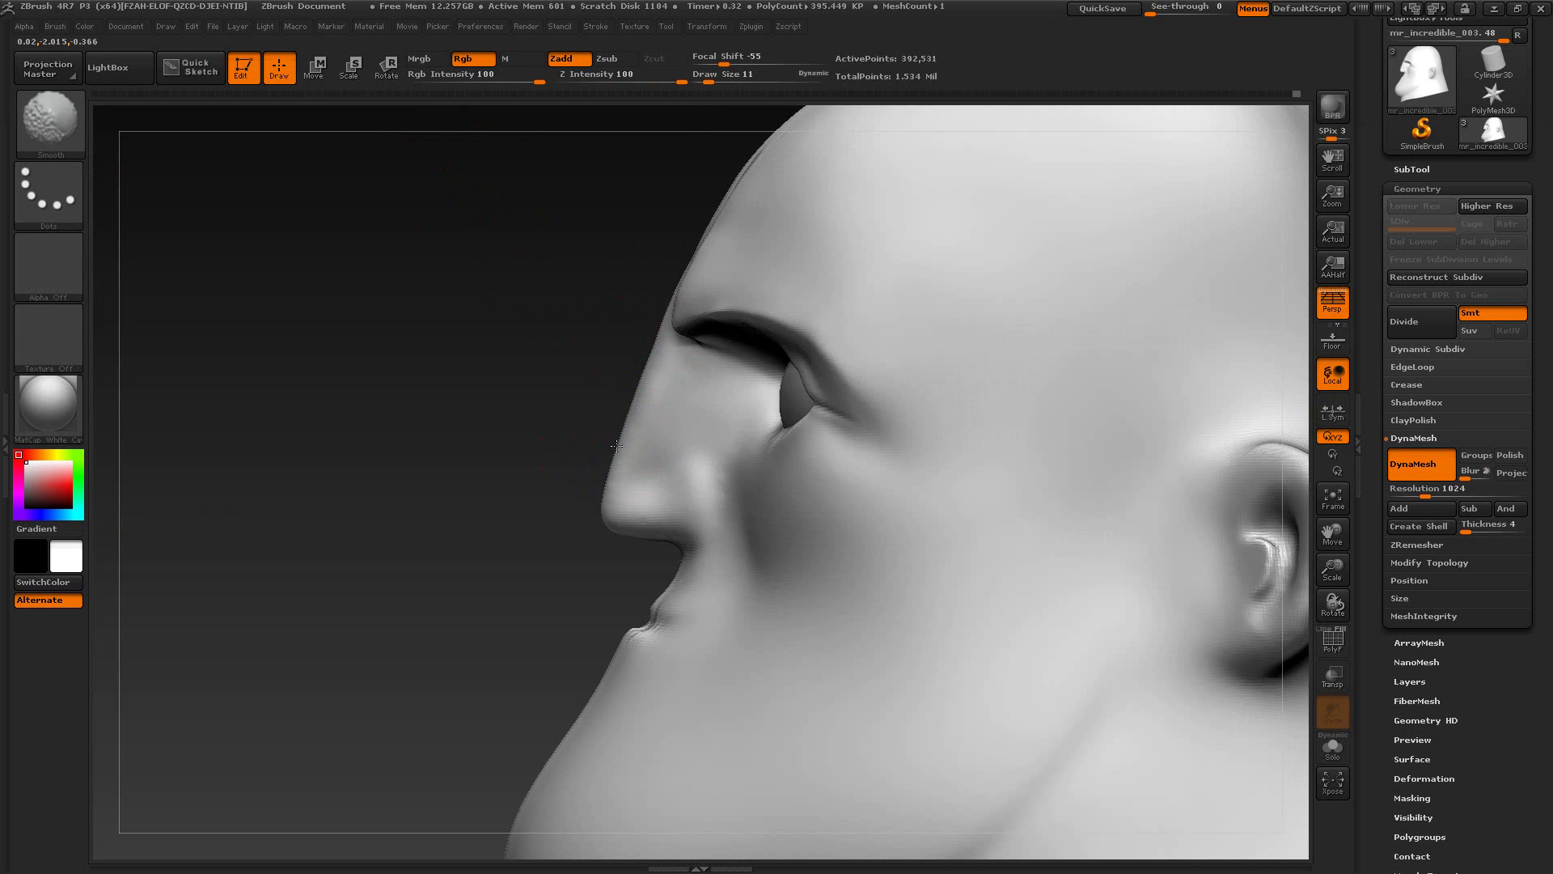
pyautogui.moveTo(536, 518)
pyautogui.mouseDown()
pyautogui.moveTo(862, 500)
pyautogui.moveTo(715, 361)
pyautogui.moveTo(804, 378)
pyautogui.moveTo(891, 456)
pyautogui.moveTo(913, 454)
pyautogui.mouseUp()
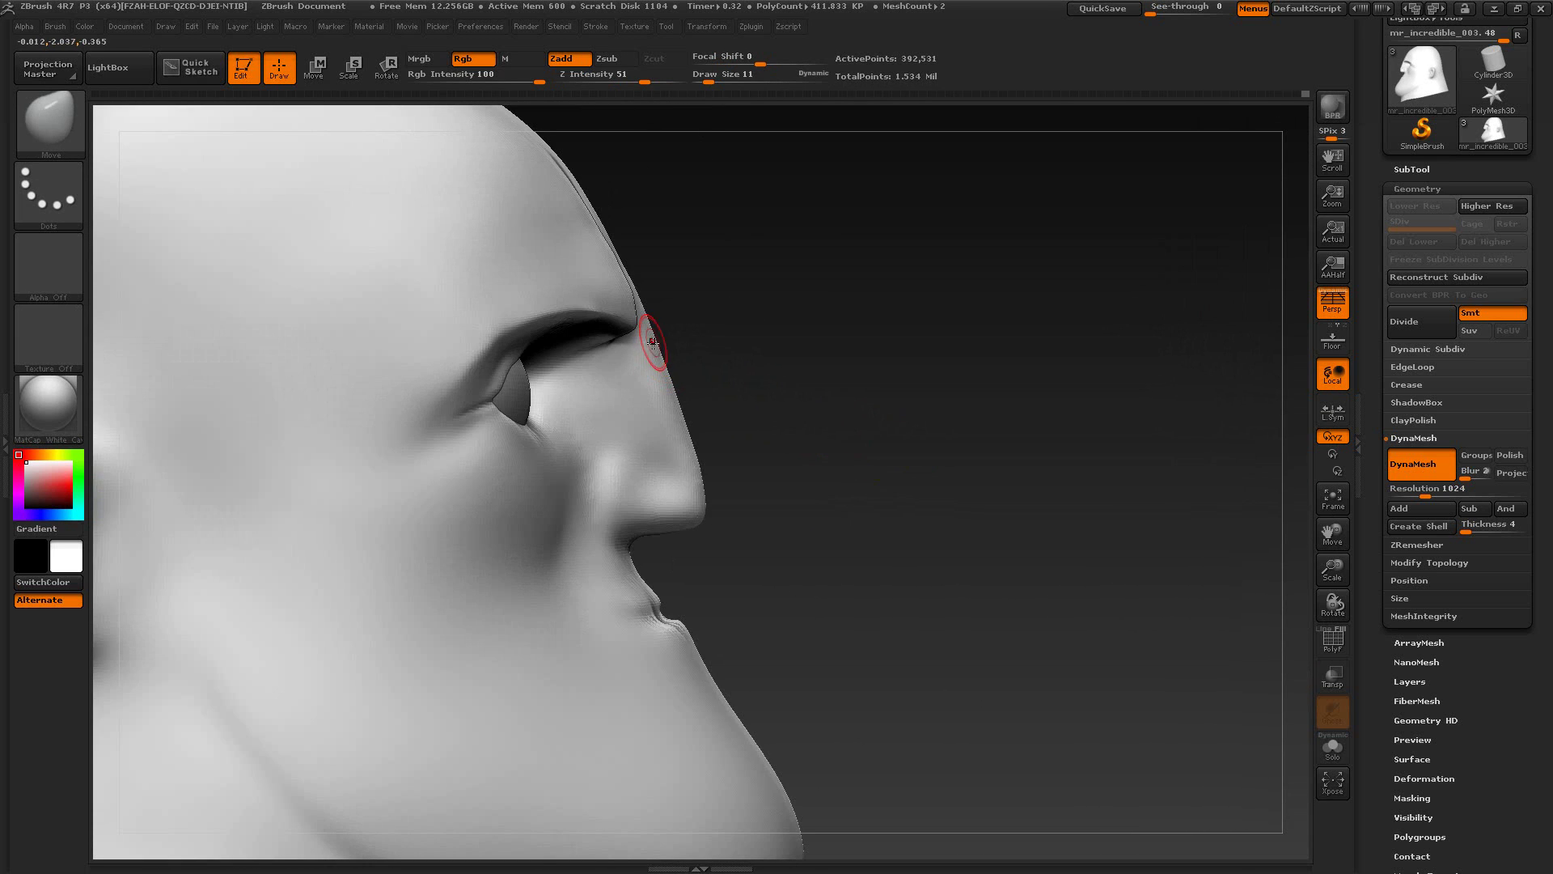
# Step: Smooth the front edge of the nose bridge down toward the nose tip
pyautogui.press('shift')
pyautogui.moveTo(686, 460)
pyautogui.keyDown('shift'); pyautogui.mouseDown()
pyautogui.moveTo(694, 489)
pyautogui.moveTo(694, 460)
pyautogui.mouseUp(); pyautogui.keyUp('shift')
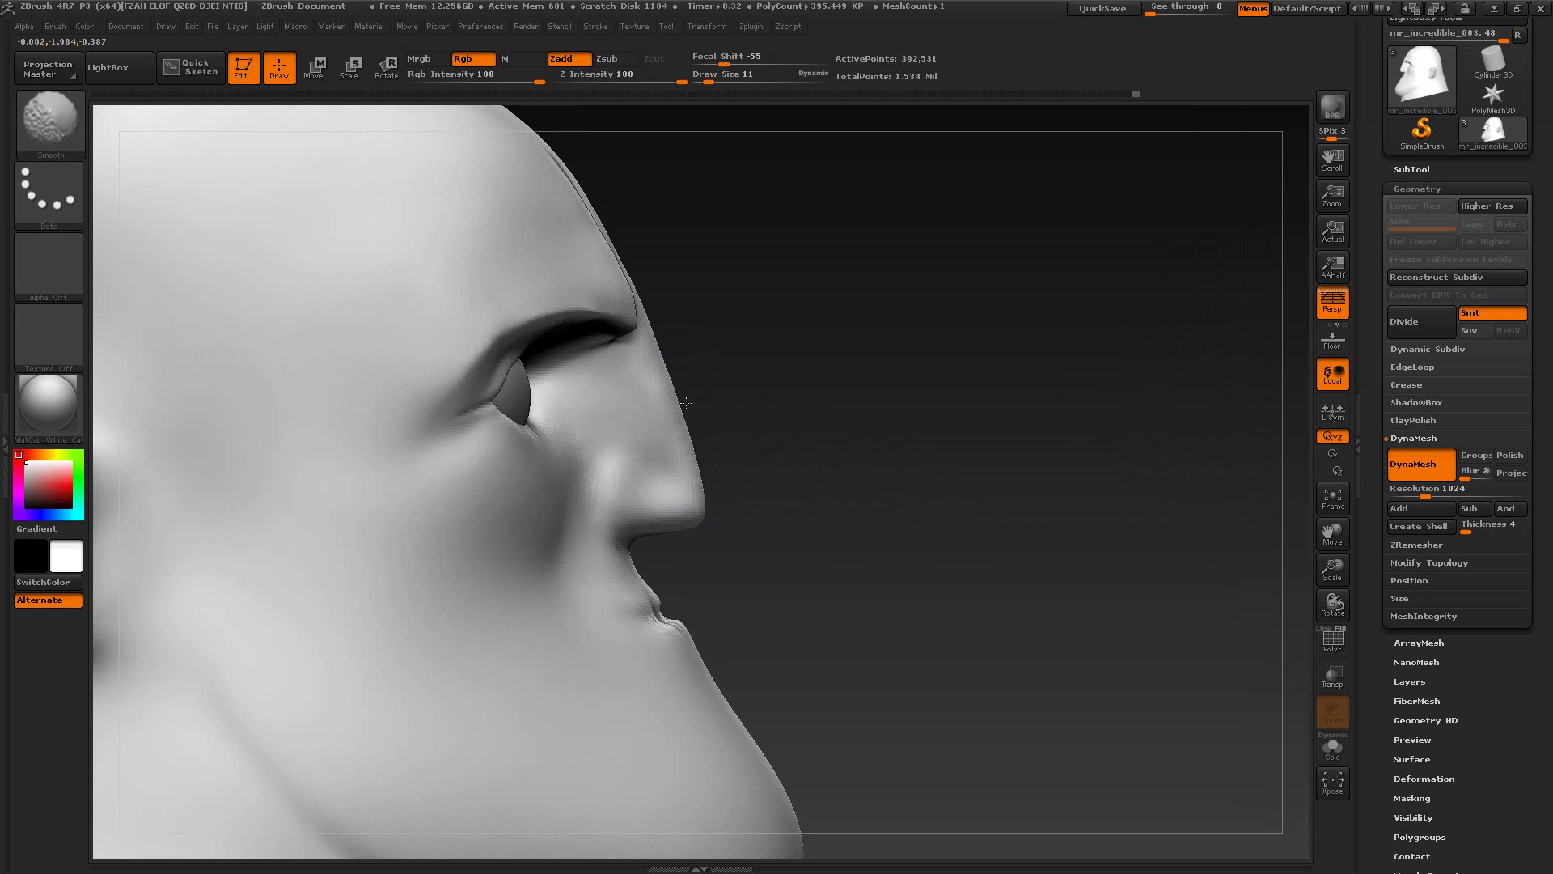
pyautogui.moveTo(756, 362)
pyautogui.mouseDown()
pyautogui.moveTo(737, 329)
pyautogui.moveTo(873, 340)
pyautogui.moveTo(746, 309)
pyautogui.mouseUp()
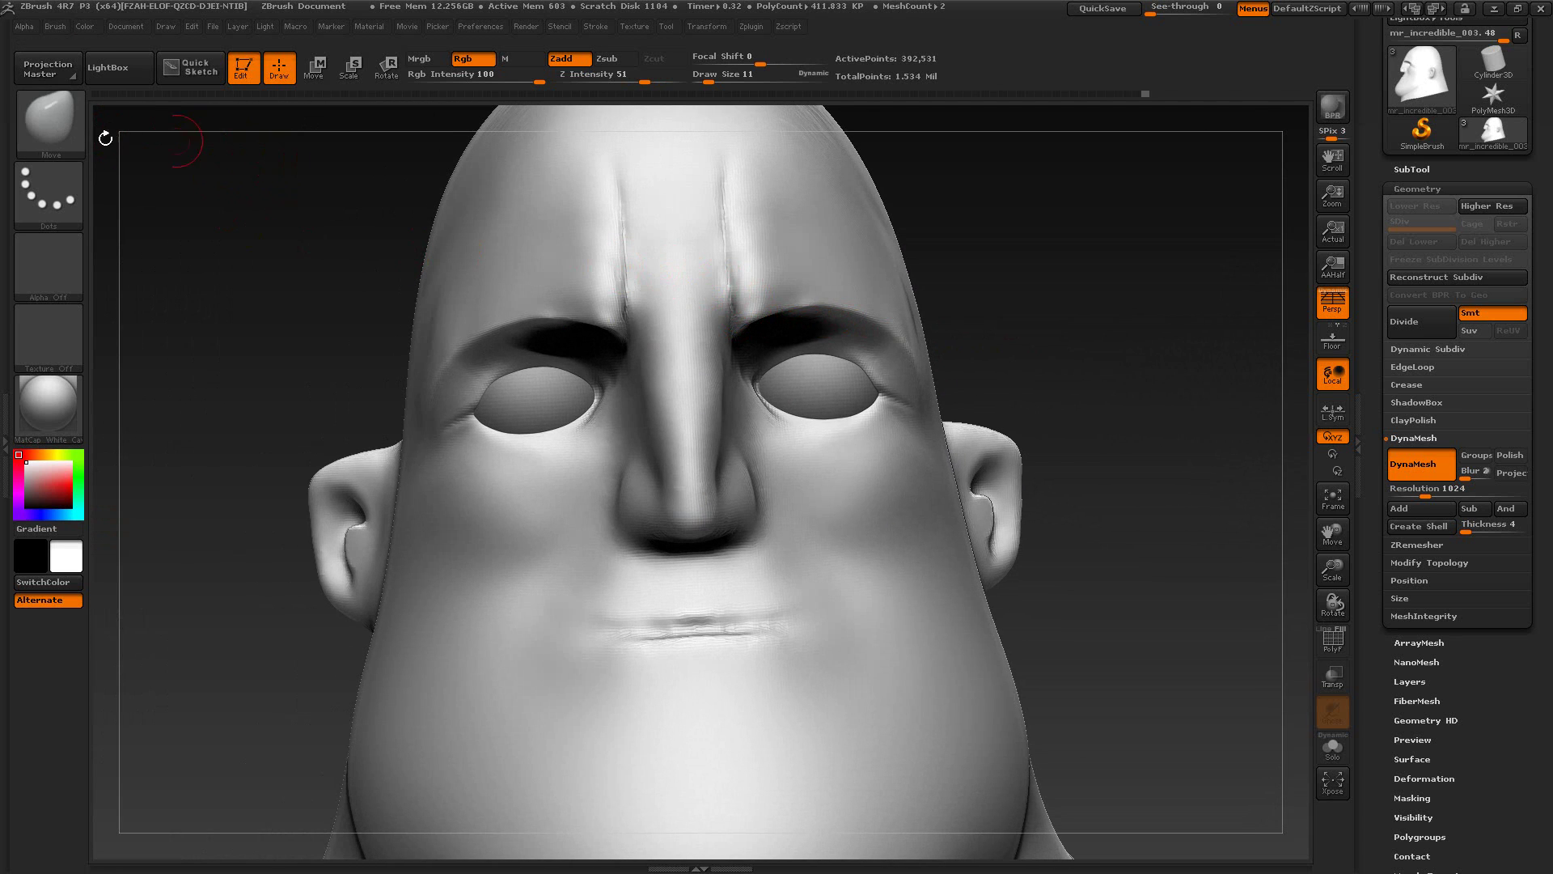
# Step: Build up the inner brow ridges beside the frown creases with ClayBuildup at draw size 8, checking the masked portrait, and smooth the strokes
pyautogui.press('b')
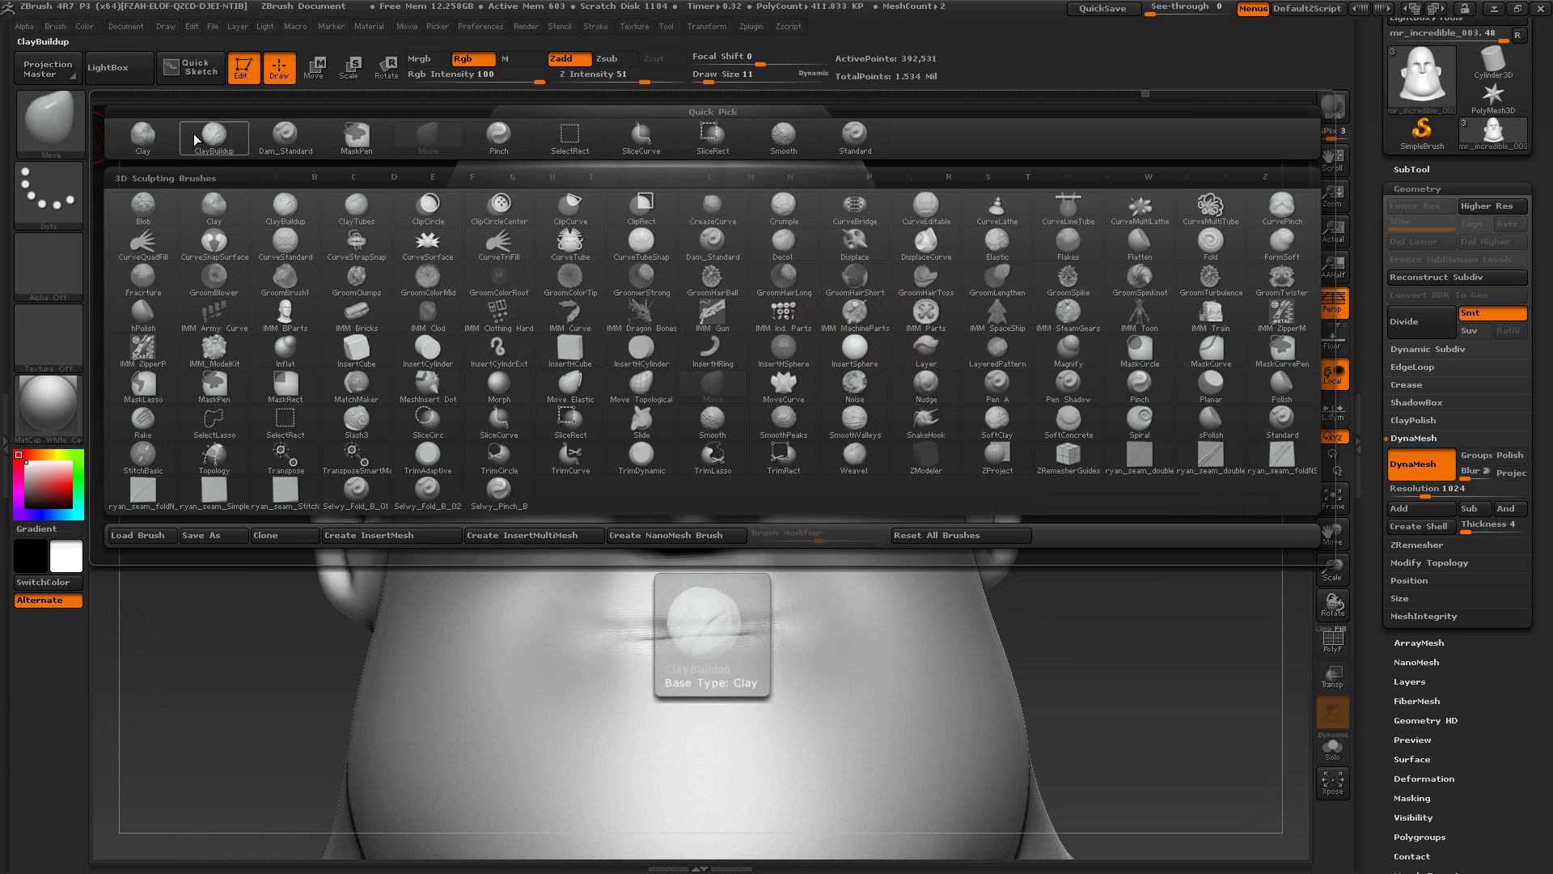
pyautogui.click(223, 149)
pyautogui.moveTo(951, 283); pyautogui.dragTo(978, 308)
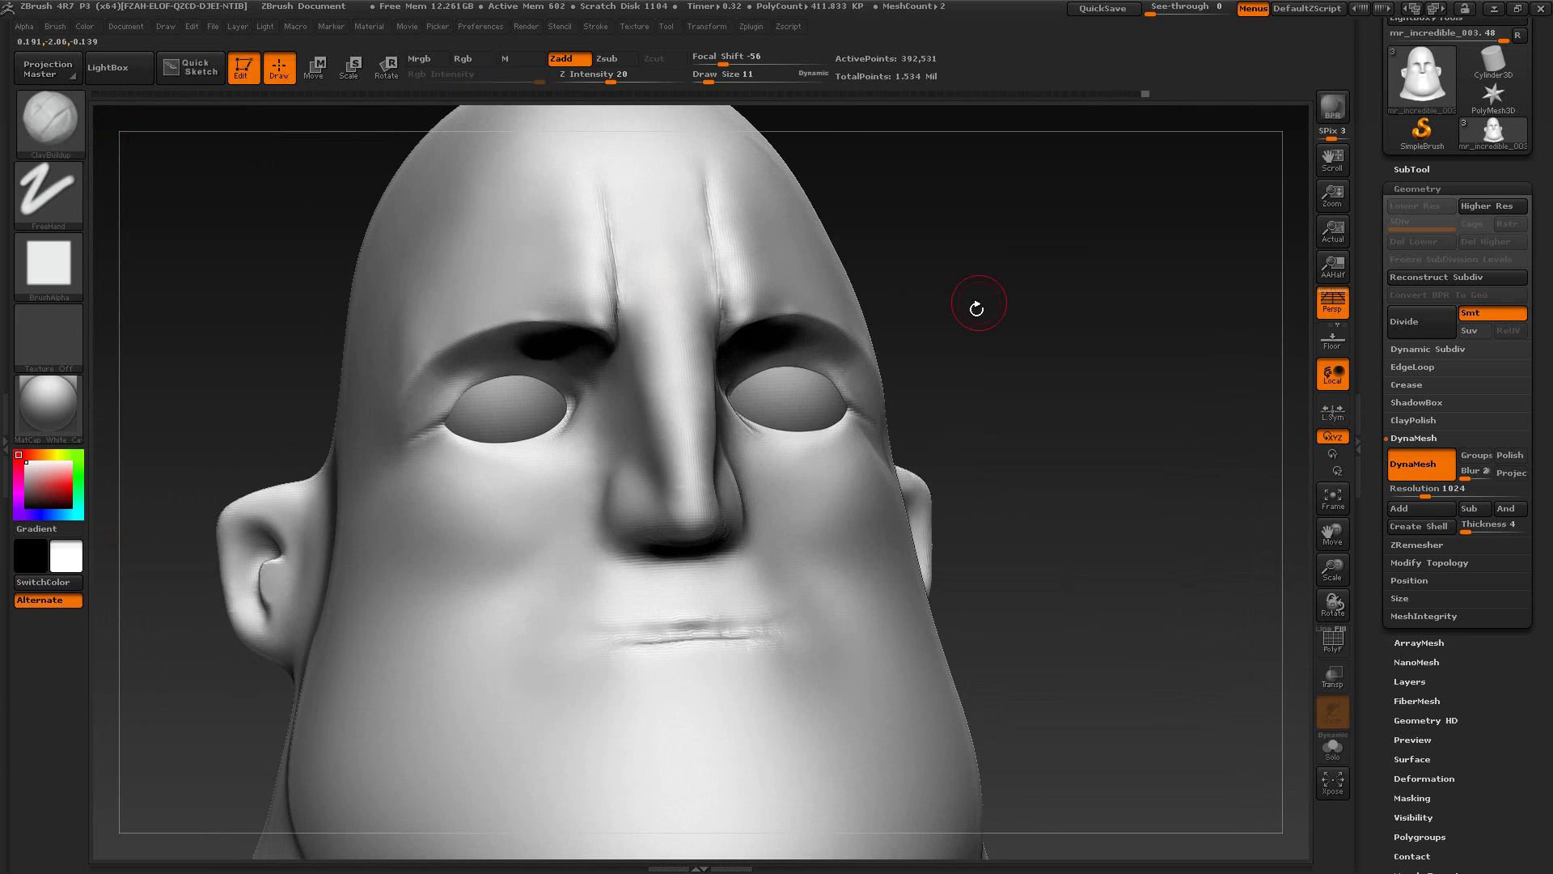
pyautogui.hotkey('alt', 'Tab')
pyautogui.click(137, 48)
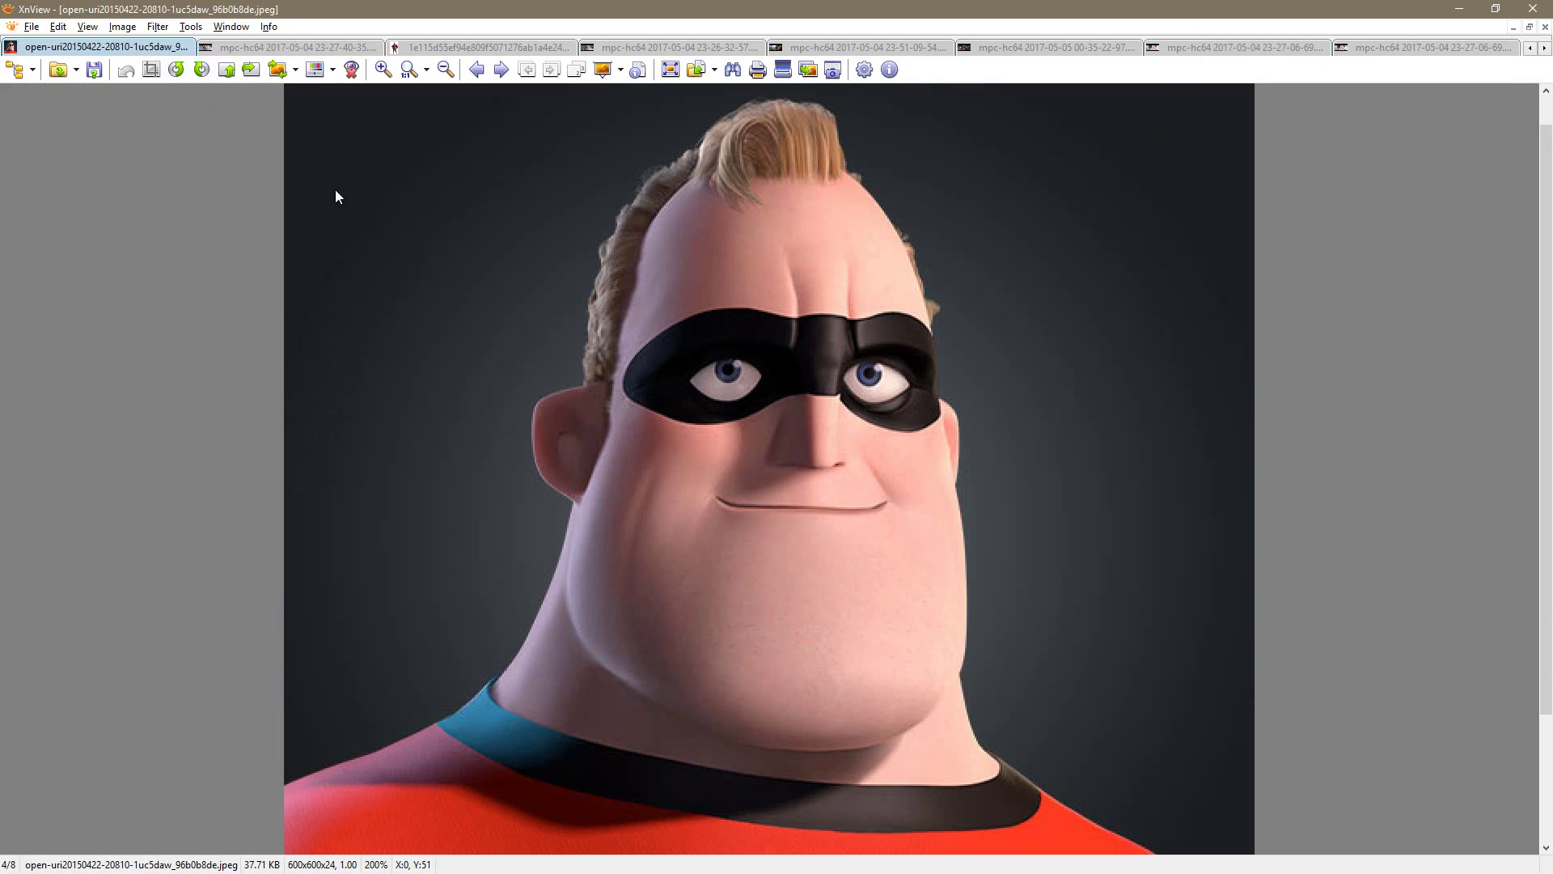
pyautogui.hotkey('alt', 'Tab')
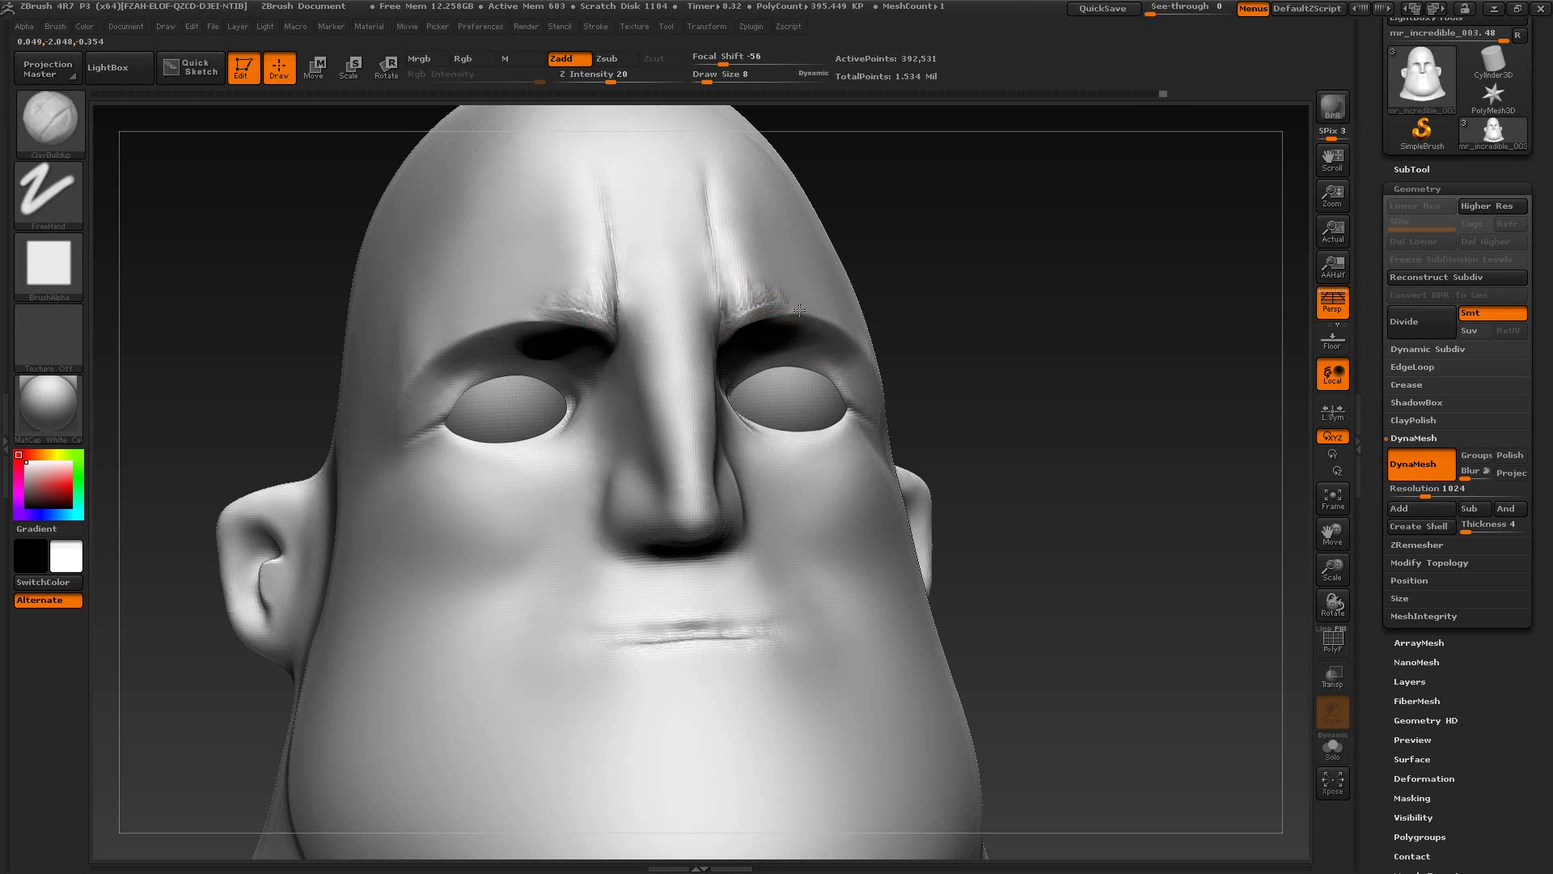
pyautogui.moveTo(816, 308)
pyautogui.mouseDown()
pyautogui.moveTo(734, 306)
pyautogui.moveTo(740, 292)
pyautogui.moveTo(754, 324)
pyautogui.moveTo(775, 294)
pyautogui.mouseUp()
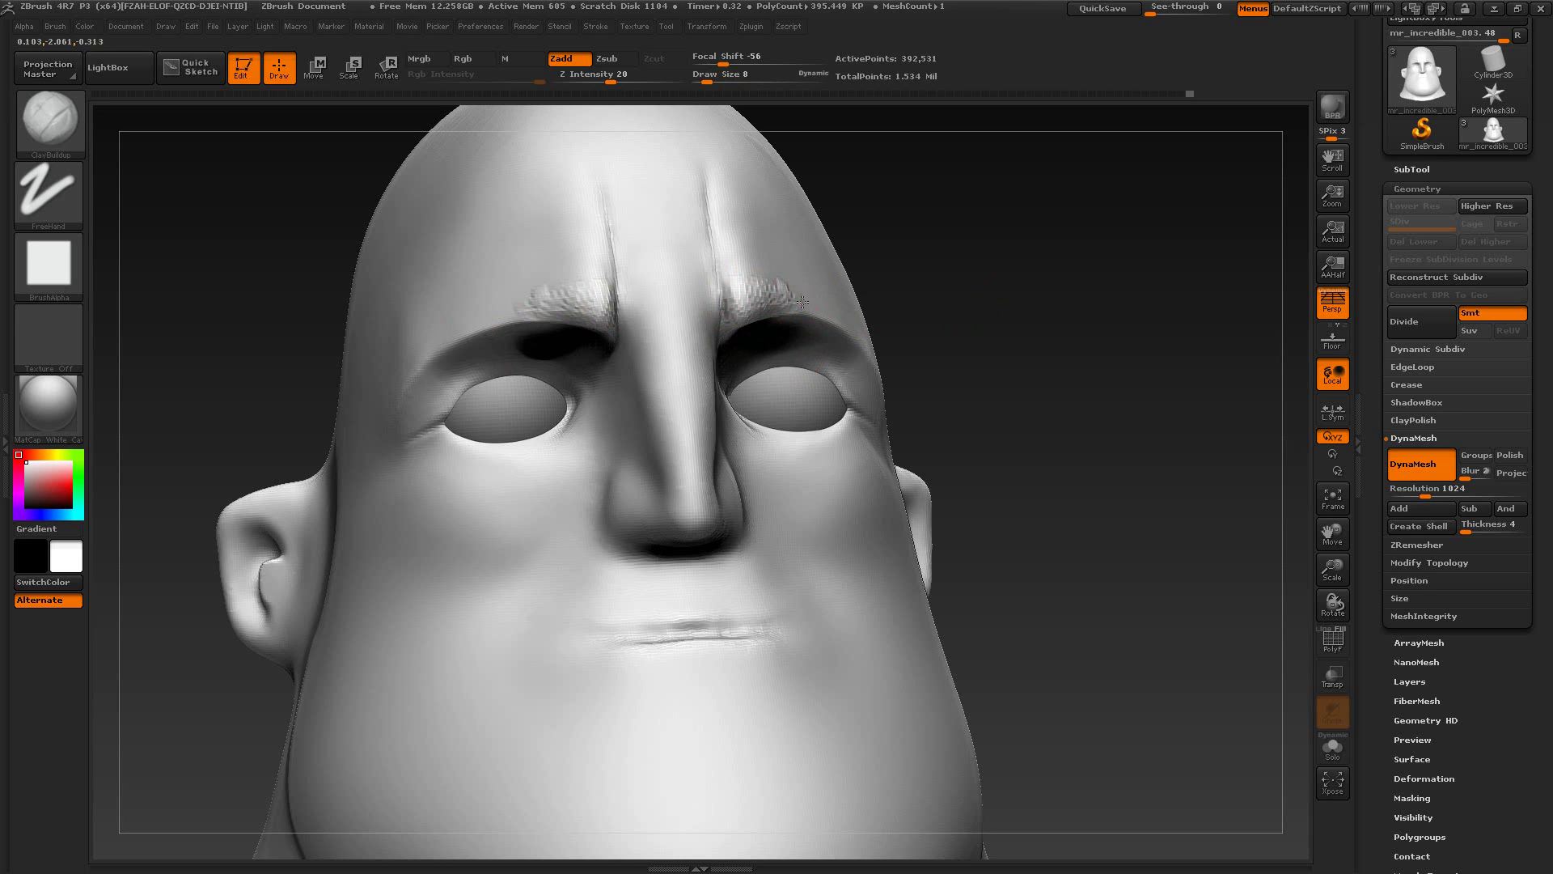
pyautogui.hotkey('alt', 'Tab')
pyautogui.hotkey('alt', 'Tab')
pyautogui.moveTo(734, 291)
pyautogui.mouseDown()
pyautogui.moveTo(744, 310)
pyautogui.moveTo(749, 277)
pyautogui.moveTo(770, 299)
pyautogui.mouseUp()
pyautogui.press('shift')
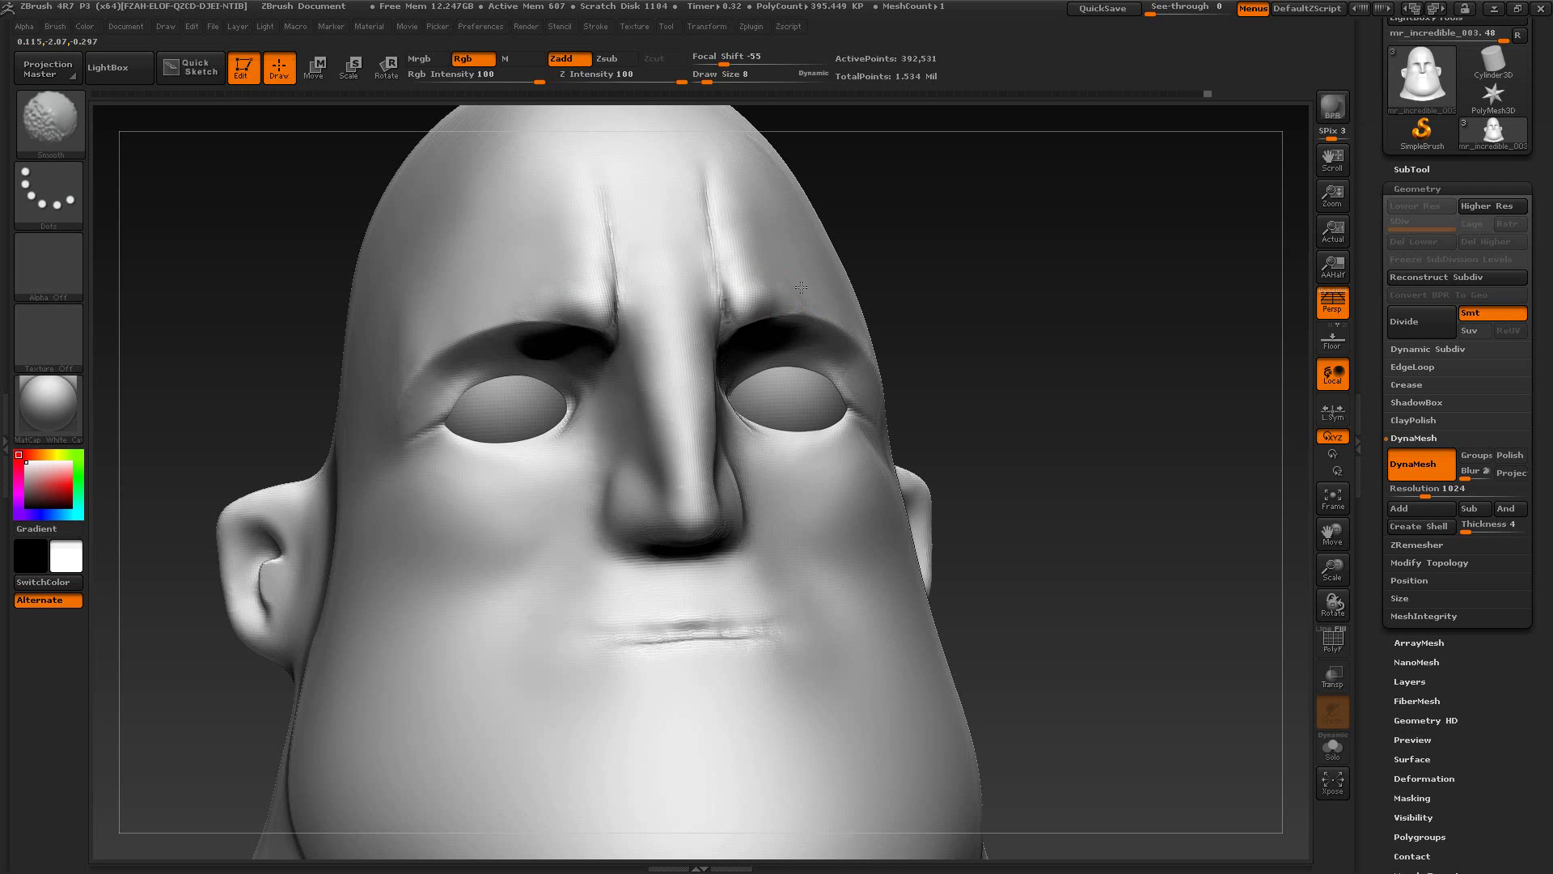
pyautogui.moveTo(756, 301)
pyautogui.keyDown('shift'); pyautogui.mouseDown()
pyautogui.moveTo(729, 308)
pyautogui.moveTo(755, 313)
pyautogui.mouseUp(); pyautogui.keyUp('shift')
# Step: Smooth the underside of the inner brows and remesh the head with DynaMesh
pyautogui.moveTo(1017, 328)
pyautogui.mouseDown()
pyautogui.moveTo(993, 347)
pyautogui.moveTo(998, 396)
pyautogui.moveTo(1009, 343)
pyautogui.moveTo(974, 302)
pyautogui.moveTo(949, 311)
pyautogui.moveTo(988, 278)
pyautogui.moveTo(928, 335)
pyautogui.moveTo(924, 247)
pyautogui.mouseUp()
pyautogui.moveTo(815, 350); pyautogui.dragTo(822, 395)
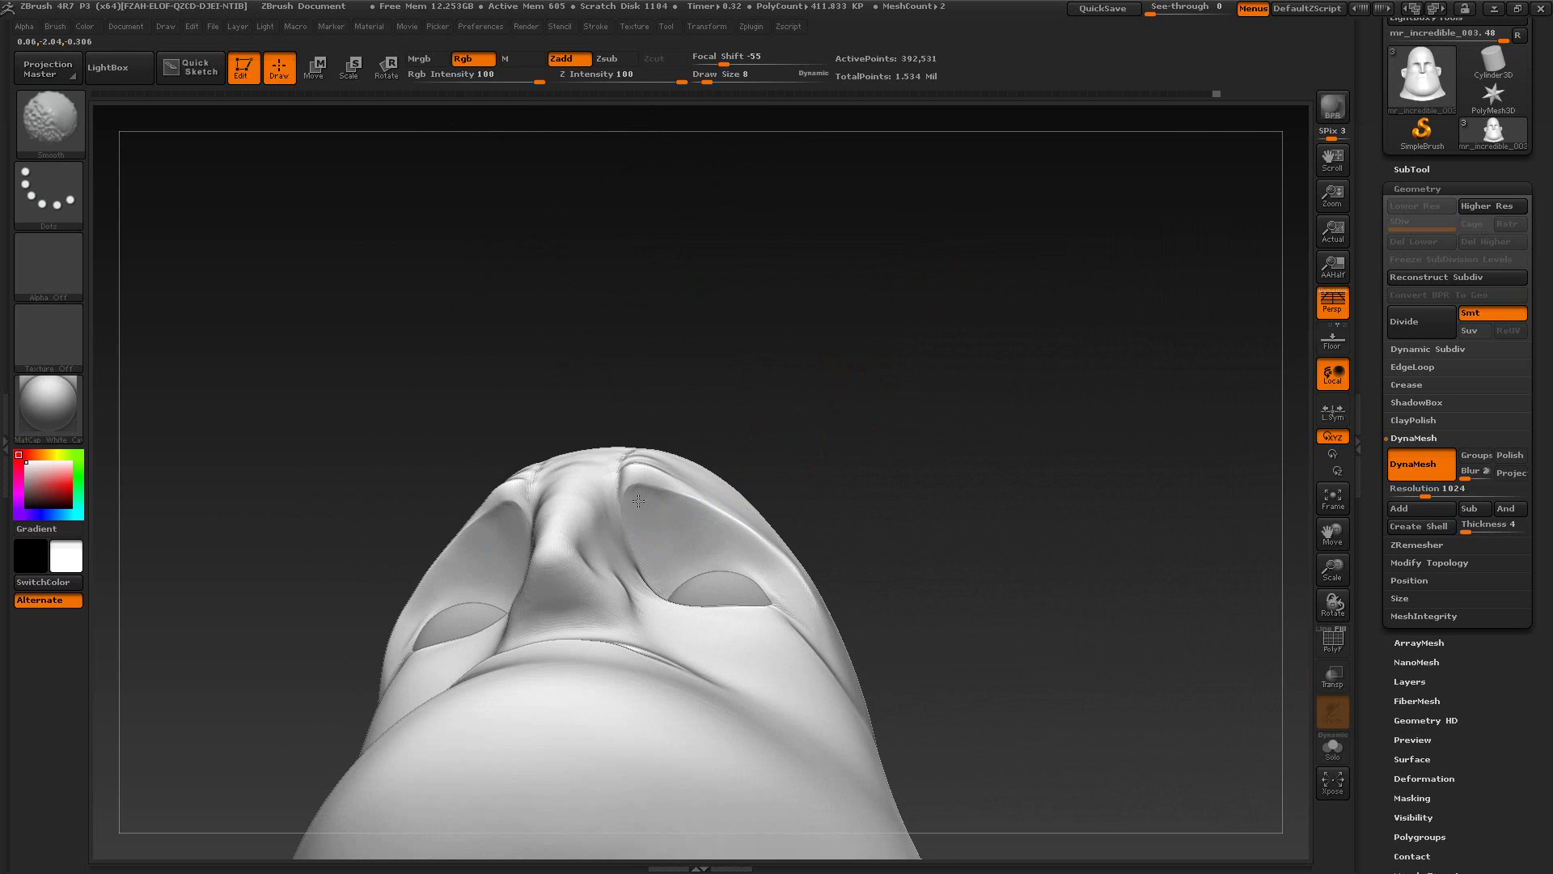
pyautogui.keyDown('shift'); pyautogui.moveTo(637, 497); pyautogui.dragTo(671, 495); pyautogui.keyUp('shift')
pyautogui.moveTo(783, 354)
pyautogui.keyDown('ctrl'); pyautogui.mouseDown()
pyautogui.moveTo(888, 502)
pyautogui.moveTo(905, 353)
pyautogui.mouseUp(); pyautogui.keyUp('ctrl')
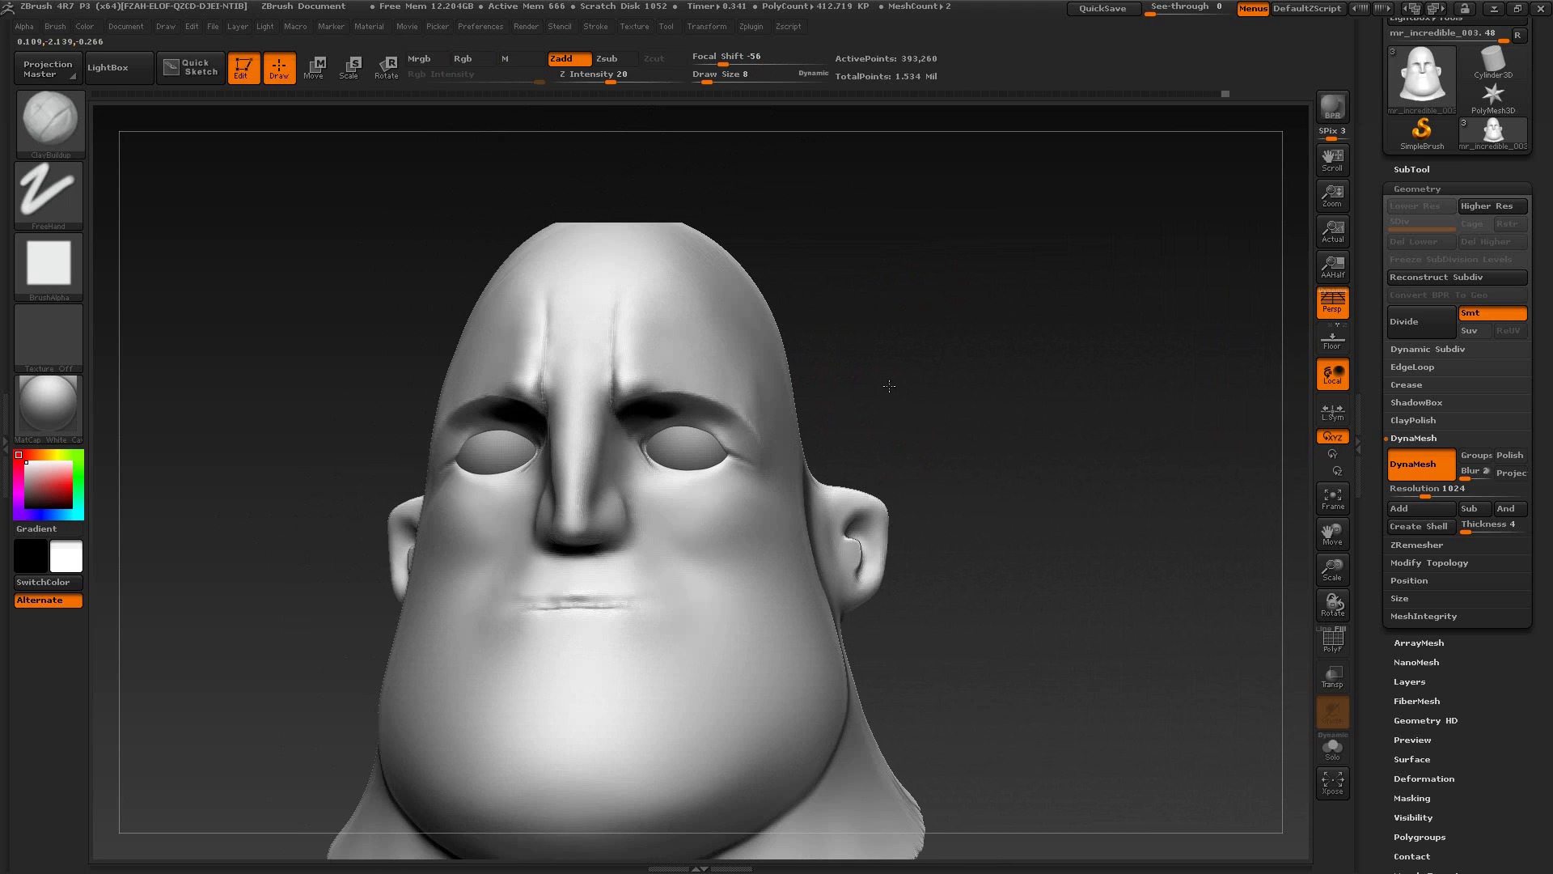
# Step: Turn off perspective and compare the three-quarter view of the brows with the reference image in XnView
pyautogui.click(1333, 303)
pyautogui.moveTo(1051, 359)
pyautogui.mouseDown()
pyautogui.moveTo(1005, 371)
pyautogui.moveTo(1051, 372)
pyautogui.moveTo(1027, 479)
pyautogui.moveTo(924, 386)
pyautogui.mouseUp()
pyautogui.moveTo(496, 350); pyautogui.dragTo(806, 376)
pyautogui.hotkey('alt', 'Tab')
pyautogui.hotkey('alt', 'Tab')
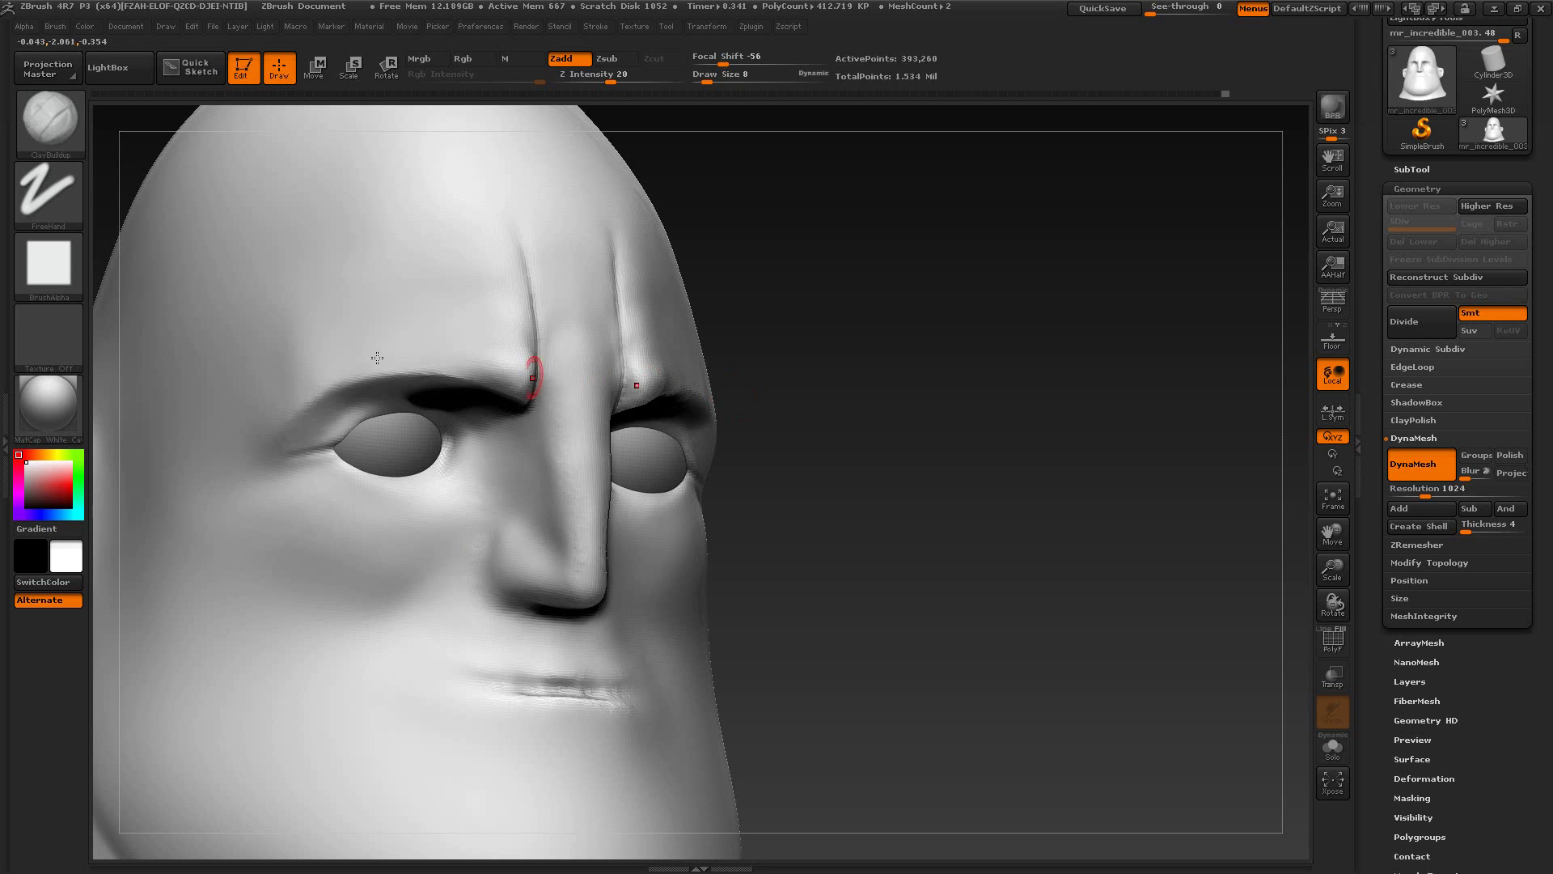
# Step: Sculpt the inner brow ends beside the frown creases with the Polish brush, raising the draw size to 10
pyautogui.press('b')
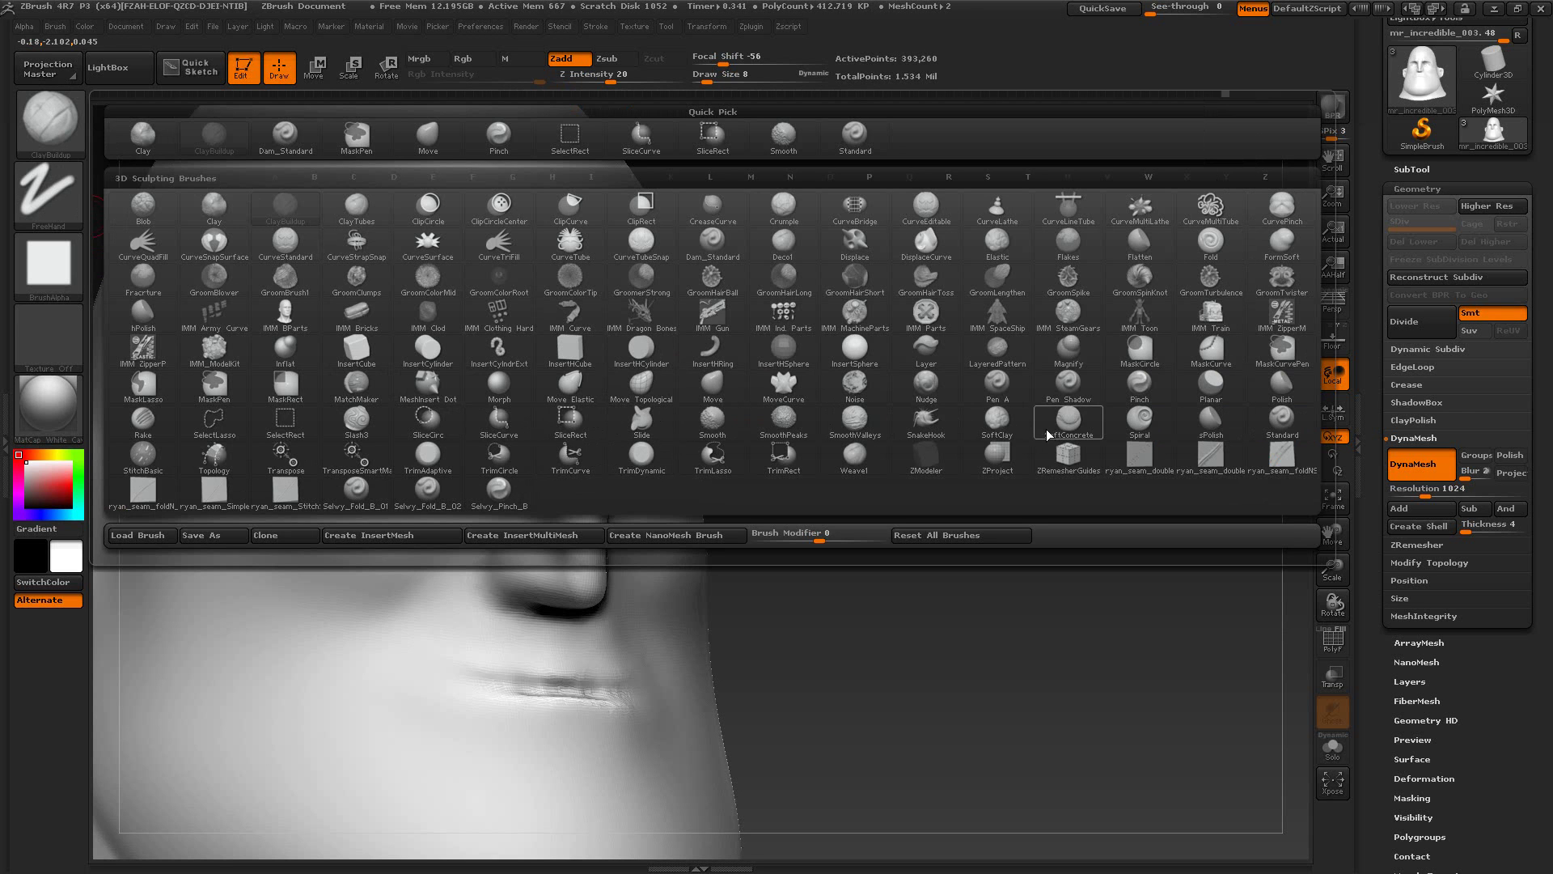
pyautogui.click(1283, 390)
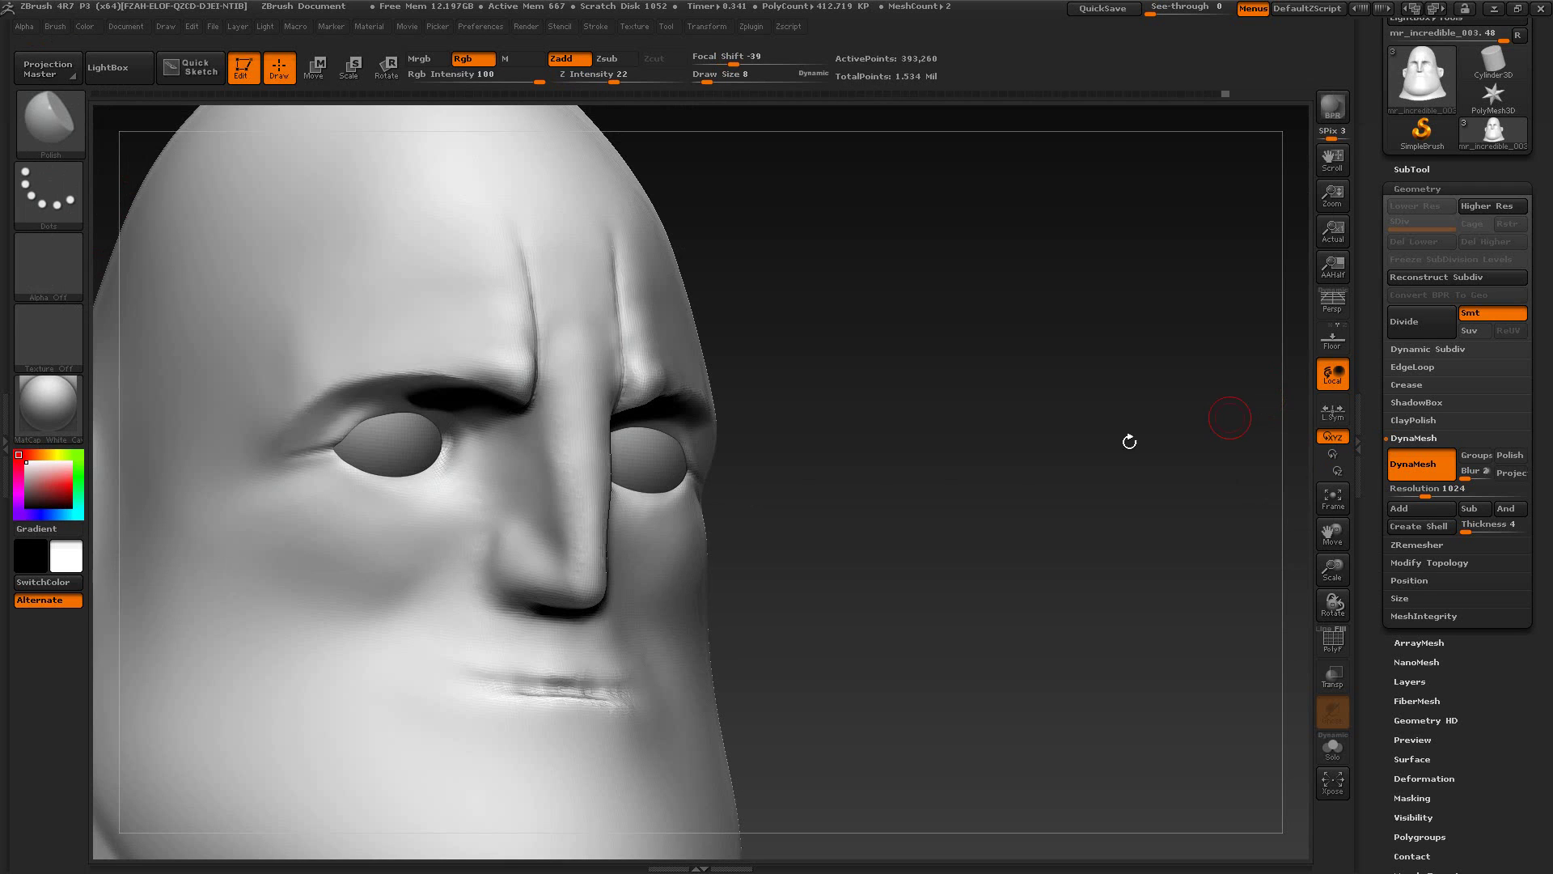
pyautogui.keyDown('shift'); pyautogui.moveTo(886, 401); pyautogui.dragTo(798, 370); pyautogui.keyUp('shift')
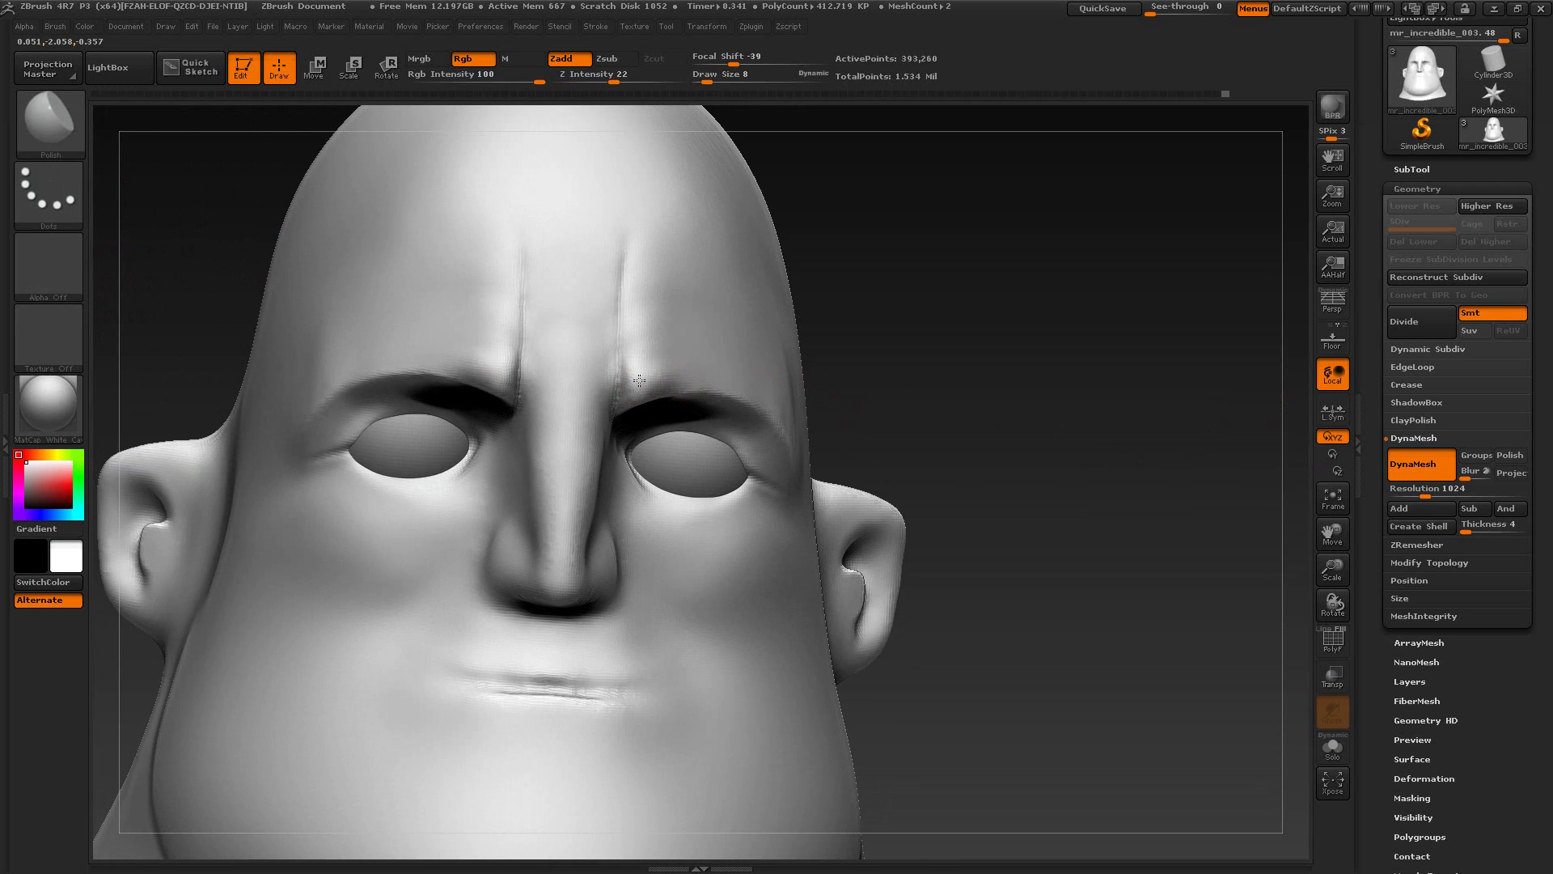
pyautogui.moveTo(643, 391); pyautogui.dragTo(650, 376)
pyautogui.press('s')
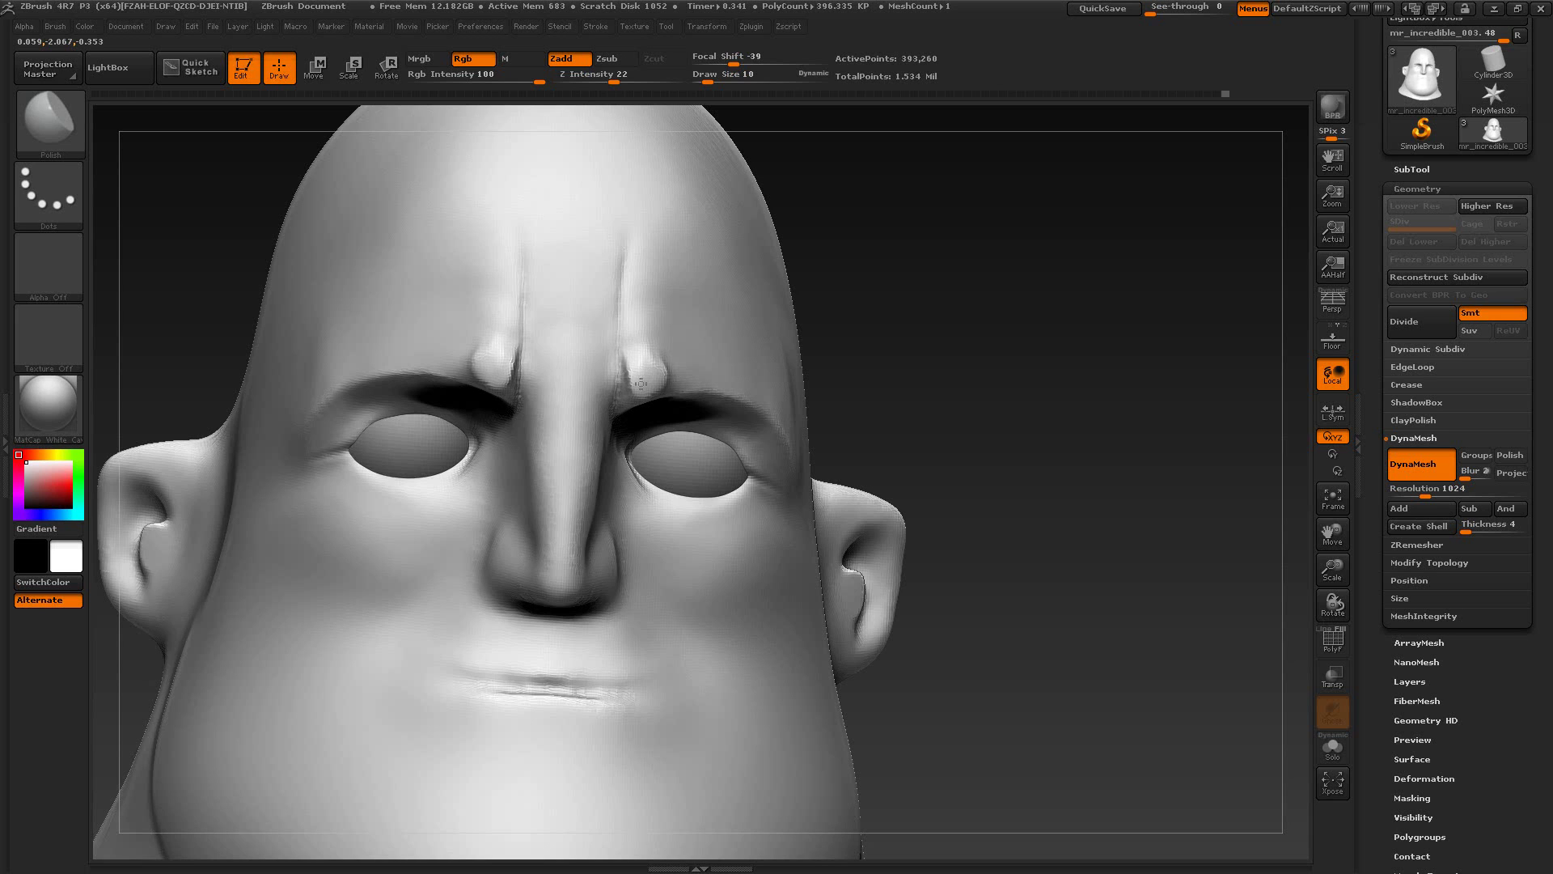
pyautogui.moveTo(857, 340)
pyautogui.mouseDown()
pyautogui.moveTo(909, 242)
pyautogui.moveTo(946, 323)
pyautogui.moveTo(728, 336)
pyautogui.mouseUp()
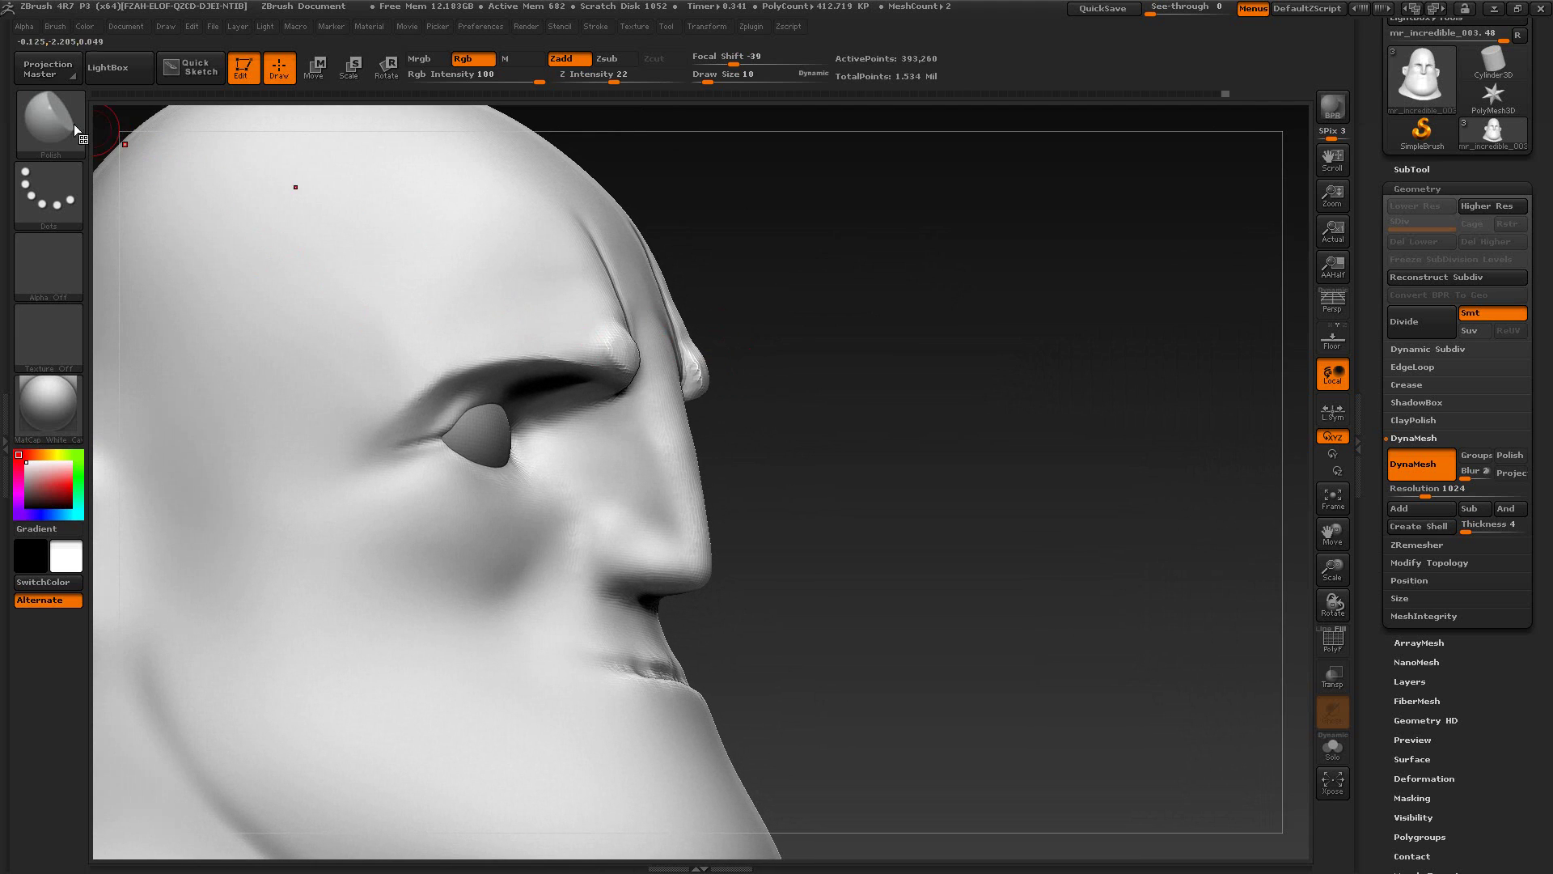
# Step: Flatten the bulges at the inner brow ends with the sPolish brush at draw size 19
pyautogui.press('b')
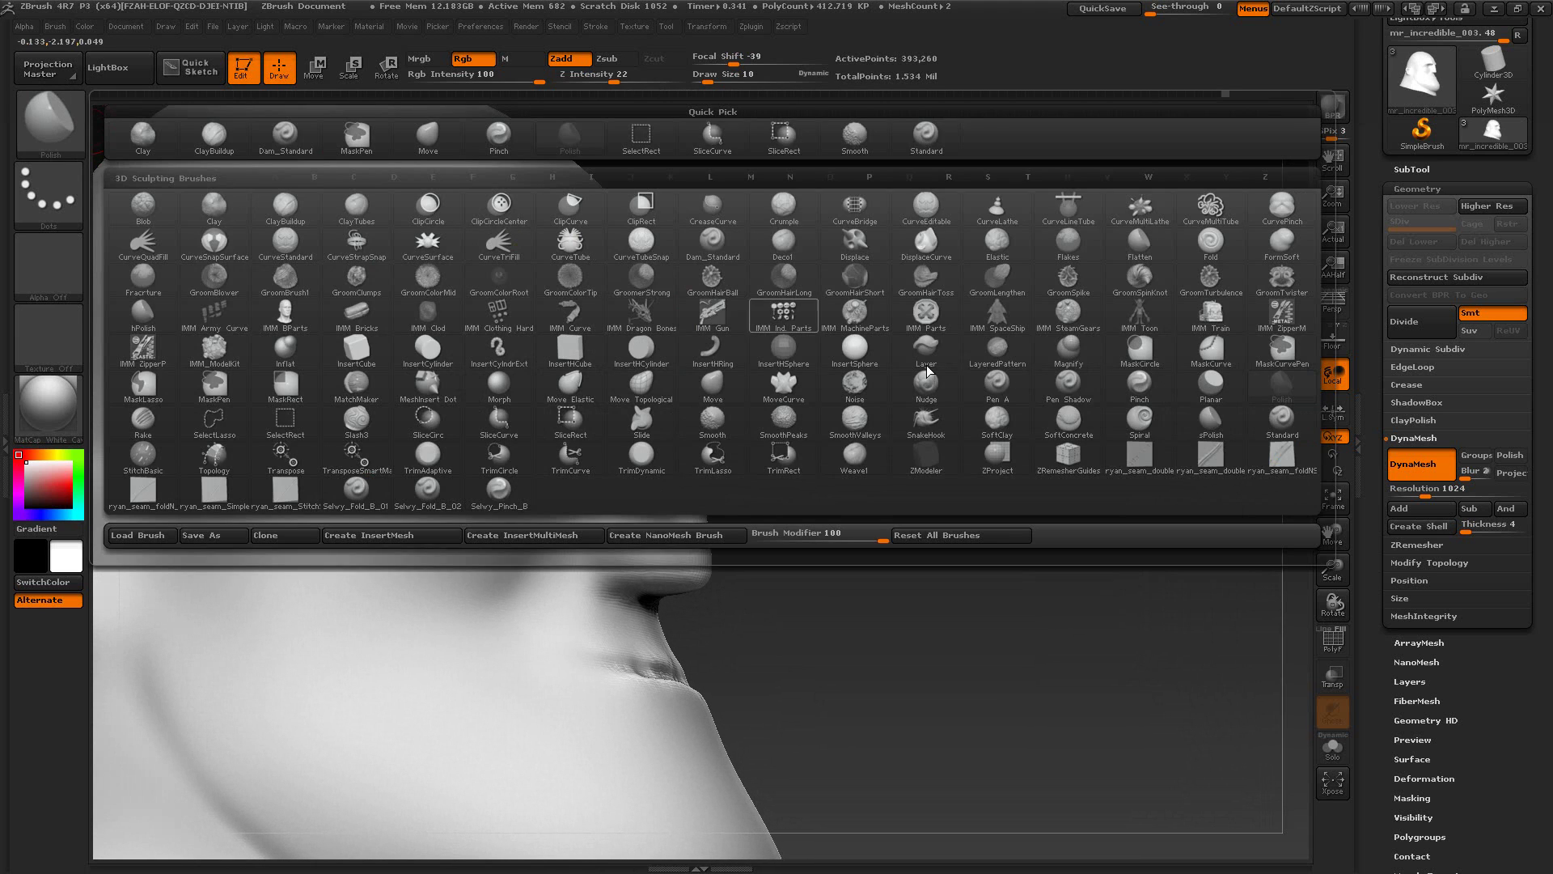
pyautogui.click(1219, 431)
pyautogui.moveTo(1196, 434); pyautogui.dragTo(670, 348)
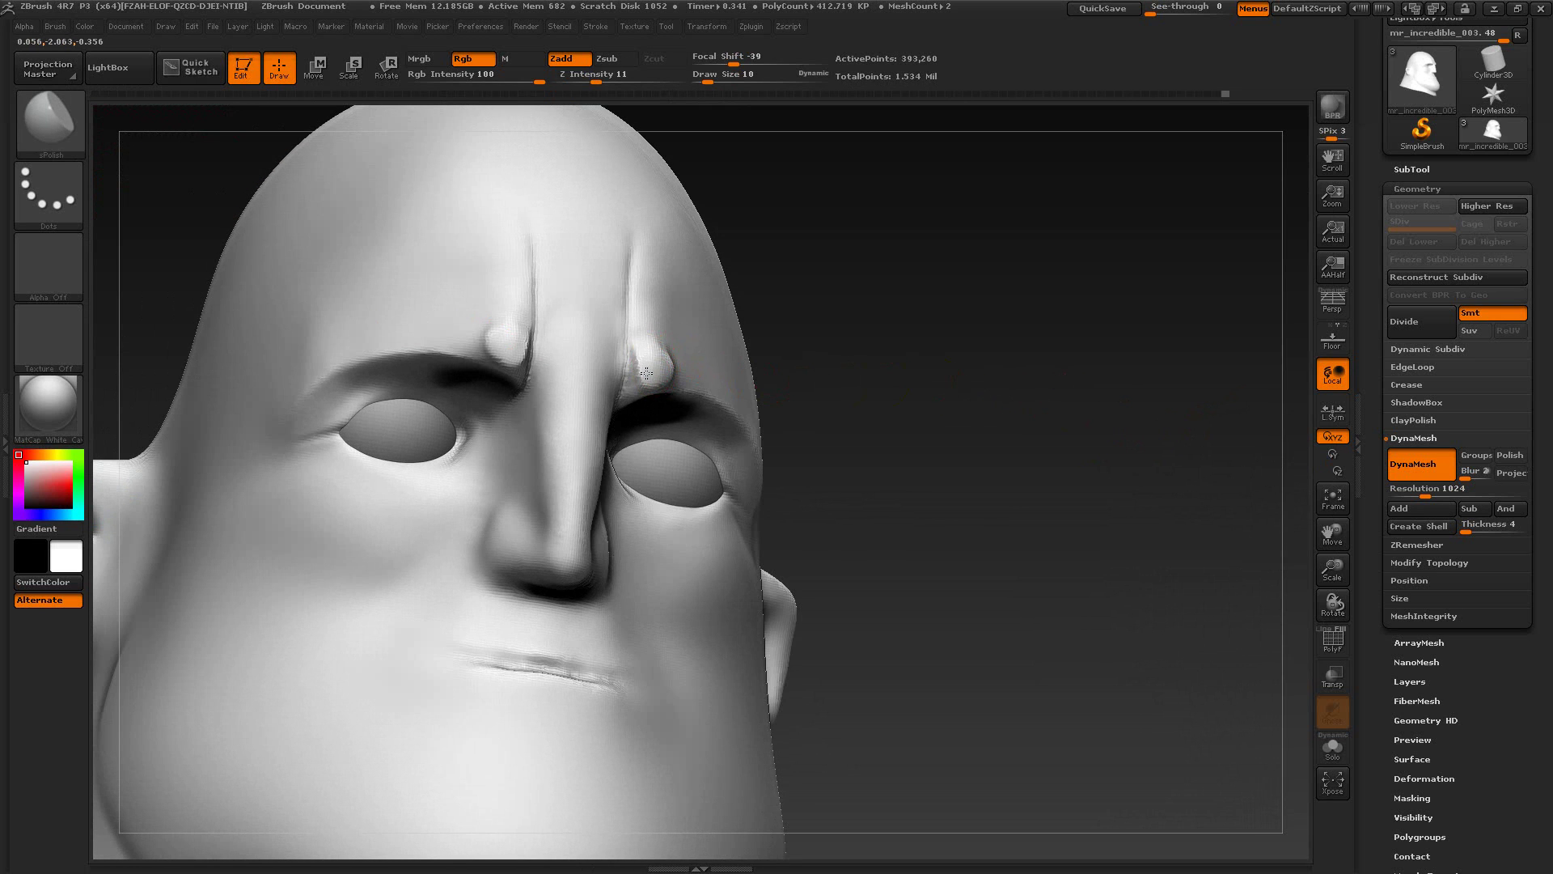
pyautogui.press('s')
pyautogui.moveTo(659, 358); pyautogui.dragTo(666, 362)
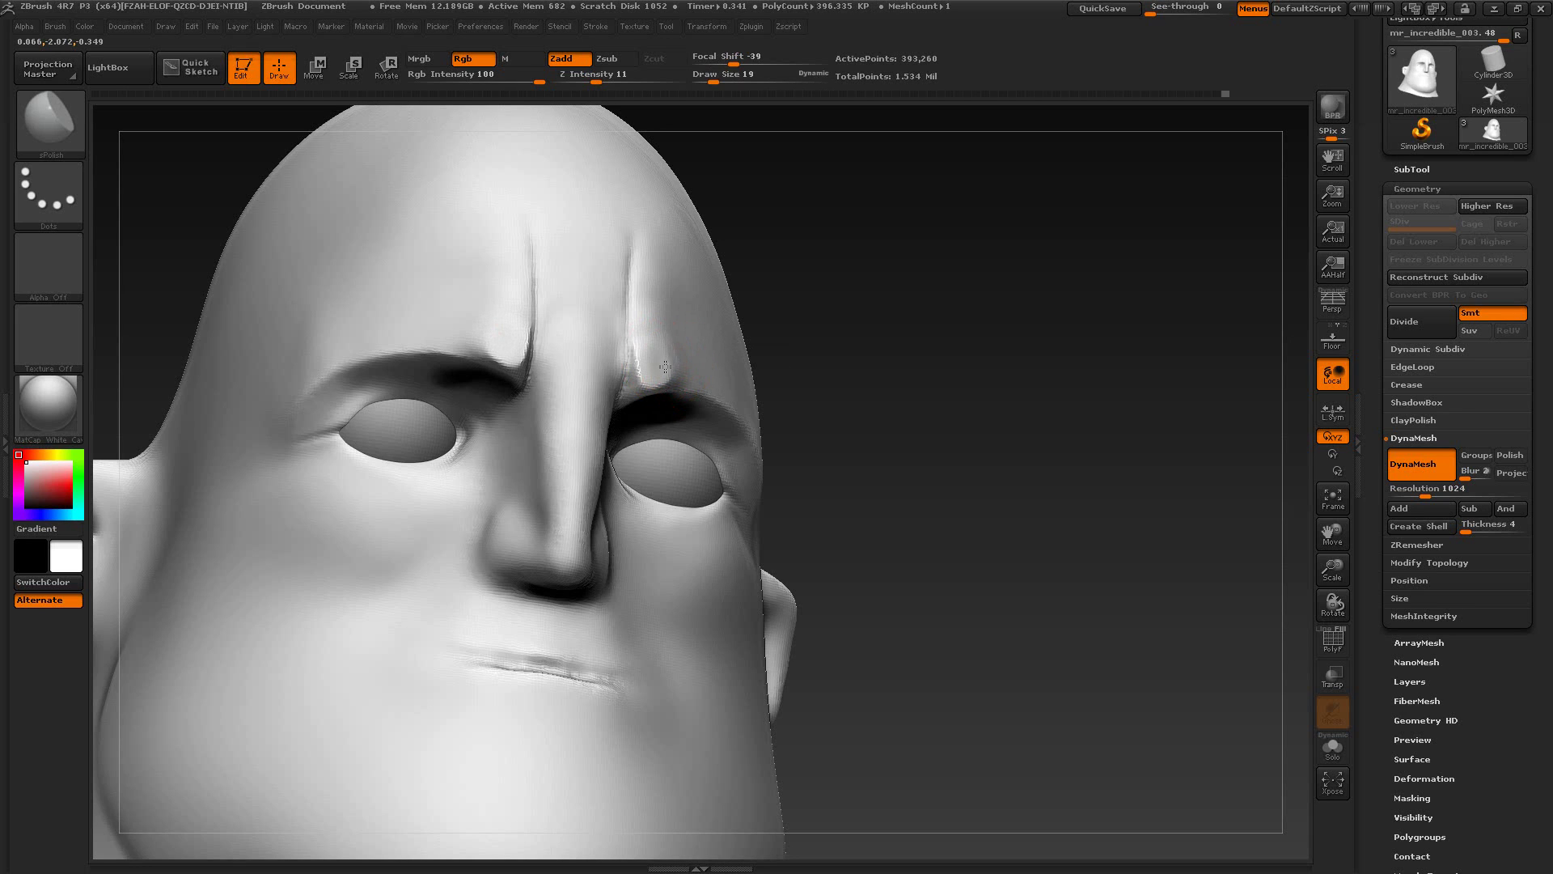
pyautogui.moveTo(667, 358); pyautogui.dragTo(656, 350)
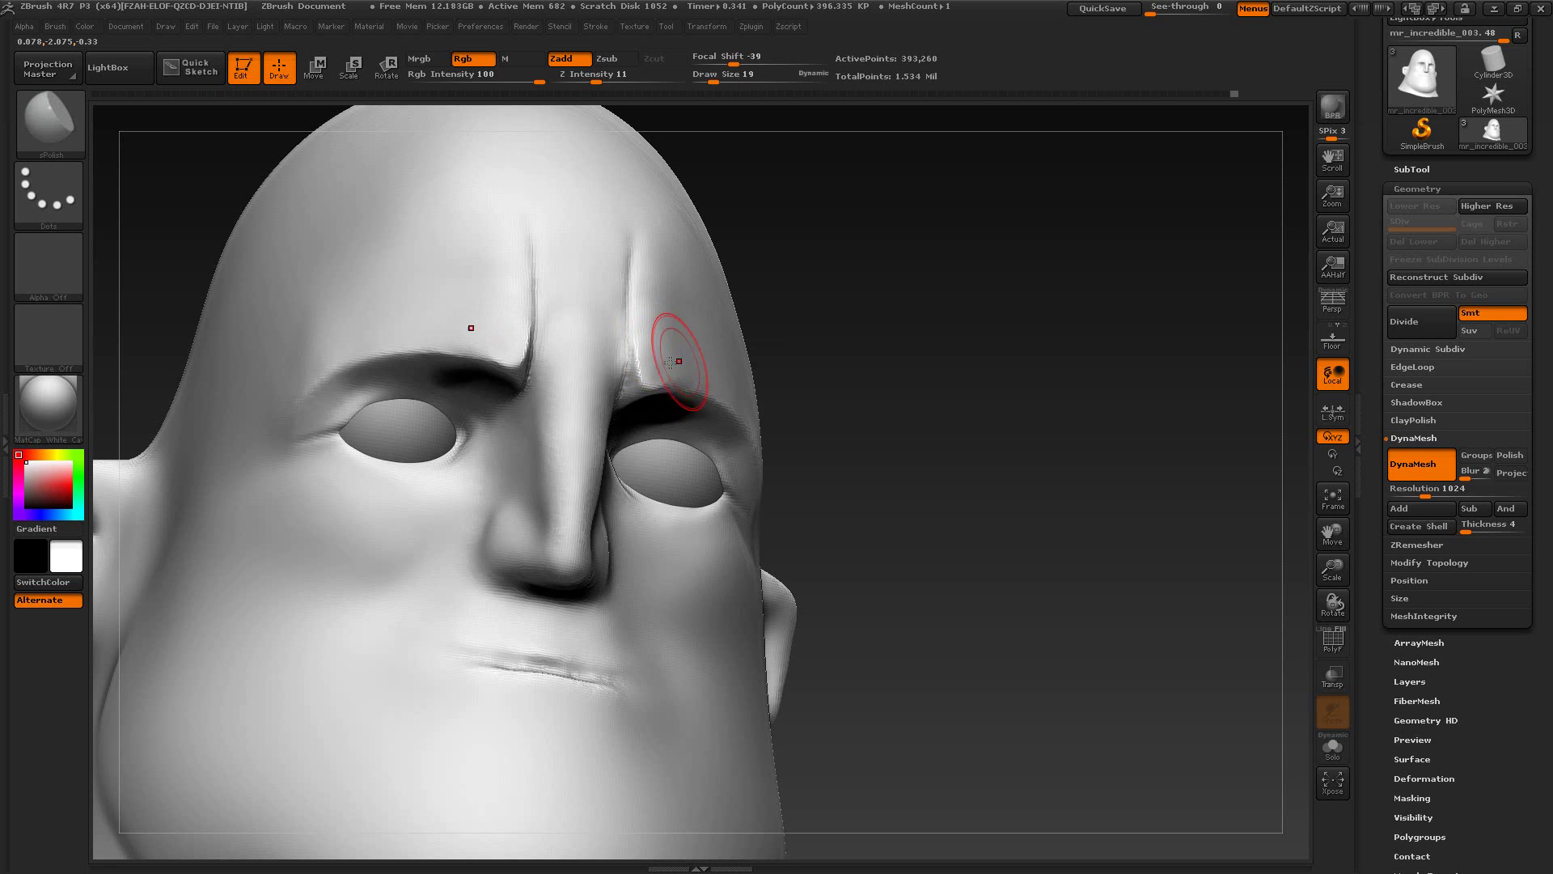
# Step: Compare the flattened inner brows with the masked portrait in XnView
pyautogui.moveTo(827, 390); pyautogui.dragTo(863, 402)
pyautogui.hotkey('alt', 'Tab')
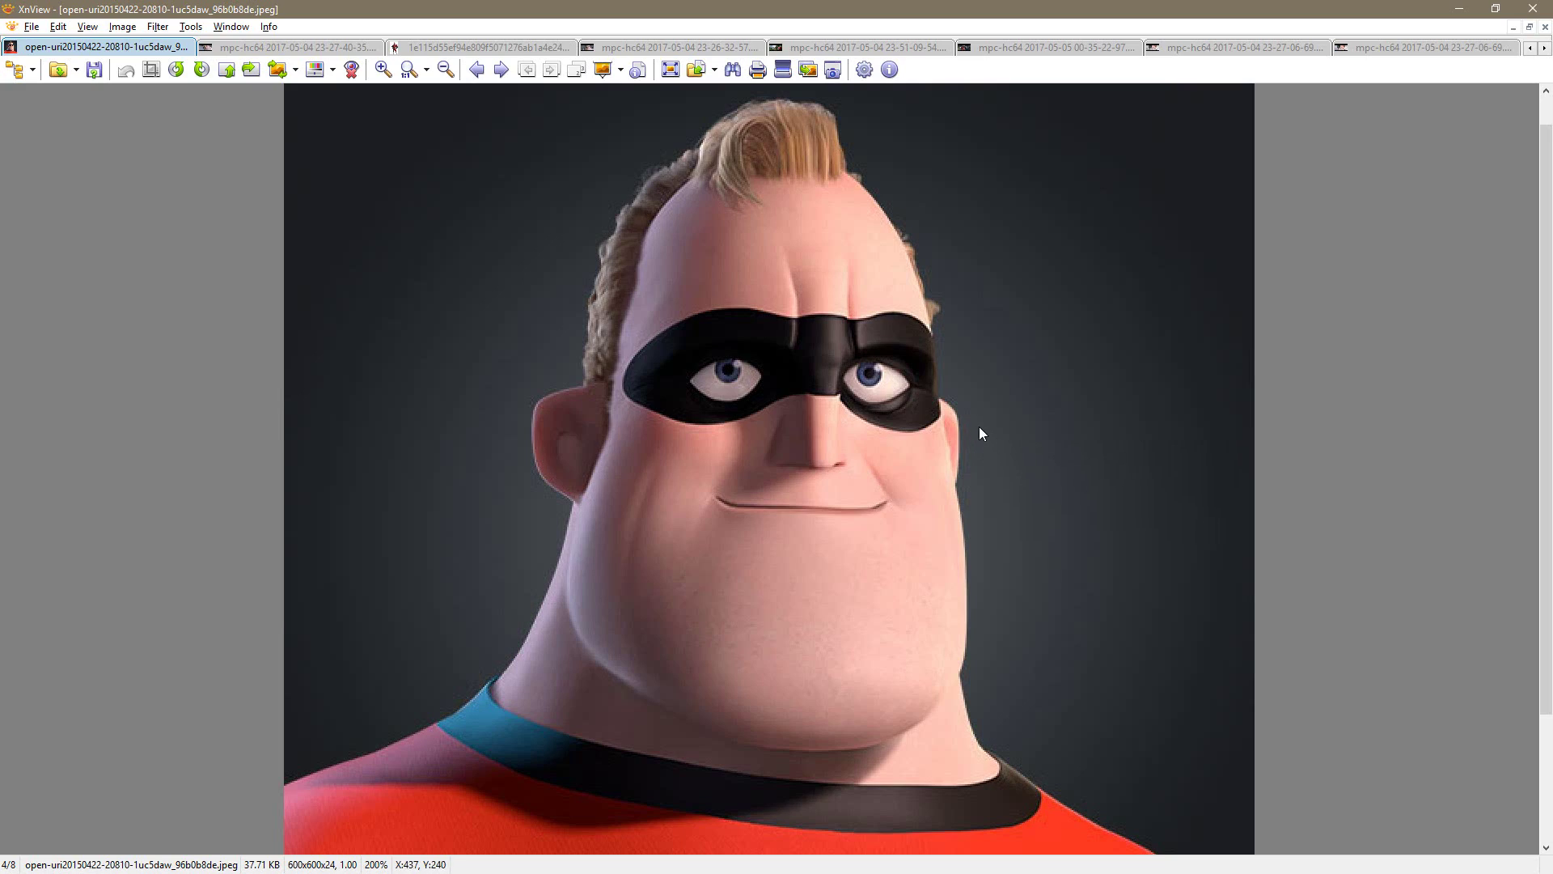
pyautogui.hotkey('alt', 'Tab')
# Step: Reshape the inner brow corners from the front with the Move brush at draw size 10, checking the masked portrait
pyautogui.keyDown('shift'); pyautogui.moveTo(977, 378); pyautogui.dragTo(753, 375); pyautogui.keyUp('shift')
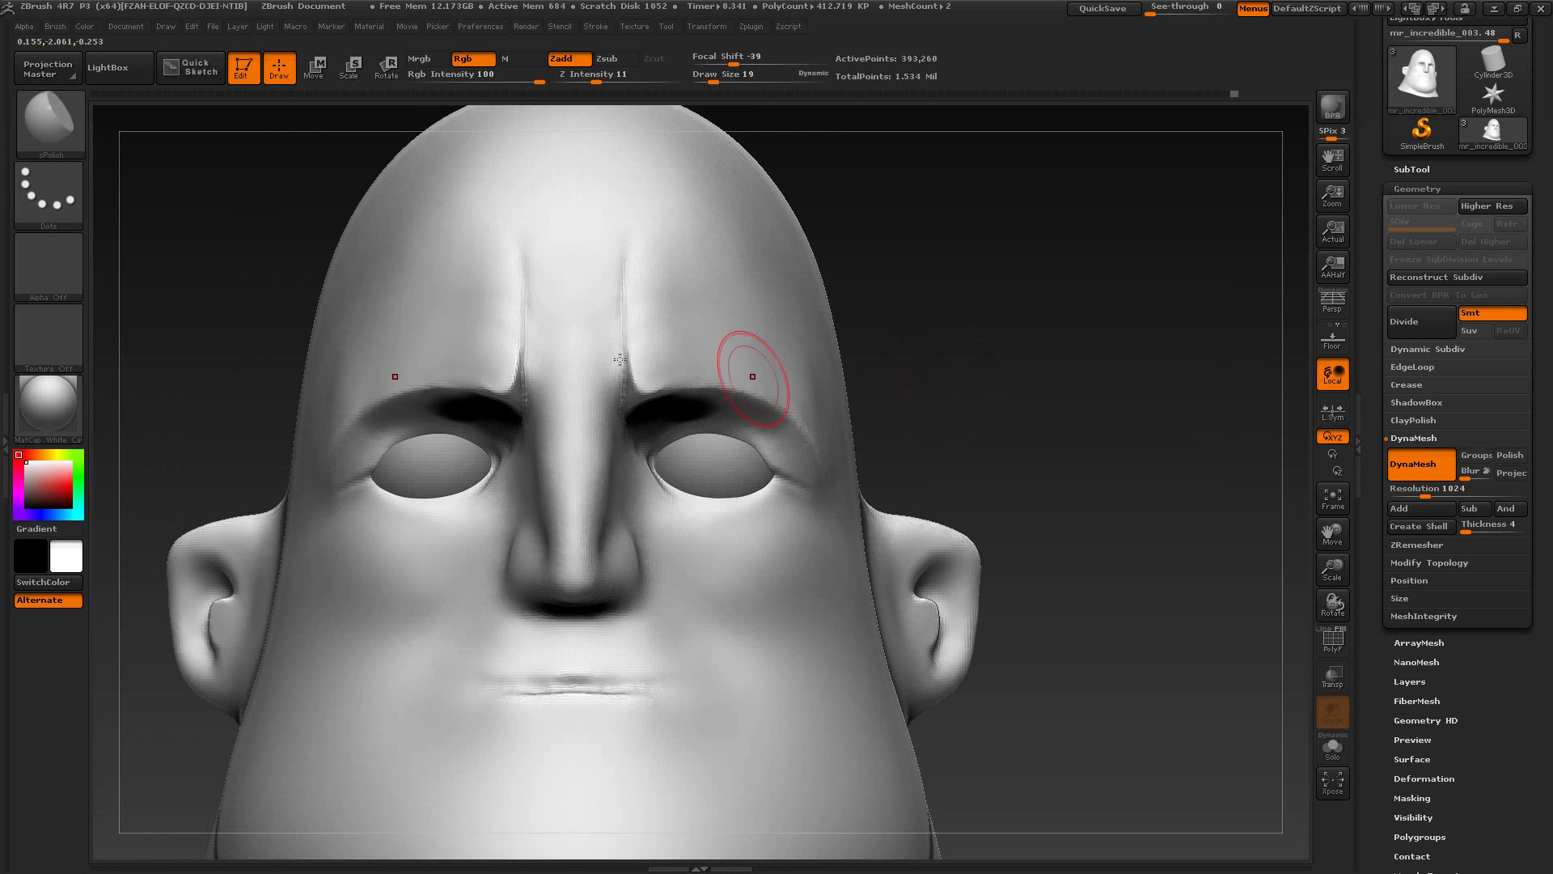
pyautogui.click(55, 132)
pyautogui.click(436, 144)
pyautogui.press('s')
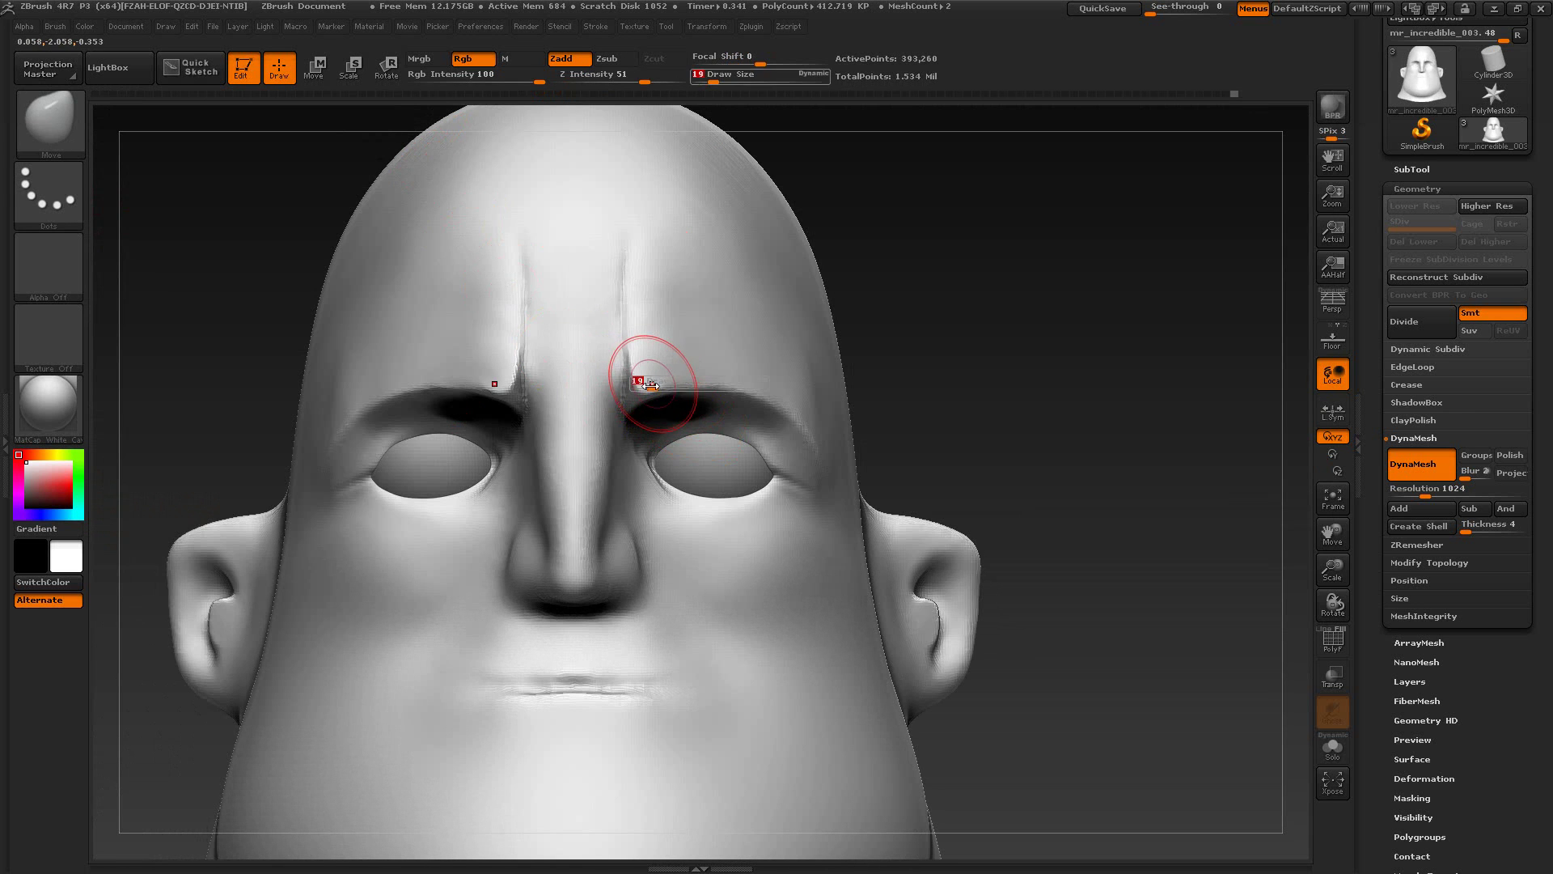
pyautogui.moveTo(653, 382); pyautogui.dragTo(645, 382)
pyautogui.press('s')
pyautogui.hotkey('alt', 'Tab')
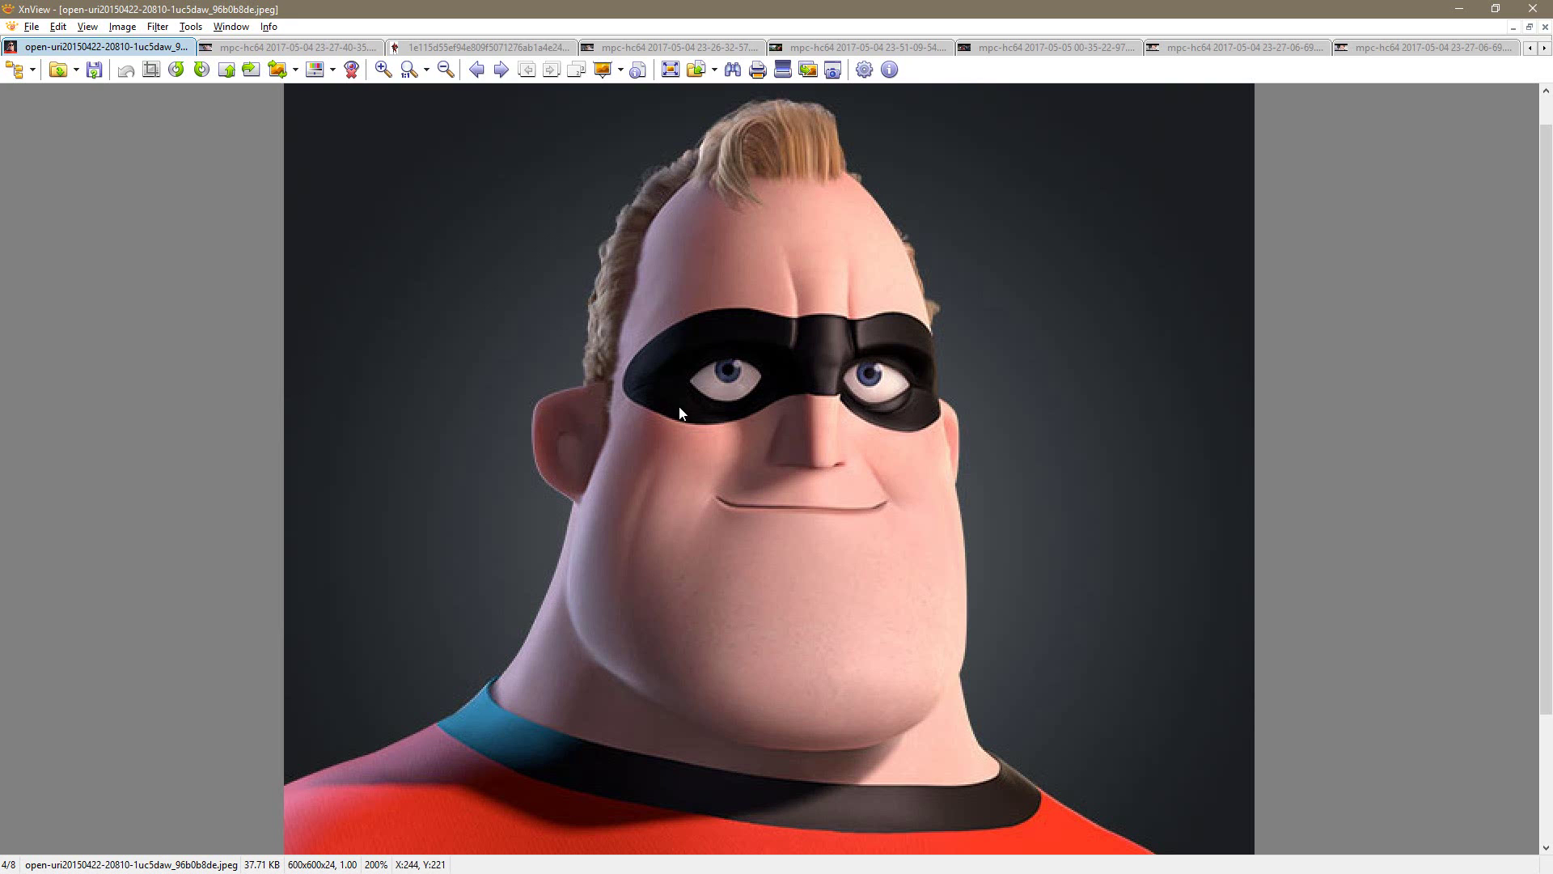
pyautogui.hotkey('alt', 'Tab')
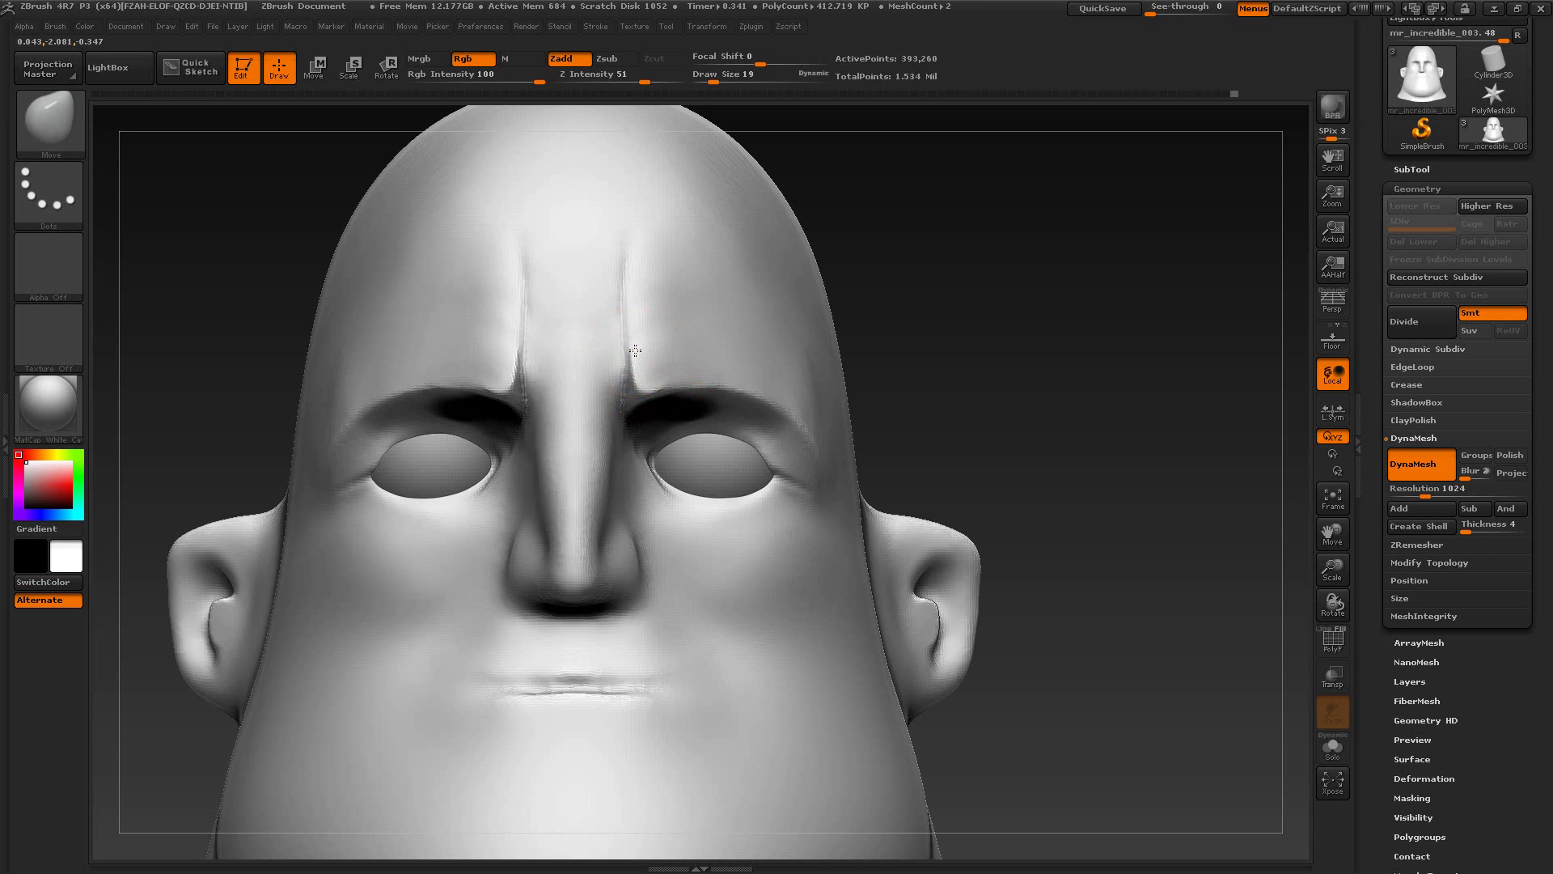
pyautogui.press('ctrl')
pyautogui.hotkey('alt', 'Tab')
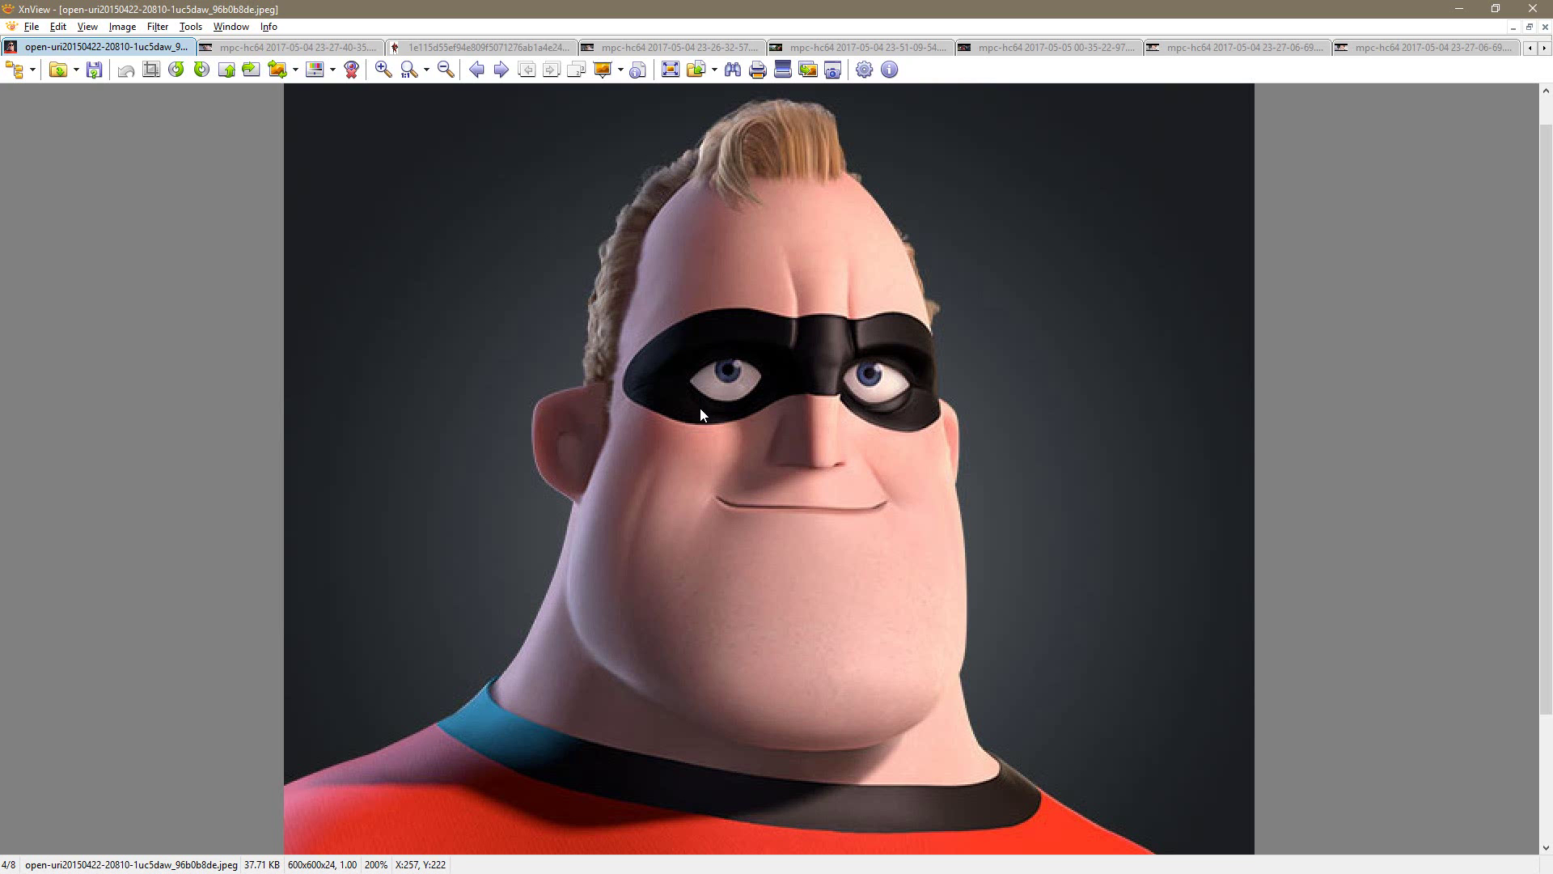
pyautogui.hotkey('alt', 'Tab')
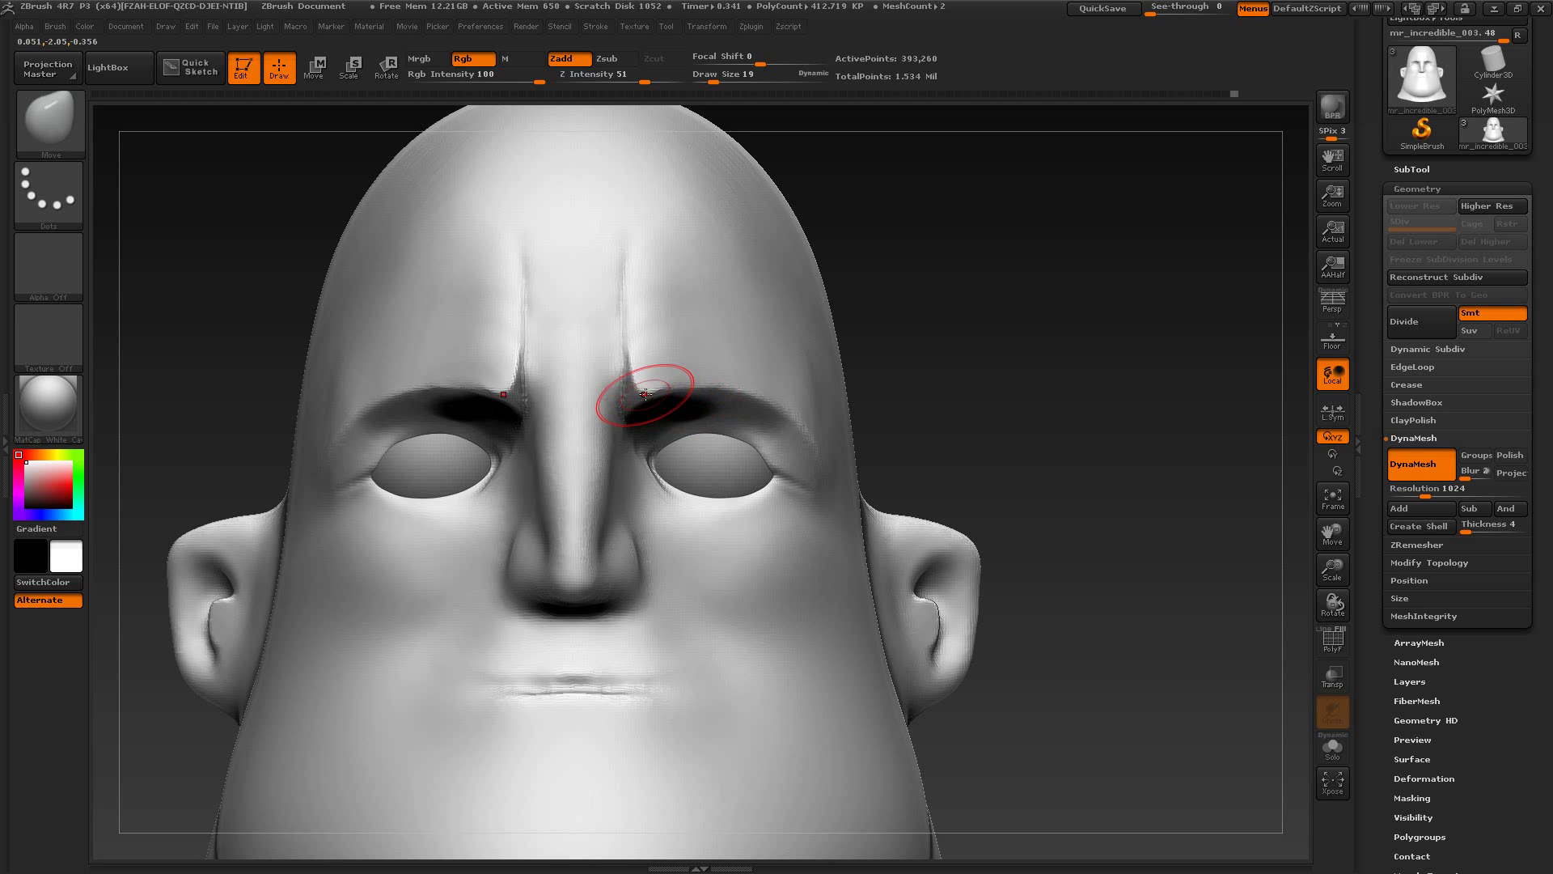
pyautogui.press('s')
pyautogui.click(644, 388)
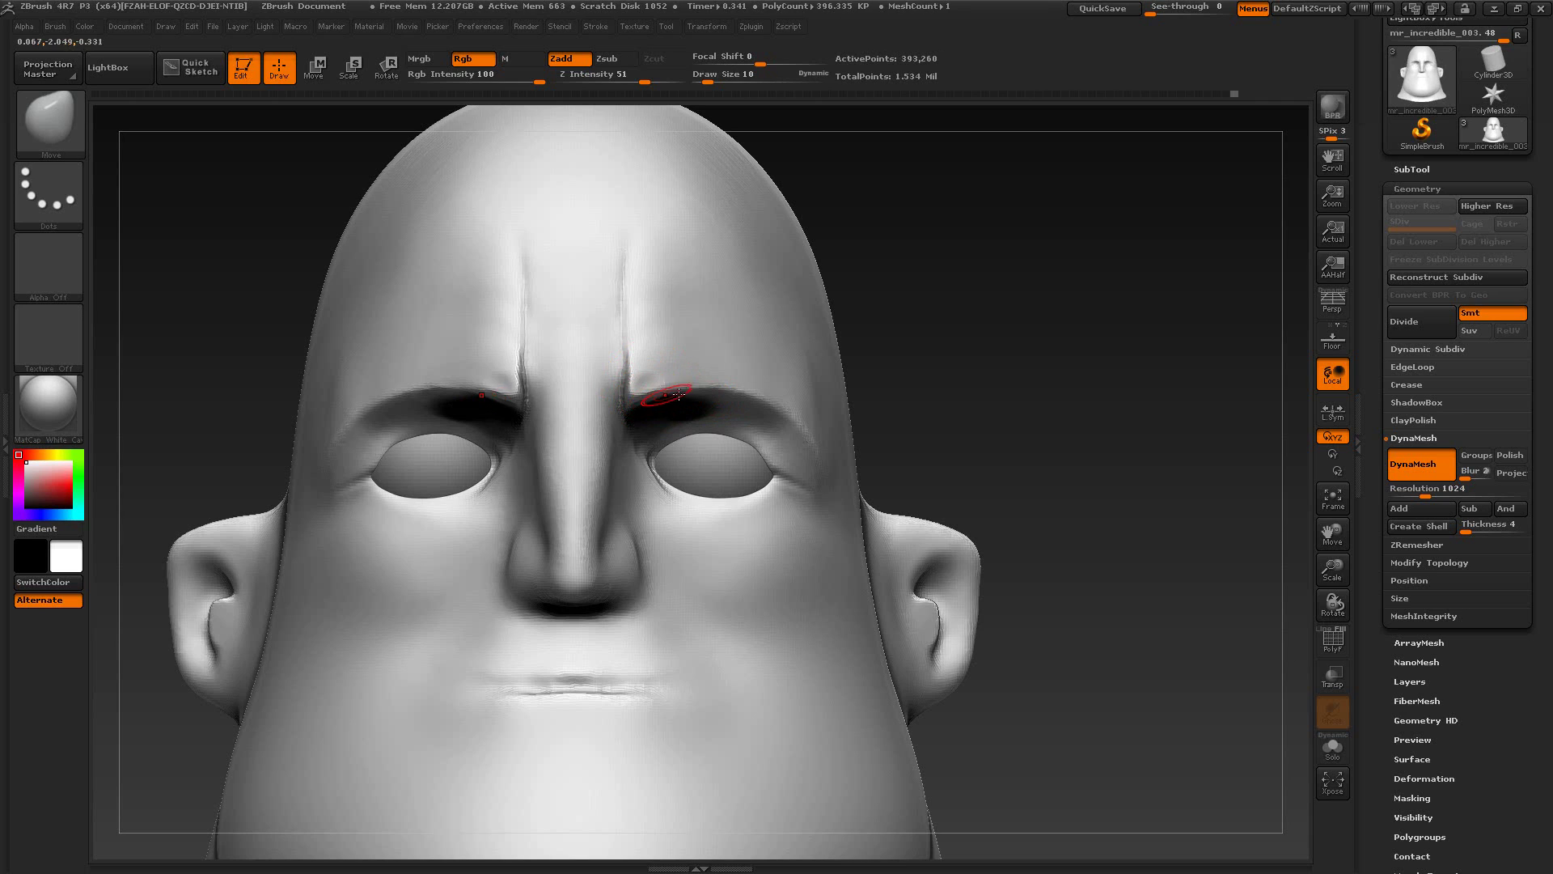
pyautogui.press('shift')
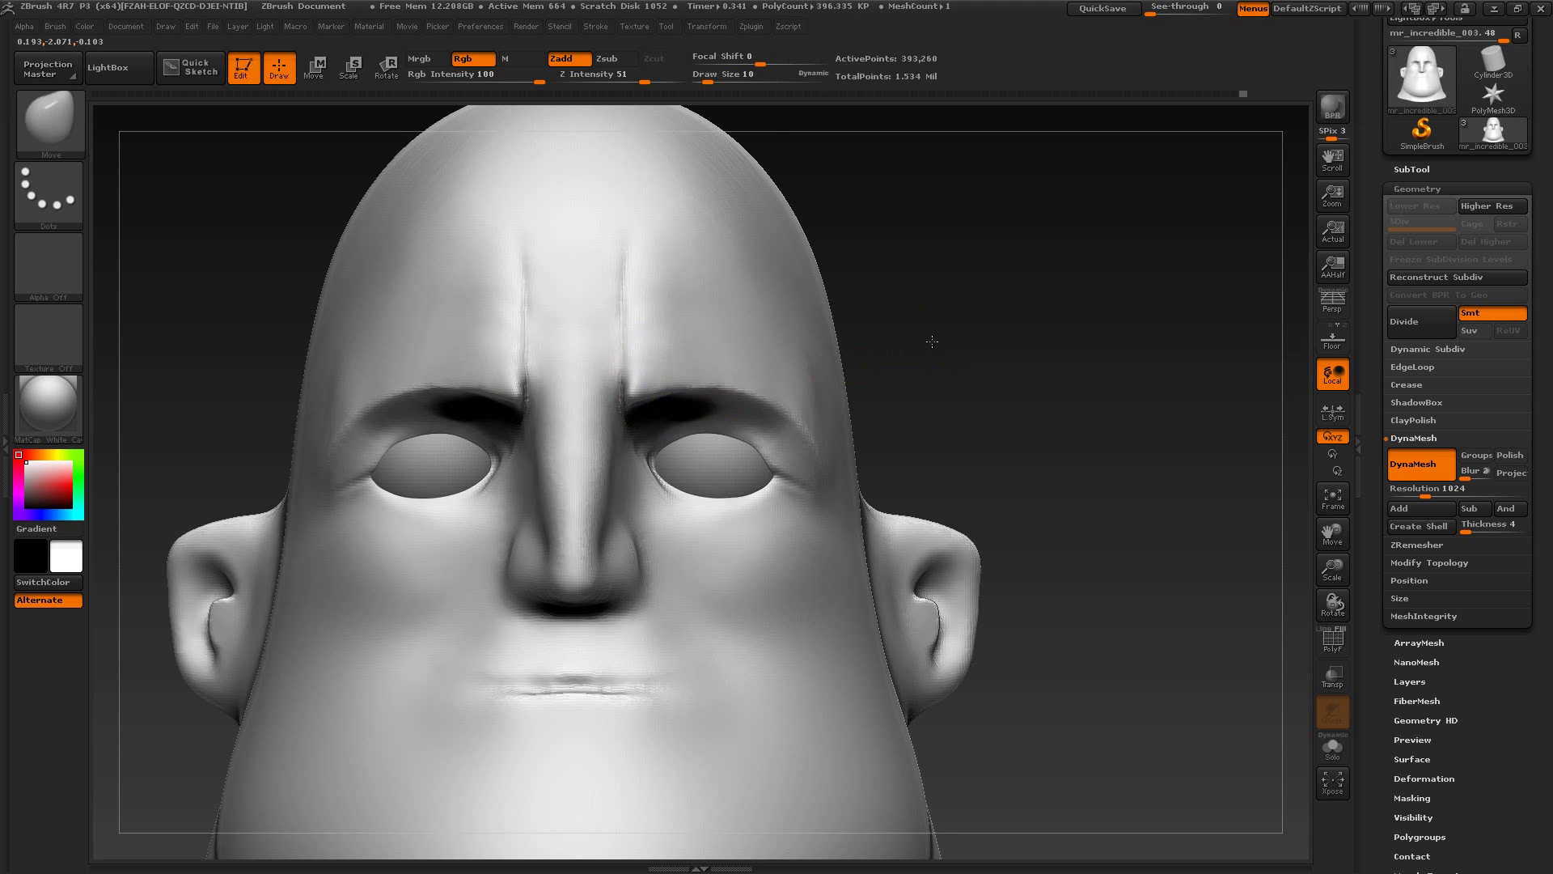
# Step: Add clay at the top of the nose between the inner brows with ClayBuildup at draw size 10, and smooth it
pyautogui.moveTo(929, 339); pyautogui.dragTo(954, 357)
pyautogui.hotkey('alt', 'Tab')
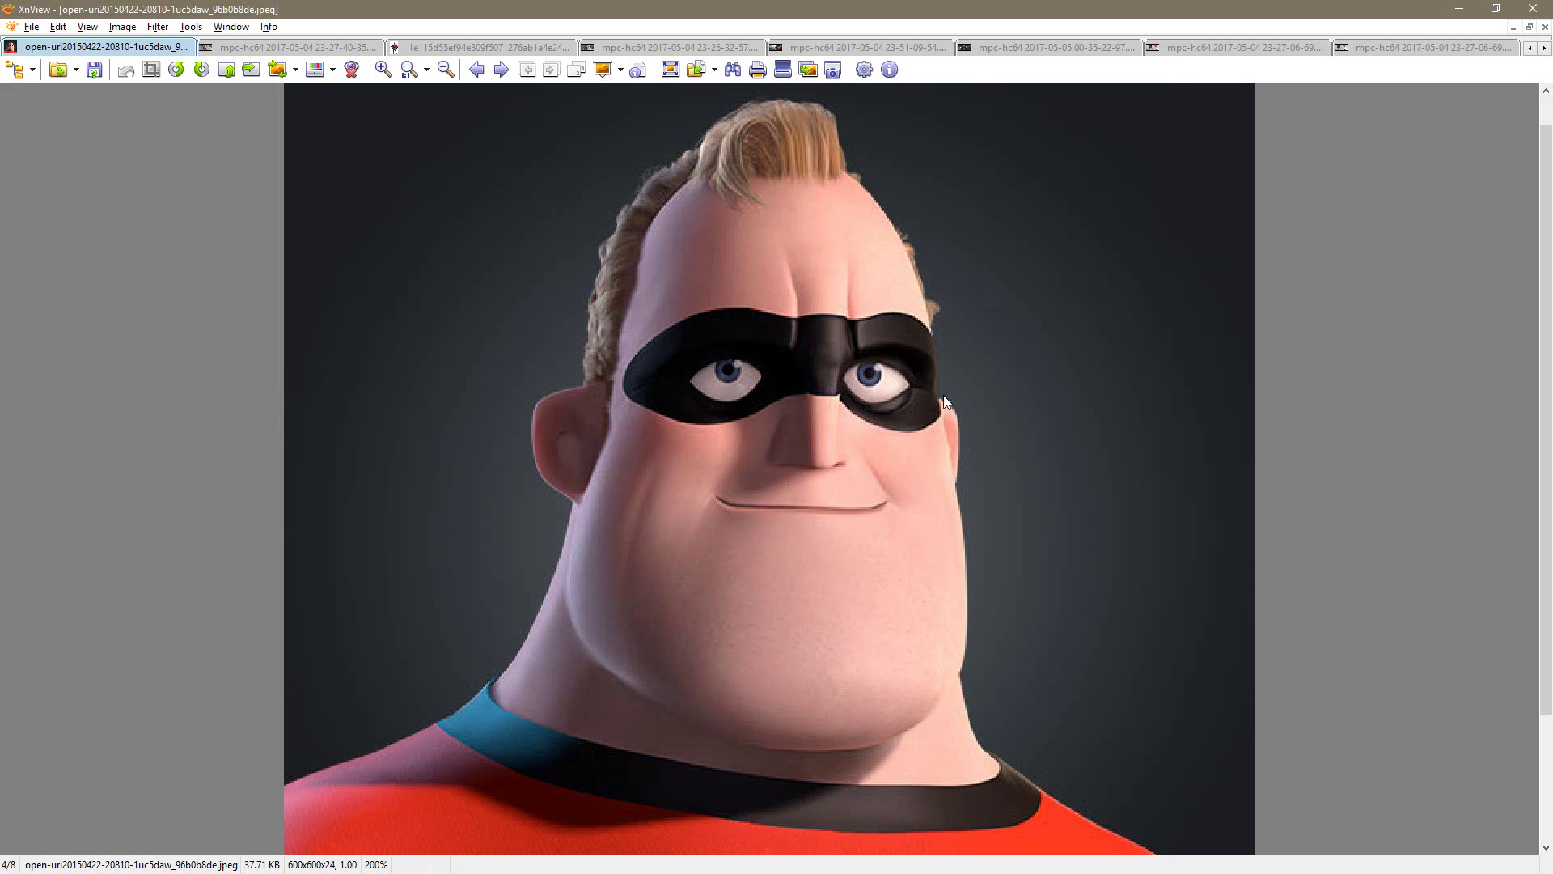
pyautogui.hotkey('alt', 'Tab')
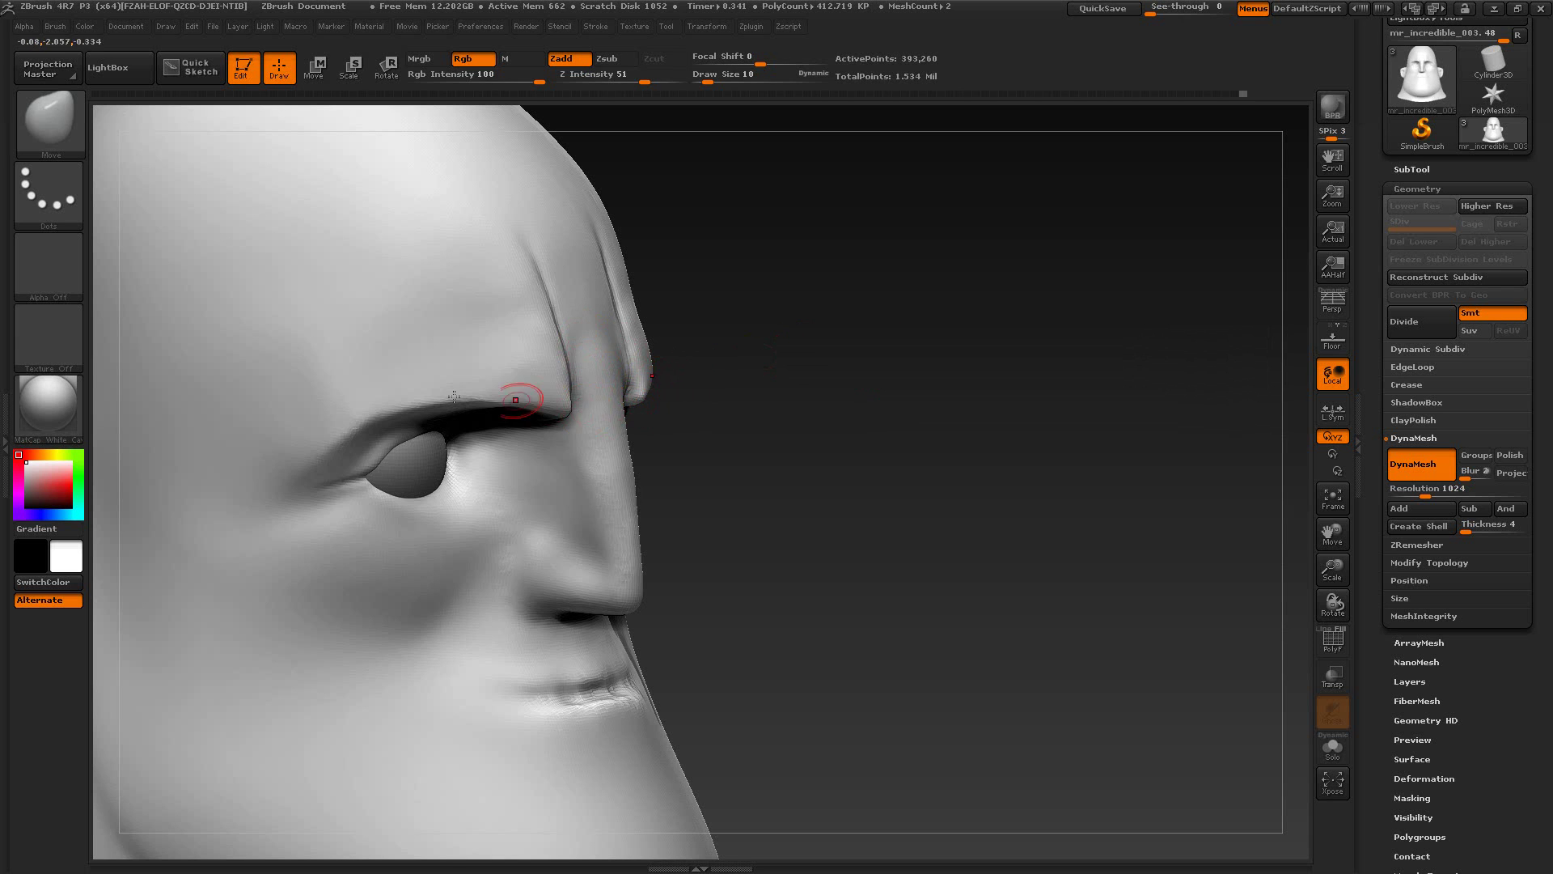
pyautogui.moveTo(752, 454)
pyautogui.mouseDown()
pyautogui.moveTo(817, 453)
pyautogui.moveTo(660, 451)
pyautogui.moveTo(678, 338)
pyautogui.moveTo(716, 365)
pyautogui.moveTo(712, 308)
pyautogui.moveTo(659, 326)
pyautogui.mouseUp()
pyautogui.click(48, 122)
pyautogui.click(212, 136)
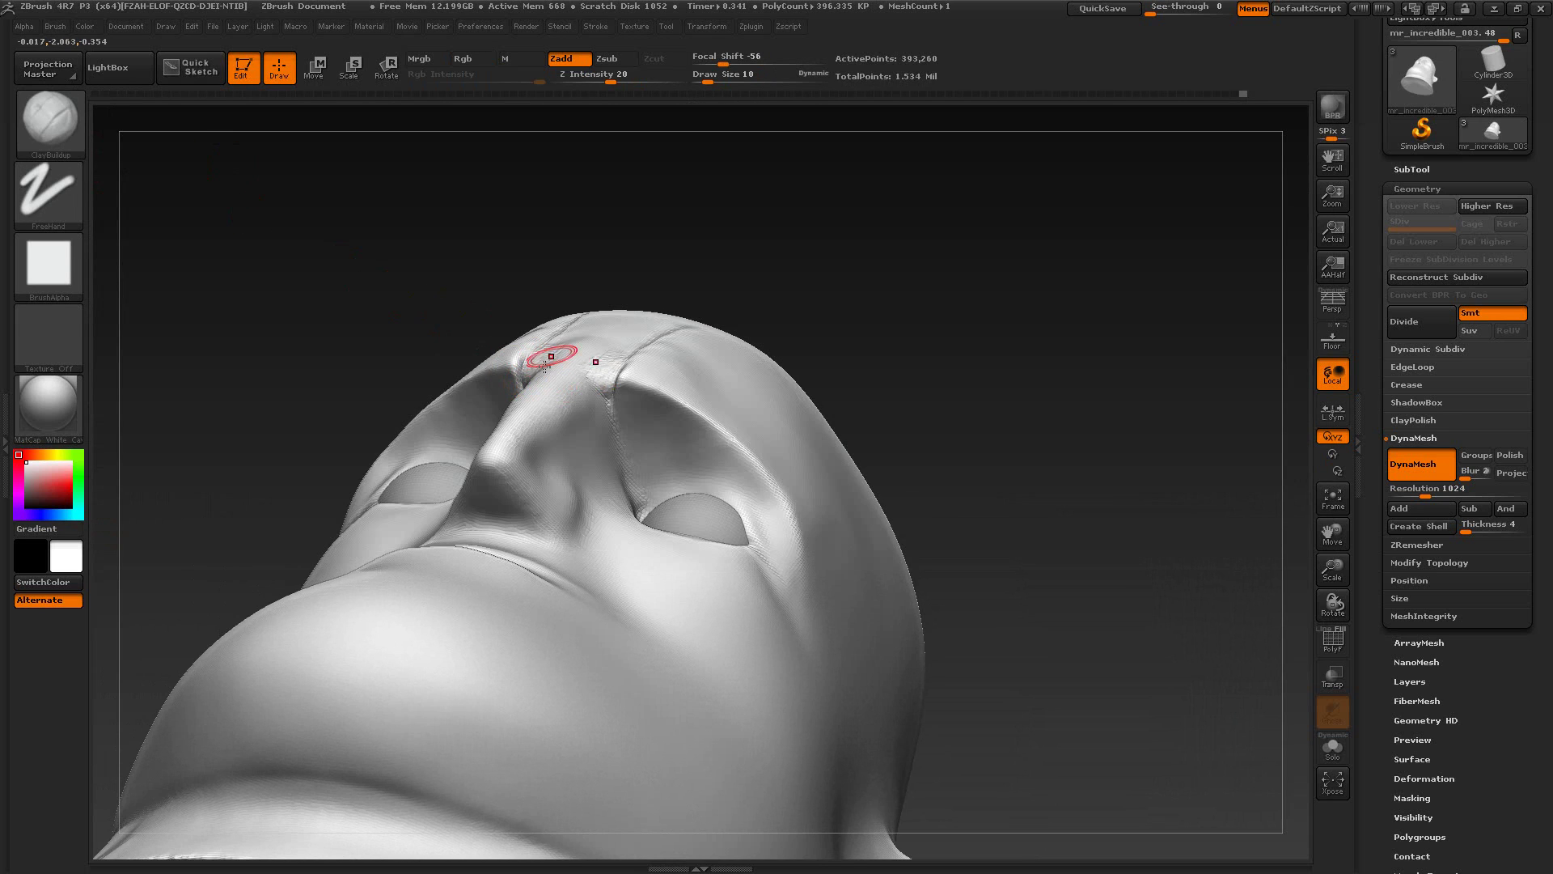
pyautogui.moveTo(546, 364)
pyautogui.mouseDown()
pyautogui.moveTo(610, 356)
pyautogui.moveTo(597, 354)
pyautogui.moveTo(593, 392)
pyautogui.mouseUp()
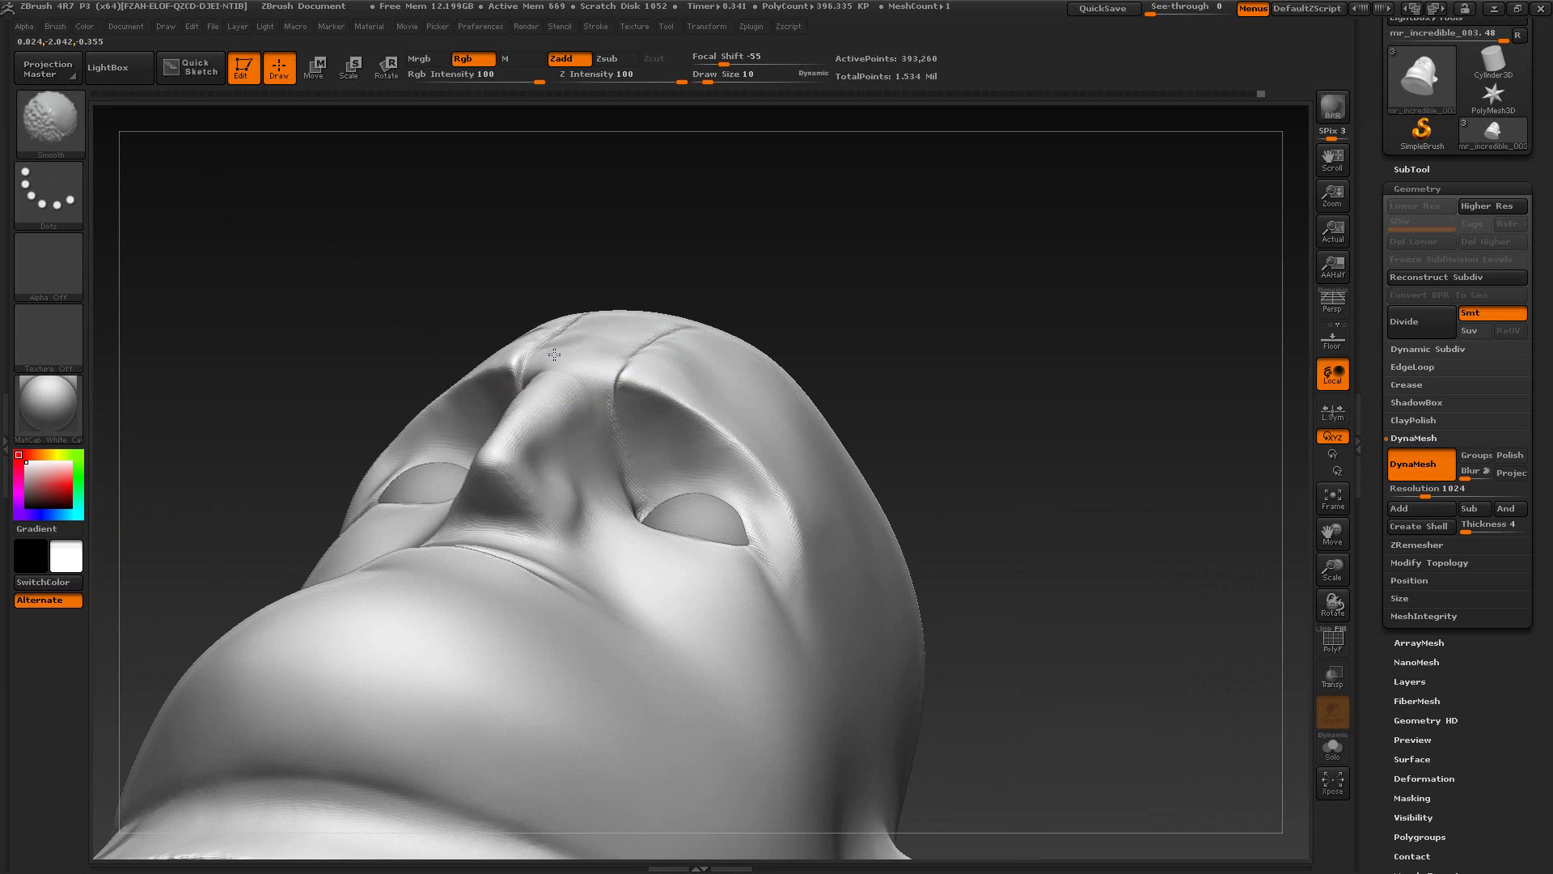
# Step: Compare the brows and frown creases with the masked portrait and the front-facing office close-up in XnView
pyautogui.moveTo(660, 311)
pyautogui.mouseDown()
pyautogui.moveTo(849, 364)
pyautogui.moveTo(811, 353)
pyautogui.moveTo(818, 336)
pyautogui.moveTo(832, 357)
pyautogui.moveTo(846, 316)
pyautogui.moveTo(873, 319)
pyautogui.moveTo(856, 330)
pyautogui.mouseUp()
pyautogui.hotkey('alt', 'Tab')
pyautogui.hotkey('alt', 'Tab')
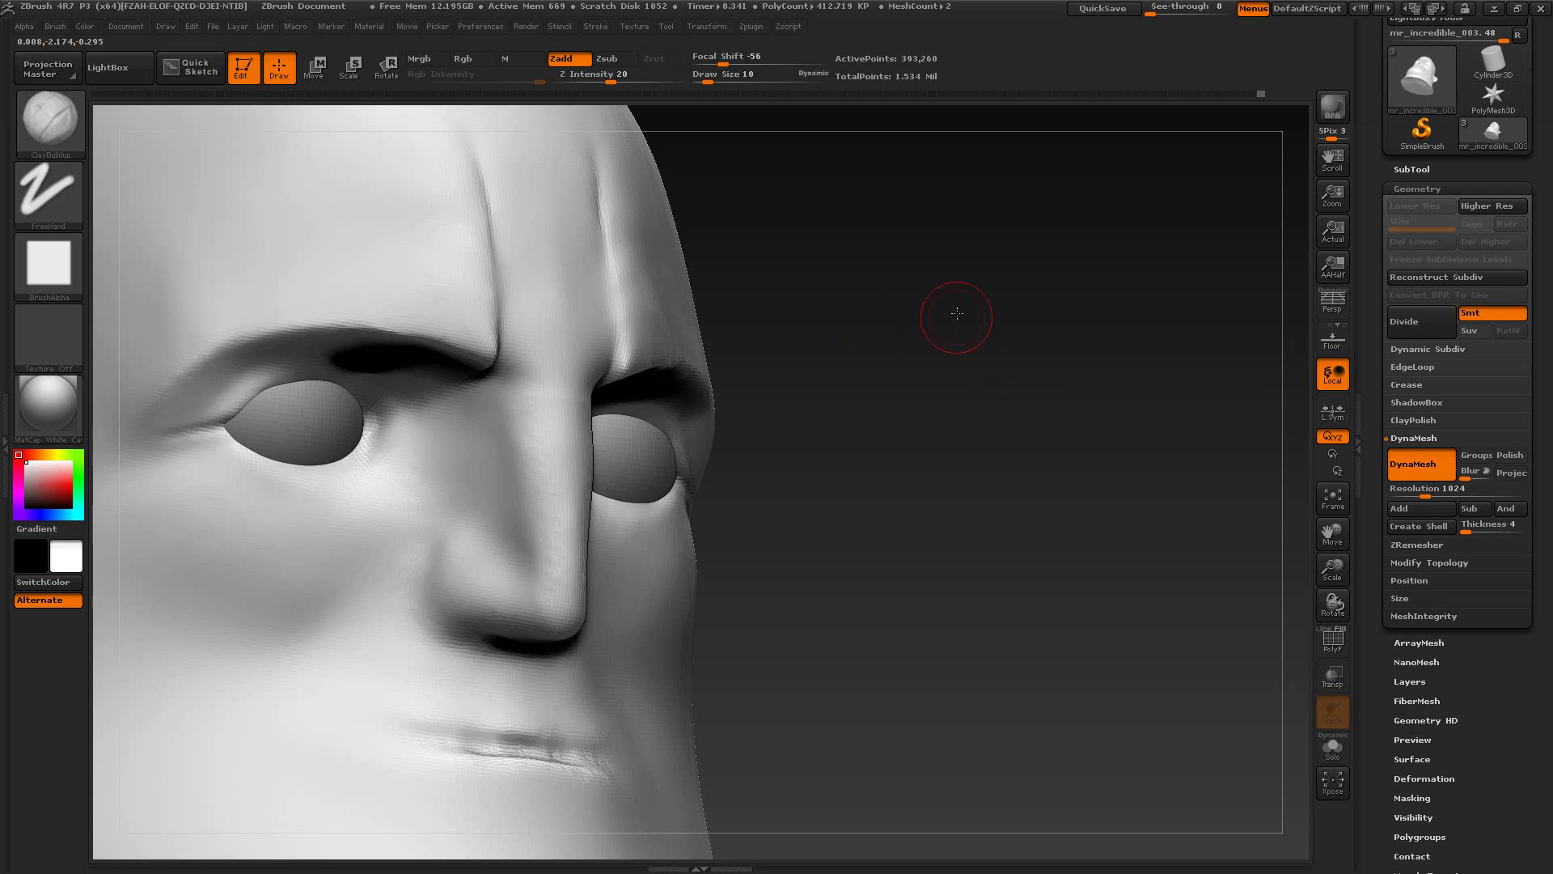
pyautogui.keyDown('shift'); pyautogui.moveTo(957, 315); pyautogui.dragTo(941, 323); pyautogui.keyUp('shift')
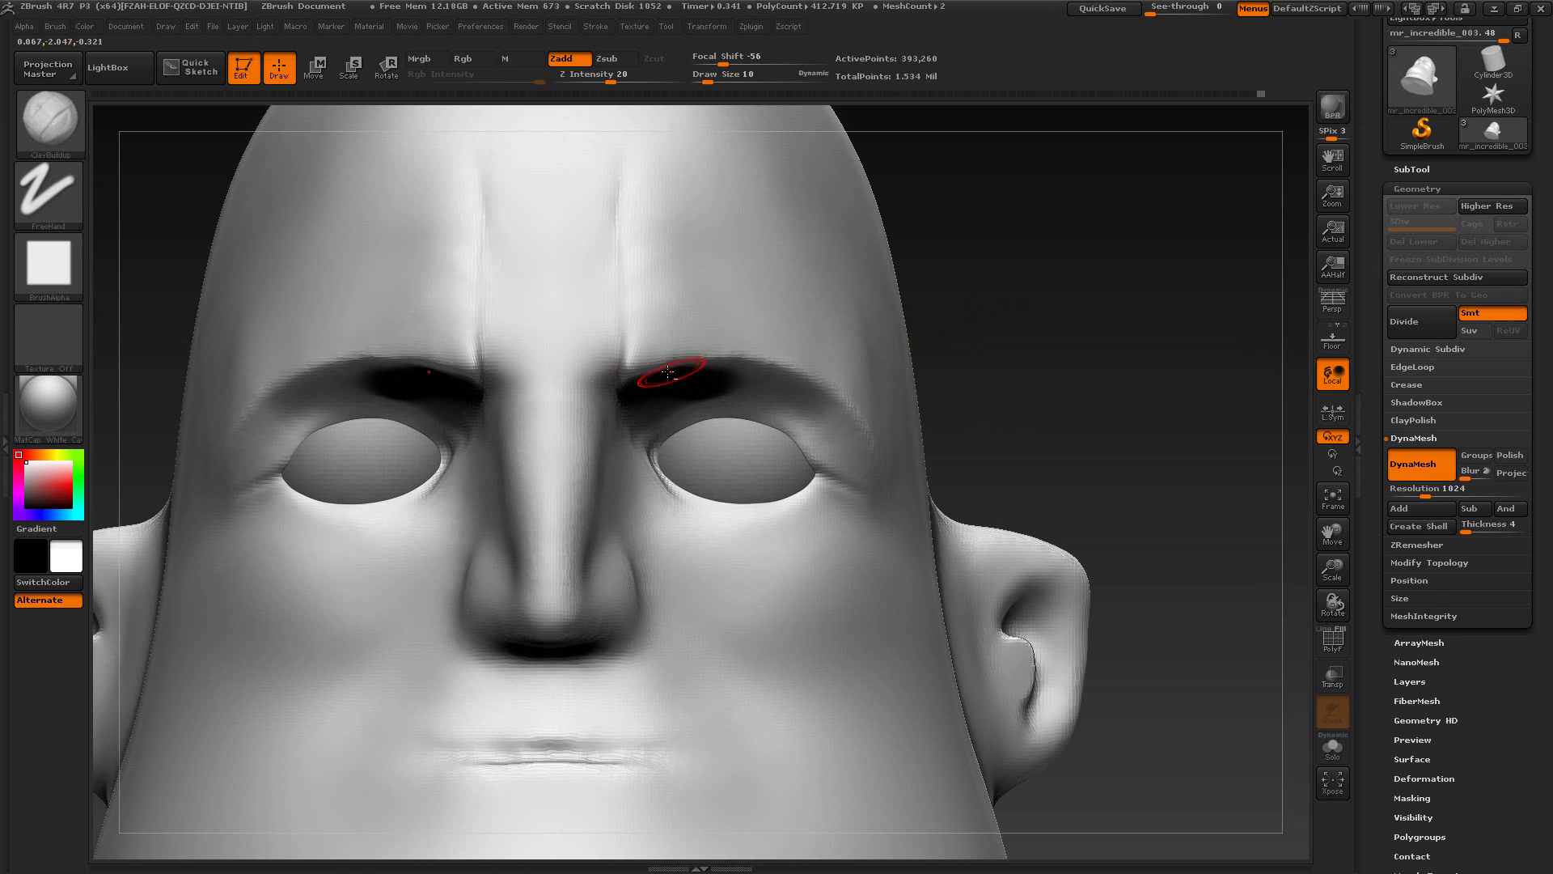
pyautogui.hotkey('alt', 'Tab')
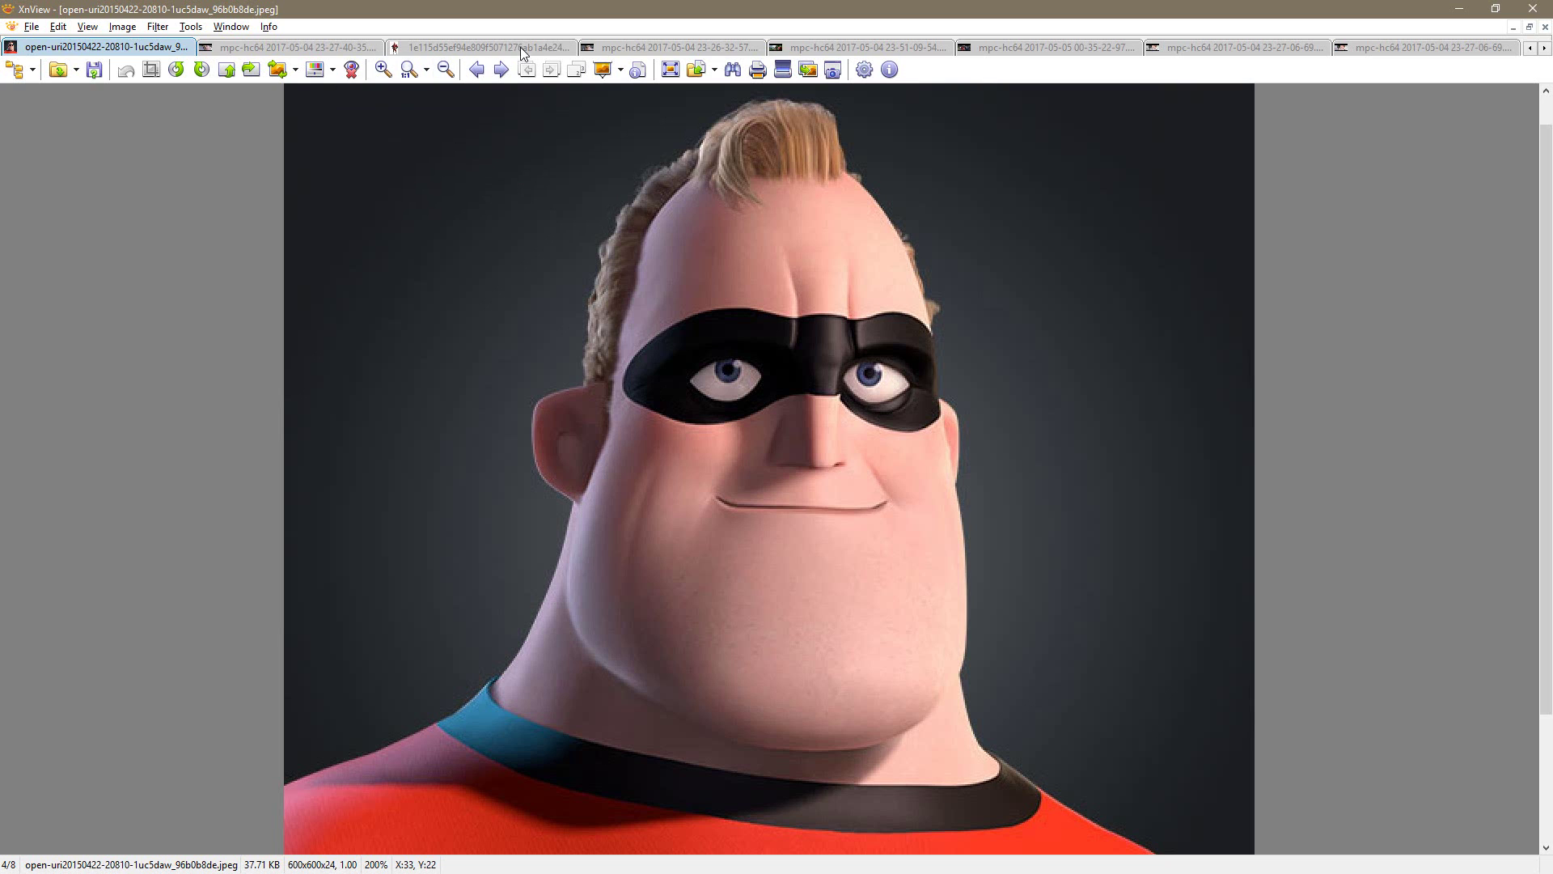
pyautogui.click(673, 49)
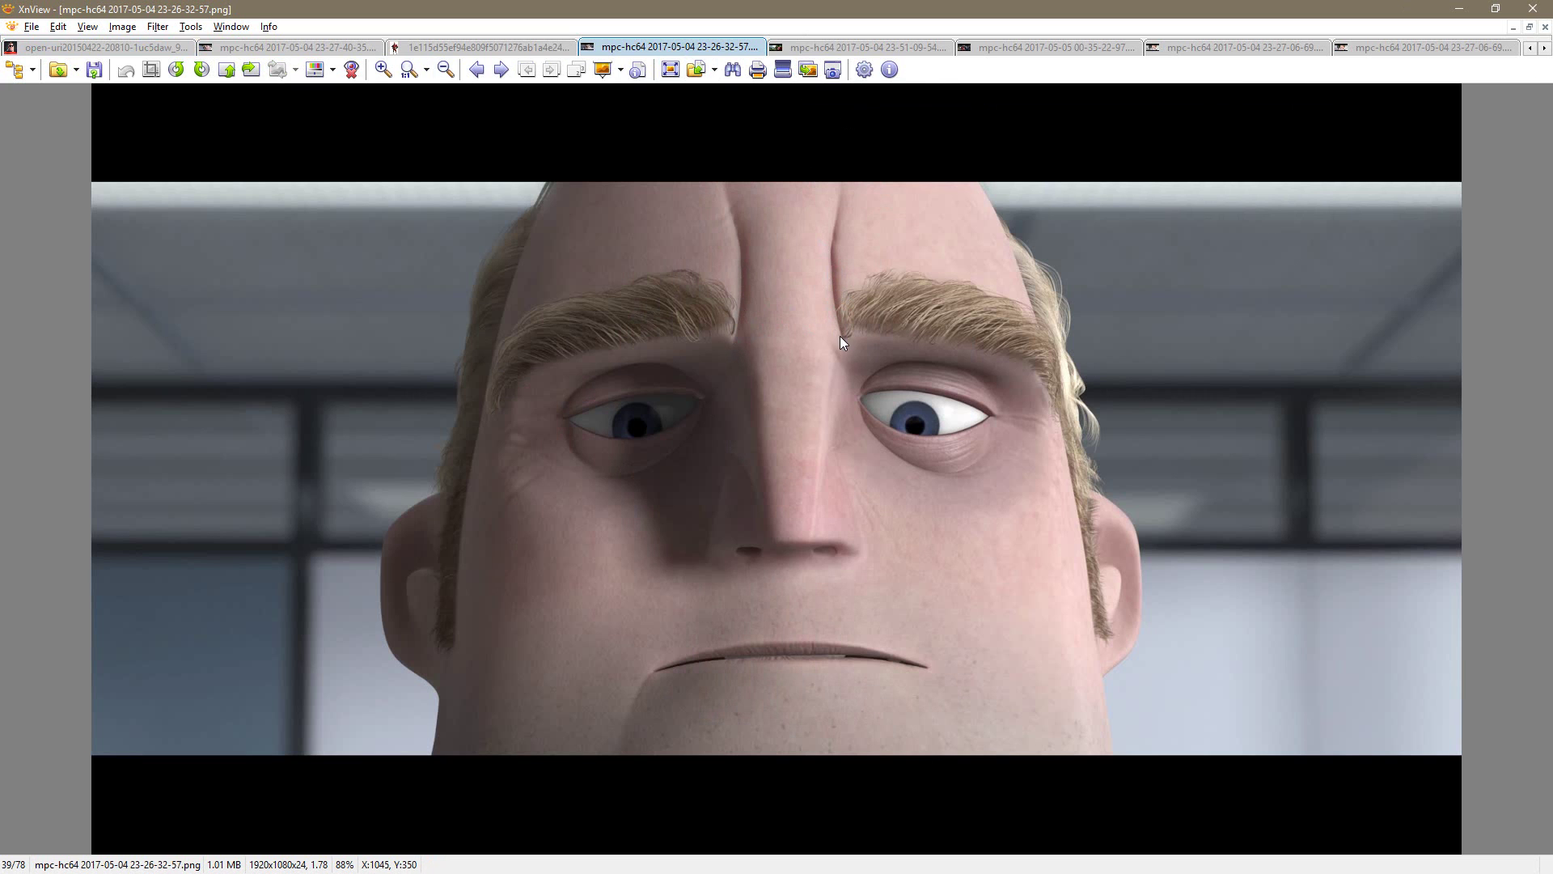
pyautogui.hotkey('alt', 'Tab')
pyautogui.moveTo(1016, 302); pyautogui.dragTo(993, 303)
pyautogui.hotkey('alt', 'Tab')
pyautogui.hotkey('alt', 'Tab')
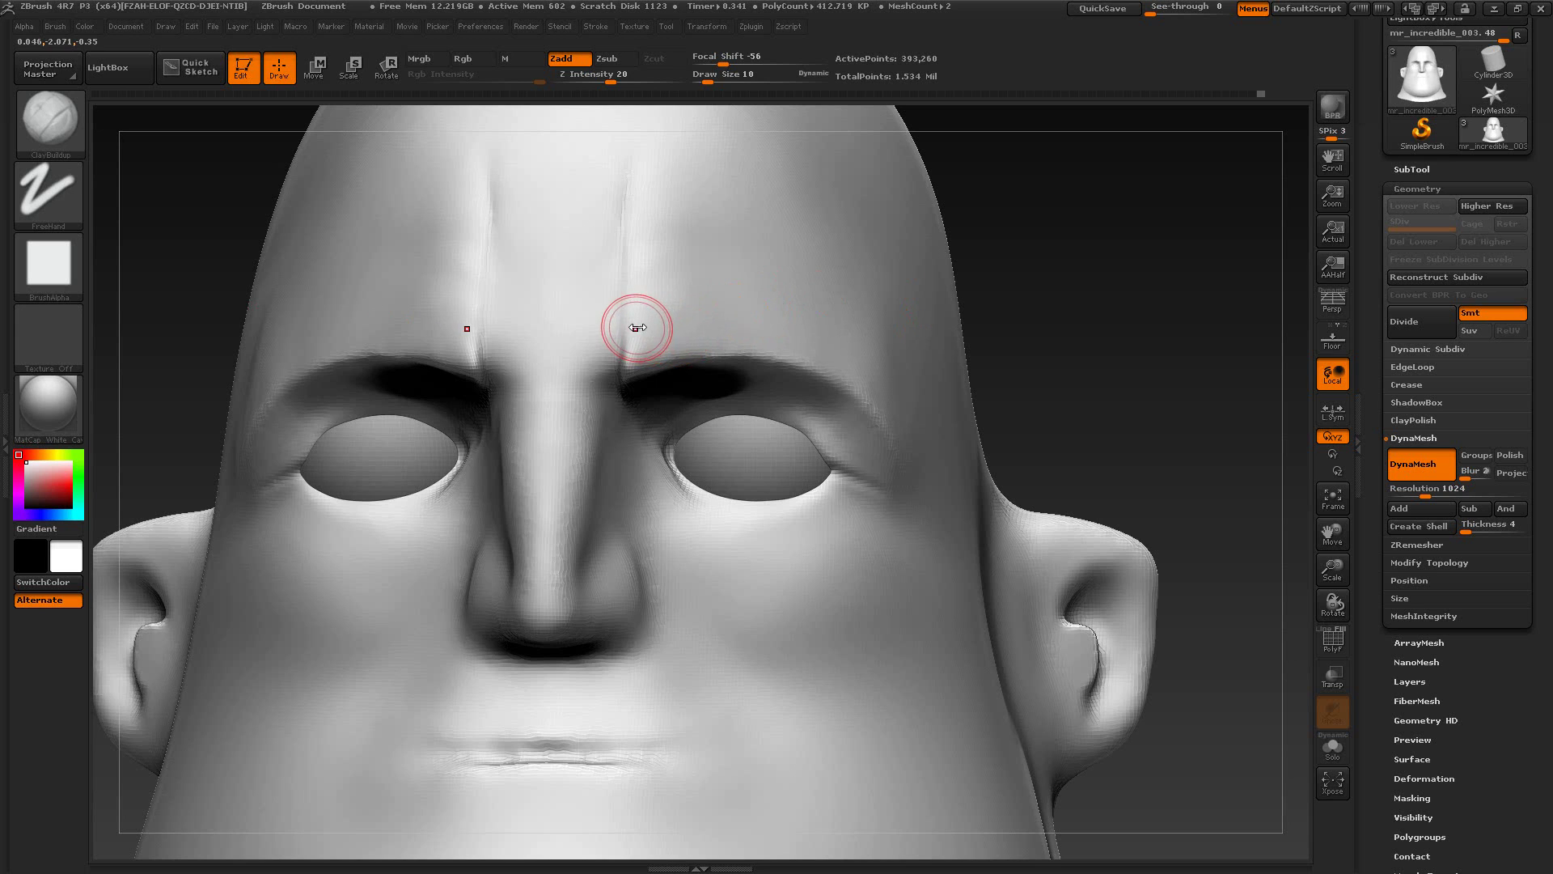
# Step: Rework the forehead along the frown creases with ClayBuildup at draw size 19
pyautogui.press('s')
pyautogui.moveTo(636, 325); pyautogui.dragTo(643, 323)
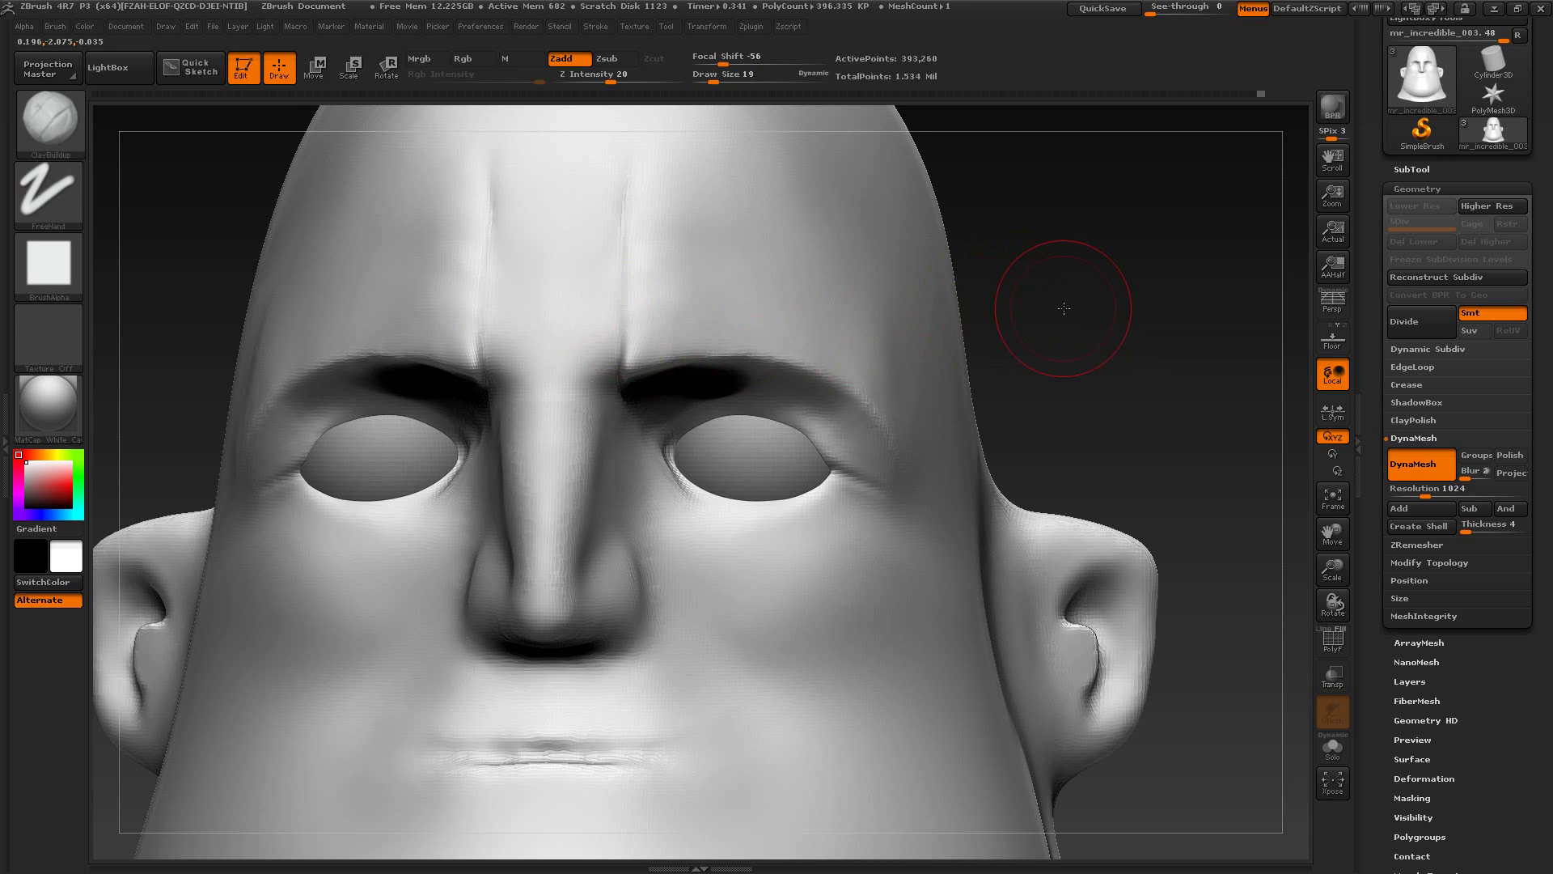
pyautogui.moveTo(1047, 301); pyautogui.dragTo(1064, 315)
pyautogui.moveTo(476, 357); pyautogui.dragTo(492, 222)
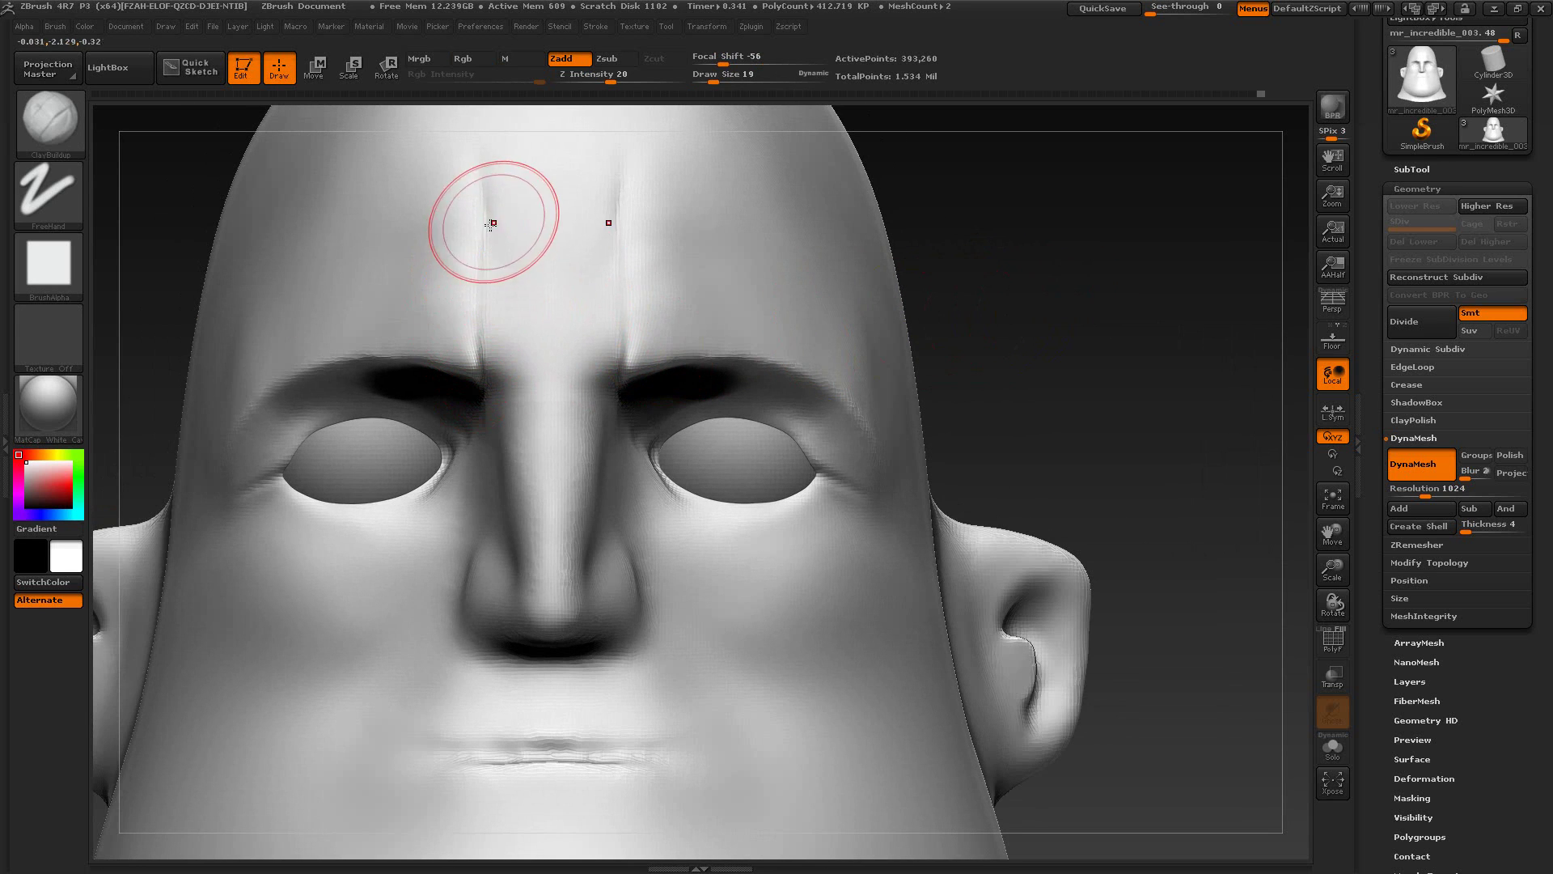
# Step: Curve the two vertical forehead creases inward with the Move brush at draw size 19, and update the DynaMesh
pyautogui.click(51, 123)
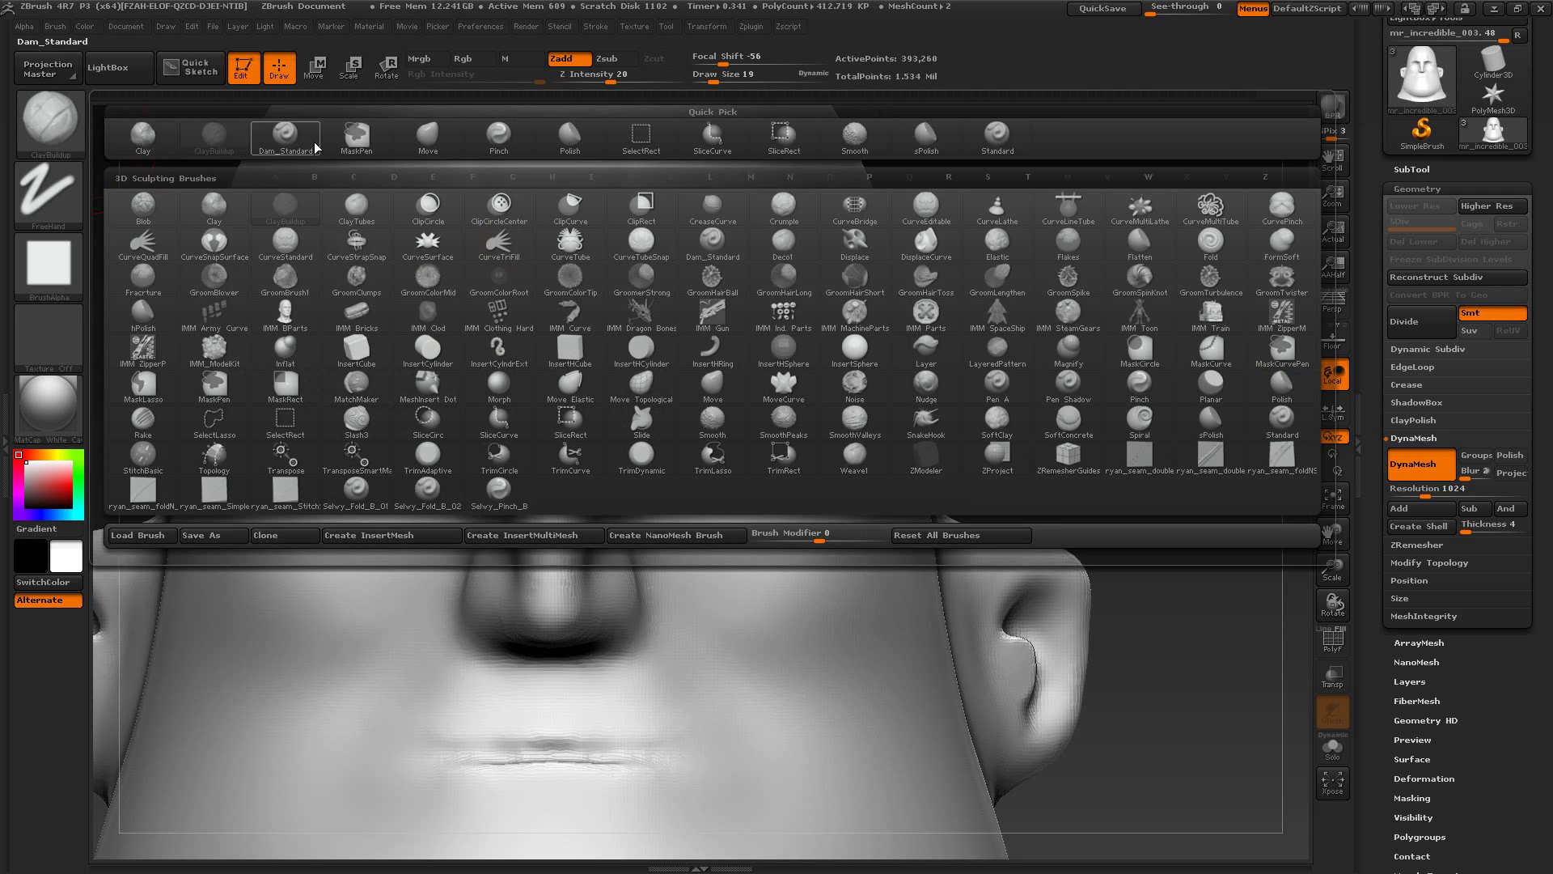
pyautogui.click(712, 385)
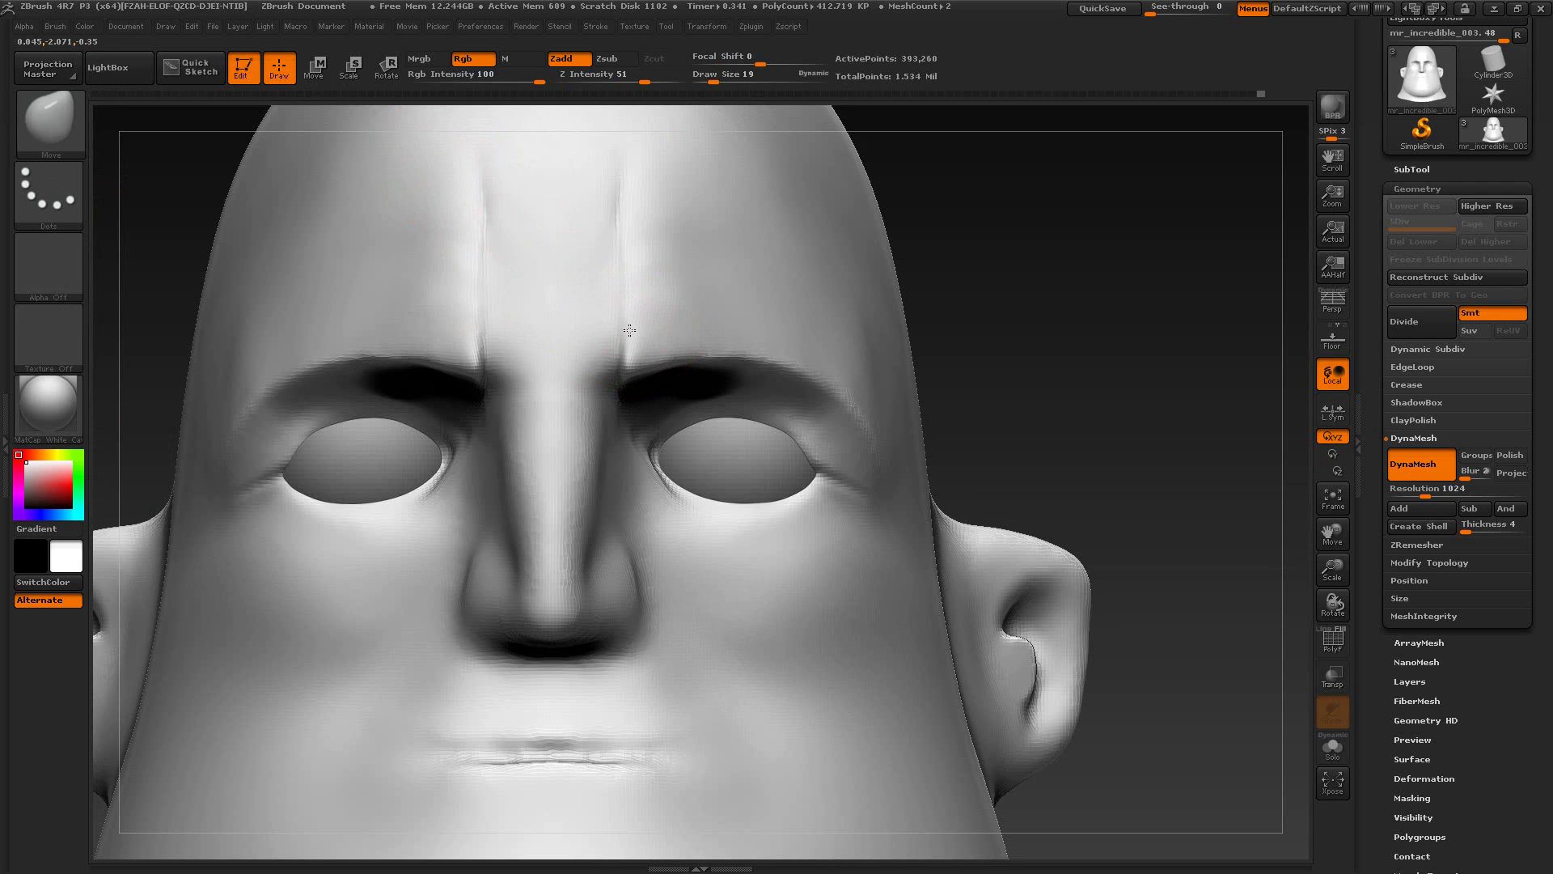
pyautogui.moveTo(632, 341); pyautogui.dragTo(626, 274)
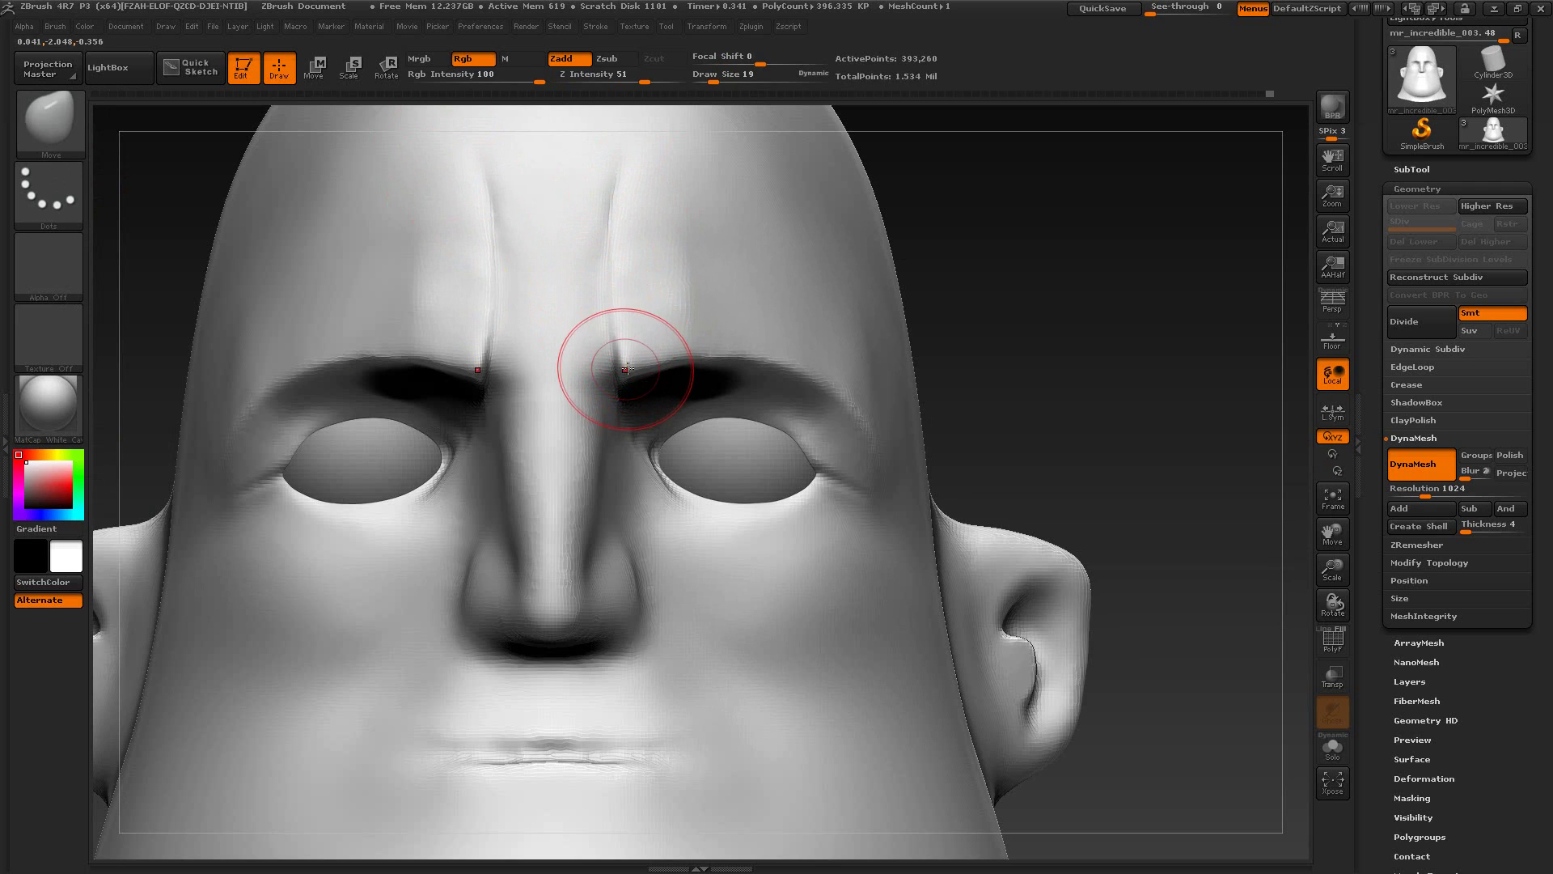
pyautogui.press('shift')
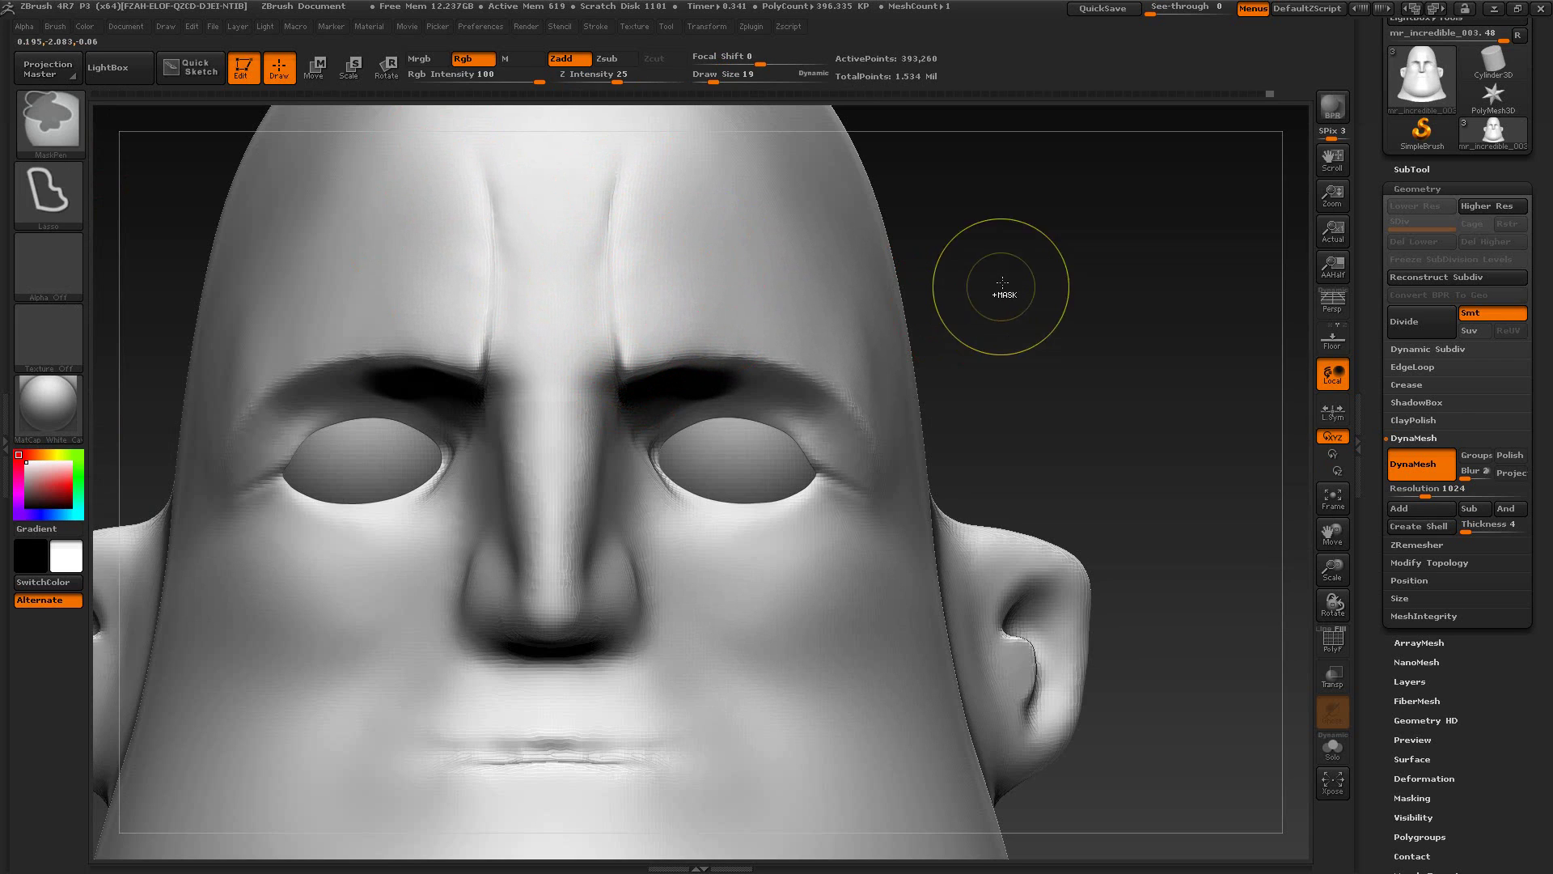
pyautogui.moveTo(1002, 288)
pyautogui.keyDown('ctrl'); pyautogui.mouseDown()
pyautogui.moveTo(1079, 398)
pyautogui.moveTo(1102, 359)
pyautogui.moveTo(1134, 357)
pyautogui.moveTo(801, 330)
pyautogui.mouseUp(); pyautogui.keyUp('ctrl')
# Step: Carve the two forehead creases deeper down to the inner brows with the Dam_Standard brush at draw size 11, and update the DynaMesh
pyautogui.press('b')
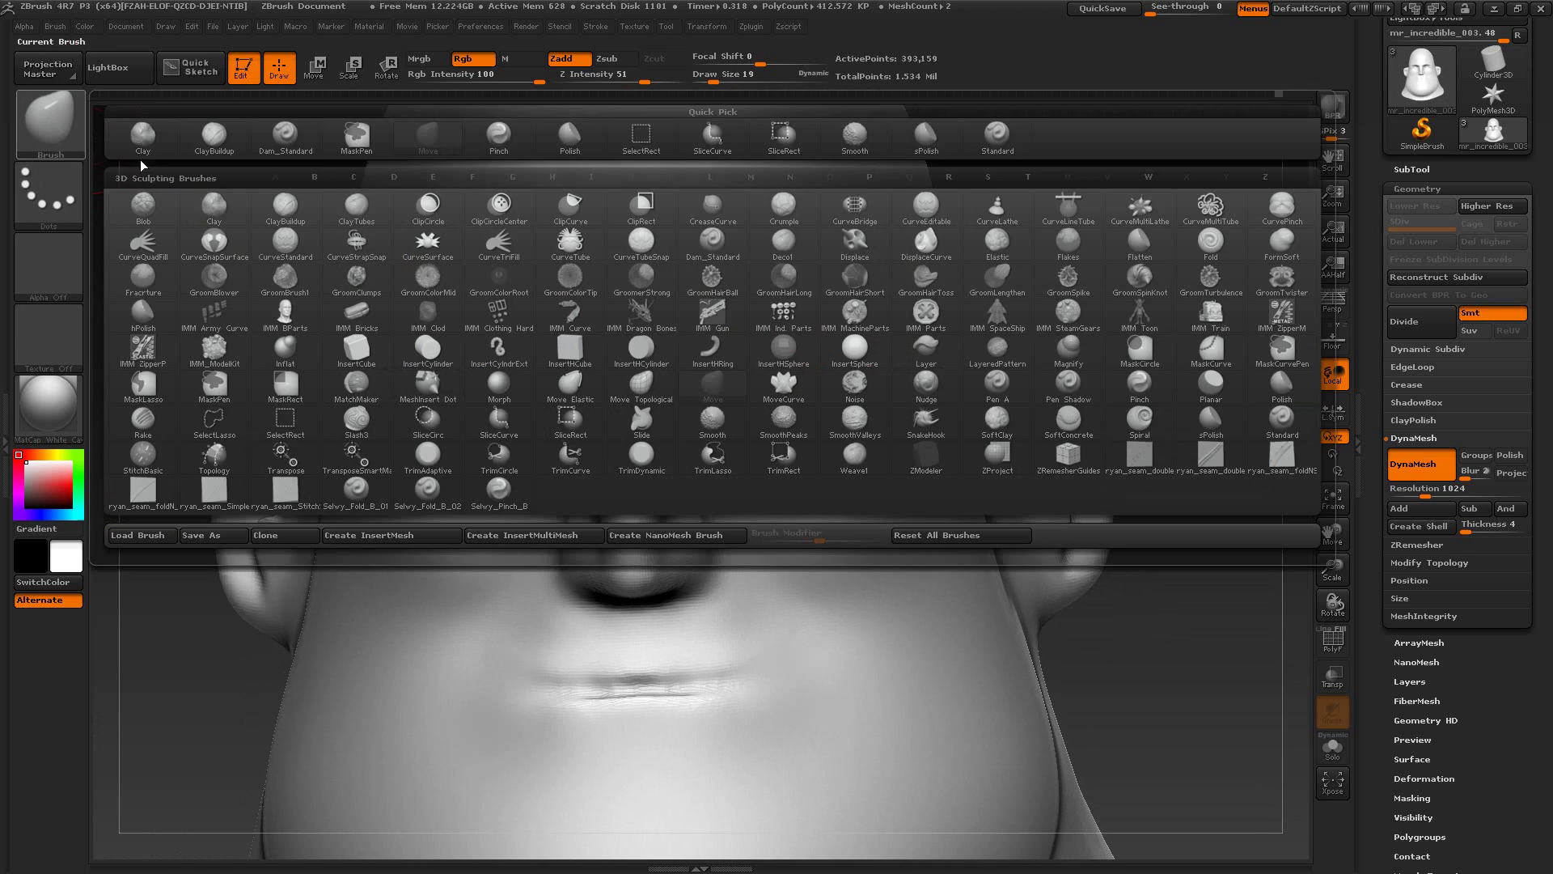
pyautogui.press('d')
pyautogui.press('s')
pyautogui.press('s')
pyautogui.moveTo(662, 318); pyautogui.dragTo(654, 318)
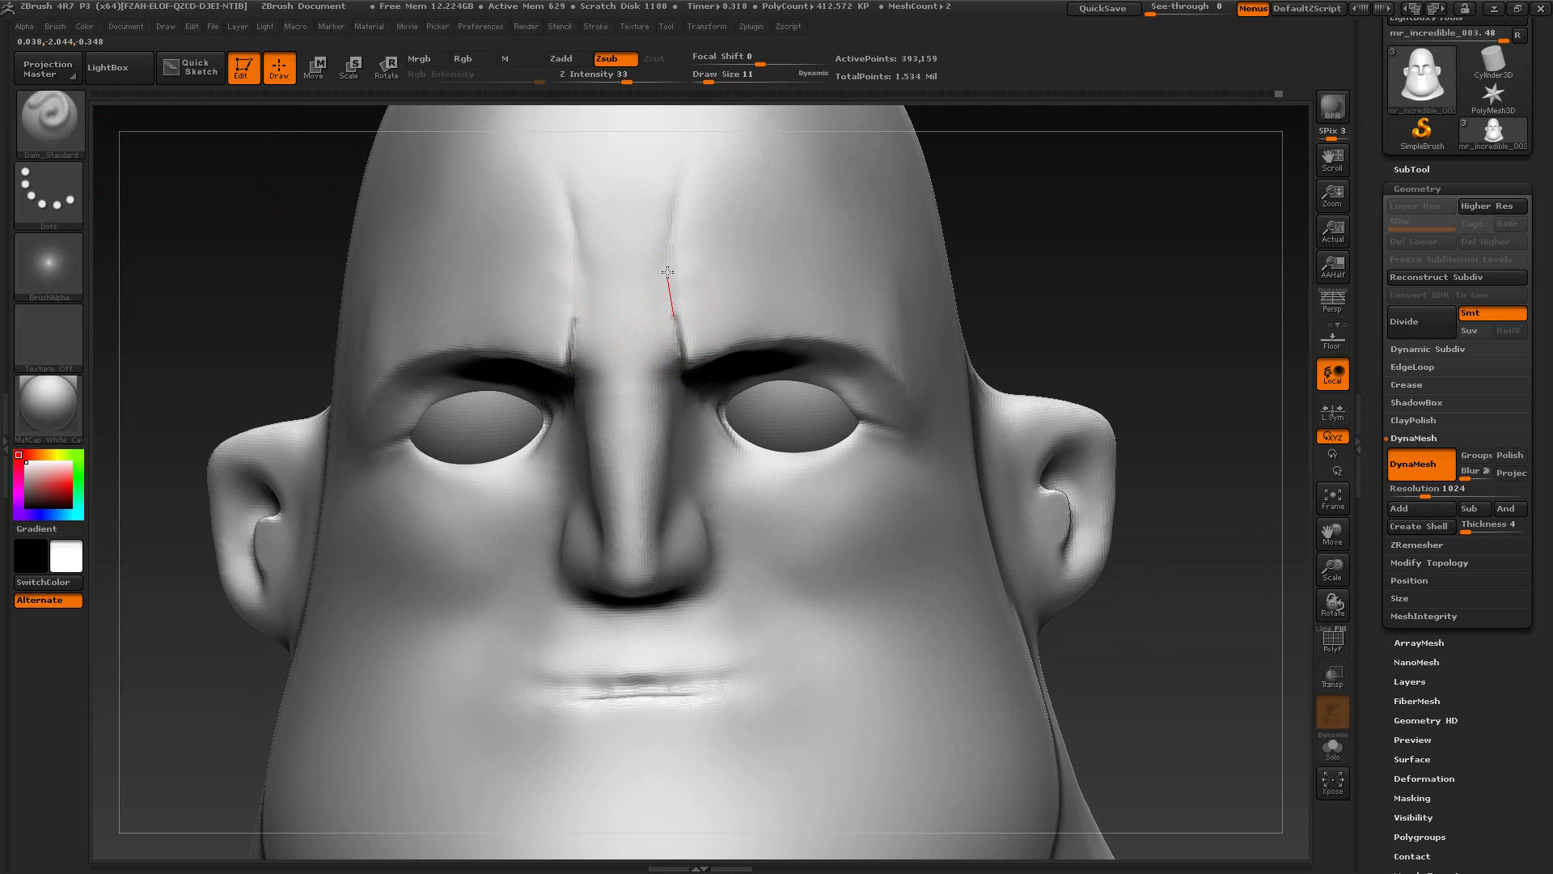
pyautogui.moveTo(677, 152); pyautogui.dragTo(678, 151)
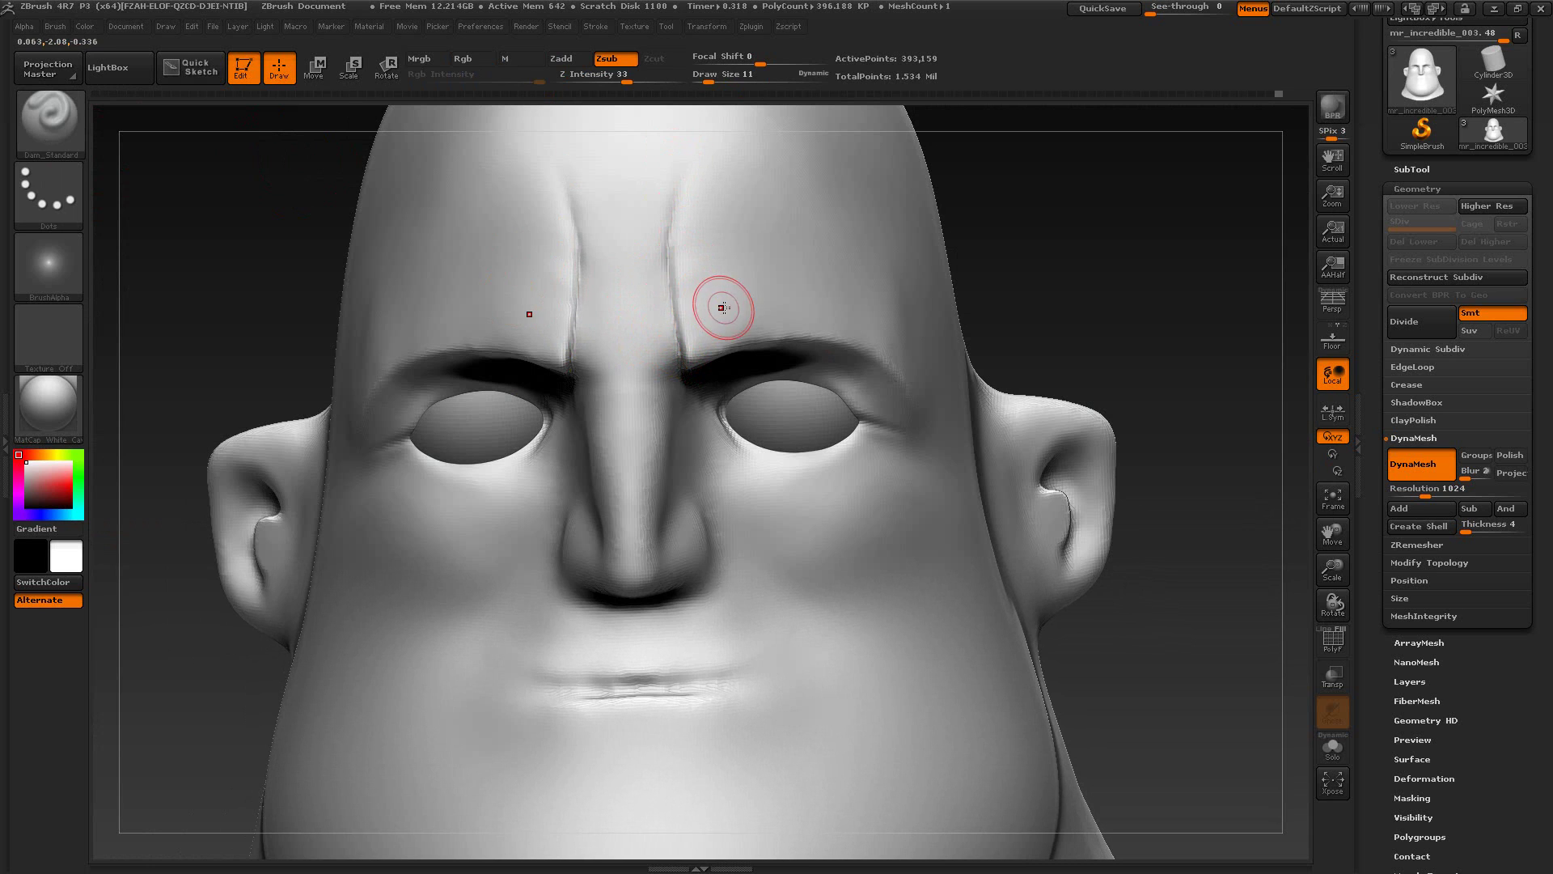
pyautogui.hotkey('ctrl', 'z')
pyautogui.moveTo(998, 251); pyautogui.dragTo(974, 312)
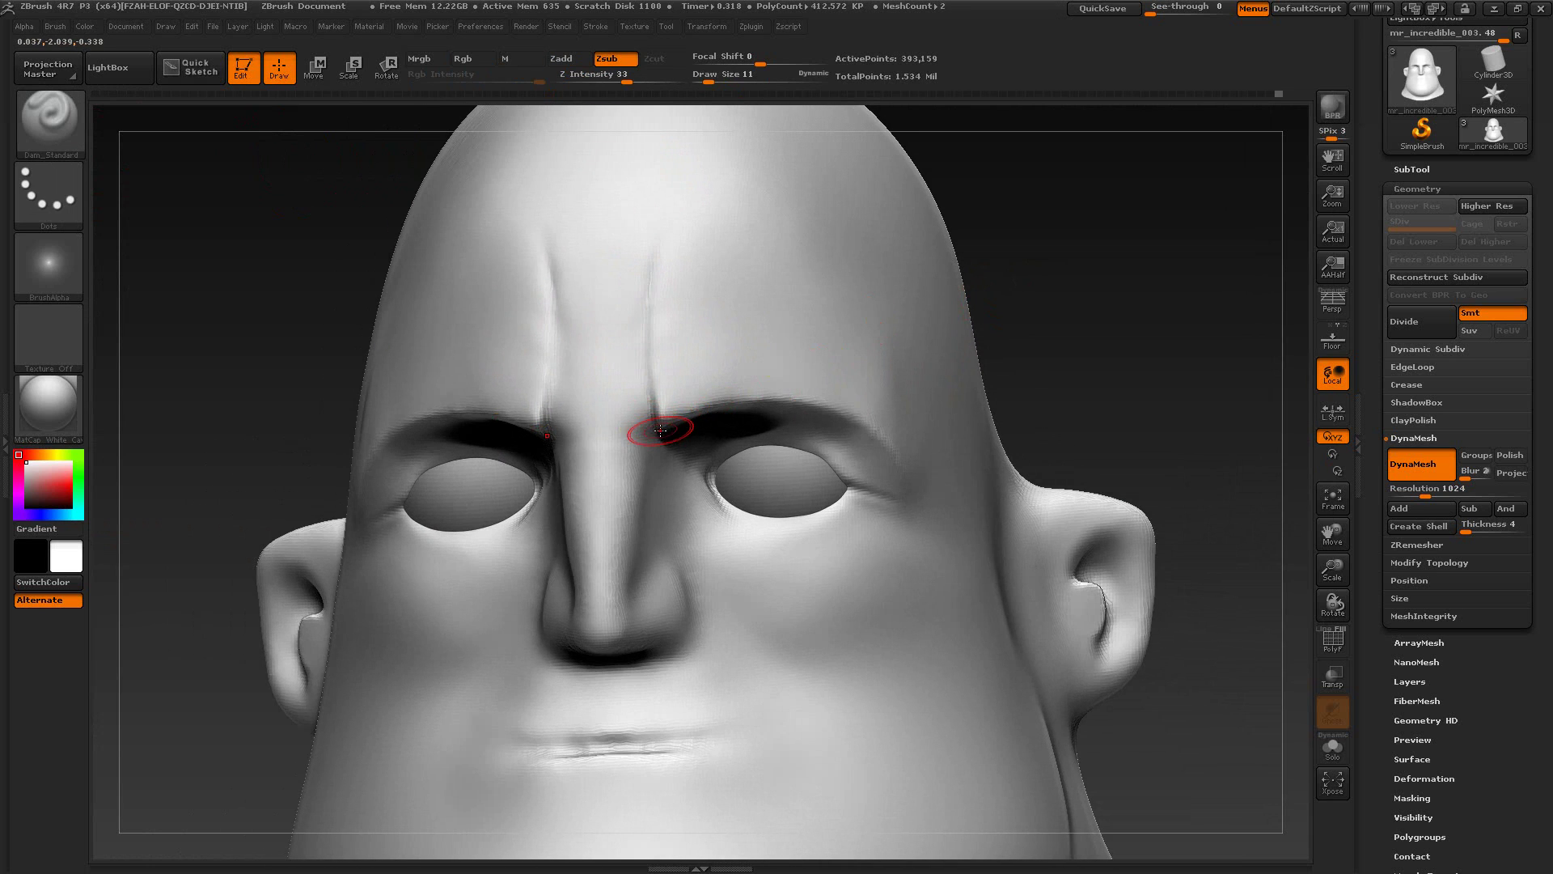
pyautogui.moveTo(649, 367); pyautogui.dragTo(658, 364)
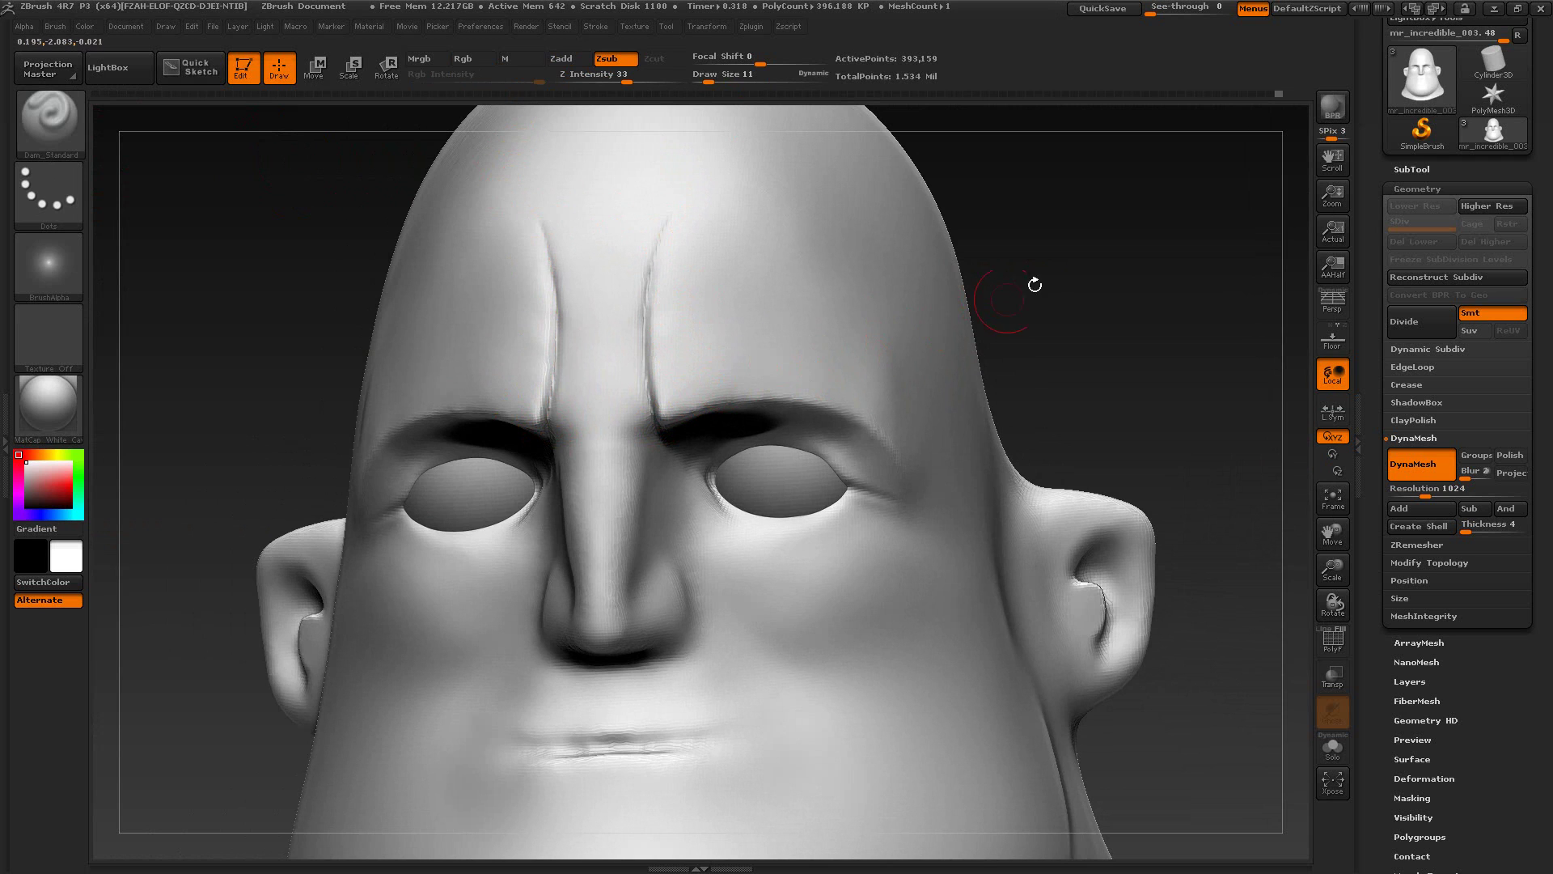
pyautogui.moveTo(1043, 279)
pyautogui.keyDown('ctrl'); pyautogui.mouseDown()
pyautogui.moveTo(1148, 381)
pyautogui.moveTo(1040, 333)
pyautogui.moveTo(1085, 343)
pyautogui.moveTo(984, 344)
pyautogui.moveTo(1009, 406)
pyautogui.mouseUp(); pyautogui.keyUp('ctrl')
# Step: Switch to XnView and review the Mr. Incredible reference images for the forehead and face shape, and return to ZBrush
pyautogui.hotkey('alt', 'Tab')
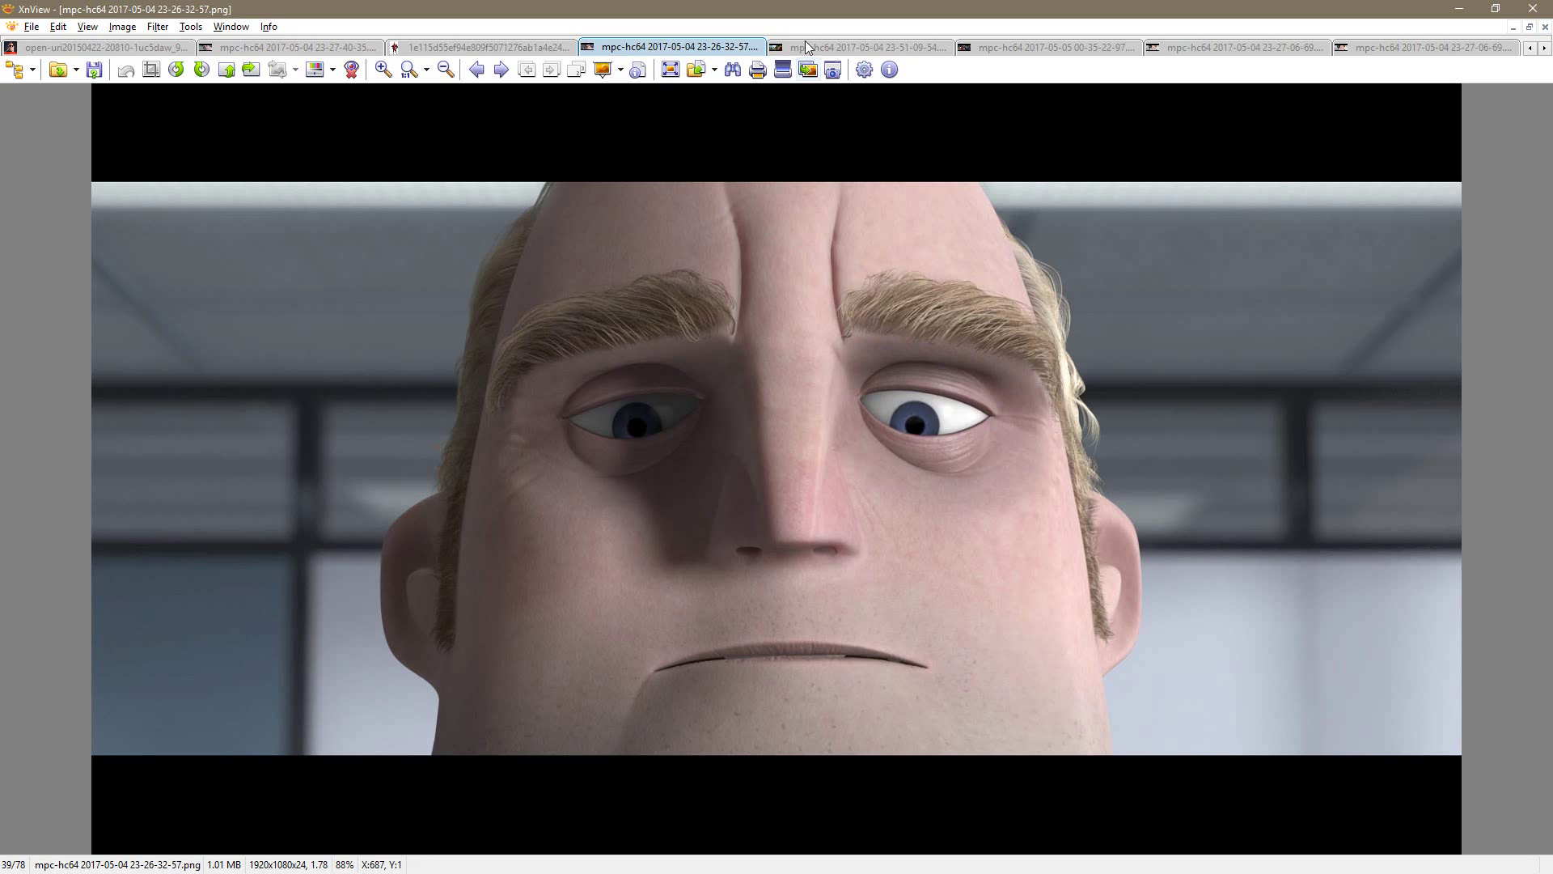
pyautogui.click(460, 48)
pyautogui.click(364, 48)
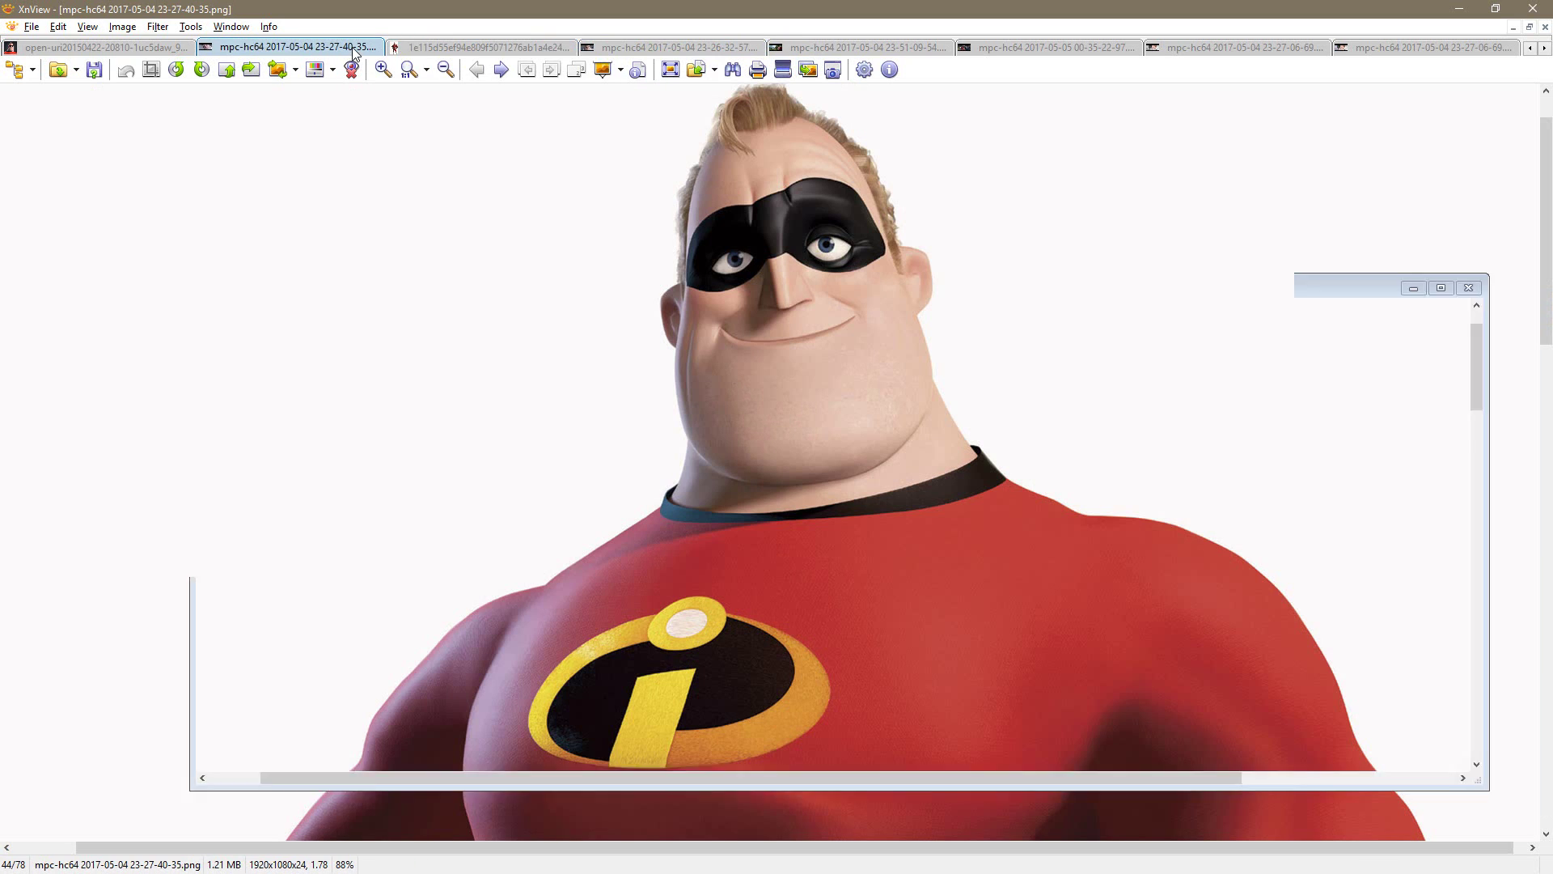
pyautogui.click(149, 46)
pyautogui.hotkey('alt', 'Tab')
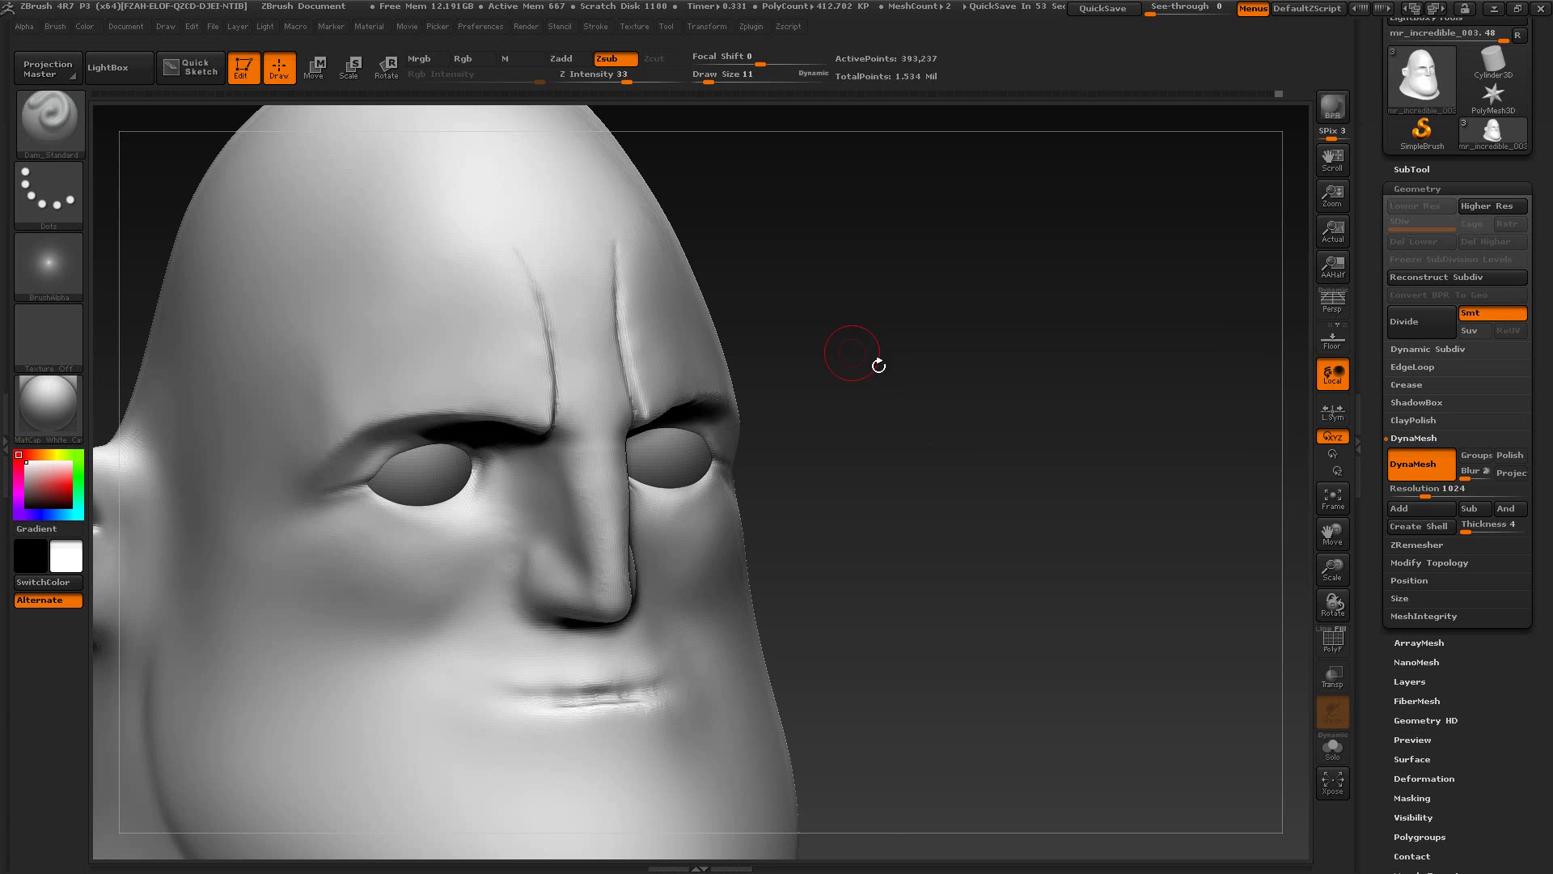
# Step: Enable perspective, compare the head with the reference image through a see-through window, and restore the opaque front view
pyautogui.moveTo(878, 366); pyautogui.dragTo(858, 348)
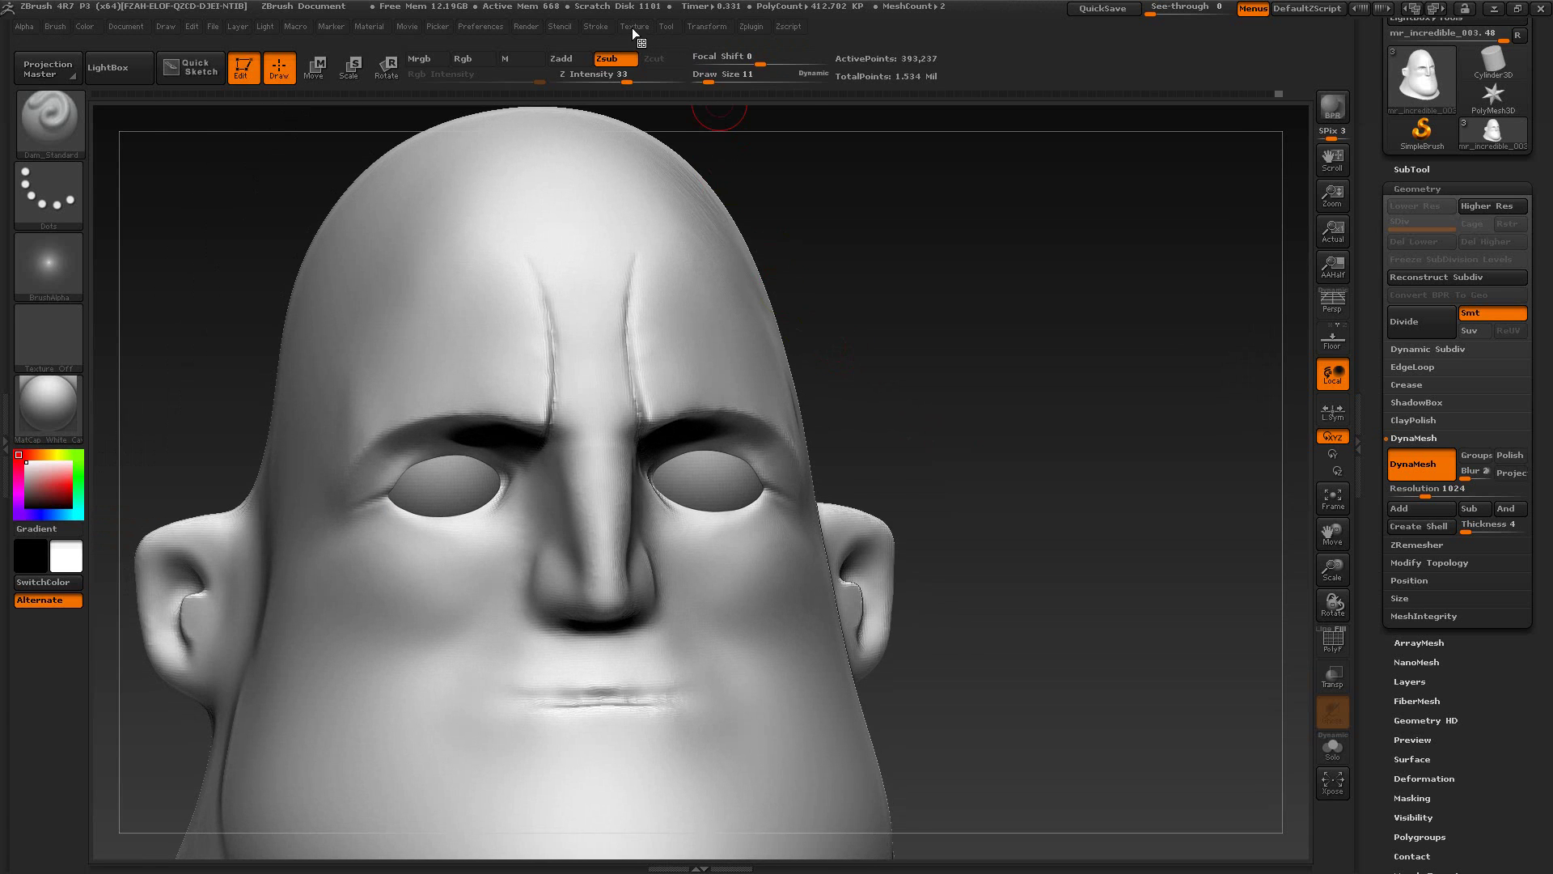
pyautogui.press('p')
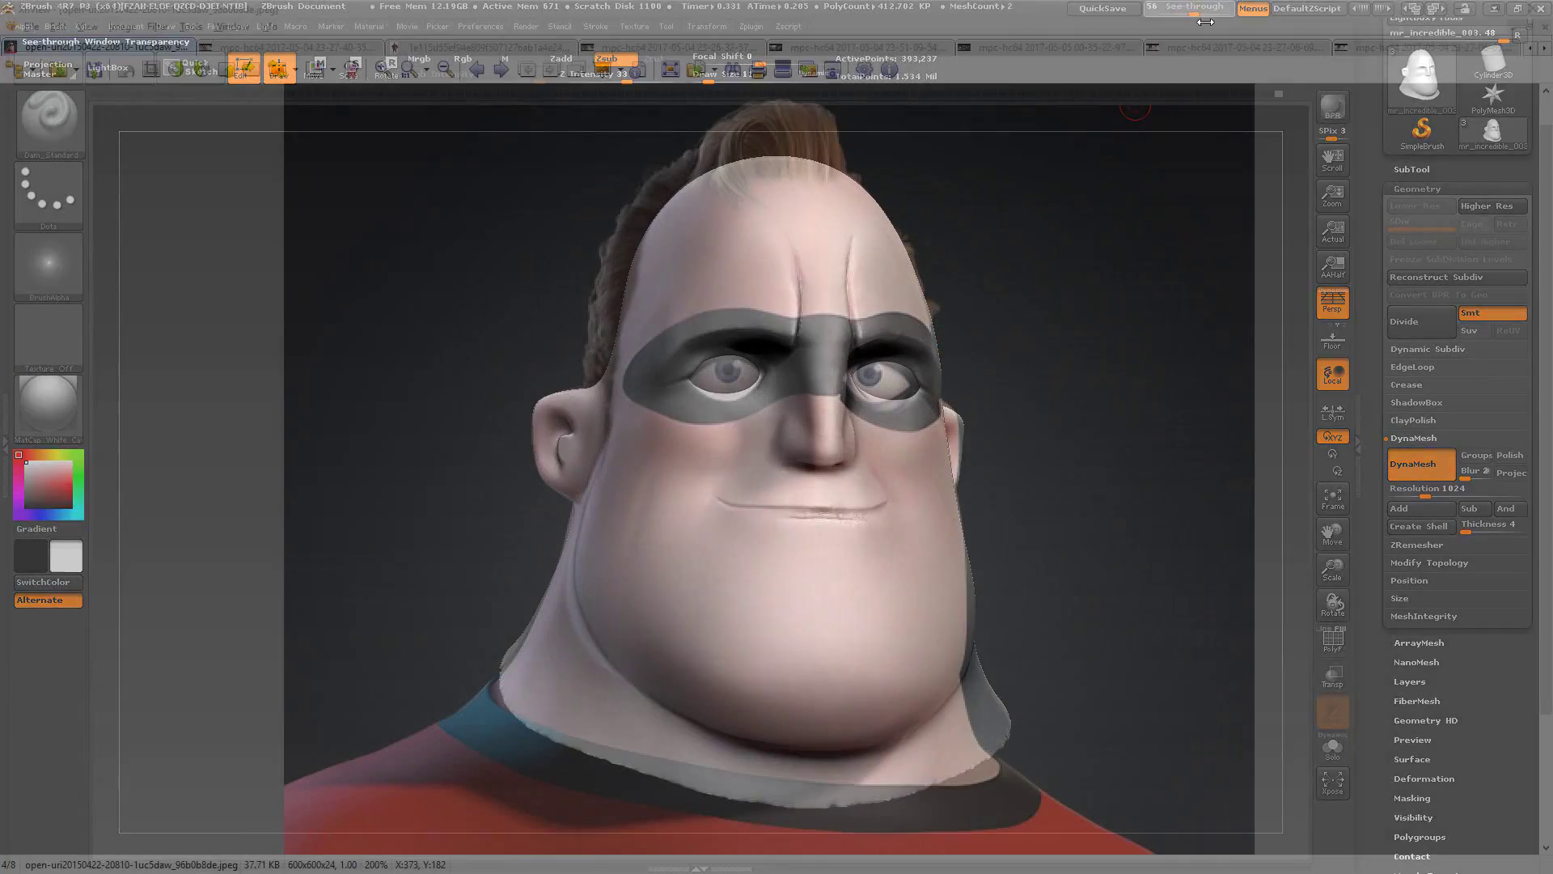
pyautogui.moveTo(1157, 7)
pyautogui.mouseDown()
pyautogui.moveTo(1177, 22)
pyautogui.moveTo(1167, 33)
pyautogui.moveTo(1238, 49)
pyautogui.moveTo(1137, 17)
pyautogui.mouseUp()
pyautogui.moveTo(1054, 264)
pyautogui.keyDown('shift'); pyautogui.mouseDown()
pyautogui.moveTo(957, 348)
pyautogui.moveTo(1035, 361)
pyautogui.mouseUp(); pyautogui.keyUp('shift')
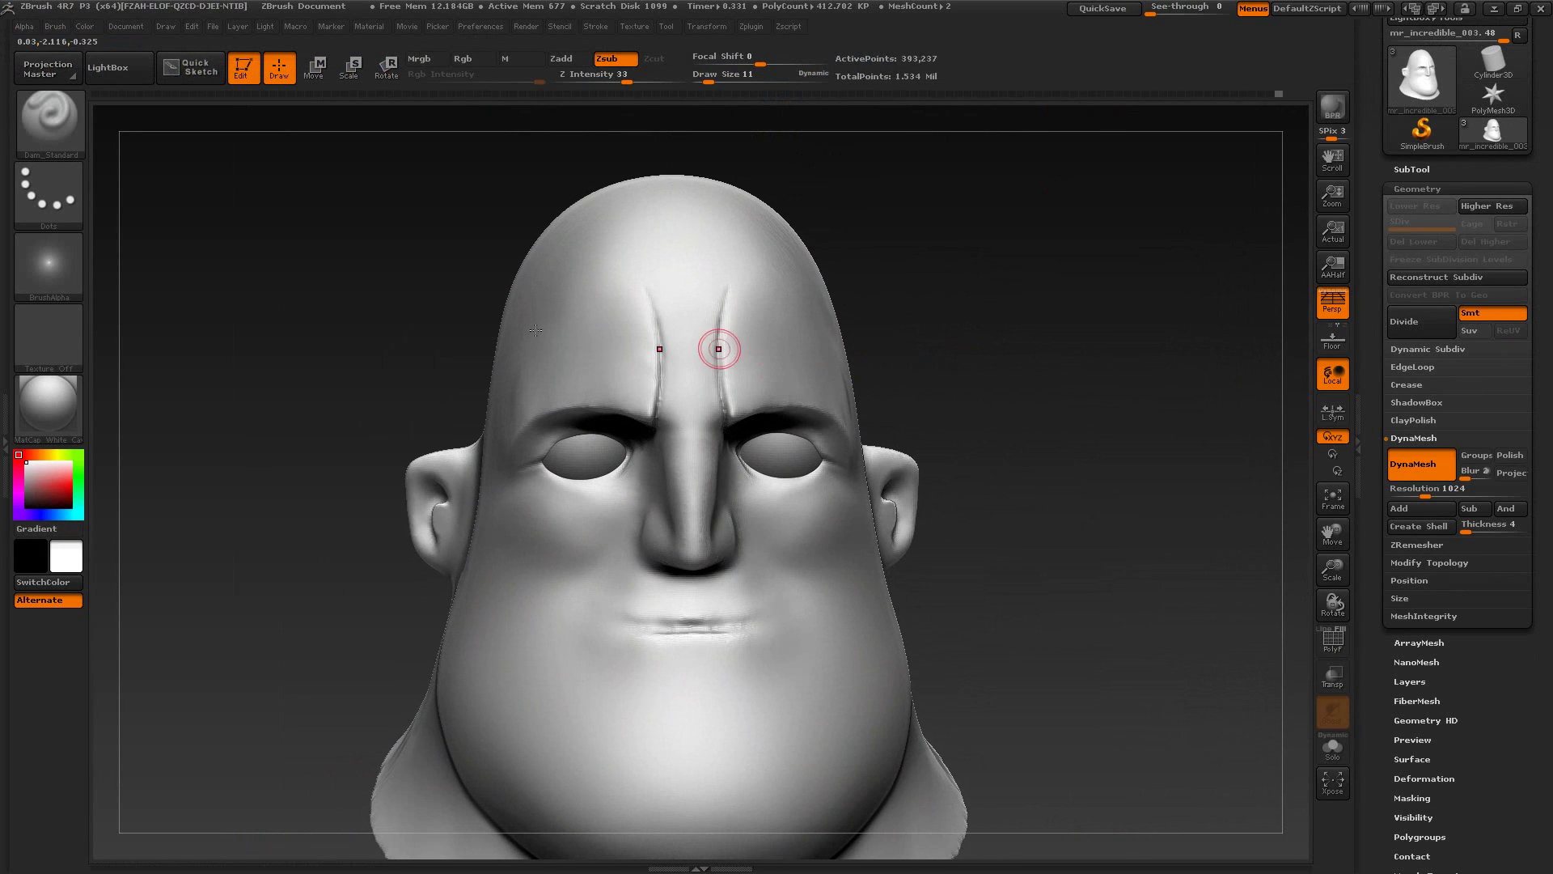
# Step: Adjust the curve of the forehead creases with the Move brush at draw size 37
pyautogui.click(39, 114)
pyautogui.click(427, 137)
pyautogui.press('s')
pyautogui.moveTo(718, 330); pyautogui.dragTo(727, 336)
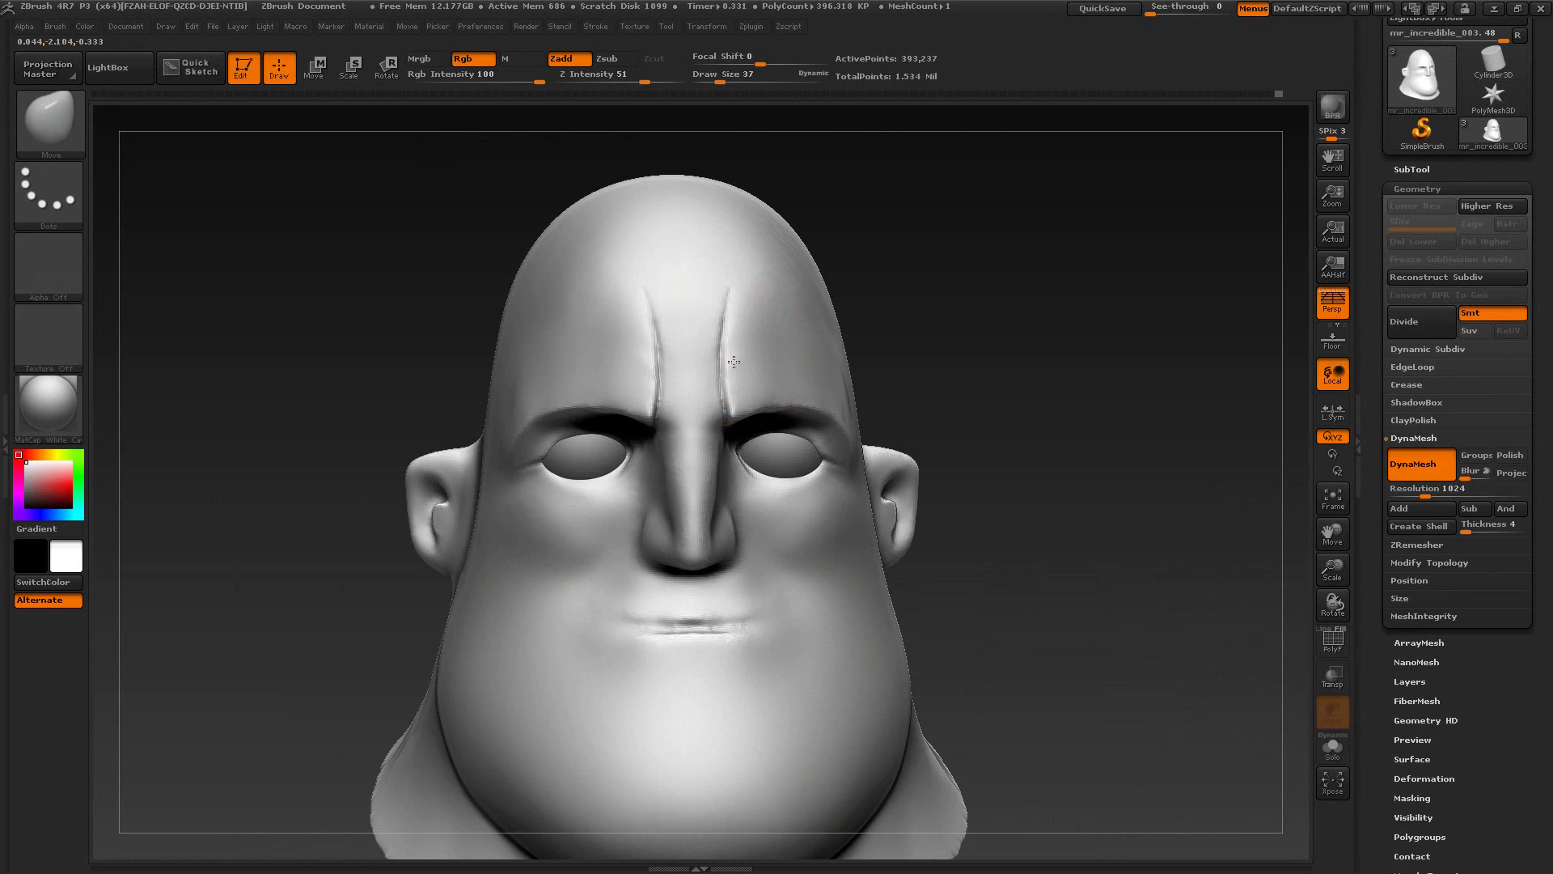
pyautogui.moveTo(936, 370)
pyautogui.mouseDown()
pyautogui.moveTo(955, 357)
pyautogui.moveTo(1027, 391)
pyautogui.moveTo(1016, 344)
pyautogui.moveTo(1025, 364)
pyautogui.mouseUp()
pyautogui.hotkey('alt', 'Tab')
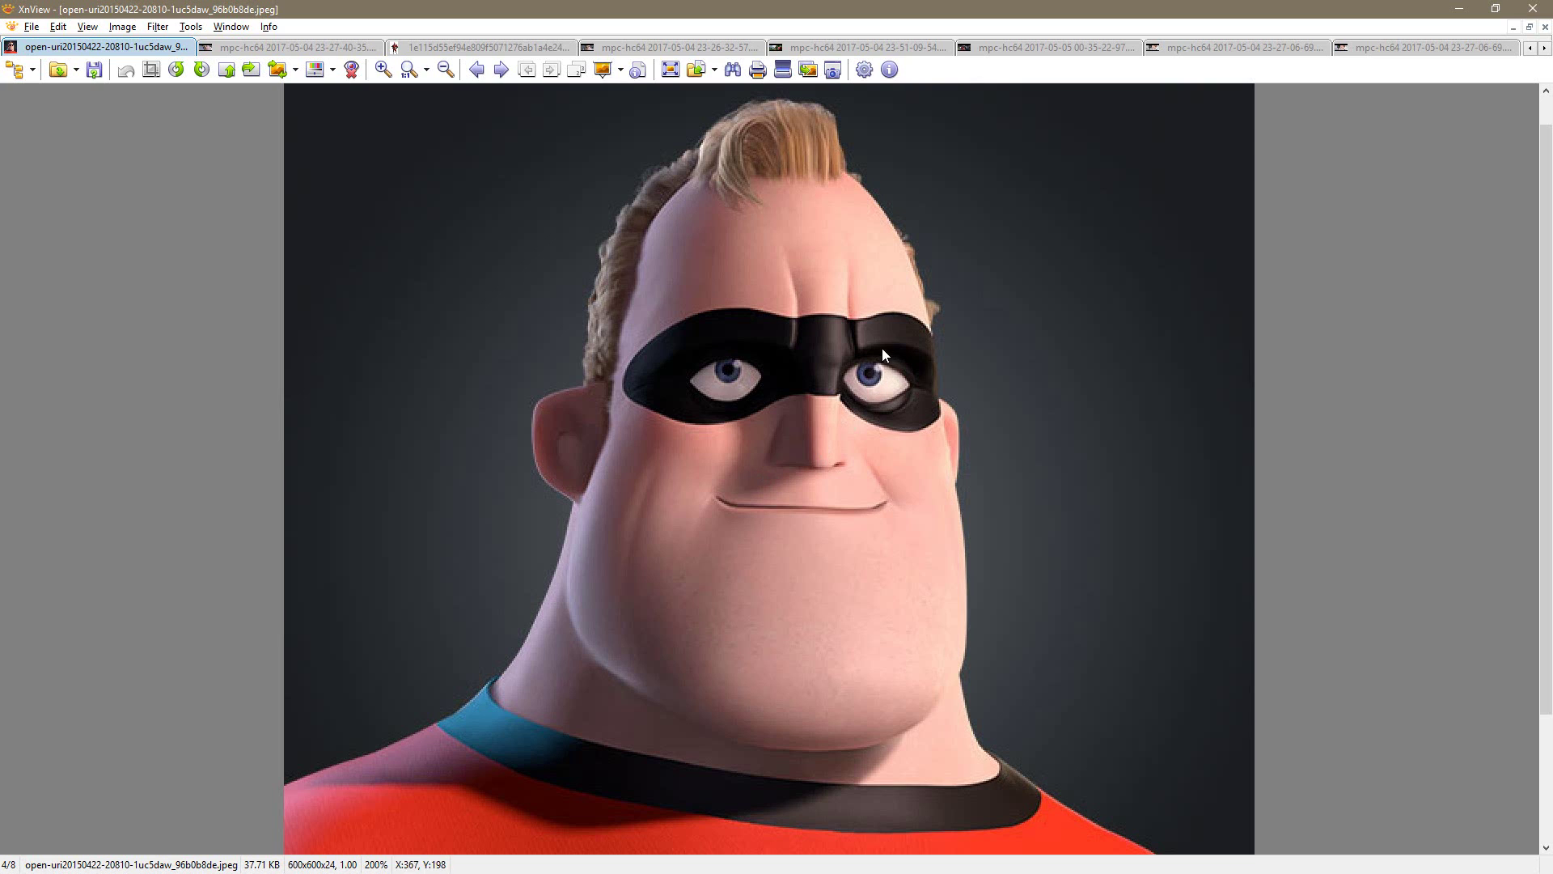
pyautogui.hotkey('alt', 'Tab')
pyautogui.moveTo(958, 404); pyautogui.dragTo(1021, 401)
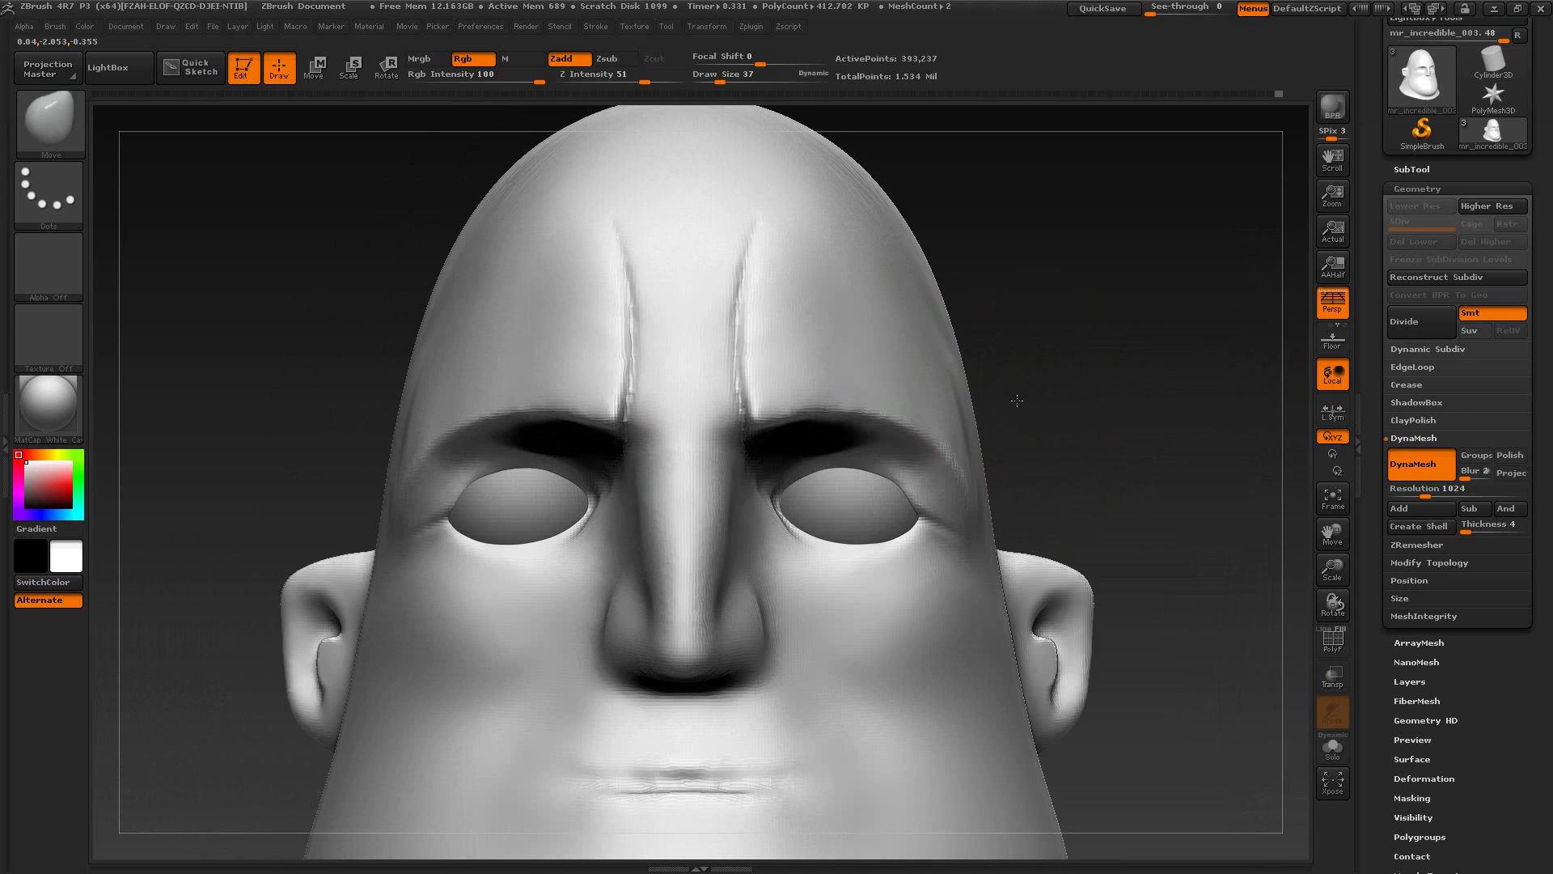
pyautogui.hotkey('alt', 'Tab')
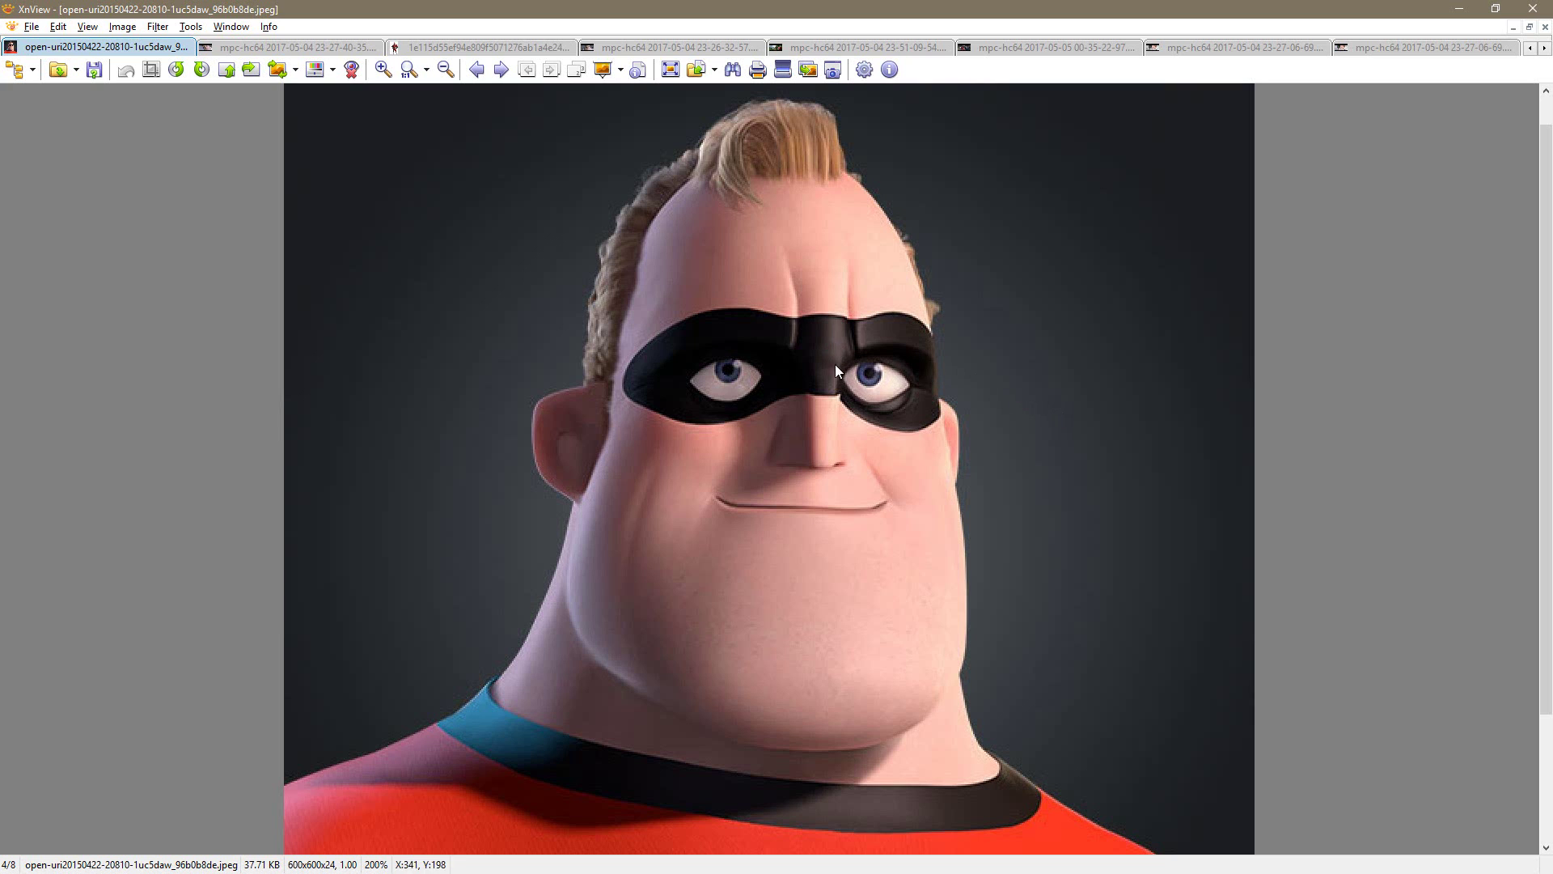
pyautogui.click(623, 50)
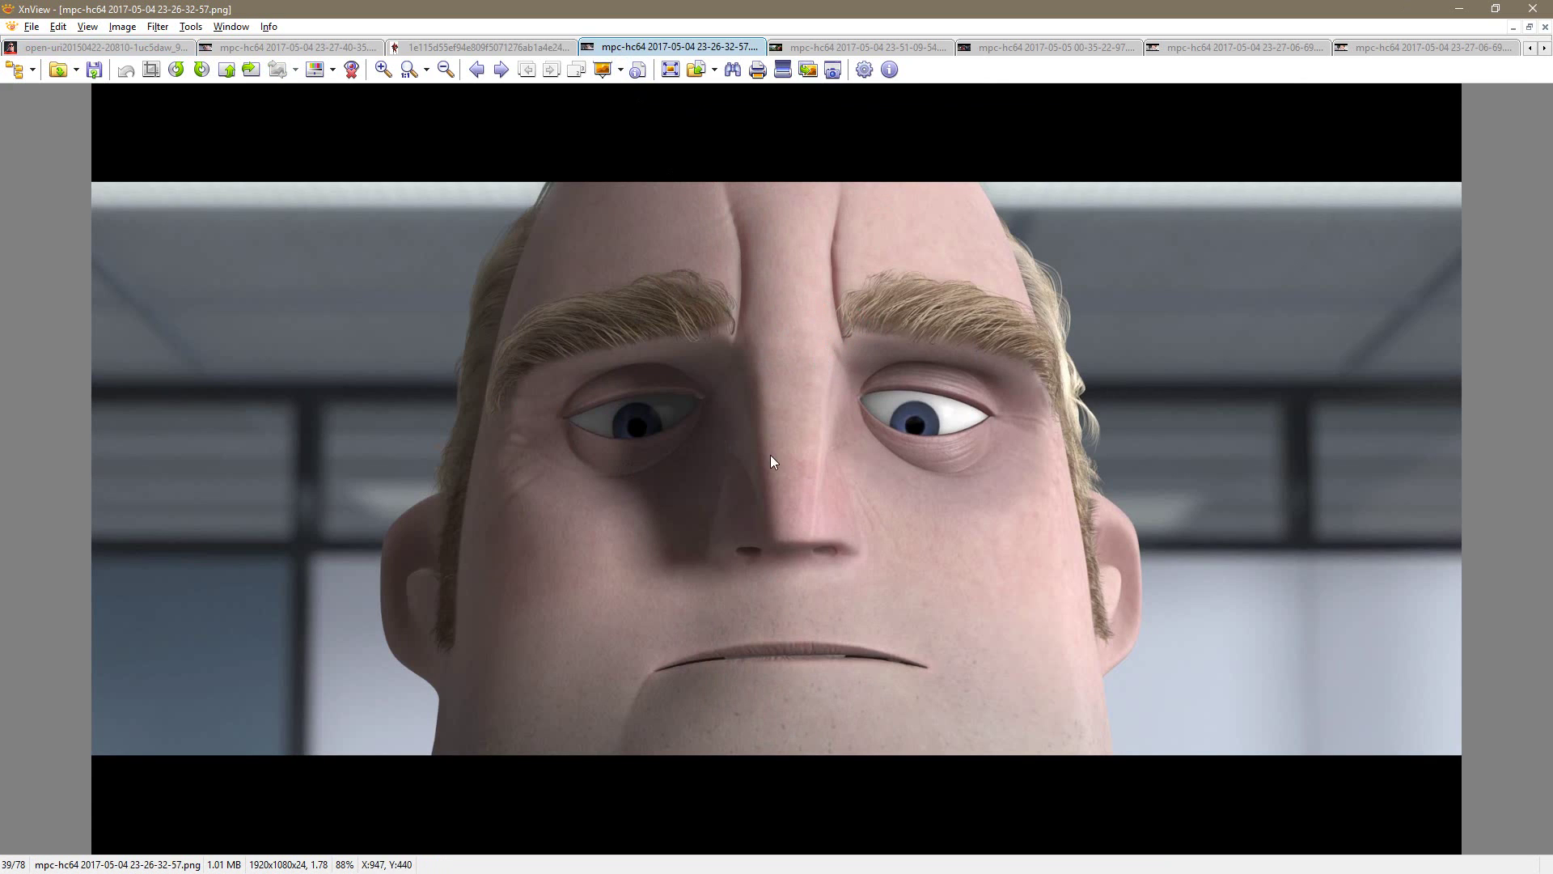
pyautogui.hotkey('alt', 'Tab')
pyautogui.moveTo(1102, 376); pyautogui.dragTo(1118, 402)
pyautogui.hotkey('alt', 'Tab')
pyautogui.hotkey('alt', 'Tab')
pyautogui.moveTo(1116, 347); pyautogui.dragTo(1102, 358)
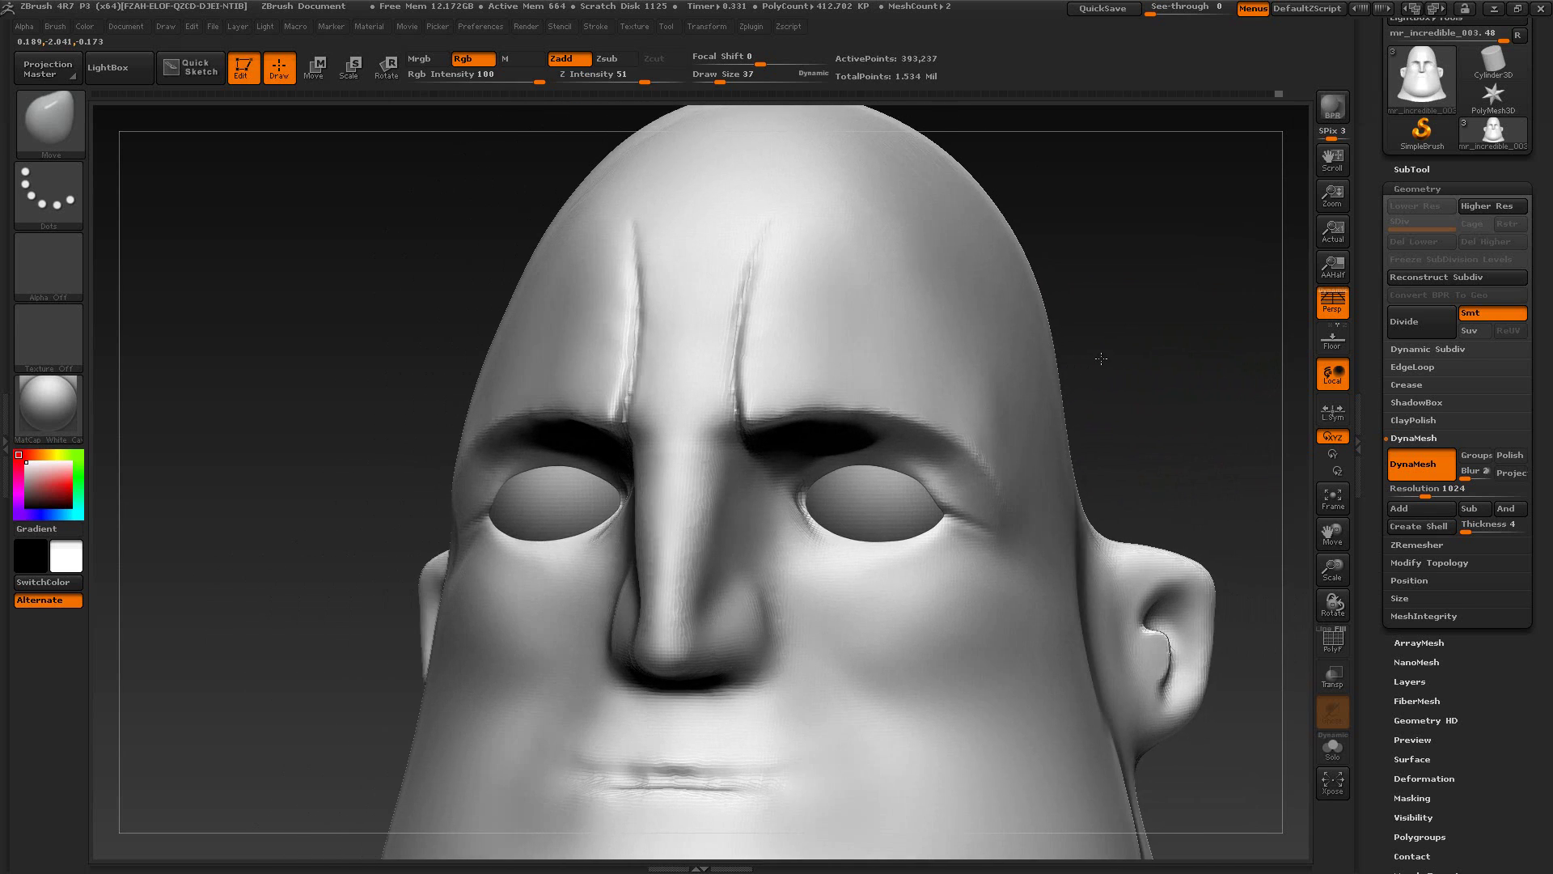
pyautogui.hotkey('alt', 'Tab')
pyautogui.hotkey('alt', 'Tab')
# Step: Sharpen the side edges of the nose bridge with the Pinch brush at draw size 20, checking the film-still reference
pyautogui.press('b')
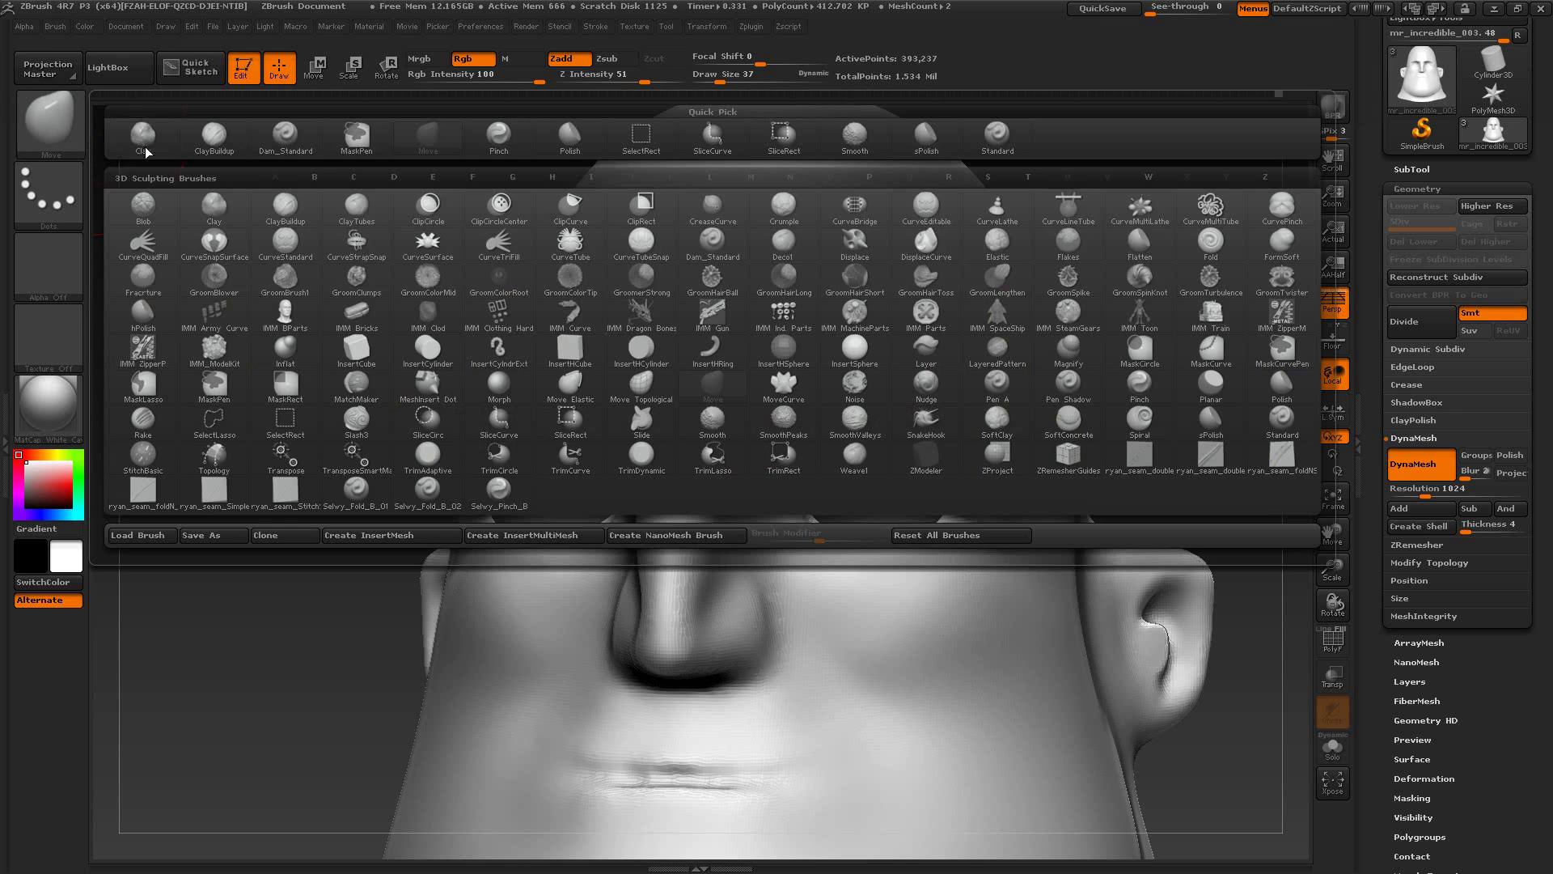
pyautogui.click(498, 137)
pyautogui.press('s')
pyautogui.moveTo(714, 523); pyautogui.dragTo(719, 523)
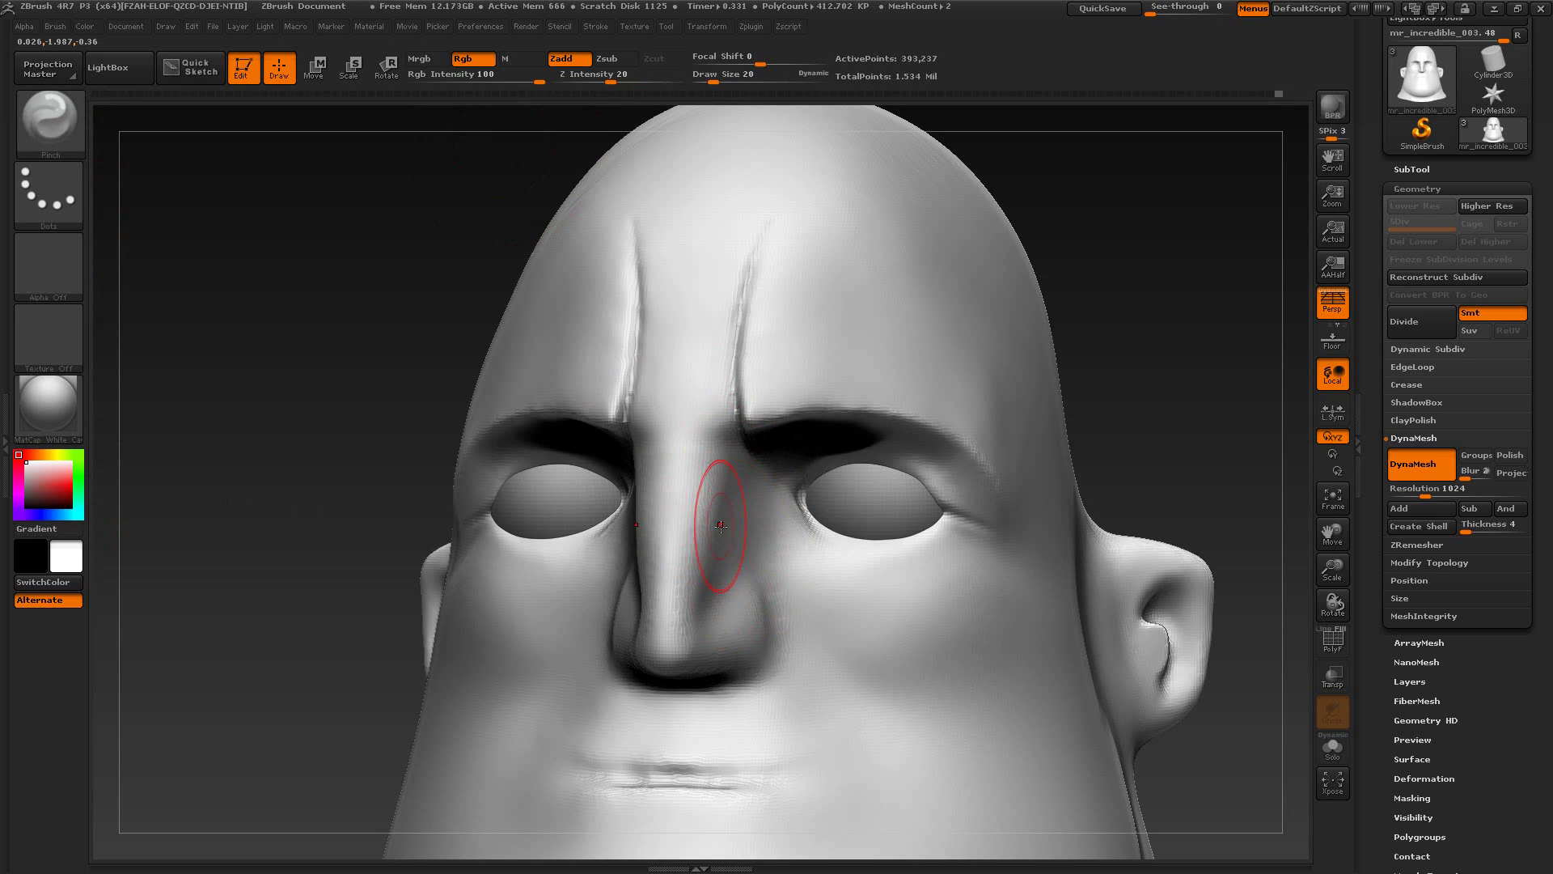
pyautogui.moveTo(725, 454); pyautogui.dragTo(722, 449)
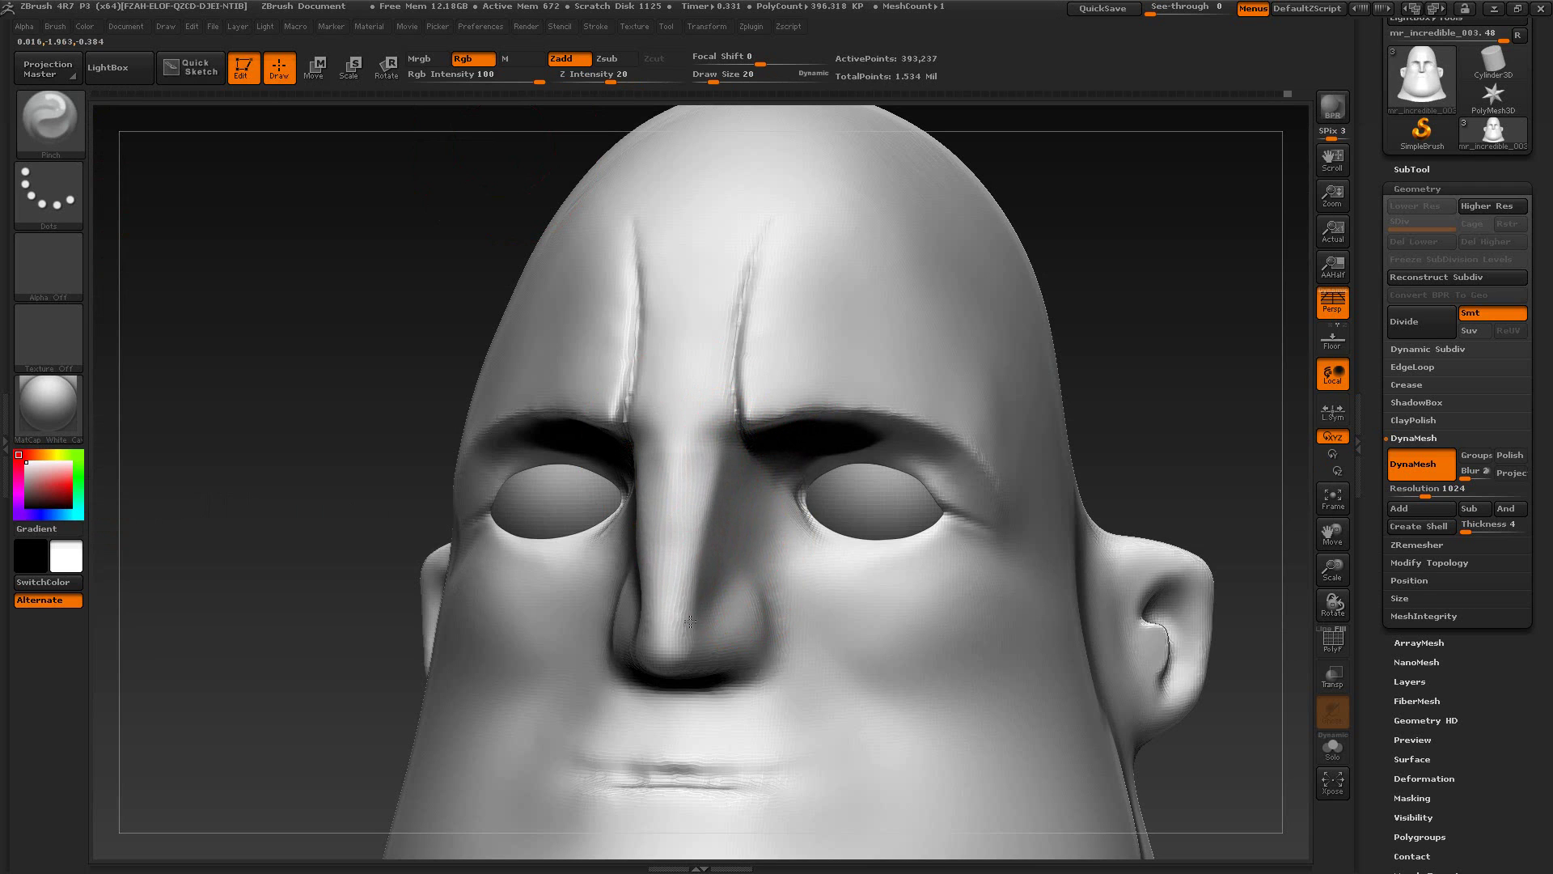
pyautogui.hotkey('alt', 'Tab')
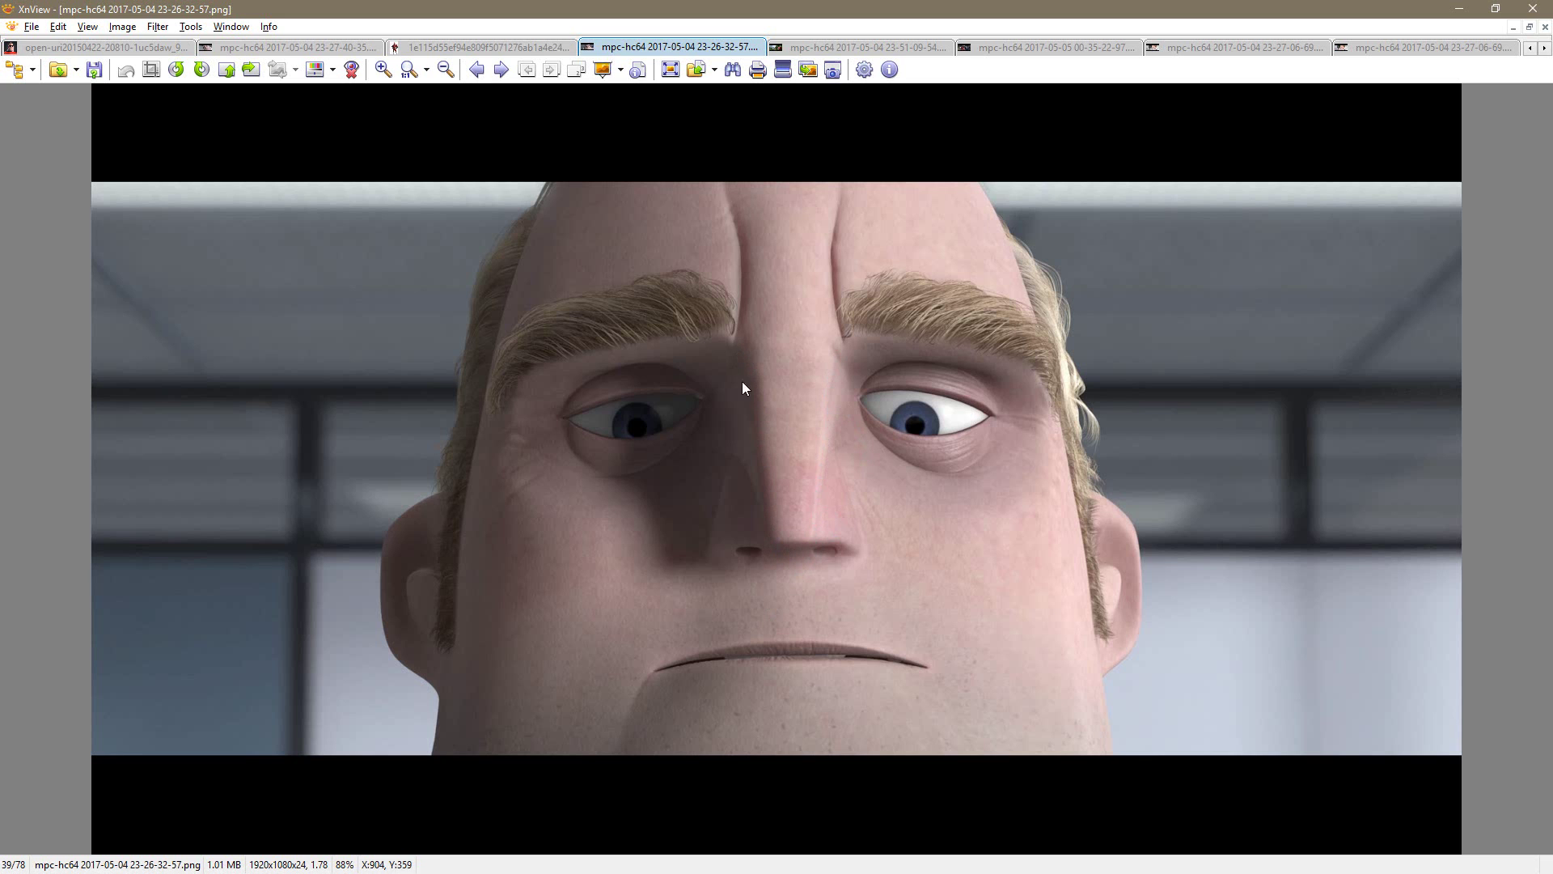
pyautogui.hotkey('alt', 'Tab')
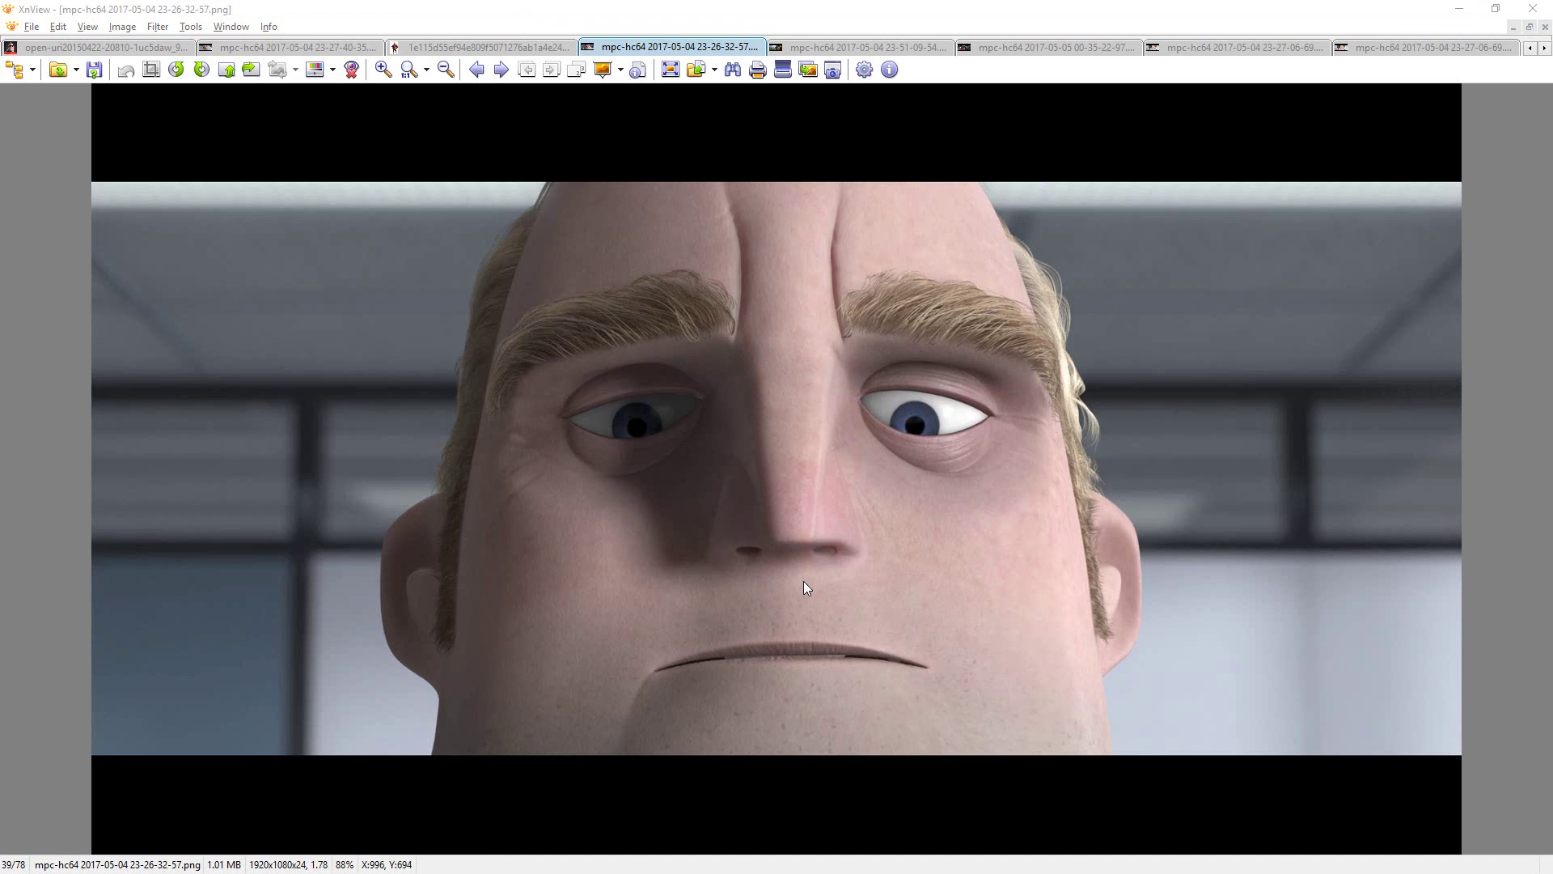
# Step: Pinch the ridge along the side of the nose from the tip upward at draw size 11
pyautogui.moveTo(1089, 405)
pyautogui.mouseDown()
pyautogui.moveTo(1155, 320)
pyautogui.moveTo(1109, 346)
pyautogui.moveTo(939, 364)
pyautogui.mouseUp()
pyautogui.press('s')
pyautogui.moveTo(698, 589); pyautogui.dragTo(686, 589)
pyautogui.moveTo(686, 660); pyautogui.dragTo(703, 610)
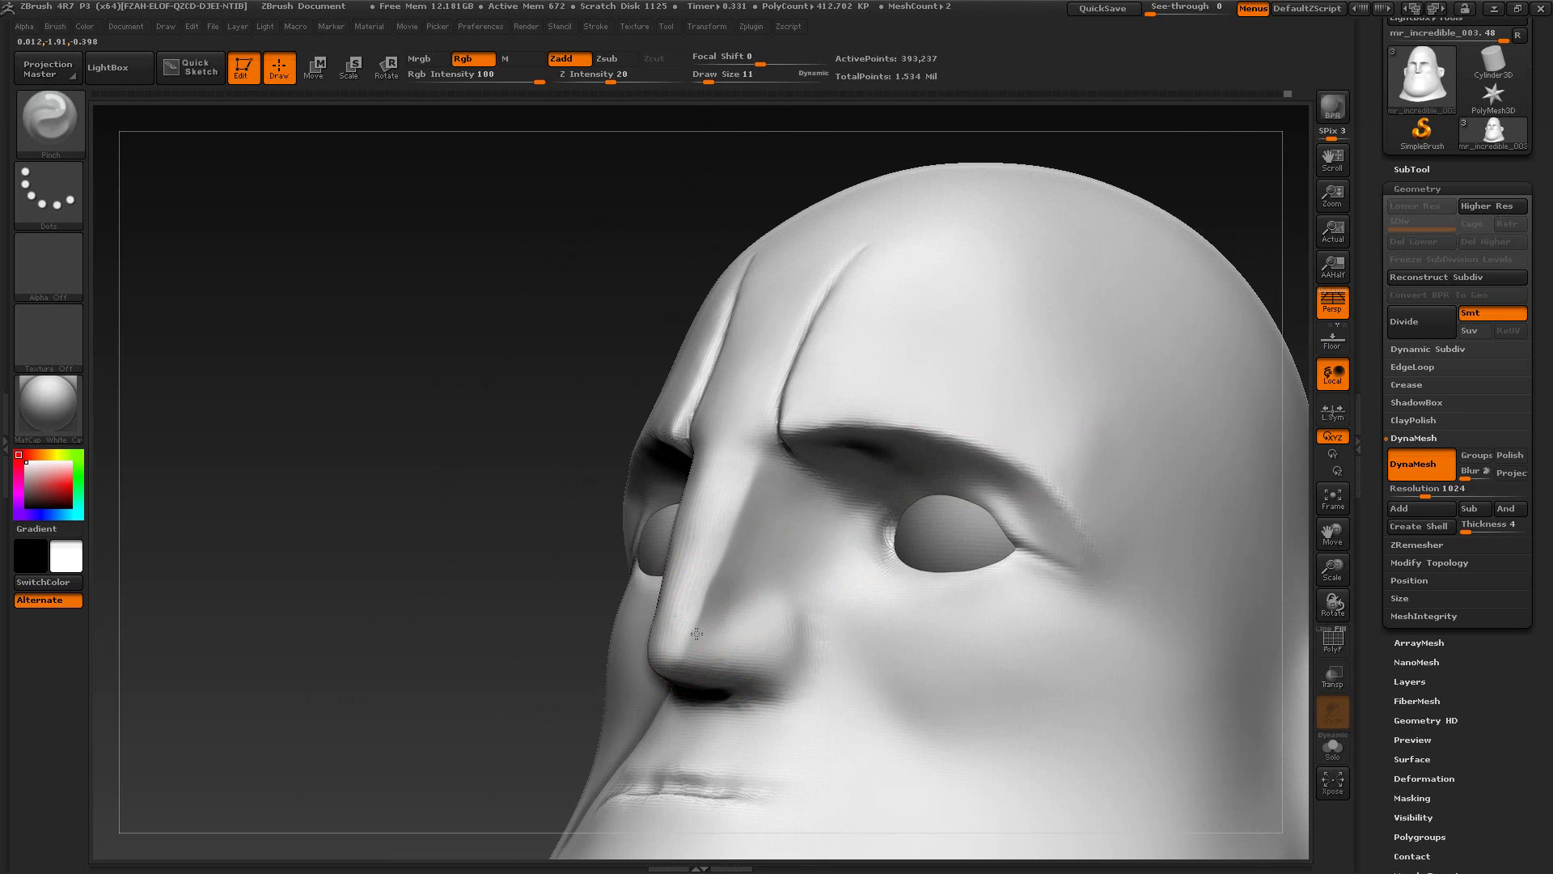
pyautogui.moveTo(697, 633); pyautogui.dragTo(725, 559)
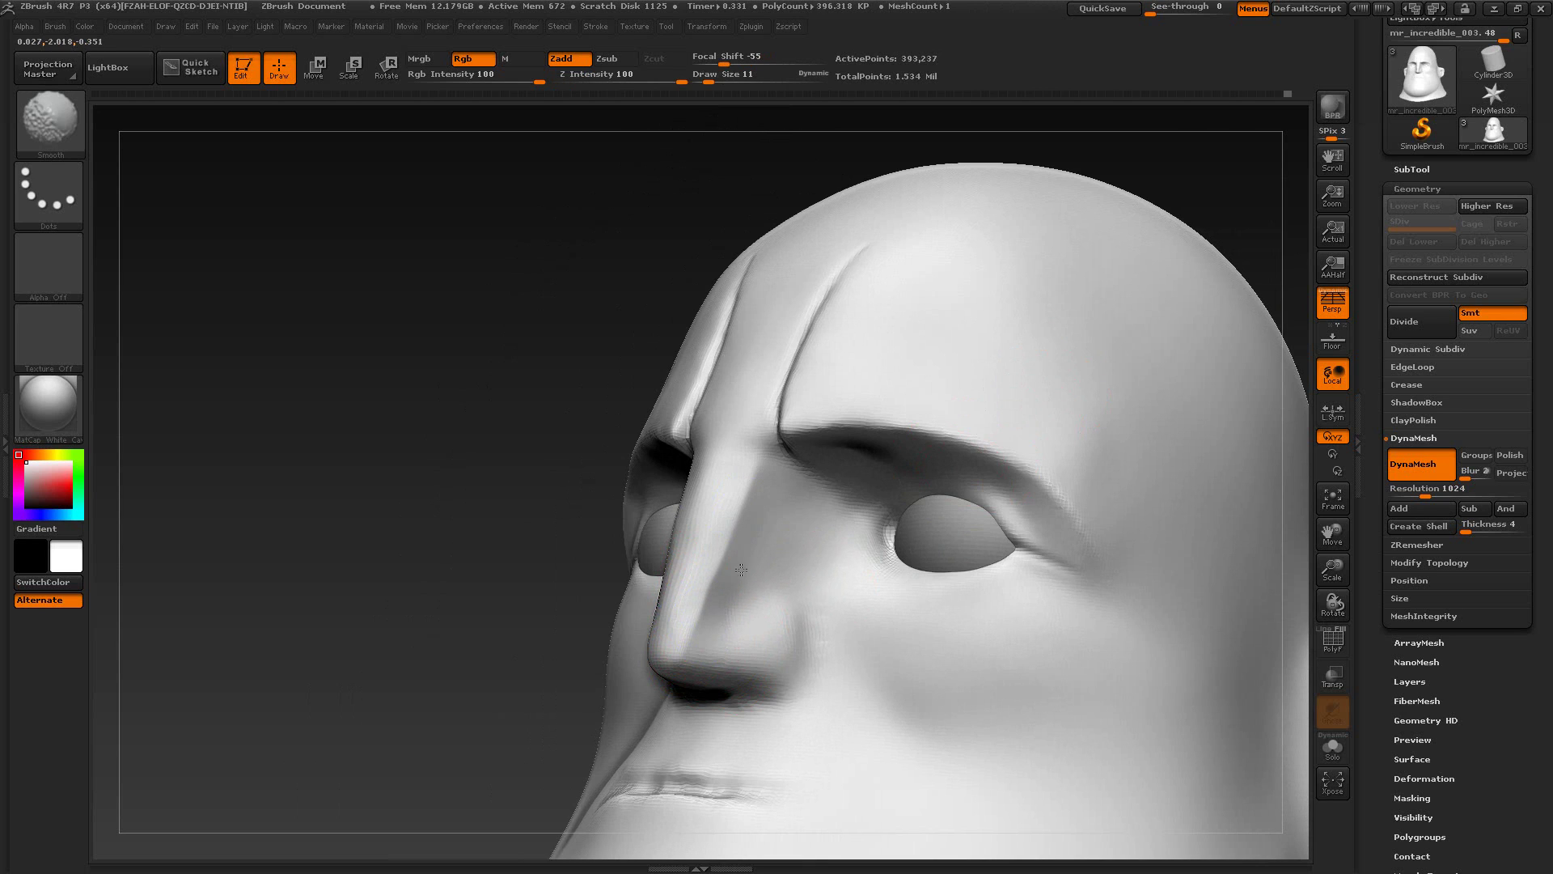
# Step: Smooth the front surface of the nose bridge between the pinched edges and check its shape against the reference
pyautogui.moveTo(448, 634); pyautogui.dragTo(550, 690)
pyautogui.keyDown('shift'); pyautogui.moveTo(898, 556); pyautogui.dragTo(857, 563); pyautogui.keyUp('shift')
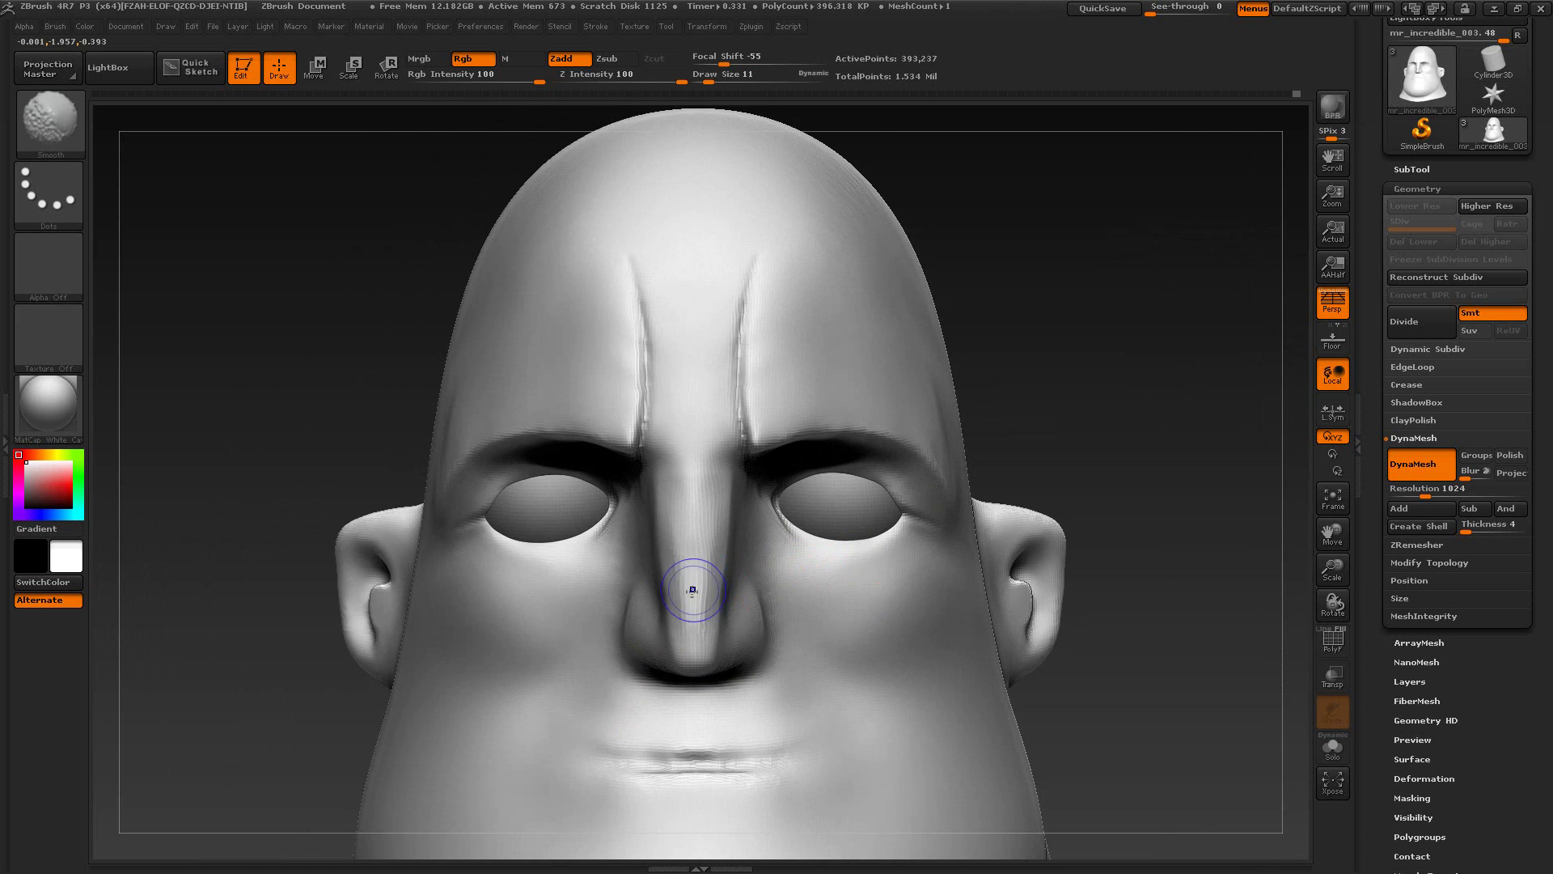
pyautogui.keyDown('shift'); pyautogui.moveTo(692, 590); pyautogui.dragTo(693, 500); pyautogui.keyUp('shift')
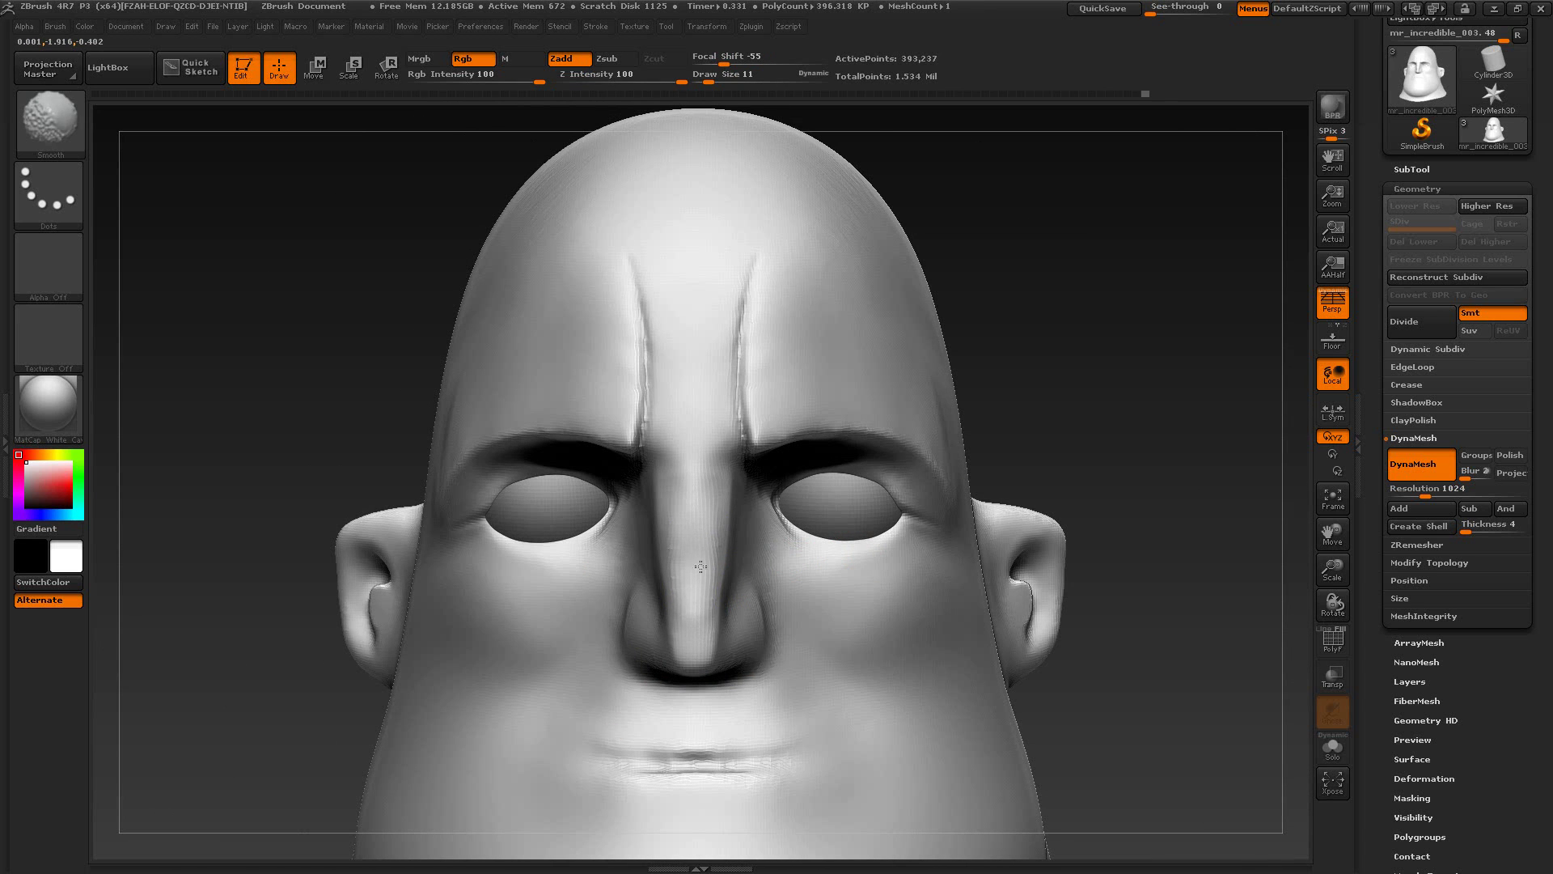
pyautogui.moveTo(1012, 440)
pyautogui.mouseDown()
pyautogui.moveTo(1103, 399)
pyautogui.moveTo(978, 450)
pyautogui.moveTo(1014, 500)
pyautogui.moveTo(984, 565)
pyautogui.mouseUp()
pyautogui.hotkey('alt', 'Tab')
pyautogui.hotkey('alt', 'Tab')
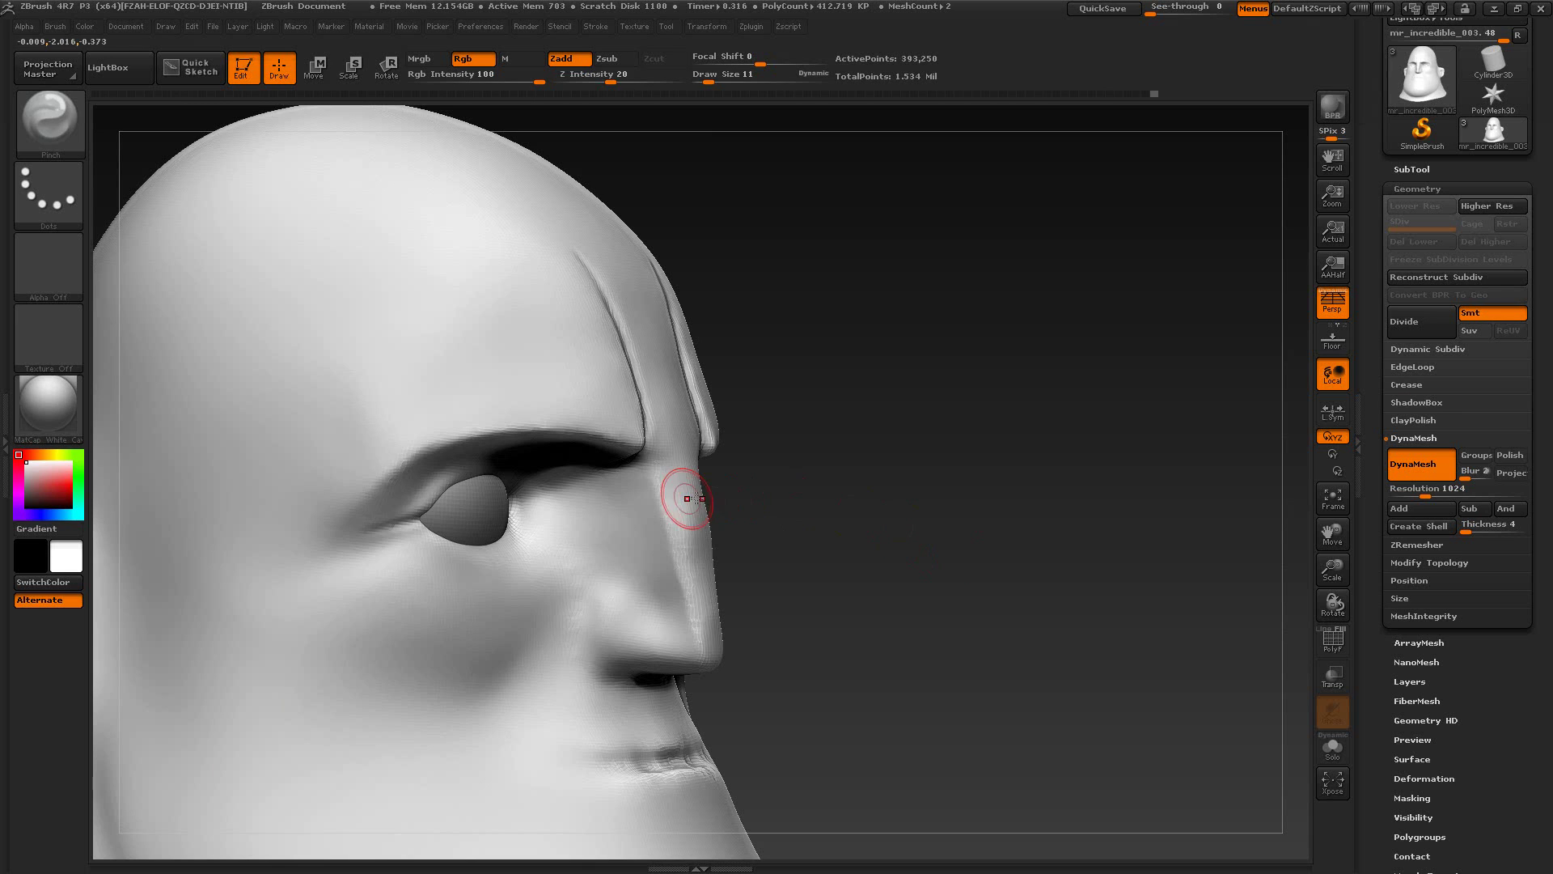
pyautogui.press('shift')
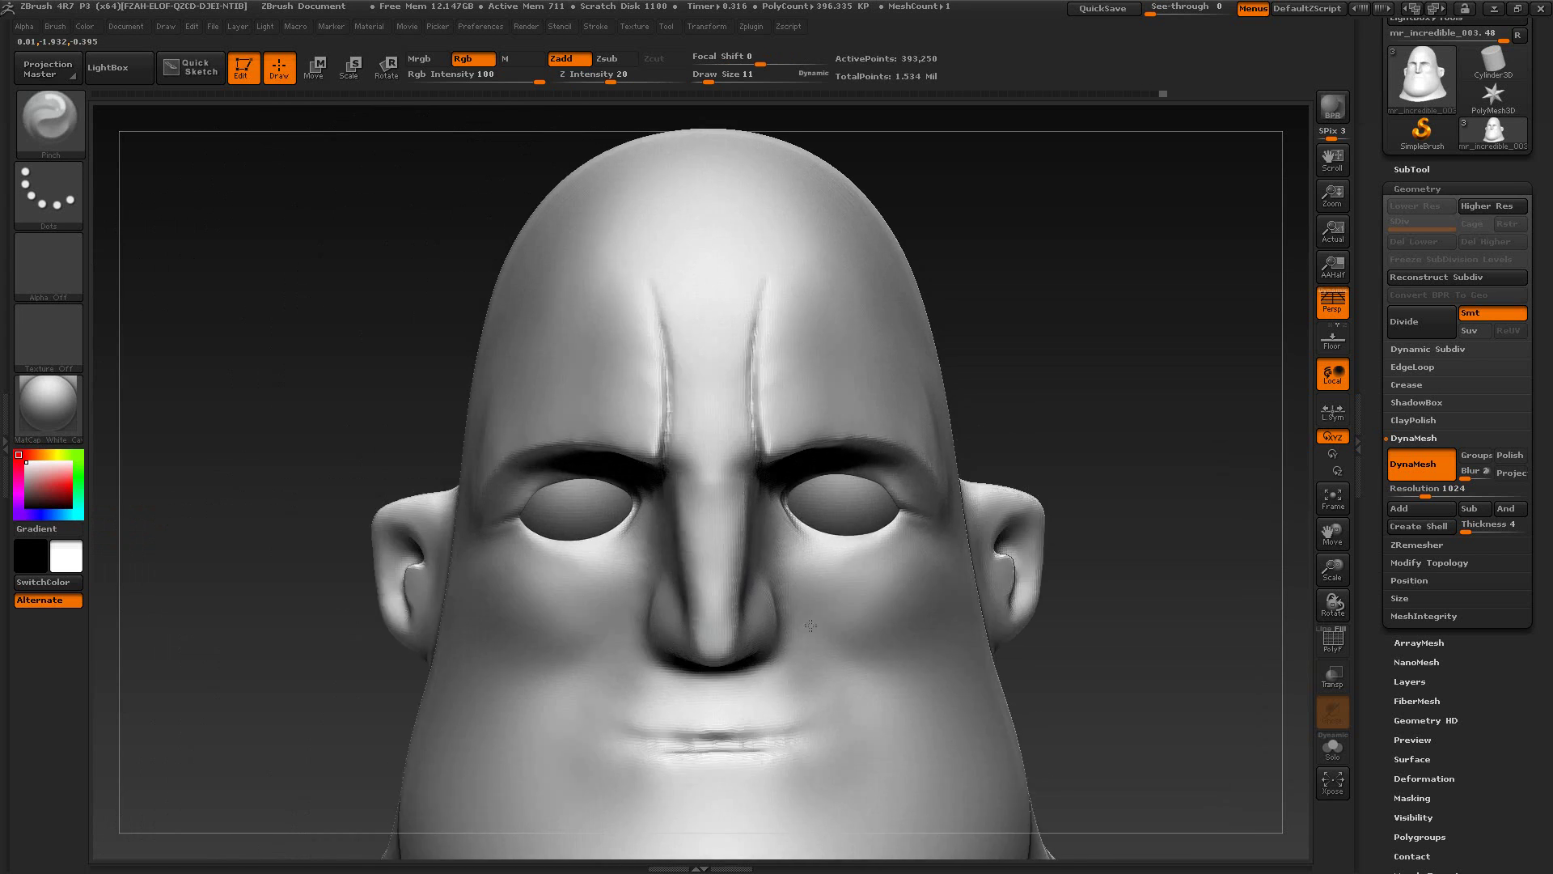
# Step: Compare the nose with the reference and adjust the sides of its bridge with the Move brush at draw size 17
pyautogui.moveTo(810, 626); pyautogui.dragTo(926, 638)
pyautogui.moveTo(1117, 701); pyautogui.dragTo(1080, 688)
pyautogui.hotkey('alt', 'Tab')
pyautogui.hotkey('alt', 'Tab')
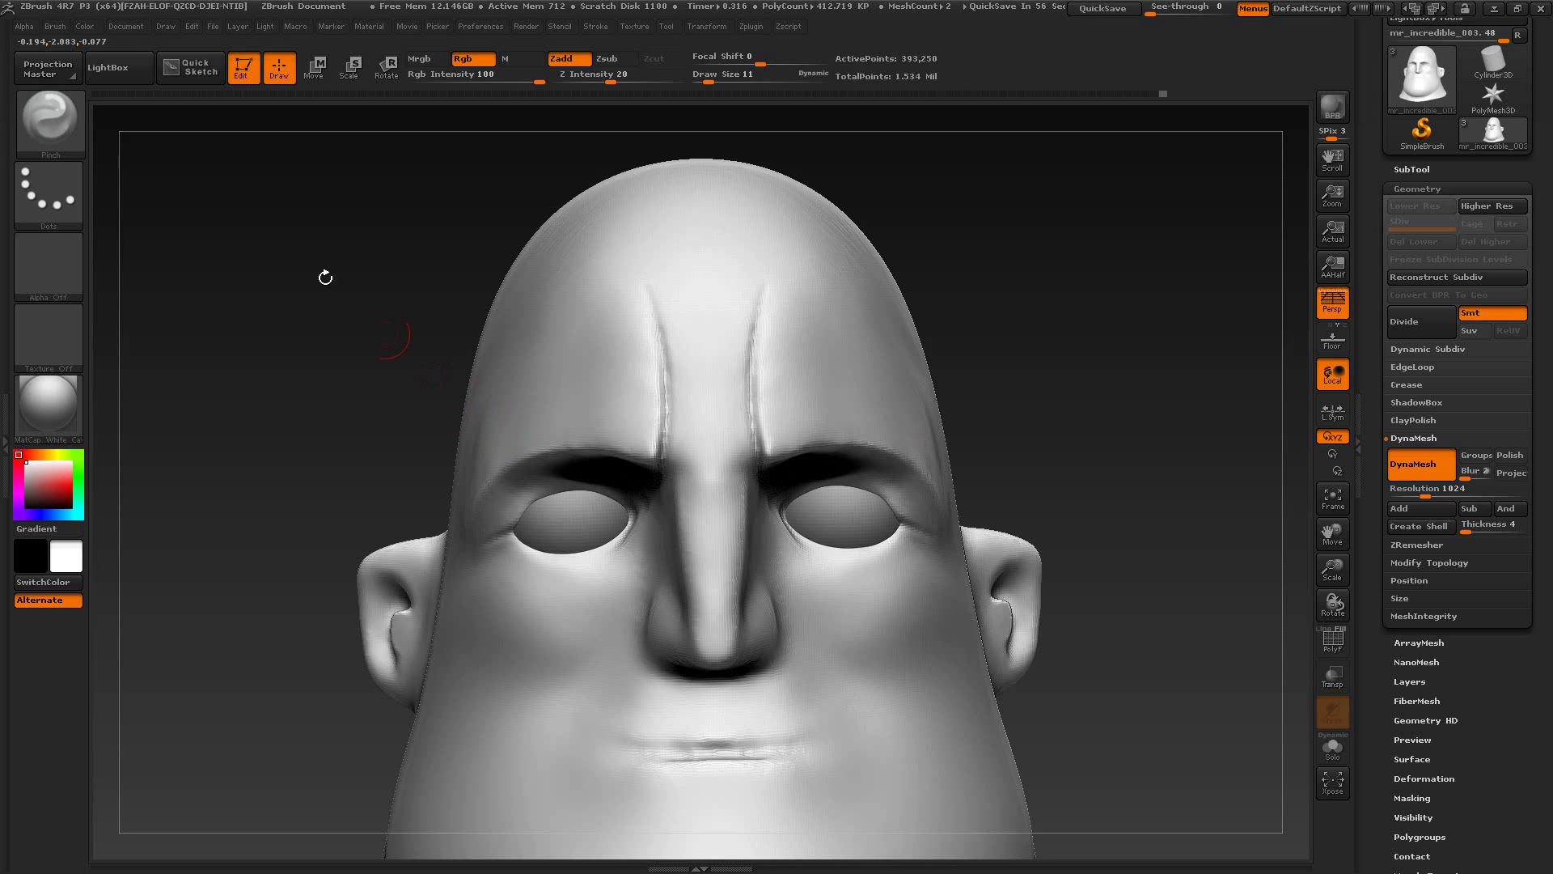
pyautogui.click(55, 120)
pyautogui.click(415, 147)
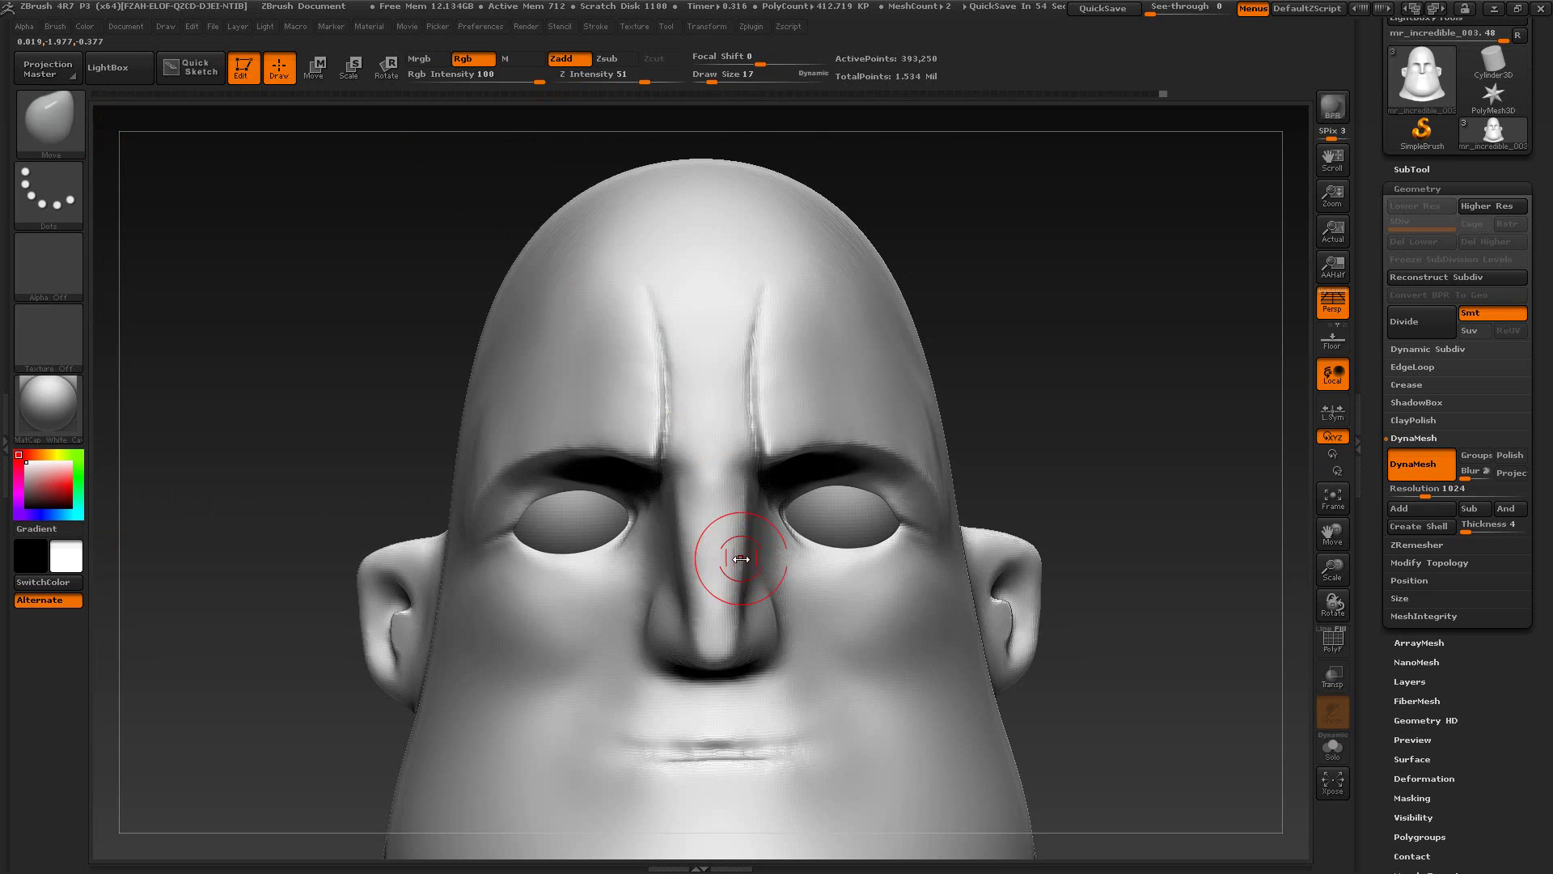
pyautogui.moveTo(741, 559); pyautogui.dragTo(744, 563)
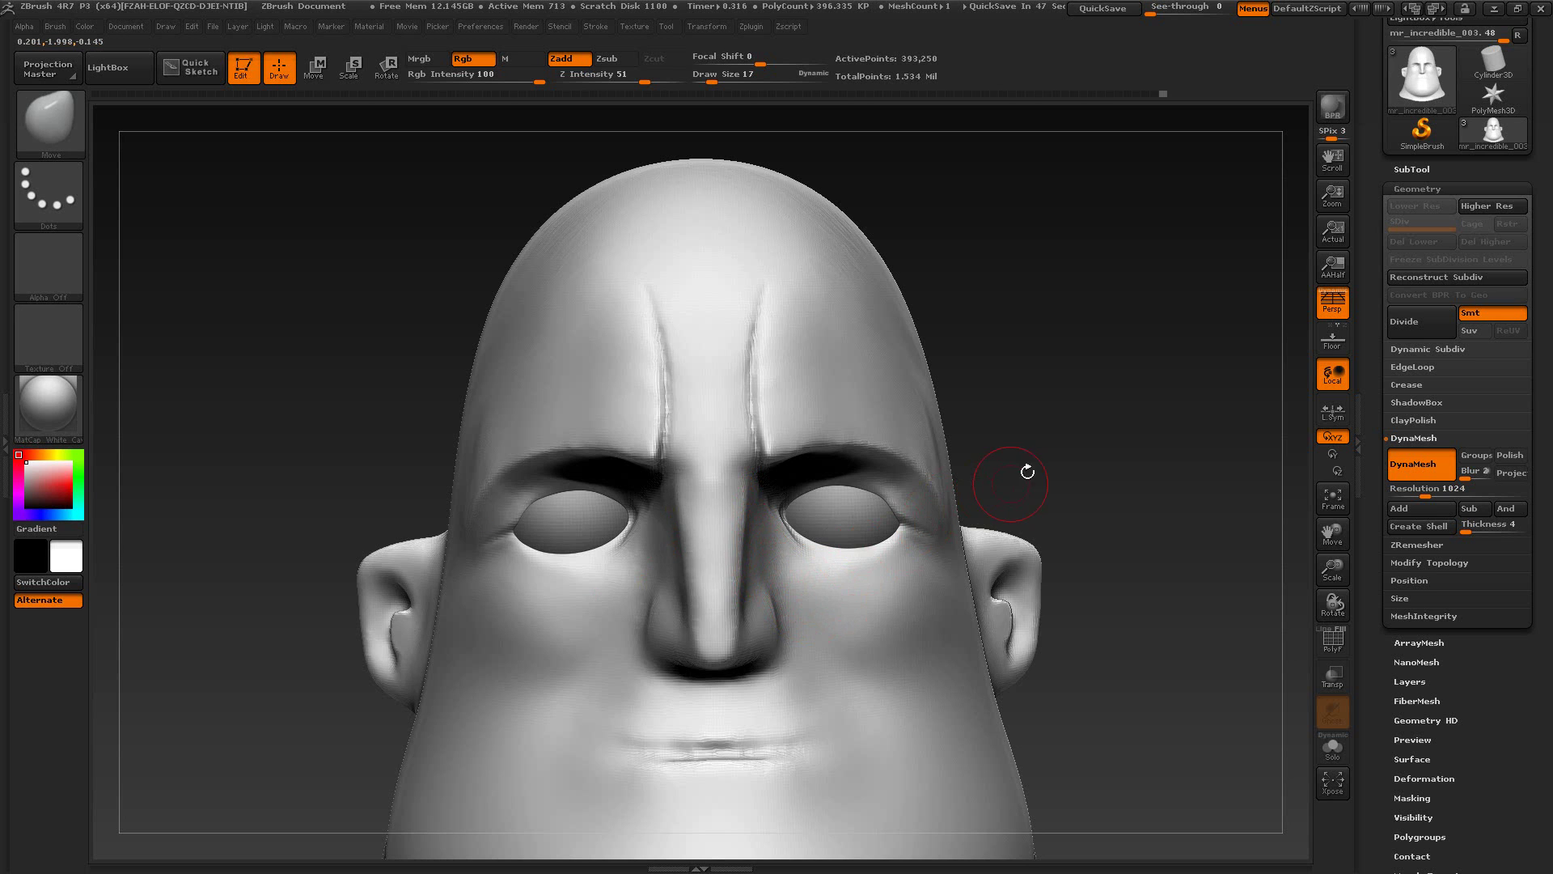
# Step: Nudge the side of the nose bridge with the Move brush and compare it with the low-angle front film still
pyautogui.moveTo(1026, 469); pyautogui.dragTo(1030, 399)
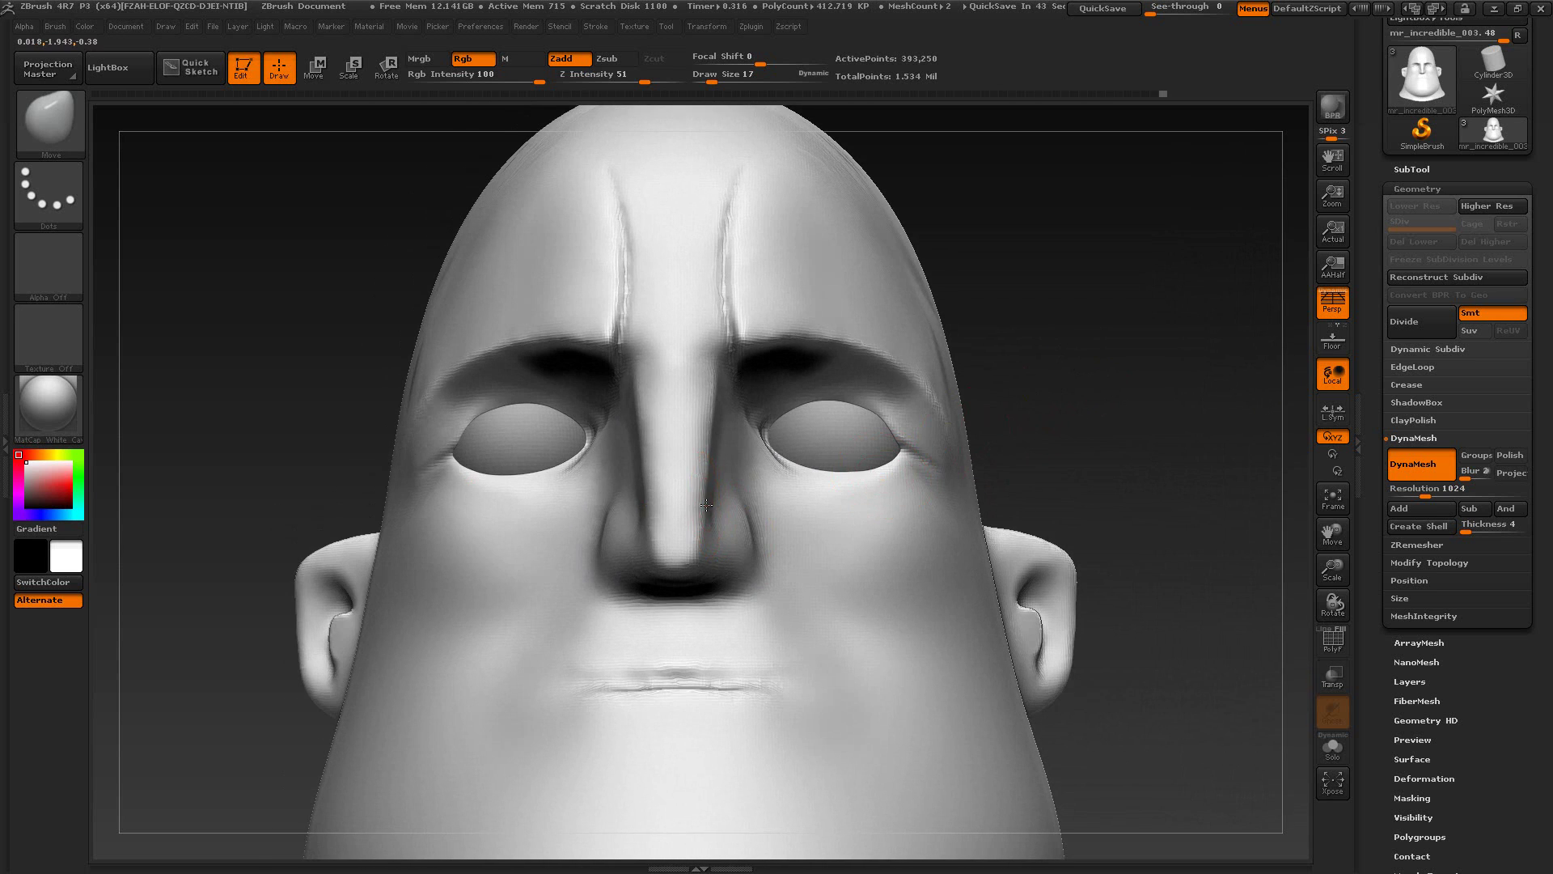
pyautogui.moveTo(706, 505); pyautogui.dragTo(709, 514)
pyautogui.moveTo(1048, 413)
pyautogui.mouseDown()
pyautogui.moveTo(1085, 353)
pyautogui.moveTo(1076, 396)
pyautogui.mouseUp()
pyautogui.hotkey('alt', 'Tab')
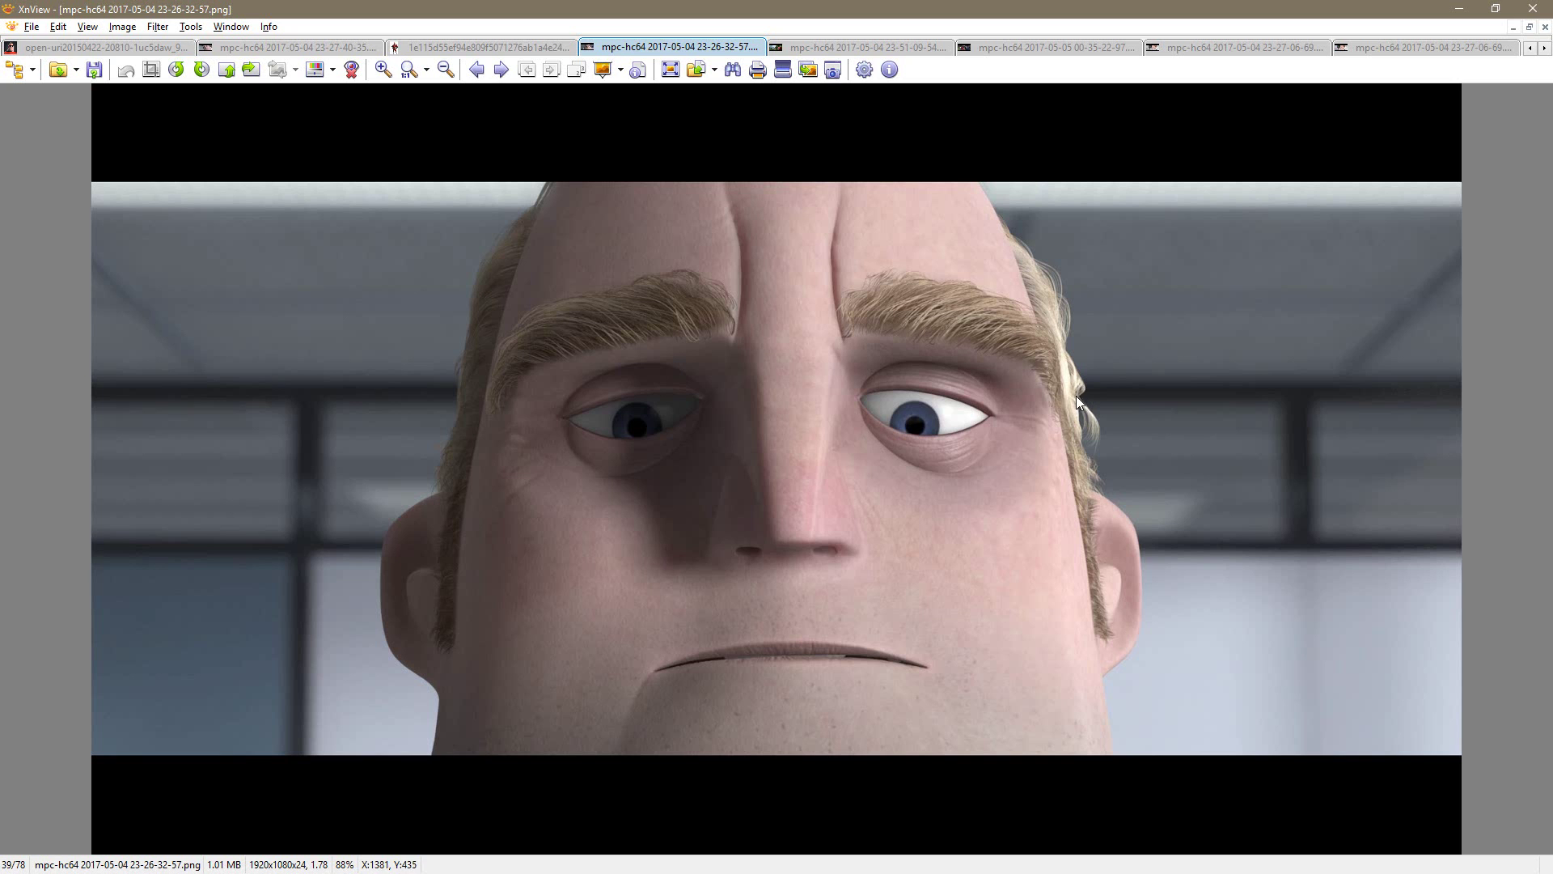
pyautogui.hotkey('alt', 'Tab')
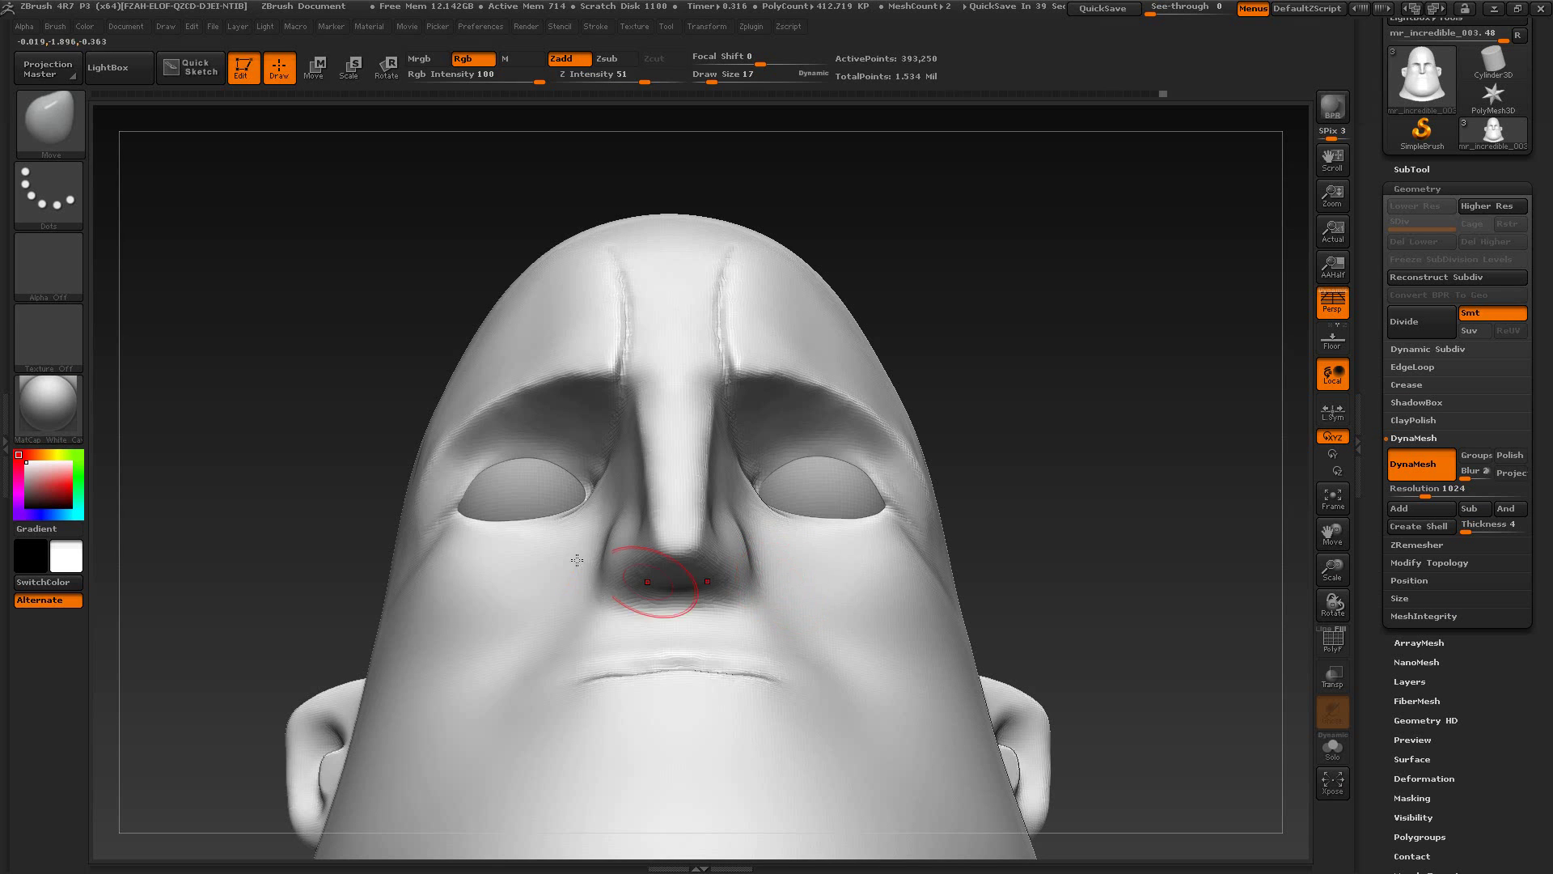
# Step: Sharpen the lower edge of the nose tip with the Pinch brush at draw size 11, remesh the head, and check the reference
pyautogui.click(66, 133)
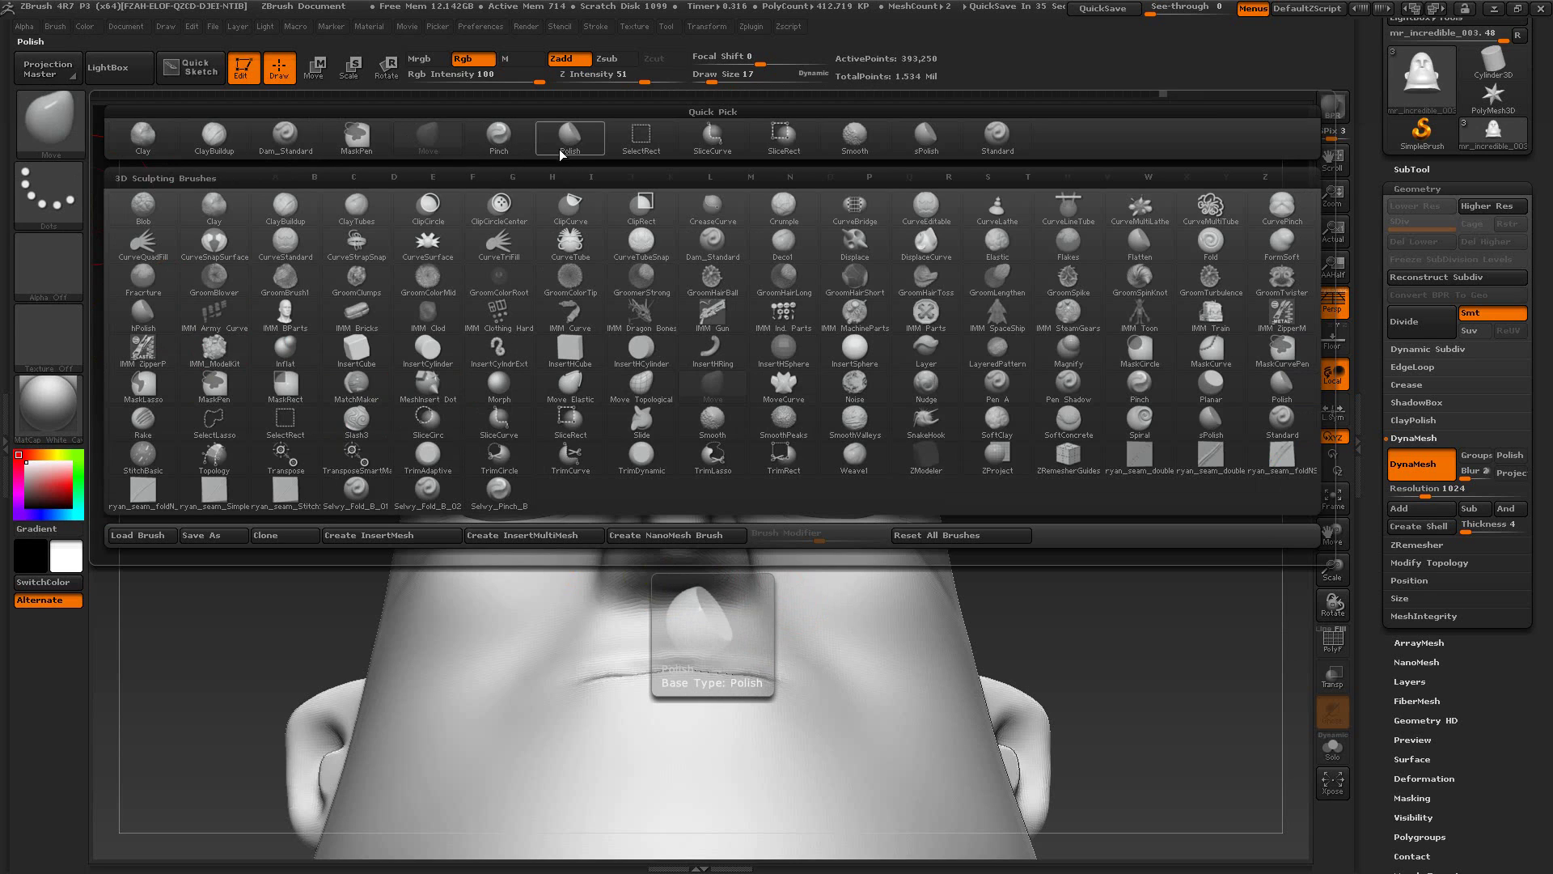
pyautogui.click(498, 135)
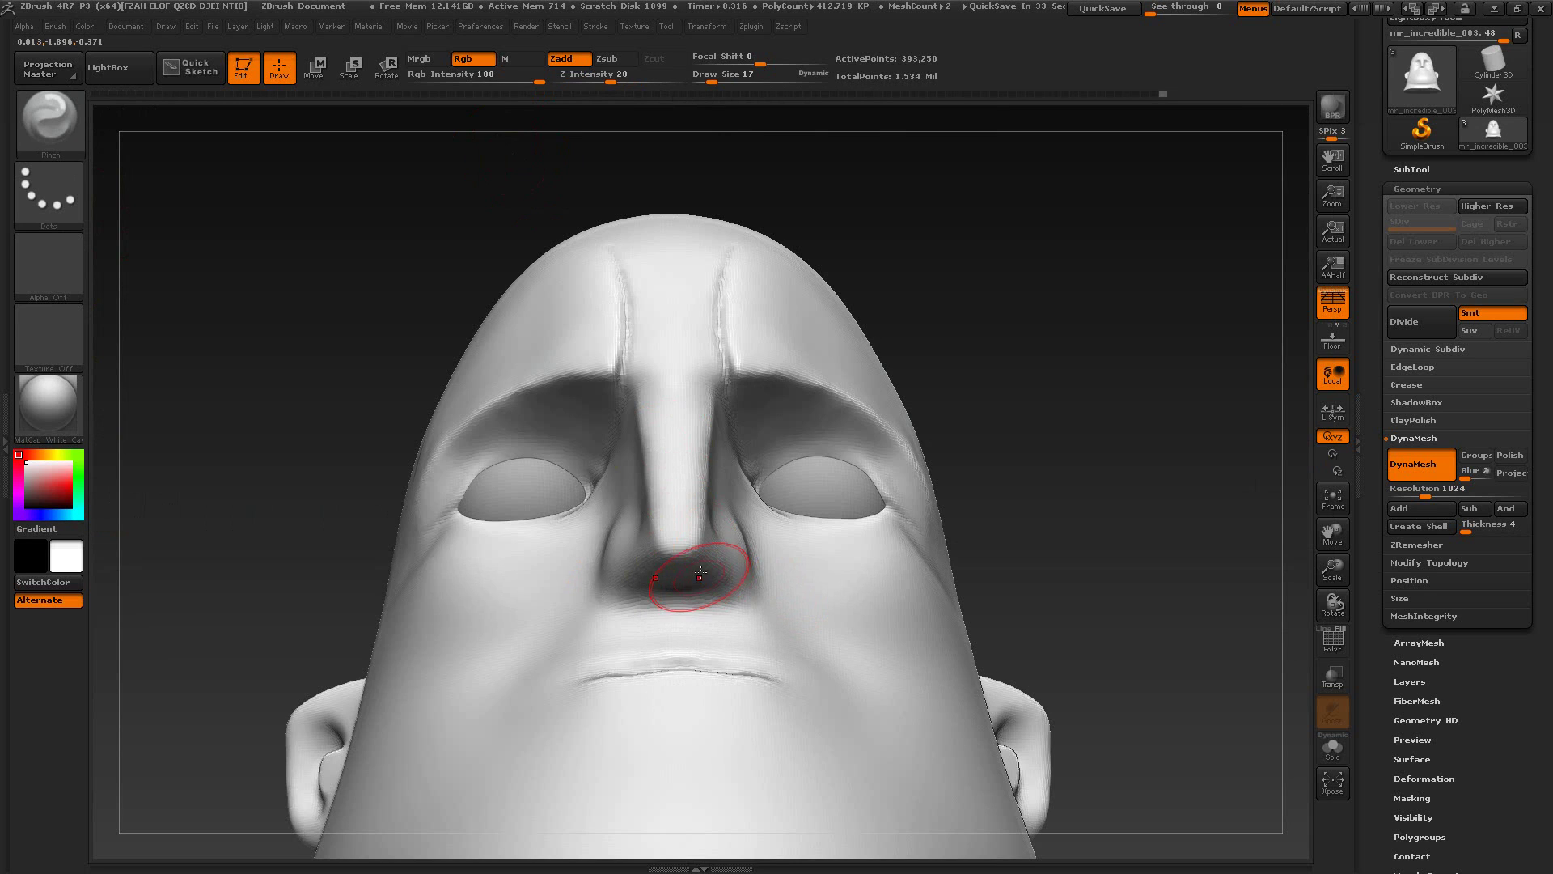
pyautogui.press('s')
pyautogui.moveTo(697, 569); pyautogui.dragTo(692, 570)
pyautogui.moveTo(1068, 464); pyautogui.dragTo(1002, 440)
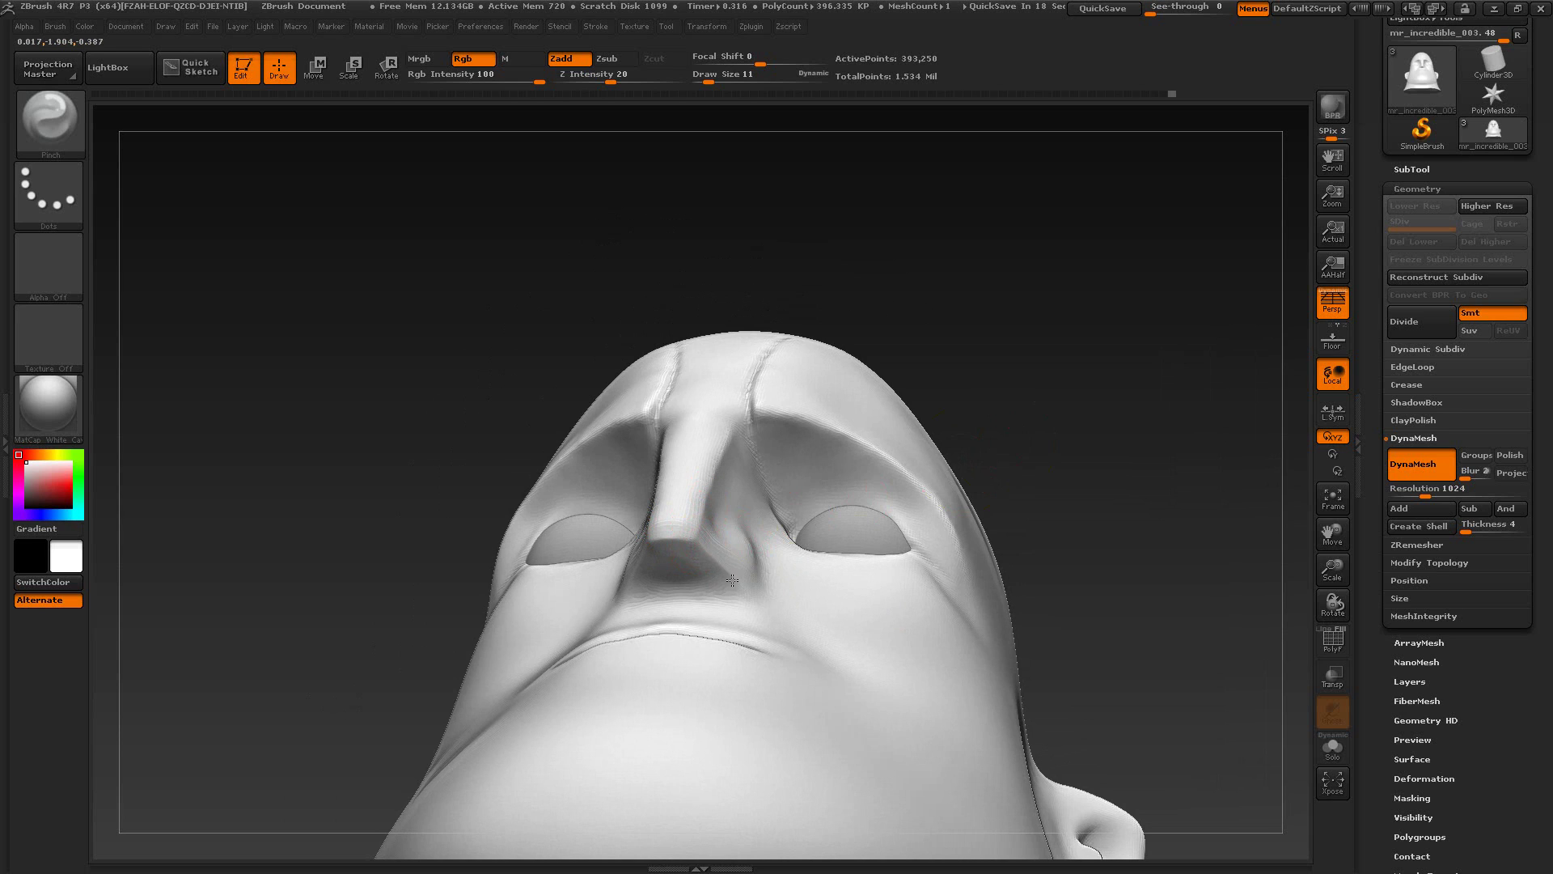
pyautogui.moveTo(1057, 385)
pyautogui.keyDown('ctrl'); pyautogui.mouseDown()
pyautogui.moveTo(1071, 464)
pyautogui.moveTo(1119, 461)
pyautogui.moveTo(1116, 445)
pyautogui.moveTo(1105, 423)
pyautogui.moveTo(1096, 465)
pyautogui.mouseUp(); pyautogui.keyUp('ctrl')
pyautogui.hotkey('alt', 'Tab')
pyautogui.hotkey('alt', 'Tab')
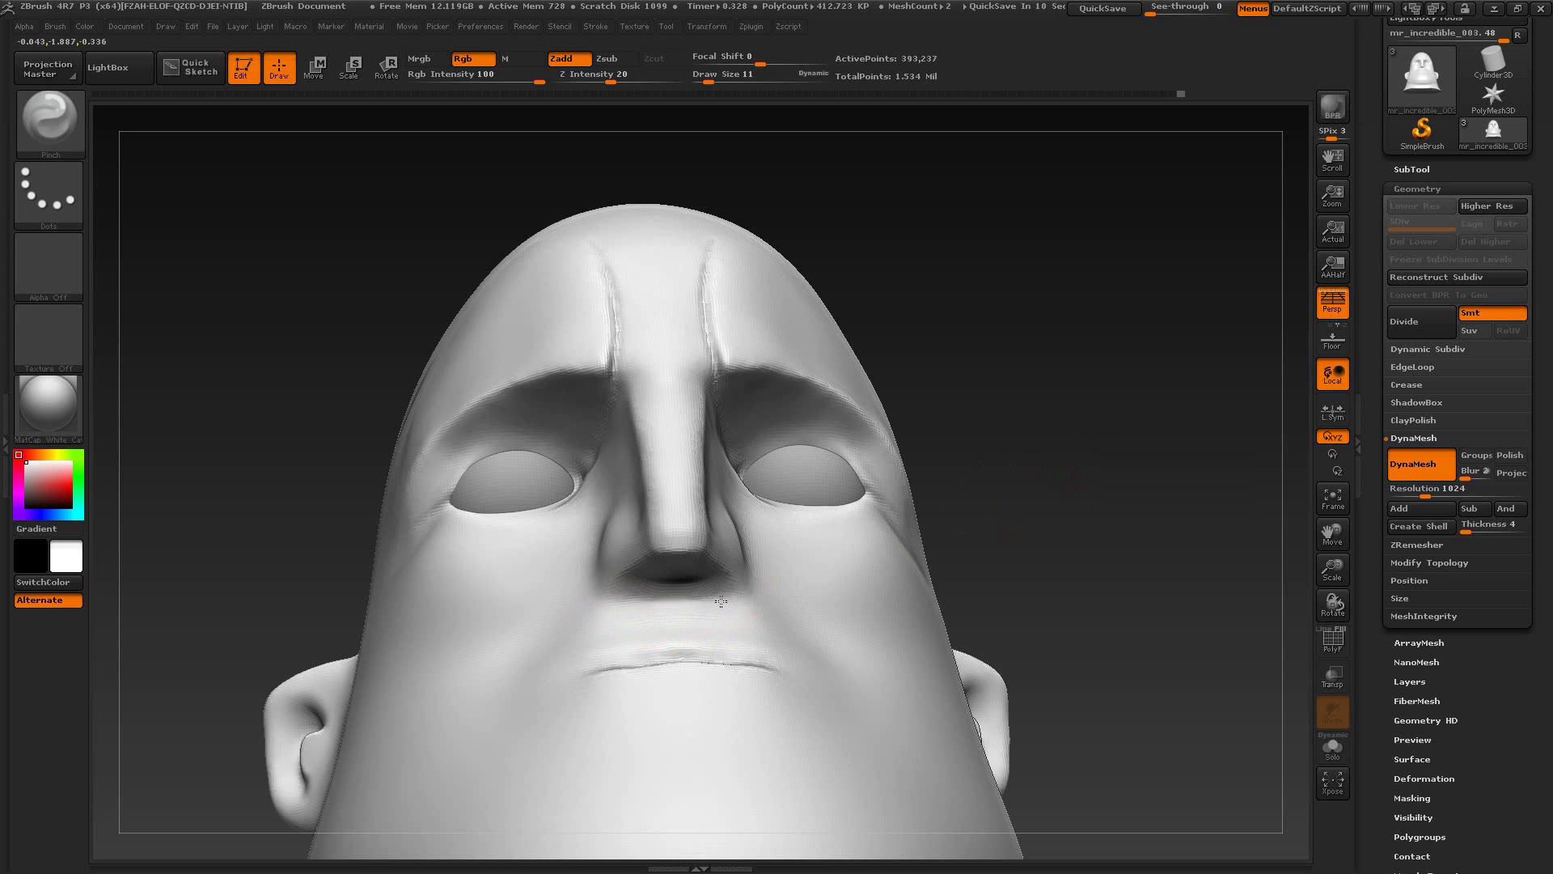
# Step: Smooth the area beneath the nose between the nostril and the upper lip, working from the side
pyautogui.moveTo(1043, 485)
pyautogui.mouseDown()
pyautogui.moveTo(1090, 479)
pyautogui.moveTo(1052, 485)
pyautogui.mouseUp()
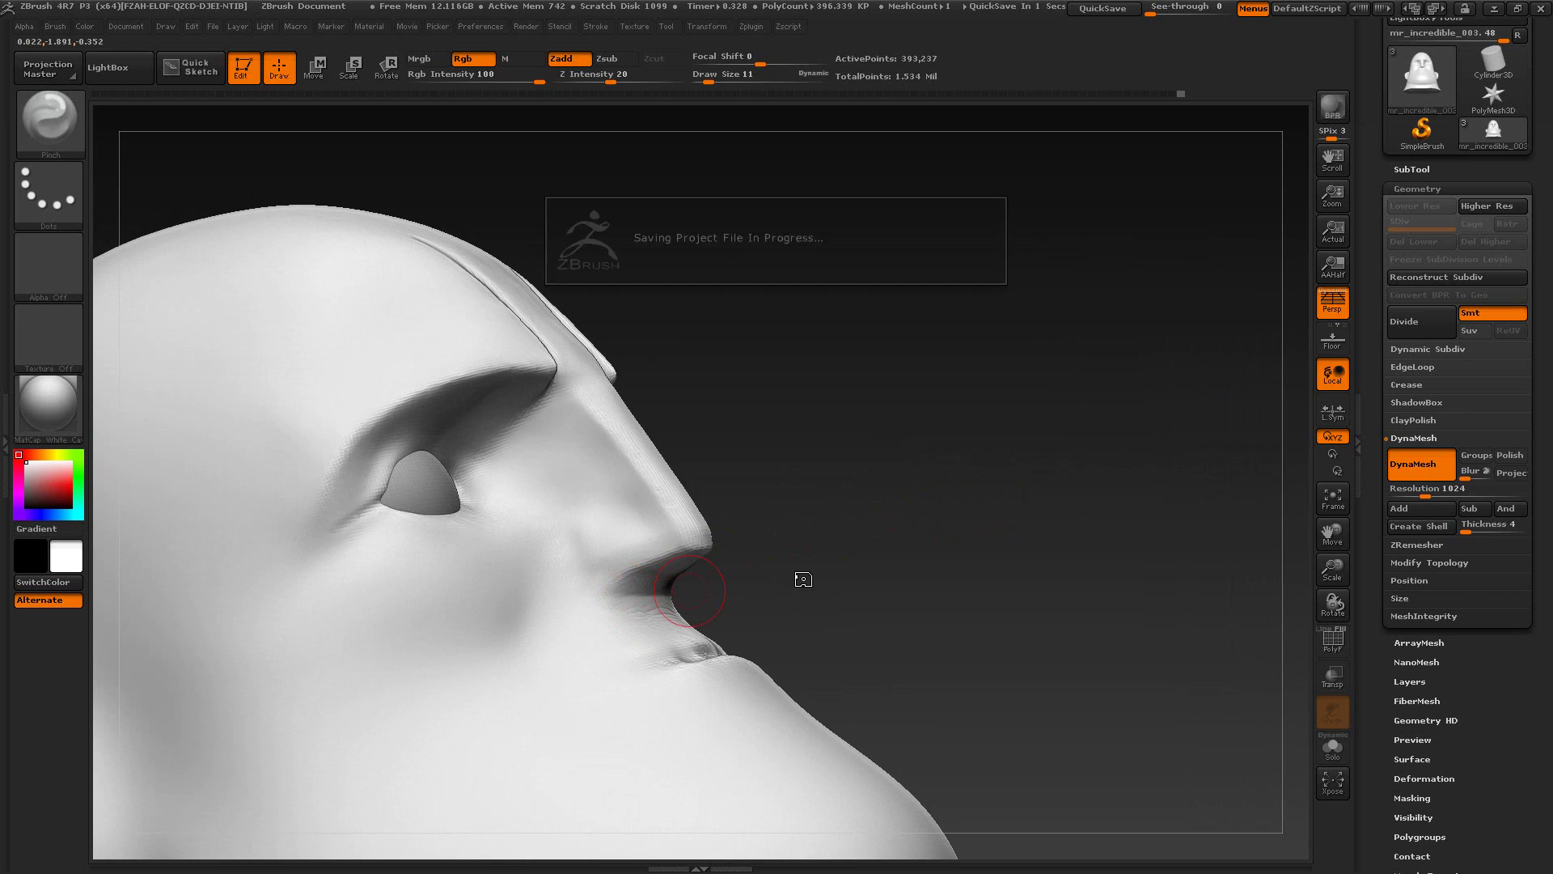
pyautogui.moveTo(798, 579); pyautogui.dragTo(664, 577)
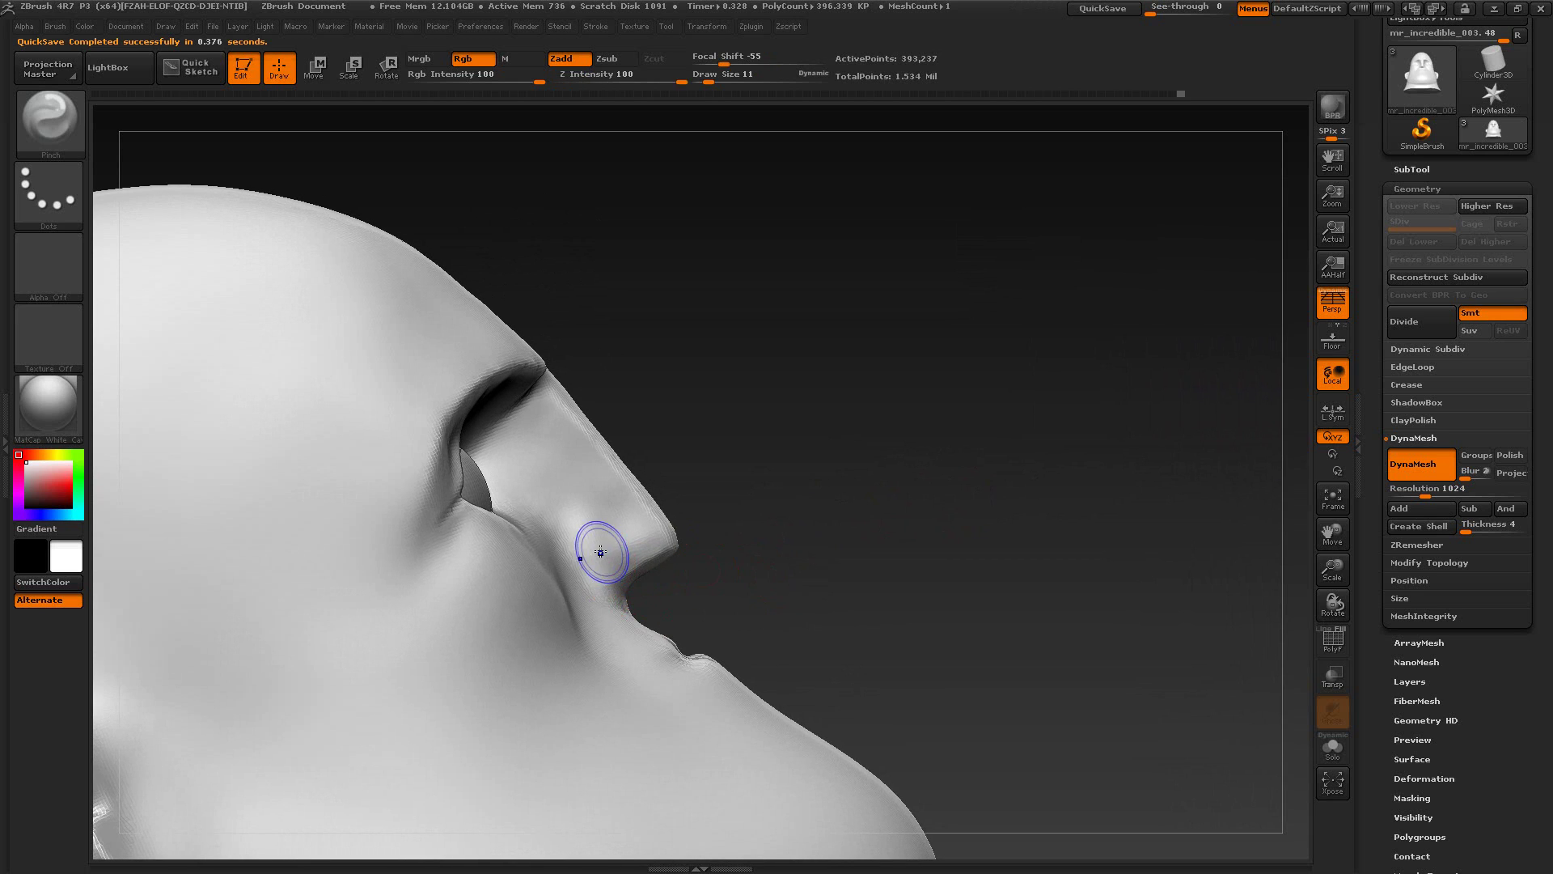
pyautogui.moveTo(666, 605); pyautogui.dragTo(592, 612)
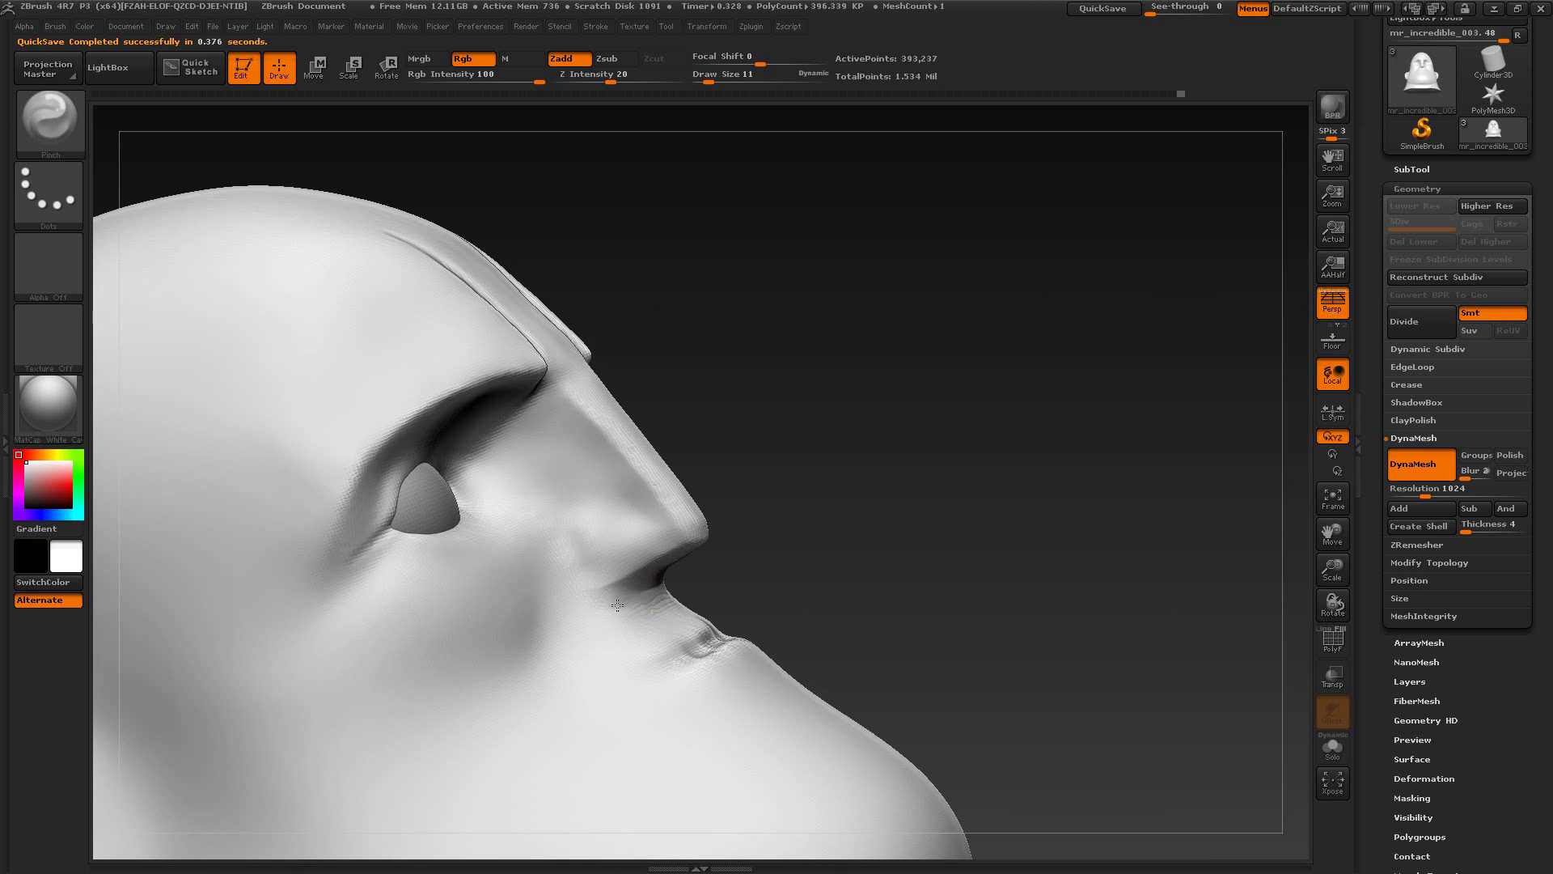
pyautogui.press('shift')
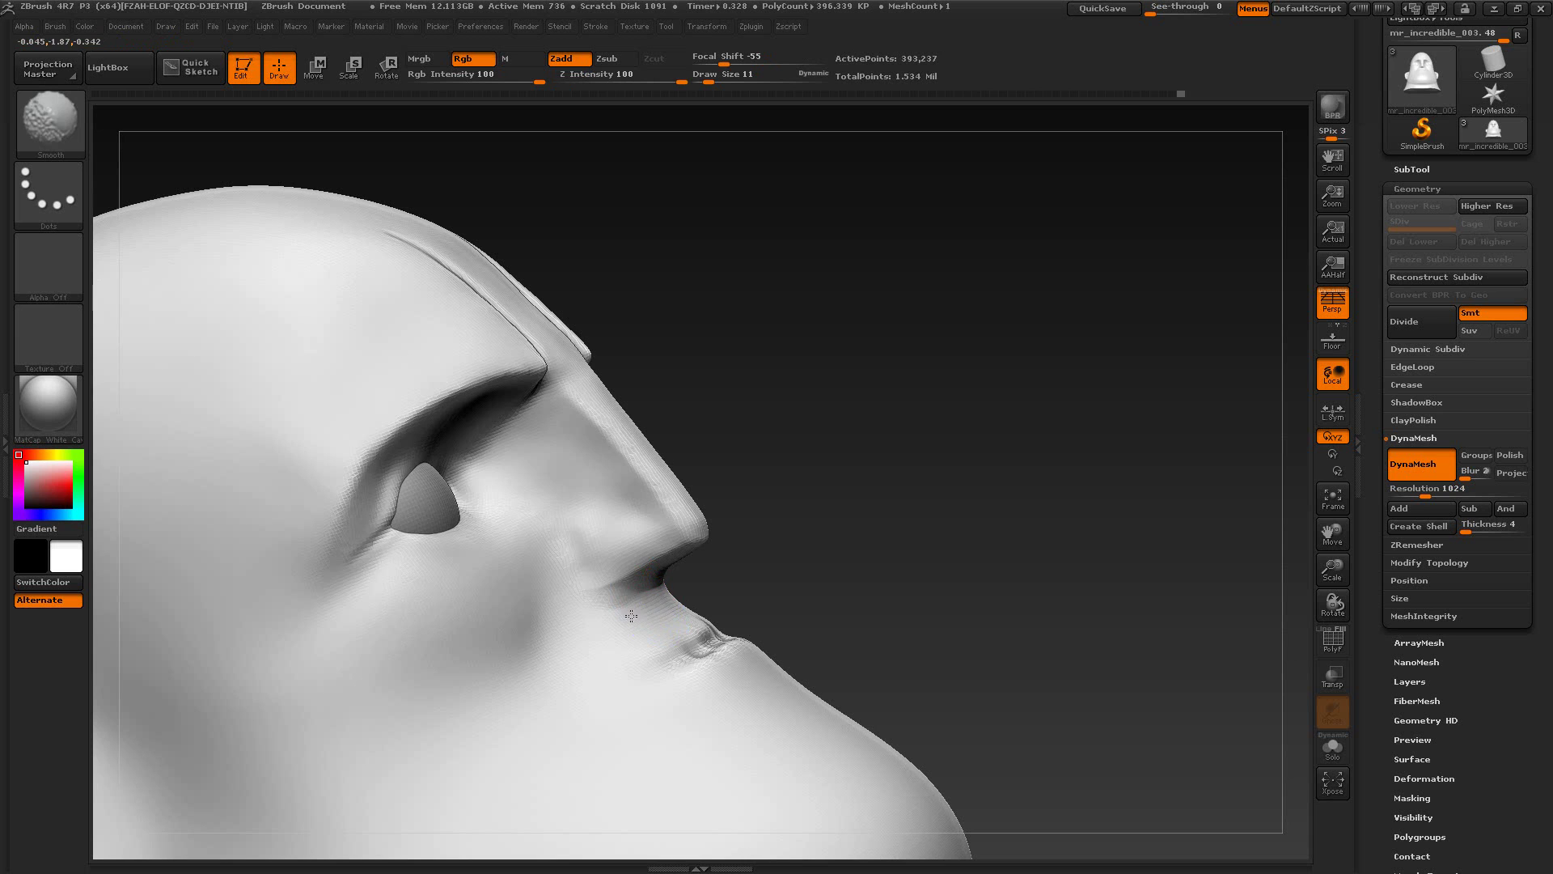
pyautogui.moveTo(943, 537)
pyautogui.mouseDown()
pyautogui.moveTo(927, 525)
pyautogui.moveTo(559, 621)
pyautogui.mouseUp()
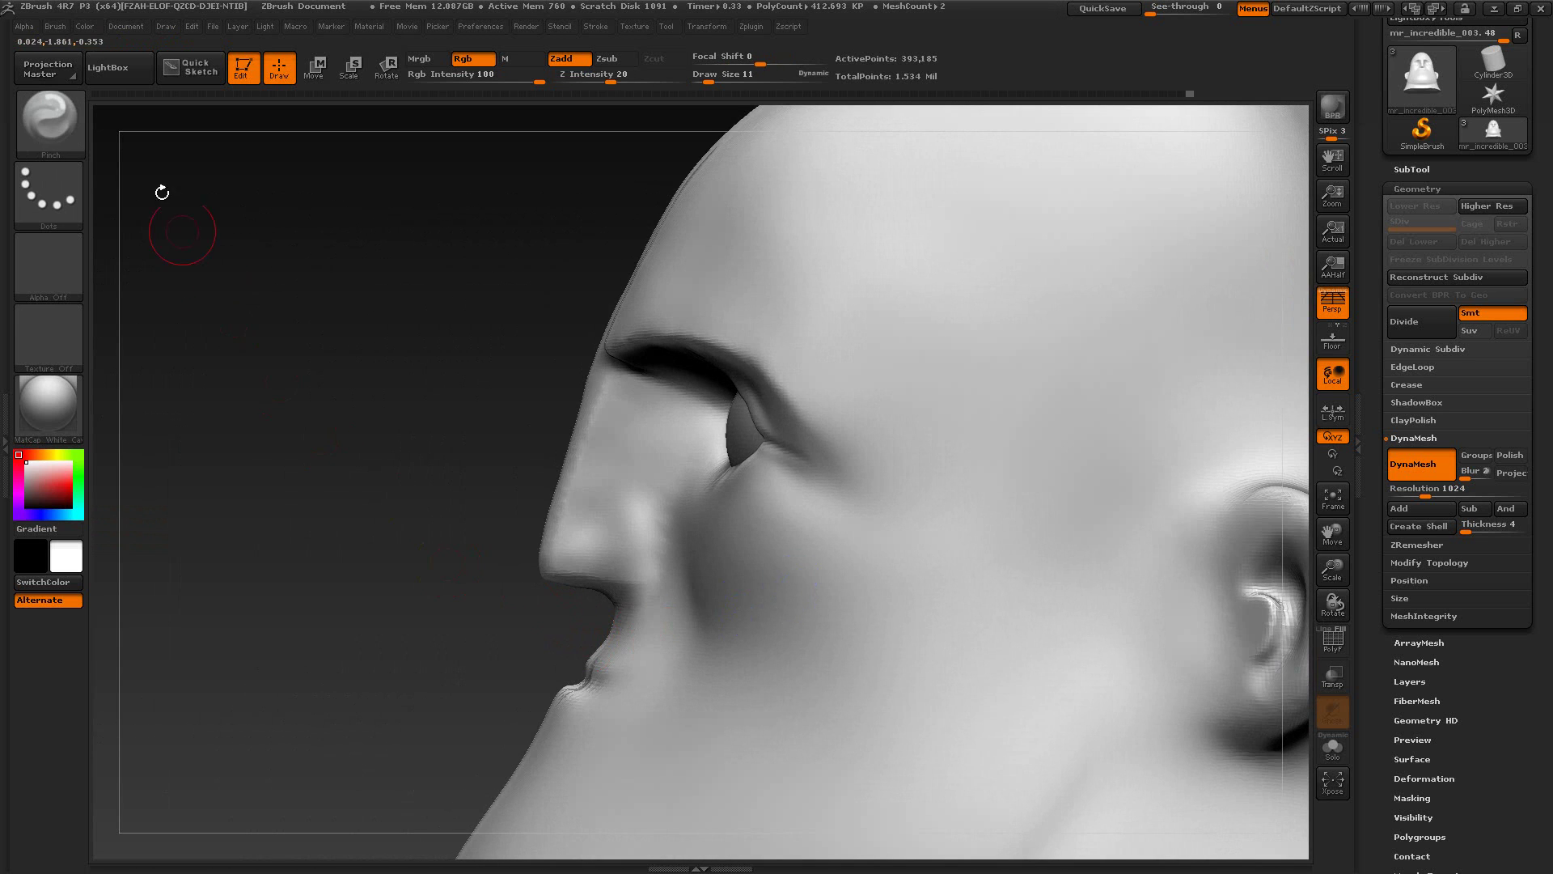
# Step: Adjust the underside of the nose with the Move brush at draw size 11, smooth the skin below it, and update the DynaMesh
pyautogui.press('b')
pyautogui.press('m')
pyautogui.press('v')
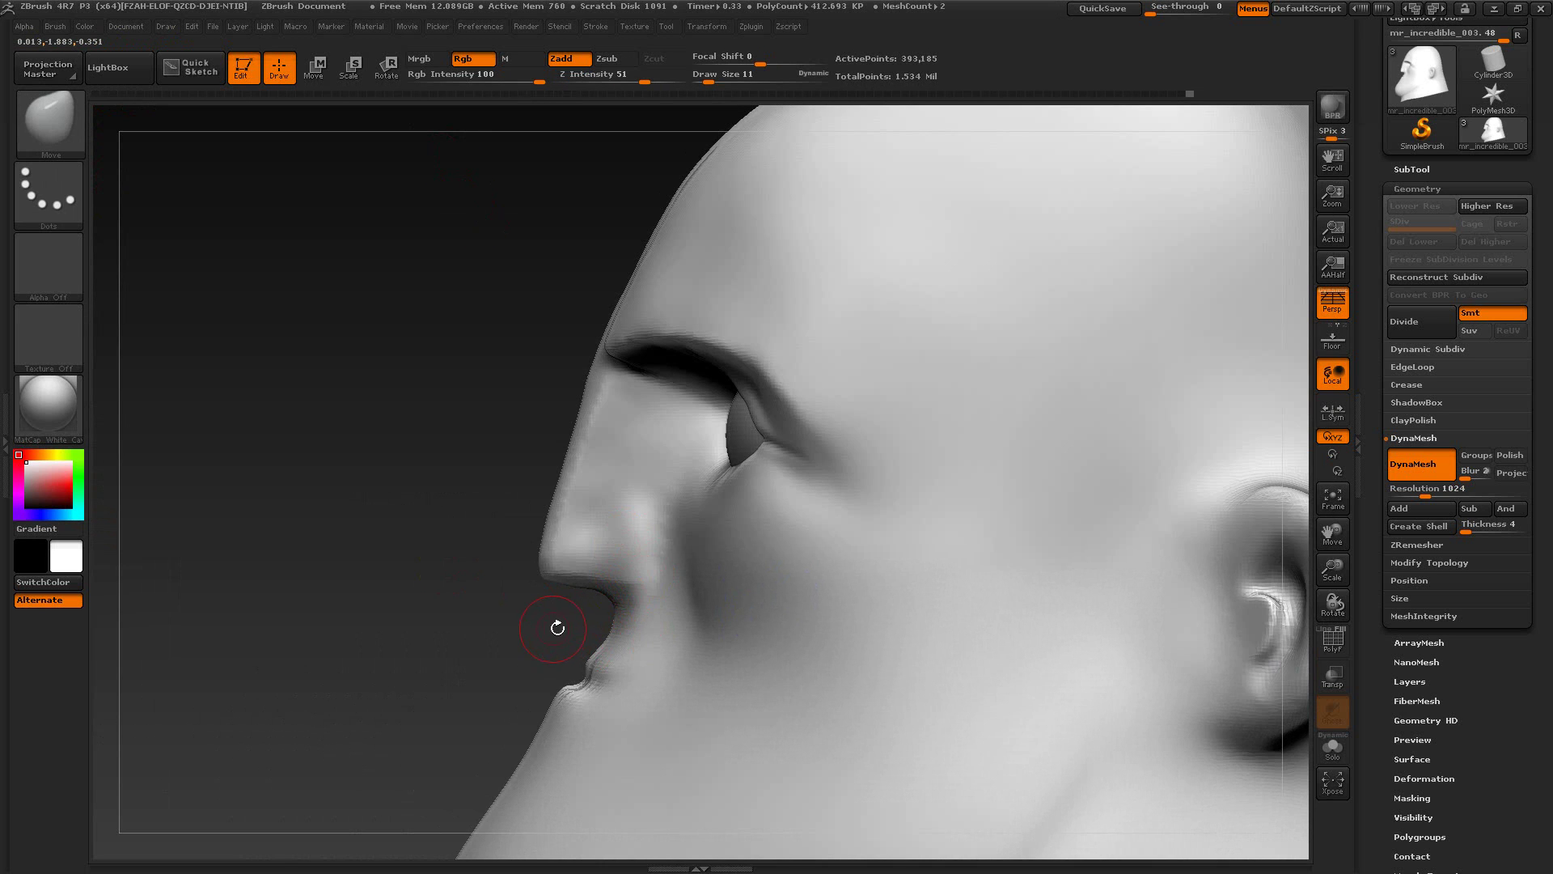
pyautogui.moveTo(557, 628)
pyautogui.mouseDown()
pyautogui.moveTo(575, 538)
pyautogui.moveTo(644, 496)
pyautogui.mouseUp()
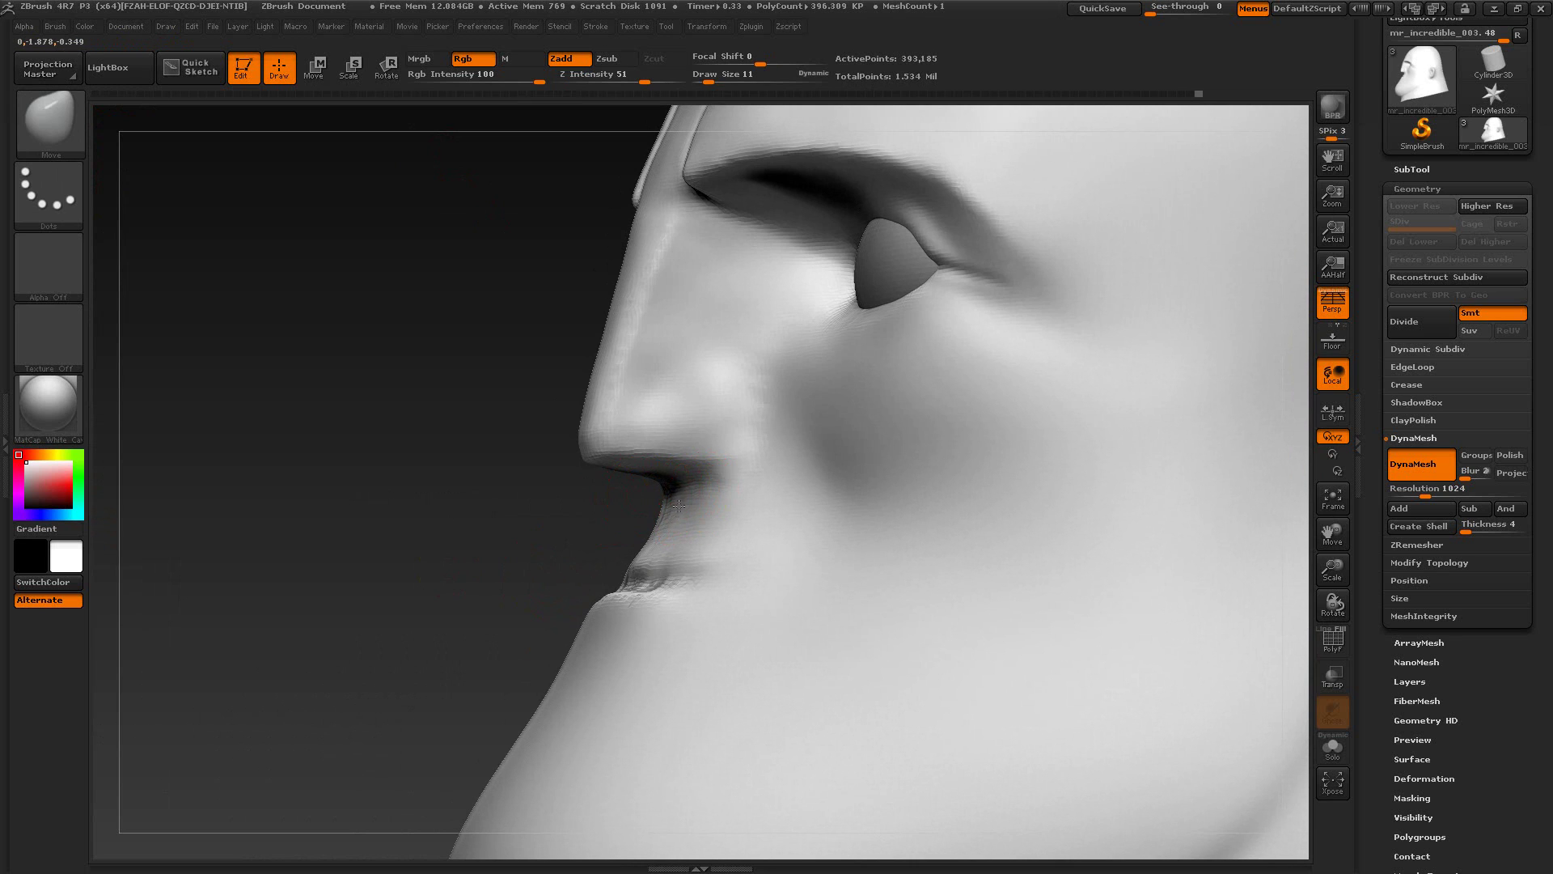
pyautogui.moveTo(551, 532); pyautogui.dragTo(666, 503)
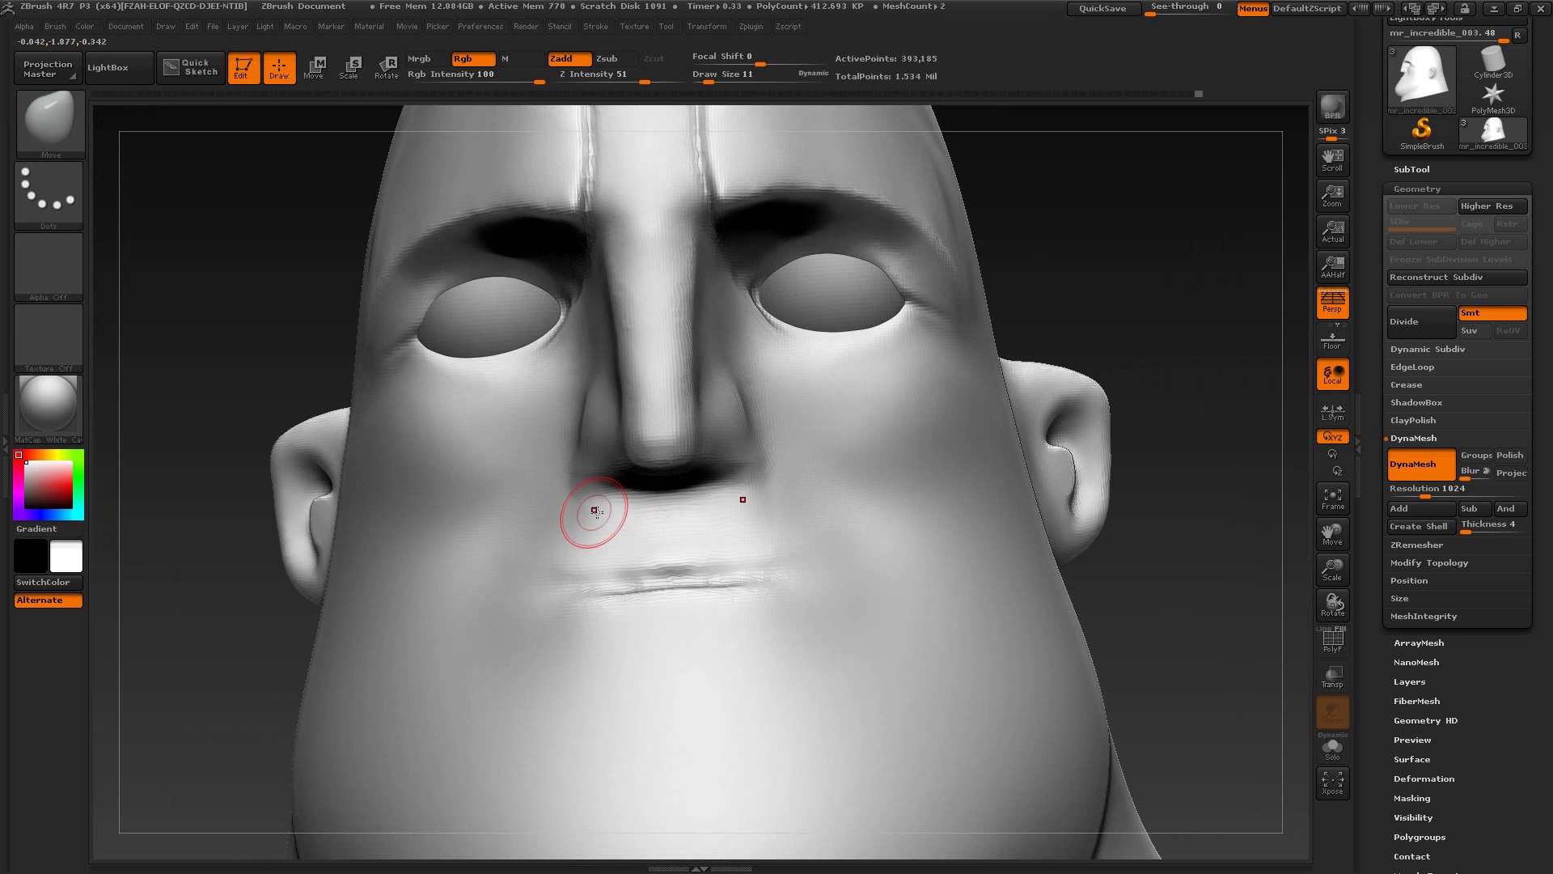
pyautogui.press('shift')
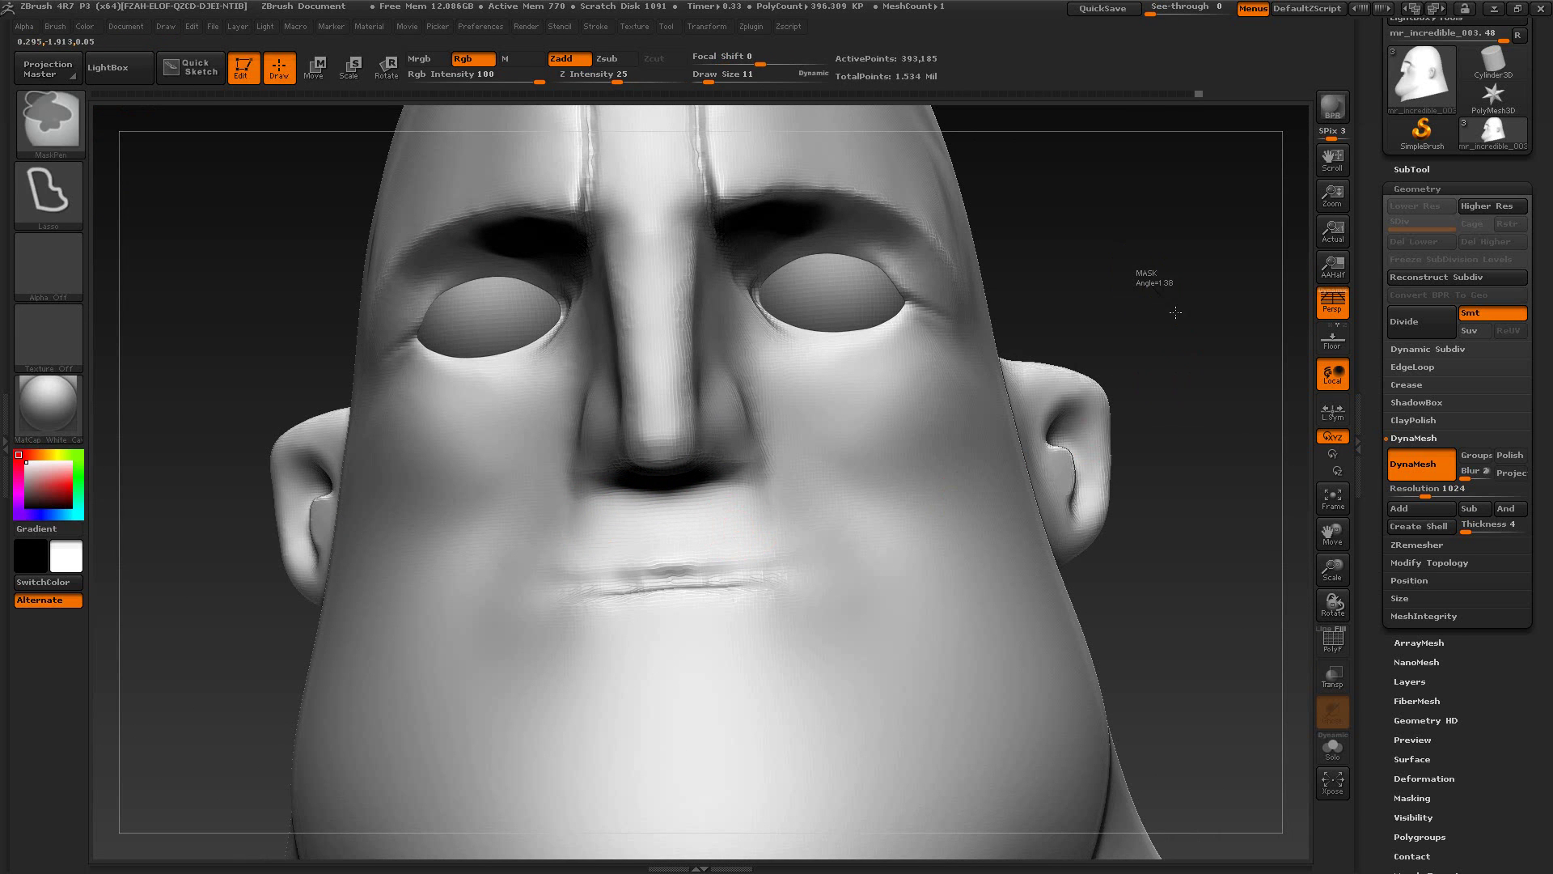
pyautogui.moveTo(1155, 294)
pyautogui.mouseDown()
pyautogui.moveTo(1138, 301)
pyautogui.moveTo(1089, 247)
pyautogui.moveTo(1089, 215)
pyautogui.moveTo(1005, 302)
pyautogui.mouseUp()
# Step: Pull the nose tip into a sharper corner with the Move brush at draw size 10, matching the side-profile film still in XnView
pyautogui.hotkey('alt', 'Tab')
pyautogui.hotkey('alt', 'Tab')
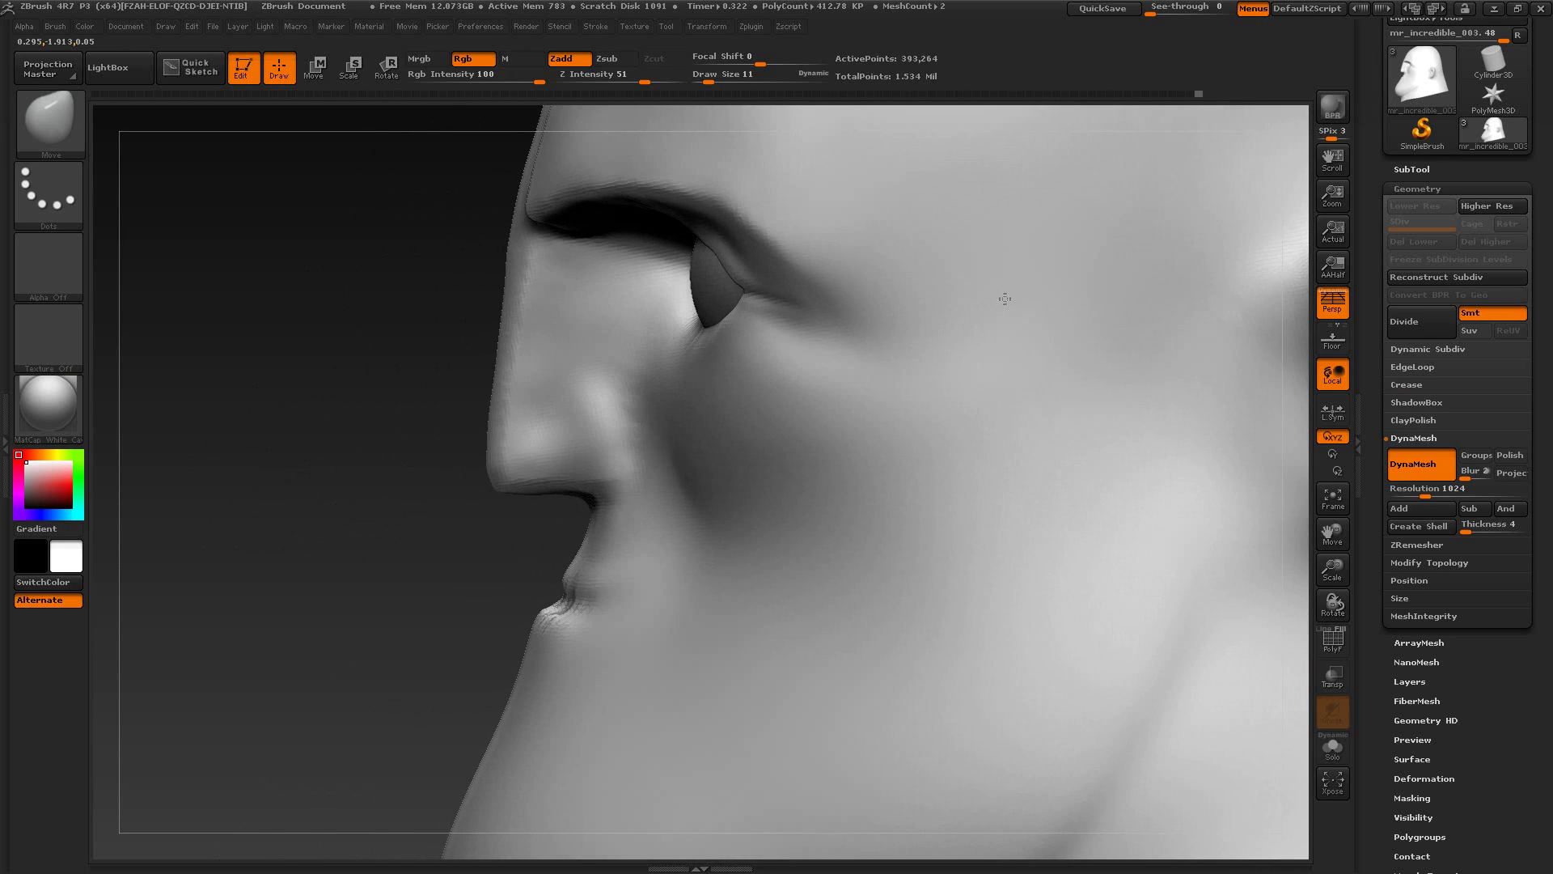
pyautogui.hotkey('alt', 'Tab')
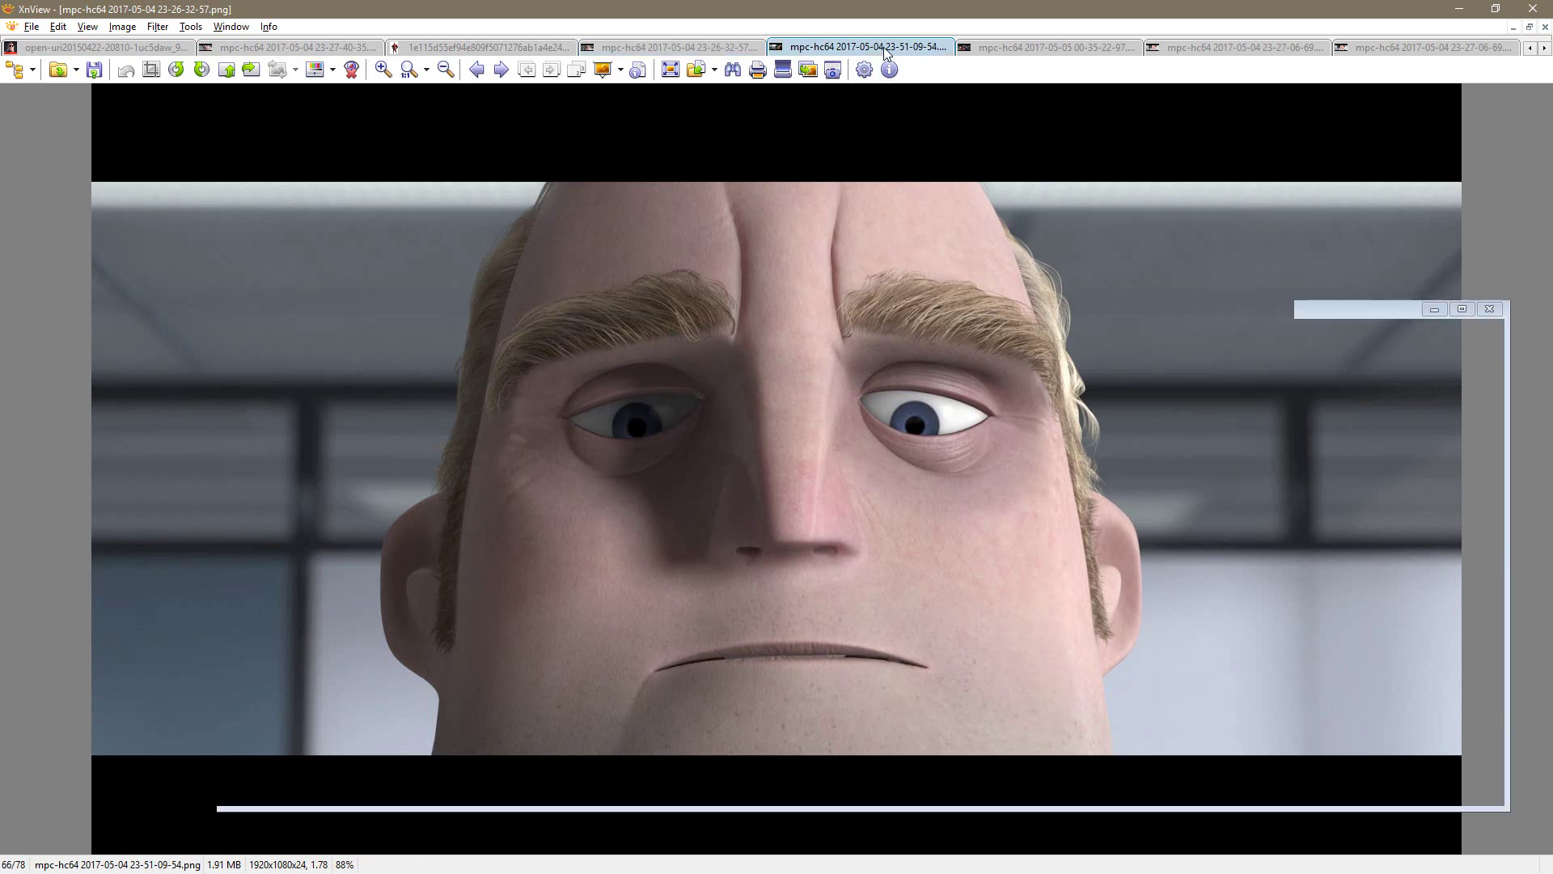
pyautogui.click(884, 47)
pyautogui.click(1194, 51)
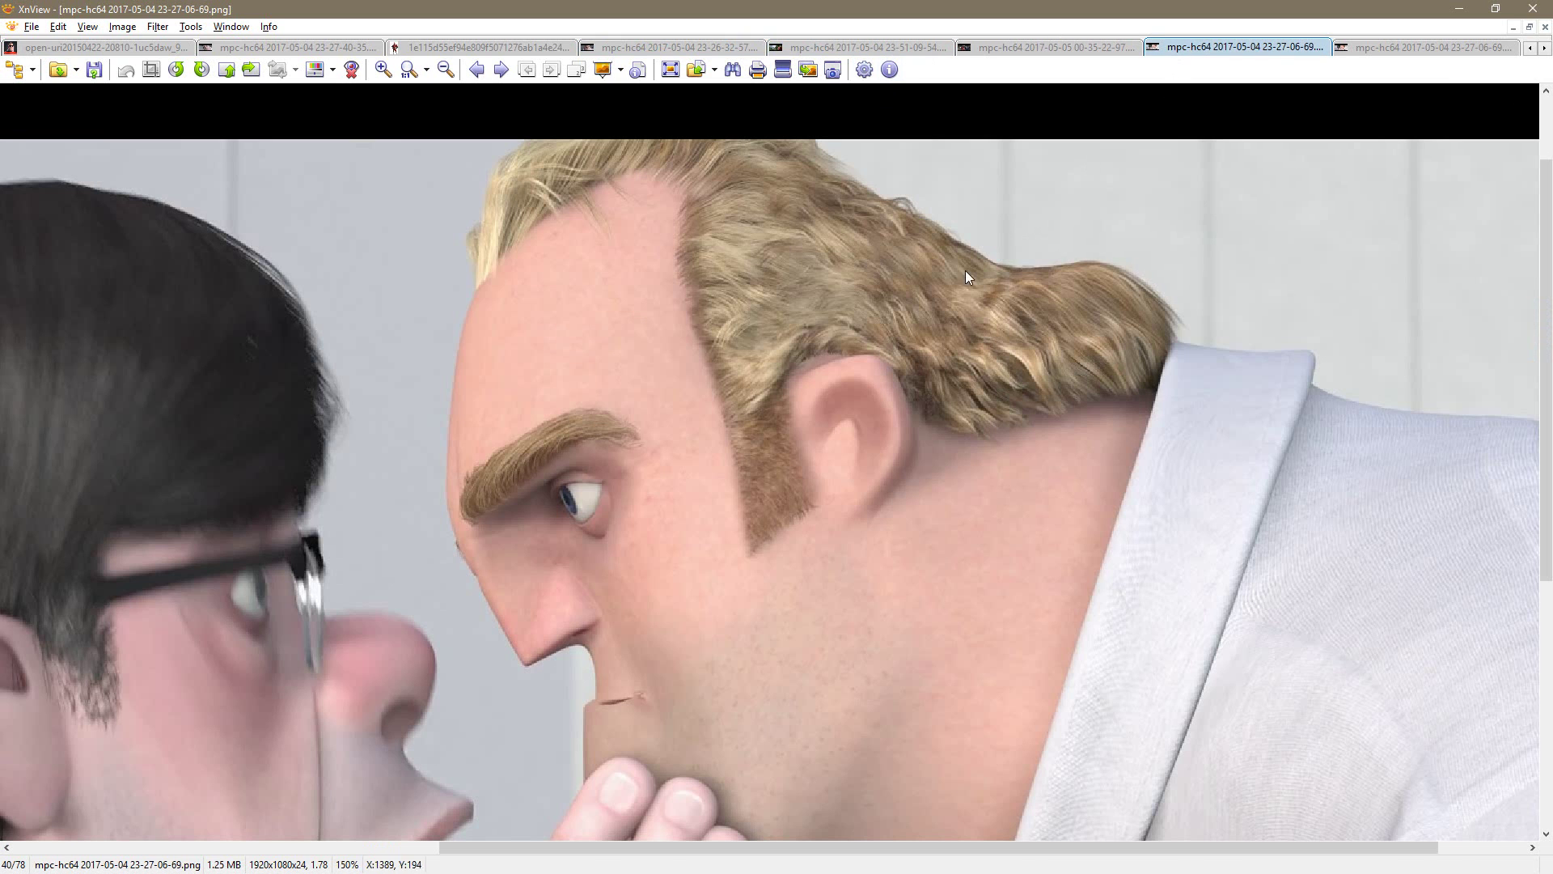
pyautogui.hotkey('alt', 'Tab')
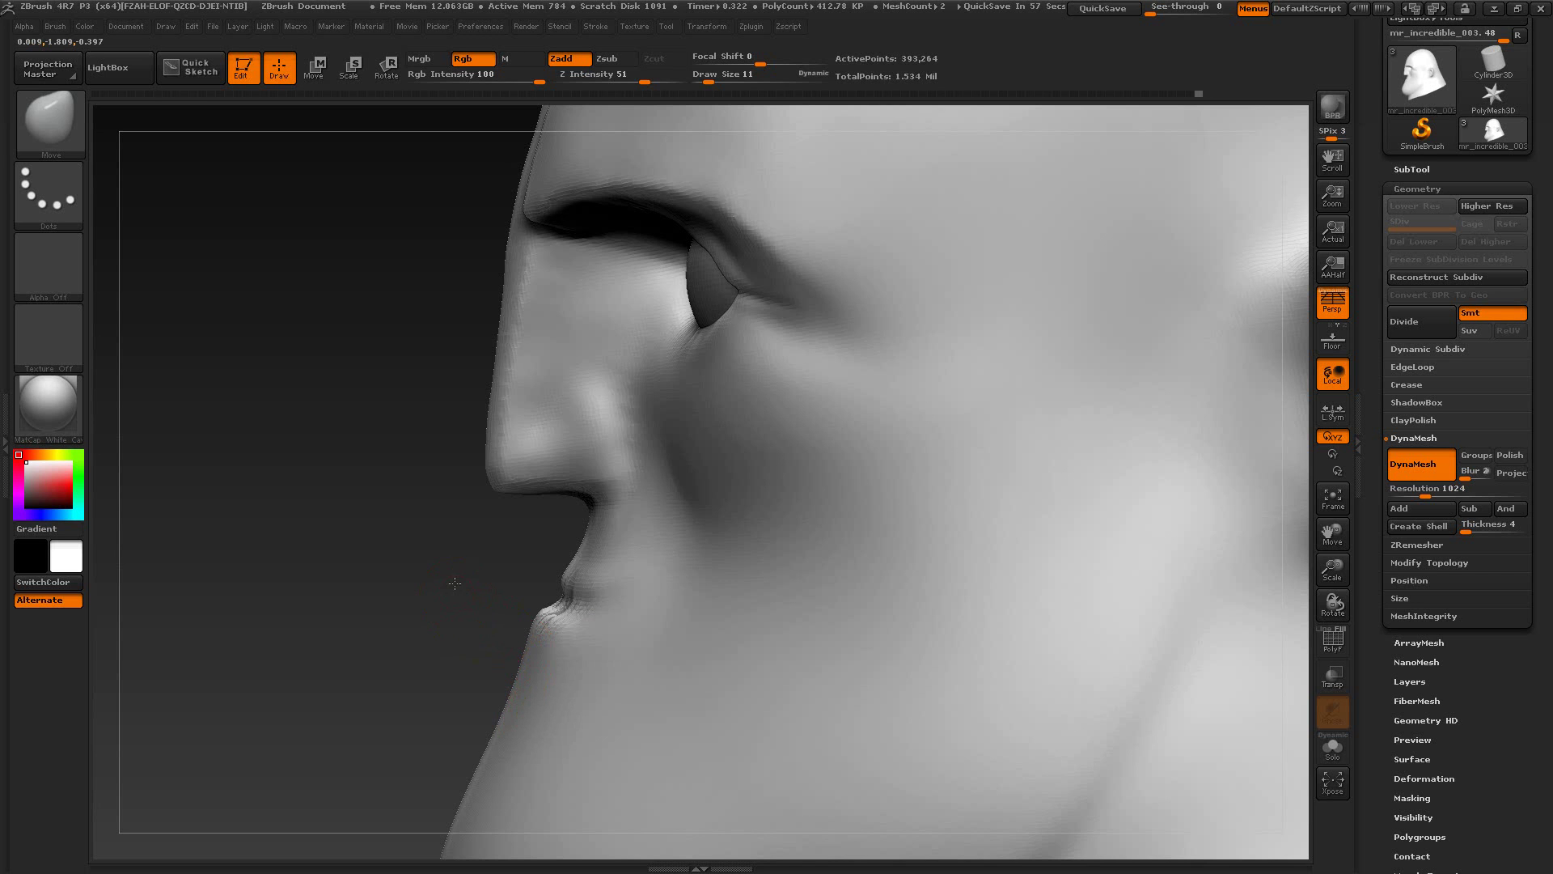
pyautogui.moveTo(454, 583)
pyautogui.mouseDown()
pyautogui.moveTo(417, 513)
pyautogui.moveTo(540, 459)
pyautogui.mouseUp()
pyautogui.press('s')
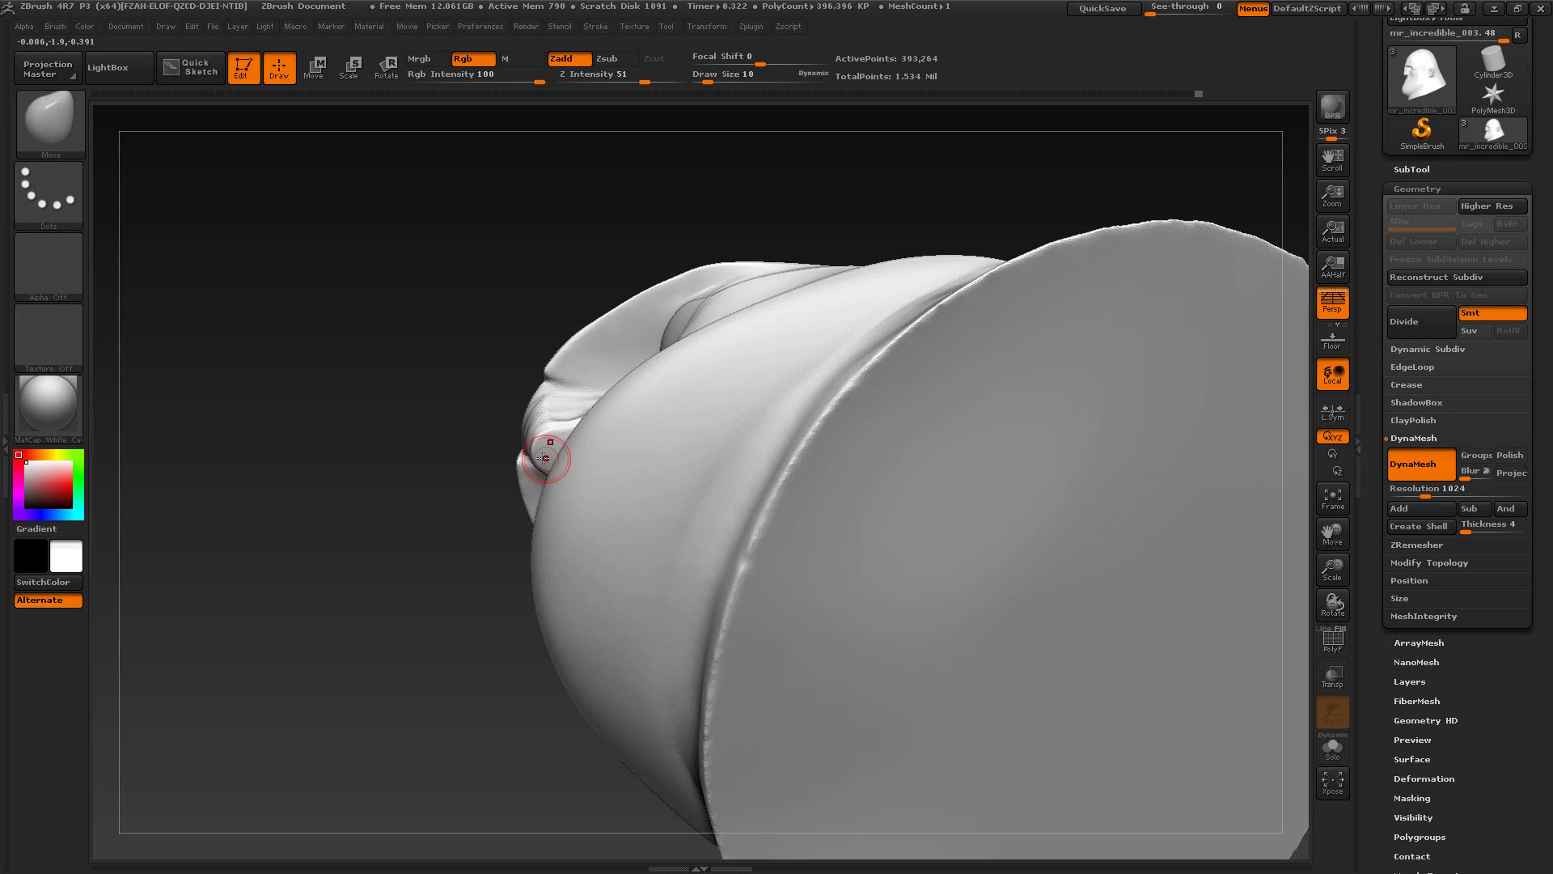
pyautogui.moveTo(369, 510); pyautogui.dragTo(447, 613)
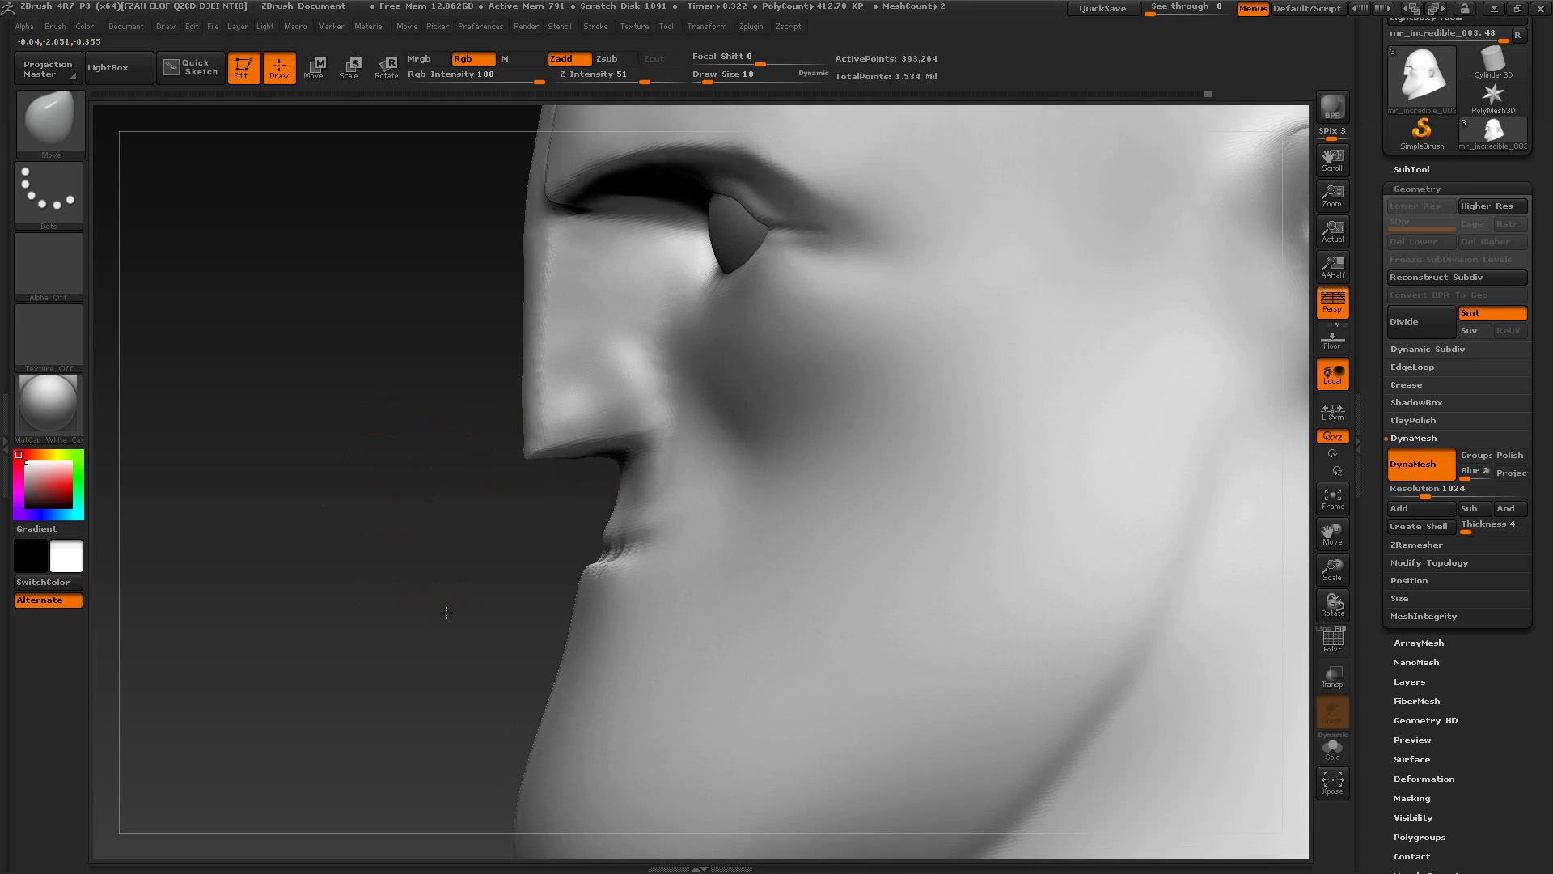
pyautogui.keyDown('ctrl'); pyautogui.moveTo(581, 456); pyautogui.dragTo(558, 458); pyautogui.keyUp('ctrl')
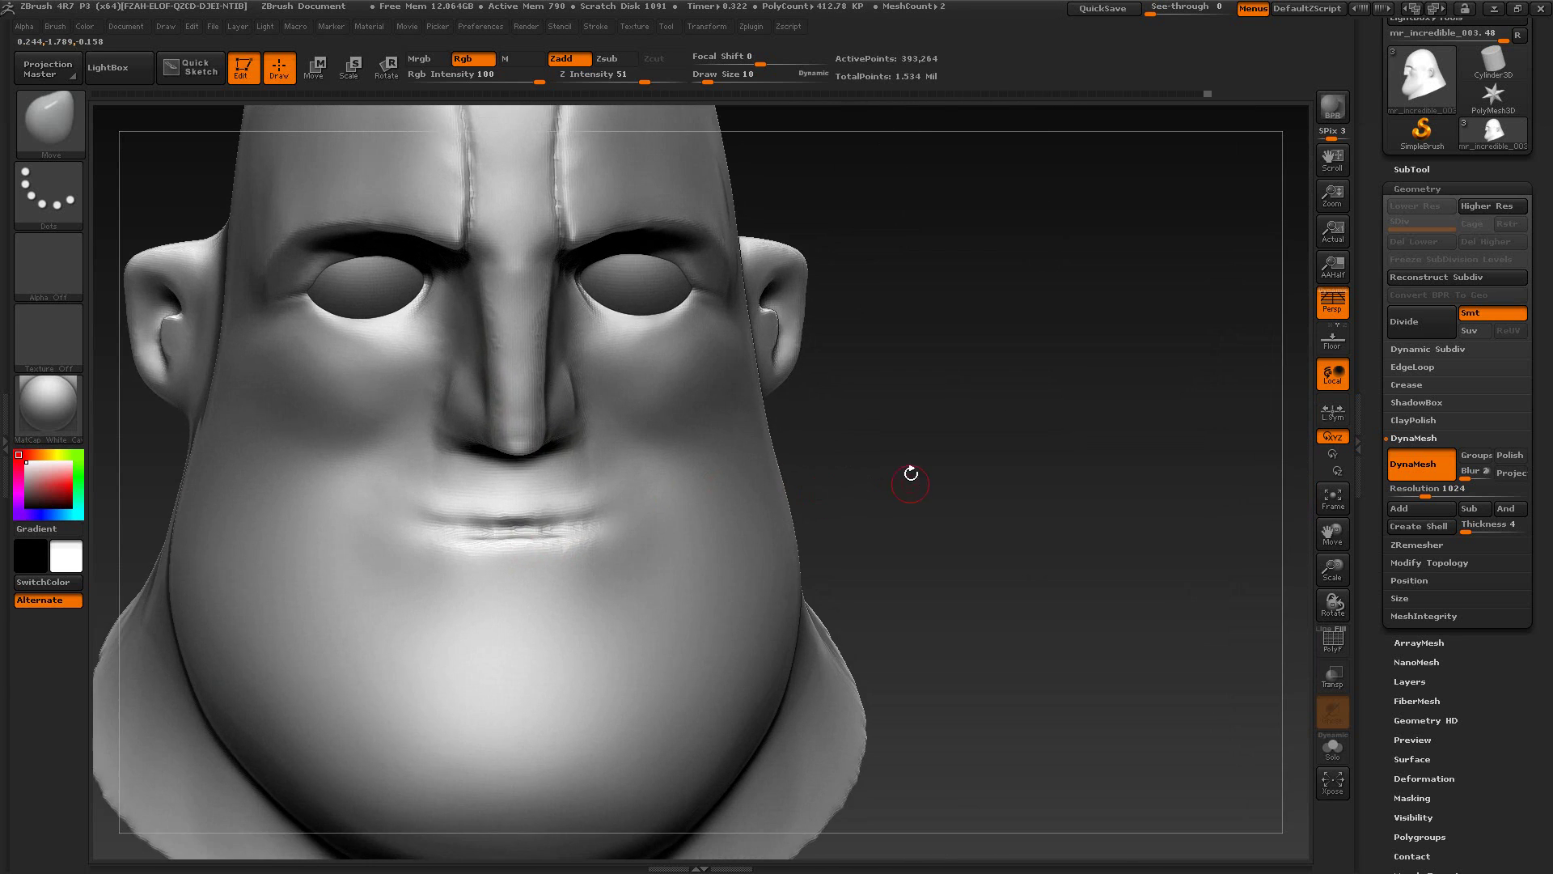
pyautogui.hotkey('alt', 'Tab')
pyautogui.hotkey('alt', 'Tab')
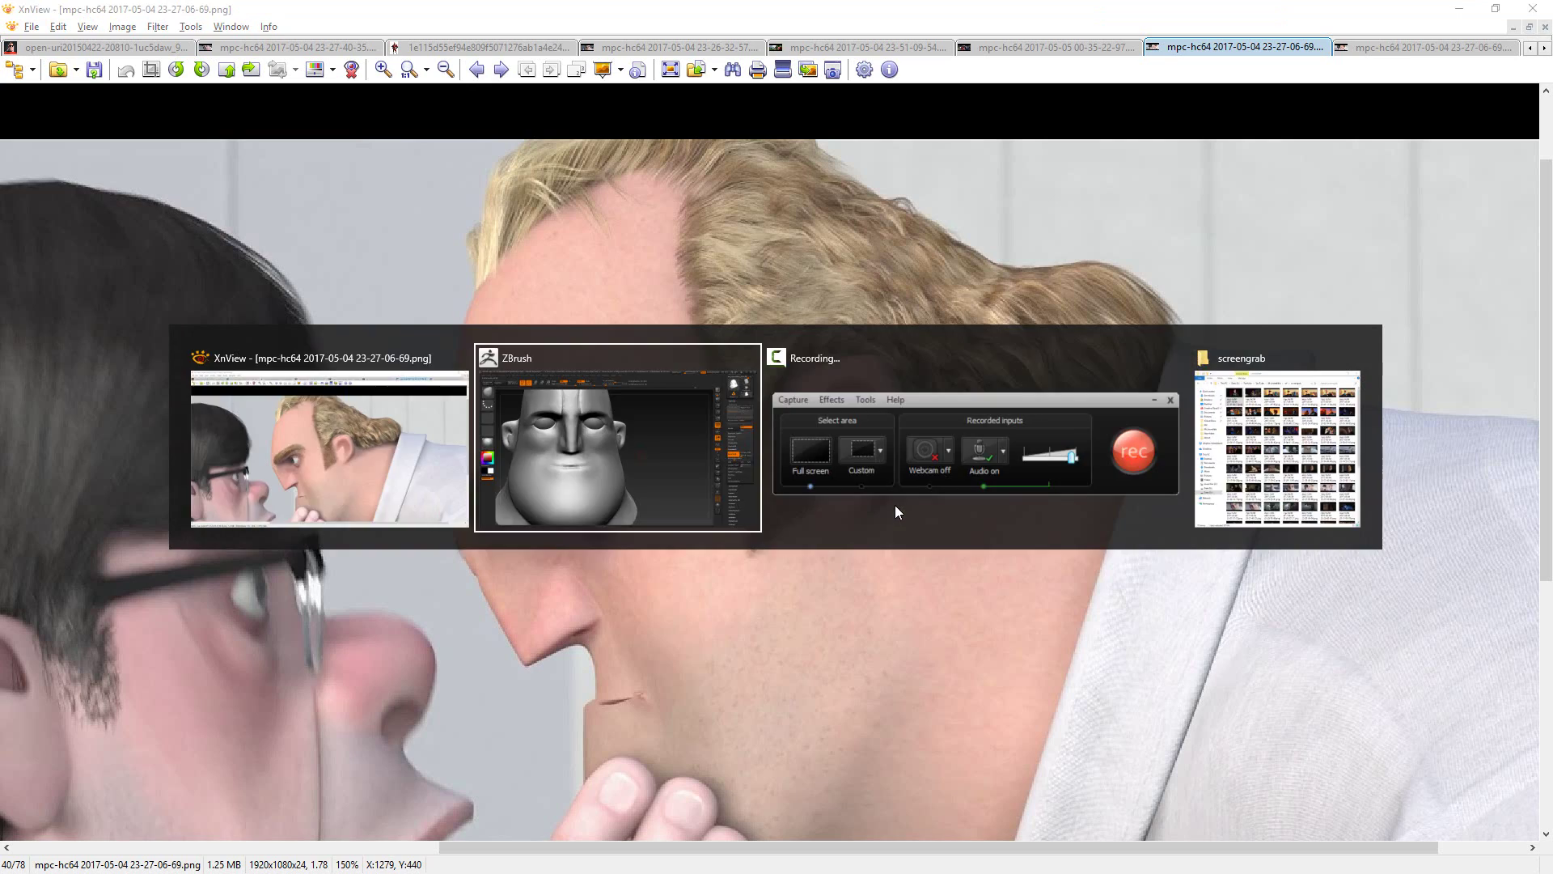
# Step: Flatten the front plane of the nose from bridge to tip with the Polish brush at draw size 17
pyautogui.moveTo(950, 493); pyautogui.dragTo(659, 483)
pyautogui.moveTo(267, 494); pyautogui.dragTo(515, 429)
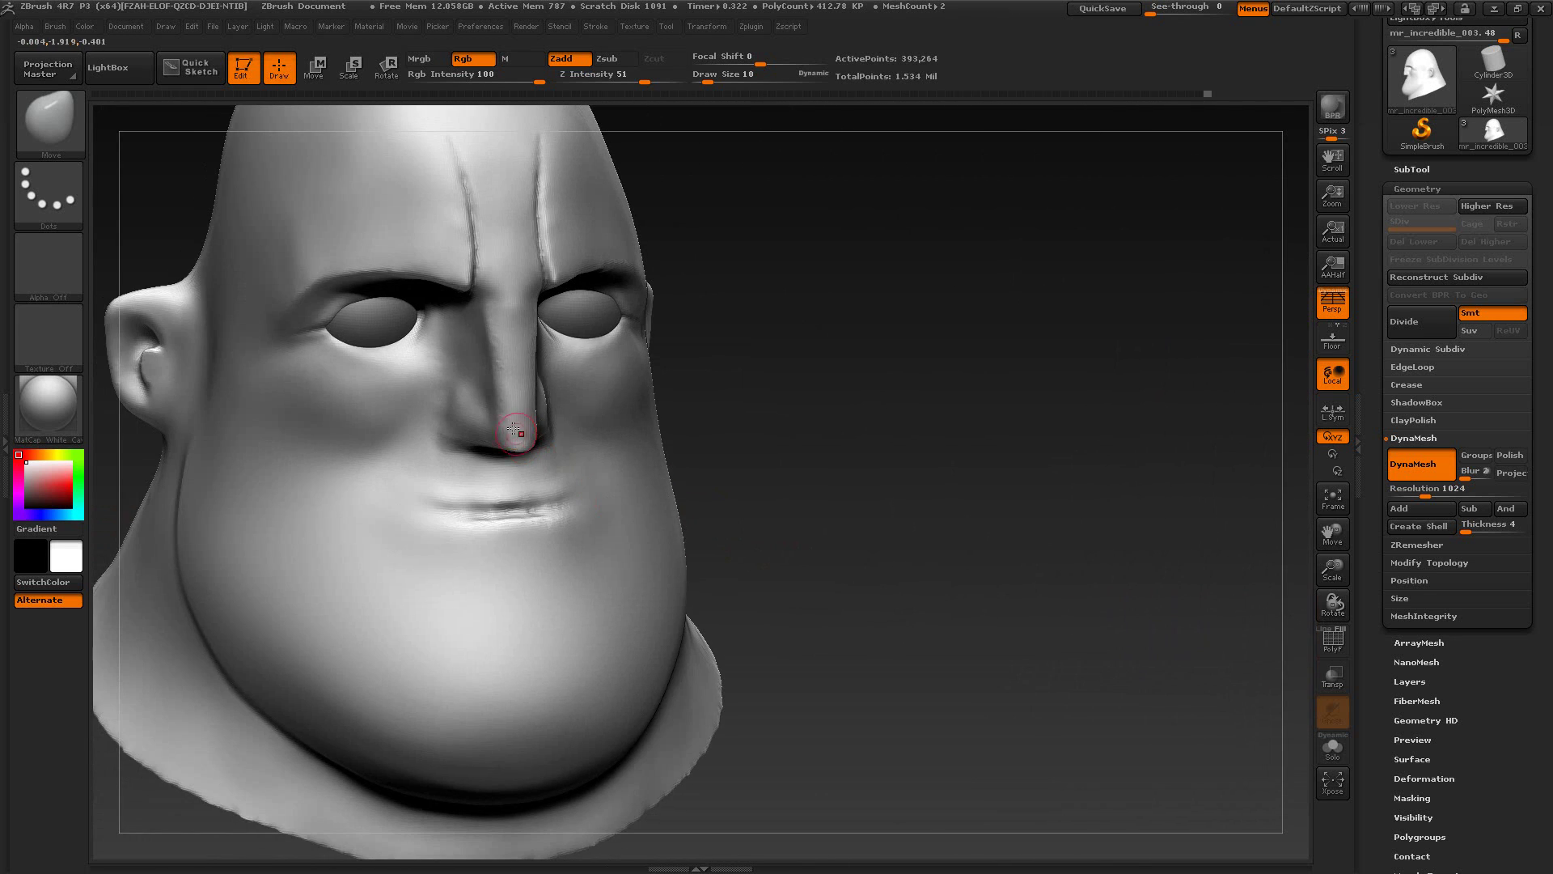
pyautogui.press('b')
pyautogui.press('p')
pyautogui.press('o')
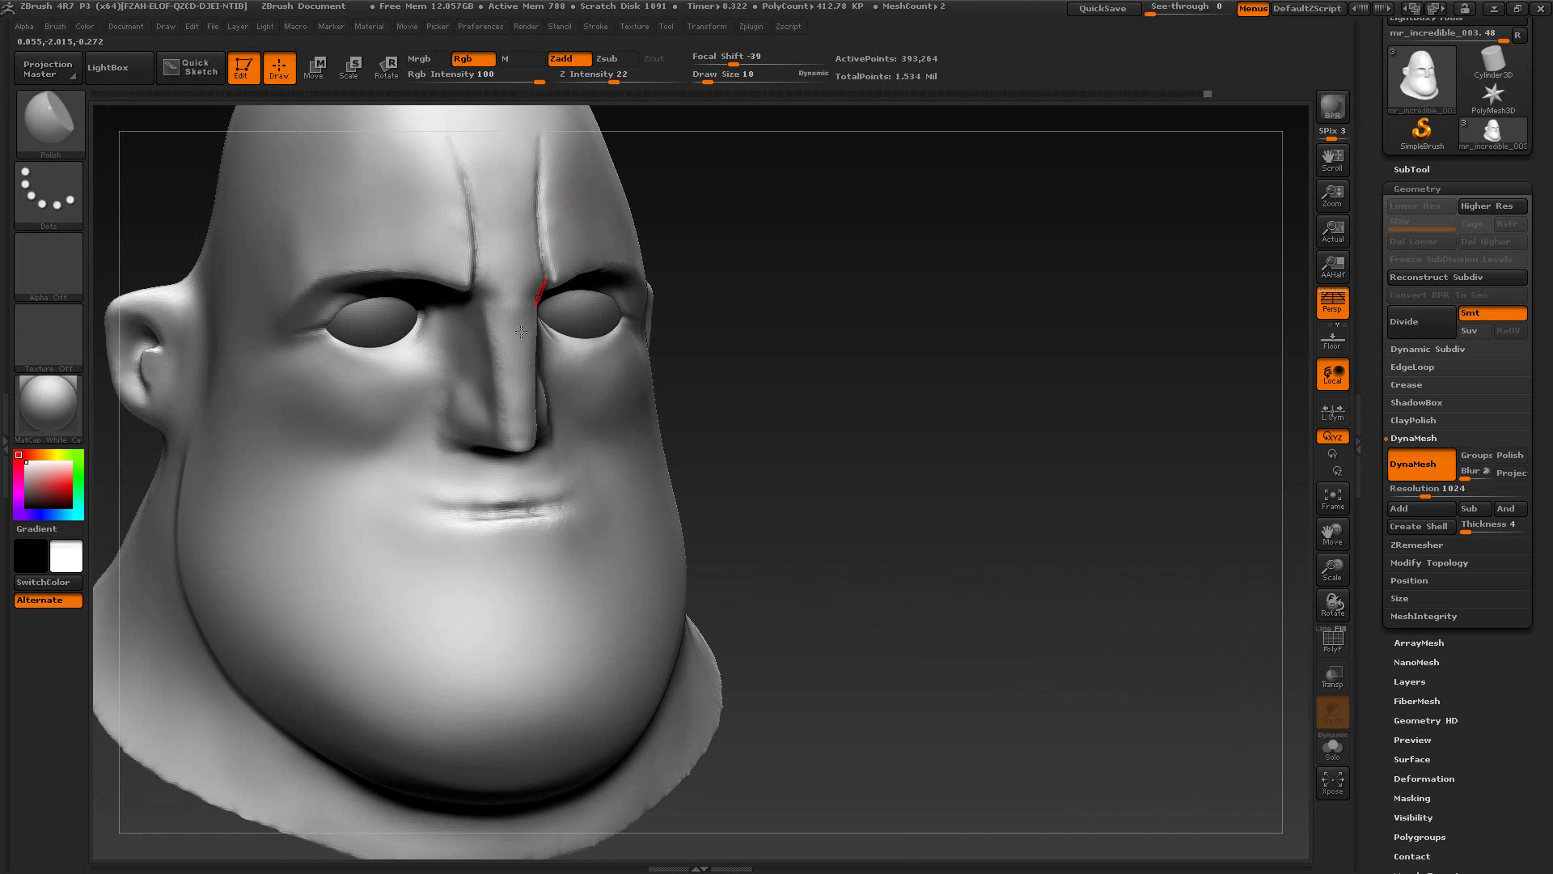
pyautogui.press('s')
pyautogui.moveTo(514, 386); pyautogui.dragTo(519, 386)
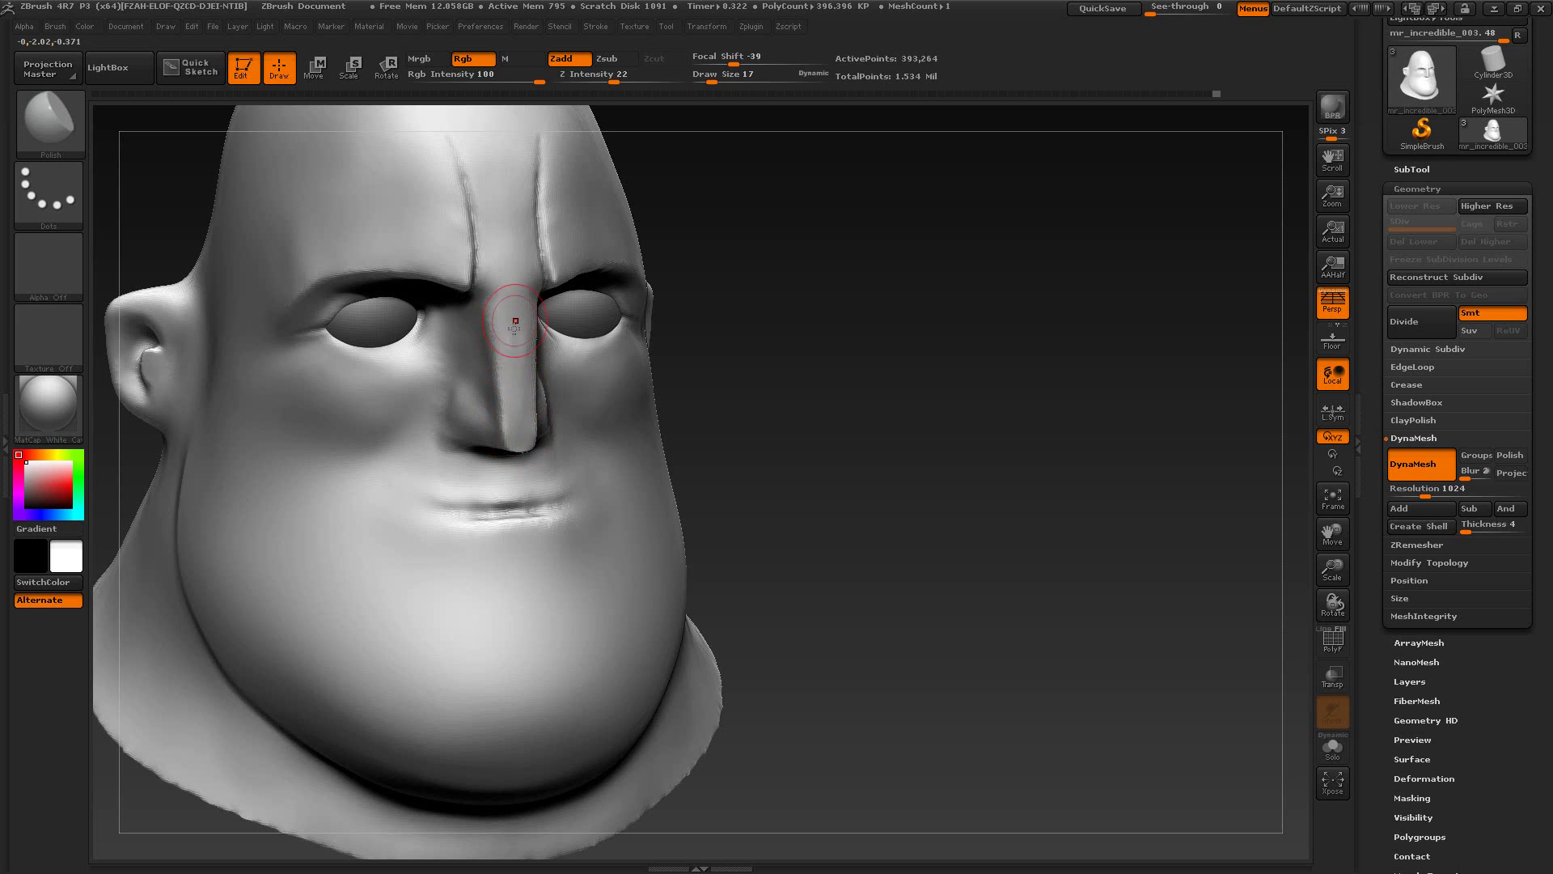
pyautogui.moveTo(906, 425); pyautogui.dragTo(765, 391)
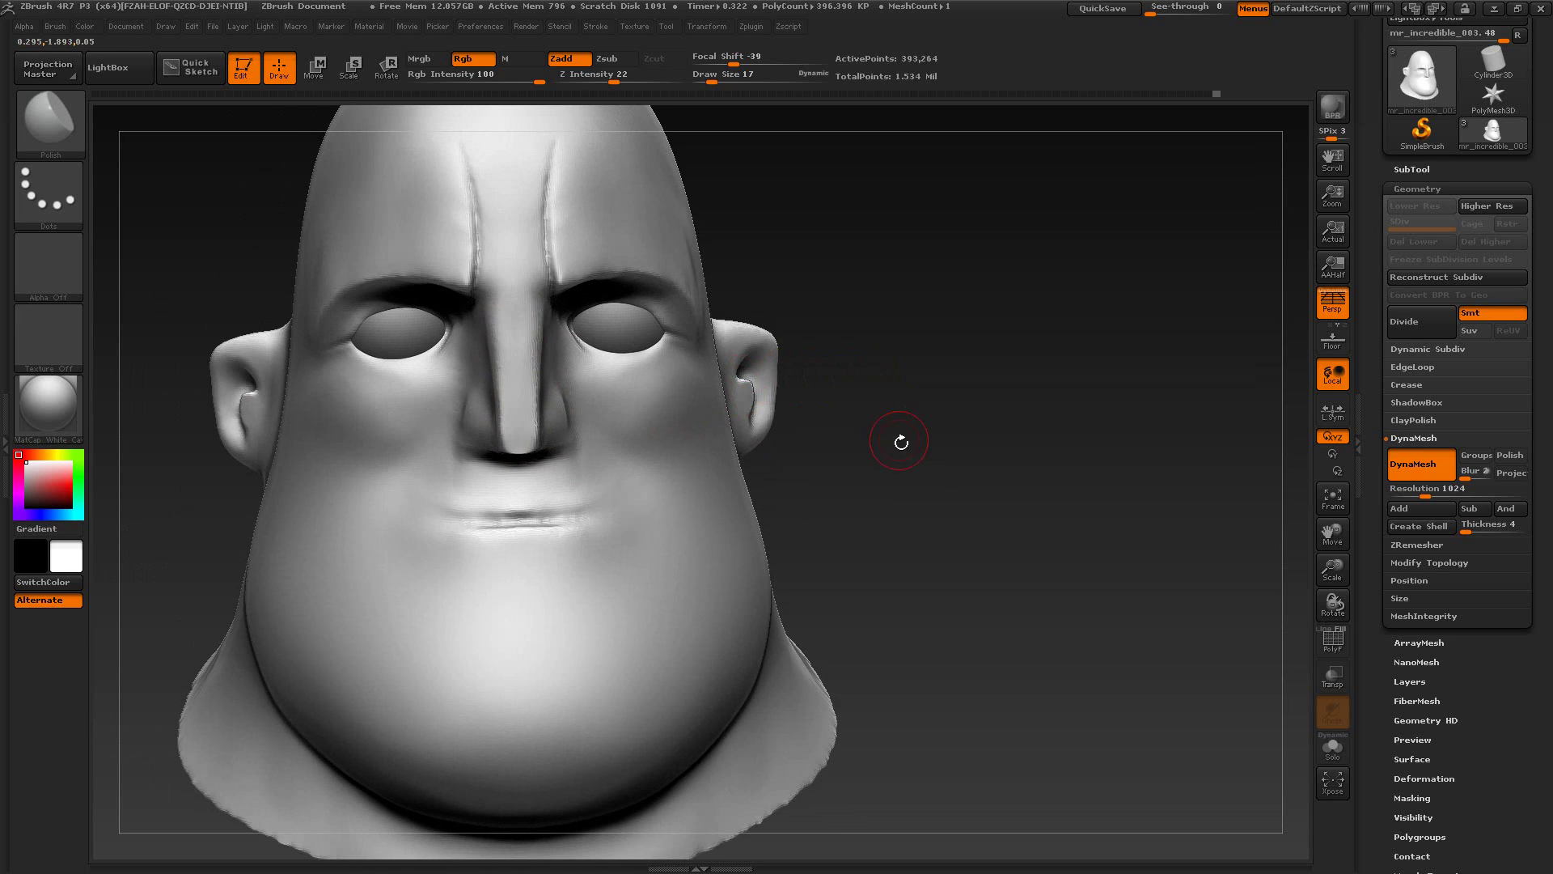
pyautogui.moveTo(1011, 473); pyautogui.dragTo(817, 479)
# Step: Smooth the side of the nose near its tip and compare it with the masked-costume image and the tilted close-up film still
pyautogui.moveTo(531, 417)
pyautogui.keyDown('shift'); pyautogui.mouseDown()
pyautogui.moveTo(534, 437)
pyautogui.moveTo(535, 420)
pyautogui.mouseUp(); pyautogui.keyUp('shift')
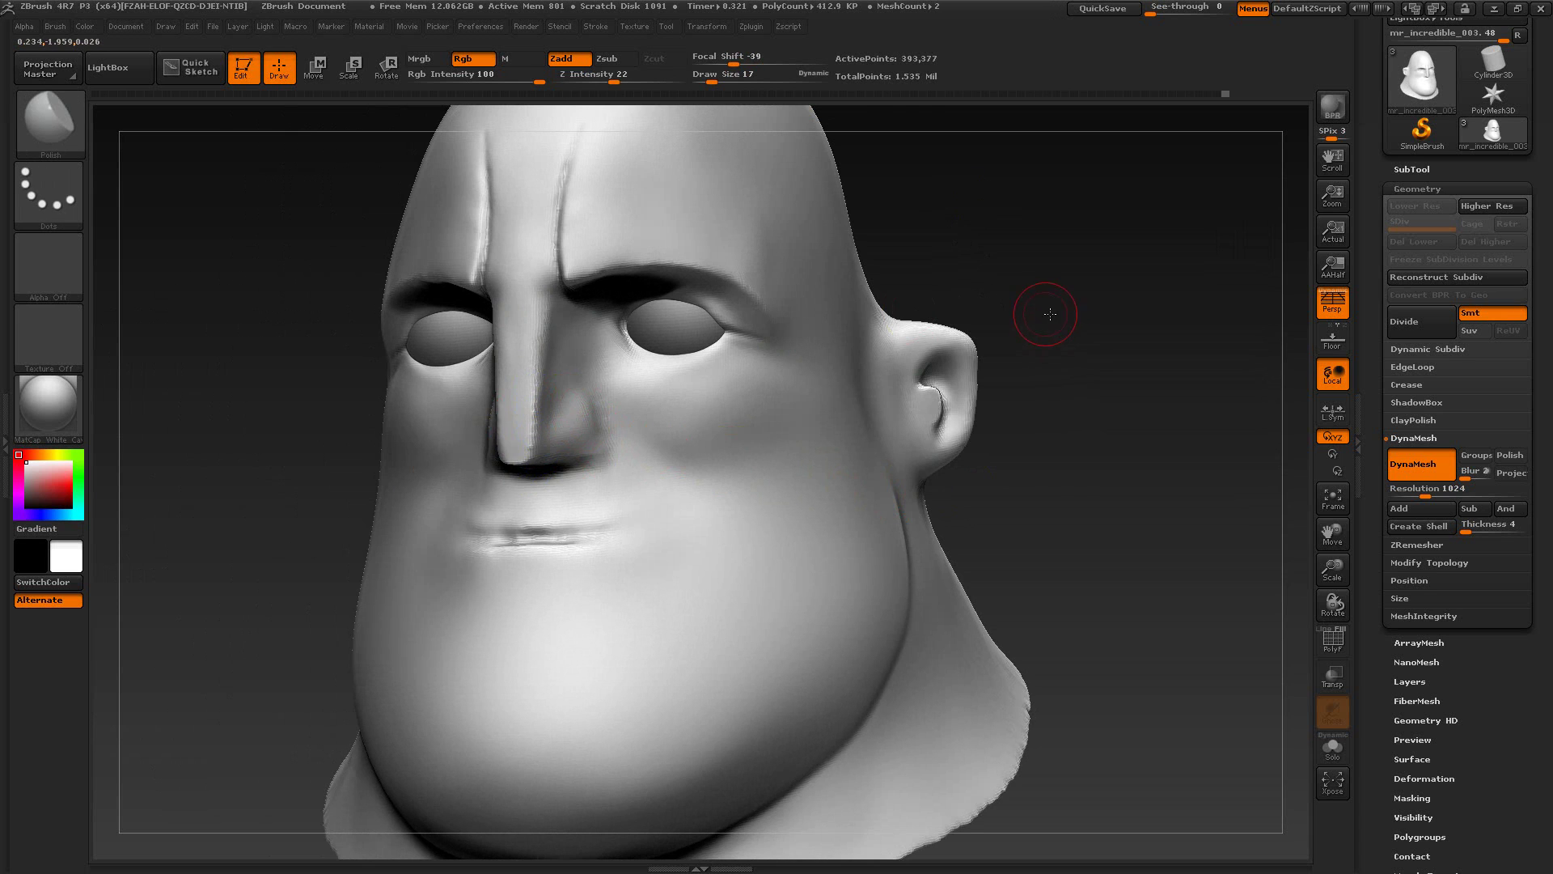
pyautogui.moveTo(1083, 325)
pyautogui.mouseDown()
pyautogui.moveTo(1142, 252)
pyautogui.moveTo(1127, 321)
pyautogui.moveTo(1096, 336)
pyautogui.mouseUp()
pyautogui.hotkey('alt', 'Tab')
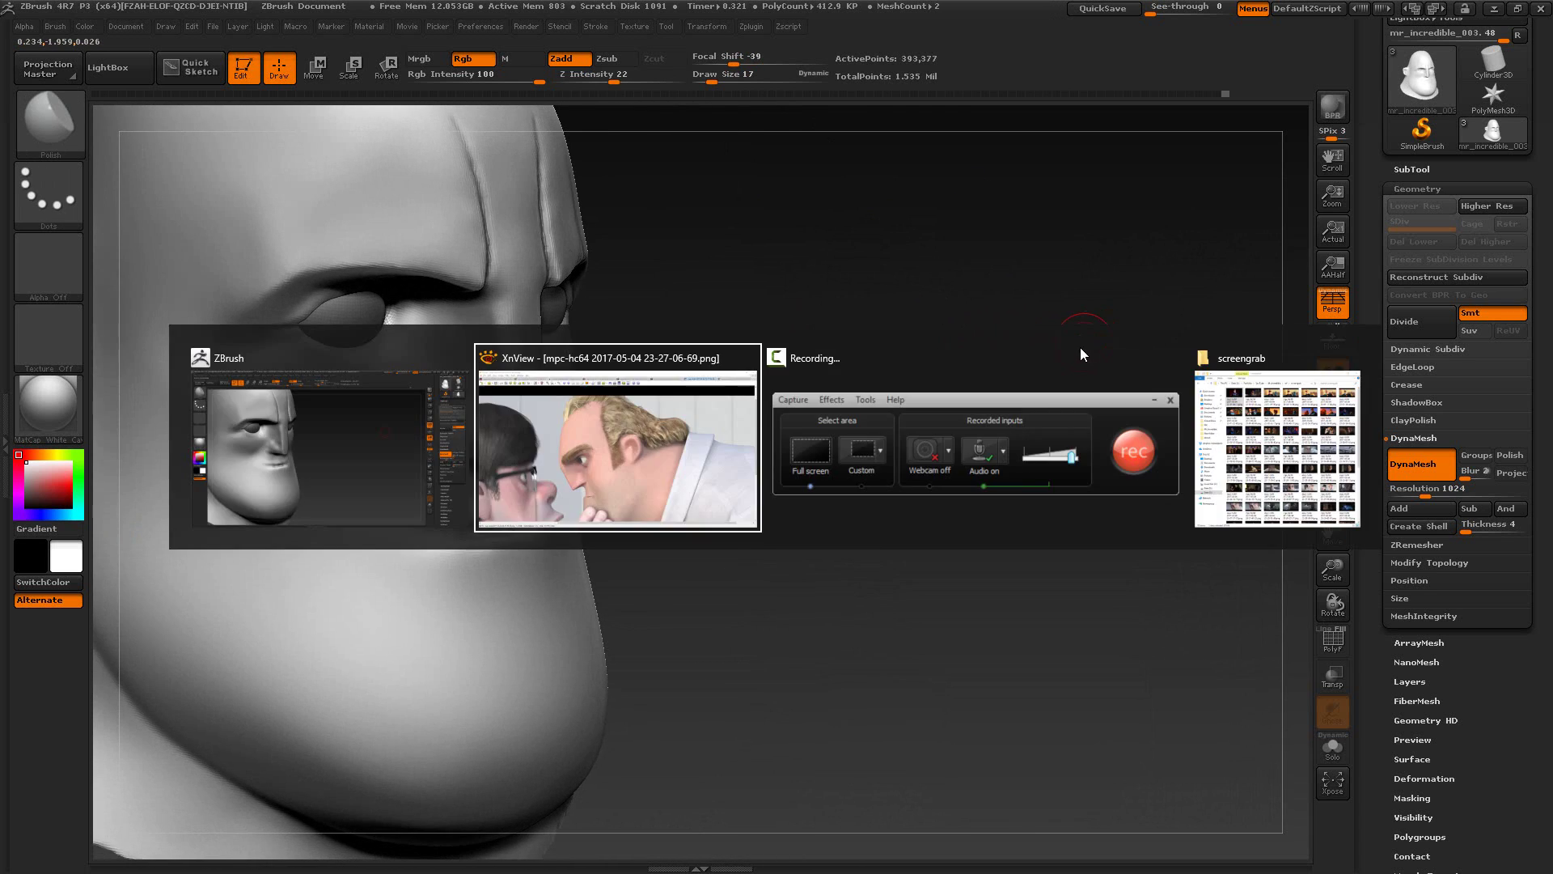
pyautogui.click(446, 49)
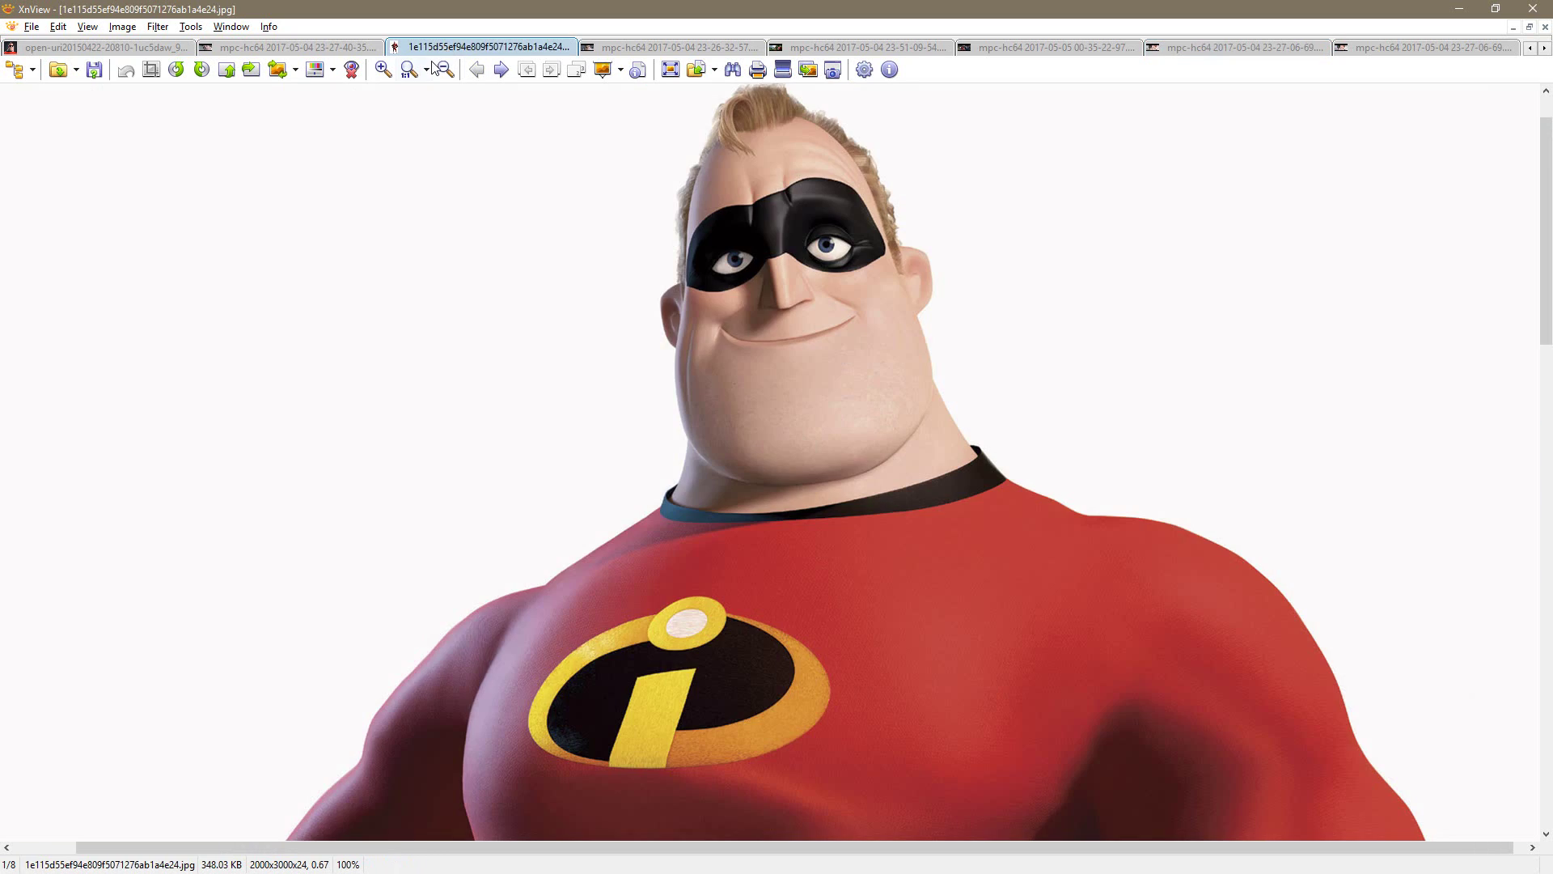
pyautogui.click(333, 50)
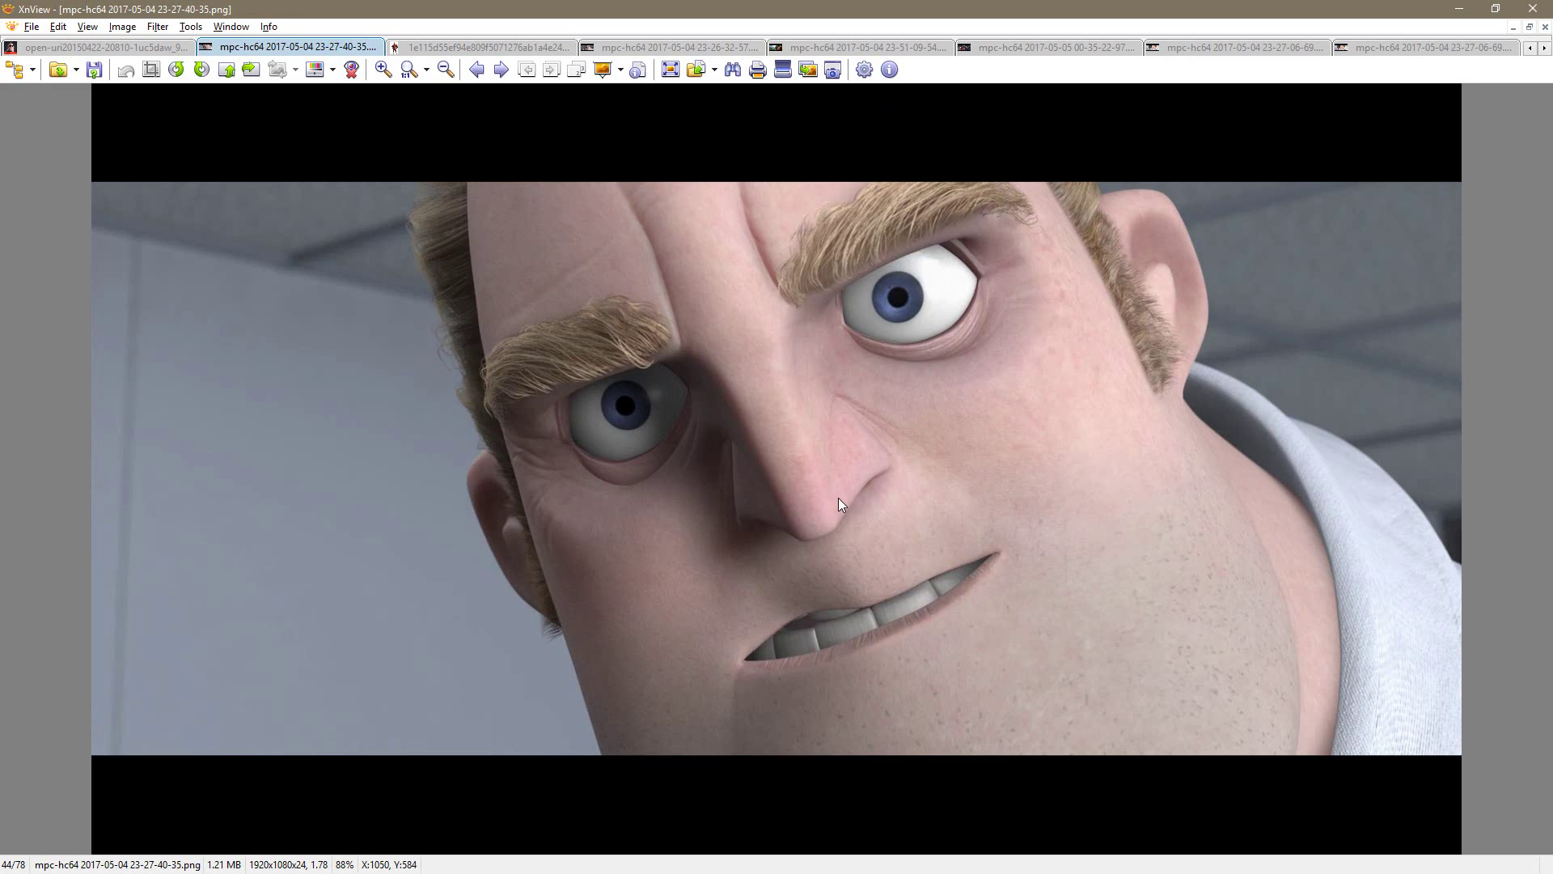
pyautogui.hotkey('alt', 'Tab')
pyautogui.moveTo(830, 499)
pyautogui.mouseDown()
pyautogui.moveTo(796, 476)
pyautogui.moveTo(759, 490)
pyautogui.mouseUp()
pyautogui.hotkey('alt', 'Tab')
pyautogui.hotkey('alt', 'Tab')
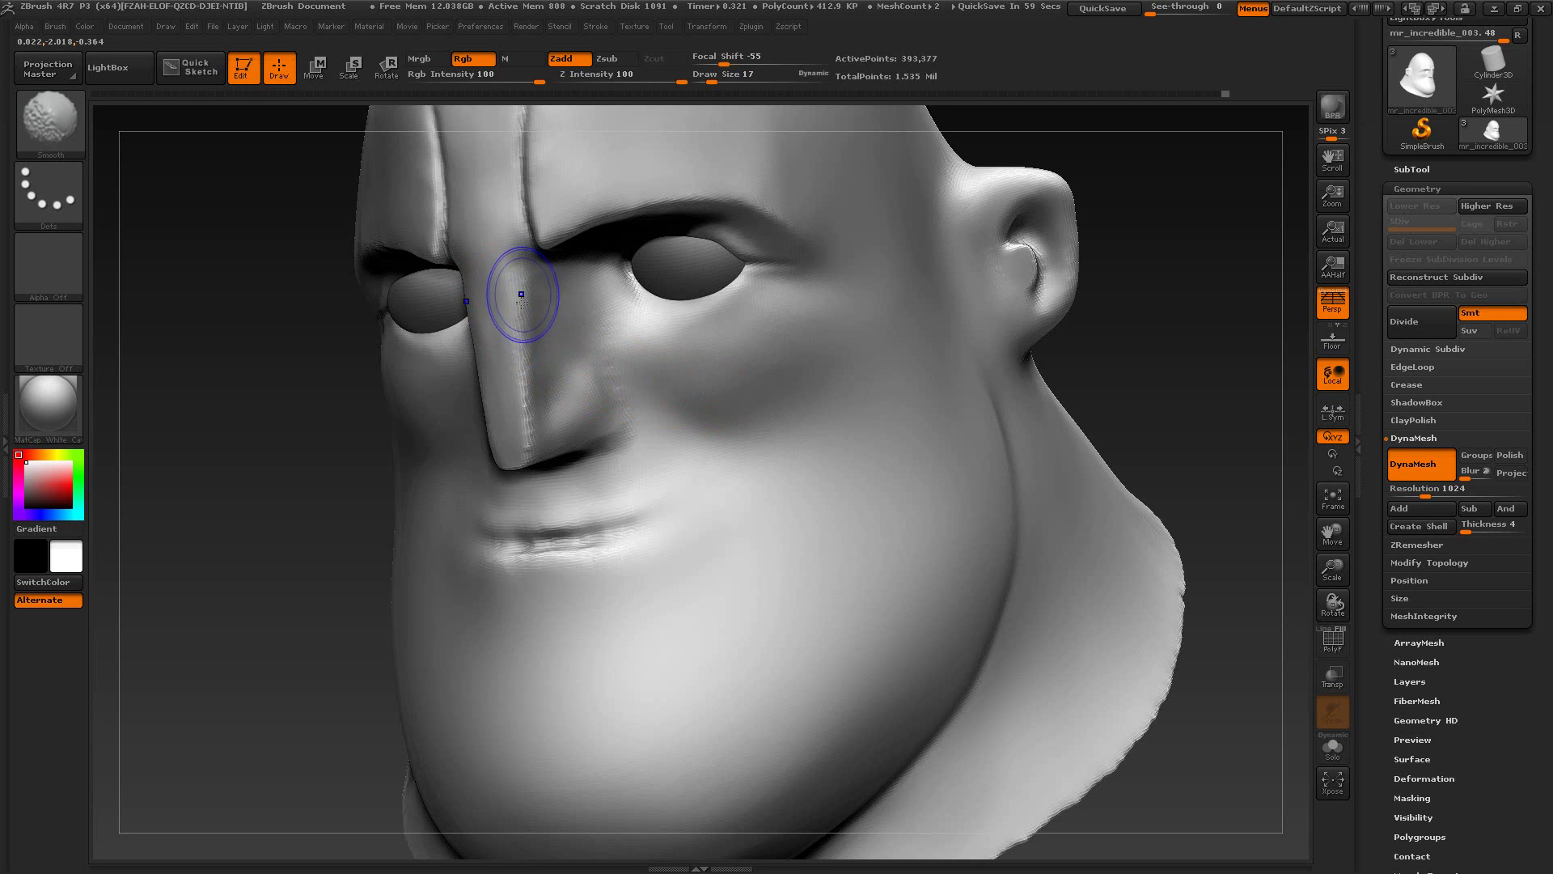
# Step: Smooth the upper side edges of the nose bridge between the eyes and inspect them from both sides
pyautogui.moveTo(521, 302)
pyautogui.keyDown('shift'); pyautogui.mouseDown()
pyautogui.moveTo(526, 430)
pyautogui.moveTo(513, 346)
pyautogui.mouseUp(); pyautogui.keyUp('shift')
pyautogui.moveTo(292, 468)
pyautogui.mouseDown()
pyautogui.moveTo(548, 331)
pyautogui.moveTo(502, 312)
pyautogui.moveTo(503, 237)
pyautogui.mouseUp()
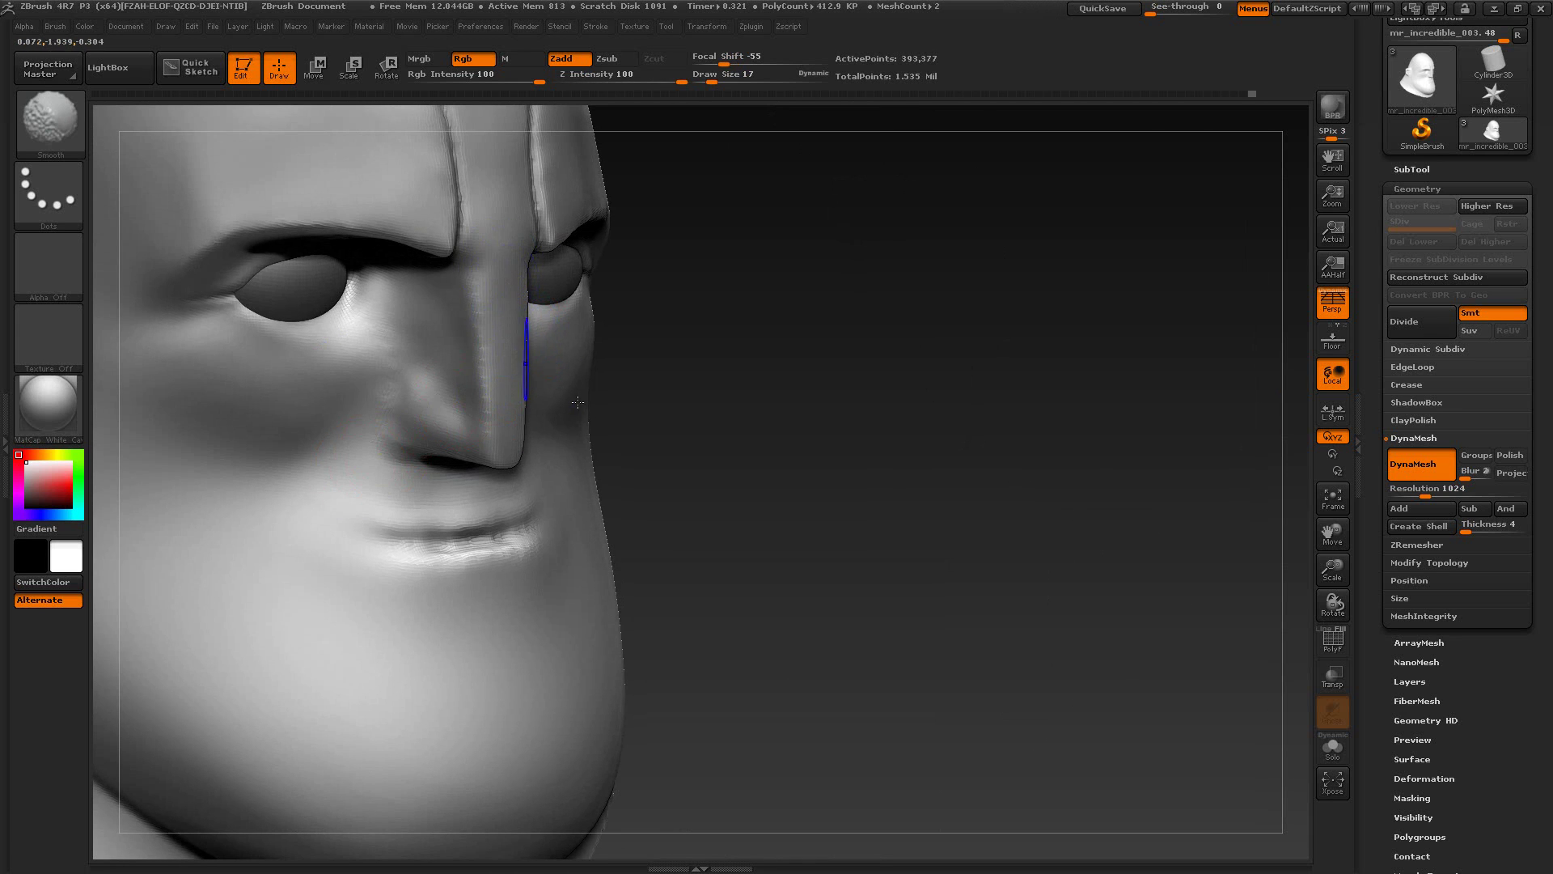
pyautogui.moveTo(631, 396)
pyautogui.mouseDown()
pyautogui.moveTo(780, 391)
pyautogui.moveTo(759, 410)
pyautogui.moveTo(797, 440)
pyautogui.moveTo(950, 514)
pyautogui.mouseUp()
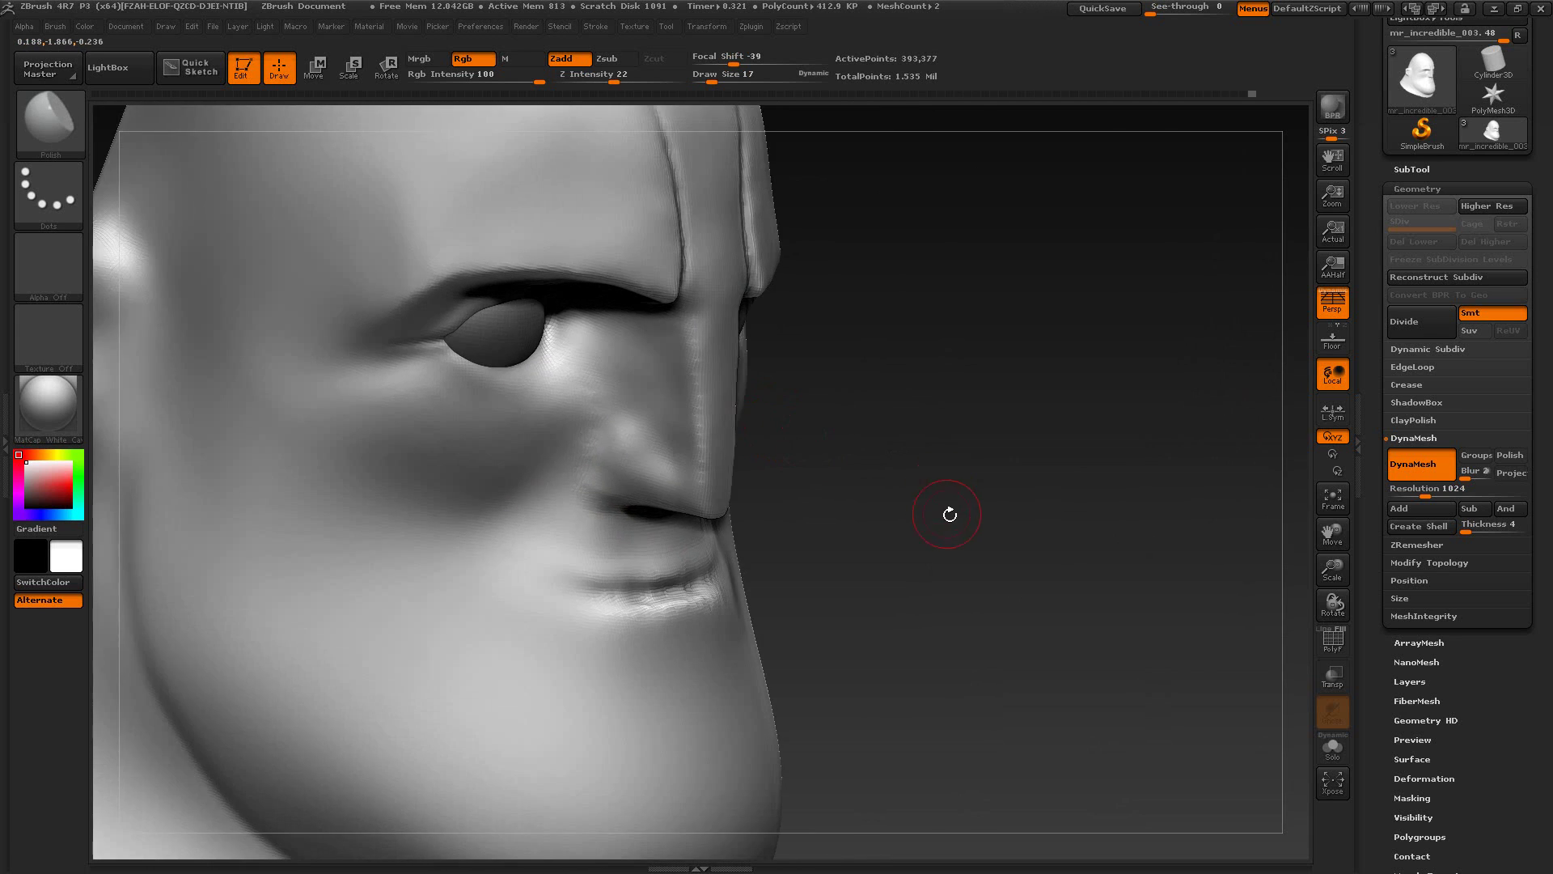
# Step: Carve an angled crease outlining the nostril wing with the Dam_Standard brush at draw size 14, following the tilted close-up film still in XnView
pyautogui.hotkey('alt', 'Tab')
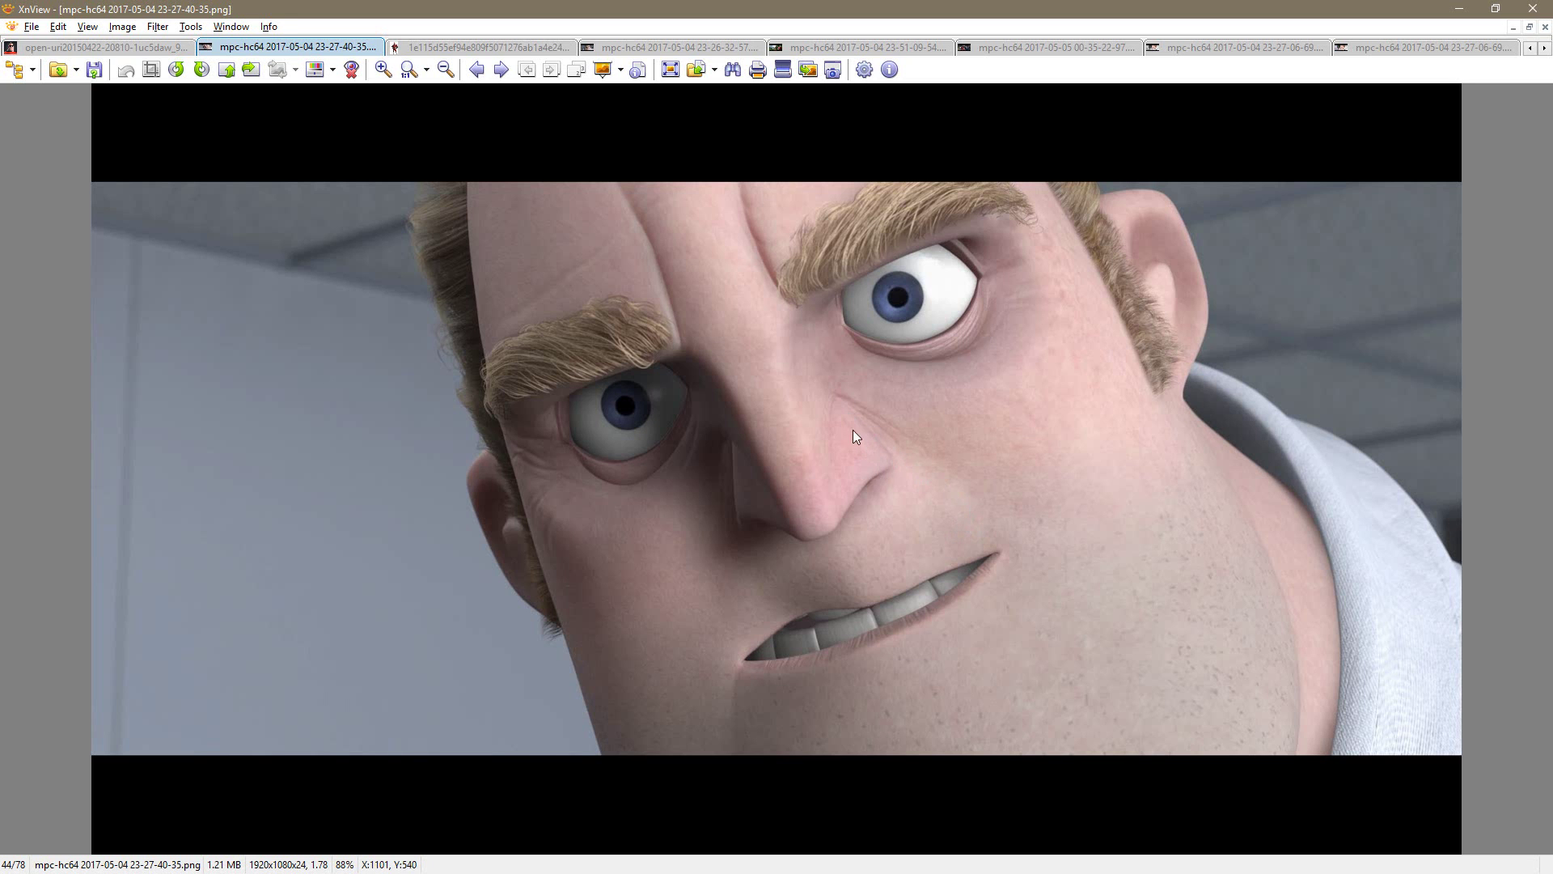
pyautogui.hotkey('alt', 'Tab')
pyautogui.moveTo(1033, 423)
pyautogui.mouseDown()
pyautogui.moveTo(999, 472)
pyautogui.moveTo(964, 482)
pyautogui.moveTo(817, 487)
pyautogui.mouseUp()
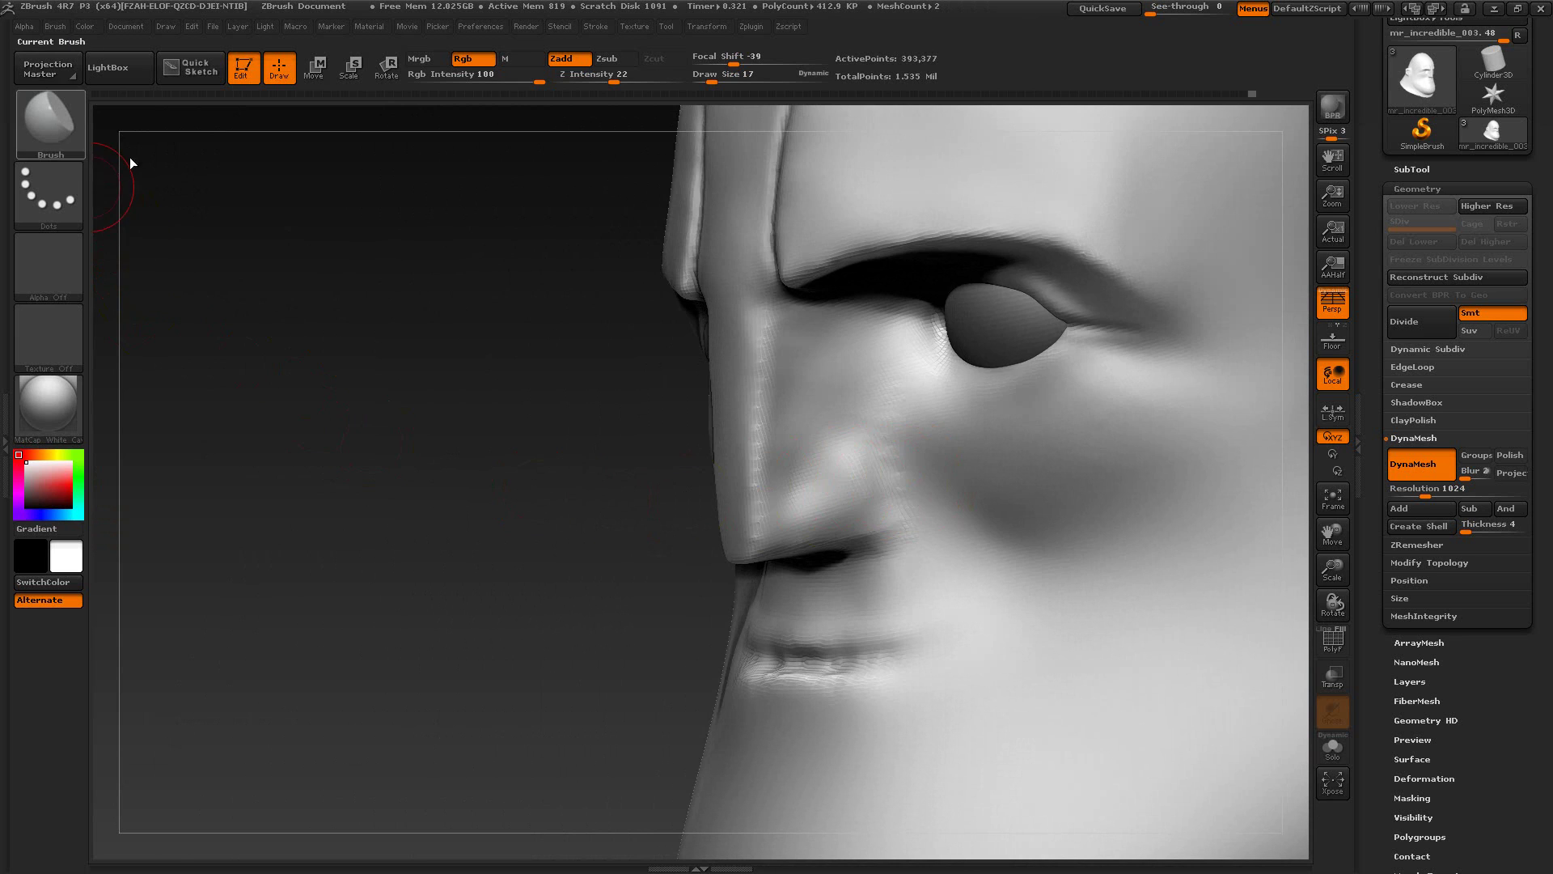
pyautogui.press('b')
pyautogui.press('d')
pyautogui.press('s')
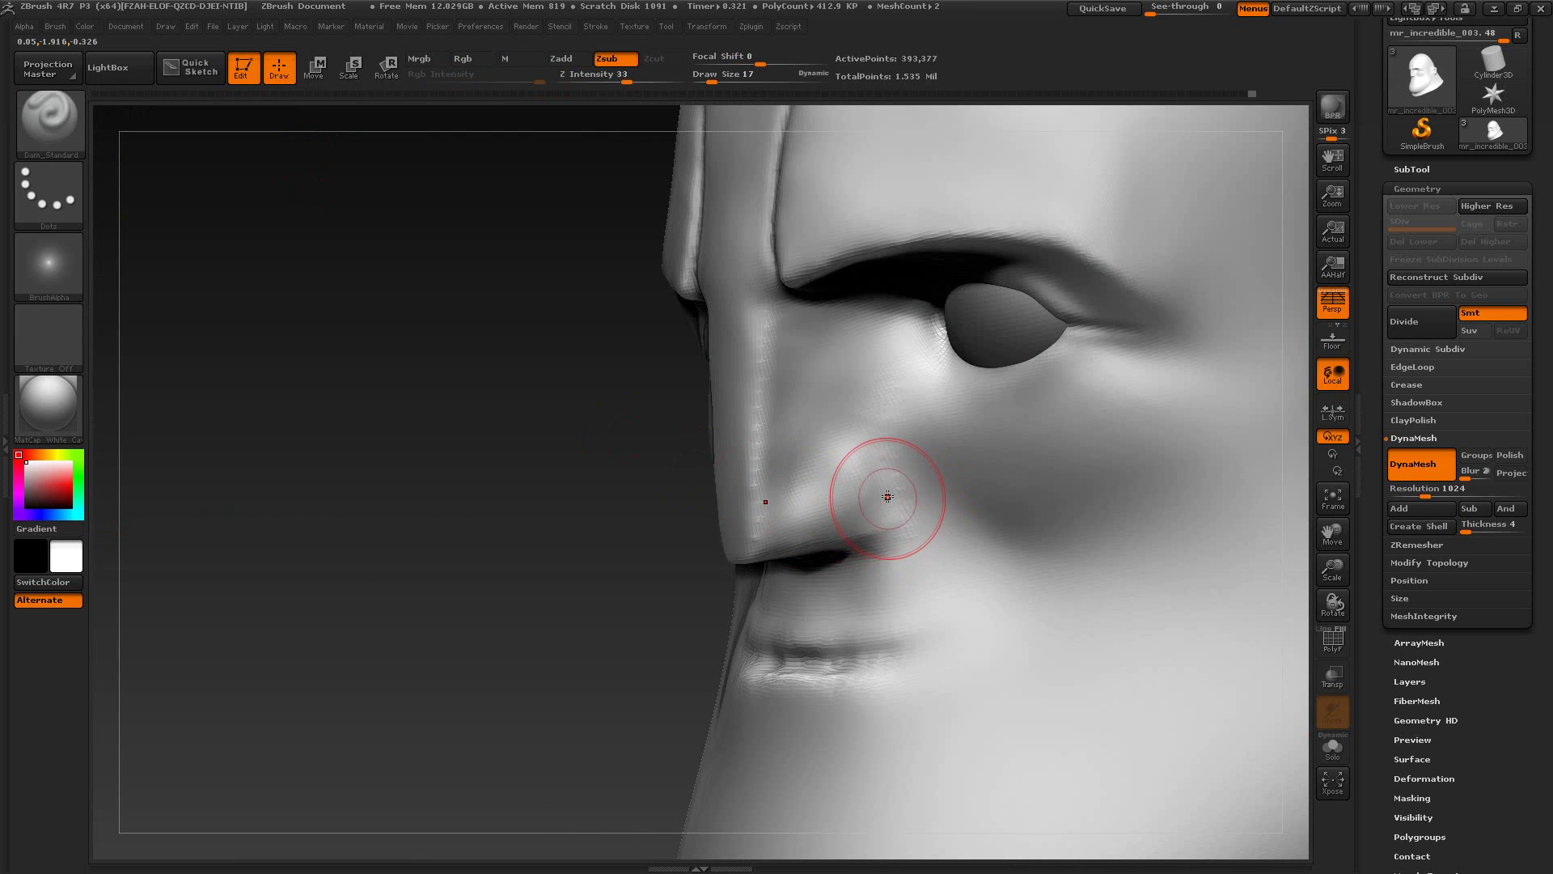
pyautogui.hotkey('alt', 'Tab')
pyautogui.hotkey('alt', 'Tab')
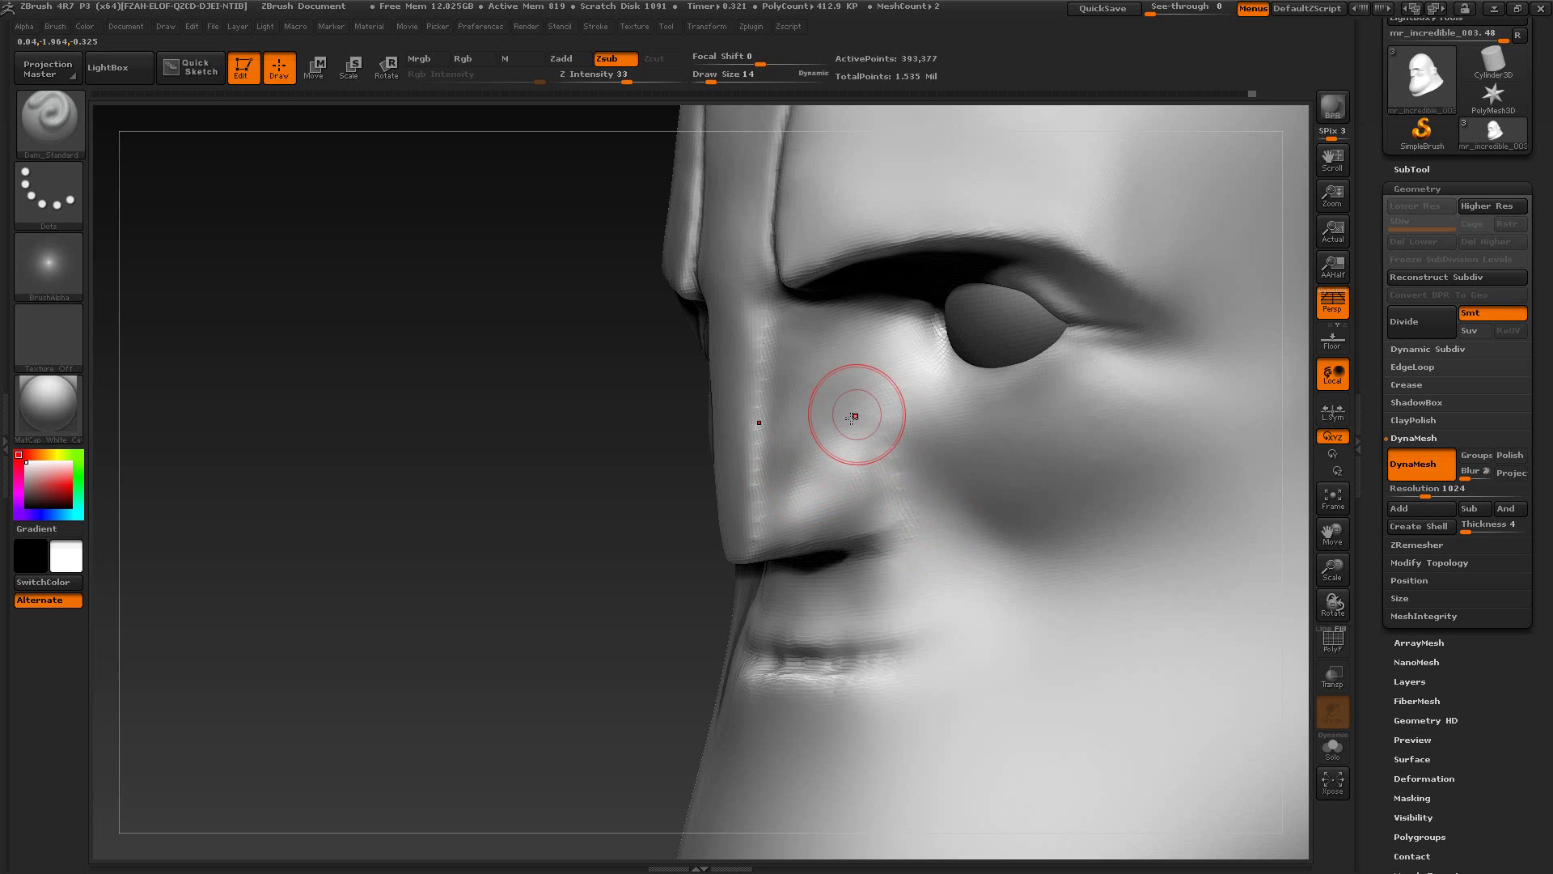
pyautogui.hotkey('alt', 'Tab')
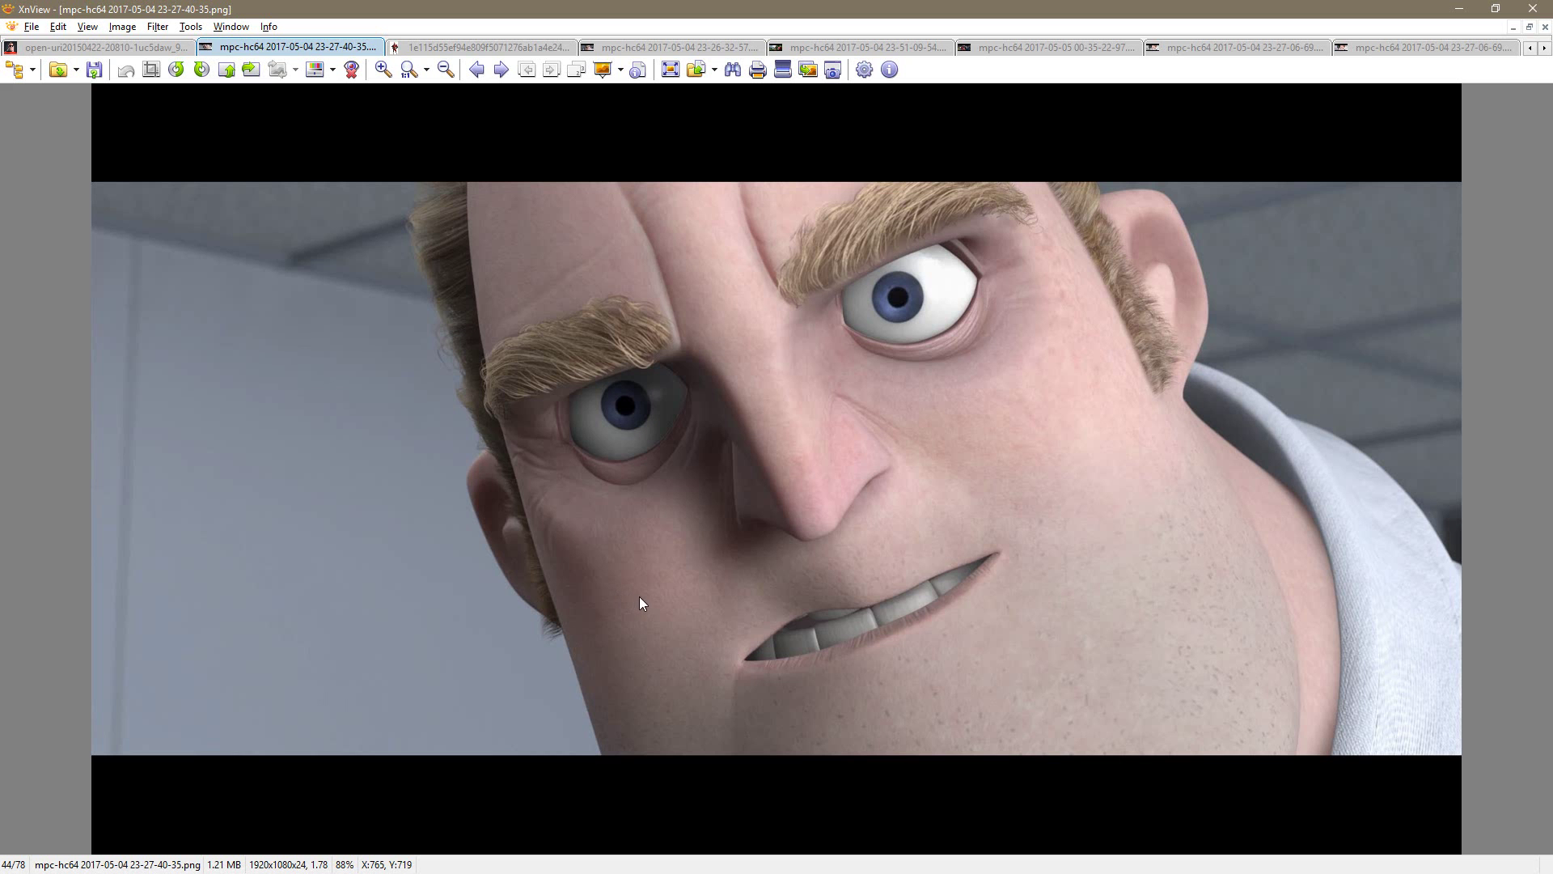
pyautogui.hotkey('alt', 'Tab')
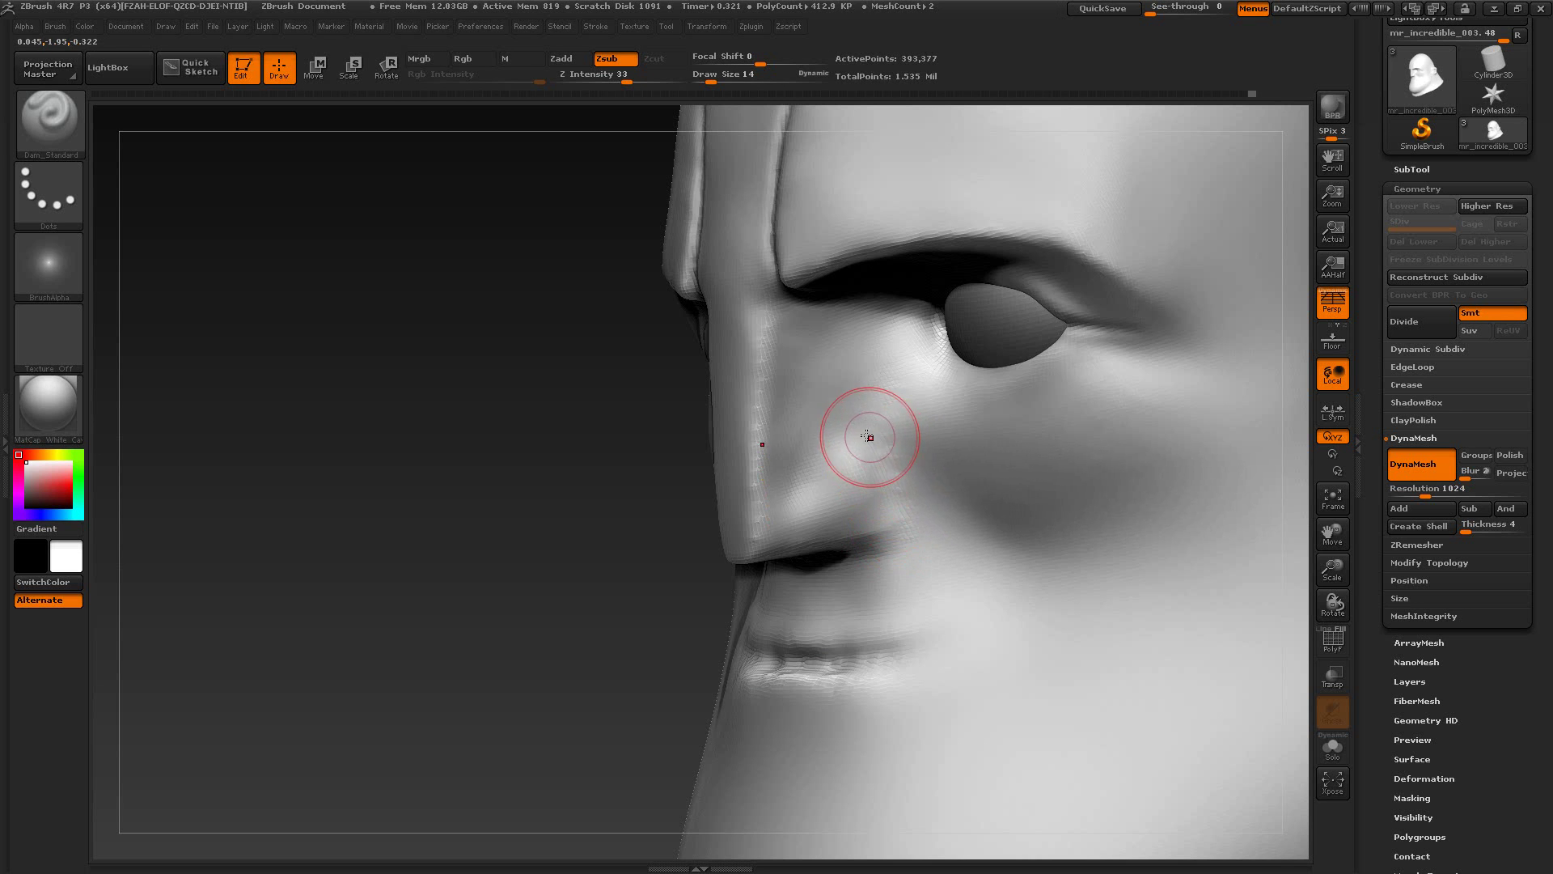
pyautogui.moveTo(854, 435)
pyautogui.mouseDown()
pyautogui.moveTo(903, 528)
pyautogui.moveTo(825, 457)
pyautogui.moveTo(779, 530)
pyautogui.mouseUp()
pyautogui.moveTo(538, 598); pyautogui.dragTo(688, 610)
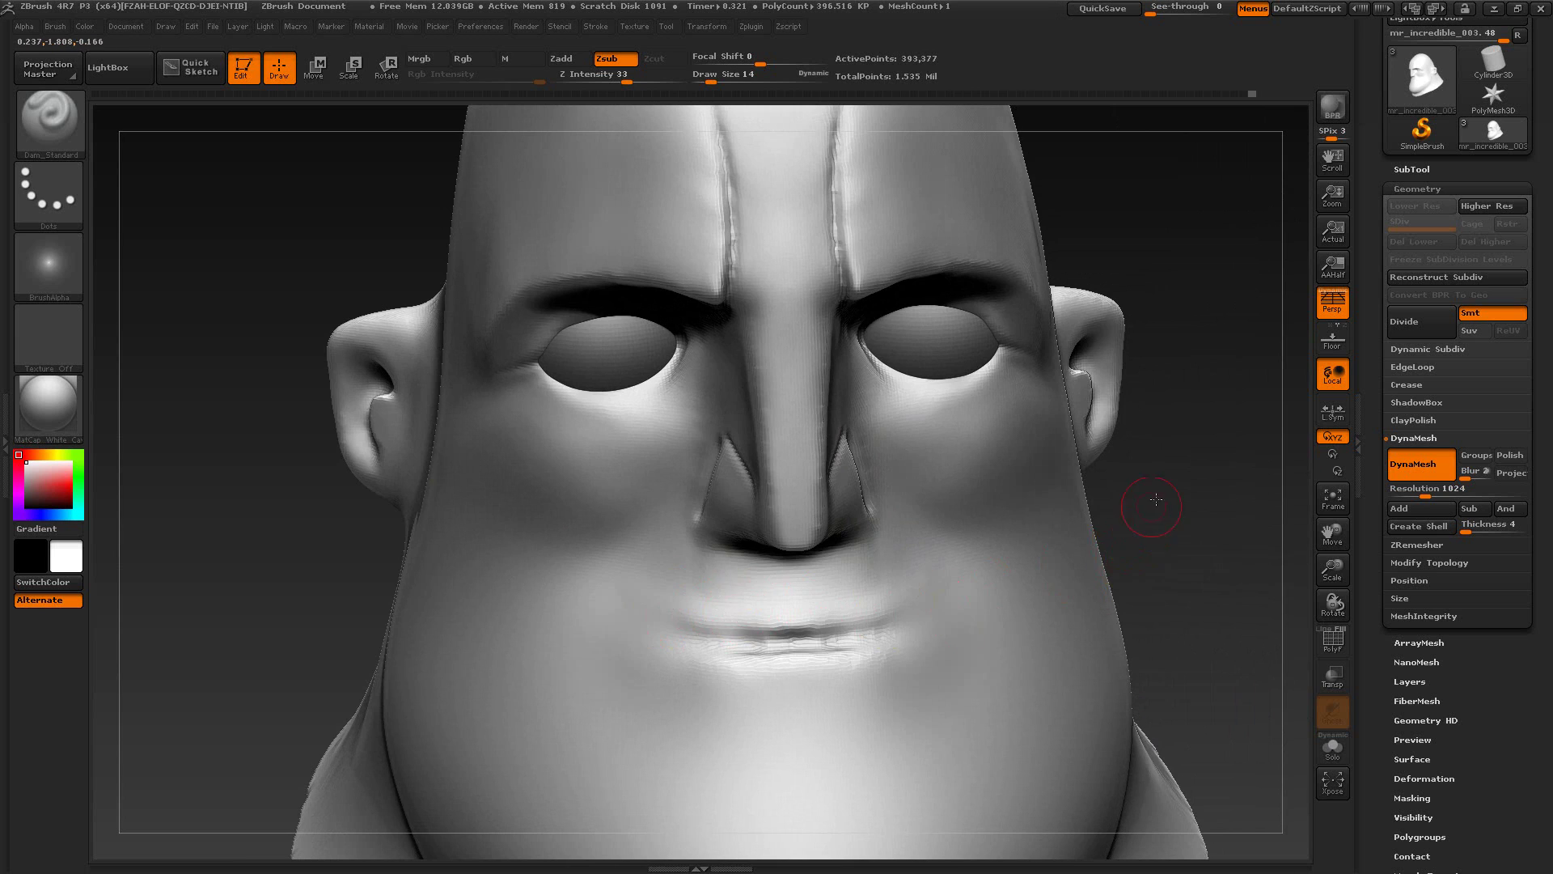
# Step: Refine the peak of the nostril-wing crease with the Dam_Standard brush at draw size 4, undoing the last stroke and smoothing the spot
pyautogui.moveTo(1156, 499); pyautogui.dragTo(1286, 501)
pyautogui.press('s')
pyautogui.moveTo(757, 429); pyautogui.dragTo(759, 450)
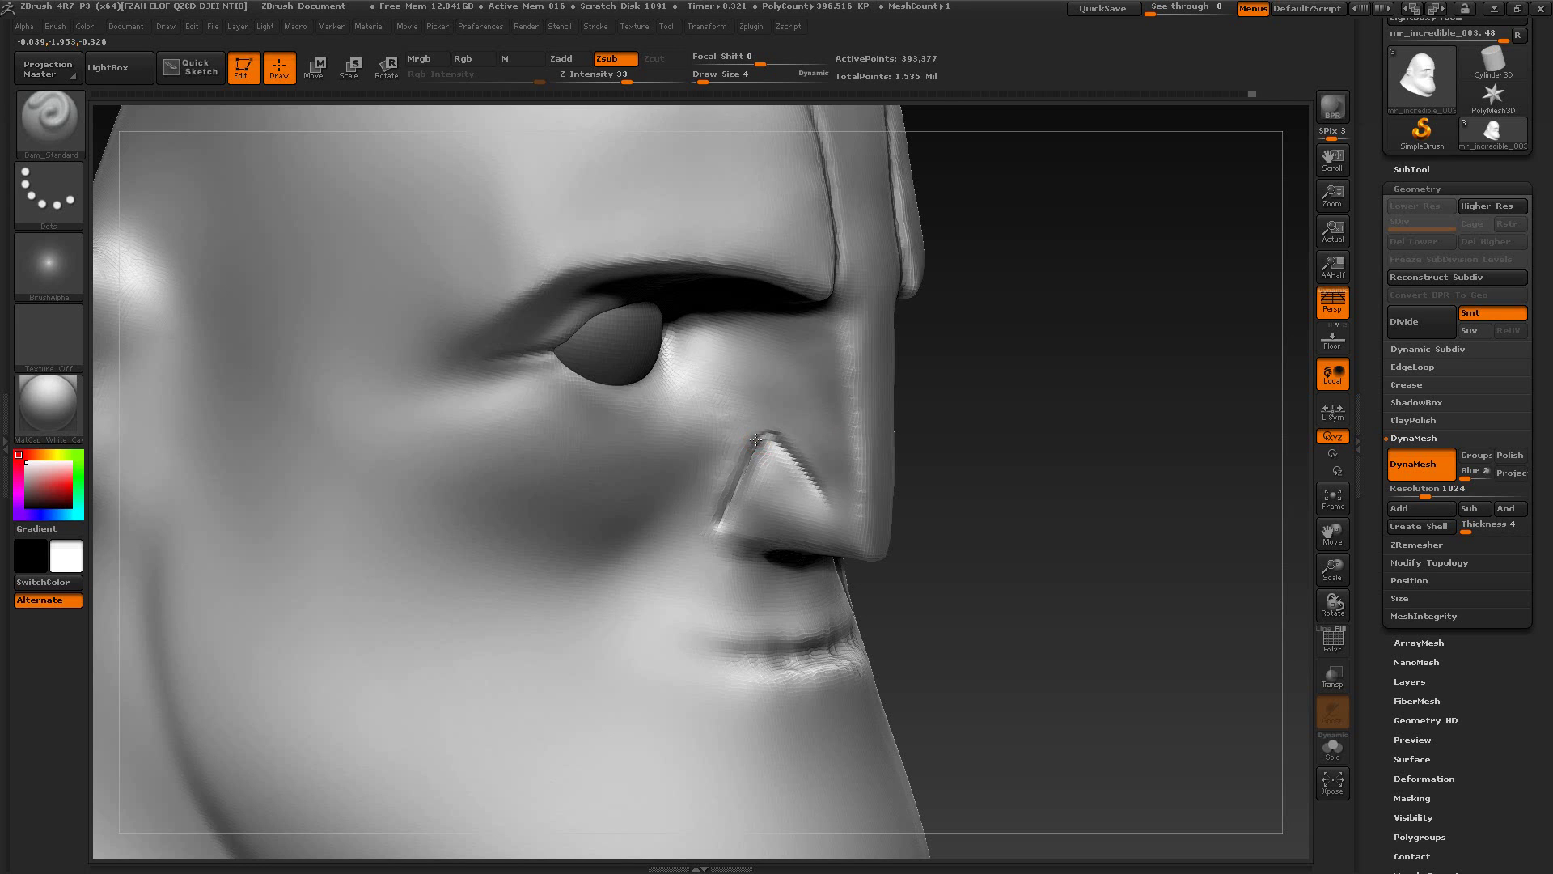
pyautogui.moveTo(756, 440); pyautogui.dragTo(757, 454)
pyautogui.hotkey('ctrl', 'z')
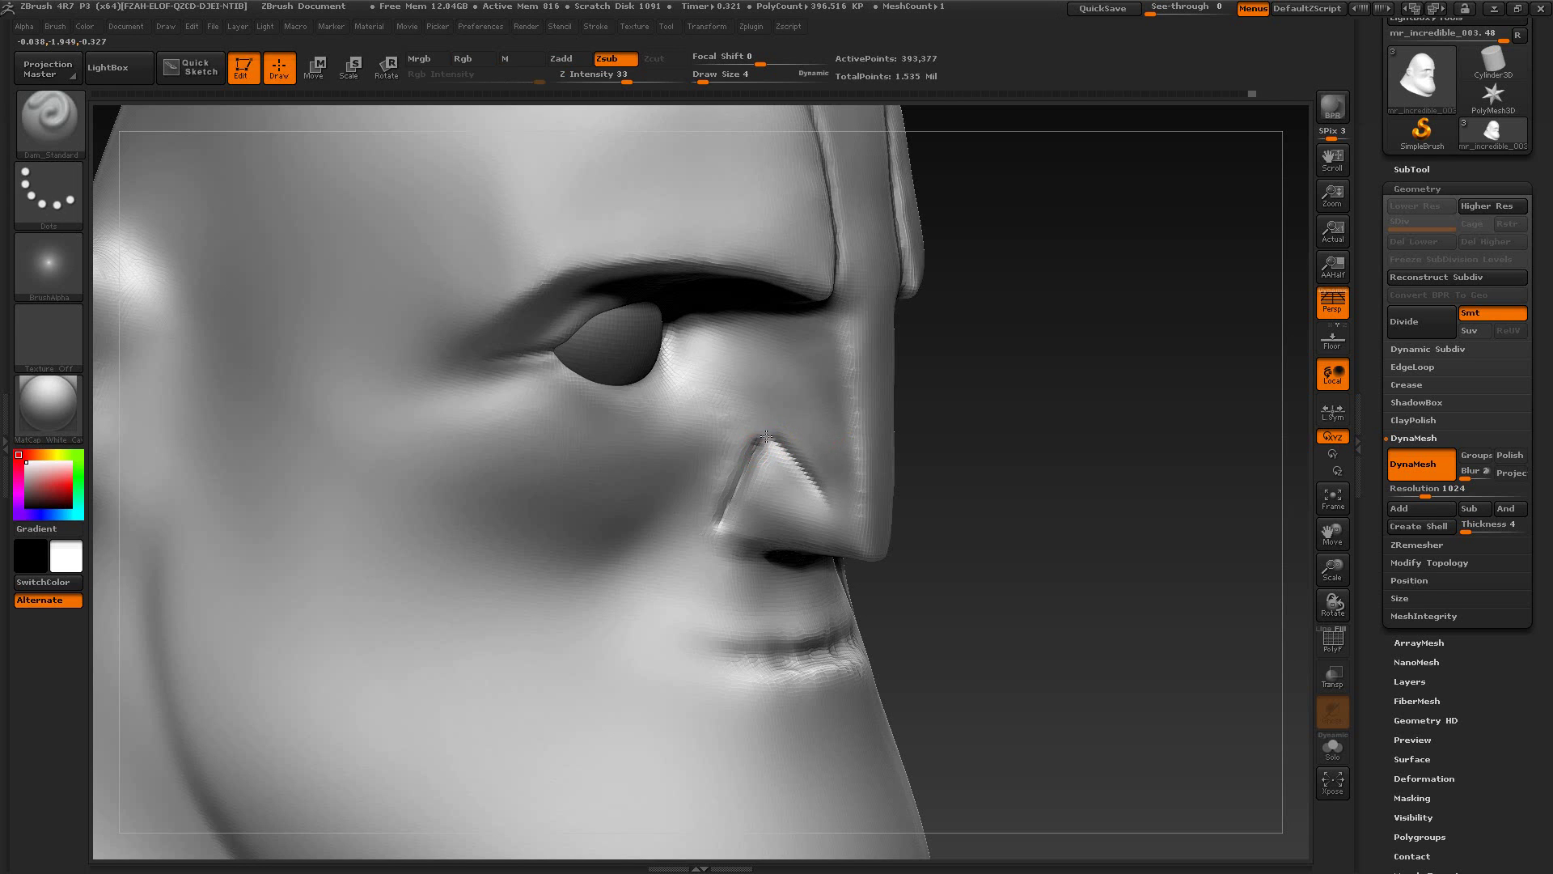
pyautogui.moveTo(994, 574)
pyautogui.mouseDown()
pyautogui.moveTo(857, 573)
pyautogui.moveTo(873, 573)
pyautogui.mouseUp()
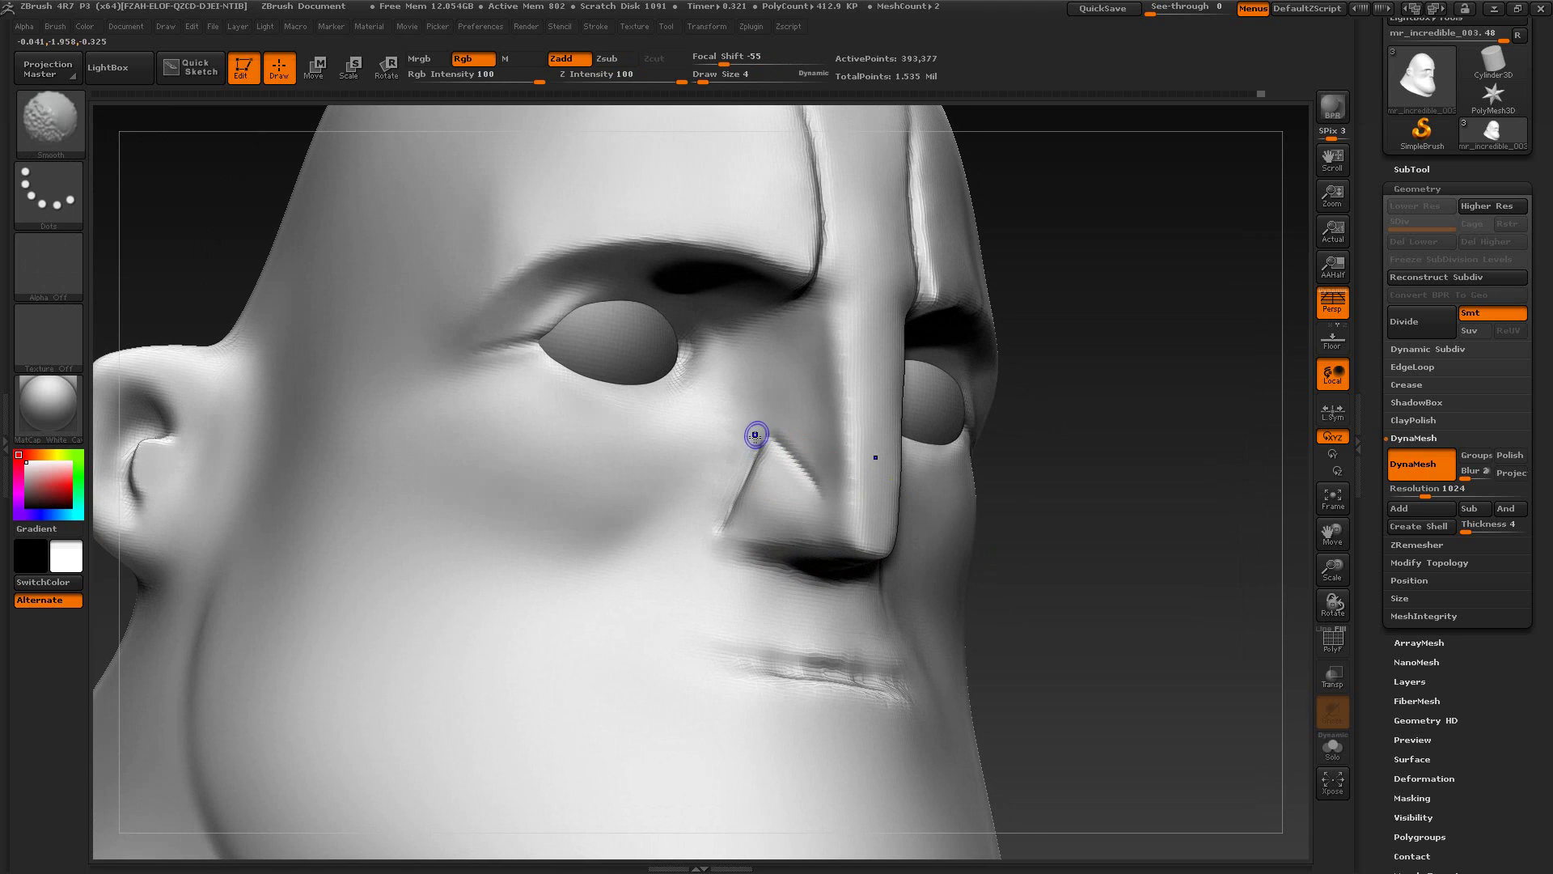
# Step: Carve a crease along the base of the nose above the upper lip with the Dam_Standard brush at draw size 11, then smooth it
pyautogui.moveTo(1078, 568); pyautogui.dragTo(1092, 494)
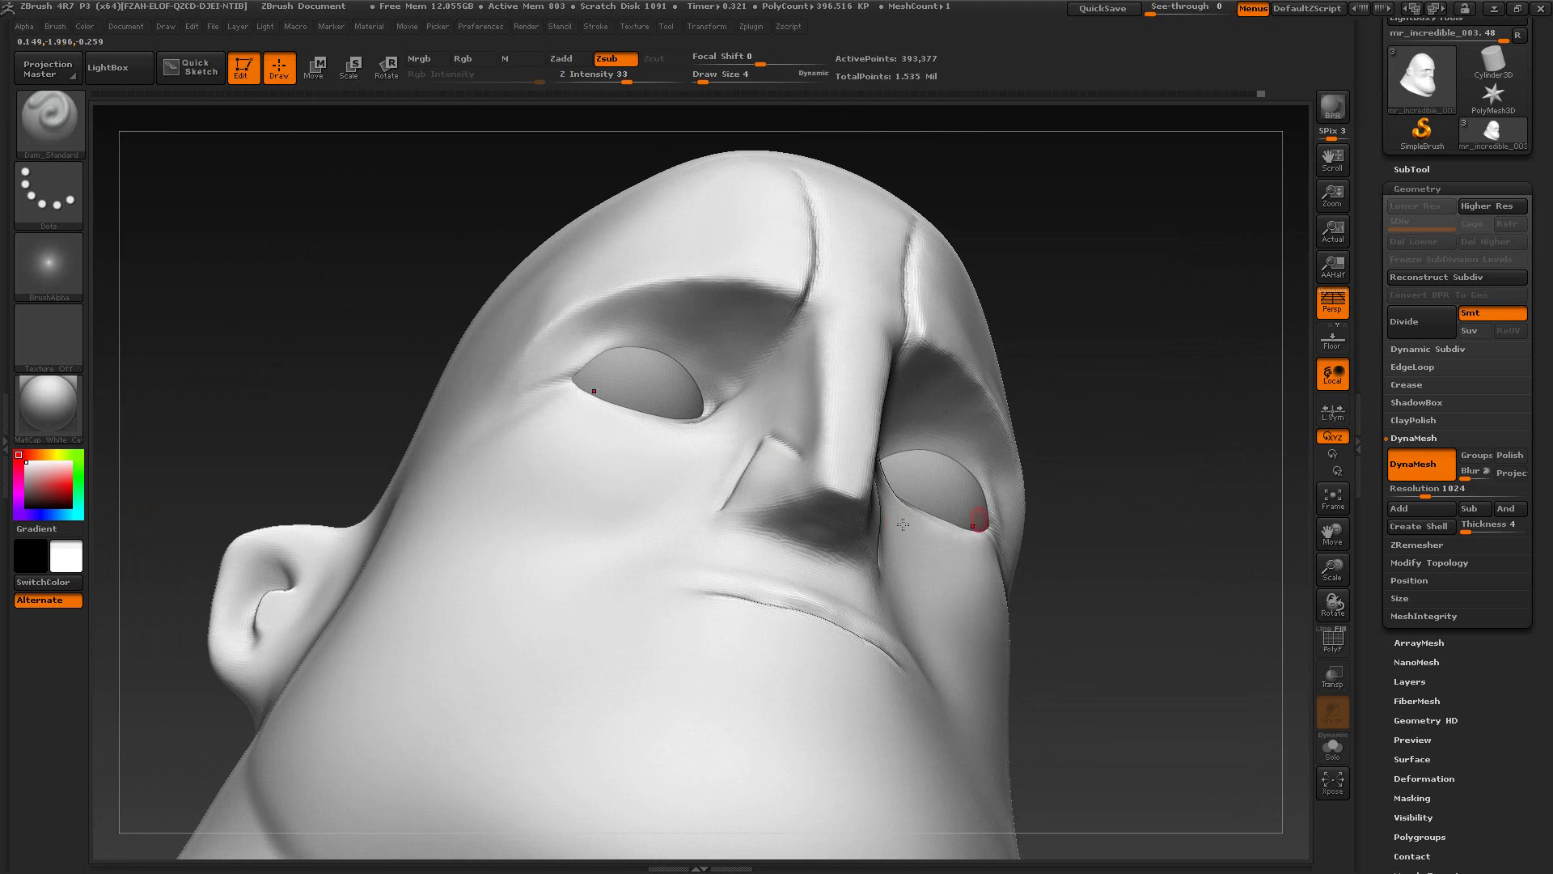
pyautogui.press('s')
pyautogui.hotkey('alt', 'Tab')
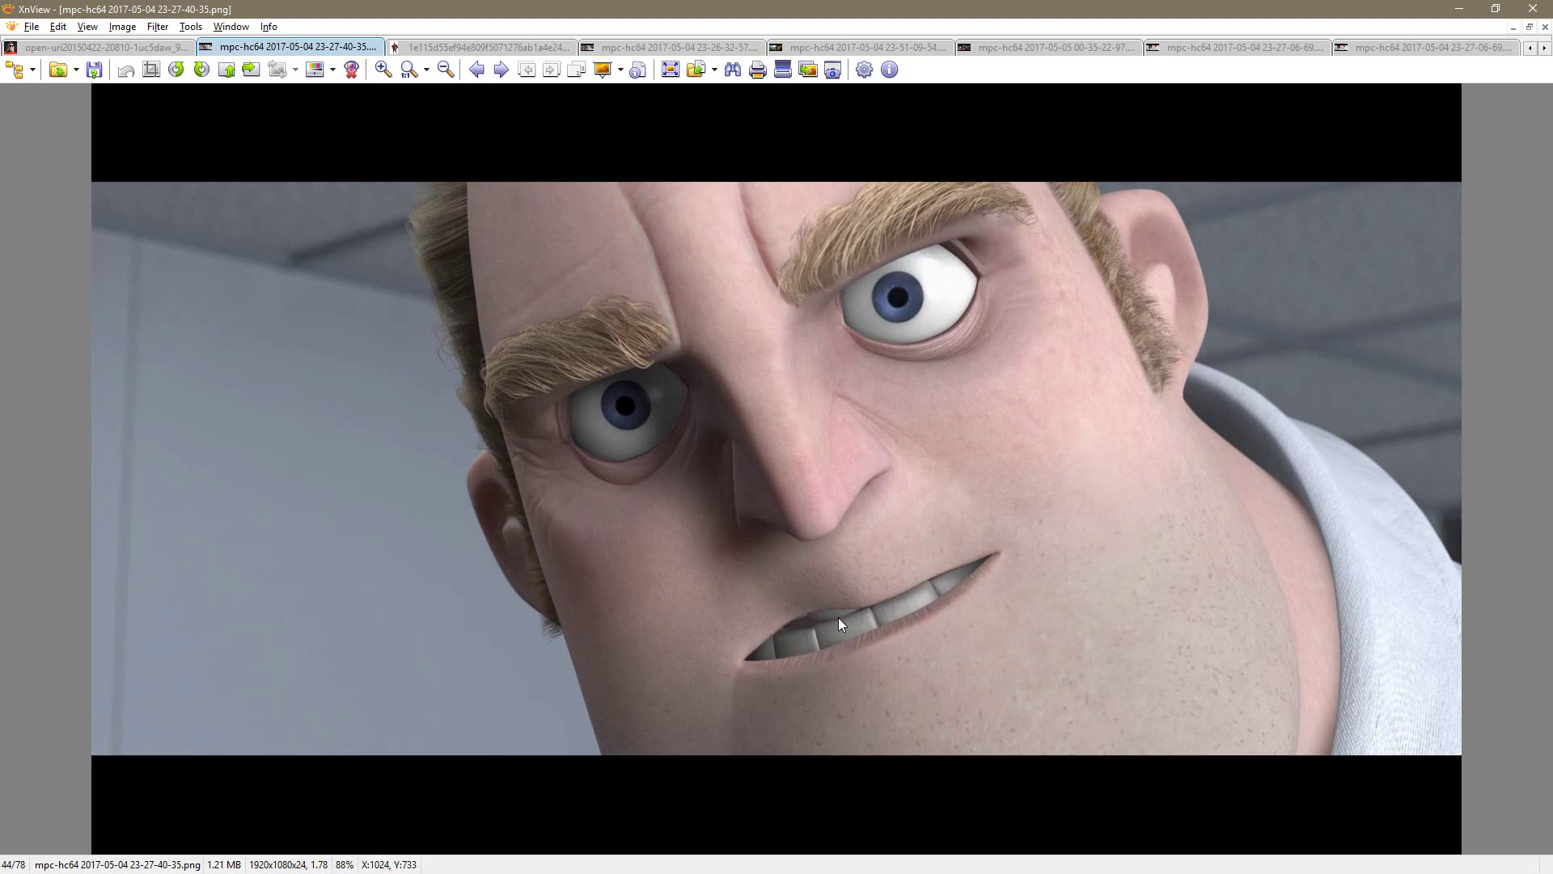
pyautogui.hotkey('alt', 'Tab')
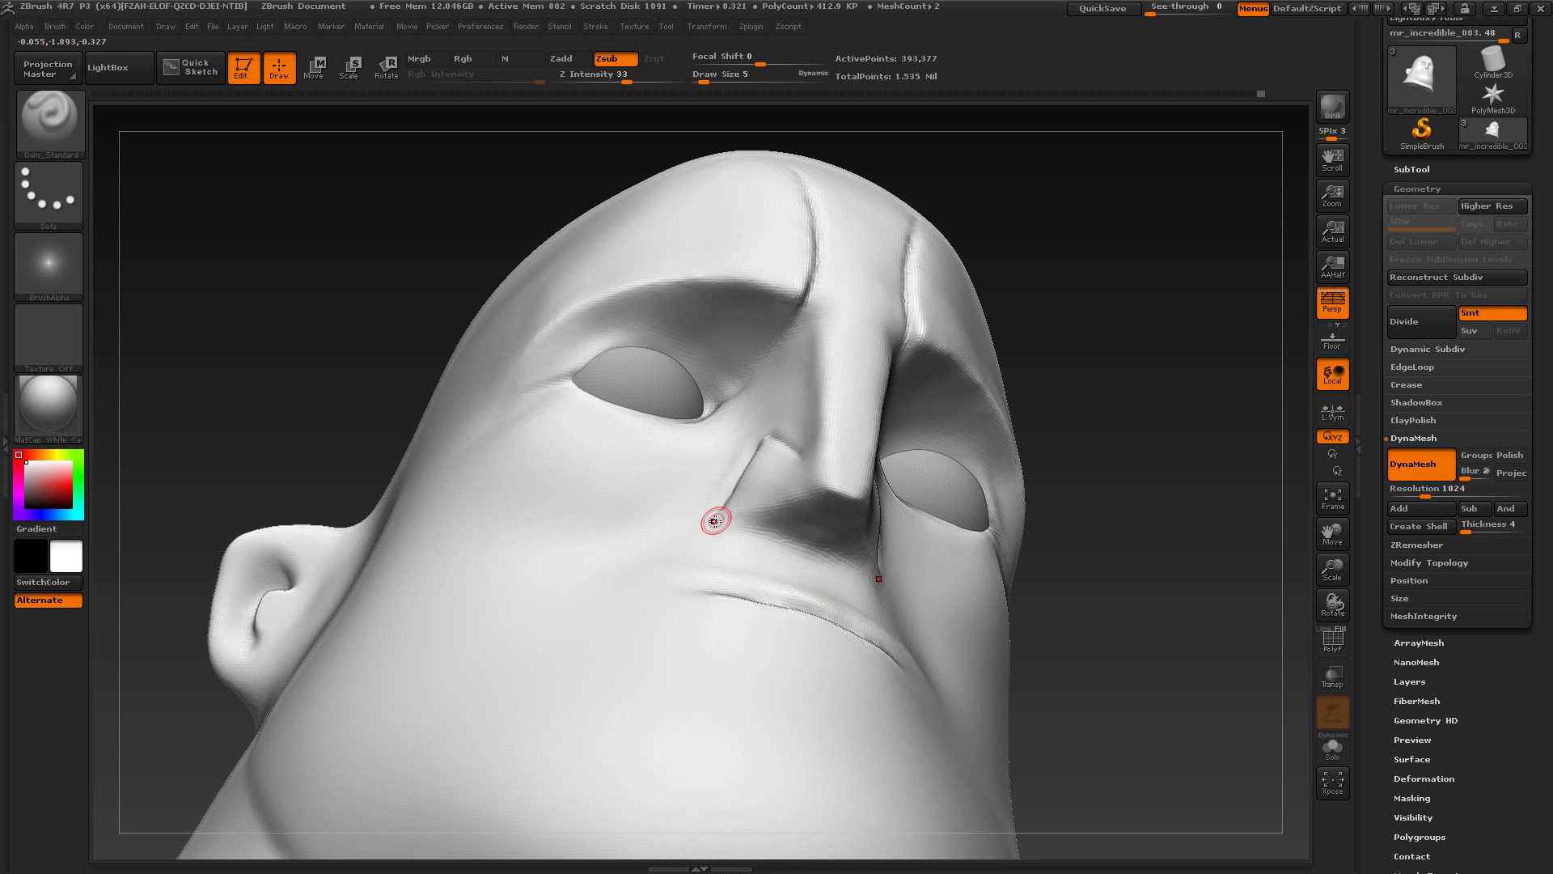
pyautogui.press('s')
pyautogui.moveTo(725, 524); pyautogui.dragTo(731, 526)
pyautogui.moveTo(829, 558); pyautogui.dragTo(861, 571)
pyautogui.moveTo(716, 523); pyautogui.dragTo(769, 537)
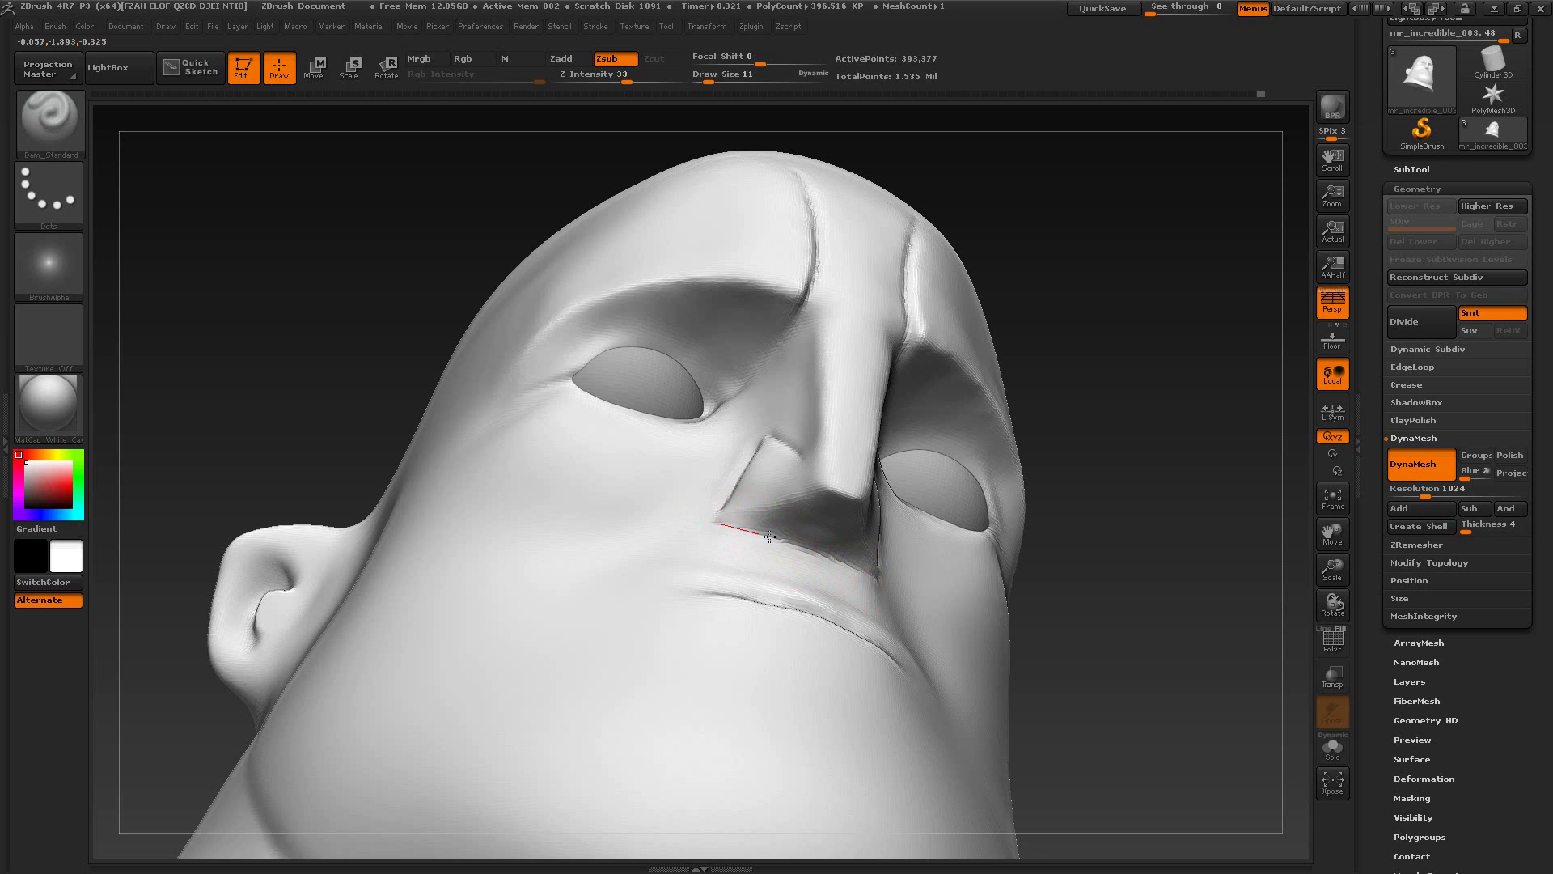
pyautogui.keyDown('shift'); pyautogui.moveTo(863, 585); pyautogui.dragTo(798, 558); pyautogui.keyUp('shift')
# Step: Examine the nose from the front and from below, comparing the nostril wings with the front-facing film still in XnView
pyautogui.moveTo(1080, 591)
pyautogui.mouseDown()
pyautogui.moveTo(1130, 655)
pyautogui.moveTo(1052, 558)
pyautogui.moveTo(1135, 561)
pyautogui.mouseUp()
pyautogui.moveTo(989, 531)
pyautogui.keyDown('alt'); pyautogui.mouseDown()
pyautogui.moveTo(1080, 526)
pyautogui.moveTo(1013, 526)
pyautogui.mouseUp(); pyautogui.keyUp('alt')
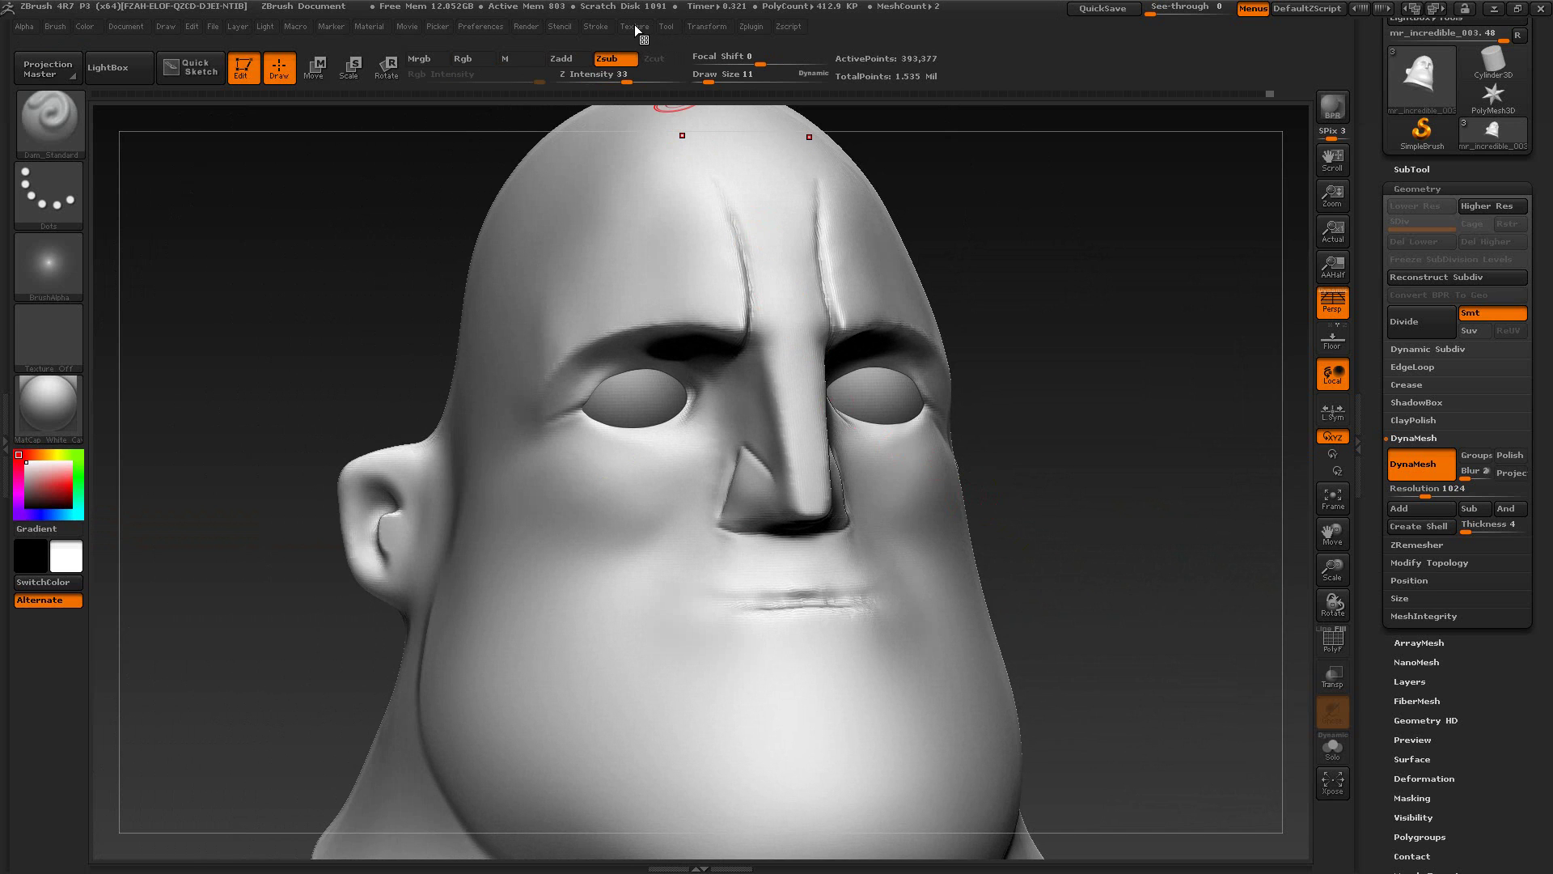
pyautogui.moveTo(1109, 356); pyautogui.dragTo(953, 309)
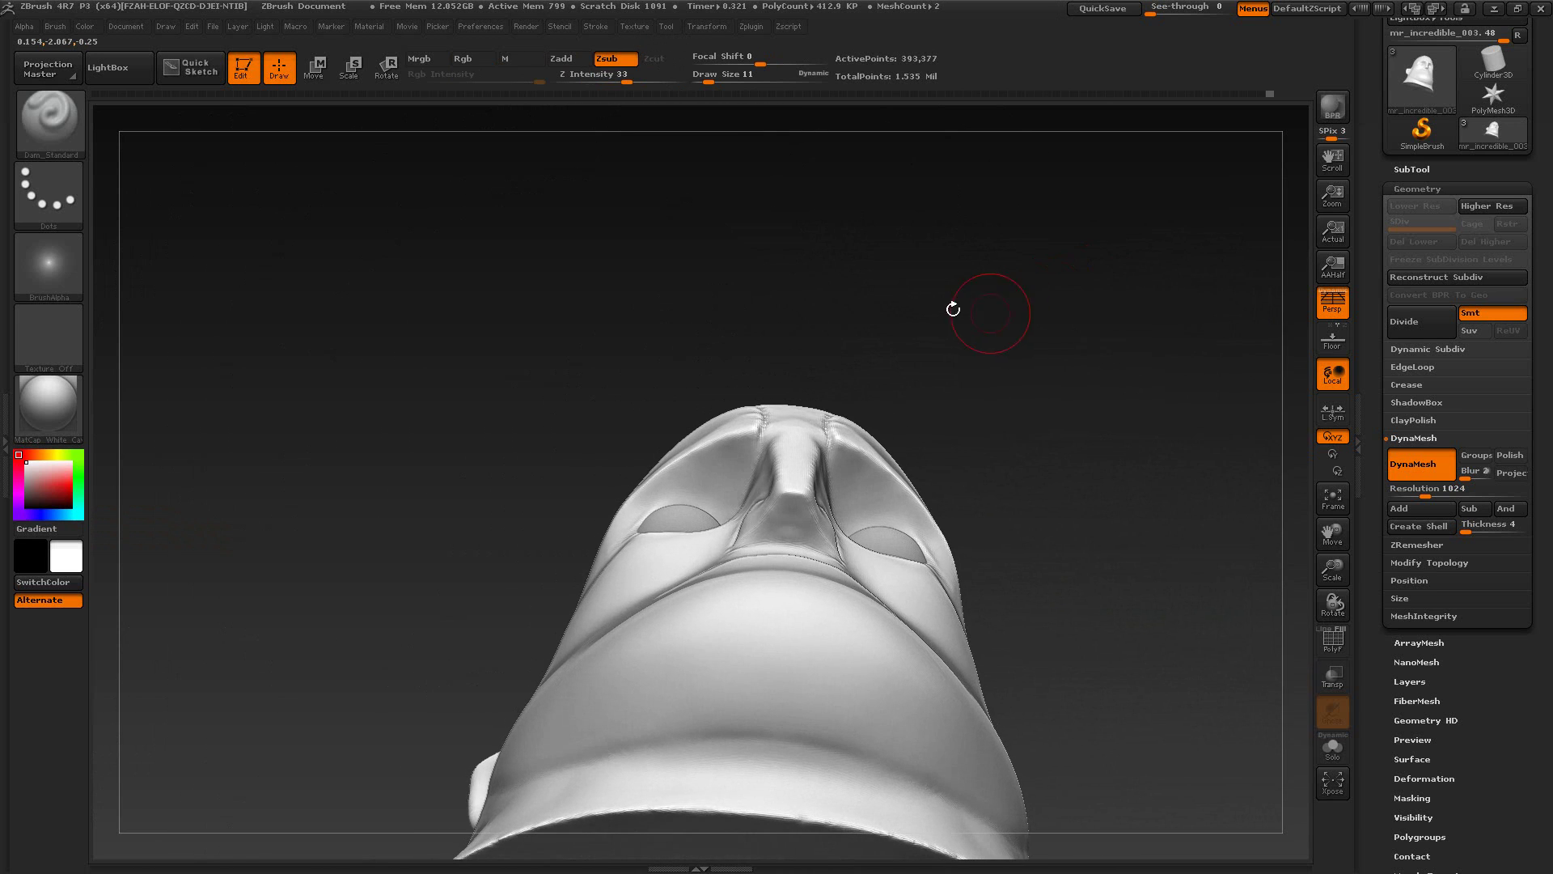
pyautogui.hotkey('alt', 'Tab')
pyautogui.hotkey('alt', 'Tab')
pyautogui.hotkey('alt', 'Tab')
pyautogui.click(720, 50)
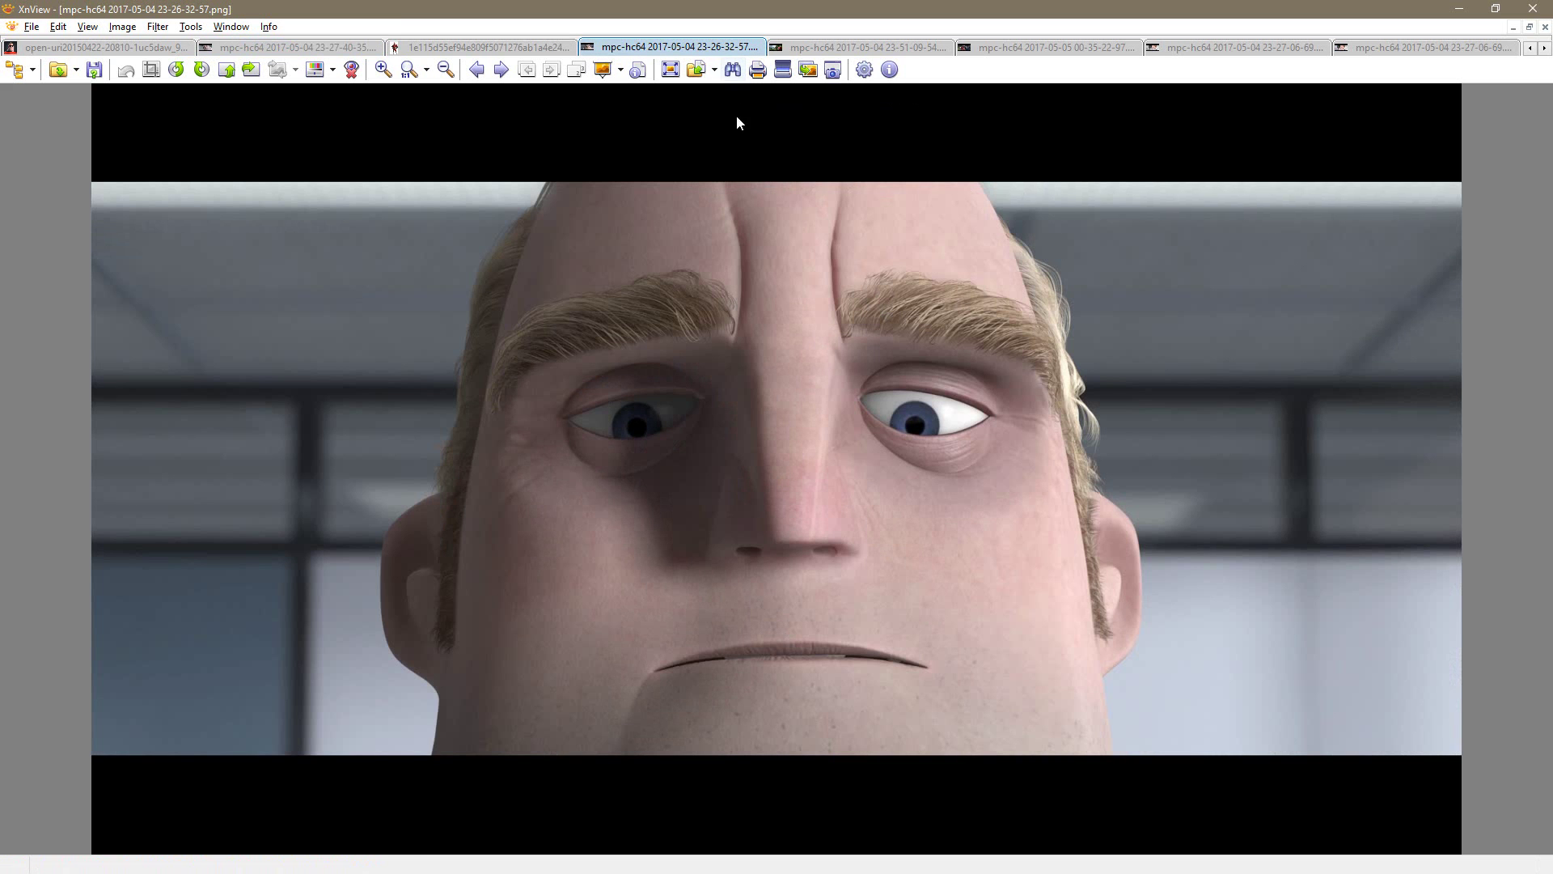
pyautogui.hotkey('alt', 'Tab')
pyautogui.moveTo(1061, 510)
pyautogui.mouseDown()
pyautogui.moveTo(985, 453)
pyautogui.moveTo(1050, 423)
pyautogui.moveTo(1076, 453)
pyautogui.moveTo(1052, 442)
pyautogui.mouseUp()
pyautogui.hotkey('alt', 'Tab')
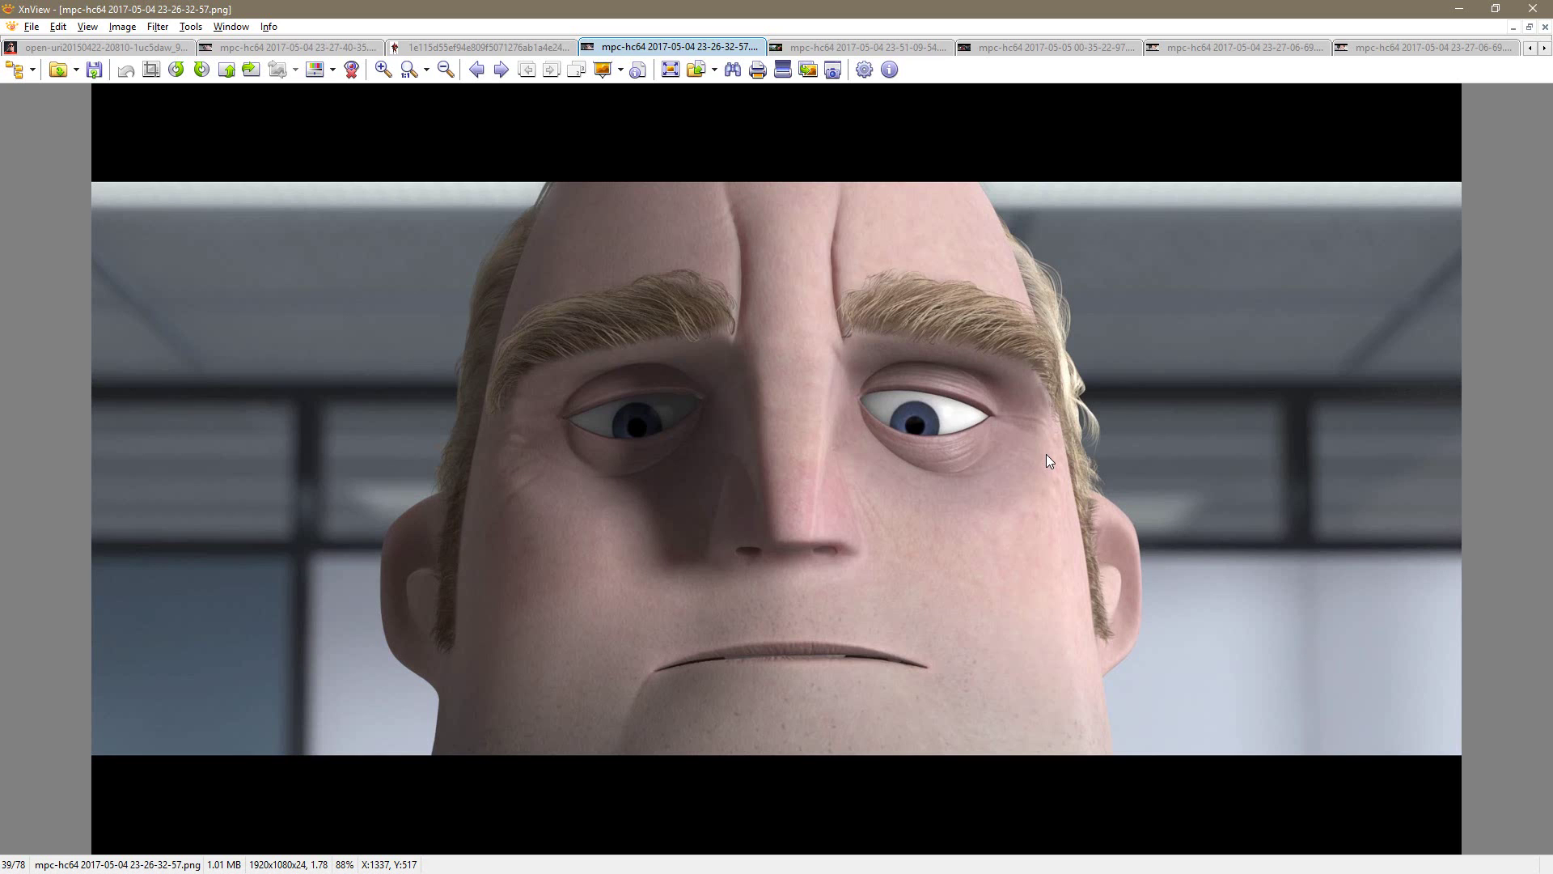
pyautogui.hotkey('alt', 'Tab')
pyautogui.hotkey('alt', 'Tab')
pyautogui.hotkey('alt', 'Tab')
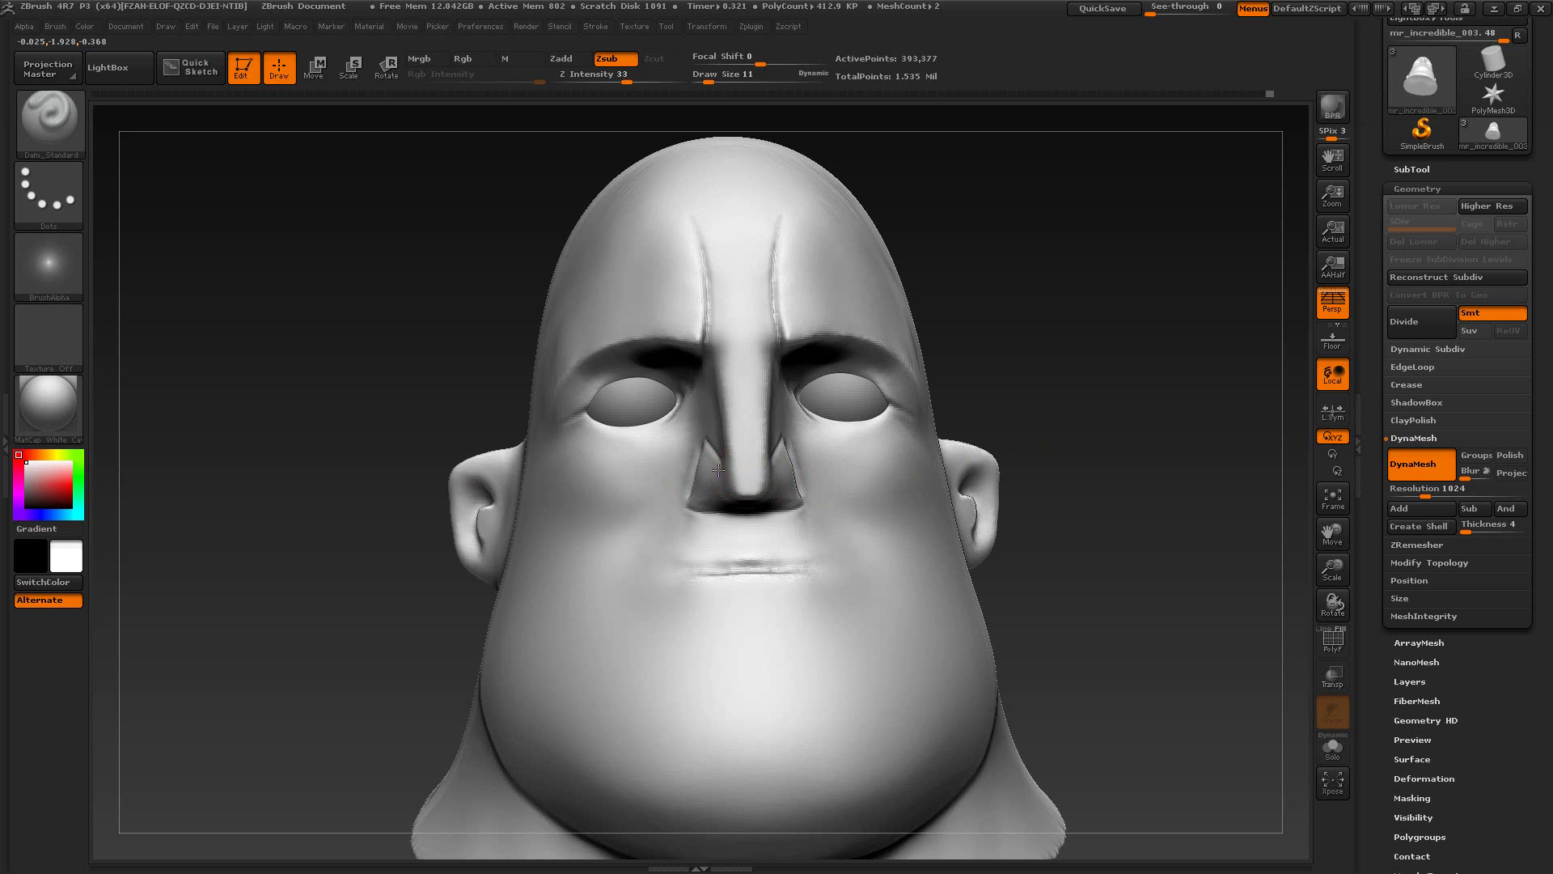
# Step: Pull the nostril wings slightly outward with the Move brush at draw size 15 and smooth their upper creases
pyautogui.press('b')
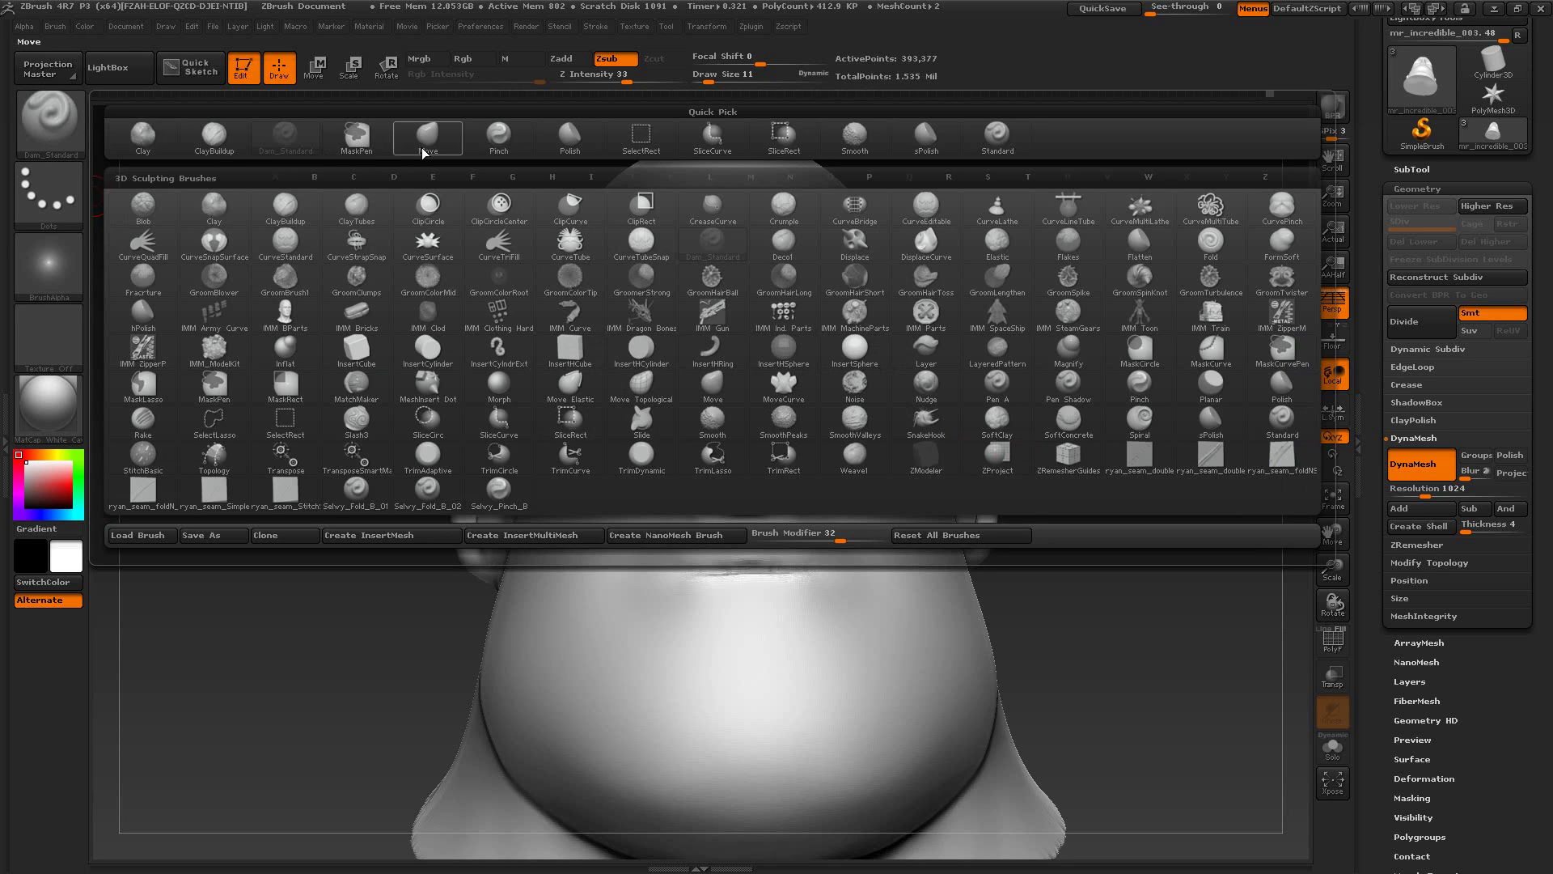
pyautogui.press('m')
pyautogui.press('v')
pyautogui.press(']')
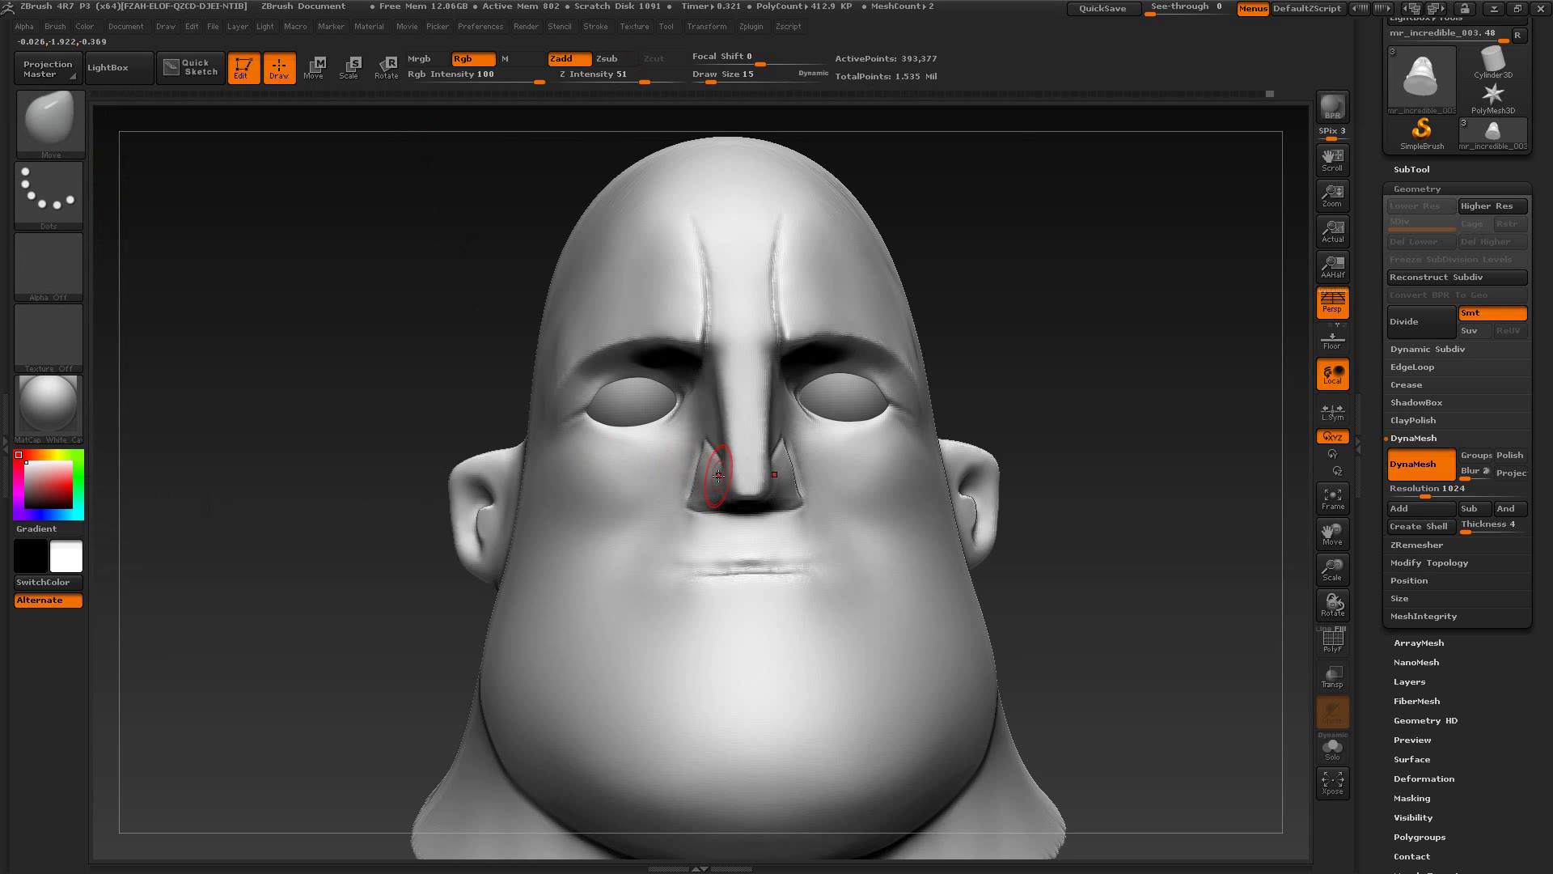
pyautogui.moveTo(712, 463); pyautogui.dragTo(707, 464)
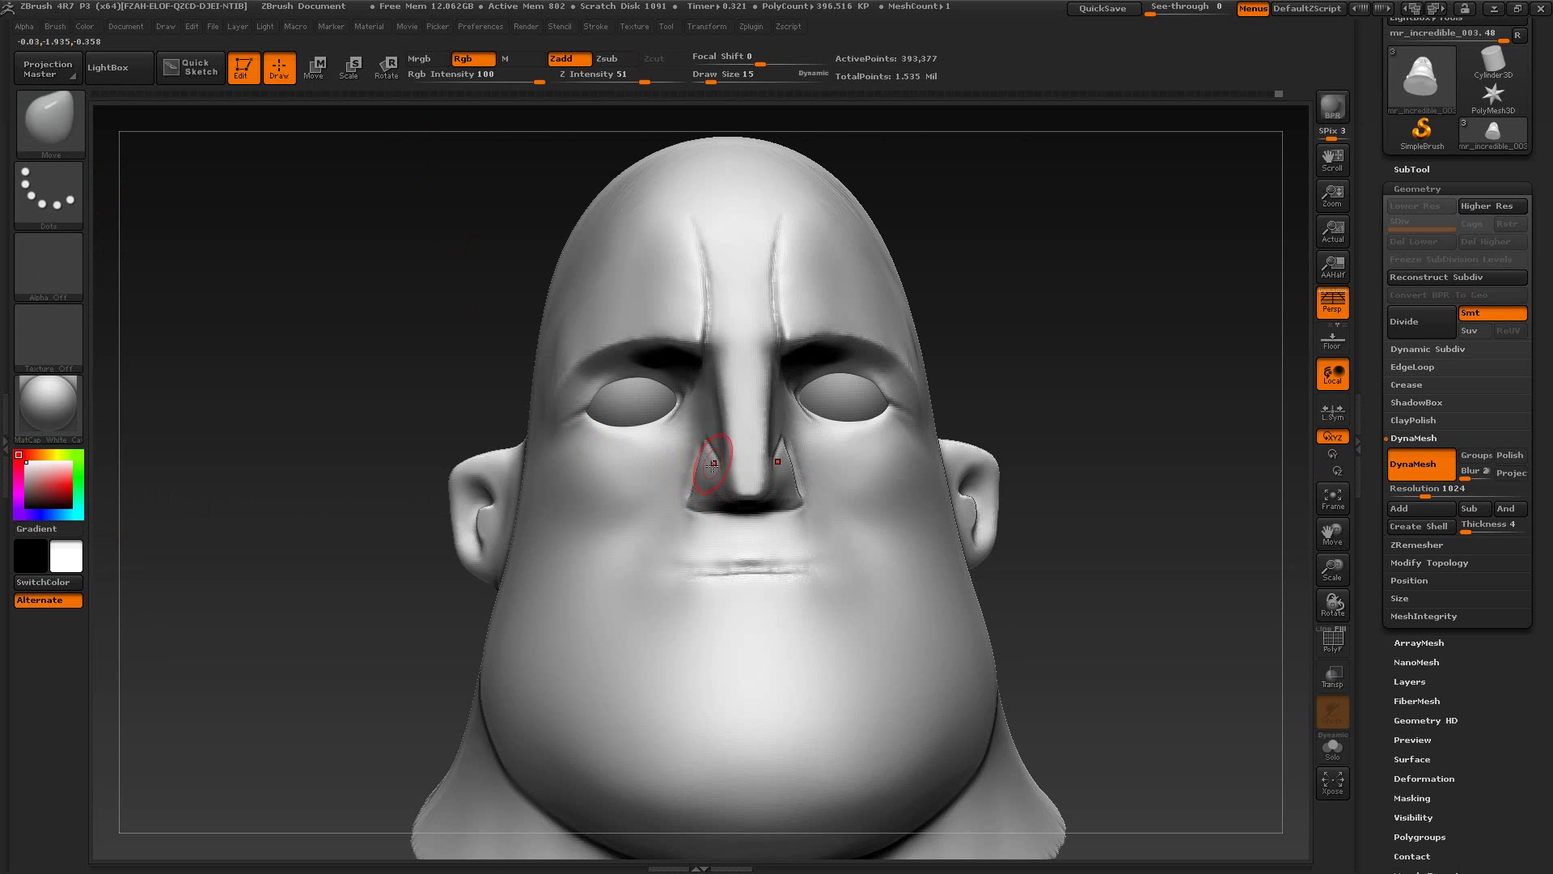
pyautogui.moveTo(1092, 336); pyautogui.dragTo(1011, 338)
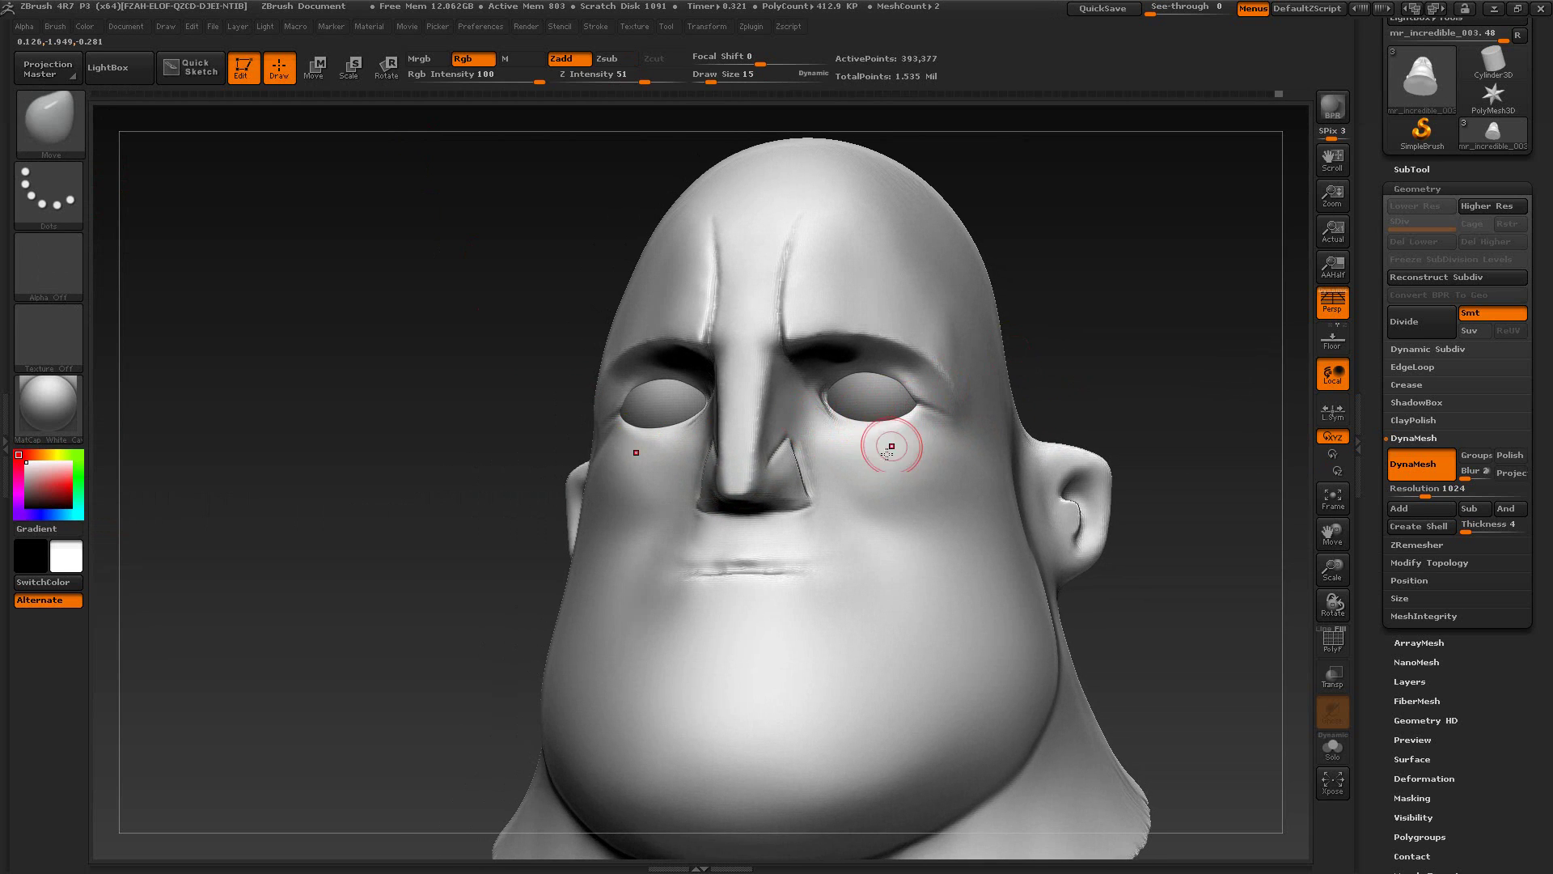
pyautogui.press('shift')
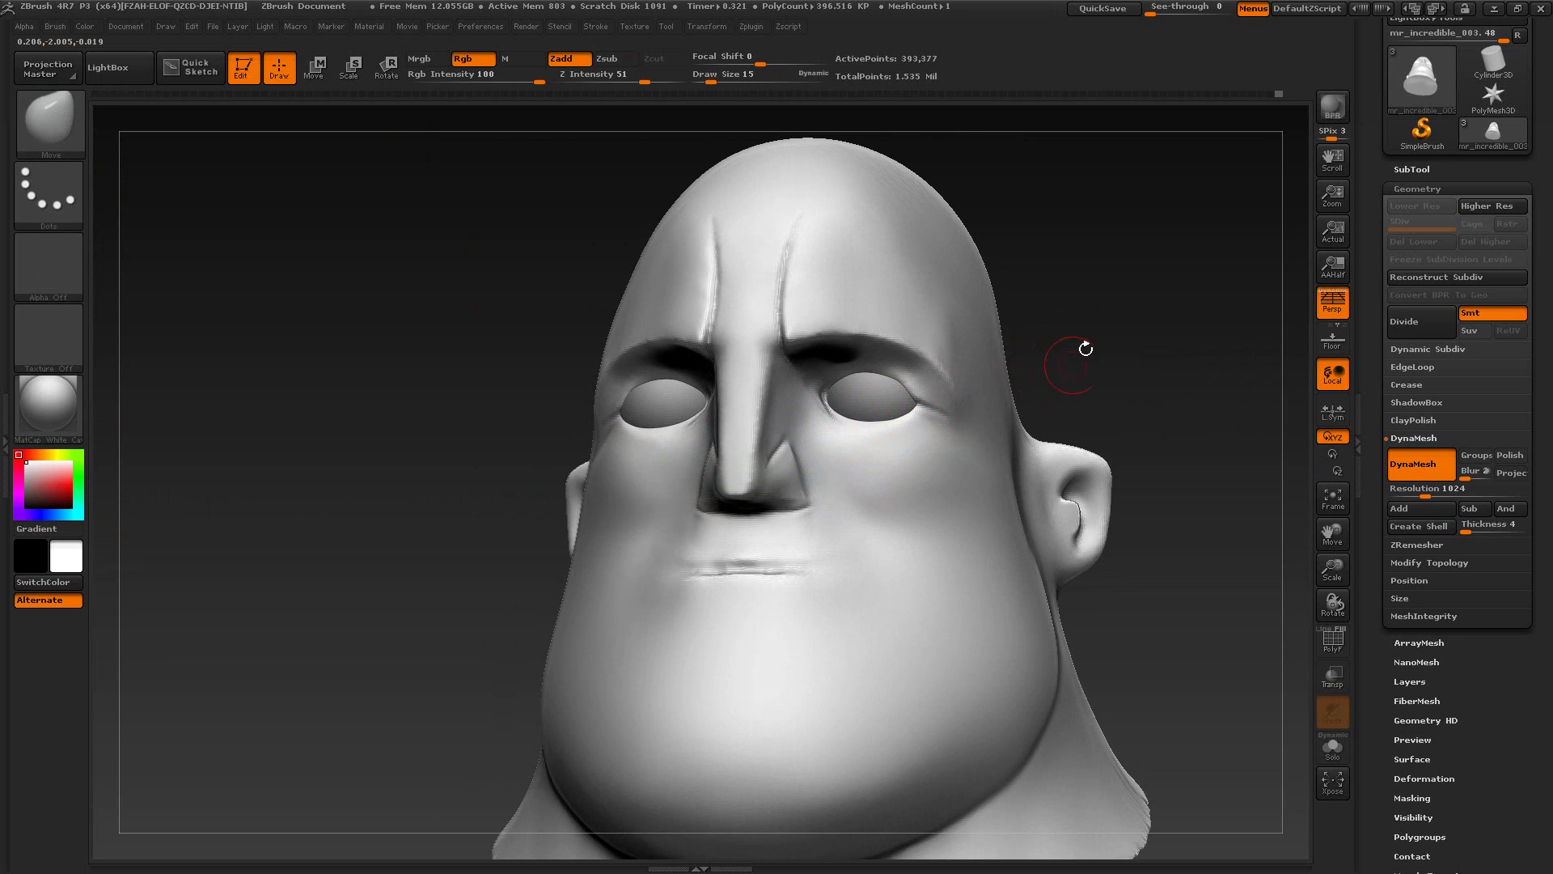
# Step: Reshape the nostril wing's side and rear lower corner in profile with the Move brush at draw size 9
pyautogui.moveTo(1086, 348)
pyautogui.mouseDown()
pyautogui.moveTo(1109, 364)
pyautogui.moveTo(1030, 368)
pyautogui.moveTo(1016, 443)
pyautogui.moveTo(943, 478)
pyautogui.mouseUp()
pyautogui.press('s')
pyautogui.moveTo(756, 513); pyautogui.dragTo(769, 473)
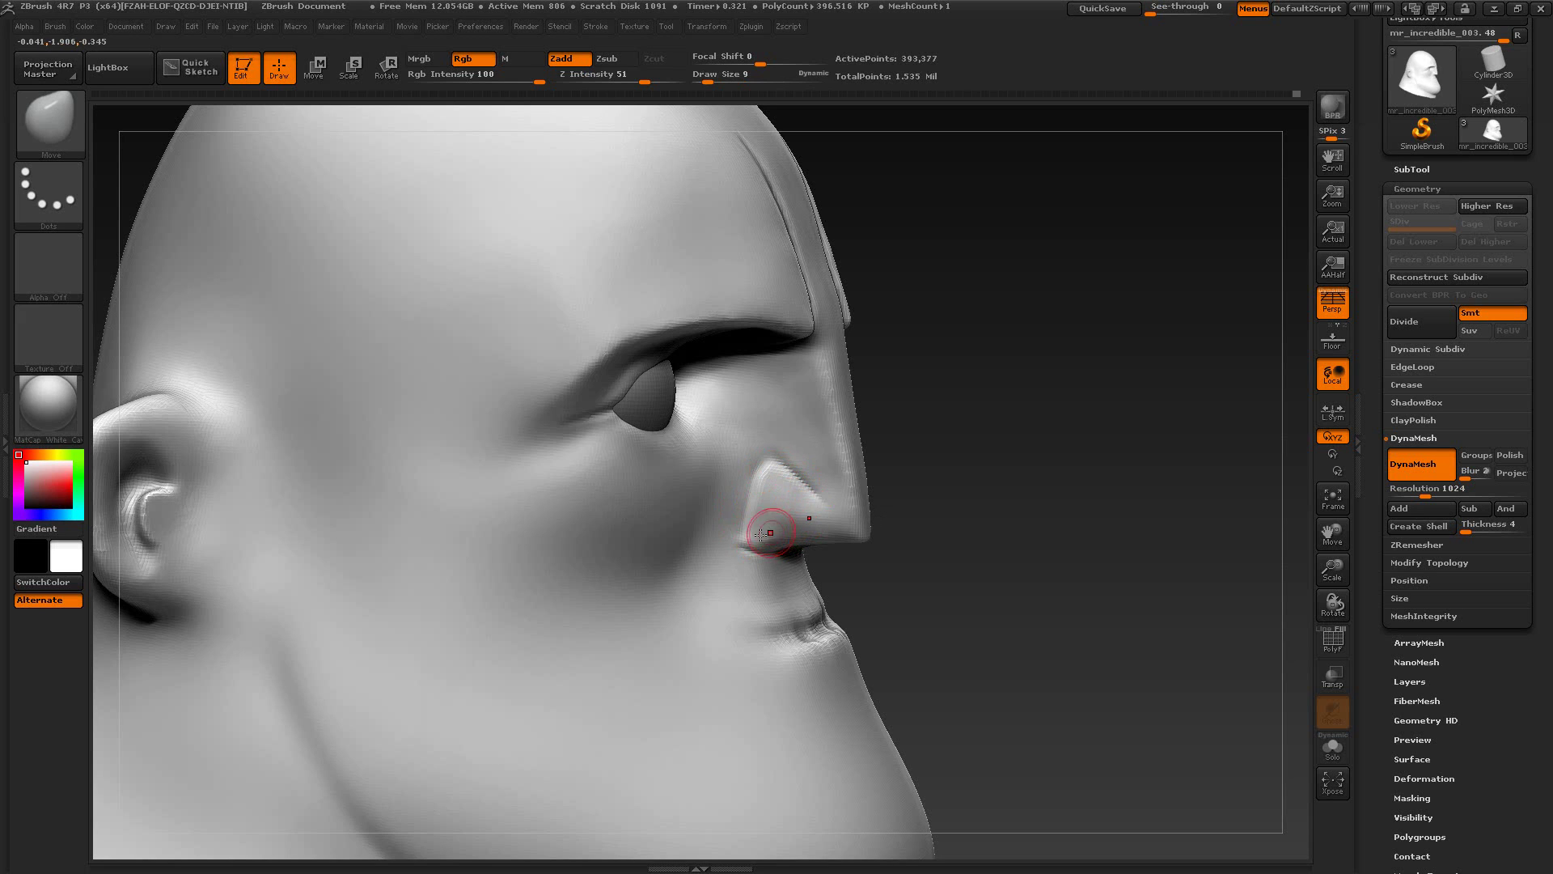
pyautogui.press('ctrl')
pyautogui.moveTo(929, 568); pyautogui.dragTo(886, 570)
pyautogui.moveTo(731, 544); pyautogui.dragTo(746, 544)
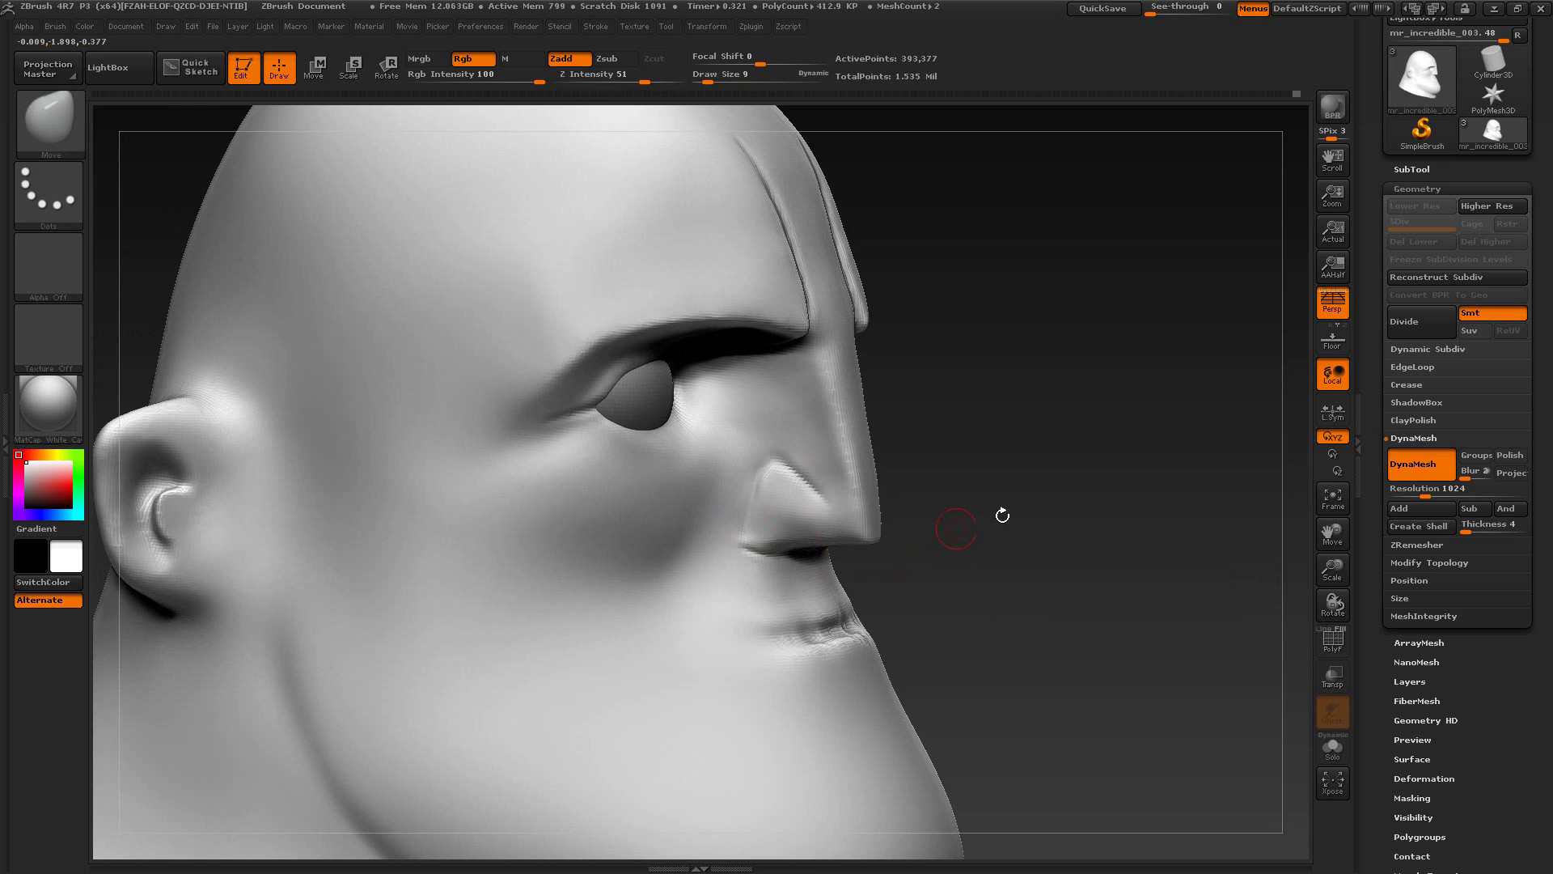
# Step: Adjust the outer lower corner of the nostril wing with the Move brush at draw size 8, checking the front-facing film still
pyautogui.moveTo(1002, 516); pyautogui.dragTo(748, 556)
pyautogui.hotkey('alt', 'Tab')
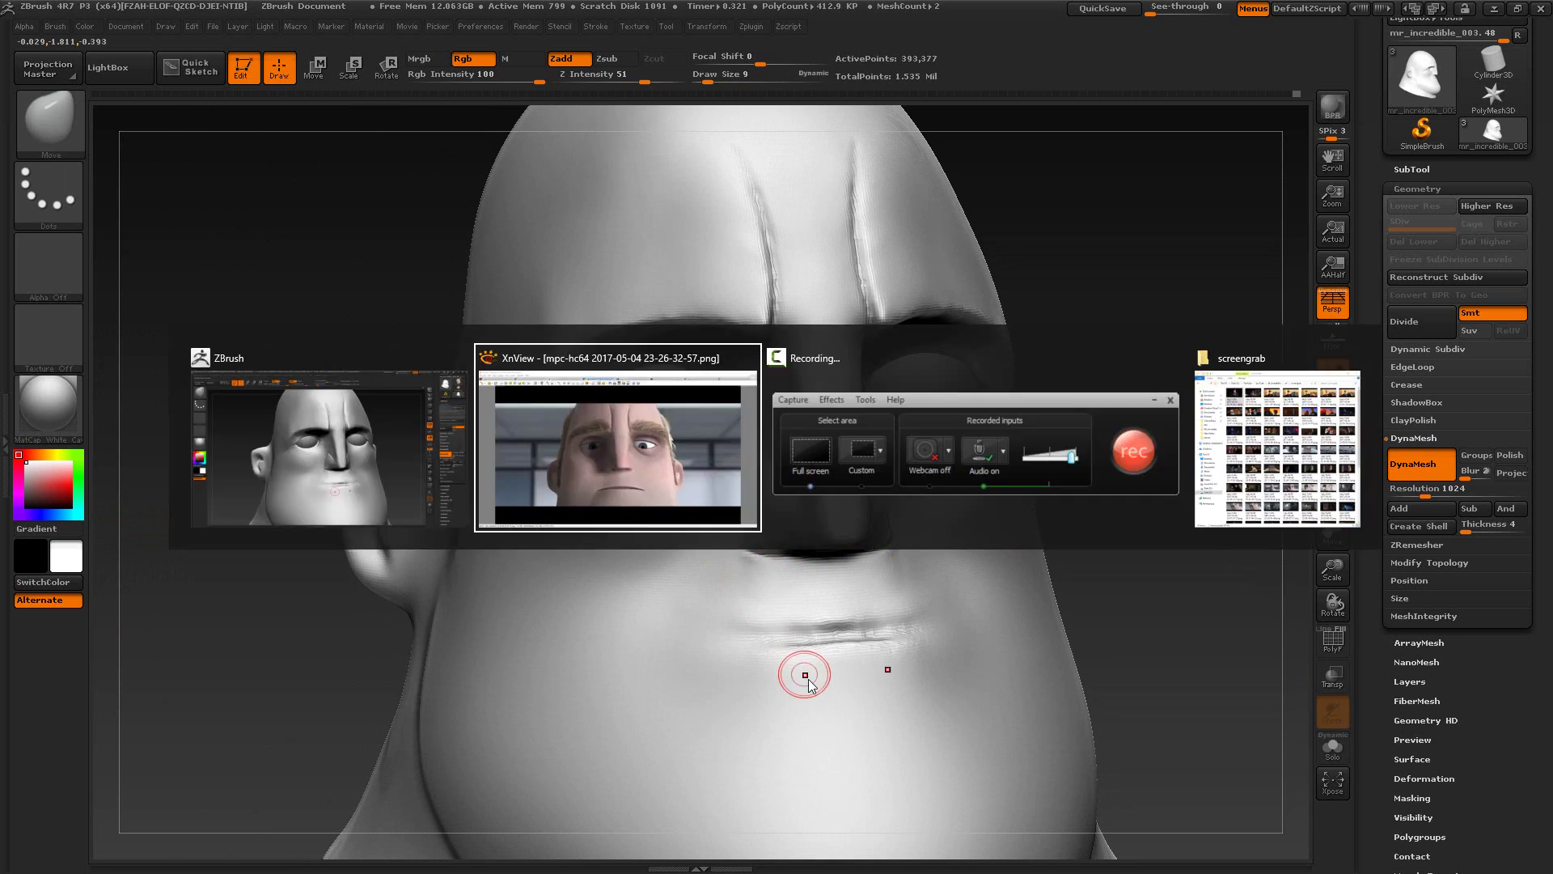
pyautogui.hotkey('alt', 'Tab')
pyautogui.press('s')
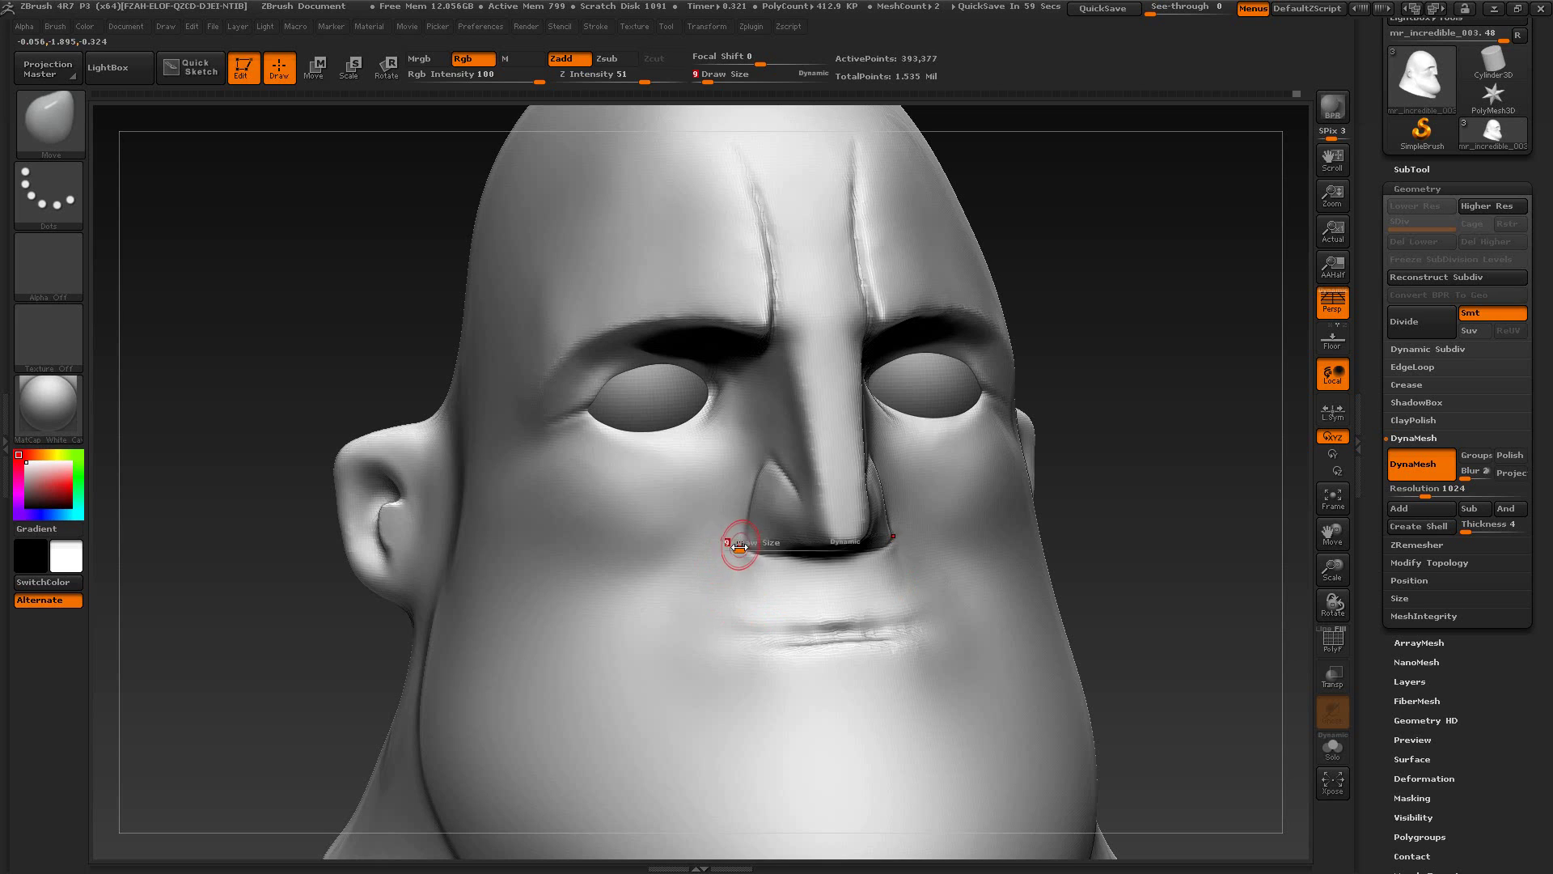
pyautogui.click(741, 548)
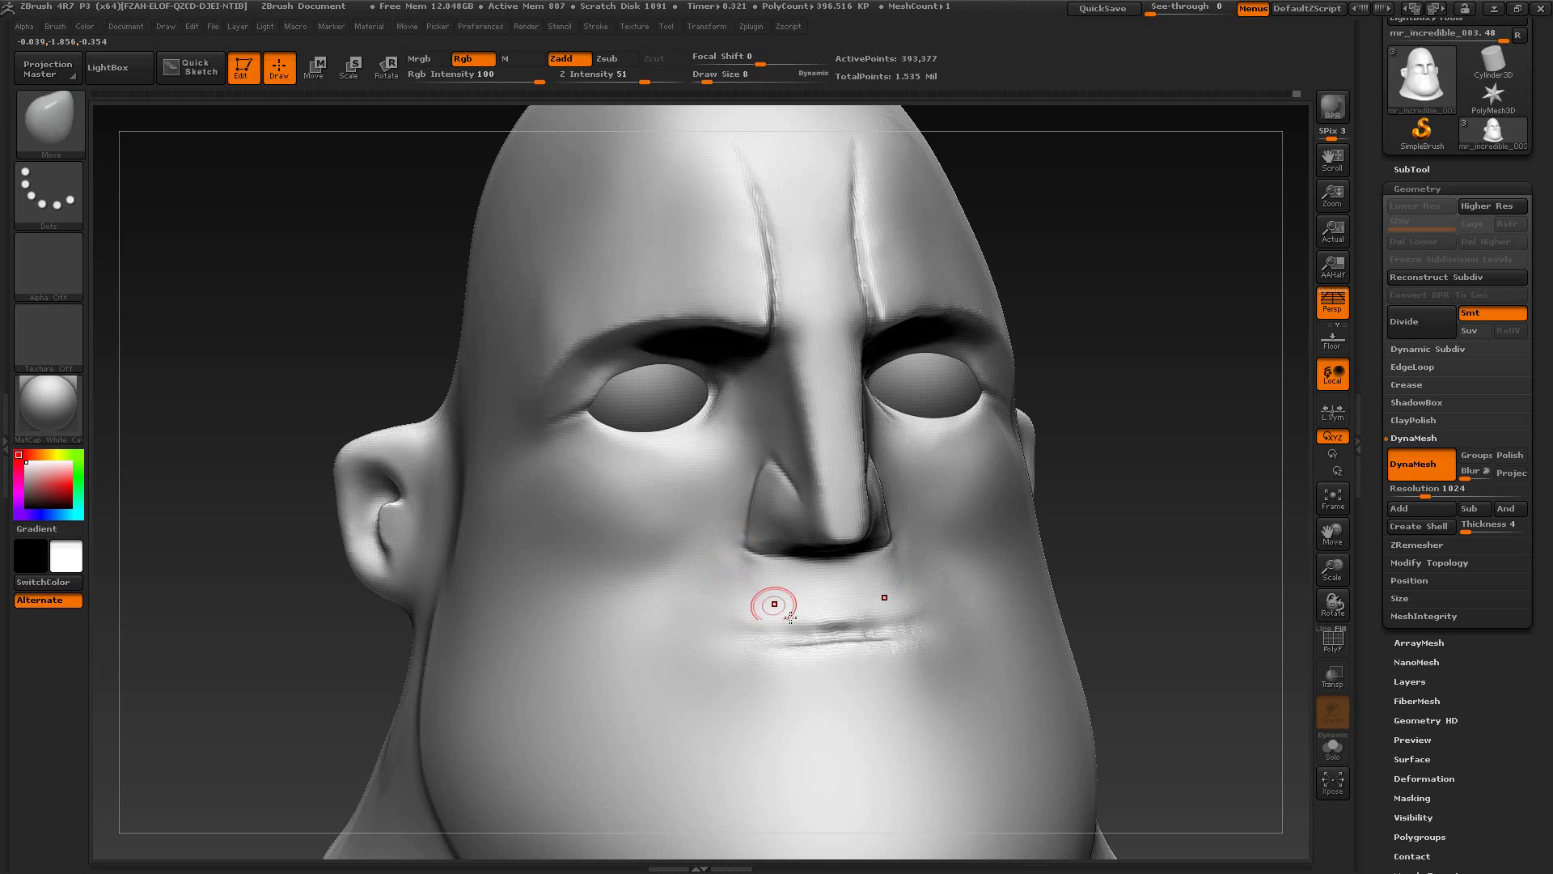
# Step: Restore the stored Cust1 reference view and overlay the head on the masked-costume image with See-through set to 100
pyautogui.click(634, 26)
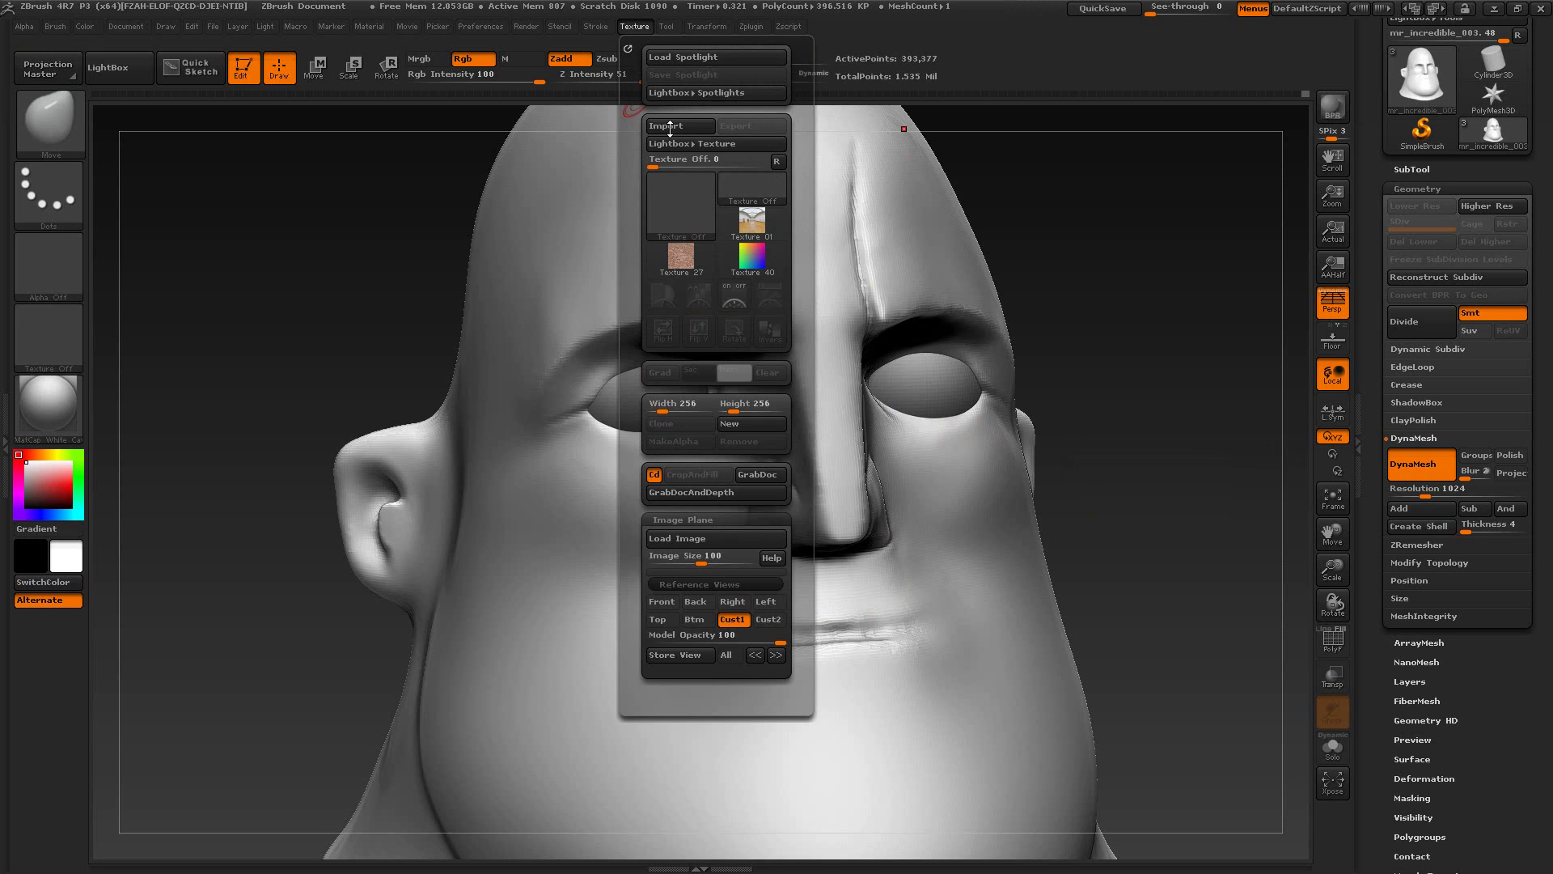
pyautogui.click(733, 619)
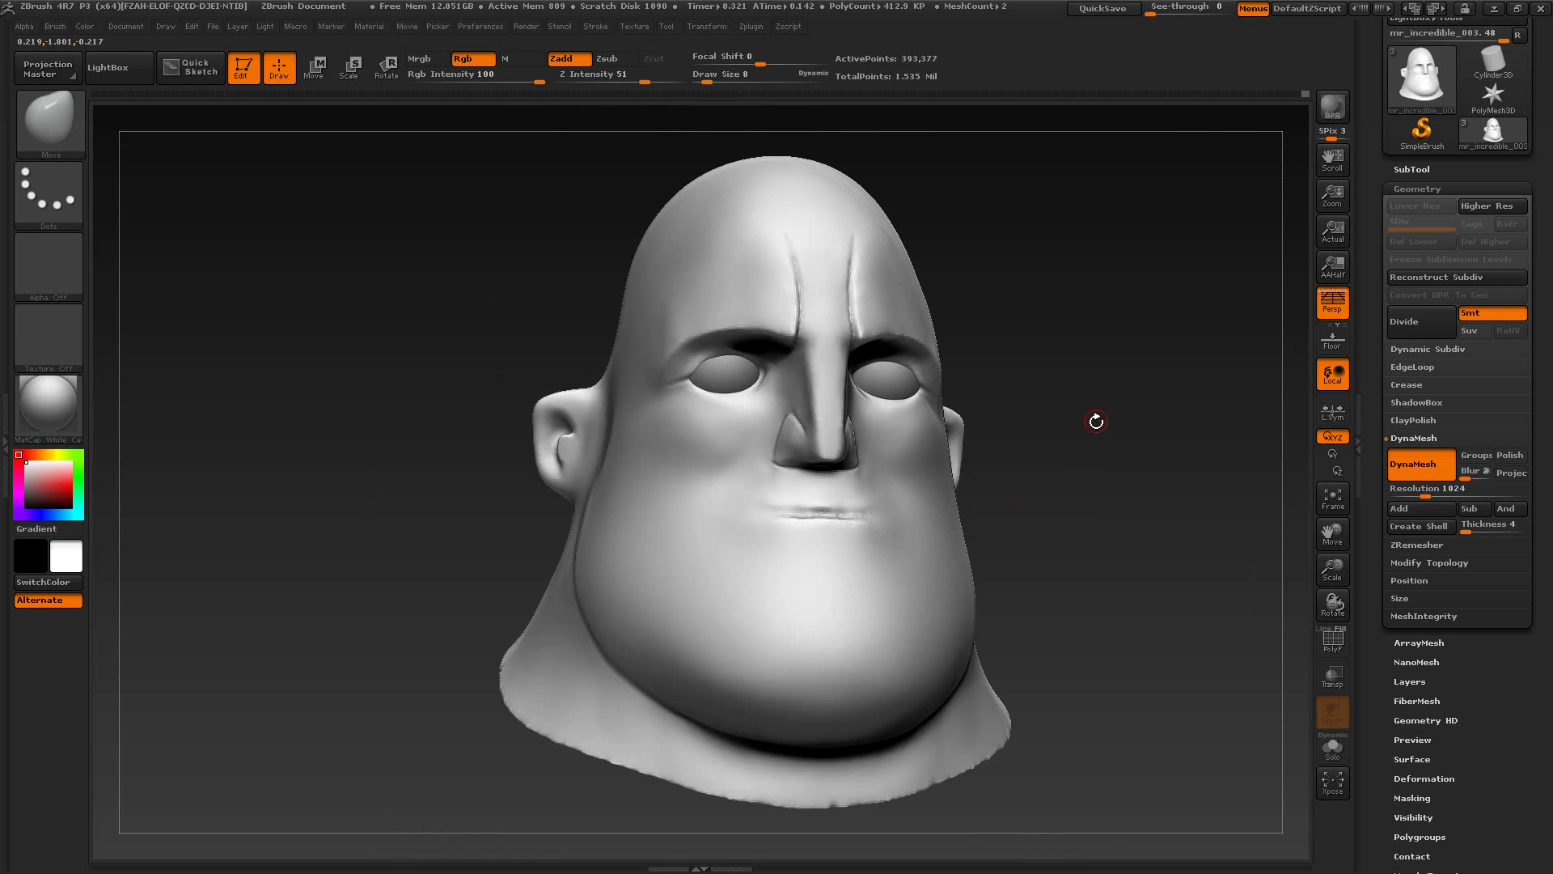
pyautogui.hotkey('alt', 'Tab')
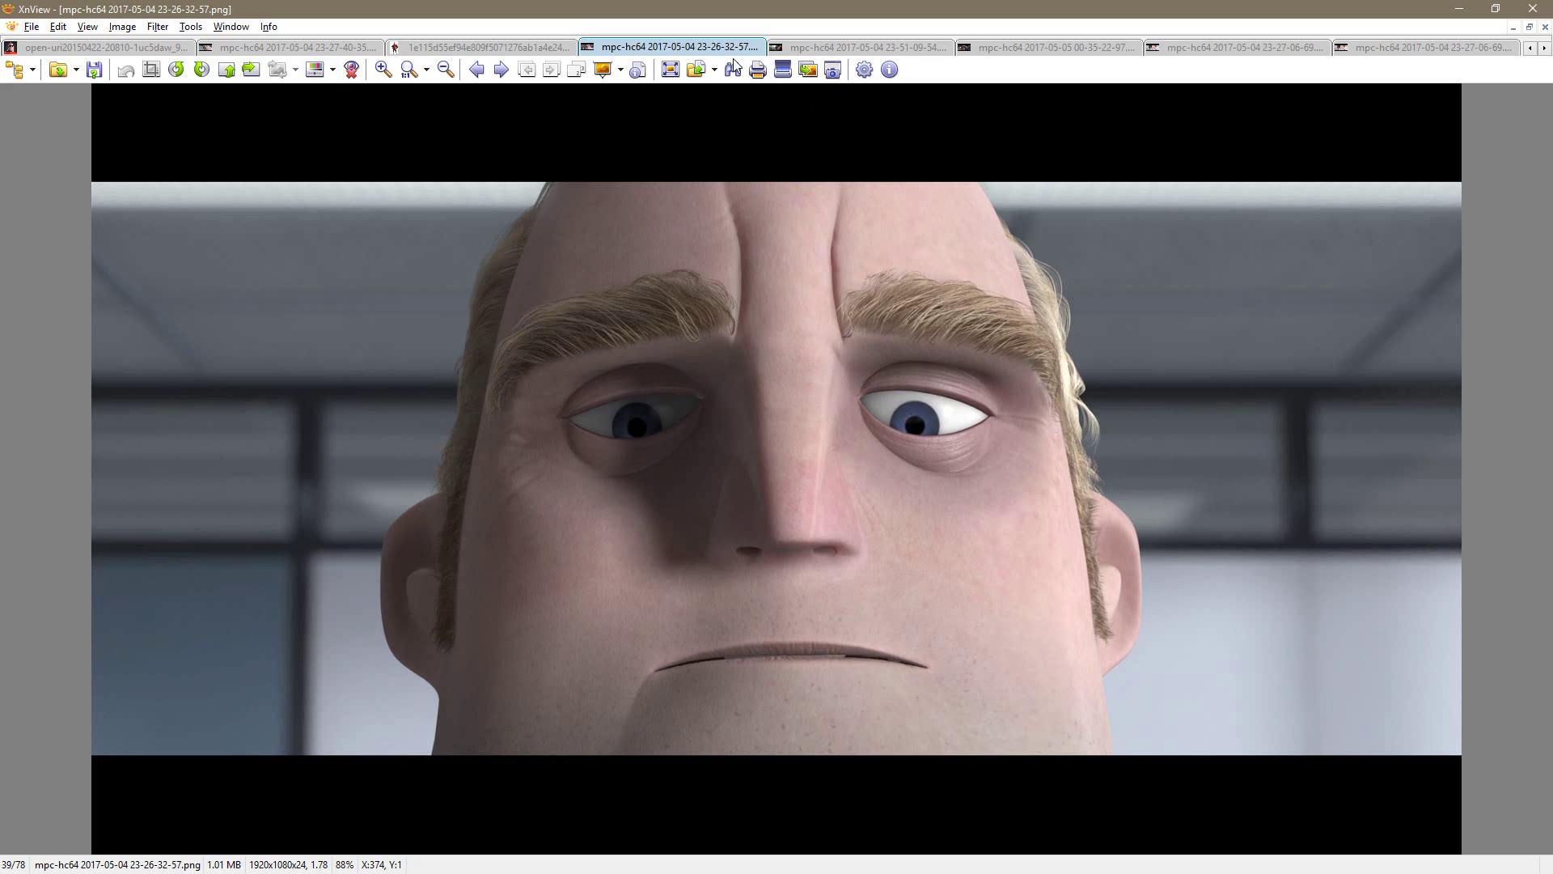
pyautogui.click(166, 47)
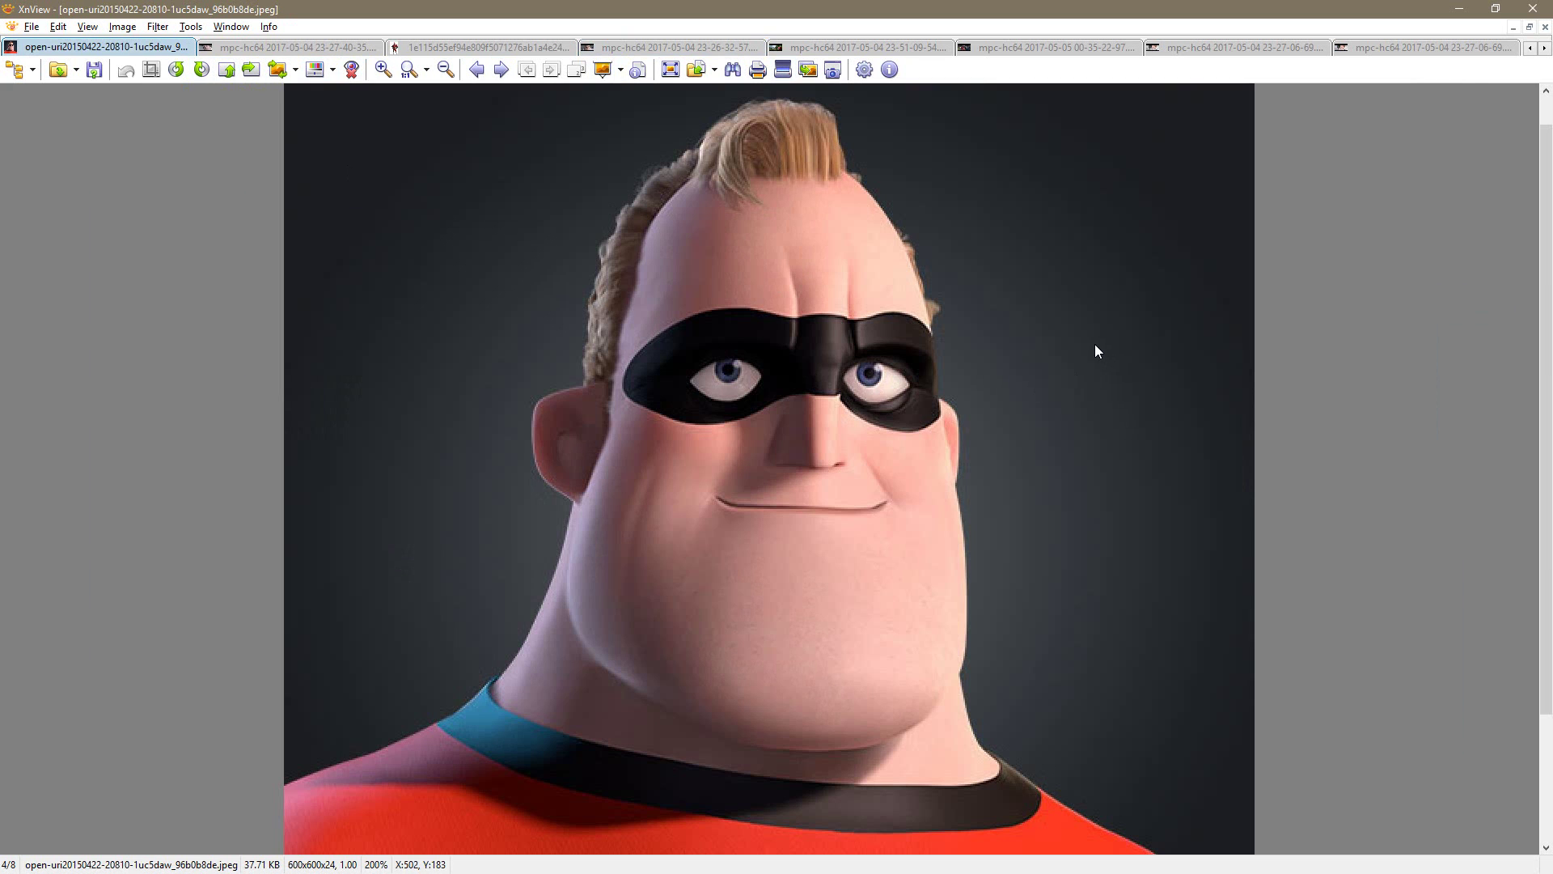
pyautogui.hotkey('alt', 'Tab')
pyautogui.moveTo(1149, 29); pyautogui.dragTo(1250, 54)
pyautogui.hotkey('alt', 'Tab')
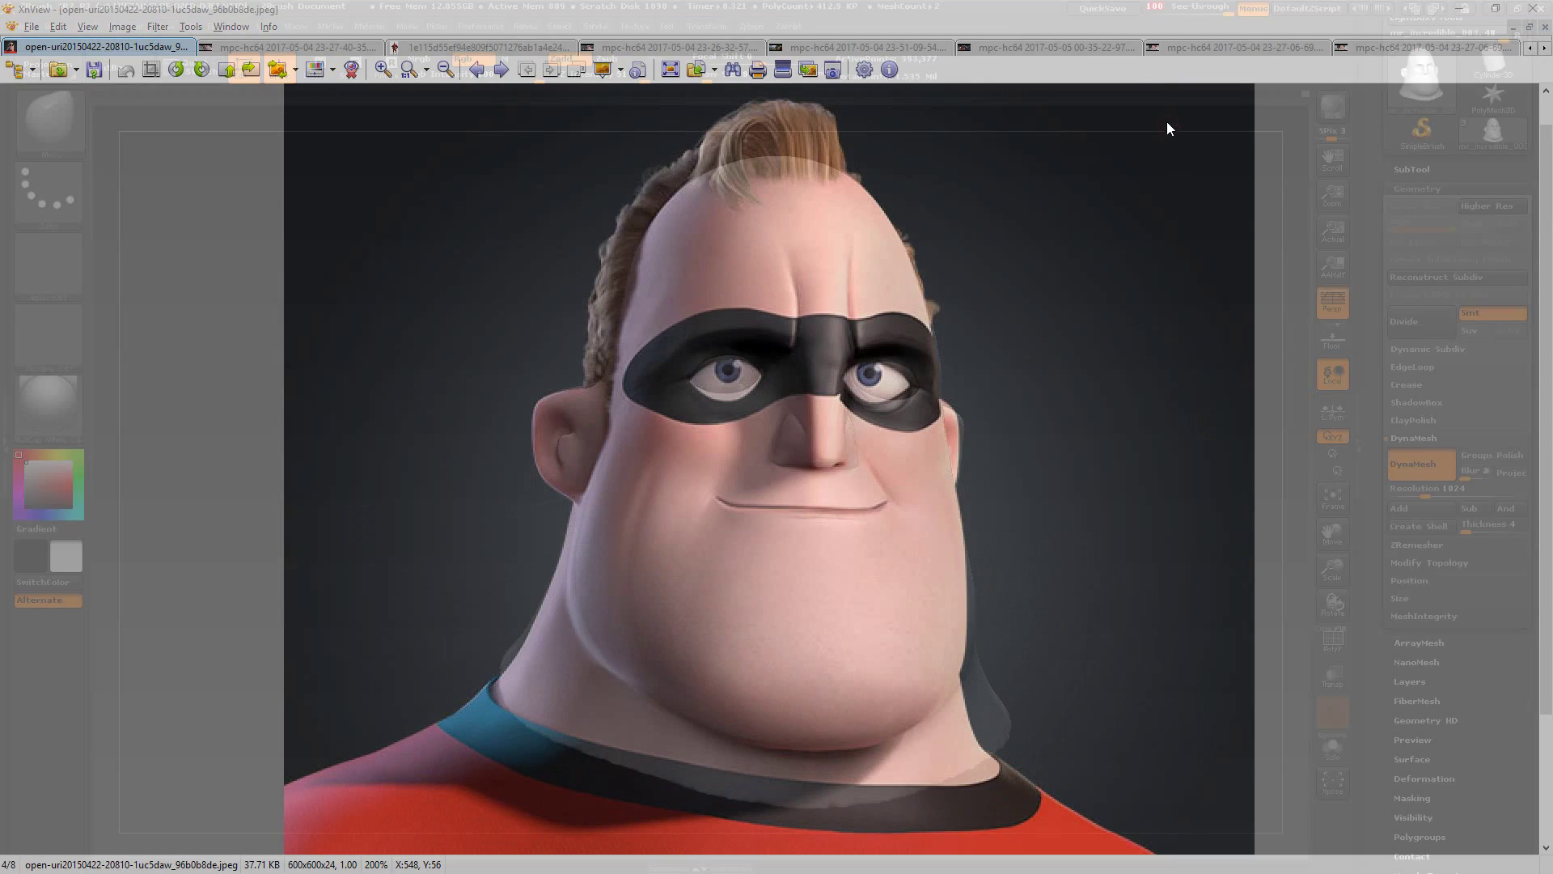
# Step: Compare the nose with the masked-costume overlay at a Move brush draw size of 22, and set See-through to 0
pyautogui.press('s')
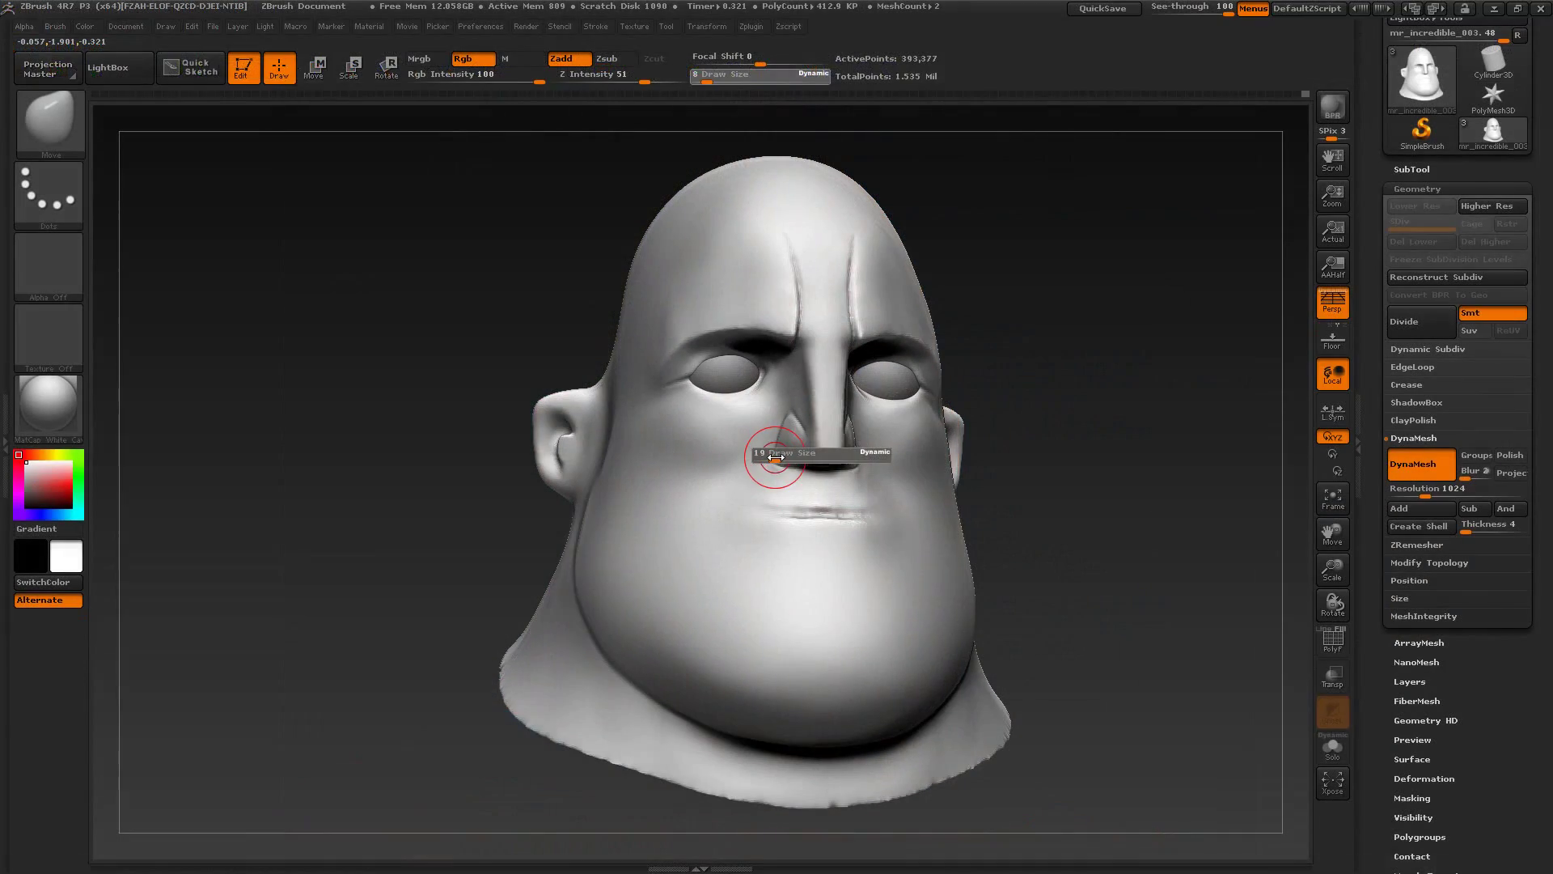
pyautogui.moveTo(772, 456); pyautogui.dragTo(792, 458)
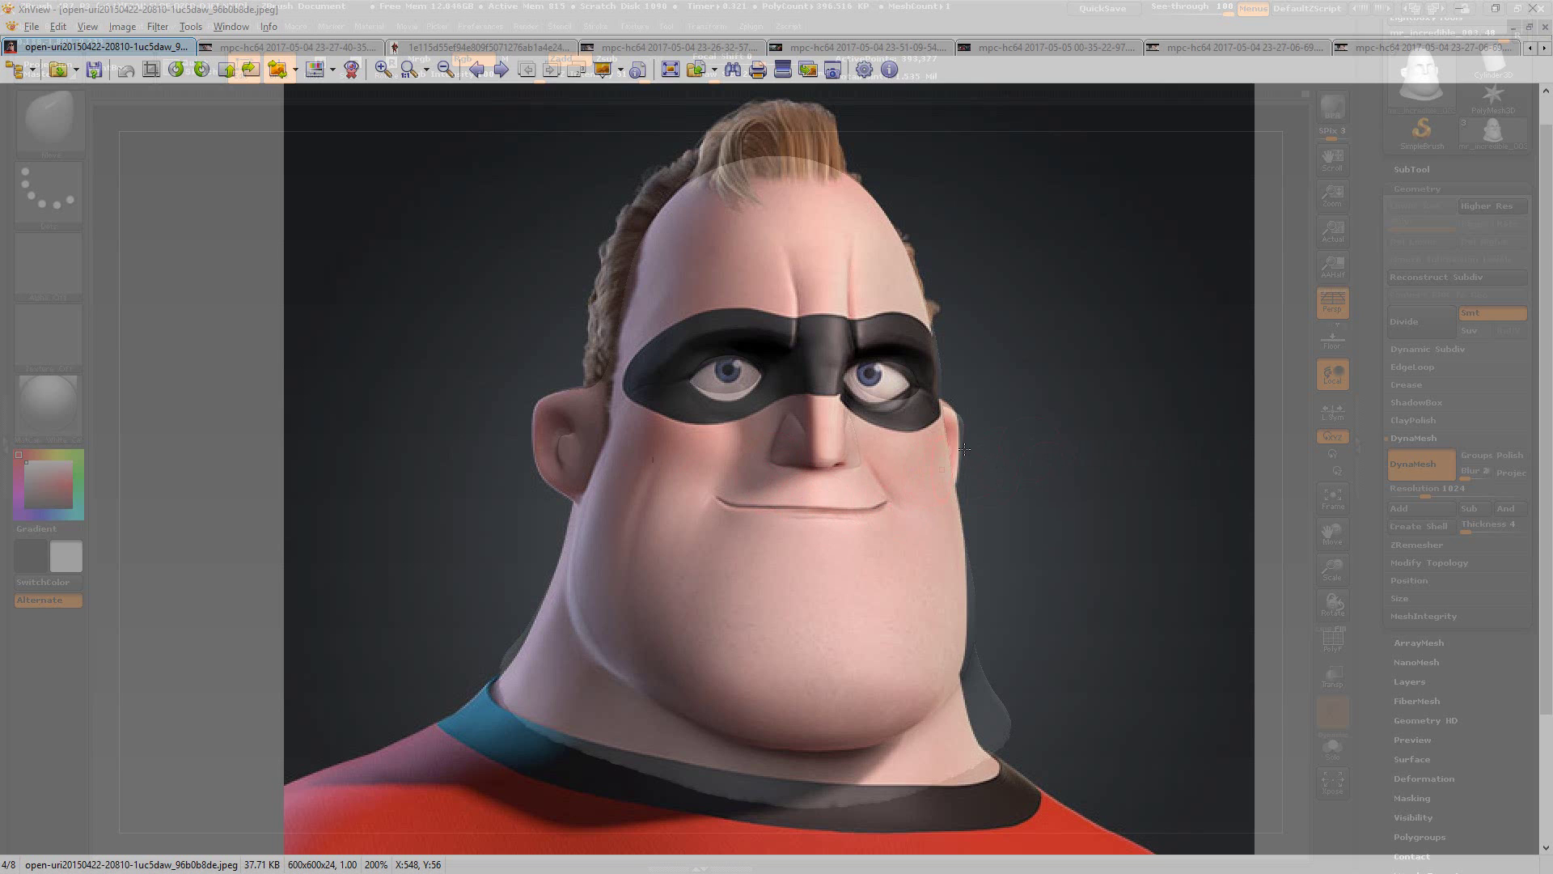
pyautogui.hotkey('alt', 'Tab')
pyautogui.hotkey('alt', 'Tab')
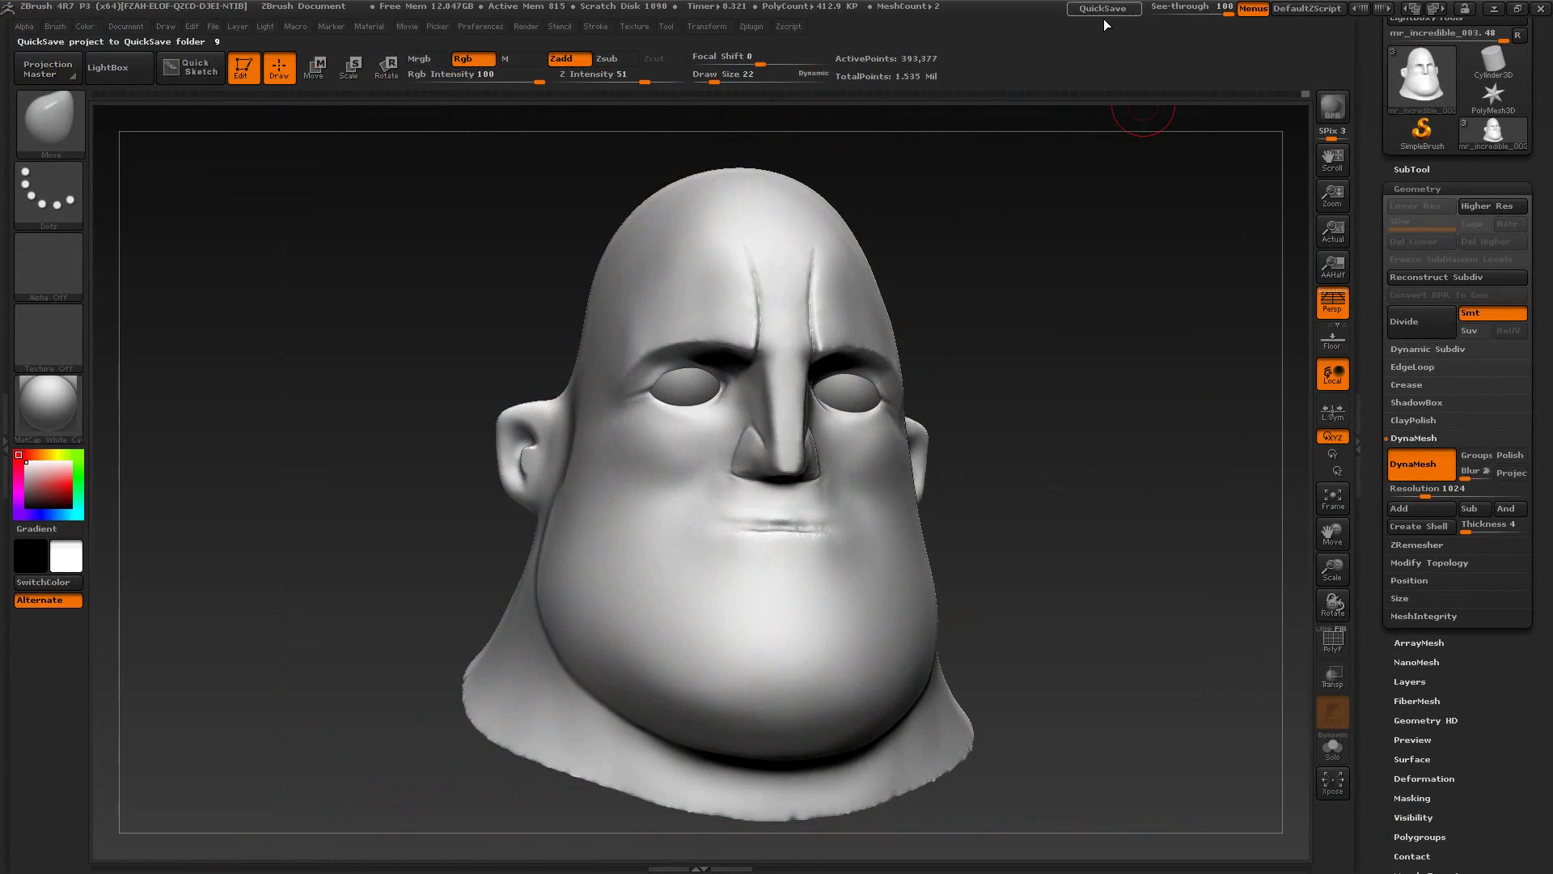
pyautogui.moveTo(1164, 13); pyautogui.dragTo(1141, 13)
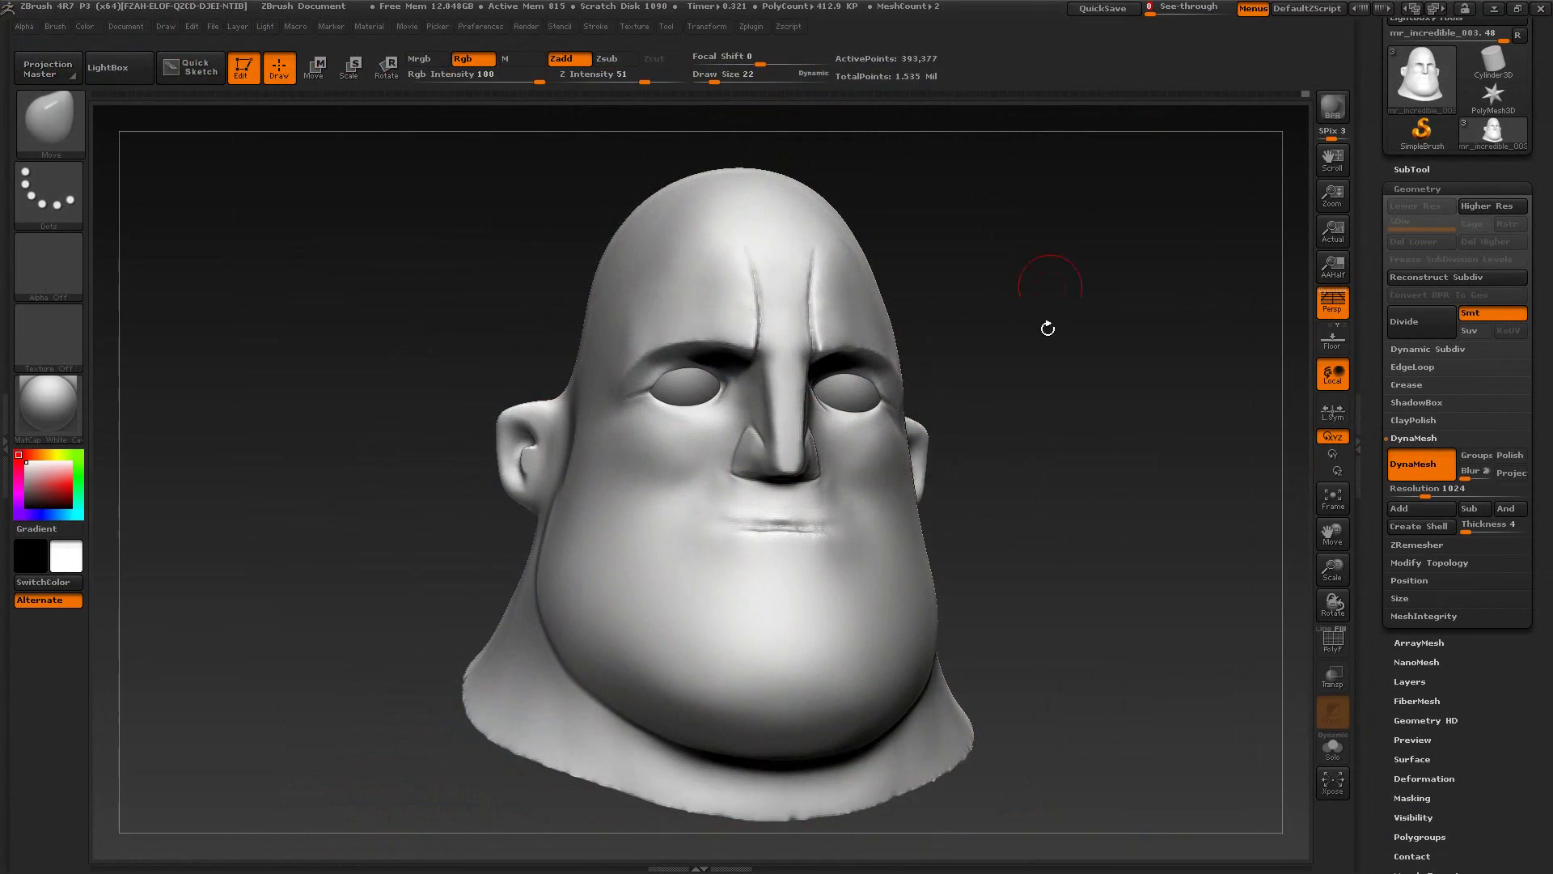
pyautogui.moveTo(1047, 322); pyautogui.dragTo(1138, 328)
pyautogui.hotkey('alt', 'Tab')
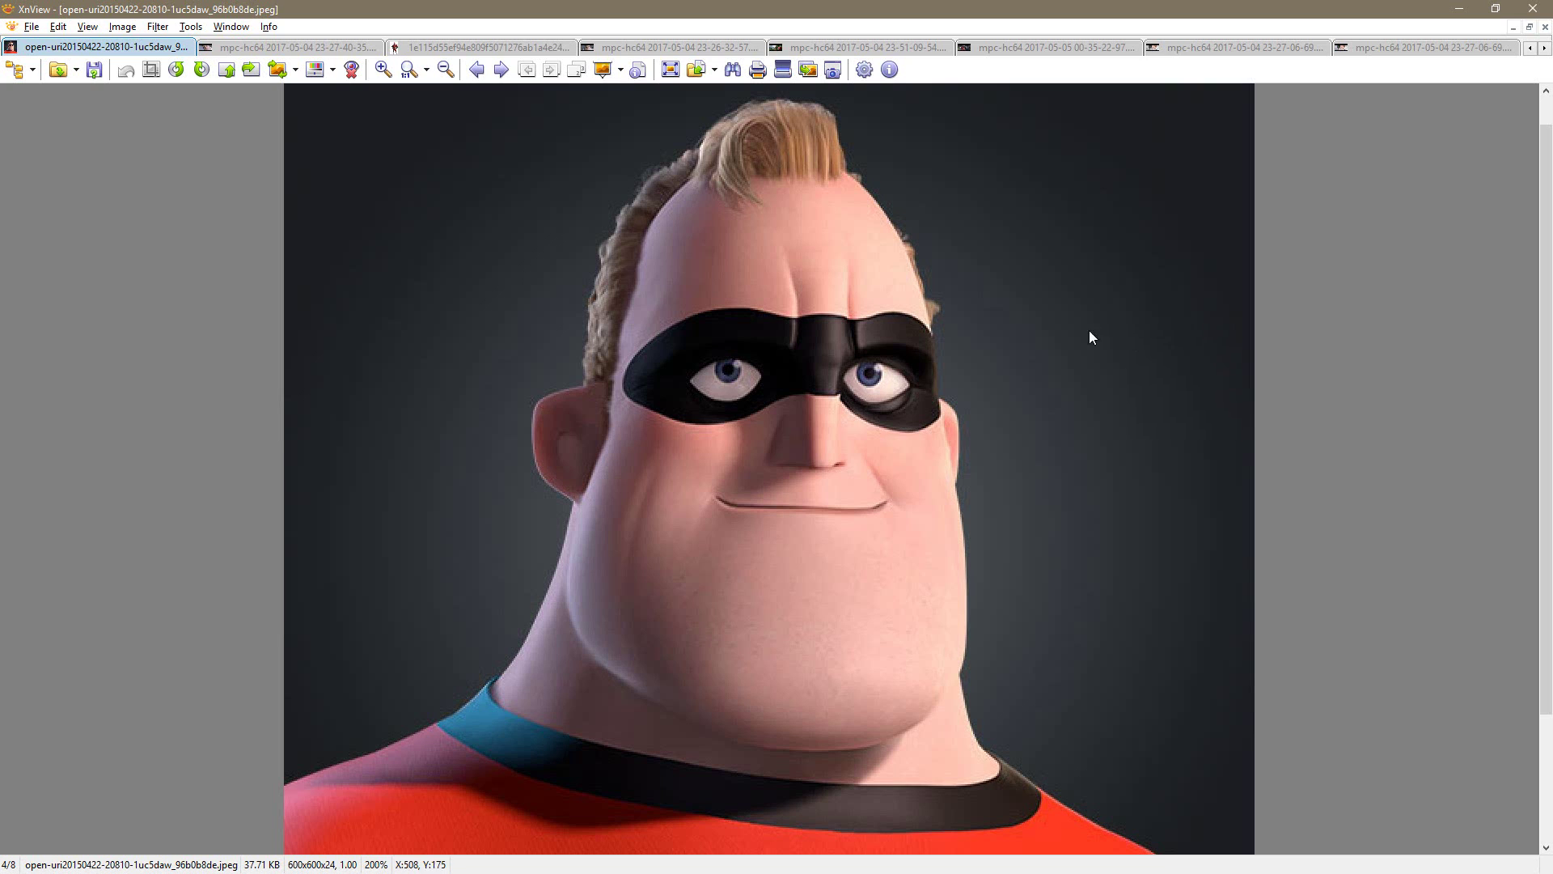
pyautogui.hotkey('alt', 'Tab')
# Step: Set the Move brush's draw size to 10 and bring up the side-profile film still as the nose reference
pyautogui.moveTo(1075, 357); pyautogui.dragTo(791, 463, button='right')
pyautogui.press('s')
pyautogui.moveTo(790, 455); pyautogui.dragTo(776, 455)
pyautogui.moveTo(771, 458); pyautogui.dragTo(745, 520, button='right')
pyautogui.hotkey('alt', 'Tab')
pyautogui.click(1233, 50)
pyautogui.hotkey('alt', 'Tab')
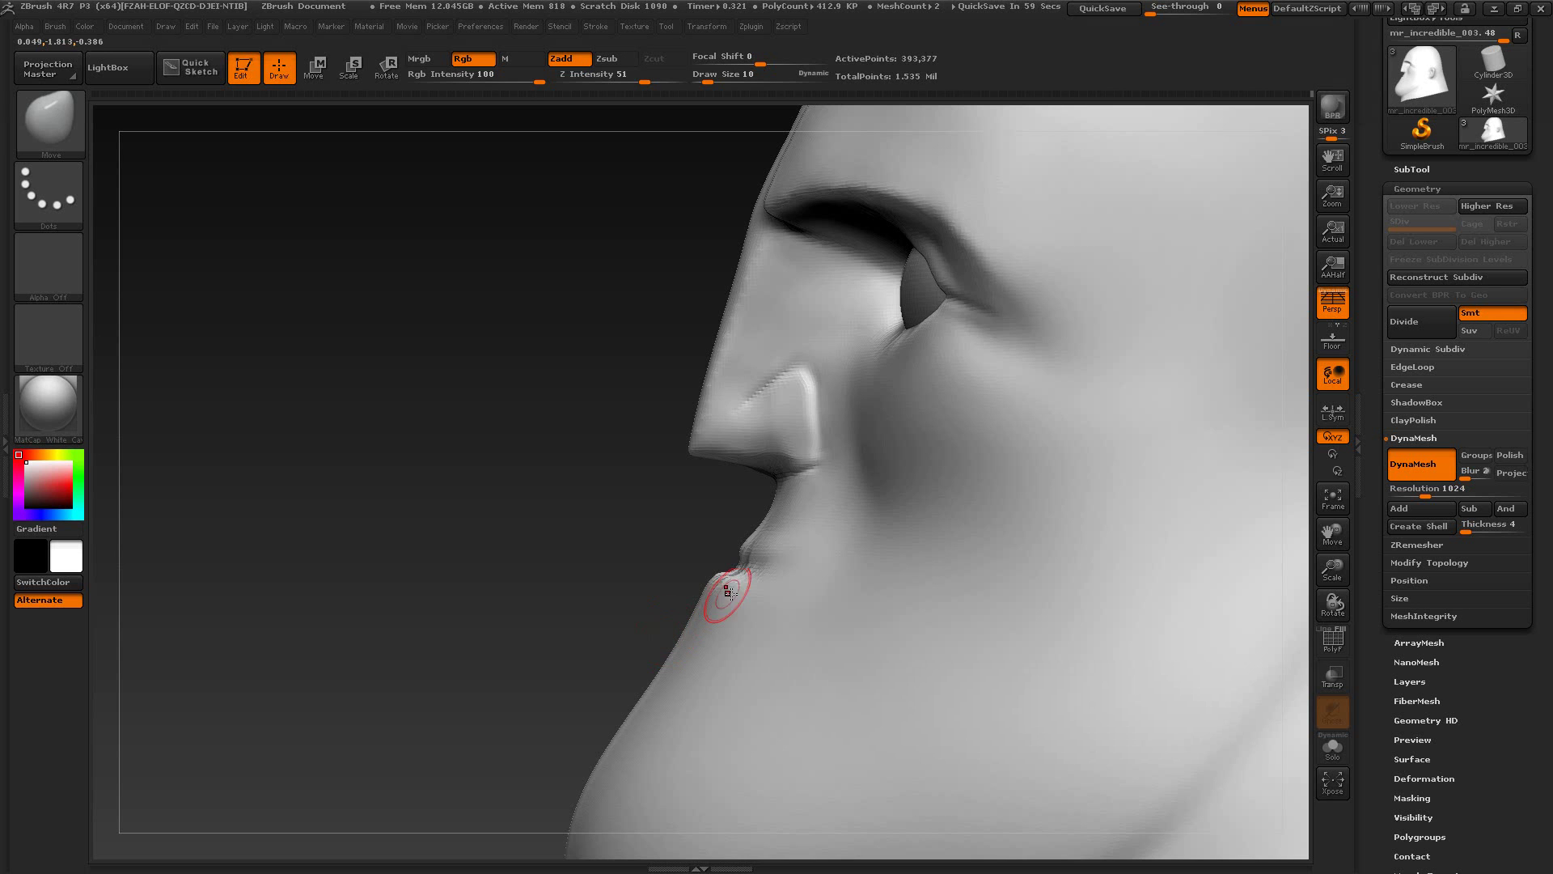
# Step: Adjust the underside of the nose and nostril wing in profile with the Move brush at draw size 10
pyautogui.moveTo(742, 469)
pyautogui.mouseDown(button='right')
pyautogui.moveTo(676, 545)
pyautogui.moveTo(667, 500)
pyautogui.mouseUp(button='right')
pyautogui.moveTo(666, 501); pyautogui.dragTo(716, 466)
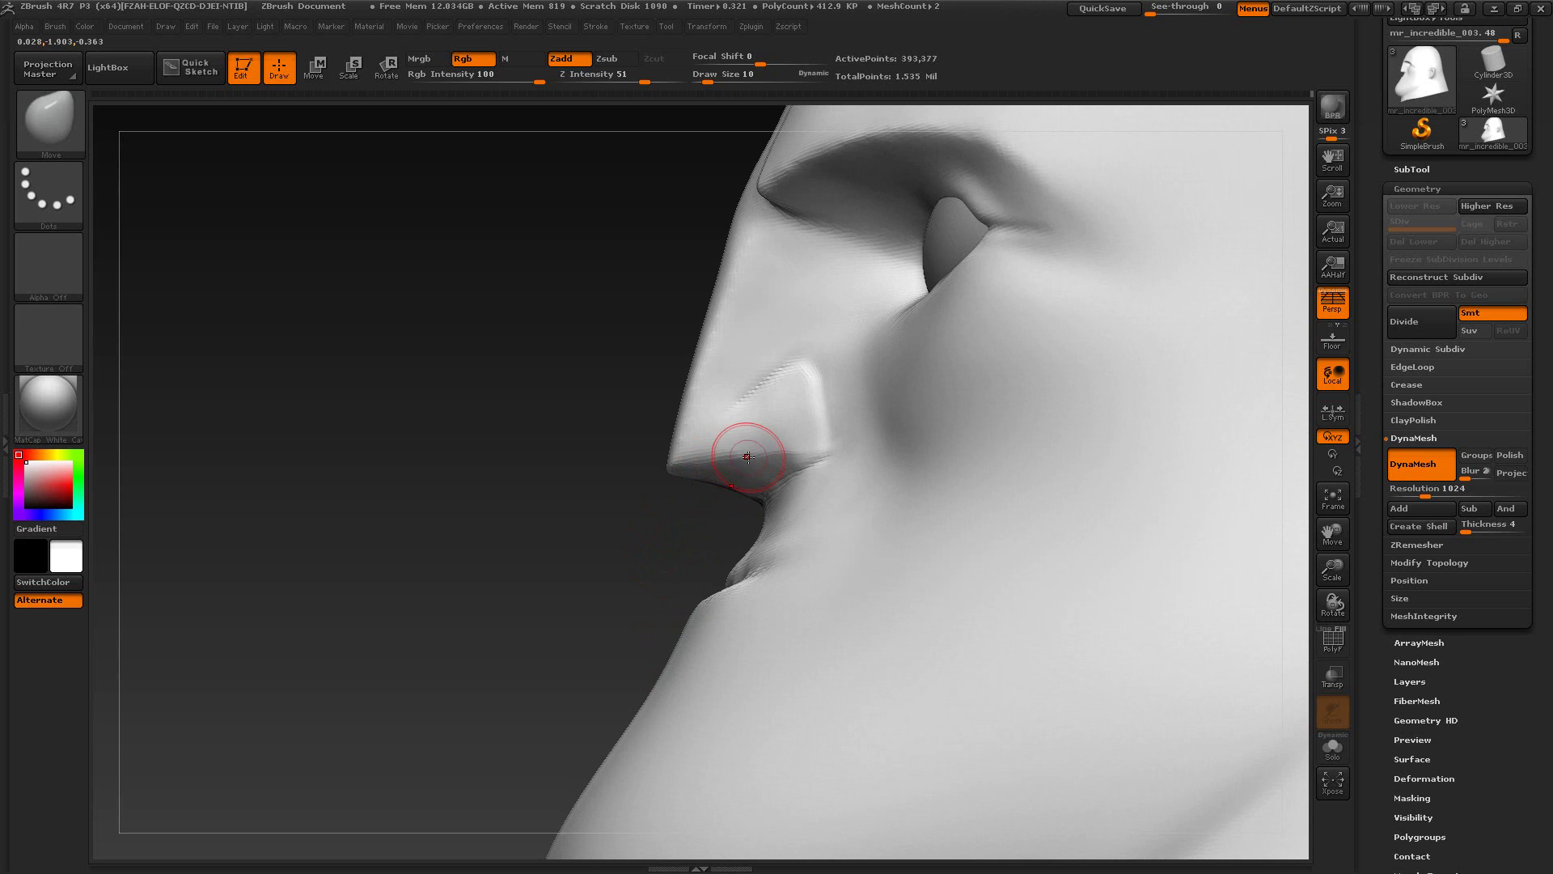
pyautogui.moveTo(675, 516)
pyautogui.mouseDown()
pyautogui.moveTo(740, 511)
pyautogui.moveTo(645, 509)
pyautogui.moveTo(712, 494)
pyautogui.mouseUp()
pyautogui.moveTo(436, 502); pyautogui.dragTo(511, 437)
pyautogui.moveTo(703, 490); pyautogui.dragTo(695, 490)
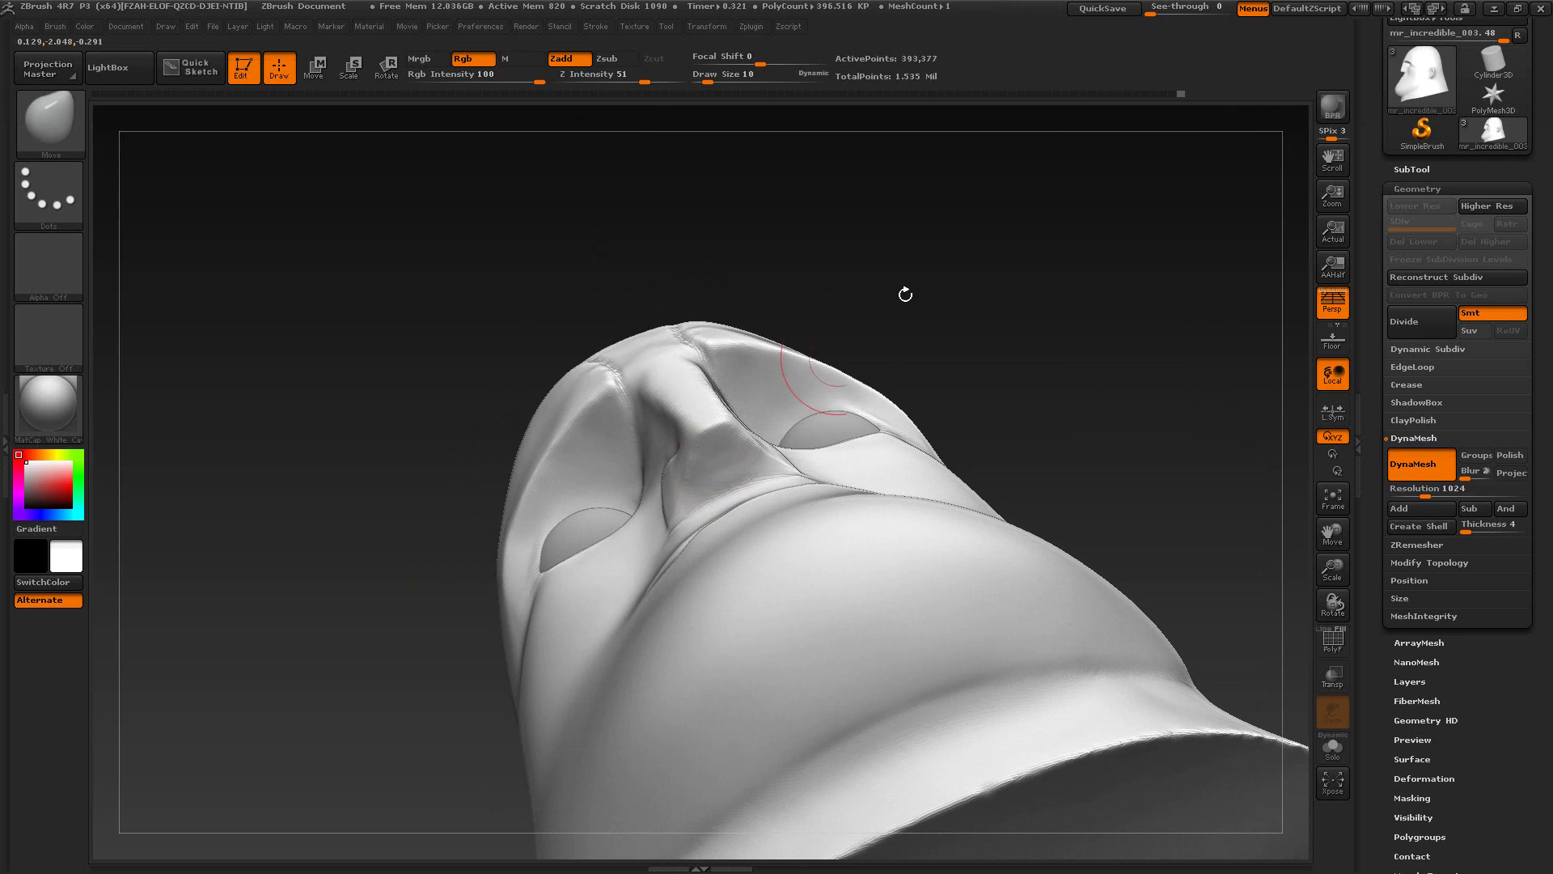
# Step: Sharpen the nostril wing's edges with the Pinch brush at draw size 10 and remesh the head with DynaMesh
pyautogui.moveTo(905, 291); pyautogui.dragTo(166, 213)
pyautogui.click(49, 119)
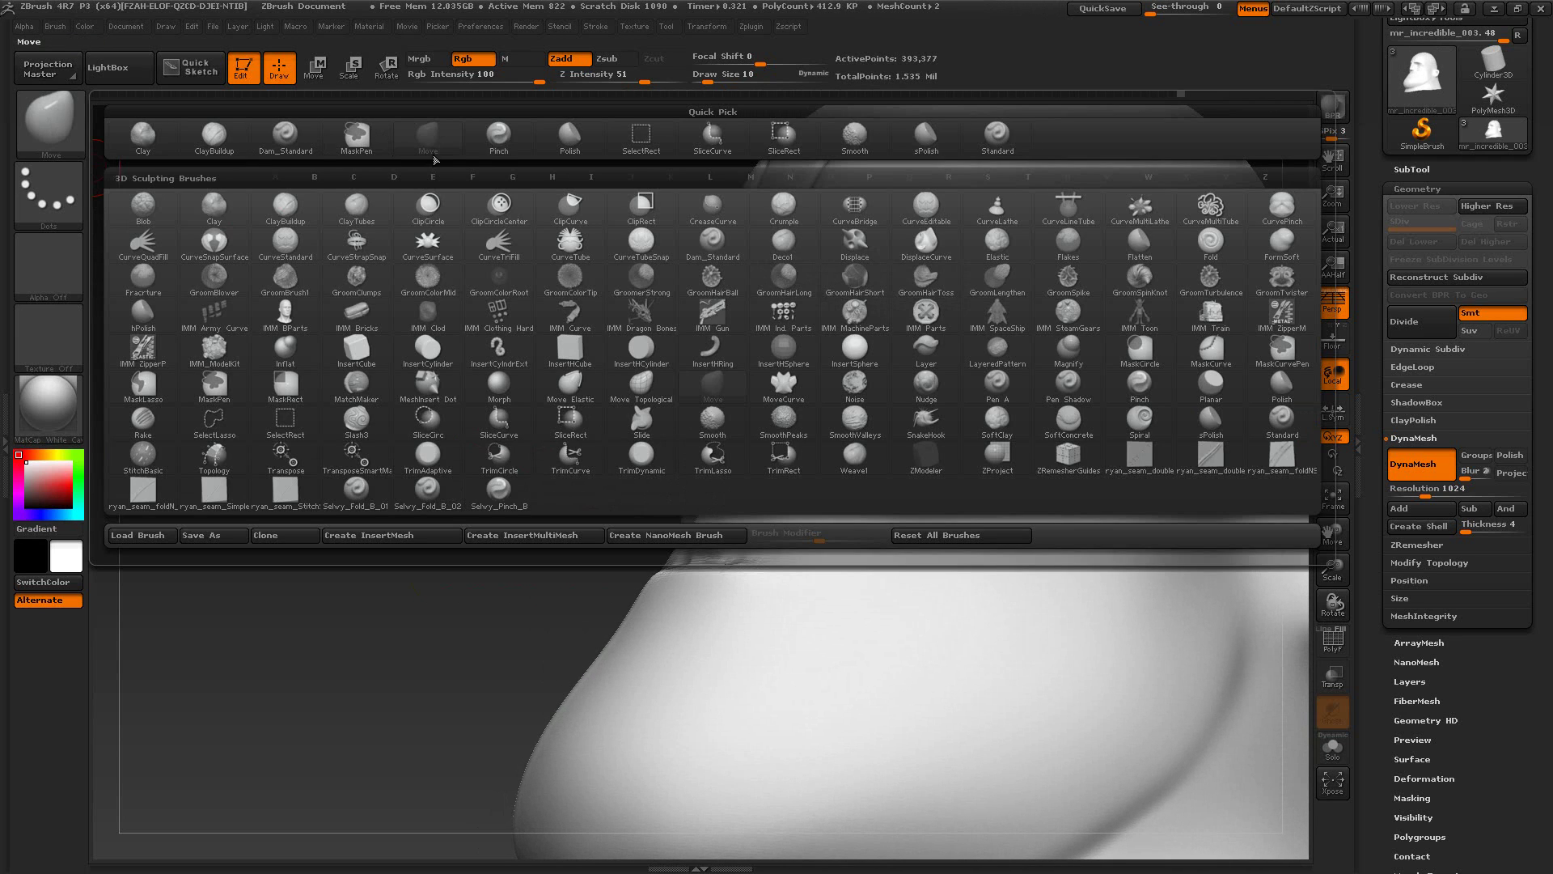
pyautogui.click(526, 139)
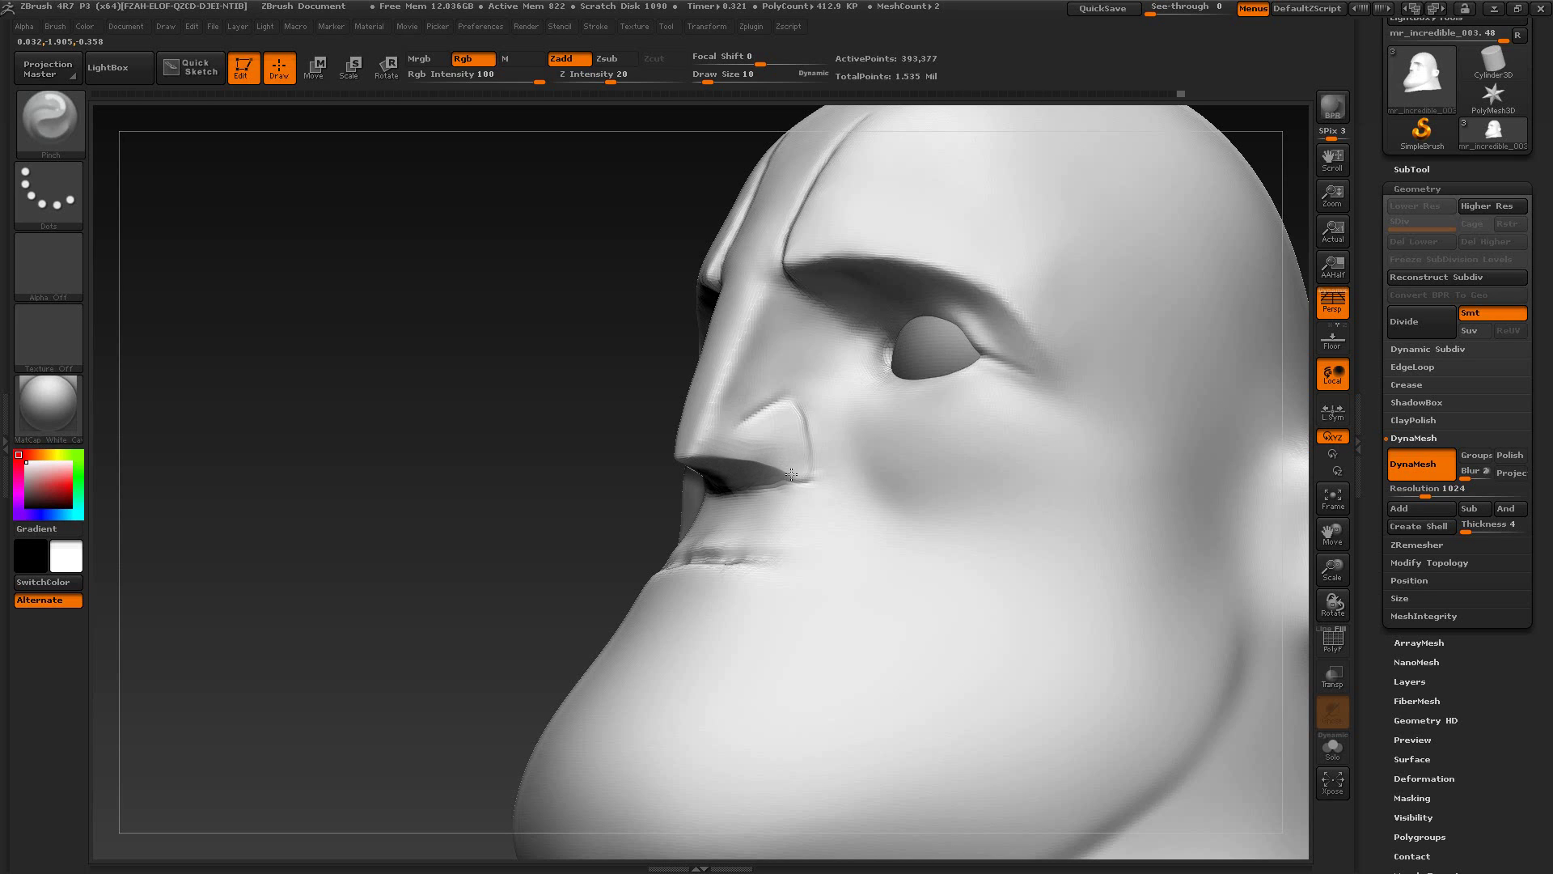
pyautogui.moveTo(527, 370)
pyautogui.keyDown('ctrl'); pyautogui.mouseDown()
pyautogui.moveTo(566, 421)
pyautogui.moveTo(542, 448)
pyautogui.moveTo(576, 437)
pyautogui.moveTo(596, 372)
pyautogui.moveTo(582, 444)
pyautogui.mouseUp(); pyautogui.keyUp('ctrl')
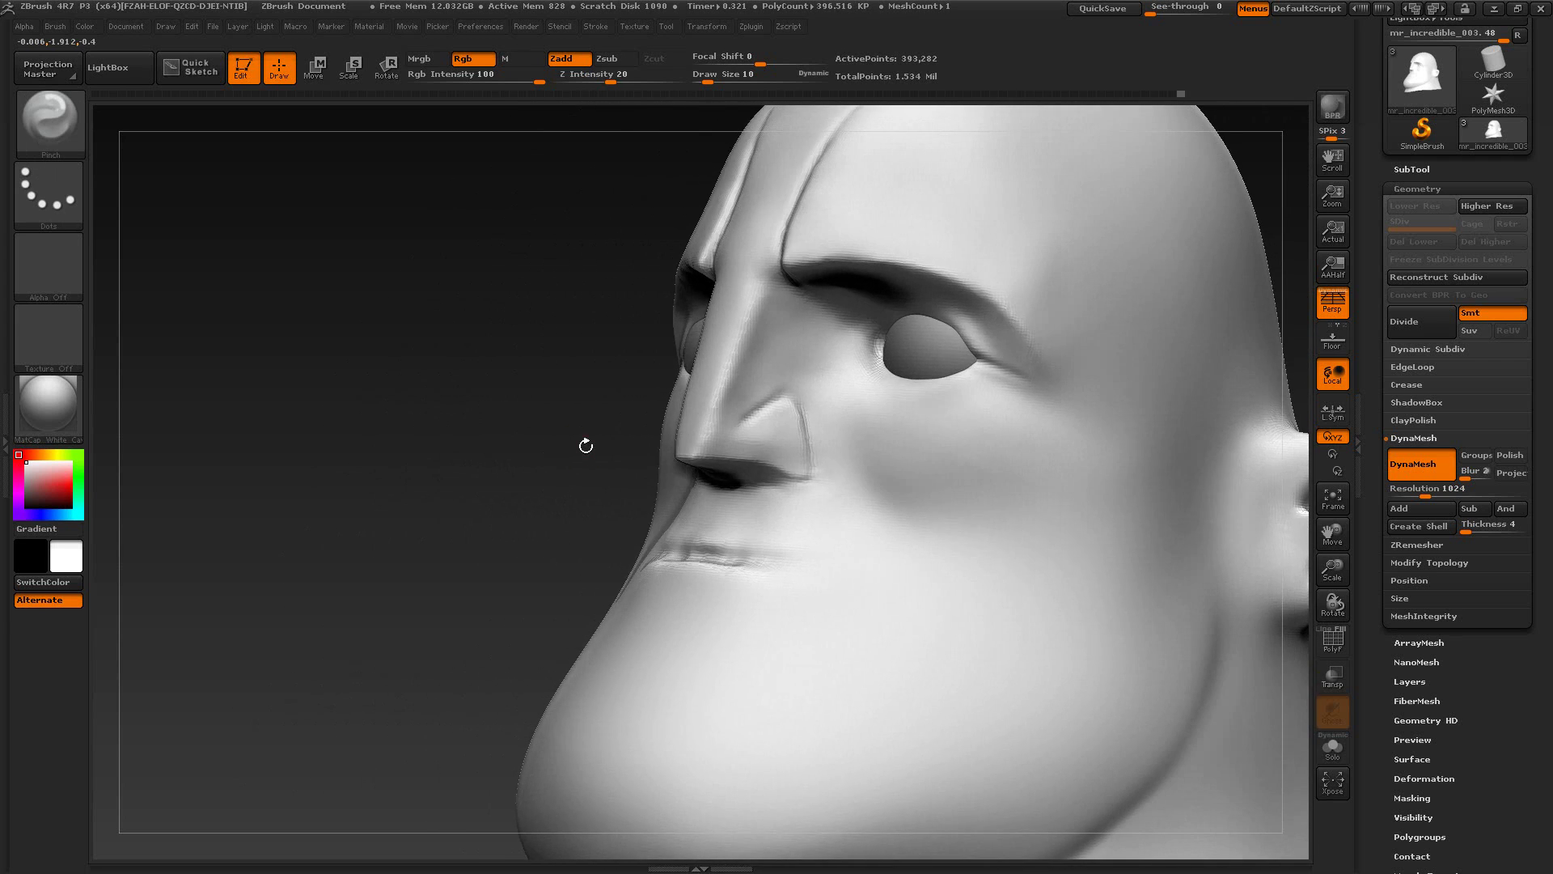
pyautogui.hotkey('alt', 'Tab')
pyautogui.hotkey('alt', 'Tab')
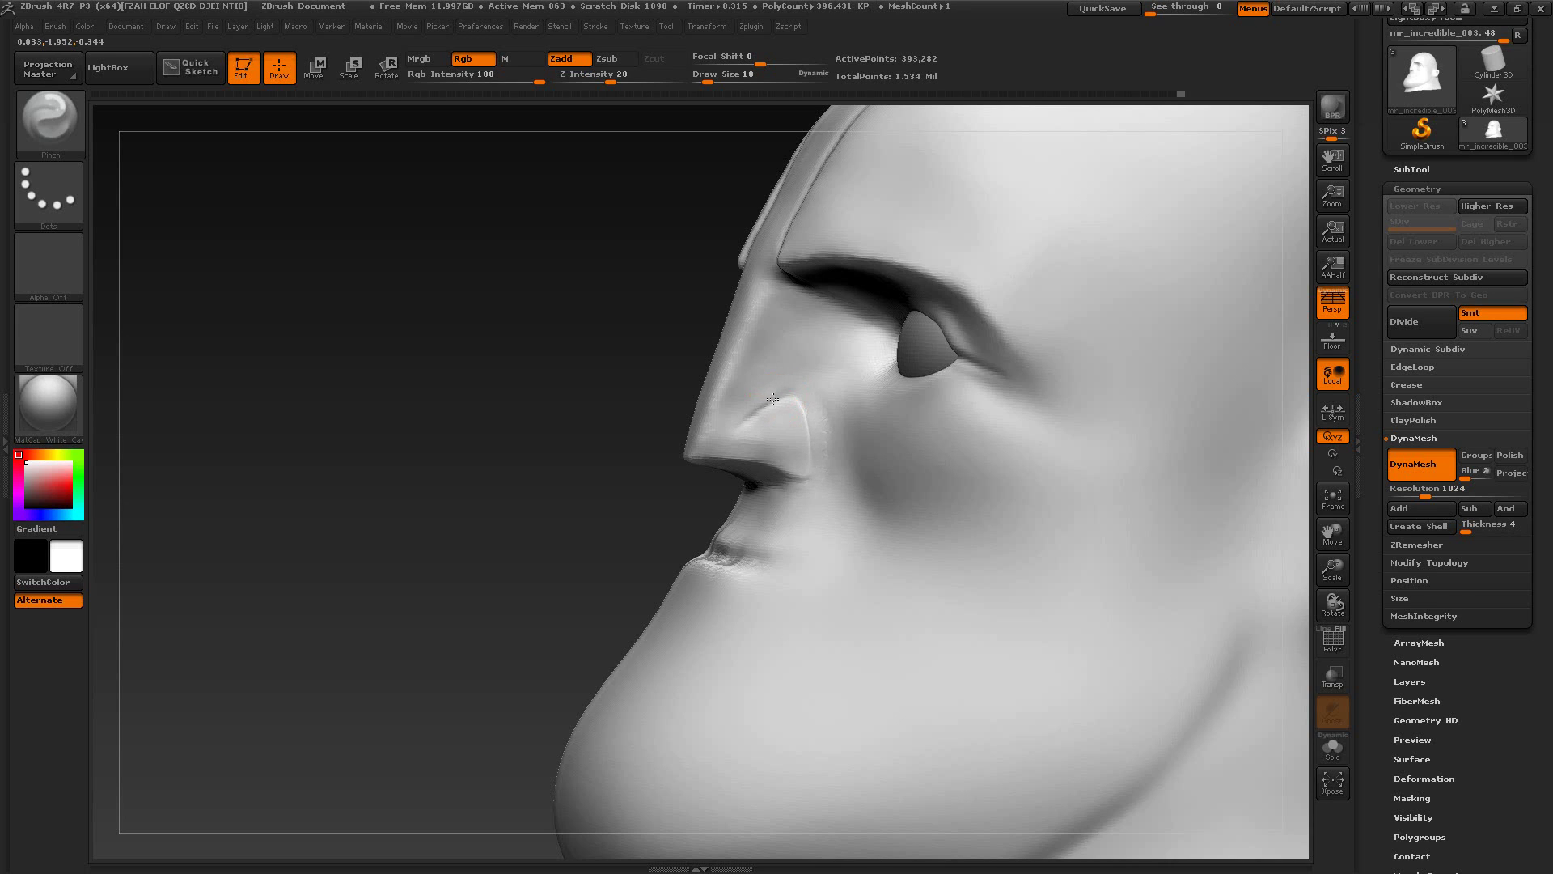
# Step: Smooth the upper and rear crease of the nostril wing and compare the profile with the side-view film still
pyautogui.keyDown('shift'); pyautogui.moveTo(793, 395); pyautogui.dragTo(850, 451); pyautogui.keyUp('shift')
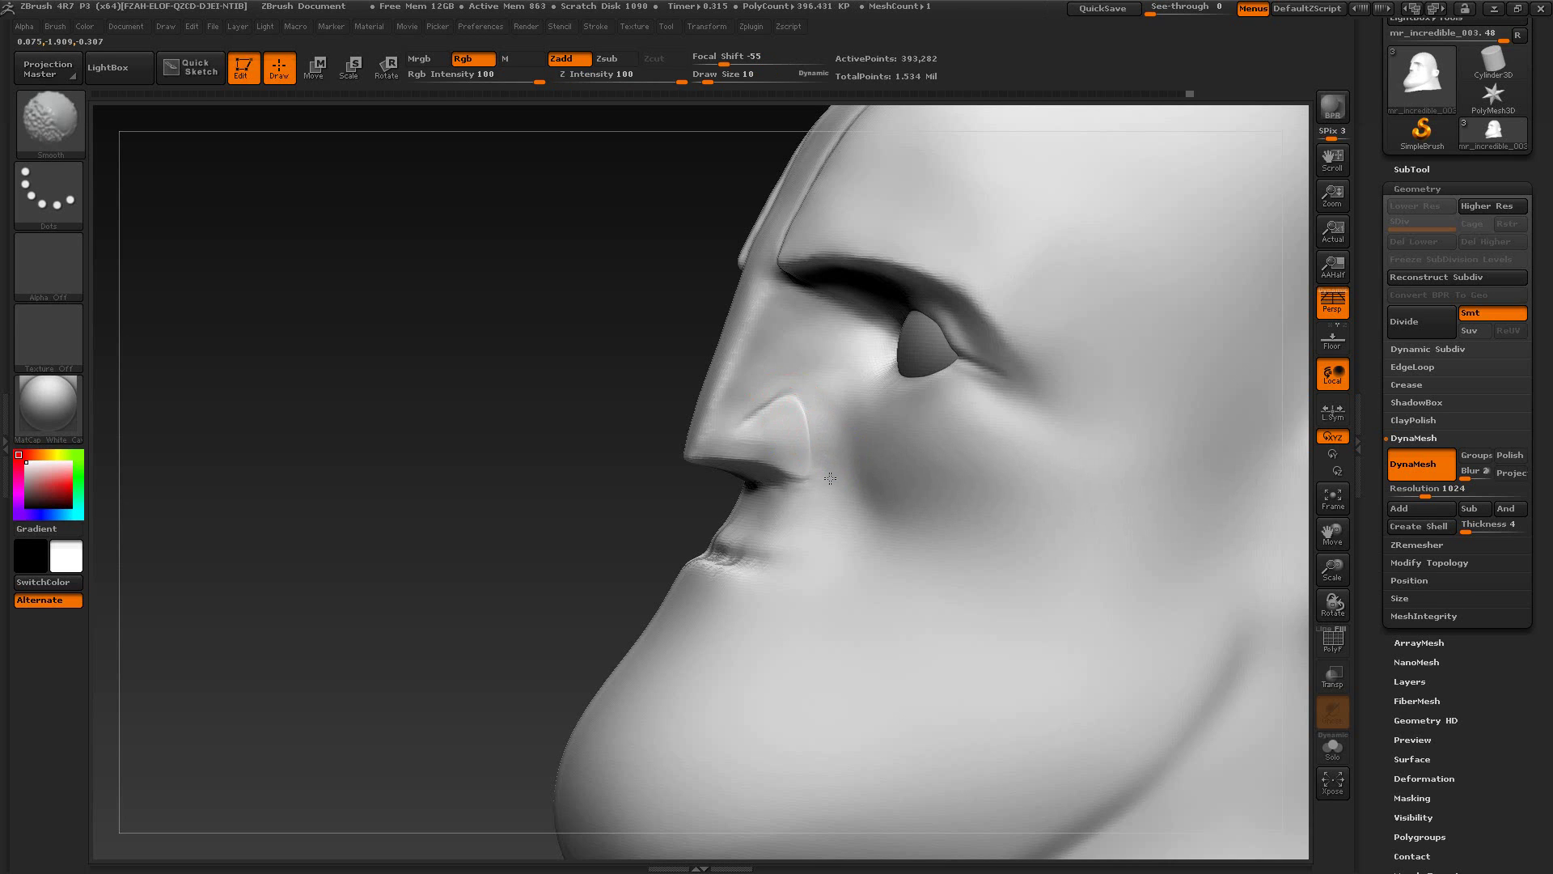
pyautogui.moveTo(537, 513); pyautogui.dragTo(640, 549)
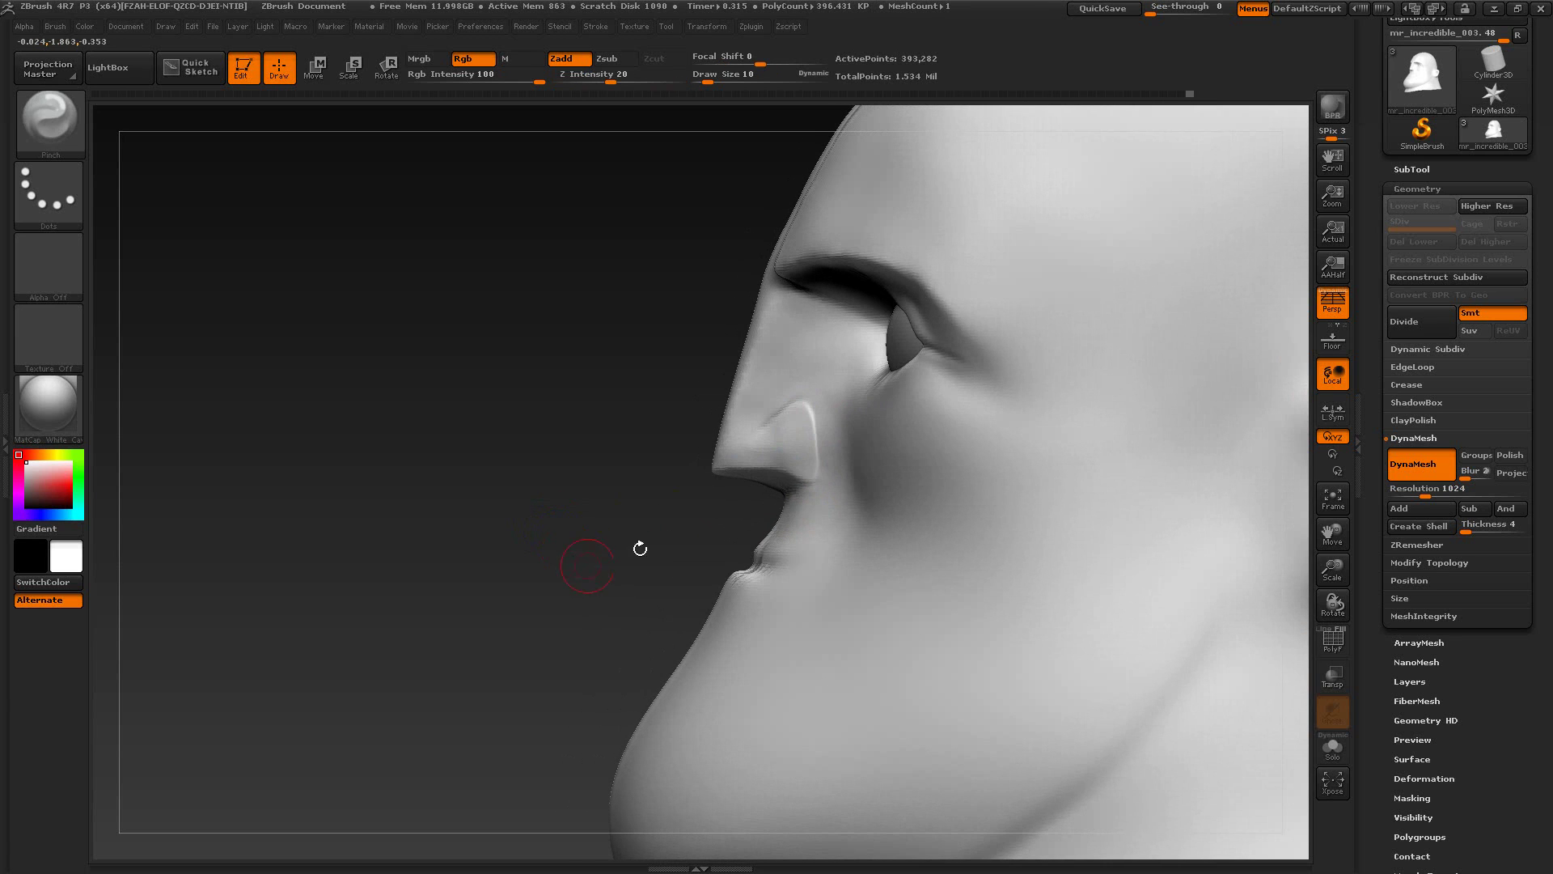
pyautogui.hotkey('alt', 'Tab')
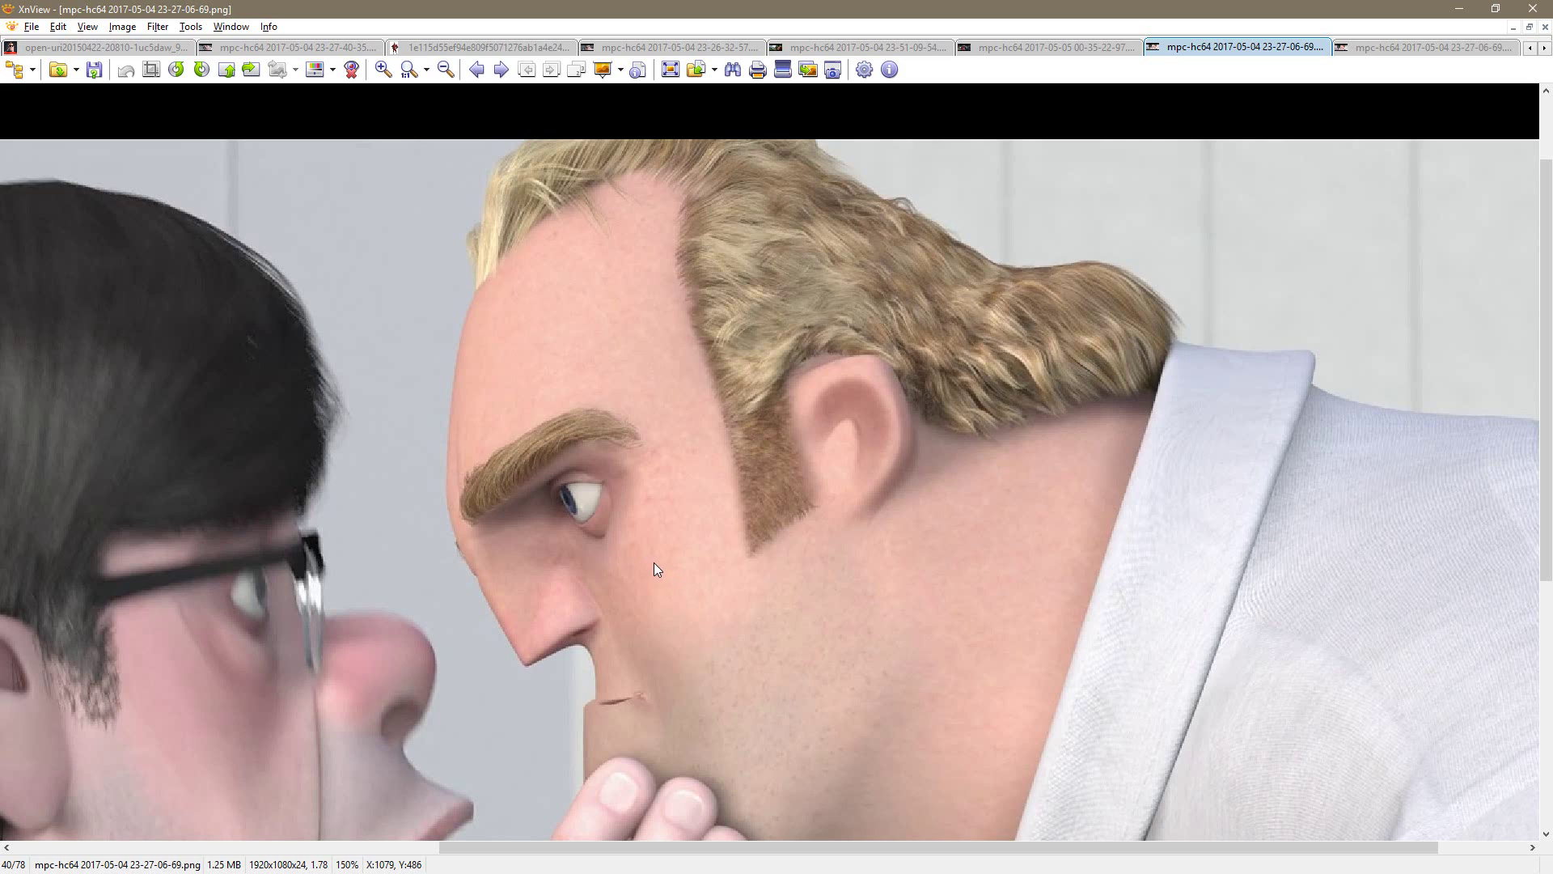
pyautogui.hotkey('alt', 'Tab')
pyautogui.hotkey('alt', 'Tab')
pyautogui.hotkey('alt', 'Tab')
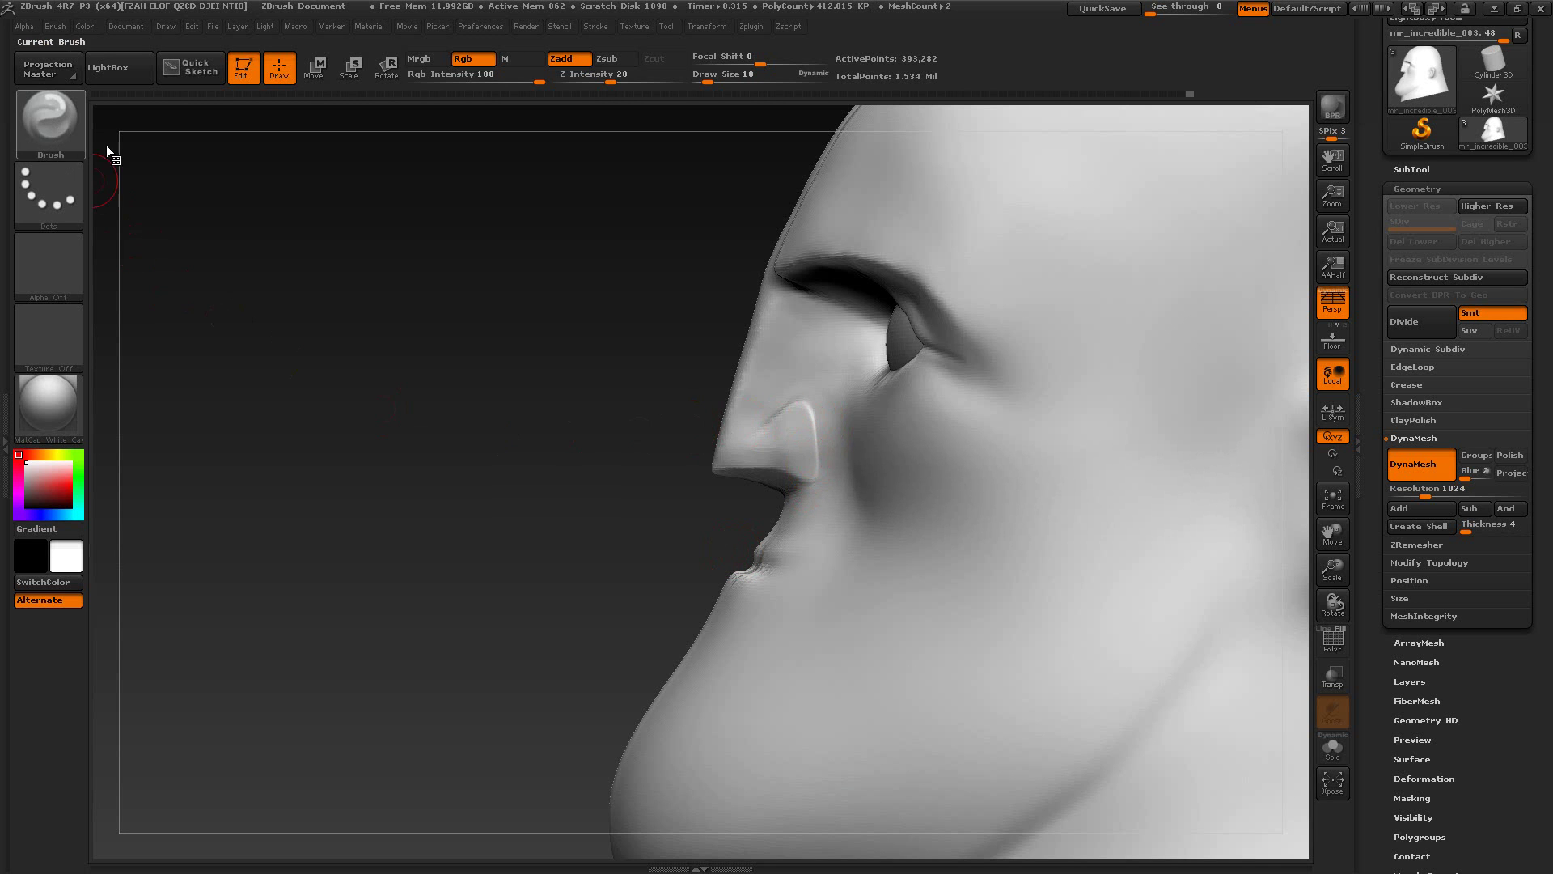
# Step: Turn off perspective and try reshaping the nostril wing's rear lower corner with the Move brush against the profile still
pyautogui.press('b')
pyautogui.click(225, 136)
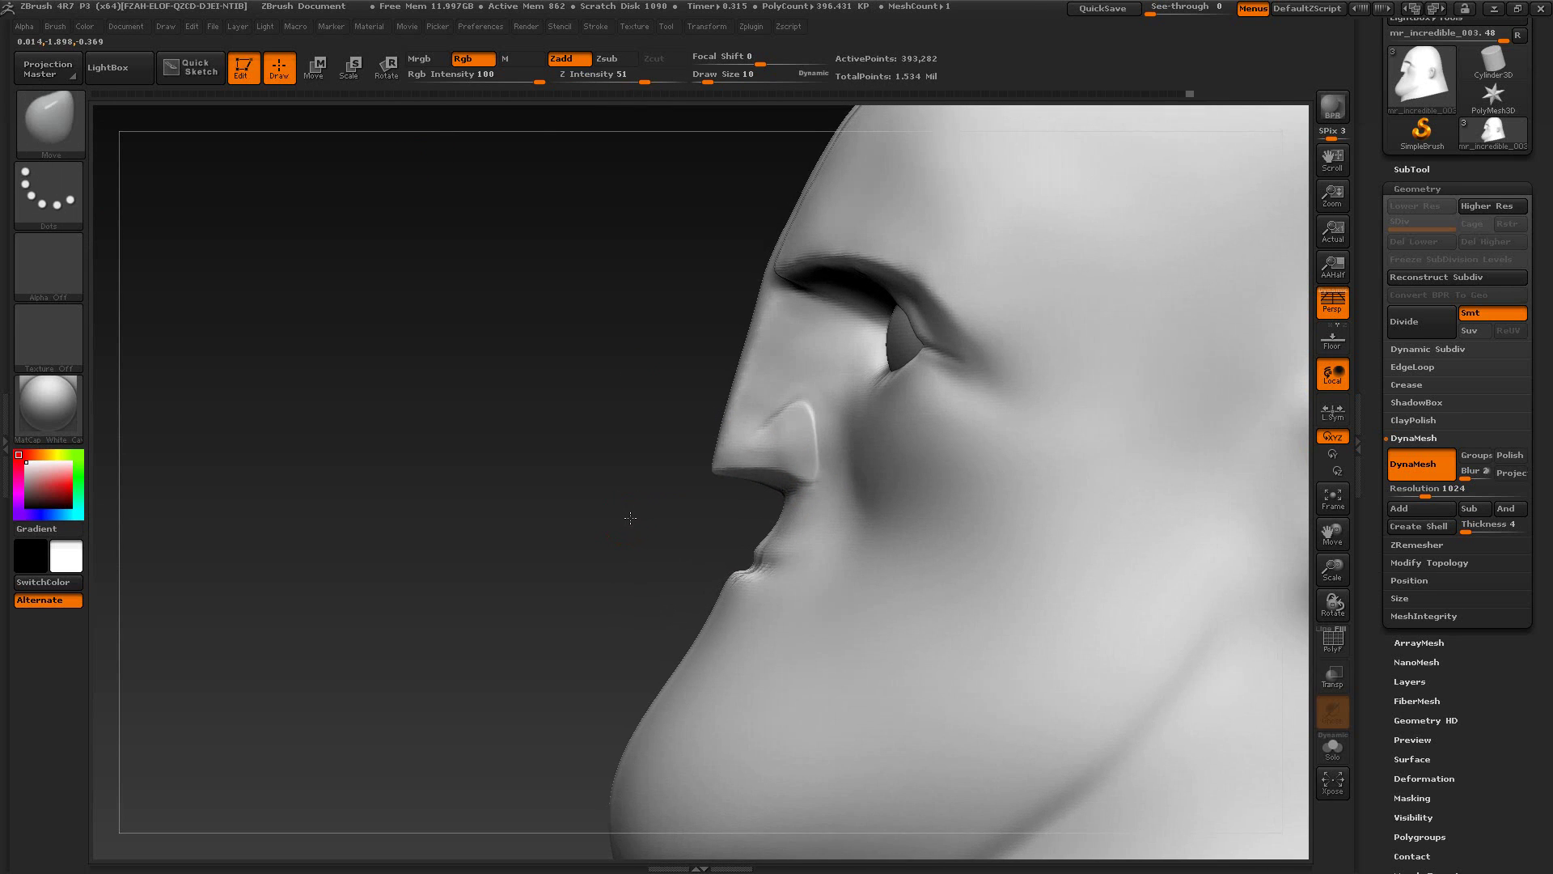
pyautogui.click(1333, 302)
pyautogui.moveTo(614, 530)
pyautogui.keyDown('alt'); pyautogui.mouseDown()
pyautogui.moveTo(769, 458)
pyautogui.moveTo(786, 468)
pyautogui.mouseUp(); pyautogui.keyUp('alt')
pyautogui.hotkey('alt', 'Tab')
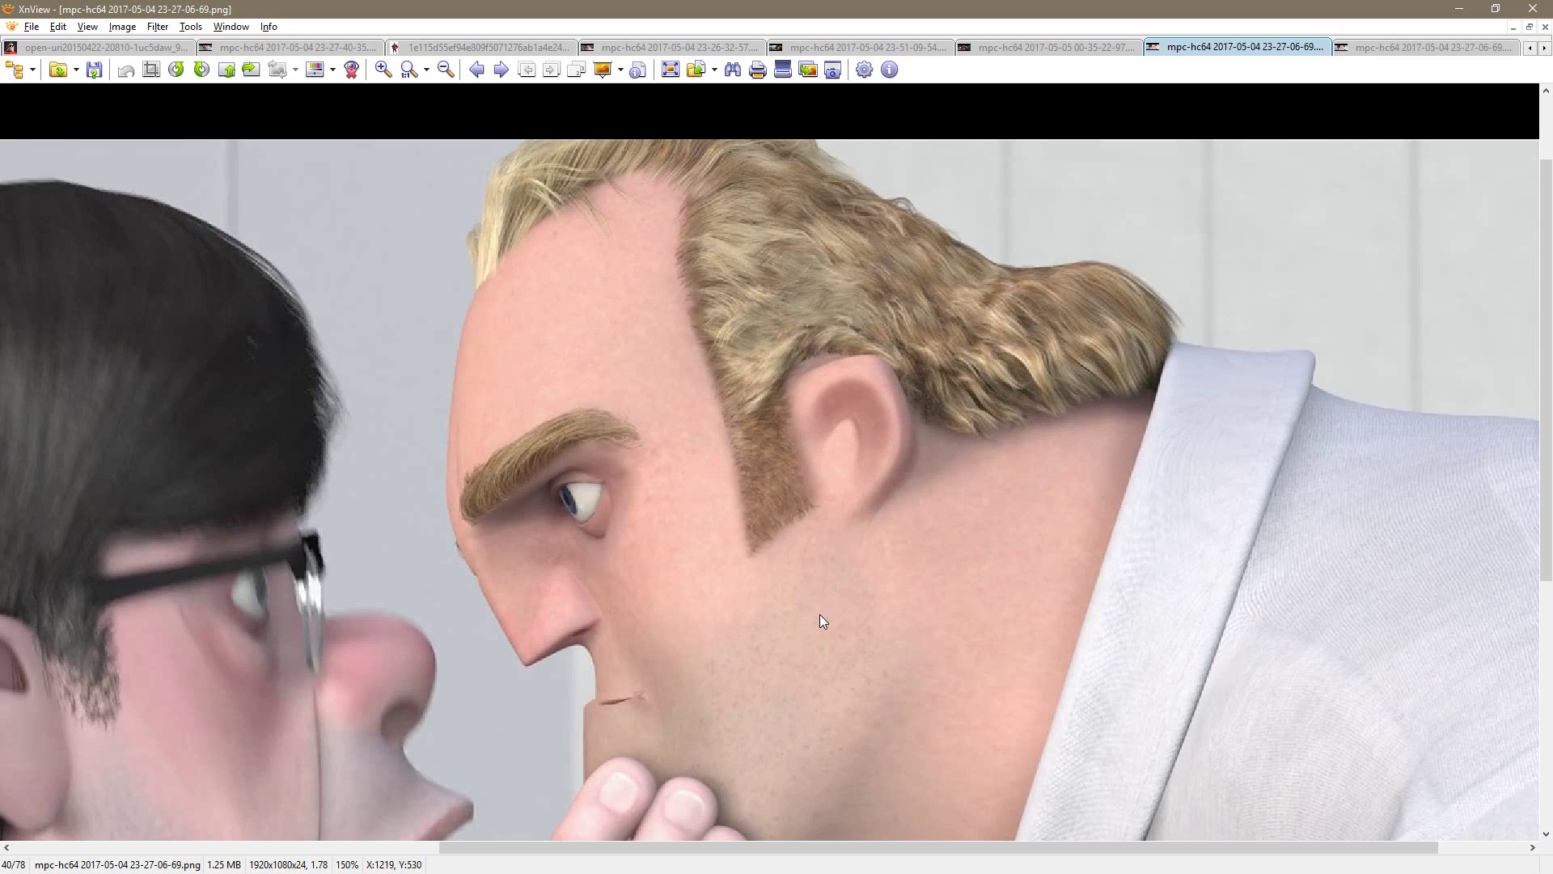
pyautogui.hotkey('alt', 'Tab')
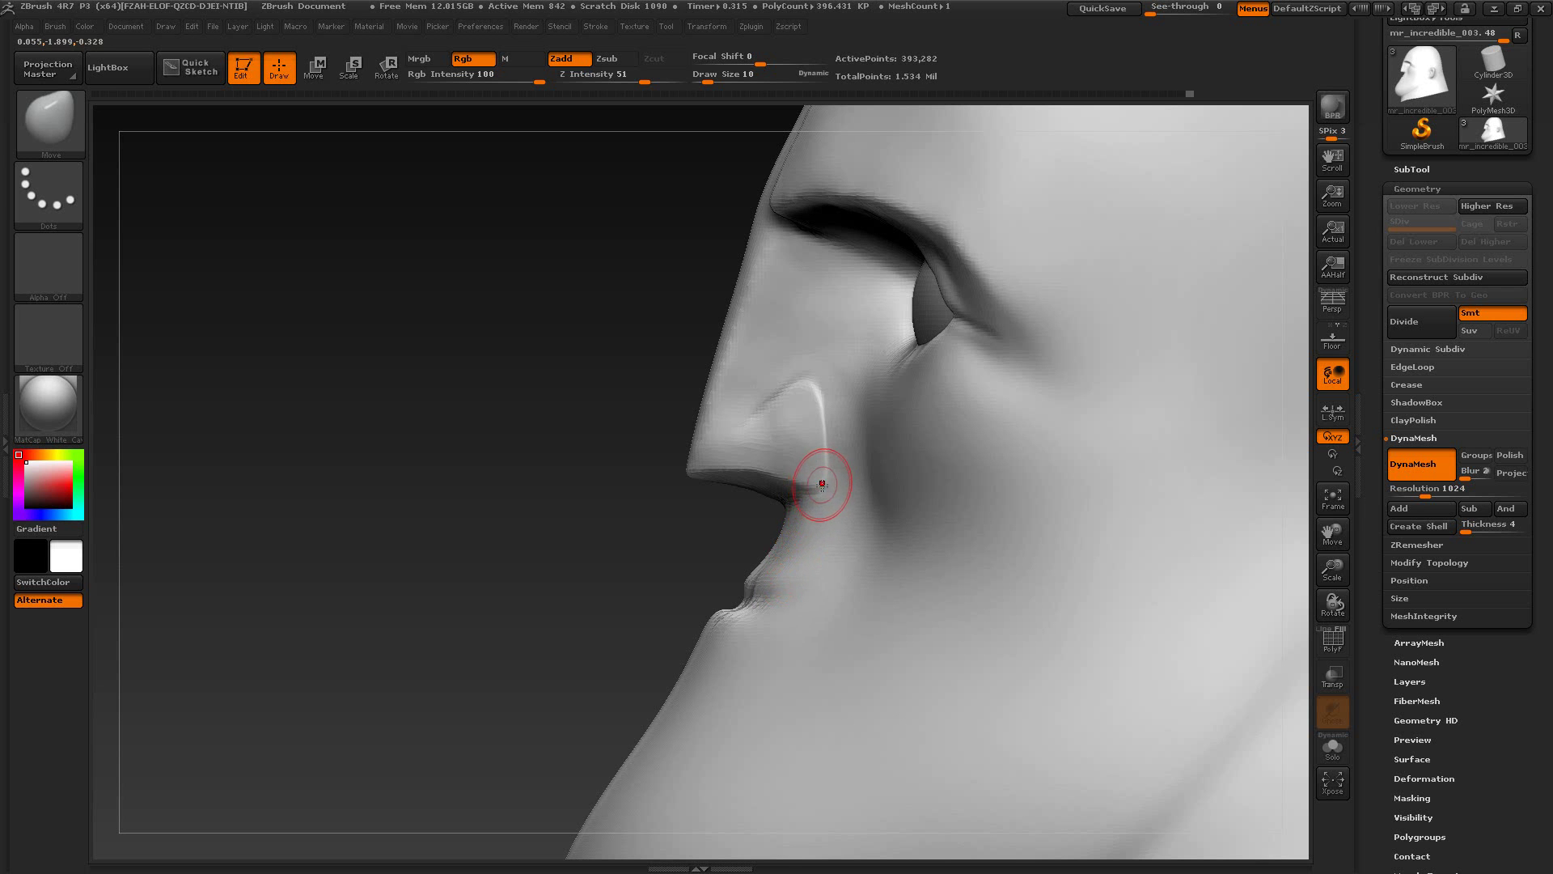
pyautogui.hotkey('ctrl', 'z')
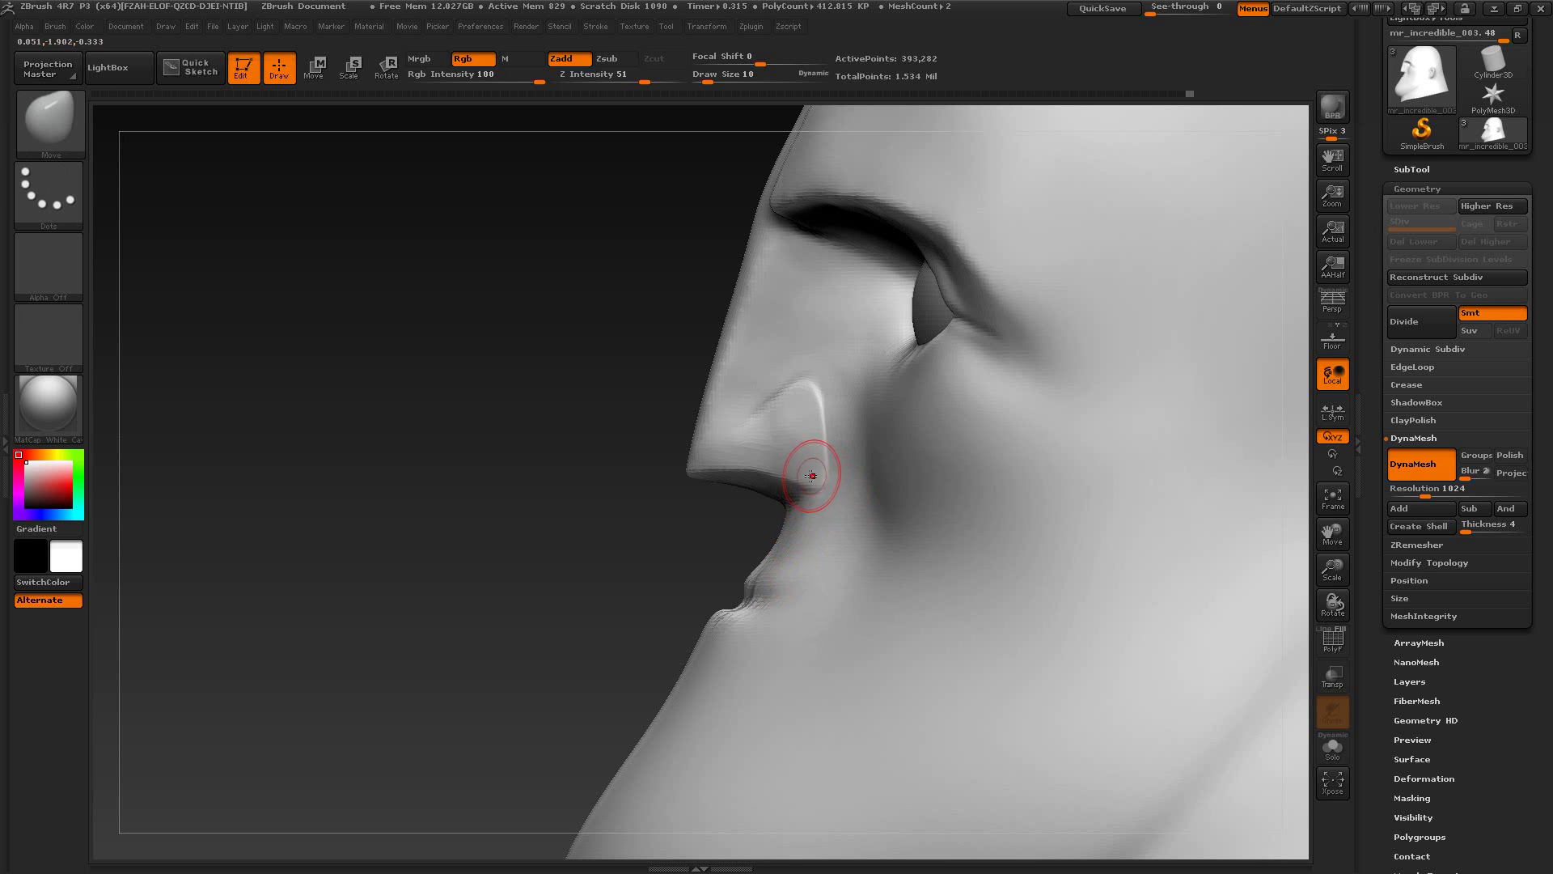
# Step: Build up volume across the side of the nostril wing with the ClayBuildup brush at draw size 10
pyautogui.moveTo(695, 521); pyautogui.dragTo(801, 553)
pyautogui.hotkey('alt', 'Tab')
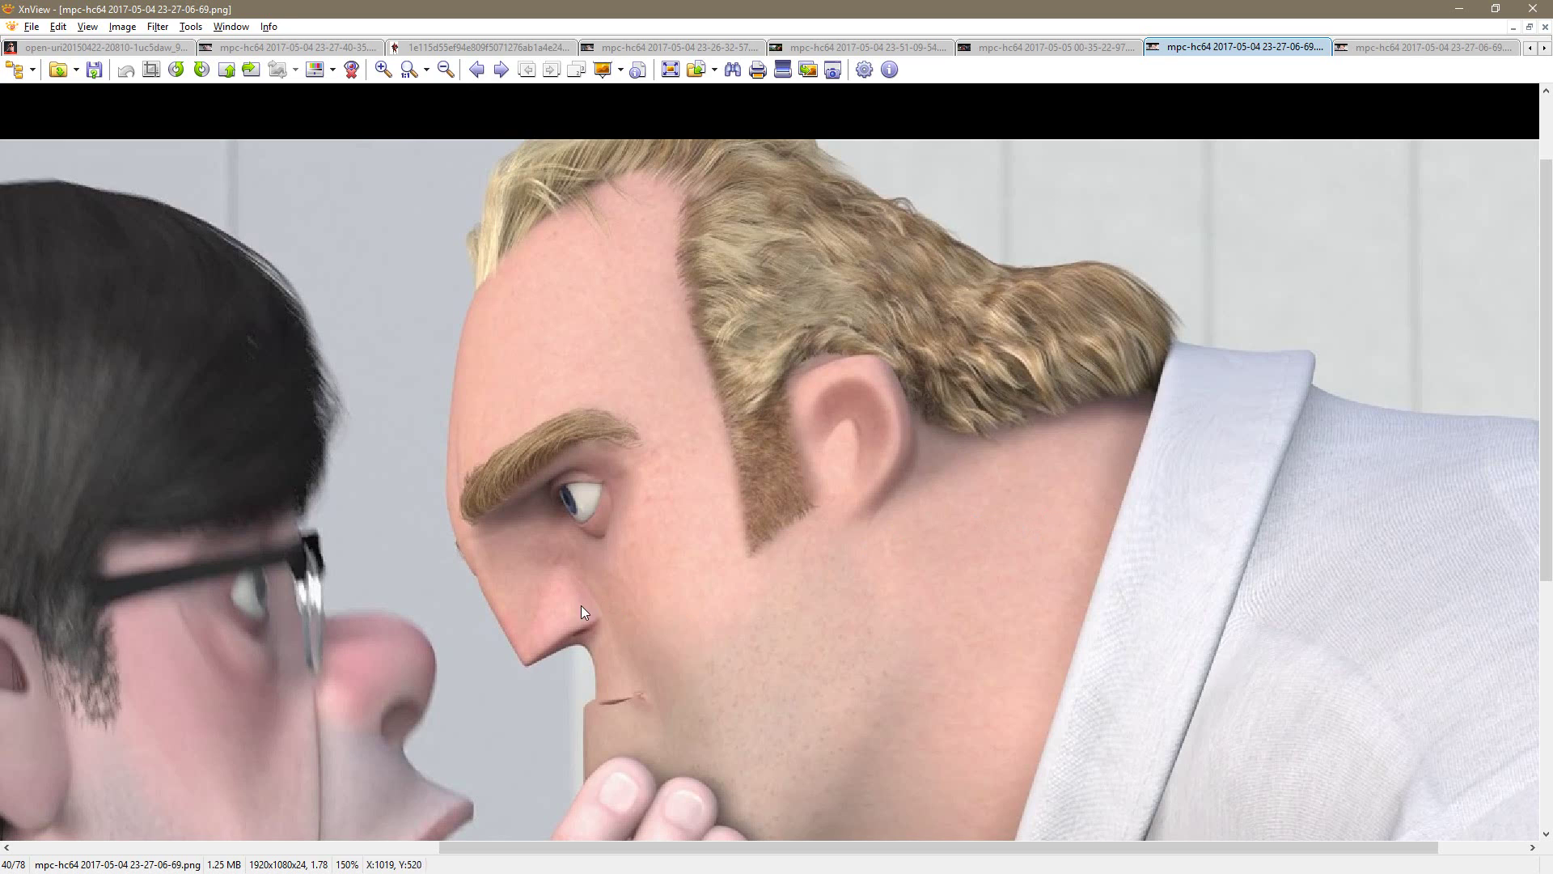
pyautogui.hotkey('alt', 'Tab')
pyautogui.click(48, 122)
pyautogui.click(226, 184)
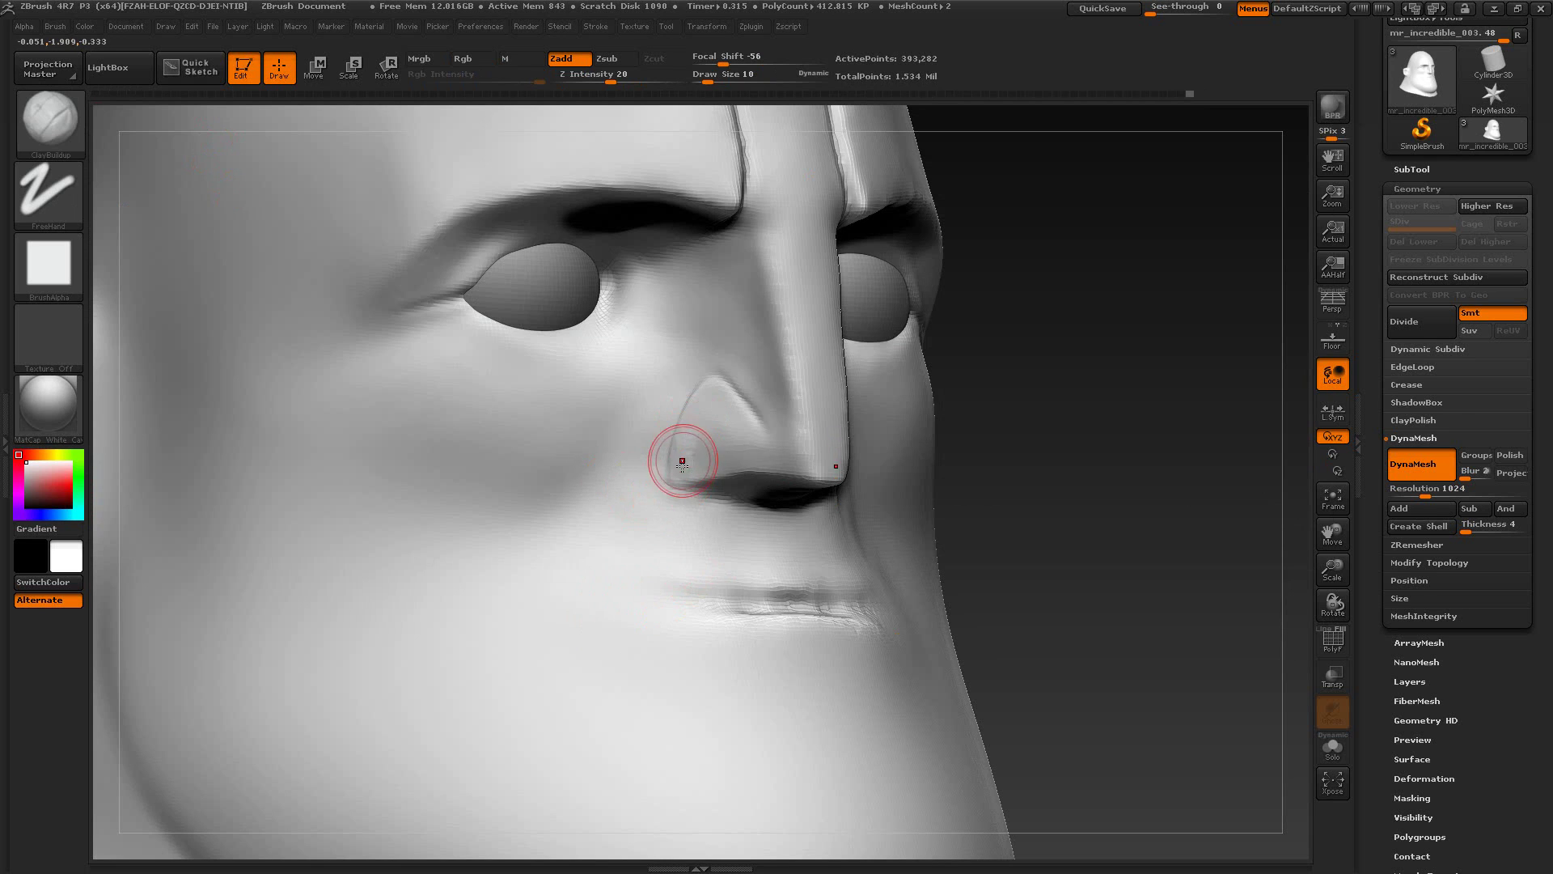
pyautogui.moveTo(681, 462)
pyautogui.mouseDown()
pyautogui.moveTo(704, 416)
pyautogui.moveTo(702, 437)
pyautogui.mouseUp()
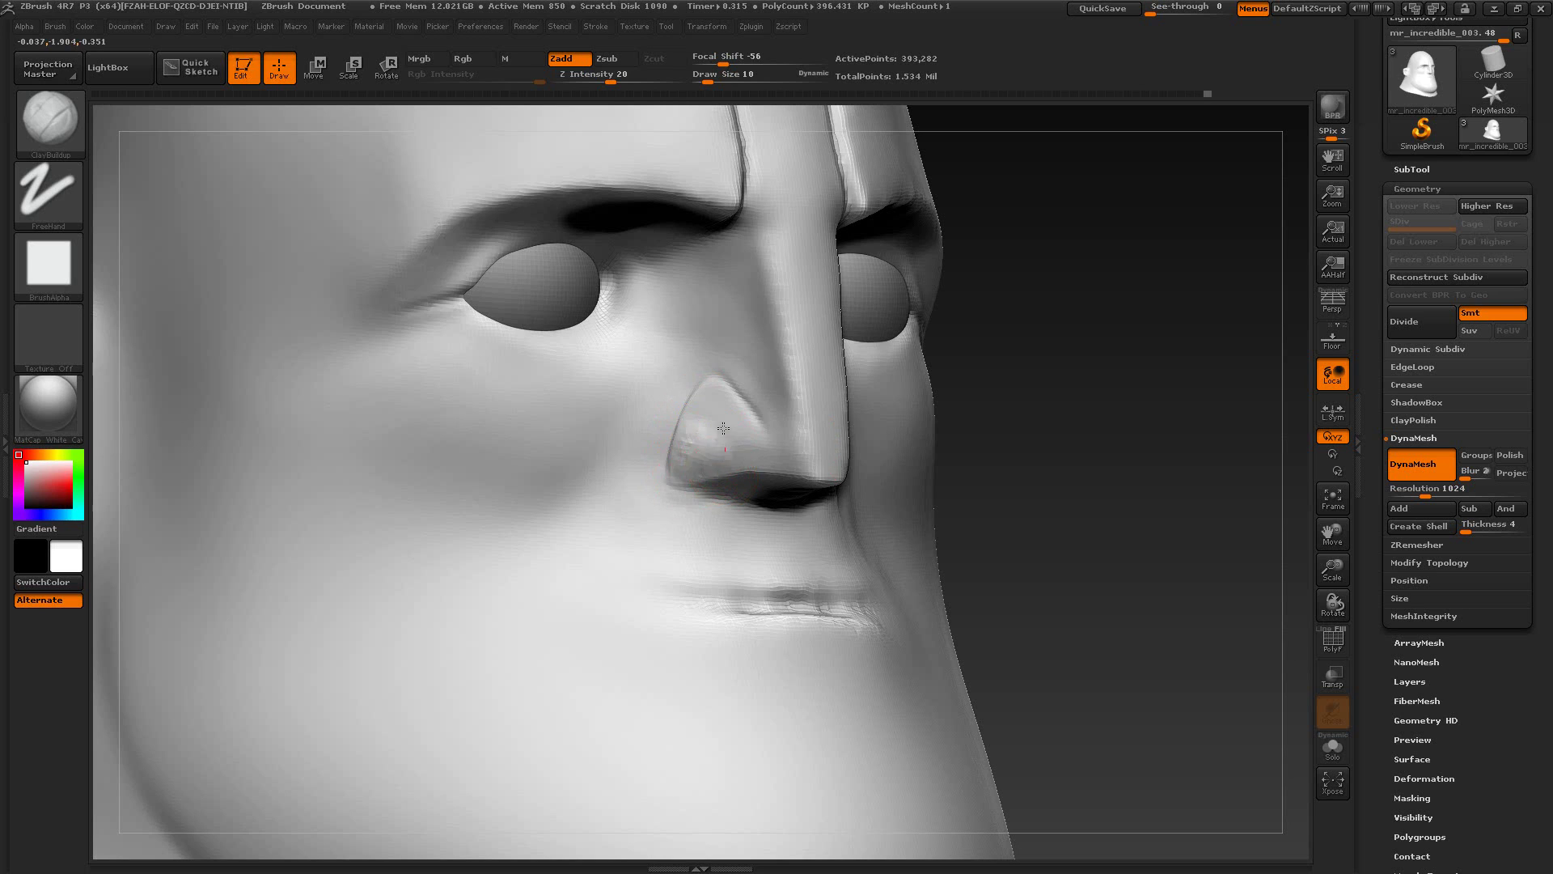
pyautogui.moveTo(682, 465); pyautogui.dragTo(705, 394)
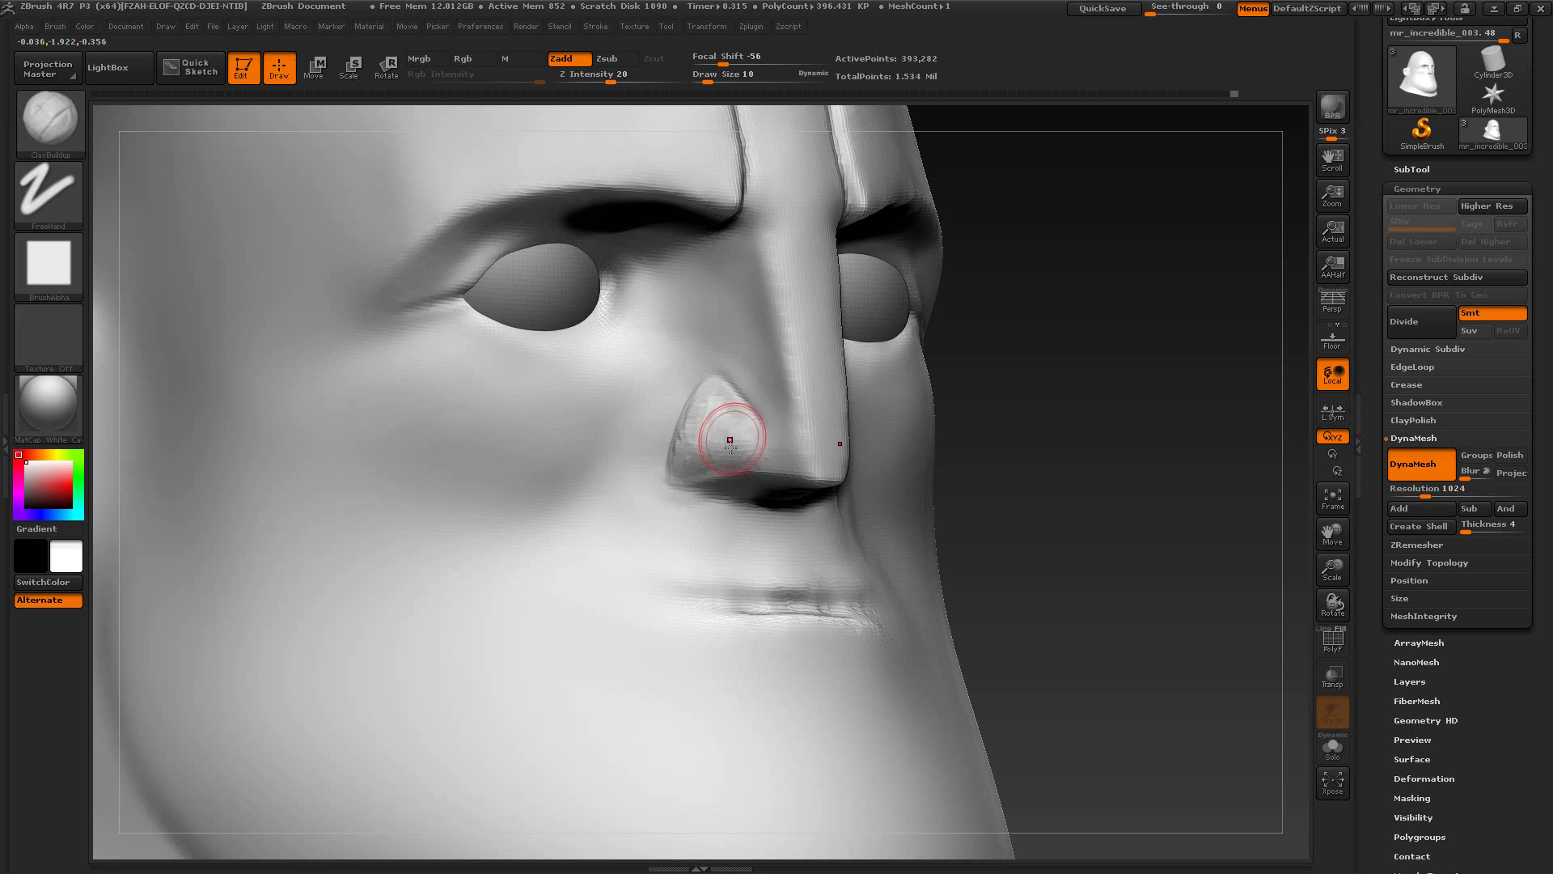
pyautogui.moveTo(722, 436); pyautogui.dragTo(745, 441)
pyautogui.moveTo(710, 392); pyautogui.dragTo(673, 463)
pyautogui.moveTo(673, 466)
pyautogui.mouseDown()
pyautogui.moveTo(686, 446)
pyautogui.moveTo(691, 459)
pyautogui.mouseUp()
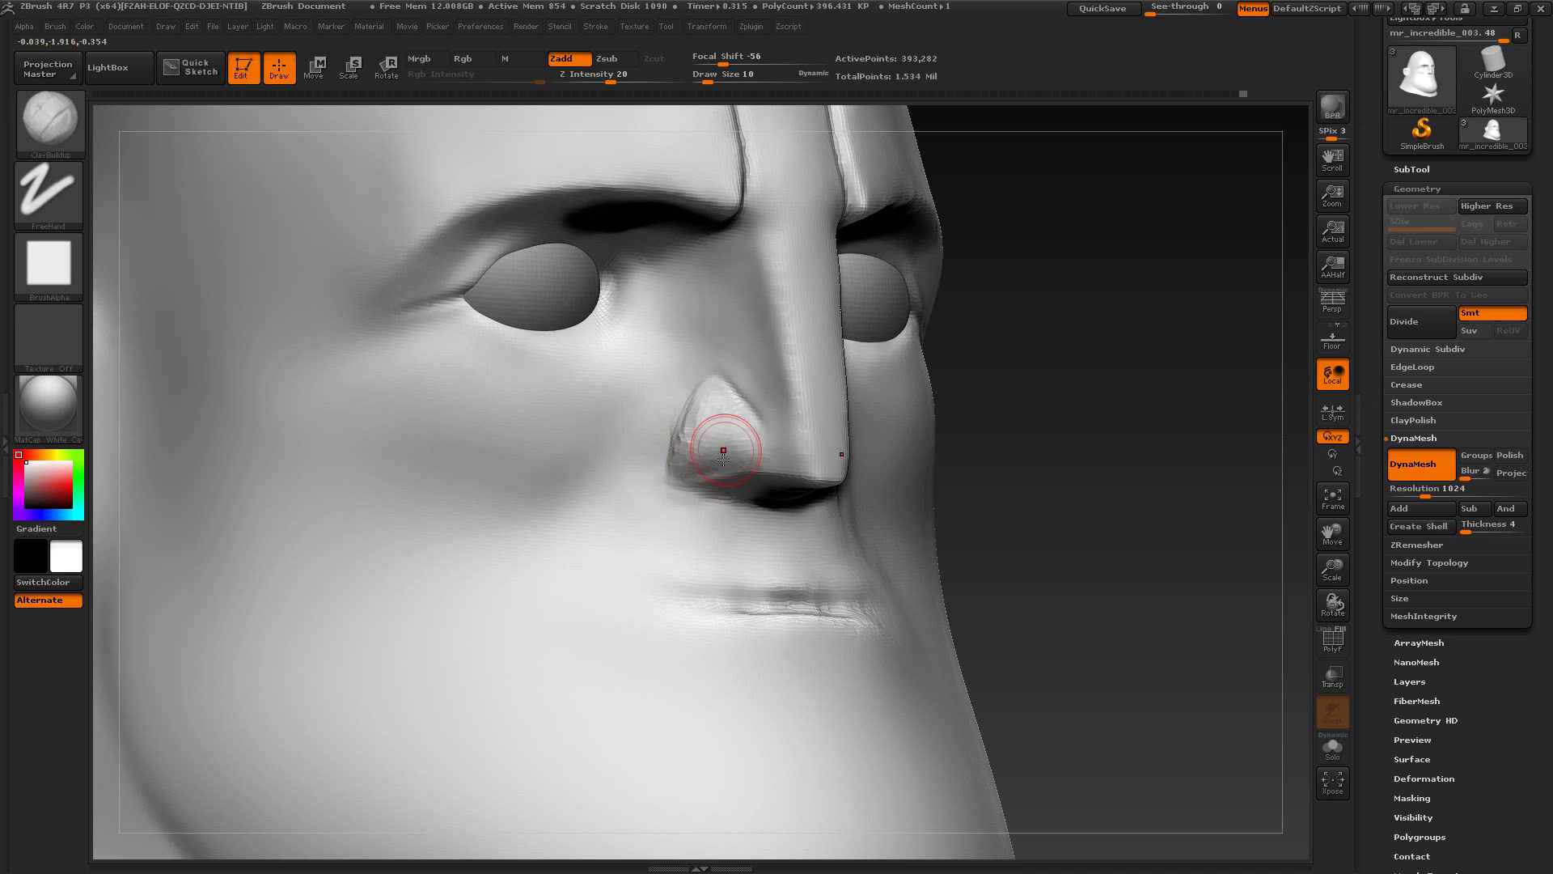
# Step: Remesh the head with DynaMesh and smooth the clay strokes on the nostril wing at draw size 8
pyautogui.moveTo(1019, 503); pyautogui.dragTo(1059, 527)
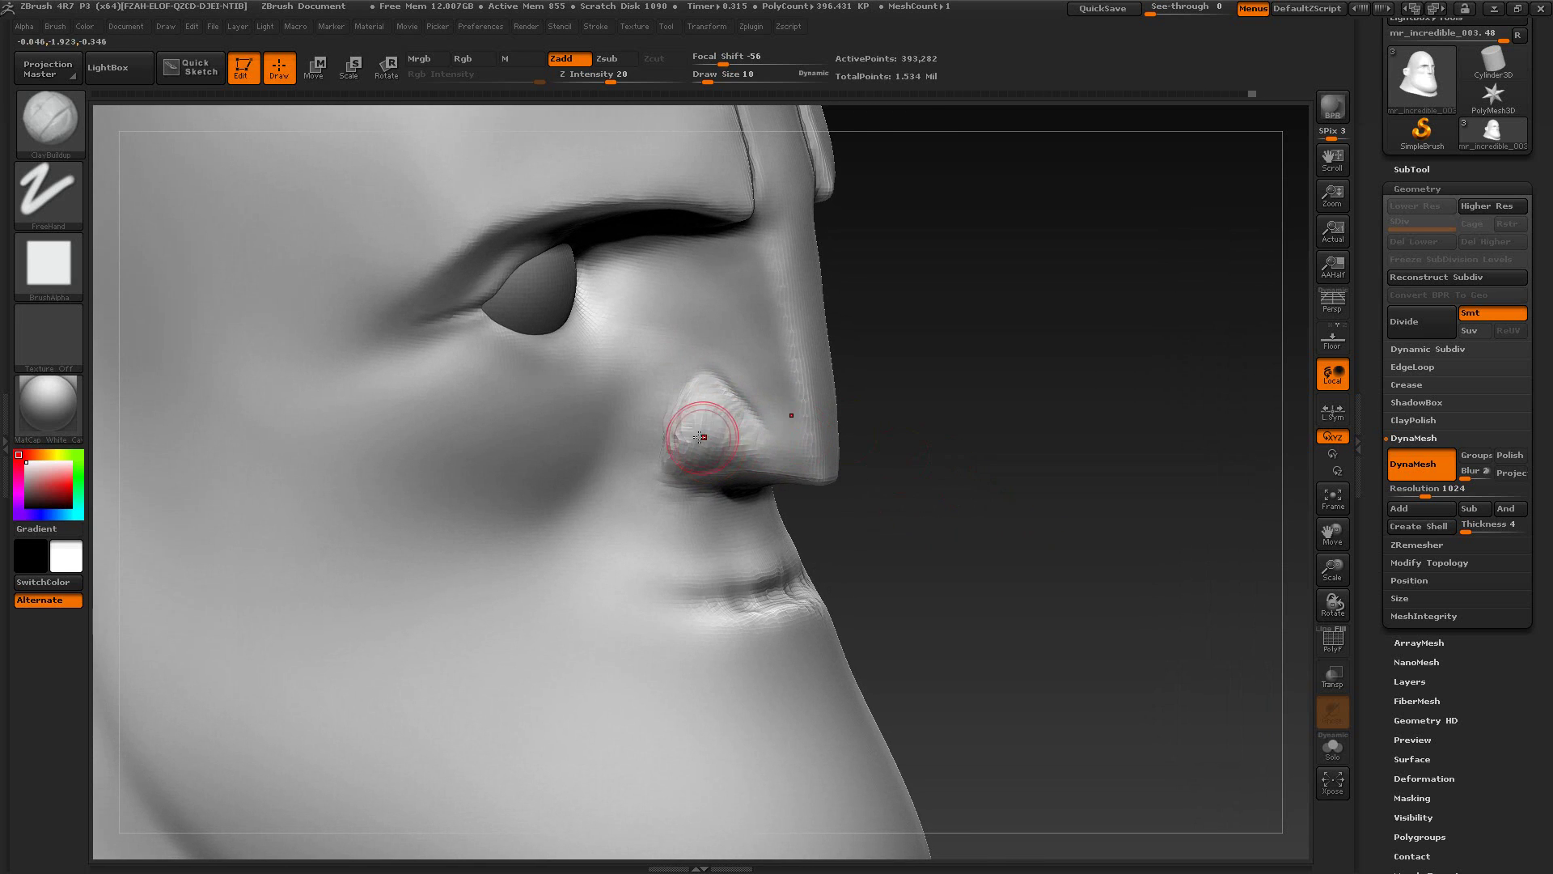
pyautogui.press('s')
pyautogui.press('ctrl')
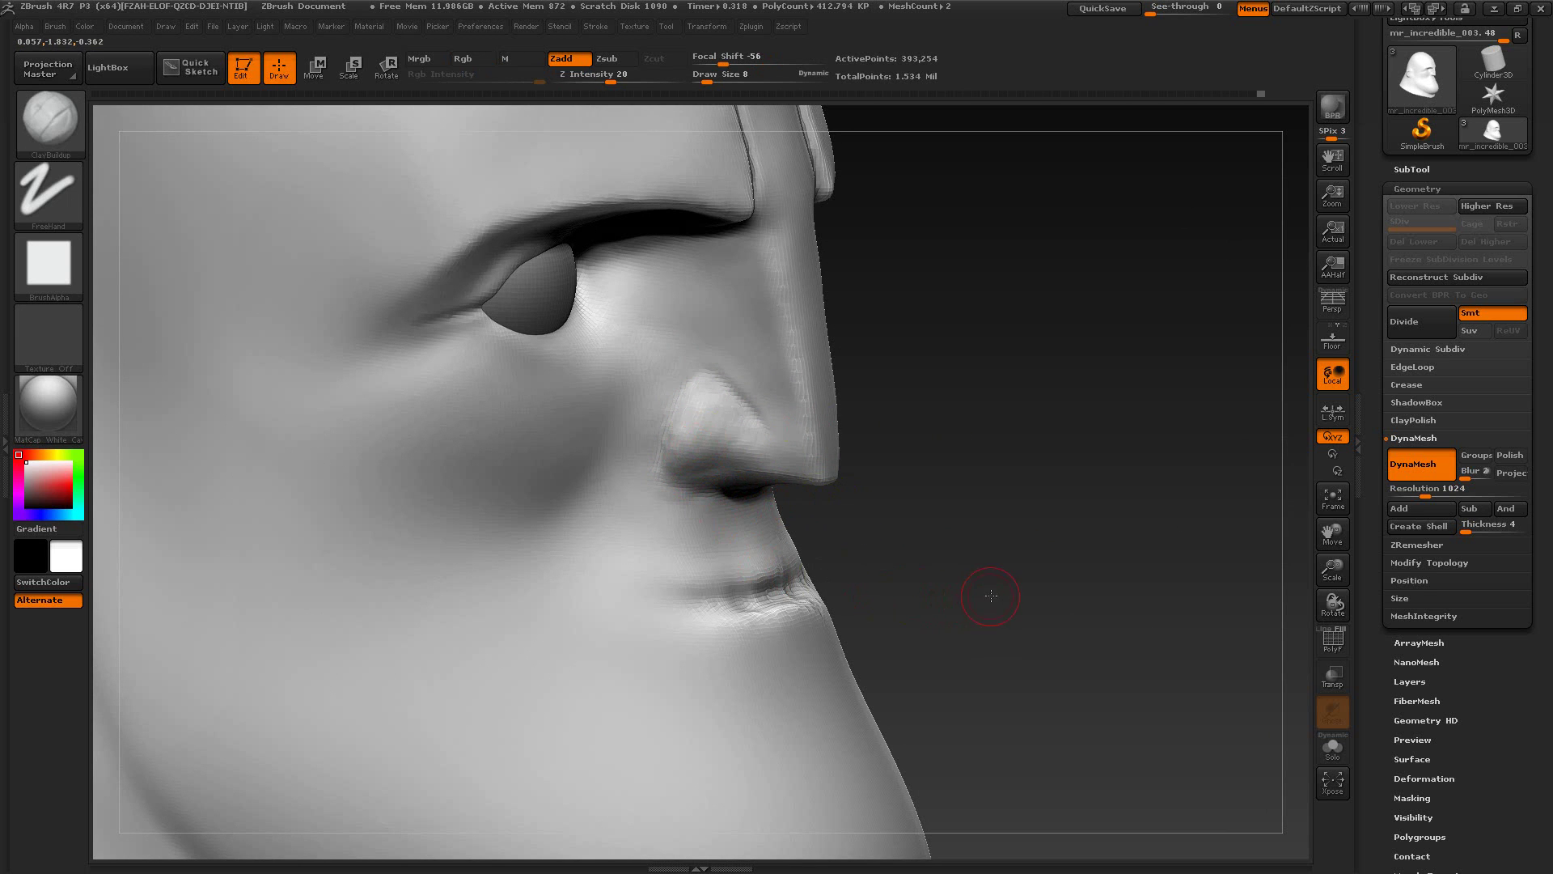
pyautogui.moveTo(982, 596)
pyautogui.mouseDown()
pyautogui.moveTo(948, 558)
pyautogui.moveTo(960, 569)
pyautogui.moveTo(901, 553)
pyautogui.mouseUp()
pyautogui.moveTo(704, 454)
pyautogui.keyDown('shift'); pyautogui.mouseDown()
pyautogui.moveTo(683, 460)
pyautogui.moveTo(744, 455)
pyautogui.mouseUp(); pyautogui.keyUp('shift')
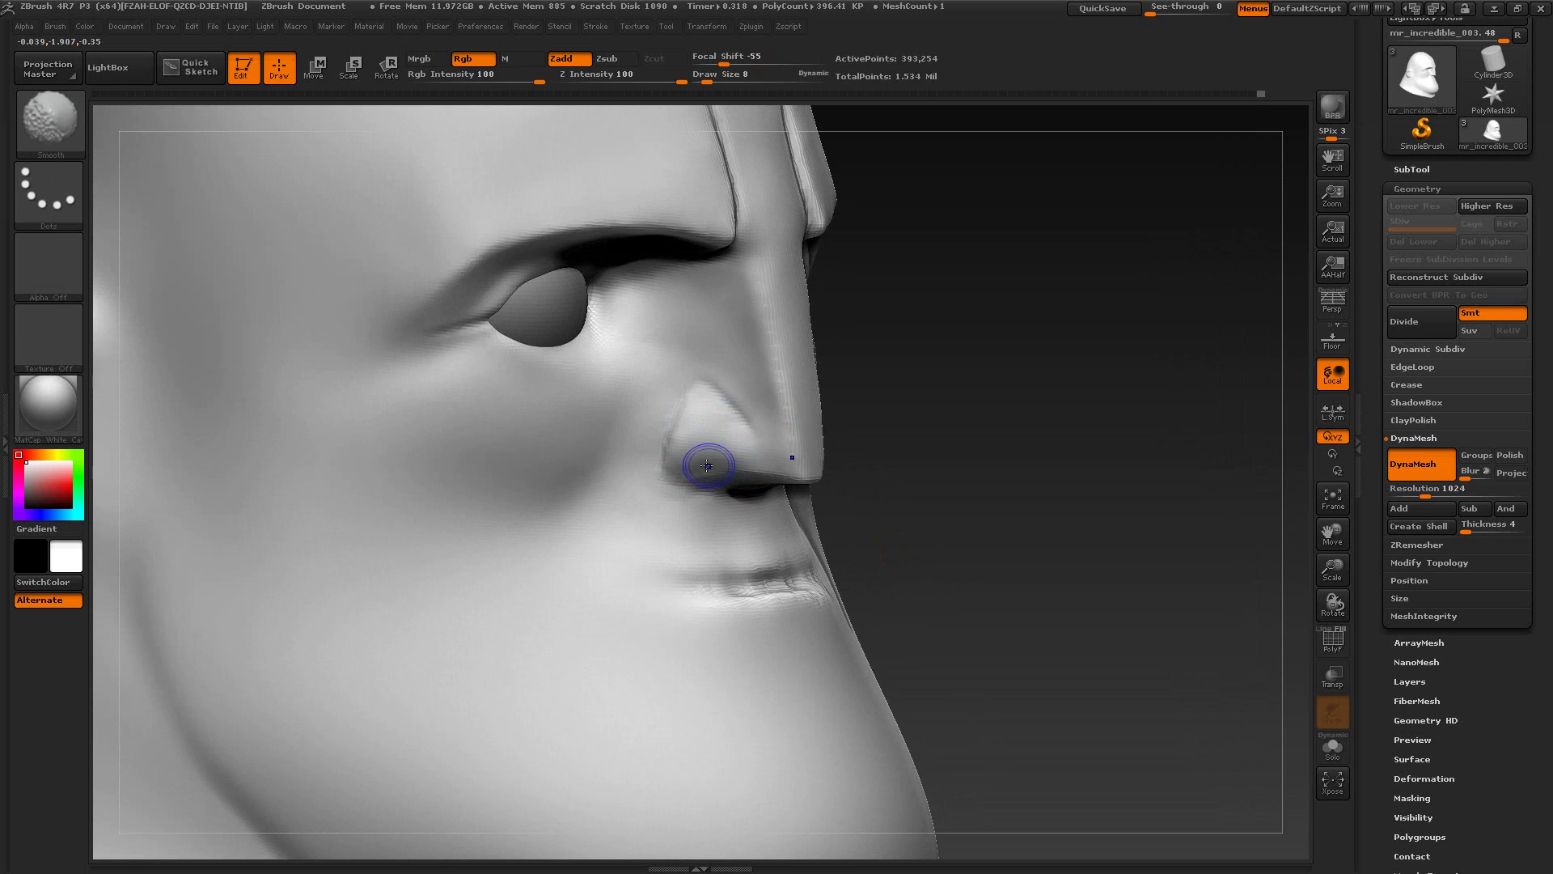
# Step: Switch to the Move brush at draw size 15 and check the nostril wings from the front and side
pyautogui.keyDown('alt'); pyautogui.moveTo(1040, 507); pyautogui.dragTo(974, 478); pyautogui.keyUp('alt')
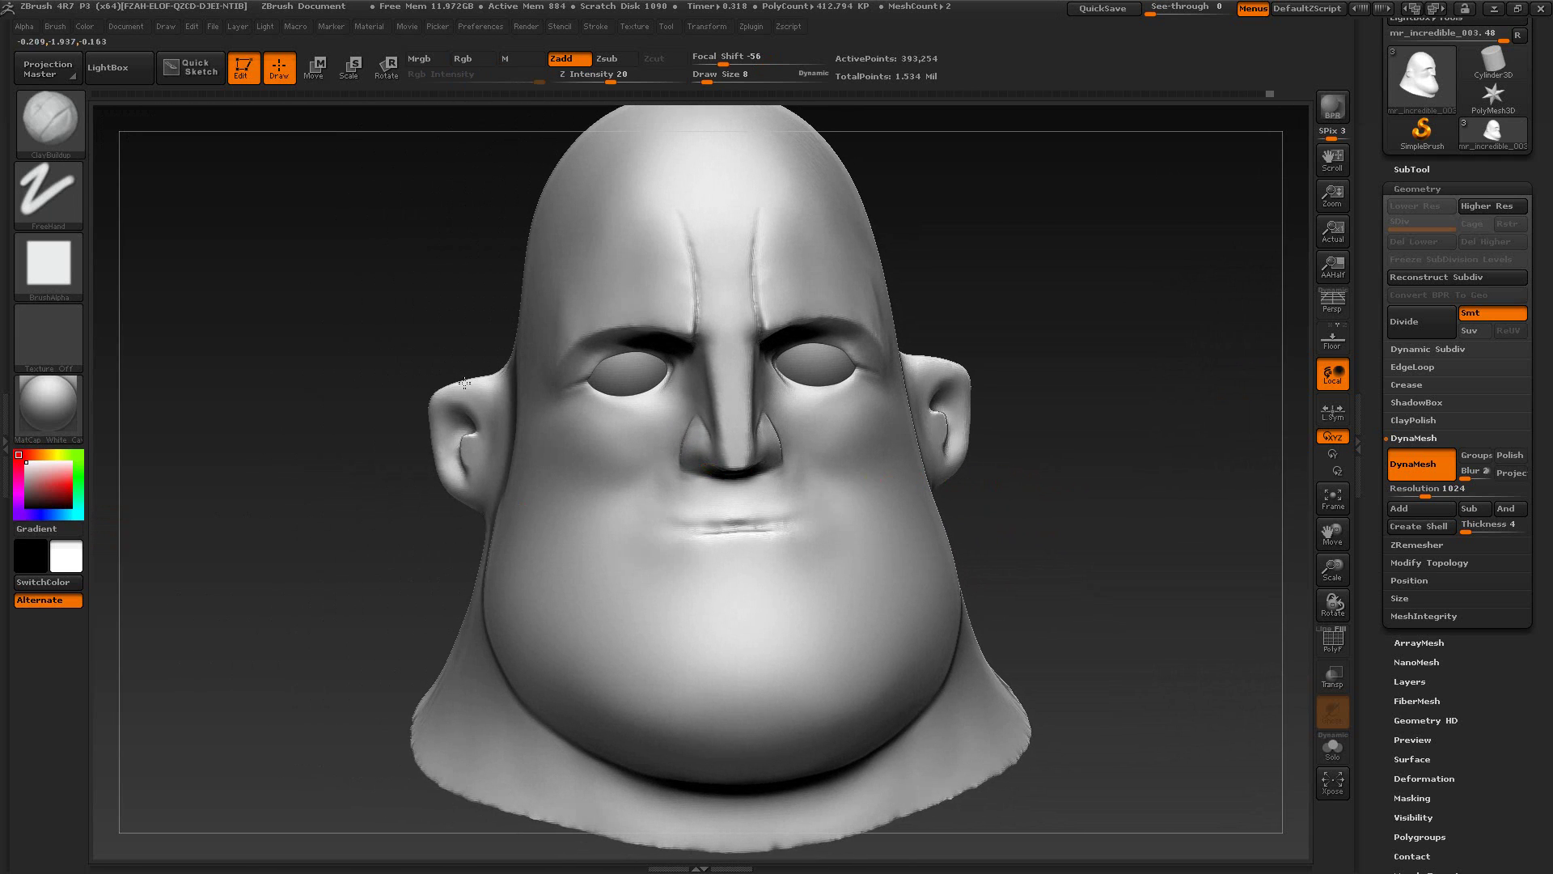
pyautogui.click(57, 128)
pyautogui.click(416, 159)
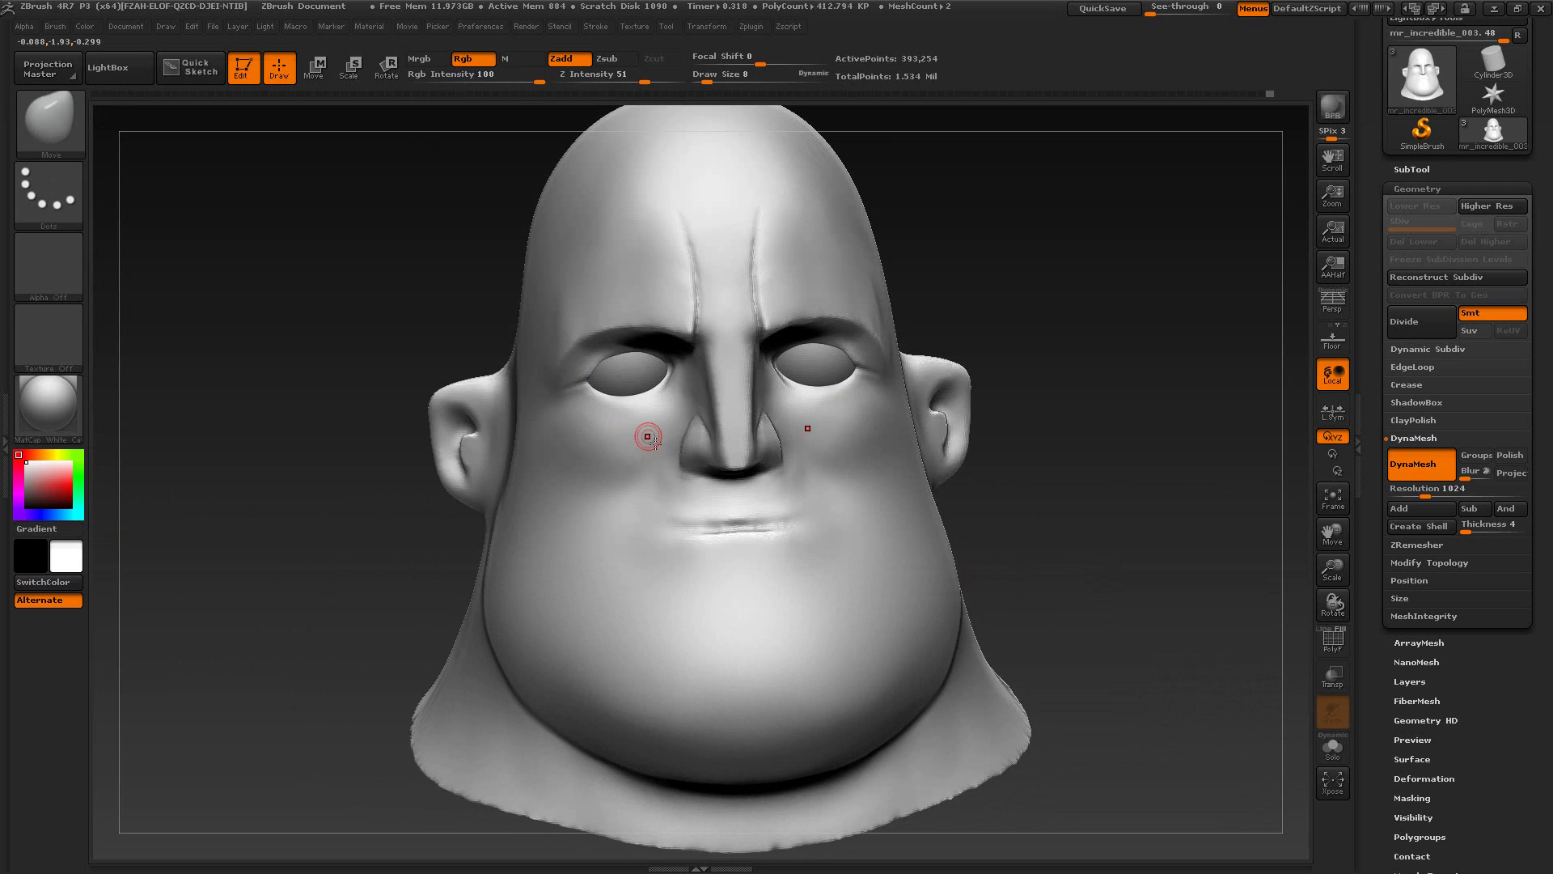
pyautogui.press('s')
pyautogui.moveTo(648, 444); pyautogui.dragTo(662, 448)
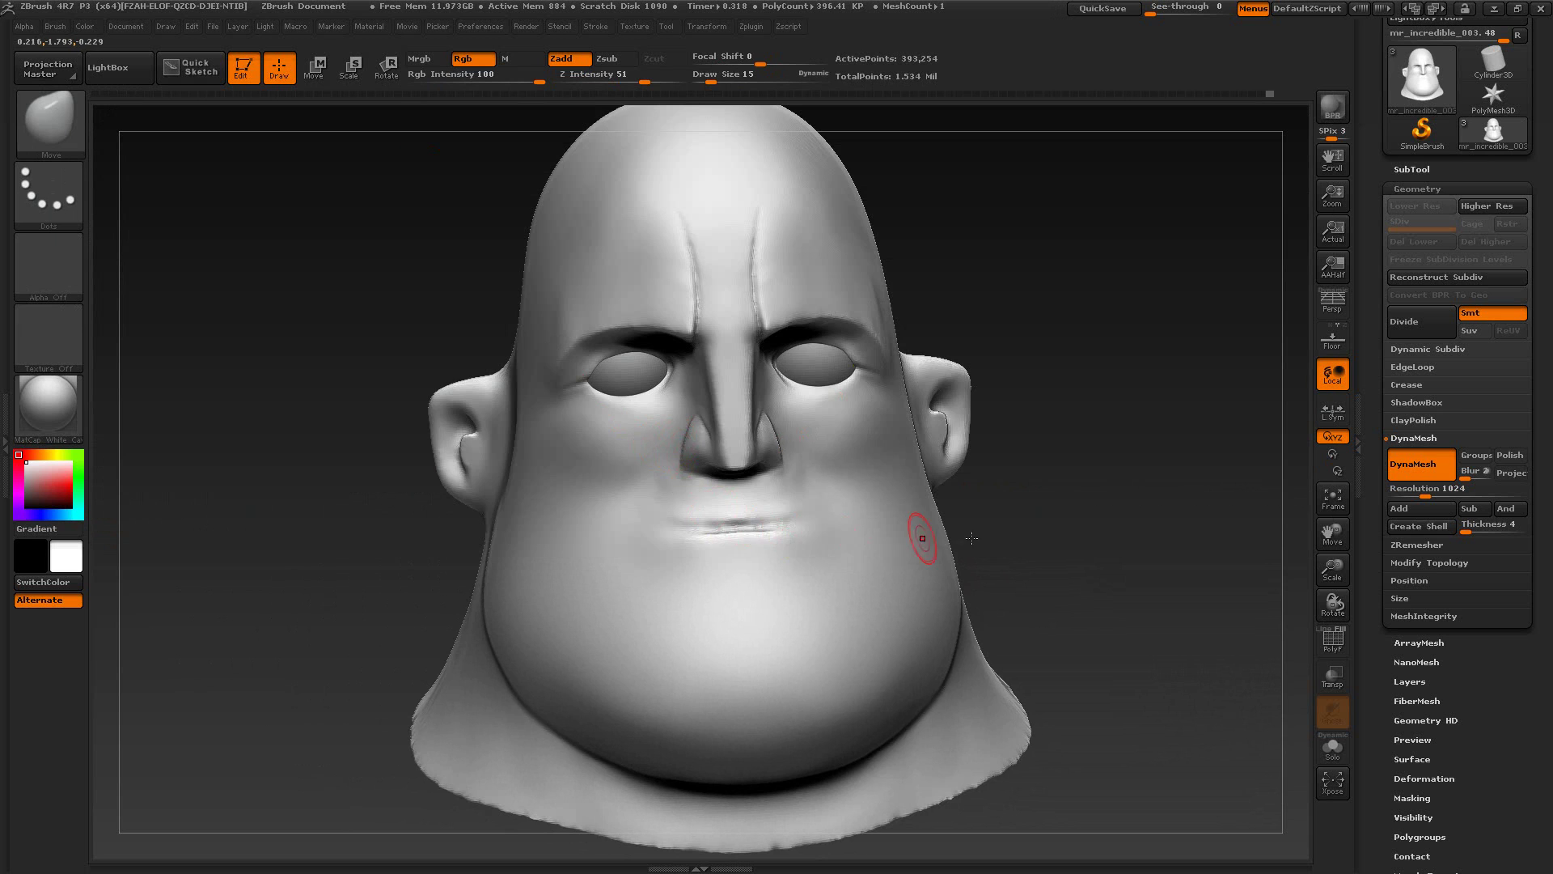
pyautogui.moveTo(954, 535); pyautogui.dragTo(1050, 499)
pyautogui.moveTo(955, 486)
pyautogui.keyDown('alt'); pyautogui.mouseDown()
pyautogui.moveTo(997, 558)
pyautogui.moveTo(979, 550)
pyautogui.mouseUp(); pyautogui.keyUp('alt')
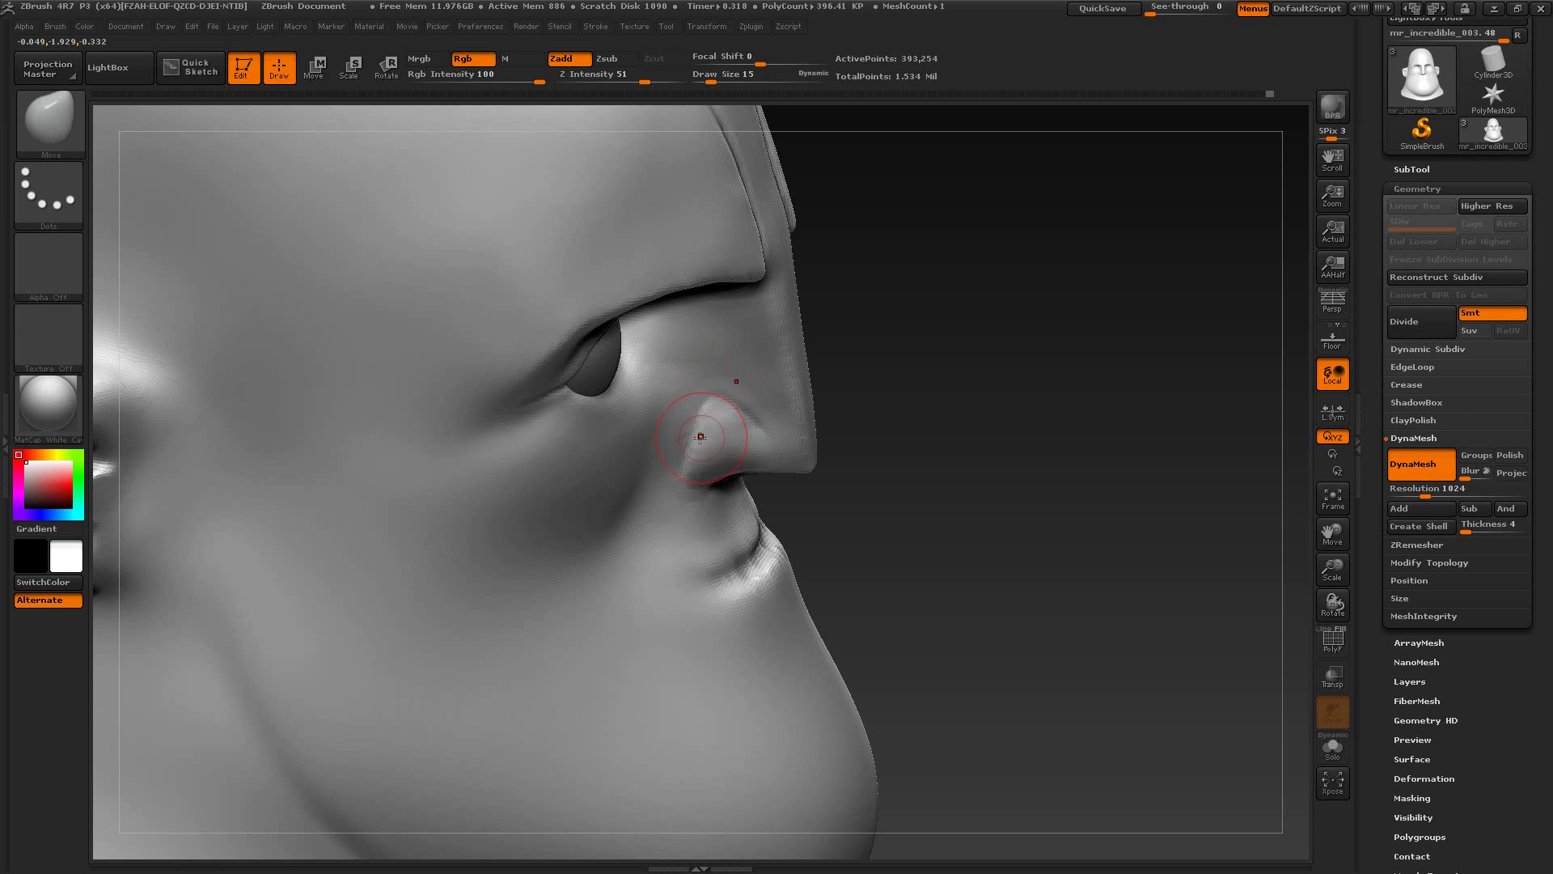
# Step: Reshape the nostril wing's rear and lower edge with the Move brush at draw size 9
pyautogui.moveTo(935, 539)
pyautogui.mouseDown()
pyautogui.moveTo(908, 489)
pyautogui.moveTo(942, 506)
pyautogui.mouseUp()
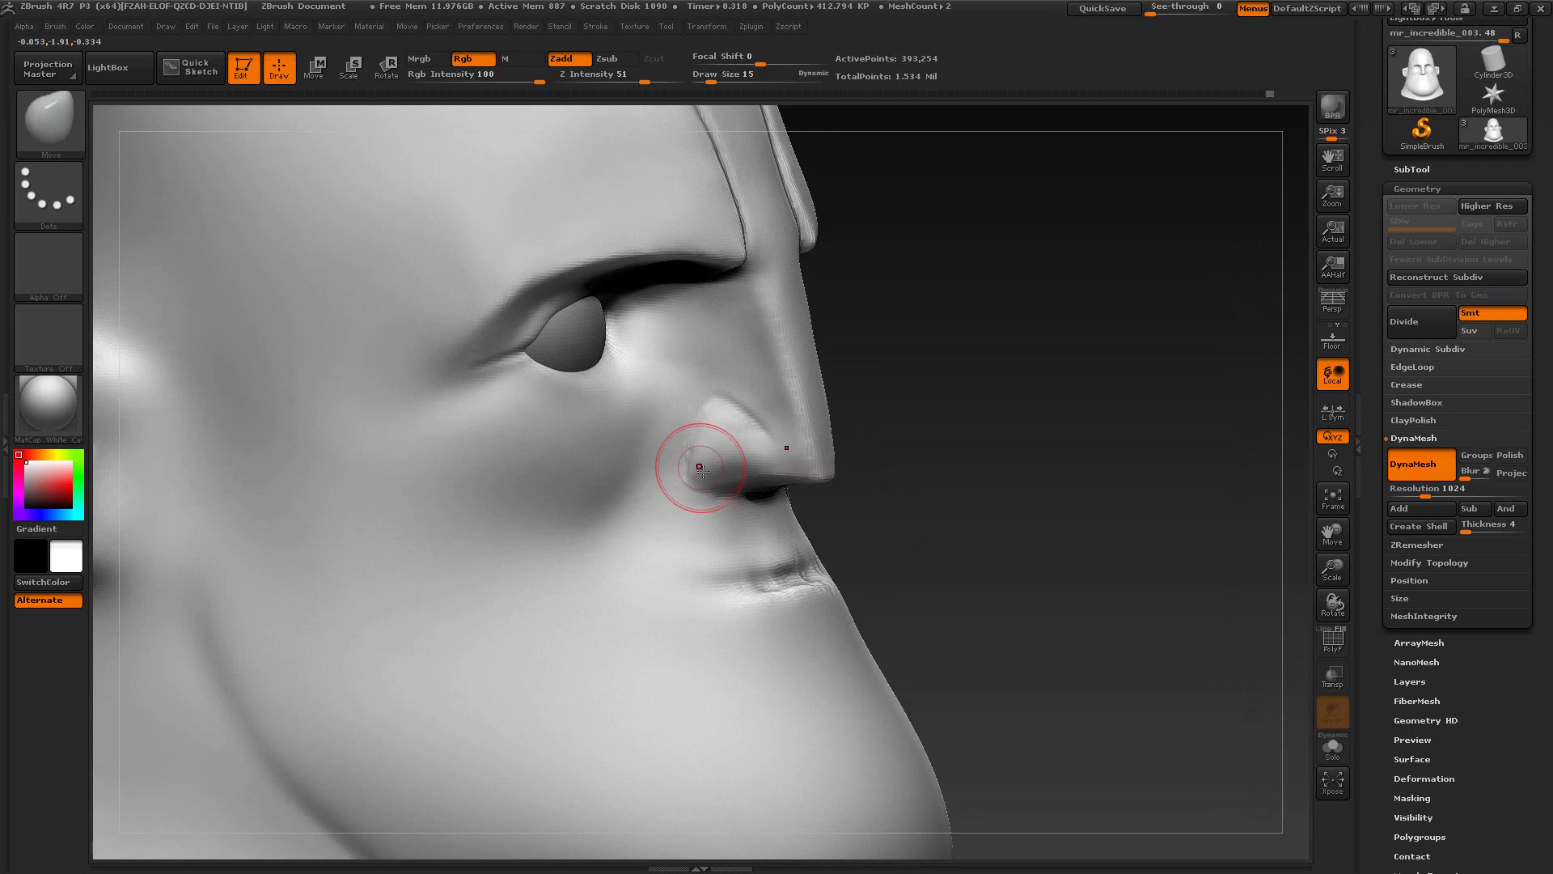
pyautogui.press('s')
pyautogui.moveTo(705, 475); pyautogui.dragTo(708, 478)
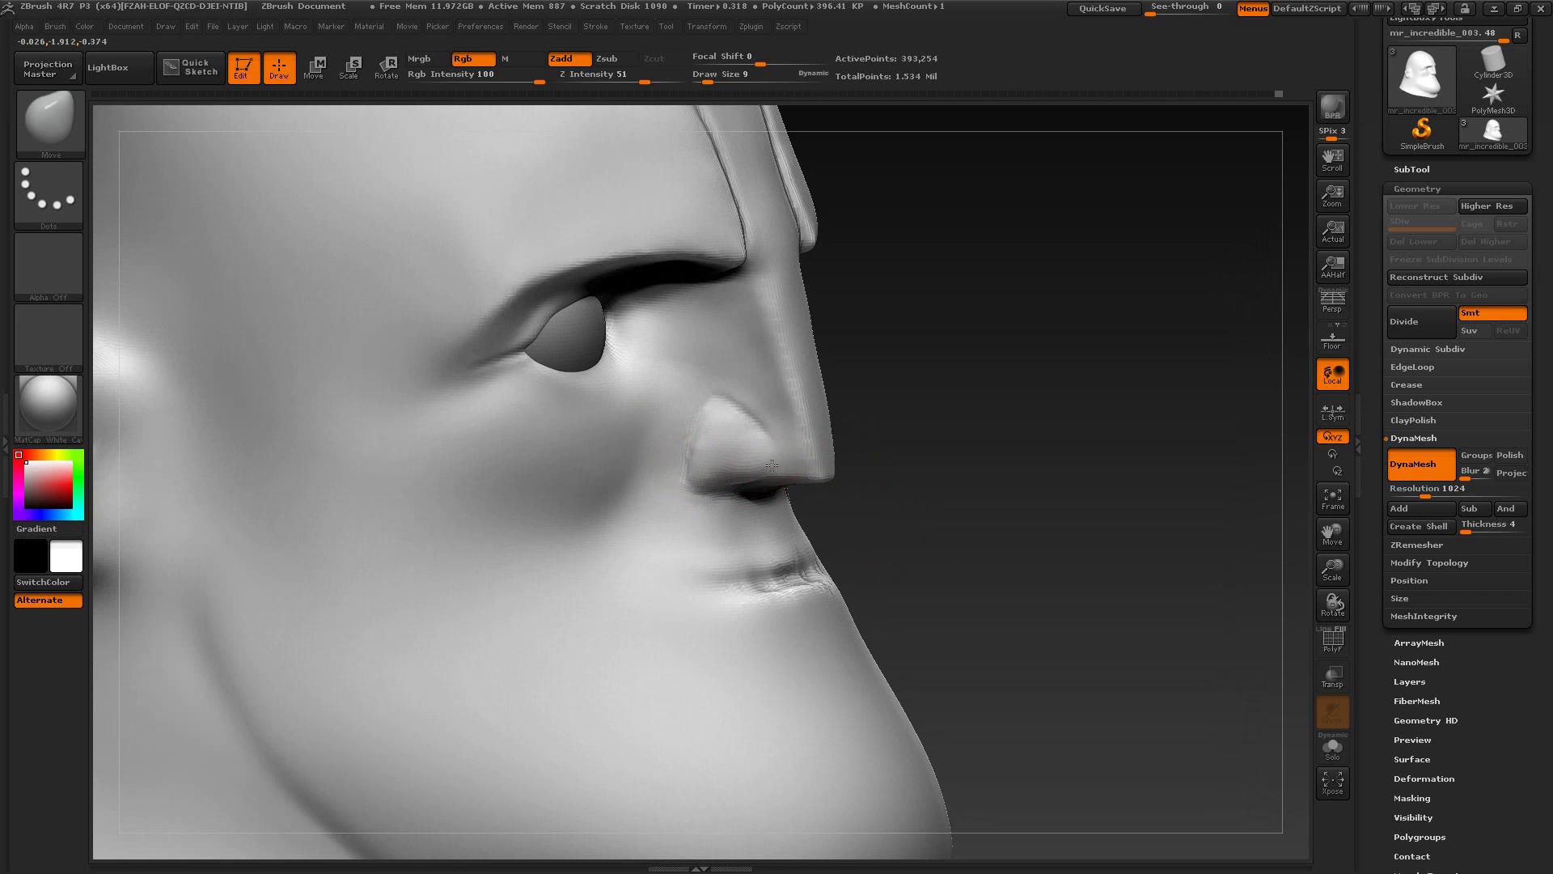
pyautogui.moveTo(908, 470); pyautogui.dragTo(968, 427)
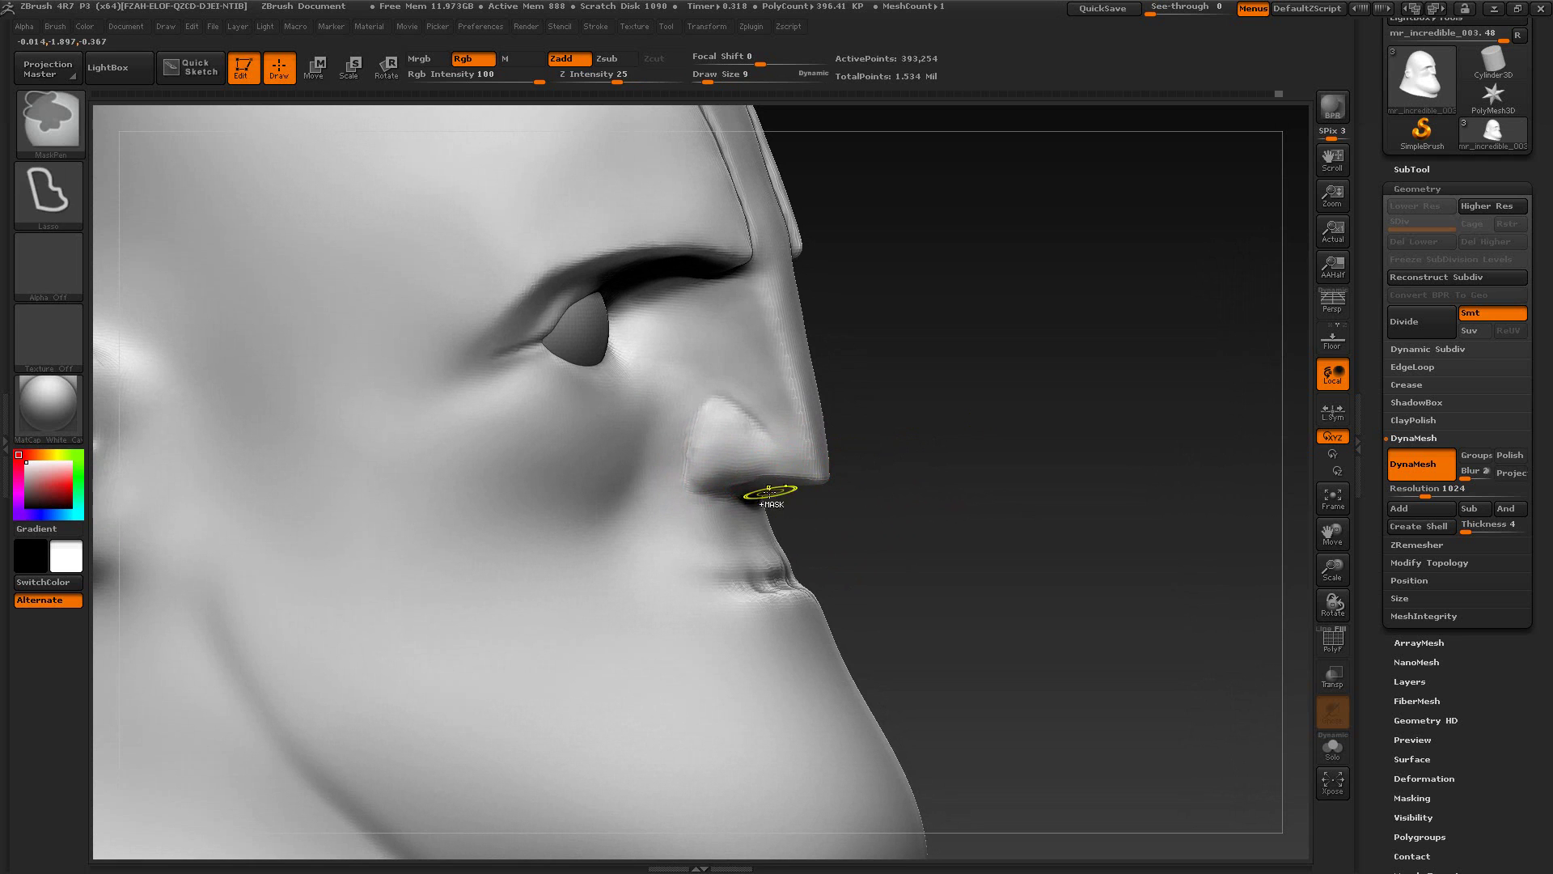
# Step: Smooth the underside of the nostril wing at draw size 9 and remesh the head with DynaMesh
pyautogui.keyDown('ctrl'); pyautogui.moveTo(769, 492); pyautogui.dragTo(791, 499); pyautogui.keyUp('ctrl')
pyautogui.moveTo(952, 498)
pyautogui.mouseDown()
pyautogui.moveTo(635, 510)
pyautogui.moveTo(756, 568)
pyautogui.moveTo(764, 558)
pyautogui.moveTo(669, 538)
pyautogui.moveTo(692, 438)
pyautogui.moveTo(739, 440)
pyautogui.mouseUp()
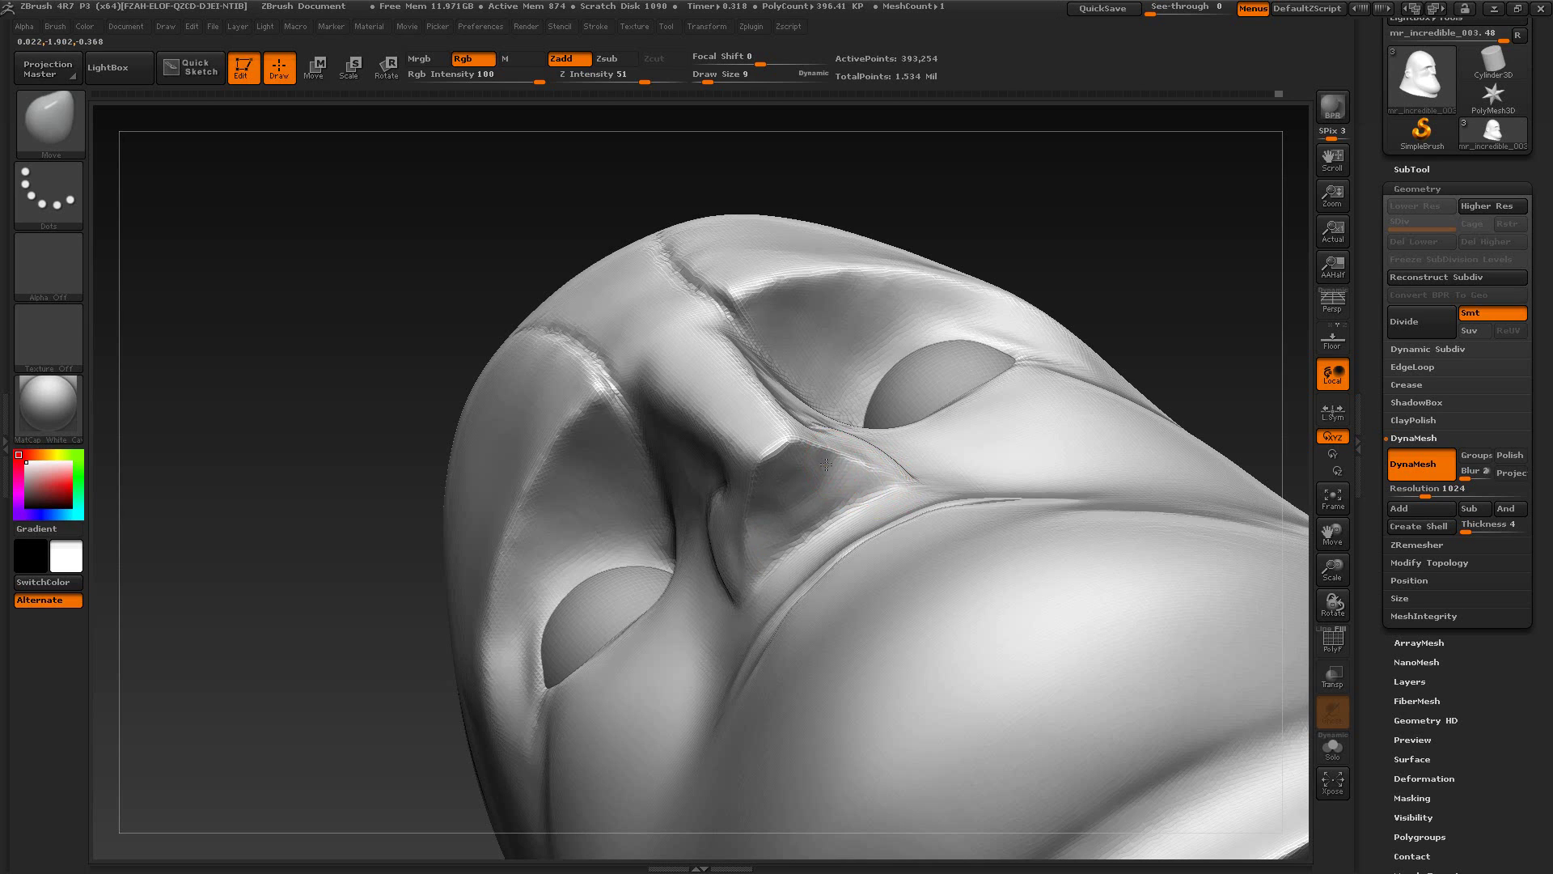
pyautogui.press('shift')
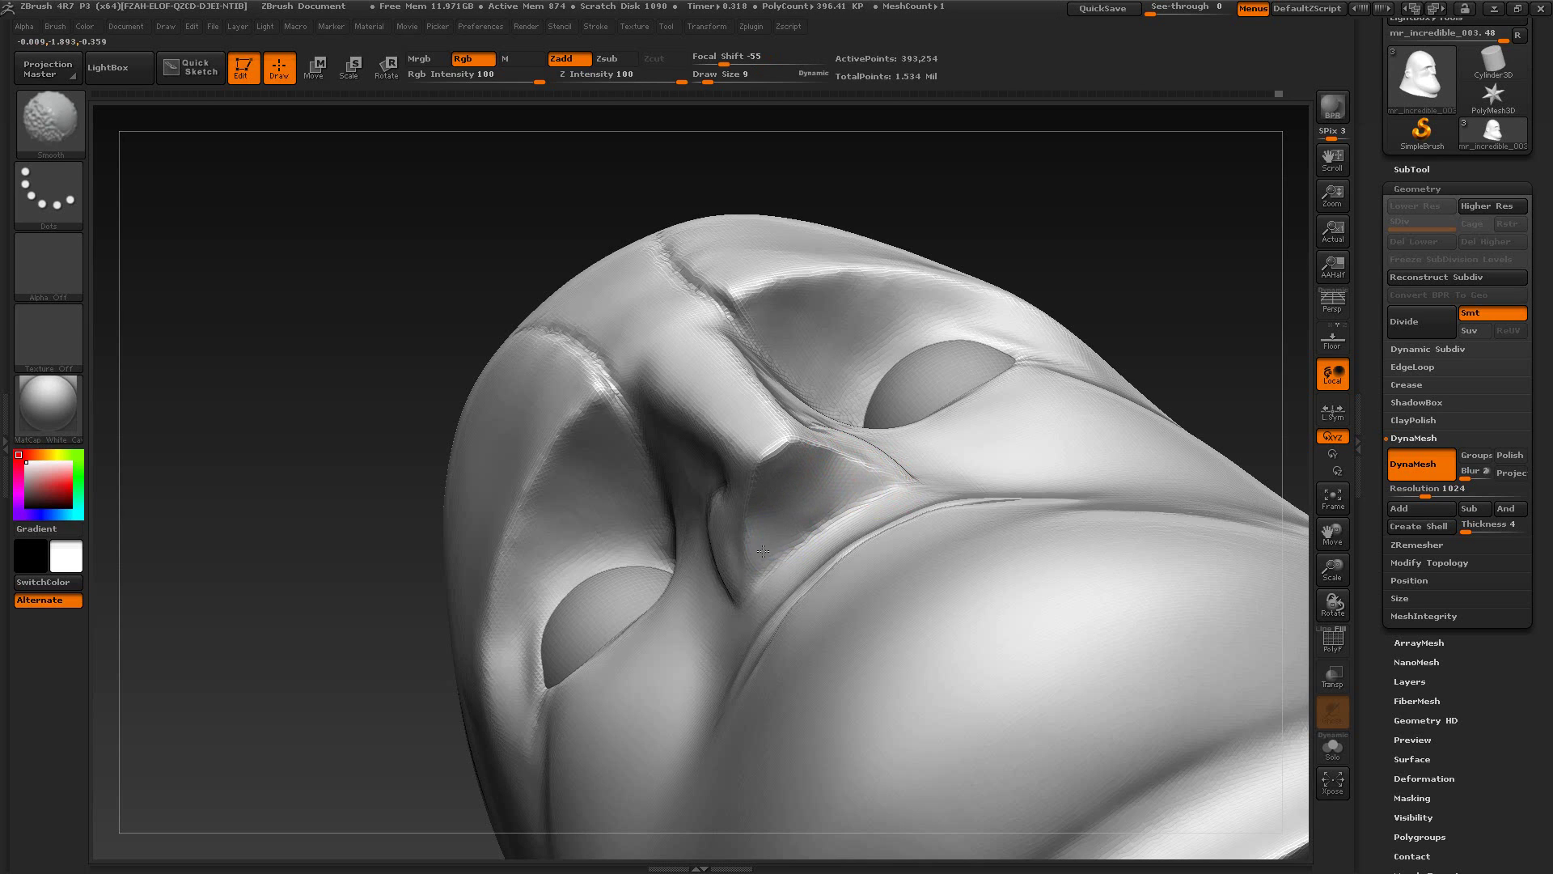
pyautogui.keyDown('shift'); pyautogui.moveTo(763, 551); pyautogui.dragTo(762, 540); pyautogui.keyUp('shift')
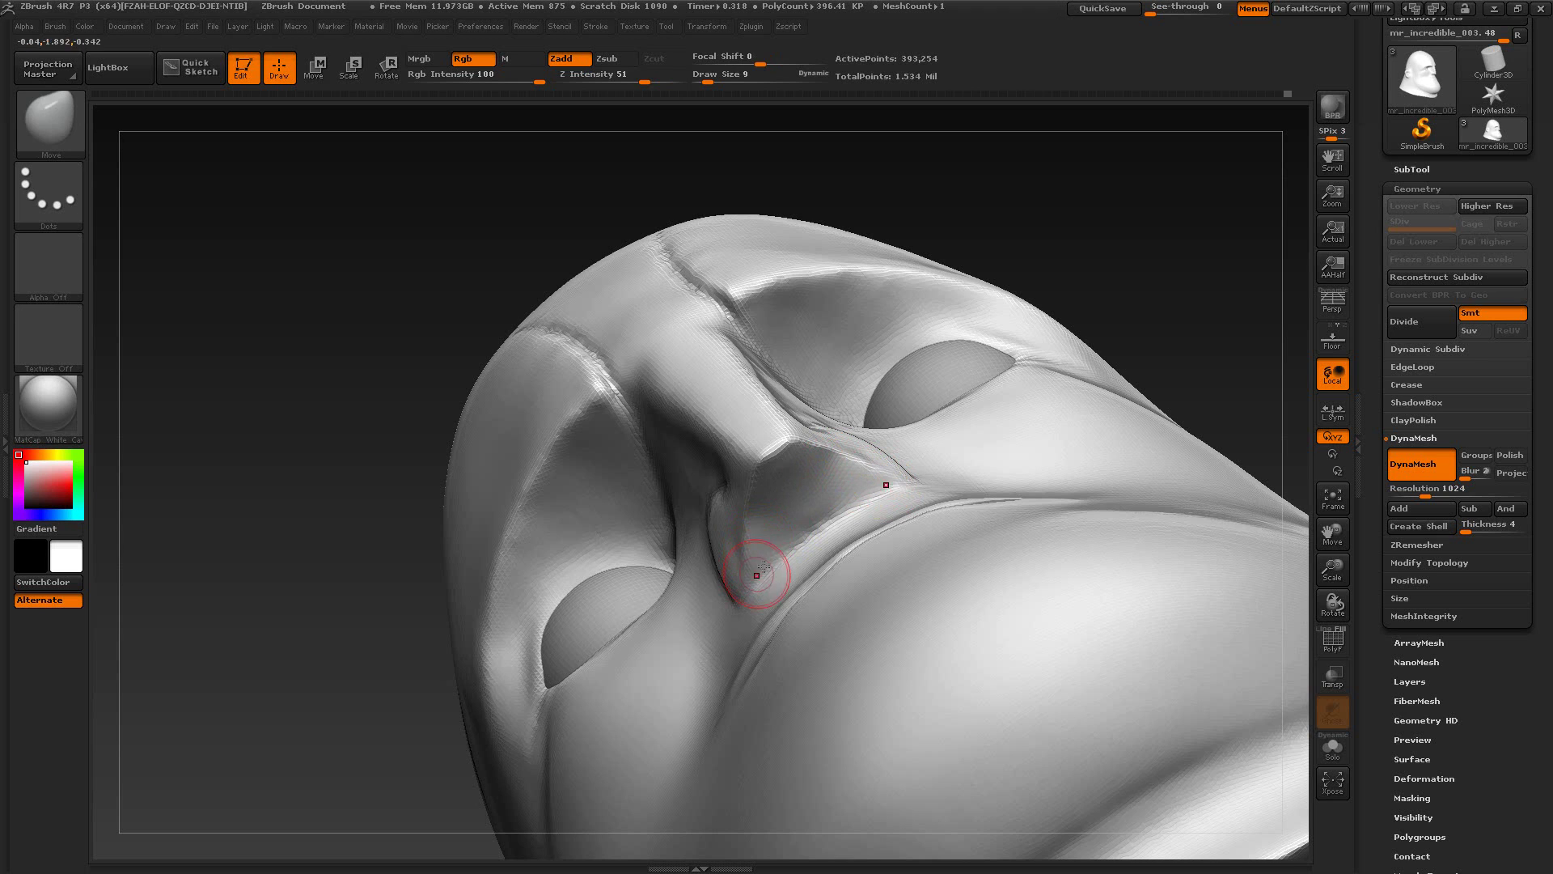
pyautogui.press('ctrl')
pyautogui.moveTo(1132, 212)
pyautogui.keyDown('ctrl'); pyautogui.mouseDown()
pyautogui.moveTo(1173, 271)
pyautogui.moveTo(1148, 246)
pyautogui.moveTo(610, 561)
pyautogui.moveTo(798, 572)
pyautogui.mouseUp(); pyautogui.keyUp('ctrl')
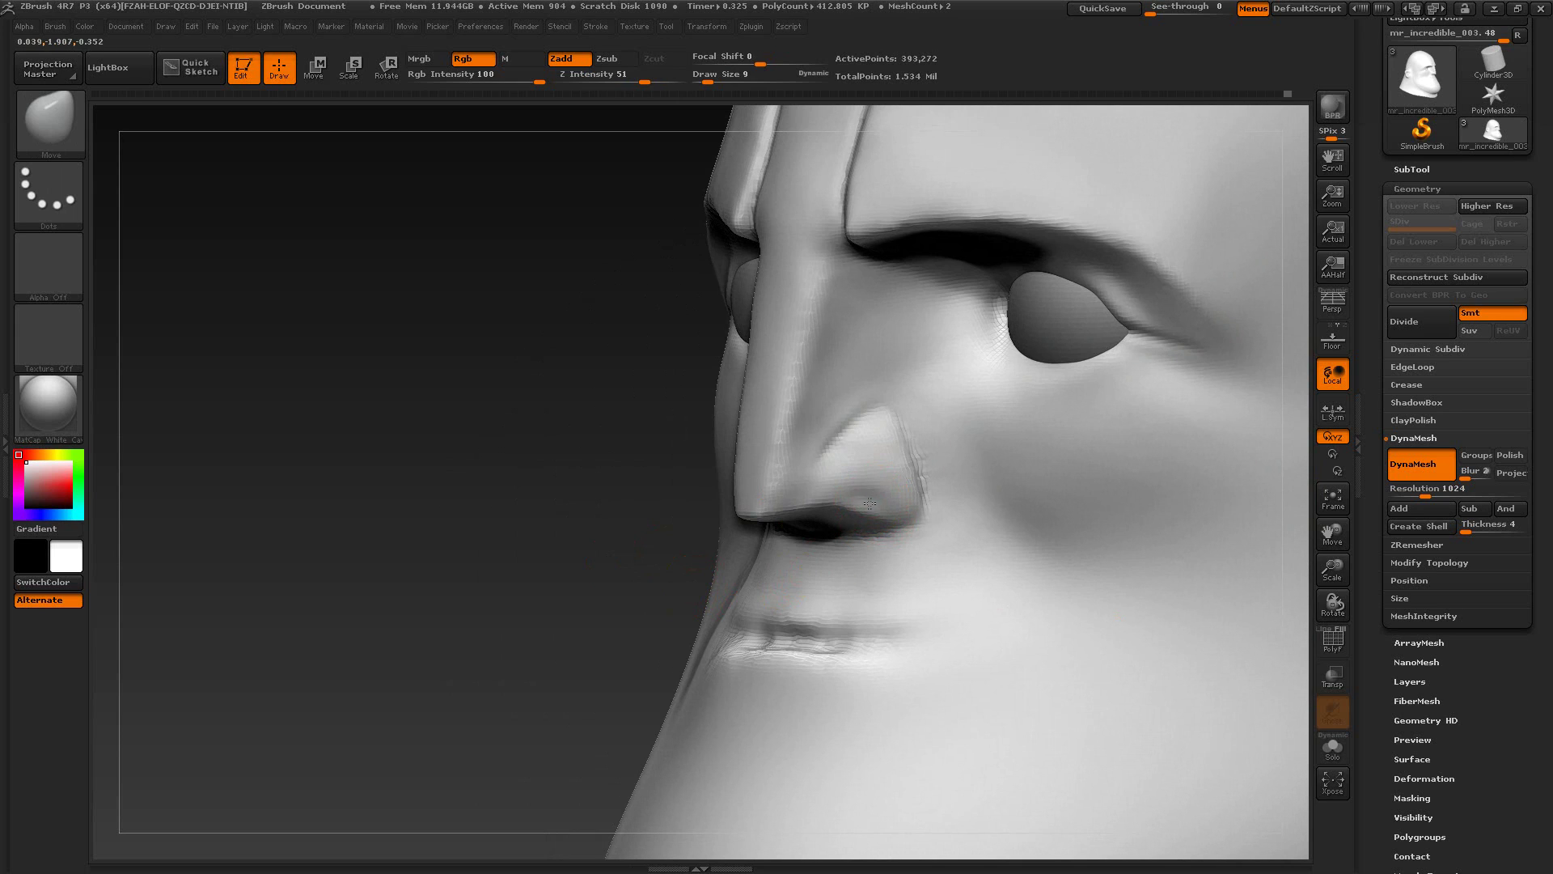
# Step: Smooth the crease behind the nostril wing, remesh with DynaMesh and compare the face with the profile reference image
pyautogui.press('shift')
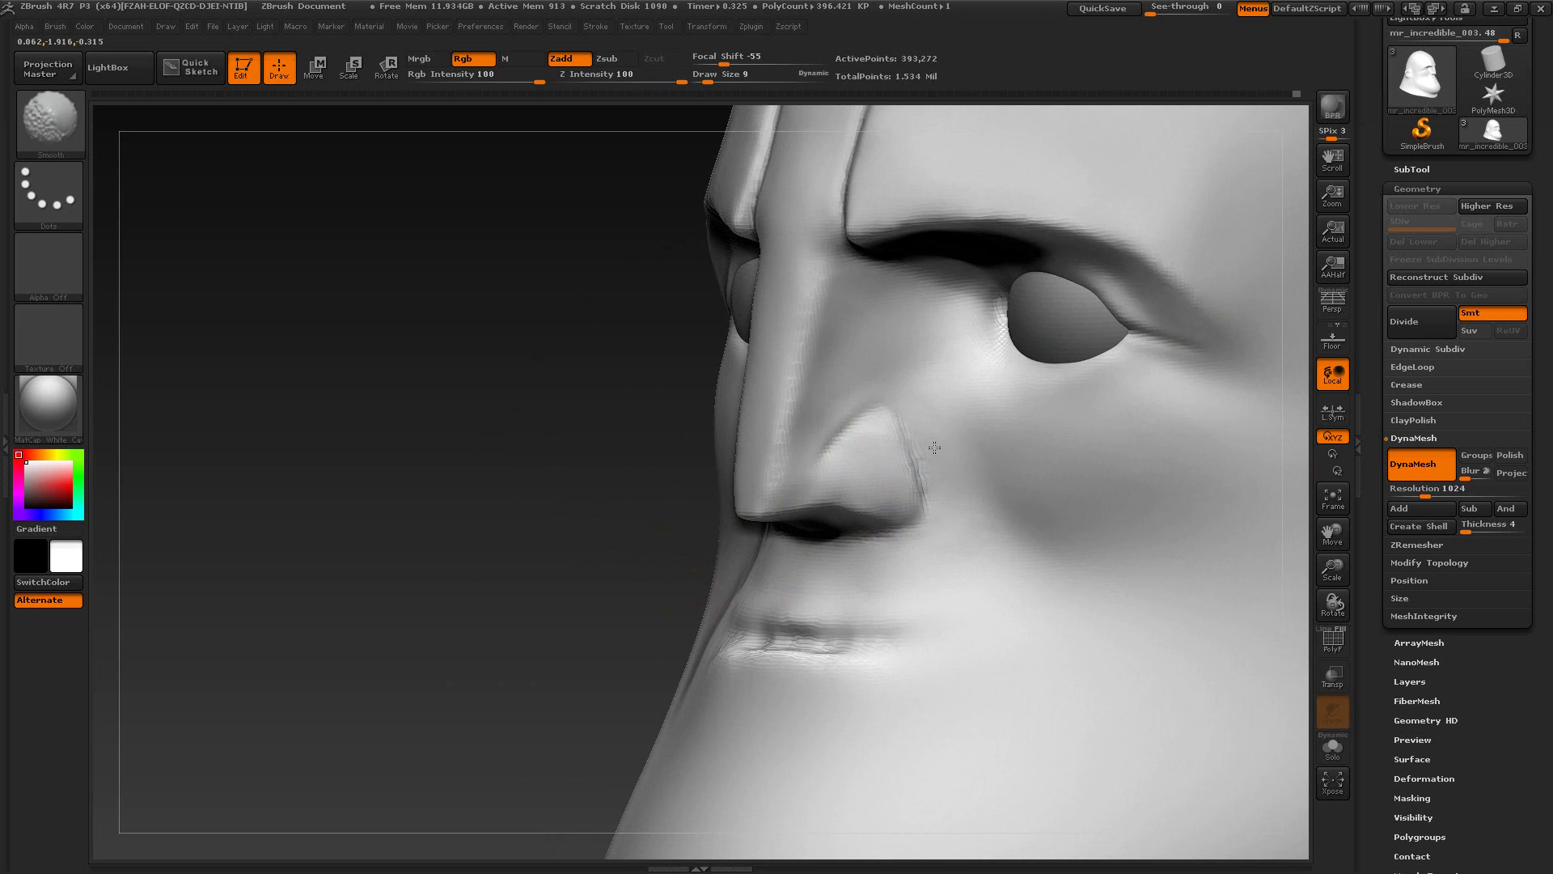
pyautogui.moveTo(555, 466)
pyautogui.keyDown('ctrl'); pyautogui.mouseDown()
pyautogui.moveTo(593, 560)
pyautogui.moveTo(546, 531)
pyautogui.moveTo(767, 584)
pyautogui.mouseUp(); pyautogui.keyUp('ctrl')
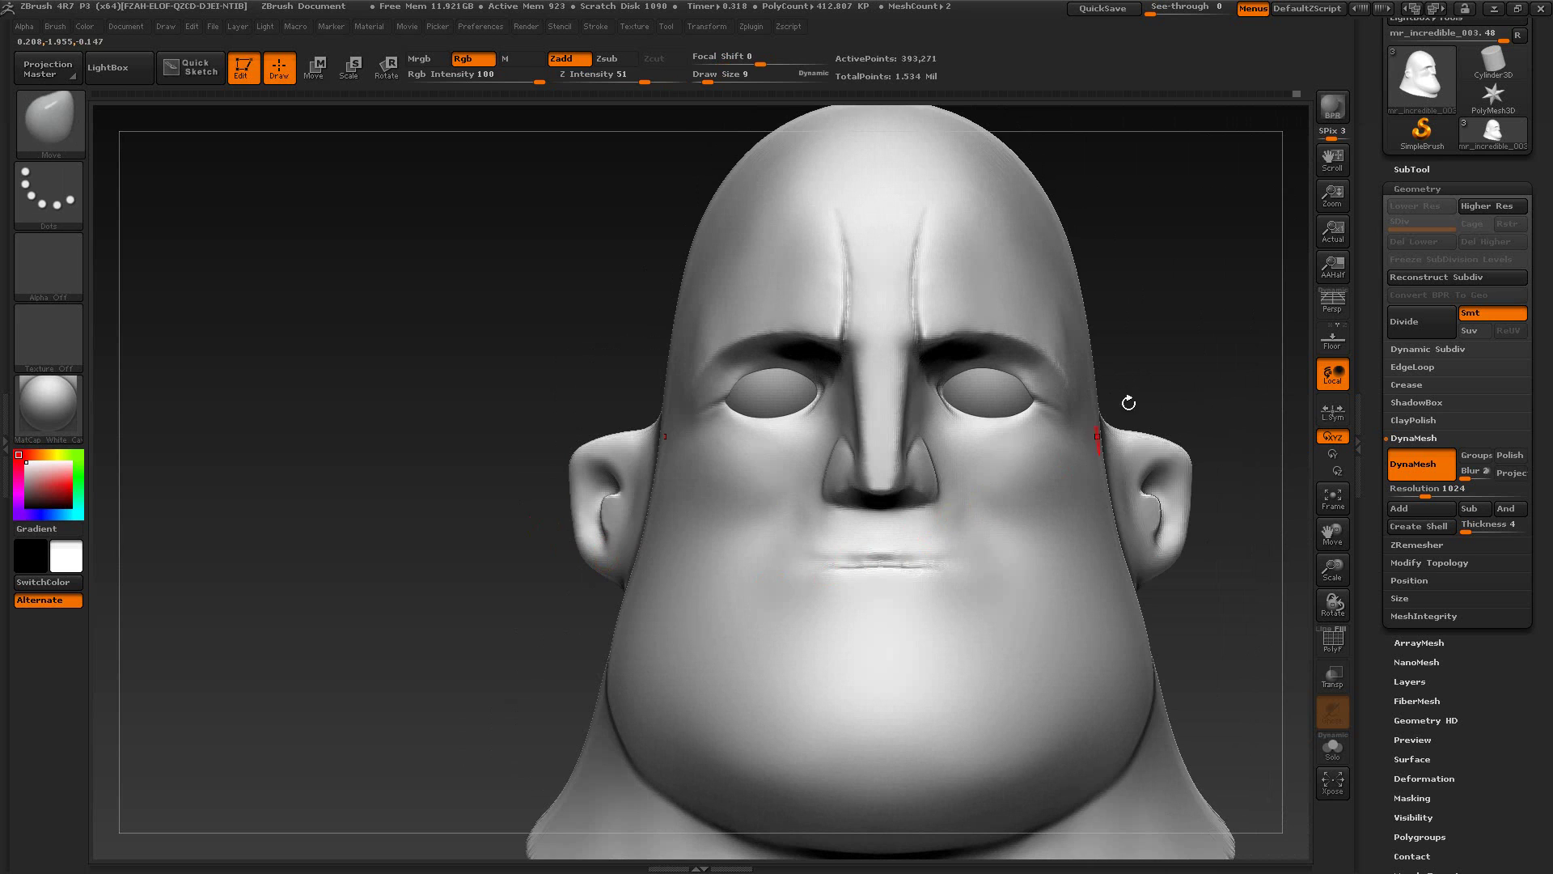
pyautogui.keyDown('alt'); pyautogui.moveTo(1127, 402); pyautogui.dragTo(1134, 340); pyautogui.keyUp('alt')
pyautogui.hotkey('alt', 'Tab')
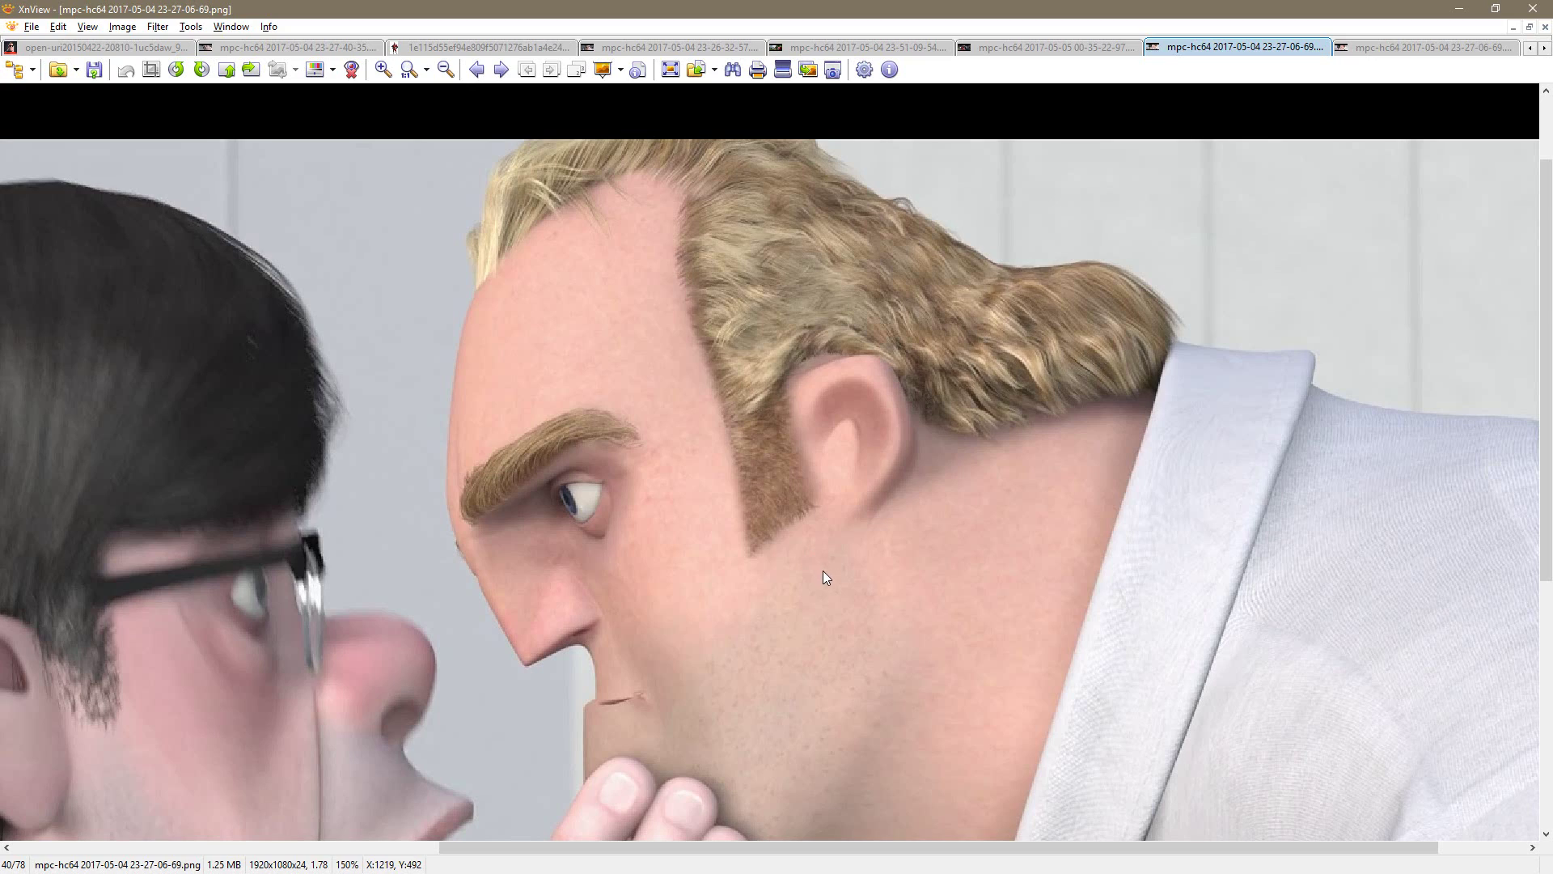
pyautogui.hotkey('alt', 'Tab')
# Step: Try to pull the side of the nostril wing toward the nose tip with the Move brush
pyautogui.moveTo(857, 494)
pyautogui.mouseDown()
pyautogui.moveTo(930, 507)
pyautogui.moveTo(1003, 548)
pyautogui.moveTo(884, 544)
pyautogui.moveTo(901, 578)
pyautogui.mouseUp()
pyautogui.moveTo(727, 454); pyautogui.dragTo(753, 466)
pyautogui.hotkey('ctrl', 'z')
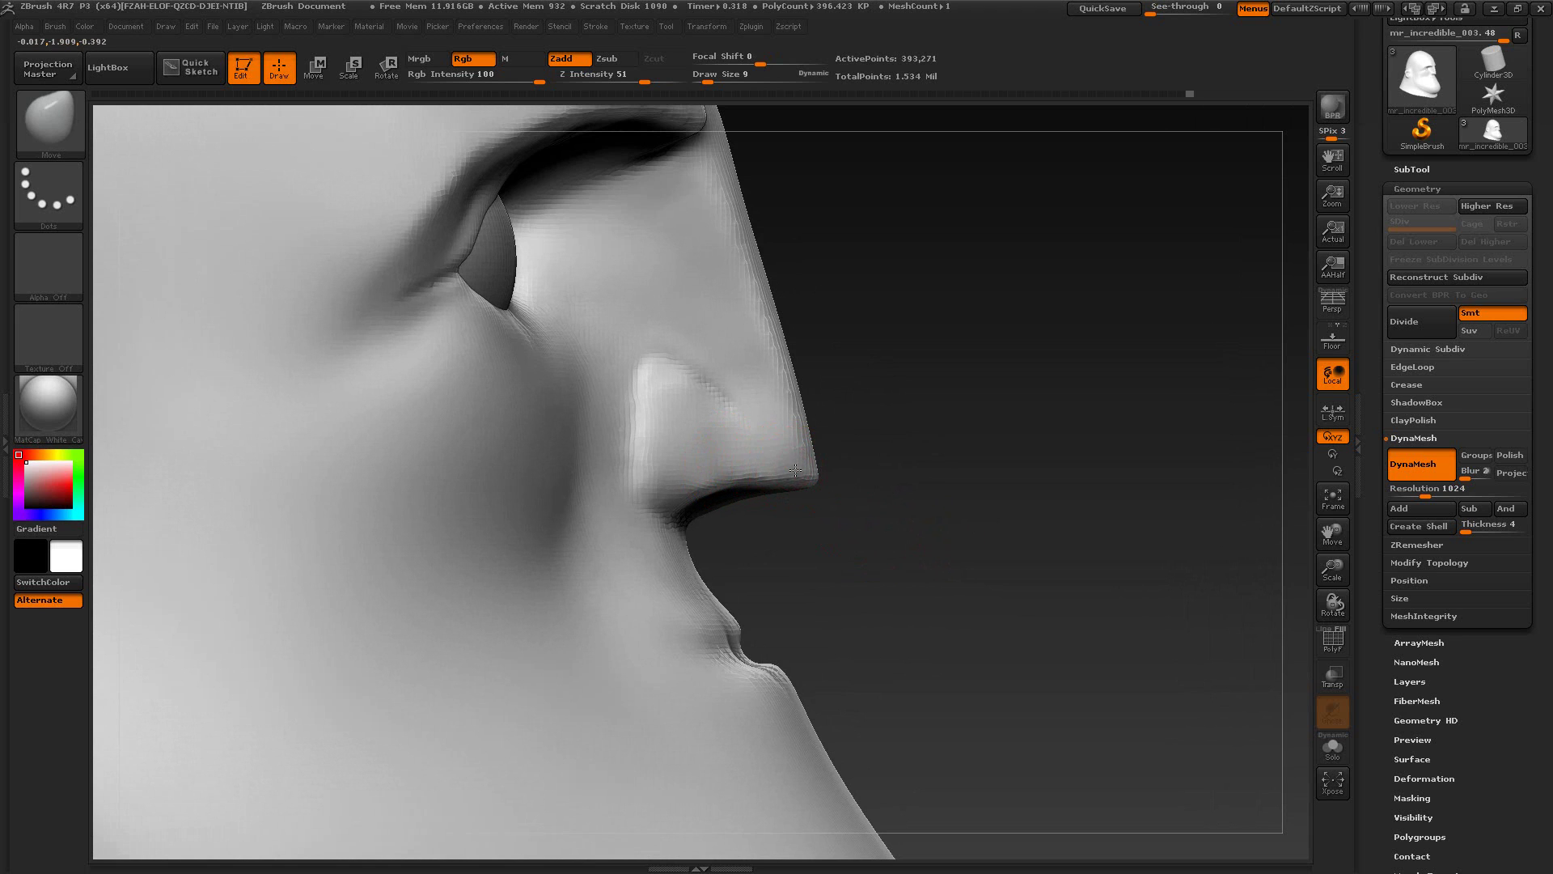
# Step: Compare the nose profile with the reference image and lift the nostril wing's rear lower corner with the Move brush at draw size 9
pyautogui.moveTo(856, 565); pyautogui.dragTo(710, 579)
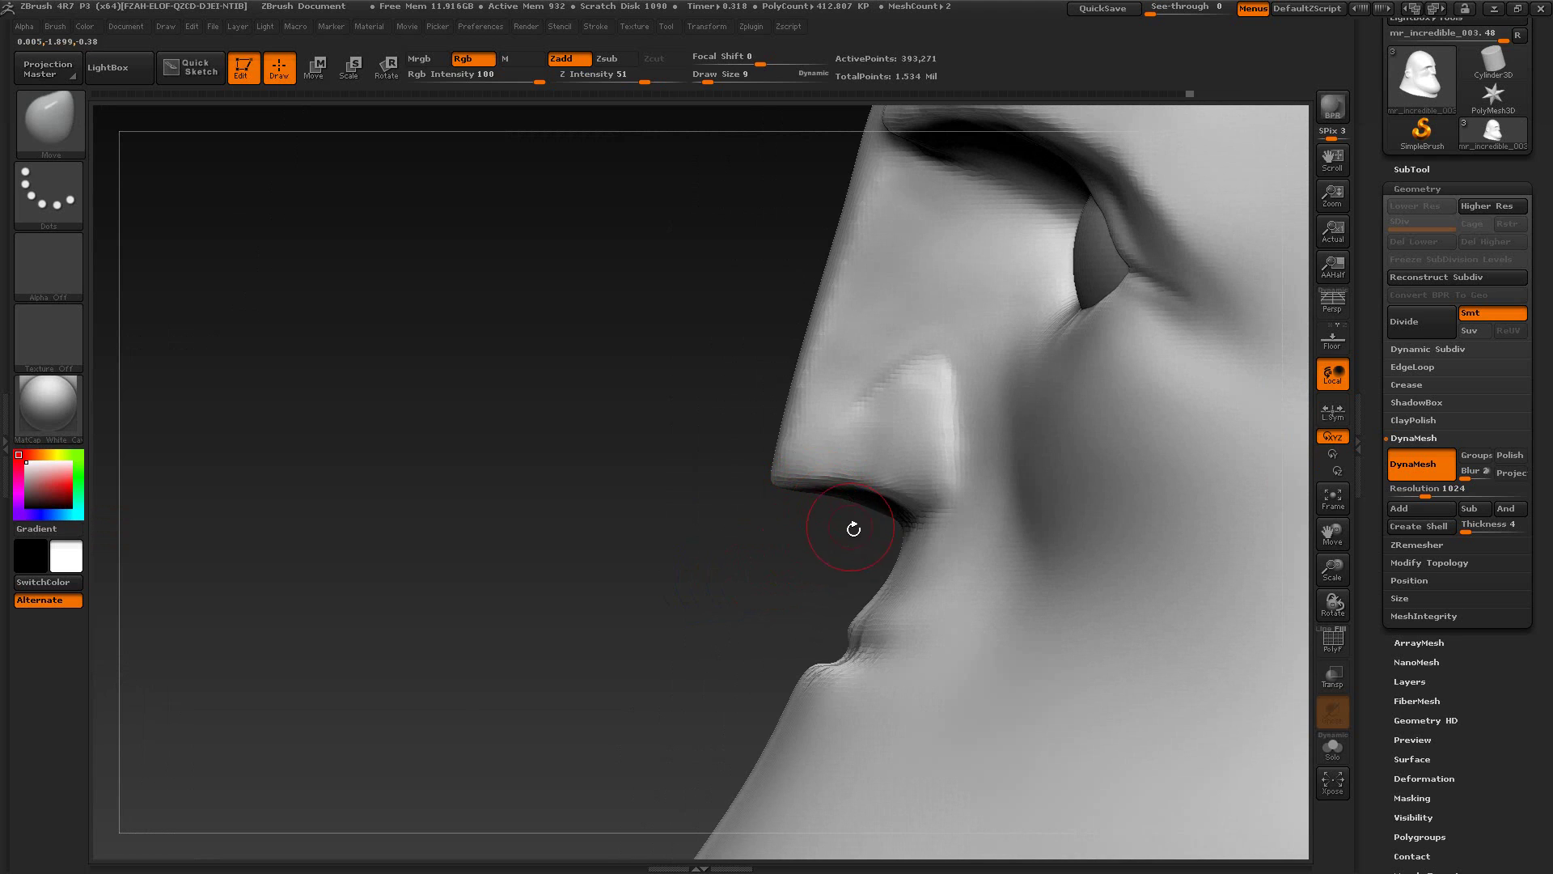
pyautogui.hotkey('alt', 'Tab')
pyautogui.hotkey('alt', 'Tab')
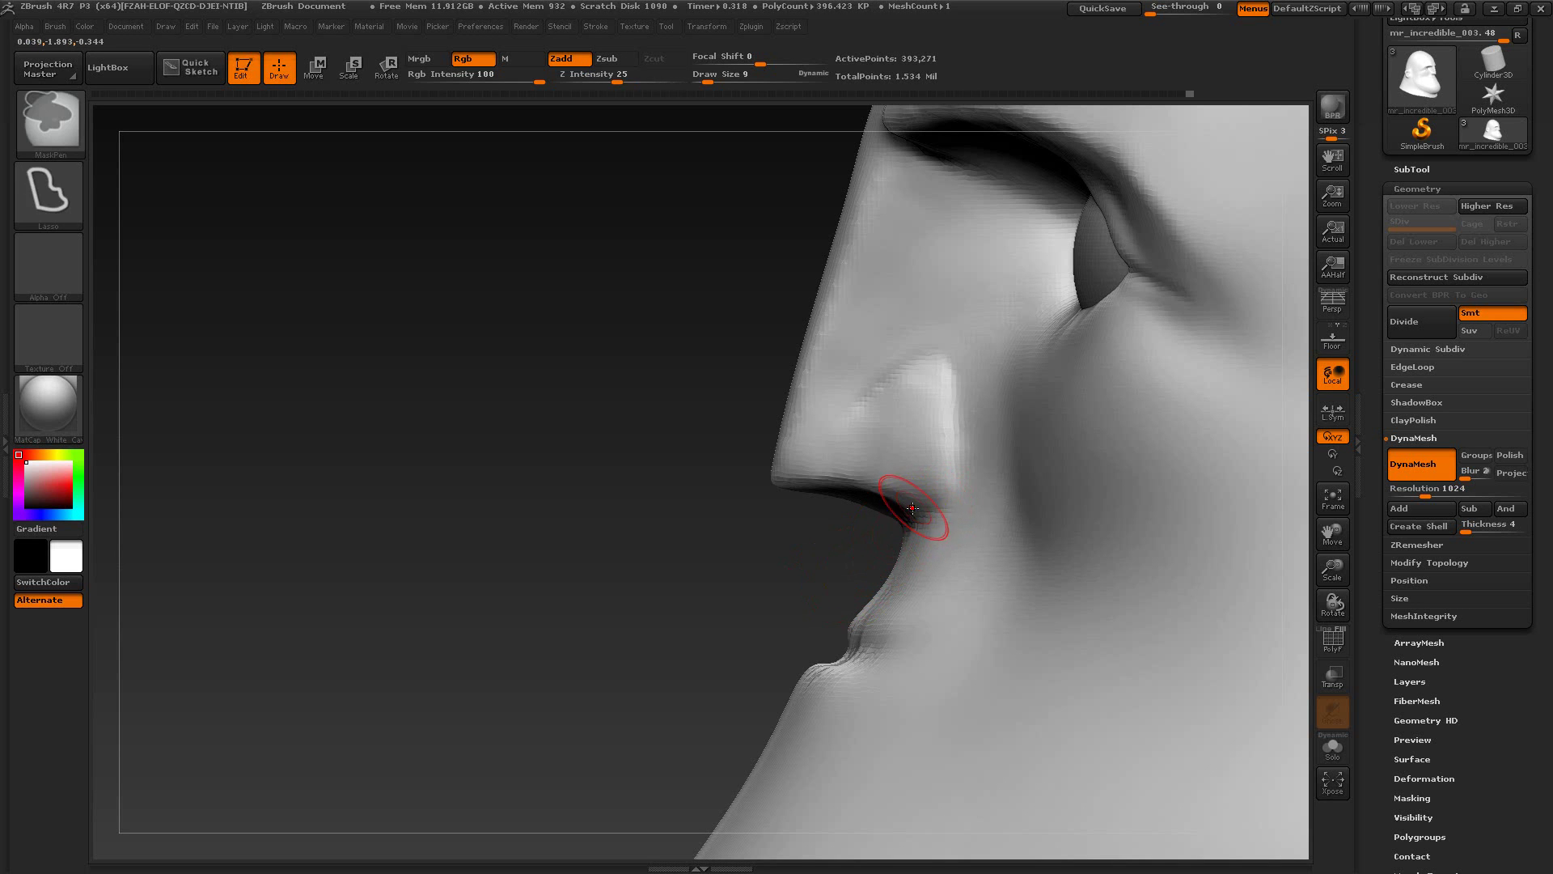
pyautogui.moveTo(751, 580); pyautogui.dragTo(787, 571)
pyautogui.moveTo(922, 519)
pyautogui.mouseDown()
pyautogui.moveTo(936, 505)
pyautogui.moveTo(896, 498)
pyautogui.mouseUp()
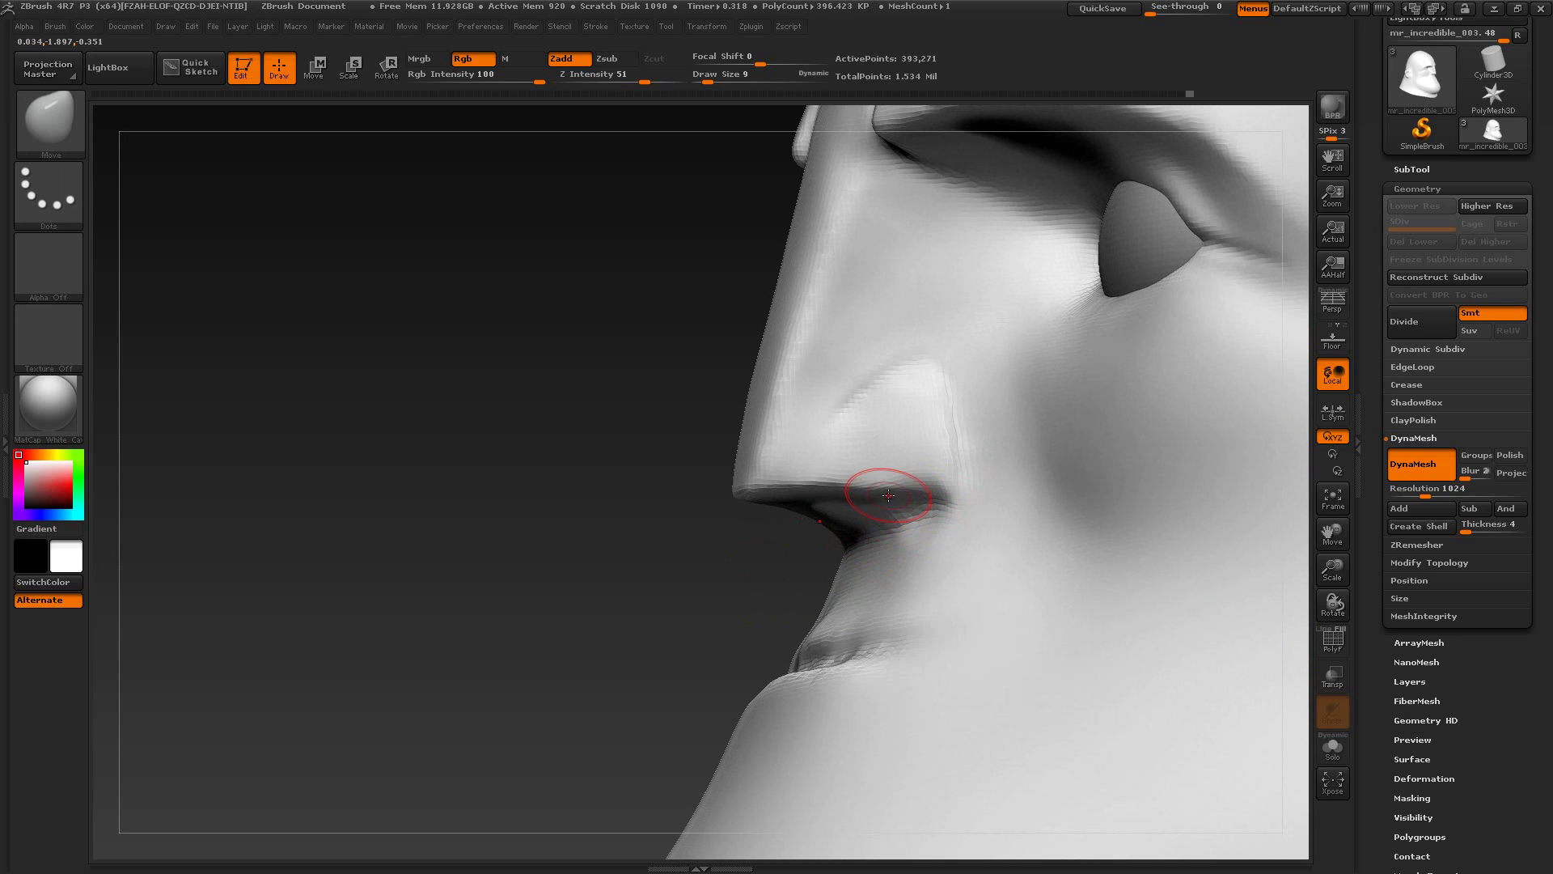
# Step: Refine the nostril wing's lower rear corner with the Move brush at draw size 5 and remesh the head with DynaMesh
pyautogui.moveTo(725, 544)
pyautogui.mouseDown()
pyautogui.moveTo(909, 503)
pyautogui.moveTo(885, 510)
pyautogui.mouseUp()
pyautogui.press('s')
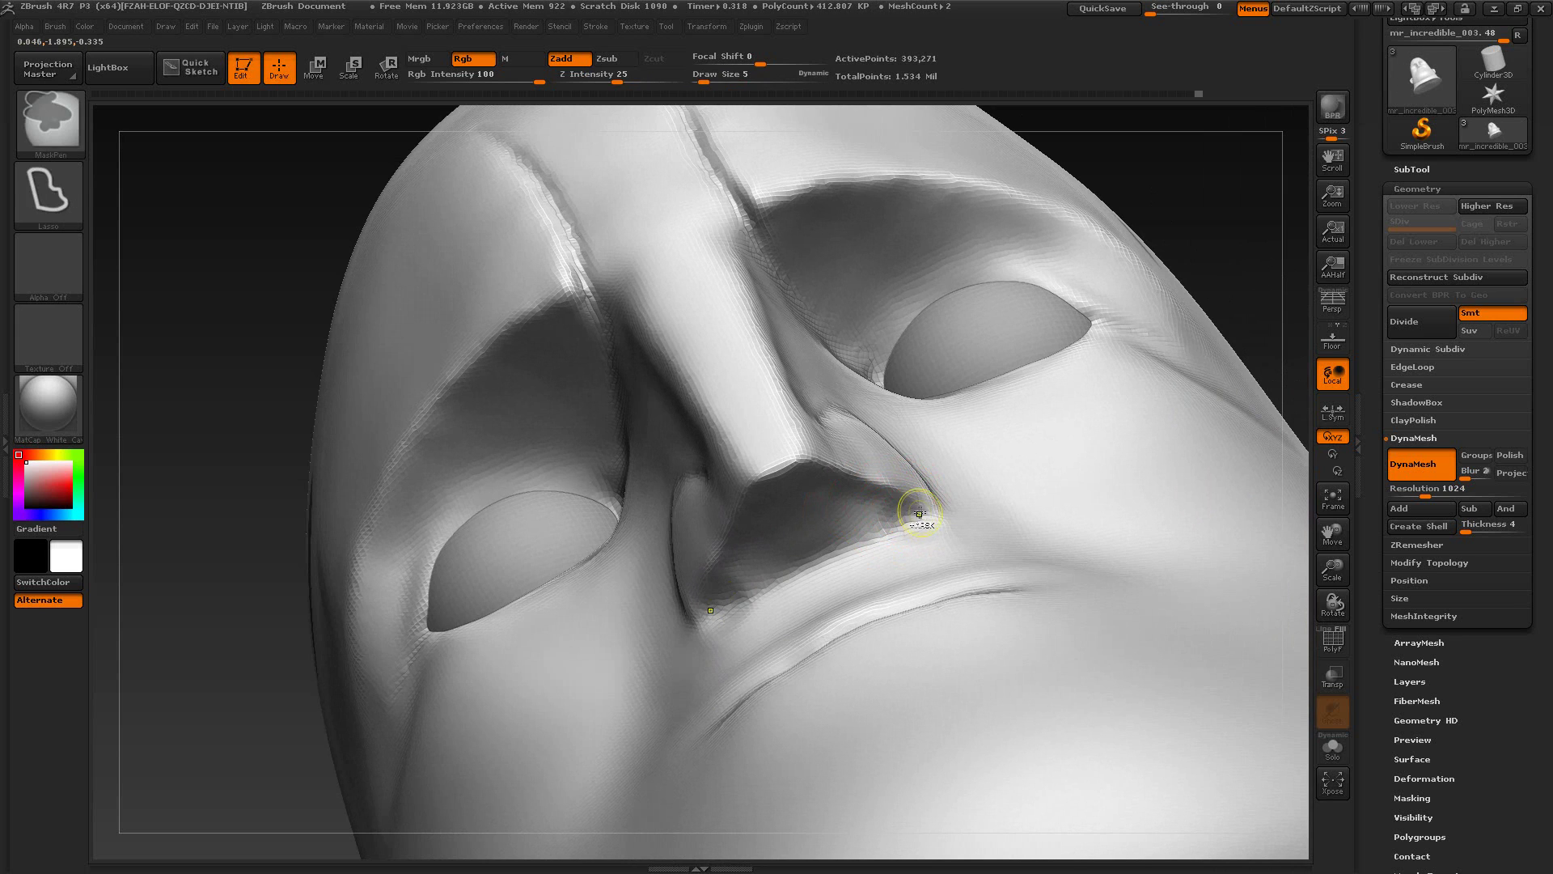
pyautogui.moveTo(1225, 248); pyautogui.dragTo(1149, 186)
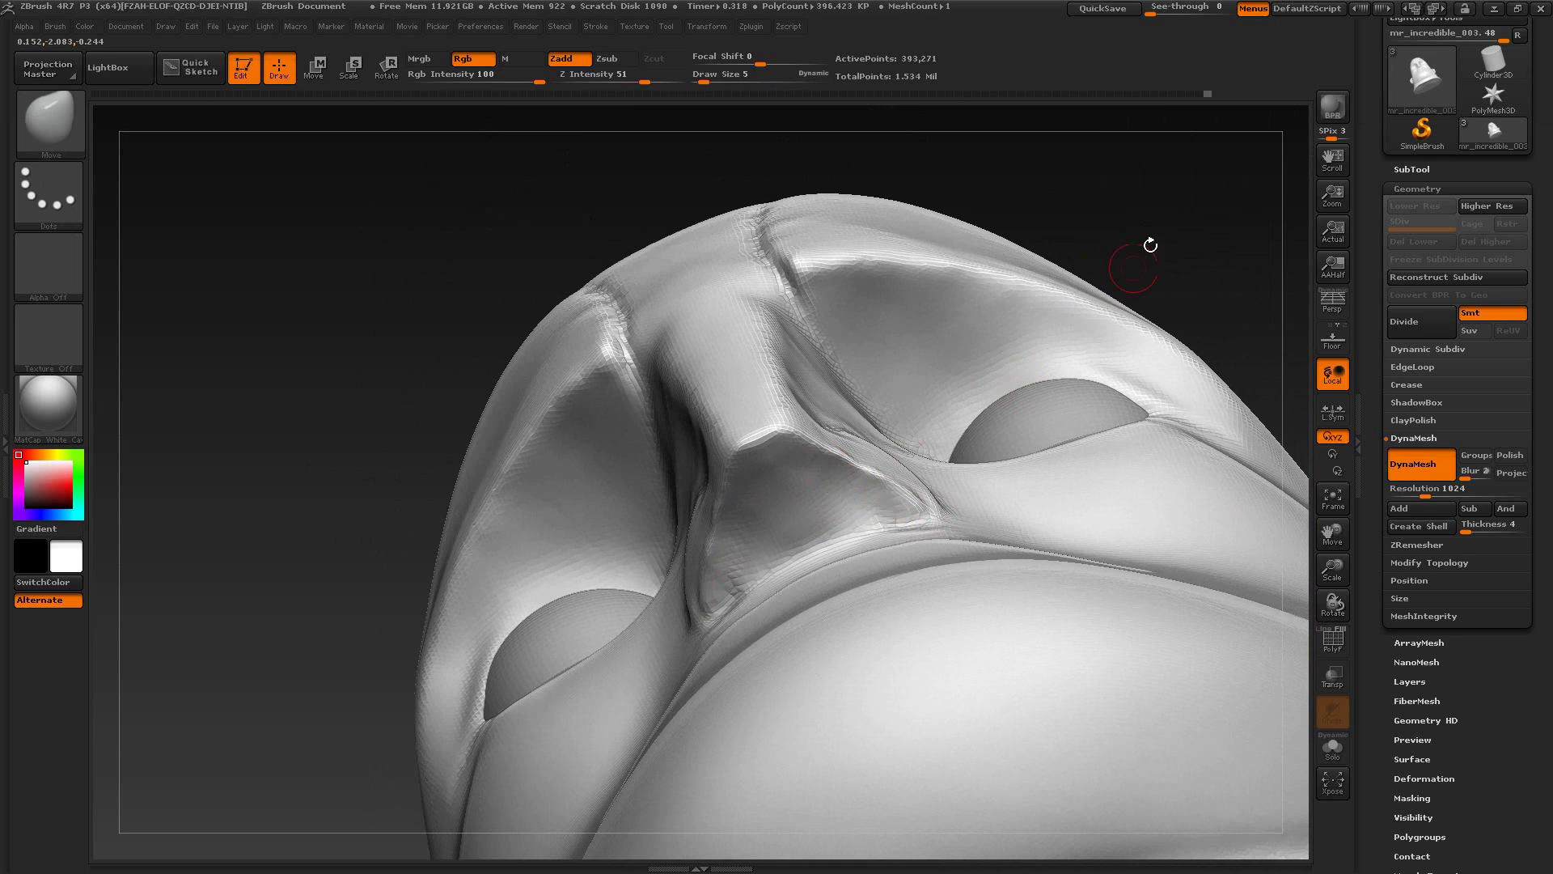
pyautogui.moveTo(1144, 206)
pyautogui.keyDown('ctrl'); pyautogui.mouseDown()
pyautogui.moveTo(1183, 208)
pyautogui.moveTo(1189, 184)
pyautogui.moveTo(1135, 279)
pyautogui.moveTo(920, 495)
pyautogui.mouseUp(); pyautogui.keyUp('ctrl')
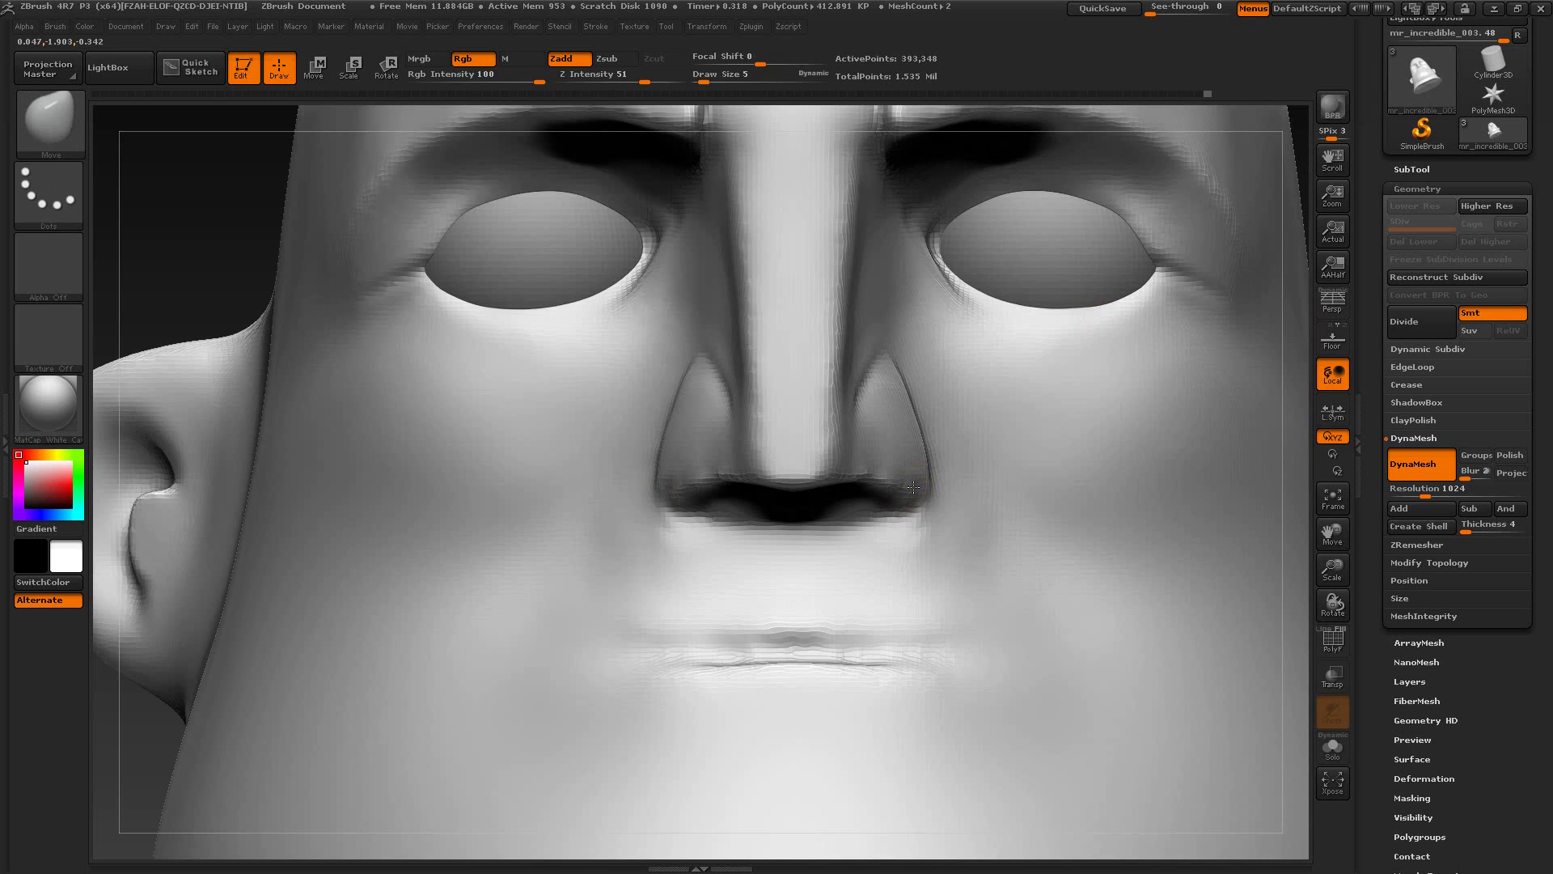
pyautogui.press('shift')
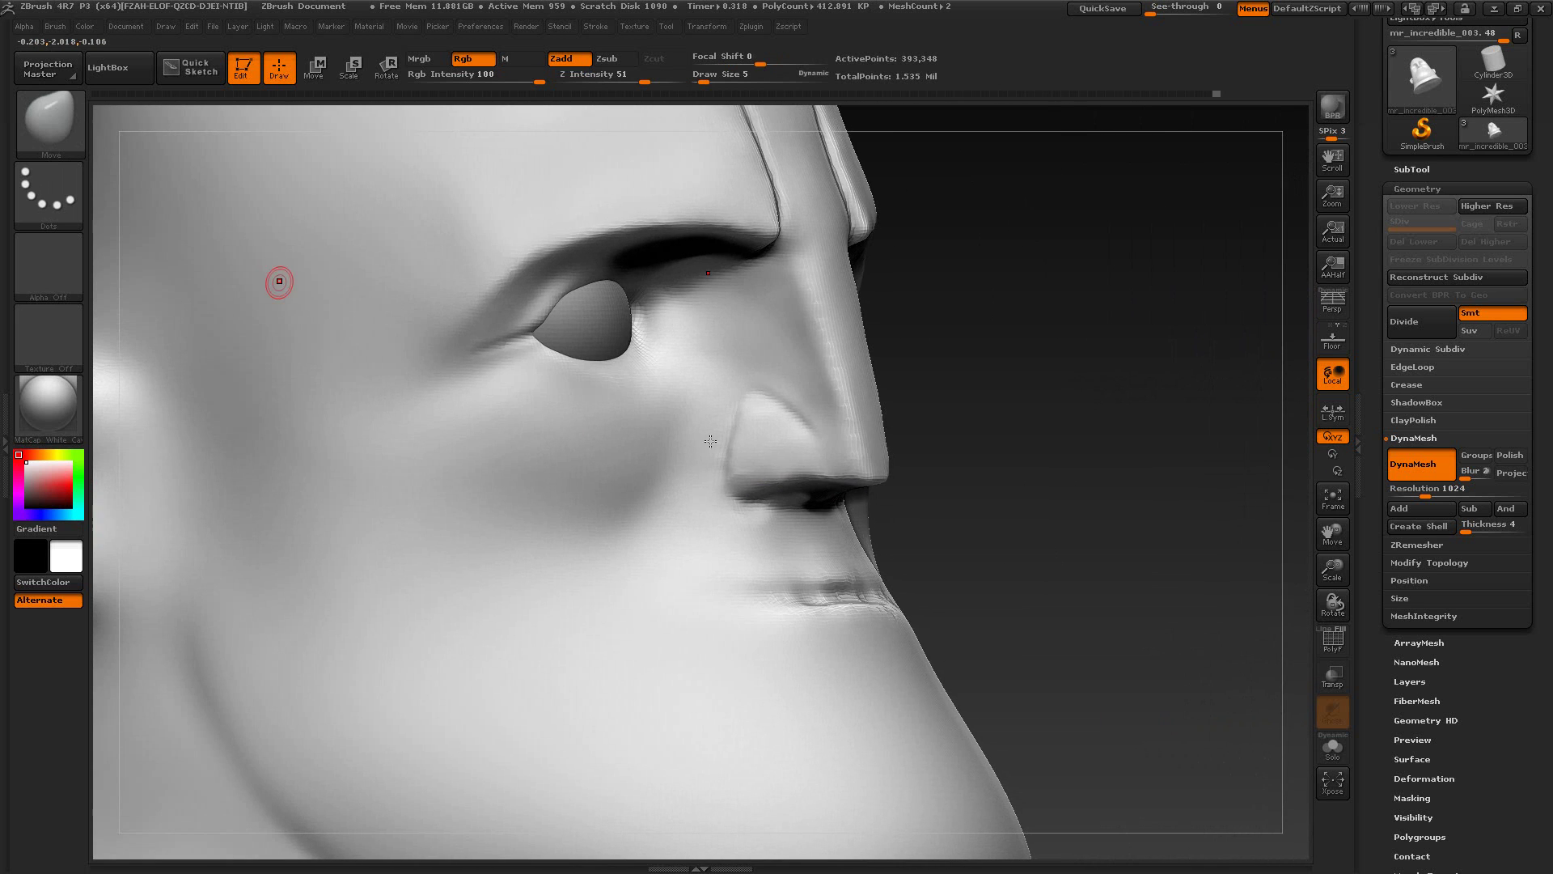
pyautogui.moveTo(1021, 471); pyautogui.dragTo(912, 534)
# Step: Check the profile reference image and add clay to the underside of the nostril wing with the ClayBuildup brush at draw size 5
pyautogui.hotkey('alt', 'Tab')
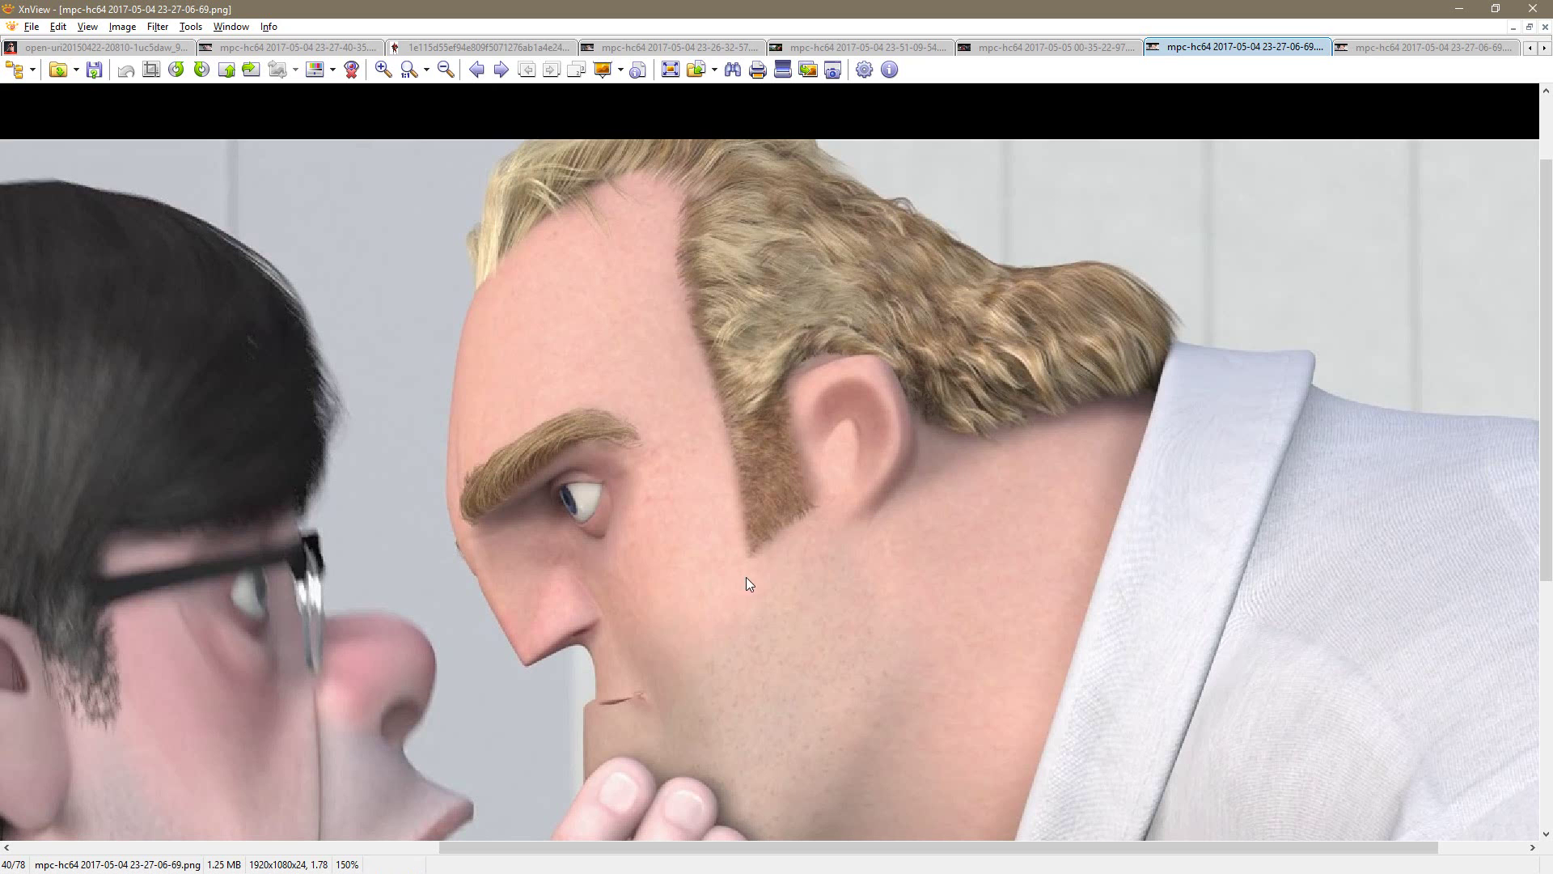
pyautogui.hotkey('alt', 'Tab')
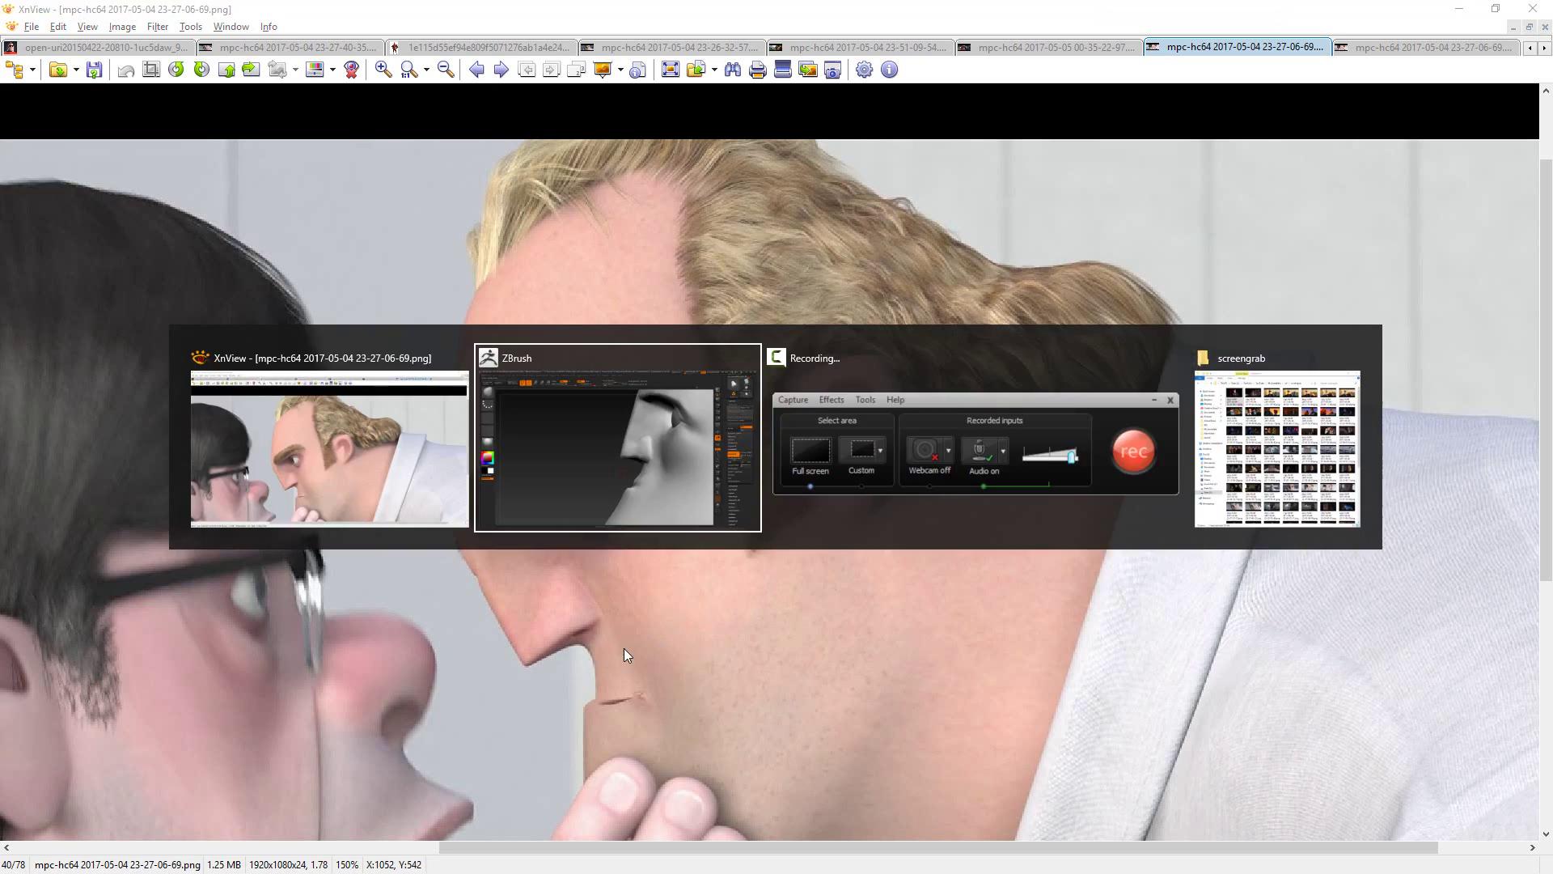
pyautogui.moveTo(693, 581); pyautogui.dragTo(699, 586)
pyautogui.hotkey('alt', 'Tab')
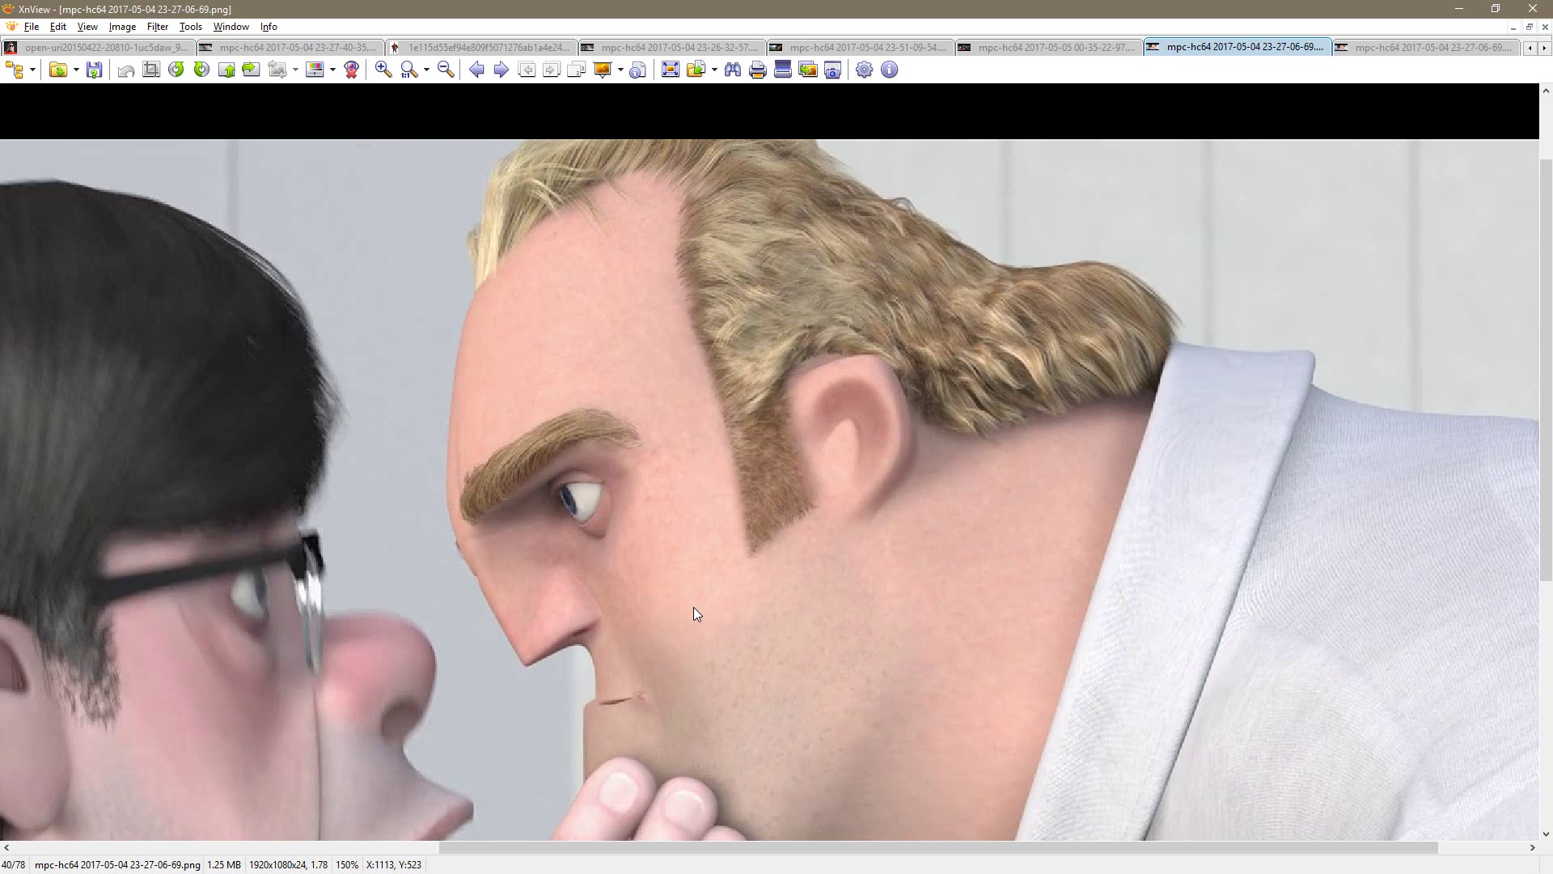
pyautogui.hotkey('alt', 'Tab')
pyautogui.click(57, 123)
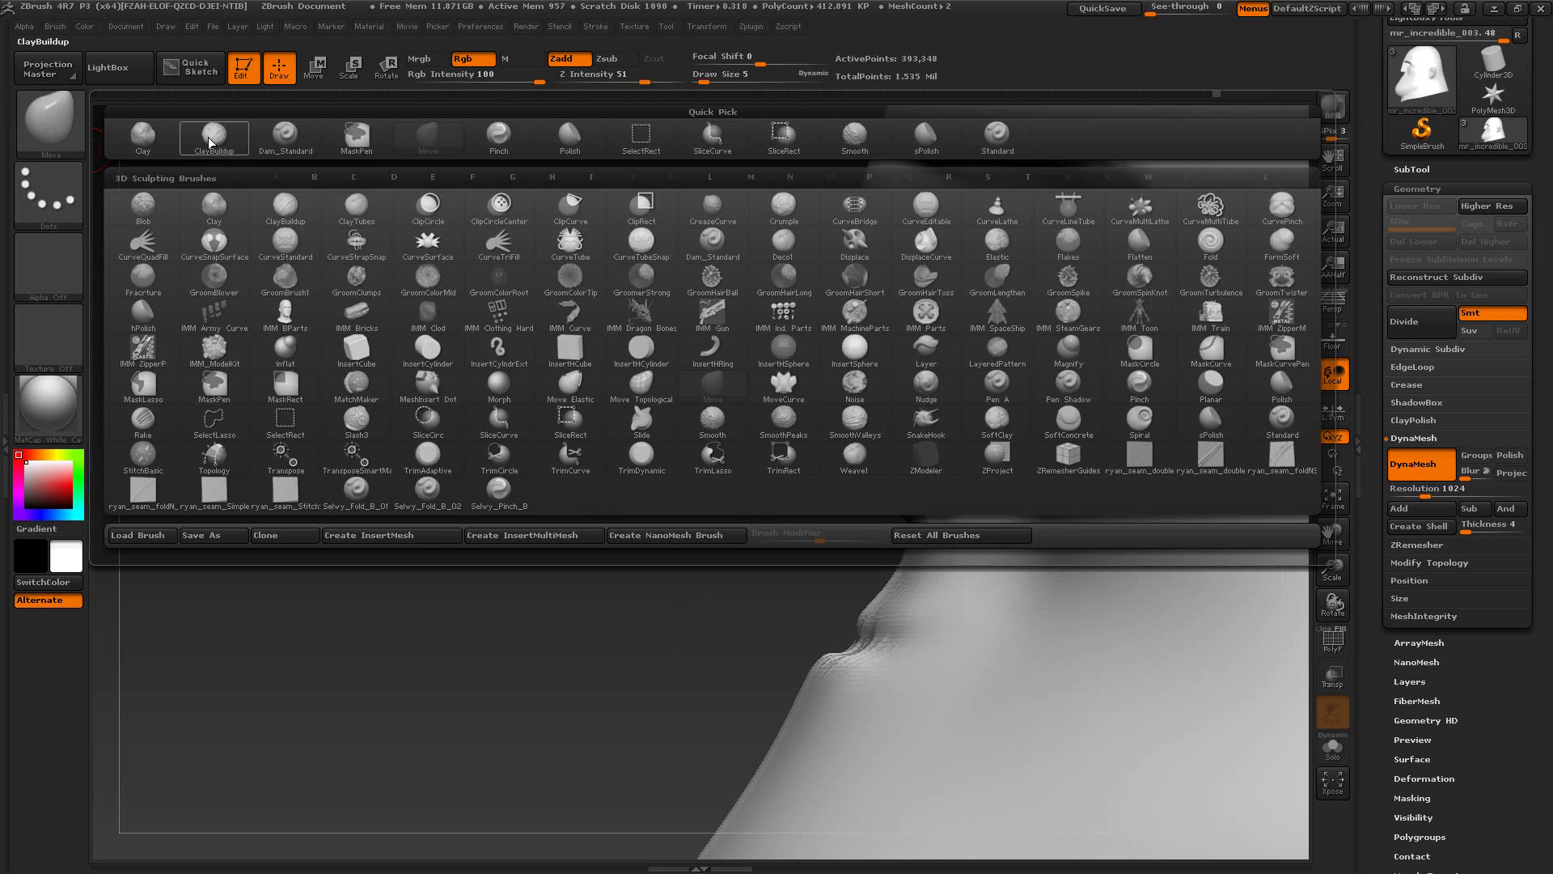
pyautogui.click(207, 138)
pyautogui.moveTo(569, 588)
pyautogui.mouseDown()
pyautogui.moveTo(598, 514)
pyautogui.moveTo(593, 543)
pyautogui.mouseUp()
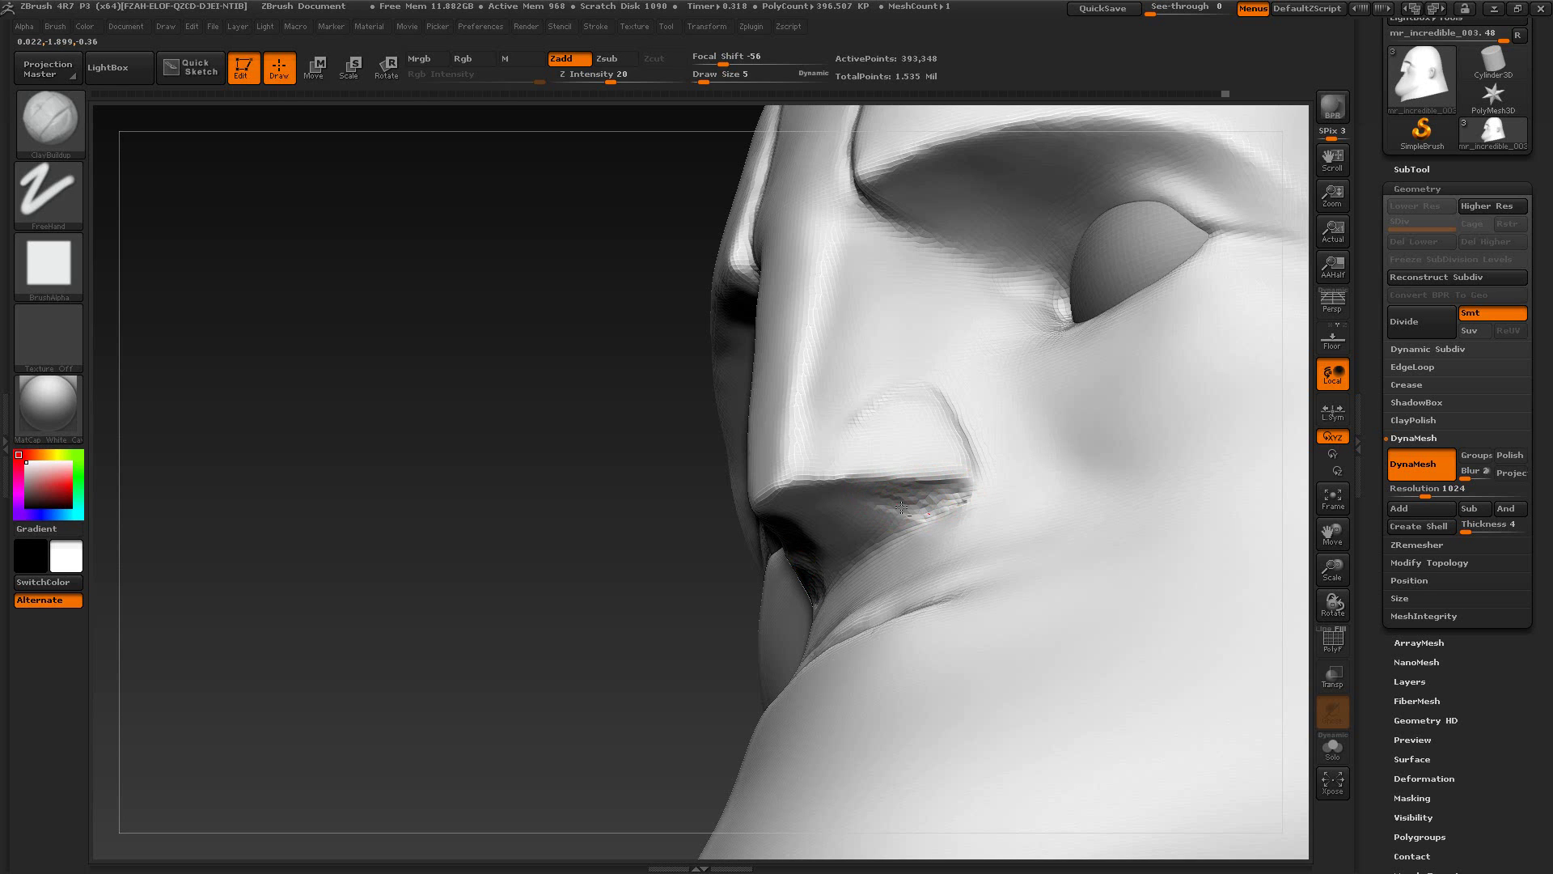
pyautogui.moveTo(634, 478); pyautogui.dragTo(558, 570)
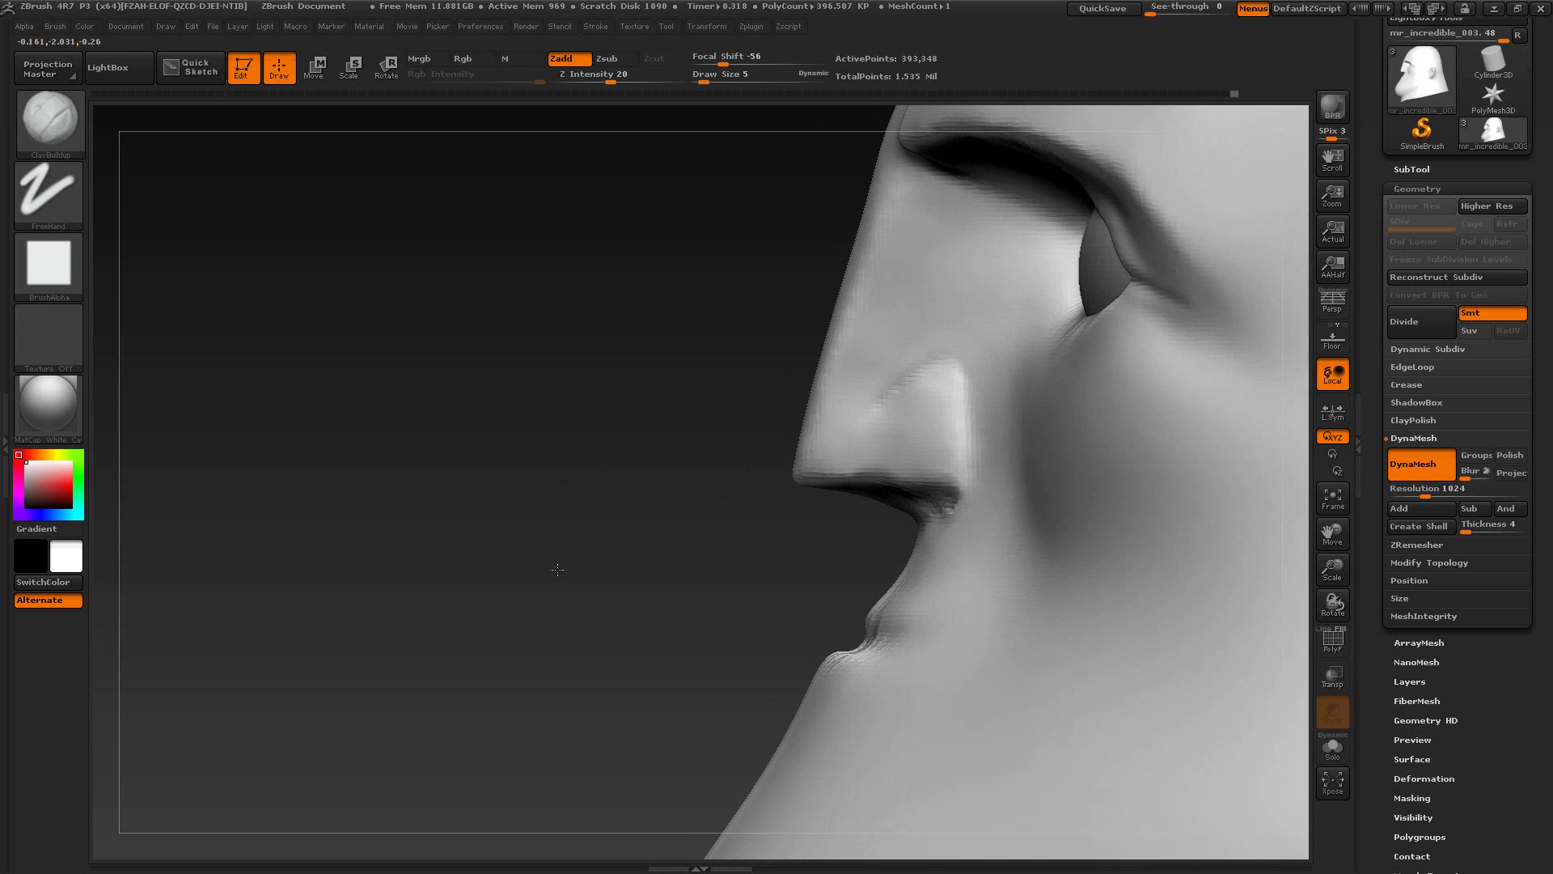
# Step: Compare the nostril wing with the profile reference image and smooth the clay strokes on its underside
pyautogui.hotkey('alt', 'Tab')
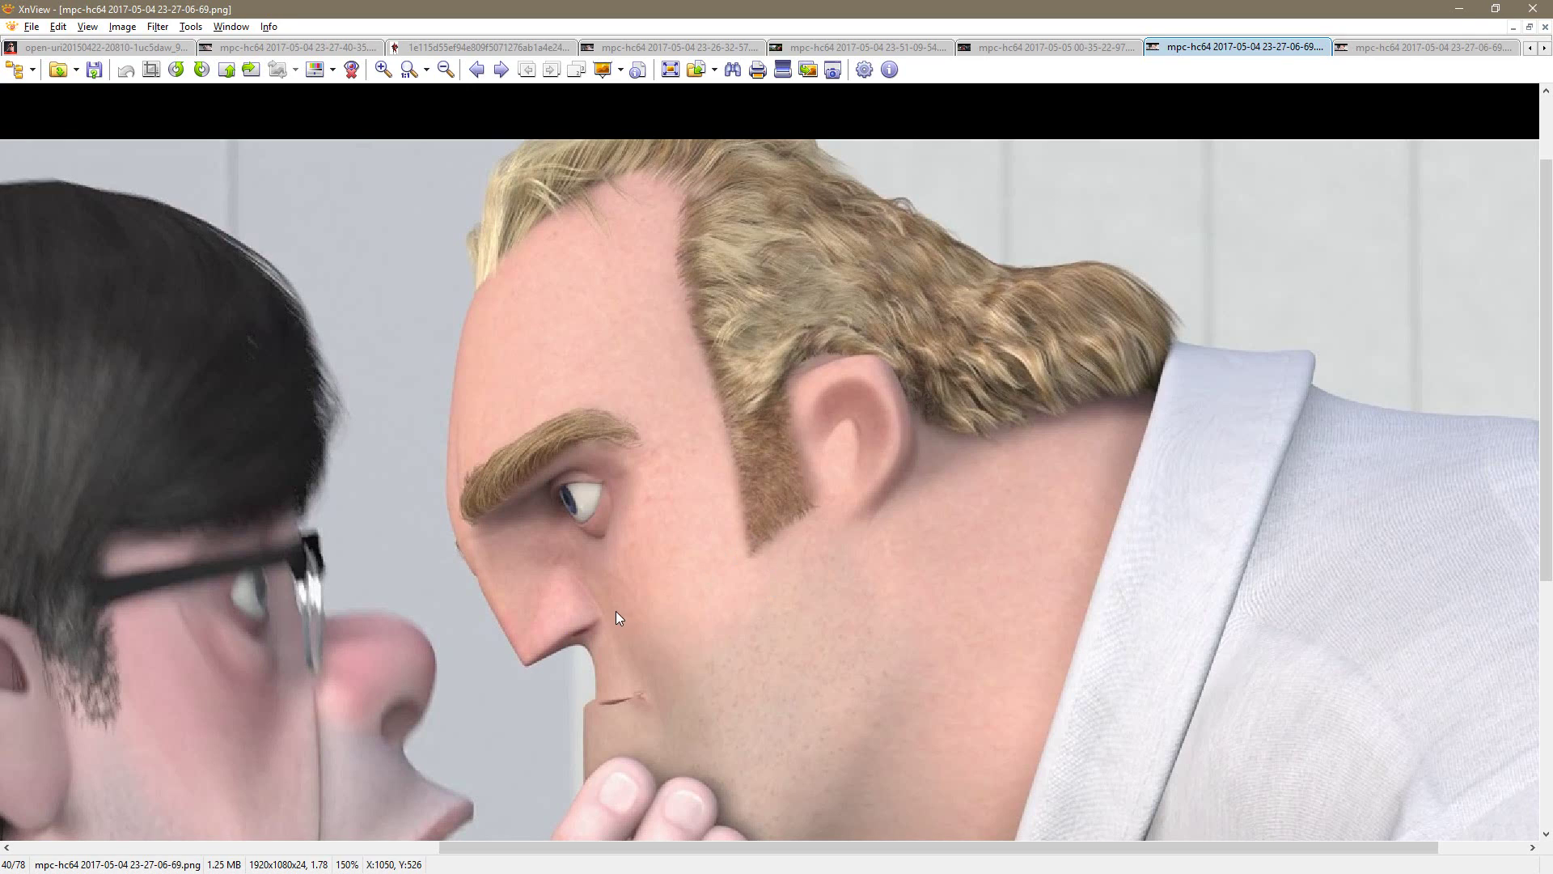
pyautogui.hotkey('alt', 'Tab')
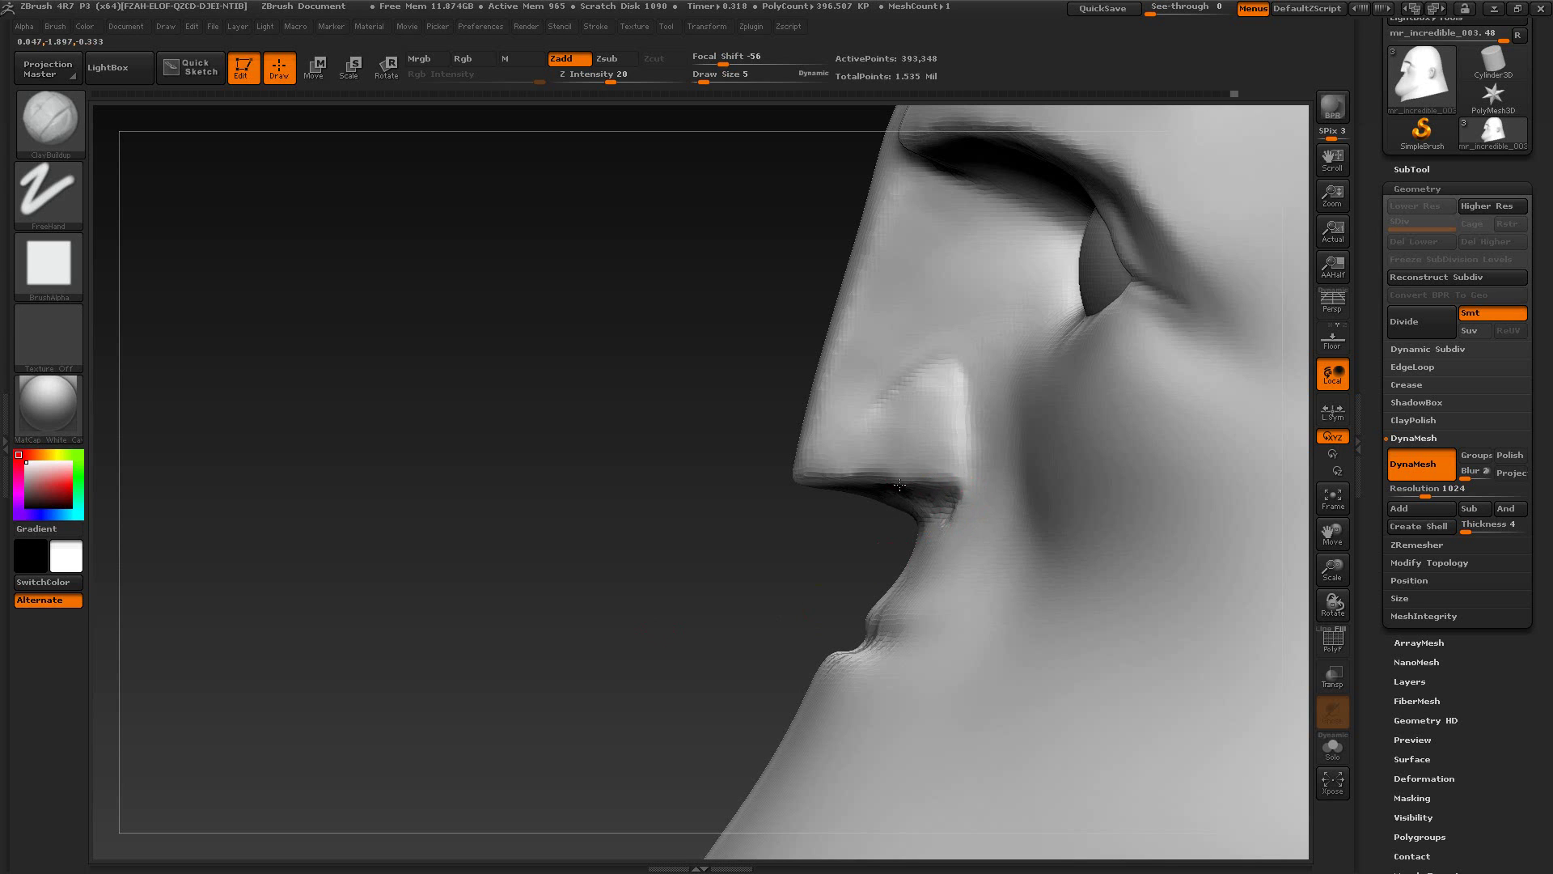
pyautogui.moveTo(814, 556); pyautogui.dragTo(886, 521)
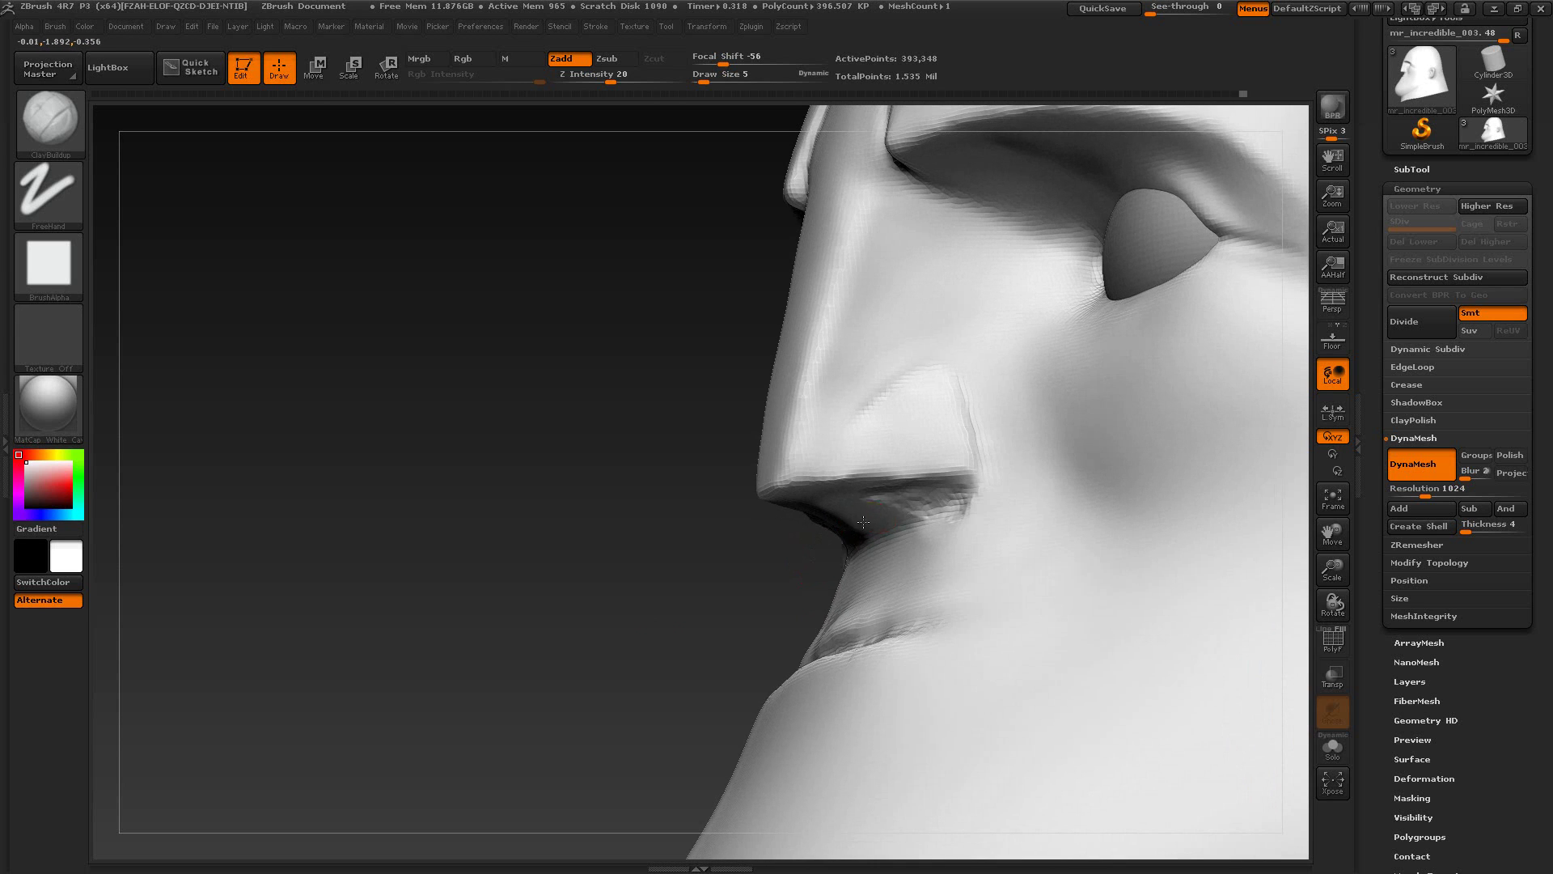
pyautogui.press('shift')
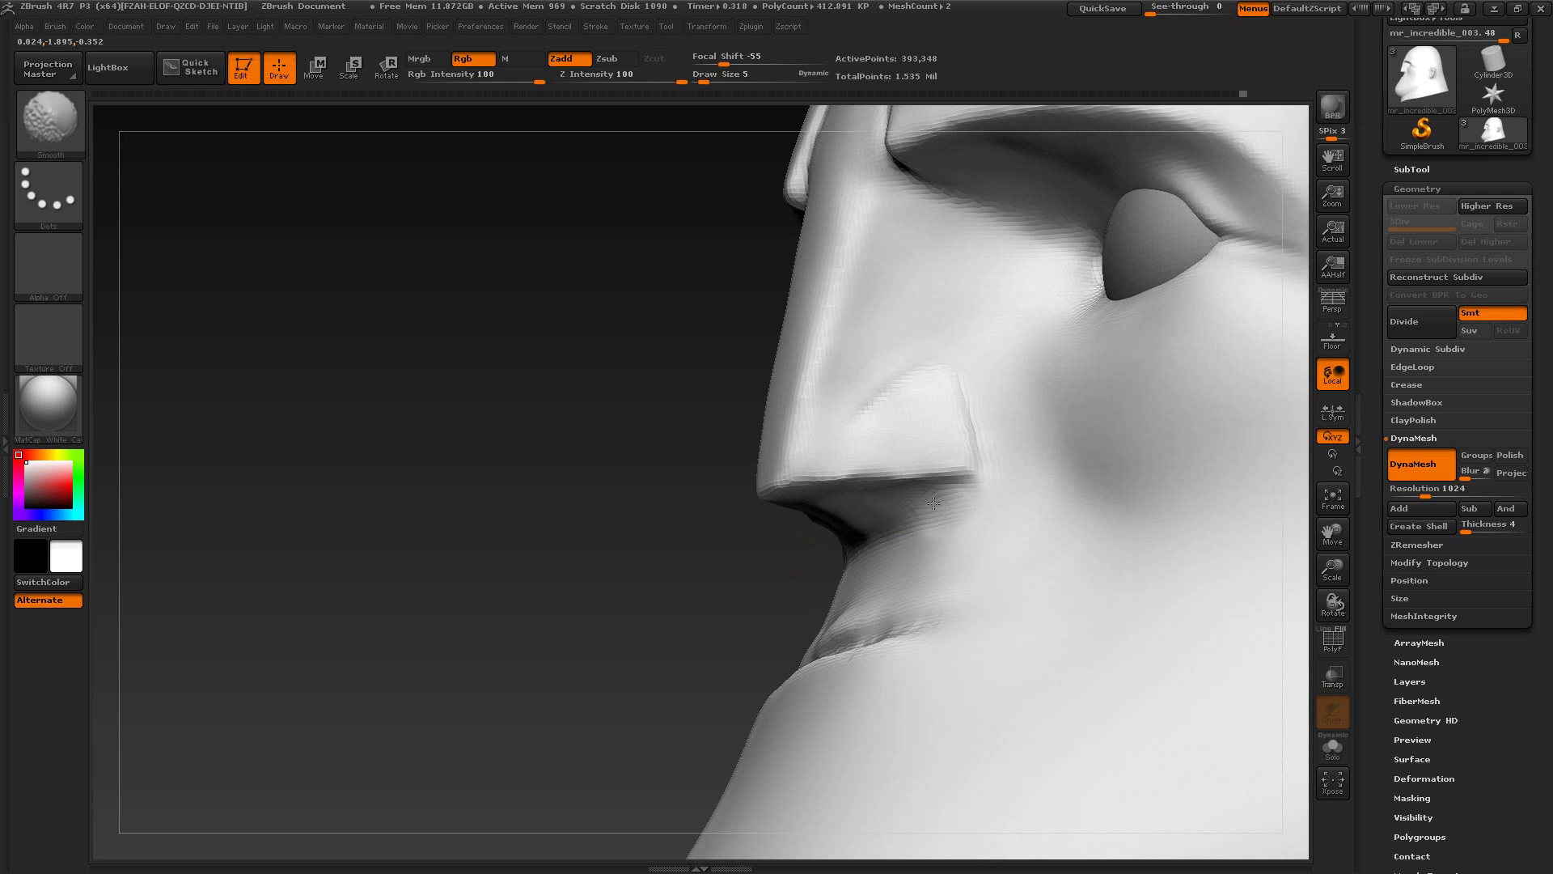
pyautogui.moveTo(738, 541); pyautogui.dragTo(716, 607)
# Step: Recheck the reference image, add clay just below the nostril wing with ClayBuildup and smooth it into the upper lip area
pyautogui.hotkey('alt', 'Tab')
pyautogui.hotkey('alt', 'Tab')
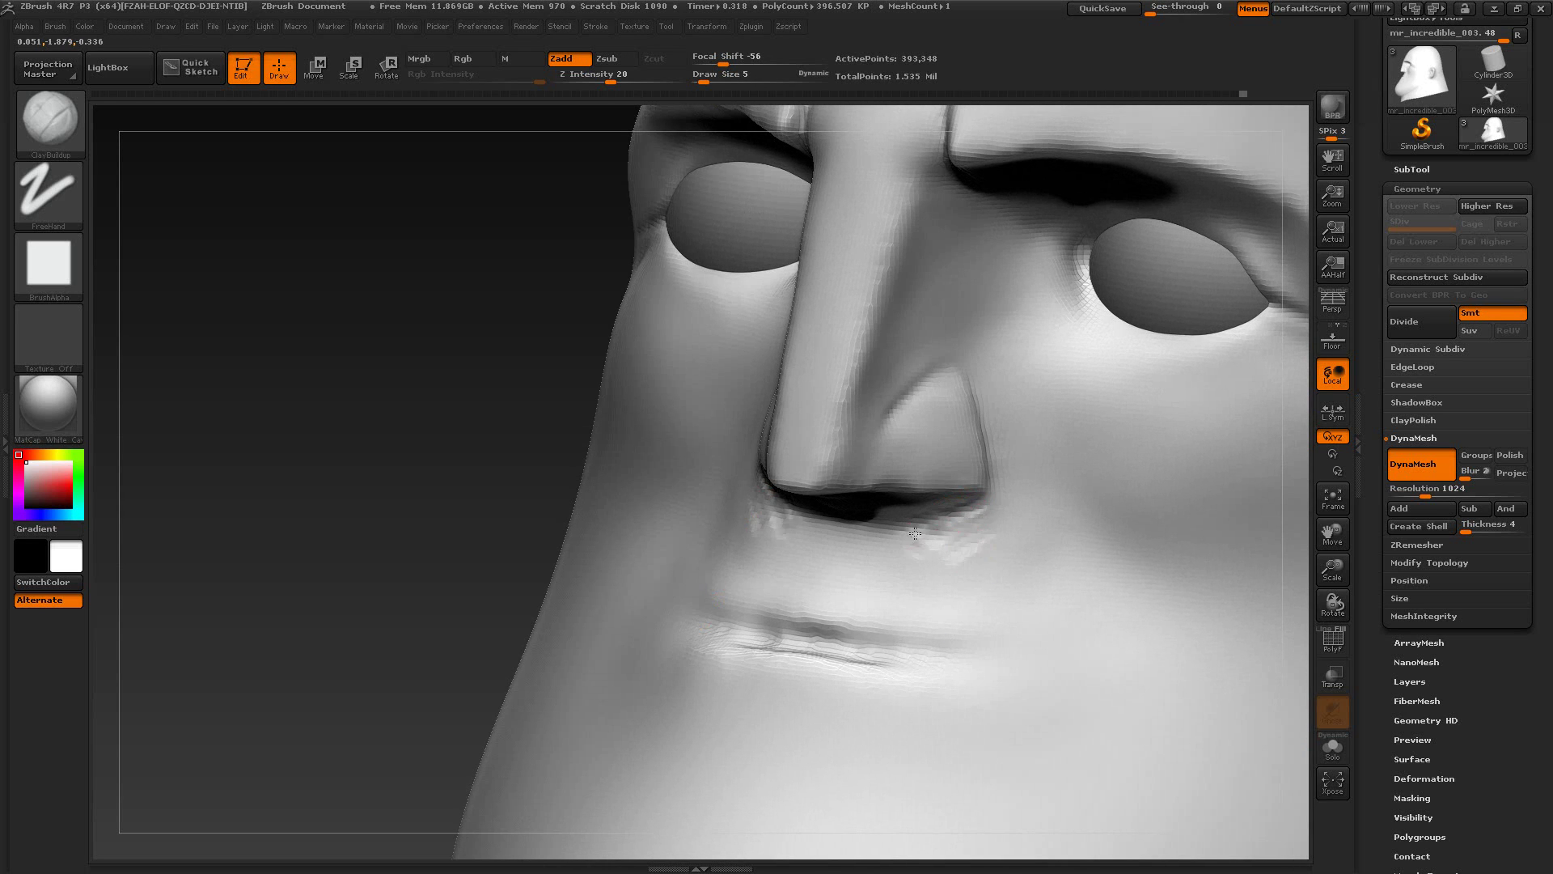
pyautogui.press('shift')
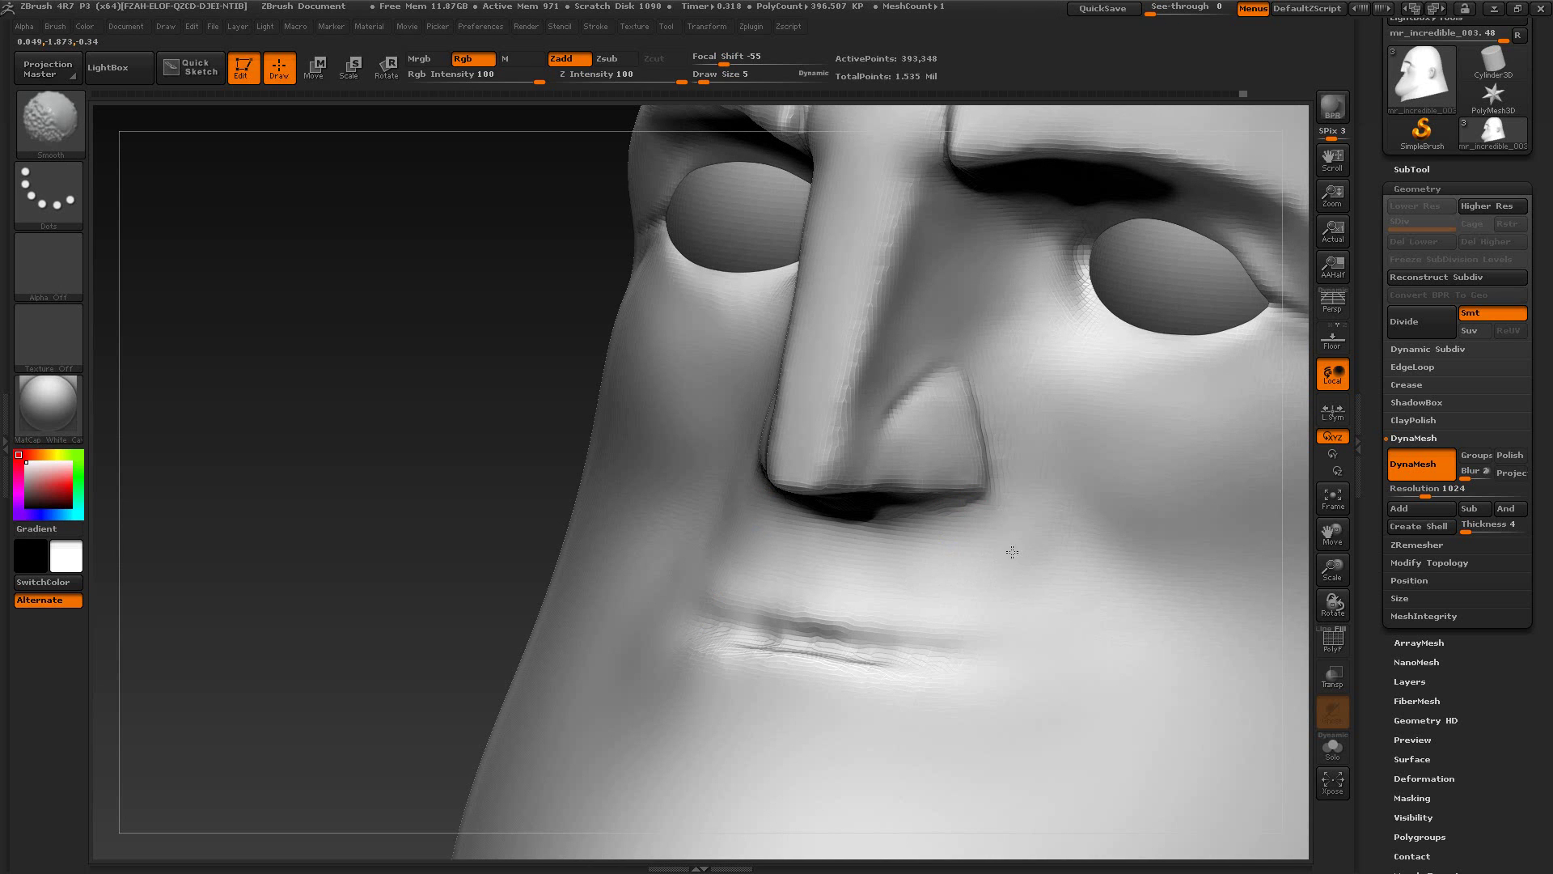
pyautogui.moveTo(472, 496)
pyautogui.mouseDown()
pyautogui.moveTo(410, 469)
pyautogui.moveTo(434, 485)
pyautogui.mouseUp()
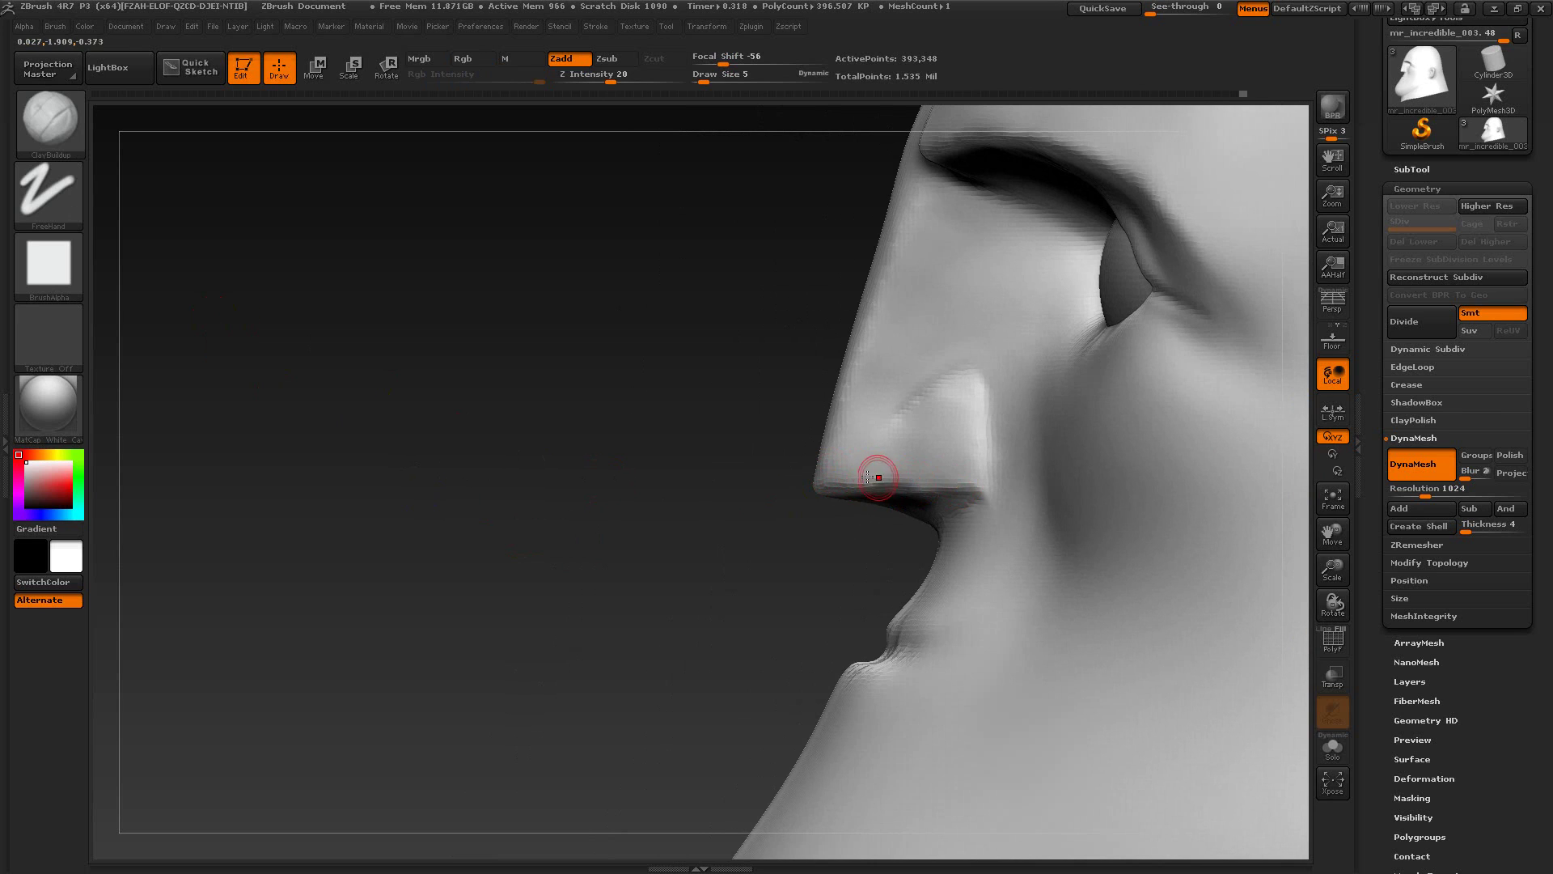
# Step: Build up the nostril wing's lower side edge with ClayBuildup at draw size 5 and smooth the area beneath it
pyautogui.moveTo(864, 476)
pyautogui.mouseDown()
pyautogui.moveTo(952, 485)
pyautogui.moveTo(957, 468)
pyautogui.moveTo(891, 461)
pyautogui.mouseUp()
pyautogui.moveTo(794, 555); pyautogui.dragTo(874, 552)
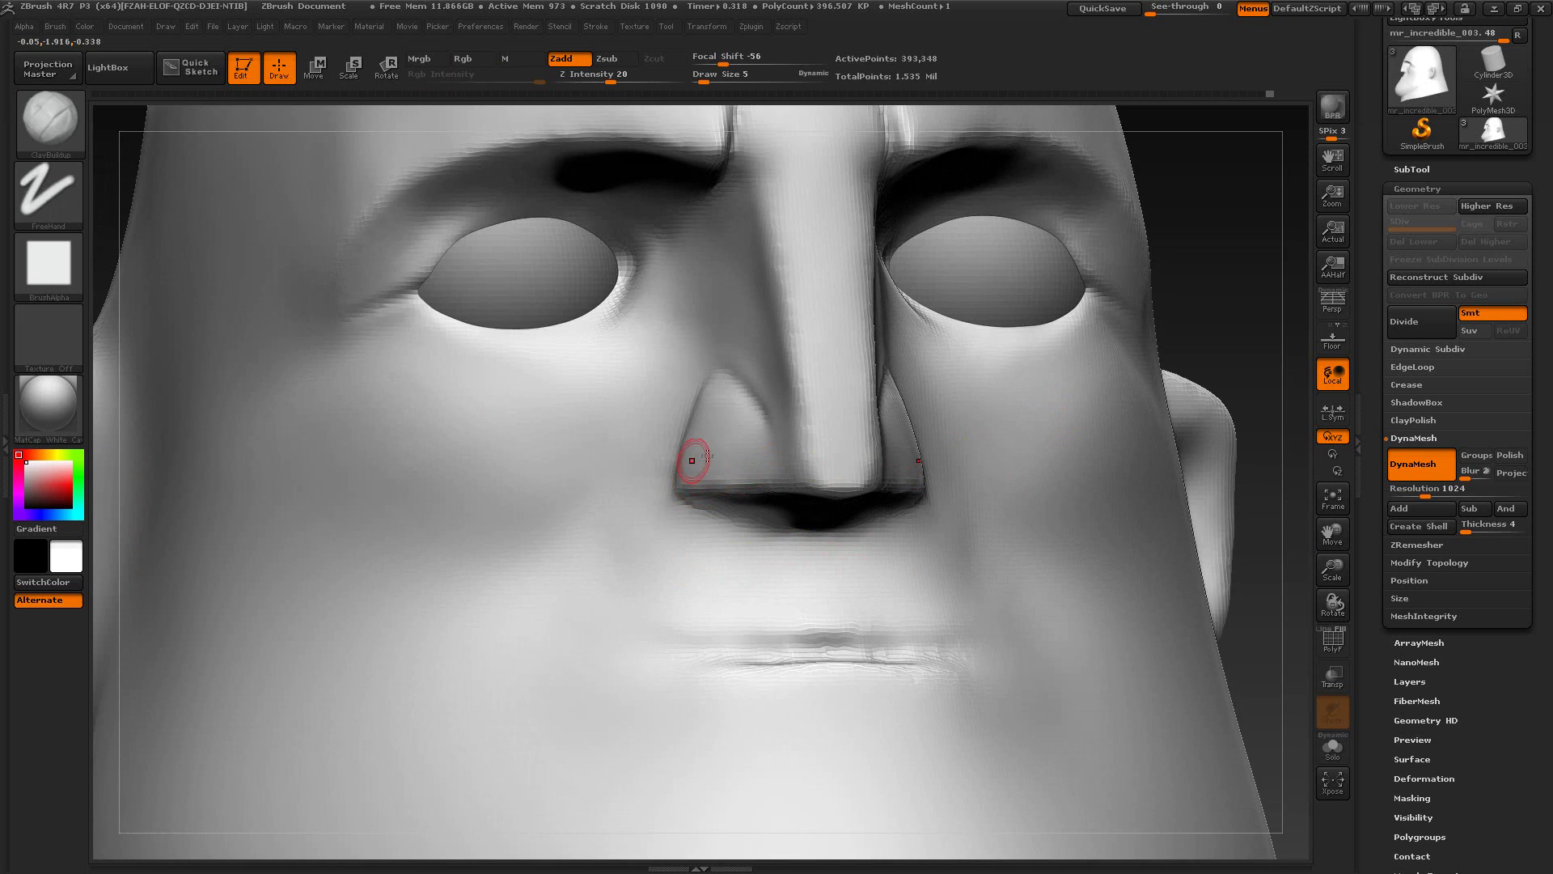
pyautogui.press('shift')
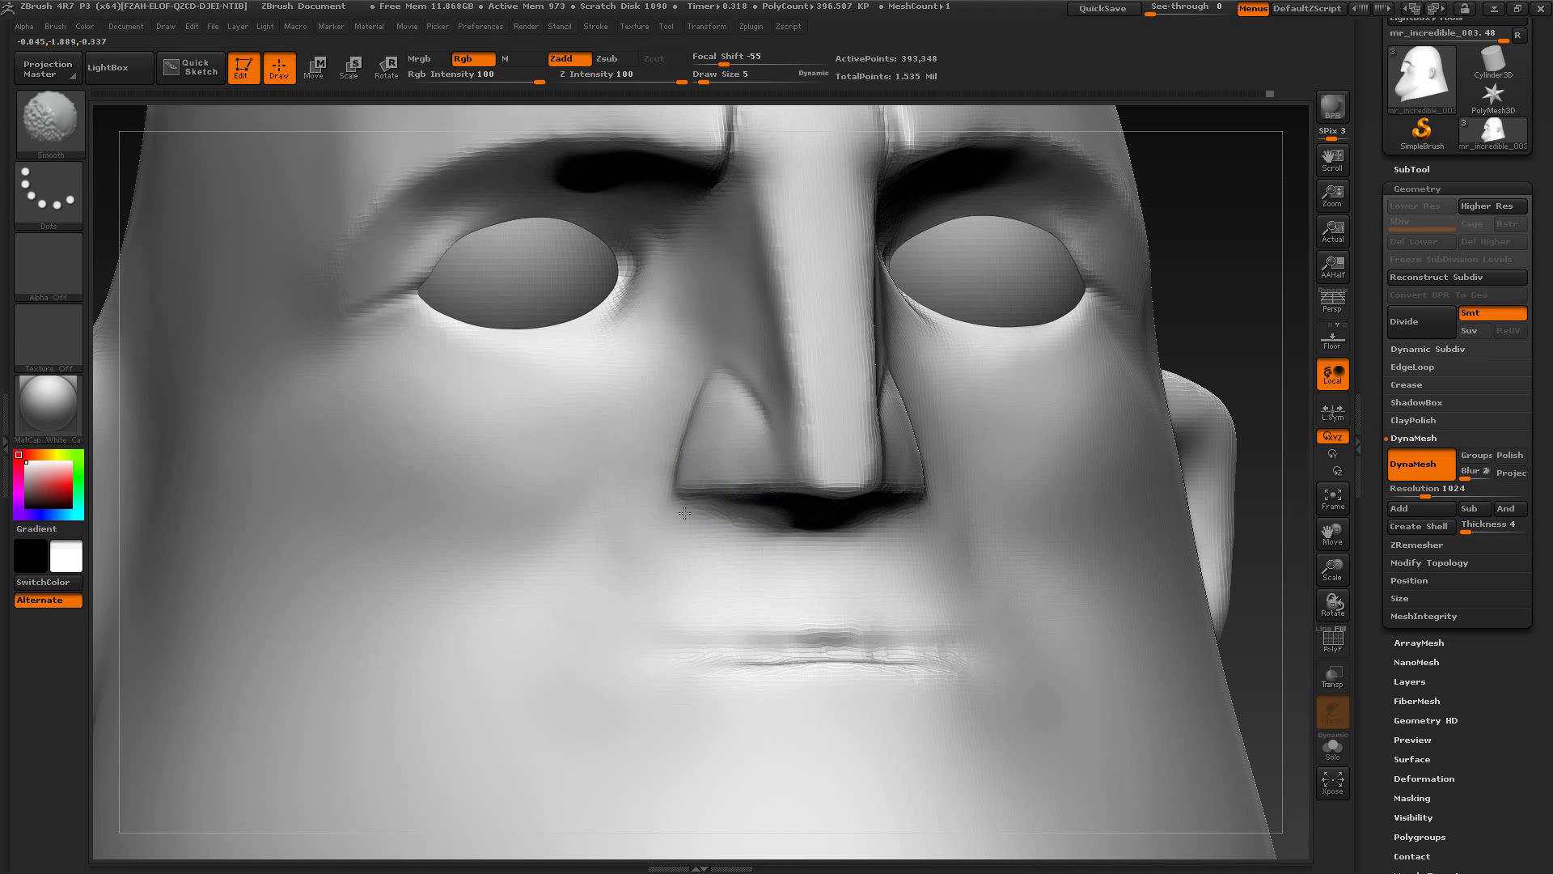
# Step: Sharpen the nostril wing's lower edge and rear corner with the Pinch brush at draw size 13 and remesh with DynaMesh
pyautogui.keyDown('alt'); pyautogui.moveTo(1212, 319); pyautogui.dragTo(1105, 357); pyautogui.keyUp('alt')
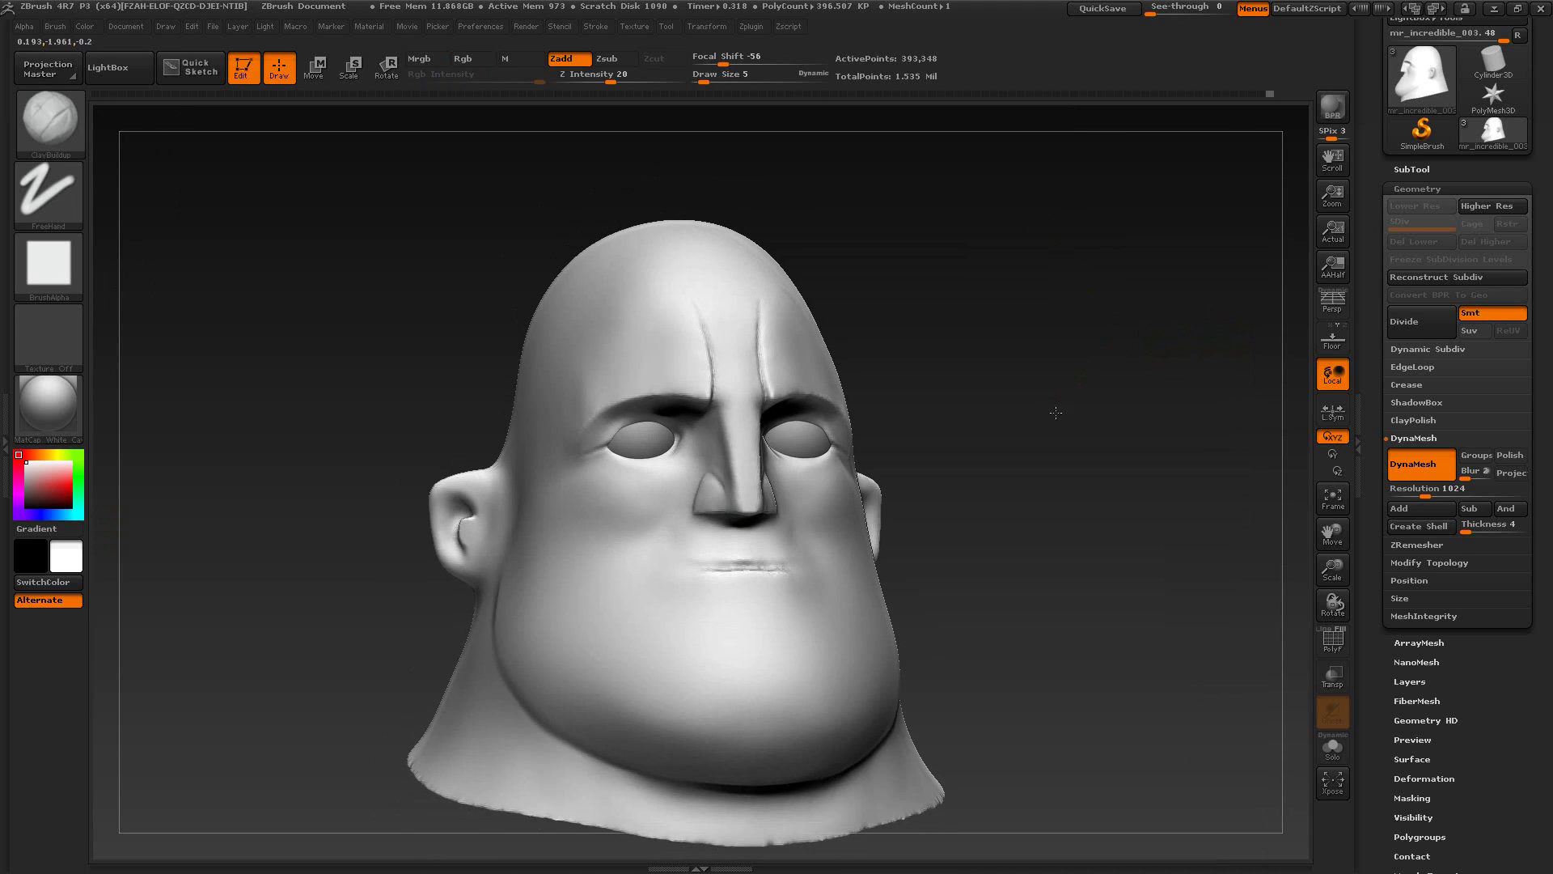
pyautogui.moveTo(1054, 413)
pyautogui.mouseDown()
pyautogui.moveTo(1100, 409)
pyautogui.moveTo(1080, 411)
pyautogui.mouseUp()
pyautogui.moveTo(954, 437)
pyautogui.keyDown('alt'); pyautogui.mouseDown()
pyautogui.moveTo(1051, 499)
pyautogui.moveTo(1047, 437)
pyautogui.moveTo(1050, 461)
pyautogui.moveTo(1033, 429)
pyautogui.moveTo(1020, 504)
pyautogui.mouseUp(); pyautogui.keyUp('alt')
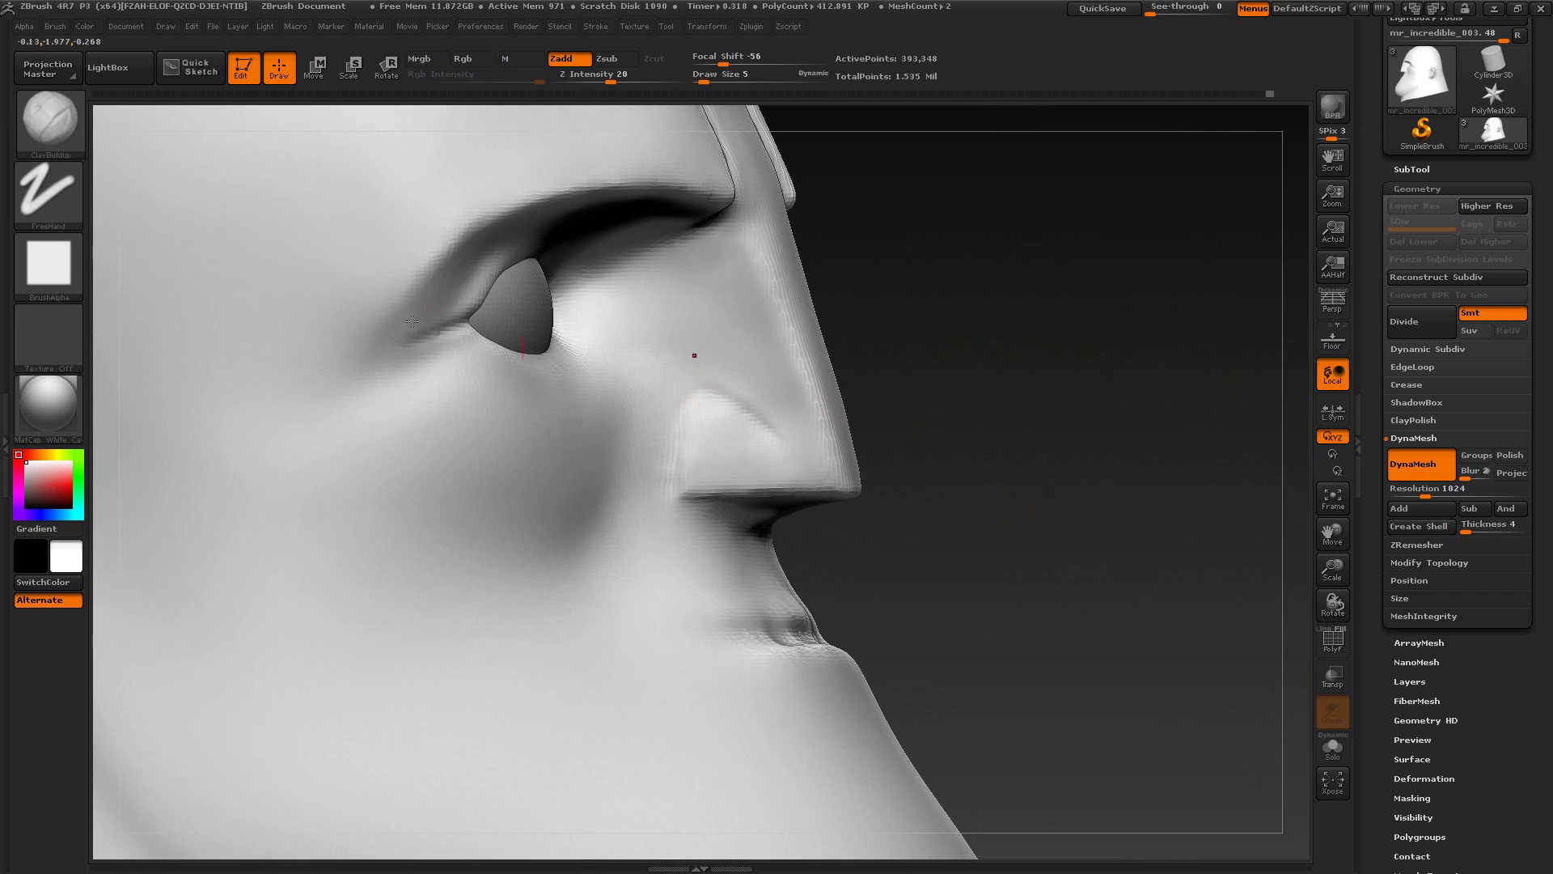
pyautogui.click(46, 113)
pyautogui.click(489, 138)
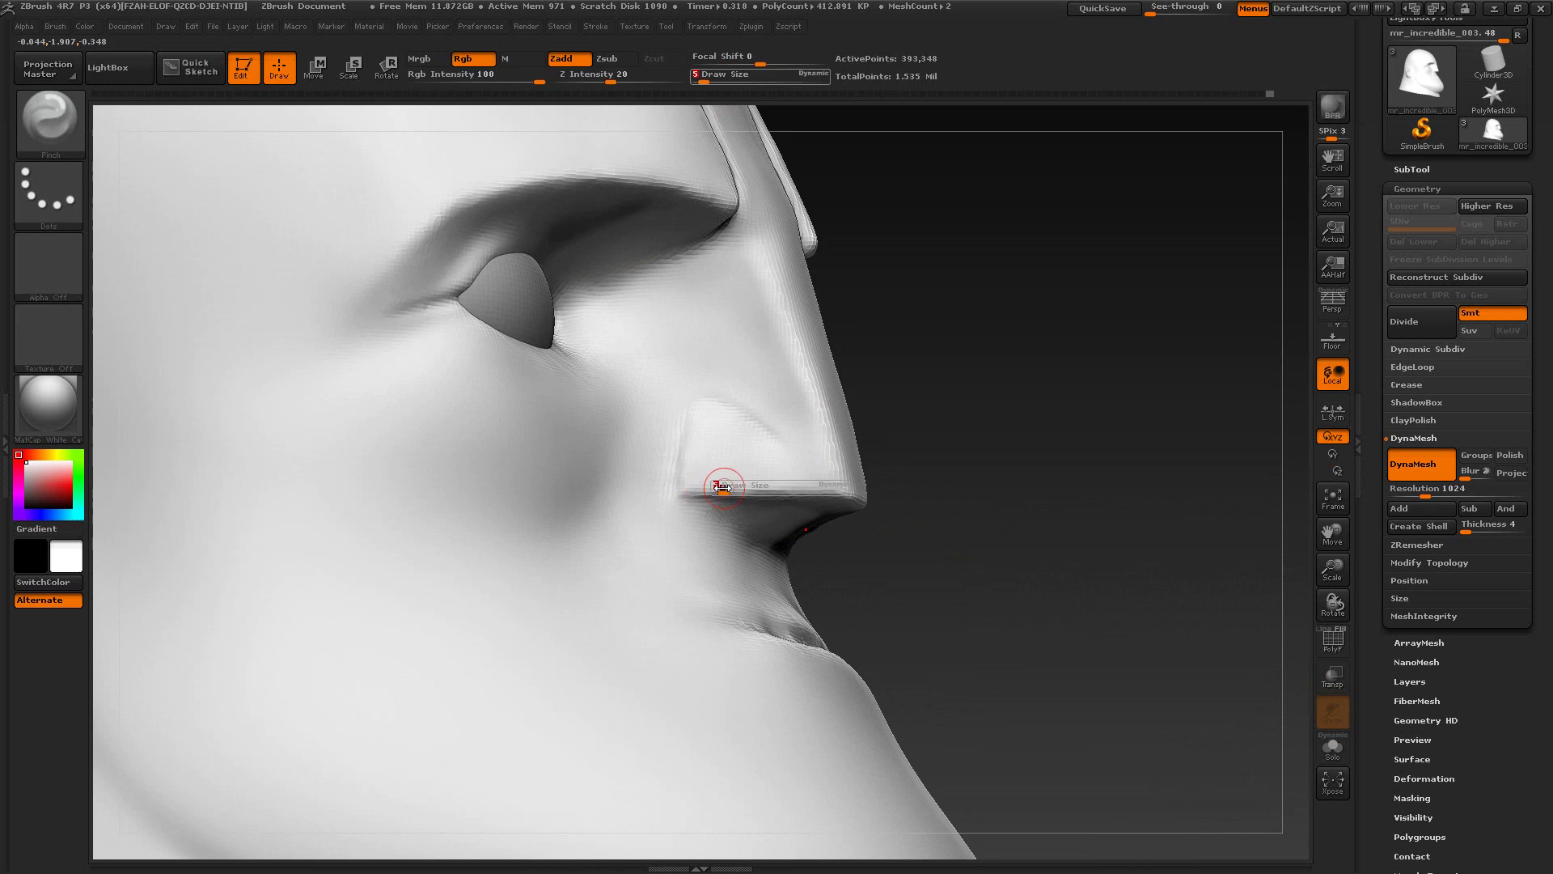
pyautogui.moveTo(723, 487); pyautogui.dragTo(721, 488)
pyautogui.press('s')
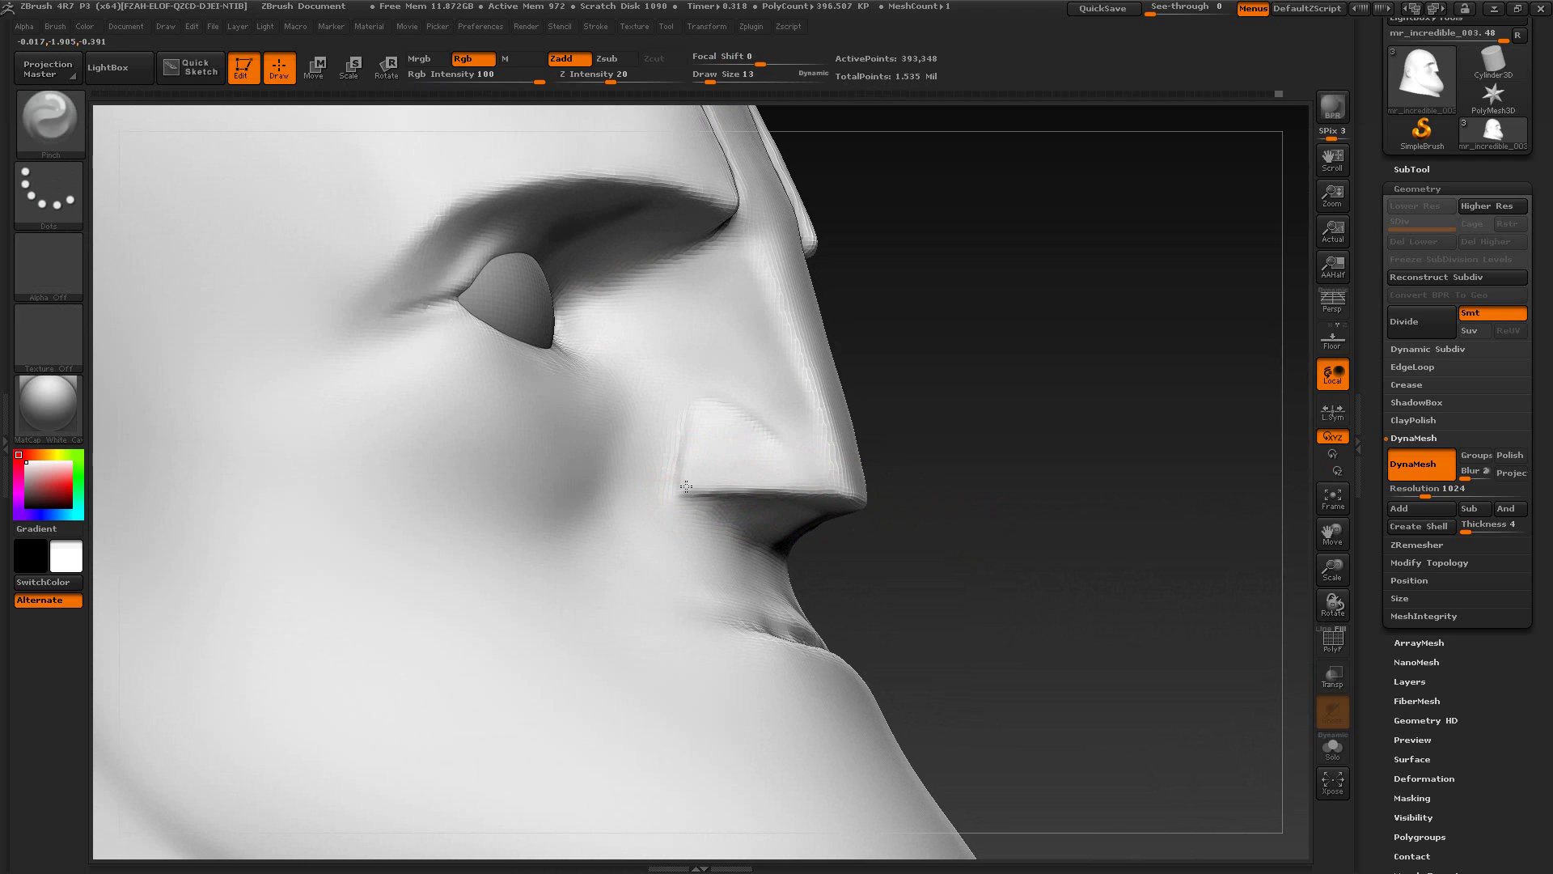
pyautogui.keyDown('ctrl'); pyautogui.moveTo(964, 441); pyautogui.dragTo(884, 555); pyautogui.keyUp('ctrl')
pyautogui.hotkey('alt', 'Tab')
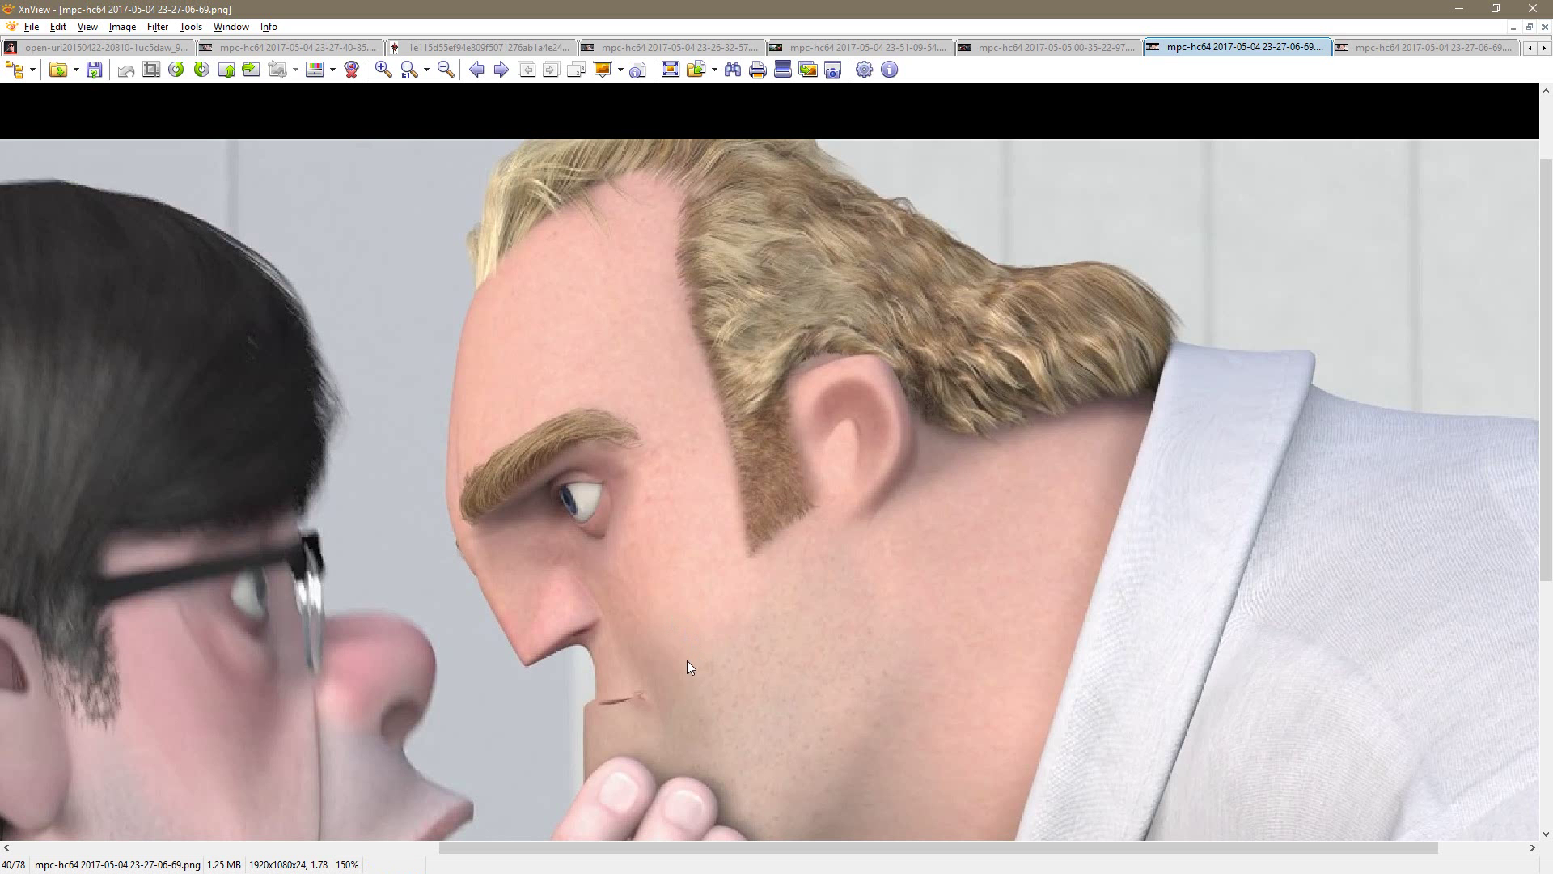
# Step: Return to ZBrush, check the profile reference, adjust the nostril wing's rear corner with the Move brush and quick save the project
pyautogui.hotkey('alt', 'Tab')
pyautogui.keyDown('alt'); pyautogui.moveTo(708, 575); pyautogui.dragTo(712, 648); pyautogui.keyUp('alt')
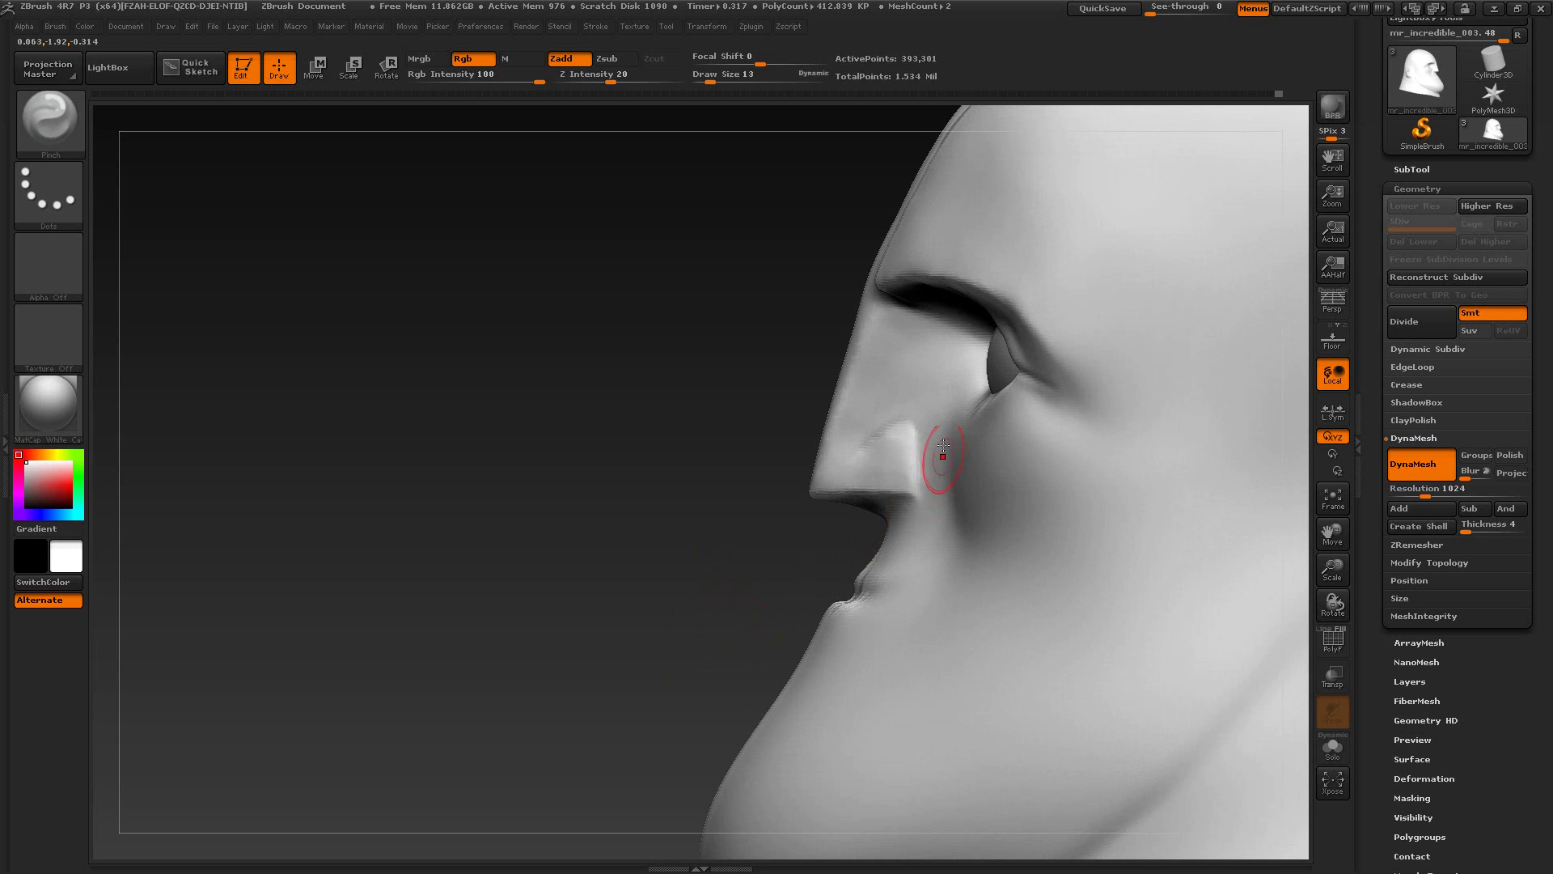
pyautogui.click(61, 128)
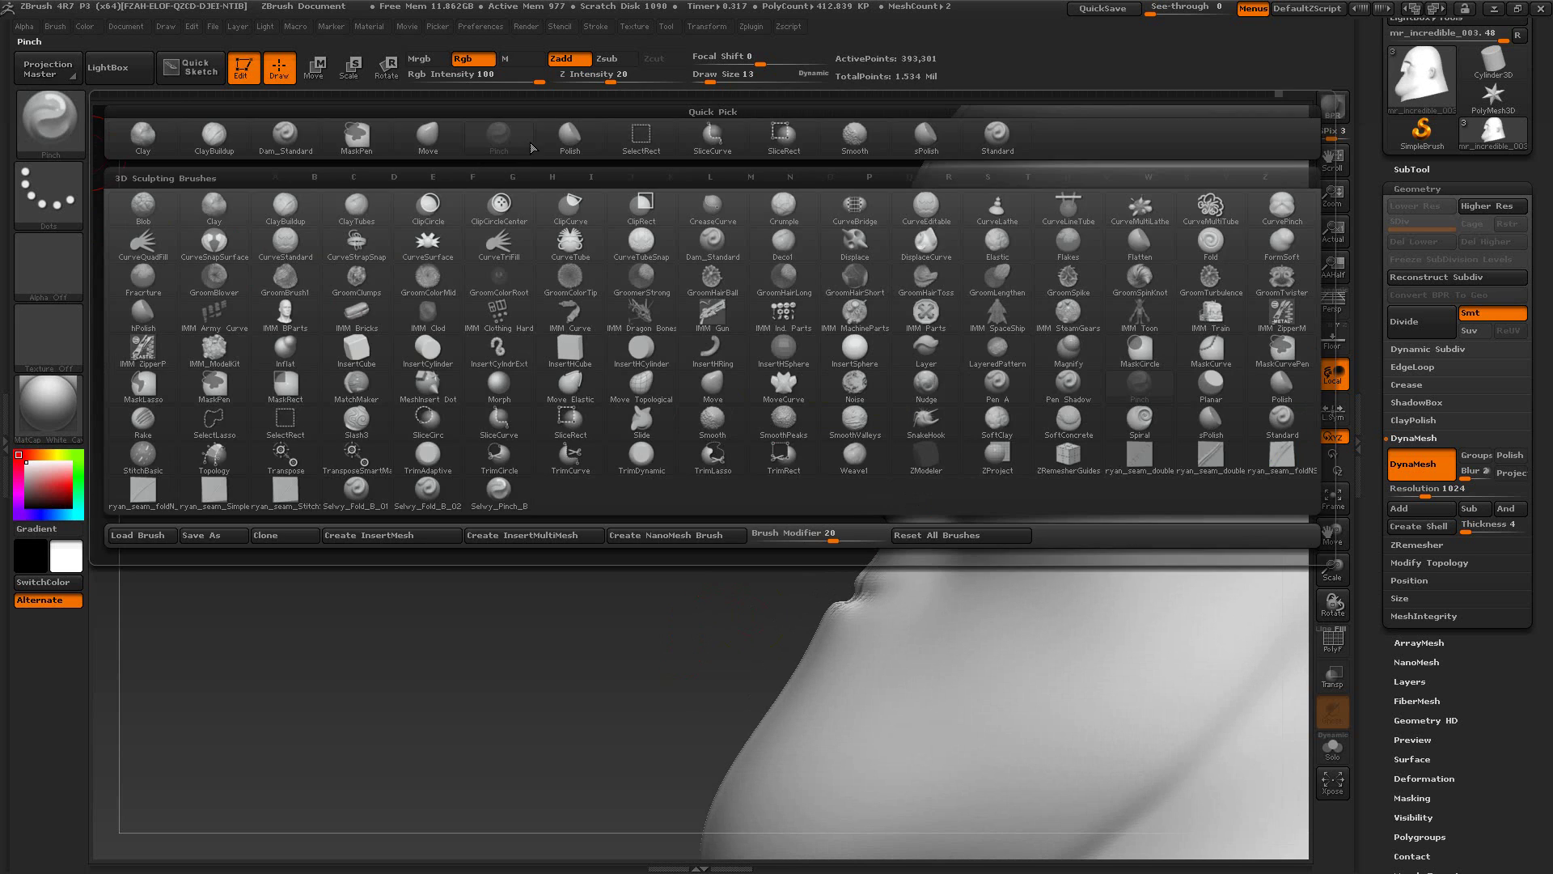
pyautogui.click(457, 170)
pyautogui.hotkey('alt', 'Tab')
pyautogui.hotkey('alt', 'Tab')
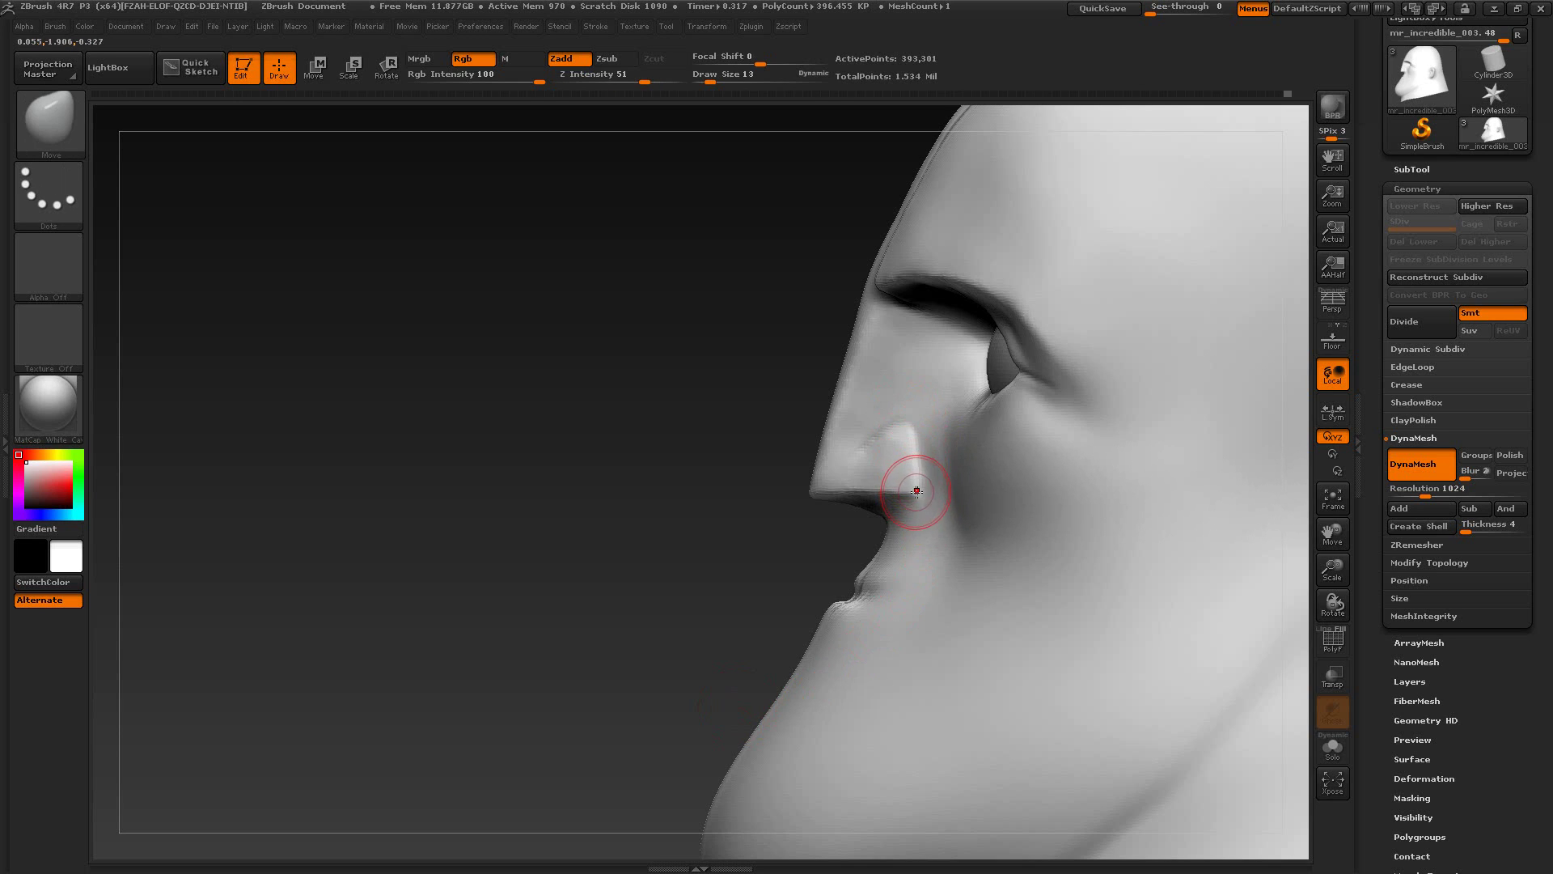
pyautogui.keyDown('shift'); pyautogui.moveTo(842, 555); pyautogui.dragTo(702, 487); pyautogui.keyUp('shift')
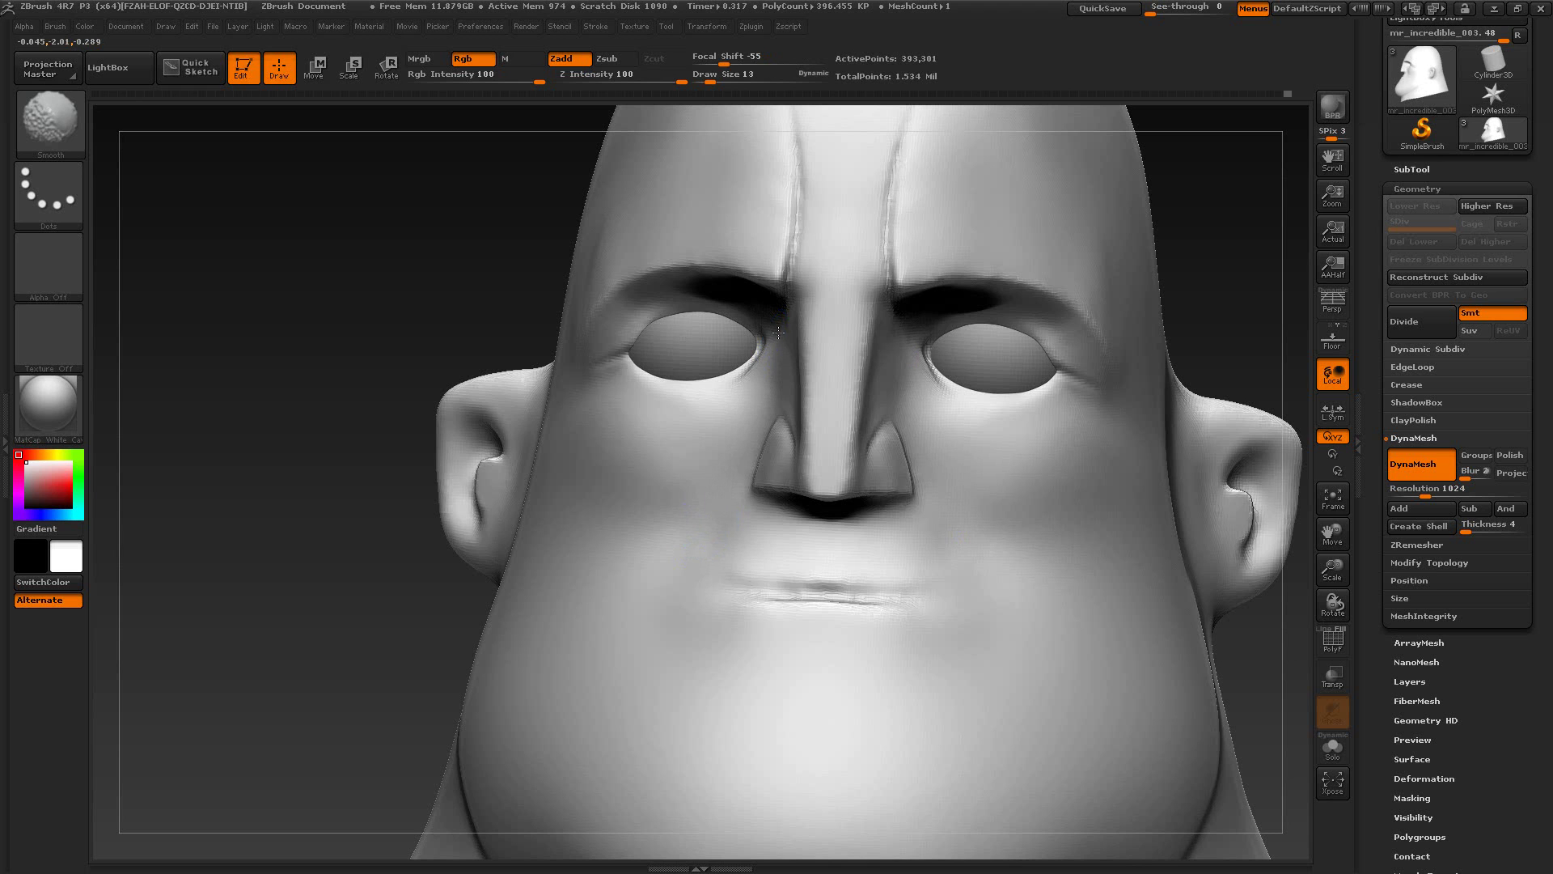
pyautogui.moveTo(1186, 305)
pyautogui.mouseDown()
pyautogui.moveTo(809, 388)
pyautogui.moveTo(586, 502)
pyautogui.moveTo(485, 447)
pyautogui.moveTo(1148, 502)
pyautogui.moveTo(1056, 458)
pyautogui.moveTo(1123, 472)
pyautogui.moveTo(1061, 551)
pyautogui.moveTo(1079, 555)
pyautogui.mouseUp()
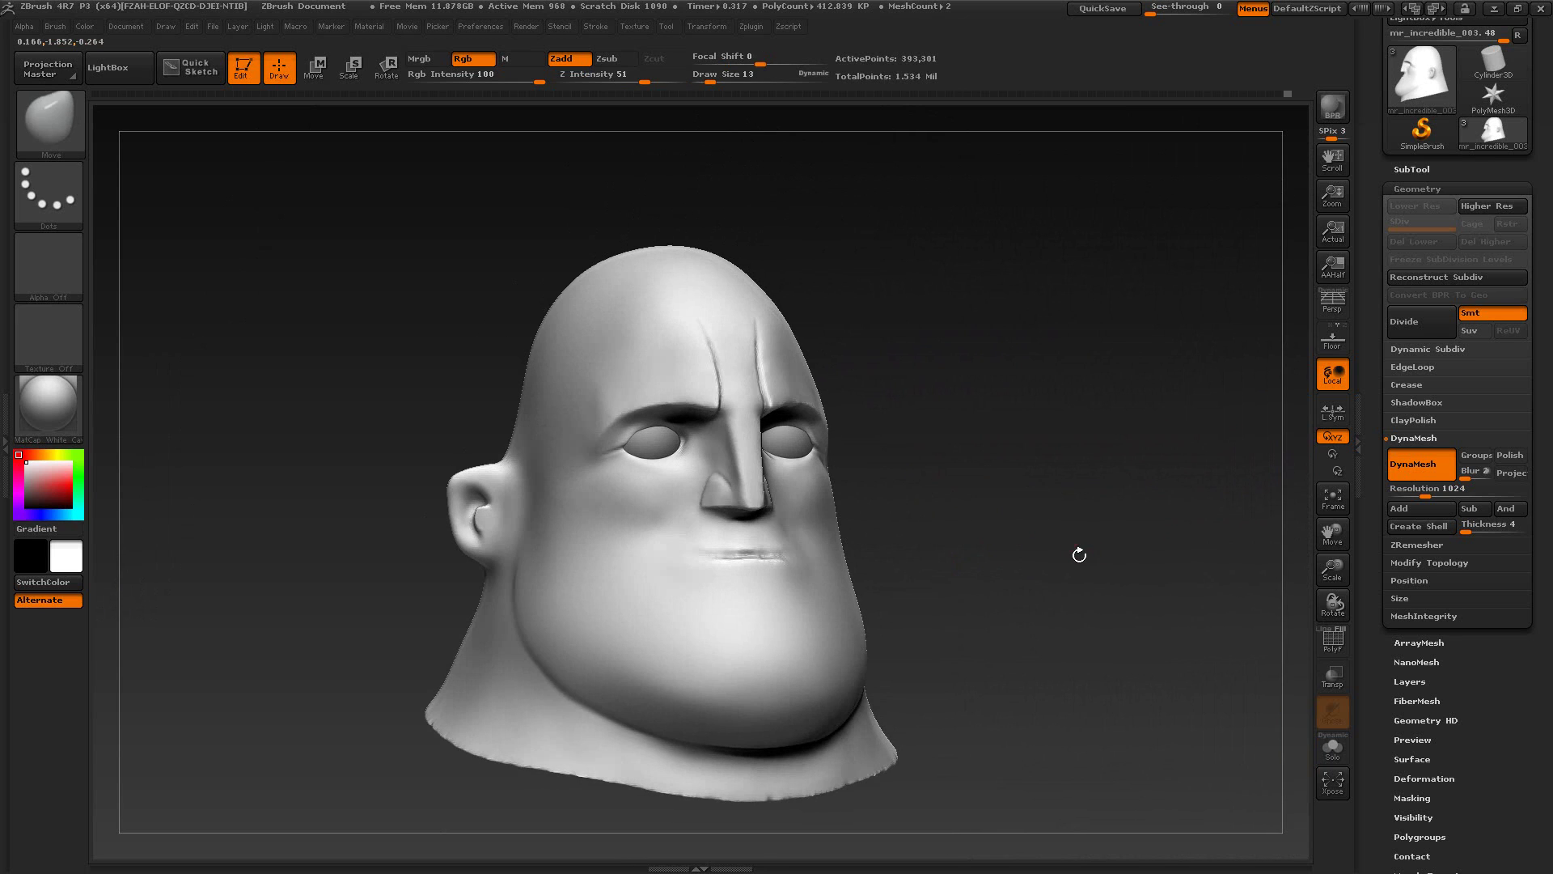
pyautogui.click(1102, 10)
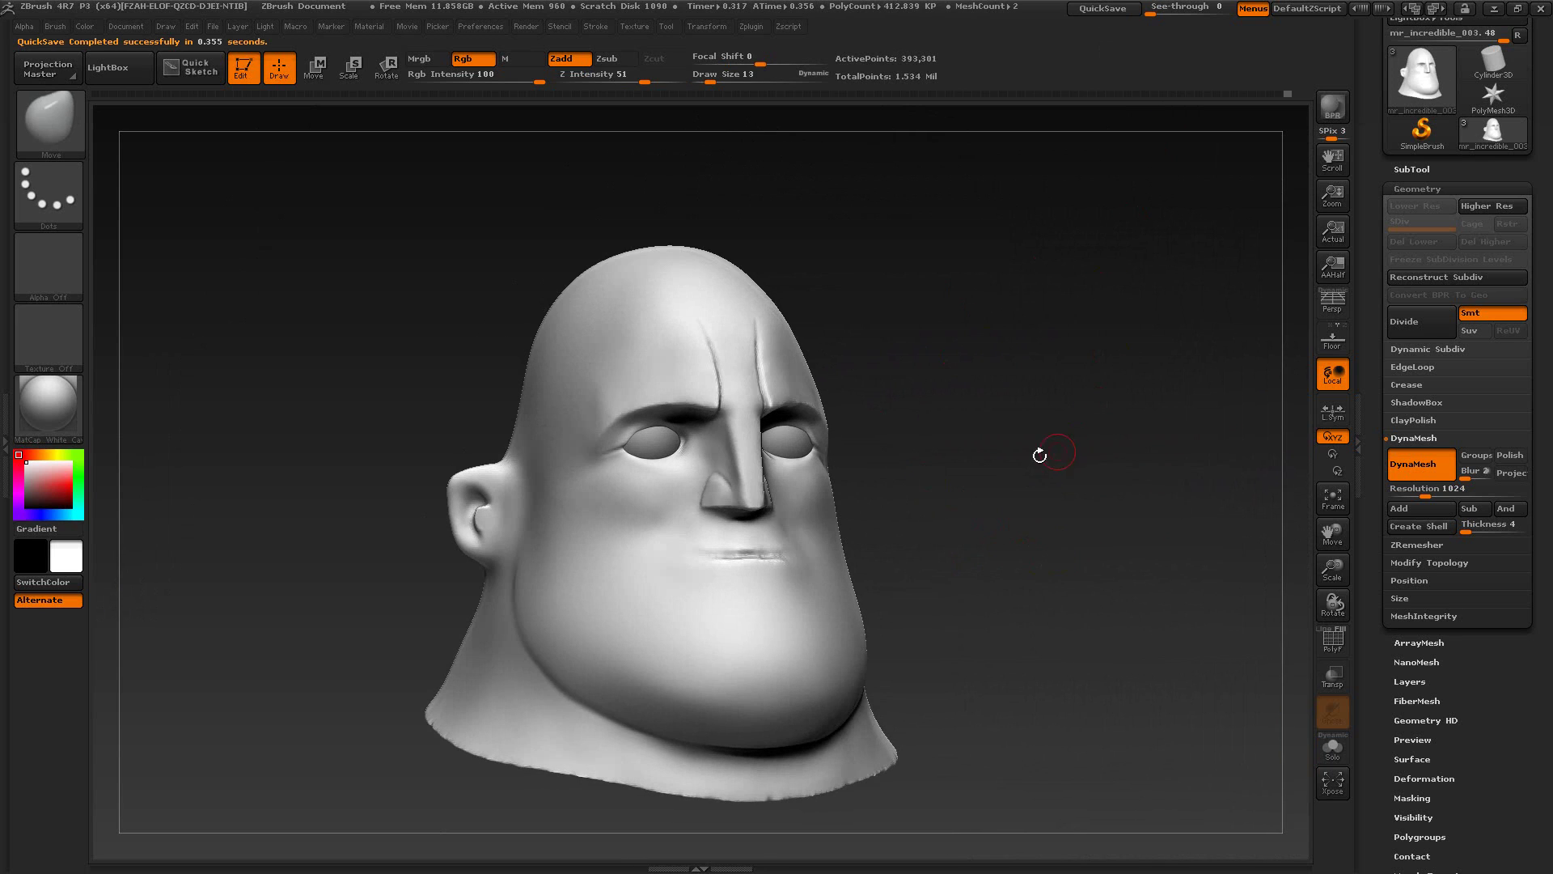
# Step: Refine the lower ends of the forehead frown creases near the inner brows with the Dam_Standard brush and smooth them
pyautogui.moveTo(1027, 401)
pyautogui.mouseDown()
pyautogui.moveTo(979, 402)
pyautogui.moveTo(1127, 350)
pyautogui.moveTo(1118, 324)
pyautogui.moveTo(1138, 393)
pyautogui.moveTo(421, 389)
pyautogui.mouseUp()
pyautogui.click(53, 130)
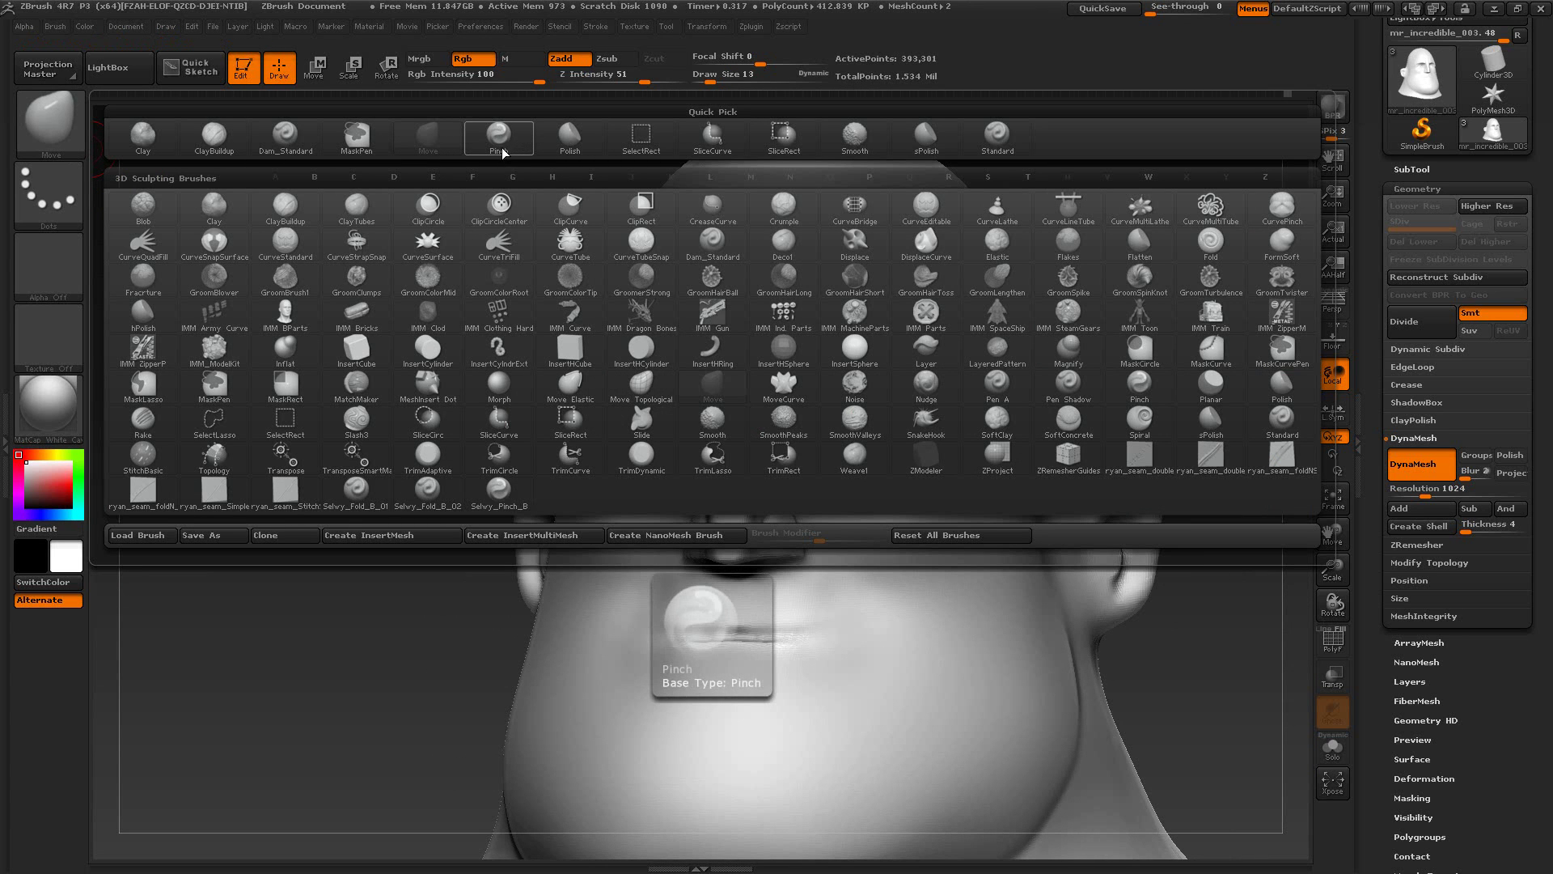
pyautogui.click(272, 138)
pyautogui.moveTo(366, 310)
pyautogui.mouseDown()
pyautogui.moveTo(375, 340)
pyautogui.moveTo(357, 350)
pyautogui.moveTo(780, 367)
pyautogui.mouseUp()
pyautogui.moveTo(1040, 371); pyautogui.dragTo(856, 384)
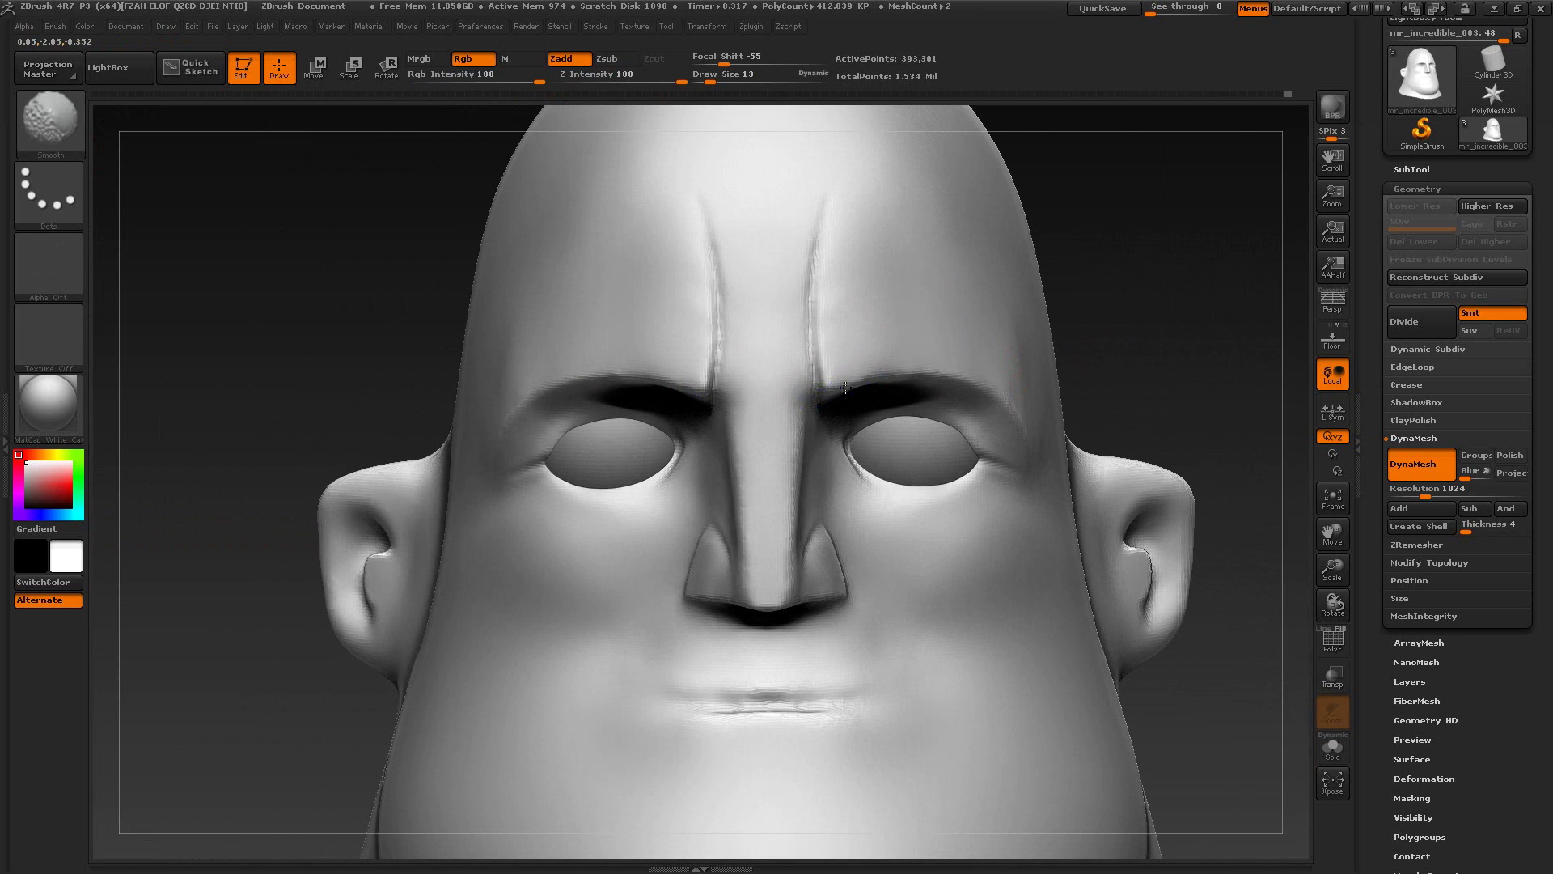
pyautogui.moveTo(1154, 326)
pyautogui.keyDown('alt'); pyautogui.mouseDown()
pyautogui.moveTo(1165, 318)
pyautogui.moveTo(1017, 329)
pyautogui.mouseUp(); pyautogui.keyUp('alt')
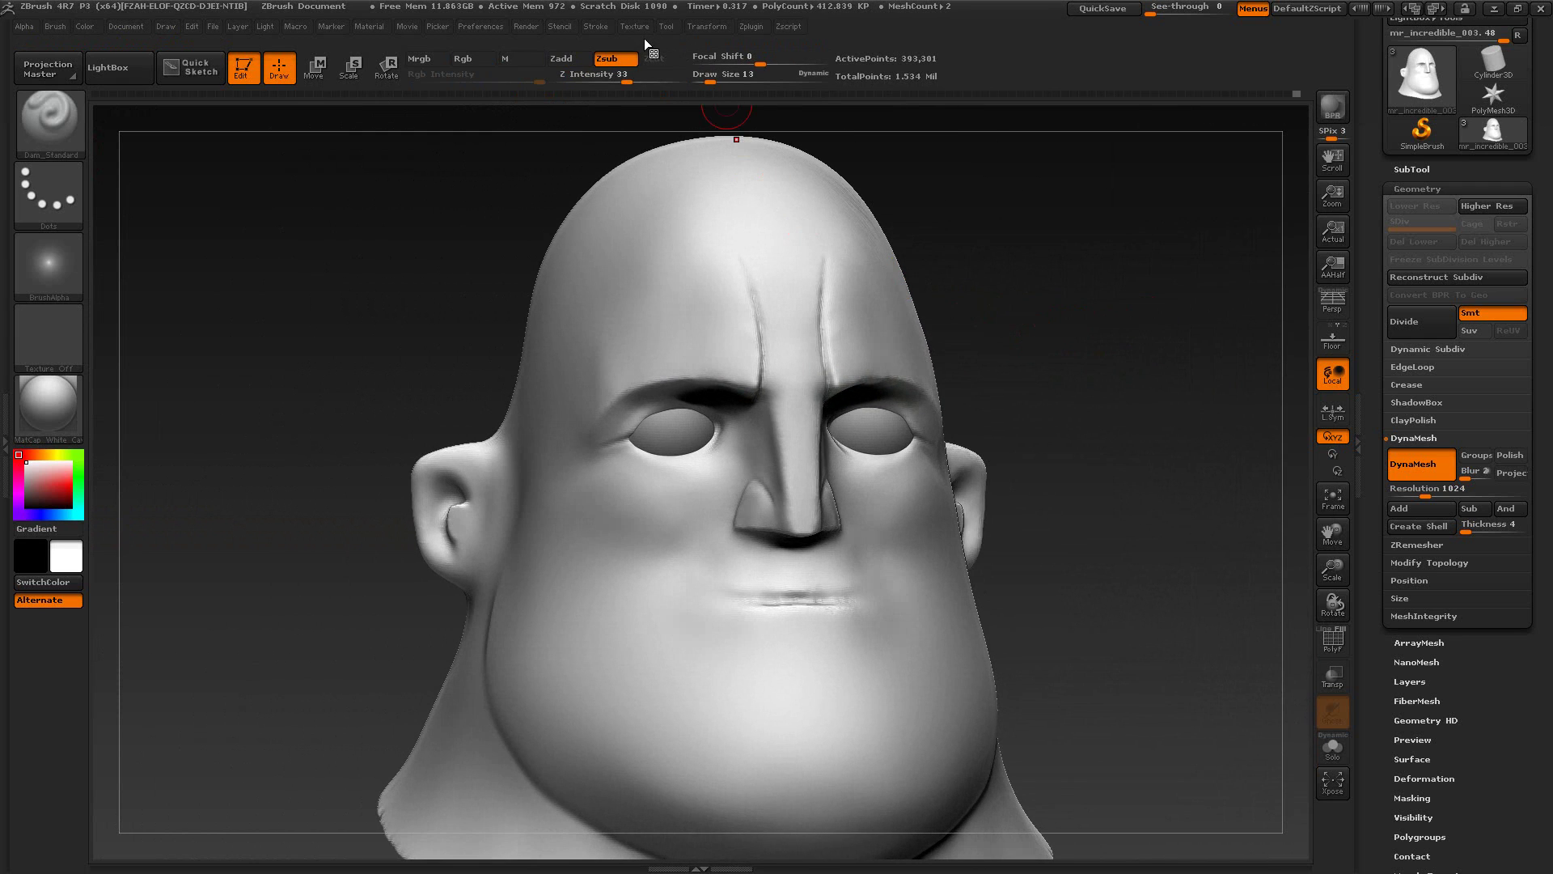
# Step: Restore the Cust1 reference view, bring up the masked character image behind ZBrush and set See-through to 49
pyautogui.click(630, 27)
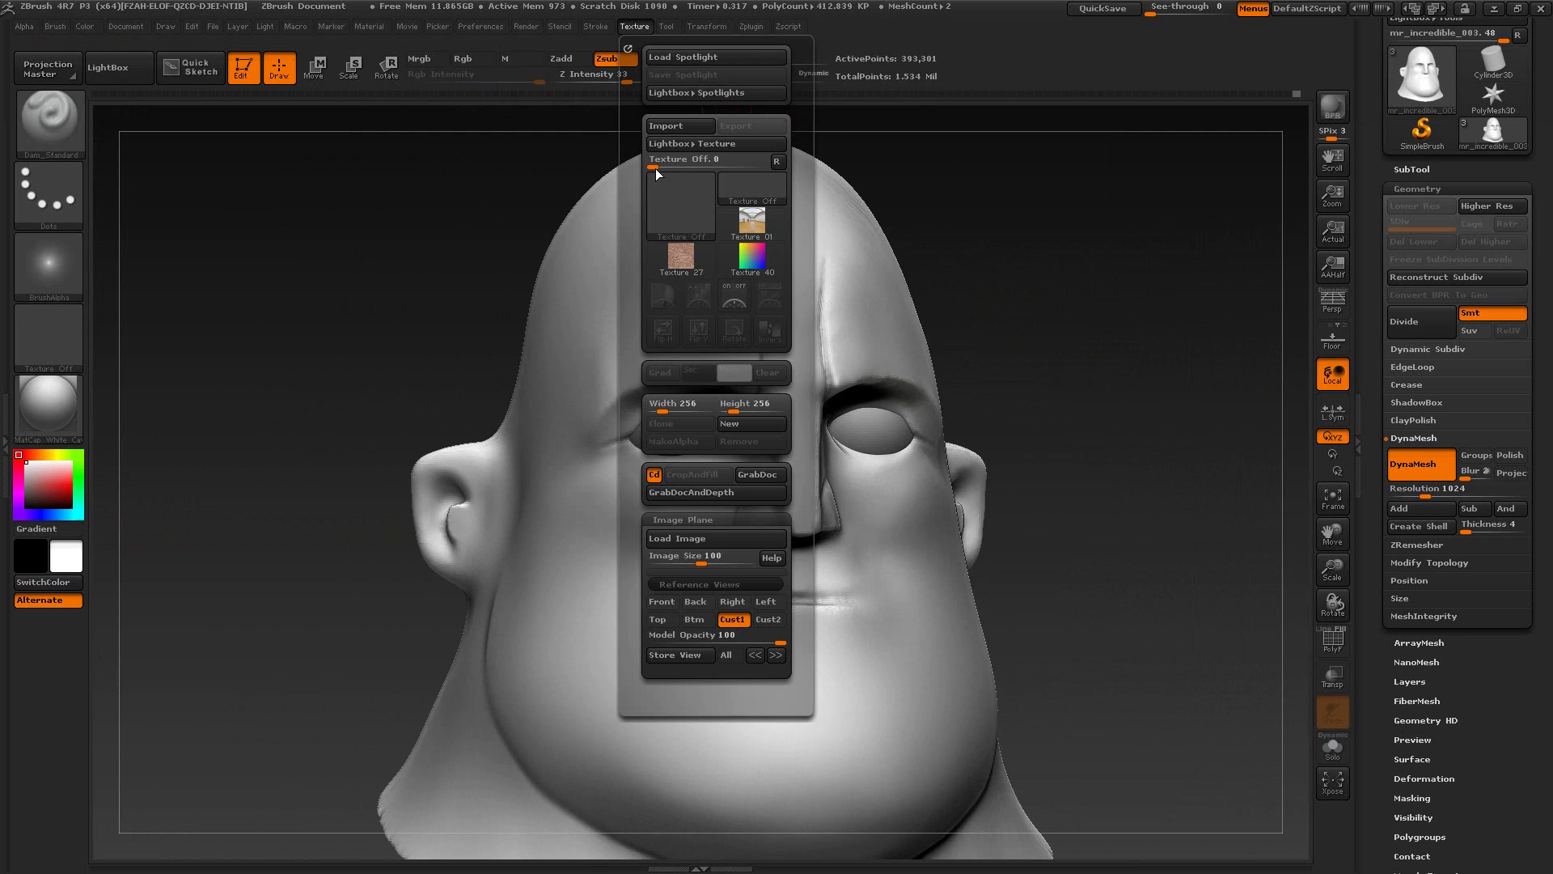
pyautogui.click(733, 618)
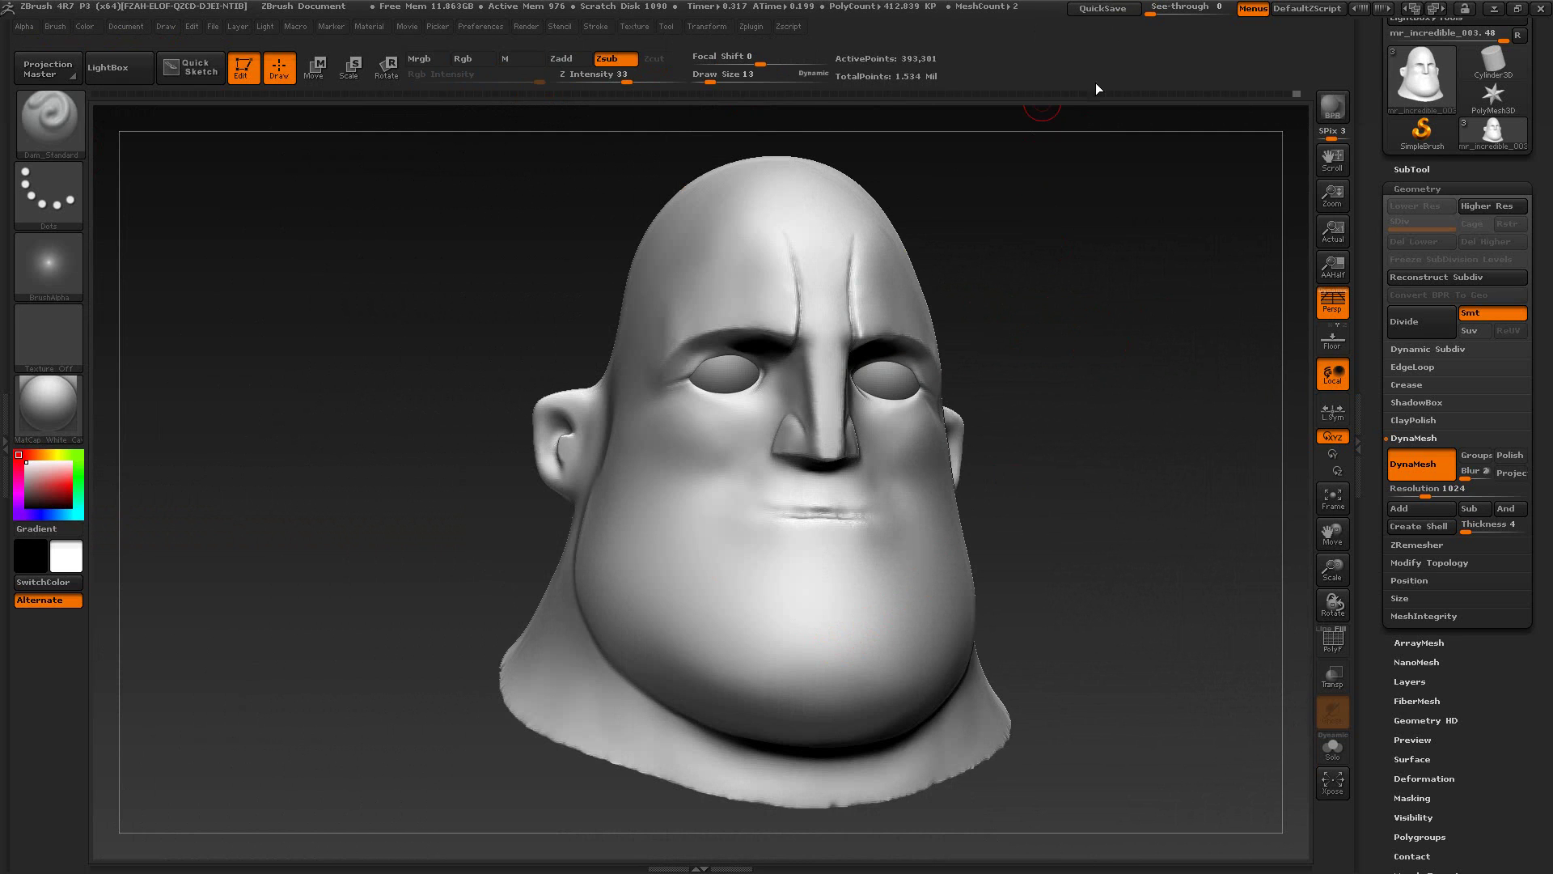
pyautogui.hotkey('alt', 'Tab')
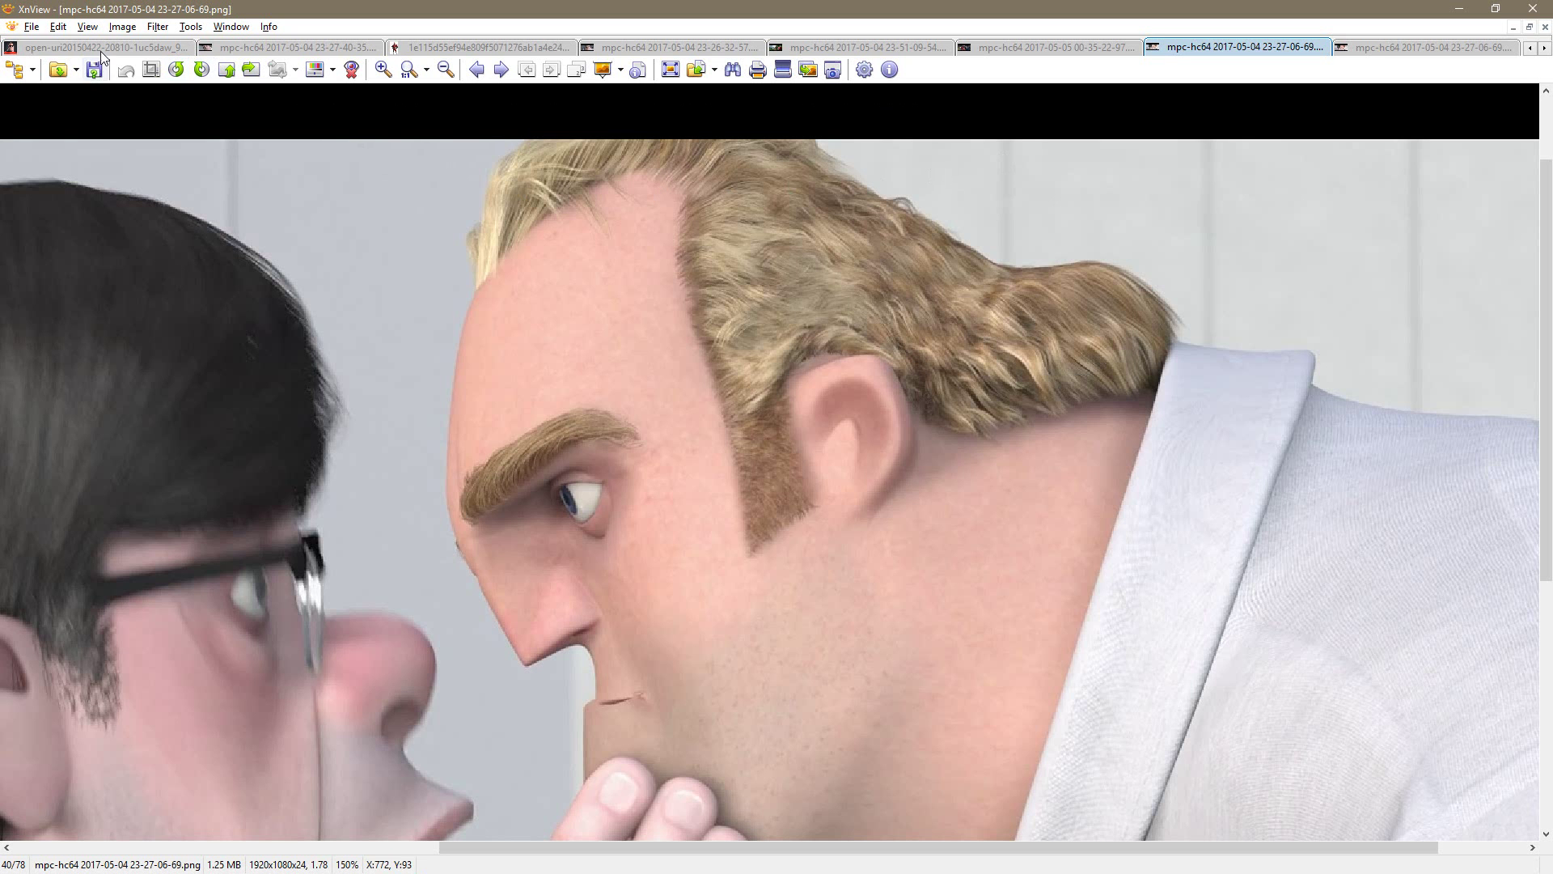
pyautogui.click(101, 47)
pyautogui.hotkey('alt', 'Tab')
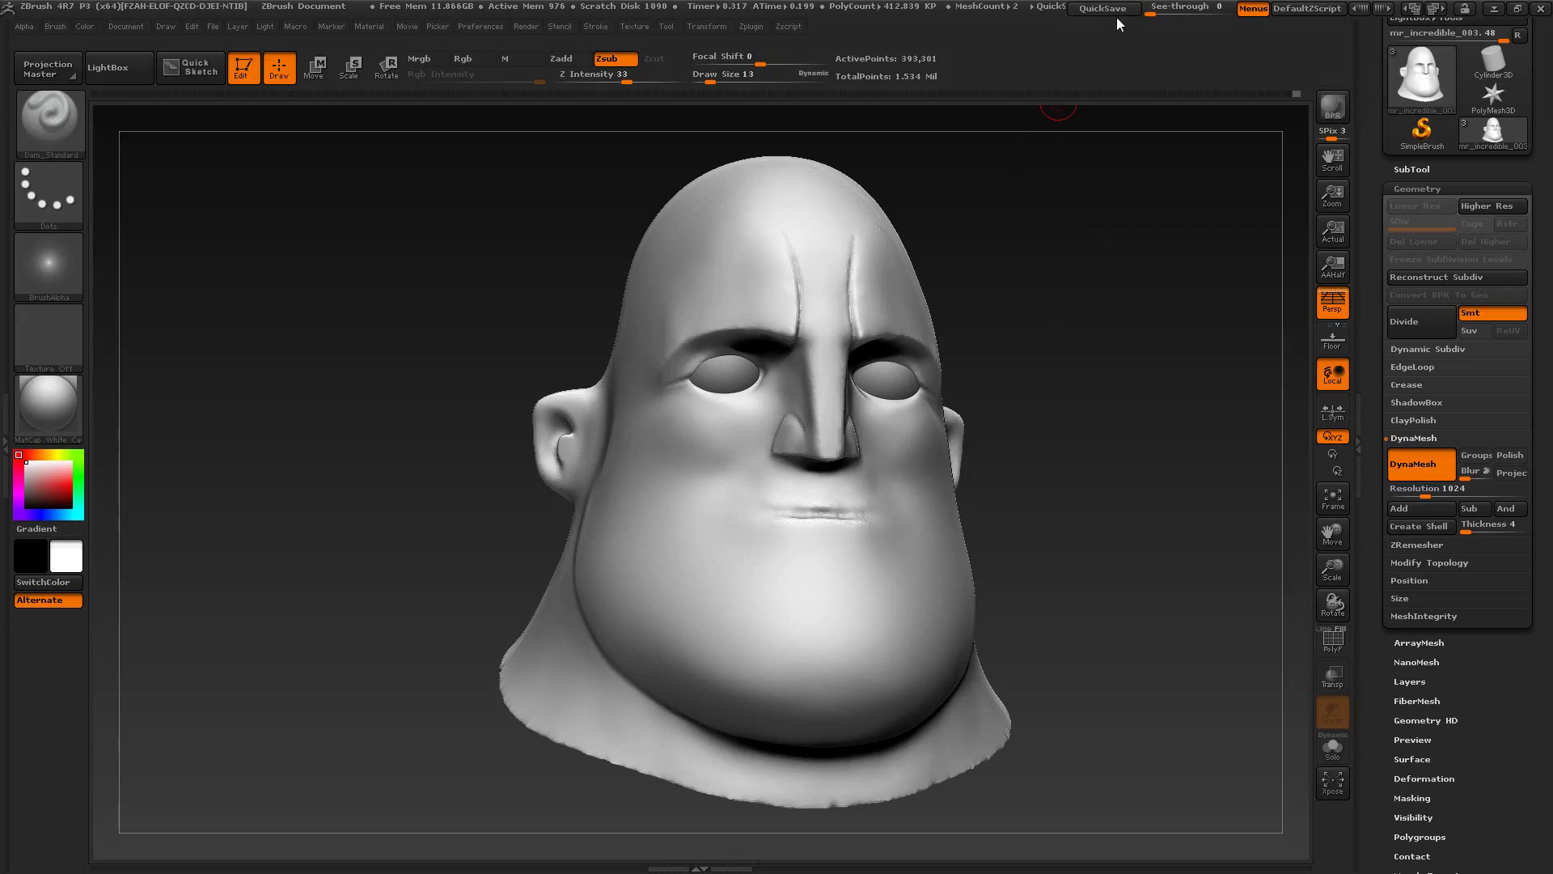
pyautogui.moveTo(1149, 10)
pyautogui.mouseDown()
pyautogui.moveTo(1209, 12)
pyautogui.moveTo(1240, 36)
pyautogui.moveTo(1157, 38)
pyautogui.moveTo(1232, 42)
pyautogui.moveTo(1182, 42)
pyautogui.moveTo(1211, 47)
pyautogui.moveTo(1182, 46)
pyautogui.moveTo(1209, 46)
pyautogui.moveTo(1169, 70)
pyautogui.mouseUp()
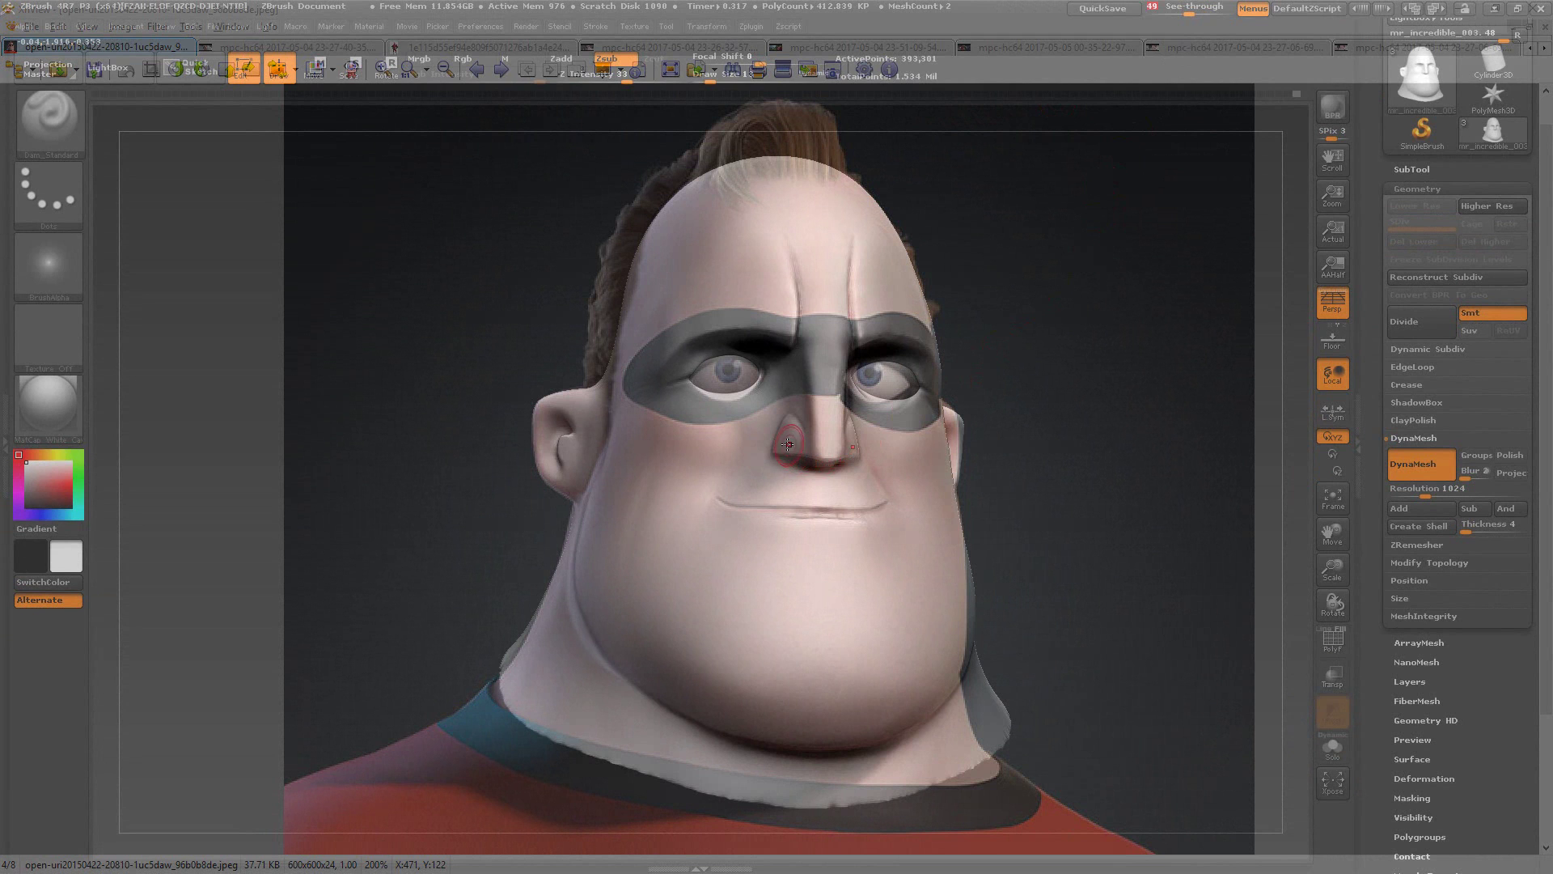
# Step: Adjust the nostril wing against the reference image with the Move brush at draw size 15 and reset See-through to 0
pyautogui.press('s')
pyautogui.moveTo(788, 444); pyautogui.dragTo(800, 444)
pyautogui.press('b')
pyautogui.press('m')
pyautogui.press('v')
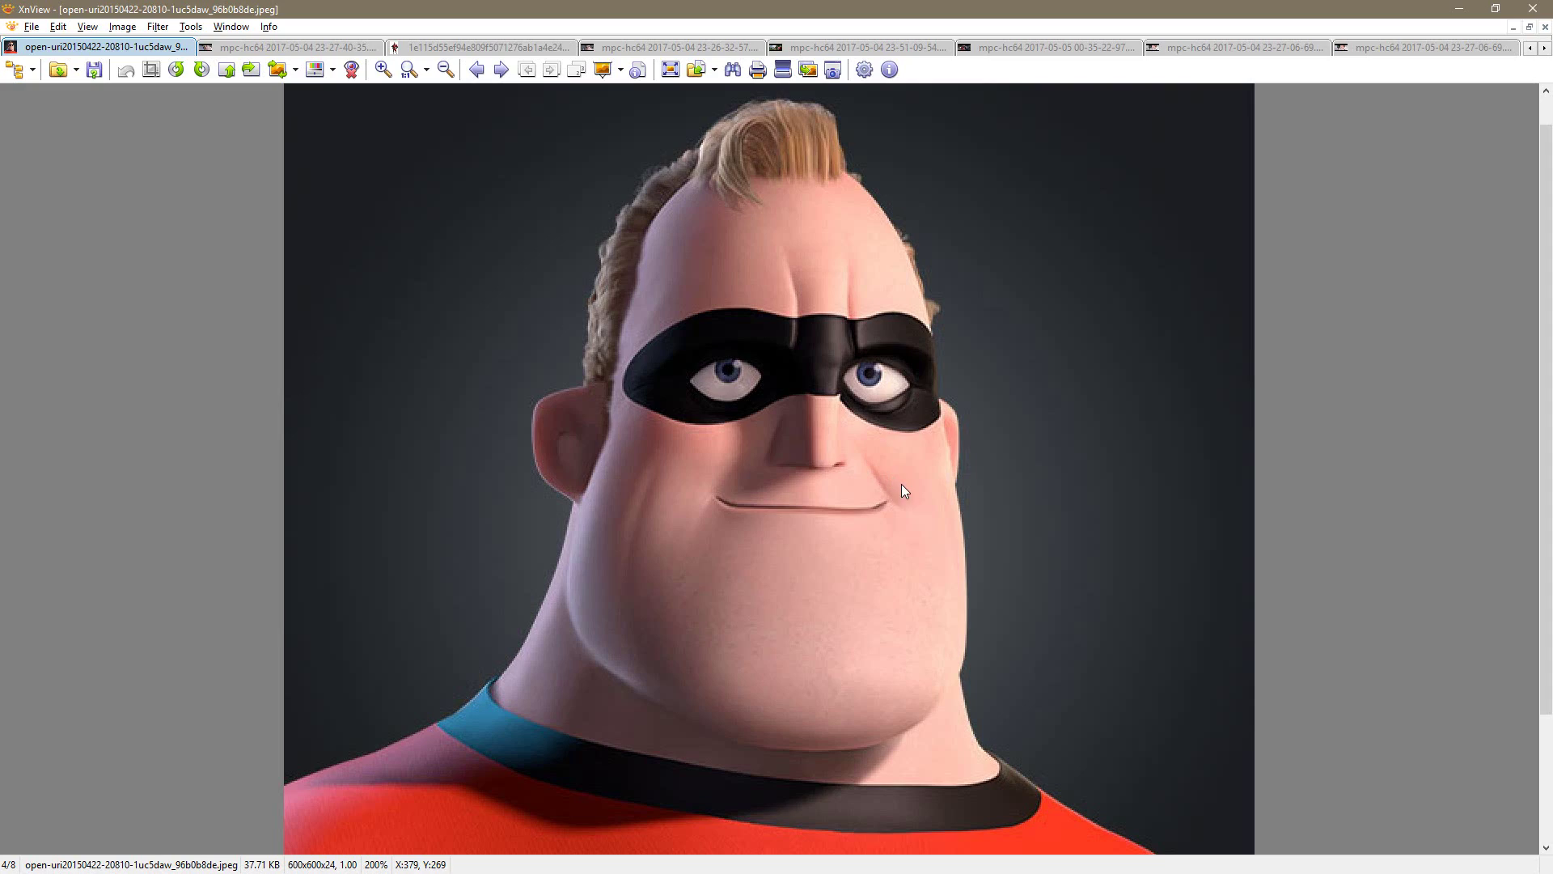
pyautogui.hotkey('alt', 'Tab')
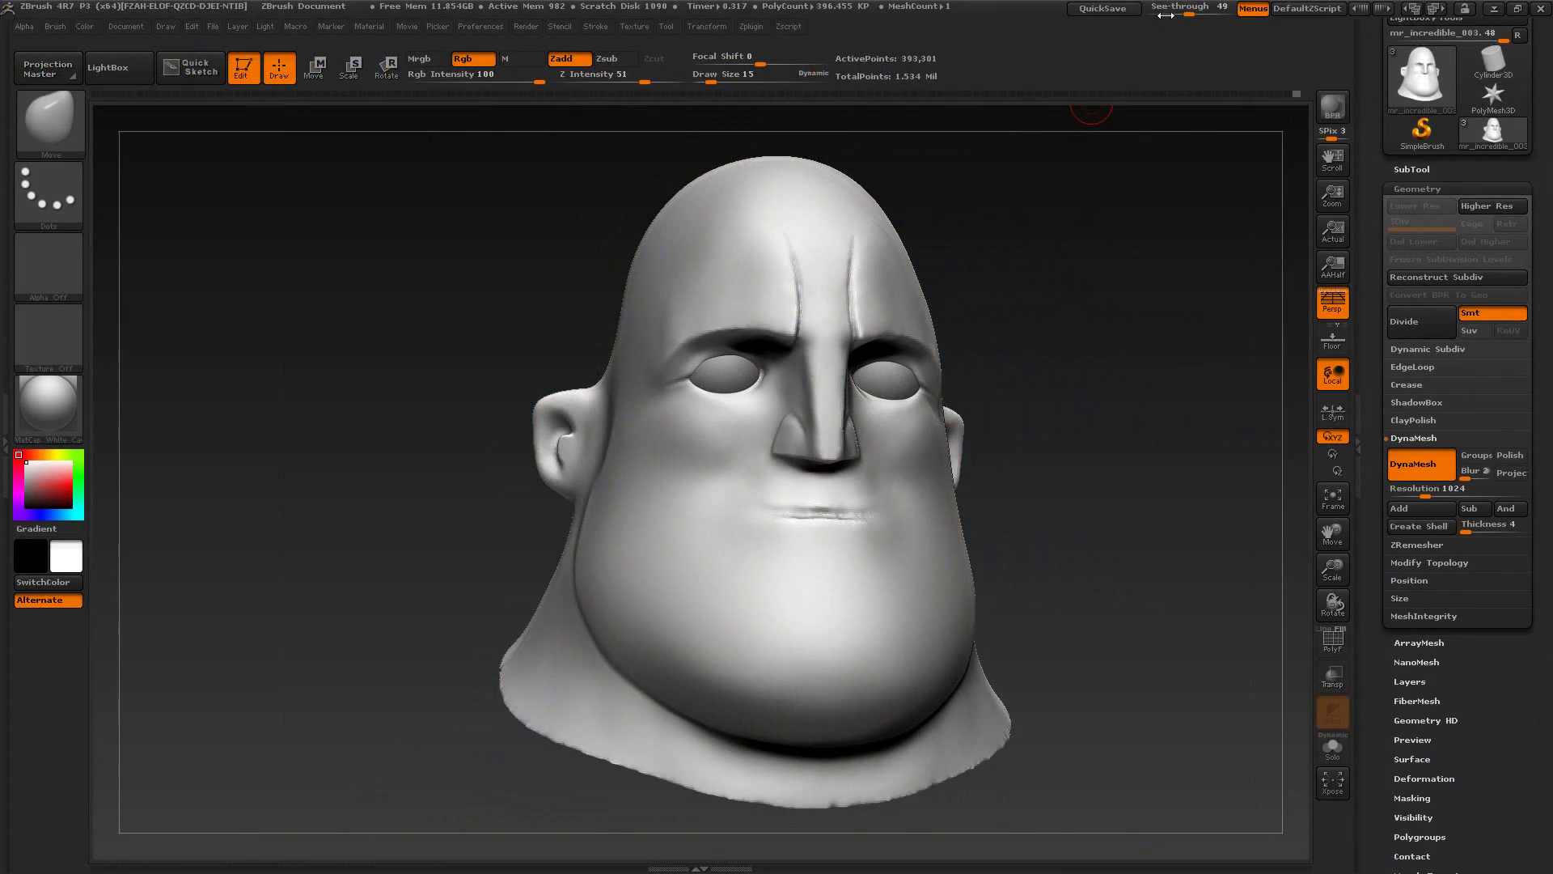
pyautogui.hotkey('alt', 'Tab')
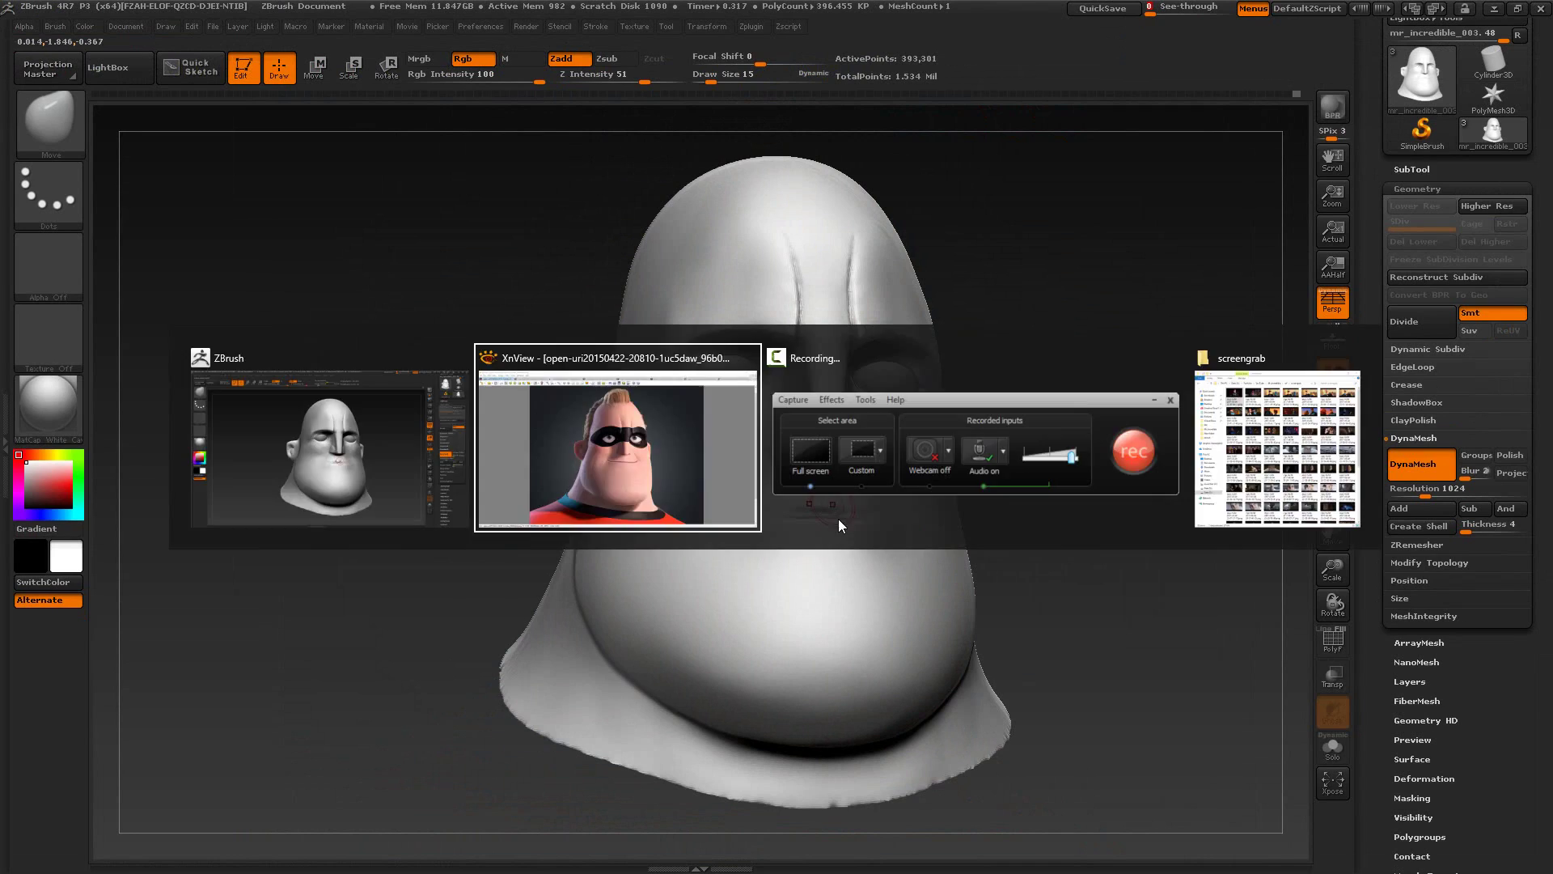
pyautogui.hotkey('alt', 'Tab')
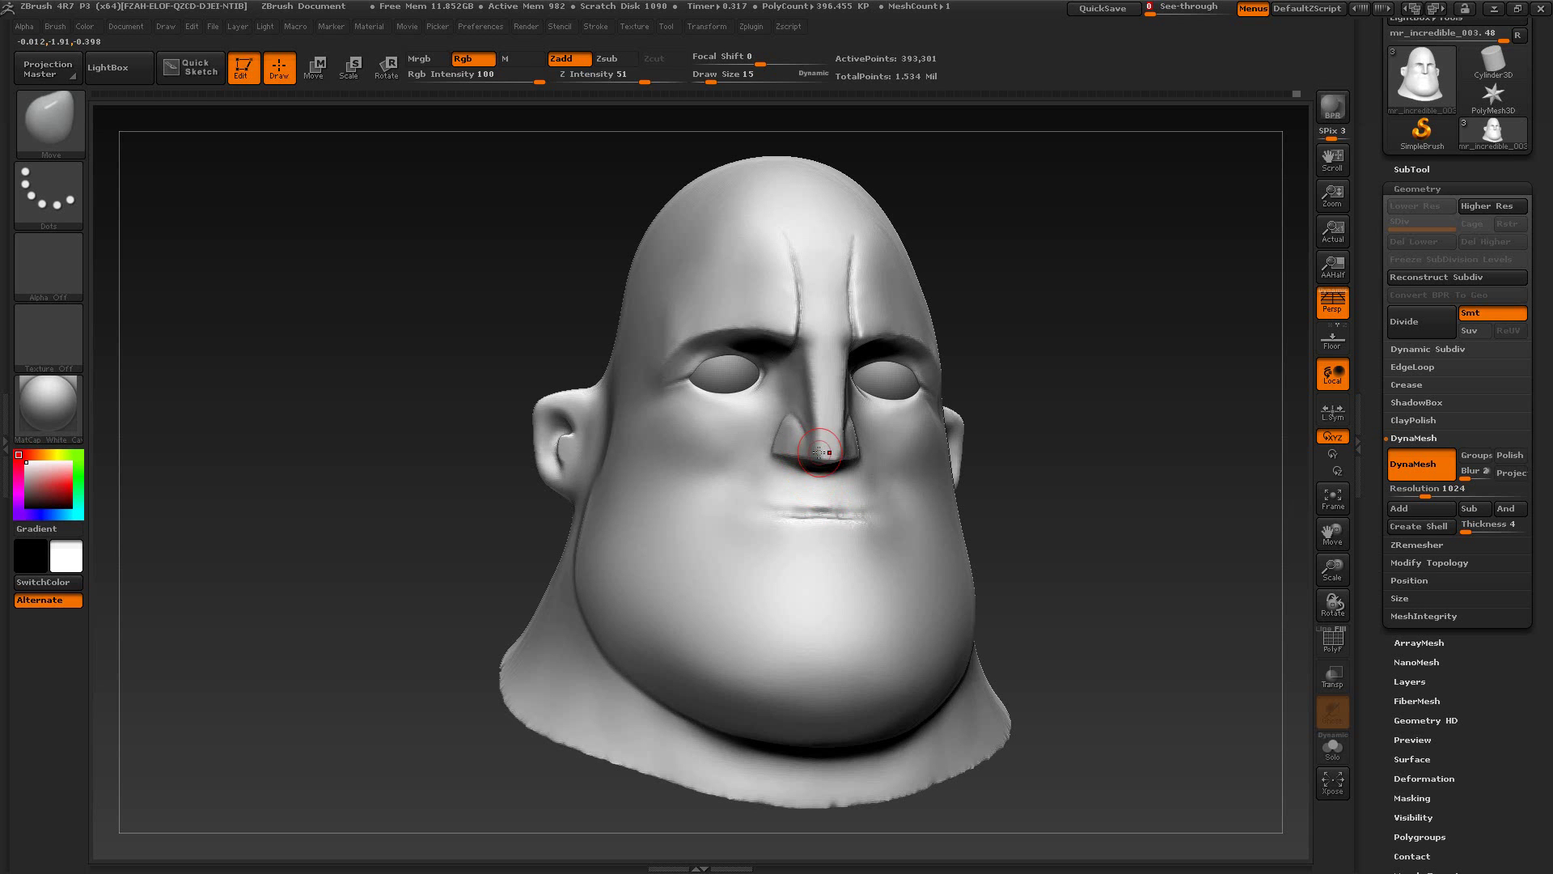
# Step: Flatten the underside of the nose with the Polish brush at draw size 15 and remesh with DynaMesh
pyautogui.moveTo(999, 454)
pyautogui.mouseDown()
pyautogui.moveTo(1047, 506)
pyautogui.moveTo(1068, 468)
pyautogui.moveTo(1084, 494)
pyautogui.mouseUp()
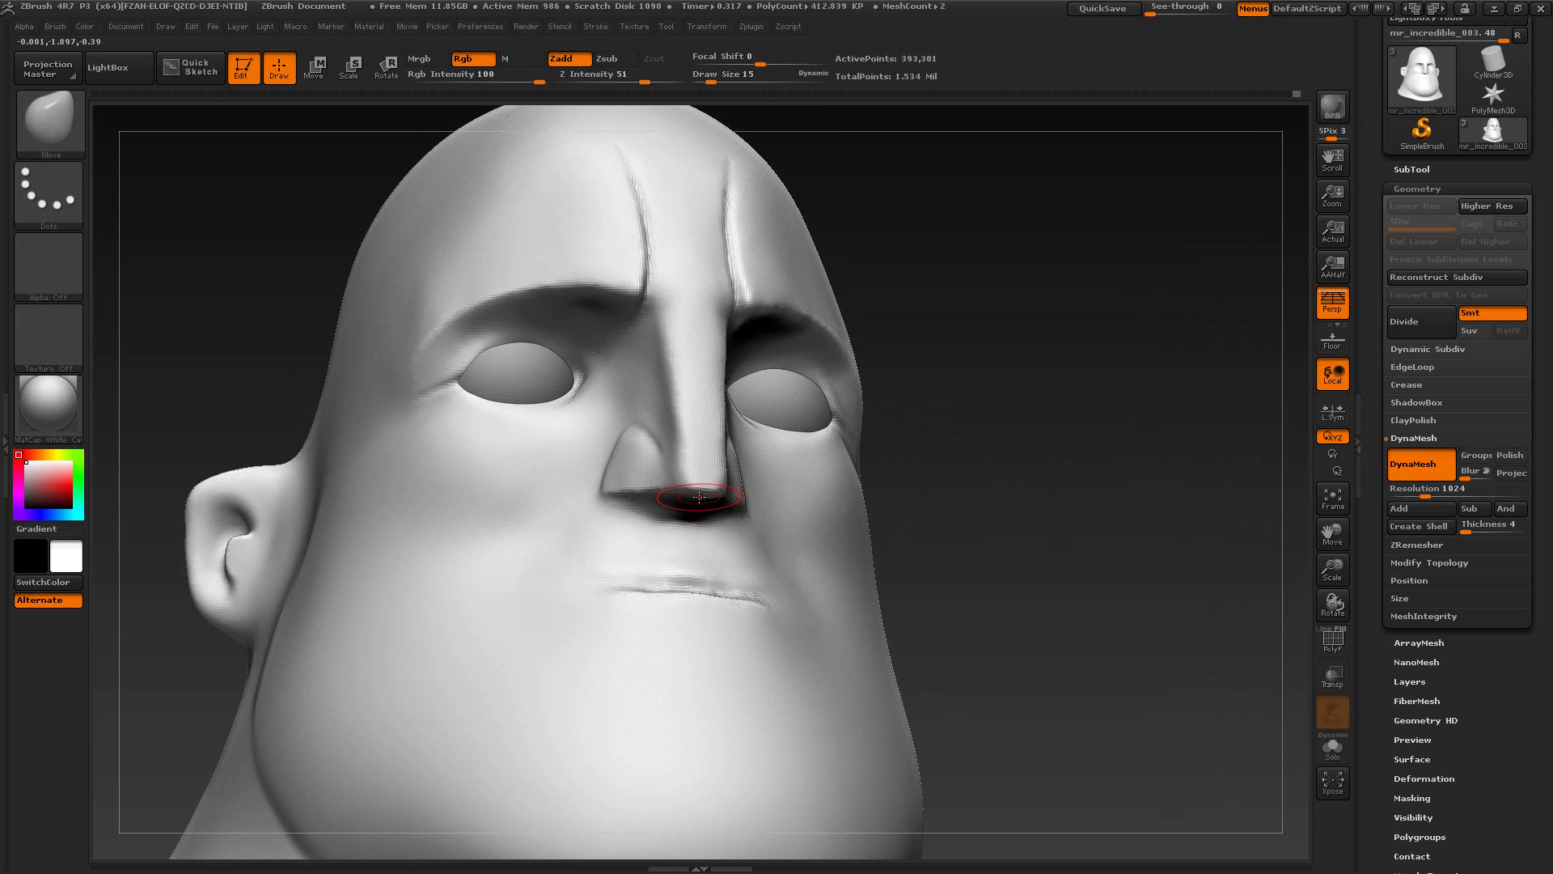
pyautogui.moveTo(999, 526)
pyautogui.keyDown('shift'); pyautogui.mouseDown()
pyautogui.moveTo(1034, 544)
pyautogui.moveTo(907, 499)
pyautogui.moveTo(703, 495)
pyautogui.mouseUp(); pyautogui.keyUp('shift')
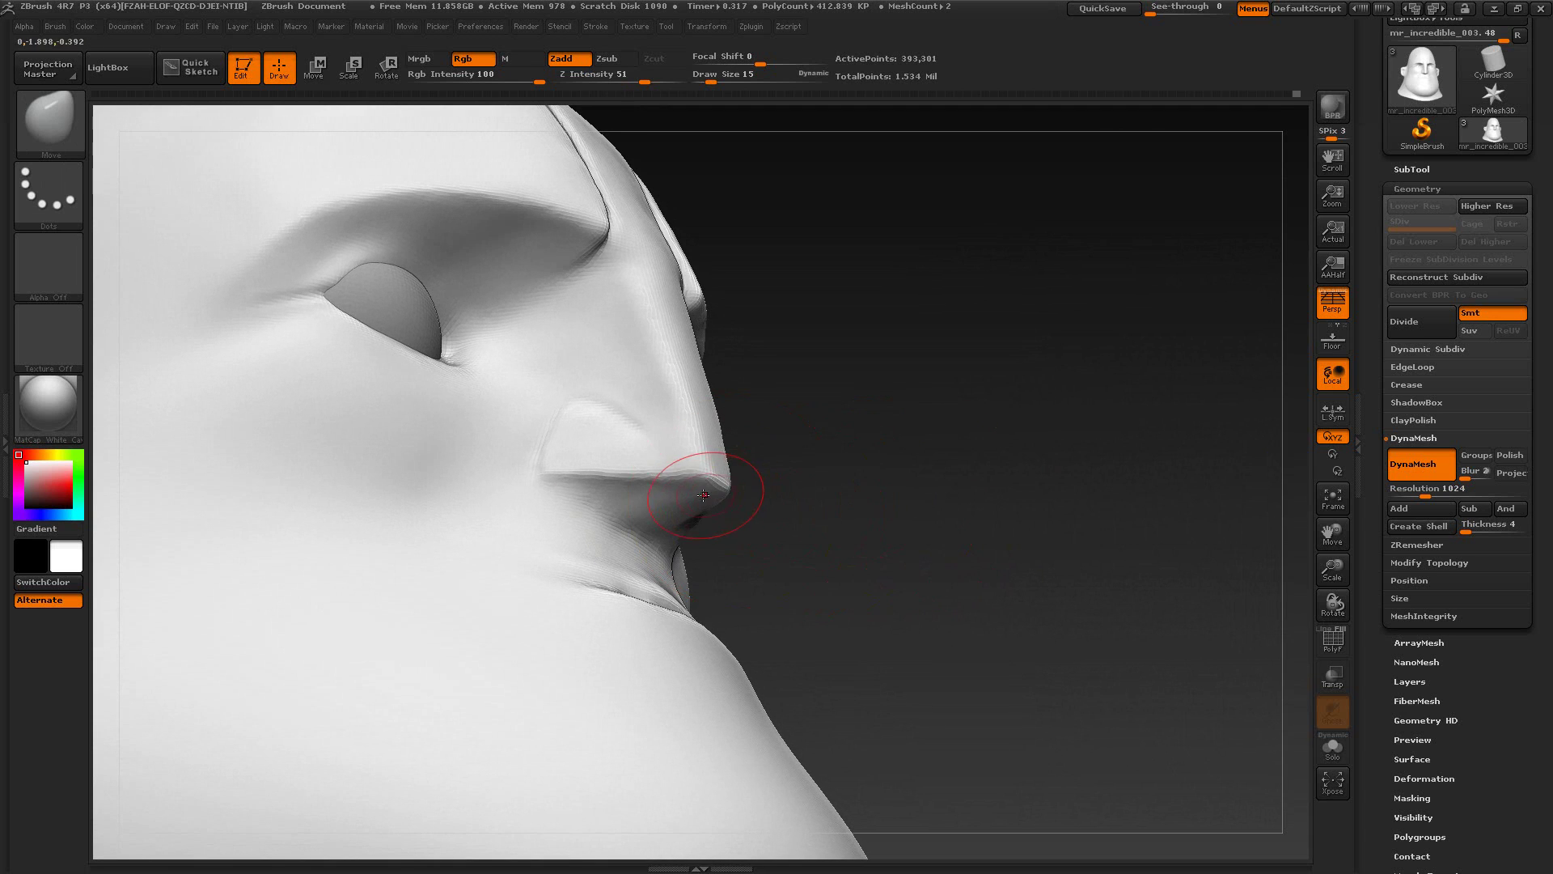
pyautogui.click(49, 120)
pyautogui.click(568, 139)
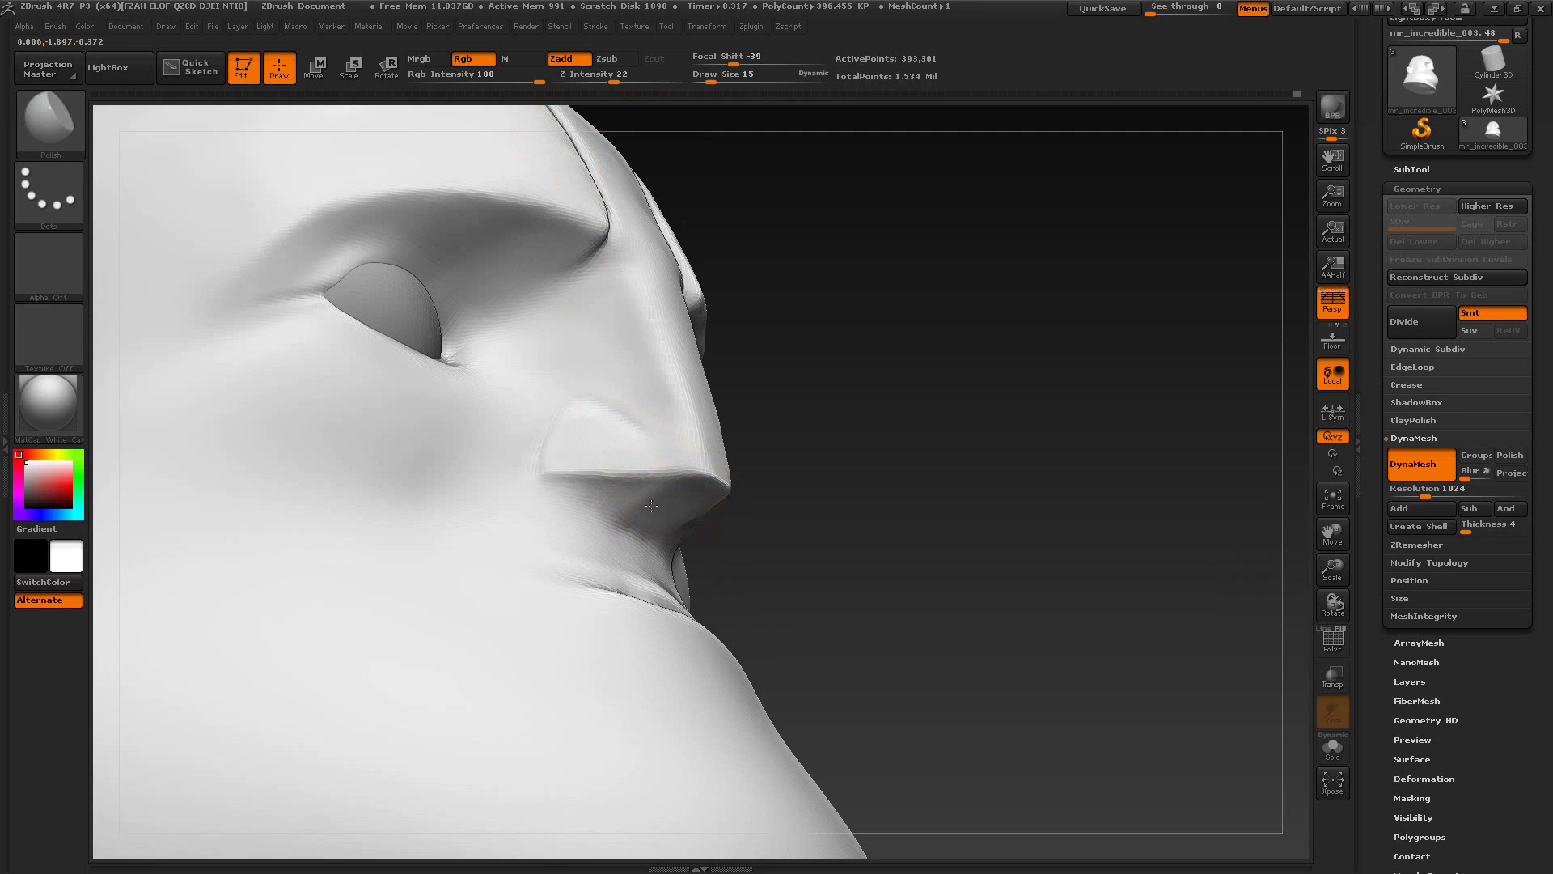
pyautogui.moveTo(809, 550)
pyautogui.mouseDown()
pyautogui.moveTo(850, 555)
pyautogui.moveTo(849, 579)
pyautogui.mouseUp()
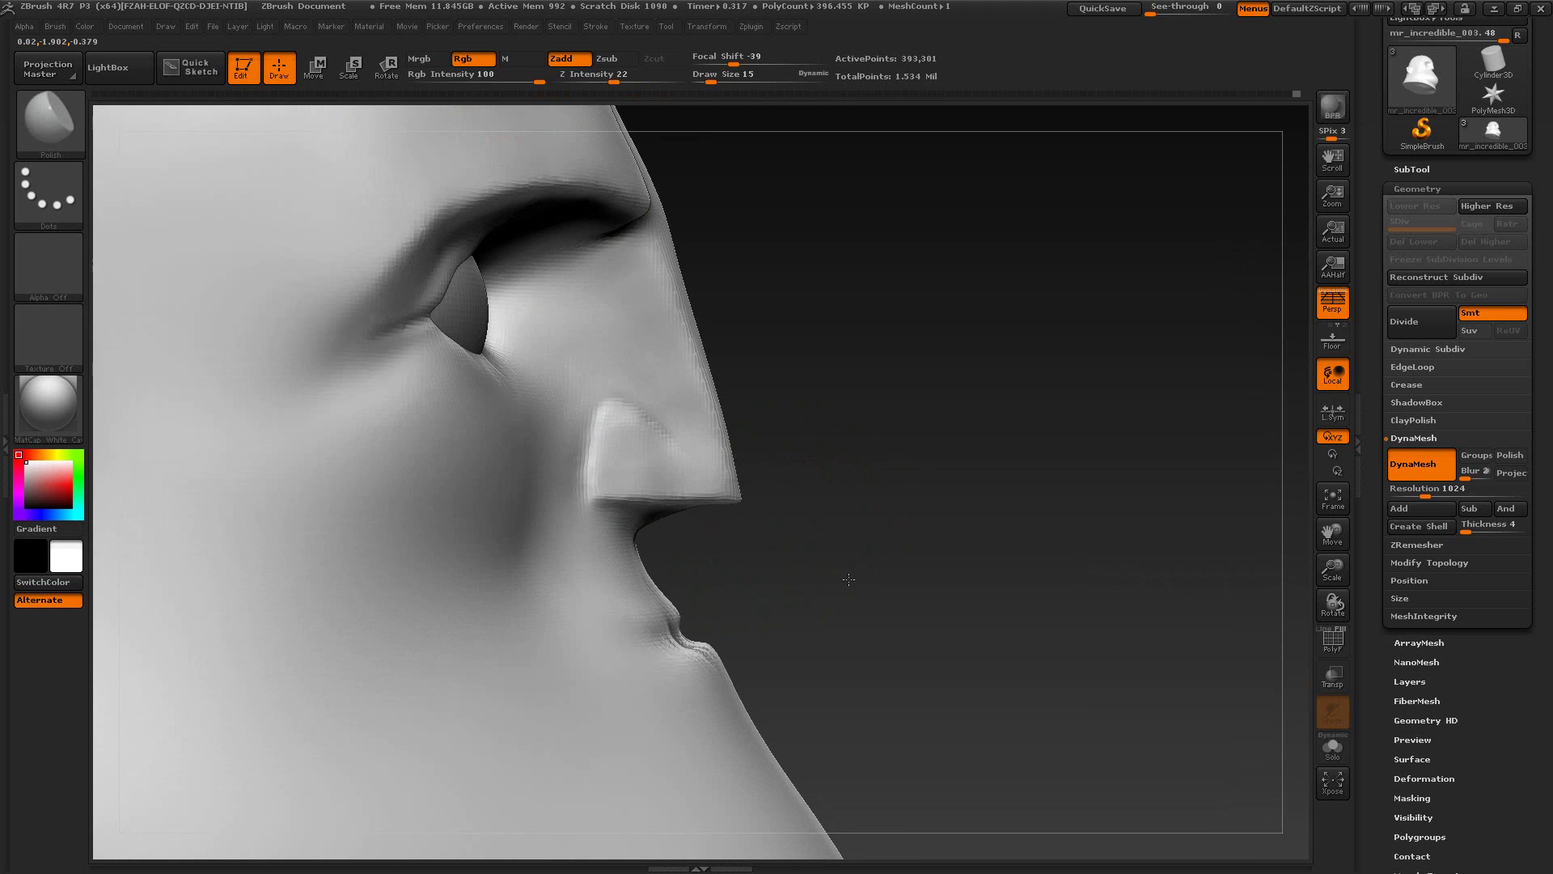
pyautogui.moveTo(865, 493)
pyautogui.keyDown('ctrl'); pyautogui.mouseDown()
pyautogui.moveTo(954, 569)
pyautogui.moveTo(902, 560)
pyautogui.mouseUp(); pyautogui.keyUp('ctrl')
pyautogui.moveTo(1106, 572)
pyautogui.keyDown('alt'); pyautogui.mouseDown()
pyautogui.moveTo(1063, 541)
pyautogui.moveTo(1078, 451)
pyautogui.moveTo(1082, 579)
pyautogui.mouseUp(); pyautogui.keyUp('alt')
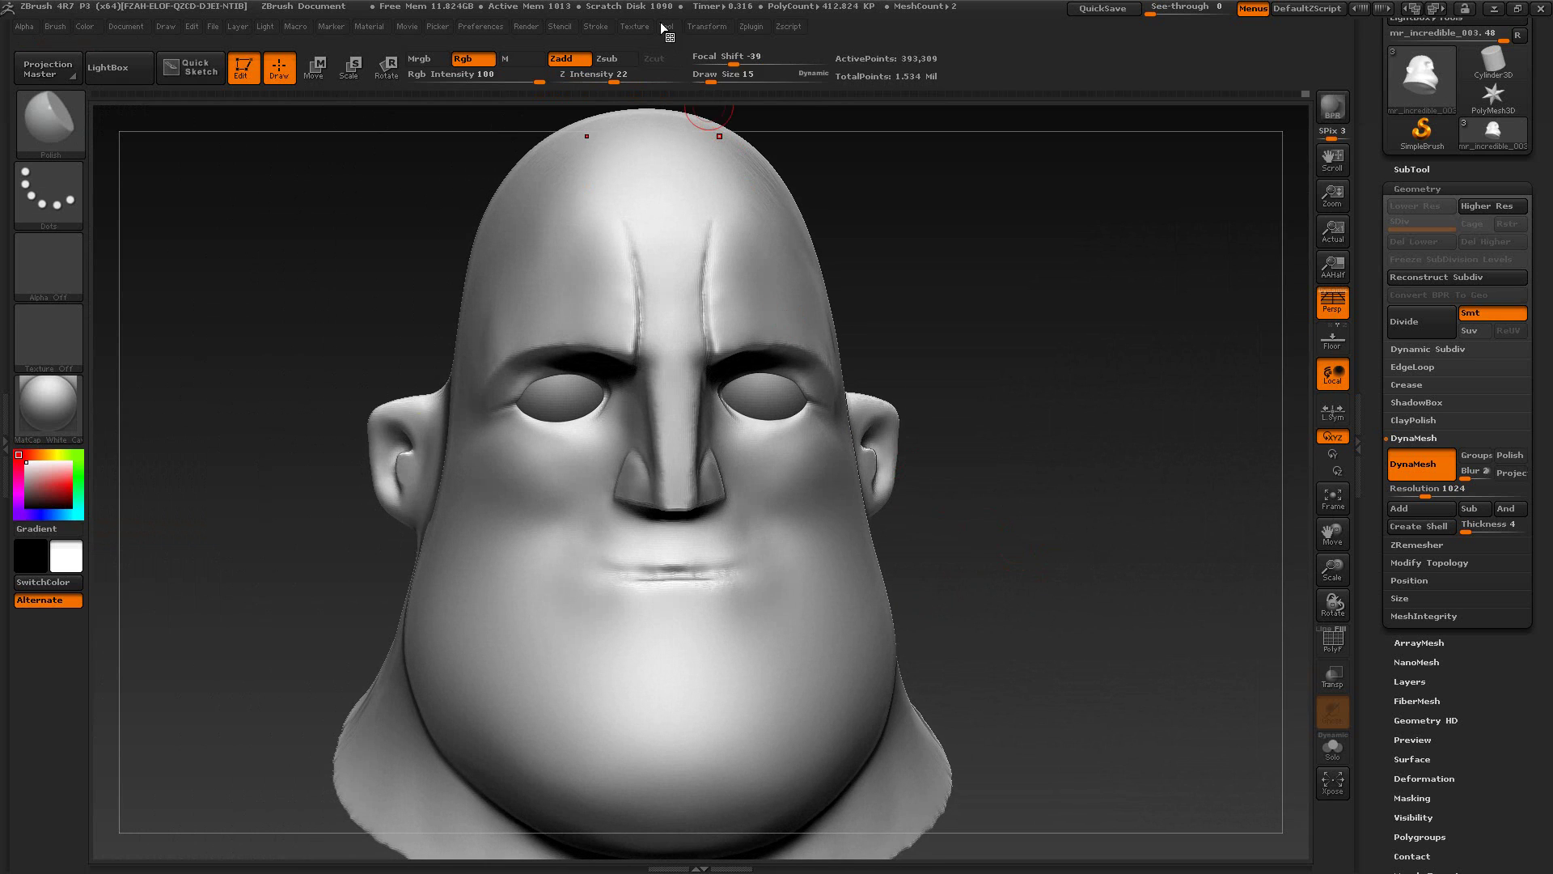
# Step: Restore the Cust1 reference view and compare the reworked nose with the masked character image
pyautogui.click(638, 26)
pyautogui.click(735, 621)
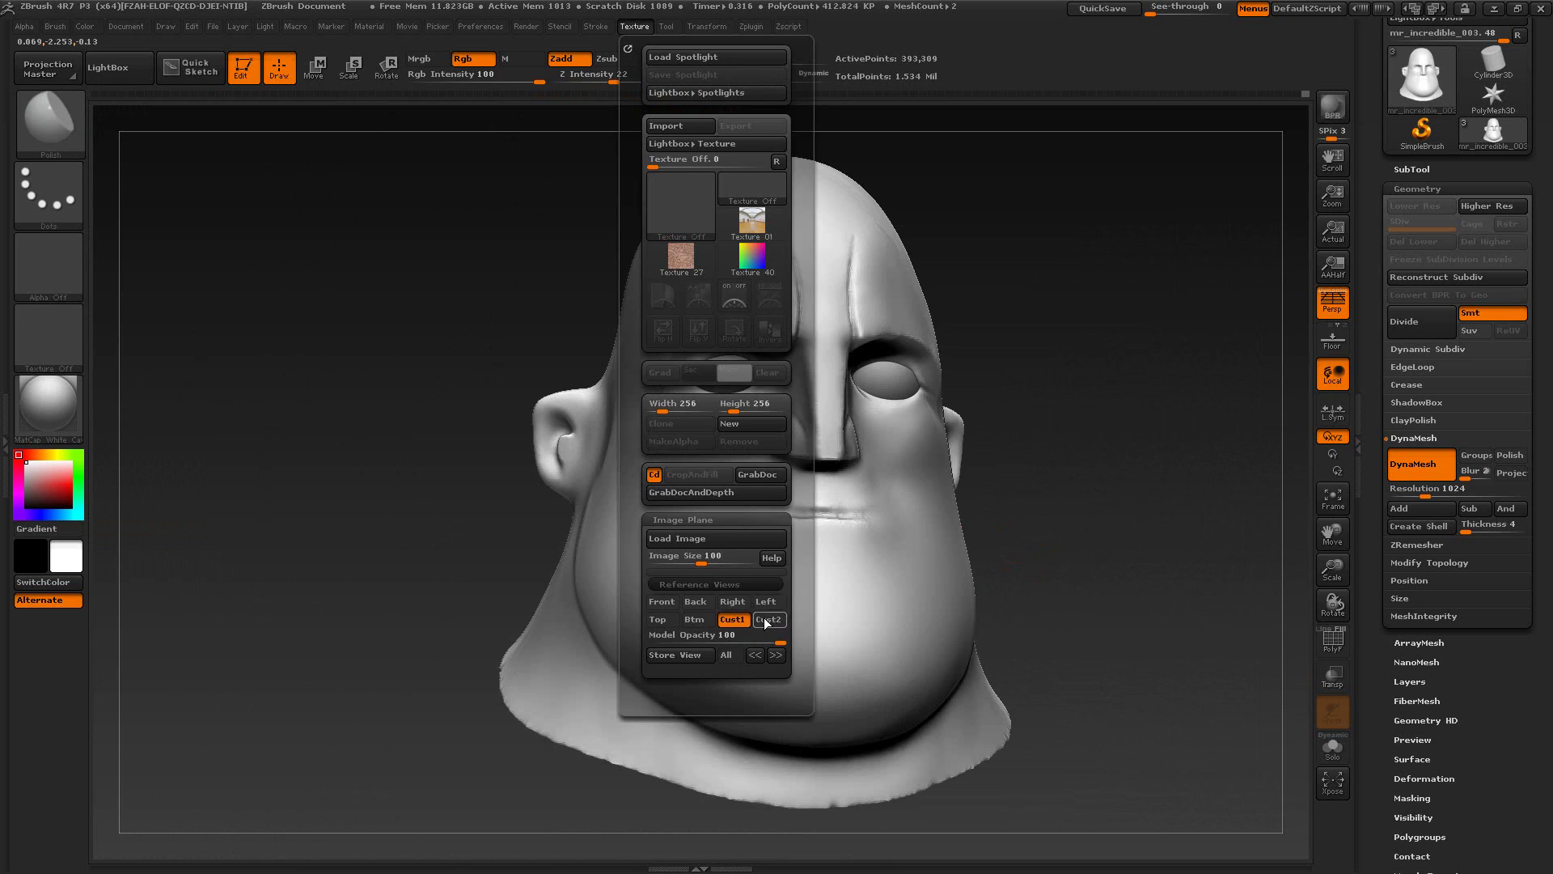
pyautogui.moveTo(1154, 9)
pyautogui.mouseDown()
pyautogui.moveTo(1221, 29)
pyautogui.moveTo(1140, 14)
pyautogui.mouseUp()
pyautogui.hotkey('alt', 'Tab')
pyautogui.hotkey('alt', 'Tab')
# Step: Adjust the base of the nose in profile using the Move brush at draw size 47
pyautogui.moveTo(1047, 340); pyautogui.dragTo(1071, 350)
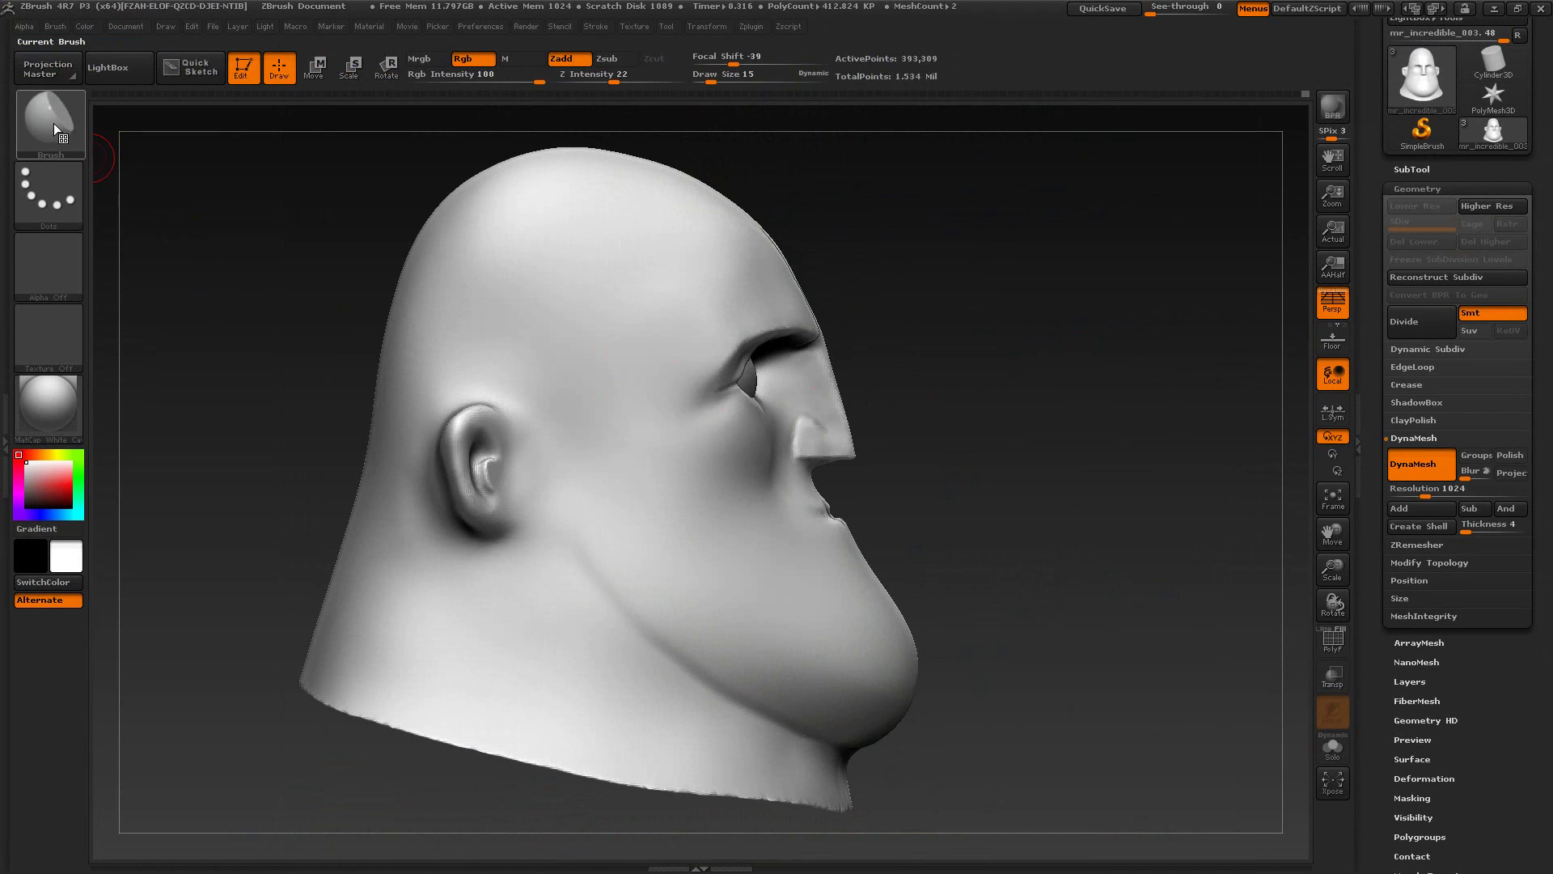
pyautogui.click(54, 123)
pyautogui.click(463, 123)
pyautogui.press('s')
pyautogui.moveTo(833, 437)
pyautogui.mouseDown()
pyautogui.moveTo(846, 454)
pyautogui.moveTo(812, 456)
pyautogui.mouseUp()
pyautogui.press('s')
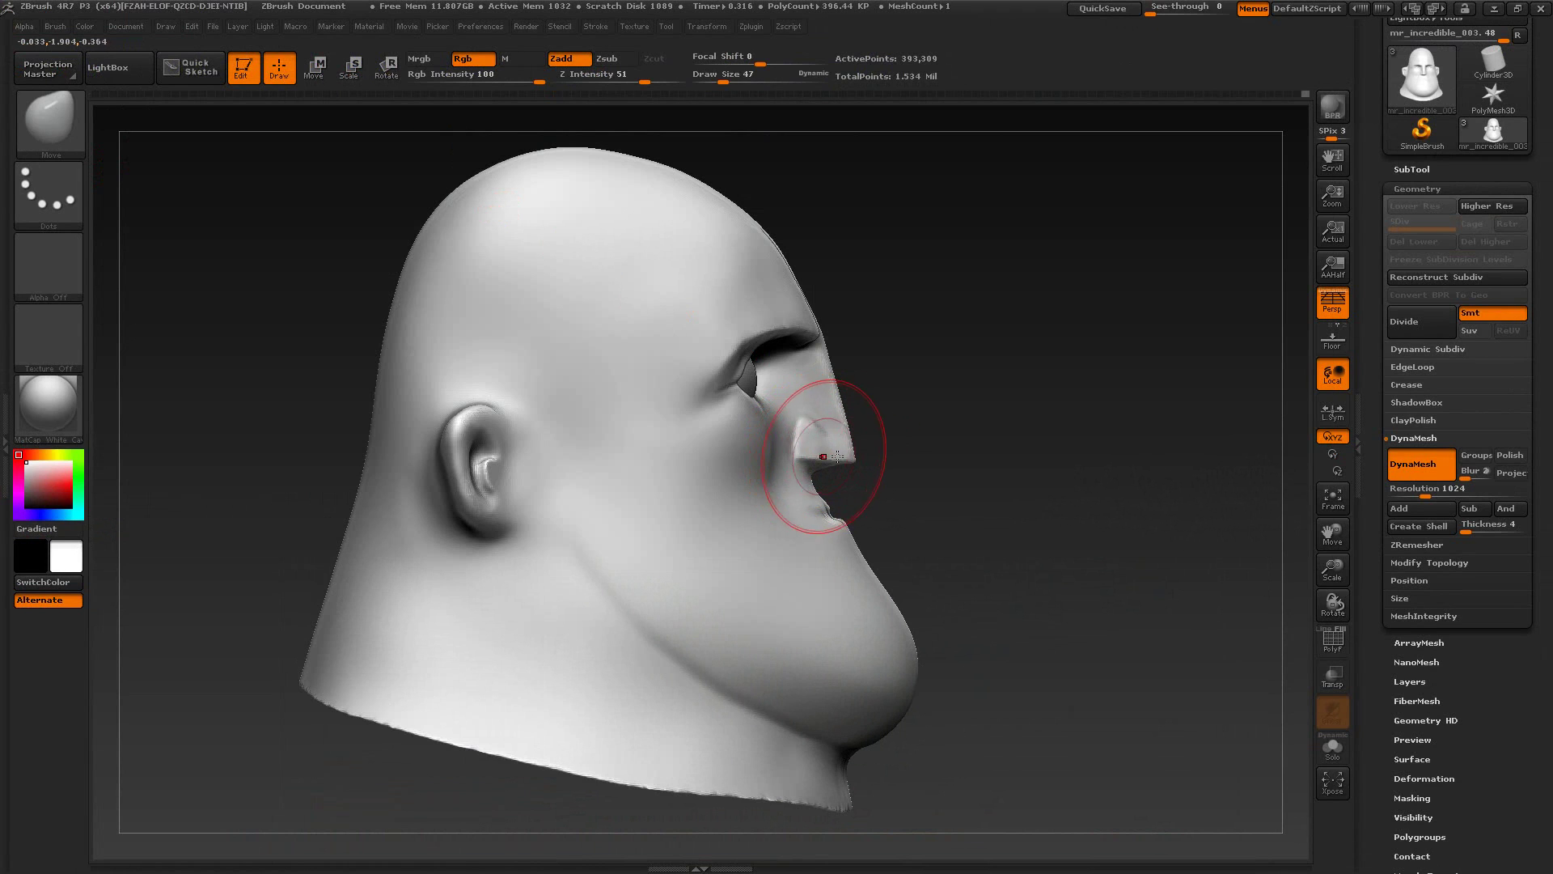
pyautogui.moveTo(974, 434); pyautogui.dragTo(744, 437)
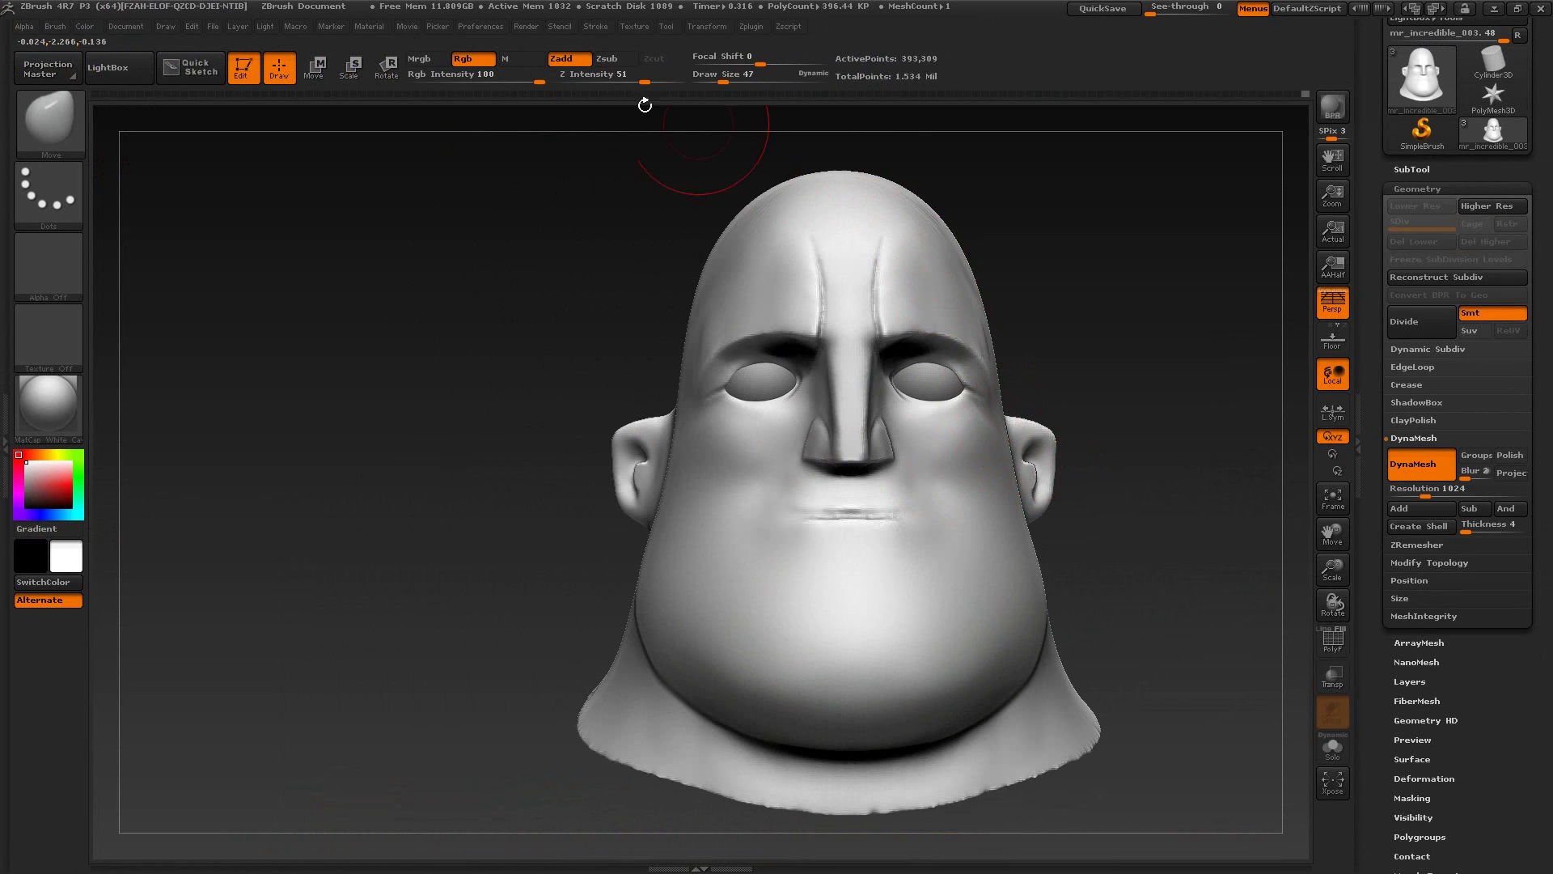
# Step: Compare the head with the masked character image at See-through 41, and reset See-through to 0
pyautogui.click(634, 26)
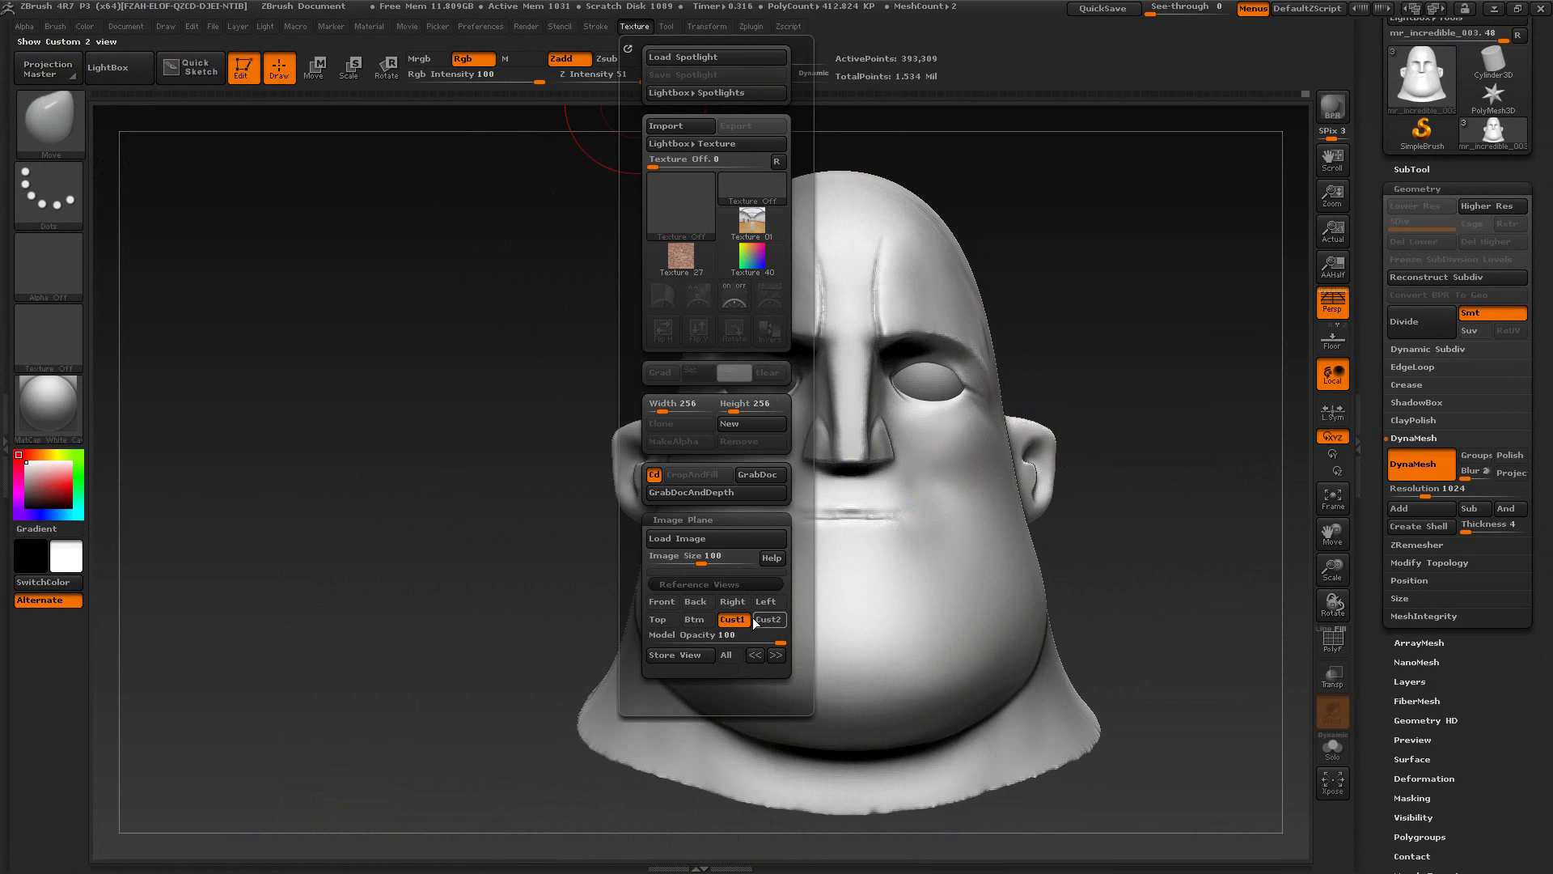
pyautogui.moveTo(1153, 10); pyautogui.dragTo(1191, 32)
pyautogui.keyDown('ctrl'); pyautogui.moveTo(1063, 325); pyautogui.dragTo(1073, 314, button='right'); pyautogui.keyUp('ctrl')
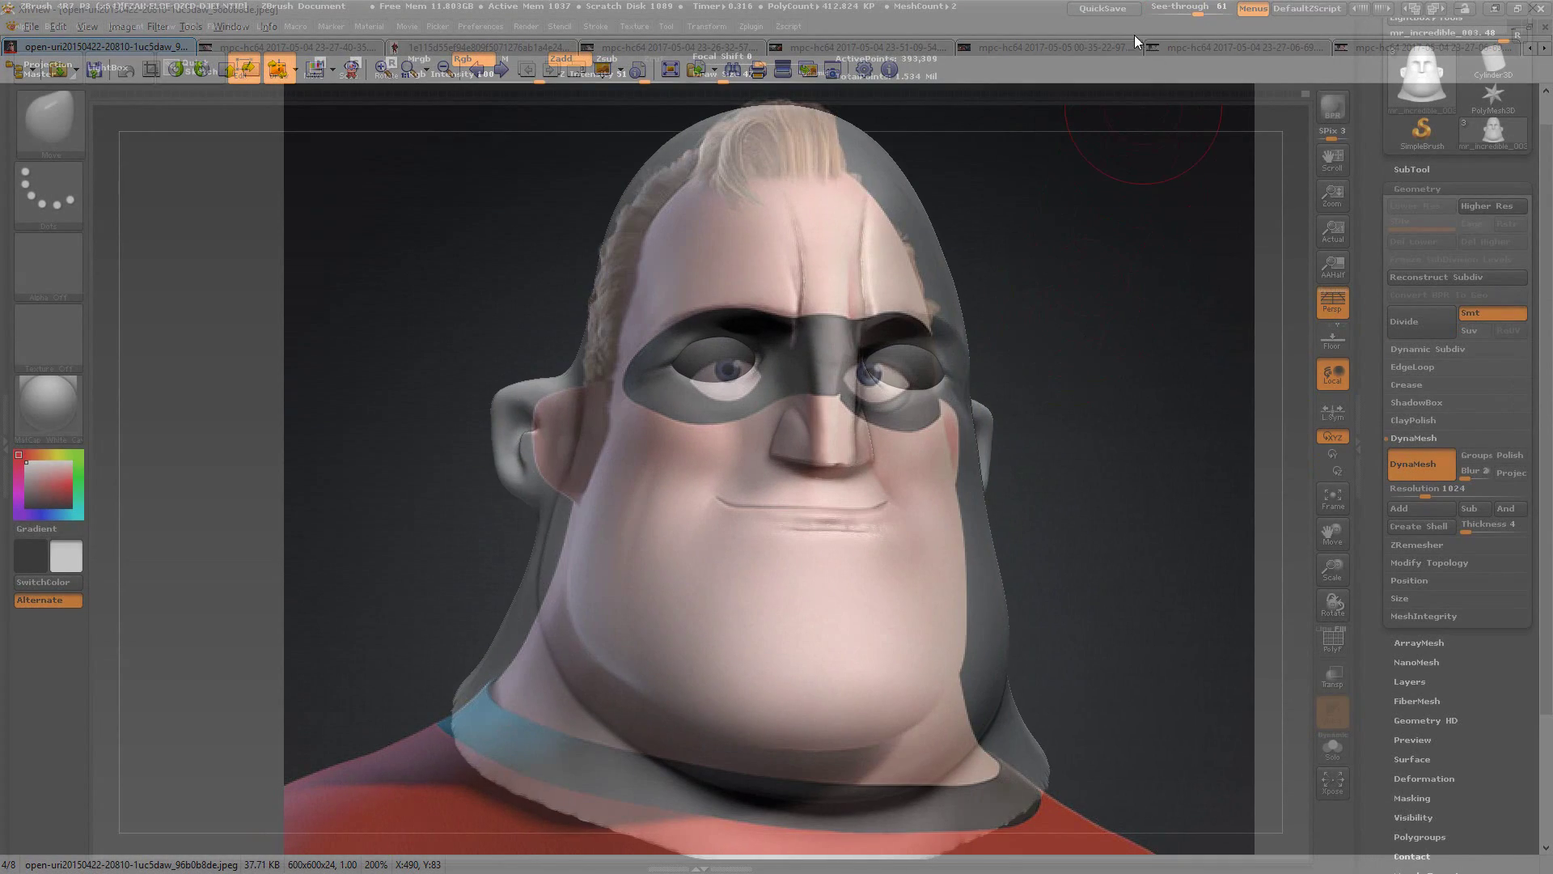
pyautogui.moveTo(1198, 11); pyautogui.dragTo(1141, 15)
pyautogui.moveTo(1085, 281)
pyautogui.keyDown('ctrl'); pyautogui.mouseDown(button='right')
pyautogui.moveTo(1130, 309)
pyautogui.moveTo(1084, 311)
pyautogui.mouseUp(button='right'); pyautogui.keyUp('ctrl')
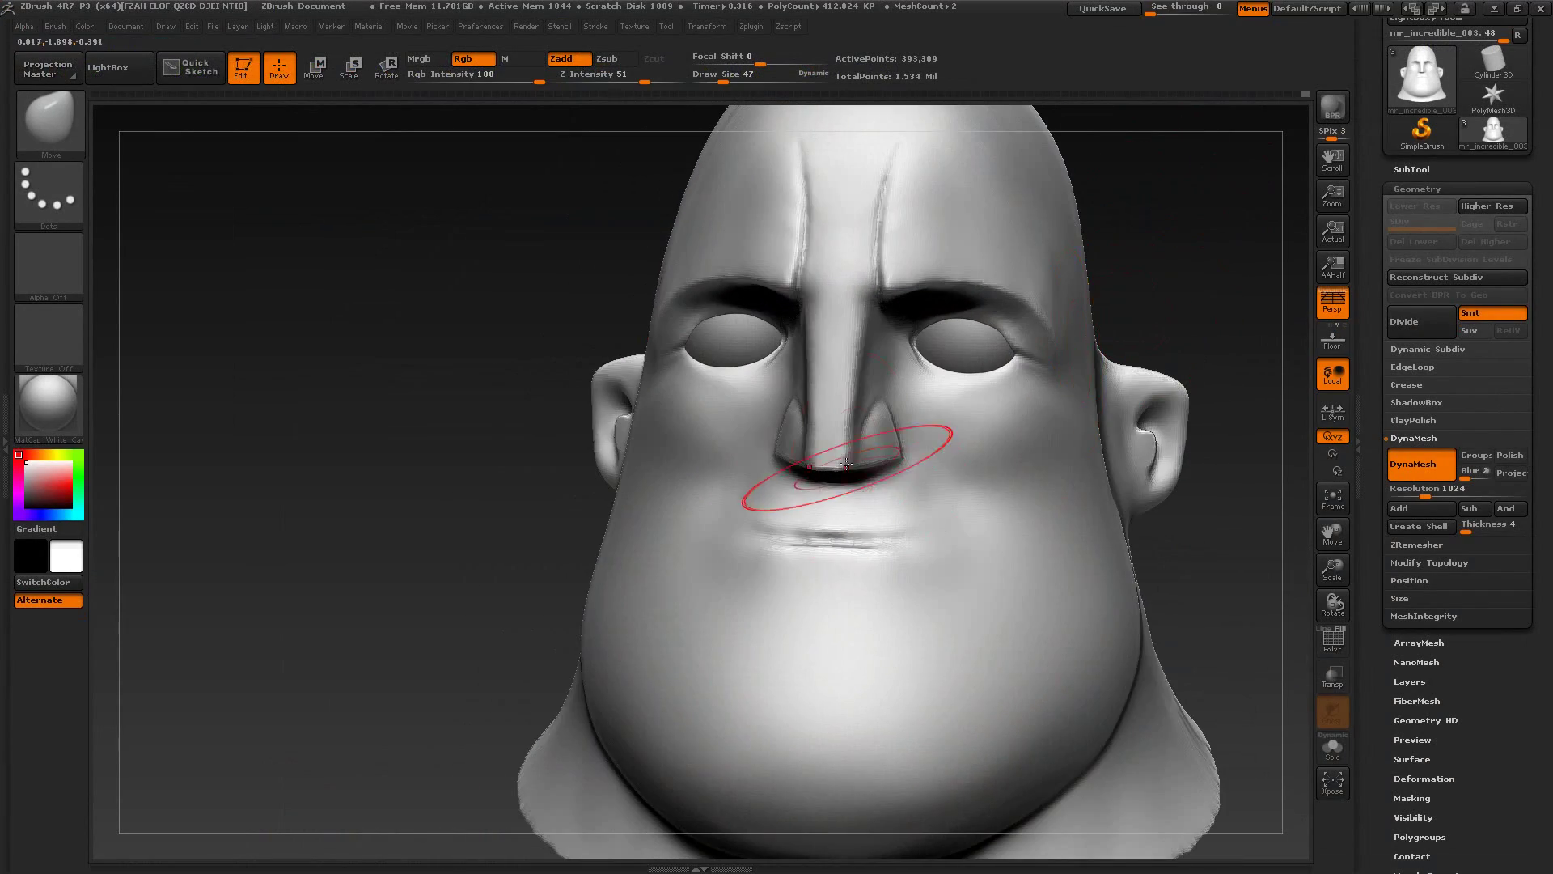
# Step: Set the Move brush's draw size to 15 and examine the nose and mouth from several angles against the masked character image
pyautogui.press('s')
pyautogui.moveTo(848, 448); pyautogui.dragTo(839, 448)
pyautogui.hotkey('alt', 'Tab')
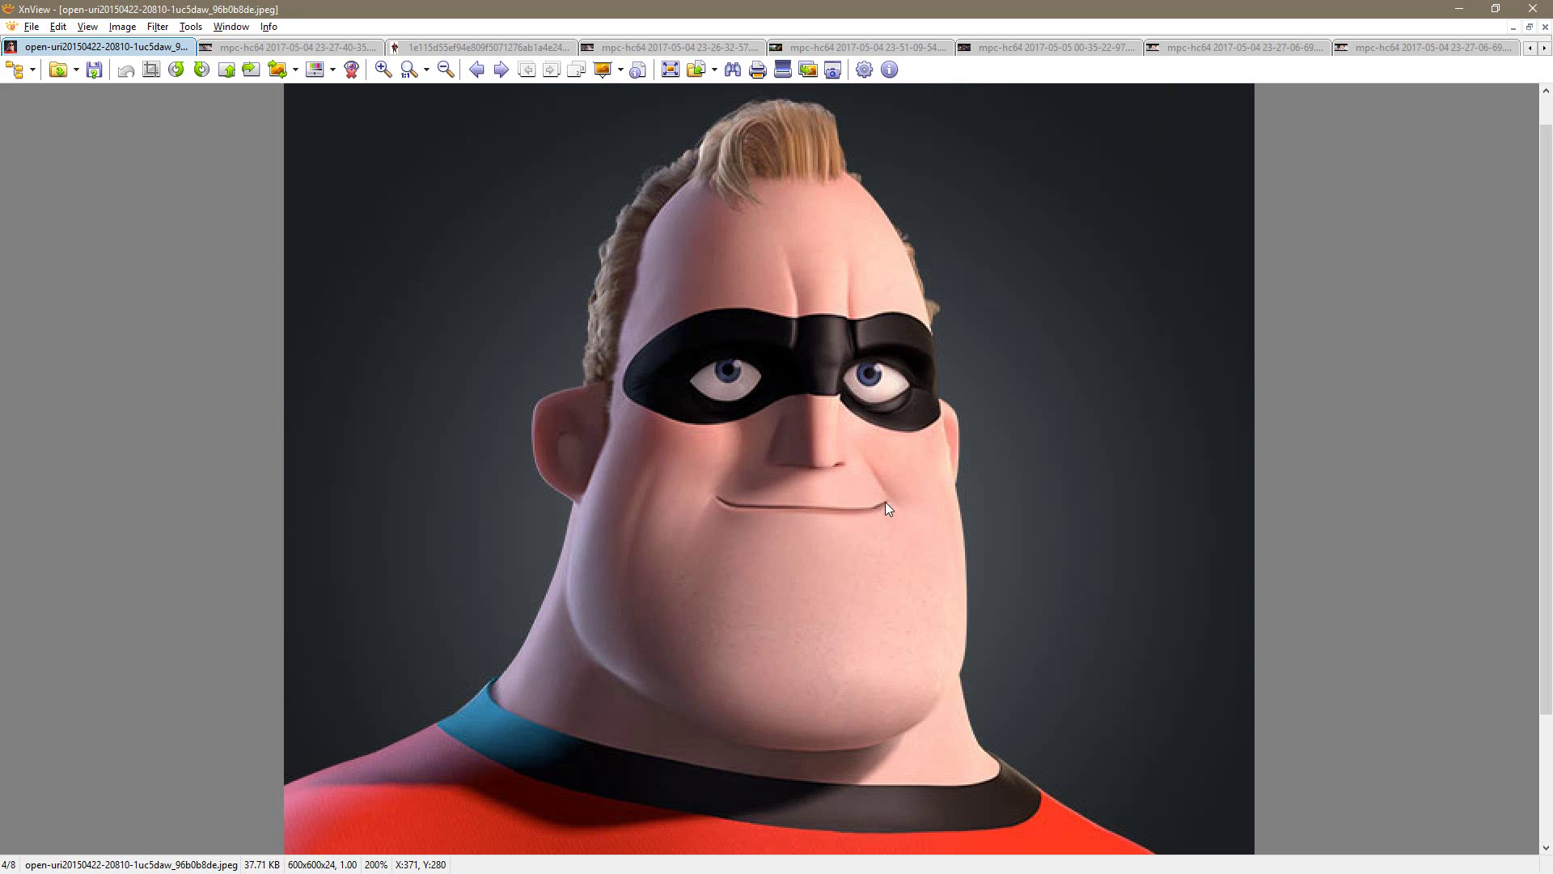
pyautogui.hotkey('alt', 'Tab')
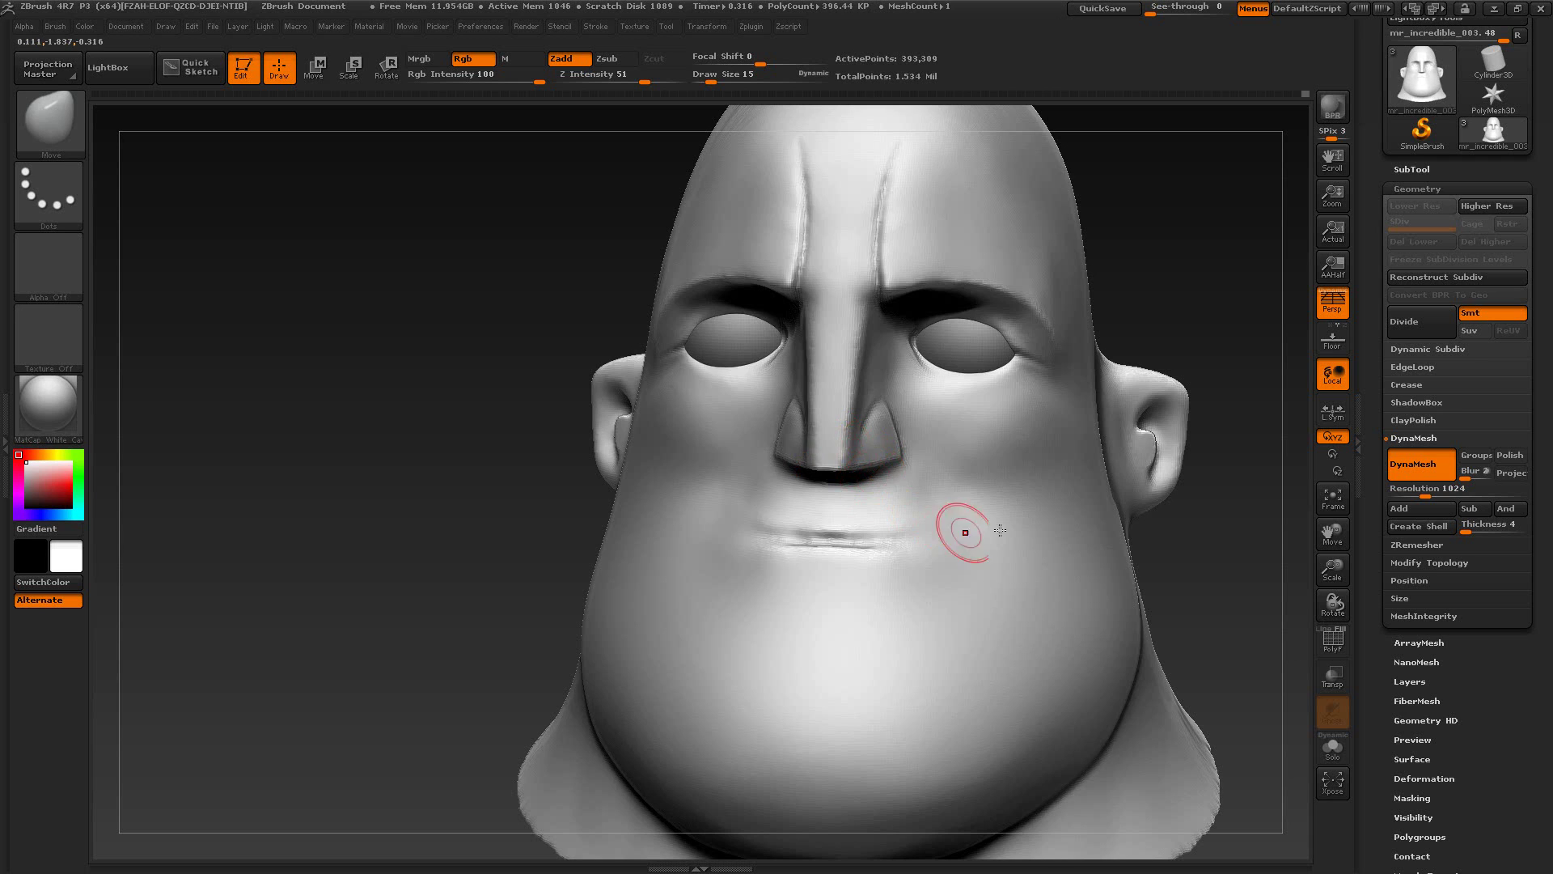
pyautogui.keyDown('alt'); pyautogui.moveTo(960, 526); pyautogui.dragTo(1172, 277, button='right'); pyautogui.keyUp('alt')
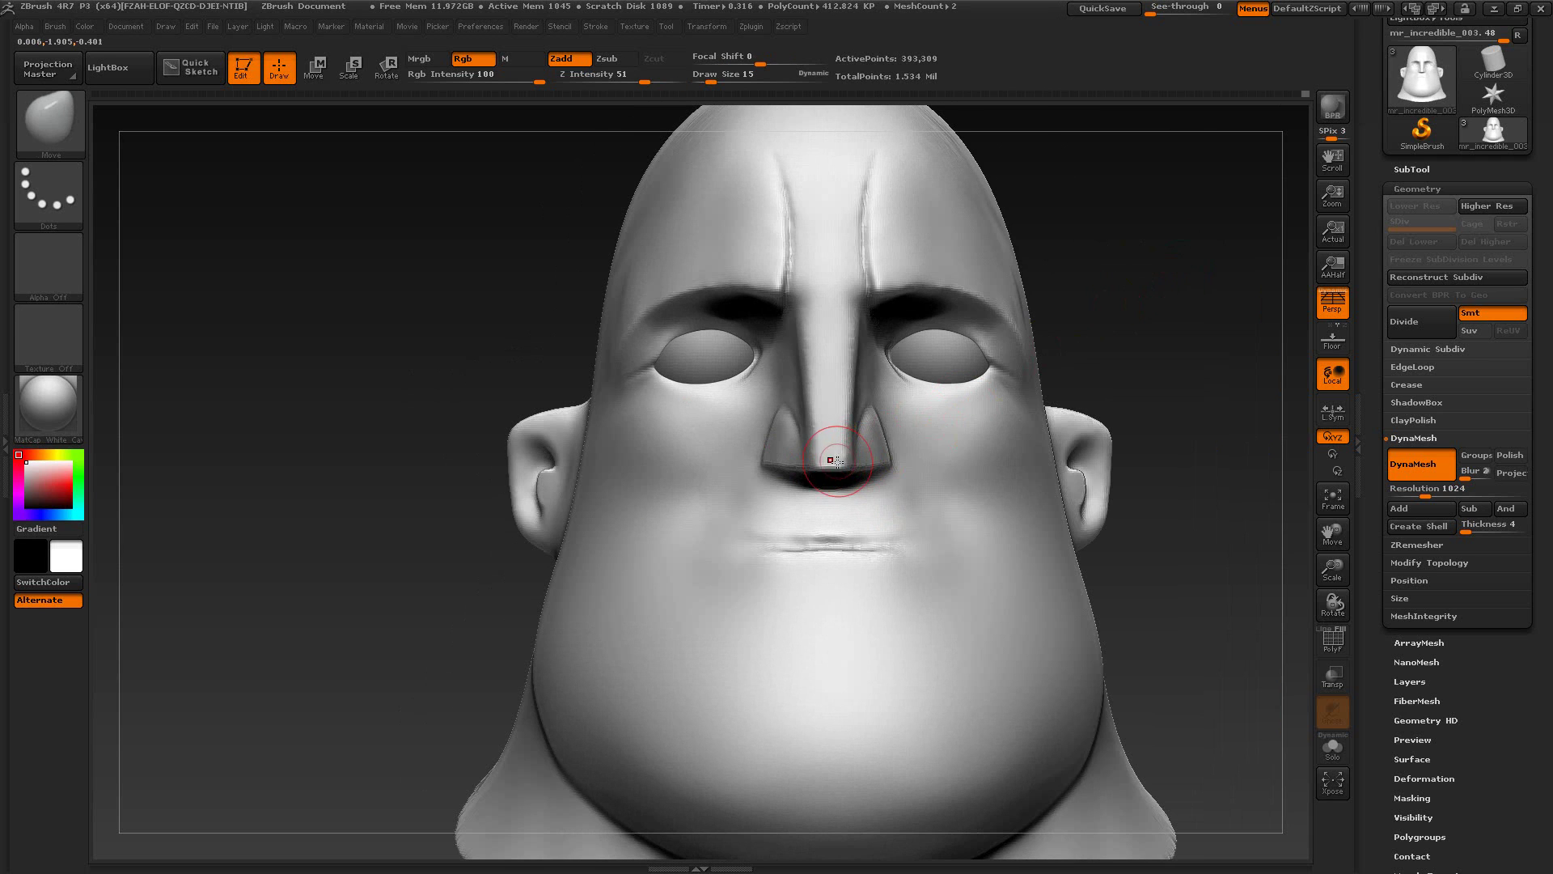
pyautogui.moveTo(1157, 272); pyautogui.dragTo(1140, 324)
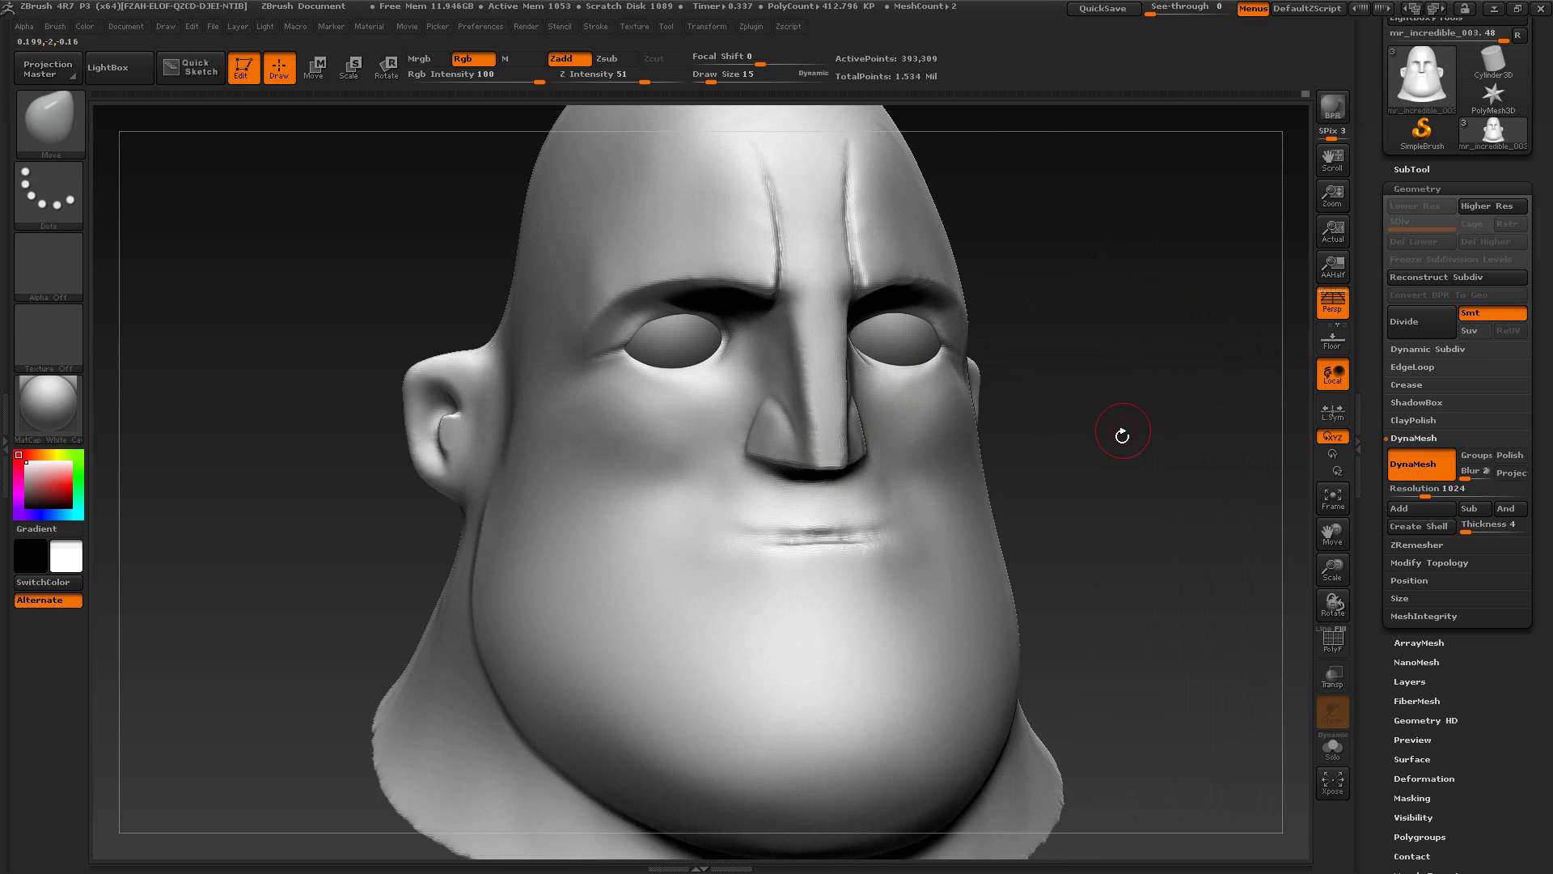
pyautogui.keyDown('shift'); pyautogui.moveTo(1122, 433); pyautogui.dragTo(1165, 430); pyautogui.keyUp('shift')
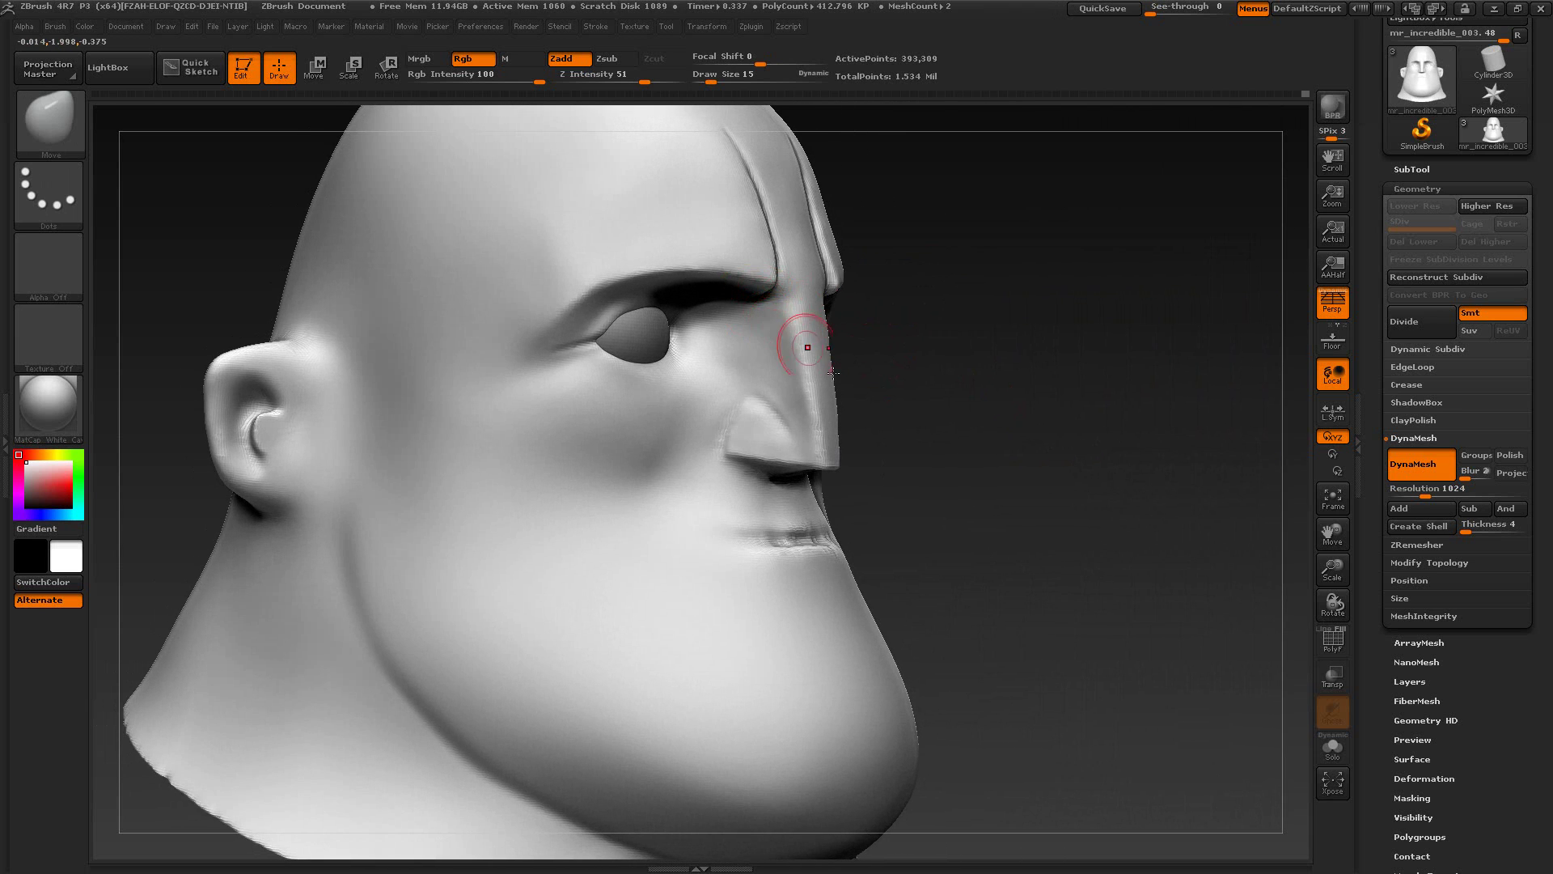
pyautogui.moveTo(1015, 452); pyautogui.dragTo(1014, 495)
pyautogui.press('f')
pyautogui.moveTo(1015, 495)
pyautogui.mouseDown(button='right')
pyautogui.moveTo(1058, 487)
pyautogui.moveTo(890, 495)
pyautogui.moveTo(1011, 513)
pyautogui.moveTo(995, 464)
pyautogui.moveTo(1041, 524)
pyautogui.moveTo(1010, 508)
pyautogui.moveTo(987, 463)
pyautogui.moveTo(925, 485)
pyautogui.moveTo(972, 578)
pyautogui.mouseUp(button='right')
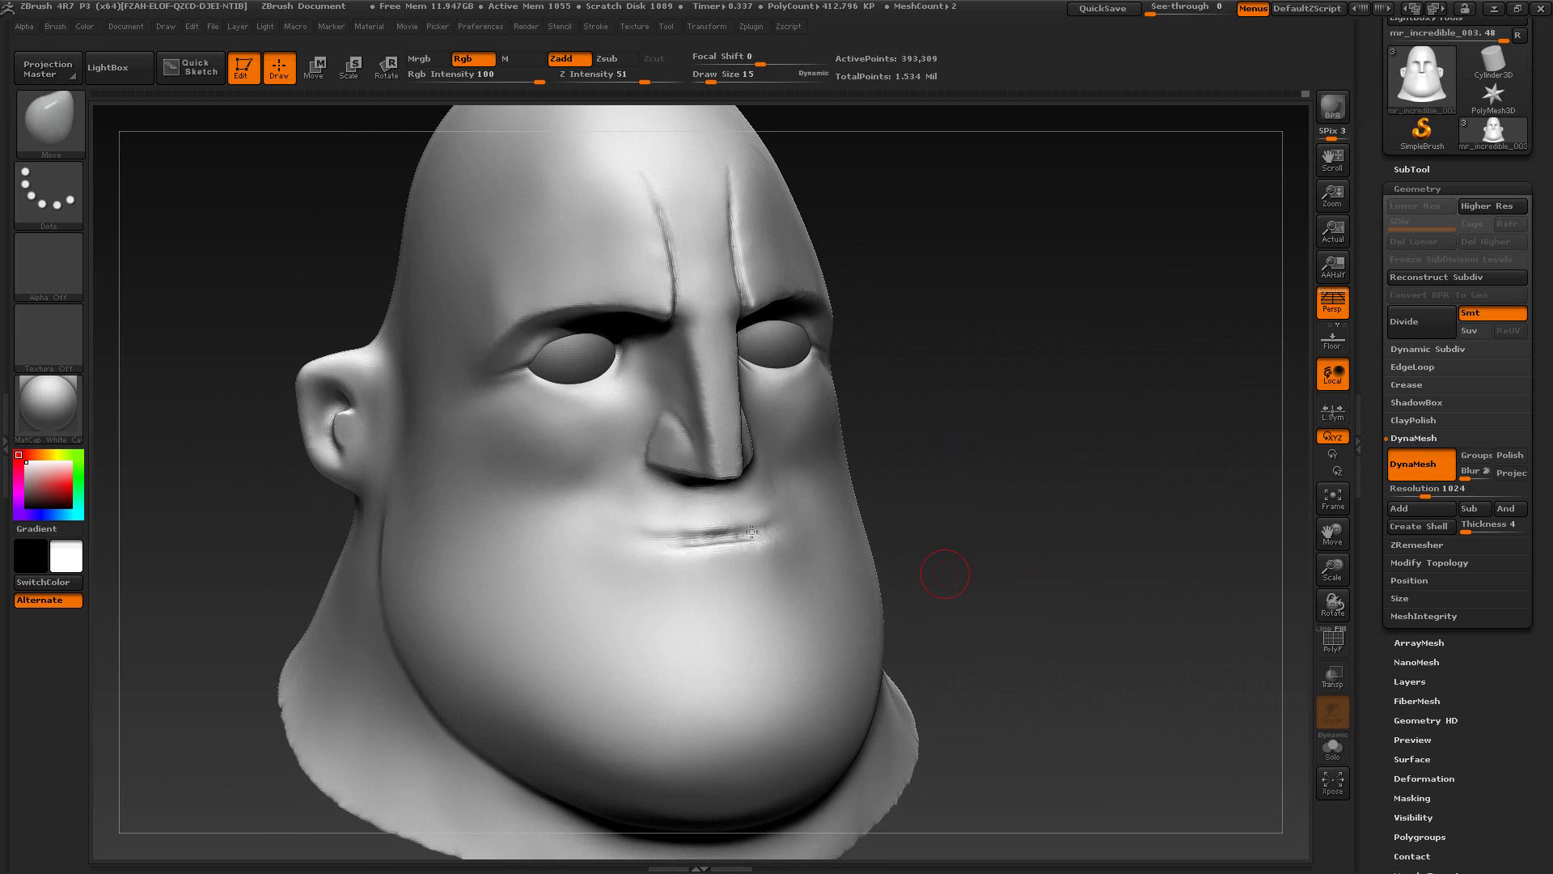
pyautogui.moveTo(946, 513)
pyautogui.mouseDown(button='right')
pyautogui.moveTo(978, 499)
pyautogui.moveTo(967, 534)
pyautogui.moveTo(1035, 521)
pyautogui.moveTo(954, 542)
pyautogui.mouseUp(button='right')
pyautogui.hotkey('alt', 'Tab')
pyautogui.hotkey('alt', 'Tab')
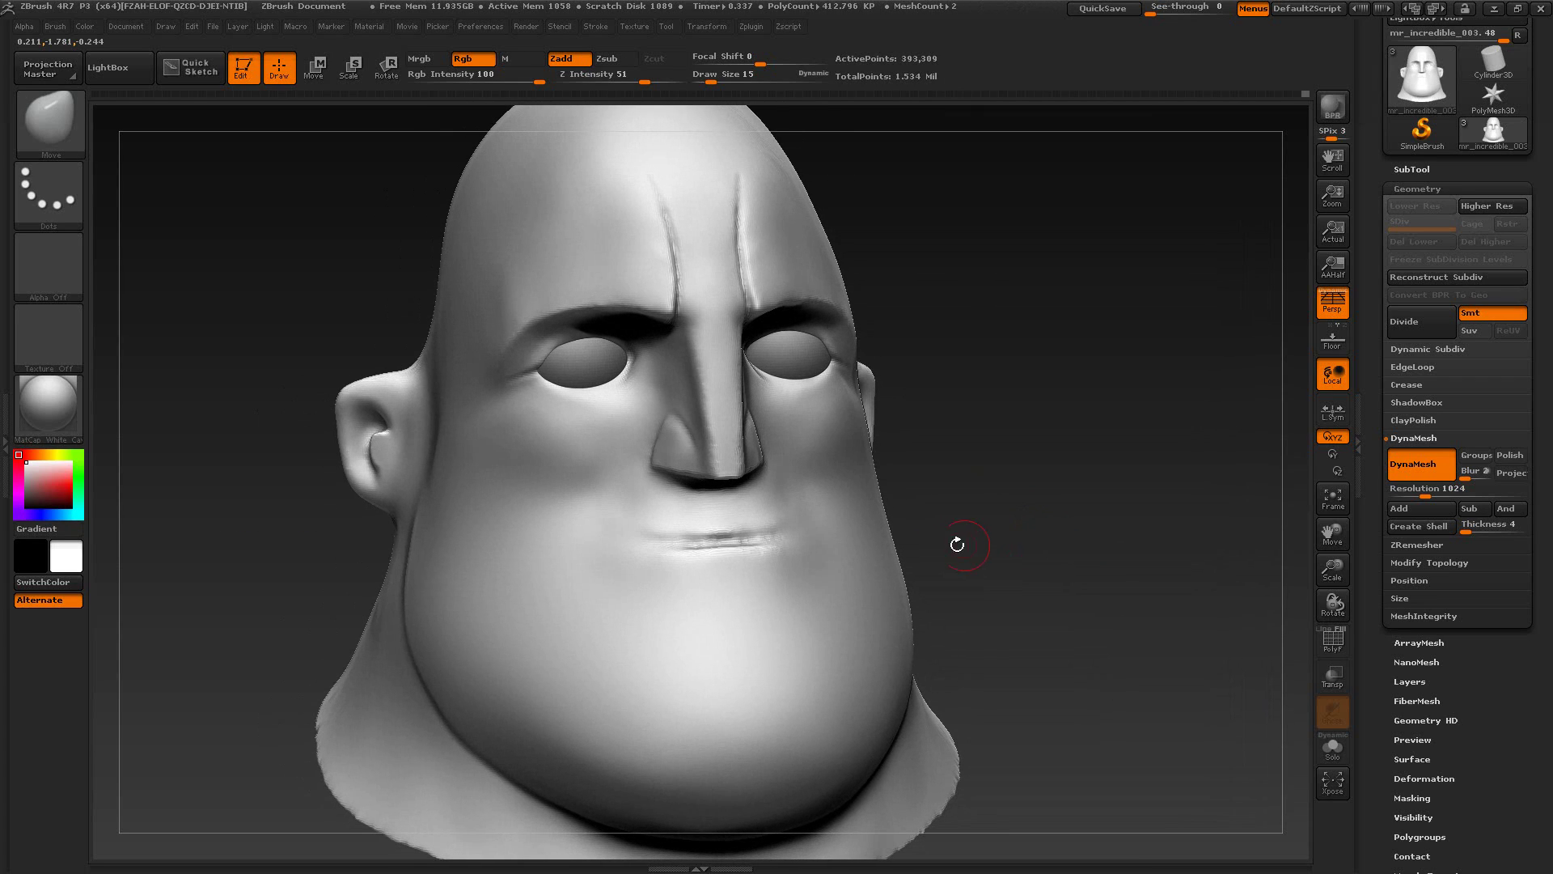
# Step: Smooth away the old mouth crease on the front of the face with the Smooth brush, enlarging its draw size to 45
pyautogui.click(45, 110)
pyautogui.click(216, 139)
pyautogui.press('shift')
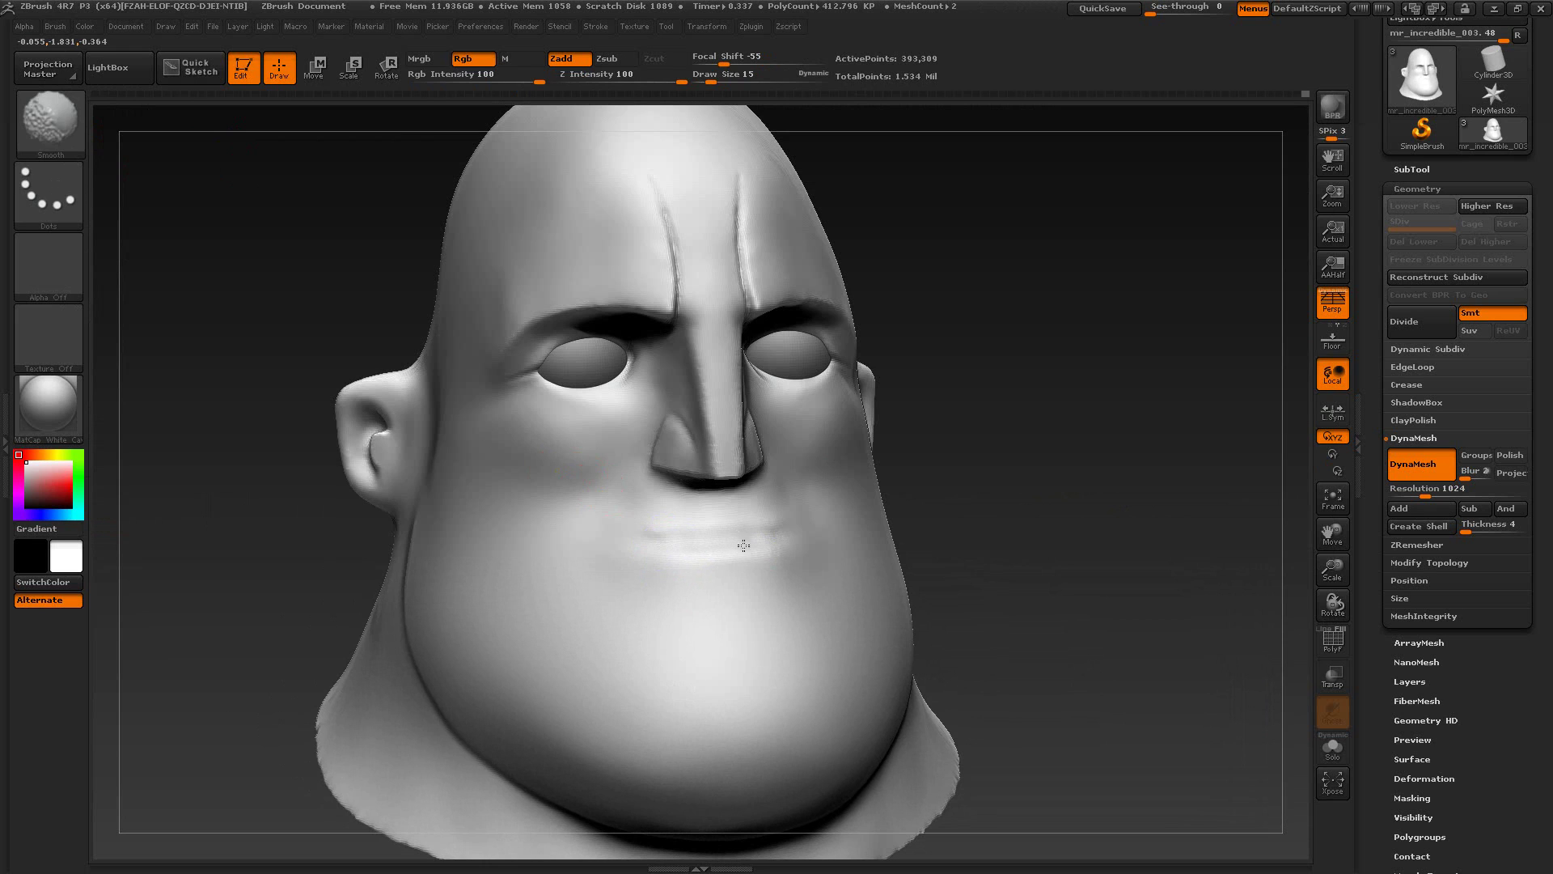
pyautogui.moveTo(752, 532)
pyautogui.keyDown('shift'); pyautogui.mouseDown()
pyautogui.moveTo(704, 554)
pyautogui.moveTo(726, 565)
pyautogui.moveTo(677, 564)
pyautogui.mouseUp(); pyautogui.keyUp('shift')
pyautogui.press('s')
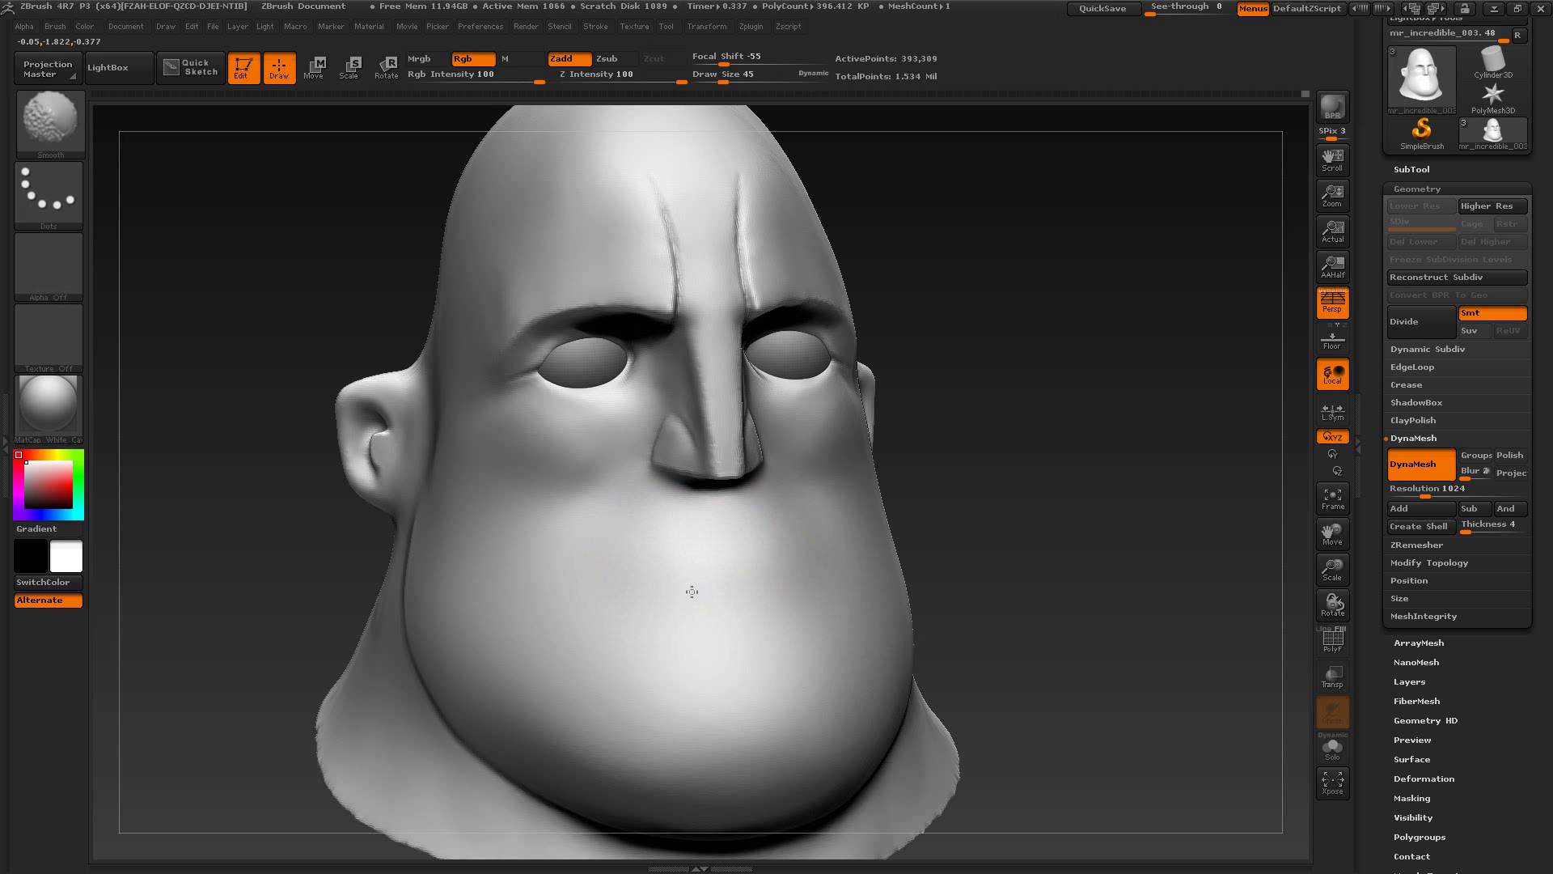
# Step: Smooth the remaining lip bumps in profile on both sides of the face at draw size 22
pyautogui.moveTo(988, 555)
pyautogui.mouseDown()
pyautogui.moveTo(1068, 469)
pyautogui.moveTo(1155, 496)
pyautogui.moveTo(1129, 518)
pyautogui.mouseUp()
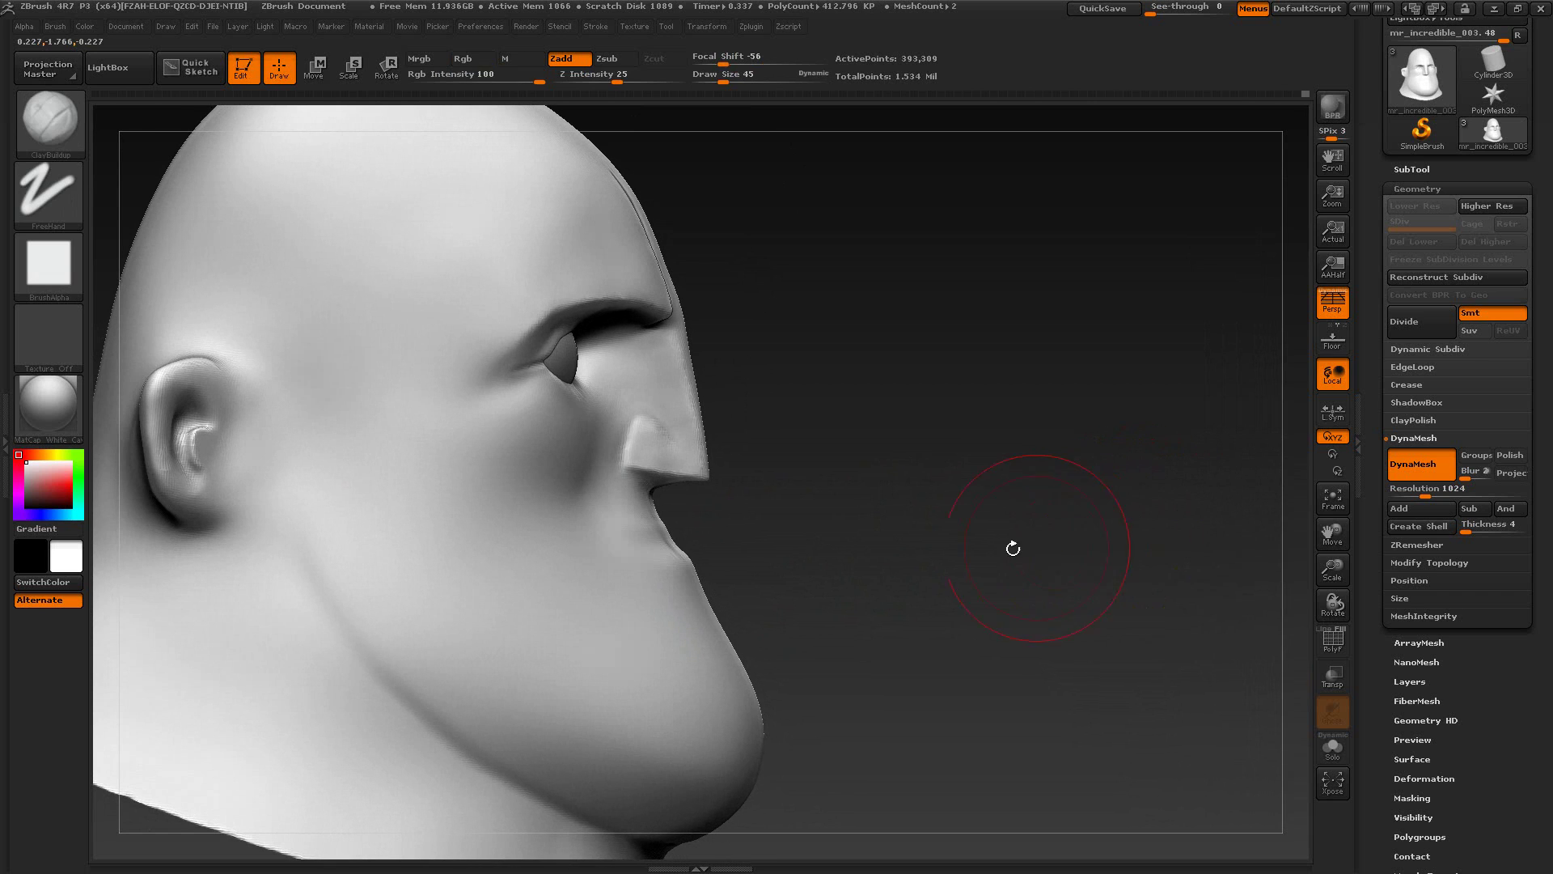
pyautogui.press('s')
pyautogui.moveTo(676, 567); pyautogui.dragTo(666, 570)
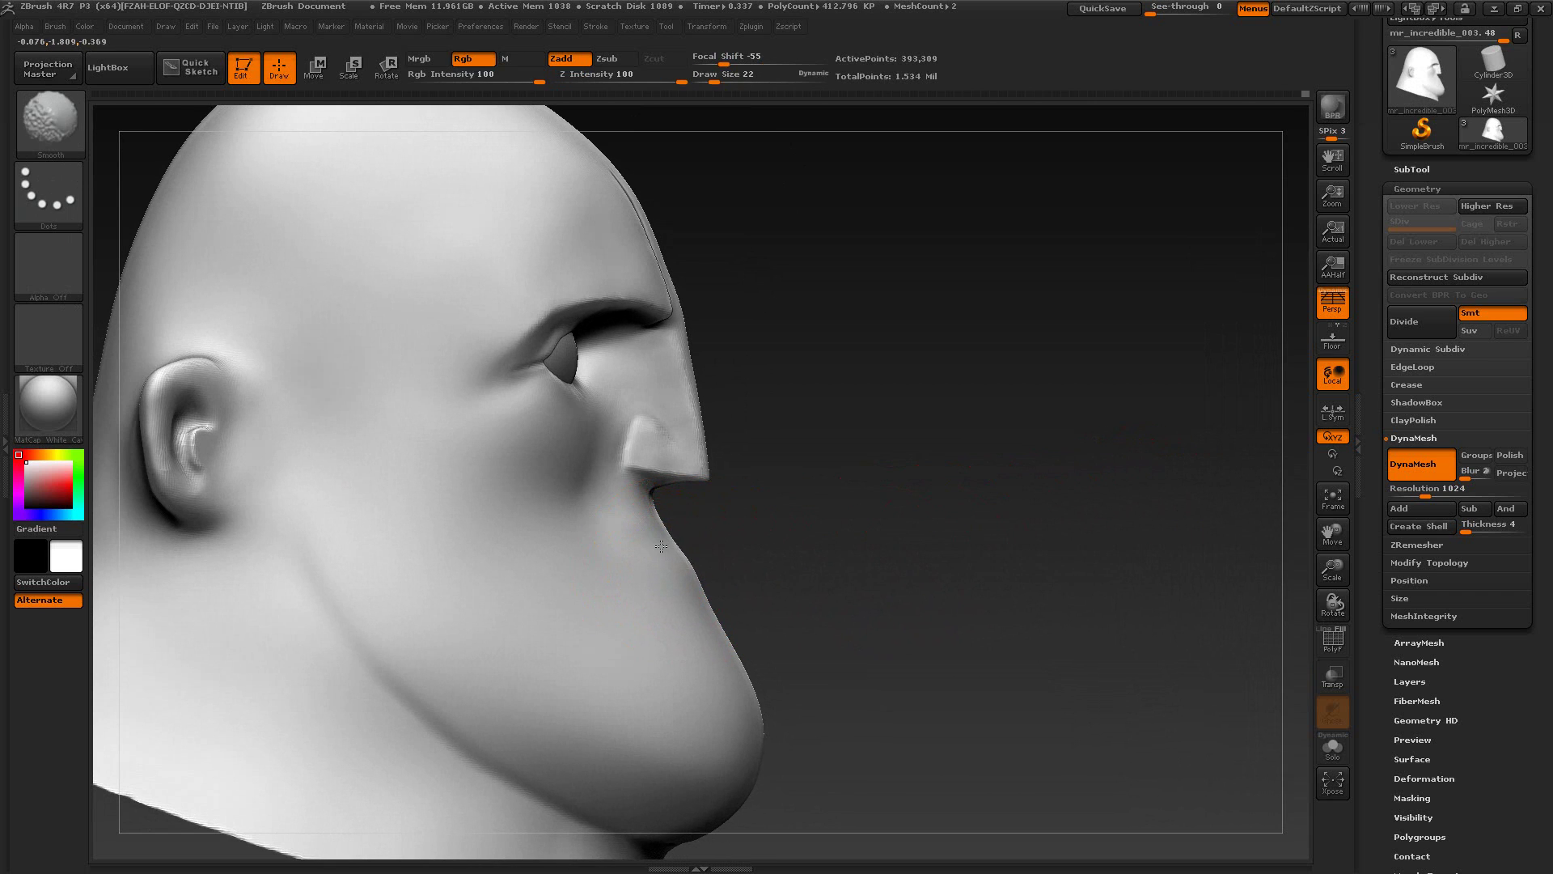
pyautogui.keyDown('shift'); pyautogui.moveTo(638, 541); pyautogui.dragTo(651, 544); pyautogui.keyUp('shift')
pyautogui.moveTo(1011, 607)
pyautogui.mouseDown()
pyautogui.moveTo(769, 639)
pyautogui.moveTo(664, 623)
pyautogui.mouseUp()
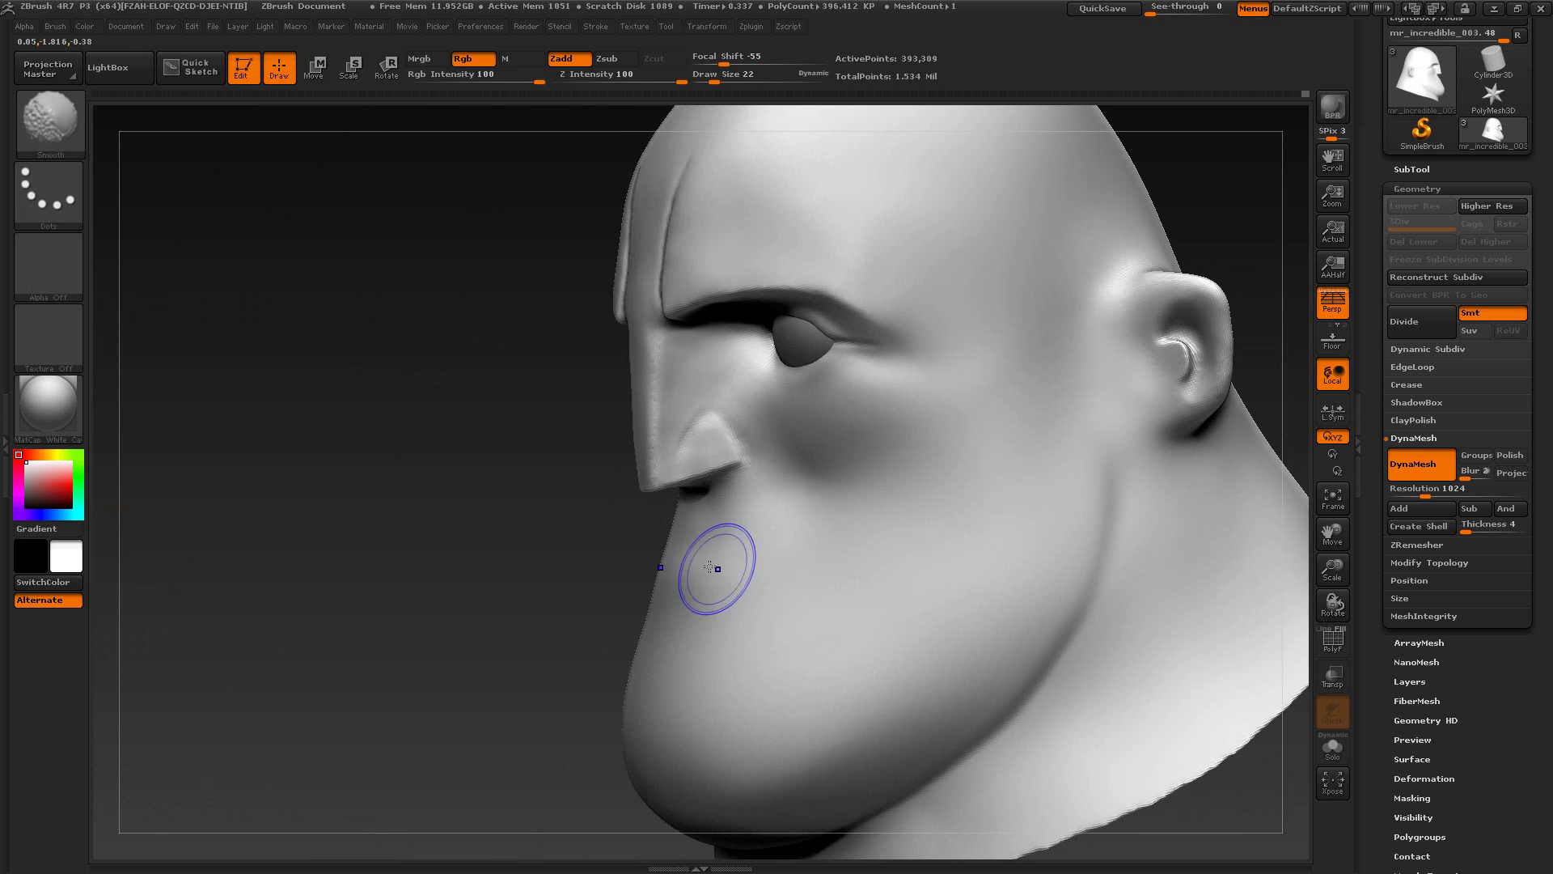
pyautogui.keyDown('shift'); pyautogui.moveTo(718, 567); pyautogui.dragTo(681, 556); pyautogui.keyUp('shift')
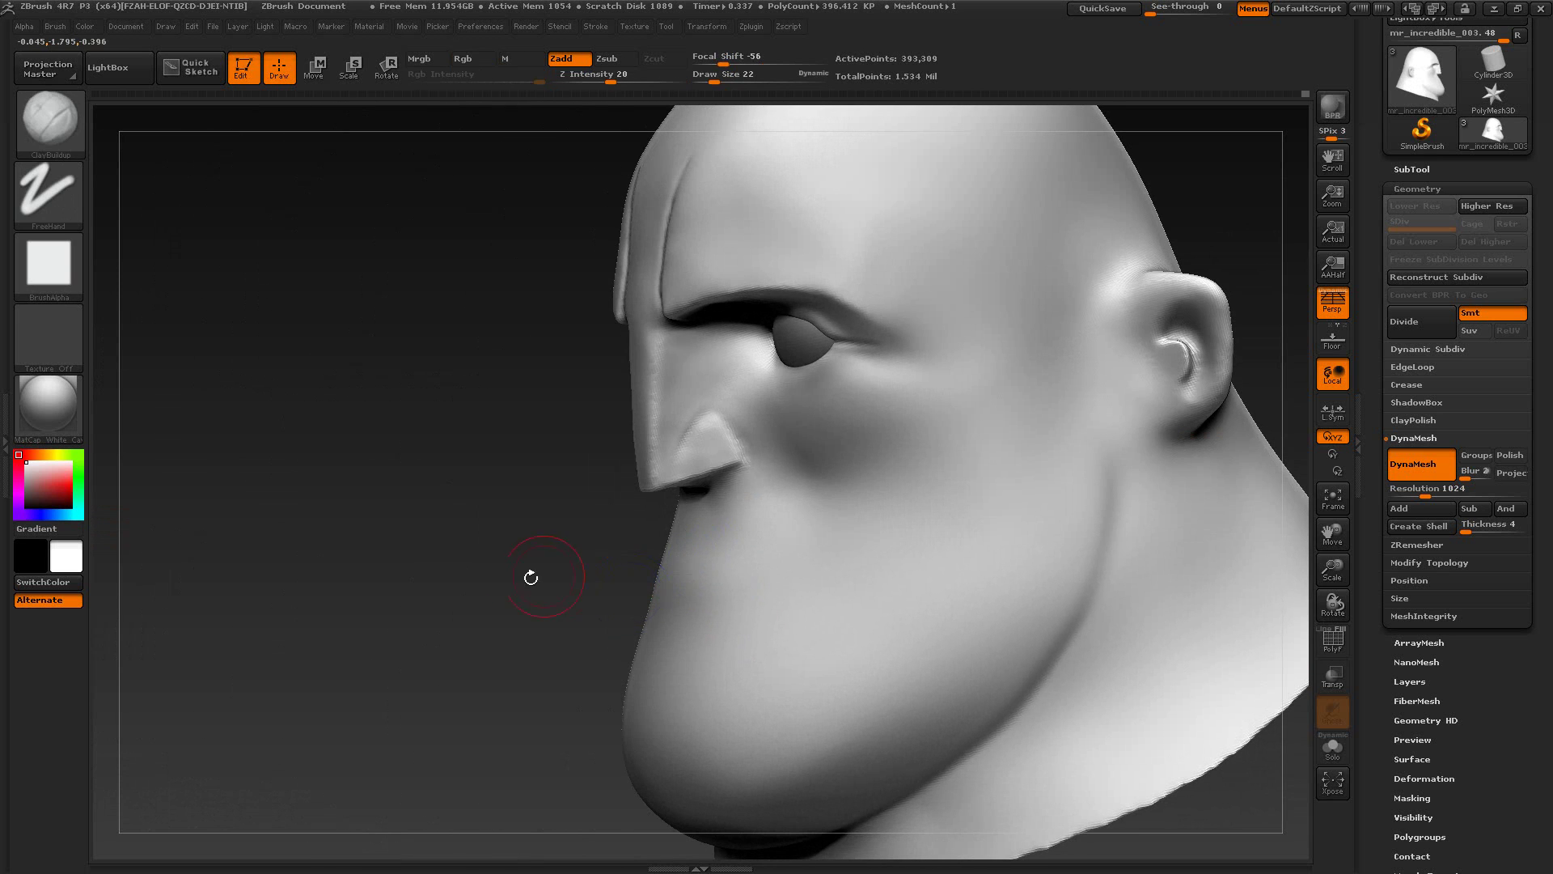
pyautogui.moveTo(531, 575)
pyautogui.mouseDown()
pyautogui.moveTo(502, 575)
pyautogui.moveTo(941, 590)
pyautogui.mouseUp()
# Step: Carve a new mouth line with Dam_Standard at draw size 10, following the masked character image in the reference view, and reset See-through to 0
pyautogui.hotkey('alt', 'Tab')
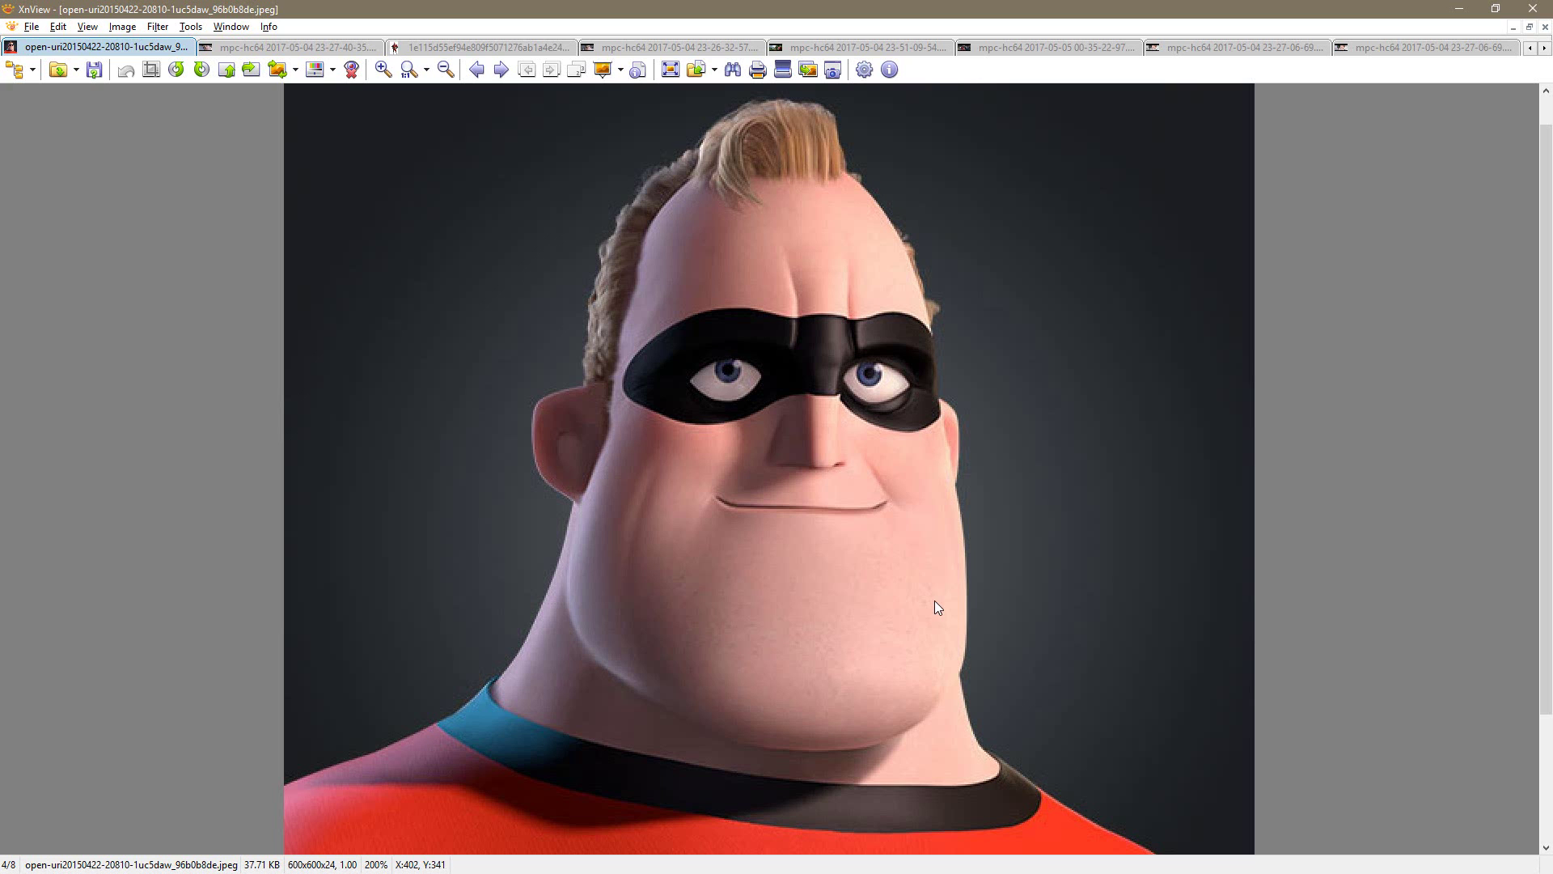
pyautogui.hotkey('alt', 'Tab')
pyautogui.moveTo(1068, 524); pyautogui.dragTo(982, 485)
pyautogui.click(80, 133)
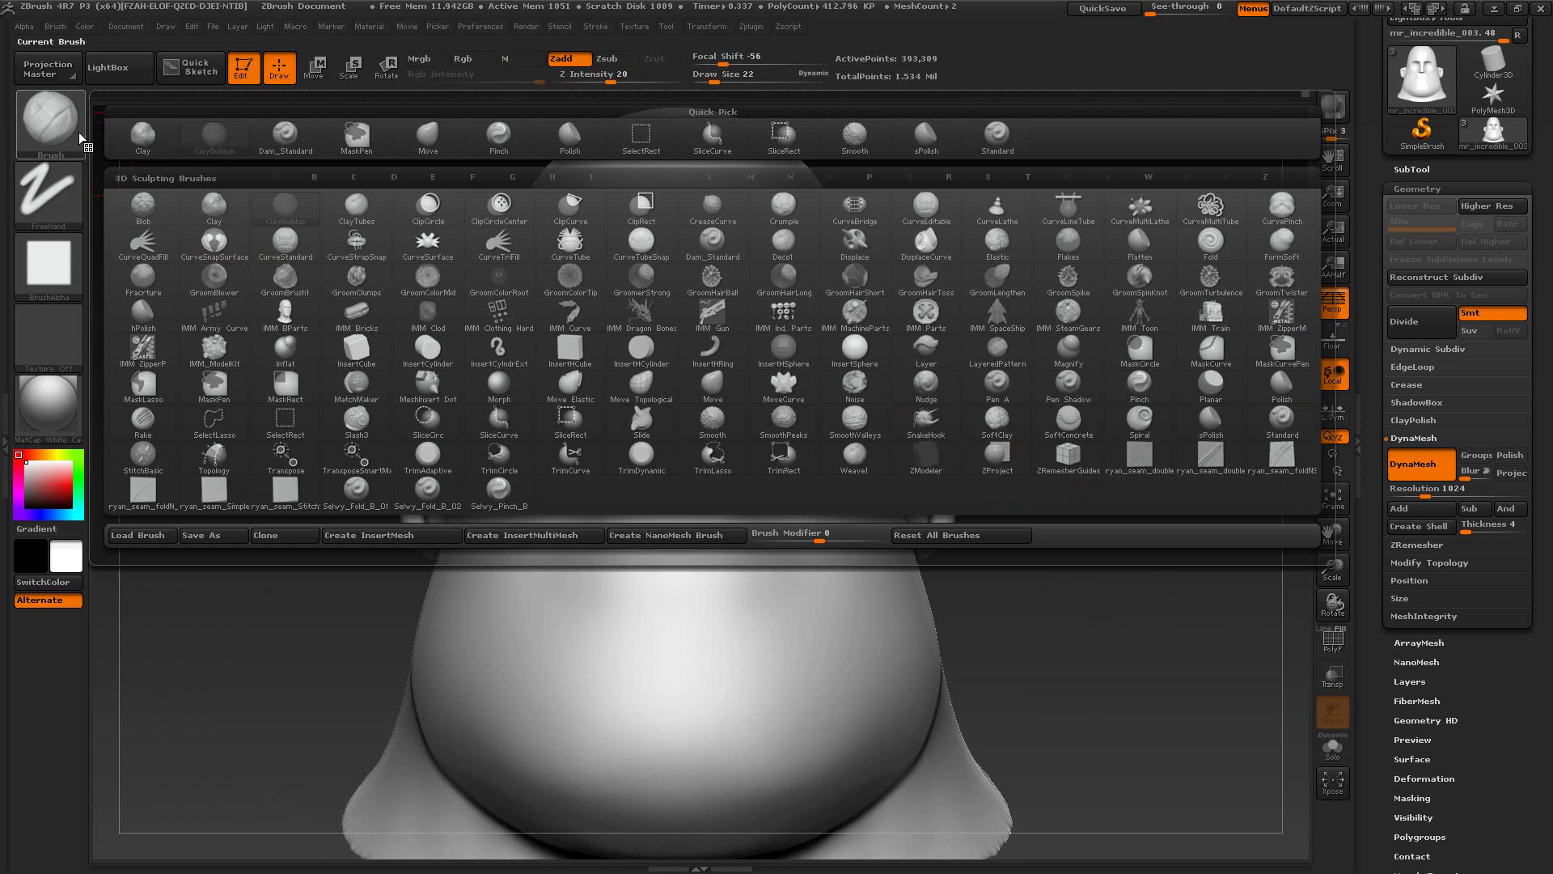
pyautogui.click(290, 134)
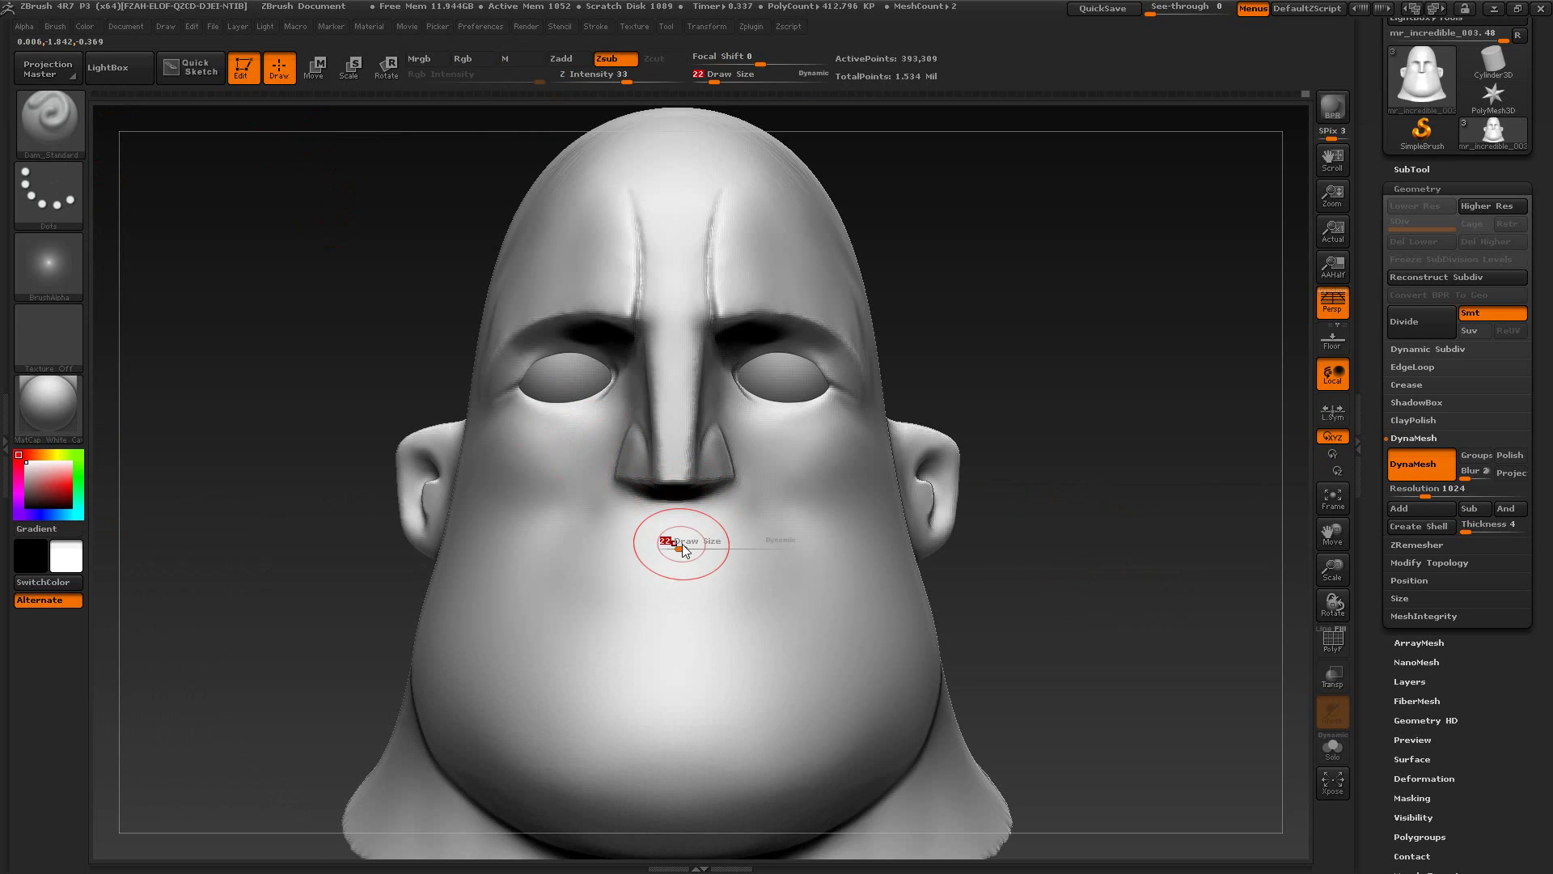
pyautogui.press('s')
pyautogui.moveTo(677, 544); pyautogui.dragTo(673, 544)
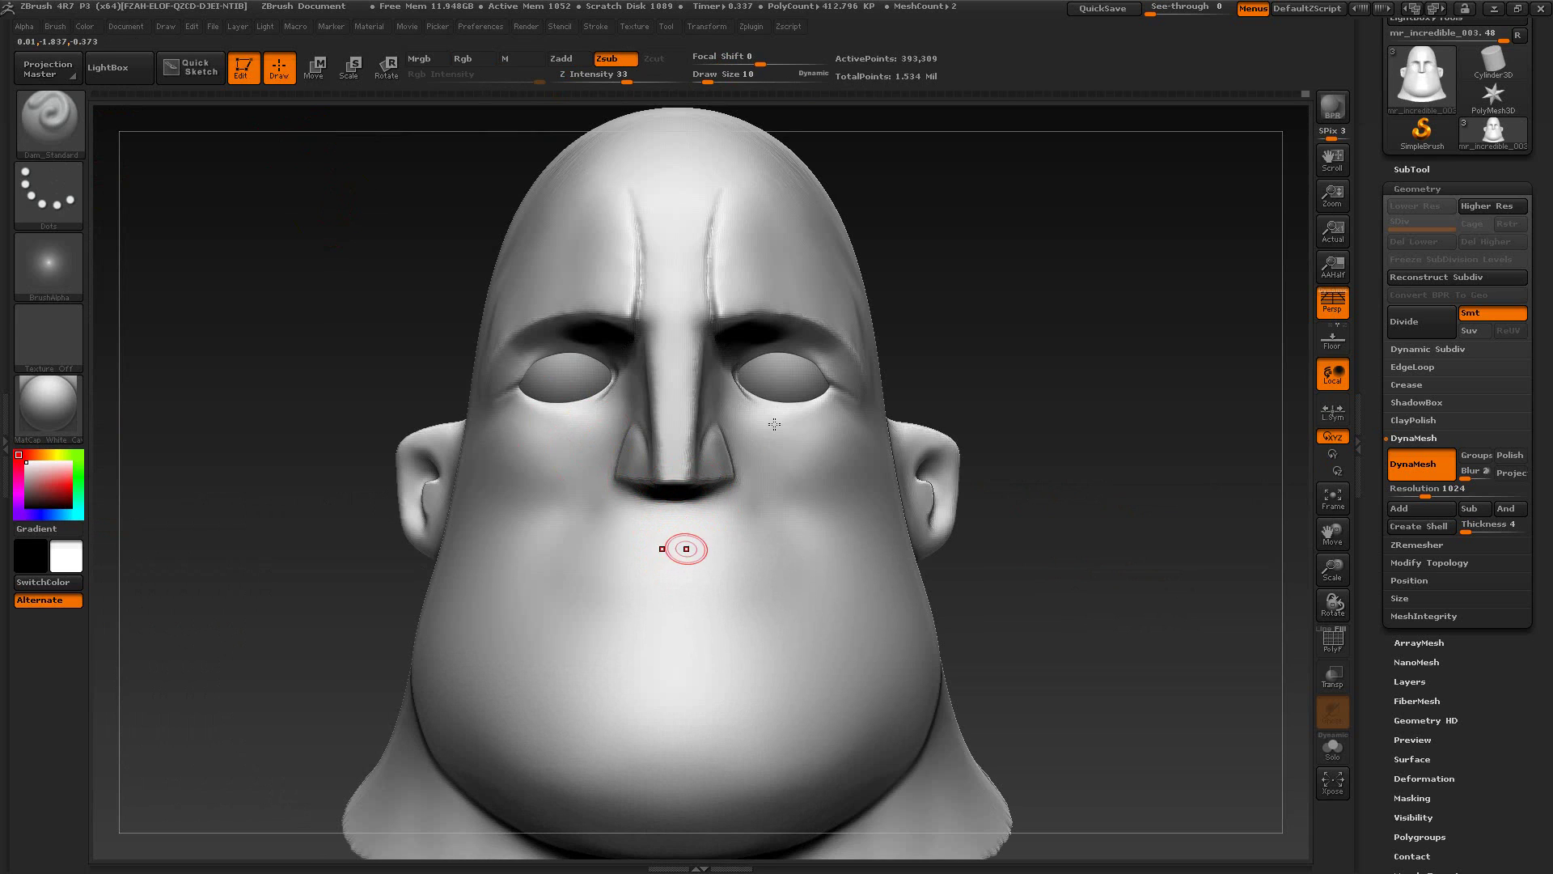
pyautogui.click(634, 25)
pyautogui.click(733, 618)
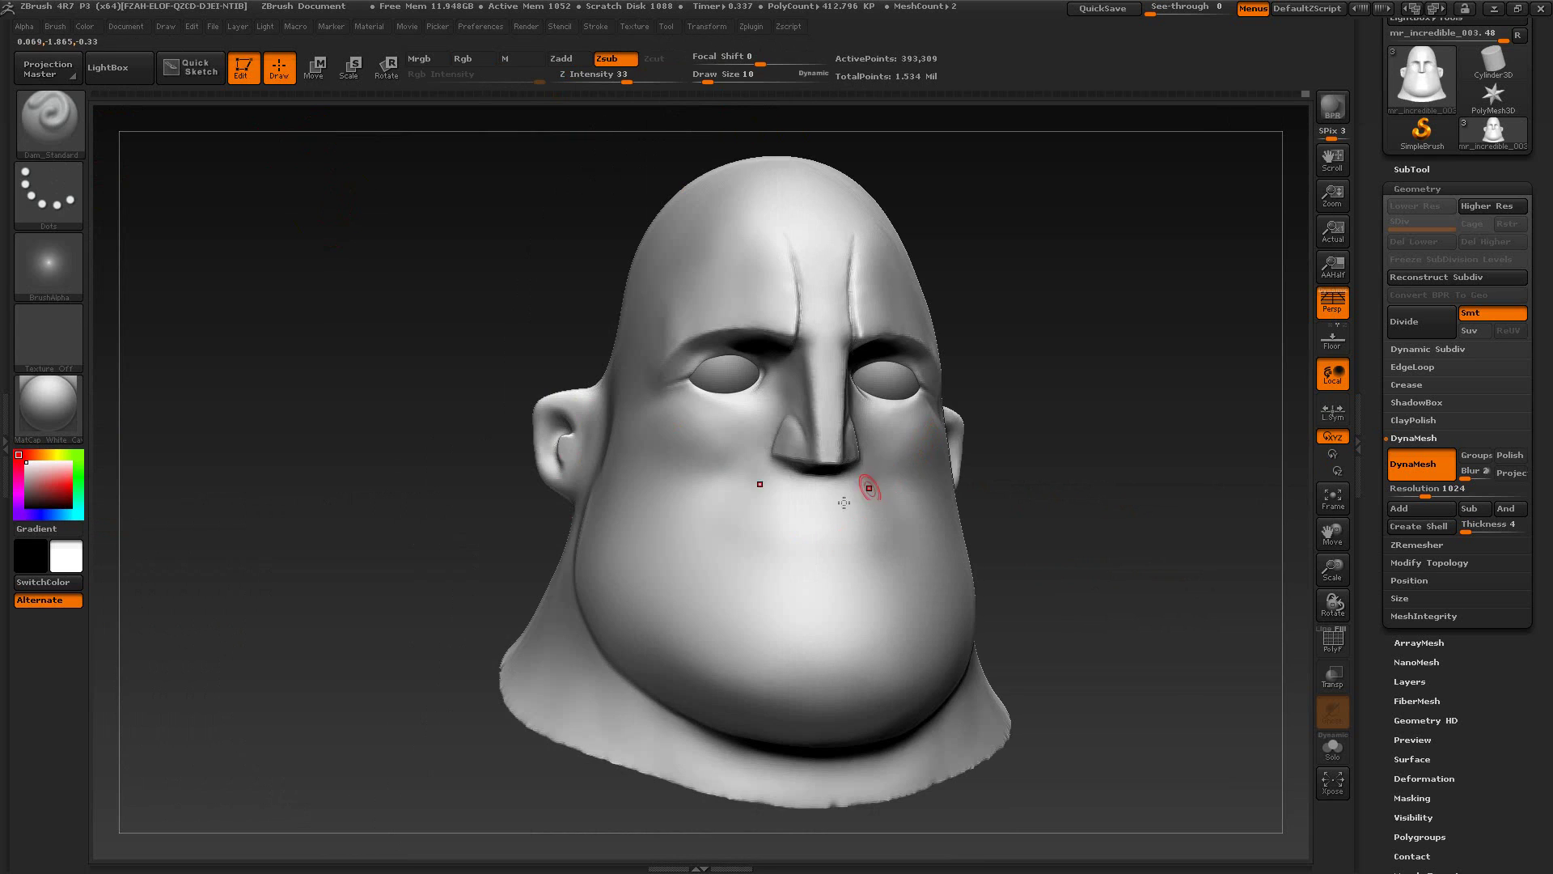
pyautogui.moveTo(1178, 10); pyautogui.dragTo(1200, 49)
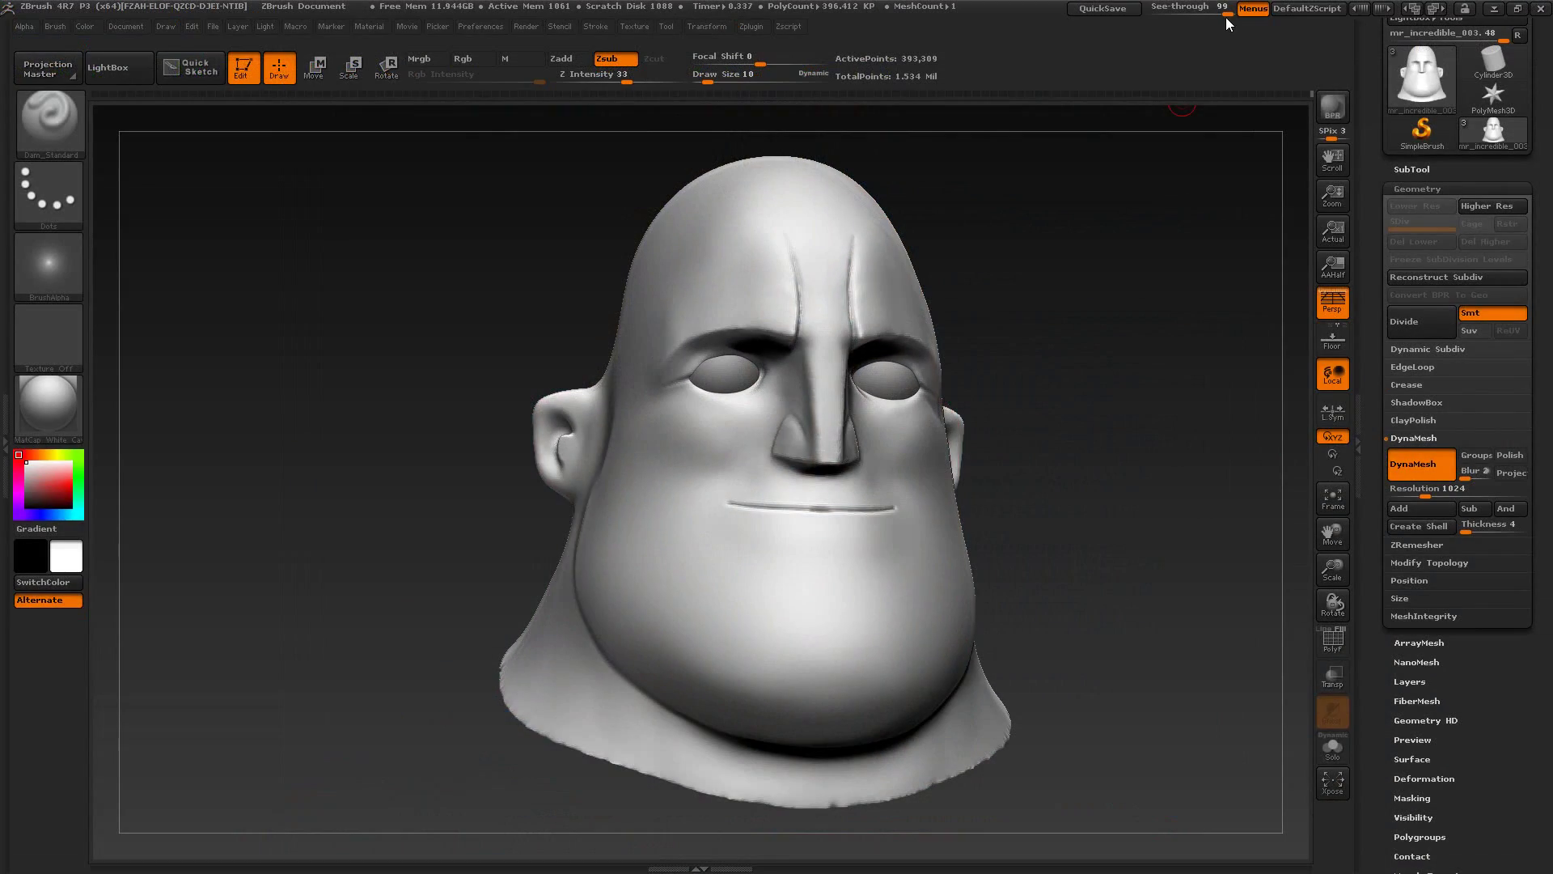
pyautogui.moveTo(1226, 15); pyautogui.dragTo(1149, 15)
# Step: Extend the mouth corners upward into a slight smile with Dam_Standard and soften the ends with the Smooth brush
pyautogui.keyDown('alt'); pyautogui.moveTo(1061, 391); pyautogui.dragTo(929, 451); pyautogui.keyUp('alt')
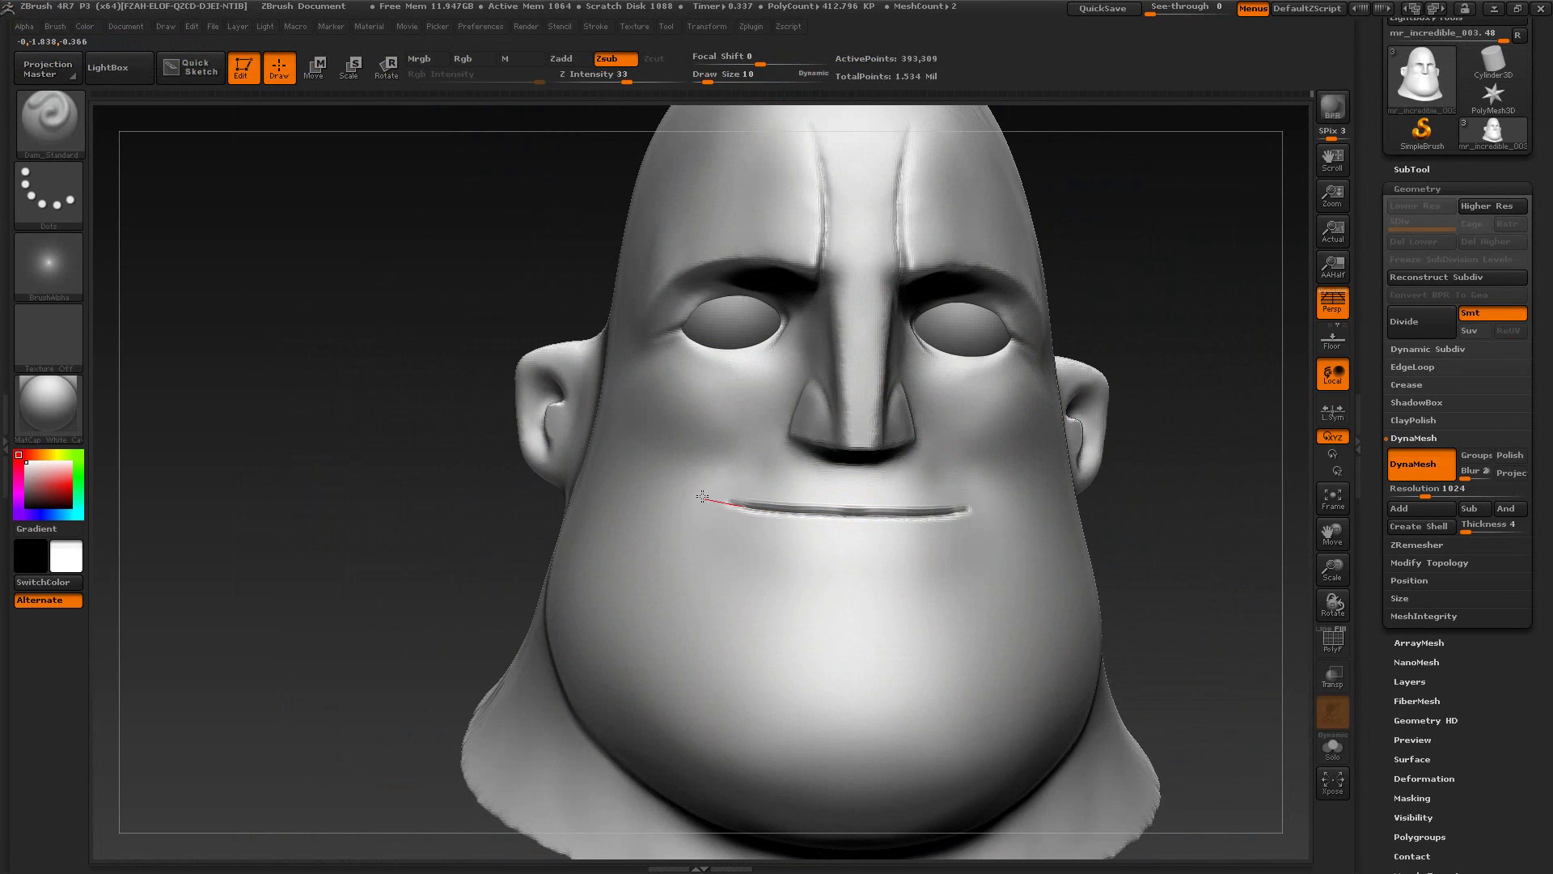
pyautogui.moveTo(690, 470); pyautogui.dragTo(692, 474)
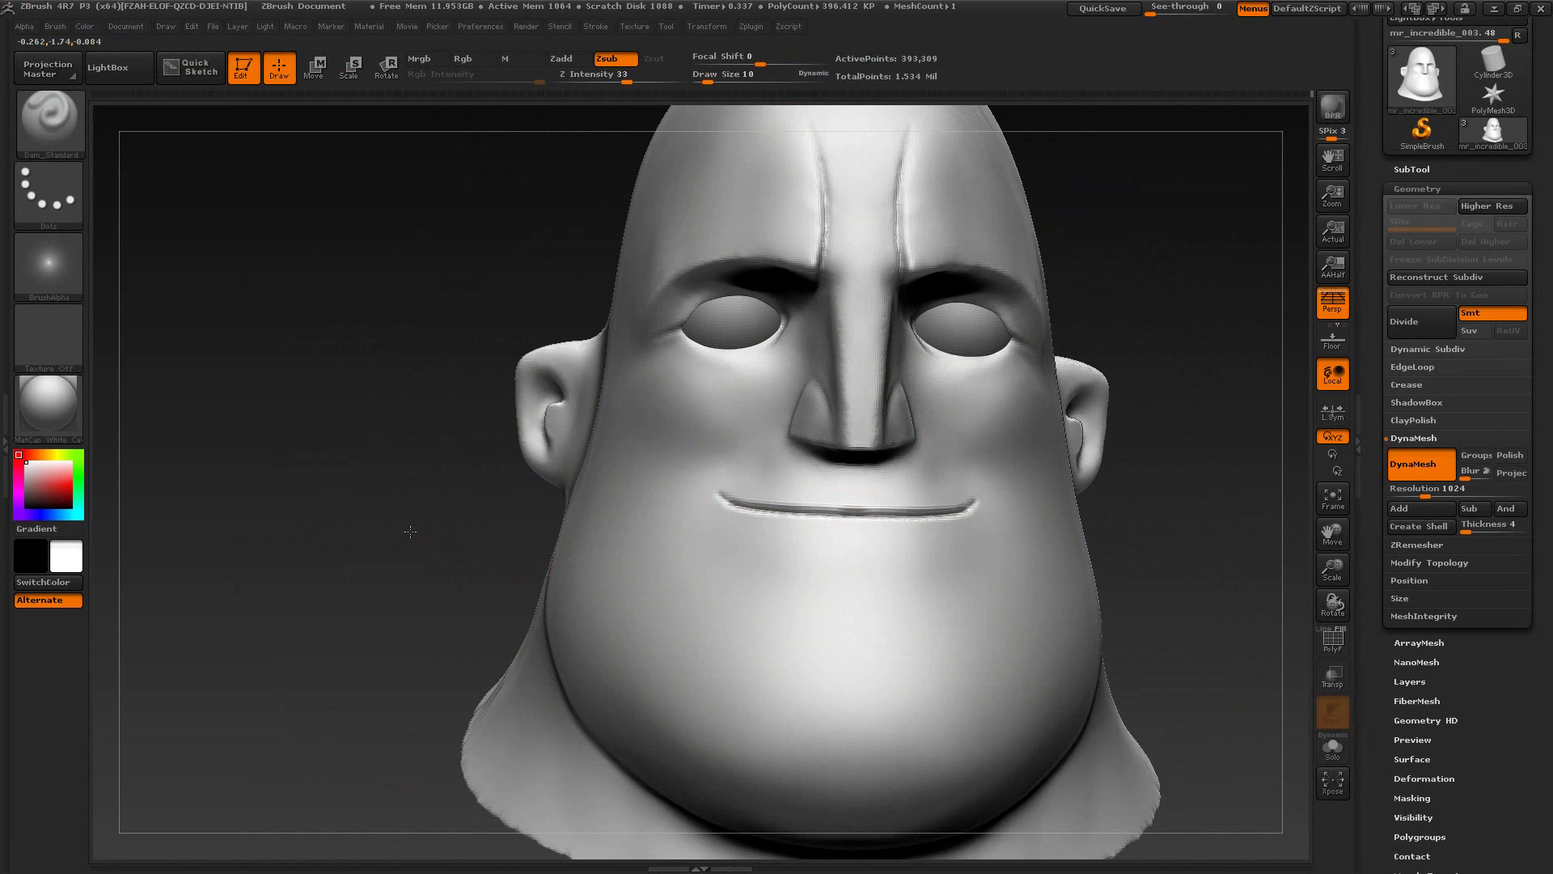
pyautogui.moveTo(505, 560); pyautogui.dragTo(402, 551)
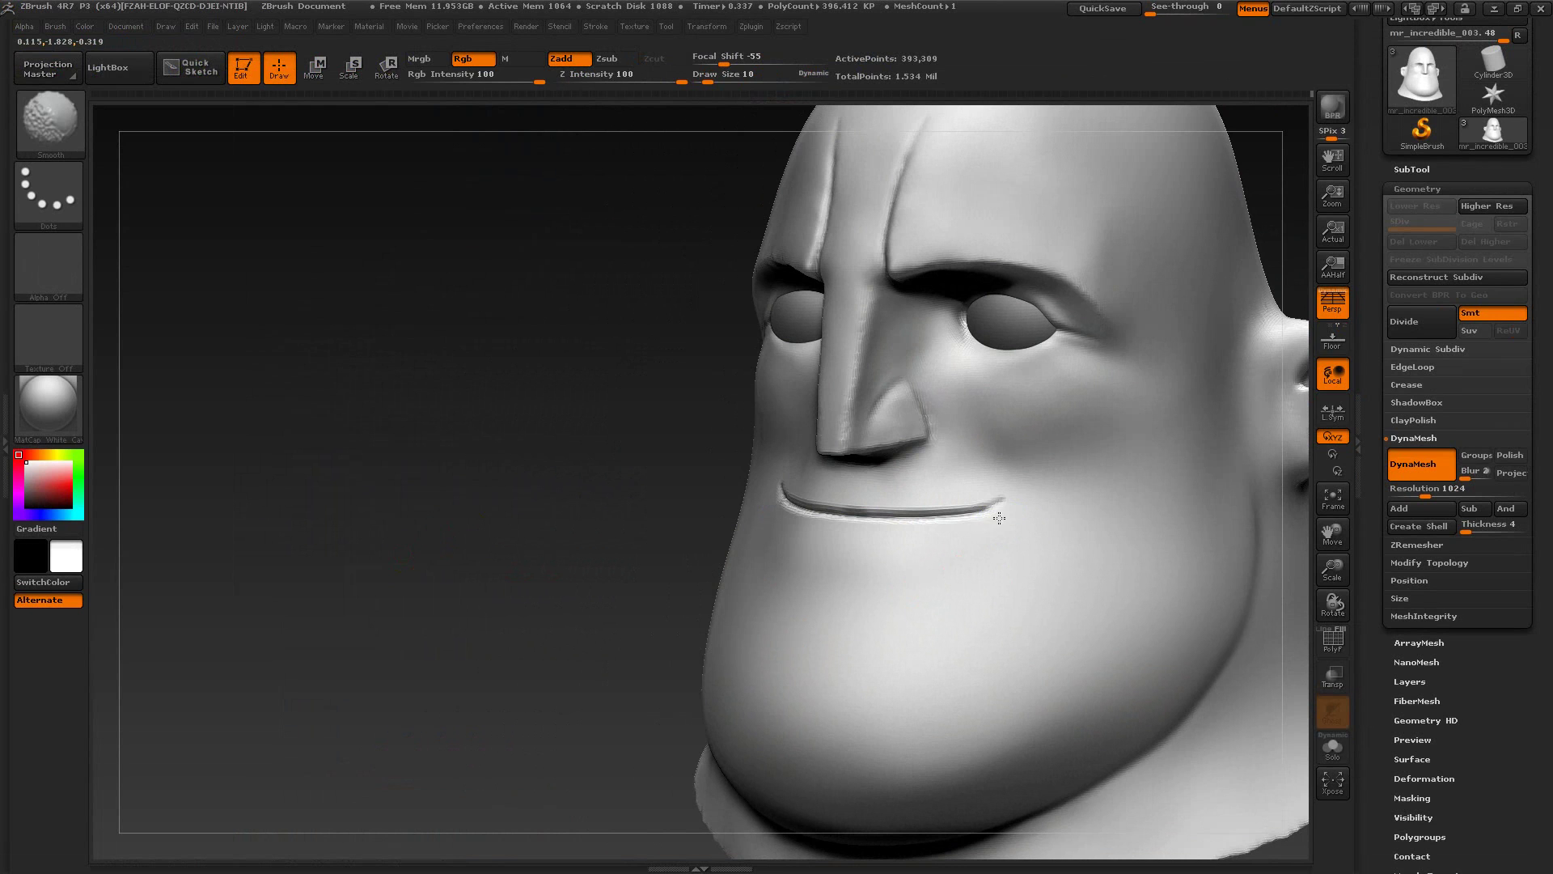
pyautogui.moveTo(673, 567); pyautogui.dragTo(801, 523)
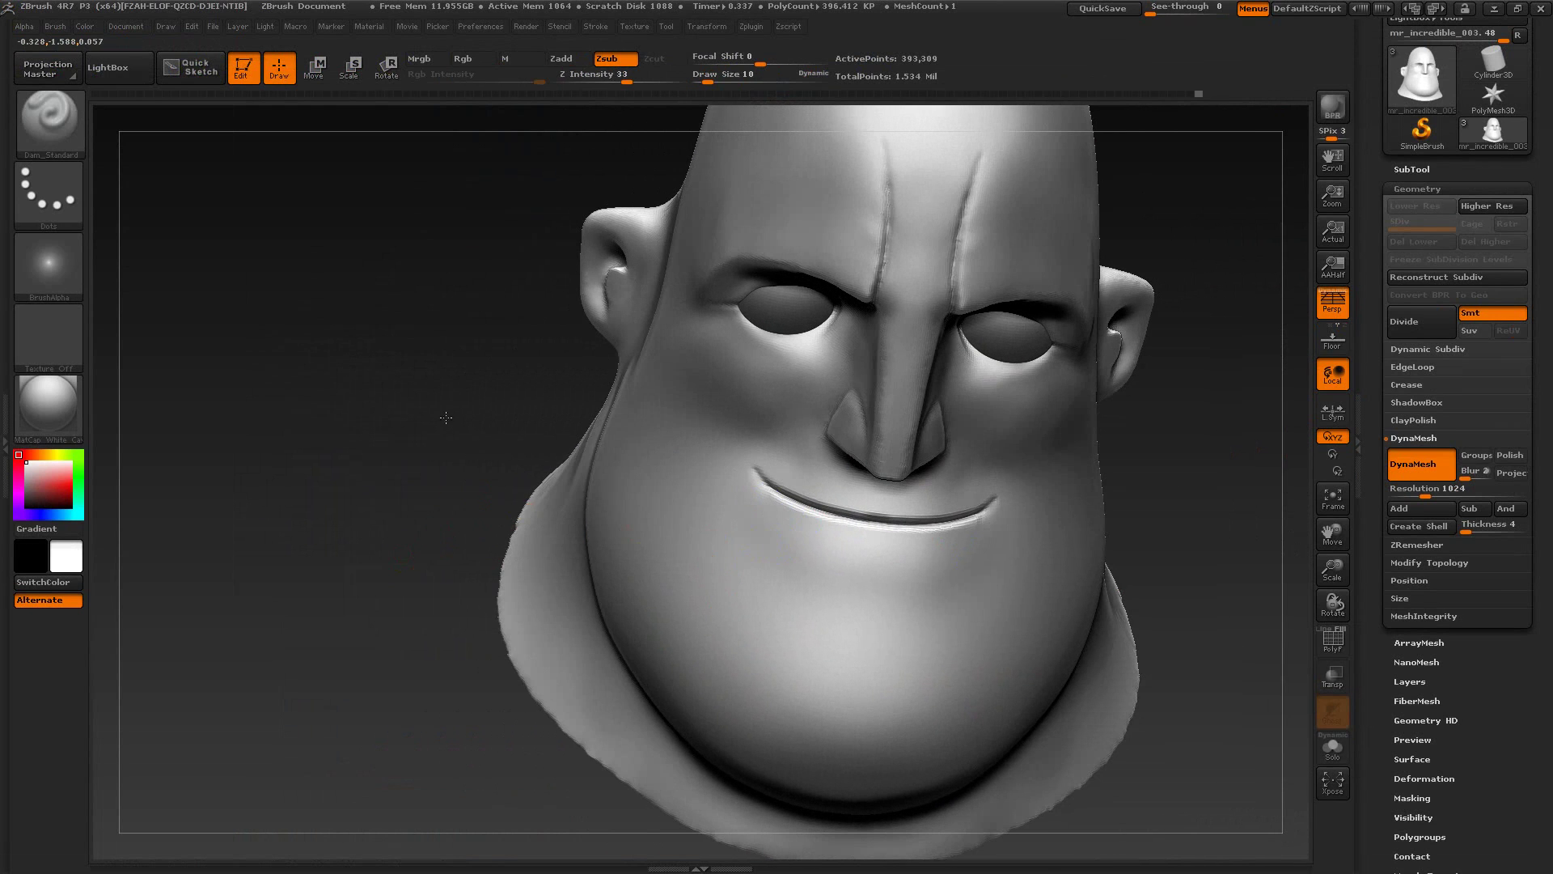
# Step: Undo the first Pinch stroke and tighten the mouth line into a thin crease with the Pinch brush at draw size 15
pyautogui.moveTo(444, 420)
pyautogui.mouseDown()
pyautogui.moveTo(450, 468)
pyautogui.moveTo(795, 571)
pyautogui.mouseUp()
pyautogui.moveTo(1029, 522)
pyautogui.keyDown('alt'); pyautogui.mouseDown()
pyautogui.moveTo(1089, 534)
pyautogui.moveTo(1075, 541)
pyautogui.moveTo(1057, 508)
pyautogui.mouseUp(); pyautogui.keyUp('alt')
pyautogui.click(88, 147)
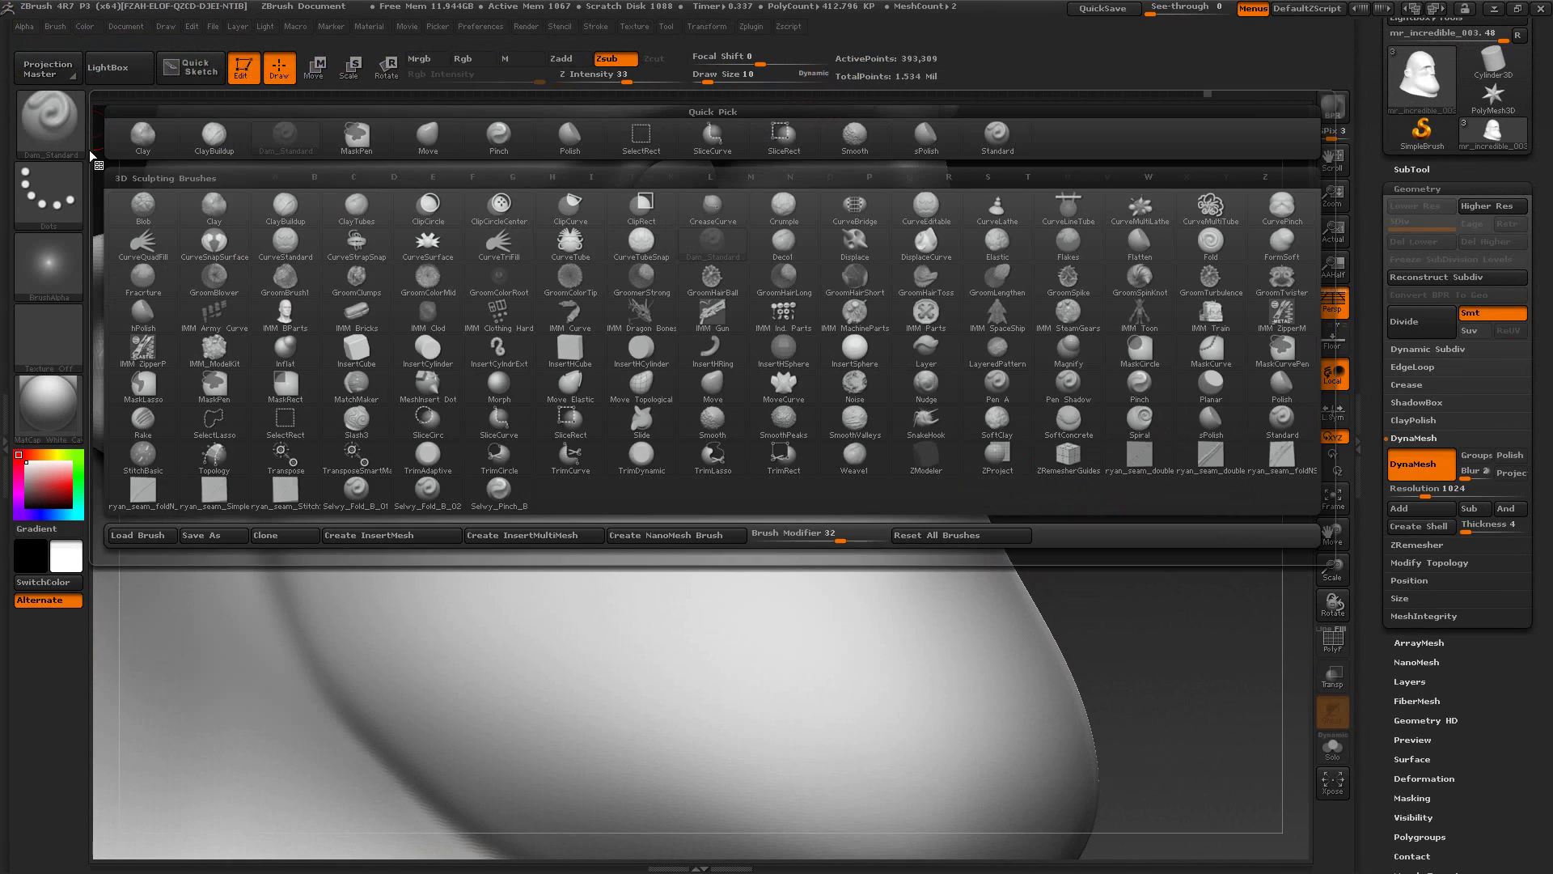
pyautogui.click(490, 146)
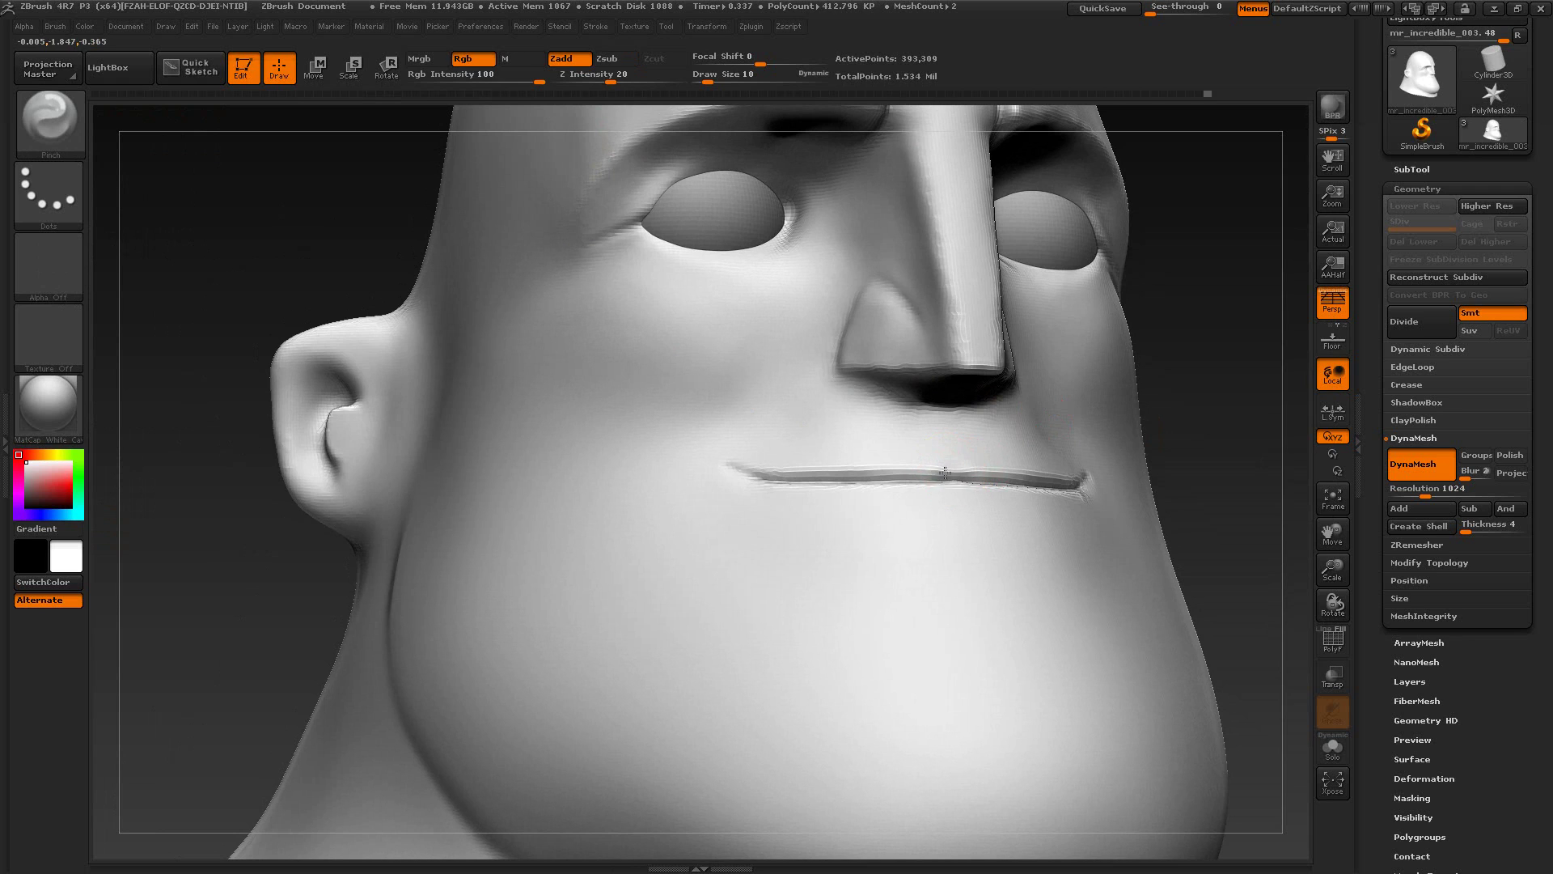
pyautogui.hotkey('ctrl', 'z')
pyautogui.press('s')
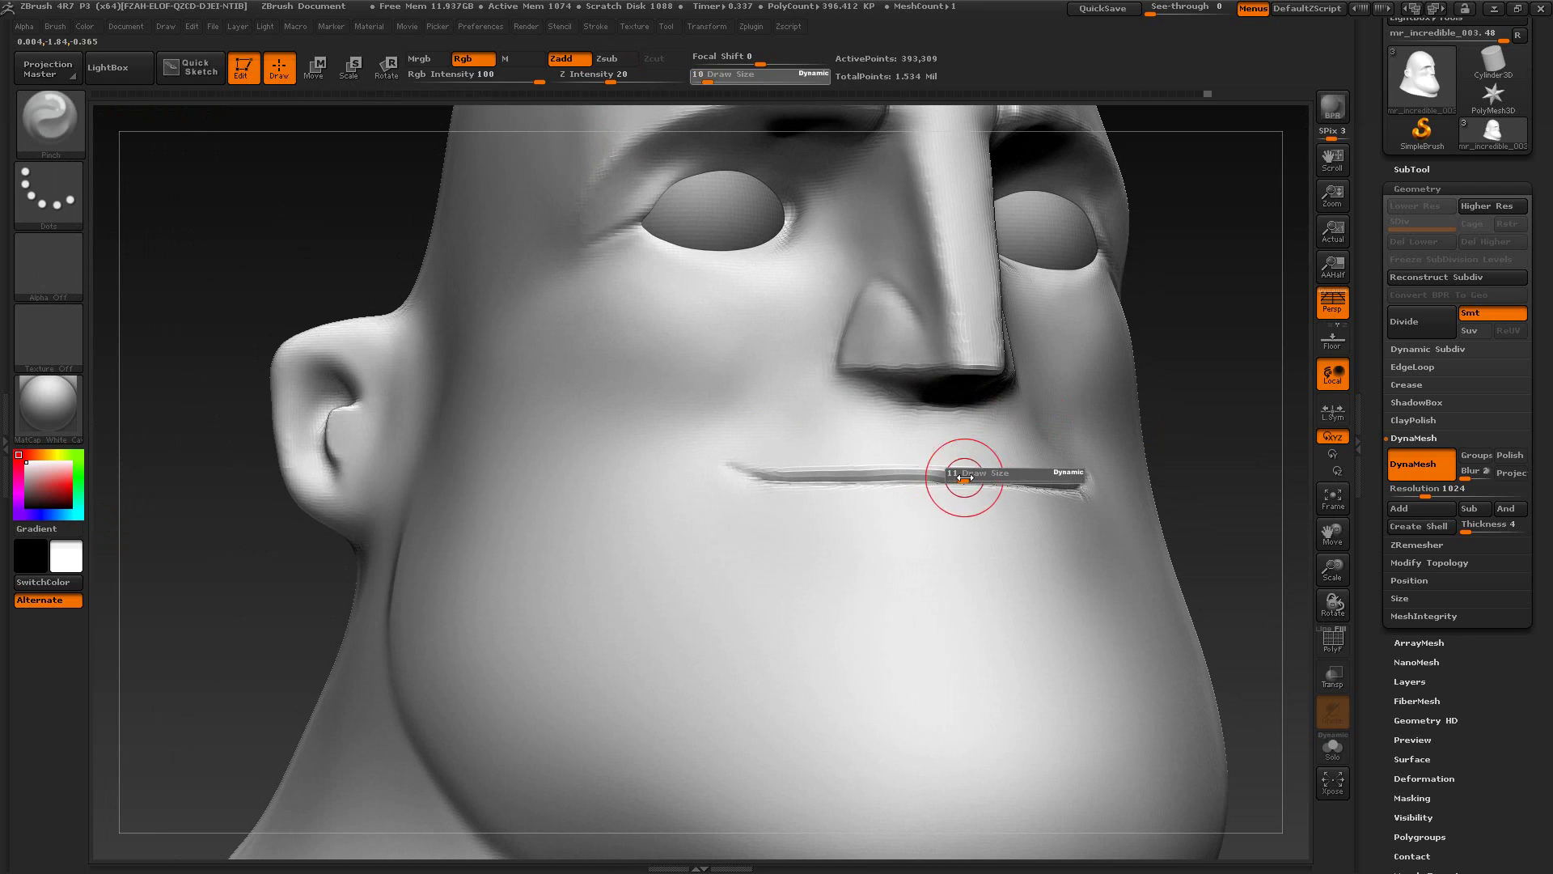
pyautogui.moveTo(960, 478); pyautogui.dragTo(965, 478)
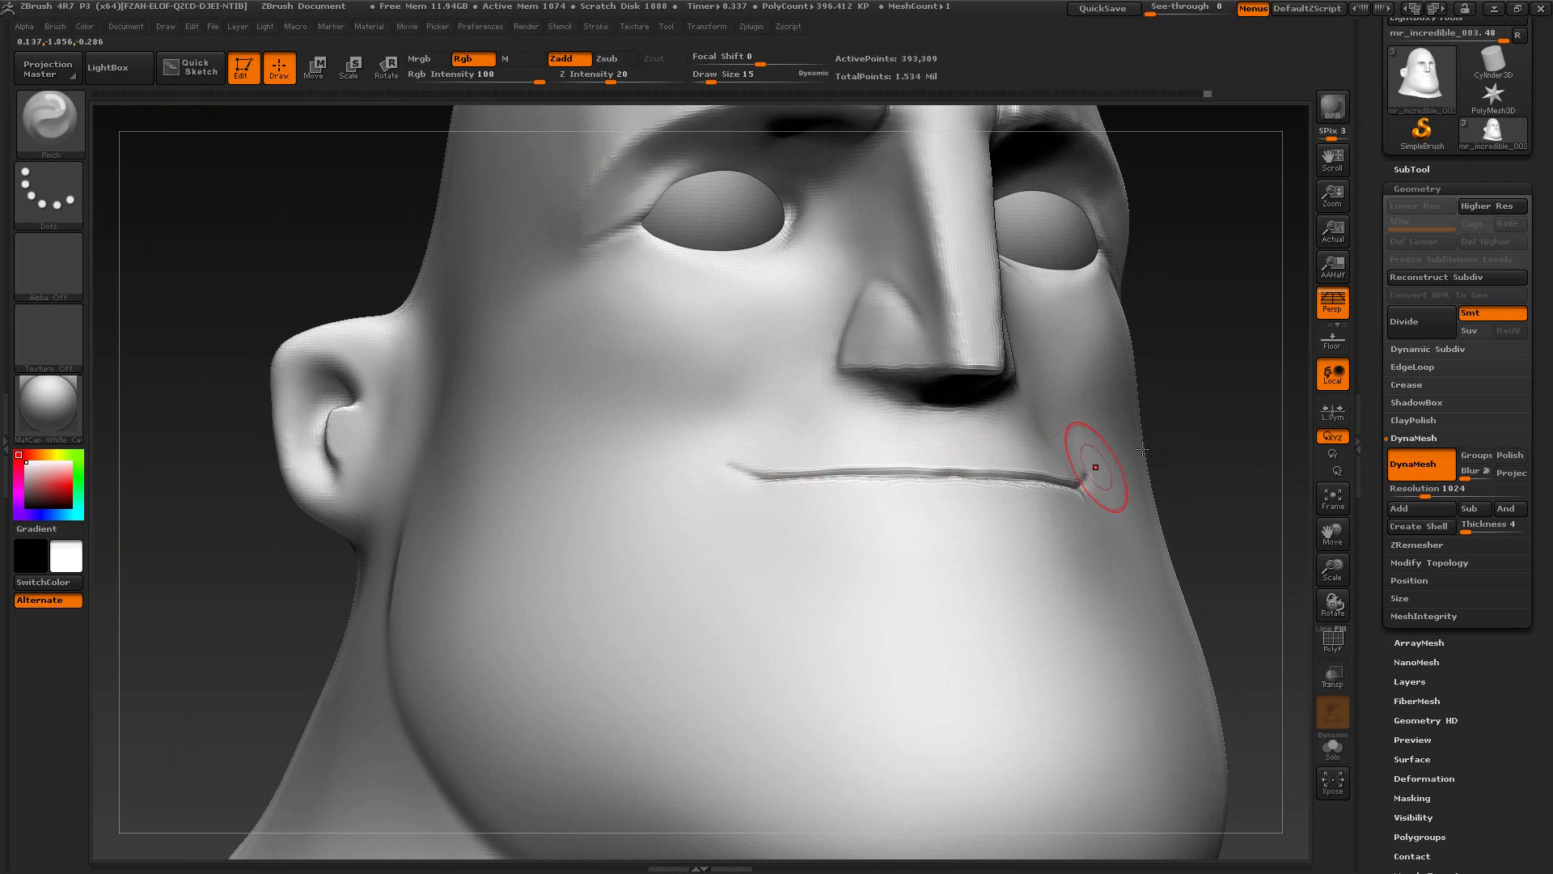
# Step: Set the Pinch brush's draw size to 10, undo the last stroke on the mouth and remesh the head with DynaMesh
pyautogui.moveTo(1153, 381)
pyautogui.keyDown('alt'); pyautogui.mouseDown()
pyautogui.moveTo(1175, 443)
pyautogui.moveTo(1179, 402)
pyautogui.moveTo(1110, 408)
pyautogui.mouseUp(); pyautogui.keyUp('alt')
pyautogui.press('s')
pyautogui.moveTo(896, 490)
pyautogui.mouseDown()
pyautogui.moveTo(919, 486)
pyautogui.moveTo(894, 483)
pyautogui.mouseUp()
pyautogui.hotkey('ctrl', 'z')
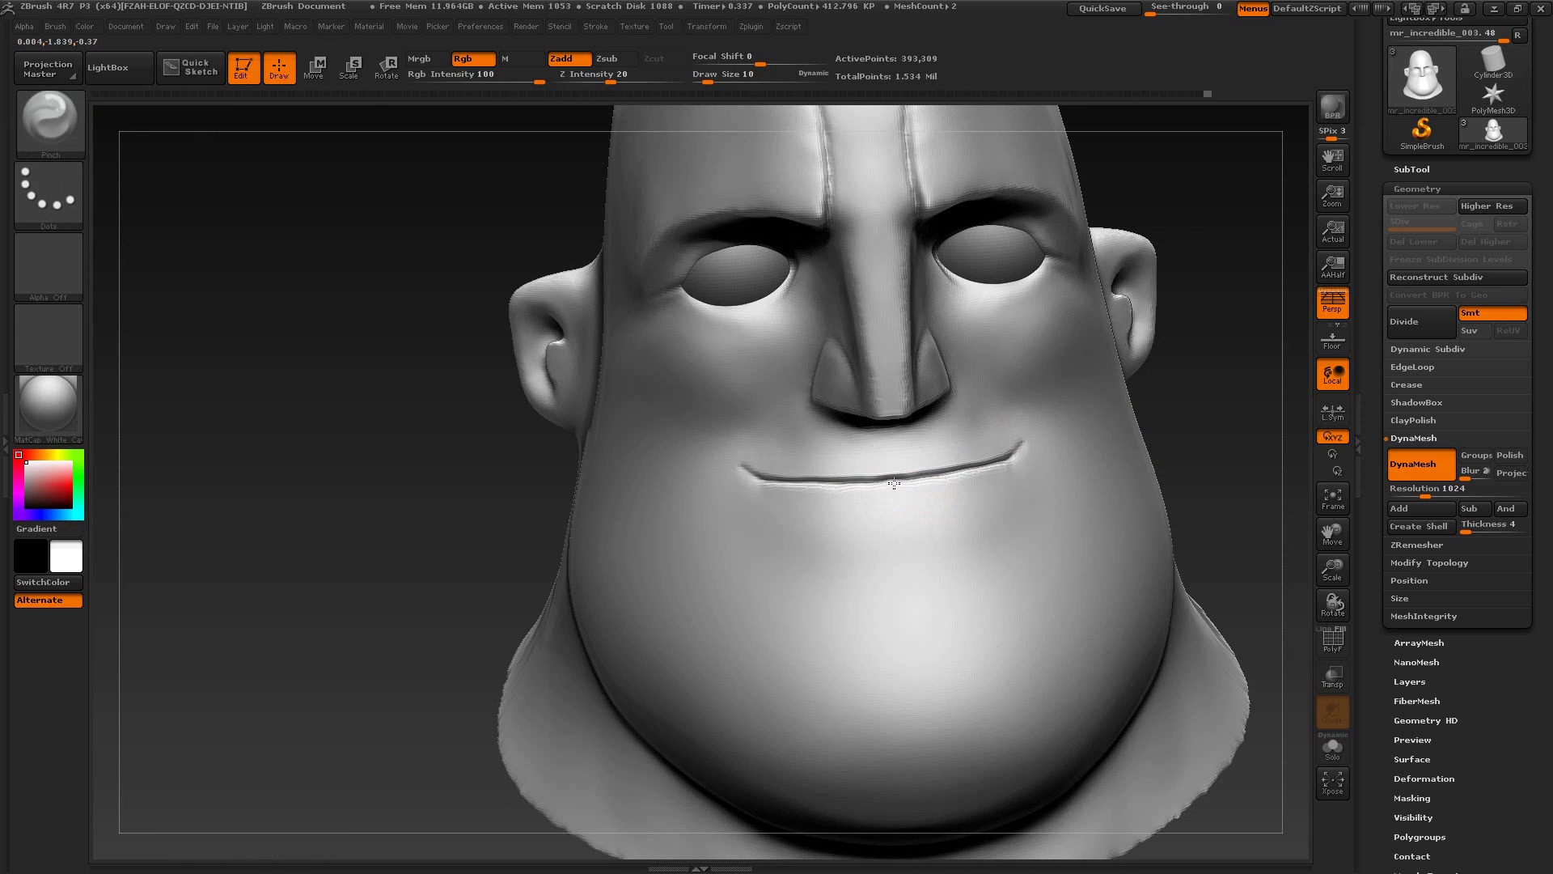
pyautogui.press('ctrl')
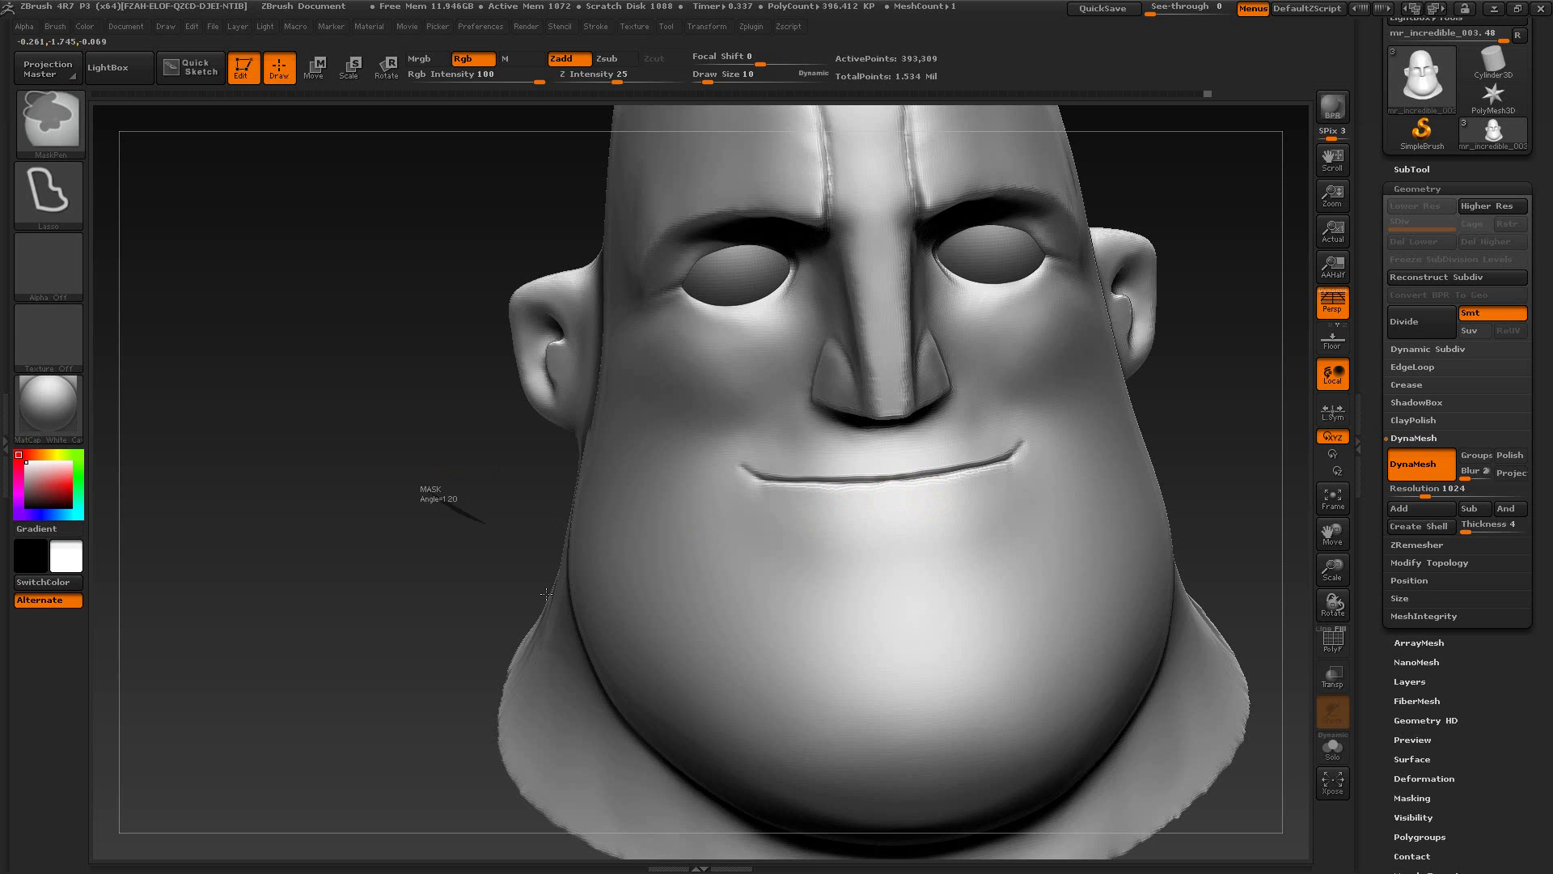
pyautogui.keyDown('ctrl'); pyautogui.moveTo(546, 594); pyautogui.dragTo(531, 607); pyautogui.keyUp('ctrl')
pyautogui.moveTo(437, 558); pyautogui.dragTo(521, 541)
# Step: Compare the mouth and nose in profile with the profile movie still in XnView
pyautogui.moveTo(1052, 500); pyautogui.dragTo(1109, 560)
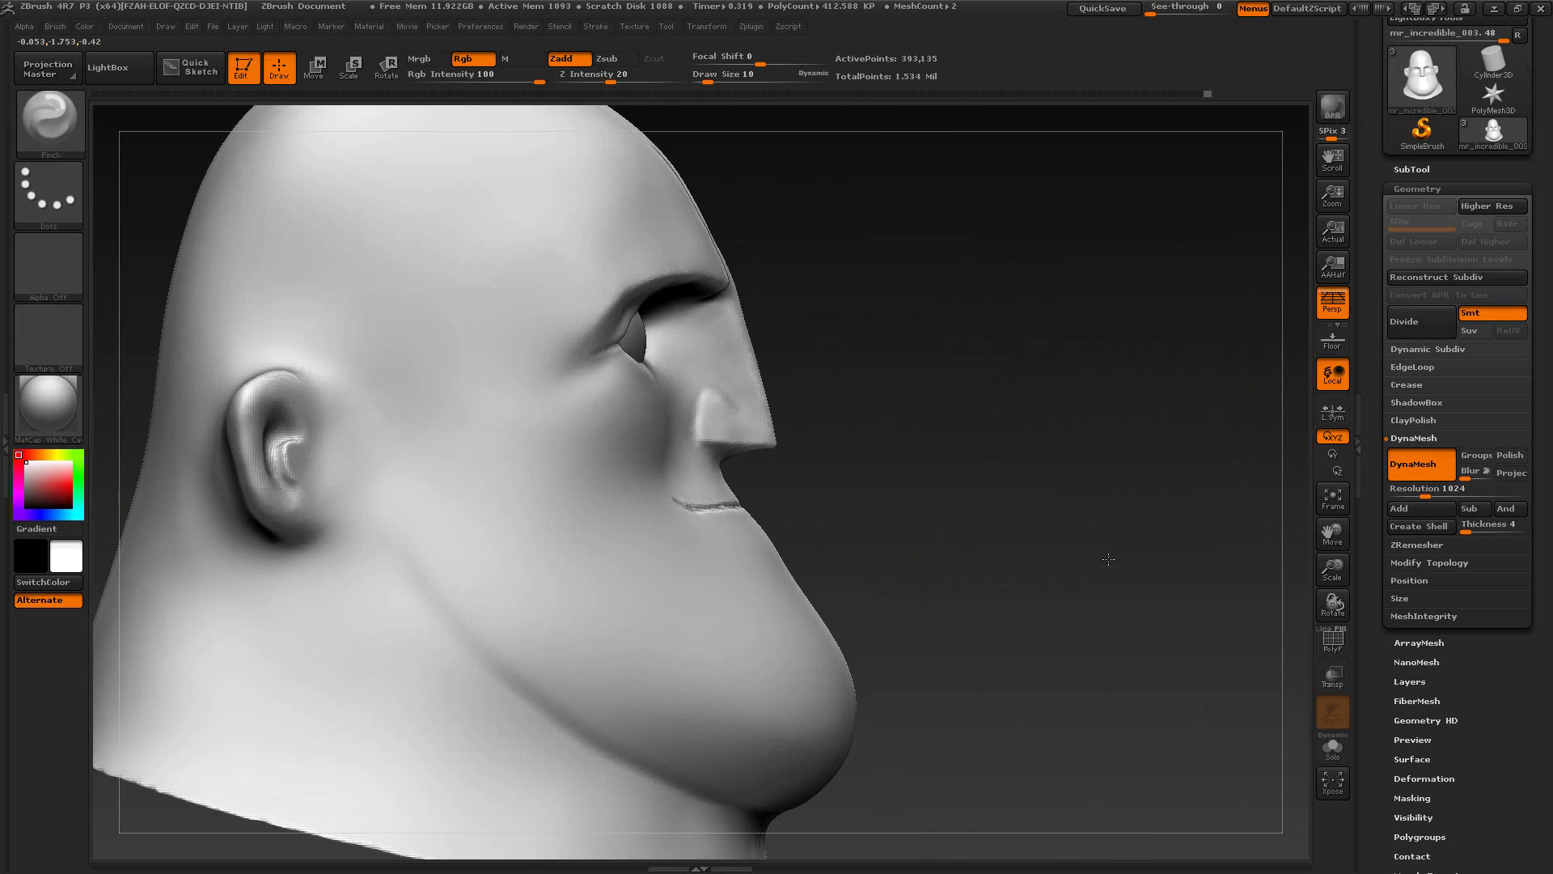
pyautogui.hotkey('alt', 'Tab')
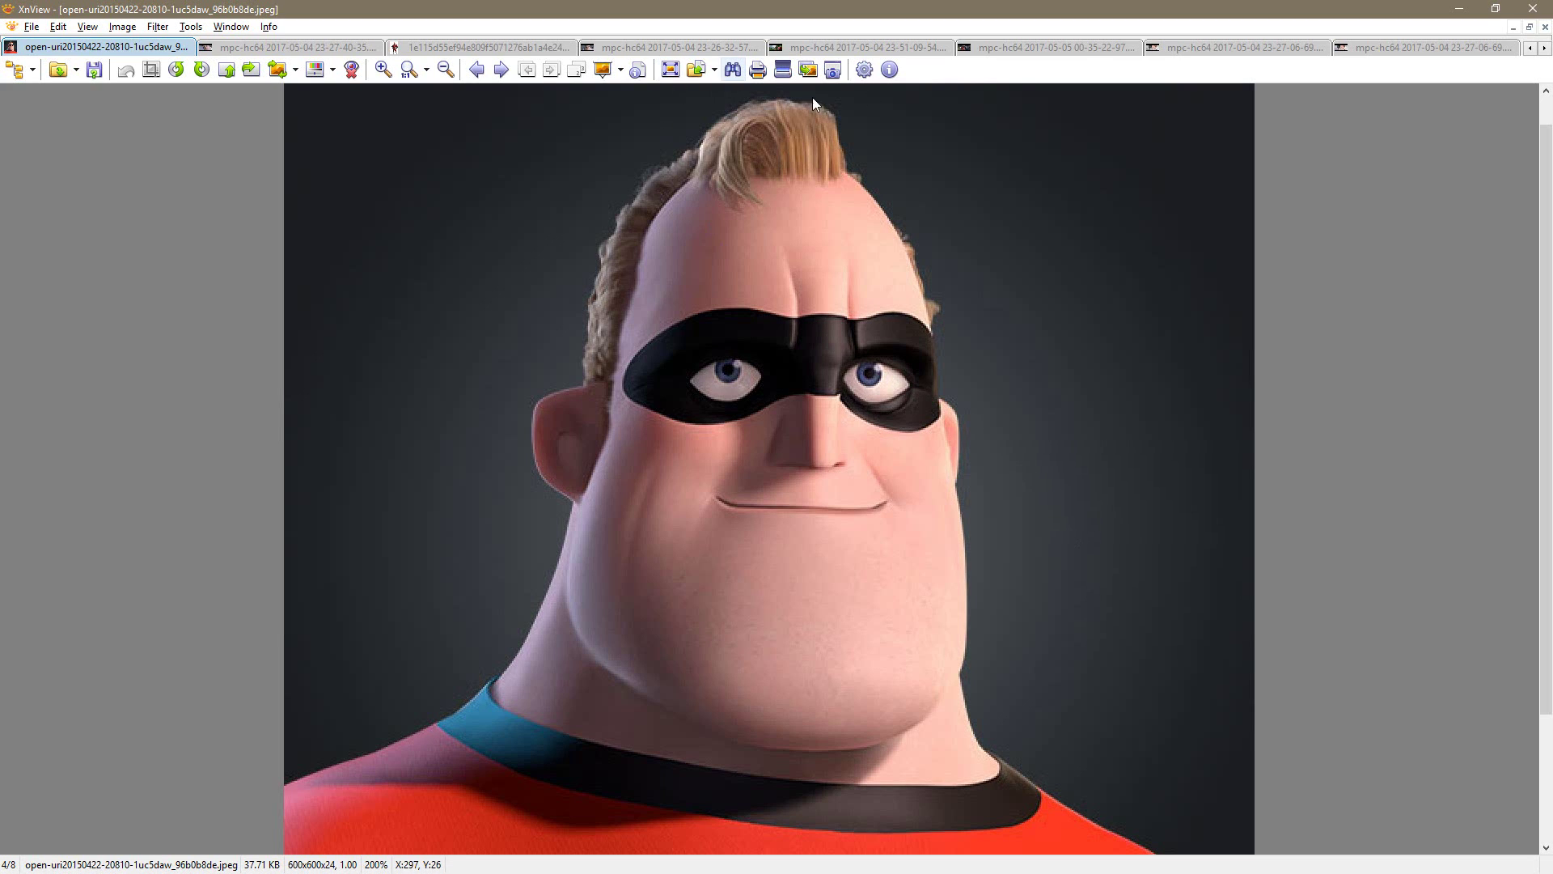
pyautogui.click(1173, 49)
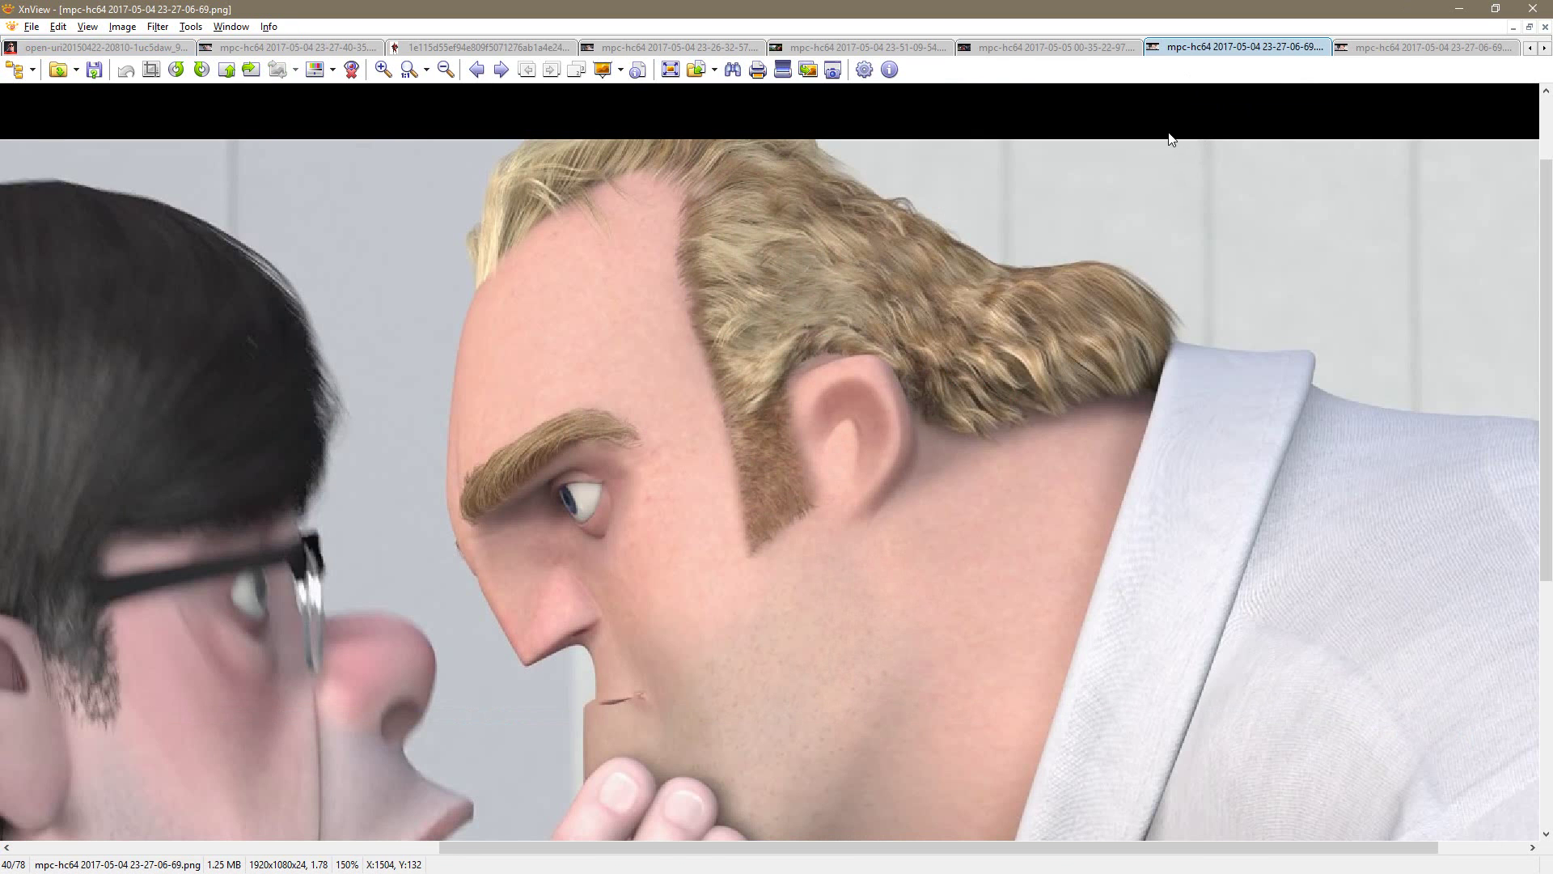
pyautogui.hotkey('alt', 'Tab')
# Step: Try building up the lower lip along the mouth line with the ClayBuildup brush at draw sizes 10 and 11
pyautogui.moveTo(988, 444); pyautogui.dragTo(911, 487)
pyautogui.press('b')
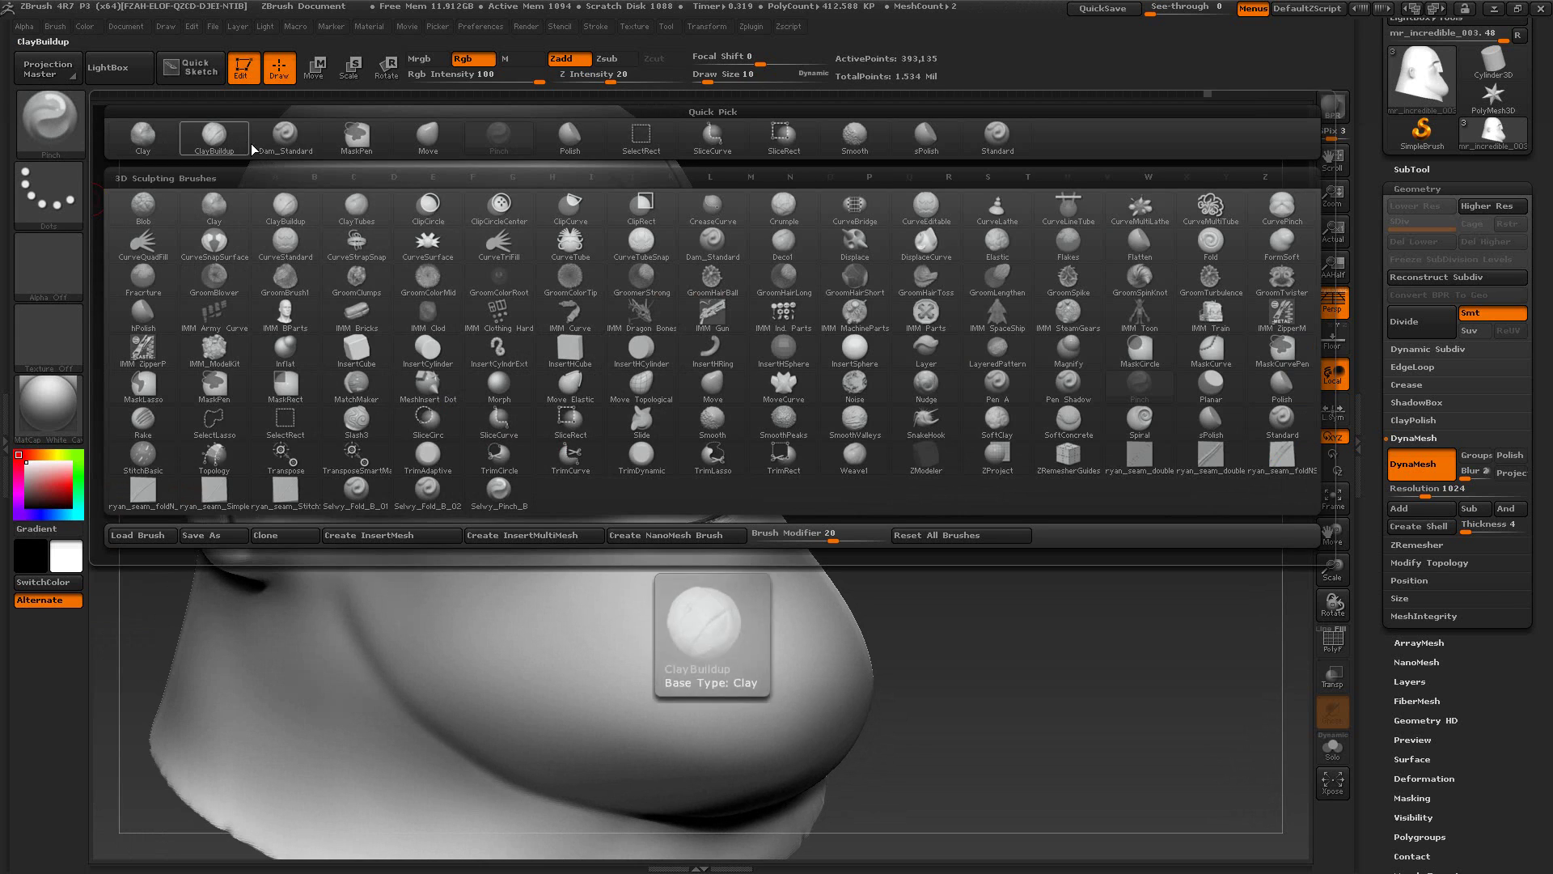
pyautogui.click(228, 132)
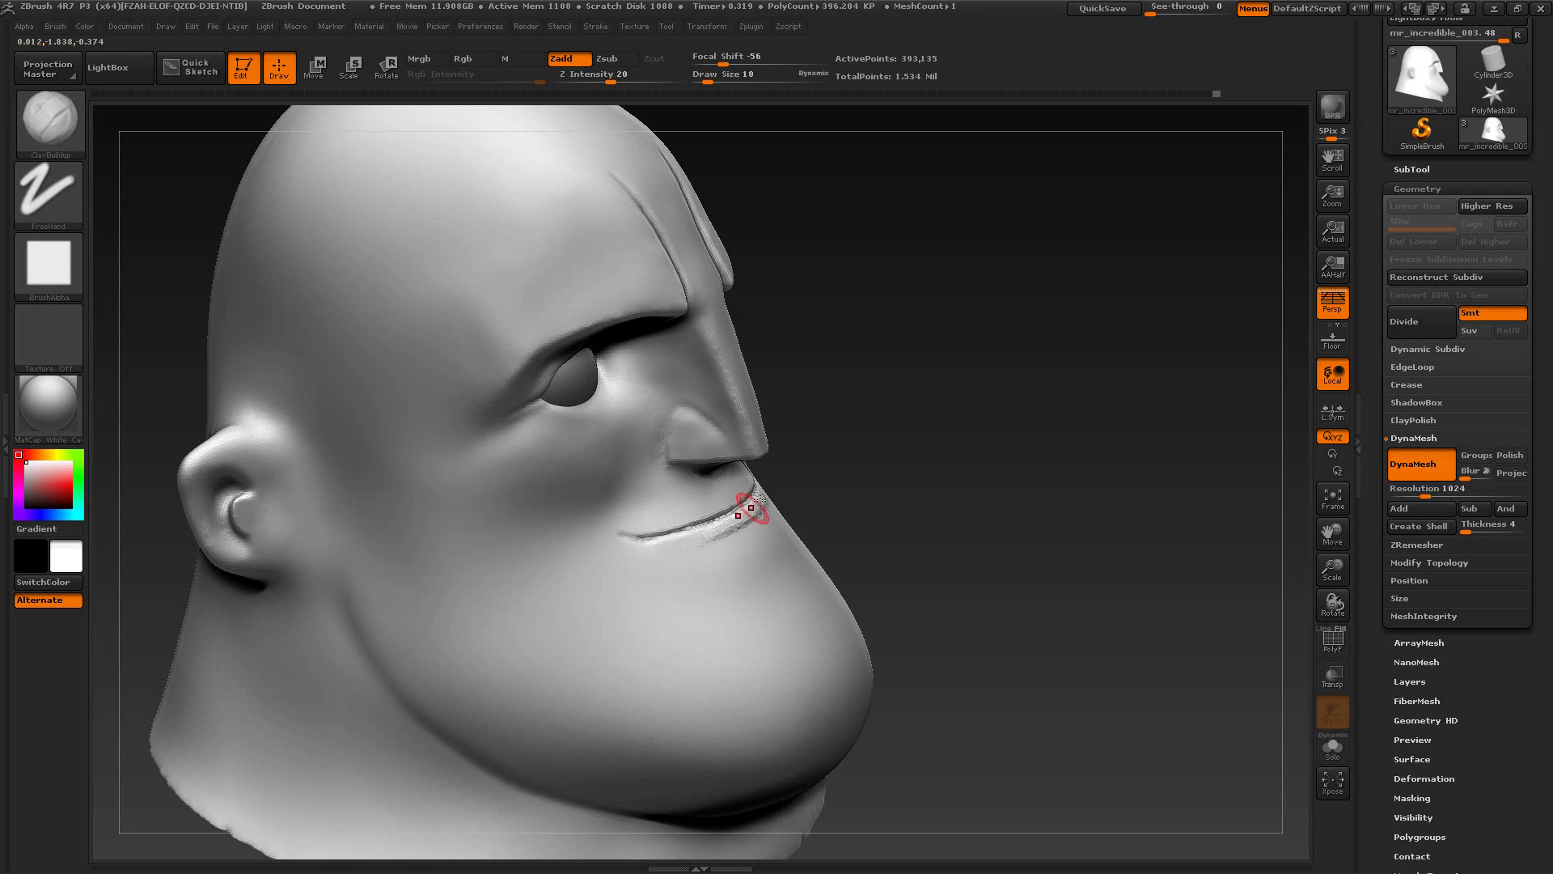
pyautogui.moveTo(755, 504); pyautogui.dragTo(753, 506)
pyautogui.hotkey('alt', 'Tab')
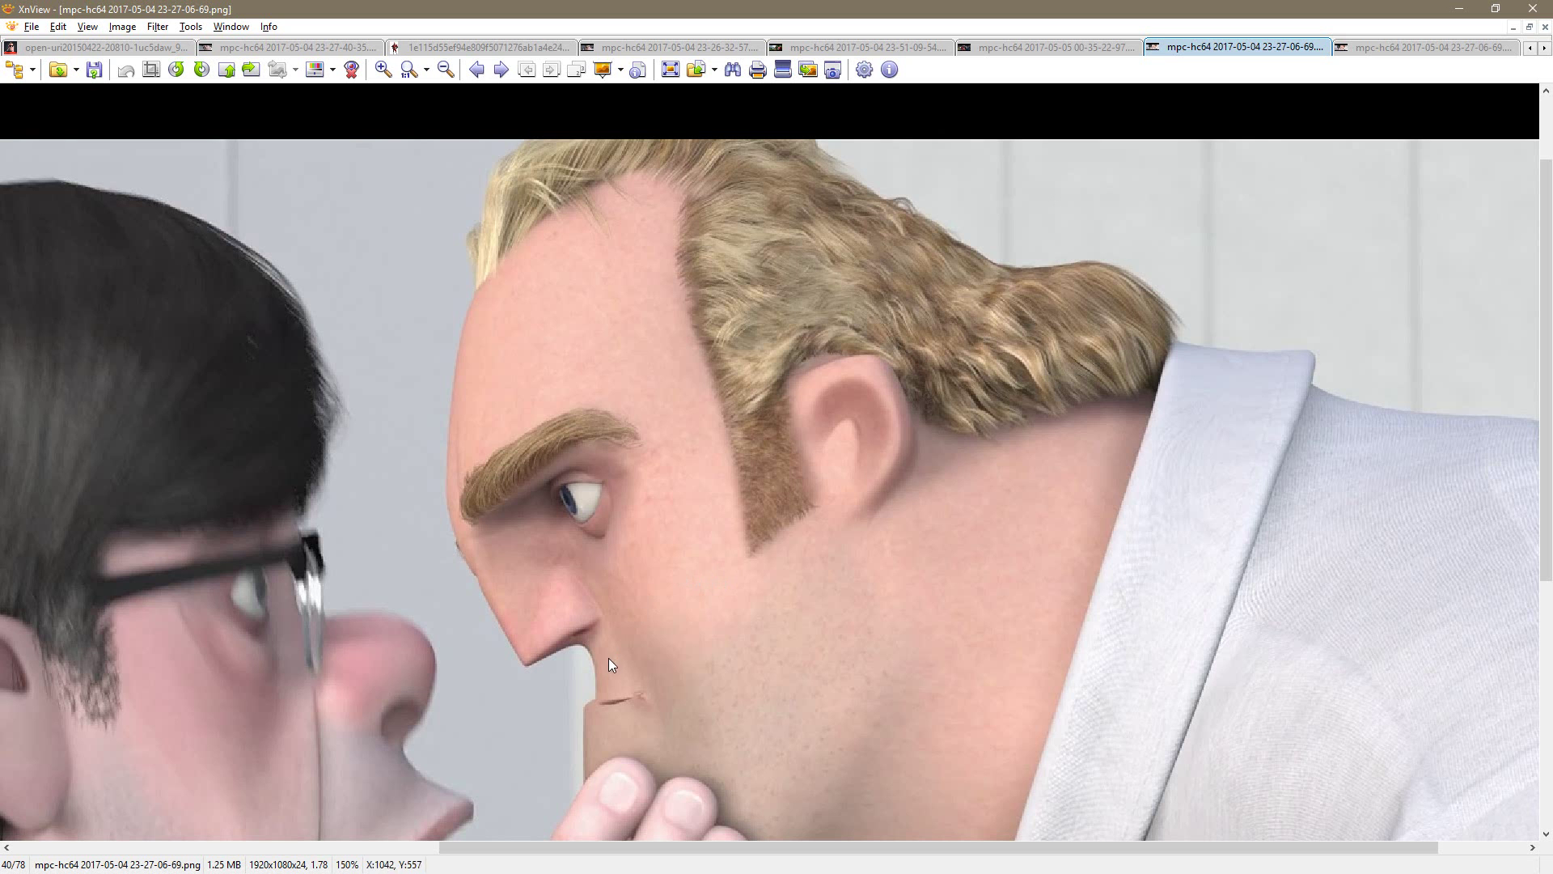
pyautogui.hotkey('alt', 'Tab')
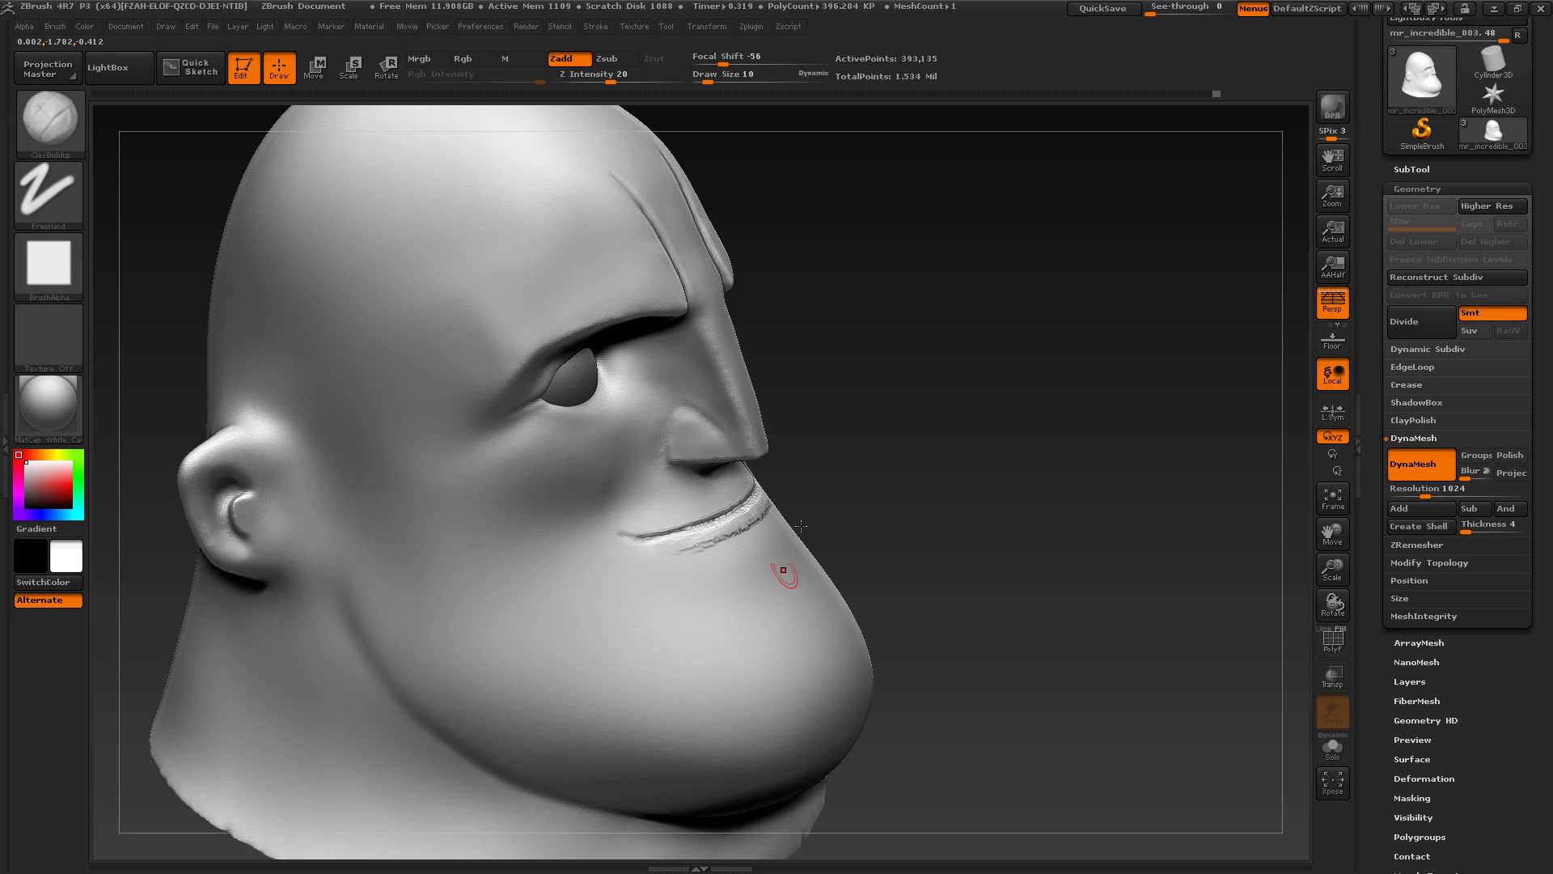
pyautogui.moveTo(860, 458)
pyautogui.mouseDown()
pyautogui.moveTo(801, 473)
pyautogui.moveTo(745, 522)
pyautogui.moveTo(776, 511)
pyautogui.moveTo(707, 555)
pyautogui.moveTo(792, 496)
pyautogui.moveTo(812, 503)
pyautogui.mouseUp()
pyautogui.press('s')
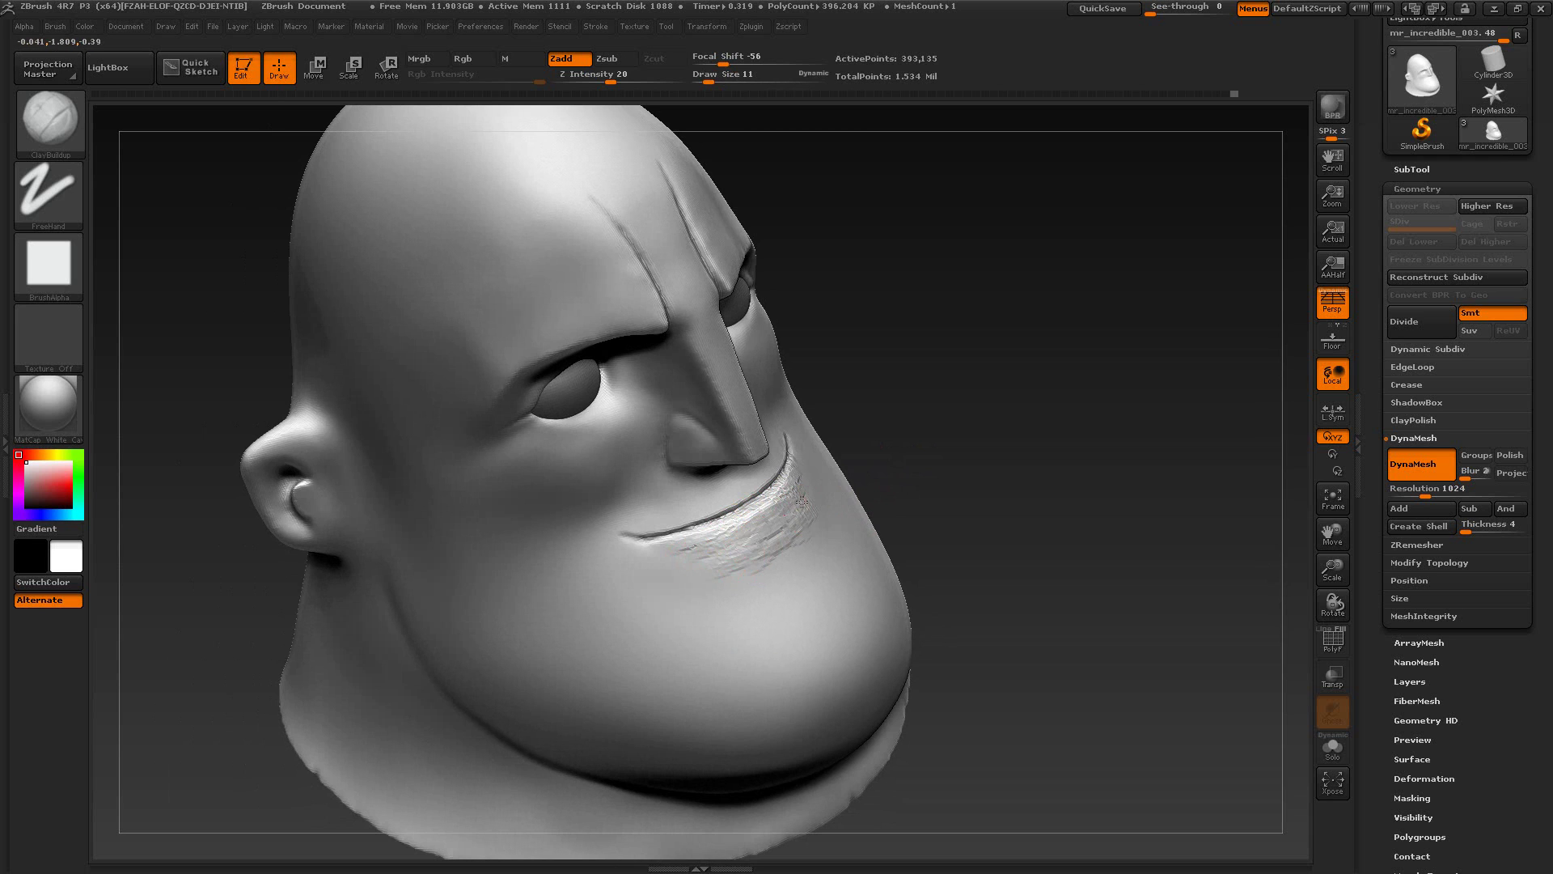
# Step: Add more ClayBuildup strokes below the mouth, smooth them at draw size 24, and compare the profile with the reference still
pyautogui.moveTo(959, 390)
pyautogui.mouseDown()
pyautogui.moveTo(791, 526)
pyautogui.moveTo(732, 550)
pyautogui.mouseUp()
pyautogui.press('s')
pyautogui.moveTo(792, 500); pyautogui.dragTo(732, 543)
pyautogui.moveTo(802, 496)
pyautogui.mouseDown()
pyautogui.moveTo(728, 547)
pyautogui.moveTo(827, 462)
pyautogui.moveTo(760, 541)
pyautogui.moveTo(784, 566)
pyautogui.mouseUp()
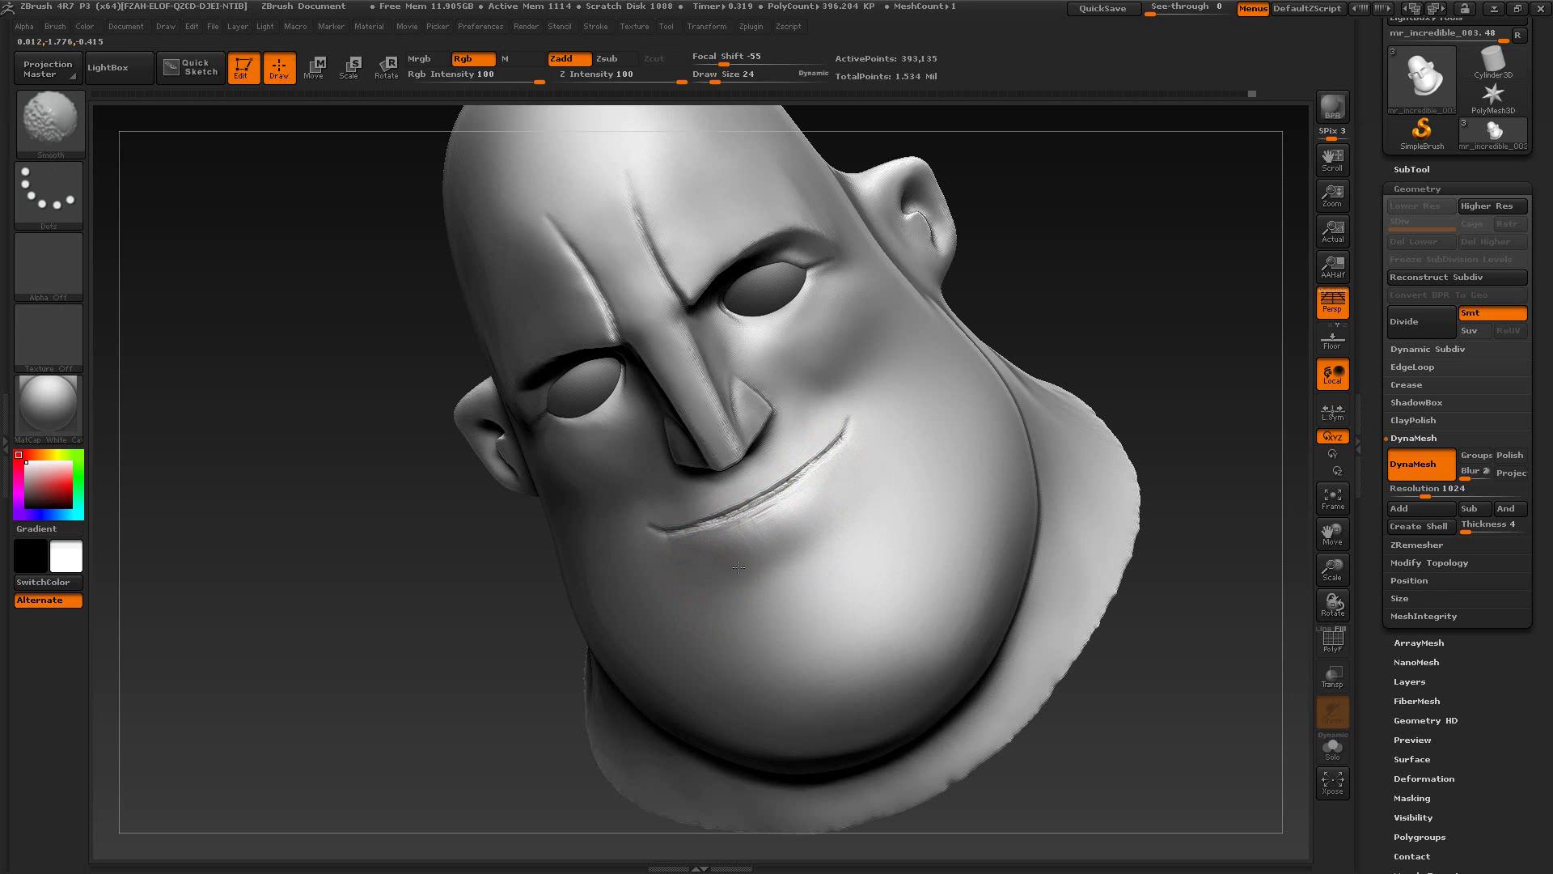
pyautogui.moveTo(1098, 360)
pyautogui.mouseDown()
pyautogui.moveTo(1162, 318)
pyautogui.moveTo(1003, 444)
pyautogui.mouseUp()
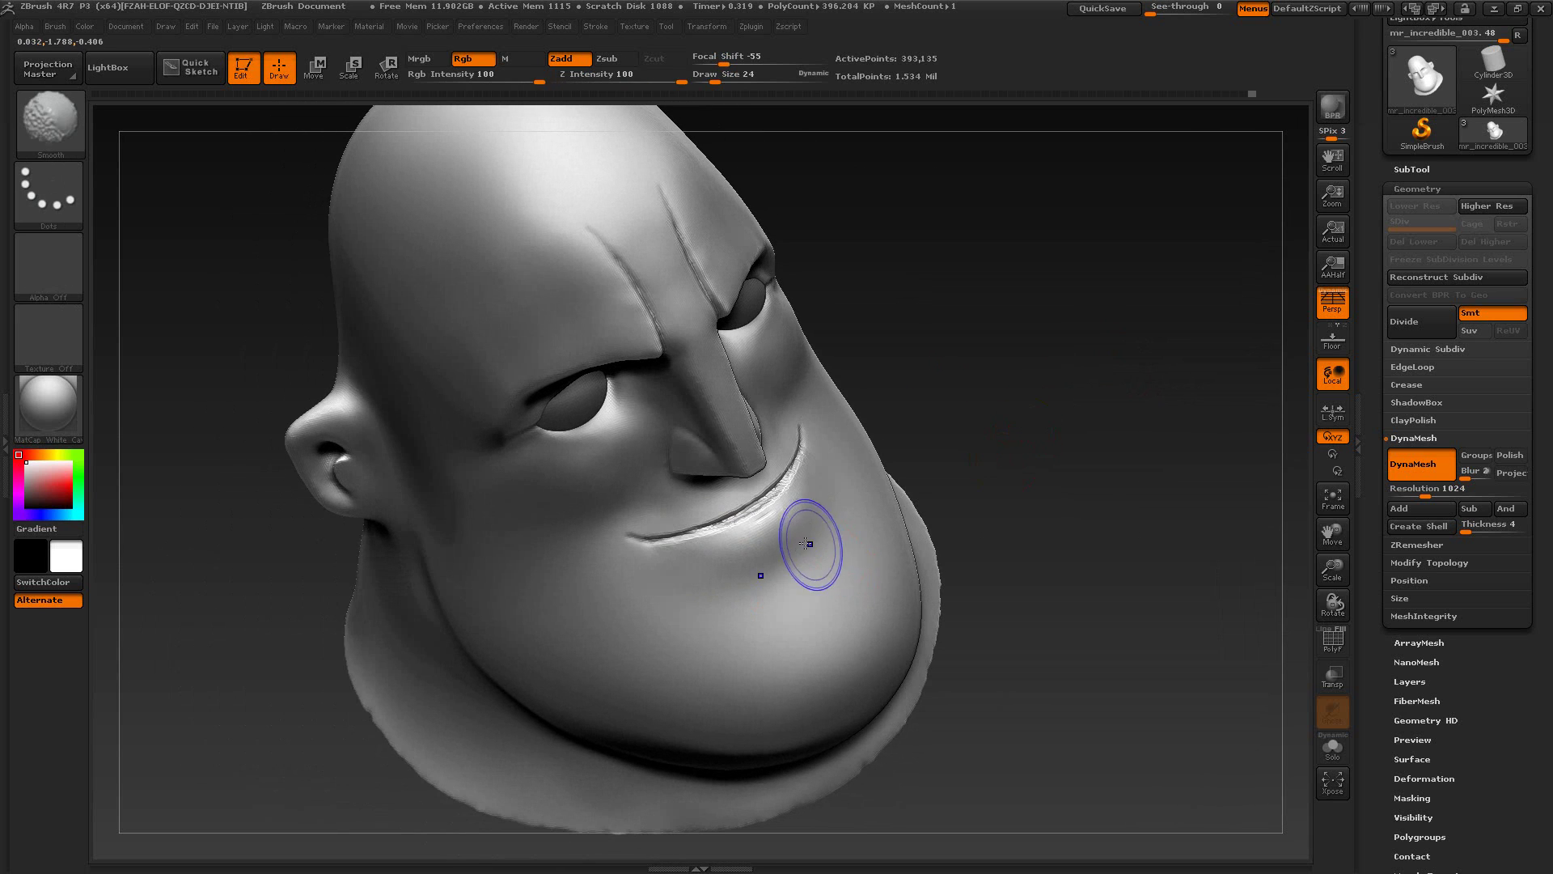
pyautogui.keyDown('shift'); pyautogui.moveTo(812, 539); pyautogui.dragTo(788, 553); pyautogui.keyUp('shift')
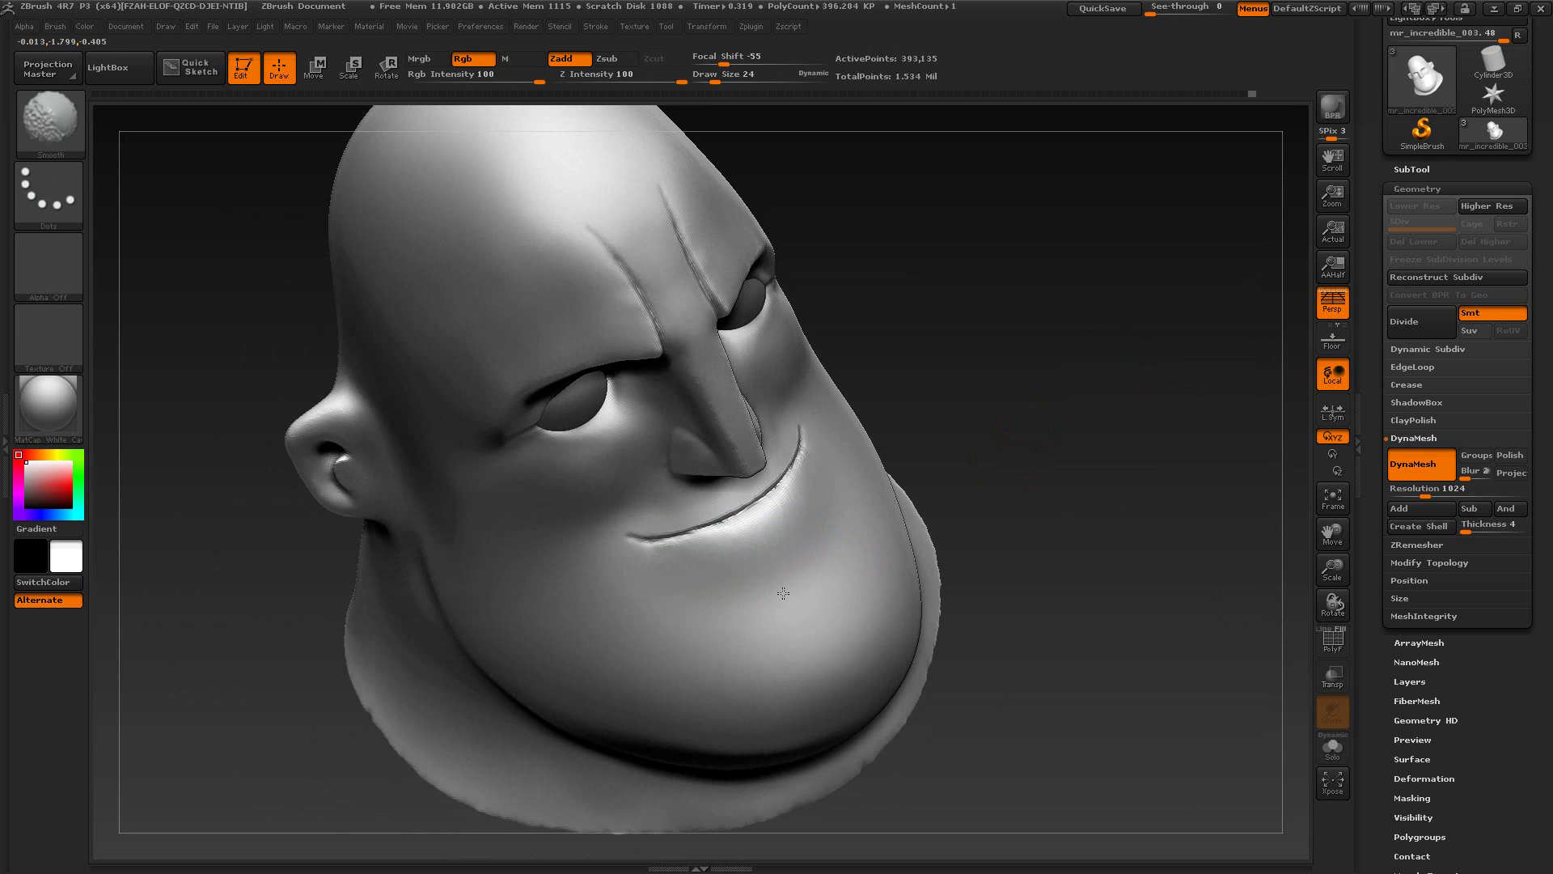
pyautogui.moveTo(995, 466)
pyautogui.mouseDown()
pyautogui.moveTo(1027, 389)
pyautogui.moveTo(1043, 396)
pyautogui.moveTo(1020, 425)
pyautogui.mouseUp()
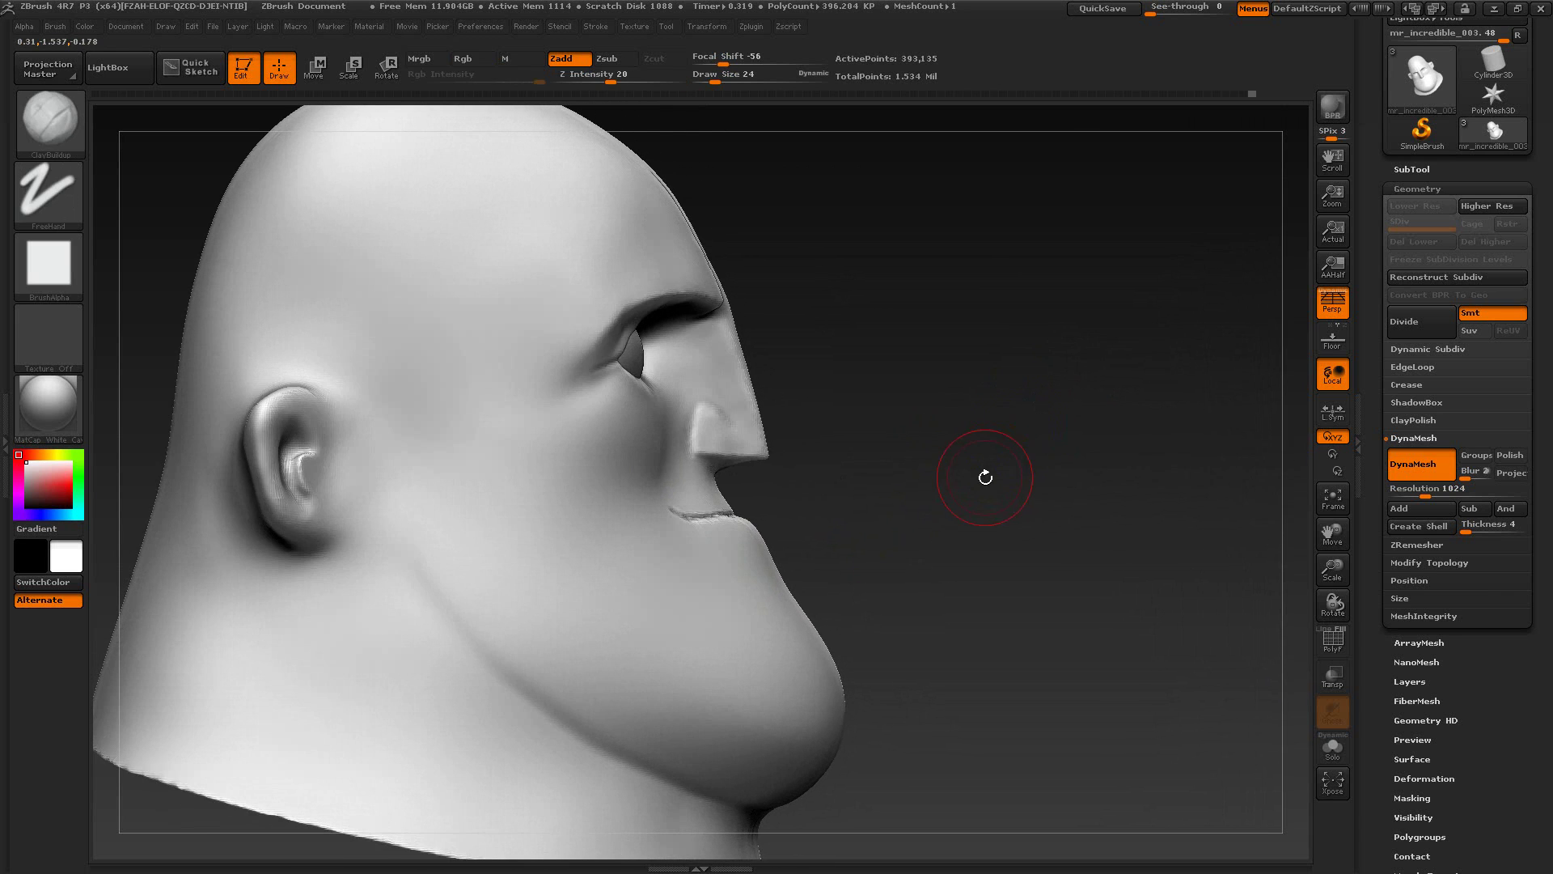
pyautogui.hotkey('alt', 'Tab')
pyautogui.hotkey('alt', 'Tab')
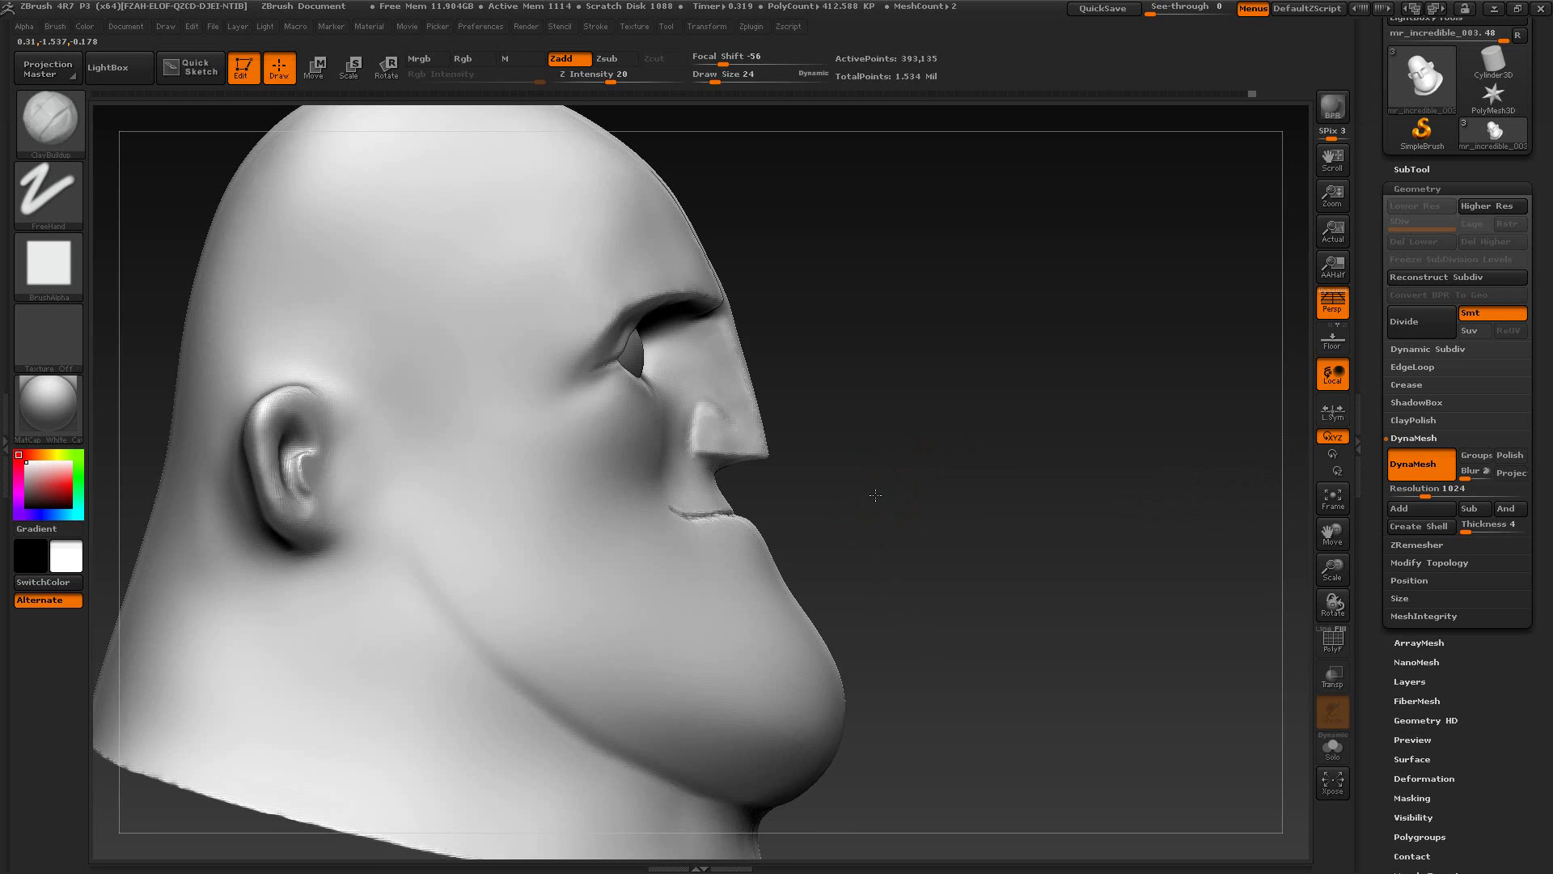
# Step: Undo the ClayBuildup and smoothing strokes below the mouth, going back to the plain thin mouth crease
pyautogui.moveTo(875, 495)
pyautogui.mouseDown()
pyautogui.moveTo(907, 558)
pyautogui.moveTo(909, 521)
pyautogui.mouseUp()
pyautogui.press('ctrl')
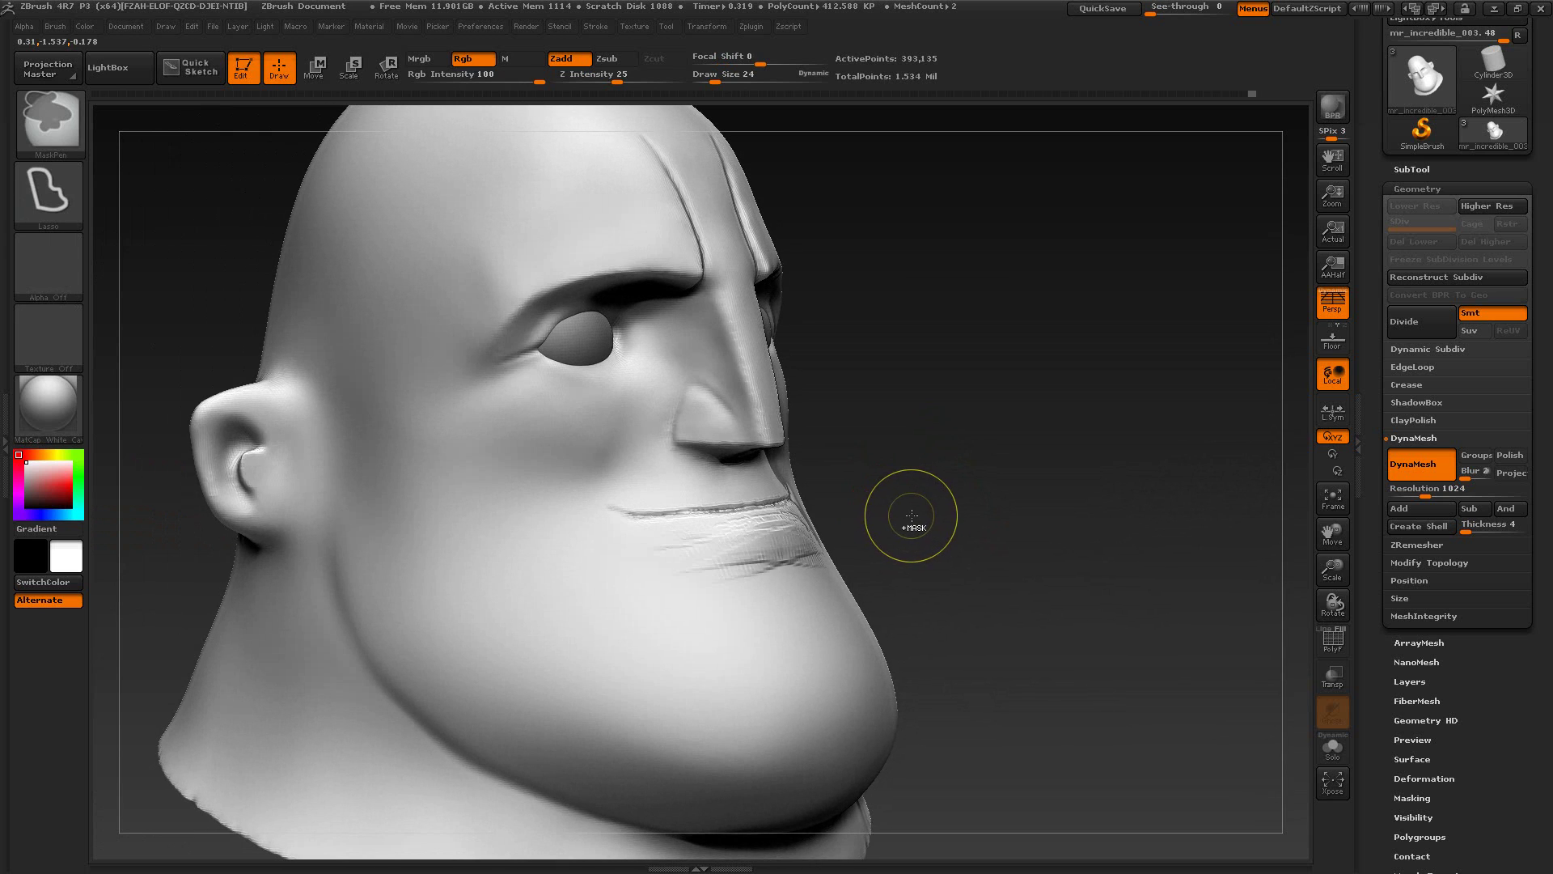
pyautogui.hotkey('ctrl', 'z')
pyautogui.hotkey('ctrl', 'z')
pyautogui.hotkey('ctrl', 'z')
pyautogui.hotkey('ctrl', 'z')
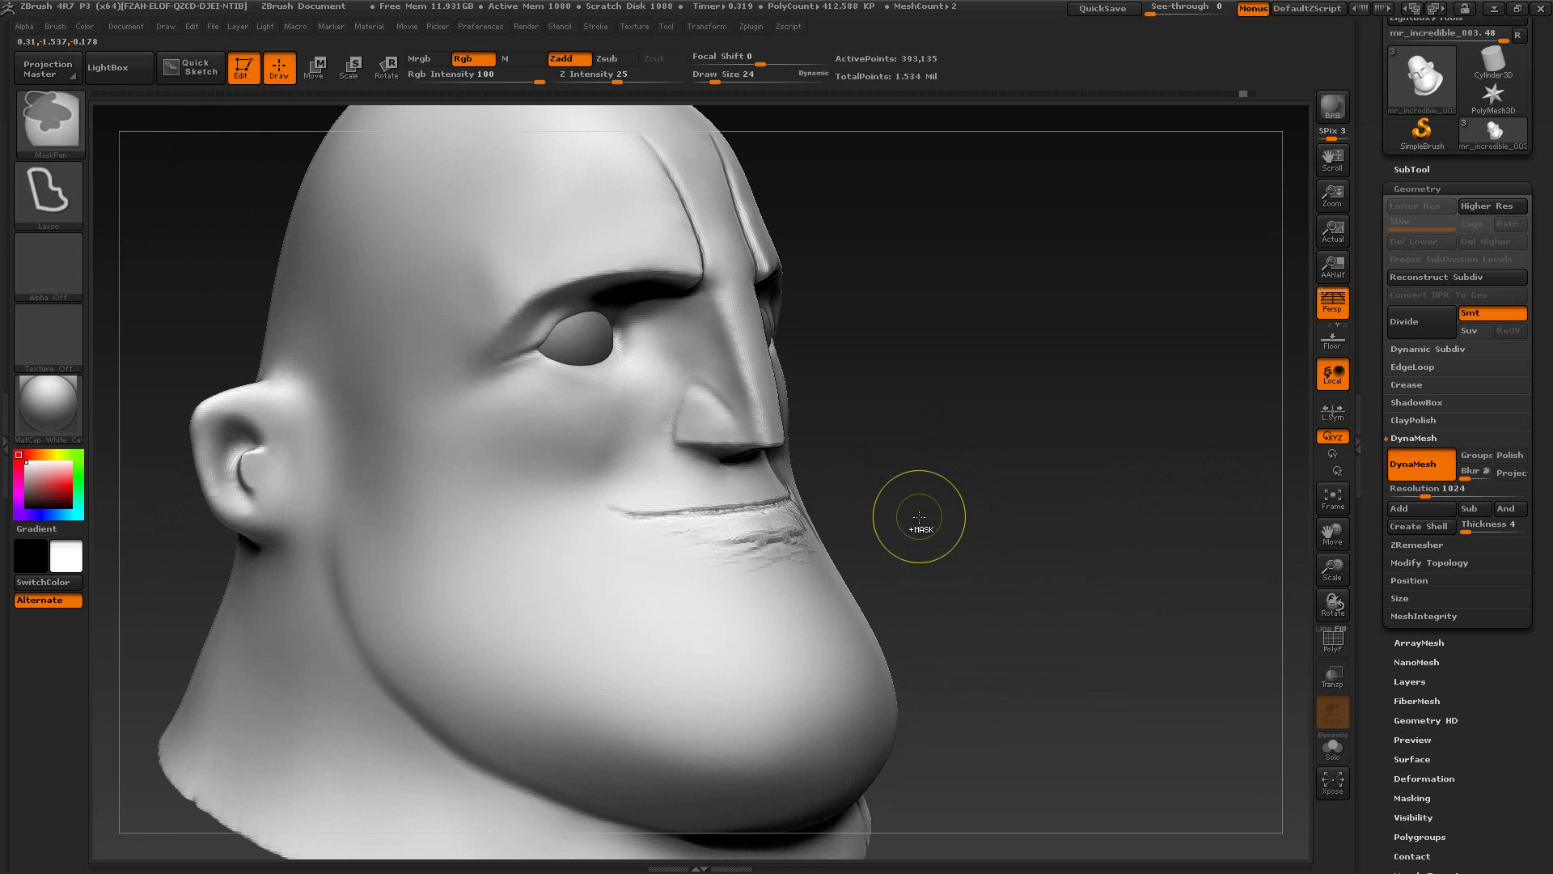
pyautogui.hotkey('ctrl', 'z')
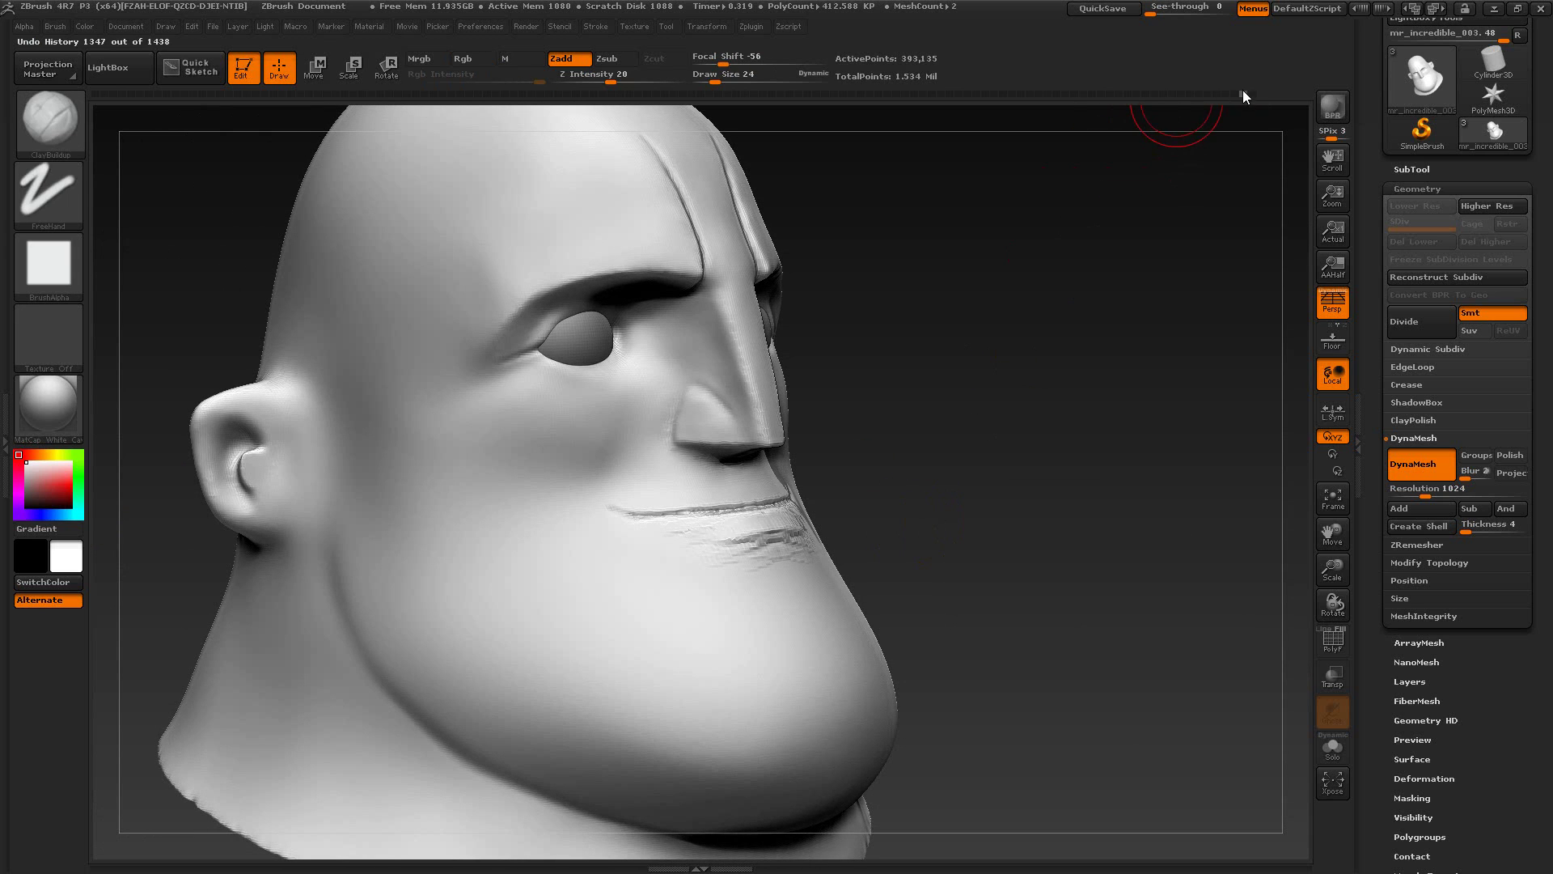
pyautogui.moveTo(1243, 91); pyautogui.dragTo(1206, 94)
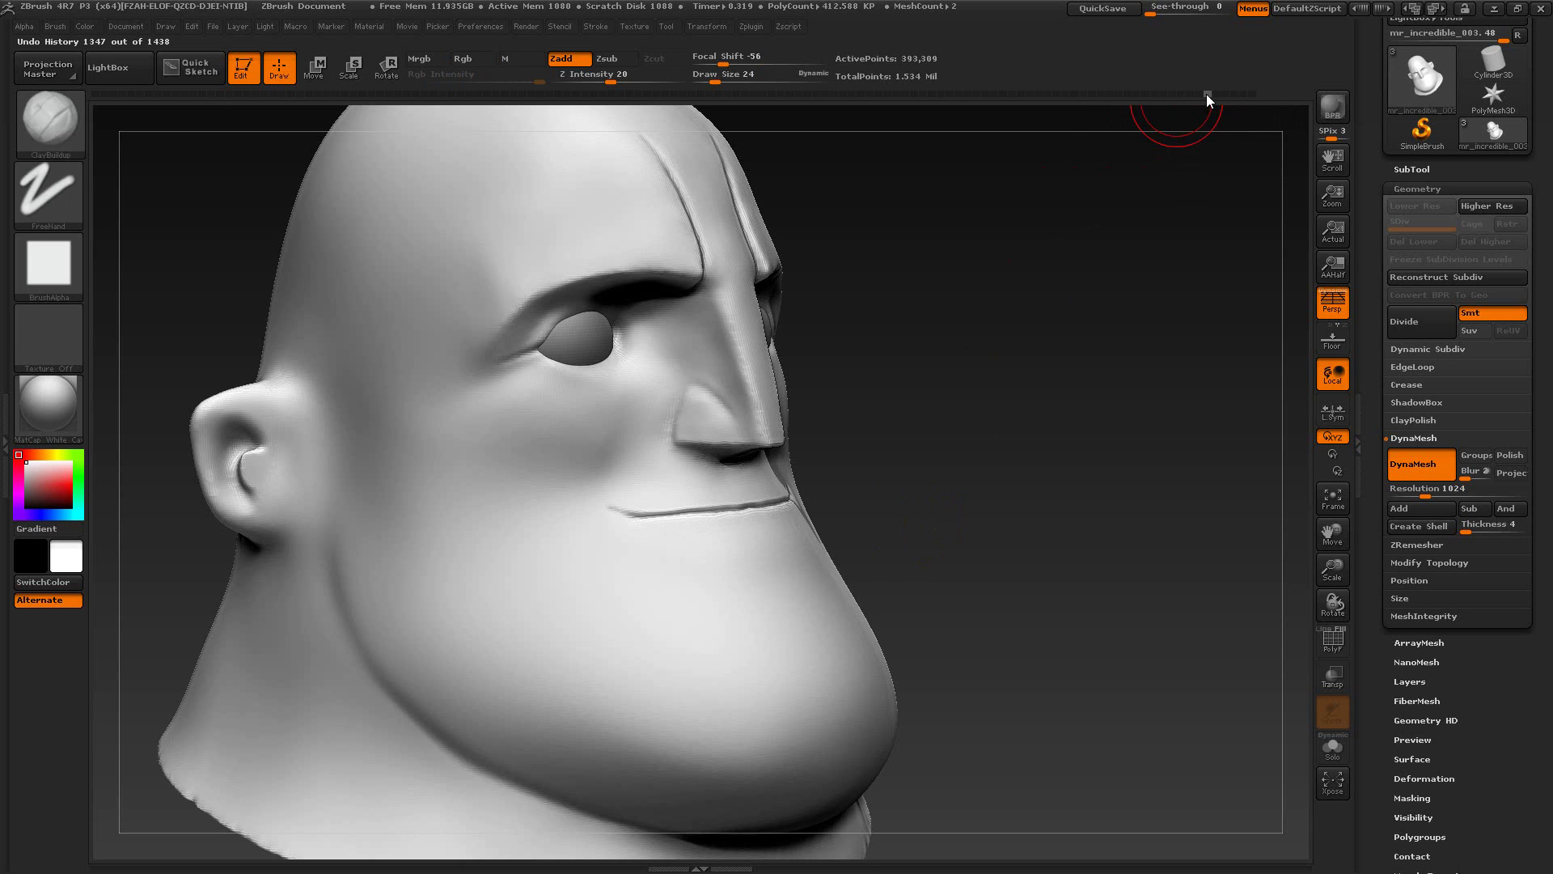
# Step: Mask the head below the mouth line with a rectangular mask and invert it to protect the upper head
pyautogui.moveTo(1119, 322); pyautogui.dragTo(1069, 425)
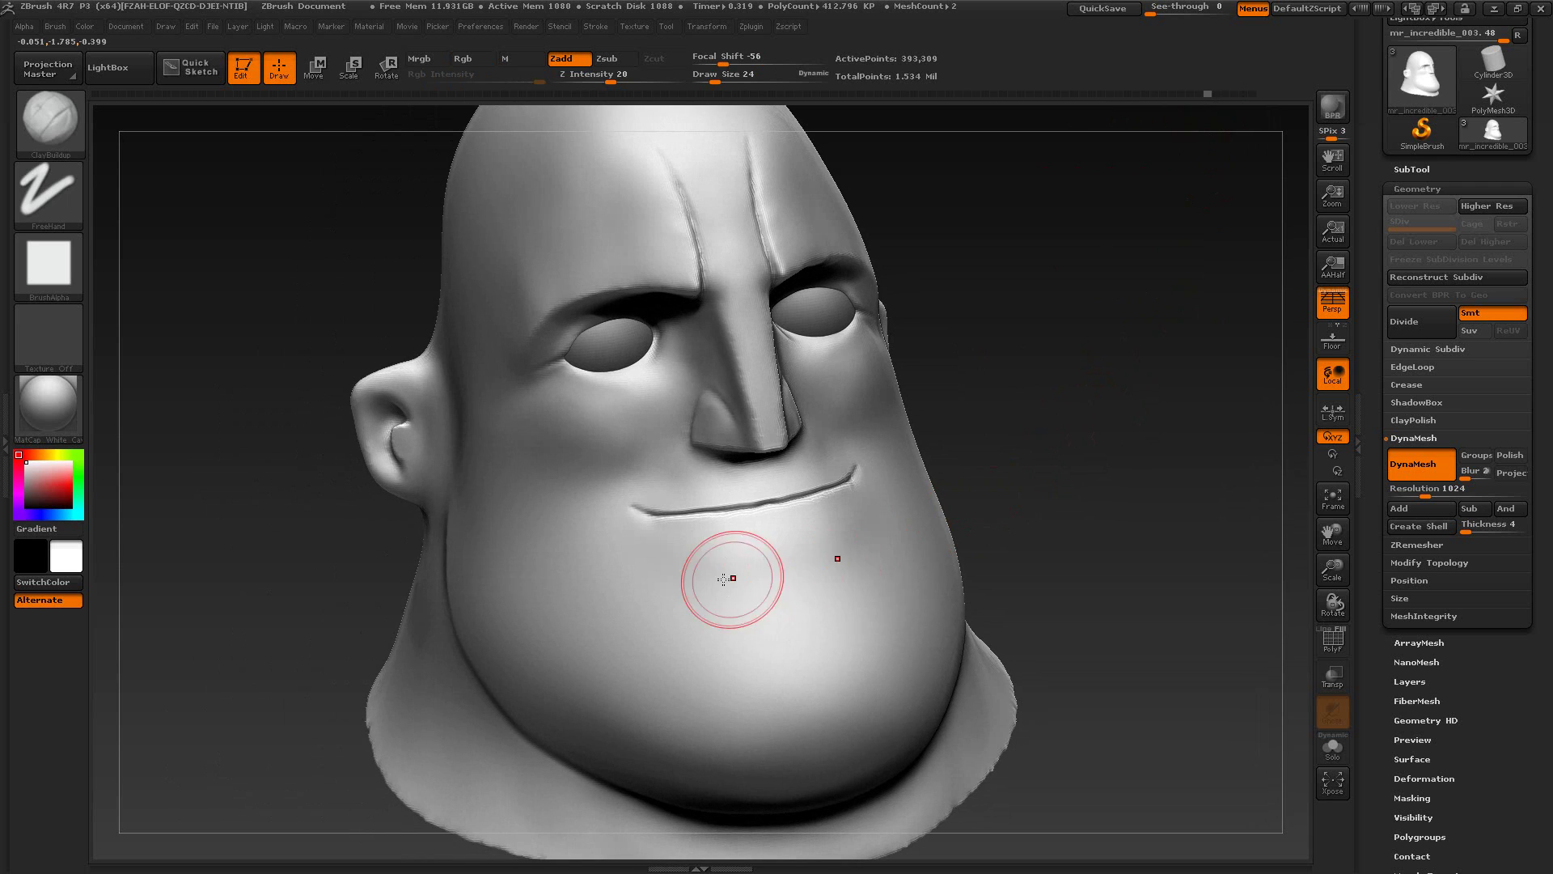
pyautogui.keyDown('ctrl'); pyautogui.click(71, 198); pyautogui.keyUp('ctrl')
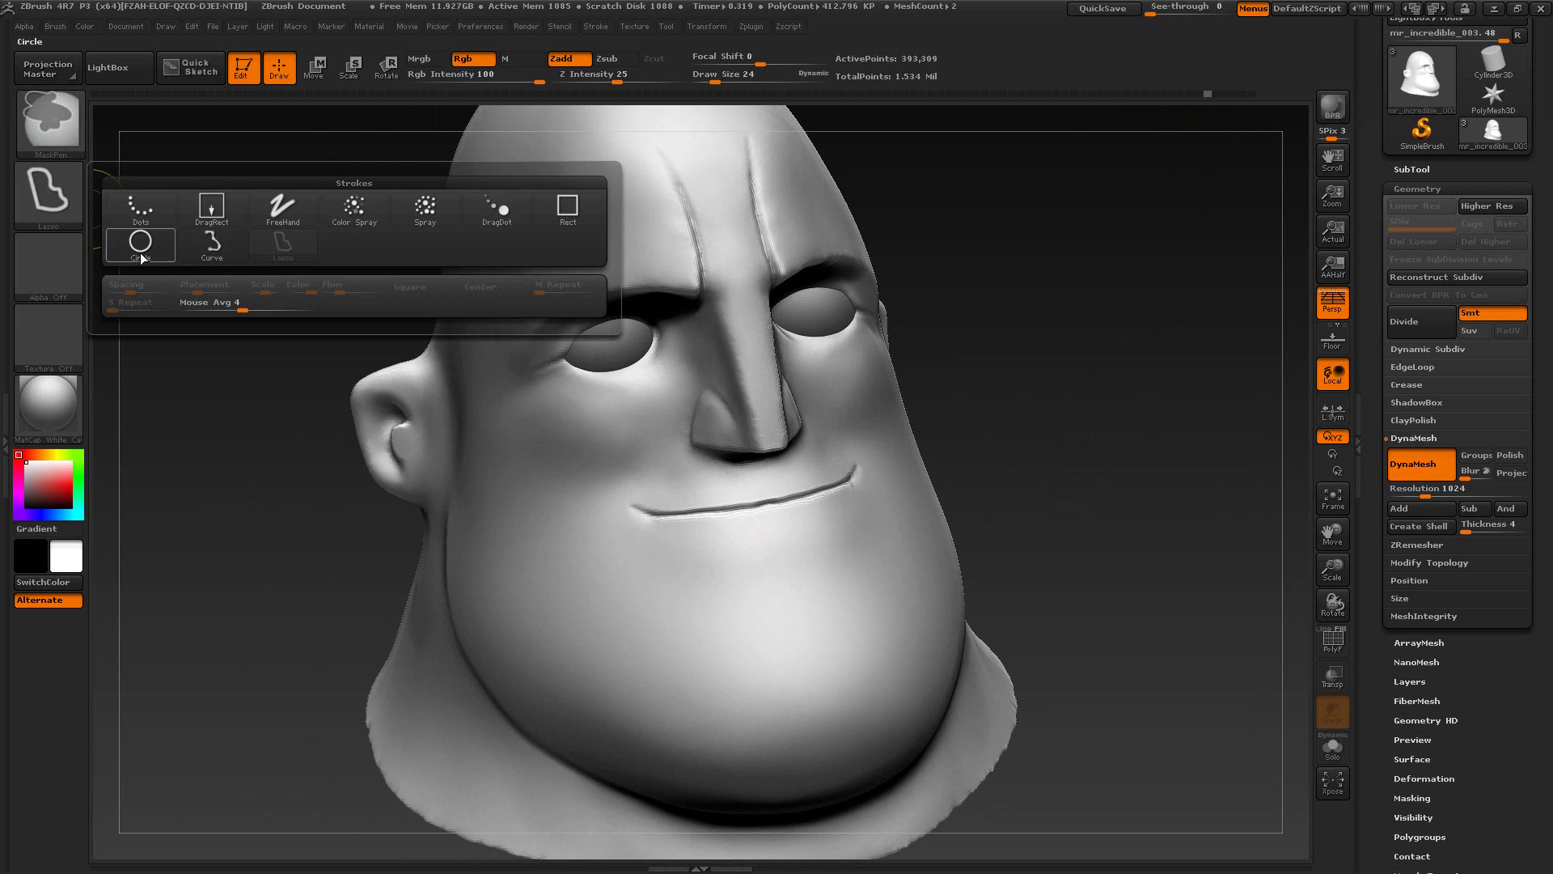
pyautogui.moveTo(1078, 479)
pyautogui.mouseDown()
pyautogui.moveTo(1064, 462)
pyautogui.moveTo(1068, 484)
pyautogui.mouseUp()
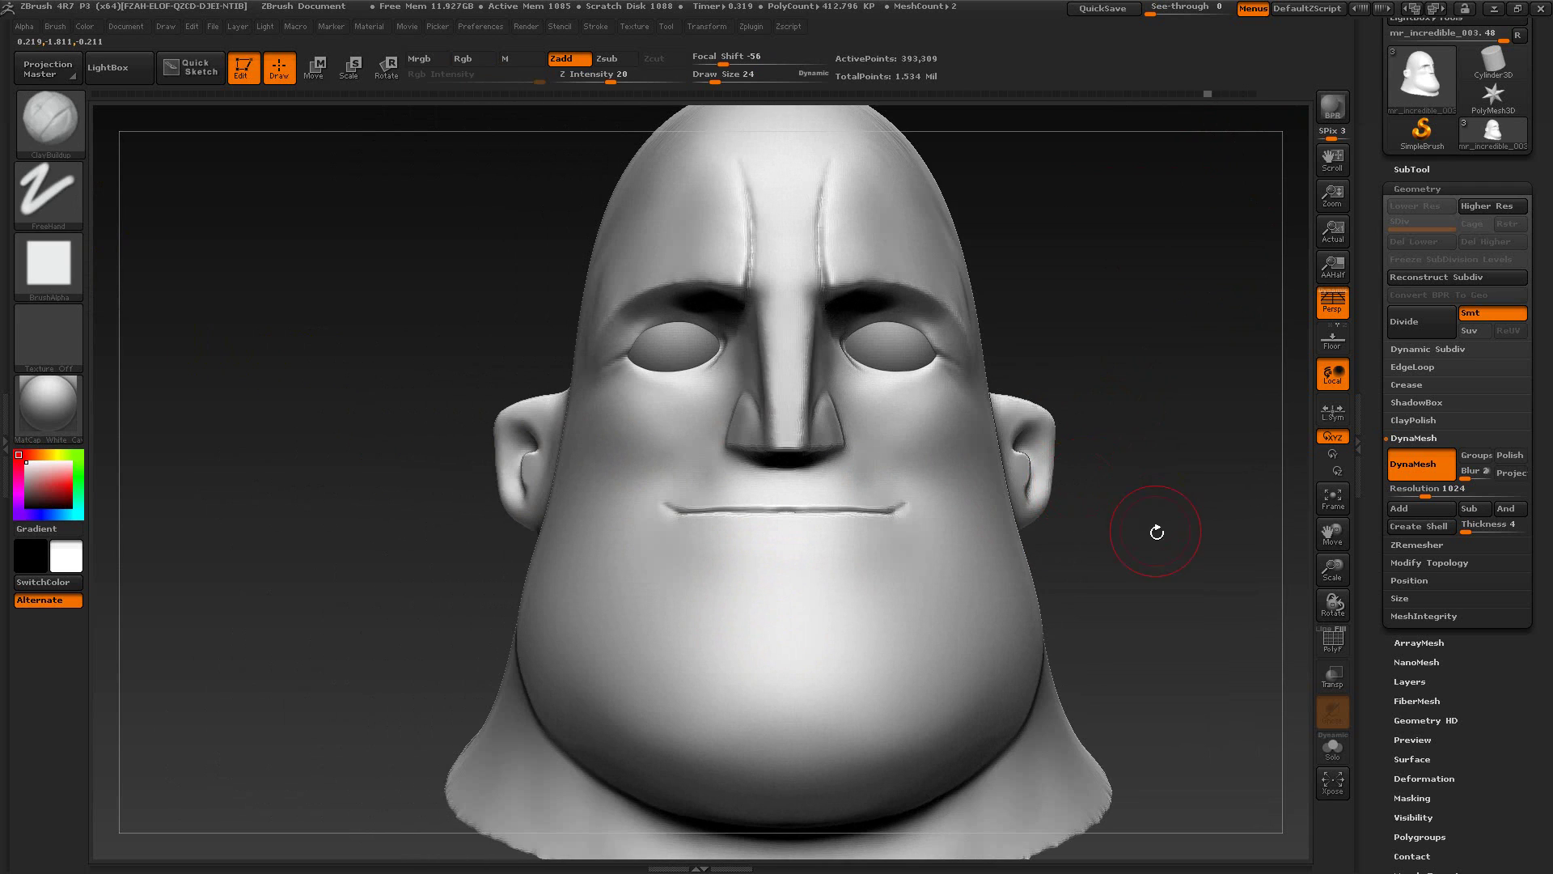
pyautogui.keyDown('alt'); pyautogui.moveTo(1190, 592); pyautogui.dragTo(1097, 503); pyautogui.keyUp('alt')
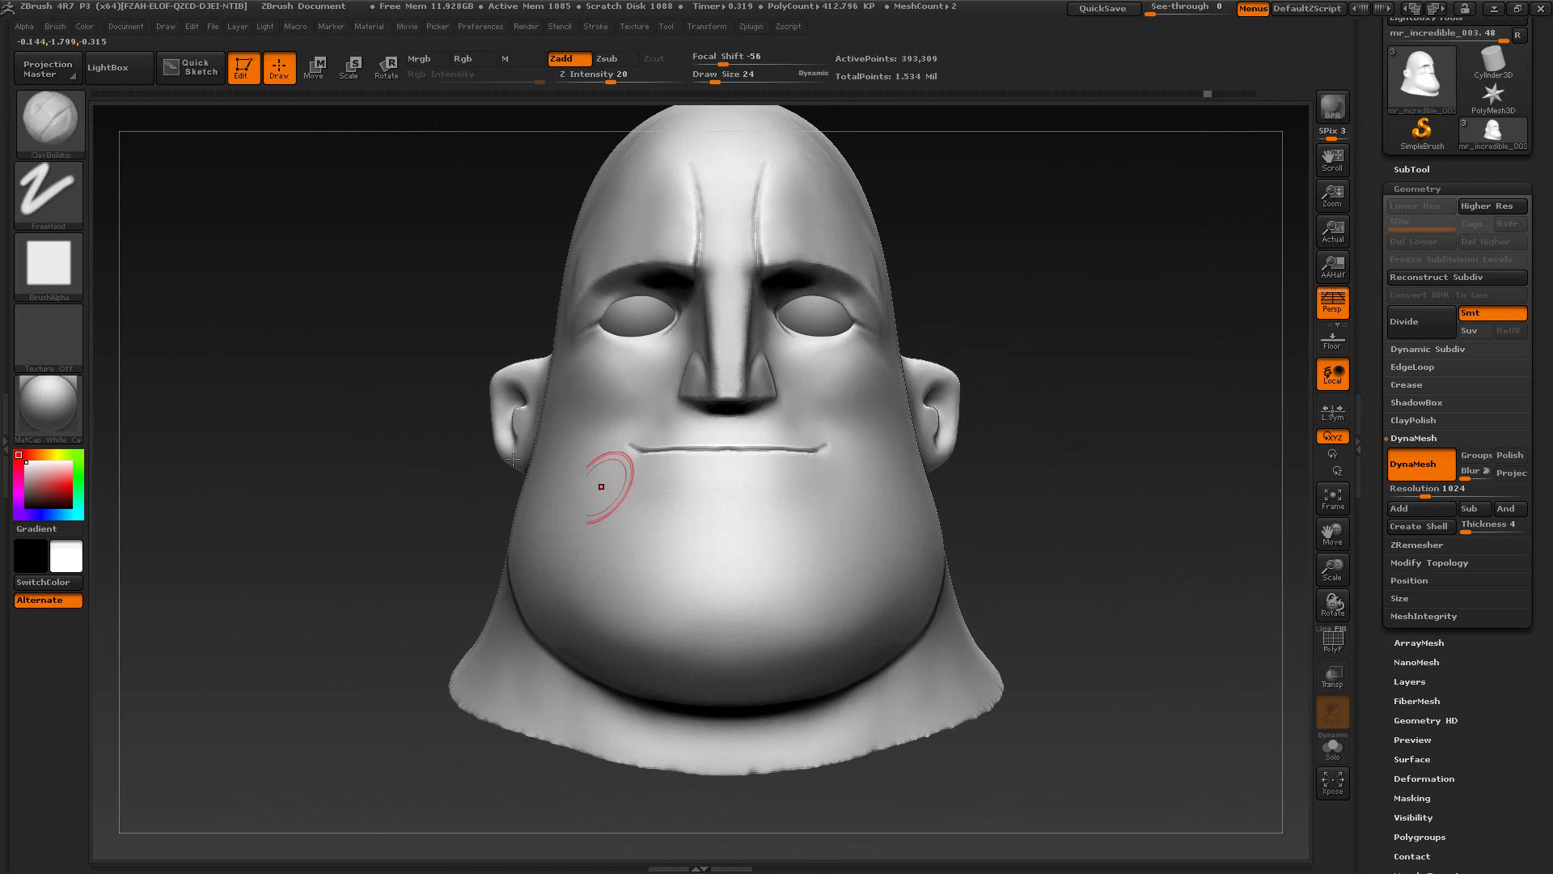
pyautogui.keyDown('ctrl'); pyautogui.click(74, 207); pyautogui.keyUp('ctrl')
pyautogui.keyDown('ctrl'); pyautogui.click(213, 225); pyautogui.keyUp('ctrl')
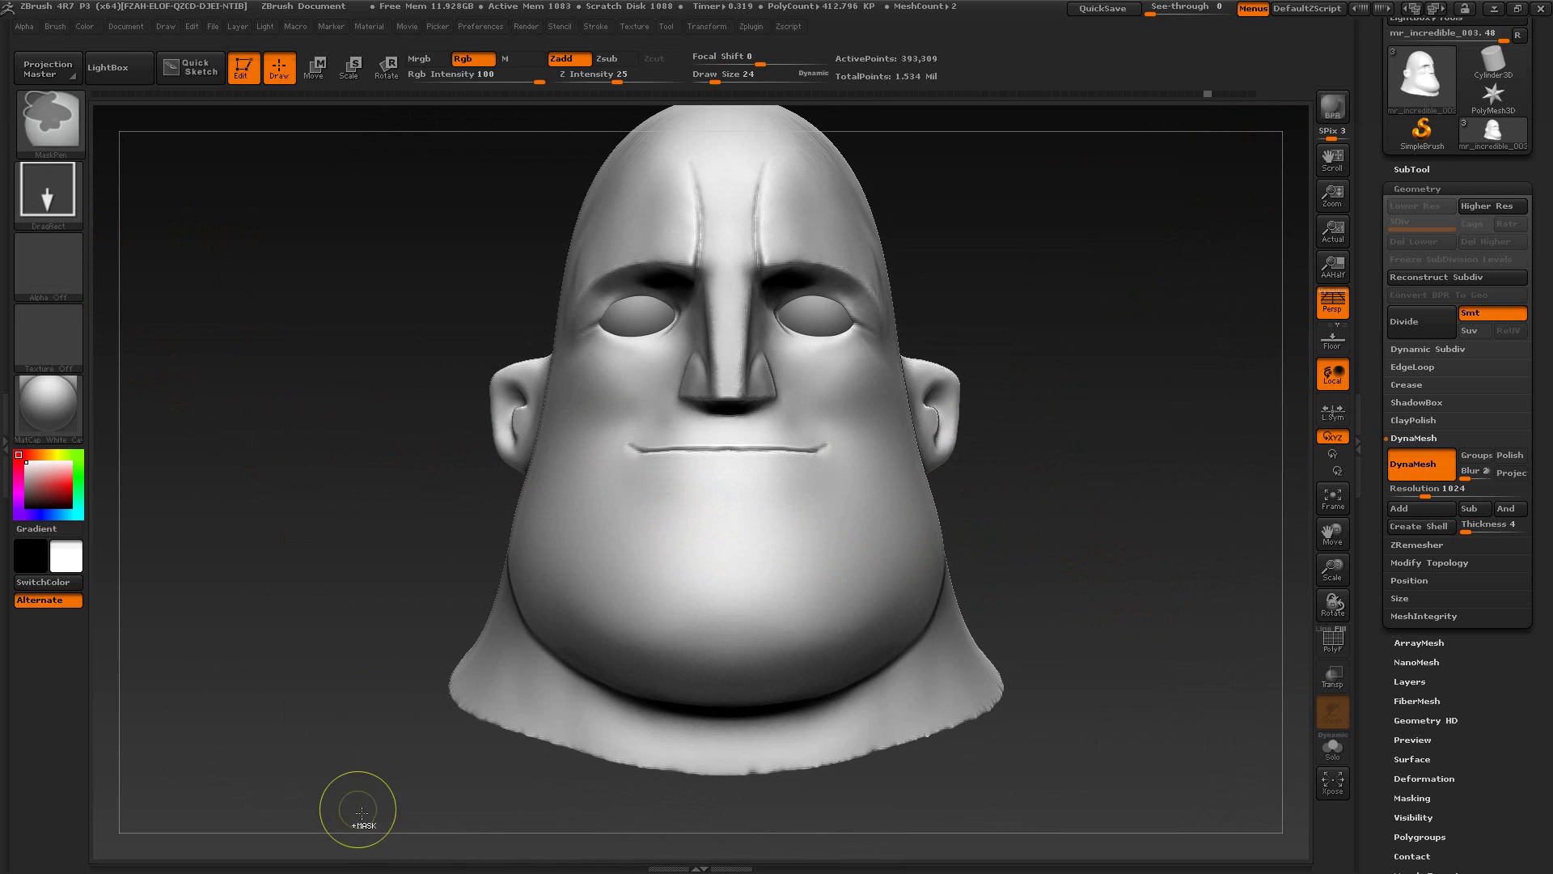
pyautogui.moveTo(316, 817)
pyautogui.keyDown('ctrl'); pyautogui.mouseDown()
pyautogui.moveTo(662, 714)
pyautogui.moveTo(1101, 483)
pyautogui.moveTo(1109, 449)
pyautogui.moveTo(983, 439)
pyautogui.moveTo(939, 486)
pyautogui.moveTo(959, 428)
pyautogui.mouseUp(); pyautogui.keyUp('ctrl')
pyautogui.click(1105, 496)
pyautogui.keyDown('ctrl'); pyautogui.click(923, 458); pyautogui.keyUp('ctrl')
# Step: In side view, extend the mask over the back of the neck behind the jaw with a rectangle
pyautogui.moveTo(723, 451)
pyautogui.mouseDown()
pyautogui.moveTo(739, 545)
pyautogui.moveTo(908, 596)
pyautogui.moveTo(770, 555)
pyautogui.mouseUp()
pyautogui.moveTo(174, 348)
pyautogui.keyDown('ctrl'); pyautogui.keyDown('shift'); pyautogui.mouseDown()
pyautogui.moveTo(485, 671)
pyautogui.moveTo(511, 764)
pyautogui.mouseUp(); pyautogui.keyUp('shift'); pyautogui.keyUp('ctrl')
pyautogui.keyDown('ctrl'); pyautogui.keyDown('shift'); pyautogui.click(178, 368); pyautogui.keyUp('shift'); pyautogui.keyUp('ctrl')
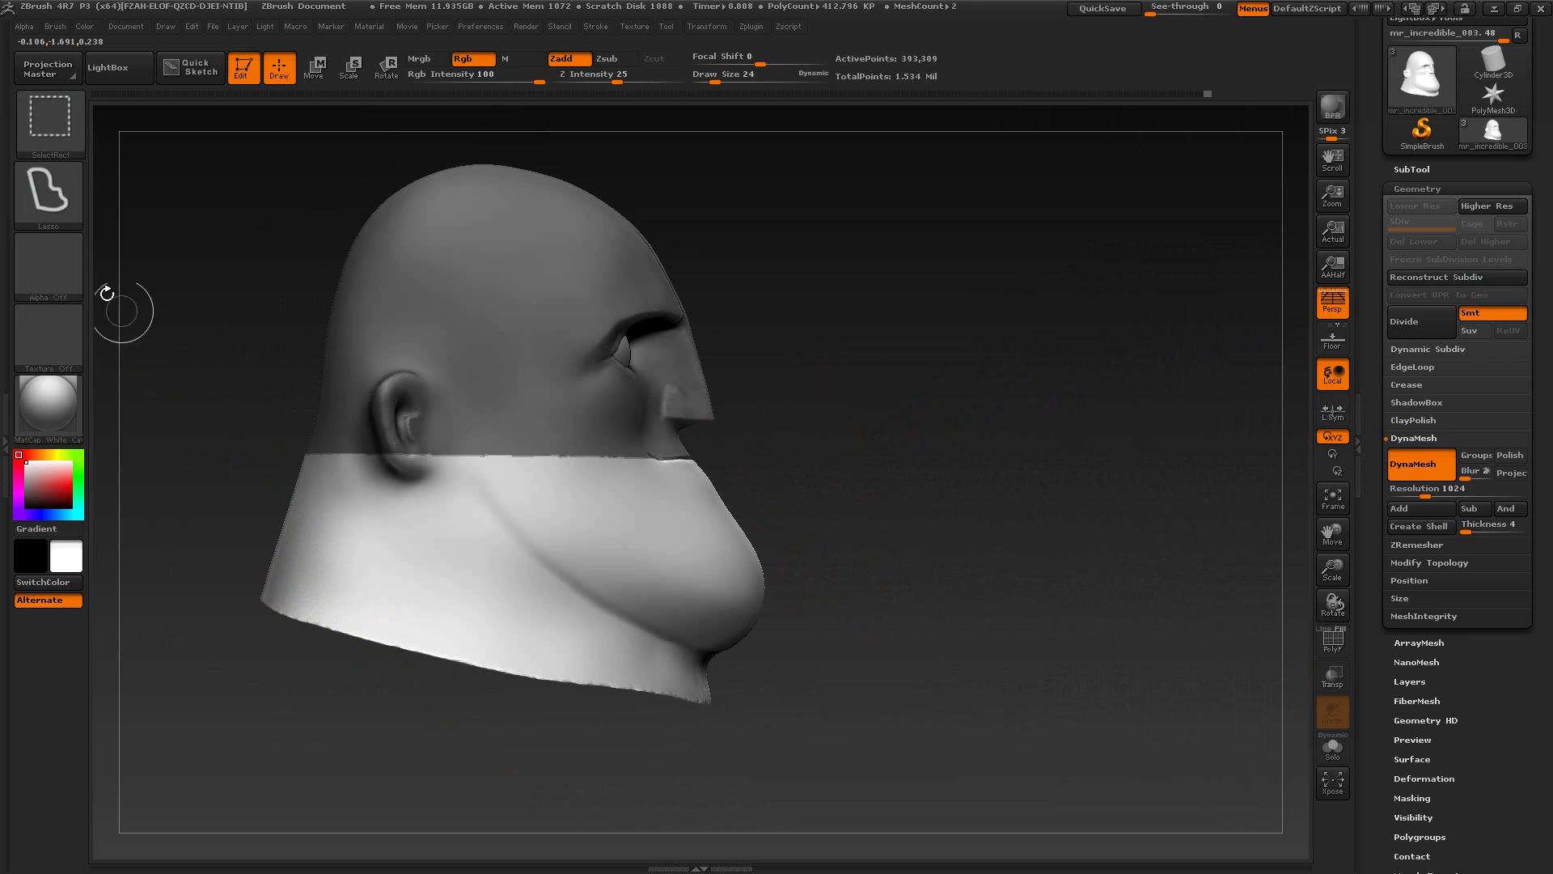
pyautogui.moveTo(162, 331)
pyautogui.keyDown('ctrl'); pyautogui.mouseDown()
pyautogui.moveTo(243, 642)
pyautogui.moveTo(518, 777)
pyautogui.moveTo(565, 778)
pyautogui.moveTo(478, 759)
pyautogui.mouseUp(); pyautogui.keyUp('ctrl')
pyautogui.moveTo(884, 599)
pyautogui.mouseDown()
pyautogui.moveTo(769, 647)
pyautogui.moveTo(863, 619)
pyautogui.mouseUp()
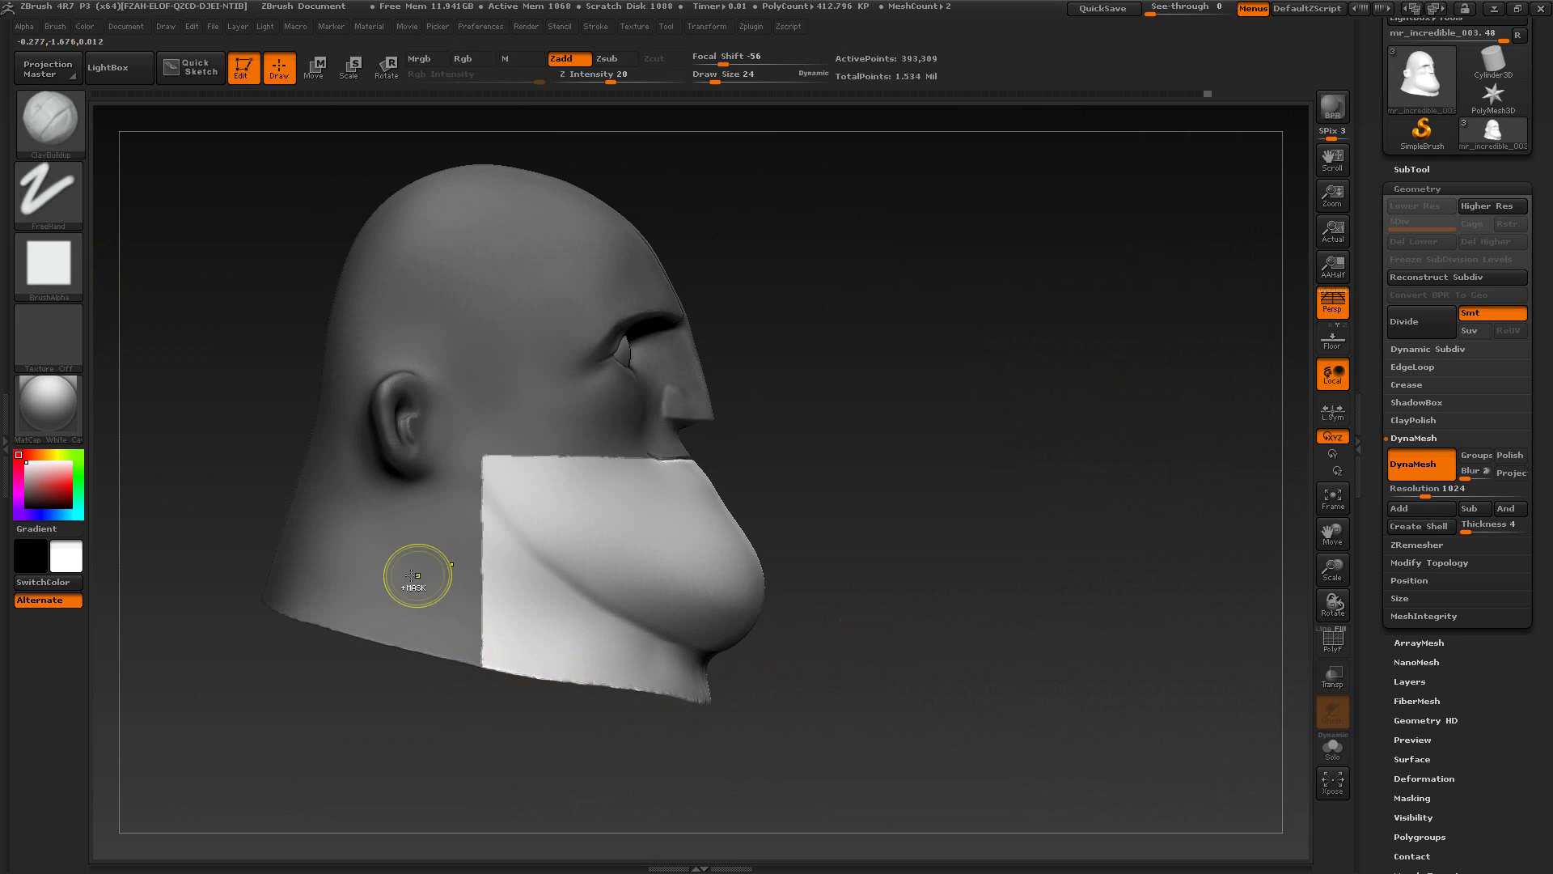
# Step: Mask the neck below the jawline with the Lasso stroke, leaving only the jaw and chin unmasked
pyautogui.keyDown('ctrl'); pyautogui.click(48, 192); pyautogui.keyUp('ctrl')
pyautogui.keyDown('ctrl'); pyautogui.click(263, 256); pyautogui.keyUp('ctrl')
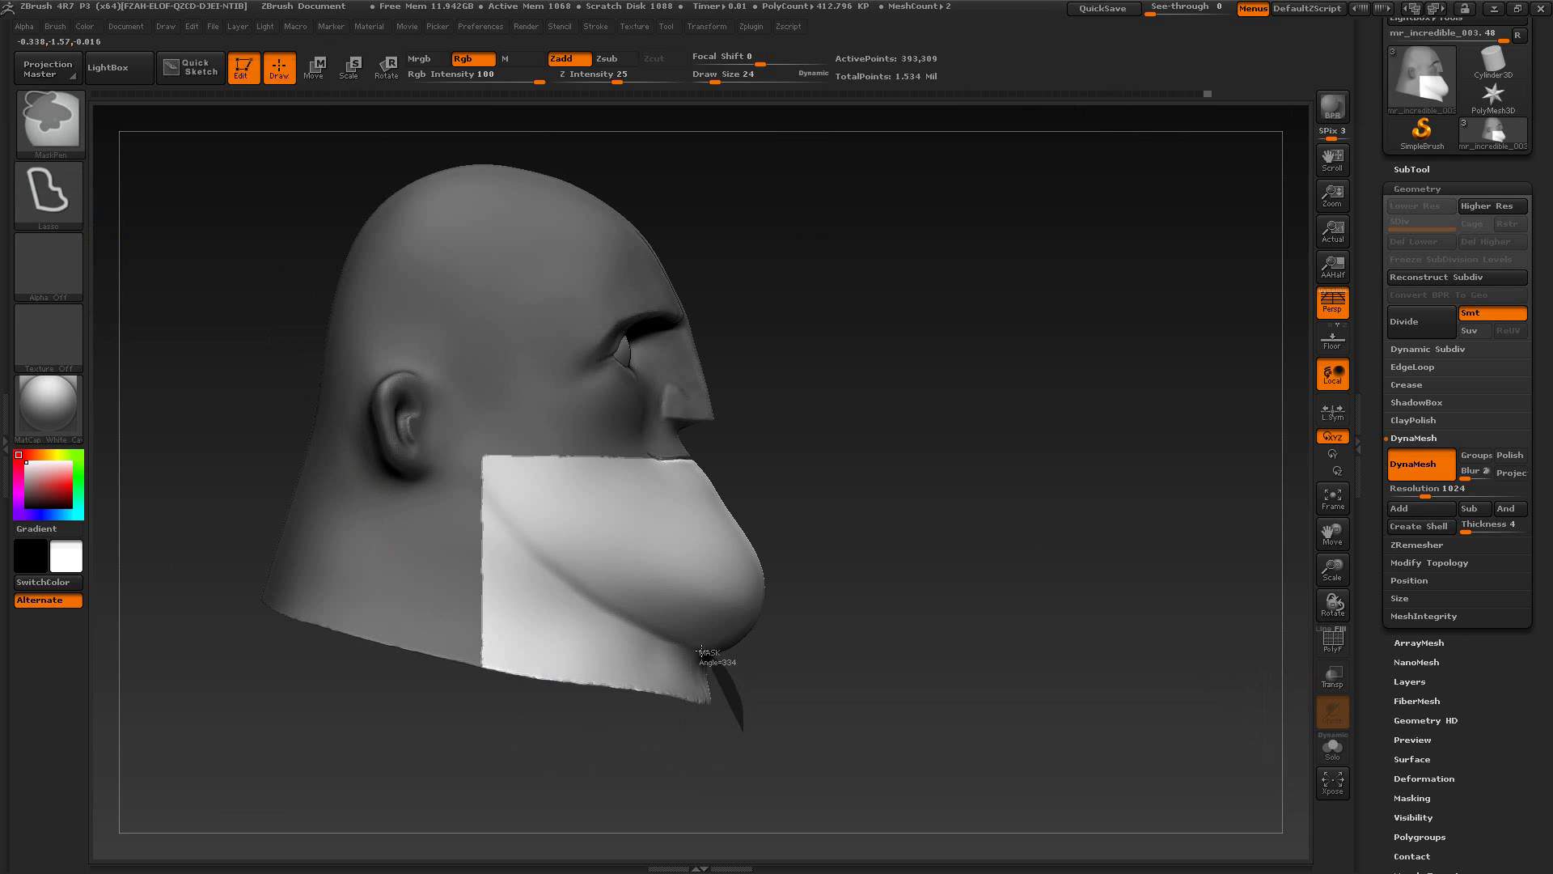
pyautogui.keyDown('ctrl'); pyautogui.moveTo(701, 650); pyautogui.dragTo(670, 641); pyautogui.keyUp('ctrl')
pyautogui.moveTo(602, 602)
pyautogui.keyDown('ctrl'); pyautogui.mouseDown()
pyautogui.moveTo(476, 488)
pyautogui.moveTo(437, 692)
pyautogui.moveTo(501, 753)
pyautogui.mouseUp(); pyautogui.keyUp('ctrl')
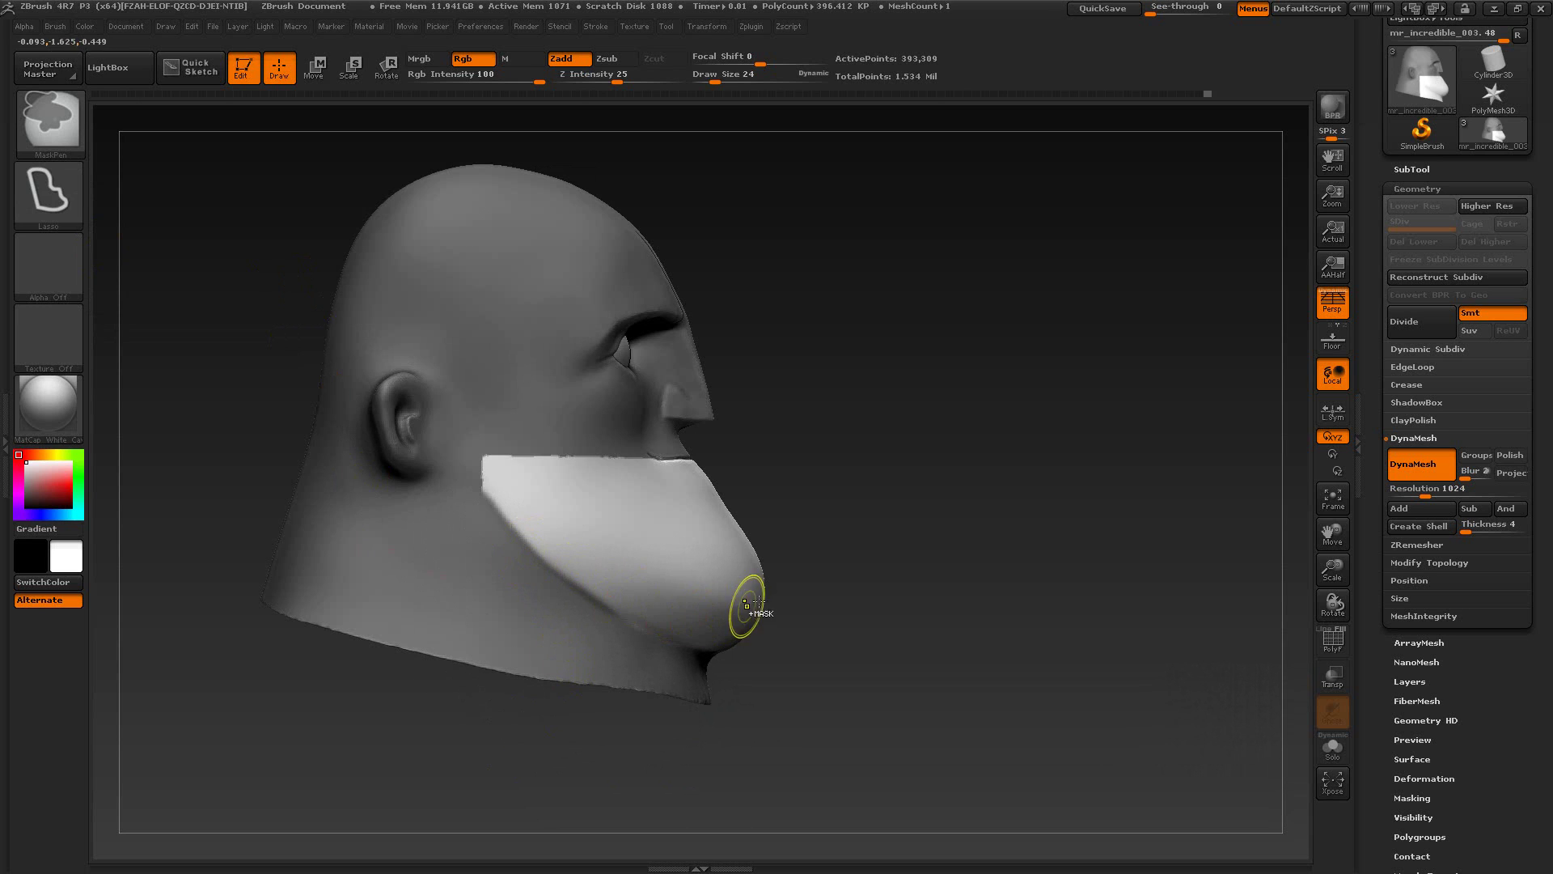
# Step: Blur the mask's edges and check the mask by toggling its visibility and inversion
pyautogui.keyDown('ctrl'); pyautogui.click(528, 427); pyautogui.keyUp('ctrl')
pyautogui.keyDown('ctrl'); pyautogui.click(529, 425); pyautogui.keyUp('ctrl')
pyautogui.hotkey('ctrl', 'h')
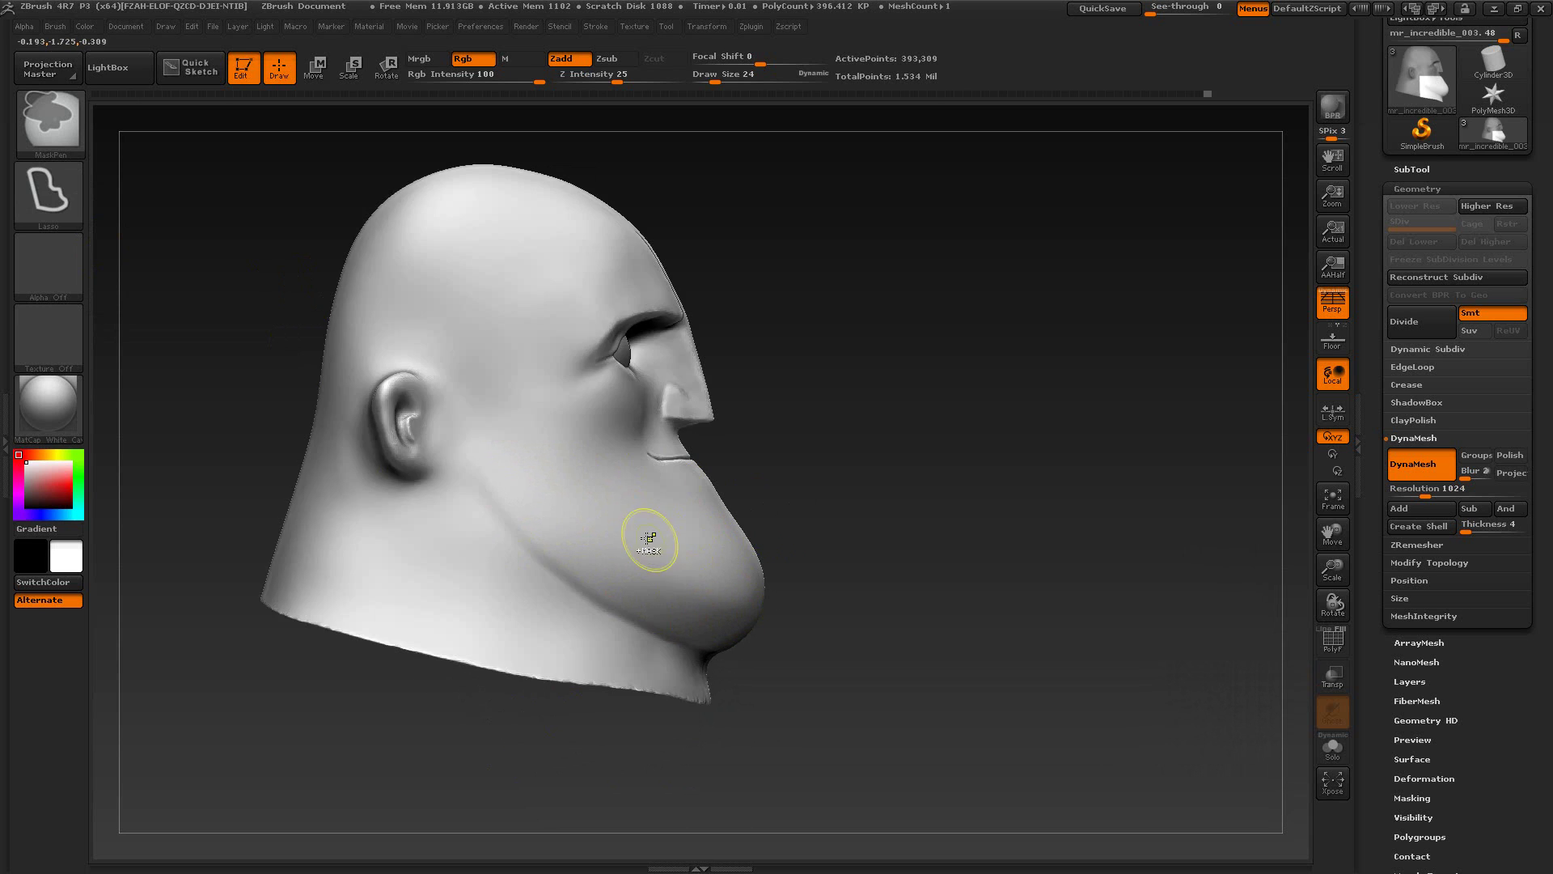
pyautogui.hotkey('ctrl', 'h')
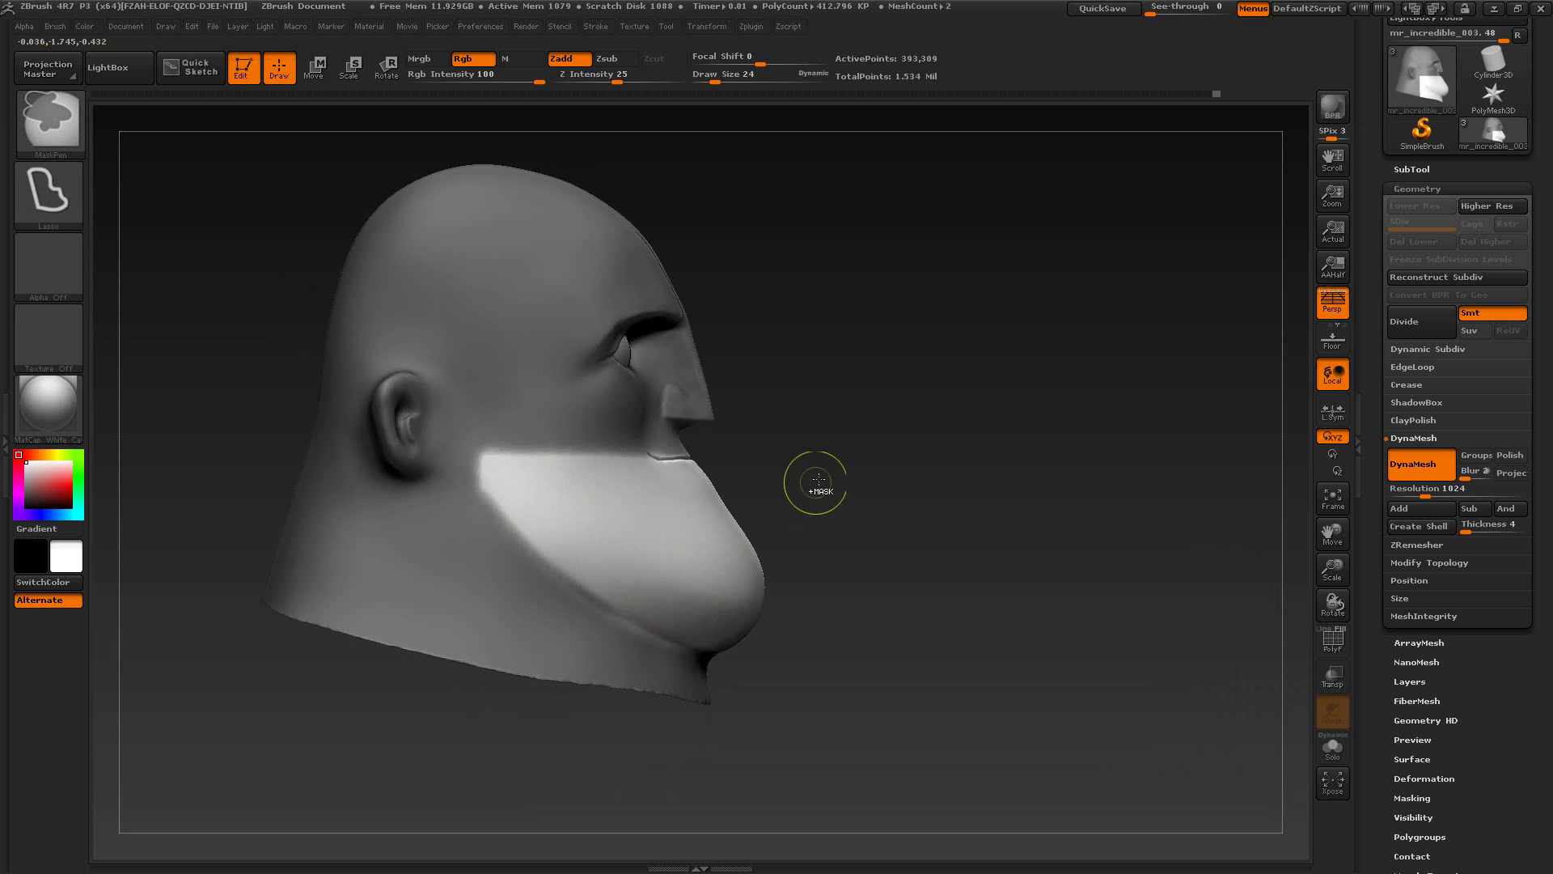
pyautogui.hotkey('ctrl', 'i')
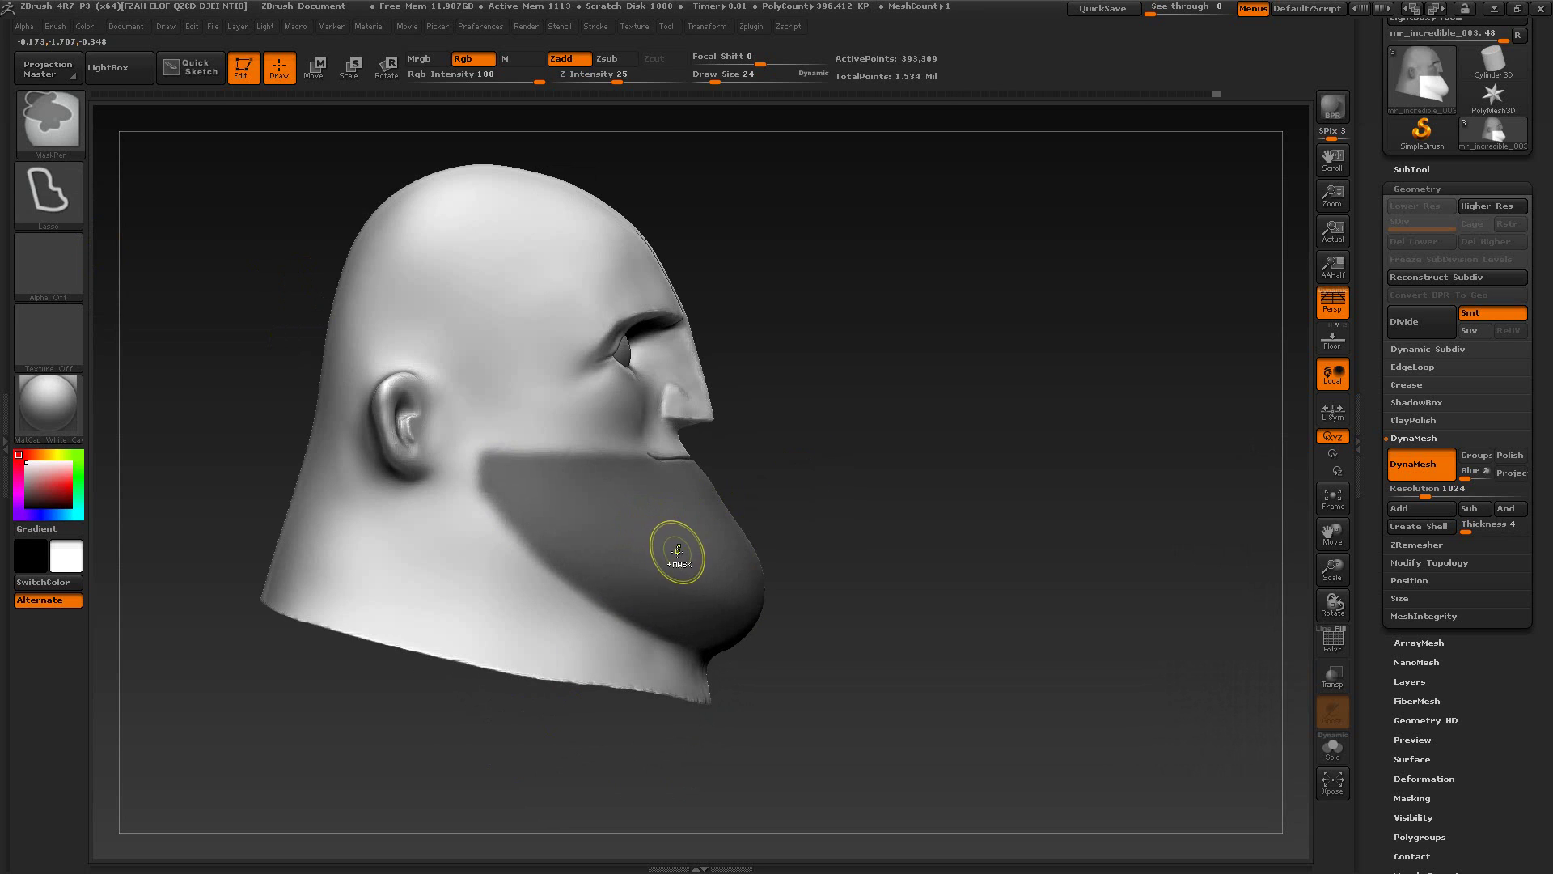
pyautogui.hotkey('ctrl', 'i')
# Step: Switch to the ClayBuildup brush and undo the mask blurring to restore the sharp mask edge at the mouth line
pyautogui.press('b')
pyautogui.press('c')
pyautogui.press('b')
pyautogui.keyDown('alt'); pyautogui.moveTo(809, 490); pyautogui.dragTo(867, 538); pyautogui.keyUp('alt')
pyautogui.moveTo(908, 456)
pyautogui.mouseDown()
pyautogui.moveTo(856, 469)
pyautogui.moveTo(896, 468)
pyautogui.mouseUp()
pyautogui.hotkey('ctrl', 'z')
pyautogui.hotkey('ctrl', 'z')
pyautogui.hotkey('ctrl', 'z')
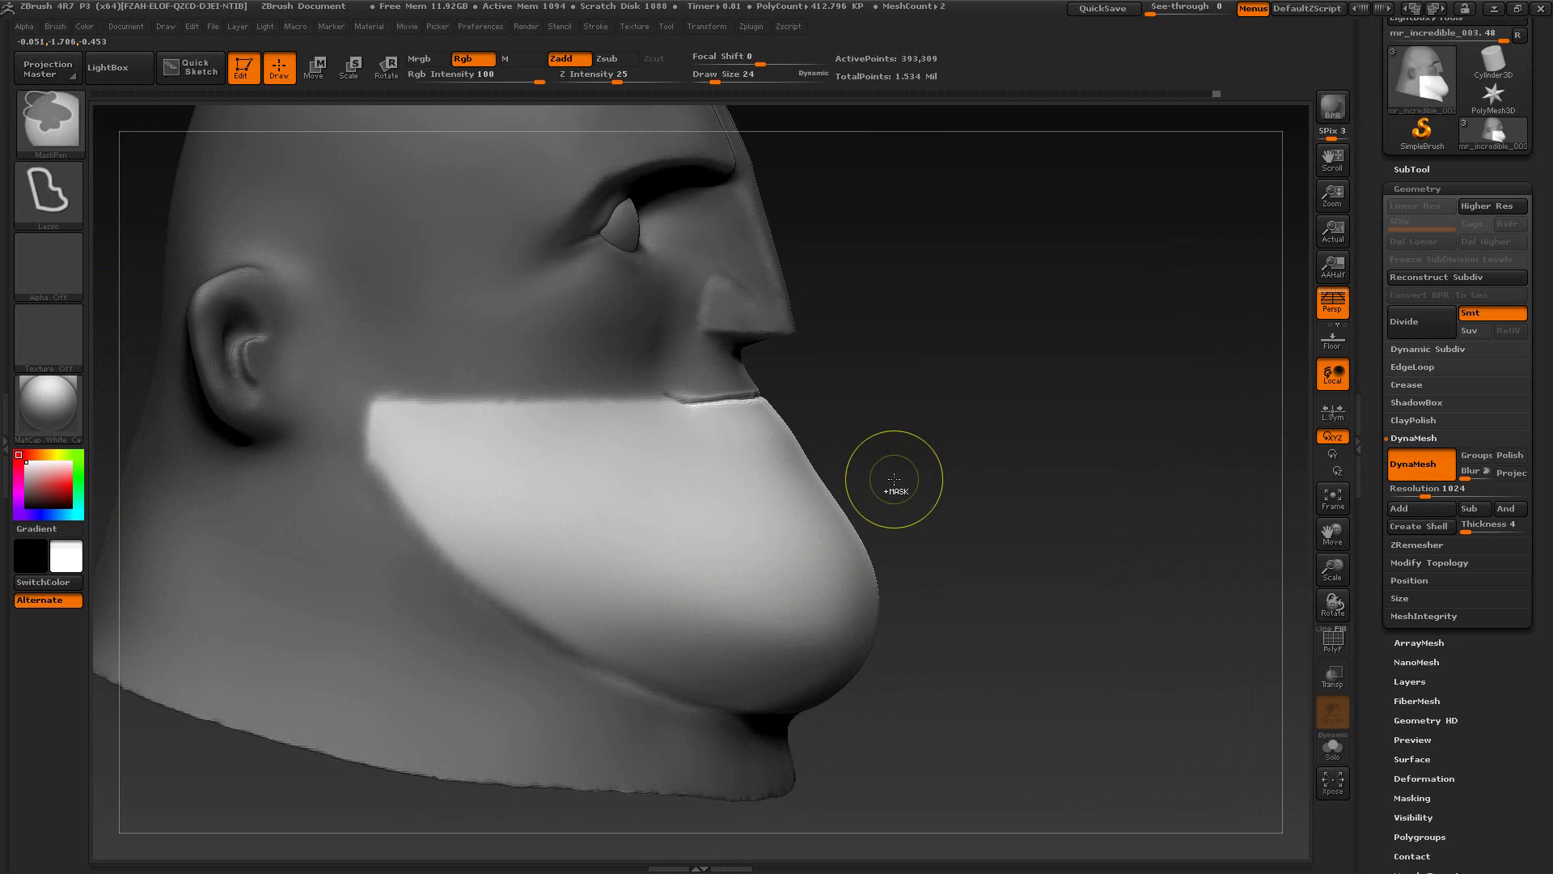
pyautogui.hotkey('ctrl', 'shift', 'z')
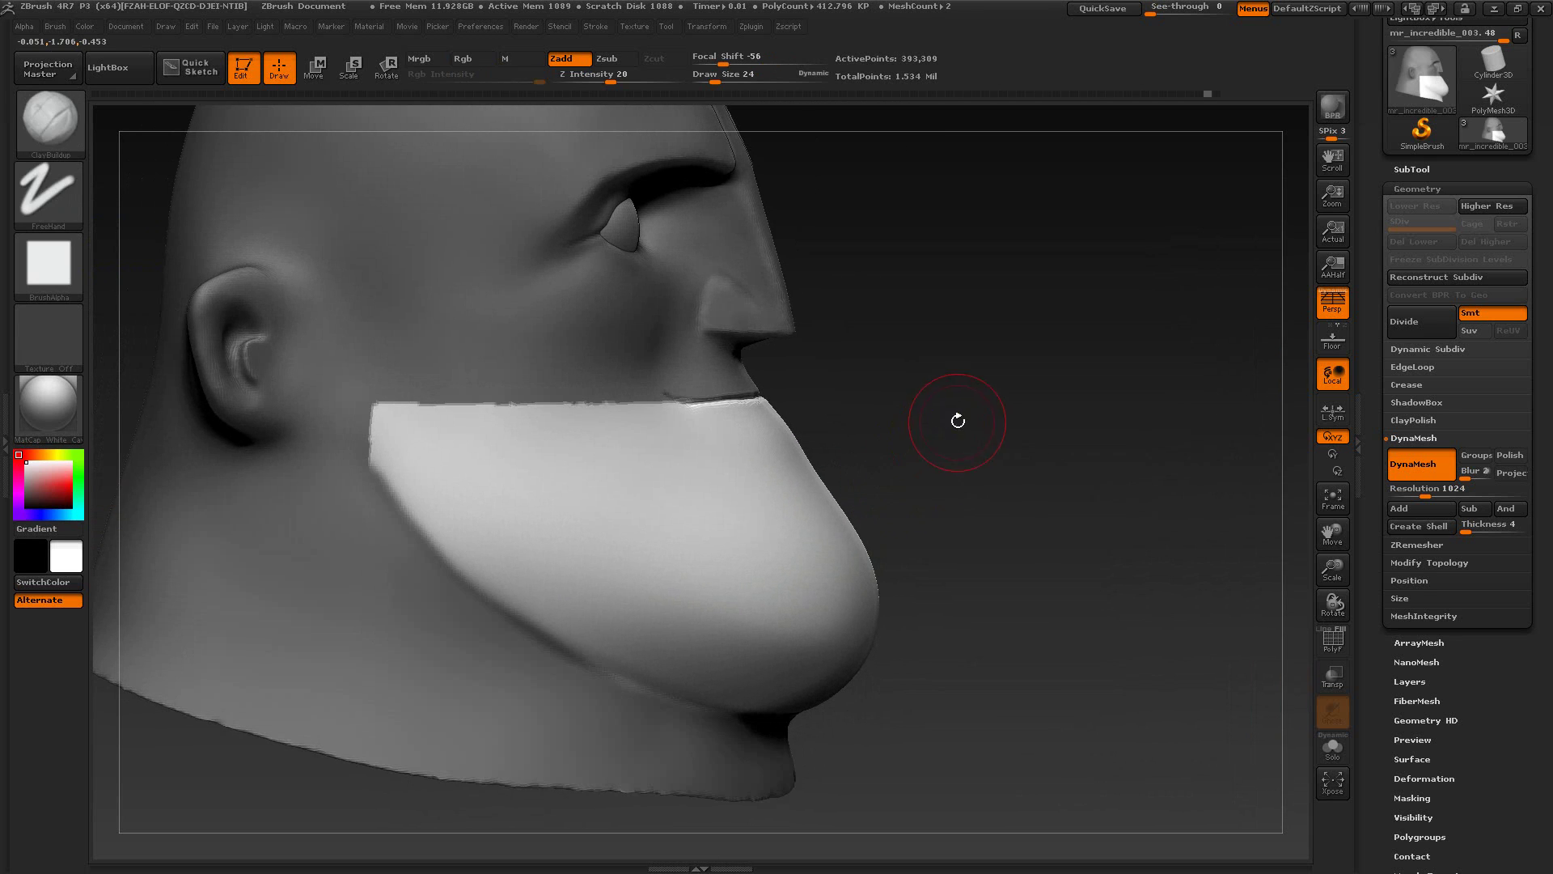
# Step: Pull the lower lip forward in profile with the Move brush at draw size 72
pyautogui.moveTo(957, 420)
pyautogui.mouseDown()
pyautogui.moveTo(947, 445)
pyautogui.moveTo(898, 426)
pyautogui.mouseUp()
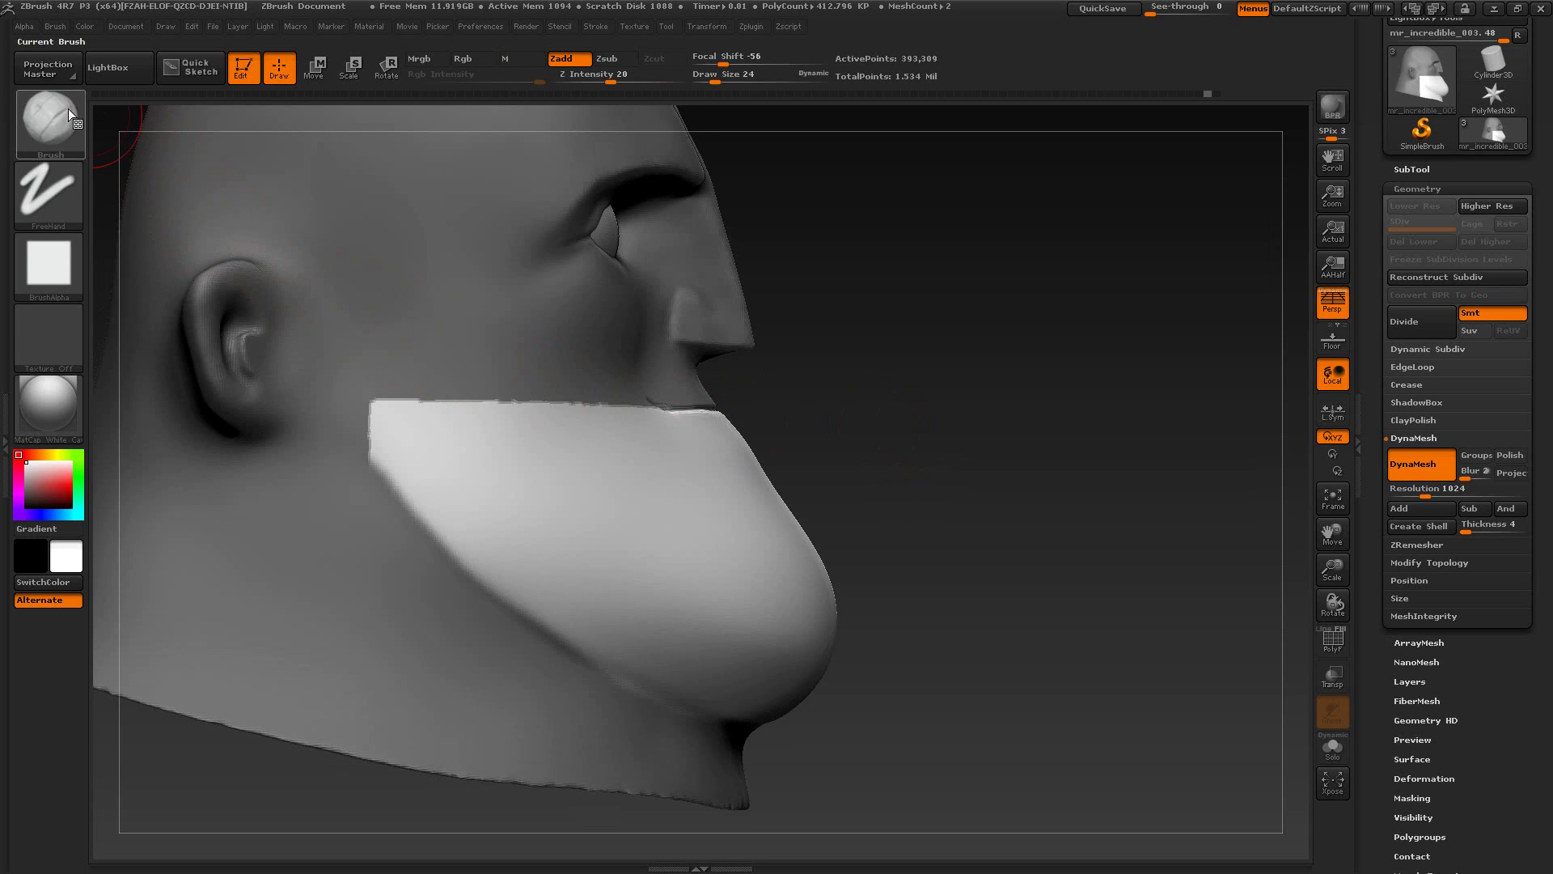
pyautogui.click(68, 108)
pyautogui.click(428, 137)
pyautogui.press('s')
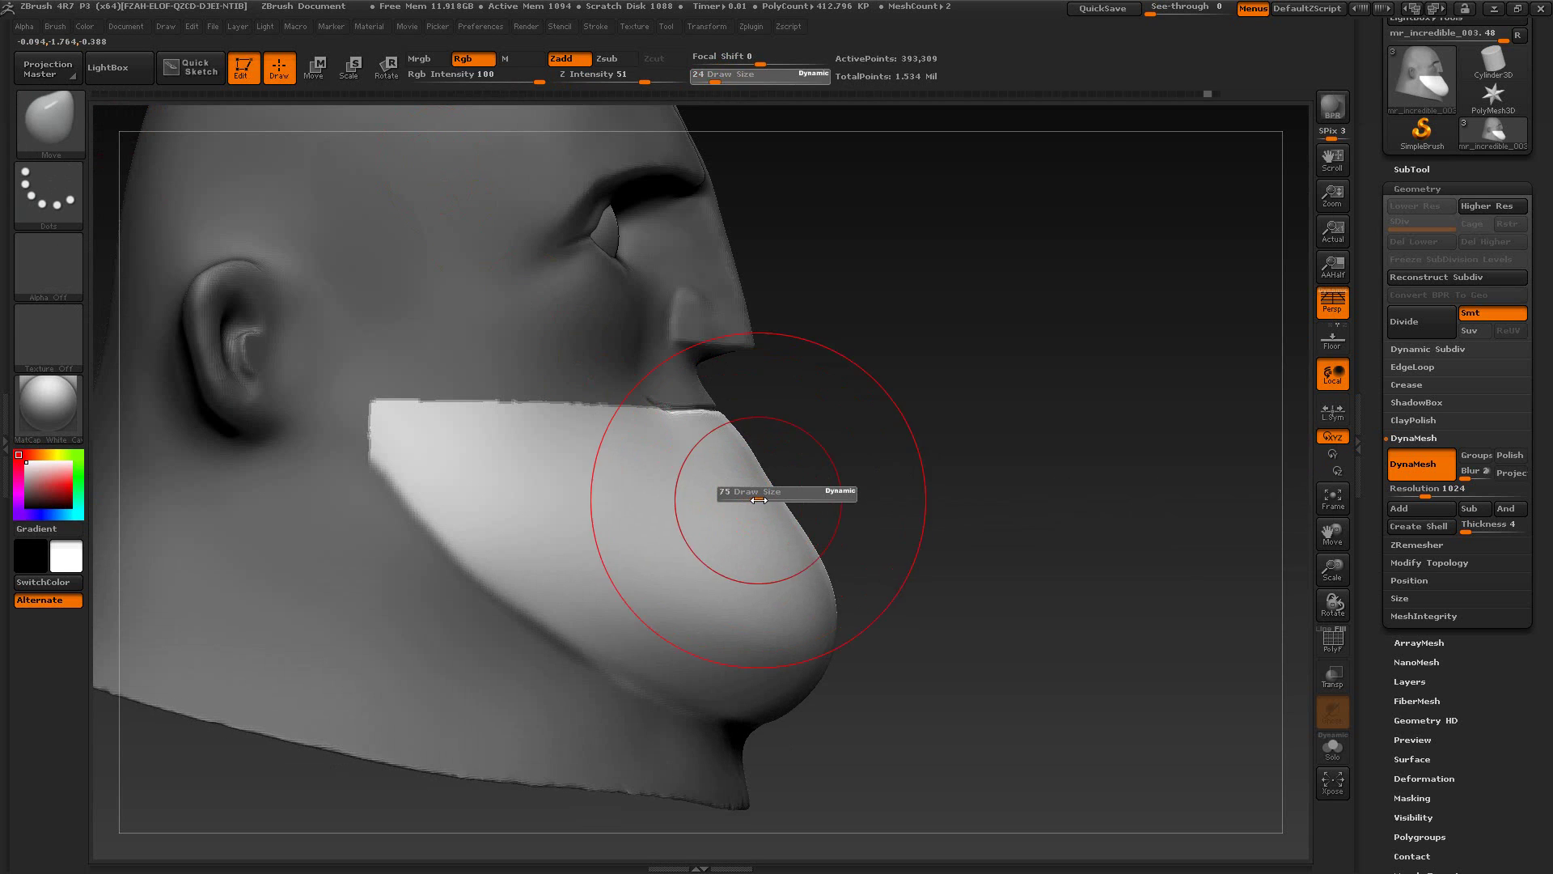
pyautogui.moveTo(779, 518); pyautogui.dragTo(791, 509)
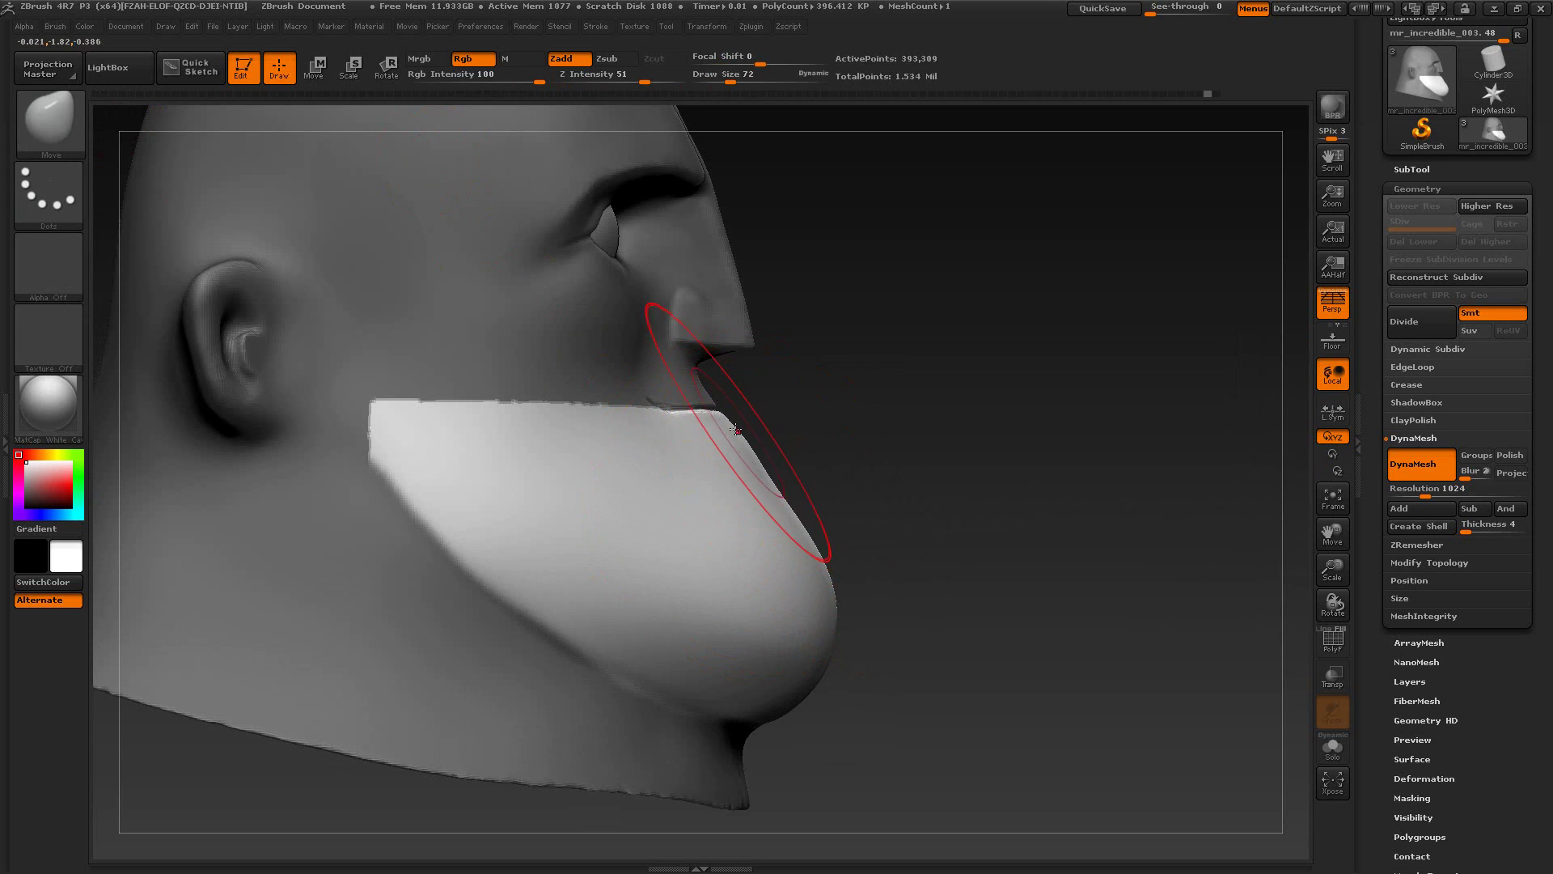
pyautogui.moveTo(735, 427); pyautogui.dragTo(728, 420)
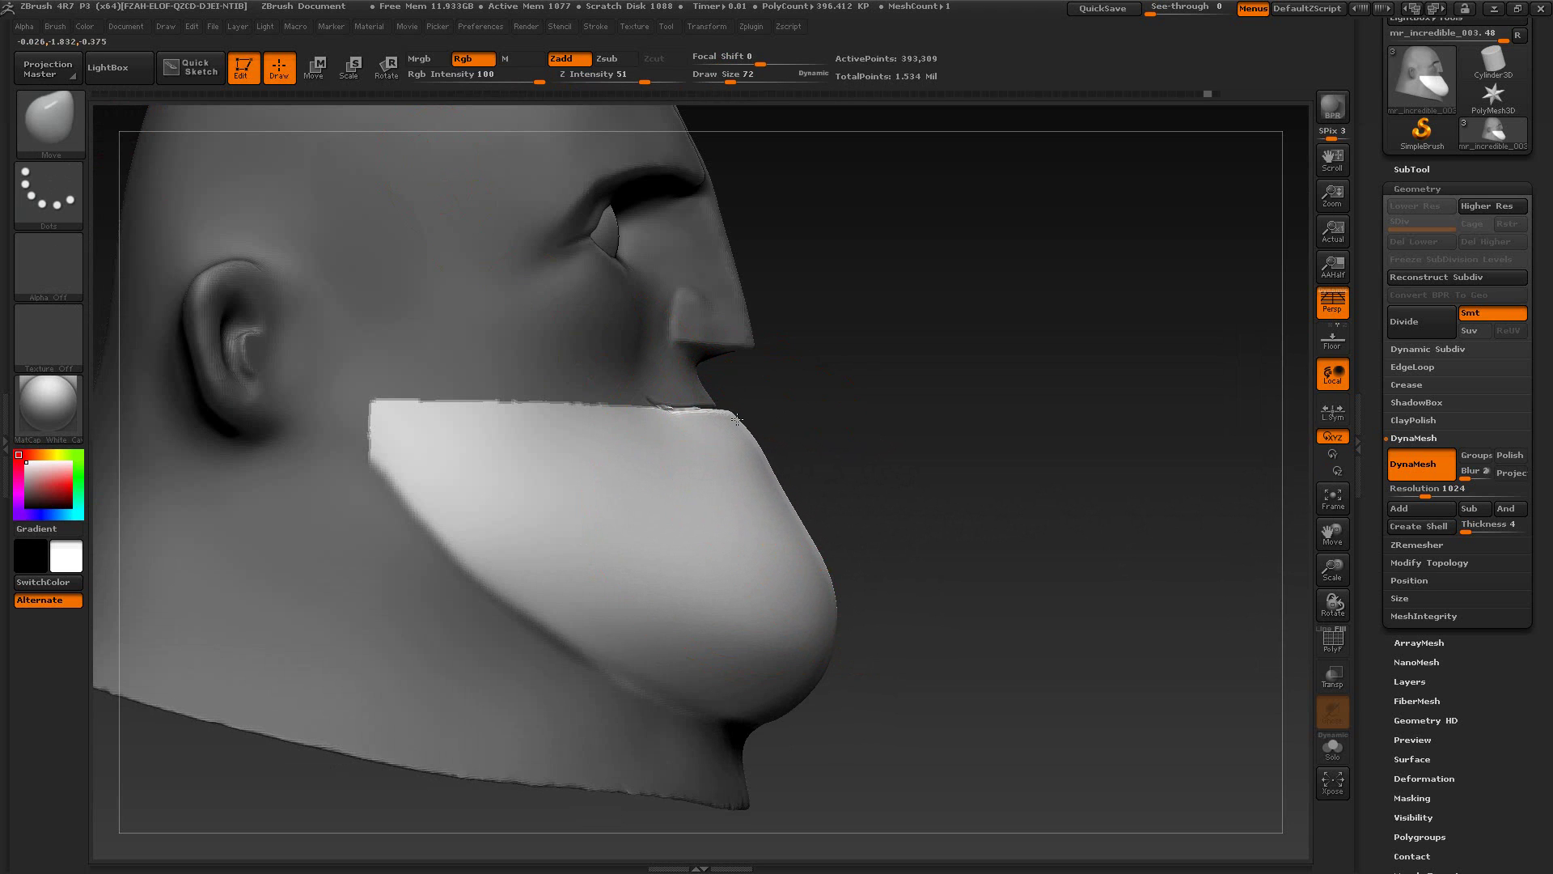
# Step: Refine the profile of the lower lip and the slope beneath it with the Move brush at draw size 24
pyautogui.moveTo(861, 434); pyautogui.dragTo(799, 463)
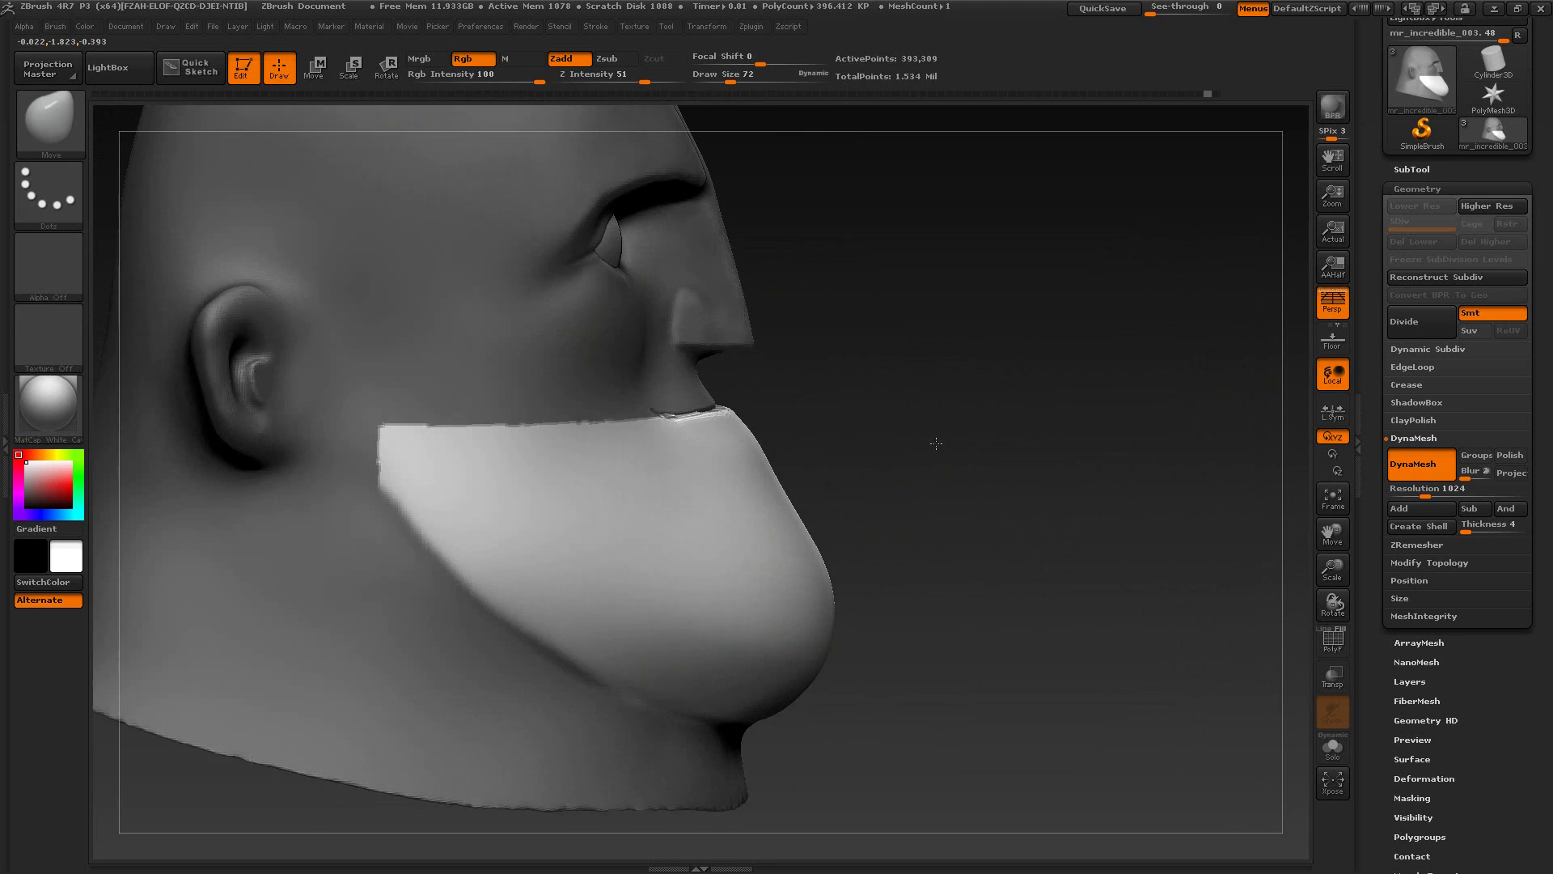
pyautogui.press('s')
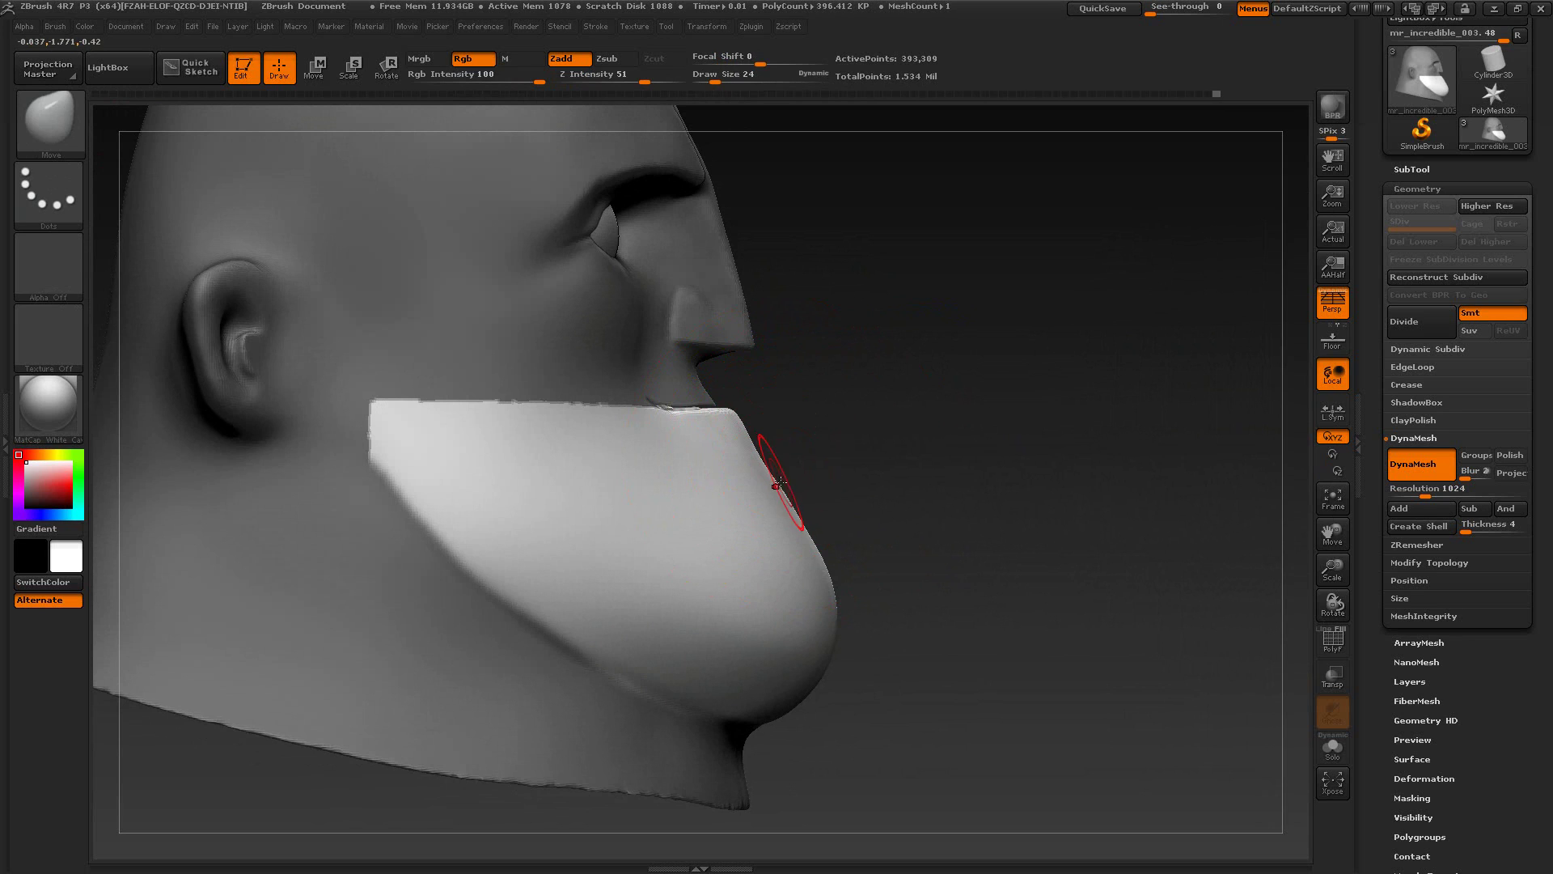
pyautogui.moveTo(872, 477)
pyautogui.mouseDown()
pyautogui.moveTo(894, 499)
pyautogui.moveTo(793, 500)
pyautogui.mouseUp()
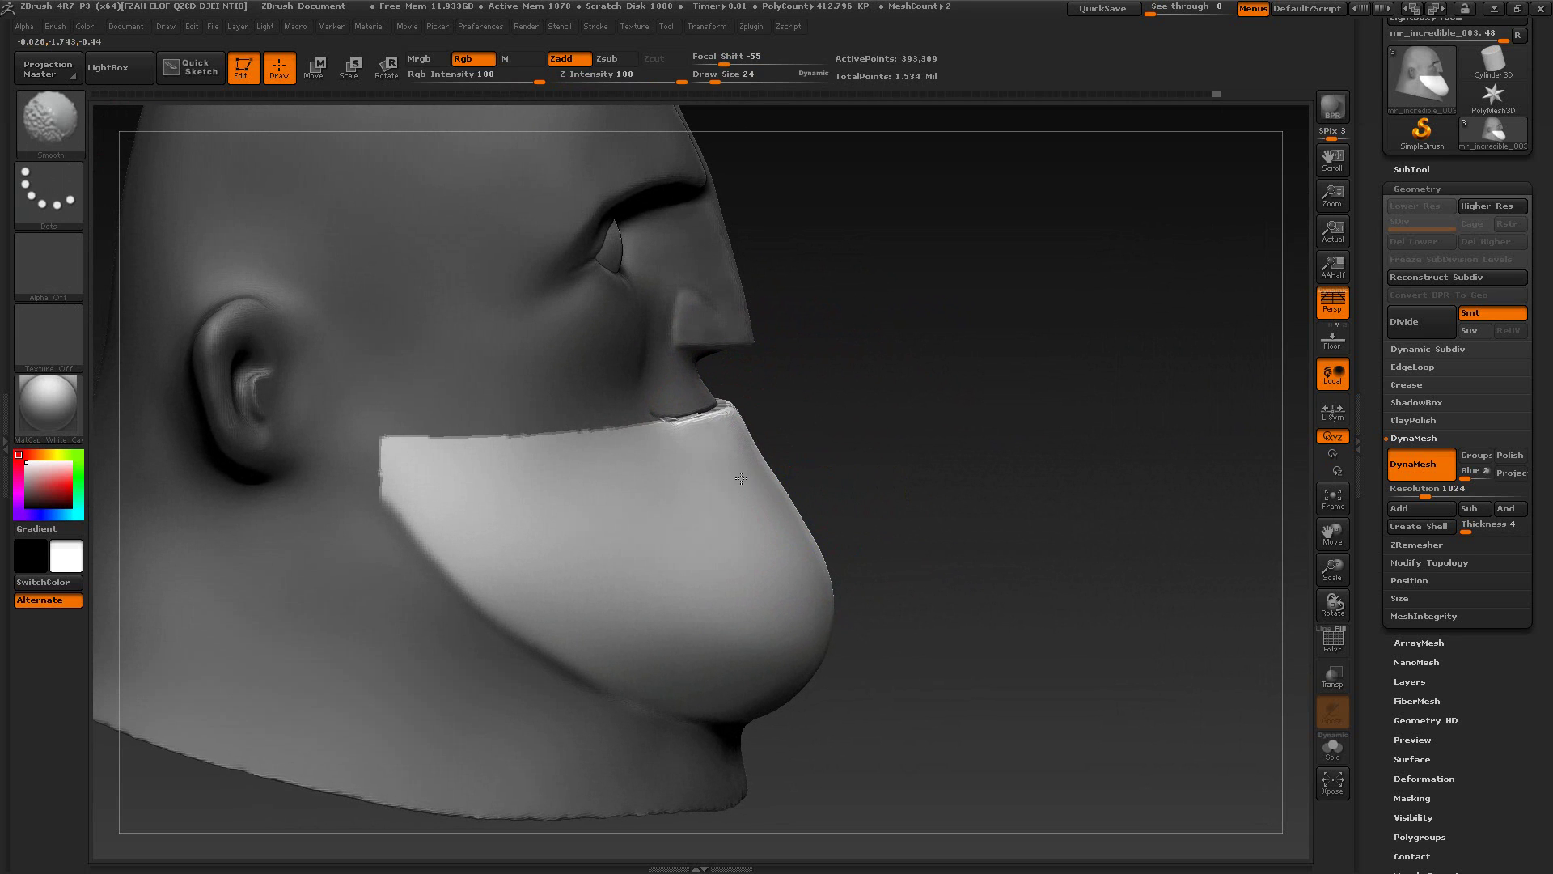
pyautogui.moveTo(857, 413)
pyautogui.mouseDown()
pyautogui.moveTo(839, 464)
pyautogui.moveTo(821, 417)
pyautogui.moveTo(817, 456)
pyautogui.moveTo(732, 428)
pyautogui.mouseUp()
# Step: Adjust the lower lip's front edge with the Move brush at draw size 14 and smooth its curve along the mouth
pyautogui.press('s')
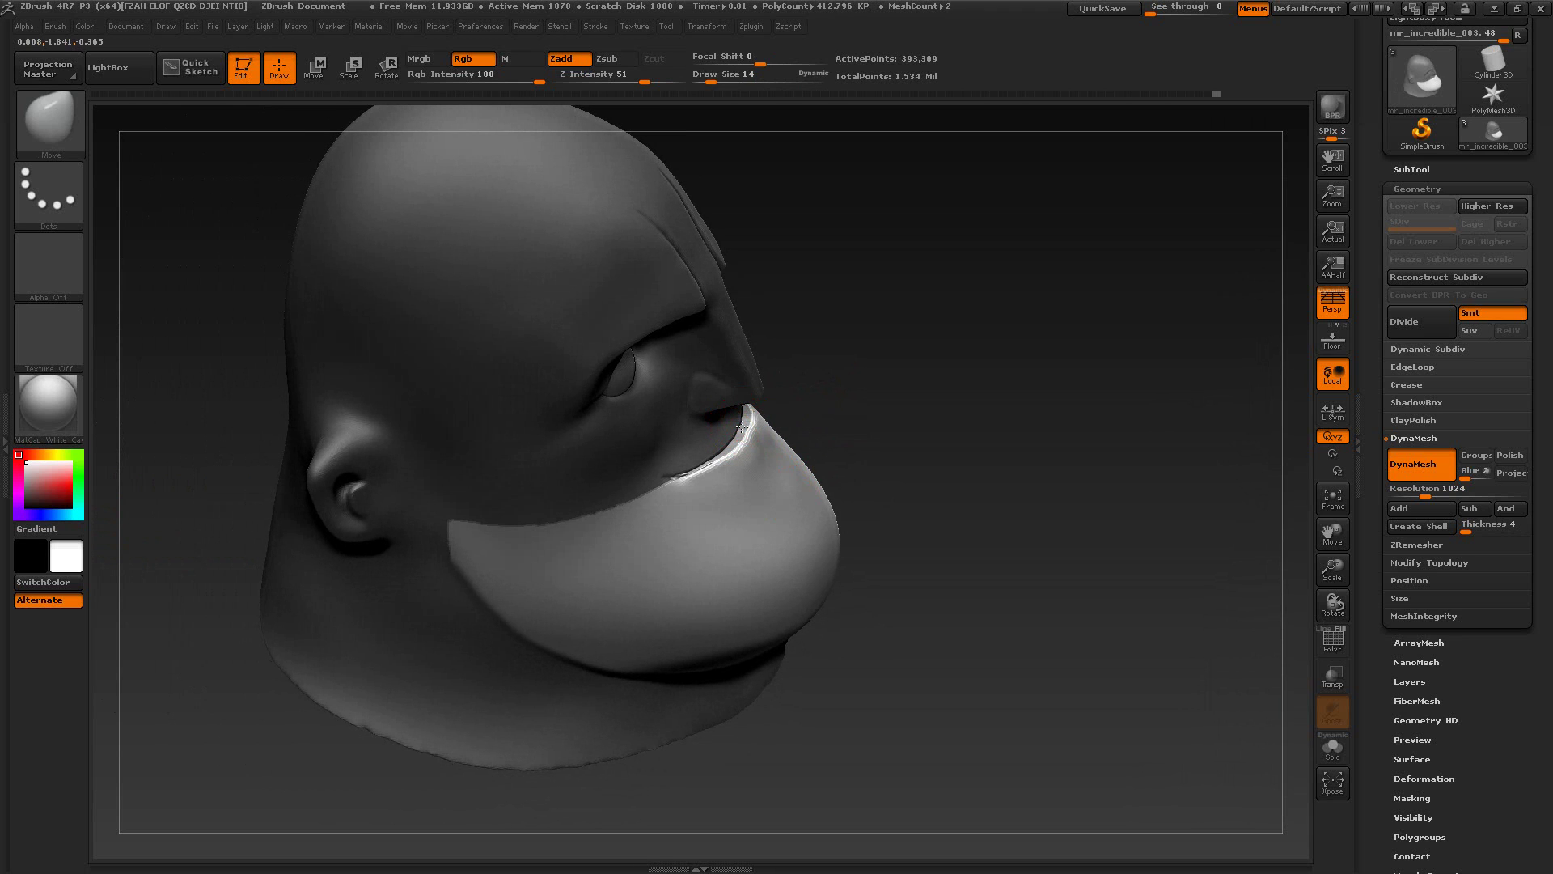
pyautogui.moveTo(739, 433)
pyautogui.mouseDown()
pyautogui.moveTo(829, 429)
pyautogui.moveTo(755, 451)
pyautogui.mouseUp()
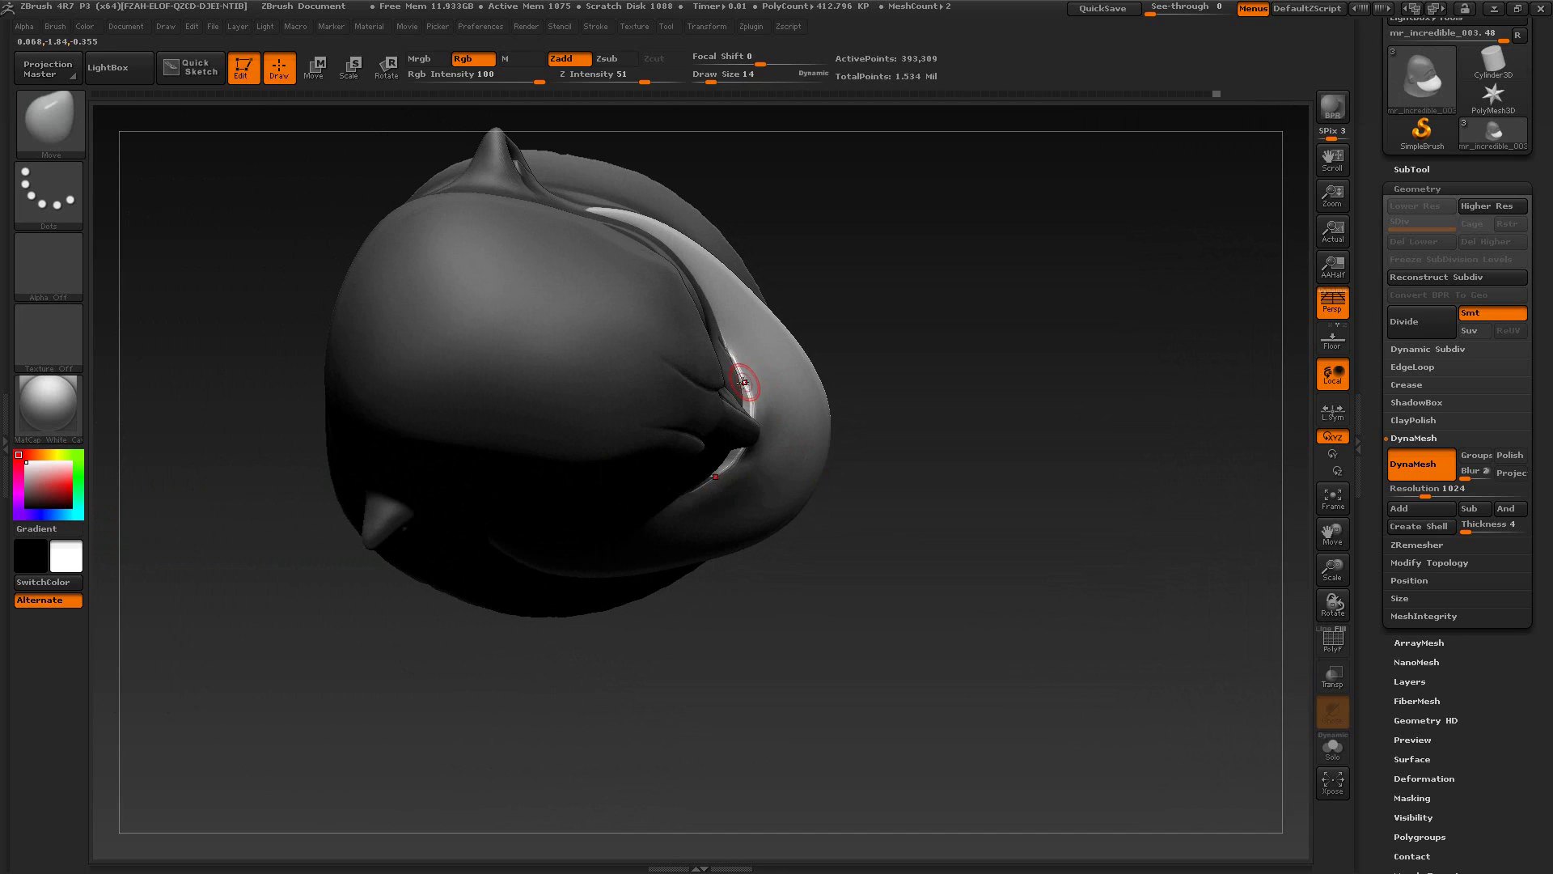
pyautogui.keyDown('shift'); pyautogui.moveTo(740, 389); pyautogui.dragTo(735, 369); pyautogui.keyUp('shift')
pyautogui.moveTo(786, 411); pyautogui.dragTo(813, 469, button='right')
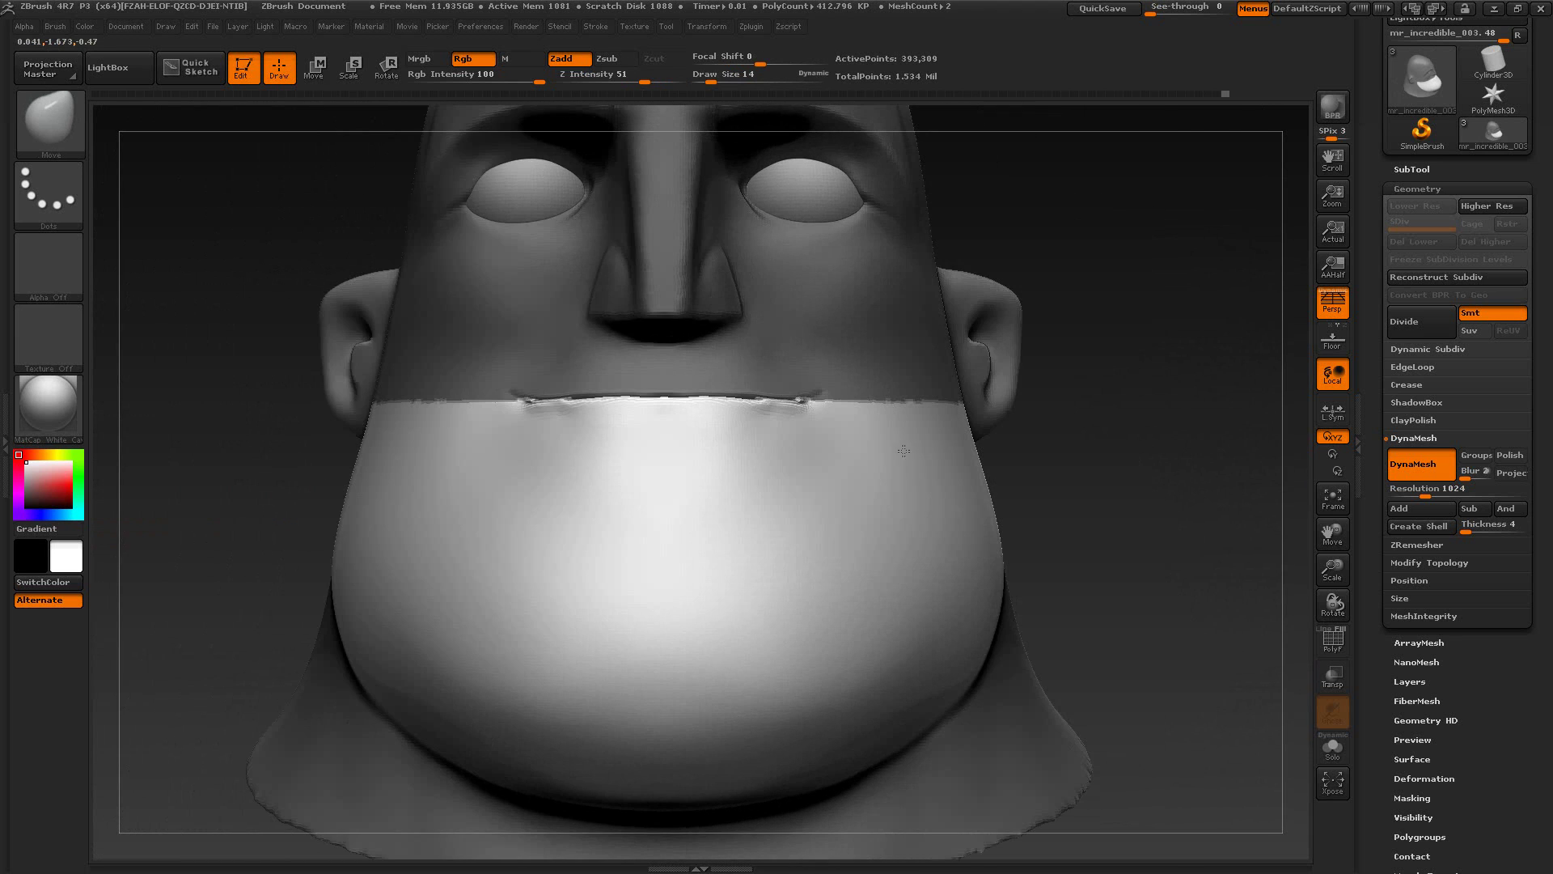
# Step: Clear the mask from the head and smooth the rough edge of the lower lip
pyautogui.moveTo(1076, 495)
pyautogui.keyDown('ctrl'); pyautogui.mouseDown()
pyautogui.moveTo(1129, 517)
pyautogui.moveTo(987, 509)
pyautogui.mouseUp(); pyautogui.keyUp('ctrl')
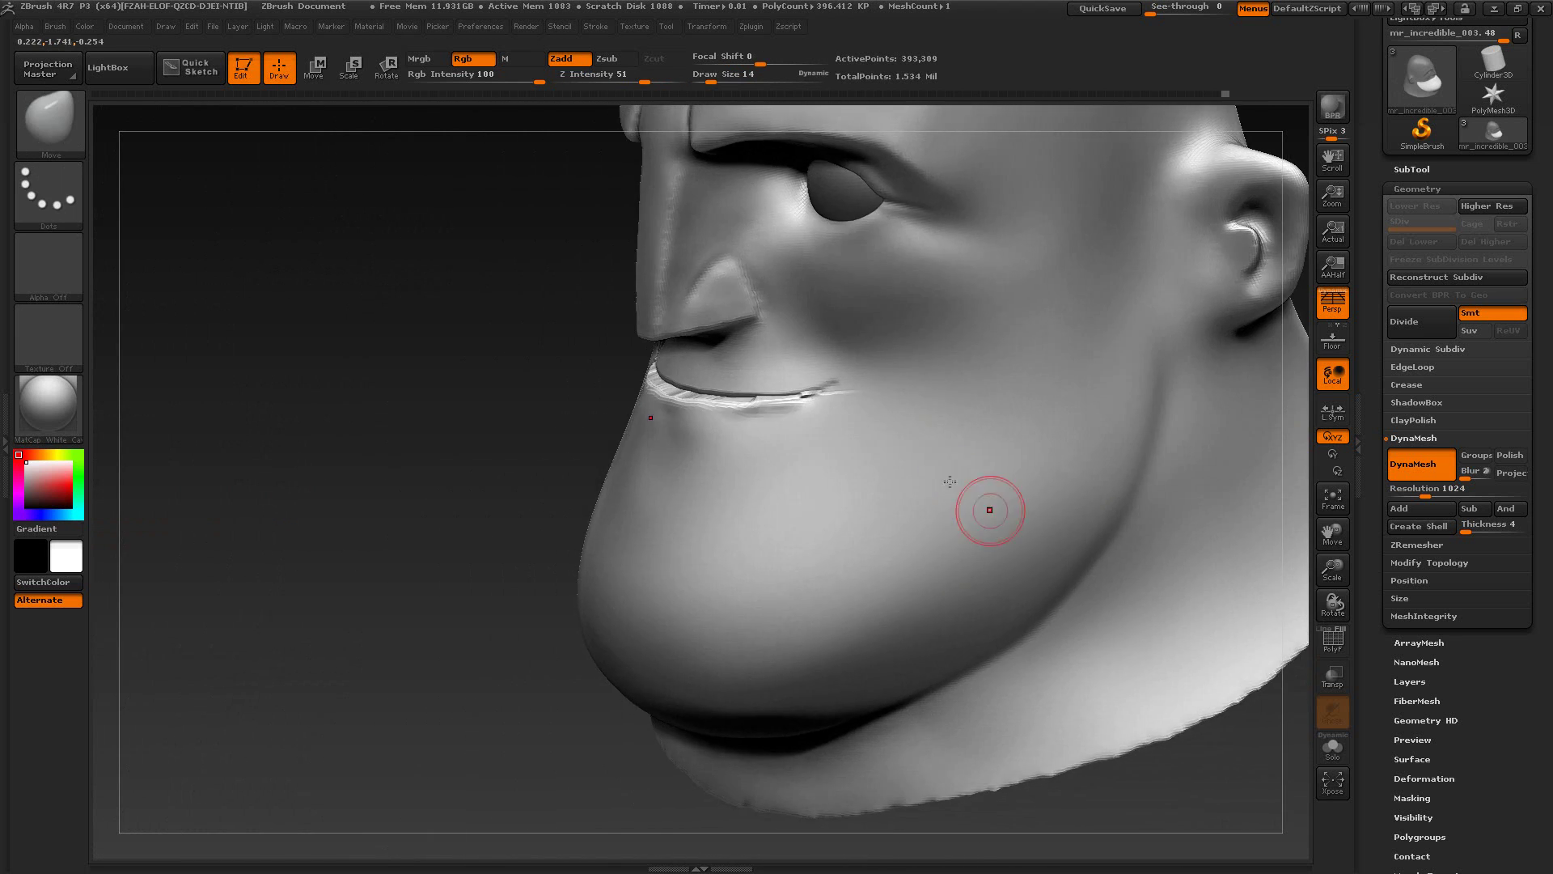
pyautogui.press('shift')
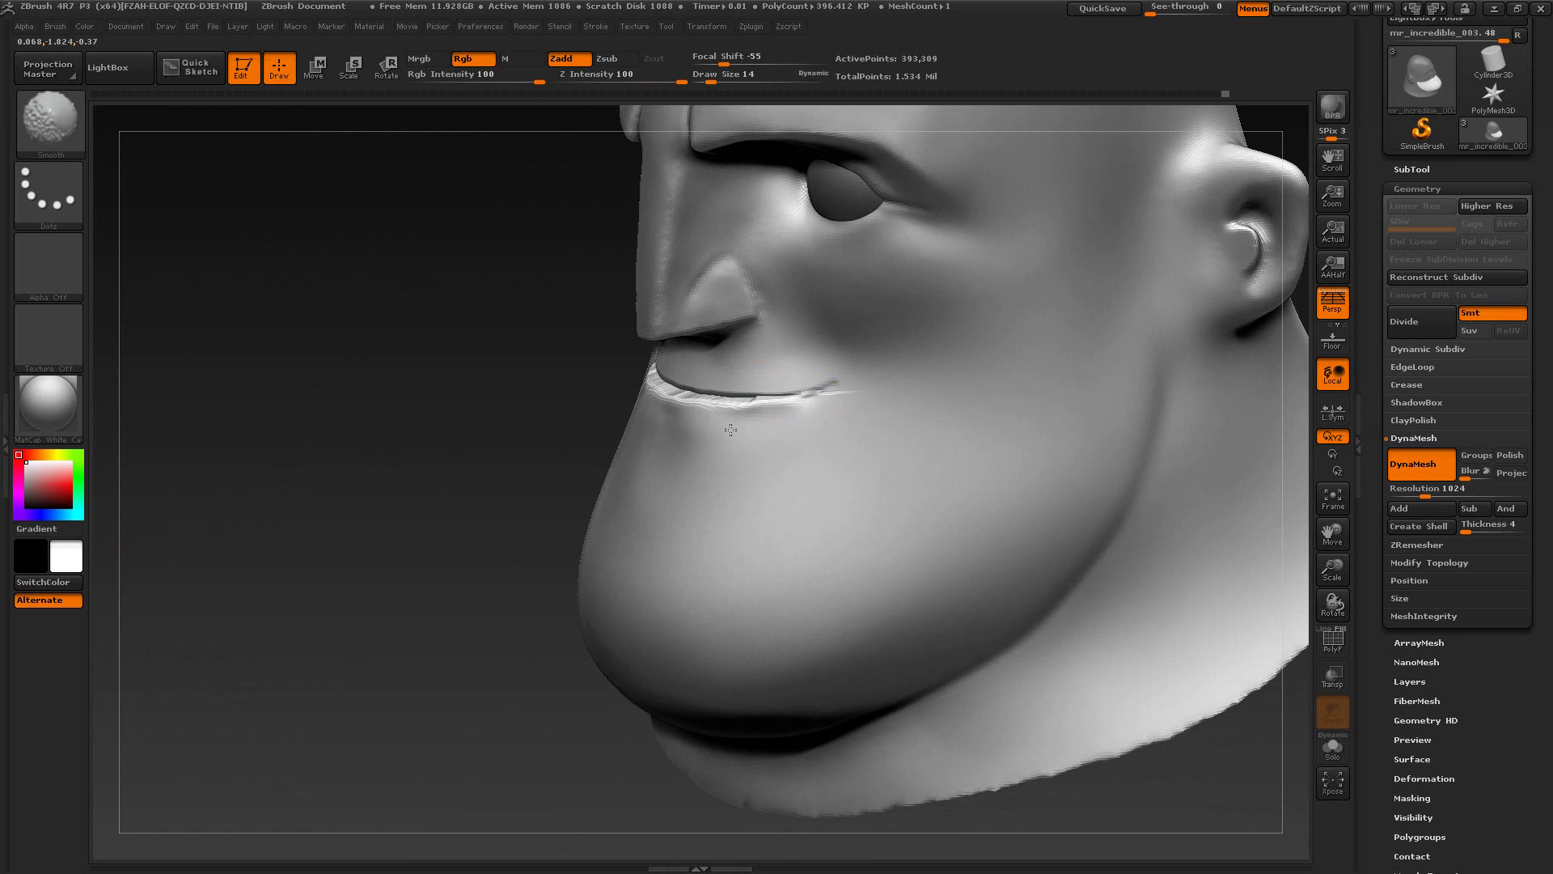
pyautogui.press('ctrl')
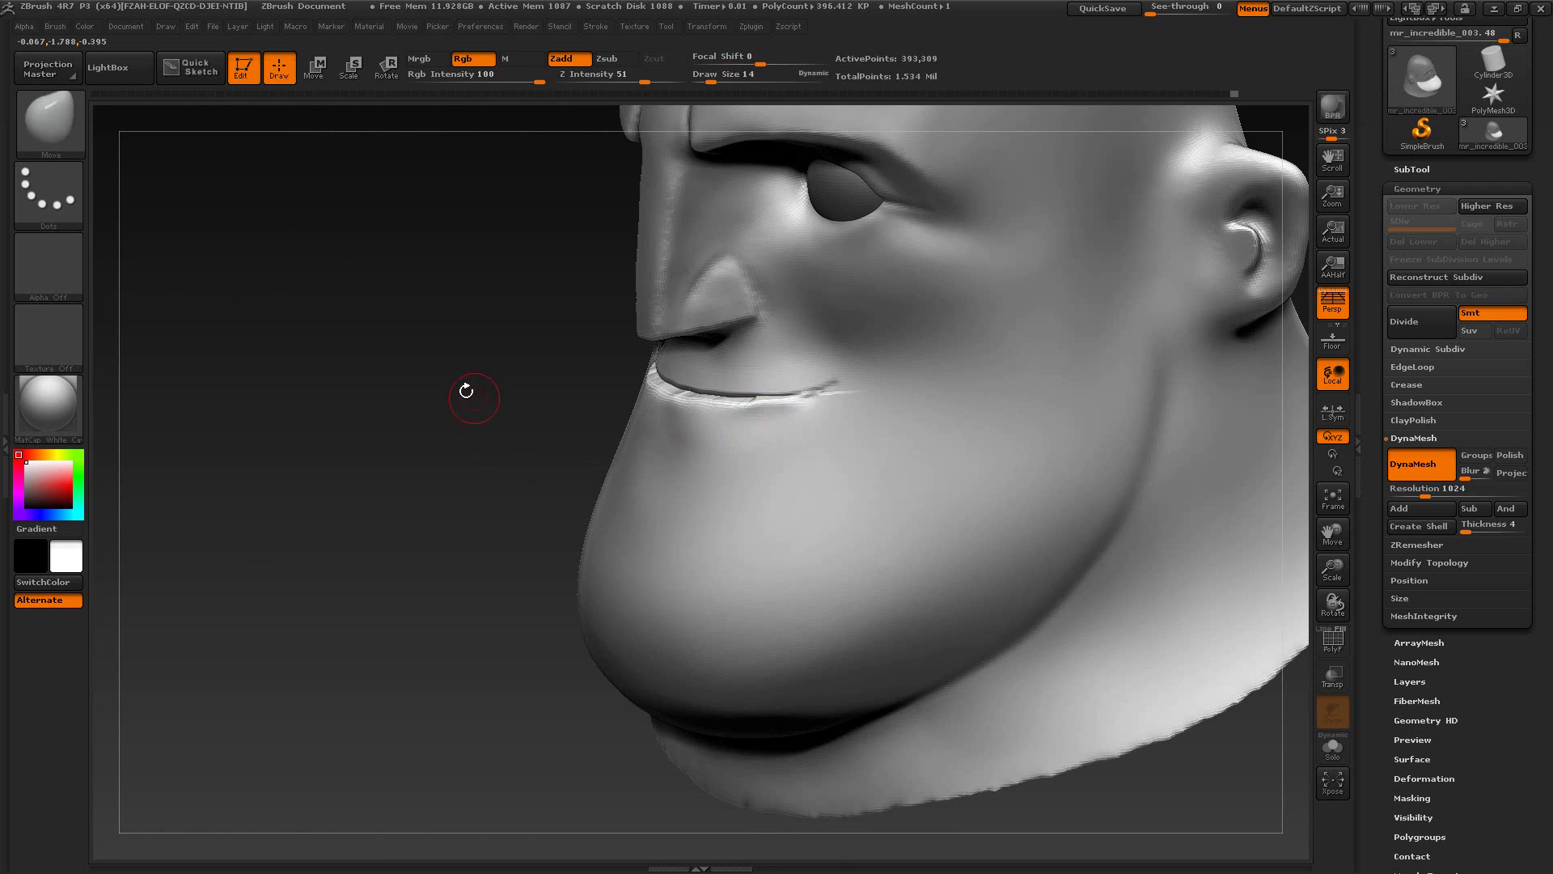
# Step: Rebuild the head's DynaMesh at resolution 1024 and smooth the lower lip around the mouth corner
pyautogui.moveTo(439, 491); pyautogui.dragTo(666, 485)
pyautogui.moveTo(878, 486); pyautogui.dragTo(669, 448)
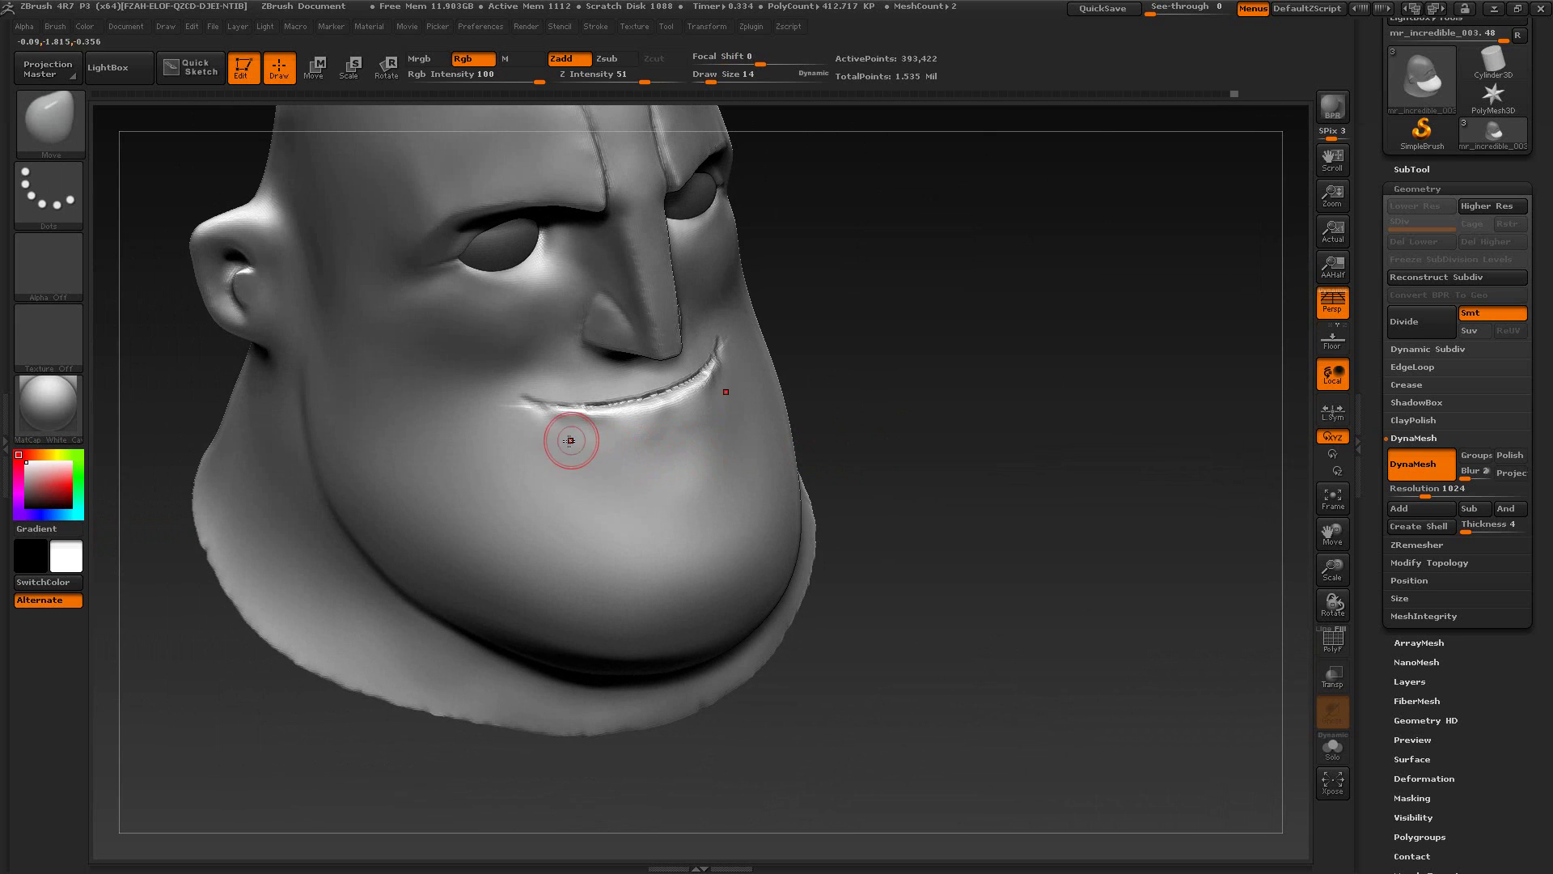
pyautogui.press('shift')
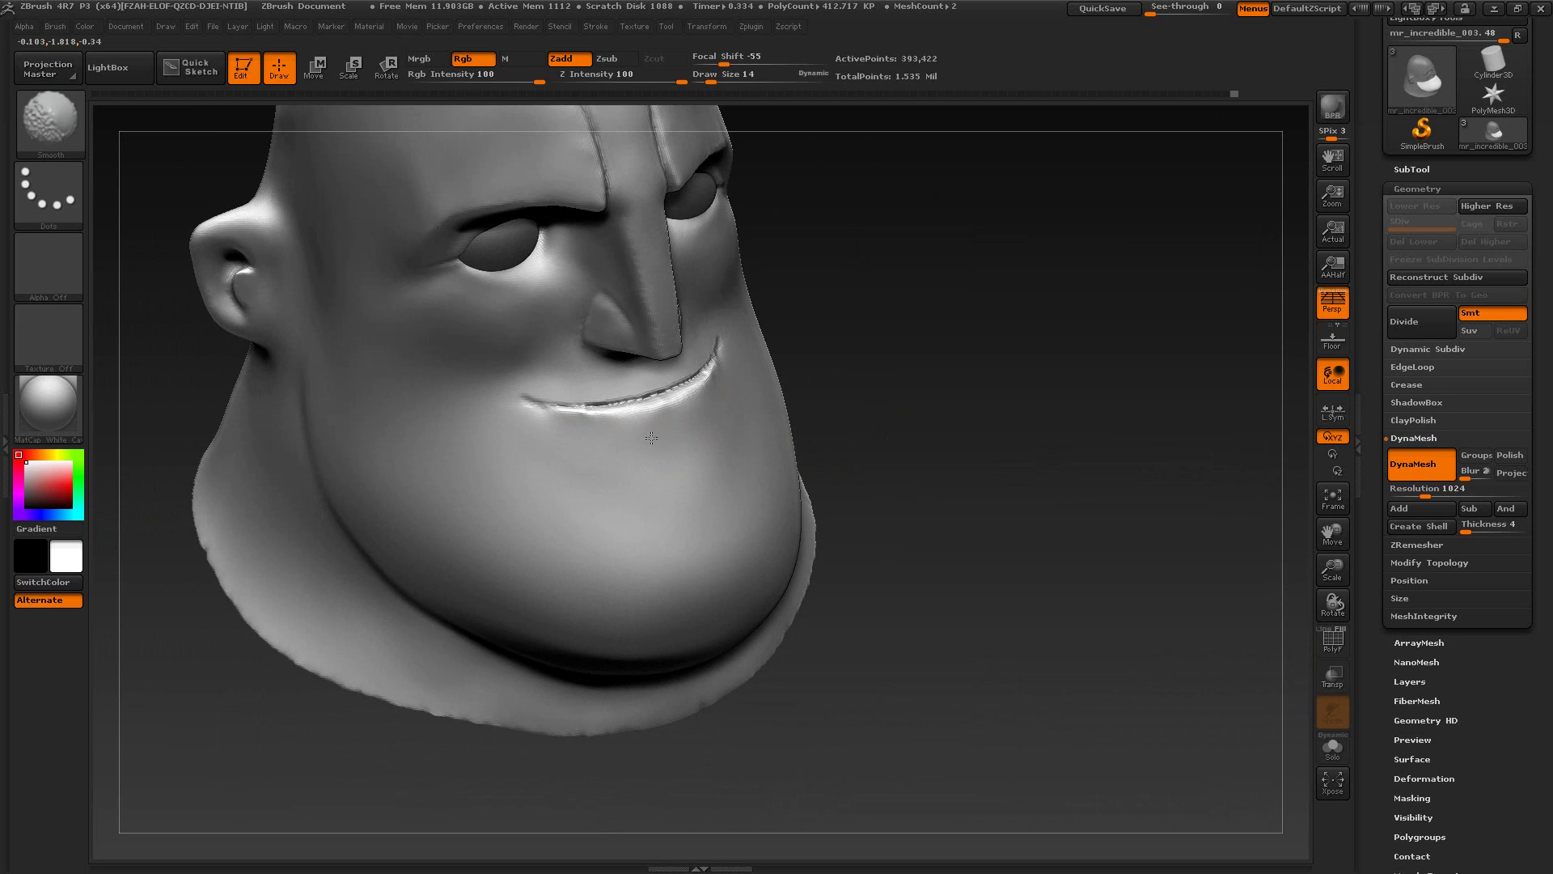
pyautogui.moveTo(919, 399); pyautogui.dragTo(898, 372)
# Step: Tighten the lower lip's edge along the smile line with the Pinch brush at draw size 14
pyautogui.press('b')
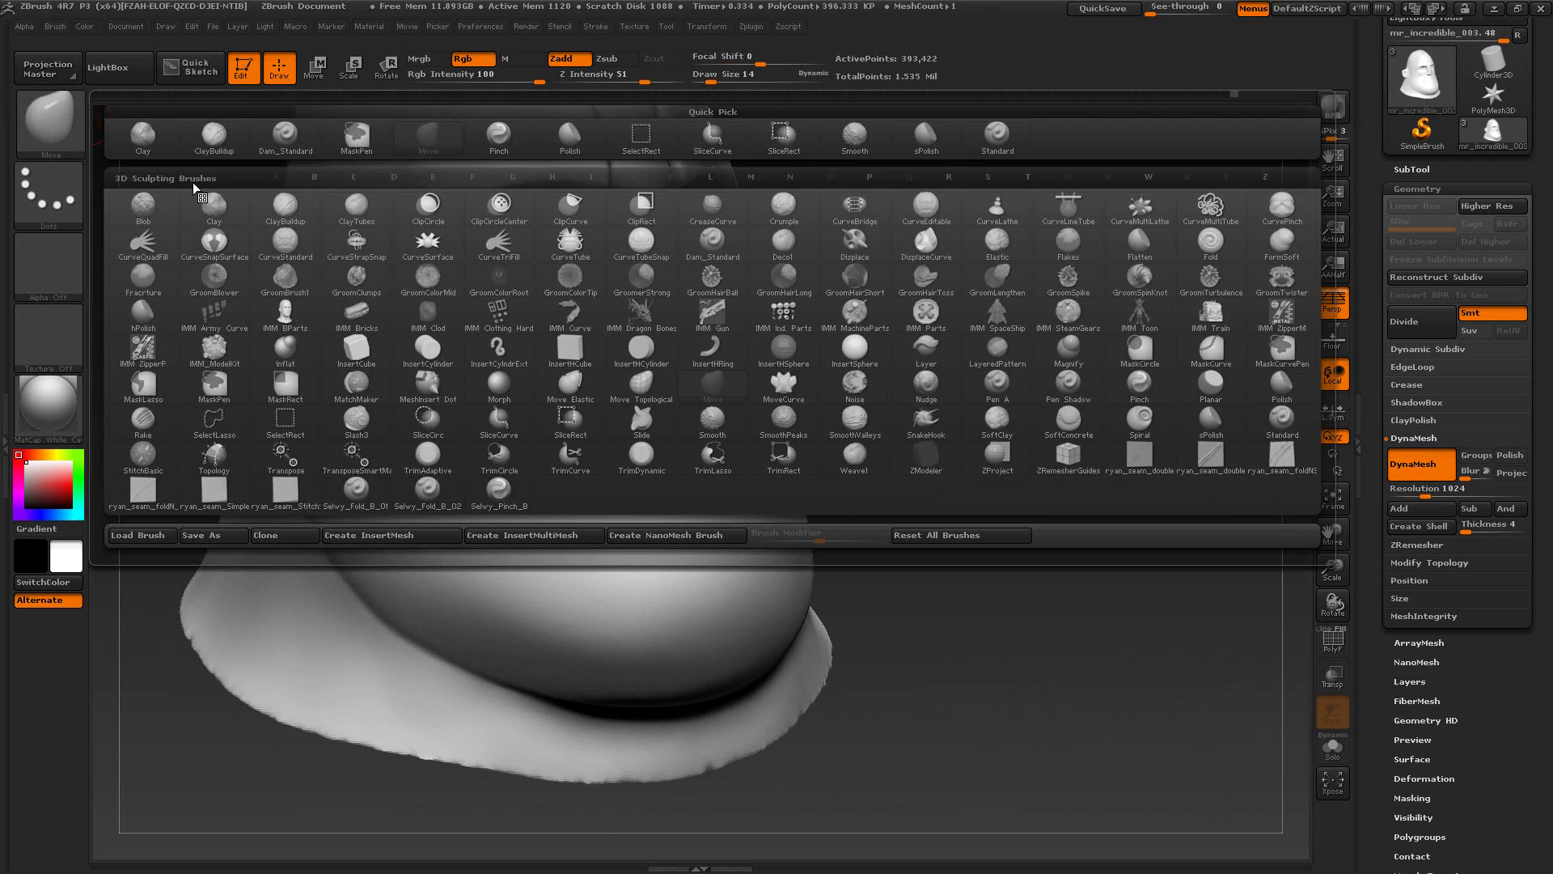
pyautogui.click(516, 139)
pyautogui.moveTo(882, 307); pyautogui.dragTo(658, 423)
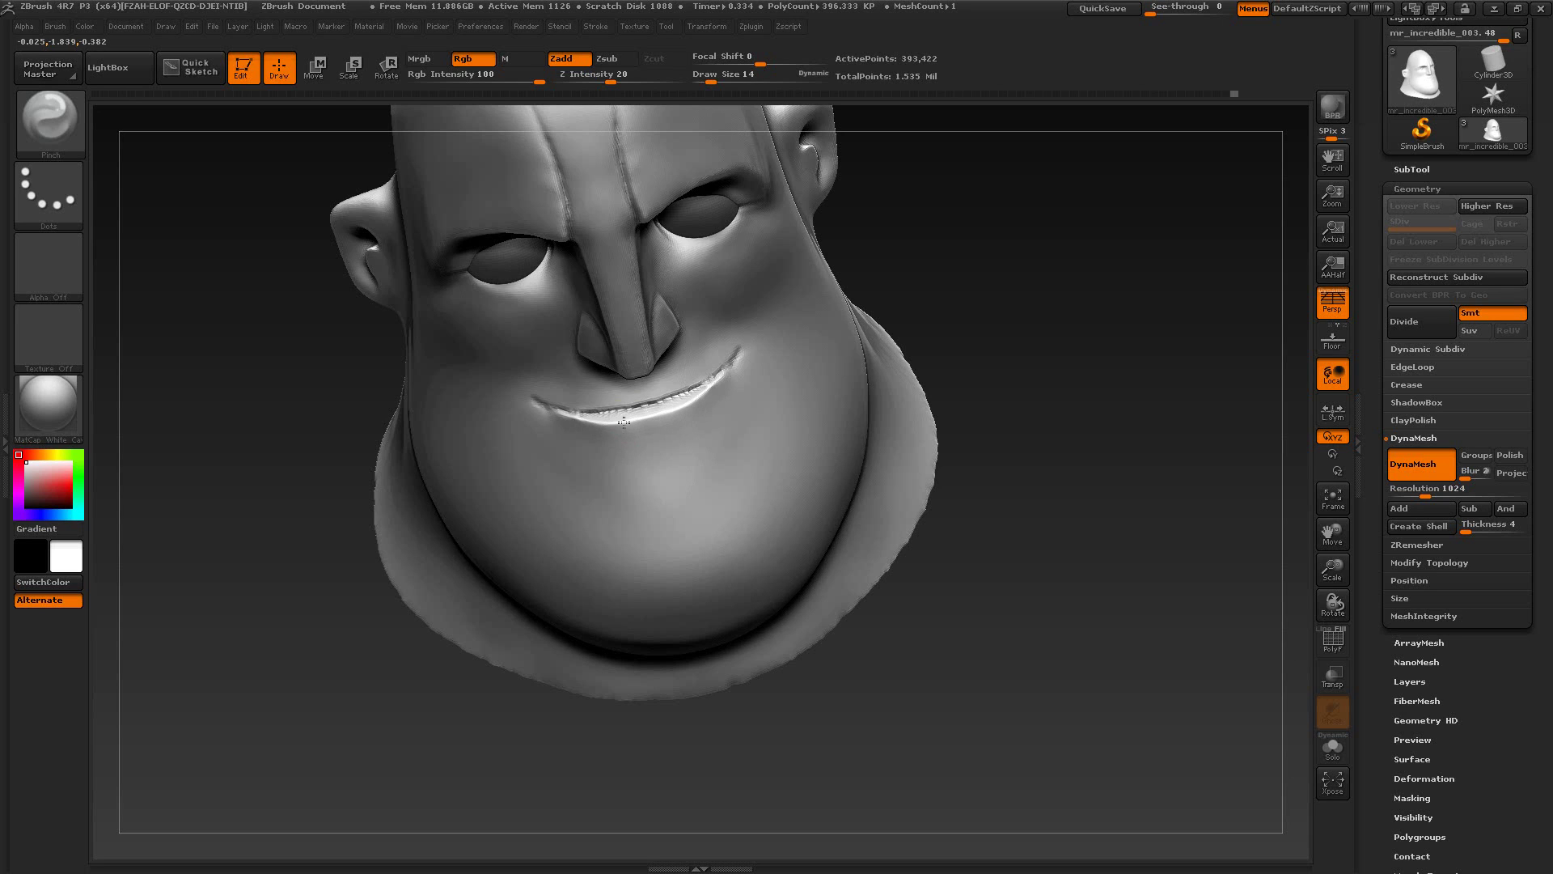
pyautogui.moveTo(623, 422); pyautogui.dragTo(576, 416)
pyautogui.press('shift')
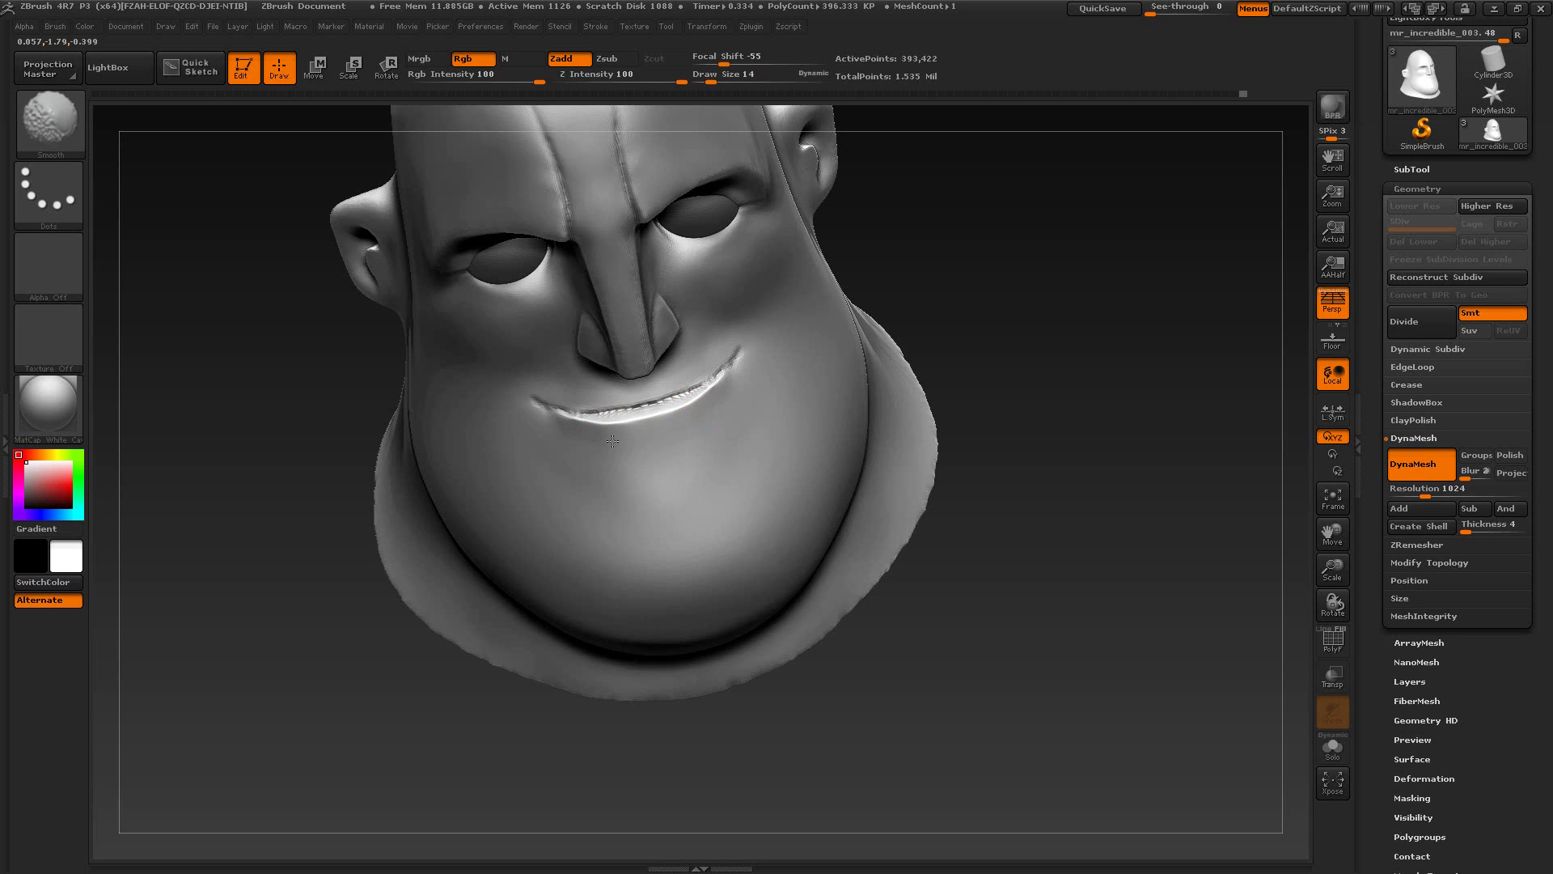
# Step: Remesh the pinched lip with DynaMesh and smooth the skin around the mouth corners
pyautogui.moveTo(1043, 312); pyautogui.dragTo(1014, 371)
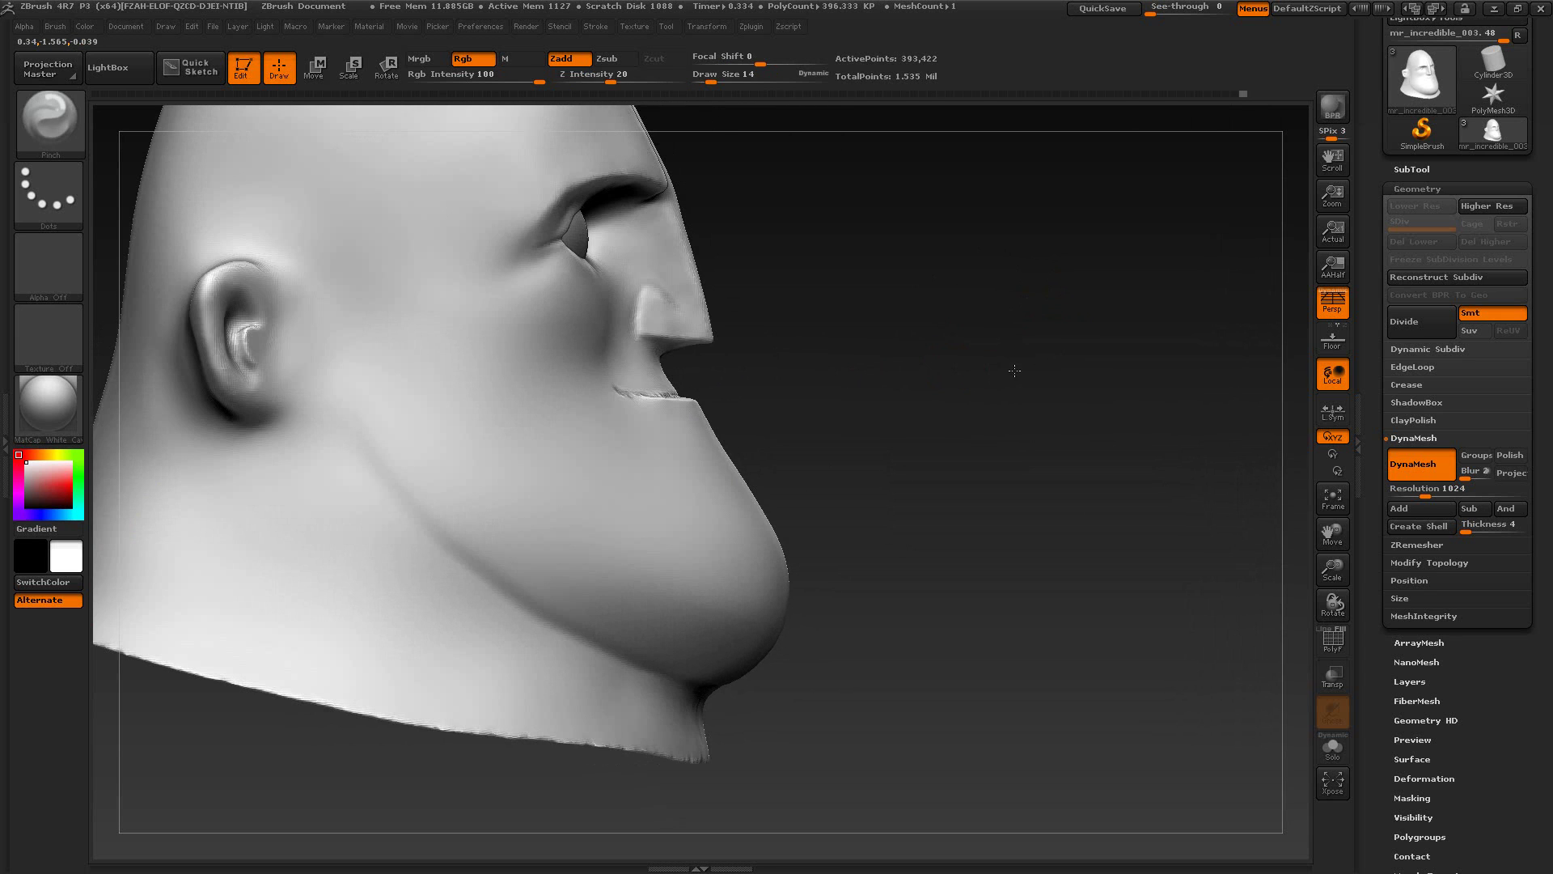
pyautogui.moveTo(869, 344)
pyautogui.keyDown('ctrl'); pyautogui.mouseDown()
pyautogui.moveTo(957, 436)
pyautogui.moveTo(1015, 435)
pyautogui.moveTo(1009, 454)
pyautogui.moveTo(935, 474)
pyautogui.moveTo(984, 478)
pyautogui.moveTo(926, 471)
pyautogui.moveTo(987, 599)
pyautogui.moveTo(981, 479)
pyautogui.moveTo(1003, 511)
pyautogui.moveTo(902, 479)
pyautogui.mouseUp(); pyautogui.keyUp('ctrl')
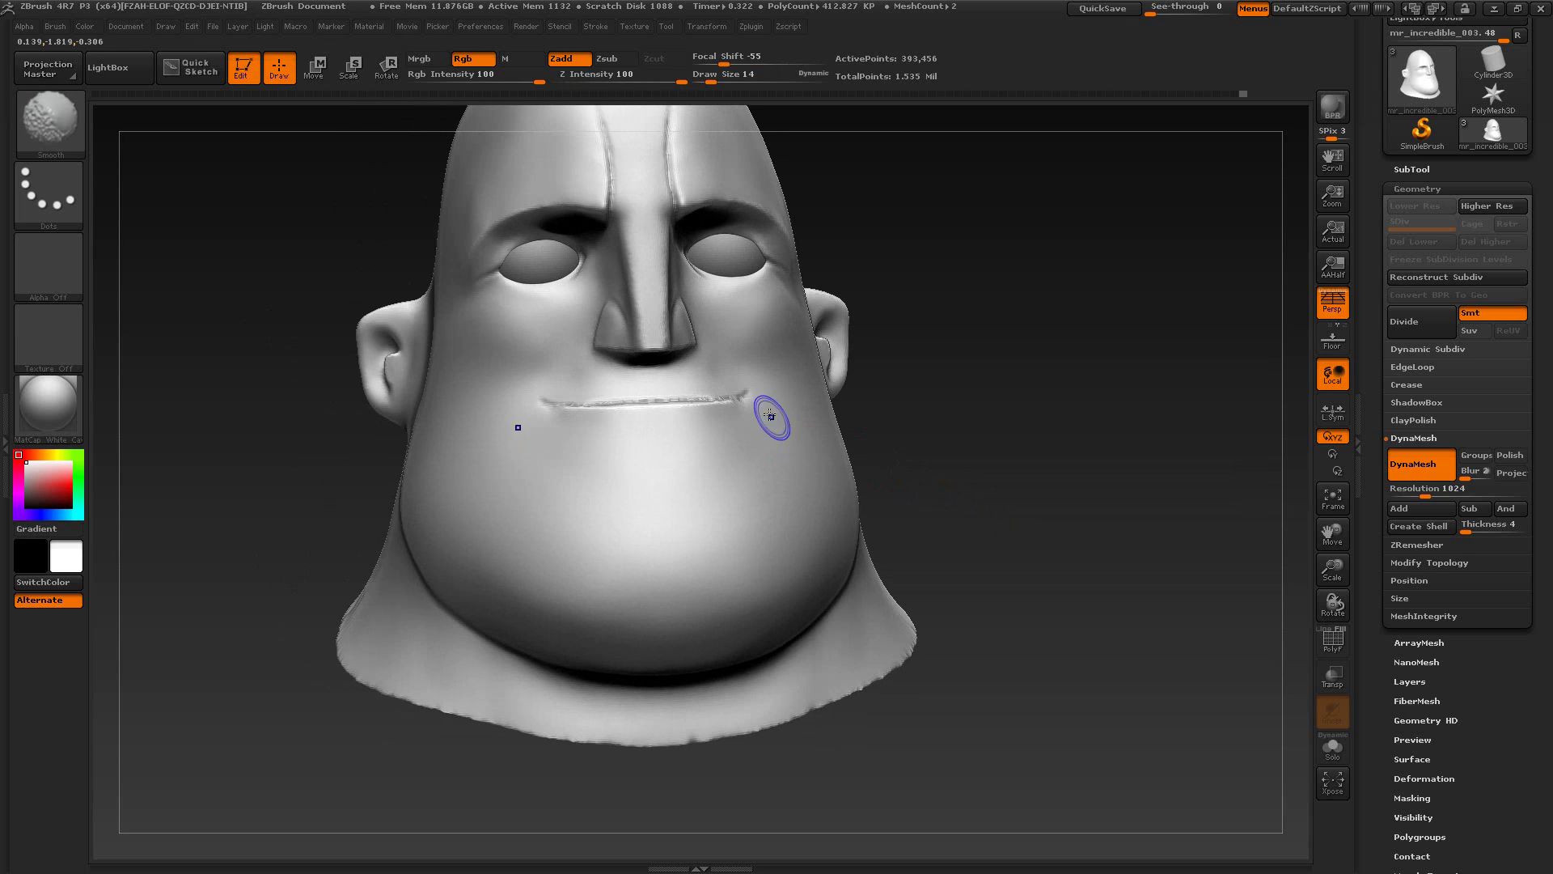
pyautogui.keyDown('shift'); pyautogui.moveTo(740, 412); pyautogui.dragTo(756, 410); pyautogui.keyUp('shift')
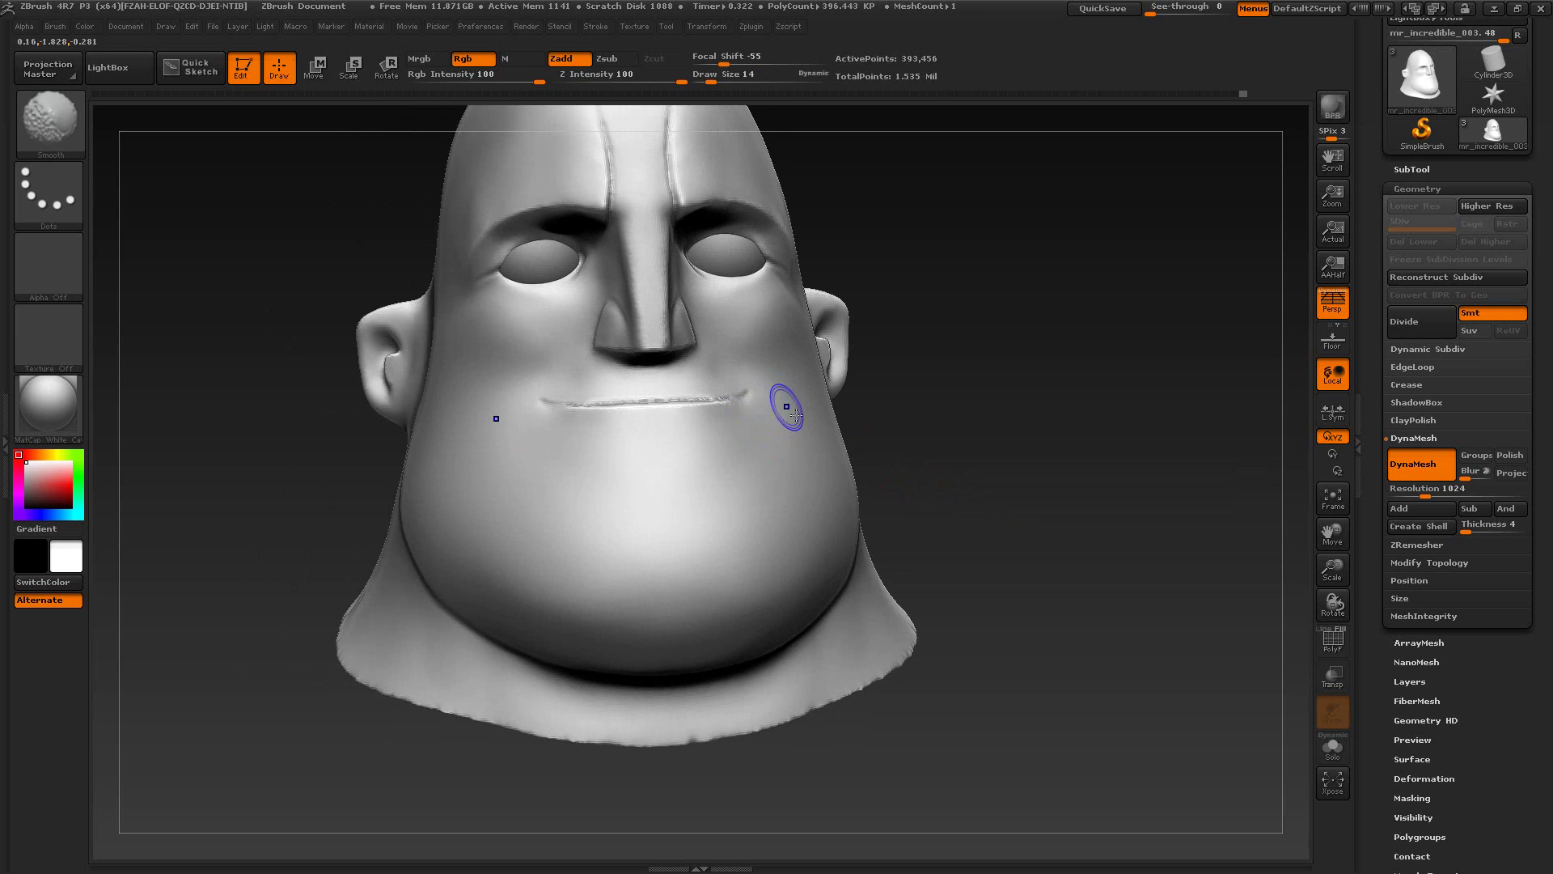
pyautogui.moveTo(875, 473); pyautogui.dragTo(942, 489)
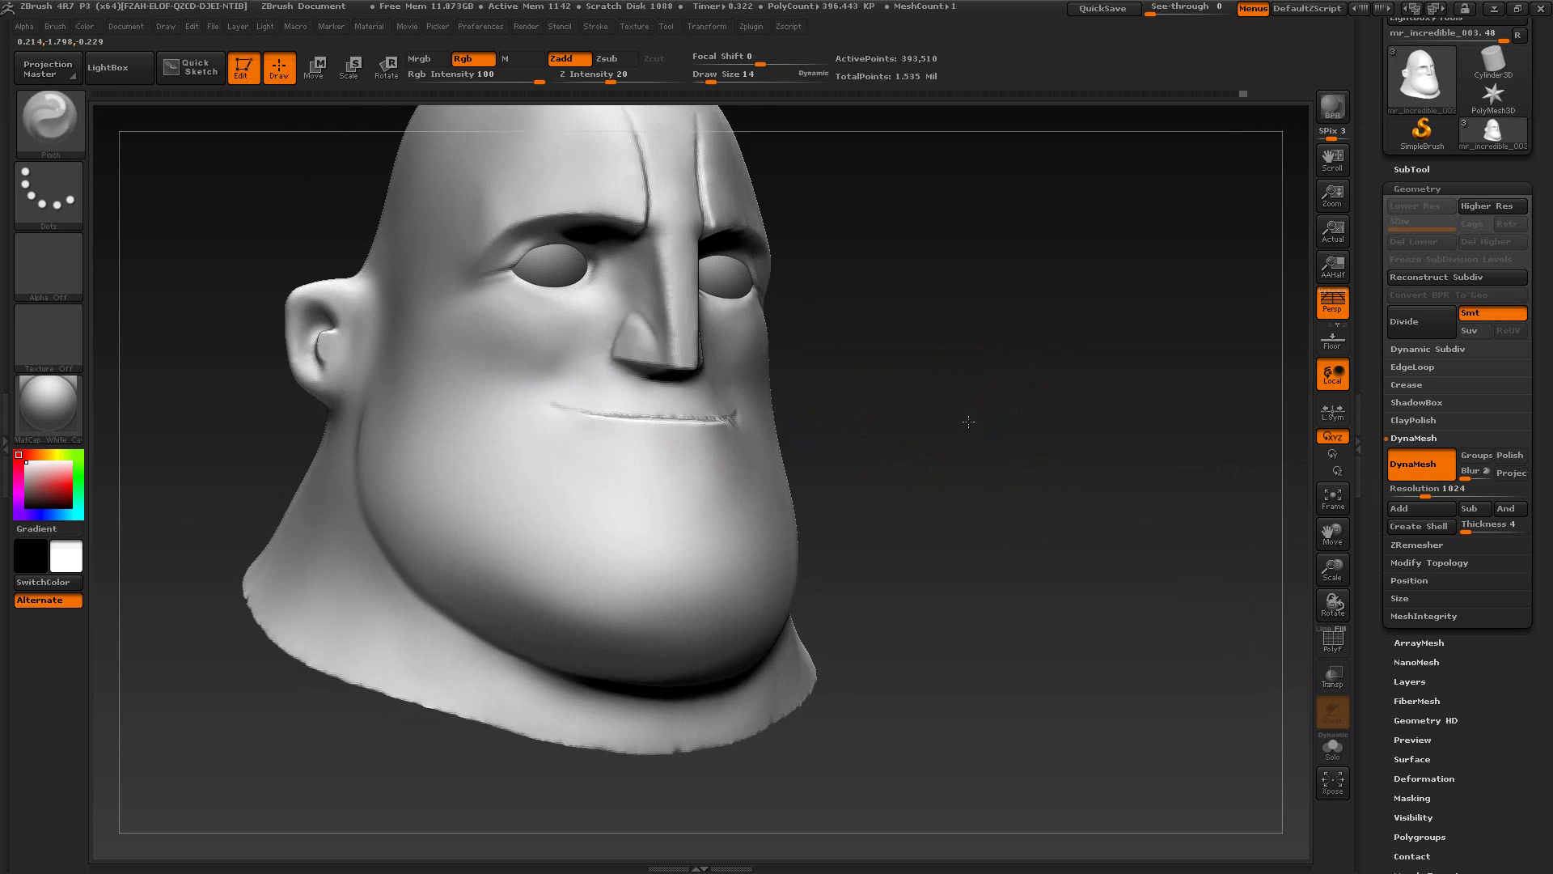
# Step: Check the reshaped mouth and chin from several angles and compare them with the reference images
pyautogui.moveTo(968, 421); pyautogui.dragTo(1030, 423)
pyautogui.moveTo(1030, 424)
pyautogui.mouseDown()
pyautogui.moveTo(960, 420)
pyautogui.moveTo(1052, 429)
pyautogui.mouseUp()
pyautogui.moveTo(948, 459); pyautogui.dragTo(1089, 459)
pyautogui.hotkey('alt', 'Tab')
pyautogui.hotkey('alt', 'Tab')
pyautogui.hotkey('alt', 'Tab')
pyautogui.hotkey('alt', 'Tab')
pyautogui.moveTo(1027, 340); pyautogui.dragTo(1030, 454)
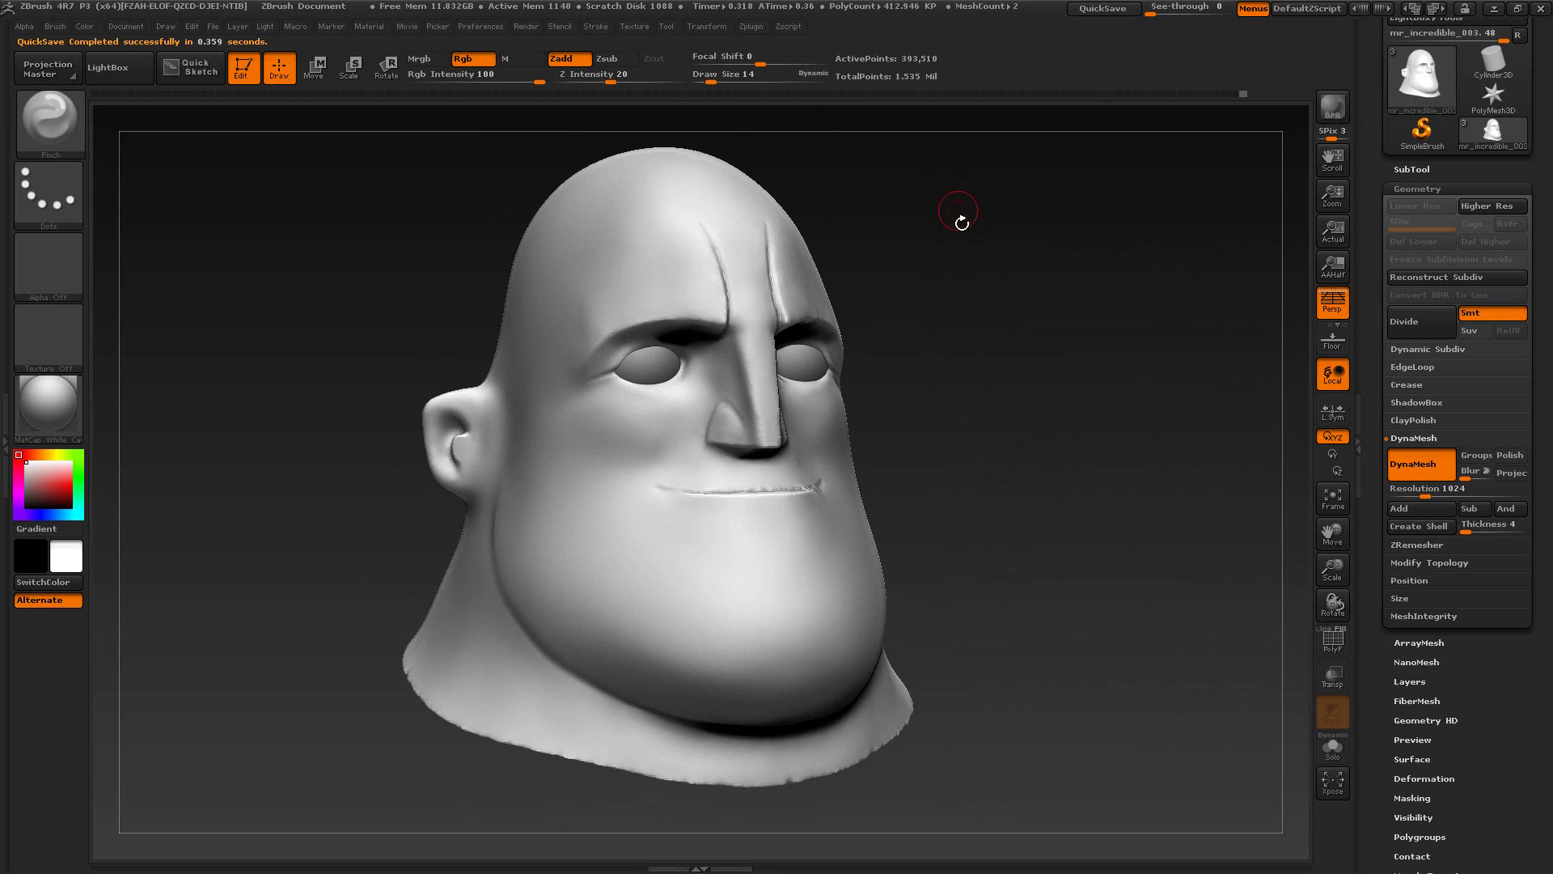
# Step: Switch to XnView and examine the Mr. Incredible reference images for the shape of the mouth, lower lip, nose and jaw
pyautogui.hotkey('alt', 'Tab')
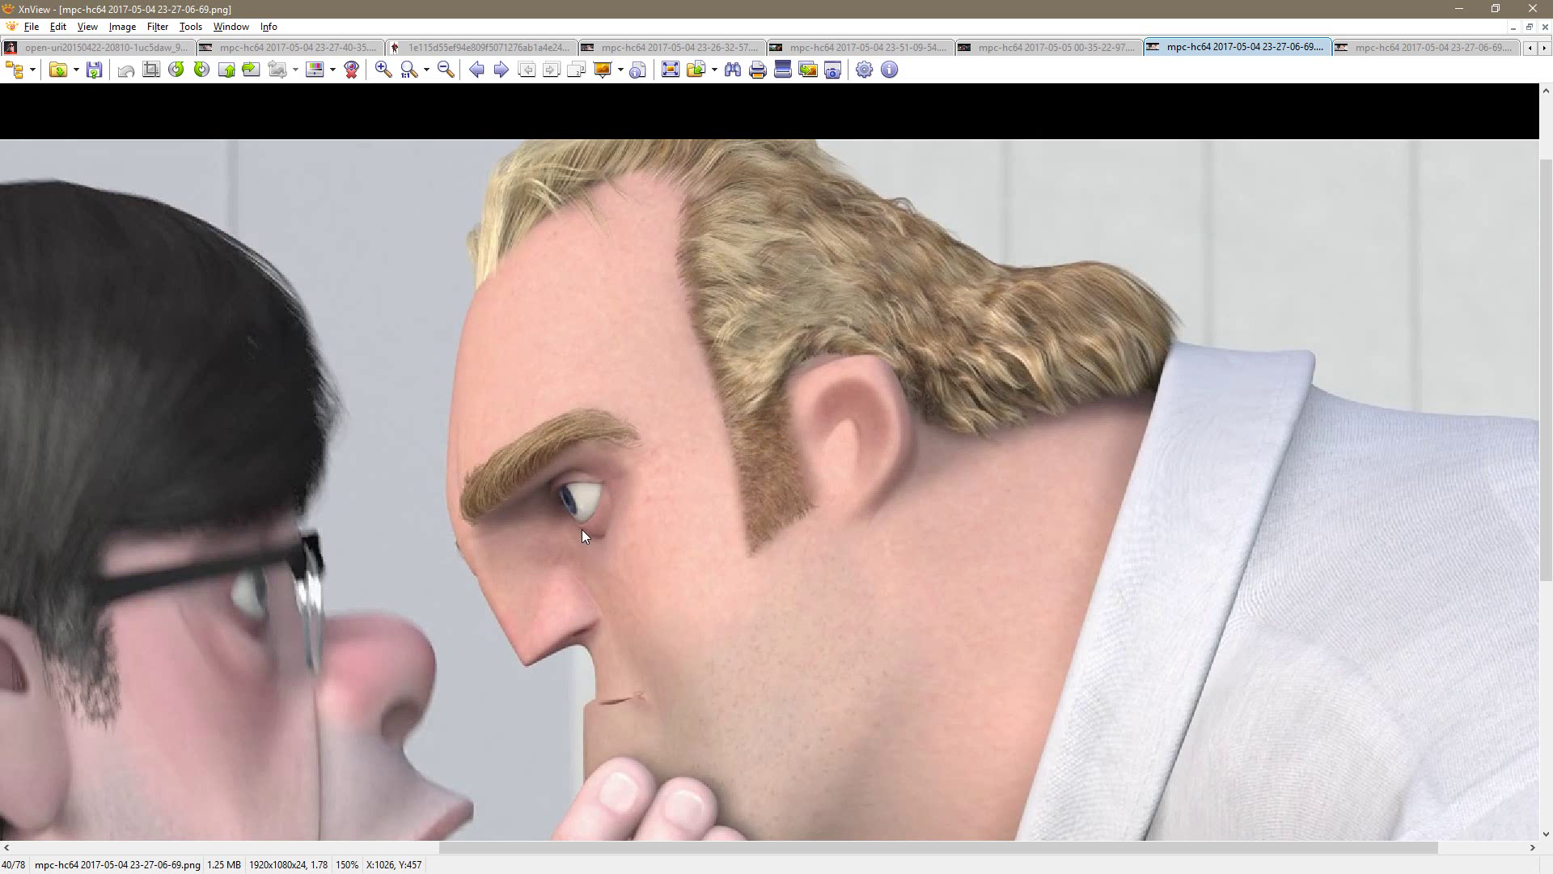
pyautogui.click(242, 49)
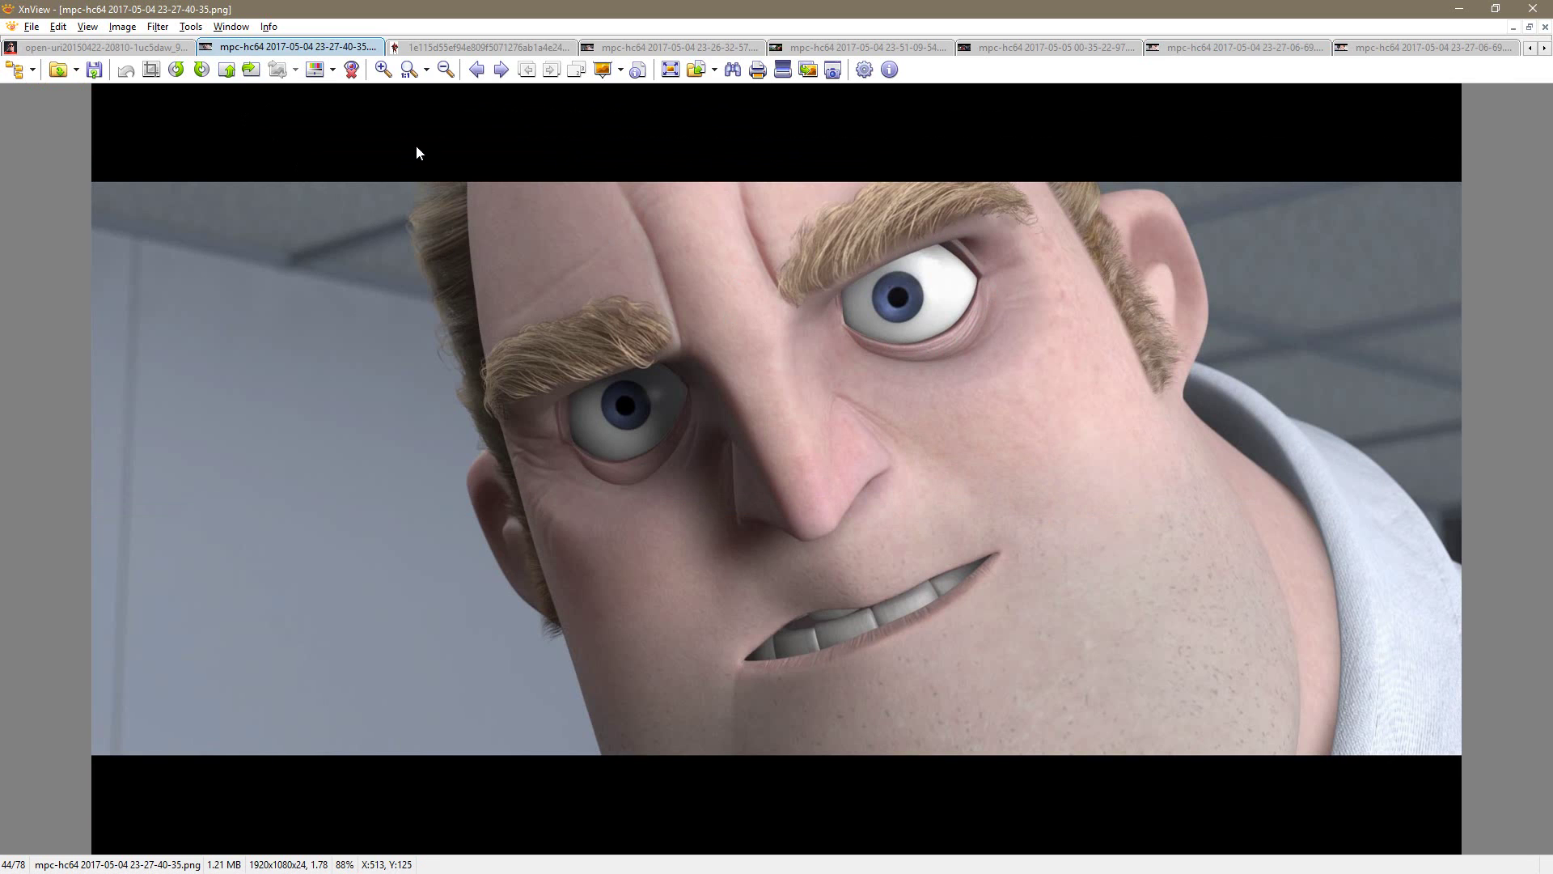
pyautogui.click(106, 47)
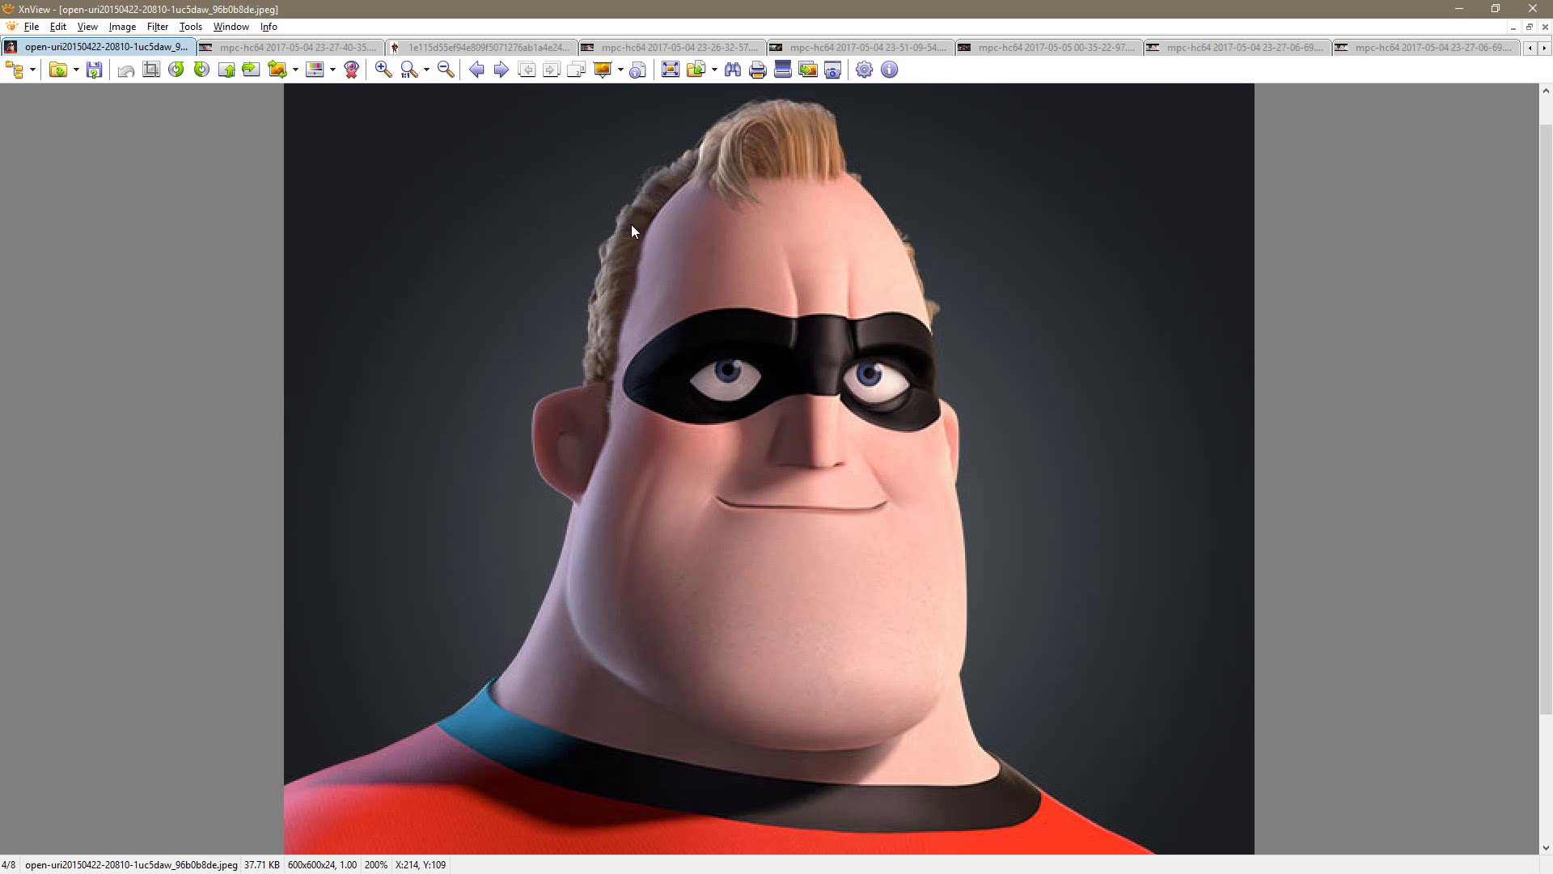
pyautogui.click(672, 44)
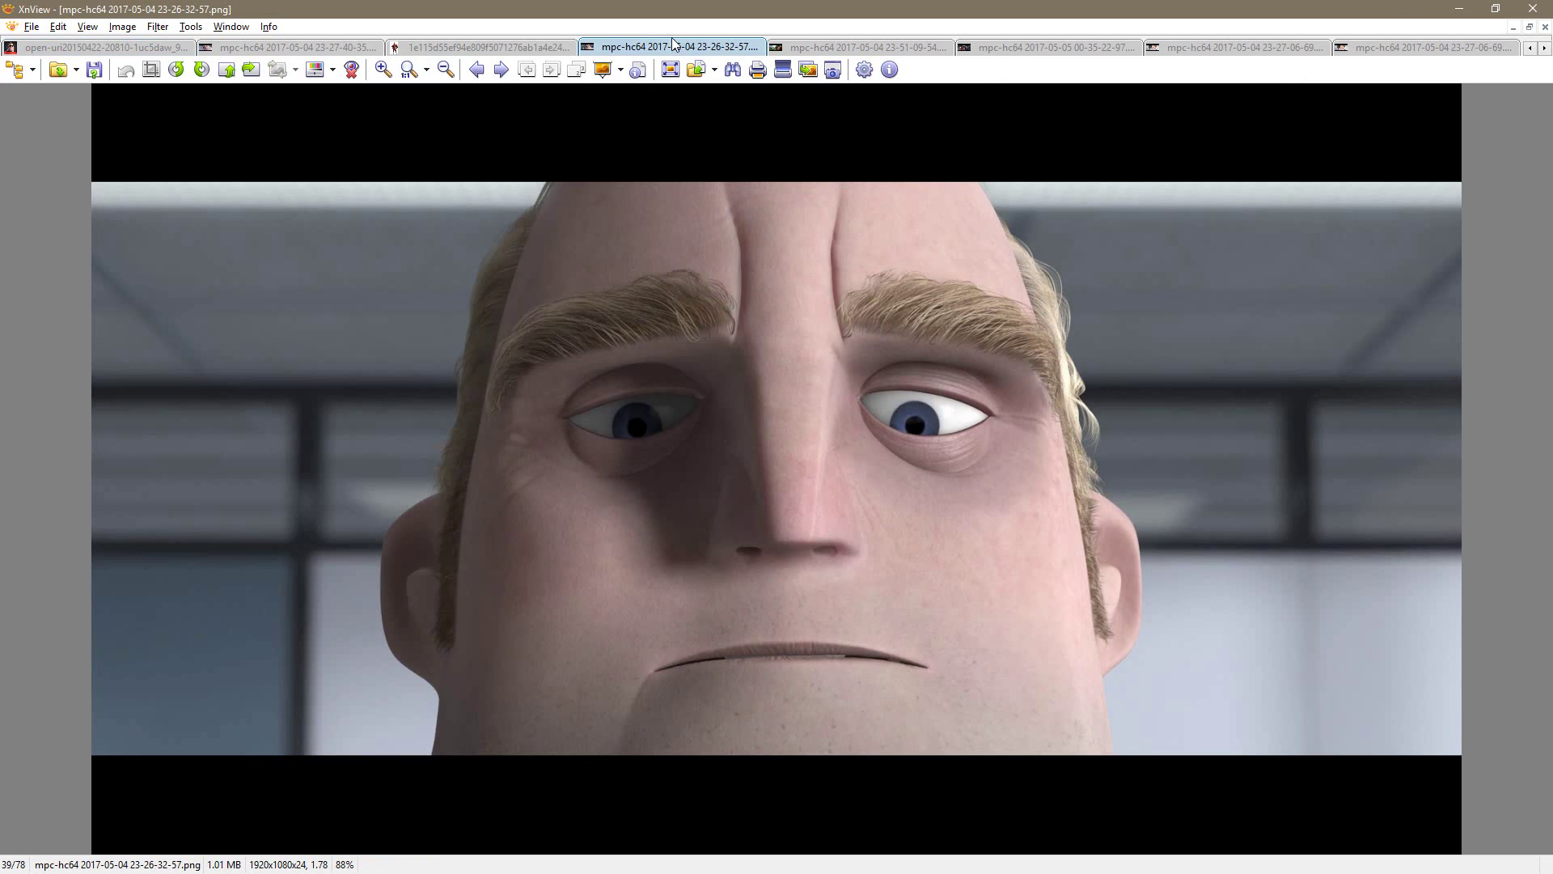
pyautogui.click(801, 49)
pyautogui.click(993, 46)
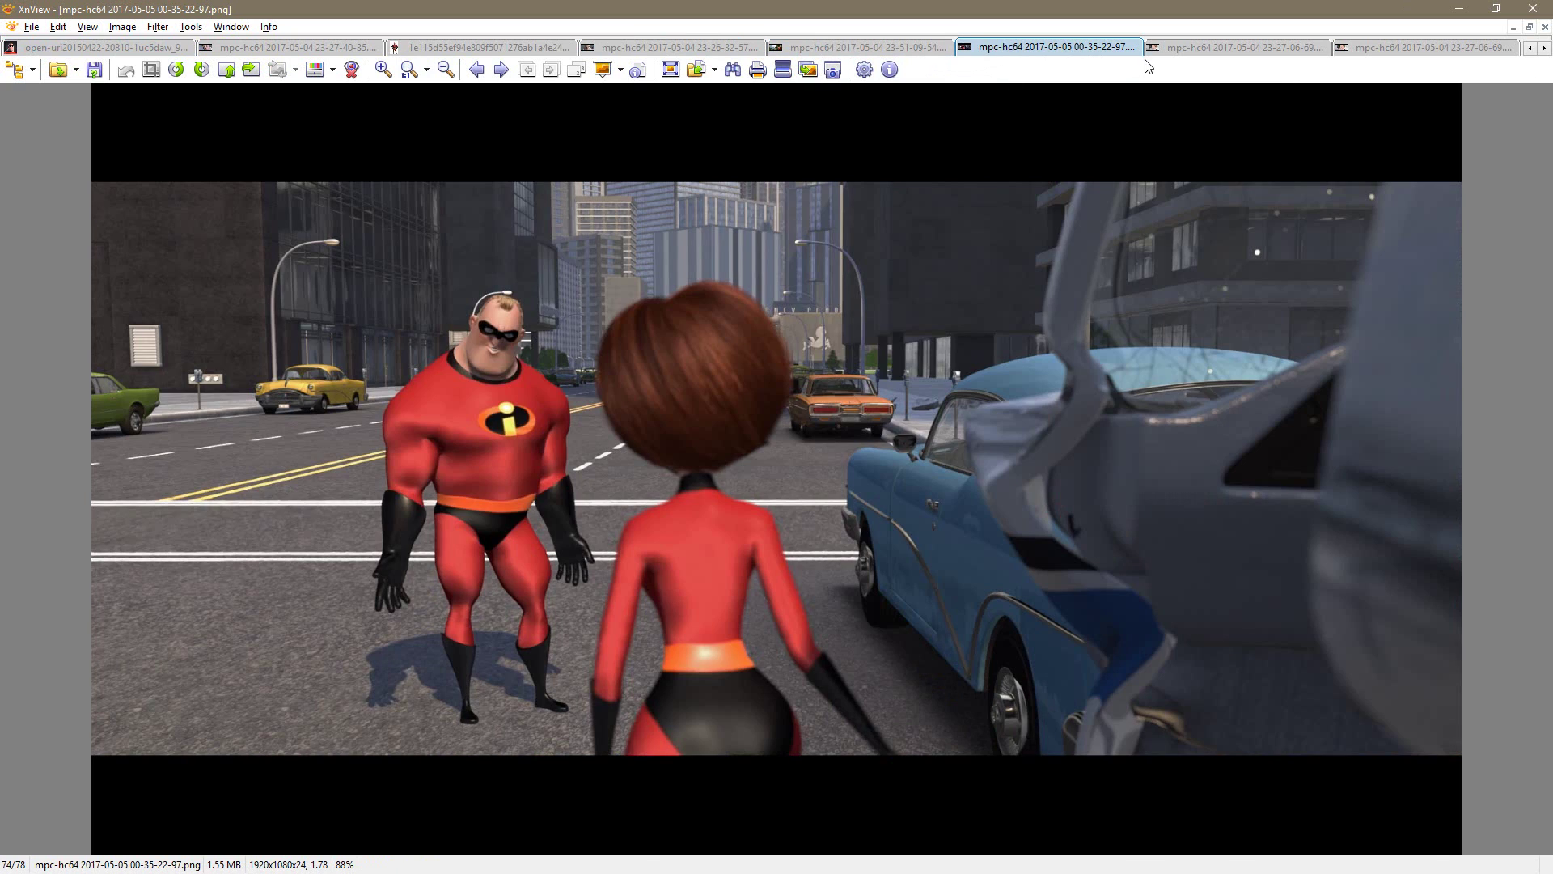
pyautogui.click(1165, 47)
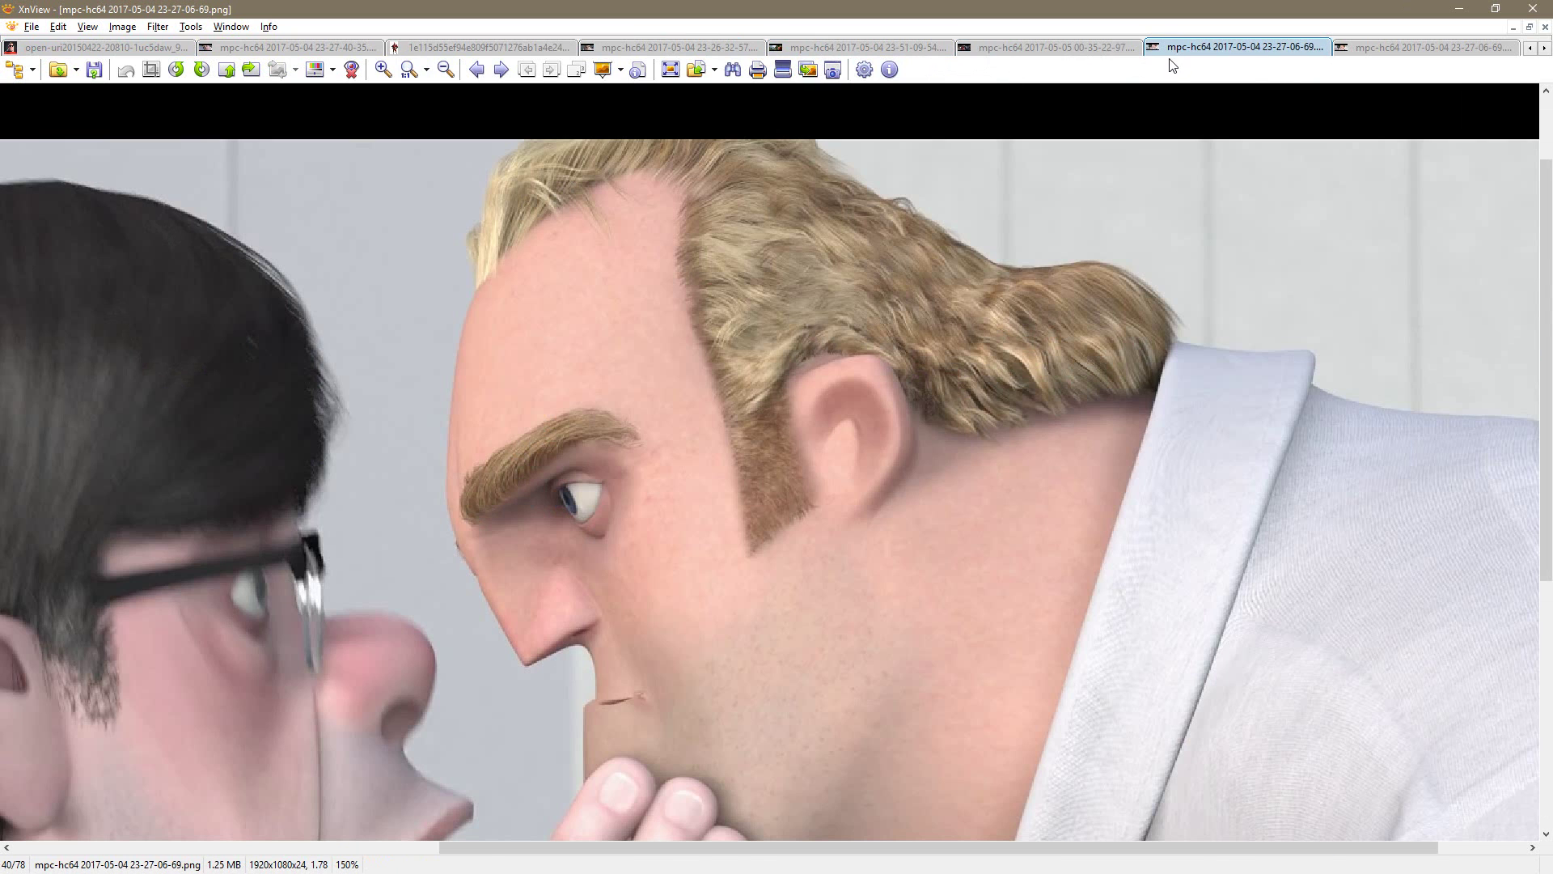
pyautogui.click(1365, 49)
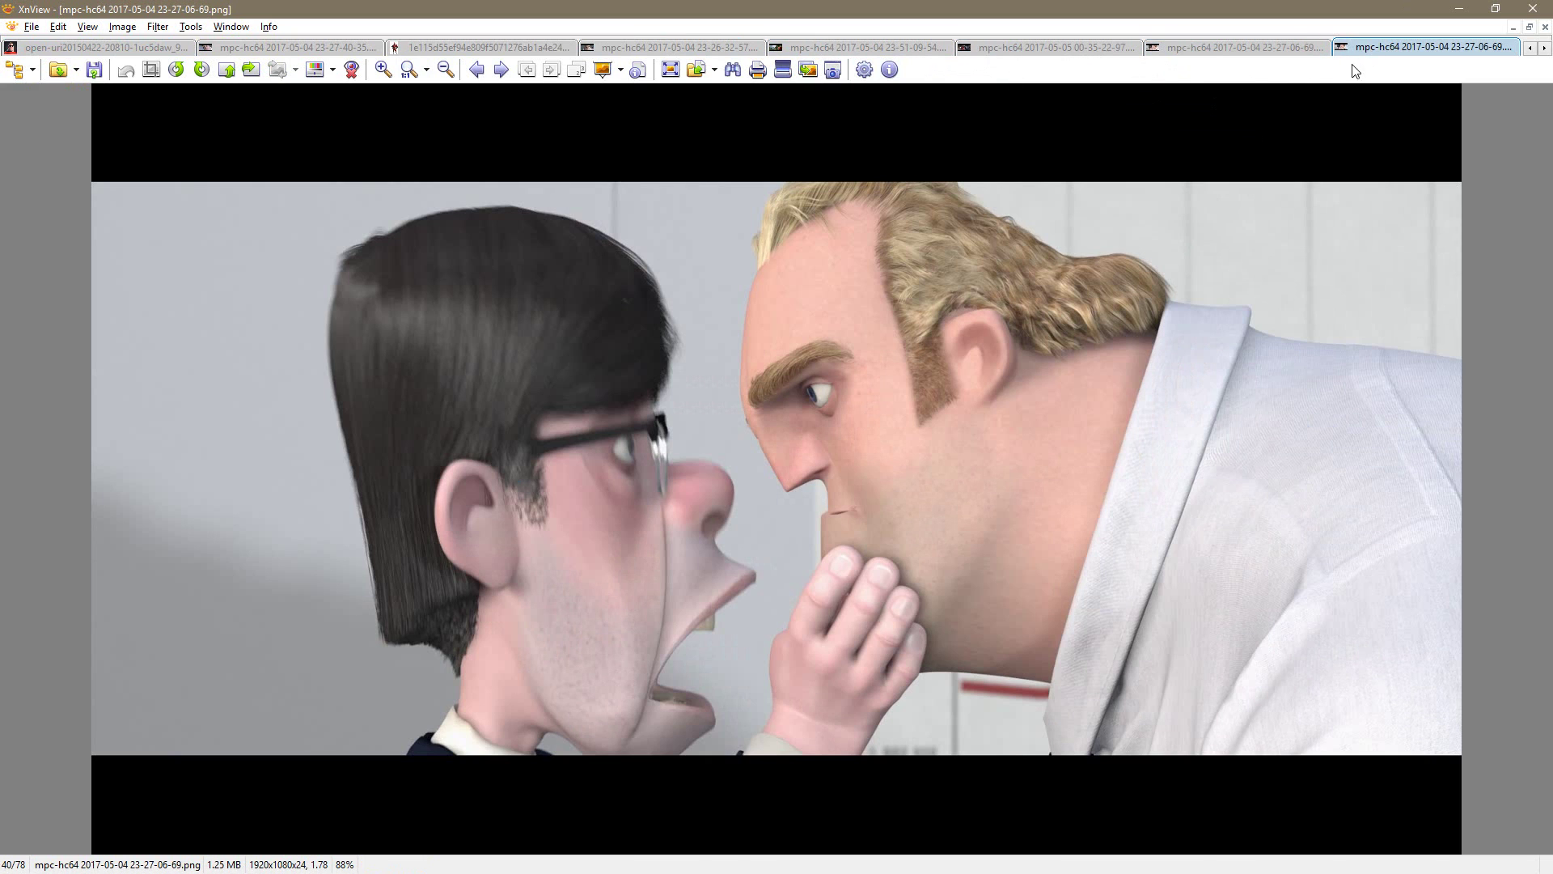
pyautogui.click(1530, 49)
pyautogui.click(1530, 49)
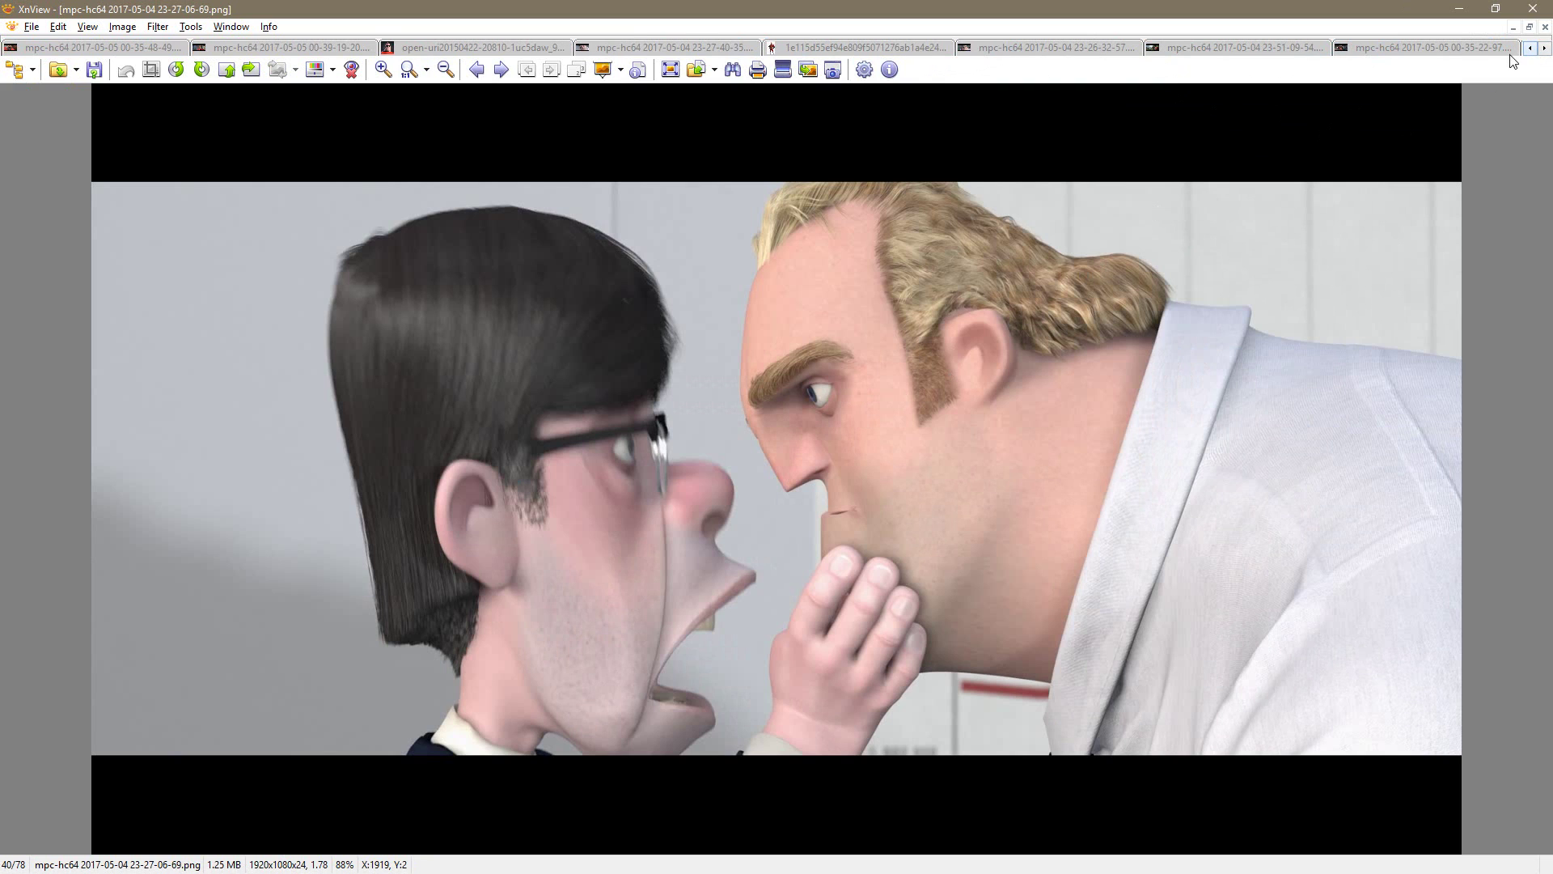
pyautogui.click(275, 49)
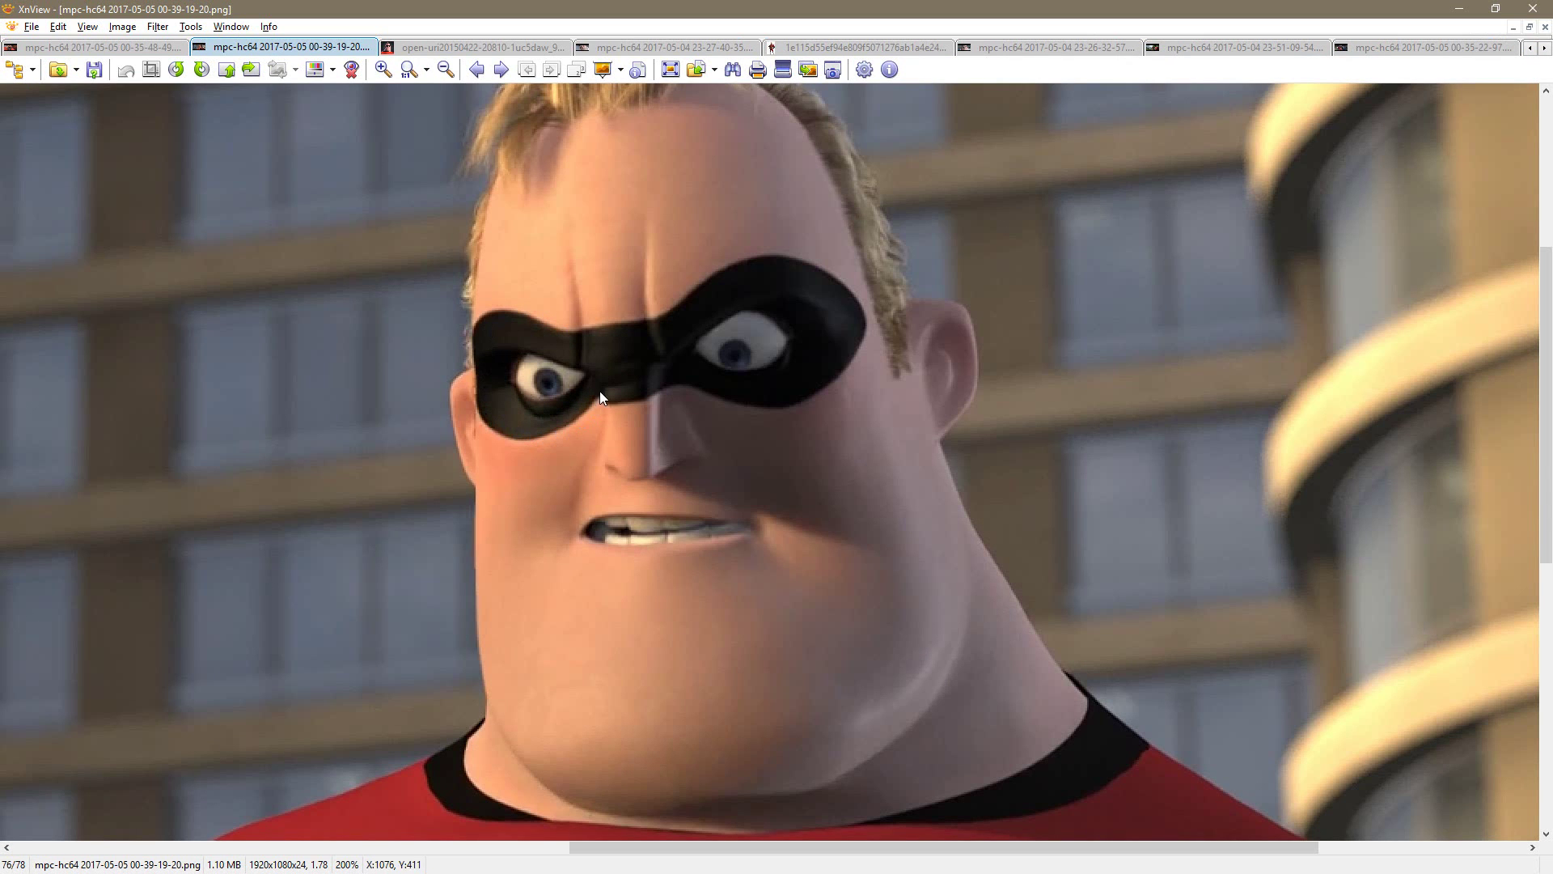
pyautogui.click(139, 46)
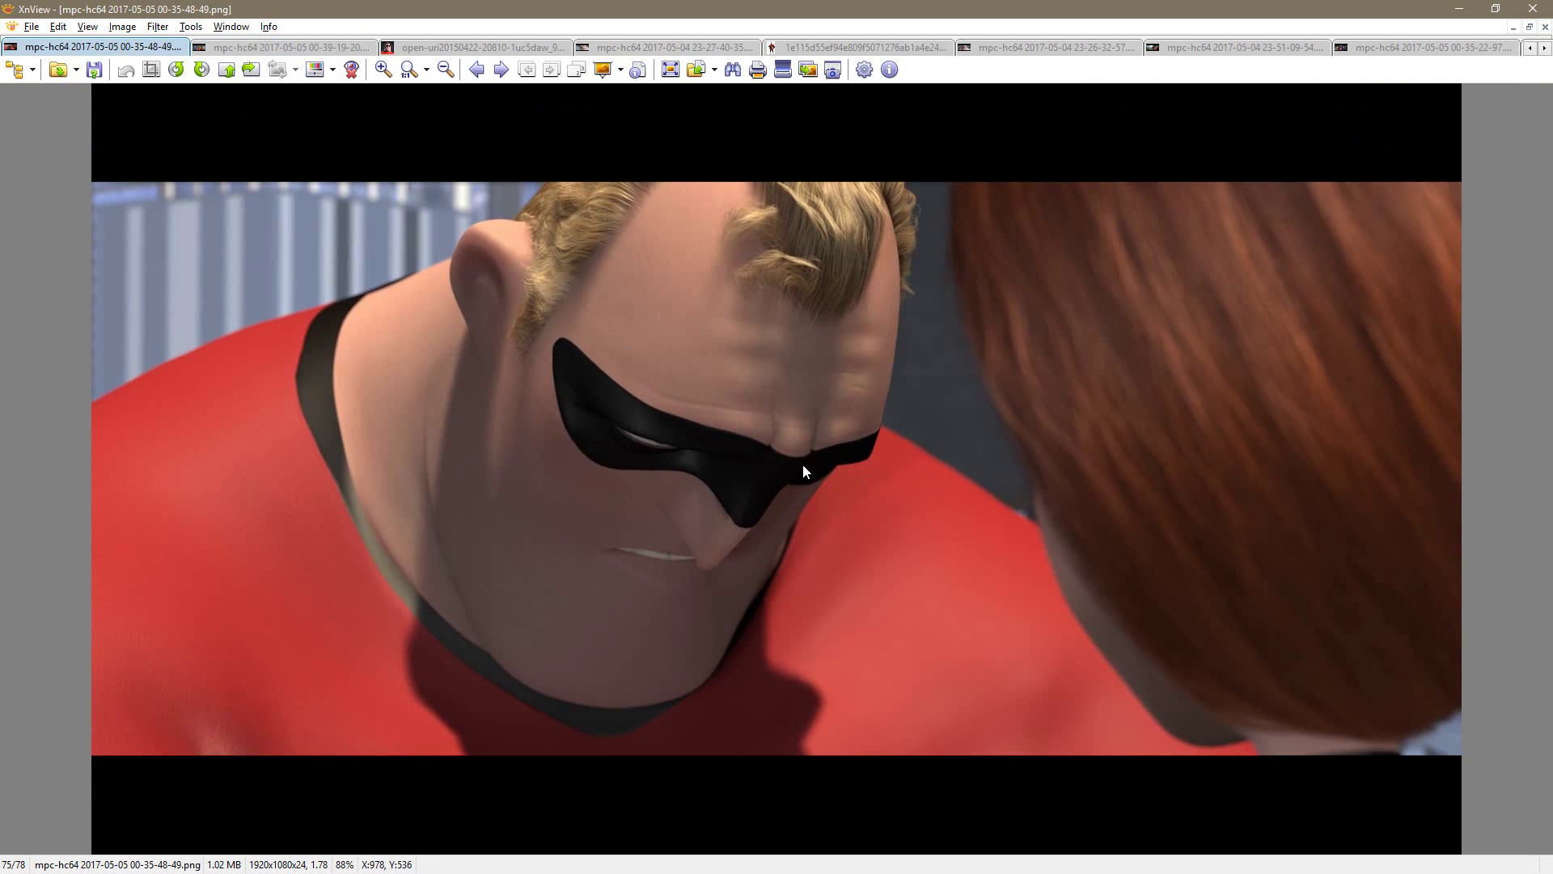
pyautogui.click(295, 46)
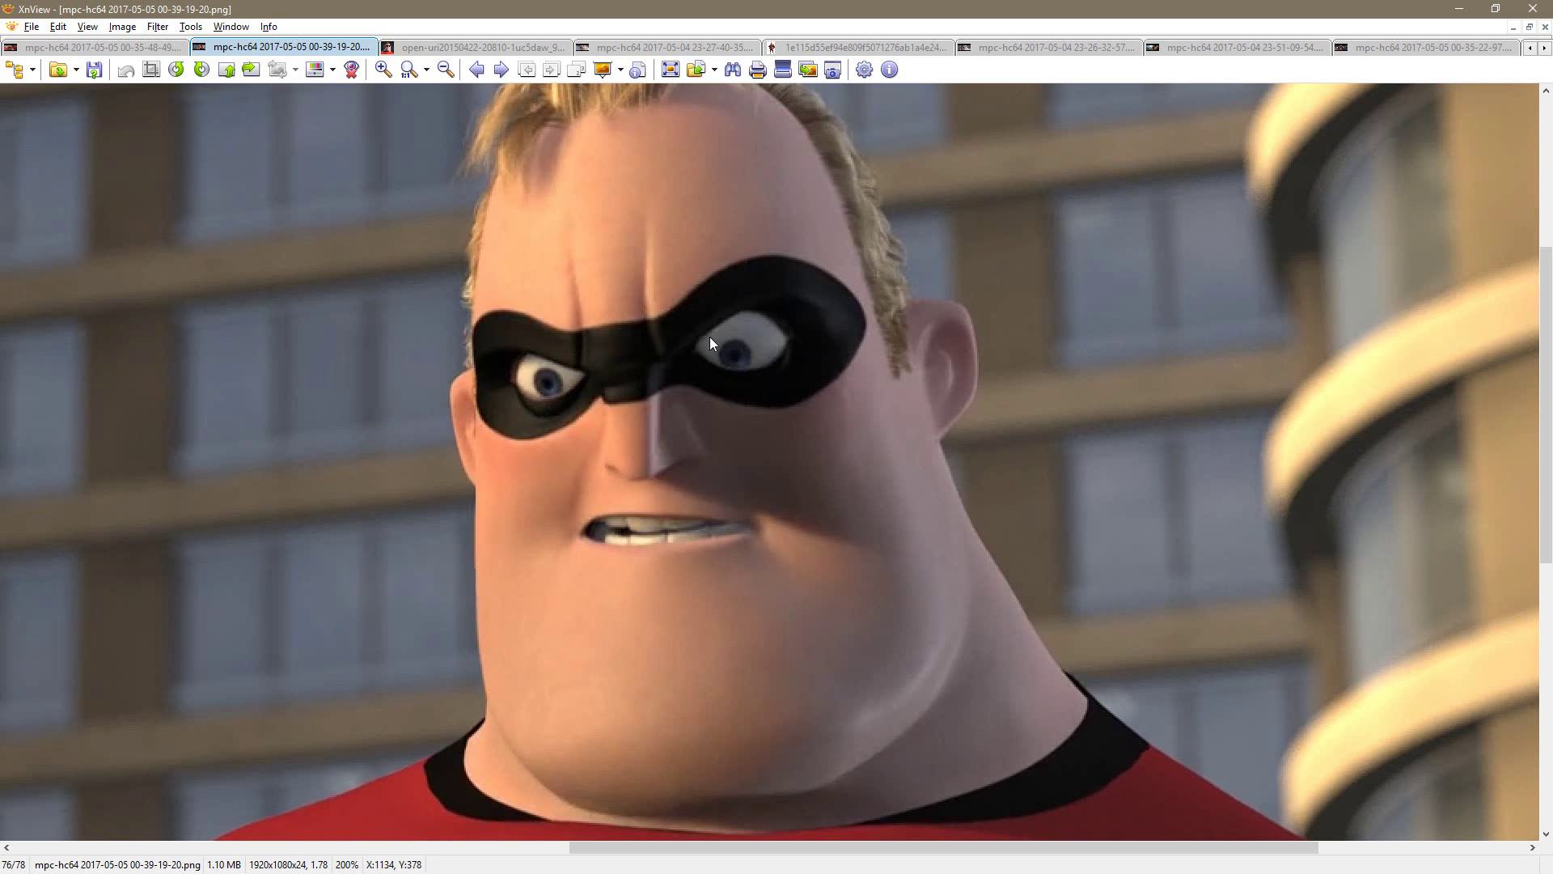
# Step: Switch back to ZBrush and reshape the eyelid edge at the outer eye corner in side view with the Move brush at draw size 6
pyautogui.hotkey('alt', 'Tab')
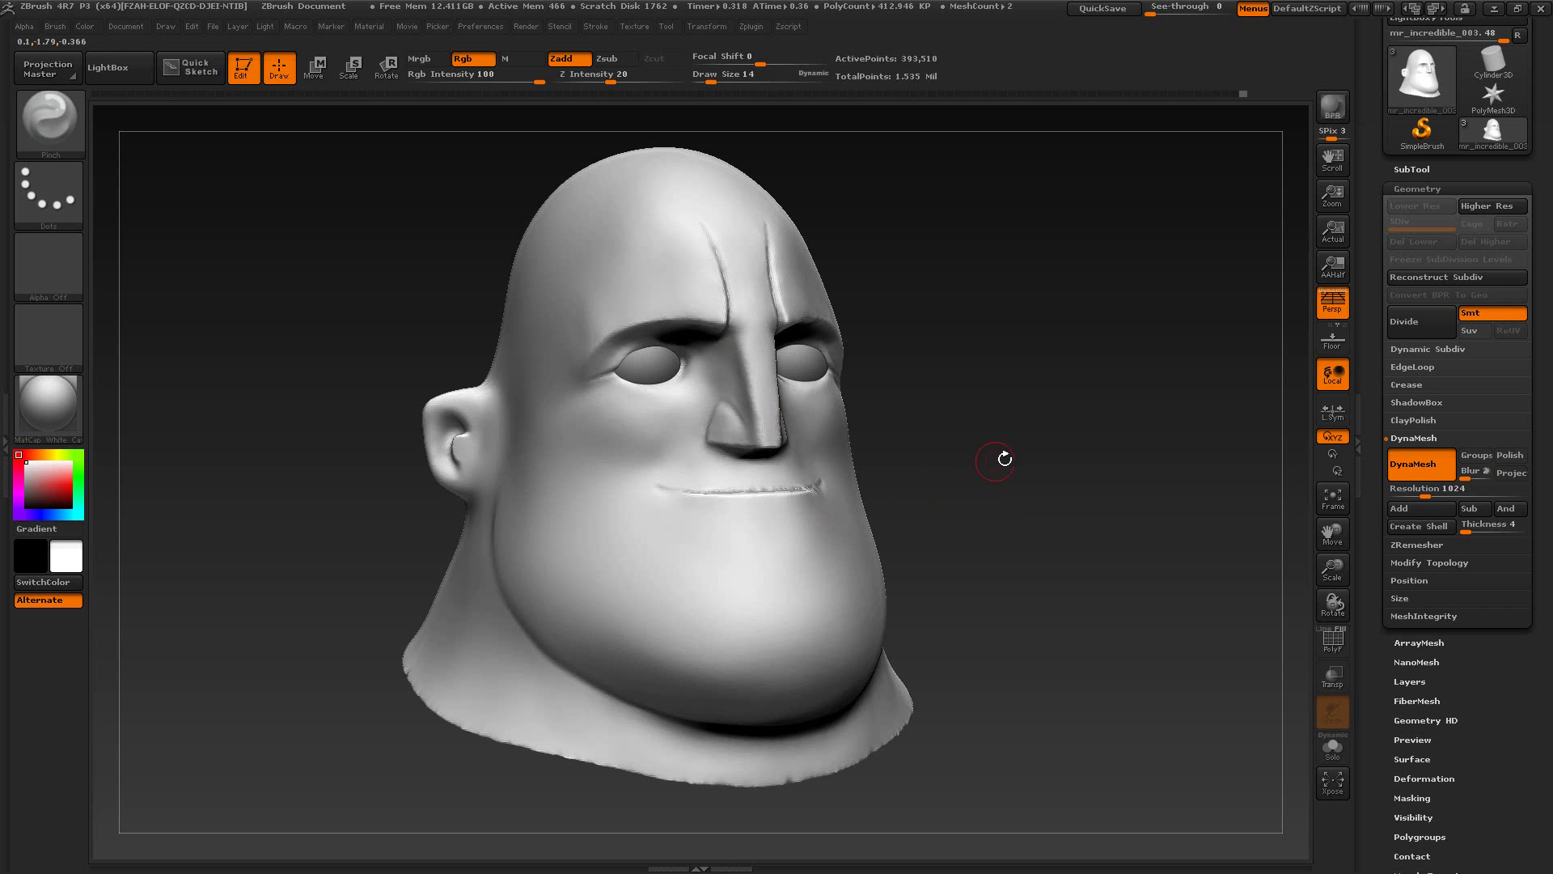
pyautogui.moveTo(1023, 485); pyautogui.dragTo(1021, 550)
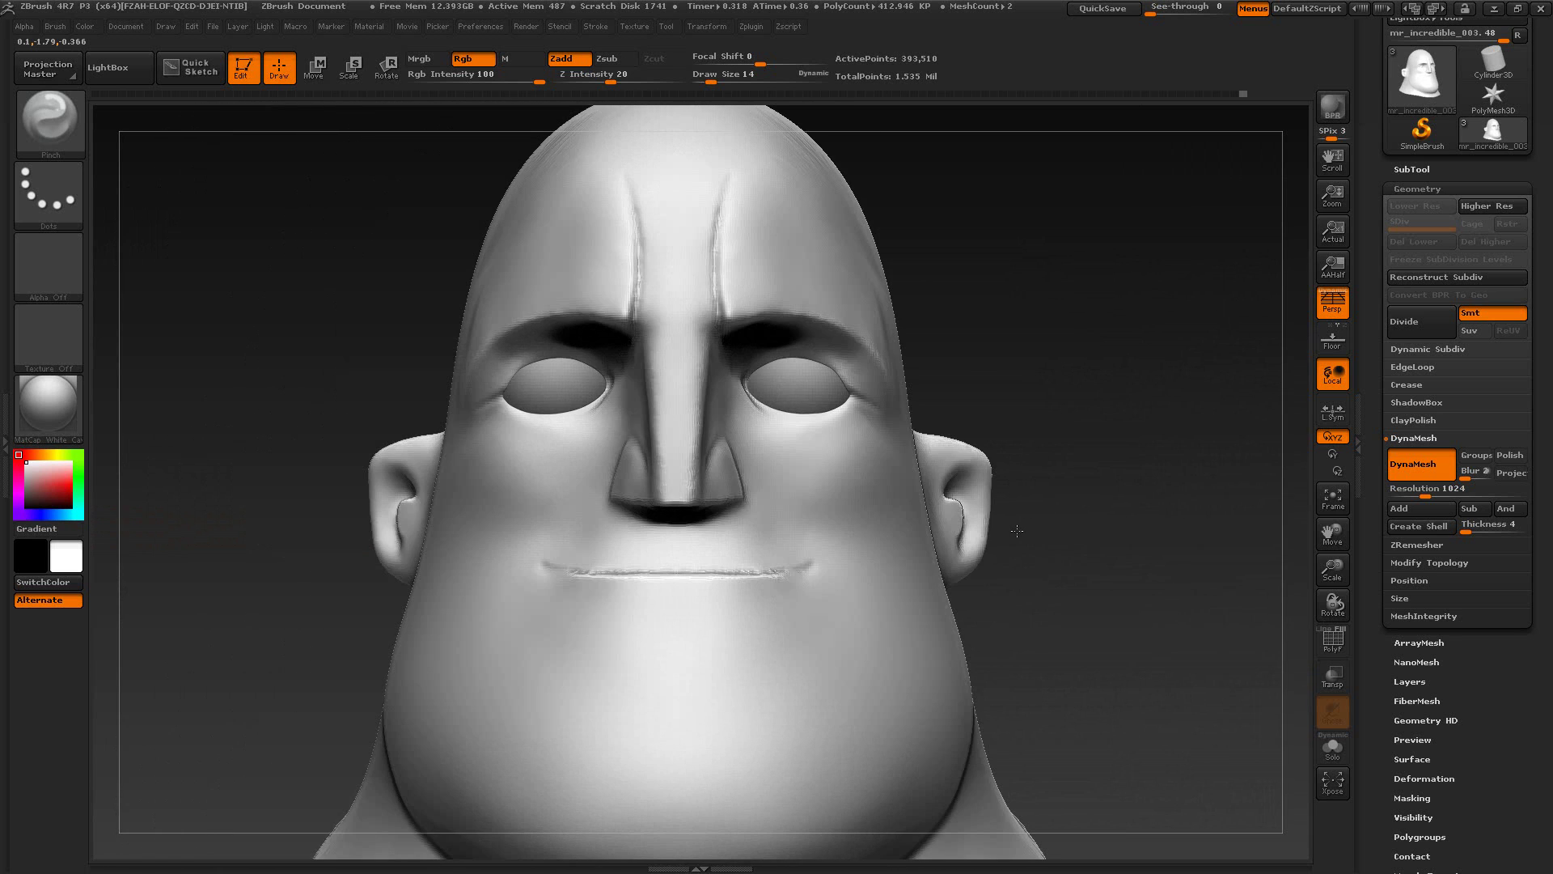
pyautogui.moveTo(1103, 420)
pyautogui.mouseDown()
pyautogui.moveTo(1047, 412)
pyautogui.moveTo(1088, 430)
pyautogui.moveTo(1175, 404)
pyautogui.moveTo(1179, 420)
pyautogui.mouseUp()
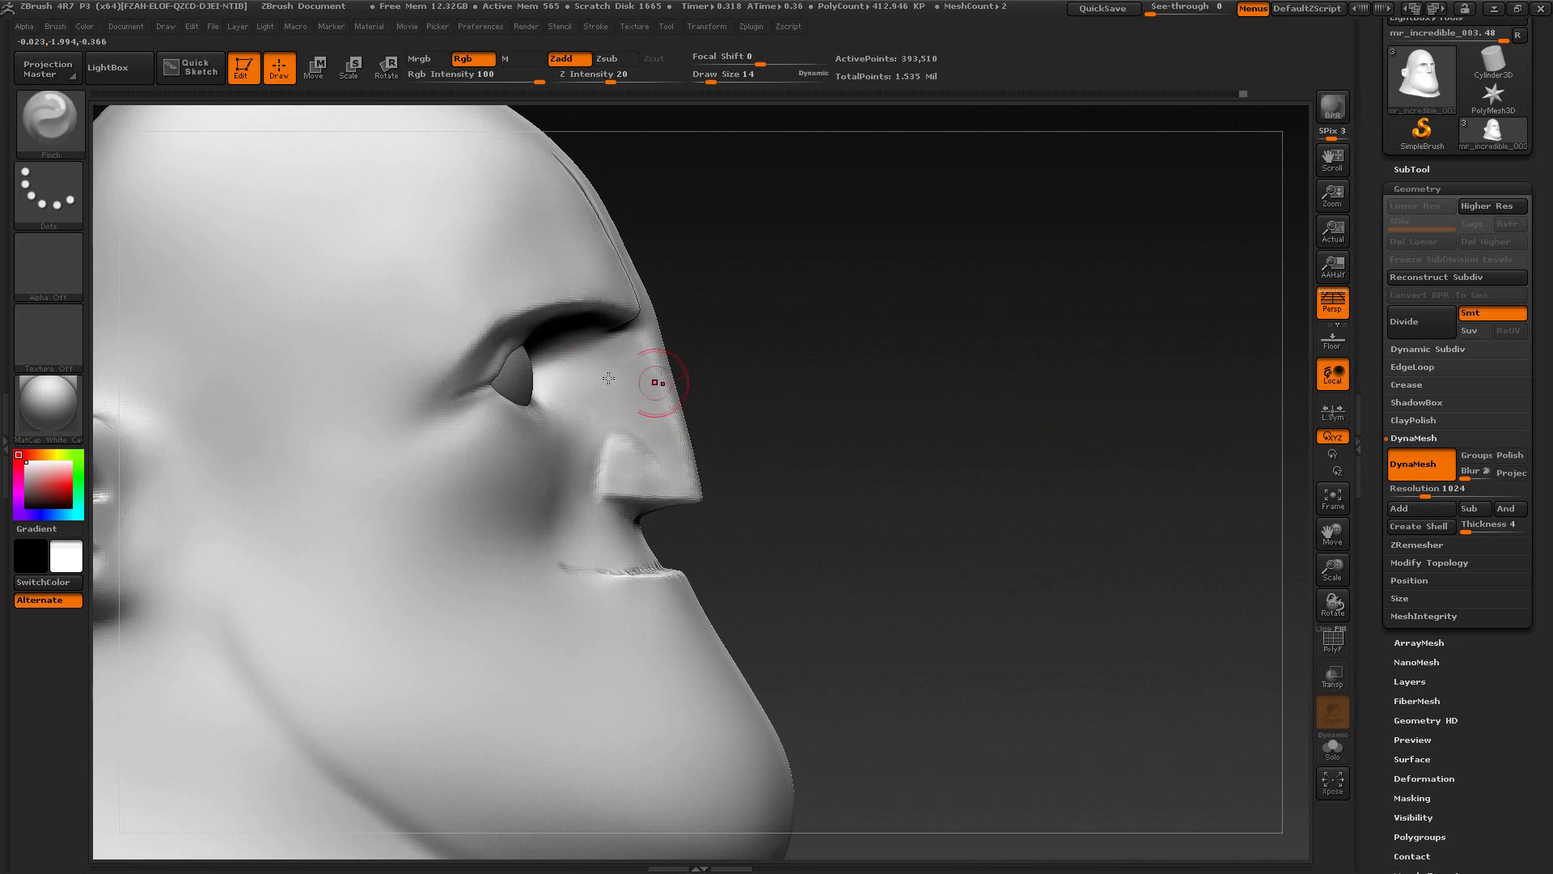
pyautogui.press('b')
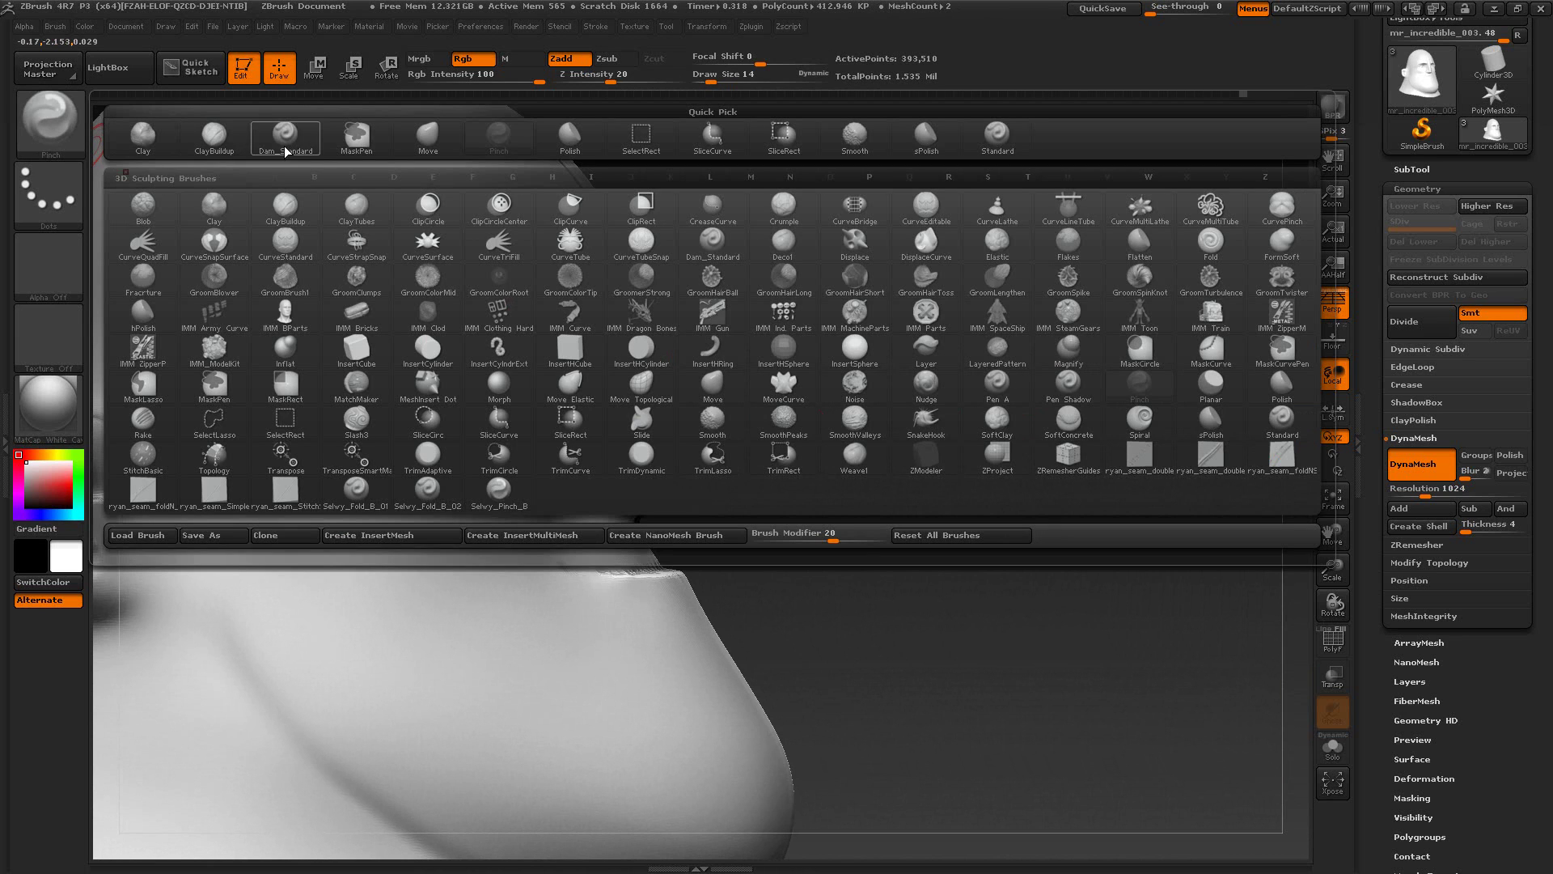
pyautogui.click(218, 138)
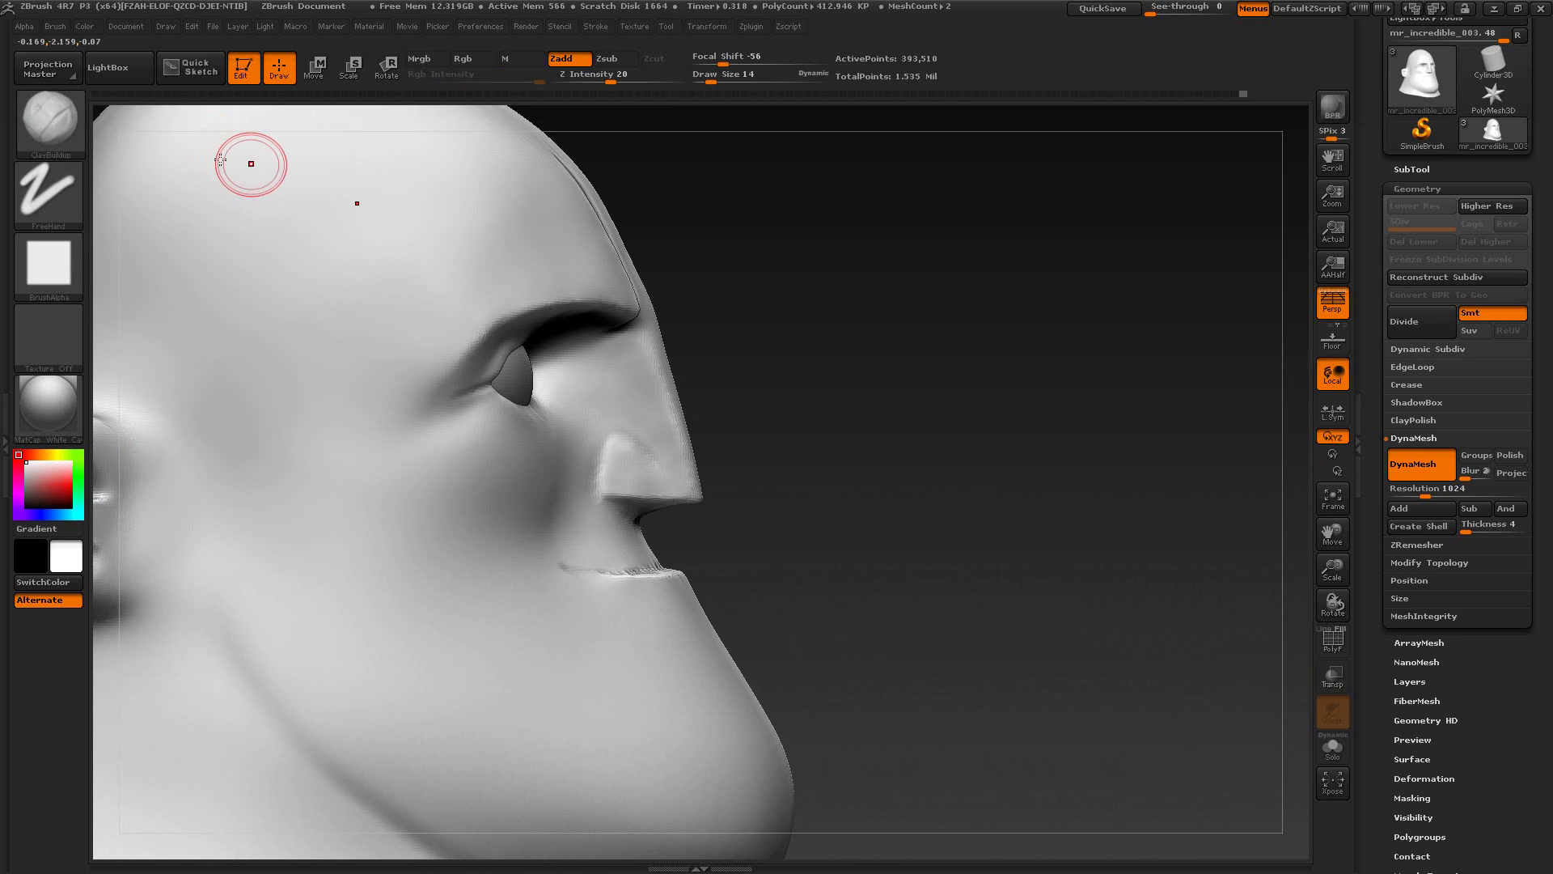
pyautogui.press('b')
pyautogui.click(411, 152)
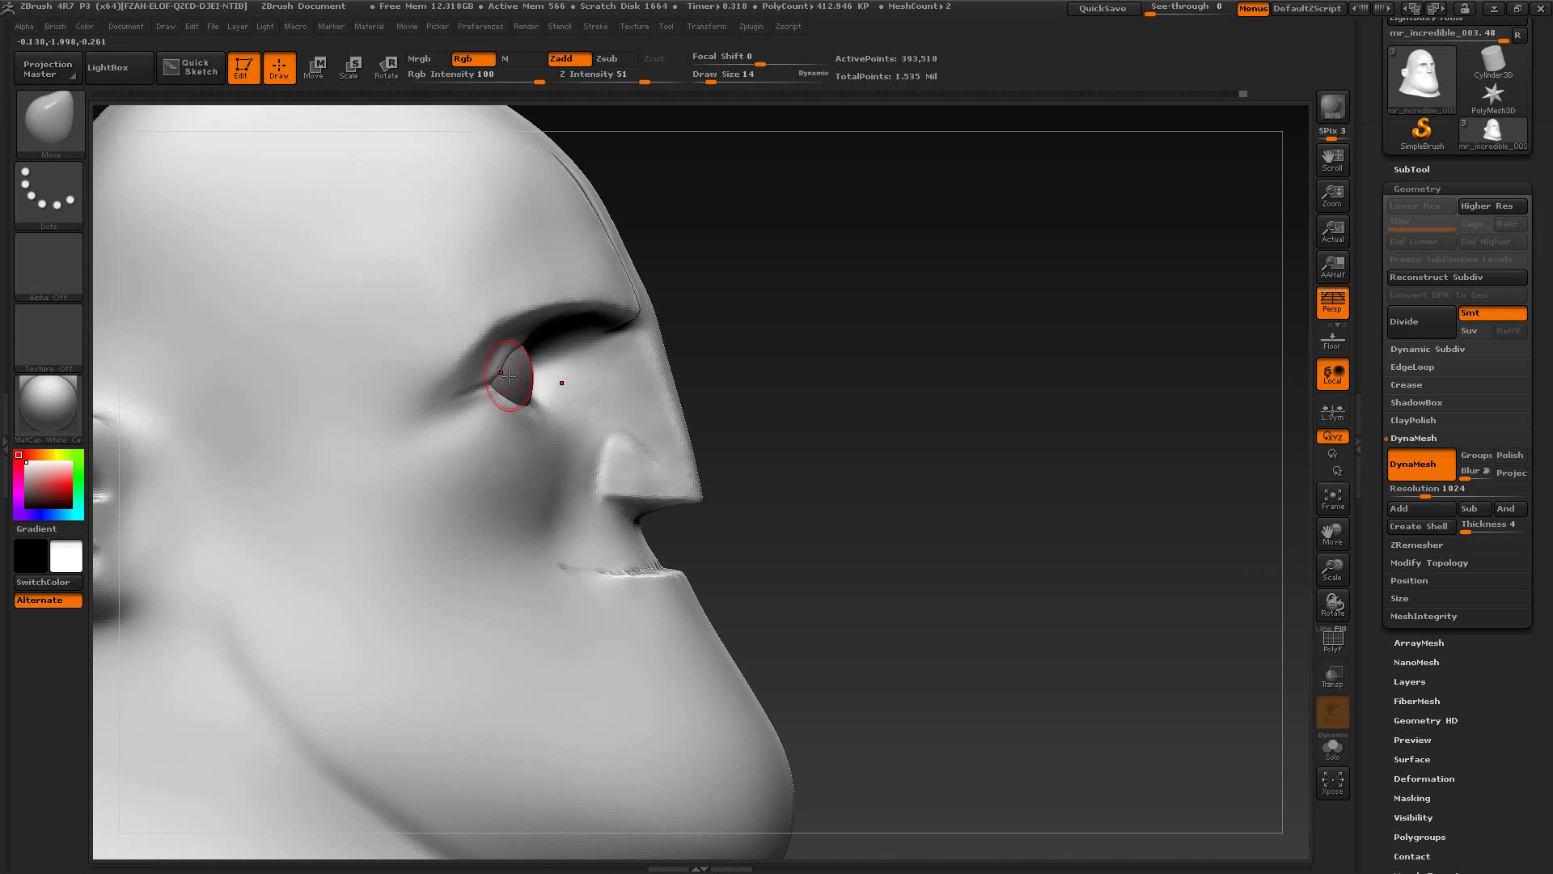
pyautogui.press('[')
pyautogui.moveTo(506, 381); pyautogui.dragTo(499, 374)
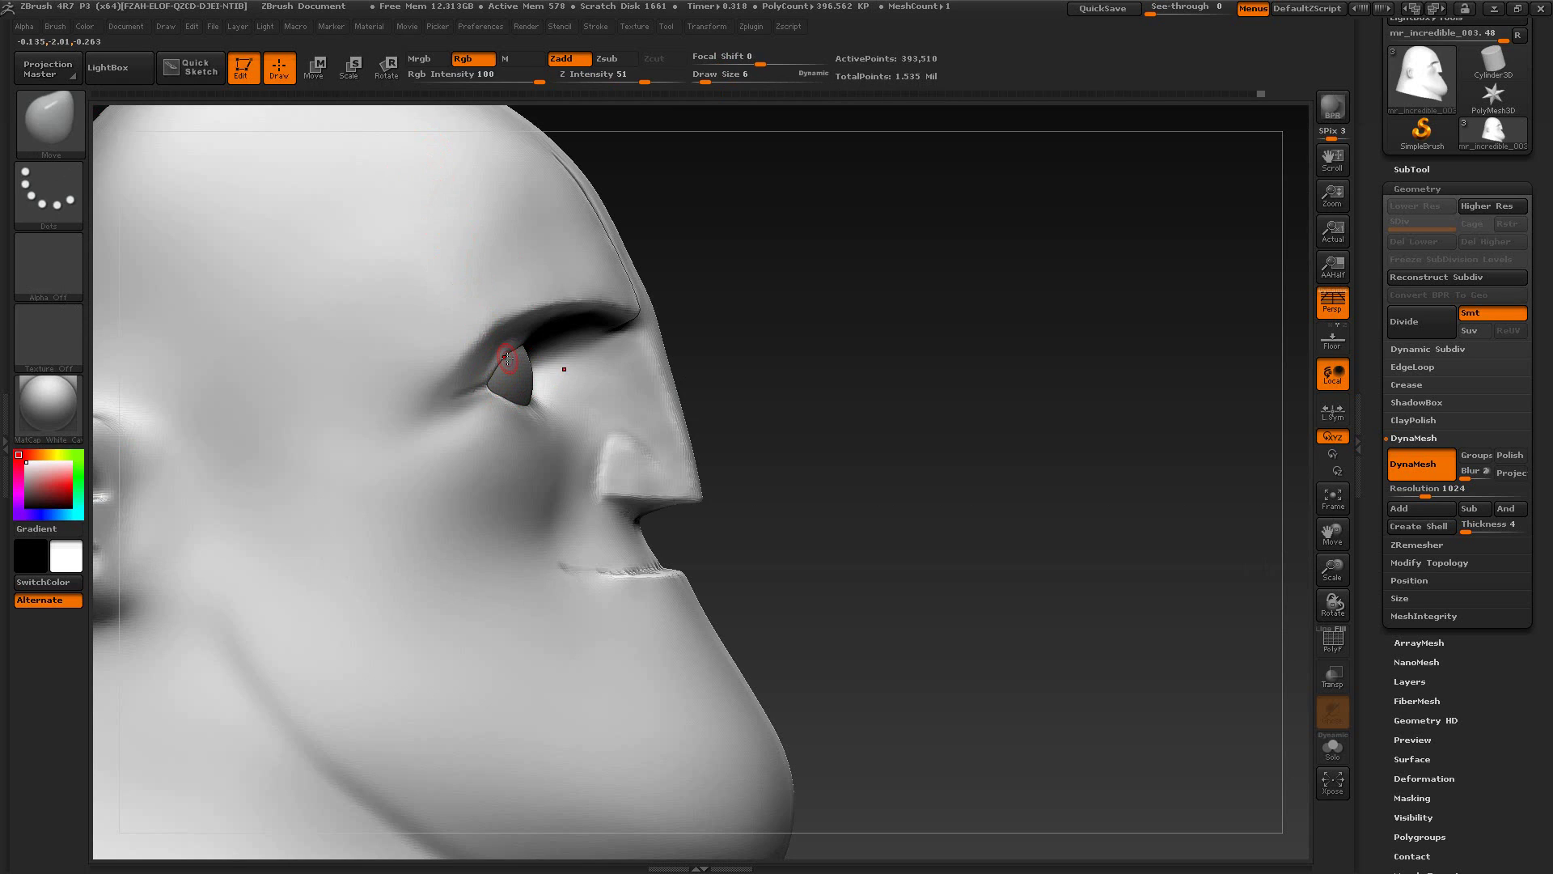
pyautogui.press('shift')
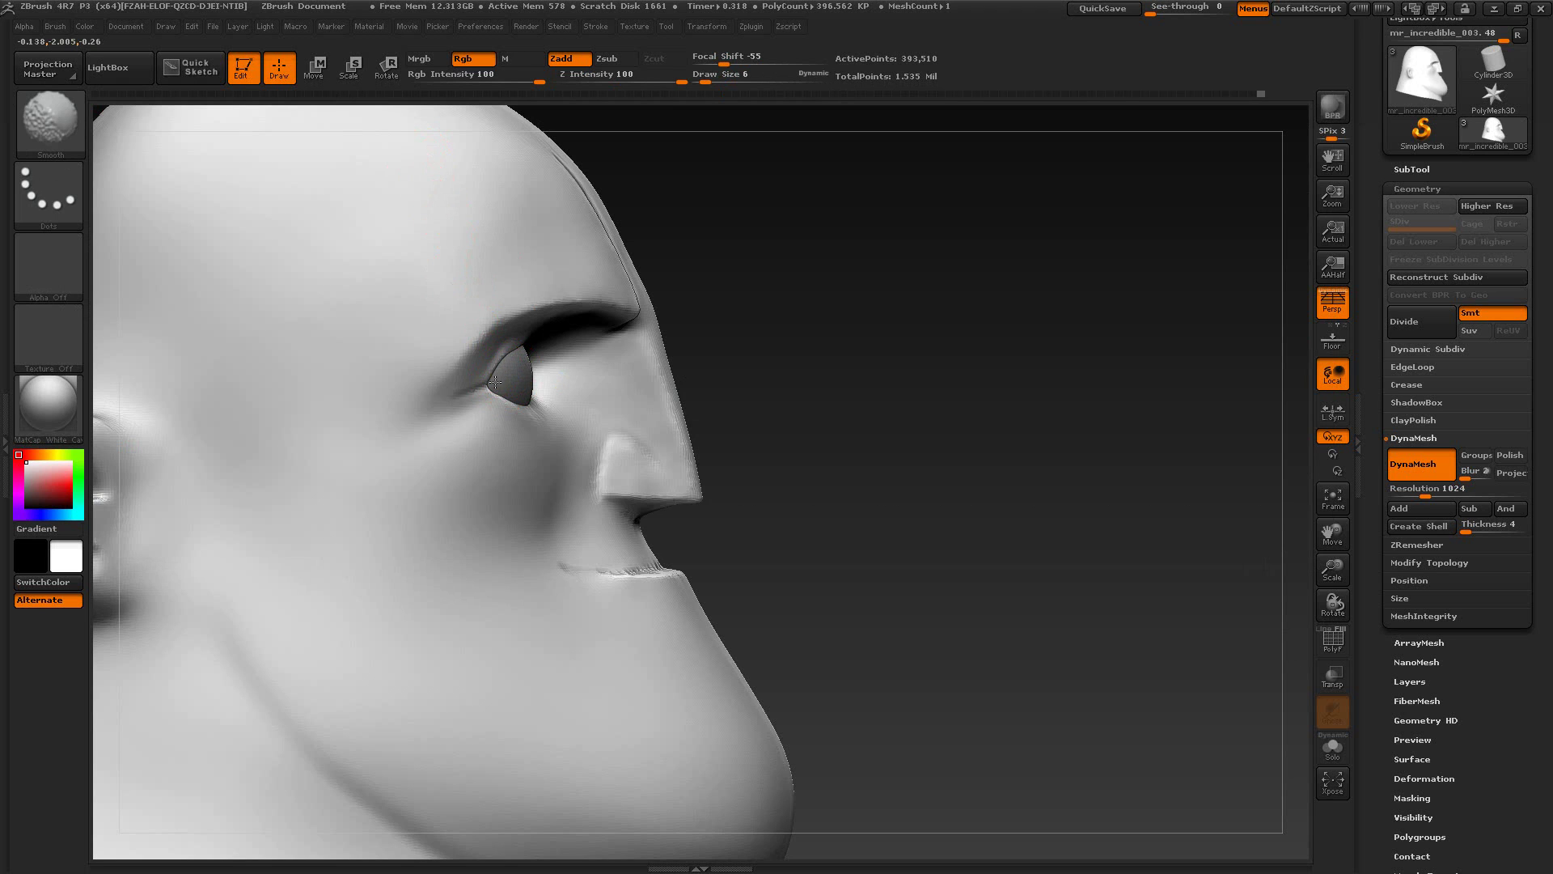
# Step: Compare the eyes and face from the front with the Mr. Incredible reference portrait in XnView, and return to ZBrush
pyautogui.moveTo(912, 275); pyautogui.dragTo(801, 279)
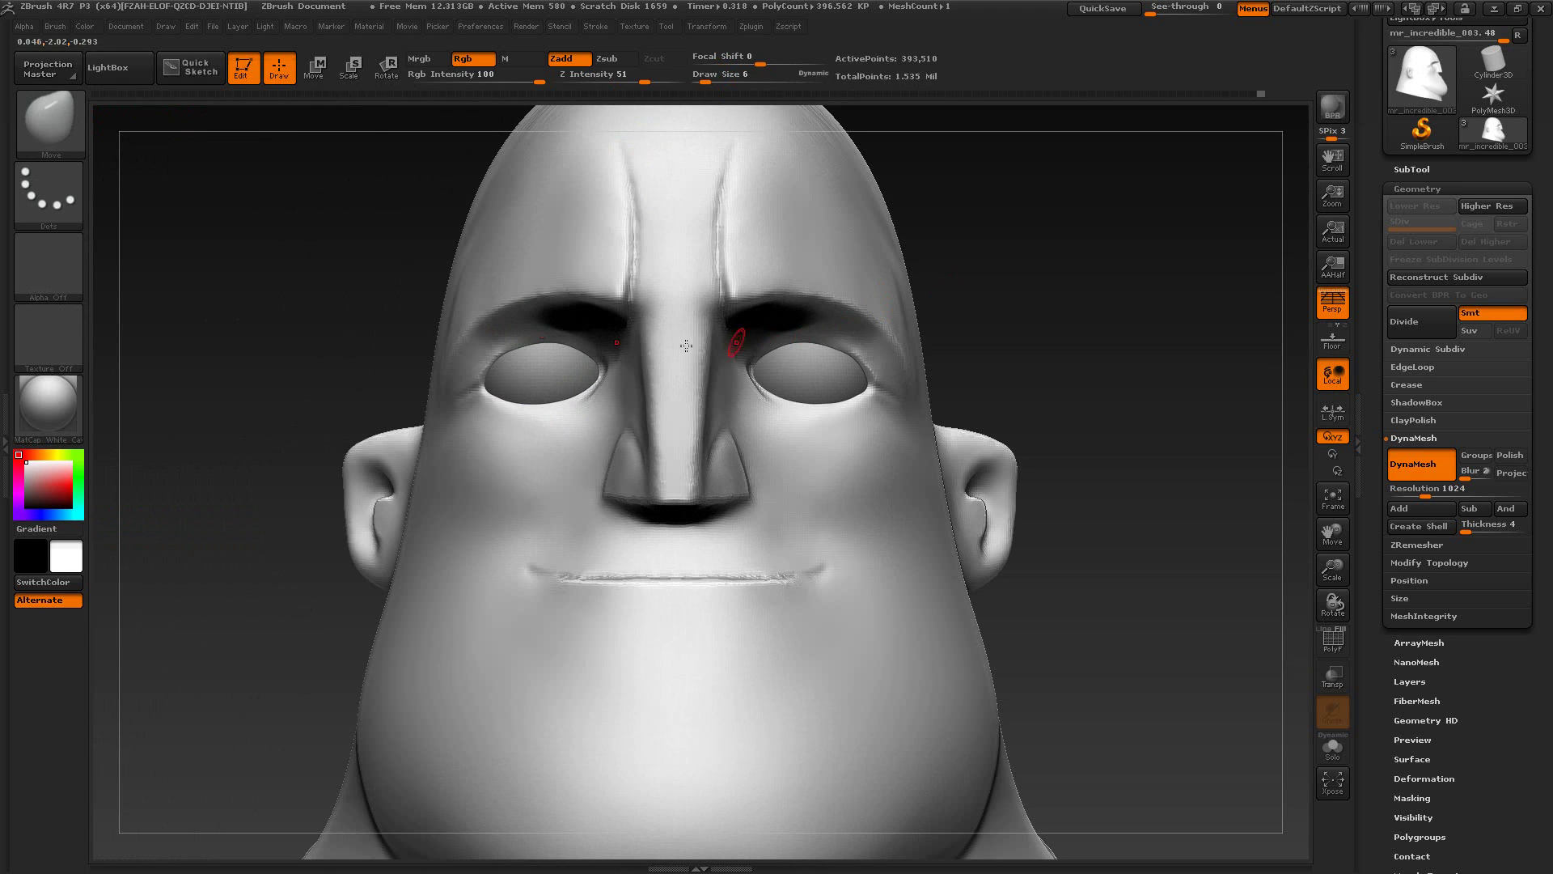
pyautogui.hotkey('alt', 'Tab')
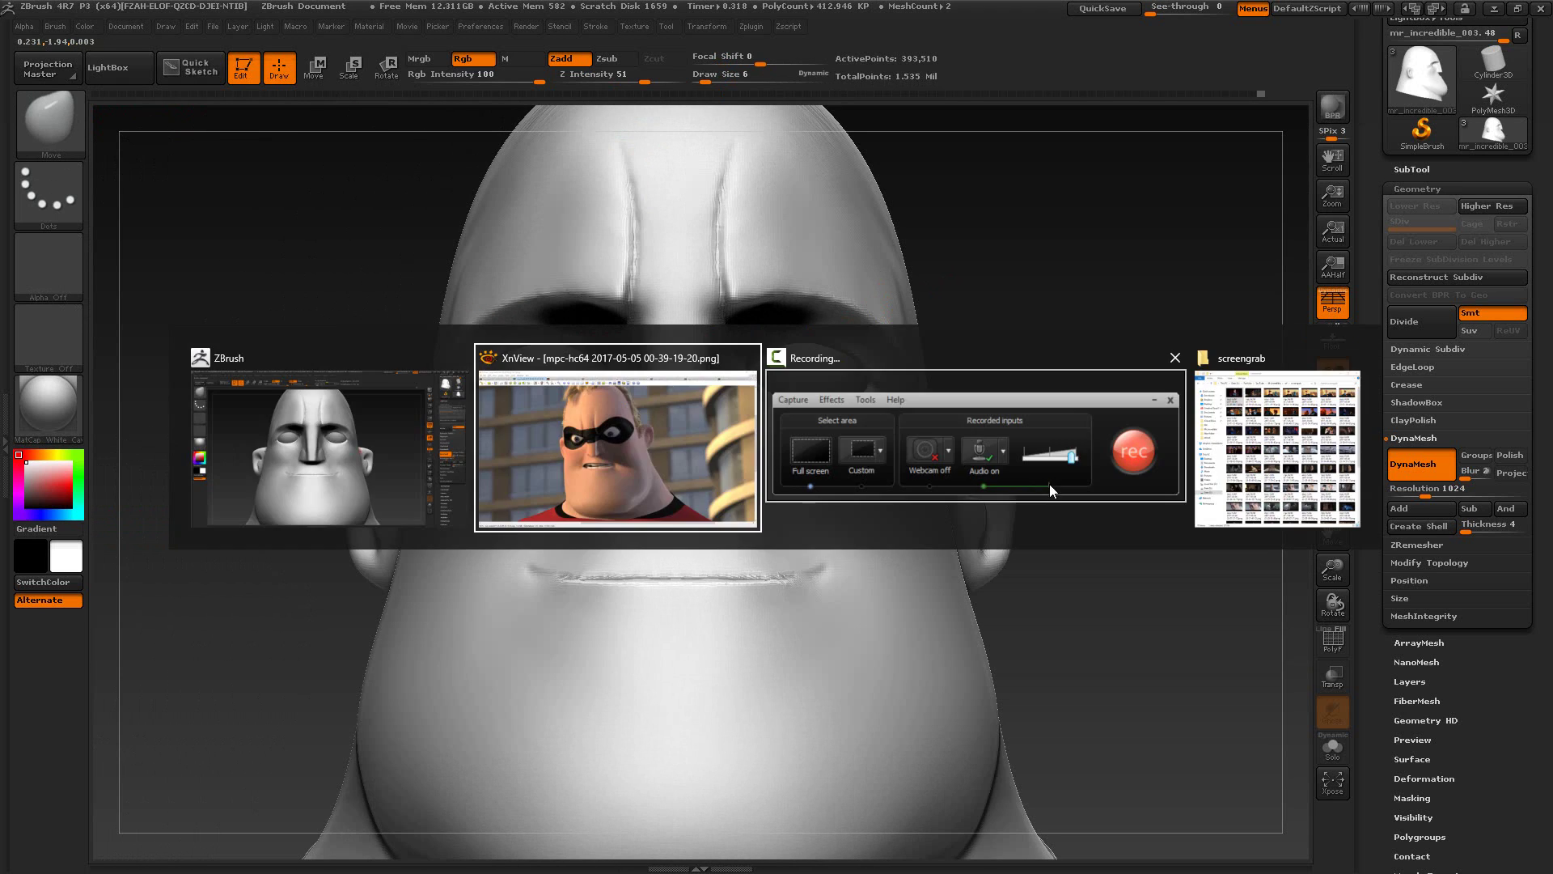
pyautogui.hotkey('ctrl', 'Tab')
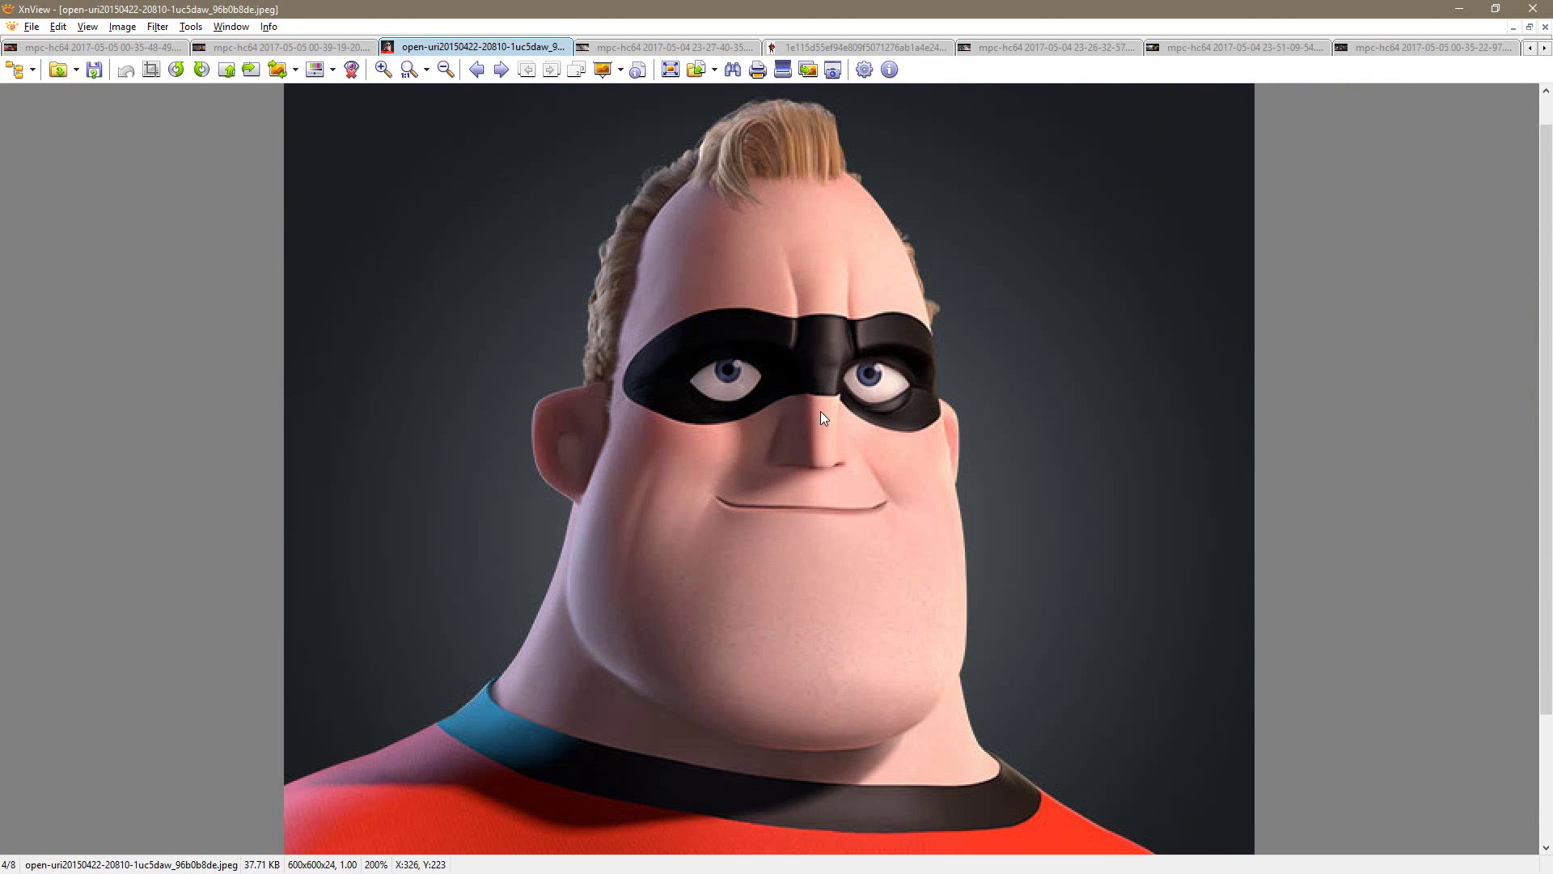
pyautogui.hotkey('alt', 'Tab')
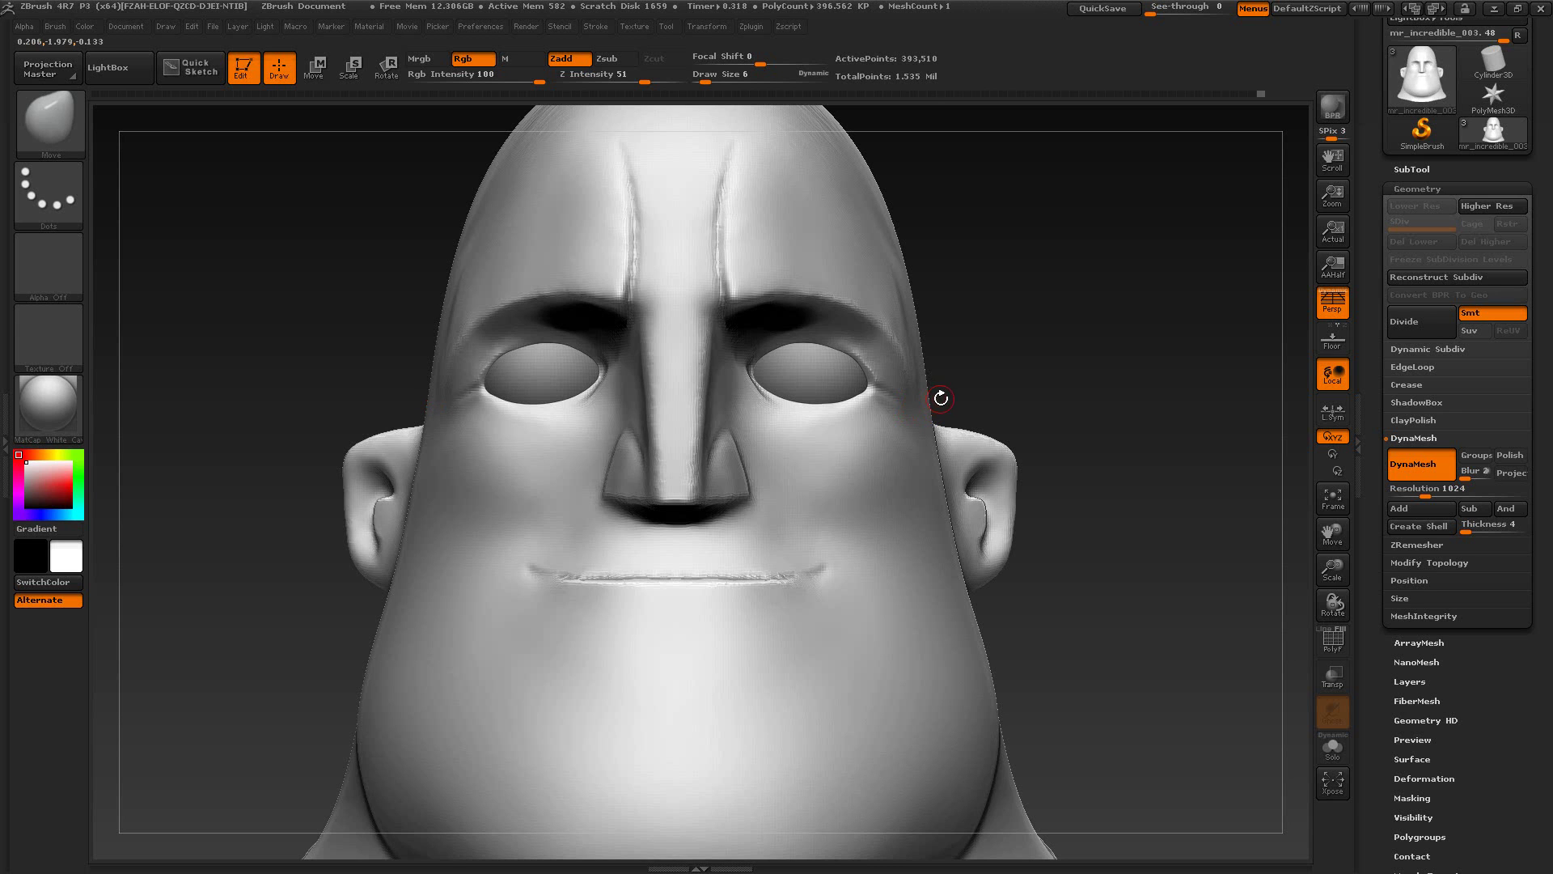
# Step: Duplicate the eyeball spheres subtool PM3D_Sphere3D_1 and subdivide one of the two sets of spheres
pyautogui.moveTo(988, 354)
pyautogui.mouseDown()
pyautogui.moveTo(901, 330)
pyautogui.moveTo(893, 353)
pyautogui.moveTo(1010, 402)
pyautogui.moveTo(1037, 384)
pyautogui.mouseUp()
pyautogui.moveTo(1036, 383); pyautogui.dragTo(1011, 361)
pyautogui.click(1411, 171)
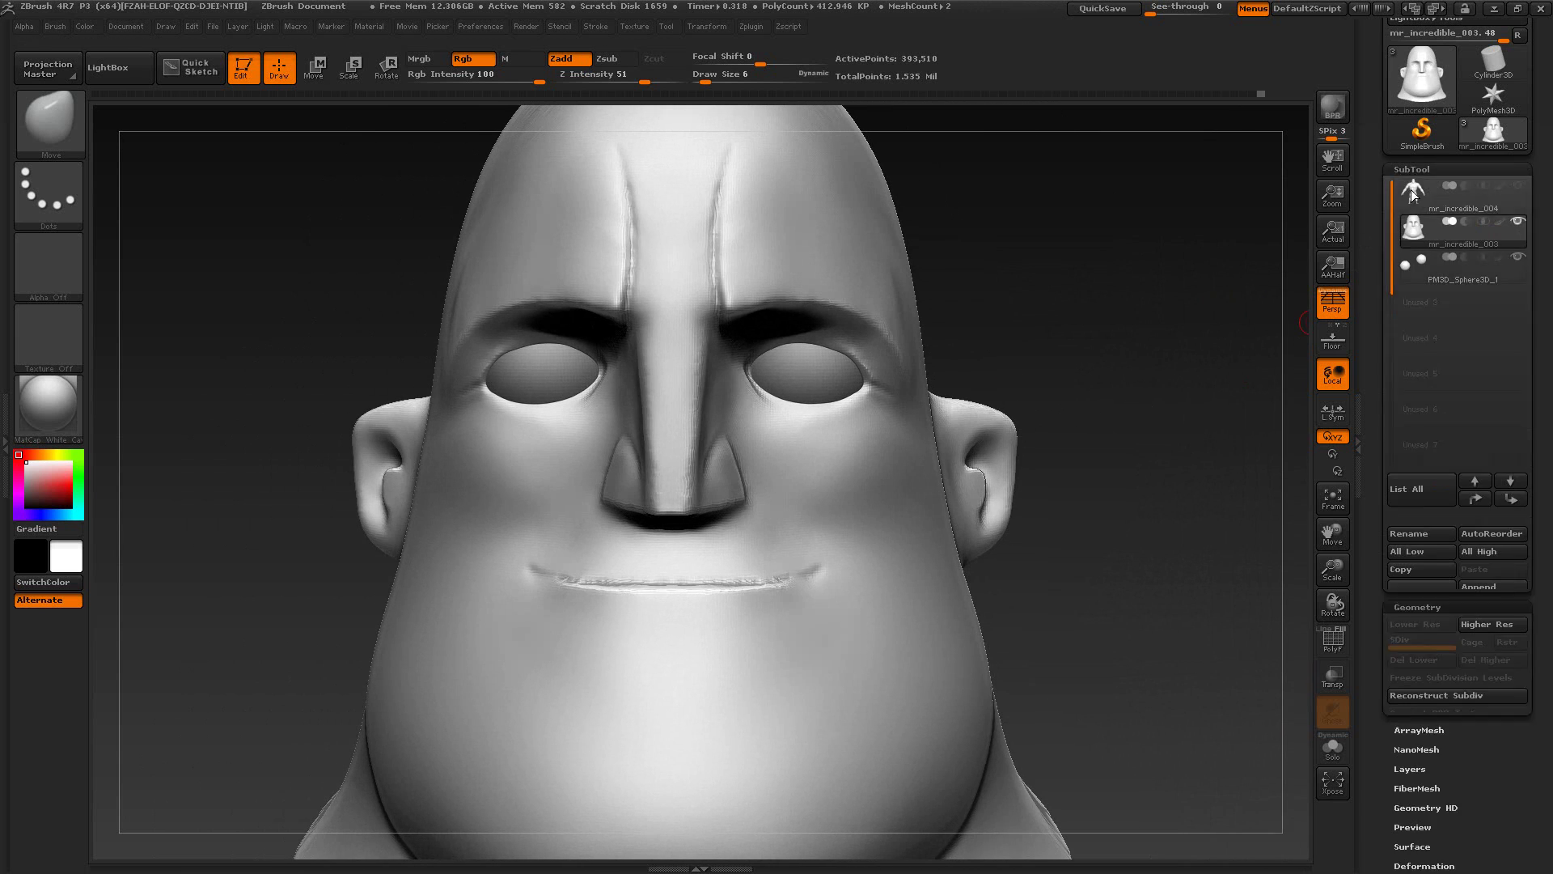
pyautogui.click(1511, 280)
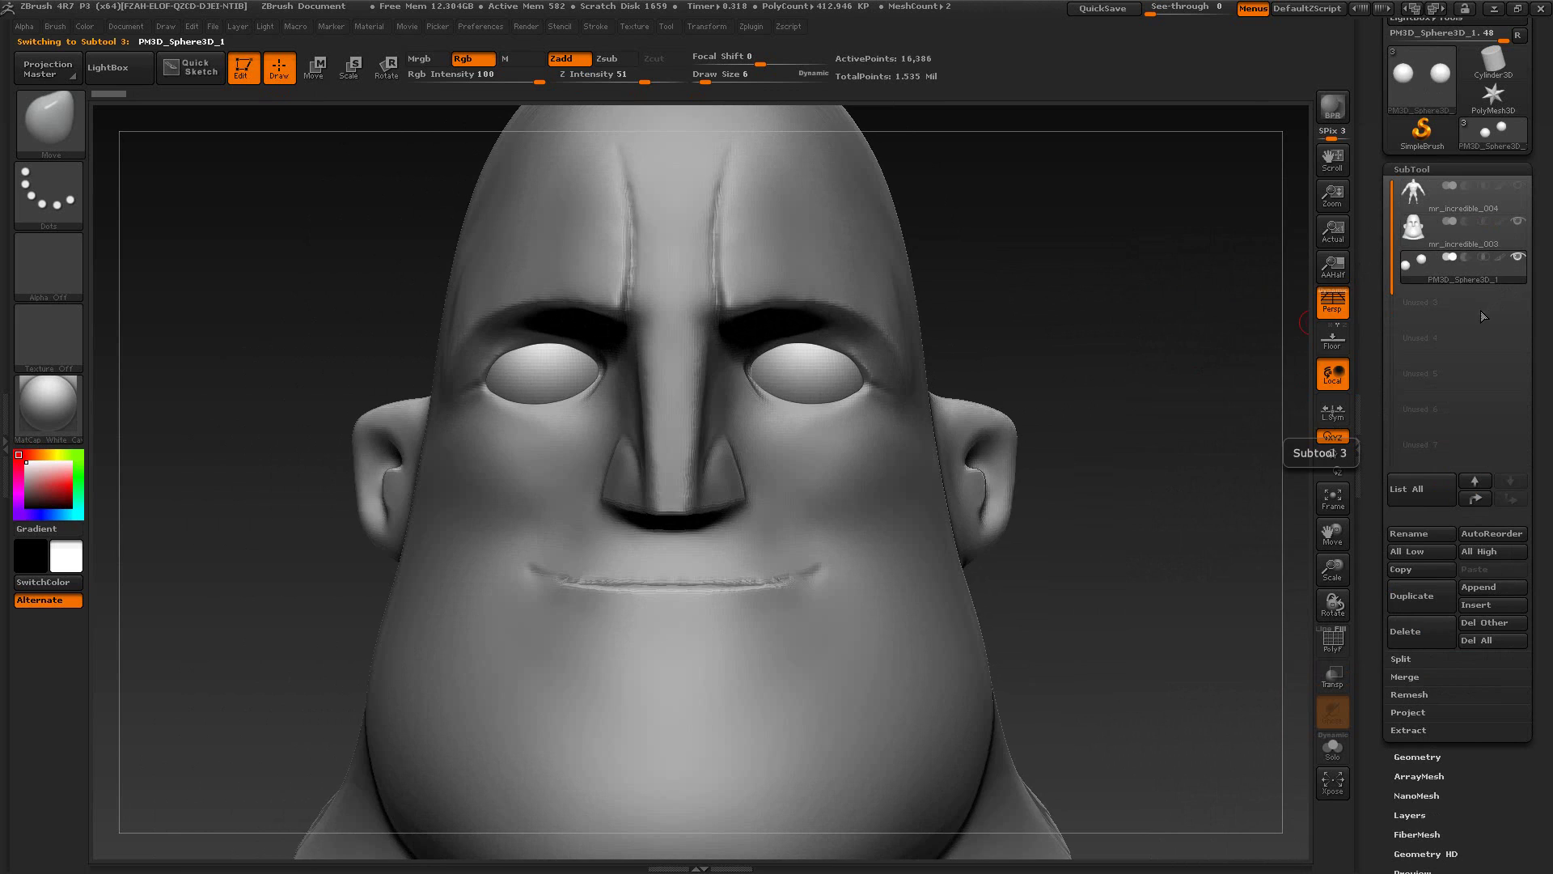
pyautogui.click(1423, 600)
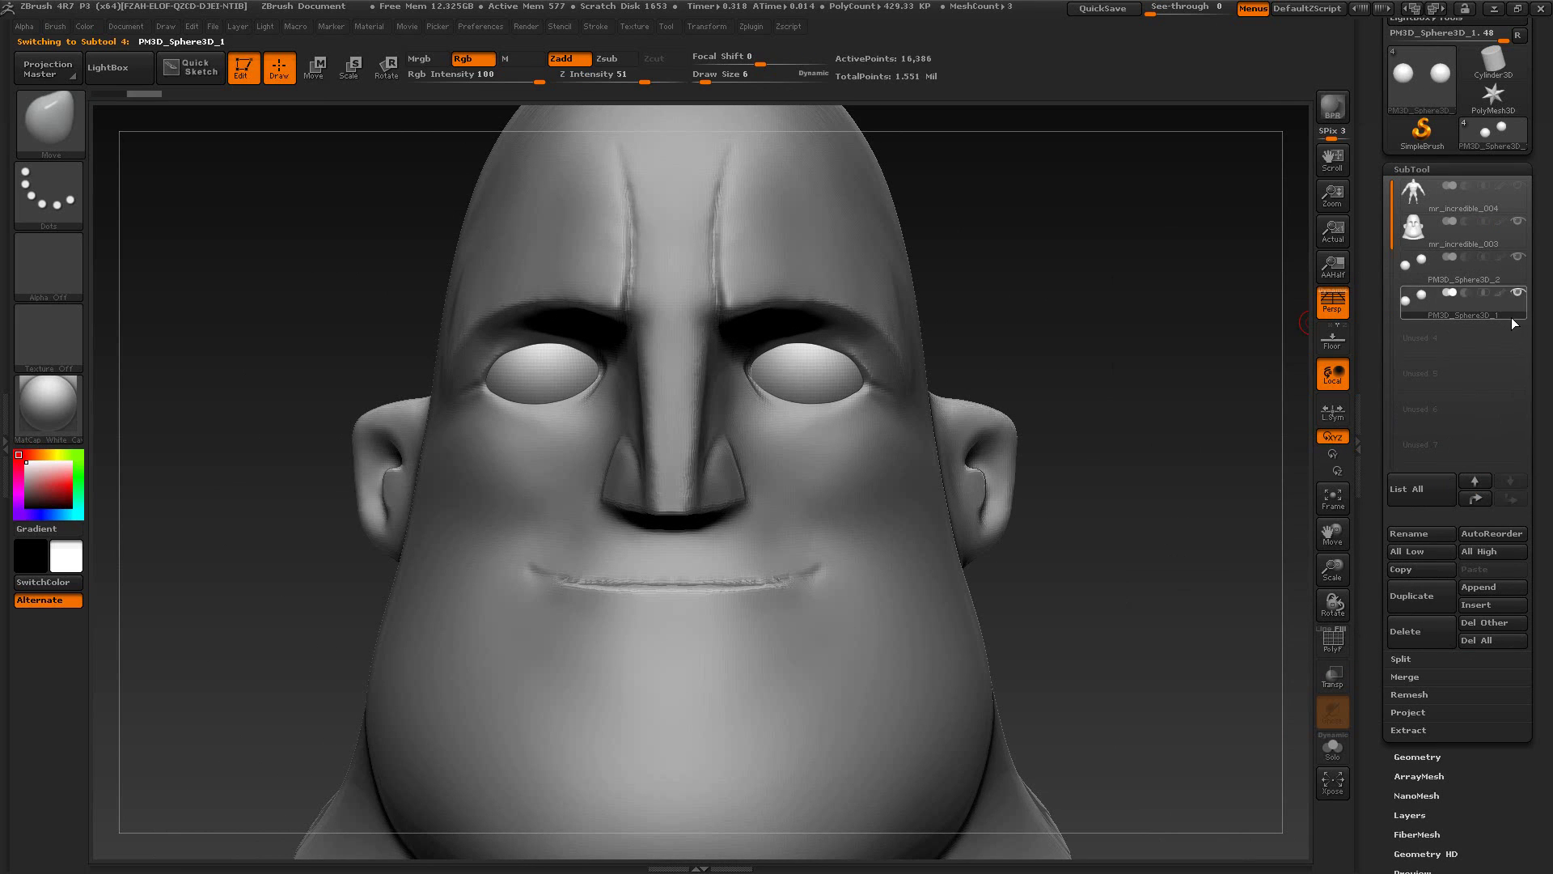
pyautogui.press('ctrl')
pyautogui.hotkey('ctrl', 'd')
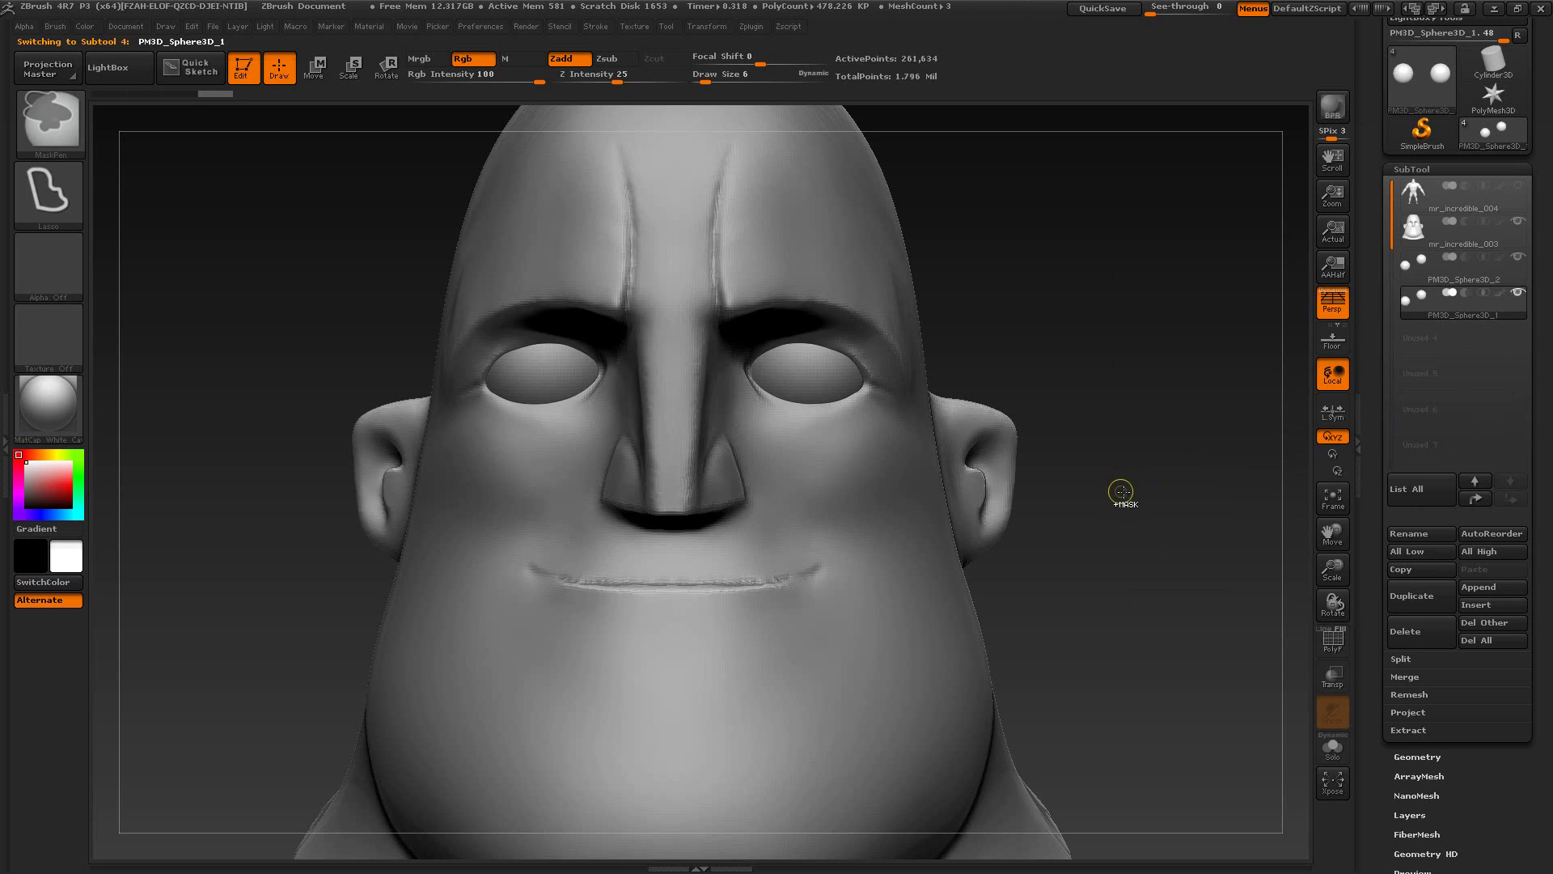
# Step: Inflate the active pair of eye spheres slightly with the Inflate deformation
pyautogui.scroll(-3, 1424, 655)
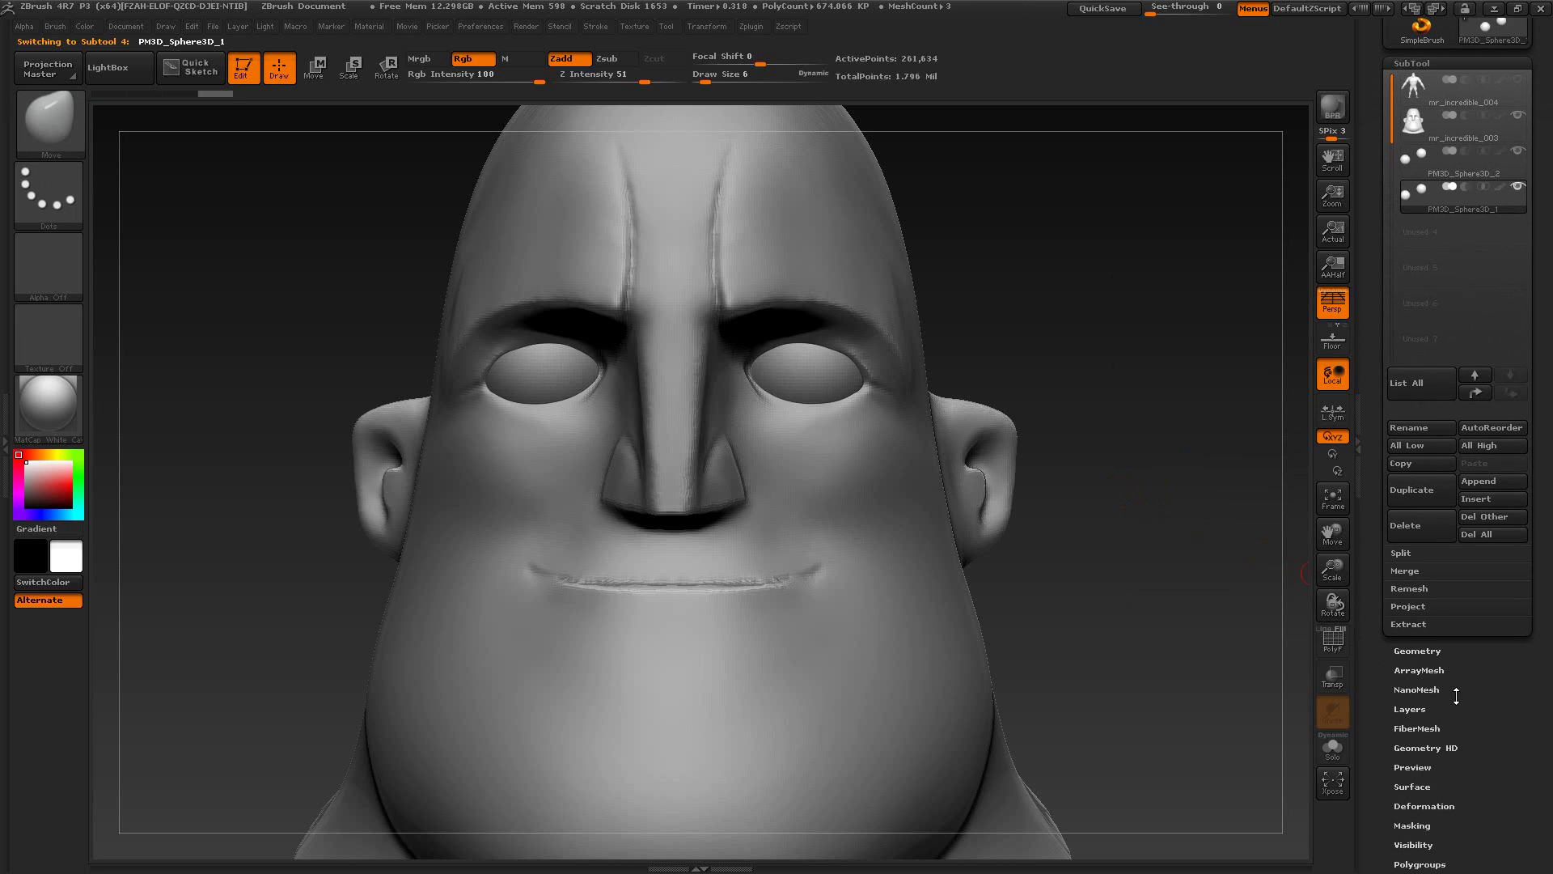
pyautogui.moveTo(1464, 777); pyautogui.dragTo(1432, 731)
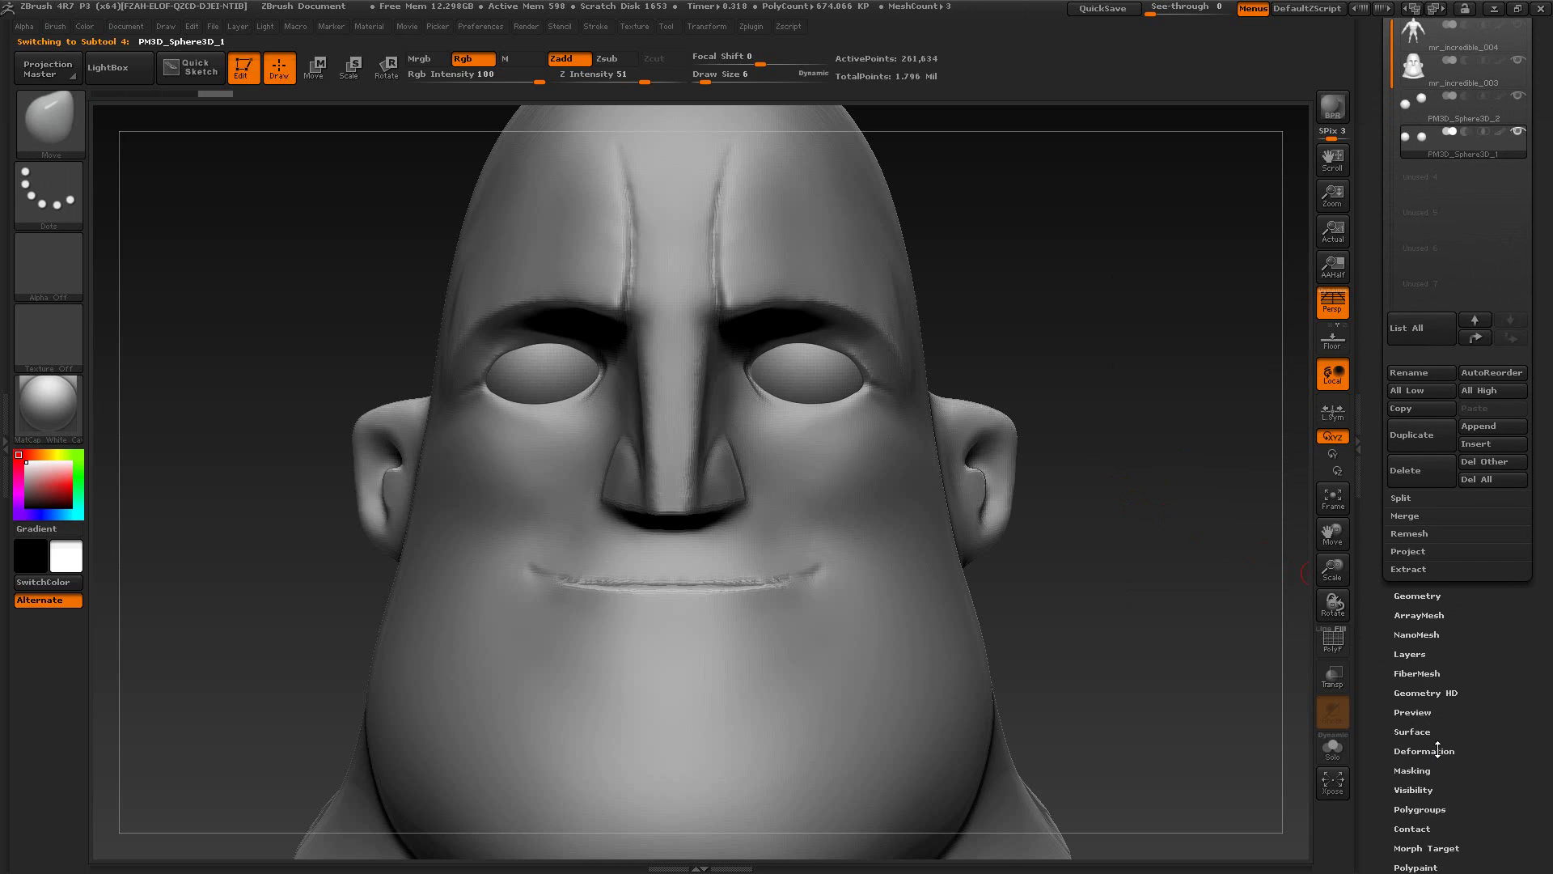
pyautogui.click(1438, 749)
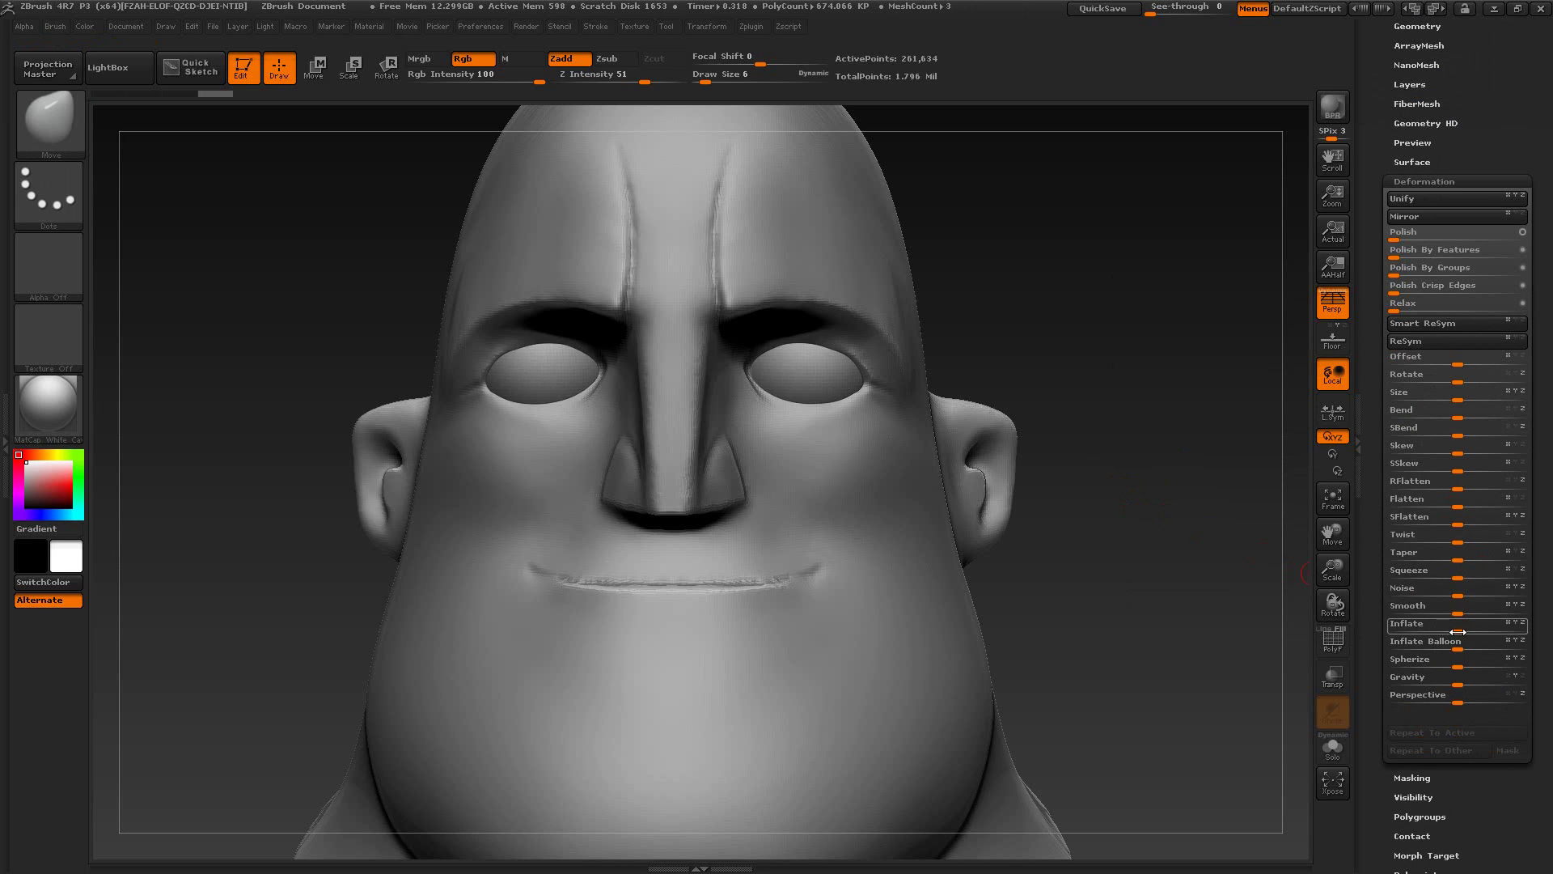
pyautogui.moveTo(1457, 631); pyautogui.dragTo(1460, 631)
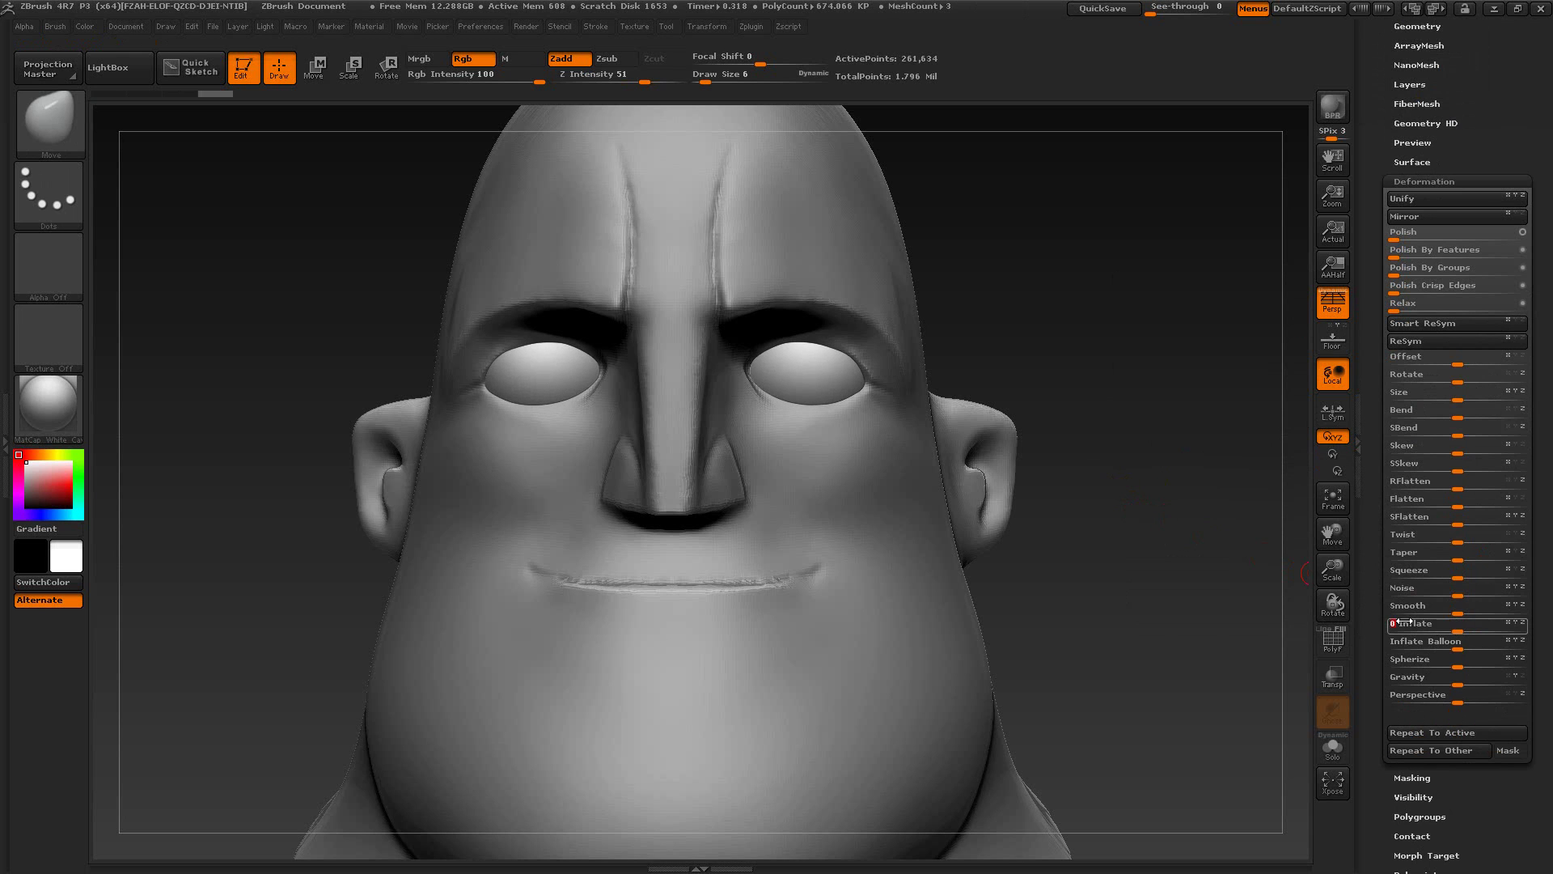
# Step: Check the eye opening against the reference image in XnView and lasso-mask a matching horizontal band across the eye spheres in ZBrush
pyautogui.hotkey('alt', 'Tab')
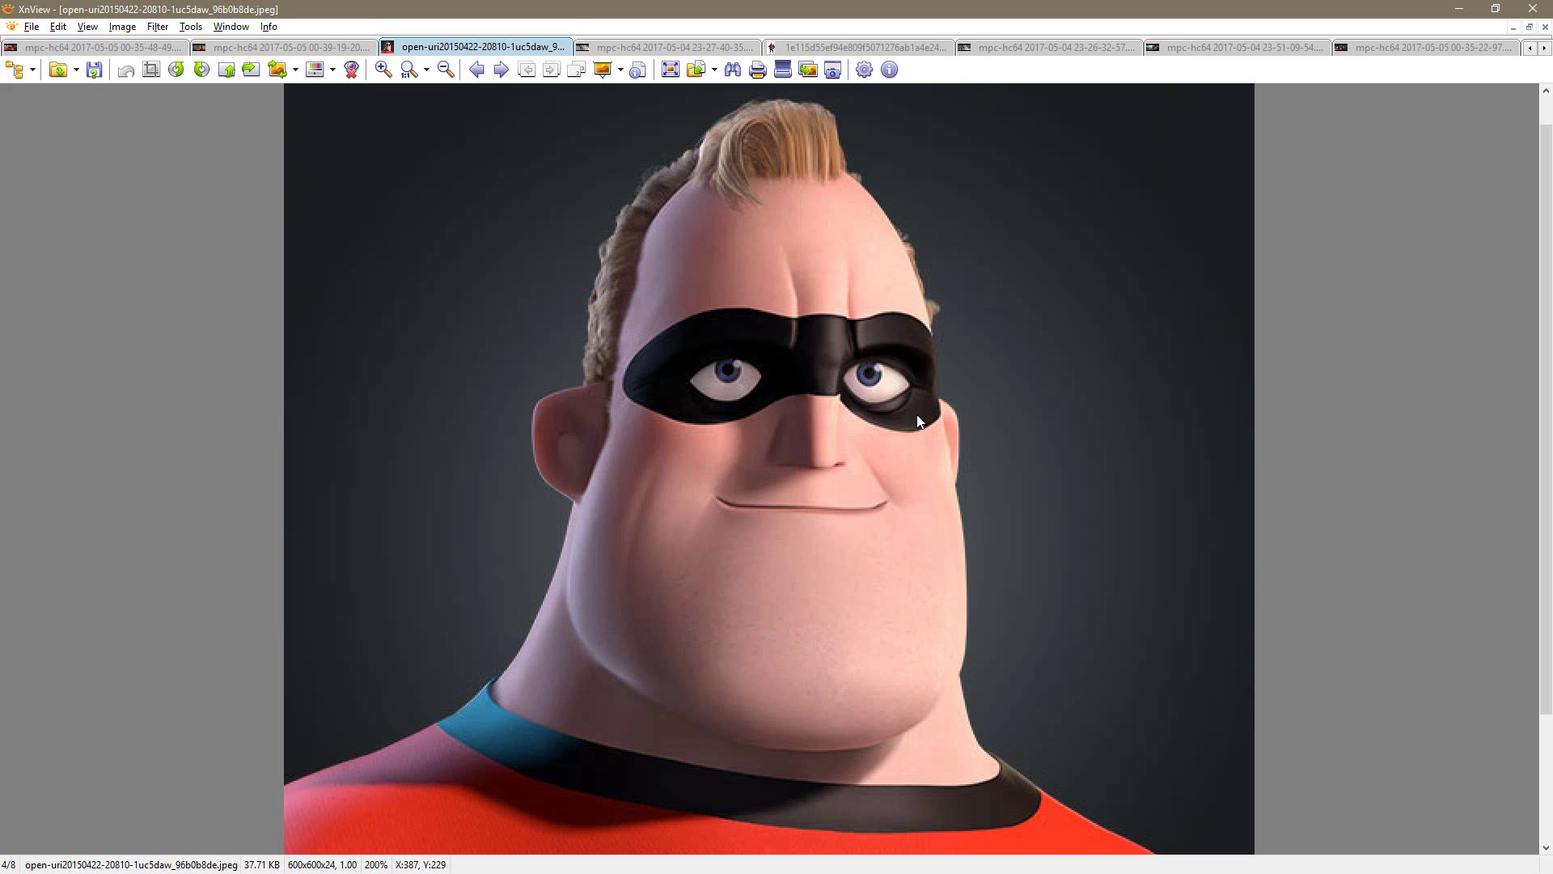
pyautogui.hotkey('alt', 'Tab')
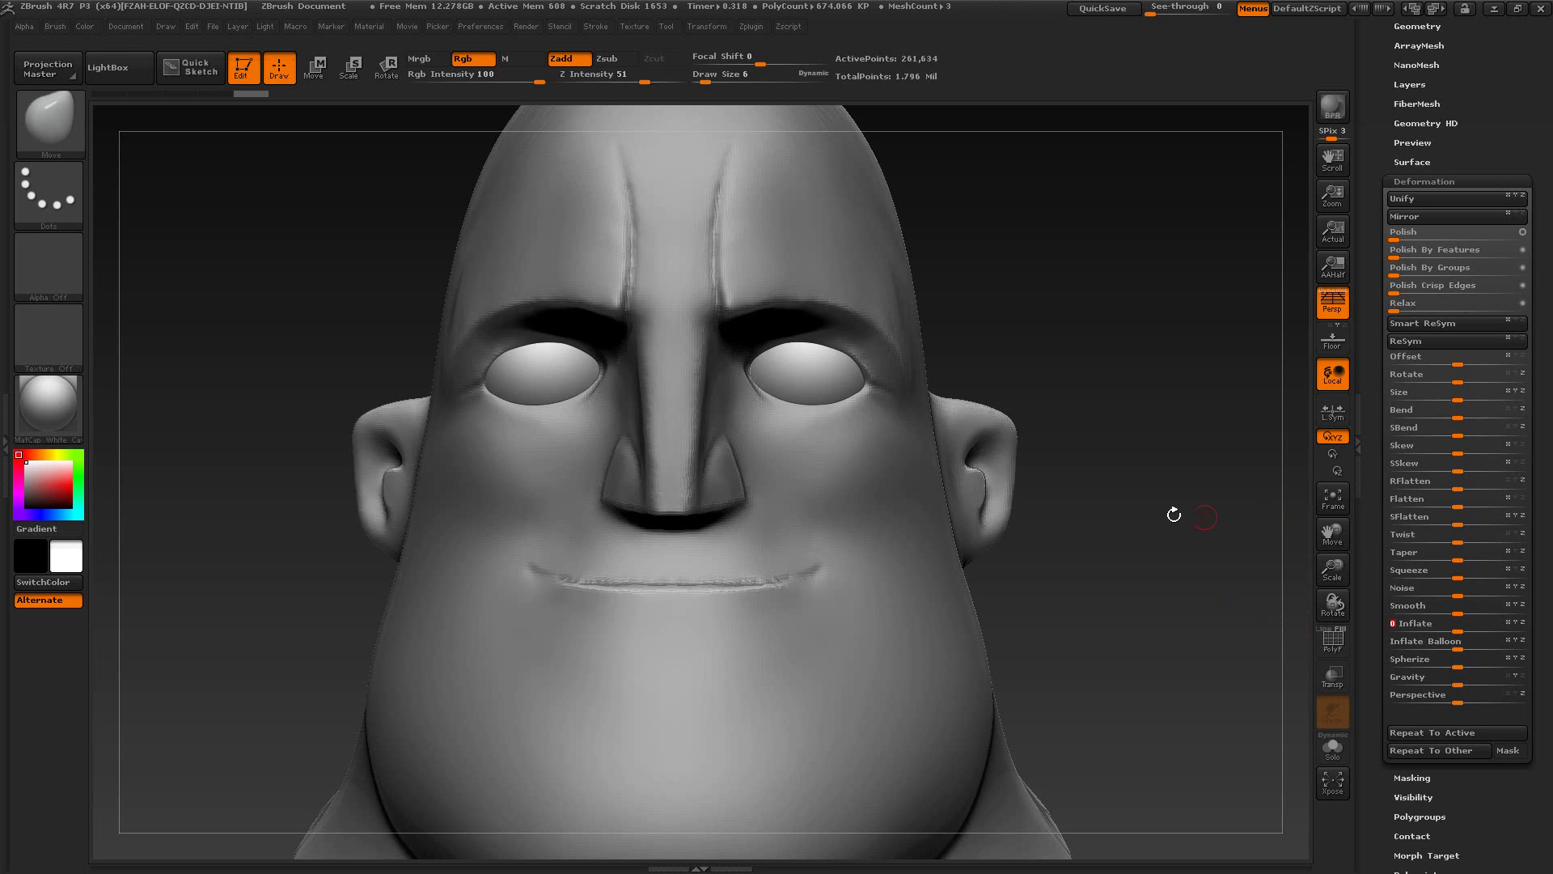
pyautogui.moveTo(1133, 406)
pyautogui.mouseDown()
pyautogui.moveTo(914, 409)
pyautogui.moveTo(1147, 412)
pyautogui.moveTo(1103, 404)
pyautogui.mouseUp()
pyautogui.hotkey('alt', 'Tab')
pyautogui.hotkey('alt', 'Tab')
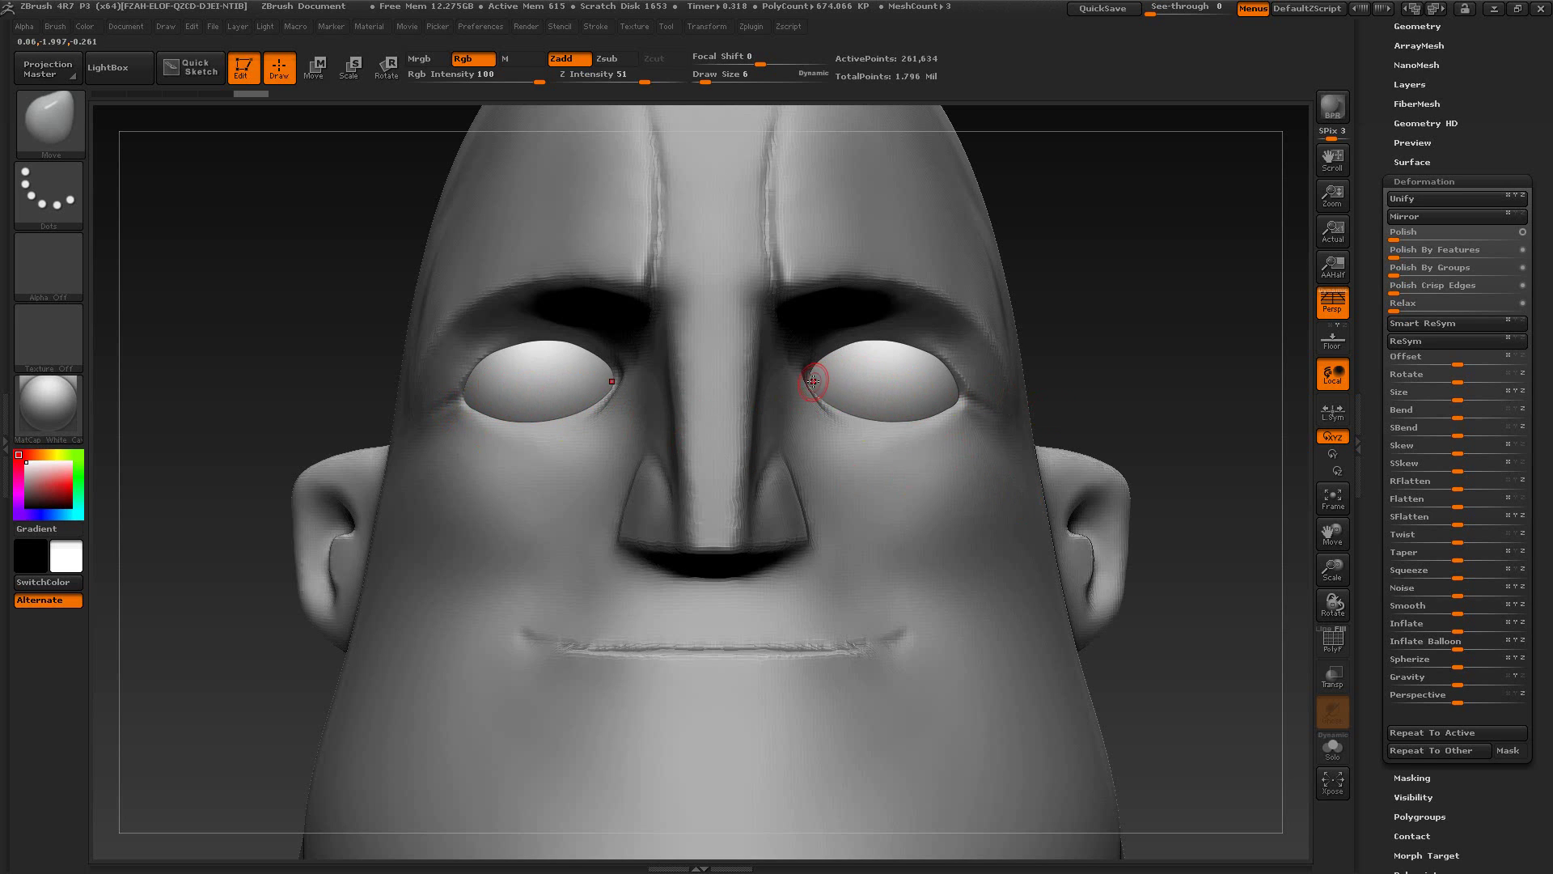
pyautogui.press('ctrl')
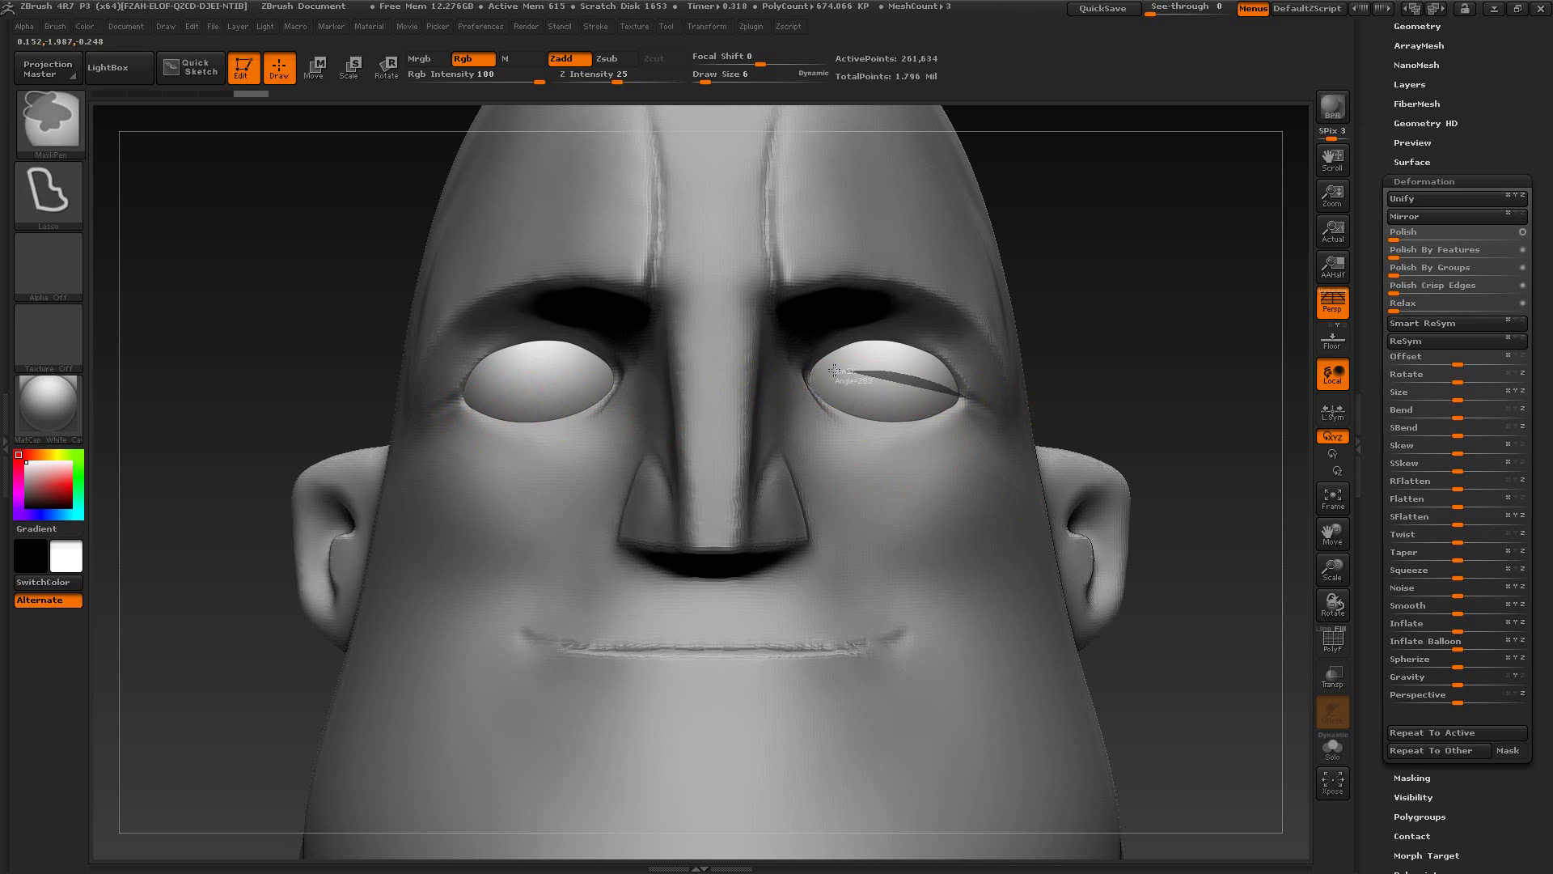
pyautogui.keyDown('ctrl'); pyautogui.moveTo(787, 391); pyautogui.dragTo(789, 393); pyautogui.keyUp('ctrl')
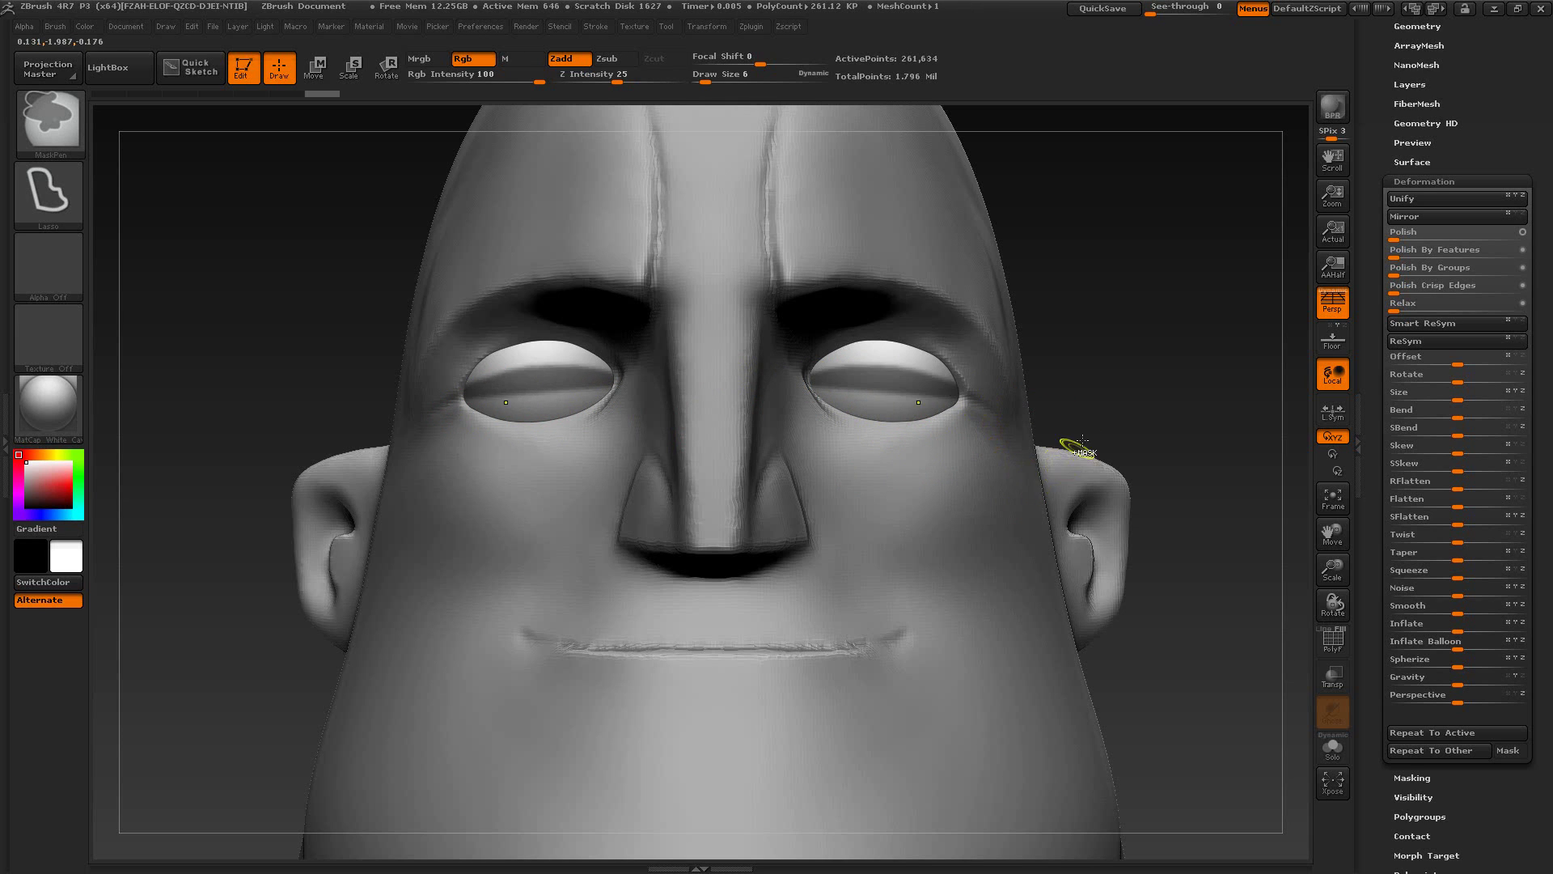
pyautogui.moveTo(1127, 361)
pyautogui.mouseDown()
pyautogui.moveTo(1080, 390)
pyautogui.moveTo(1133, 361)
pyautogui.mouseUp()
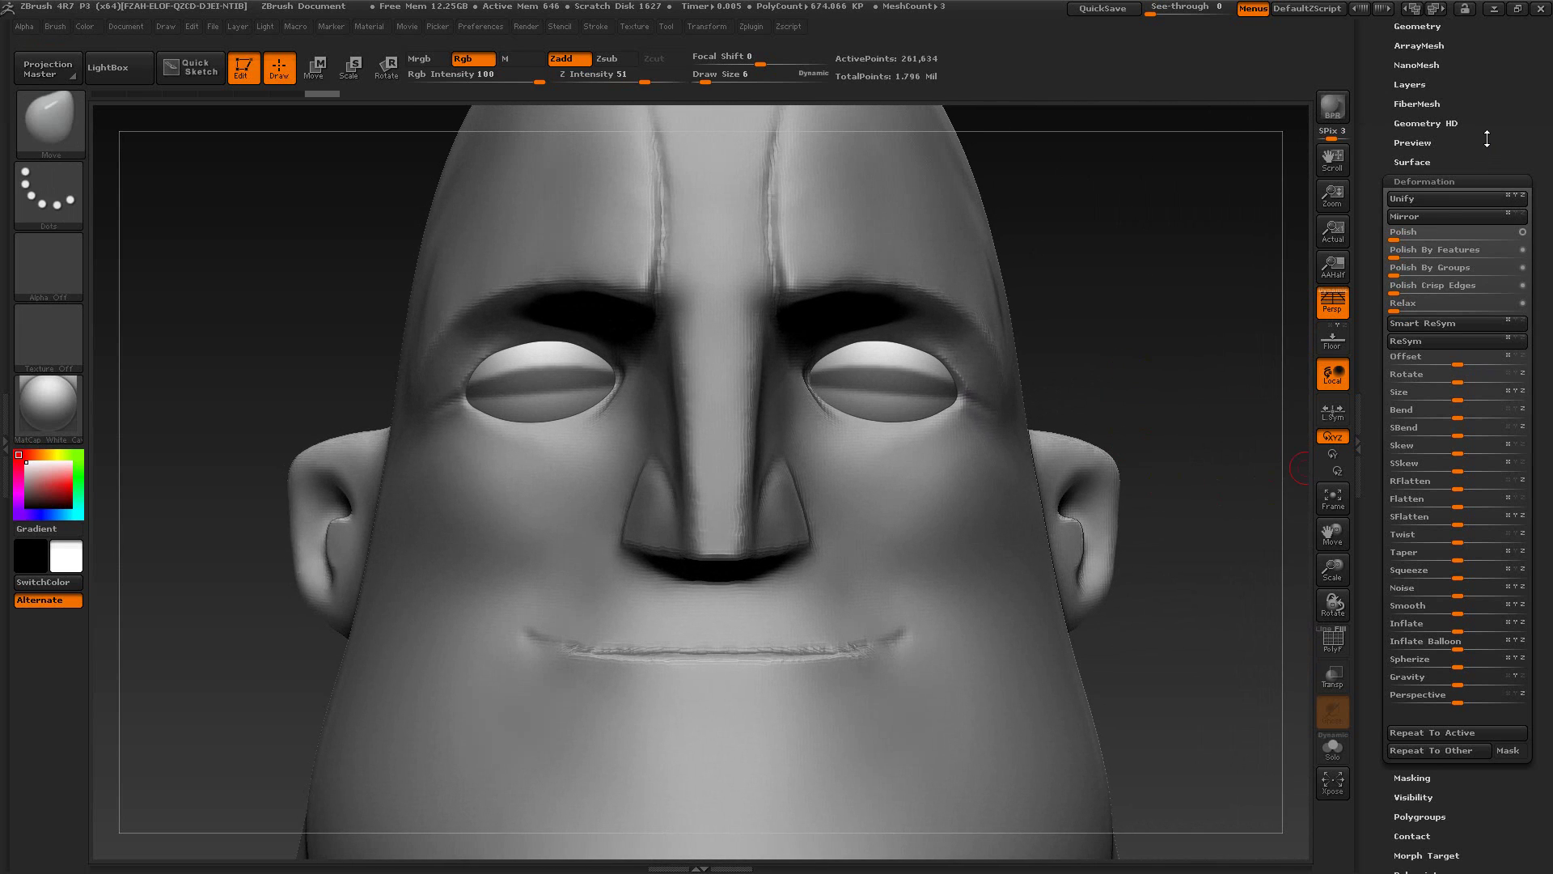
pyautogui.moveTo(1487, 139); pyautogui.dragTo(1487, 181)
pyautogui.moveTo(1376, 545); pyautogui.dragTo(1381, 417)
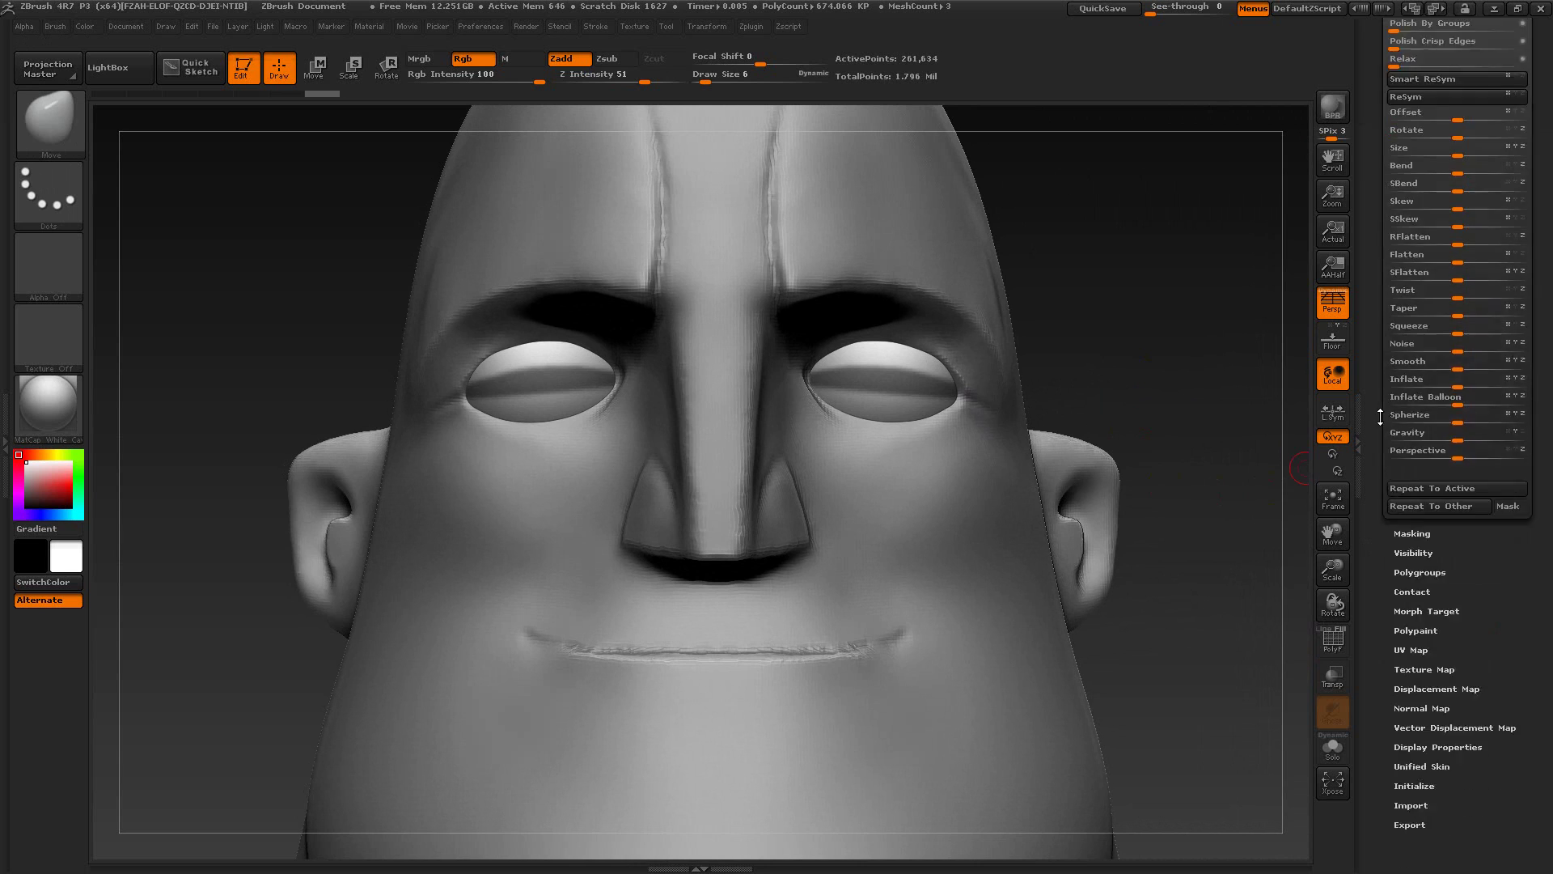
pyautogui.scroll(-3, 1380, 416)
pyautogui.click(1418, 414)
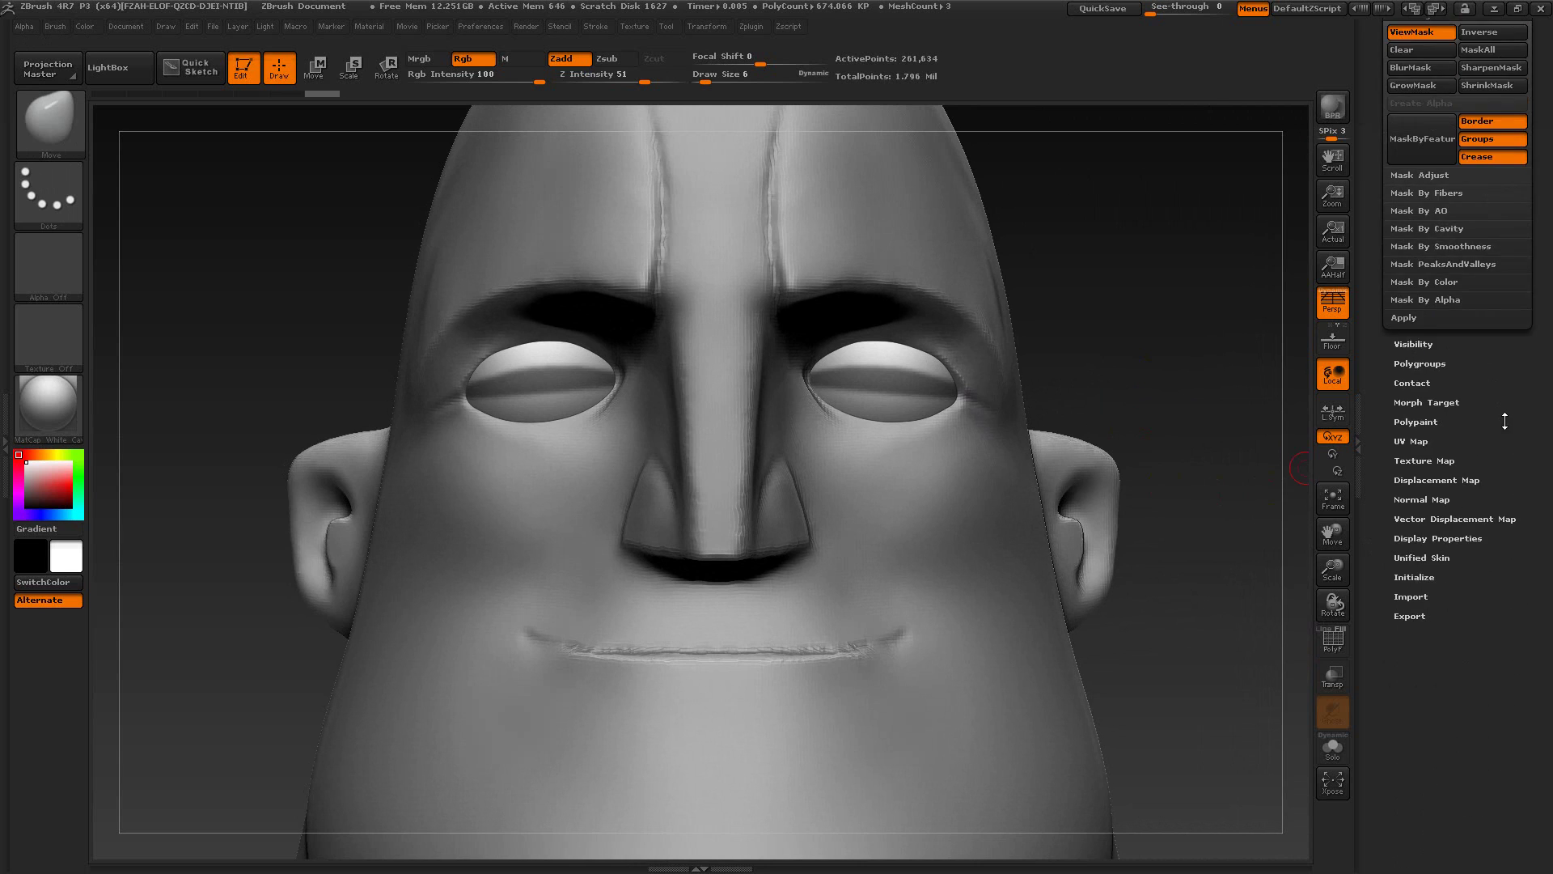
pyautogui.moveTo(1504, 421); pyautogui.dragTo(1505, 512)
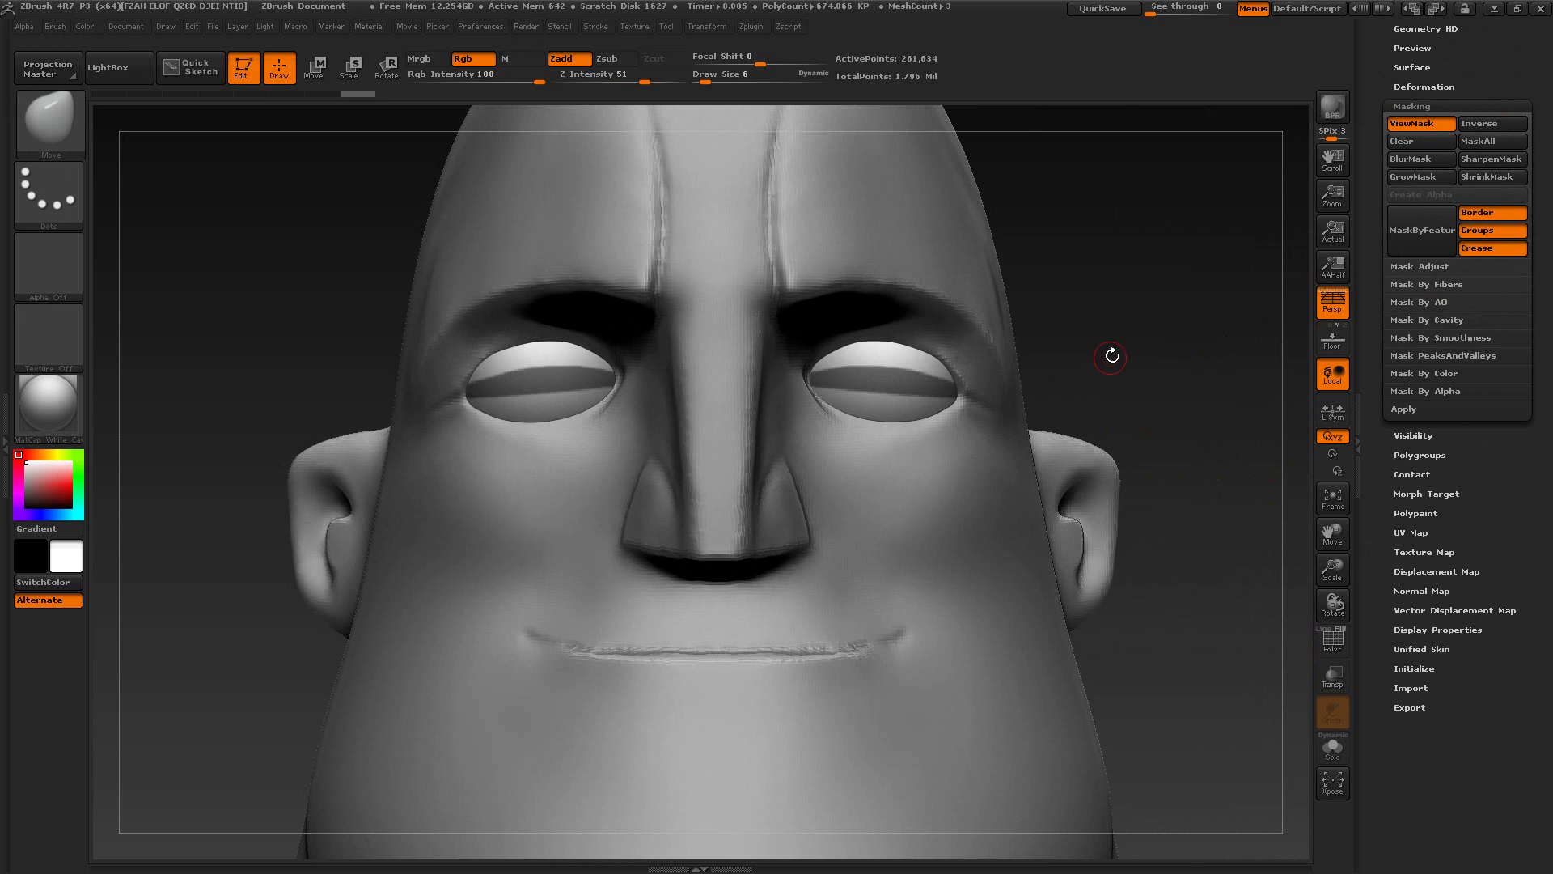
# Step: Apply the Inflate deformation to the masked eye spheres to form upper and lower eyelid edges, and clear the mask
pyautogui.moveTo(1109, 351); pyautogui.dragTo(1074, 409)
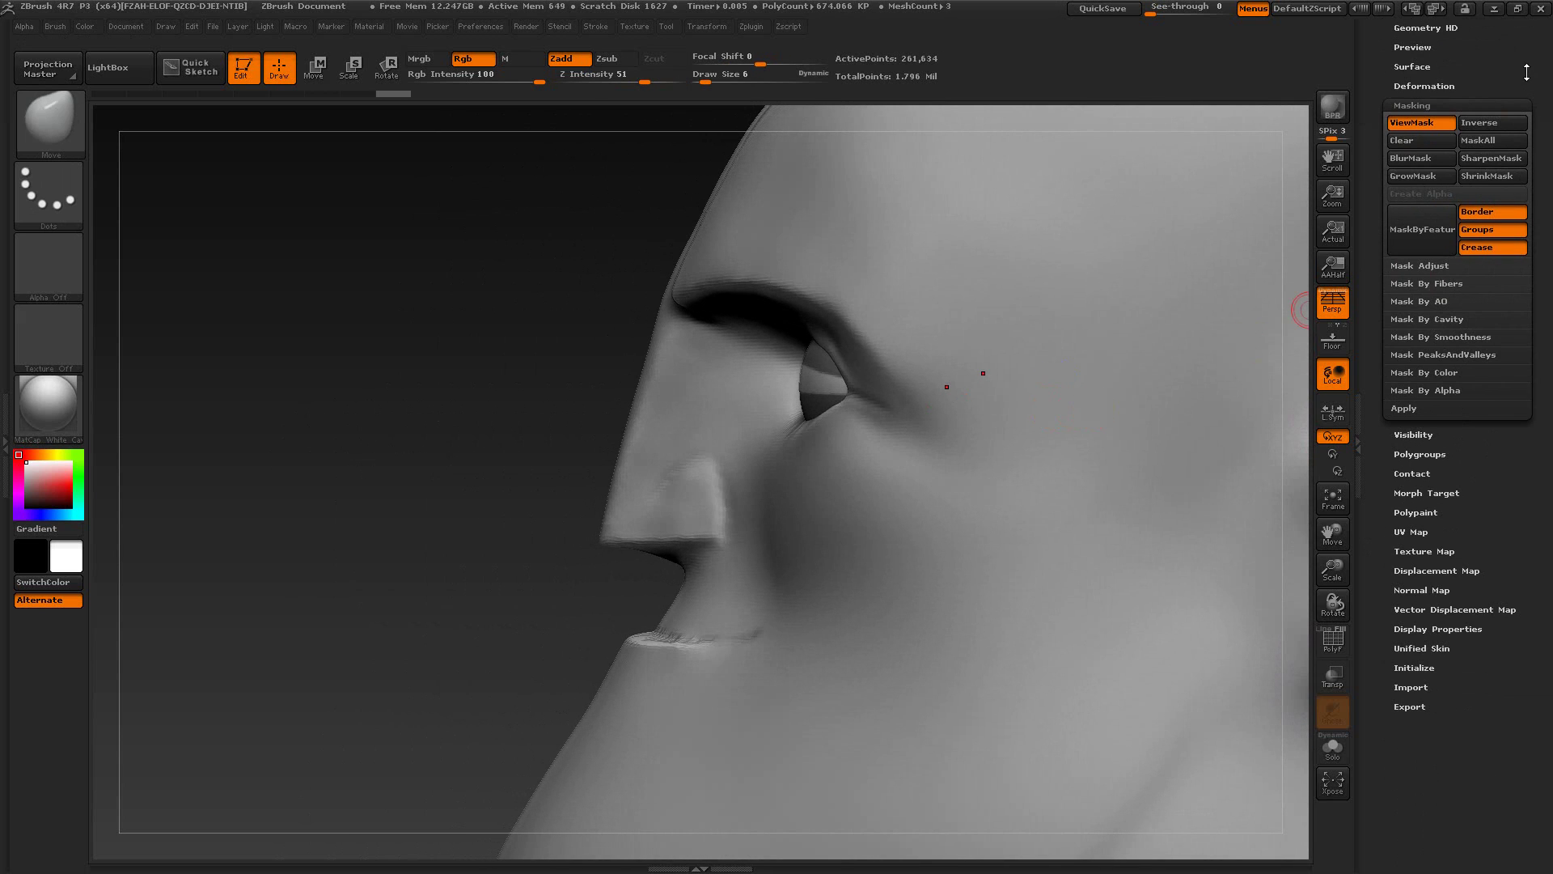
pyautogui.moveTo(1527, 73); pyautogui.dragTo(1467, 176)
pyautogui.click(1420, 160)
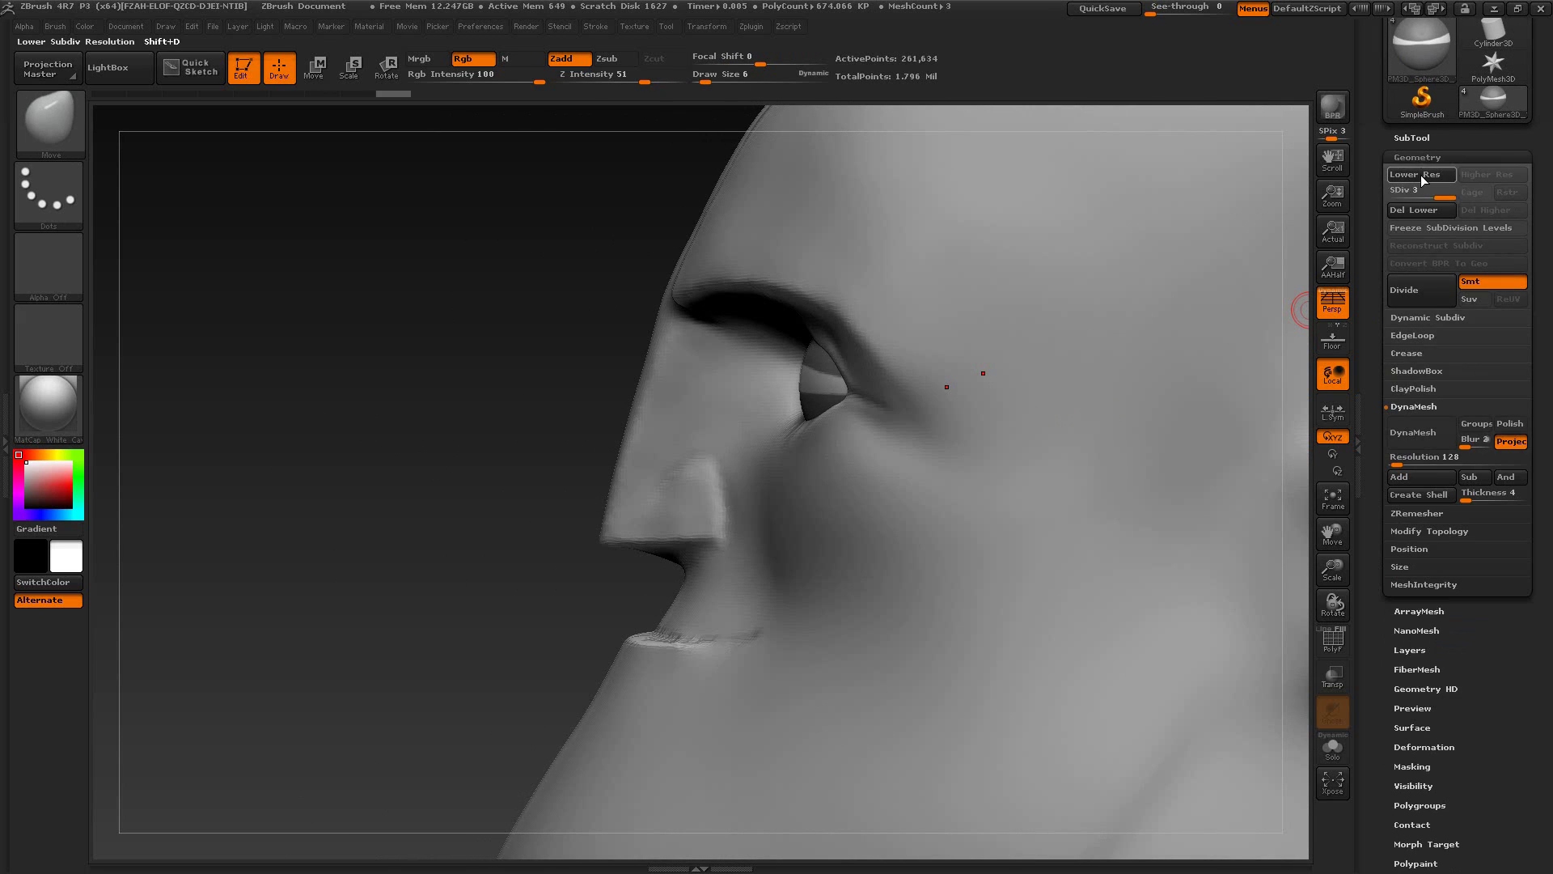
pyautogui.moveTo(1380, 482); pyautogui.dragTo(1382, 269)
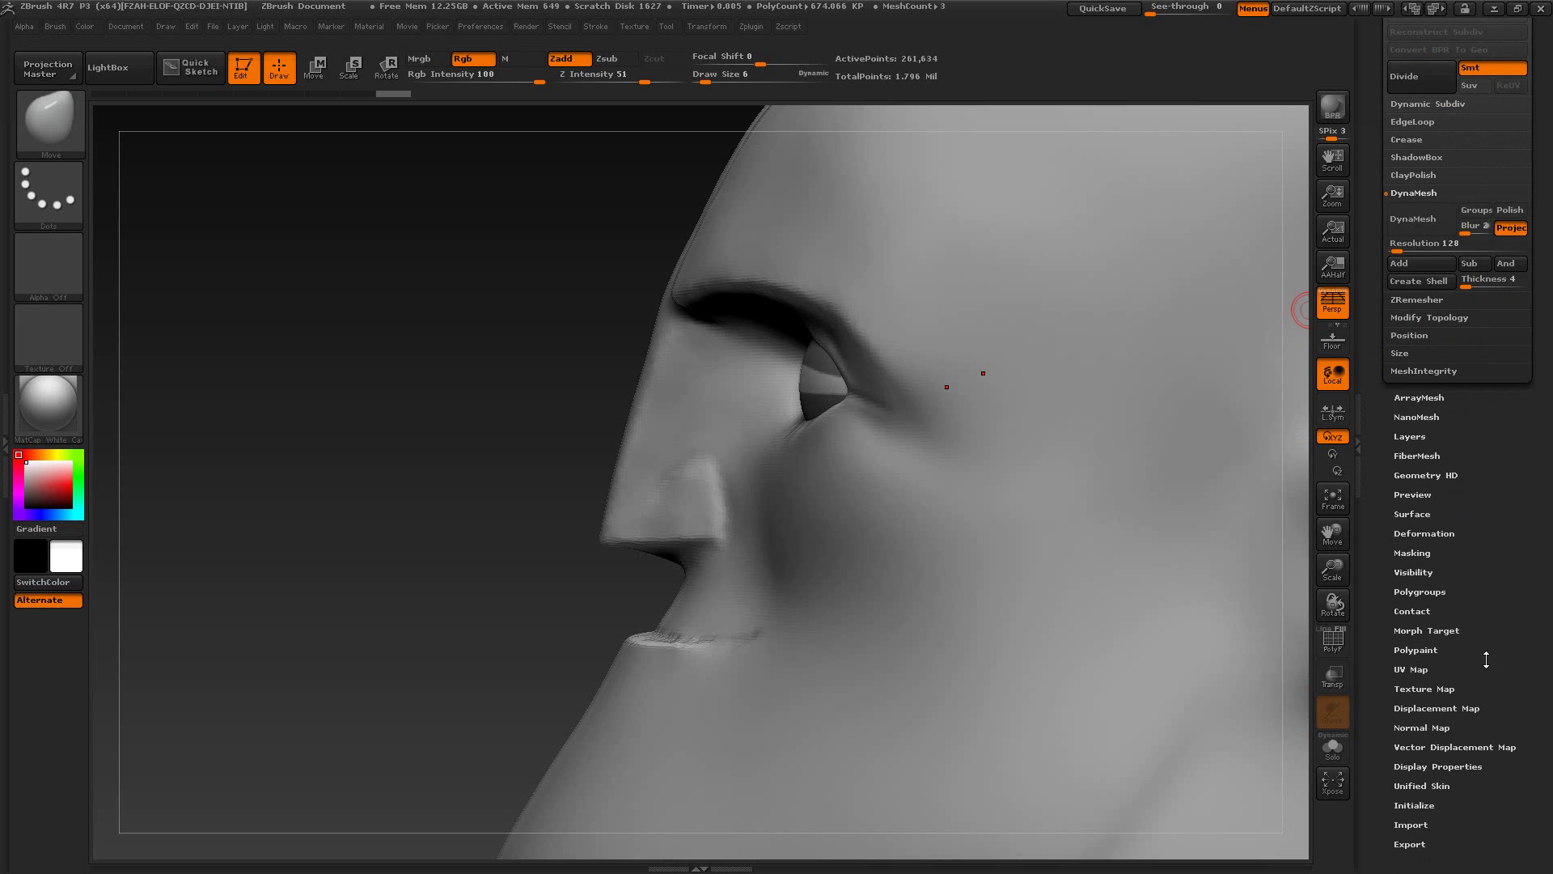
pyautogui.moveTo(1486, 659); pyautogui.dragTo(1425, 597)
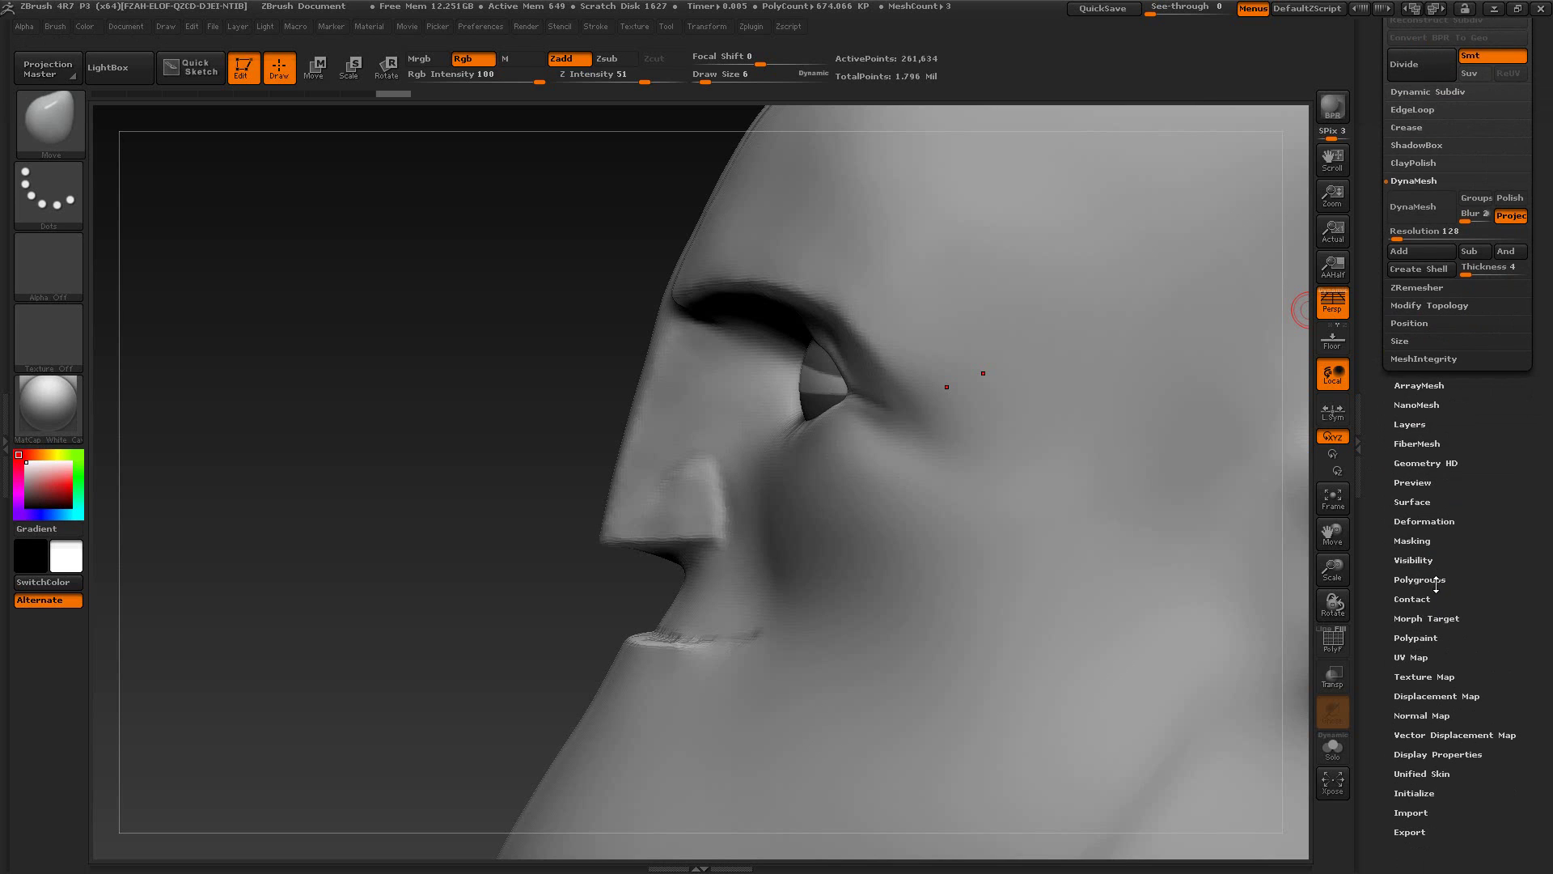
pyautogui.click(1440, 520)
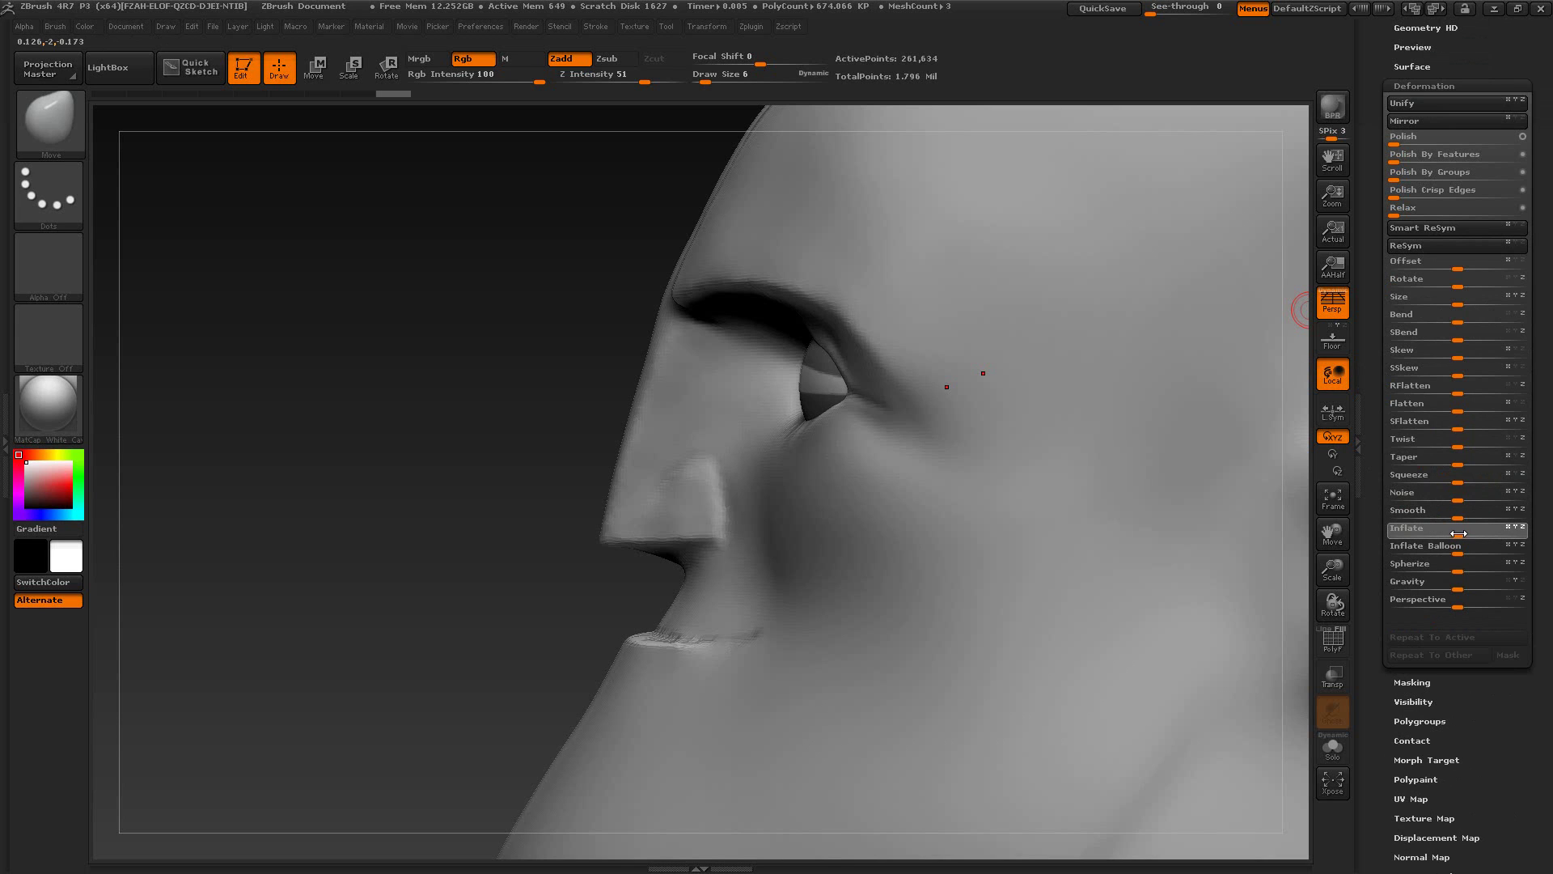
pyautogui.moveTo(1455, 534); pyautogui.dragTo(1454, 533)
pyautogui.moveTo(443, 462); pyautogui.dragTo(563, 517)
pyautogui.moveTo(1140, 370)
pyautogui.mouseDown()
pyautogui.moveTo(1140, 388)
pyautogui.moveTo(1139, 353)
pyautogui.mouseUp()
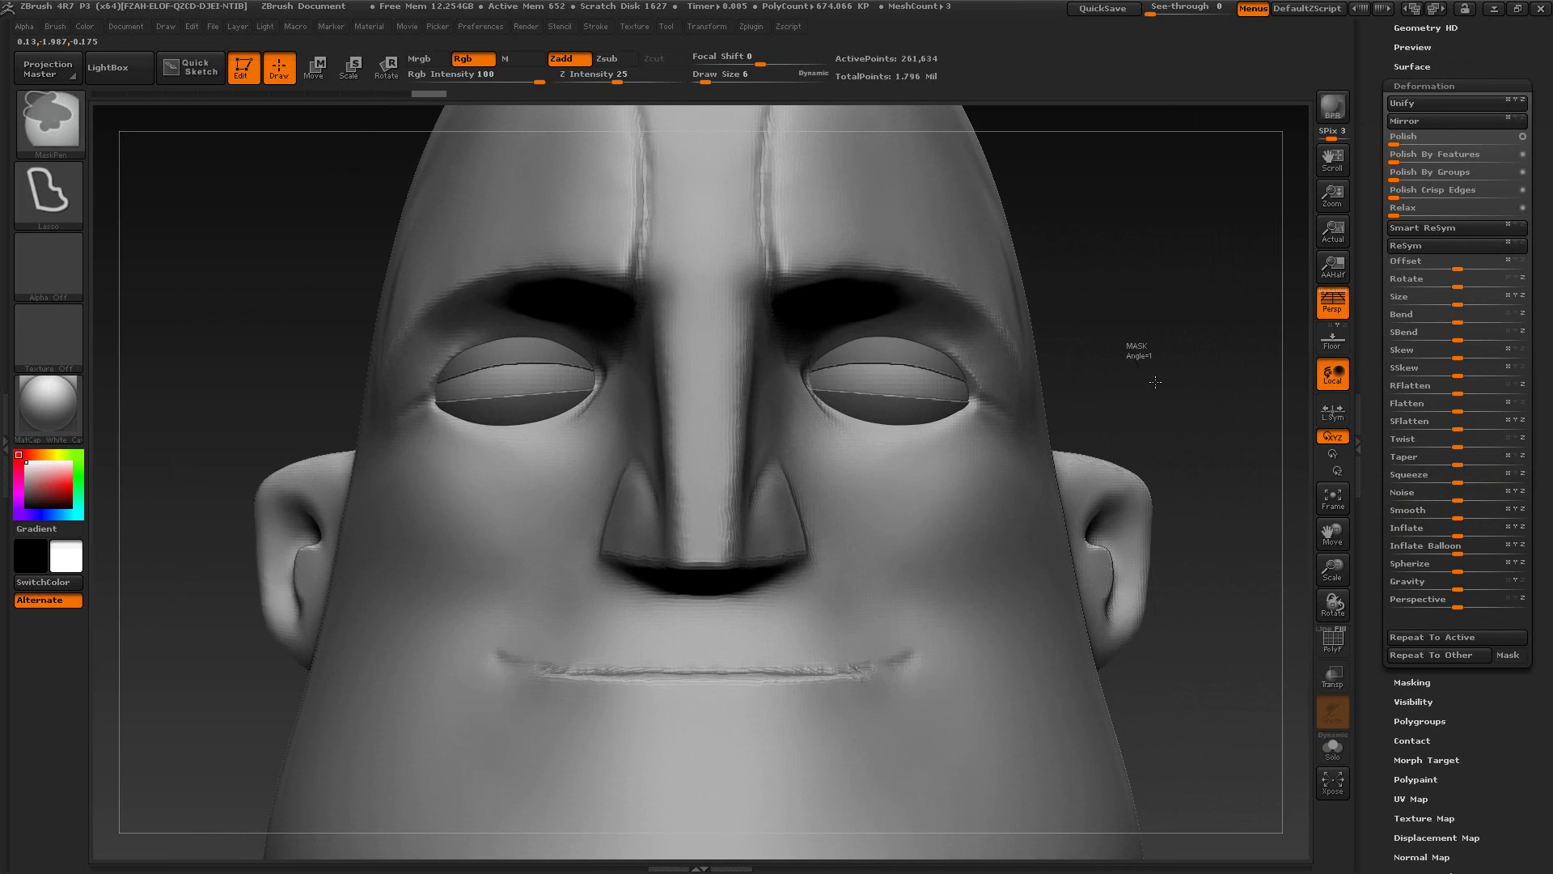
pyautogui.keyDown('ctrl'); pyautogui.keyDown('shift'); pyautogui.click(1140, 350); pyautogui.keyUp('shift'); pyautogui.keyUp('ctrl')
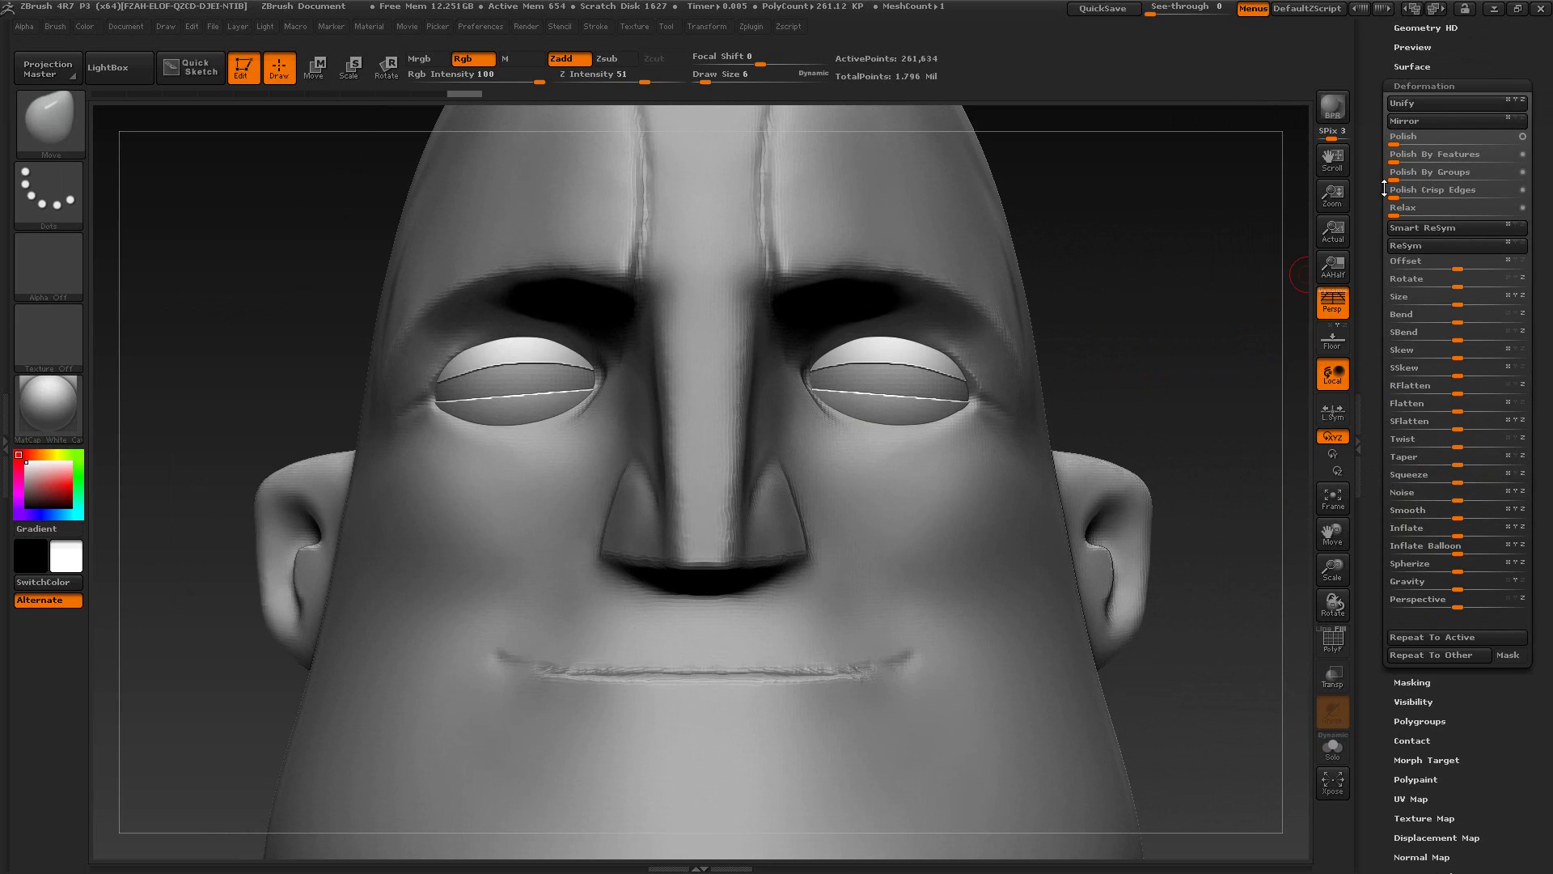
# Step: Turn off projection in the DynaMesh settings of the eyelid spheres
pyautogui.moveTo(1384, 188); pyautogui.dragTo(1375, 255)
pyautogui.click(1421, 61)
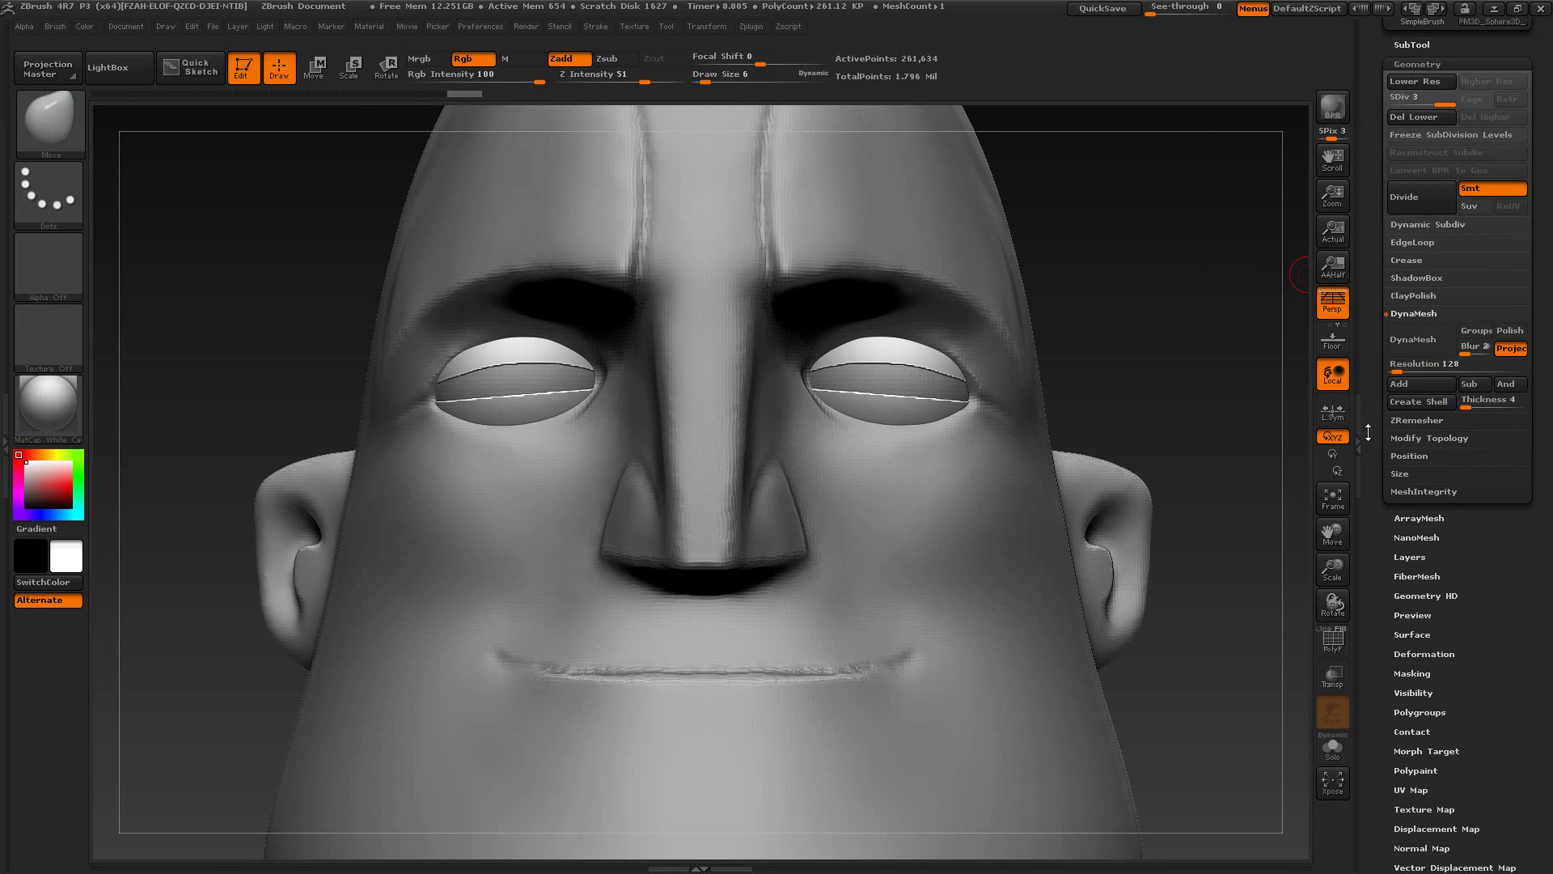
pyautogui.moveTo(1221, 390); pyautogui.dragTo(1189, 378)
pyautogui.moveTo(1372, 273); pyautogui.dragTo(1371, 292)
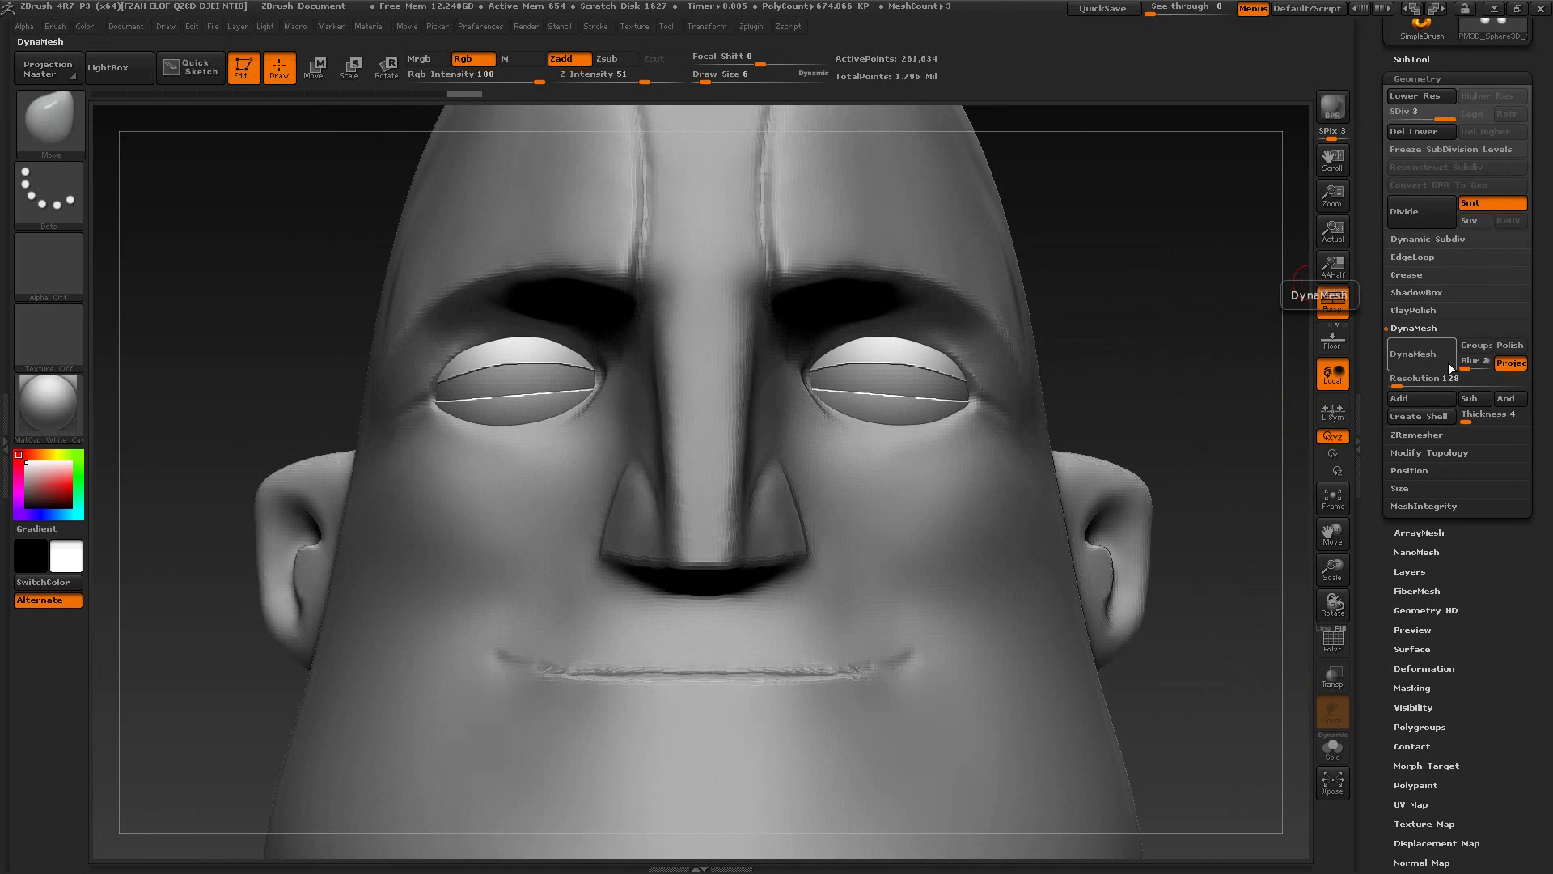
pyautogui.click(1510, 364)
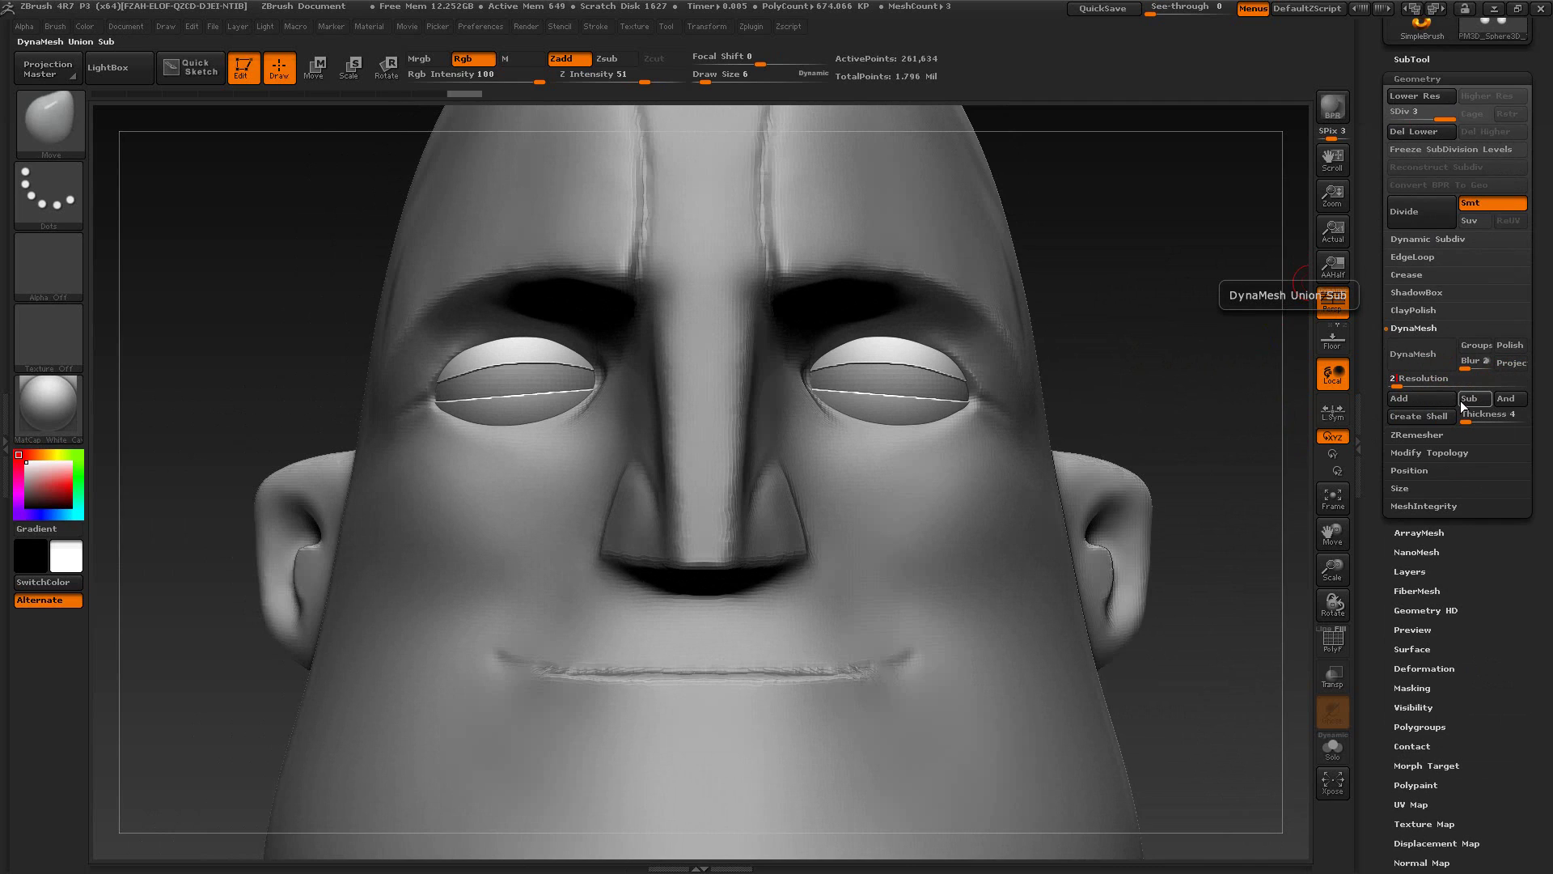
# Step: Try remeshing the eyelid spheres with DynaMesh, including at resolution 1024, without freezing subdivision levels, and undo the remesh
pyautogui.click(1420, 357)
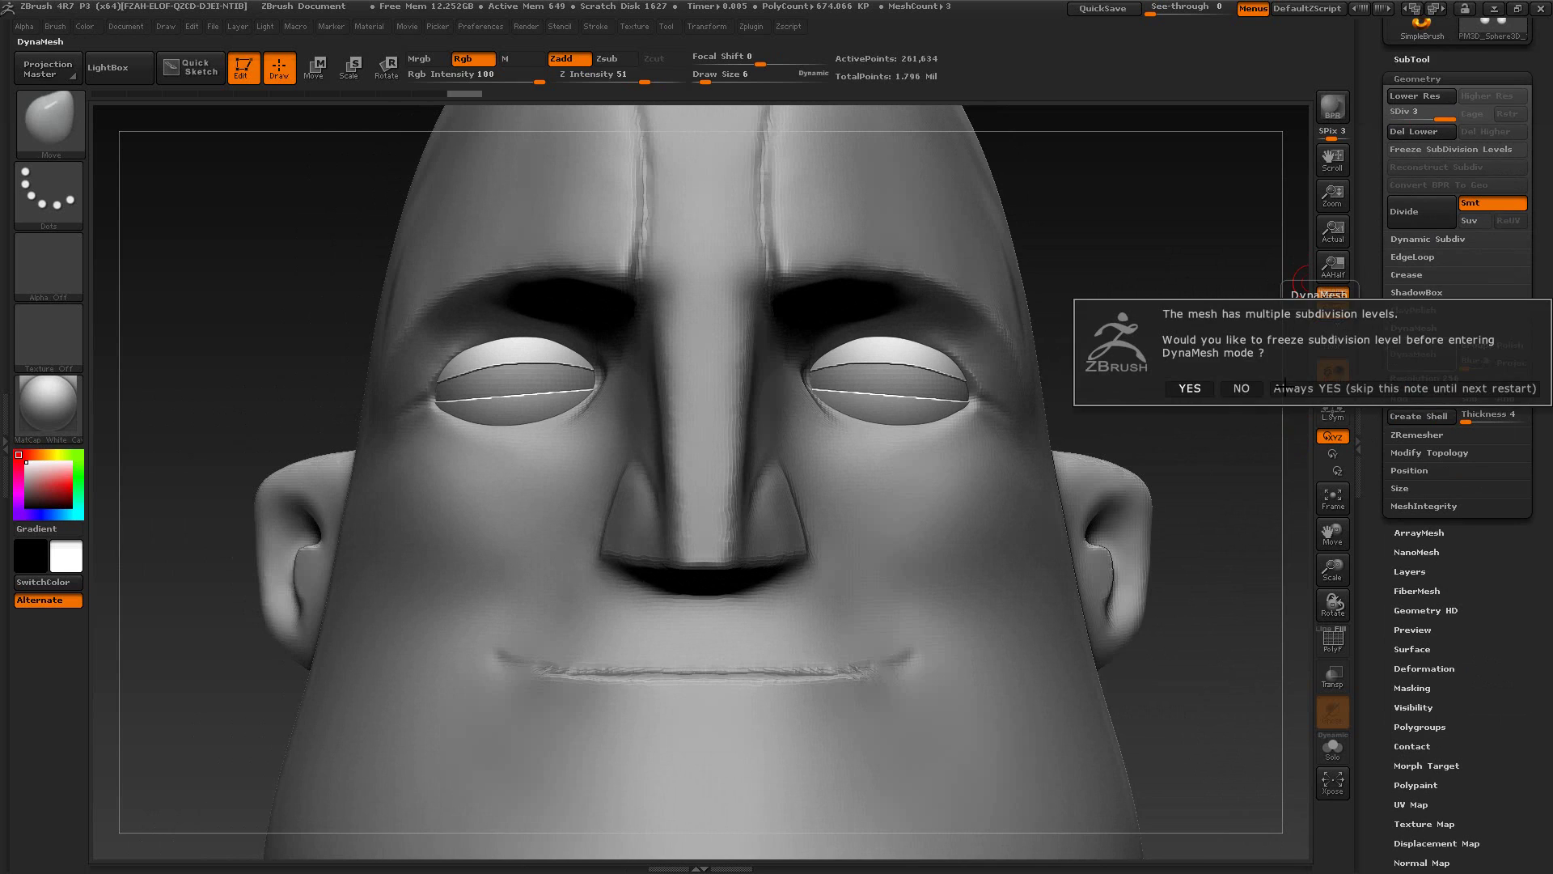
pyautogui.click(1242, 390)
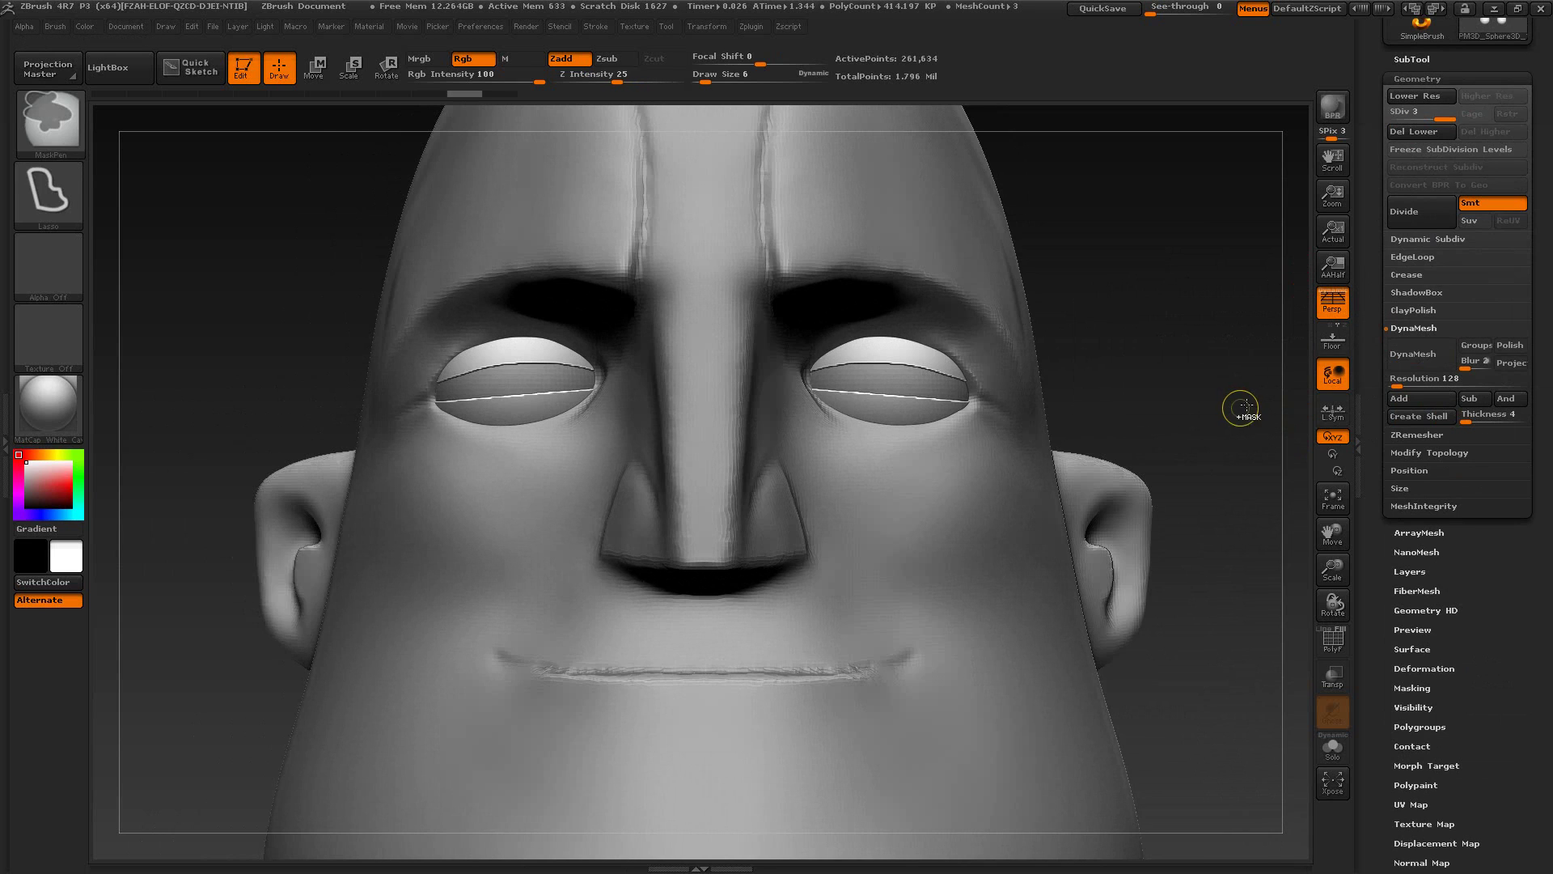
pyautogui.click(1426, 378)
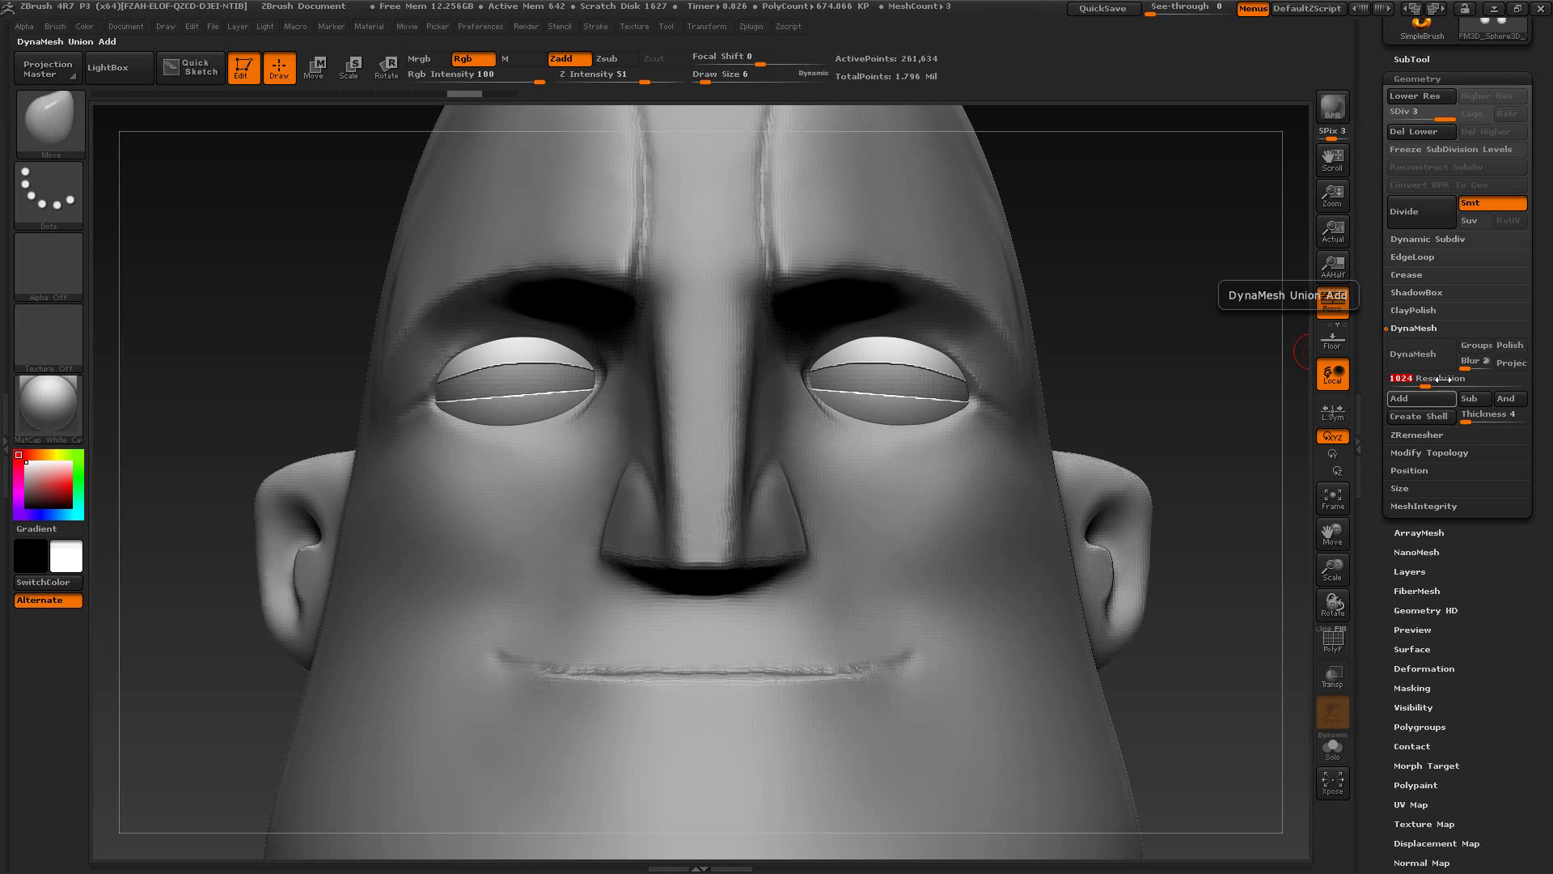
pyautogui.click(1430, 149)
pyautogui.click(1412, 356)
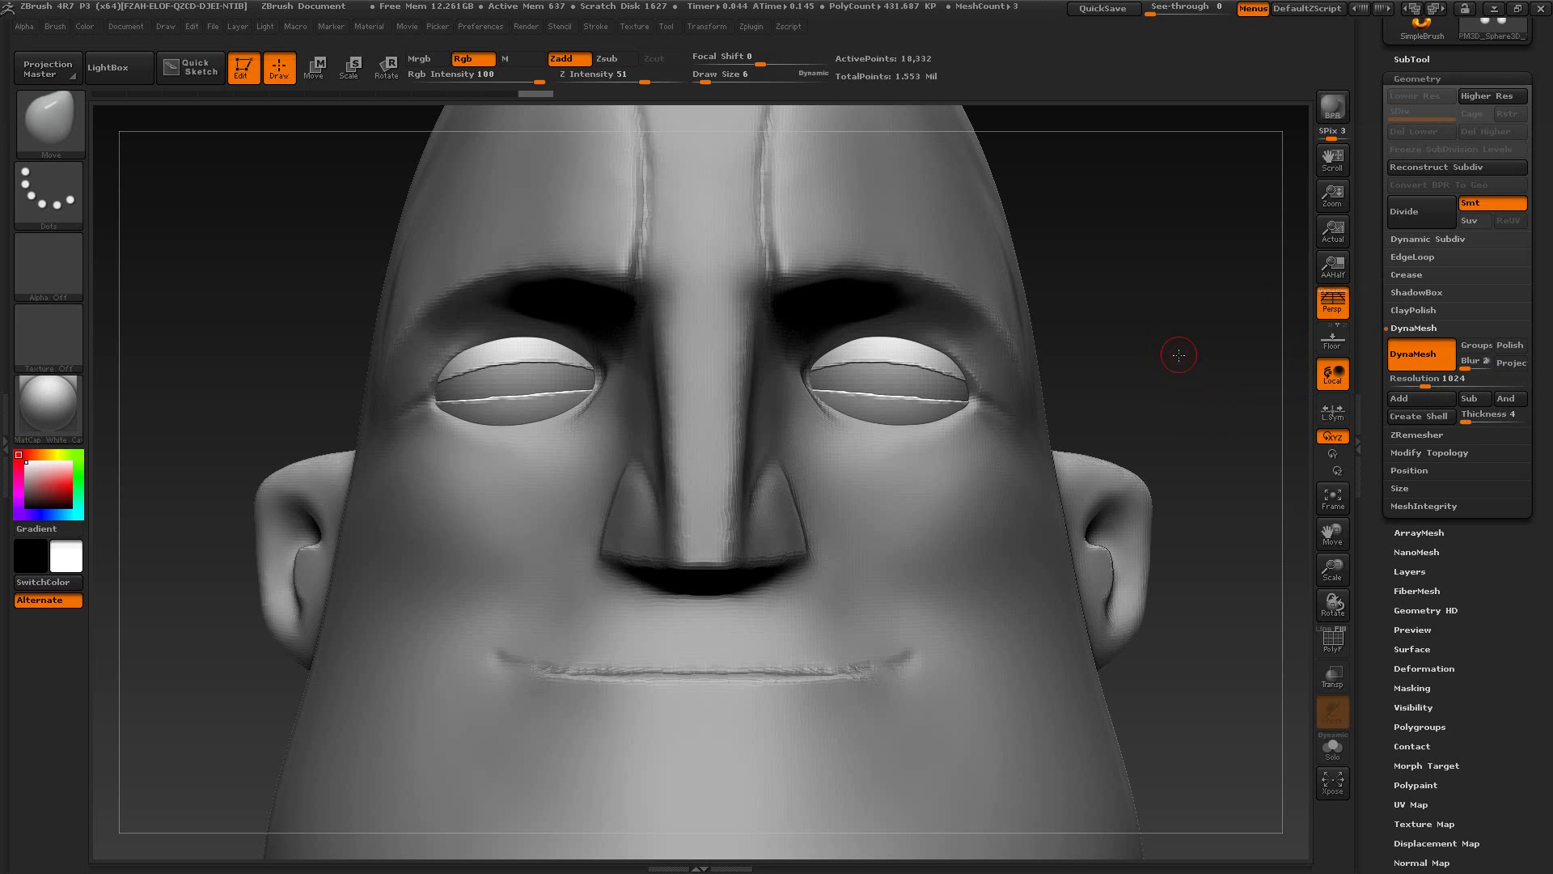
pyautogui.keyDown('alt'); pyautogui.moveTo(1172, 350); pyautogui.dragTo(1155, 374); pyautogui.keyUp('alt')
pyautogui.press('ctrl')
pyautogui.hotkey('ctrl', 'z')
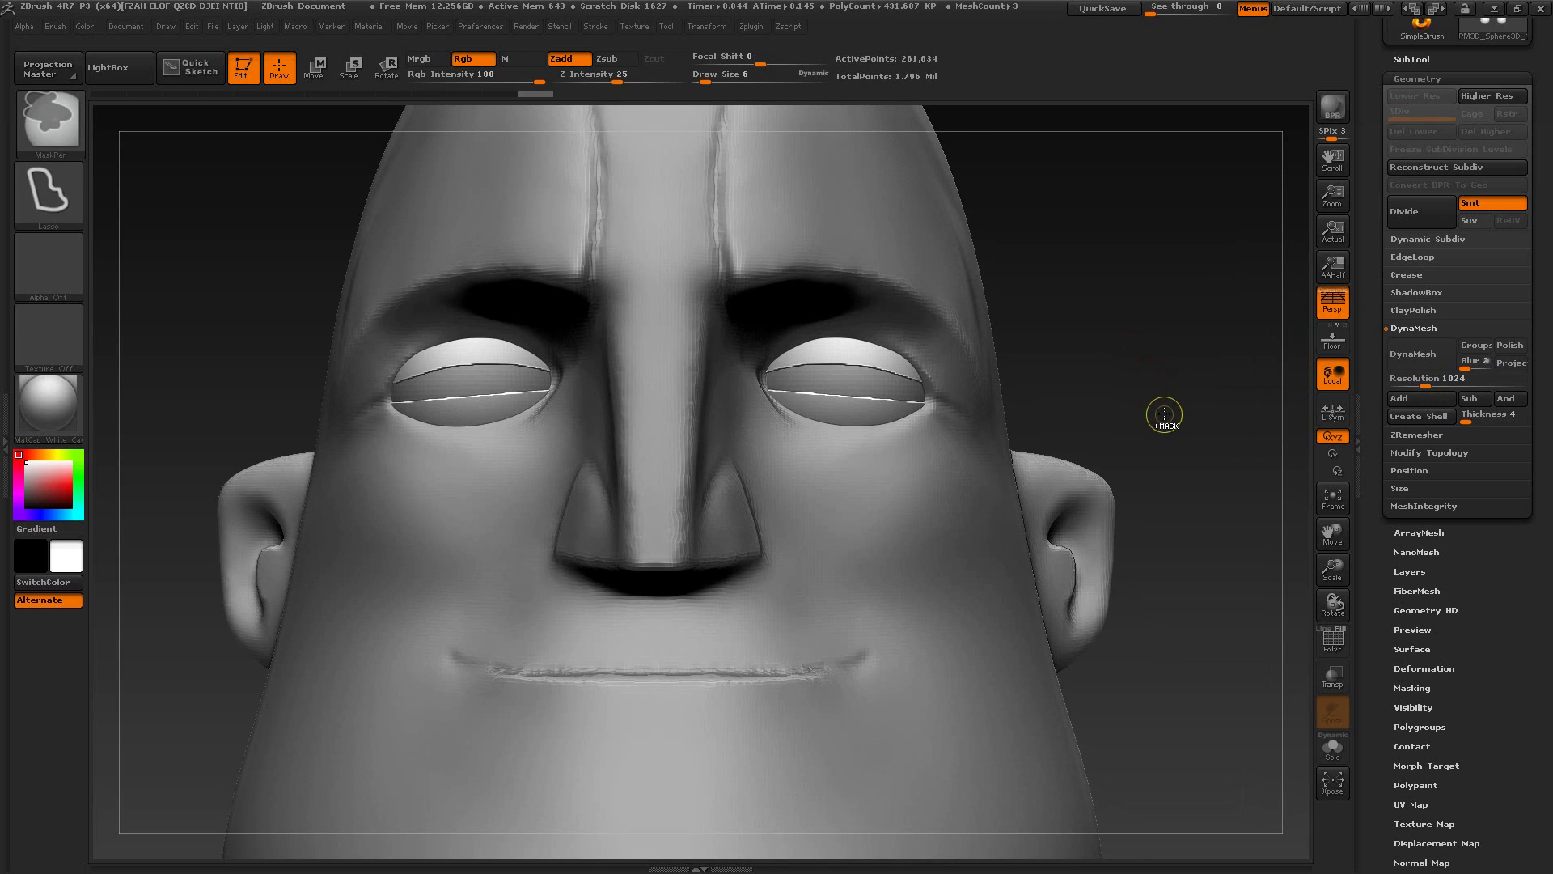
# Step: Subdivide the eyelid spheres once and remesh them with DynaMesh at resolution 2048, without freezing subdivision levels
pyautogui.hotkey('ctrl', 'd')
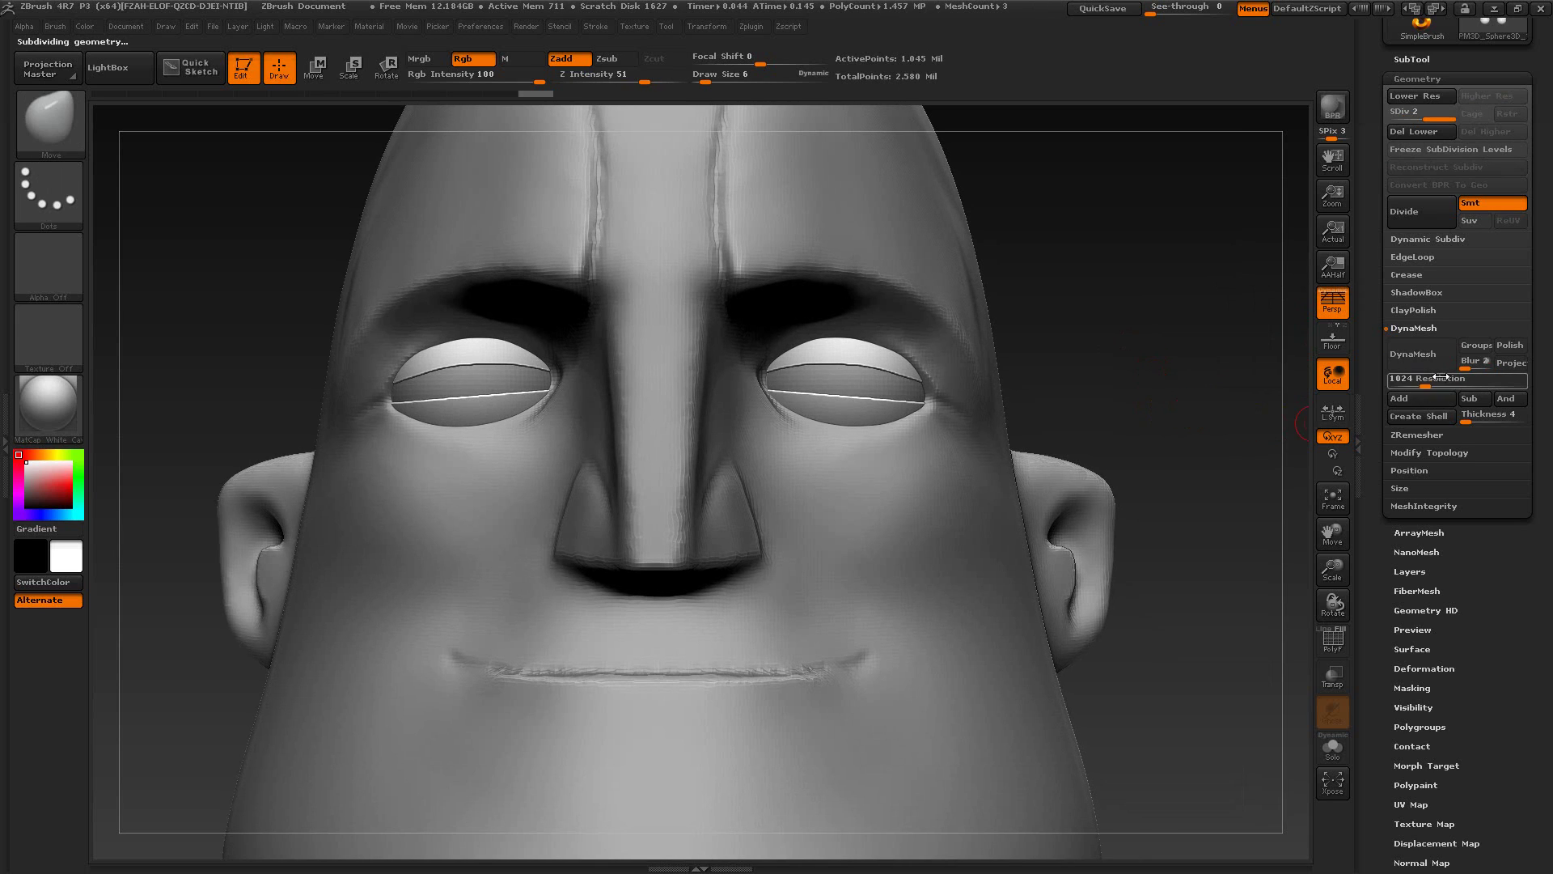
pyautogui.write('2048')
pyautogui.press('Return')
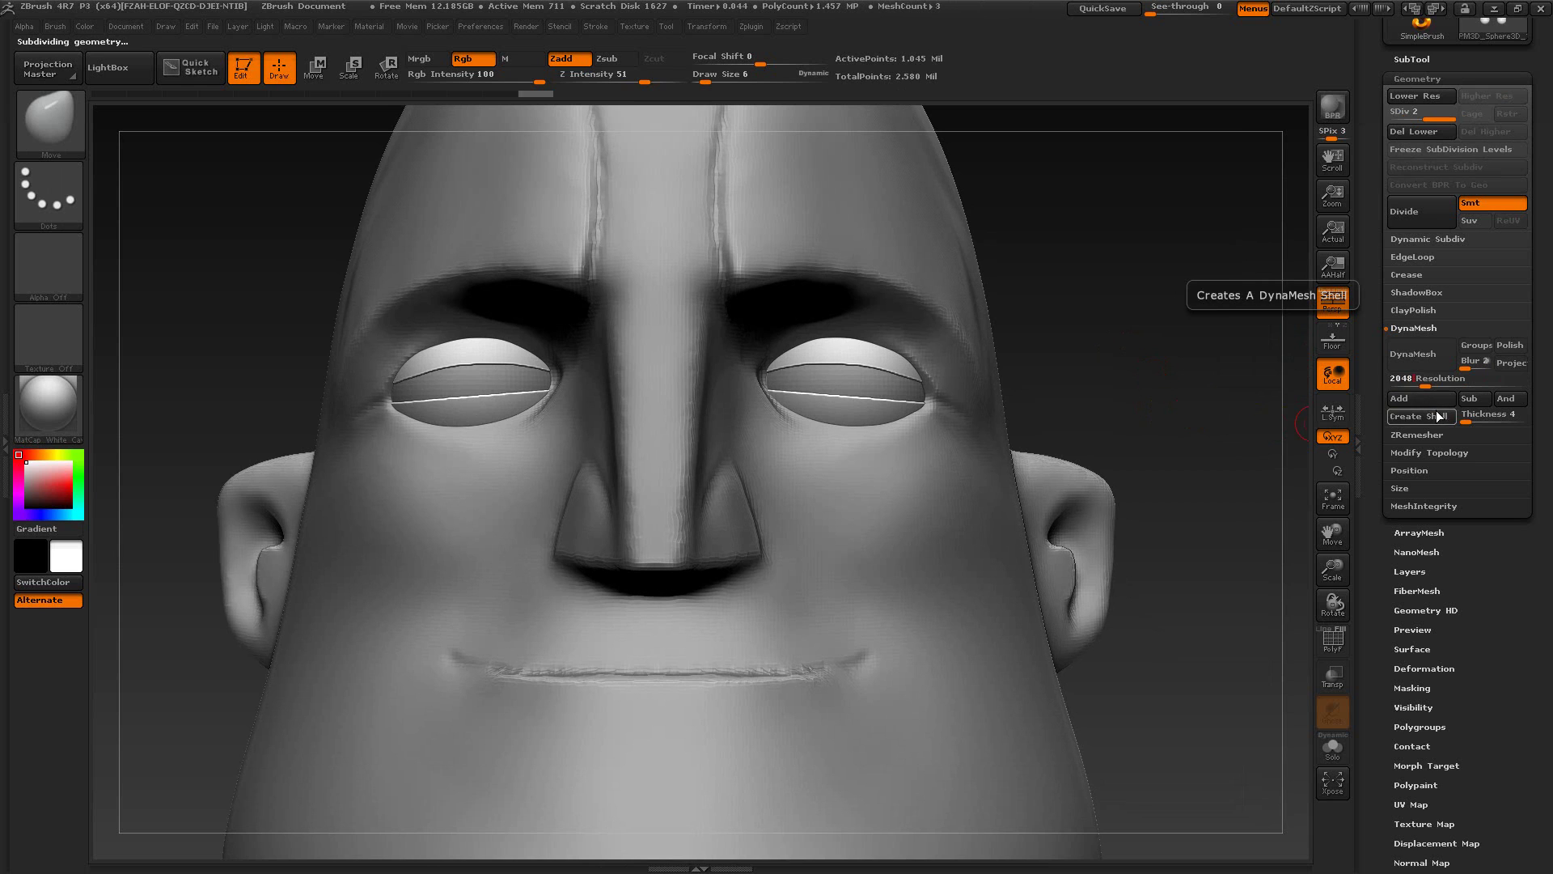
pyautogui.click(1415, 358)
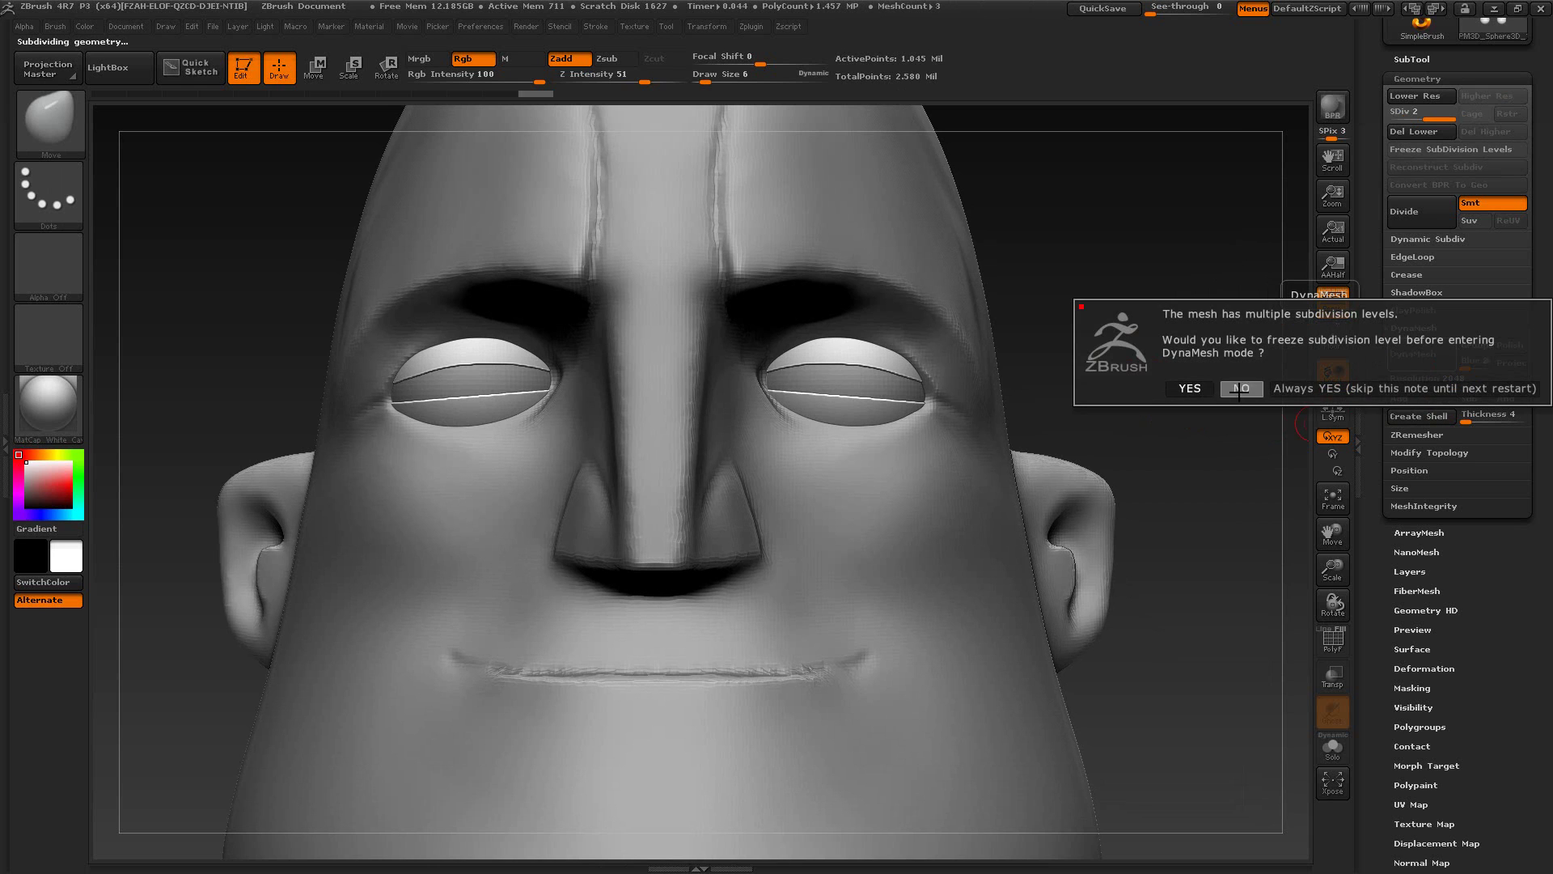
pyautogui.click(1240, 388)
# Step: Compare the remeshed eyelids with the reference image in XnView, and inspect them from the side of the head in ZBrush
pyautogui.moveTo(1117, 392); pyautogui.dragTo(1184, 377)
pyautogui.hotkey('alt', 'Tab')
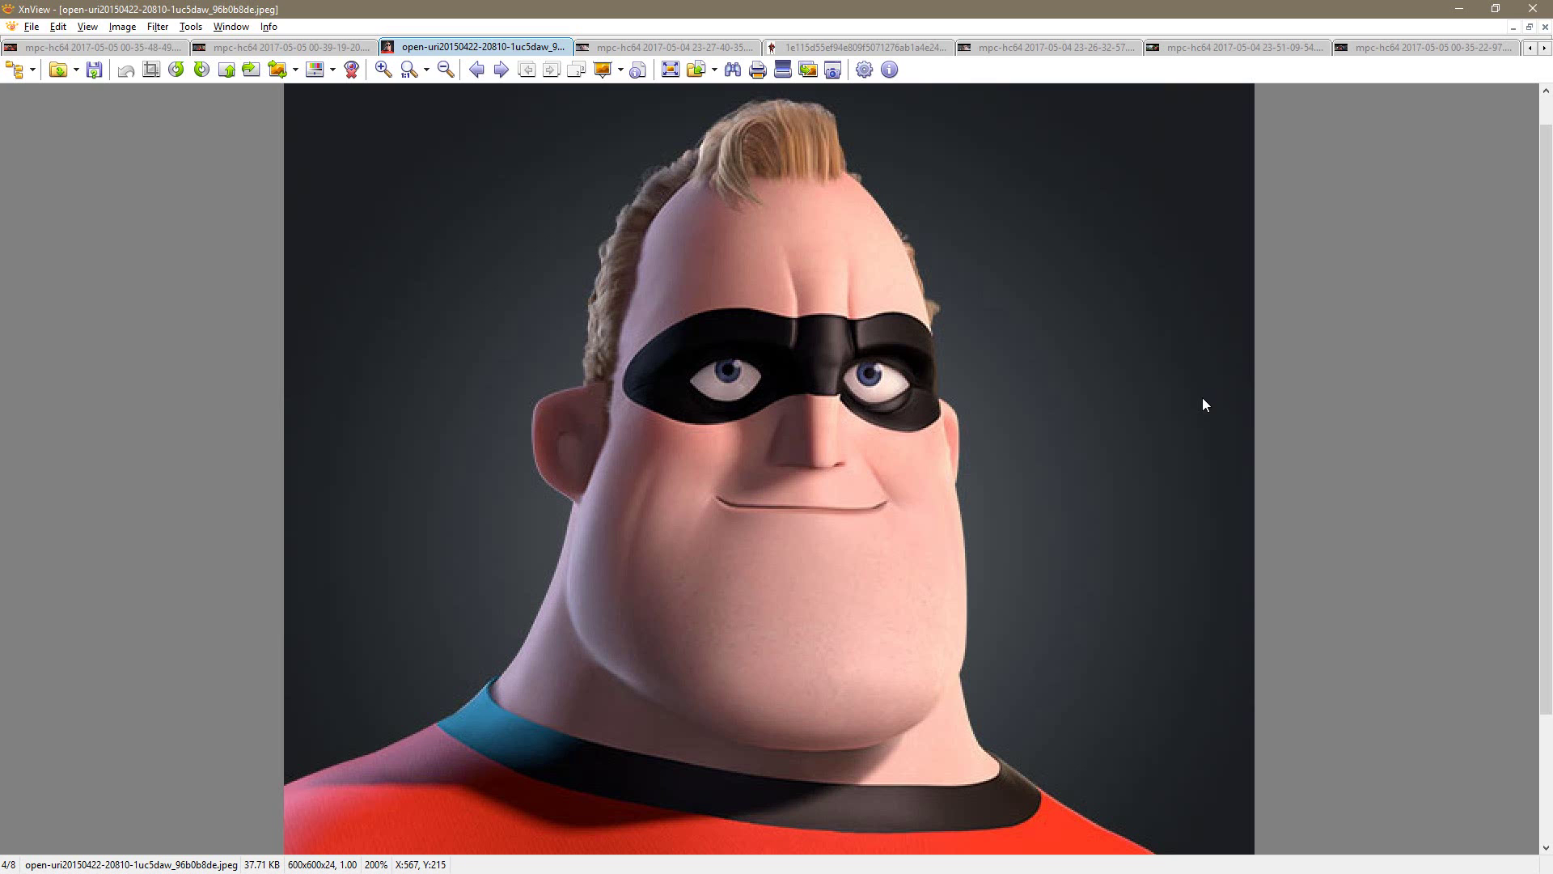
pyautogui.hotkey('alt', 'Tab')
pyautogui.moveTo(1197, 367); pyautogui.dragTo(1216, 380)
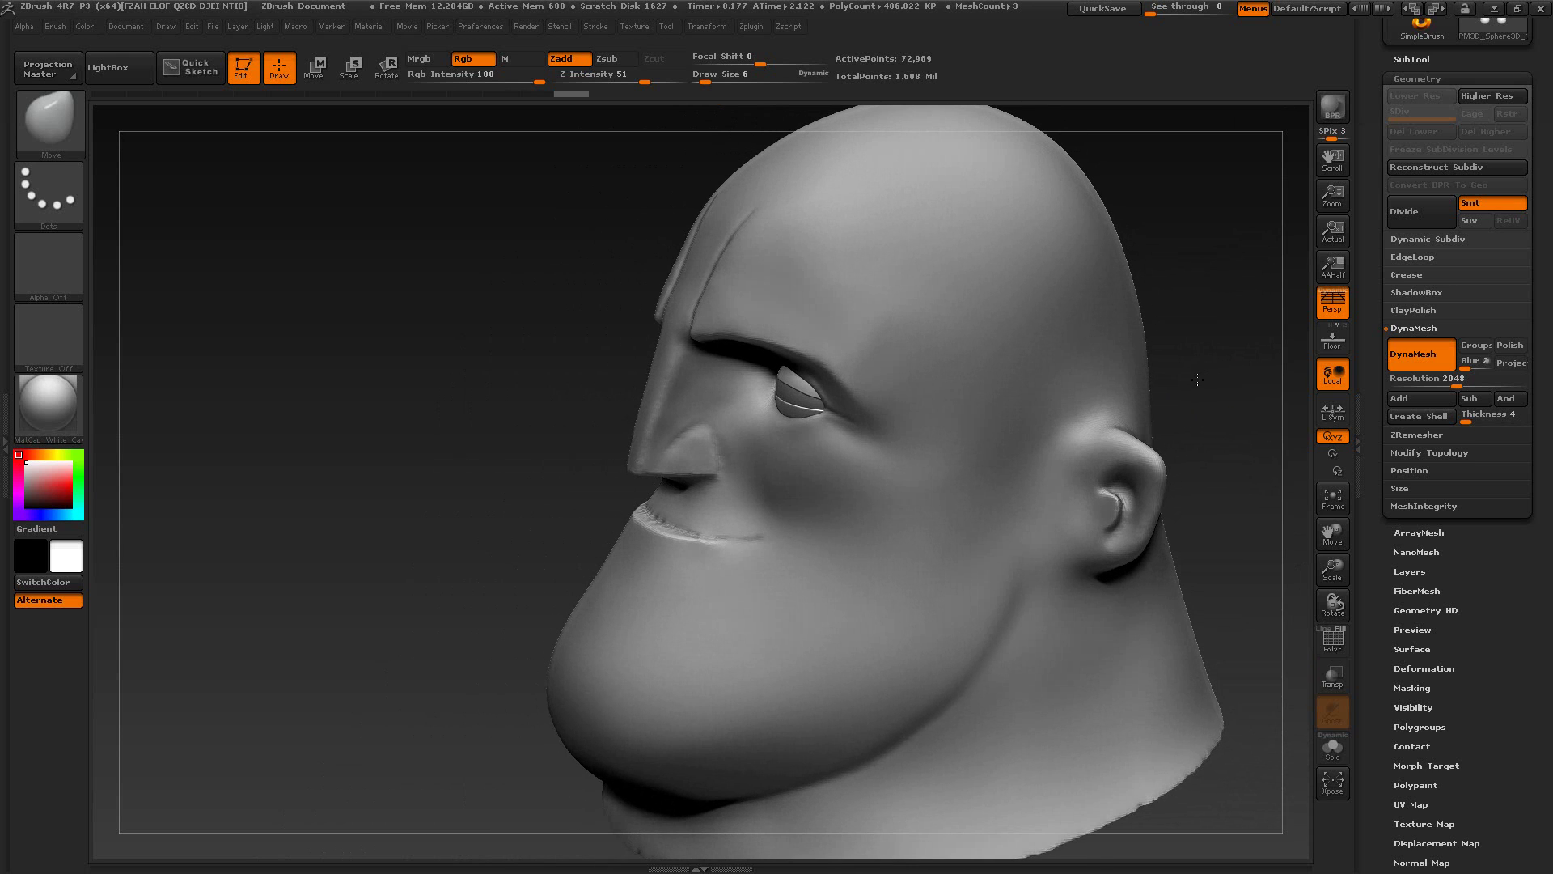
# Step: Inflate the eyelid spheres slightly with the Inflate deformation, and compare the eyes with the reference image in XnView
pyautogui.click(1412, 61)
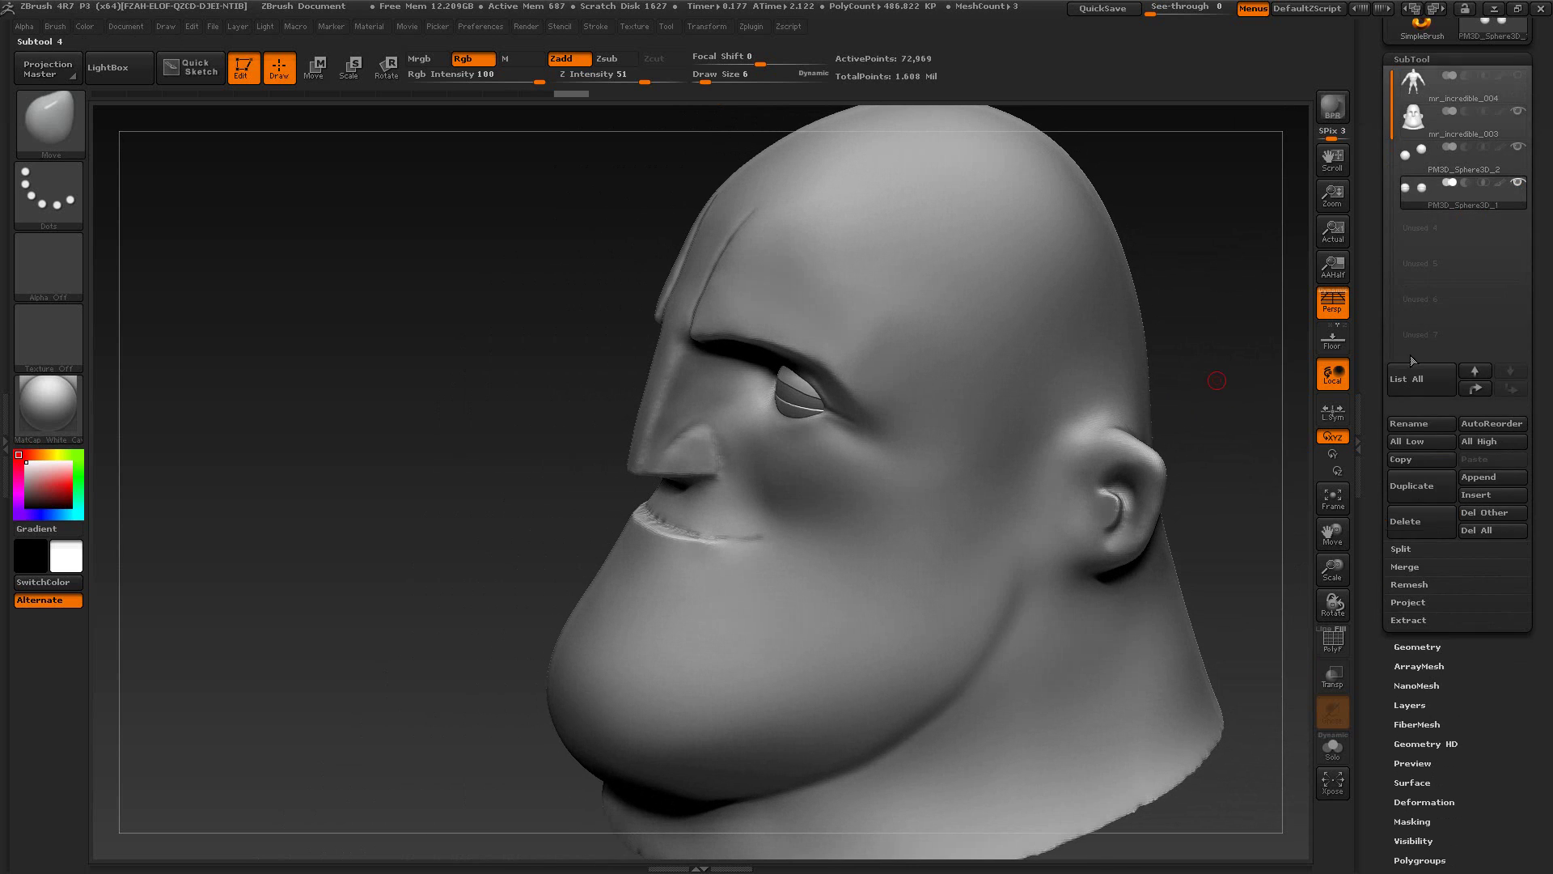
pyautogui.moveTo(1466, 698); pyautogui.dragTo(1474, 541)
pyautogui.click(1424, 641)
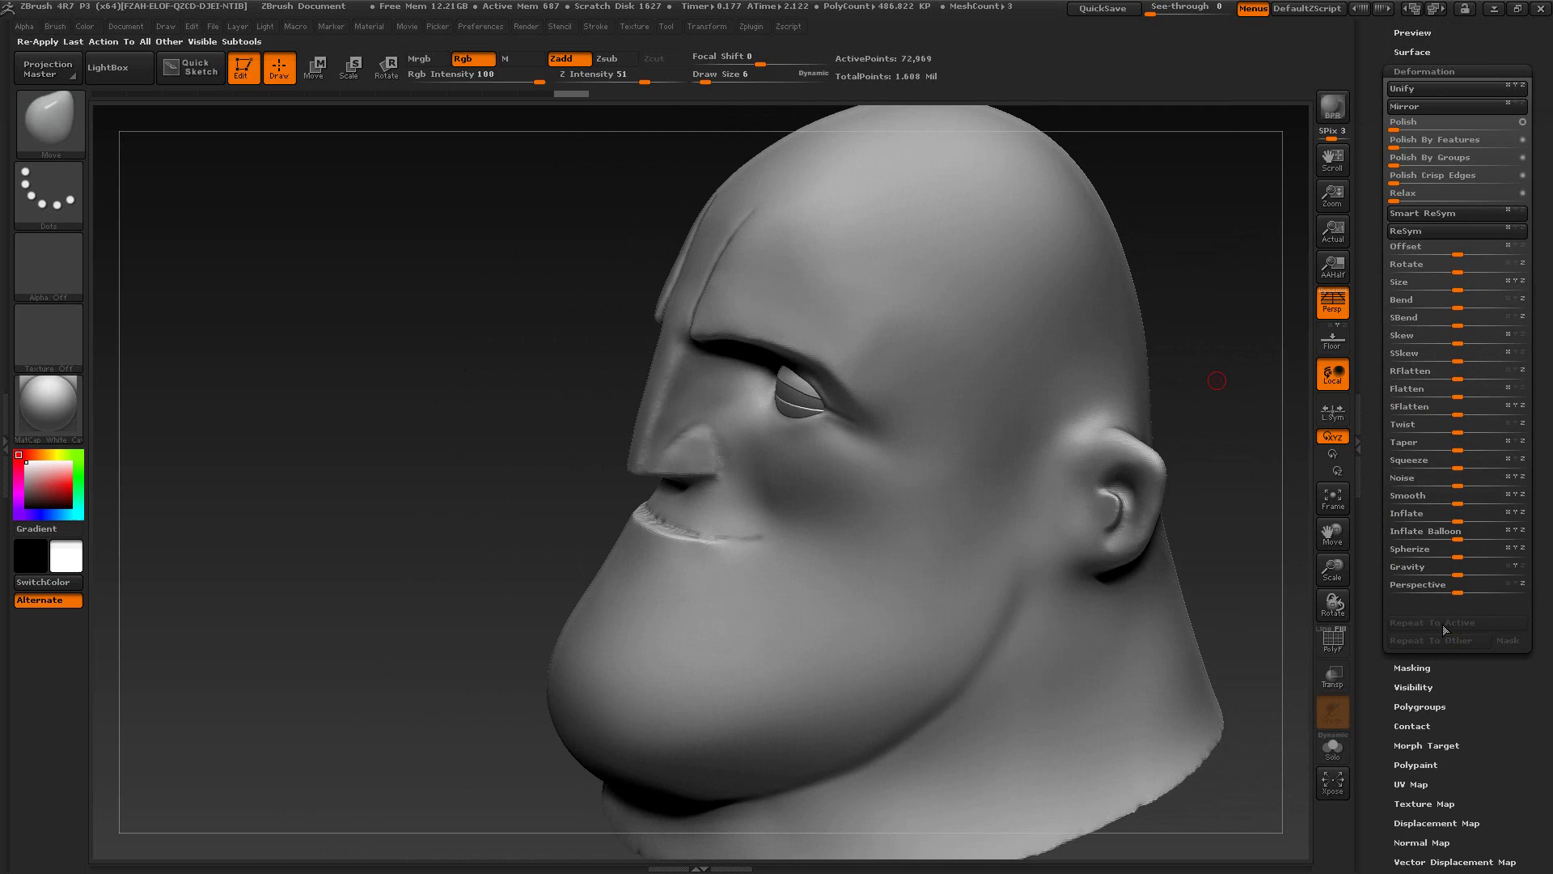
pyautogui.click(1459, 520)
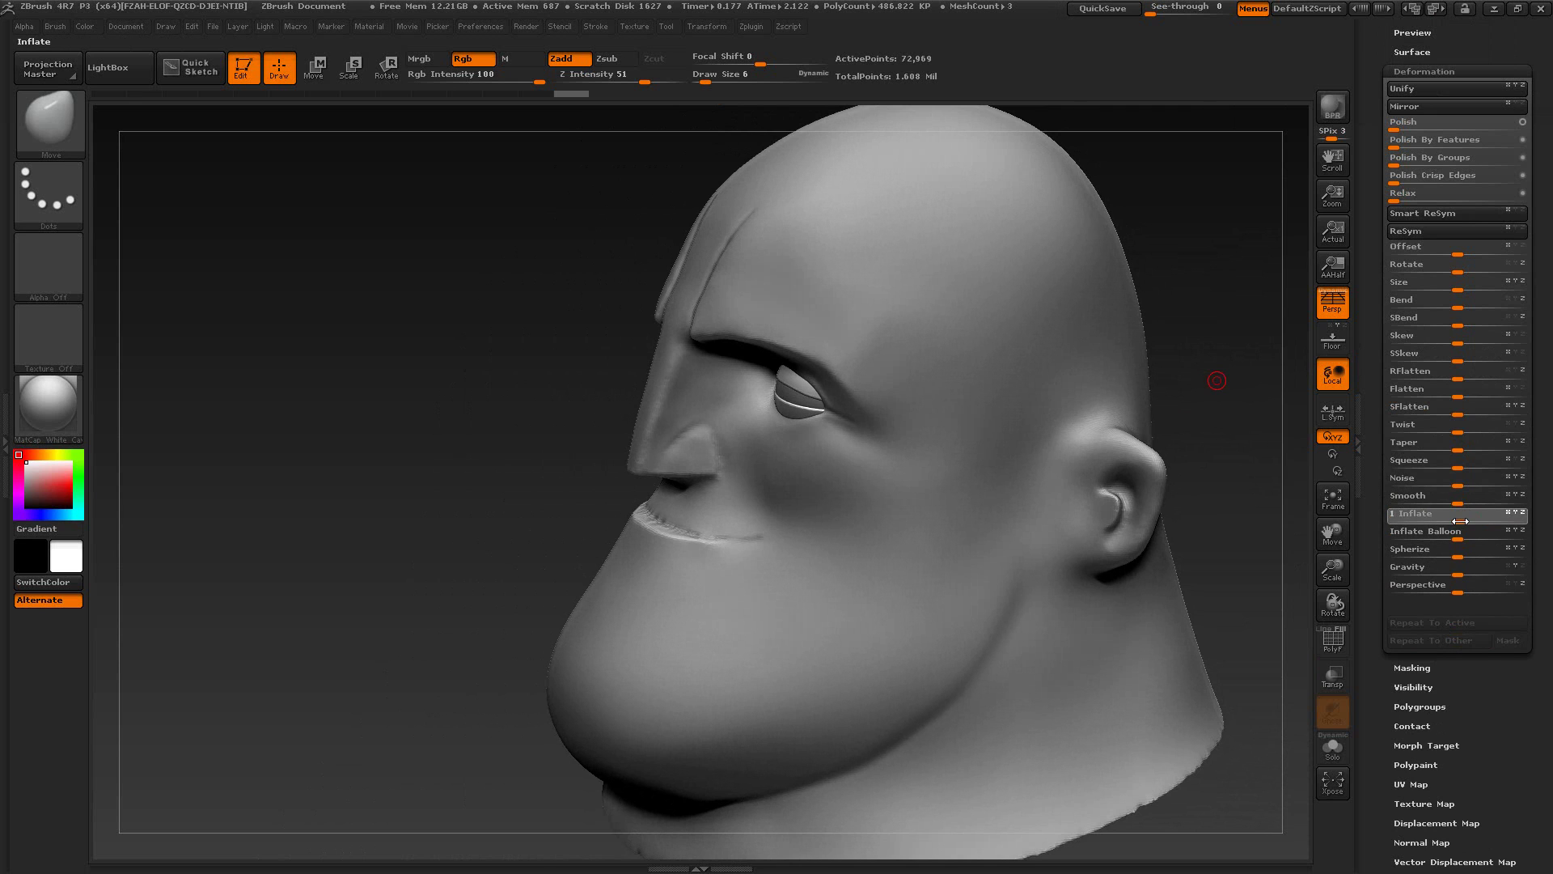
pyautogui.moveTo(1460, 521); pyautogui.dragTo(1462, 521)
pyautogui.moveTo(1216, 380); pyautogui.dragTo(1092, 375)
pyautogui.hotkey('alt', 'Tab')
pyautogui.hotkey('alt', 'Tab')
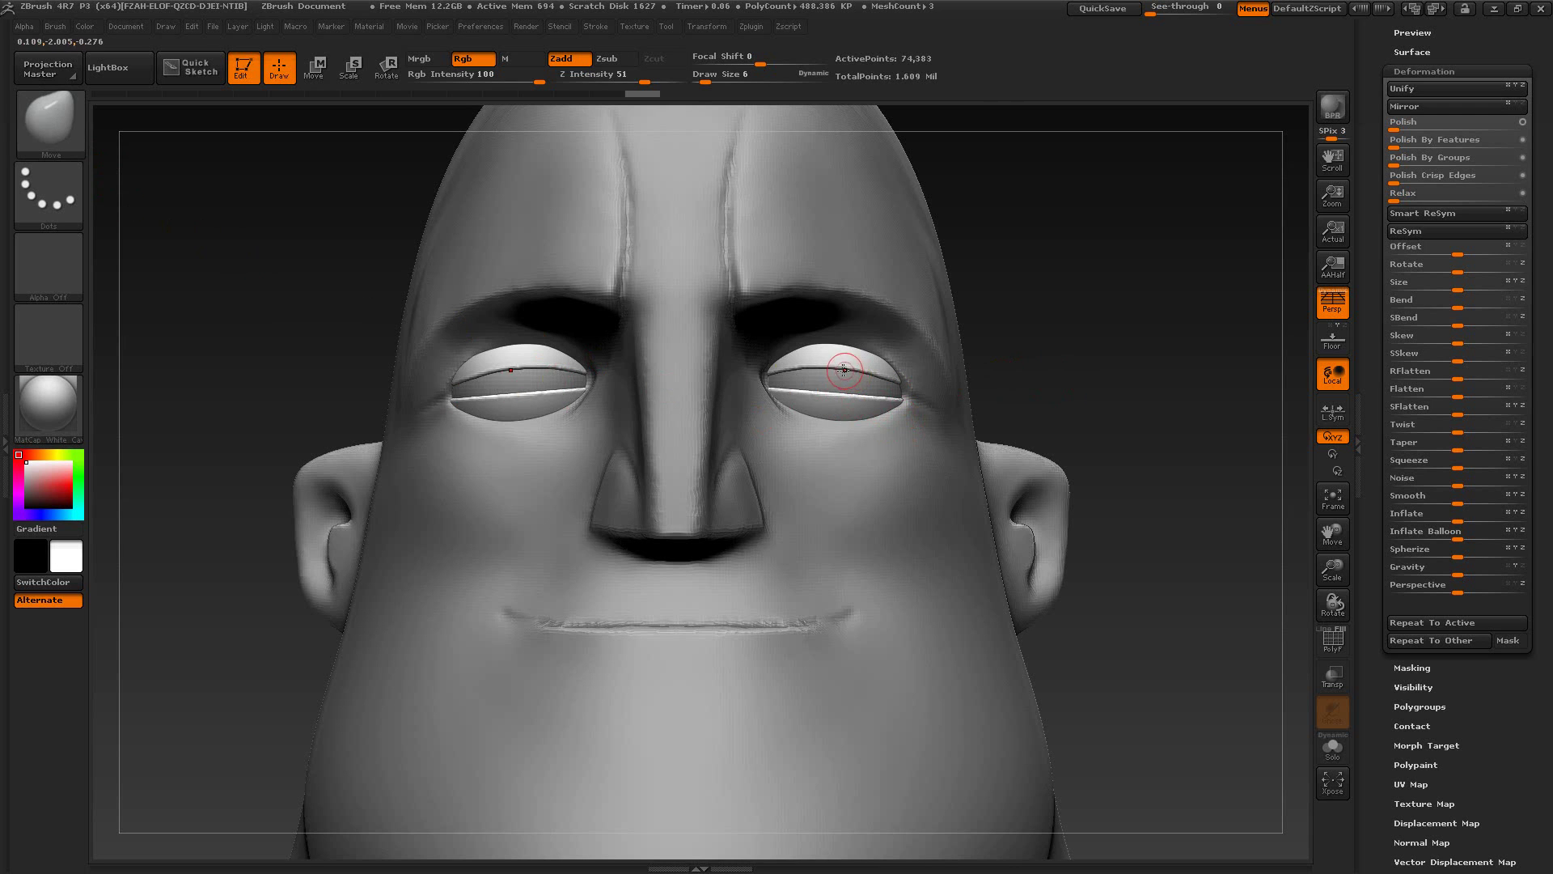
# Step: Try reshaping the upper eyelids with the Move brush at draw size 15, and undo the stroke
pyautogui.press('s')
pyautogui.moveTo(820, 357); pyautogui.dragTo(834, 356)
pyautogui.moveTo(1017, 339)
pyautogui.mouseDown()
pyautogui.moveTo(1040, 319)
pyautogui.moveTo(1007, 324)
pyautogui.mouseUp()
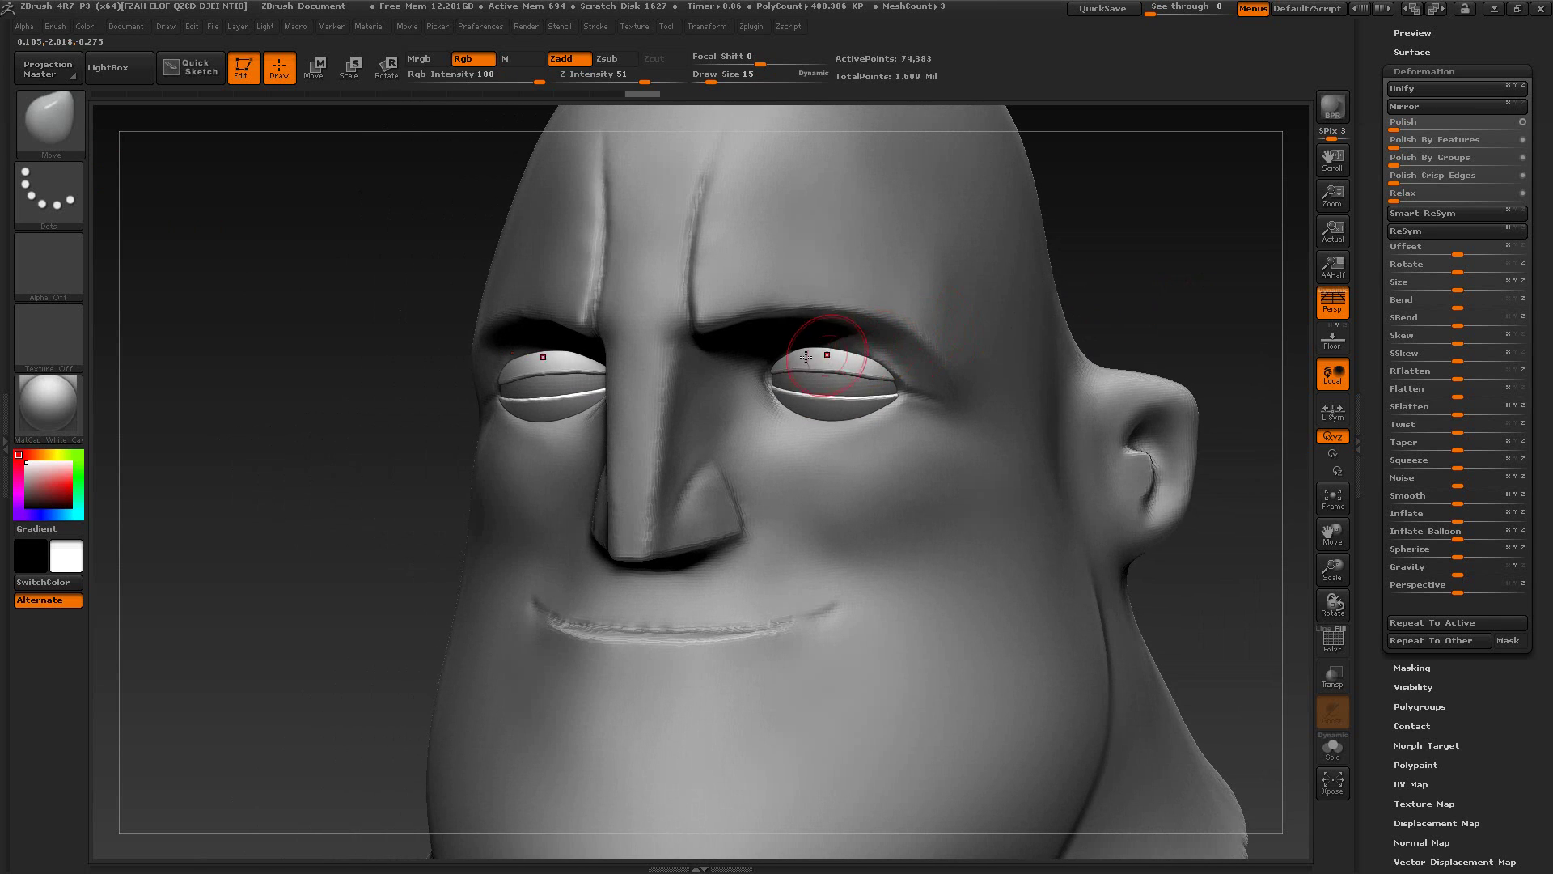
pyautogui.moveTo(800, 366); pyautogui.dragTo(822, 364)
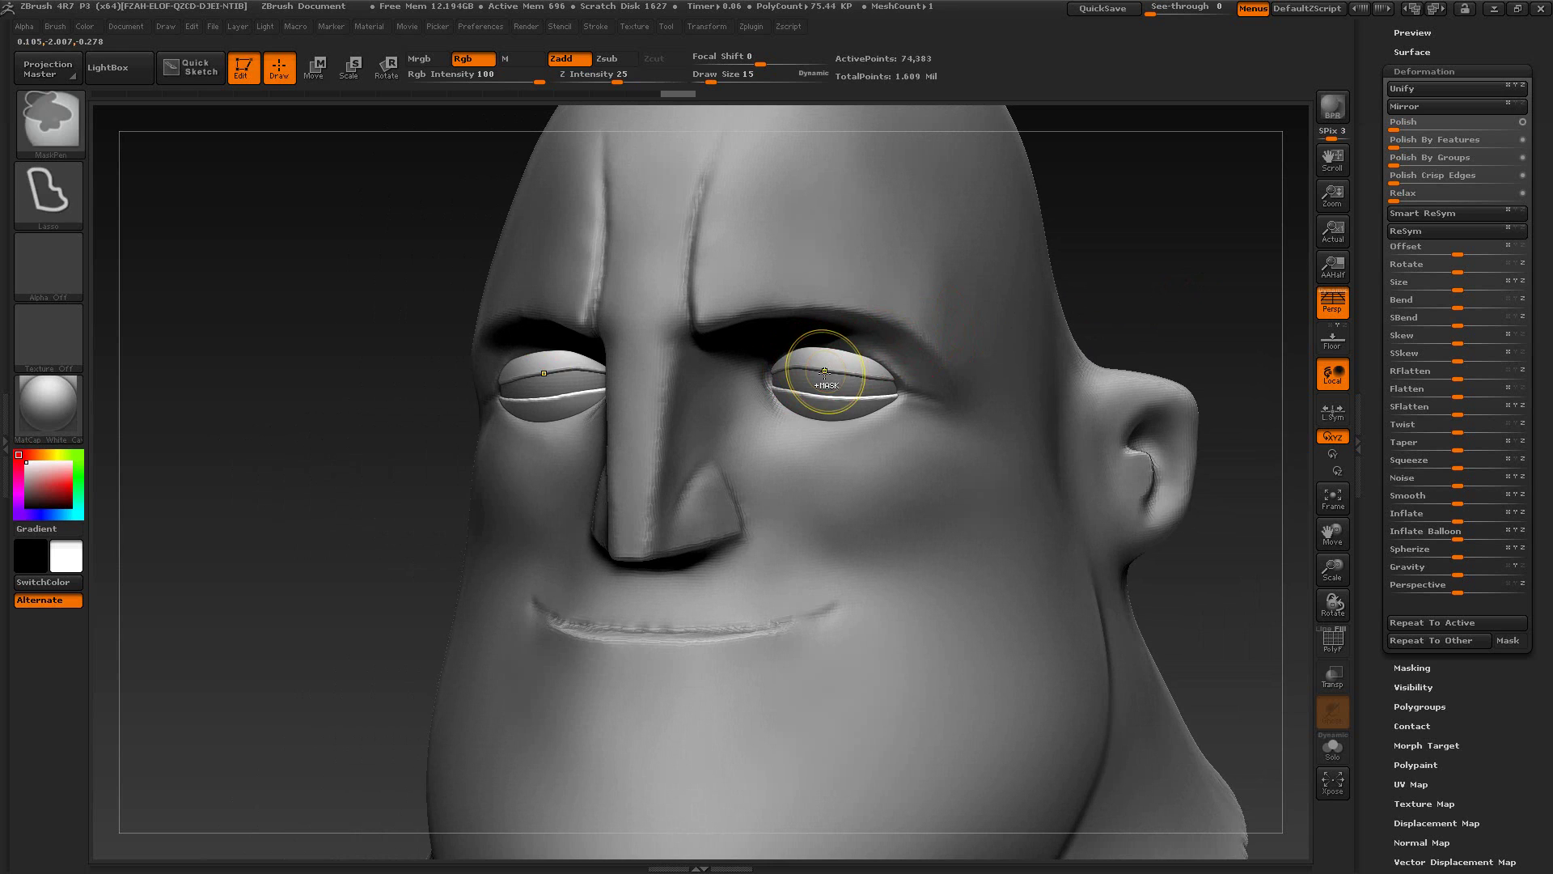
pyautogui.hotkey('ctrl', 'z')
# Step: Isolate the eyelid spheres, mask their lower halves, and display them together with the whole head again
pyautogui.keyDown('shift'); pyautogui.moveTo(1133, 272); pyautogui.dragTo(1130, 482); pyautogui.keyUp('shift')
pyautogui.click(1329, 749)
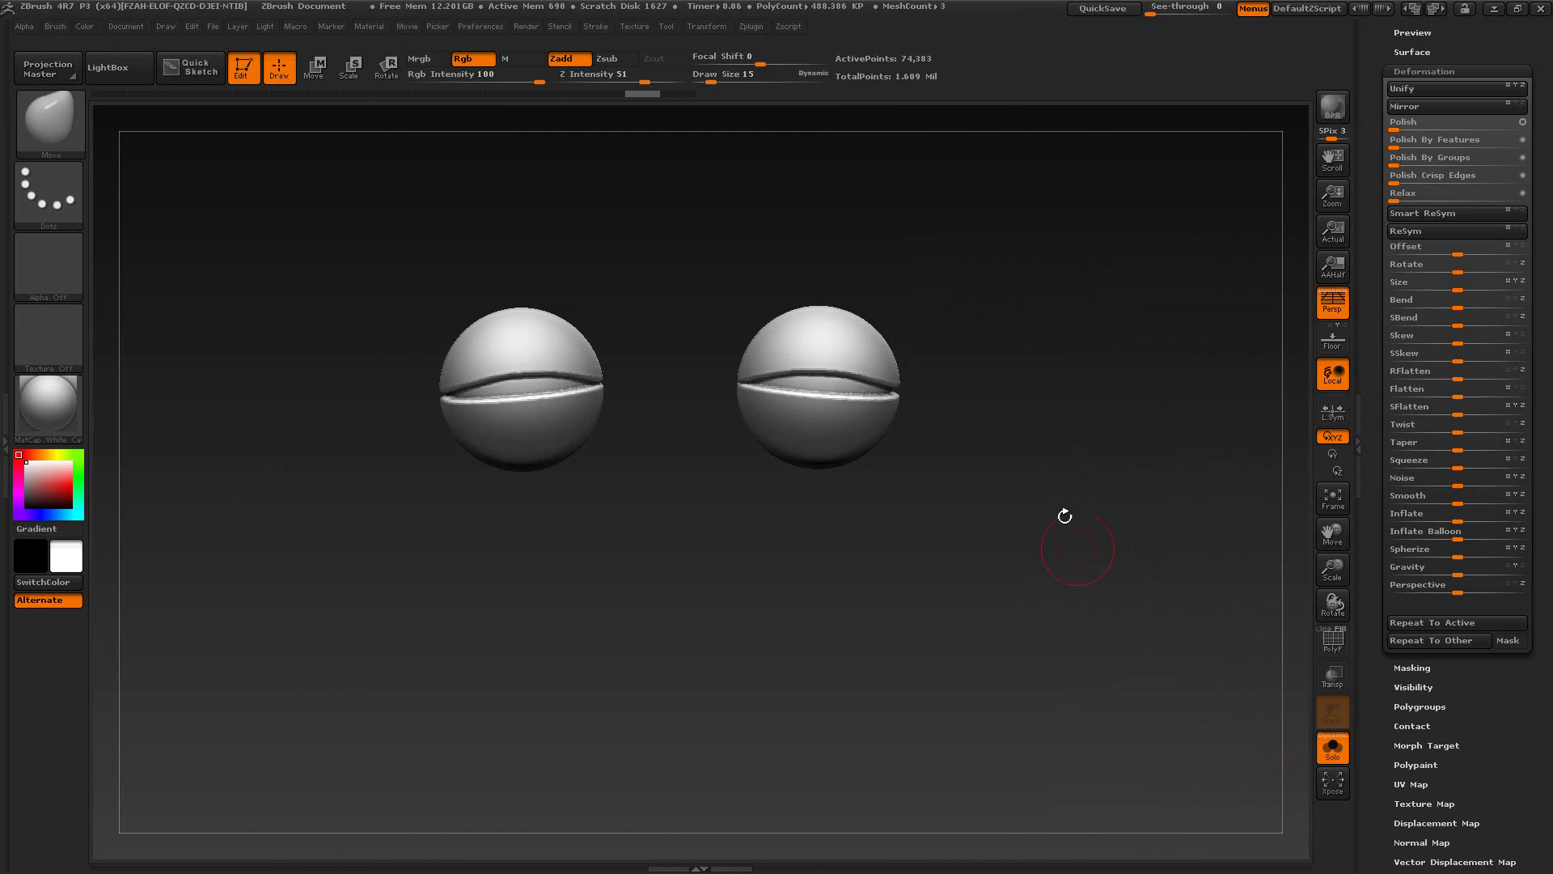
pyautogui.press('ctrl')
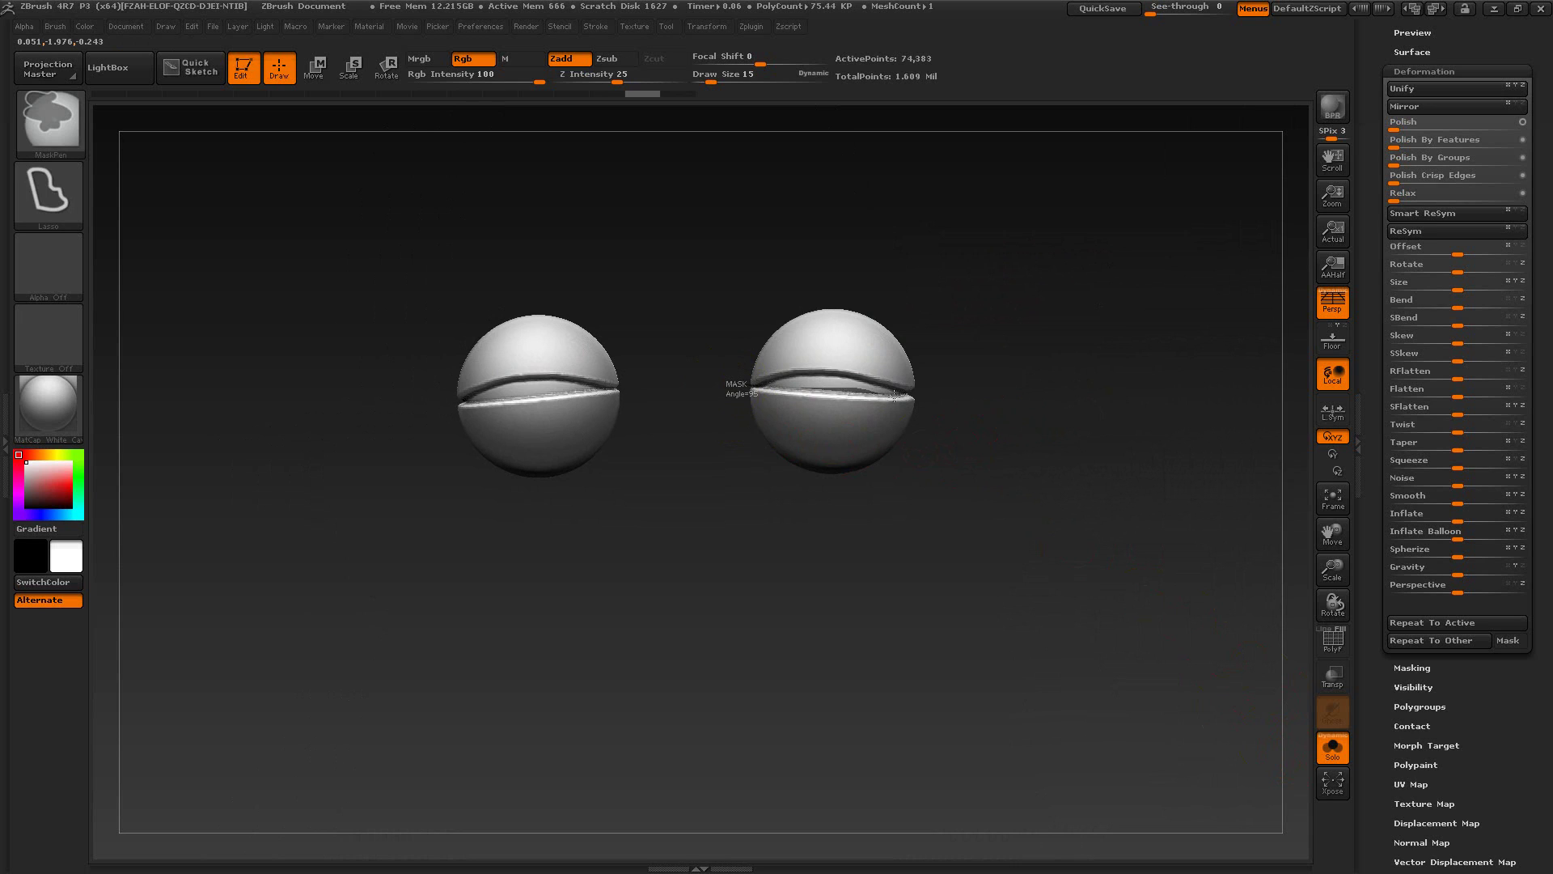
pyautogui.moveTo(922, 400)
pyautogui.keyDown('ctrl'); pyautogui.mouseDown()
pyautogui.moveTo(751, 560)
pyautogui.moveTo(741, 544)
pyautogui.moveTo(765, 506)
pyautogui.moveTo(728, 401)
pyautogui.moveTo(842, 389)
pyautogui.moveTo(944, 437)
pyautogui.moveTo(950, 550)
pyautogui.mouseUp(); pyautogui.keyUp('ctrl')
pyautogui.hotkey('ctrl', 'z')
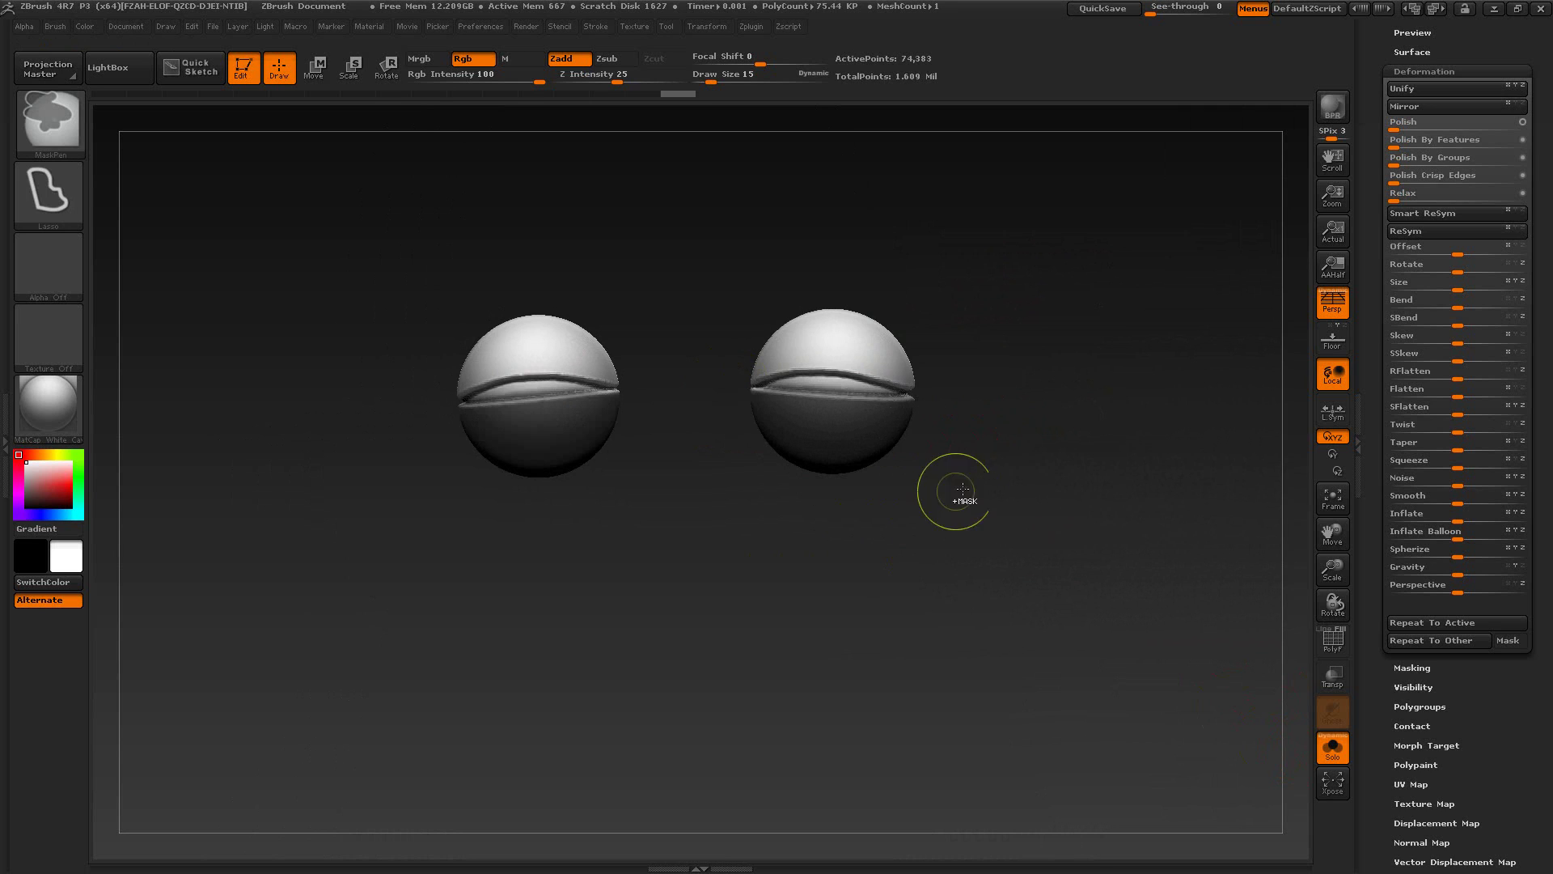
pyautogui.moveTo(1008, 489); pyautogui.dragTo(1011, 473)
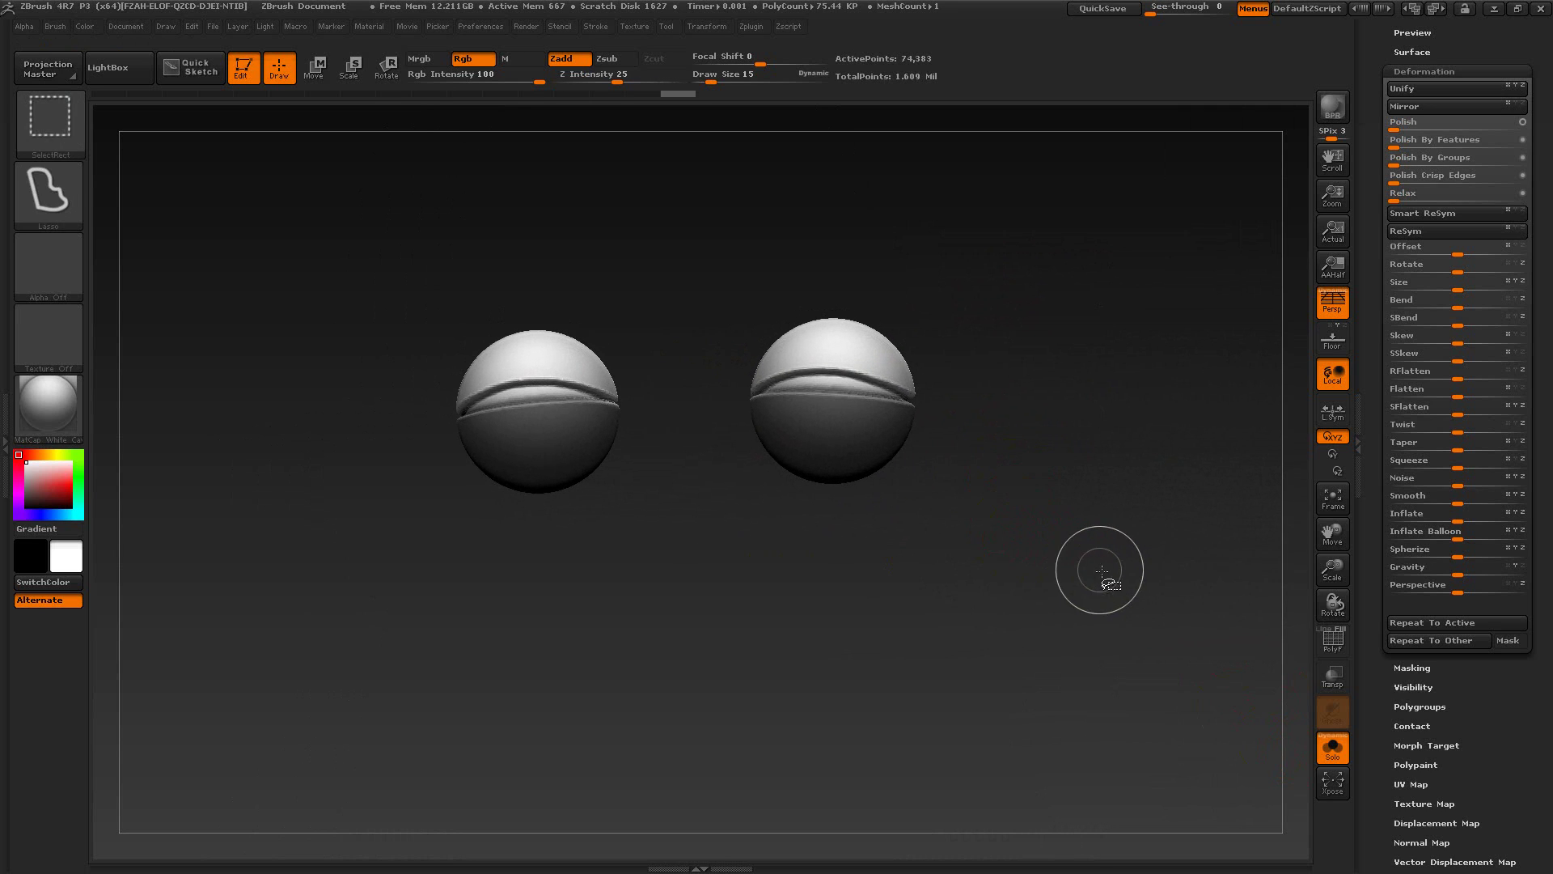
pyautogui.click(1332, 745)
pyautogui.moveTo(1124, 386); pyautogui.dragTo(1120, 421)
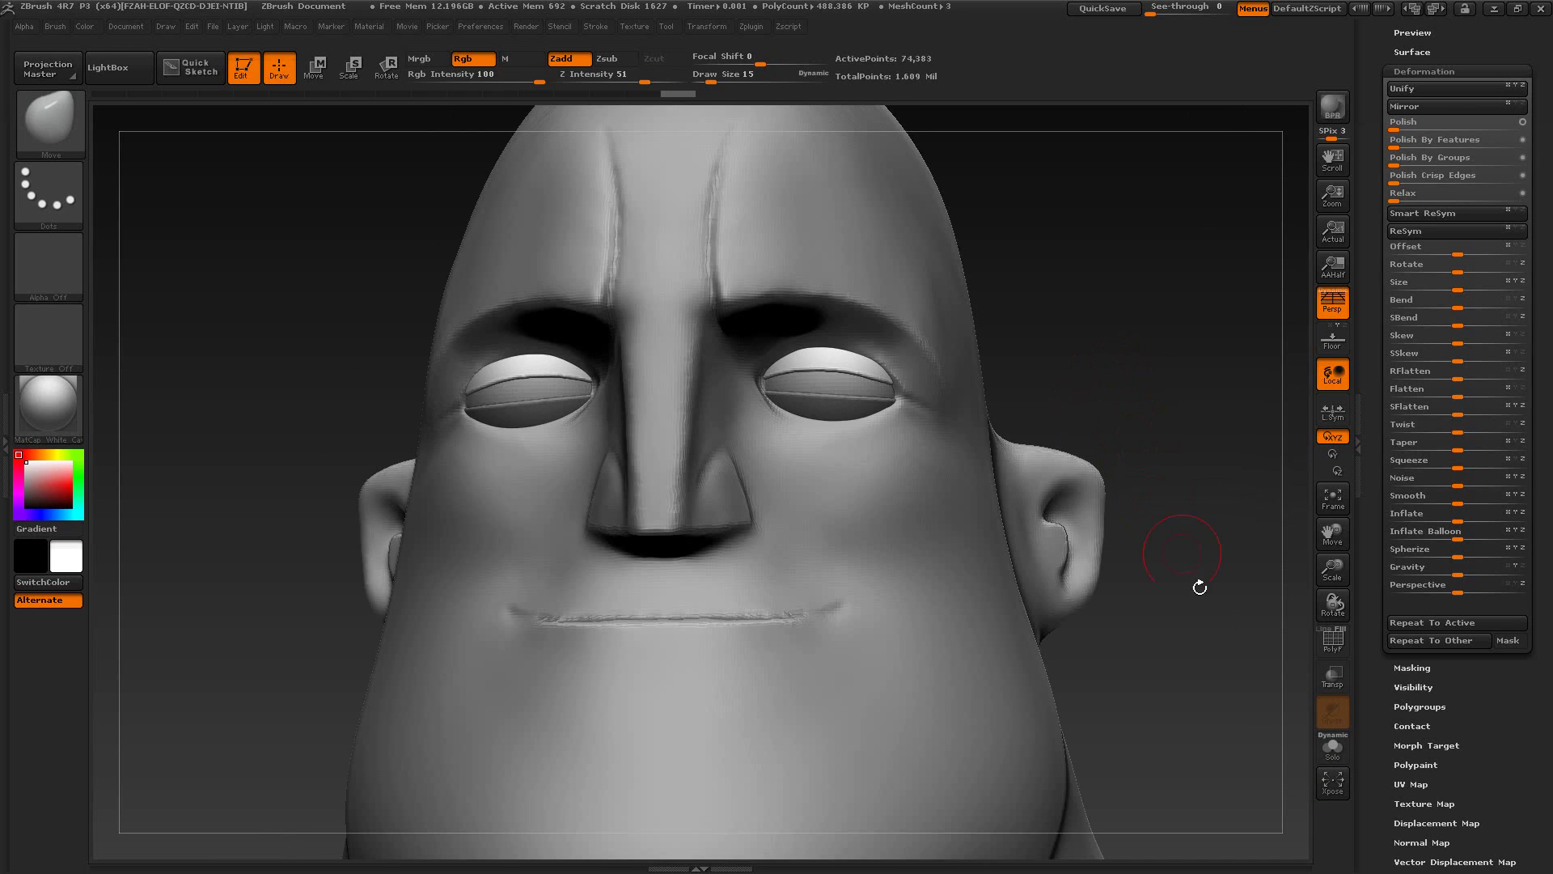
pyautogui.click(1332, 738)
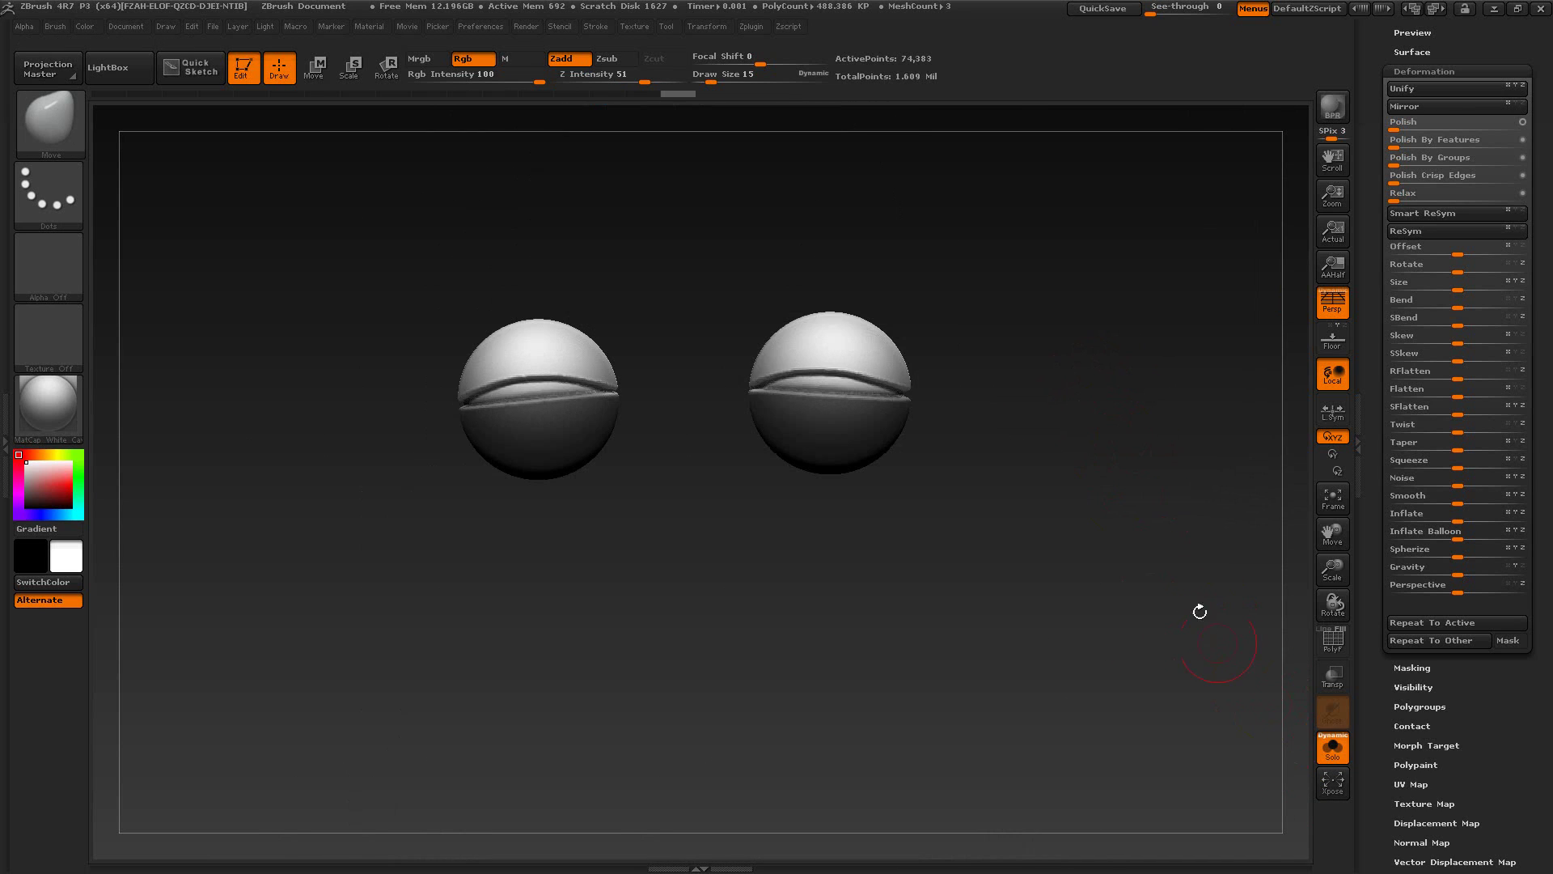
pyautogui.moveTo(1181, 530)
pyautogui.mouseDown()
pyautogui.moveTo(1197, 547)
pyautogui.moveTo(1158, 570)
pyautogui.mouseUp()
pyautogui.click(1332, 745)
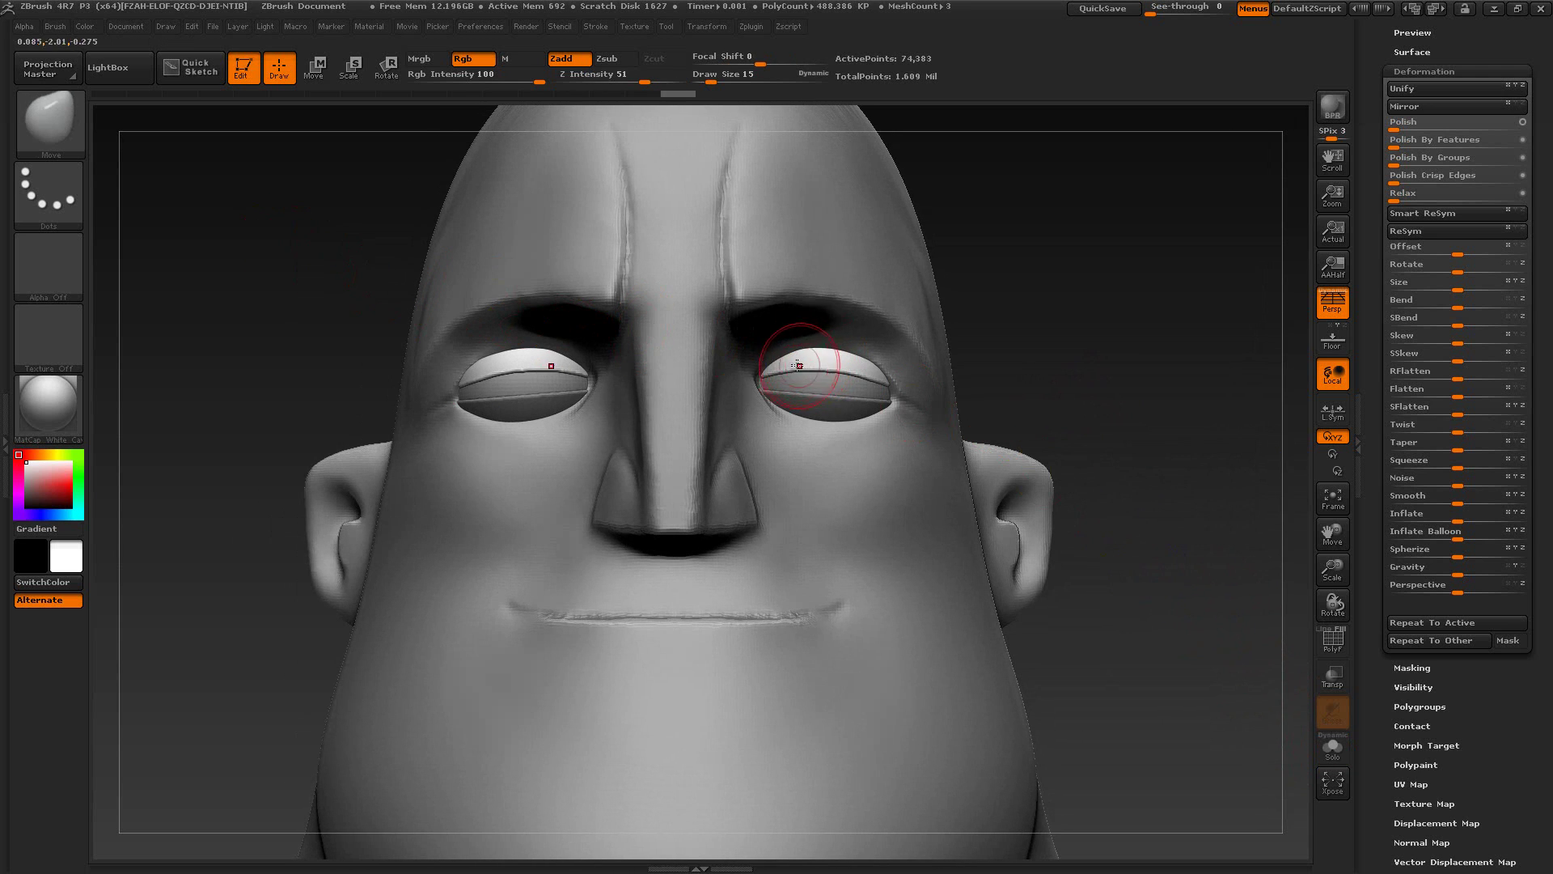
# Step: Raise the edges of the upper eyelids with the Move brush at draw sizes 15 and 32, comparing them with the XnView reference
pyautogui.press('ctrl')
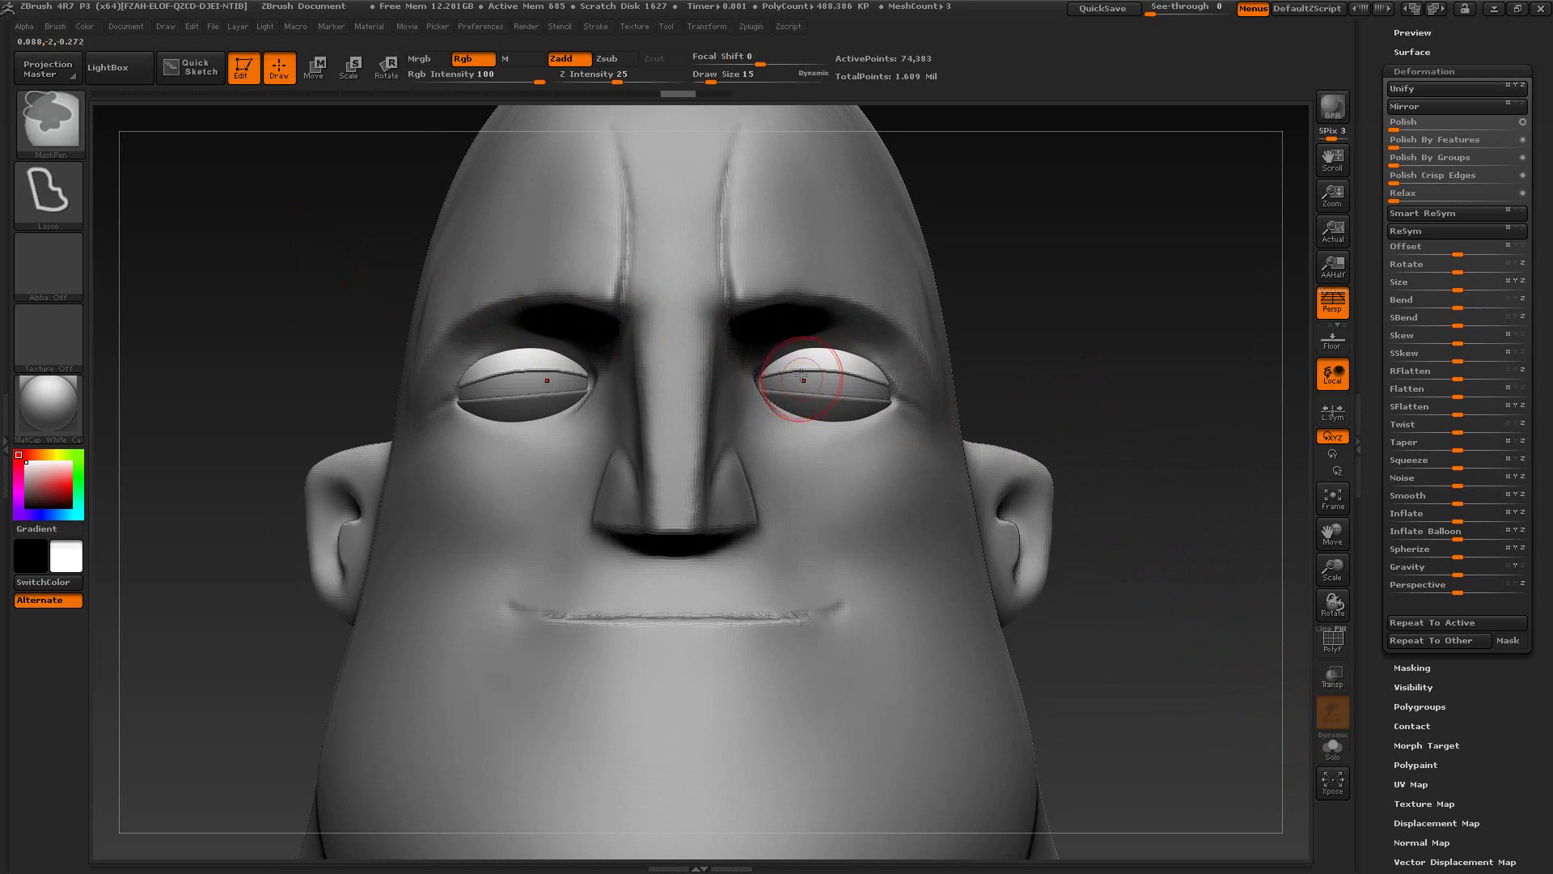
pyautogui.moveTo(801, 375); pyautogui.dragTo(858, 368)
pyautogui.hotkey('alt', 'Tab')
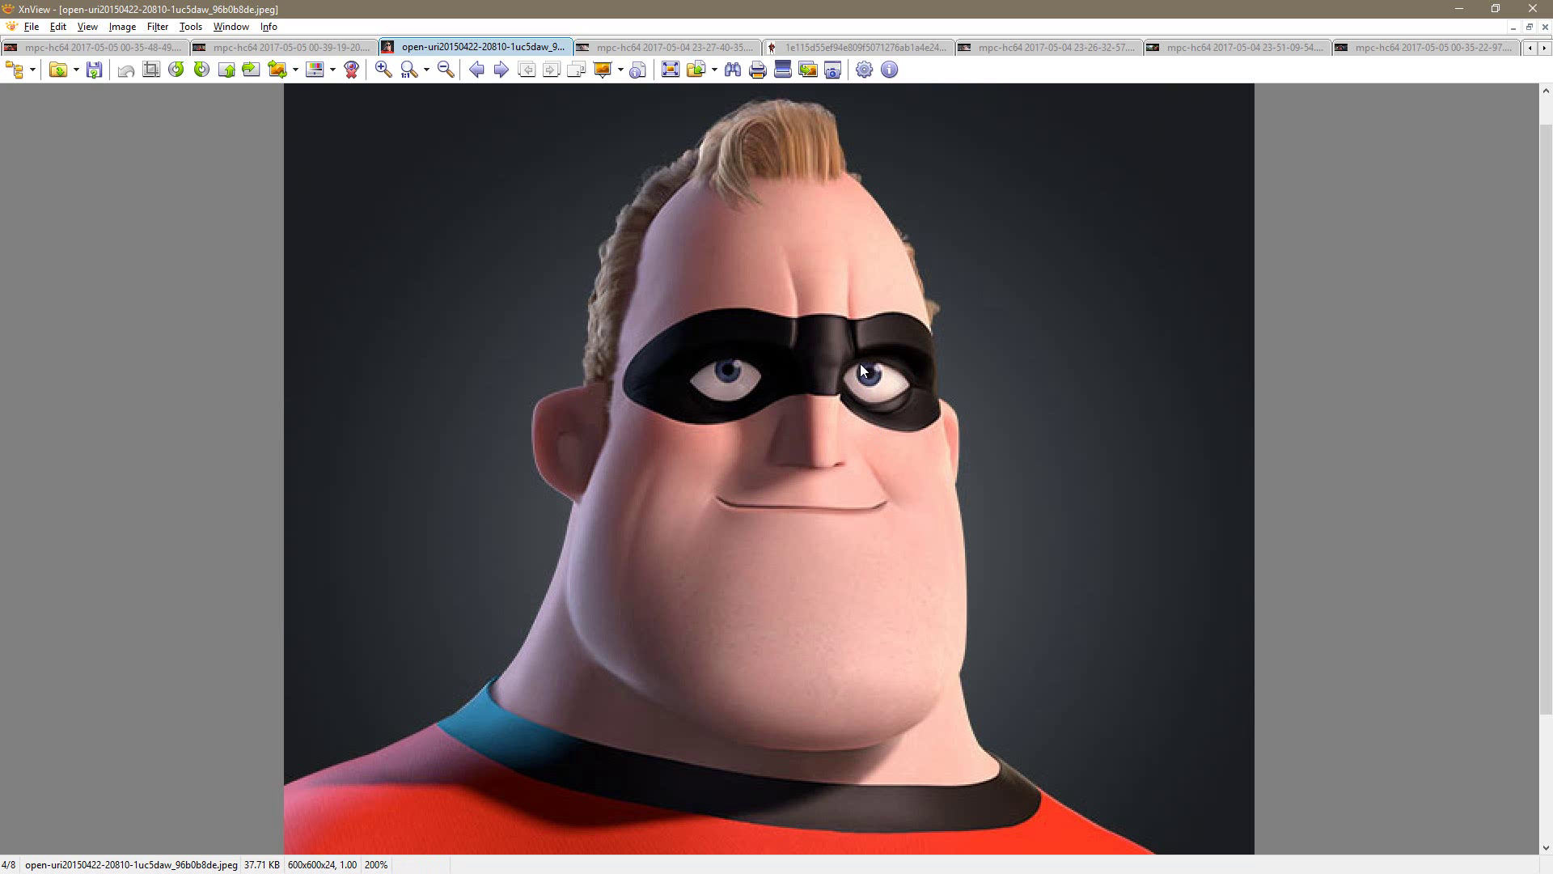
pyautogui.hotkey('alt', 'Tab')
pyautogui.press('s')
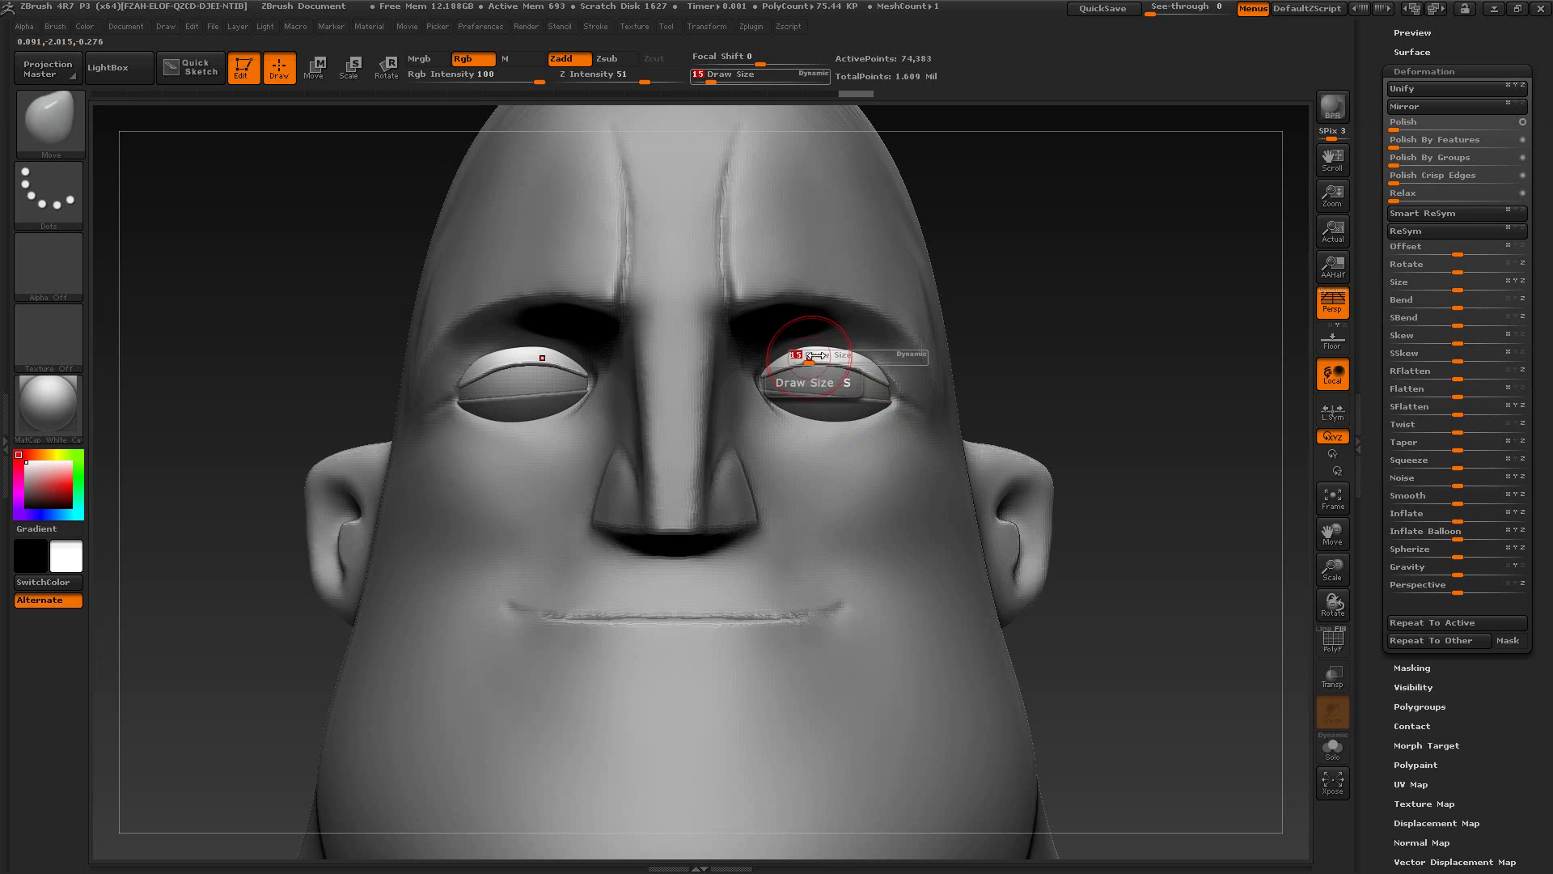
pyautogui.moveTo(799, 357)
pyautogui.mouseDown()
pyautogui.moveTo(853, 354)
pyautogui.moveTo(842, 380)
pyautogui.mouseUp()
pyautogui.hotkey('alt', 'Tab')
pyautogui.hotkey('alt', 'Tab')
pyautogui.moveTo(973, 379); pyautogui.dragTo(901, 357)
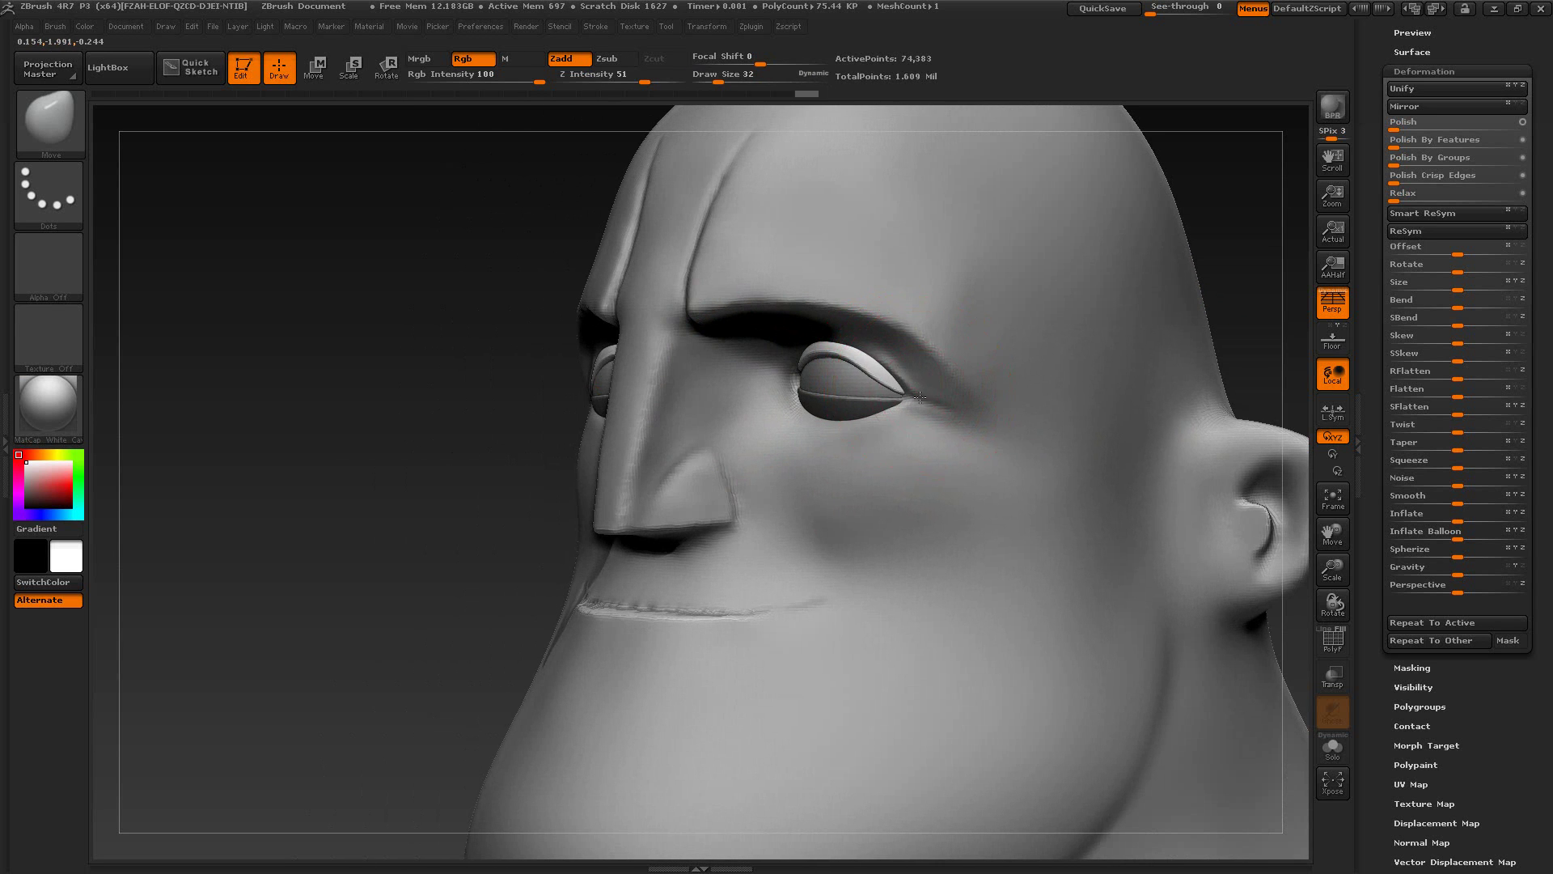
# Step: Refine the inner corners and arches of the upper eyelids with the Move brush at draw sizes 14 and 37
pyautogui.press('s')
pyautogui.moveTo(919, 384); pyautogui.dragTo(868, 383)
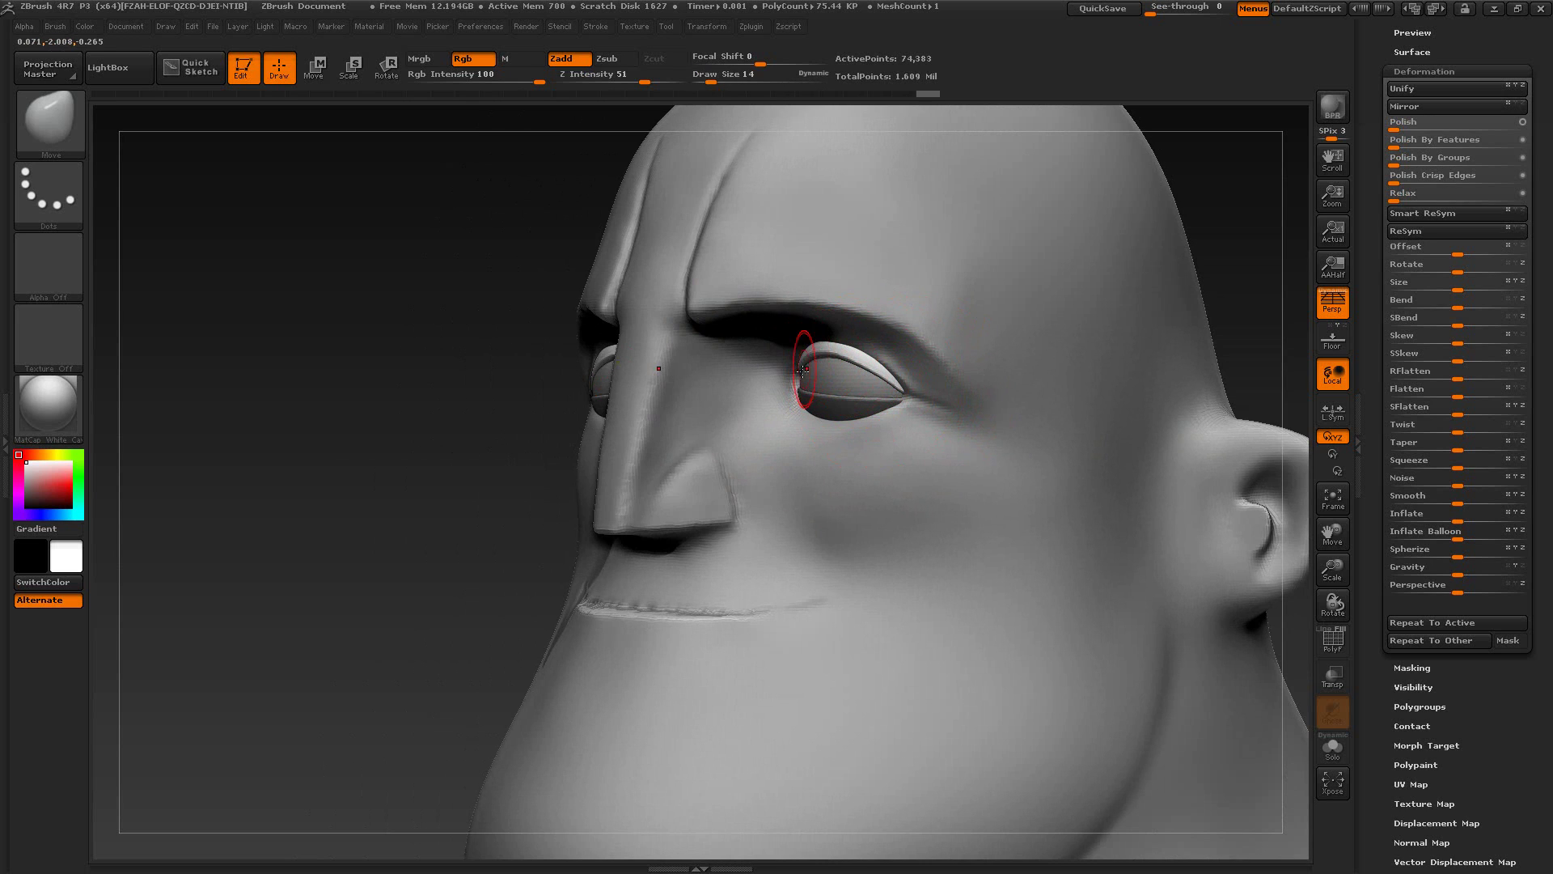
pyautogui.press('s')
pyautogui.moveTo(805, 348); pyautogui.dragTo(817, 348)
pyautogui.moveTo(501, 436); pyautogui.dragTo(635, 283)
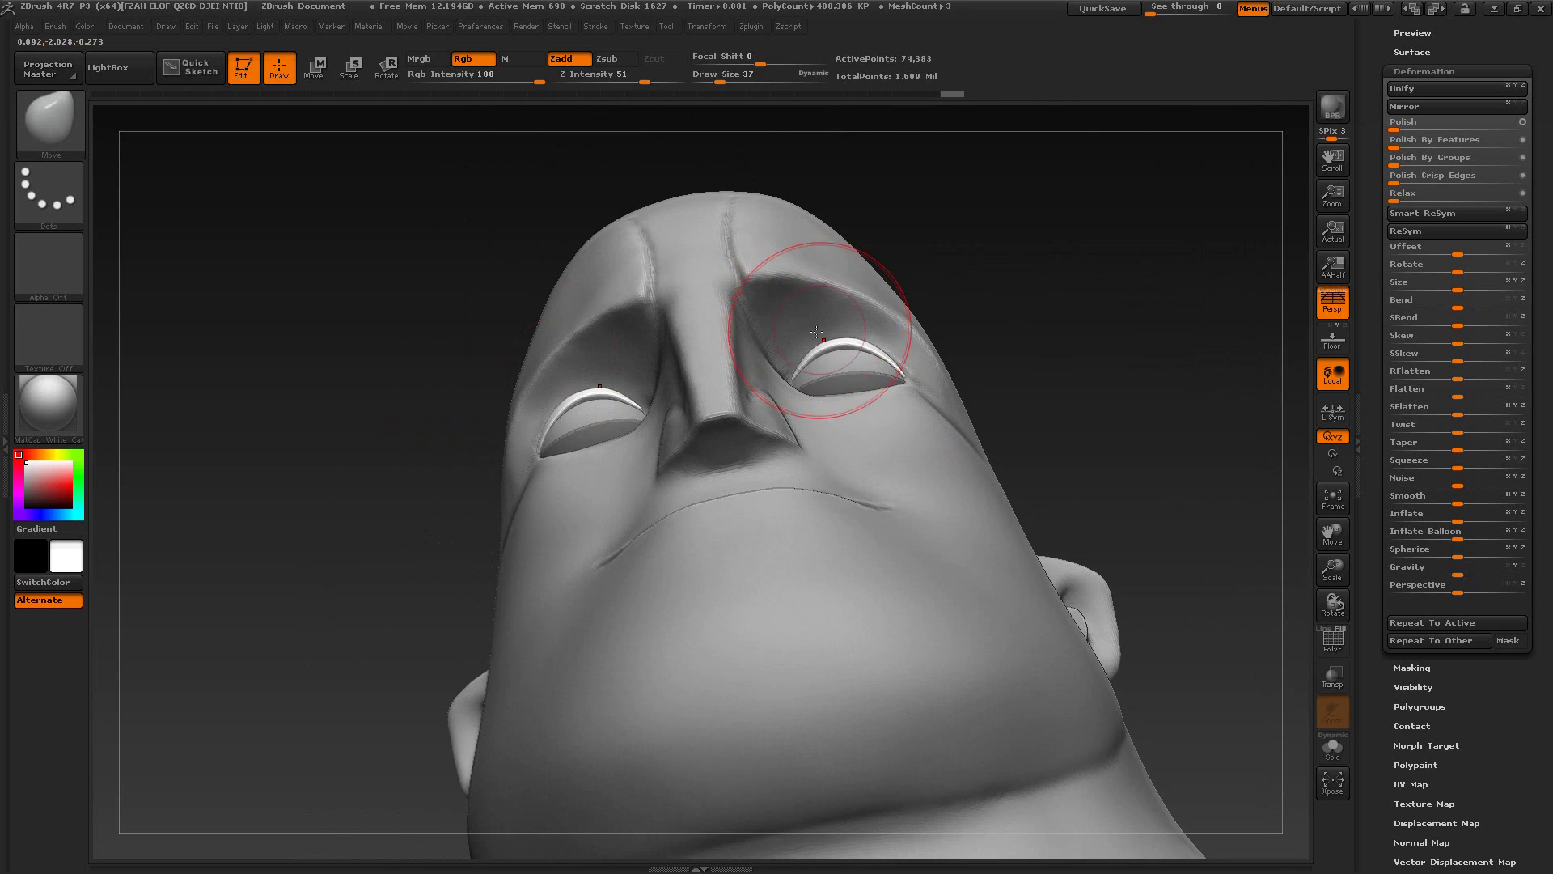
pyautogui.moveTo(844, 345); pyautogui.dragTo(882, 364)
# Step: Adjust the upper eyelid contours from the front and from below with the Move brush, starting at draw size 20, to match the XnView reference
pyautogui.press('s')
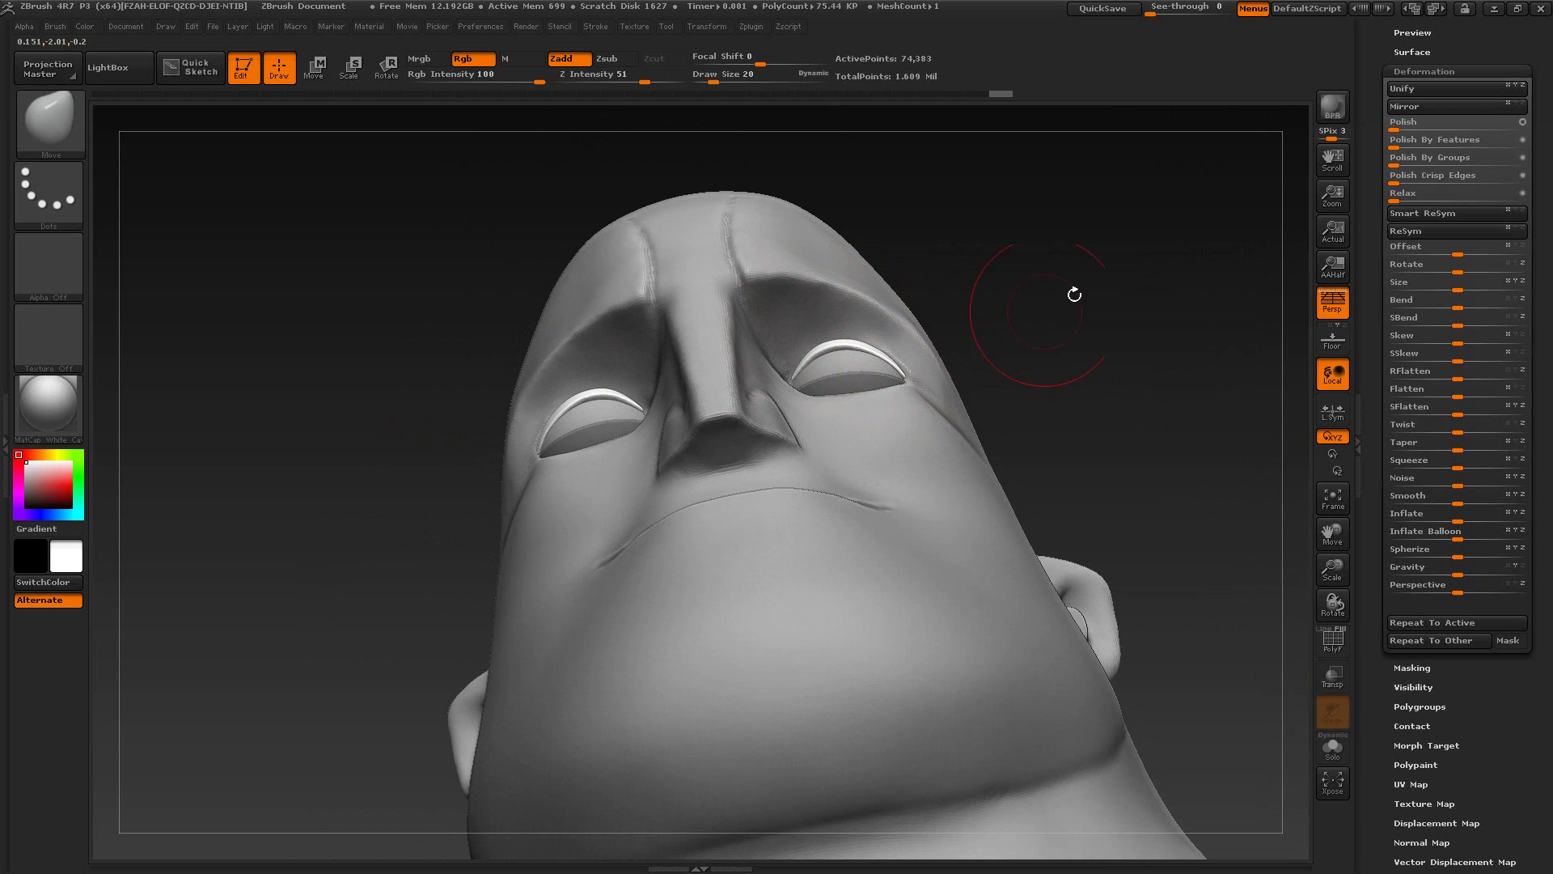
pyautogui.moveTo(1075, 294); pyautogui.dragTo(1045, 306)
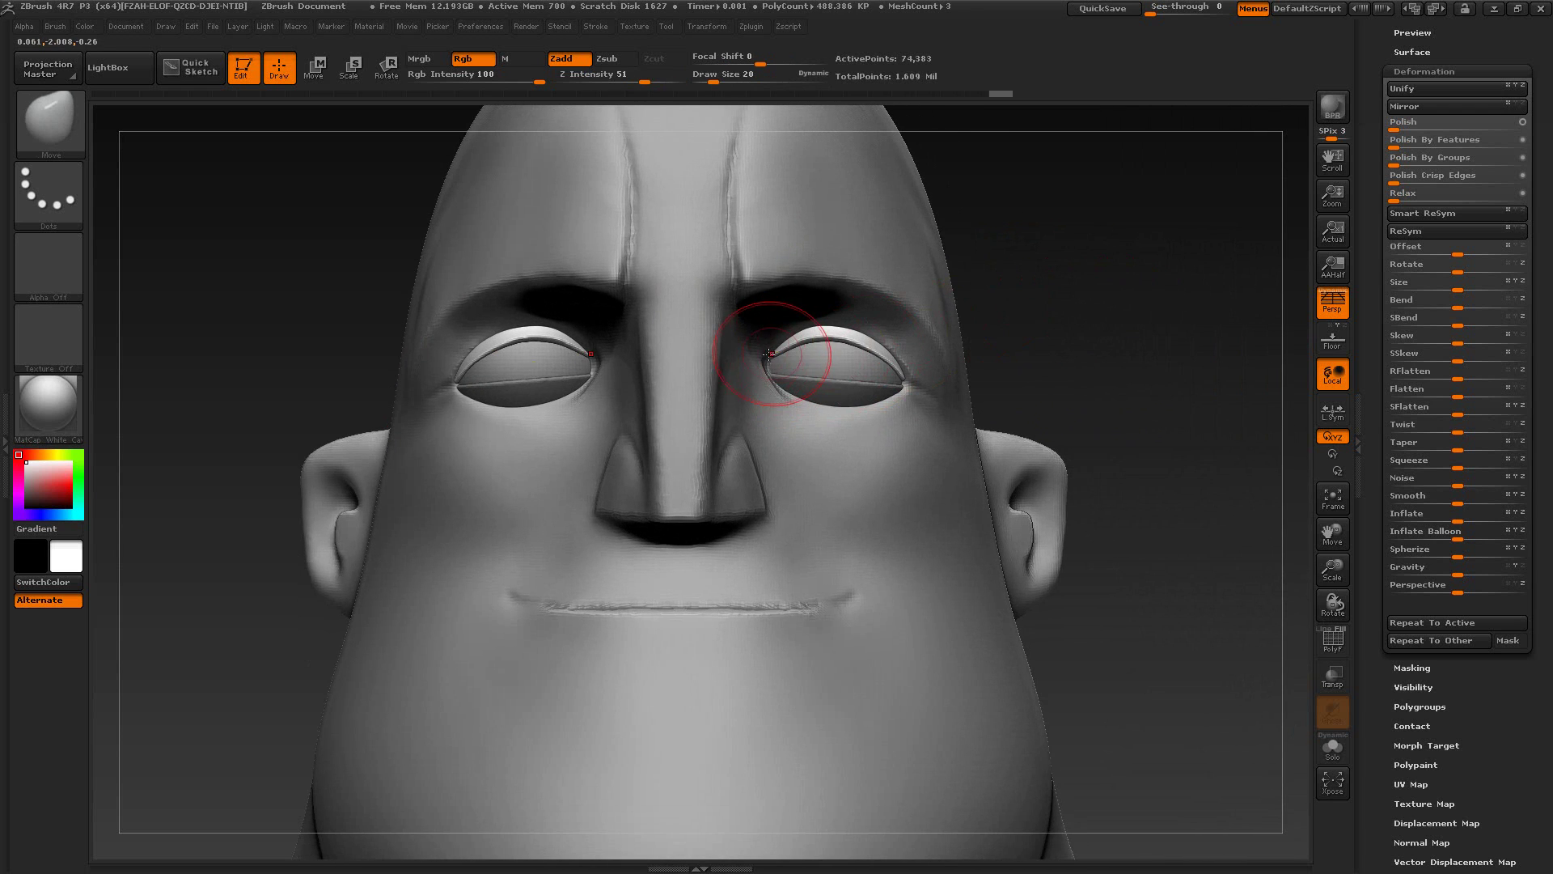
pyautogui.hotkey('alt', 'Tab')
pyautogui.hotkey('alt', 'Tab')
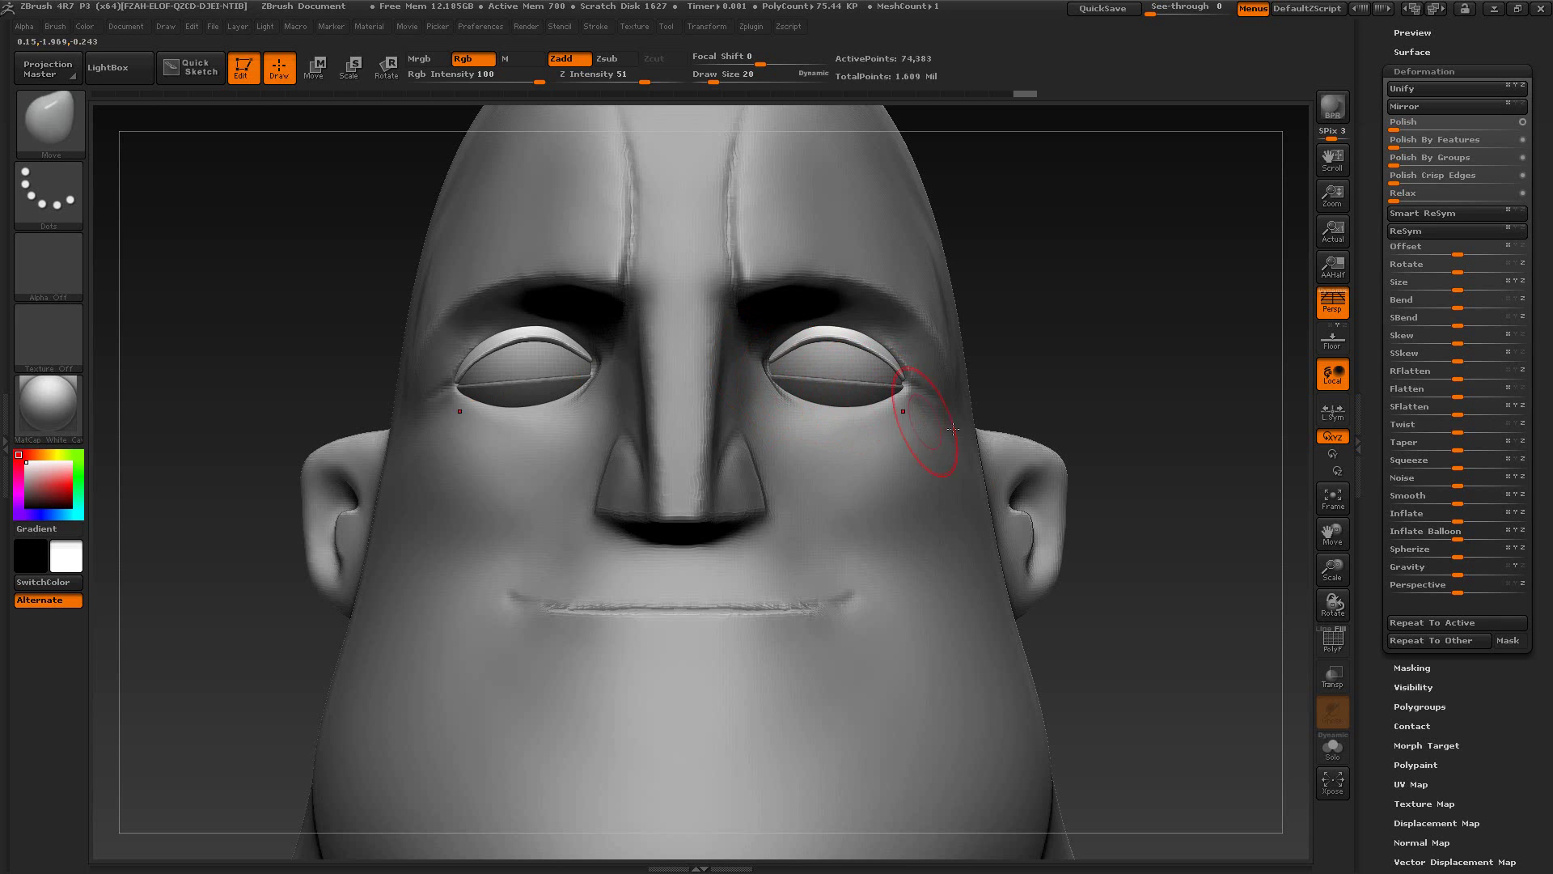
pyautogui.moveTo(1095, 362); pyautogui.dragTo(1076, 333)
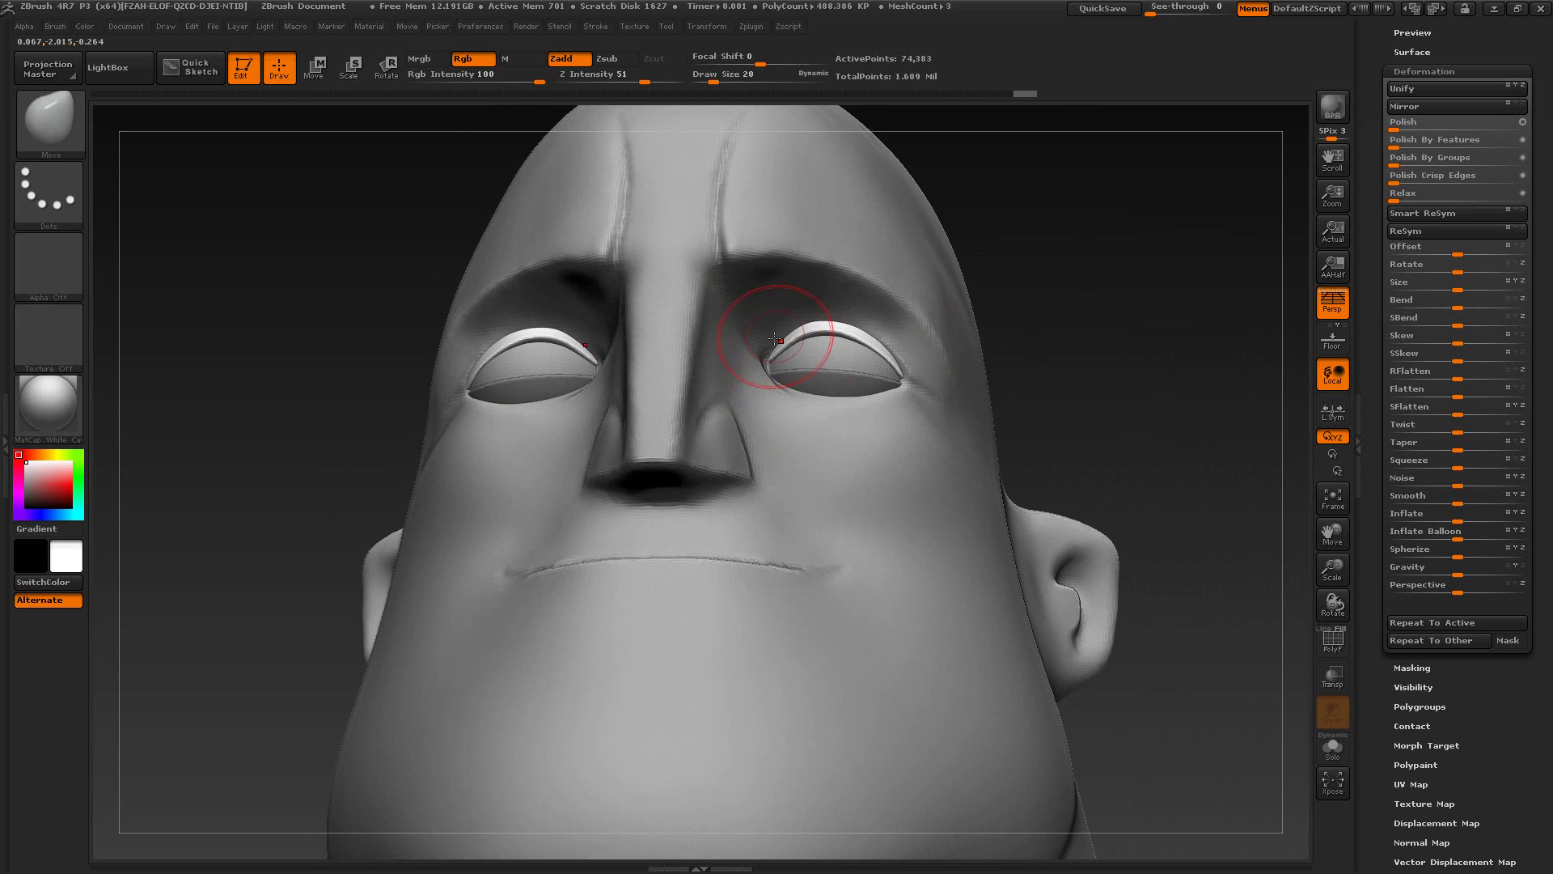
pyautogui.press('s')
pyautogui.moveTo(765, 347)
pyautogui.mouseDown()
pyautogui.moveTo(764, 366)
pyautogui.moveTo(783, 362)
pyautogui.mouseUp()
pyautogui.moveTo(1044, 309)
pyautogui.mouseDown()
pyautogui.moveTo(1075, 376)
pyautogui.moveTo(1069, 343)
pyautogui.mouseUp()
pyautogui.moveTo(821, 339); pyautogui.dragTo(816, 343)
pyautogui.press('s')
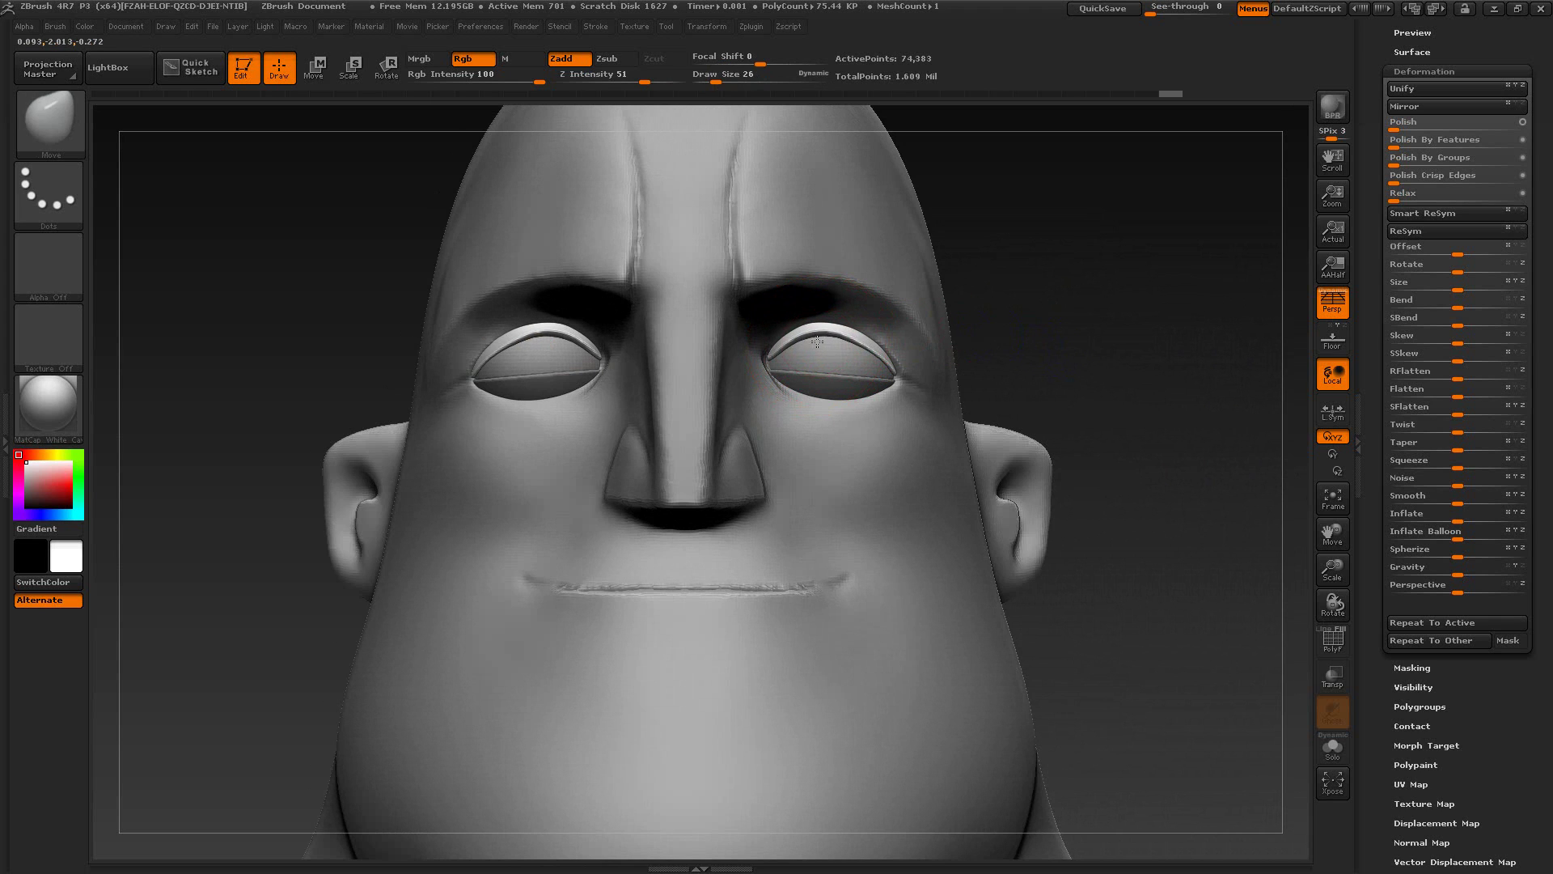
# Step: Set the draw size to 4 and restore the stored Cust1 reference view of the head
pyautogui.press('s')
pyautogui.click(856, 361)
pyautogui.moveTo(983, 325)
pyautogui.mouseDown()
pyautogui.moveTo(999, 336)
pyautogui.moveTo(967, 328)
pyautogui.mouseUp()
pyautogui.click(593, 28)
pyautogui.click(625, 26)
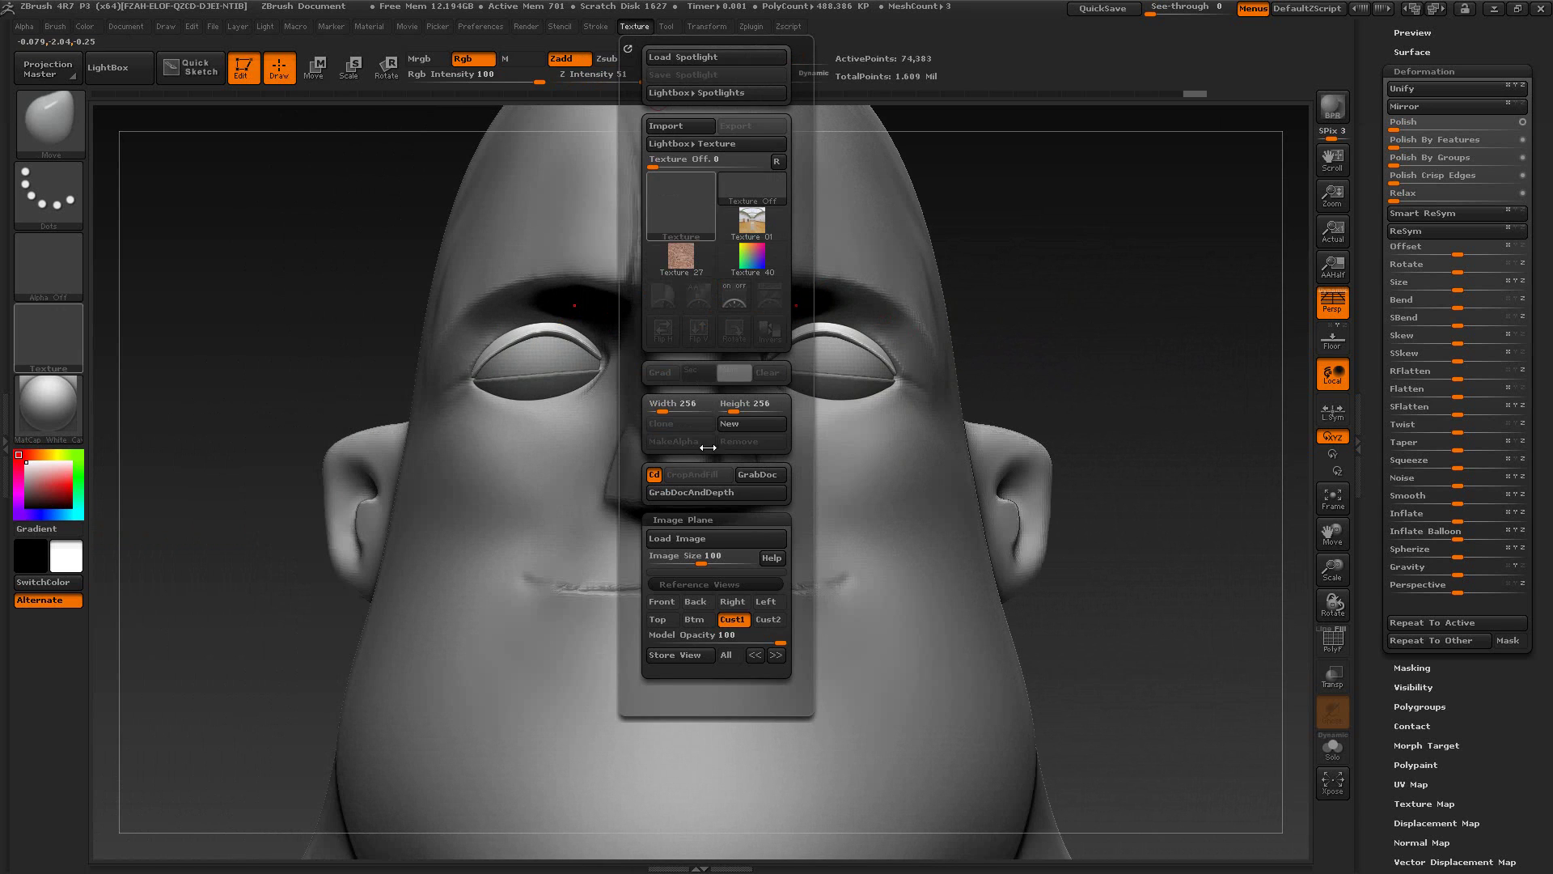
pyautogui.click(733, 620)
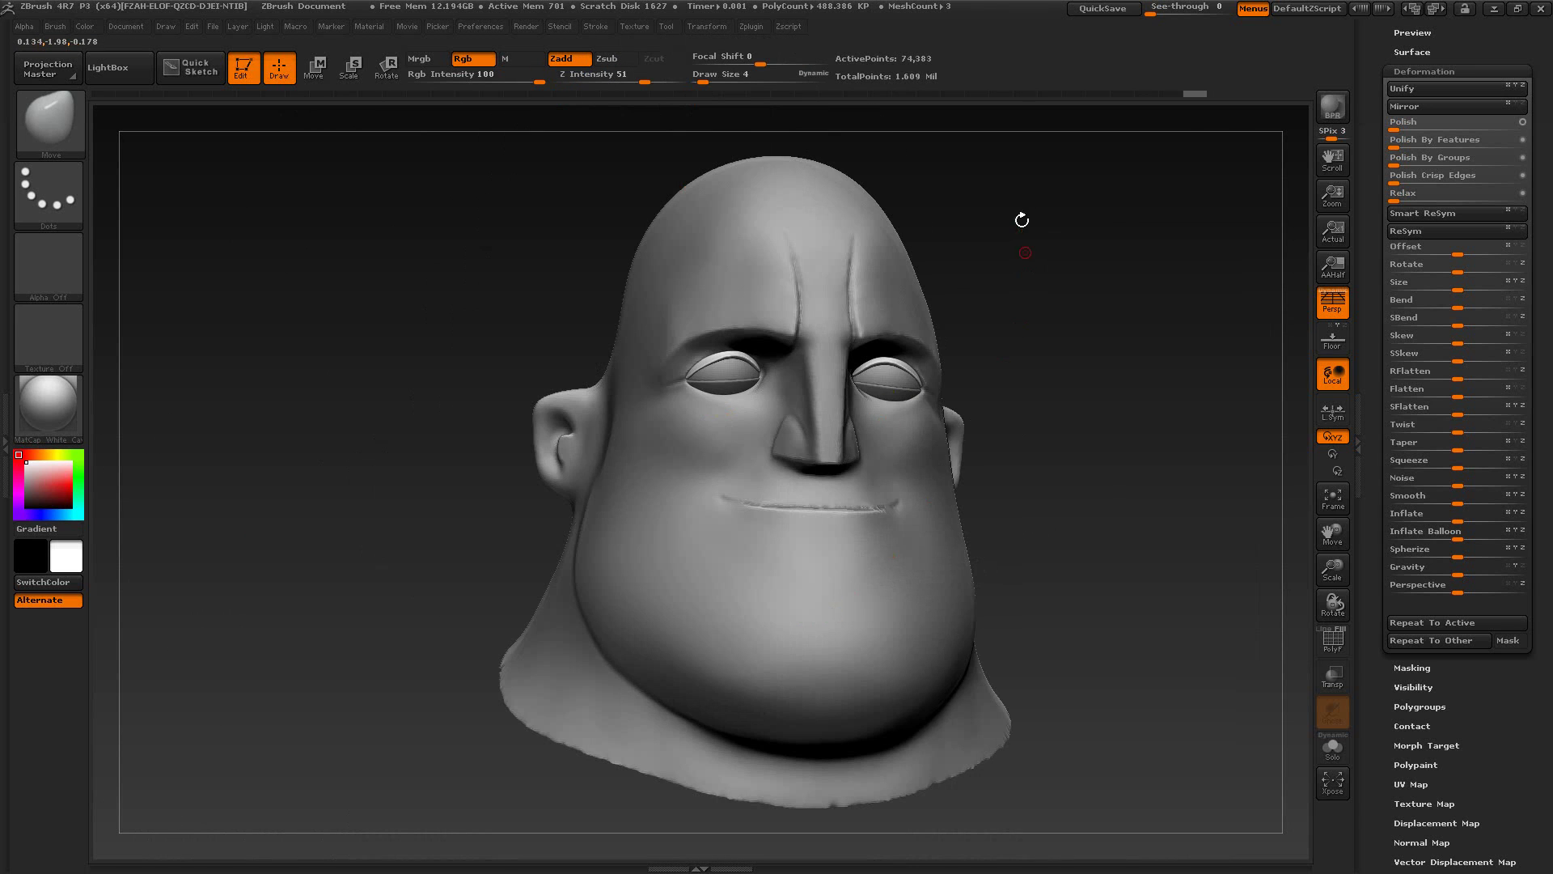
# Step: Overlay the head on the XnView reference with See-through to check the eyelid shapes, and return See-through to 0
pyautogui.moveTo(1154, 12); pyautogui.dragTo(1184, 95)
pyautogui.hotkey('alt', 'Tab')
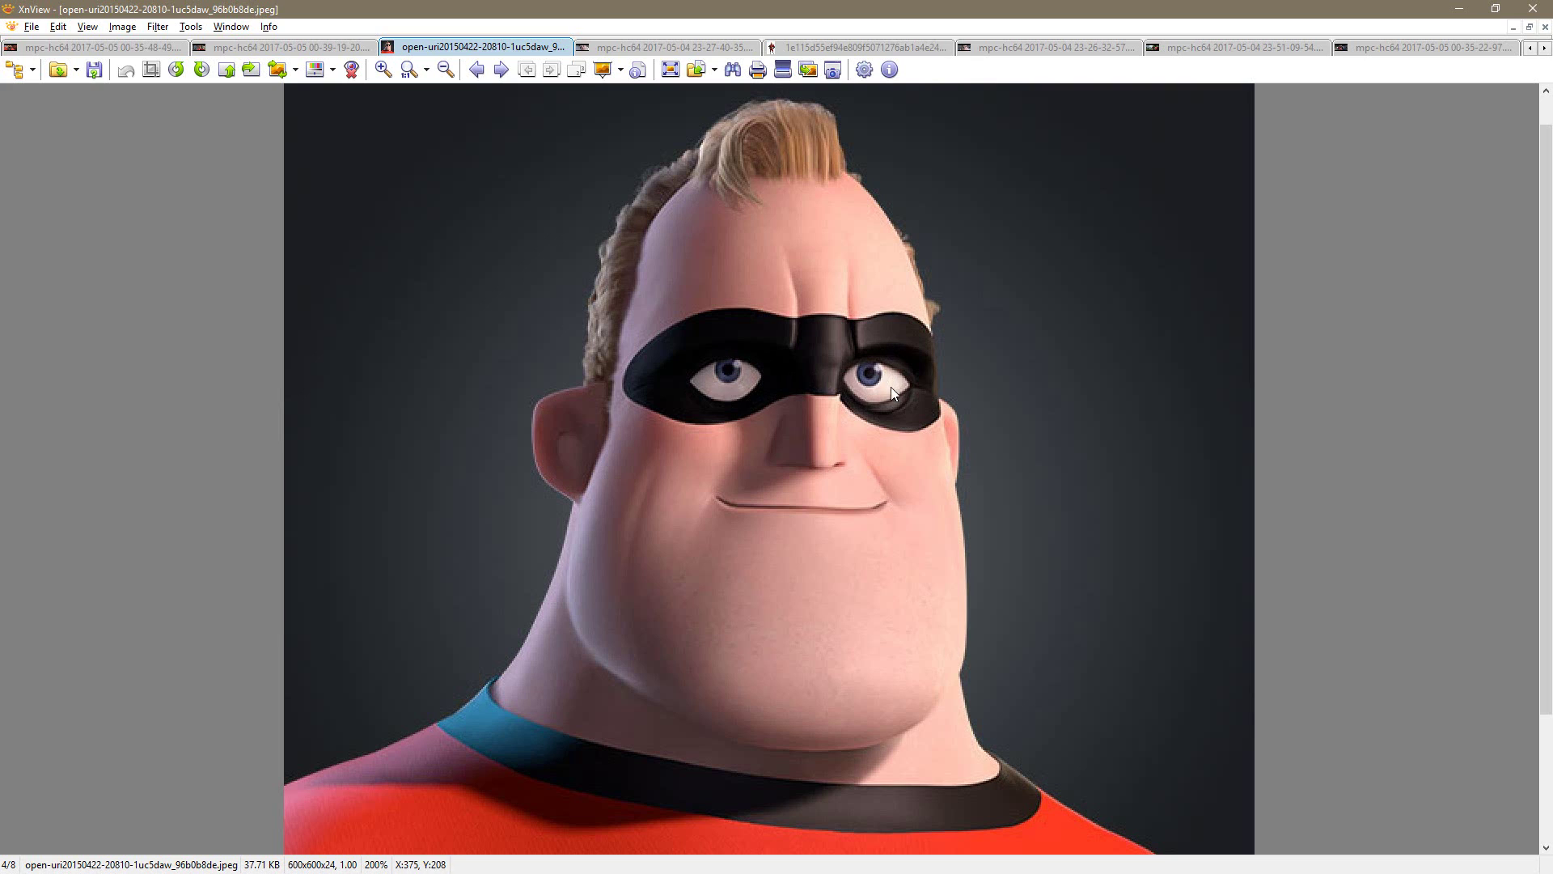
pyautogui.hotkey('alt', 'Tab')
pyautogui.moveTo(1171, 25); pyautogui.dragTo(1233, 30)
pyautogui.hotkey('alt', 'Tab')
pyautogui.hotkey('alt', 'Tab')
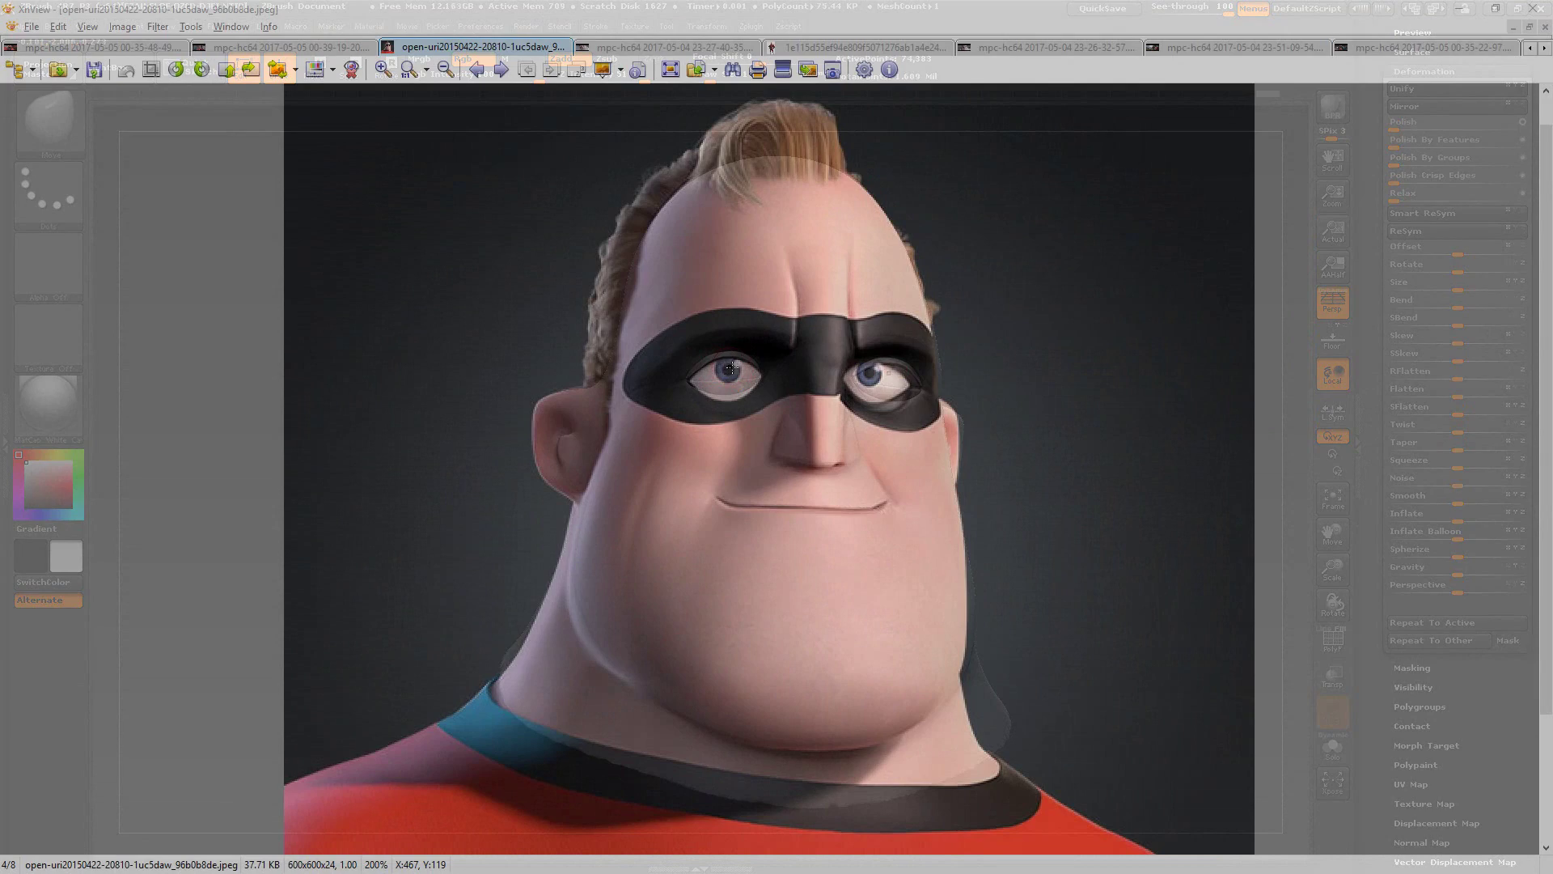
pyautogui.moveTo(1228, 20)
pyautogui.mouseDown()
pyautogui.moveTo(1144, 29)
pyautogui.moveTo(1242, 33)
pyautogui.moveTo(1149, 12)
pyautogui.mouseUp()
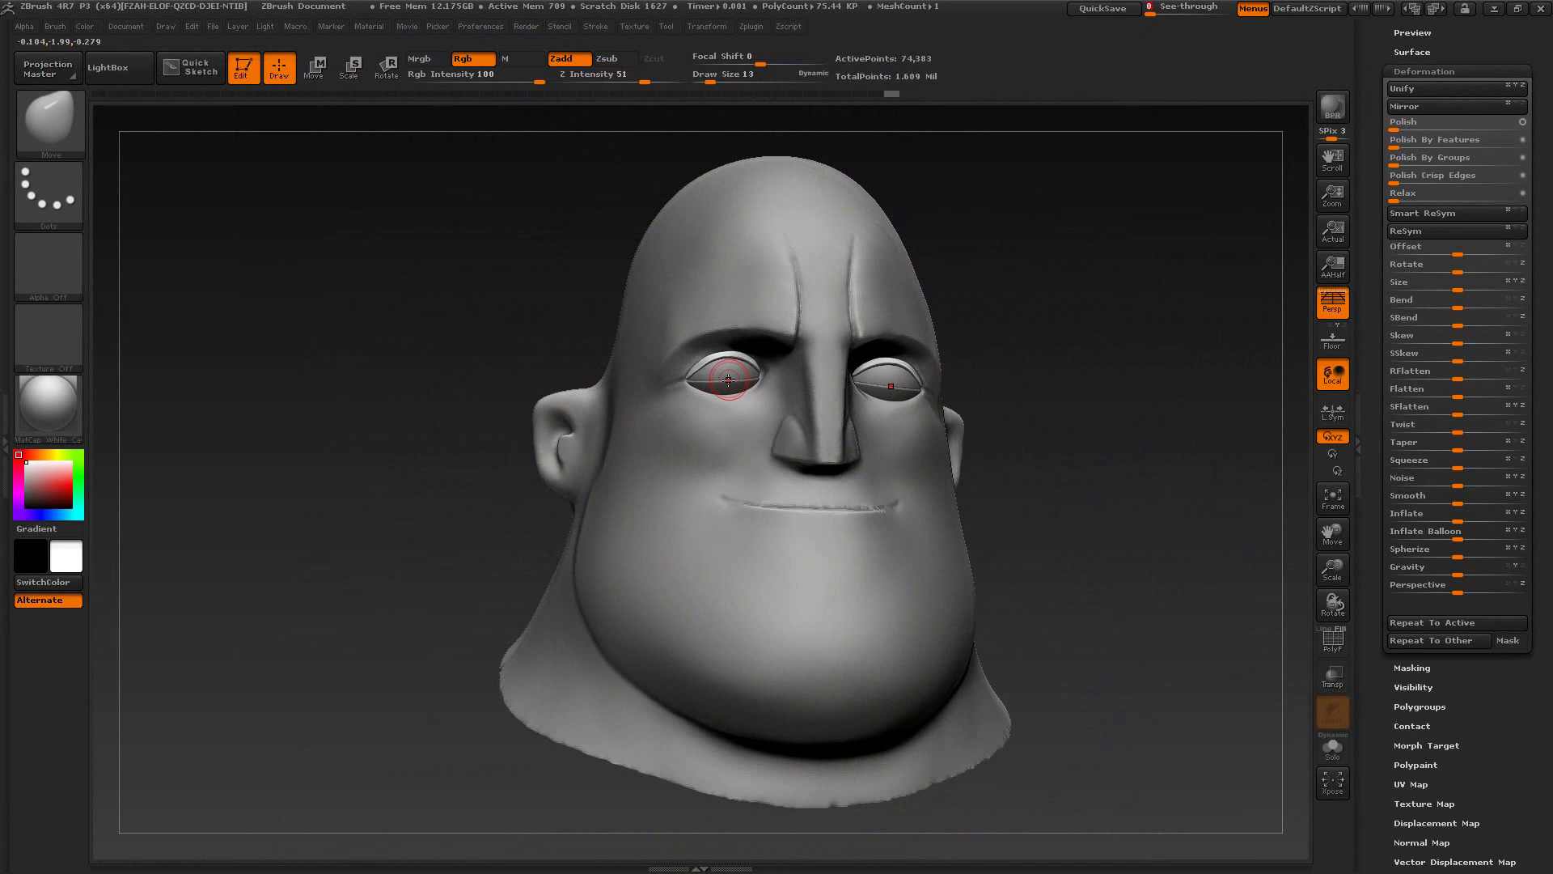
pyautogui.moveTo(1151, 8)
pyautogui.mouseDown()
pyautogui.moveTo(1199, 19)
pyautogui.moveTo(1142, 20)
pyautogui.mouseUp()
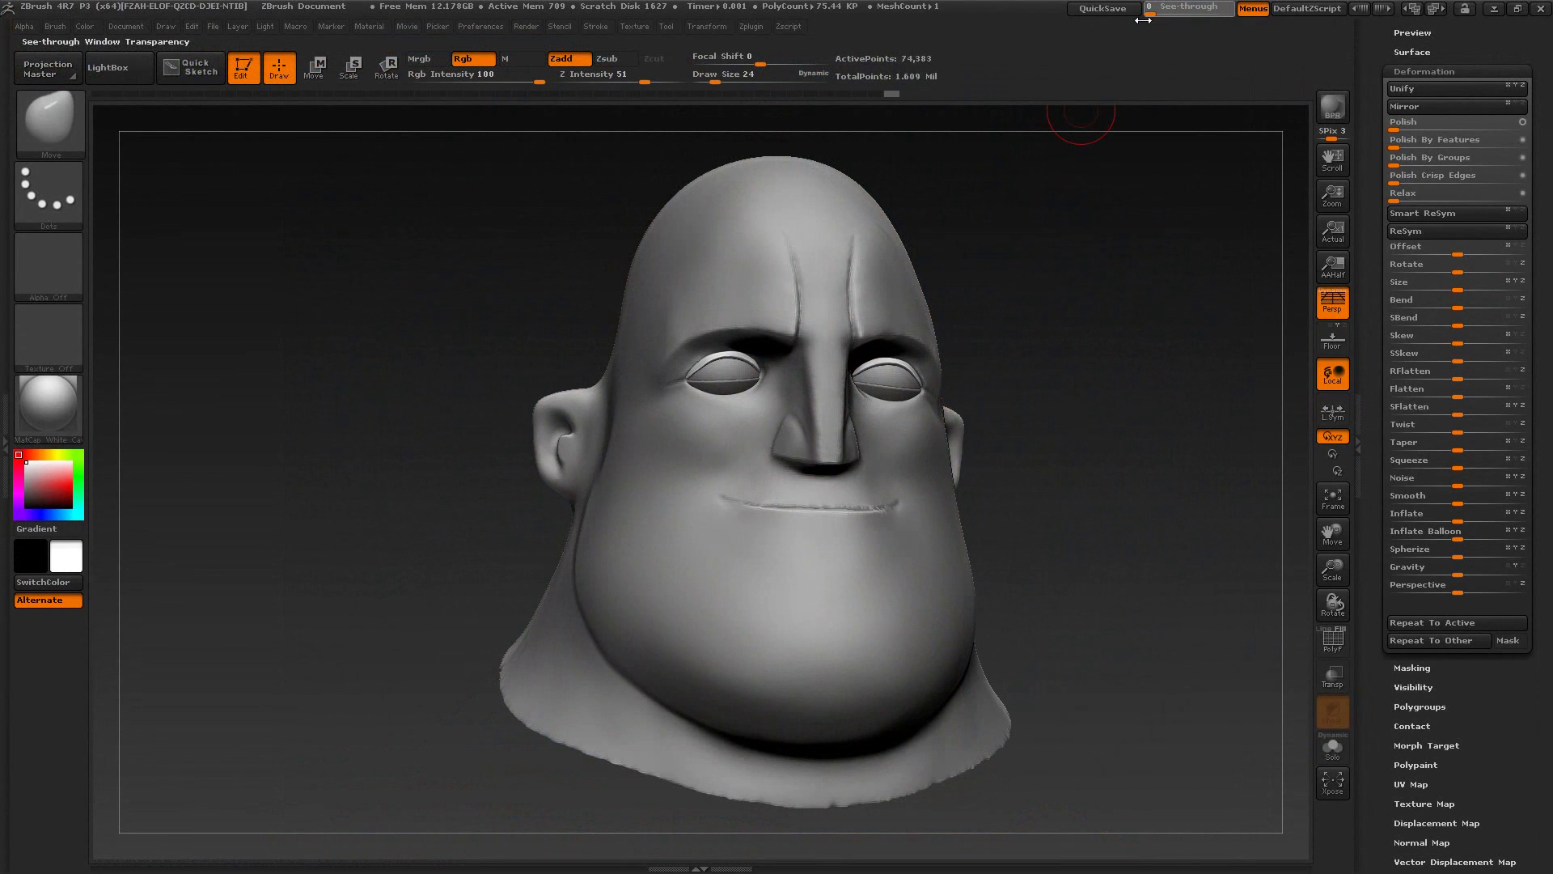
# Step: Make the mr_incredible_003 head the active subtool and examine the eye area from the side
pyautogui.scroll(5, 1442, 141)
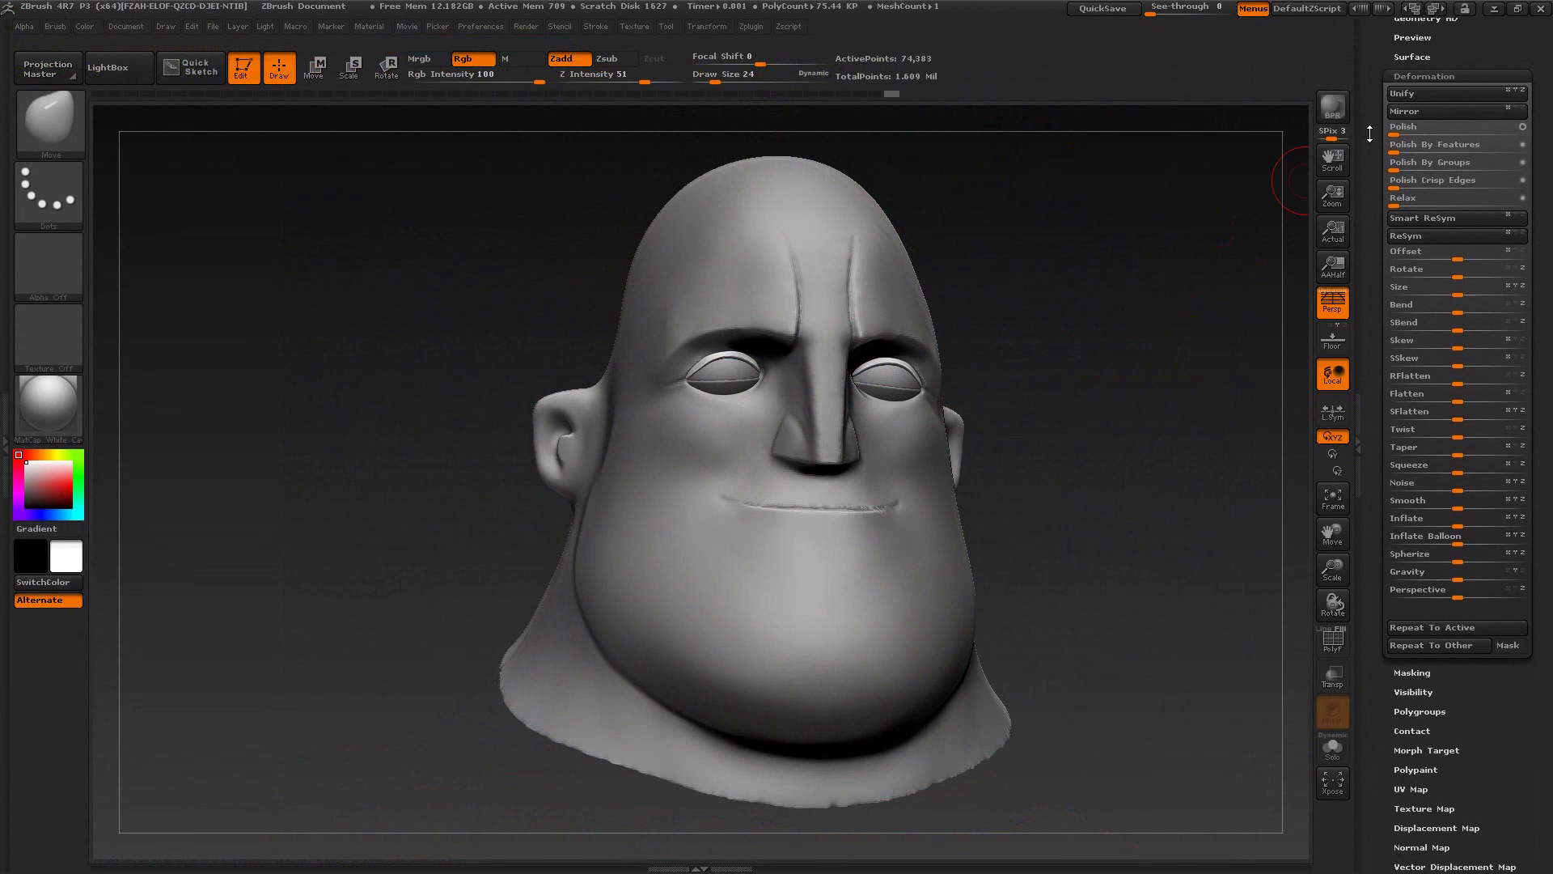
pyautogui.click(1416, 114)
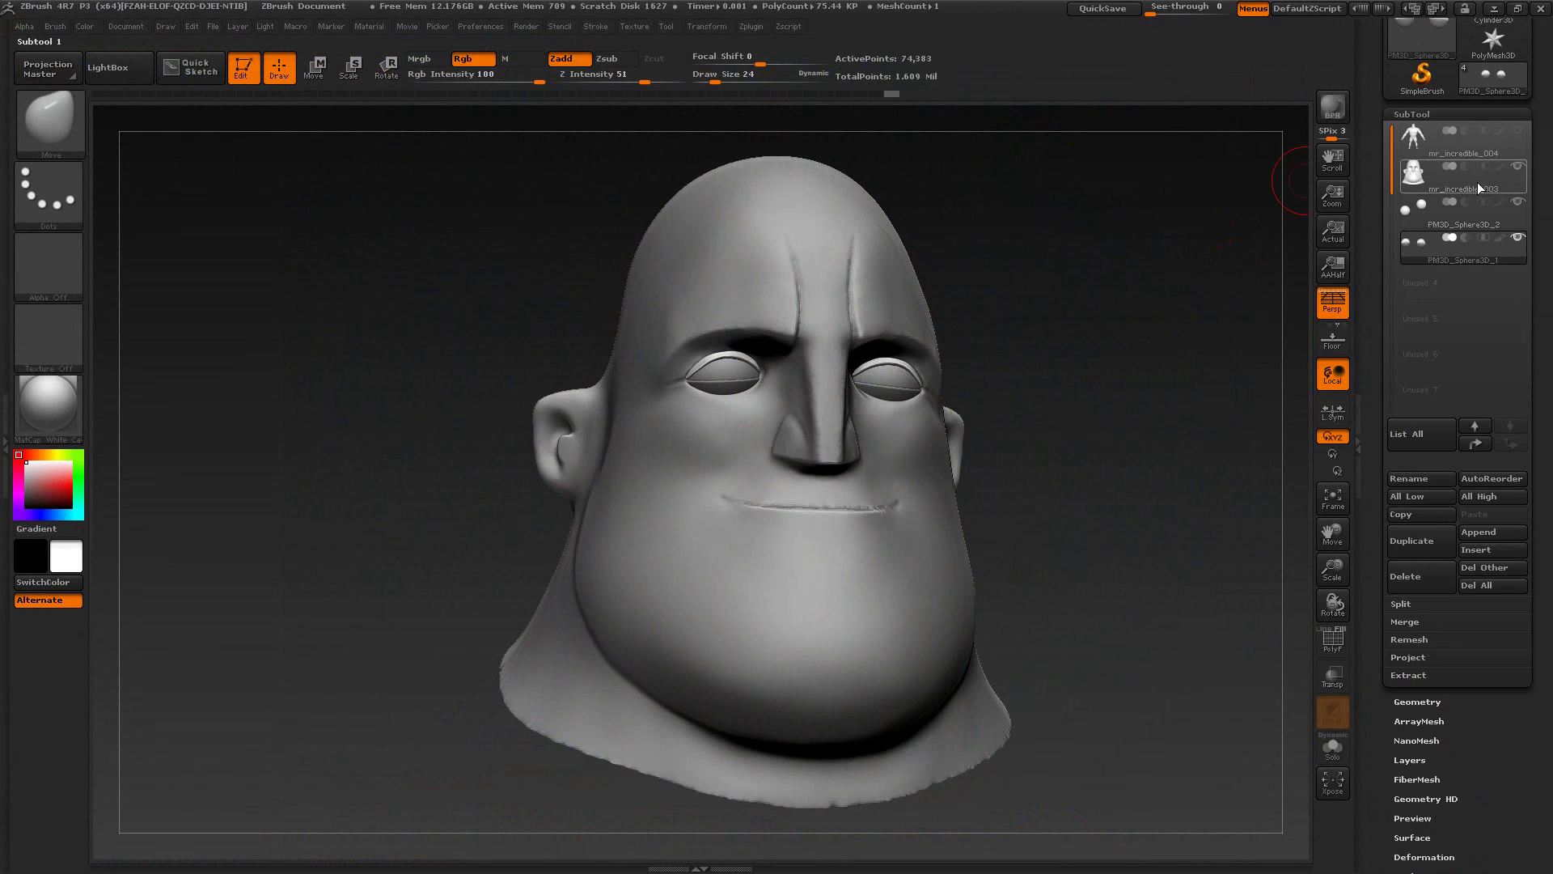
pyautogui.click(1518, 190)
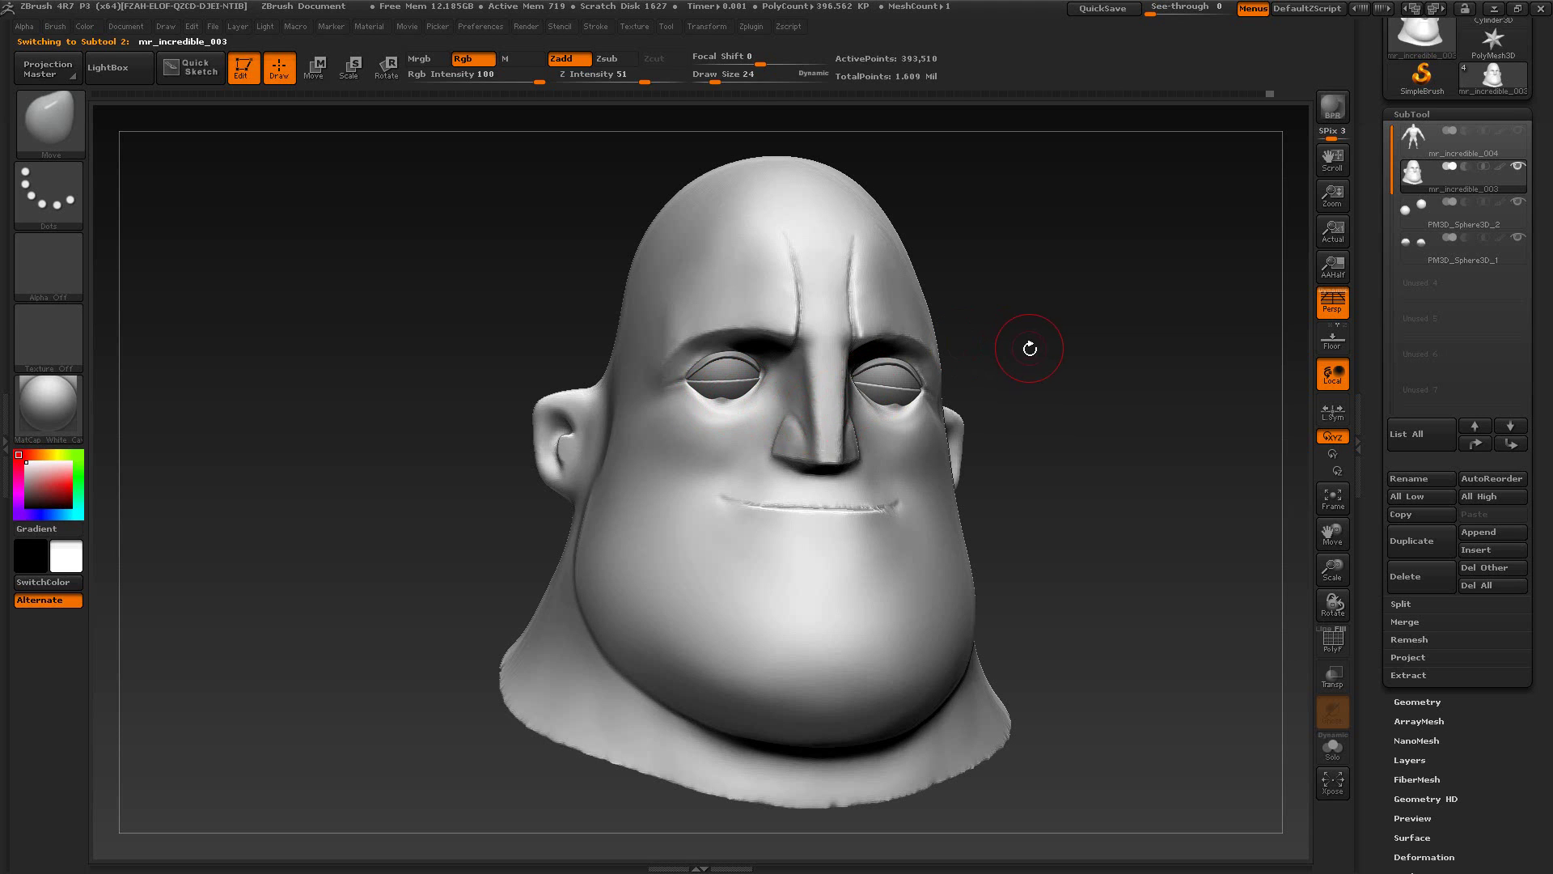
pyautogui.moveTo(1029, 347)
pyautogui.keyDown('alt'); pyautogui.mouseDown()
pyautogui.moveTo(1072, 361)
pyautogui.moveTo(954, 350)
pyautogui.moveTo(1031, 341)
pyautogui.moveTo(1057, 318)
pyautogui.mouseUp(); pyautogui.keyUp('alt')
pyautogui.press('ctrl')
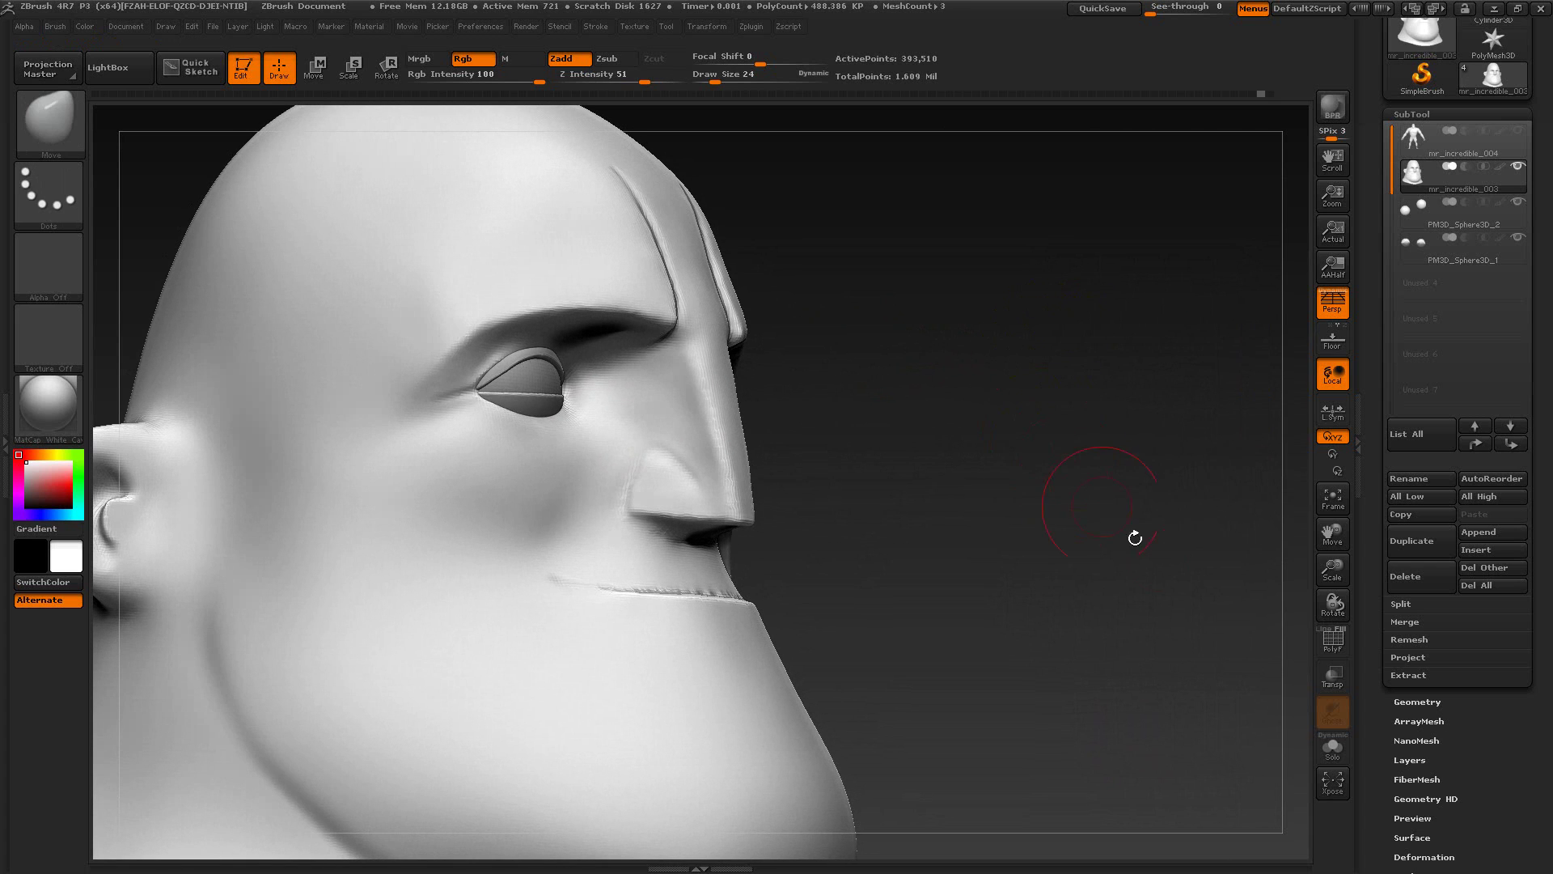
pyautogui.moveTo(1073, 497); pyautogui.dragTo(1021, 482)
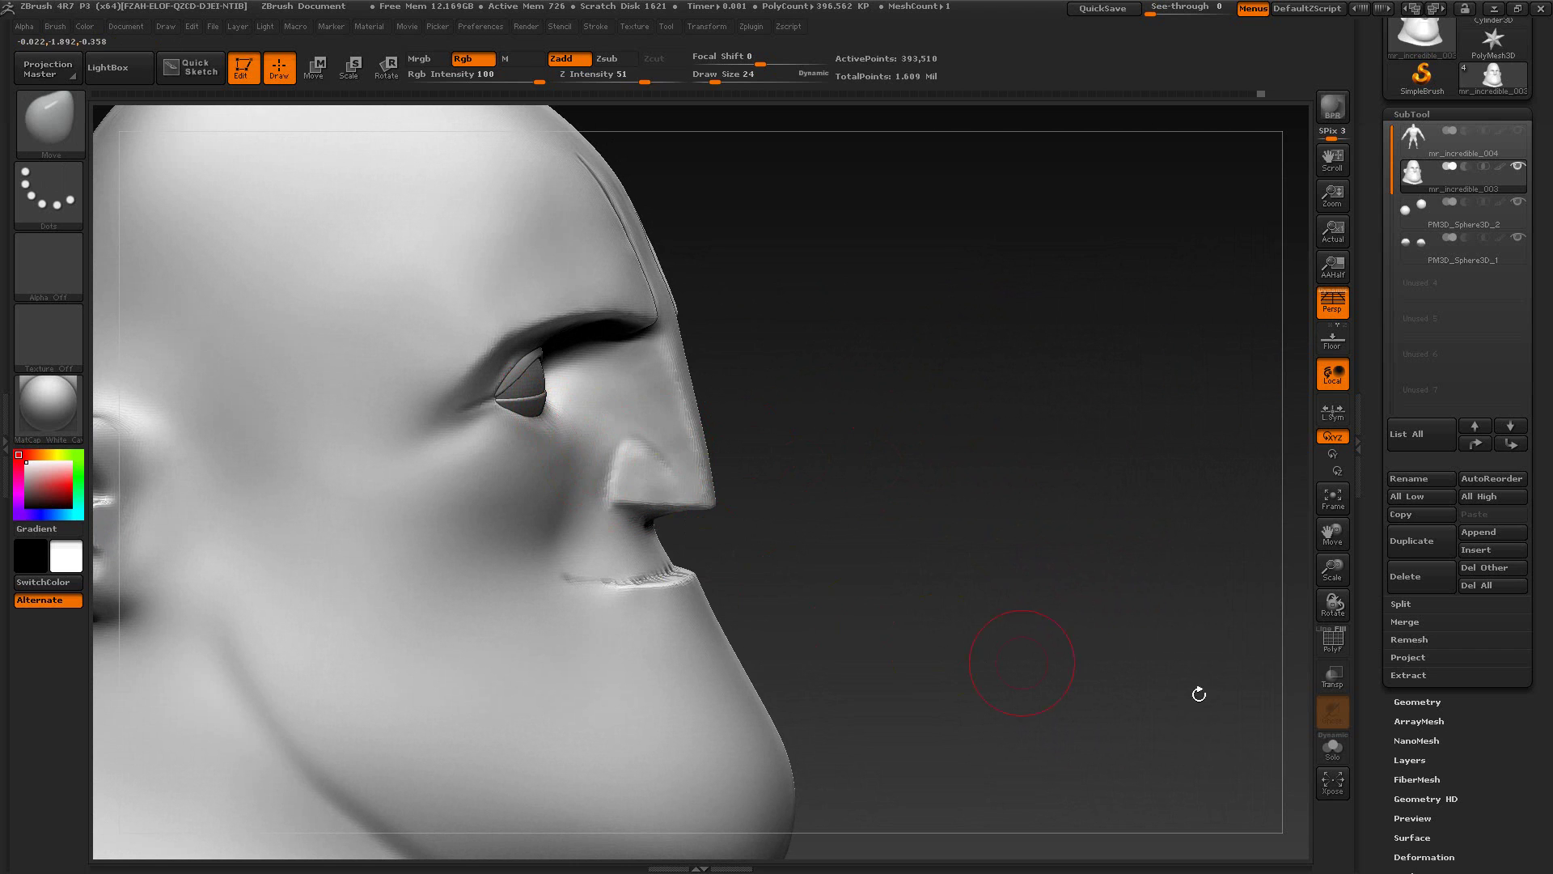
# Step: Isolate the head in Solo mode and carve out the eye sockets with the ClayBuildup brush at draw size 13
pyautogui.click(1333, 744)
pyautogui.moveTo(1068, 605); pyautogui.dragTo(995, 537)
pyautogui.click(58, 129)
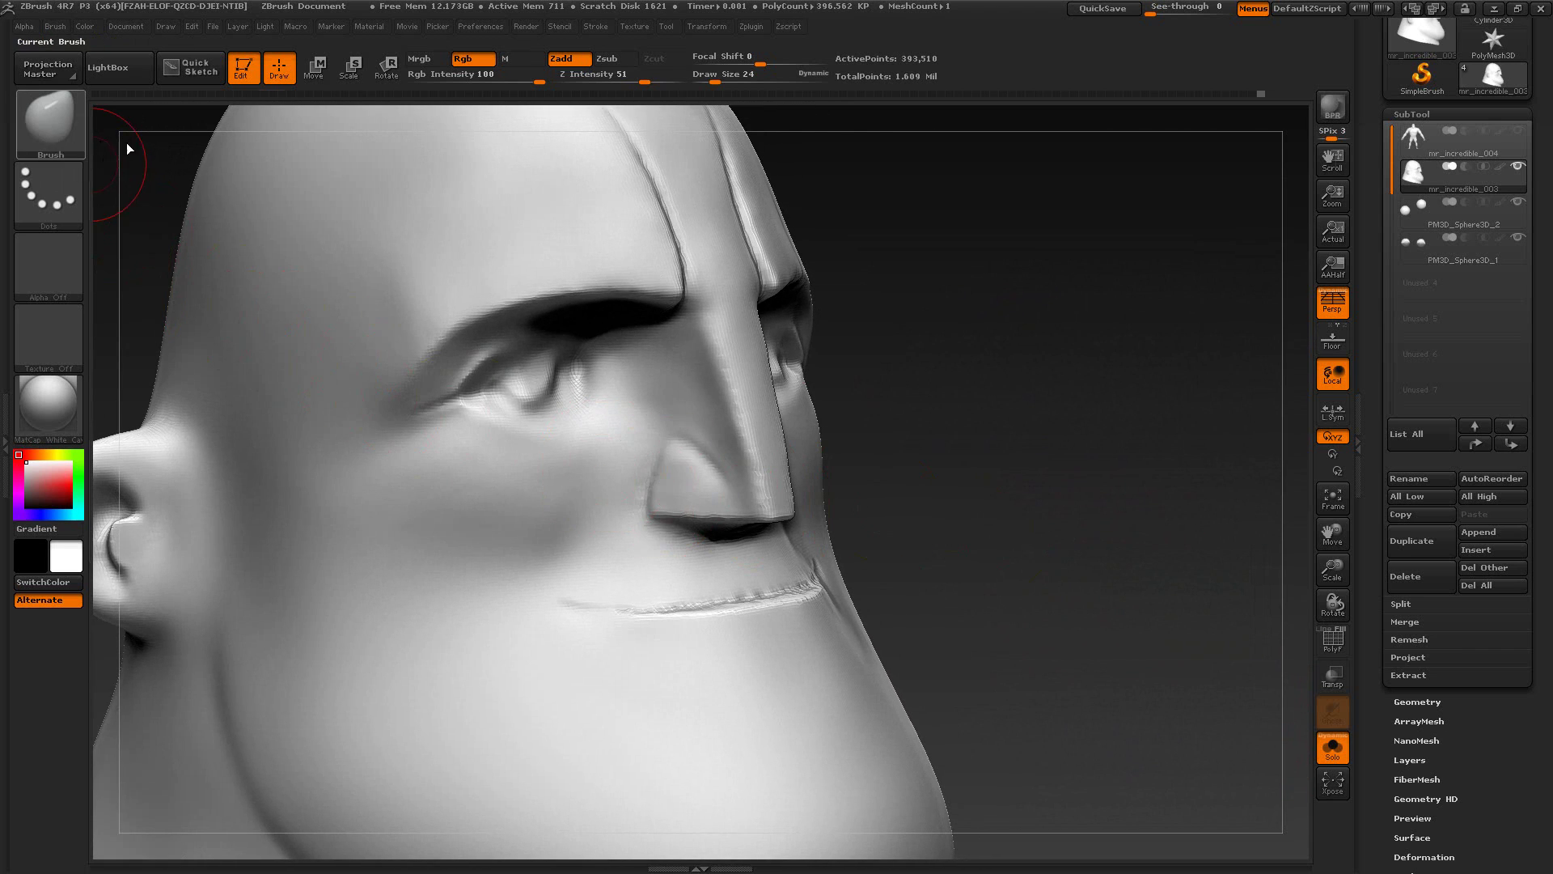
pyautogui.click(212, 152)
pyautogui.press('s')
pyautogui.moveTo(535, 396); pyautogui.dragTo(527, 399)
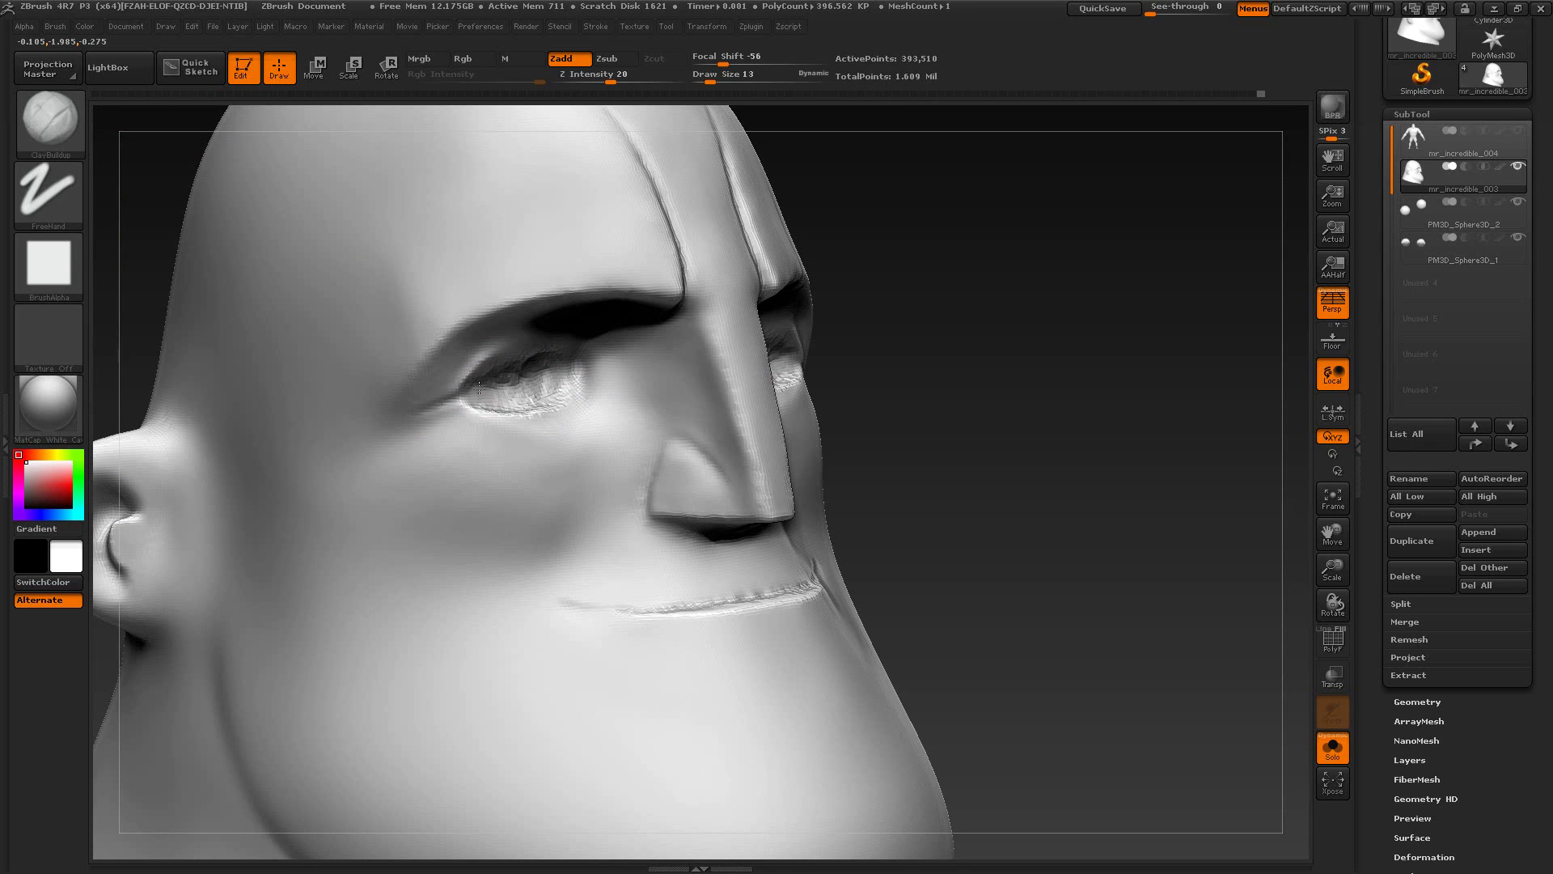
pyautogui.moveTo(479, 388); pyautogui.dragTo(513, 367)
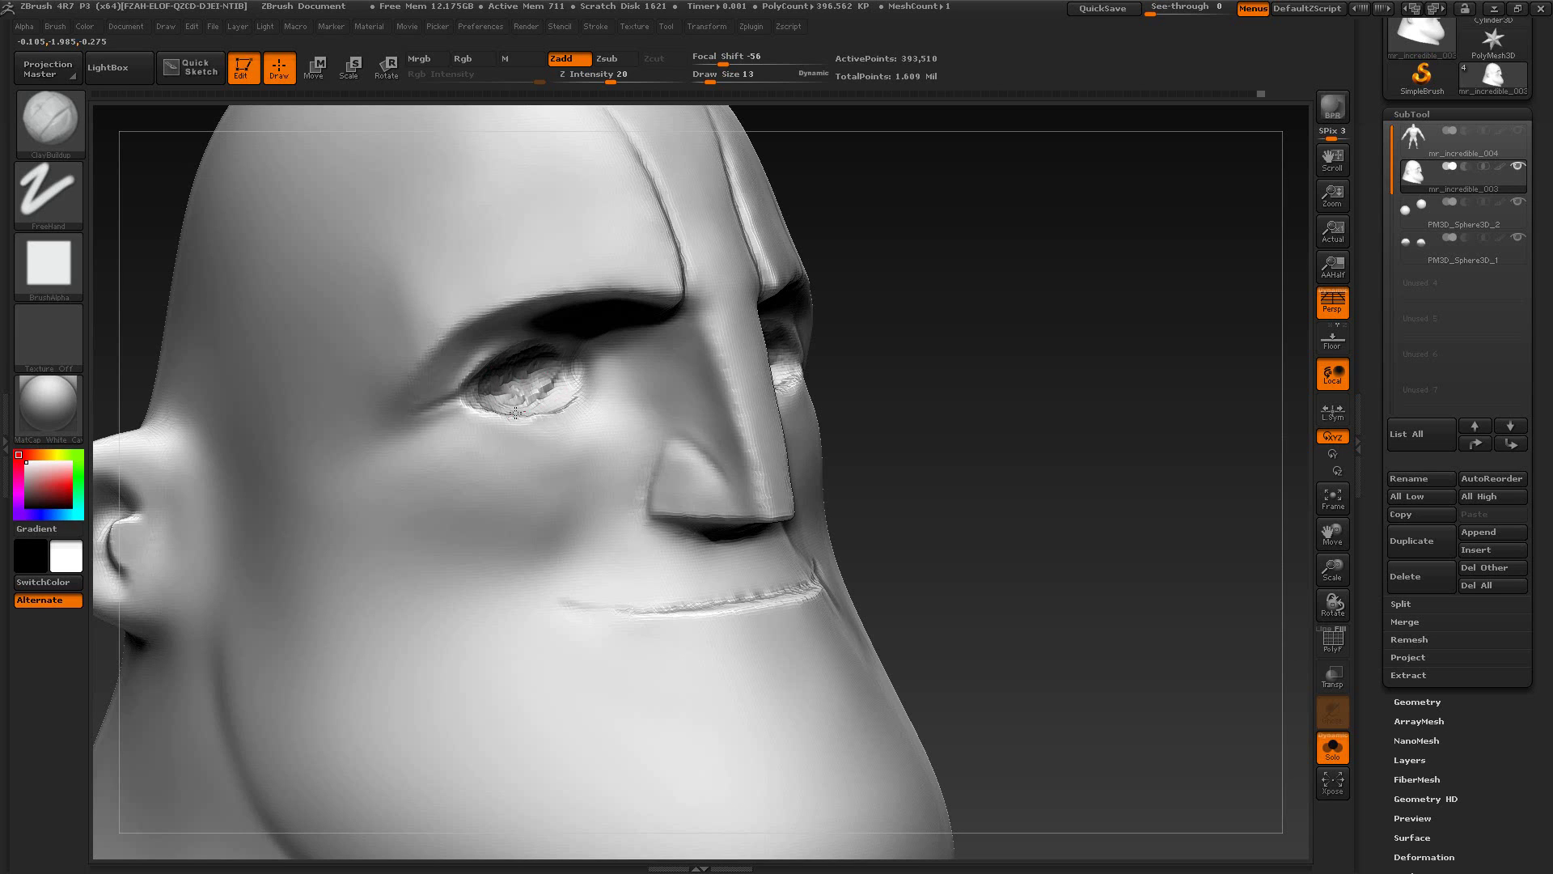
pyautogui.moveTo(473, 393); pyautogui.dragTo(558, 378)
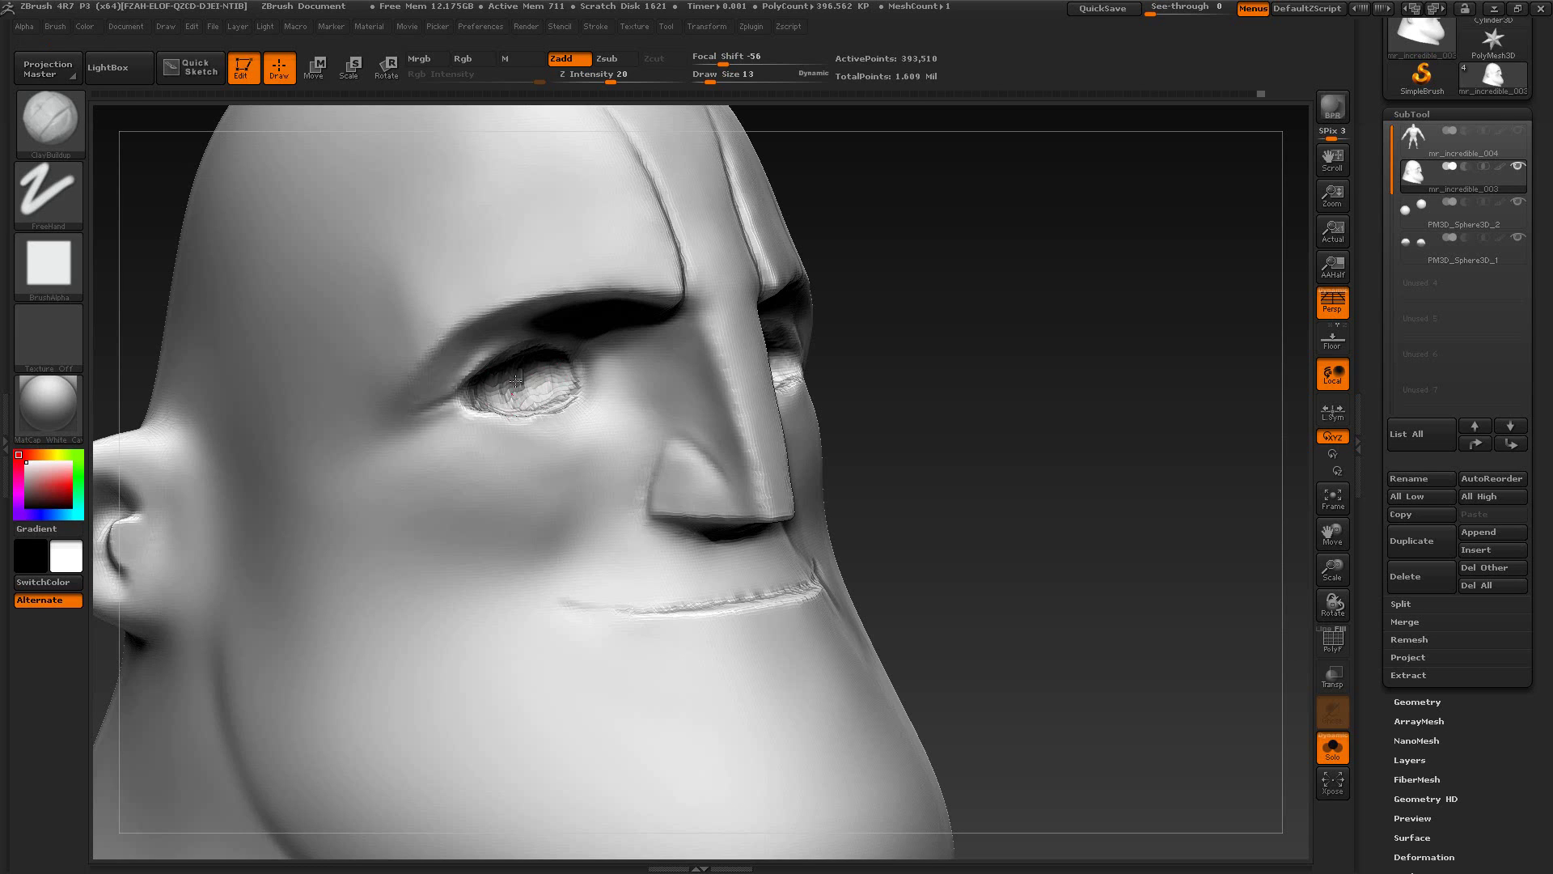
pyautogui.moveTo(467, 400)
pyautogui.mouseDown()
pyautogui.moveTo(555, 384)
pyautogui.moveTo(501, 385)
pyautogui.moveTo(531, 396)
pyautogui.mouseUp()
pyautogui.press('shift')
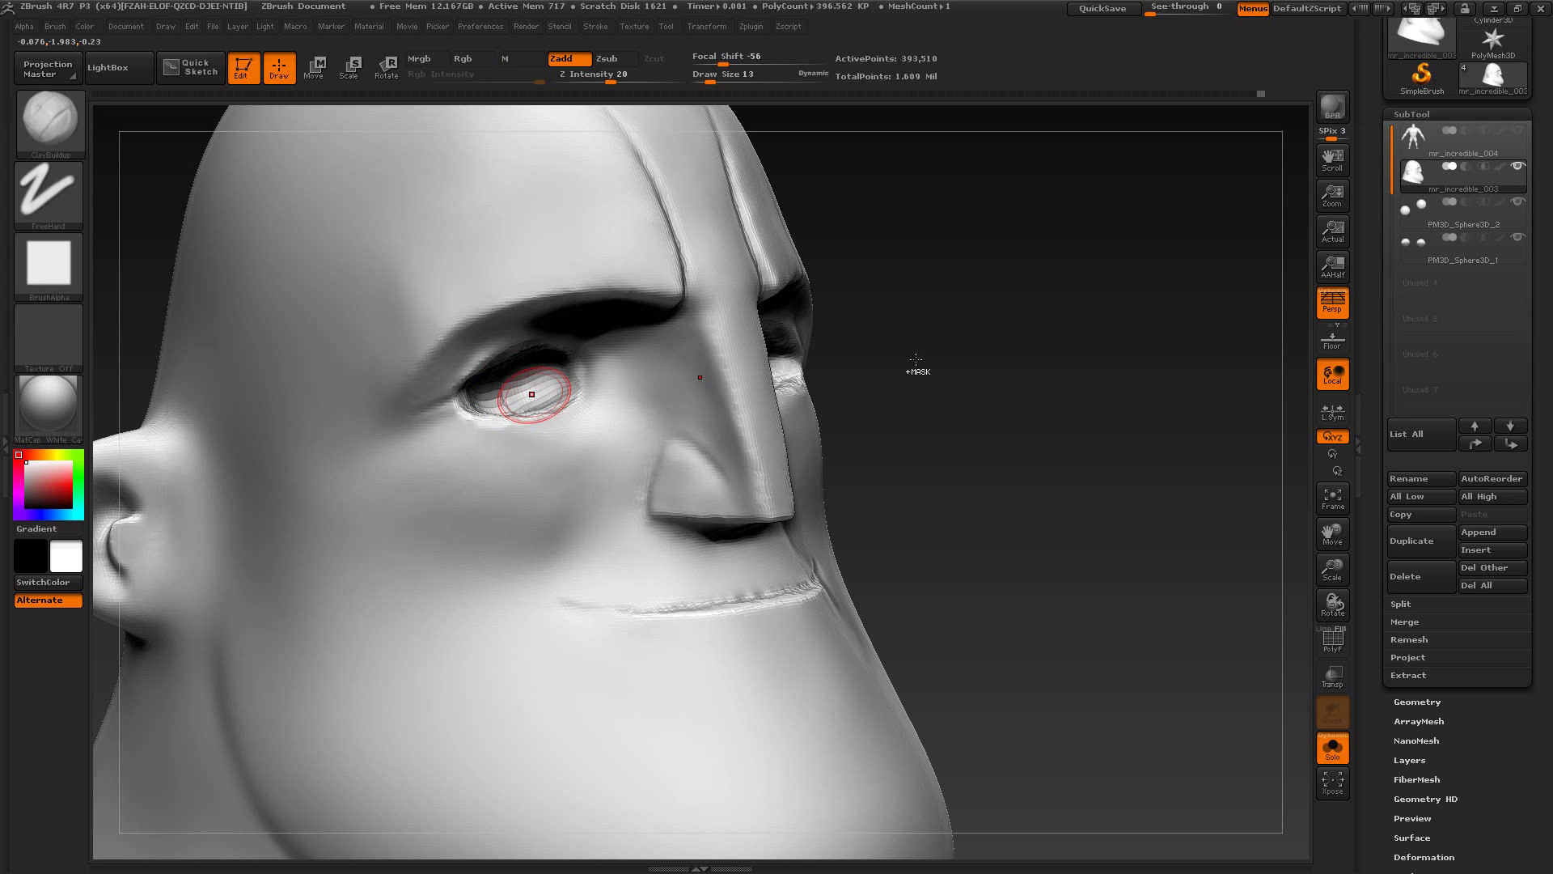
# Step: Remesh the head with DynaMesh and smooth the carved eye sockets, working from the front and from below
pyautogui.moveTo(923, 343)
pyautogui.keyDown('ctrl'); pyautogui.mouseDown()
pyautogui.moveTo(992, 402)
pyautogui.moveTo(1004, 447)
pyautogui.moveTo(596, 461)
pyautogui.mouseUp(); pyautogui.keyUp('ctrl')
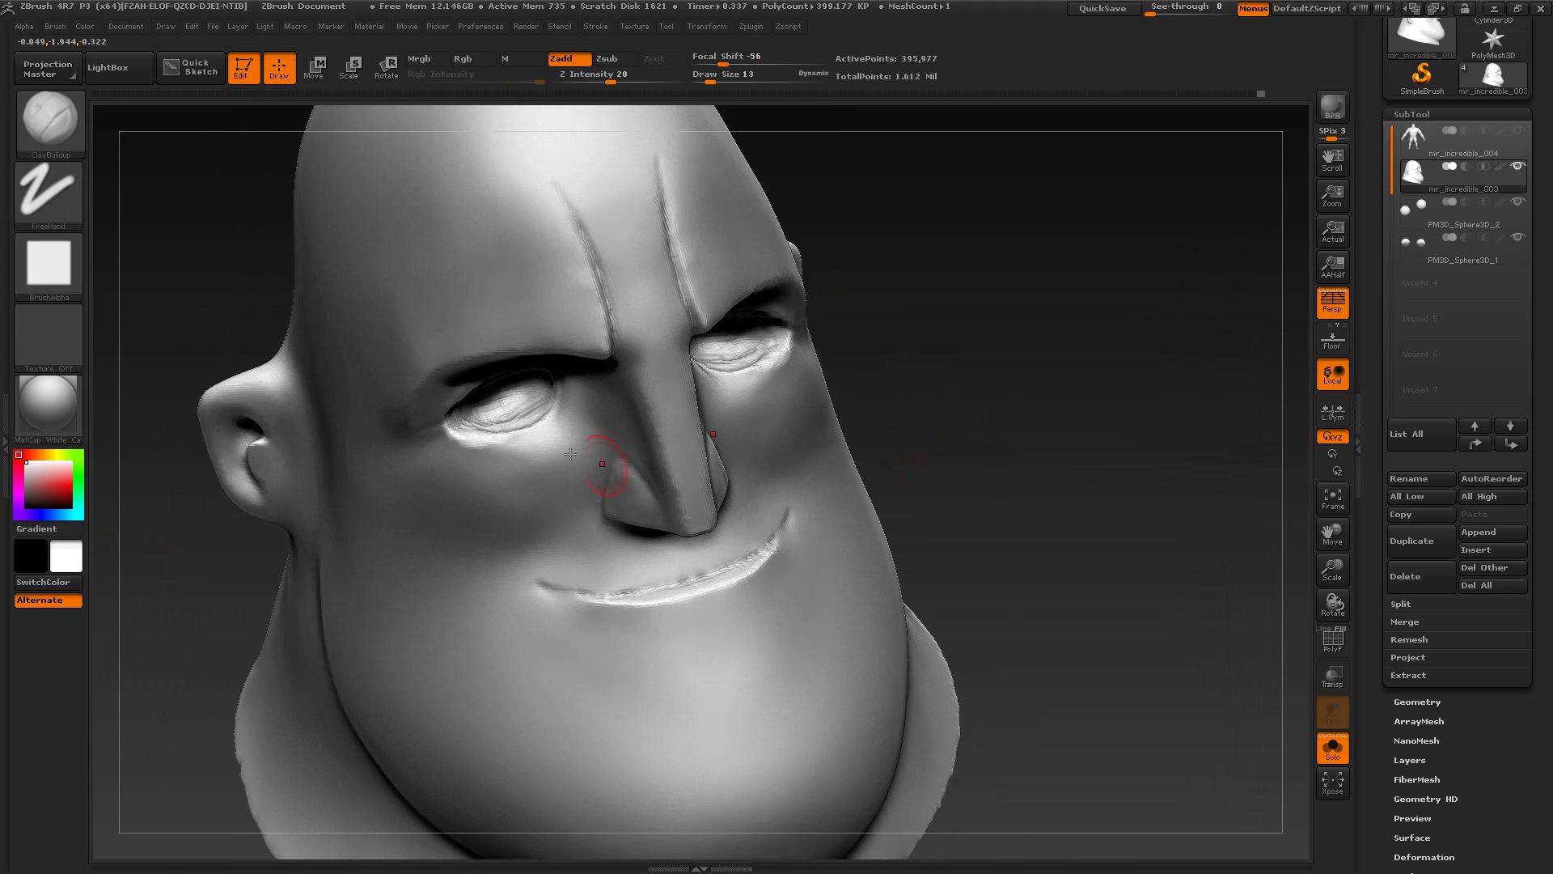
pyautogui.press('shift')
pyautogui.keyDown('shift'); pyautogui.moveTo(544, 405); pyautogui.dragTo(522, 445); pyautogui.keyUp('shift')
pyautogui.moveTo(954, 391)
pyautogui.mouseDown()
pyautogui.moveTo(990, 308)
pyautogui.moveTo(693, 399)
pyautogui.mouseUp()
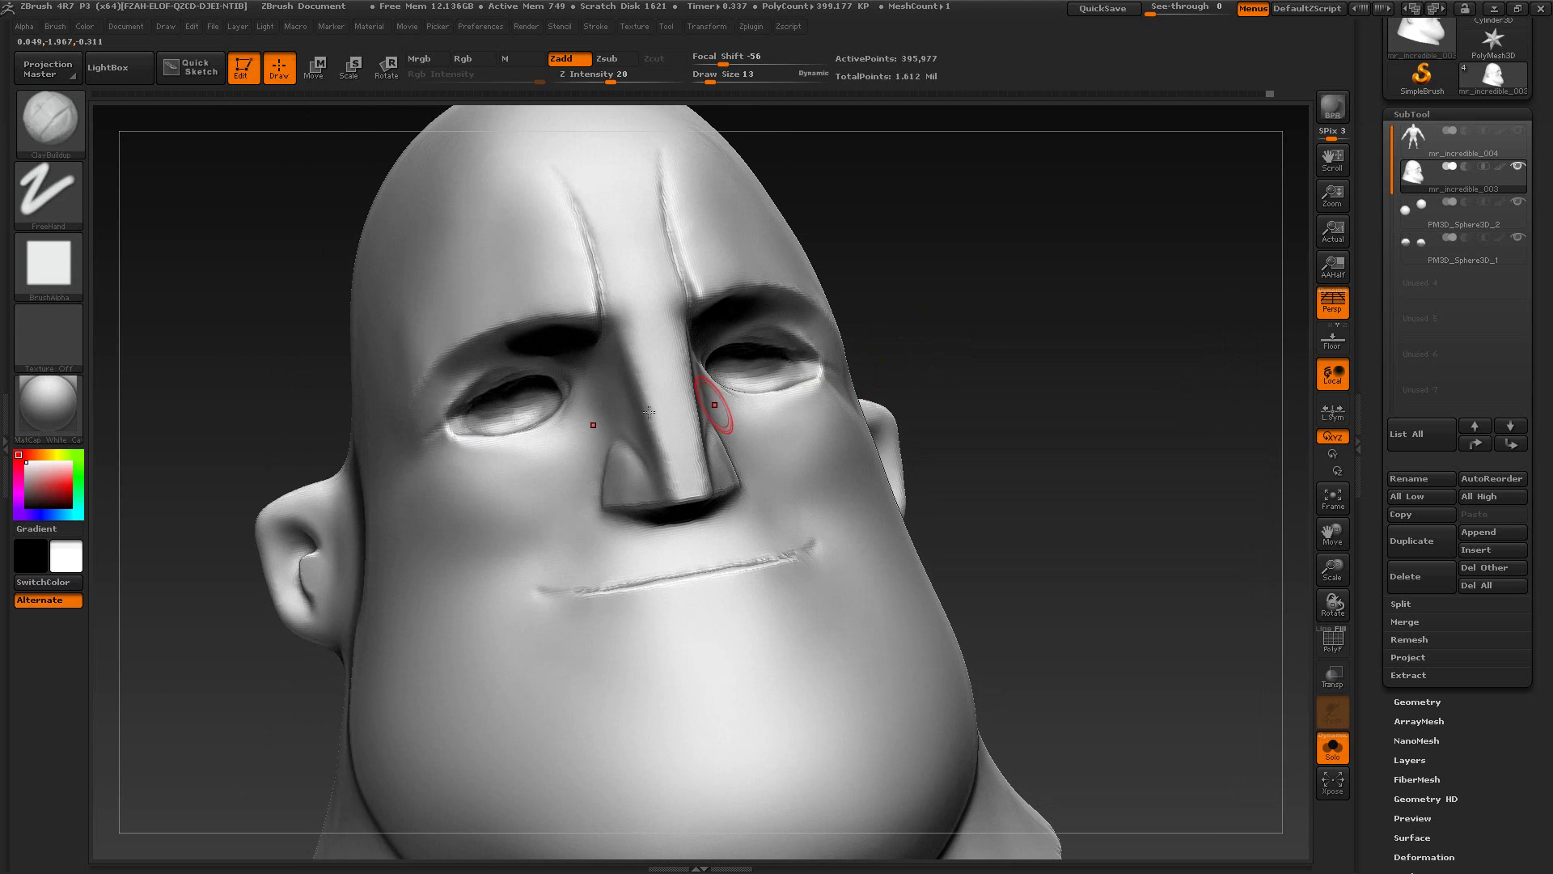
pyautogui.press('shift')
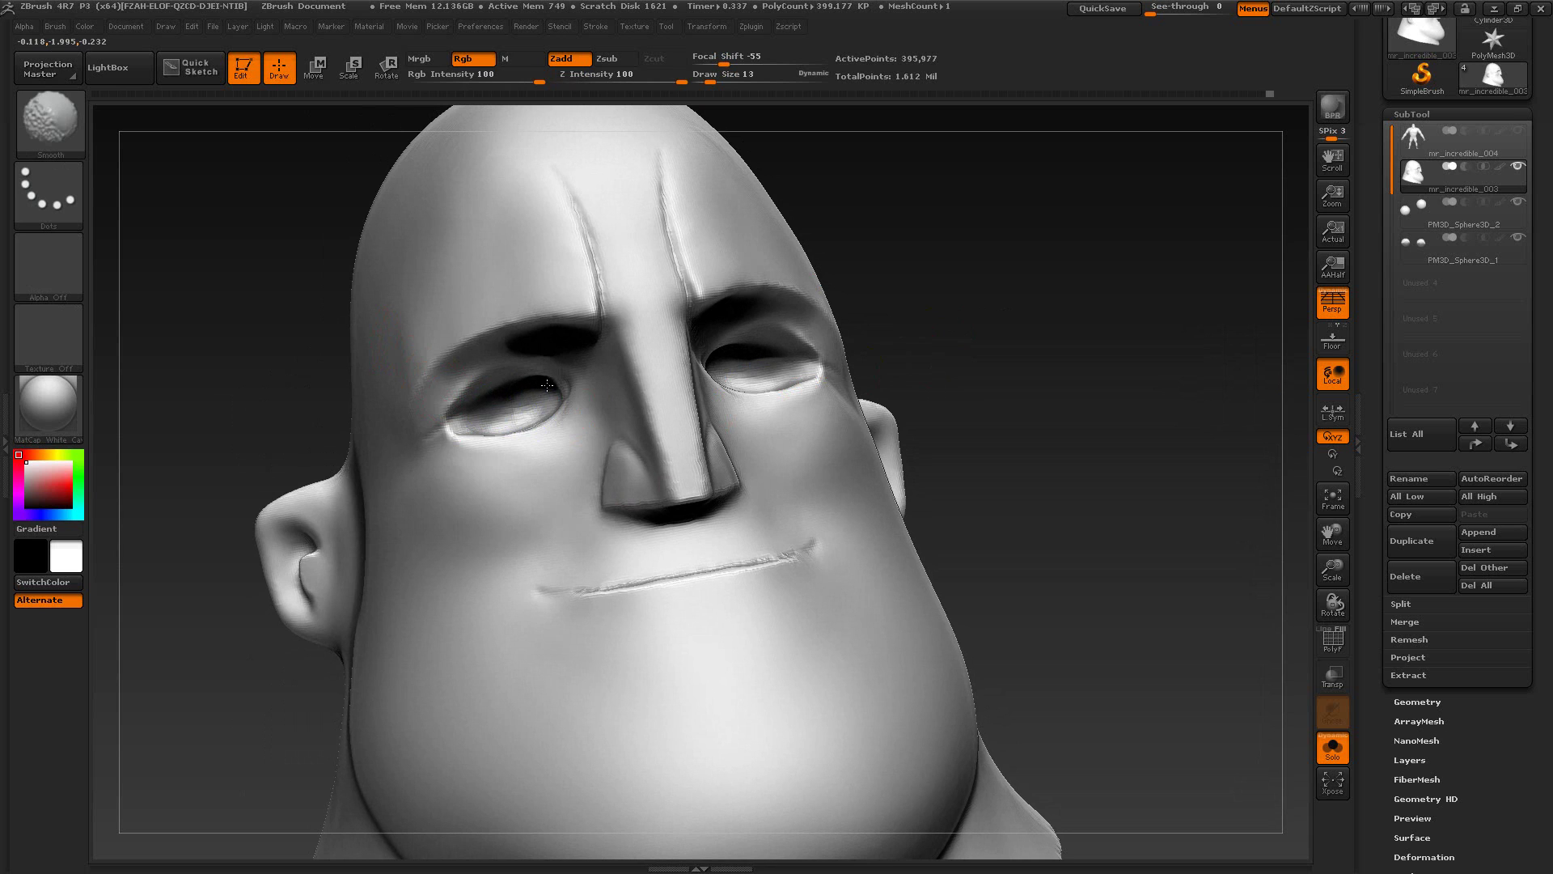
pyautogui.moveTo(983, 330)
pyautogui.mouseDown()
pyautogui.moveTo(967, 274)
pyautogui.moveTo(953, 281)
pyautogui.mouseUp()
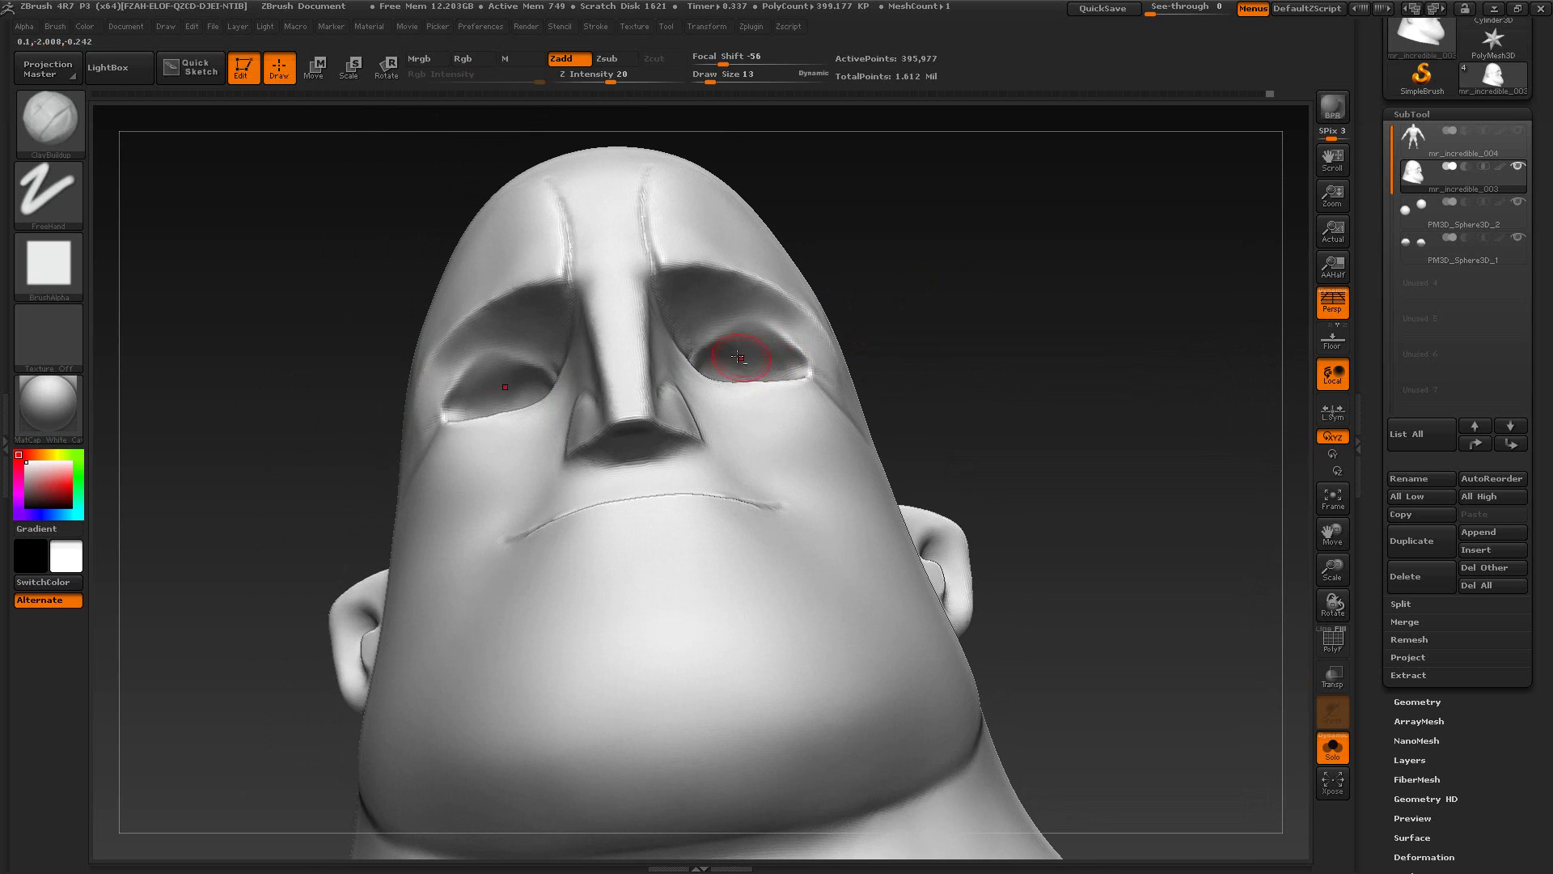
pyautogui.moveTo(726, 352)
pyautogui.mouseDown()
pyautogui.moveTo(789, 360)
pyautogui.moveTo(716, 354)
pyautogui.moveTo(742, 338)
pyautogui.moveTo(783, 362)
pyautogui.moveTo(729, 343)
pyautogui.moveTo(720, 364)
pyautogui.moveTo(775, 364)
pyautogui.moveTo(720, 356)
pyautogui.mouseUp()
# Step: Turn off perspective and carve the eye sockets deeper with ClayBuildup strokes
pyautogui.moveTo(1019, 323); pyautogui.dragTo(995, 380)
pyautogui.moveTo(995, 381)
pyautogui.keyDown('ctrl'); pyautogui.mouseDown(button='right')
pyautogui.moveTo(910, 415)
pyautogui.moveTo(1009, 384)
pyautogui.moveTo(1275, 350)
pyautogui.mouseUp(button='right'); pyautogui.keyUp('ctrl')
pyautogui.click(1332, 303)
pyautogui.moveTo(1133, 340)
pyautogui.mouseDown()
pyautogui.moveTo(1221, 389)
pyautogui.moveTo(1145, 314)
pyautogui.mouseUp()
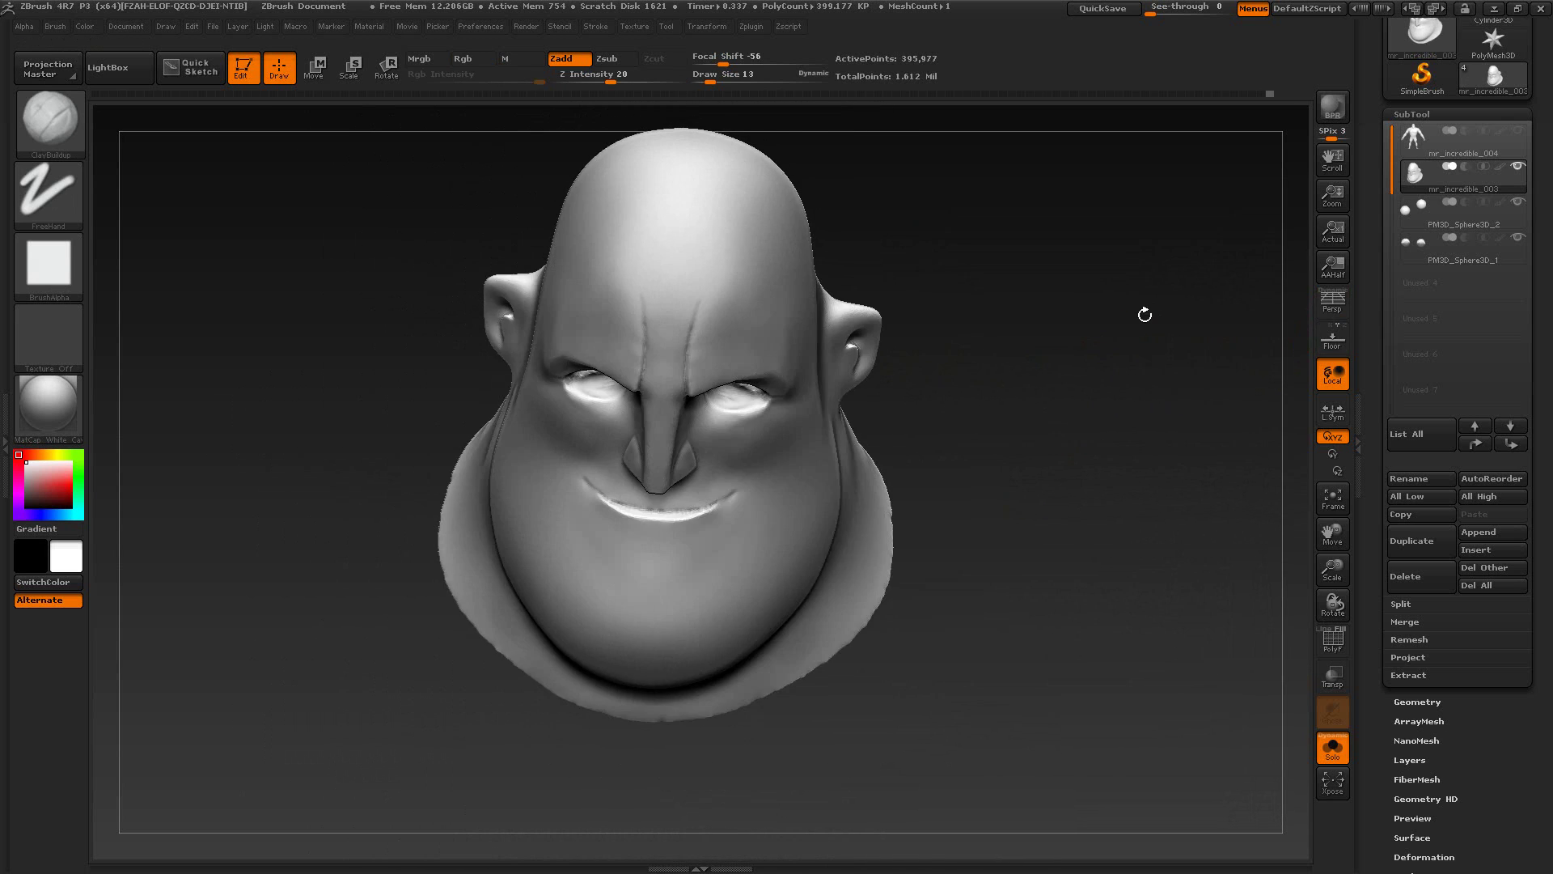
pyautogui.keyDown('ctrl'); pyautogui.moveTo(1145, 314); pyautogui.dragTo(1214, 378, button='right'); pyautogui.keyUp('ctrl')
pyautogui.moveTo(1214, 378); pyautogui.dragTo(995, 389)
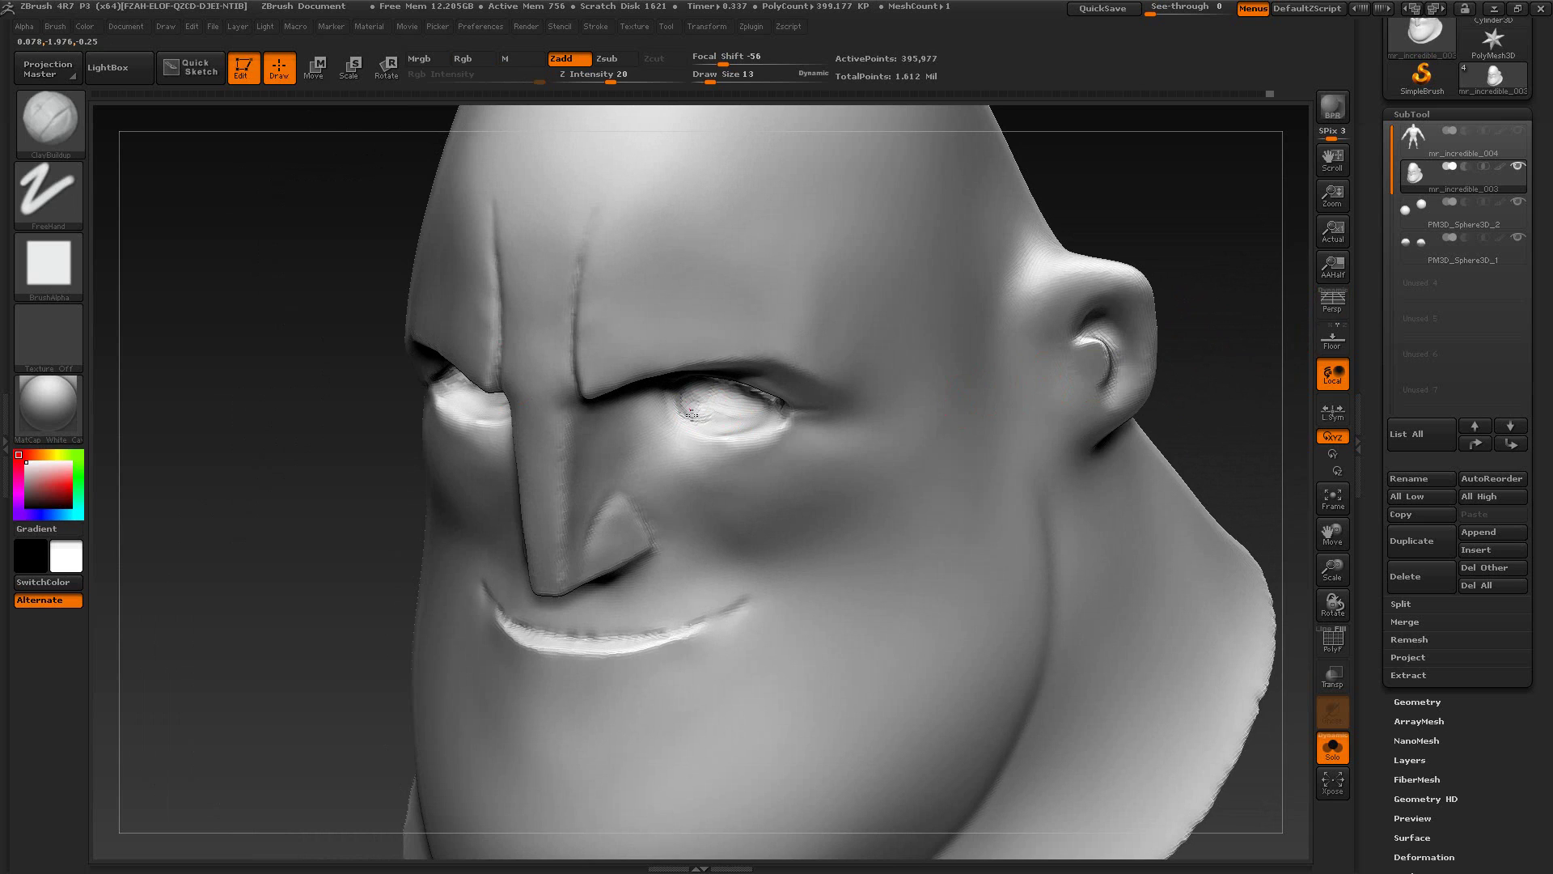
pyautogui.moveTo(724, 426)
pyautogui.mouseDown()
pyautogui.moveTo(764, 413)
pyautogui.moveTo(702, 417)
pyautogui.moveTo(750, 401)
pyautogui.mouseUp()
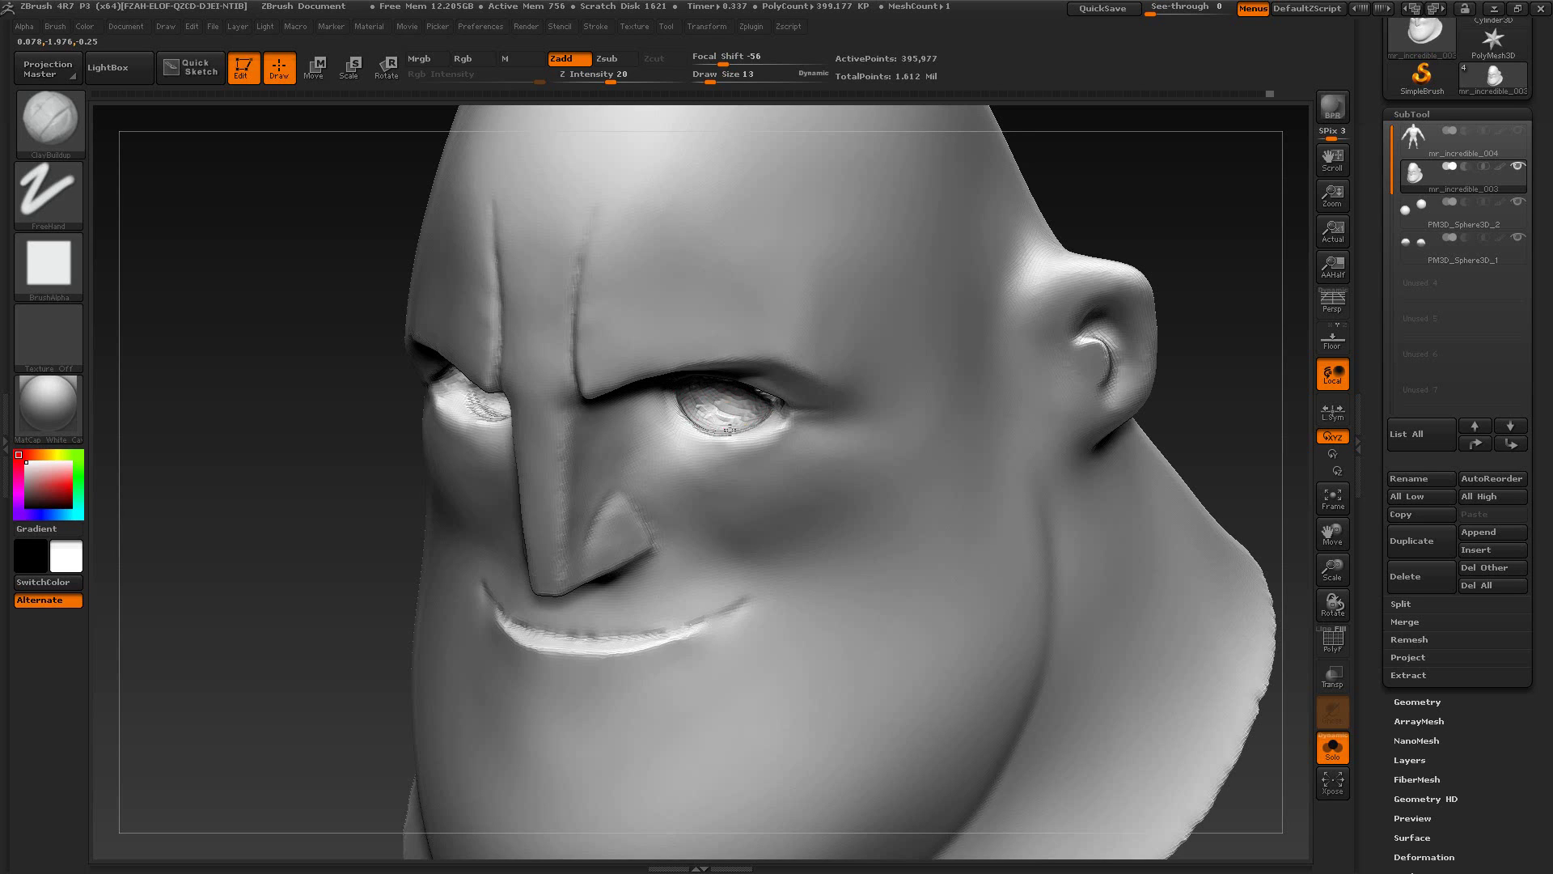
# Step: Remesh the head again, smooth the deepened eye sockets, and check their fit against the eyeballs
pyautogui.moveTo(329, 464)
pyautogui.keyDown('ctrl'); pyautogui.mouseDown()
pyautogui.moveTo(350, 498)
pyautogui.moveTo(322, 500)
pyautogui.moveTo(356, 470)
pyautogui.mouseUp(); pyautogui.keyUp('ctrl')
pyautogui.press('shift')
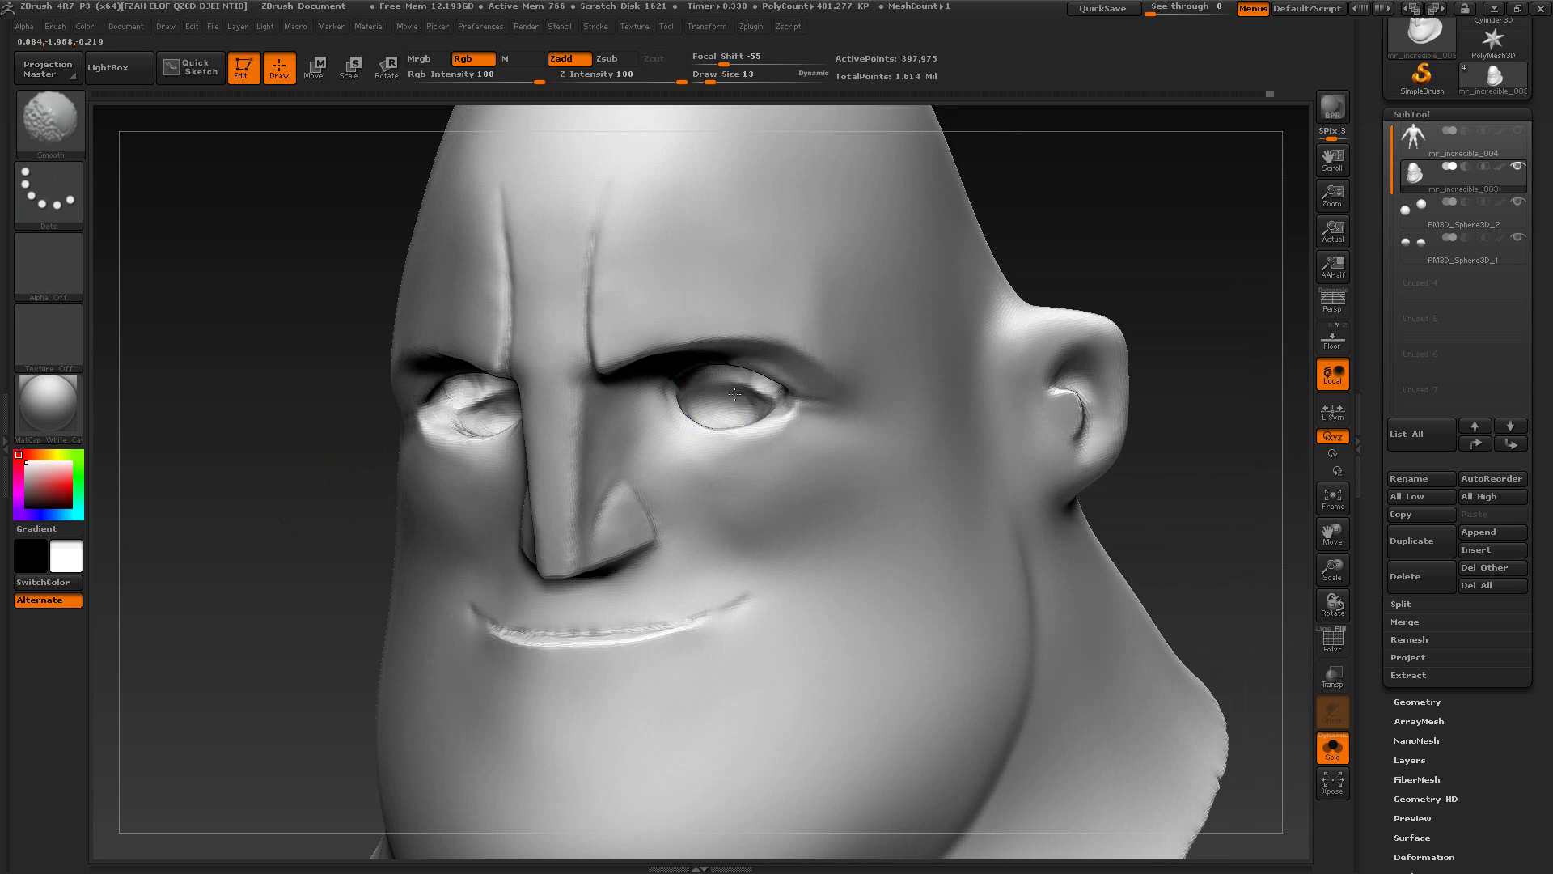
pyautogui.moveTo(734, 394)
pyautogui.keyDown('shift'); pyautogui.mouseDown()
pyautogui.moveTo(763, 397)
pyautogui.moveTo(671, 402)
pyautogui.moveTo(788, 425)
pyautogui.mouseUp(); pyautogui.keyUp('shift')
pyautogui.moveTo(1108, 247)
pyautogui.mouseDown()
pyautogui.moveTo(1152, 203)
pyautogui.moveTo(1091, 203)
pyautogui.moveTo(718, 408)
pyautogui.mouseUp()
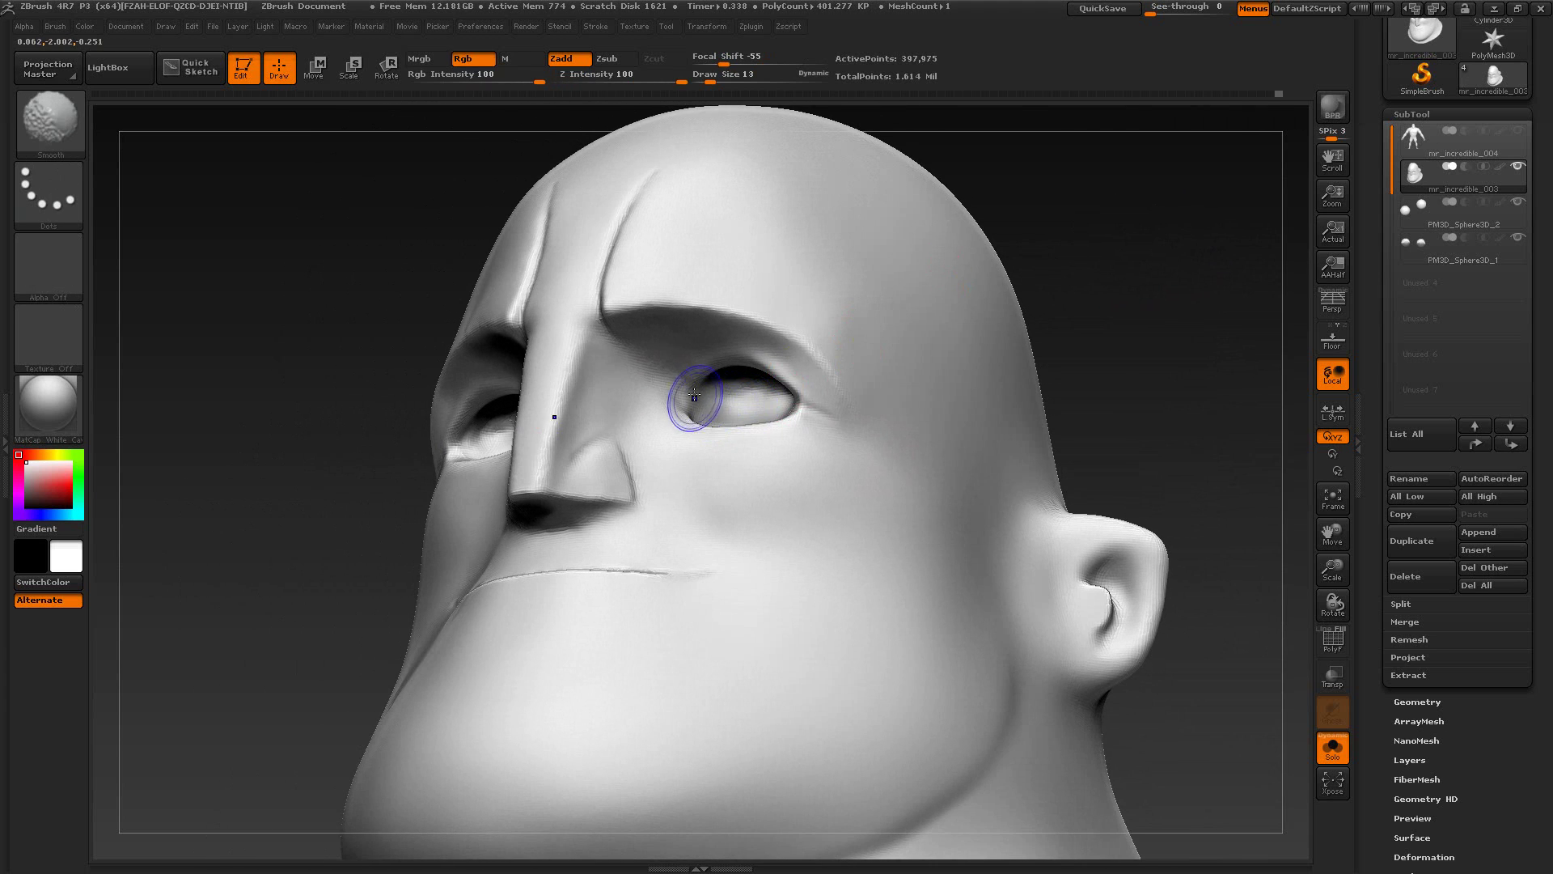
pyautogui.moveTo(1130, 288)
pyautogui.mouseDown()
pyautogui.moveTo(1124, 348)
pyautogui.moveTo(1068, 347)
pyautogui.moveTo(1076, 330)
pyautogui.mouseUp()
pyautogui.click(1326, 746)
pyautogui.click(1331, 746)
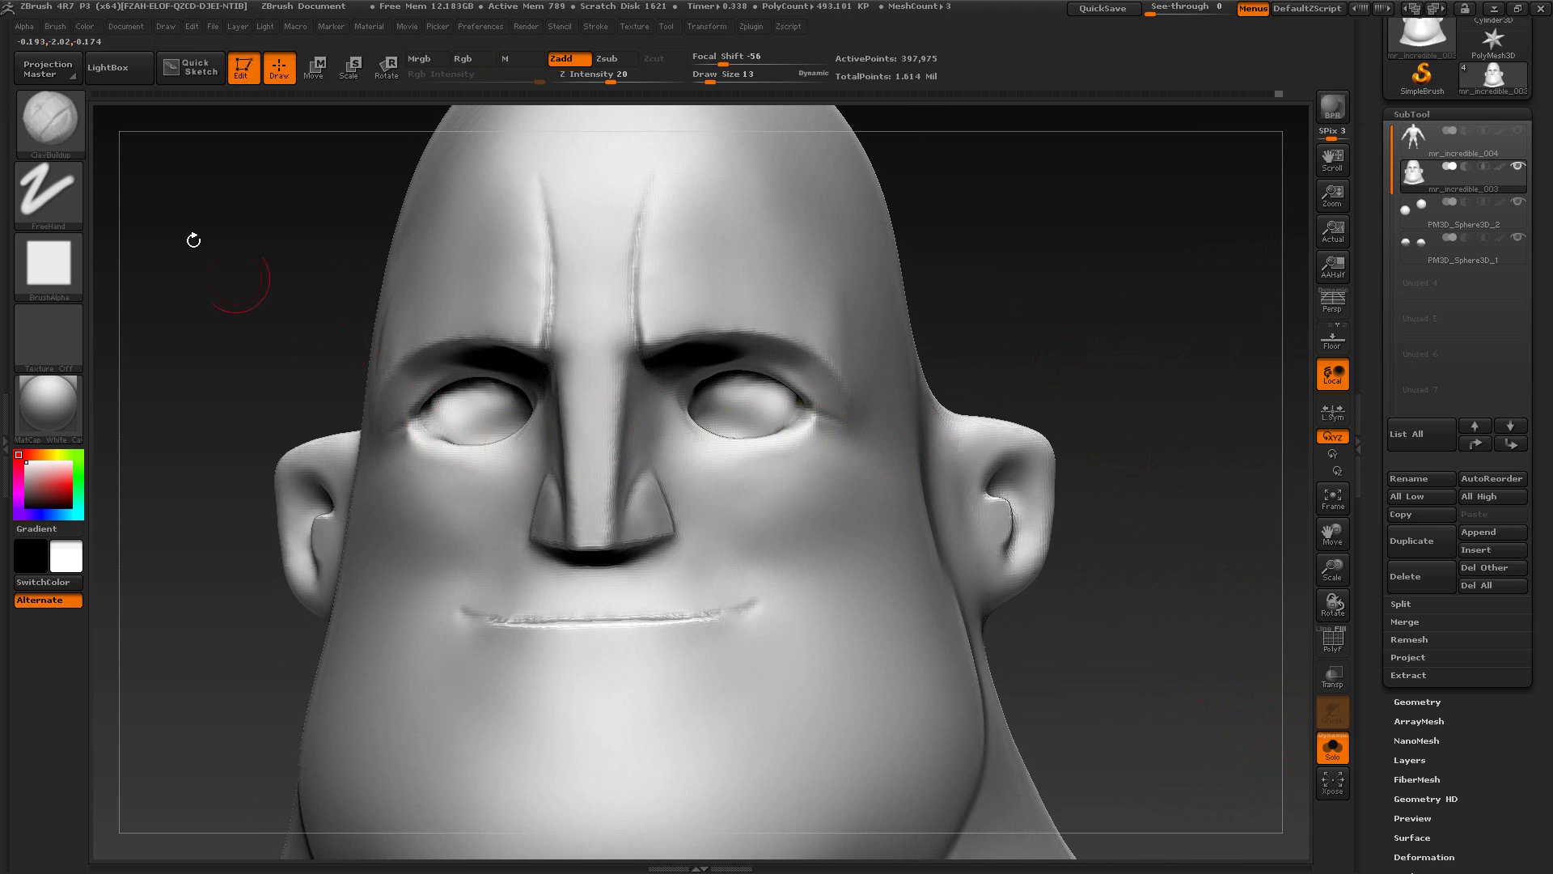
# Step: Reshape the lower socket rims with the Move brush at draw size 20 and smooth the surface around them
pyautogui.click(48, 121)
pyautogui.click(427, 142)
pyautogui.press('s')
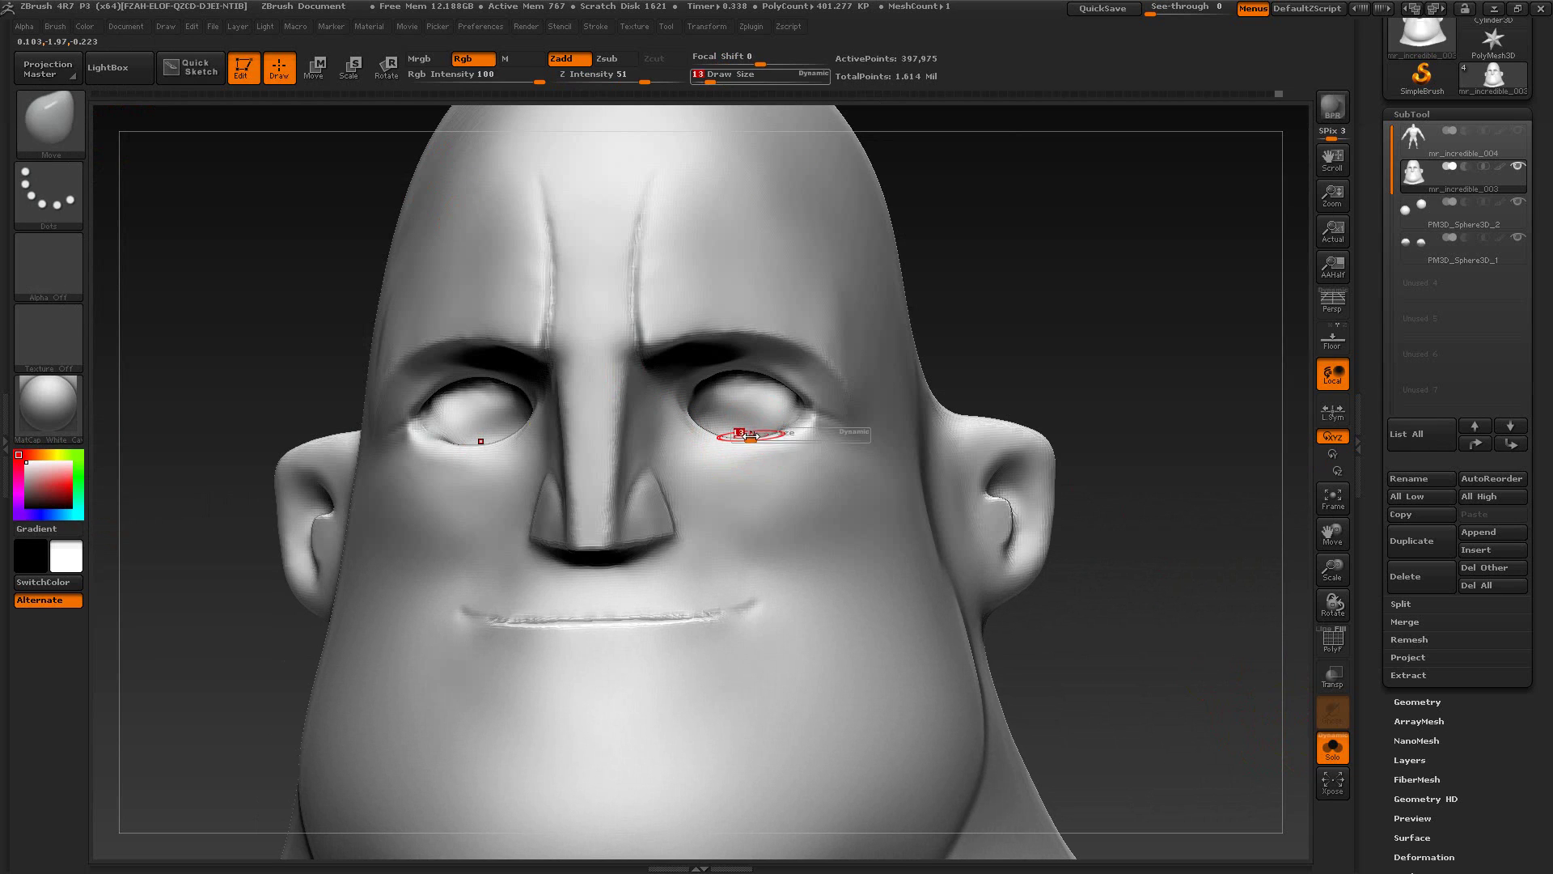
pyautogui.moveTo(746, 437); pyautogui.dragTo(753, 447)
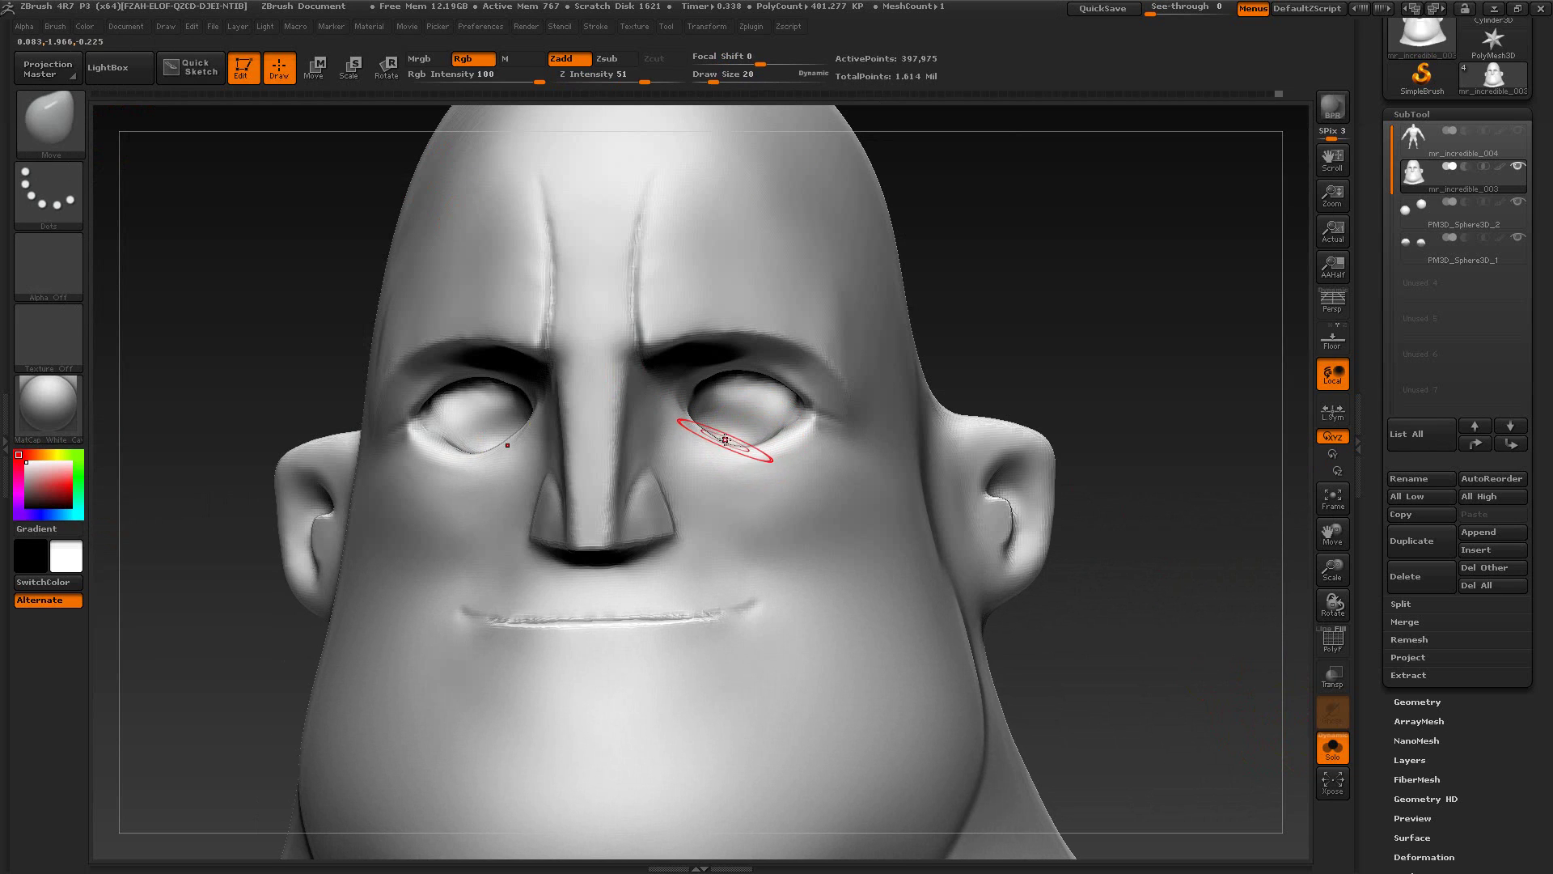
pyautogui.moveTo(1037, 277)
pyautogui.mouseDown()
pyautogui.moveTo(1038, 324)
pyautogui.moveTo(1076, 311)
pyautogui.mouseUp()
pyautogui.keyDown('shift'); pyautogui.moveTo(756, 440); pyautogui.dragTo(750, 435); pyautogui.keyUp('shift')
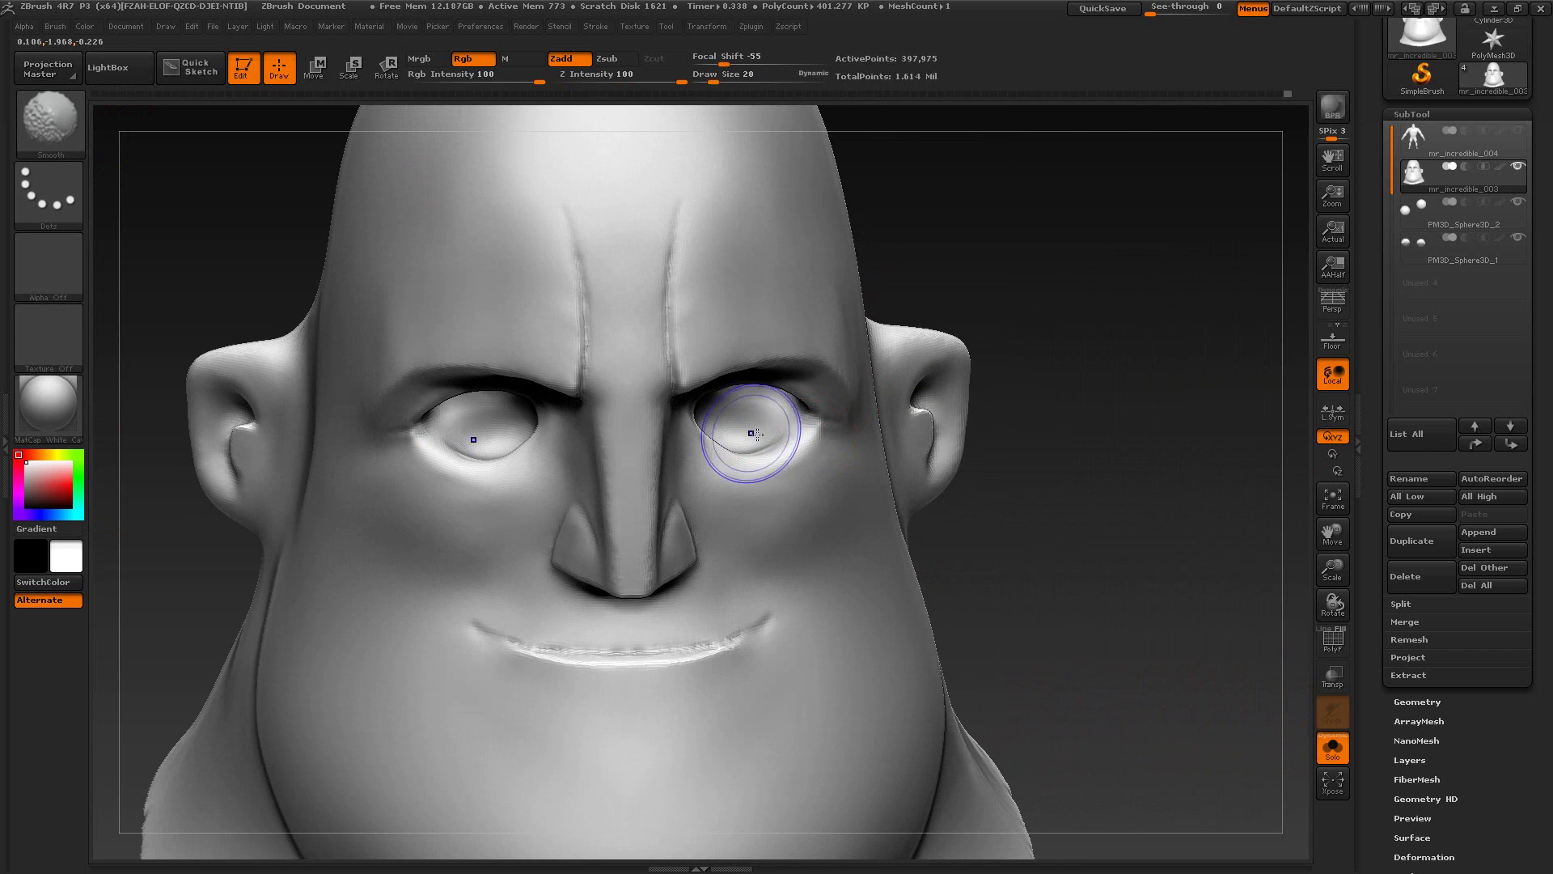
pyautogui.moveTo(991, 242); pyautogui.dragTo(1051, 271)
pyautogui.moveTo(491, 495)
pyautogui.keyDown('shift'); pyautogui.mouseDown()
pyautogui.moveTo(502, 488)
pyautogui.moveTo(457, 452)
pyautogui.mouseUp(); pyautogui.keyUp('shift')
pyautogui.keyDown('shift'); pyautogui.moveTo(457, 451); pyautogui.dragTo(450, 488); pyautogui.keyUp('shift')
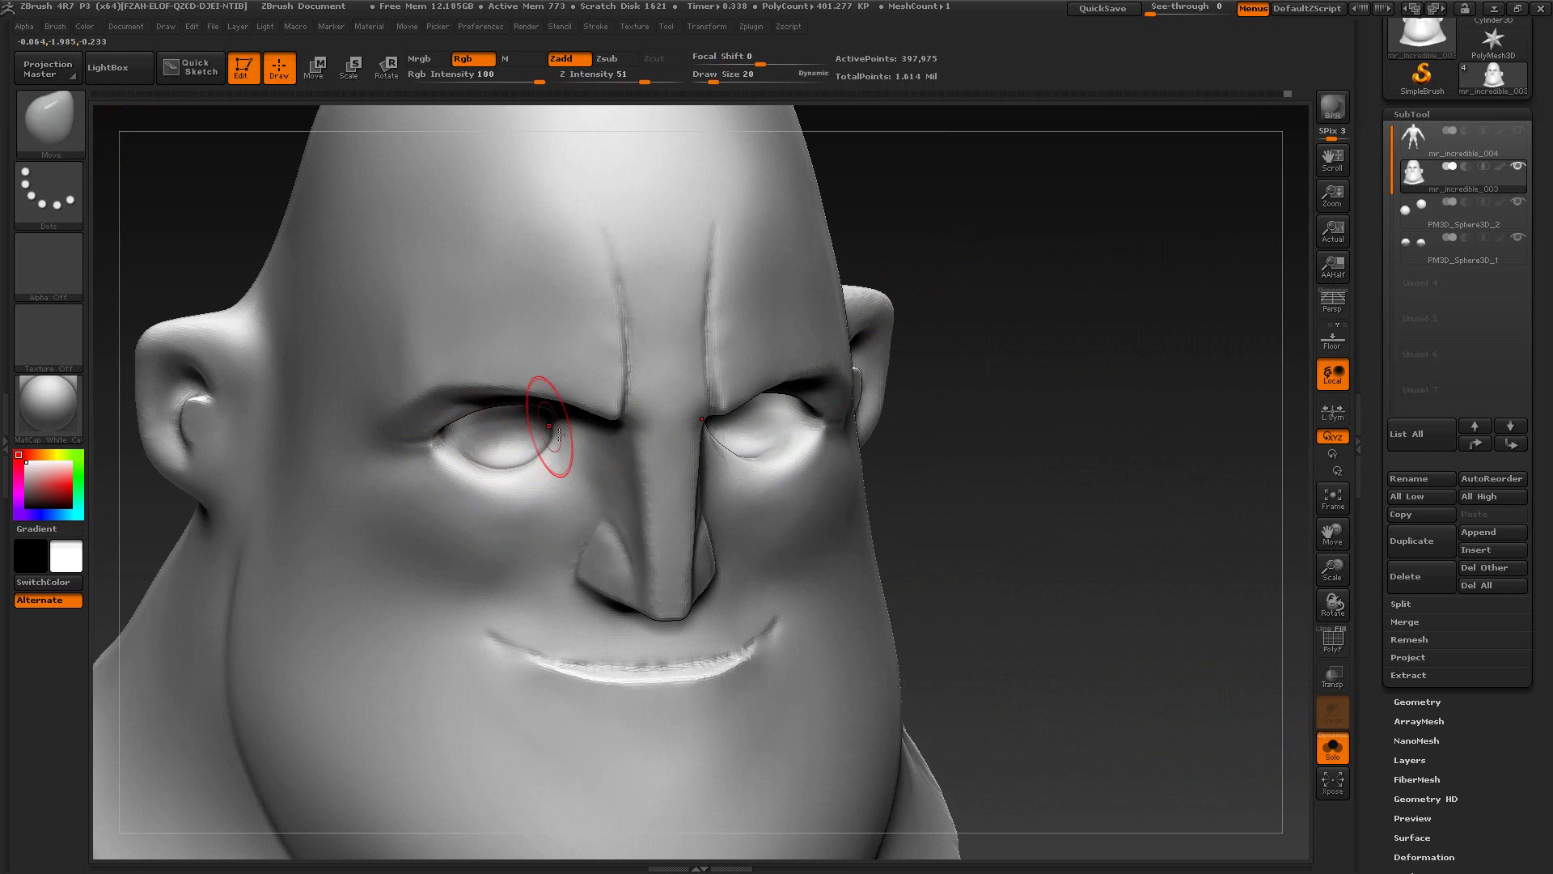
# Step: Show the eyeballs again and adjust the head's lower eyelid edge around them with the Move brush
pyautogui.click(1333, 749)
pyautogui.moveTo(1030, 526); pyautogui.dragTo(1033, 378)
pyautogui.moveTo(492, 466); pyautogui.dragTo(492, 473)
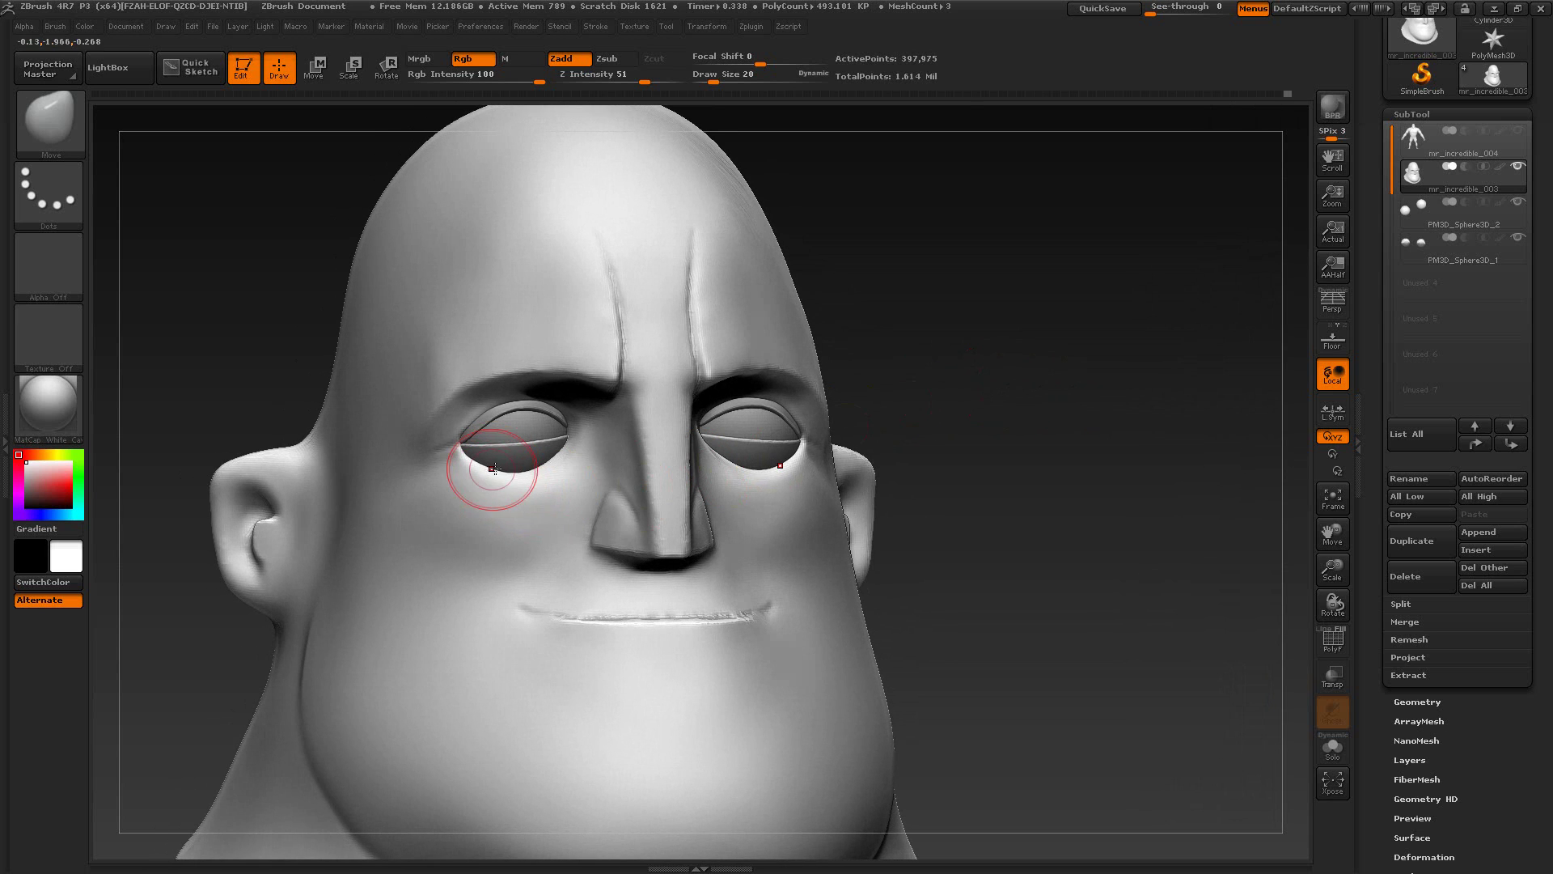
# Step: Restore the stored reference view, overlay the reference with See-through at 51, and nudge the head's outer eye corners to match
pyautogui.click(639, 25)
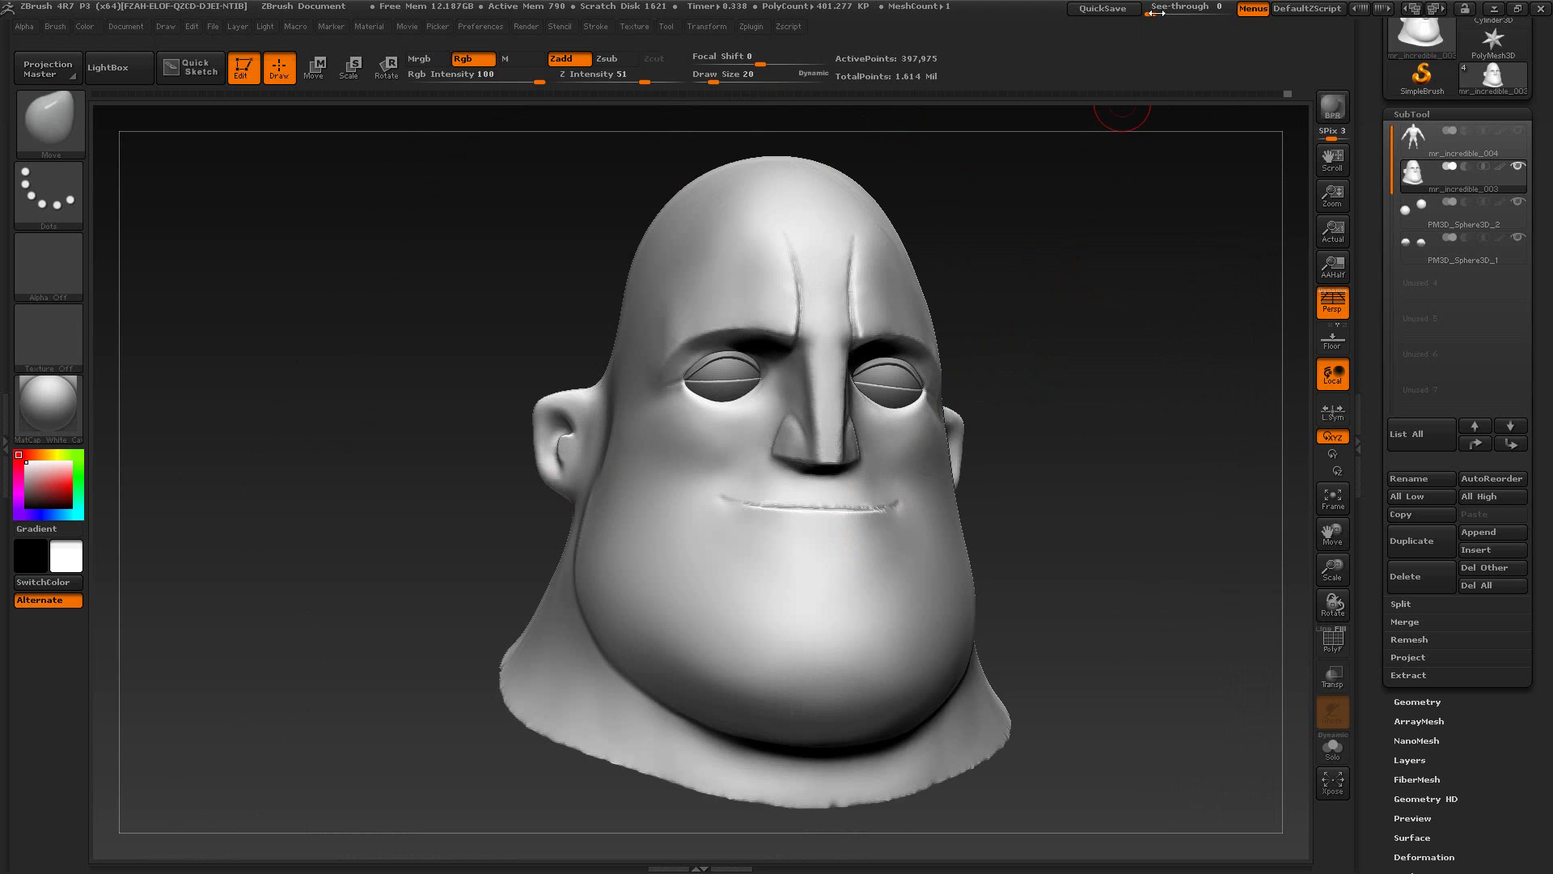
pyautogui.moveTo(1153, 10); pyautogui.dragTo(1188, 17)
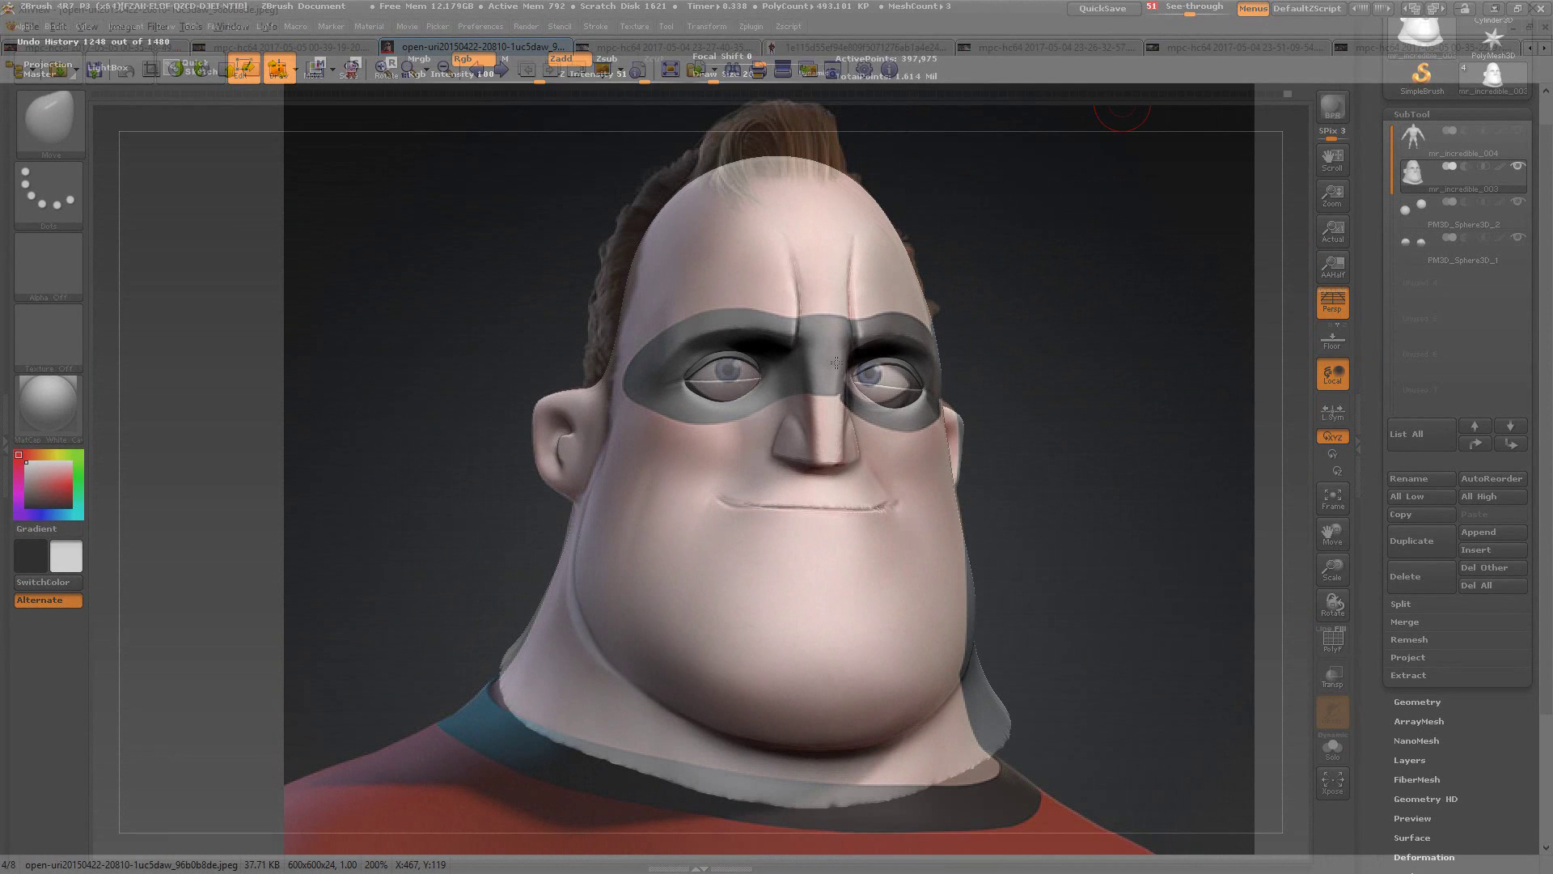
pyautogui.press('s')
pyautogui.press(']')
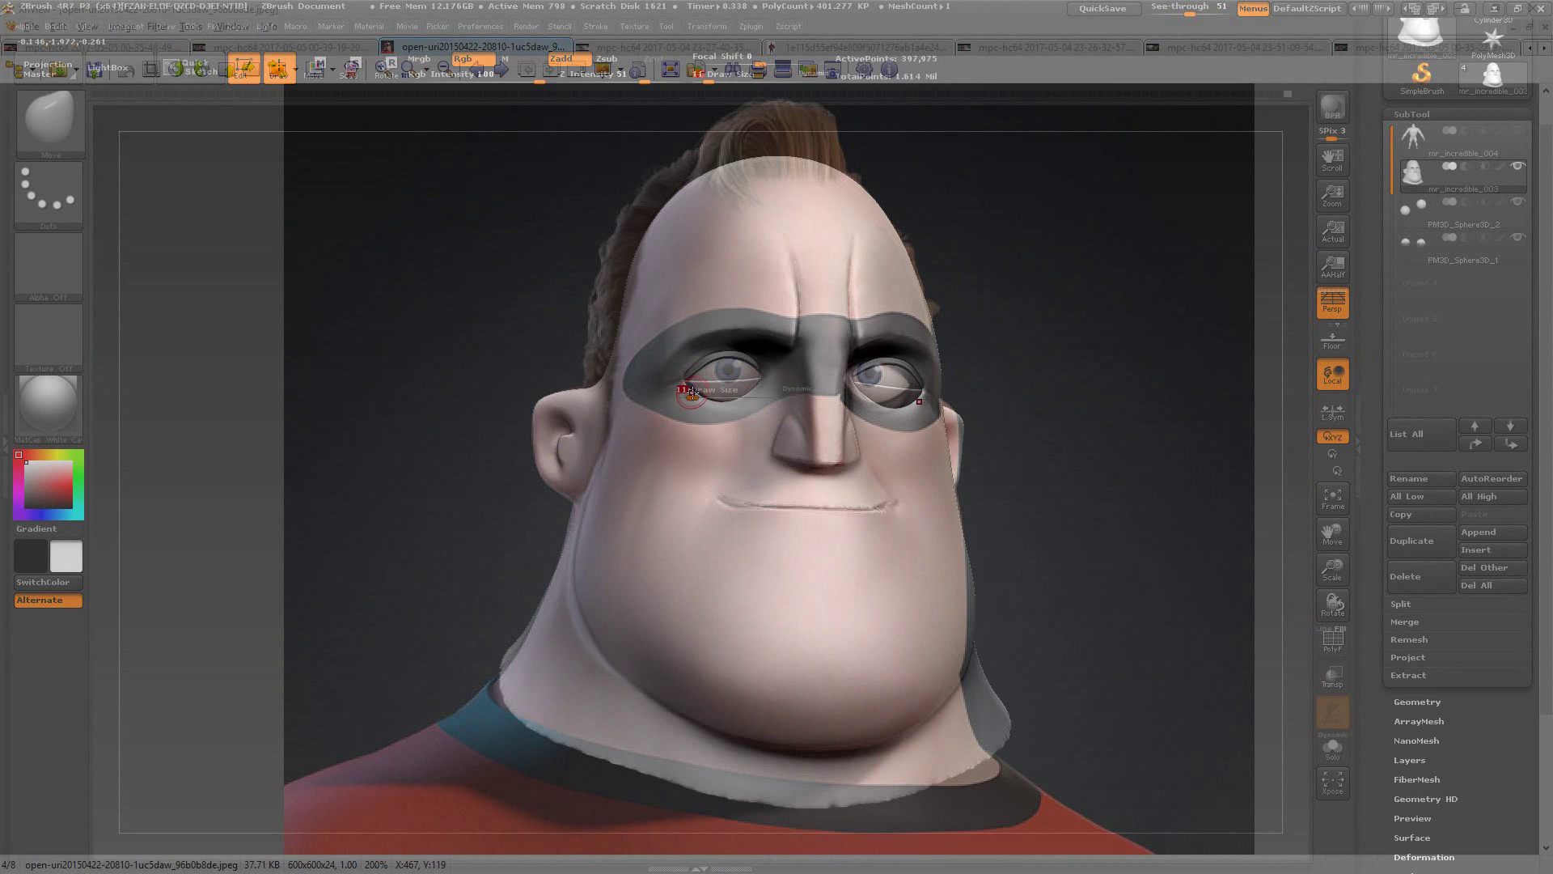
pyautogui.moveTo(690, 391); pyautogui.dragTo(689, 394)
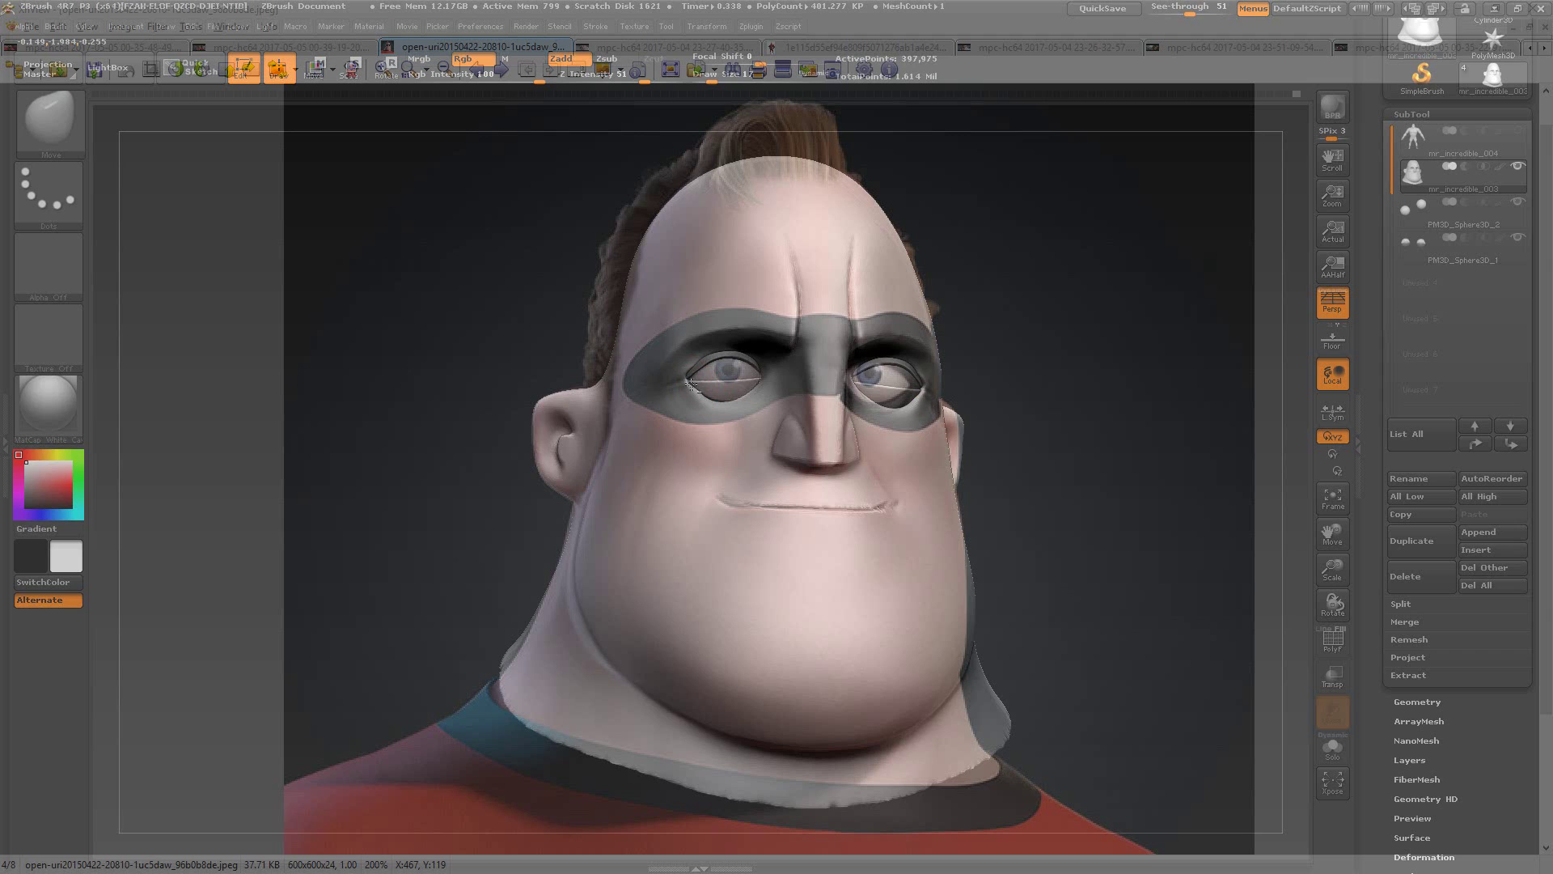
# Step: Return See-through to 0 and make the mr_incredible_003 head the active subtool
pyautogui.keyDown('alt'); pyautogui.click(752, 385); pyautogui.keyUp('alt')
pyautogui.moveTo(1177, 9); pyautogui.dragTo(1137, 32)
pyautogui.moveTo(1163, 454); pyautogui.dragTo(1155, 388)
pyautogui.click(1488, 190)
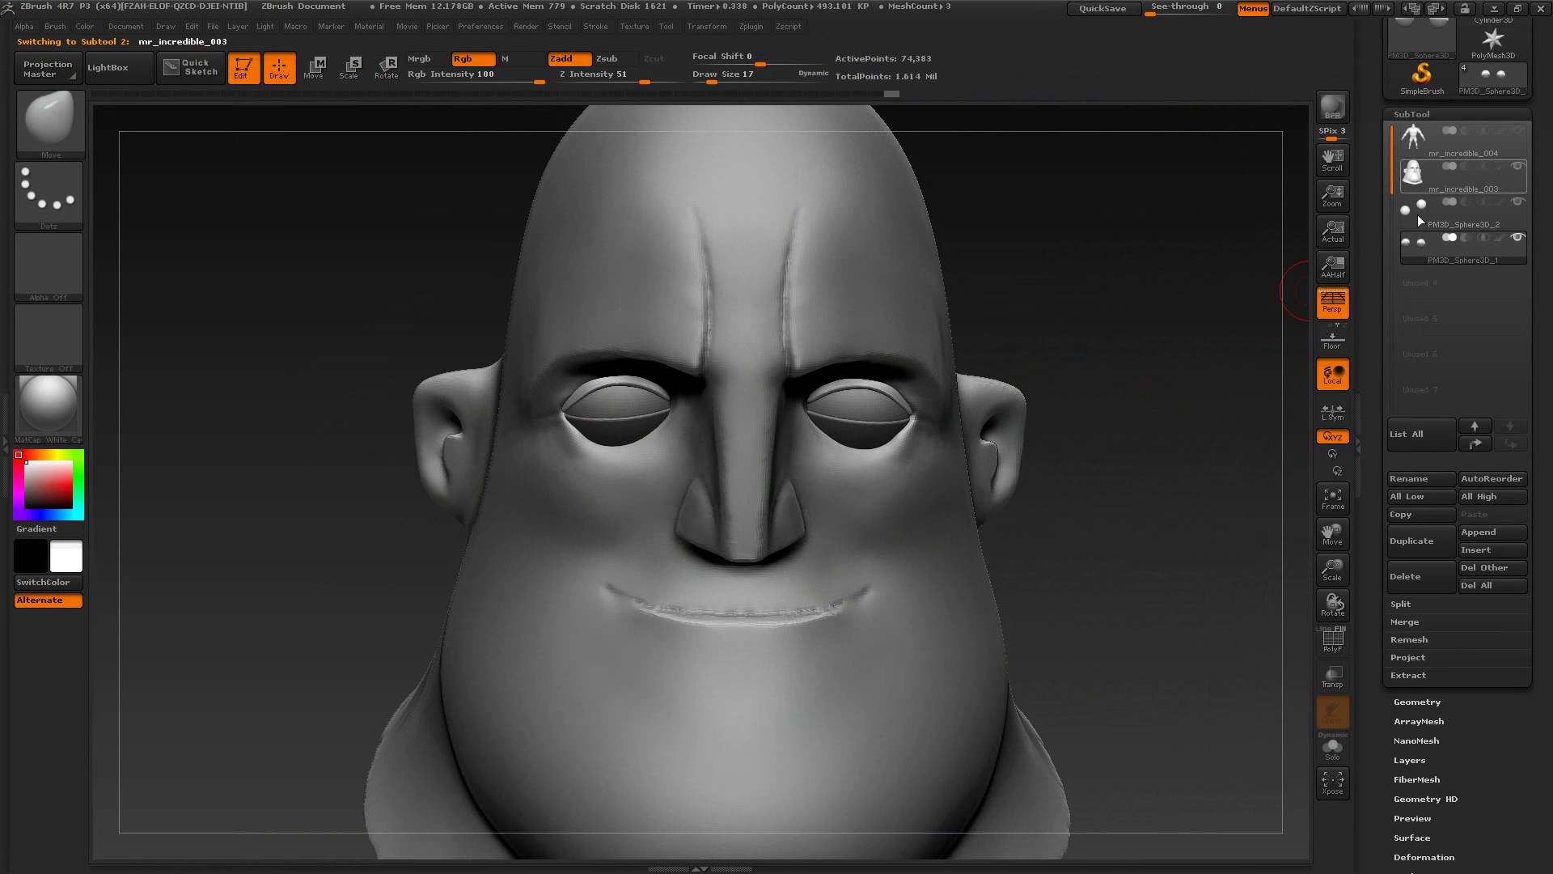
# Step: Build up the skin below the outer eye corners with the ClayBuildup brush at draw size 13
pyautogui.press('b')
pyautogui.press('c')
pyautogui.press('b')
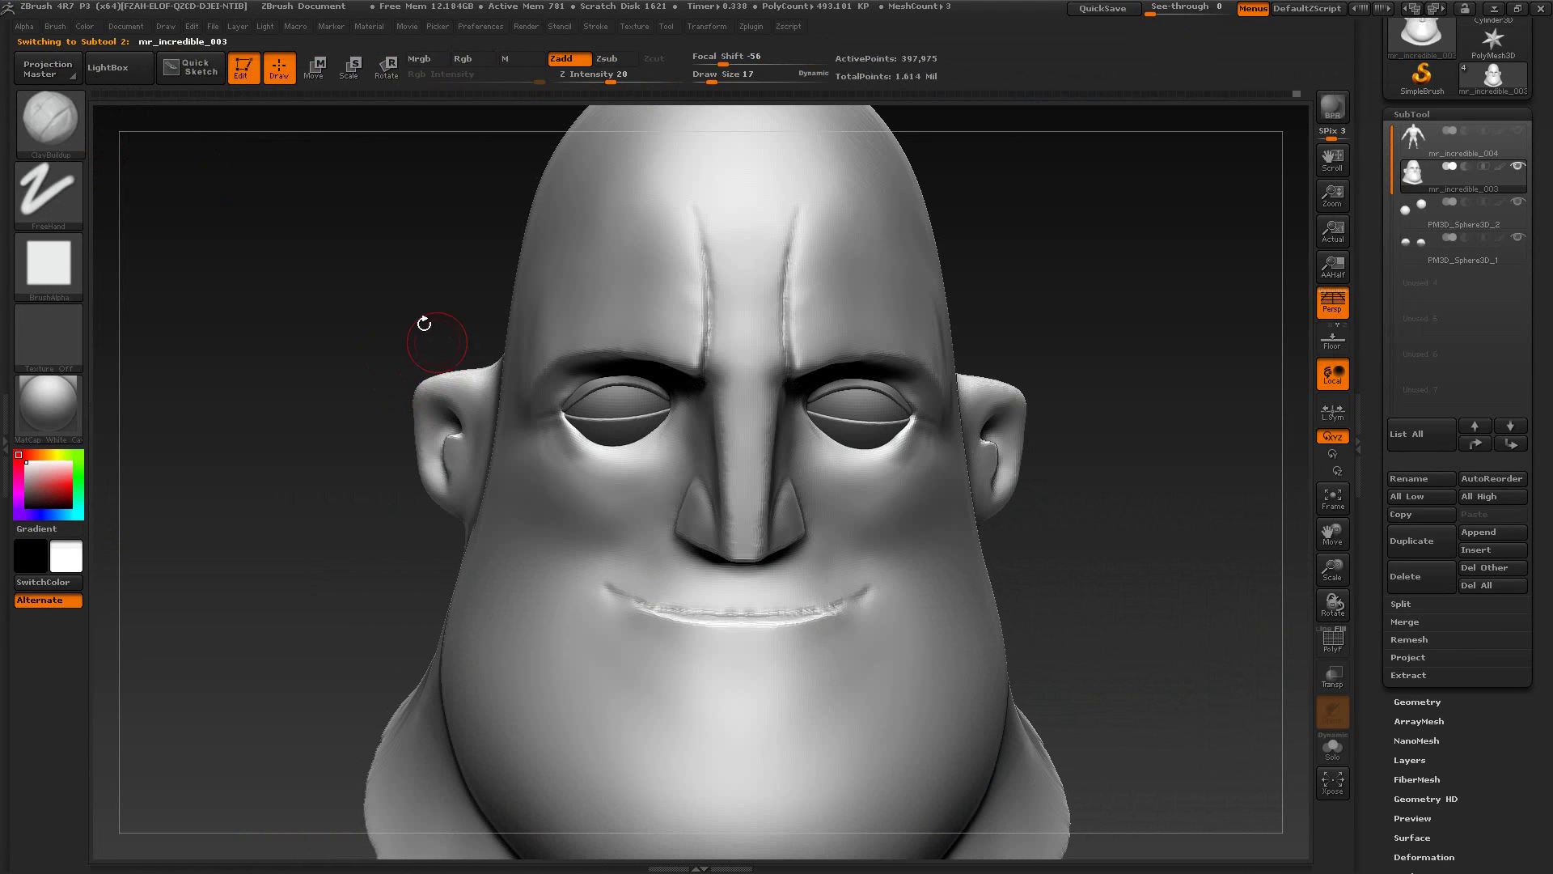
pyautogui.moveTo(370, 301); pyautogui.dragTo(399, 336)
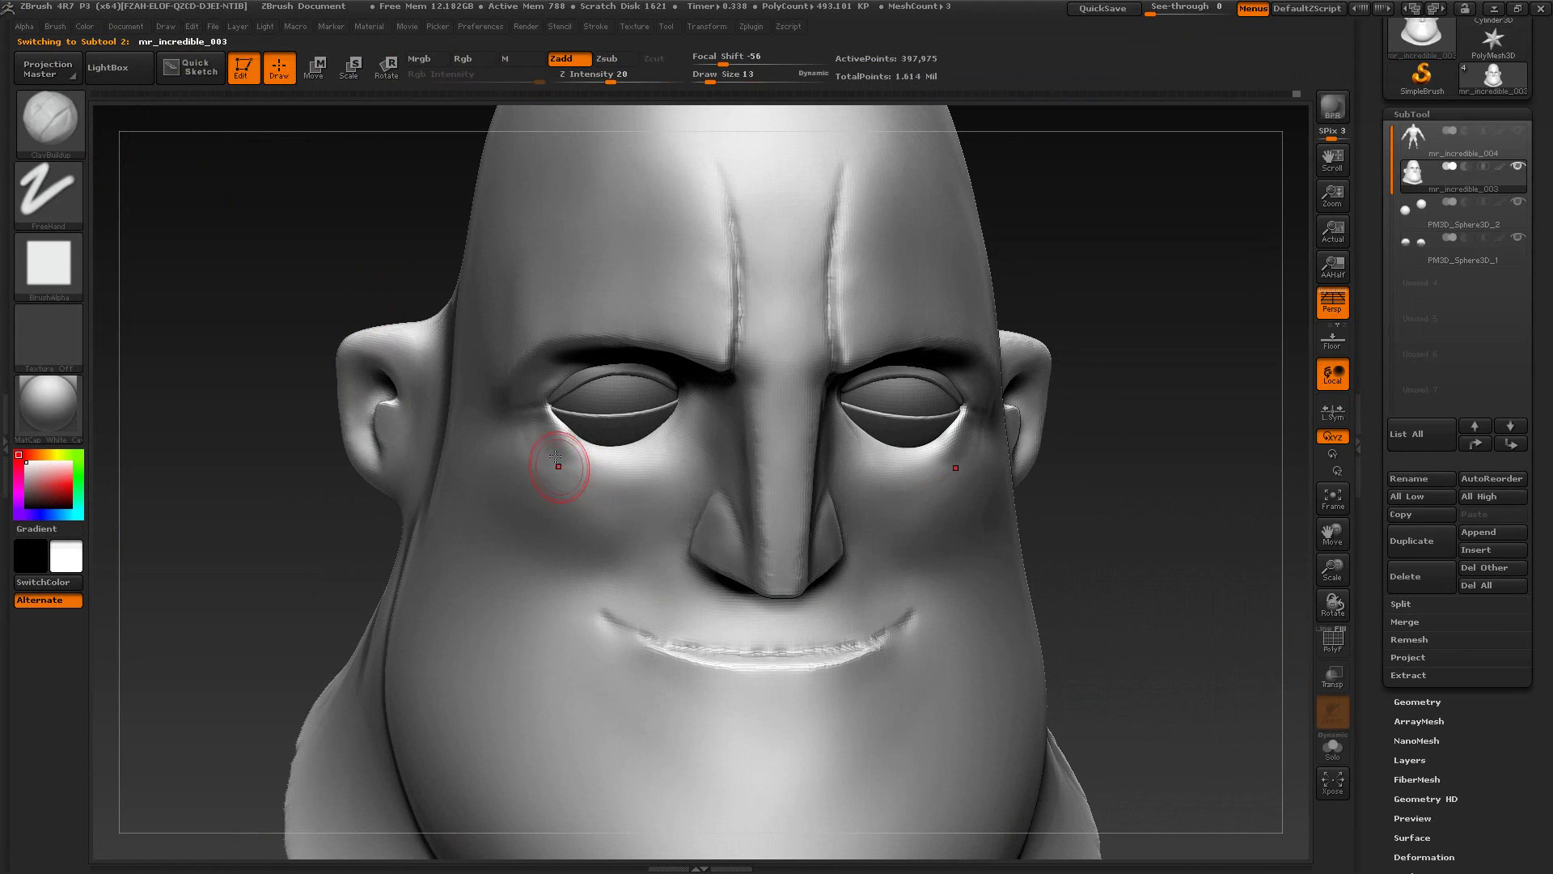
pyautogui.moveTo(544, 450); pyautogui.dragTo(551, 459)
# Step: Refine and smooth the outer corners of the lower eyelids, comparing them with the XnView reference
pyautogui.hotkey('alt', 'Tab')
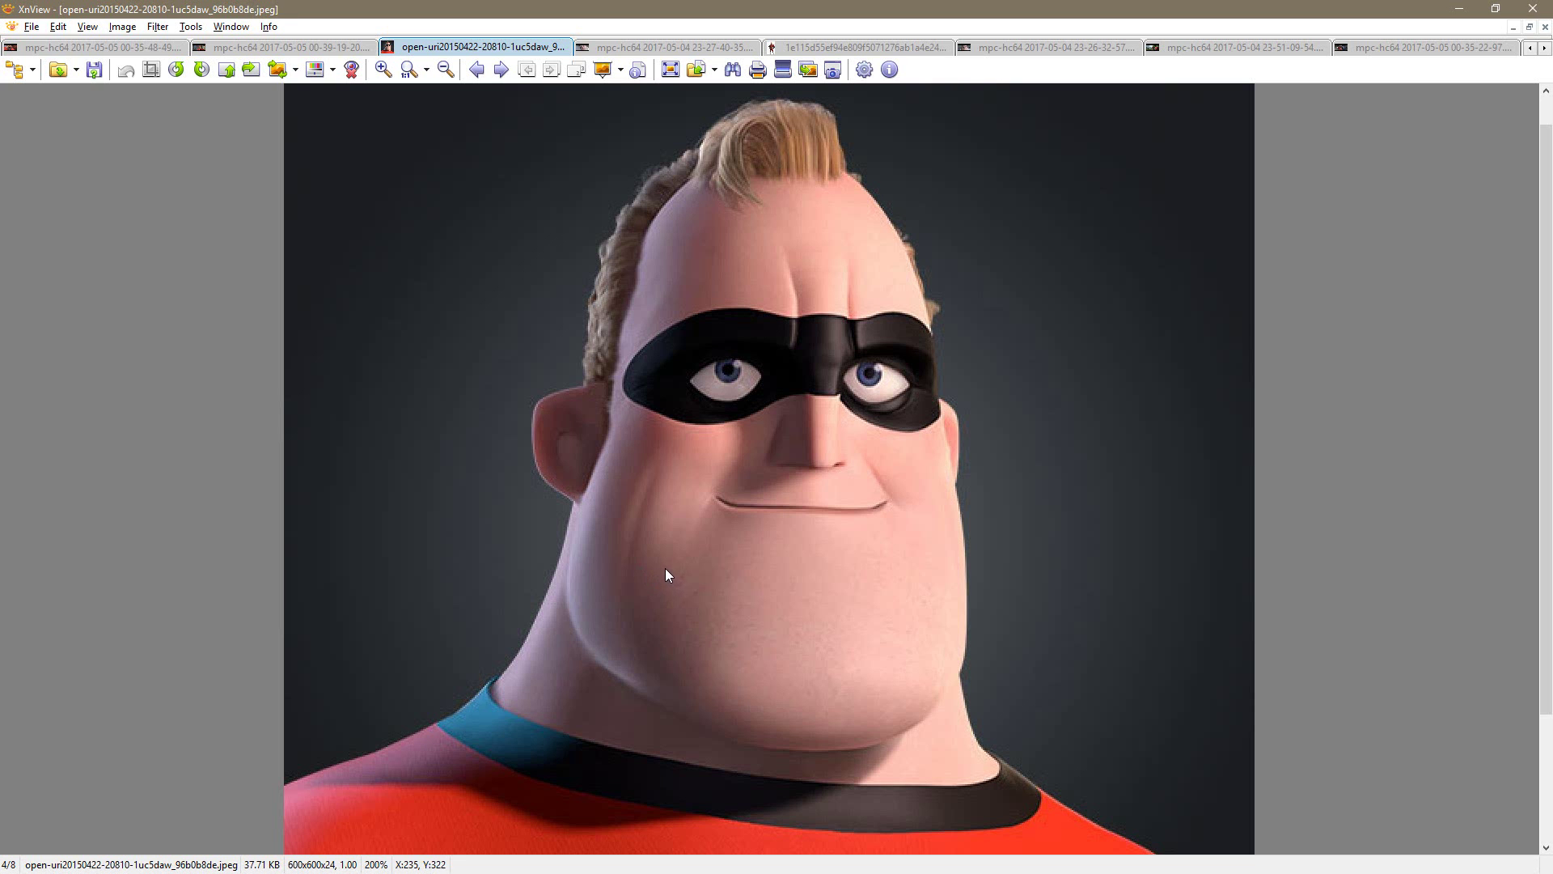
pyautogui.hotkey('alt', 'Tab')
pyautogui.moveTo(555, 423)
pyautogui.mouseDown()
pyautogui.moveTo(576, 443)
pyautogui.moveTo(544, 468)
pyautogui.moveTo(529, 444)
pyautogui.moveTo(558, 464)
pyautogui.moveTo(537, 416)
pyautogui.moveTo(559, 467)
pyautogui.moveTo(579, 461)
pyautogui.moveTo(547, 442)
pyautogui.mouseUp()
pyautogui.press('shift')
pyautogui.moveTo(1187, 440)
pyautogui.mouseDown()
pyautogui.moveTo(1173, 380)
pyautogui.moveTo(1183, 336)
pyautogui.moveTo(1202, 363)
pyautogui.moveTo(1200, 318)
pyautogui.moveTo(1217, 323)
pyautogui.moveTo(702, 393)
pyautogui.mouseUp()
pyautogui.hotkey('alt', 'Tab')
pyautogui.hotkey('alt', 'Tab')
pyautogui.moveTo(1137, 312); pyautogui.dragTo(1124, 304)
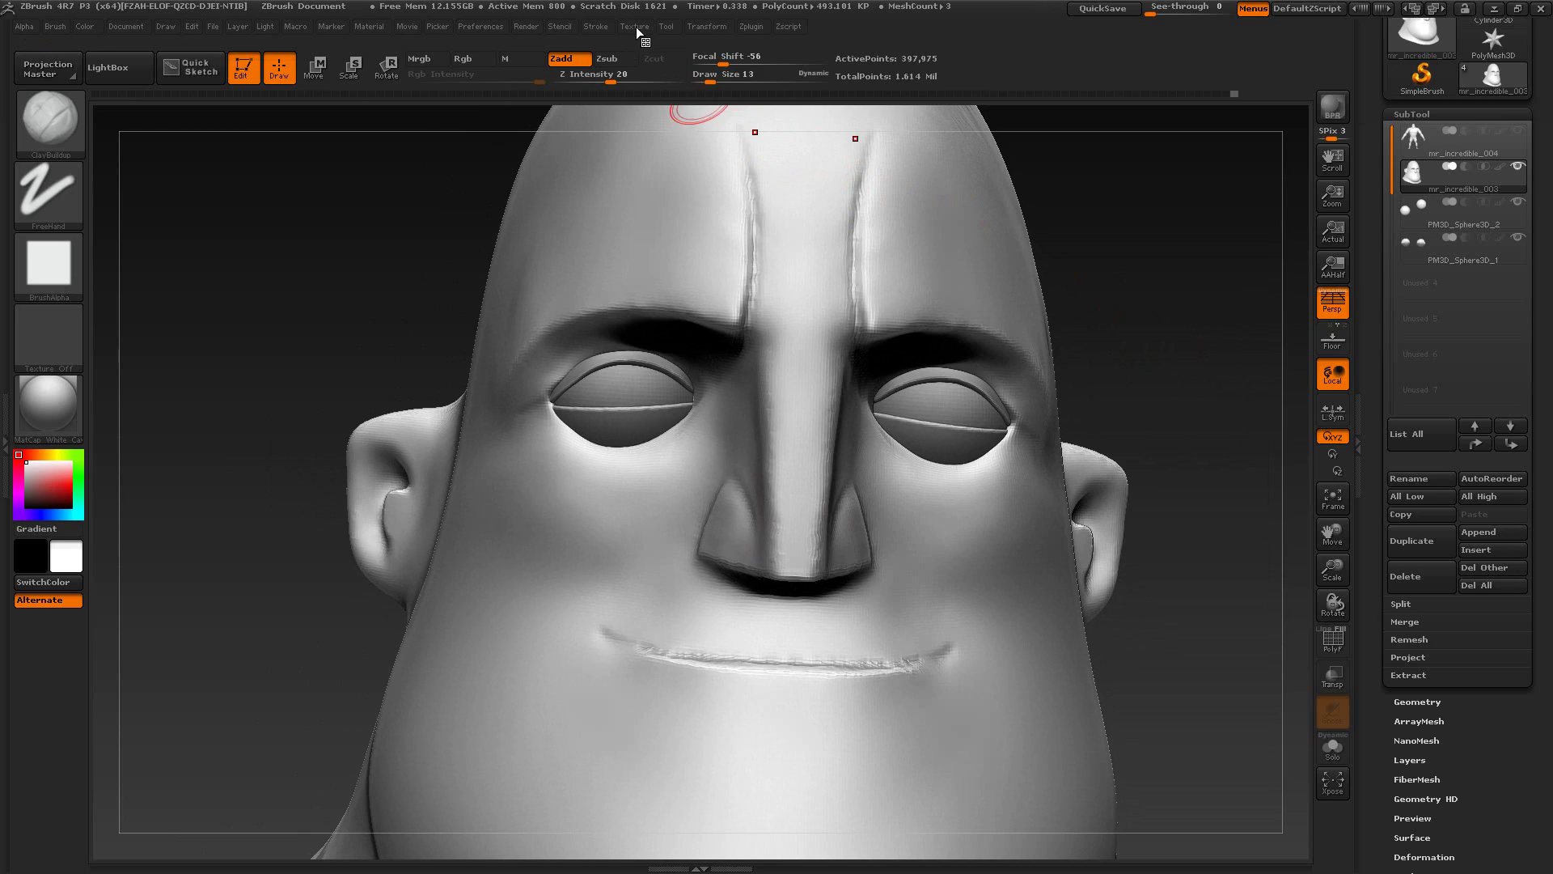
# Step: Restore the stored reference view and set See-through to 100 to compare the eyelids with the XnView image
pyautogui.click(635, 26)
pyautogui.click(732, 619)
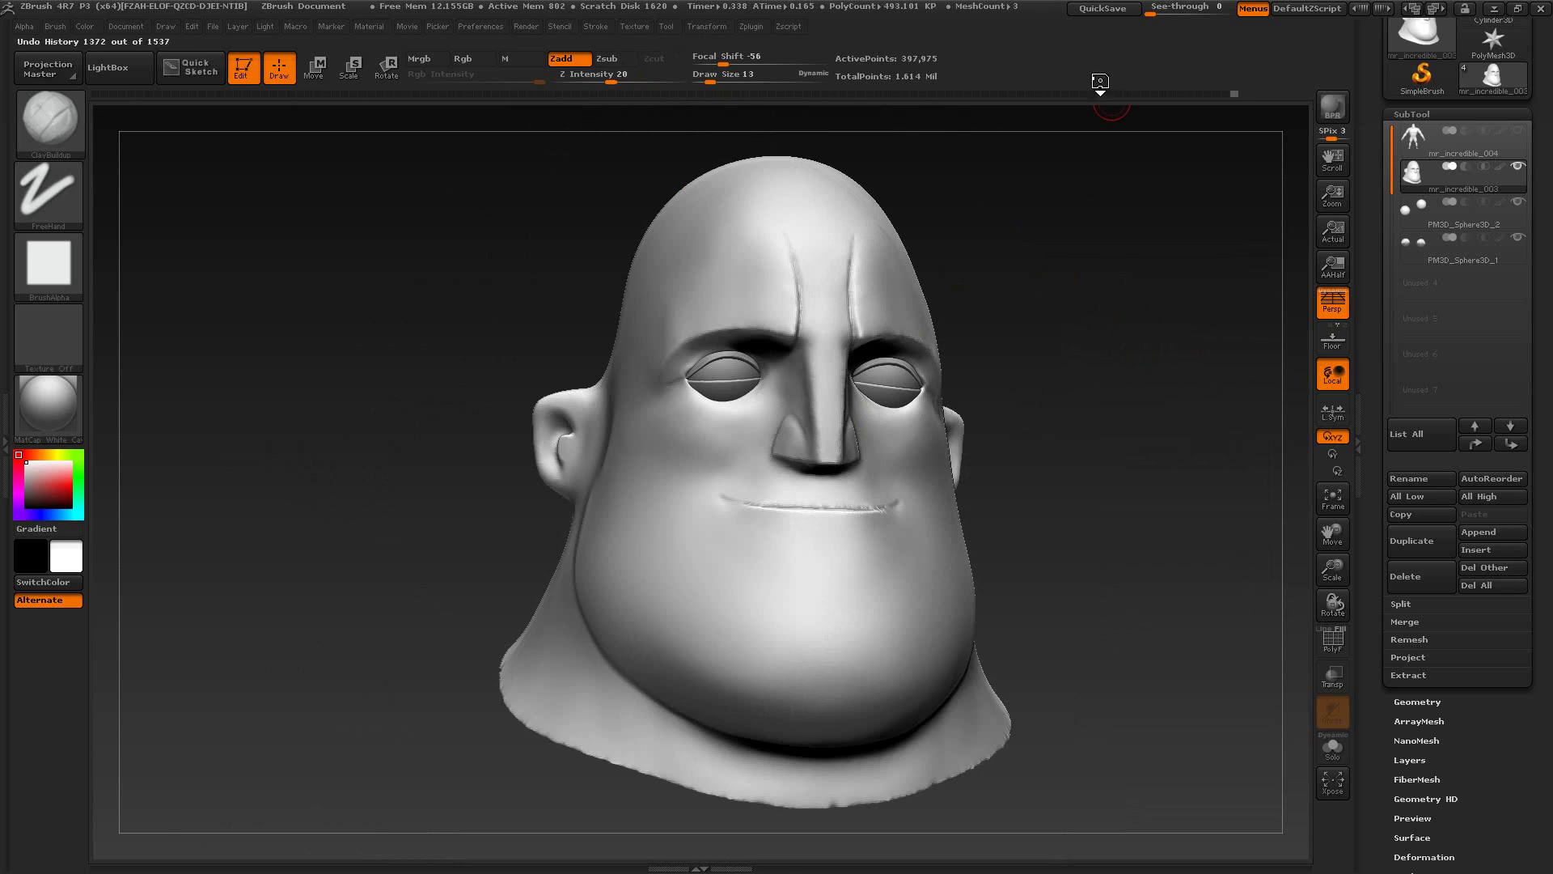
pyautogui.moveTo(1153, 11); pyautogui.dragTo(1252, 28)
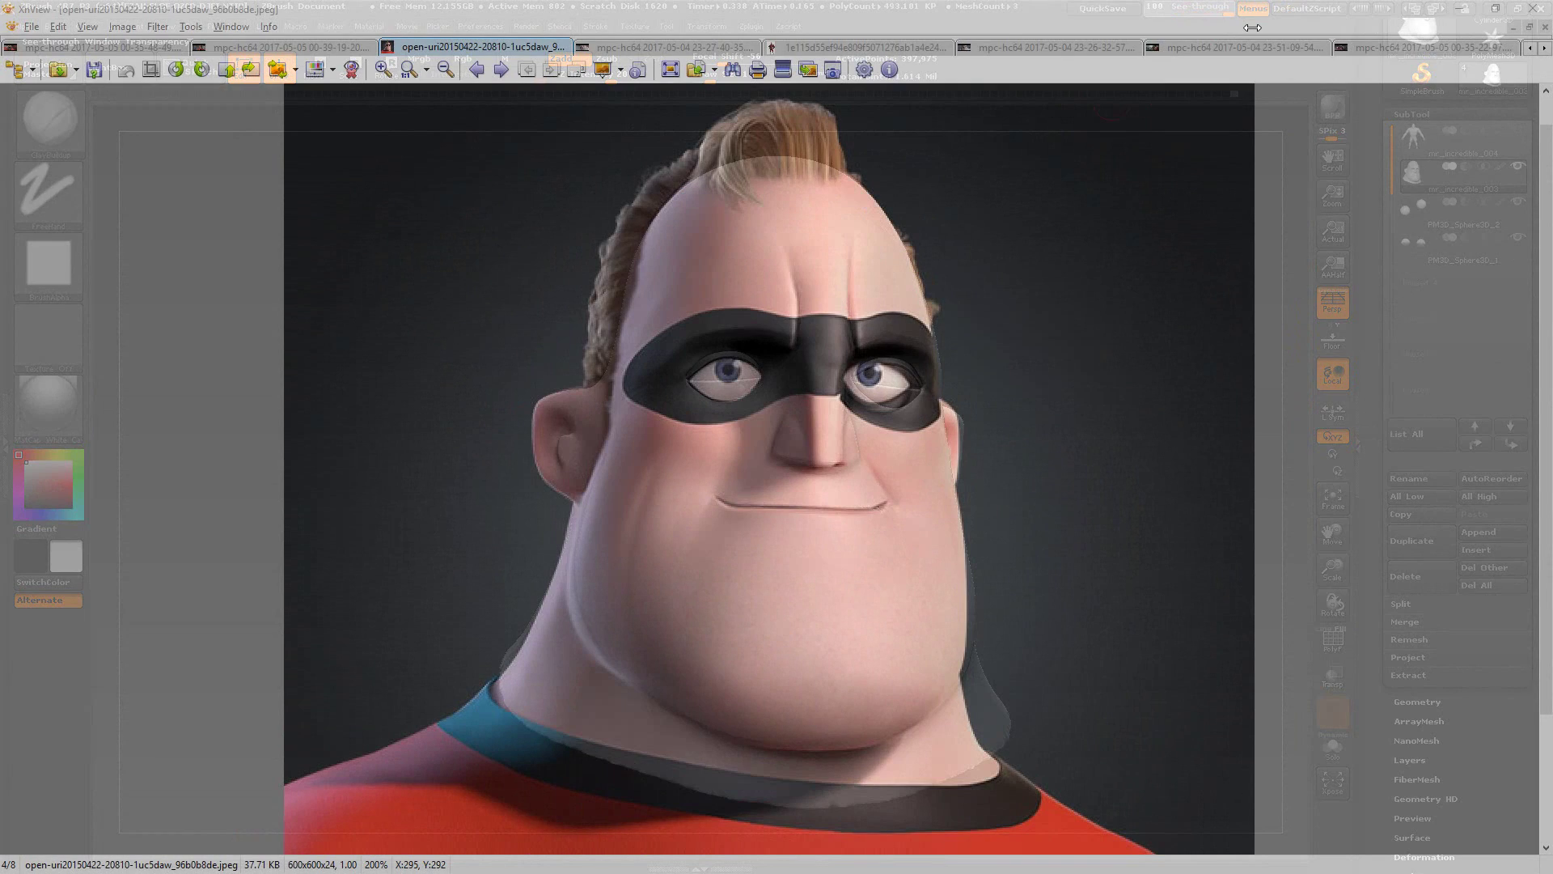
pyautogui.hotkey('alt', 'Tab')
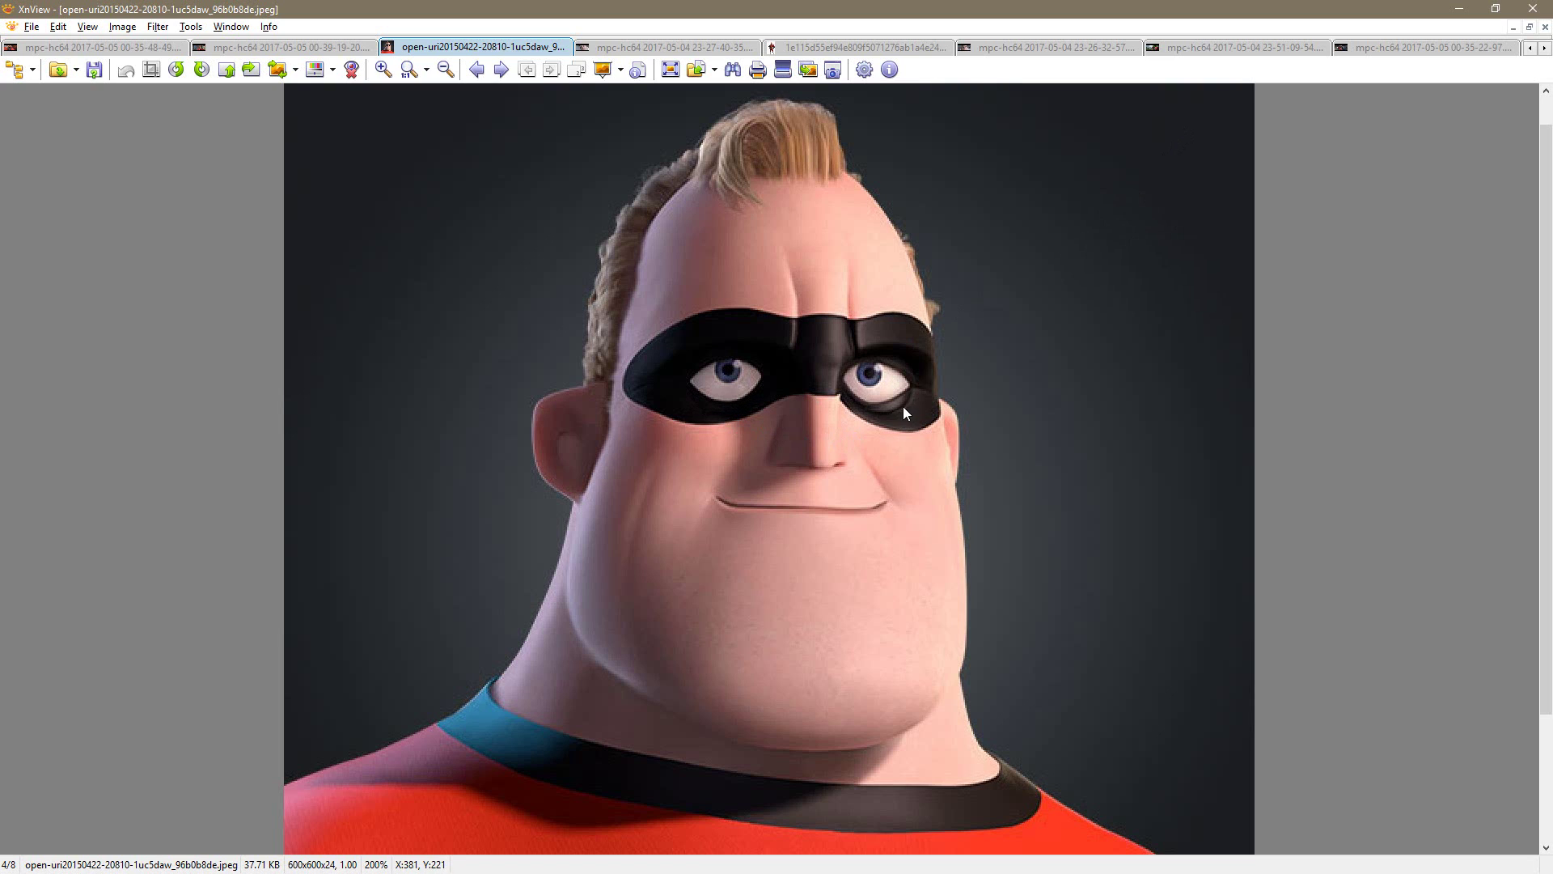
pyautogui.hotkey('alt', 'Tab')
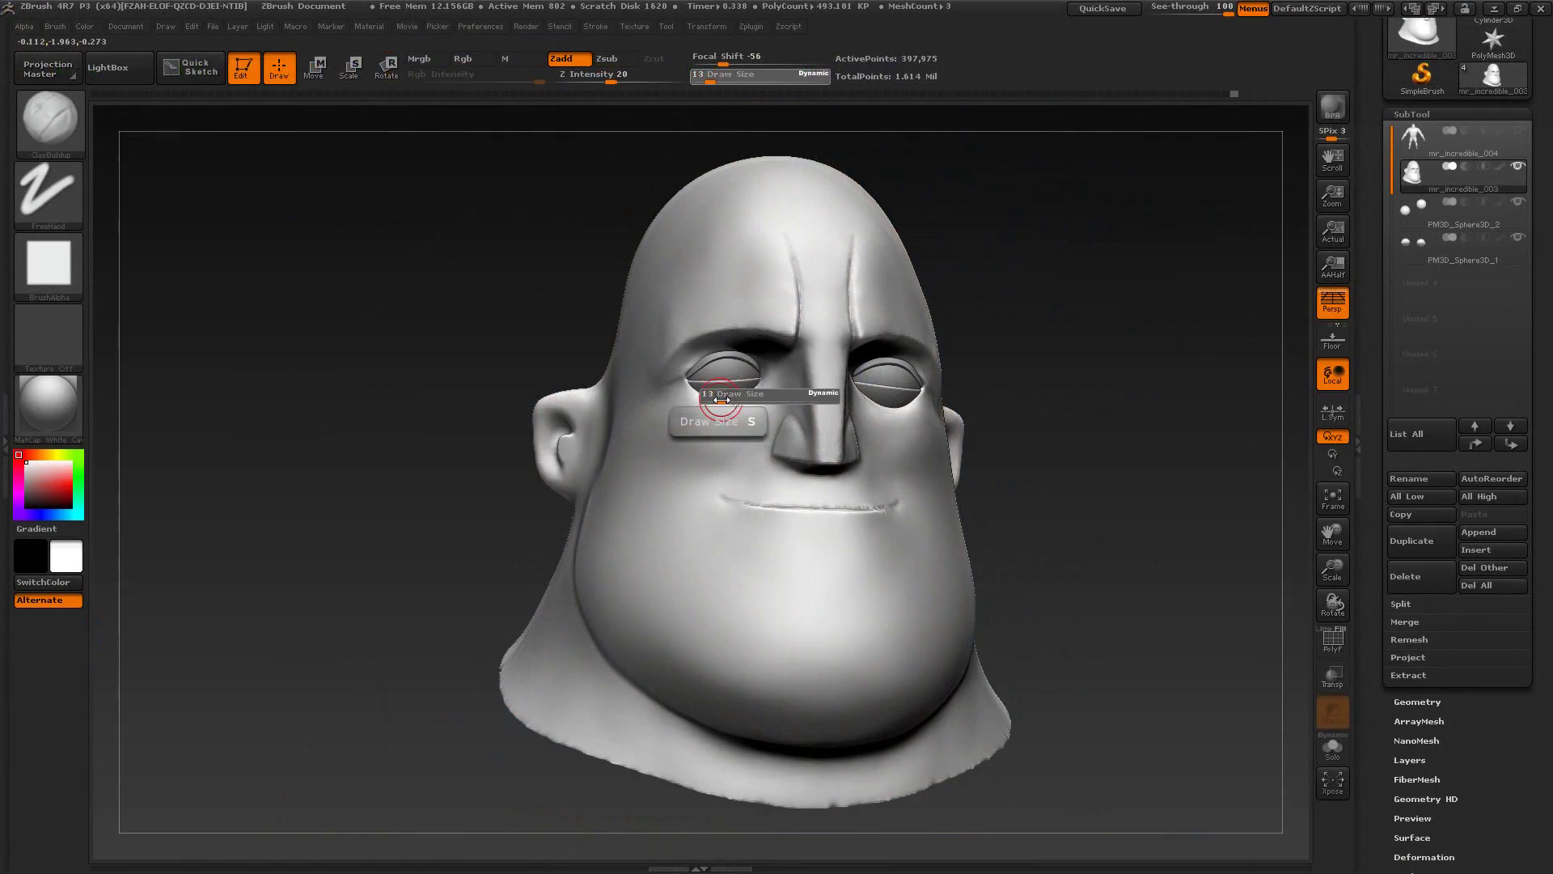
pyautogui.hotkey('alt', 'Tab')
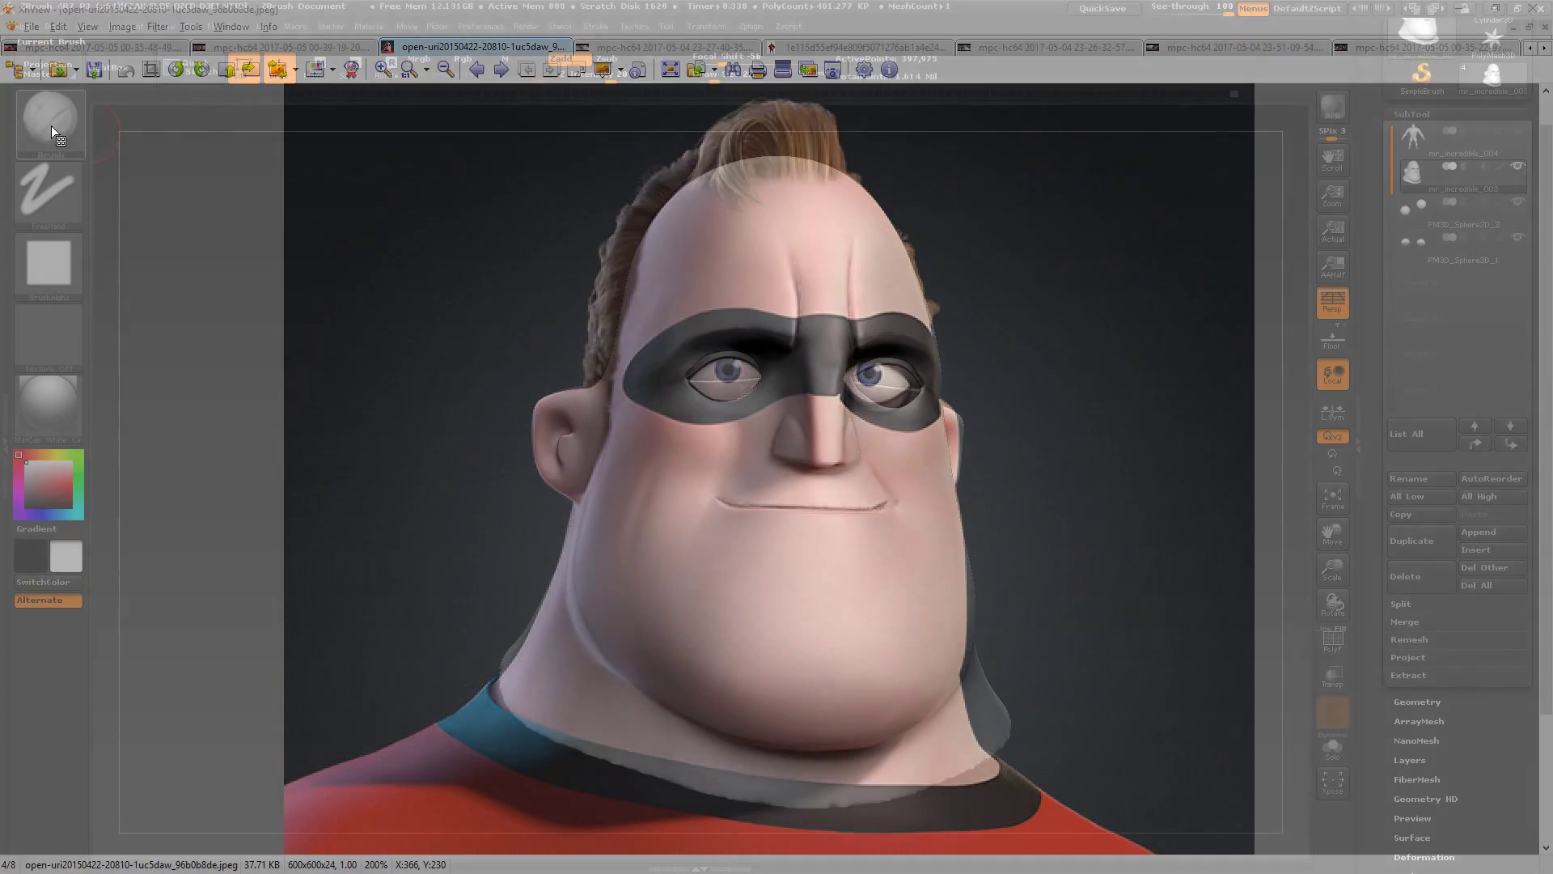
# Step: Switch to the Move brush, check the eyelids against the overlaid reference, and return See-through to 0
pyautogui.click(51, 124)
pyautogui.click(432, 136)
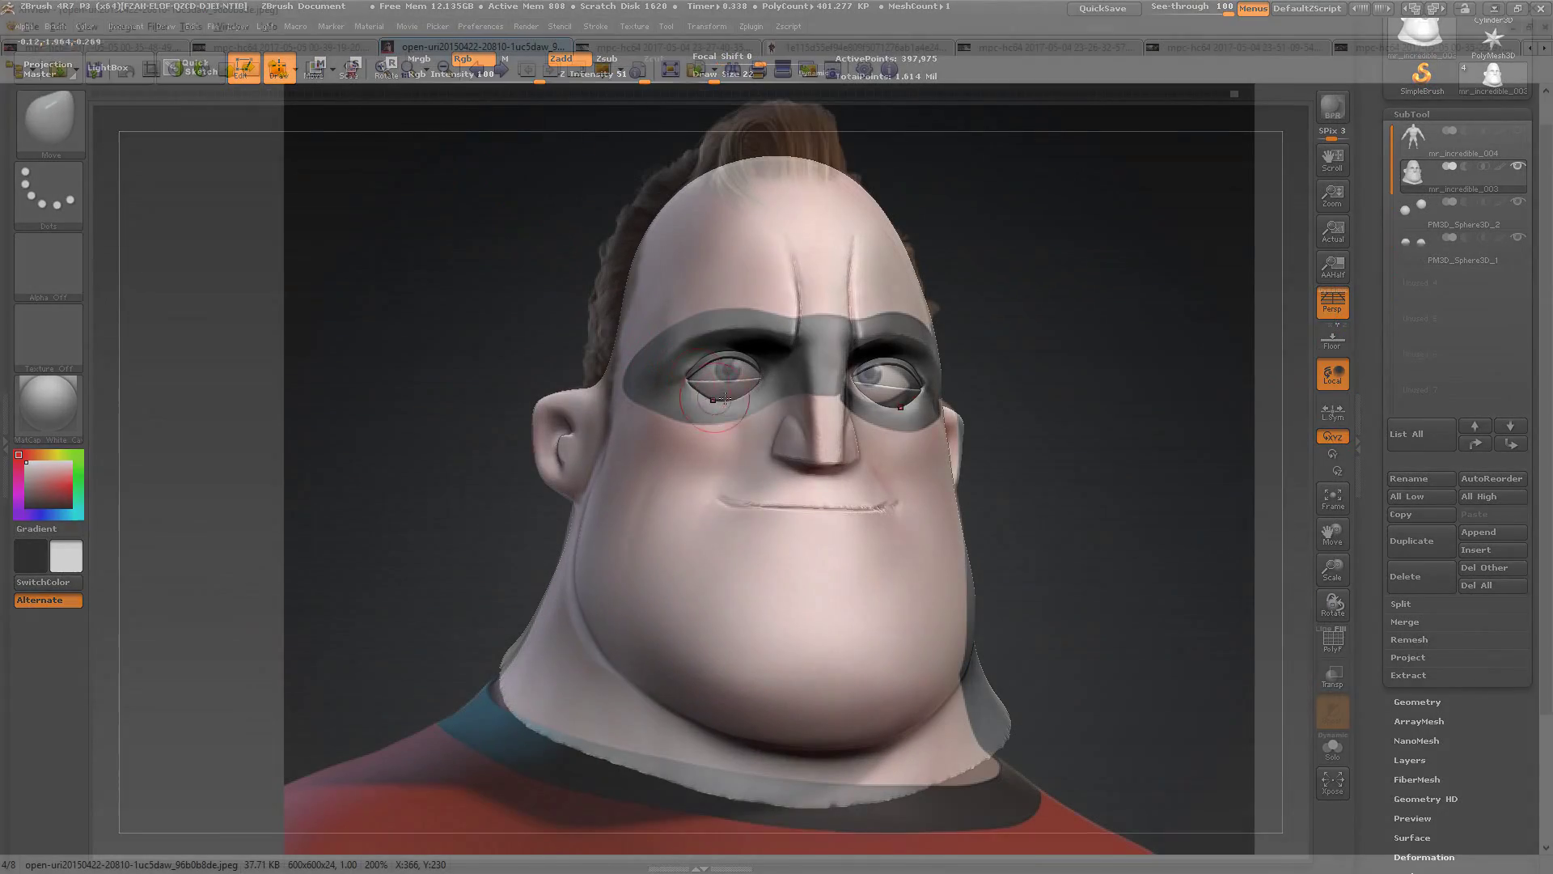
pyautogui.hotkey('alt', 'Tab')
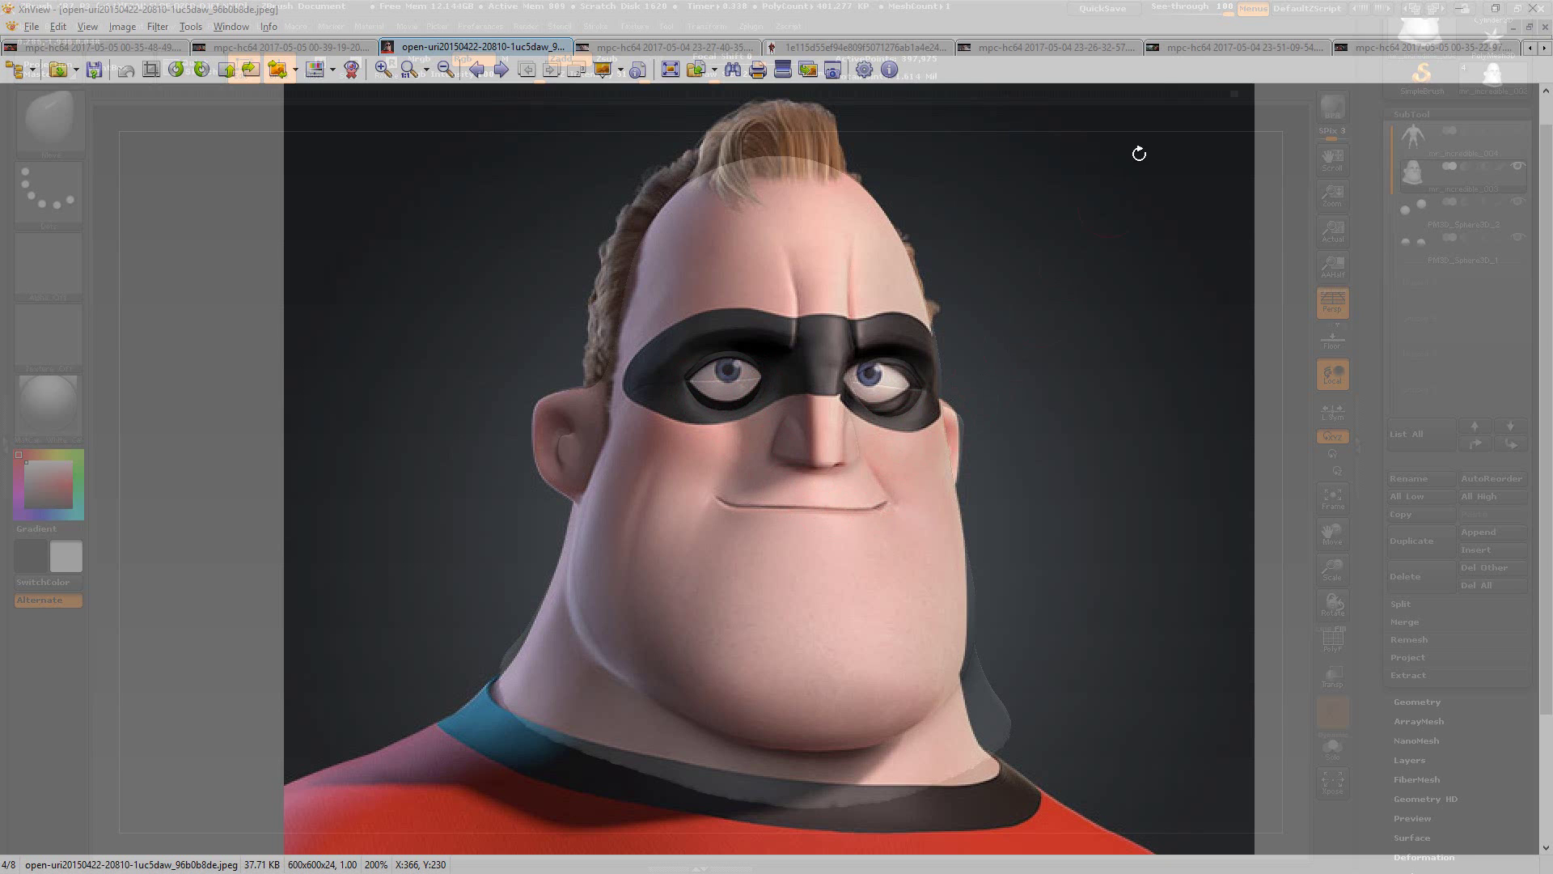
pyautogui.moveTo(1223, 12); pyautogui.dragTo(1151, 11)
# Step: Smooth the skin directly below the lower eyelid from a near-profile view of the head
pyautogui.moveTo(1100, 247)
pyautogui.mouseDown()
pyautogui.moveTo(1028, 281)
pyautogui.moveTo(1120, 347)
pyautogui.moveTo(1130, 319)
pyautogui.mouseUp()
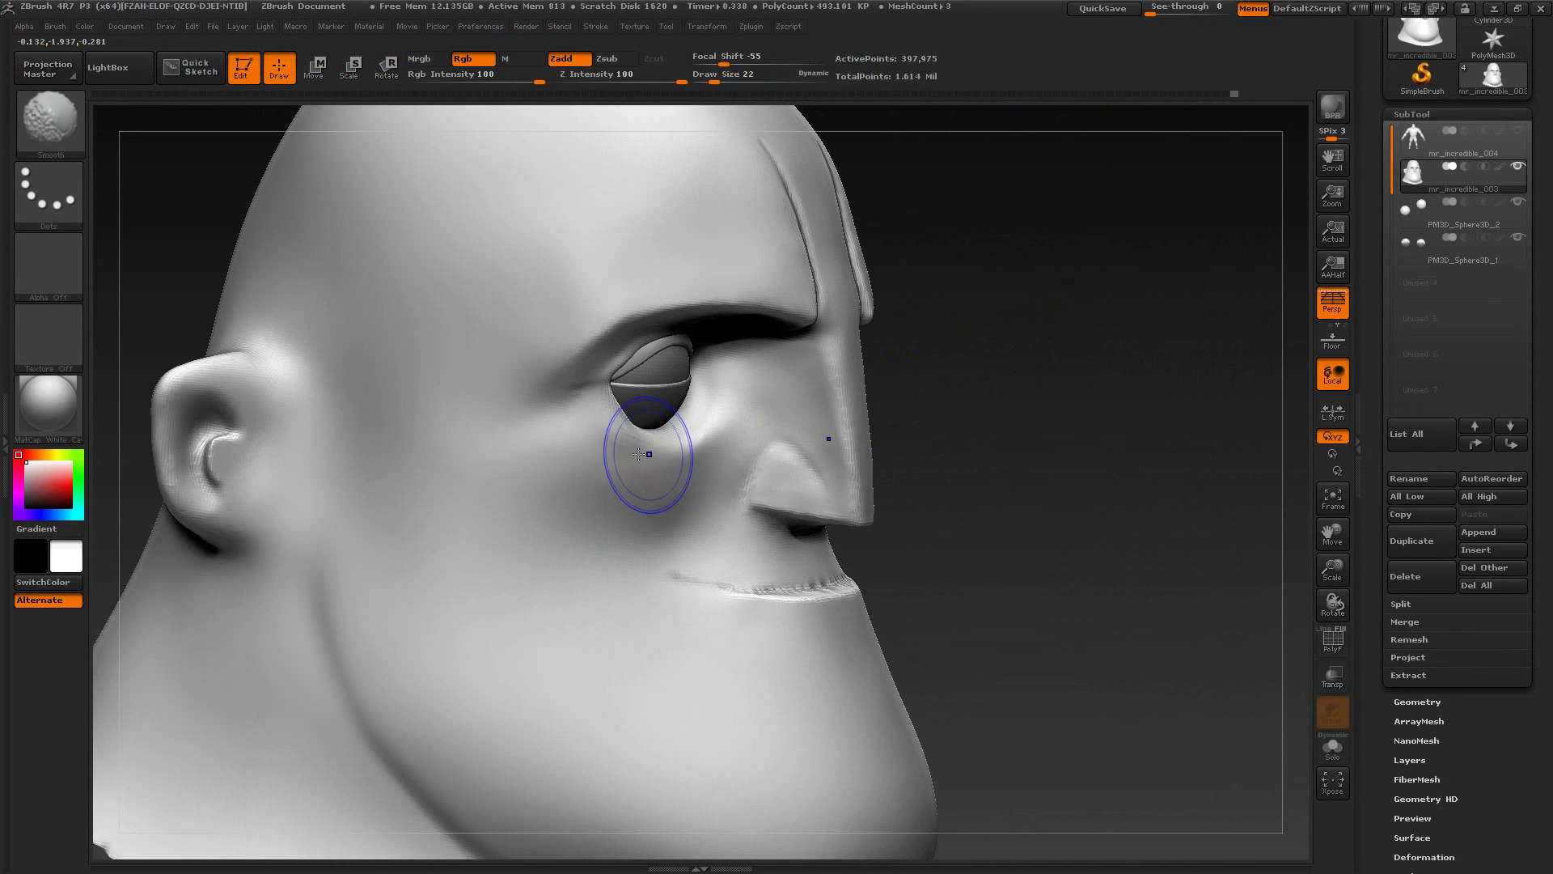
pyautogui.keyDown('shift'); pyautogui.moveTo(638, 453); pyautogui.dragTo(711, 454); pyautogui.keyUp('shift')
pyautogui.moveTo(957, 447)
pyautogui.mouseDown()
pyautogui.moveTo(1006, 440)
pyautogui.moveTo(1014, 423)
pyautogui.moveTo(972, 461)
pyautogui.mouseUp()
pyautogui.hotkey('alt', 'Tab')
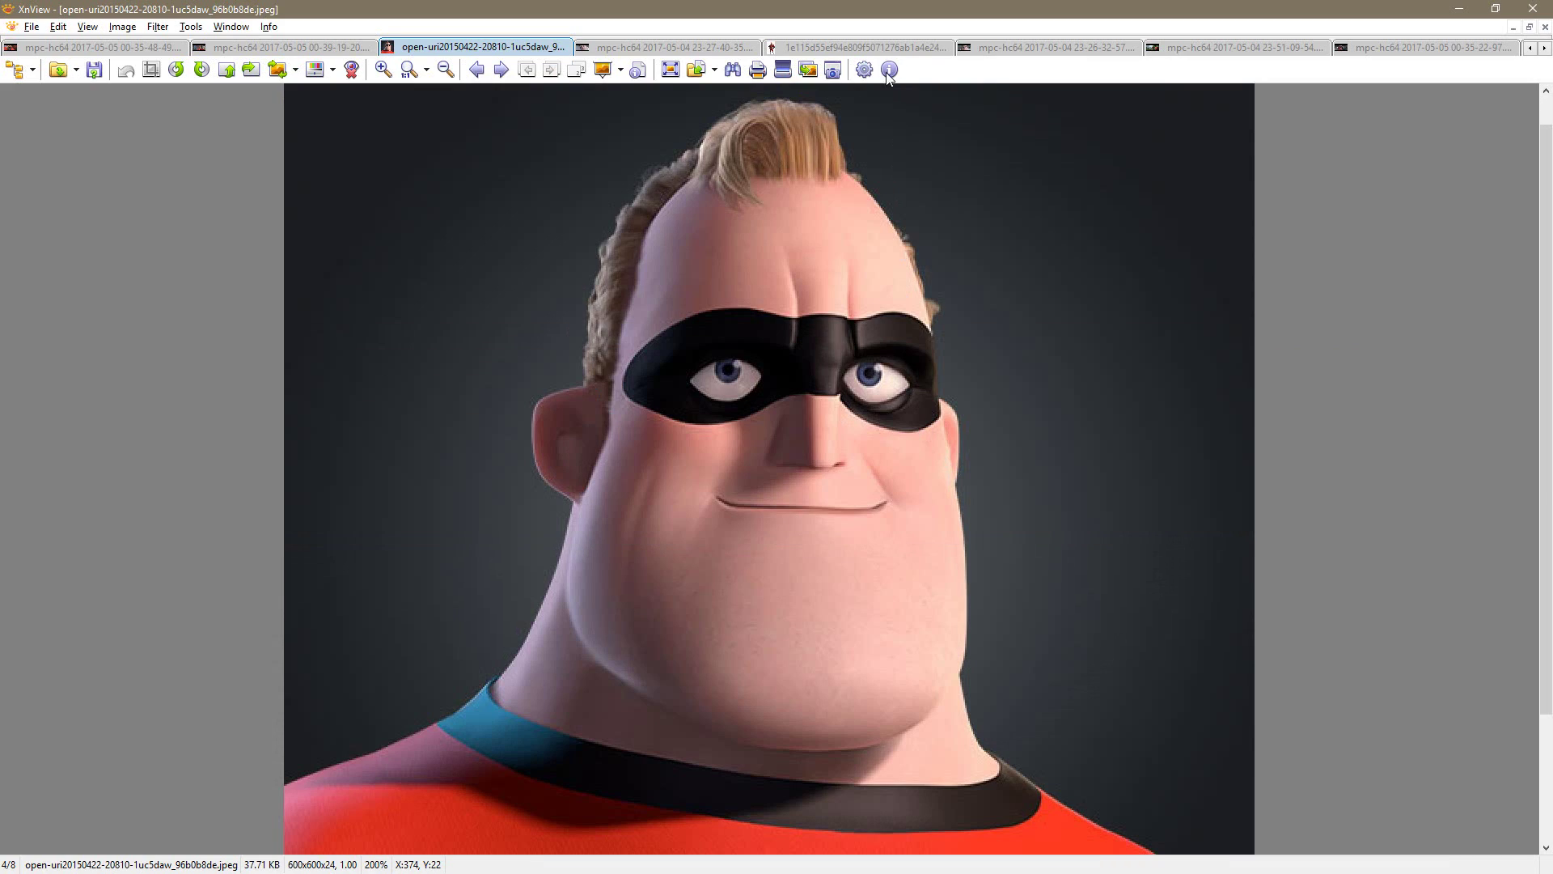
pyautogui.click(882, 45)
pyautogui.click(999, 44)
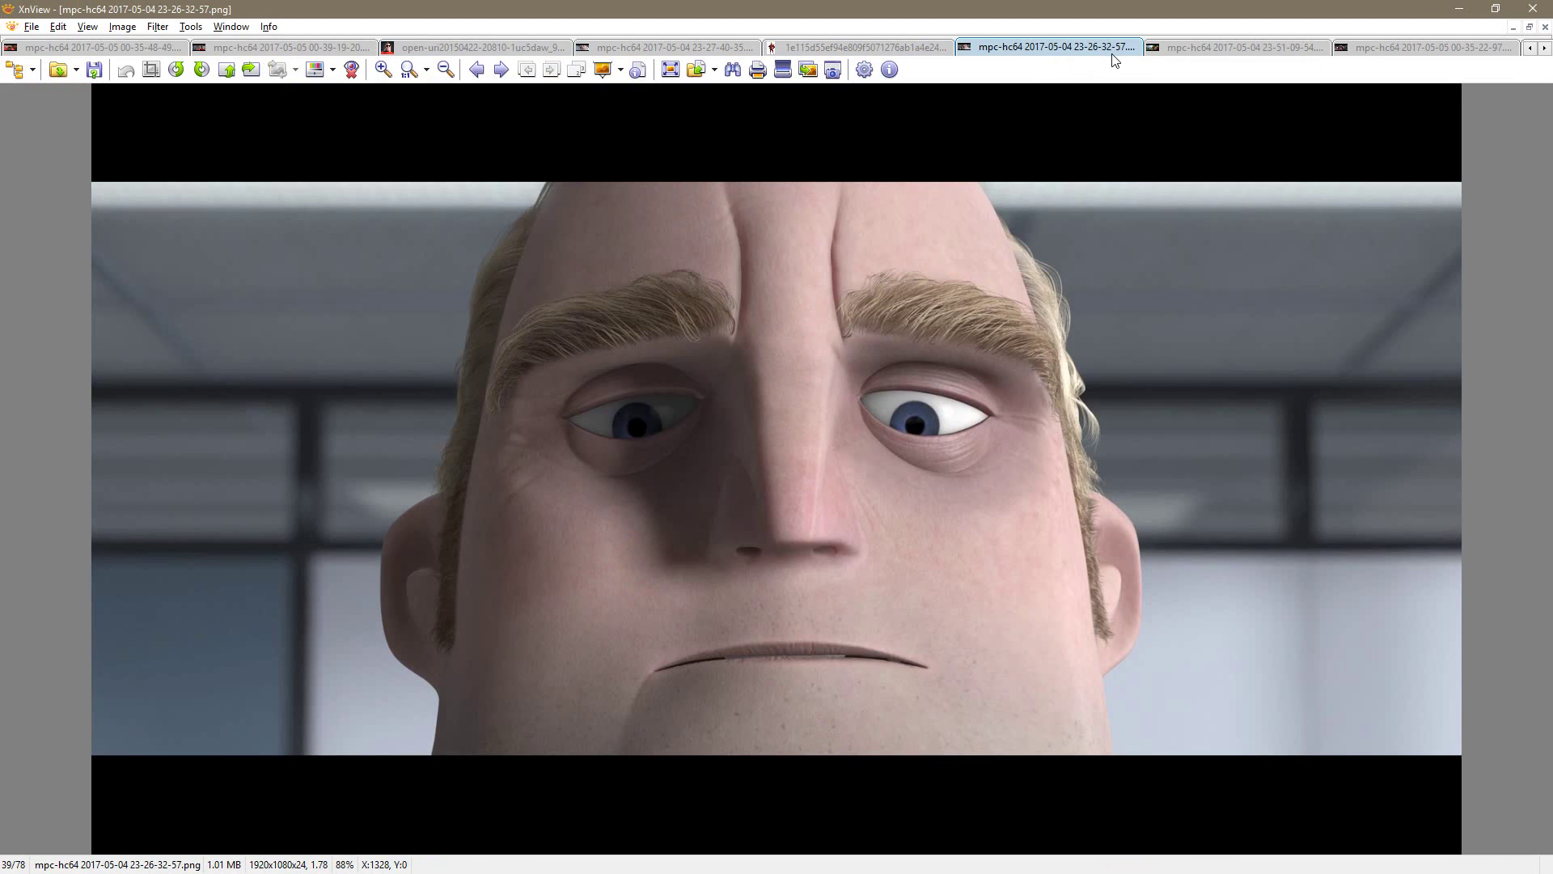
pyautogui.click(1168, 49)
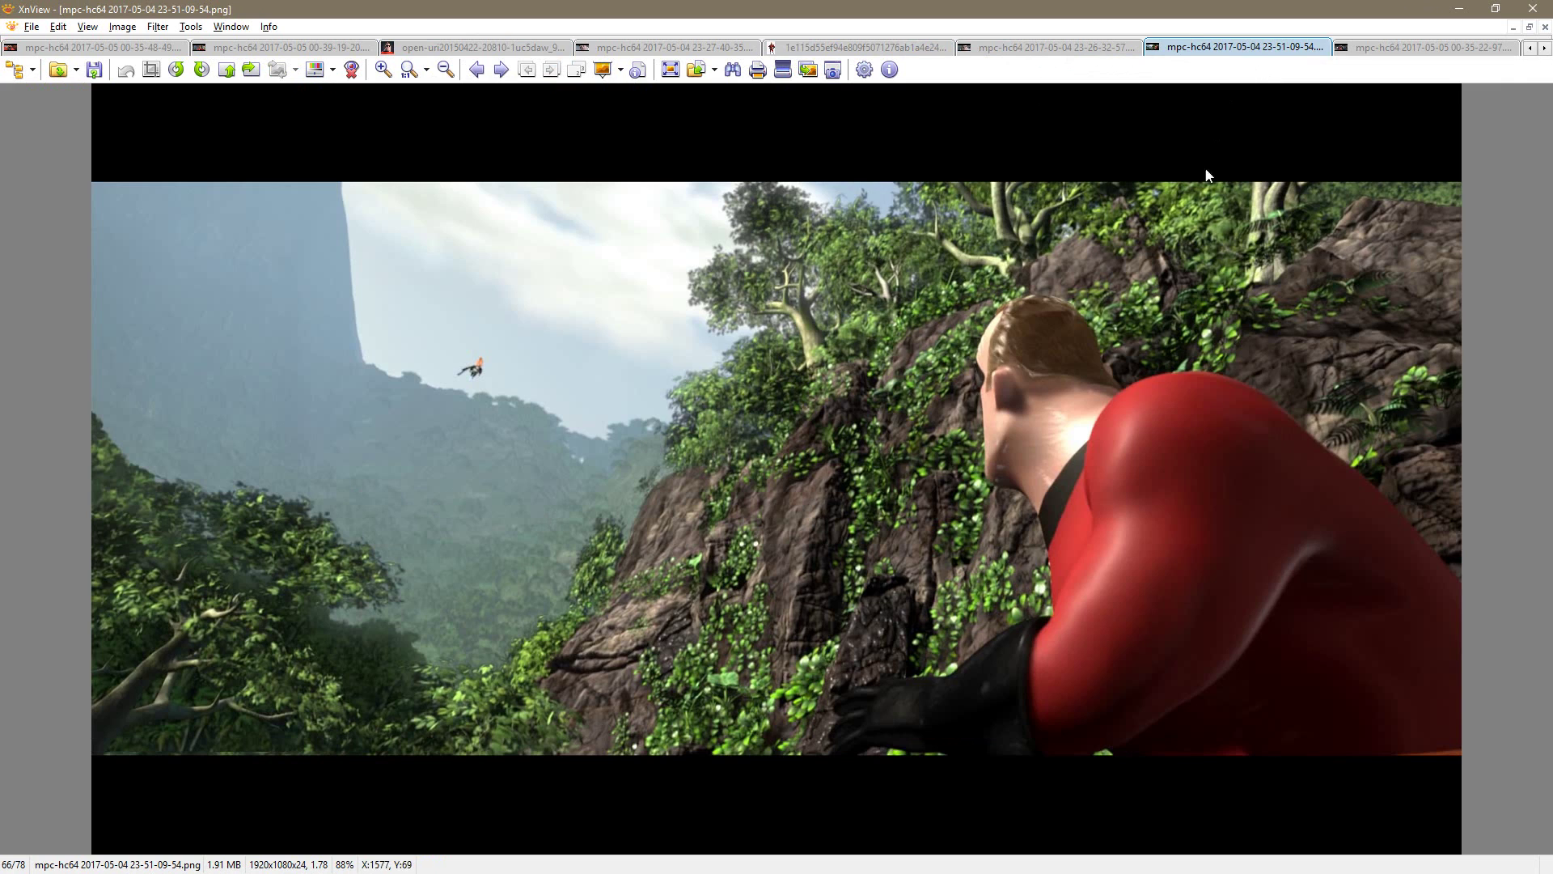
pyautogui.hotkey('ctrl', 'w')
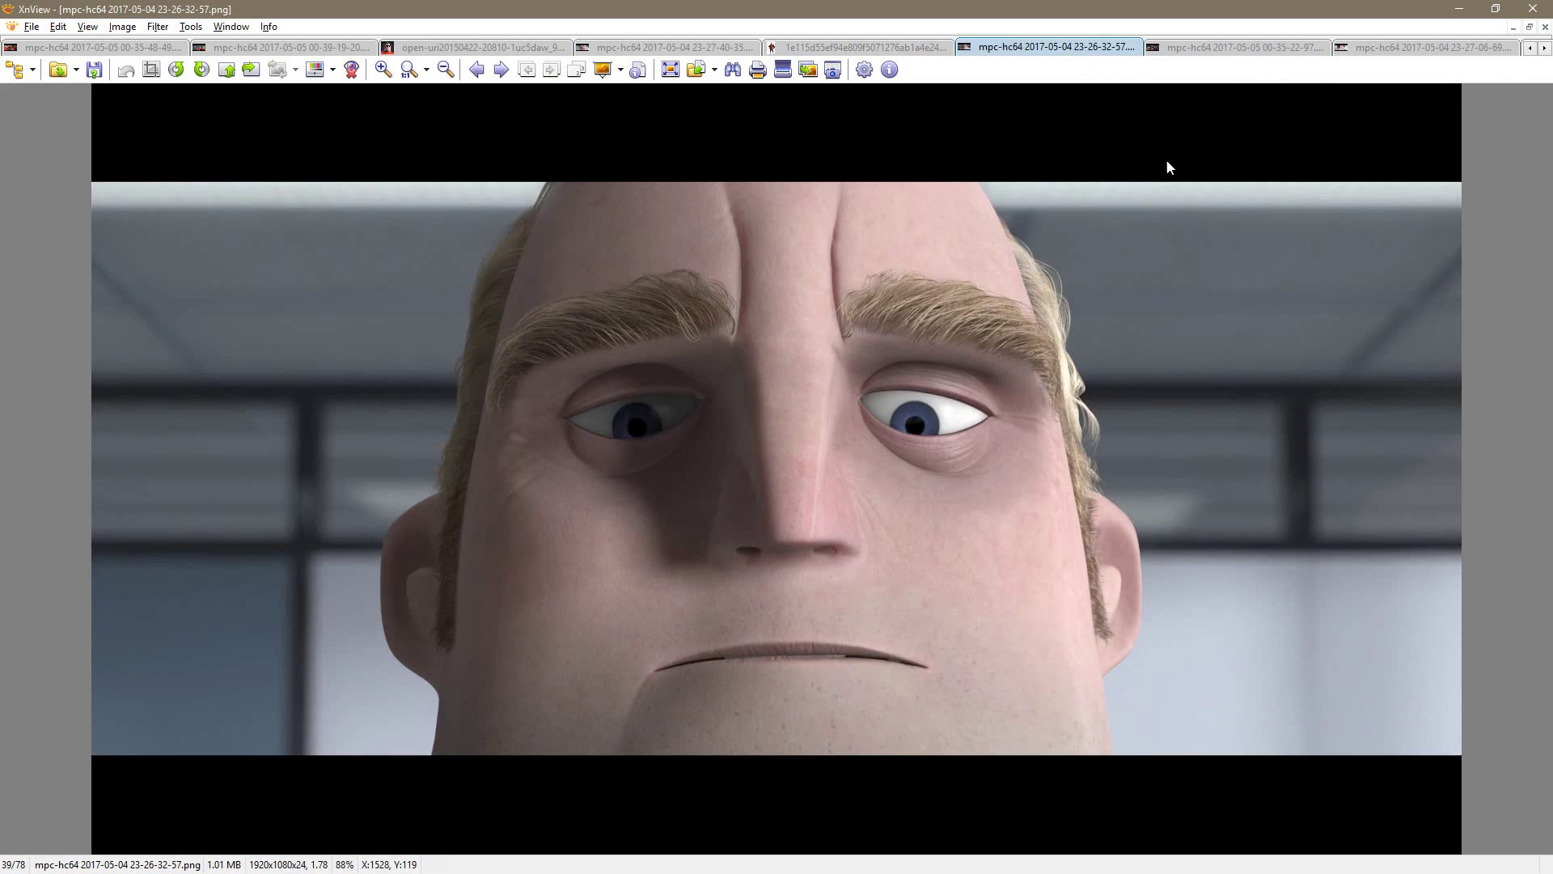
pyautogui.middleClick(1041, 45)
pyautogui.click(999, 51)
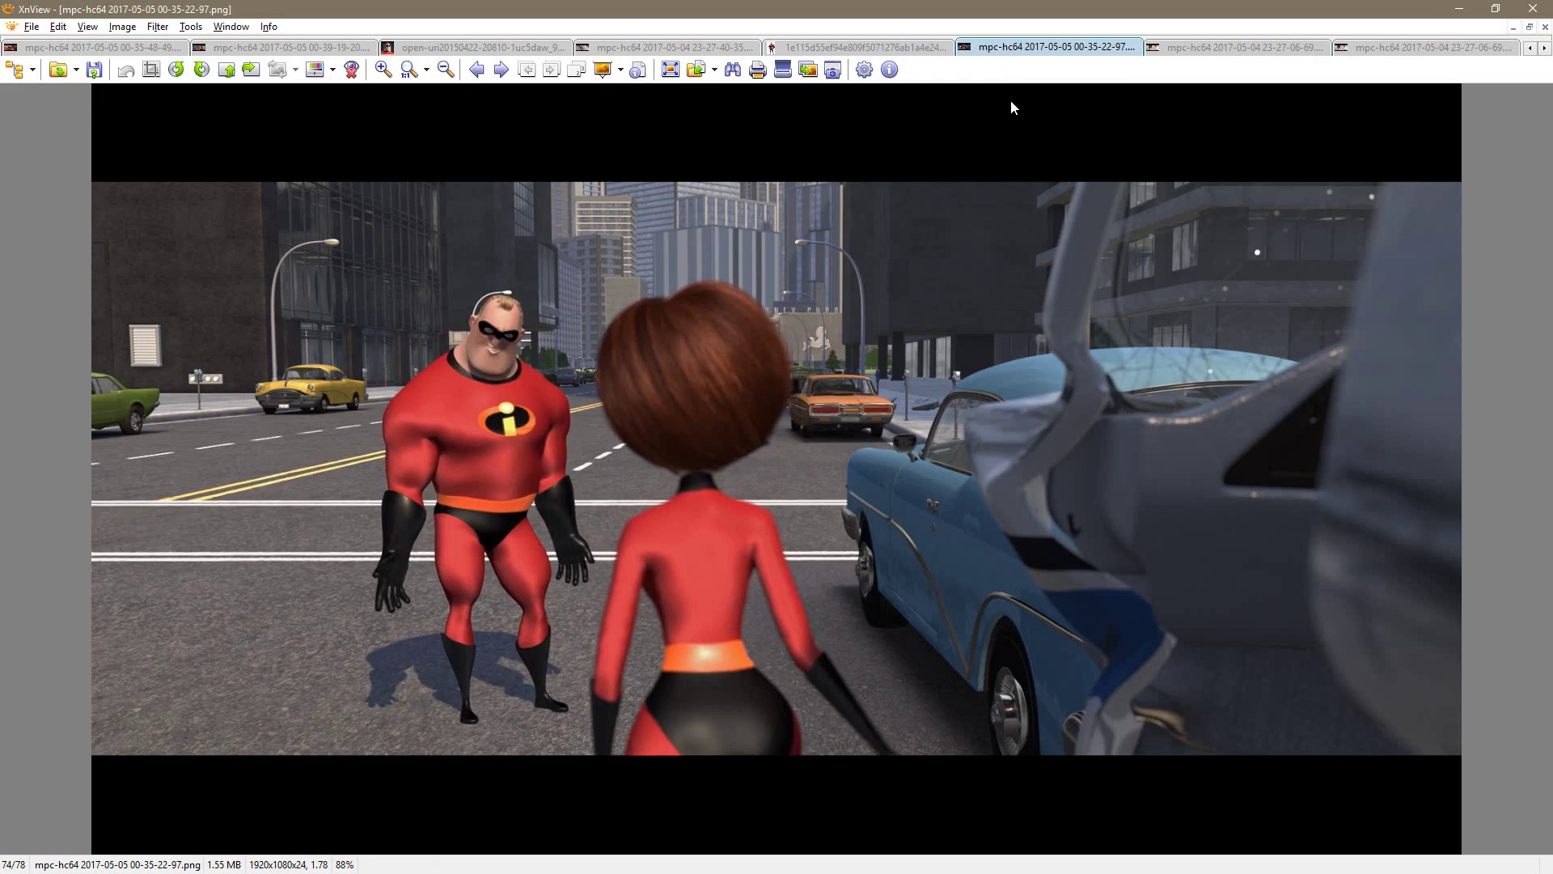
pyautogui.hotkey('ctrl', 'w')
pyautogui.click(1041, 53)
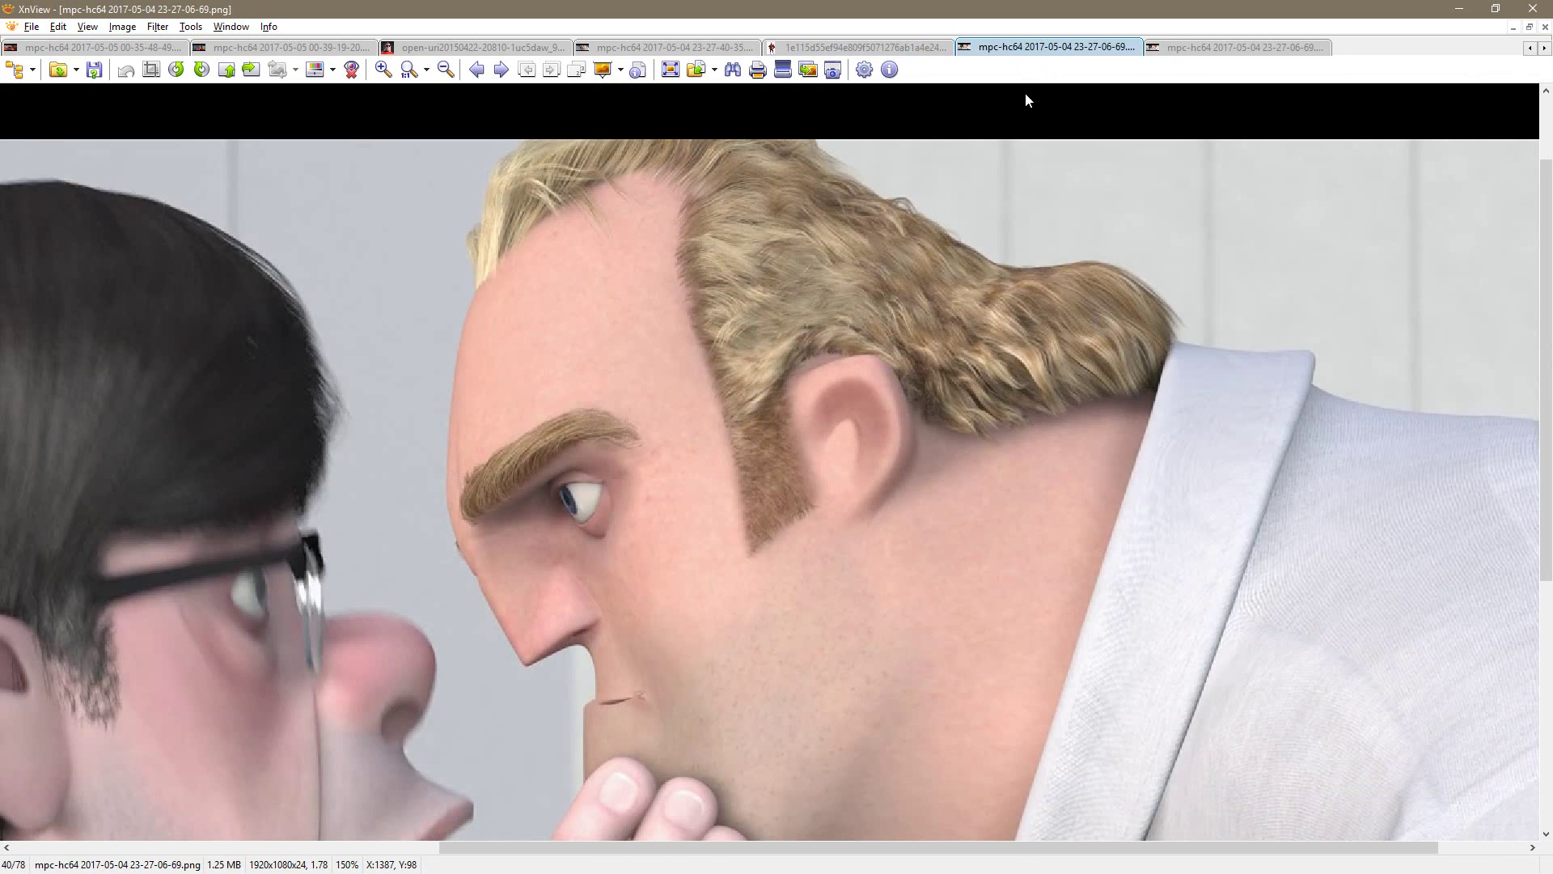
# Step: Turn the ZBrush head to match the reference profile and compare its eye area with the XnView frame
pyautogui.hotkey('alt', 'Tab')
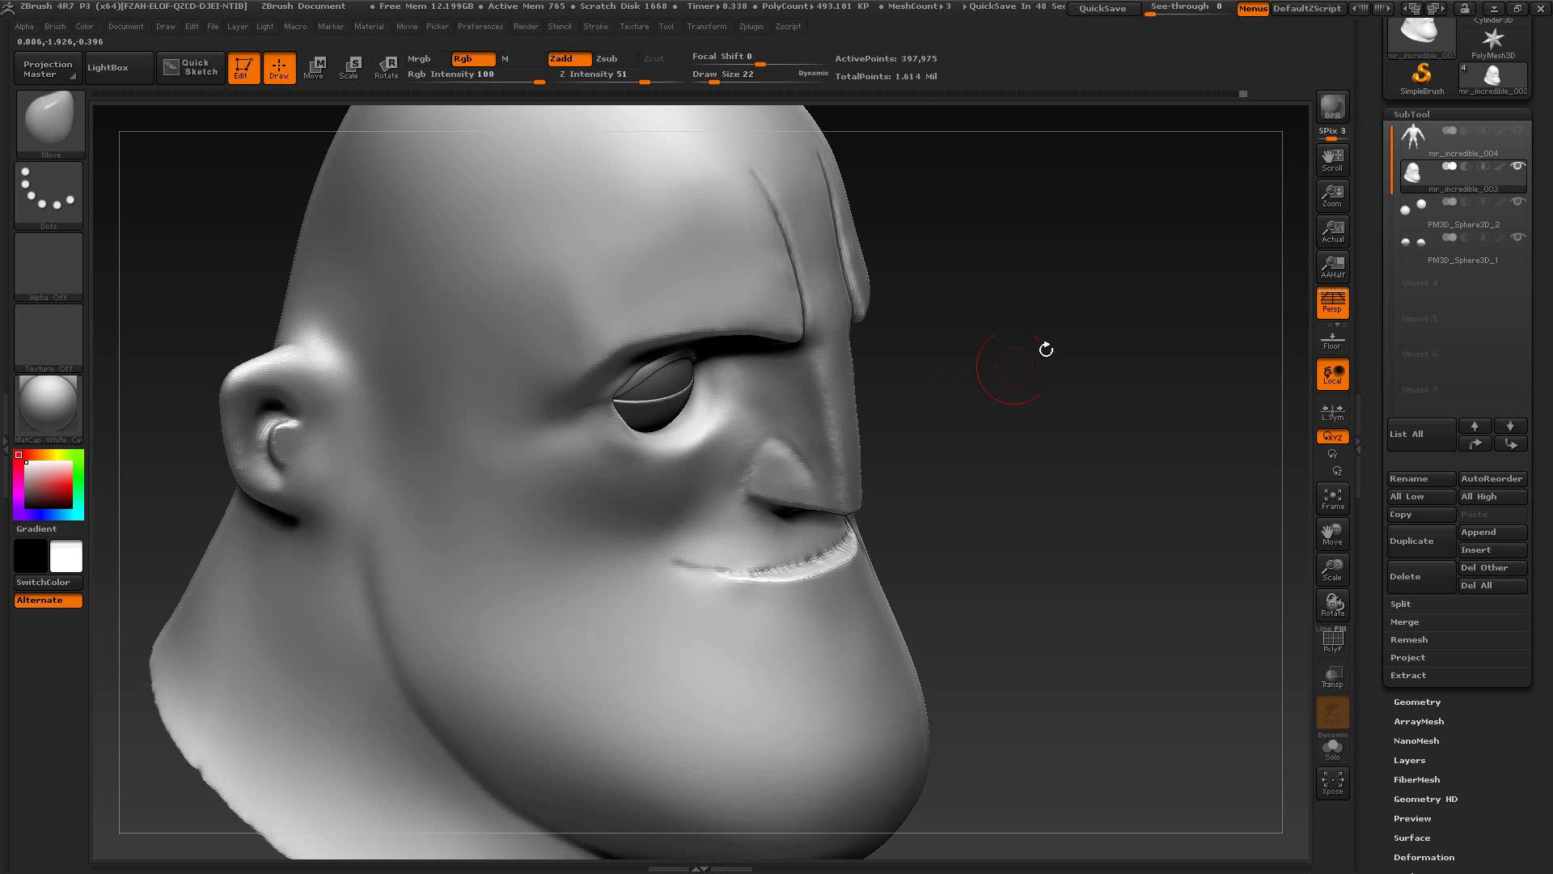
pyautogui.moveTo(1046, 349)
pyautogui.mouseDown()
pyautogui.moveTo(965, 360)
pyautogui.moveTo(839, 449)
pyautogui.mouseUp()
pyautogui.moveTo(486, 595); pyautogui.dragTo(464, 605)
pyautogui.hotkey('alt', 'Tab')
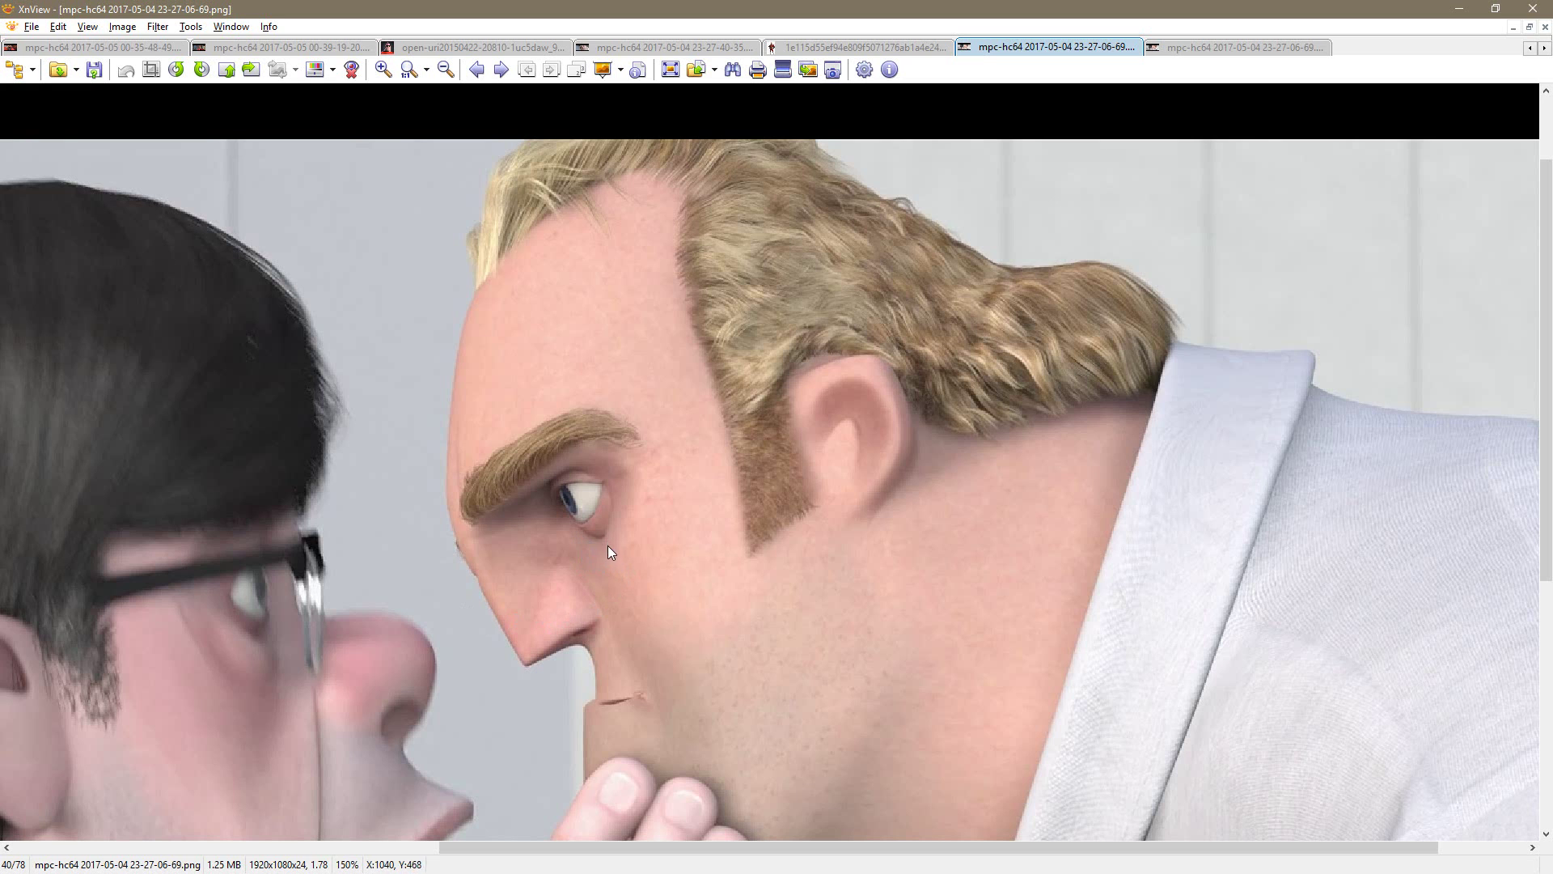
pyautogui.hotkey('alt', 'Tab')
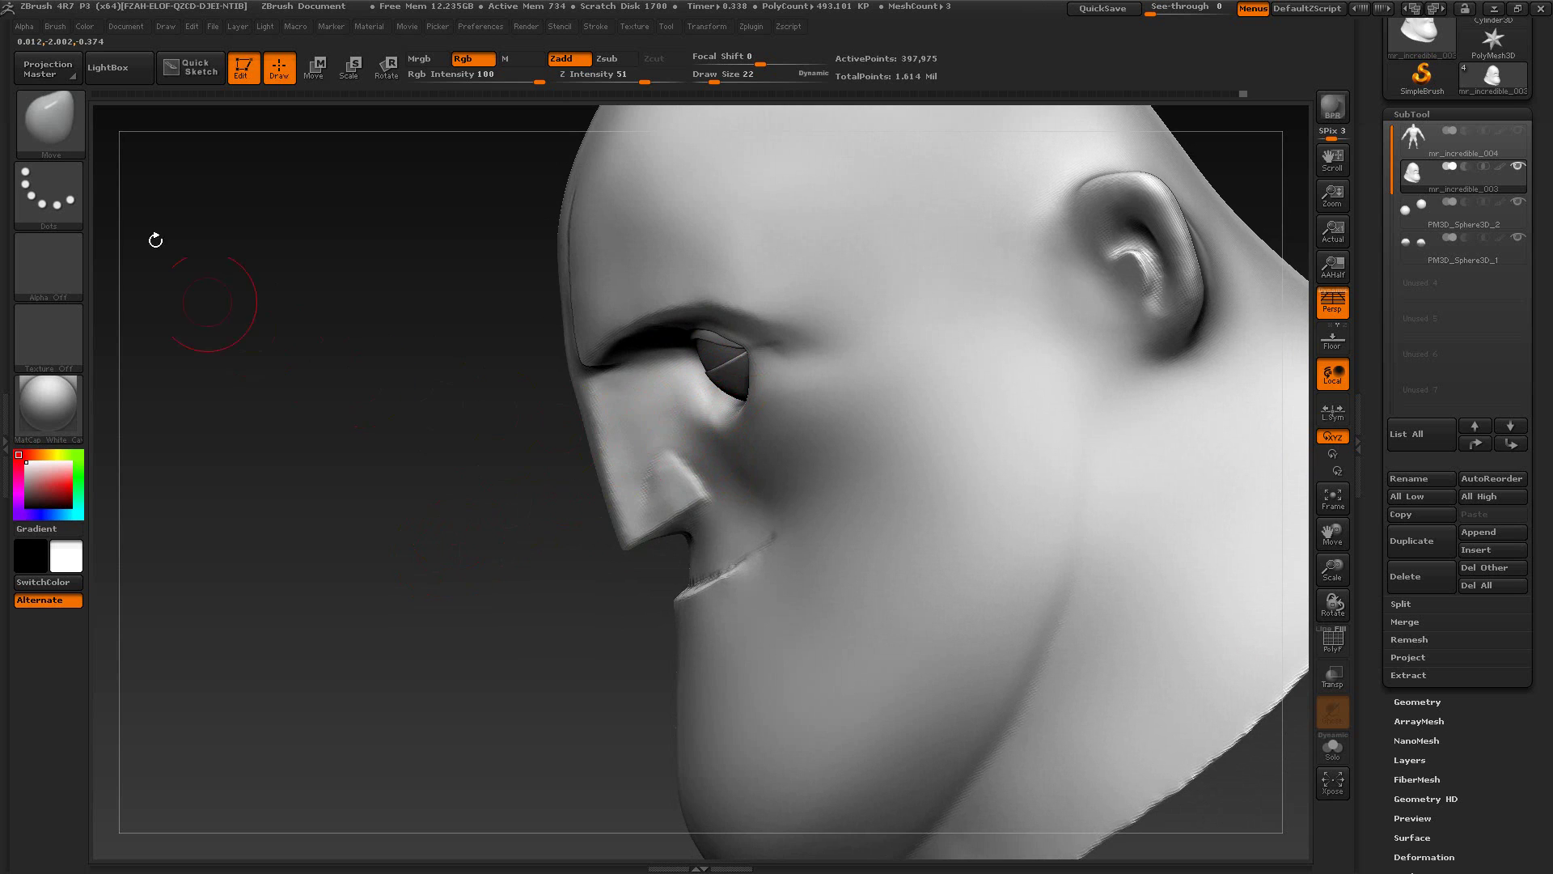
# Step: Build up the skin below the eye with the ClayBuildup brush at draw size 22, checking the XnView profile frame
pyautogui.press('b')
pyautogui.click(214, 136)
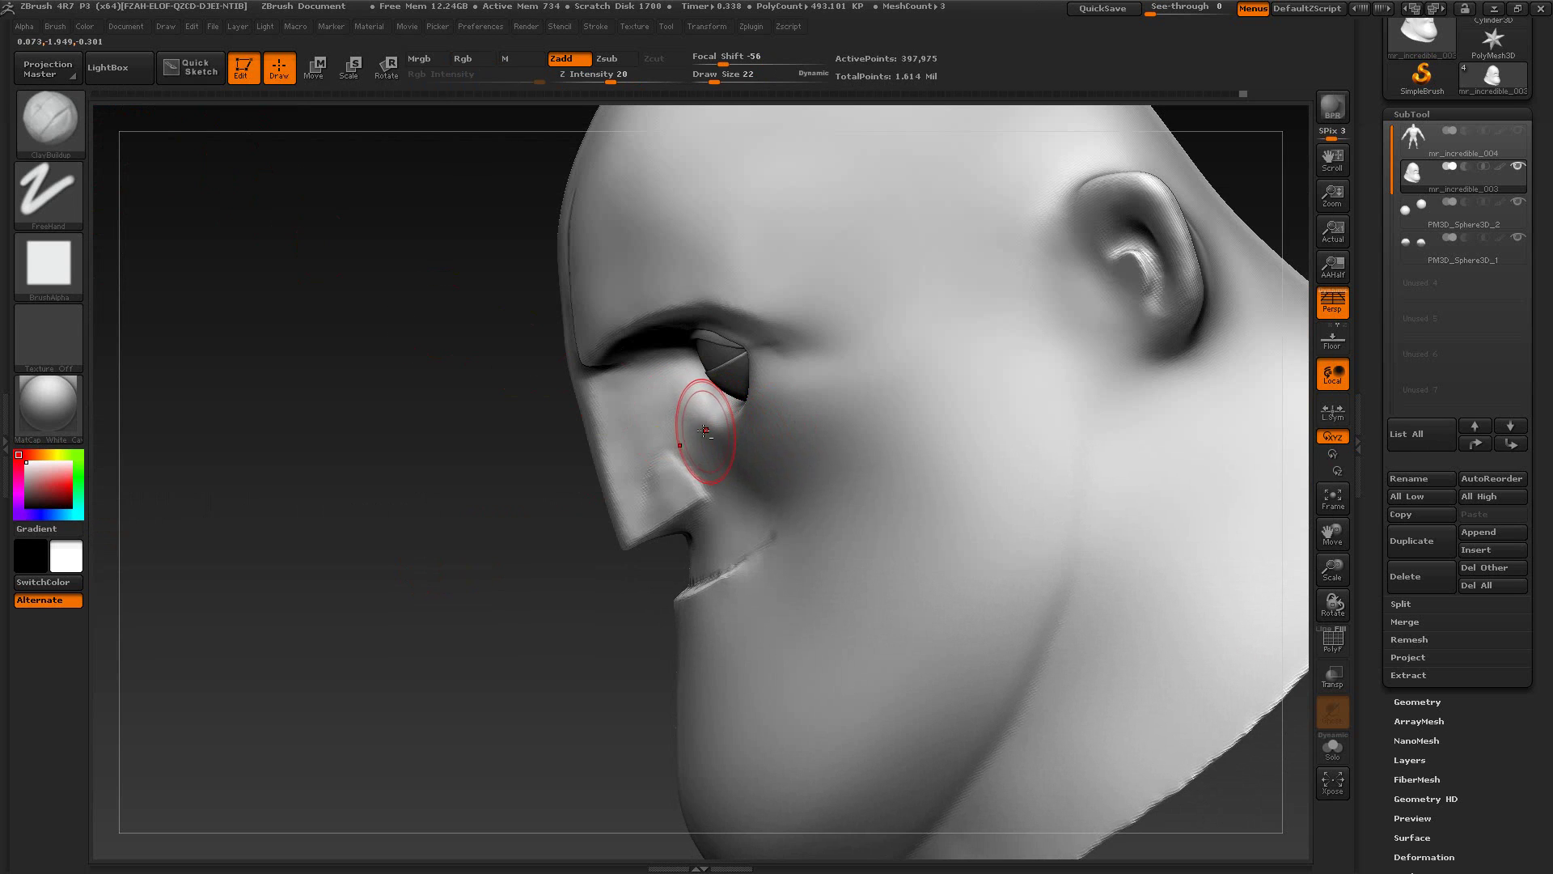
pyautogui.moveTo(705, 431); pyautogui.dragTo(717, 439)
pyautogui.hotkey('alt', 'Tab')
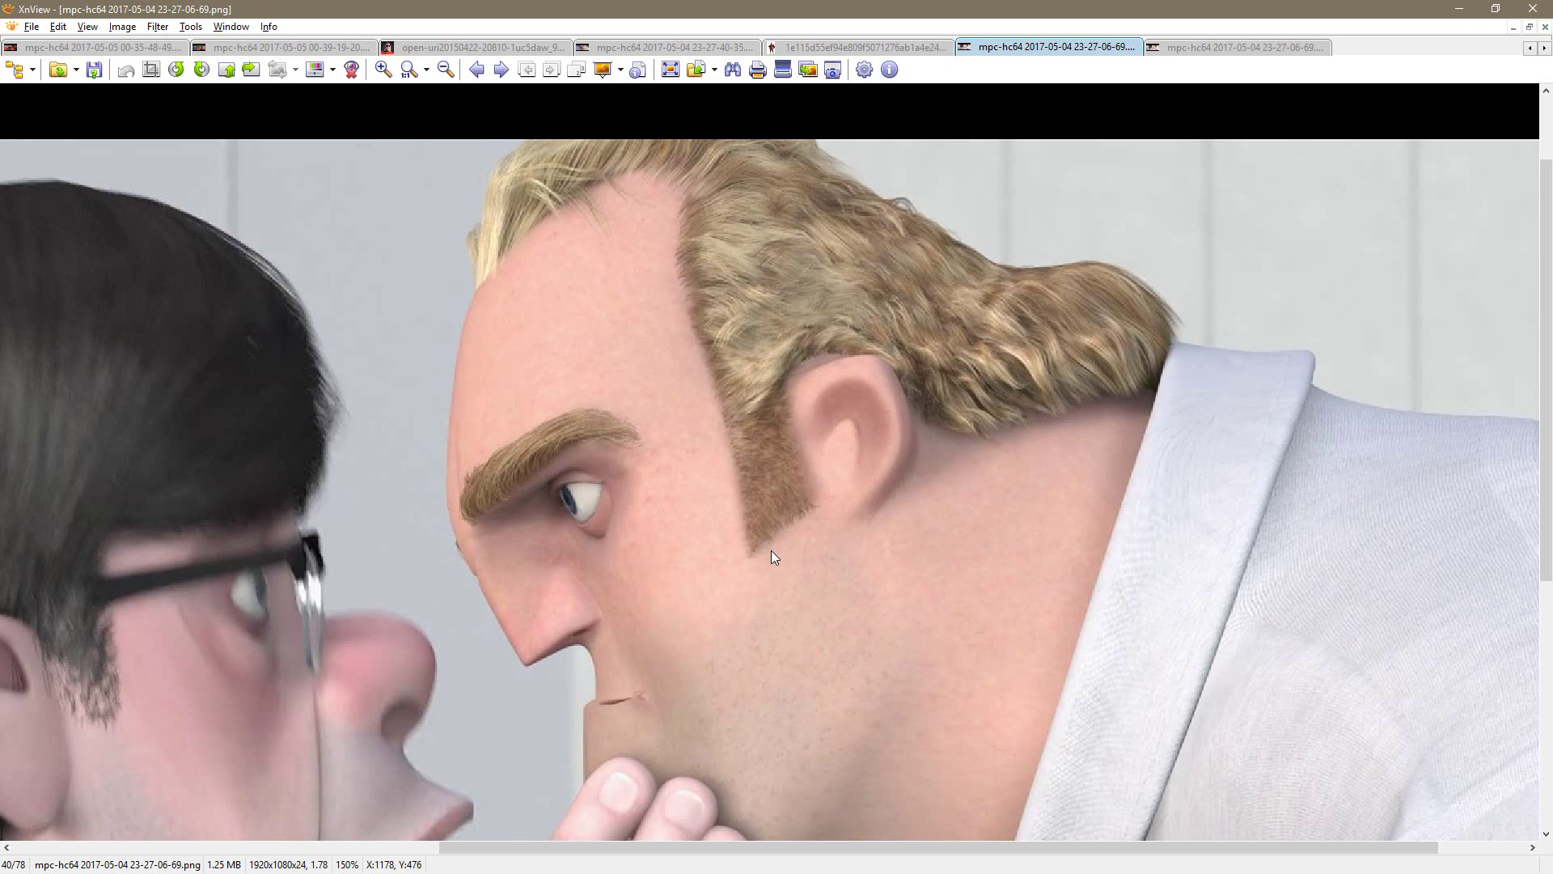
pyautogui.hotkey('alt', 'Tab')
pyautogui.moveTo(740, 426)
pyautogui.mouseDown()
pyautogui.moveTo(694, 421)
pyautogui.moveTo(736, 415)
pyautogui.moveTo(739, 440)
pyautogui.mouseUp()
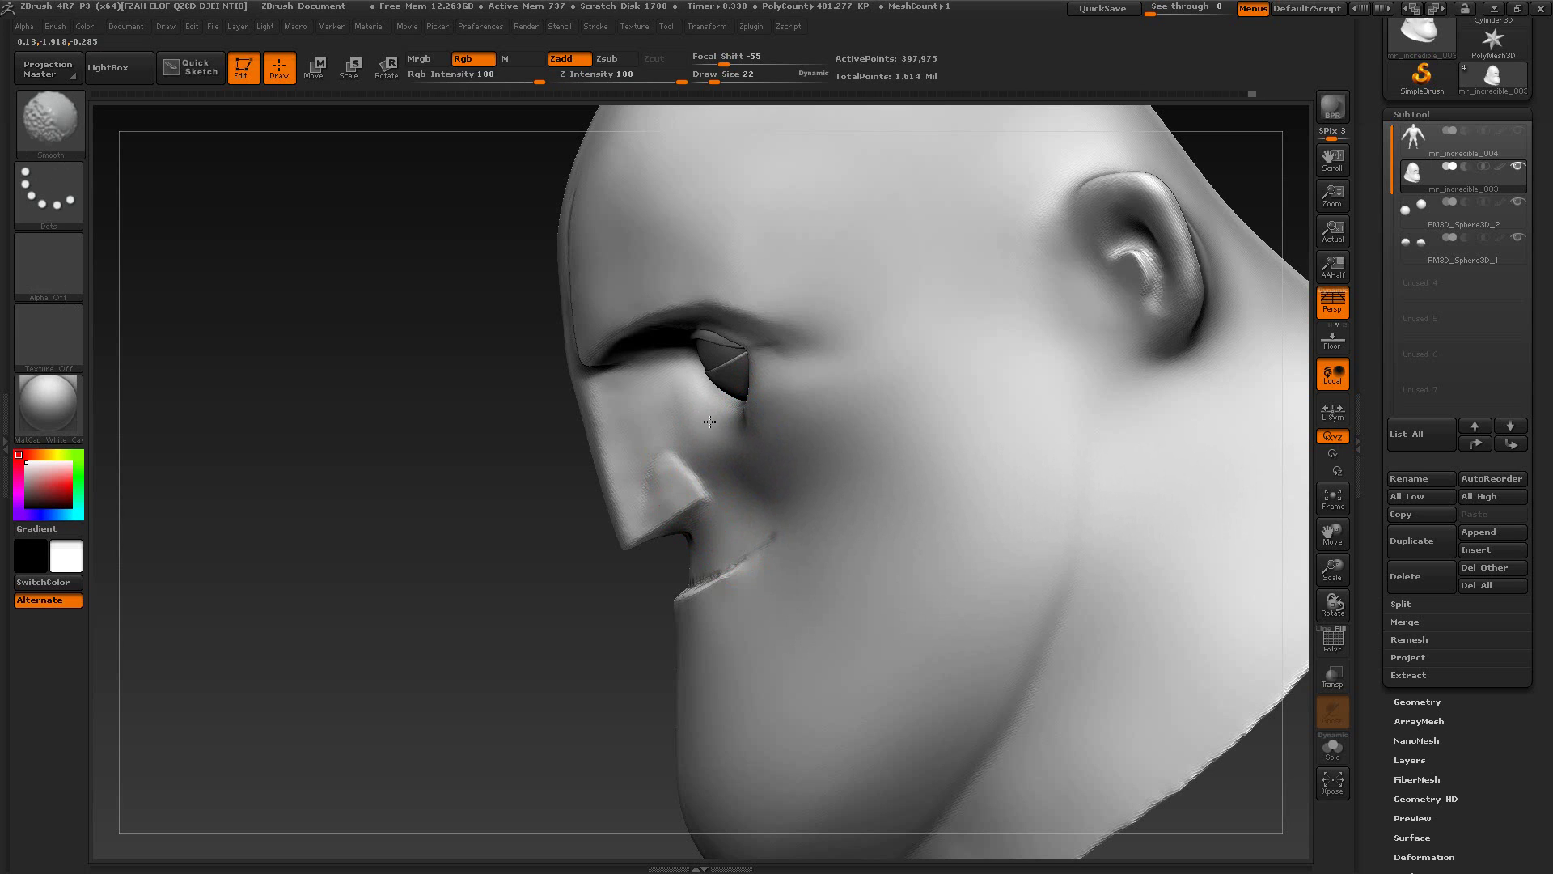
# Step: Try to carve the cheek below the outer eye corner with the ClayBuildup brush, and undo the strokes
pyautogui.moveTo(461, 513); pyautogui.dragTo(715, 461)
pyautogui.moveTo(989, 429); pyautogui.dragTo(1079, 408)
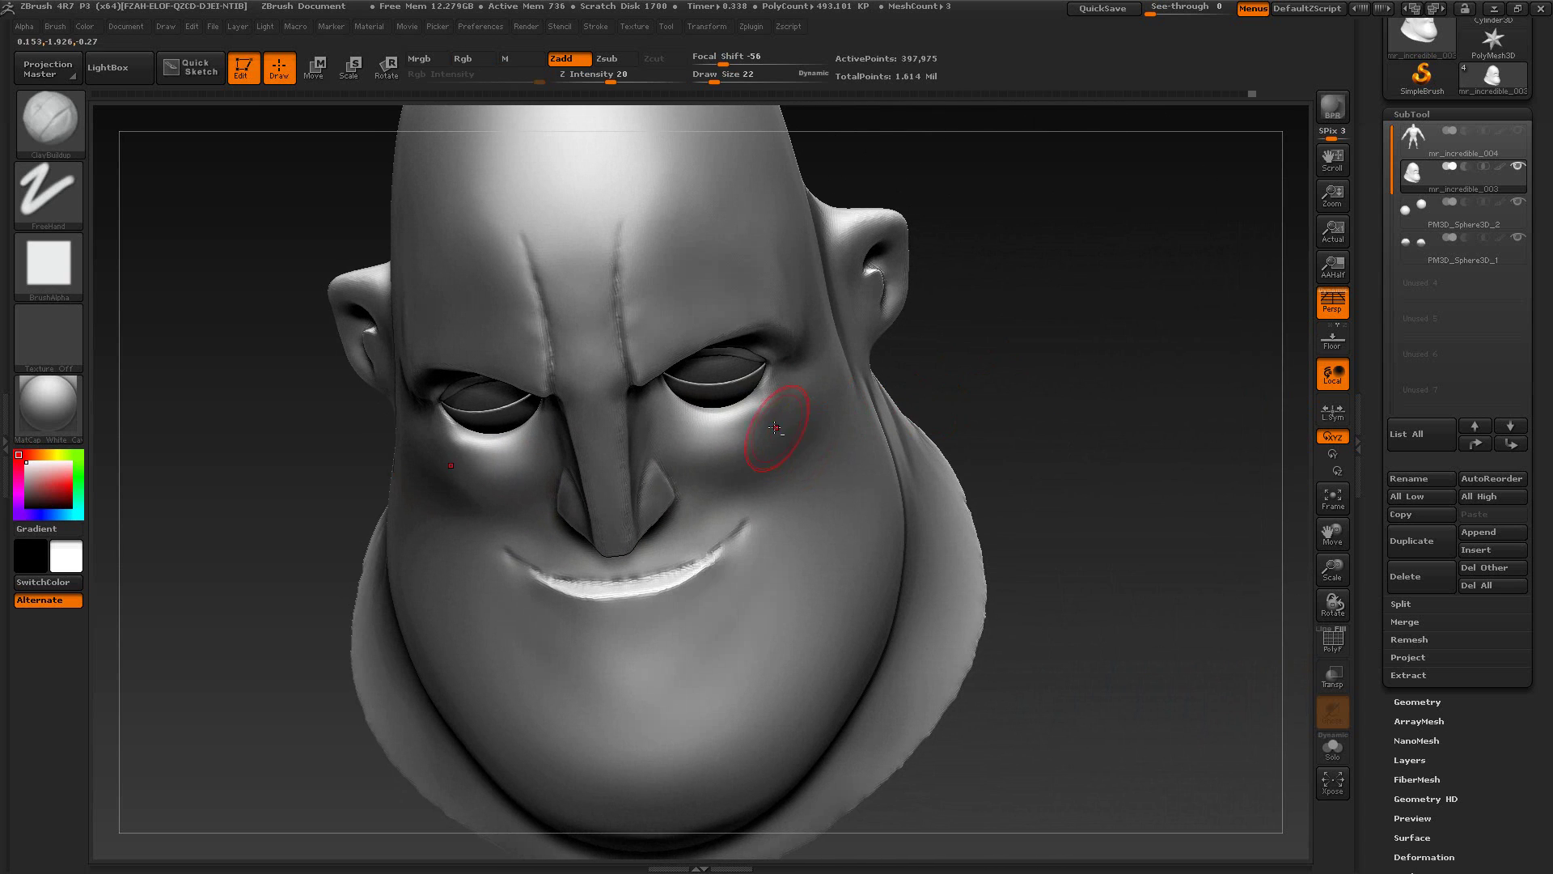
pyautogui.keyDown('alt'); pyautogui.moveTo(775, 426); pyautogui.dragTo(790, 419); pyautogui.keyUp('alt')
pyautogui.hotkey('ctrl', 'z')
pyautogui.hotkey('ctrl', 'z')
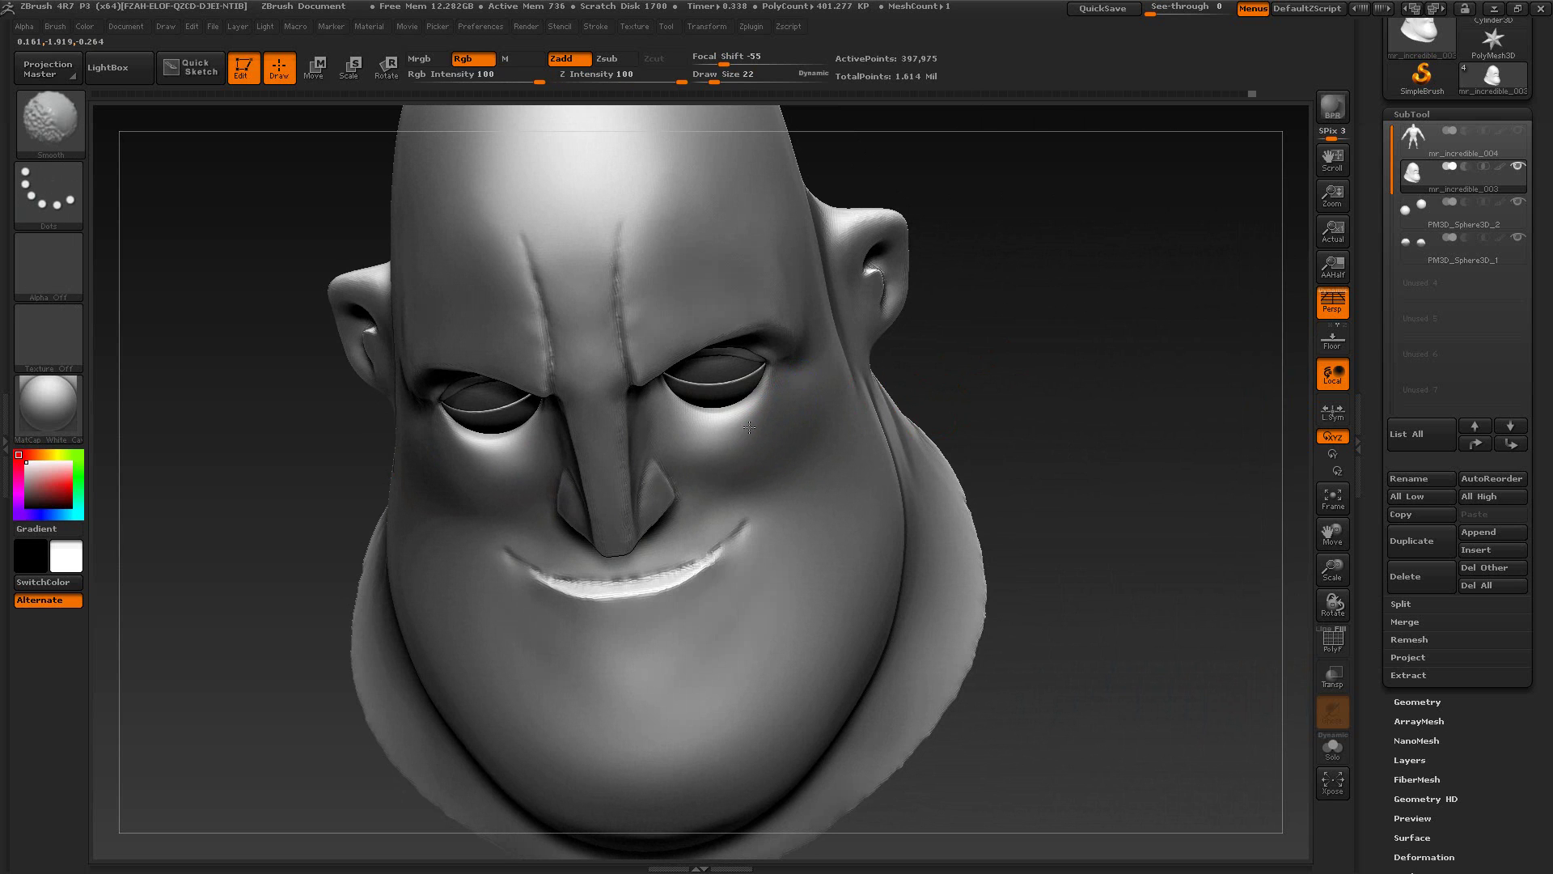
# Step: Compare the eyes and cheeks from both three-quarter sides with the XnView profile frame and the close-up frame 23-27-40-35
pyautogui.hotkey('alt', 'Tab')
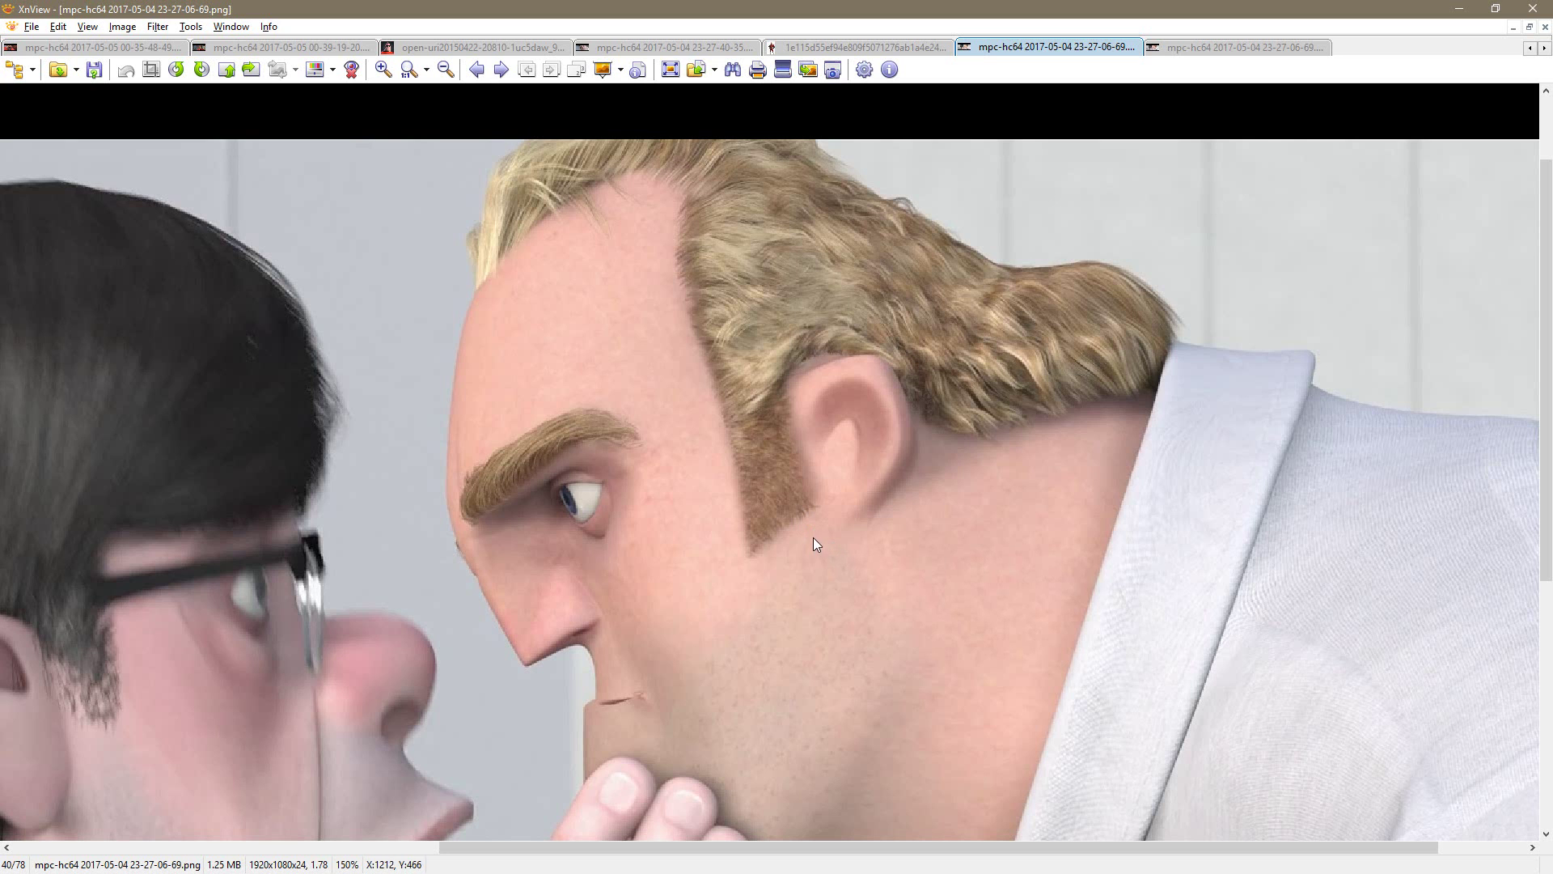
pyautogui.hotkey('alt', 'Tab')
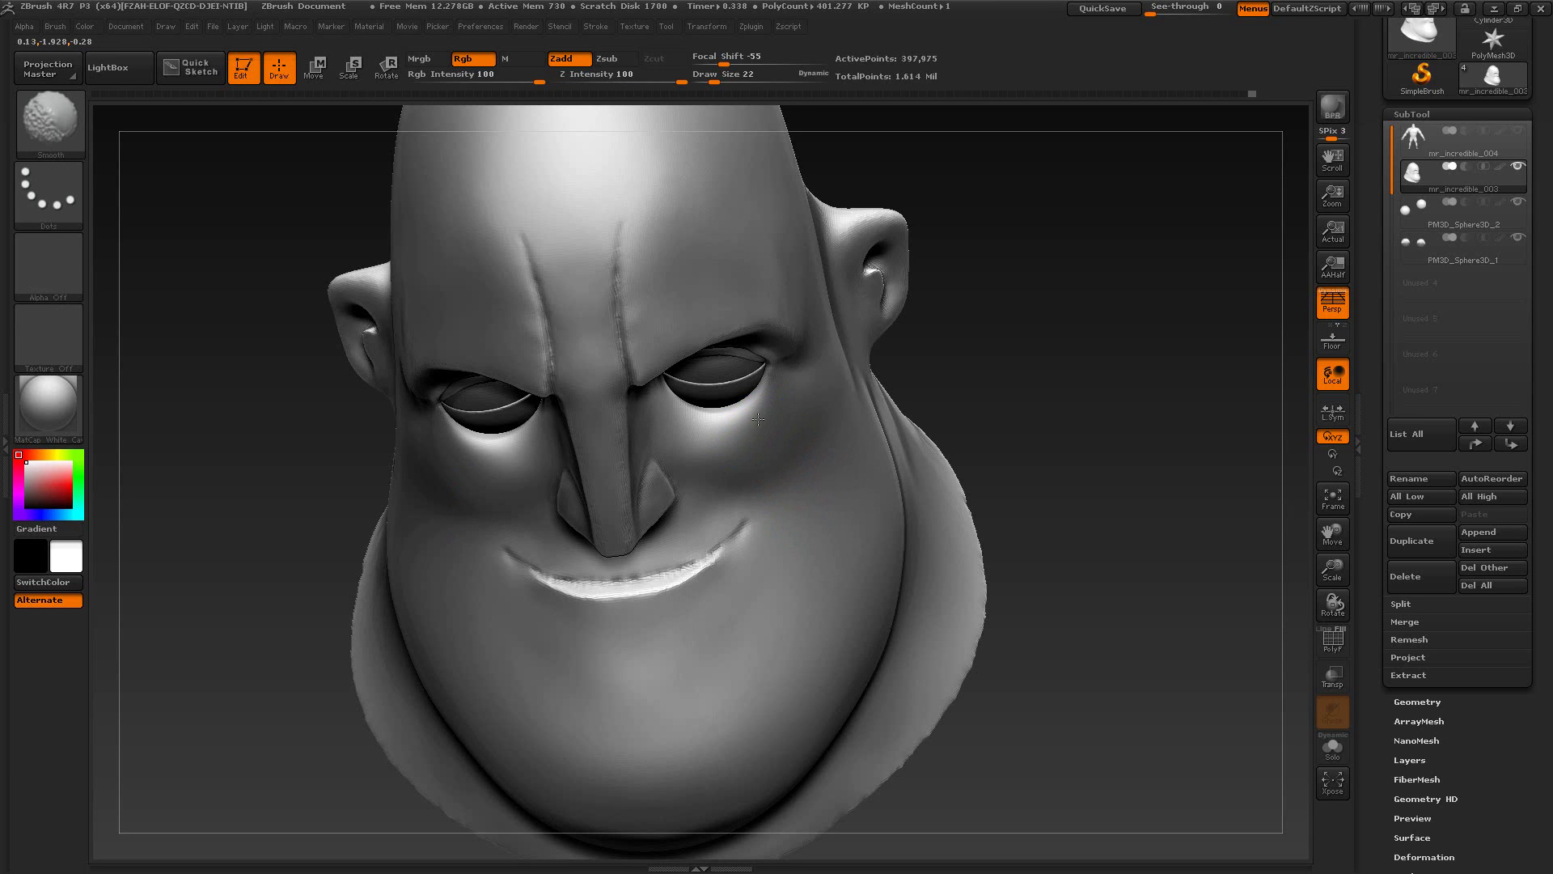
pyautogui.moveTo(977, 408)
pyautogui.mouseDown()
pyautogui.moveTo(1068, 343)
pyautogui.moveTo(1054, 371)
pyautogui.moveTo(1041, 332)
pyautogui.moveTo(996, 357)
pyautogui.mouseUp()
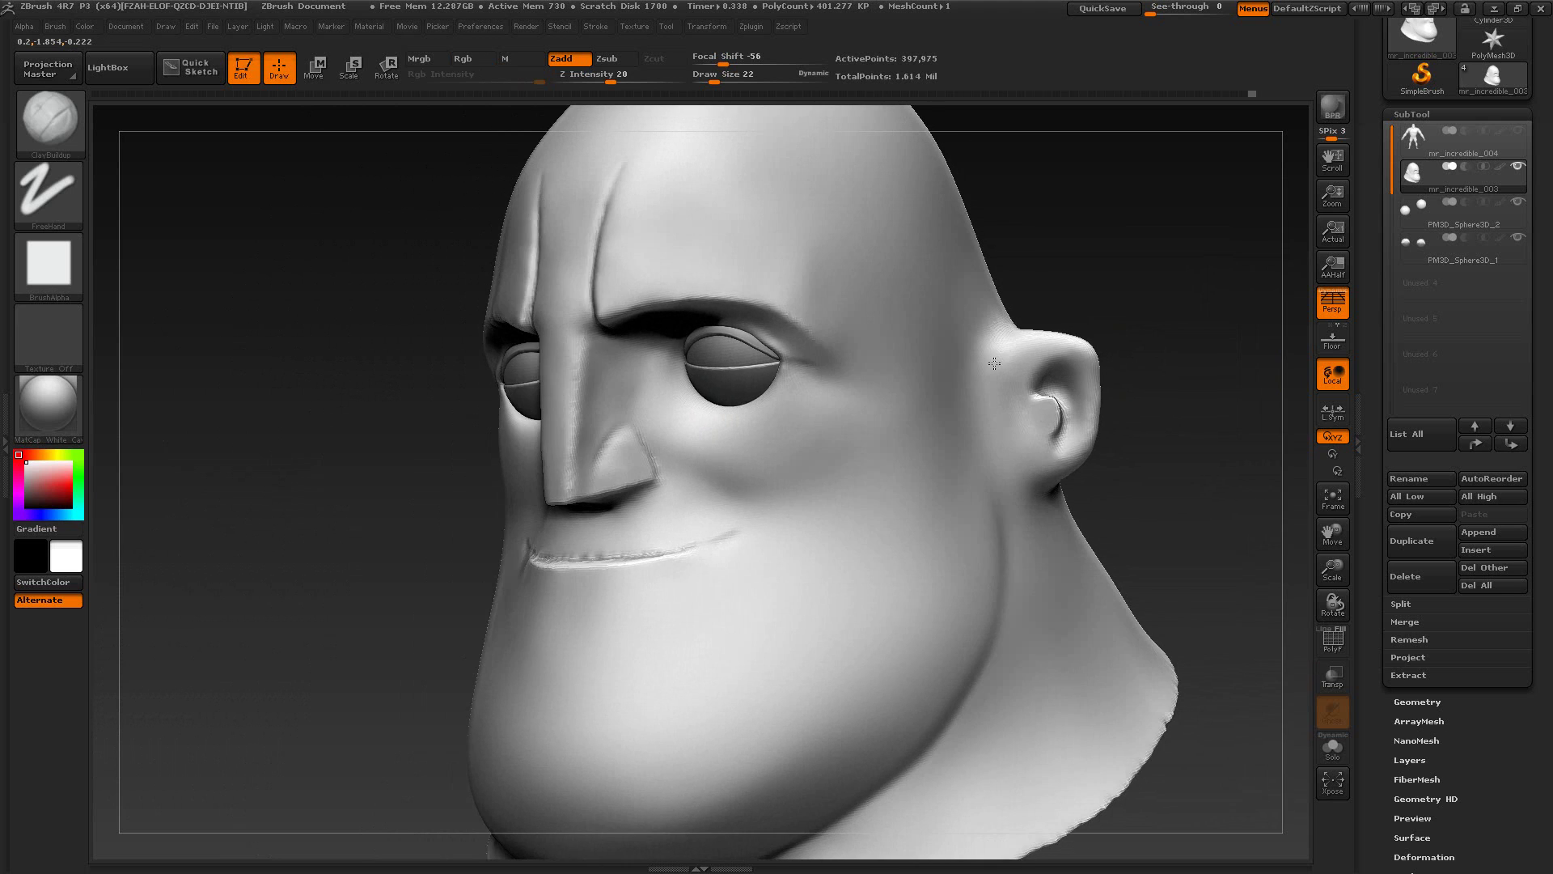
pyautogui.hotkey('alt', 'Tab')
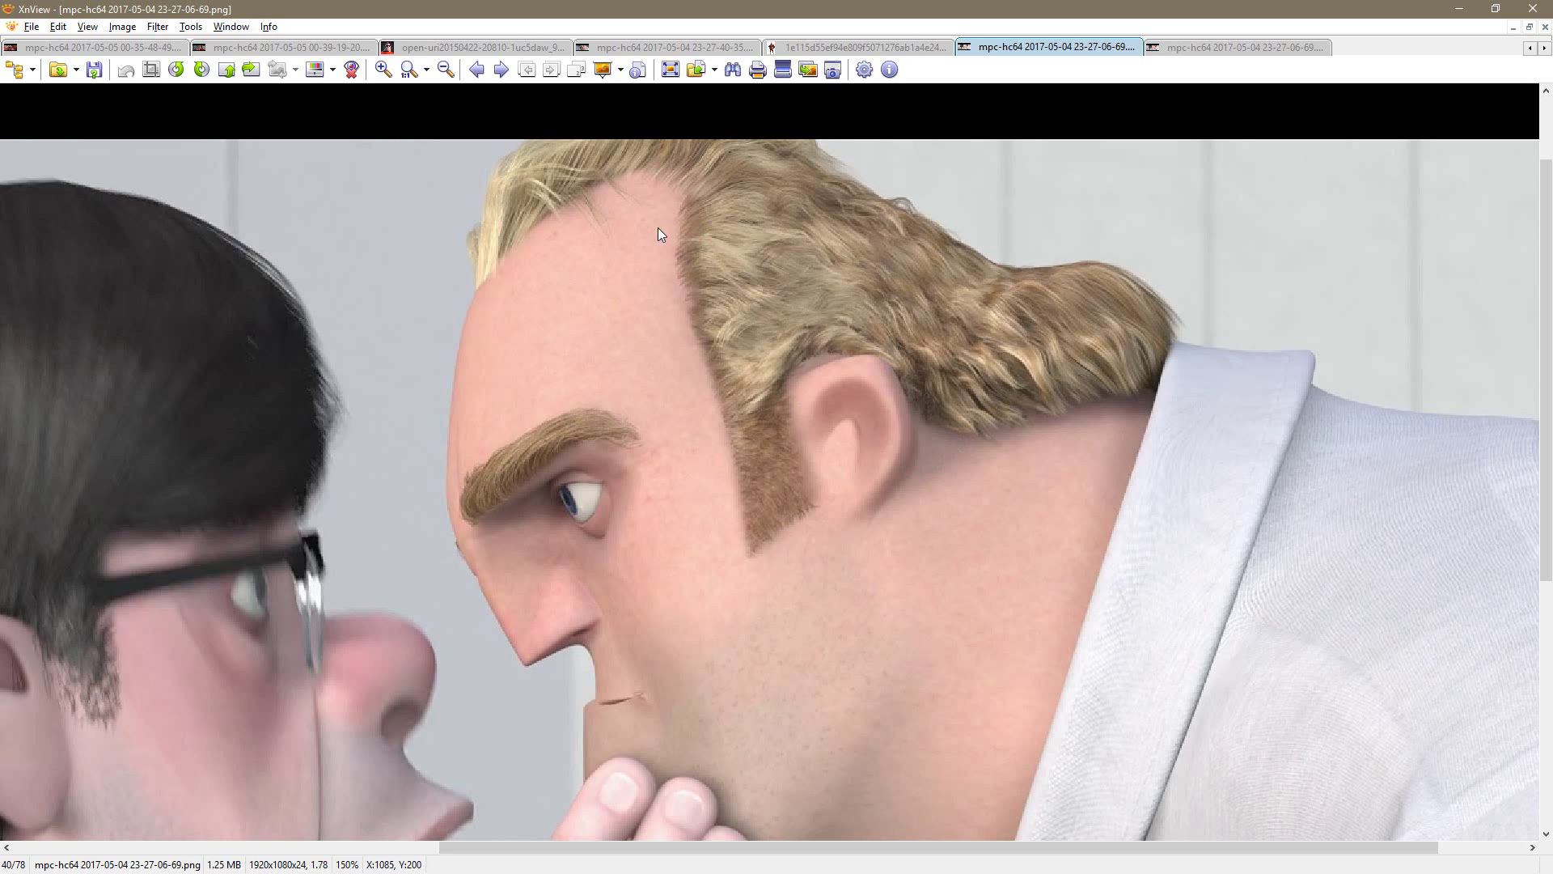
pyautogui.click(644, 46)
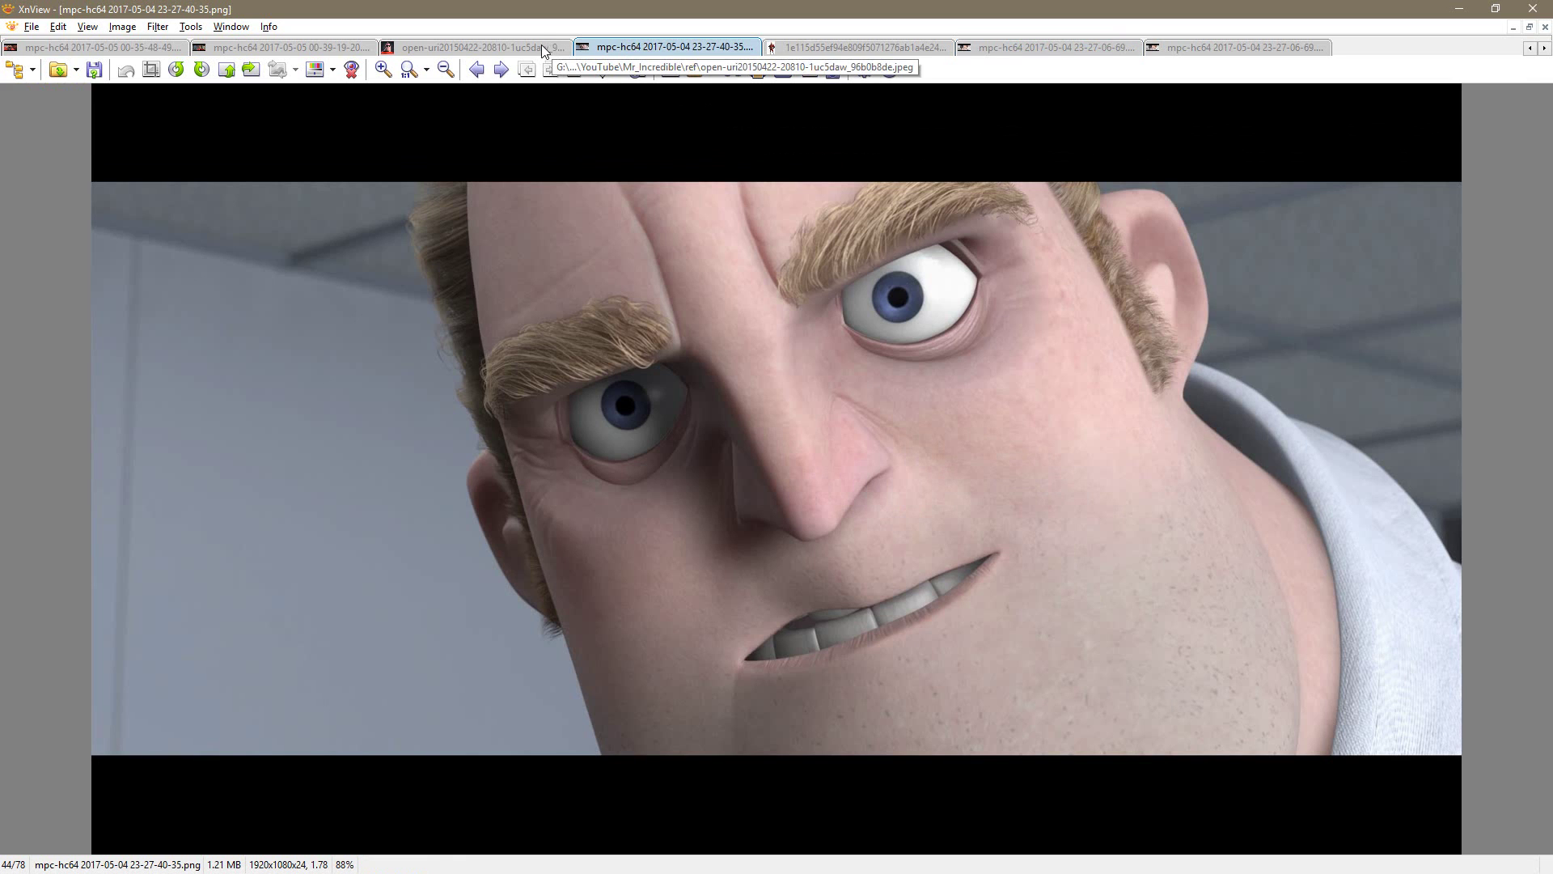
pyautogui.hotkey('alt', 'Tab')
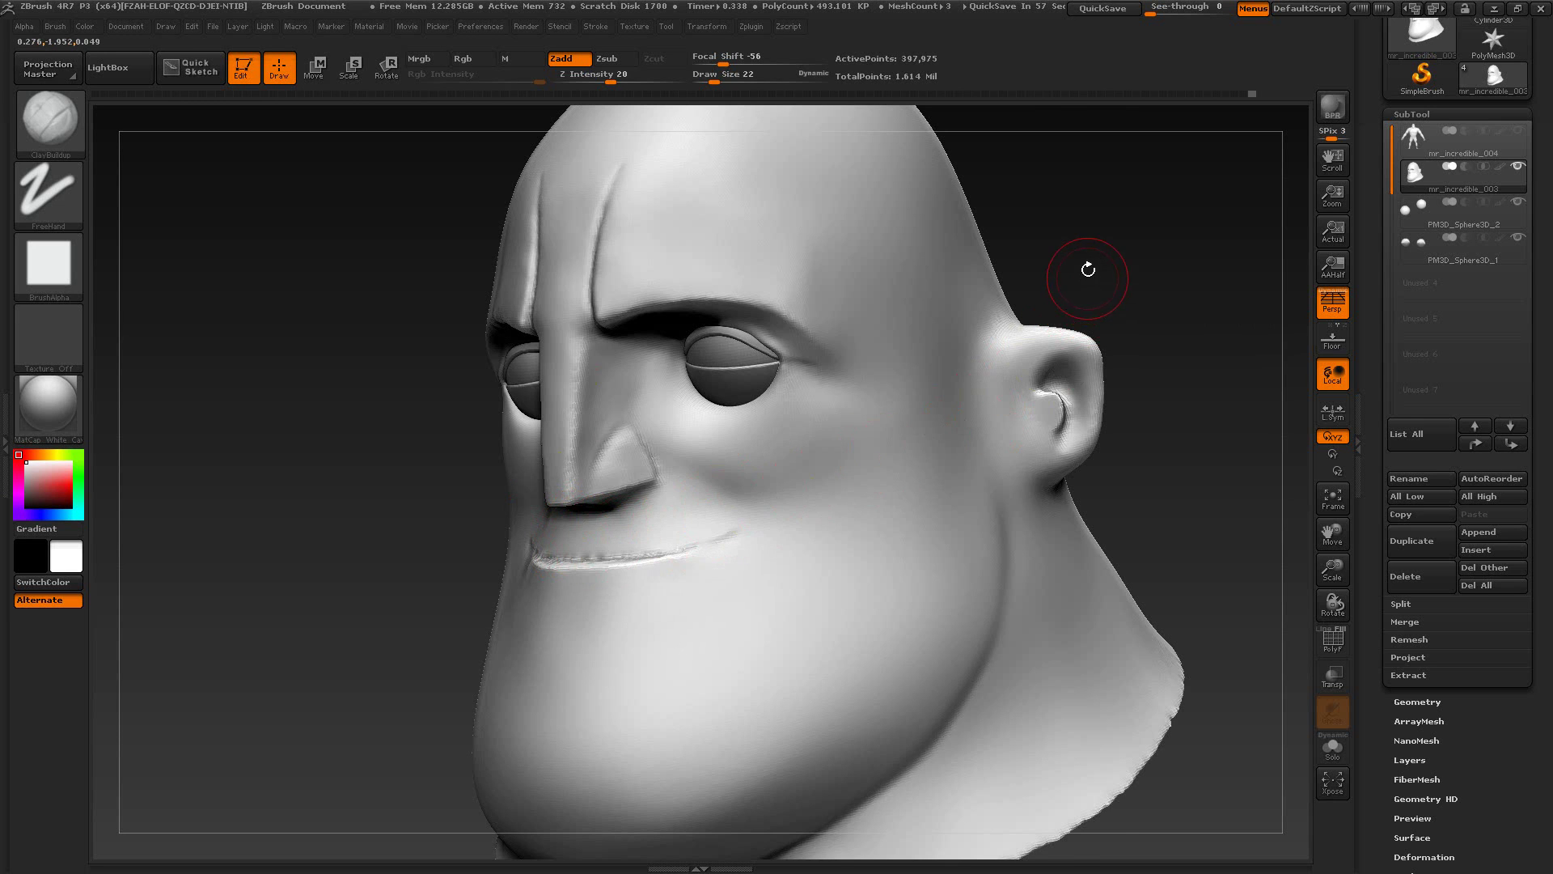
pyautogui.moveTo(1088, 269)
pyautogui.mouseDown()
pyautogui.moveTo(1108, 275)
pyautogui.moveTo(1019, 301)
pyautogui.mouseUp()
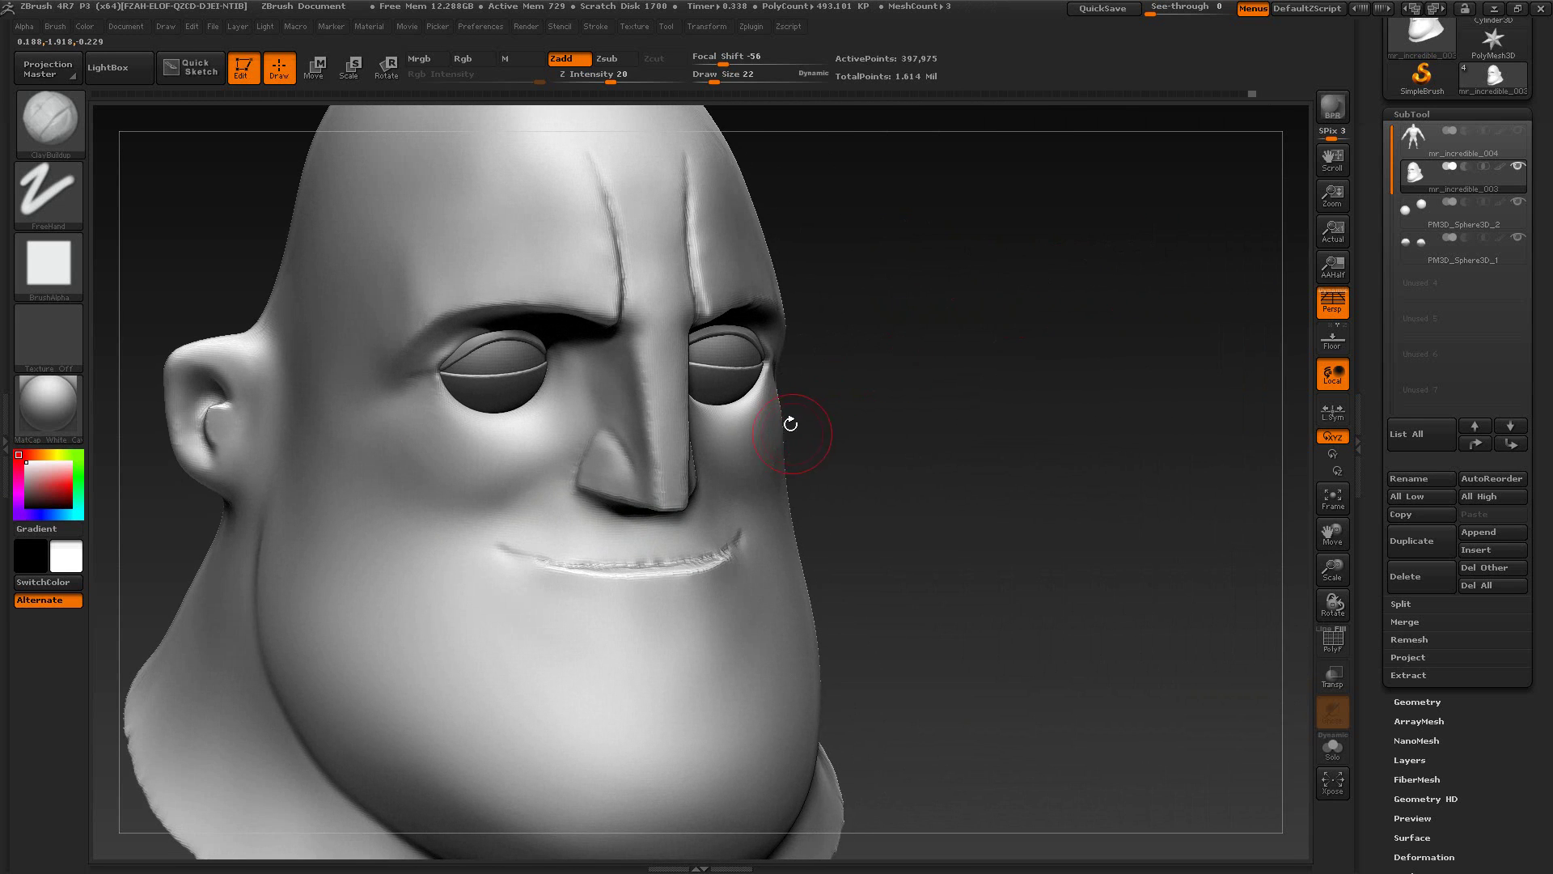
pyautogui.moveTo(876, 450)
pyautogui.mouseDown()
pyautogui.moveTo(917, 479)
pyautogui.moveTo(818, 493)
pyautogui.moveTo(857, 498)
pyautogui.mouseUp()
pyautogui.hotkey('alt', 'Tab')
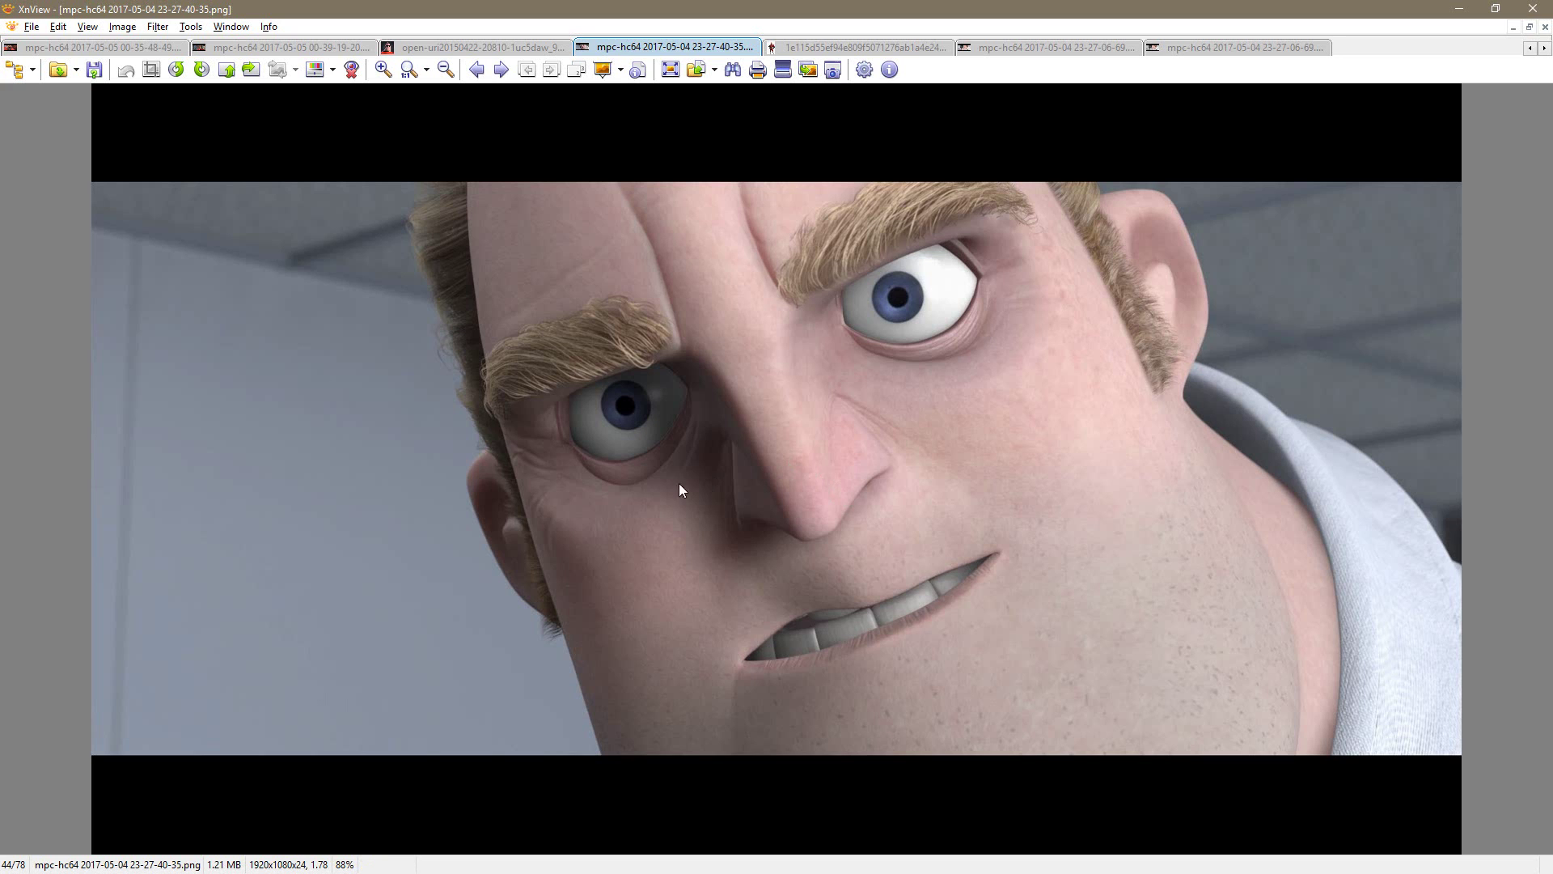
pyautogui.click(857, 47)
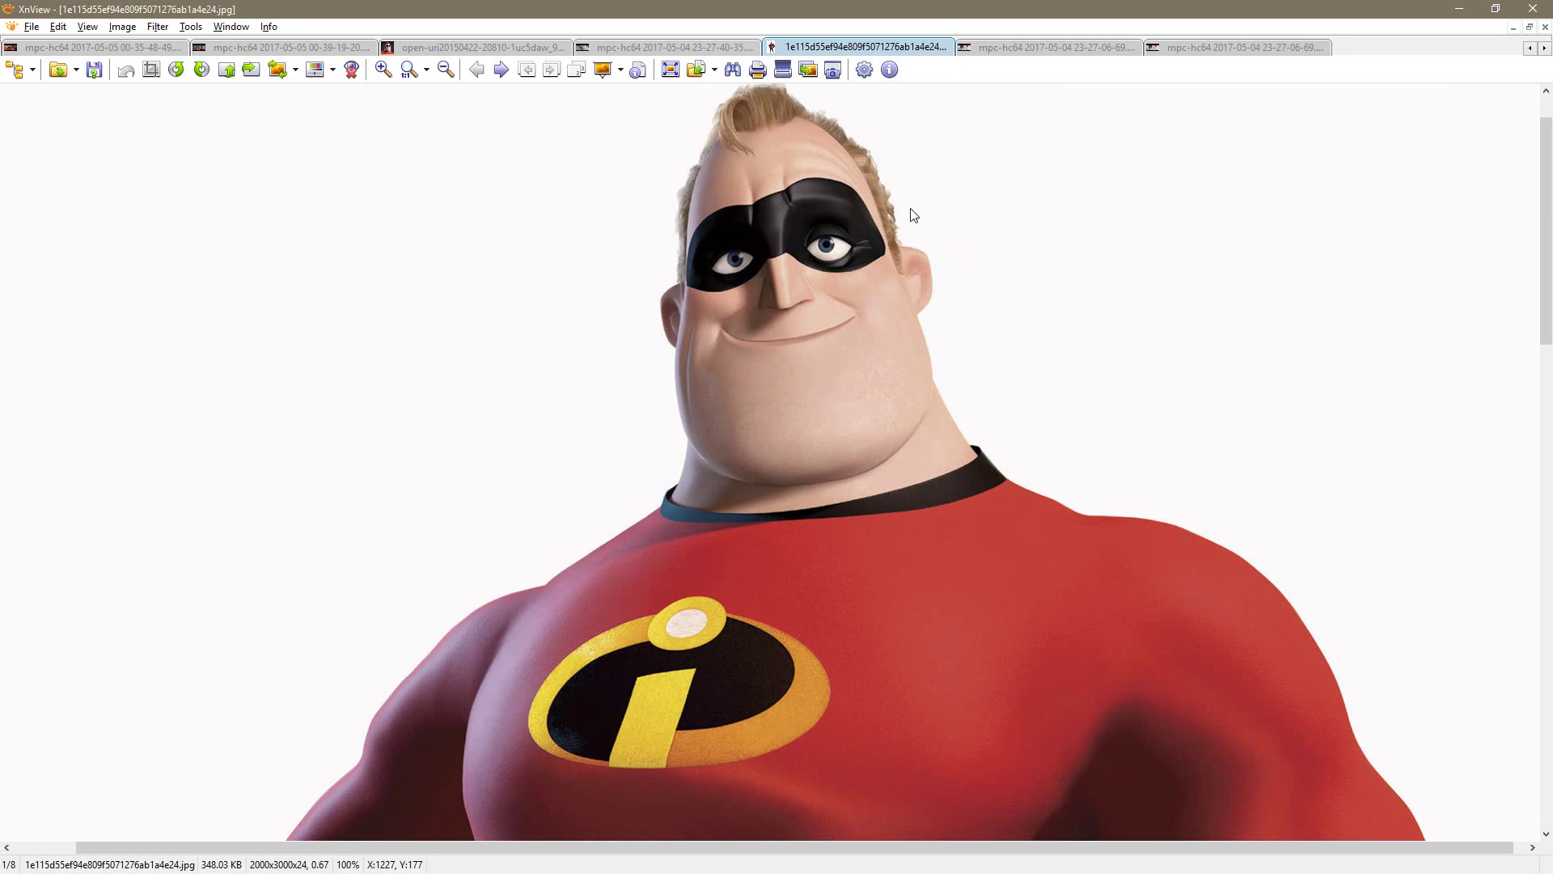
pyautogui.click(992, 48)
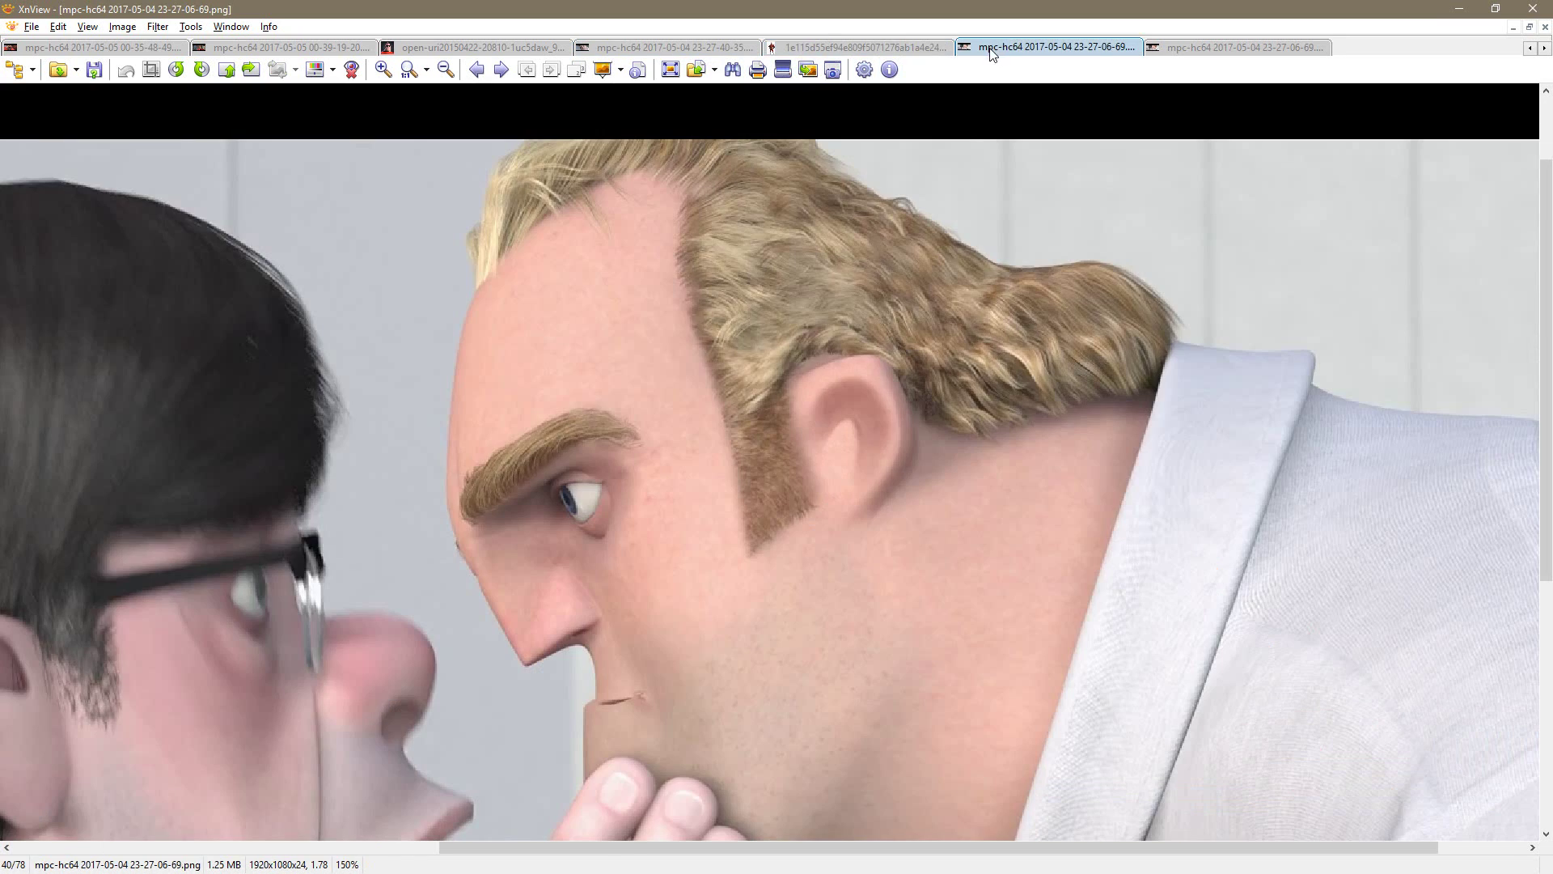
pyautogui.click(1160, 48)
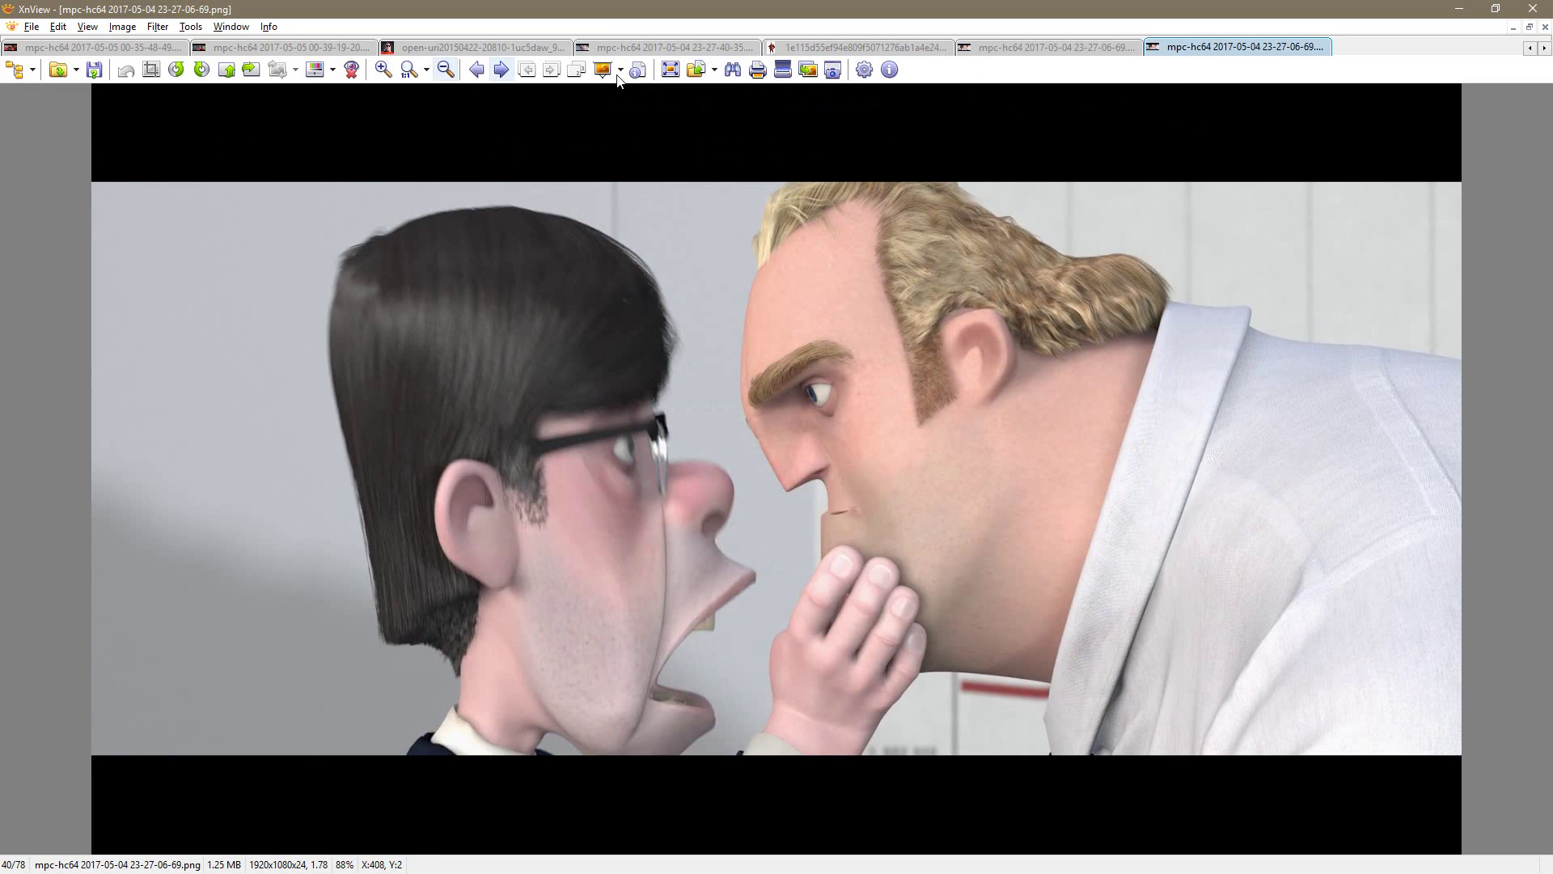
pyautogui.click(502, 71)
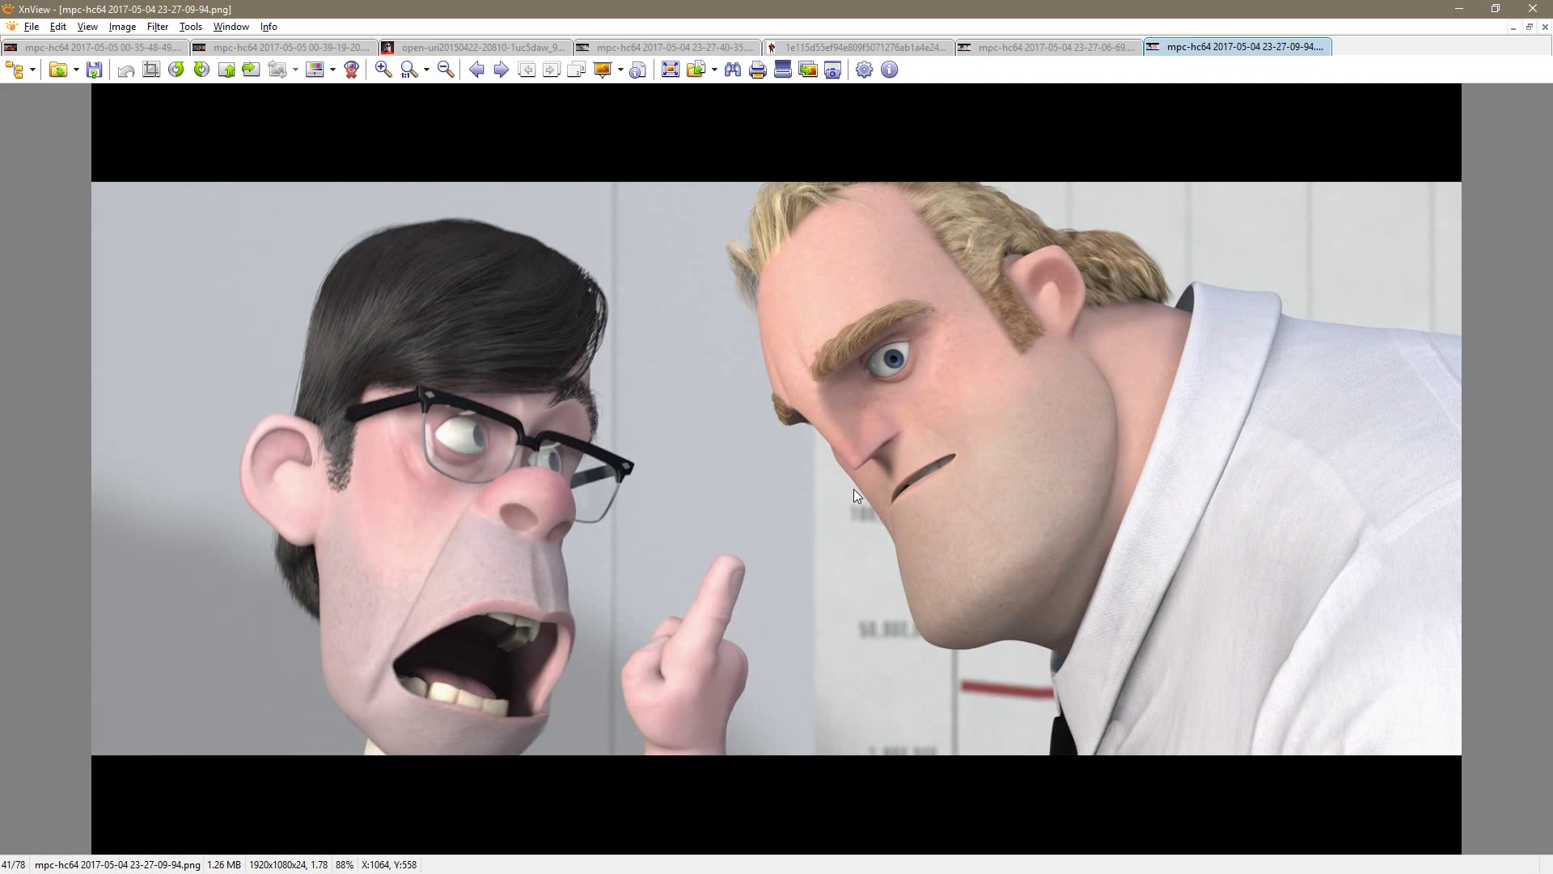
pyautogui.hotkey('alt', 'Tab')
pyautogui.moveTo(952, 419); pyautogui.dragTo(728, 419)
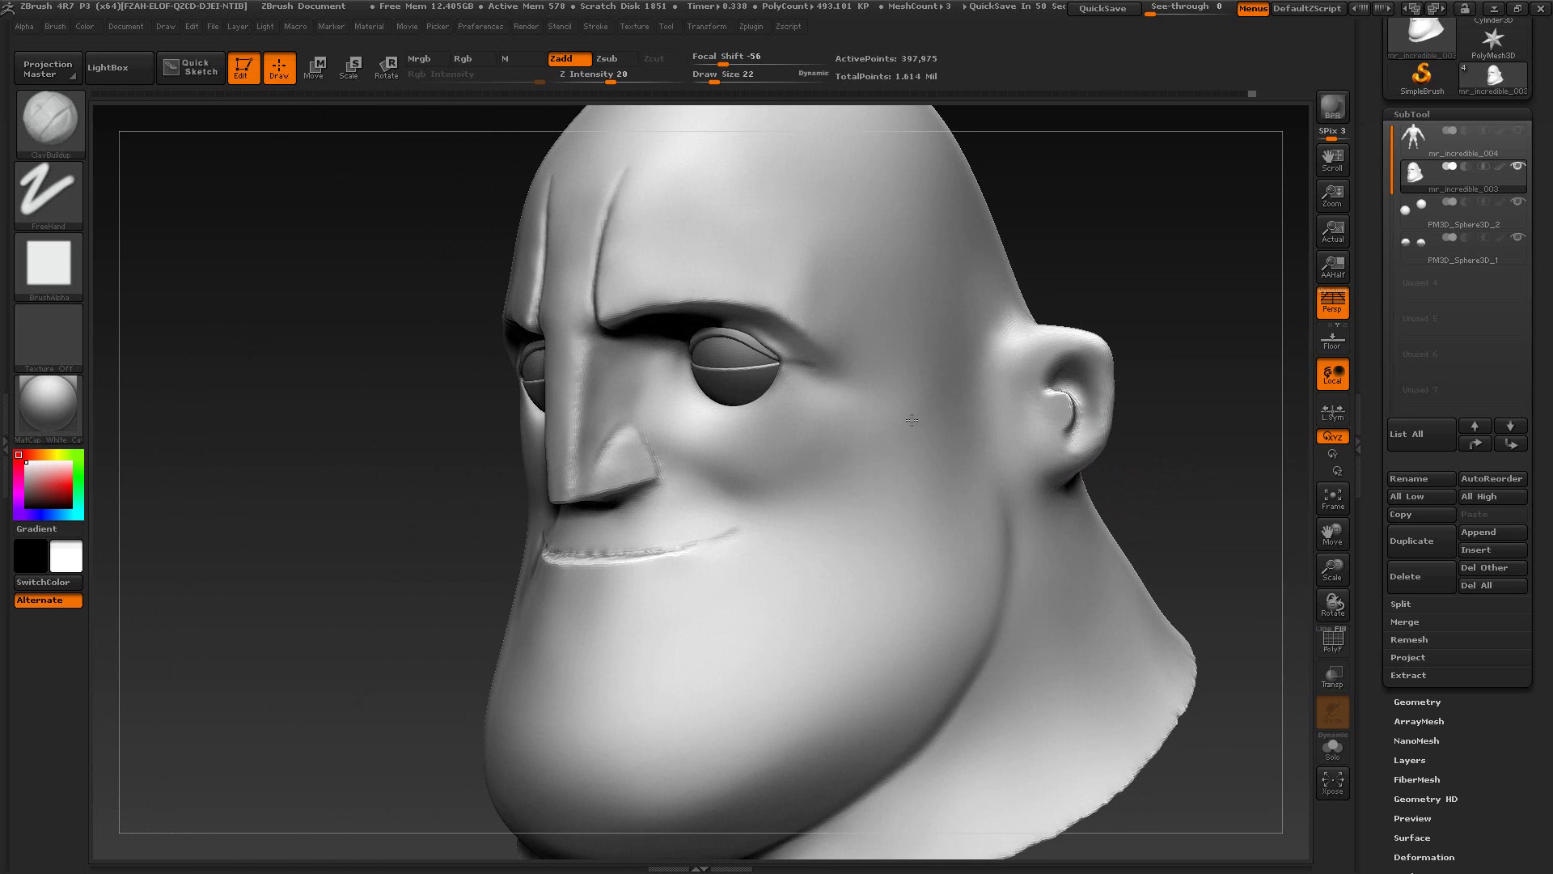
pyautogui.hotkey('alt', 'Tab')
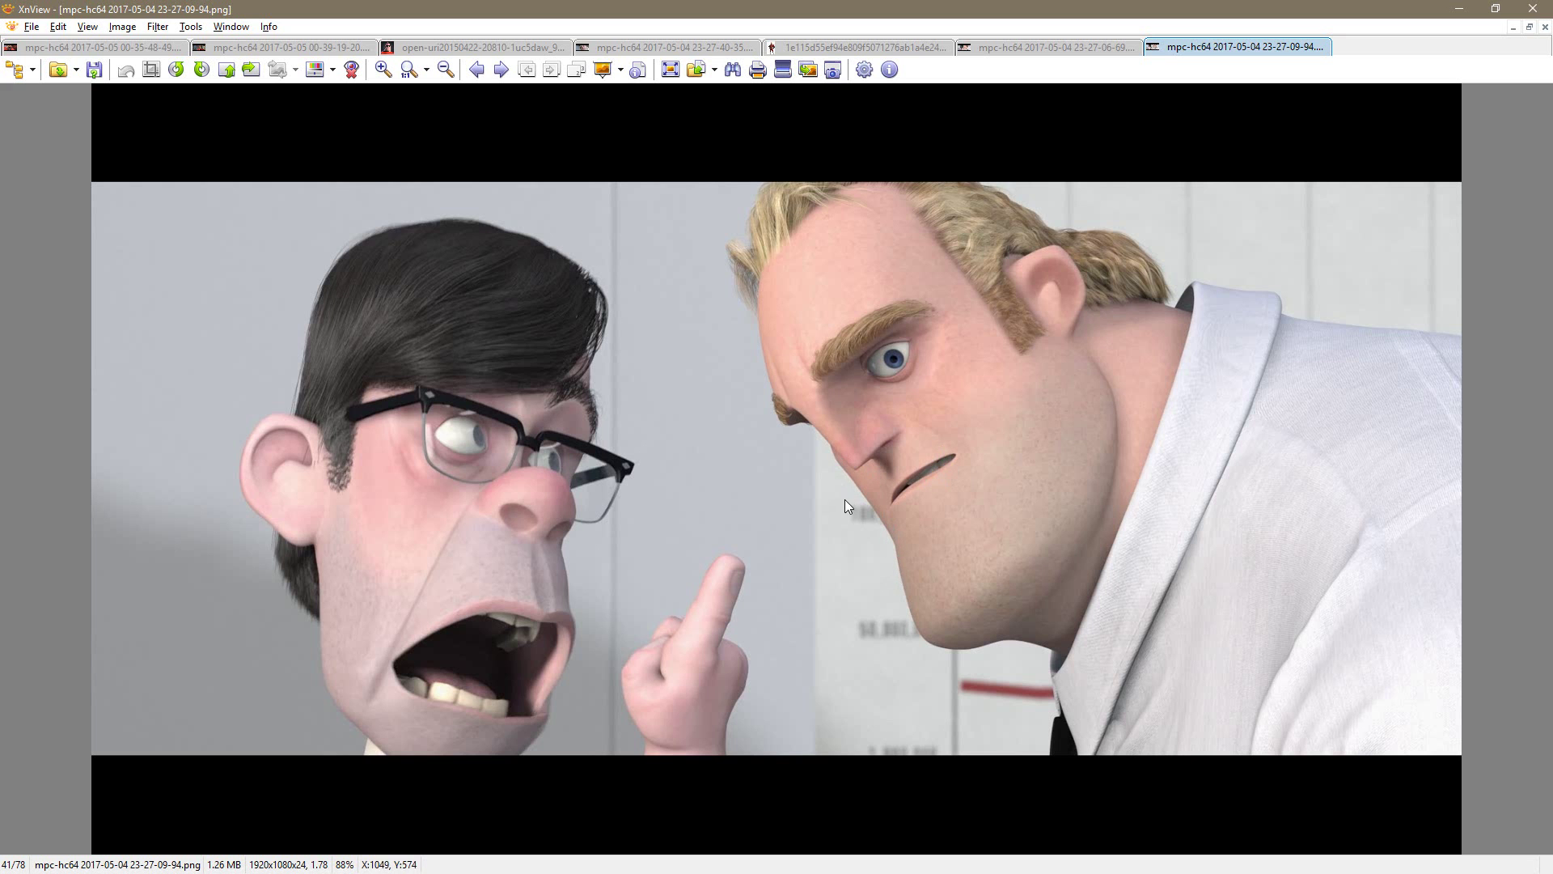
pyautogui.hotkey('alt', 'Tab')
# Step: Build up and smooth the outer eye corner with the ClayBuildup brush at draw size 6, and compare it with the XnView frame
pyautogui.moveTo(1095, 280)
pyautogui.keyDown('alt'); pyautogui.mouseDown()
pyautogui.moveTo(1057, 366)
pyautogui.moveTo(1136, 299)
pyautogui.moveTo(987, 353)
pyautogui.moveTo(1107, 335)
pyautogui.moveTo(1002, 361)
pyautogui.mouseUp(); pyautogui.keyUp('alt')
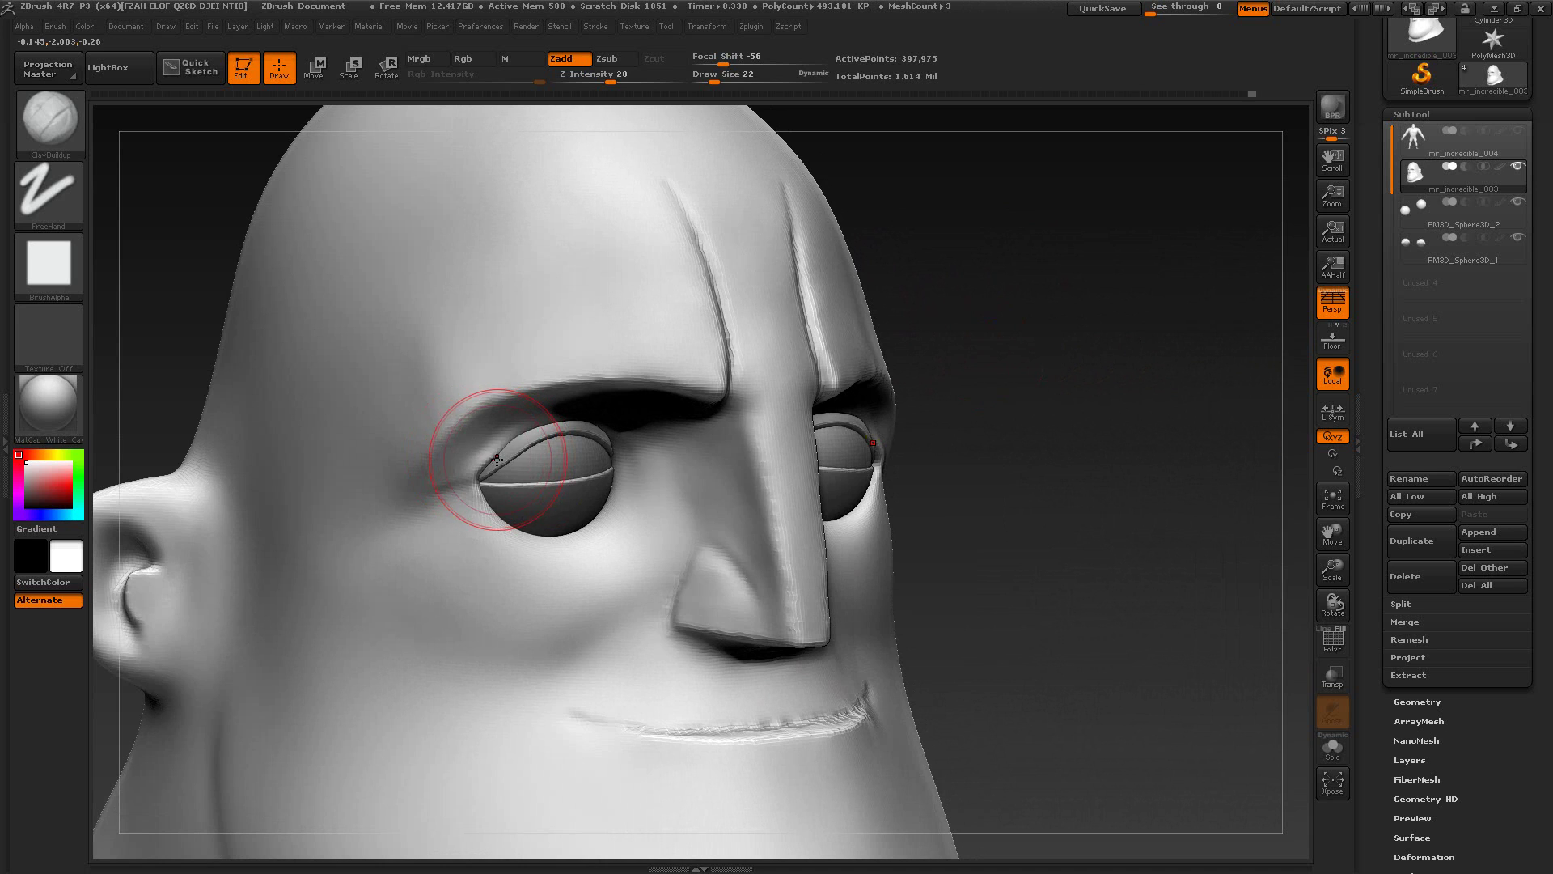
pyautogui.press('s')
pyautogui.moveTo(502, 459); pyautogui.dragTo(488, 459)
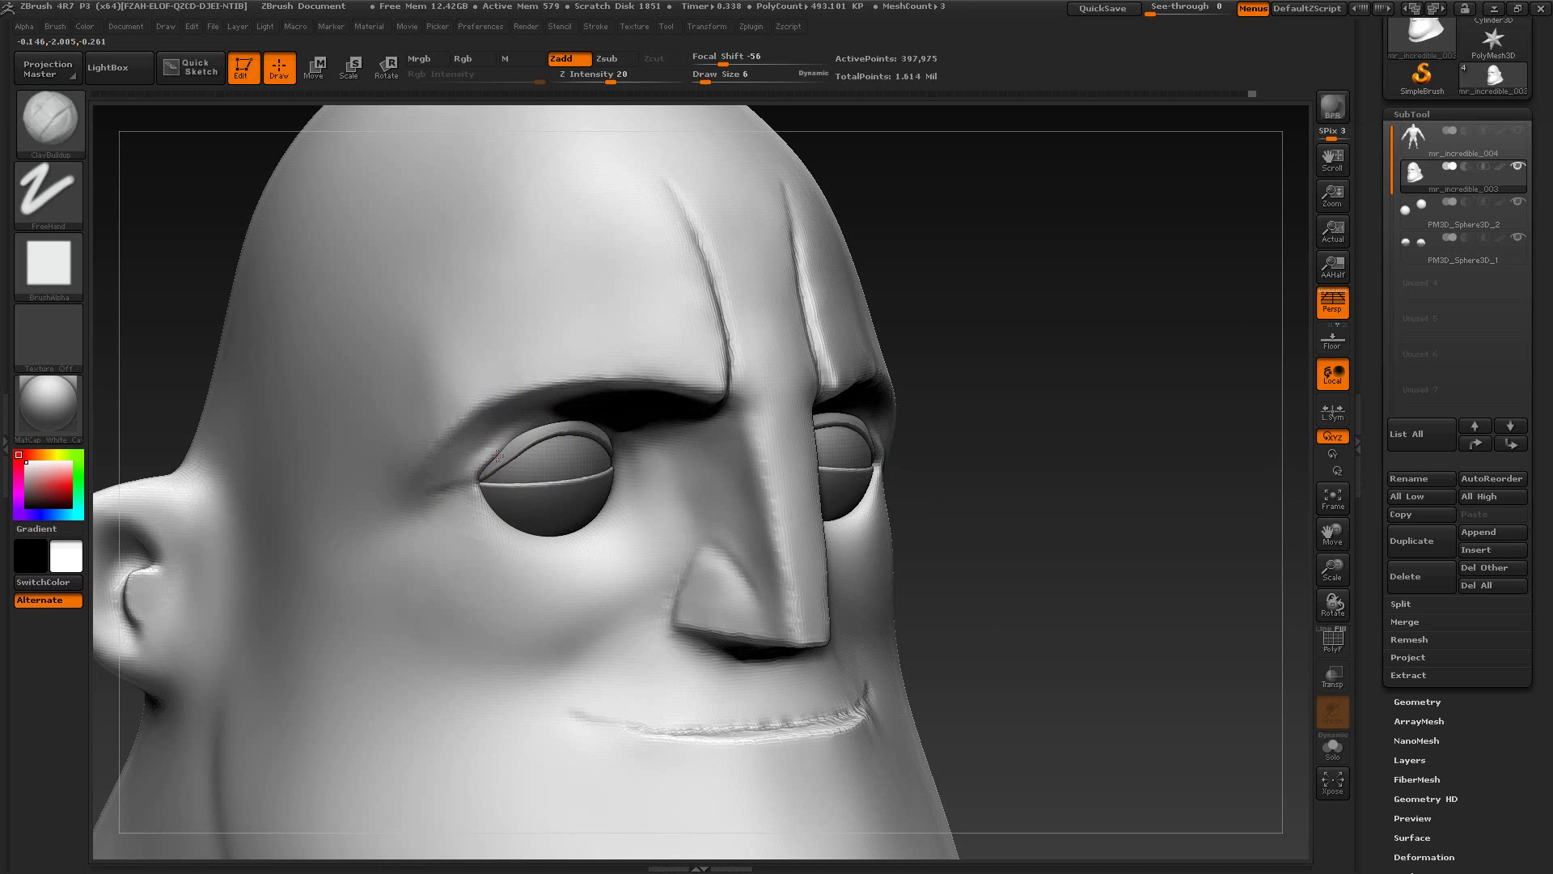
pyautogui.press('shift')
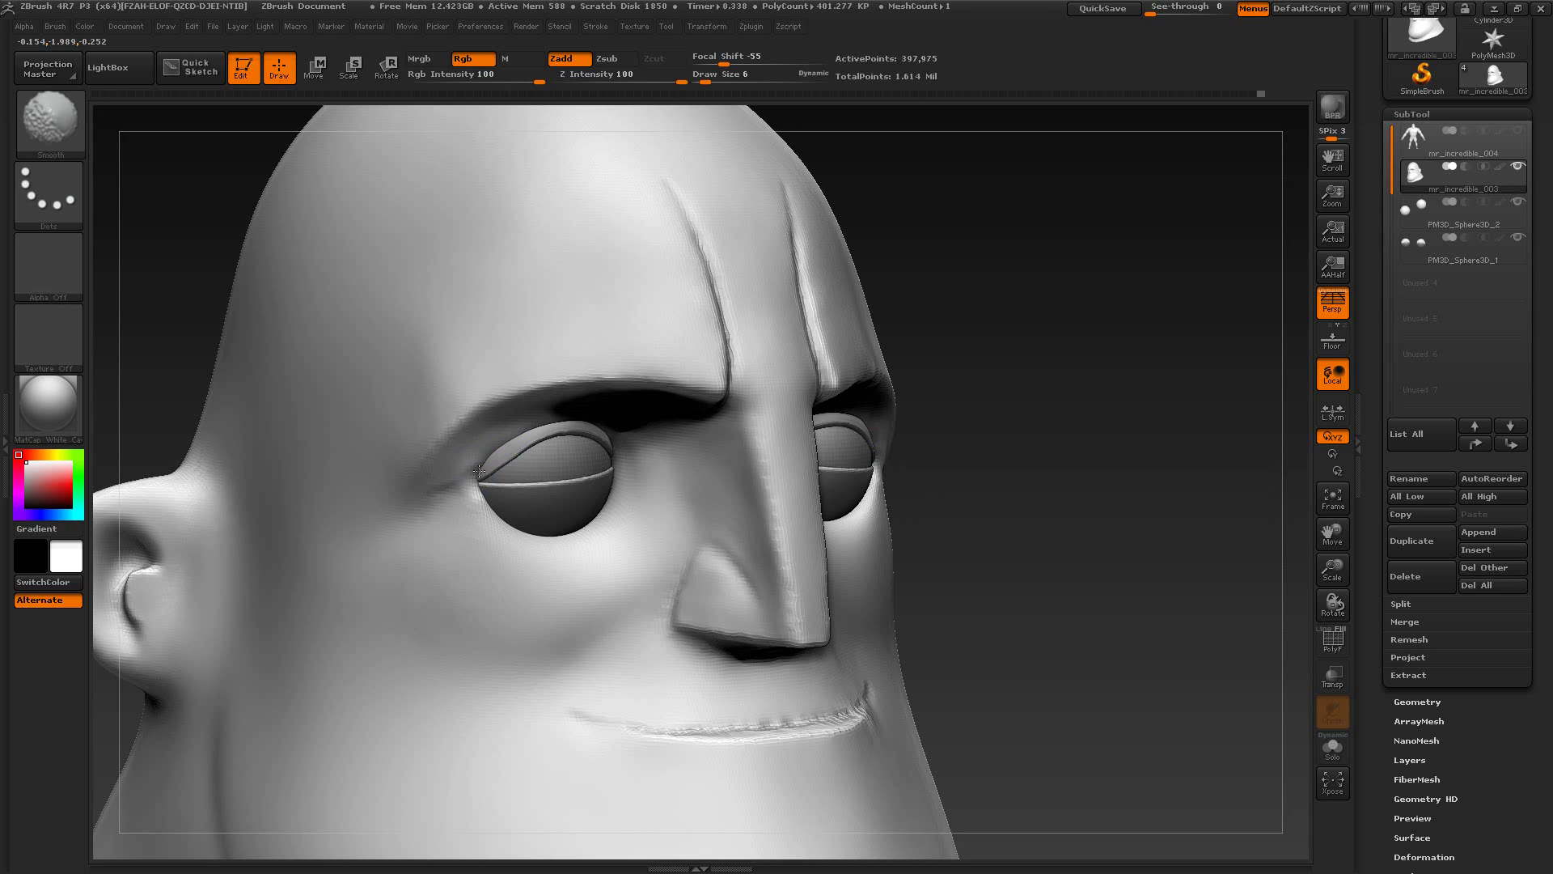
pyautogui.keyDown('shift'); pyautogui.moveTo(471, 461); pyautogui.dragTo(477, 517); pyautogui.keyUp('shift')
pyautogui.moveTo(1141, 405); pyautogui.dragTo(1036, 405)
pyautogui.moveTo(1137, 340); pyautogui.dragTo(1075, 357)
pyautogui.hotkey('alt', 'Tab')
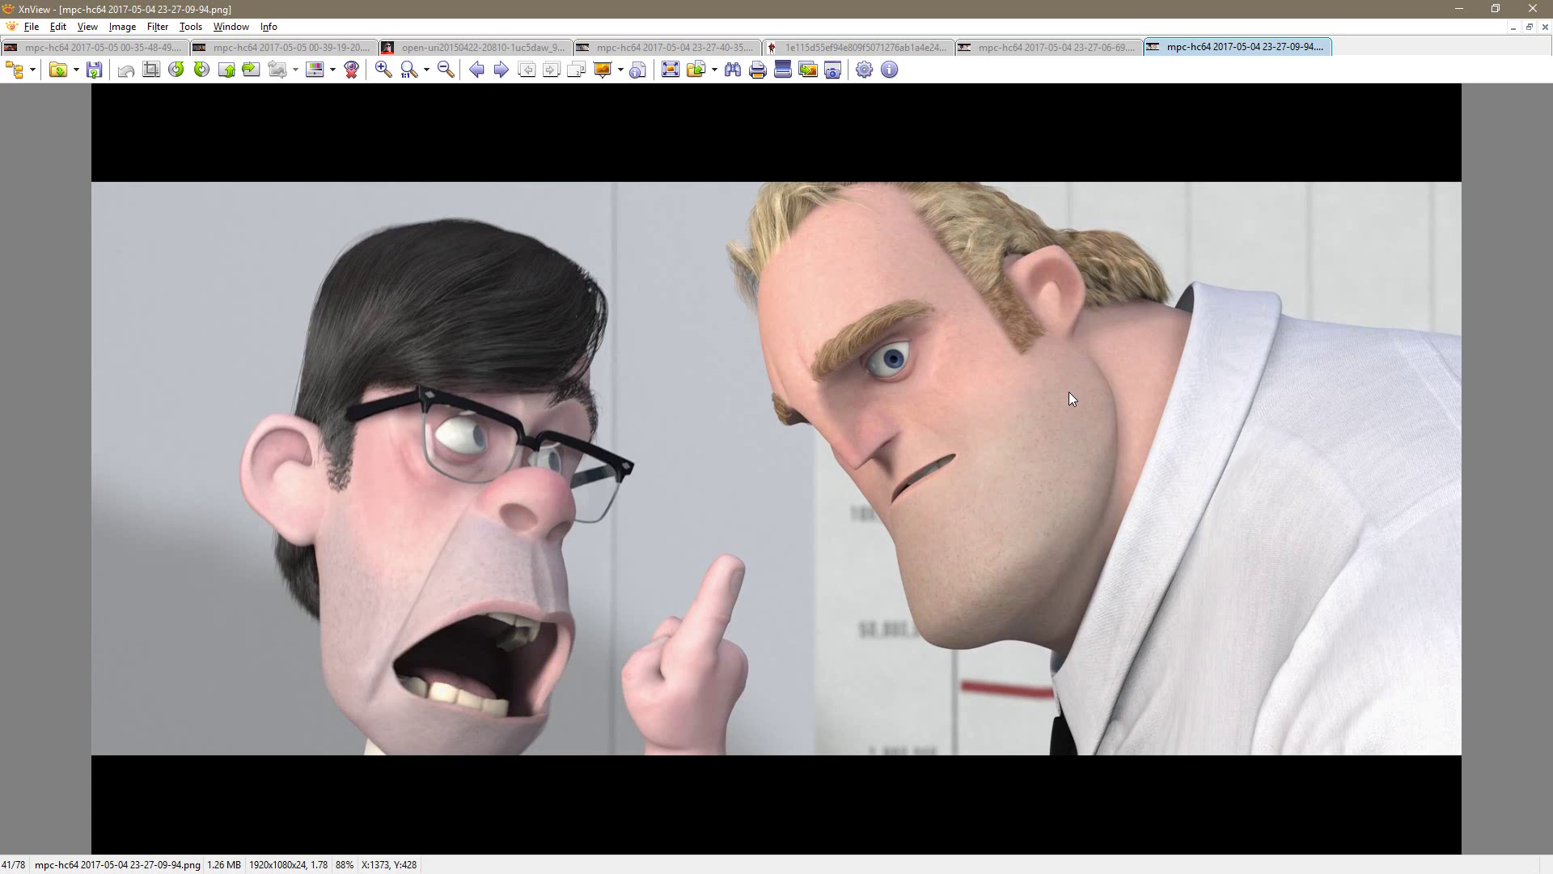
# Step: Switch back to ZBrush and shift the skin at the outer eye corner with the Move brush at draw size 11
pyautogui.hotkey('alt', 'Tab')
pyautogui.press('s')
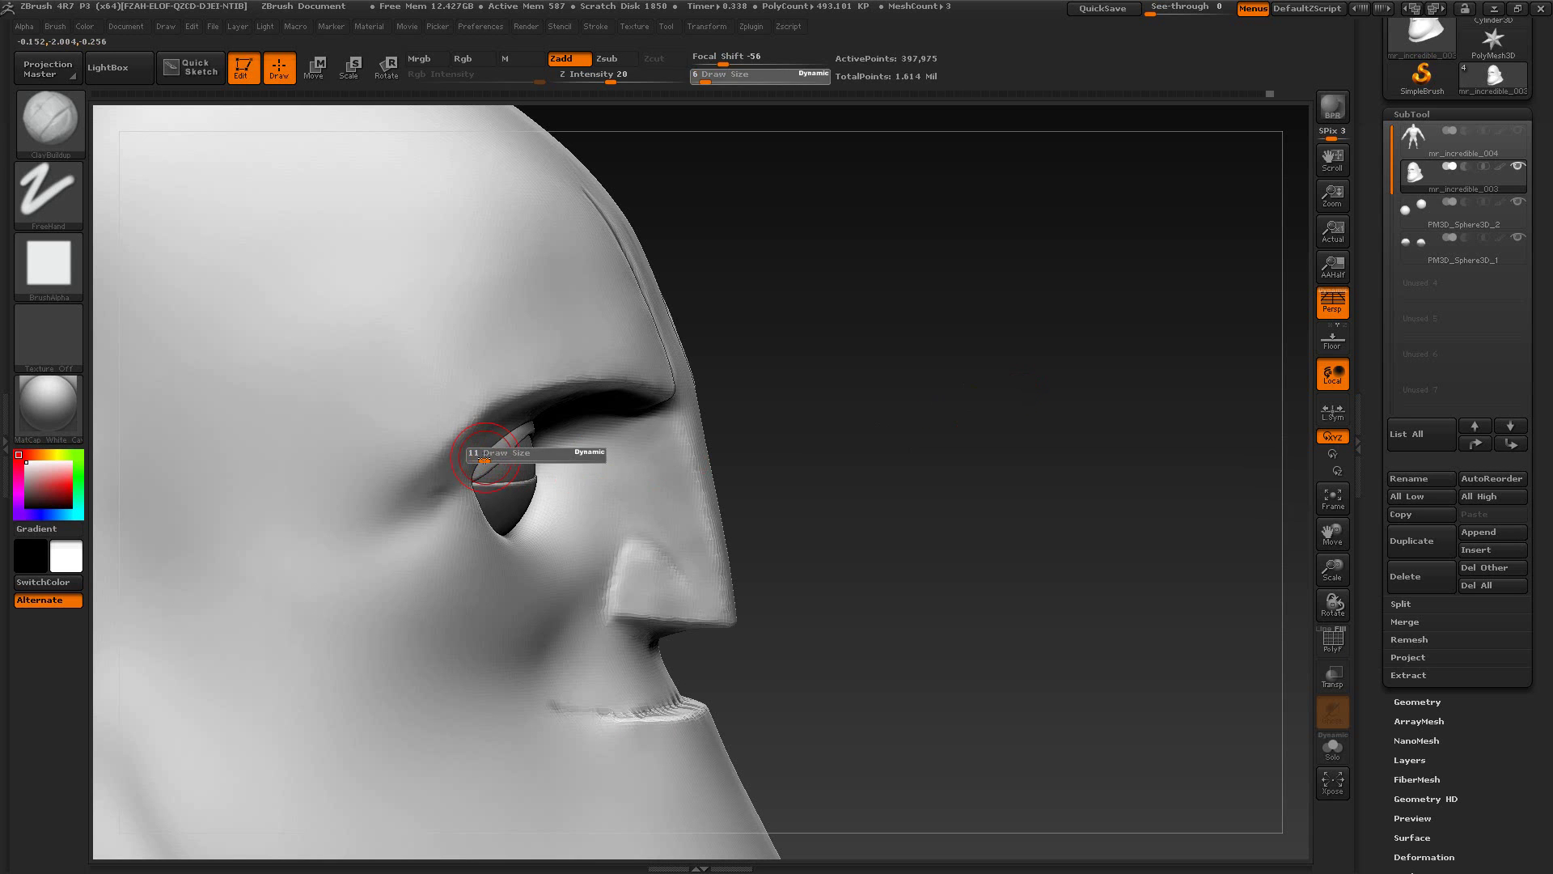
pyautogui.moveTo(477, 457); pyautogui.dragTo(480, 458)
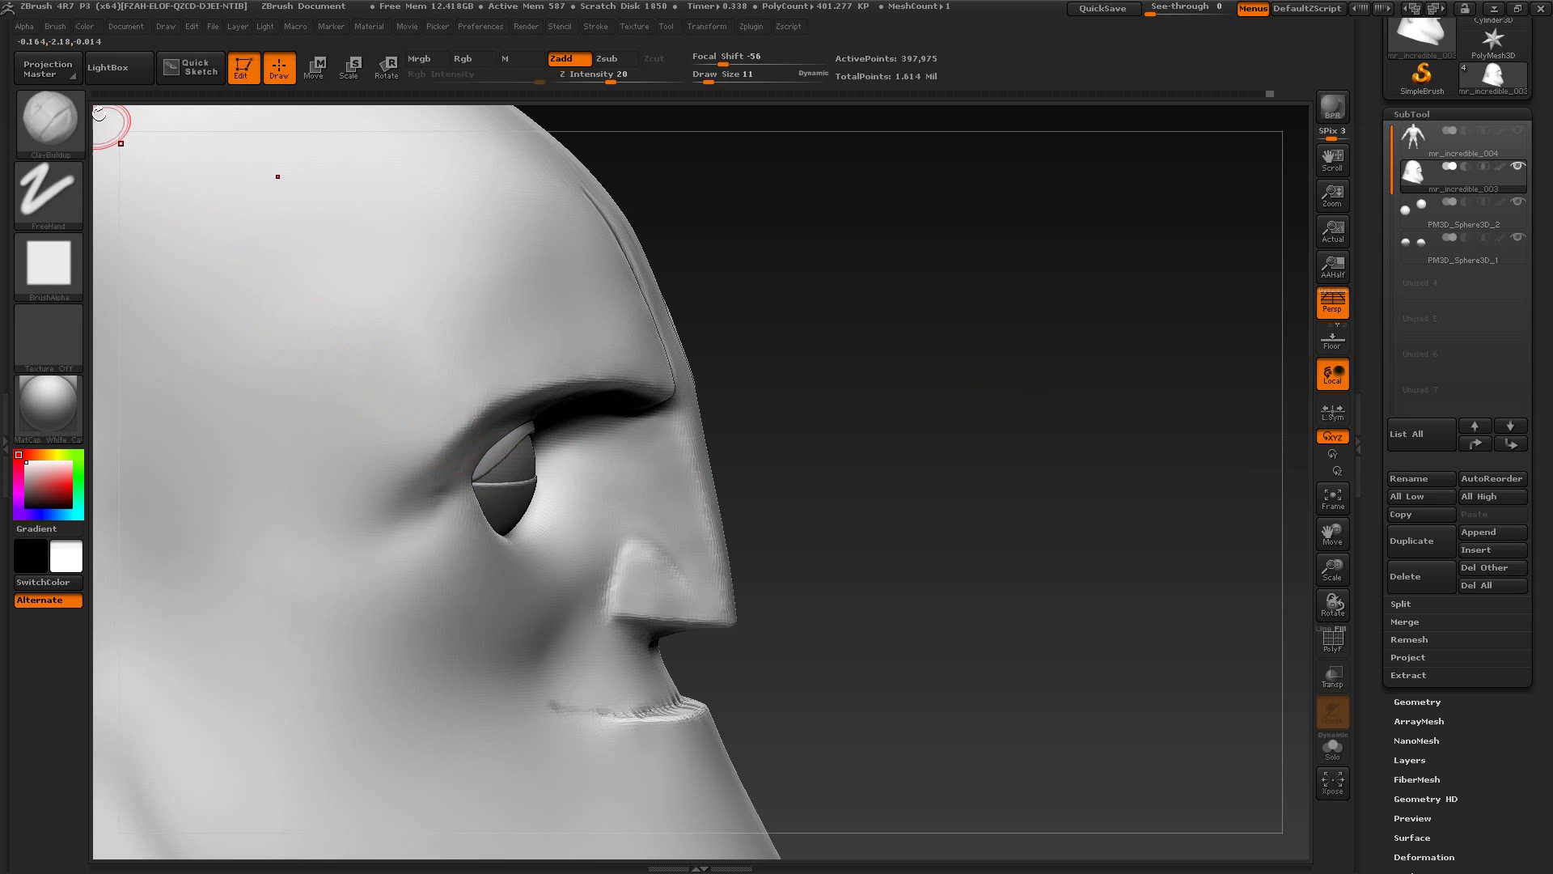
pyautogui.press('b')
pyautogui.press('m')
pyautogui.press('v')
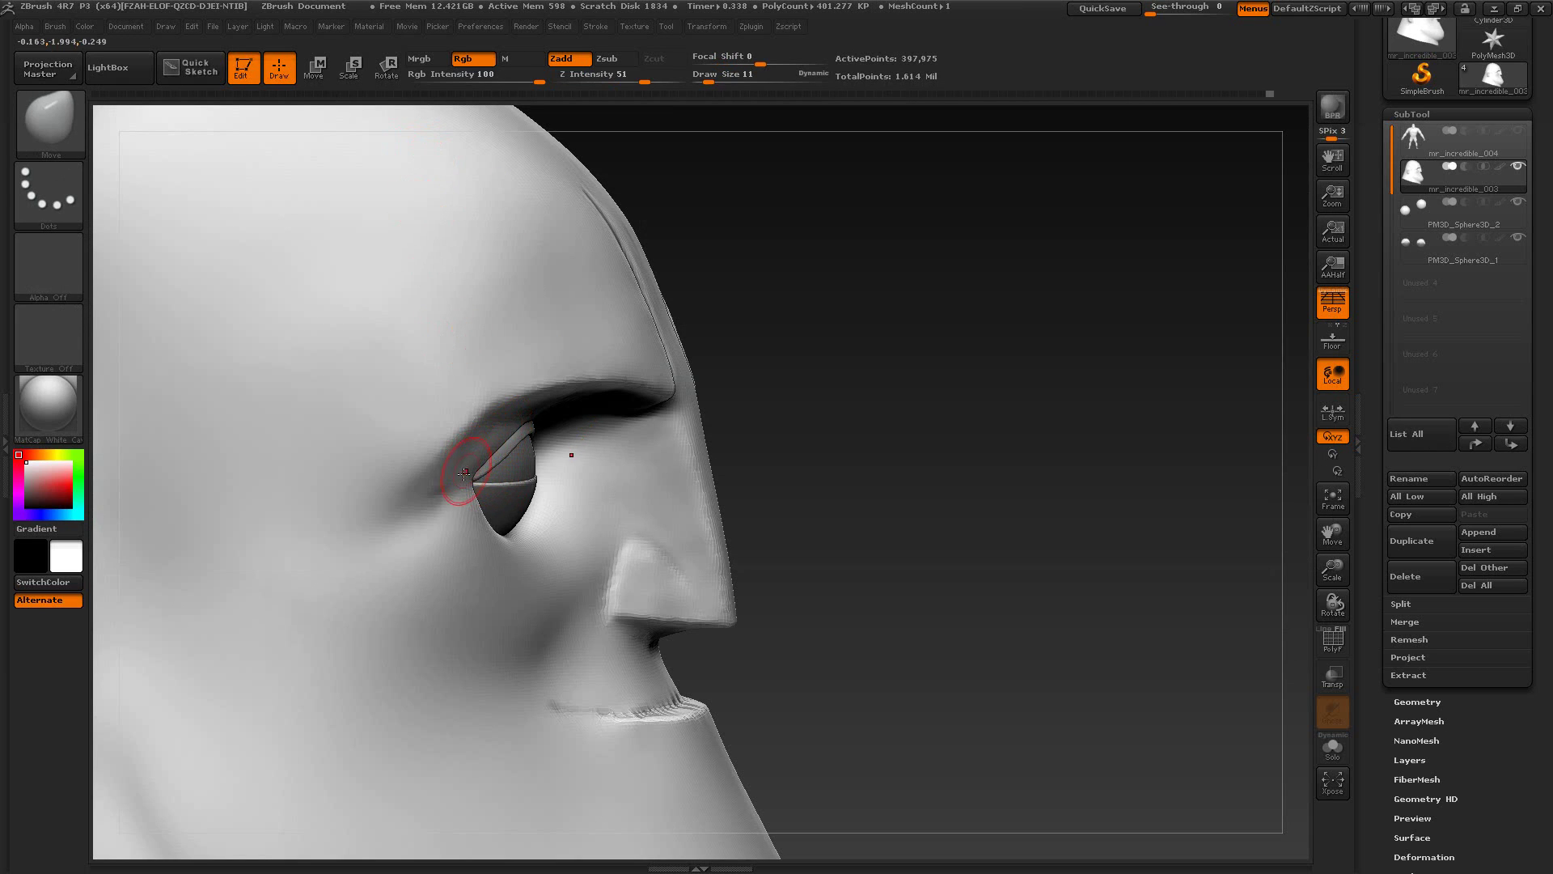
pyautogui.moveTo(463, 476); pyautogui.dragTo(458, 470)
# Step: Smooth the skin between the inner eye corner and the nose bridge, checking the eyes from the front and both sides
pyautogui.moveTo(936, 316)
pyautogui.mouseDown()
pyautogui.moveTo(863, 305)
pyautogui.moveTo(799, 325)
pyautogui.mouseUp()
pyautogui.press('shift')
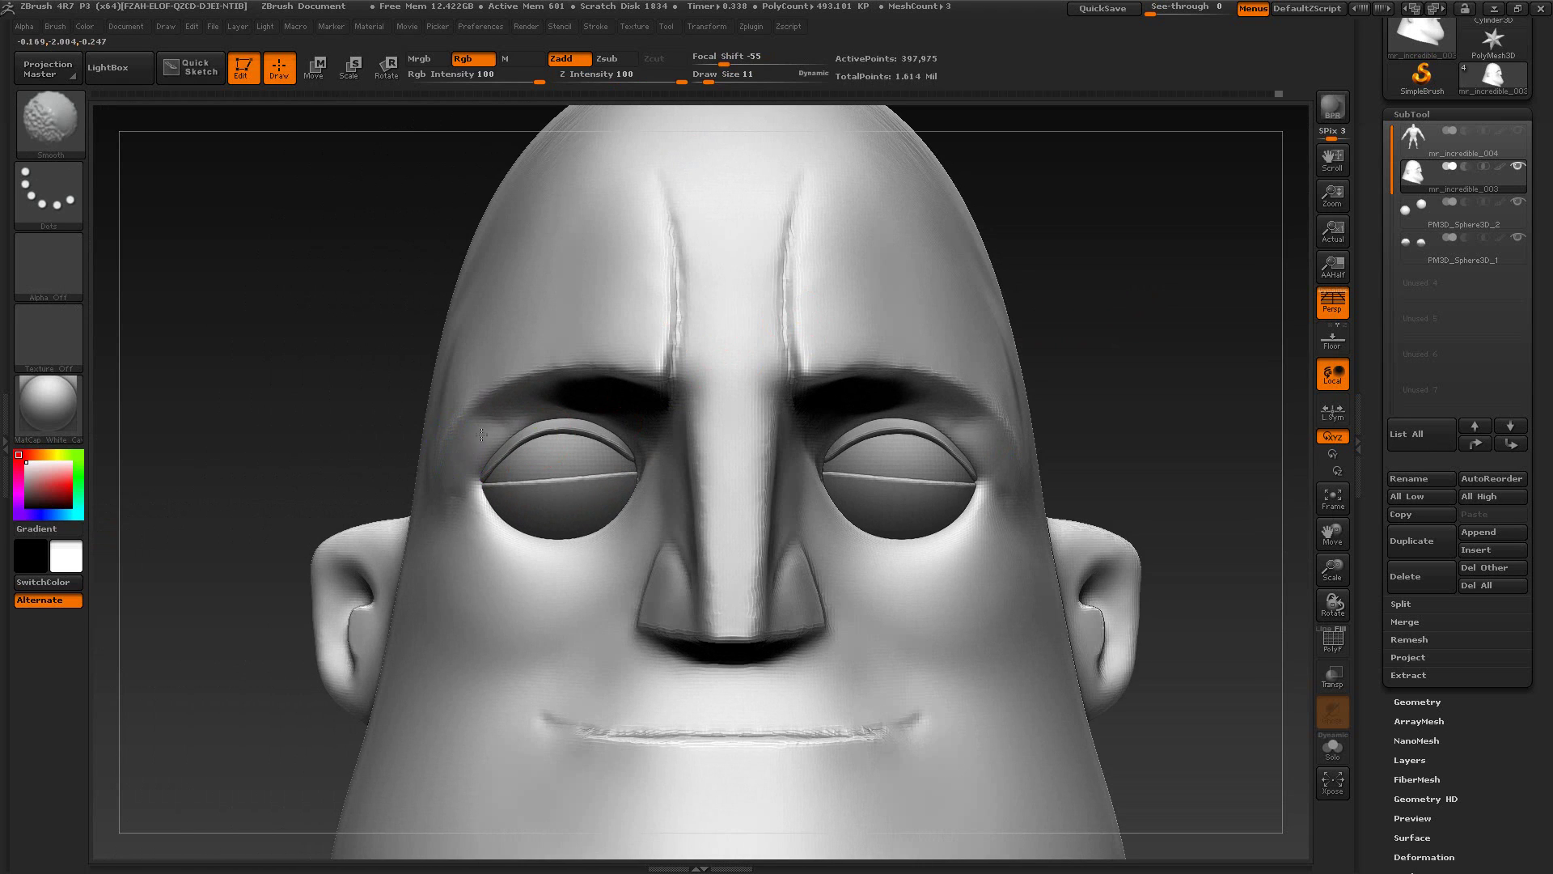
pyautogui.moveTo(307, 396); pyautogui.dragTo(776, 437)
pyautogui.moveTo(1051, 389)
pyautogui.mouseDown()
pyautogui.moveTo(920, 367)
pyautogui.moveTo(1046, 347)
pyautogui.mouseUp()
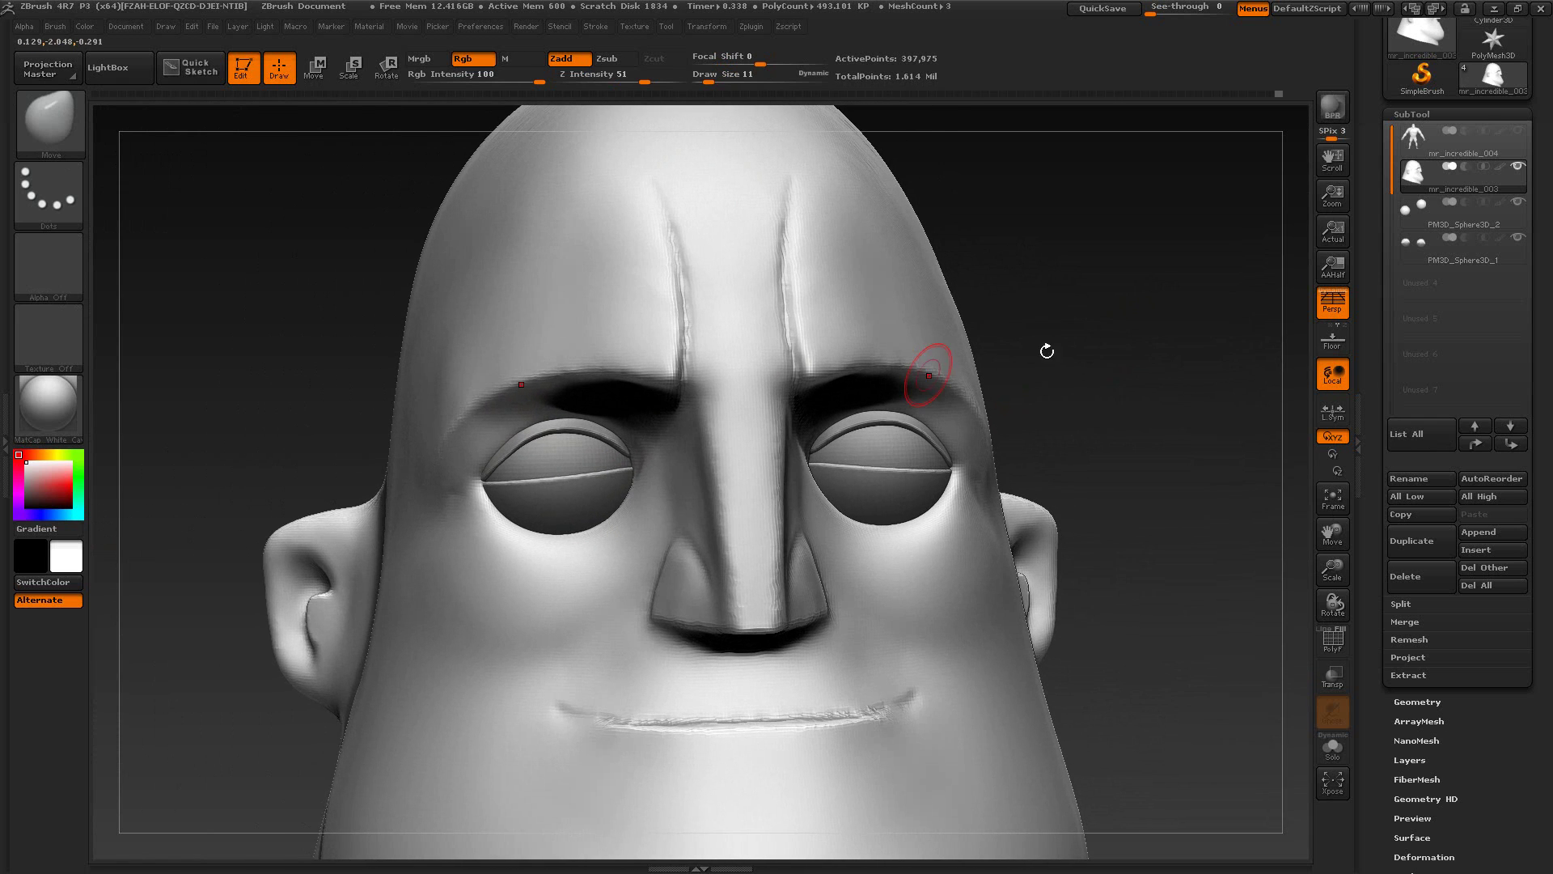
pyautogui.press('shift')
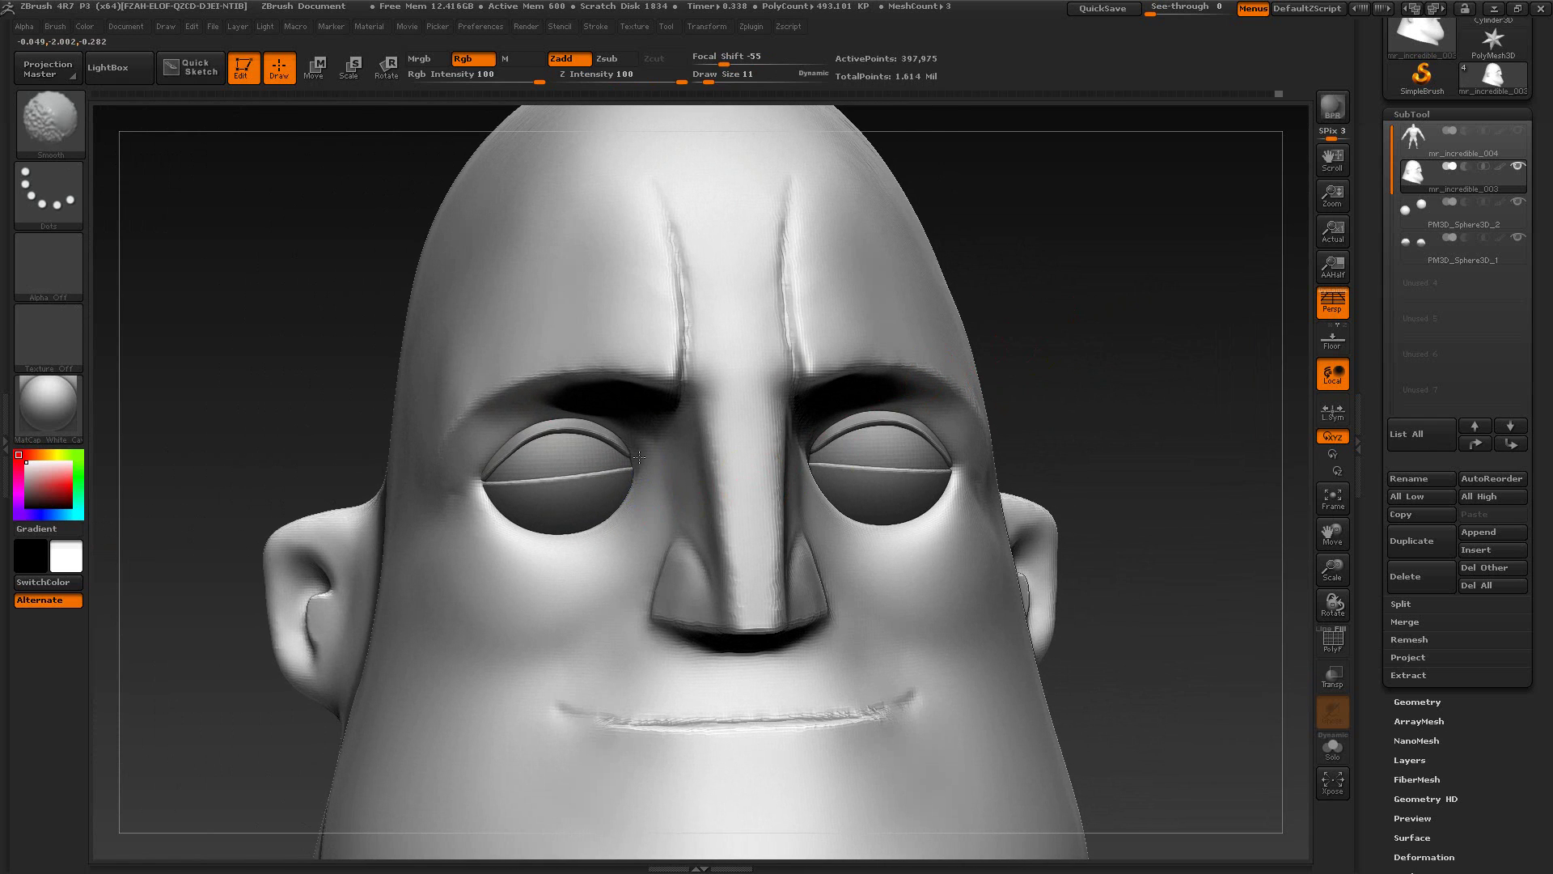
pyautogui.keyDown('shift'); pyautogui.moveTo(639, 457); pyautogui.dragTo(669, 458); pyautogui.keyUp('shift')
pyautogui.moveTo(1085, 294); pyautogui.dragTo(977, 348)
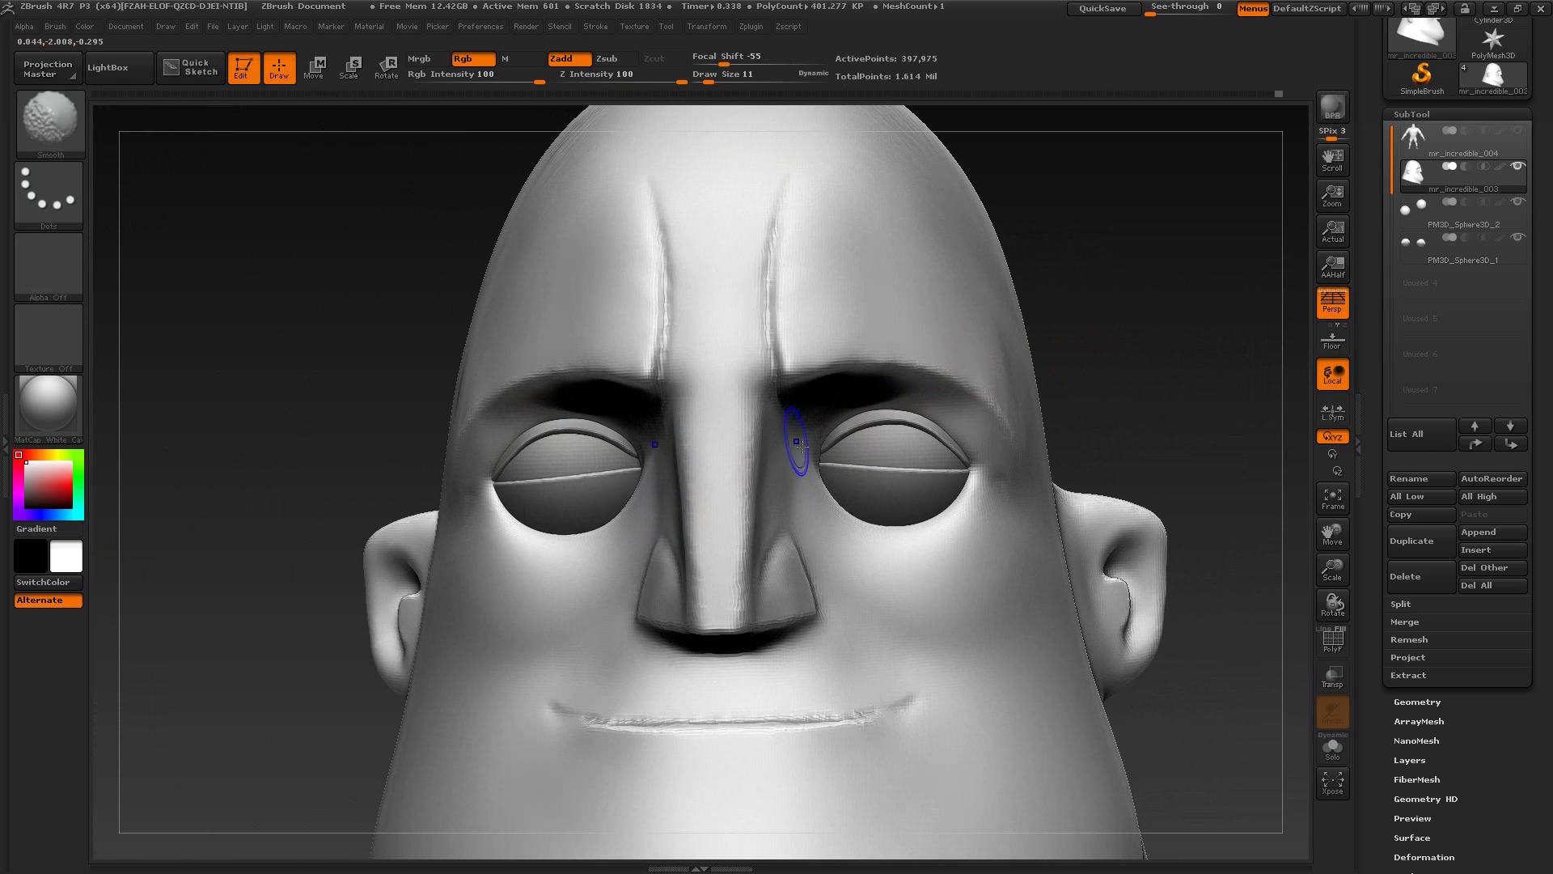
pyautogui.moveTo(1094, 336)
pyautogui.mouseDown()
pyautogui.moveTo(1091, 305)
pyautogui.moveTo(1141, 292)
pyautogui.moveTo(1091, 382)
pyautogui.mouseUp()
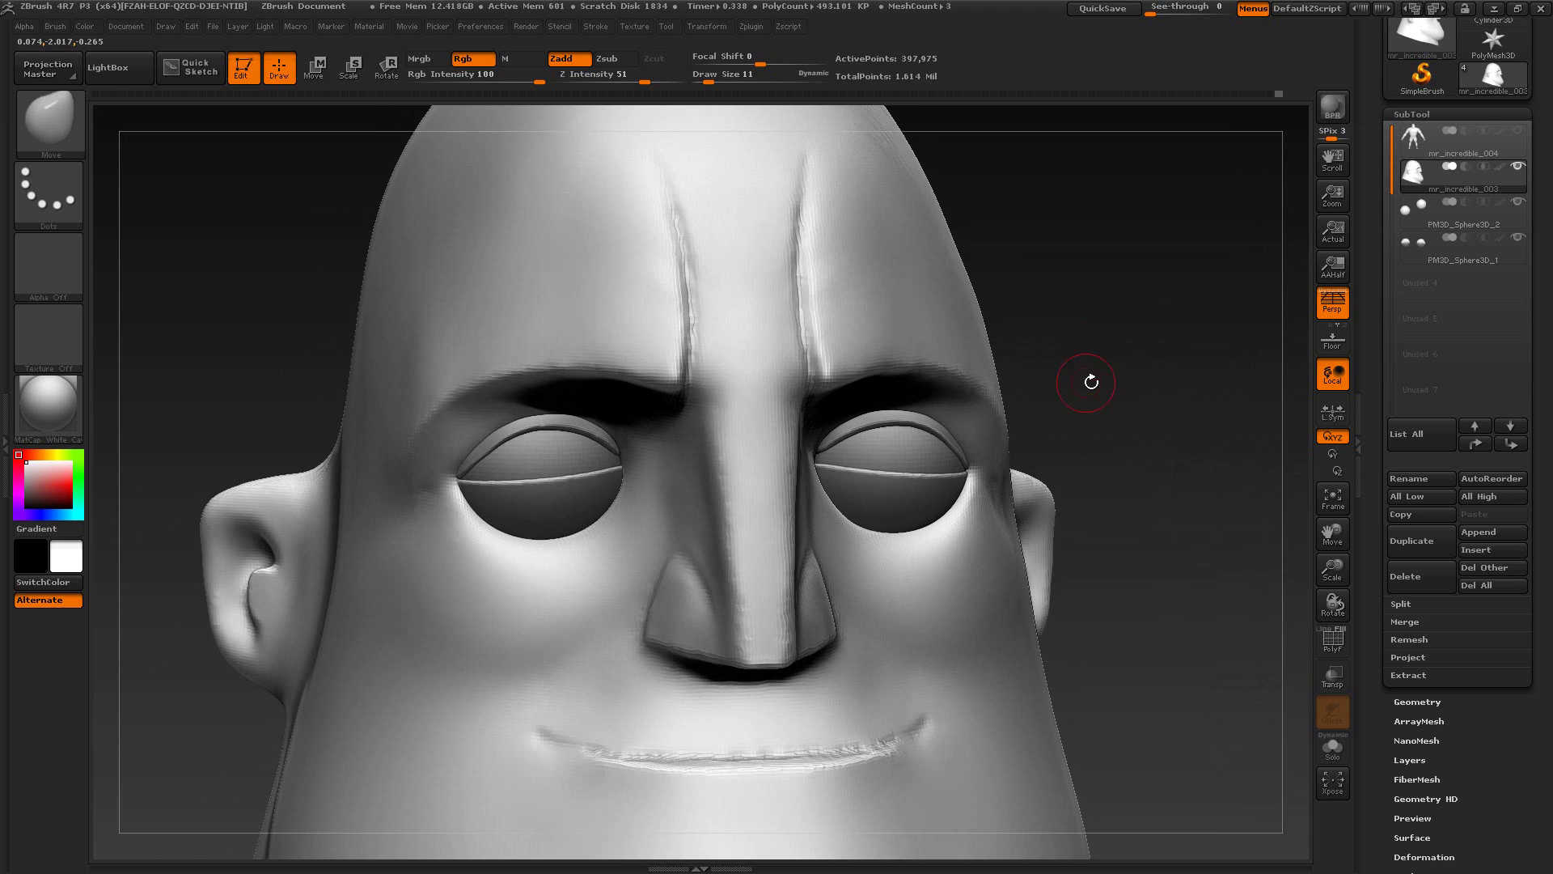
# Step: Select the eyelid subtool PM3D_Sphere3D_1 and pull the lower lid edge down into a curve with the Move brush at draw size 24
pyautogui.click(1515, 259)
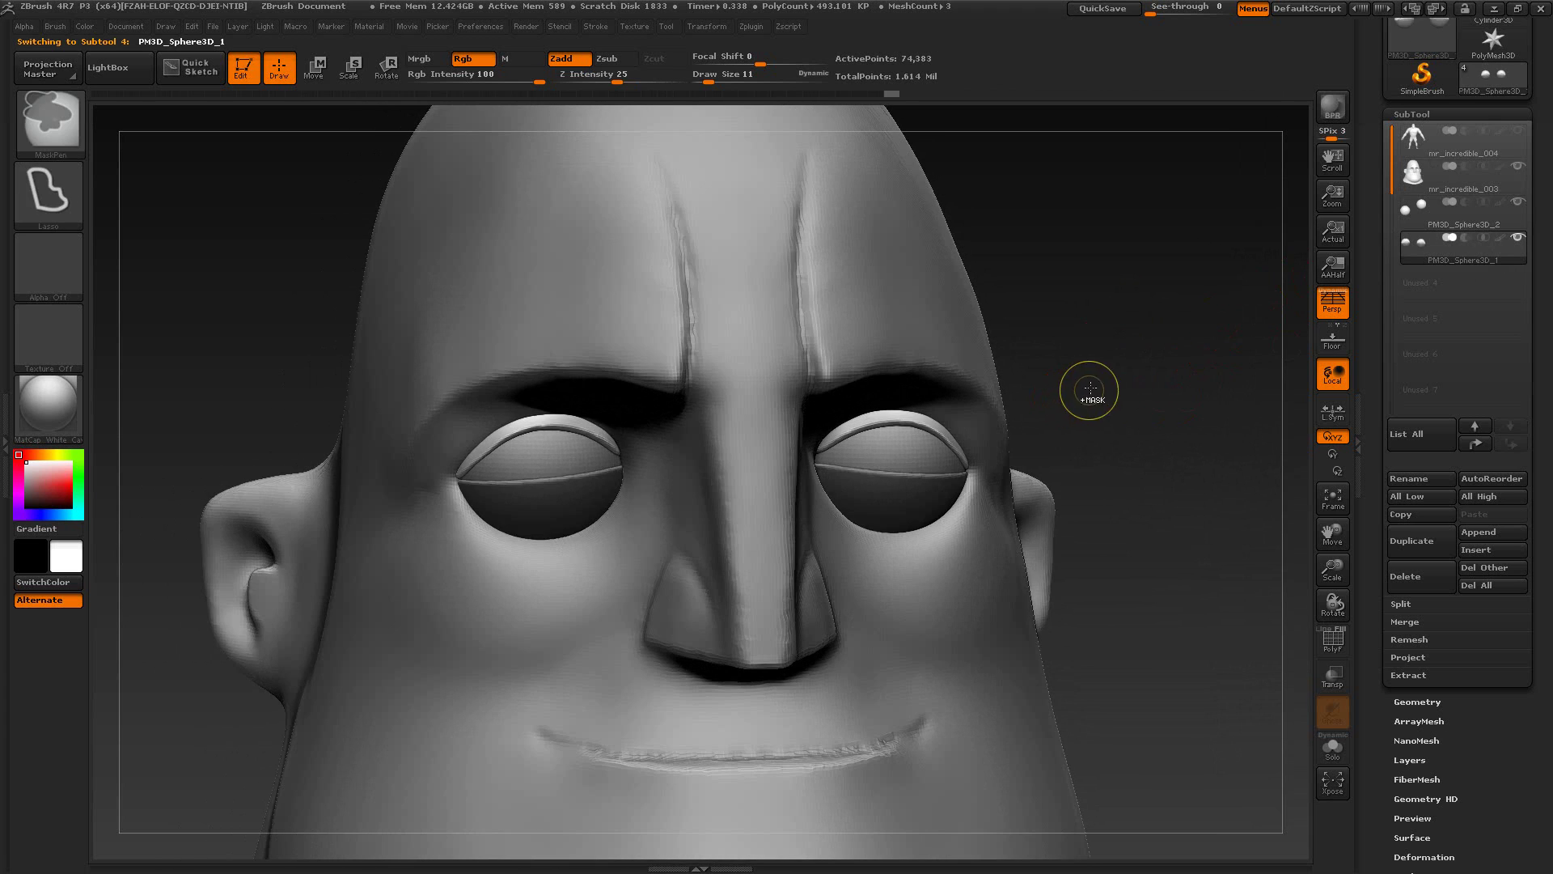
pyautogui.moveTo(1105, 393)
pyautogui.mouseDown()
pyautogui.moveTo(1124, 395)
pyautogui.moveTo(1110, 398)
pyautogui.mouseUp()
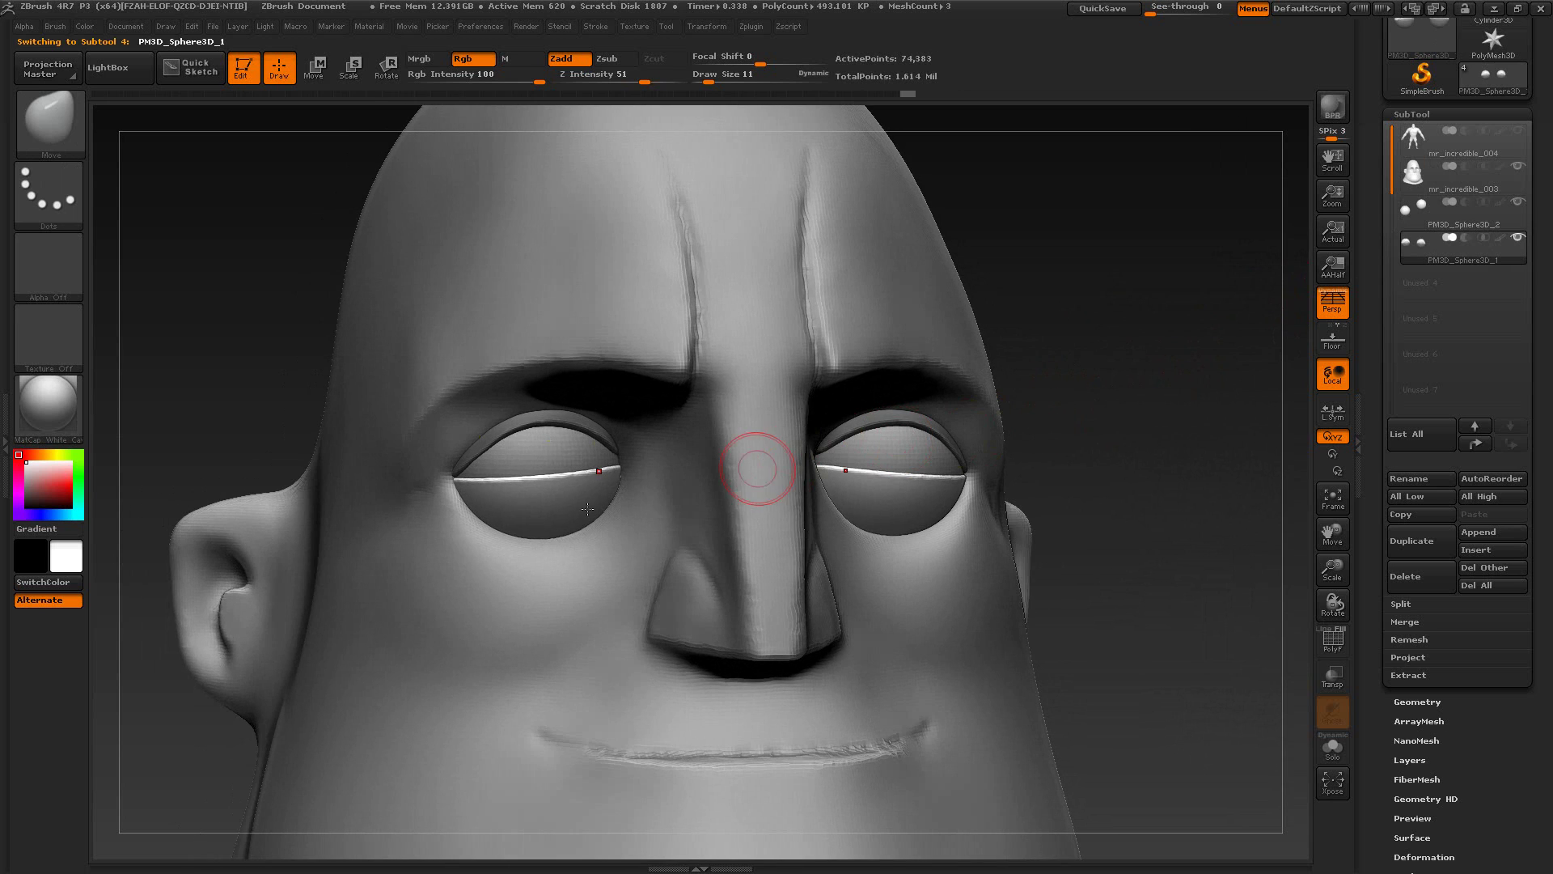
pyautogui.press('s')
pyautogui.moveTo(537, 489)
pyautogui.mouseDown()
pyautogui.moveTo(553, 493)
pyautogui.moveTo(505, 483)
pyautogui.moveTo(584, 482)
pyautogui.moveTo(505, 496)
pyautogui.mouseUp()
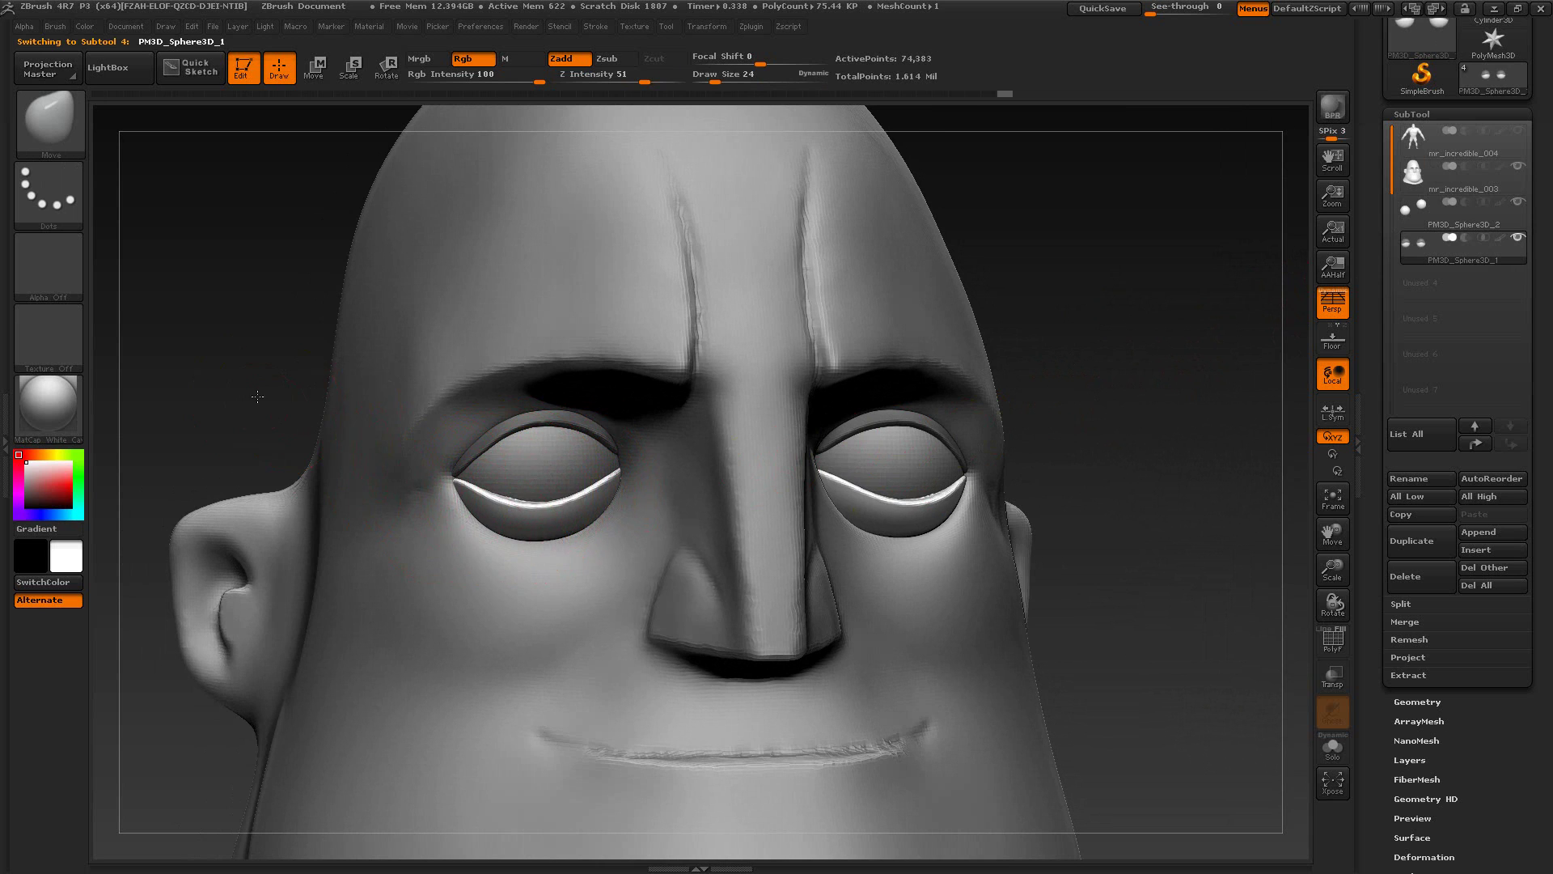
# Step: Shape the lower eyelid edge toward the outer and inner eye corners with the Move brush at draw size 19
pyautogui.moveTo(258, 396)
pyautogui.mouseDown()
pyautogui.moveTo(428, 486)
pyautogui.moveTo(450, 520)
pyautogui.moveTo(502, 492)
pyautogui.mouseUp()
pyautogui.press('[')
pyautogui.press('[')
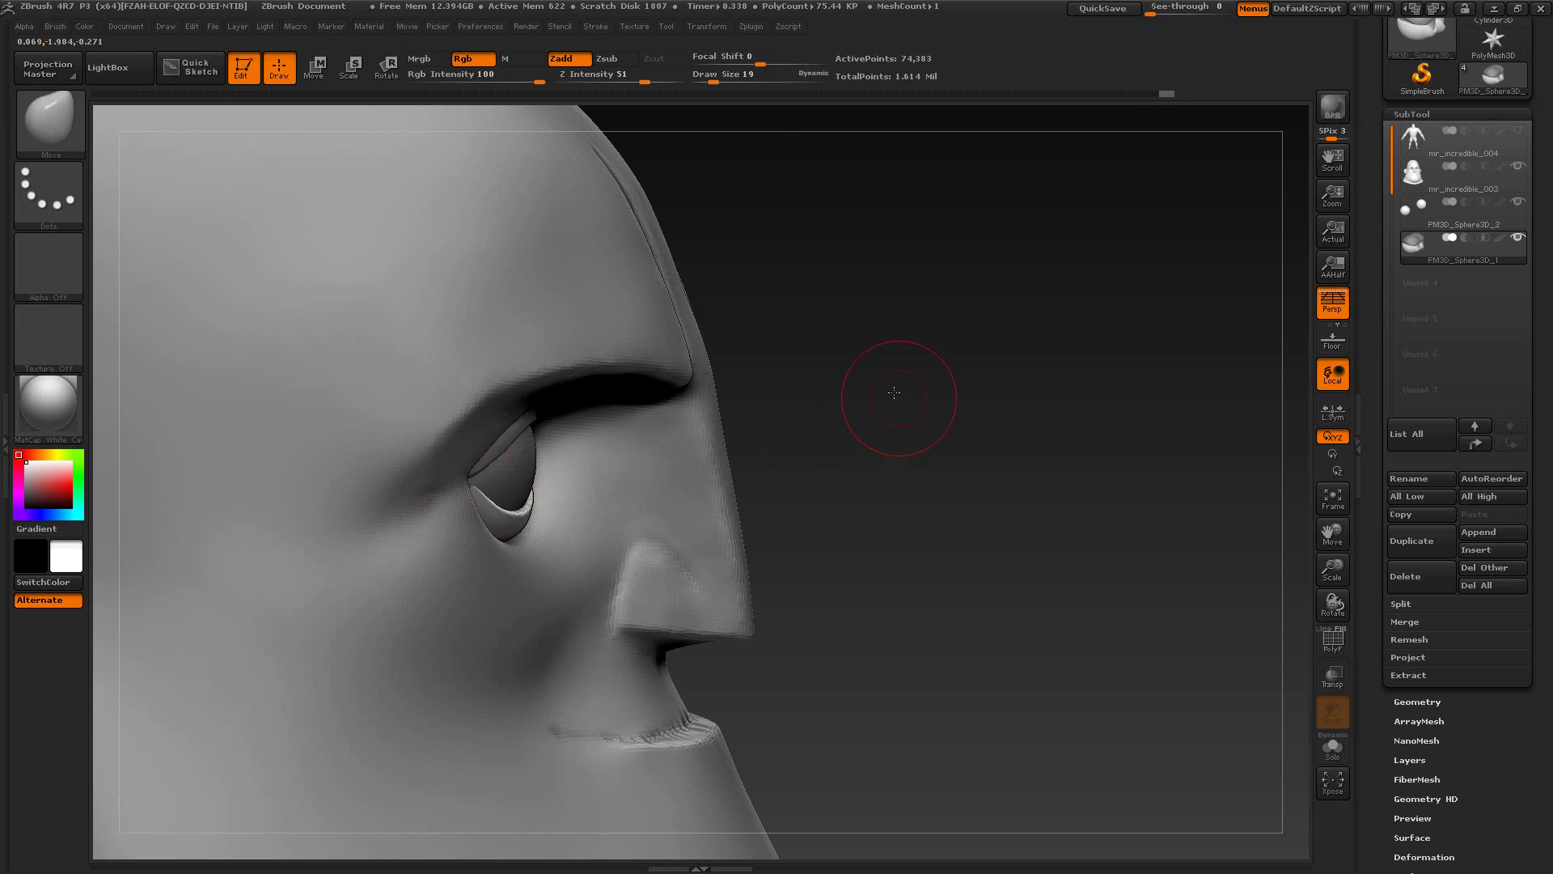
pyautogui.moveTo(894, 395); pyautogui.dragTo(688, 420)
pyautogui.moveTo(464, 477); pyautogui.dragTo(455, 477)
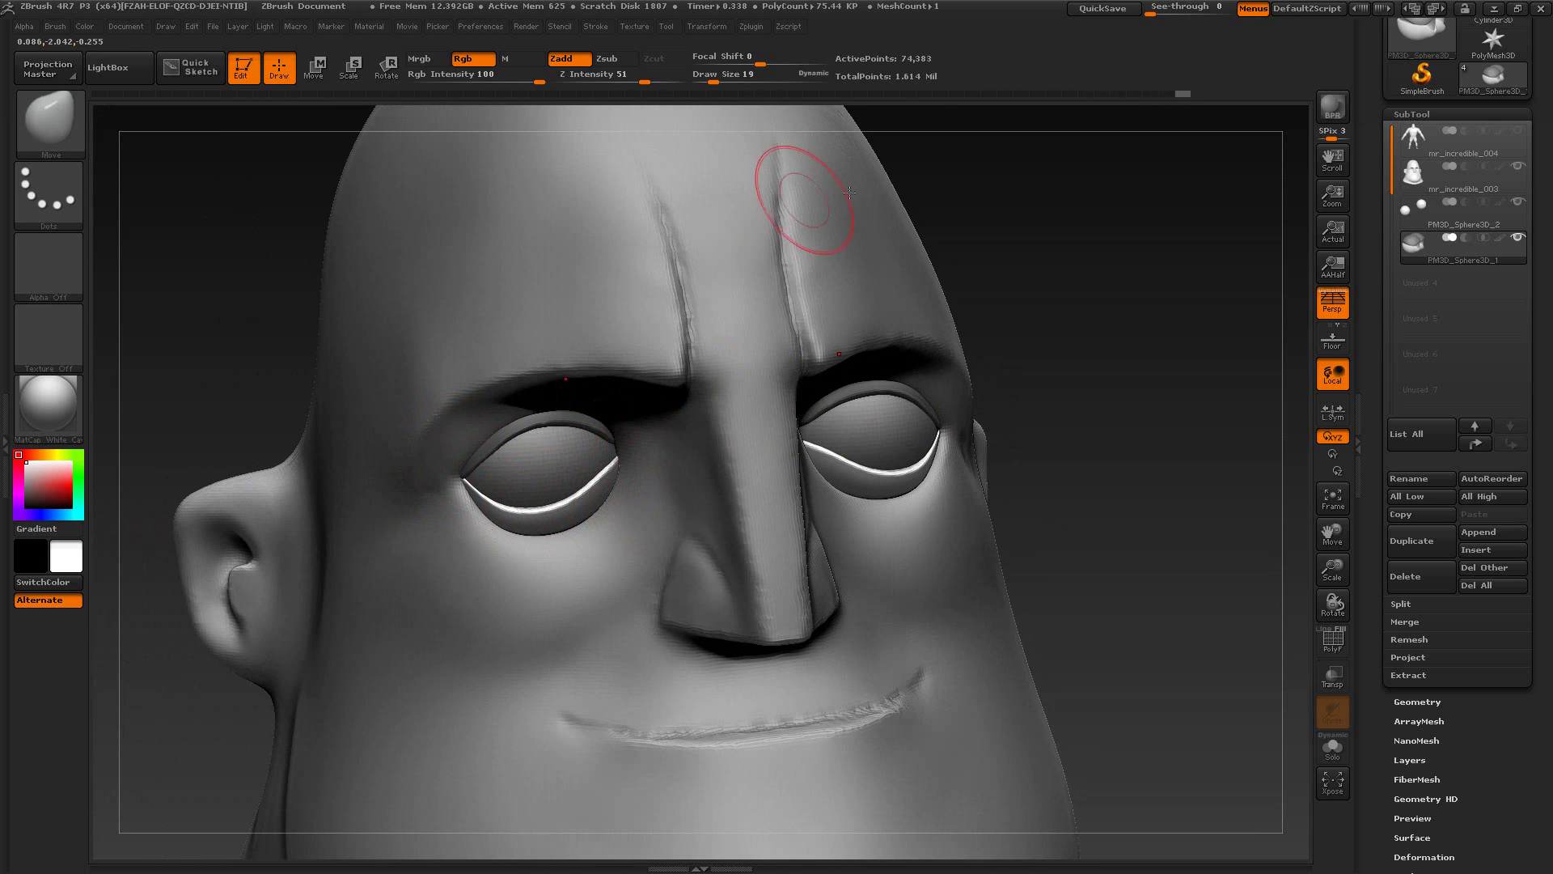
pyautogui.moveTo(1113, 301); pyautogui.dragTo(1028, 316)
pyautogui.moveTo(604, 482); pyautogui.dragTo(597, 490)
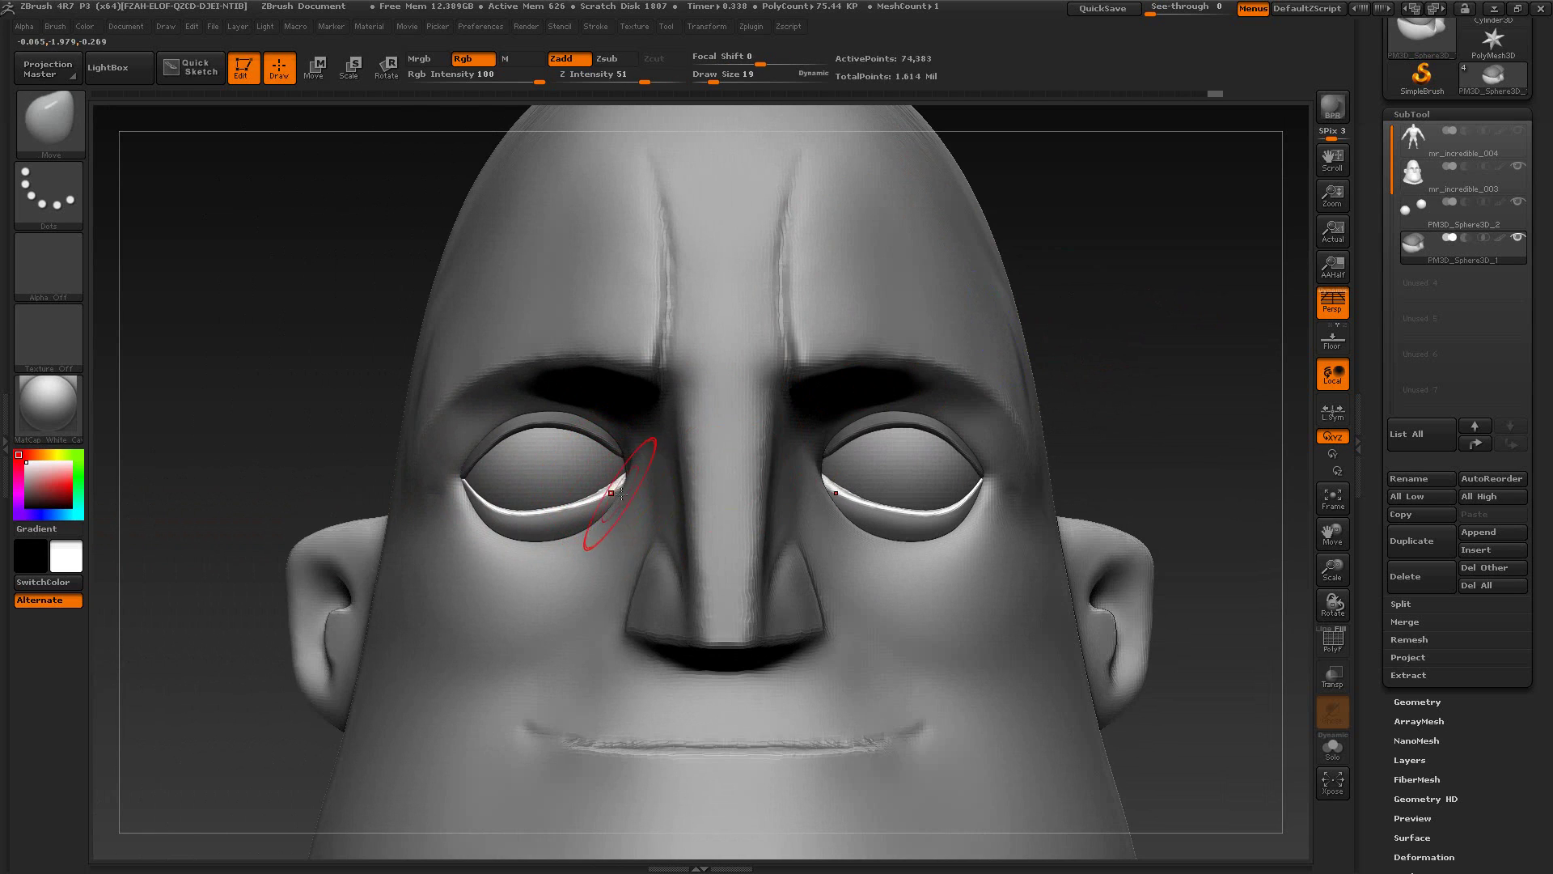
# Step: Refine the curve of the lower eyelid near the inner eye corner with smaller Move brush strokes
pyautogui.press('s')
pyautogui.moveTo(605, 465)
pyautogui.mouseDown()
pyautogui.moveTo(638, 488)
pyautogui.moveTo(624, 476)
pyautogui.mouseUp()
pyautogui.moveTo(614, 477); pyautogui.dragTo(617, 480)
pyautogui.moveTo(605, 483); pyautogui.dragTo(607, 486)
pyautogui.press('s')
pyautogui.moveTo(581, 483); pyautogui.dragTo(583, 489)
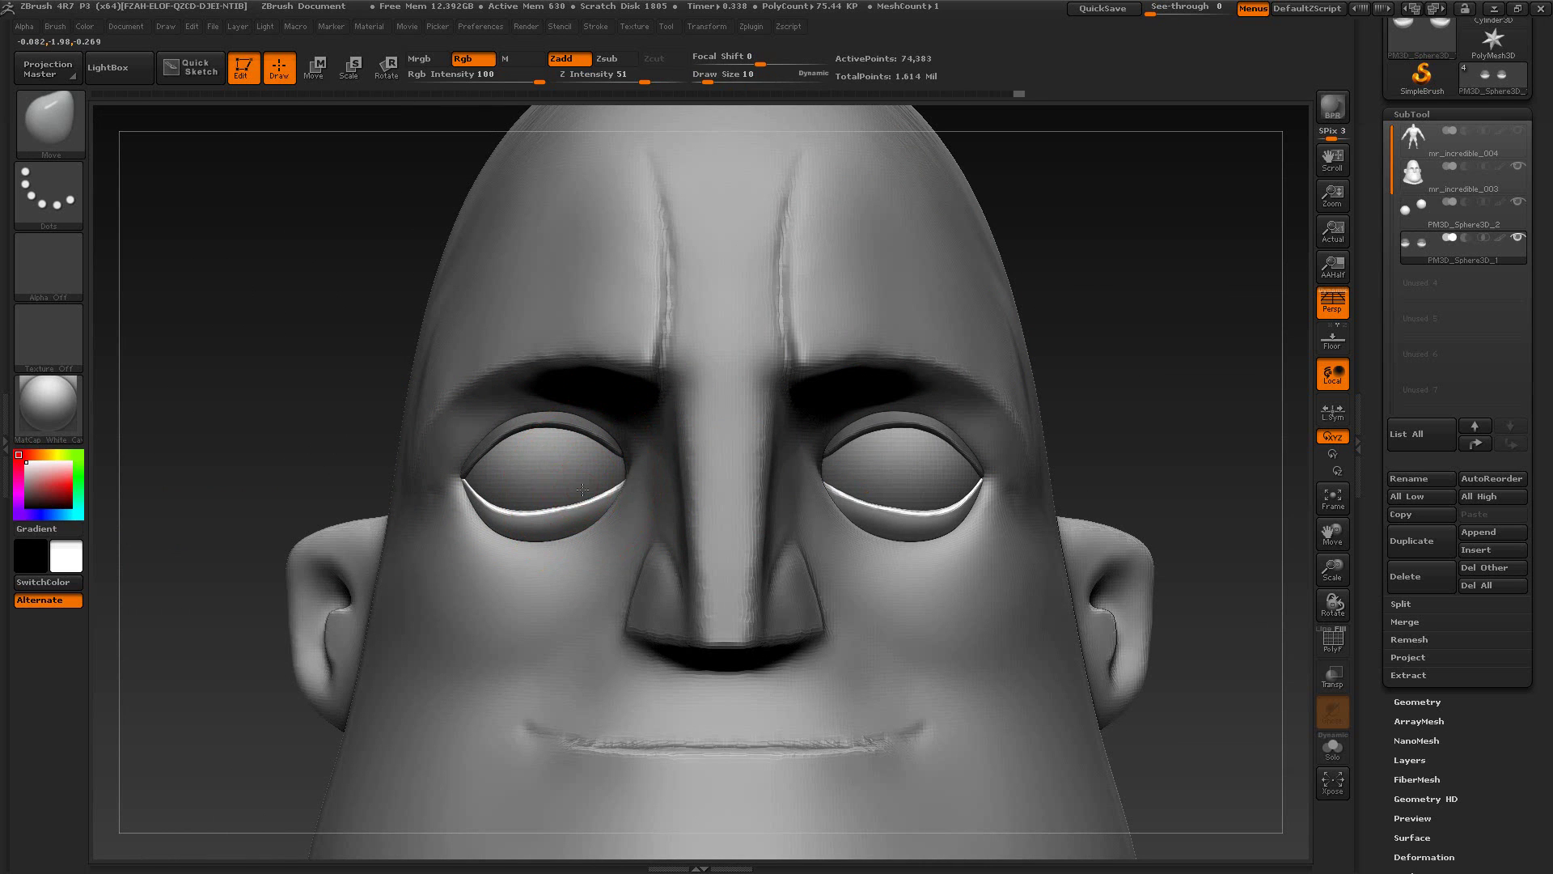
pyautogui.moveTo(287, 429)
pyautogui.mouseDown()
pyautogui.moveTo(365, 429)
pyautogui.moveTo(284, 427)
pyautogui.mouseUp()
pyautogui.click(663, 26)
pyautogui.click(730, 619)
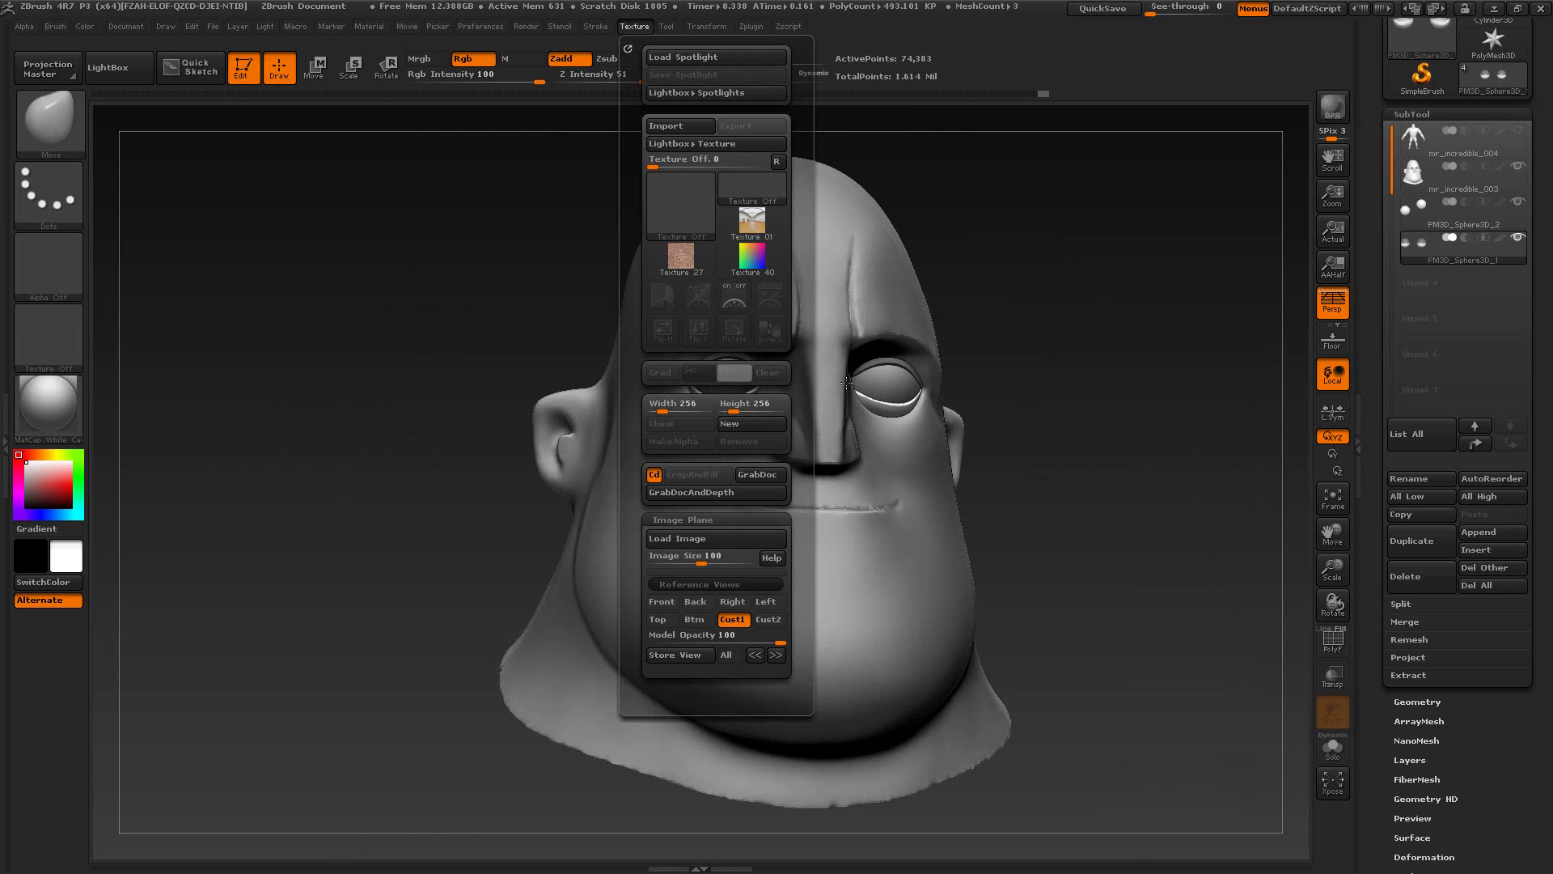
pyautogui.hotkey('alt', 'Tab')
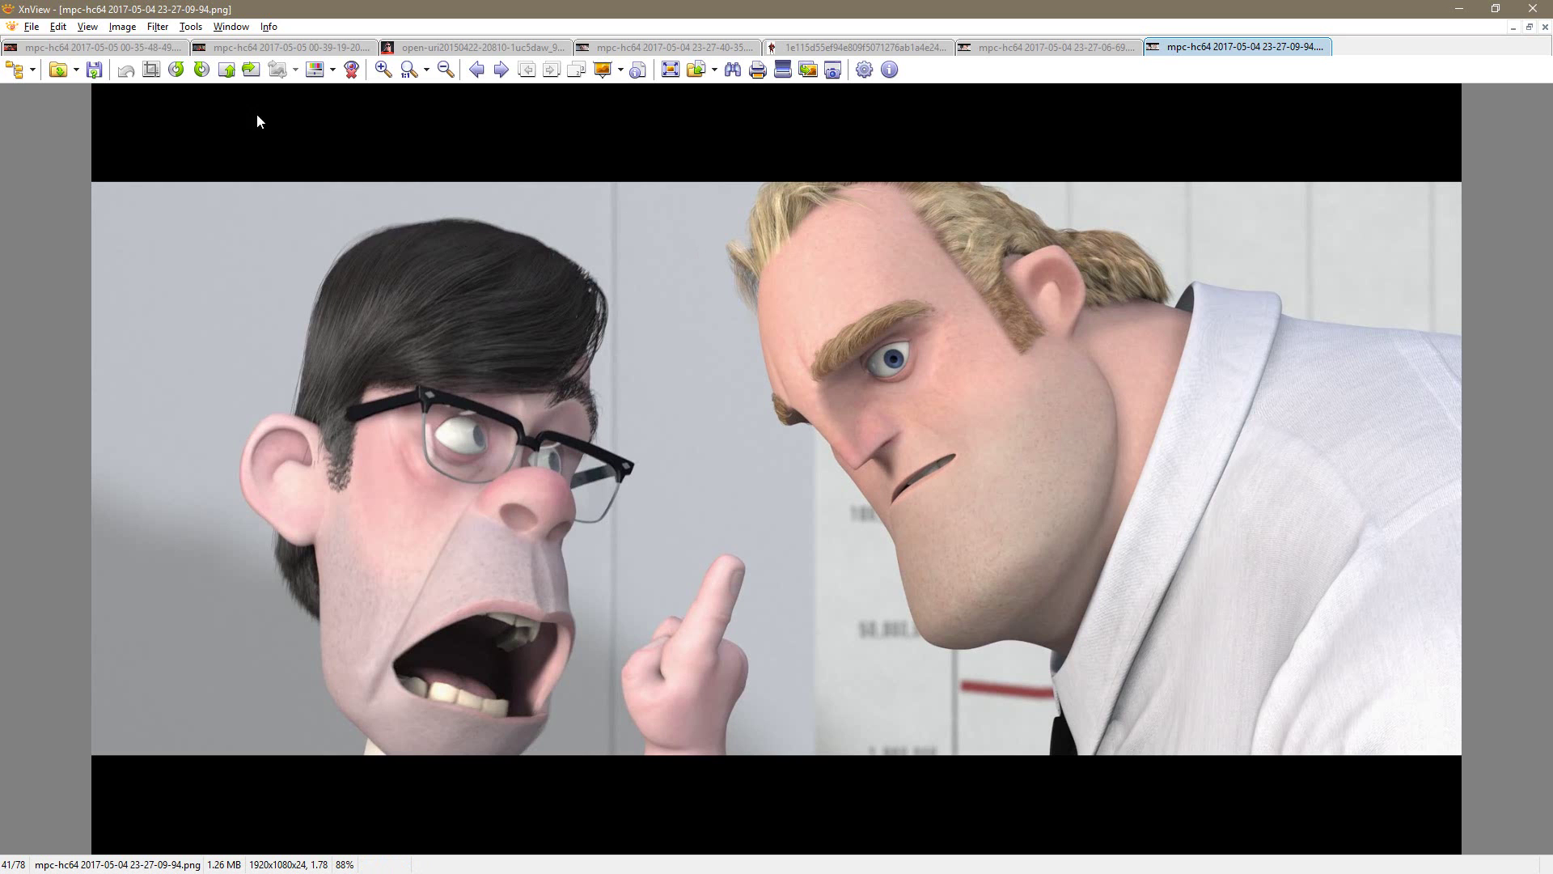
pyautogui.click(421, 47)
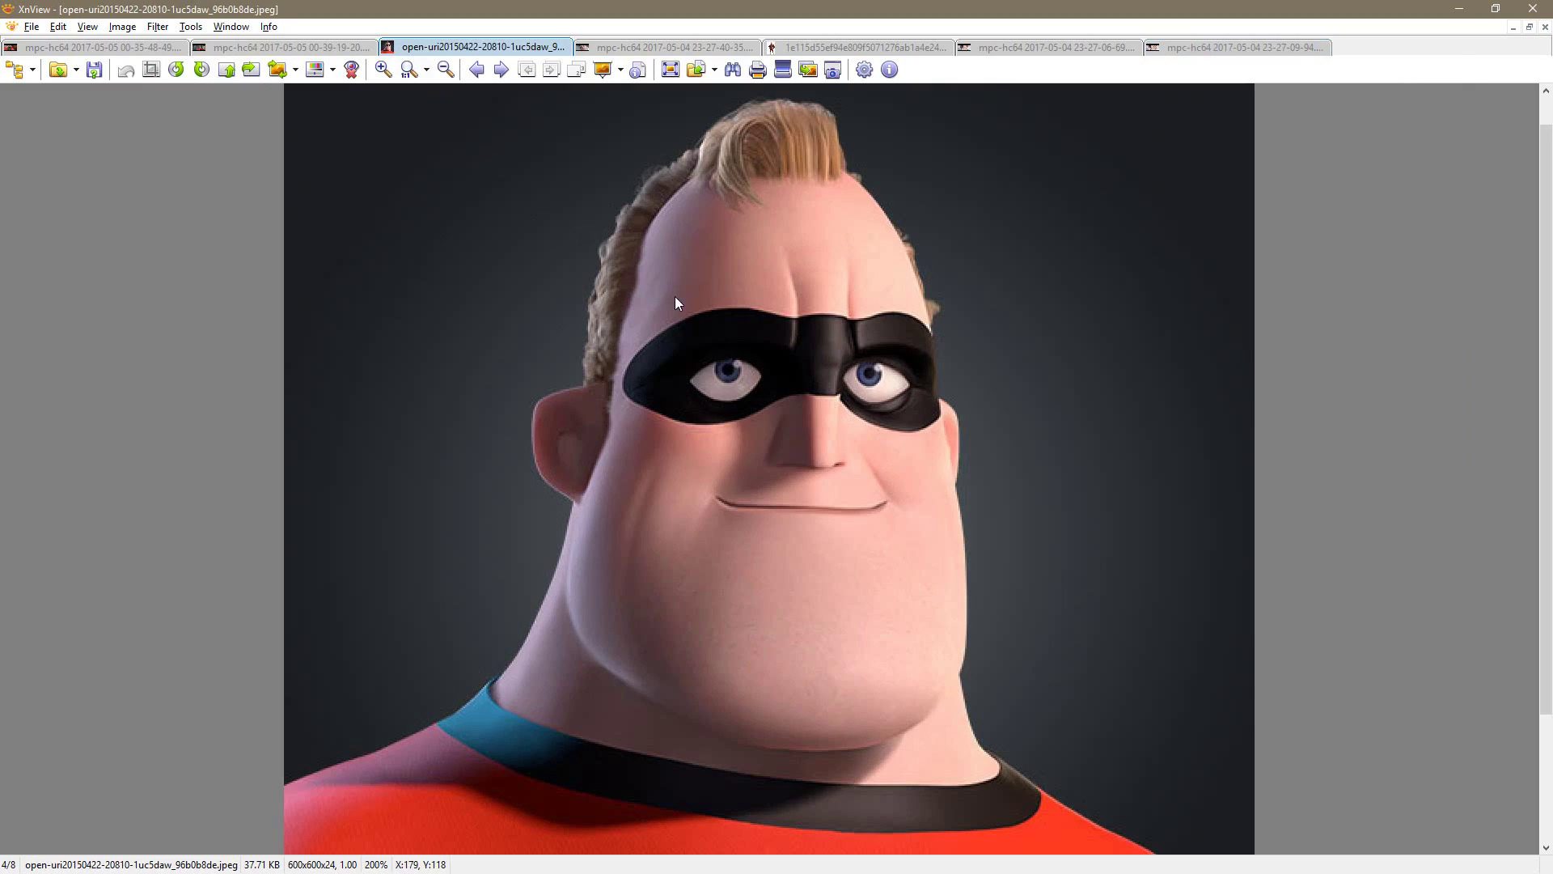
pyautogui.hotkey('alt', 'Tab')
pyautogui.moveTo(1165, 10)
pyautogui.mouseDown()
pyautogui.moveTo(1246, 27)
pyautogui.moveTo(1163, 25)
pyautogui.mouseUp()
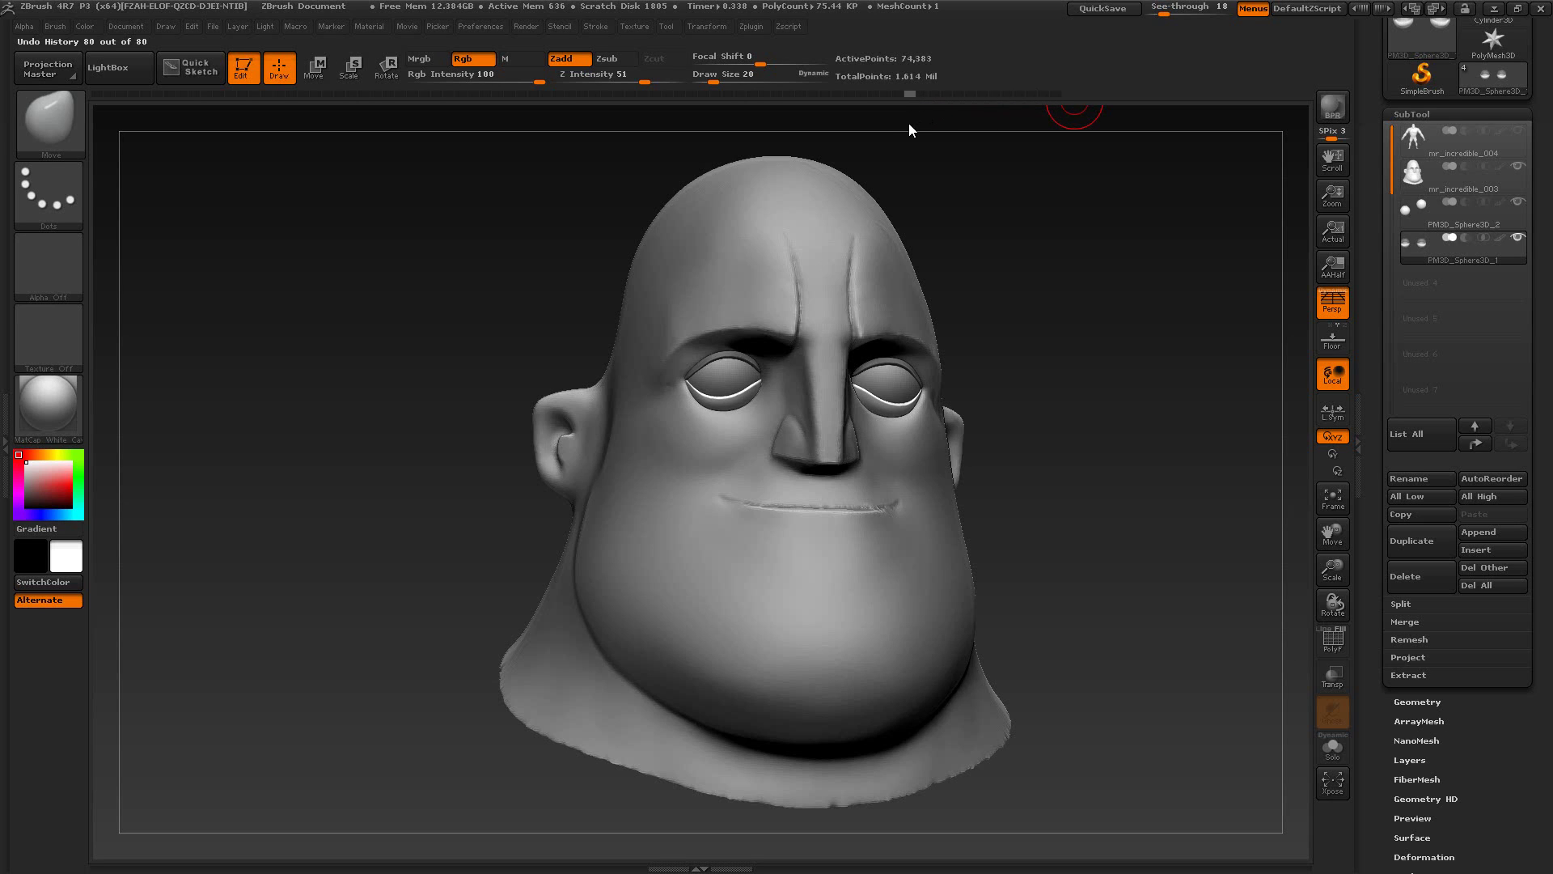
# Step: Adjust the inner end of the lower eyelid from the opposite three-quarter side with the Move brush at draw size 26
pyautogui.moveTo(914, 125); pyautogui.dragTo(1043, 125)
pyautogui.moveTo(1056, 329); pyautogui.dragTo(999, 317)
pyautogui.press('s')
pyautogui.moveTo(760, 382); pyautogui.dragTo(775, 379)
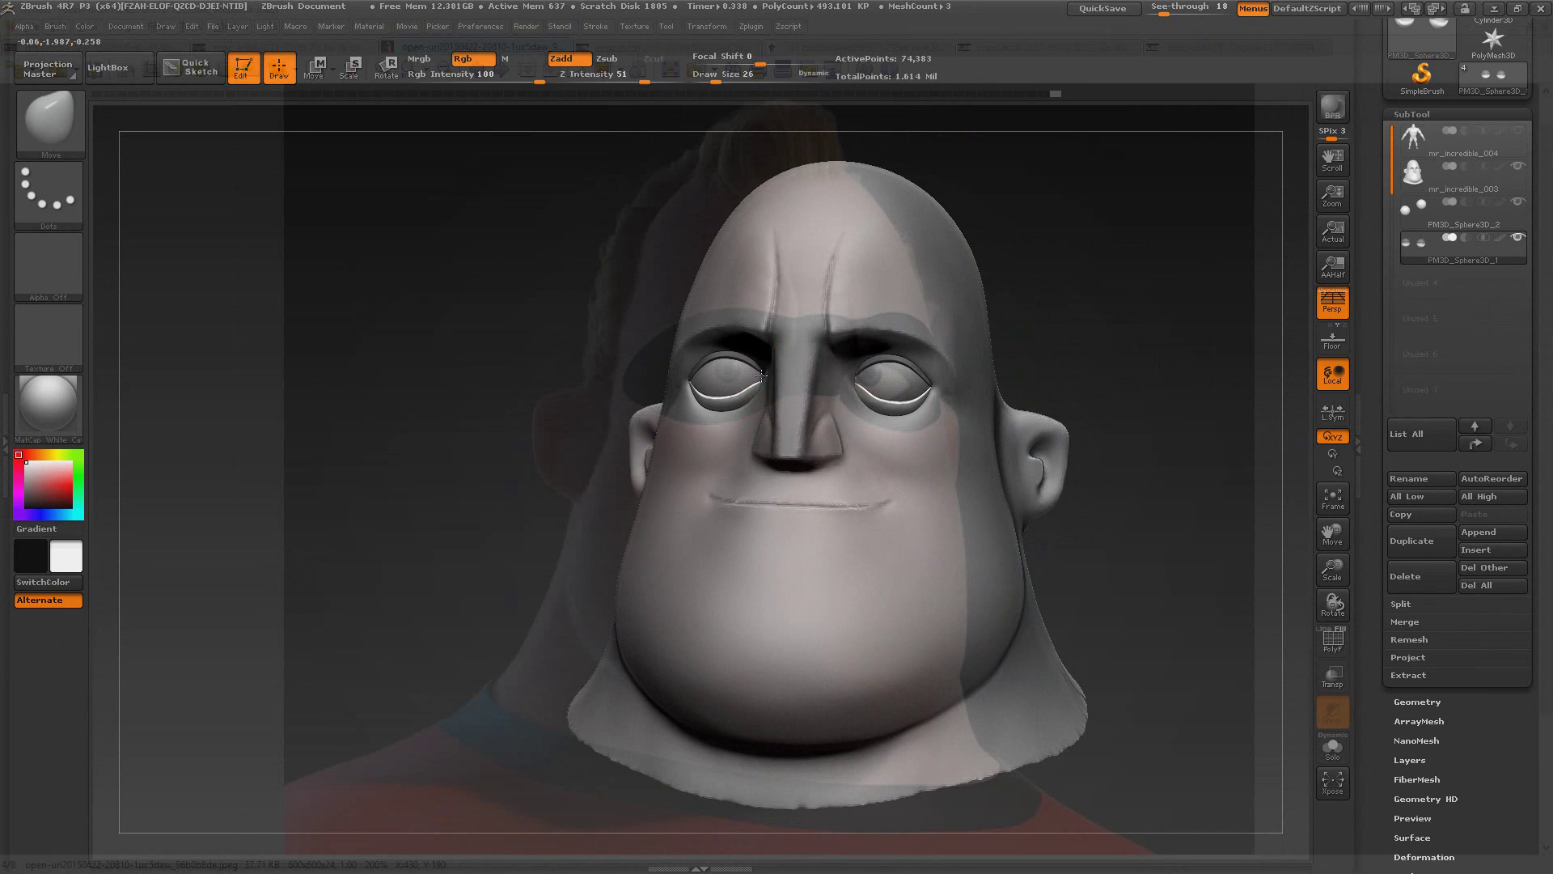
pyautogui.moveTo(764, 371); pyautogui.dragTo(747, 378)
# Step: Set See-through to 0 and reshape the lower eyelid's inner corner in close-up with the Move brush at draw size 15
pyautogui.press('s')
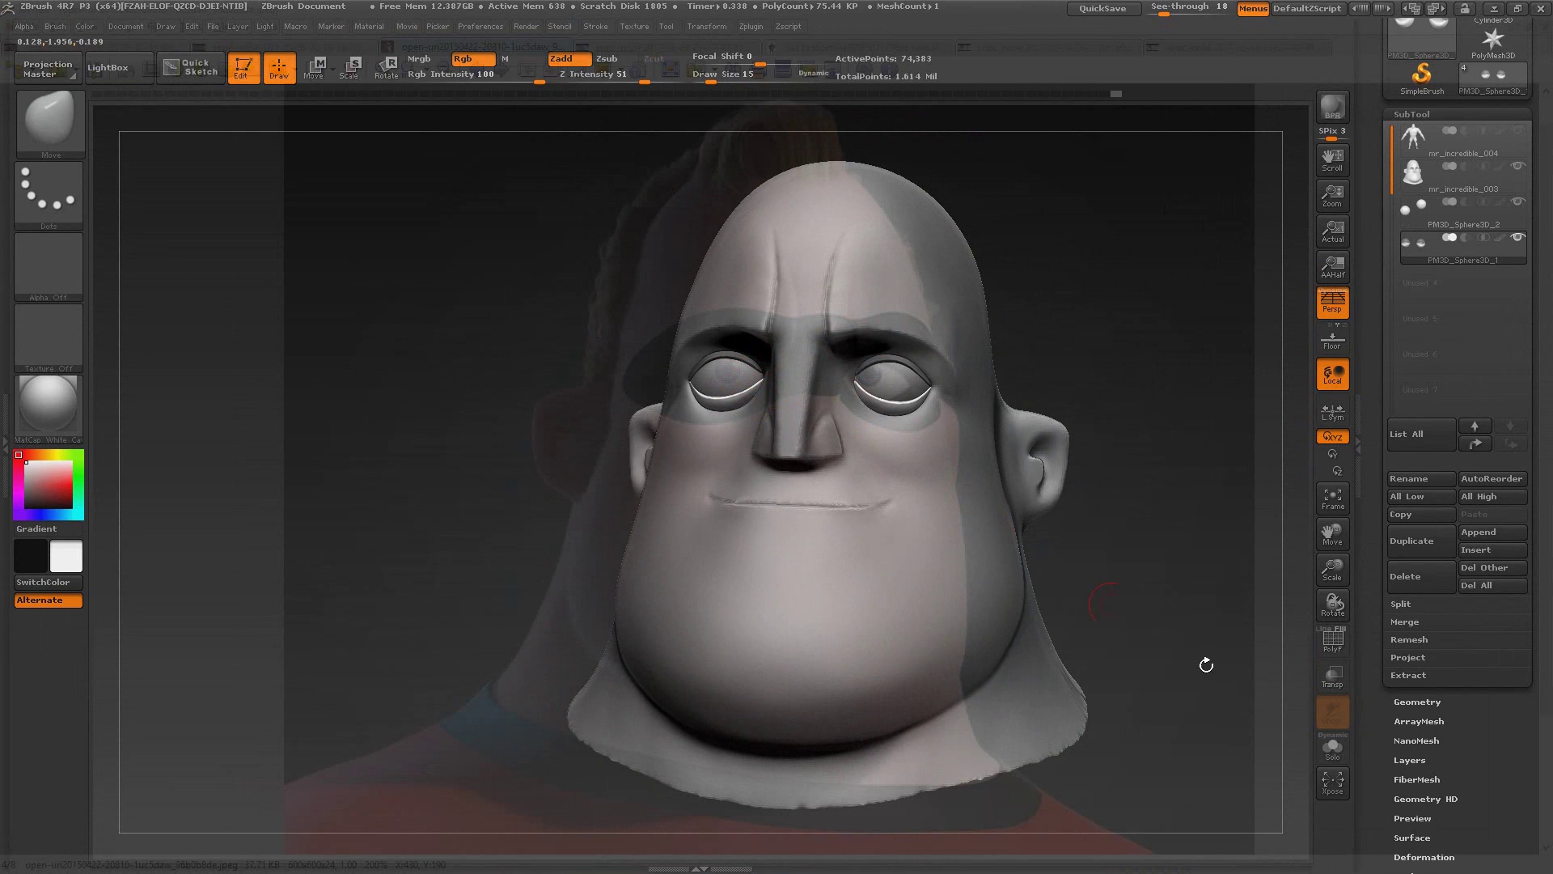
pyautogui.click(1150, 8)
pyautogui.keyDown('alt'); pyautogui.moveTo(1101, 180); pyautogui.dragTo(956, 316); pyautogui.keyUp('alt')
pyautogui.moveTo(503, 410); pyautogui.dragTo(462, 404)
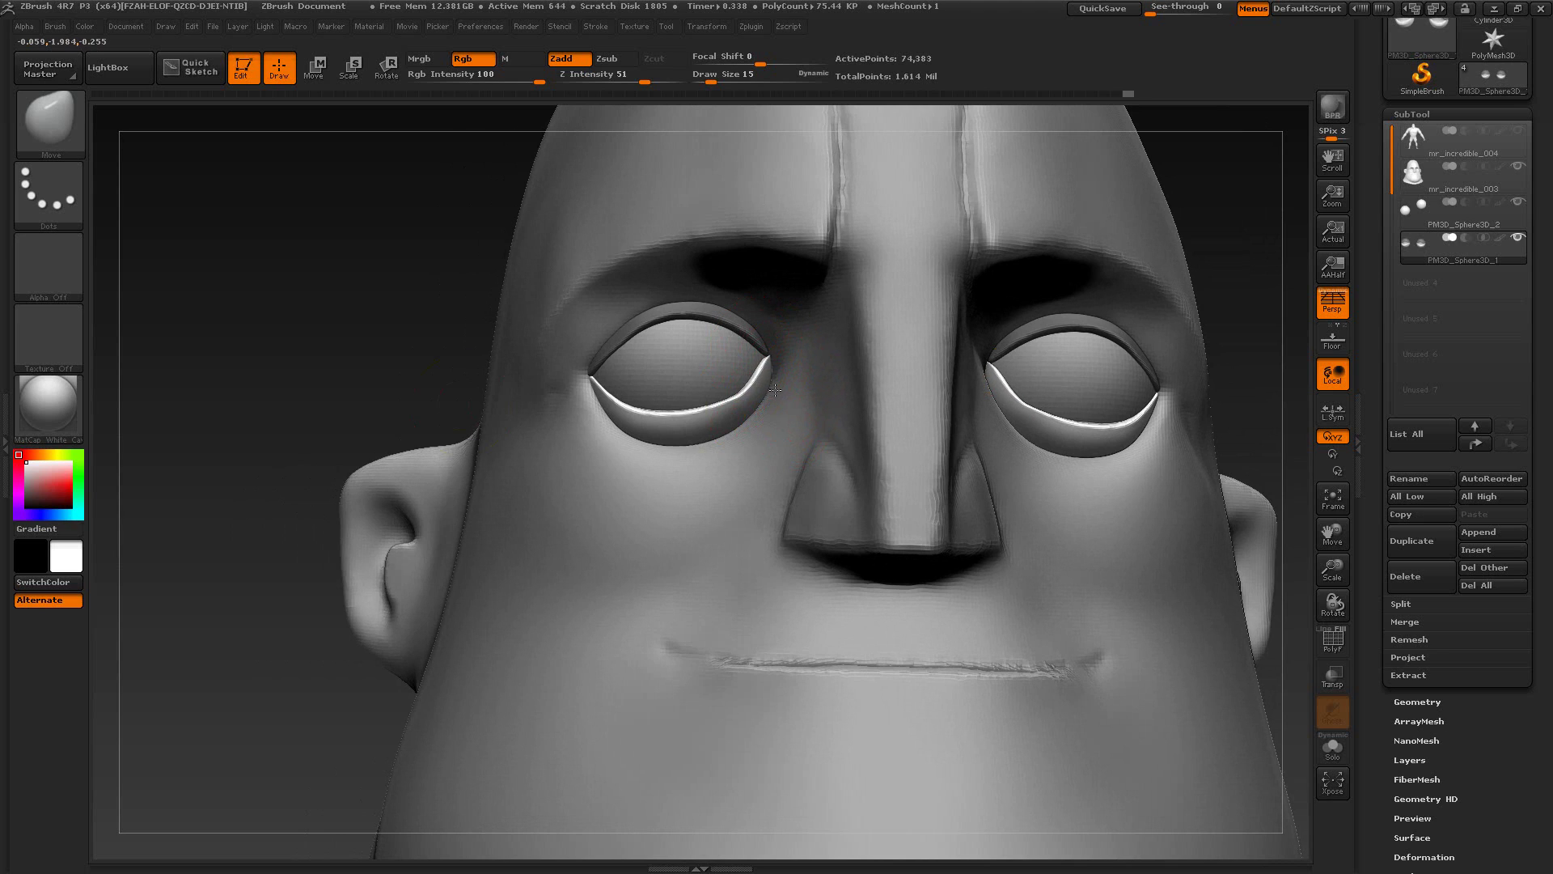
pyautogui.moveTo(766, 372); pyautogui.dragTo(756, 382)
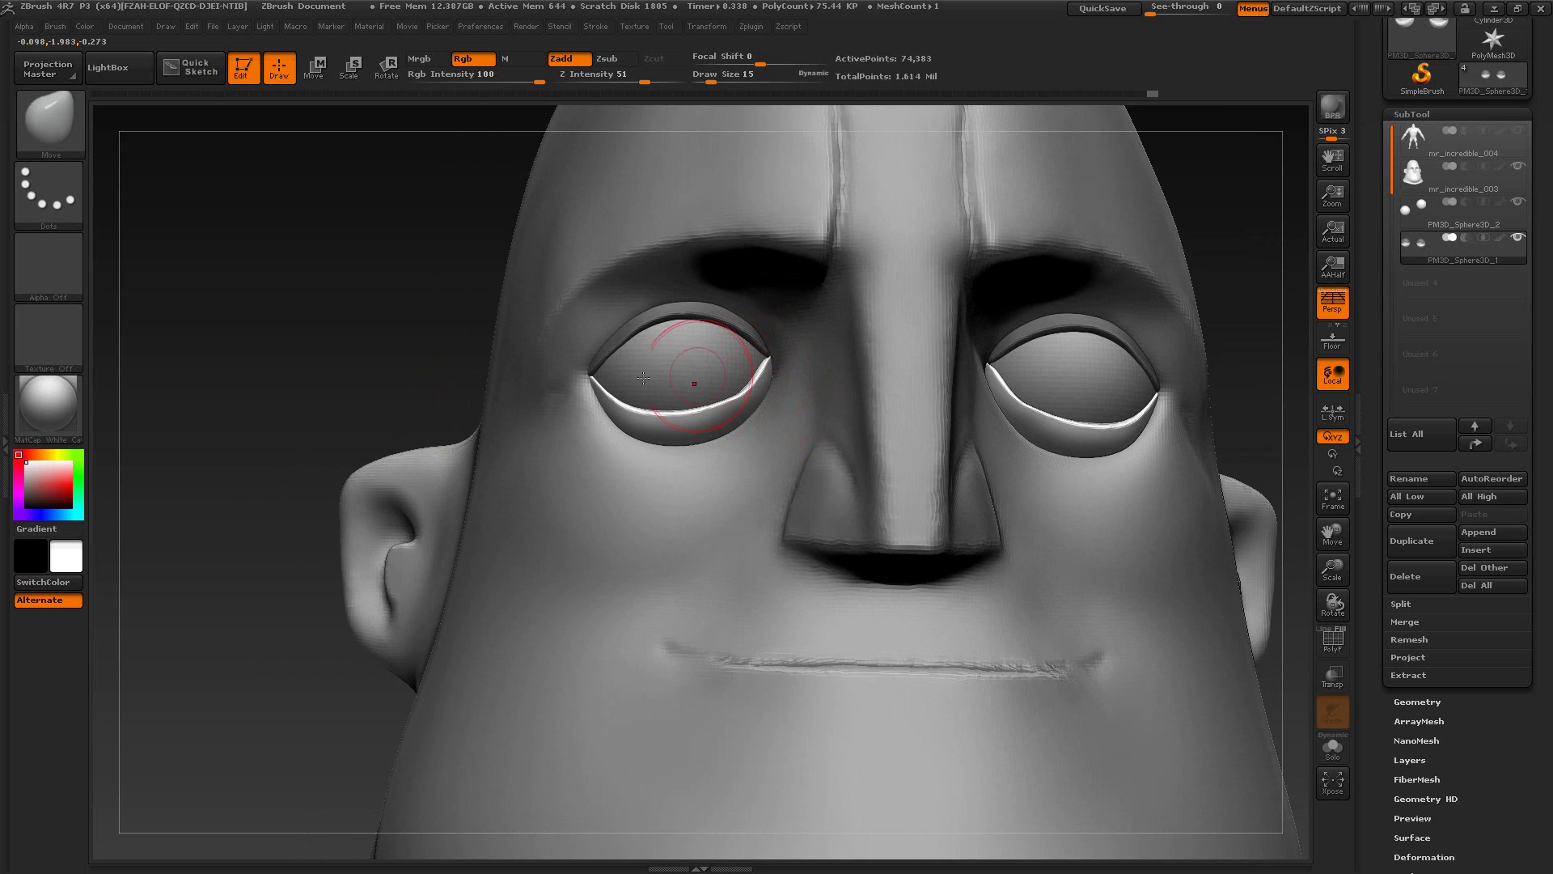
pyautogui.keyDown('alt'); pyautogui.moveTo(420, 387); pyautogui.dragTo(791, 364); pyautogui.keyUp('alt')
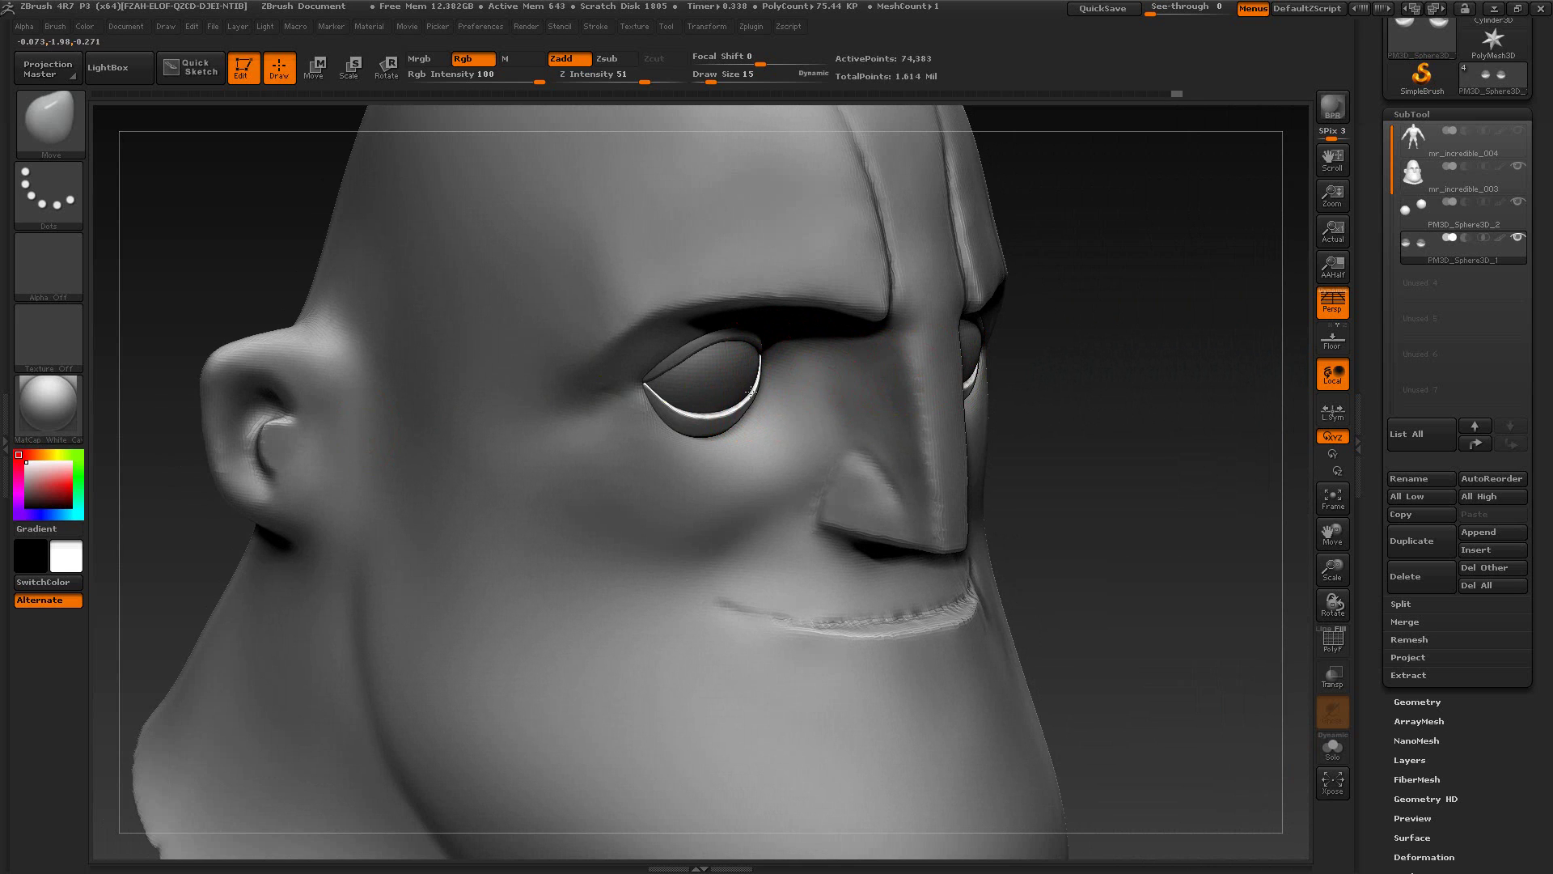
pyautogui.moveTo(1082, 430); pyautogui.dragTo(1033, 364)
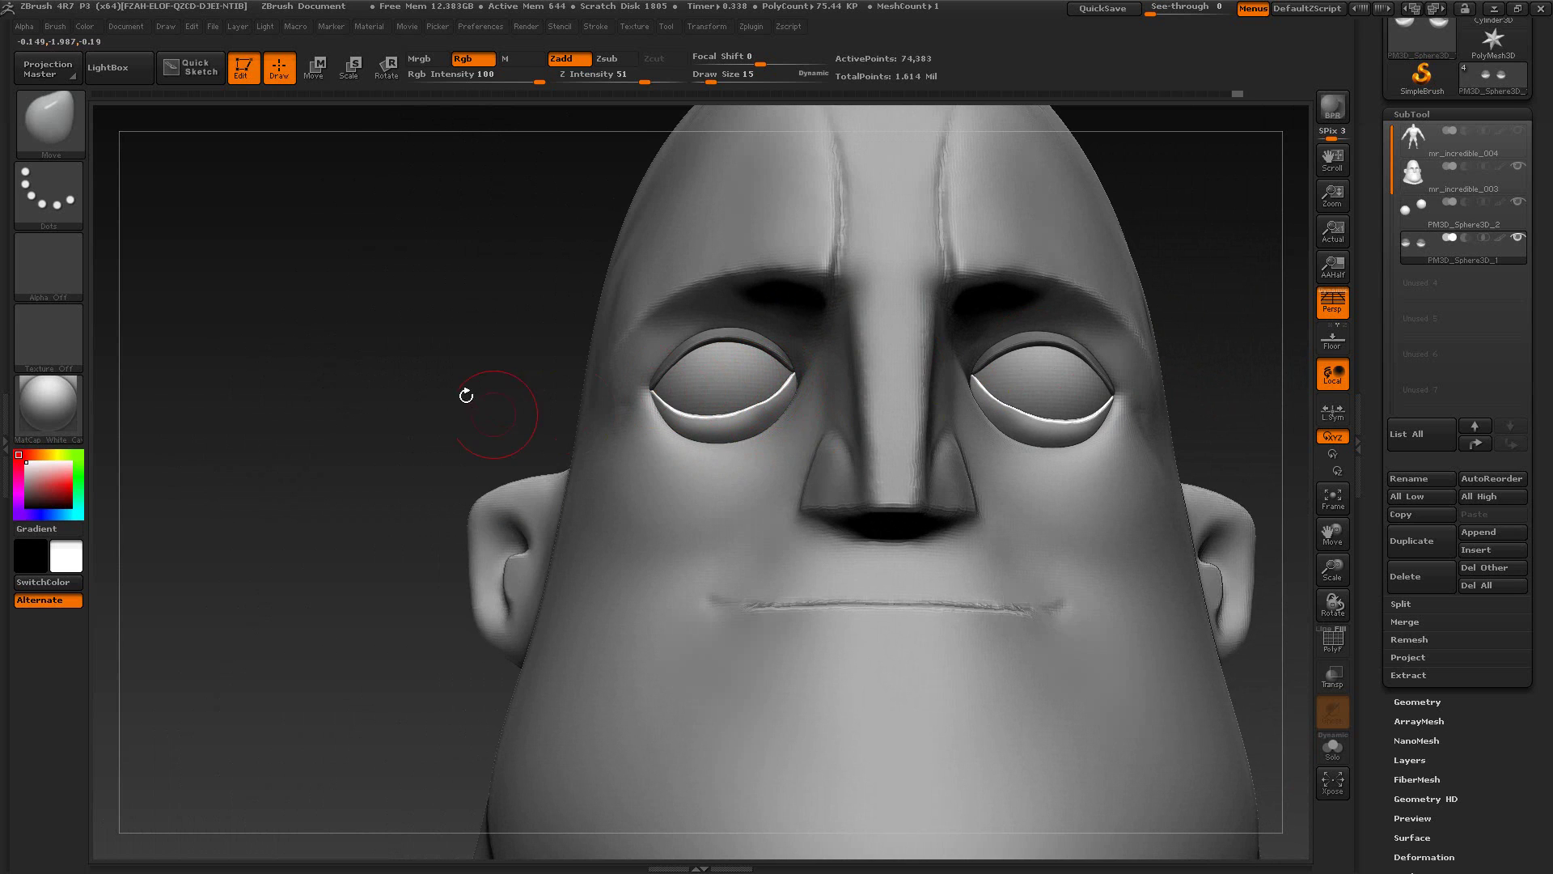
# Step: Fine-tune the tip of the lower eyelid at the inner eye corner with the Move brush at draw size 6
pyautogui.keyDown('alt'); pyautogui.moveTo(466, 396); pyautogui.dragTo(466, 485); pyautogui.keyUp('alt')
pyautogui.press('s')
pyautogui.moveTo(804, 378); pyautogui.dragTo(797, 378)
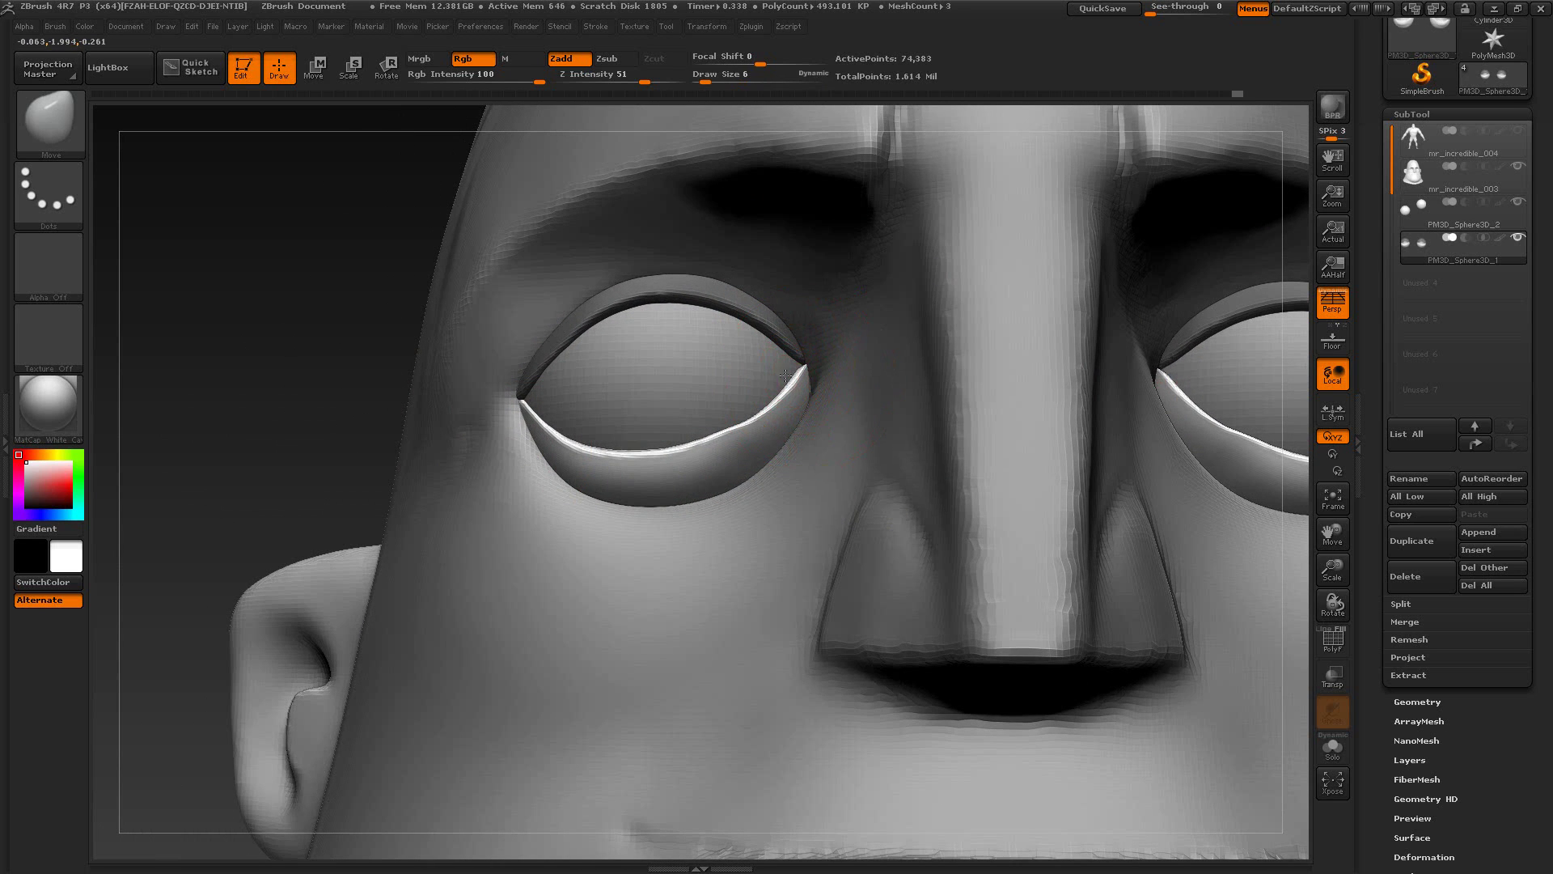
pyautogui.press('shift')
pyautogui.hotkey('ctrl', 'shift', 'z')
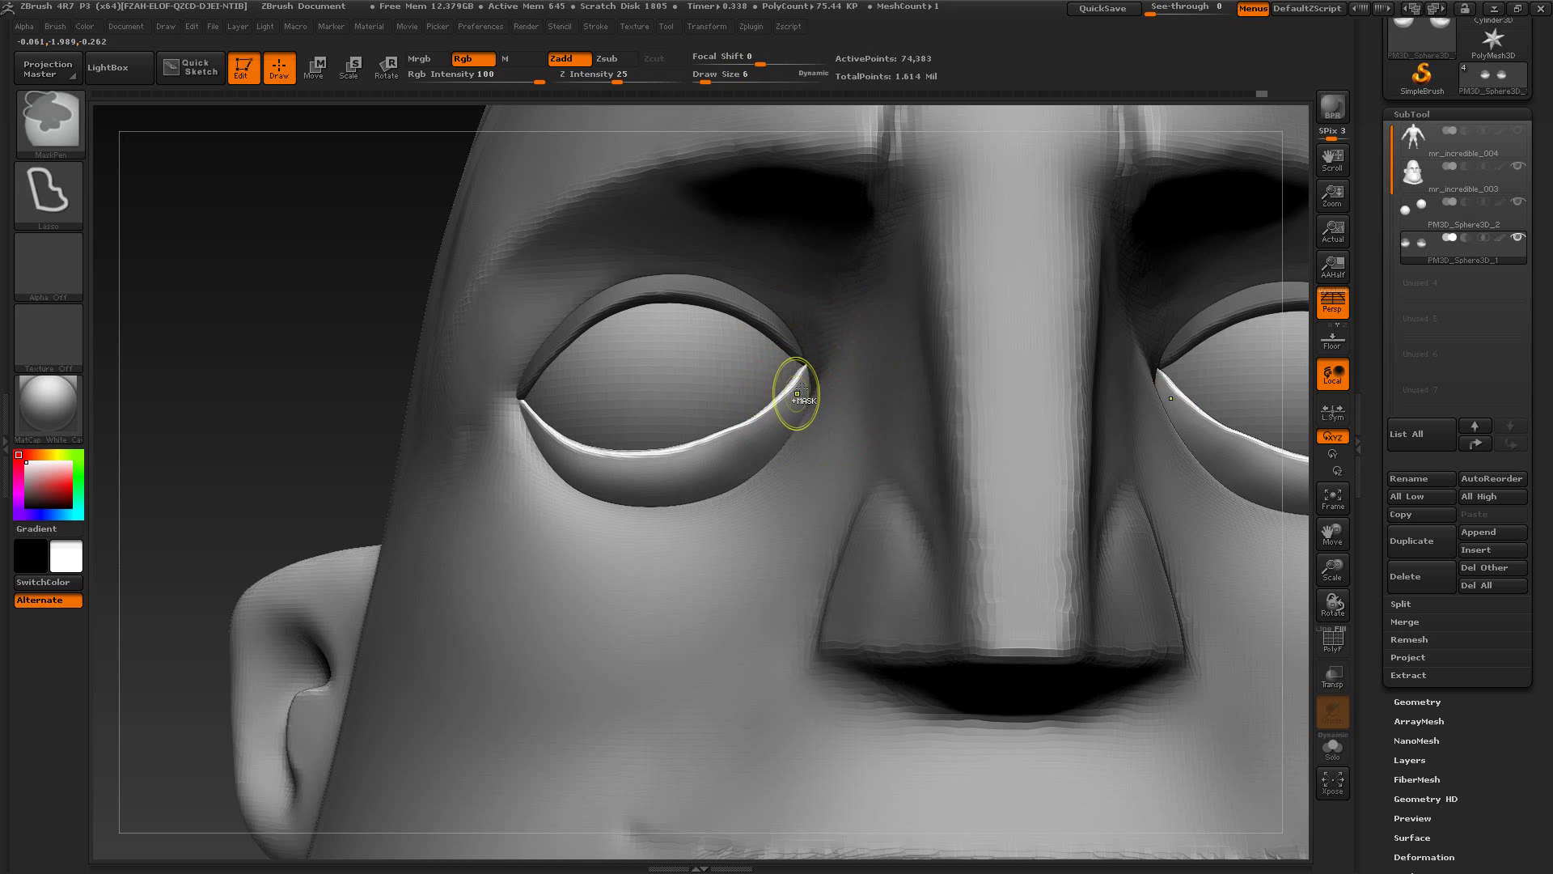
pyautogui.moveTo(364, 412)
pyautogui.mouseDown()
pyautogui.moveTo(288, 375)
pyautogui.moveTo(348, 362)
pyautogui.mouseUp()
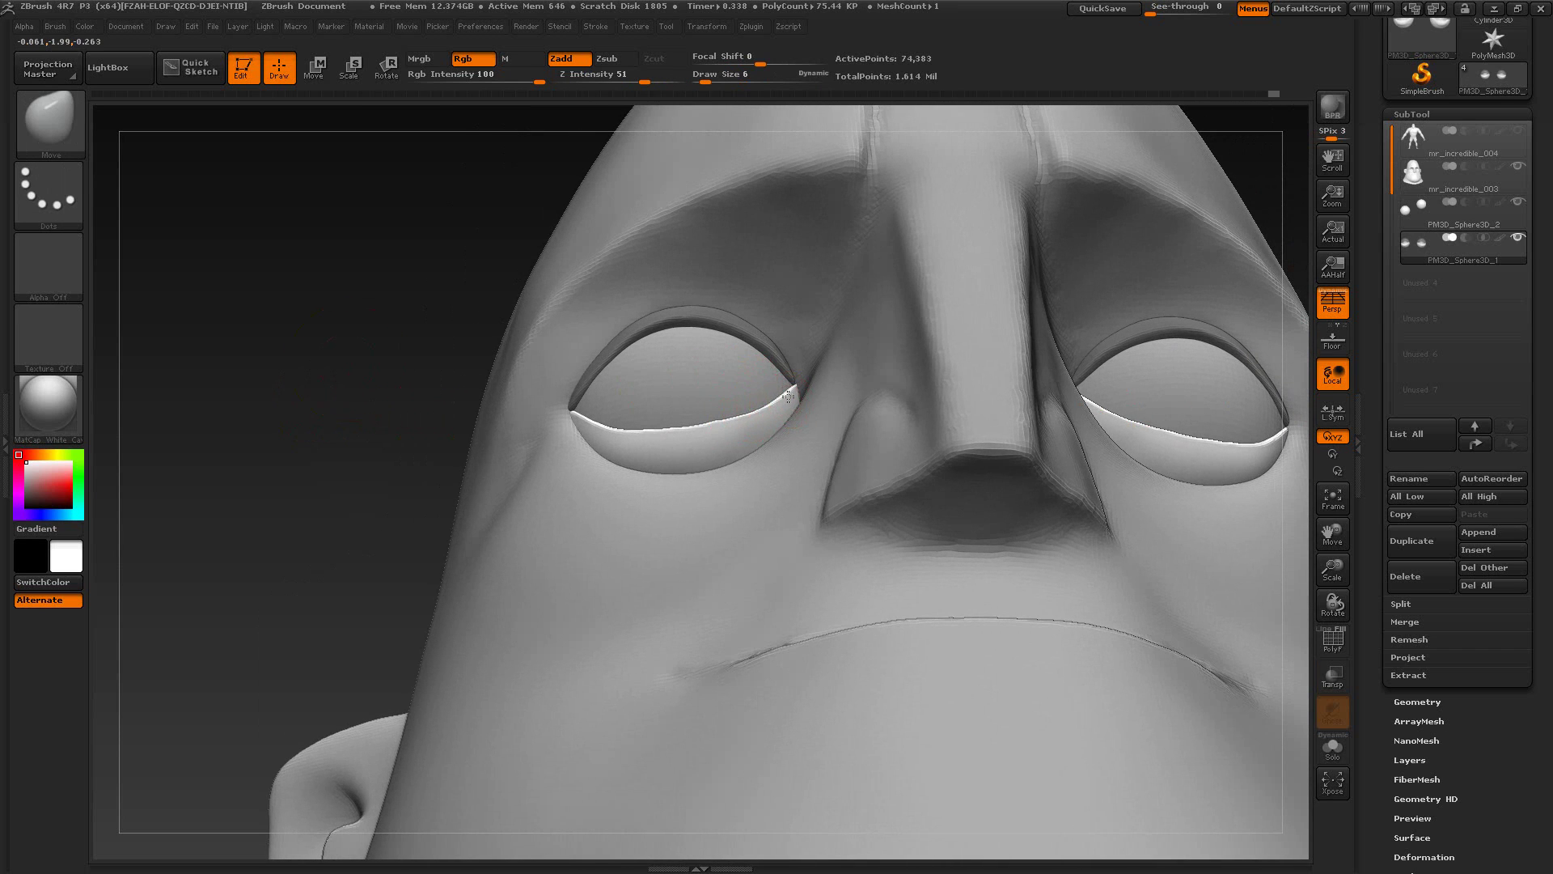
pyautogui.moveTo(305, 366); pyautogui.dragTo(318, 445)
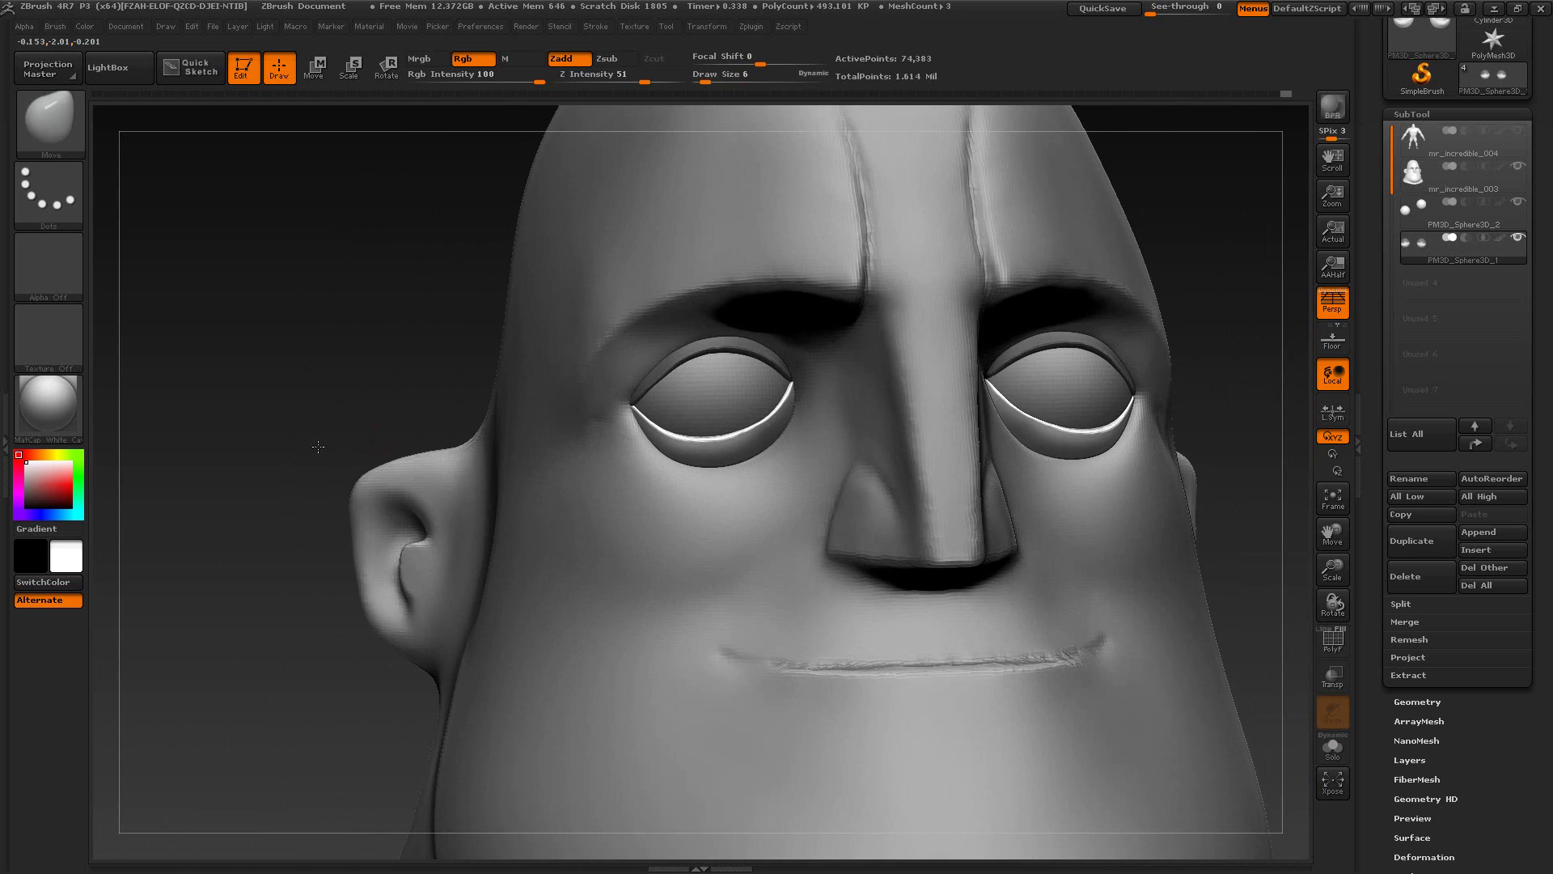
# Step: Restore the Cust1 reference view with See-through at 56 over the masked portrait, and set the Move brush's draw size to 15
pyautogui.click(635, 26)
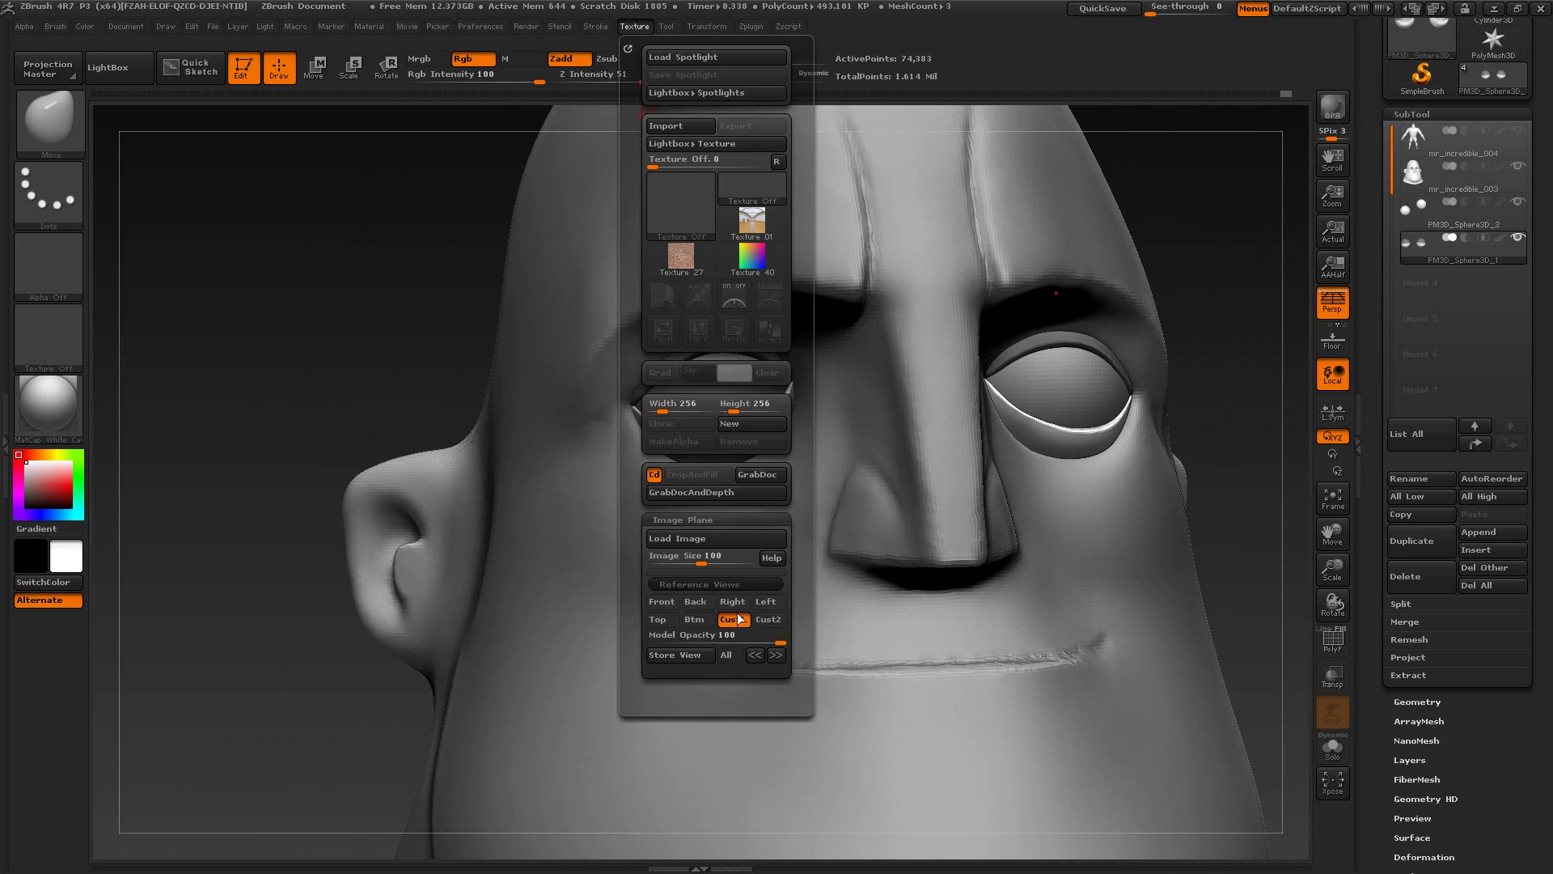
pyautogui.click(733, 618)
pyautogui.moveTo(1165, 12)
pyautogui.mouseDown()
pyautogui.moveTo(1213, 13)
pyautogui.moveTo(1193, 13)
pyautogui.mouseUp()
pyautogui.press('s')
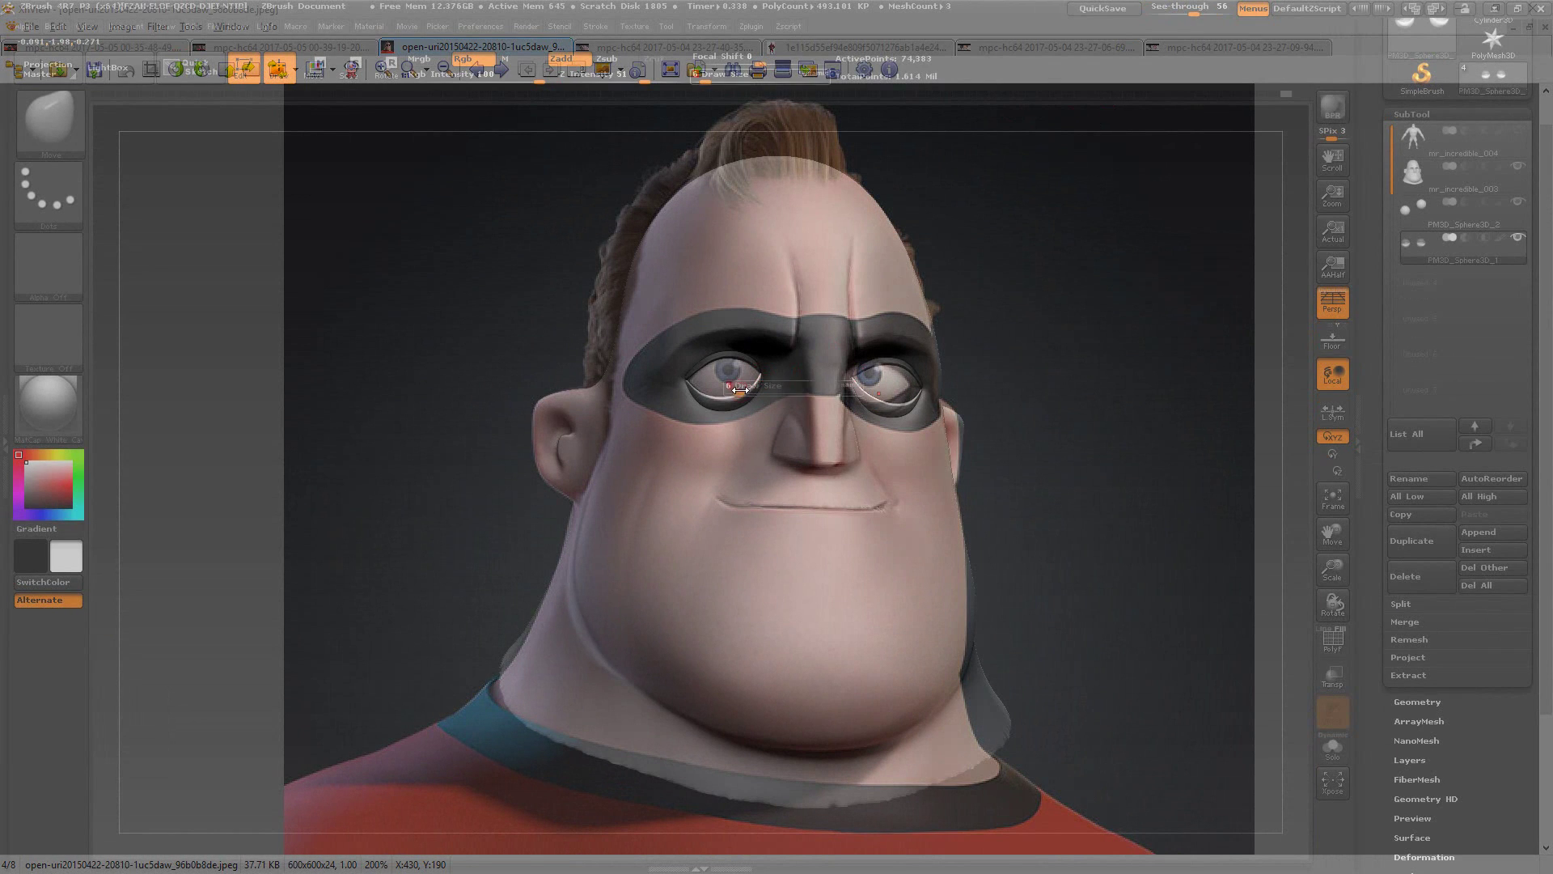
pyautogui.click(742, 395)
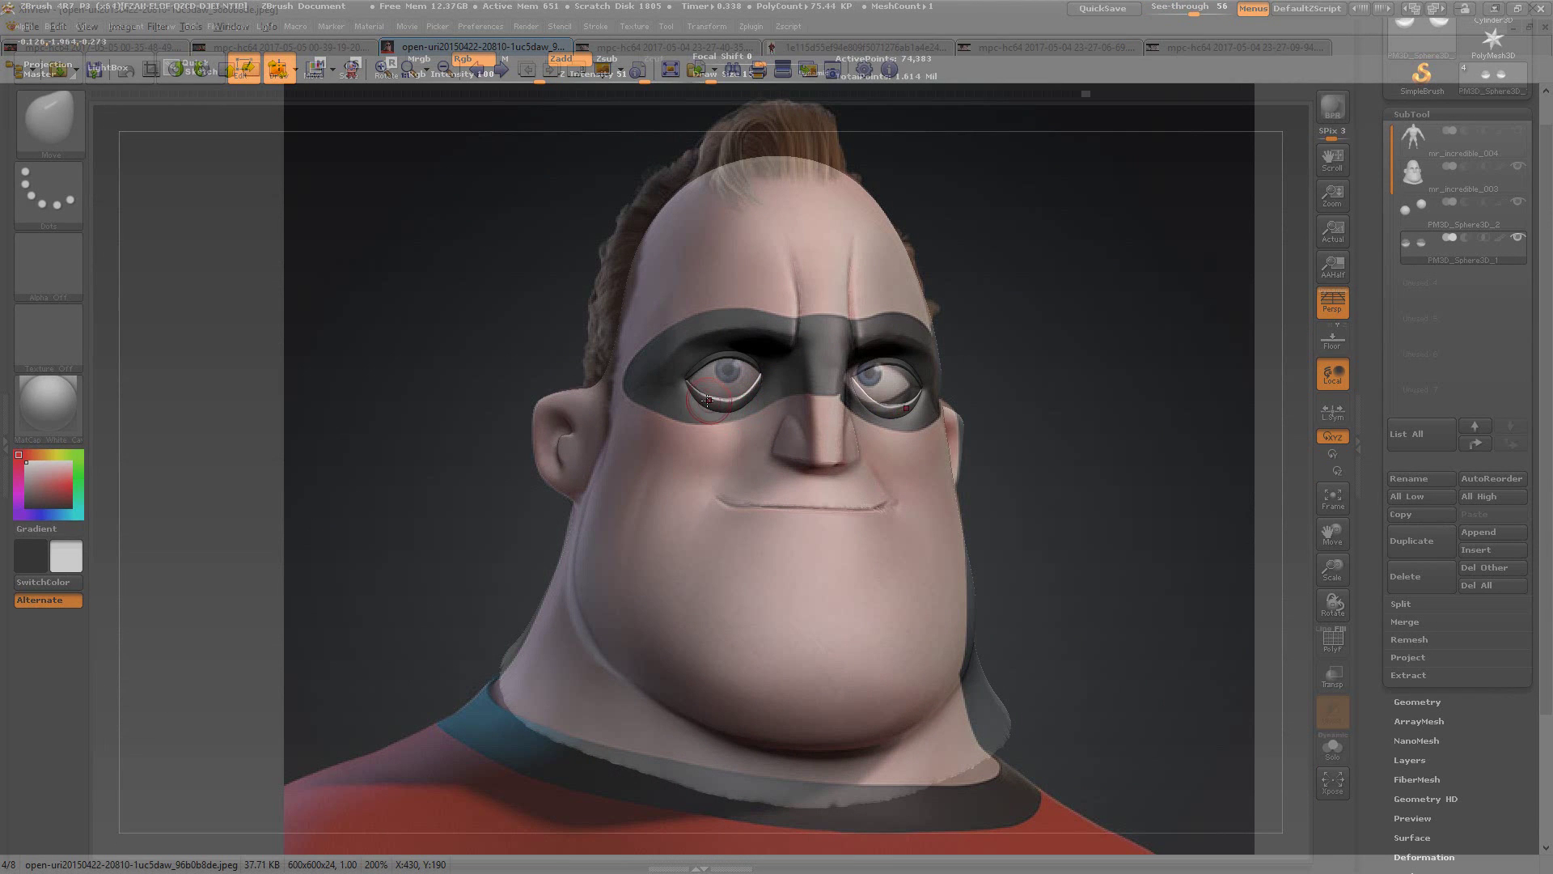
# Step: Nudge the middle of the lower eyelid upward to match the masked portrait in XnView, and set See-through to 0
pyautogui.hotkey('alt', 'Tab')
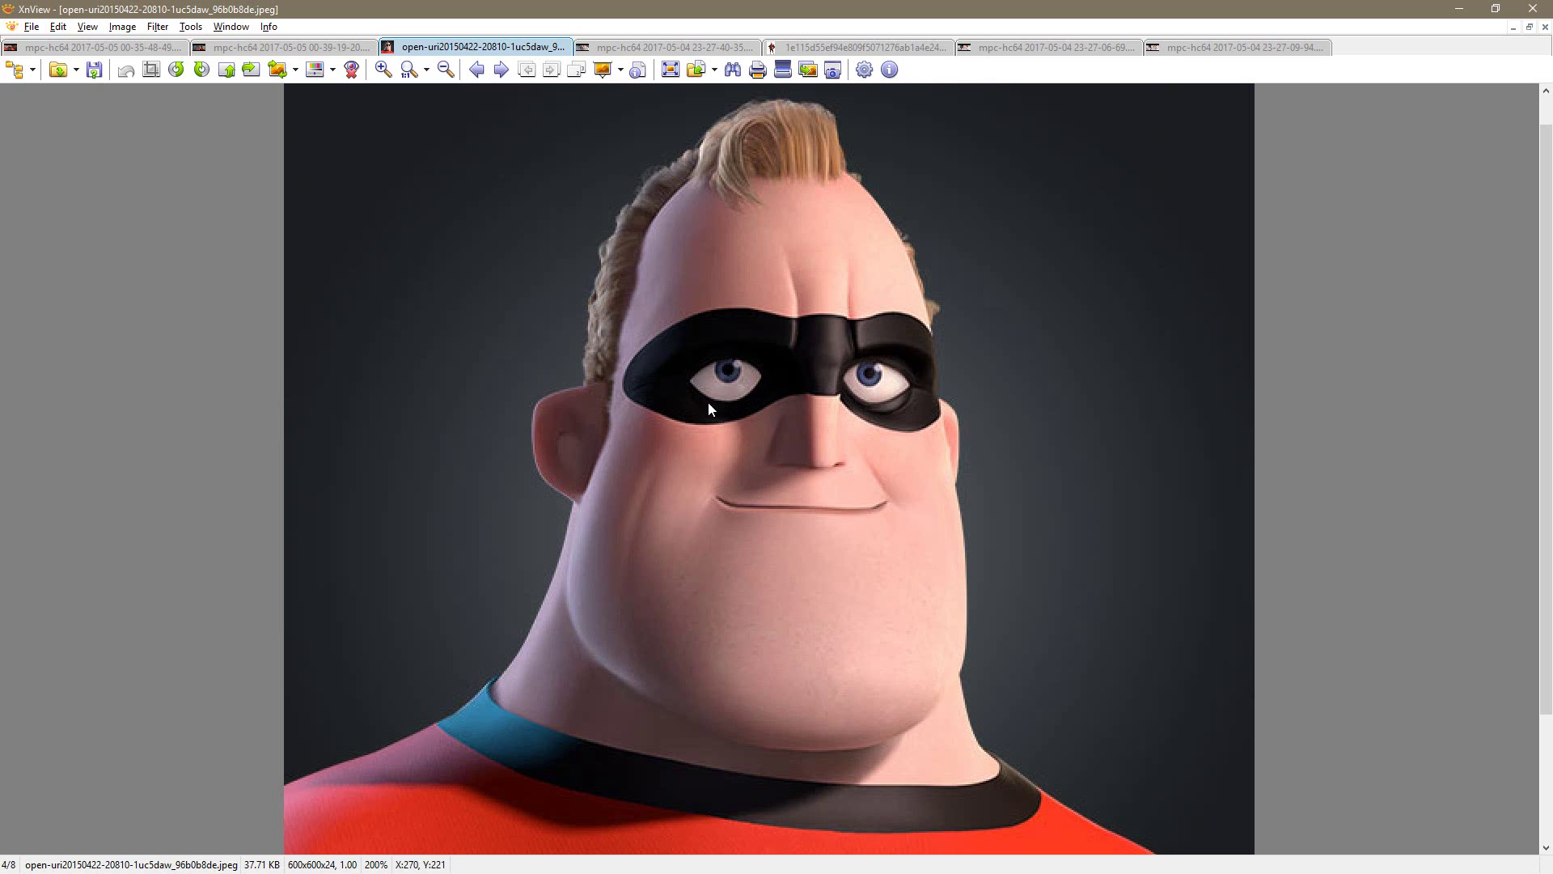
pyautogui.hotkey('alt', 'Tab')
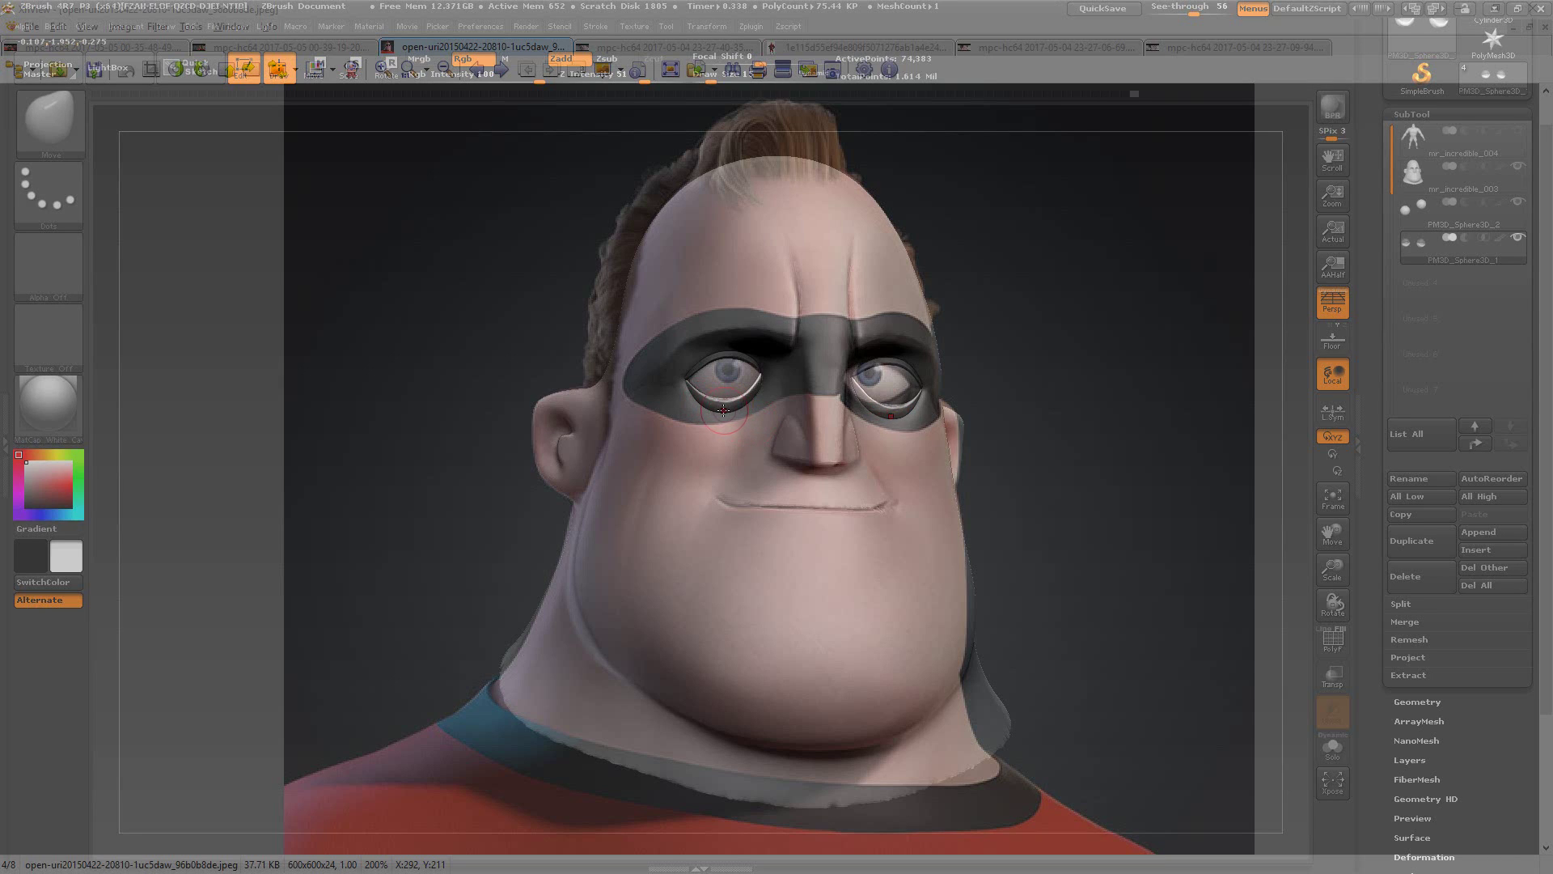
pyautogui.moveTo(723, 410); pyautogui.dragTo(724, 407)
pyautogui.moveTo(1194, 11); pyautogui.dragTo(1149, 11)
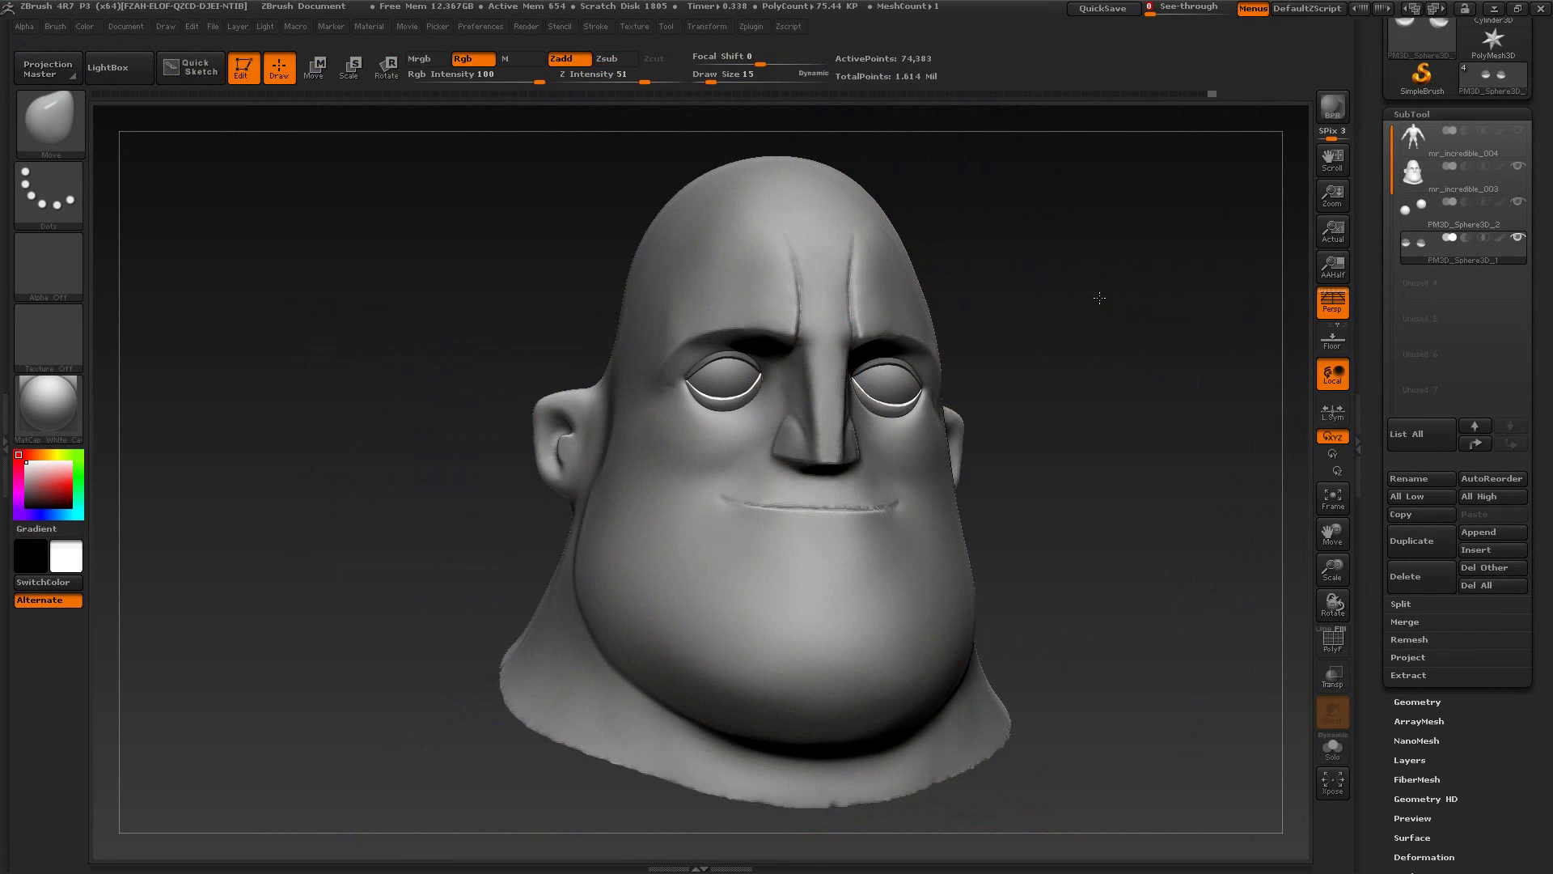
# Step: Reshape the lower eyelid's outer part and middle from the front and below with the Move brush at draw sizes 26 and 10
pyautogui.moveTo(1099, 295)
pyautogui.keyDown('alt'); pyautogui.mouseDown()
pyautogui.moveTo(1178, 330)
pyautogui.moveTo(1101, 376)
pyautogui.mouseUp(); pyautogui.keyUp('alt')
pyautogui.press(']')
pyautogui.press(']')
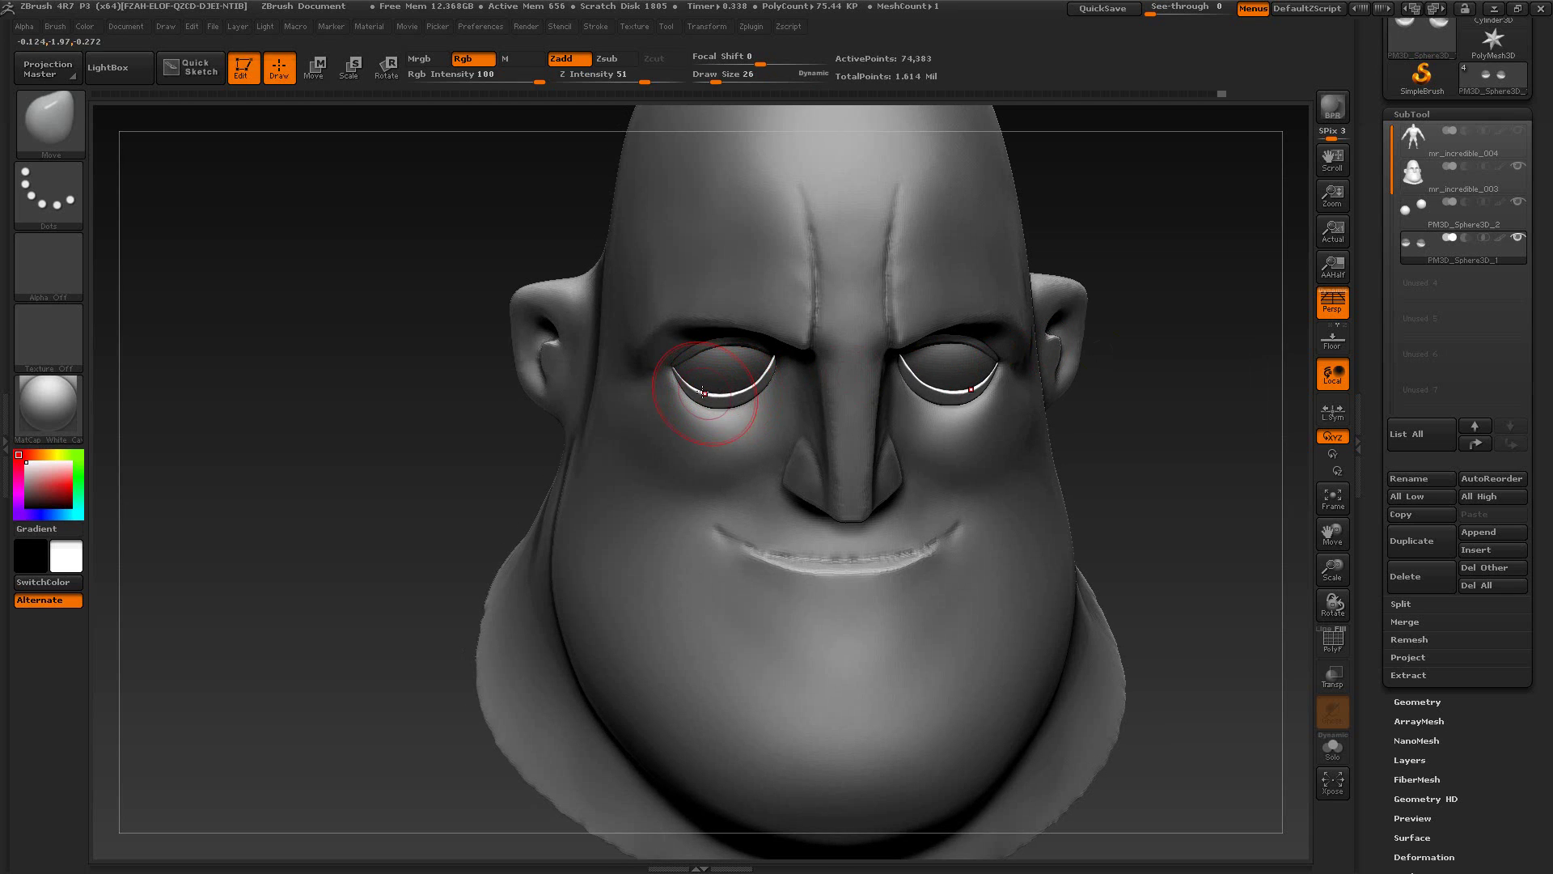
pyautogui.moveTo(683, 377); pyautogui.dragTo(678, 378)
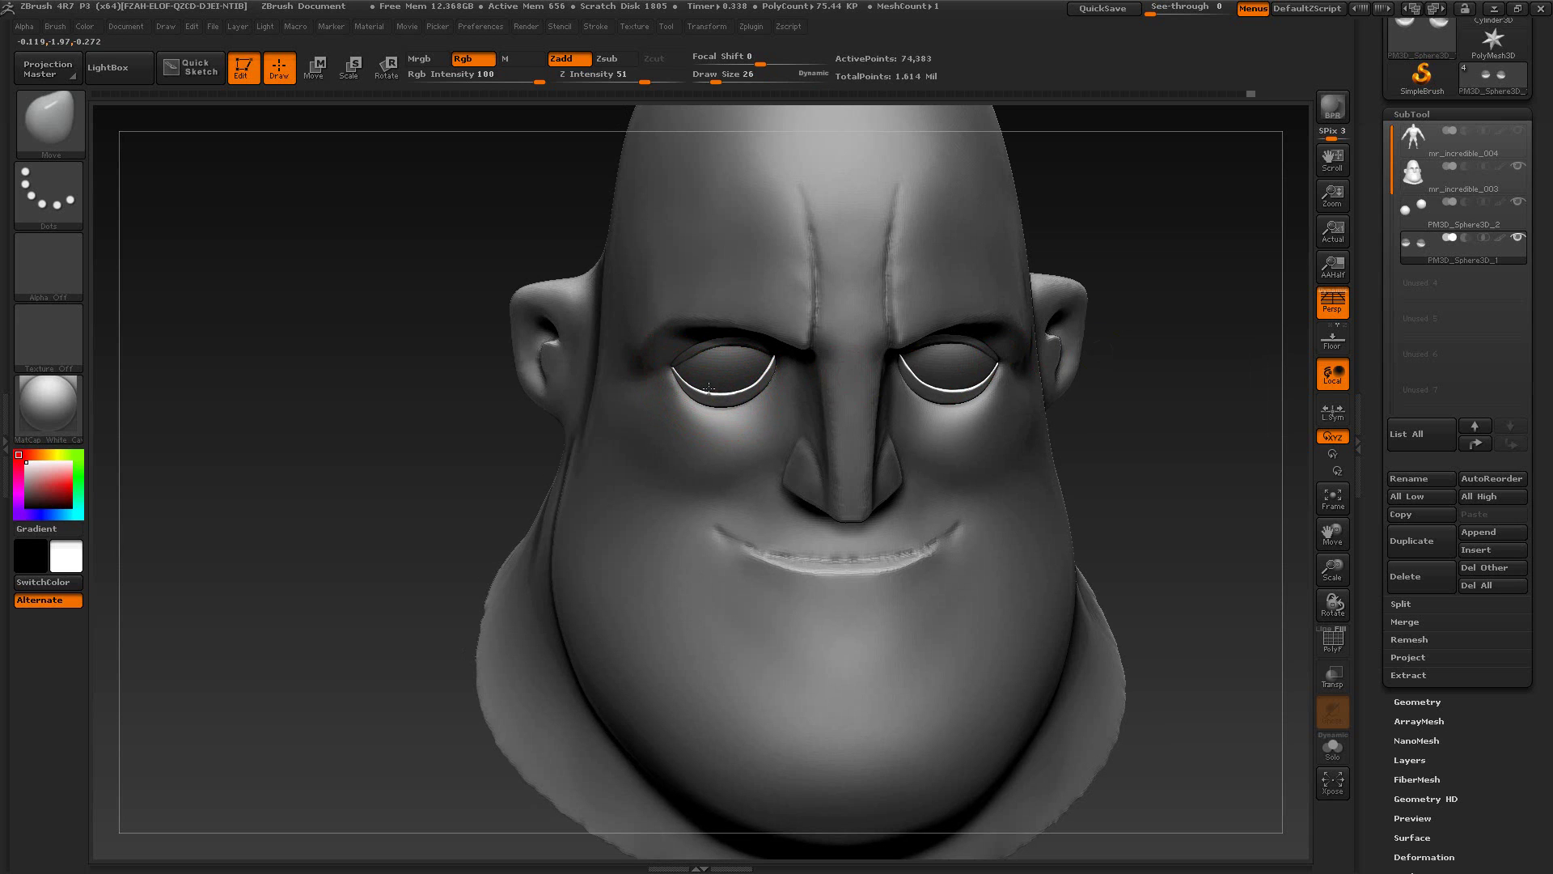
pyautogui.moveTo(448, 504)
pyautogui.mouseDown()
pyautogui.moveTo(444, 406)
pyautogui.moveTo(439, 433)
pyautogui.mouseUp()
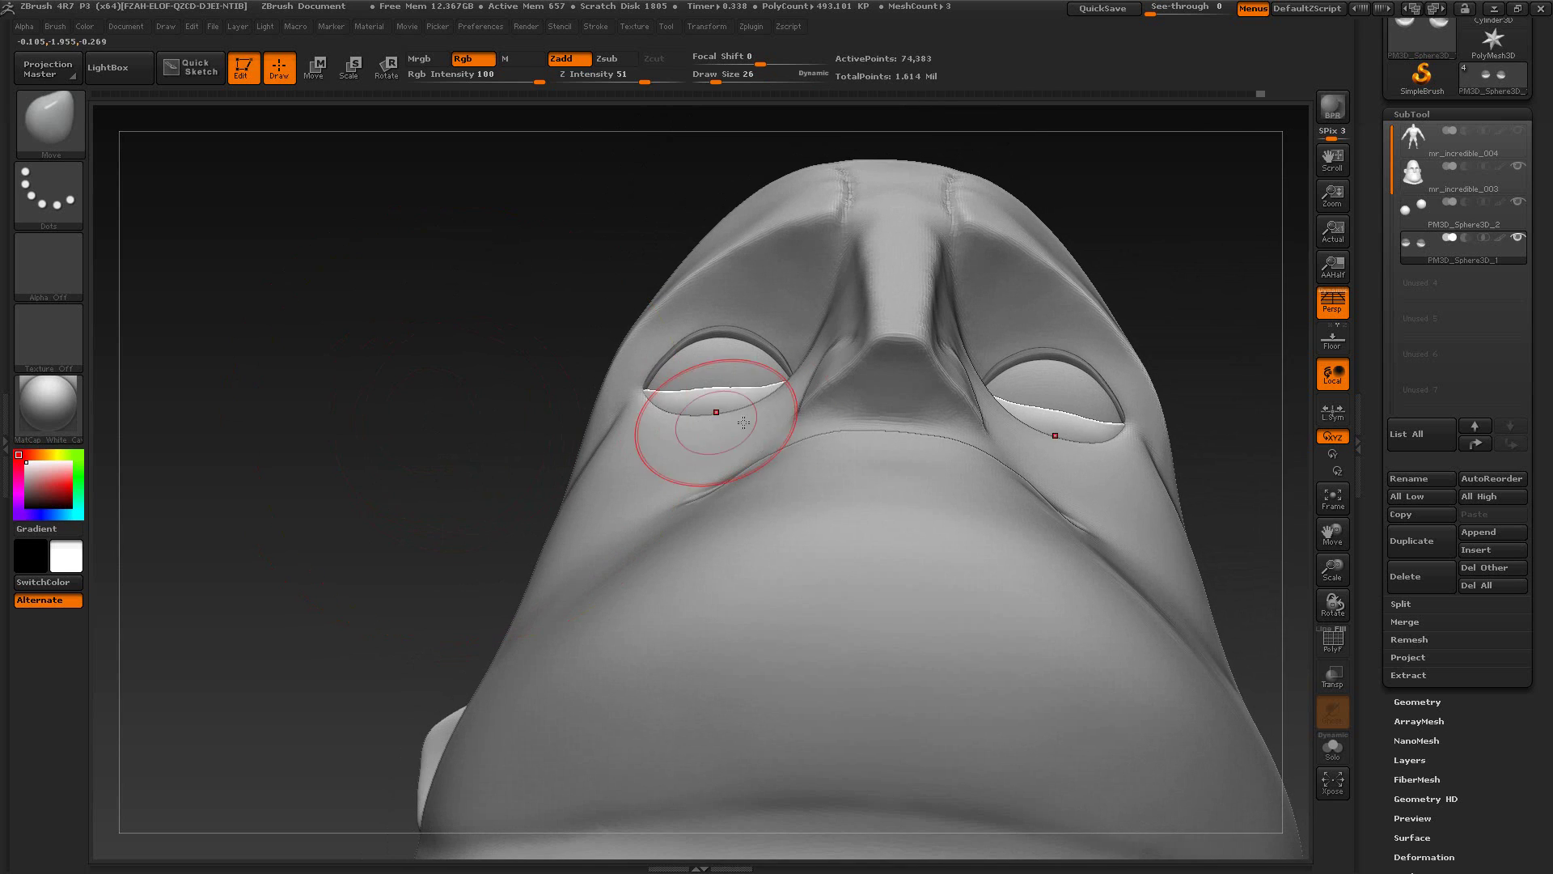
pyautogui.press('s')
pyautogui.moveTo(715, 402); pyautogui.dragTo(705, 402)
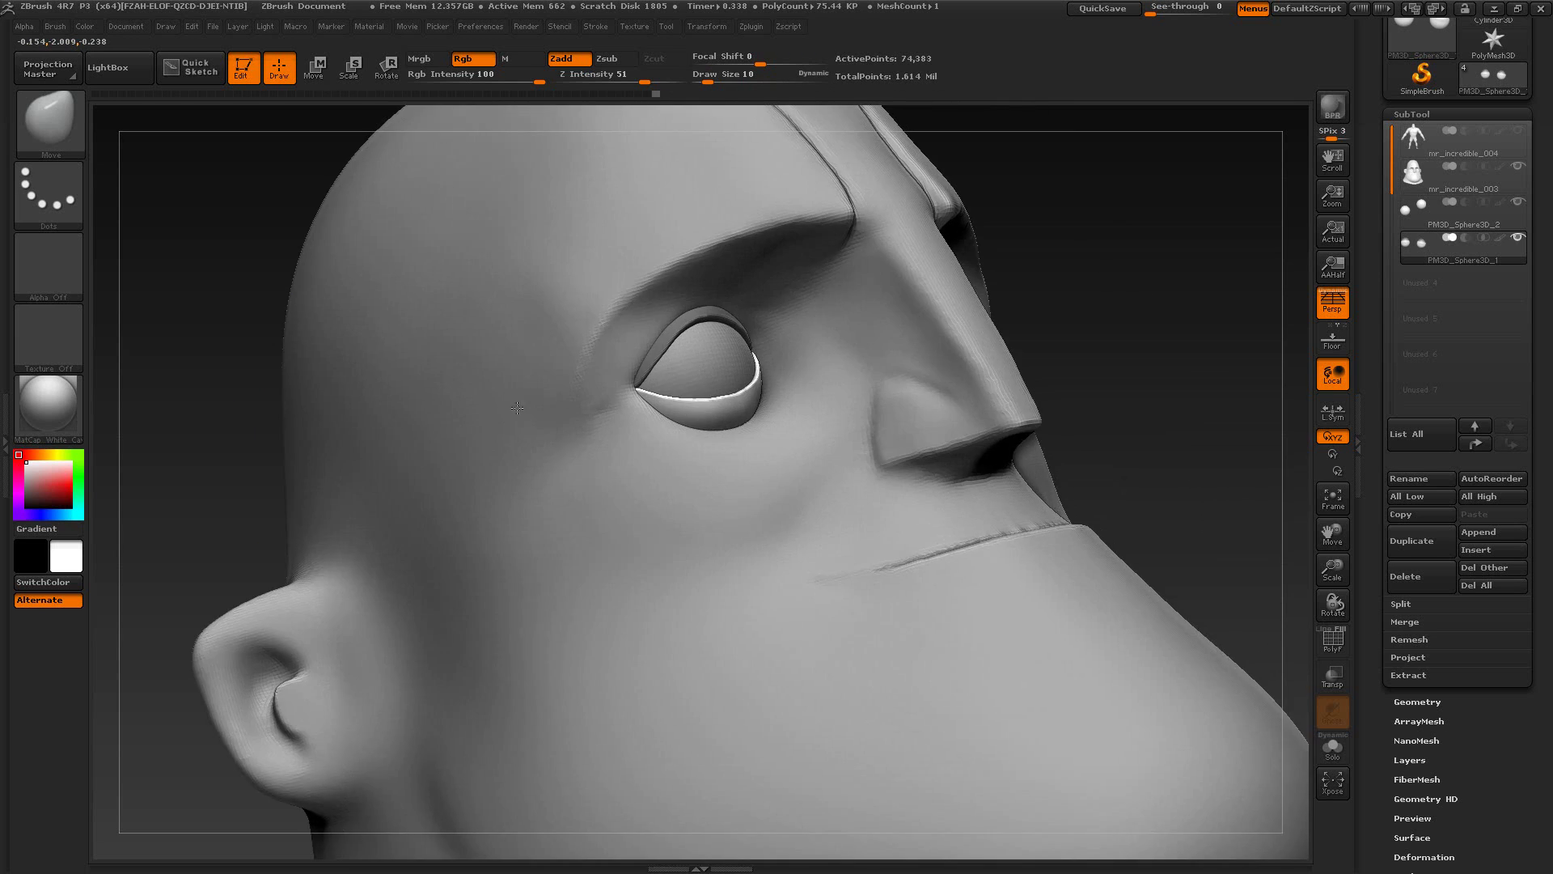
# Step: Turn off perspective and refine the lower eyelid's curve from the front with the Move brush at draw sizes 24 and 17
pyautogui.click(1338, 304)
pyautogui.moveTo(1238, 323)
pyautogui.mouseDown()
pyautogui.moveTo(1092, 397)
pyautogui.moveTo(1134, 379)
pyautogui.moveTo(1117, 374)
pyautogui.mouseUp()
pyautogui.press('s')
pyautogui.moveTo(724, 407); pyautogui.dragTo(732, 422)
pyautogui.moveTo(1147, 243)
pyautogui.mouseDown()
pyautogui.moveTo(1113, 194)
pyautogui.moveTo(1085, 215)
pyautogui.mouseUp()
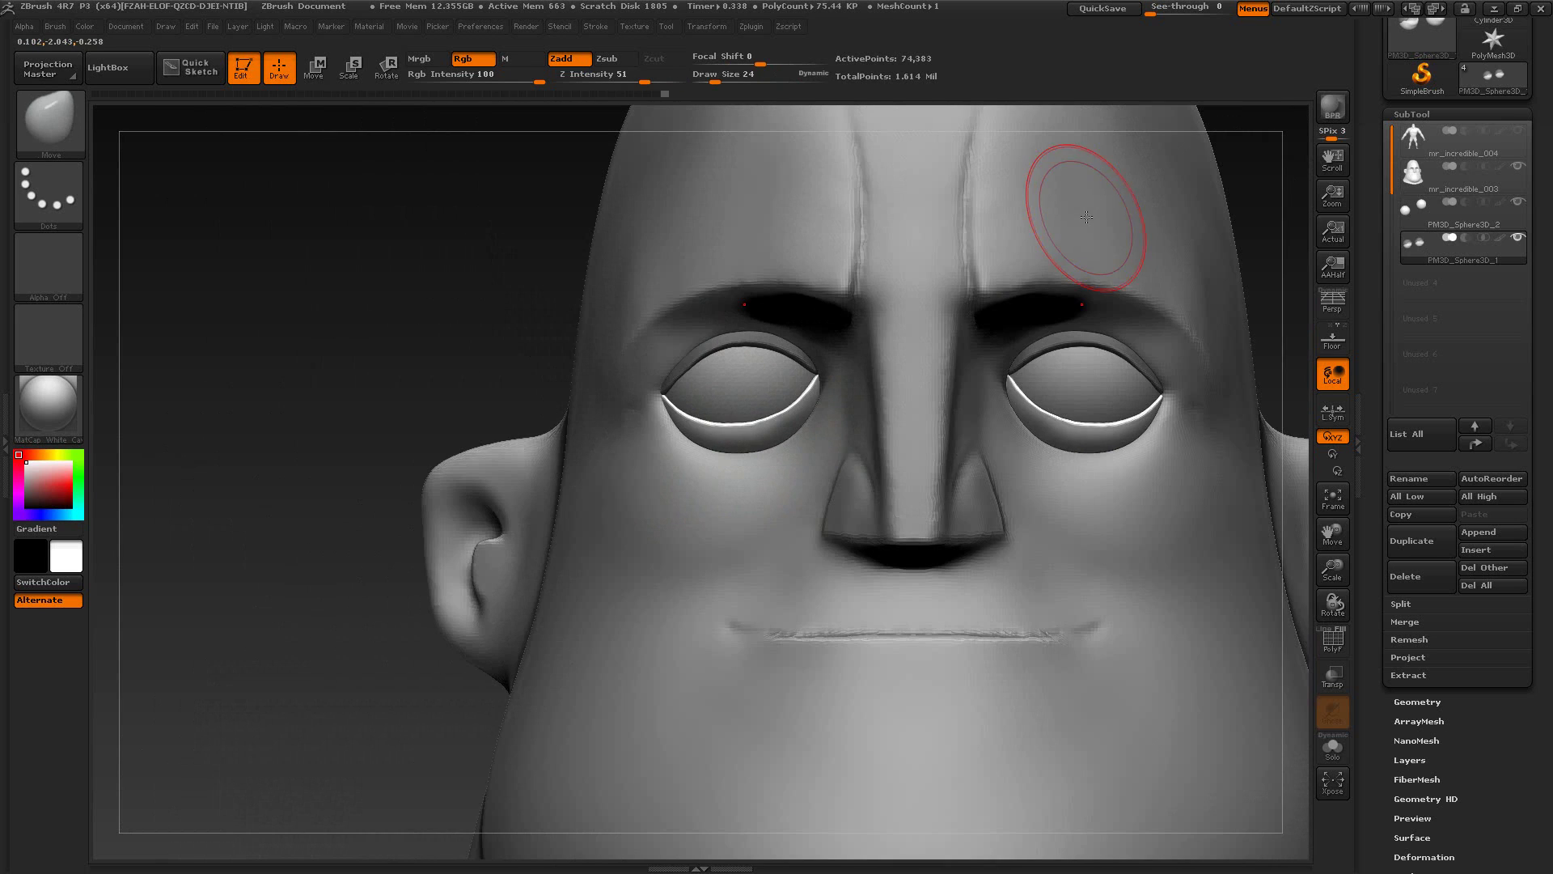
pyautogui.moveTo(735, 462); pyautogui.dragTo(737, 465)
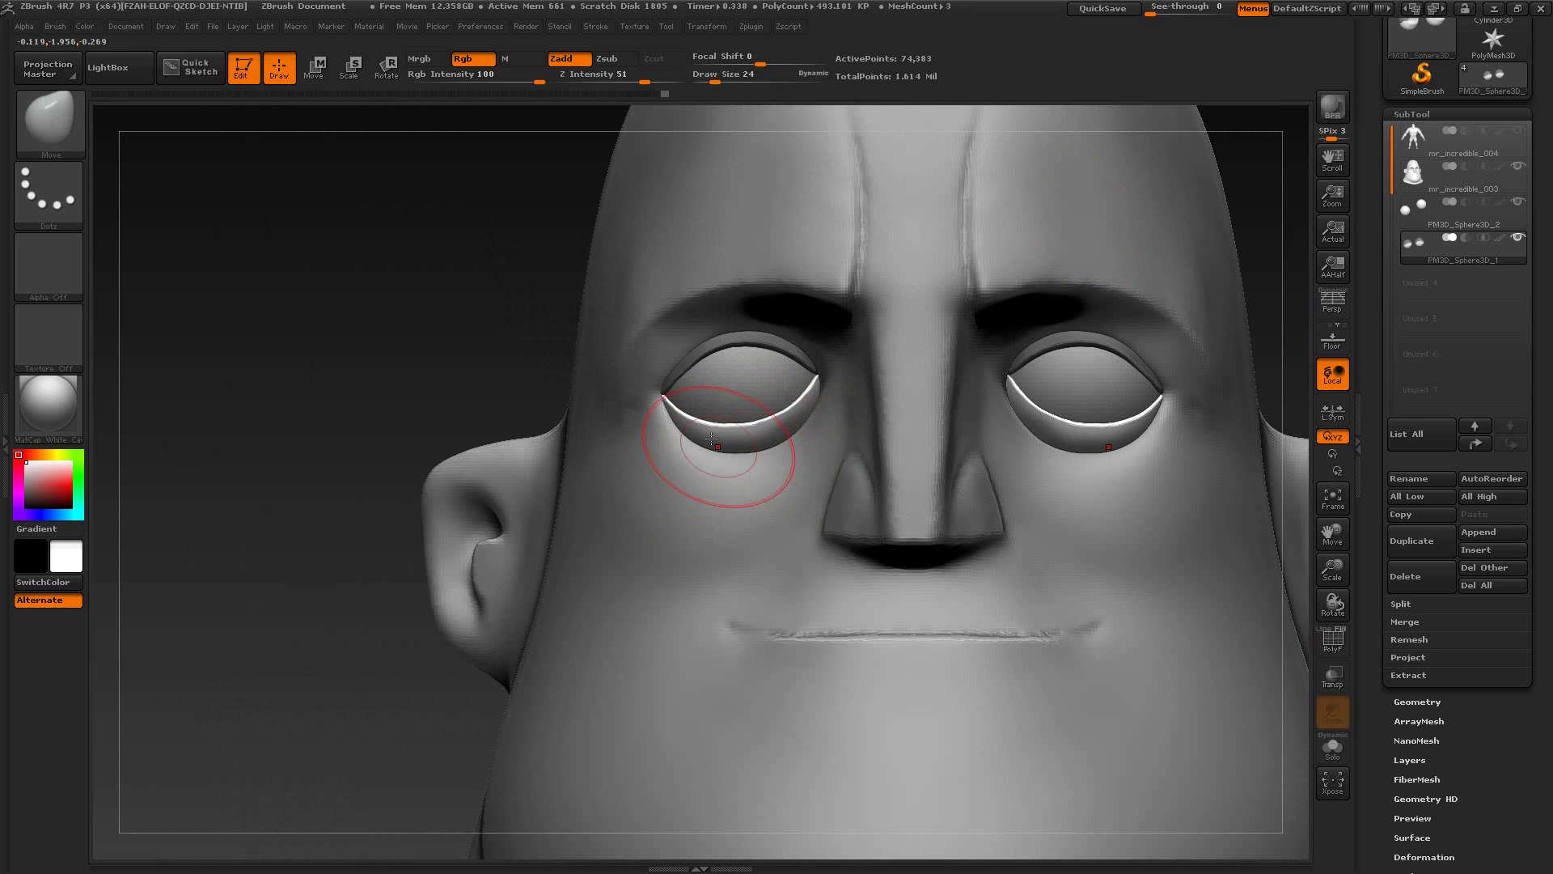
pyautogui.moveTo(665, 392); pyautogui.dragTo(749, 405)
pyautogui.press('s')
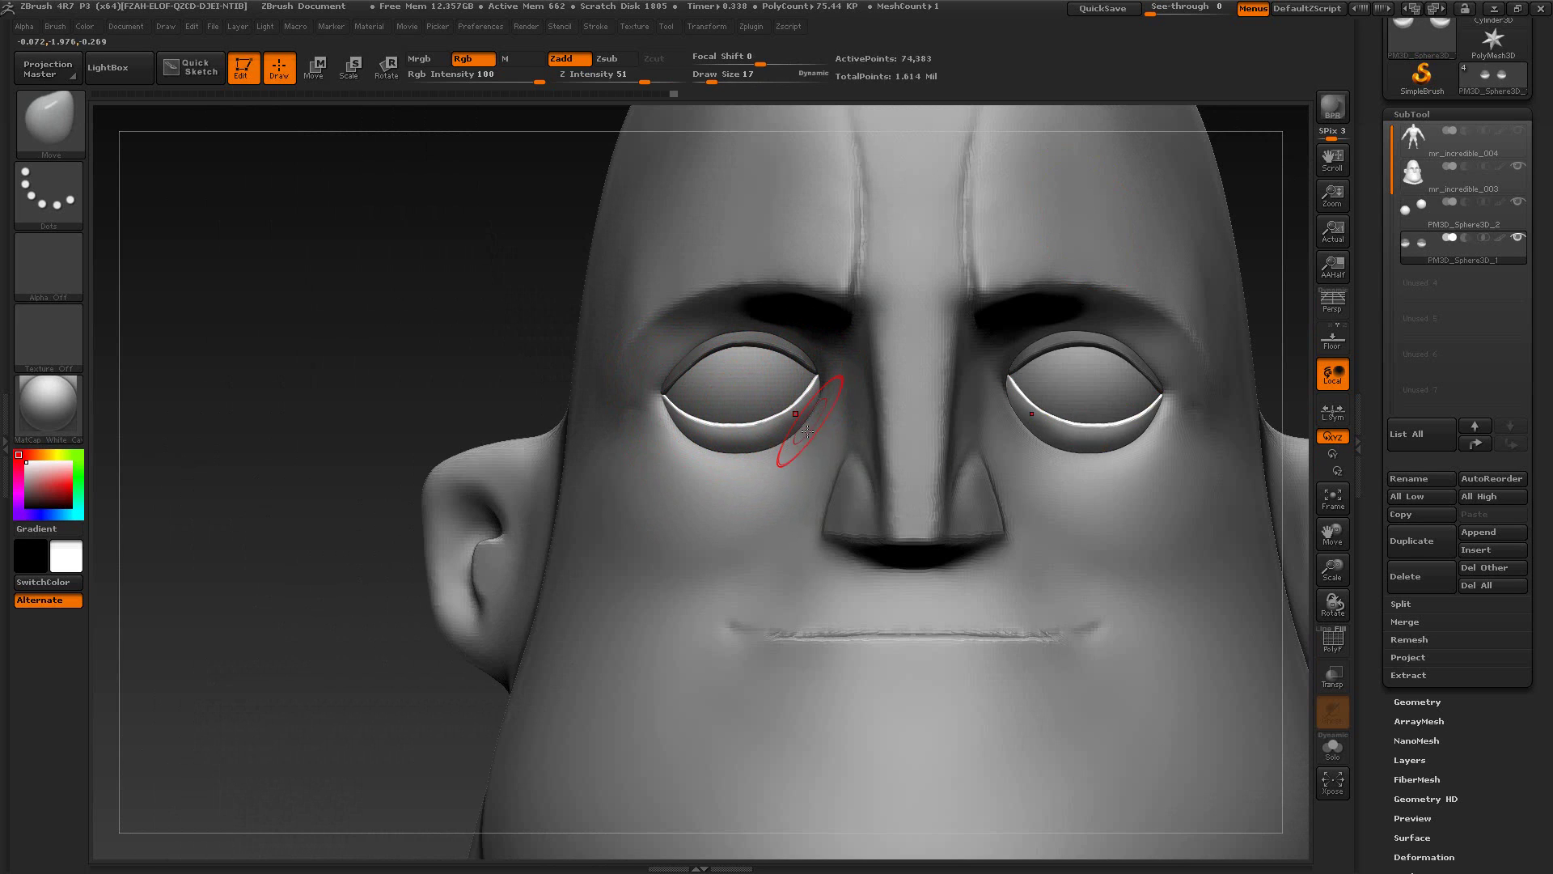
# Step: Invert the mask to adjust the upper eyelid's edge from below with the Move brush, and clear the mask
pyautogui.keyDown('ctrl'); pyautogui.click(388, 349); pyautogui.keyUp('ctrl')
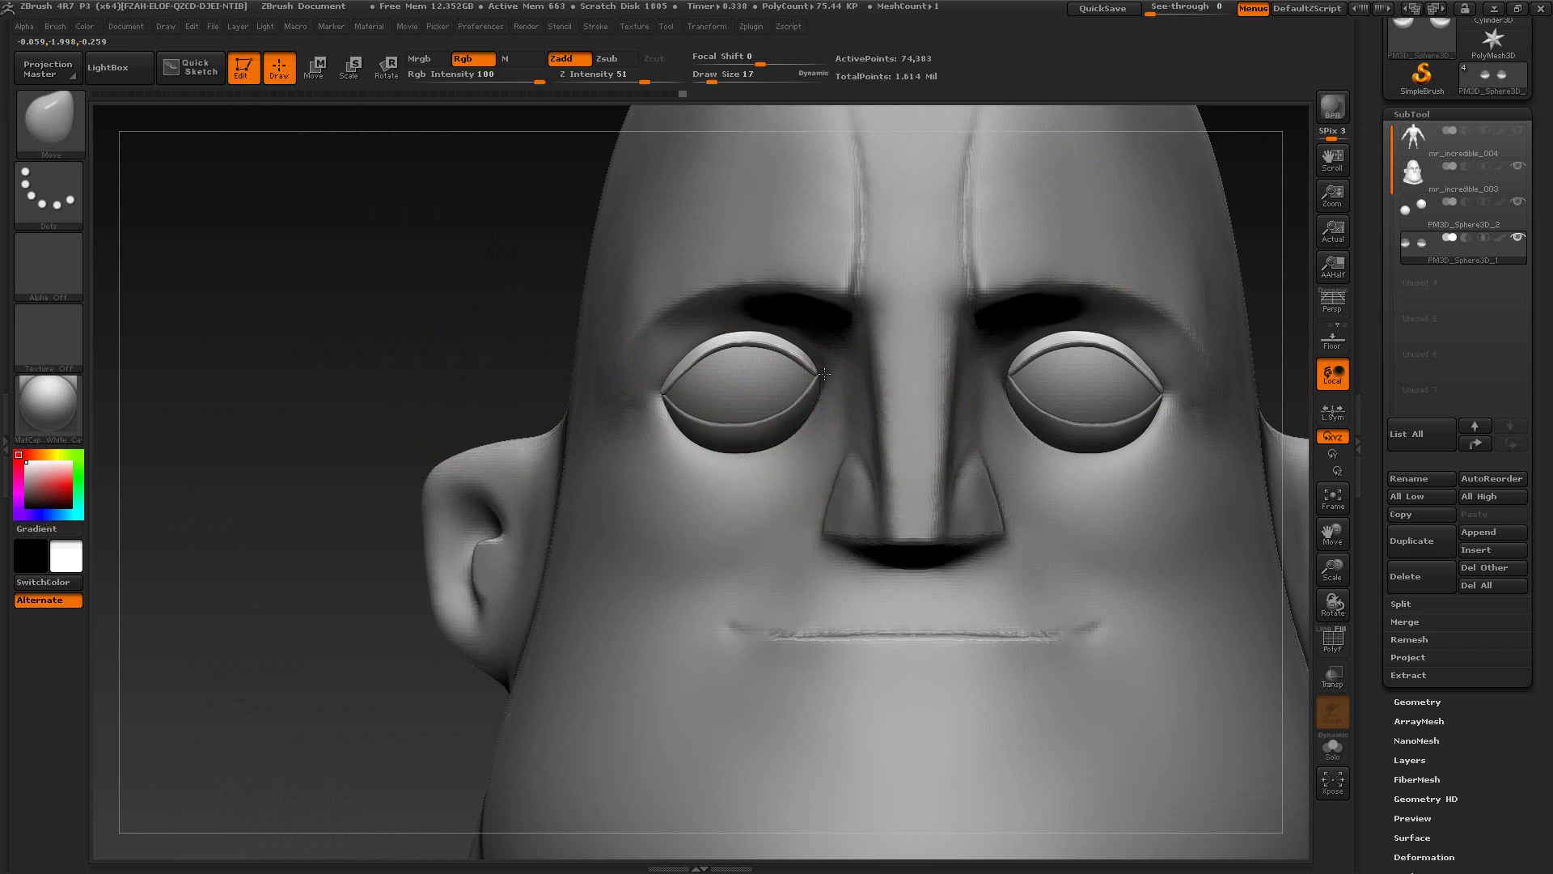
pyautogui.moveTo(437, 431); pyautogui.dragTo(368, 441)
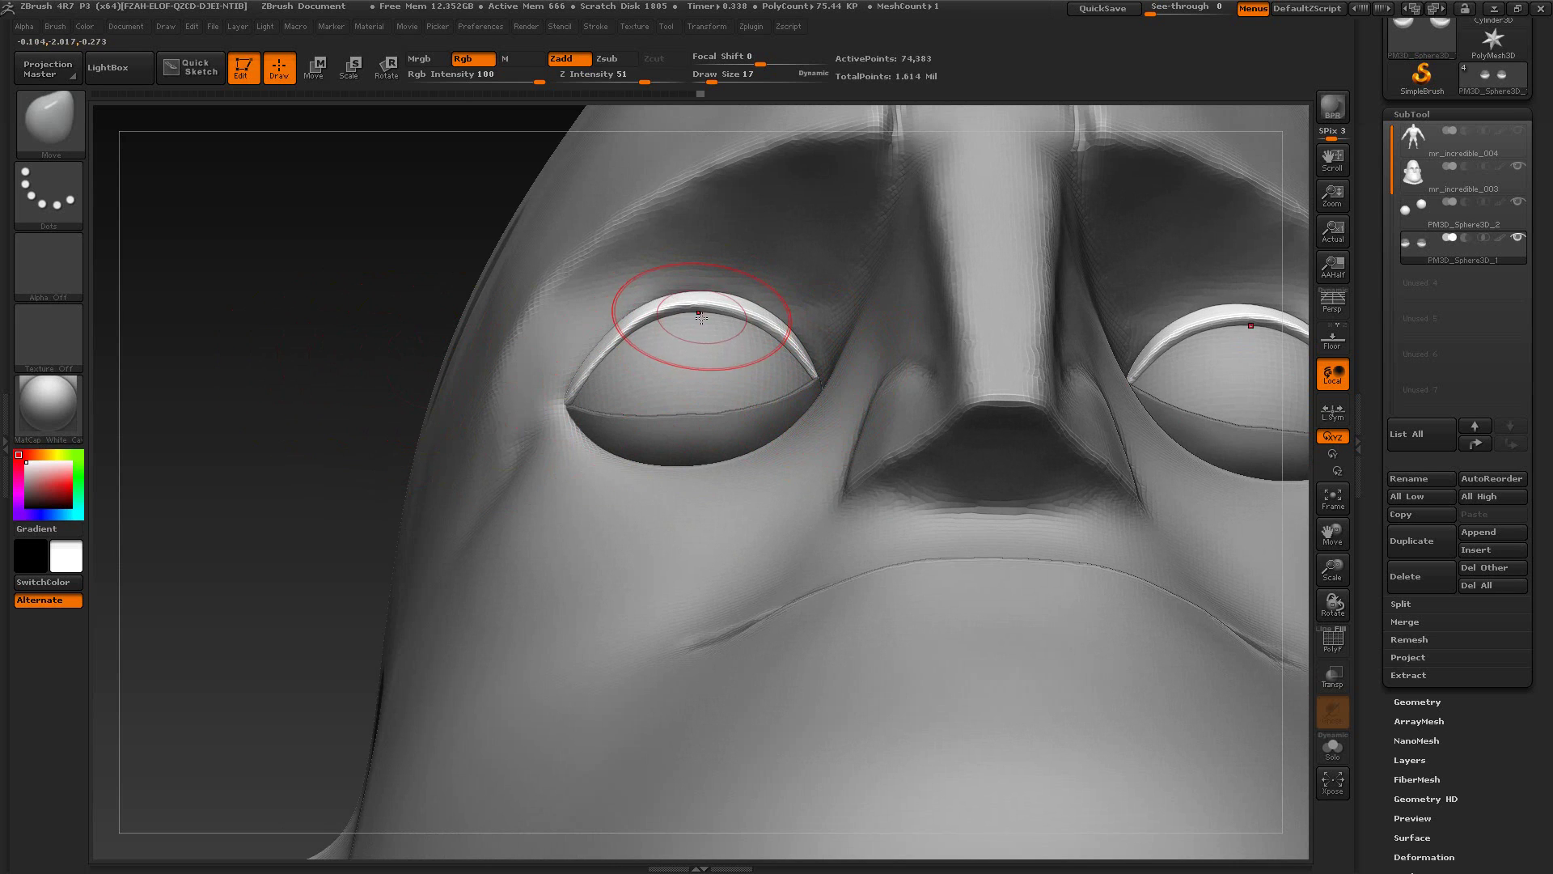
pyautogui.moveTo(296, 438); pyautogui.dragTo(316, 513)
pyautogui.moveTo(370, 336)
pyautogui.keyDown('ctrl'); pyautogui.mouseDown()
pyautogui.moveTo(399, 364)
pyautogui.moveTo(489, 361)
pyautogui.mouseUp(); pyautogui.keyUp('ctrl')
pyautogui.press('ctrl')
pyautogui.moveTo(1040, 384)
pyautogui.mouseDown()
pyautogui.moveTo(987, 372)
pyautogui.moveTo(1006, 364)
pyautogui.moveTo(1003, 323)
pyautogui.moveTo(1141, 308)
pyautogui.mouseUp()
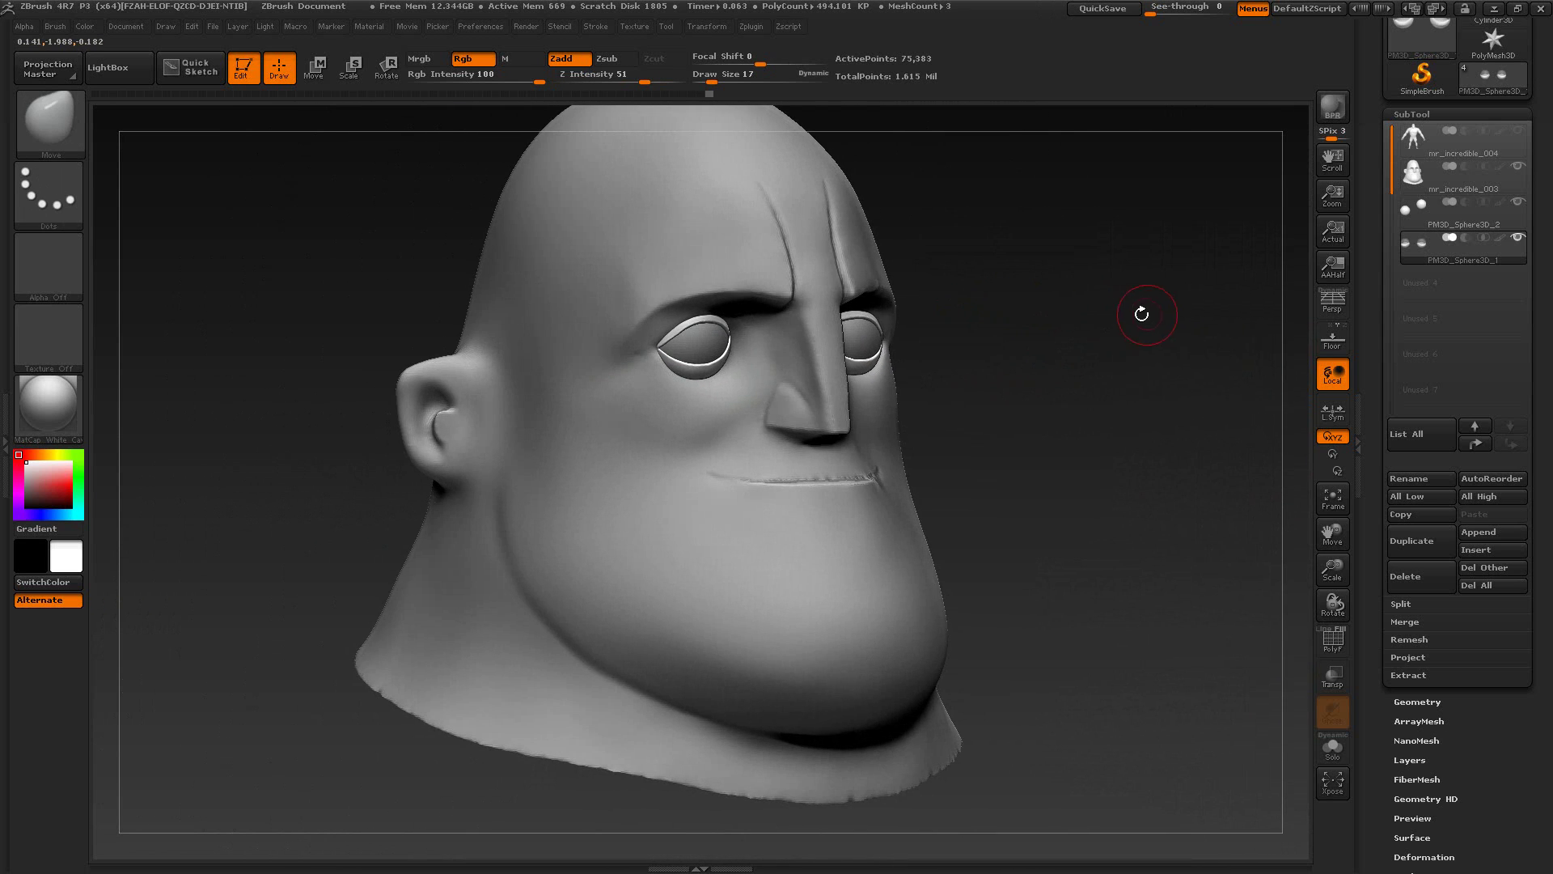
# Step: Carve a crease outward from the outer eye corner on the mr_incredible_003 head with the Dam_Standard brush at draw size 13
pyautogui.click(1508, 240)
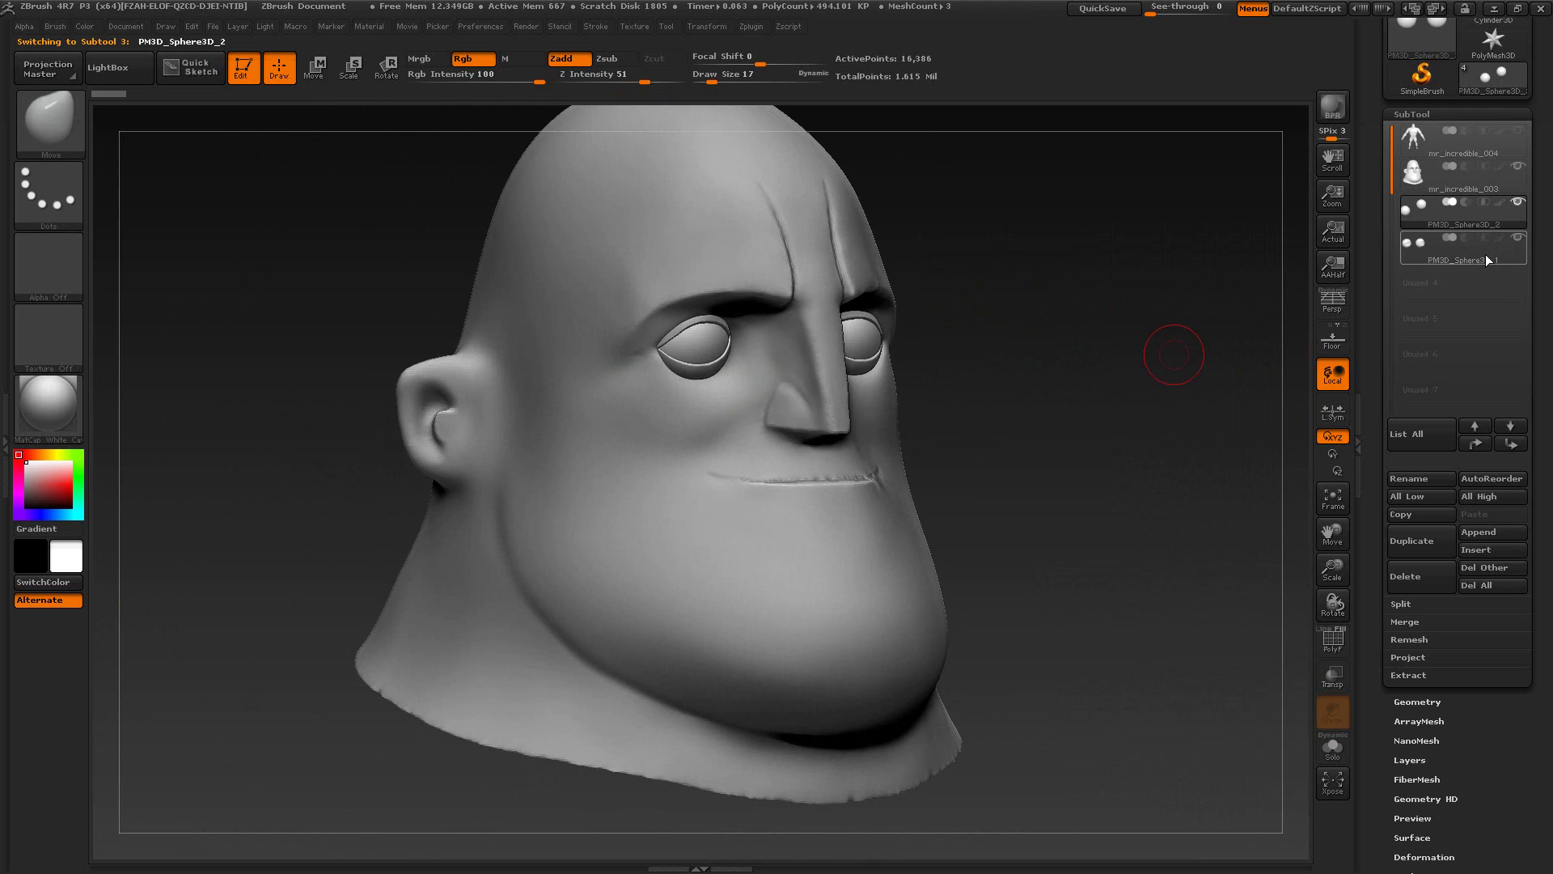
pyautogui.click(1519, 187)
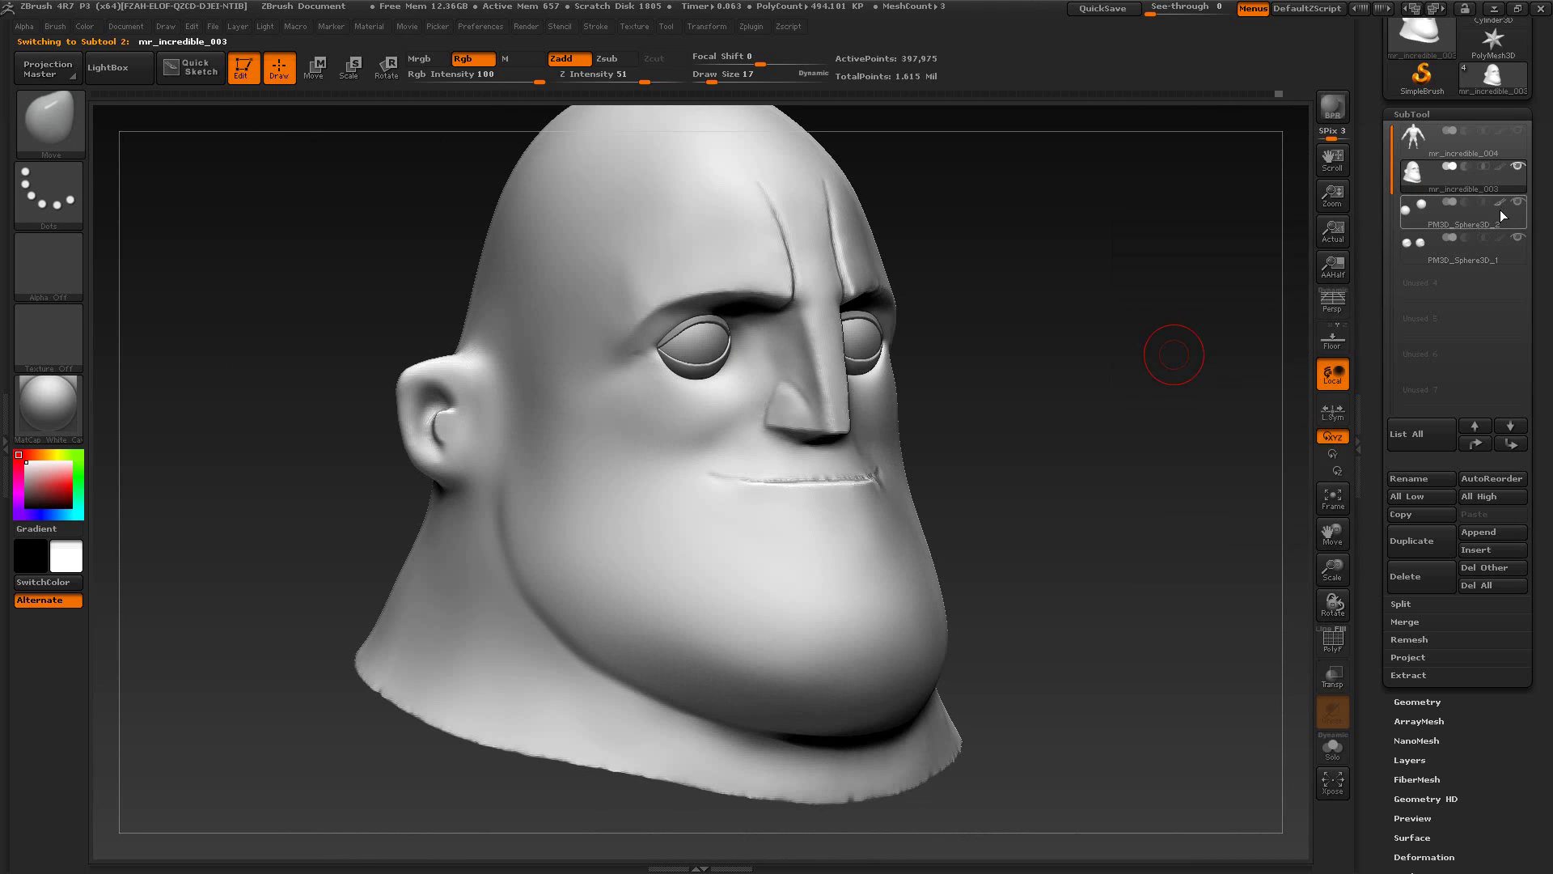
pyautogui.moveTo(1085, 409); pyautogui.dragTo(1099, 498)
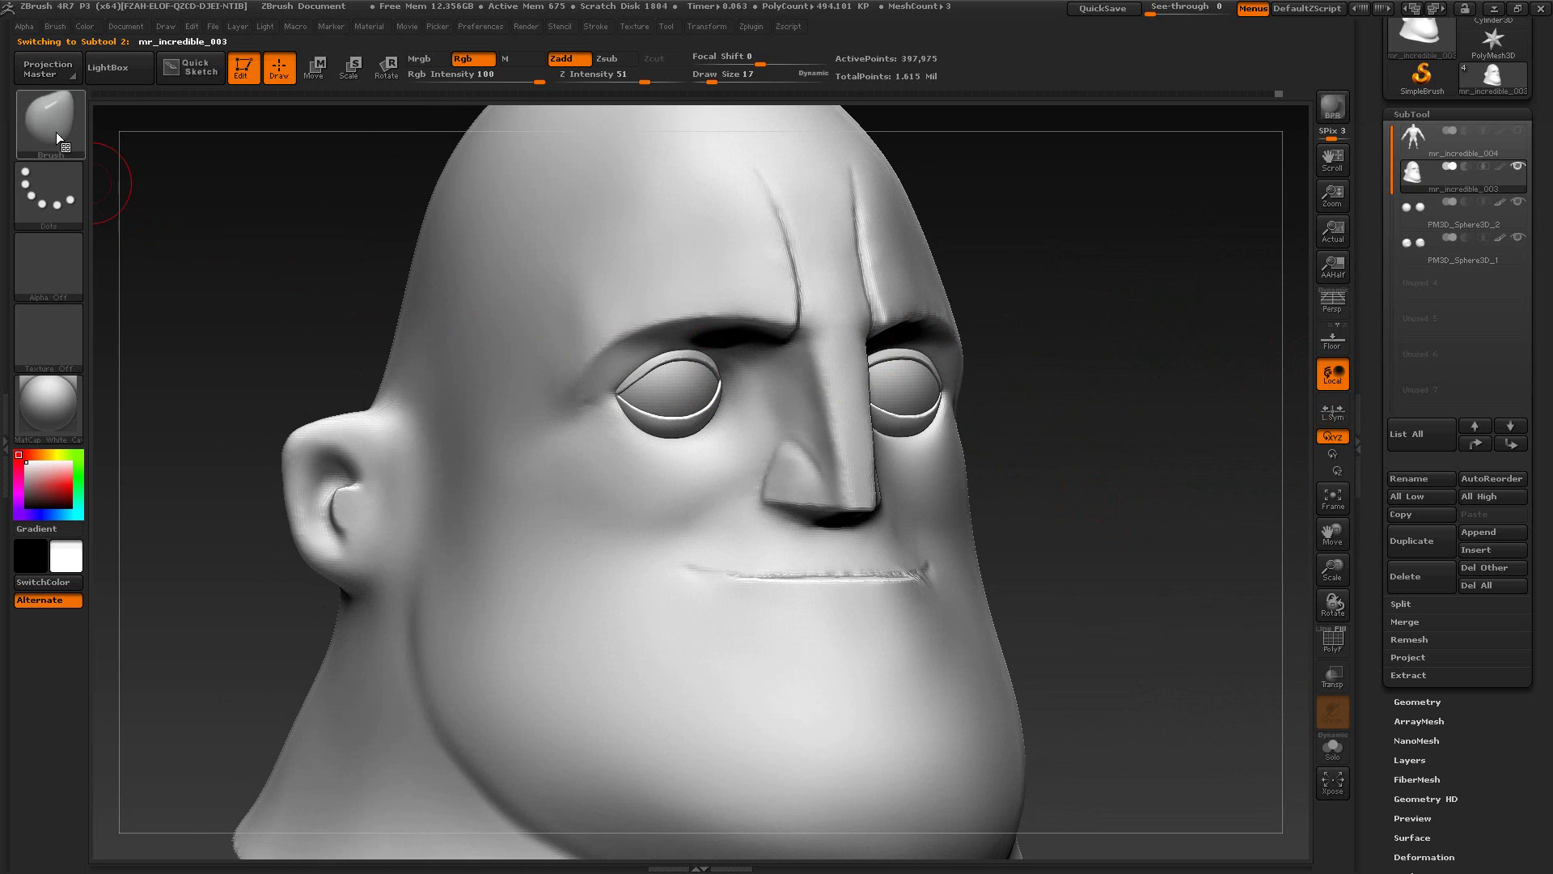
pyautogui.click(50, 122)
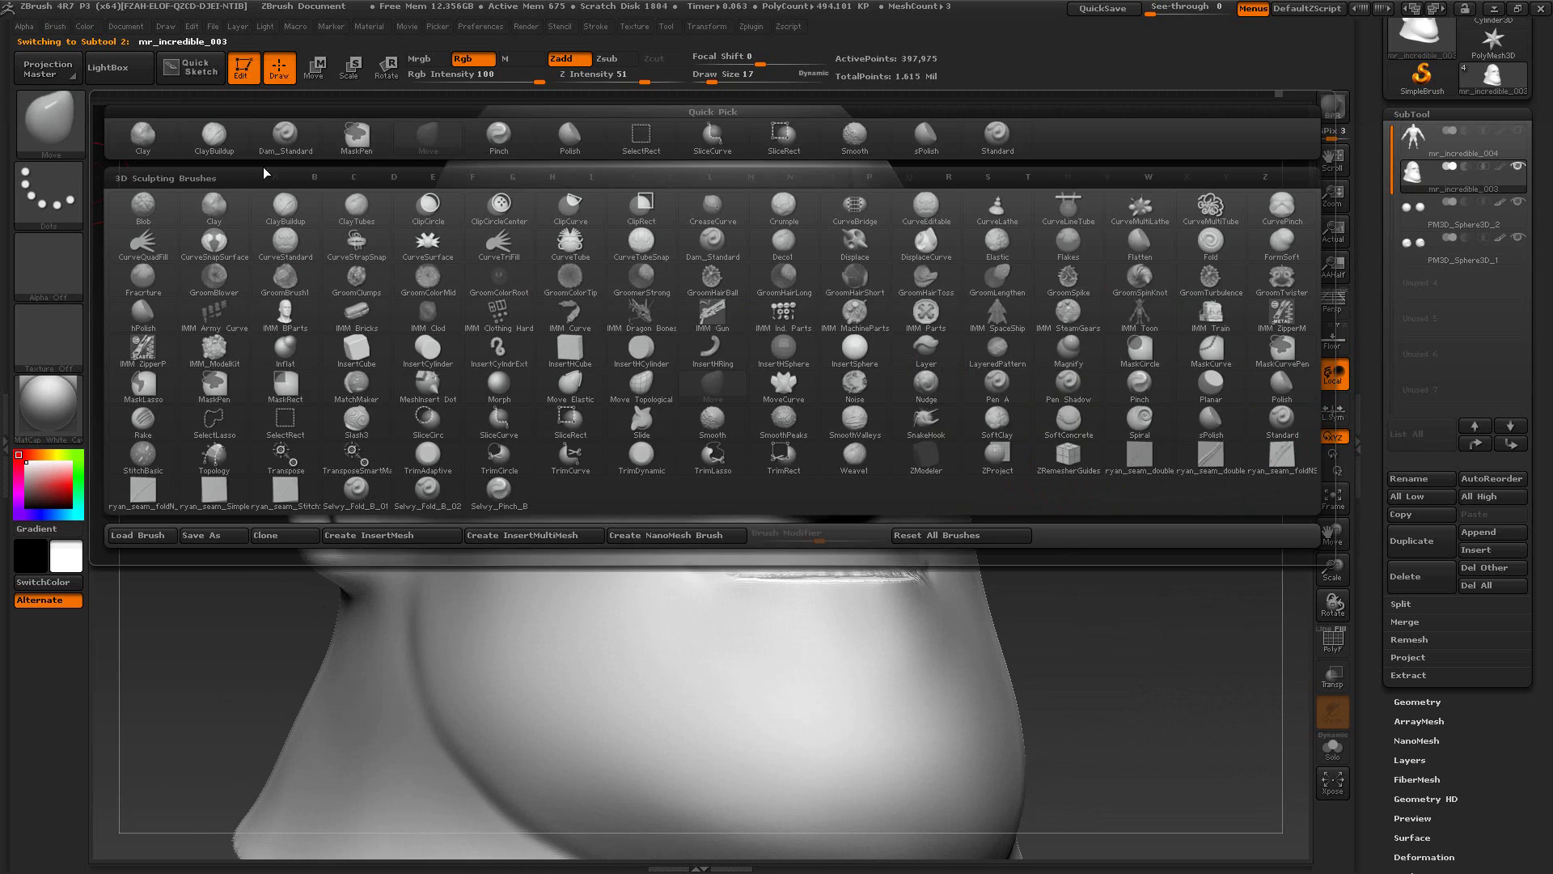
pyautogui.click(285, 138)
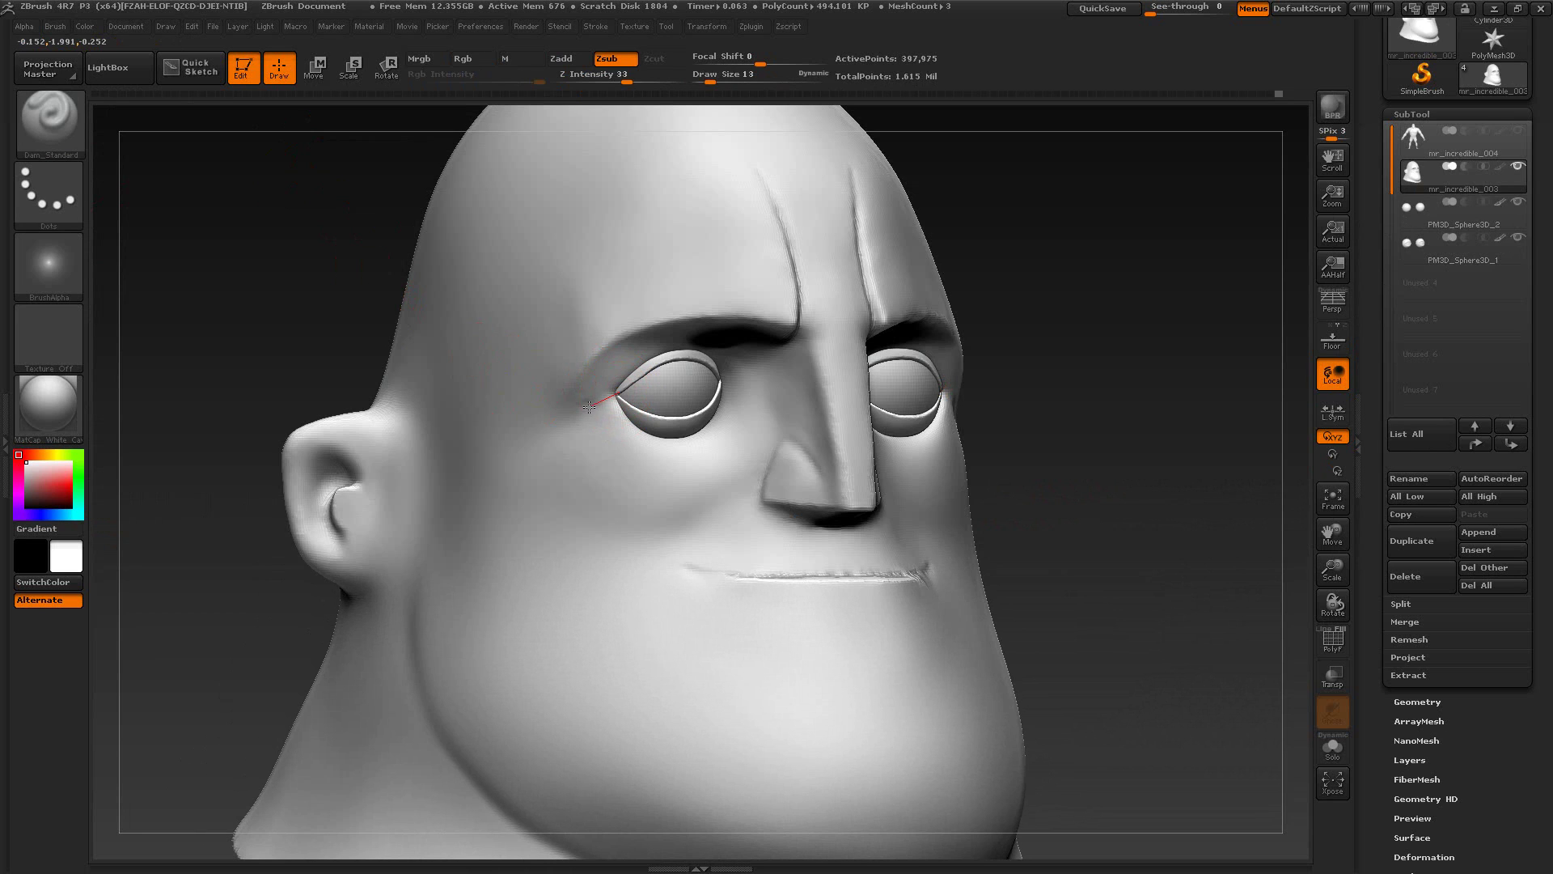
pyautogui.moveTo(568, 411); pyautogui.dragTo(513, 409)
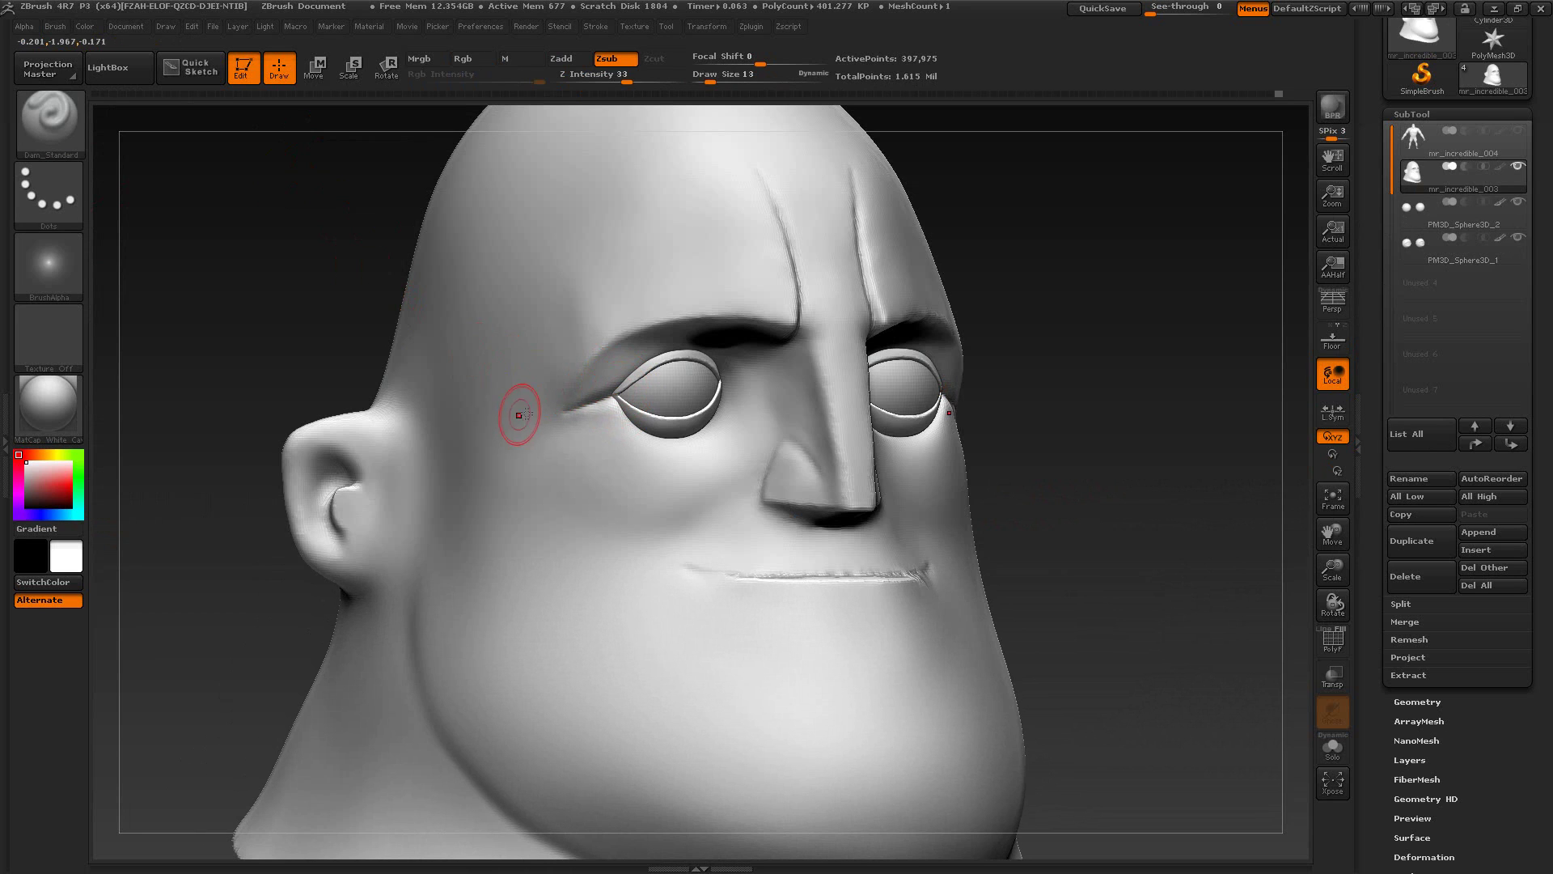
# Step: Carve a finer crease from the outer eye corner toward the temple with Dam_Standard at draw size 6
pyautogui.moveTo(1133, 350)
pyautogui.keyDown('shift'); pyautogui.mouseDown()
pyautogui.moveTo(1116, 361)
pyautogui.moveTo(1151, 335)
pyautogui.moveTo(1139, 347)
pyautogui.mouseUp(); pyautogui.keyUp('shift')
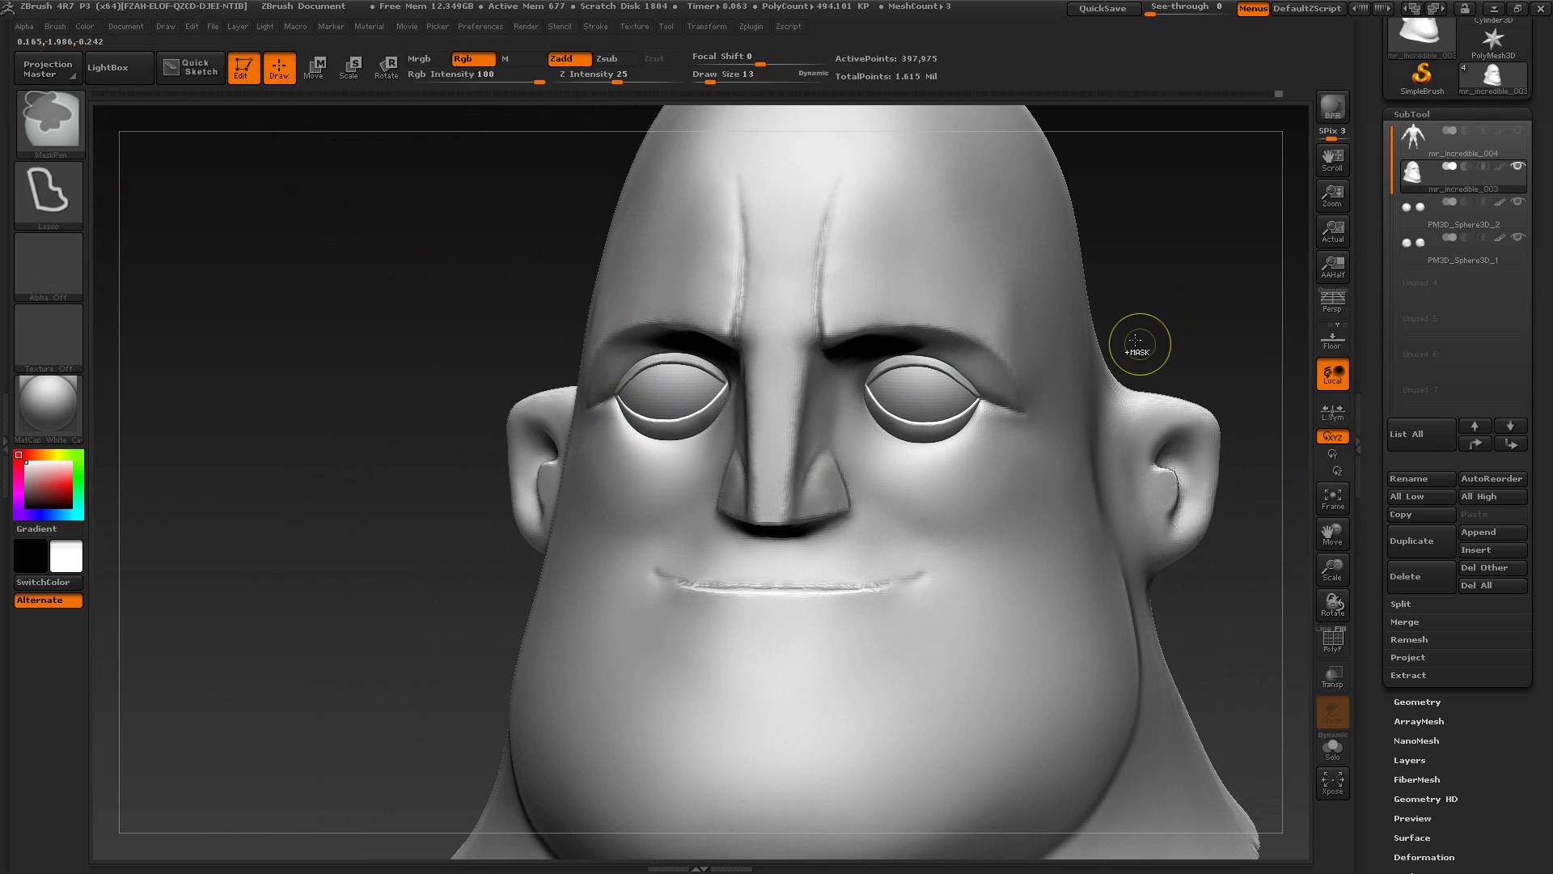
pyautogui.press('s')
pyautogui.moveTo(987, 398); pyautogui.dragTo(986, 398)
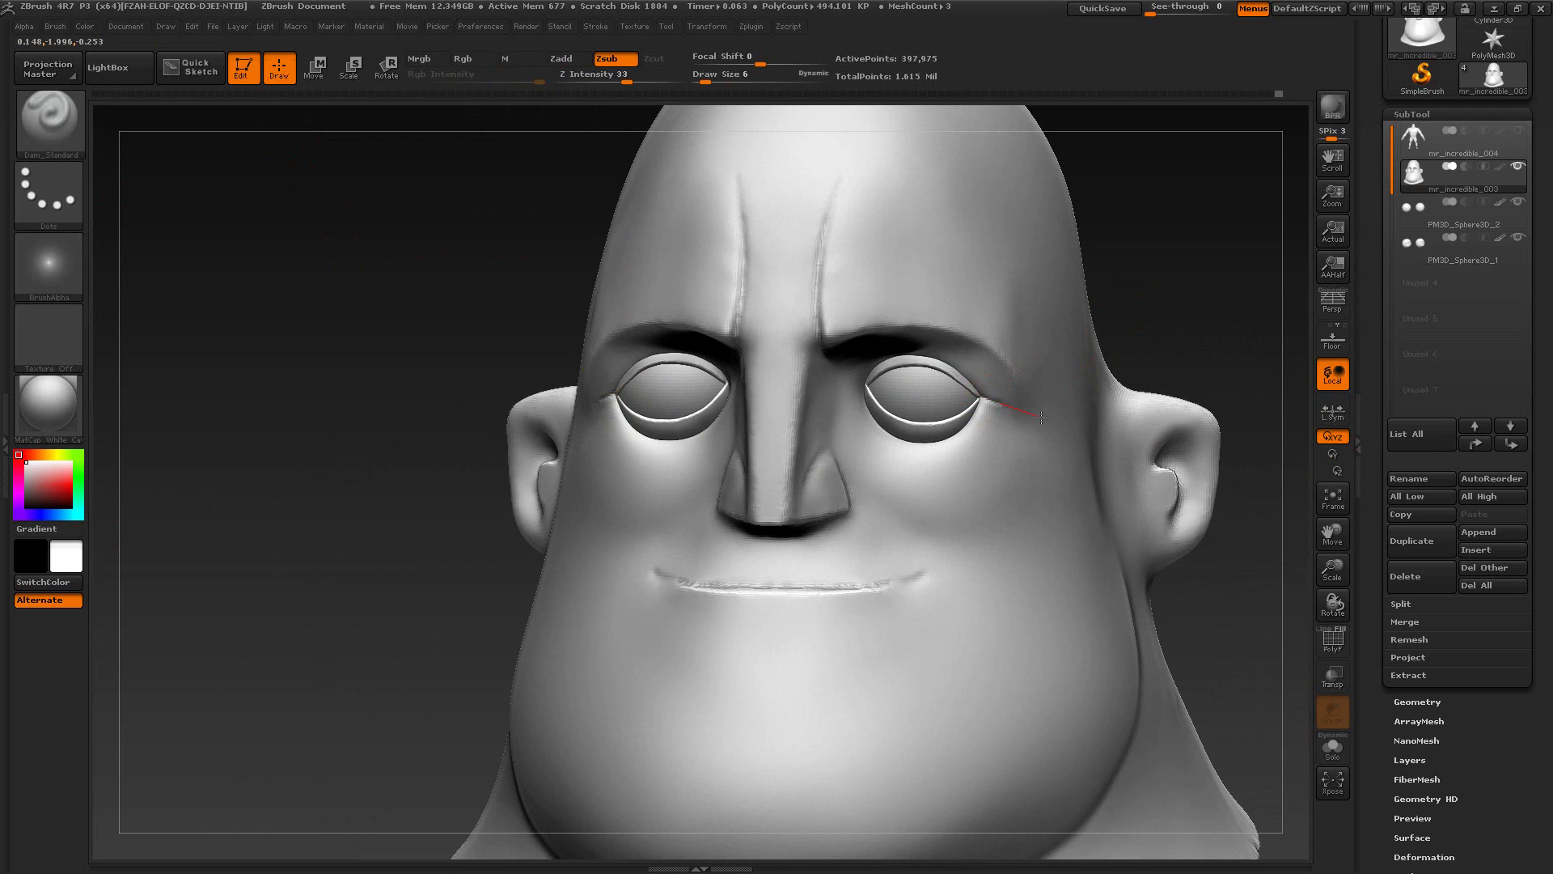
pyautogui.moveTo(1054, 420); pyautogui.dragTo(1061, 423)
pyautogui.moveTo(1165, 328)
pyautogui.mouseDown()
pyautogui.moveTo(1203, 294)
pyautogui.moveTo(1173, 305)
pyautogui.mouseUp()
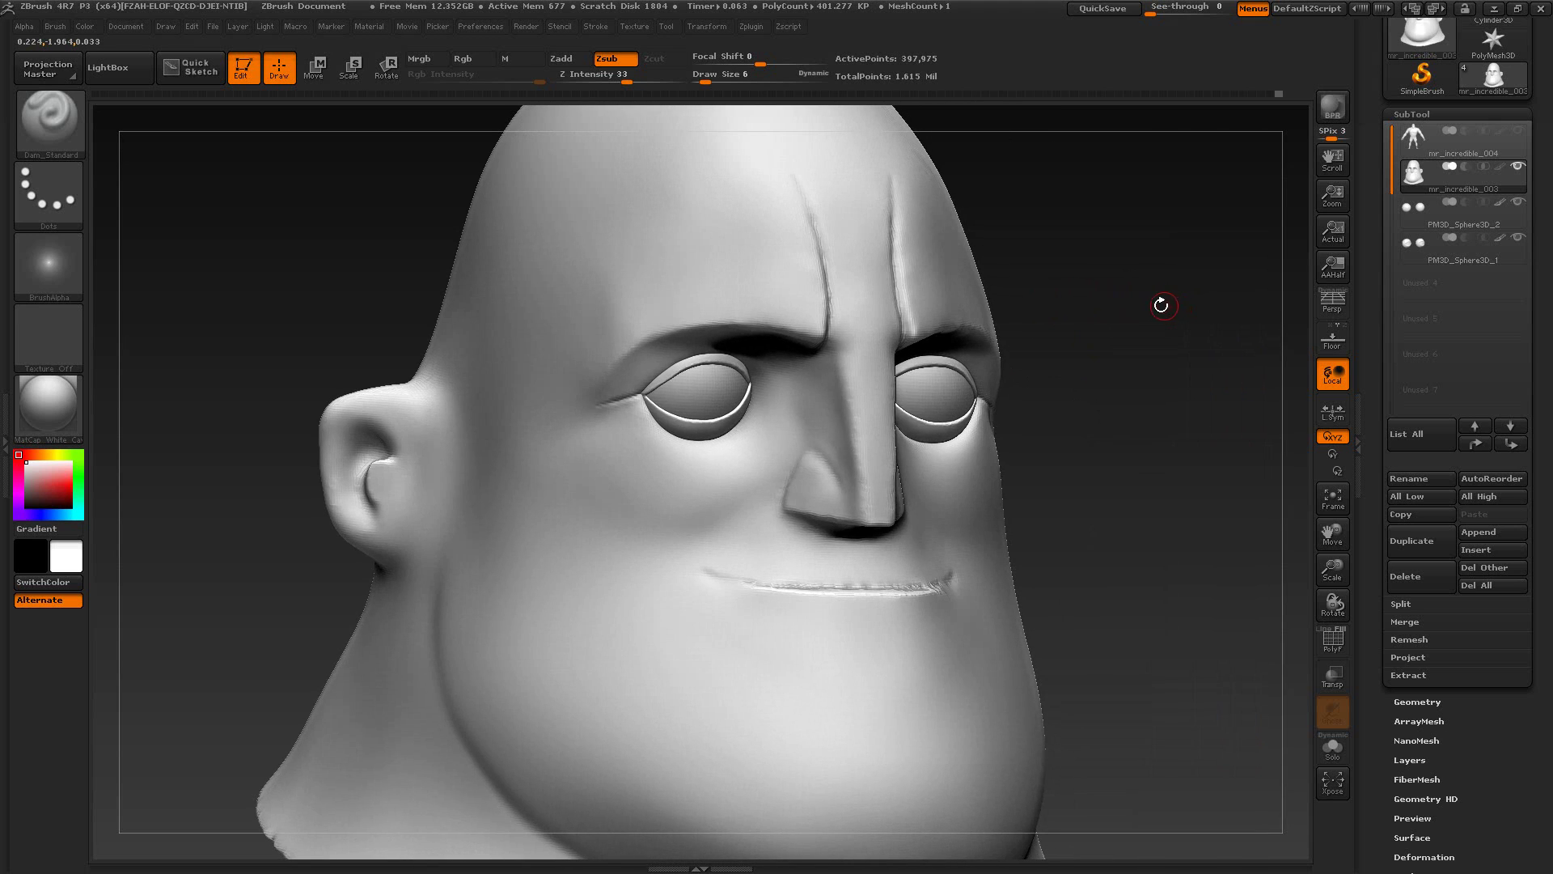
# Step: Restore the Cust1 reference view and compare the eyelids and eye-corner creases with the masked portrait in XnView
pyautogui.hotkey('alt', 'Tab')
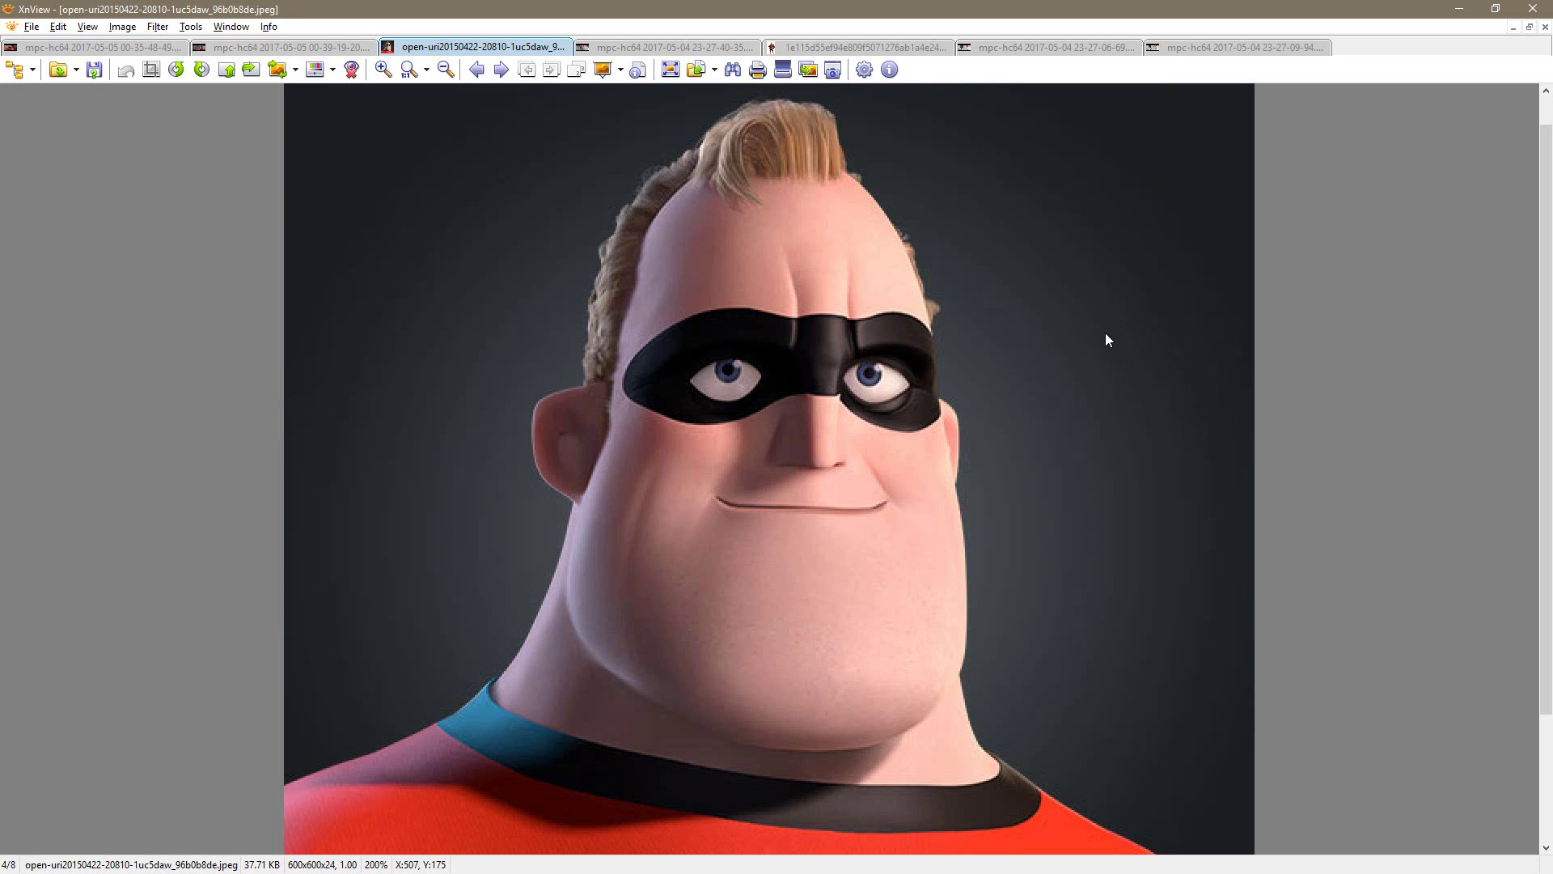
pyautogui.hotkey('alt', 'Tab')
pyautogui.keyDown('shift'); pyautogui.moveTo(1095, 348); pyautogui.dragTo(1097, 322); pyautogui.keyUp('shift')
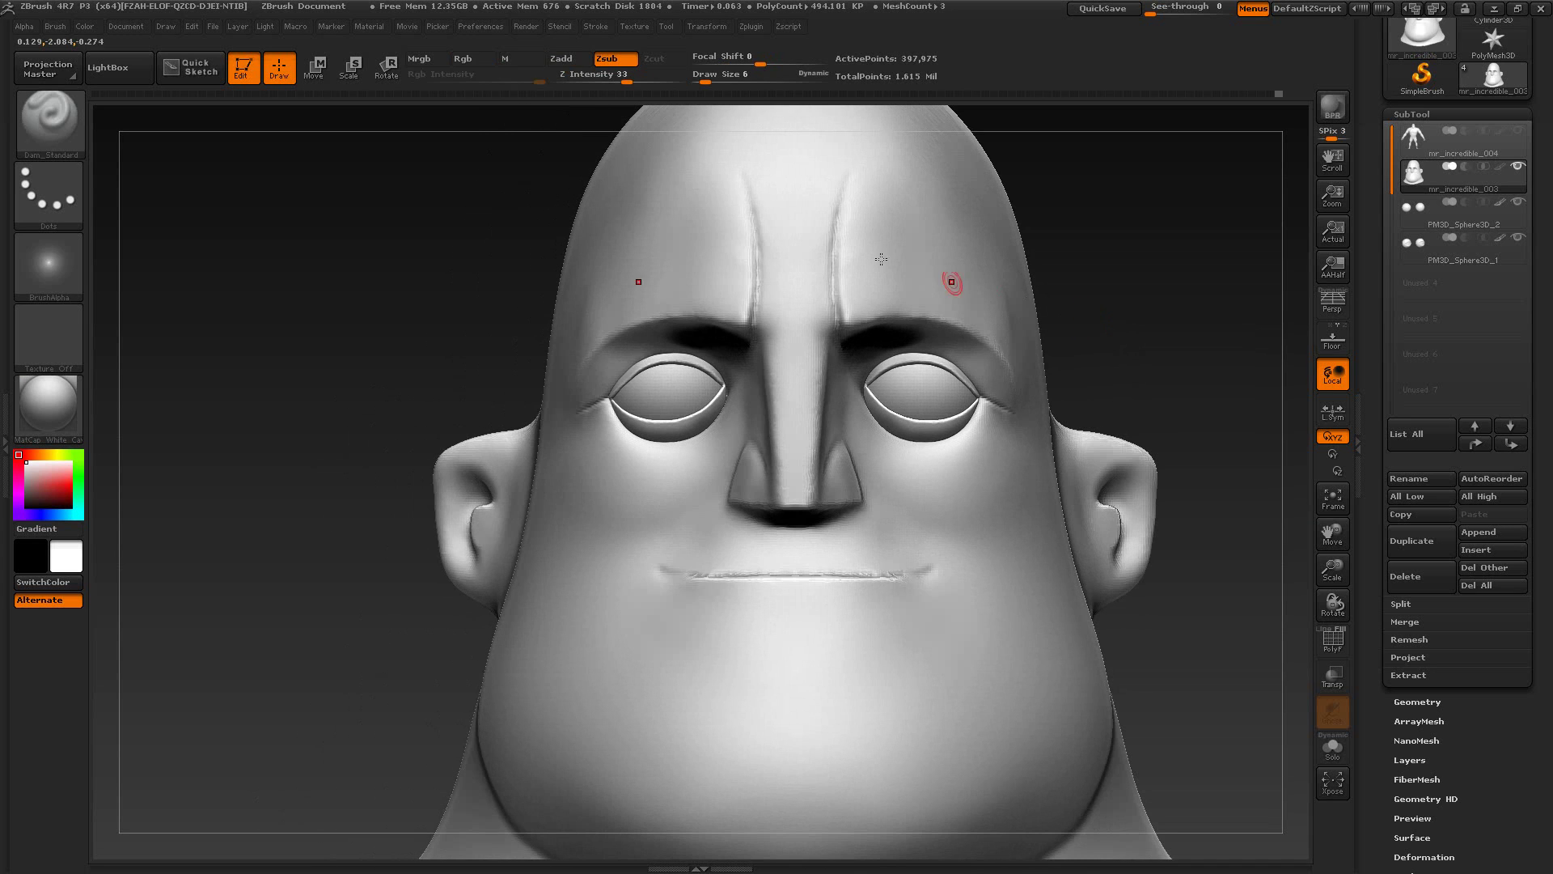
pyautogui.click(639, 26)
pyautogui.click(725, 369)
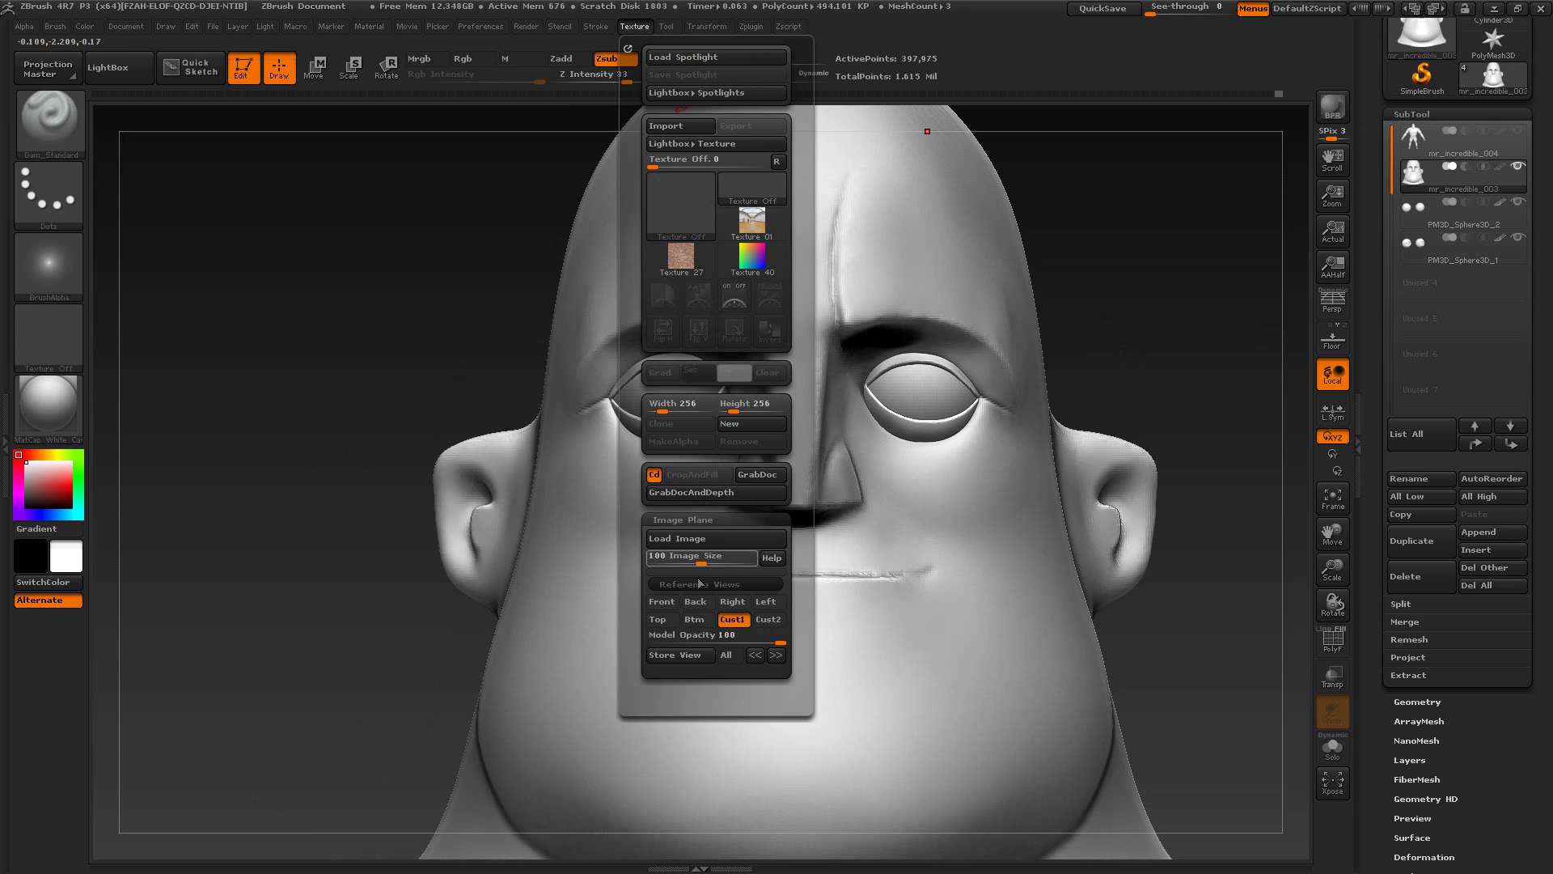
pyautogui.click(730, 619)
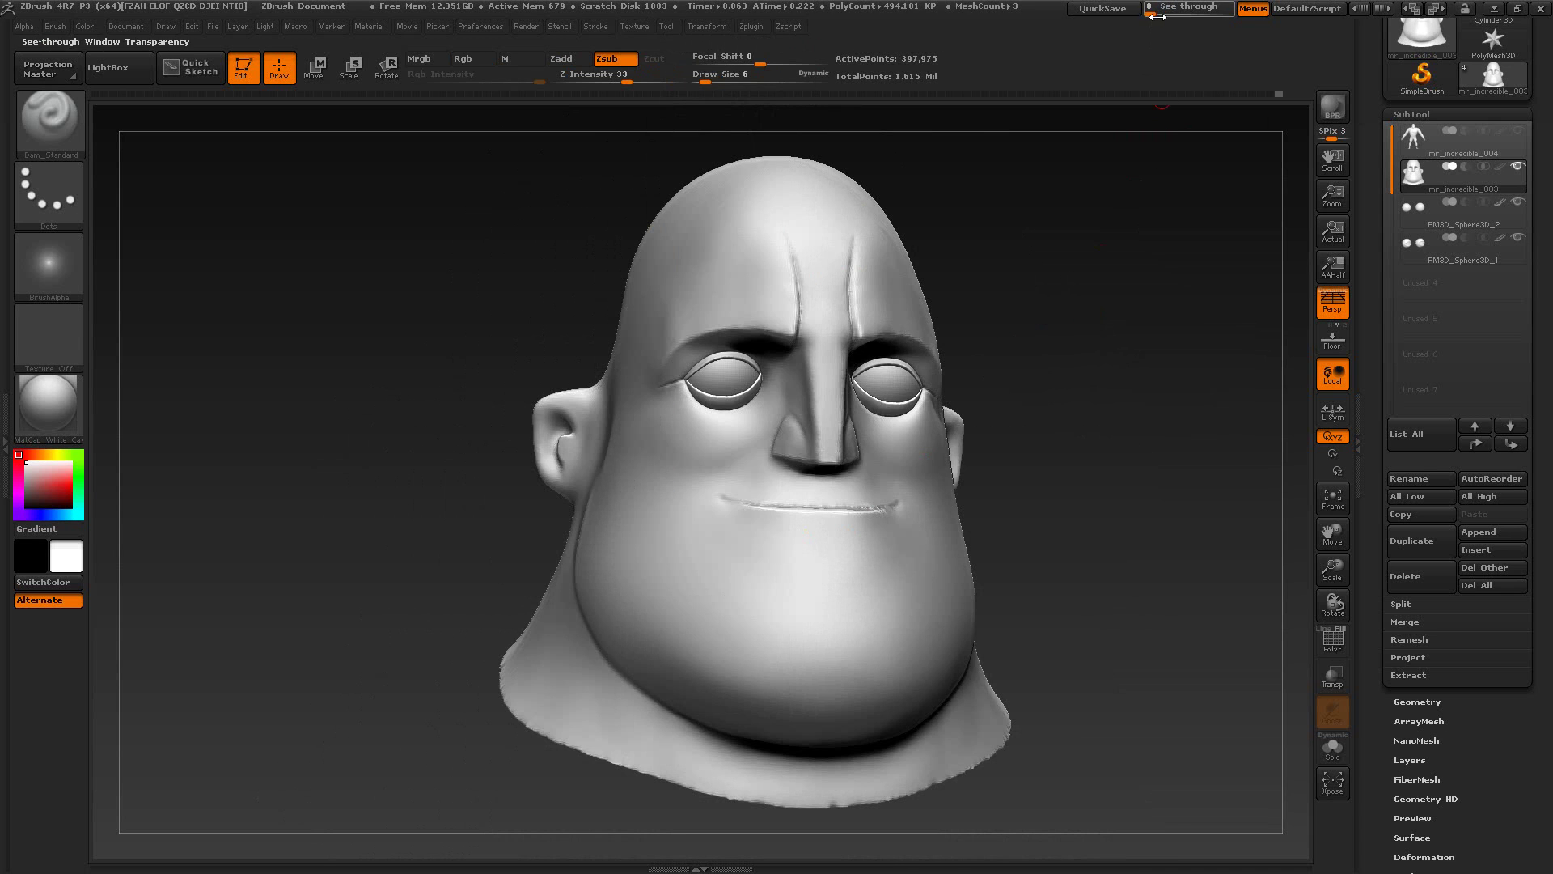
pyautogui.moveTo(1157, 12); pyautogui.dragTo(1118, 8)
pyautogui.hotkey('alt', 'Tab')
pyautogui.hotkey('alt', 'Tab')
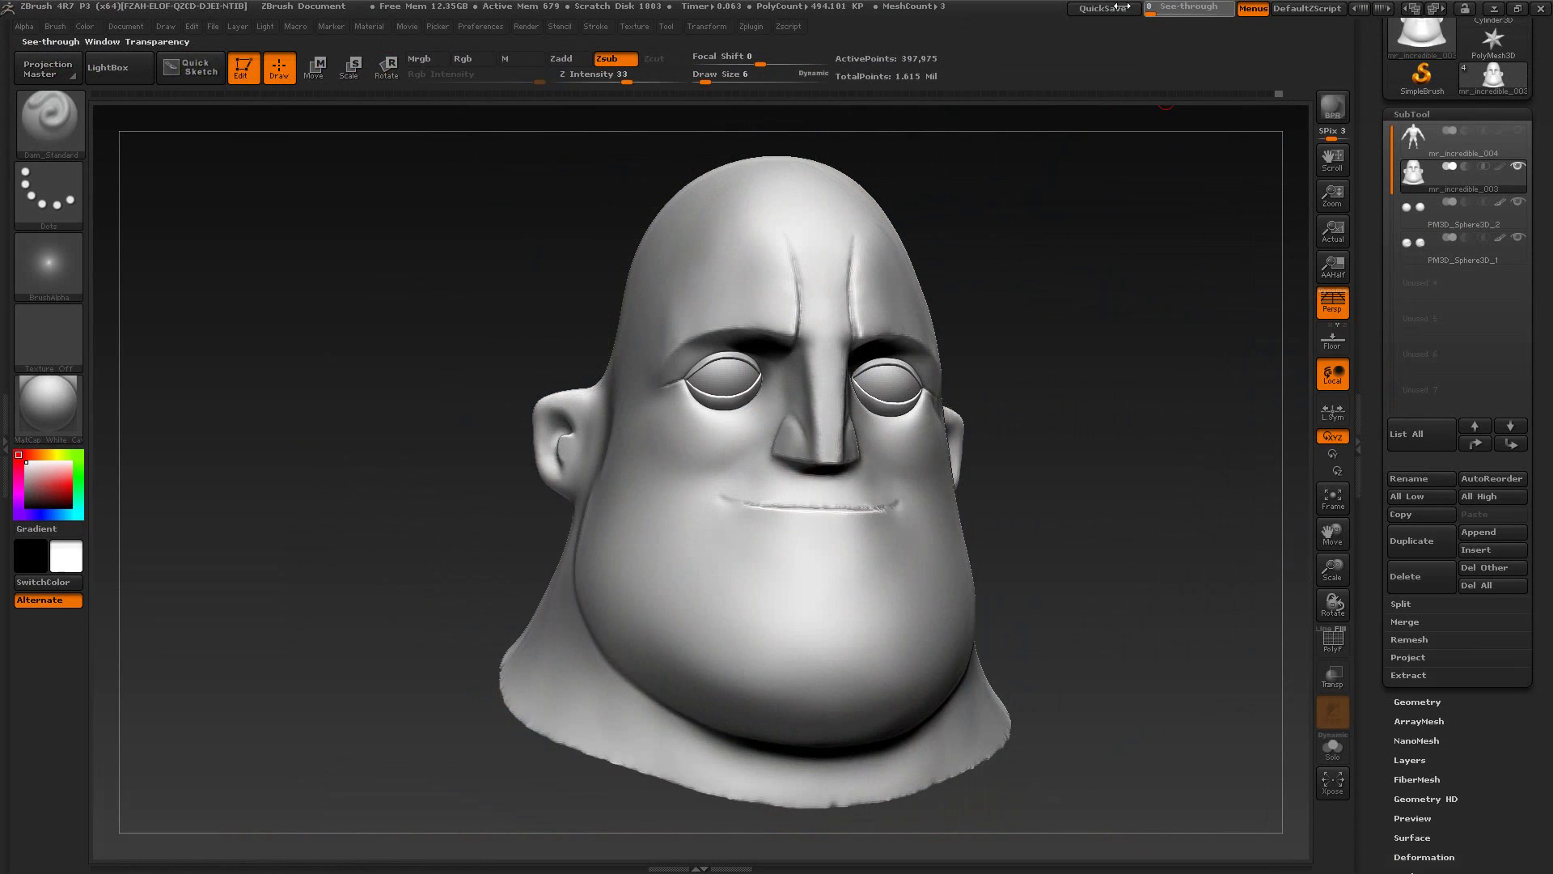
# Step: Build up the skin below and beside the outer eye corner with the ClayBuildup brush at draw size 13
pyautogui.keyDown('alt'); pyautogui.moveTo(1096, 321); pyautogui.dragTo(1019, 322); pyautogui.keyUp('alt')
pyautogui.click(49, 121)
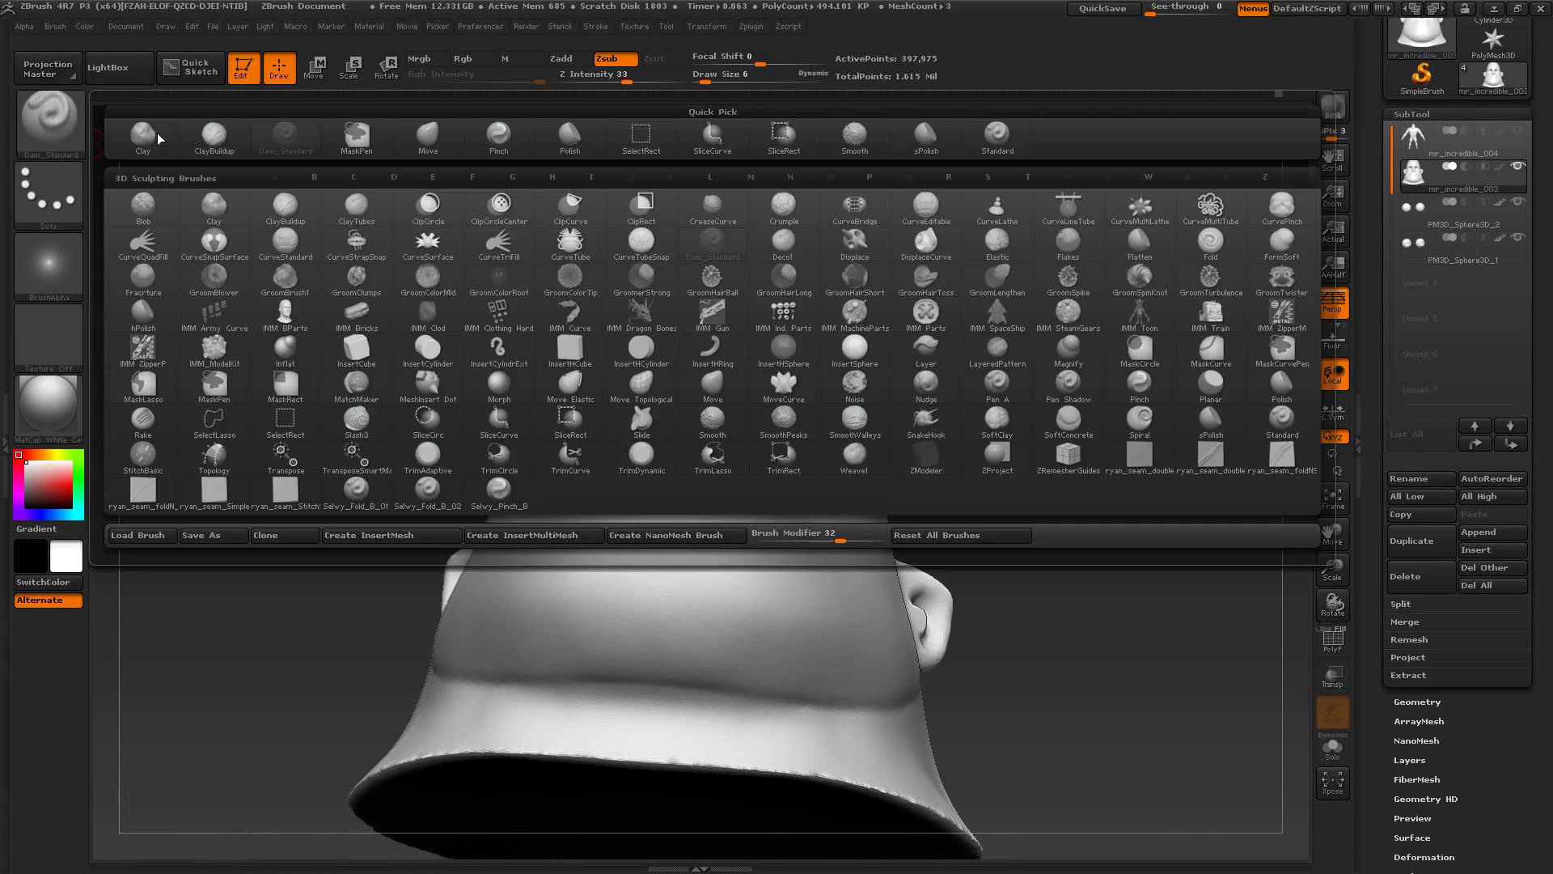
pyautogui.click(215, 138)
pyautogui.press('s')
pyautogui.click(833, 442)
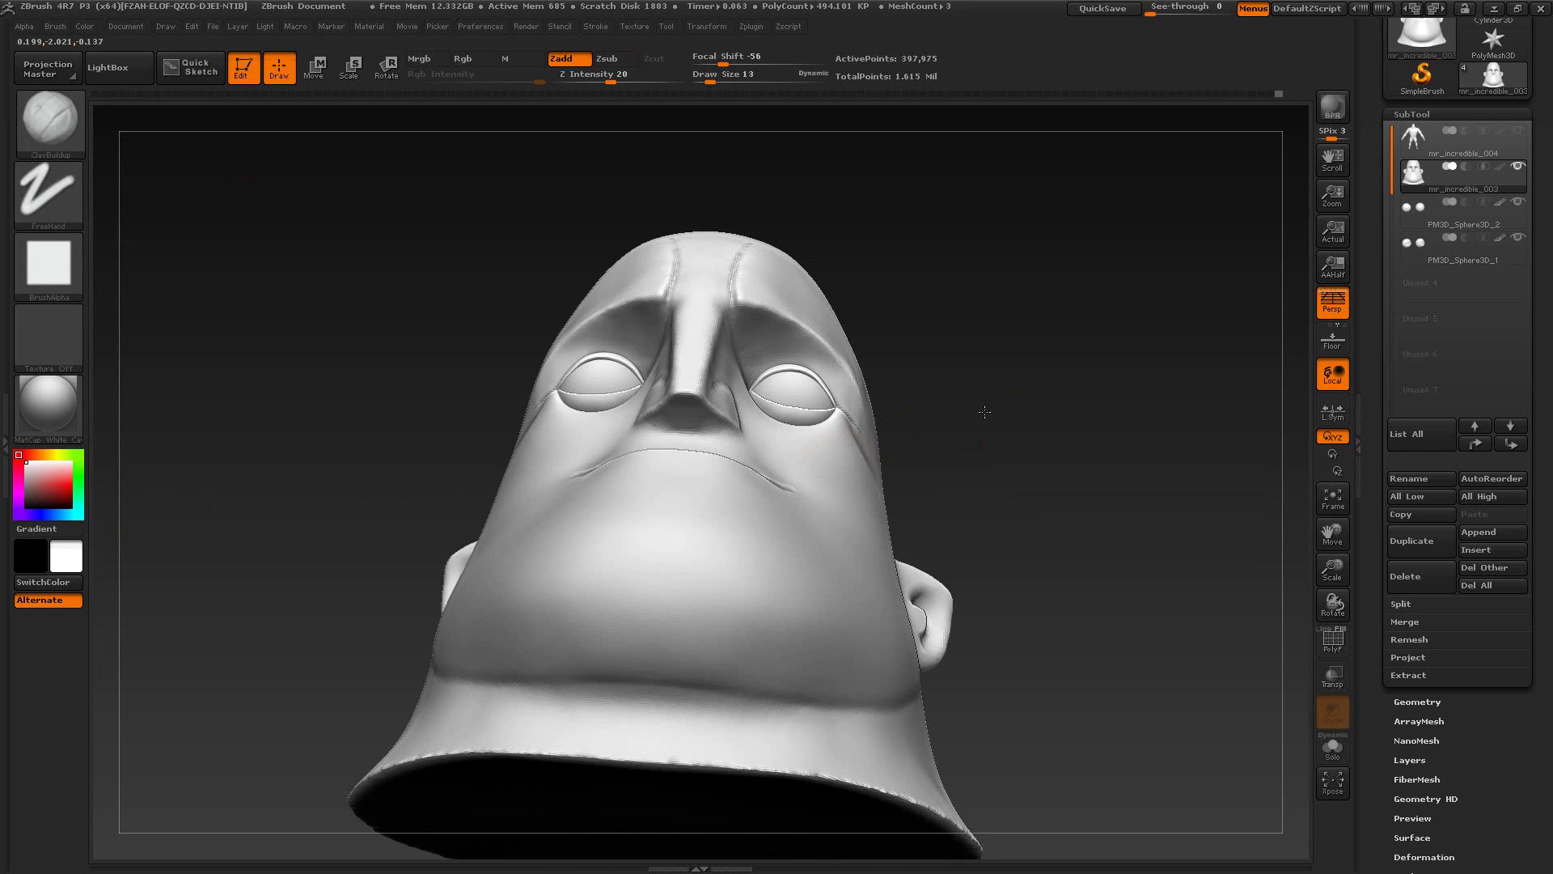
pyautogui.moveTo(985, 412); pyautogui.dragTo(890, 429)
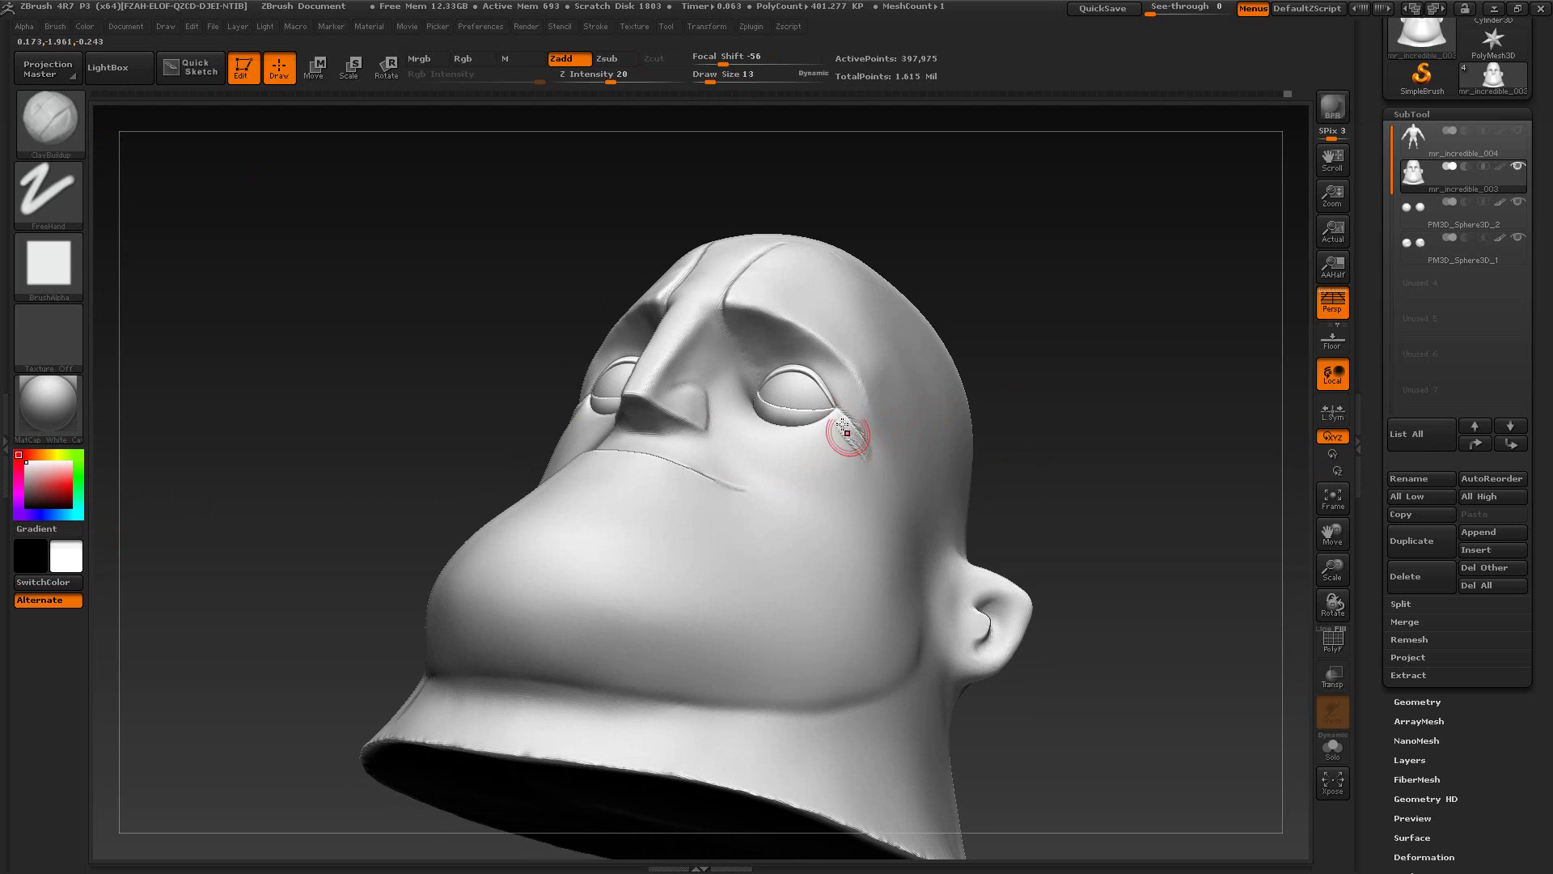
pyautogui.moveTo(872, 455); pyautogui.dragTo(839, 434)
pyautogui.moveTo(872, 485)
pyautogui.mouseDown()
pyautogui.moveTo(832, 432)
pyautogui.moveTo(869, 503)
pyautogui.mouseUp()
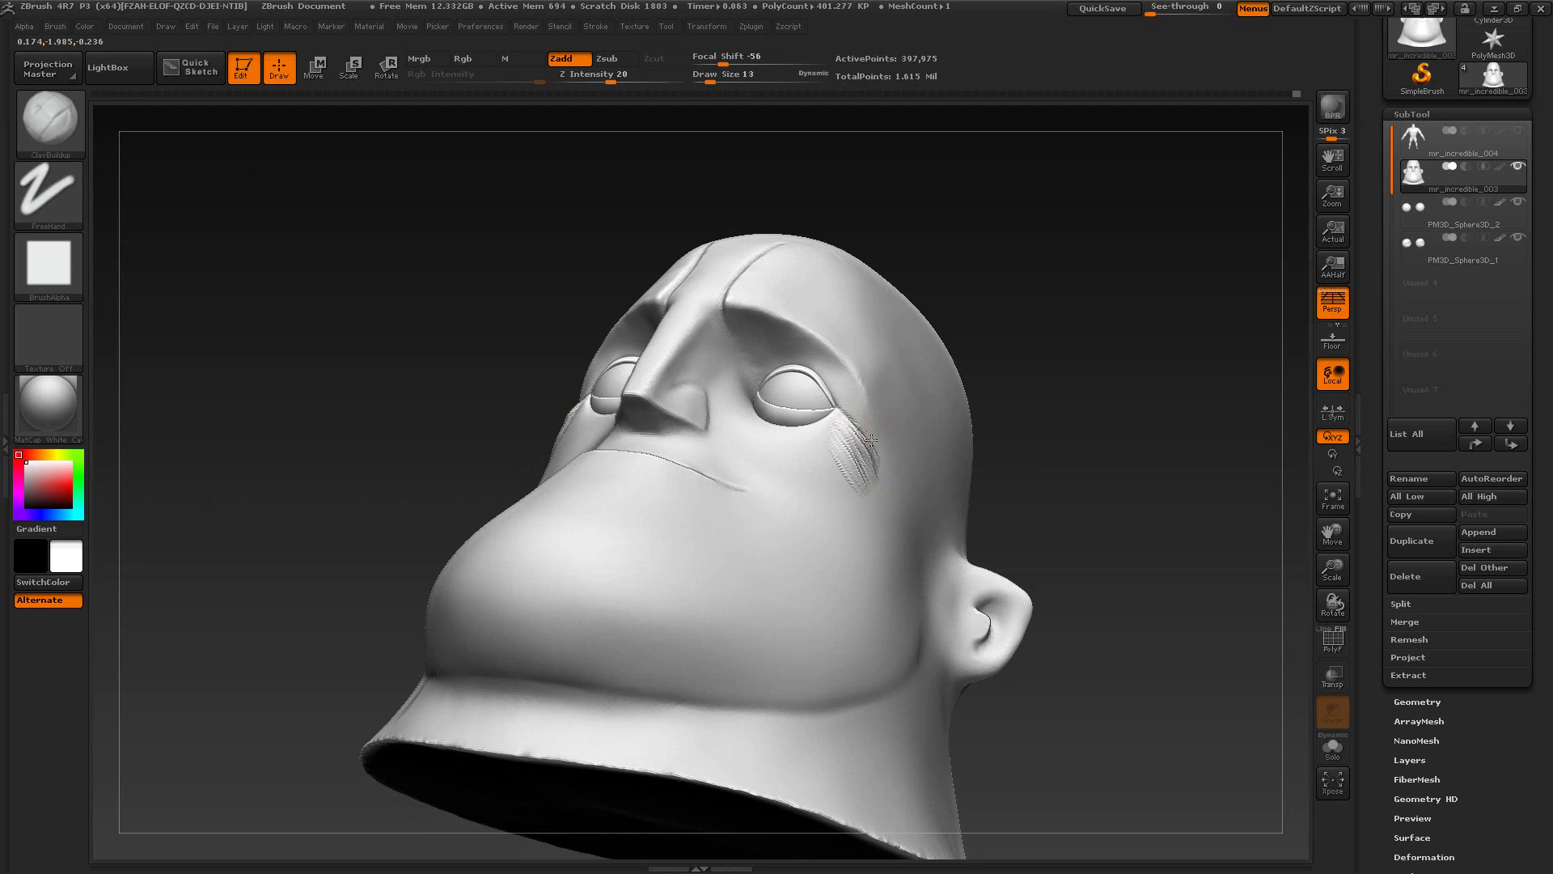
pyautogui.moveTo(861, 422)
pyautogui.mouseDown()
pyautogui.moveTo(846, 382)
pyautogui.moveTo(861, 407)
pyautogui.mouseUp()
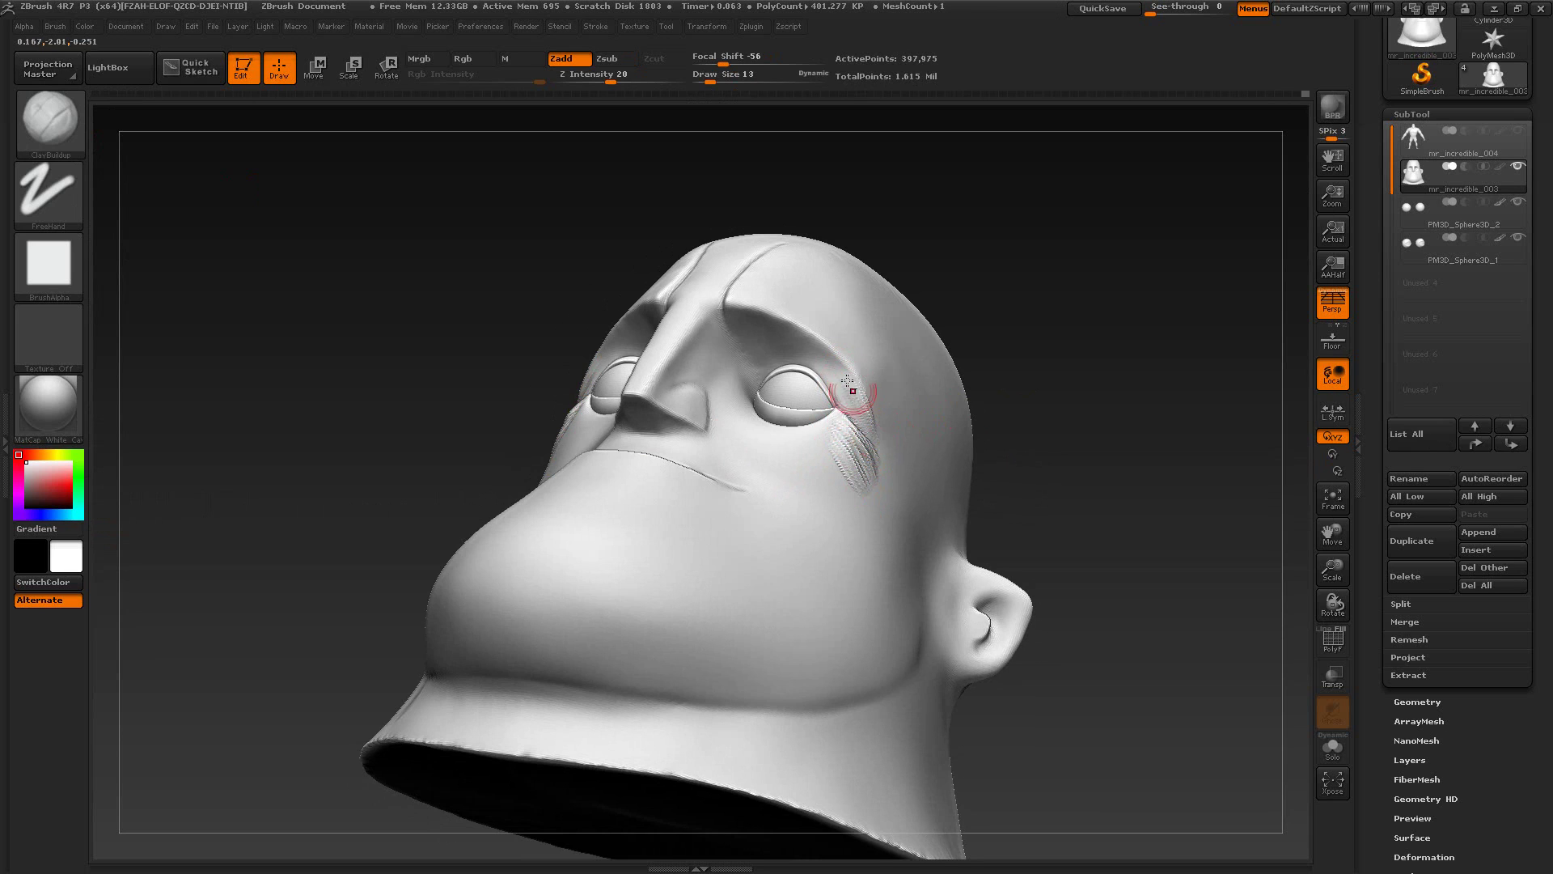
# Step: Smooth the clay strokes around the outer eye corner and upper cheek, keeping the crease
pyautogui.press('shift')
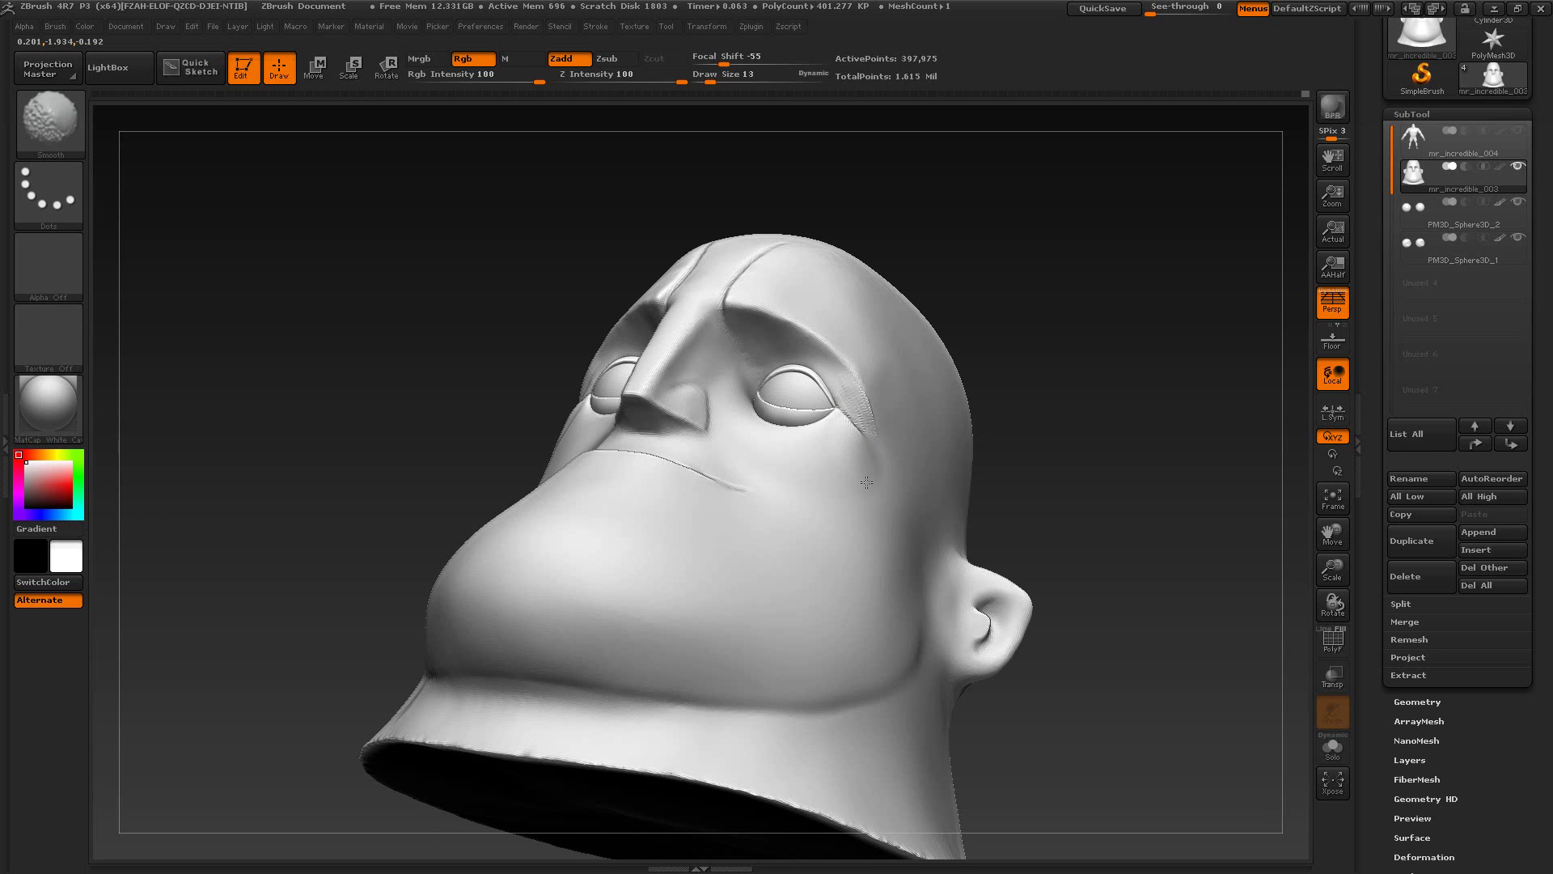
pyautogui.keyDown('shift'); pyautogui.moveTo(857, 402); pyautogui.dragTo(874, 458); pyautogui.keyUp('shift')
pyautogui.keyDown('shift'); pyautogui.moveTo(856, 402); pyautogui.dragTo(843, 392); pyautogui.keyUp('shift')
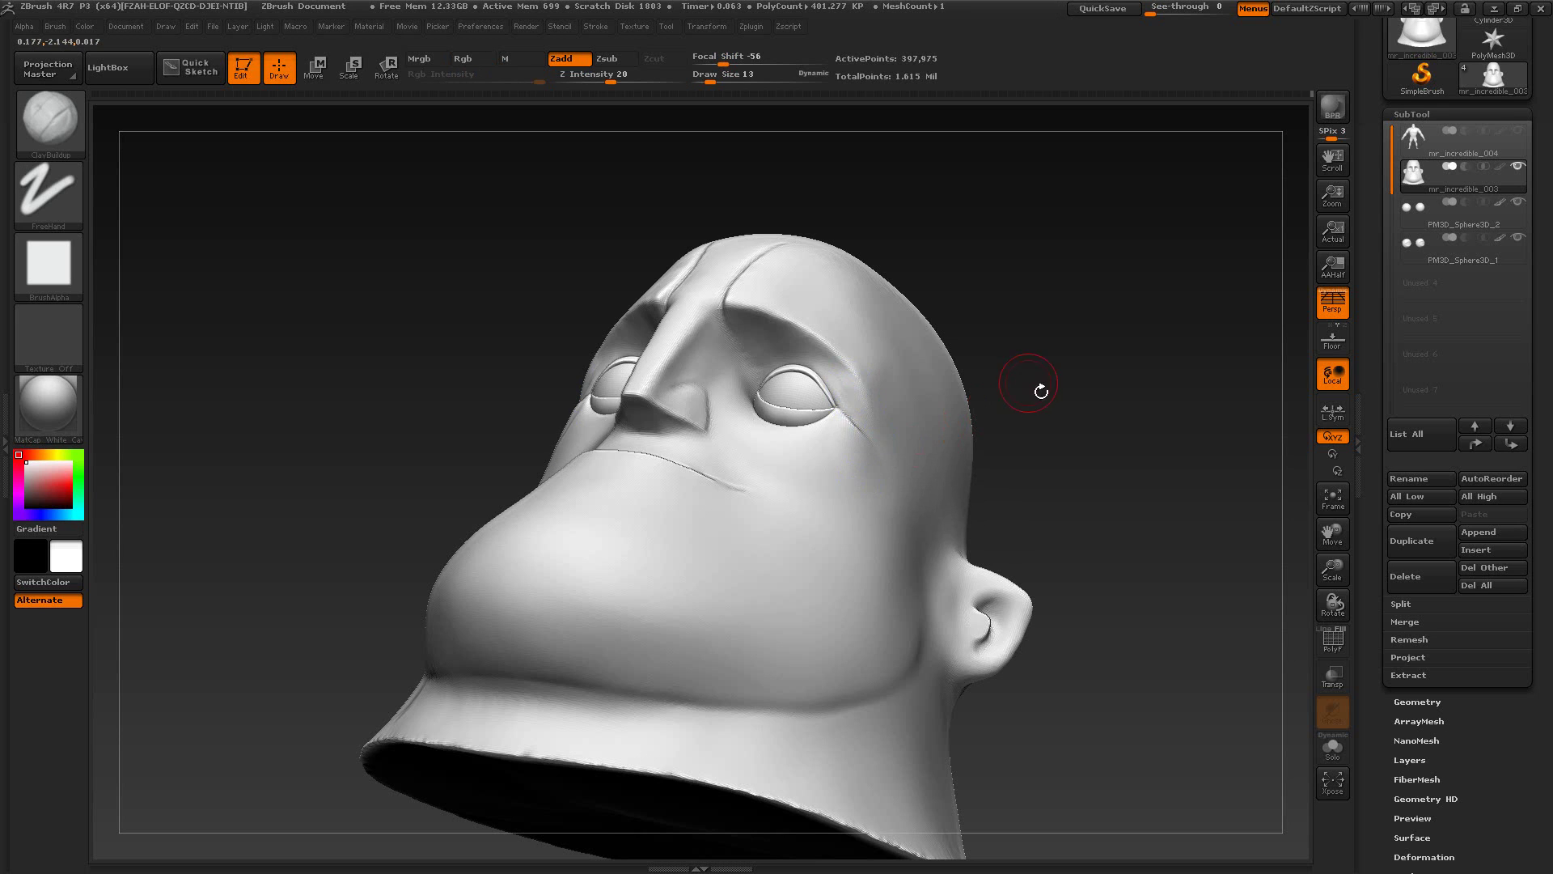
# Step: Add a little more clay below the outer eye corner from the front and smooth it into the cheek
pyautogui.moveTo(1041, 381); pyautogui.dragTo(954, 454)
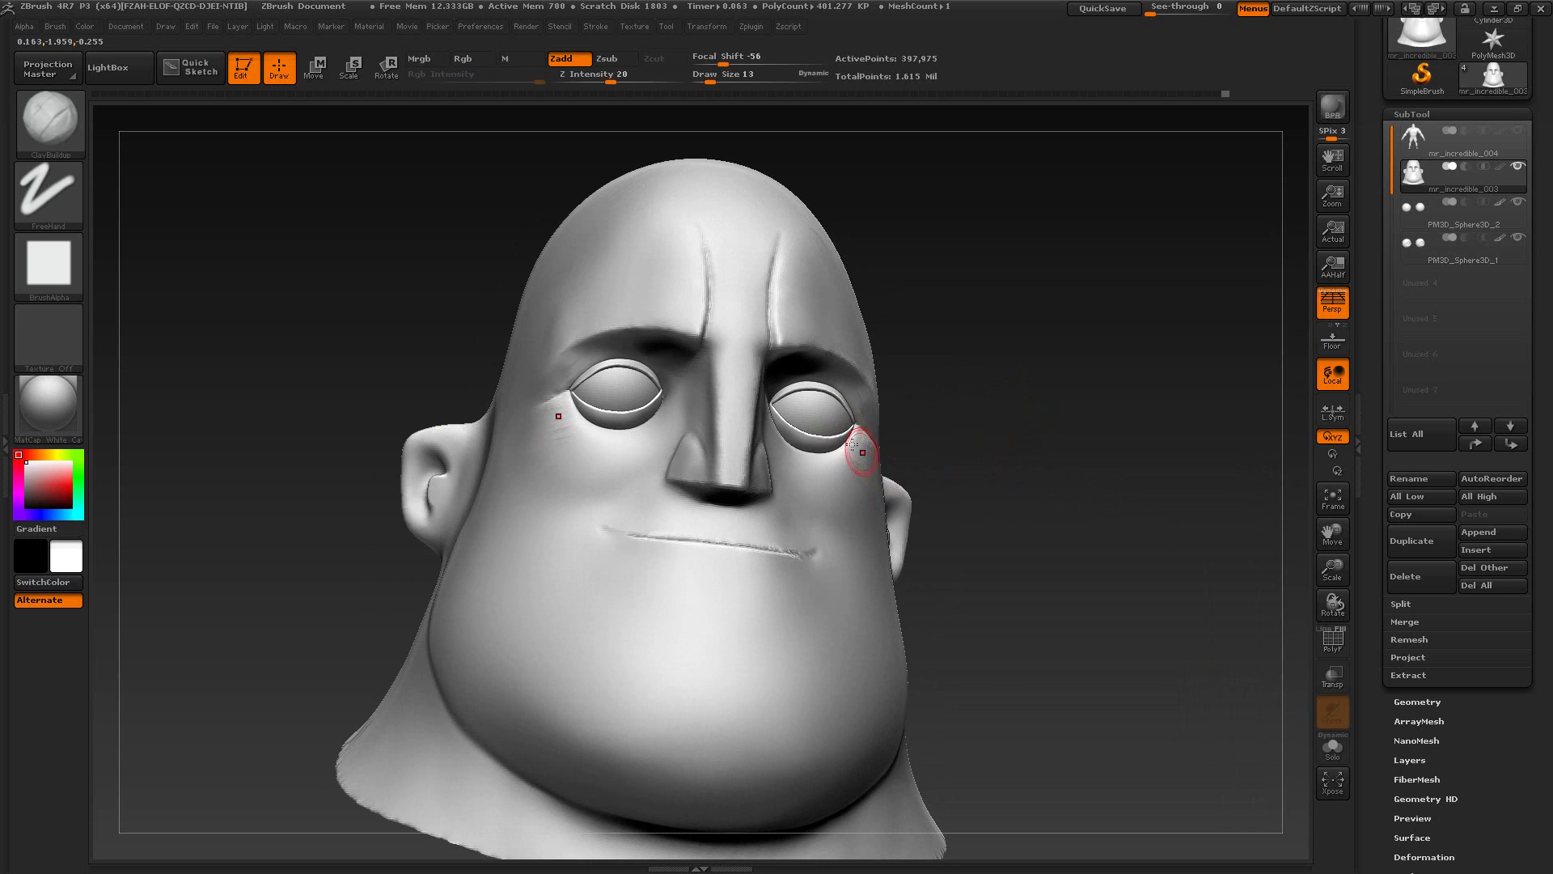
pyautogui.press('shift')
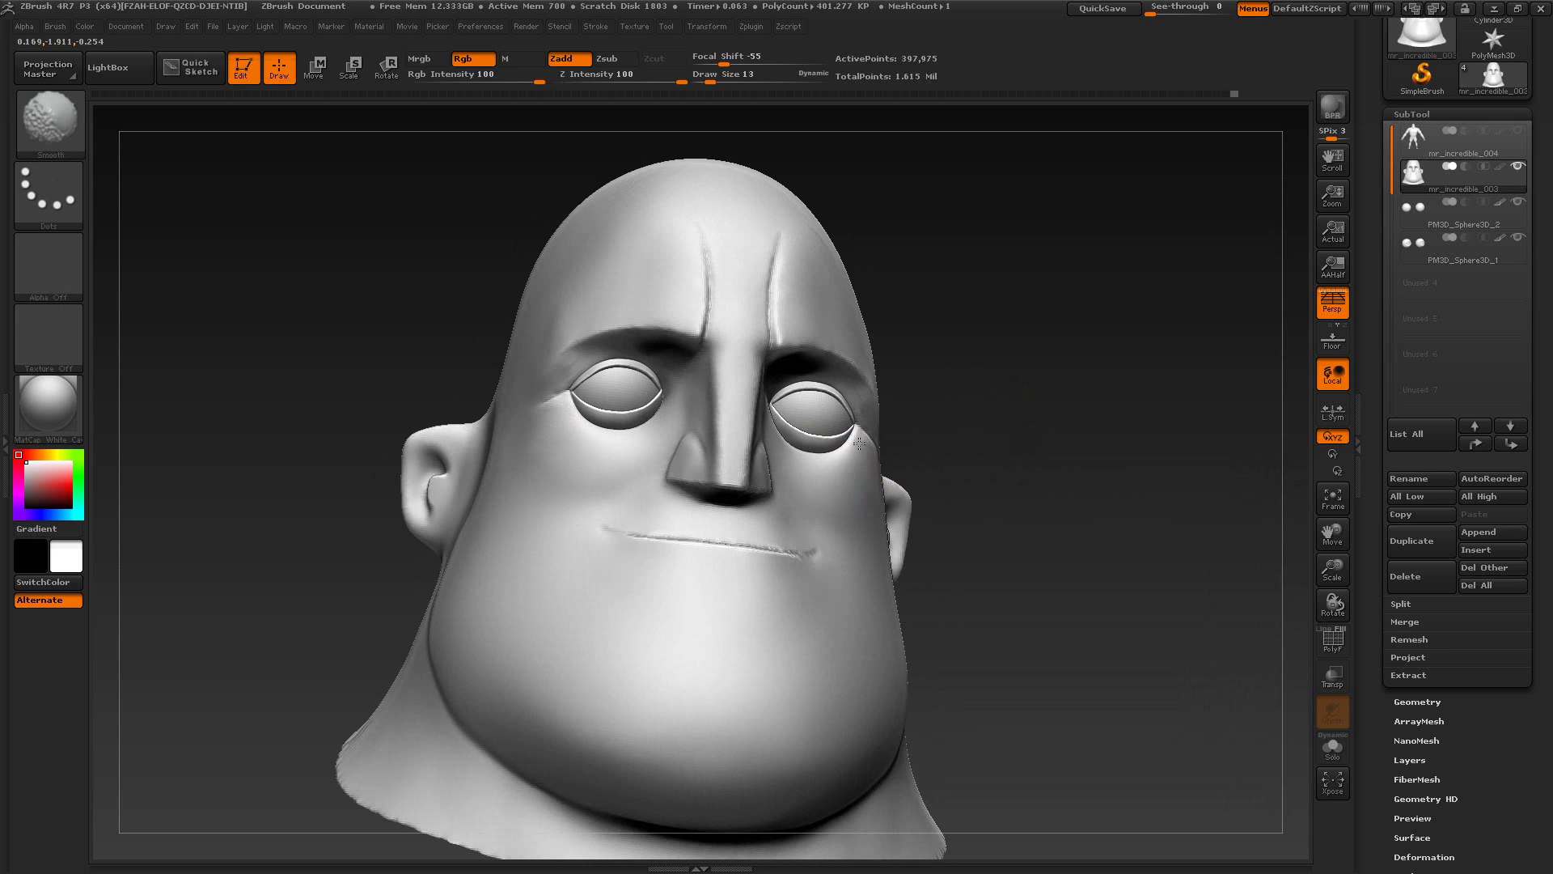
pyautogui.keyDown('shift'); pyautogui.moveTo(861, 438); pyautogui.dragTo(1003, 474); pyautogui.keyUp('shift')
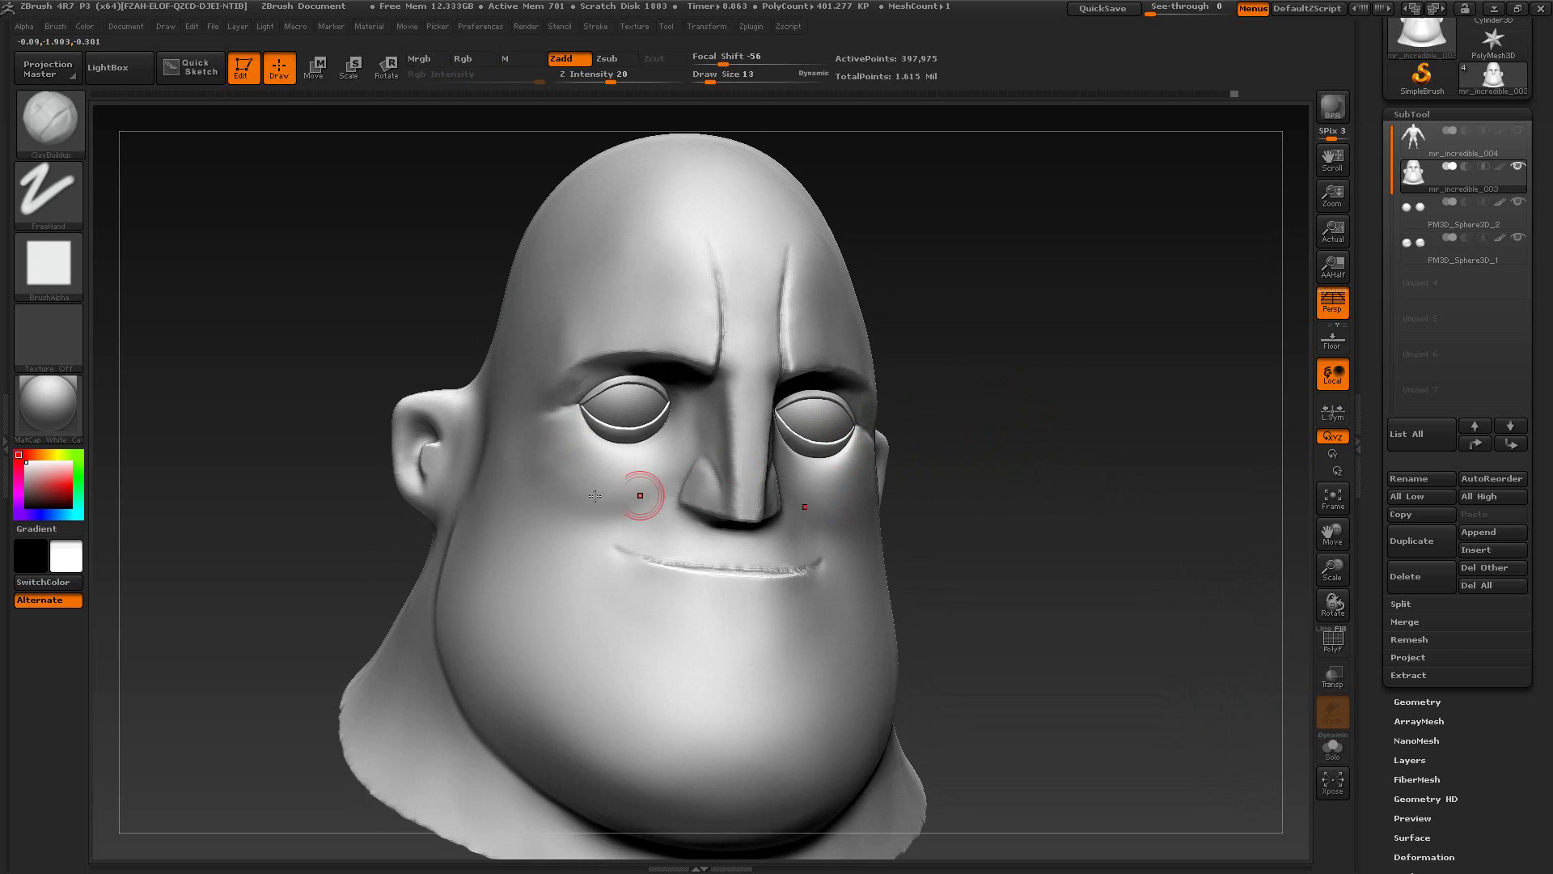
pyautogui.keyDown('shift'); pyautogui.moveTo(566, 473); pyautogui.dragTo(551, 468); pyautogui.keyUp('shift')
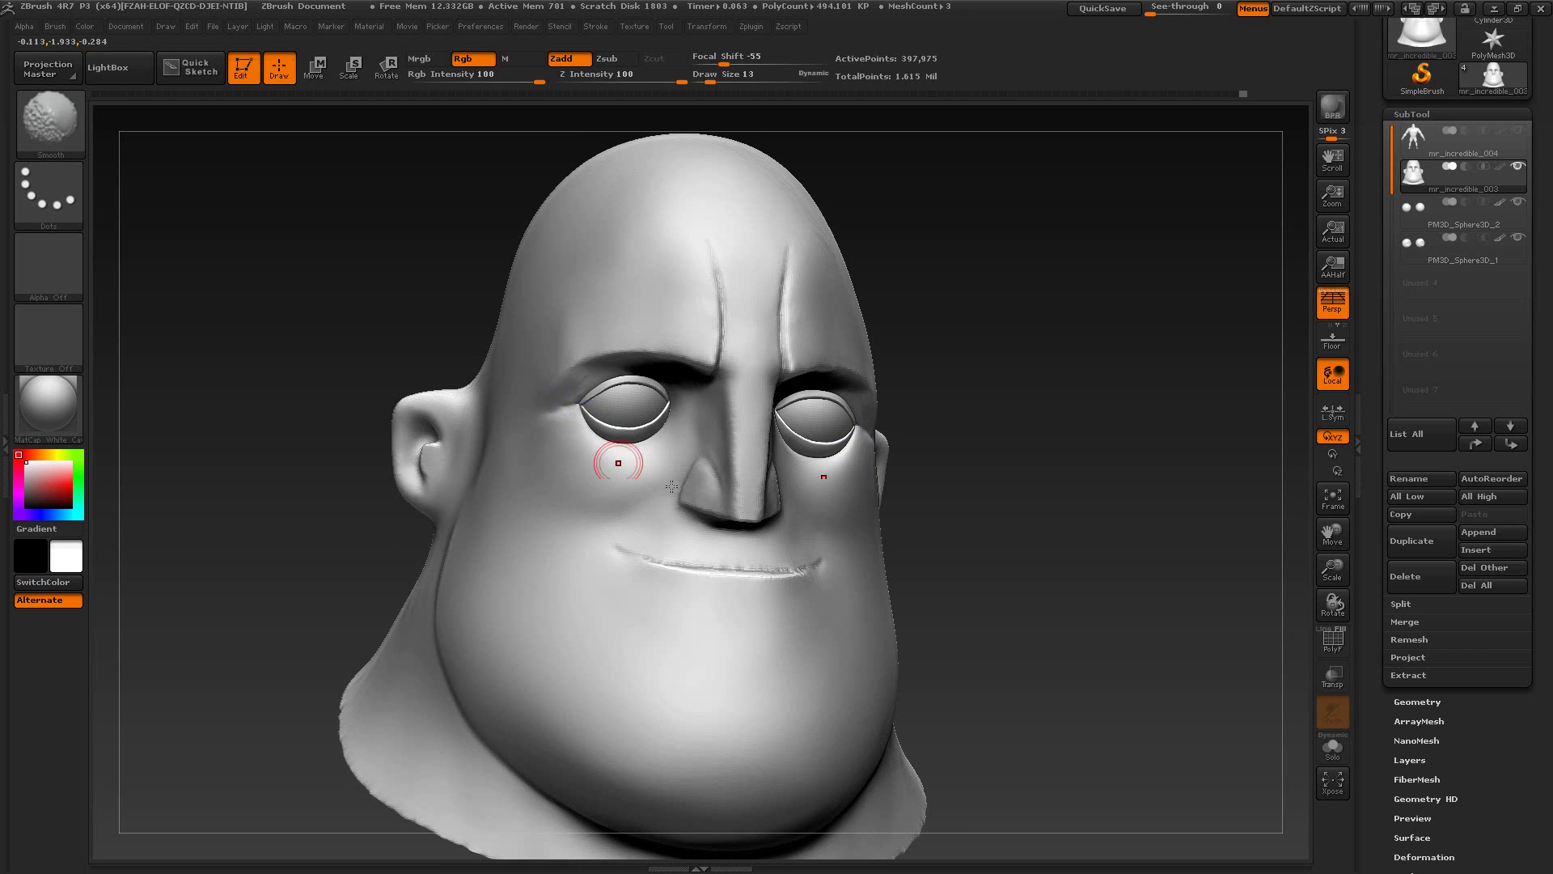
# Step: Carve the skin between the outer eye corner and the brow with the ClayBuildup brush, and smooth the strokes
pyautogui.moveTo(995, 404)
pyautogui.mouseDown()
pyautogui.moveTo(1016, 370)
pyautogui.moveTo(965, 320)
pyautogui.mouseUp()
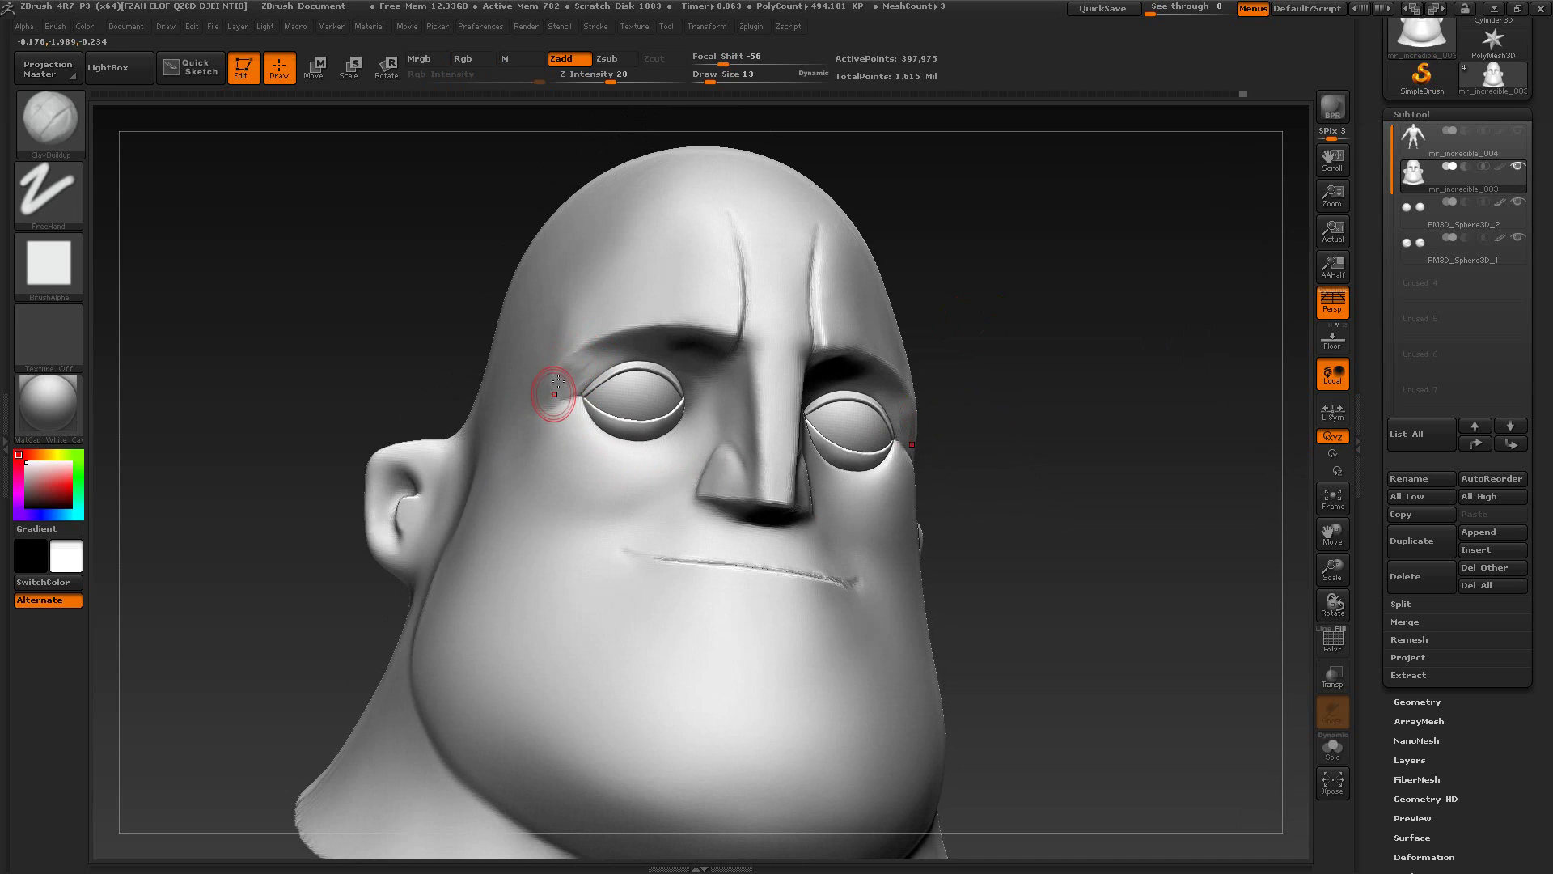
pyautogui.keyDown('alt'); pyautogui.moveTo(558, 381); pyautogui.dragTo(583, 348); pyautogui.keyUp('alt')
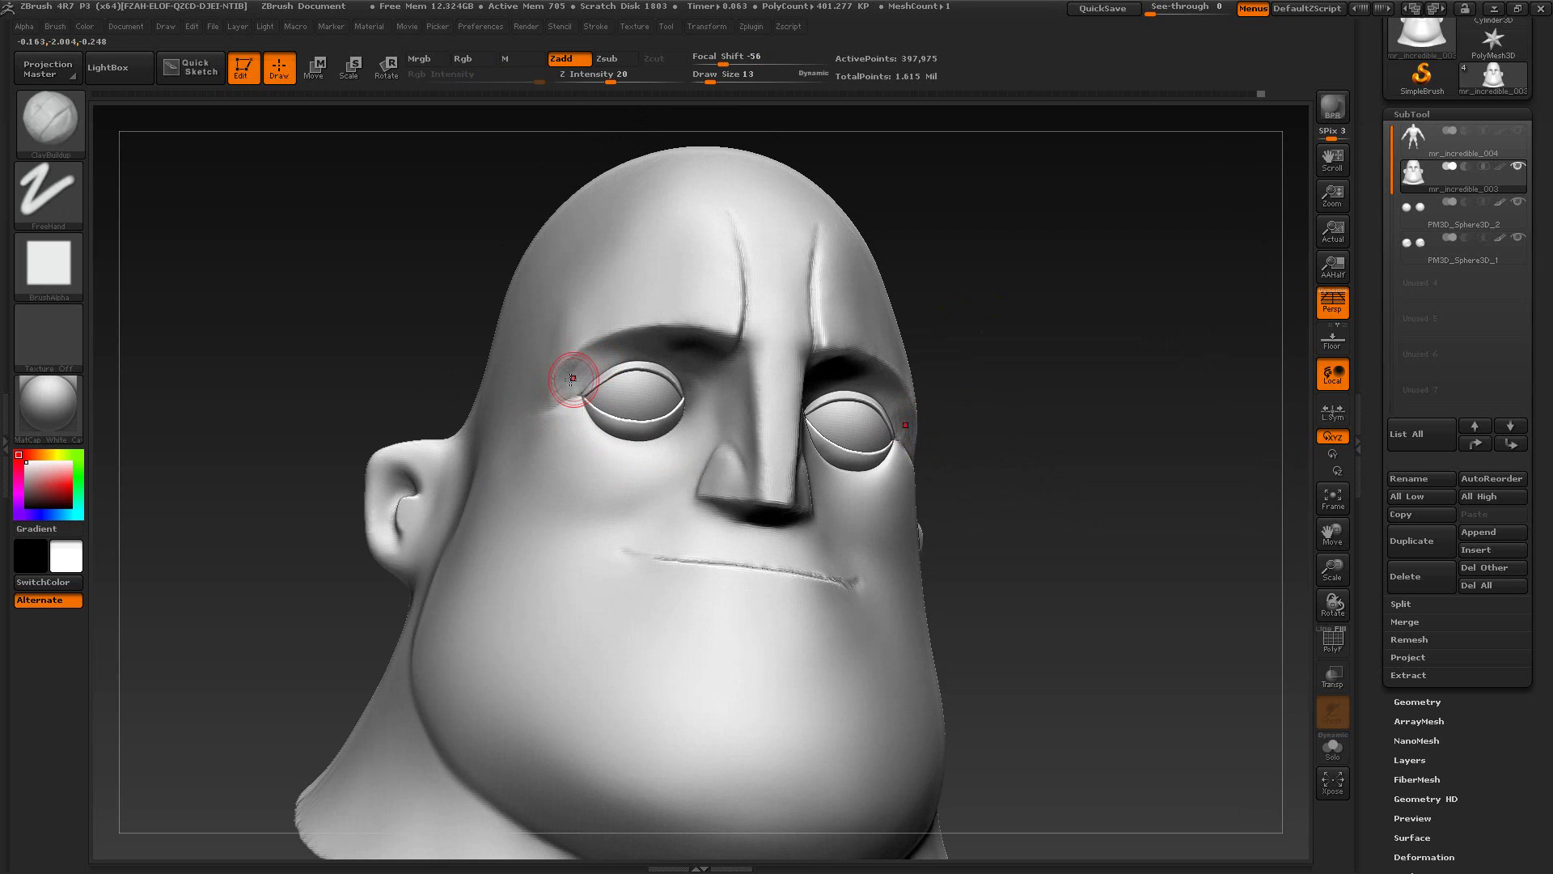
pyautogui.press('shift')
pyautogui.keyDown('shift'); pyautogui.moveTo(587, 370); pyautogui.dragTo(561, 420); pyautogui.keyUp('shift')
pyautogui.moveTo(1092, 415)
pyautogui.mouseDown()
pyautogui.moveTo(1019, 399)
pyautogui.moveTo(1096, 435)
pyautogui.moveTo(1068, 430)
pyautogui.moveTo(1083, 433)
pyautogui.mouseUp()
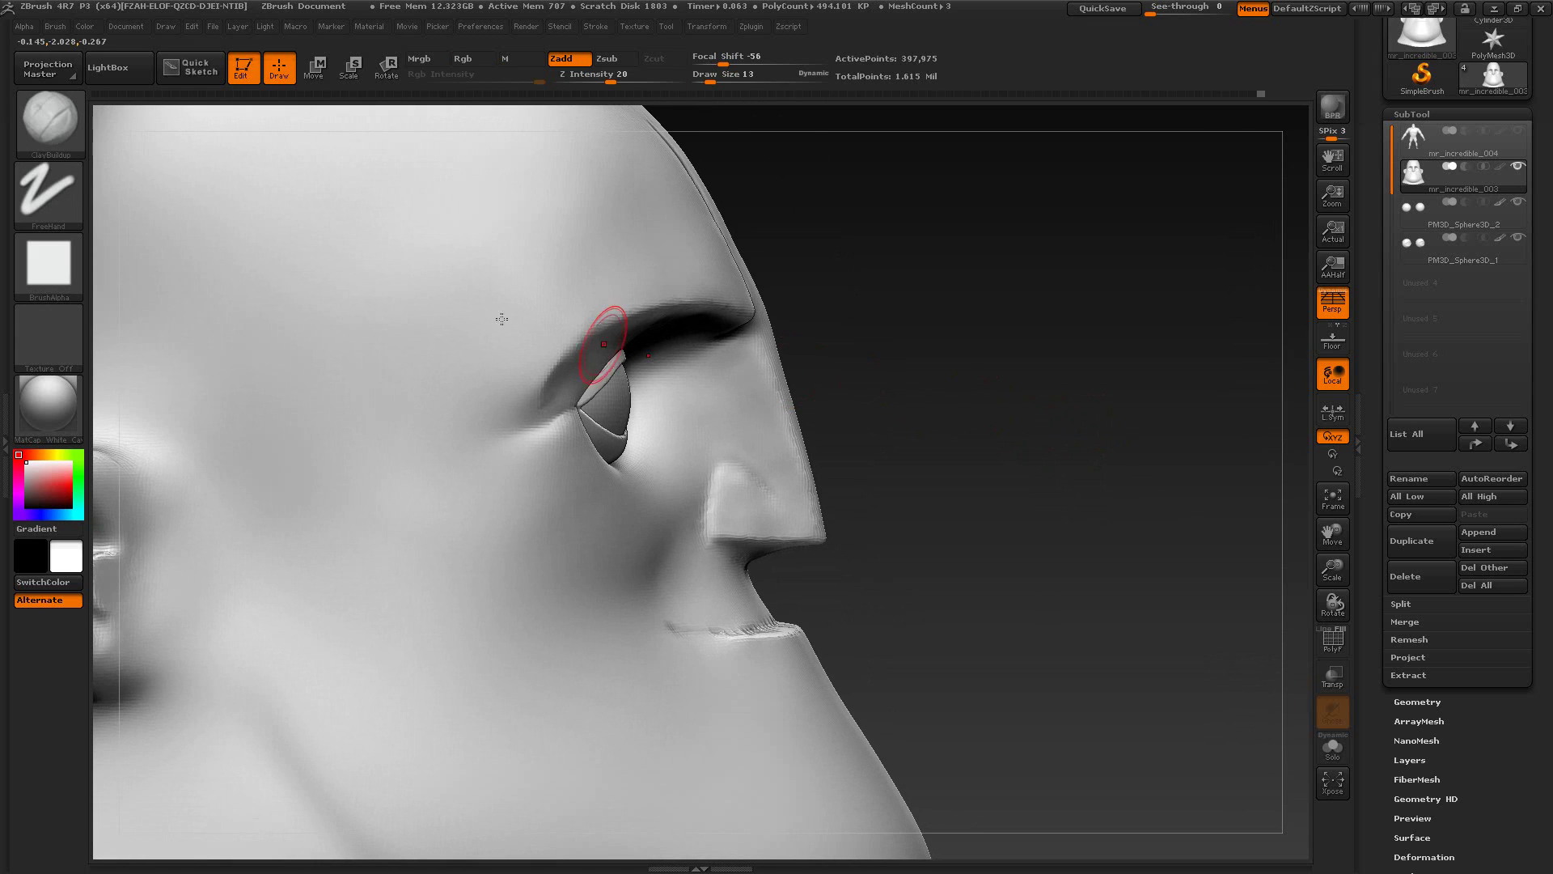
# Step: Sharpen the outer brow fold with the Pinch brush and compare the eye area with the masked portrait in XnView
pyautogui.click(69, 127)
pyautogui.click(470, 144)
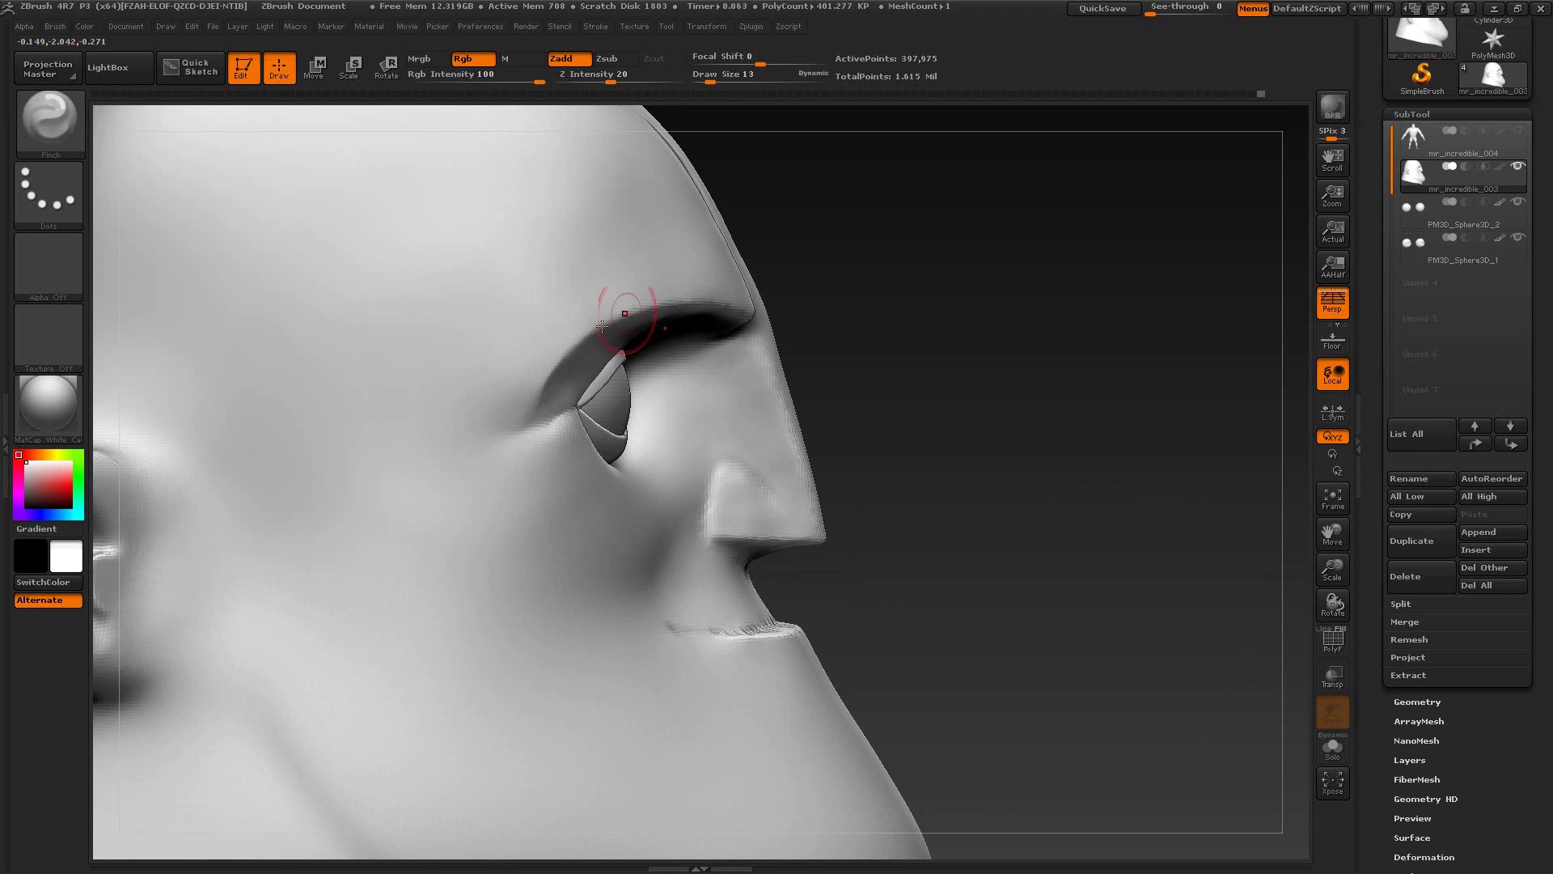
pyautogui.moveTo(1020, 364); pyautogui.dragTo(651, 453)
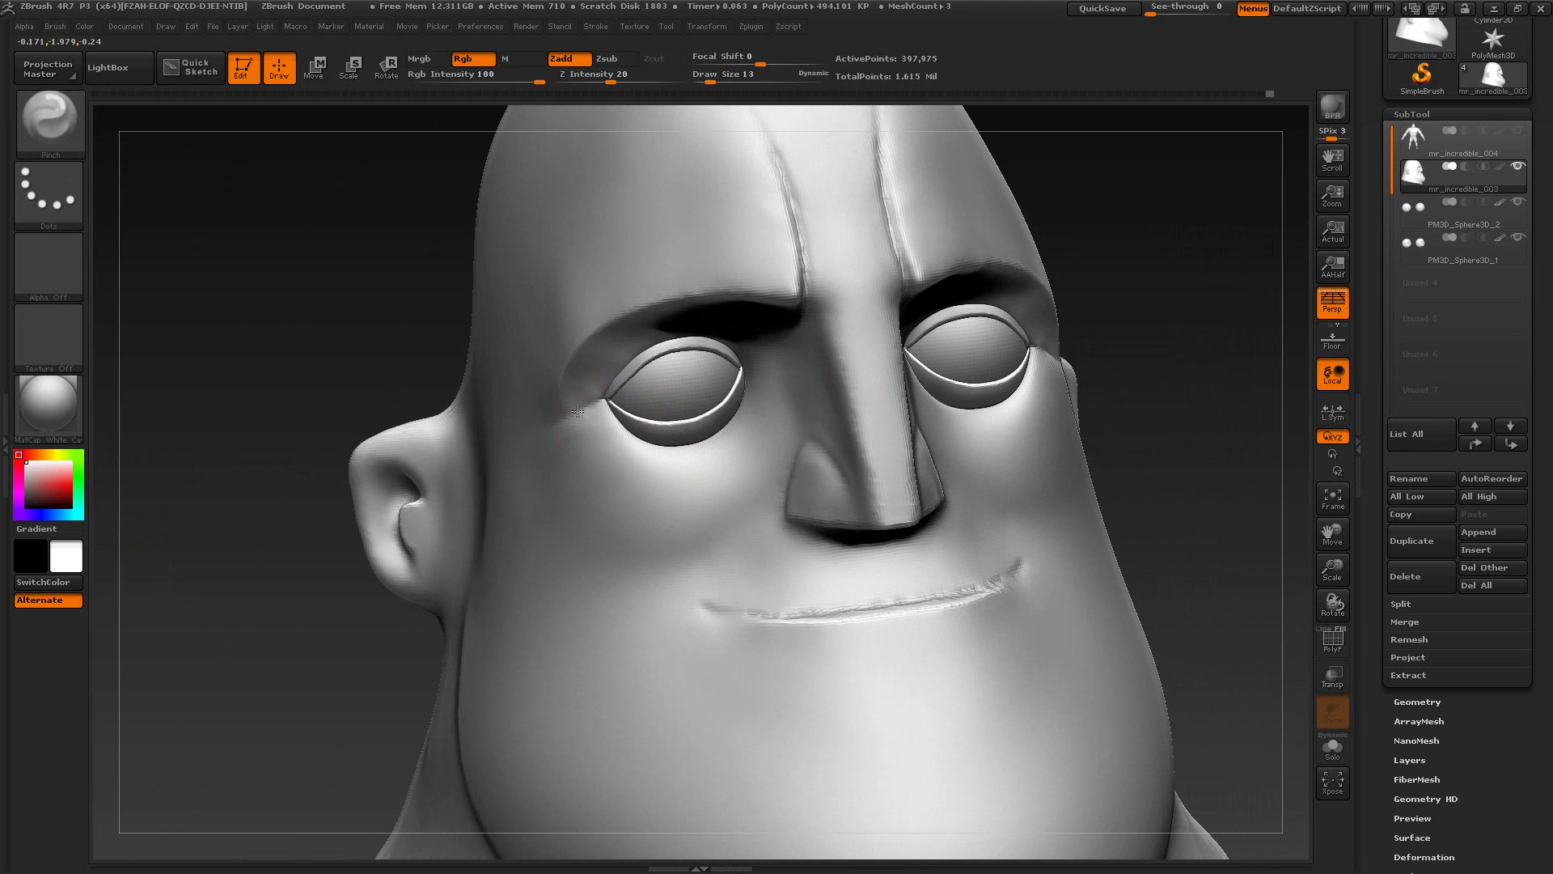
pyautogui.moveTo(1169, 312)
pyautogui.mouseDown()
pyautogui.moveTo(1148, 307)
pyautogui.moveTo(1189, 305)
pyautogui.moveTo(502, 373)
pyautogui.mouseUp()
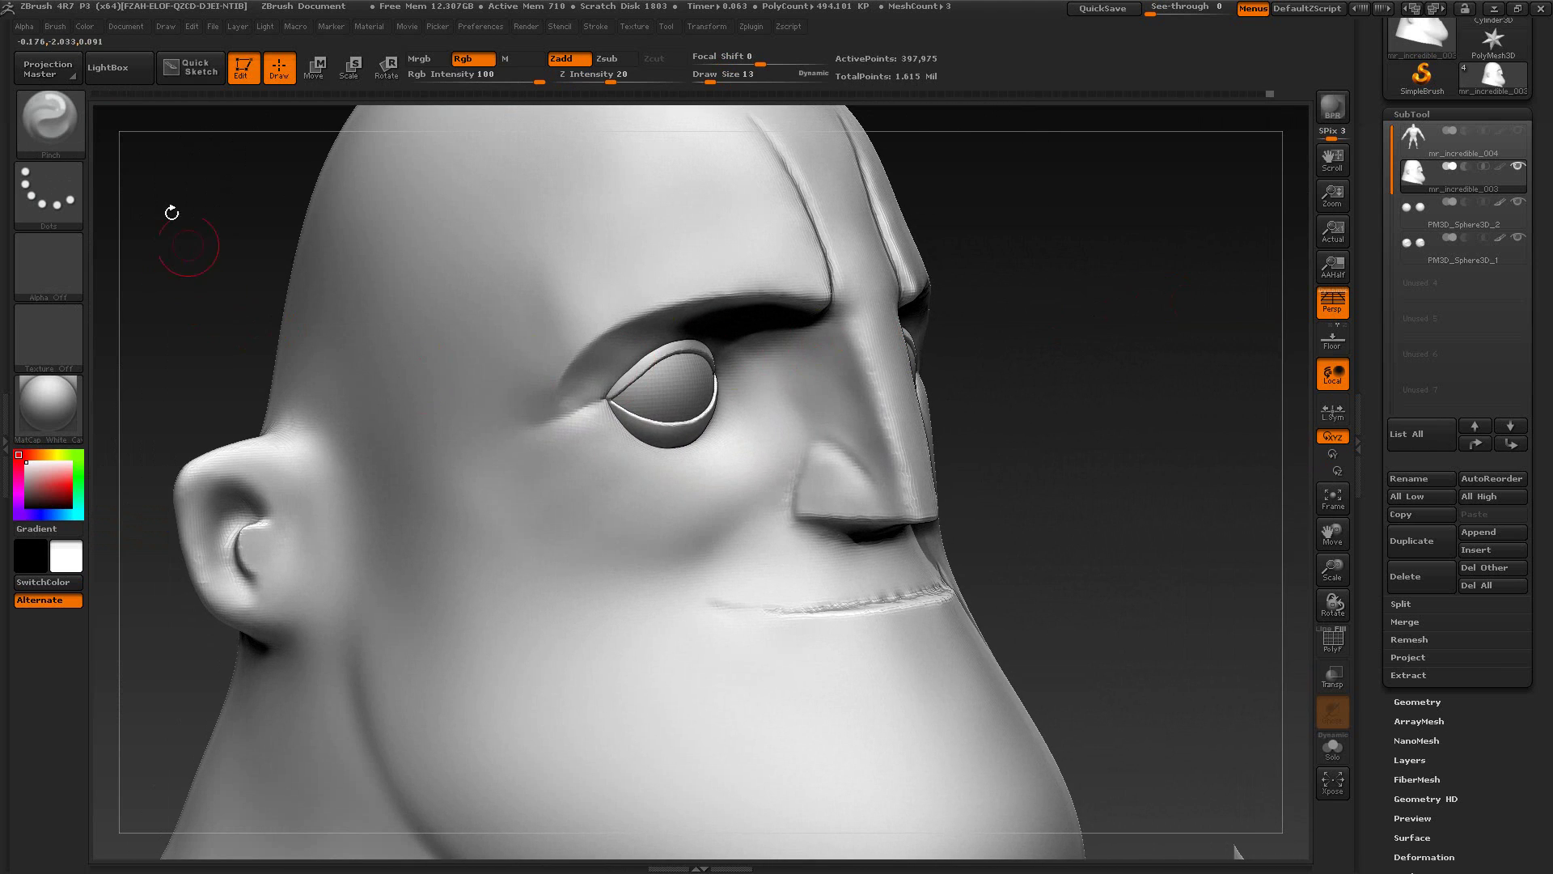
pyautogui.hotkey('alt', 'Tab')
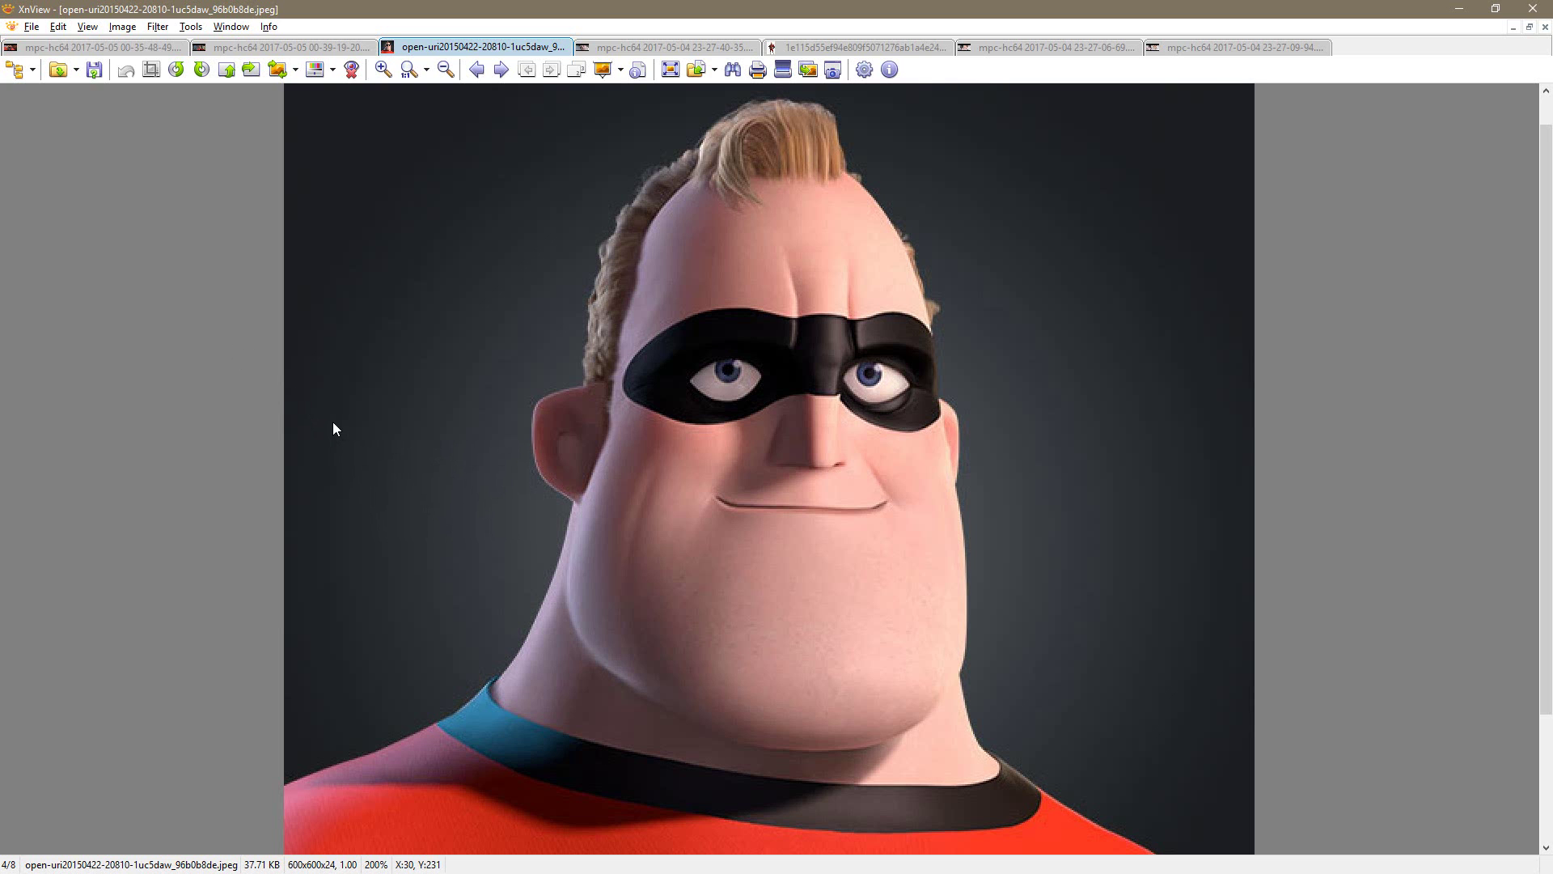
pyautogui.hotkey('alt', 'Tab')
pyautogui.moveTo(1076, 376); pyautogui.dragTo(957, 420)
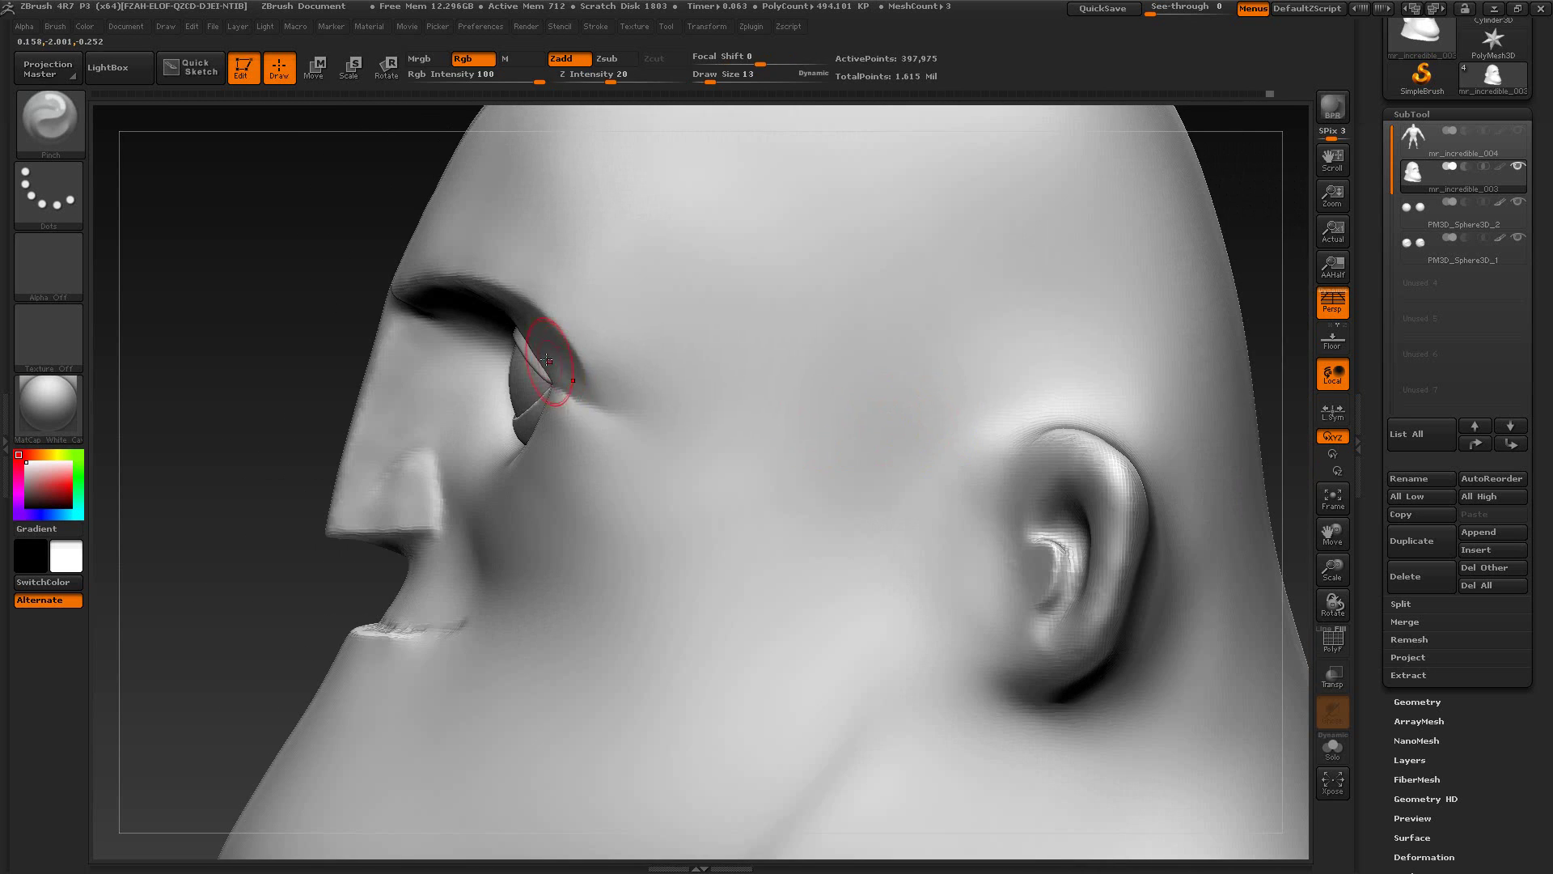
pyautogui.click(69, 112)
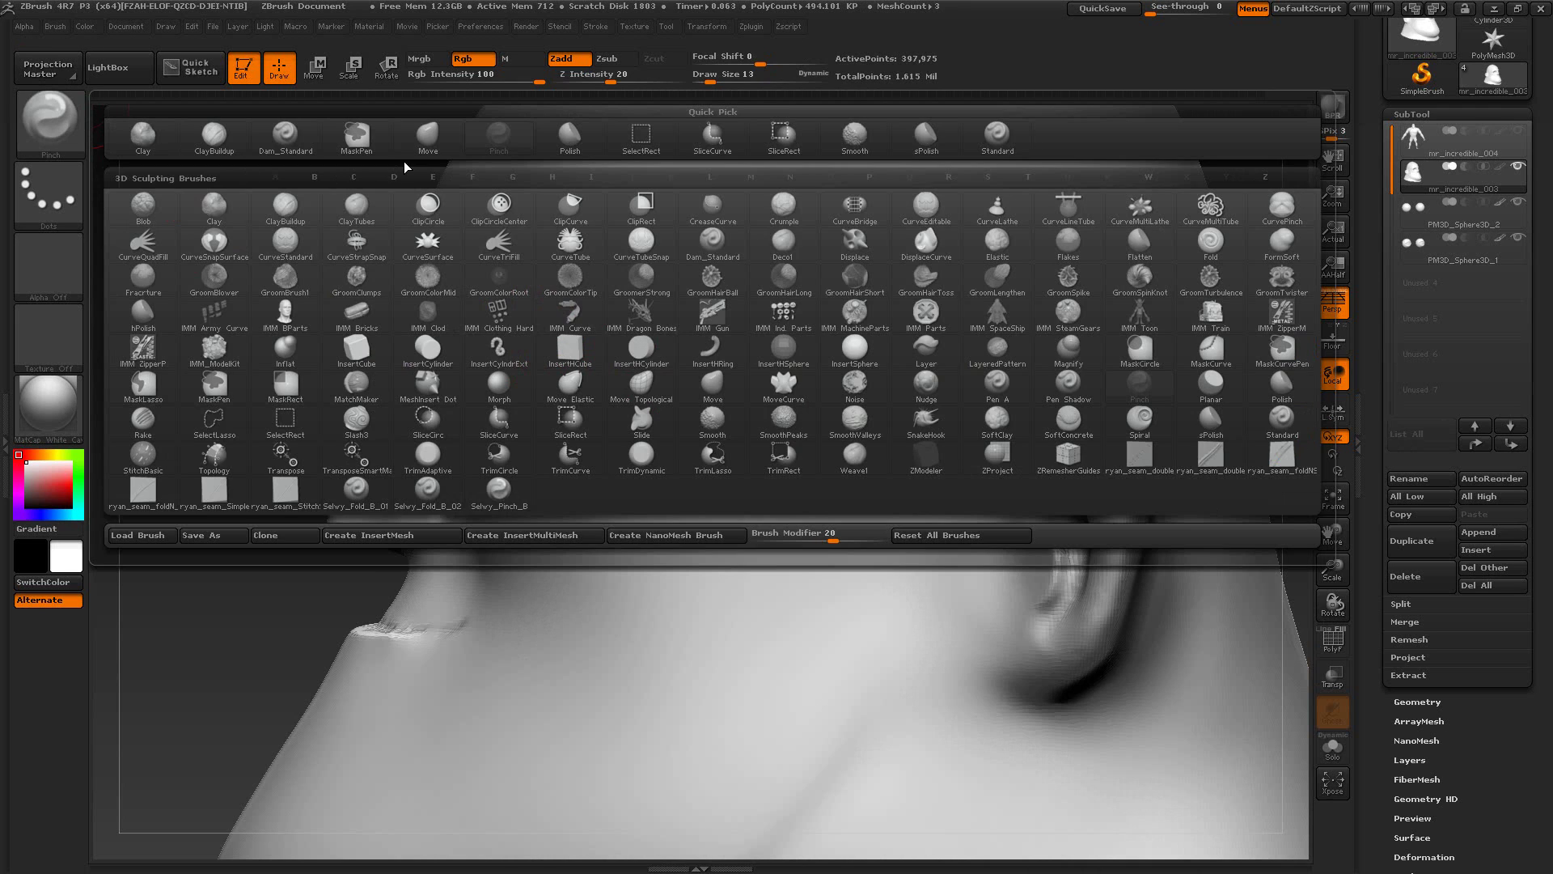
pyautogui.click(423, 142)
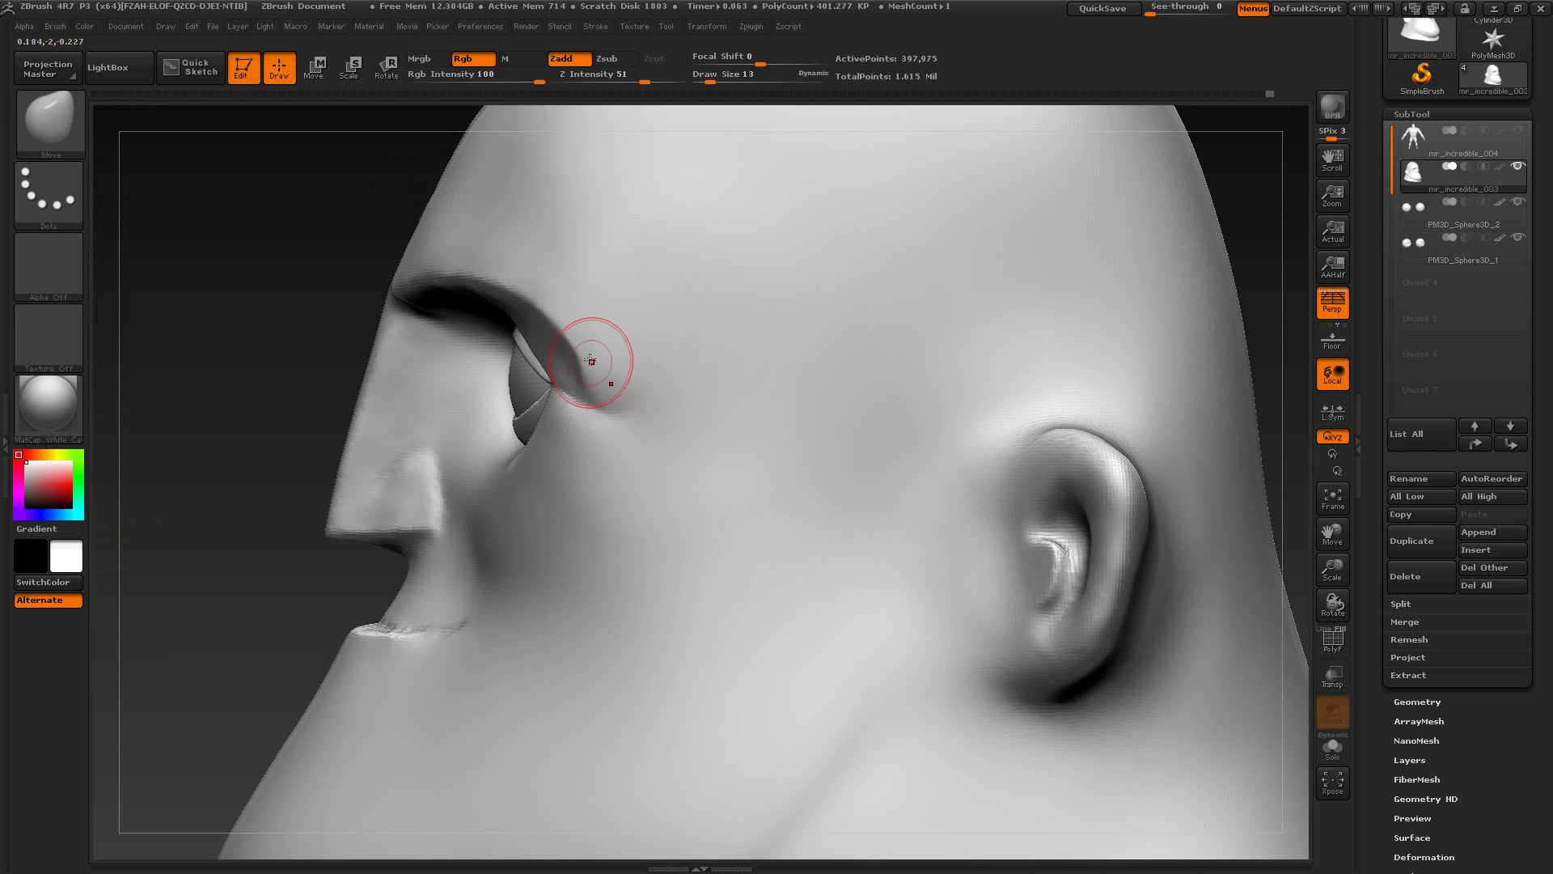
pyautogui.moveTo(591, 360); pyautogui.dragTo(547, 305)
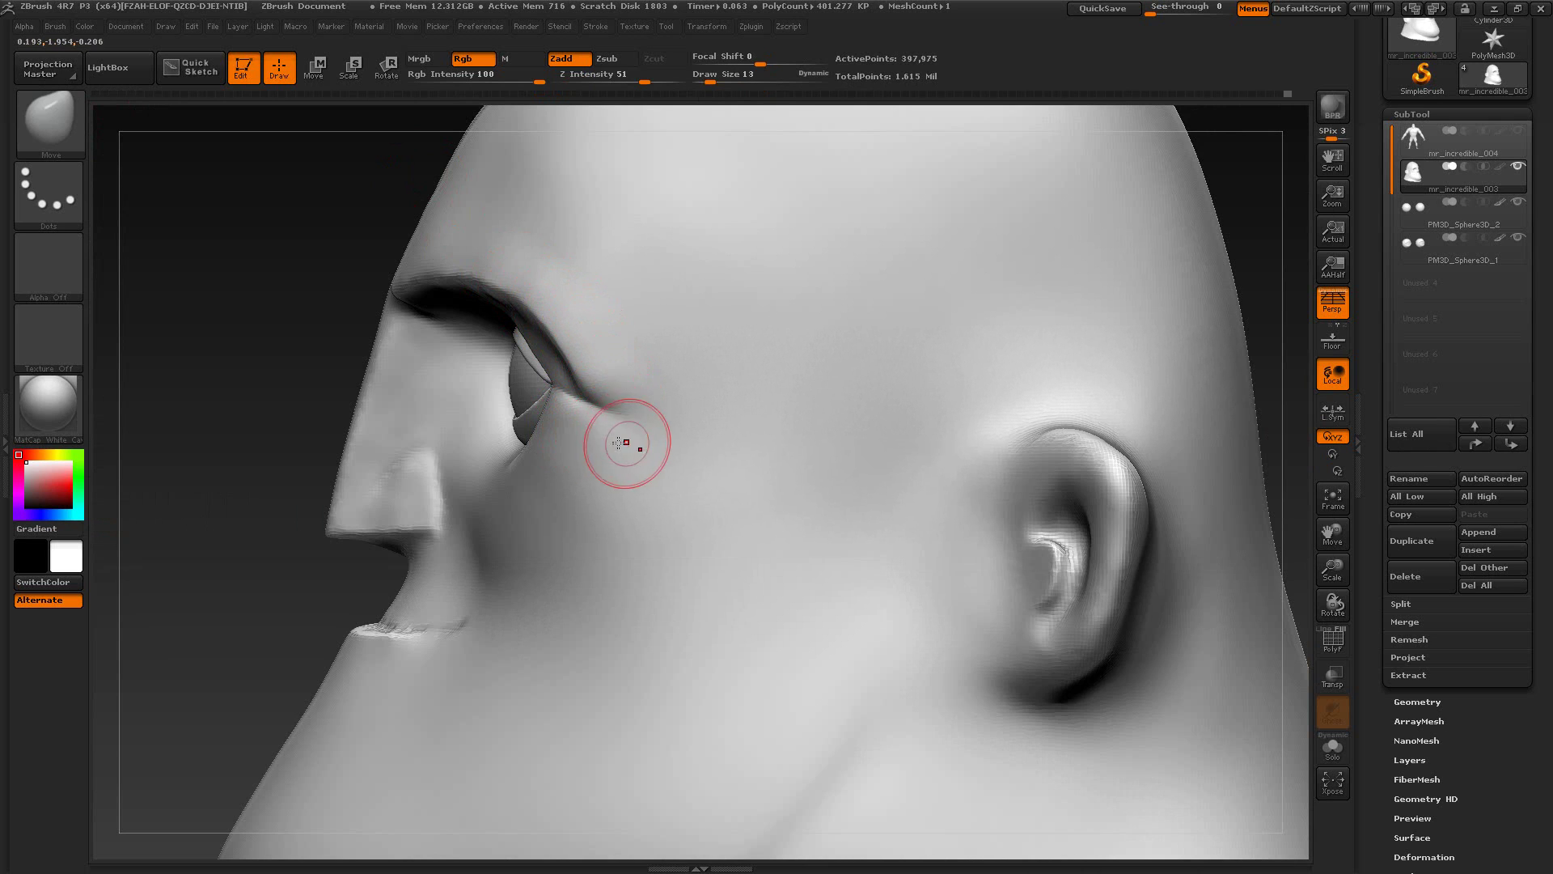
pyautogui.hotkey('alt', 'Tab')
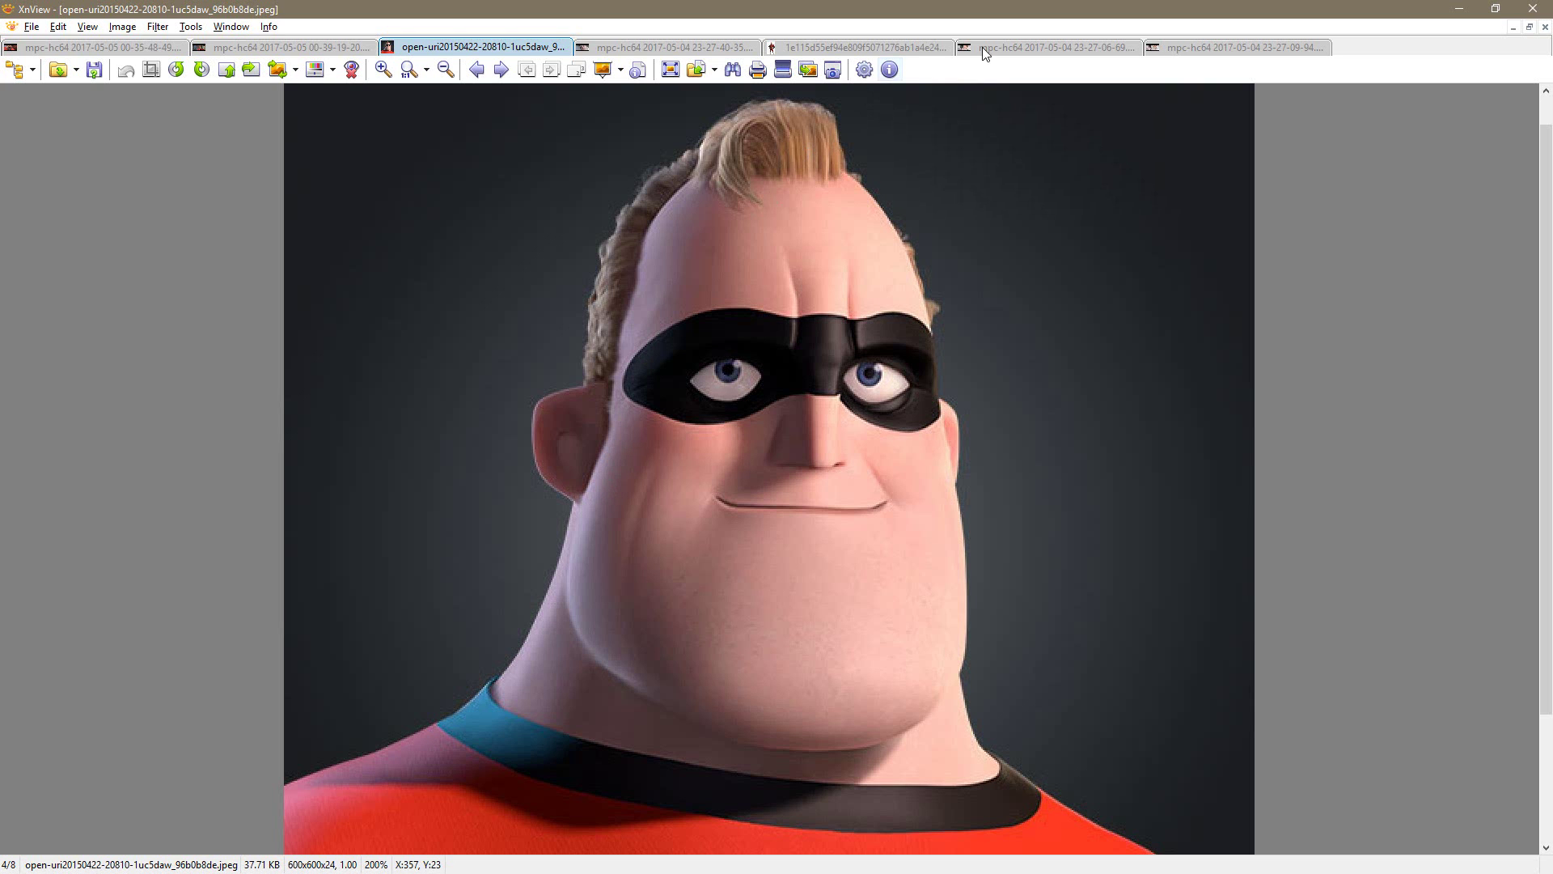
pyautogui.click(985, 51)
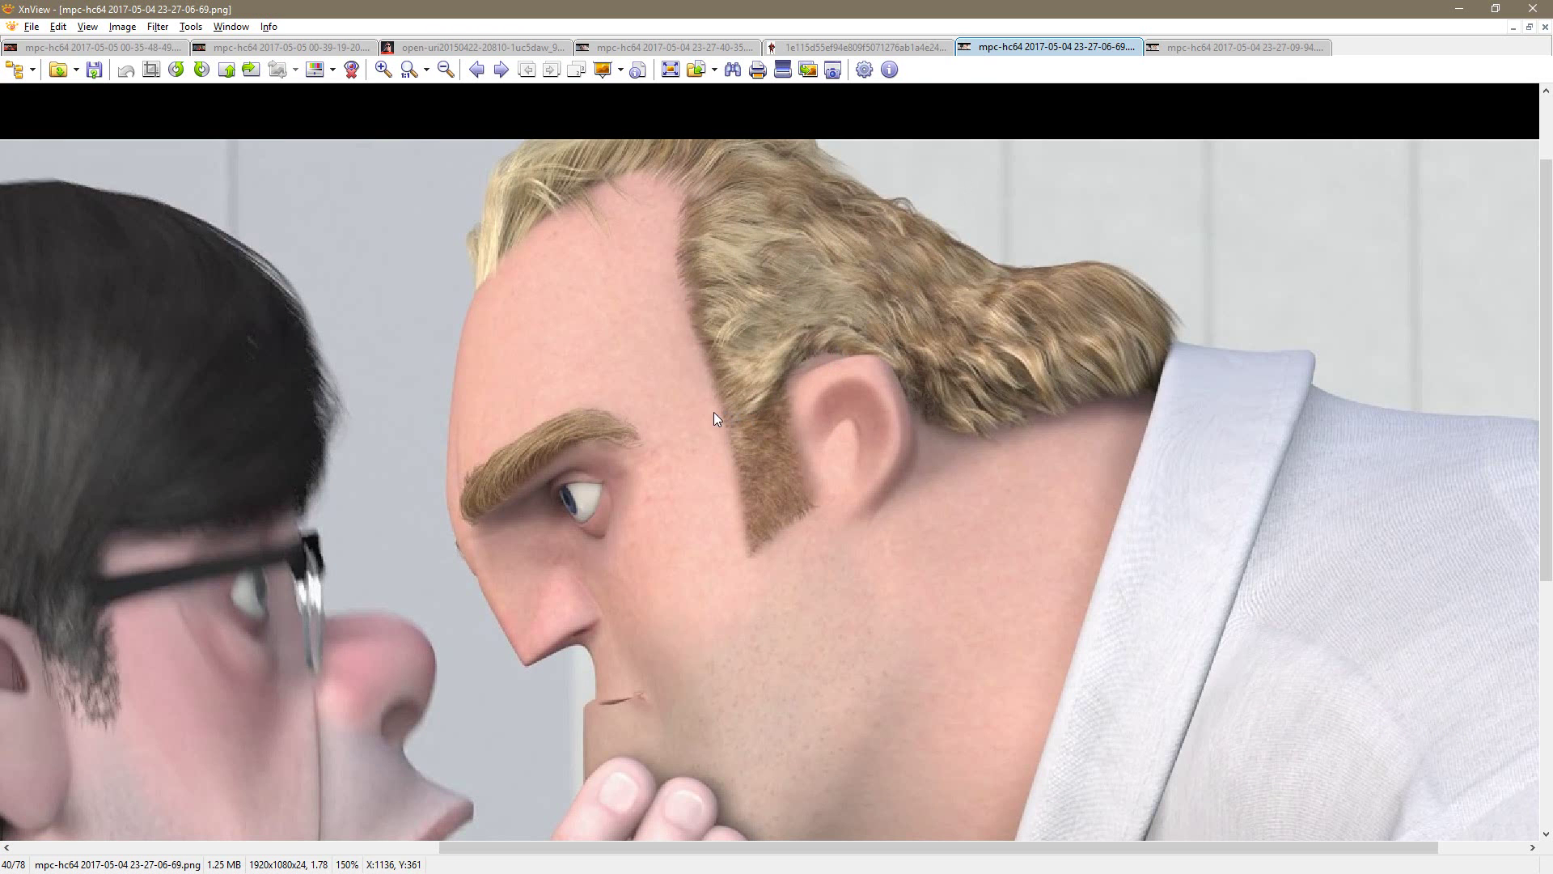
pyautogui.hotkey('alt', 'Tab')
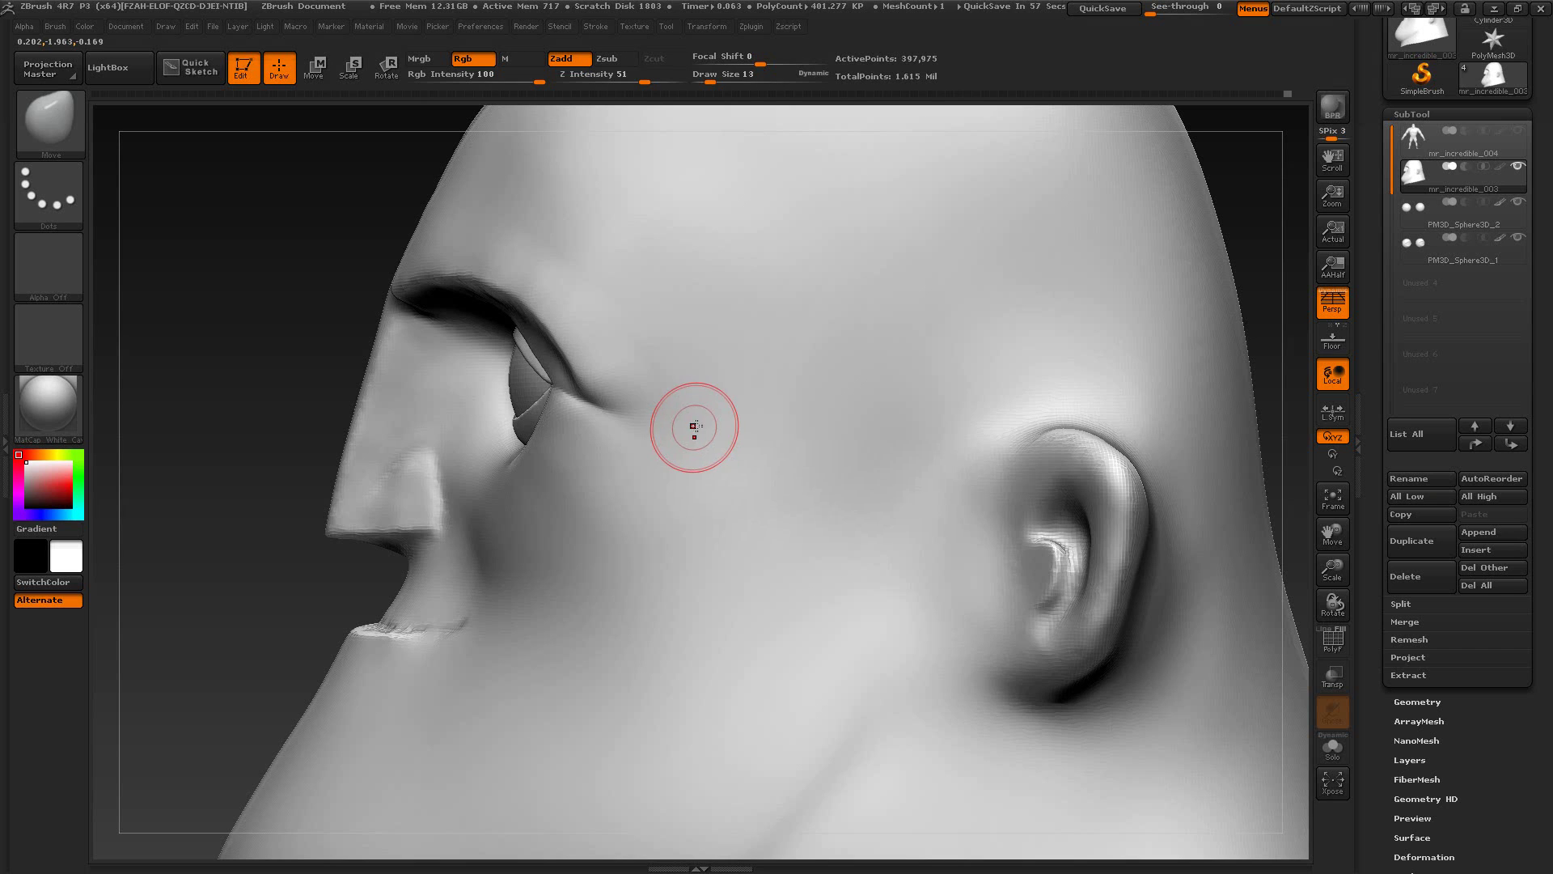
# Step: Smooth the crease running back from the outer eye corner, checking it against the profile film still
pyautogui.moveTo(264, 329); pyautogui.dragTo(388, 333)
pyautogui.keyDown('shift'); pyautogui.moveTo(565, 371); pyautogui.dragTo(630, 403); pyautogui.keyUp('shift')
pyautogui.moveTo(1165, 255); pyautogui.dragTo(1104, 251)
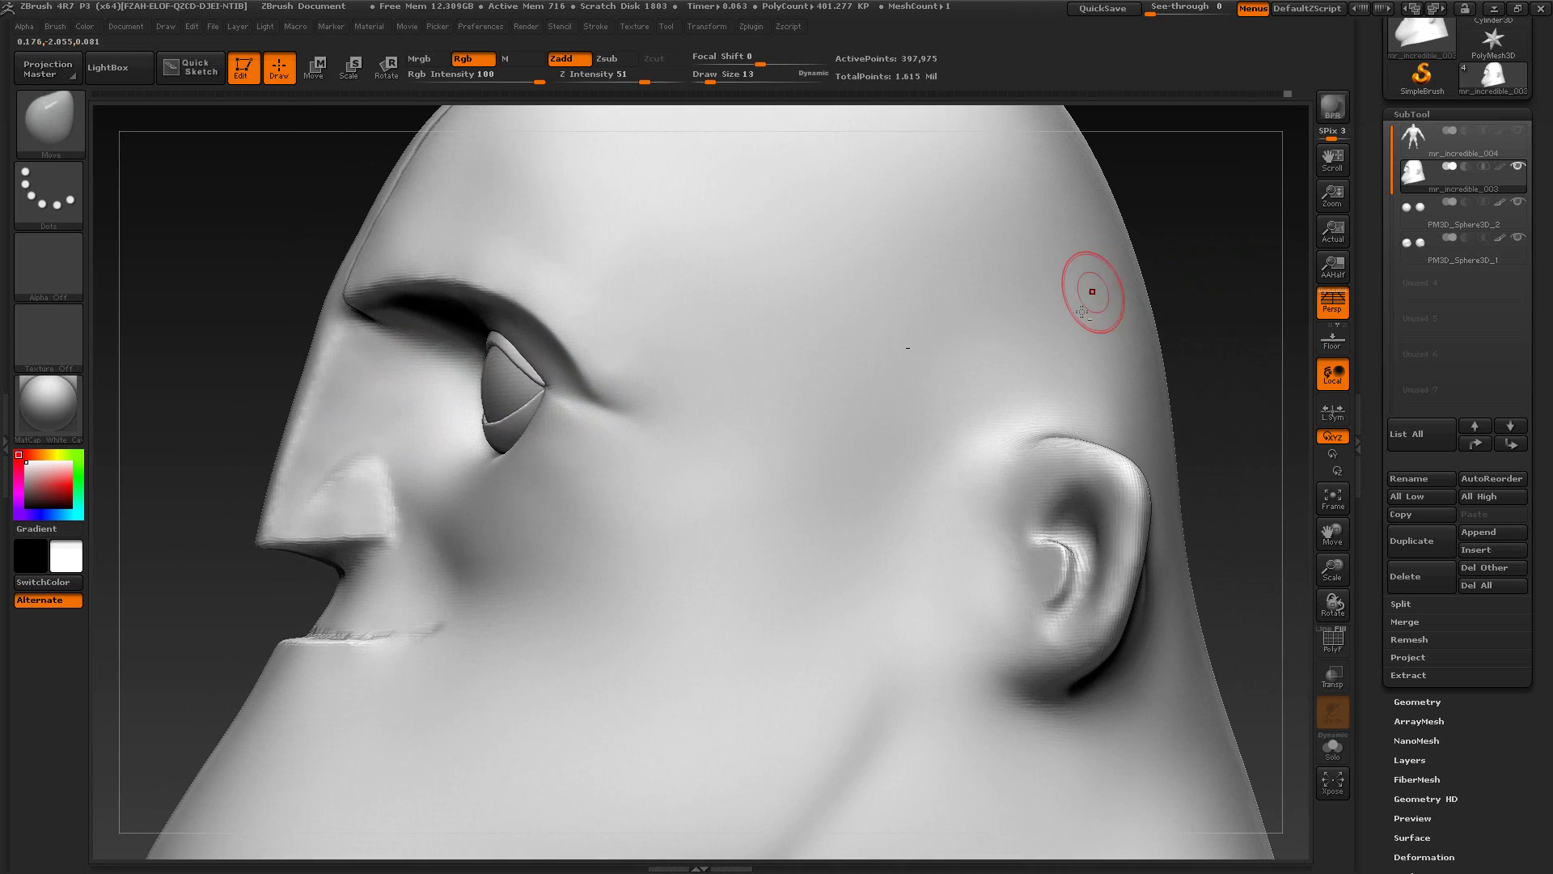
pyautogui.hotkey('alt', 'Tab')
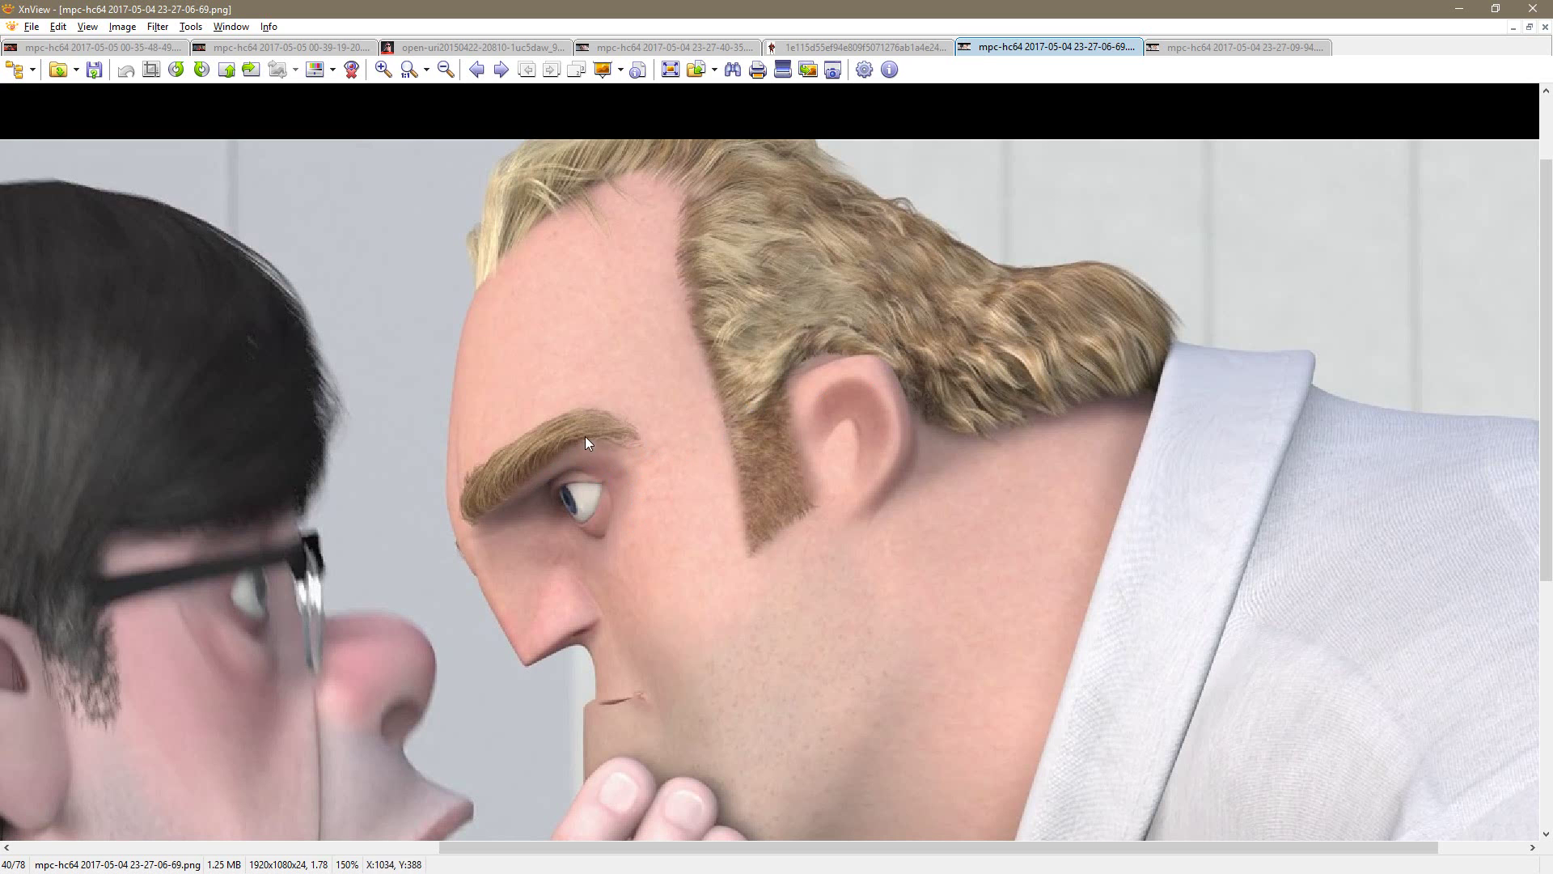
pyautogui.hotkey('alt', 'Tab')
pyautogui.keyDown('shift'); pyautogui.moveTo(621, 388); pyautogui.dragTo(613, 393); pyautogui.keyUp('shift')
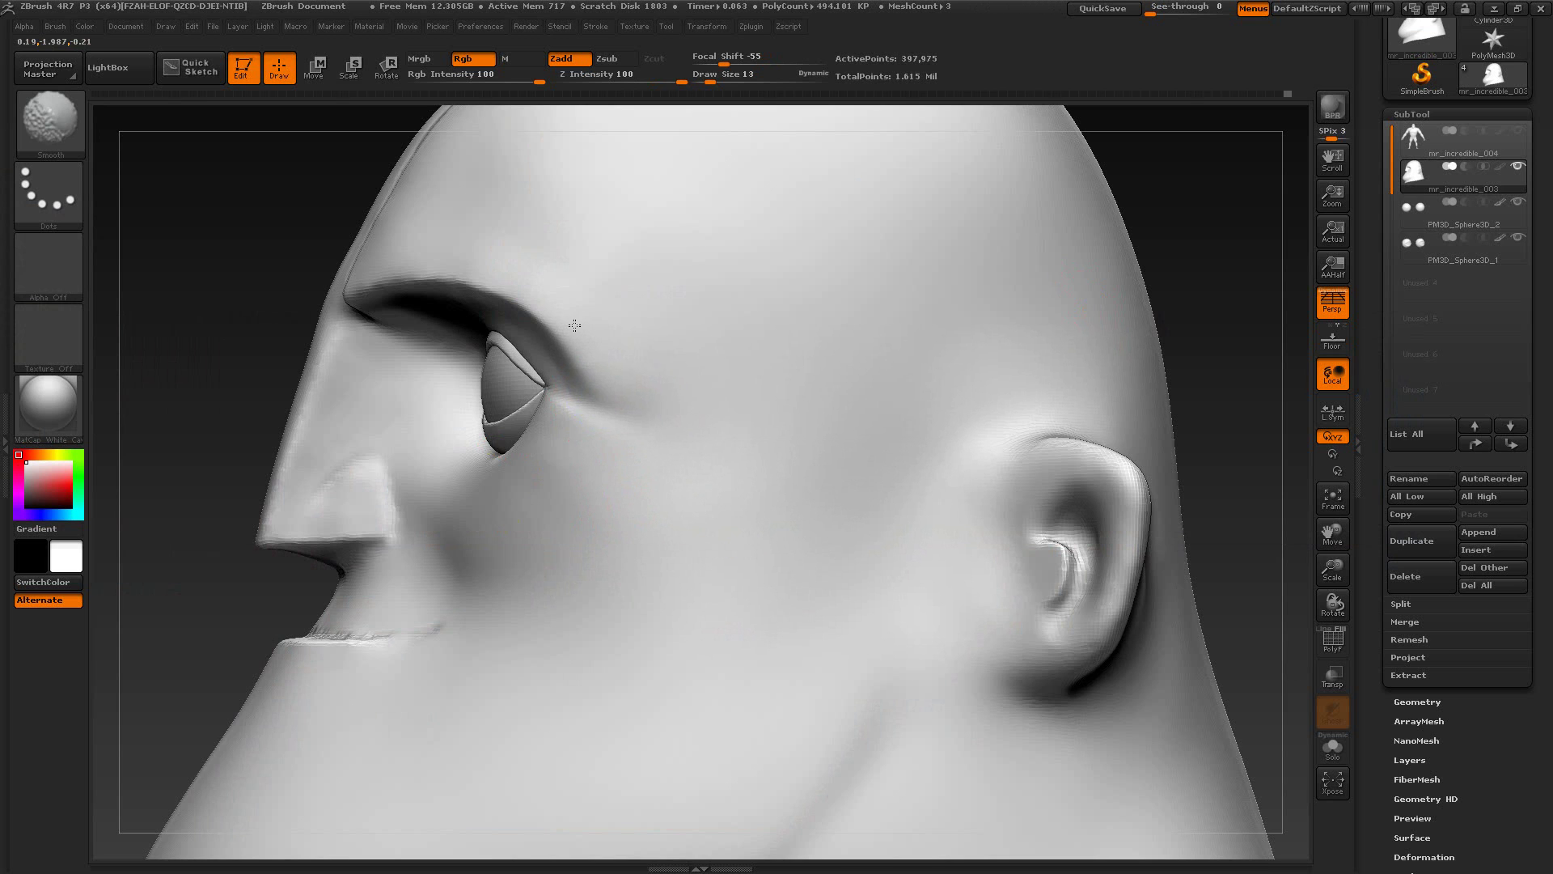
# Step: Switch back to the Move brush and smooth the skin just below the outer eye corner
pyautogui.press('b')
pyautogui.press('m')
pyautogui.press('v')
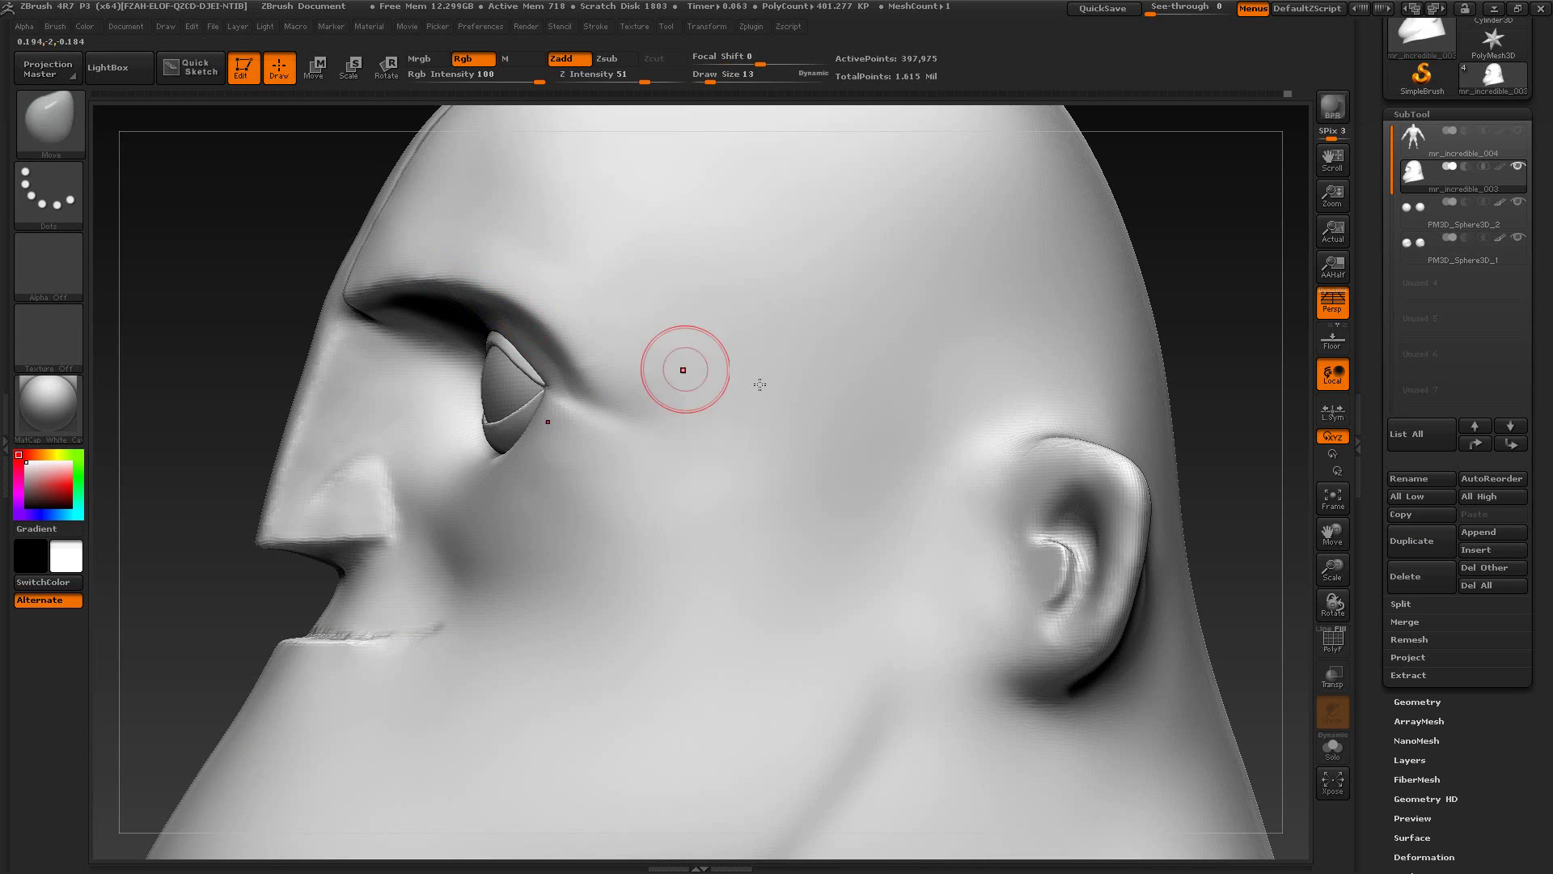
pyautogui.moveTo(1179, 184)
pyautogui.mouseDown()
pyautogui.moveTo(1030, 239)
pyautogui.moveTo(1063, 243)
pyautogui.moveTo(1044, 201)
pyautogui.moveTo(1012, 250)
pyautogui.moveTo(971, 266)
pyautogui.mouseUp()
pyautogui.press('shift')
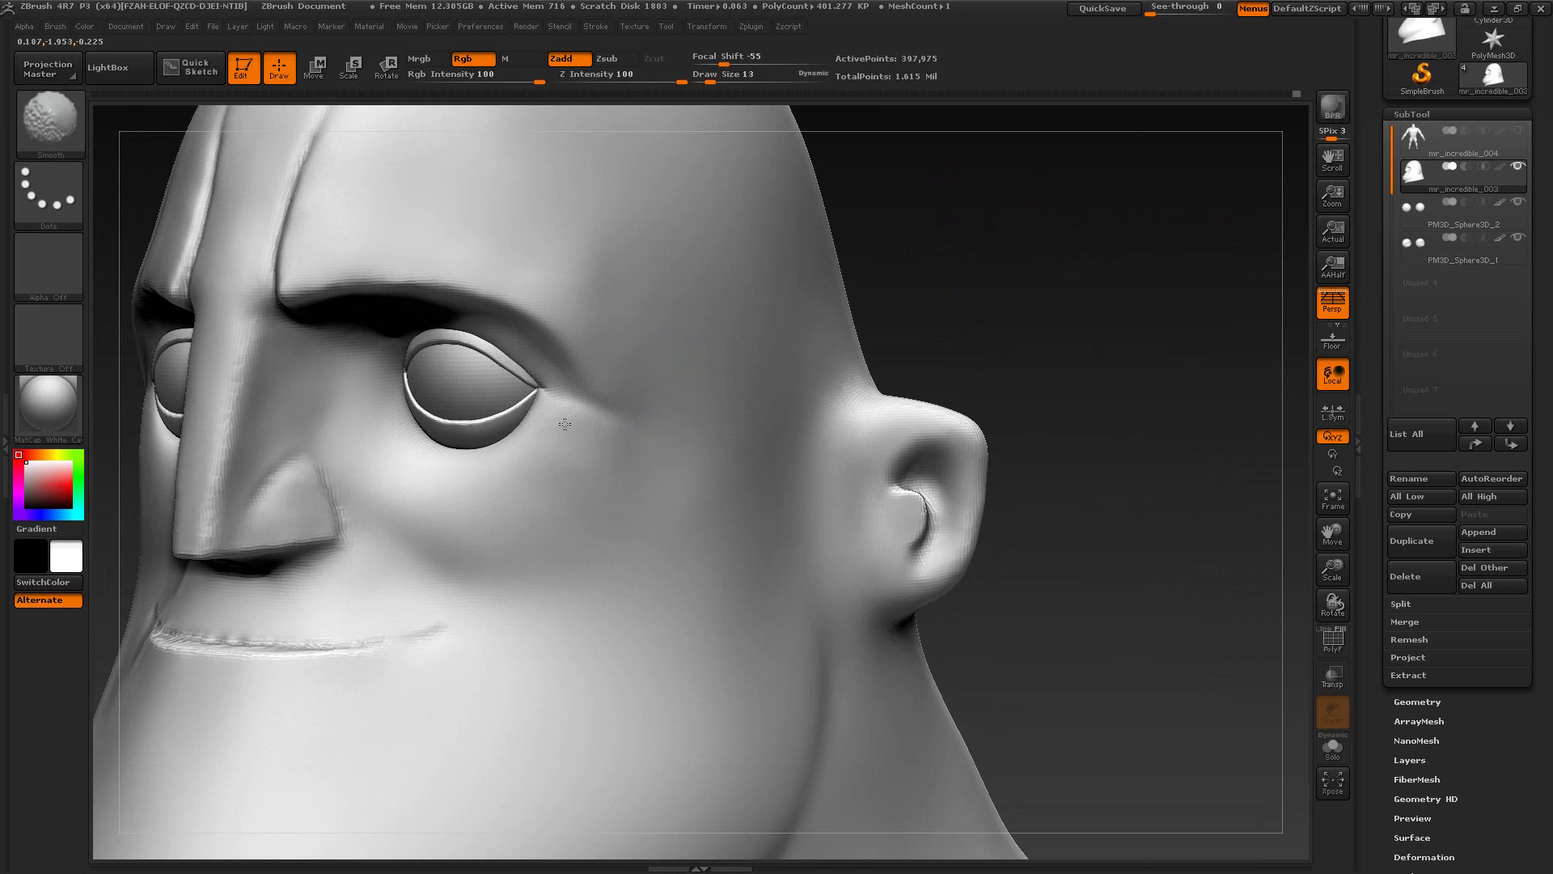
pyautogui.keyDown('shift'); pyautogui.moveTo(564, 424); pyautogui.dragTo(556, 427); pyautogui.keyUp('shift')
pyautogui.moveTo(857, 311); pyautogui.dragTo(953, 267)
pyautogui.moveTo(884, 315)
pyautogui.keyDown('alt'); pyautogui.mouseDown()
pyautogui.moveTo(1087, 371)
pyautogui.moveTo(1133, 369)
pyautogui.moveTo(1083, 360)
pyautogui.mouseUp(); pyautogui.keyUp('alt')
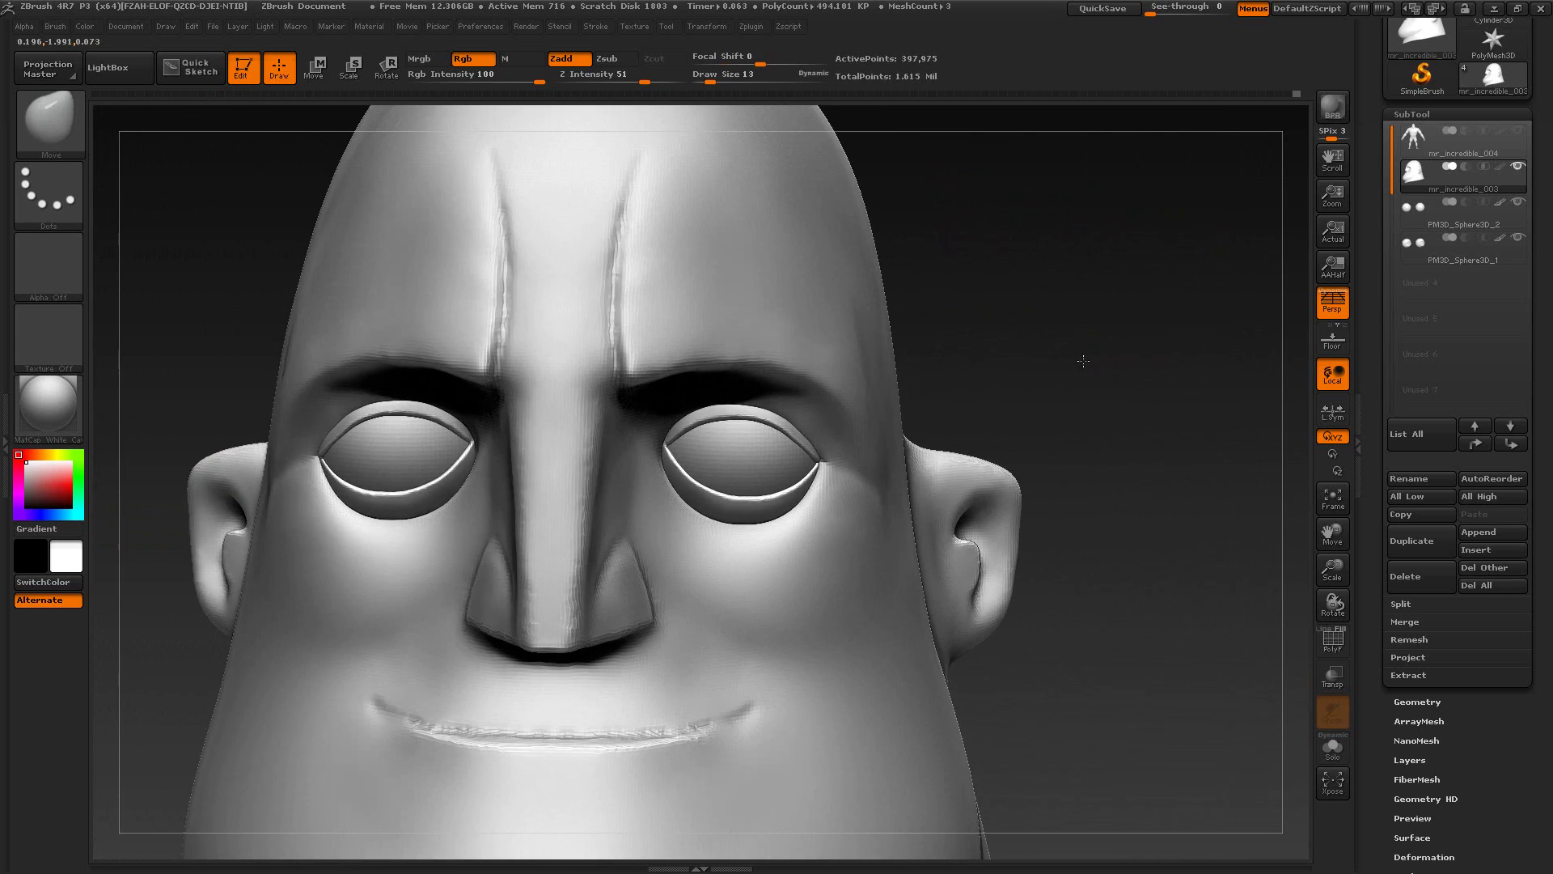
# Step: Enlarge 1e115d55ef94e809f5071276ab1a4e24.jpg to 300% in XnView and examine the creases beside the masked eye
pyautogui.hotkey('alt', 'Tab')
pyautogui.click(420, 47)
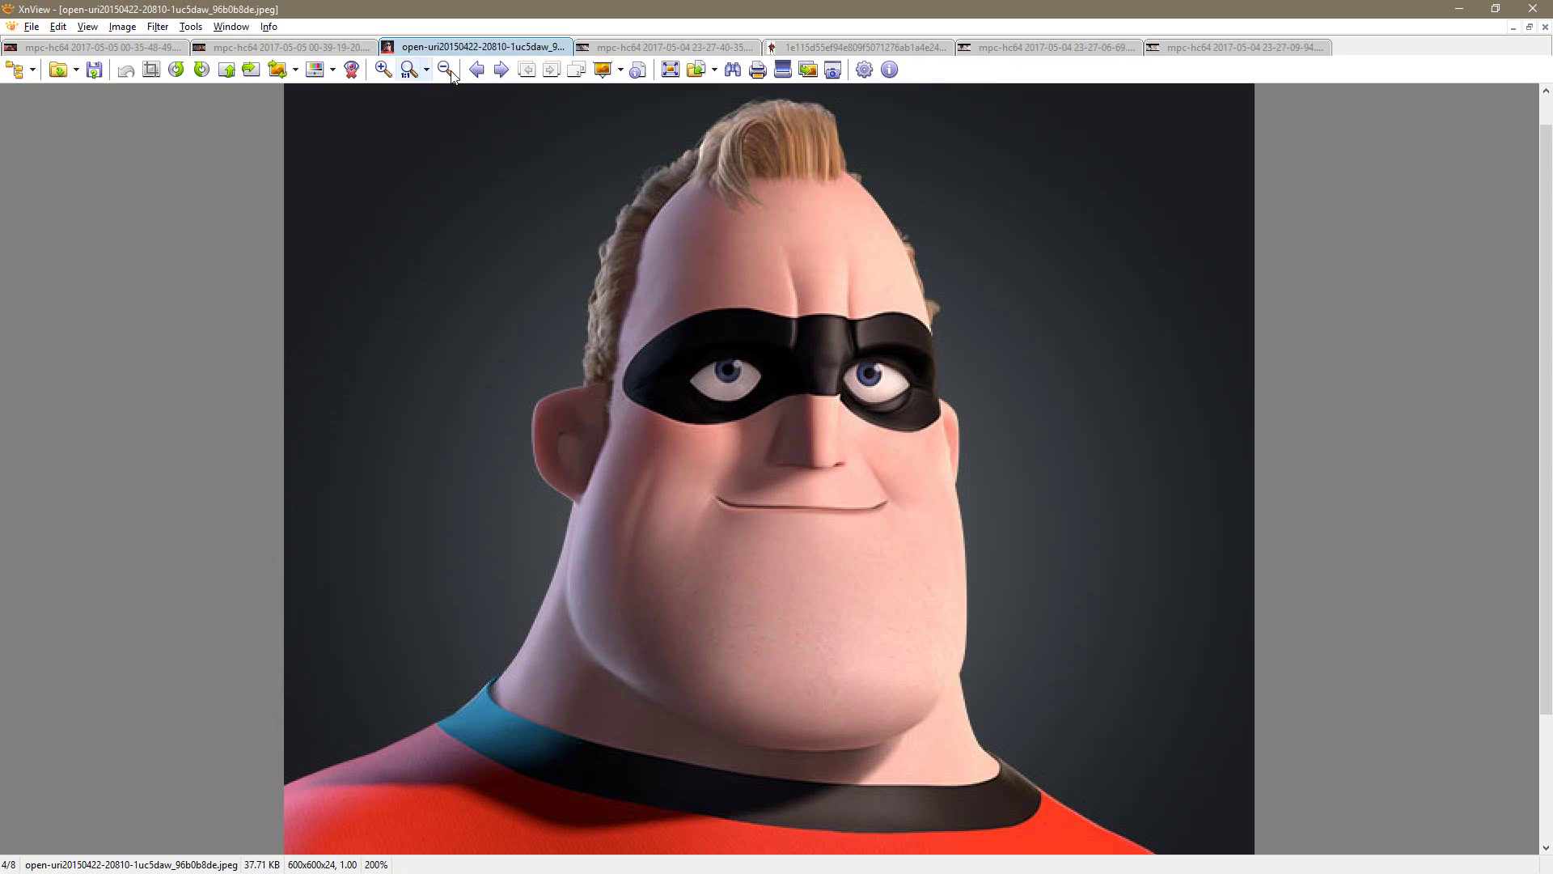
pyautogui.click(833, 47)
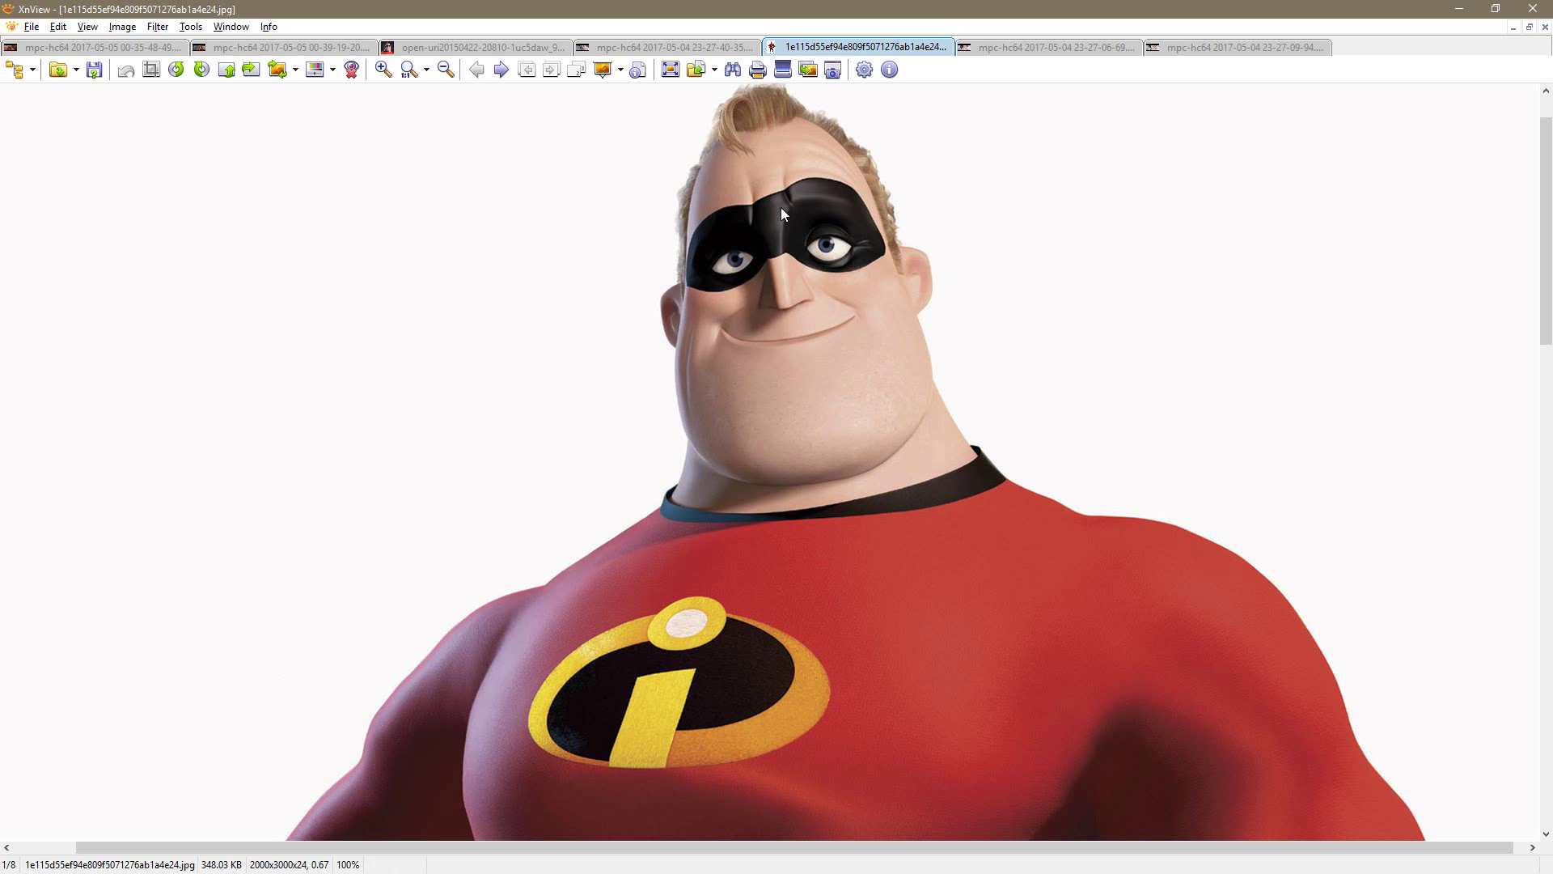
pyautogui.click(383, 70)
pyautogui.click(383, 70)
pyautogui.click(383, 71)
pyautogui.moveTo(733, 194); pyautogui.dragTo(577, 718)
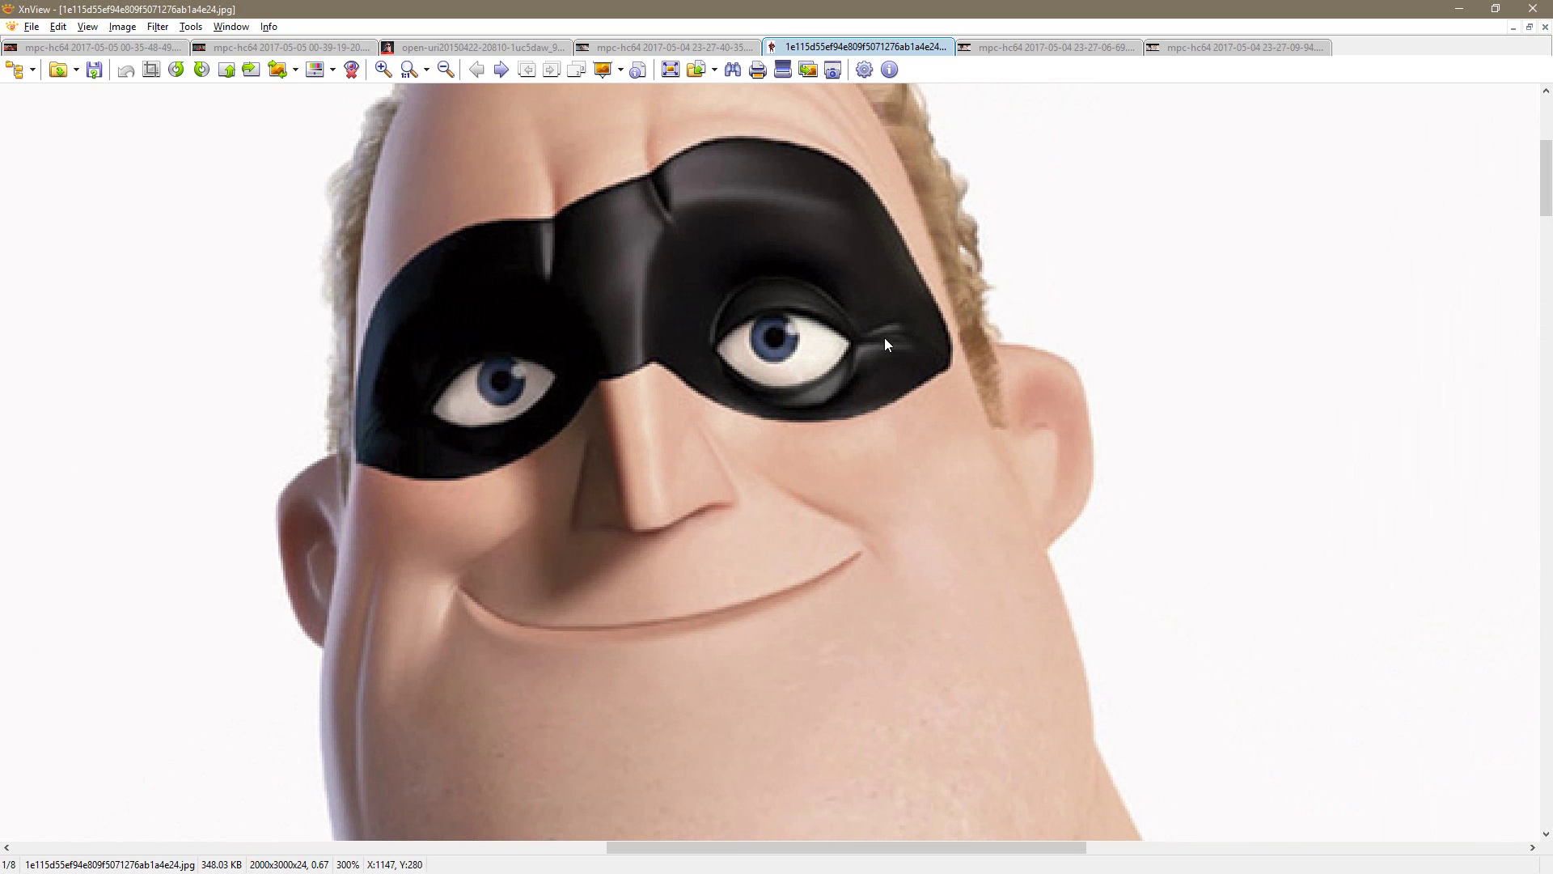
pyautogui.hotkey('alt', 'Tab')
# Step: Carve fine creases outward from the outer eye corner with the Dam_Standard brush at draw size 7, following the enlarged portrait
pyautogui.moveTo(1029, 324); pyautogui.dragTo(809, 327)
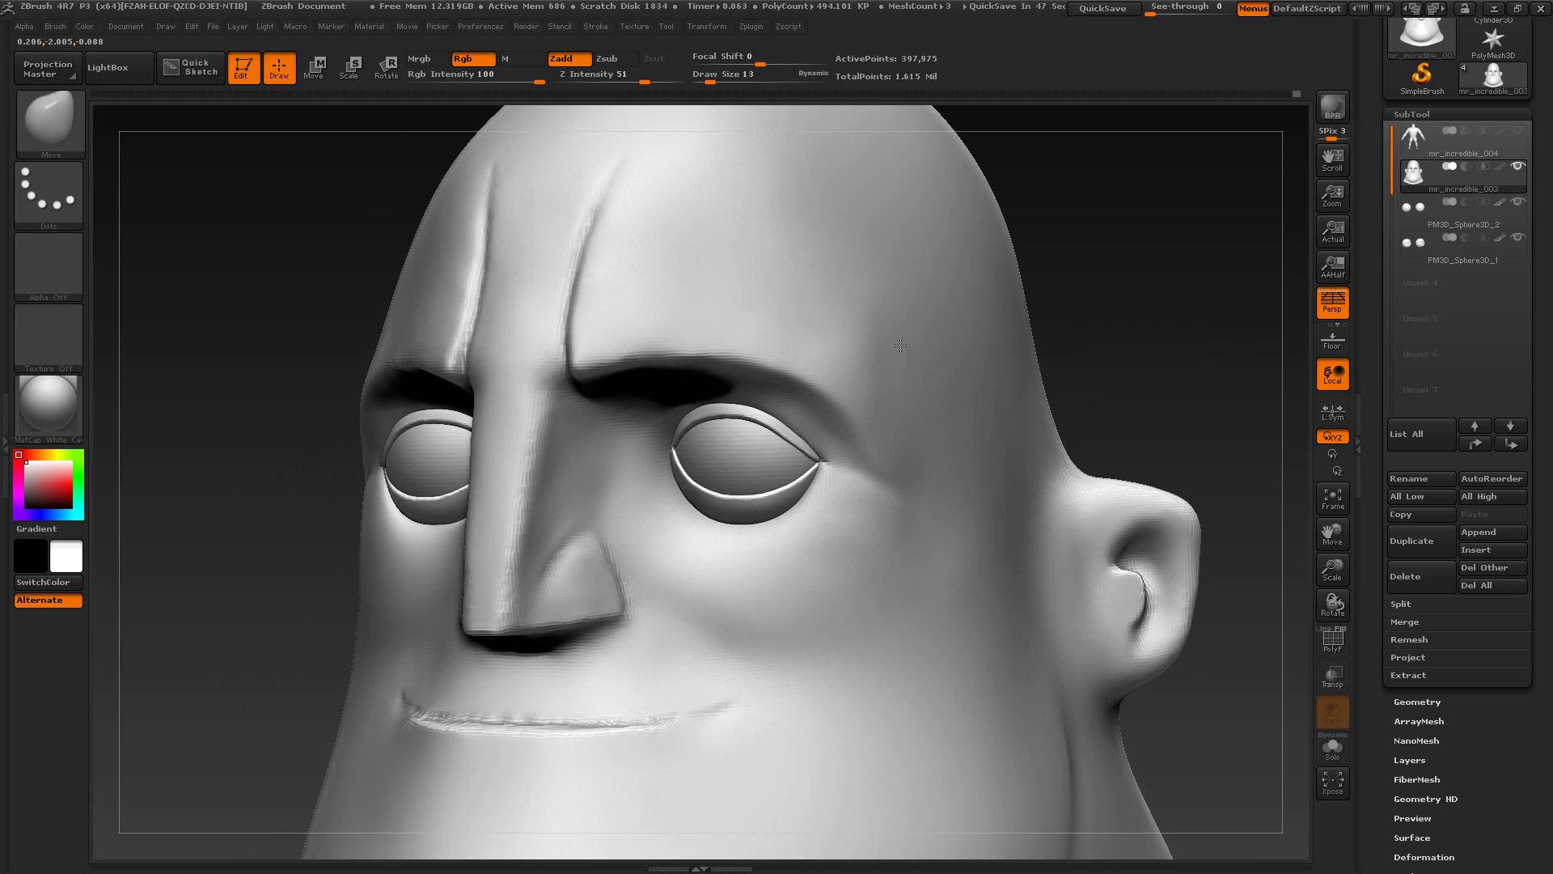
pyautogui.click(36, 148)
pyautogui.click(279, 140)
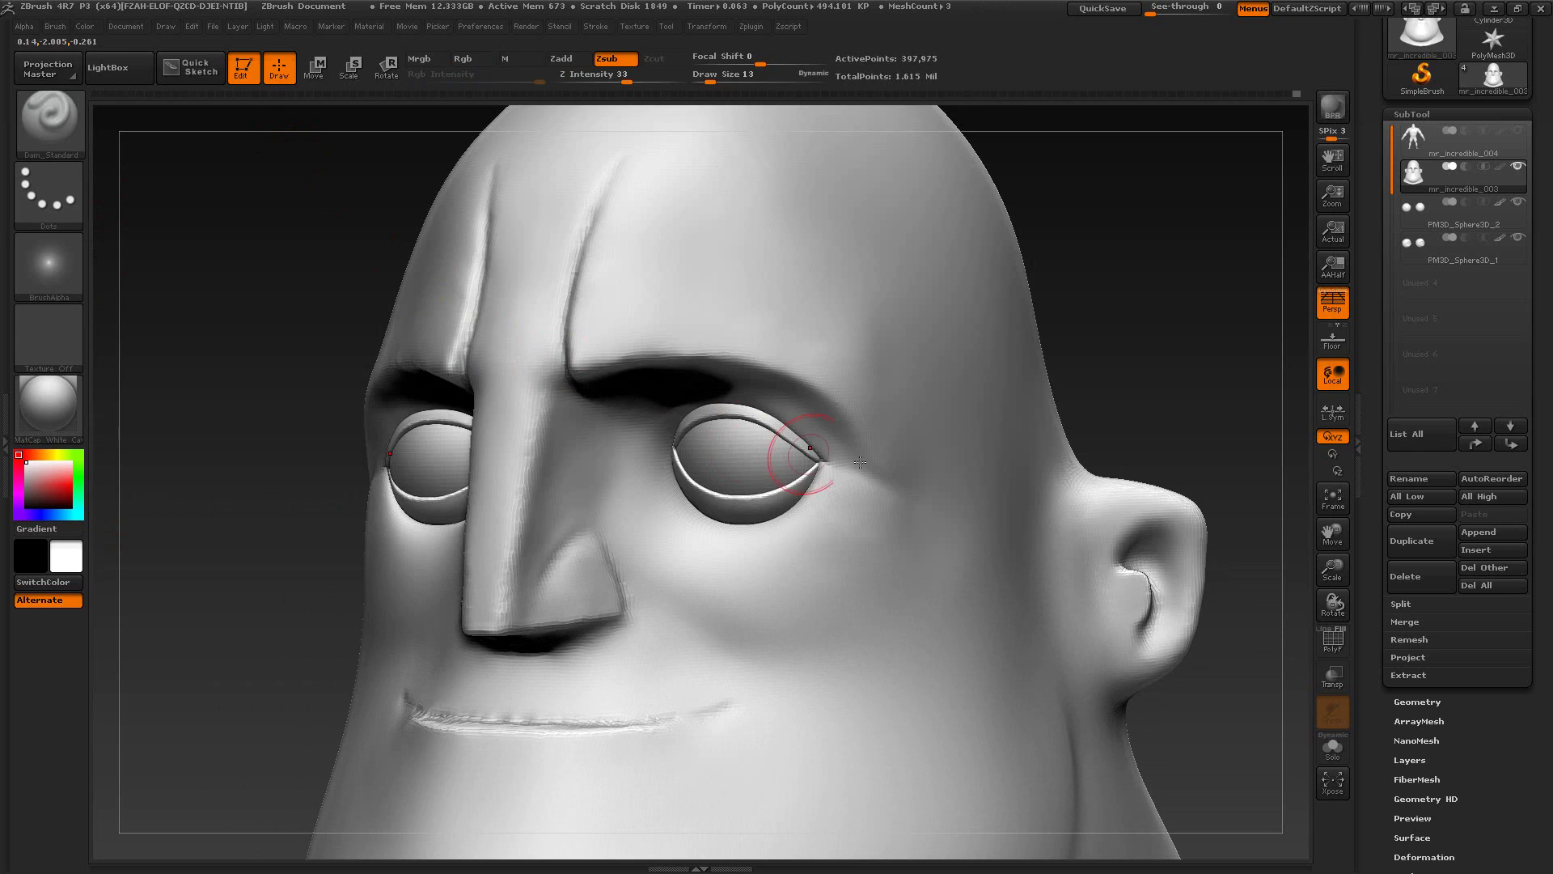
pyautogui.press('s')
pyautogui.click(852, 463)
pyautogui.hotkey('alt', 'Tab')
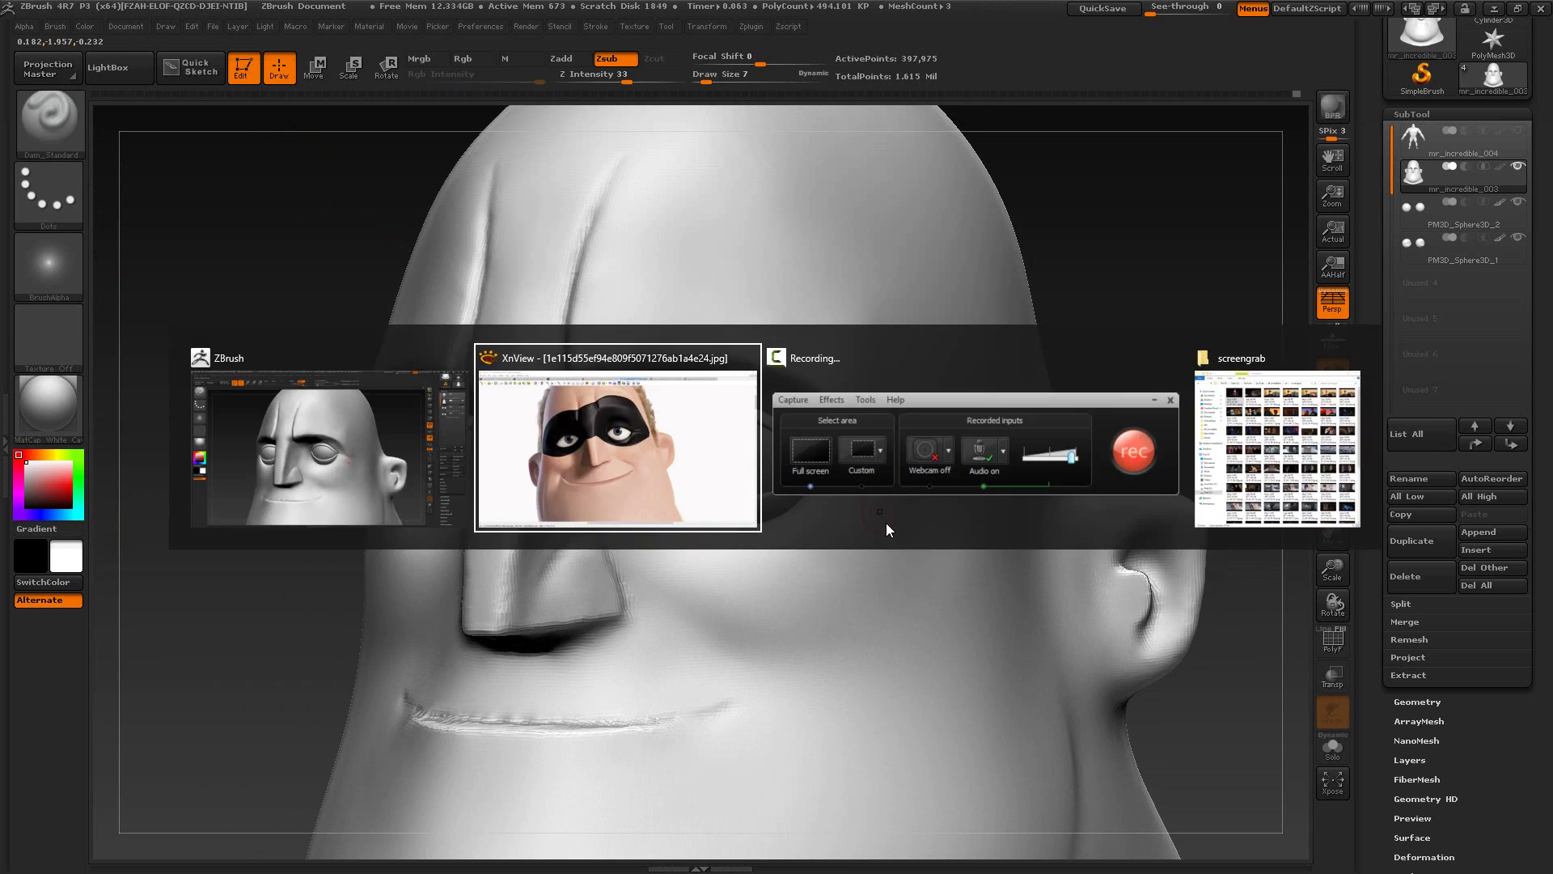
pyautogui.hotkey('alt', 'Tab')
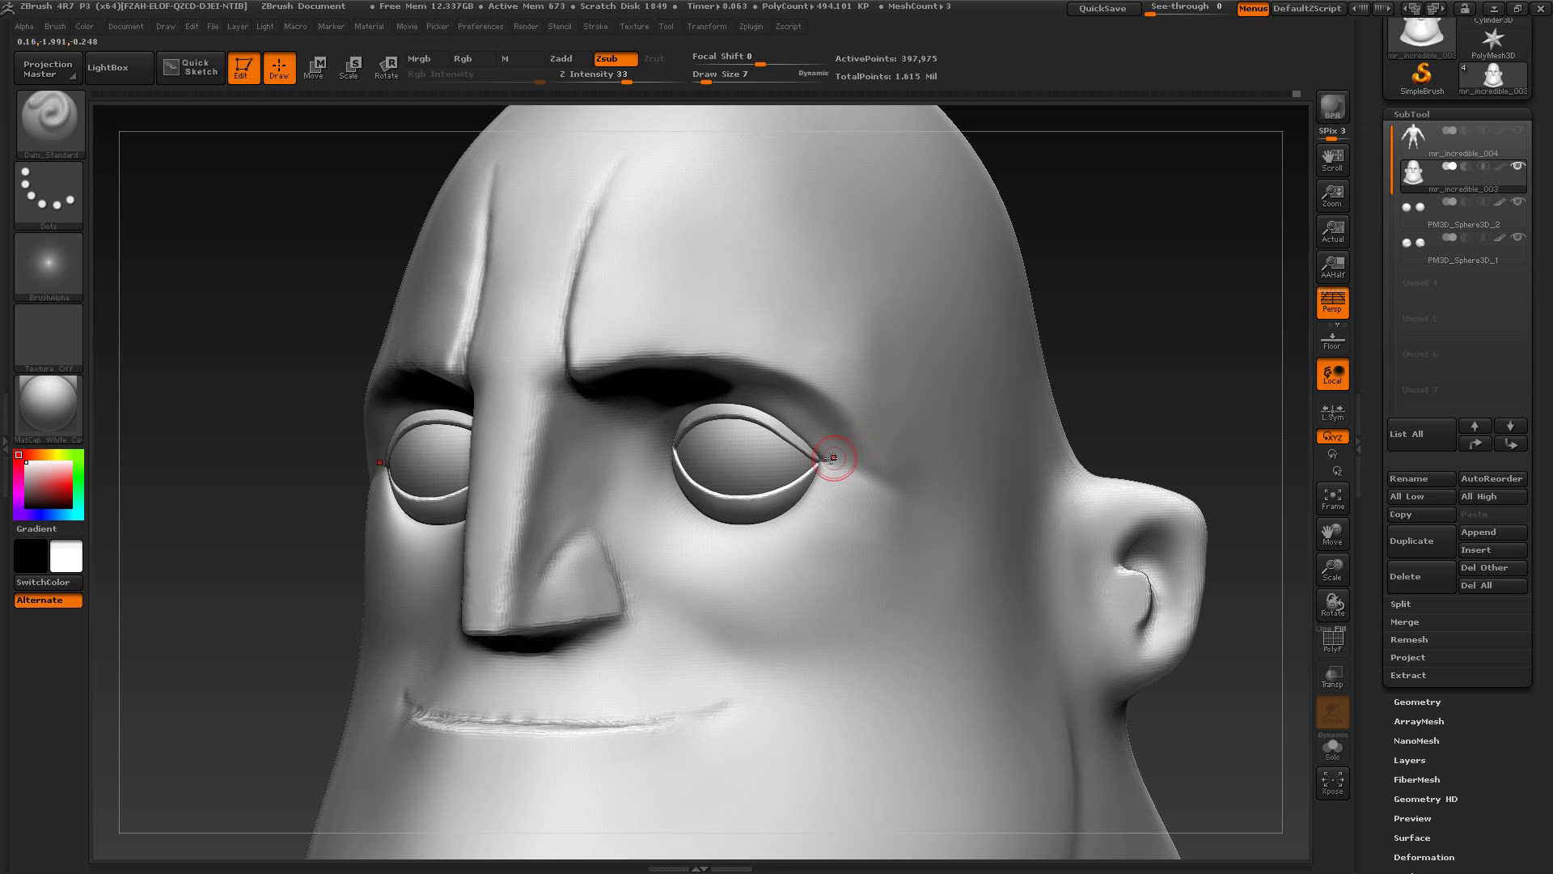
pyautogui.hotkey('alt', 'Tab')
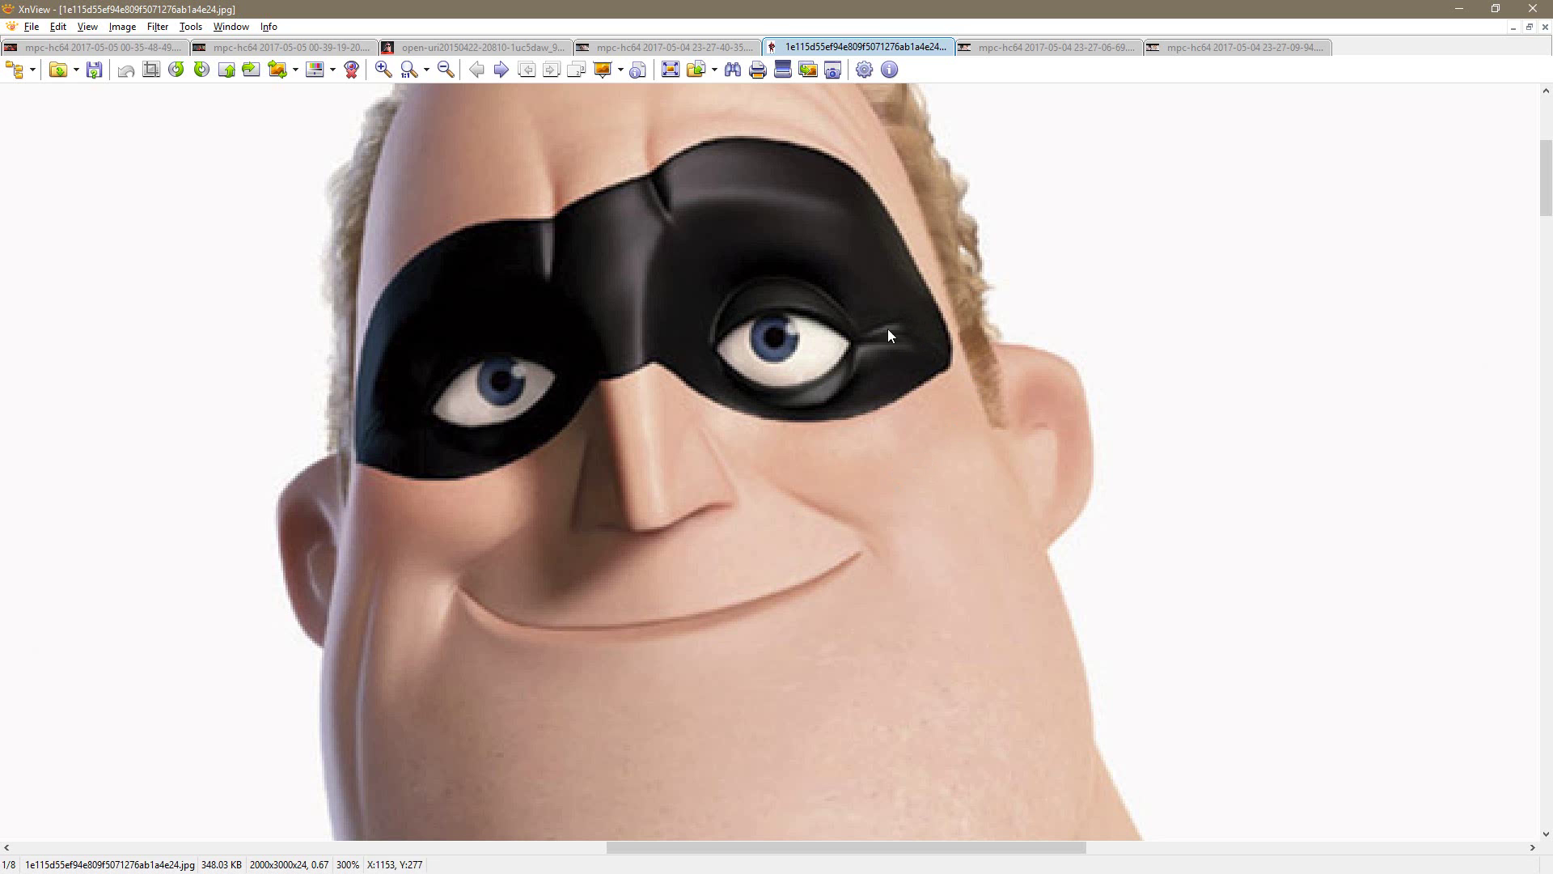
pyautogui.hotkey('alt', 'Tab')
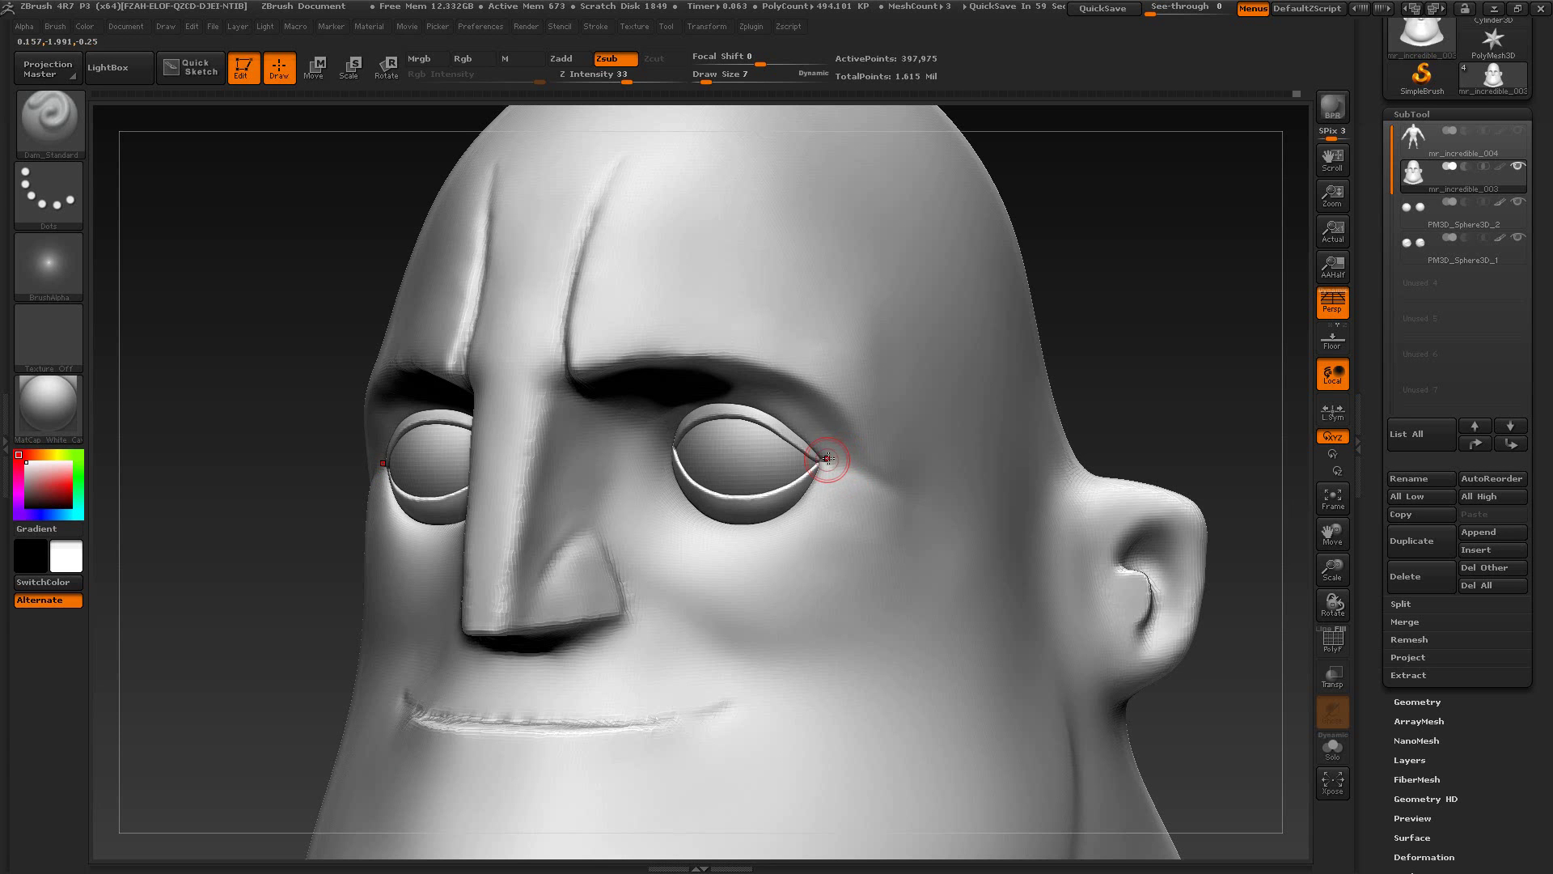
pyautogui.moveTo(886, 470)
pyautogui.mouseDown()
pyautogui.moveTo(883, 485)
pyautogui.moveTo(884, 468)
pyautogui.mouseUp()
# Step: Soften the outer ends of the eye-corner creases with the Smooth brush
pyautogui.moveTo(1108, 350)
pyautogui.mouseDown()
pyautogui.moveTo(1084, 387)
pyautogui.moveTo(1030, 389)
pyautogui.mouseUp()
pyautogui.press('shift')
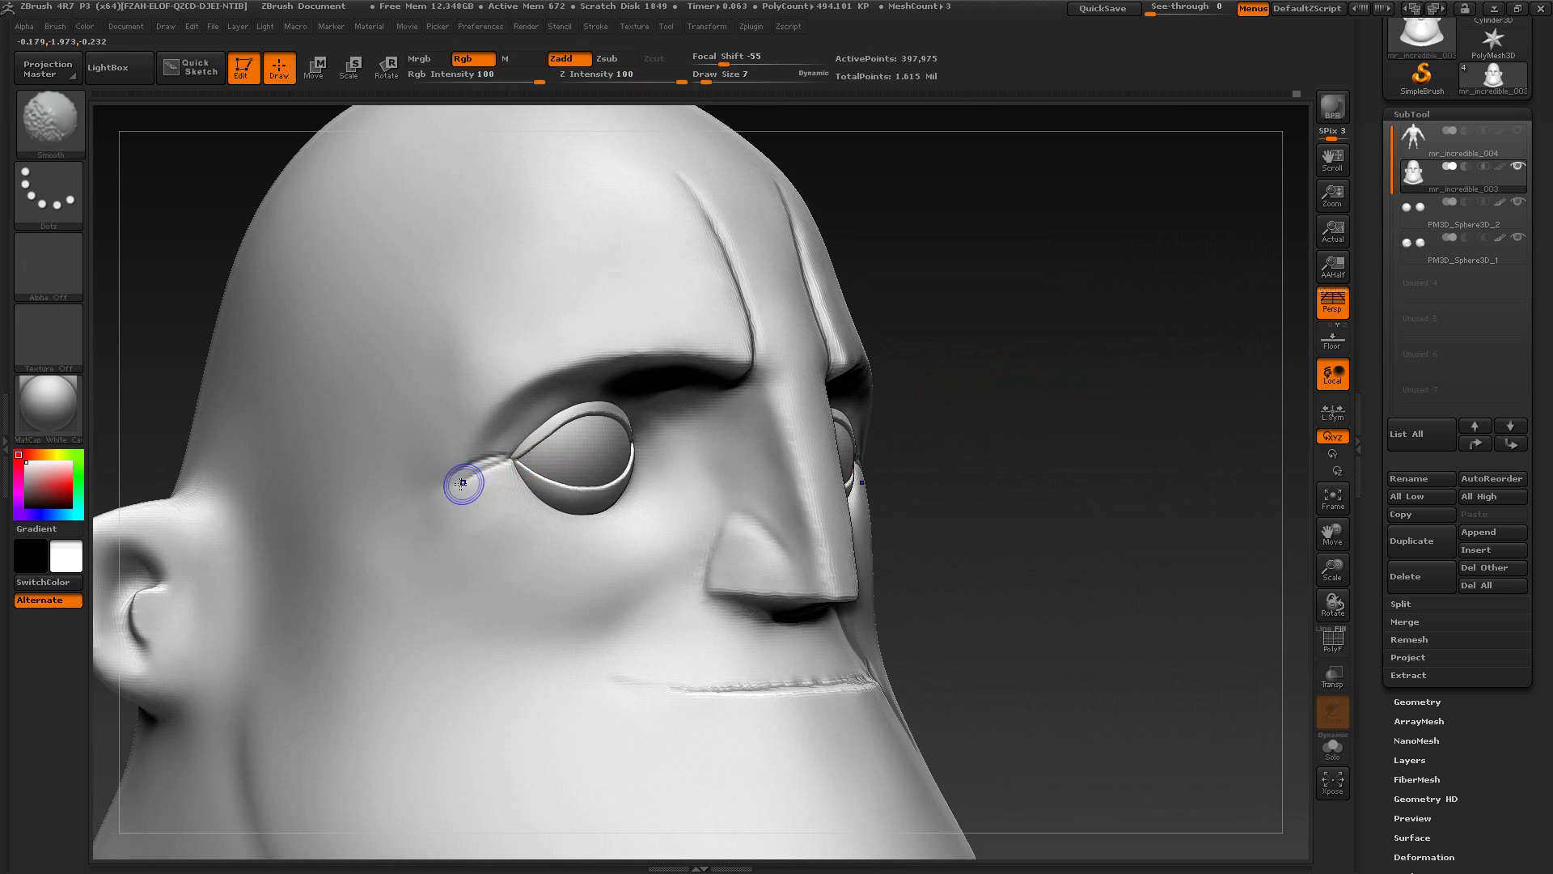
pyautogui.moveTo(462, 482)
pyautogui.keyDown('shift'); pyautogui.mouseDown()
pyautogui.moveTo(475, 482)
pyautogui.moveTo(441, 455)
pyautogui.mouseUp(); pyautogui.keyUp('shift')
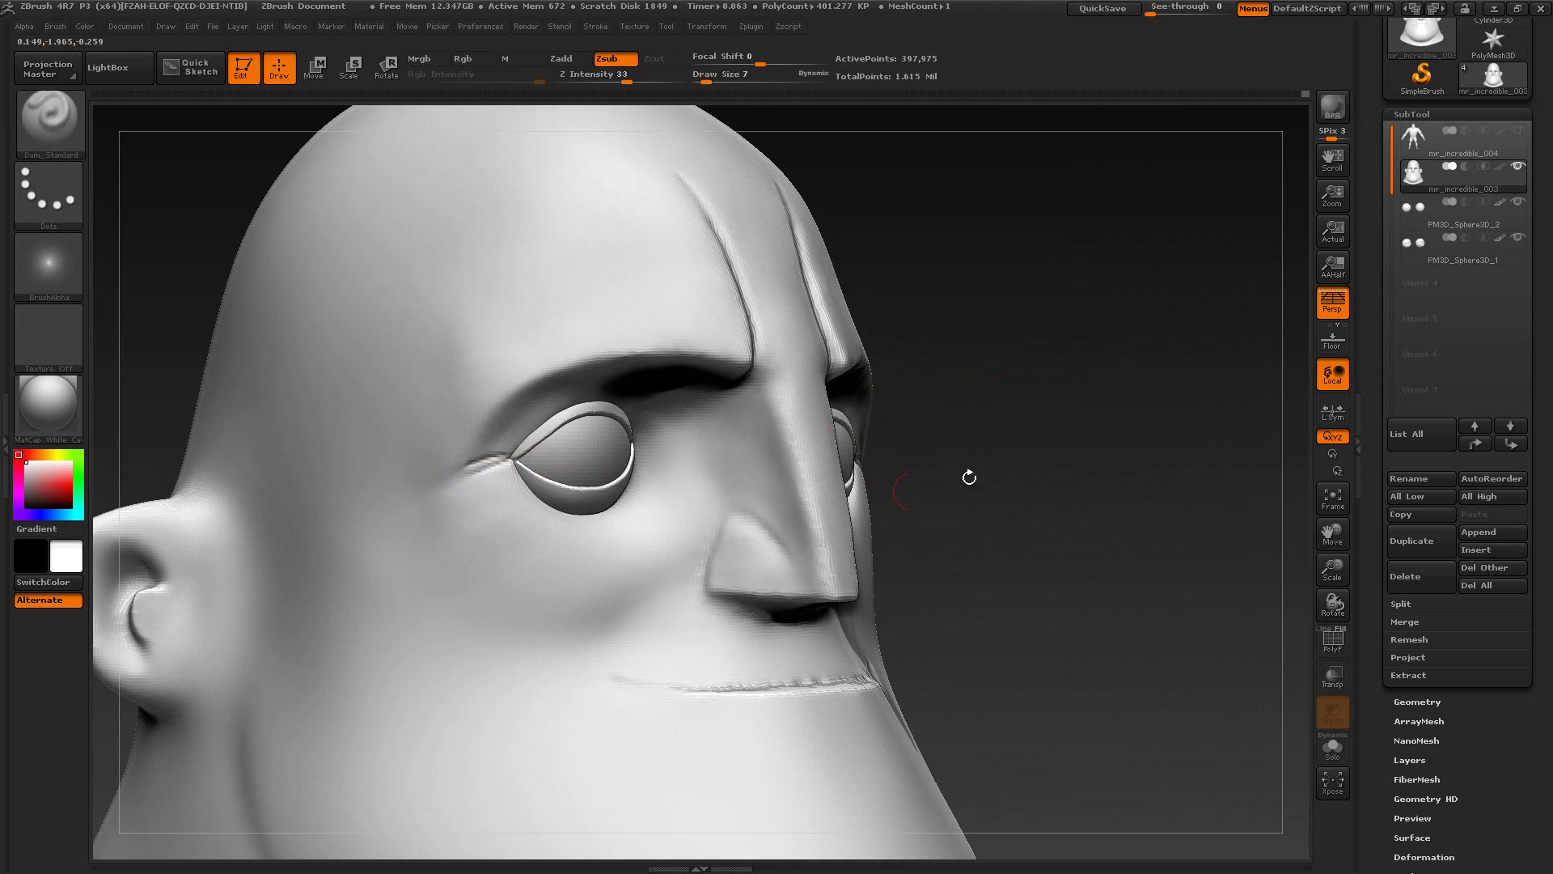
pyautogui.moveTo(969, 477); pyautogui.dragTo(1068, 427)
# Step: Compare the sculpted eye-corner creases with the enlarged masked portrait from a matching three-quarter angle
pyautogui.hotkey('alt', 'Tab')
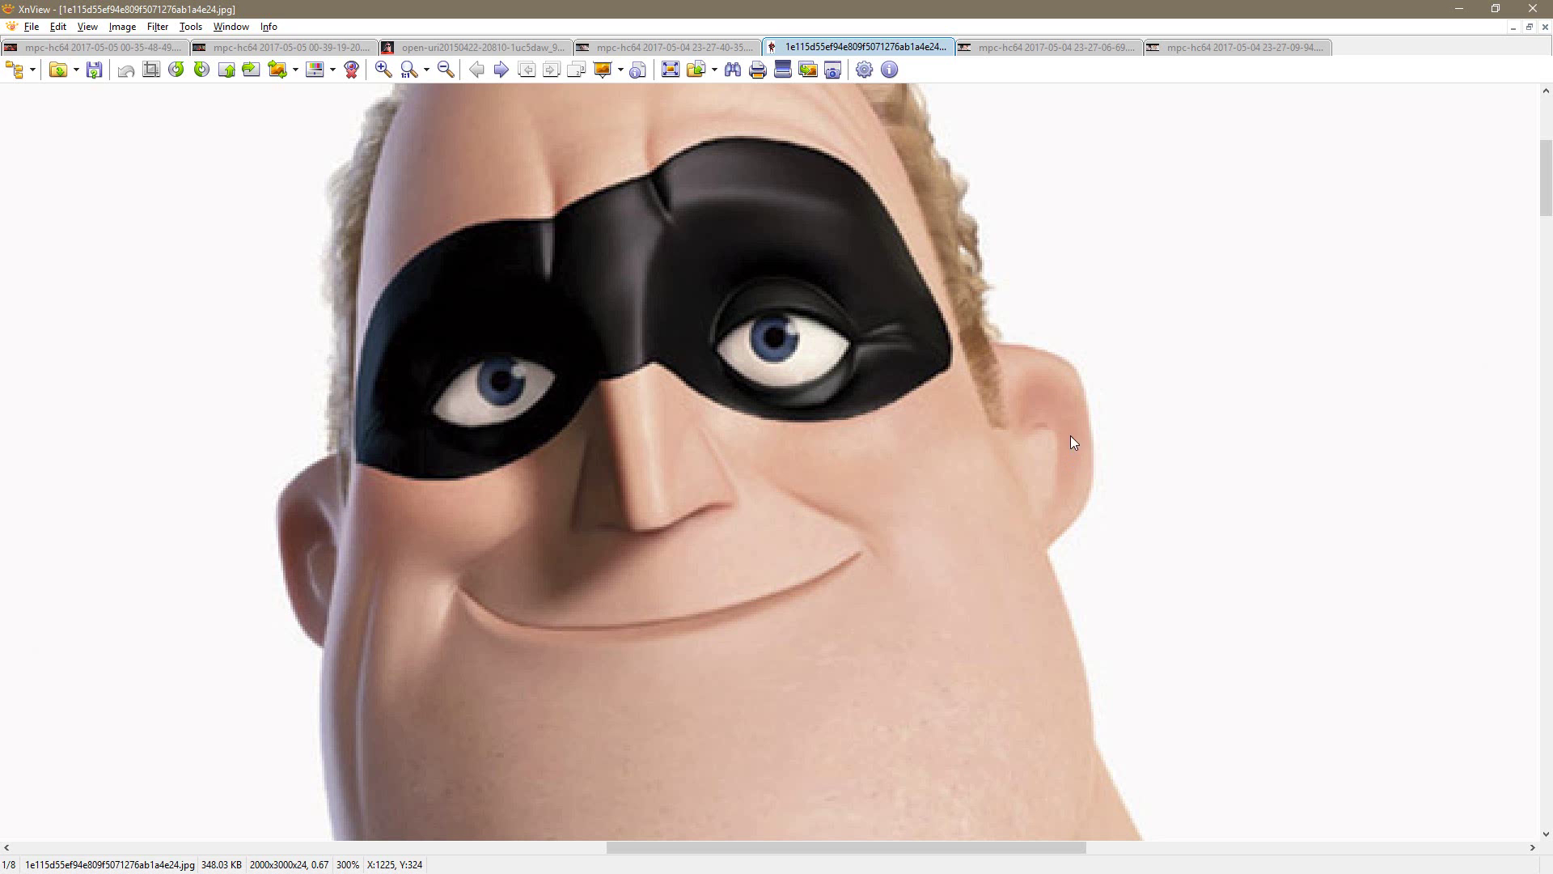
pyautogui.hotkey('alt', 'Tab')
pyautogui.moveTo(1097, 343)
pyautogui.mouseDown()
pyautogui.moveTo(1072, 319)
pyautogui.moveTo(1076, 334)
pyautogui.moveTo(1095, 310)
pyautogui.moveTo(1076, 325)
pyautogui.mouseUp()
pyautogui.hotkey('alt', 'Tab')
pyautogui.hotkey('alt', 'Tab')
pyautogui.hotkey('alt', 'Tab')
pyautogui.hotkey('alt', 'Tab')
pyautogui.keyDown('shift'); pyautogui.moveTo(1078, 350); pyautogui.dragTo(1100, 340); pyautogui.keyUp('shift')
pyautogui.hotkey('alt', 'Tab')
pyautogui.hotkey('alt', 'Tab')
pyautogui.hotkey('alt', 'Tab')
pyautogui.hotkey('alt', 'Tab')
pyautogui.moveTo(1133, 318); pyautogui.dragTo(1078, 310)
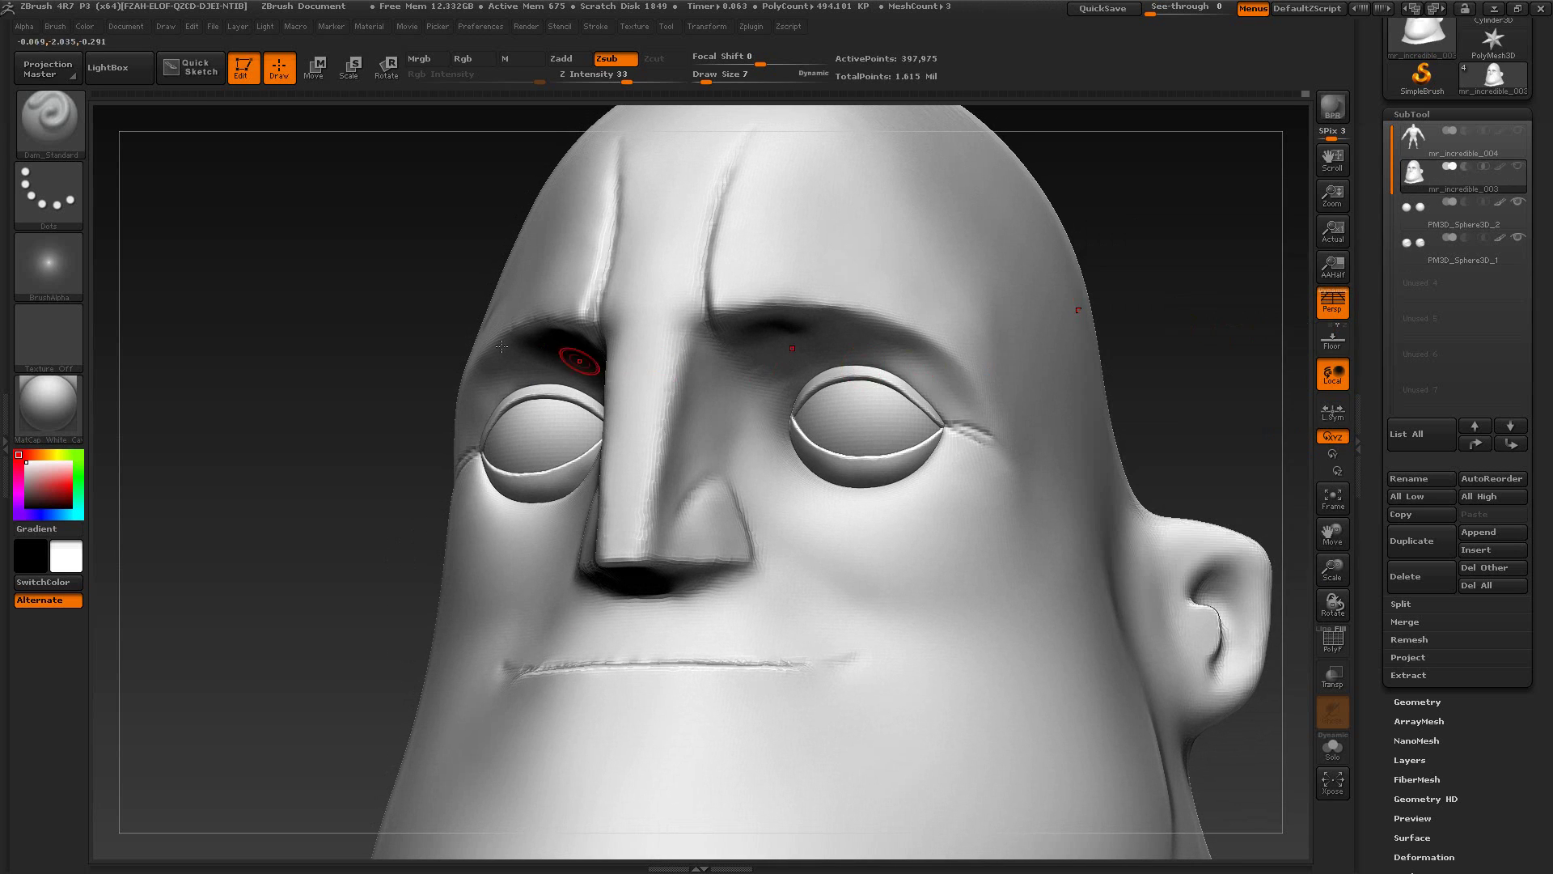
# Step: Switch to XnView and compare the brow and eye areas in the second film still and the open-uri20150422 masked portrait
pyautogui.hotkey('alt', 'Tab')
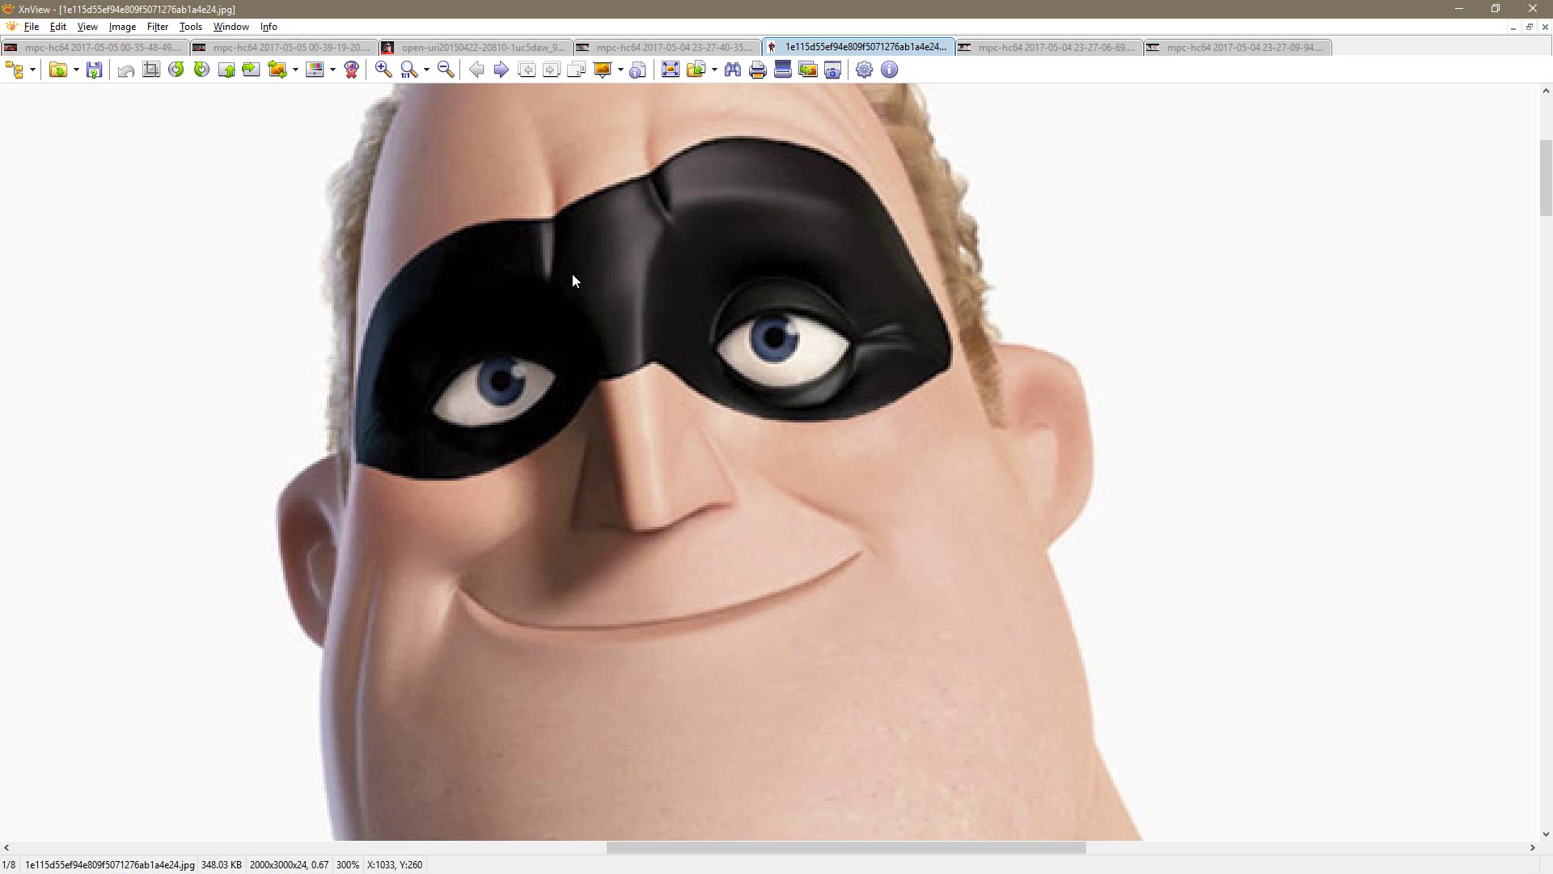
pyautogui.click(139, 51)
pyautogui.click(237, 49)
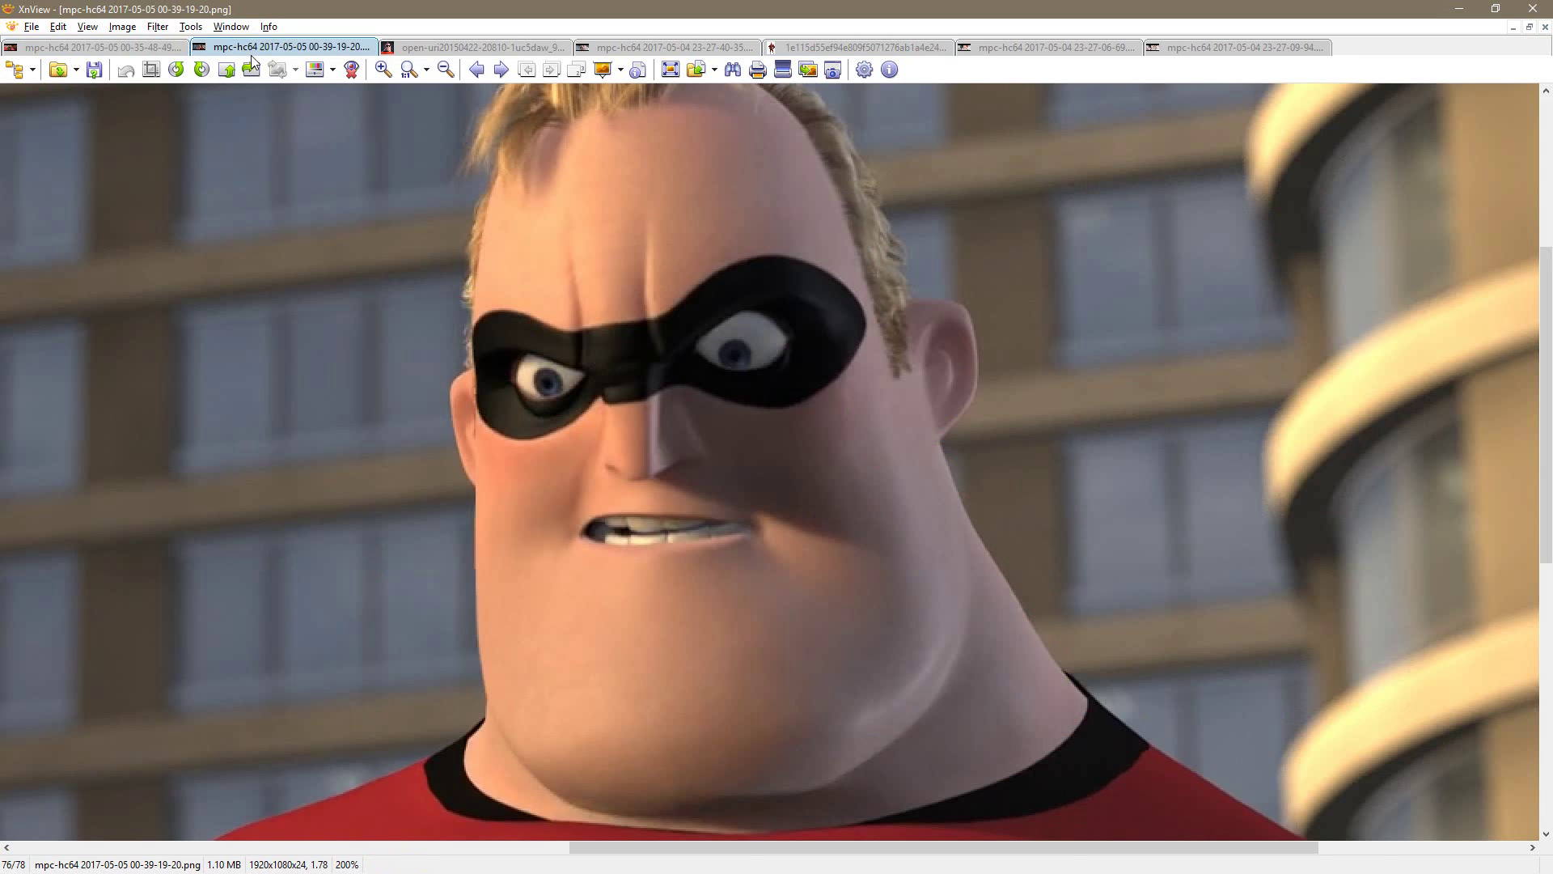
pyautogui.click(476, 50)
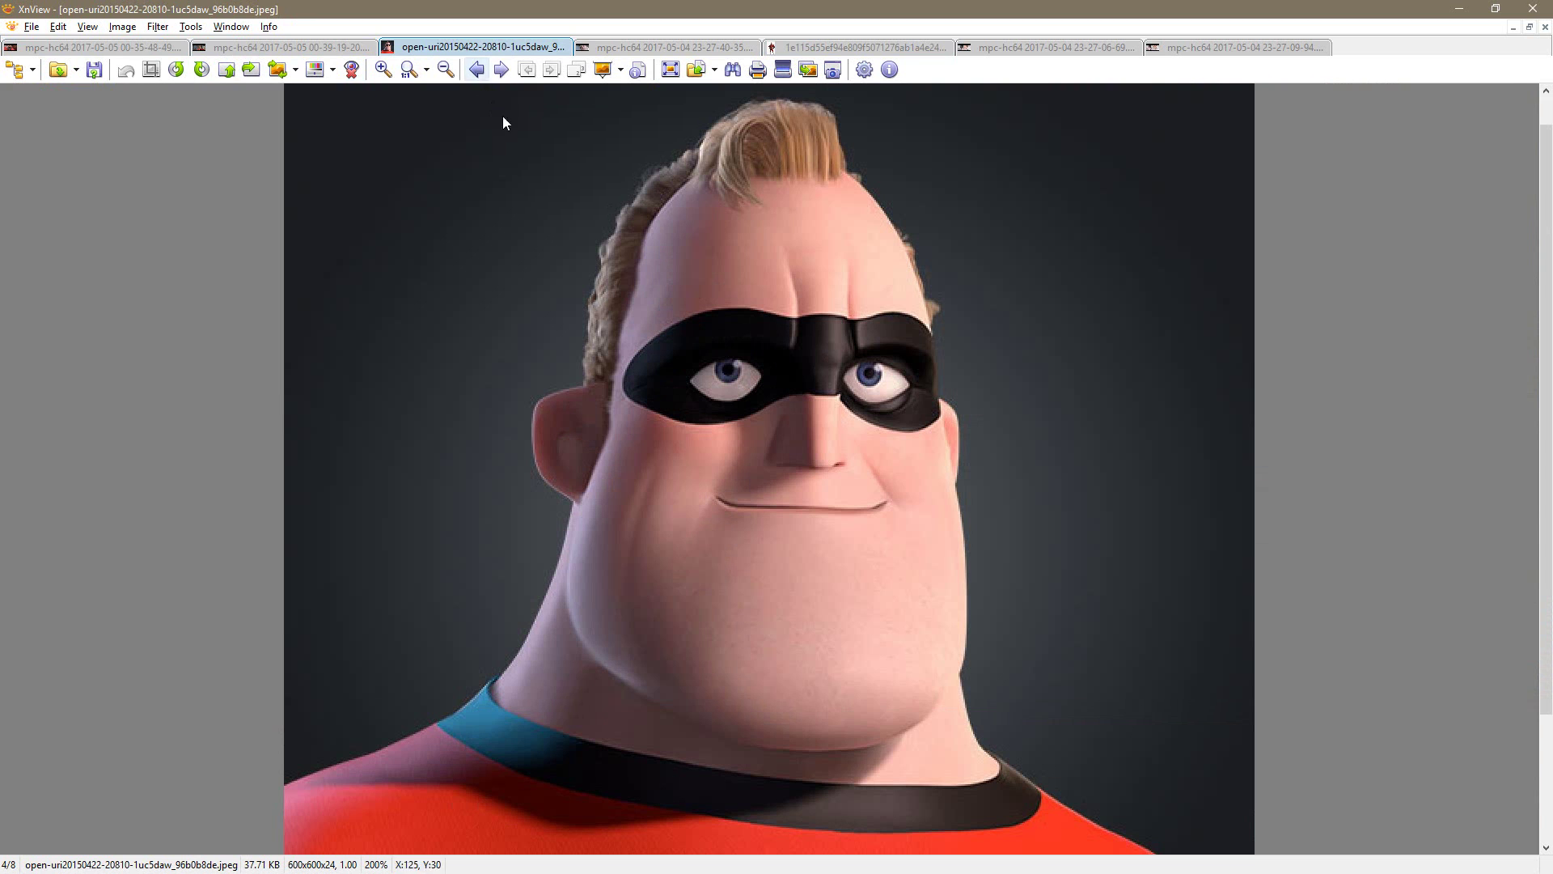
pyautogui.hotkey('alt', 'Tab')
# Step: Build up the skin between the upper eyelids and brows with the ClayBuildup brush at draw size 13, and smooth the strokes
pyautogui.moveTo(1113, 353)
pyautogui.mouseDown()
pyautogui.moveTo(1156, 341)
pyautogui.moveTo(1128, 305)
pyautogui.mouseUp()
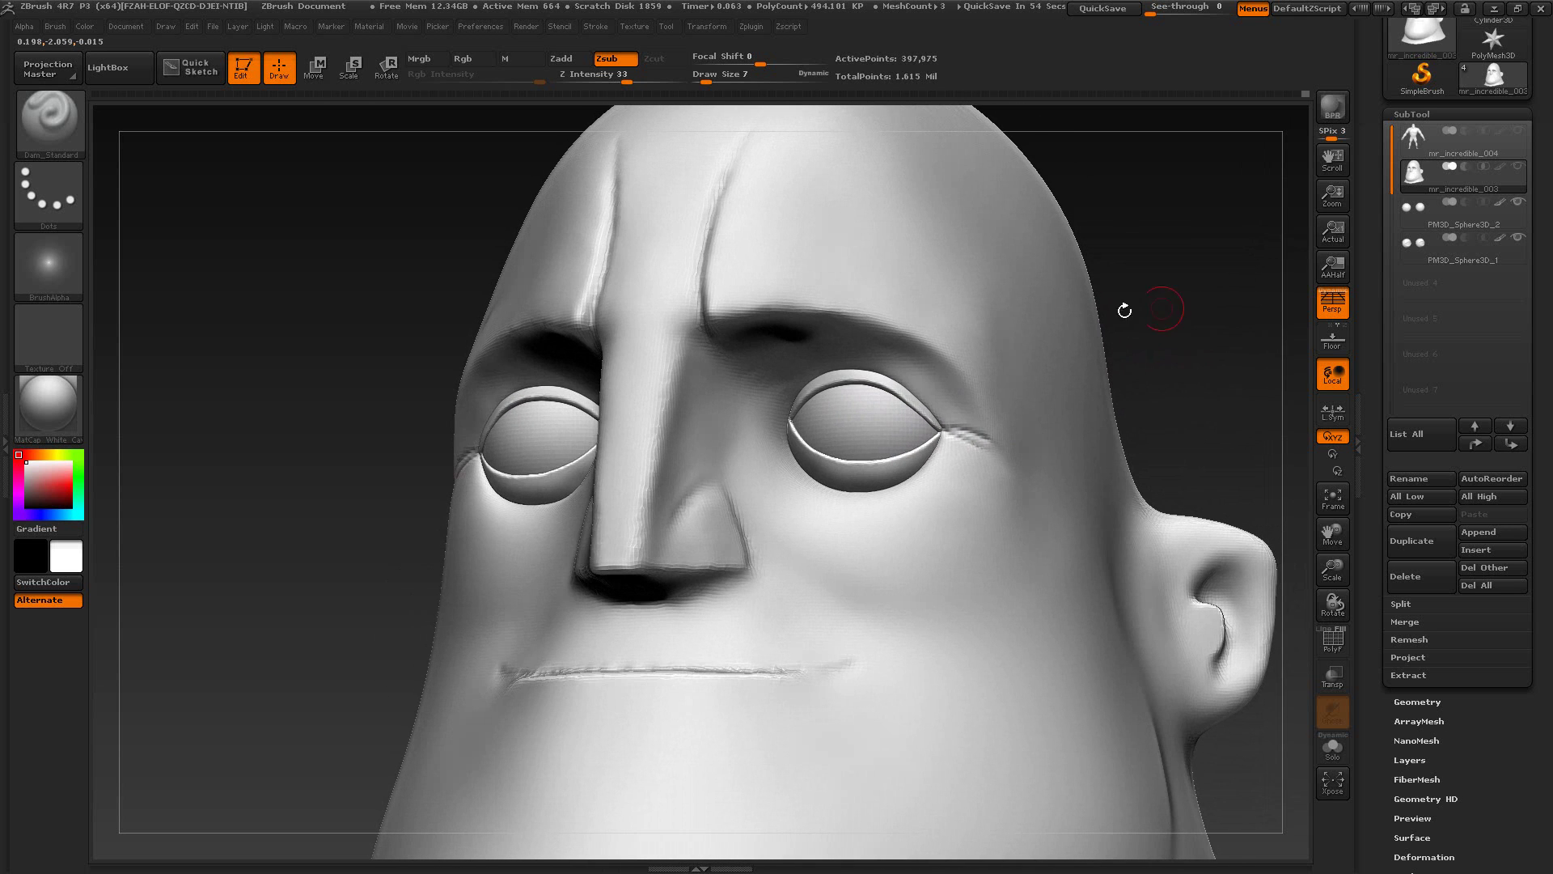
pyautogui.click(58, 128)
pyautogui.click(215, 136)
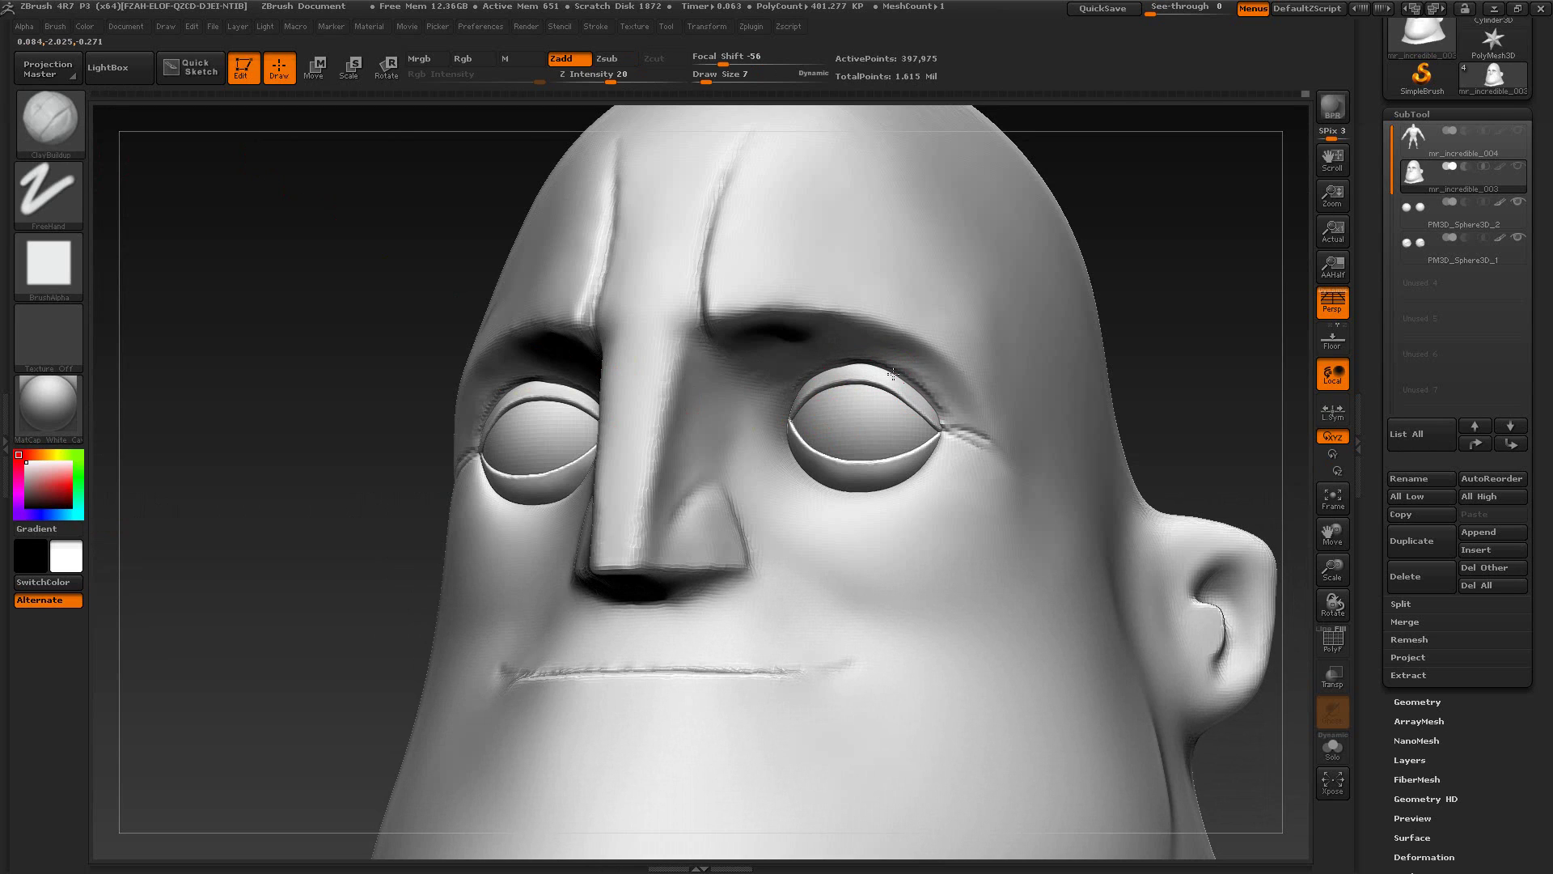
pyautogui.press('shift')
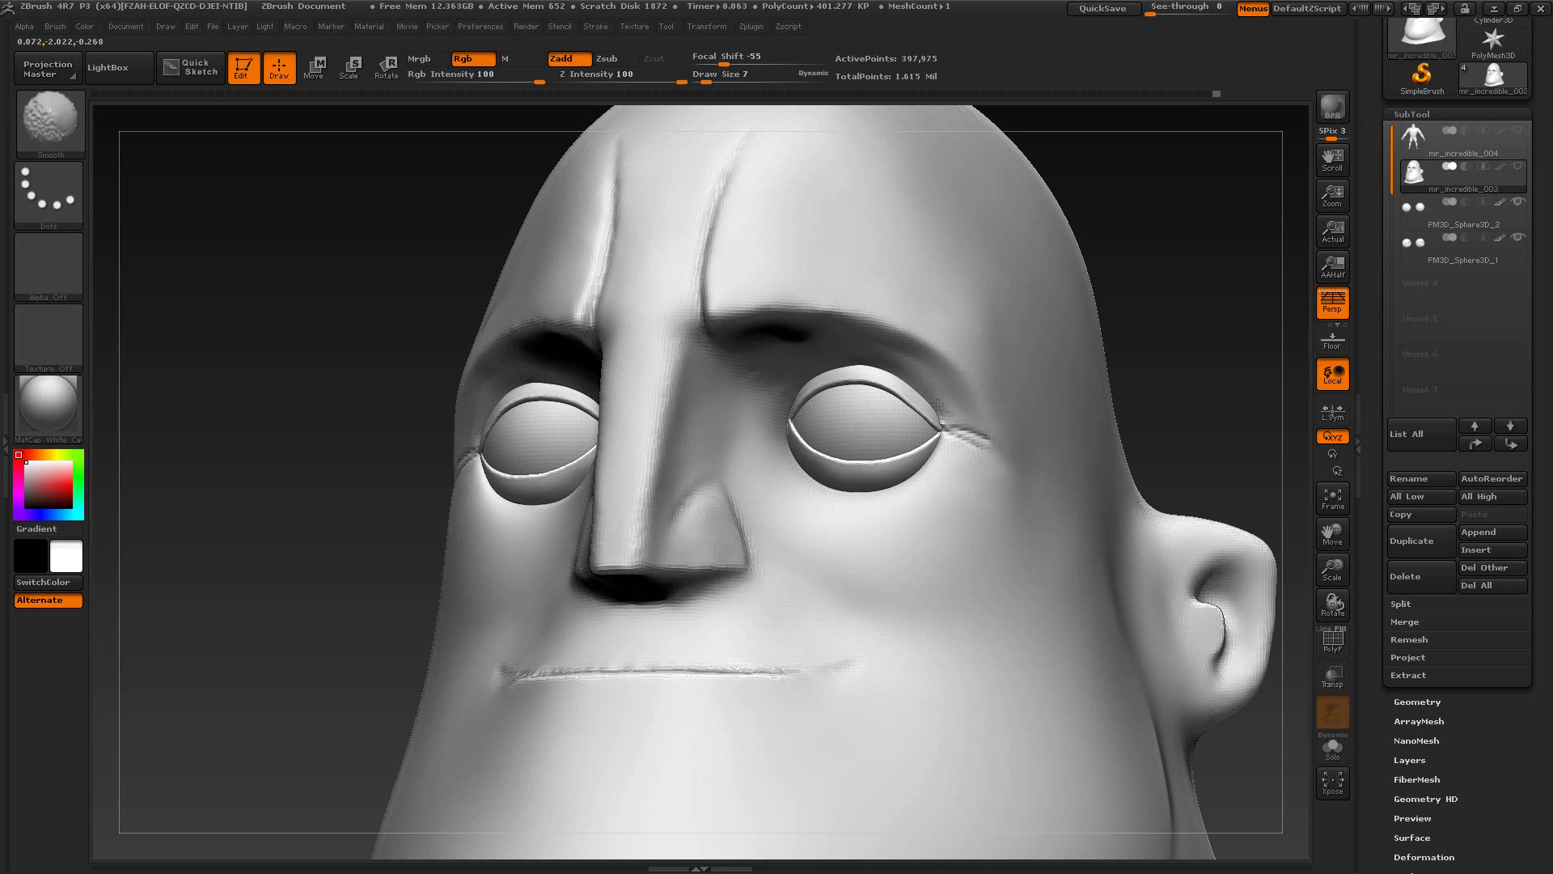
pyautogui.moveTo(1044, 346); pyautogui.dragTo(1005, 284)
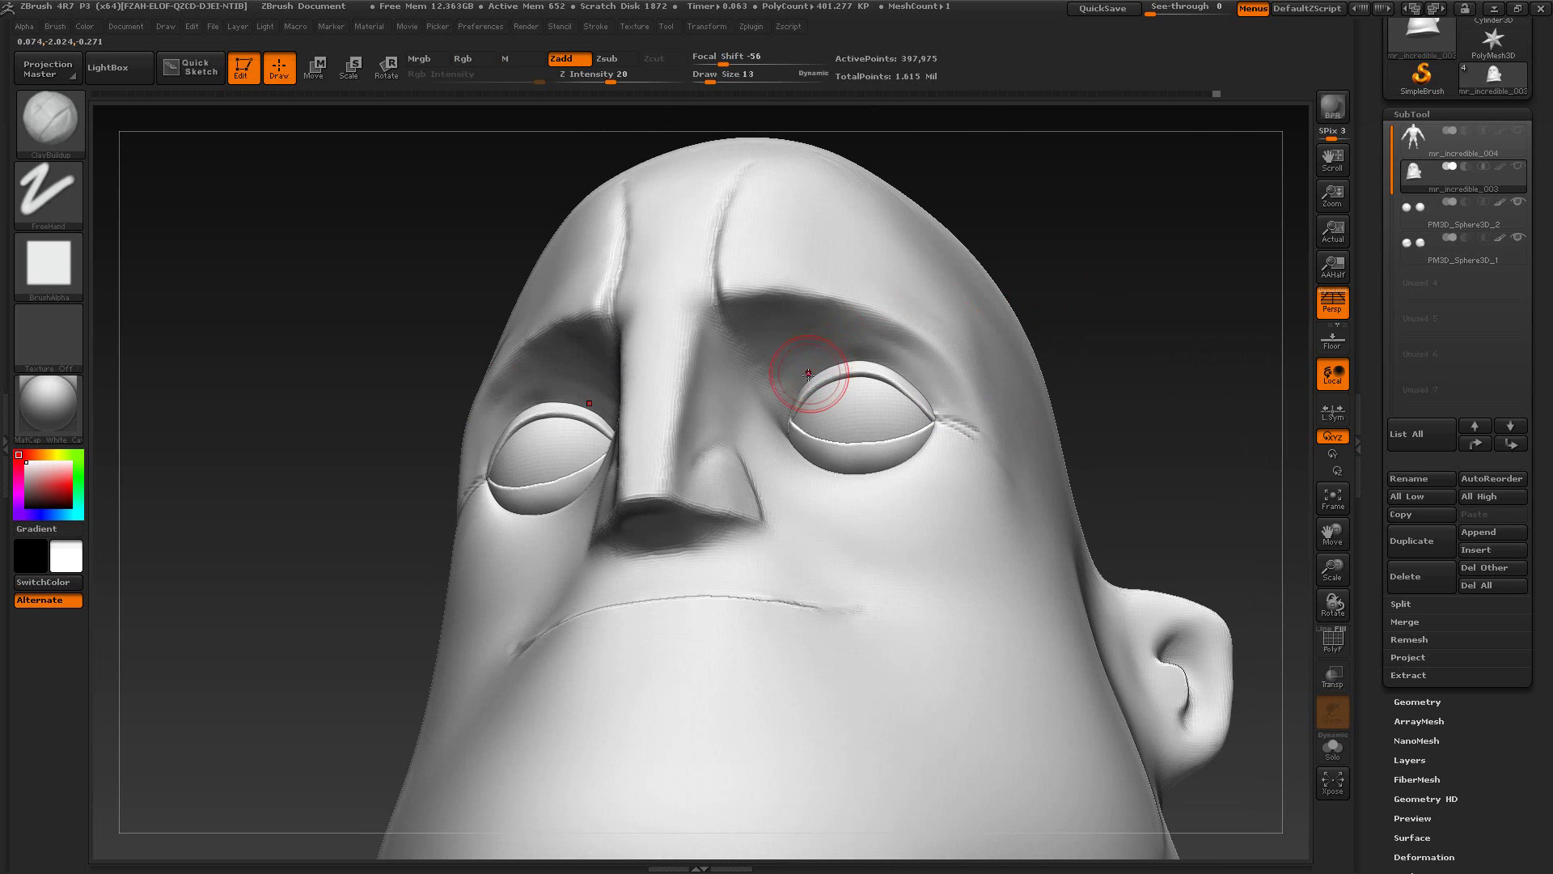
pyautogui.moveTo(809, 374); pyautogui.dragTo(804, 377)
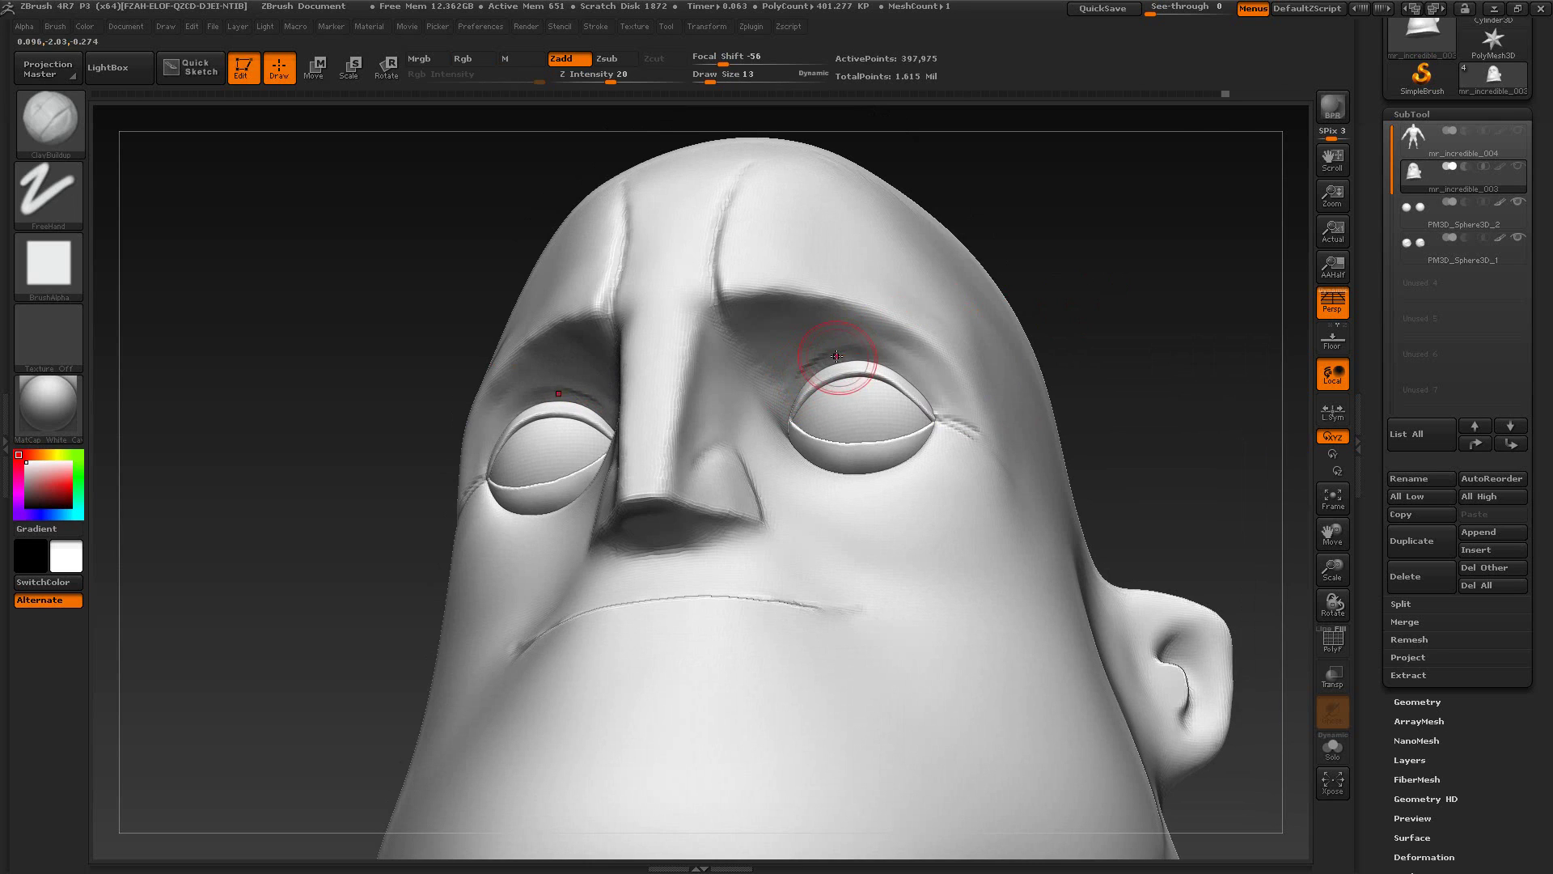
pyautogui.moveTo(836, 356)
pyautogui.mouseDown()
pyautogui.moveTo(902, 361)
pyautogui.moveTo(926, 398)
pyautogui.mouseUp()
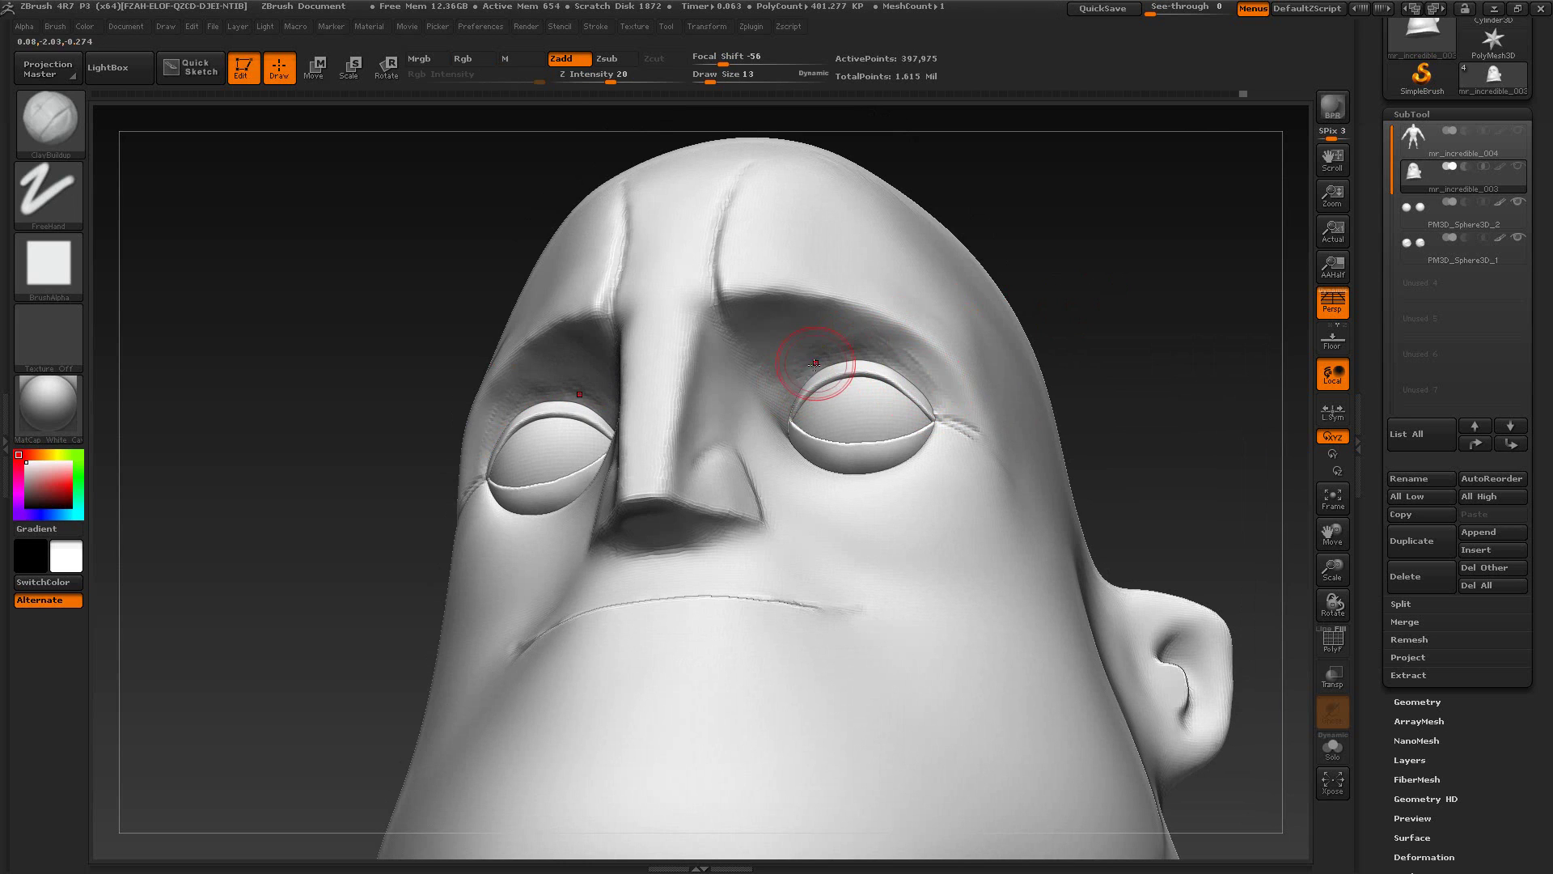
pyautogui.press('shift')
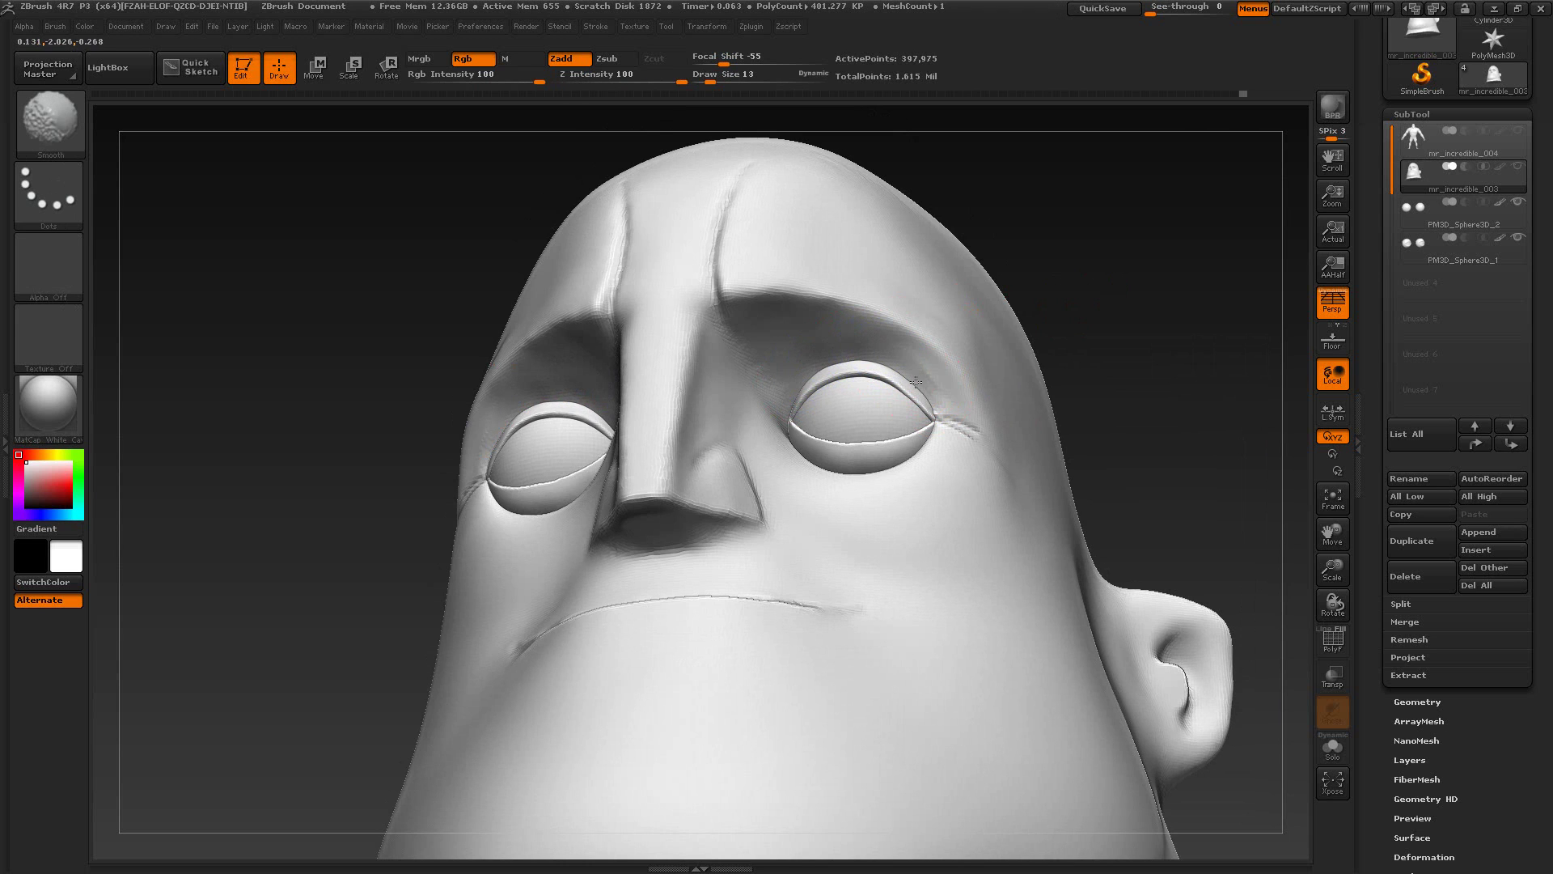
# Step: Fill out the underside of the brow ridge above the eyes with ClayBuildup strokes and smooth them into the sockets
pyautogui.moveTo(1126, 315)
pyautogui.mouseDown()
pyautogui.moveTo(1120, 365)
pyautogui.moveTo(1137, 353)
pyautogui.moveTo(1106, 322)
pyautogui.moveTo(1100, 348)
pyautogui.mouseUp()
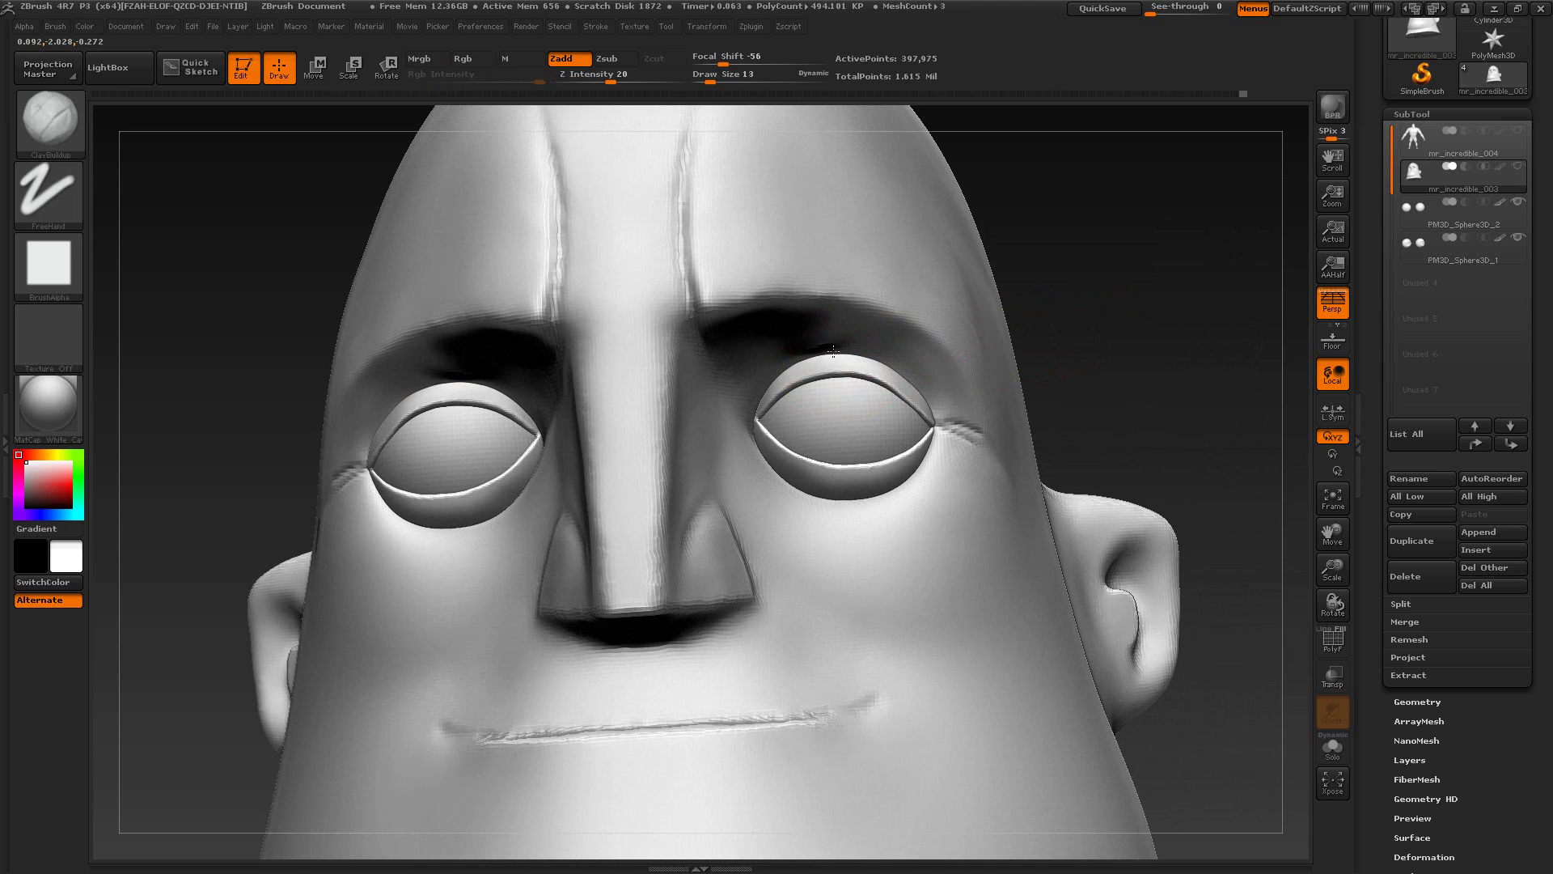
pyautogui.press('shift')
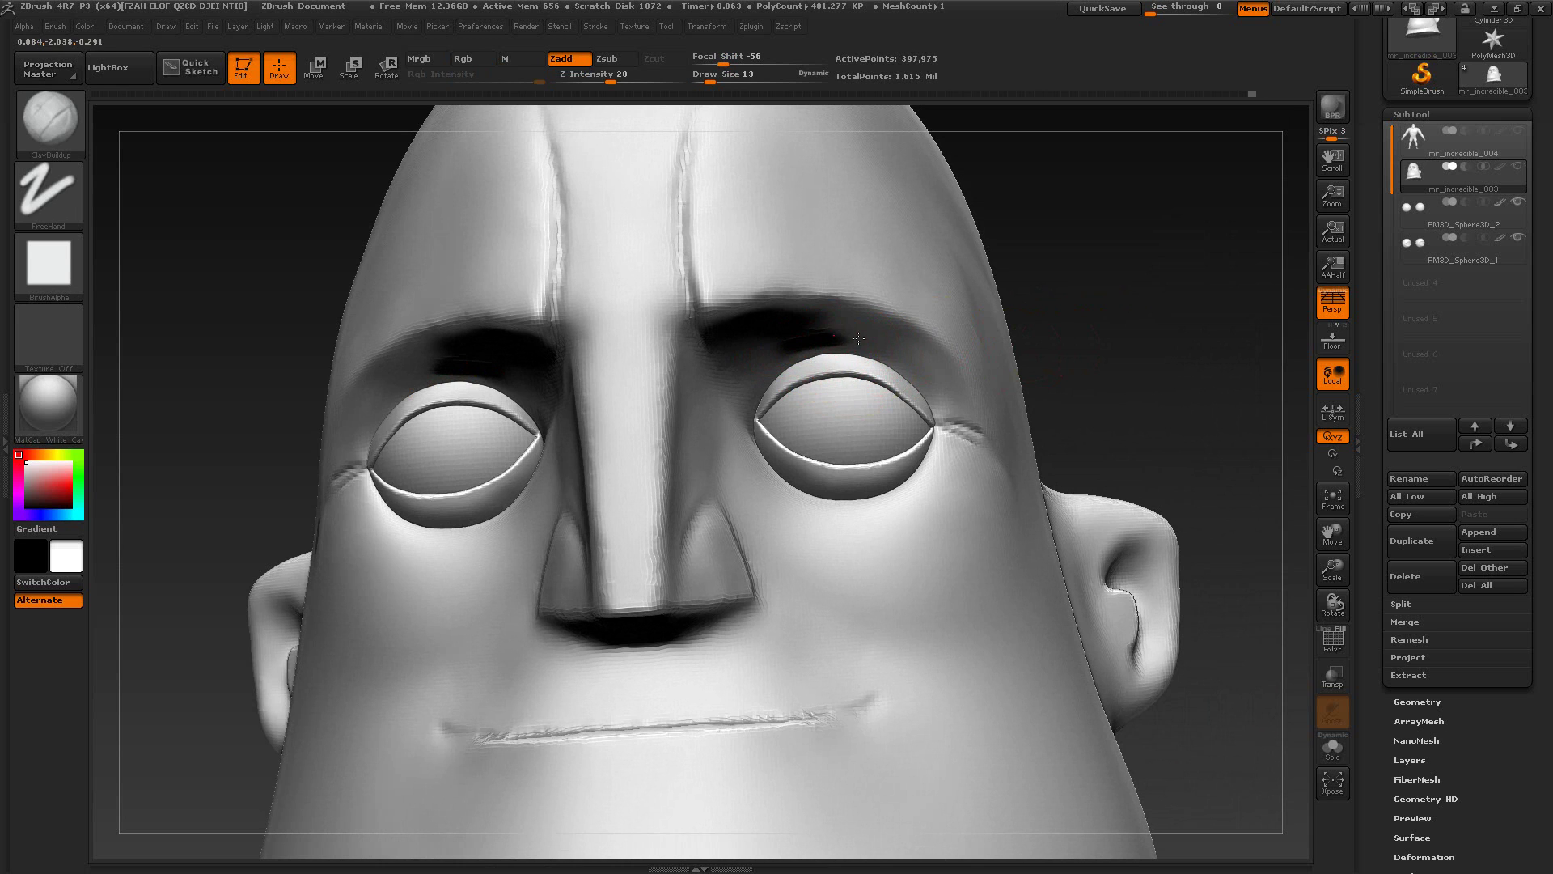
pyautogui.moveTo(858, 338)
pyautogui.mouseDown()
pyautogui.moveTo(801, 335)
pyautogui.moveTo(822, 327)
pyautogui.mouseUp()
pyautogui.moveTo(1072, 323)
pyautogui.mouseDown()
pyautogui.moveTo(1074, 208)
pyautogui.moveTo(850, 312)
pyautogui.mouseUp()
pyautogui.press('shift')
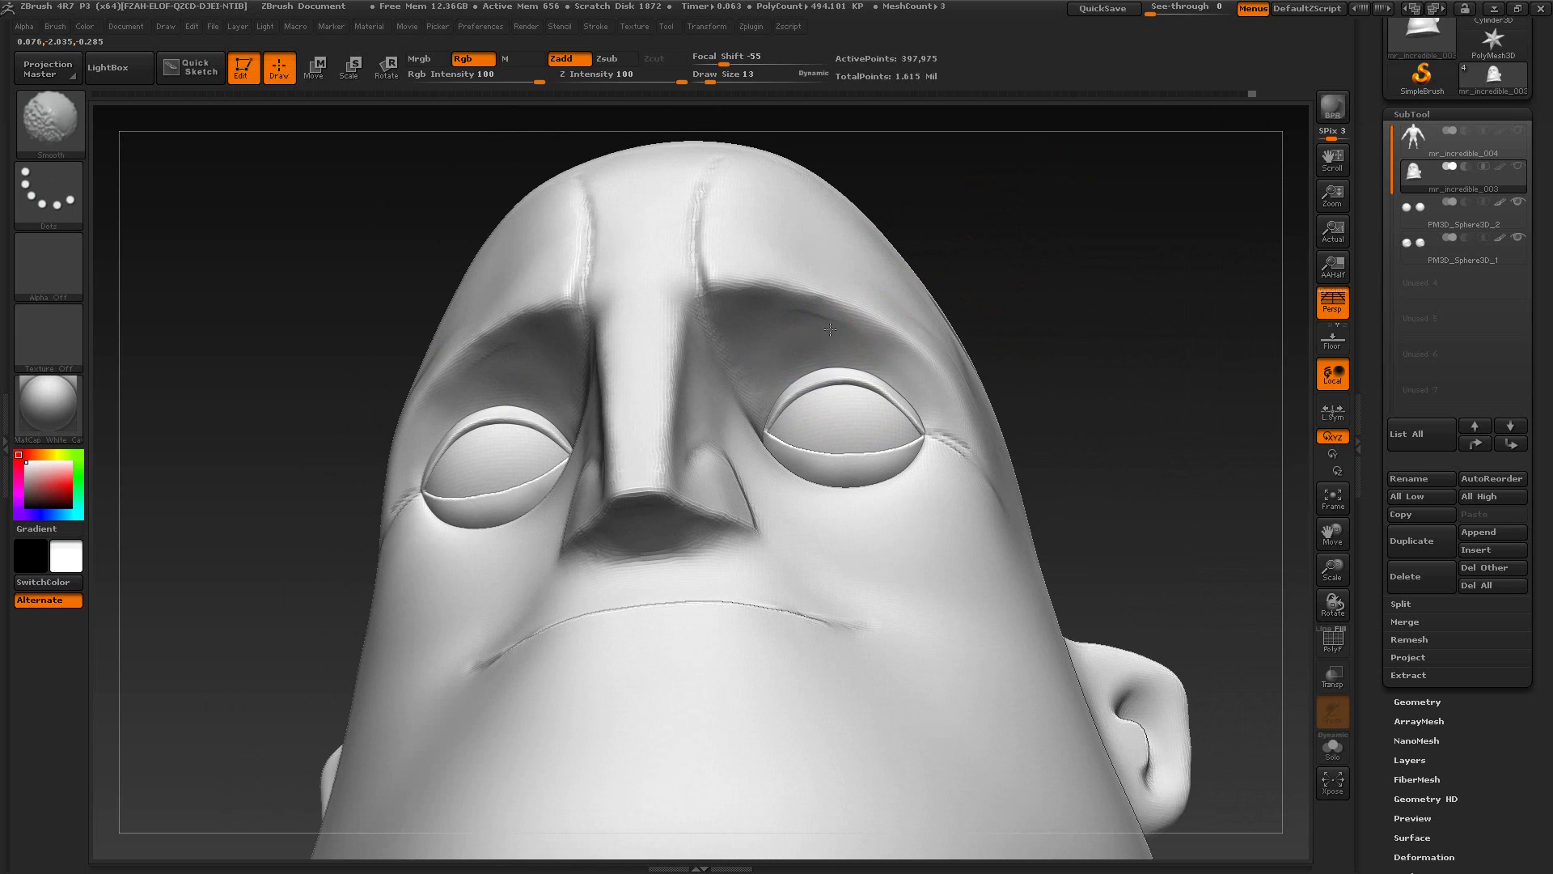
pyautogui.moveTo(1033, 305)
pyautogui.mouseDown()
pyautogui.moveTo(1025, 343)
pyautogui.moveTo(1102, 375)
pyautogui.moveTo(1074, 353)
pyautogui.moveTo(1096, 392)
pyautogui.moveTo(1061, 378)
pyautogui.moveTo(1087, 390)
pyautogui.moveTo(1030, 391)
pyautogui.mouseUp()
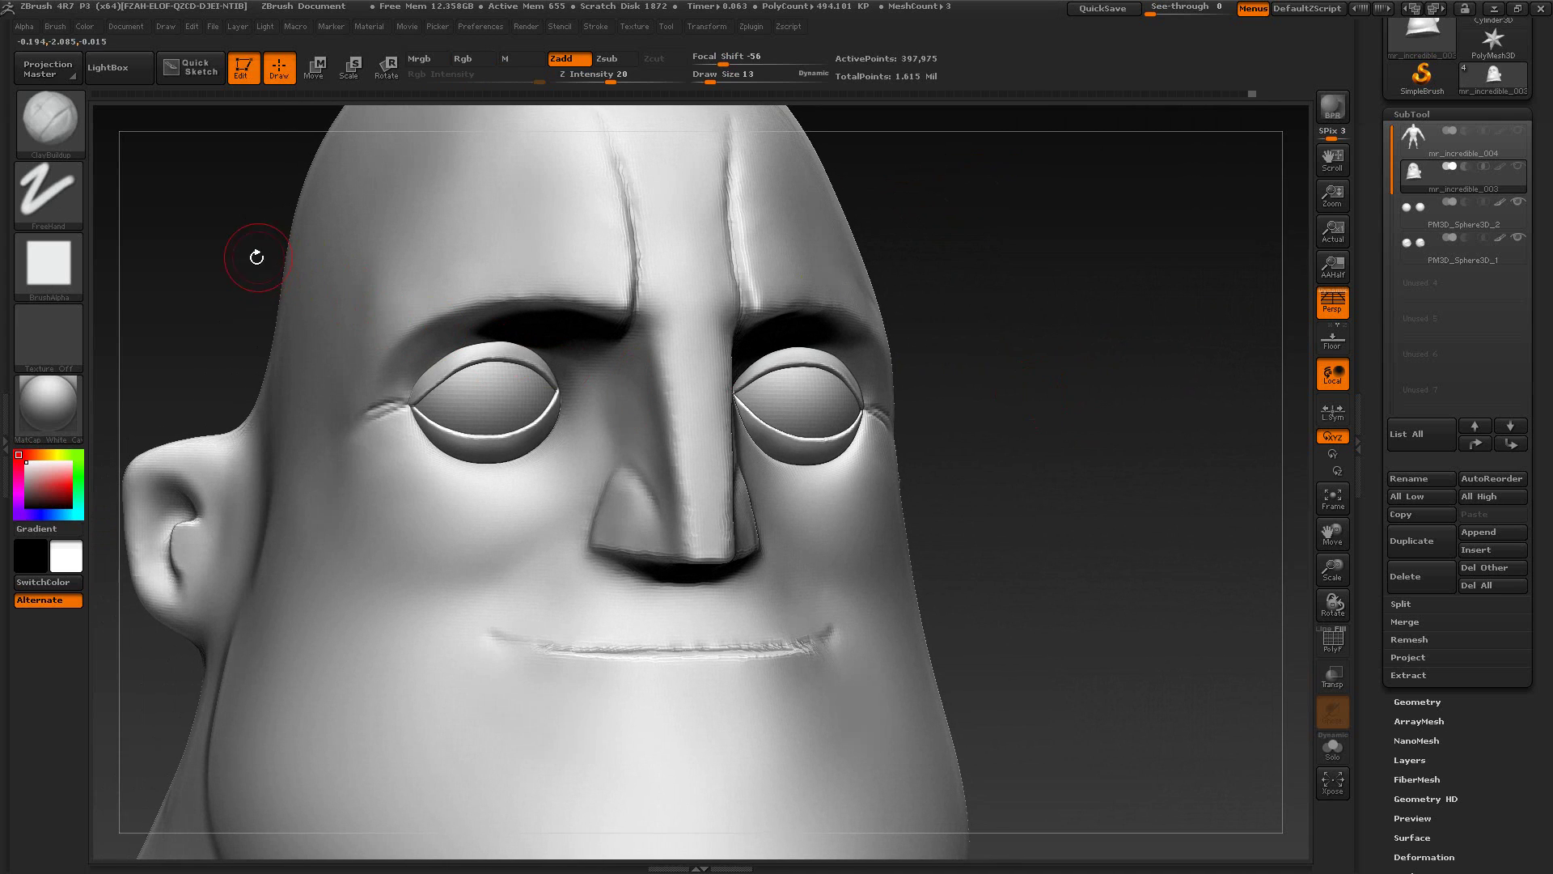
# Step: Adjust the skin around the outer upper eyelid corner with the Move brush at draw size 6 and smooth it
pyautogui.click(40, 126)
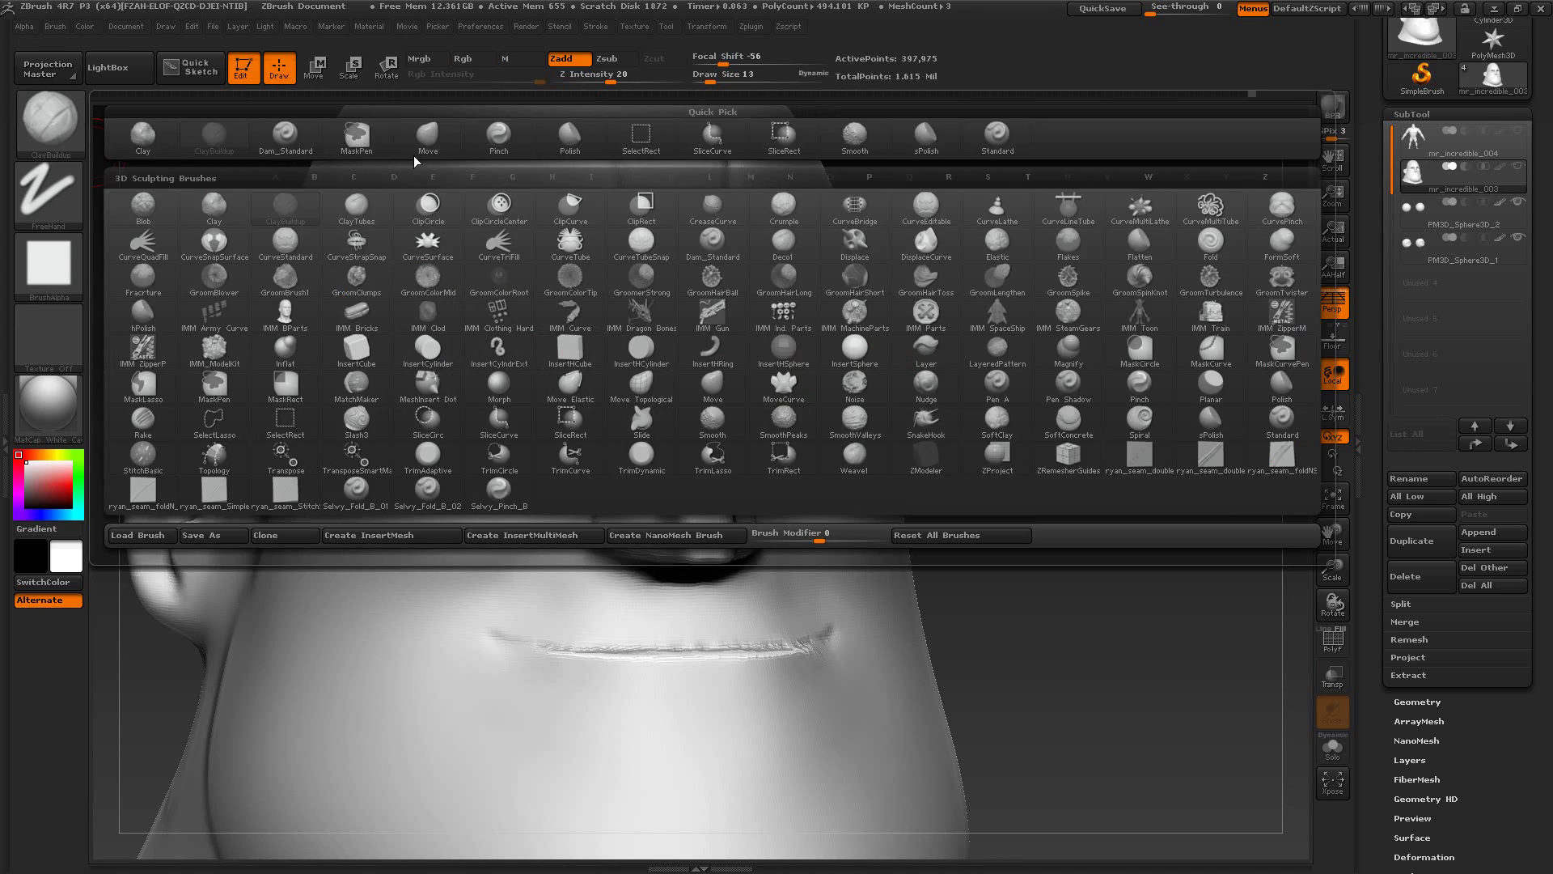
pyautogui.click(428, 136)
pyautogui.moveTo(1016, 411)
pyautogui.mouseDown()
pyautogui.moveTo(930, 406)
pyautogui.moveTo(1007, 405)
pyautogui.mouseUp()
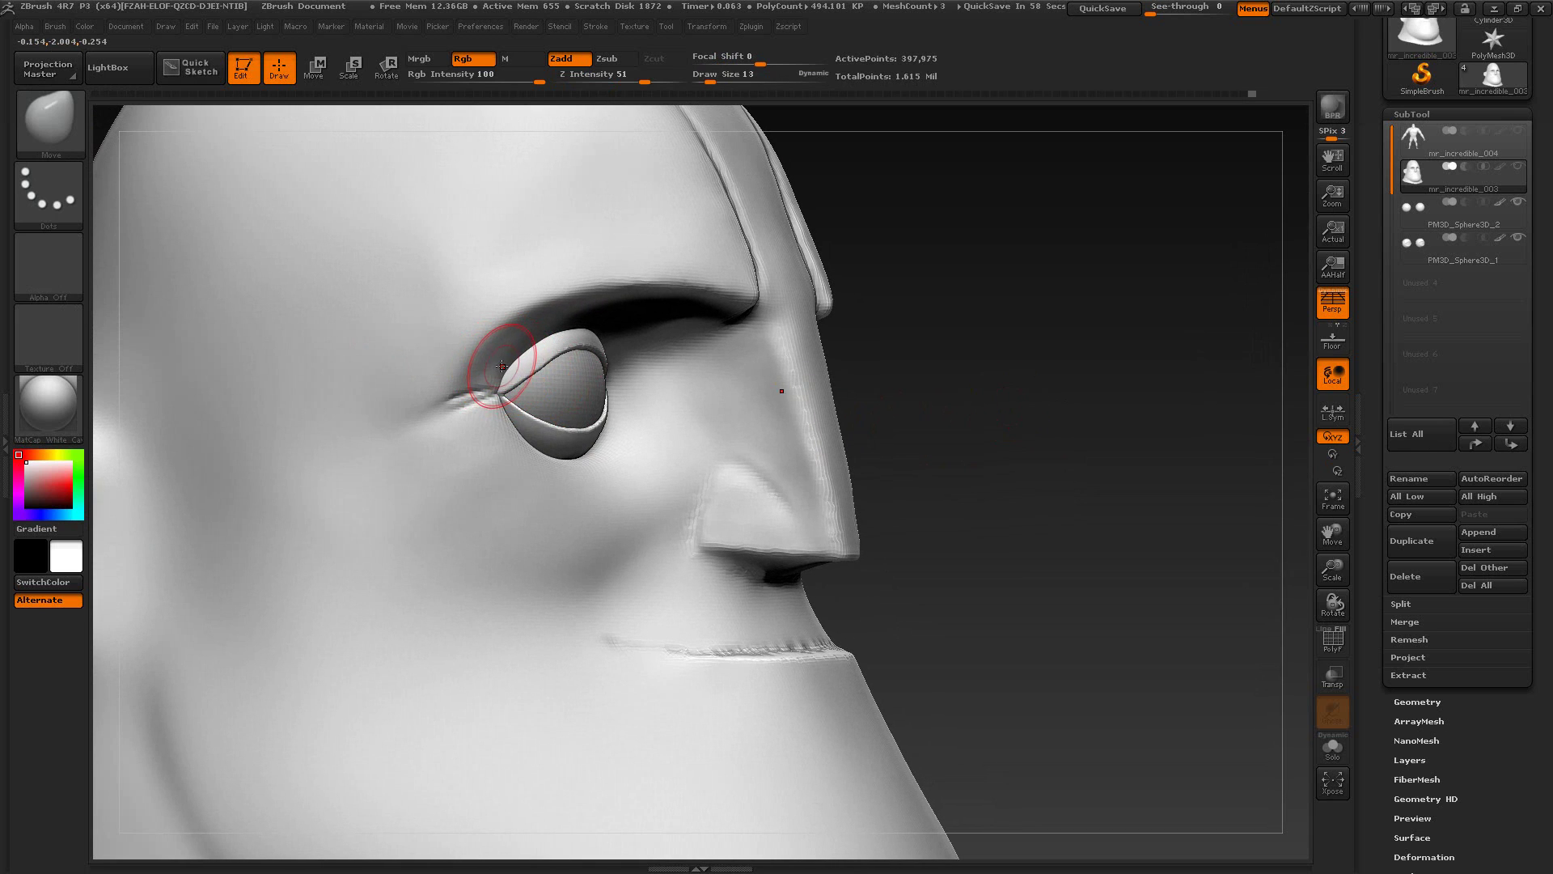
pyautogui.press('[')
pyautogui.press('[')
pyautogui.press('[')
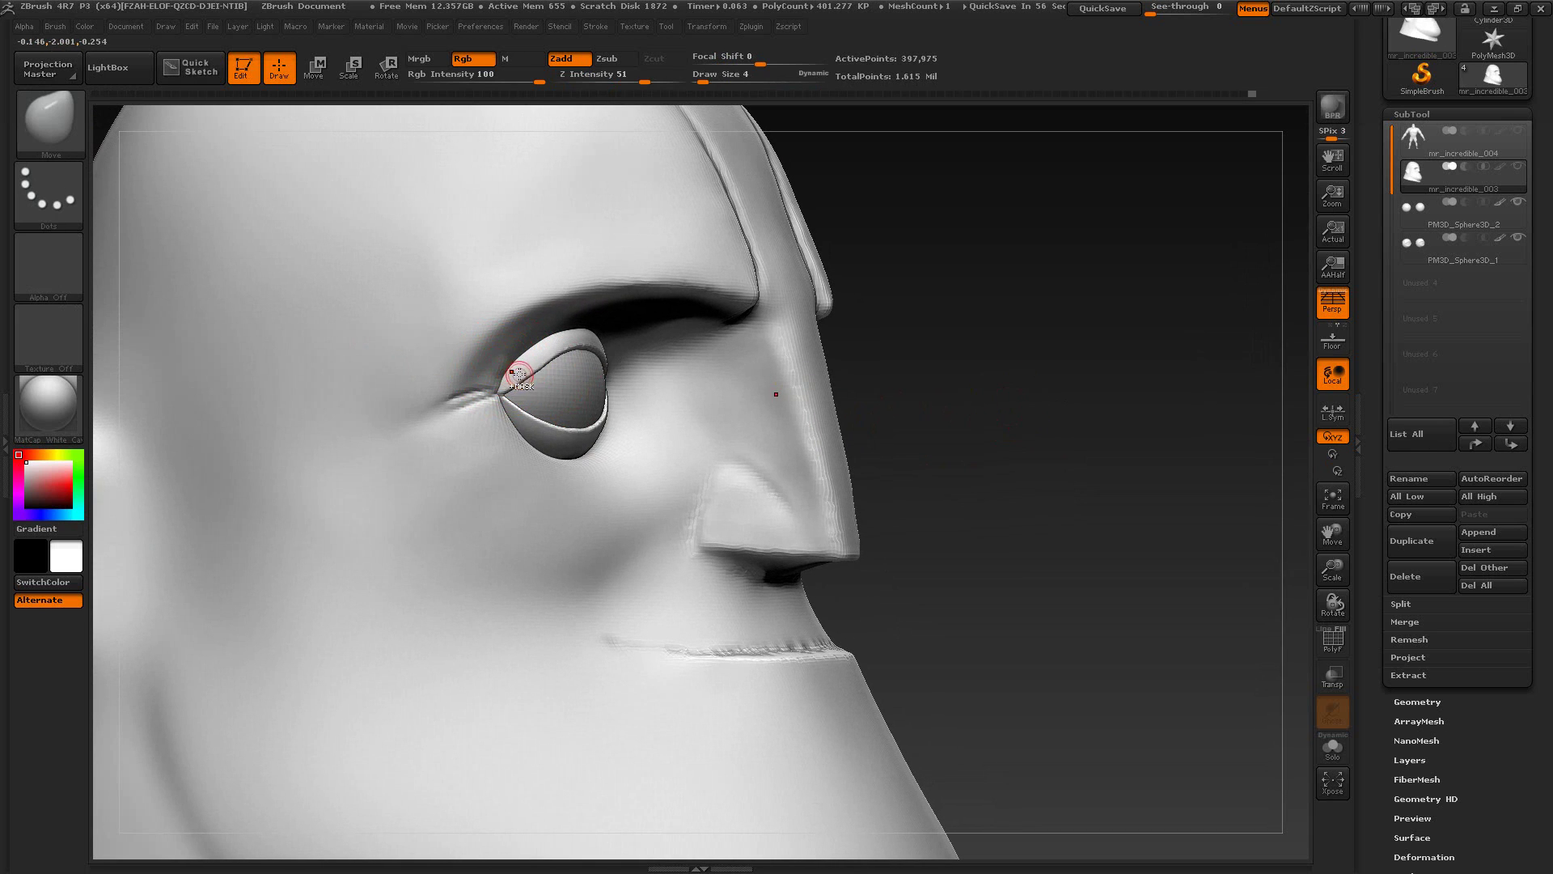
pyautogui.press(']')
pyautogui.press('shift')
pyautogui.press('shift')
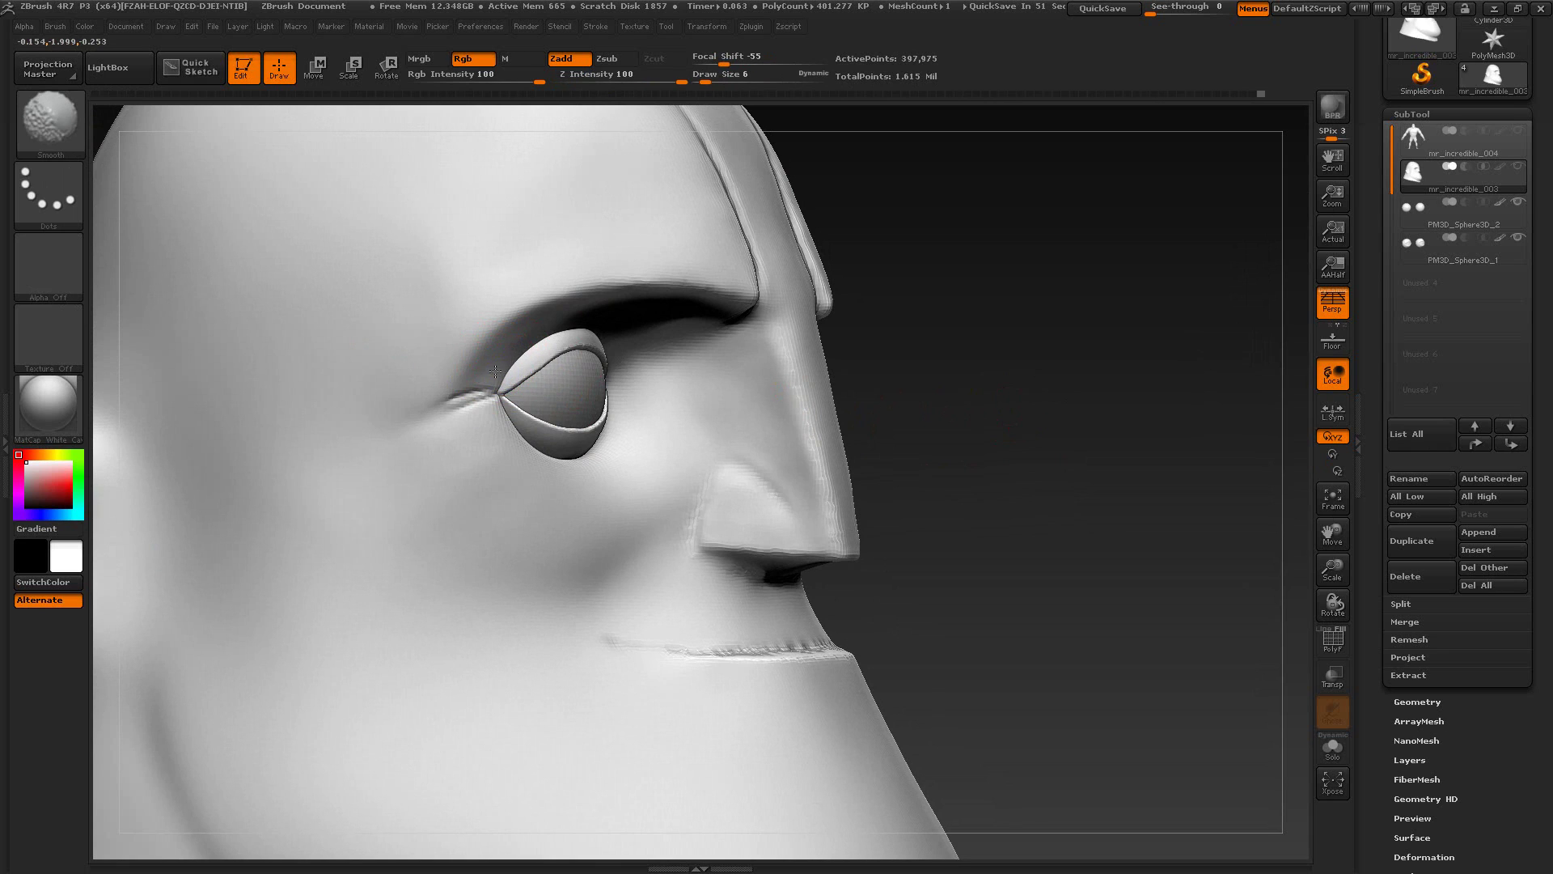
pyautogui.moveTo(955, 356)
pyautogui.mouseDown()
pyautogui.moveTo(1015, 367)
pyautogui.moveTo(897, 373)
pyautogui.mouseUp()
# Step: Compare the eyelid shape and outer eye corners from below with the masked portrait 1e115d55ef94e809f5071276ab1a4e24.jpg in XnView
pyautogui.hotkey('alt', 'Tab')
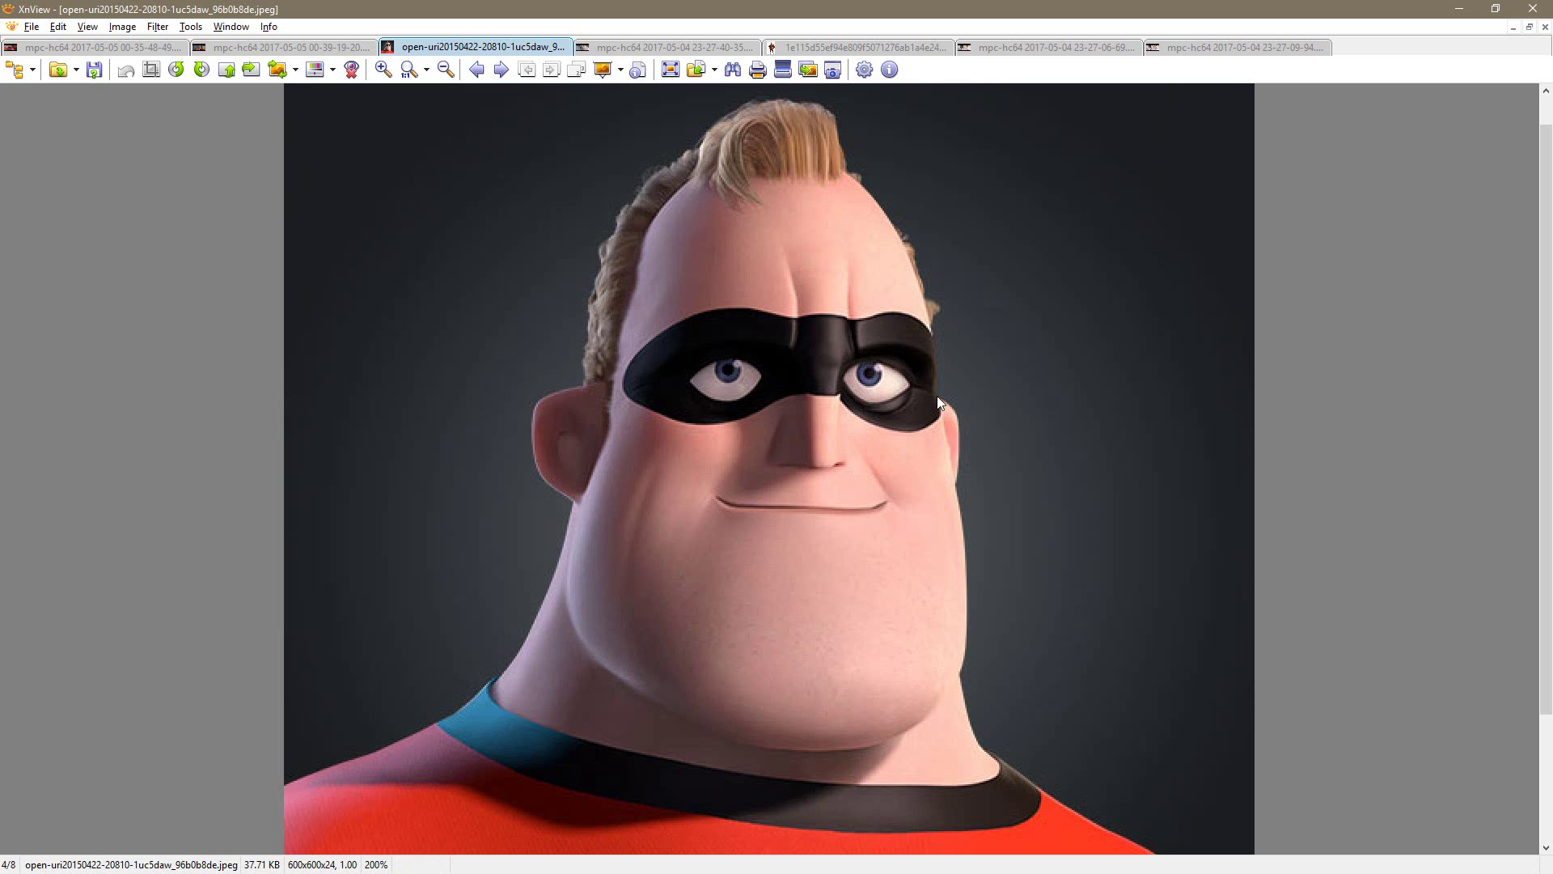
pyautogui.click(612, 48)
pyautogui.click(857, 47)
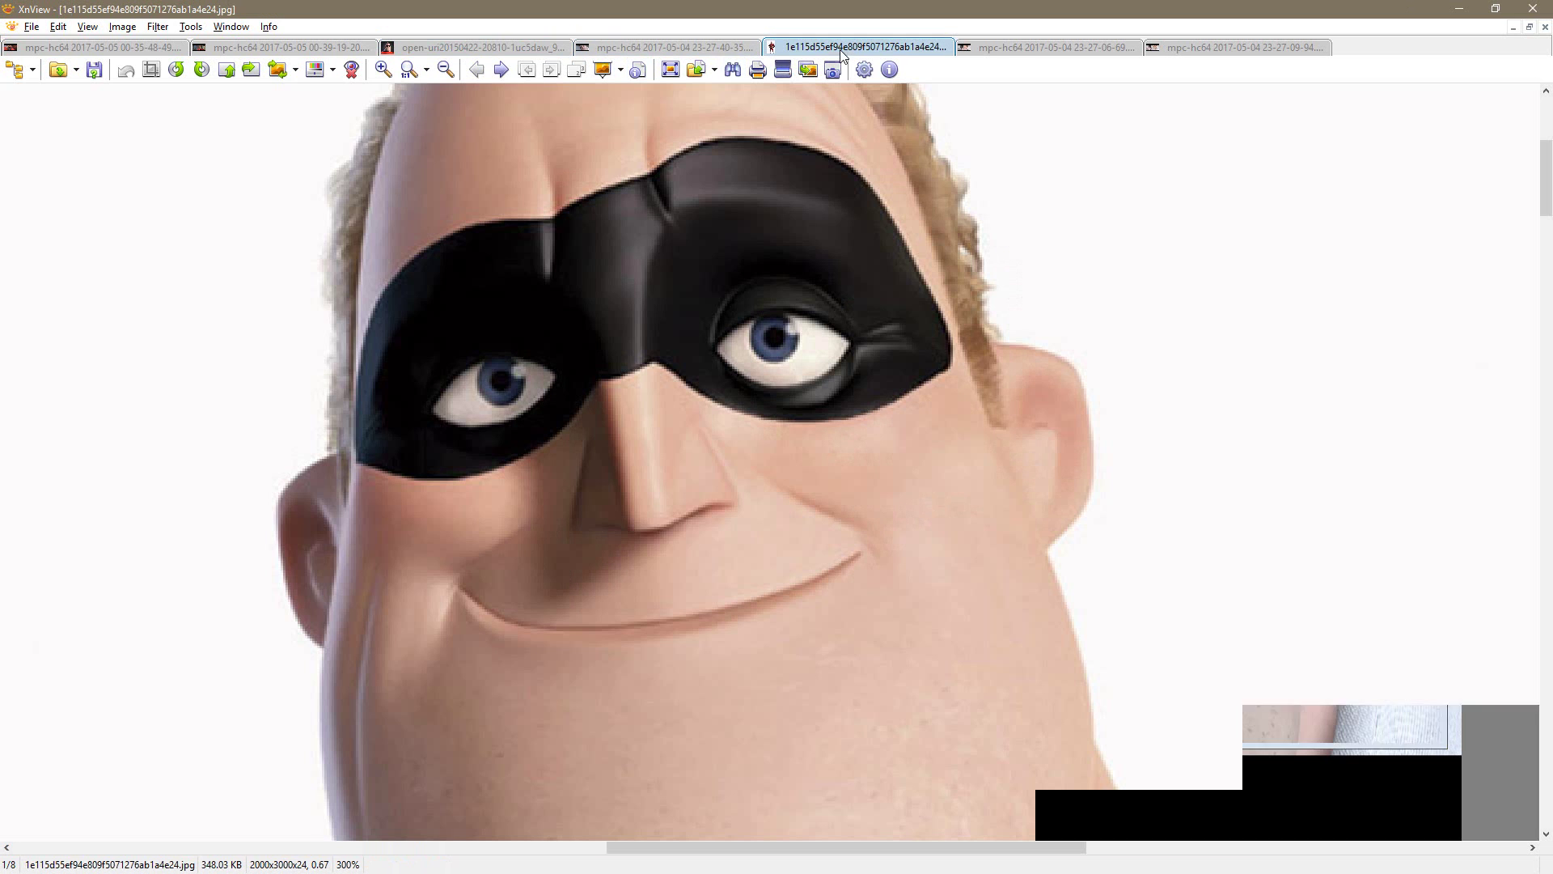
pyautogui.hotkey('alt', 'Tab')
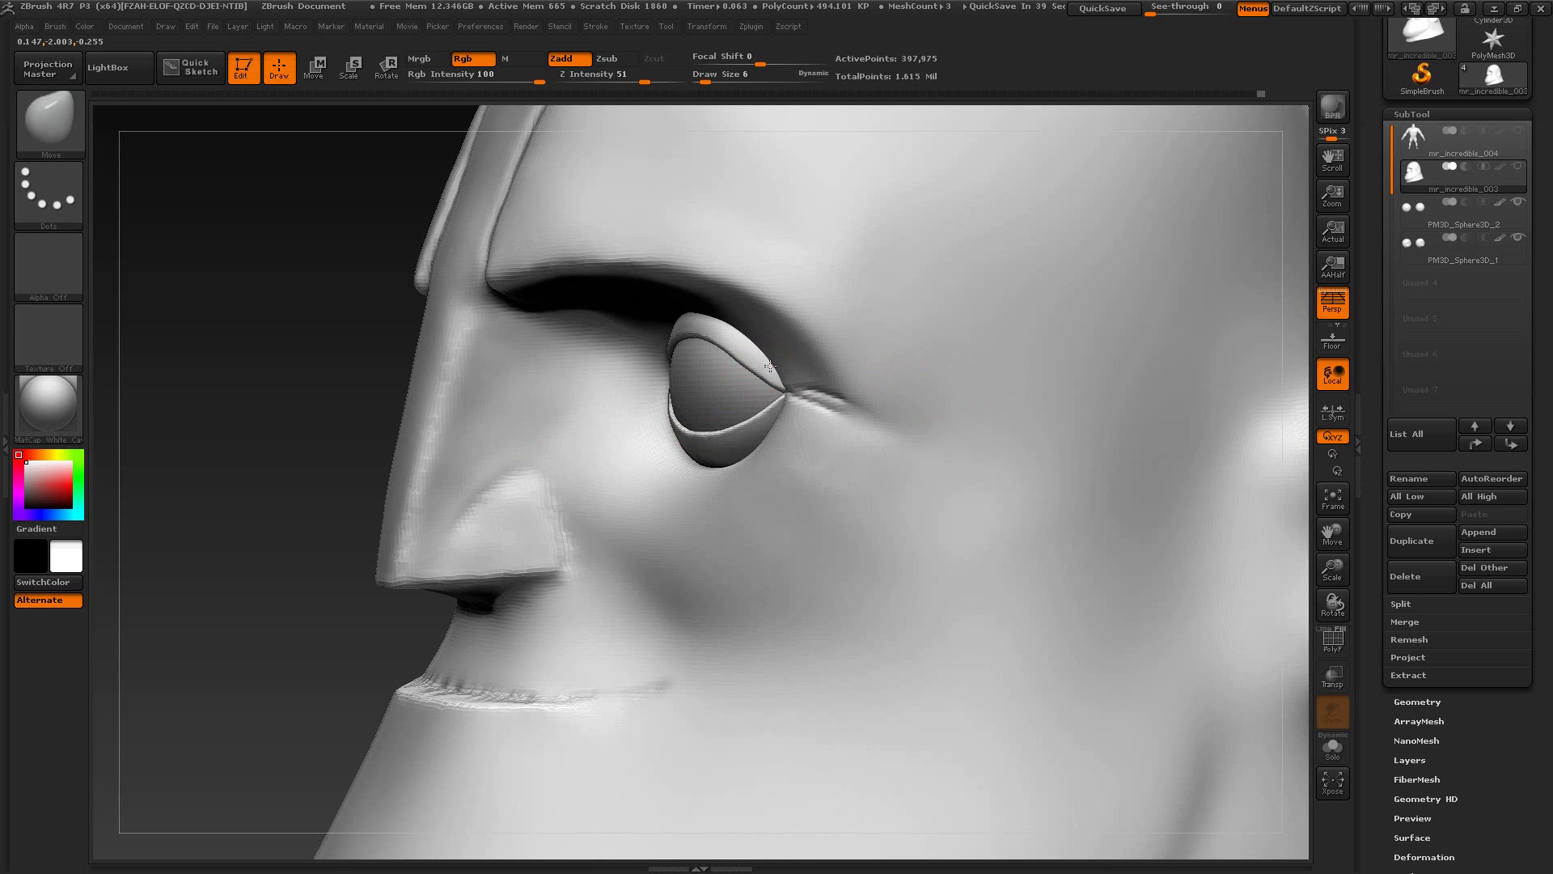
pyautogui.hotkey('alt', 'Tab')
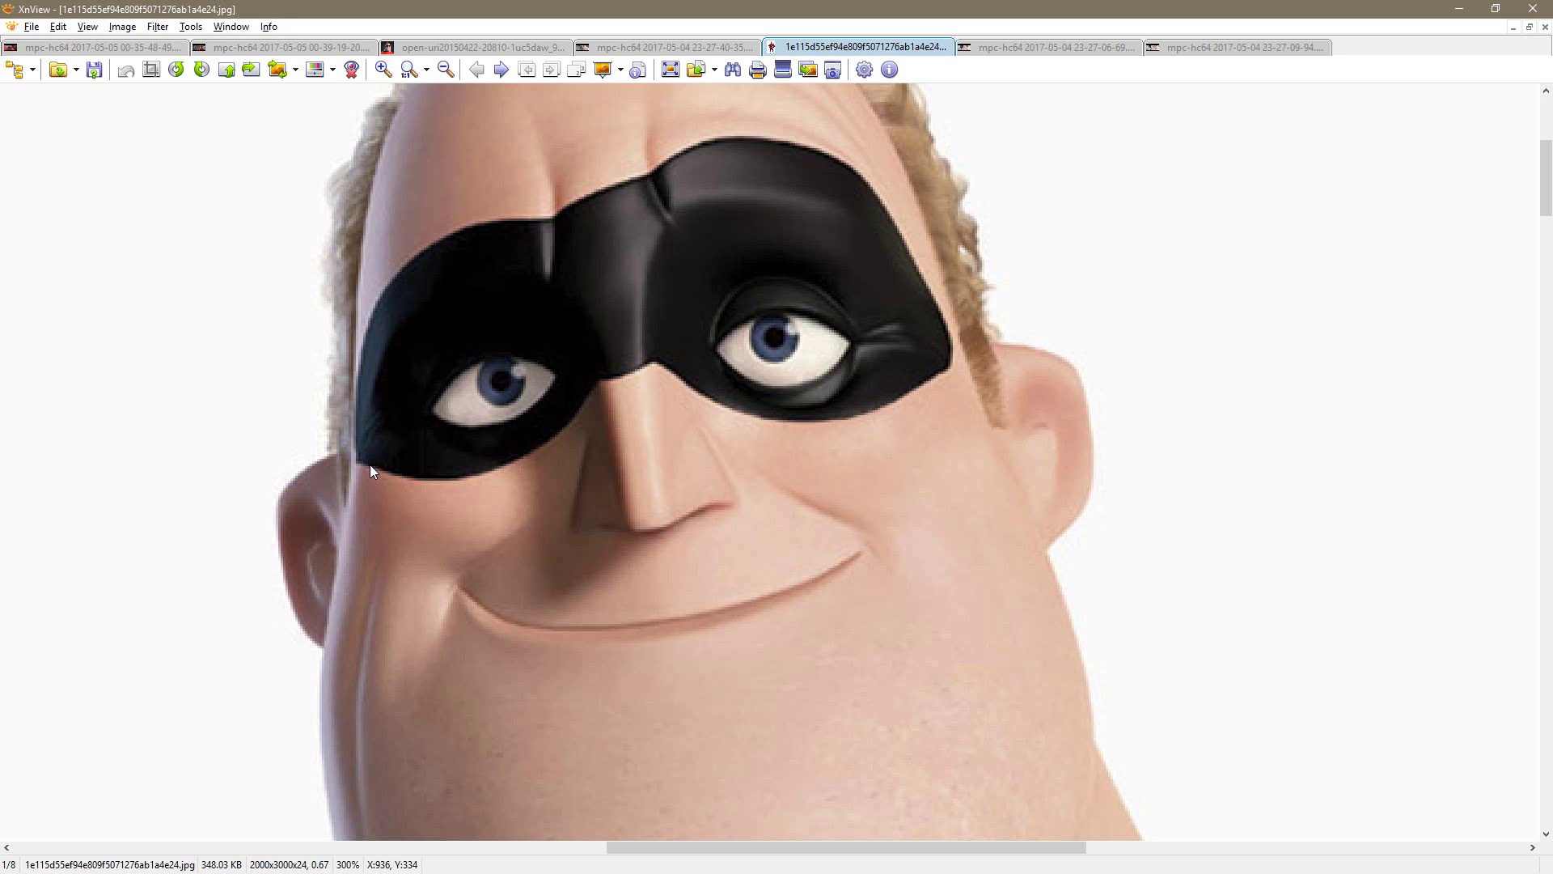
pyautogui.hotkey('alt', 'Tab')
pyautogui.moveTo(305, 415); pyautogui.dragTo(349, 320)
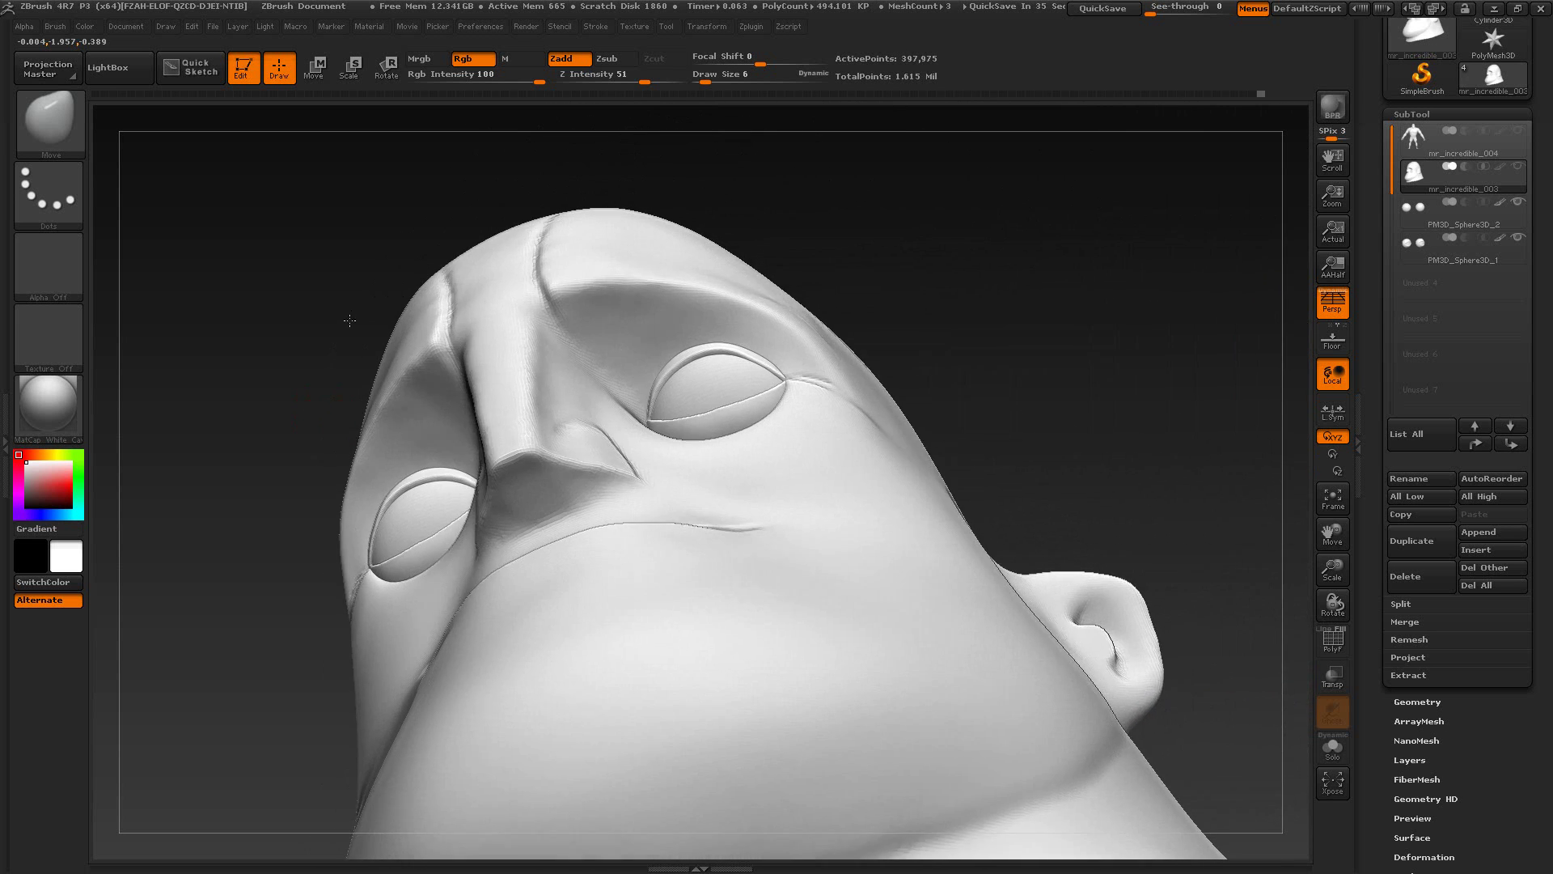
pyautogui.hotkey('alt', 'Tab')
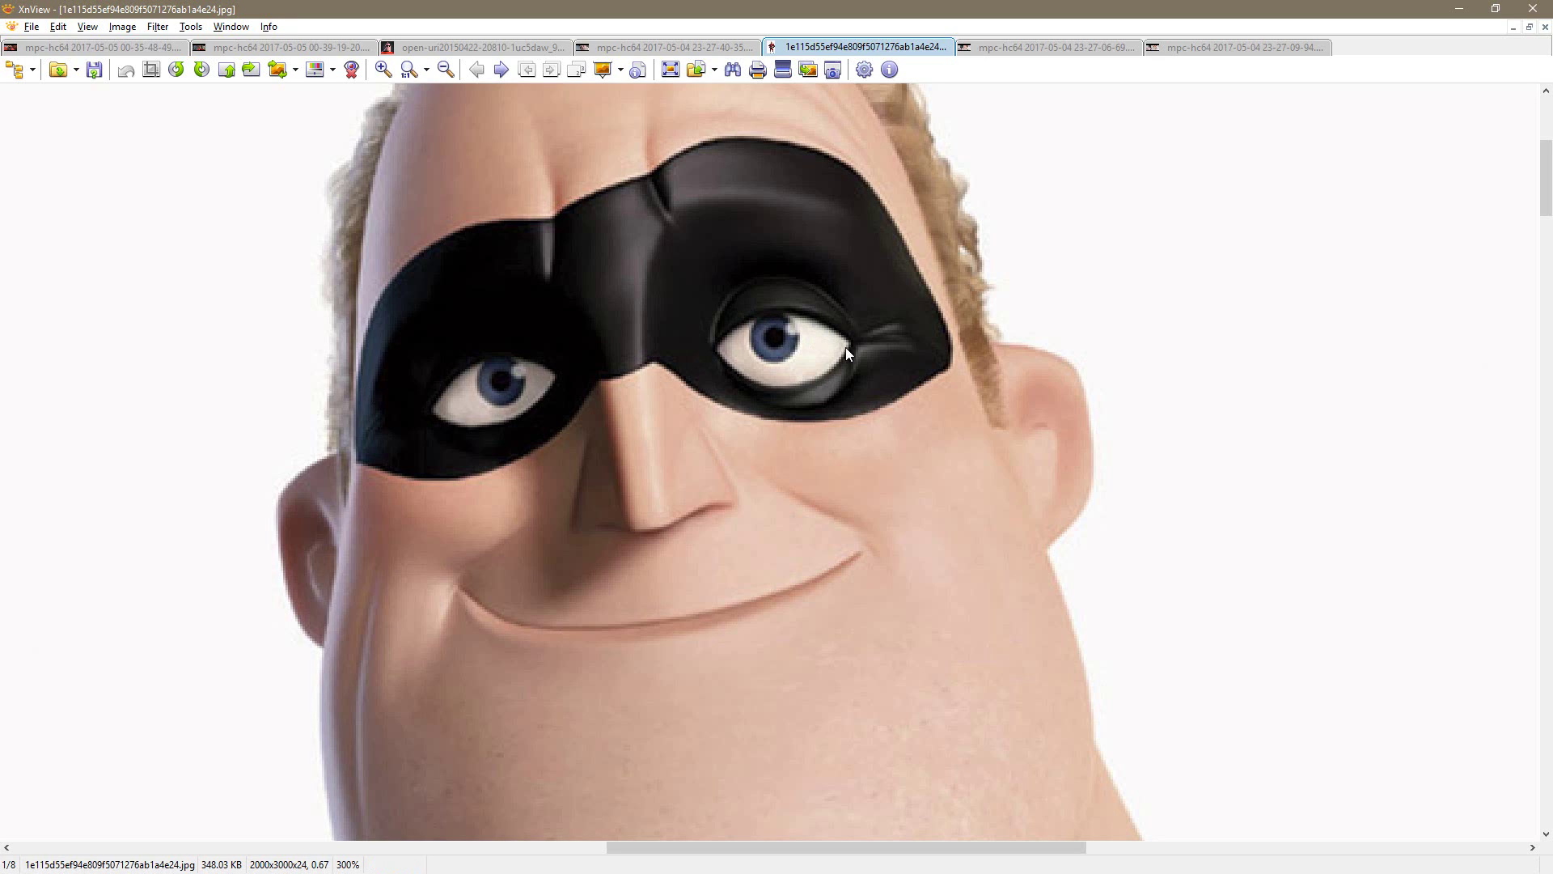
pyautogui.hotkey('alt', 'Tab')
pyautogui.moveTo(1005, 264); pyautogui.dragTo(1087, 366)
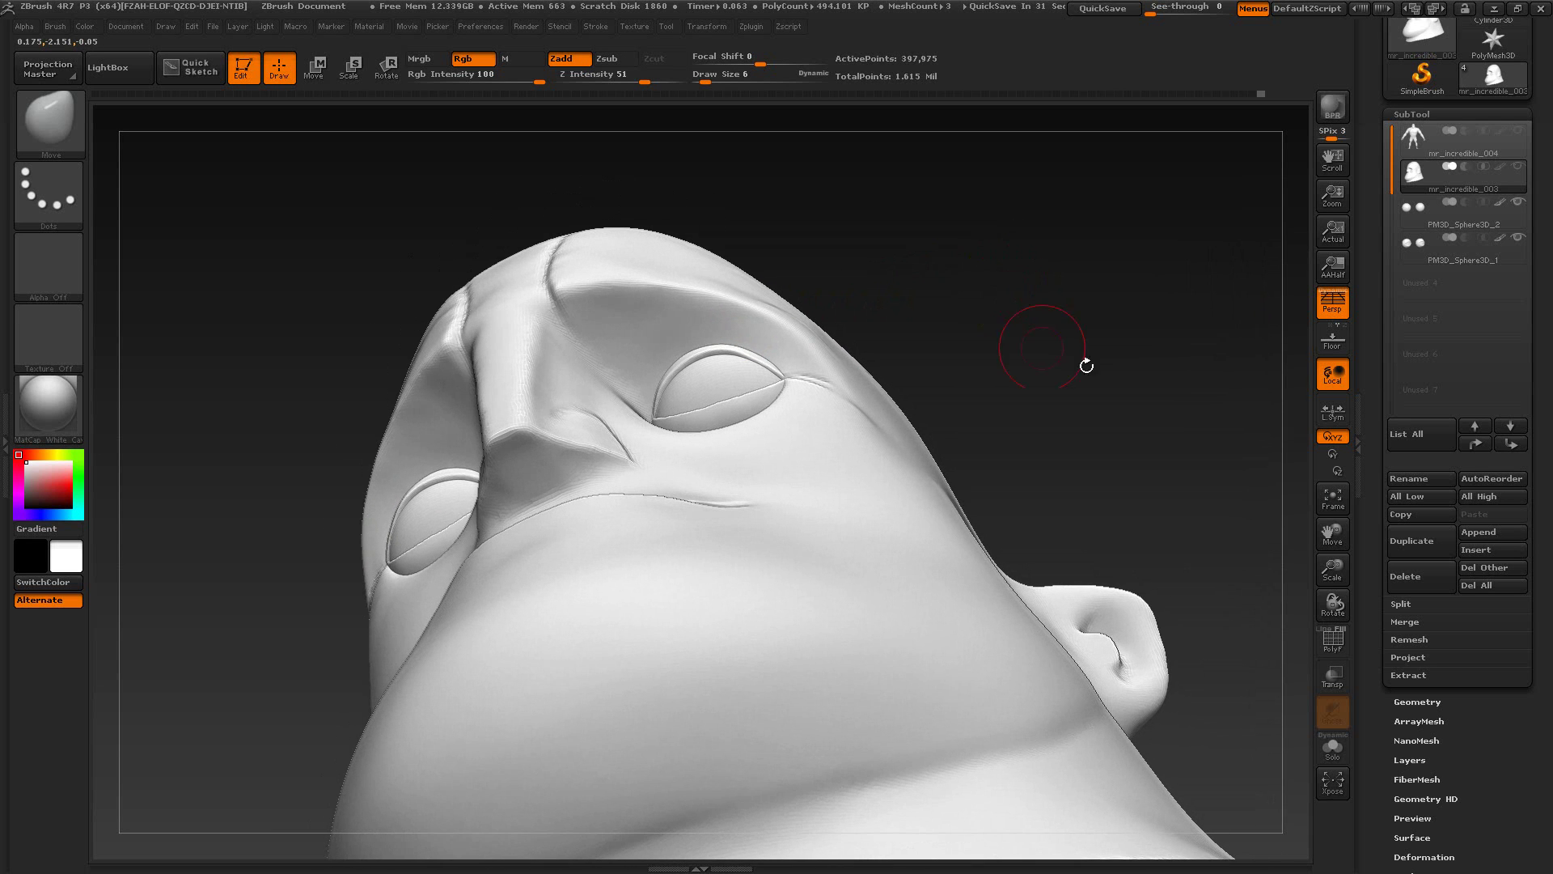
# Step: Select the PM3D_Sphere3D_1 eyelids with the head visible and adjust their outer upper edge using the Move brush at draw sizes 19 and 13
pyautogui.click(1514, 263)
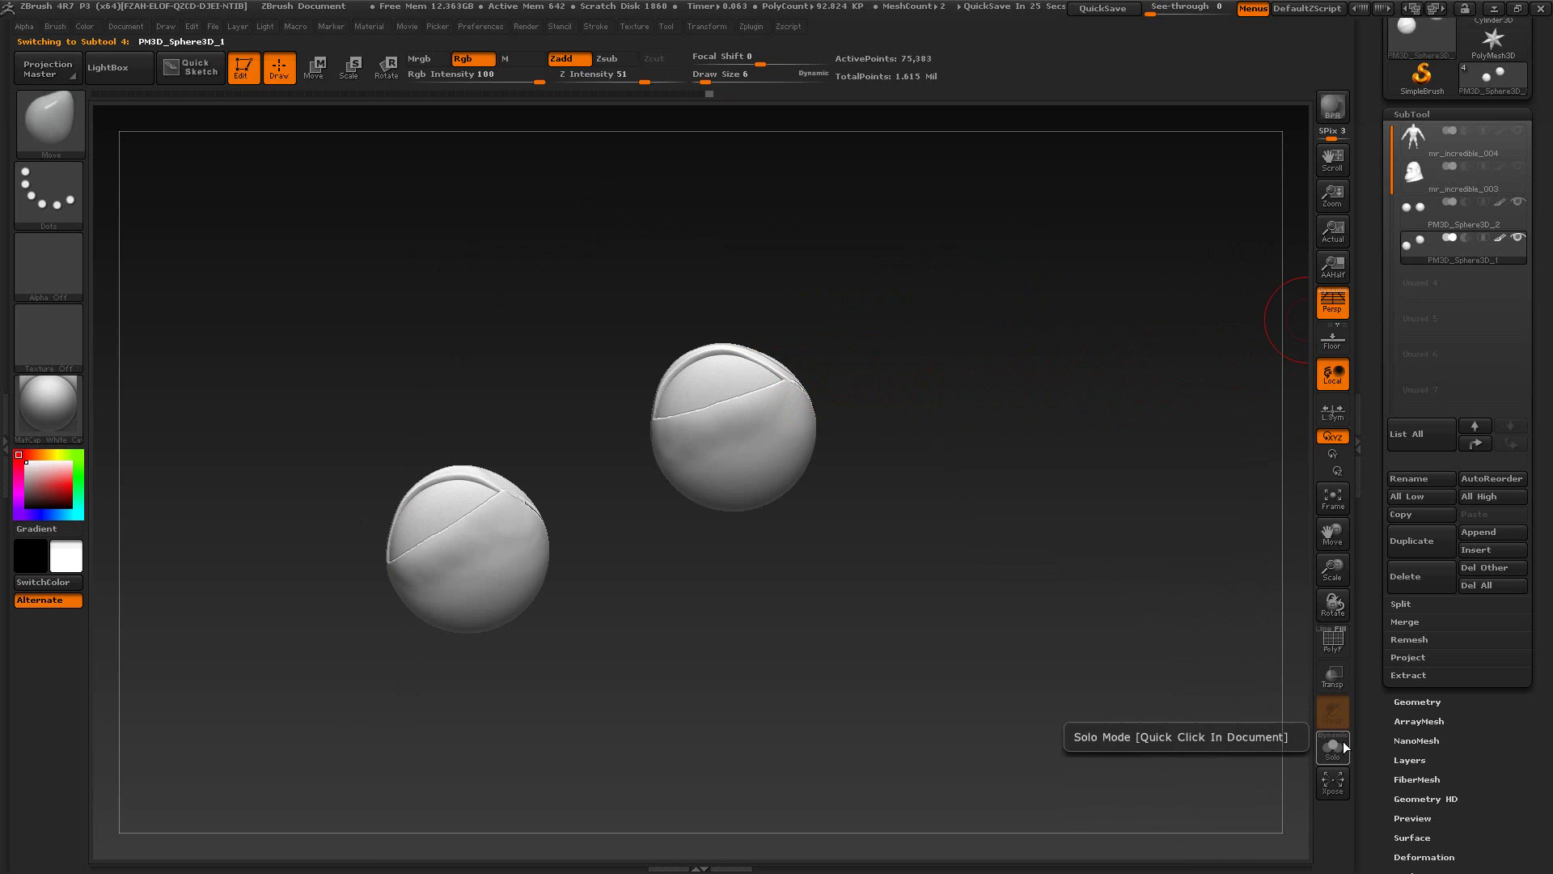
pyautogui.click(1518, 167)
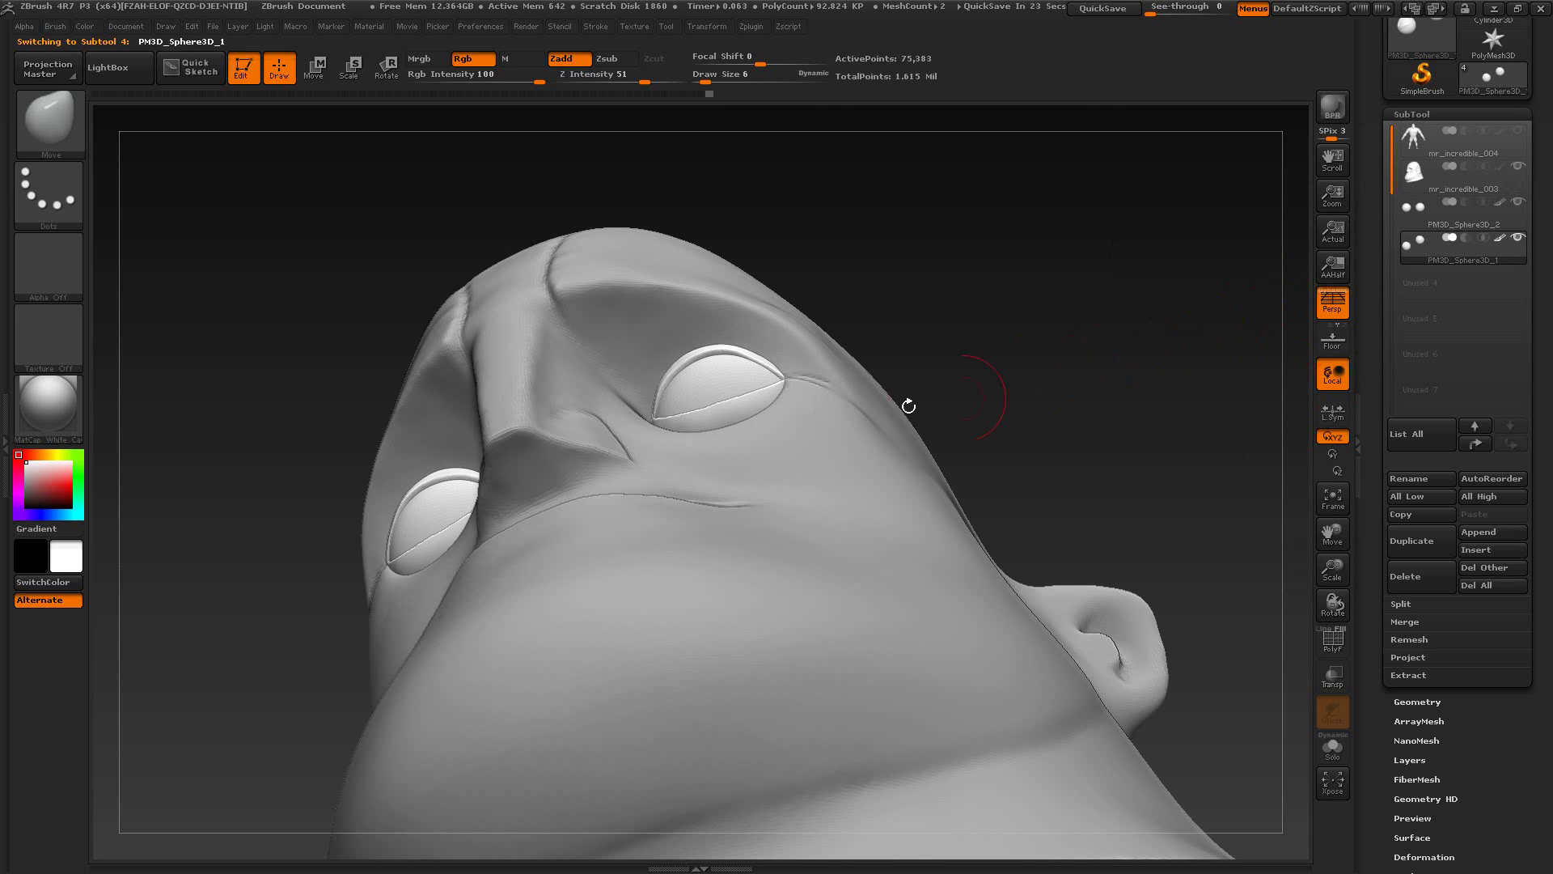
pyautogui.press('s')
pyautogui.moveTo(747, 357); pyautogui.dragTo(682, 367)
pyautogui.press('s')
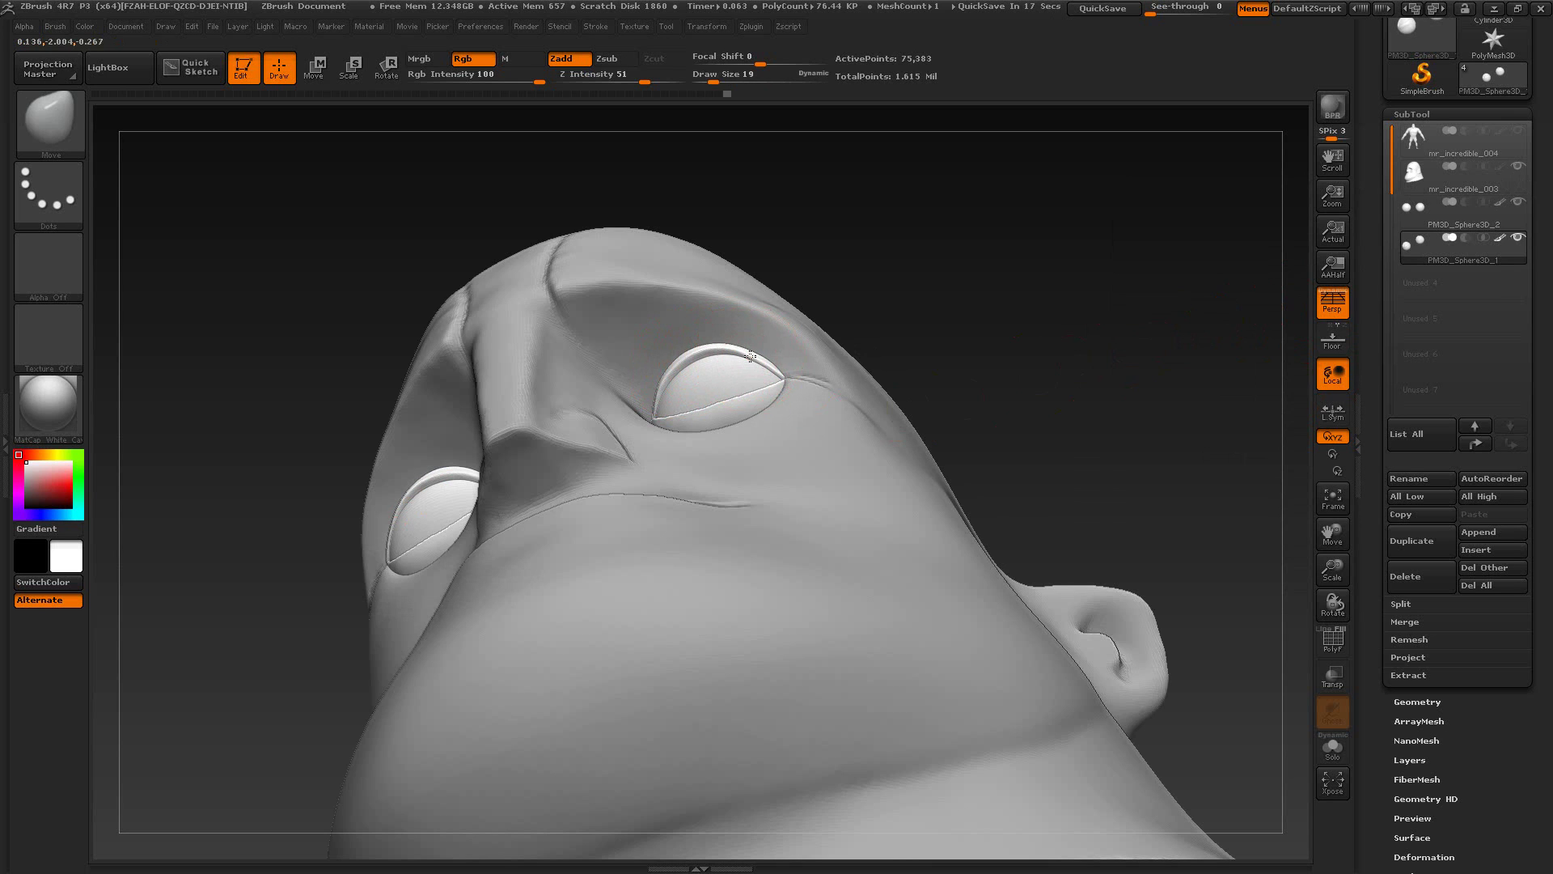
pyautogui.press('s')
pyautogui.moveTo(760, 357); pyautogui.dragTo(753, 370)
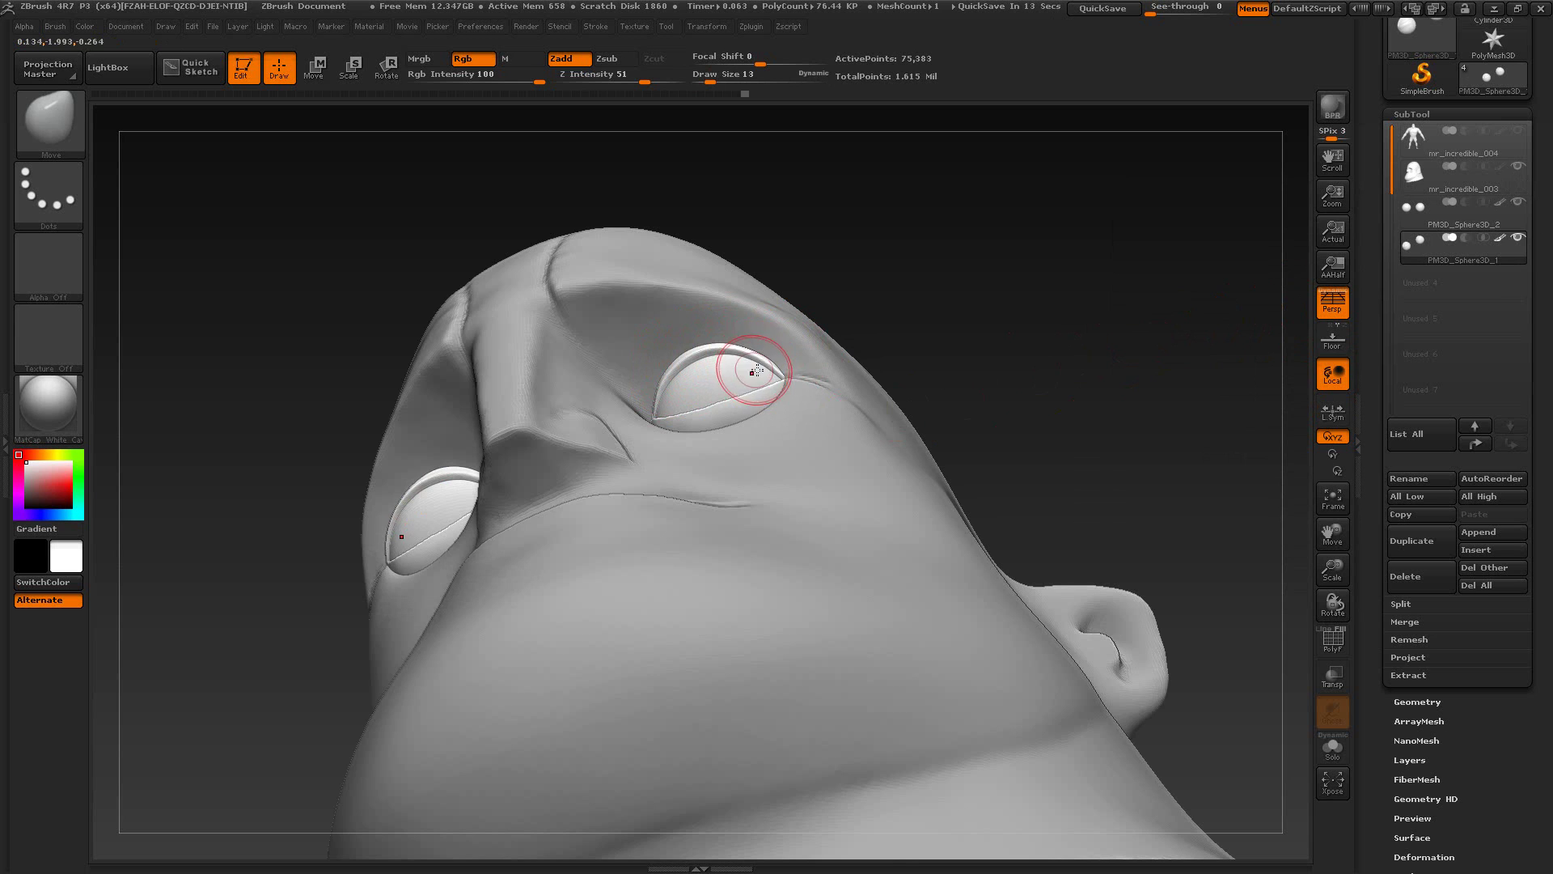
# Step: On the mr_incredible_003 head, sharpen the lower brow edge with the Pinch brush at draw size 13 and smooth the skin above it
pyautogui.moveTo(903, 285)
pyautogui.mouseDown()
pyautogui.moveTo(909, 302)
pyautogui.moveTo(1022, 294)
pyautogui.moveTo(988, 353)
pyautogui.moveTo(958, 336)
pyautogui.moveTo(1019, 372)
pyautogui.moveTo(1002, 384)
pyautogui.mouseUp()
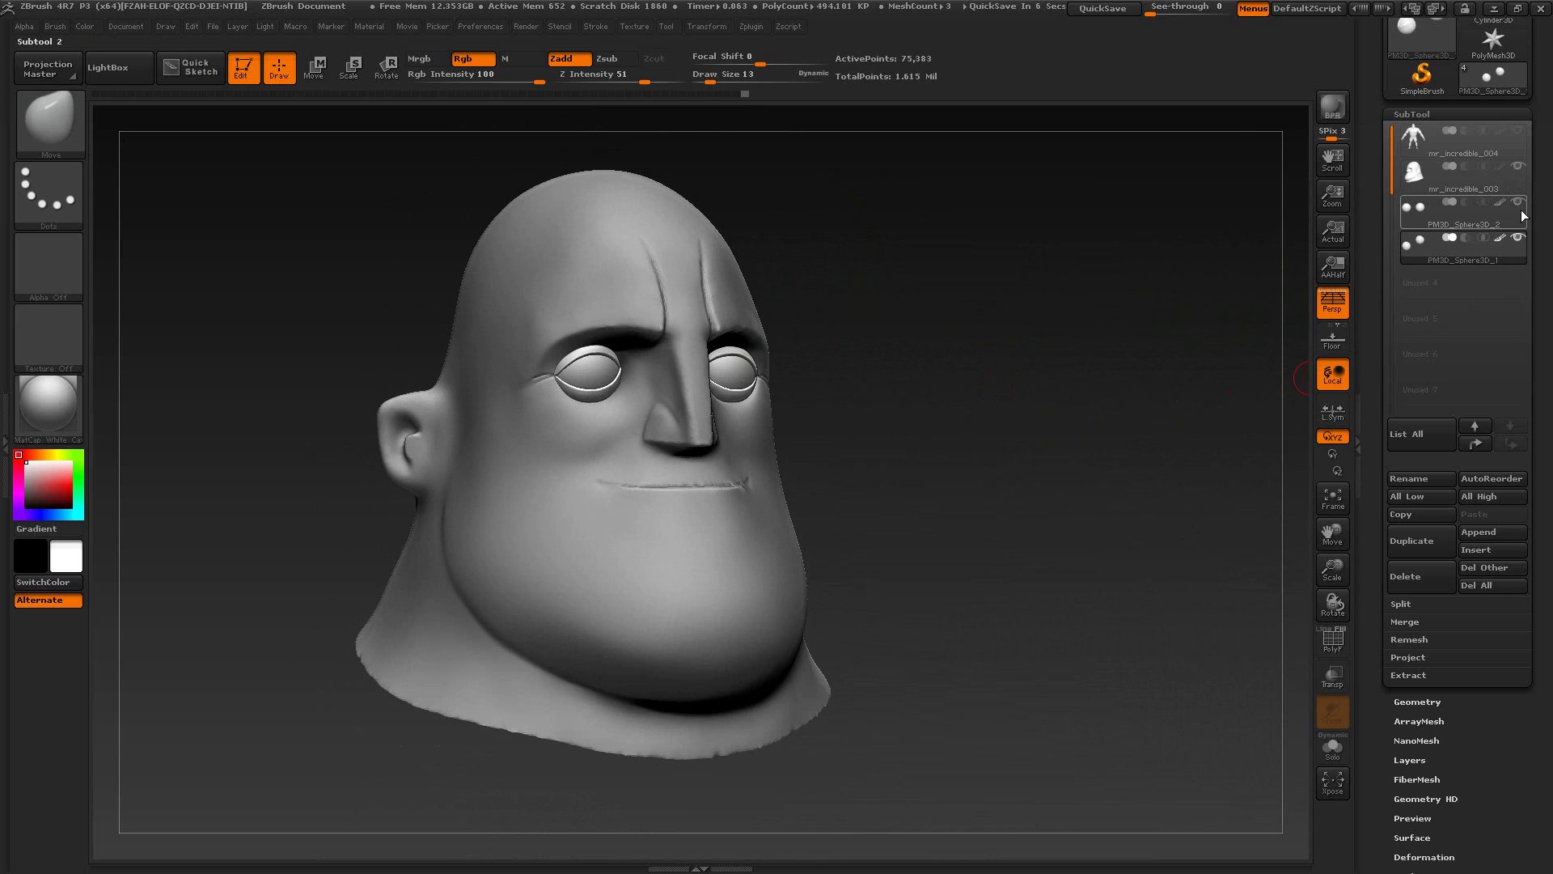
pyautogui.click(1495, 169)
pyautogui.moveTo(949, 453)
pyautogui.mouseDown()
pyautogui.moveTo(1016, 478)
pyautogui.moveTo(1051, 461)
pyautogui.moveTo(1076, 374)
pyautogui.mouseUp()
pyautogui.click(59, 122)
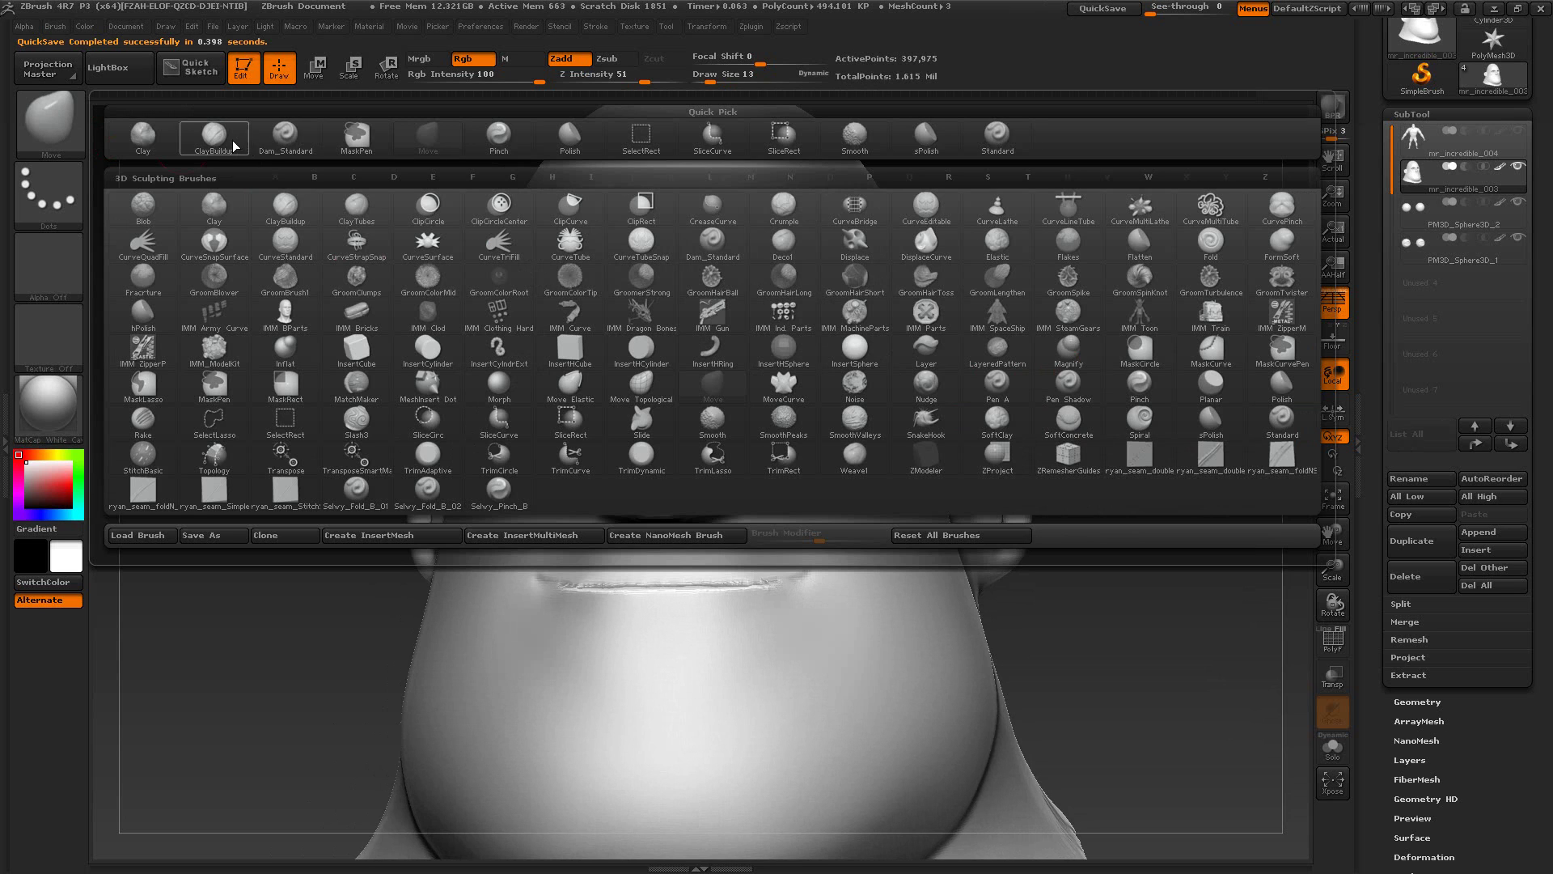
pyautogui.click(498, 136)
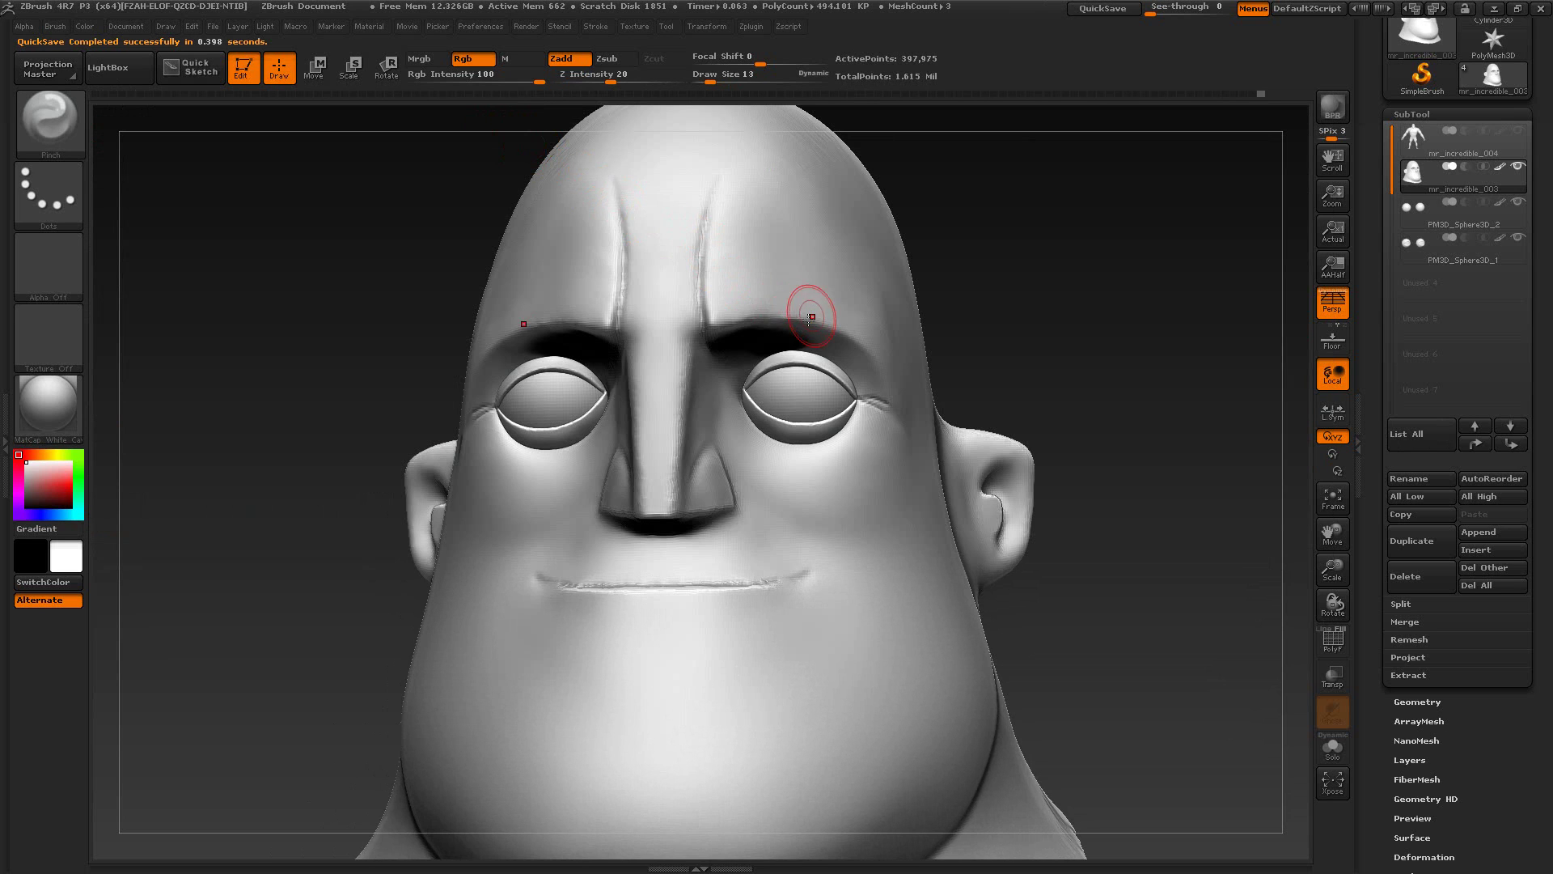
pyautogui.moveTo(812, 316)
pyautogui.mouseDown()
pyautogui.moveTo(738, 326)
pyautogui.moveTo(751, 318)
pyautogui.mouseUp()
pyautogui.keyDown('shift'); pyautogui.moveTo(770, 284); pyautogui.dragTo(752, 308); pyautogui.keyUp('shift')
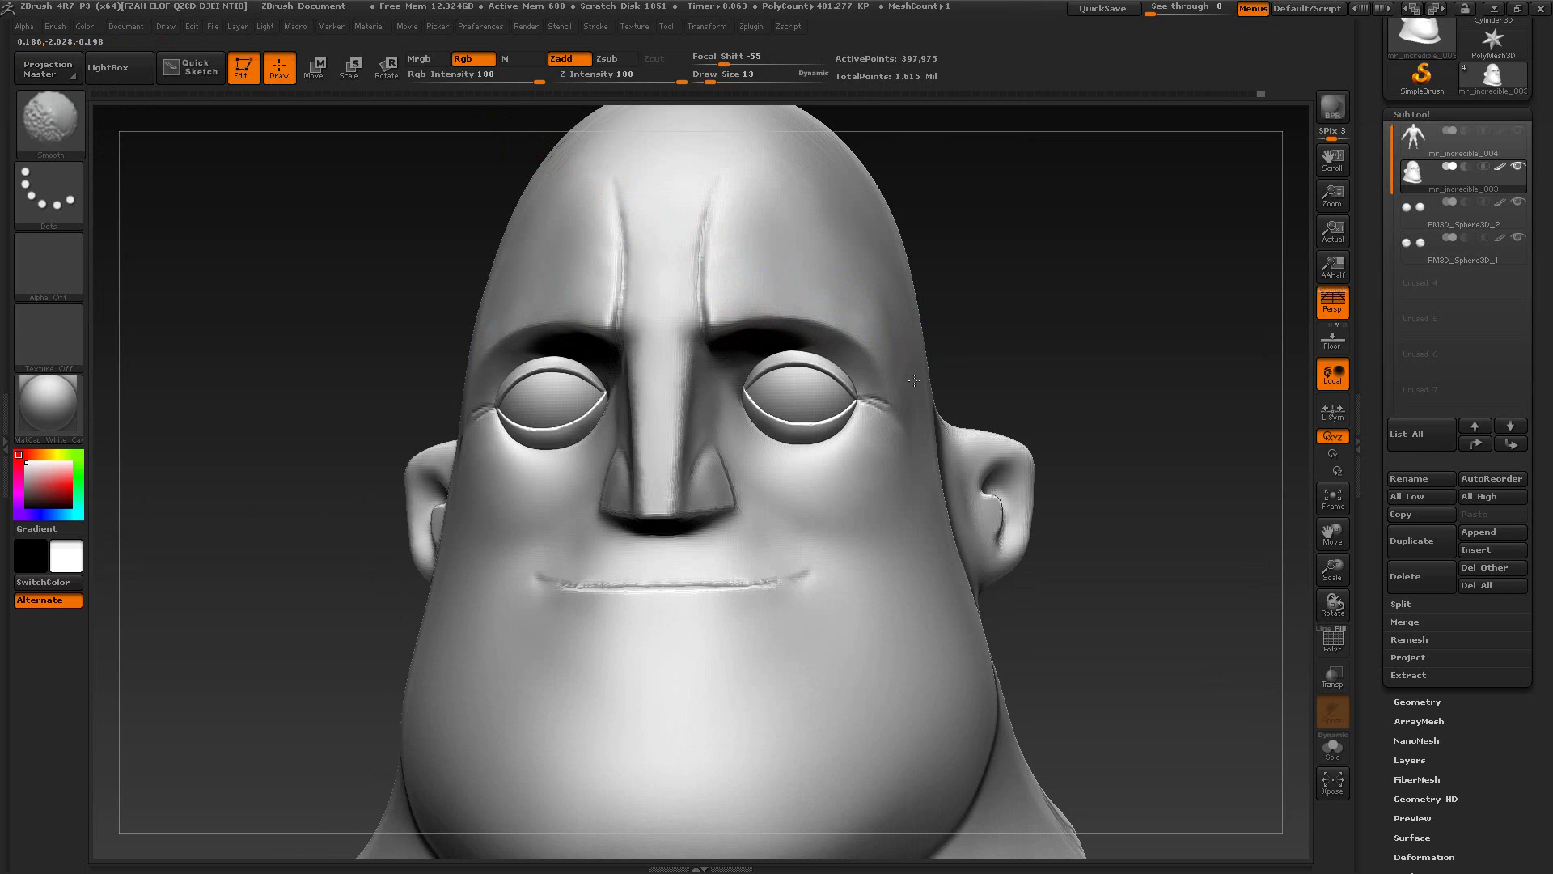
pyautogui.moveTo(963, 404)
pyautogui.mouseDown()
pyautogui.moveTo(1085, 390)
pyautogui.moveTo(1100, 452)
pyautogui.moveTo(1129, 441)
pyautogui.moveTo(1006, 484)
pyautogui.moveTo(1092, 506)
pyautogui.moveTo(1076, 509)
pyautogui.mouseUp()
pyautogui.keyDown('alt'); pyautogui.moveTo(1076, 510); pyautogui.dragTo(957, 555); pyautogui.keyUp('alt')
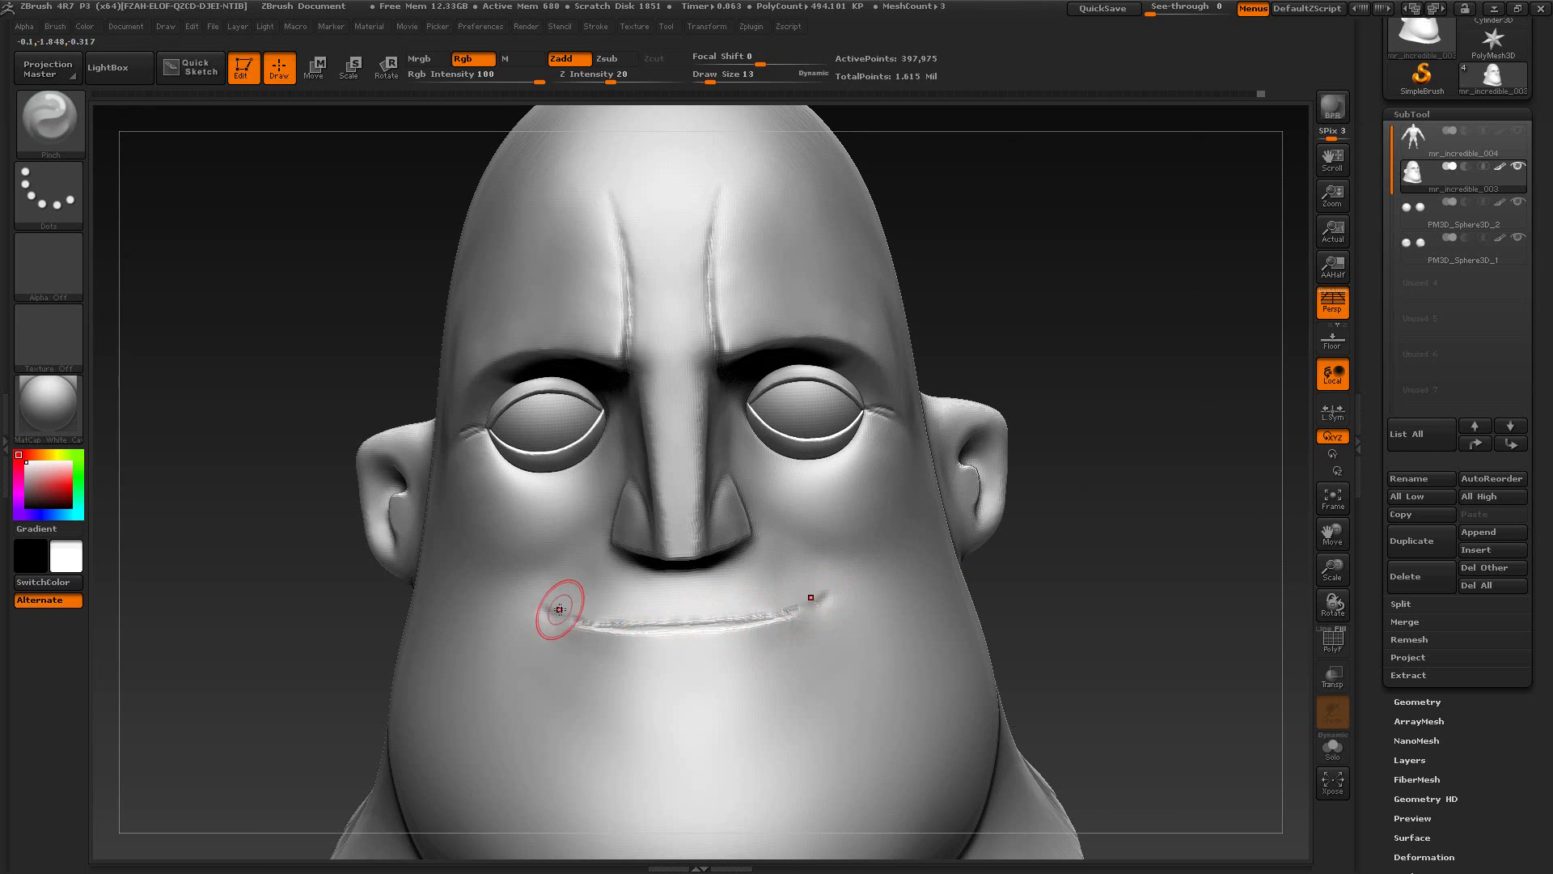
pyautogui.moveTo(1088, 579)
pyautogui.mouseDown()
pyautogui.moveTo(1124, 587)
pyautogui.moveTo(1092, 566)
pyautogui.mouseUp()
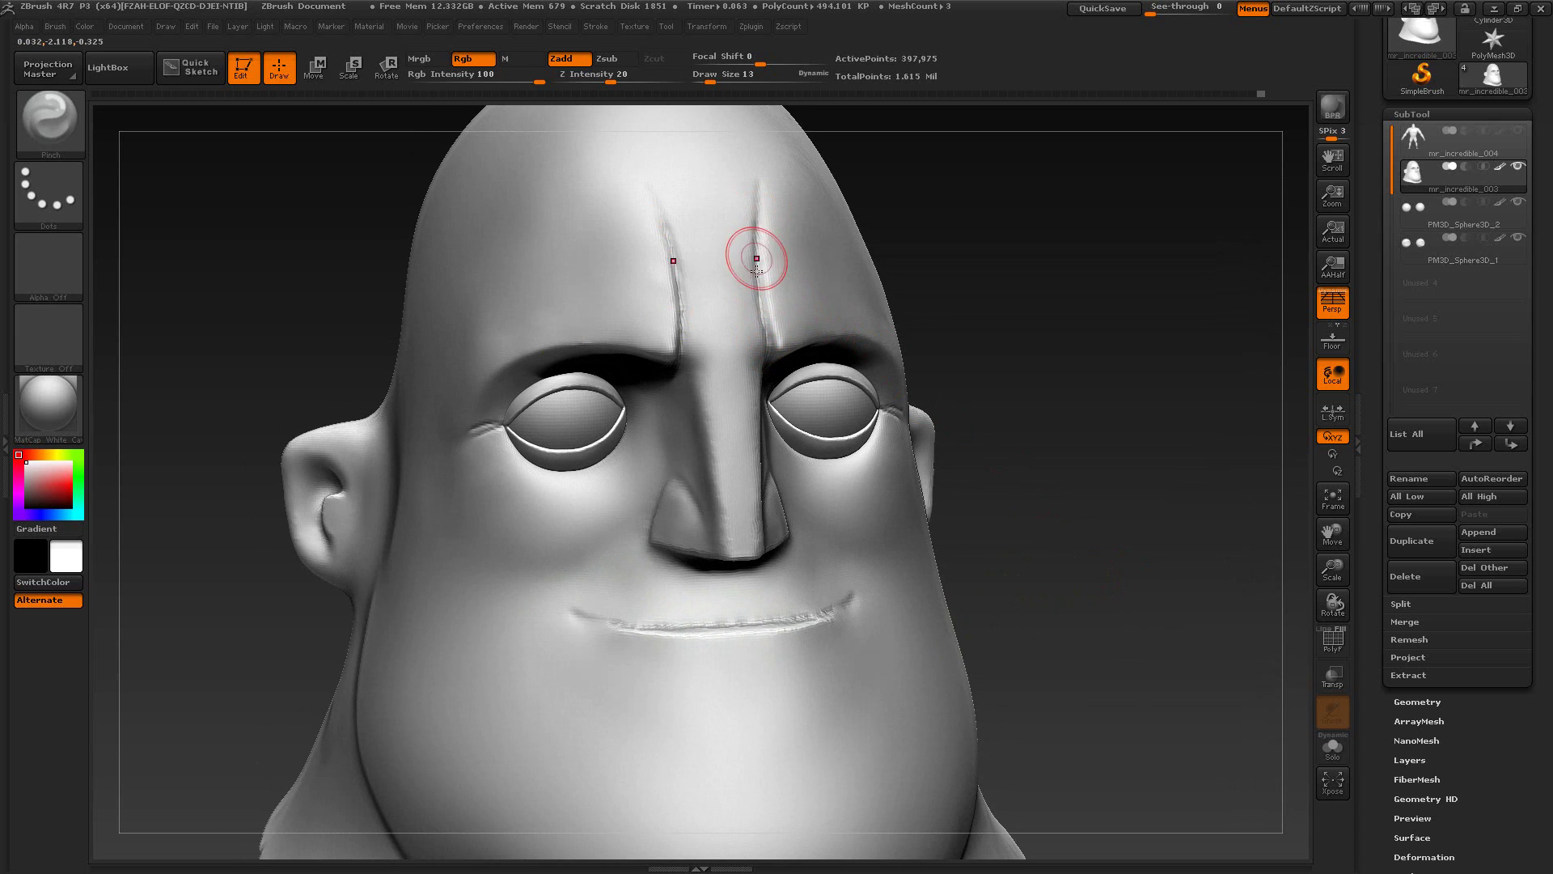
# Step: Smooth the forehead surface beside the vertical brow creases on the mr_incredible_003 head at draw size 24
pyautogui.moveTo(1110, 413)
pyautogui.mouseDown()
pyautogui.moveTo(1065, 420)
pyautogui.moveTo(1127, 391)
pyautogui.moveTo(1138, 440)
pyautogui.moveTo(1101, 464)
pyautogui.moveTo(1011, 457)
pyautogui.moveTo(1067, 464)
pyautogui.mouseUp()
pyautogui.moveTo(1045, 459); pyautogui.dragTo(1084, 468)
pyautogui.press('s')
pyautogui.moveTo(654, 288); pyautogui.dragTo(662, 291)
pyautogui.press('shift')
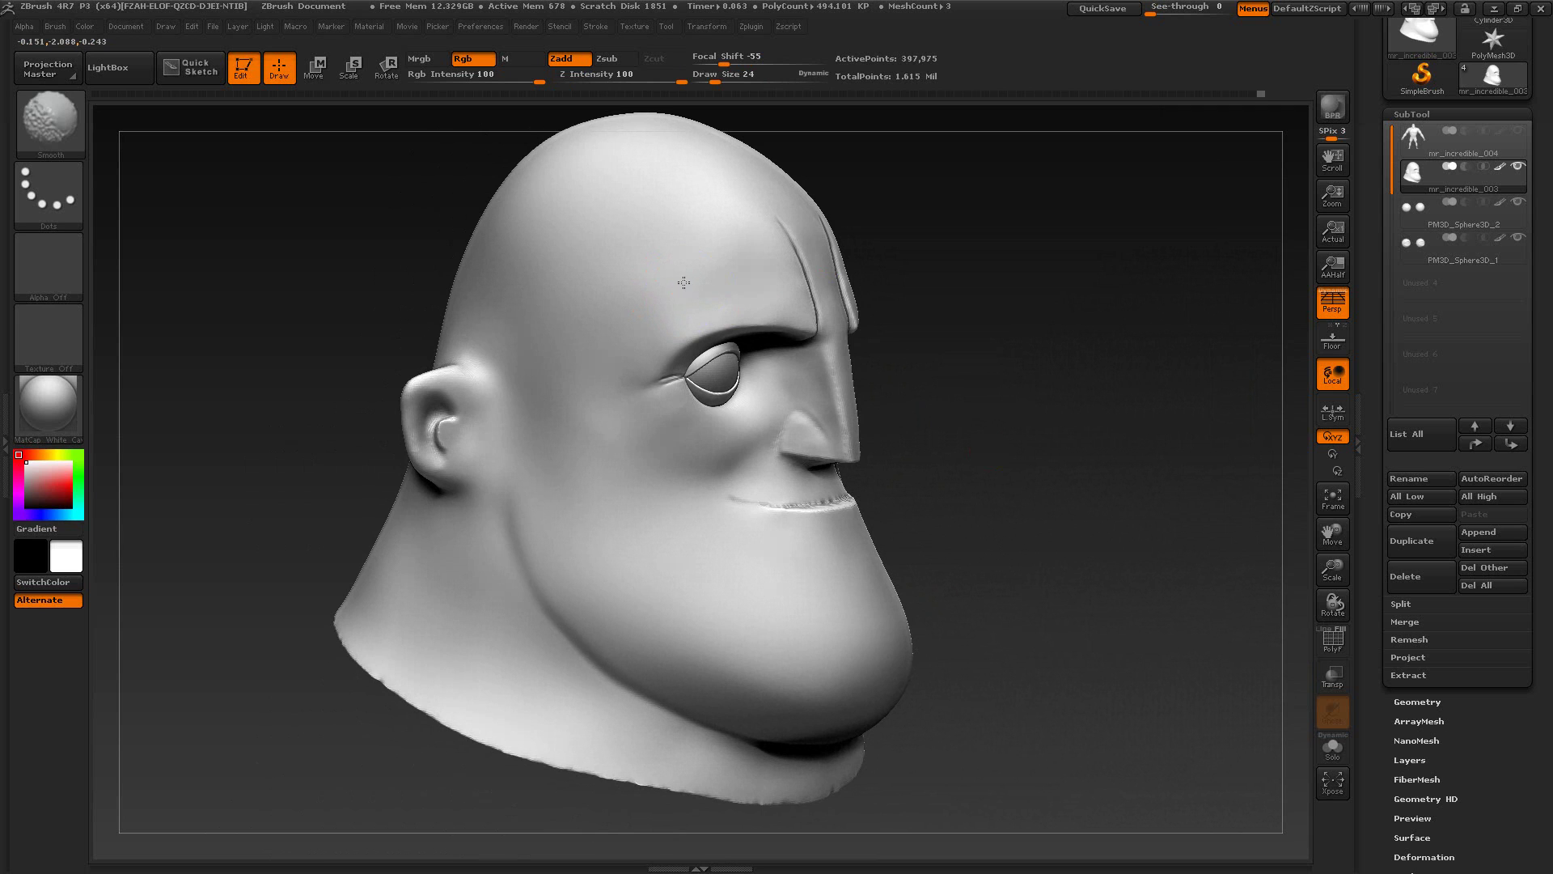
pyautogui.moveTo(1085, 313); pyautogui.dragTo(1039, 312)
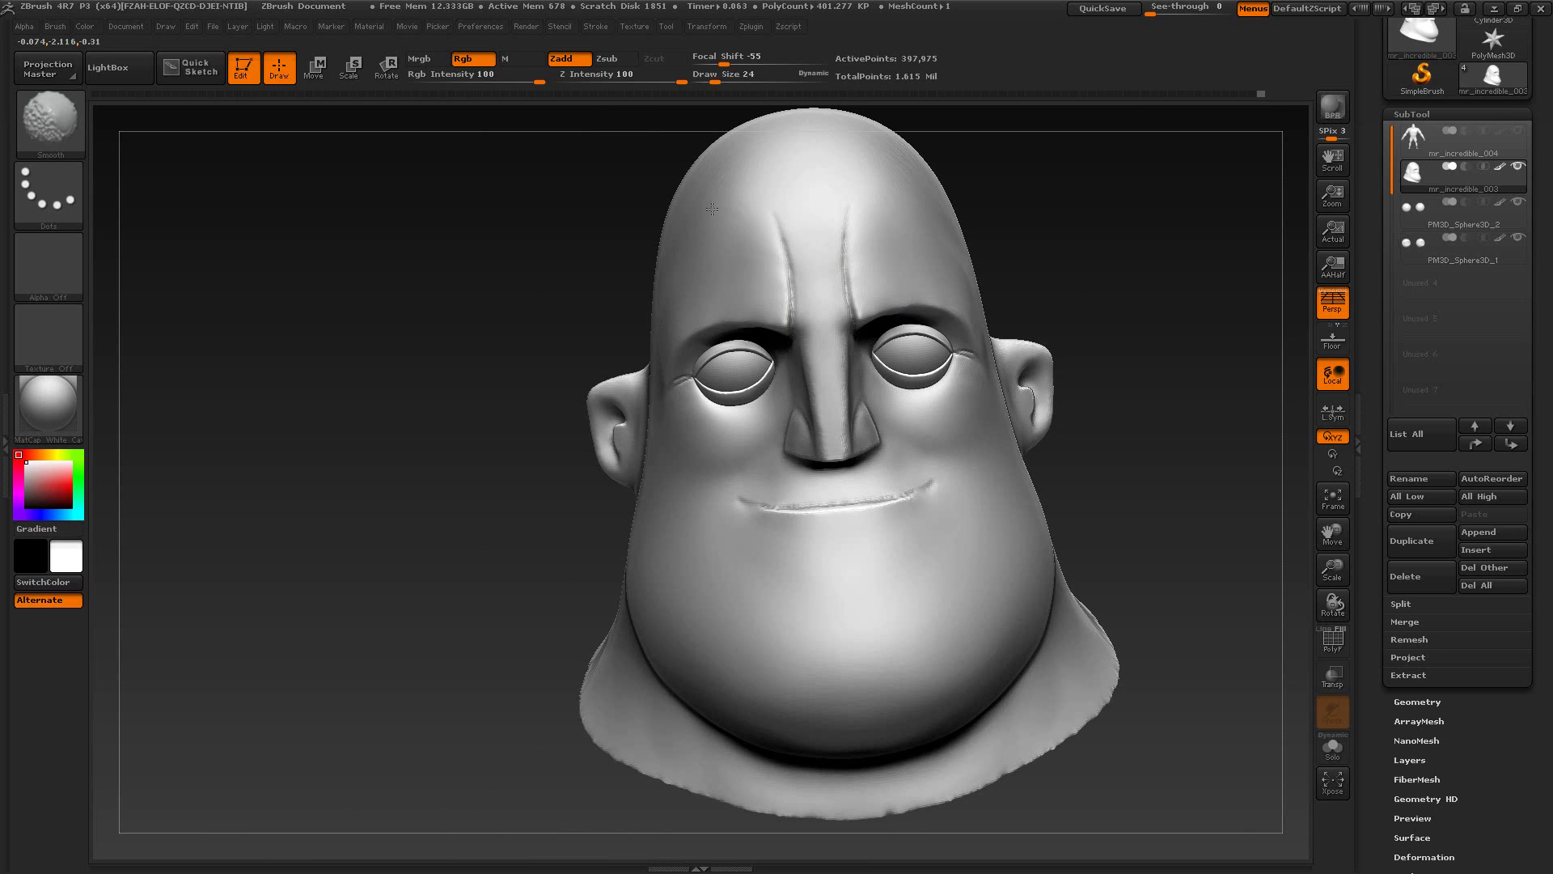
pyautogui.moveTo(1036, 299)
pyautogui.keyDown('alt'); pyautogui.mouseDown()
pyautogui.moveTo(982, 337)
pyautogui.moveTo(995, 312)
pyautogui.moveTo(1012, 410)
pyautogui.moveTo(1054, 385)
pyautogui.moveTo(1056, 351)
pyautogui.mouseUp(); pyautogui.keyUp('alt')
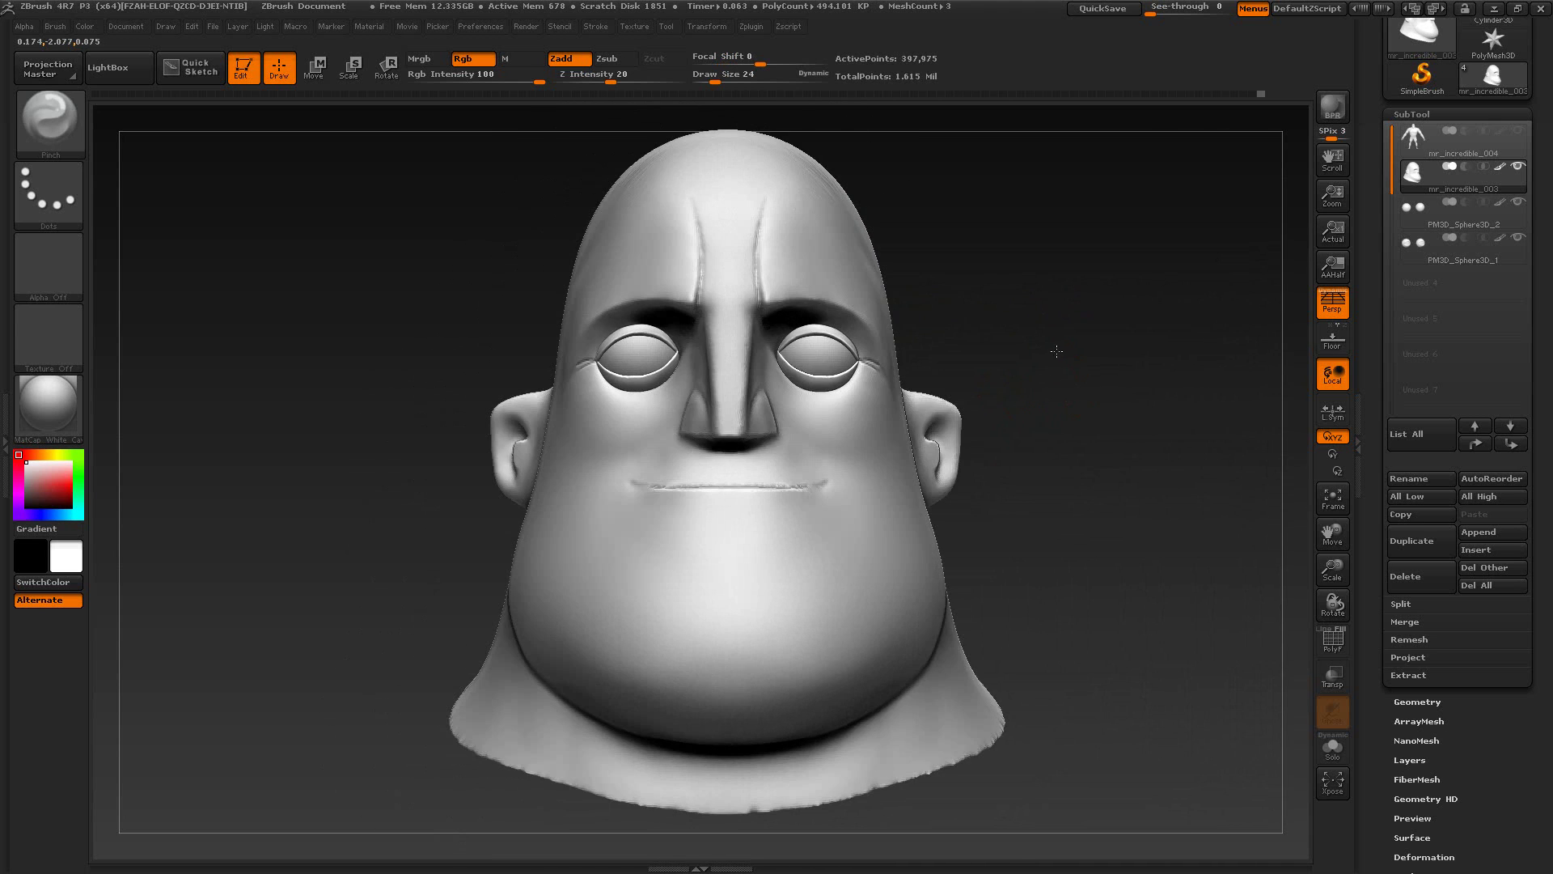
# Step: Carve the mouth line deeper from corner to corner with the Dam_Standard brush at draw size 7
pyautogui.moveTo(1089, 444); pyautogui.dragTo(988, 489)
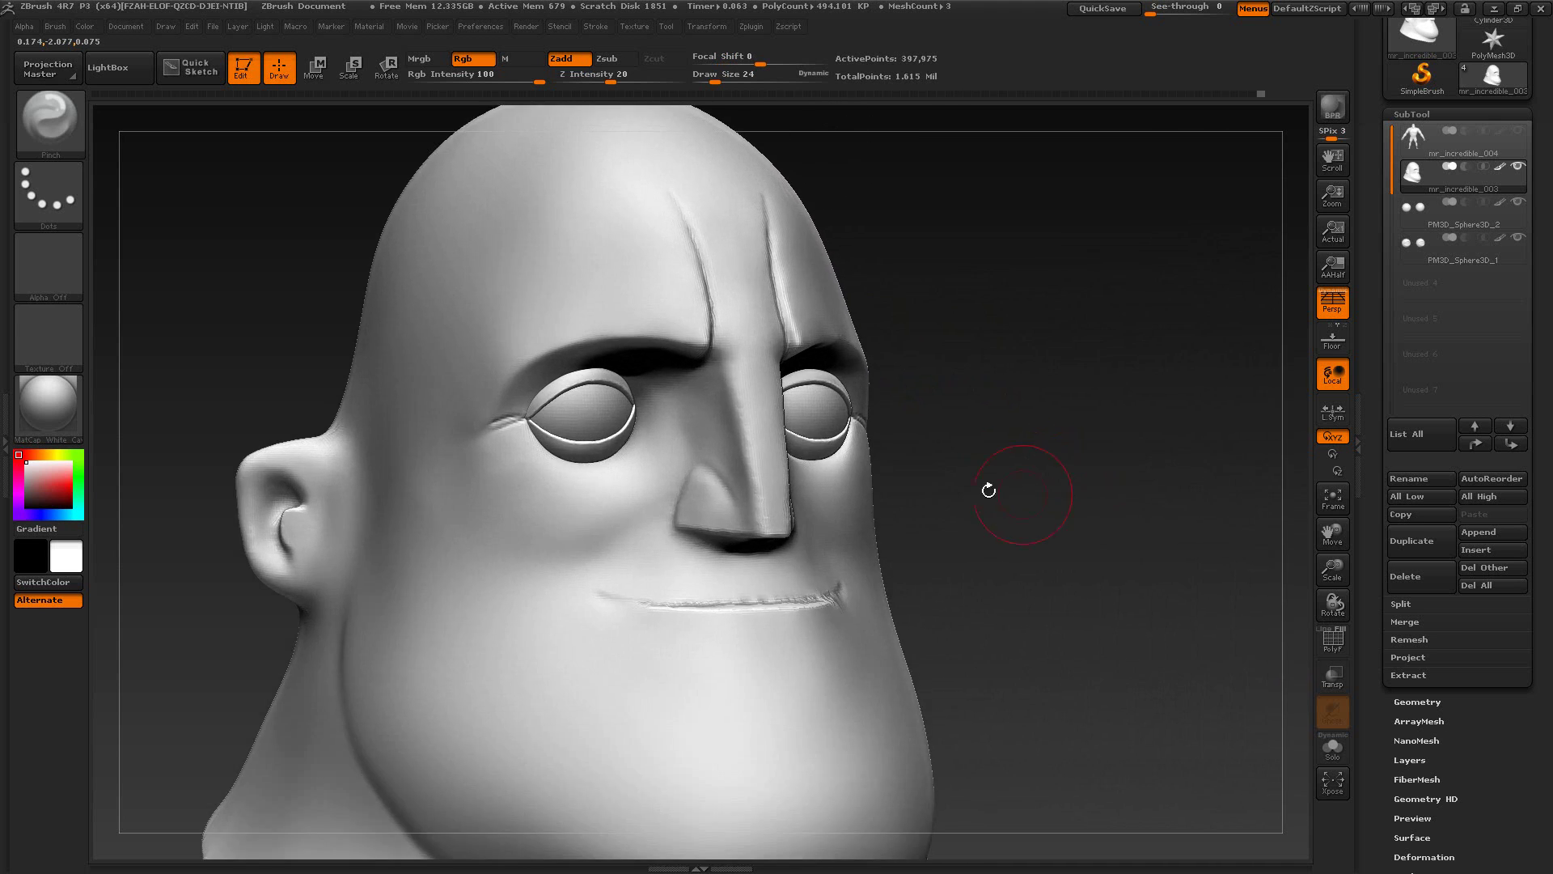
pyautogui.press('b')
pyautogui.press('c')
pyautogui.press('b')
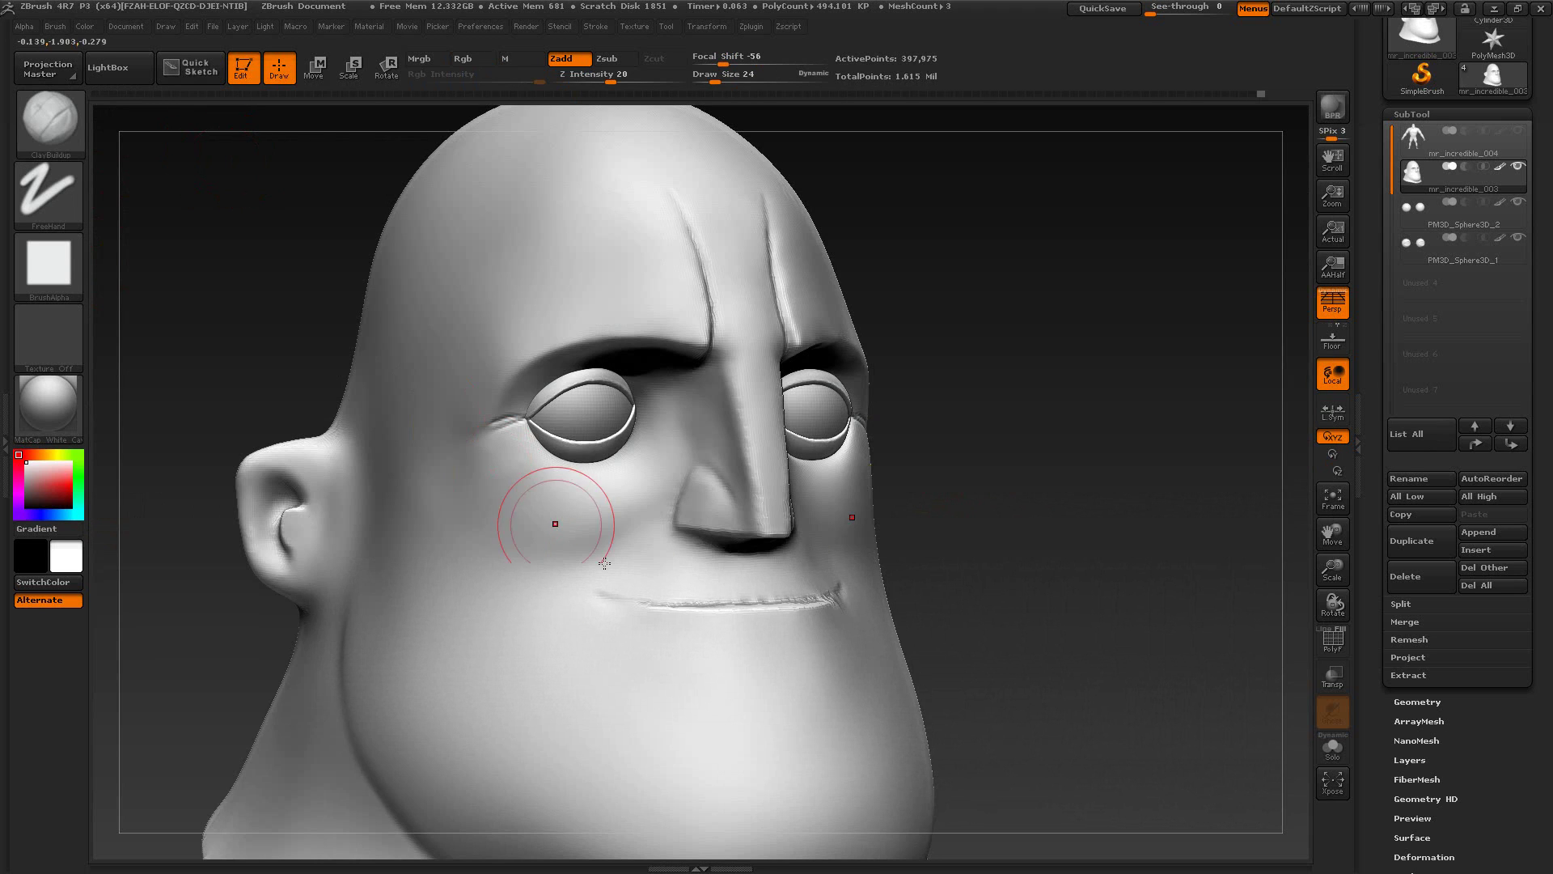
pyautogui.press('s')
pyautogui.moveTo(637, 593); pyautogui.dragTo(628, 594)
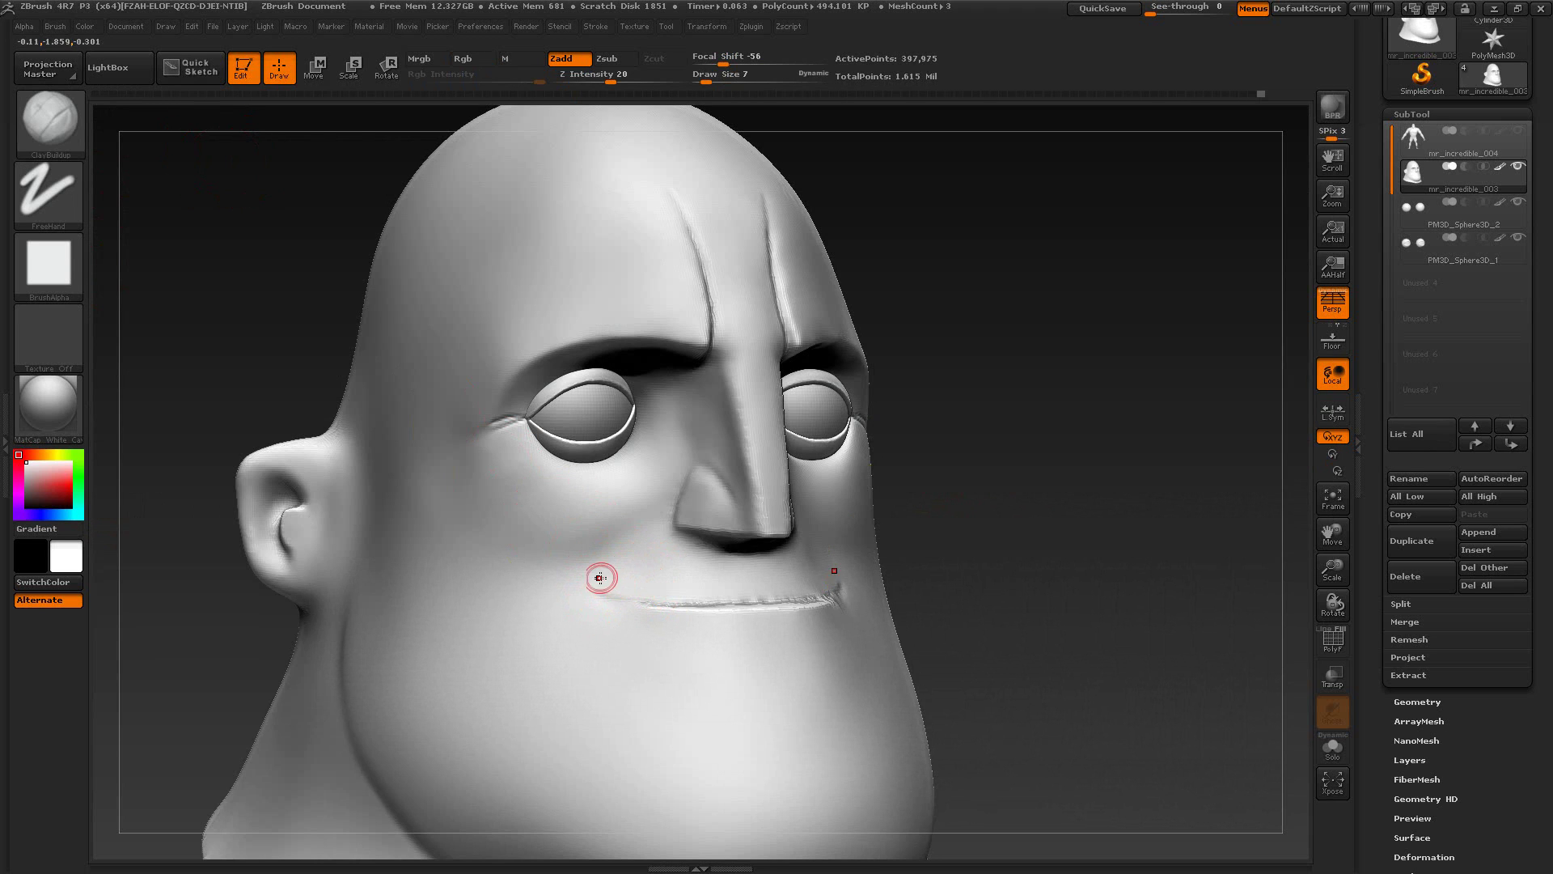
pyautogui.click(52, 132)
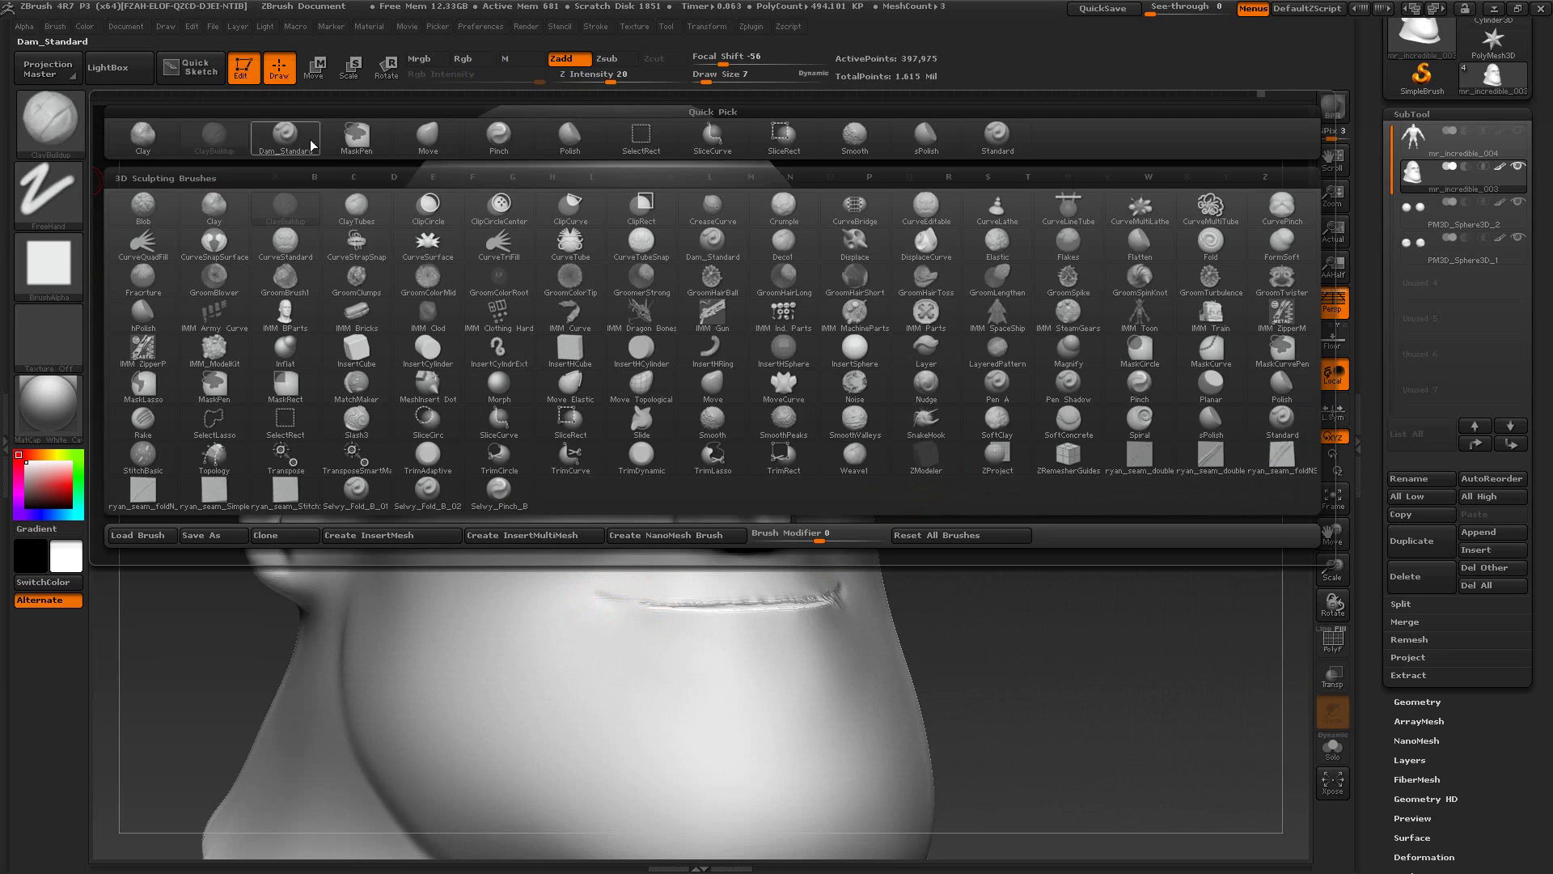
pyautogui.click(285, 136)
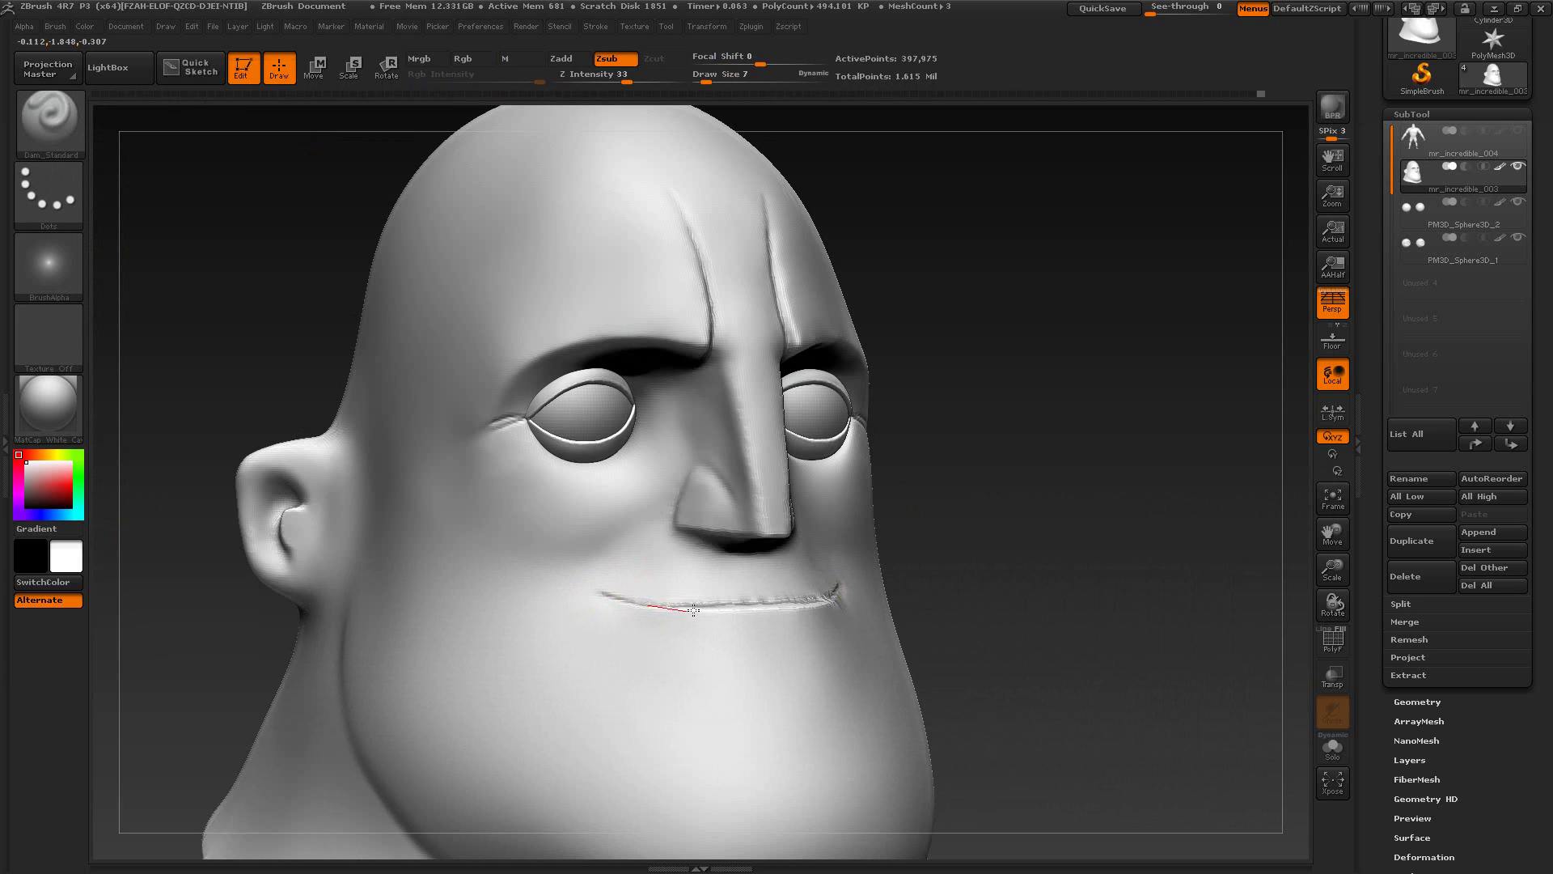
pyautogui.moveTo(693, 610); pyautogui.dragTo(741, 617)
pyautogui.moveTo(954, 572)
pyautogui.mouseDown()
pyautogui.moveTo(998, 610)
pyautogui.moveTo(953, 589)
pyautogui.moveTo(1051, 521)
pyautogui.moveTo(1085, 526)
pyautogui.mouseUp()
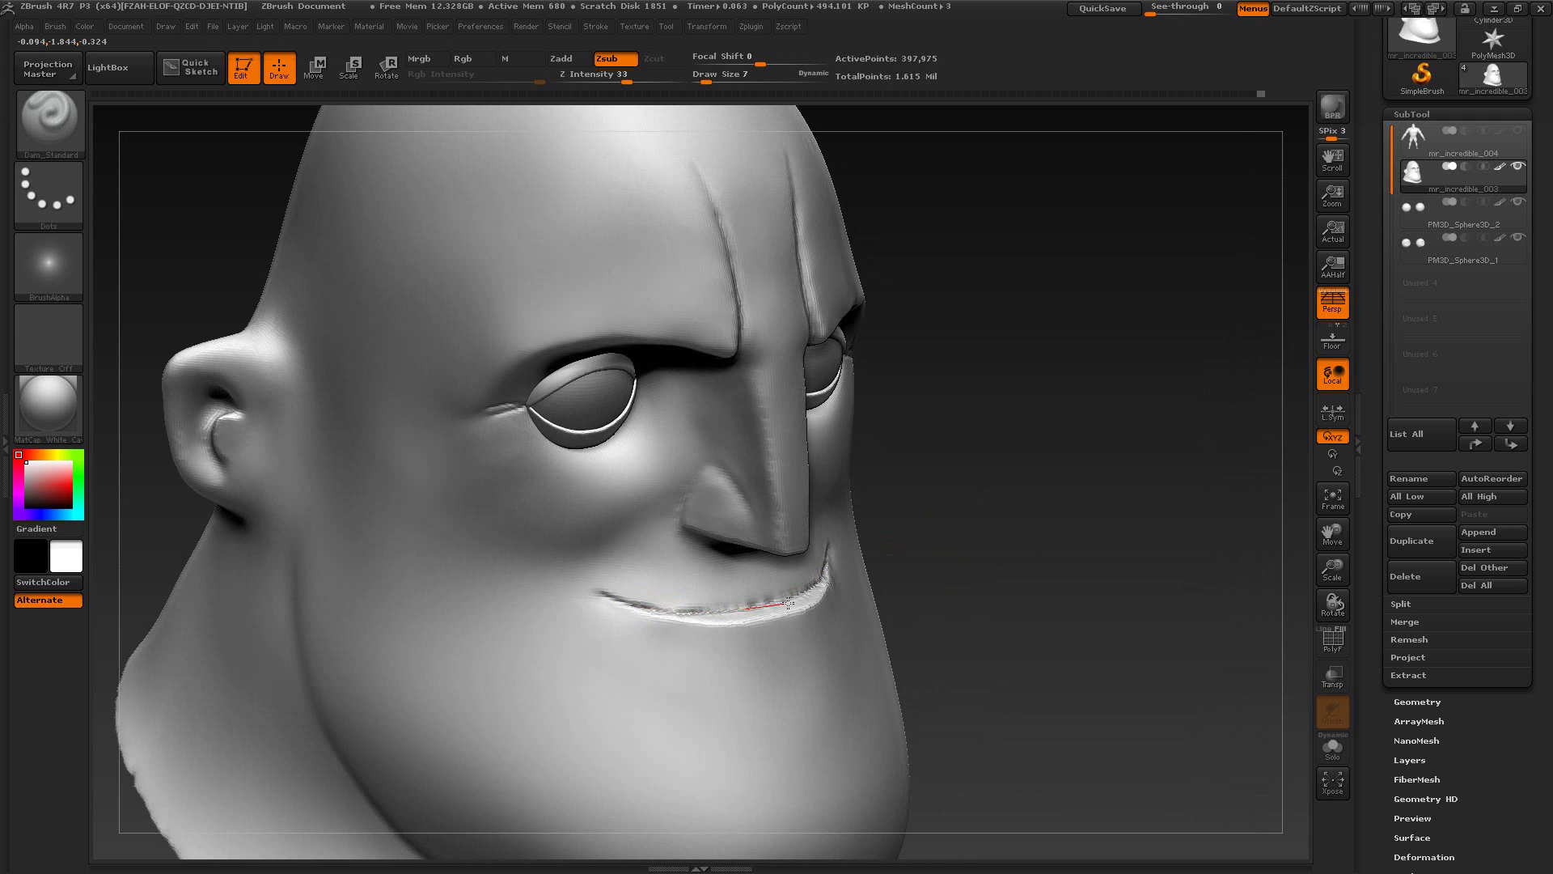
pyautogui.moveTo(810, 593); pyautogui.dragTo(812, 592)
pyautogui.moveTo(638, 607); pyautogui.dragTo(671, 613)
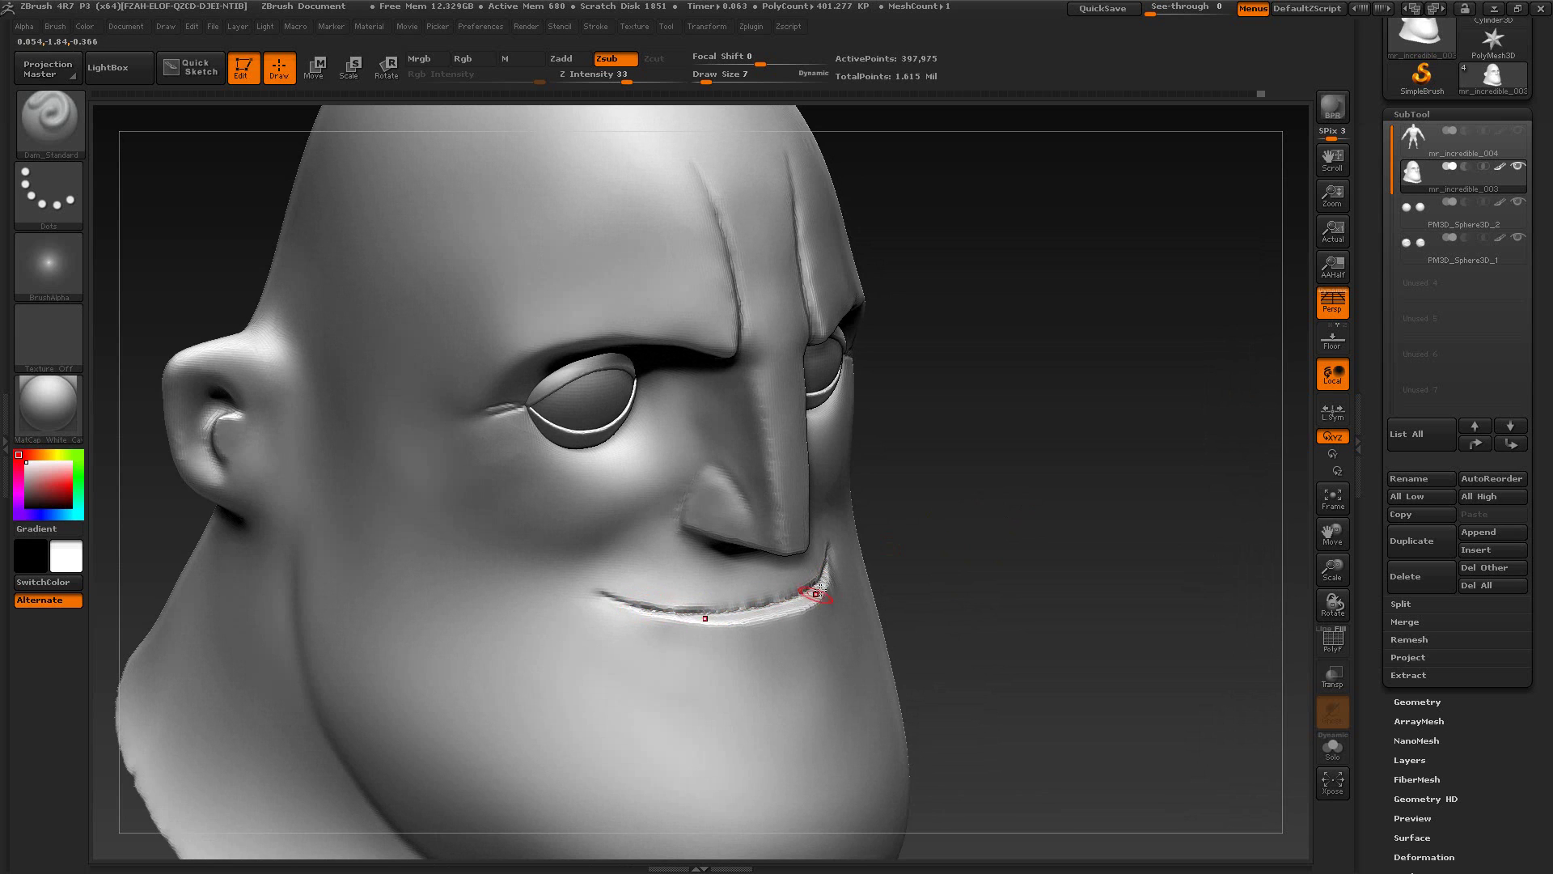
# Step: Smooth the rough edge along the mouth line and the side of the nose bridge at draw size 7
pyautogui.moveTo(987, 568)
pyautogui.mouseDown()
pyautogui.moveTo(1051, 526)
pyautogui.moveTo(1040, 561)
pyautogui.mouseUp()
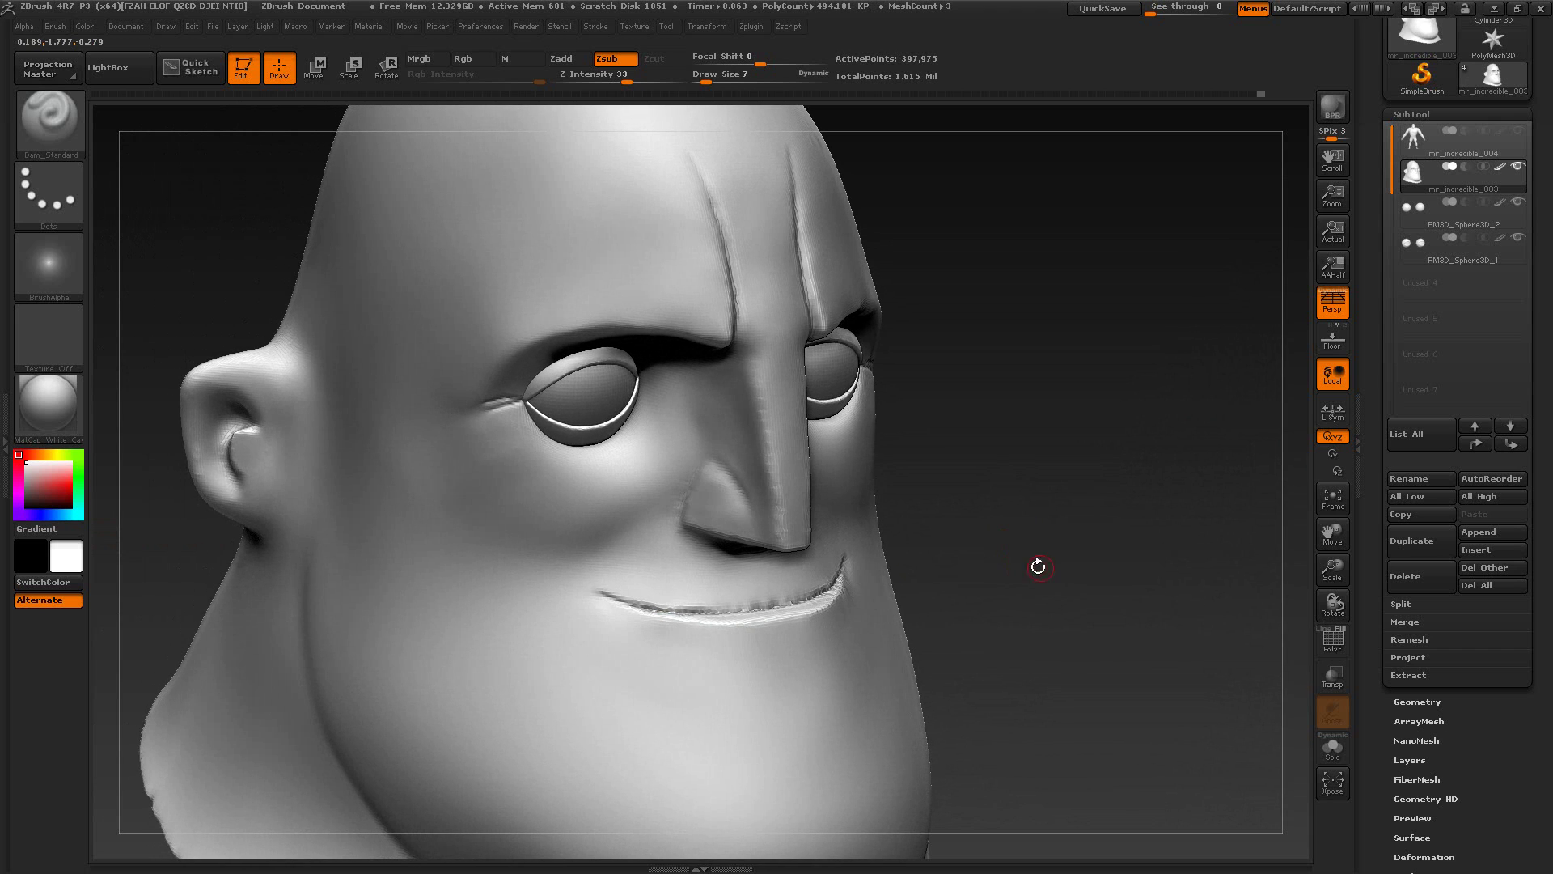
pyautogui.press('shift')
pyautogui.keyDown('shift'); pyautogui.moveTo(776, 598); pyautogui.dragTo(825, 592); pyautogui.keyUp('shift')
pyautogui.moveTo(1043, 541)
pyautogui.mouseDown()
pyautogui.moveTo(1074, 486)
pyautogui.moveTo(1082, 521)
pyautogui.moveTo(1061, 513)
pyautogui.moveTo(1089, 523)
pyautogui.moveTo(1061, 551)
pyautogui.moveTo(1057, 502)
pyautogui.moveTo(1076, 522)
pyautogui.mouseUp()
pyautogui.press('ctrl')
pyautogui.press('shift')
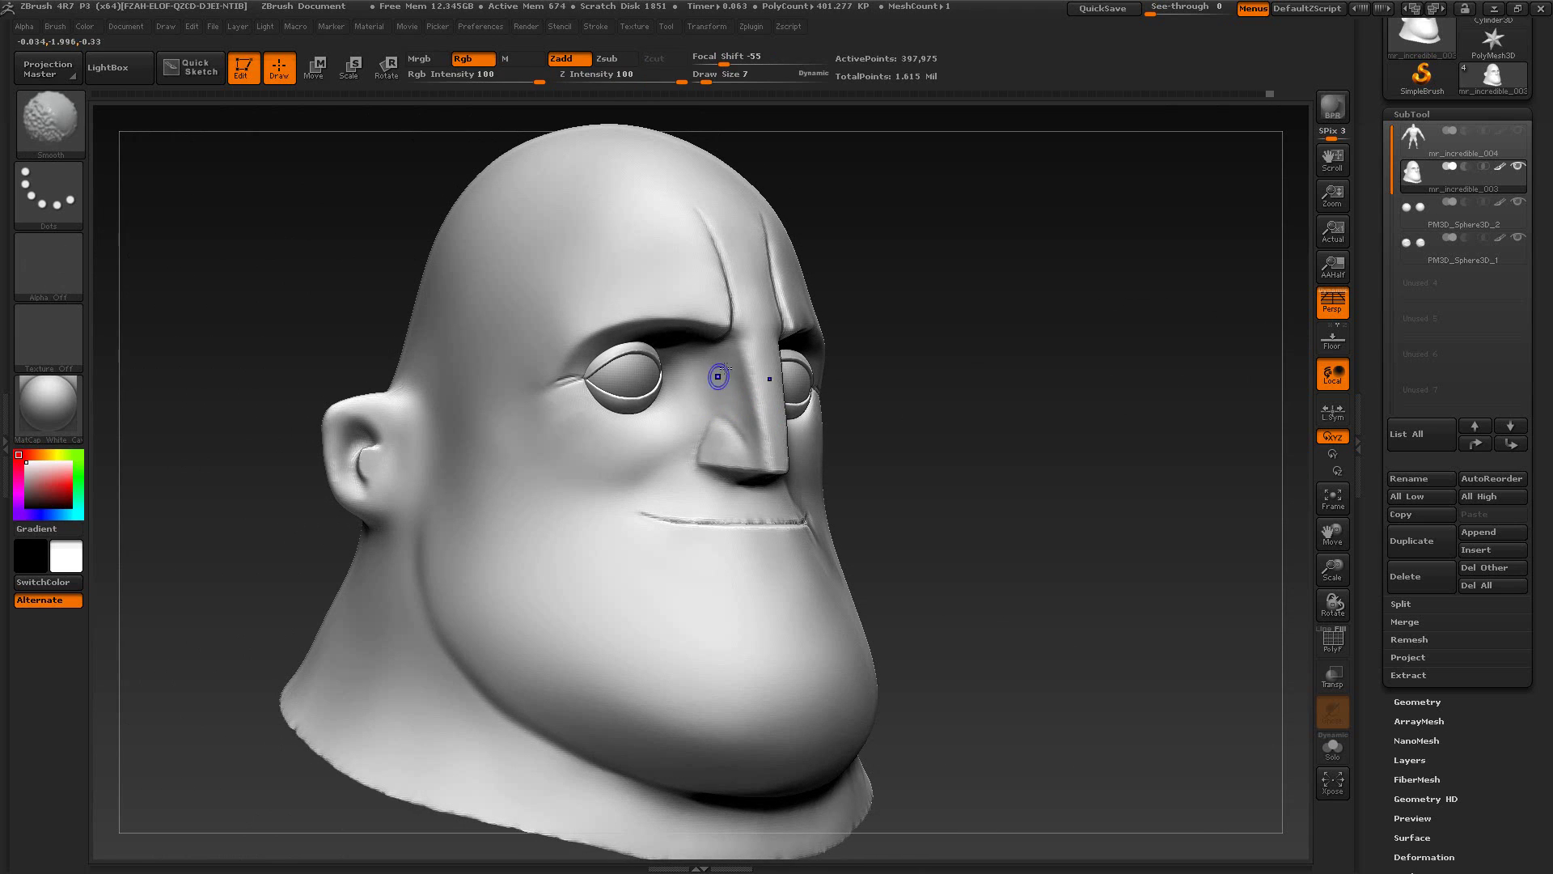
pyautogui.moveTo(1000, 361); pyautogui.dragTo(942, 343)
pyautogui.moveTo(1007, 449); pyautogui.dragTo(1040, 465)
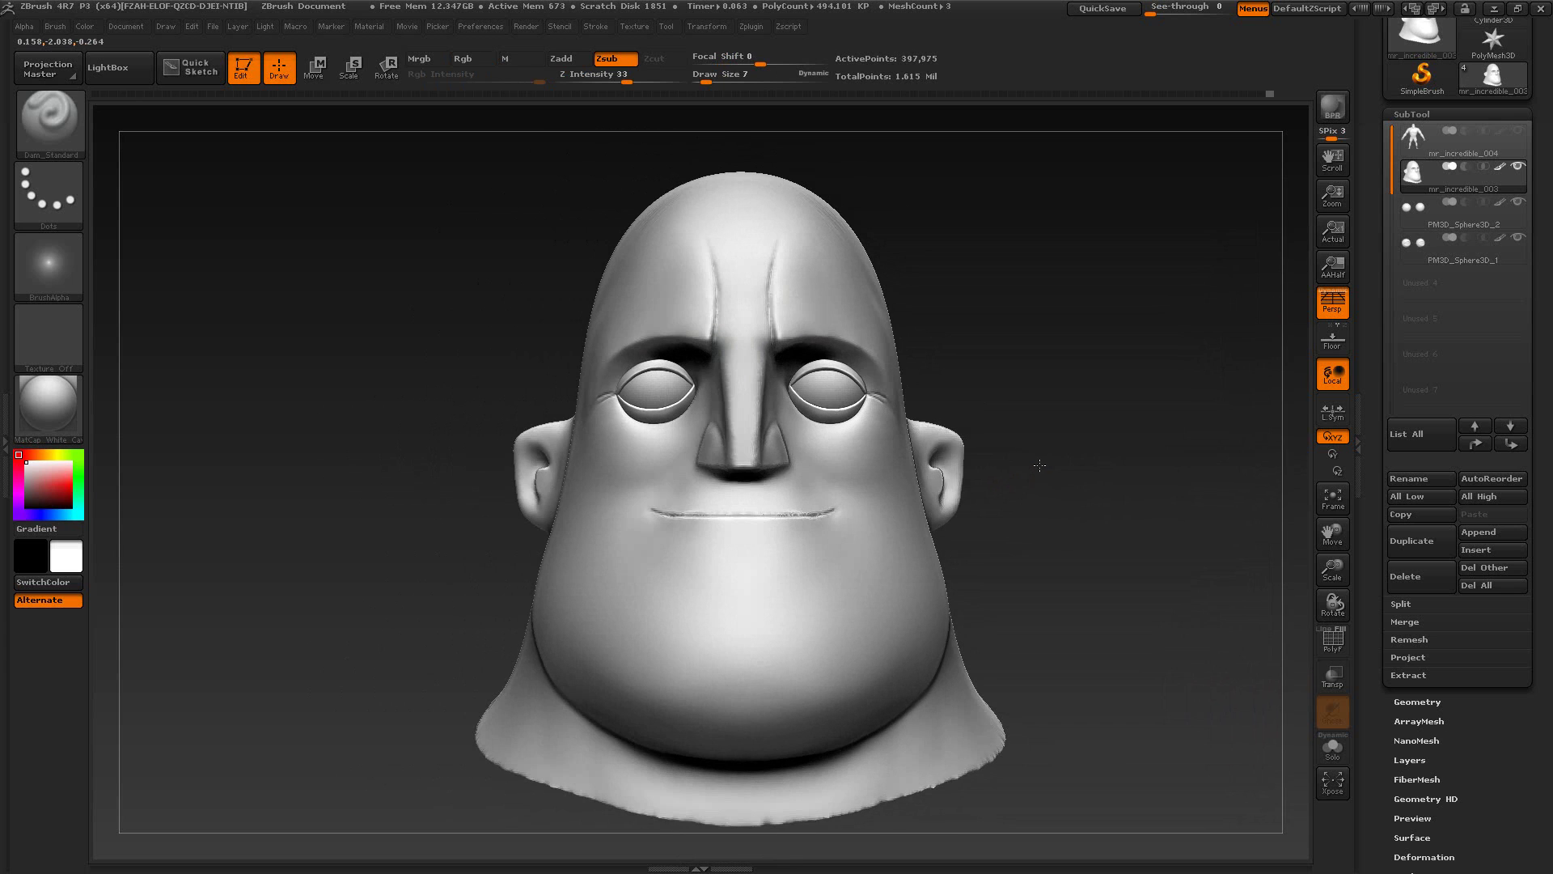
pyautogui.moveTo(1093, 528); pyautogui.dragTo(1088, 630)
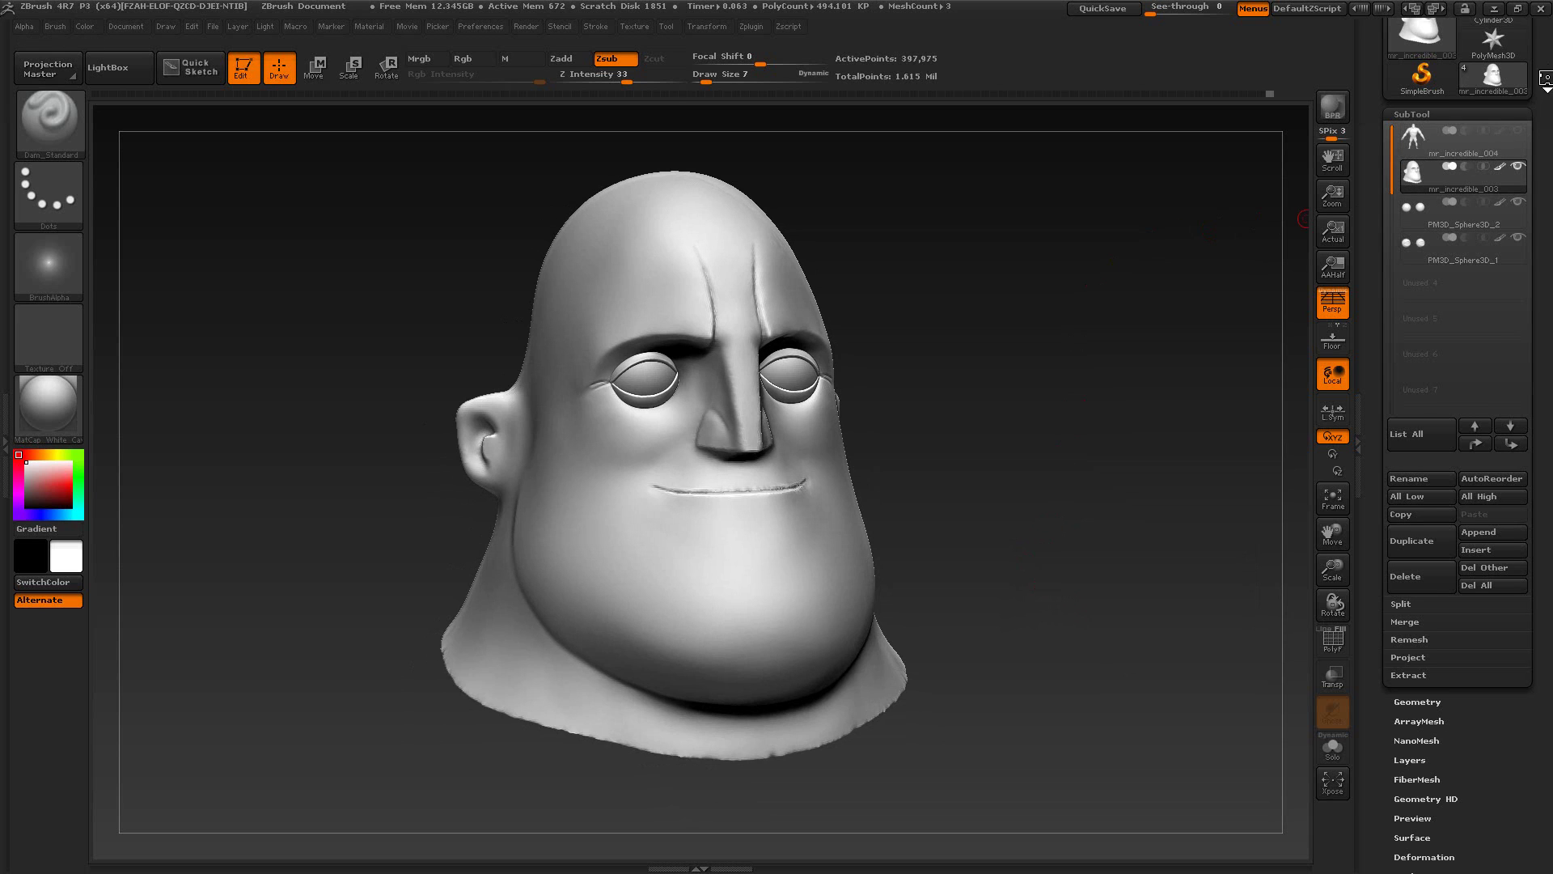
# Step: Save the tool as mr_incredible_004.ztl in the zbrush folder and quick-save the project
pyautogui.scroll(4, 1550, 198)
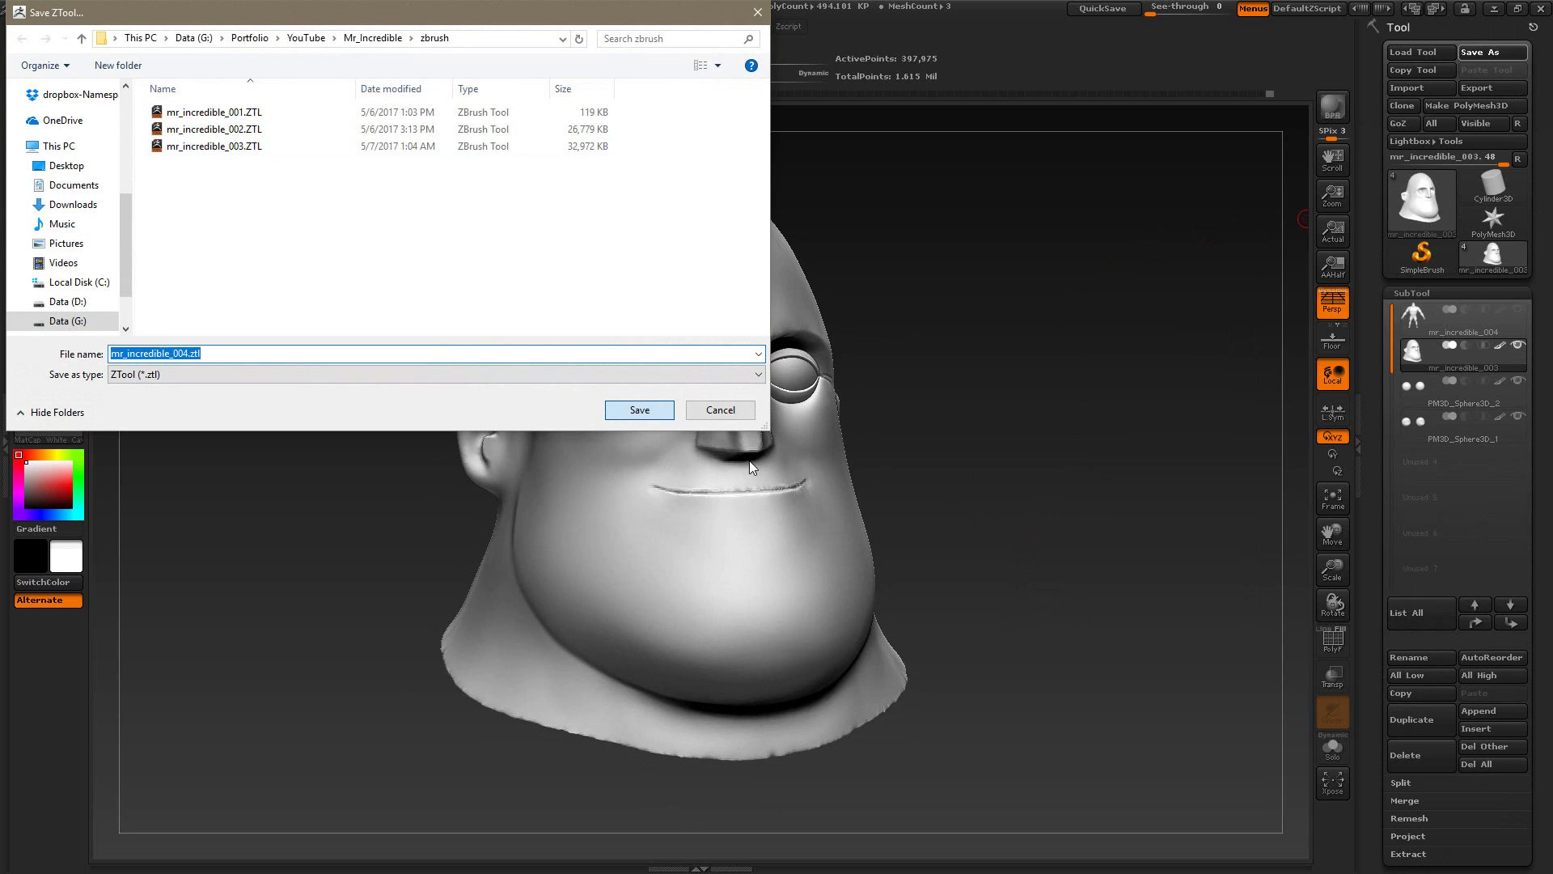
pyautogui.click(654, 411)
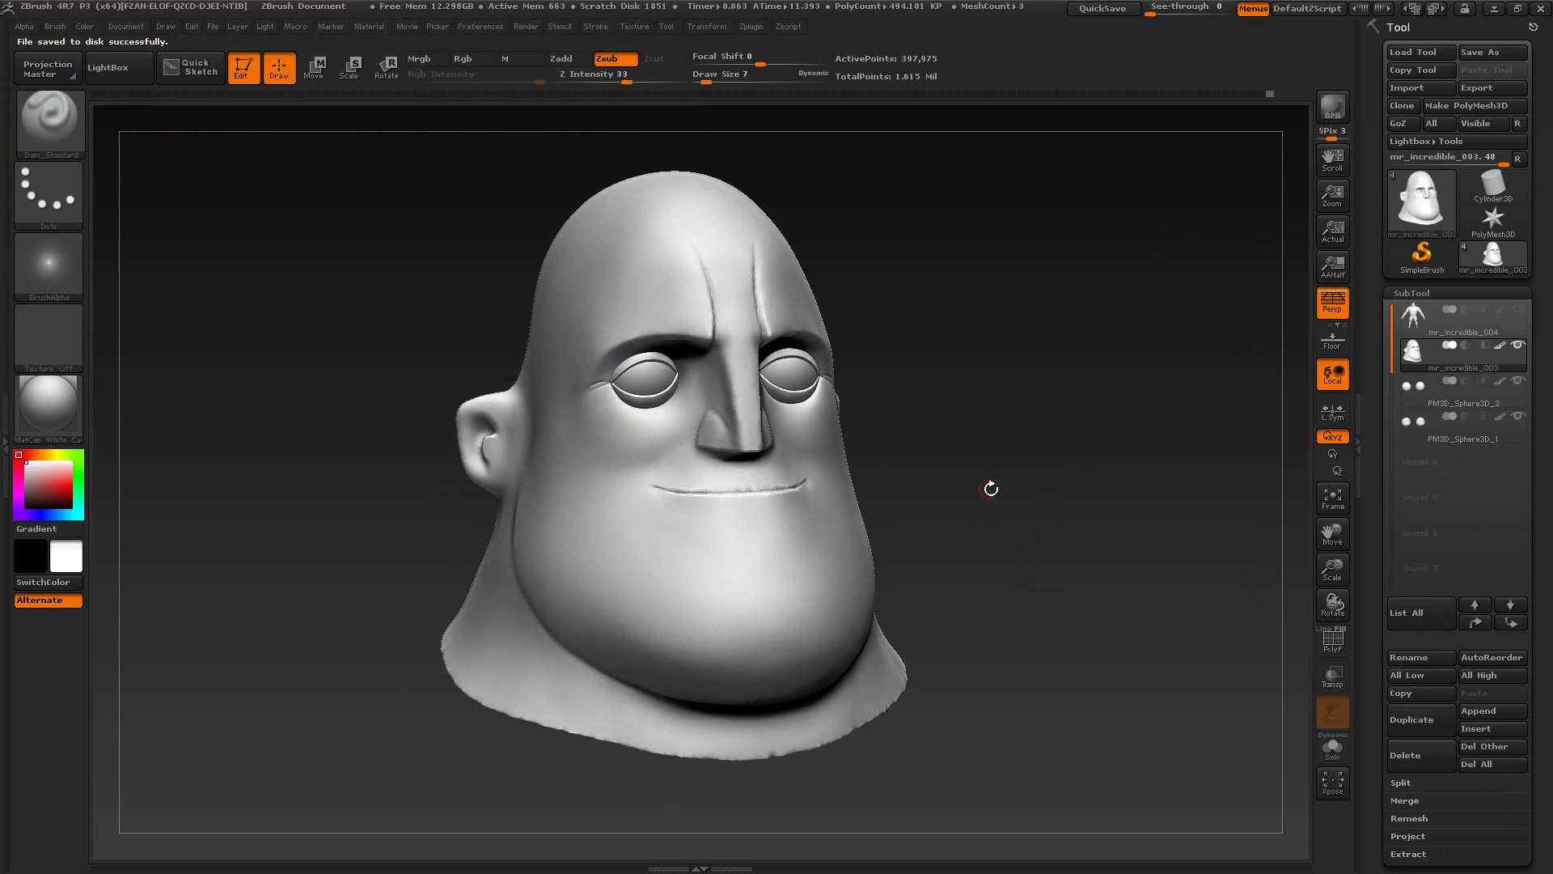
pyautogui.moveTo(986, 484); pyautogui.dragTo(996, 479)
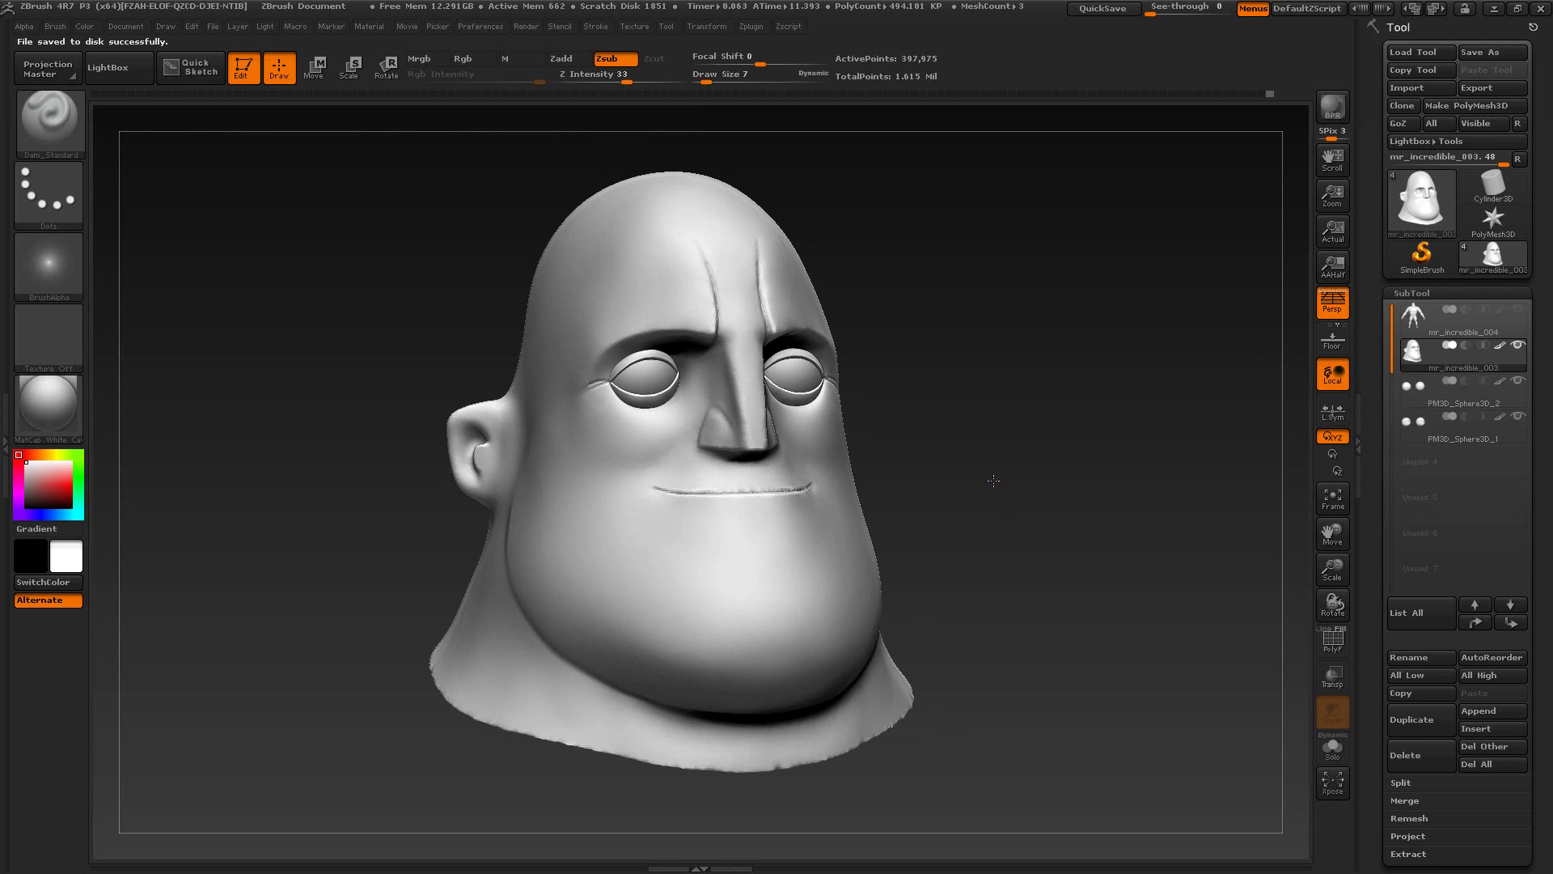
pyautogui.click(1112, 13)
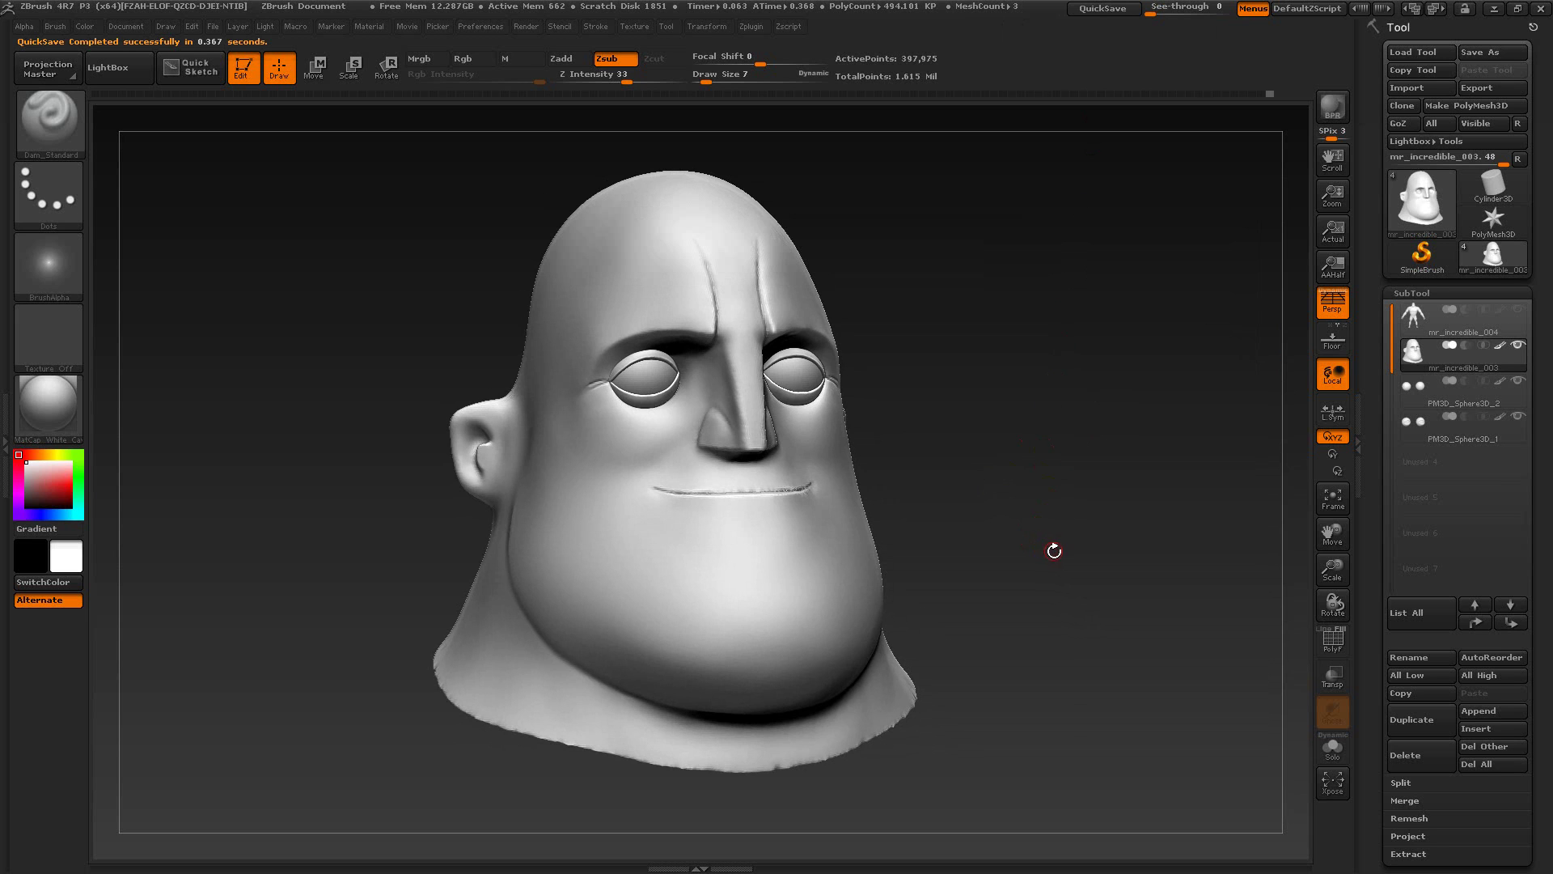
# Step: Reshape the outer lower corners of the neck with the Move brush at draw size 56 and smooth them
pyautogui.moveTo(1071, 559); pyautogui.dragTo(1023, 531)
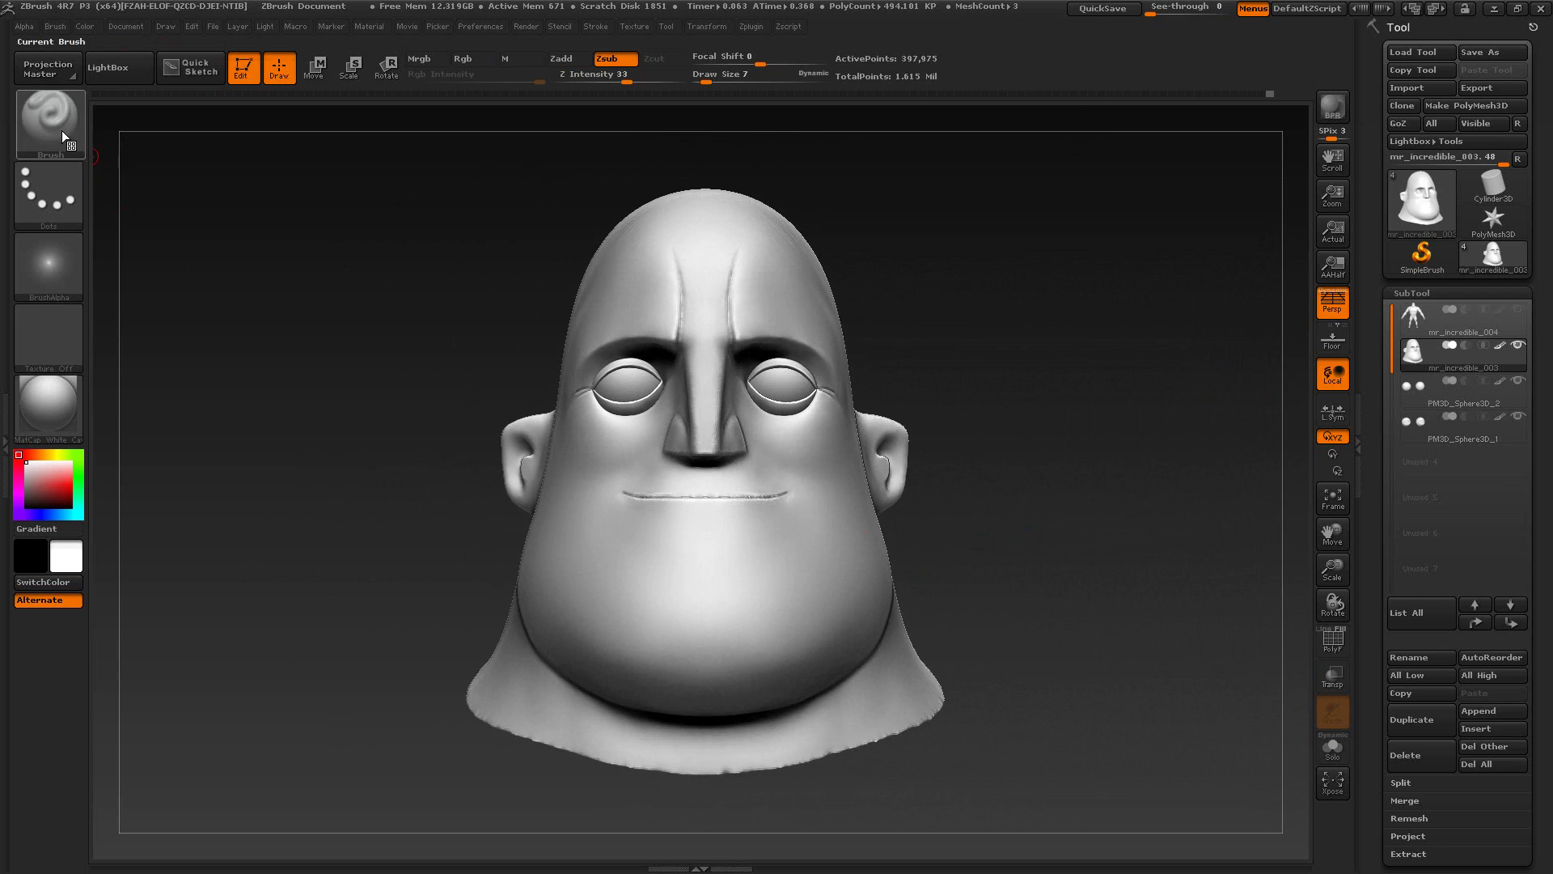
pyautogui.moveTo(1098, 458); pyautogui.dragTo(1099, 459)
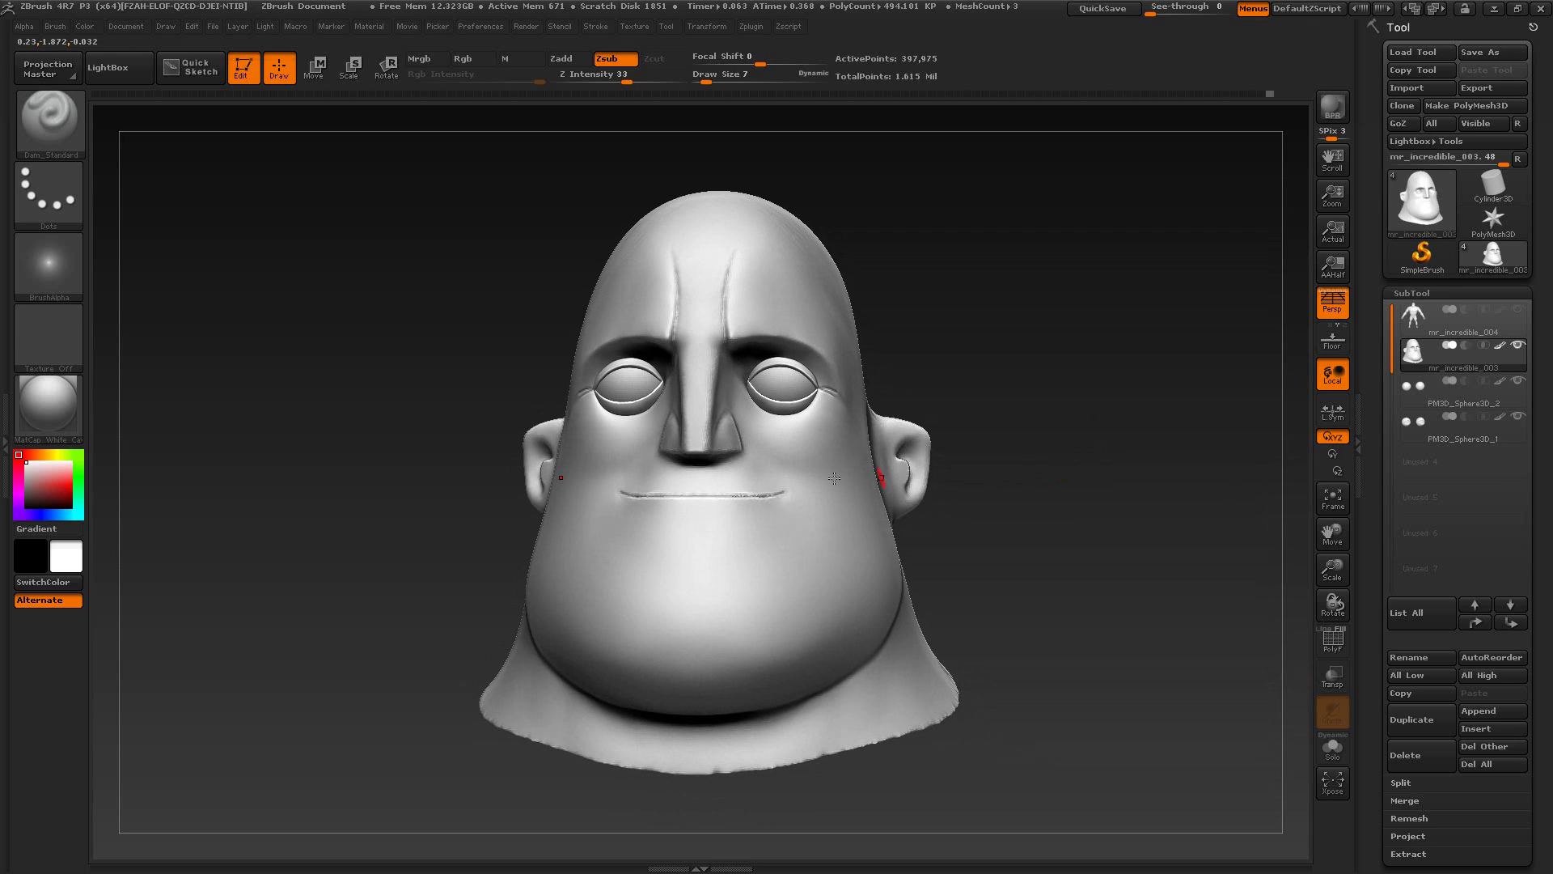
pyautogui.click(49, 121)
pyautogui.click(416, 151)
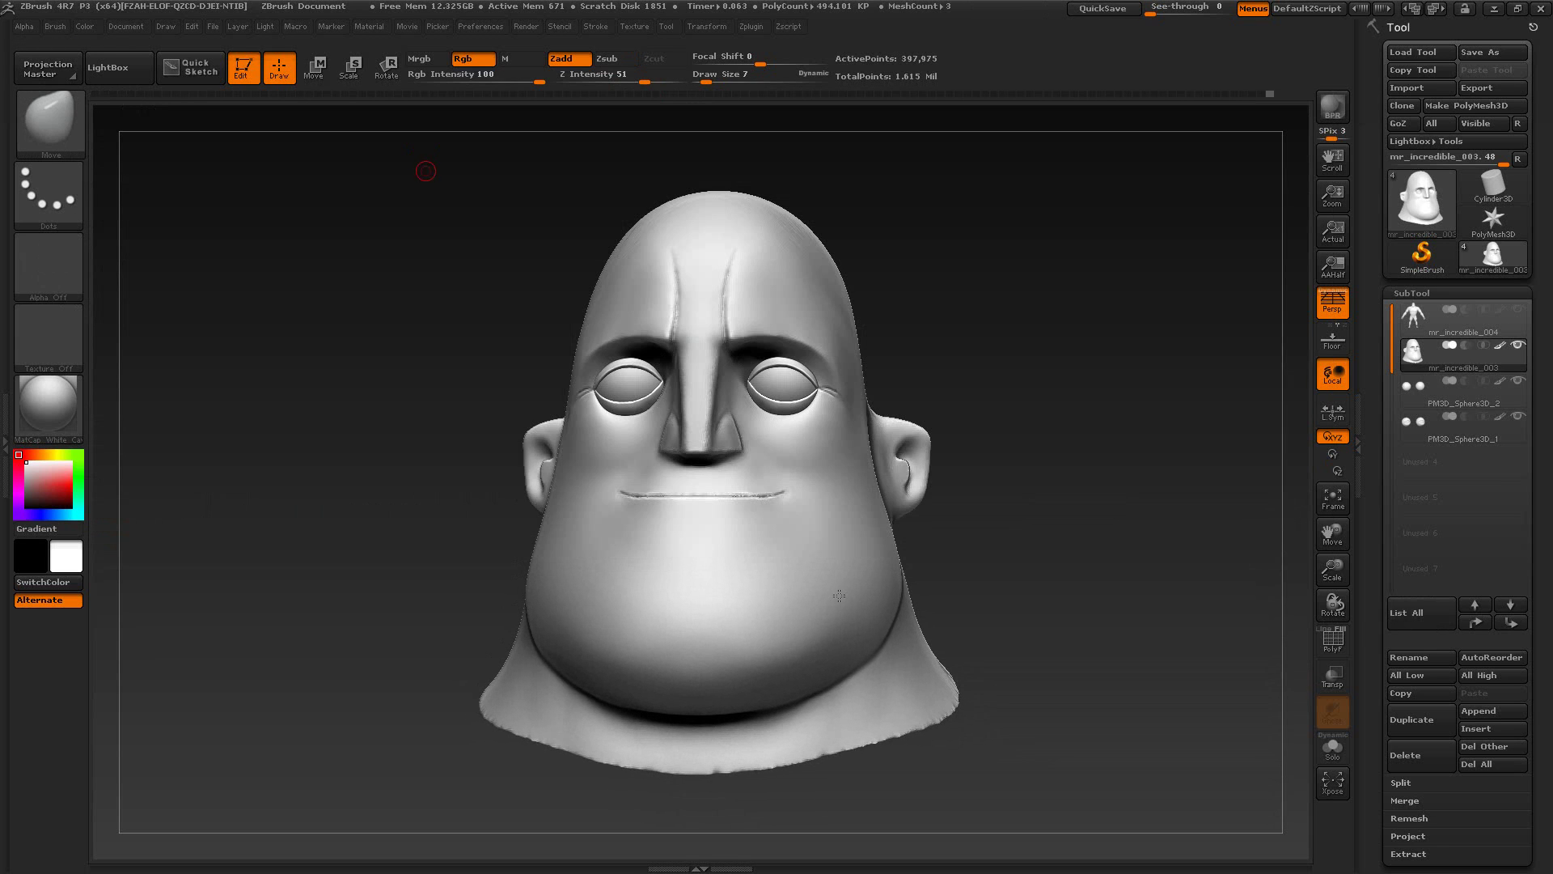
pyautogui.press('s')
pyautogui.moveTo(923, 691)
pyautogui.mouseDown()
pyautogui.moveTo(1059, 660)
pyautogui.moveTo(967, 656)
pyautogui.mouseUp()
pyautogui.press('s')
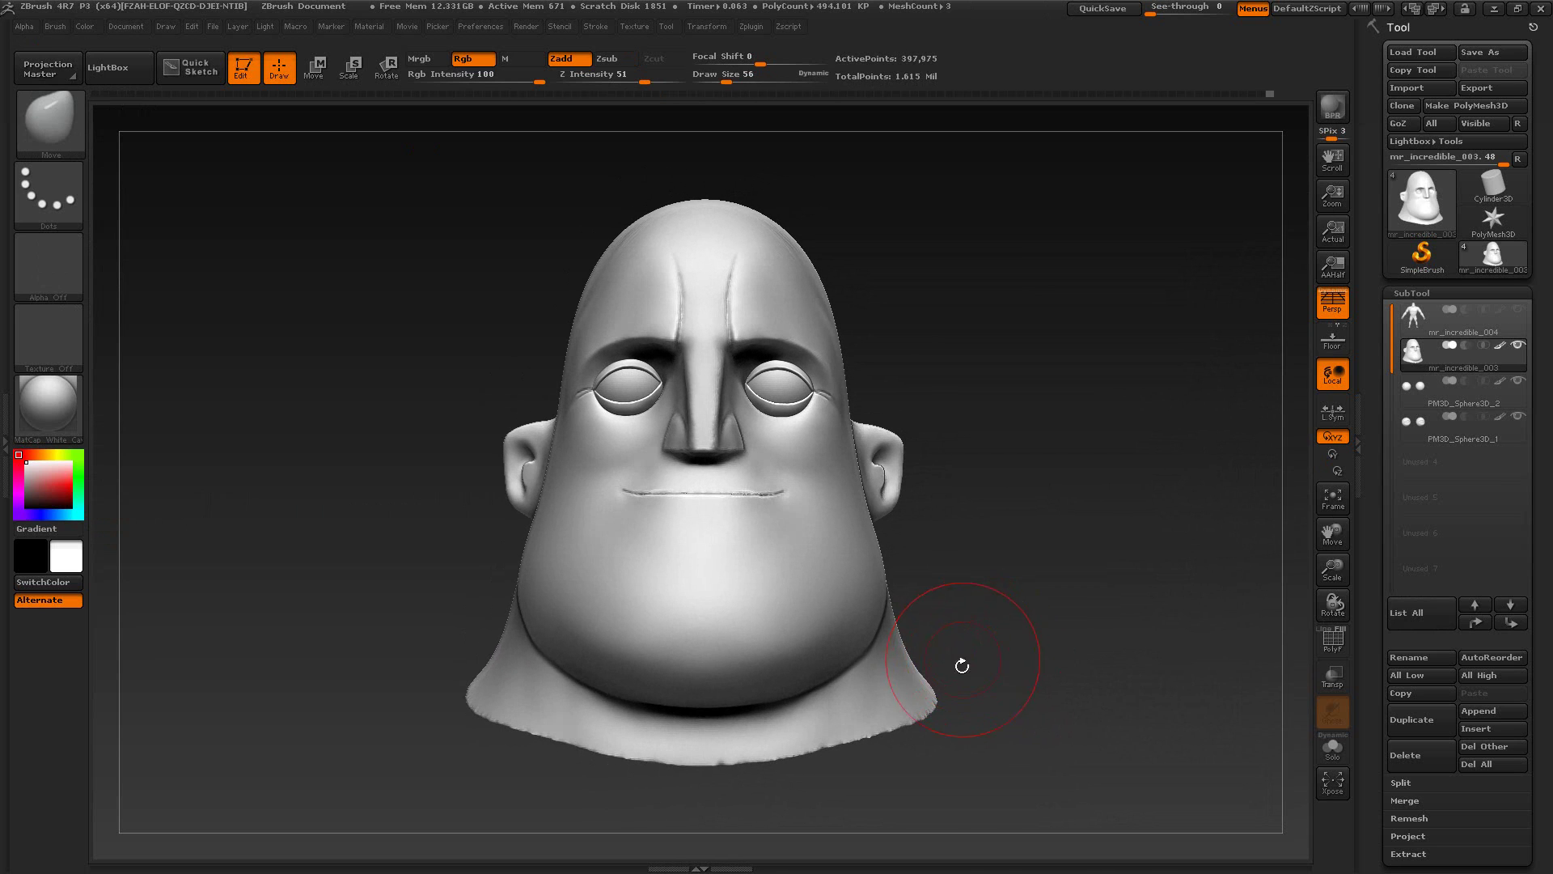
pyautogui.press('shift')
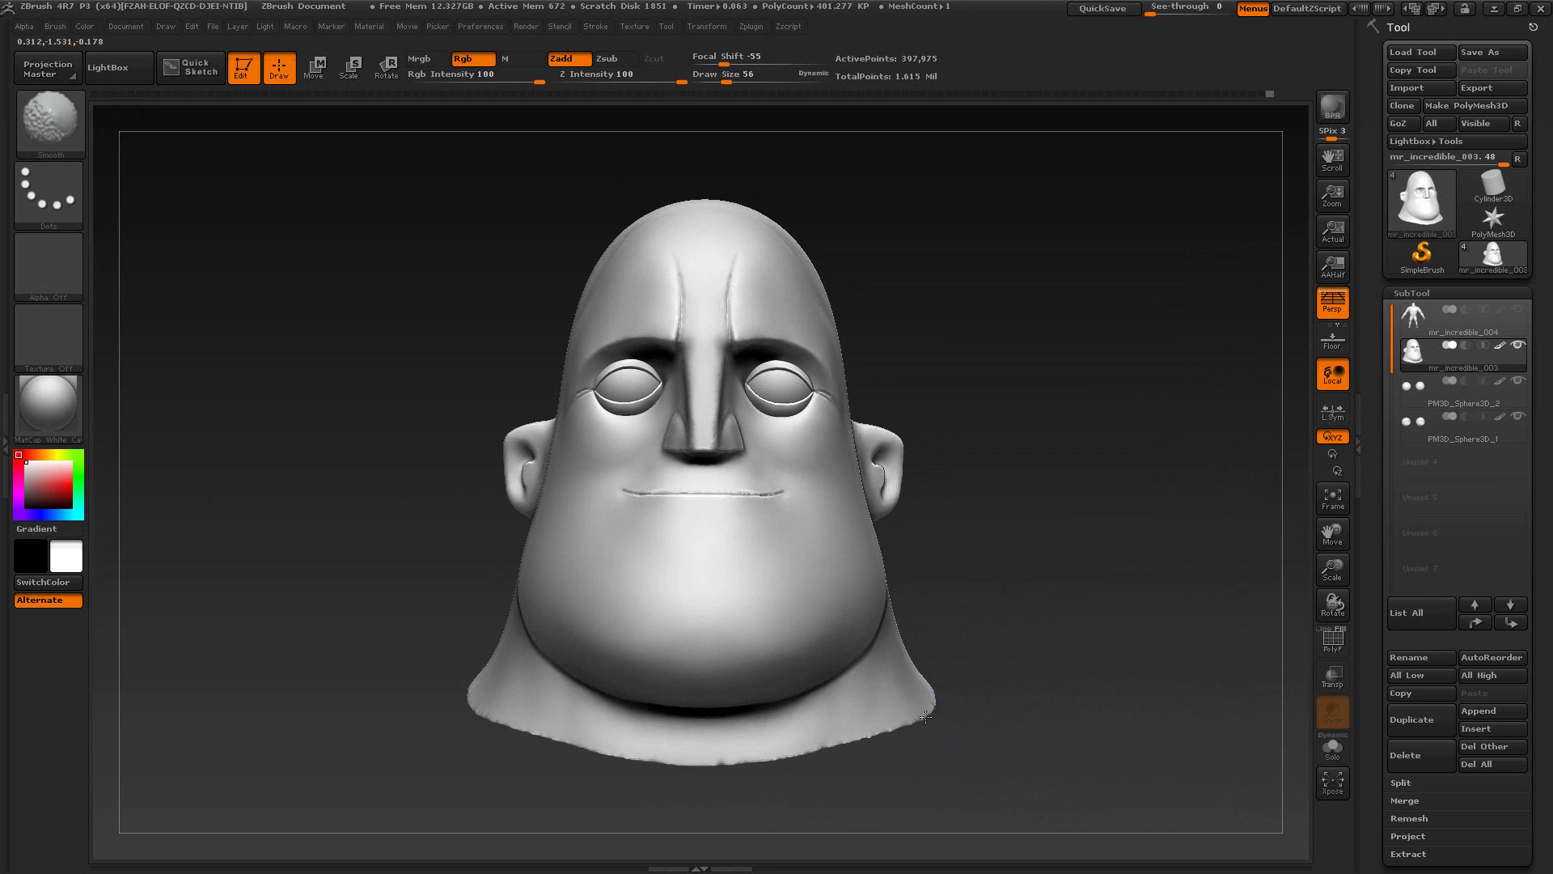
pyautogui.moveTo(935, 704)
pyautogui.keyDown('shift'); pyautogui.mouseDown()
pyautogui.moveTo(923, 654)
pyautogui.moveTo(911, 664)
pyautogui.mouseUp(); pyautogui.keyUp('shift')
# Step: Even out the neck's lower edge all around the head with the Move brush at draw size 39 and smoothing
pyautogui.press('s')
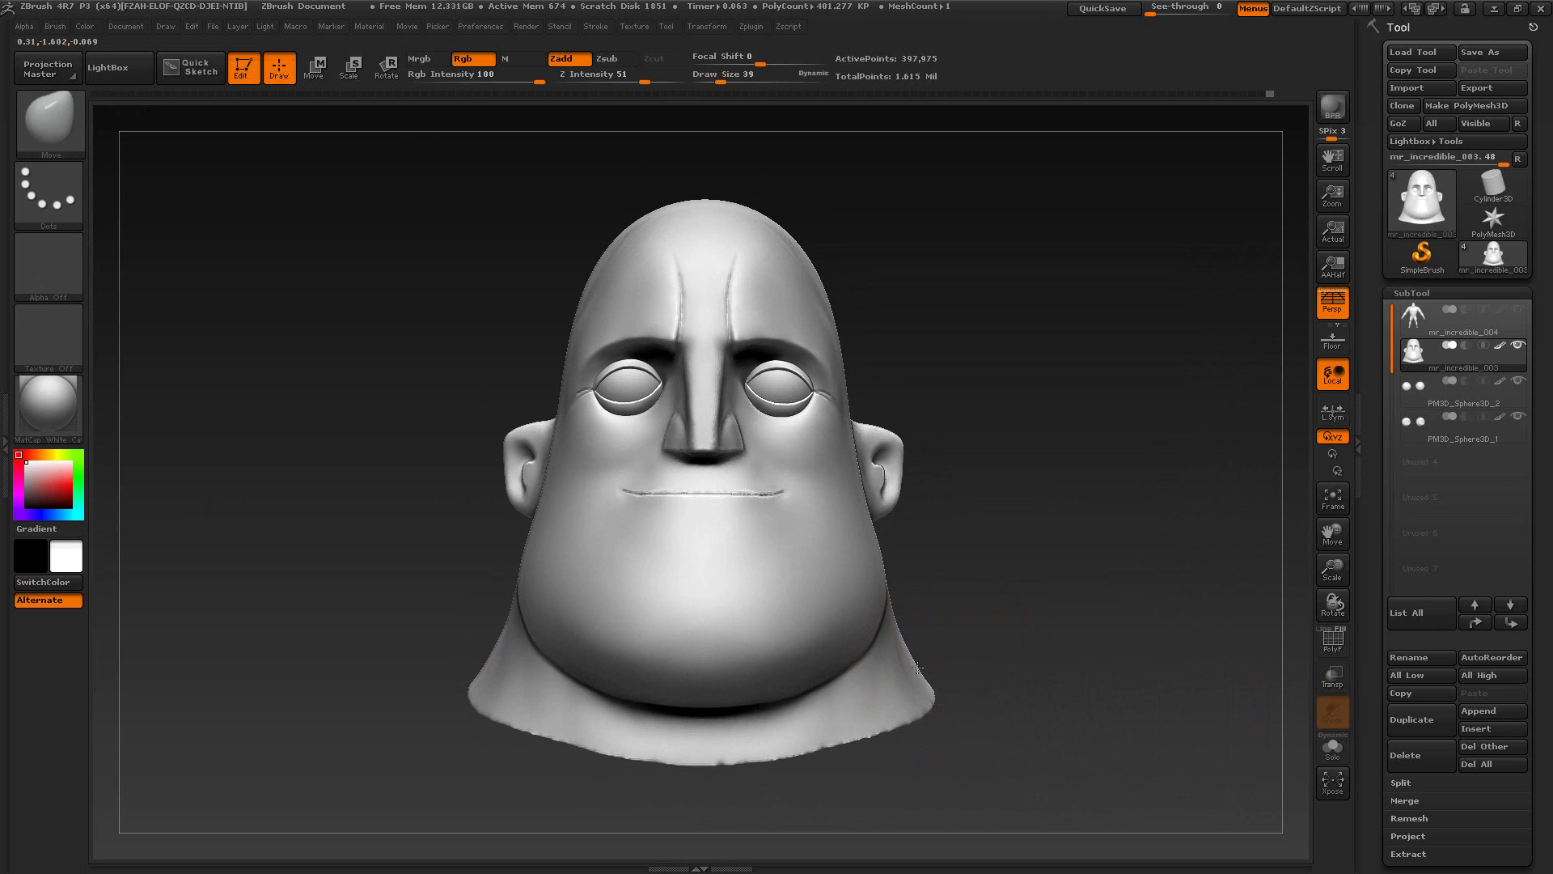
pyautogui.press('shift')
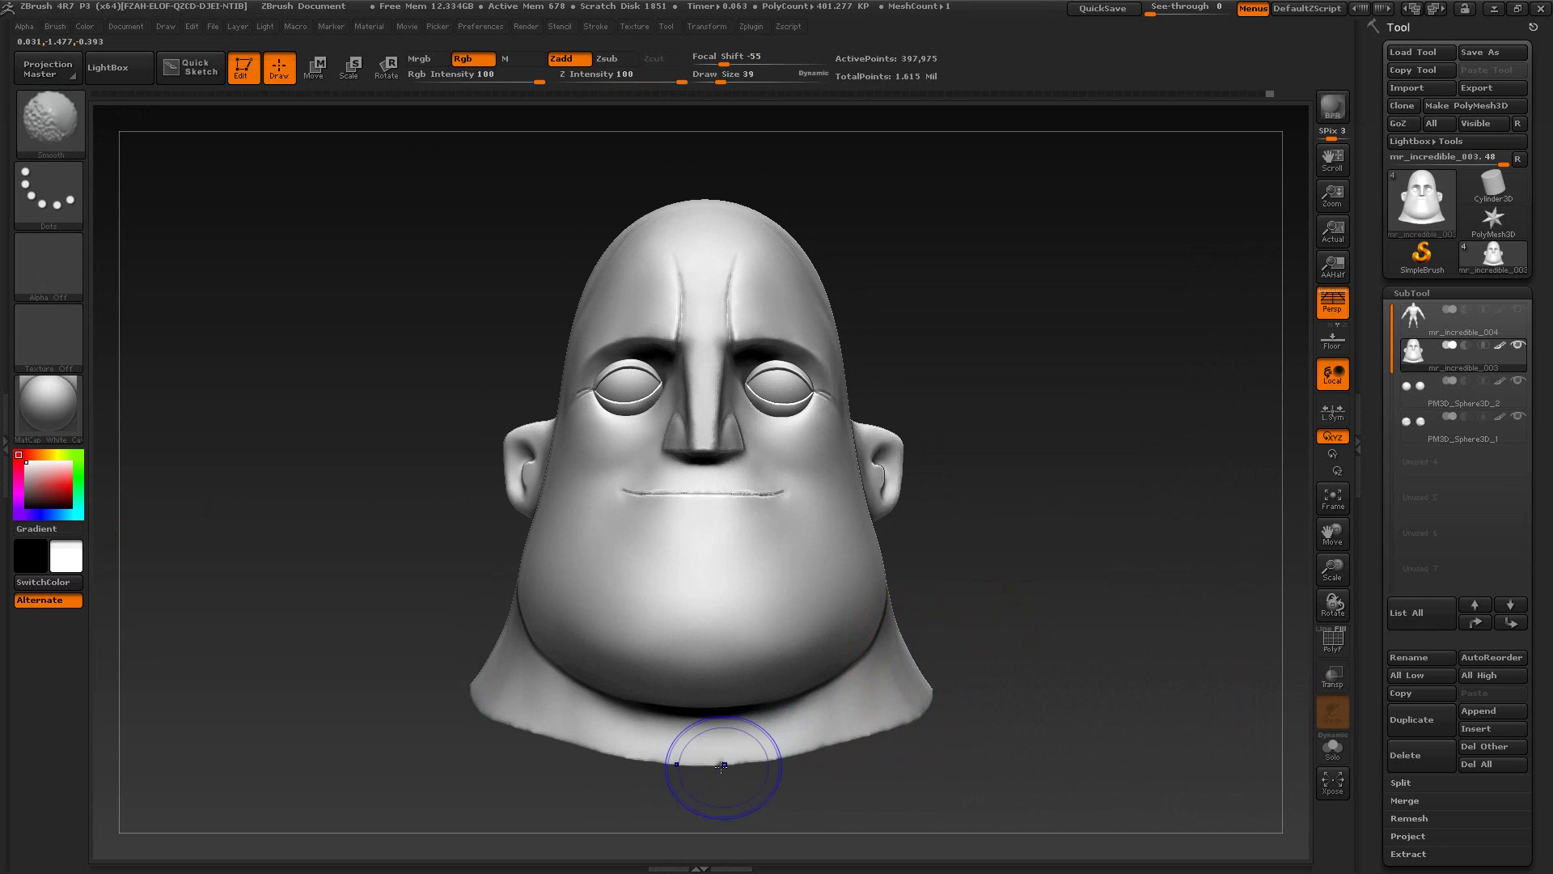
pyautogui.moveTo(1033, 669)
pyautogui.mouseDown()
pyautogui.moveTo(939, 694)
pyautogui.moveTo(1009, 683)
pyautogui.mouseUp()
pyautogui.press('shift')
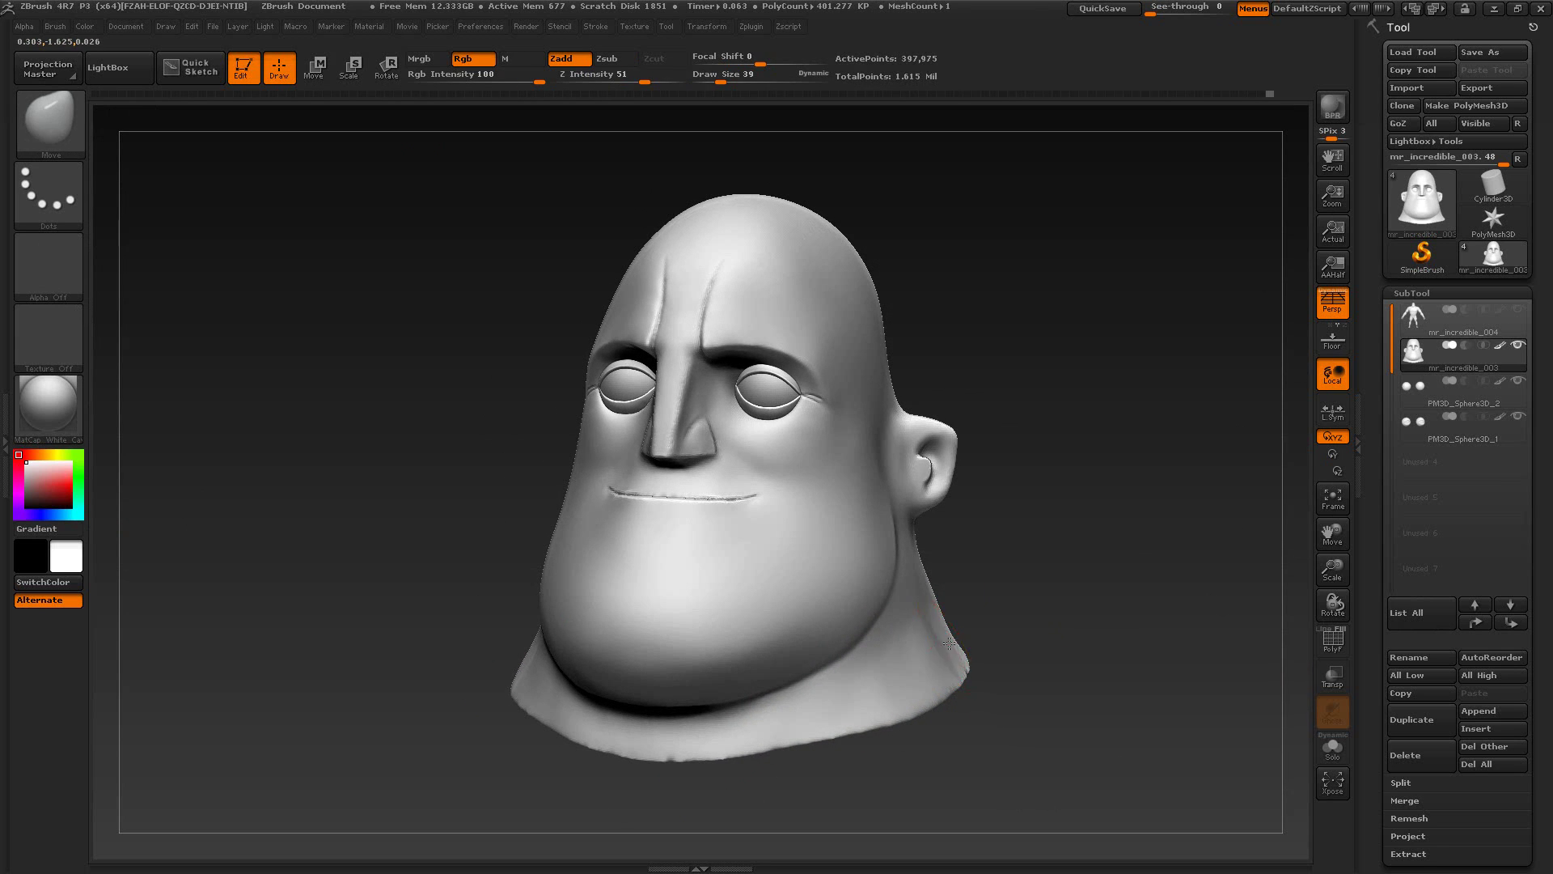
pyautogui.moveTo(1037, 626)
pyautogui.mouseDown()
pyautogui.moveTo(1040, 705)
pyautogui.moveTo(1019, 731)
pyautogui.moveTo(1007, 692)
pyautogui.moveTo(918, 656)
pyautogui.mouseUp()
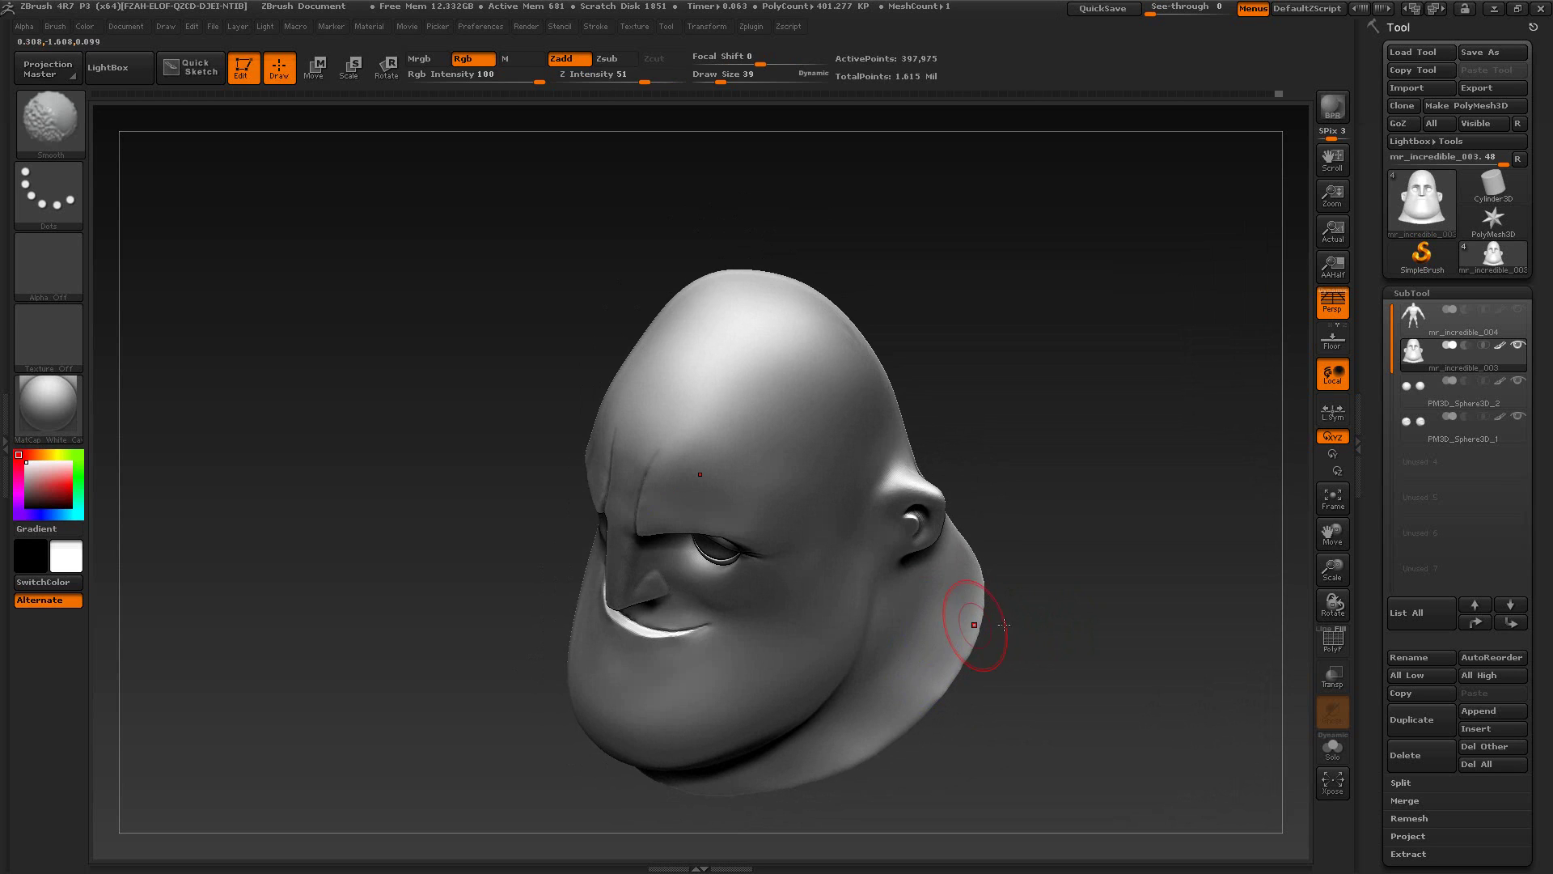
pyautogui.moveTo(1020, 628)
pyautogui.mouseDown()
pyautogui.moveTo(1009, 719)
pyautogui.moveTo(993, 712)
pyautogui.mouseUp()
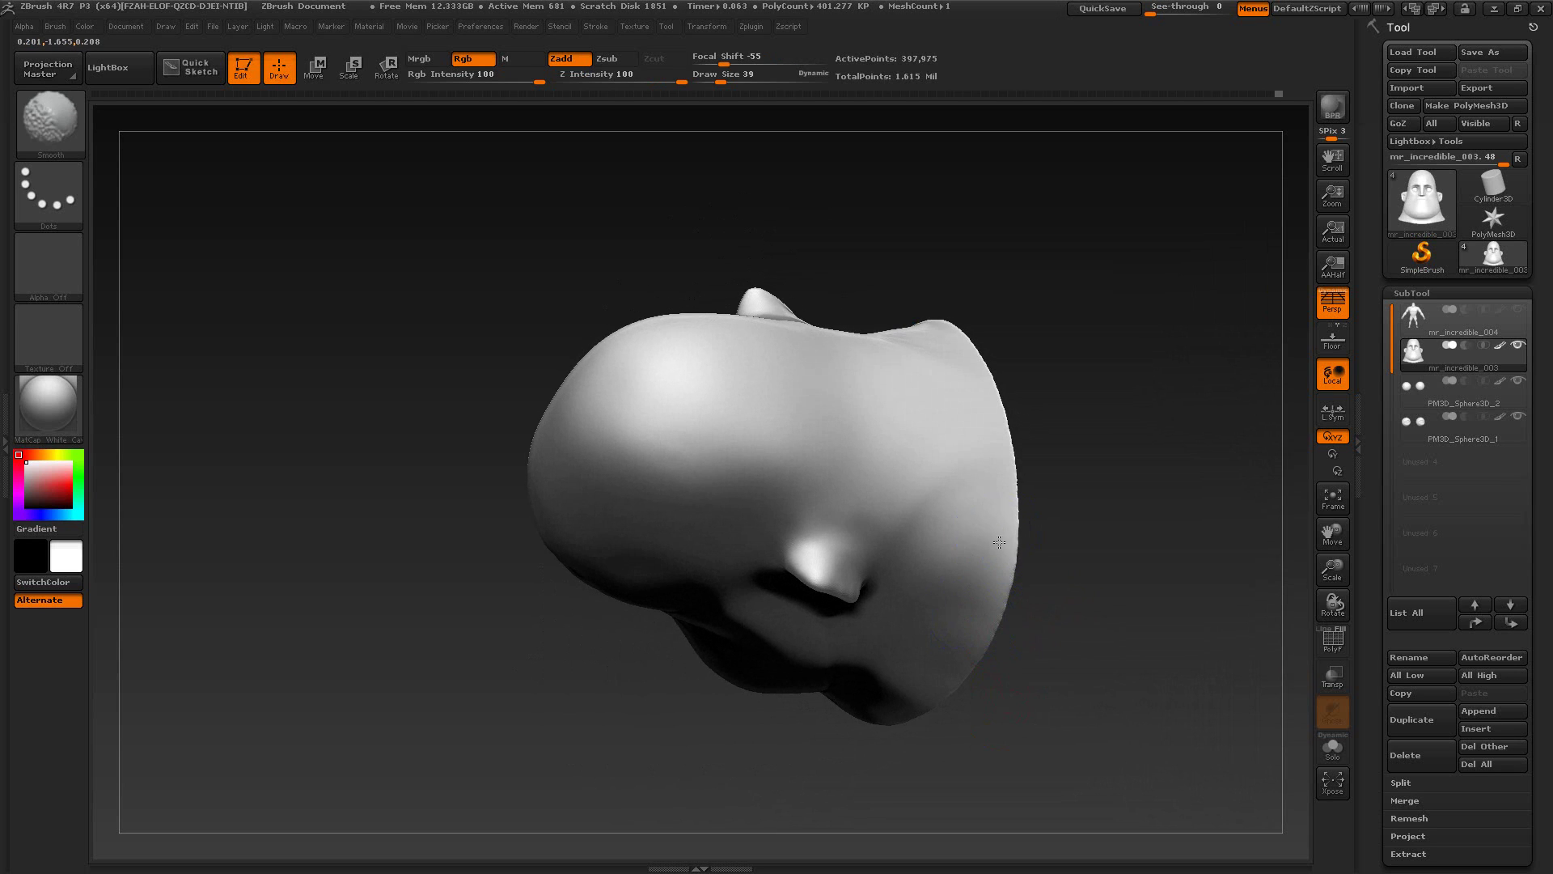
pyautogui.moveTo(1035, 441)
pyautogui.mouseDown()
pyautogui.moveTo(1131, 576)
pyautogui.moveTo(1165, 694)
pyautogui.moveTo(1057, 686)
pyautogui.moveTo(1007, 558)
pyautogui.moveTo(1012, 571)
pyautogui.moveTo(1039, 589)
pyautogui.moveTo(1091, 506)
pyautogui.moveTo(977, 566)
pyautogui.mouseUp()
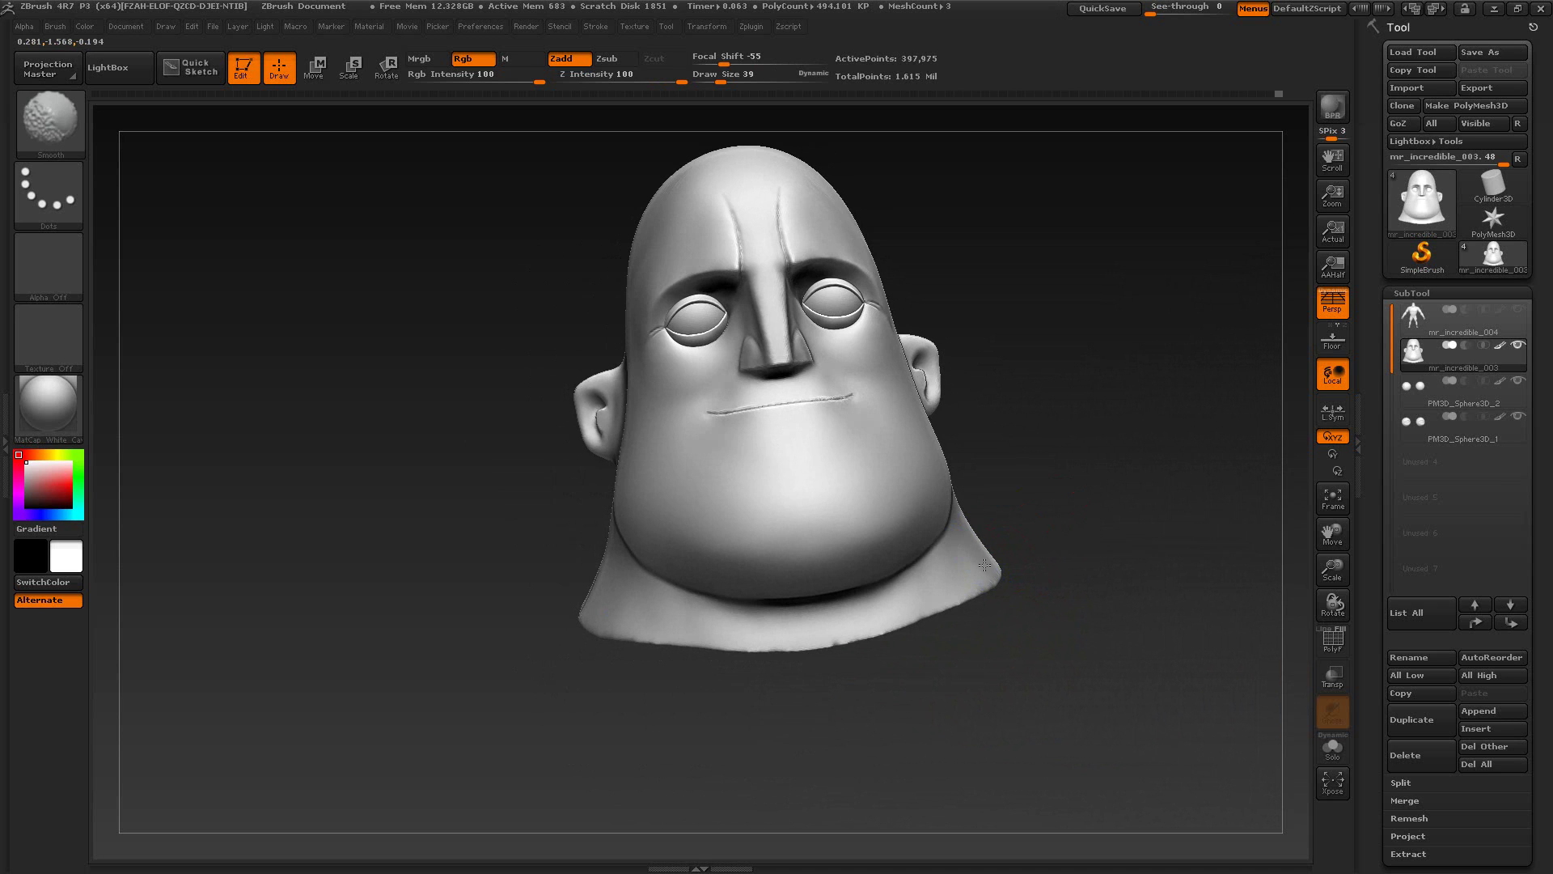
pyautogui.moveTo(1101, 534)
pyautogui.keyDown('shift'); pyautogui.mouseDown()
pyautogui.moveTo(1071, 582)
pyautogui.moveTo(936, 642)
pyautogui.moveTo(1026, 566)
pyautogui.mouseUp(); pyautogui.keyUp('shift')
# Step: Compare the head in the Custom 1 reference view with the reference images in XnView using 33 see-through, and reset see-through to 0
pyautogui.moveTo(1187, 401)
pyautogui.mouseDown()
pyautogui.moveTo(1160, 446)
pyautogui.moveTo(1110, 465)
pyautogui.moveTo(1092, 494)
pyautogui.moveTo(1107, 535)
pyautogui.moveTo(1066, 560)
pyautogui.moveTo(1046, 600)
pyautogui.moveTo(1075, 499)
pyautogui.moveTo(1046, 526)
pyautogui.moveTo(1051, 478)
pyautogui.moveTo(1024, 527)
pyautogui.moveTo(1072, 554)
pyautogui.moveTo(729, 174)
pyautogui.mouseUp()
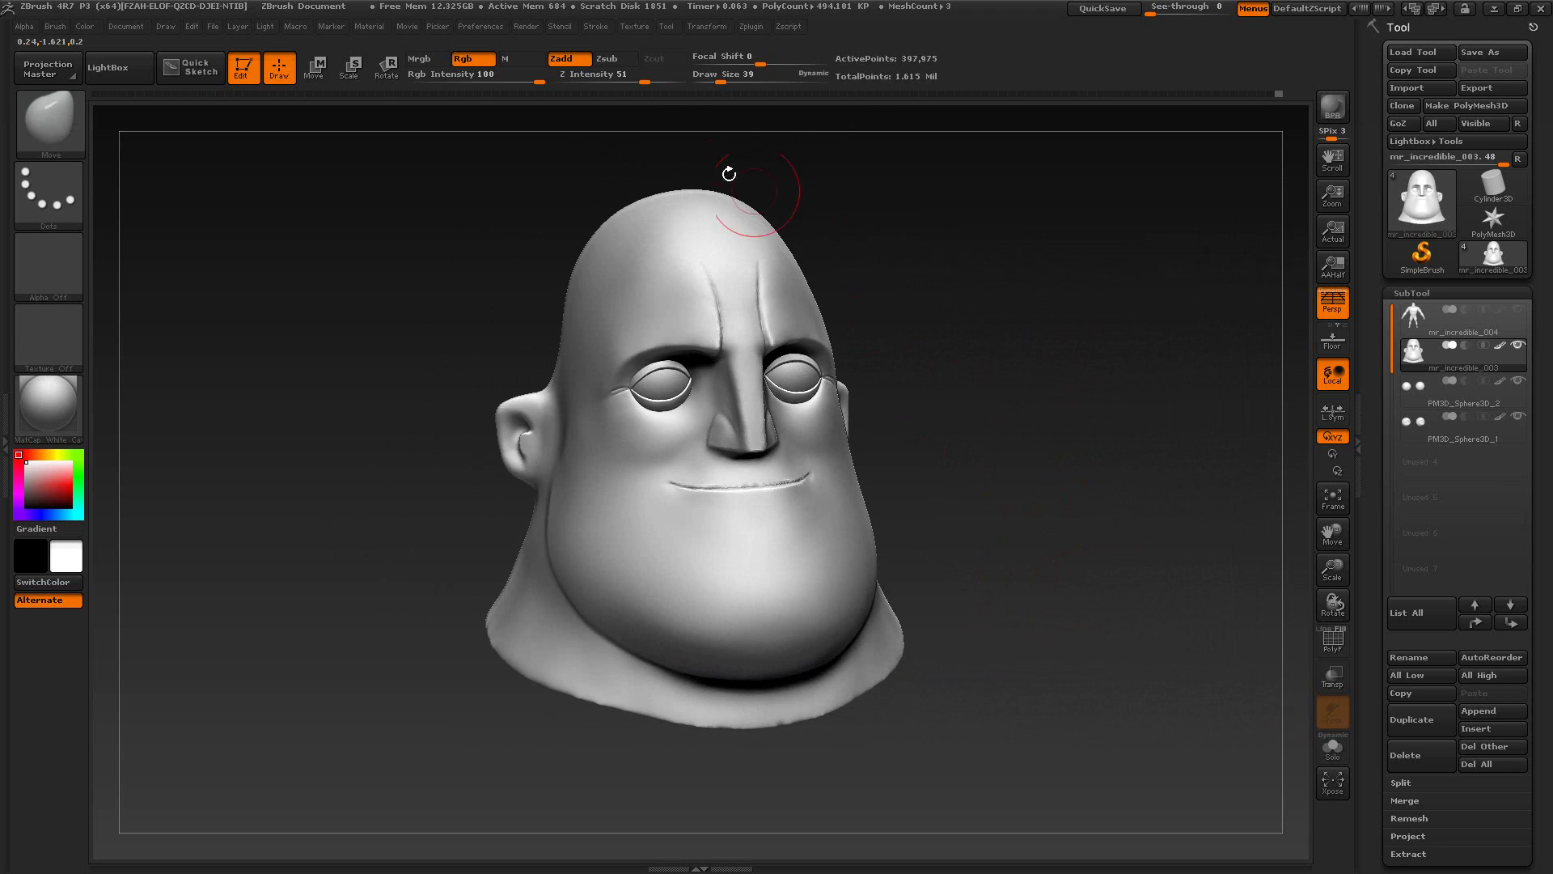
pyautogui.click(634, 24)
pyautogui.click(736, 618)
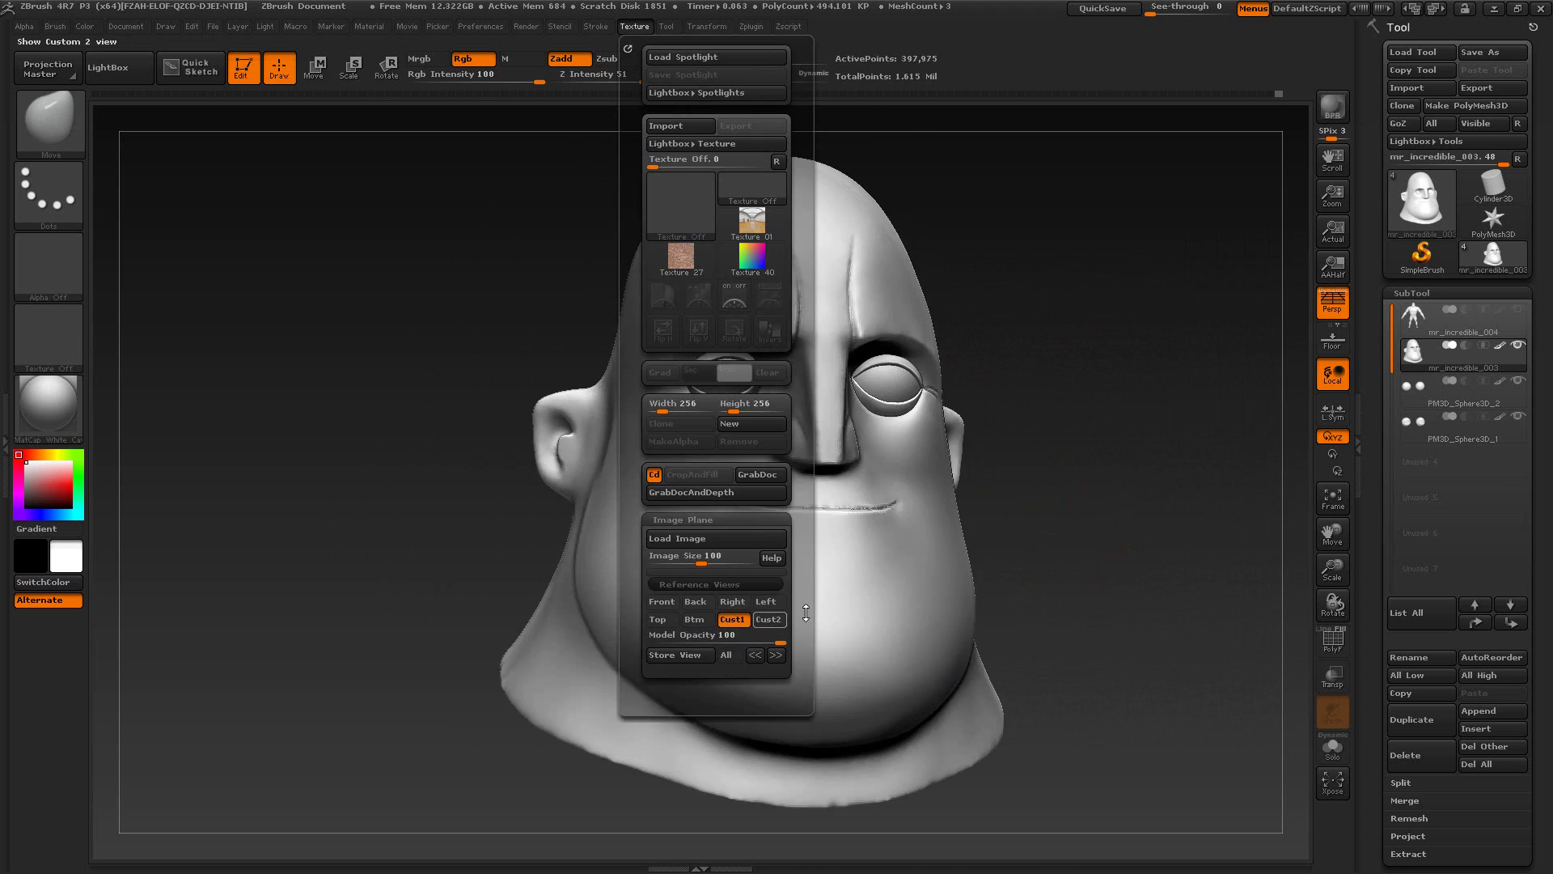
pyautogui.moveTo(1153, 9); pyautogui.dragTo(1169, 14)
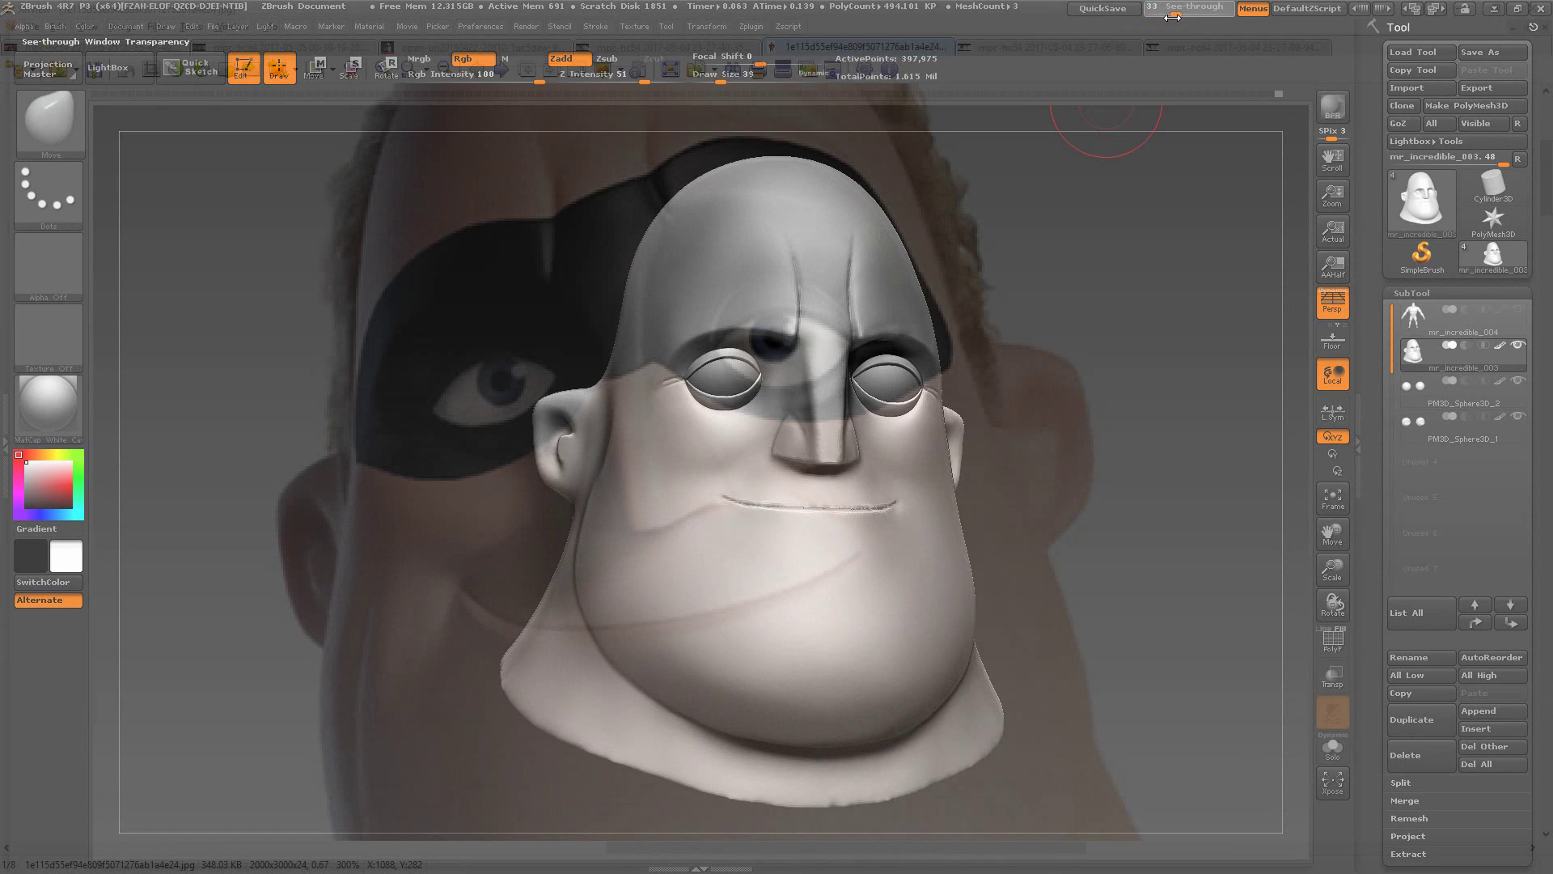
pyautogui.hotkey('alt', 'Tab')
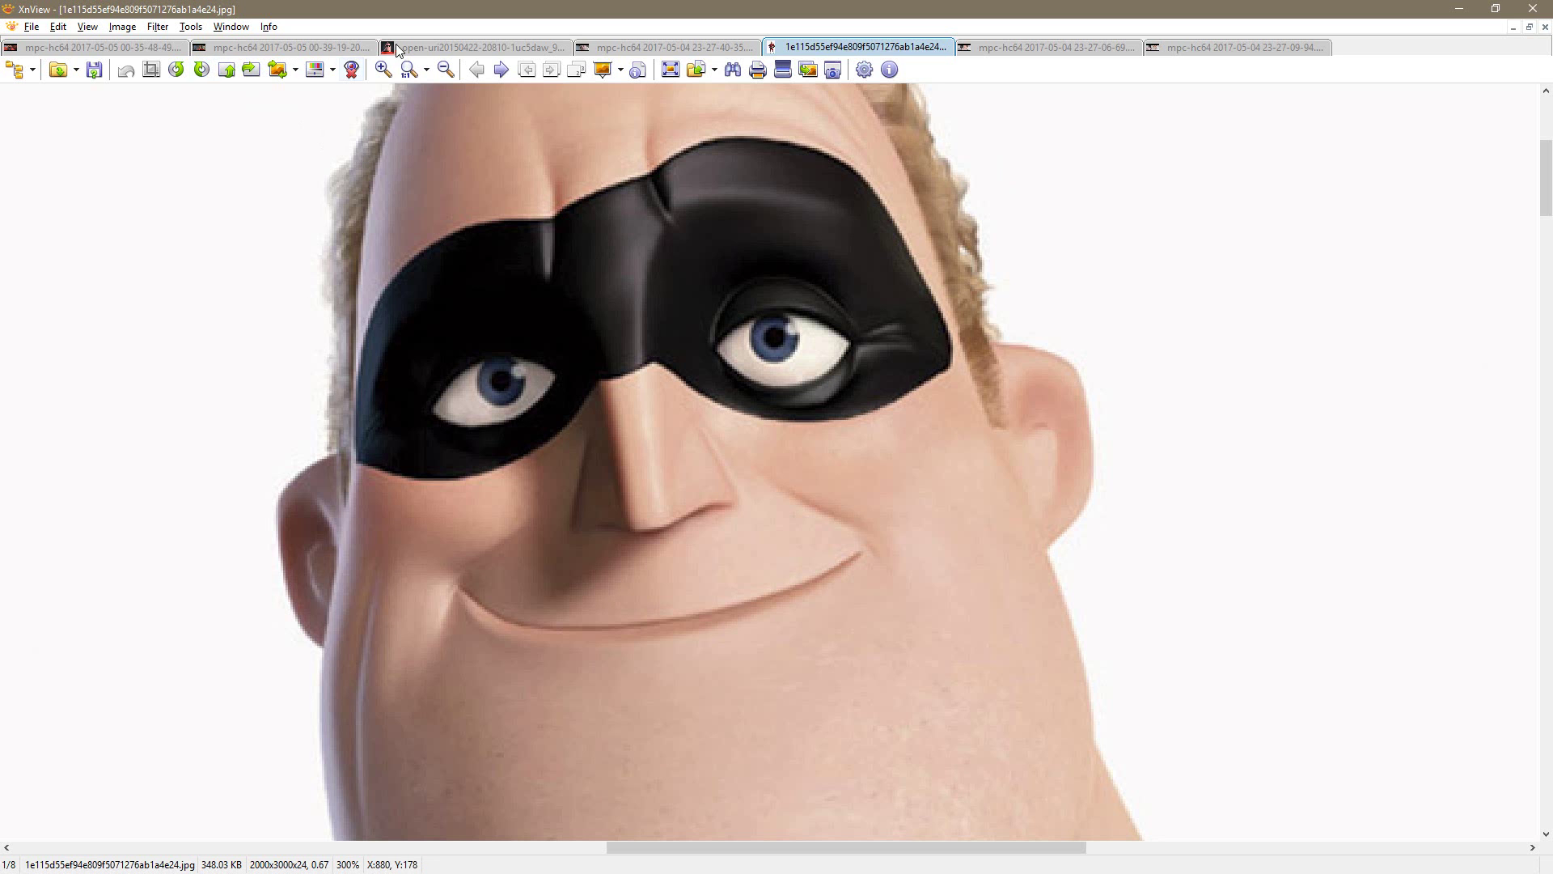
pyautogui.click(397, 50)
pyautogui.hotkey('alt', 'Tab')
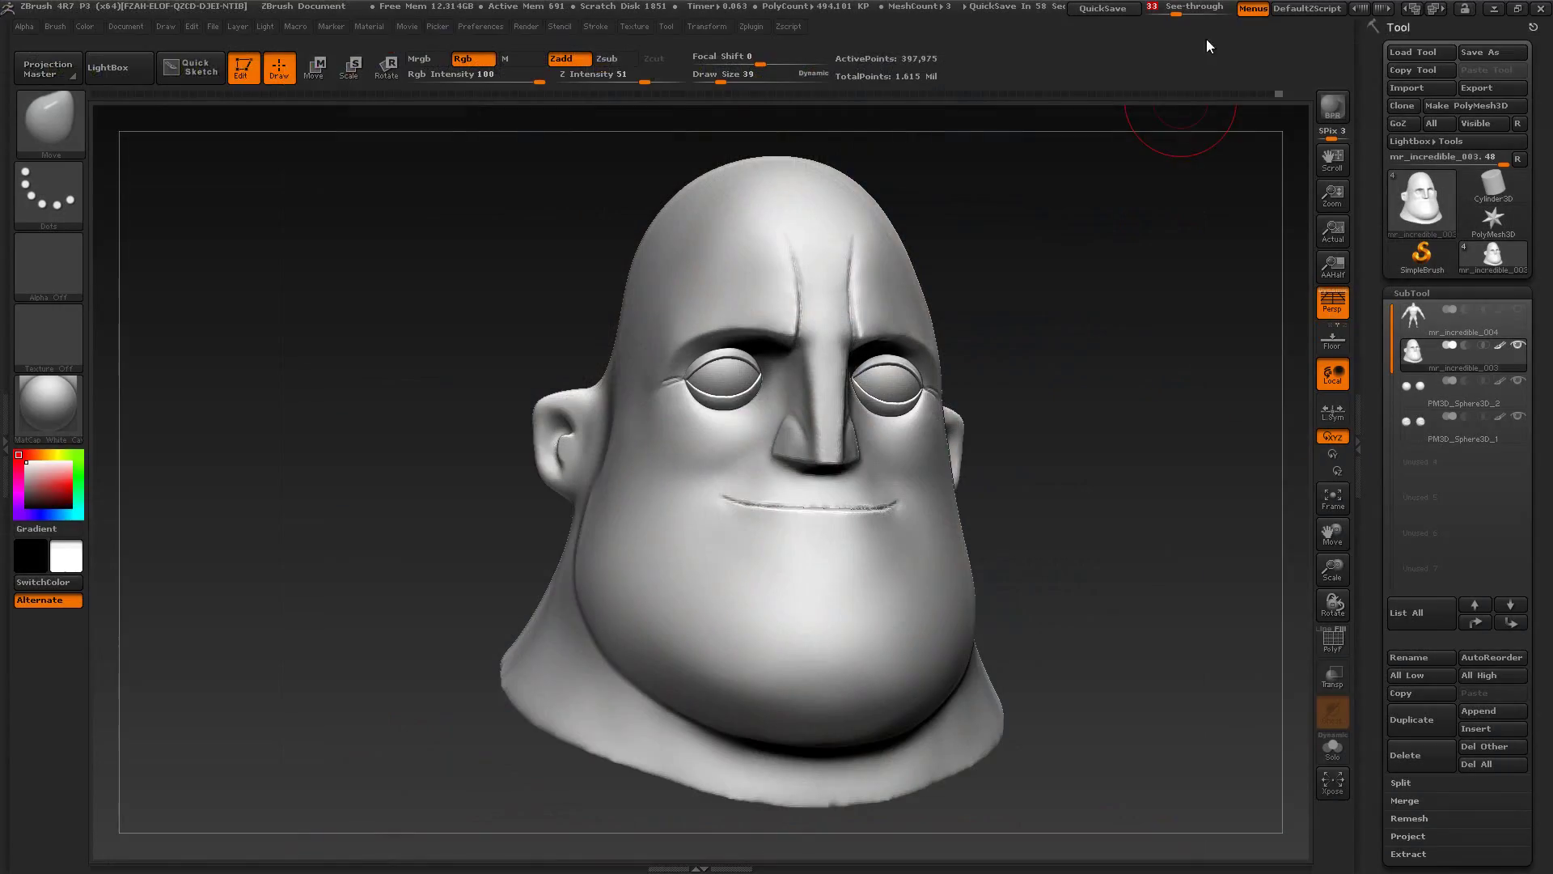
pyautogui.moveTo(1182, 14); pyautogui.dragTo(1116, 61)
pyautogui.moveTo(1112, 518); pyautogui.dragTo(1116, 480)
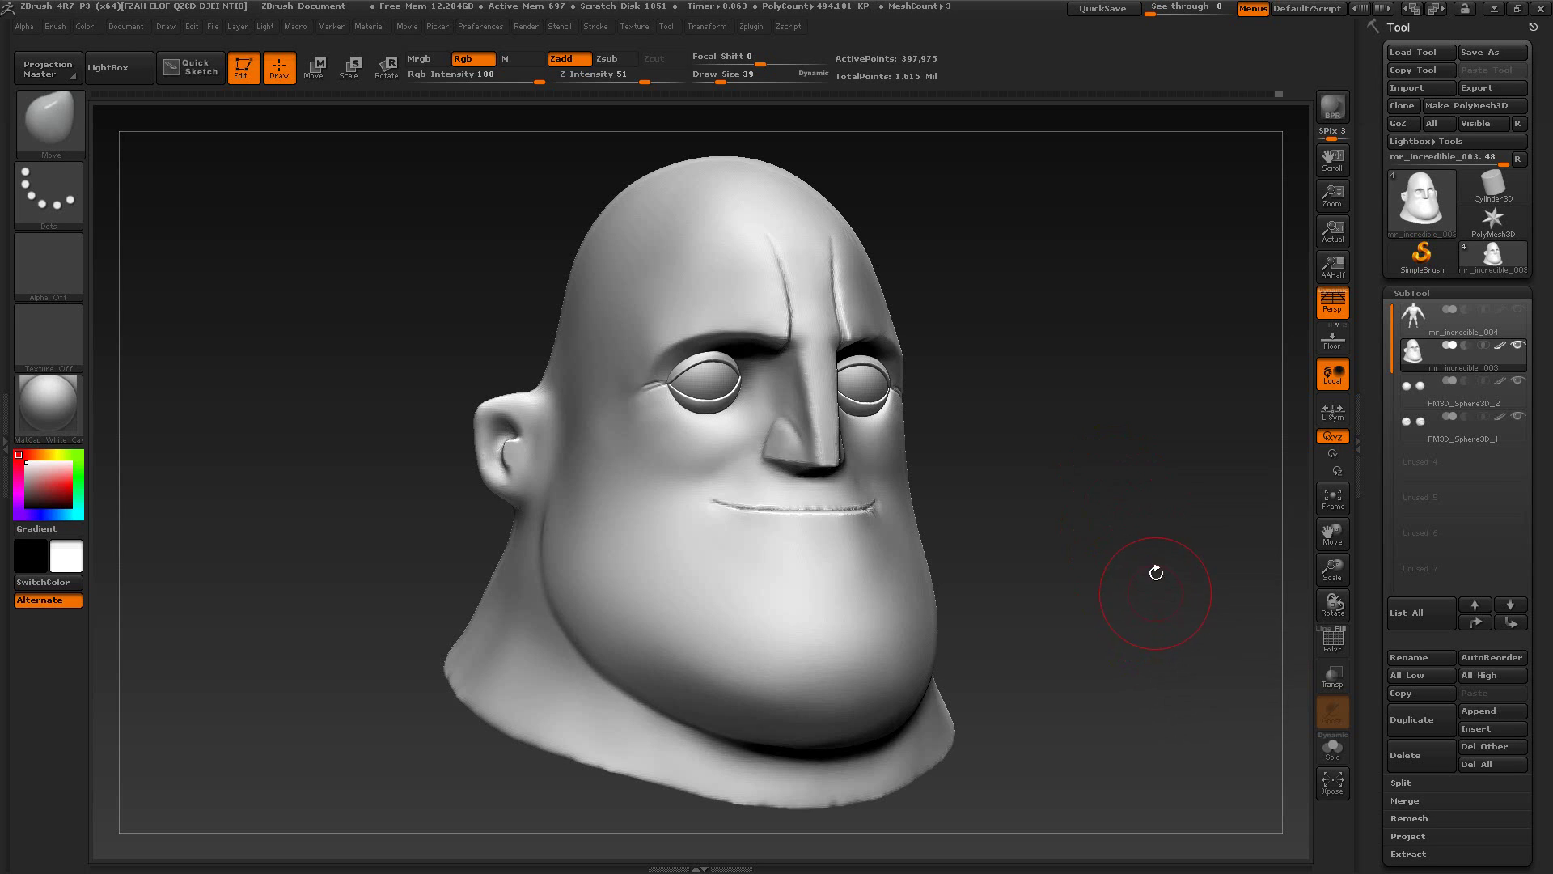
# Step: Quick-save the project and save the tool over the existing mr_incredible_004.ZTL
pyautogui.click(1105, 9)
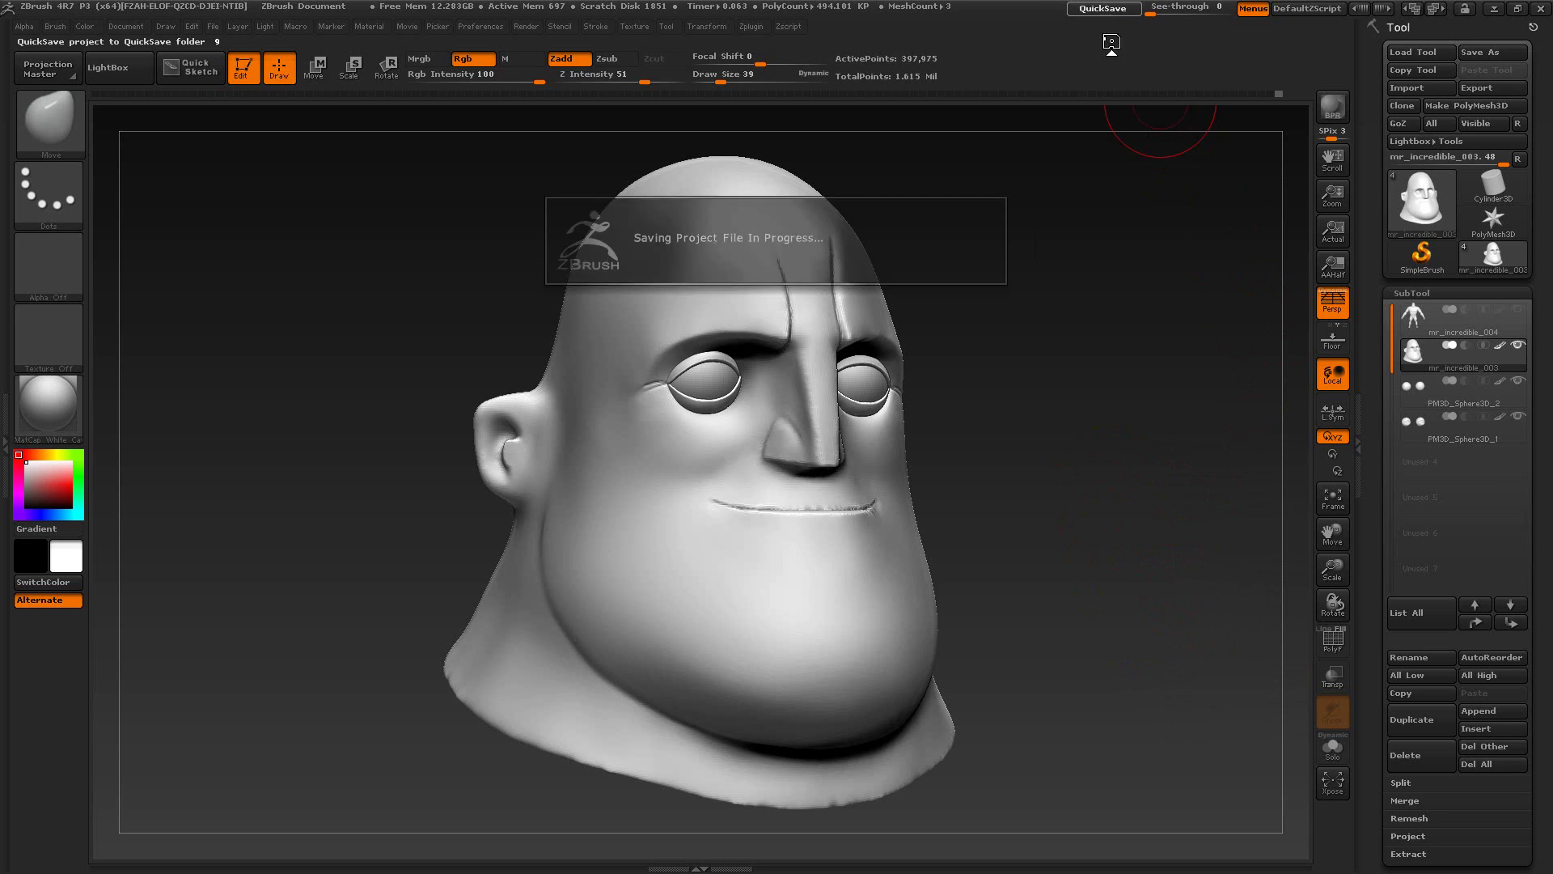
pyautogui.click(1493, 52)
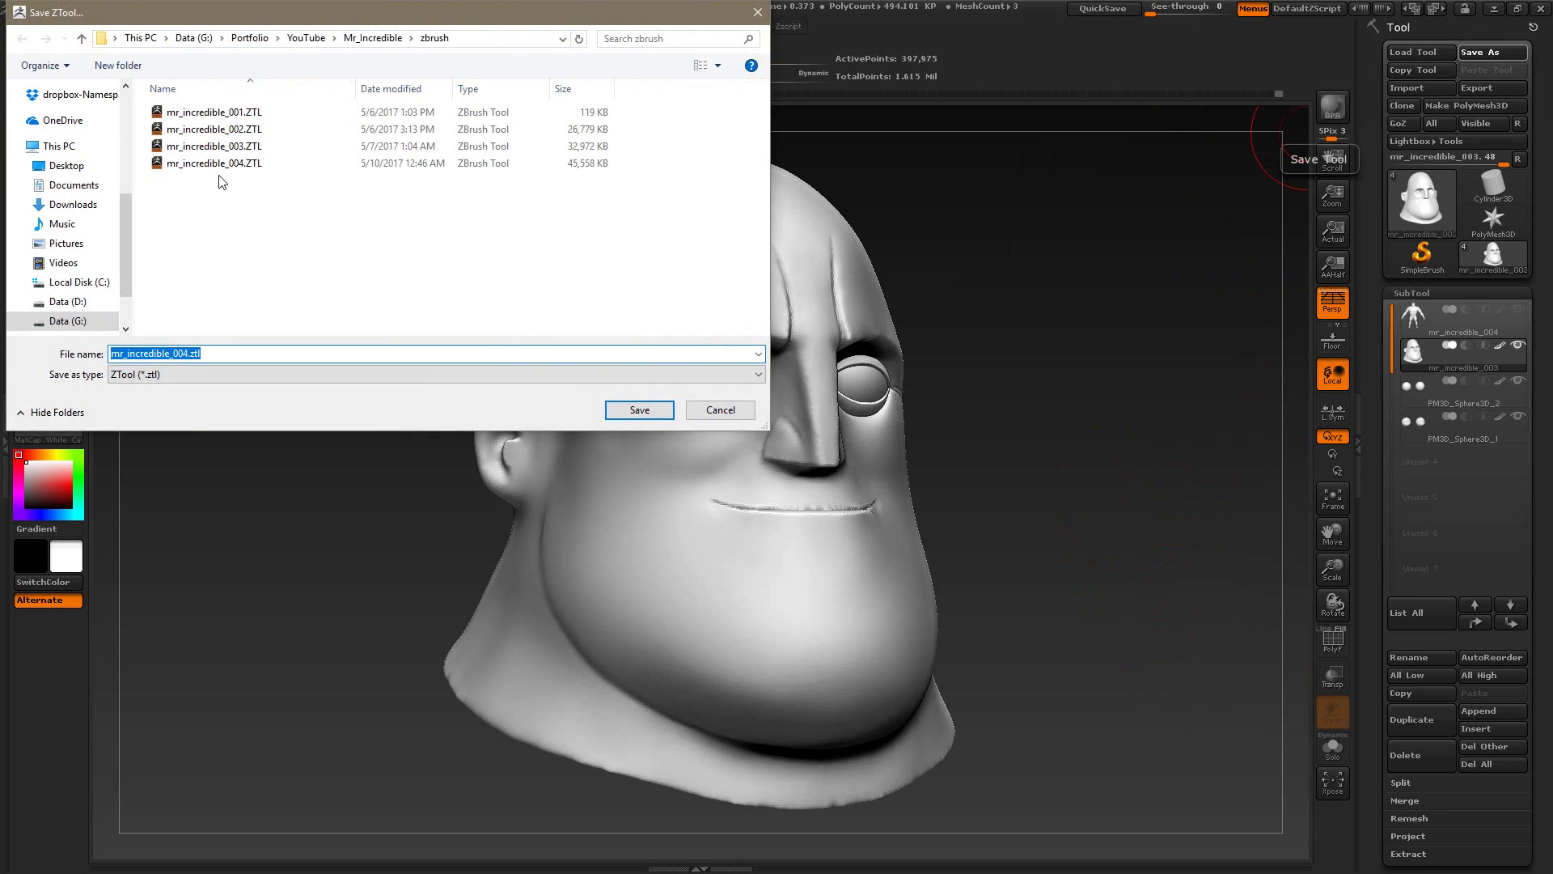
pyautogui.click(215, 163)
pyautogui.click(639, 410)
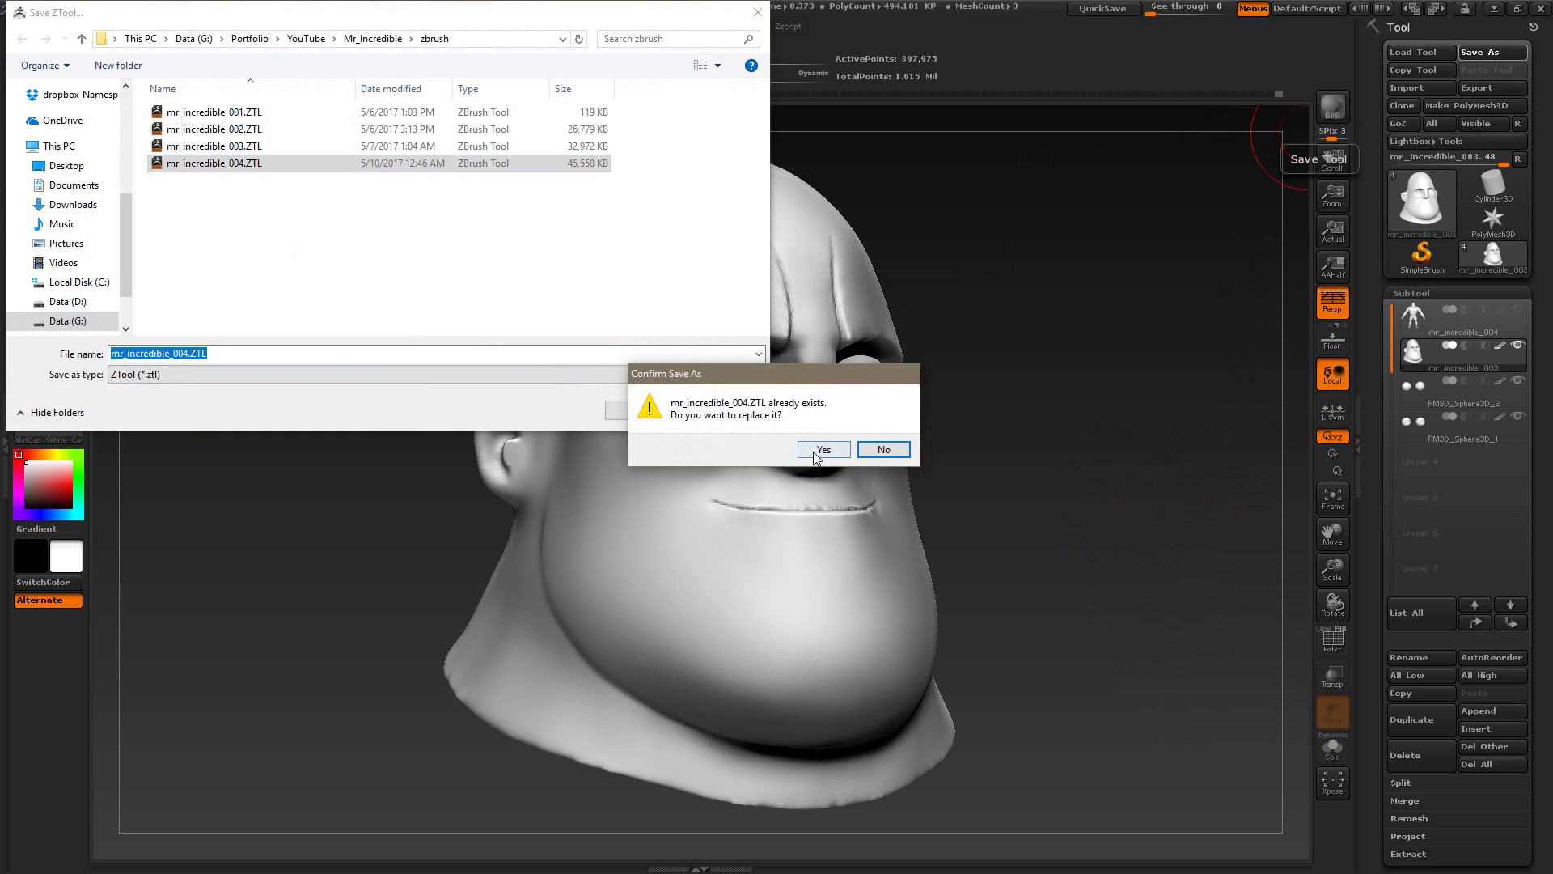
pyautogui.click(823, 448)
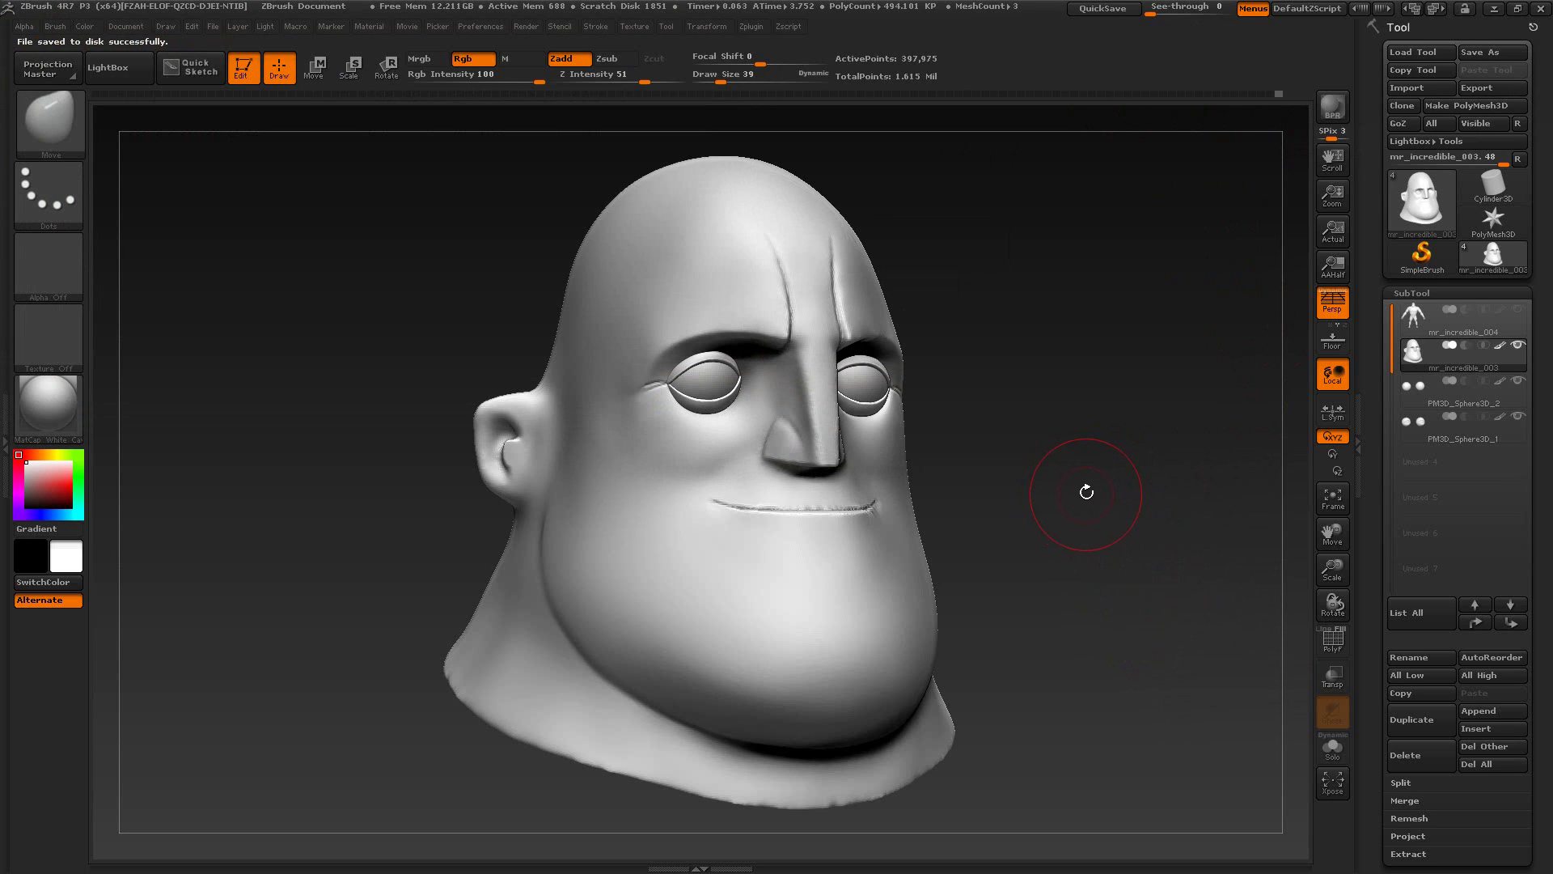